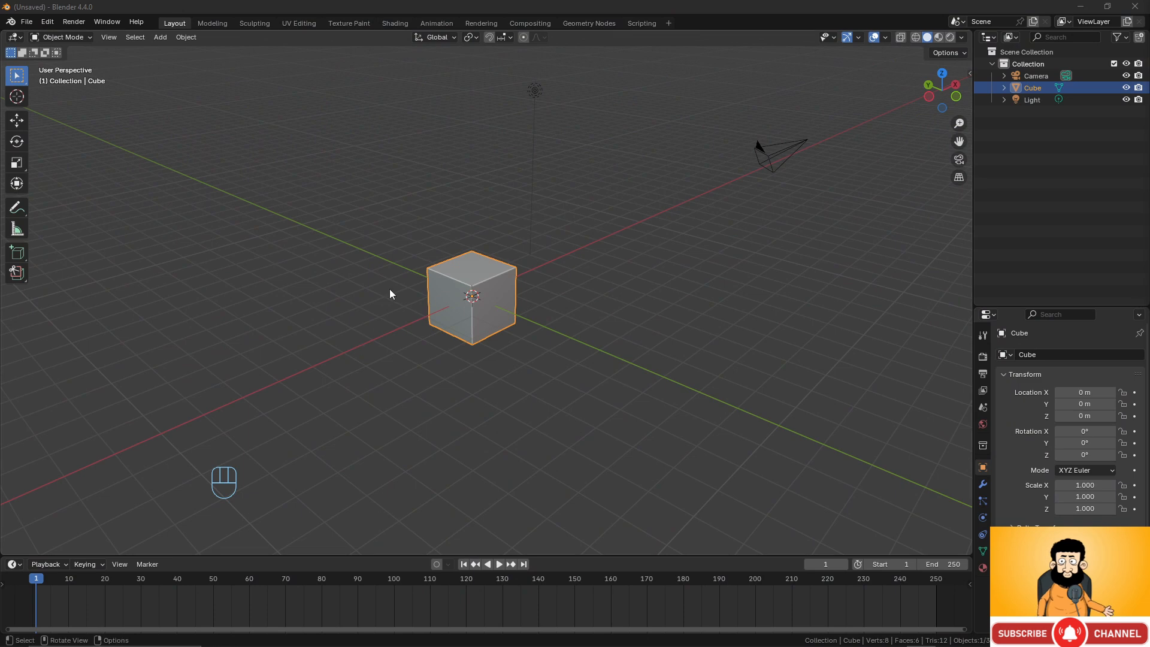
Box-select the default cube, camera and light together and delete them.
scroll(390, 288, "down", 3)
left_click_drag(365, 143, 678, 347)
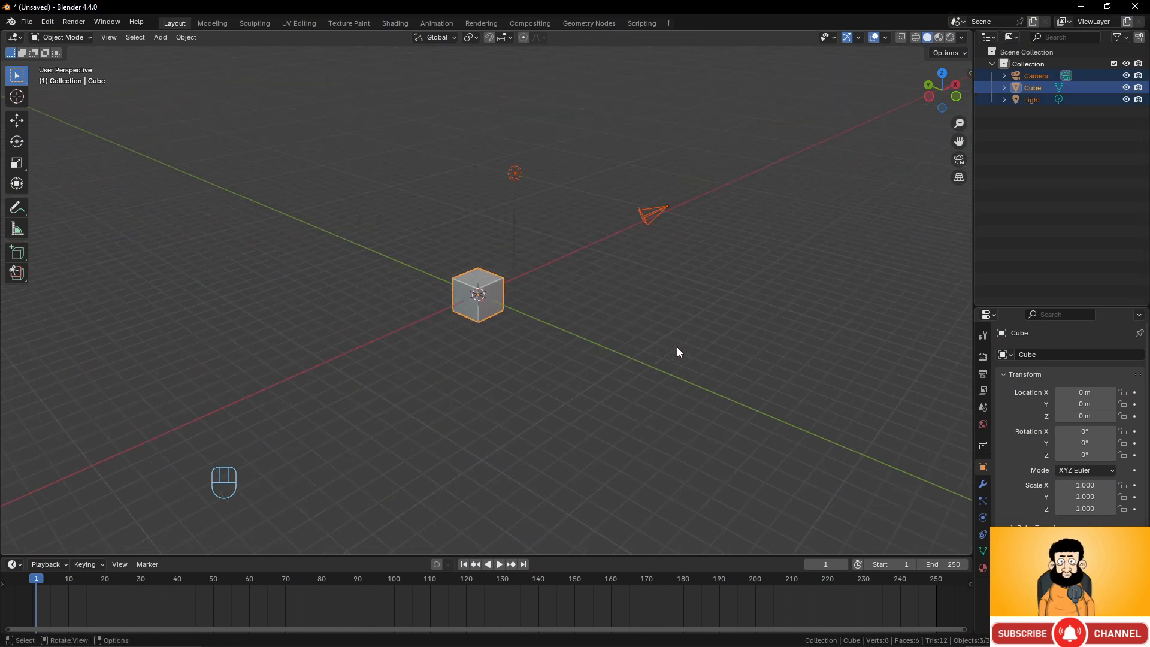
scroll(597, 298, "up", 2)
scroll(599, 286, "down", 2)
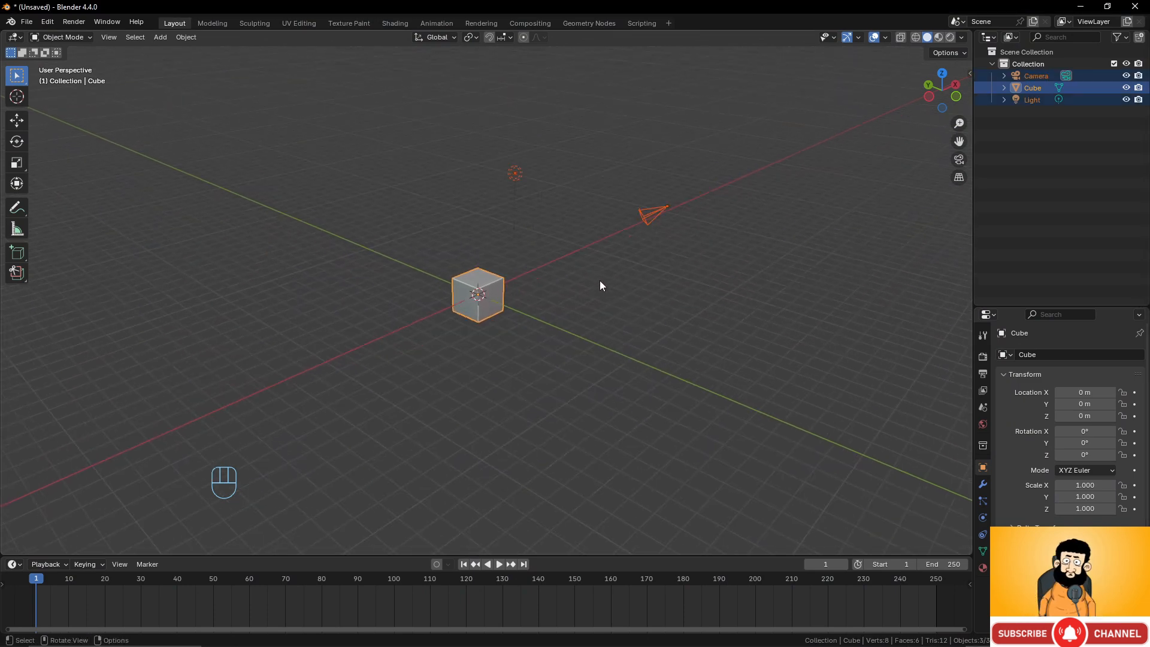
scroll(599, 285, "up", 2)
middle_click_drag(599, 285, 554, 301)
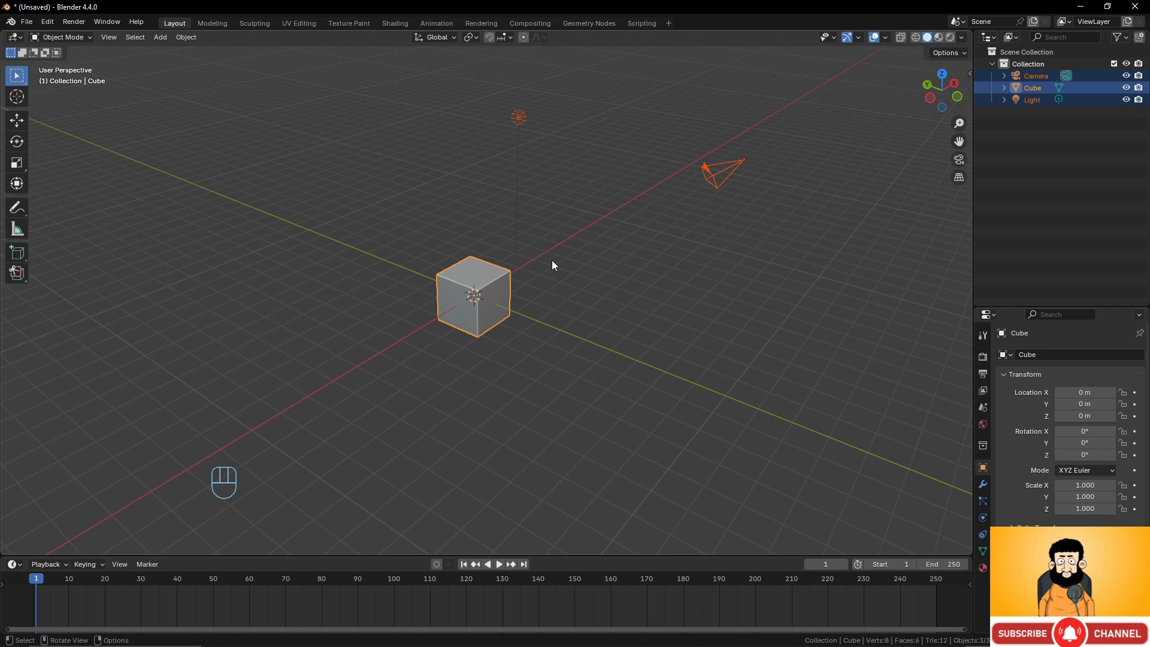
key("Delete")
Add a Monkey mesh to the scene.
key("shift+a")
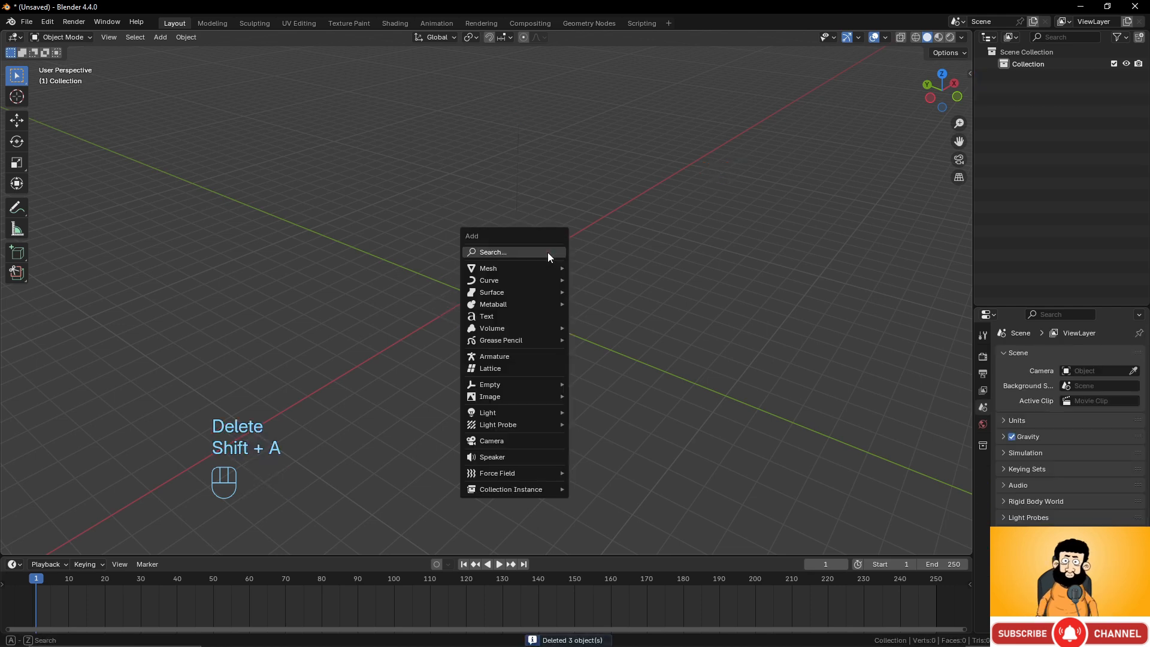
mouse_move(539, 268)
left_click(613, 376)
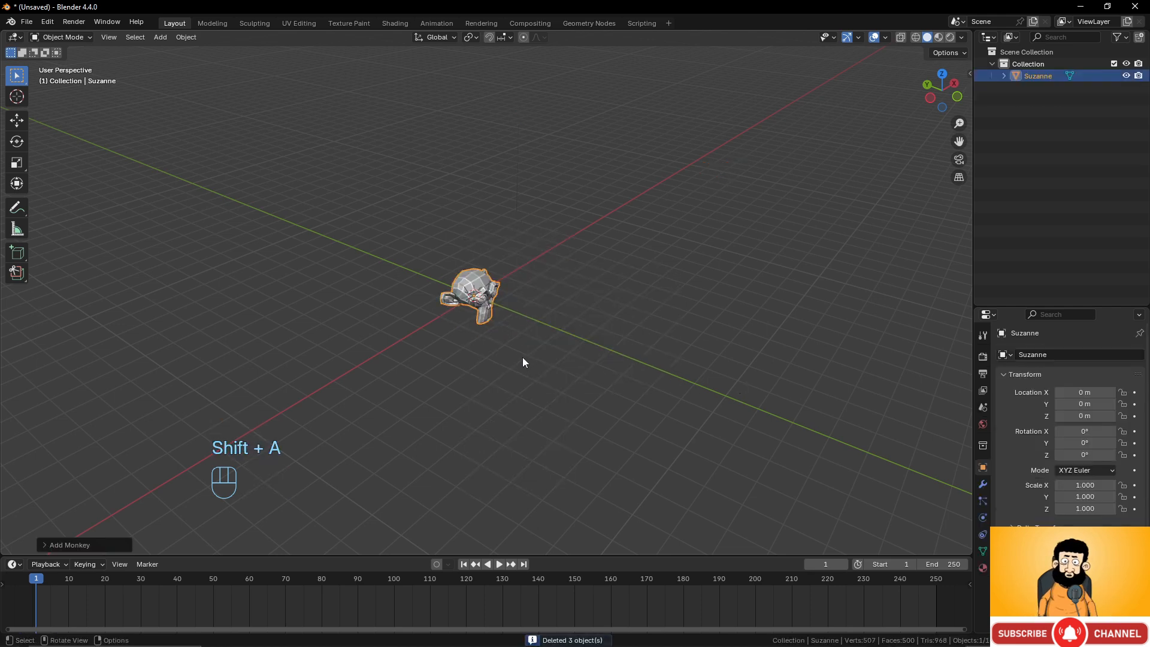
Switch the Suzanne monkey from Object Mode into Edit Mode.
scroll(522, 357, "up", 5)
middle_click_drag(522, 357, 506, 318)
scroll(418, 312, "up", 2)
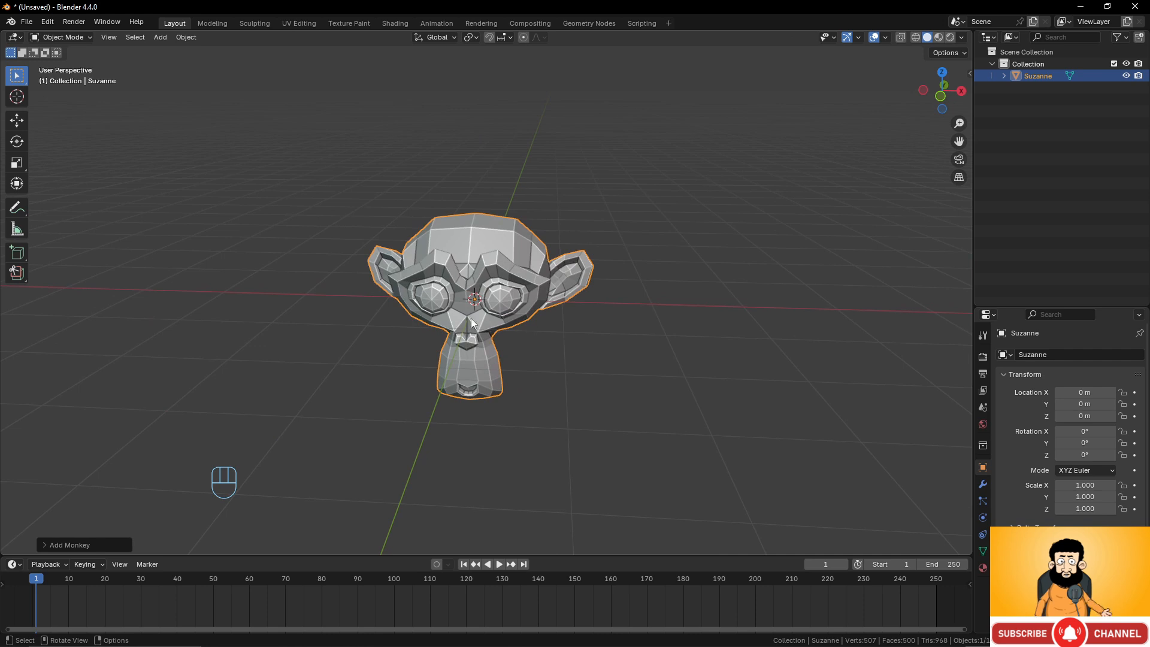
middle_click_drag(691, 326, 593, 268)
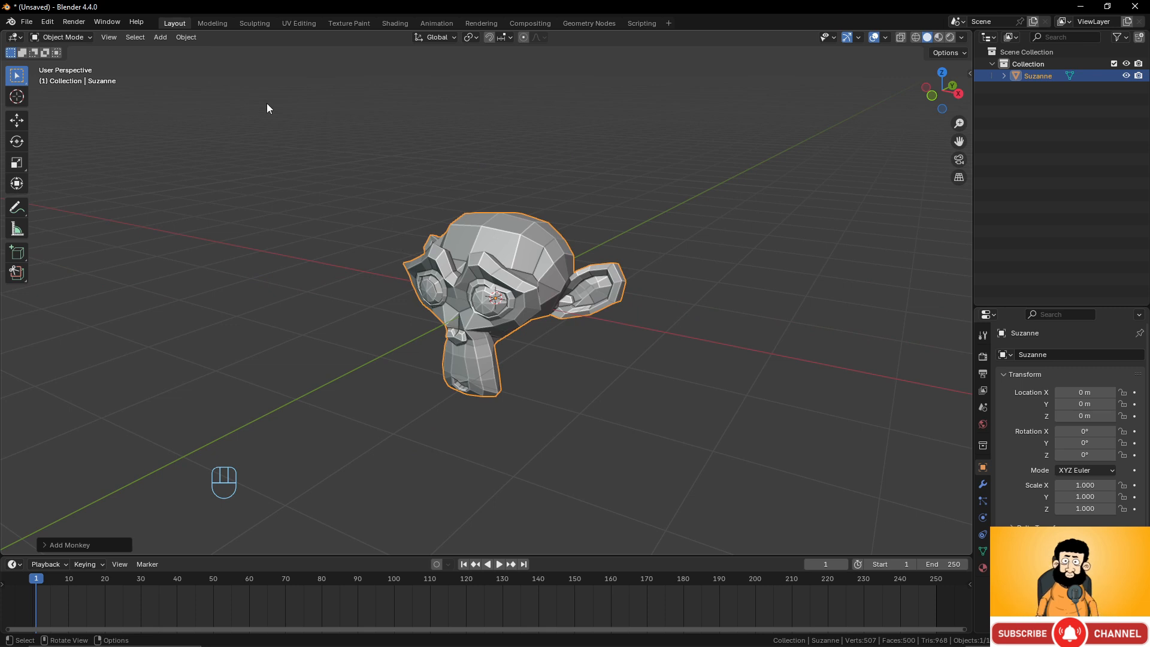
left_click(76, 38)
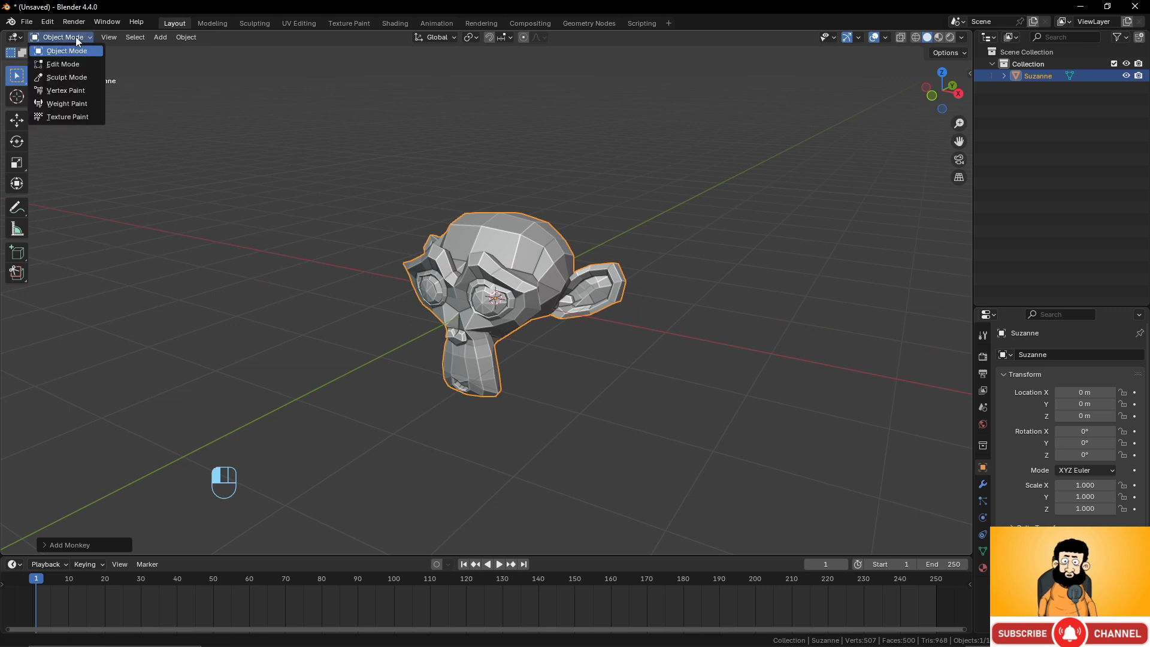
left_click(59, 67)
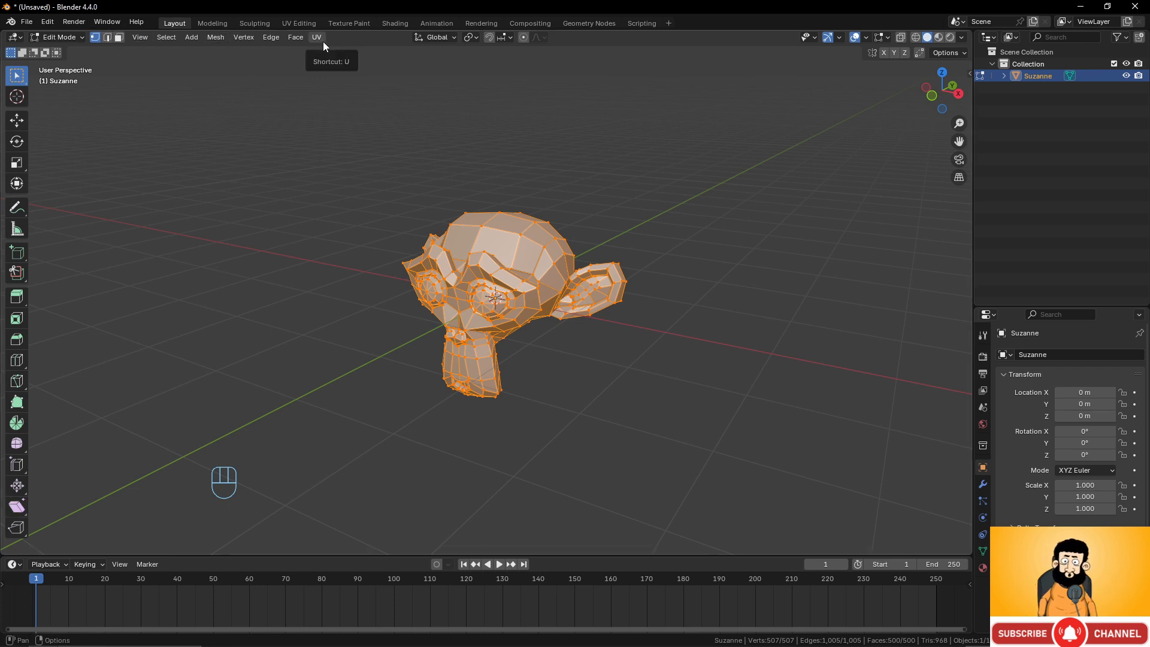
Toggle back and forth between Object Mode and Edit Mode several times, ending in Edit Mode.
mouse_move(584, 317)
middle_mouse_down()
mouse_move(627, 323)
mouse_move(563, 327)
middle_mouse_up()
scroll(627, 324, "up", 3)
scroll(564, 327, "up", 1)
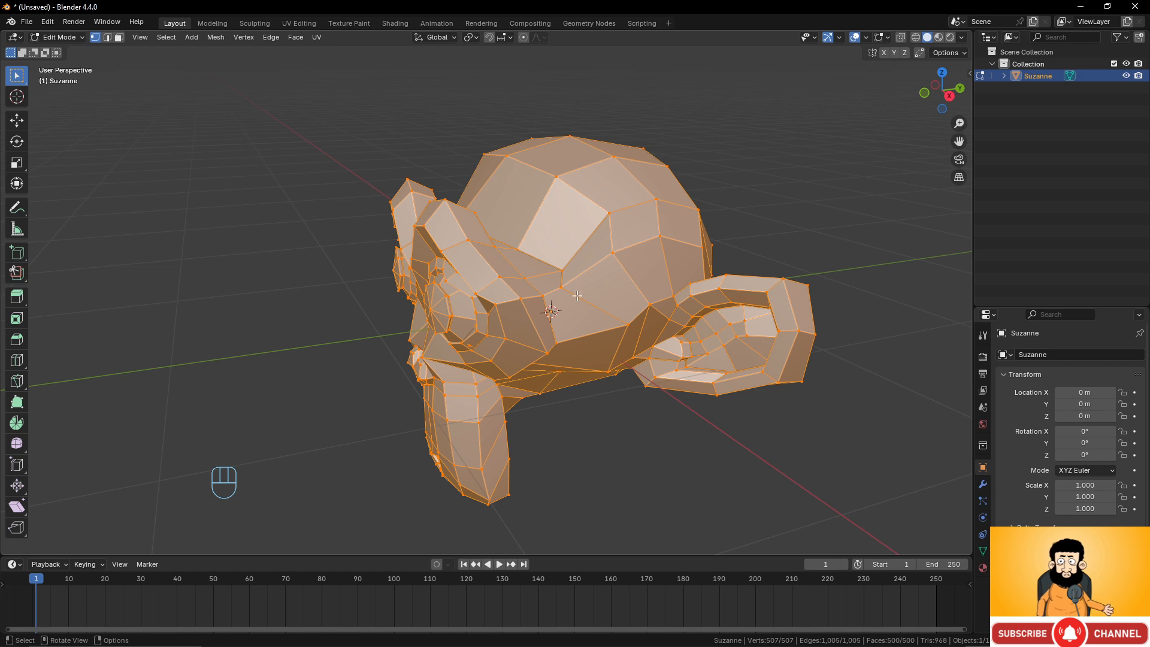
middle_click_drag(581, 280, 586, 281)
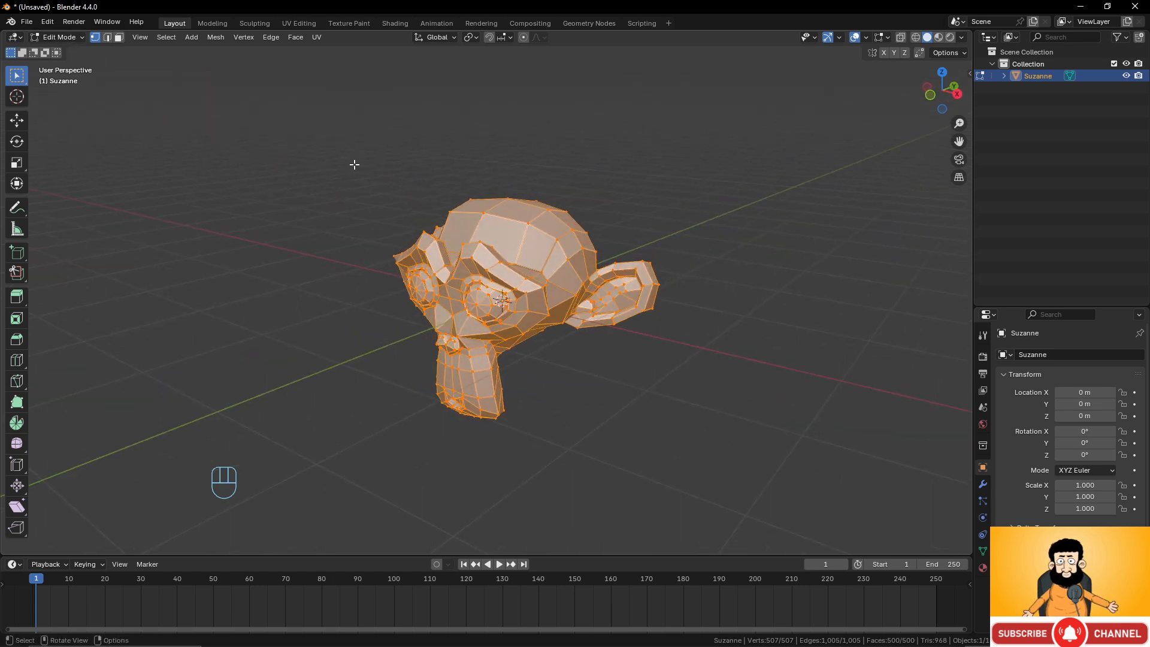
key("Tab")
key("Tab")
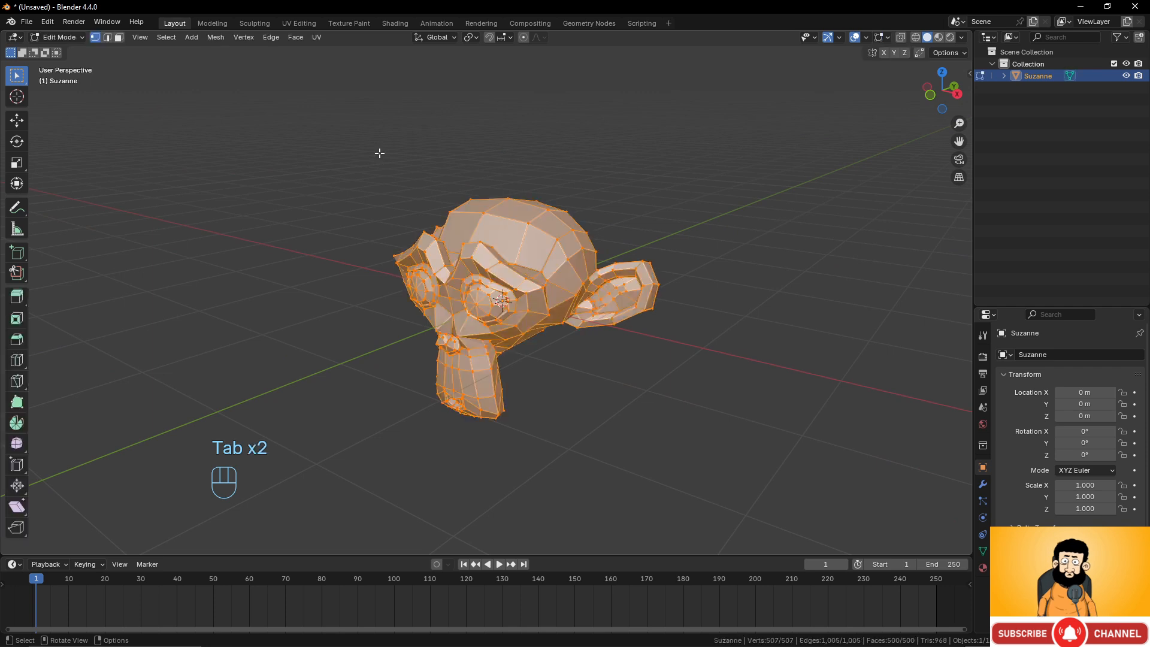
key("Tab")
key("Tab")
key("Tab")
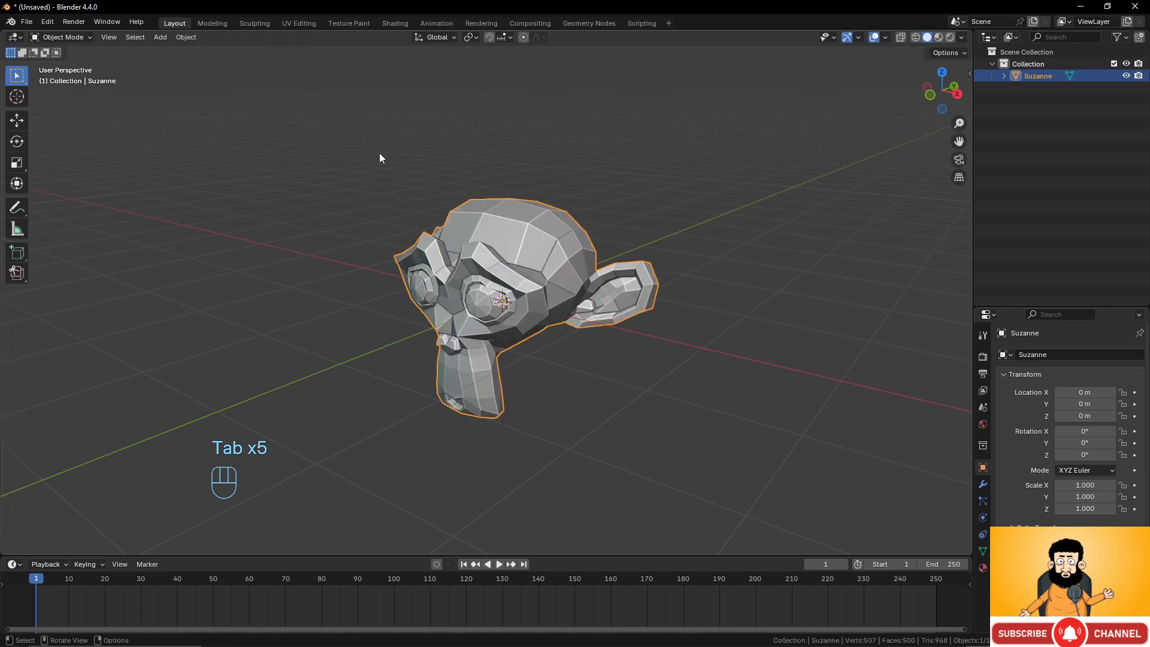
key("Tab")
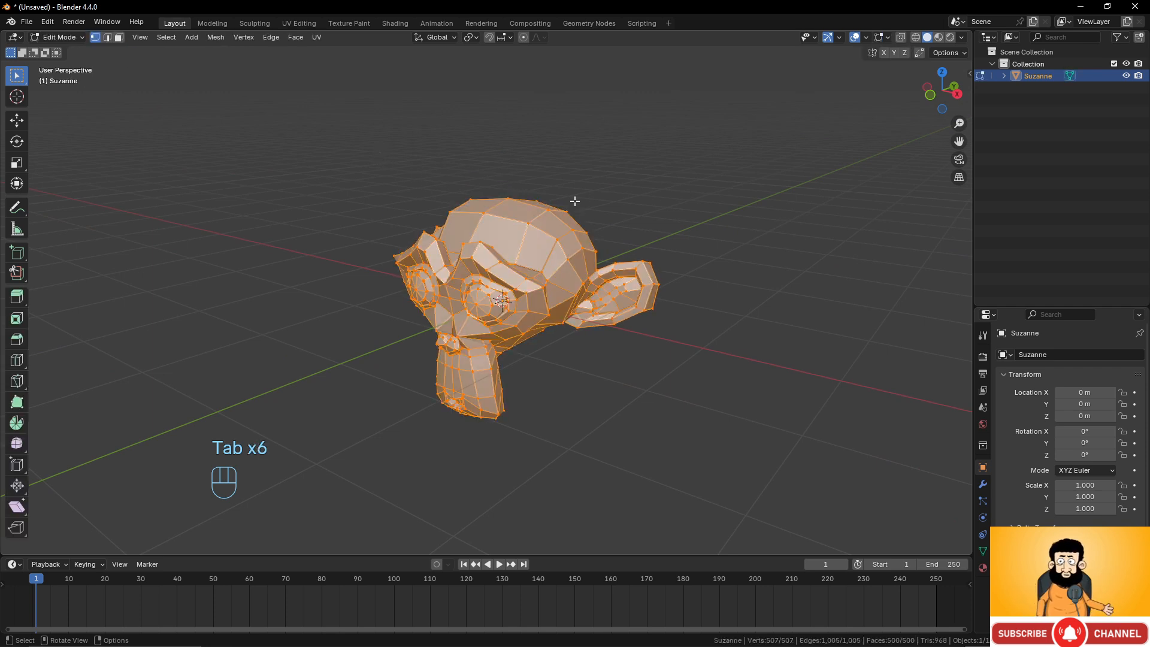
key("Tab")
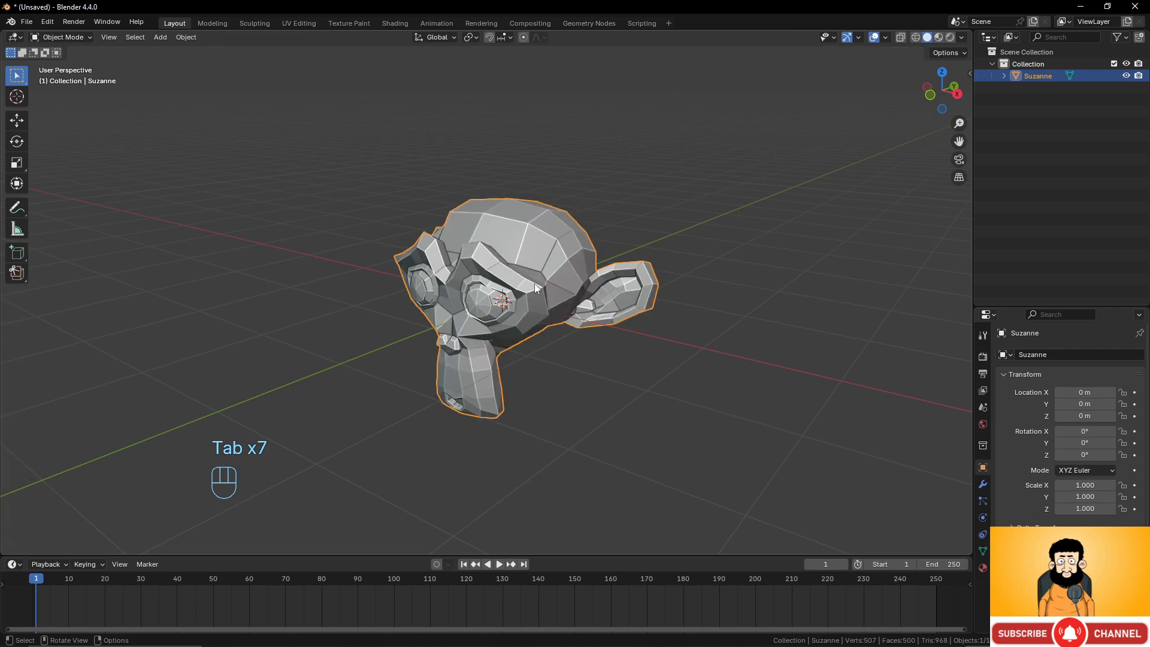
key("Tab")
key("Tab")
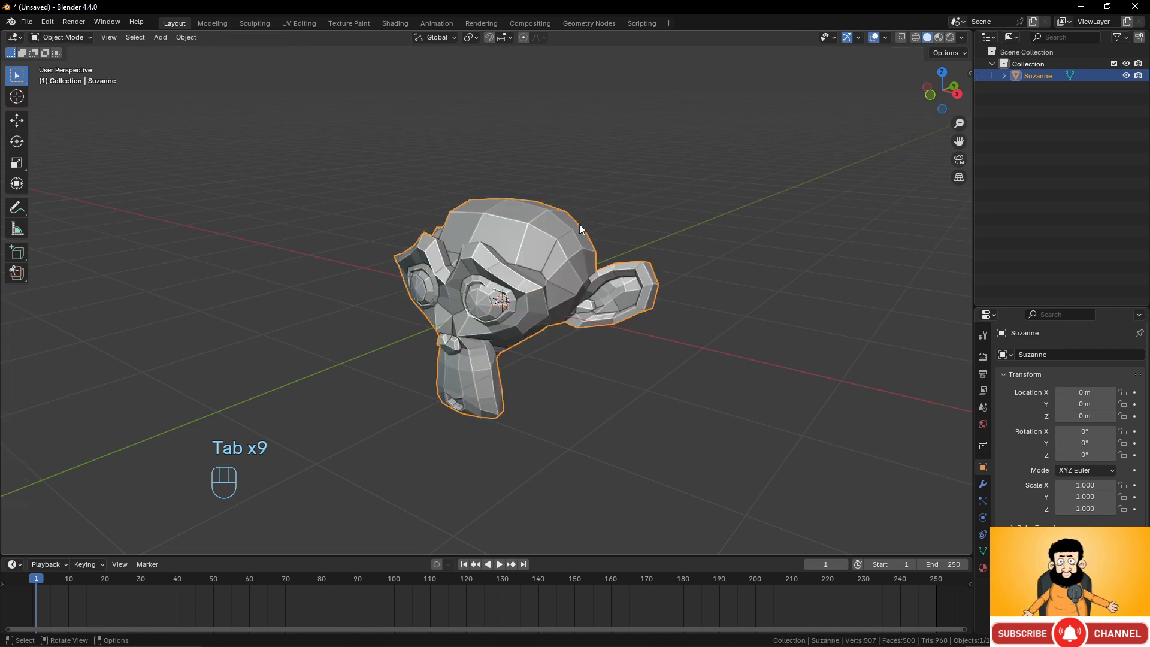
key("Tab")
key("Tab")
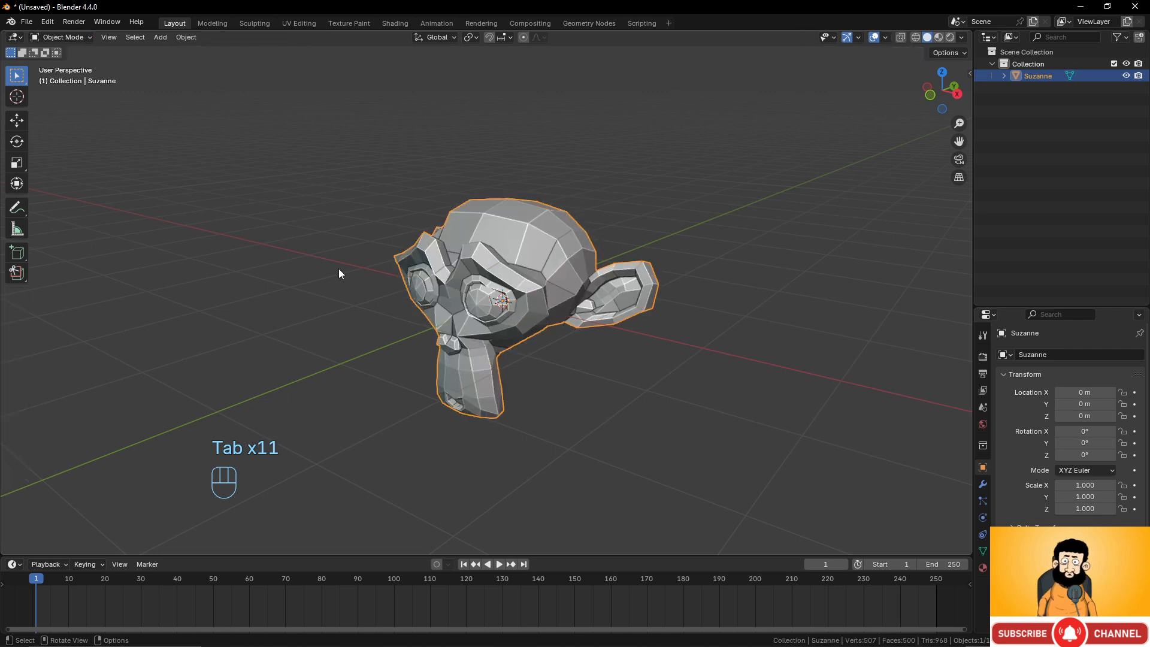
key("Tab")
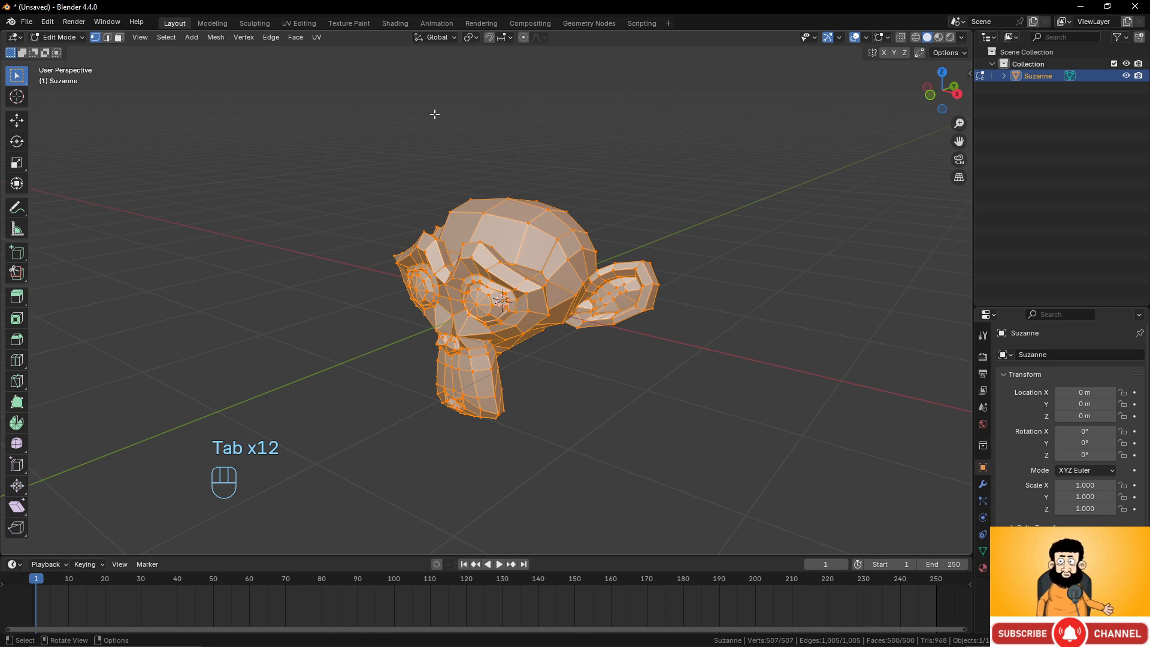
Select single vertices one at a time on the top of Suzanne's head.
scroll(576, 270, "up", 3)
middle_click_drag(576, 271, 559, 252)
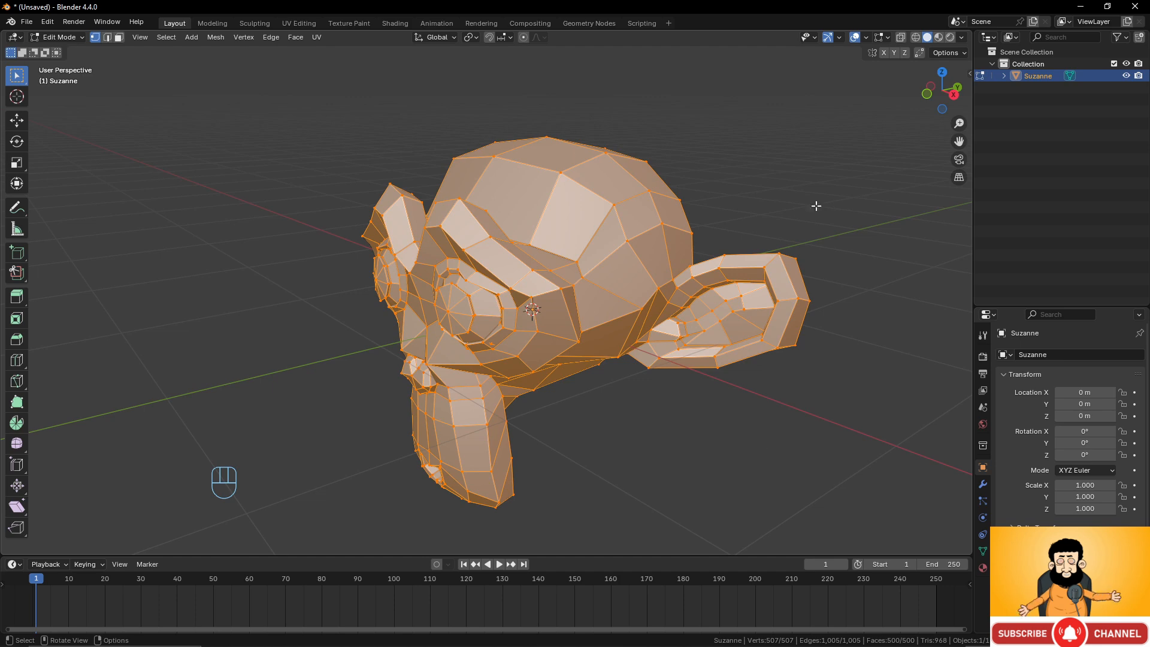
middle_click_drag(566, 327, 579, 143)
left_click(563, 172)
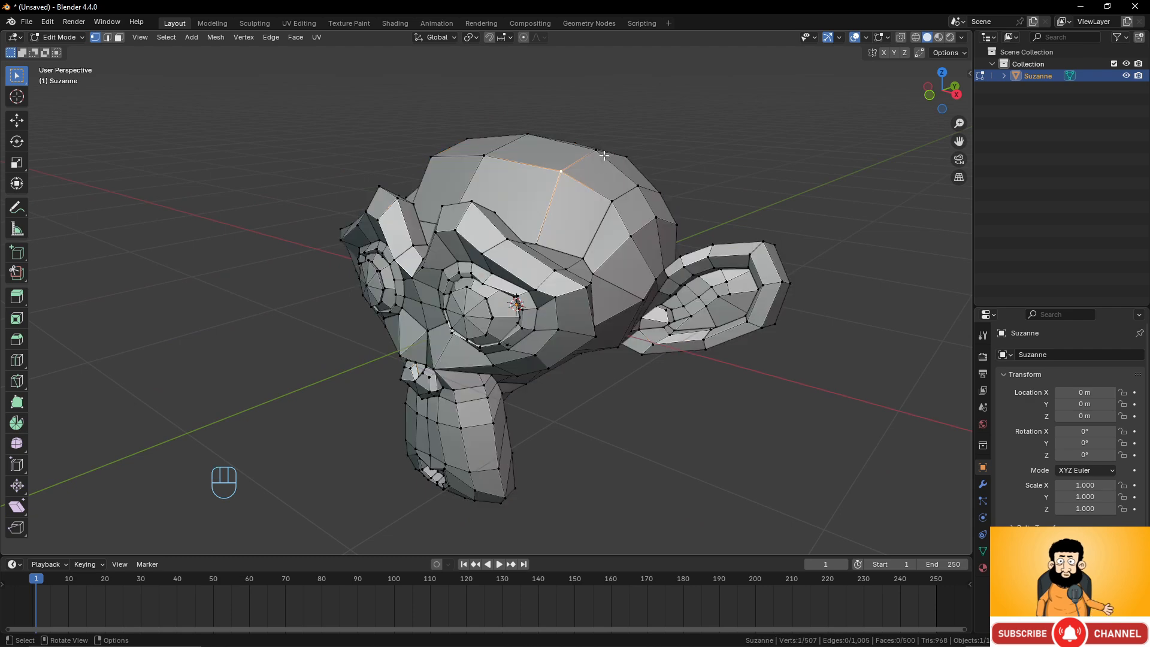
left_click(598, 151)
left_click(487, 156)
left_click(528, 134)
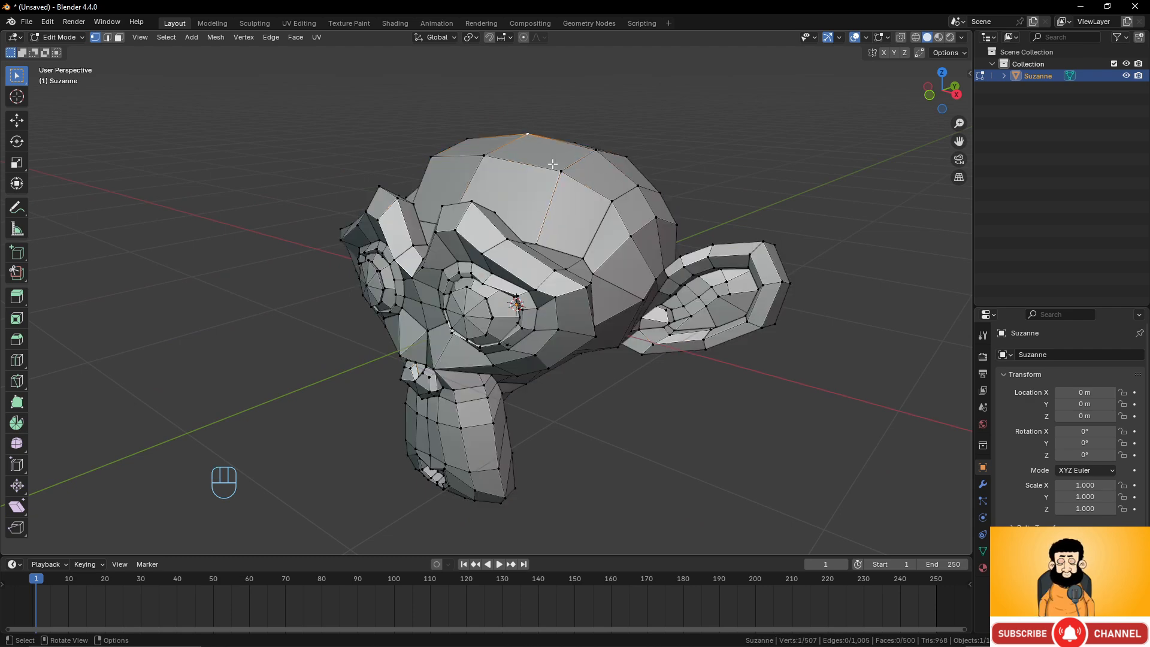
left_click(561, 172)
middle_click_drag(561, 173, 602, 193)
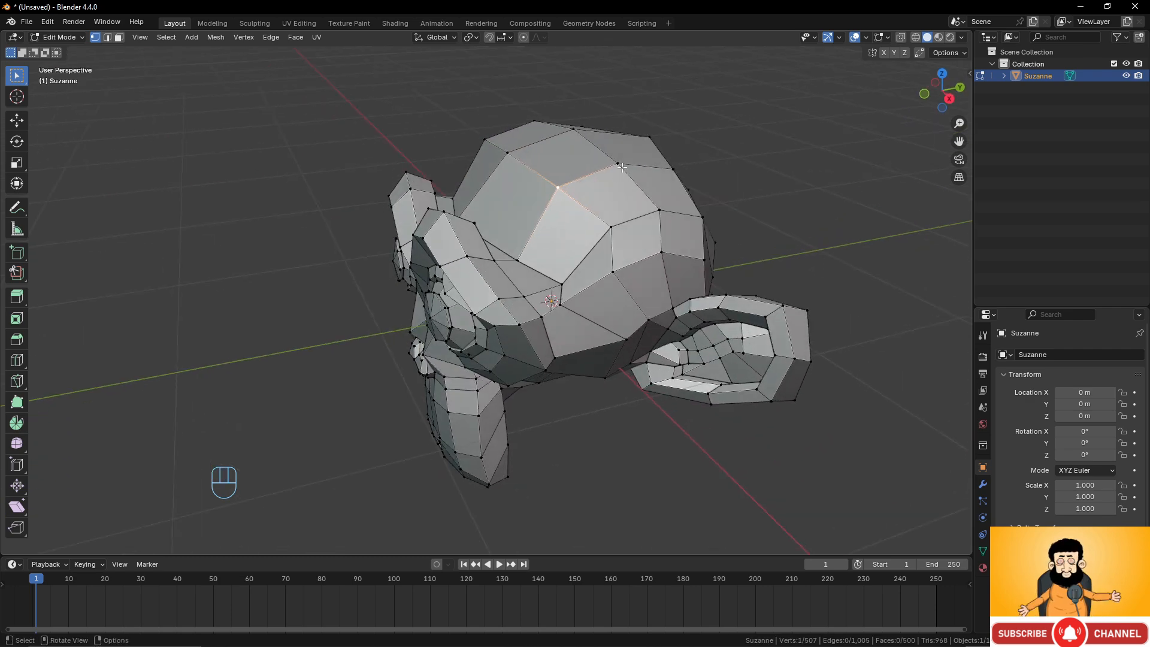
left_click(620, 165)
left_click(577, 132)
left_click(617, 163)
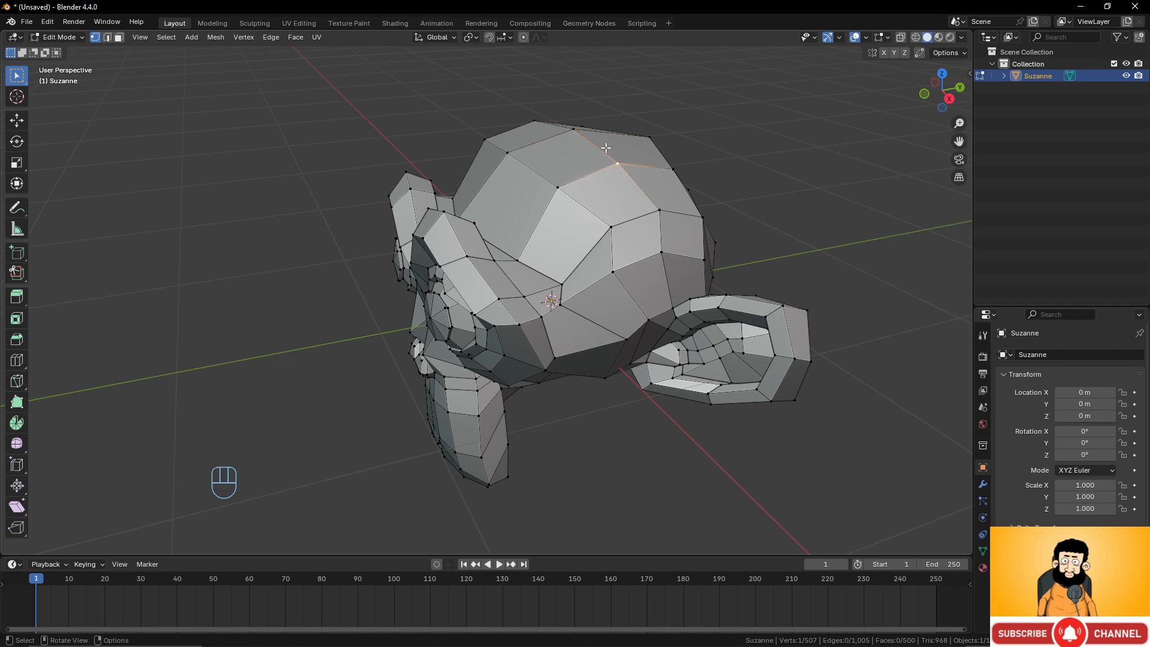
left_click(576, 130)
middle_click_drag(576, 130, 616, 178)
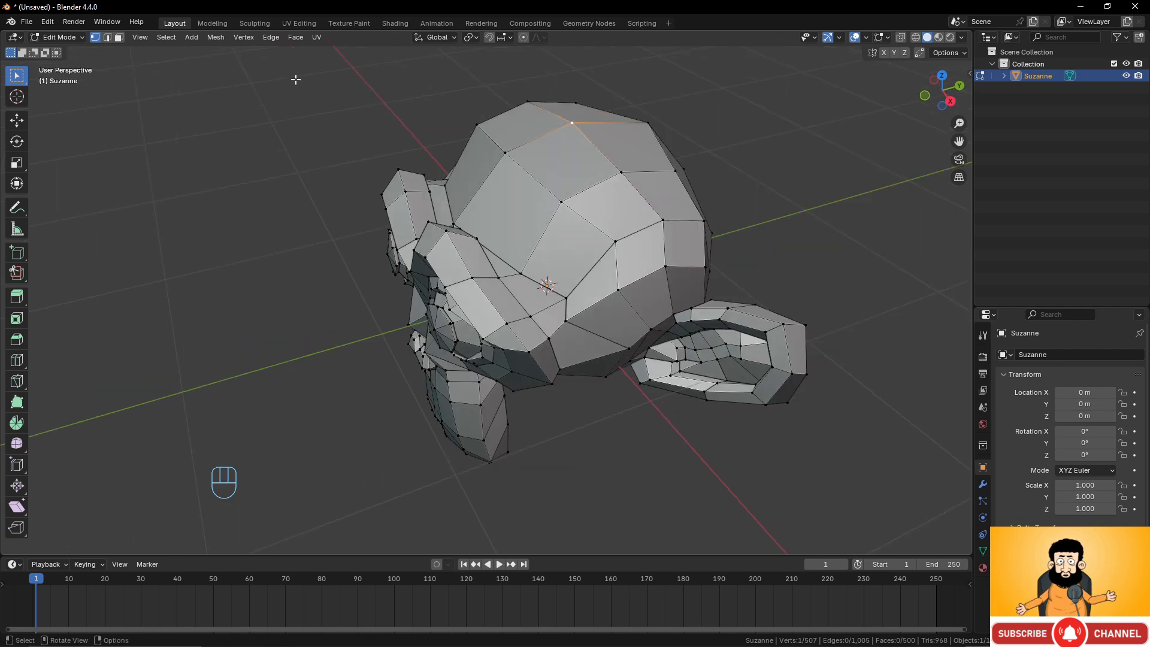
Switch to edge select mode and select edges on the top of the head, adding several to the selection.
left_click(107, 37)
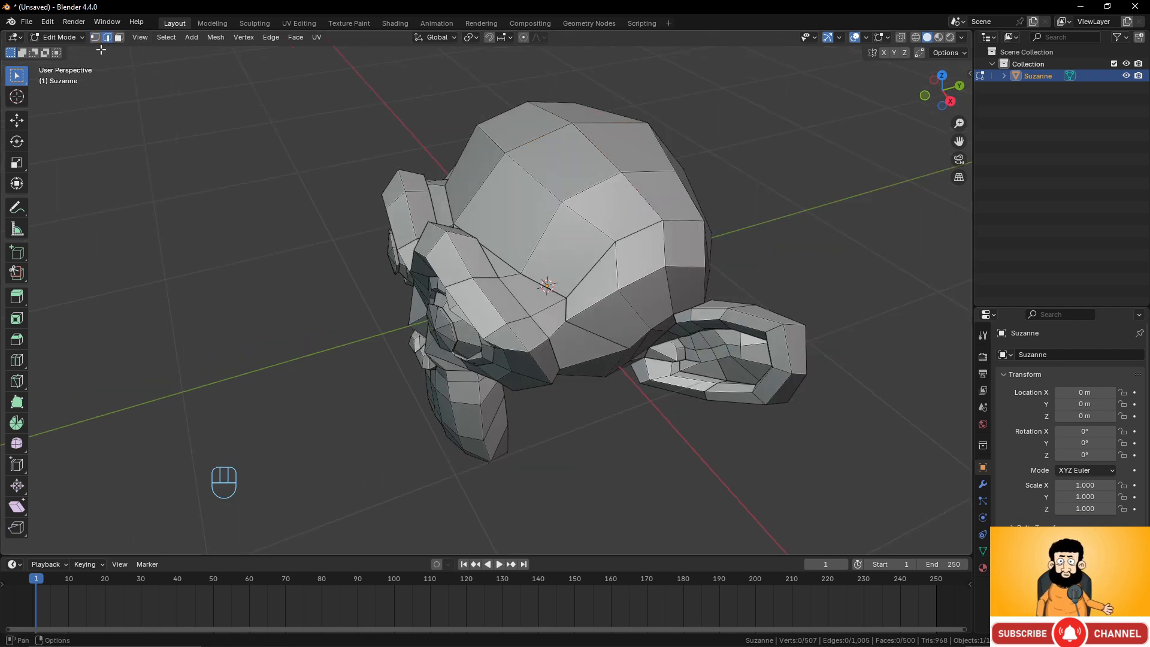
middle_click_drag(503, 180, 530, 177)
left_click(533, 174)
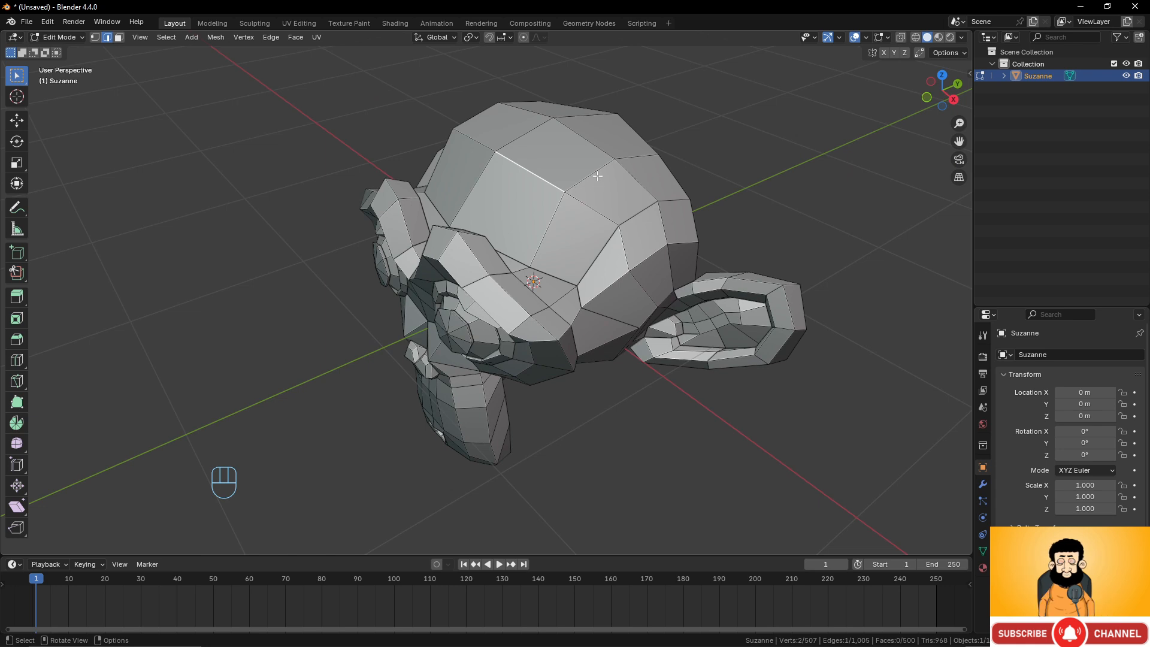
left_click(598, 171)
left_click(596, 146)
left_click(525, 133)
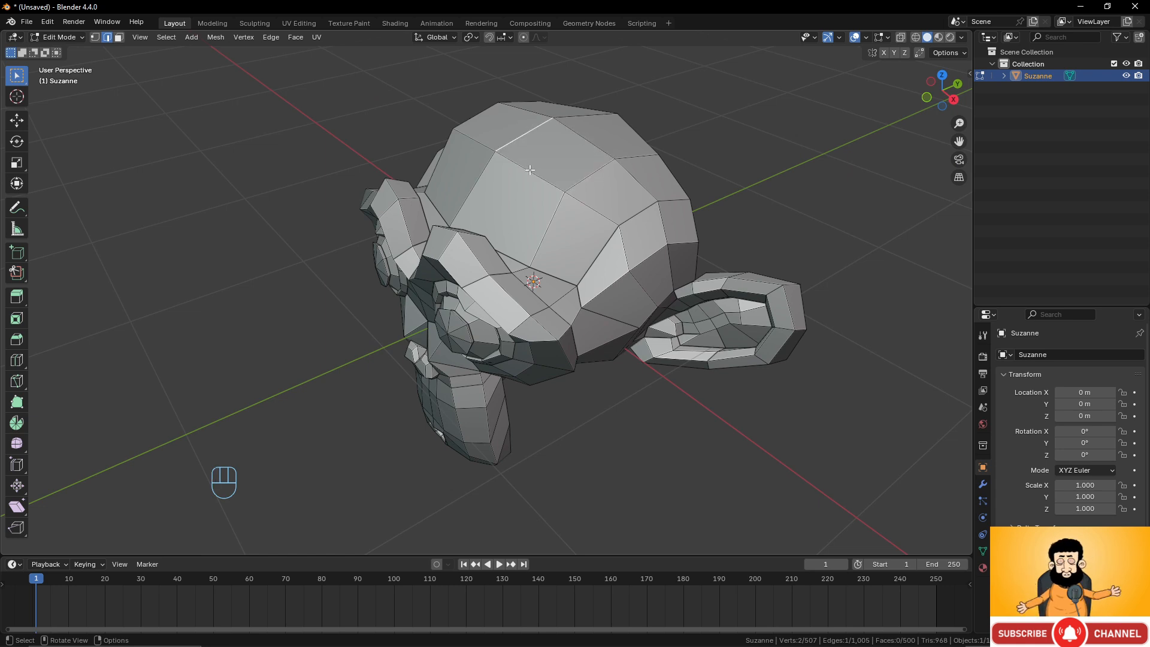
left_click(530, 172)
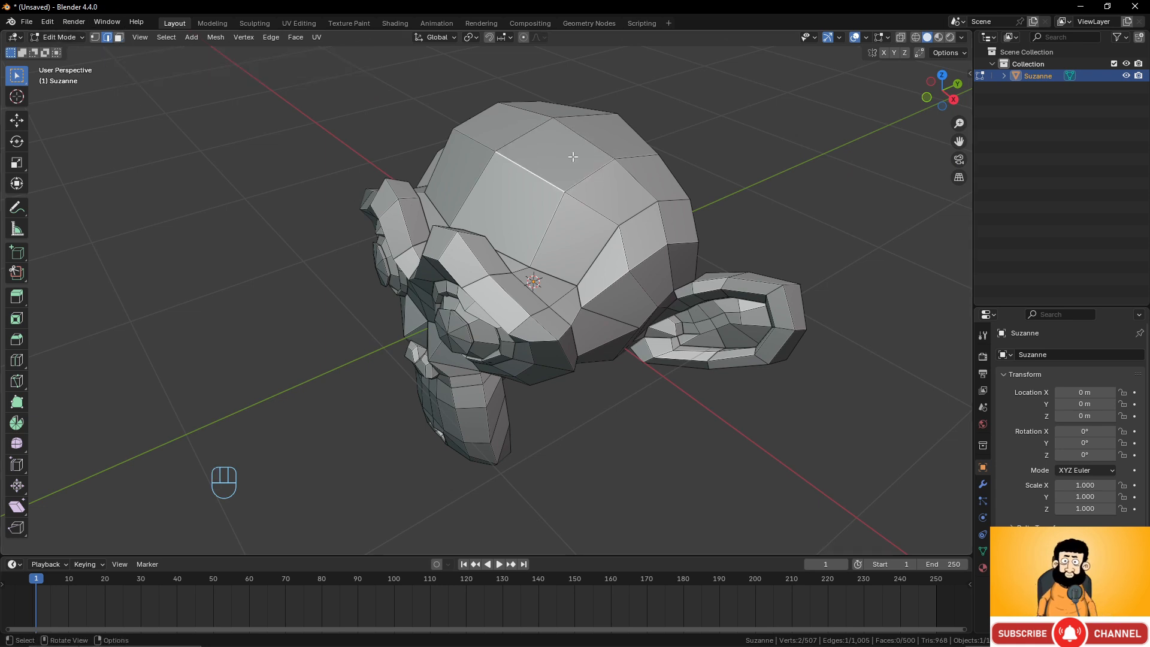
left_click(595, 173, "shift")
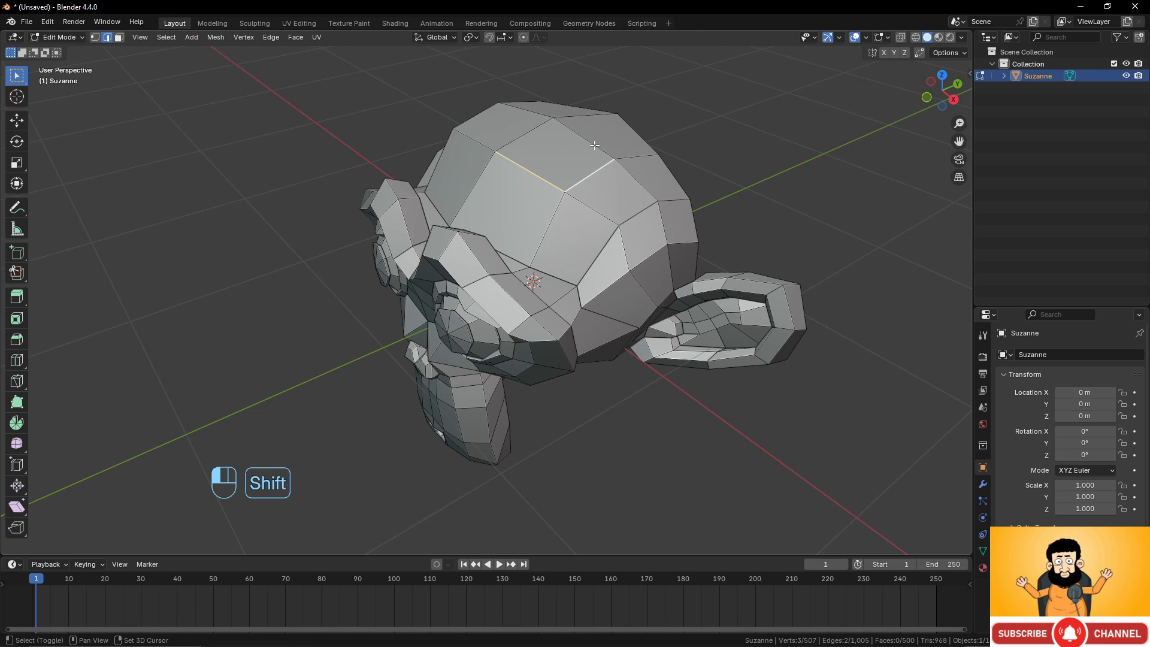
left_click(525, 133, "shift")
middle_click_drag(525, 133, 596, 241)
Switch to face select mode and select single faces on the top of the head.
scroll(535, 258, "up", 2)
left_click(119, 37)
left_click(597, 243)
left_click(488, 291)
left_click(517, 221)
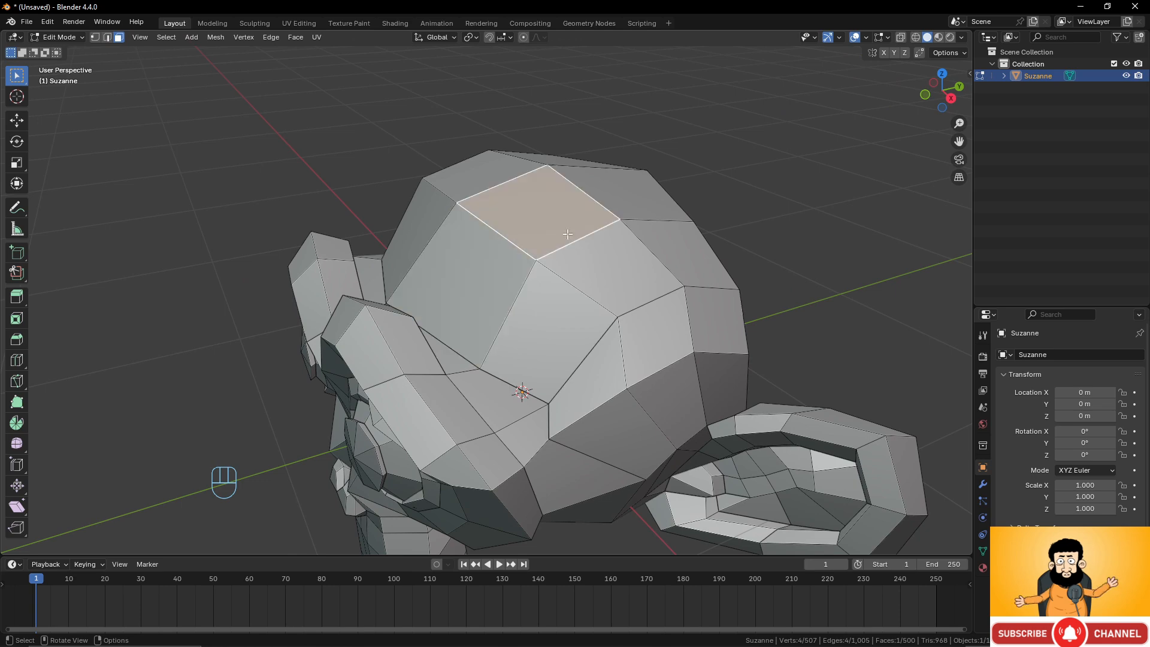
left_click(617, 264)
left_click(548, 326)
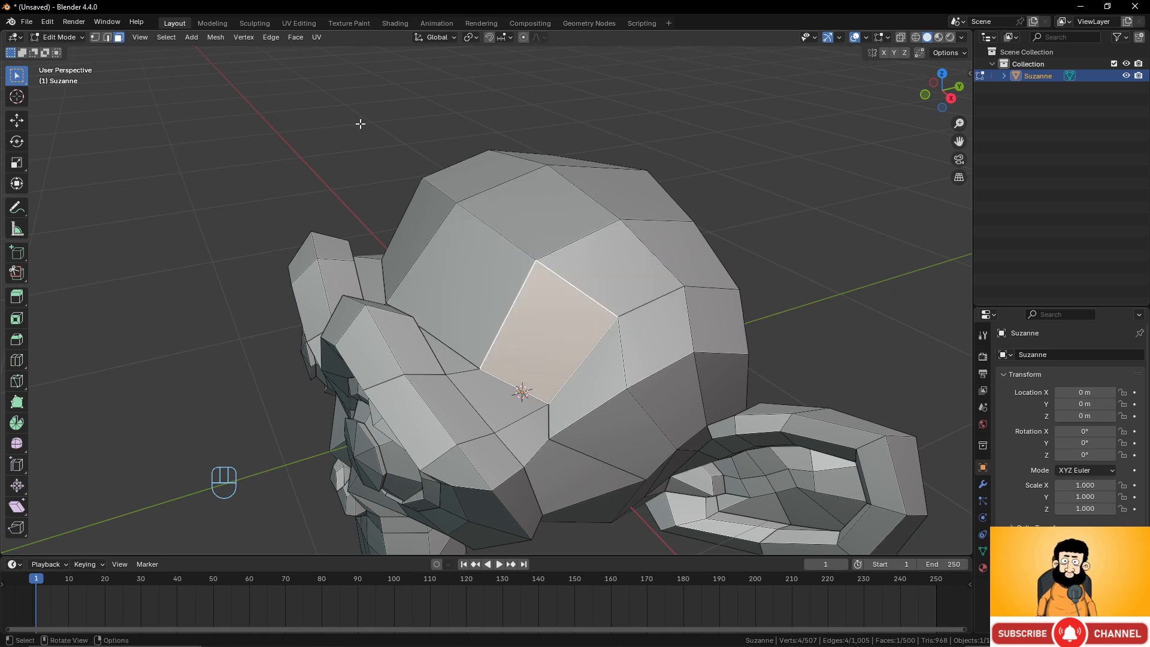
Cycle through vertex, edge and face select modes, returning to vertex select mode.
scroll(434, 152, "down", 4)
middle_click_drag(455, 187, 506, 174)
scroll(518, 281, "up", 2)
scroll(519, 281, "down", 3)
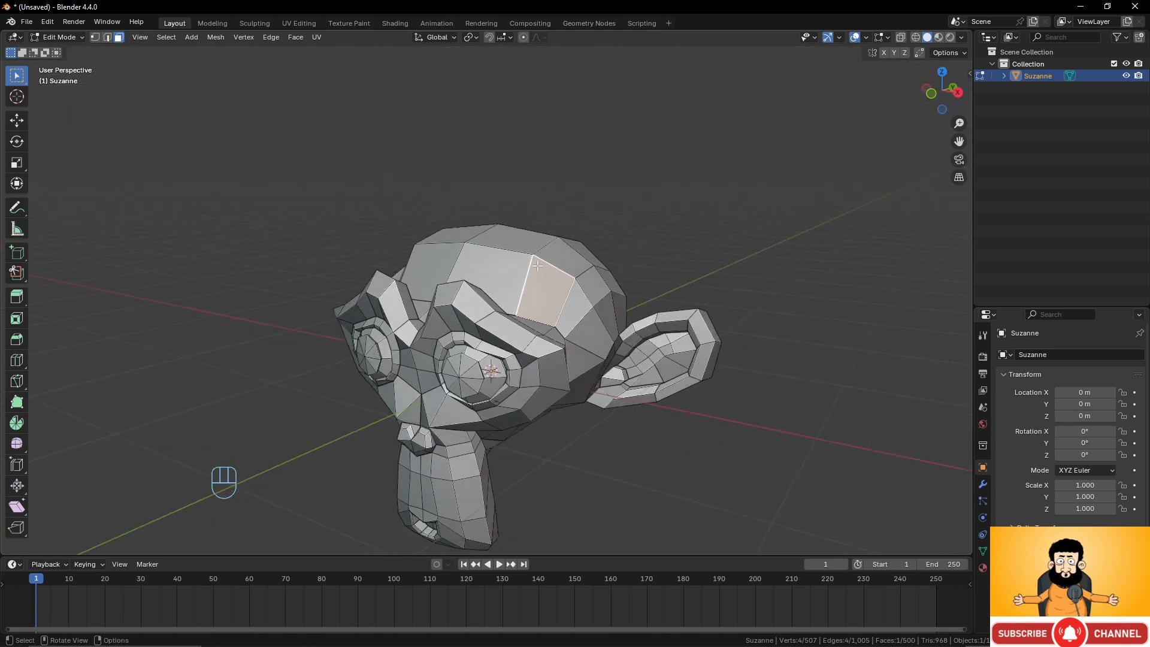
key("1")
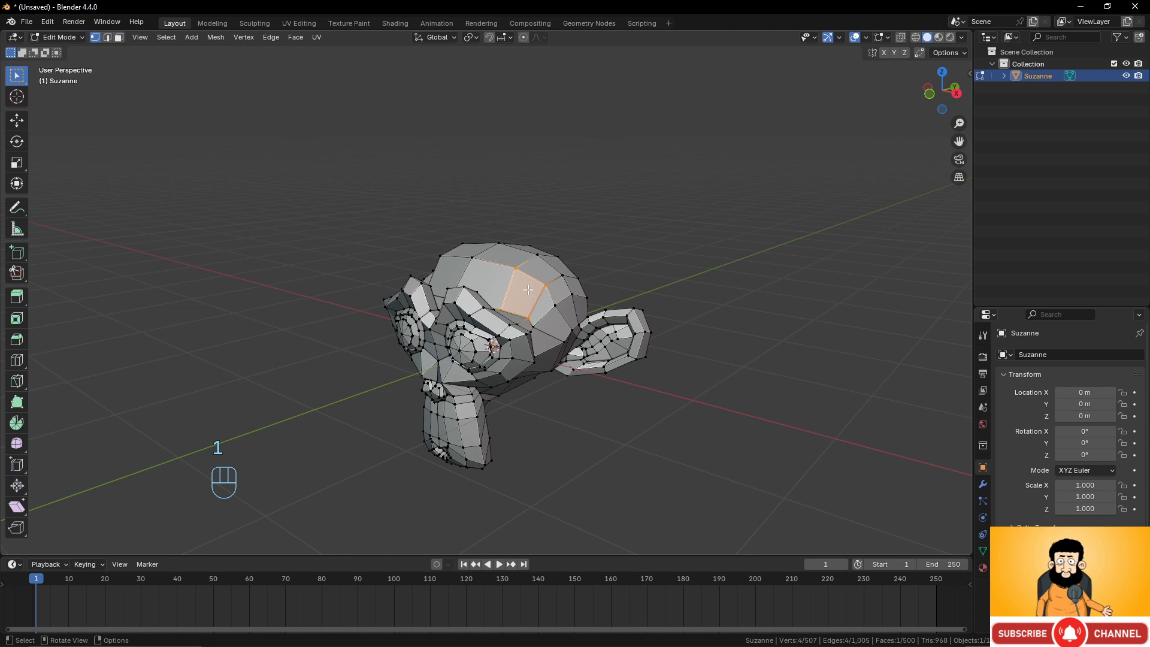
key("2")
key("3")
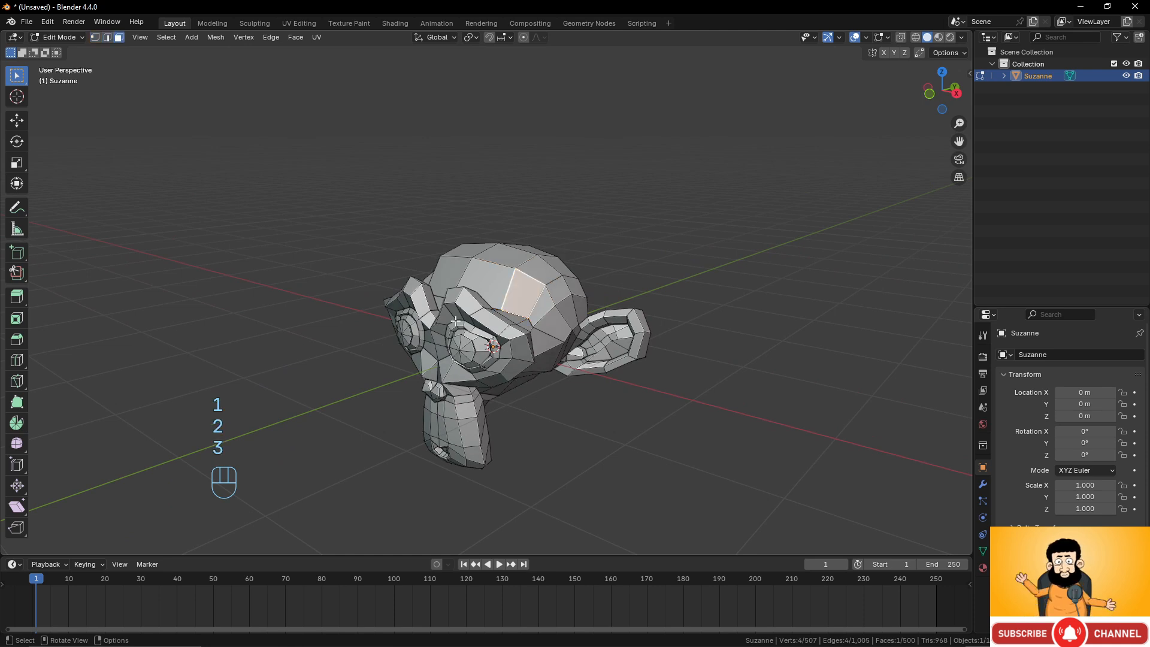
key("1")
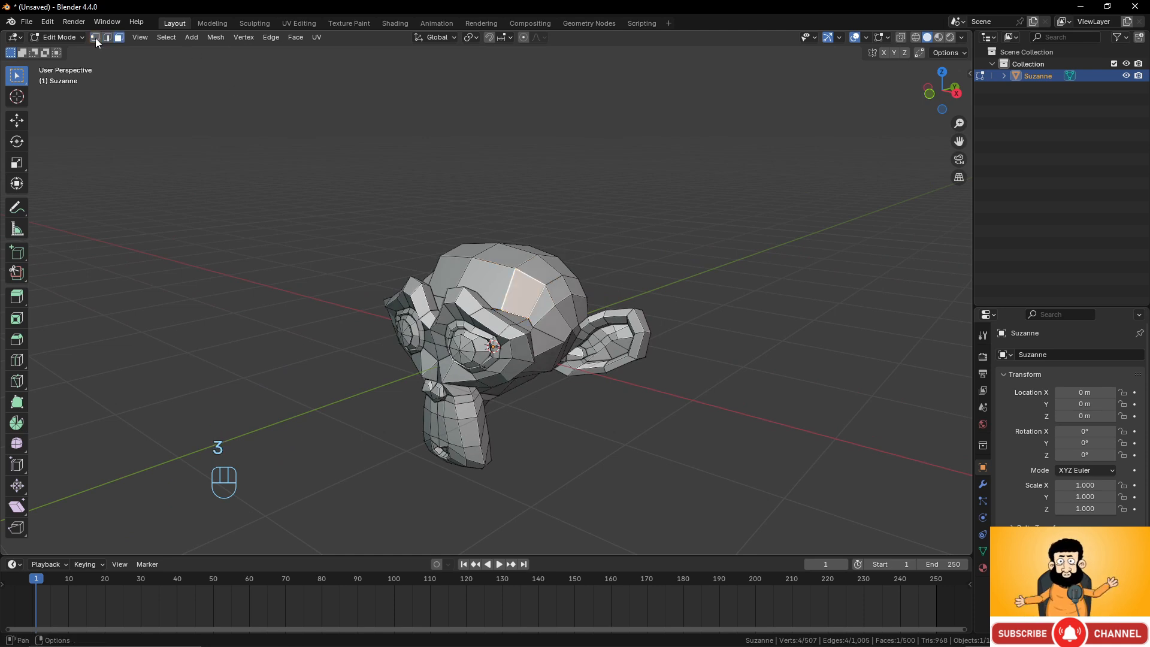
Cycle through vertex, edge and face select modes, ending in face select mode.
key("1")
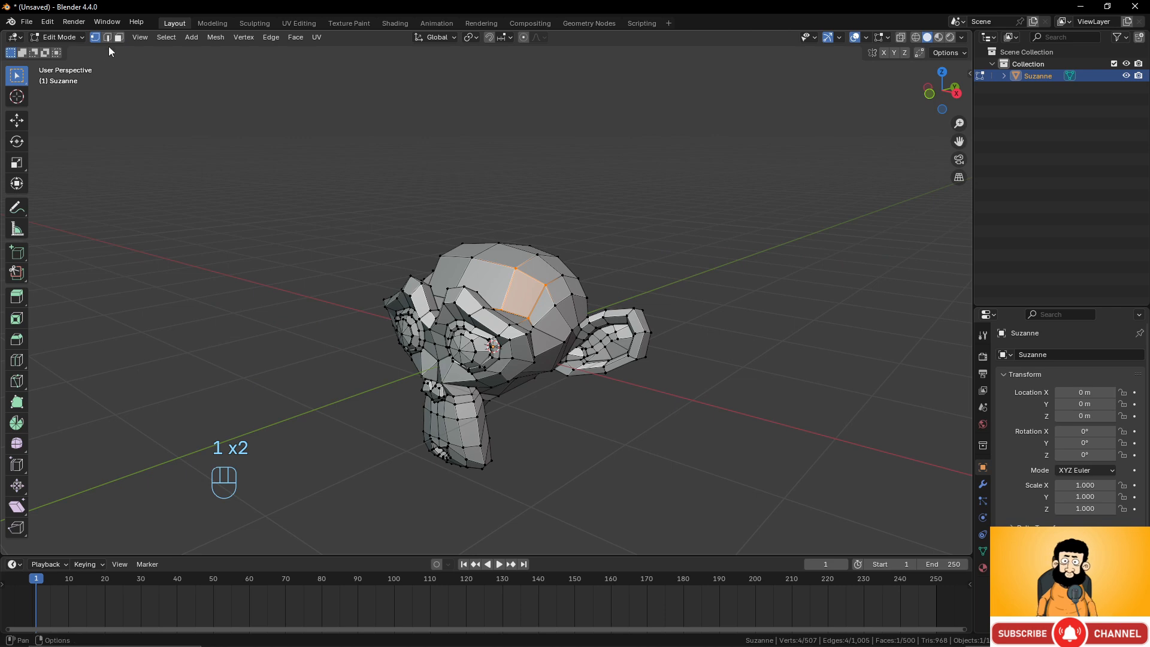
key("2")
key("3")
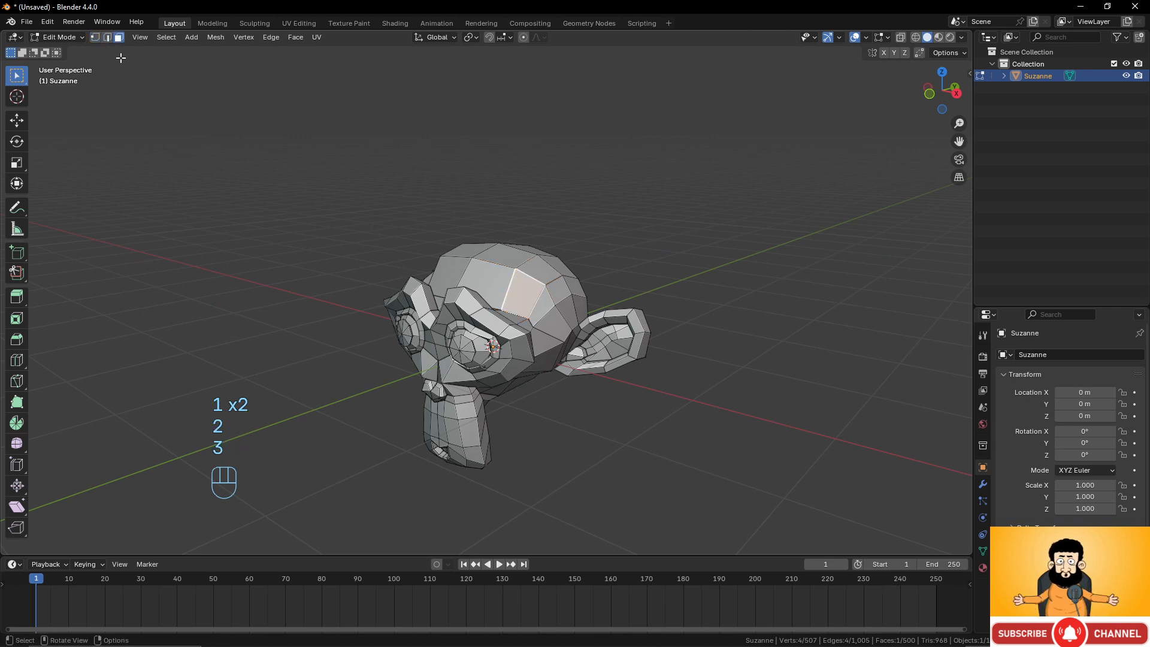
Switch Suzanne from Edit Mode to Object Mode and back to Edit Mode, twice.
middle_click_drag(501, 241, 508, 243)
scroll(538, 282, "up", 4)
scroll(590, 351, "down", 4)
middle_click_drag(597, 363, 602, 306)
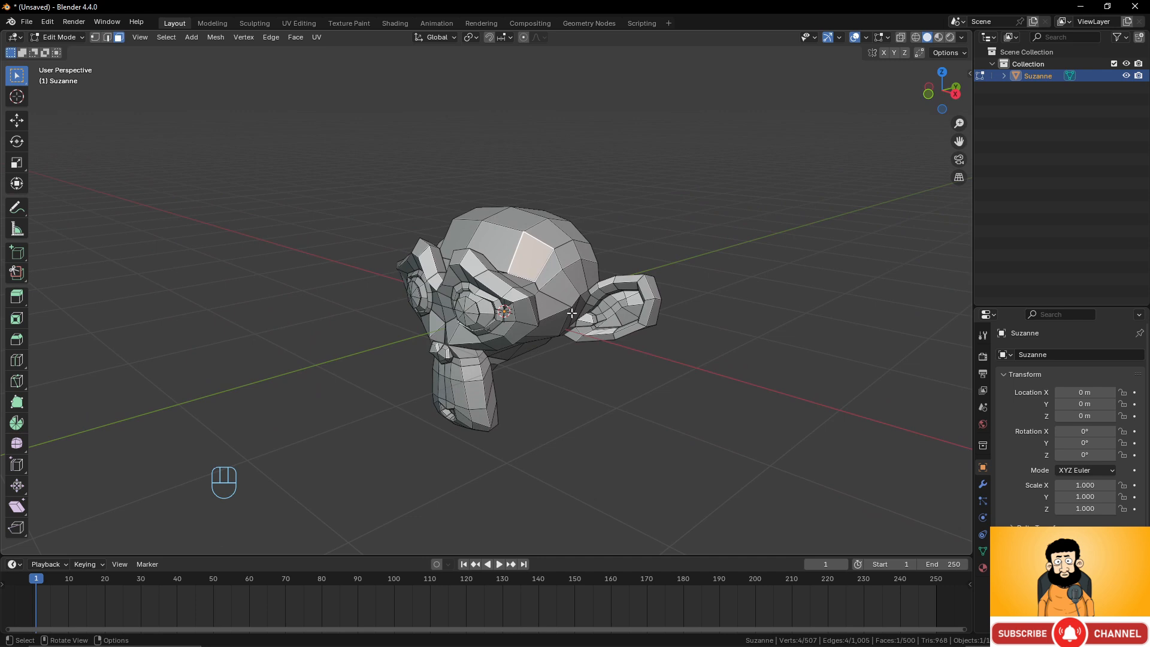
left_click(57, 37)
left_click(66, 51)
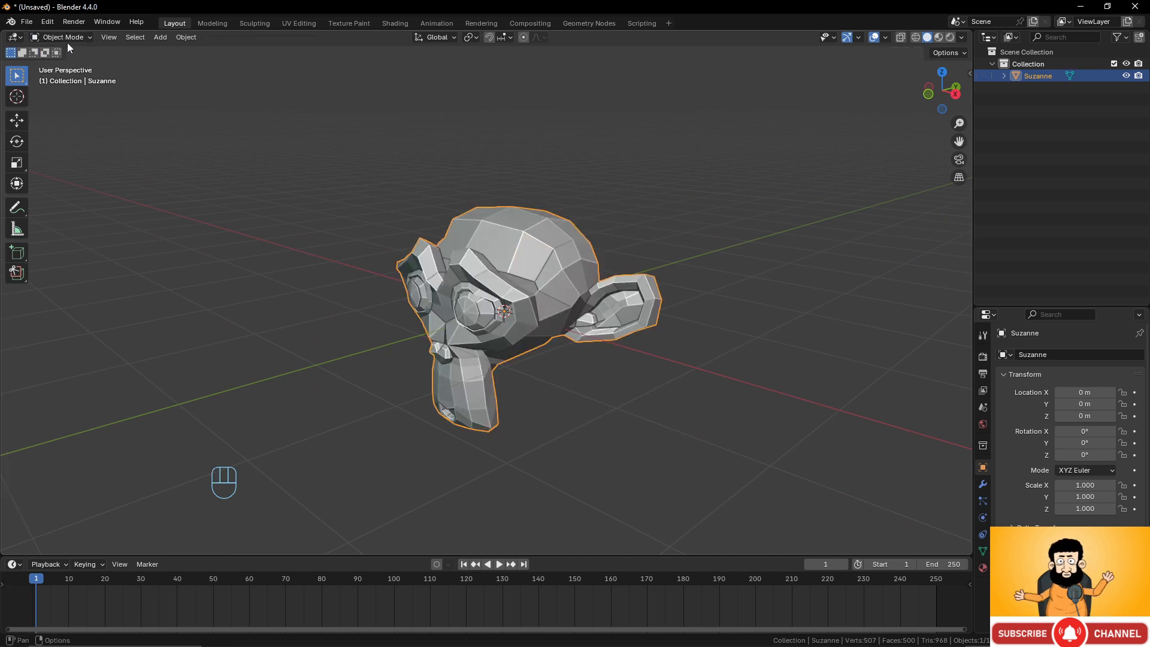
left_click(66, 38)
left_click(68, 64)
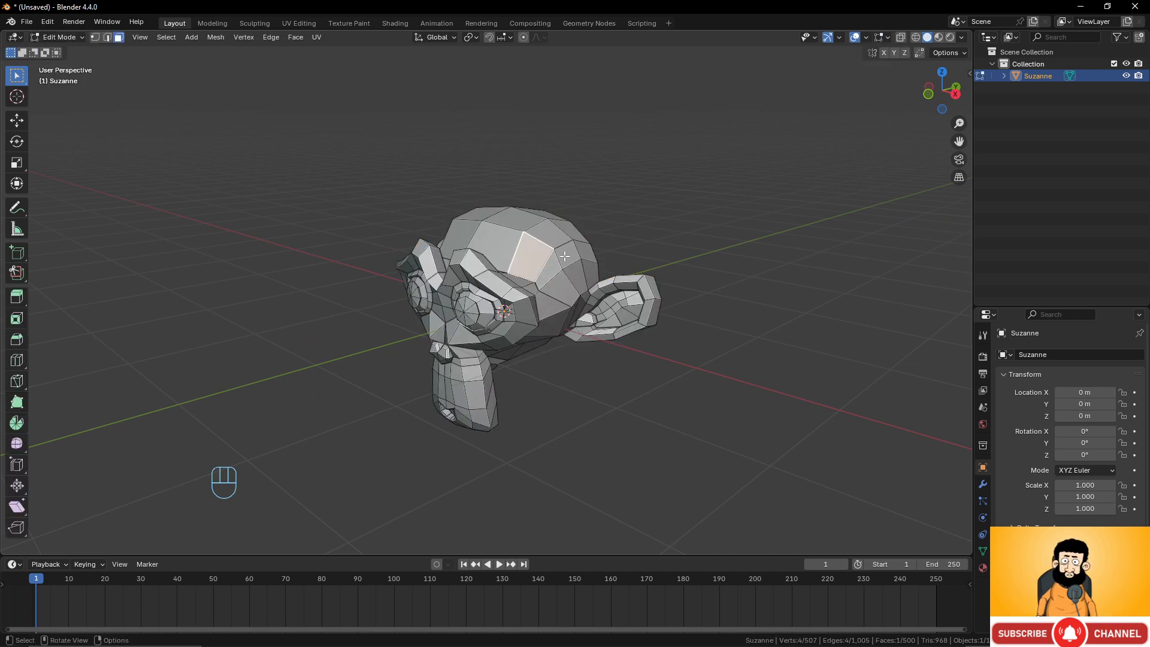
key("Tab")
key("Tab")
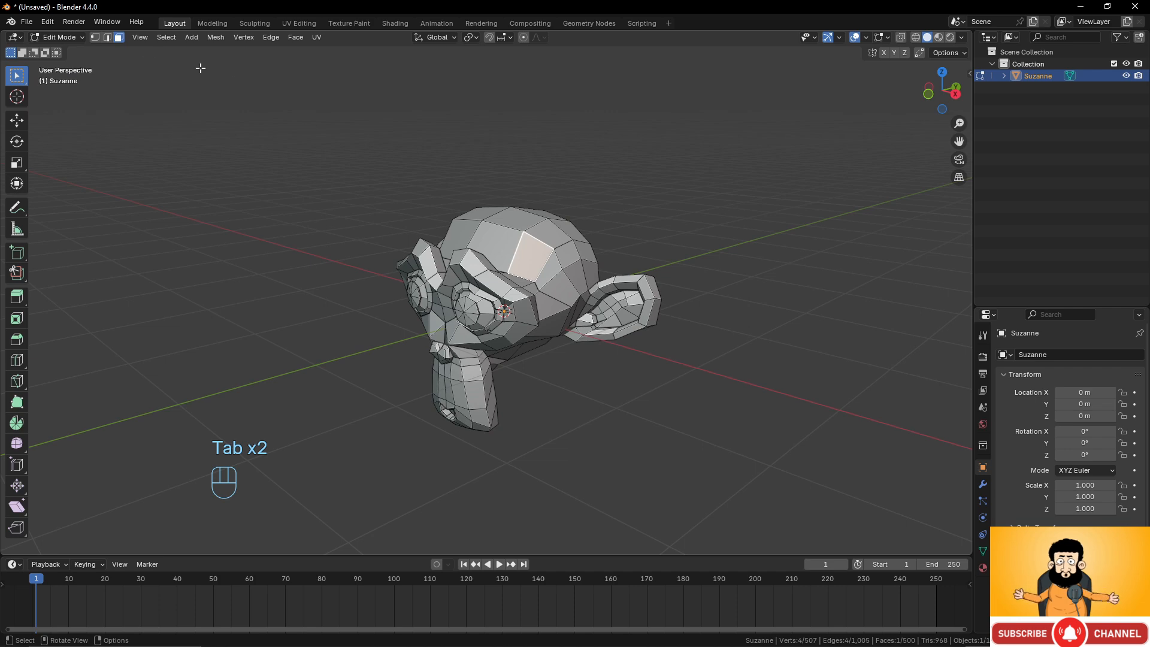
Switch to vertex select mode and select several vertices around a face on top of the head.
middle_click_drag(559, 309, 615, 276)
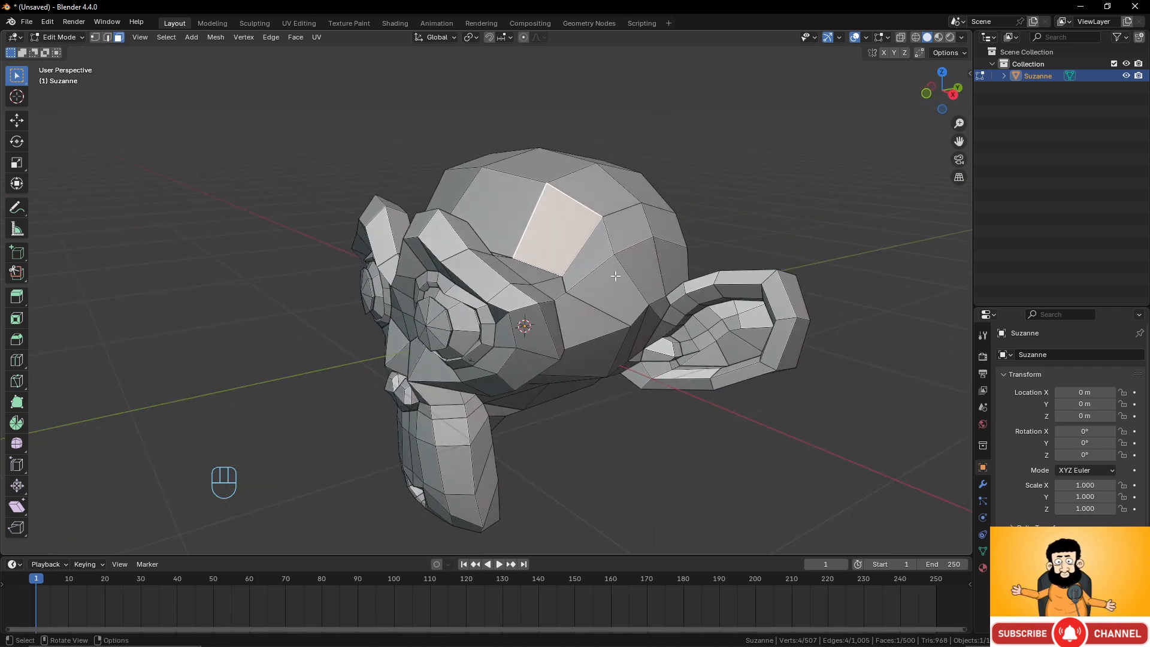
middle_click_drag(557, 345, 608, 271)
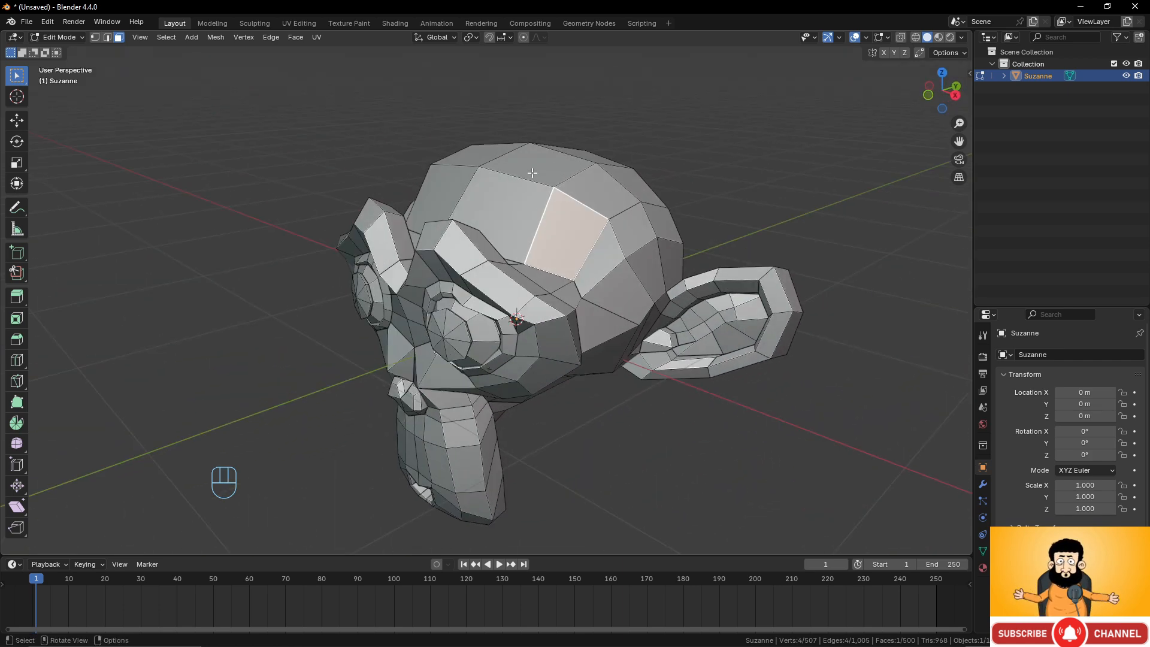
middle_click_drag(532, 173, 550, 195)
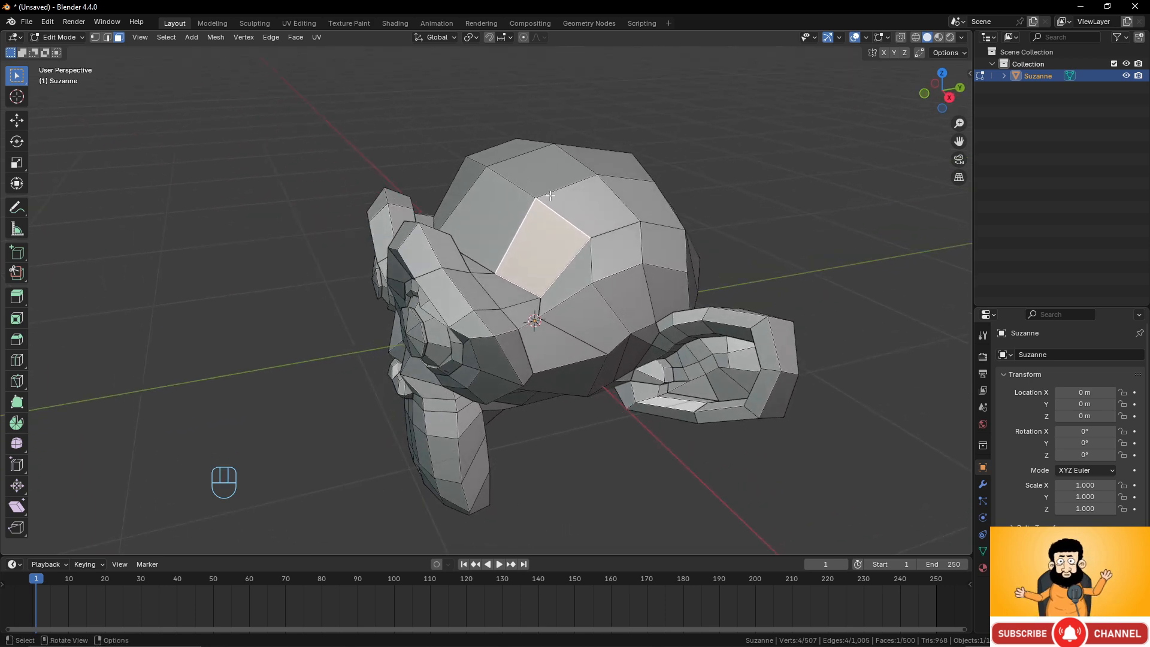
middle_click_drag(531, 197, 518, 172)
left_click(93, 37)
middle_click_drag(488, 132, 489, 147)
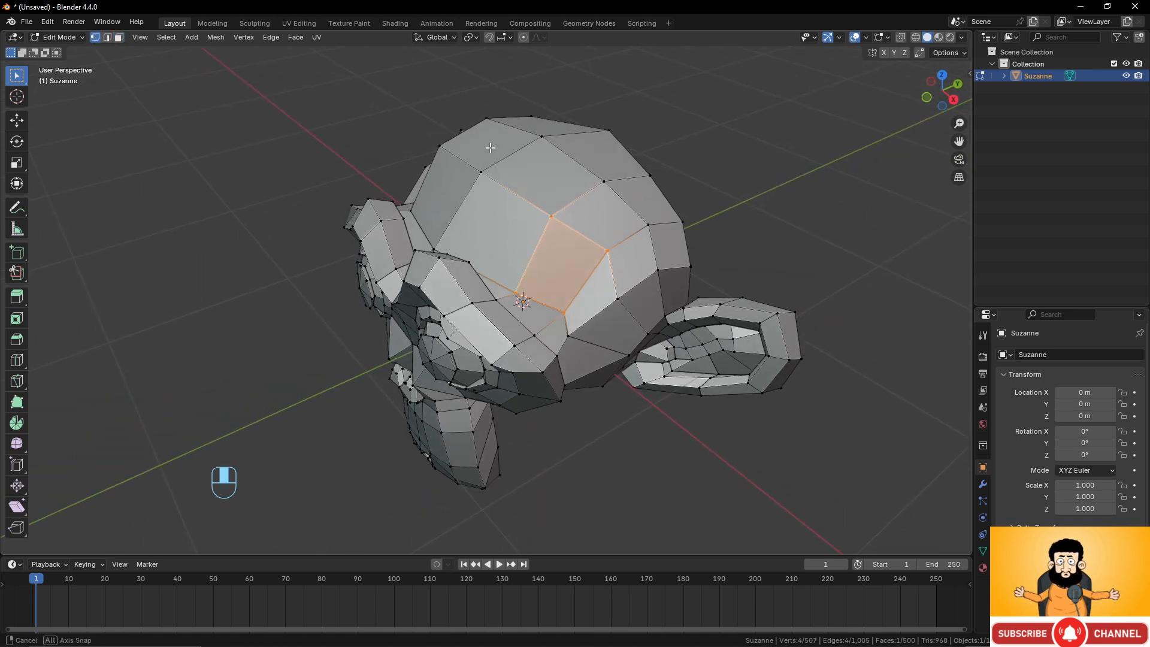
left_click(483, 172)
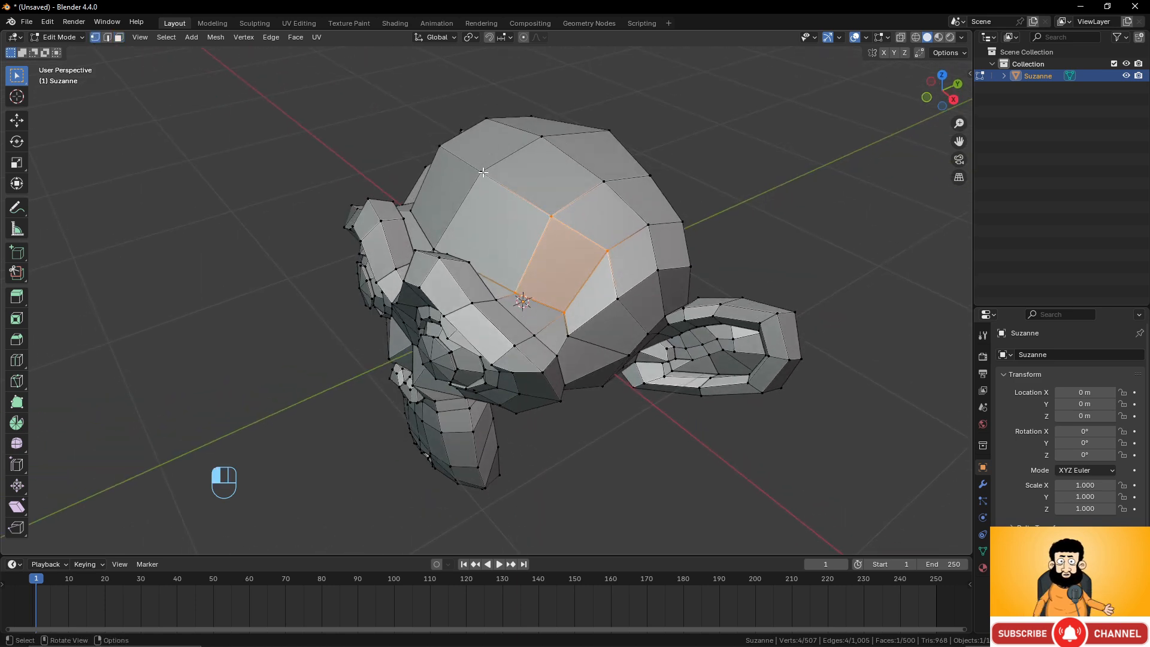
left_click(542, 137, "shift")
left_click(603, 181, "shift")
left_click(554, 214, "shift")
middle_click_drag(553, 213, 571, 217)
Add more top-of-head vertices with a box selection and scale the selection down to about 0.8.
left_click_drag(494, 103, 711, 248)
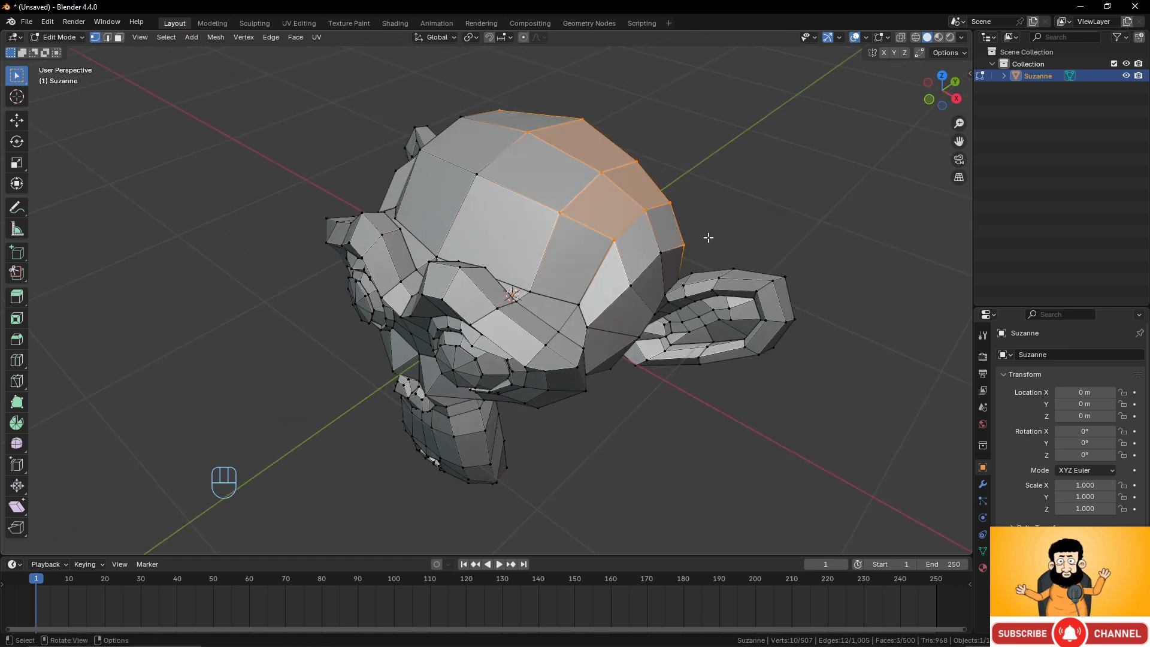
middle_click_drag(707, 238, 727, 264)
key("s")
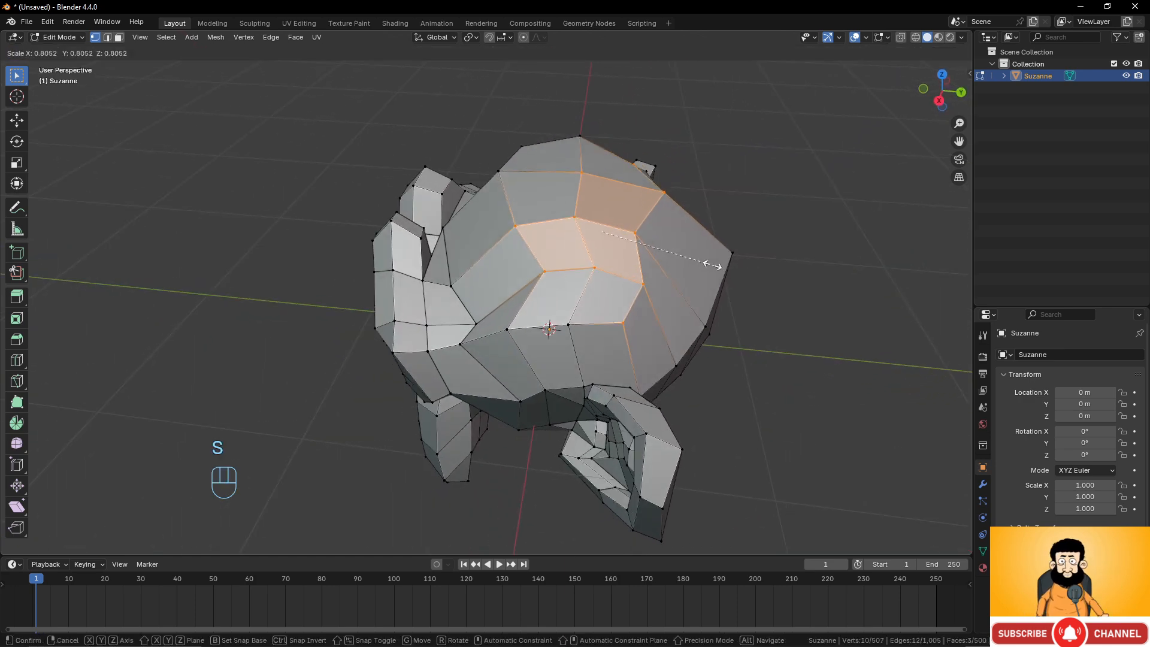
left_click(765, 235)
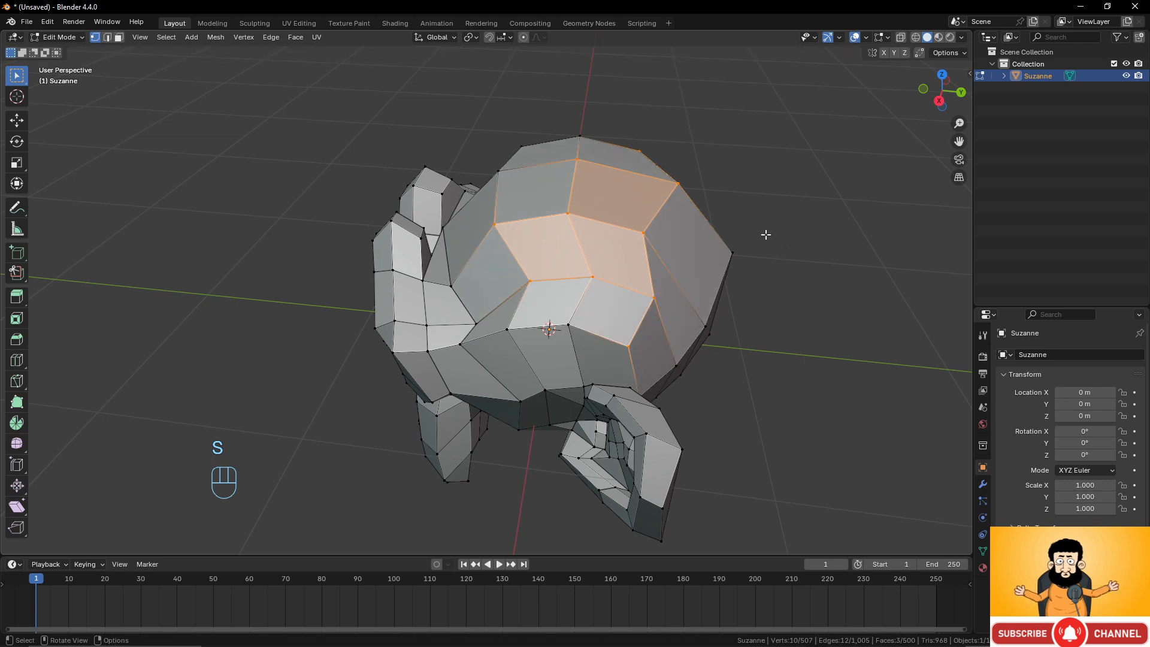
Start rotating the selection, then switch to moving it and shift it about 0.13 m.
key("r")
middle_click(609, 306)
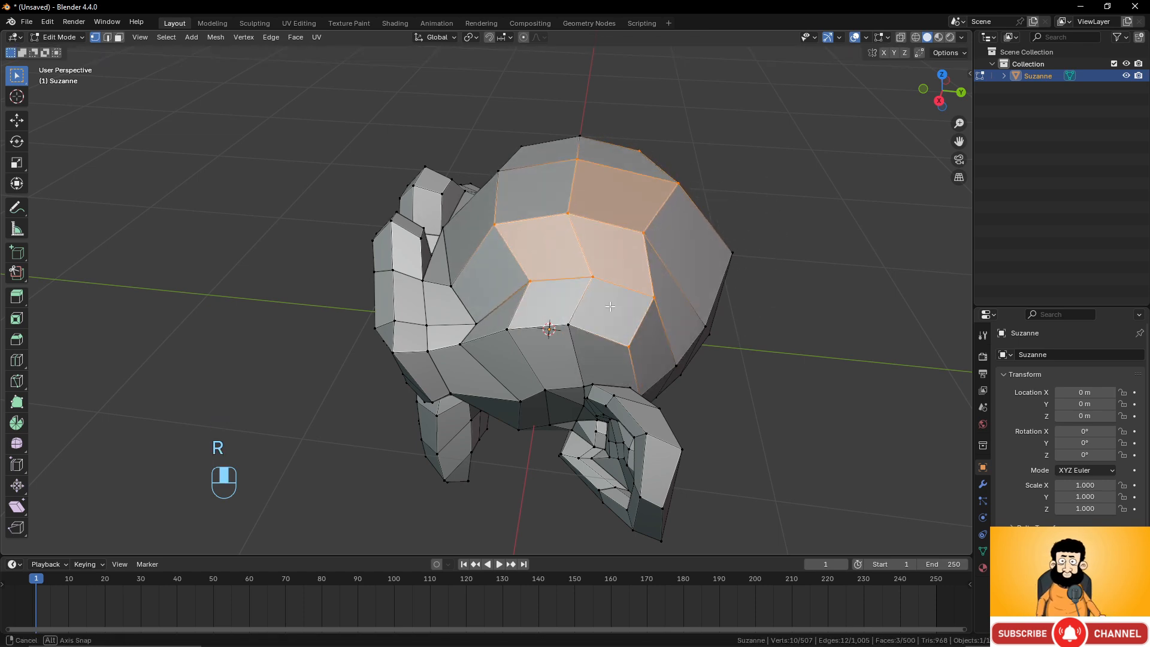
middle_click_drag(609, 306, 664, 306)
key("g")
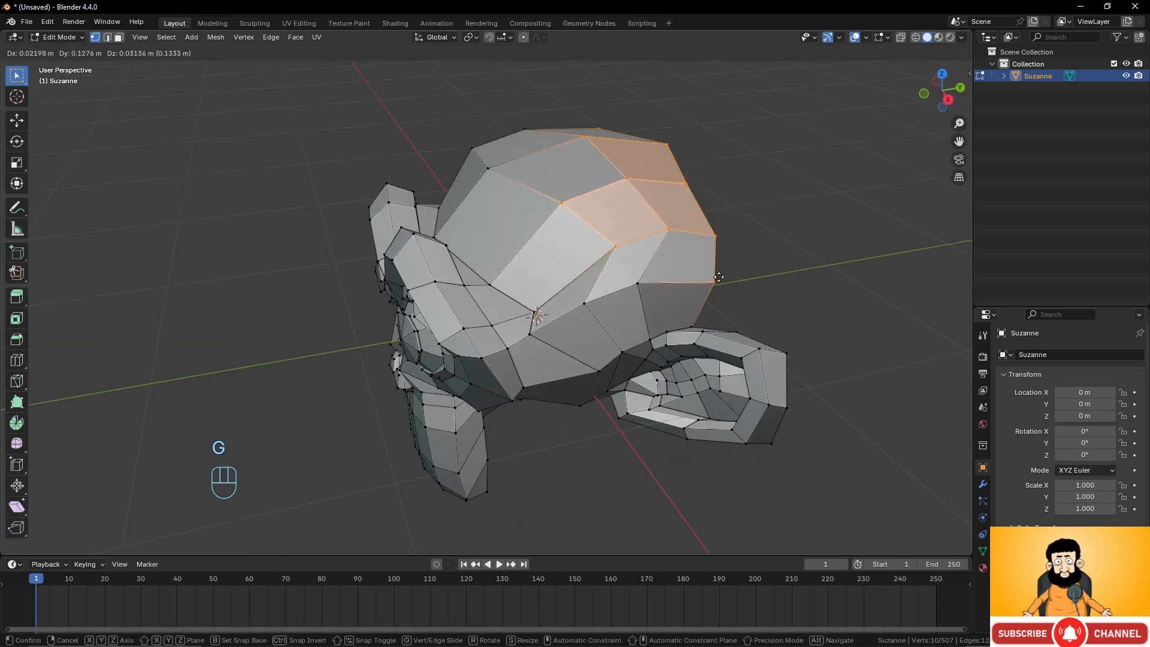
left_click(702, 273)
Move the selected vertices 1 m along the Z axis.
middle_click_drag(508, 335, 567, 335)
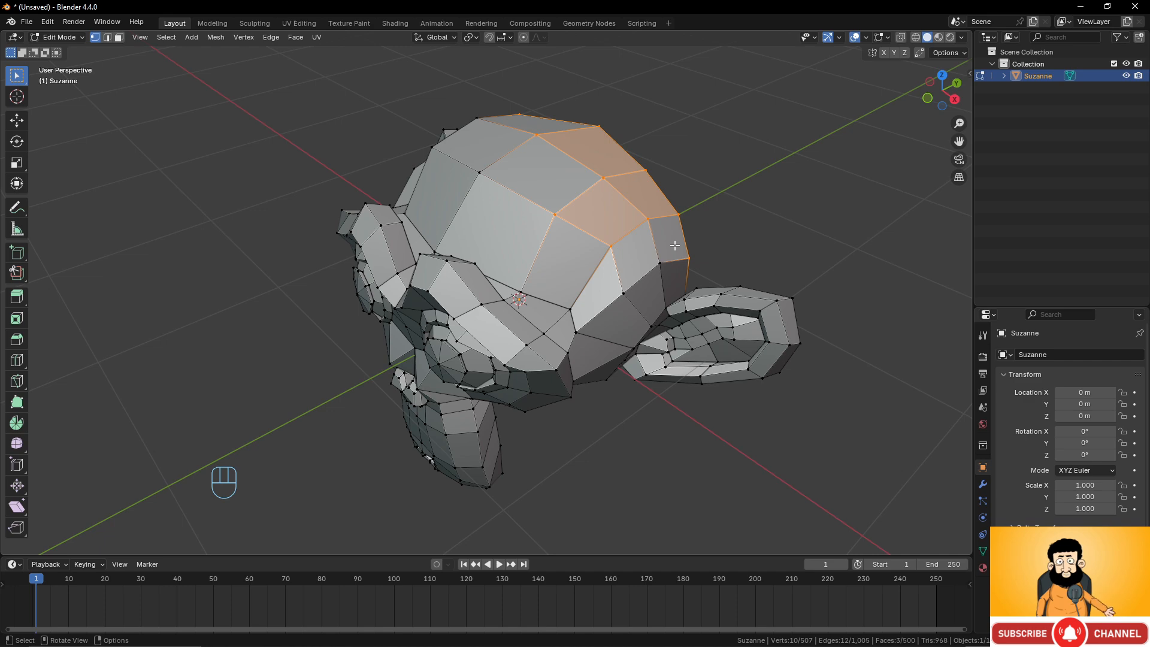
key("g")
key("z")
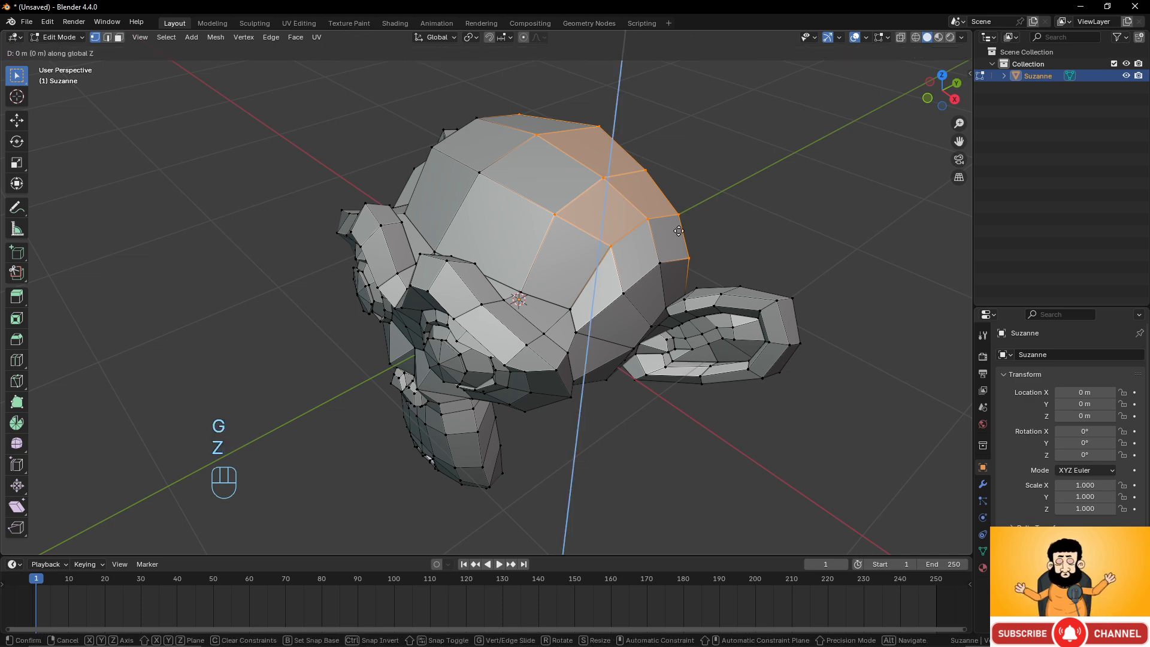
key("KP_1")
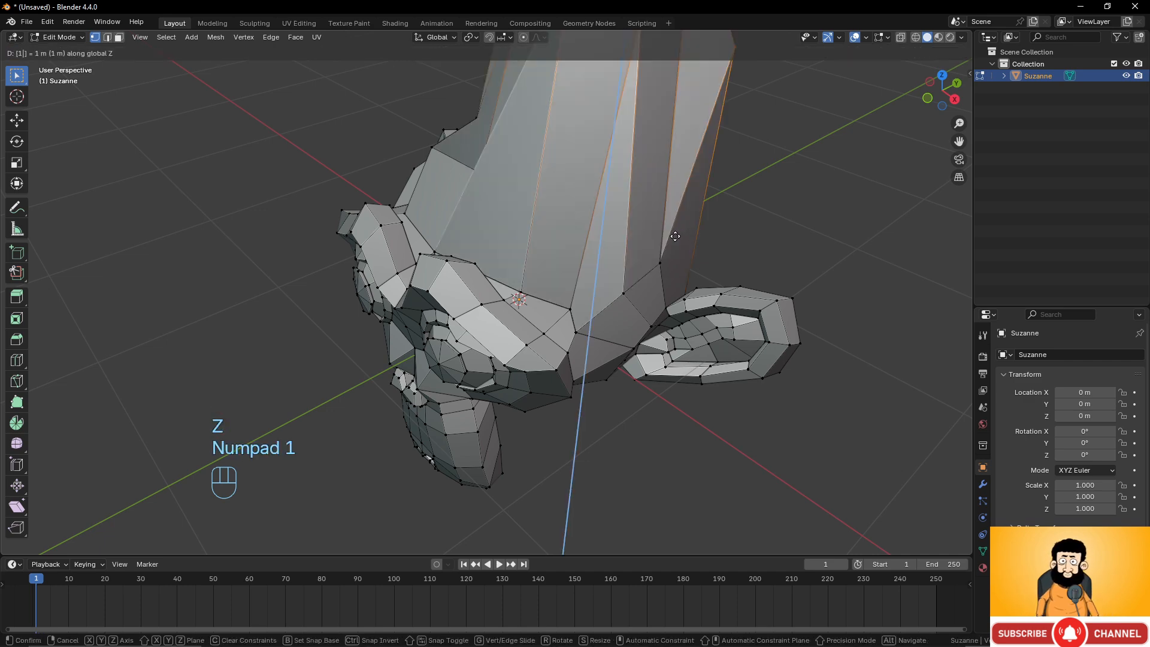
left_click(674, 235)
Undo the vertical move of the selected vertices.
scroll(674, 236, "down", 5)
middle_click_drag(594, 279, 670, 254)
scroll(653, 259, "up", 3)
middle_click_drag(647, 261, 536, 285)
key("ctrl+z")
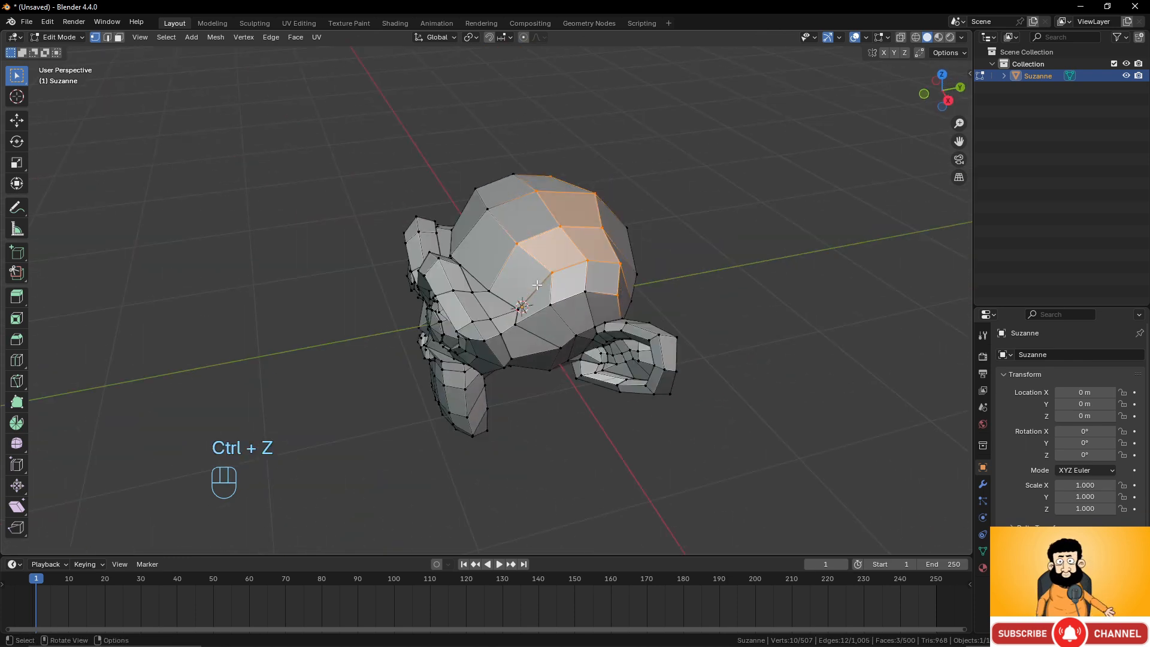
Select a single vertex on top of the head, replacing the previous selection.
middle_click_drag(514, 237, 484, 157)
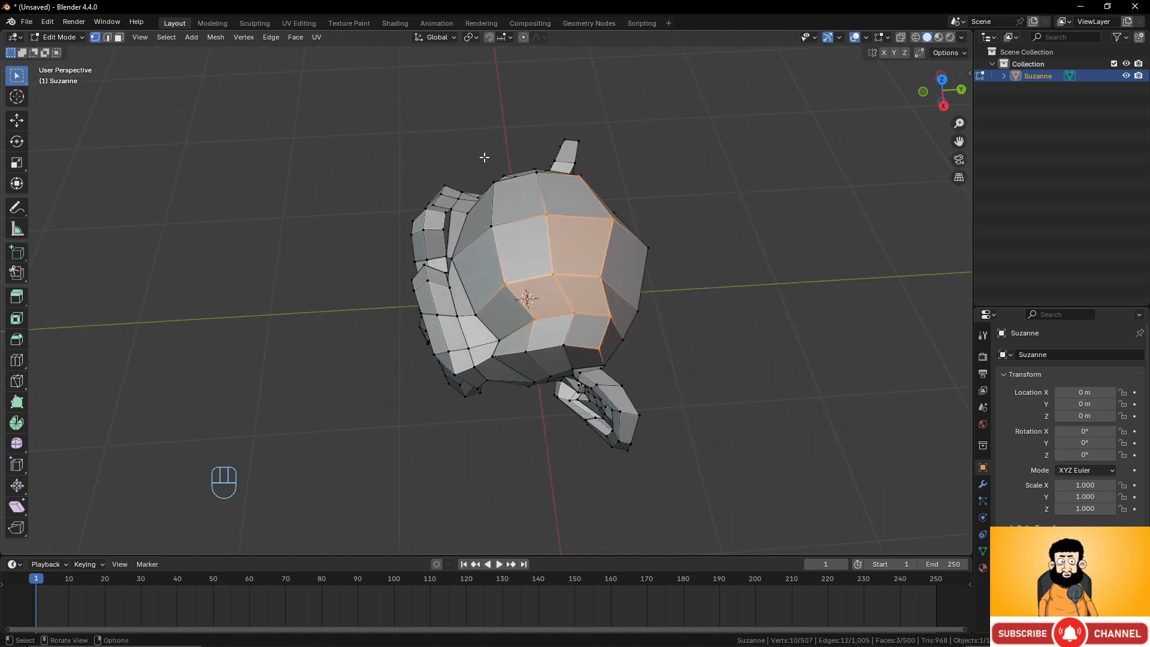
left_click(545, 215)
middle_click_drag(544, 215, 621, 216)
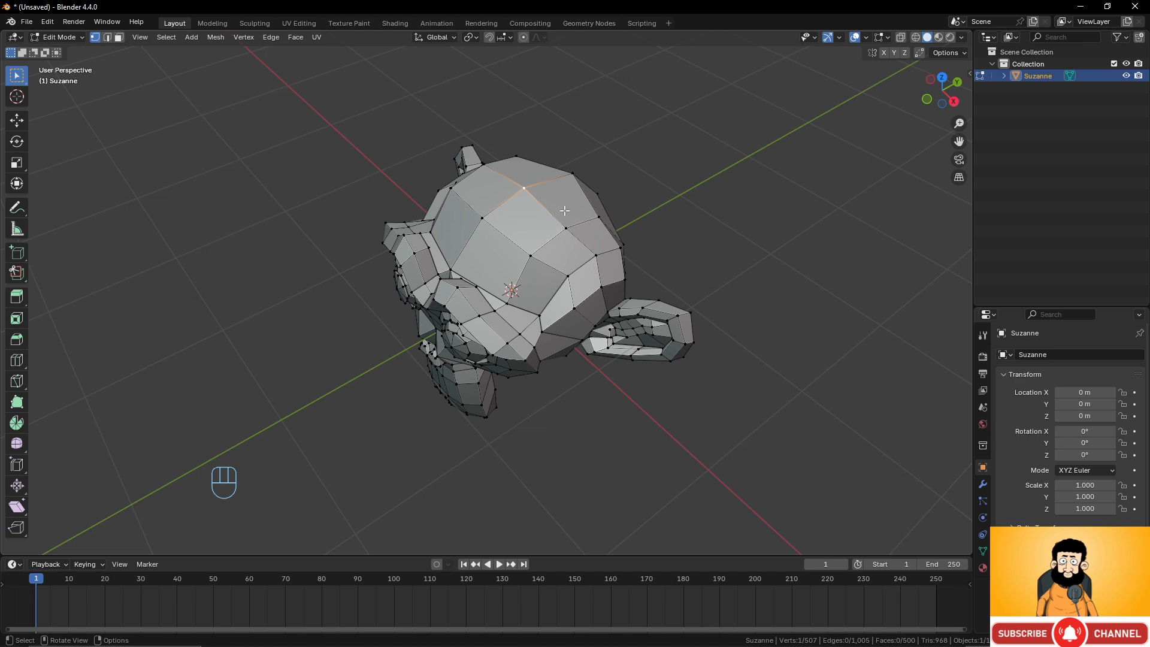
Return to Object Mode and duplicate Suzanne, placing the copy to its right.
key("Tab")
scroll(565, 216, "down", 4)
middle_click_drag(565, 216, 580, 277)
key("shift+d")
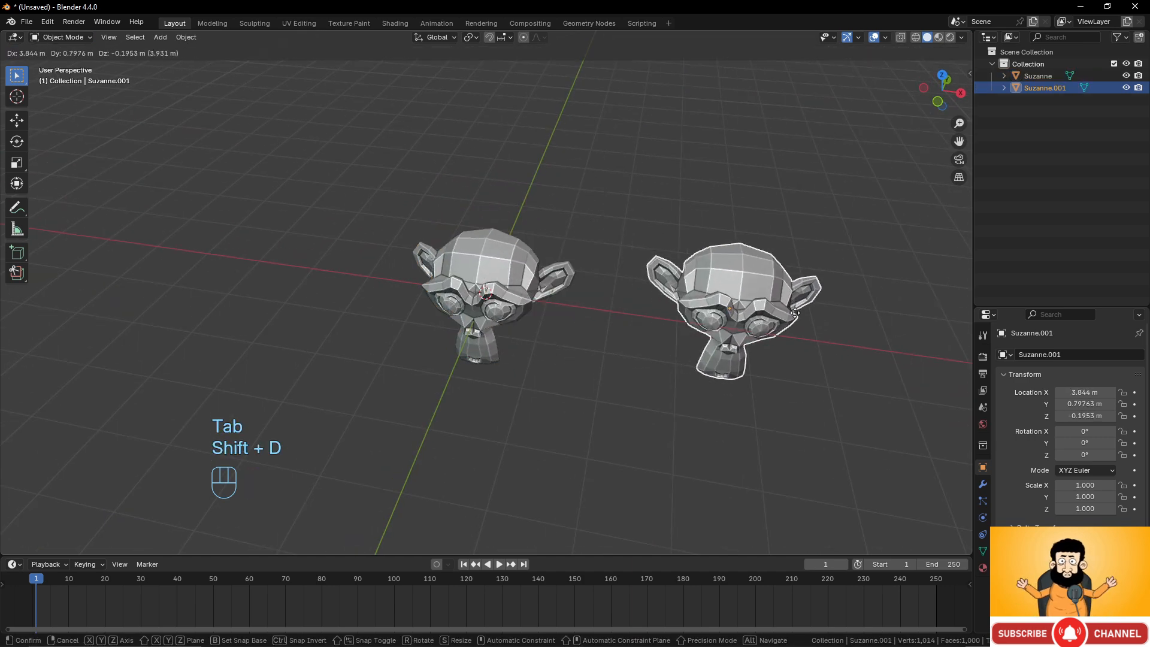
left_click(754, 291)
Duplicate the monkey three more times, placing copies to the left and behind the original.
key("shift+d")
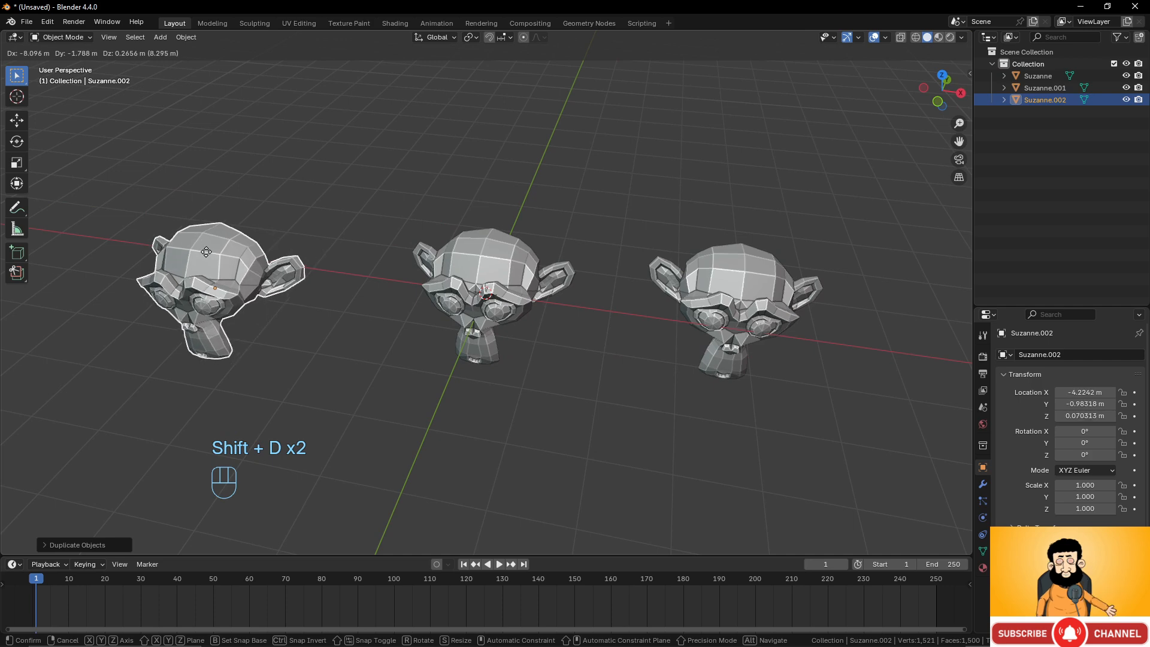
left_click(247, 289)
key("shift+d")
left_click(480, 152)
scroll(480, 156, "down", 3)
key("shift+d")
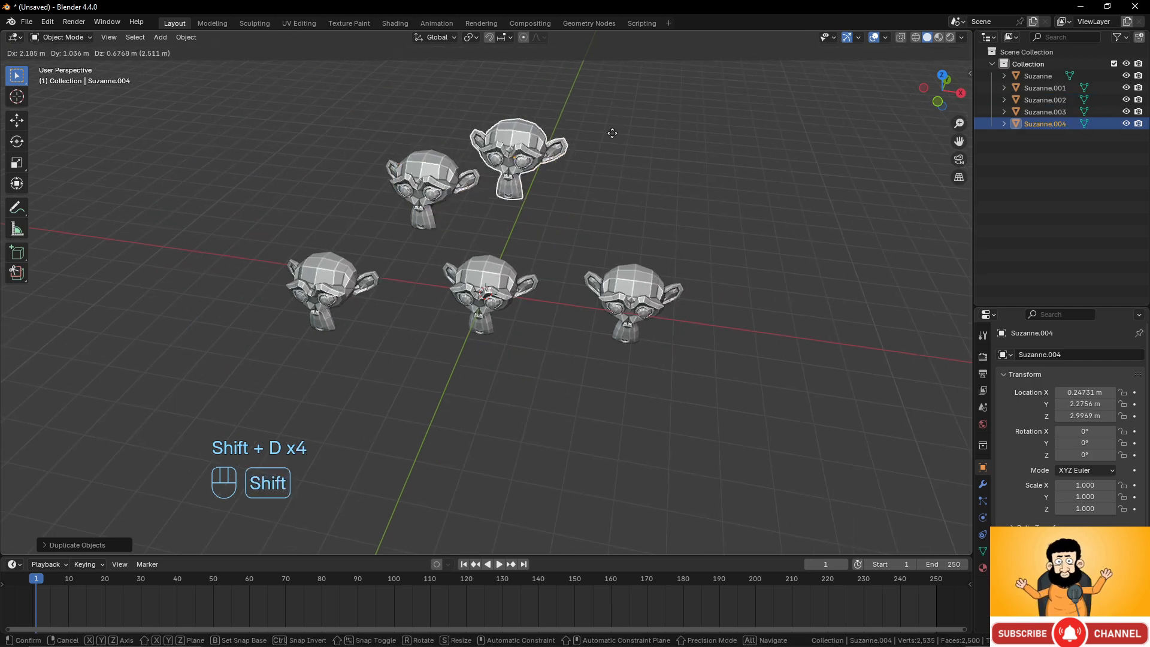
left_click(737, 143)
Select the original Suzanne in the middle, enter its Edit Mode and return to Object Mode.
scroll(635, 258, "up", 2)
scroll(634, 259, "up", 2)
scroll(530, 264, "down", 4)
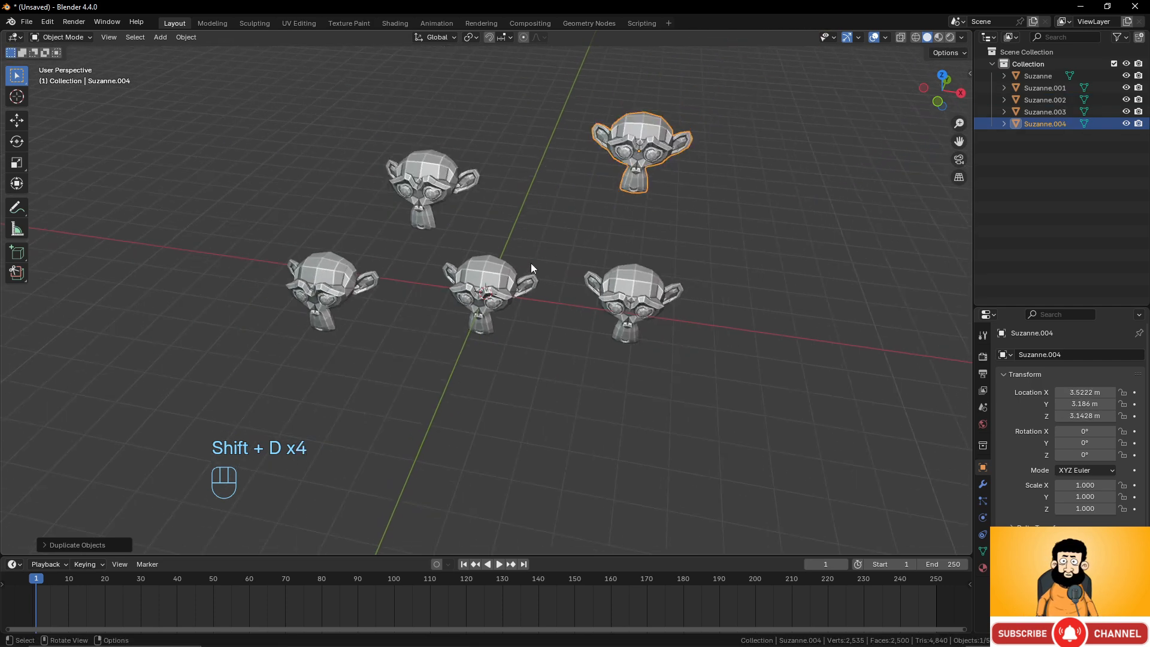
scroll(539, 270, "up", 4)
middle_click_drag(541, 270, 538, 310)
left_click(495, 265)
scroll(558, 297, "down", 4)
scroll(535, 322, "up", 5)
scroll(536, 323, "up", 2)
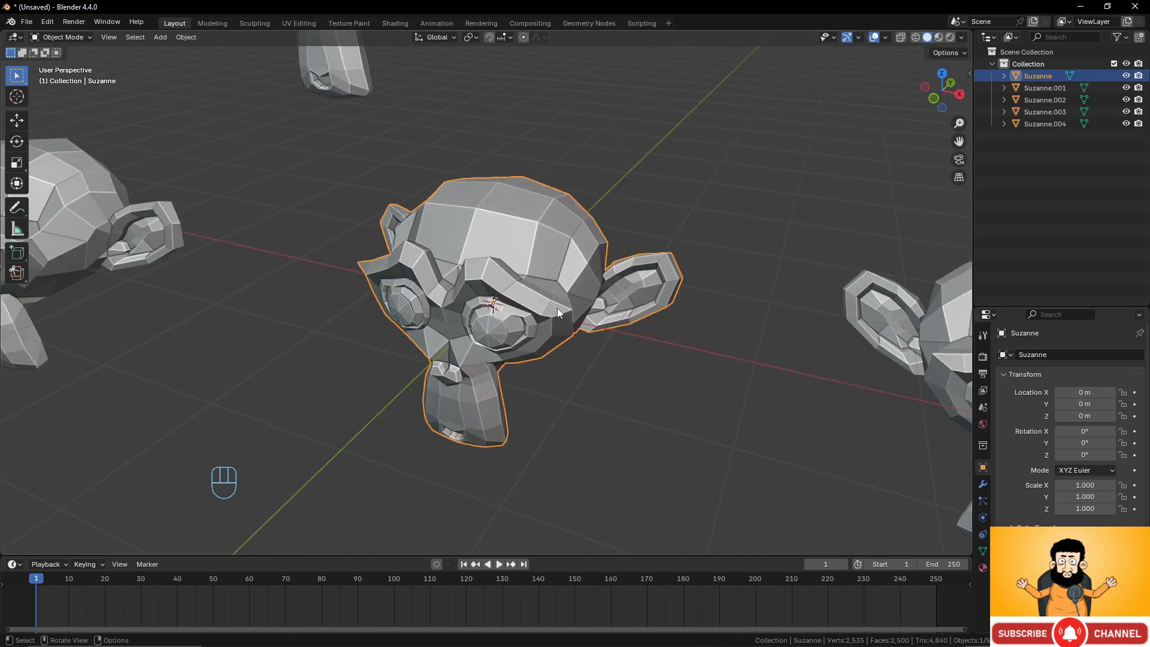
key("Tab")
scroll(598, 312, "up", 2)
middle_click_drag(627, 181, 557, 246)
scroll(542, 201, "down", 6)
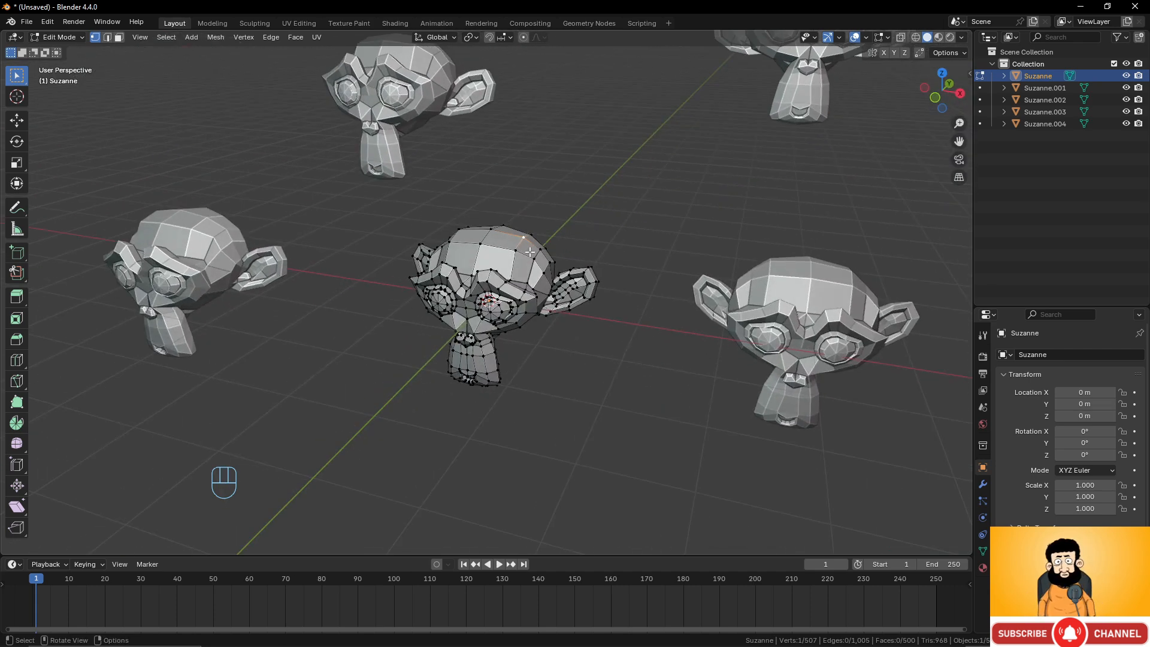
key("Tab")
Add two copies to the selection with Suzanne and enter Edit Mode on all three.
scroll(647, 300, "down", 4)
left_click(630, 291, "shift")
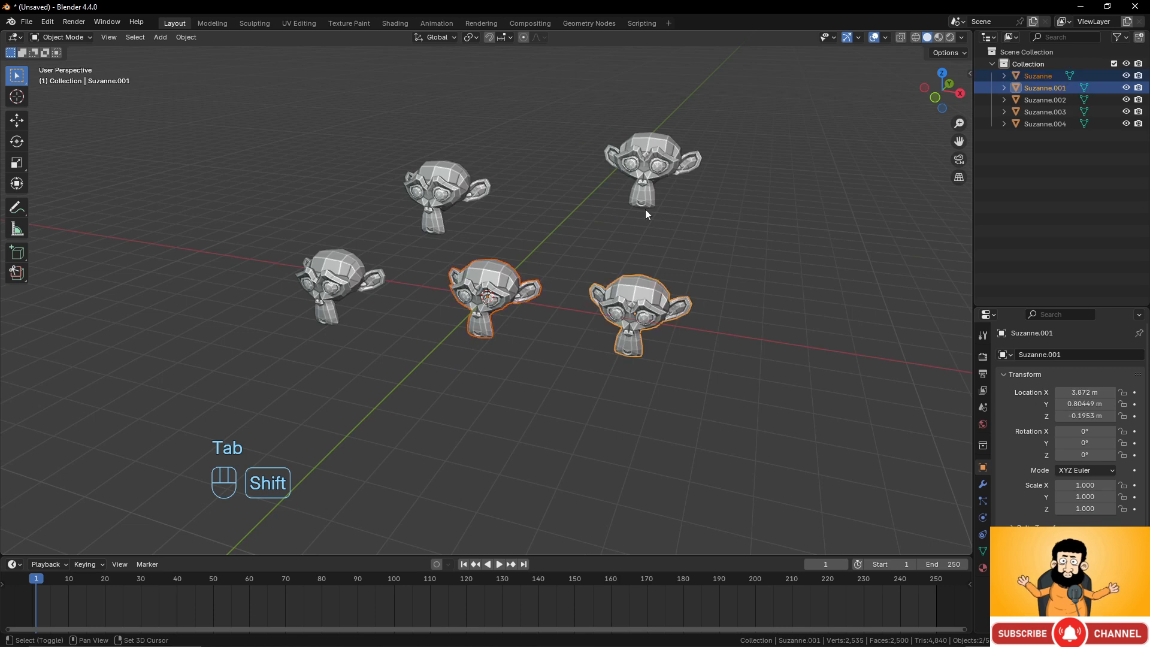
left_click(651, 189, "shift")
scroll(623, 263, "up", 3)
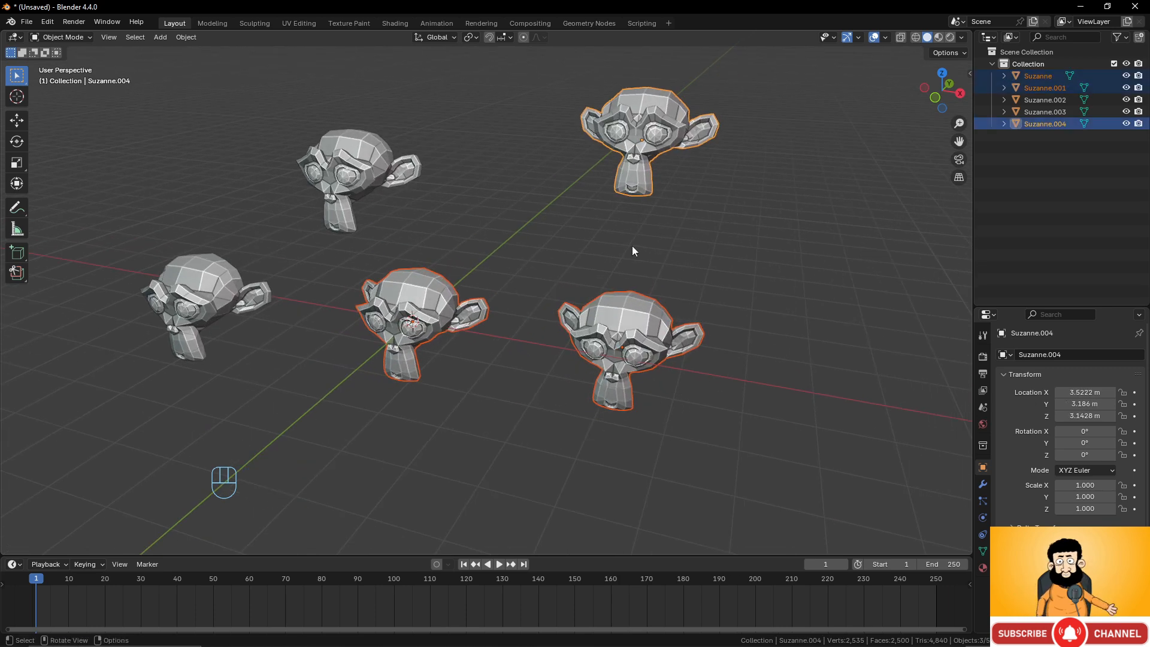
key("Tab")
Select a single vertex on top of the front-right copy's head.
middle_click_drag(632, 249, 607, 282)
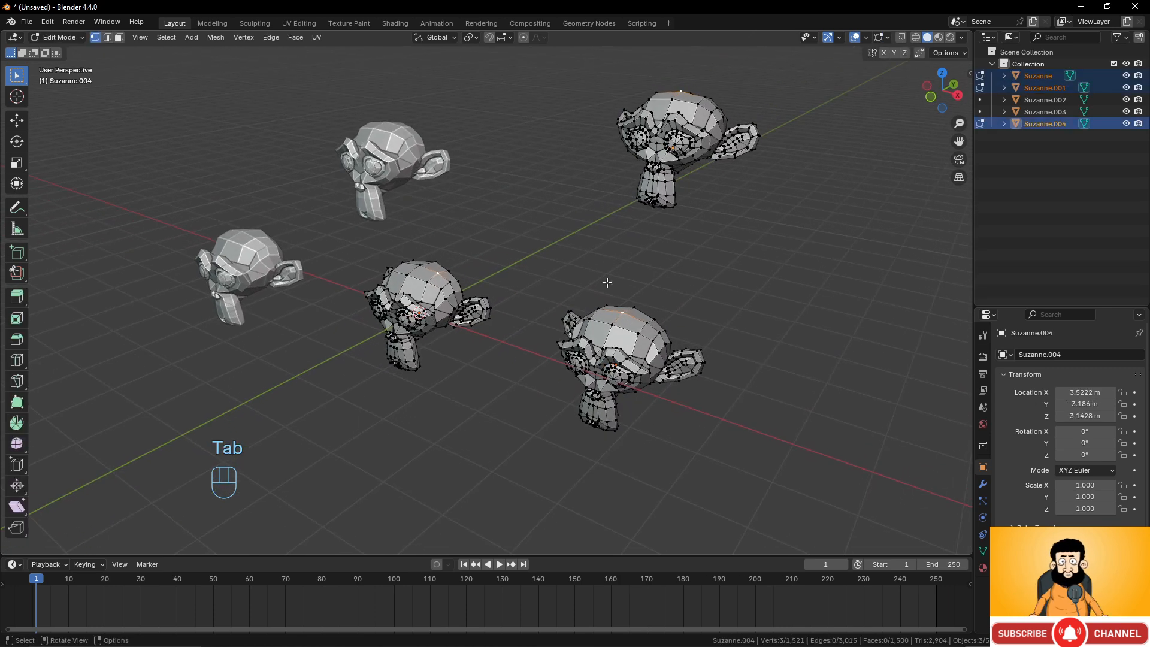
left_click(614, 324)
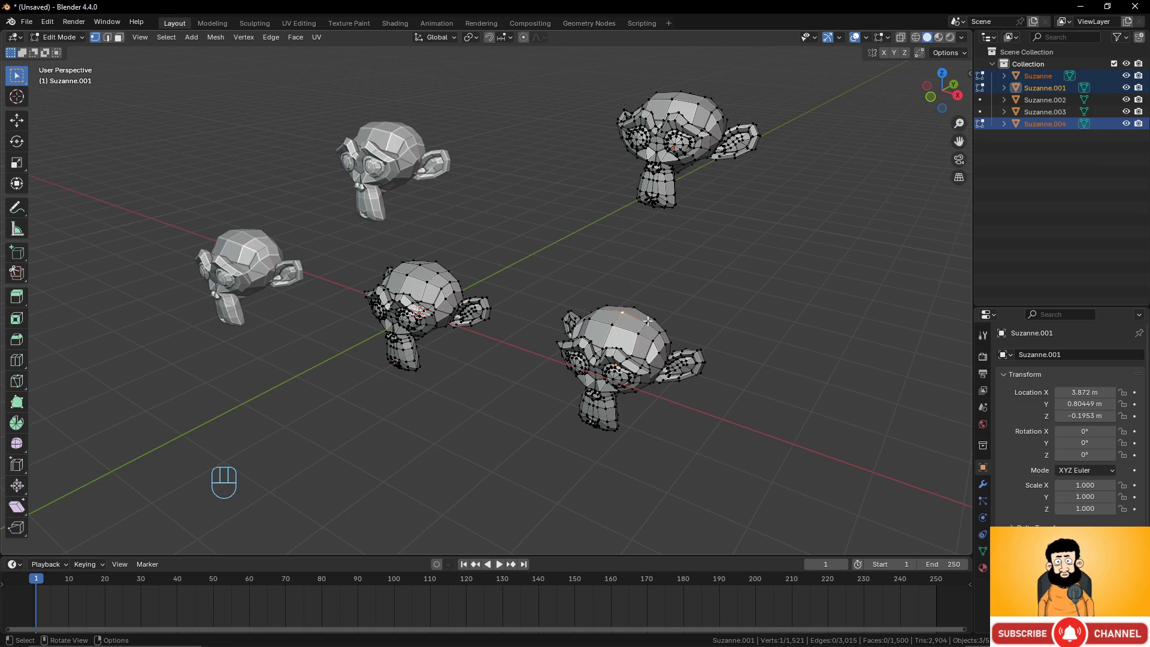
scroll(607, 267, "up", 3)
scroll(605, 265, "down", 3)
middle_click_drag(600, 259, 639, 253)
scroll(553, 278, "up", 2)
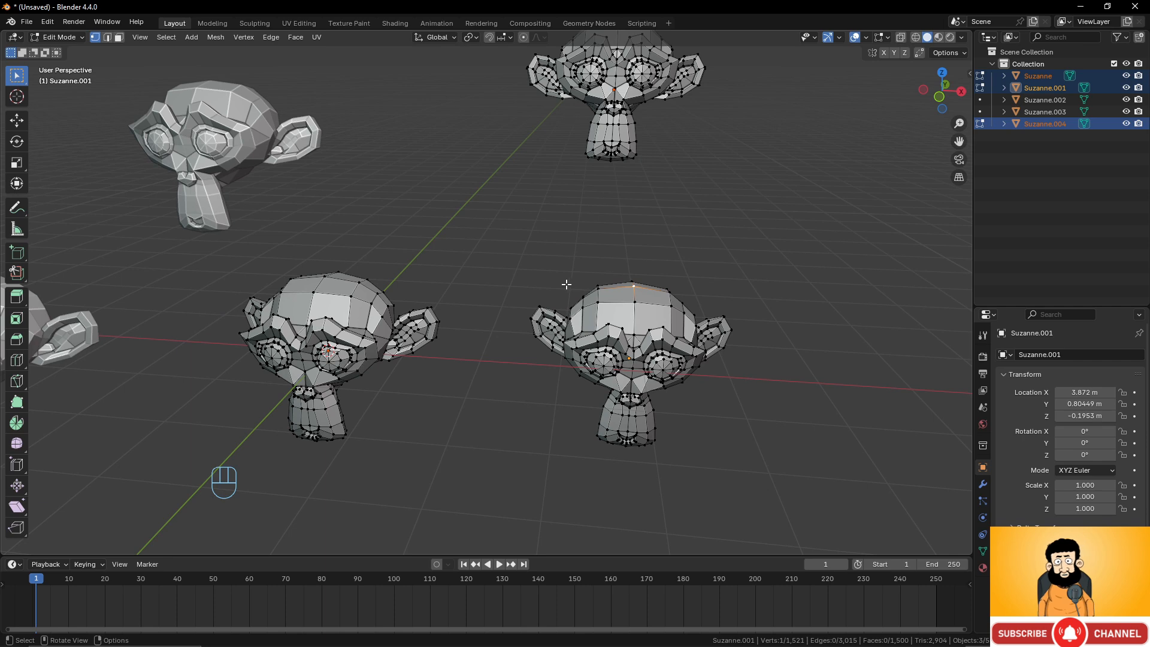
Return to Object Mode and select only the original Suzanne.
key("Tab")
left_click(365, 287)
scroll(384, 296, "up", 3)
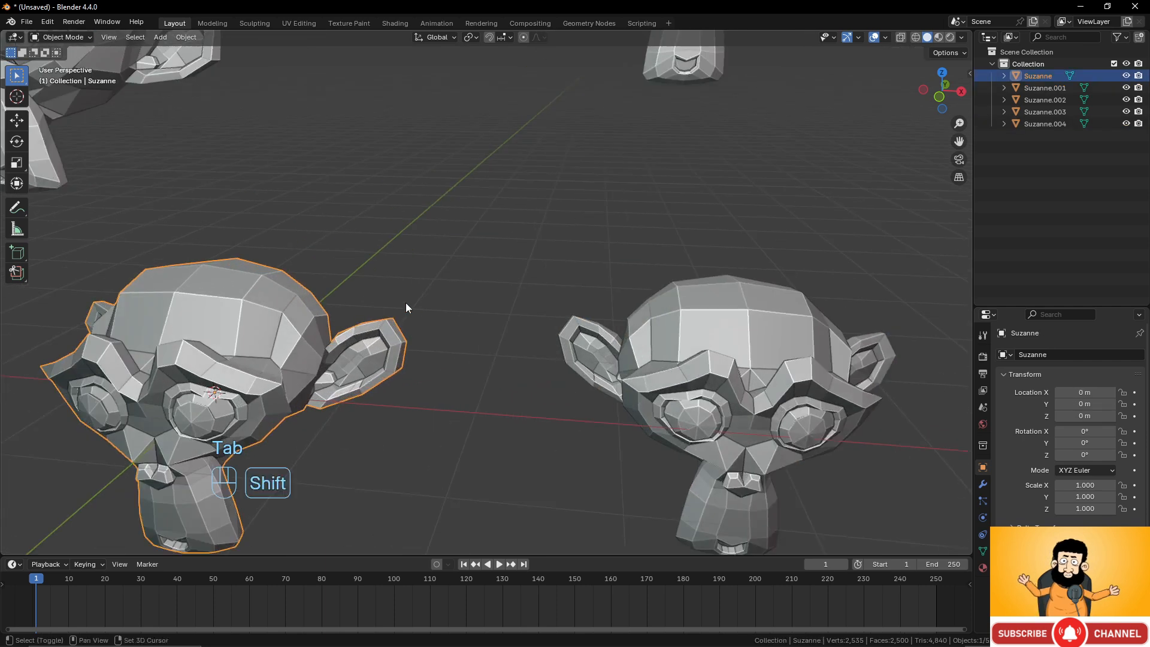
middle_click_drag(405, 303, 572, 282, "shift")
Enter Edit Mode on Suzanne and select a vertex on top of its head.
key("Tab")
left_click(392, 251)
middle_click_drag(391, 251, 503, 243)
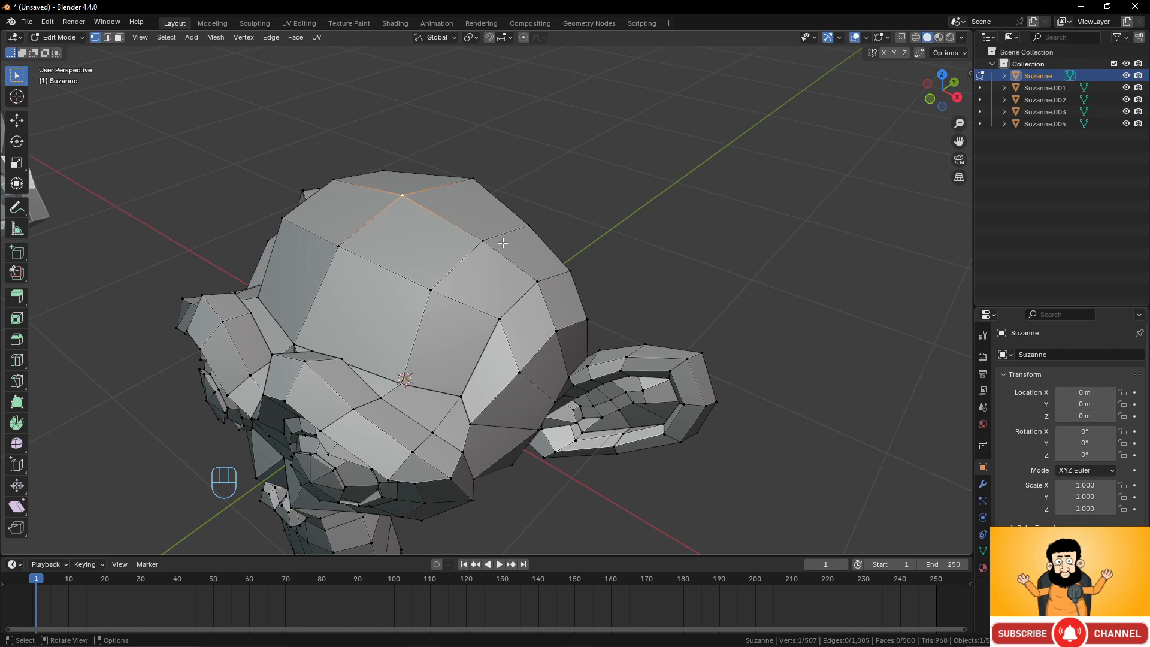
Delete the faces around the selected vertex on top of Suzanne's head.
key("x")
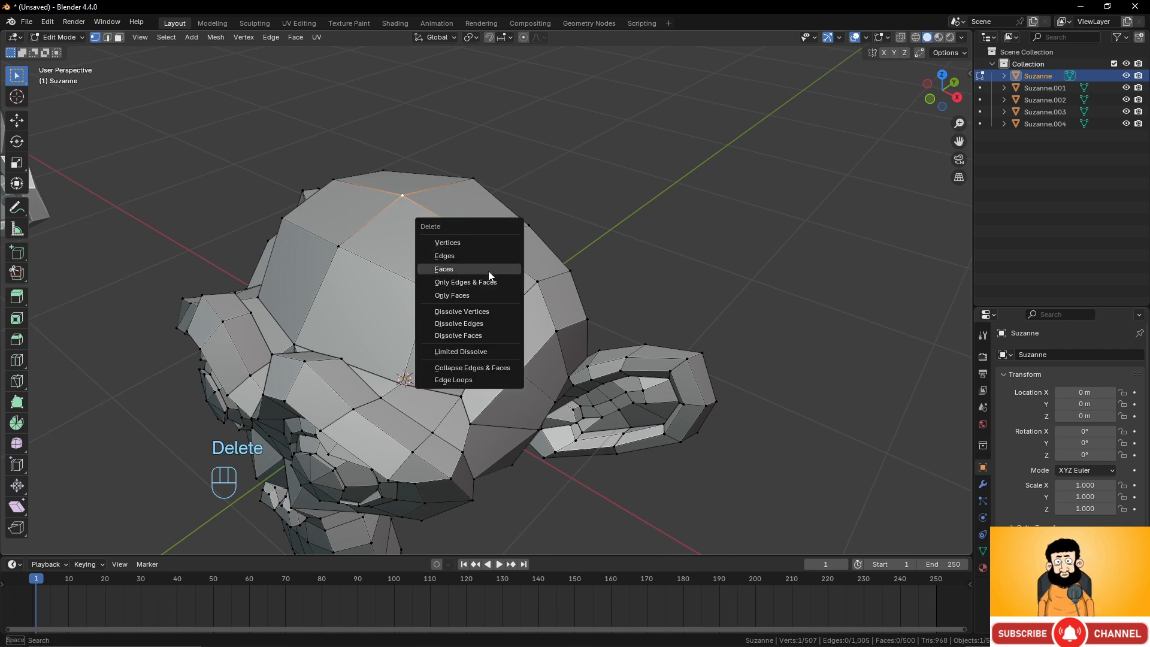
left_click(493, 242)
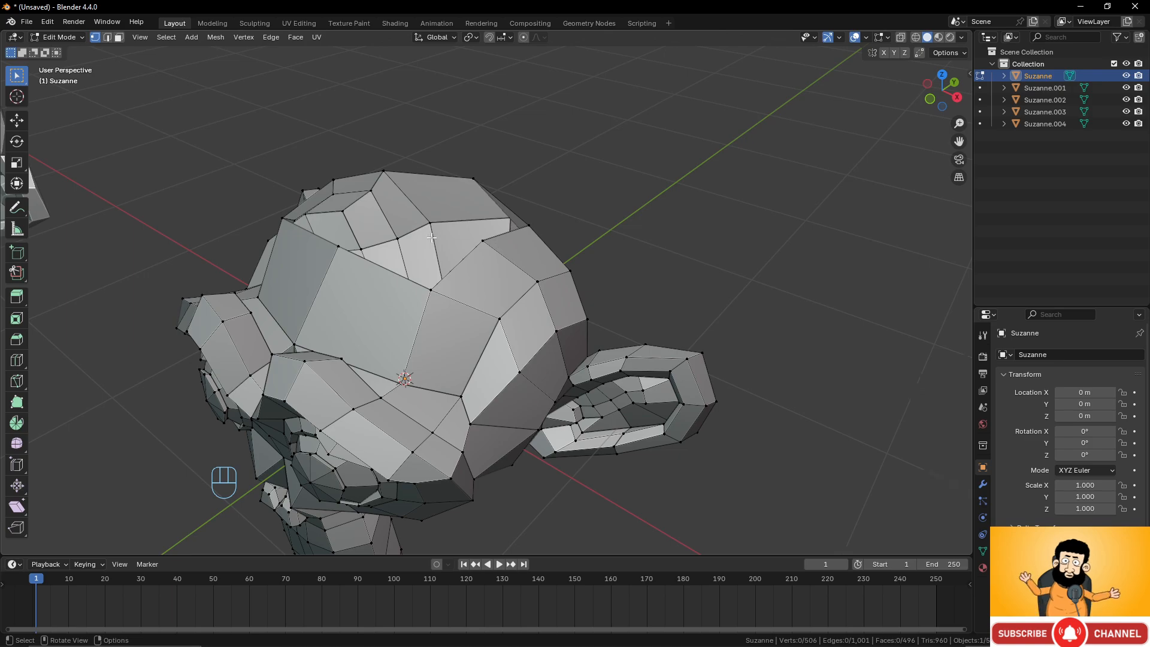
Select the boundary of the hole on top of the head and try filling it with a face.
middle_click_drag(493, 243, 446, 215)
scroll(533, 249, "down", 6)
middle_click_drag(540, 252, 553, 279)
scroll(539, 285, "up", 4)
left_click(552, 324, "alt")
middle_click_drag(552, 324, 581, 279)
scroll(599, 298, "up", 2)
key("f")
scroll(581, 283, "down", 4)
key("ctrl+z")
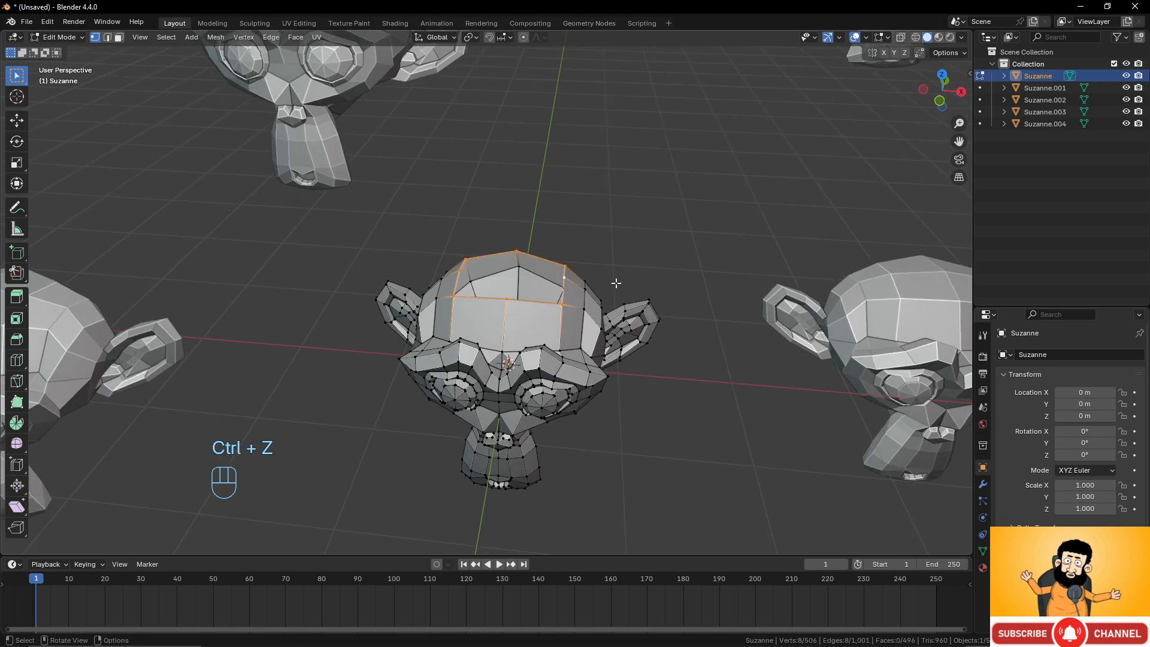
Try connecting two vertices on opposite sides of the hole with a new edge.
scroll(570, 304, "up", 2)
left_click(601, 269)
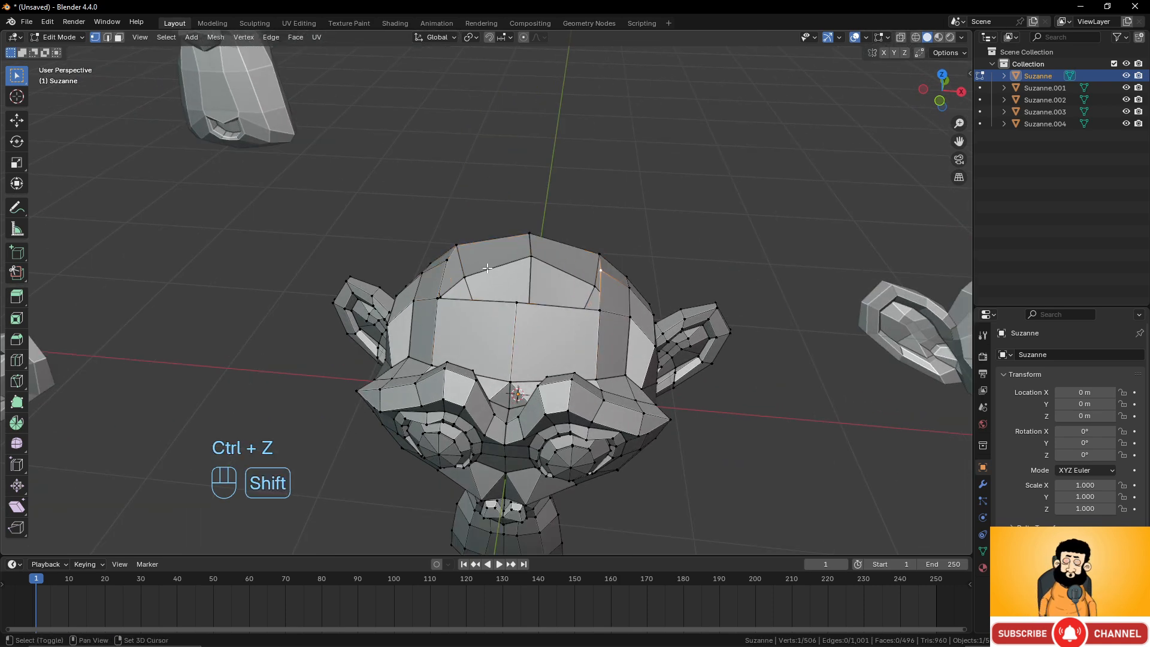
left_click(443, 259, "shift")
middle_click_drag(599, 263, 565, 310)
key("f")
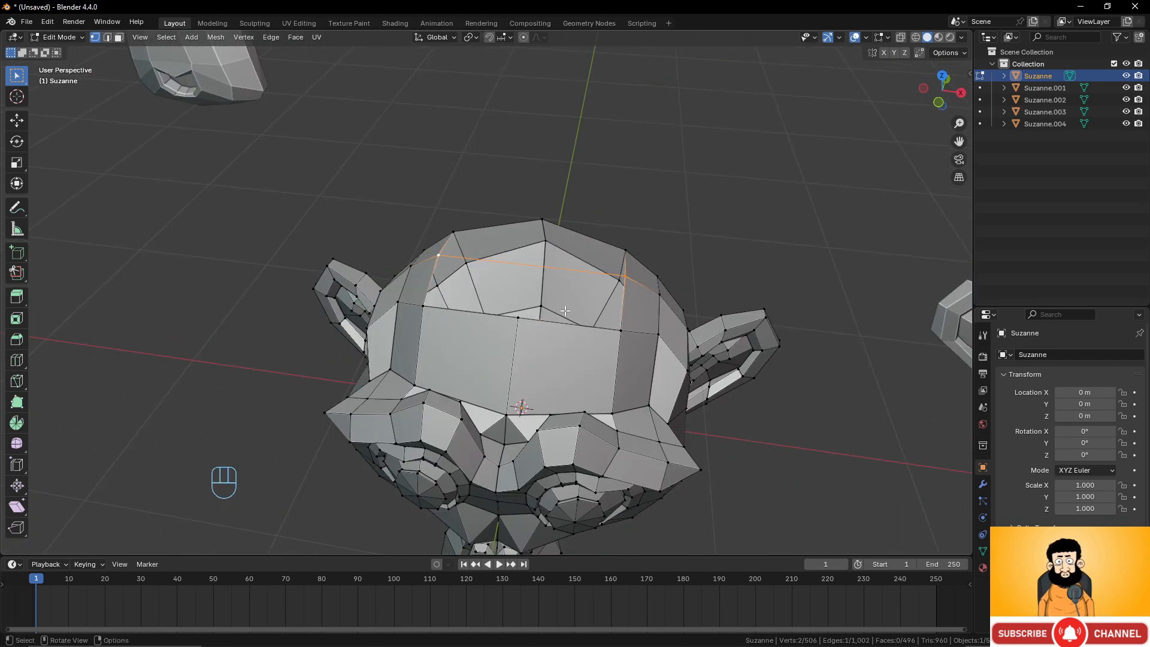
key("ctrl+z")
Select Suzanne.001 together with Suzanne and enter Edit Mode on both objects.
scroll(565, 310, "down", 3)
middle_click_drag(613, 278, 647, 270)
middle_click_drag(697, 306, 573, 291, "shift")
middle_click_drag(609, 333, 584, 325, "shift")
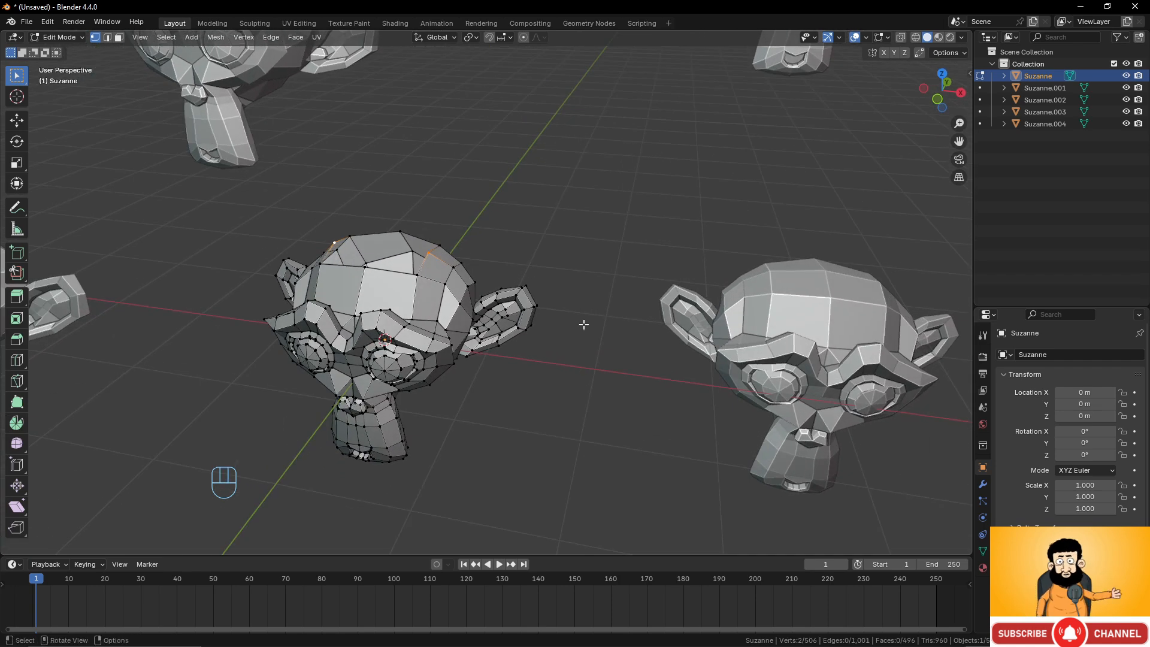
key("Tab")
left_click(847, 297)
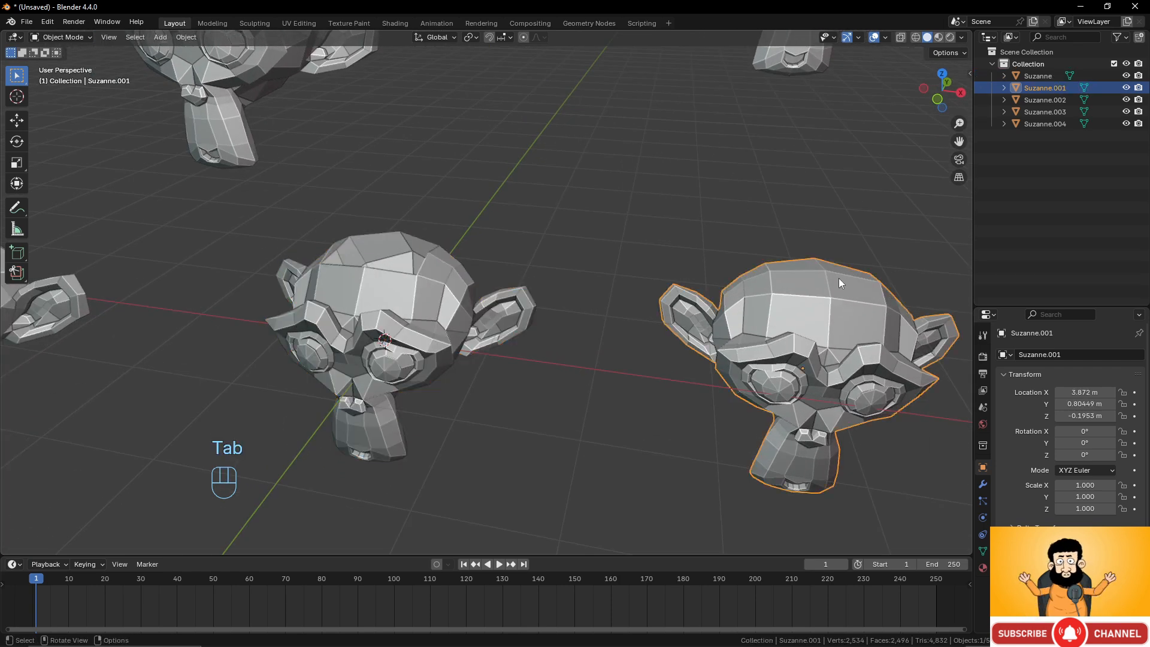
key("Tab")
key("Tab")
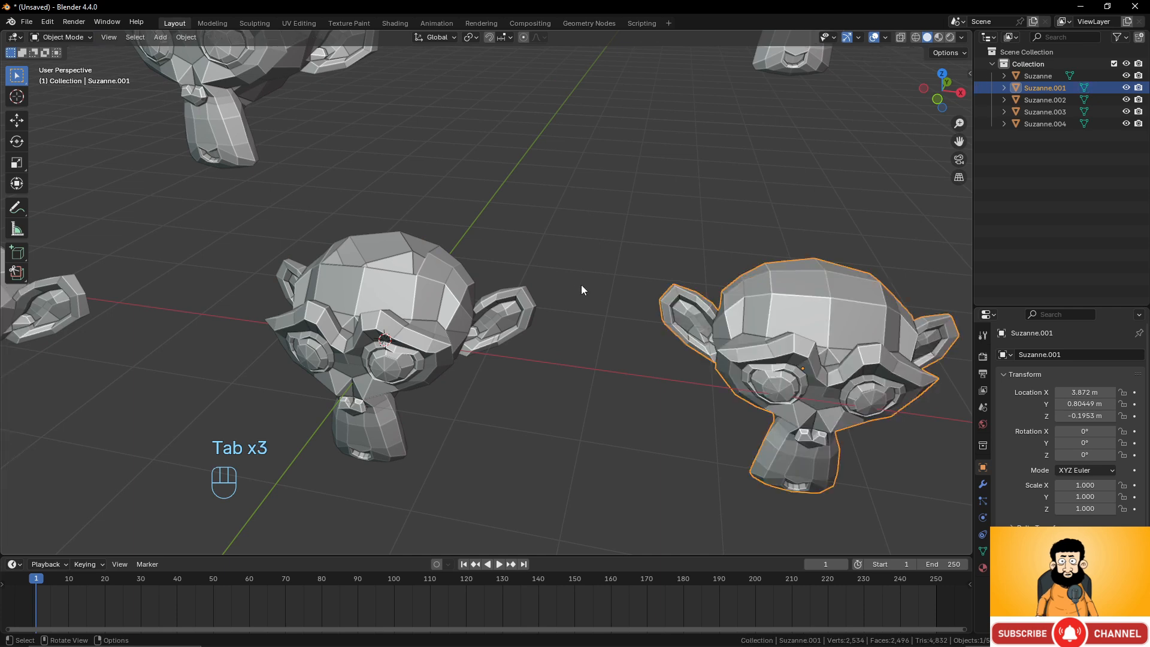
left_click(425, 279, "shift")
key("Tab")
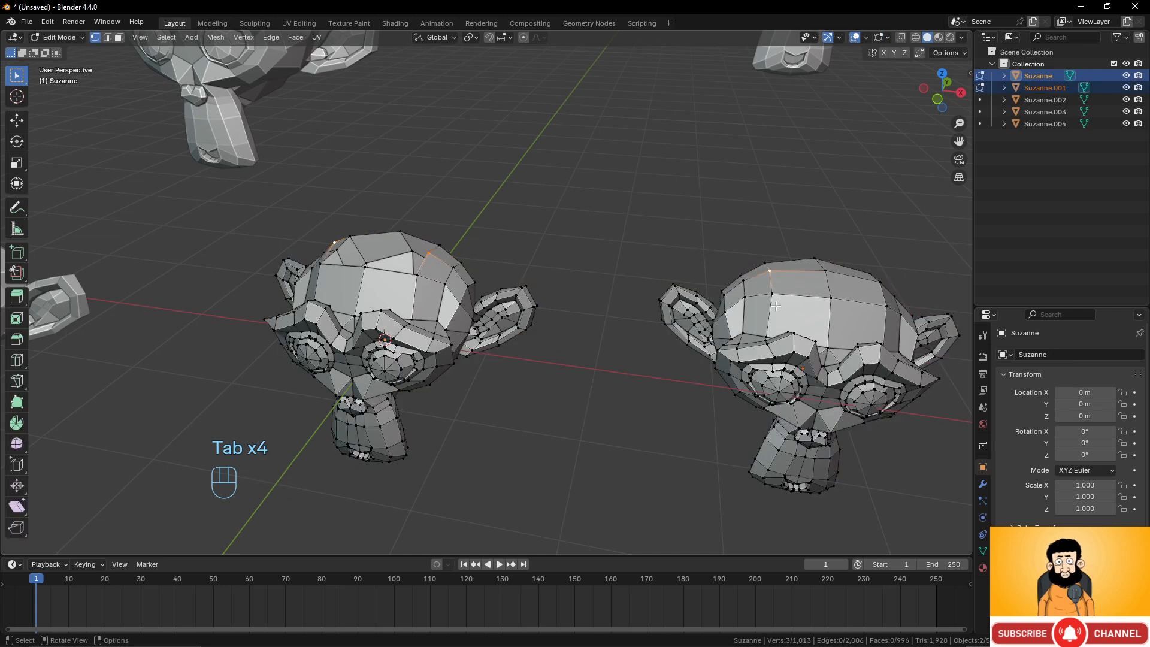
Try connecting a vertex on Suzanne.001 to a vertex on Suzanne with an edge.
left_click(769, 271)
left_click(425, 254, "shift")
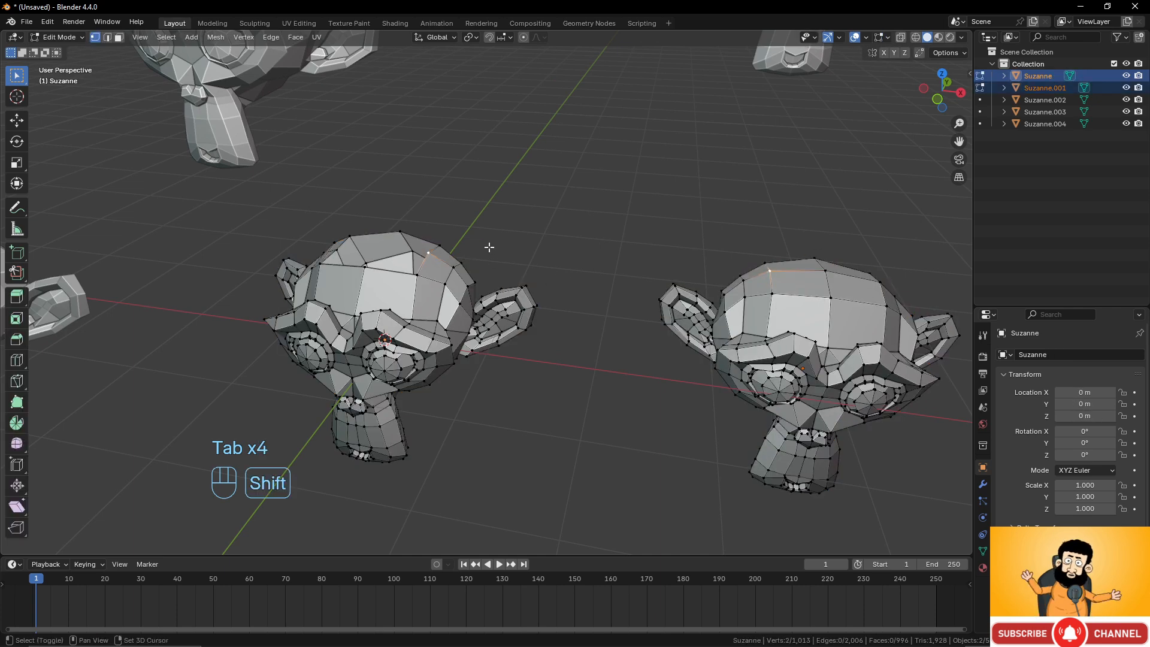
key("f")
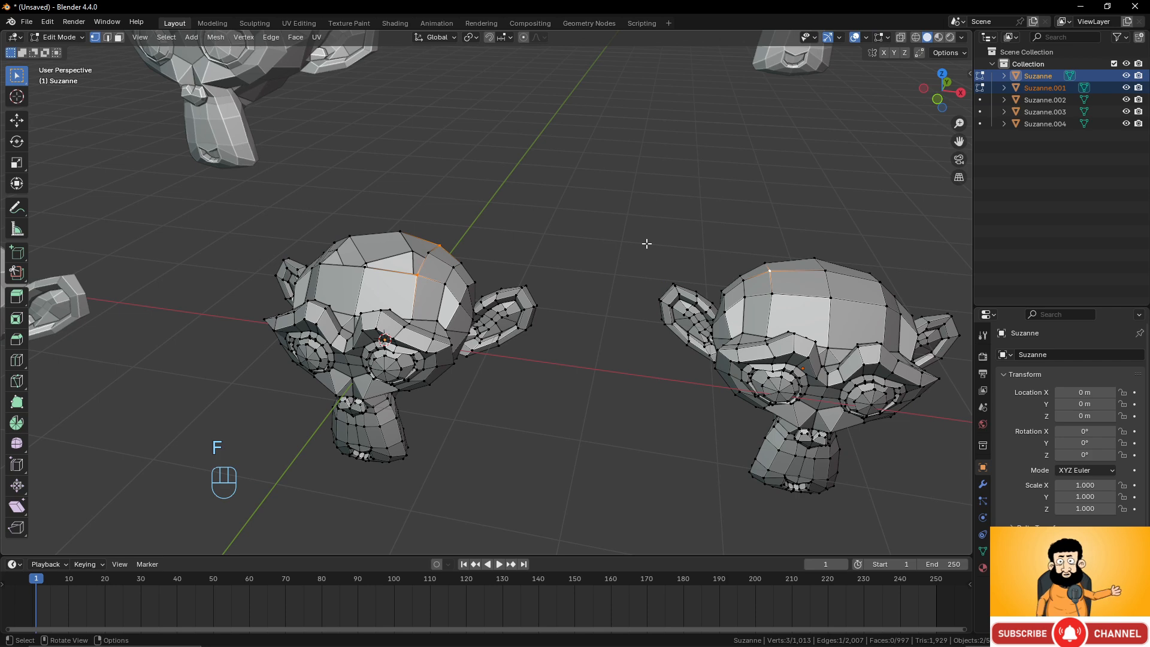
key("ctrl+z")
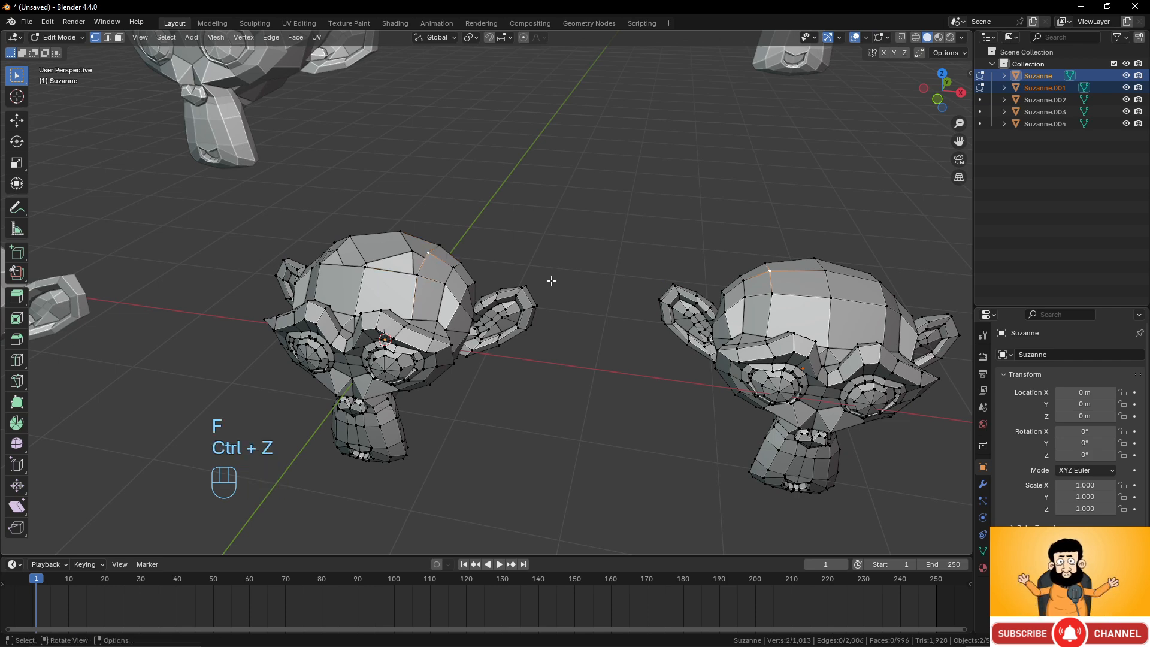
Return to Object Mode and join Suzanne.001 into Suzanne as one object.
middle_click_drag(552, 279, 424, 233)
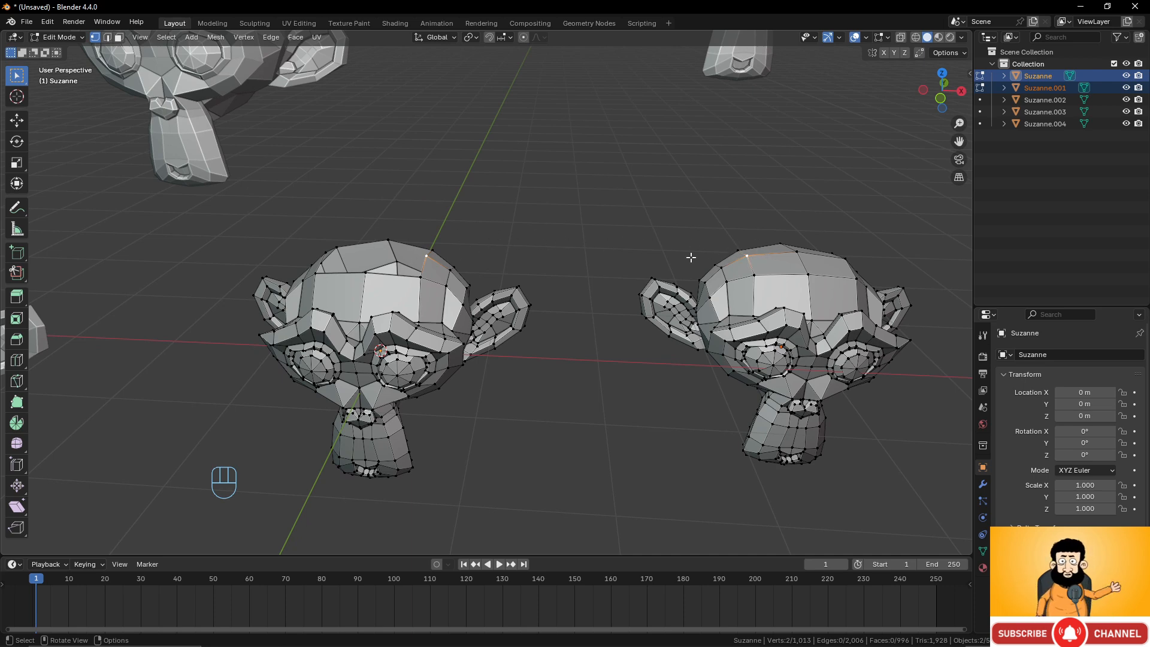
middle_click_drag(690, 256, 687, 283)
key("Tab")
left_click(687, 283)
left_click(452, 292, "shift")
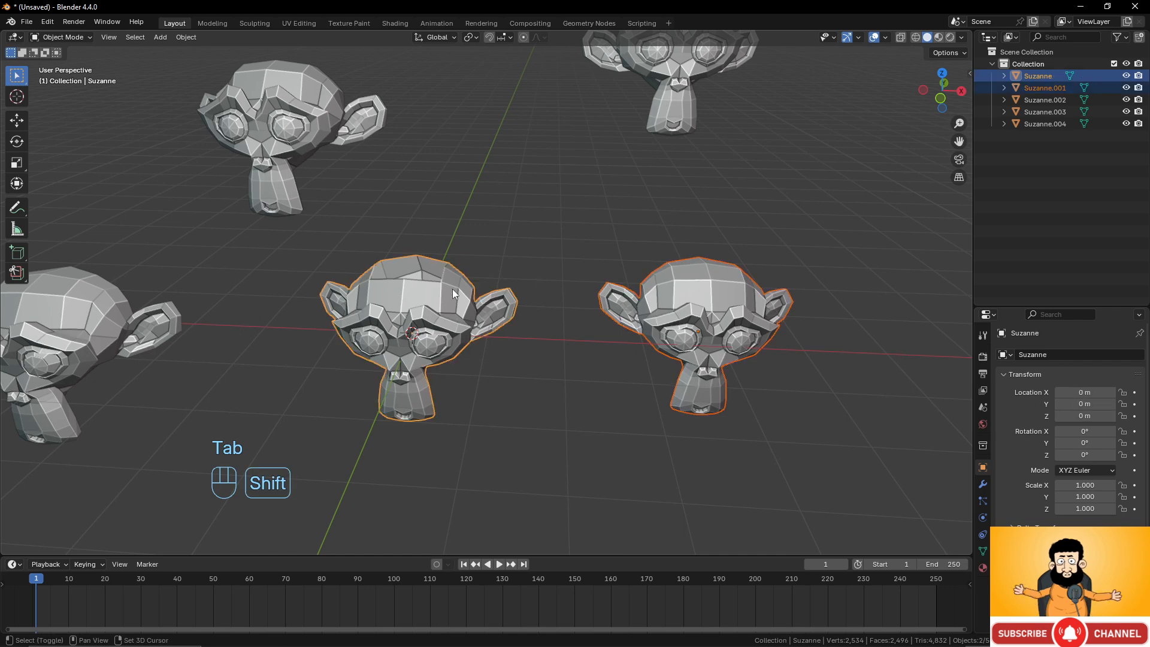
key("ctrl+j")
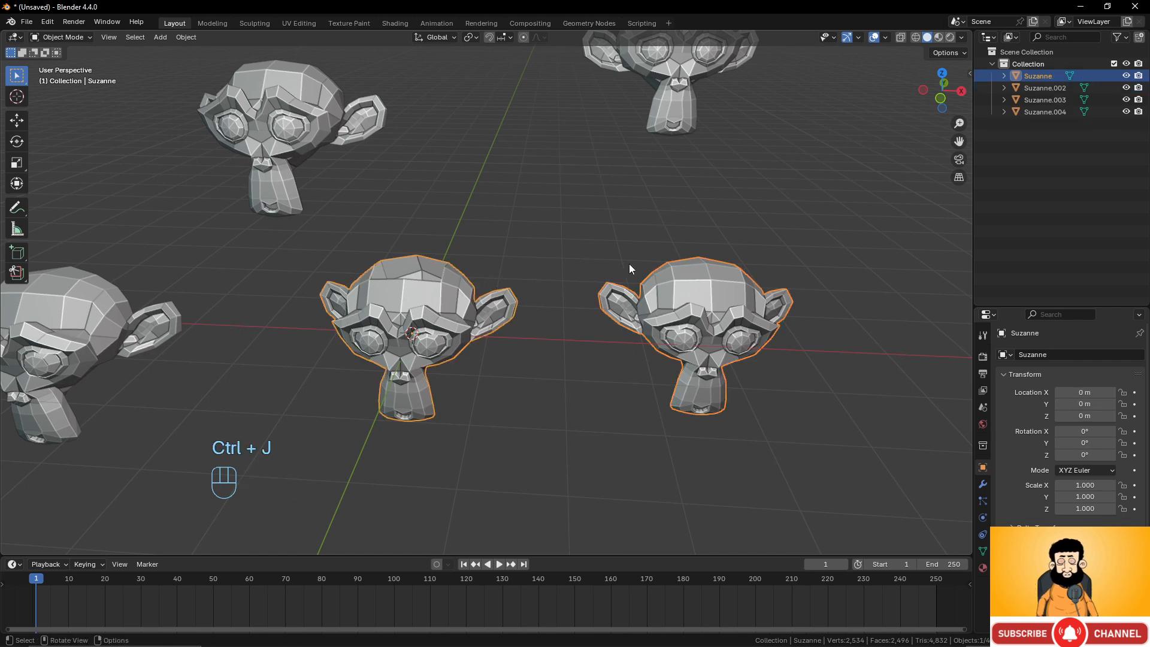
In Edit Mode, try connecting a vertex on each joined head with an edge.
scroll(630, 264, "up", 1)
key("Tab")
left_click(709, 262)
left_click(442, 262, "shift")
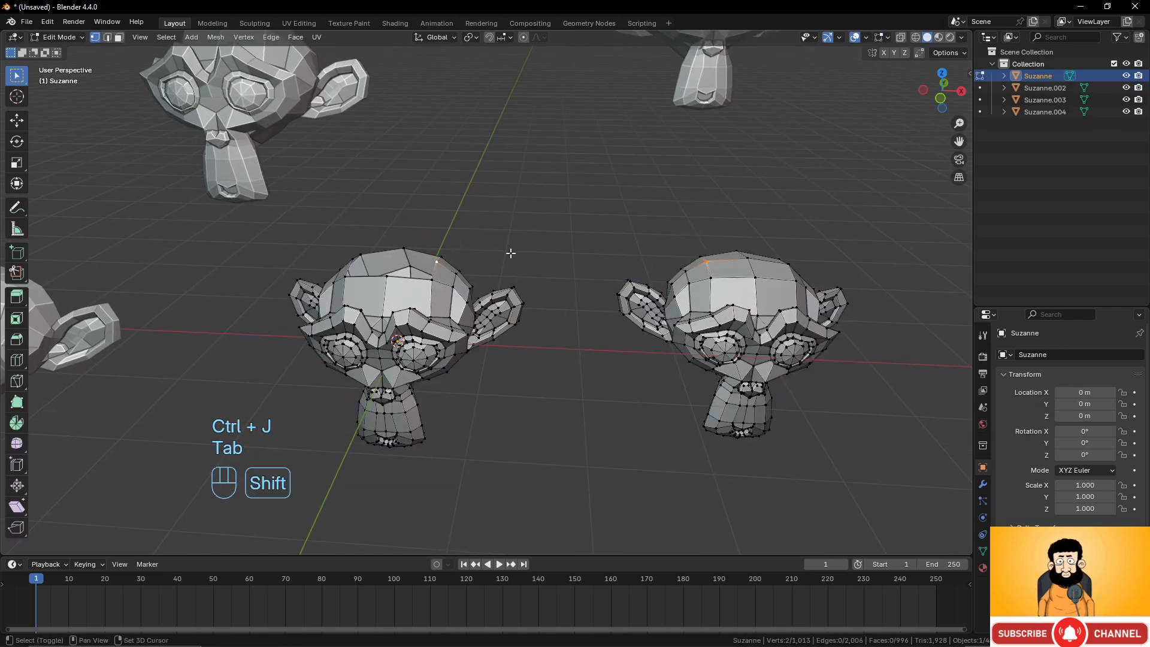
key("f")
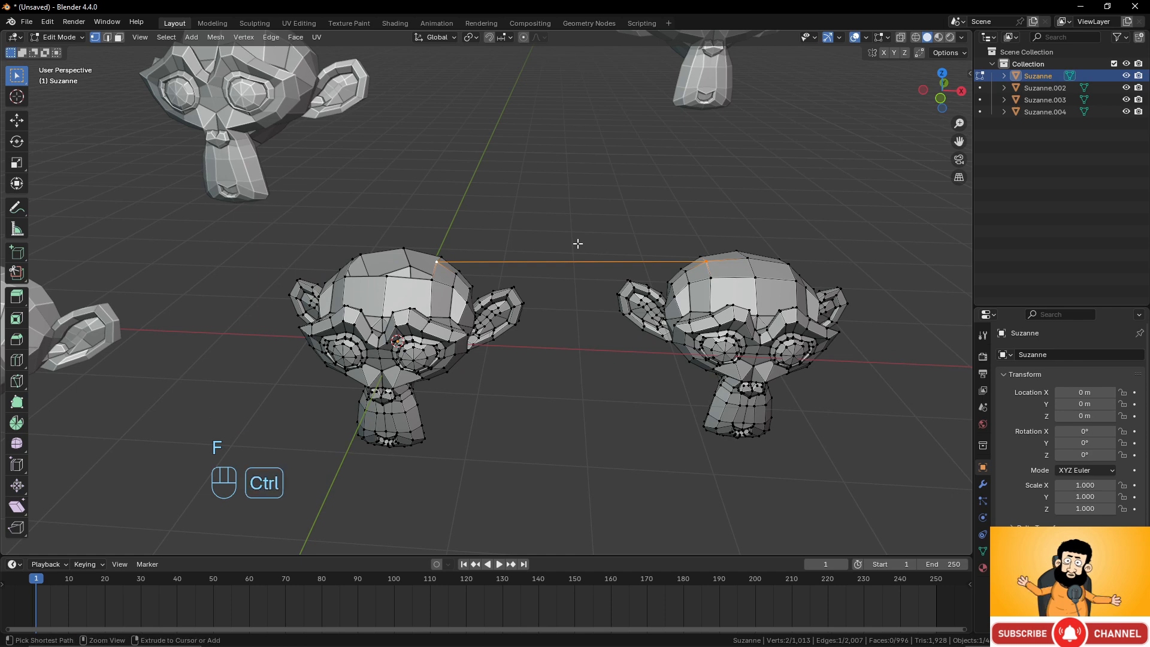
key("ctrl+z")
Return to Object Mode and undo back to before the two heads were joined.
key("Tab")
scroll(581, 270, "down", 4)
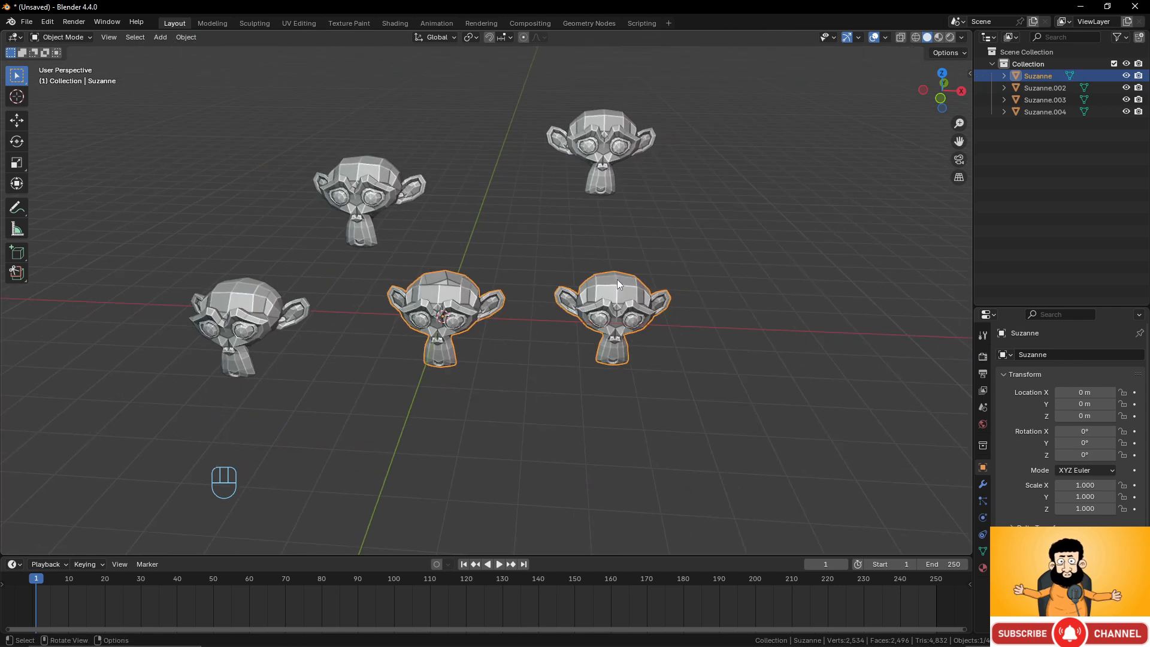
key("ctrl")
key("ctrl+z")
key("ctrl+z")
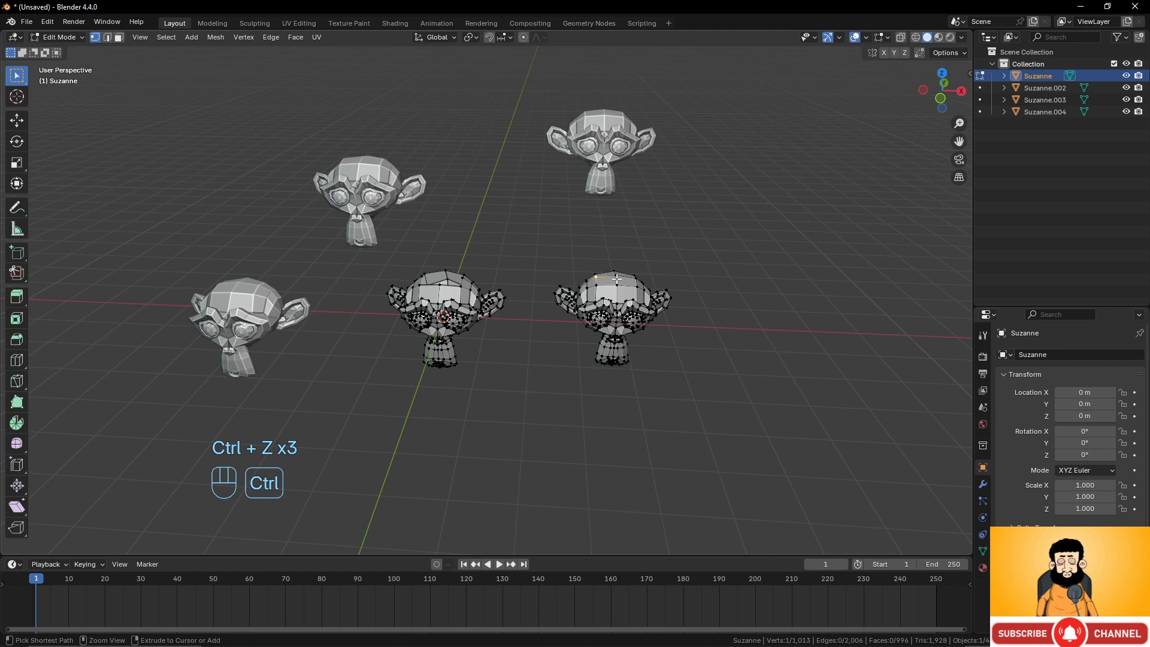
key("ctrl+z")
key("ctrl+z")
key("ctrl+z")
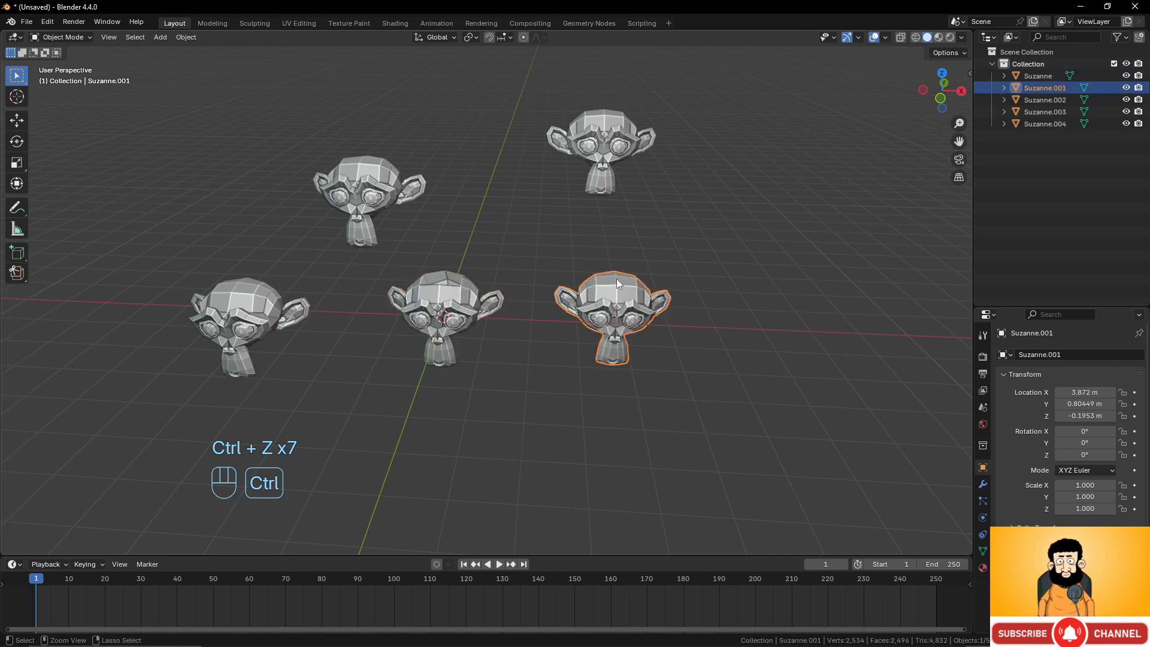
Select the original Suzanne and enter Edit Mode on it.
left_click(483, 302)
scroll(605, 325, "up", 2)
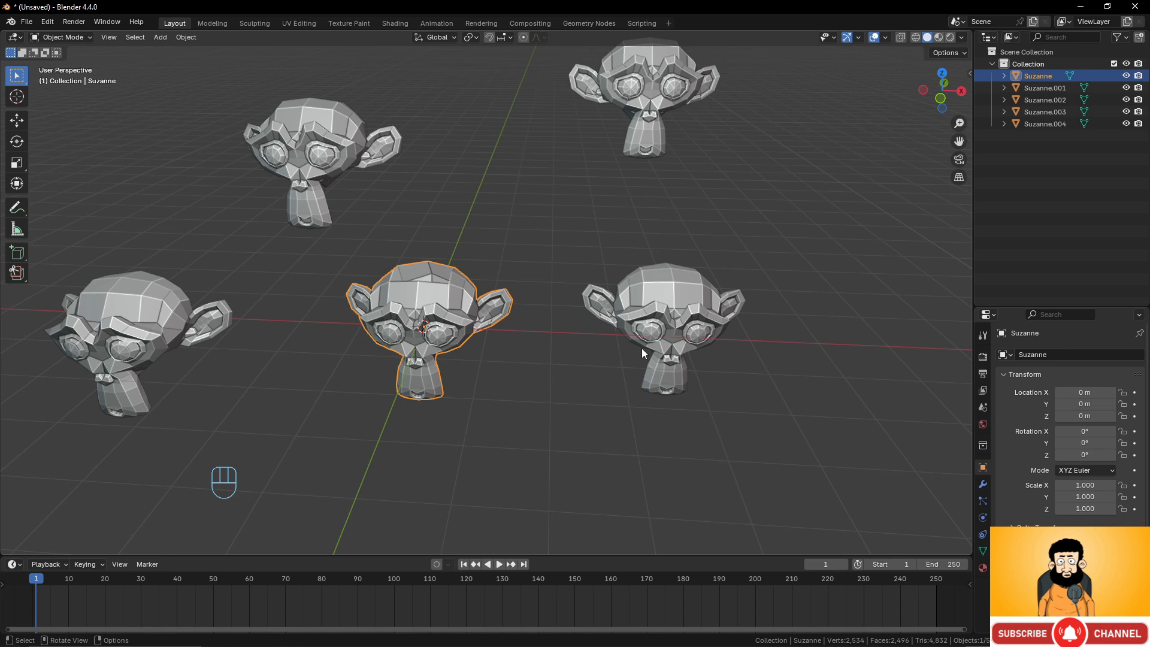
scroll(462, 265, "up", 5)
middle_click_drag(461, 264, 563, 336, "shift")
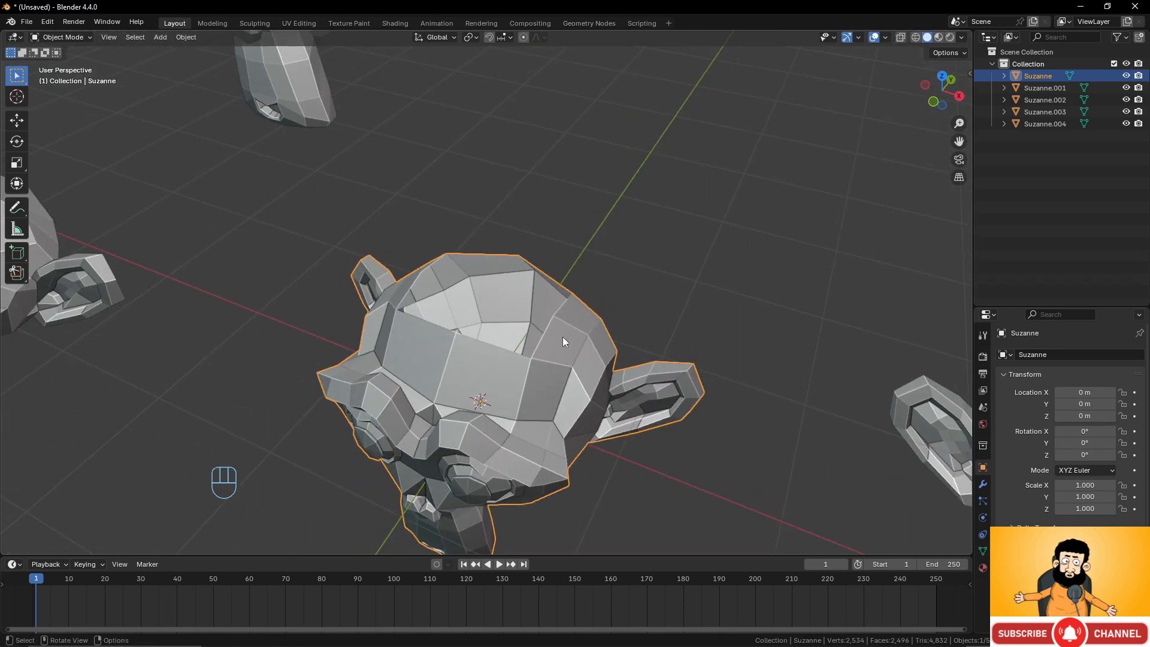
key("Tab")
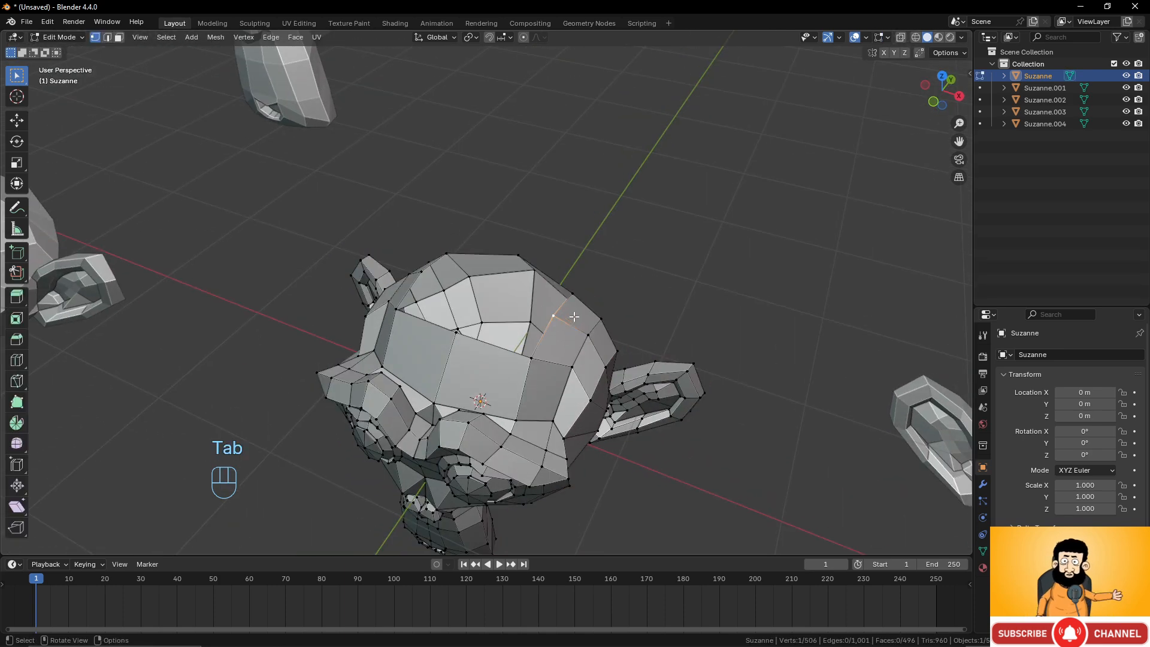
key("Delete")
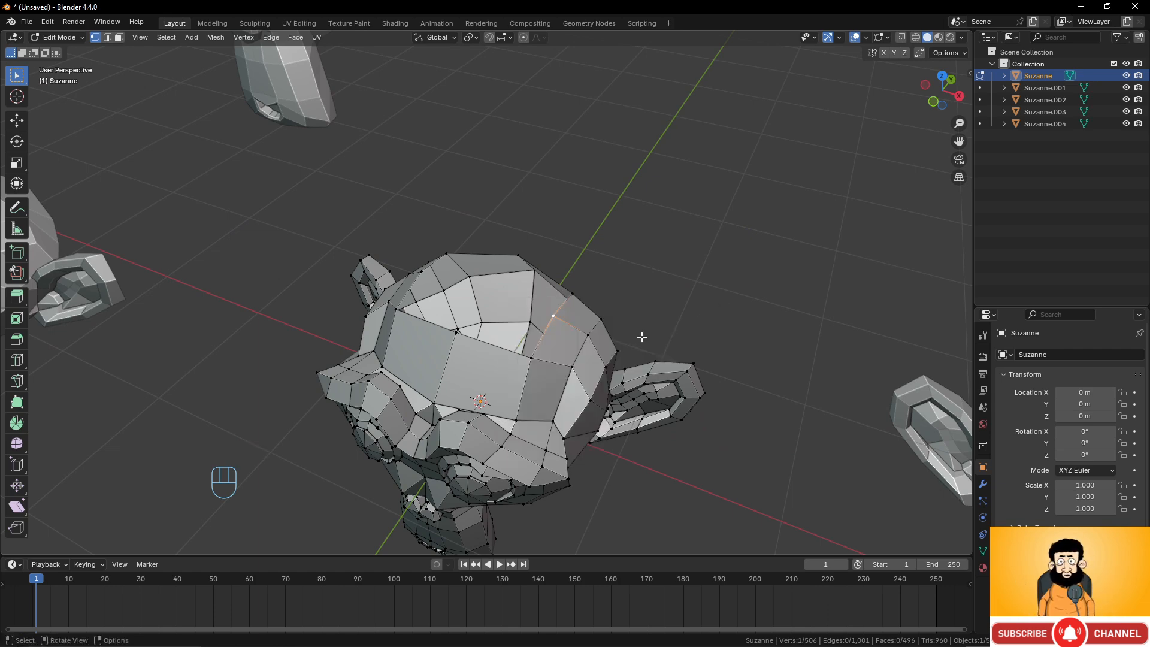
Select the four vertices of a face on the side of the head next to the hole.
middle_click_drag(642, 337, 620, 335)
middle_click_drag(546, 330, 529, 362)
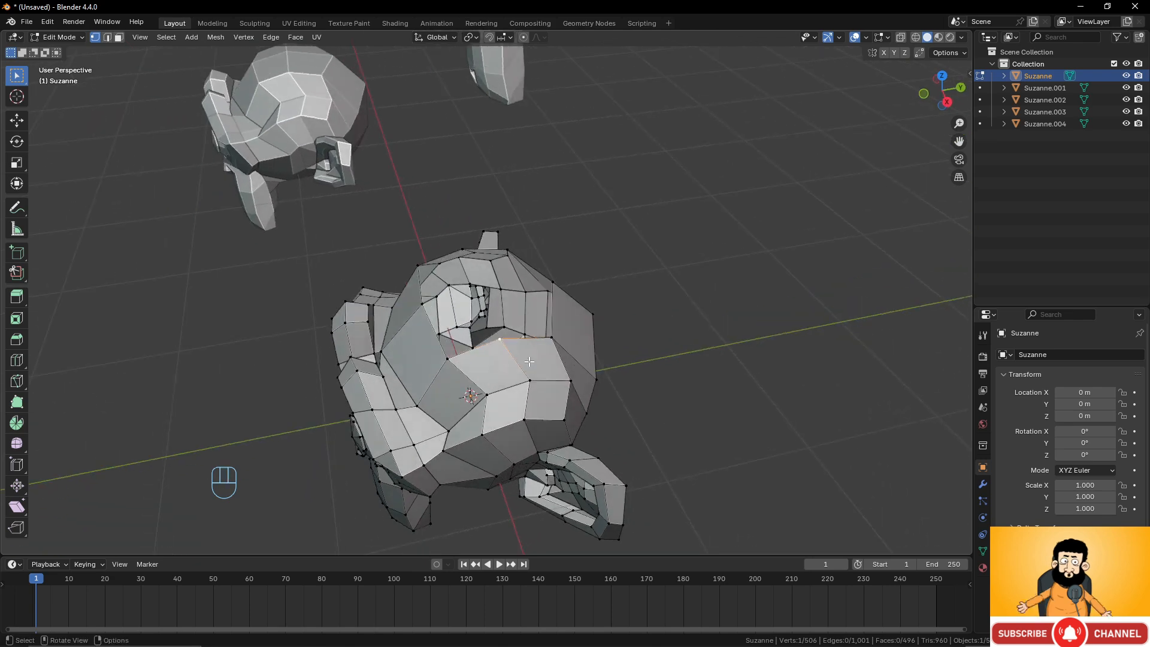
left_click(529, 380, "shift")
left_click(552, 337, "shift")
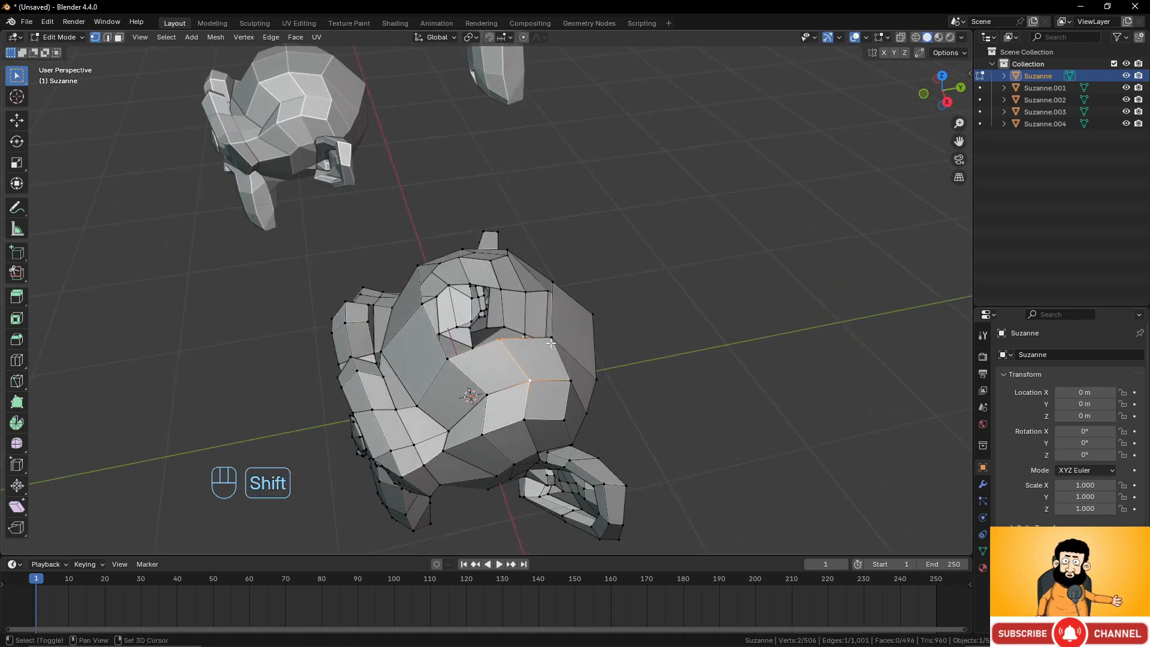
left_click(567, 380, "shift")
middle_click_drag(567, 380, 545, 286)
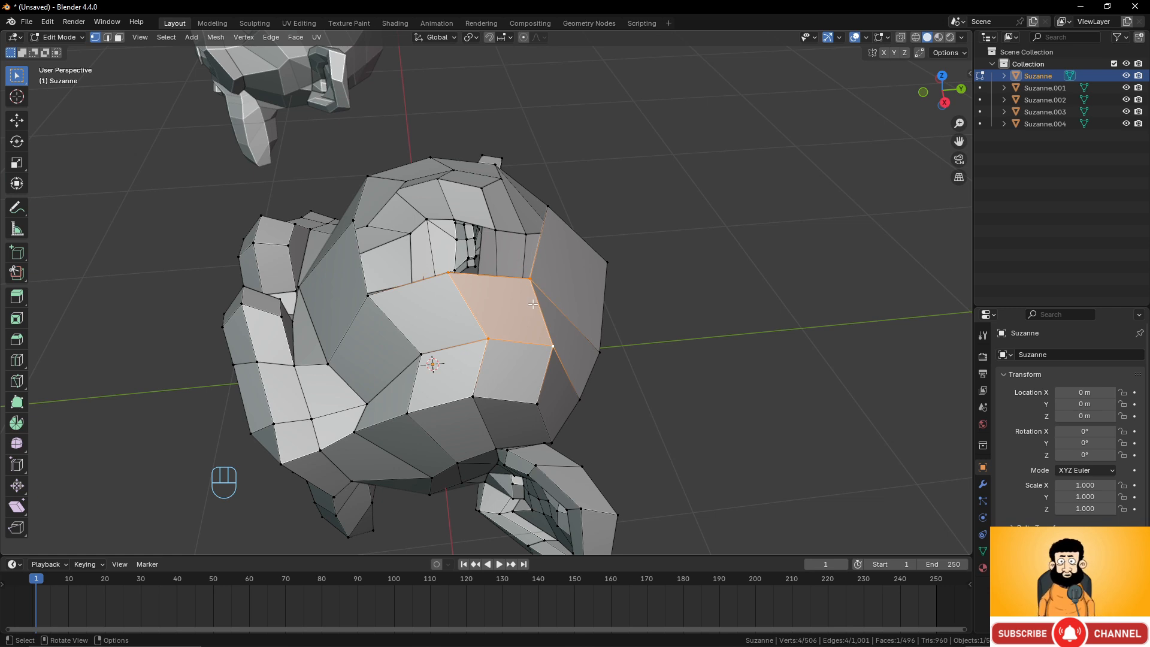
Delete the selected face using the Faces option, then undo it.
key("Delete")
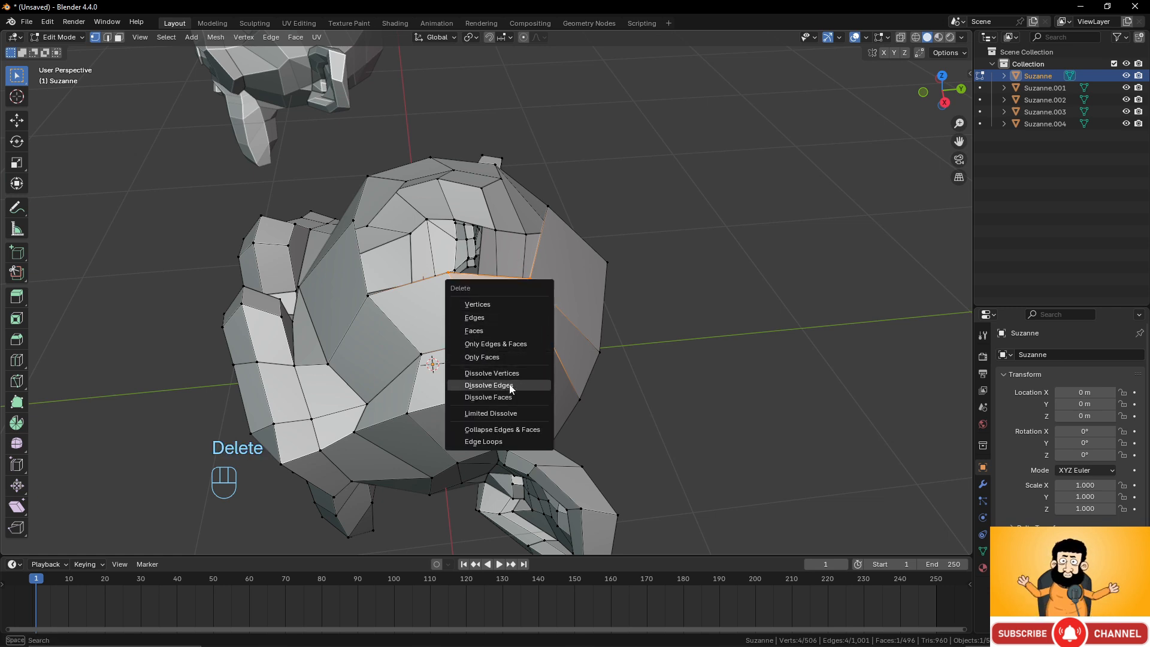
left_click(491, 328)
middle_click_drag(550, 377, 560, 372)
key("ctrl+z")
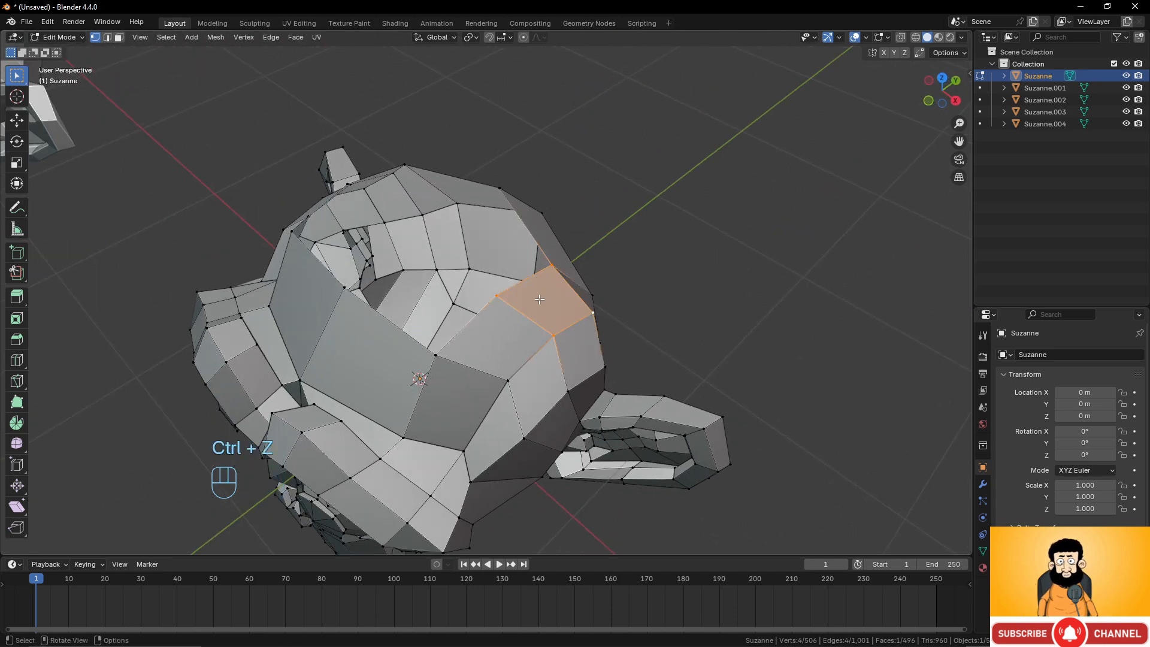
Delete the selected vertices, then undo the deletion.
key("Delete")
left_click(509, 273)
middle_click_drag(509, 275, 423, 293)
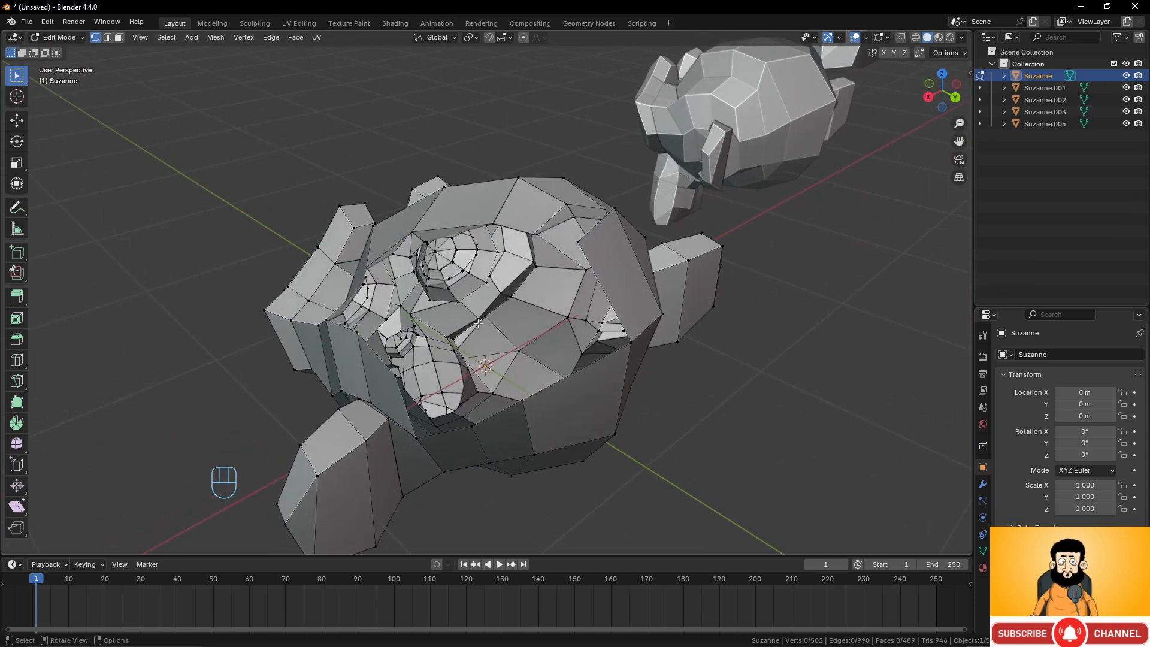
middle_click_drag(478, 323, 540, 323)
key("ctrl+z")
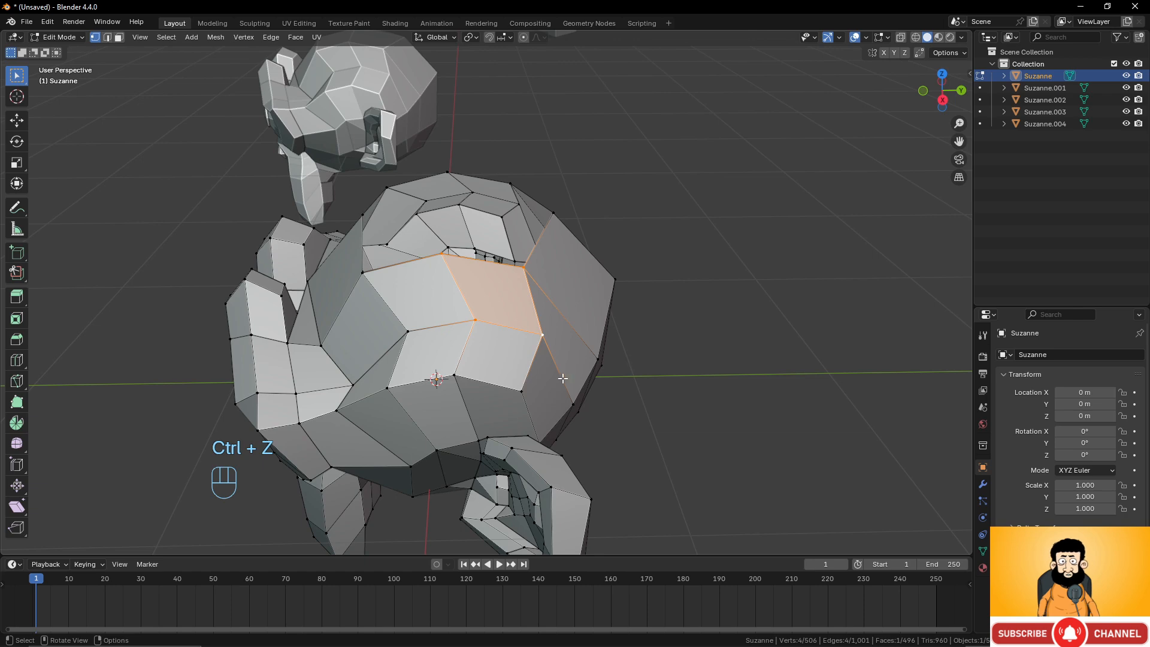
Delete only the selected face with Only Faces, then undo it.
middle_click_drag(540, 373, 567, 335)
scroll(567, 335, "up", 3)
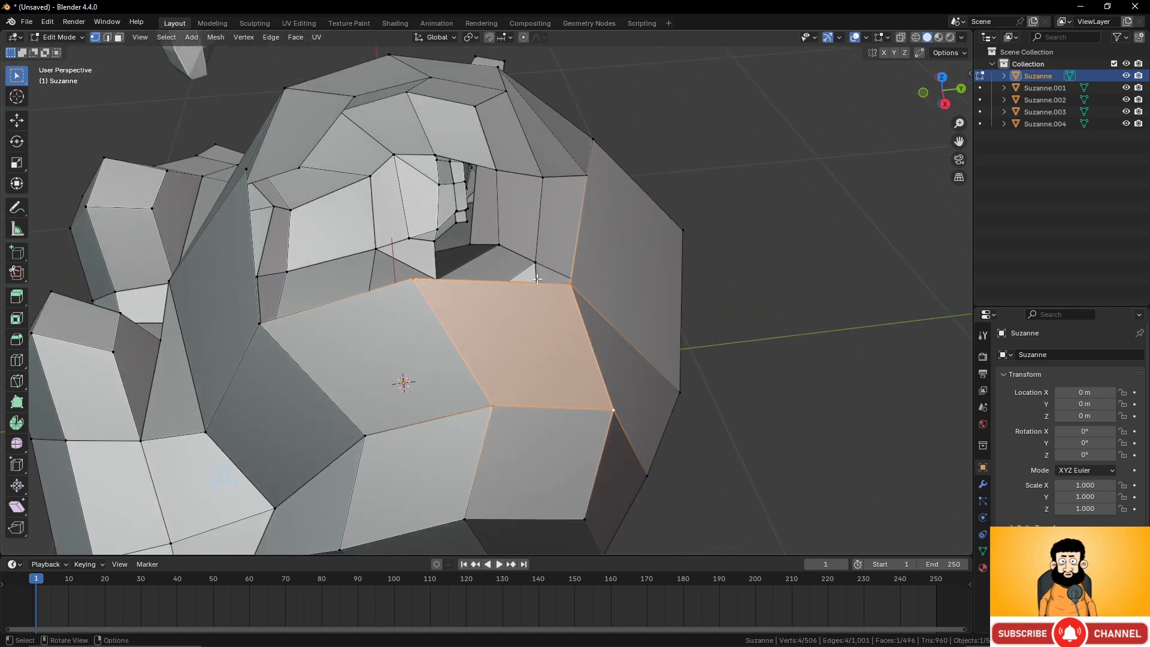
middle_click_drag(537, 279, 552, 306)
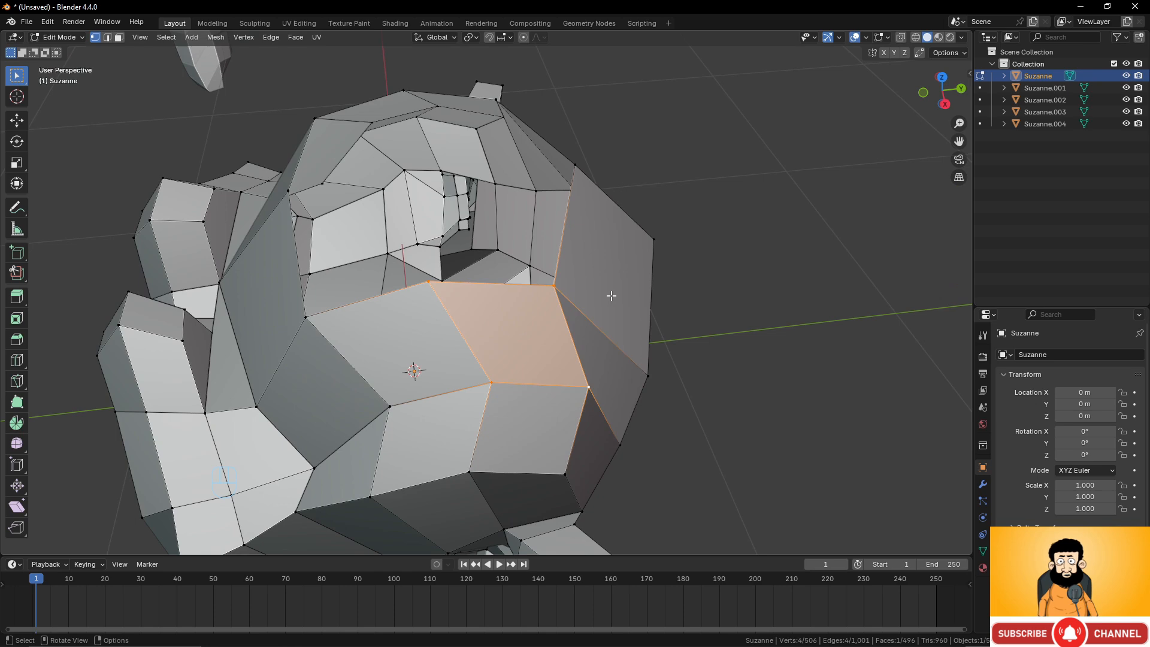
key("Delete")
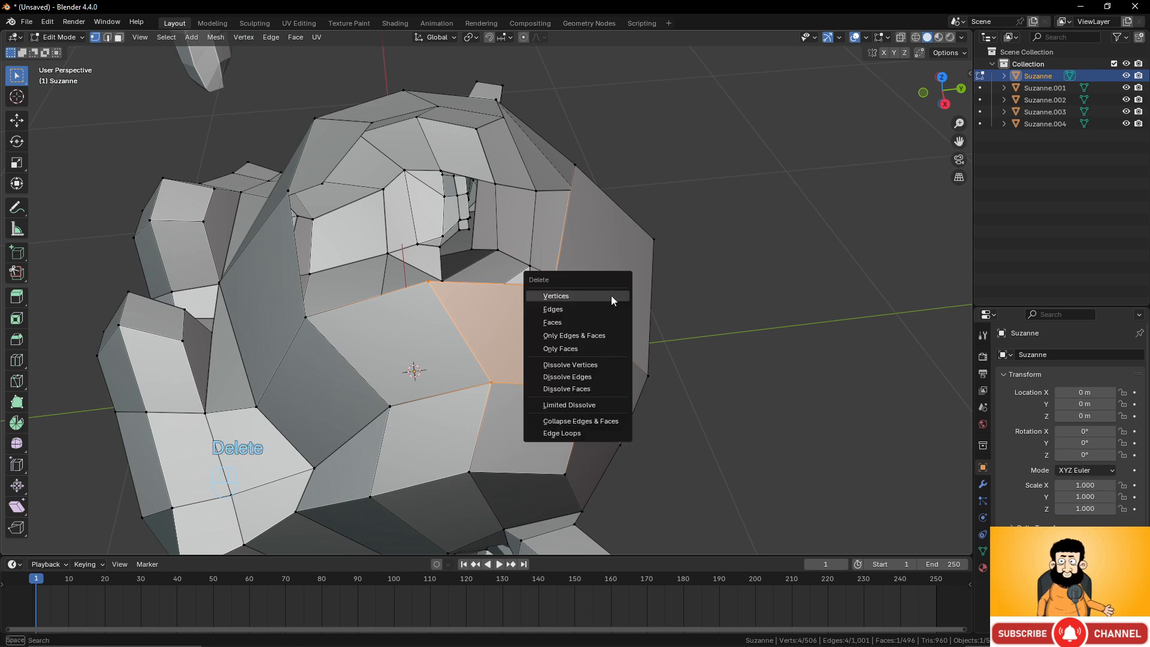
left_click(580, 347)
middle_click_drag(493, 374, 590, 322)
key("ctrl+z")
Return to Object Mode and delete the Suzanne object.
scroll(469, 353, "down", 4)
key("Tab")
scroll(572, 323, "down", 4)
left_click(569, 323)
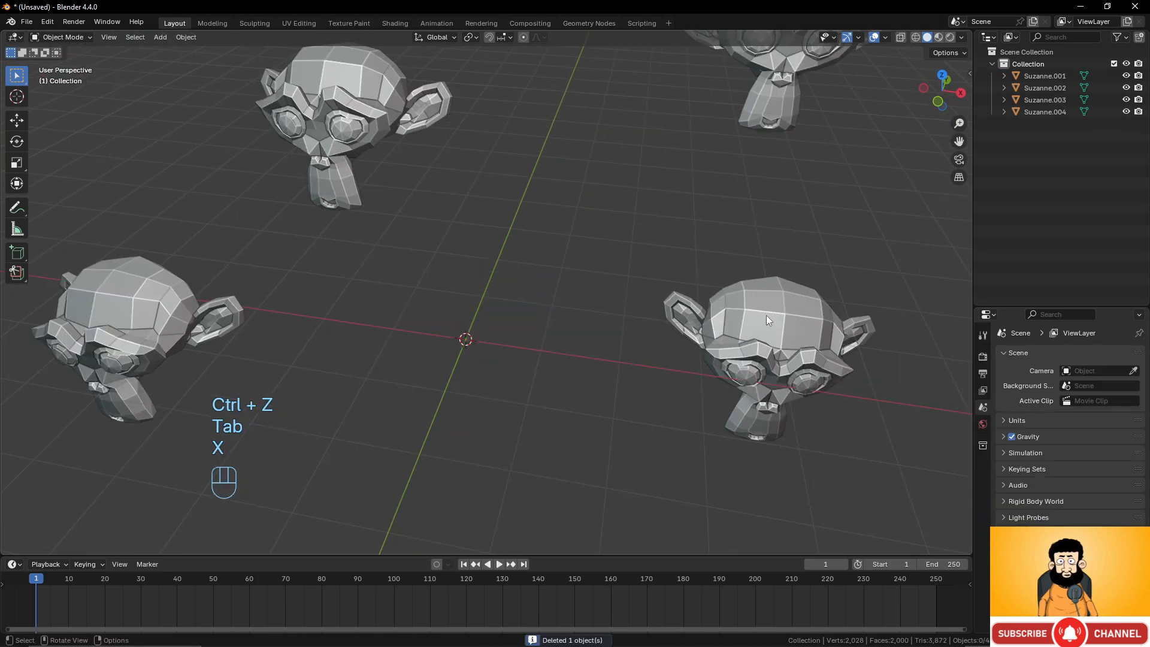
Enter Edit Mode on a Suzanne copy and dissolve a vertex on top of its head.
left_click(767, 318)
scroll(804, 340, "up", 3)
middle_click_drag(809, 336, 493, 323, "shift")
key("Tab")
middle_click_drag(637, 336, 464, 308, "shift")
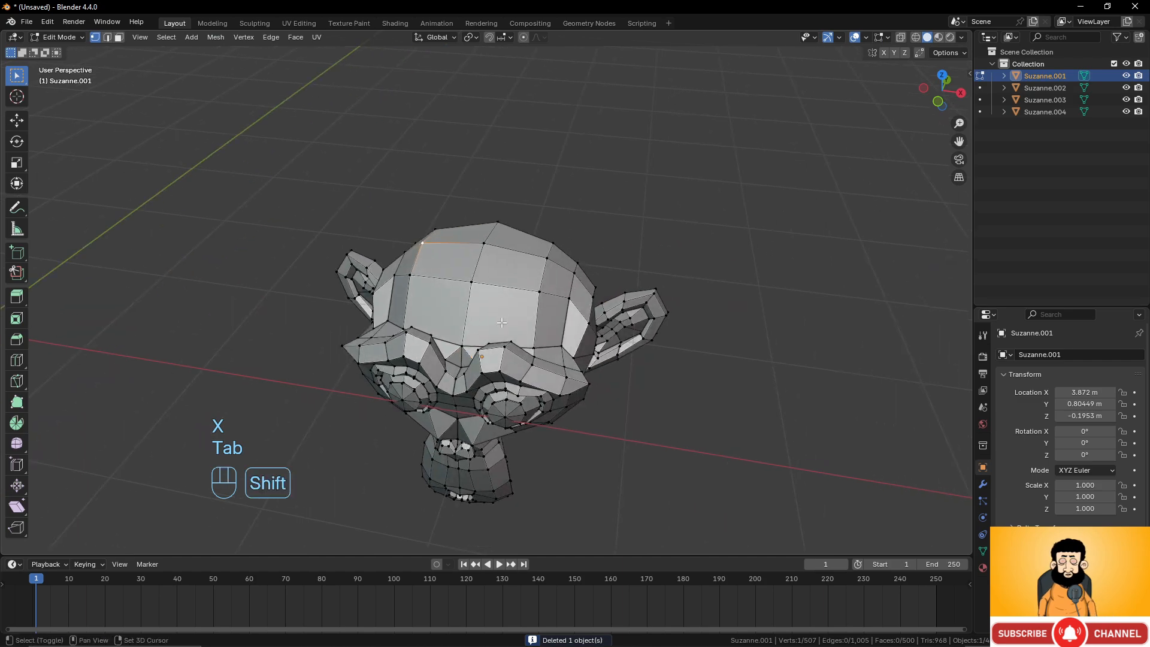
middle_click_drag(551, 363, 501, 399)
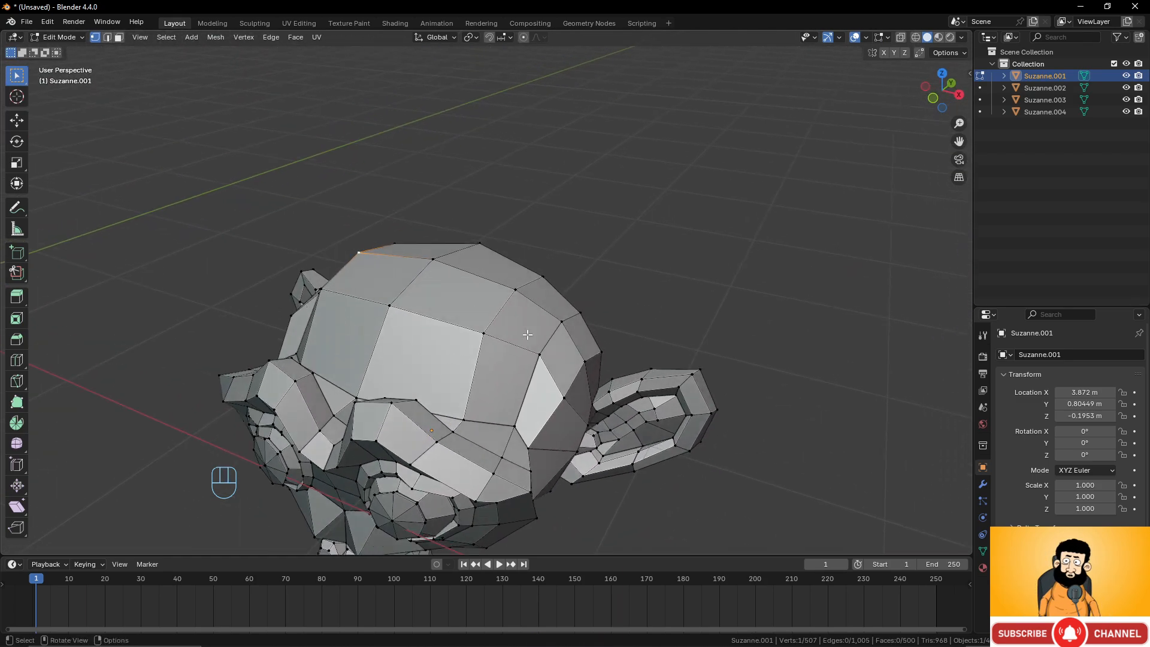
left_click(517, 292)
scroll(539, 305, "up", 3)
middle_click_drag(575, 334, 555, 345)
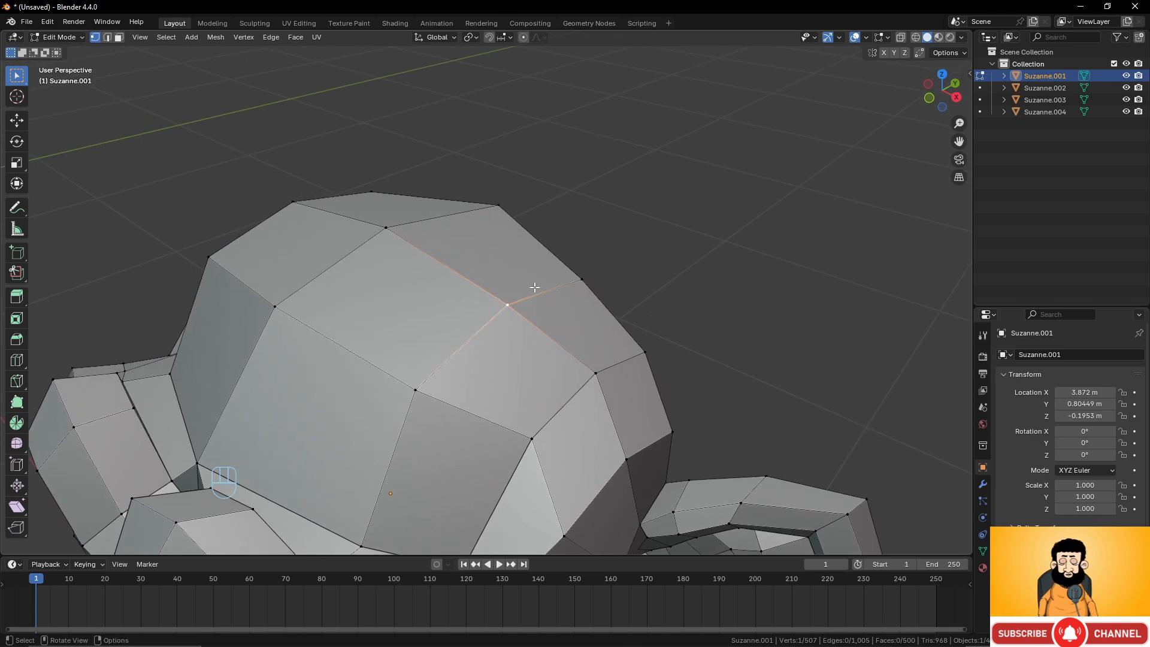
key("Delete")
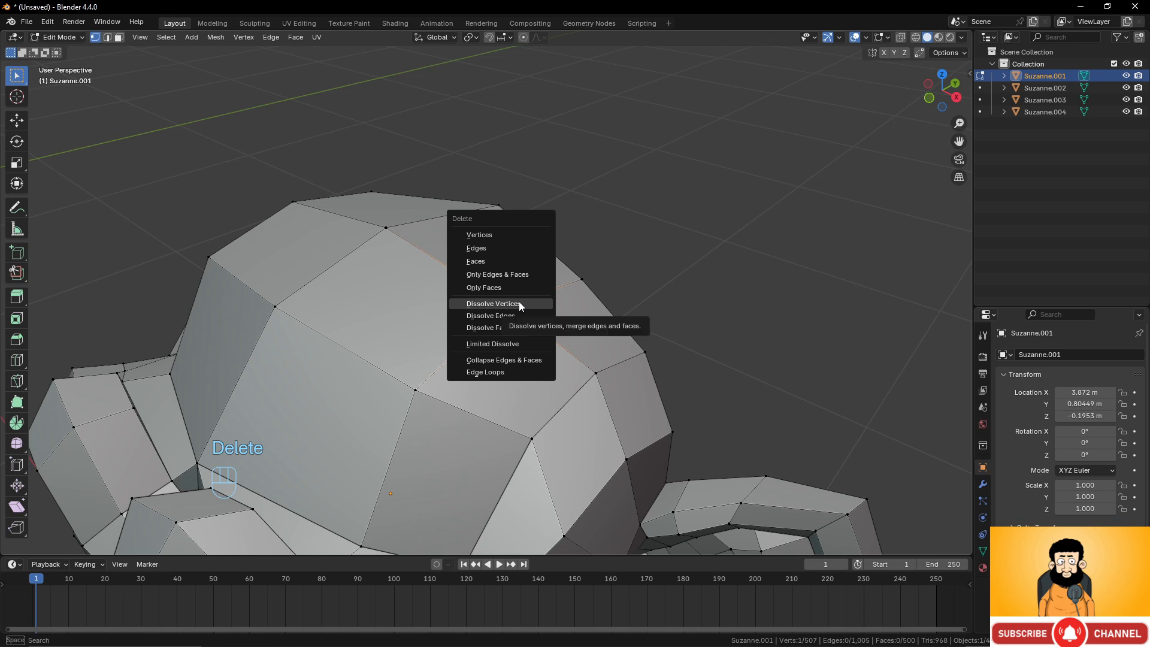
left_click(518, 304)
Select an edge in edge mode and a face in face mode, then undo these selections.
middle_click_drag(562, 340, 202, 85)
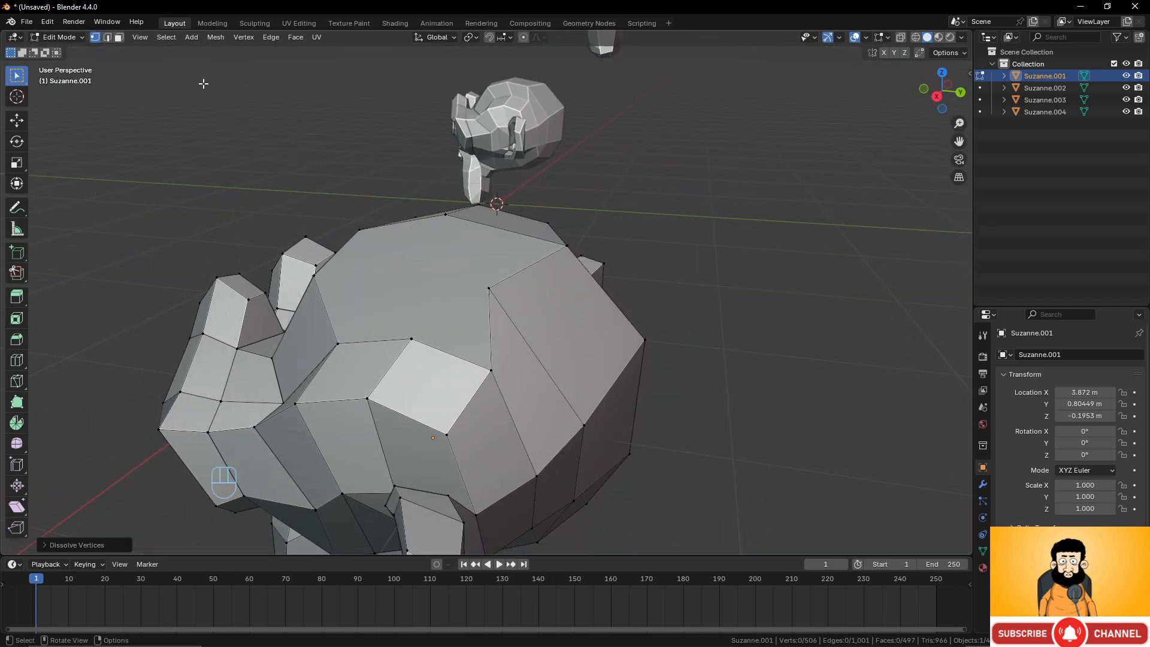
left_click(109, 37)
left_click(455, 306)
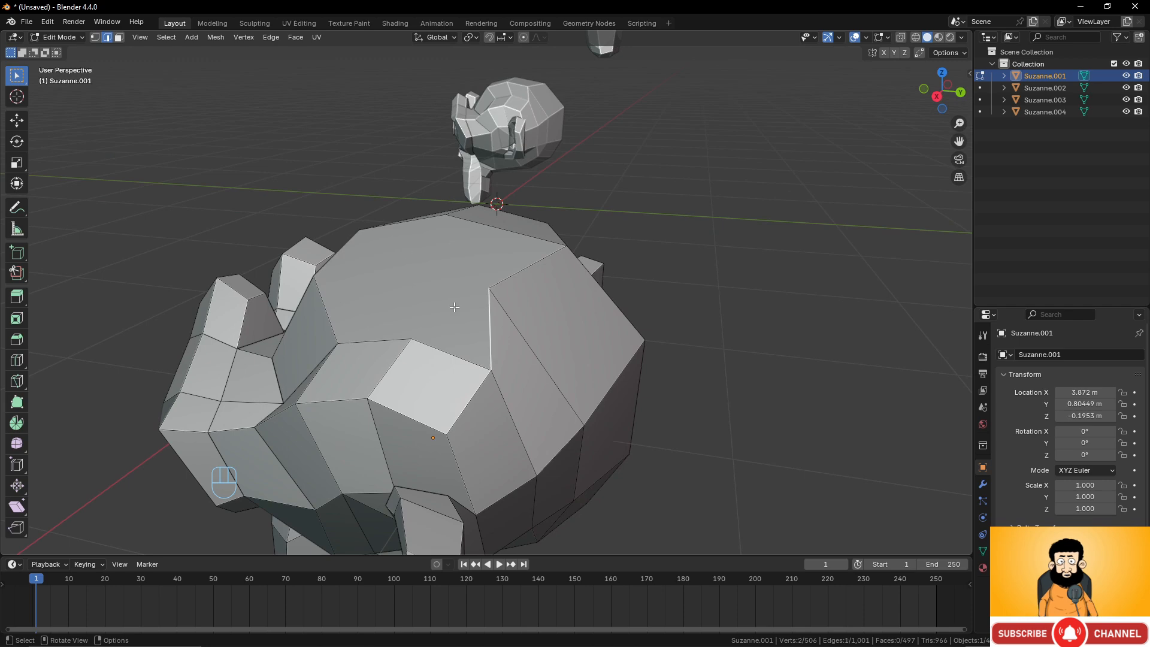
middle_click_drag(490, 327, 237, 122)
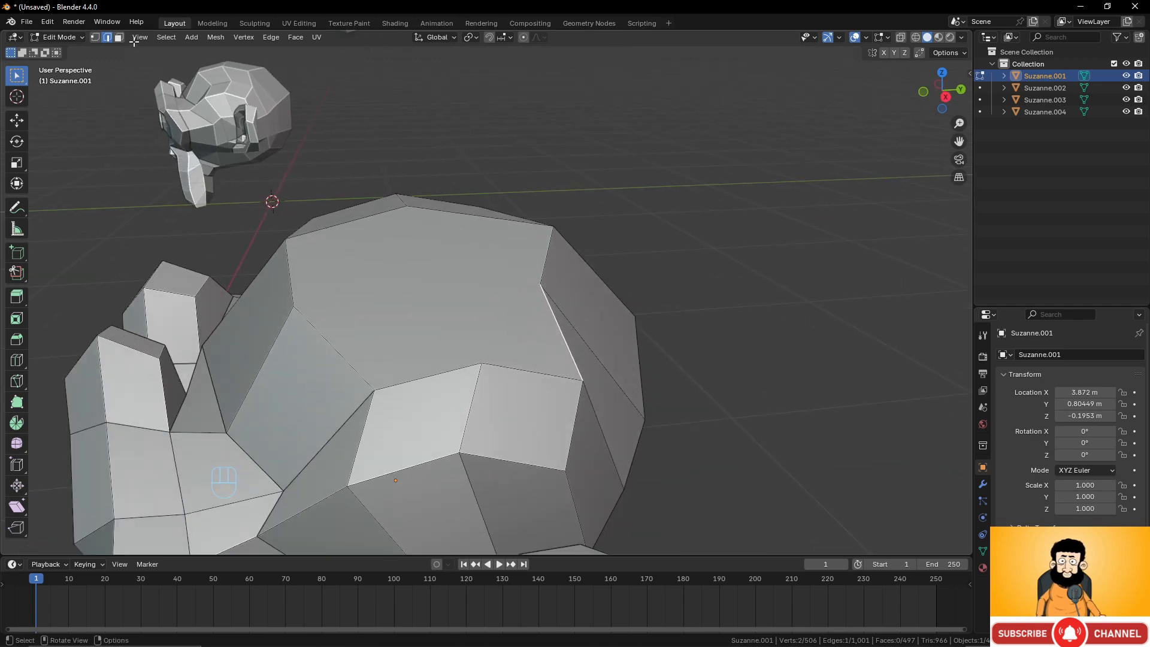
key("3")
left_click(378, 251)
middle_click_drag(379, 251, 563, 392)
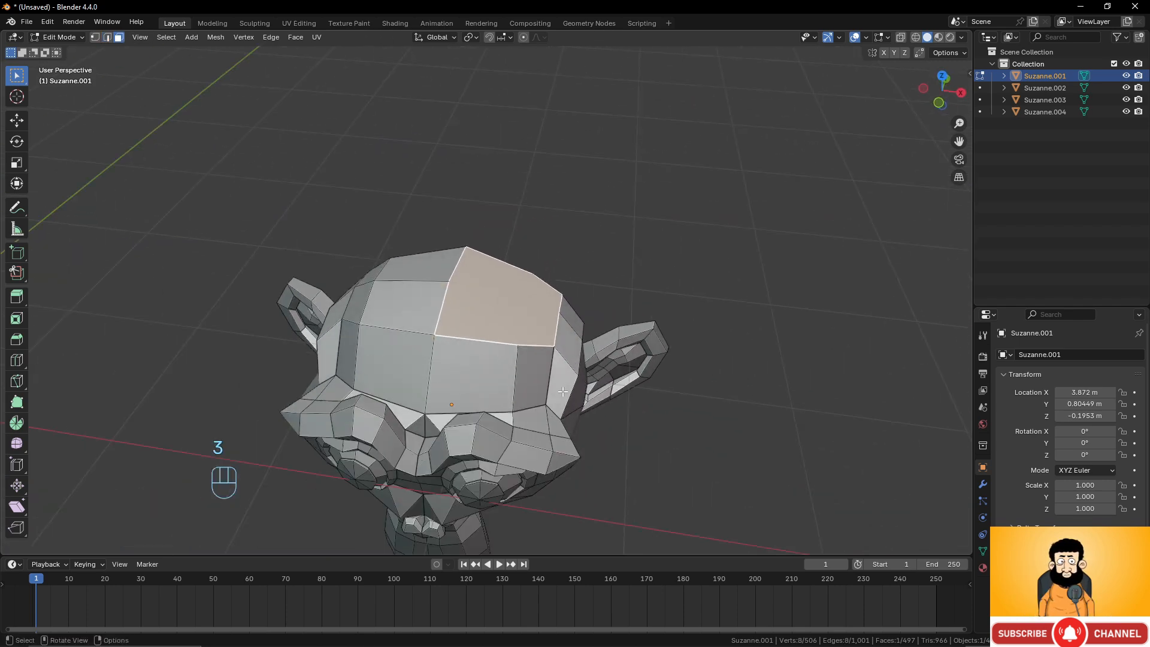
key("ctrl+z")
key("ctrl+z")
key("ctrl+z")
key("ctrl+z")
key("ctrl+z")
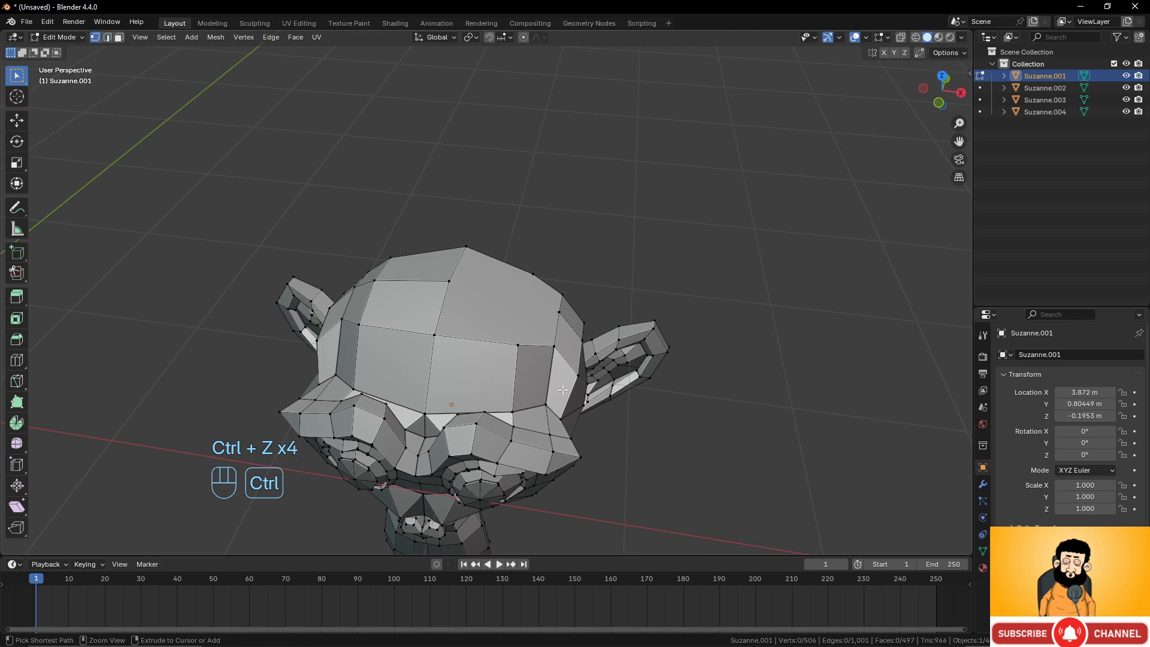
Return to Object Mode, delete the Suzanne copy, then undo the deletion.
middle_click_drag(561, 390, 528, 339)
key("Tab")
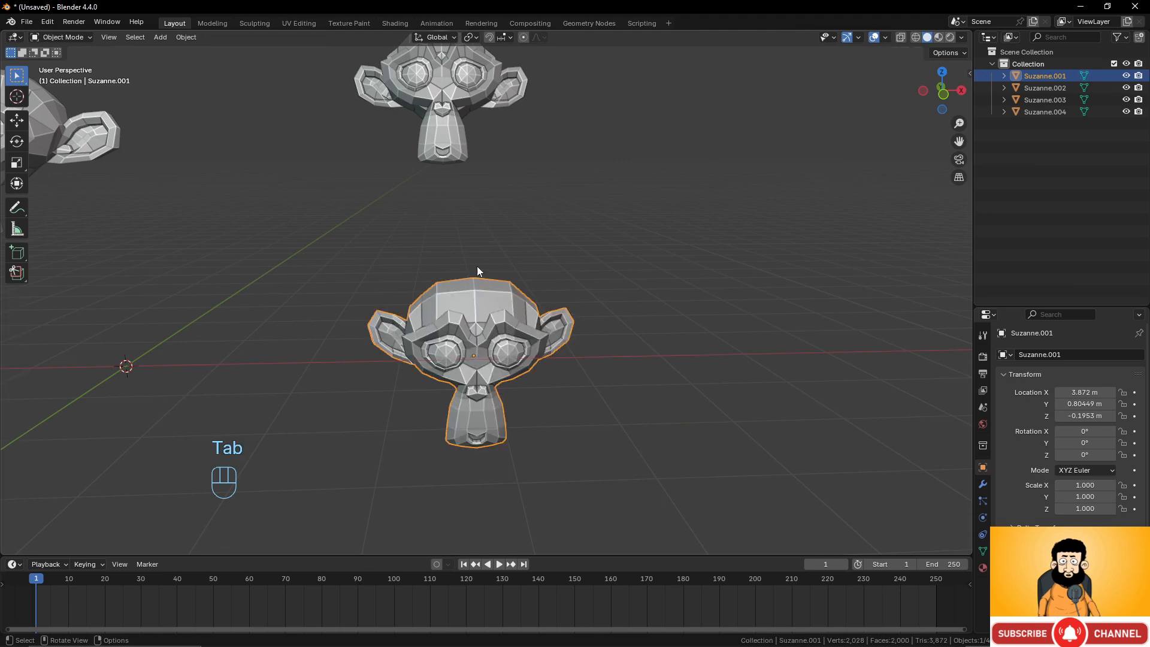
scroll(524, 362, "up", 1)
scroll(523, 359, "down", 2)
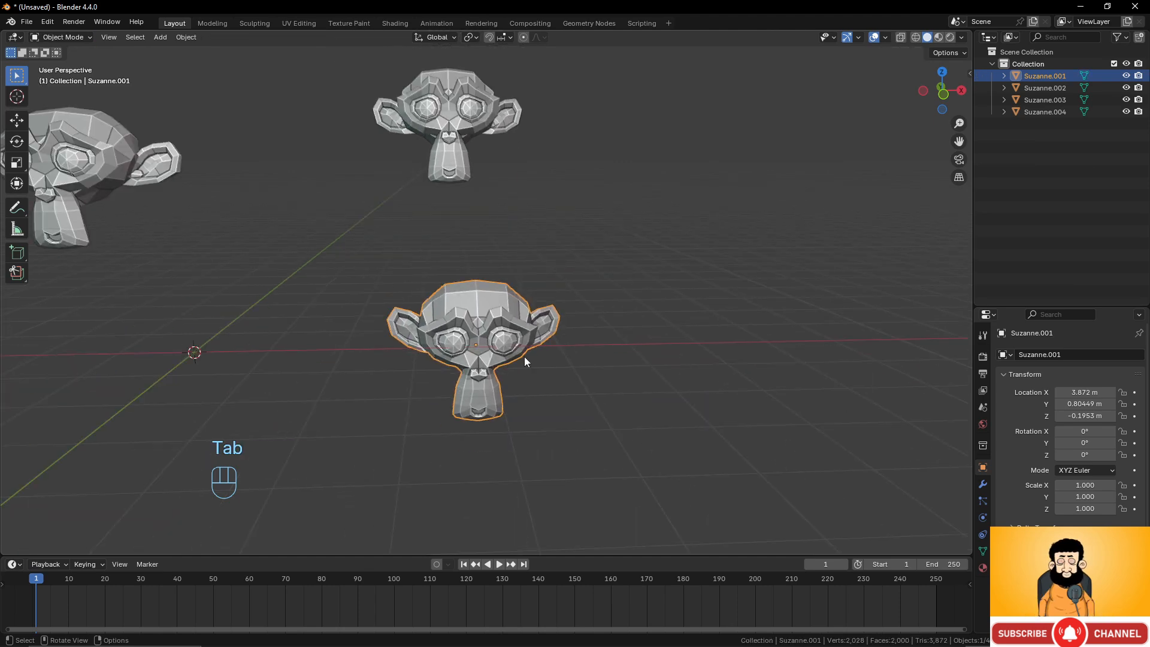
key("Delete")
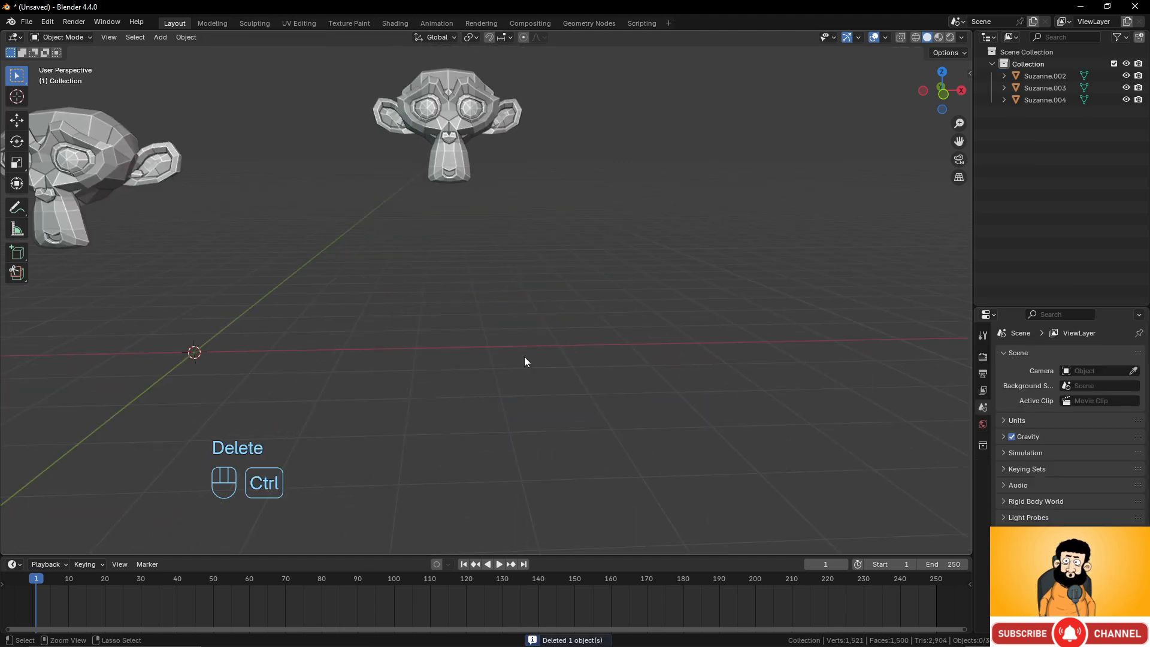
key("ctrl+z")
Enter Edit Mode and box-select faces on the side of the head and ear, then extend the selection across the top.
scroll(526, 350, "up", 4)
key("Tab")
middle_click_drag(534, 331, 409, 246)
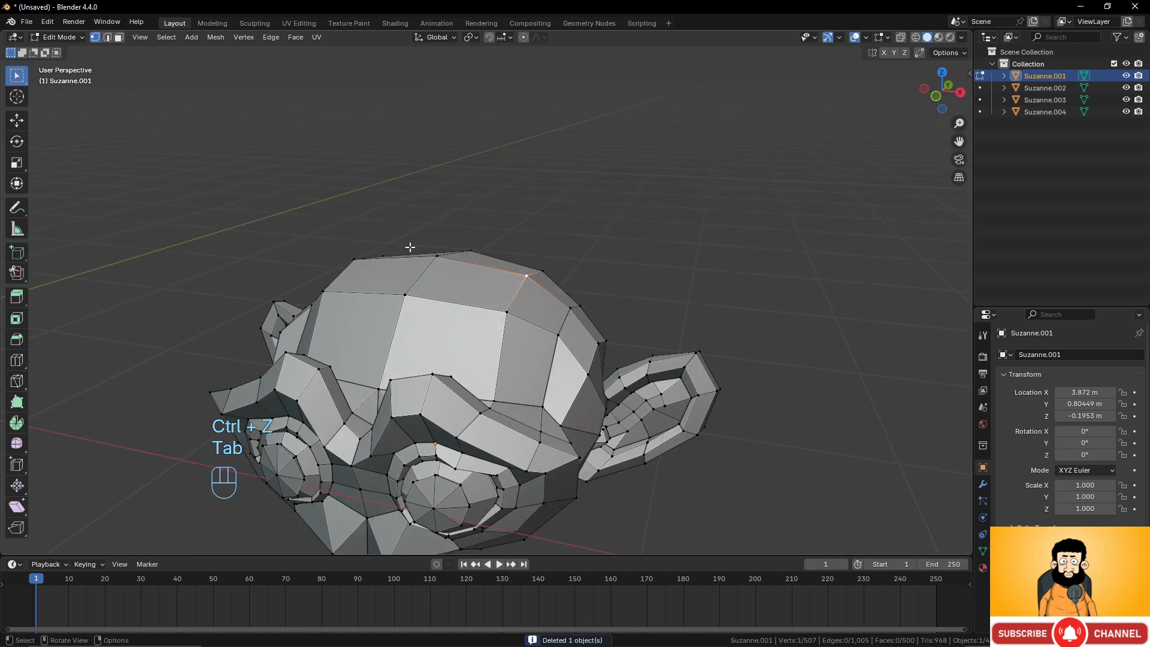
scroll(567, 275, "down", 3)
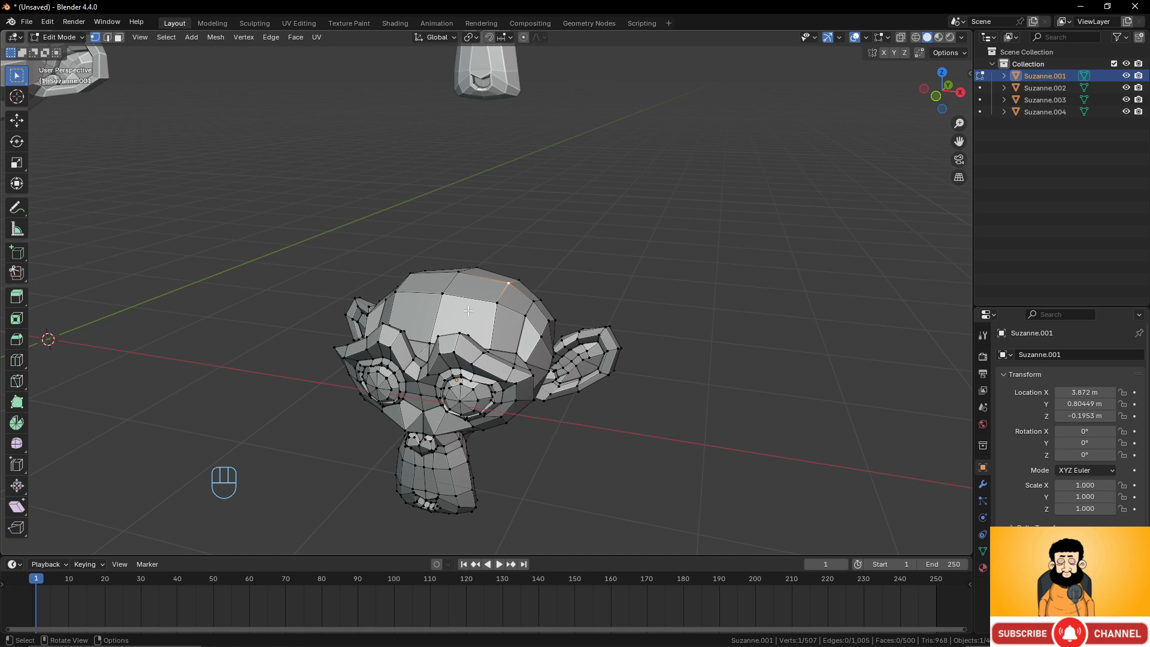
scroll(467, 311, "up", 3)
left_click_drag(503, 265, 751, 438)
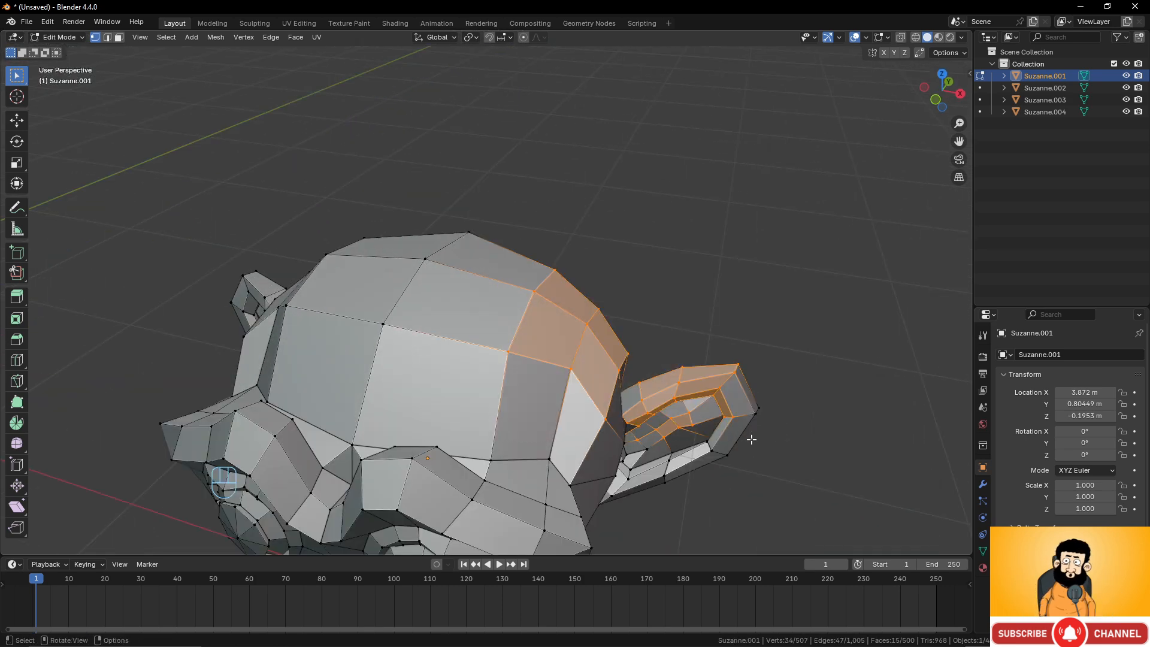
left_click(22, 53)
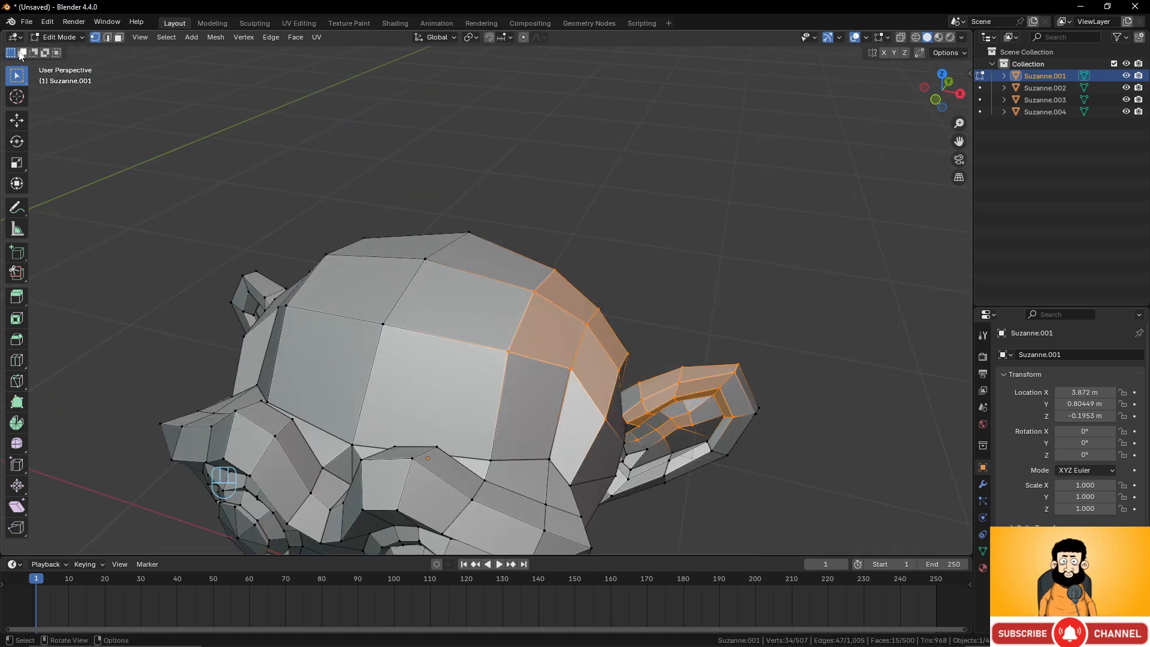
left_click_drag(377, 237, 509, 372)
left_click_drag(280, 281, 460, 378)
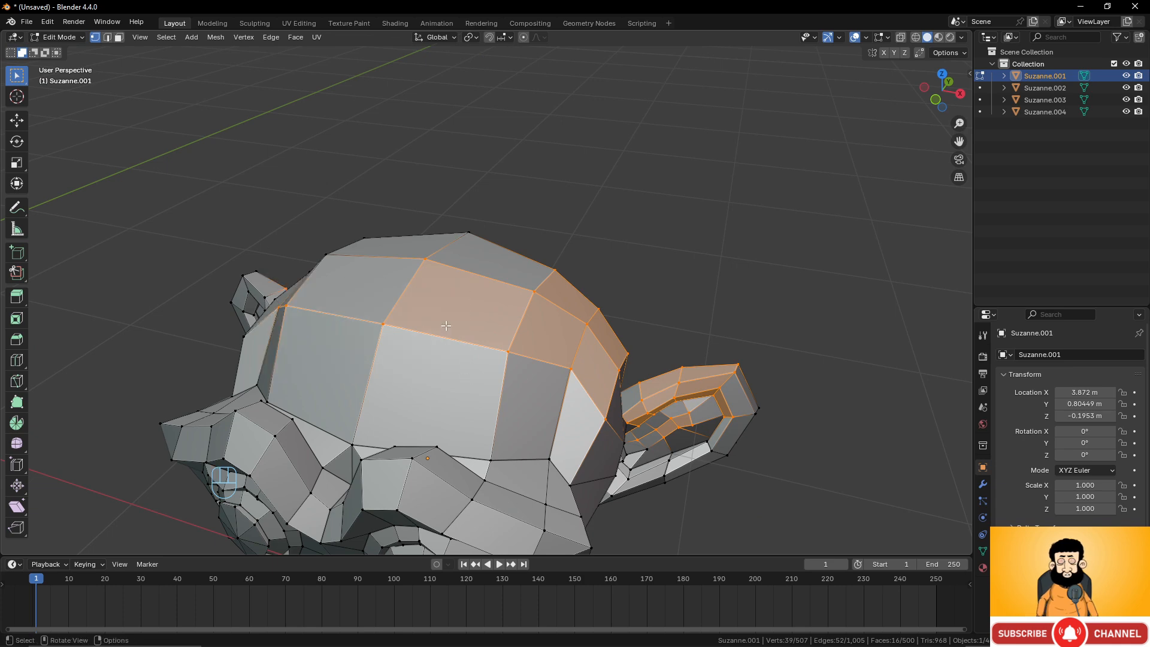
Subtract the top faces from the box selection with the subtract selection mode, then return to Object Mode.
left_click(34, 53)
left_click_drag(532, 271, 611, 343)
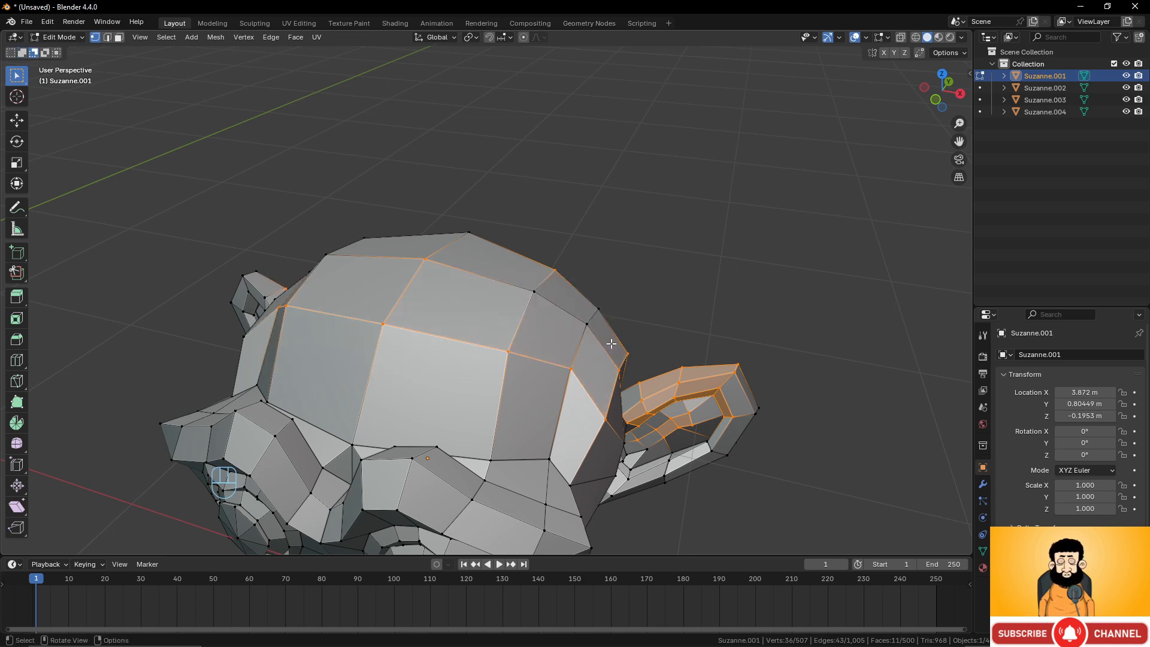
scroll(611, 343, "down", 4)
scroll(608, 343, "up", 4)
middle_click_drag(605, 341, 522, 377)
scroll(593, 350, "down", 4)
key("Tab")
scroll(584, 349, "up", 5)
key("Tab")
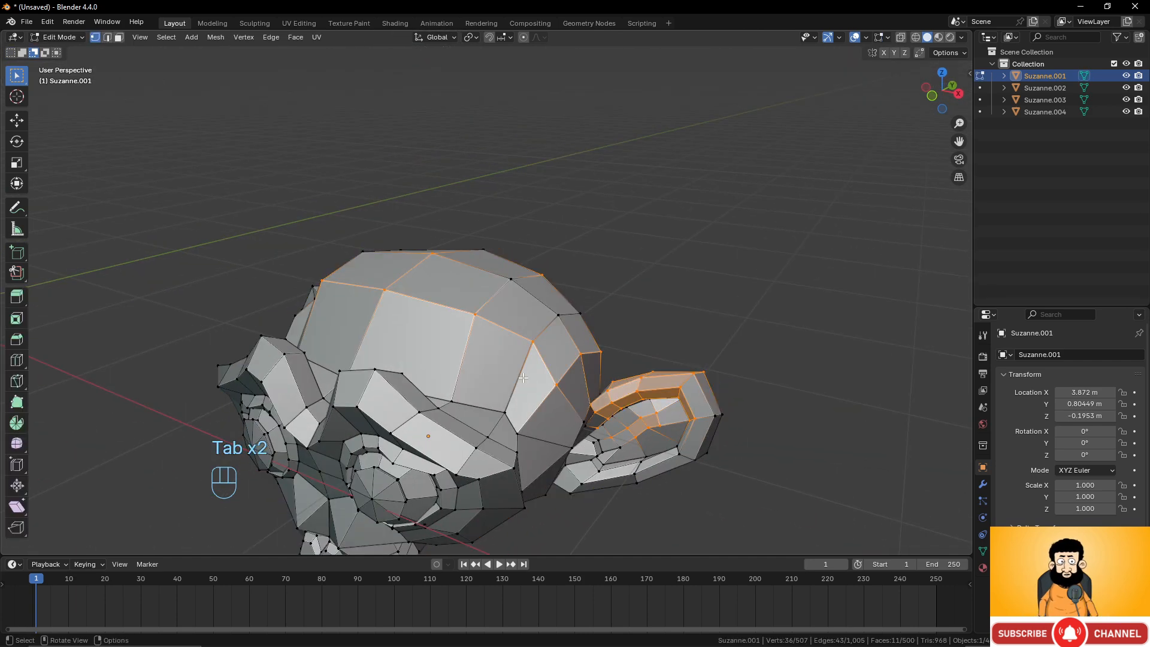
key("Tab")
Box-select all four Suzanne objects and delete them.
scroll(519, 333, "down", 4)
middle_click_drag(516, 321, 634, 340, "shift")
scroll(626, 340, "down", 3)
left_click_drag(219, 100, 738, 443)
key("x")
left_click(752, 360)
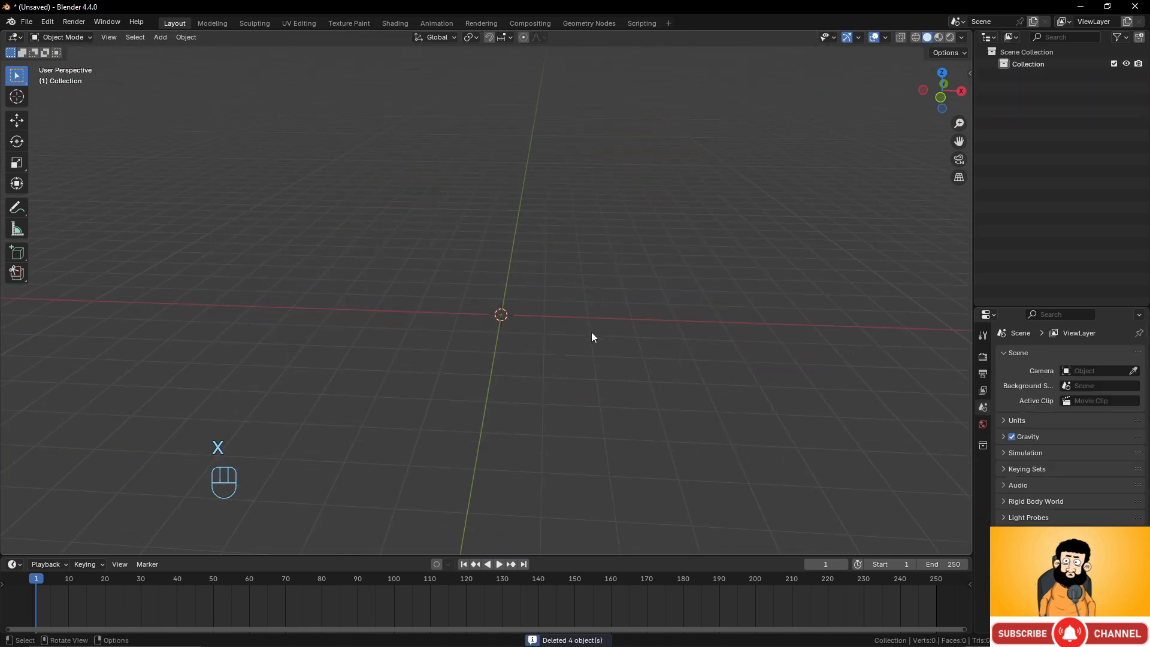
Add a UV Sphere mesh at the 3D cursor.
key("shift+a")
mouse_move(590, 329)
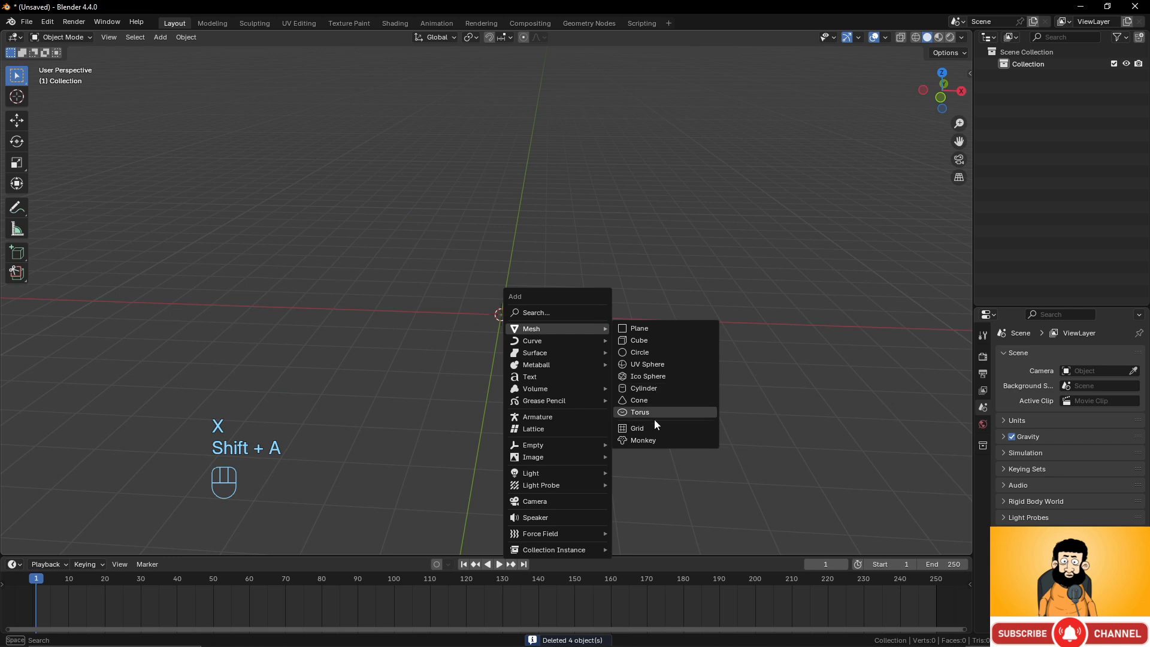
left_click(652, 364)
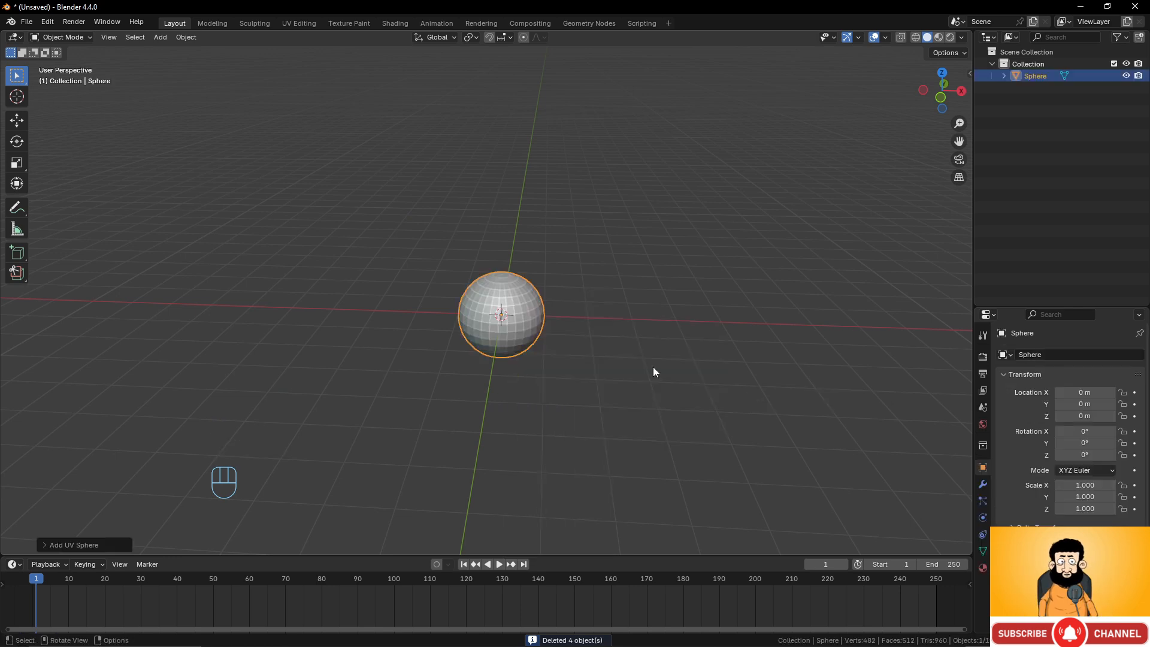
Enter Edit Mode on the sphere and loop-select several horizontal edge rings in turn.
scroll(653, 383, "up", 5)
middle_click_drag(653, 404, 577, 360)
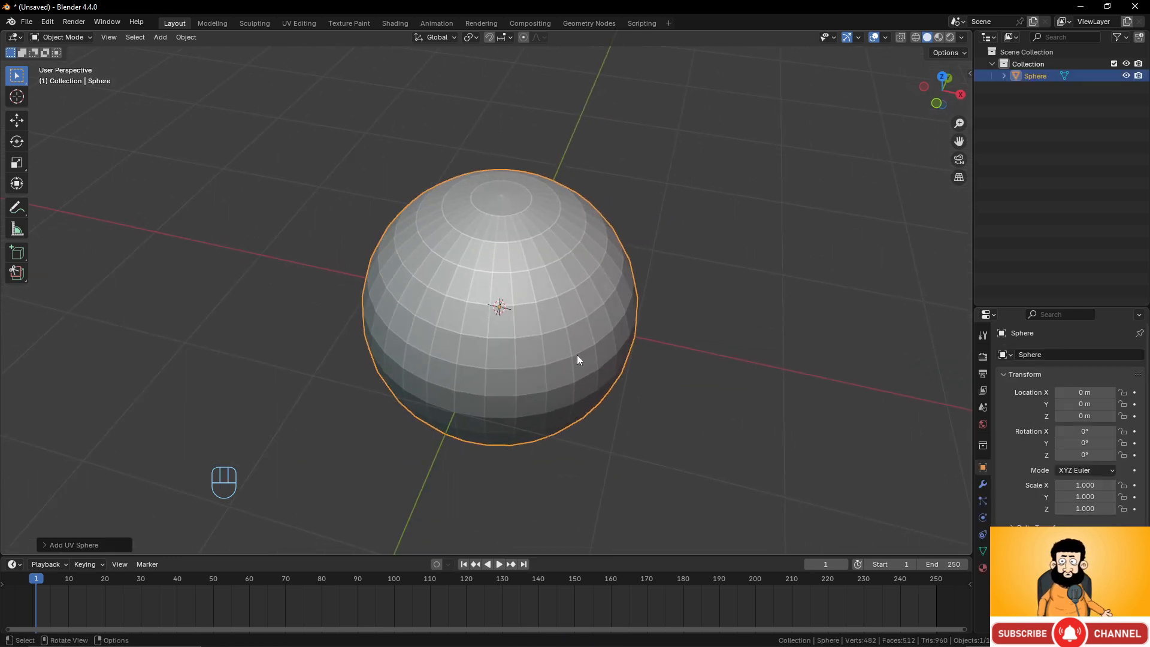
key("Tab")
middle_click_drag(753, 398, 707, 340)
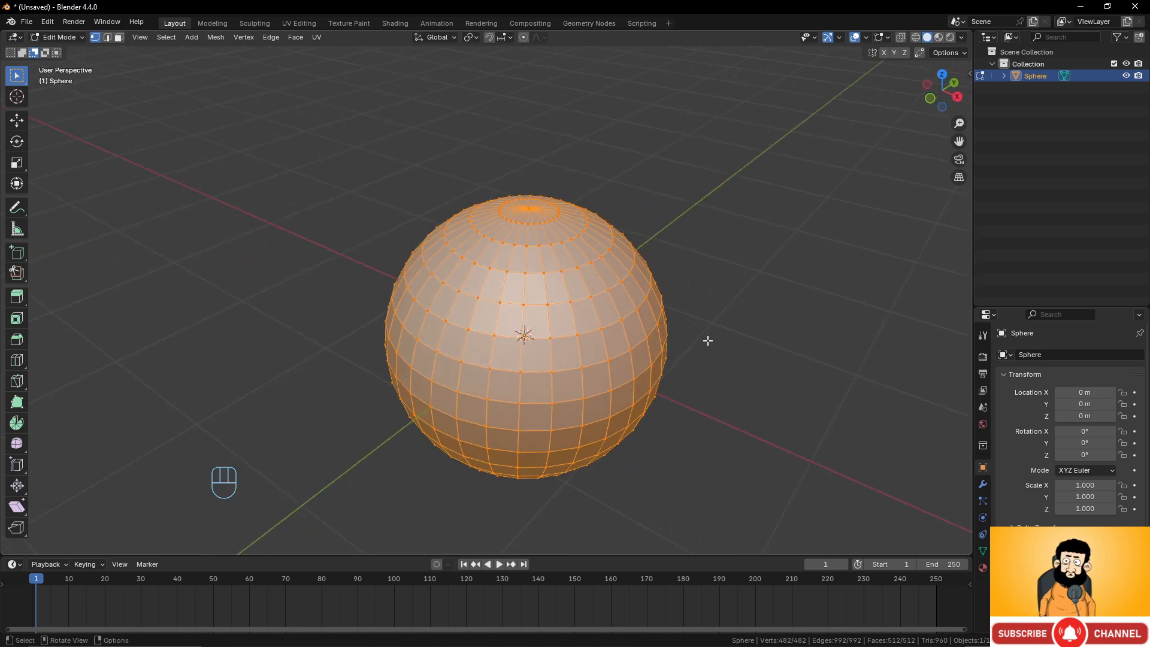
left_click(591, 300, "alt")
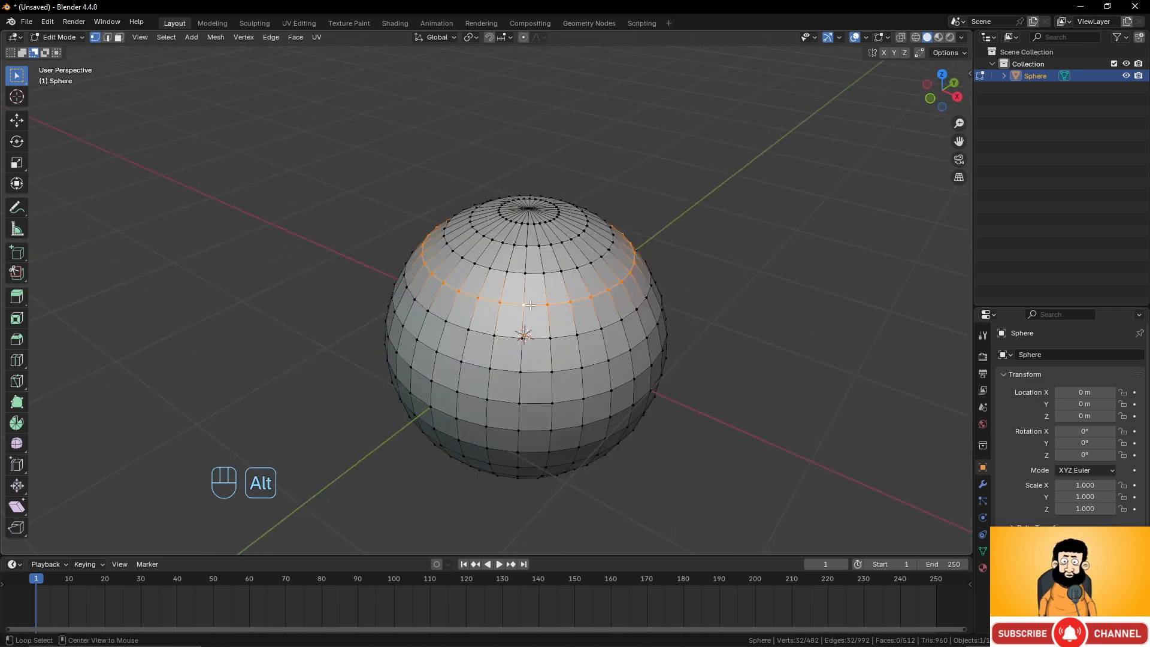
left_click(531, 275, "alt")
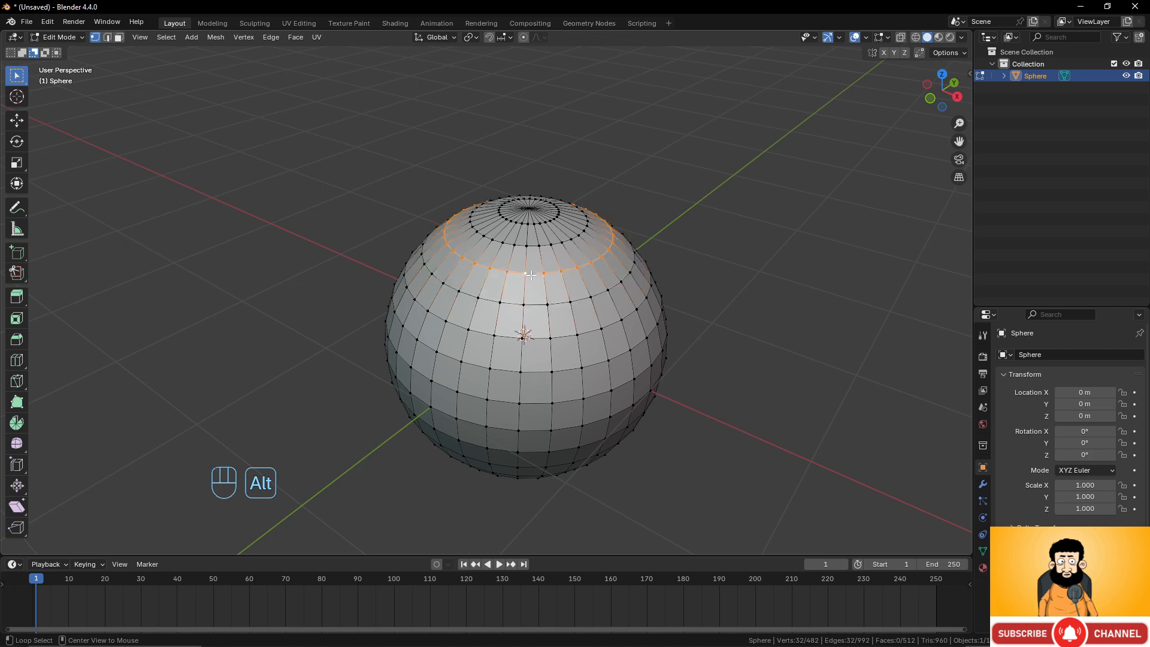
left_click(537, 338, "alt")
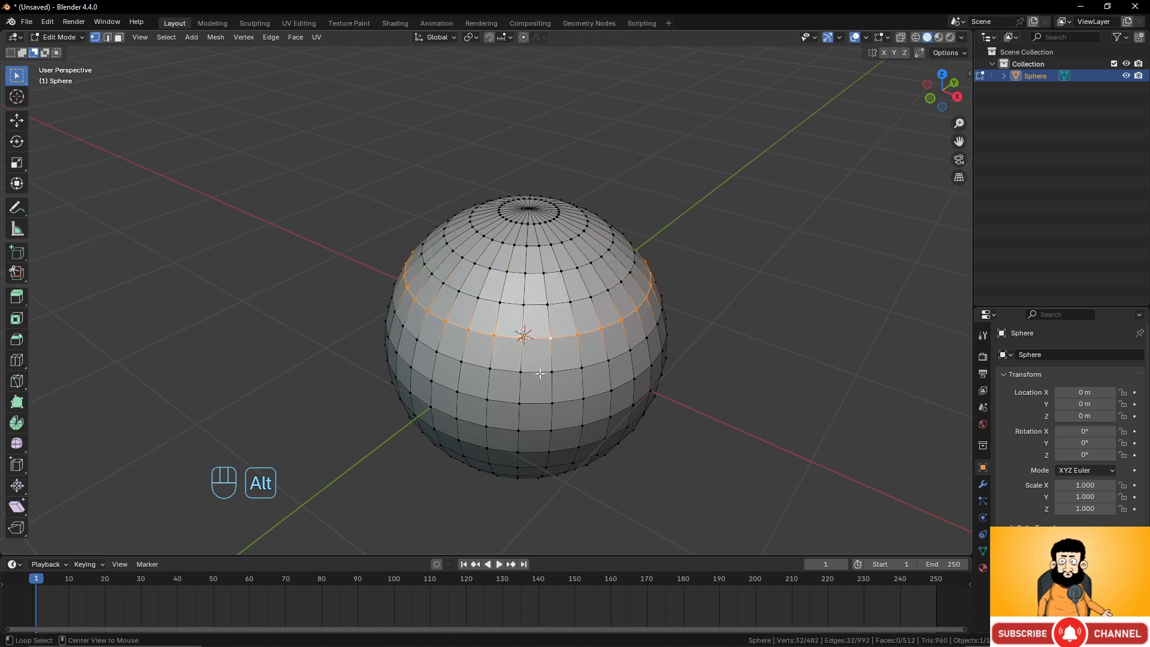
left_click(539, 373, "alt")
Select the four corner vertices of one face just above the sphere's equator.
mouse_move(567, 404)
middle_mouse_down()
mouse_move(557, 389)
mouse_move(575, 397)
middle_mouse_up()
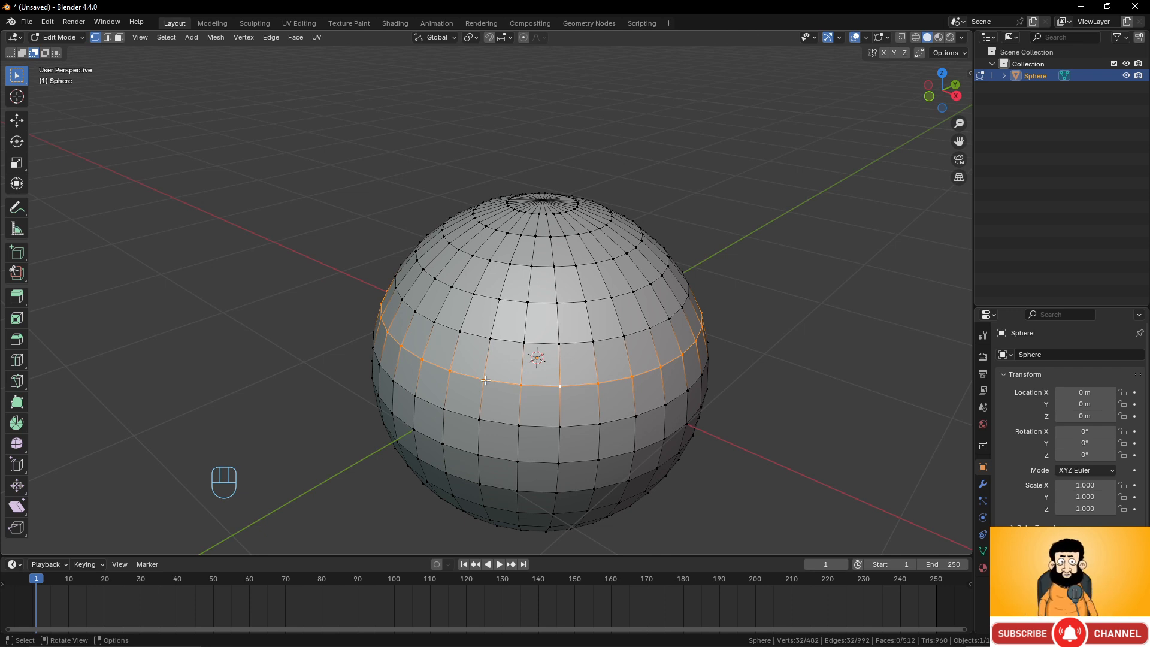
left_click(523, 344)
left_click(558, 345, "shift")
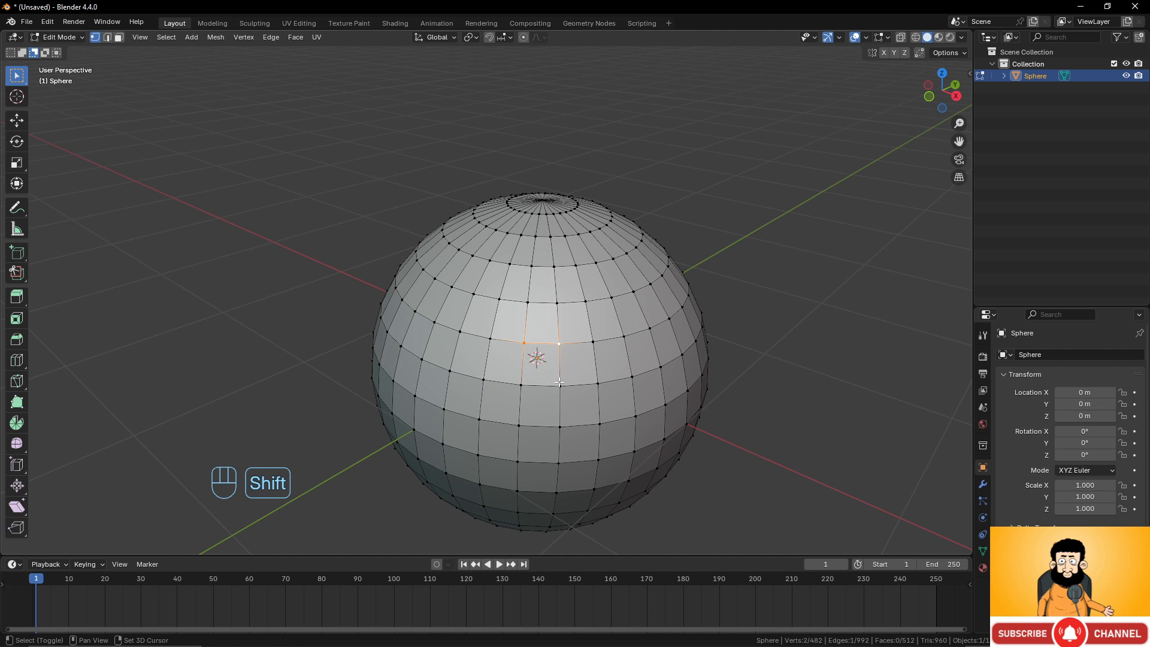
left_click(560, 384, "shift")
left_click(523, 384, "shift")
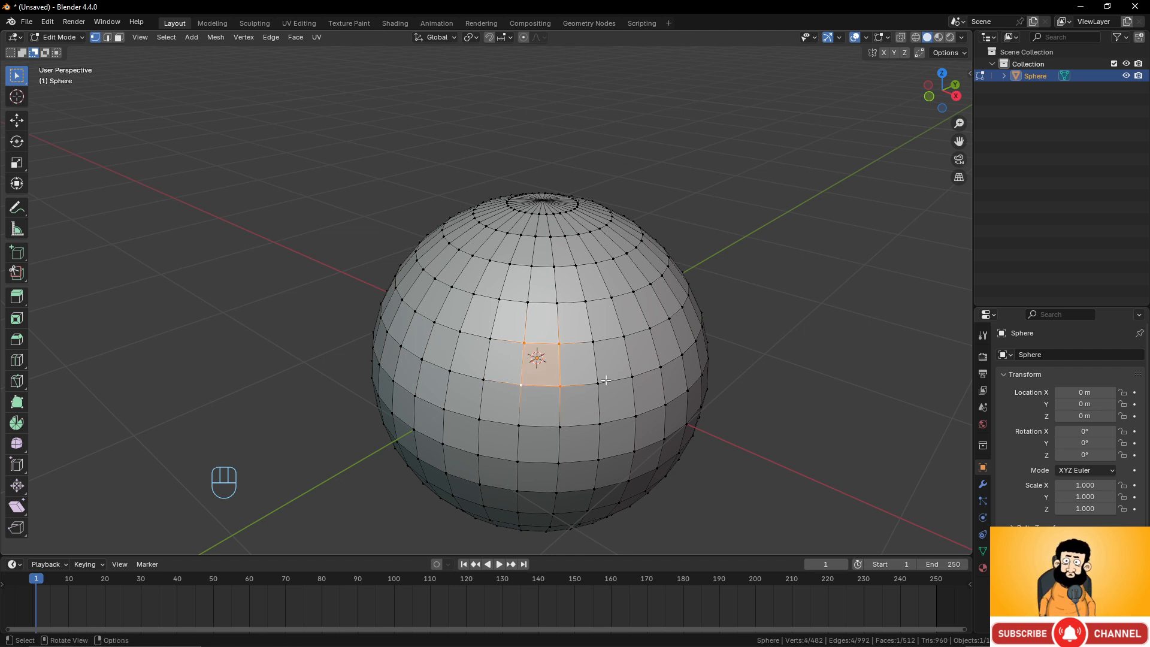
Loop-select the horizontal edge ring just above the sphere's equator.
left_click(581, 385, "alt")
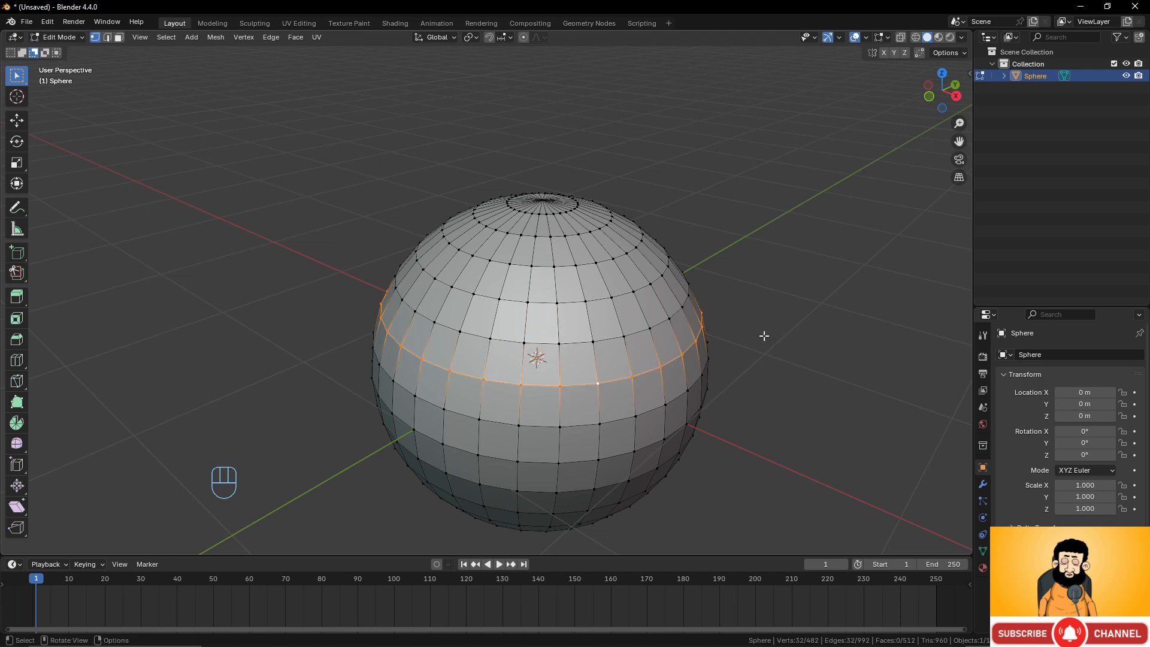
middle_click_drag(764, 336, 530, 317)
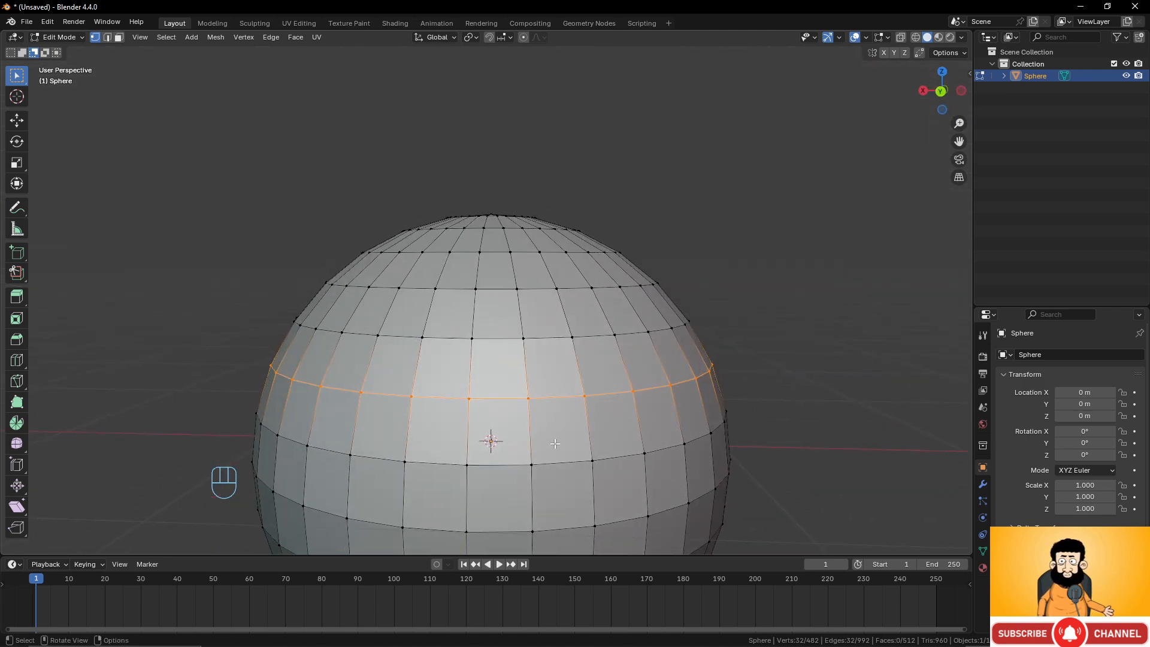
middle_click_drag(555, 443, 547, 402)
Select the four corner vertices of a single face just below that ring.
left_click(564, 362)
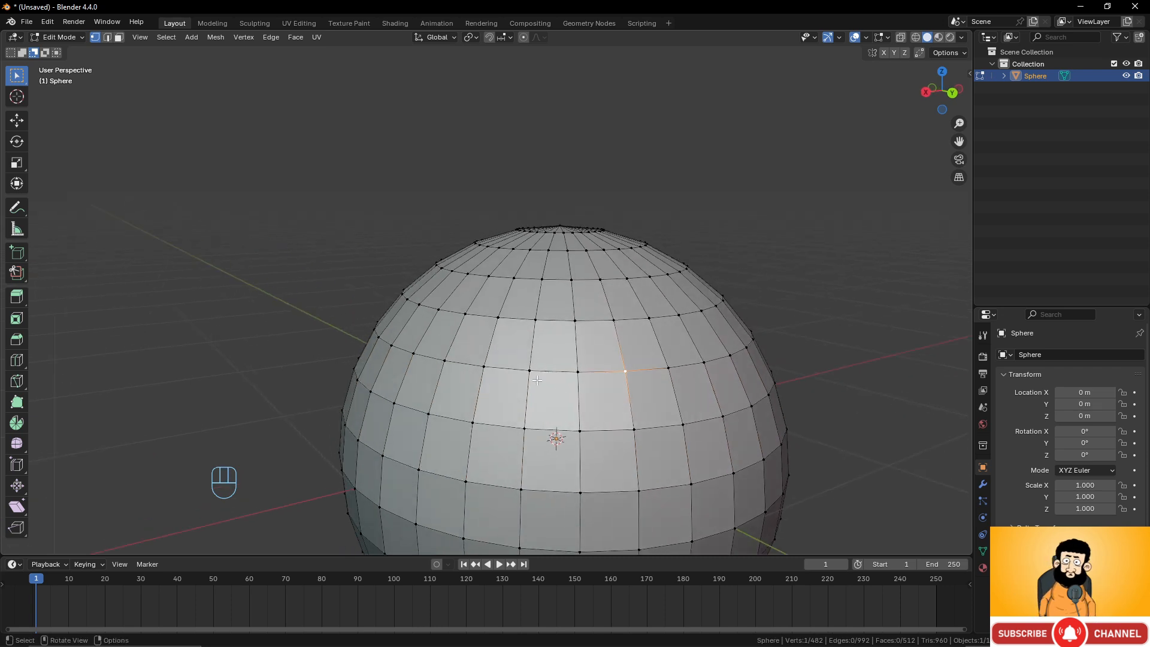
left_click(532, 370)
left_click(578, 430, "shift")
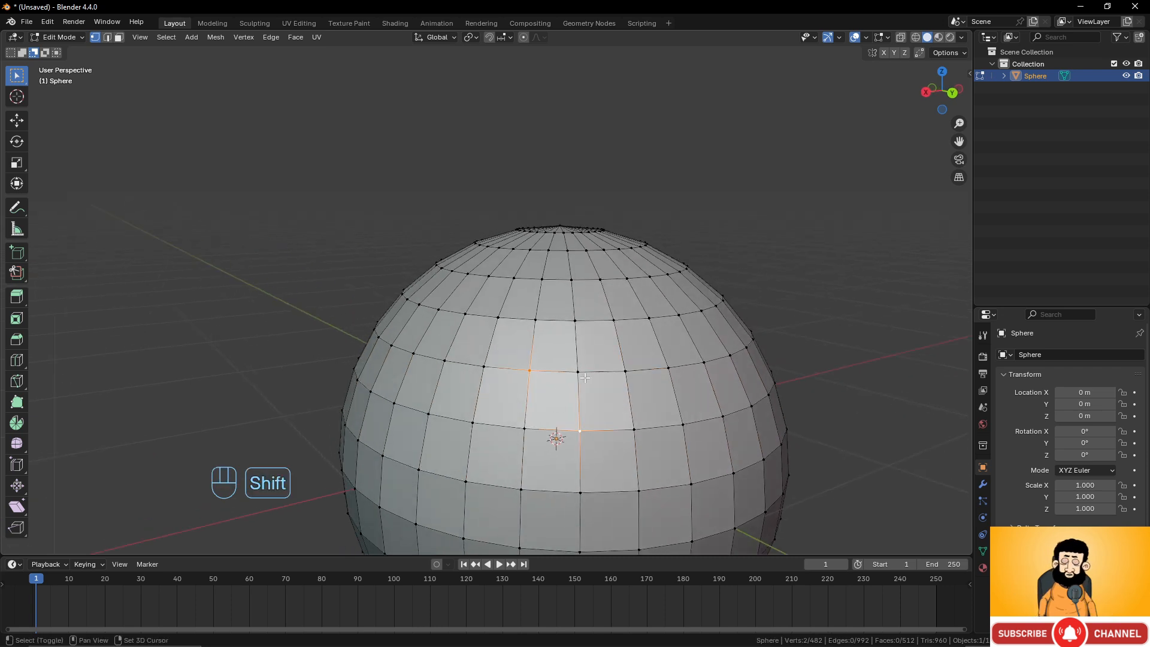
left_click(579, 373, "shift")
left_click(525, 428, "shift")
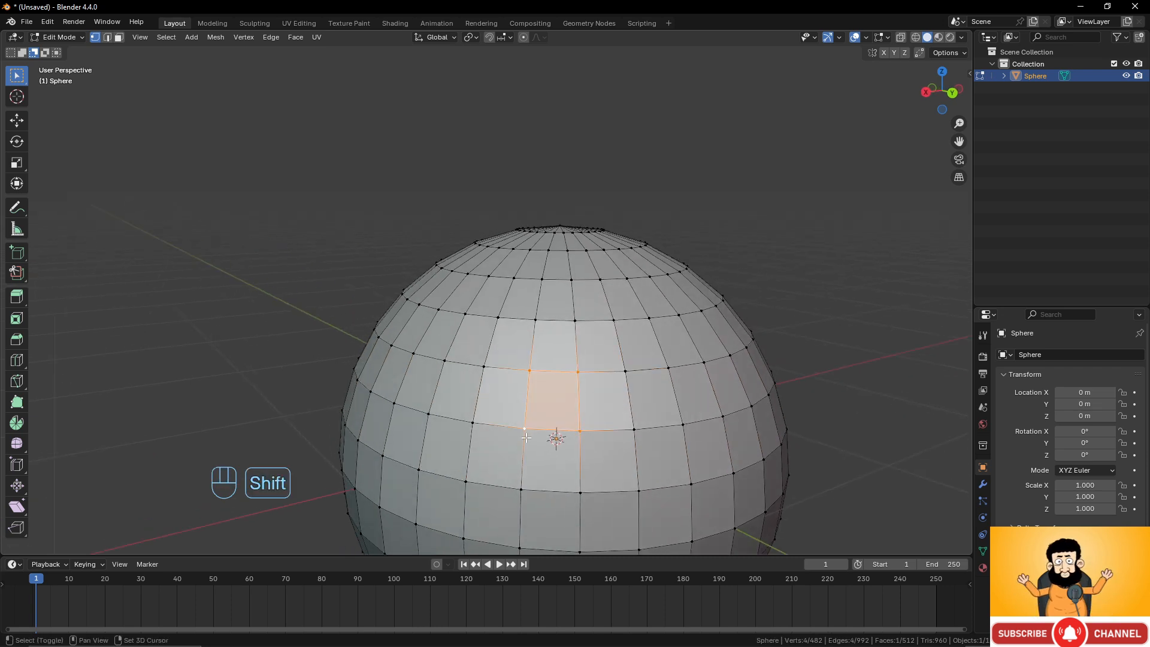
Cancel the circle selection and clear the current selection on the sphere.
key("c")
key("c")
right_click(510, 393)
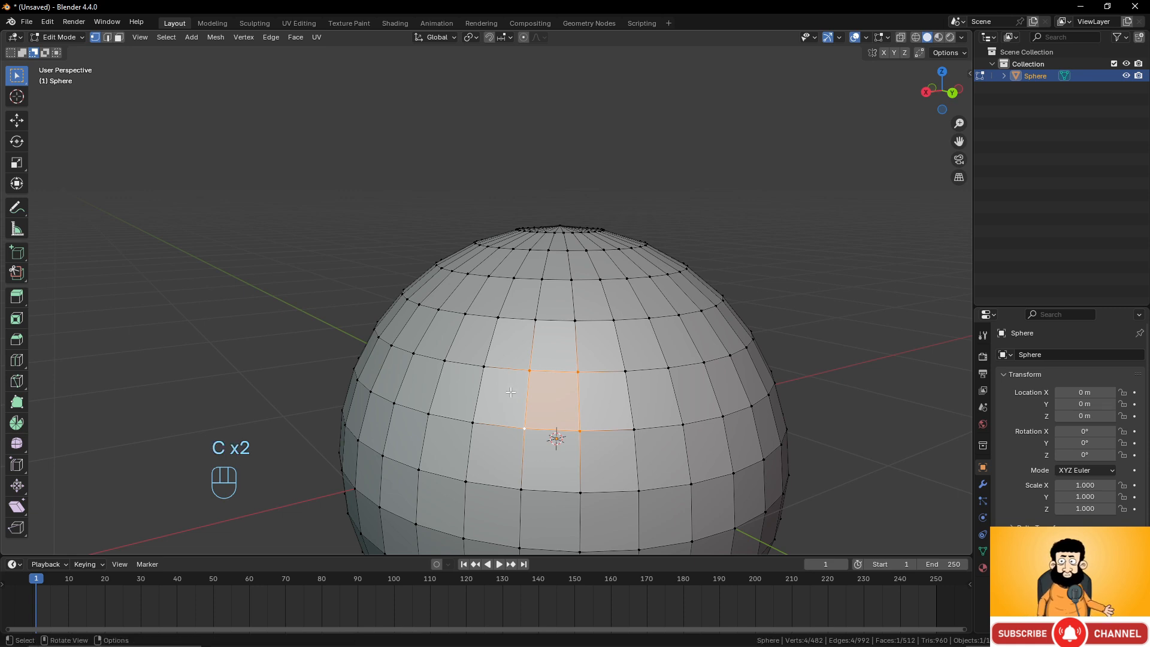
left_click(724, 512)
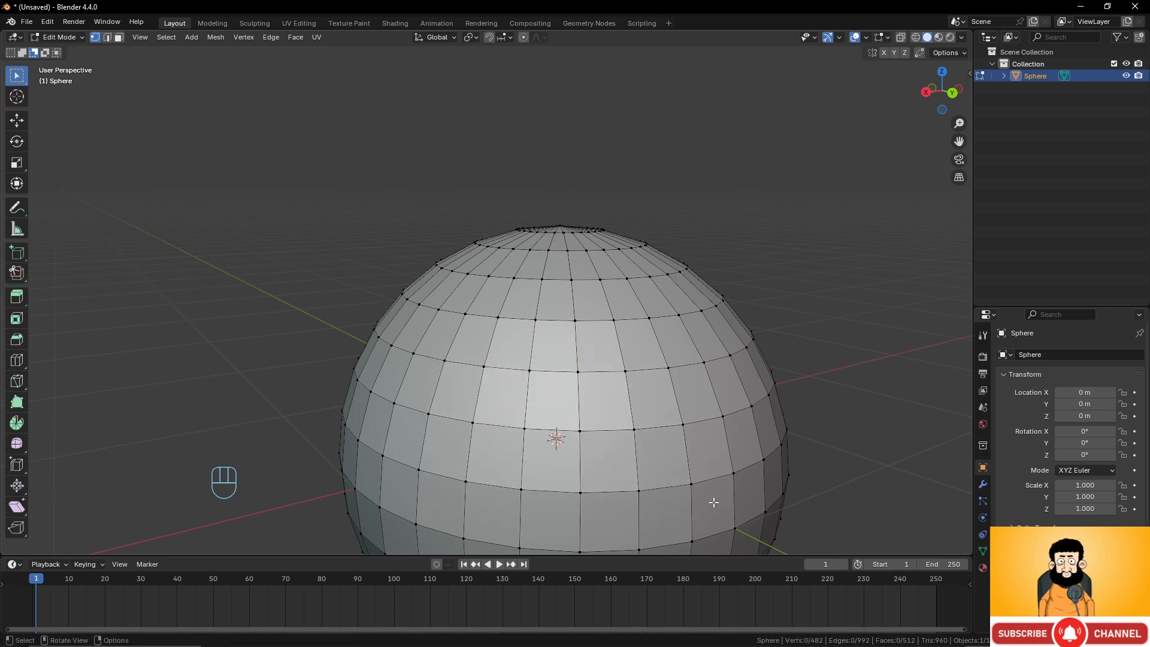
Box-select a block of faces on the front of the sphere above the equator.
left_click(12, 54)
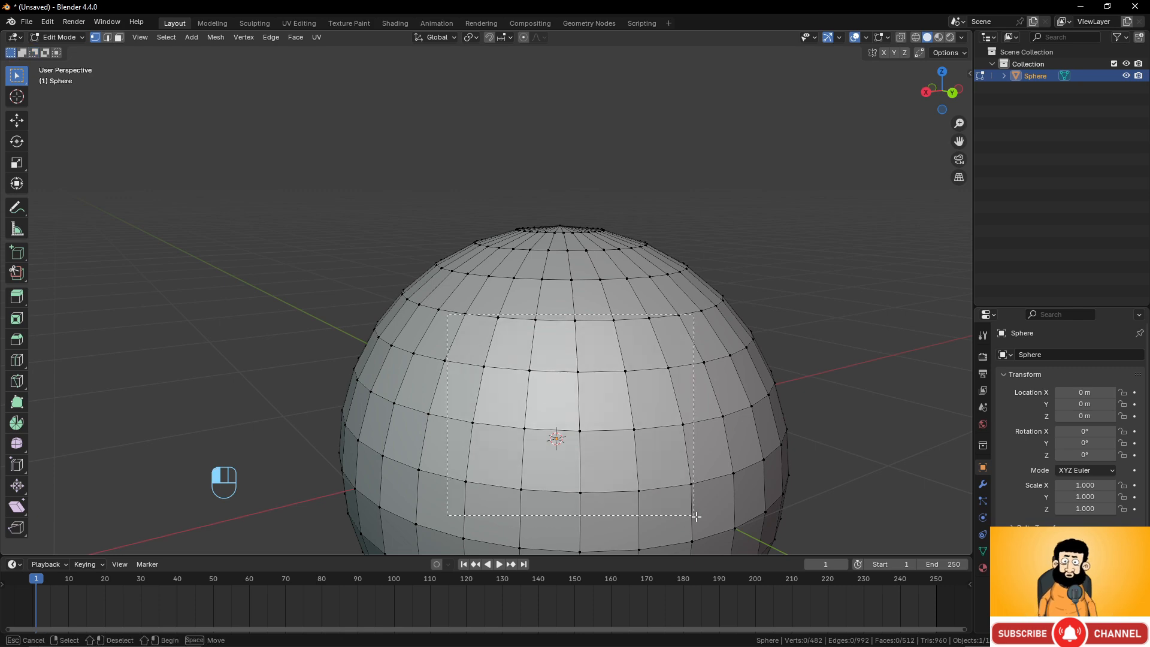
left_click_drag(449, 316, 735, 518)
scroll(625, 405, "down", 4)
scroll(625, 405, "up", 2)
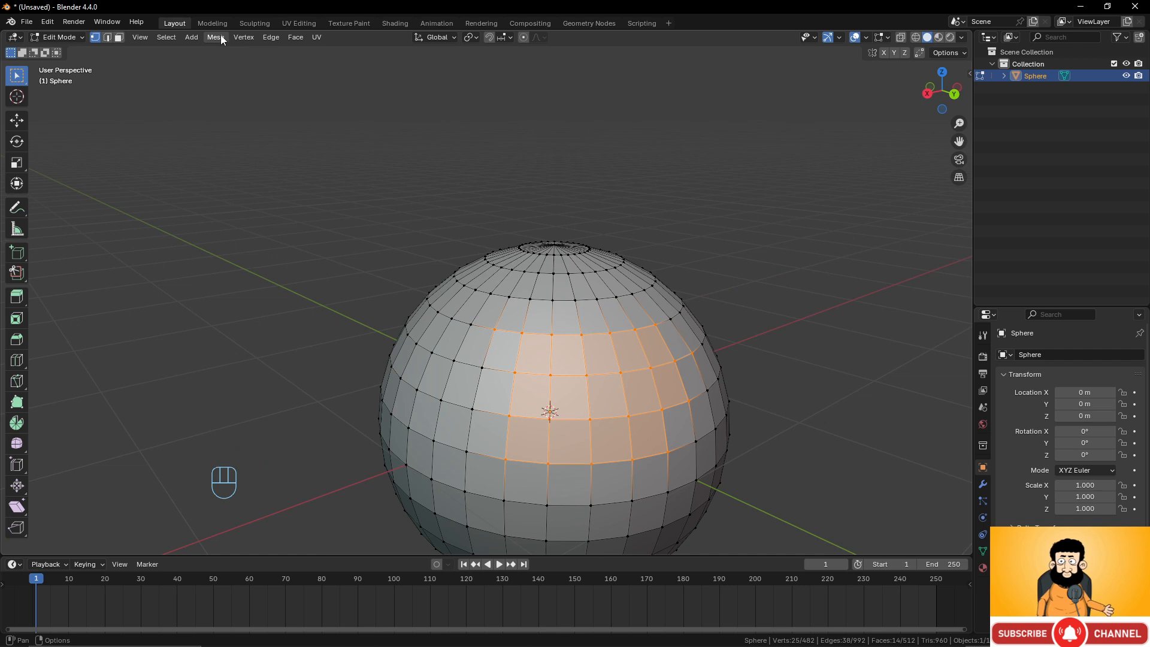
Triangulate the selected faces.
left_click(296, 37)
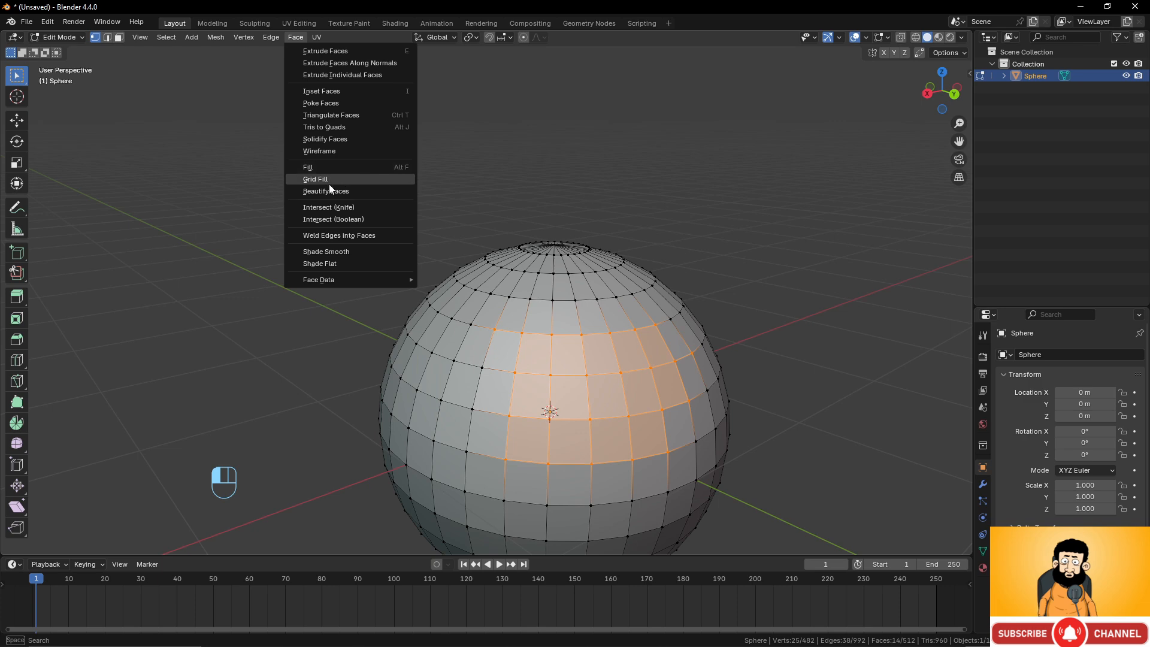
left_click(338, 115)
middle_click_drag(491, 371, 649, 385)
Select a loop, single vertices and edges across the triangulated faces.
left_click(503, 354, "alt")
scroll(548, 366, "up", 1)
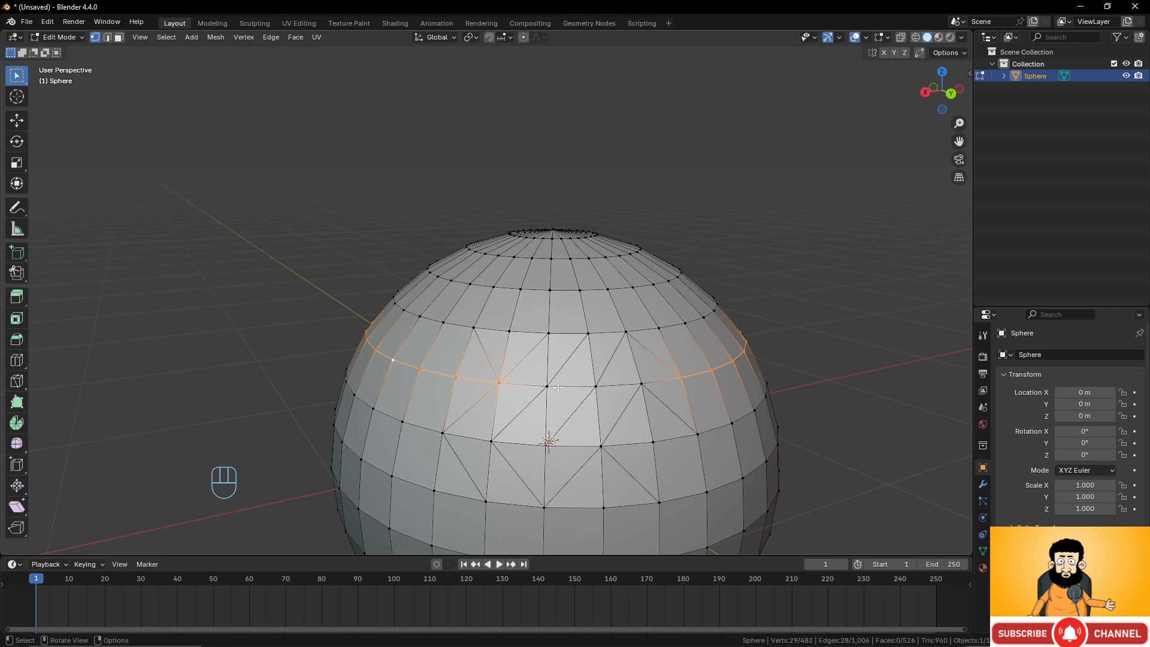
scroll(557, 388, "up", 3)
scroll(558, 388, "down", 2, "shift")
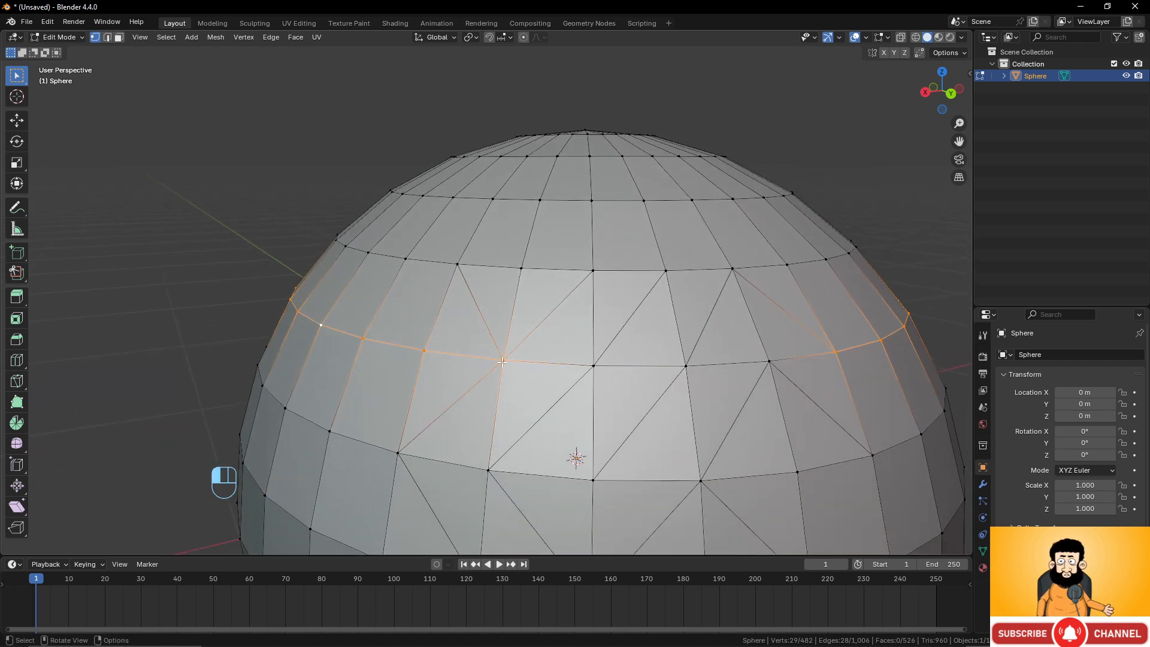
left_click(501, 361)
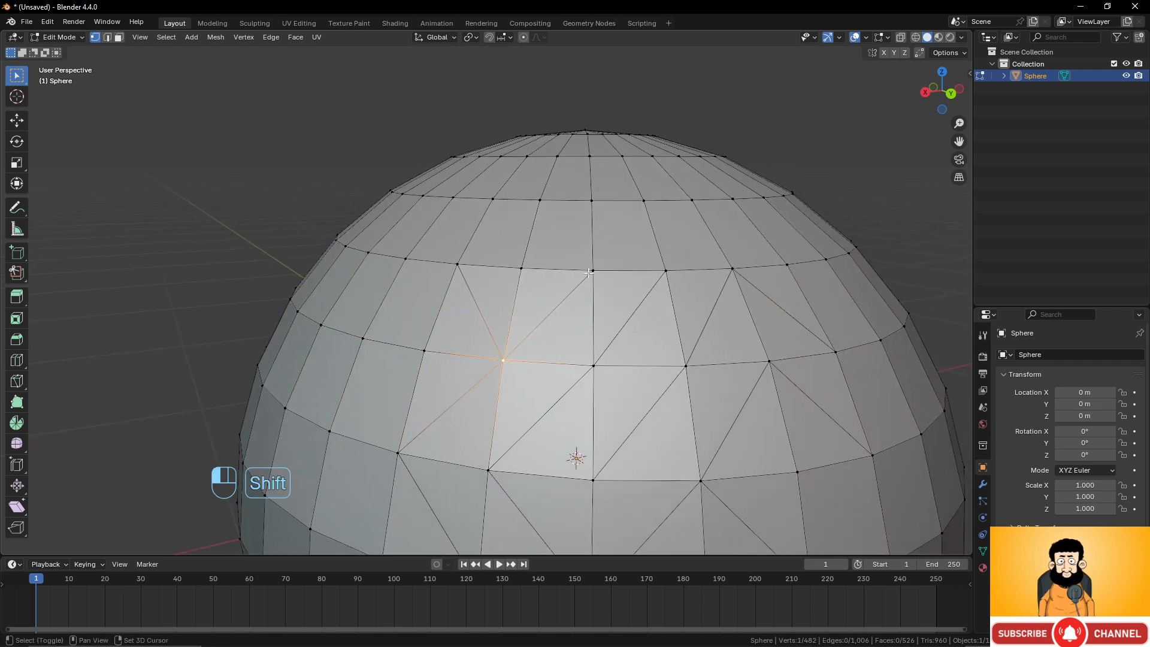
left_click(587, 275, "shift")
left_click(502, 362, "shift")
left_click(592, 365, "shift")
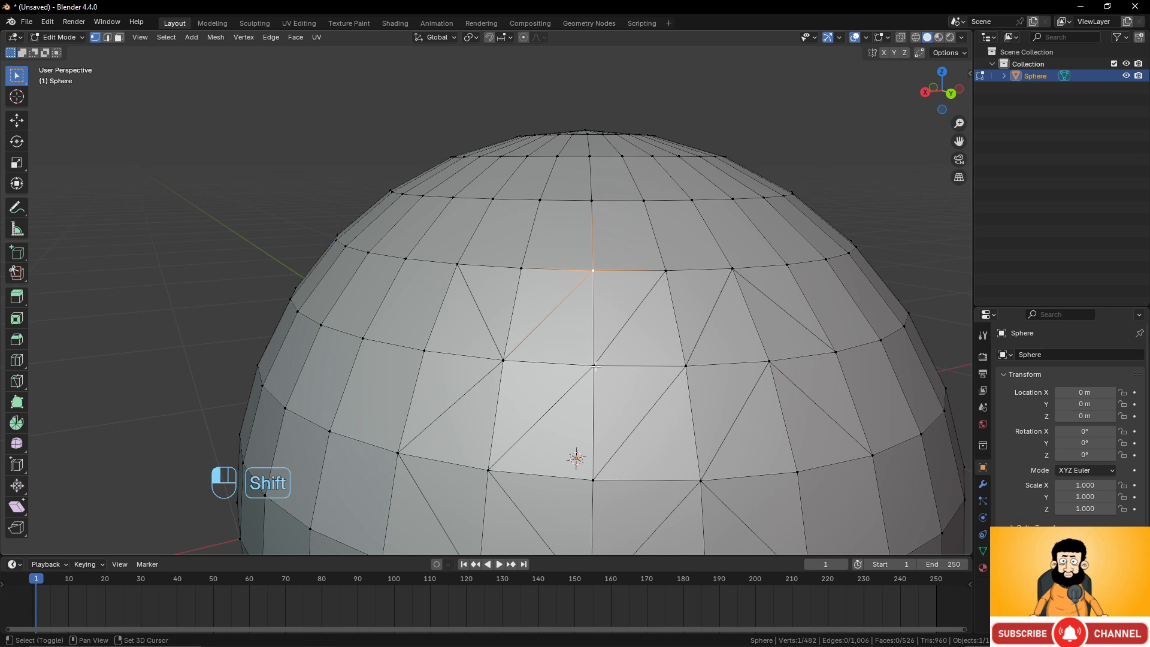
left_click(404, 346, "alt")
Undo the triangulation and the selections made after it.
scroll(564, 327, "down", 6)
middle_click_drag(565, 327, 579, 342)
key("ctrl+z")
key("ctrl+z")
key("ctrl+z")
key("ctrl+z")
key("ctrl+z")
key("ctrl+z")
key("ctrl+z")
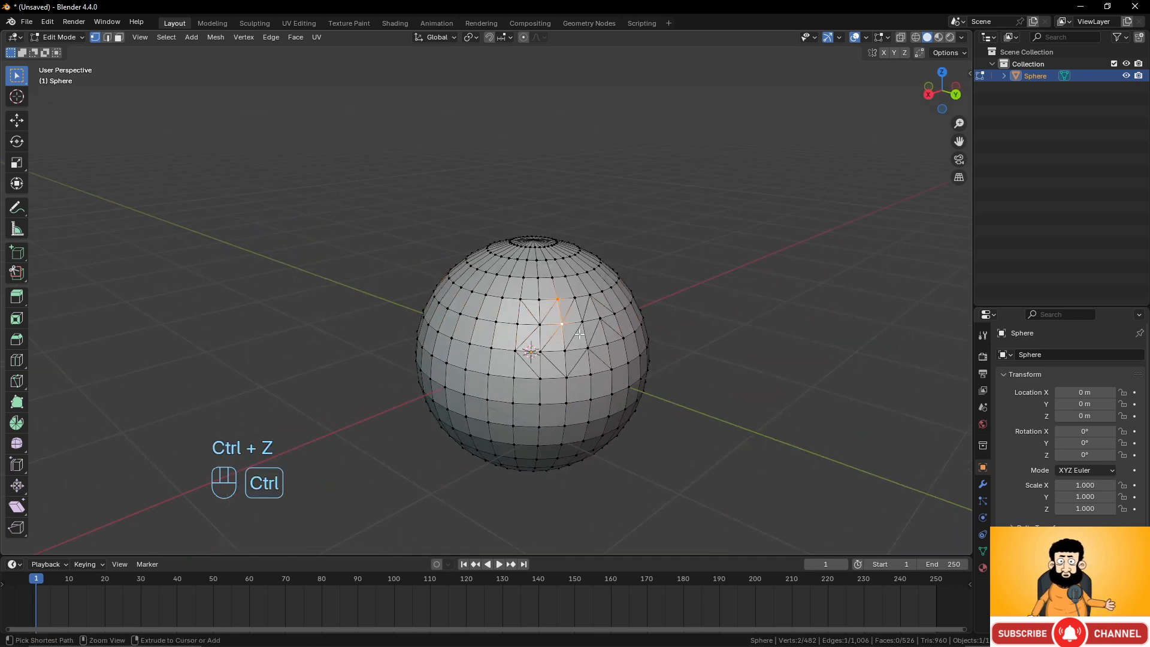
key("ctrl+z")
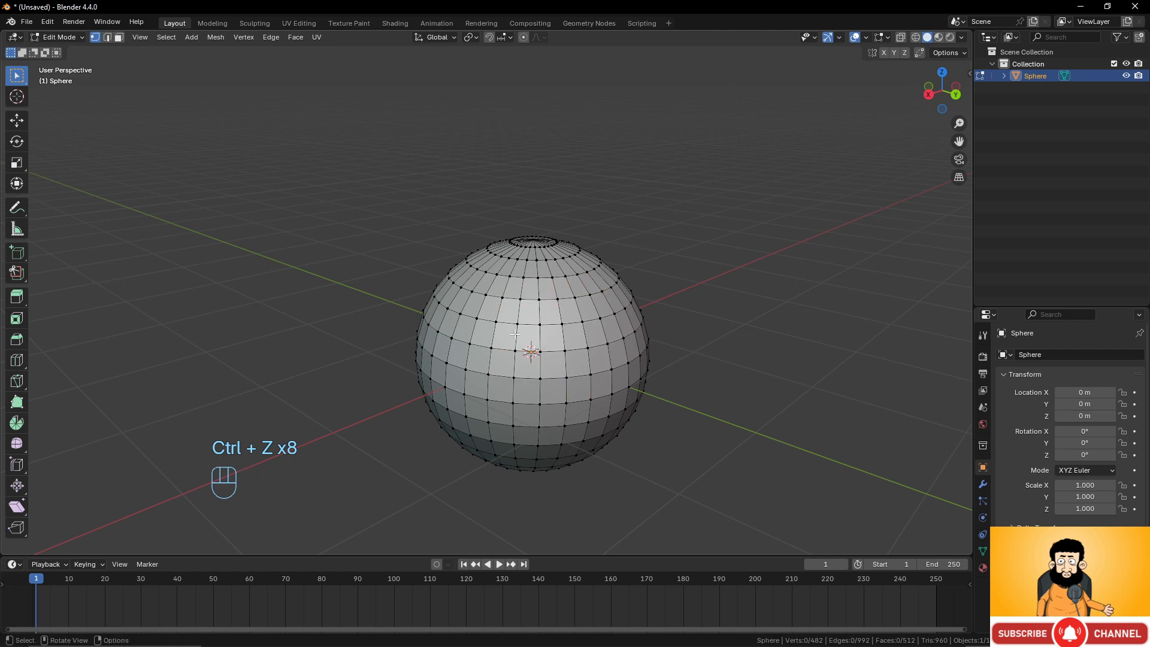
Loop-select the edge ring above the equator, then grow the selection by one step and shrink it back.
scroll(610, 335, "up", 3)
middle_click_drag(580, 334, 548, 359)
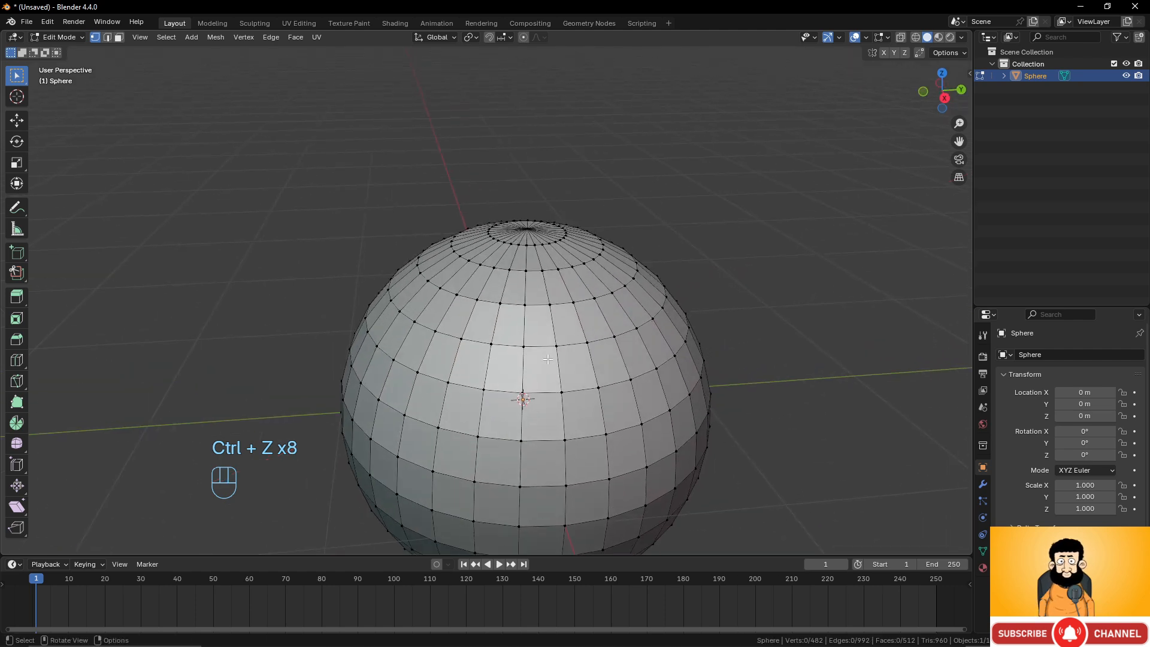
scroll(554, 354, "down", 2)
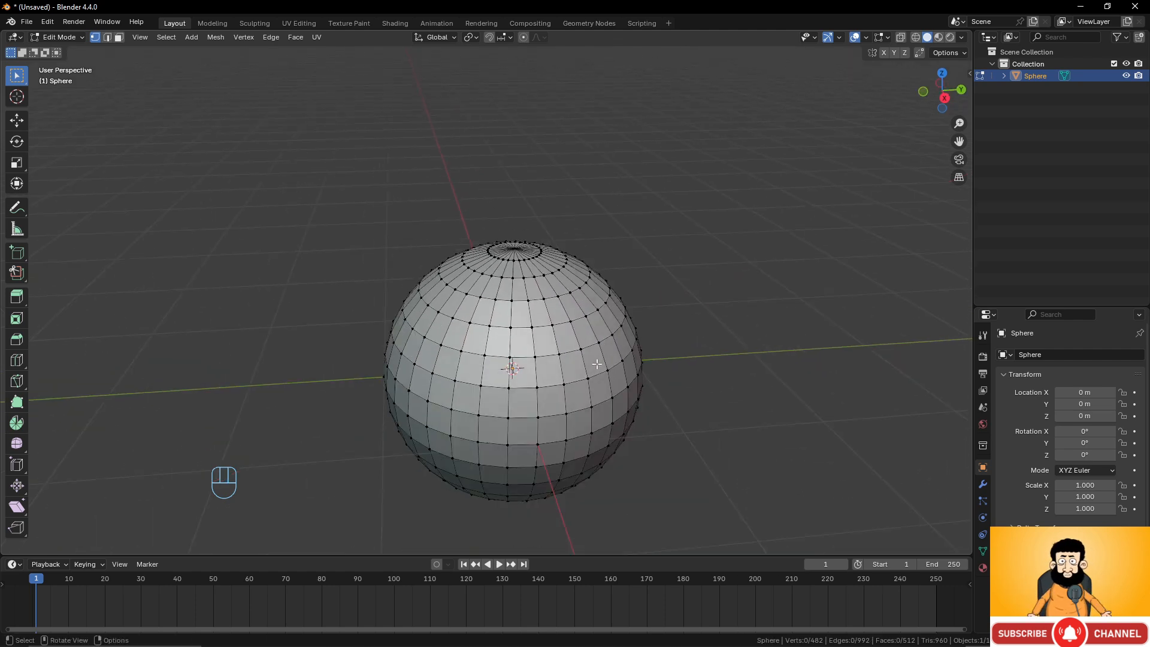
scroll(563, 358, "up", 1)
left_click(559, 372, "alt")
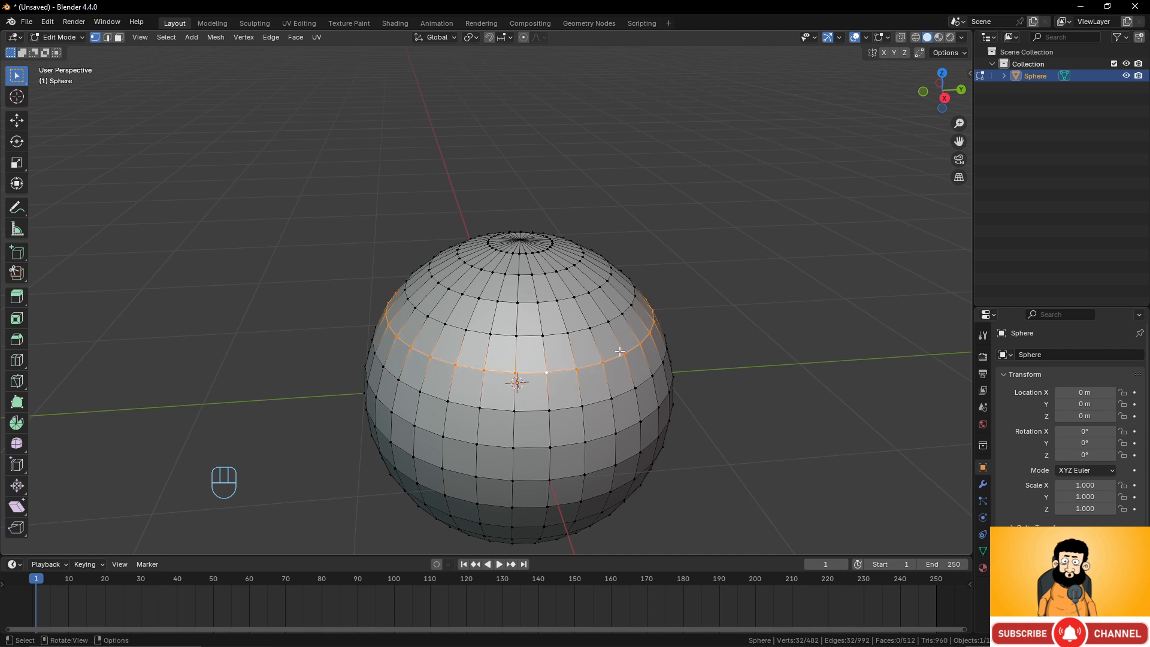
key("ctrl+KP_Add")
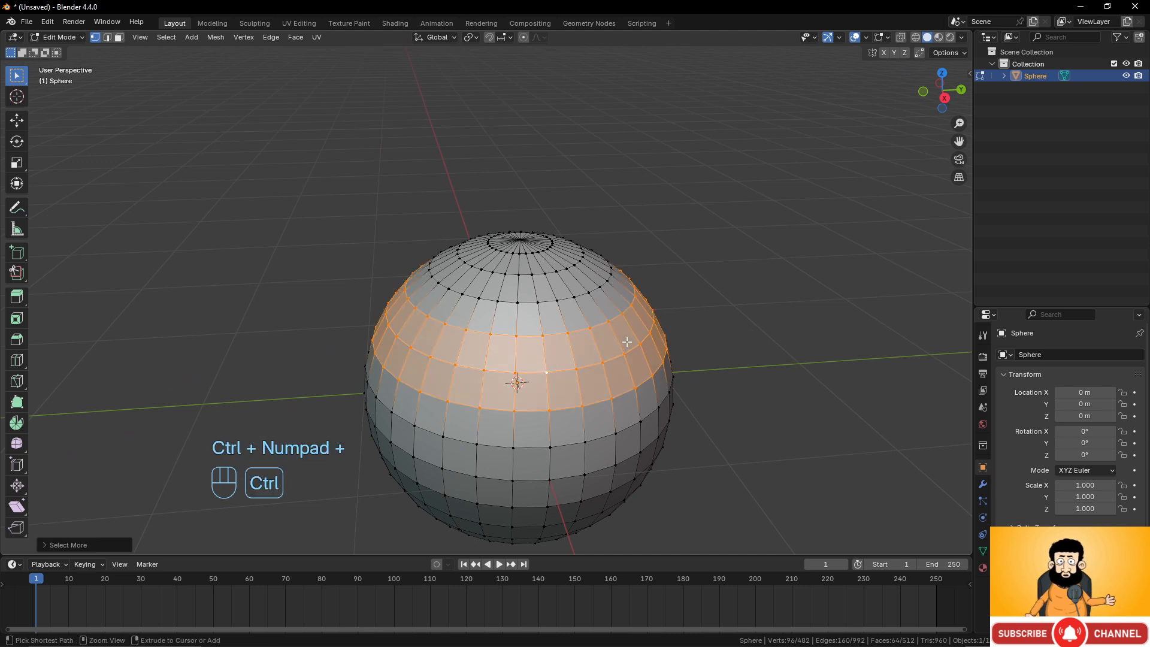
key("ctrl+KP_Subtract")
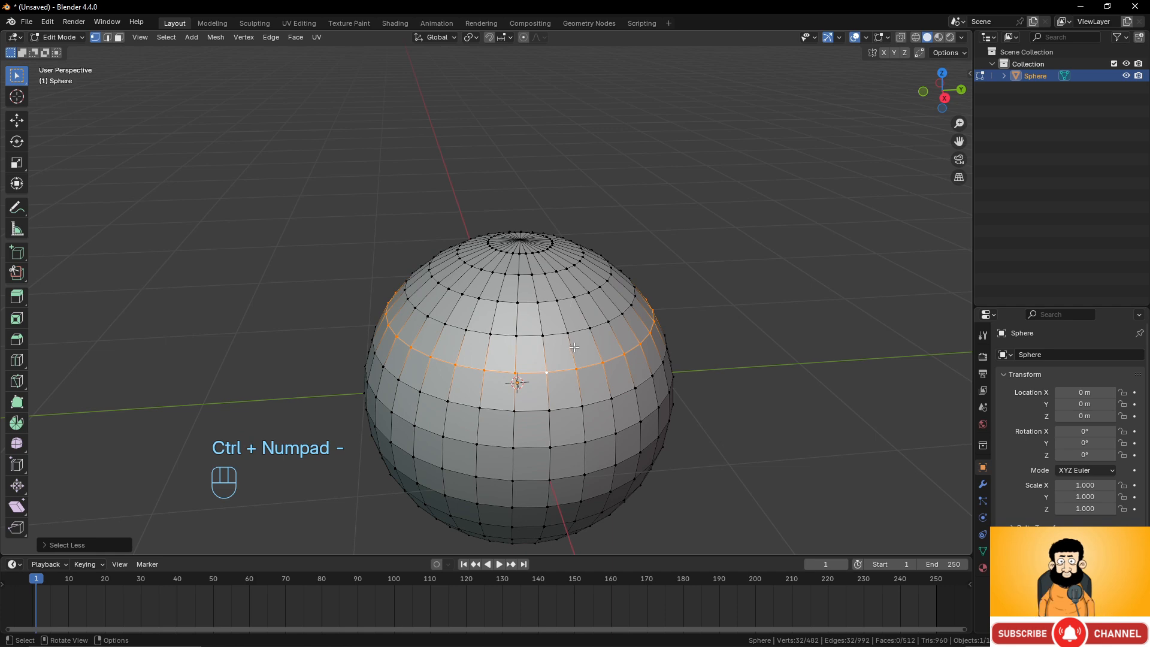
Select one vertex on the ring above the equator and pick the shortest path to another vertex on it.
scroll(569, 354, "up", 4)
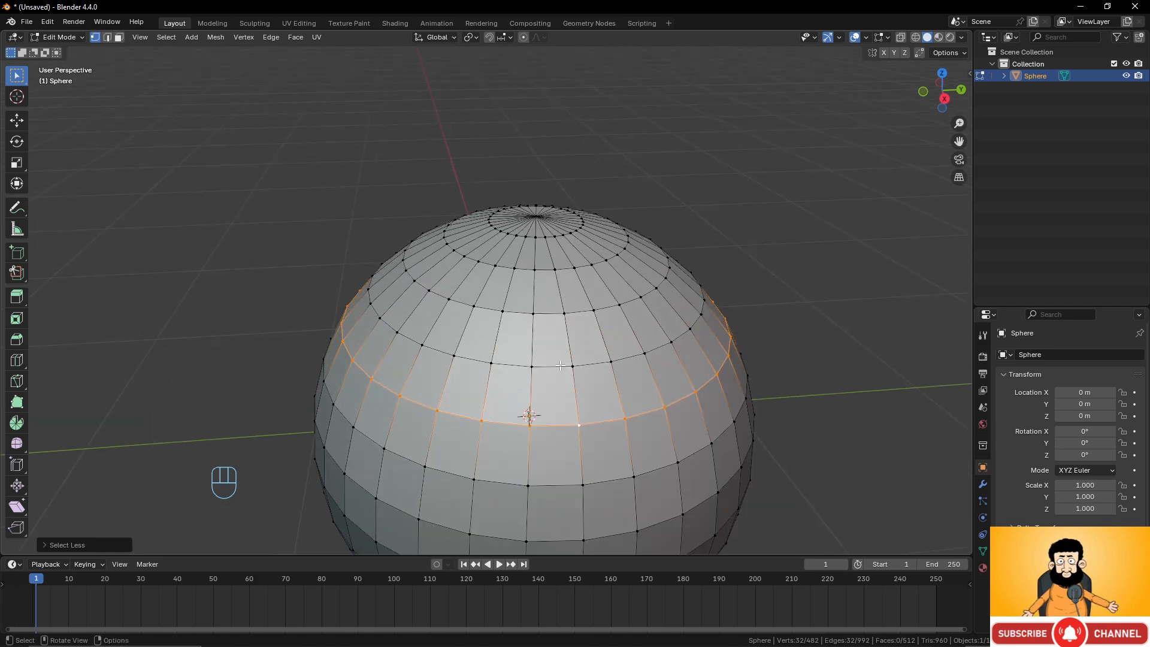
left_click(421, 344, "ctrl")
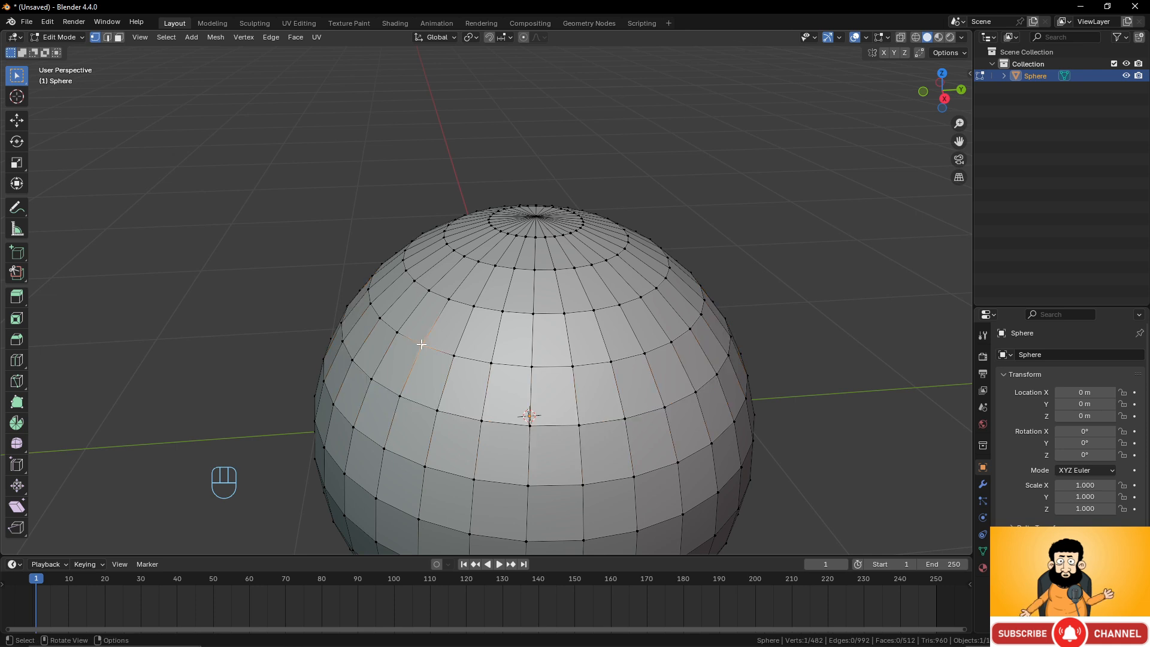
left_click(673, 342, "ctrl")
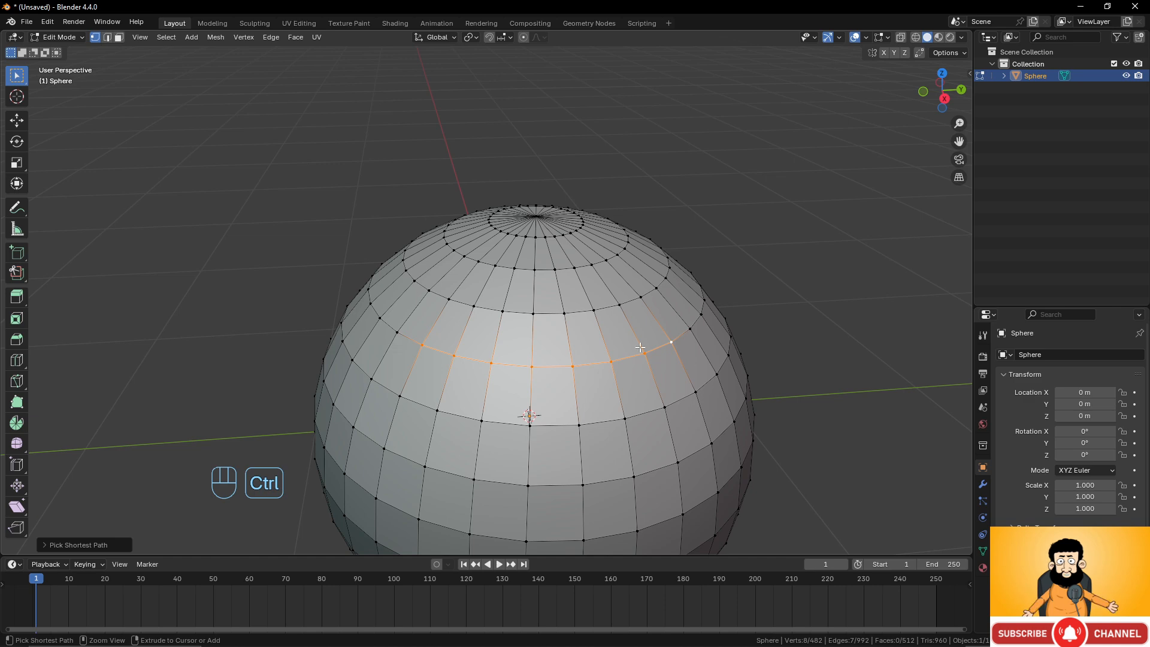
Add vertices below the path's right end to extend the selection into a block of four faces.
middle_click_drag(501, 339, 623, 360)
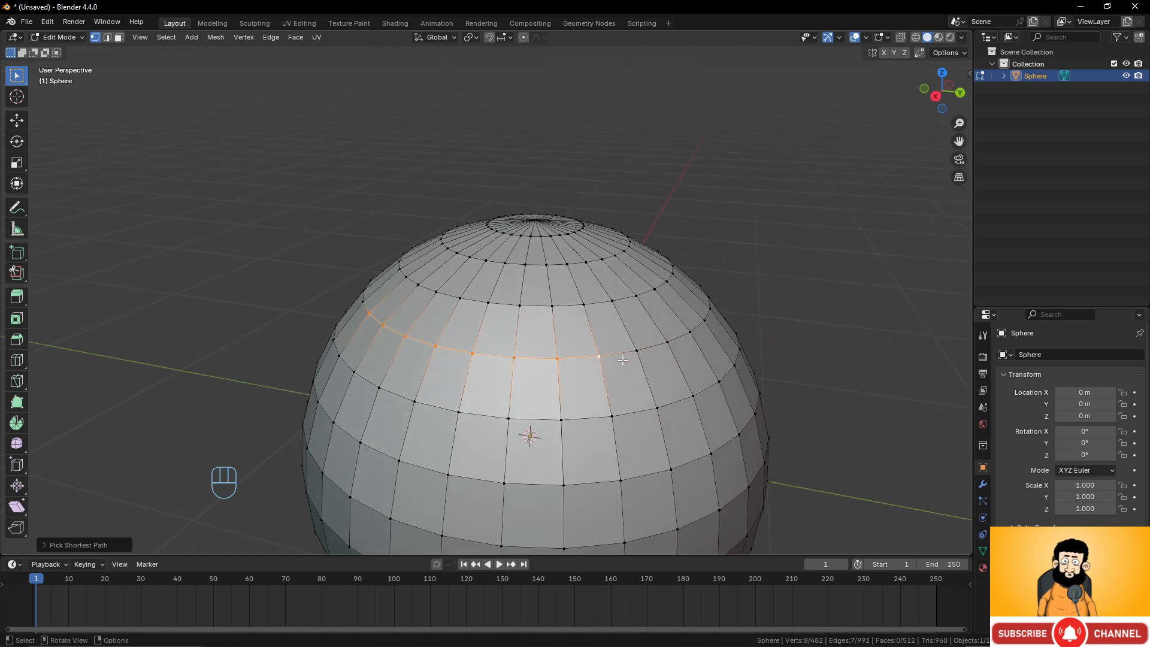
left_click(637, 351, "shift")
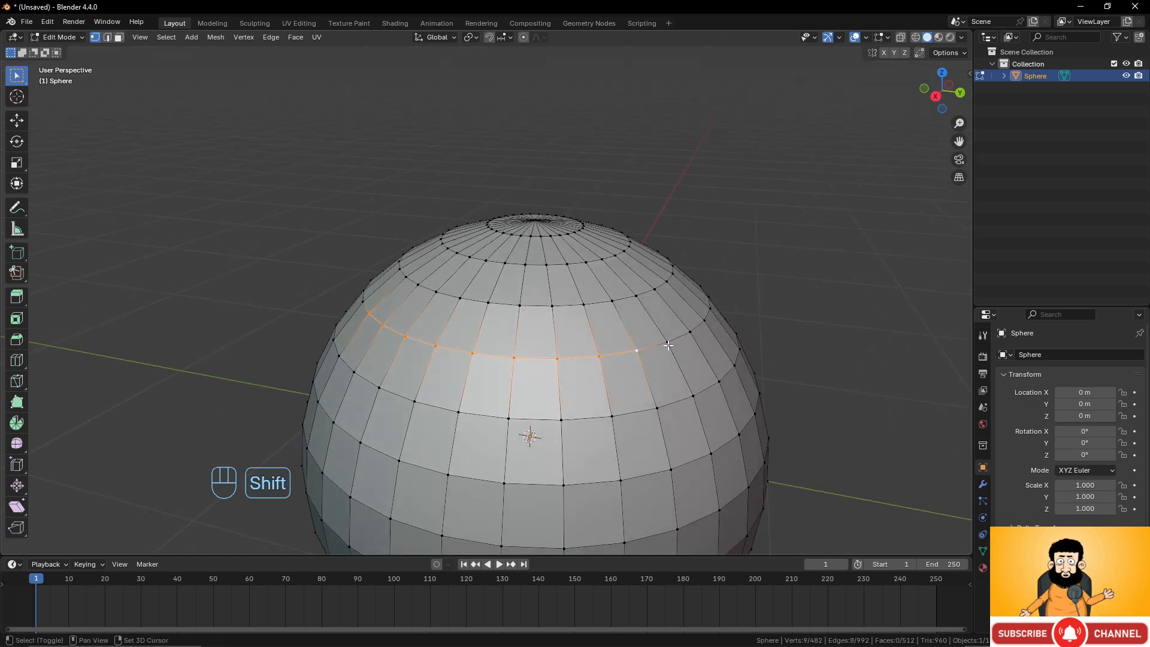
left_click(666, 342, "shift")
left_click(693, 396, "shift")
left_click(656, 408, "shift")
left_click(611, 415, "shift")
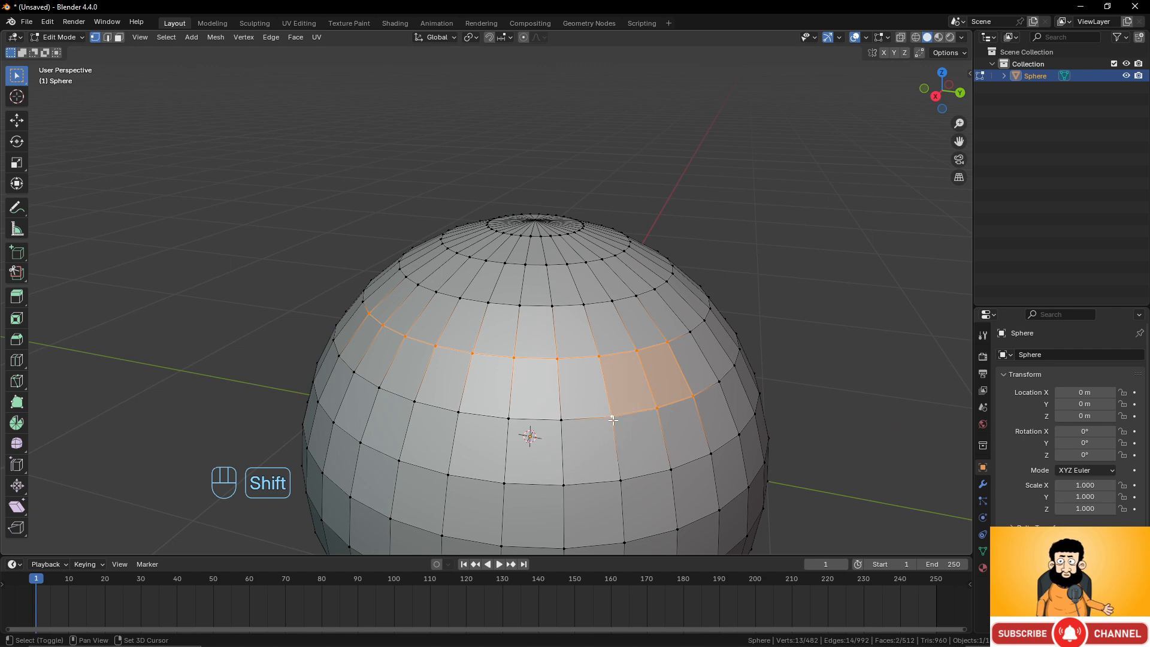
left_click(620, 480, "shift")
left_click(670, 469, "shift")
left_click(711, 454, "shift")
scroll(712, 458, "down", 3)
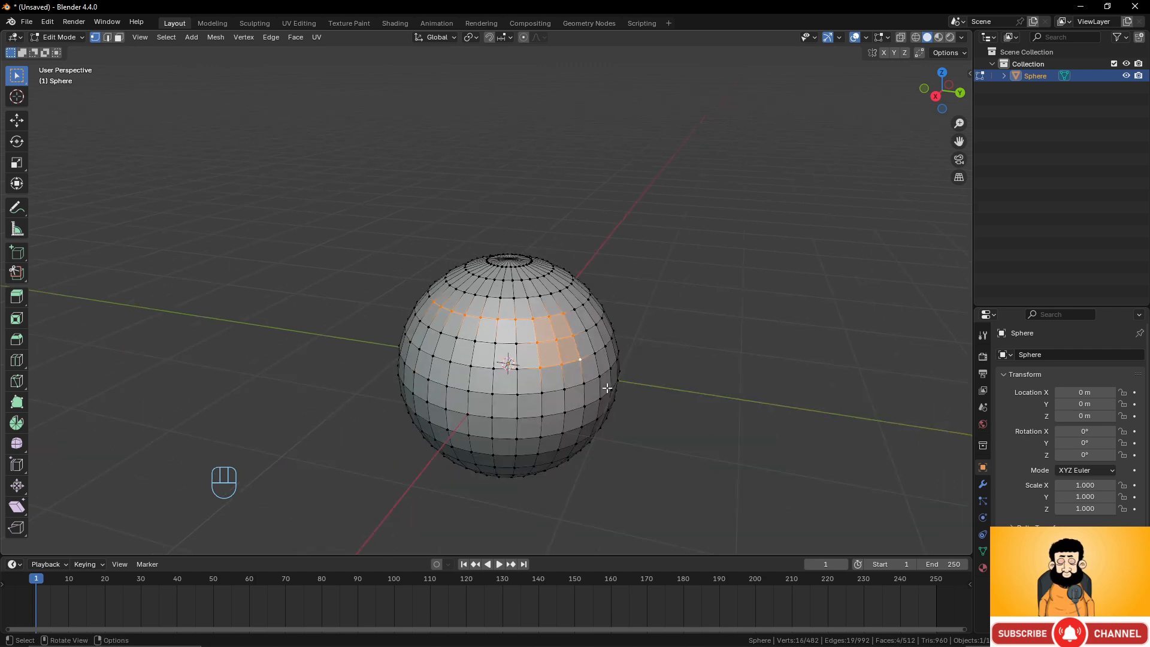
Loop-select the edge ring around the sphere's equator.
middle_click_drag(713, 458, 668, 391)
middle_click_drag(544, 328, 578, 396)
left_click(523, 332, "alt")
left_click(569, 403, "alt")
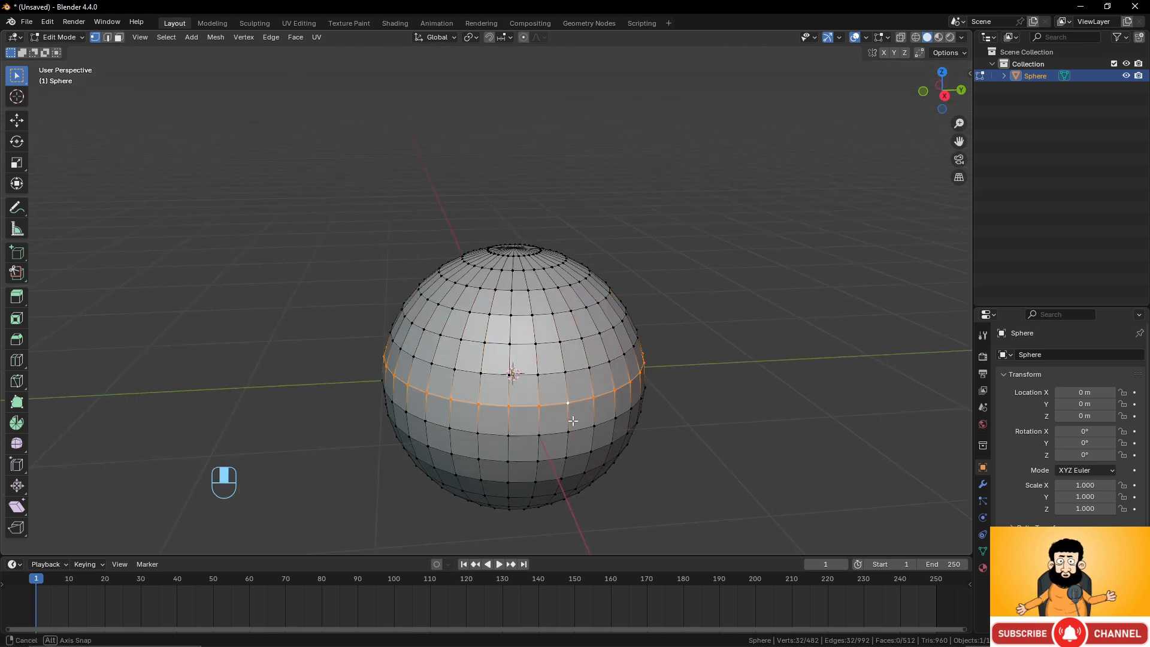
Select a vertex and pick a shortest path of vertices along the ring just above the equator.
left_click(565, 372)
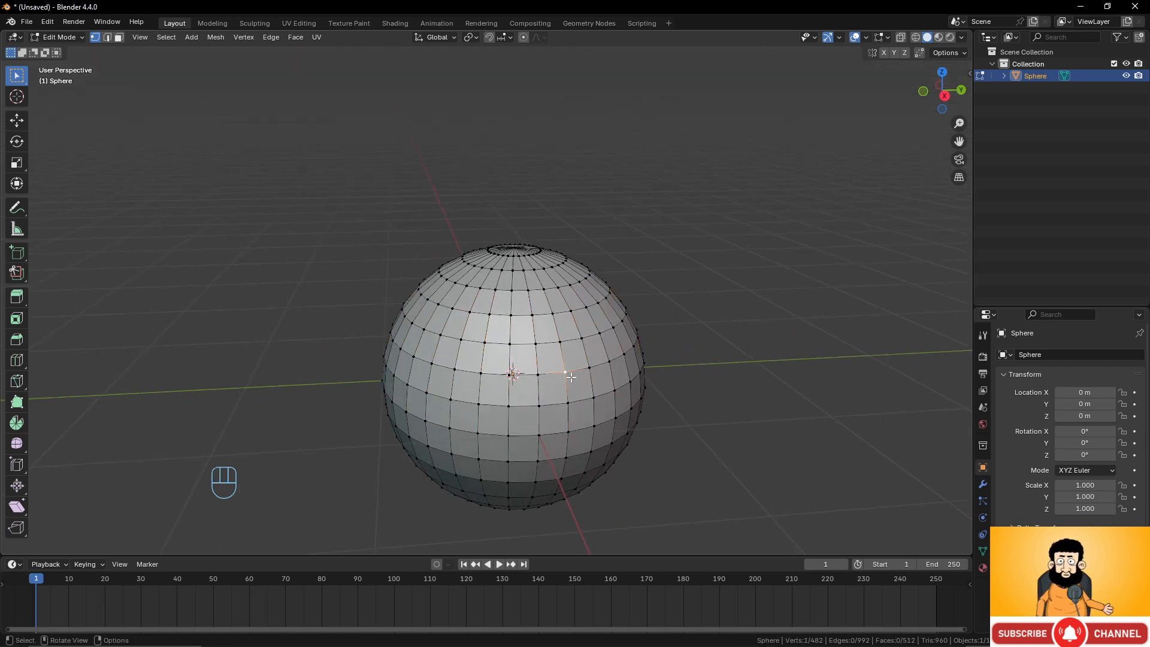
left_click(408, 353, "ctrl")
middle_click_drag(407, 354, 538, 367)
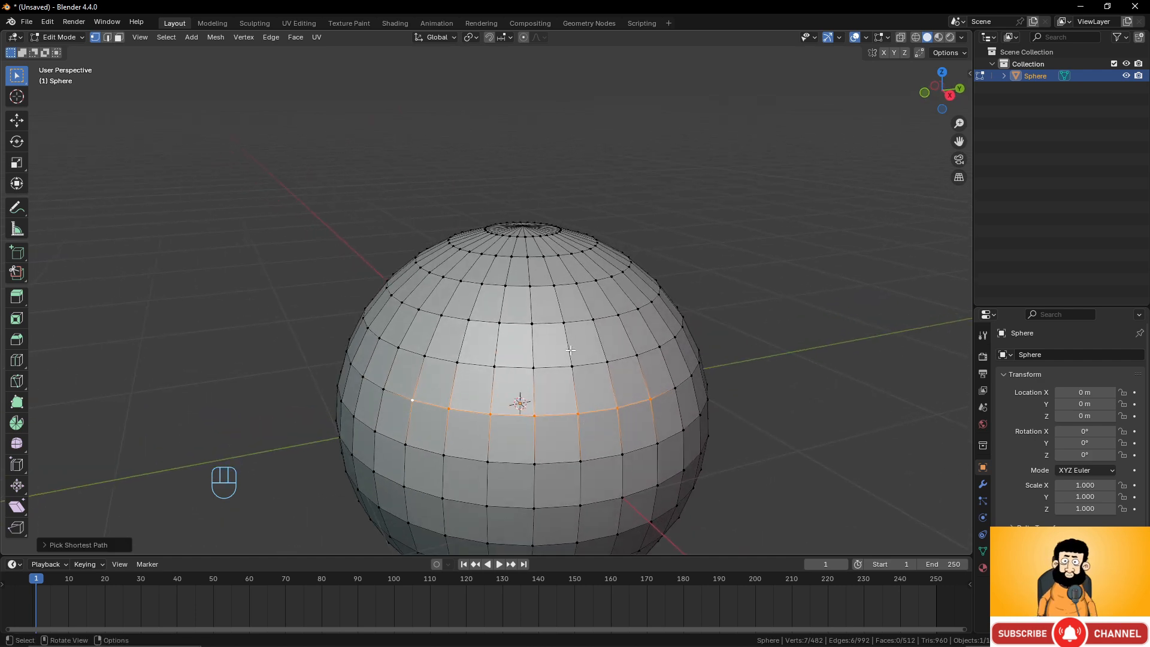
Add vertices above the path's left end to include two faces in the selection.
left_click(427, 356, "shift")
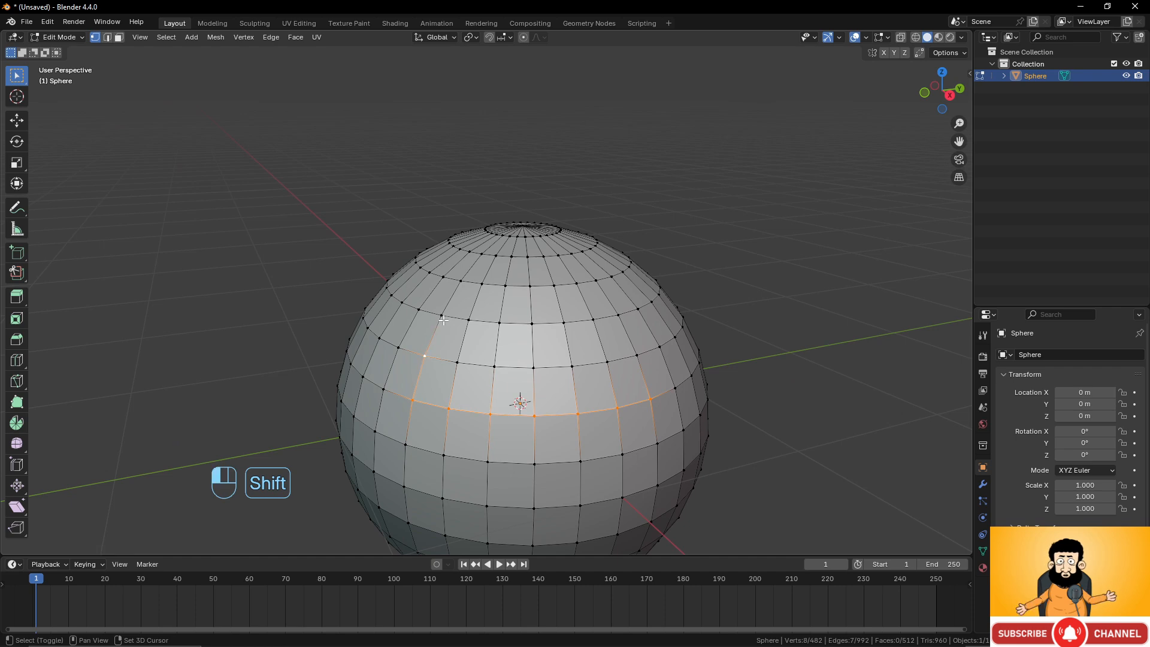
left_click(442, 315, "shift")
left_click(469, 320, "shift")
left_click(458, 362, "shift")
middle_click_drag(517, 361, 534, 316)
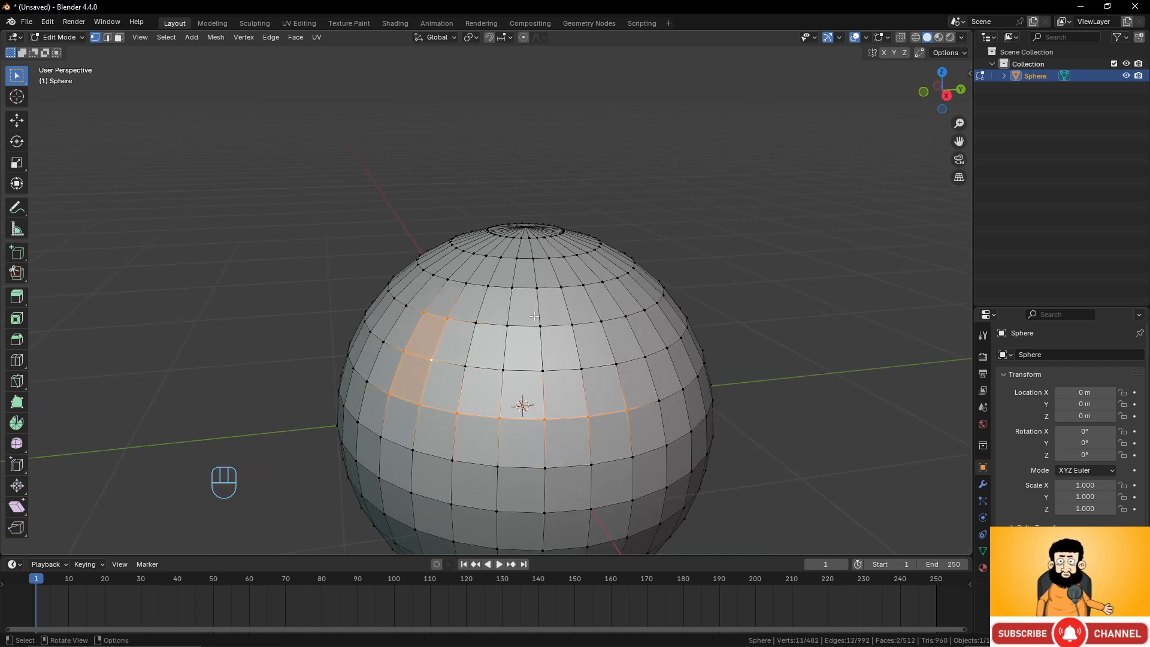
Loop-select several alternating horizontal edge rings from the upper half down to the bottom of the sphere.
left_click(525, 369, "alt")
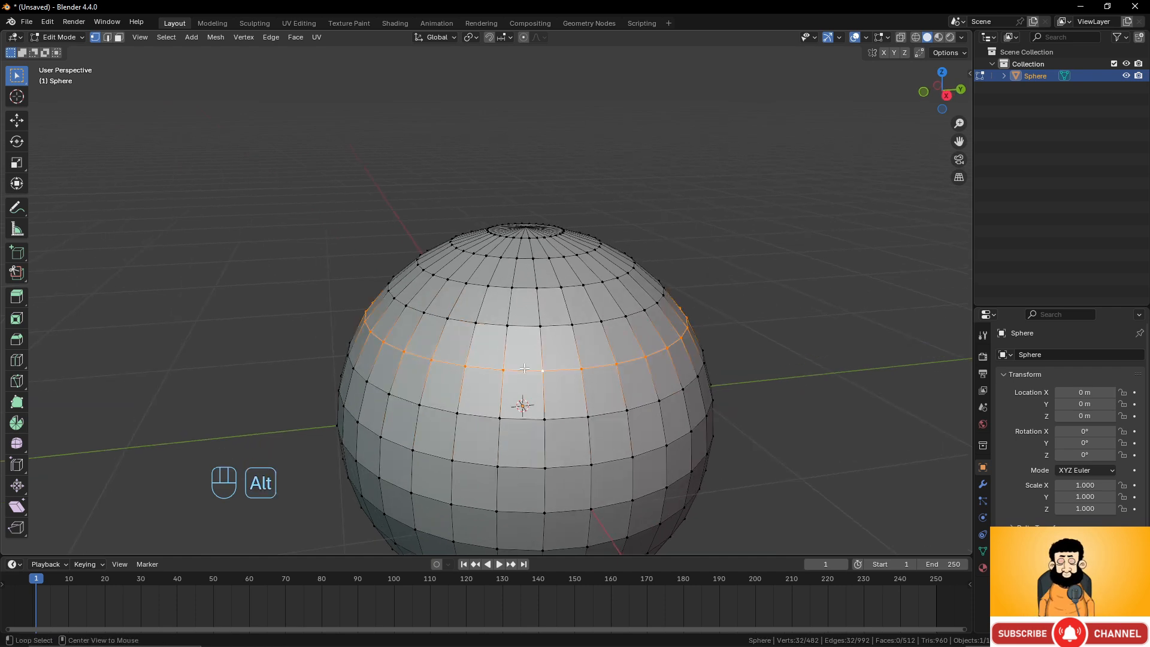
middle_click_drag(522, 390, 526, 374)
left_click(525, 439, "alt+shift")
scroll(542, 448, "down", 2)
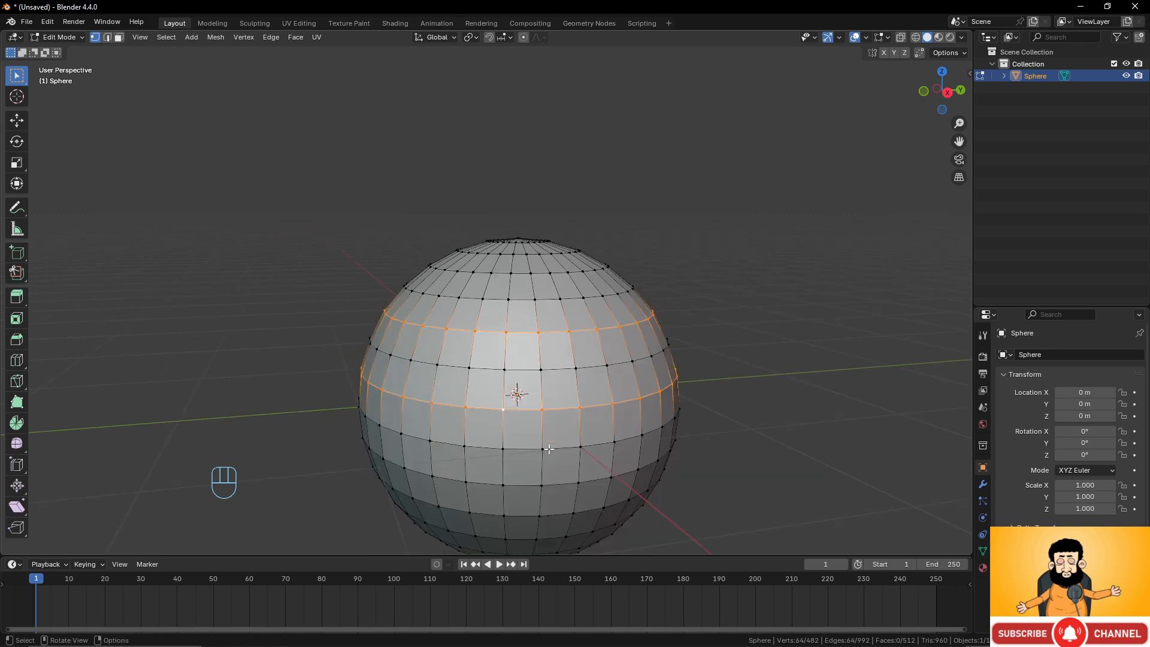
left_click(522, 446, "alt+shift")
left_click(515, 491, "alt+shift")
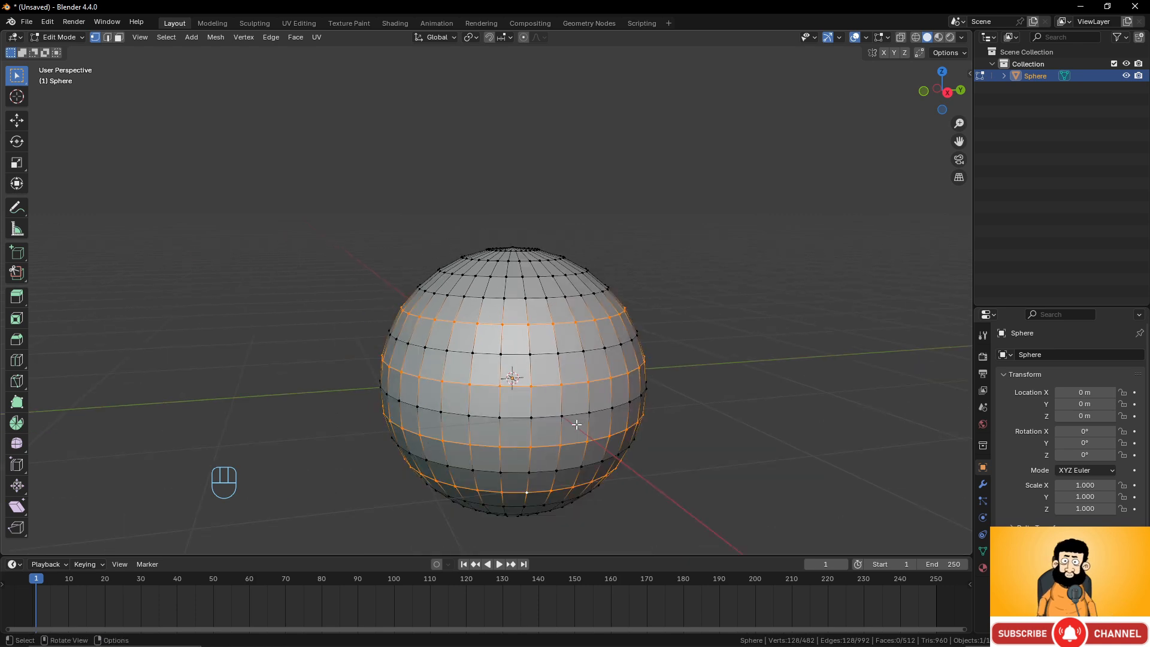
middle_click_drag(577, 416, 581, 409)
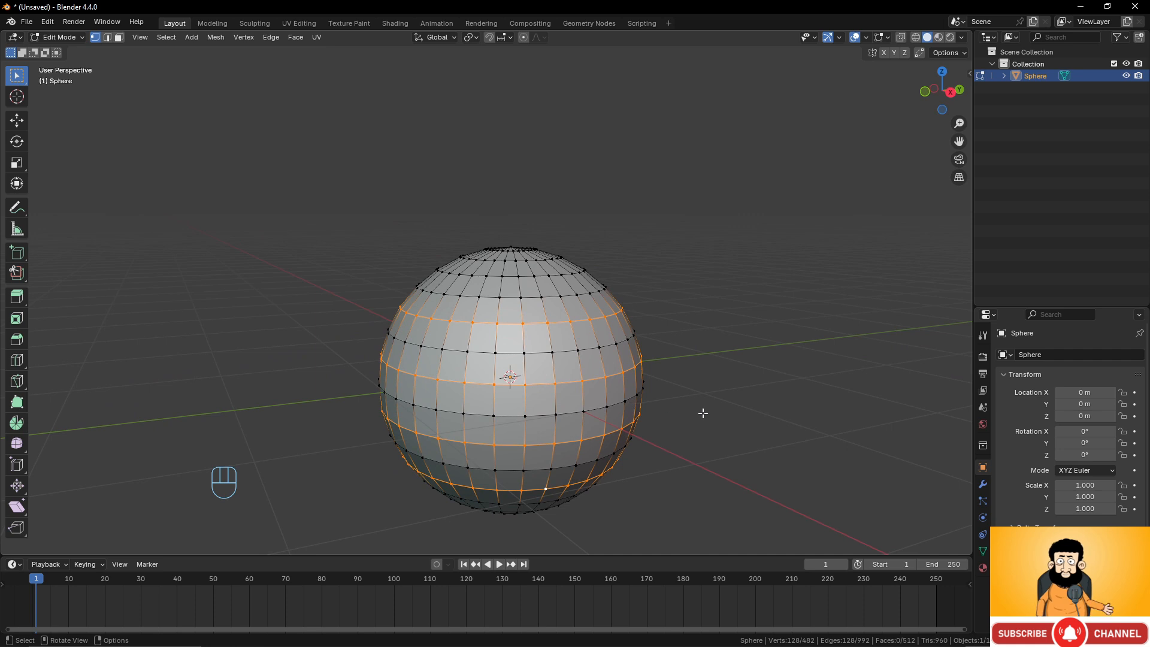
key("s")
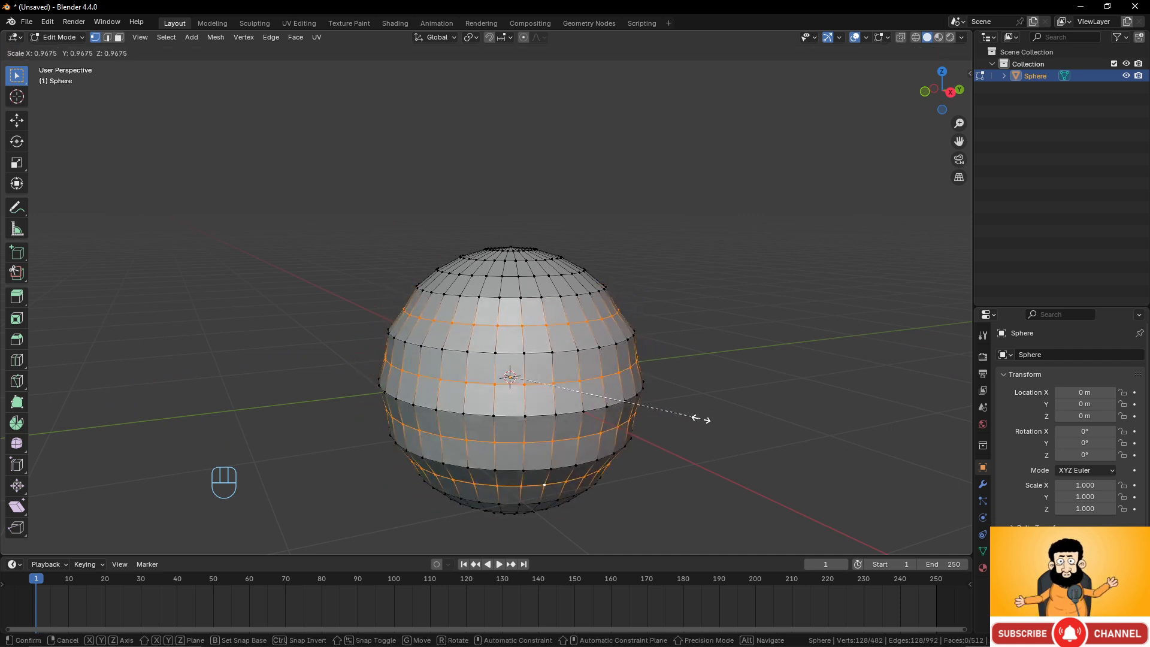
right_click(668, 416)
key("s")
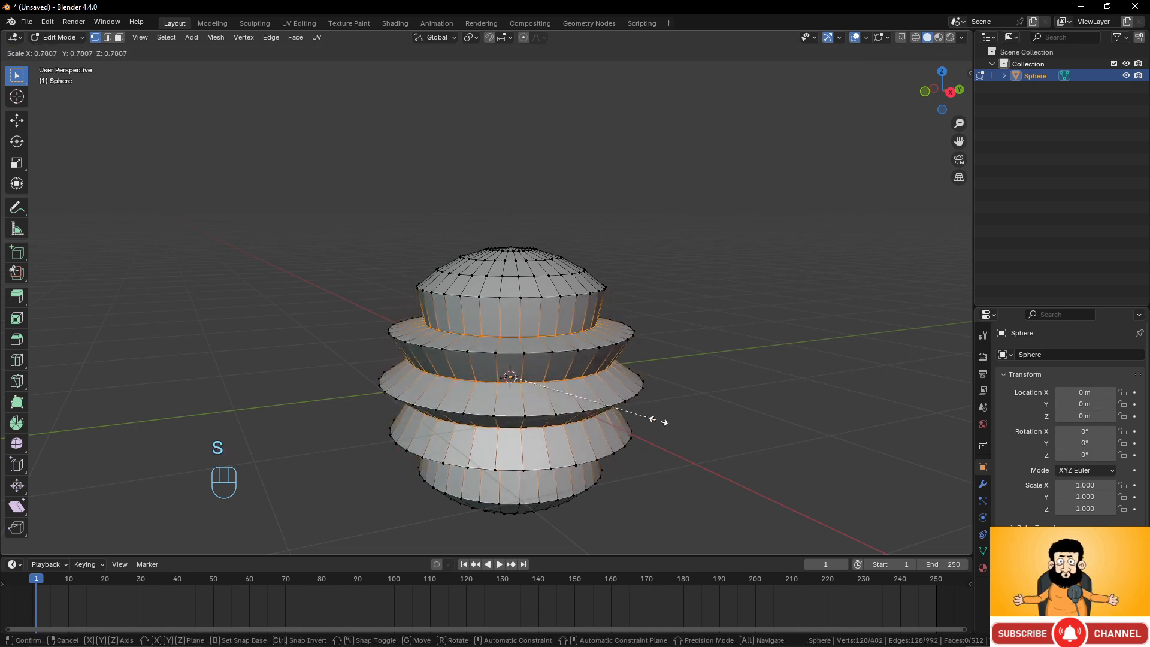
right_click(736, 432)
middle_click_drag(595, 376, 616, 388)
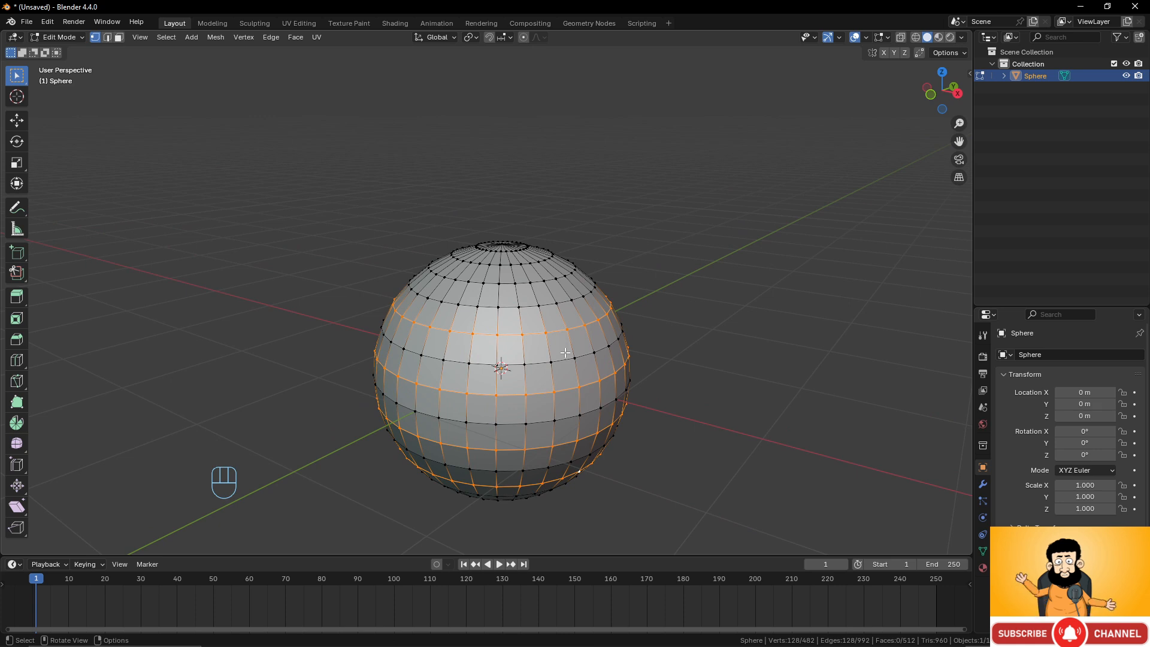
Select the four corner vertices of one face in the sphere's upper half.
middle_click_drag(564, 352, 580, 322)
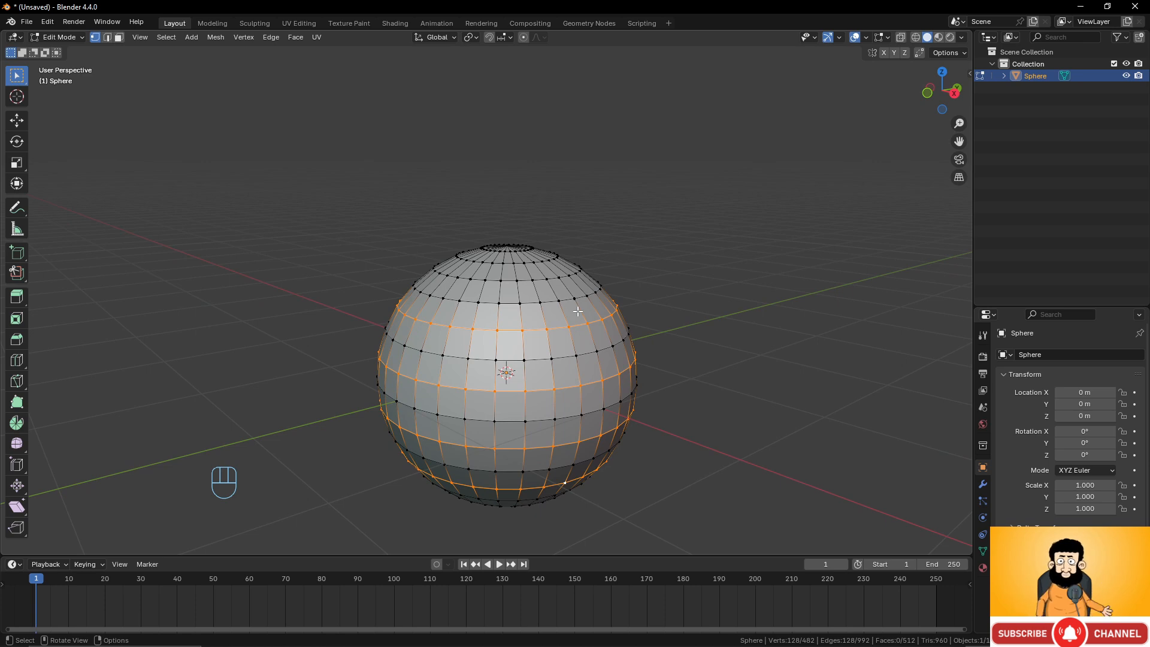
scroll(599, 315, "up", 3)
middle_click_drag(563, 255, 574, 235, "shift")
middle_click_drag(574, 235, 545, 280)
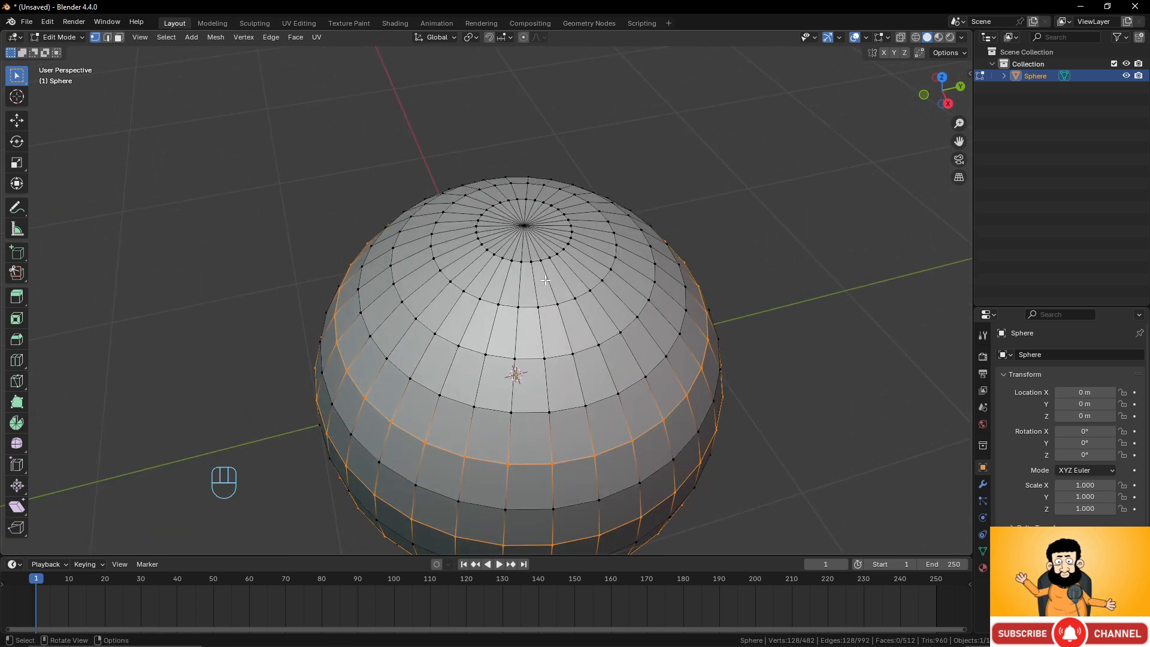
scroll(545, 279, "up", 2)
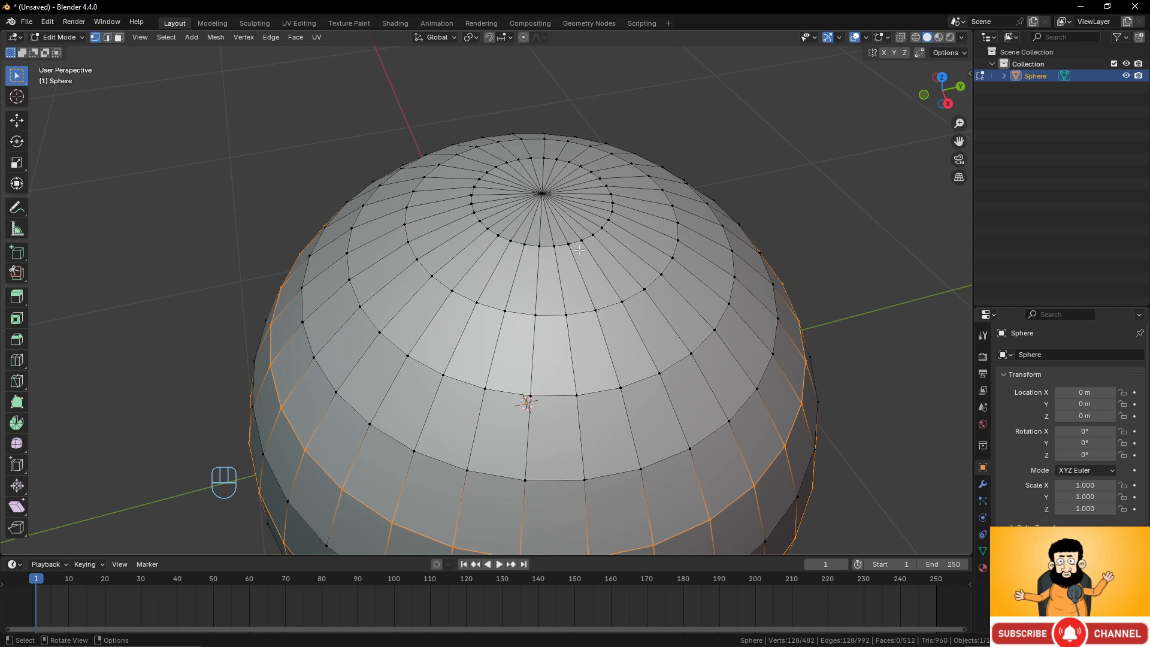
left_click(600, 311)
left_click(621, 388, "shift")
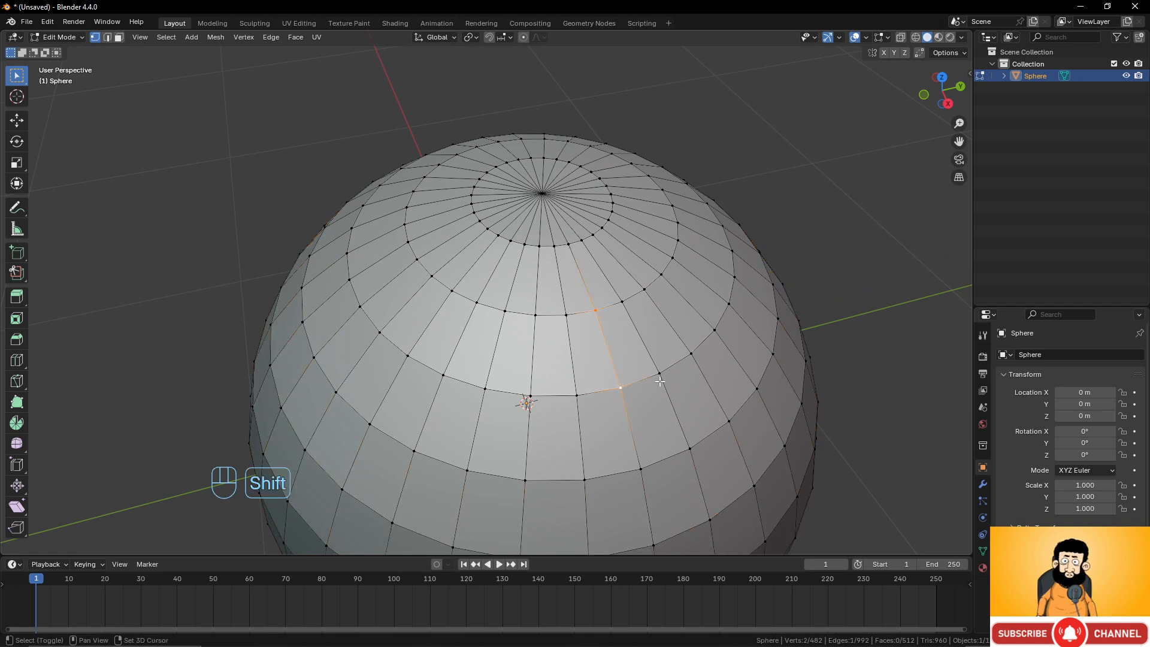
left_click(659, 373, "shift")
left_click(622, 301, "shift")
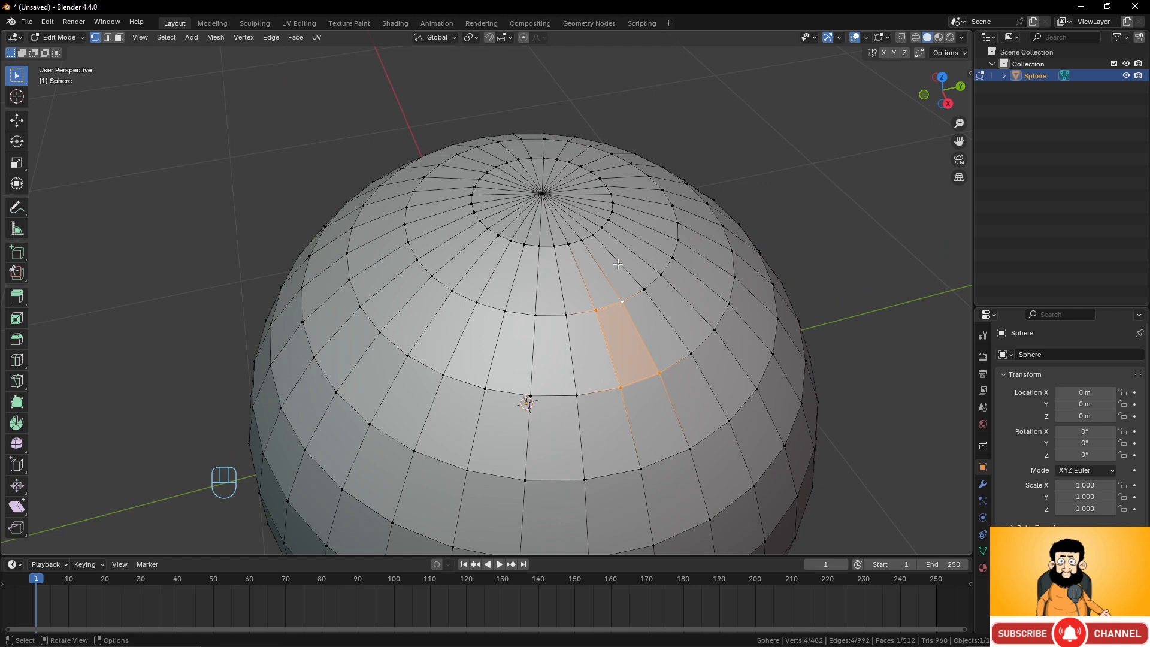
Select the top pole vertex and two neighbouring vertices to select one triangular pole face.
middle_click_drag(627, 257, 614, 311)
left_click(611, 309)
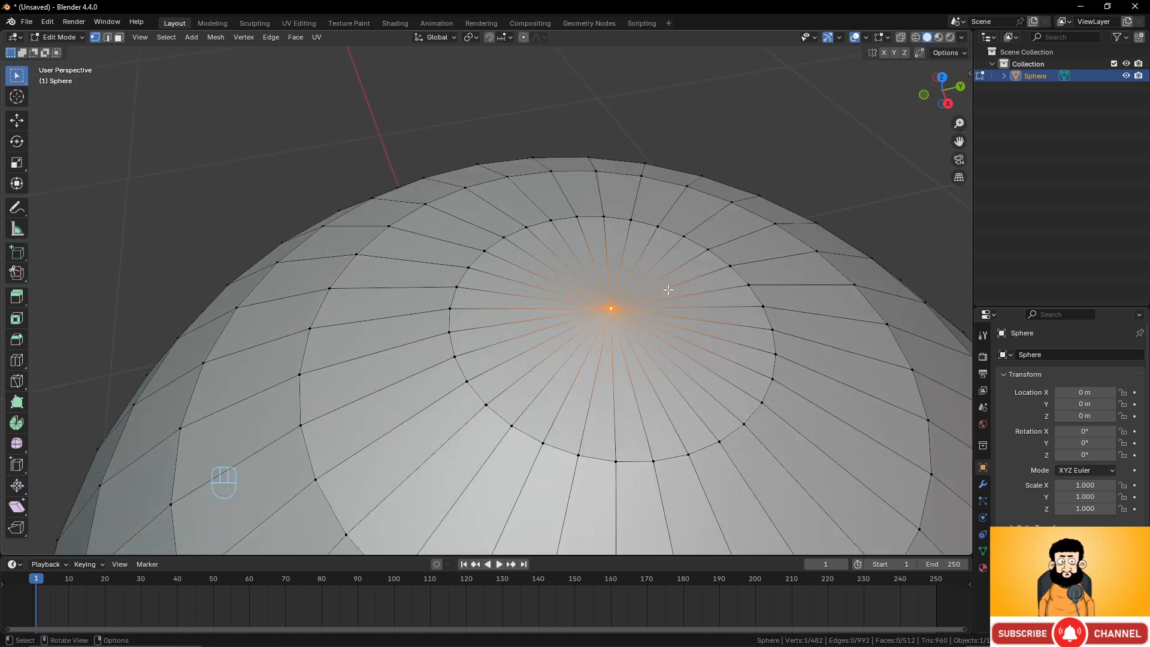
left_click(719, 441, "shift")
left_click(688, 454, "shift")
middle_click_drag(688, 454, 587, 330)
scroll(665, 348, "down", 8)
scroll(659, 358, "up", 4)
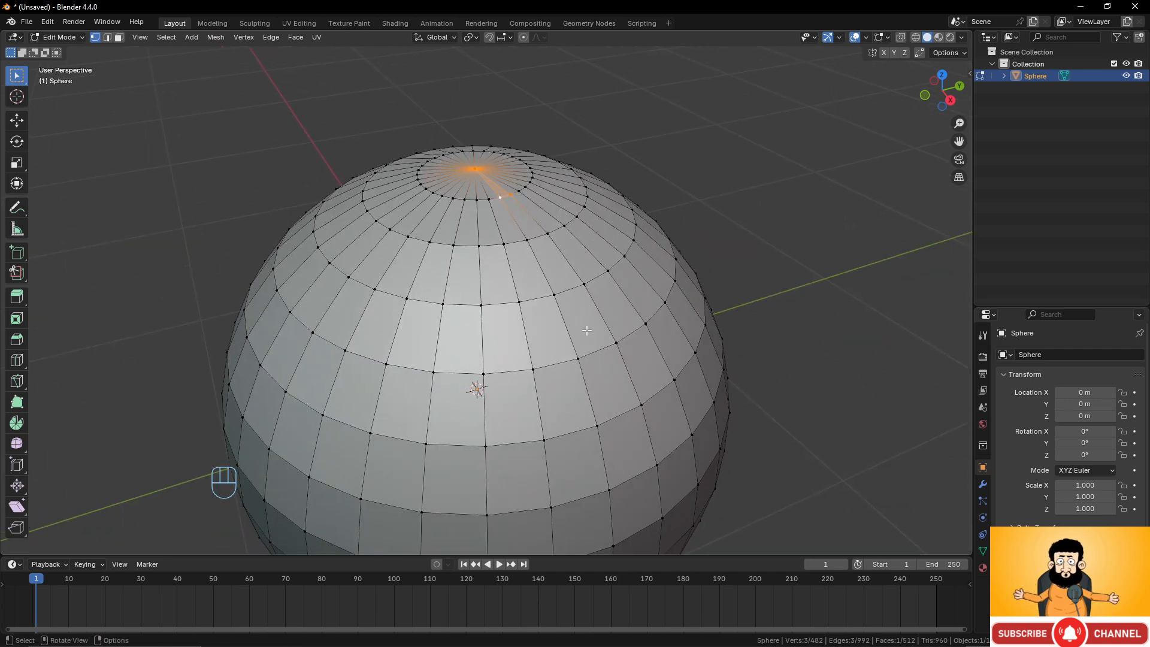
Select two adjacent vertices just above the equator and delete them to open a hole.
left_click(535, 368)
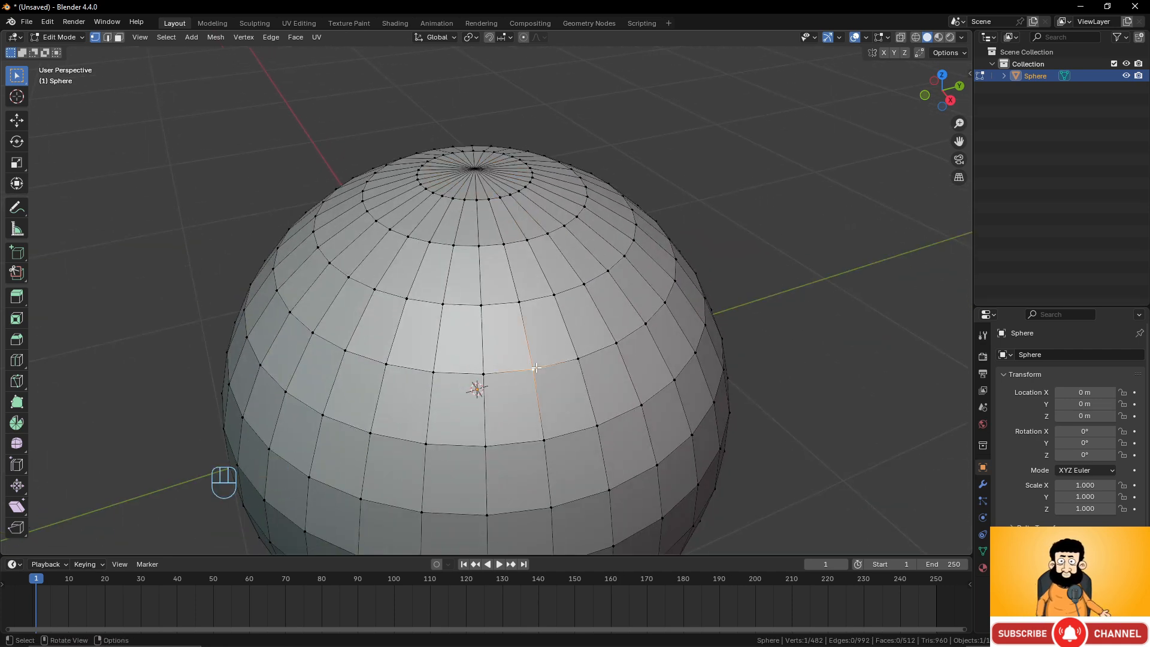
left_click(483, 373, "shift")
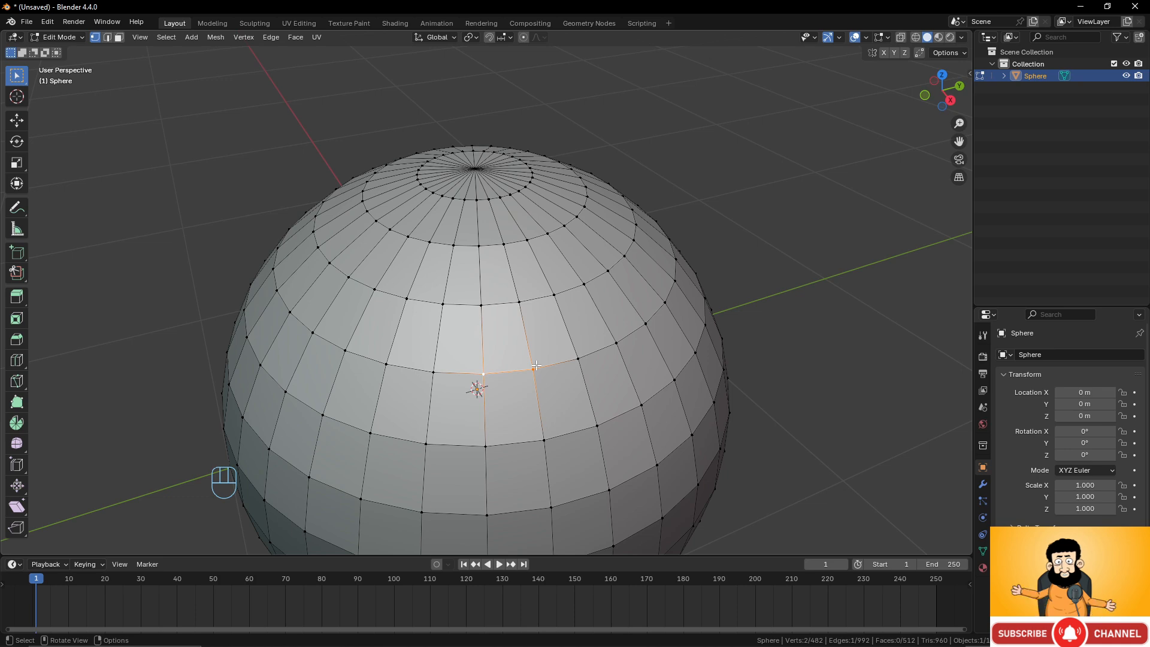
key("x")
left_click(498, 293)
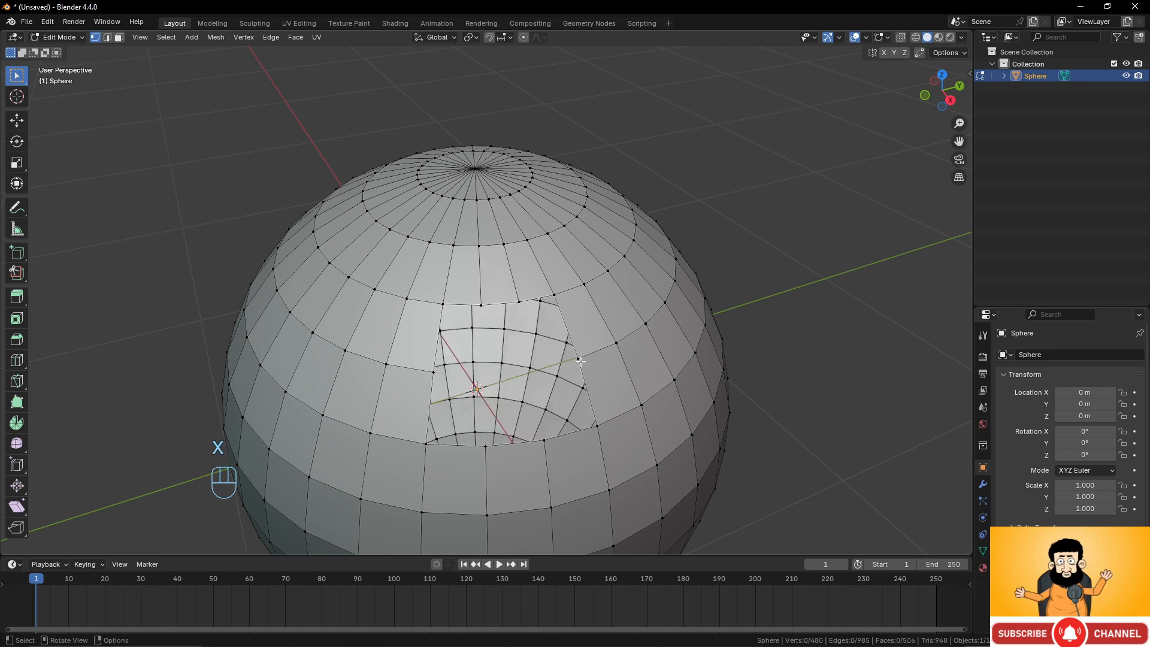
Fill the hole's boundary with a single new face.
left_click(570, 337, "alt")
middle_click_drag(570, 336, 545, 369)
key("f")
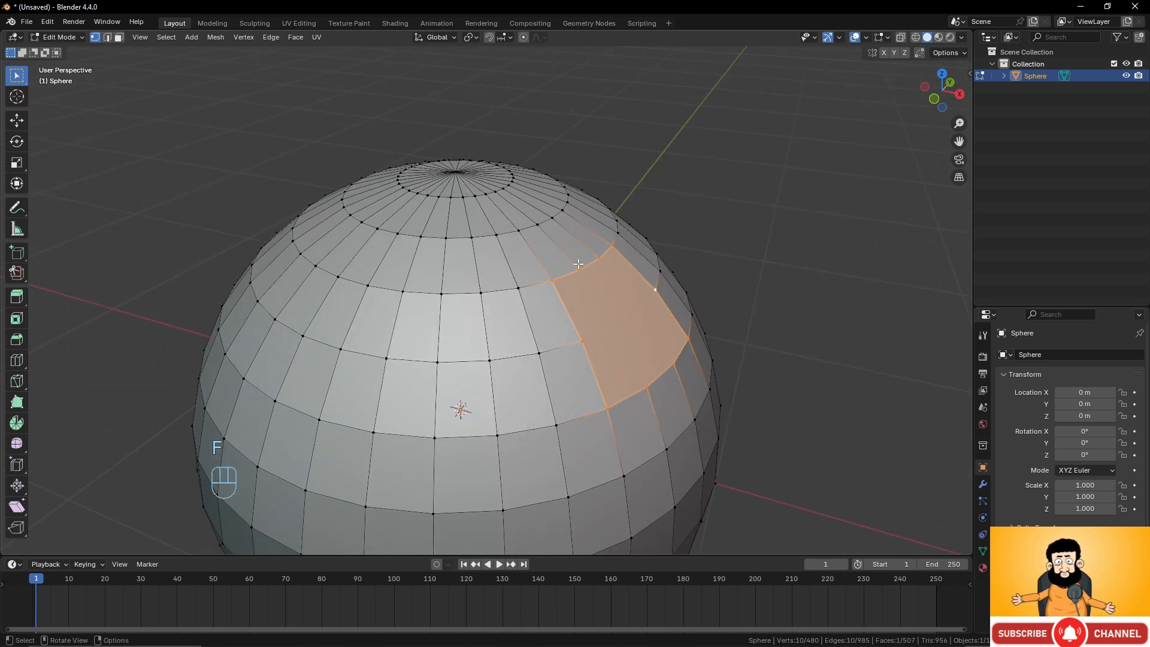
Switch to Object Mode and add a Subdivision Surface modifier to the sphere.
middle_click_drag(677, 341, 688, 304)
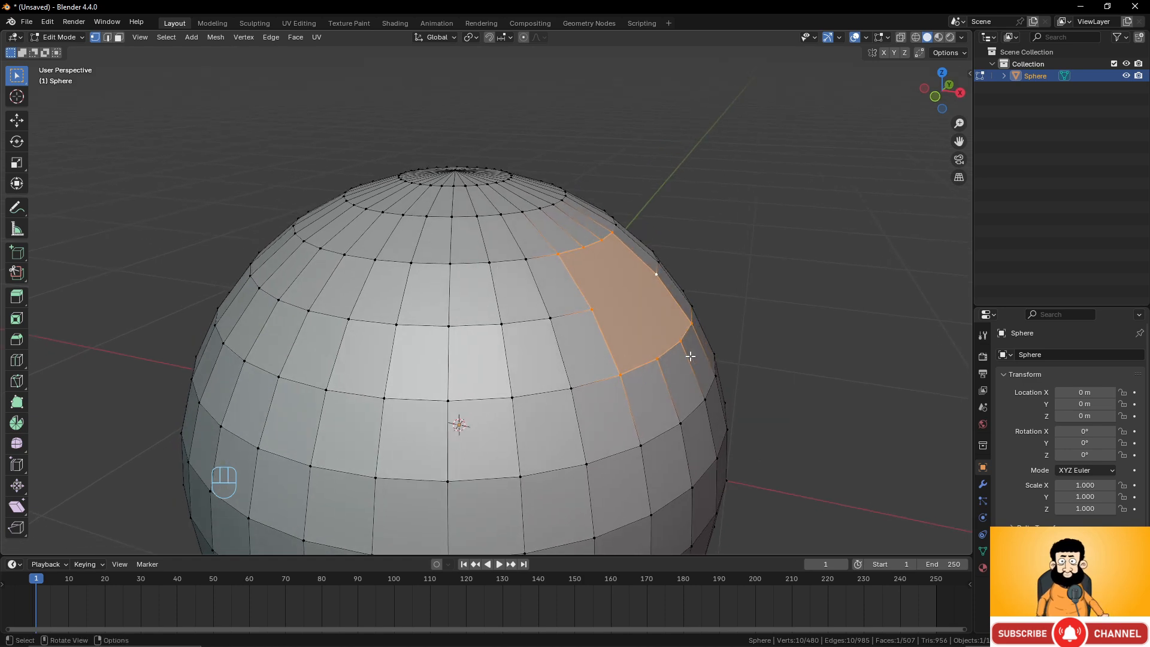
middle_click_drag(690, 356, 677, 348)
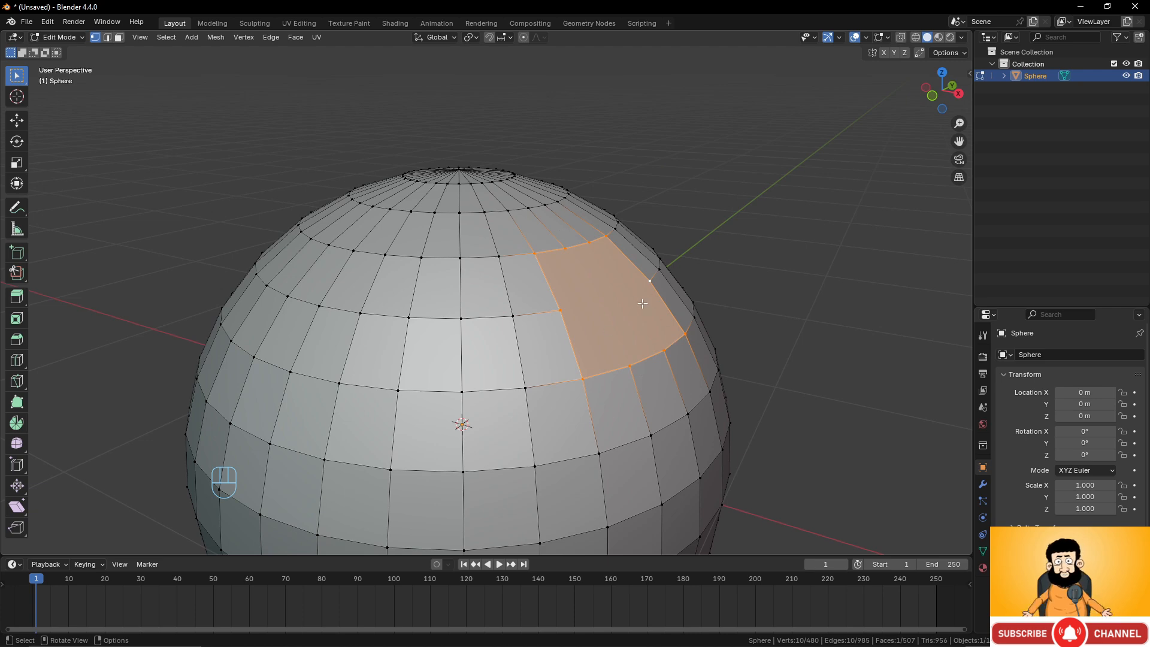
middle_click_drag(647, 308, 616, 309)
middle_click_drag(546, 346, 429, 303)
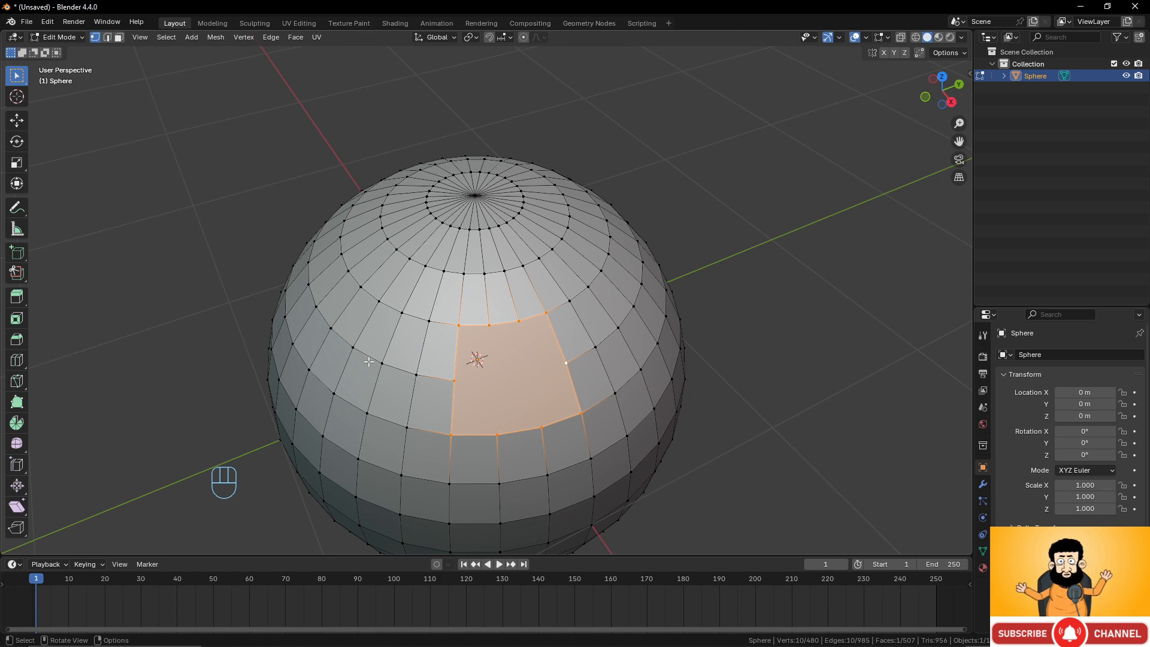
middle_click_drag(366, 362, 424, 352)
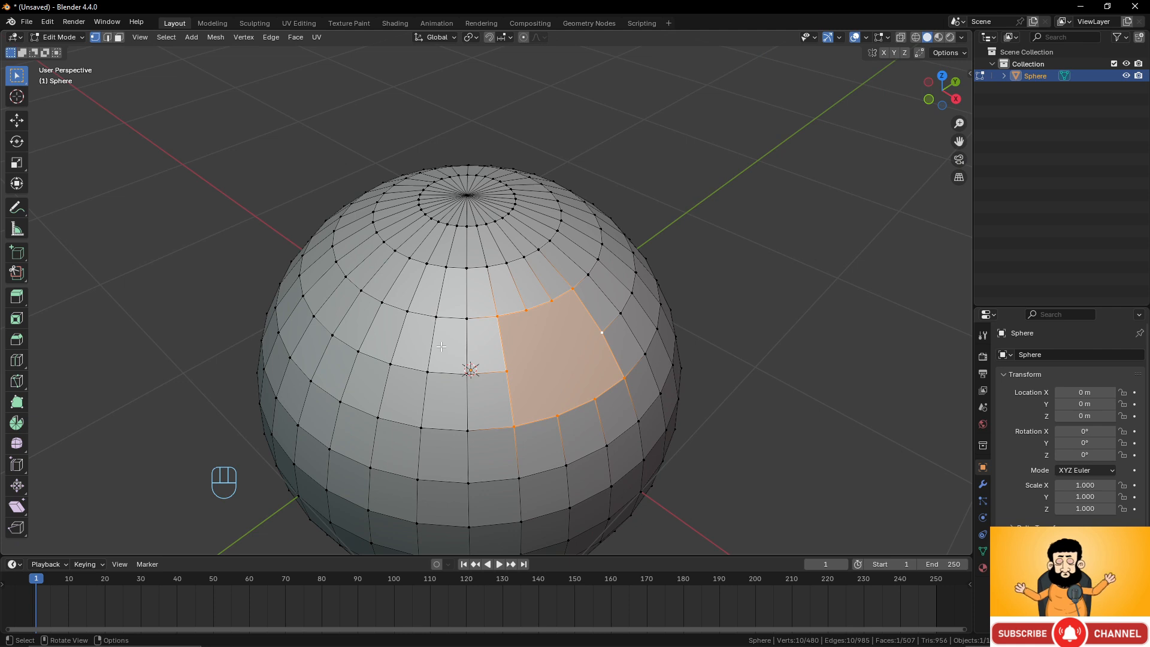
key("Tab")
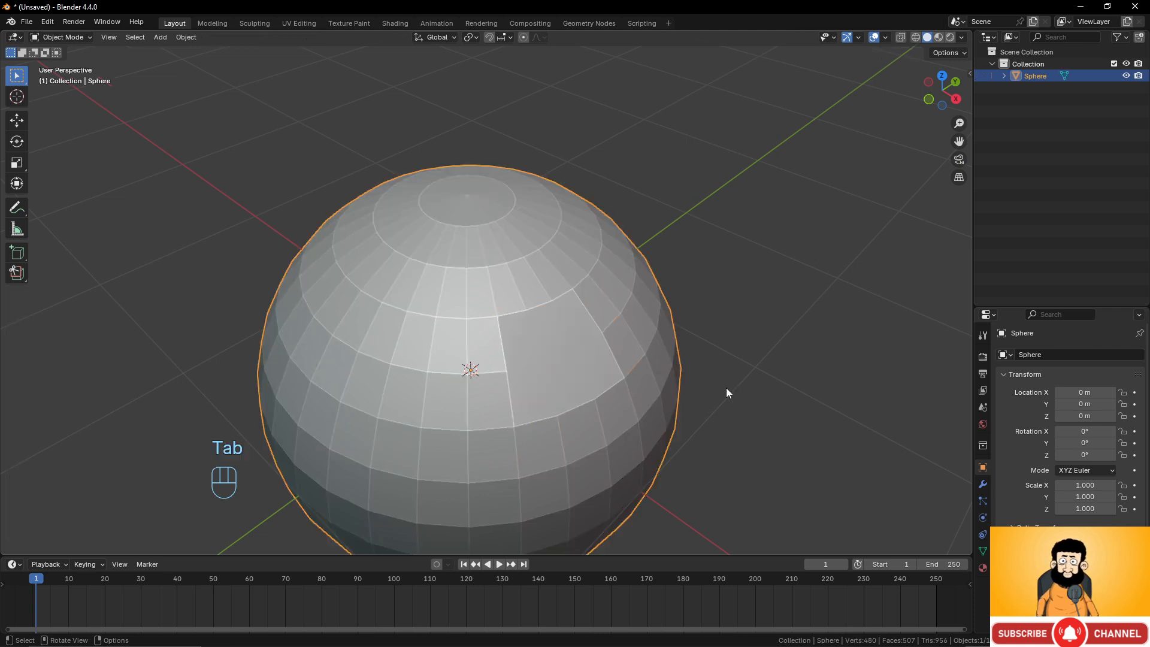
left_click(983, 483)
left_click(1071, 358)
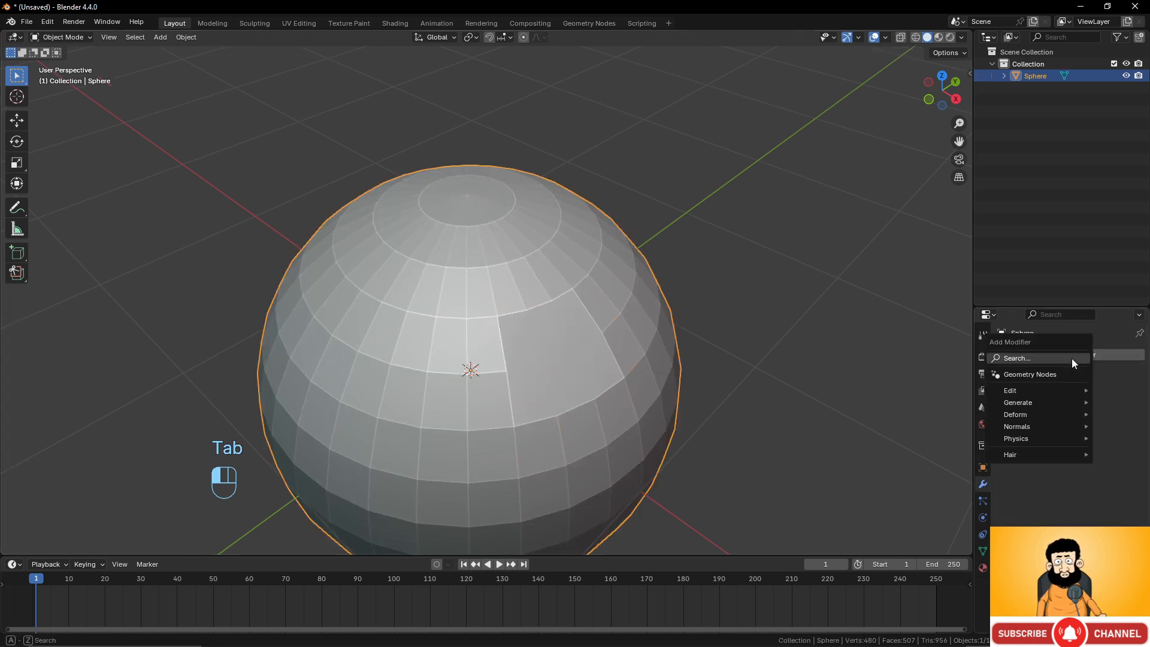
mouse_move(1035, 402)
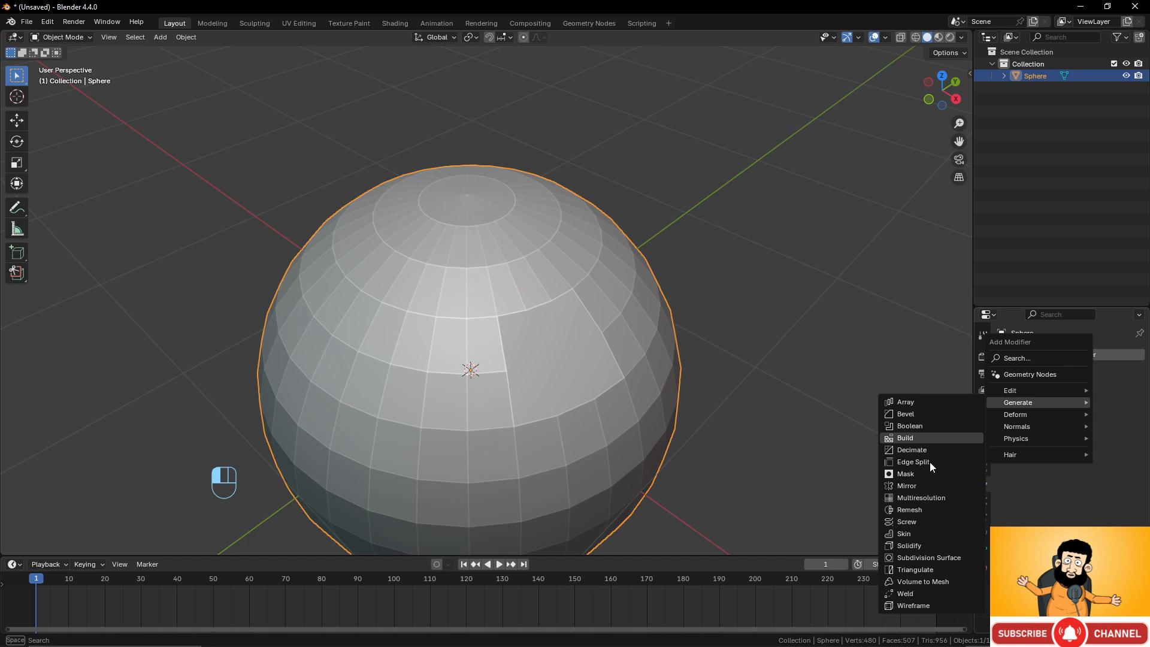
left_click(929, 558)
Raise the modifier's viewport subdivision levels to 2.
scroll(731, 433, "up", 4)
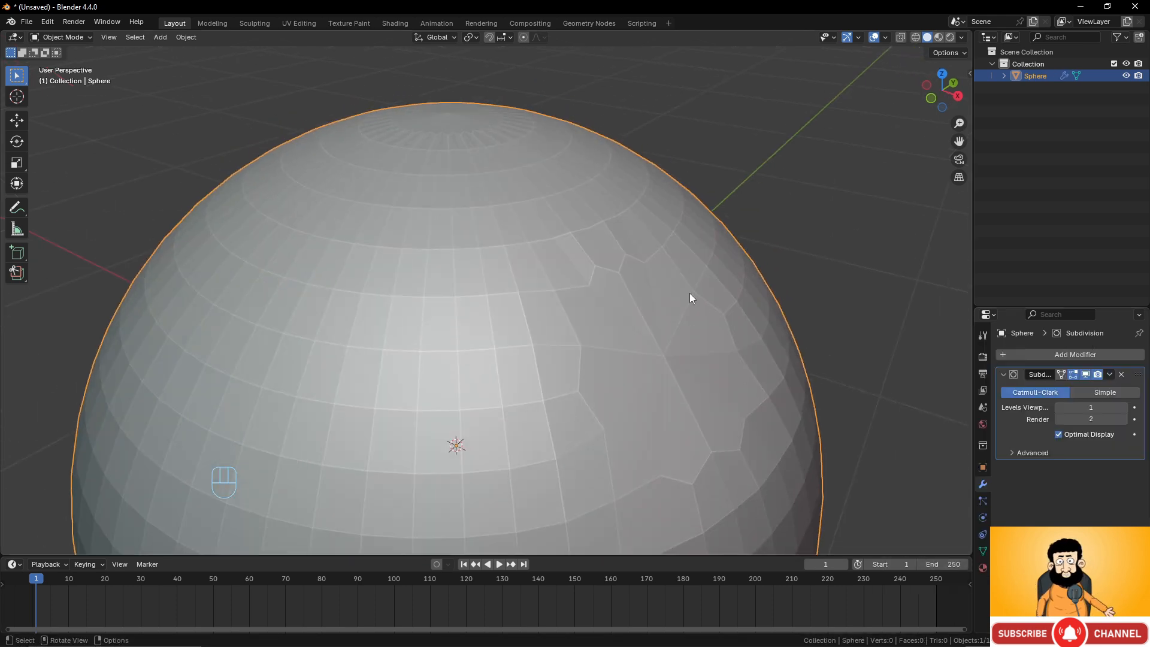
scroll(628, 407, "down", 4)
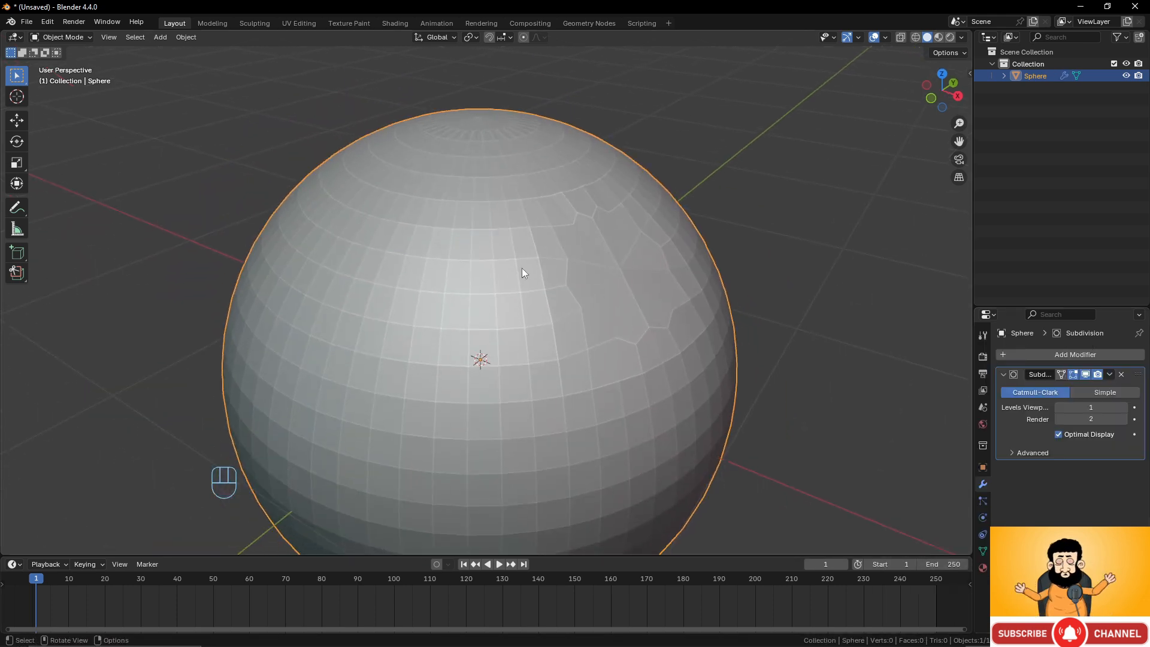
middle_click_drag(514, 327, 581, 275)
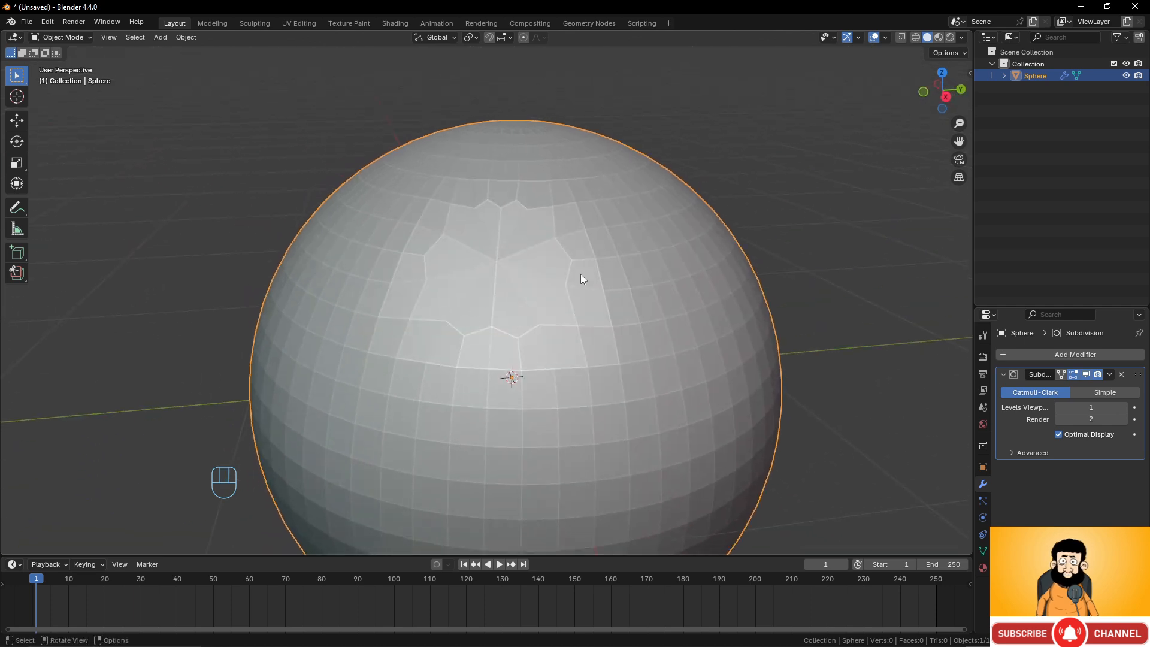
middle_click_drag(680, 311, 501, 250)
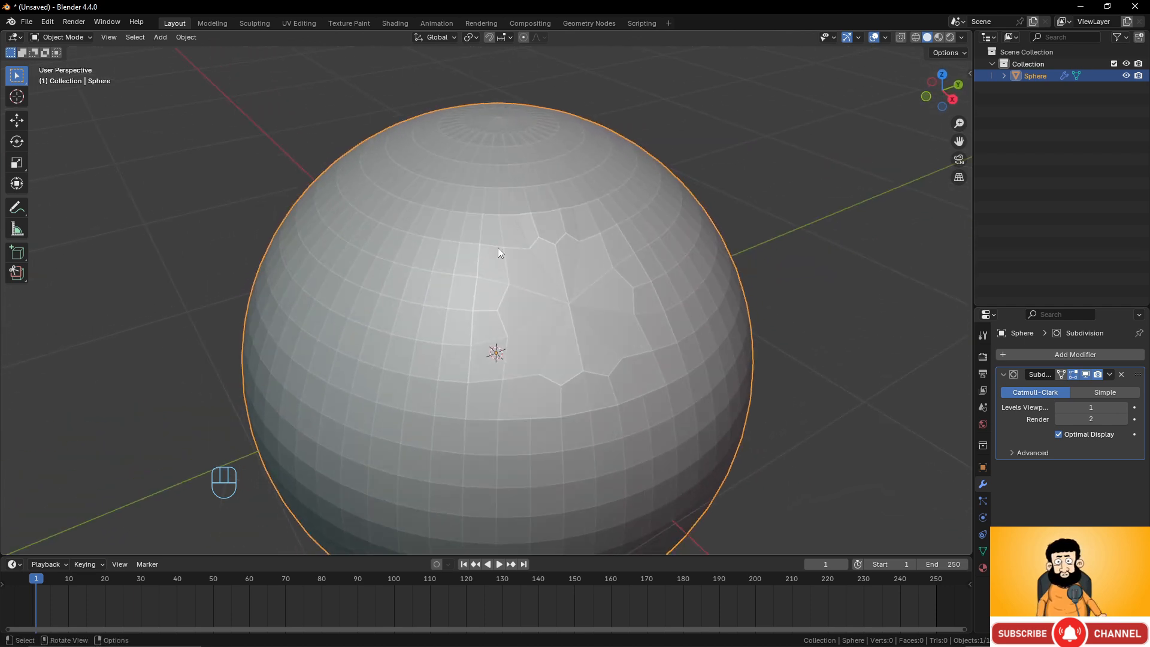
left_click(1124, 407)
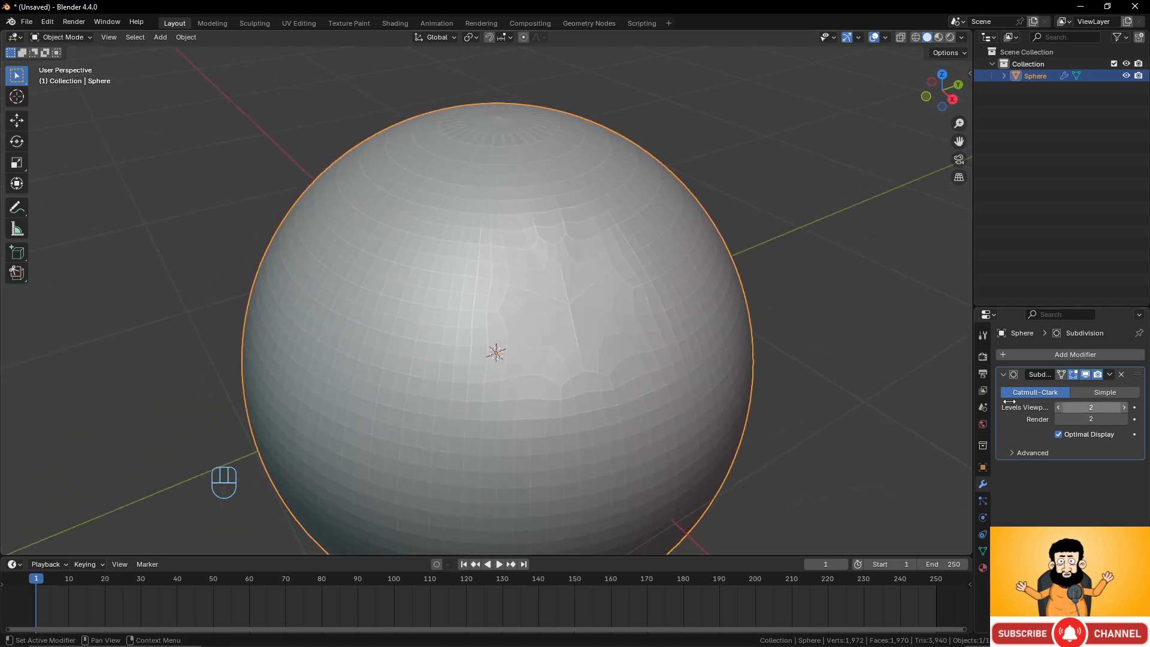
middle_click_drag(621, 289, 609, 318)
middle_click_drag(493, 282, 534, 315)
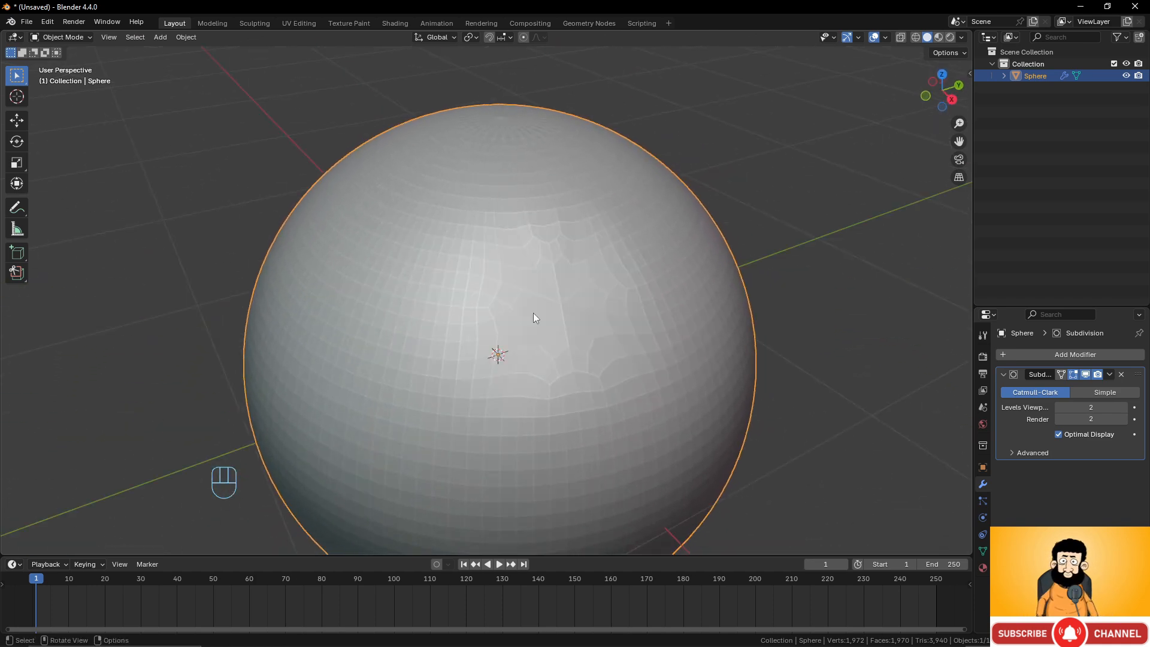
Remove the Subdivision Surface modifier and return to Edit Mode.
left_click(1121, 374)
scroll(670, 305, "down", 3)
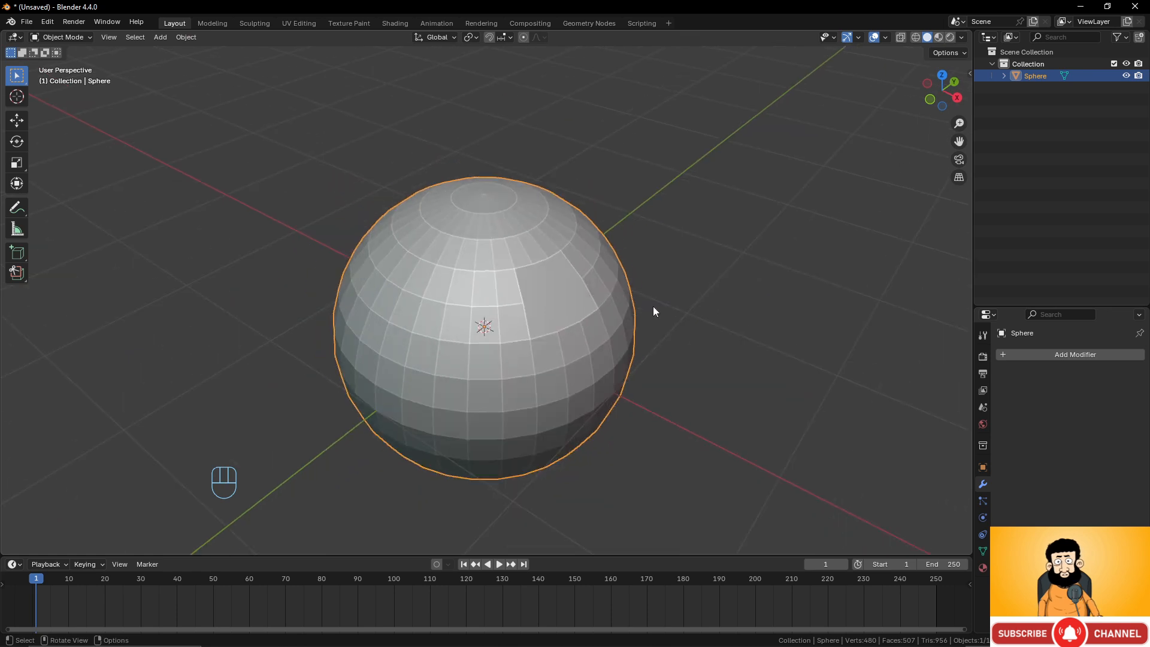
key("Tab")
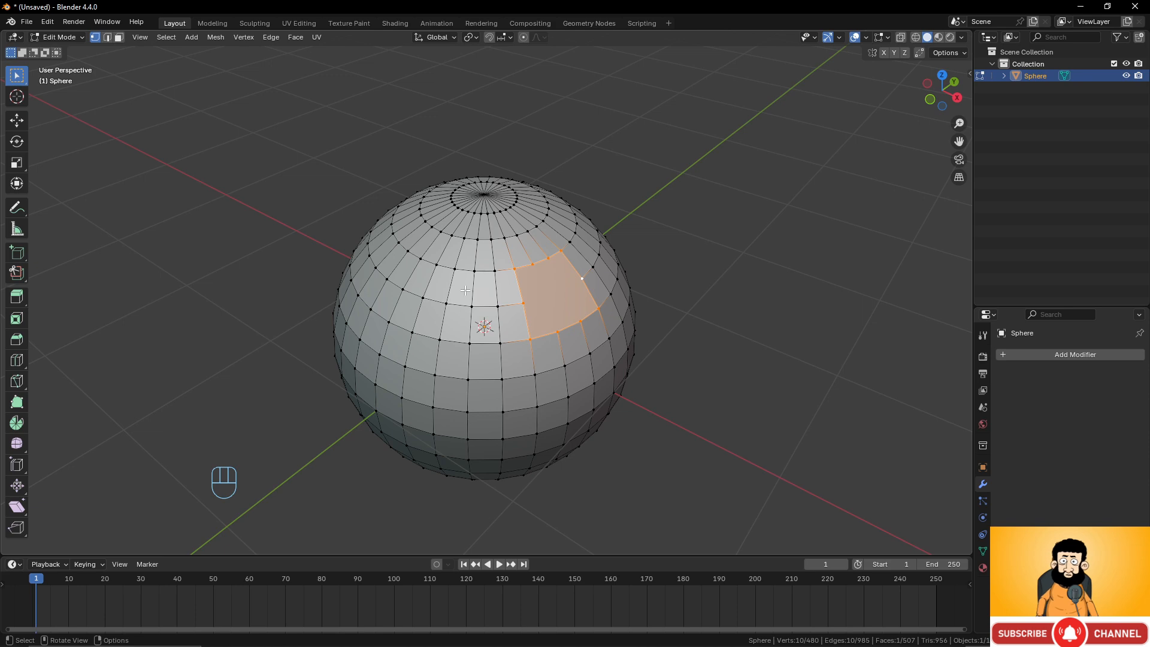
scroll(527, 318, "up", 2)
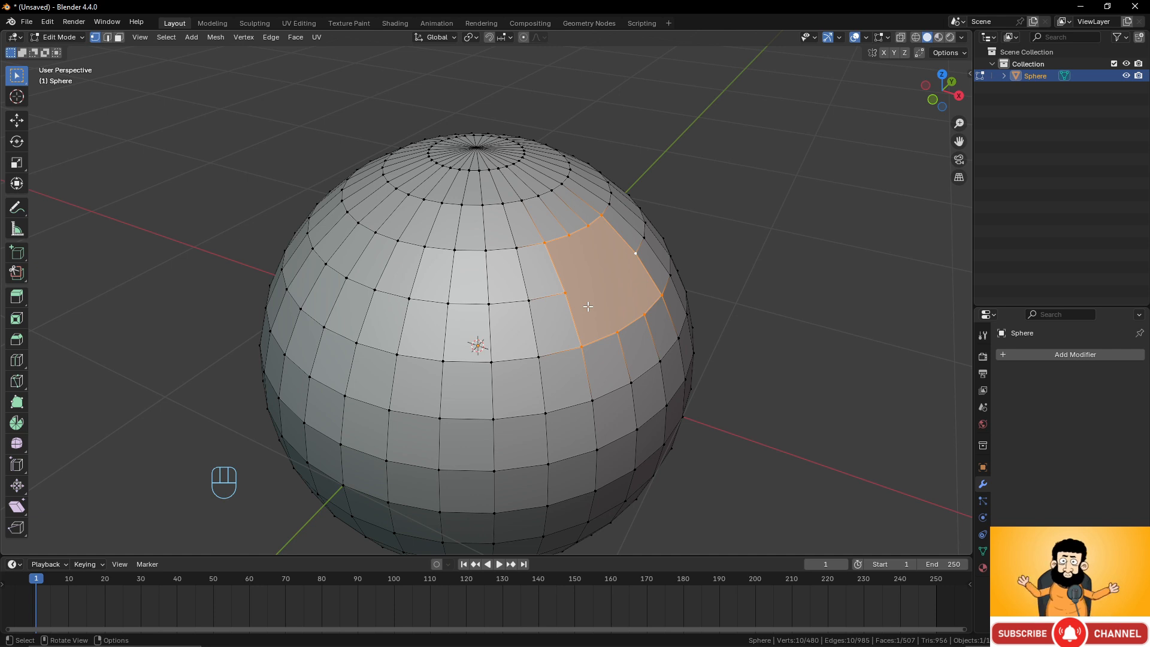
Return to Object Mode and delete the sphere object.
key("Tab")
scroll(573, 301, "down", 4)
key("x")
left_click(554, 300)
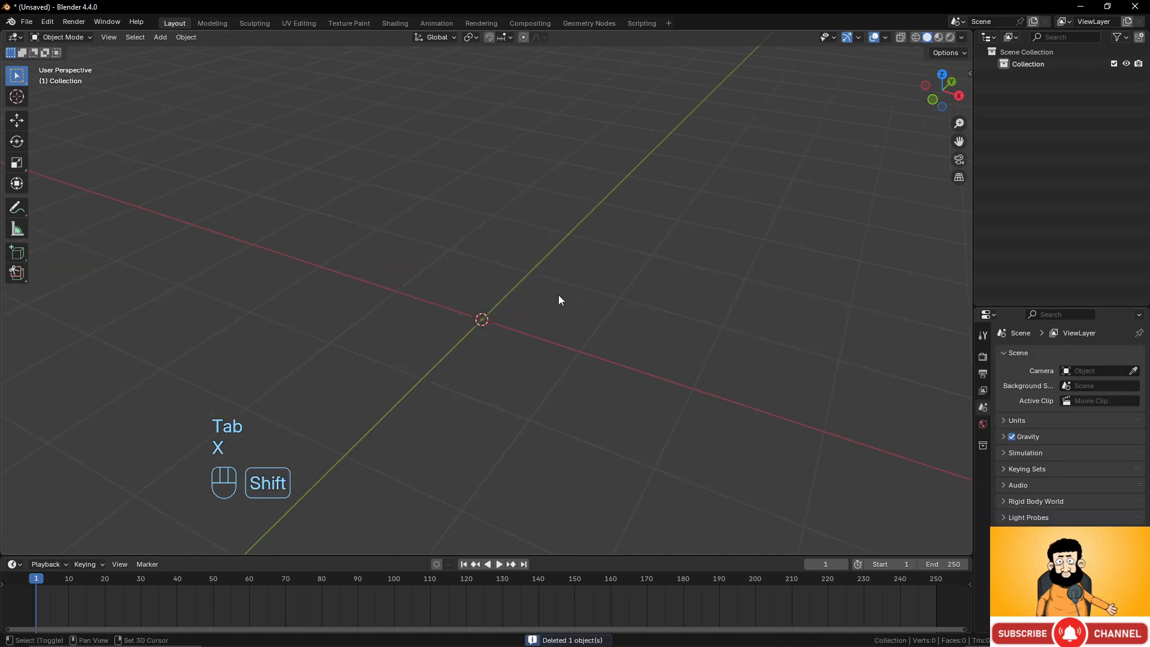
Add a mesh circle to the scene.
key("shift+a")
mouse_move(558, 294)
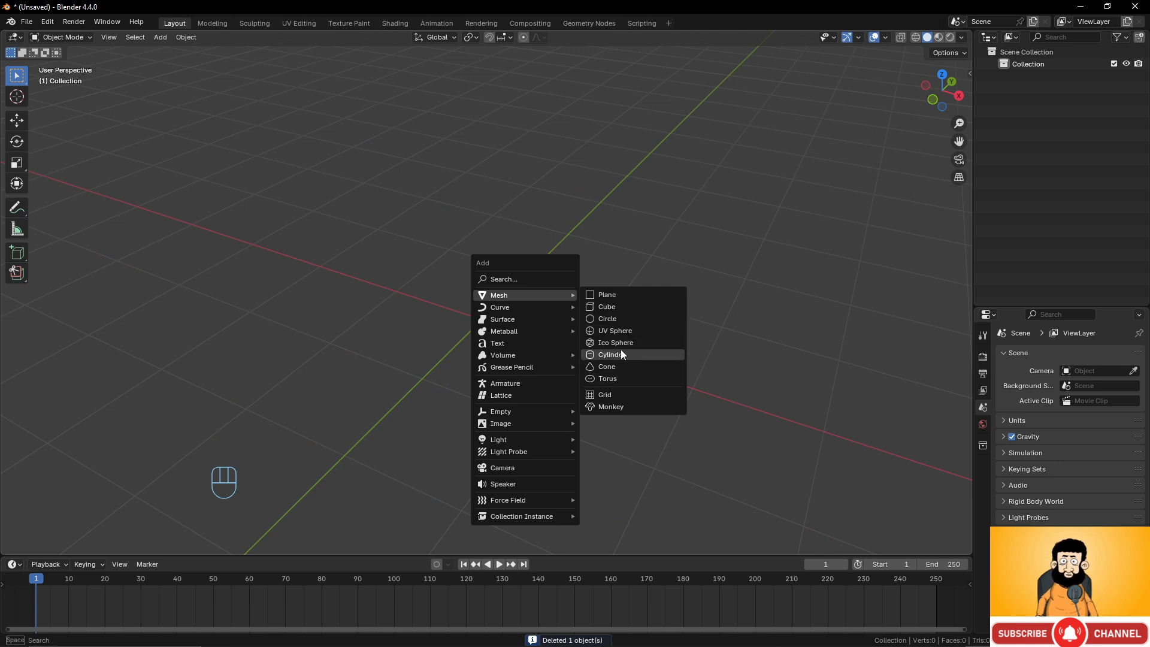
left_click(624, 318)
scroll(533, 345, "up", 1)
scroll(535, 340, "down", 1)
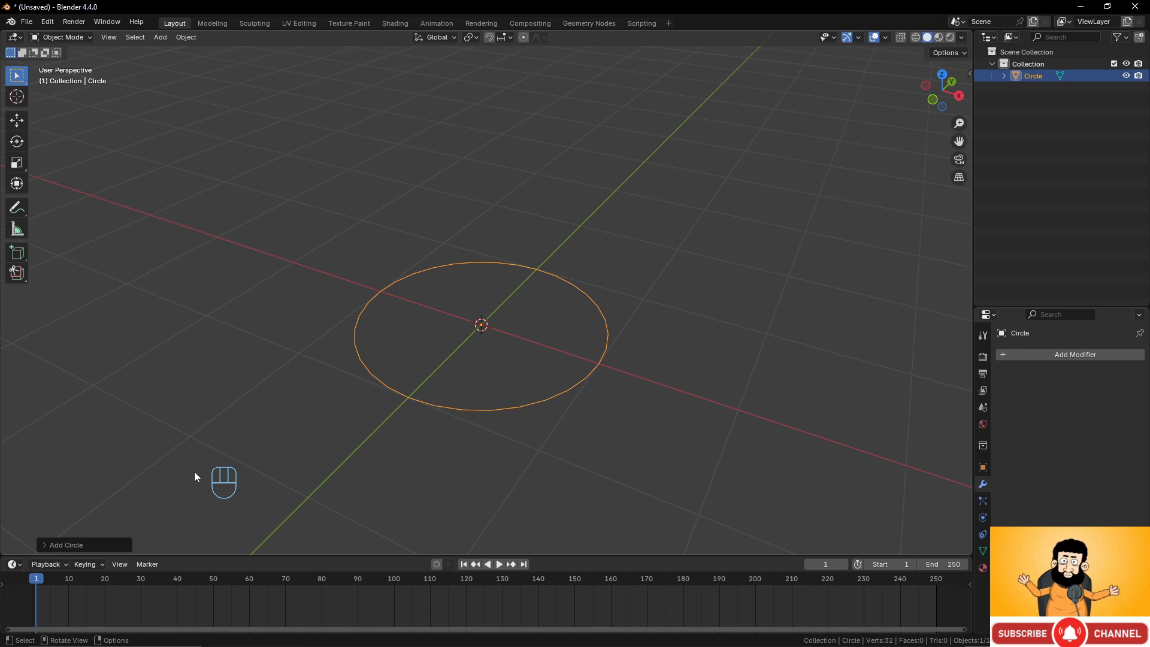
Set the new circle's vertex count to 24.
left_click(44, 544)
left_click(153, 414)
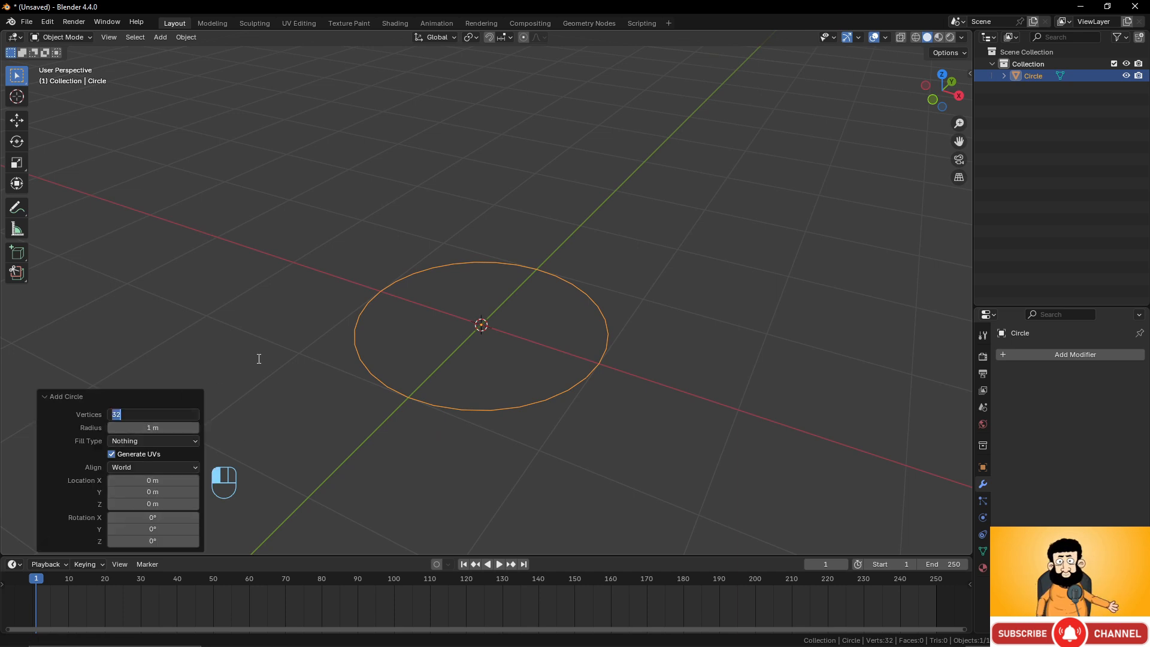
type("24")
key("Return")
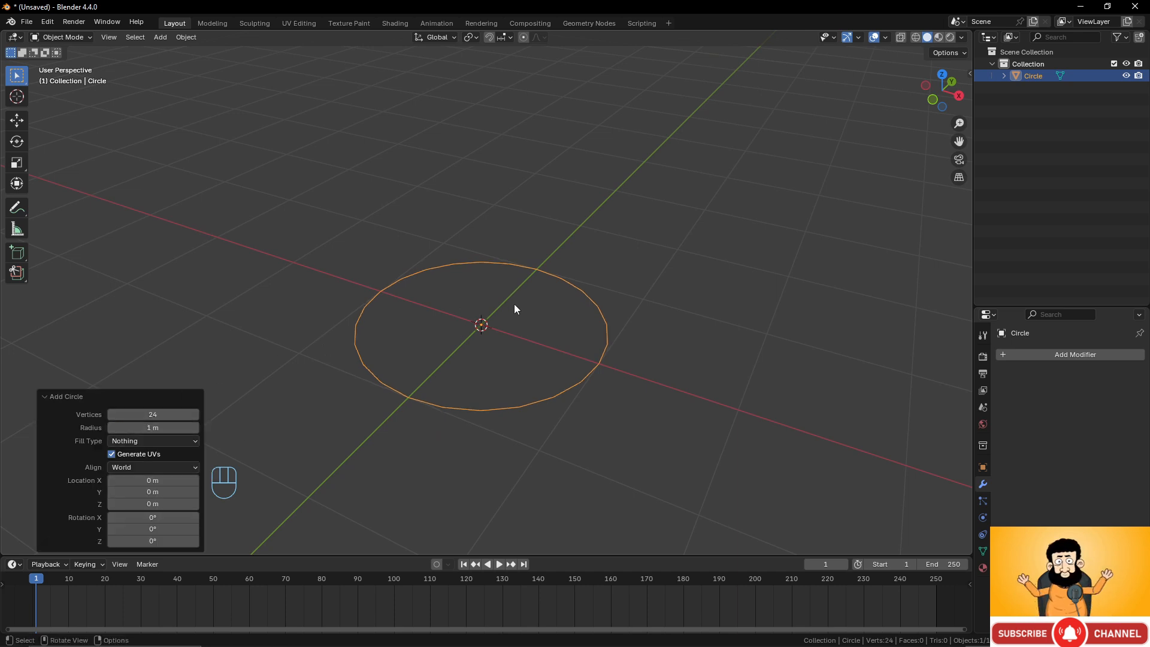
Enter Edit Mode on the circle and apply Grid Fill to it.
middle_click_drag(542, 295, 544, 297)
key("Tab")
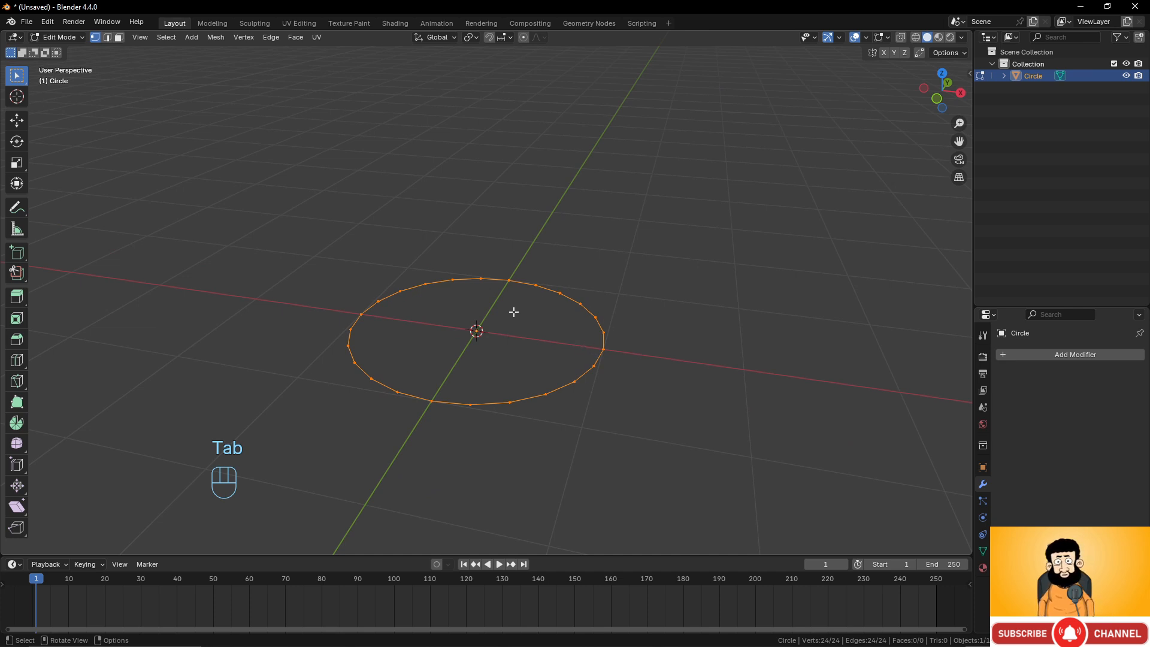
mouse_move(560, 362)
middle_mouse_down()
mouse_move(539, 377)
mouse_move(550, 345)
middle_mouse_up()
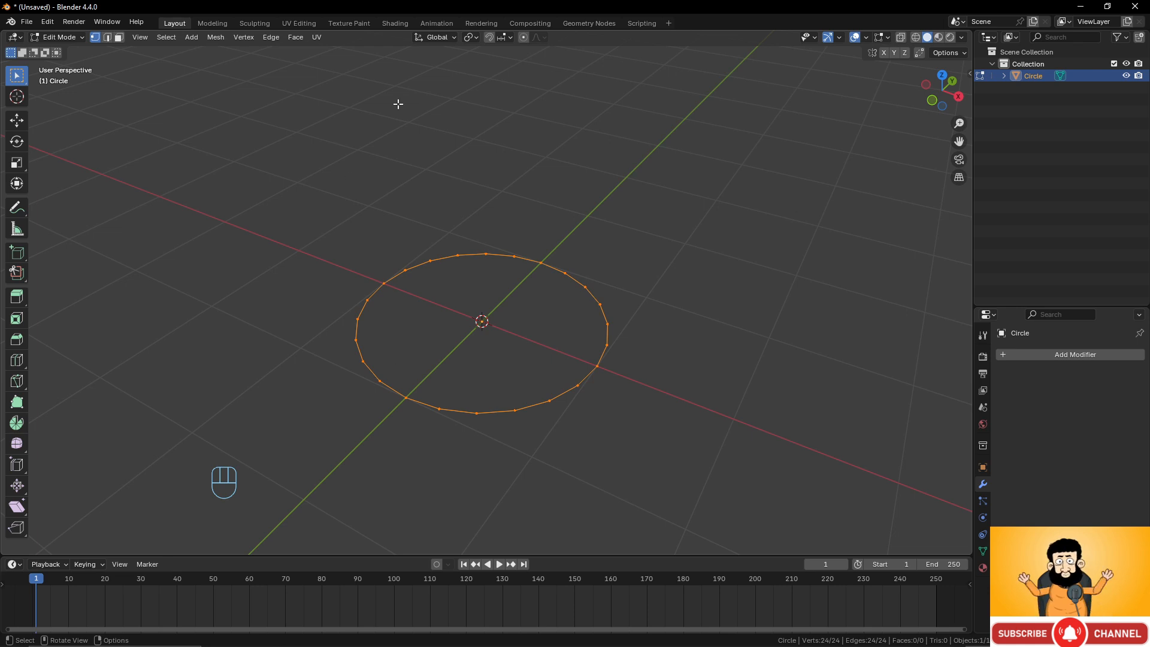
left_click(298, 39)
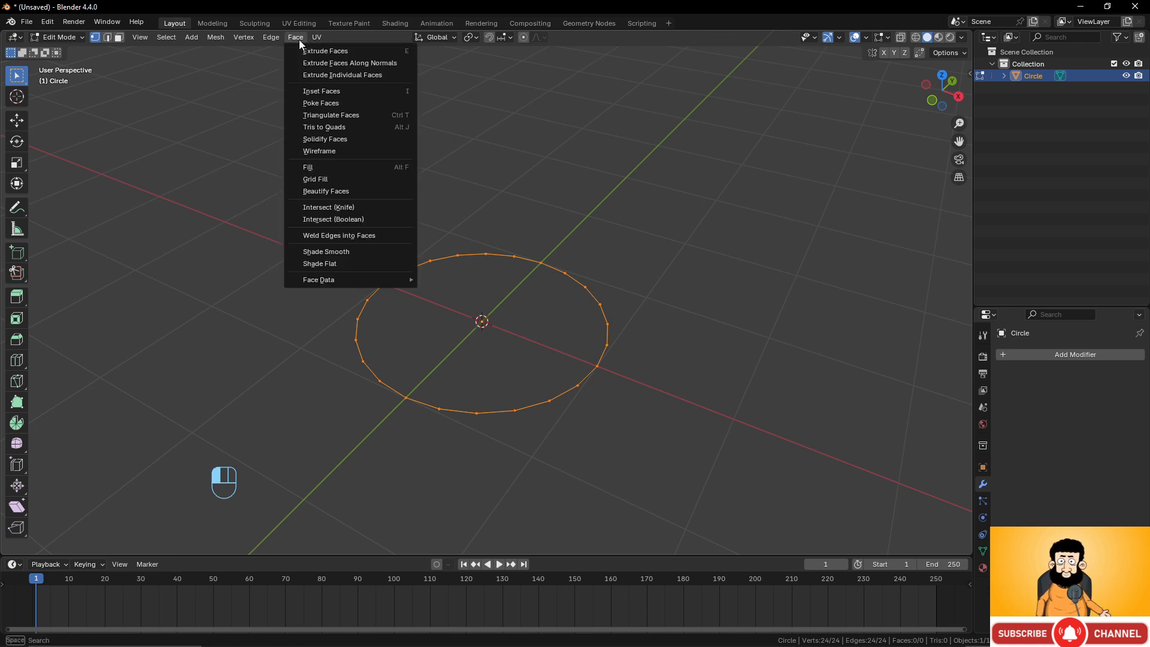
left_click(316, 179)
middle_click_drag(507, 312, 543, 260)
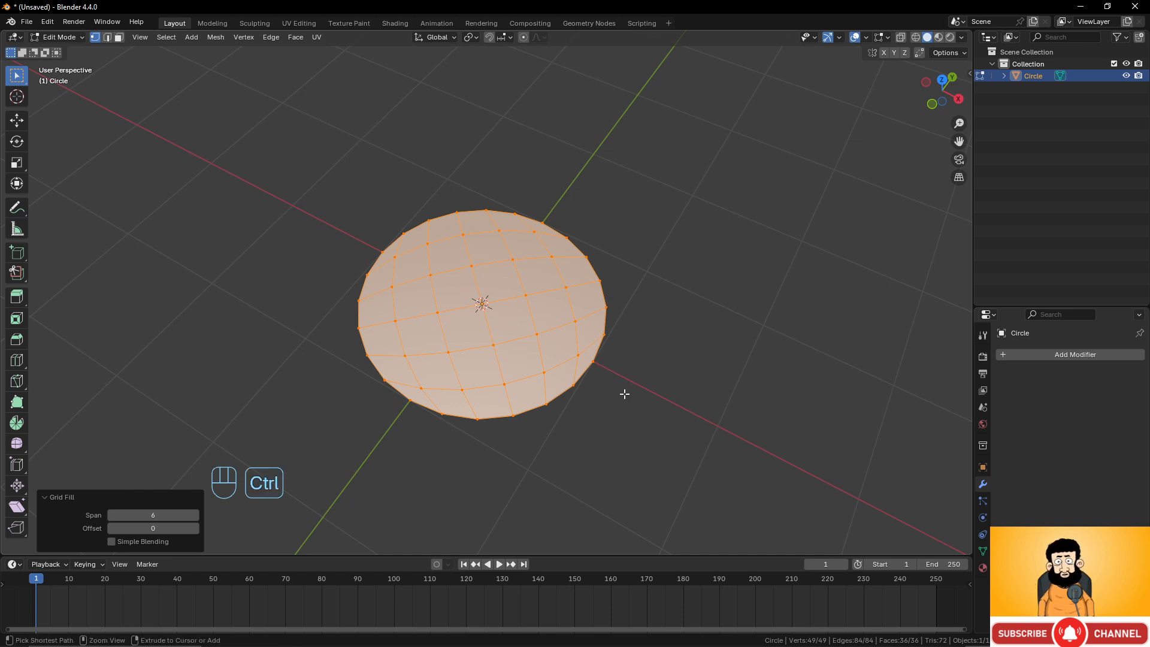
Undo the grid fill and delete the circle object in Object Mode.
key("ctrl+z")
key("Tab")
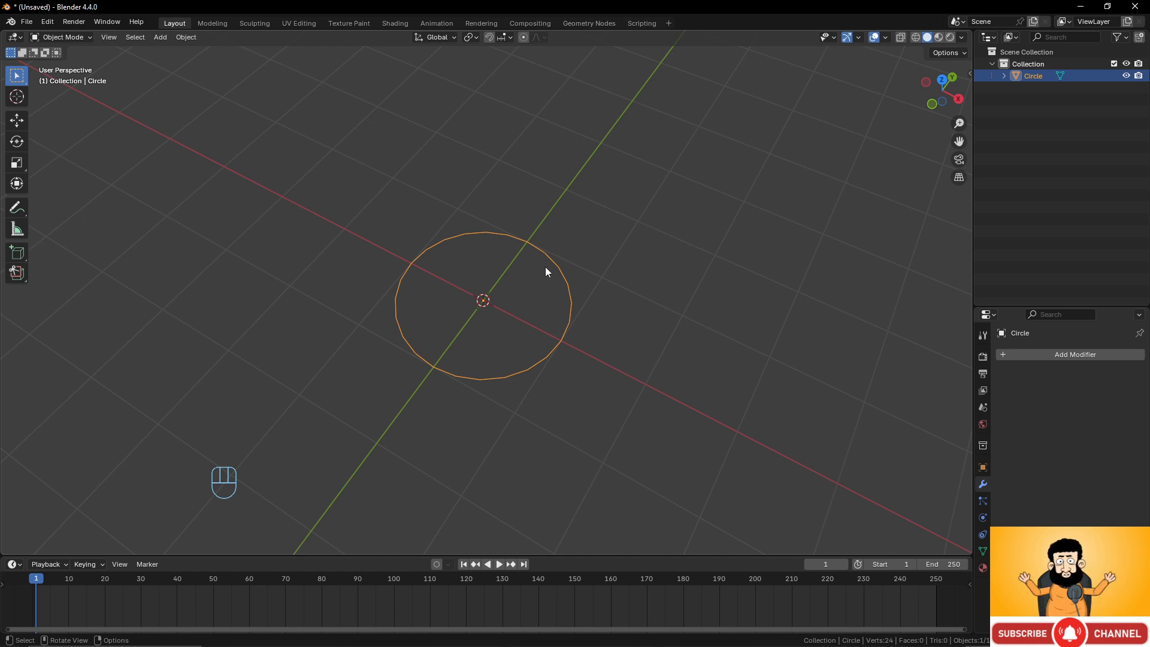
middle_click_drag(545, 271, 372, 185)
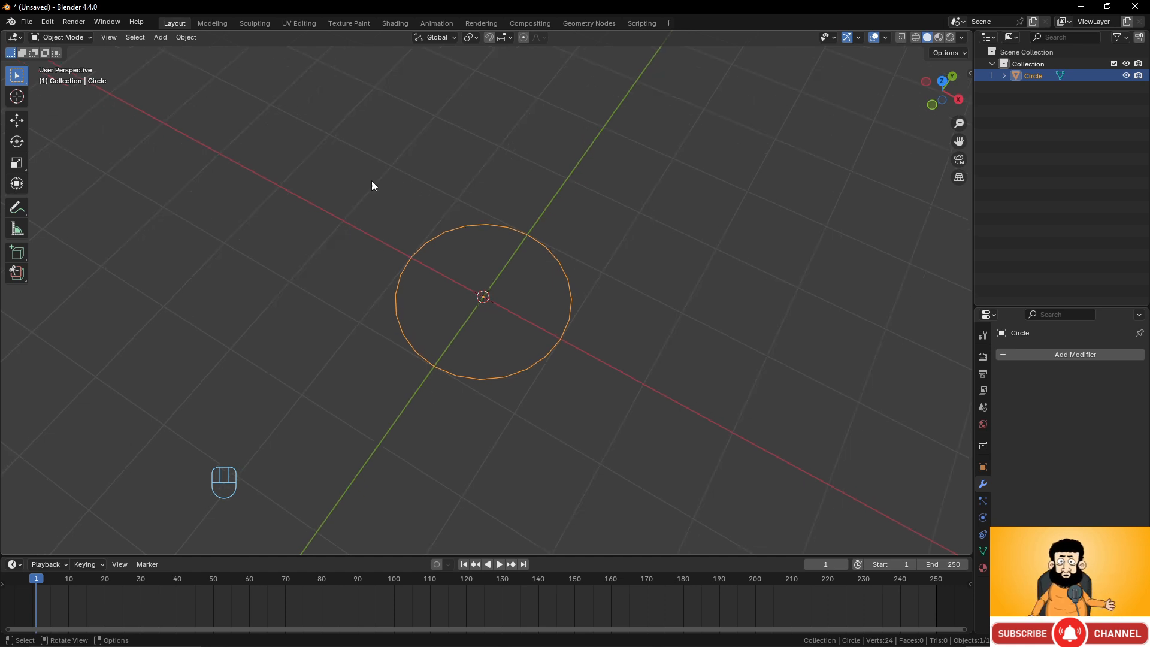
key("x")
left_click(502, 303)
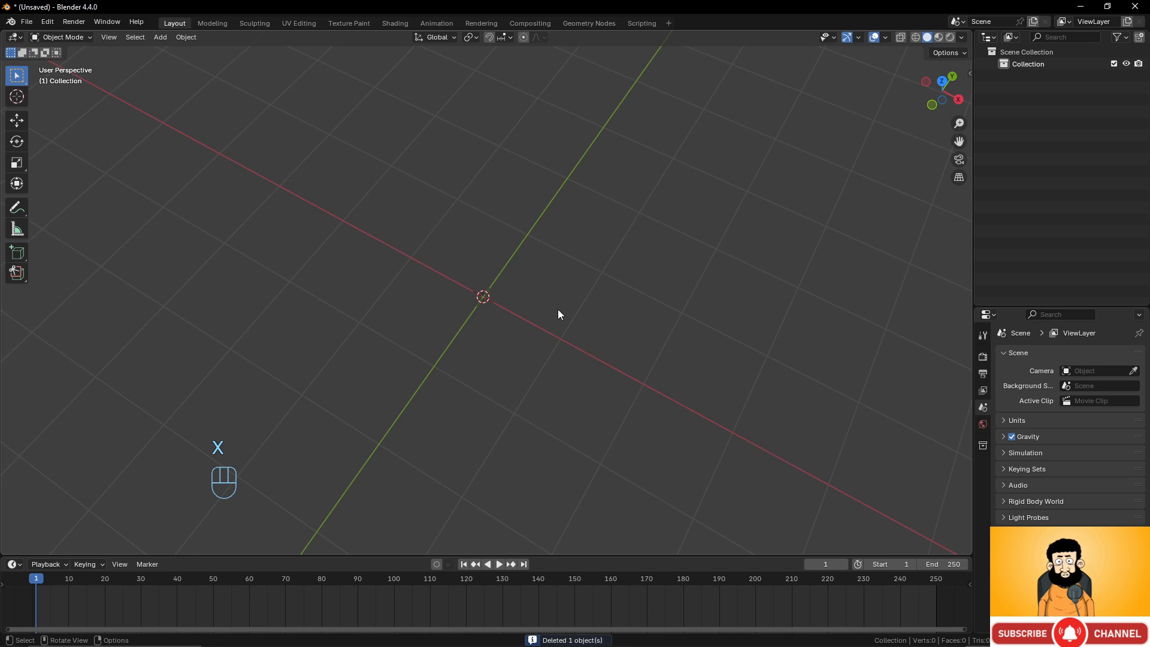
Add a UV sphere to the scene and enter Edit Mode.
key("shift+a")
mouse_move(558, 309)
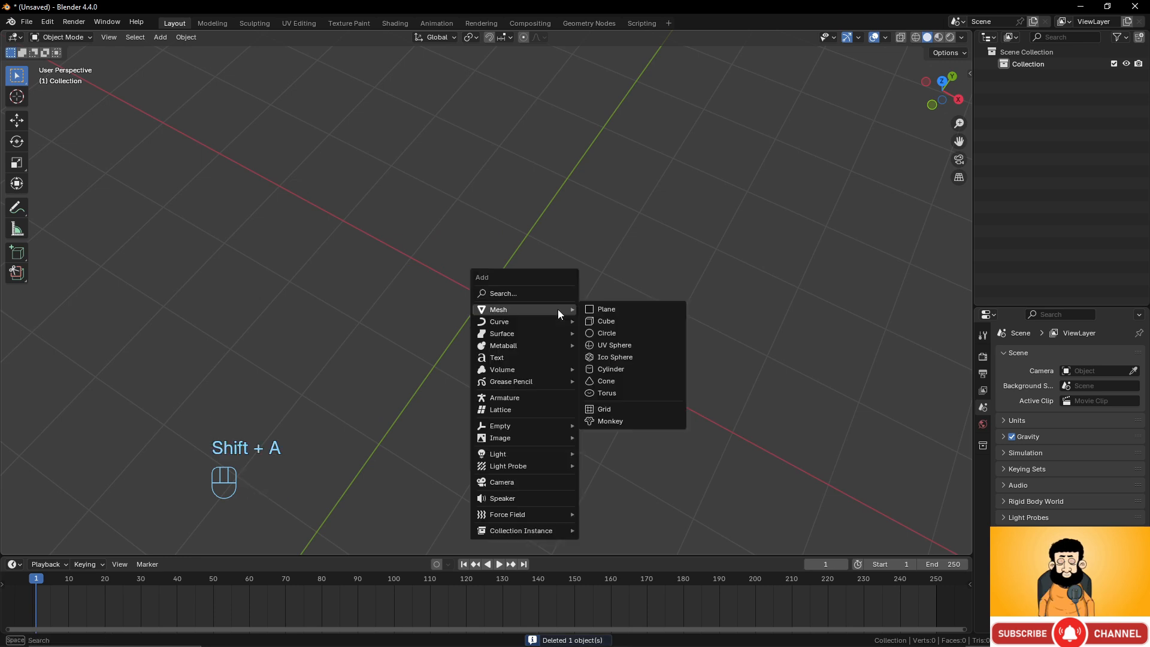
left_click(626, 346)
middle_click_drag(566, 311, 524, 249)
key("Tab")
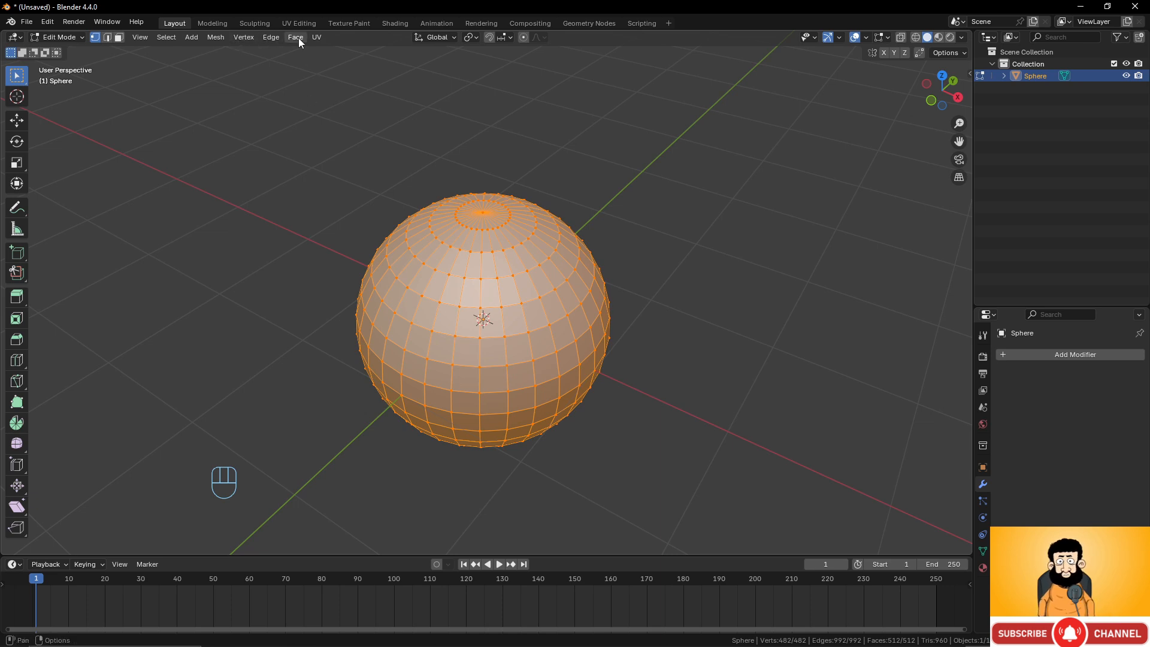
mouse_move(608, 277)
middle_mouse_down()
mouse_move(636, 252)
mouse_move(611, 300)
mouse_move(626, 281)
middle_mouse_up()
scroll(636, 290, "up", 2)
scroll(611, 268, "down", 2)
scroll(625, 280, "up", 1)
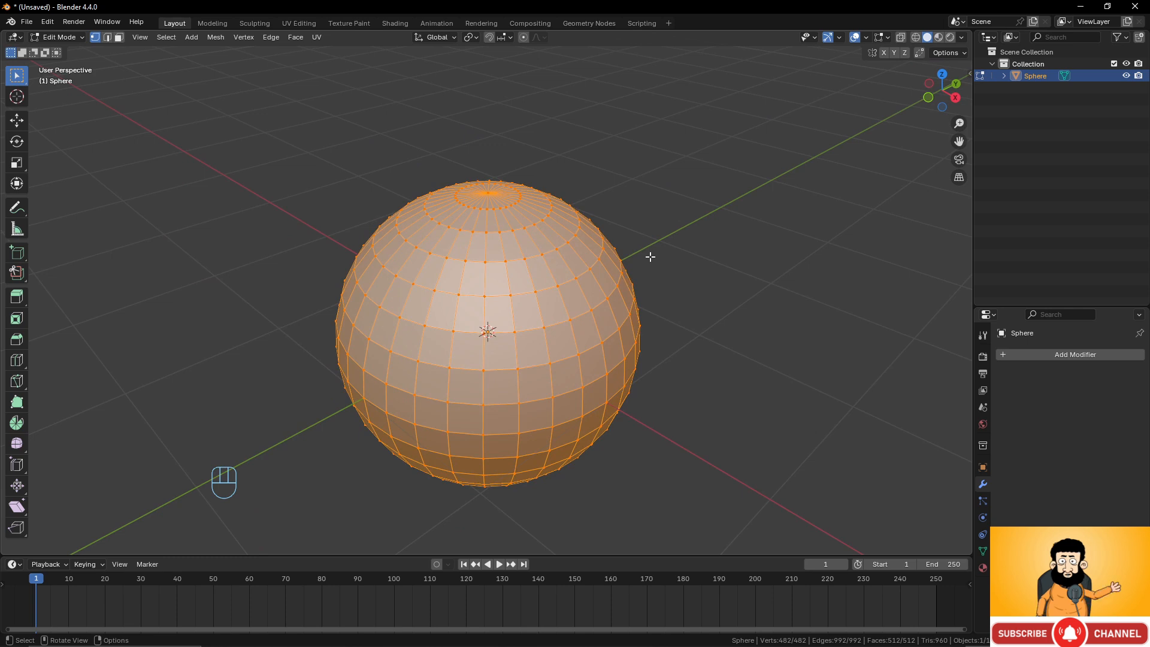
key("ctrl")
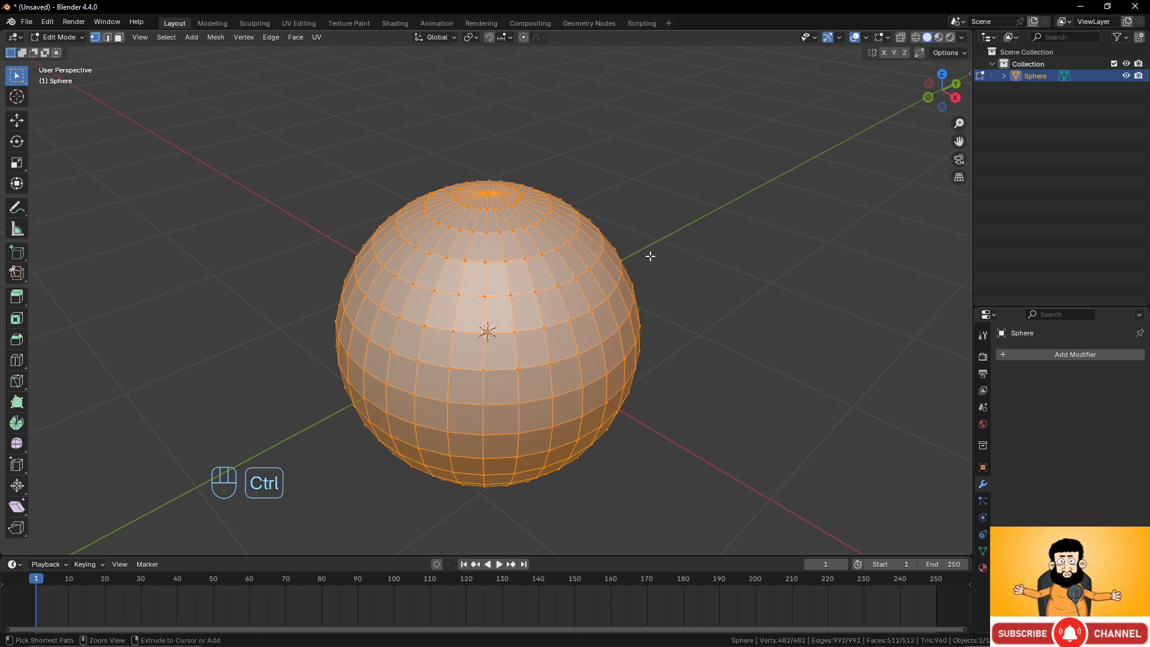
key("ctrl+e")
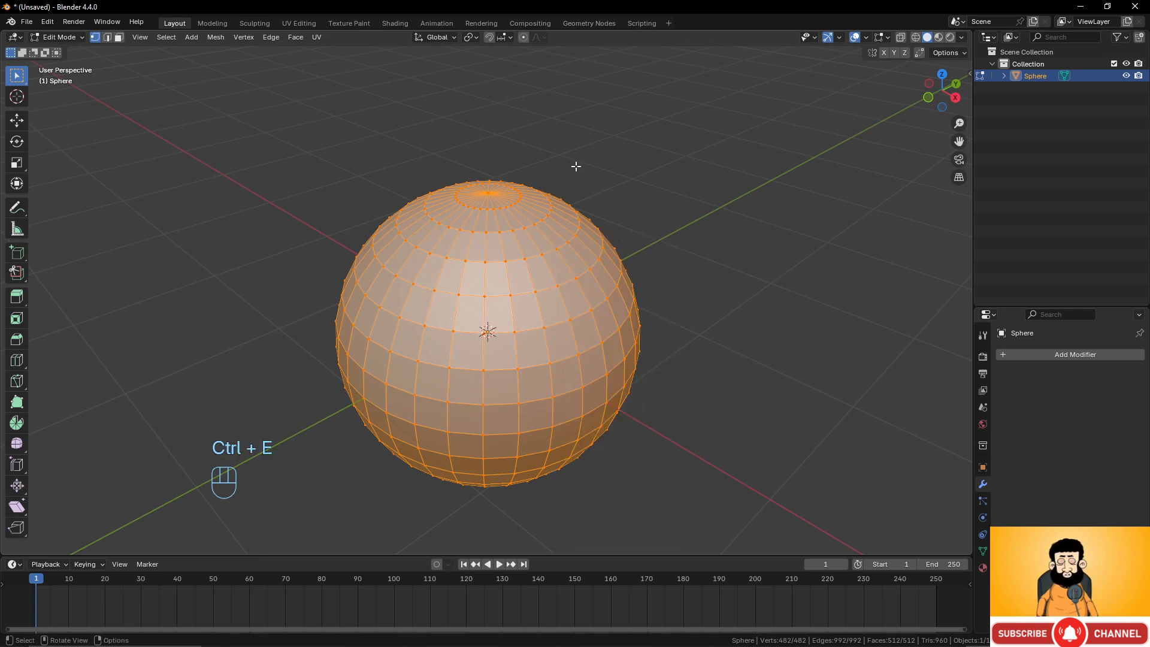
key("ctrl+v")
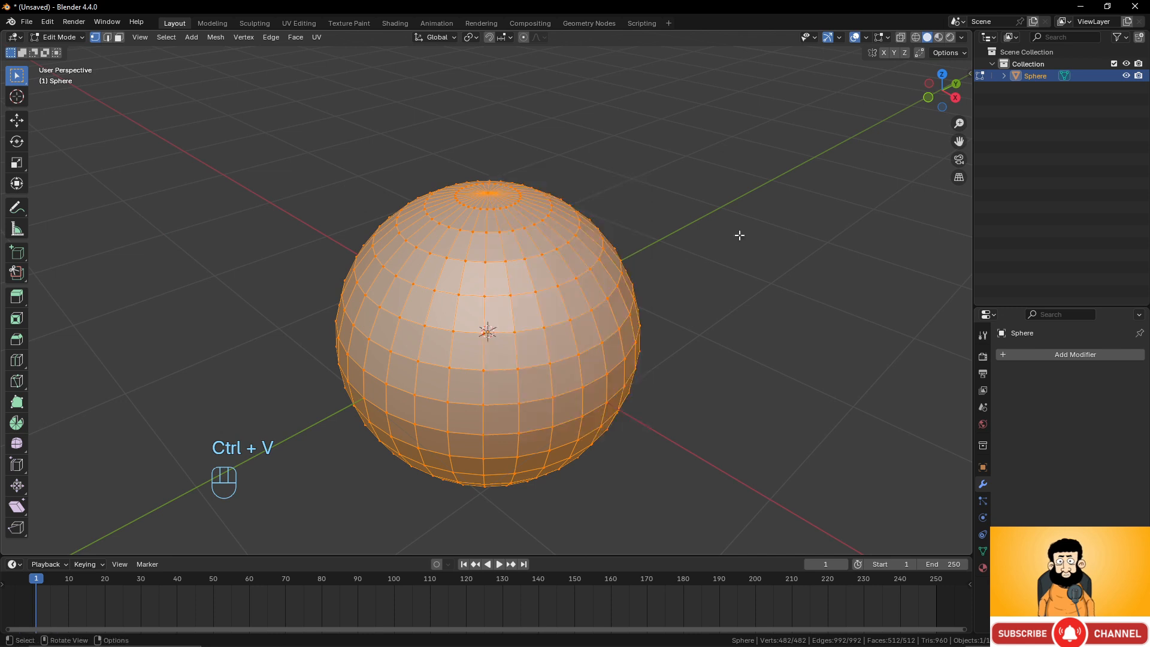
key("ctrl+f")
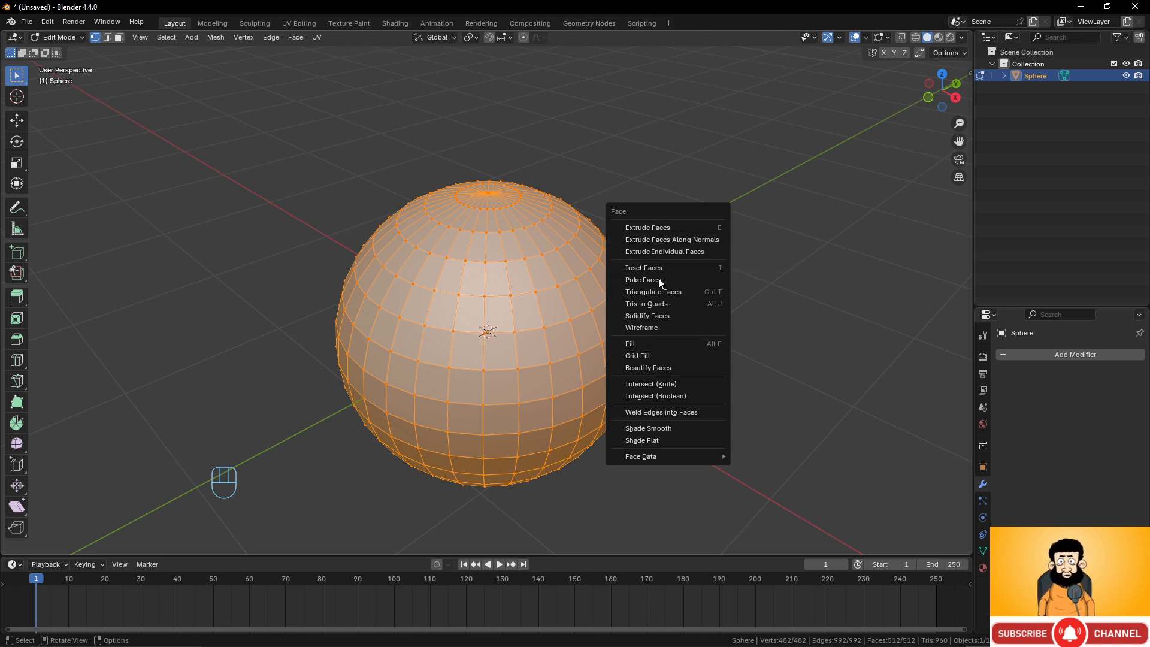
key("ctrl+e")
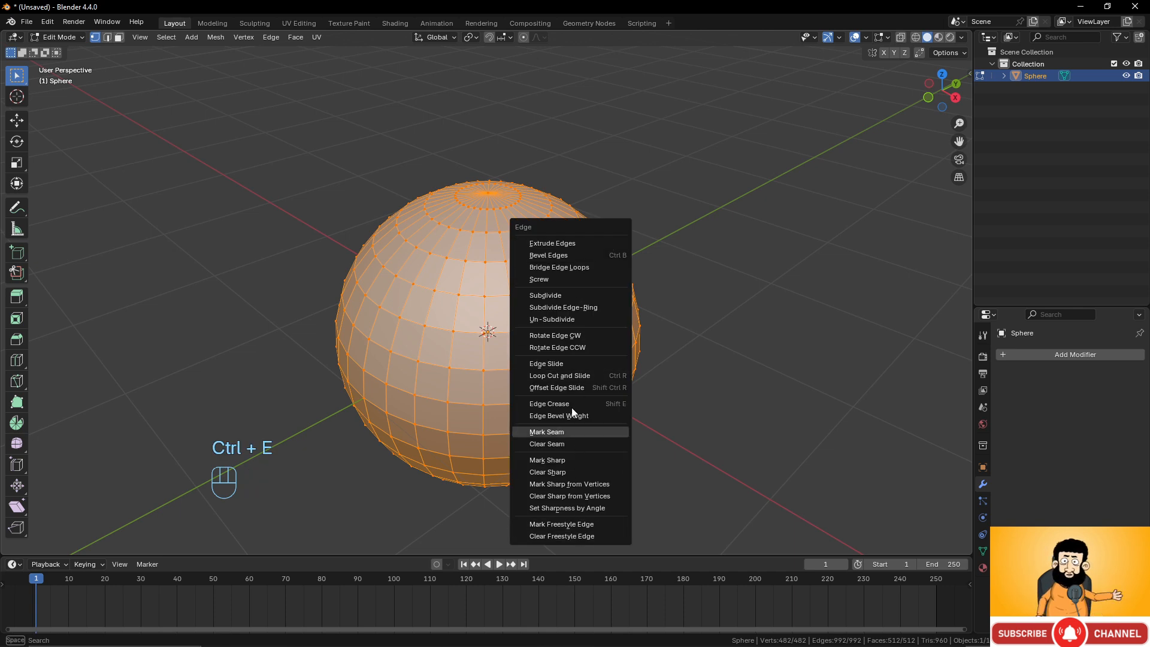
key("ctrl+f")
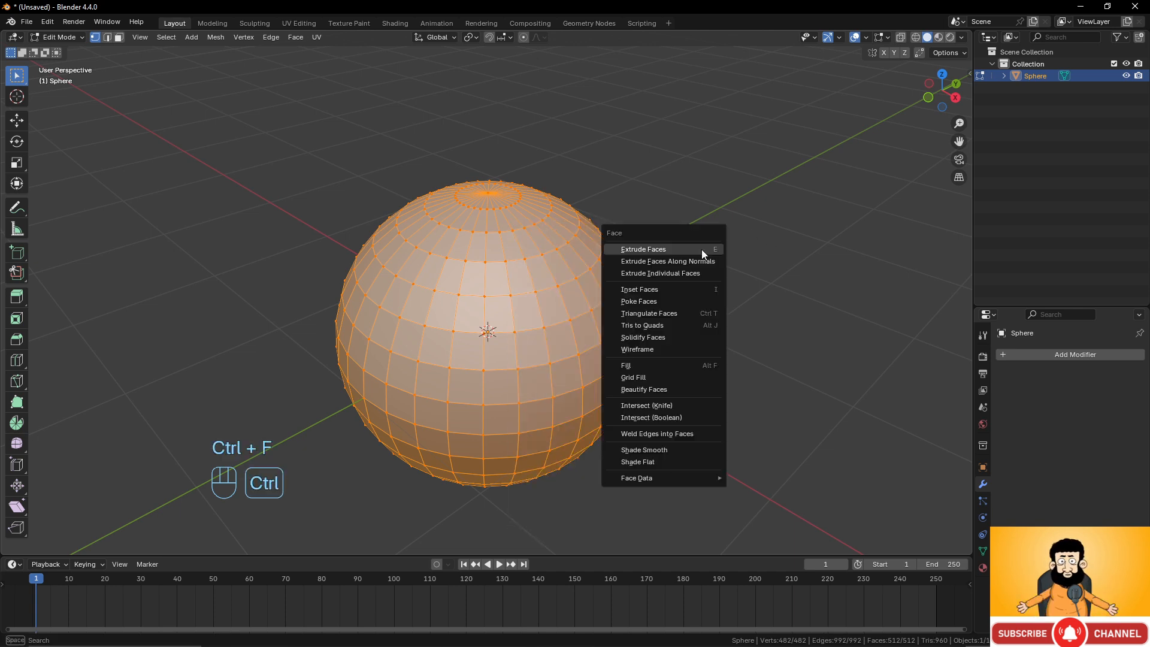
key("ctrl+v")
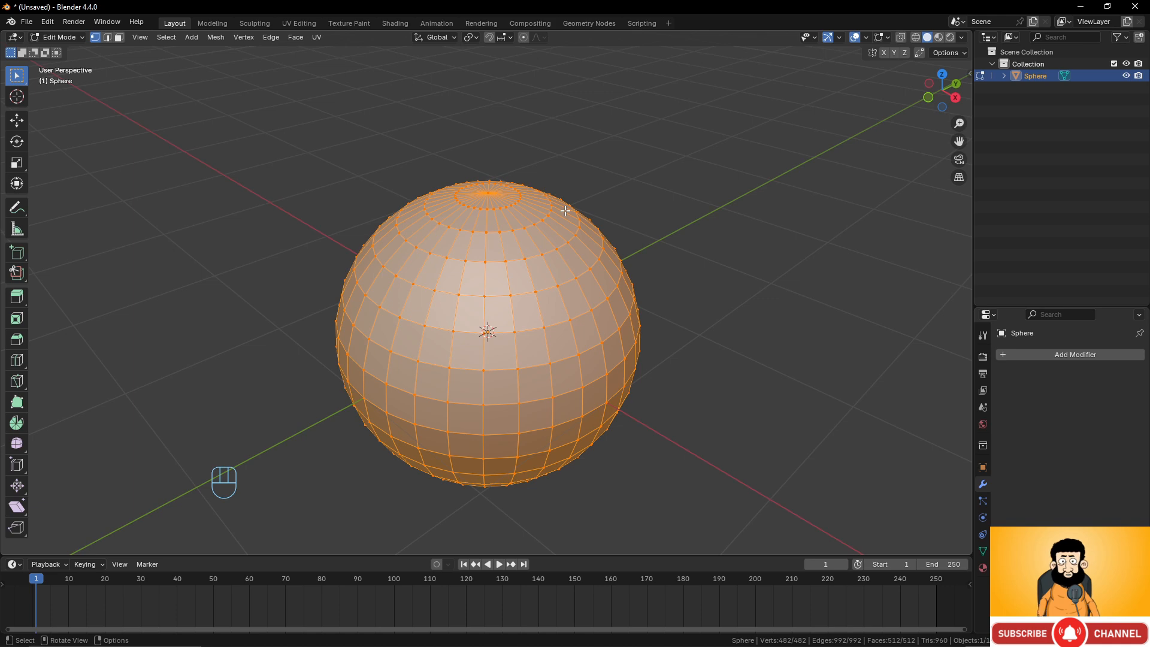
Select the sphere's top pole vertex and grow the selection six times to cover the upper cap.
scroll(567, 187, "down", 3)
middle_click_drag(567, 187, 461, 207)
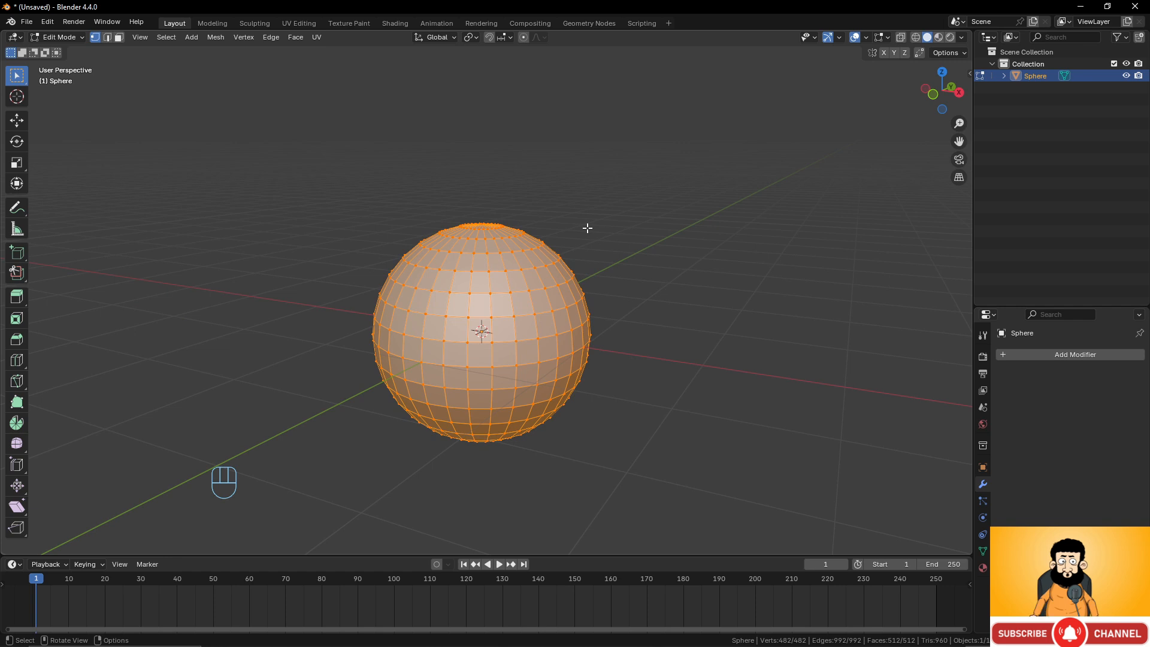
middle_click_drag(670, 126, 567, 262)
scroll(567, 261, "up", 2)
left_click(483, 189)
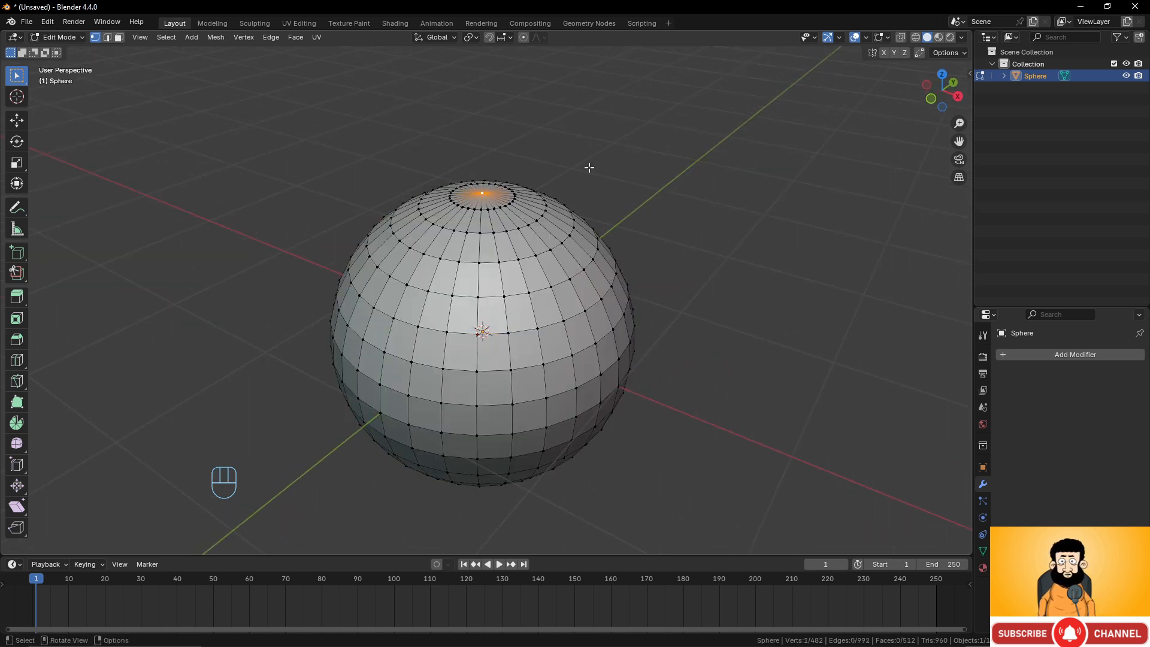
key("ctrl+KP_Add")
key("ctrl+KP_Add")
key("ctrl+KP_Add")
key("ctrl+KP_Add")
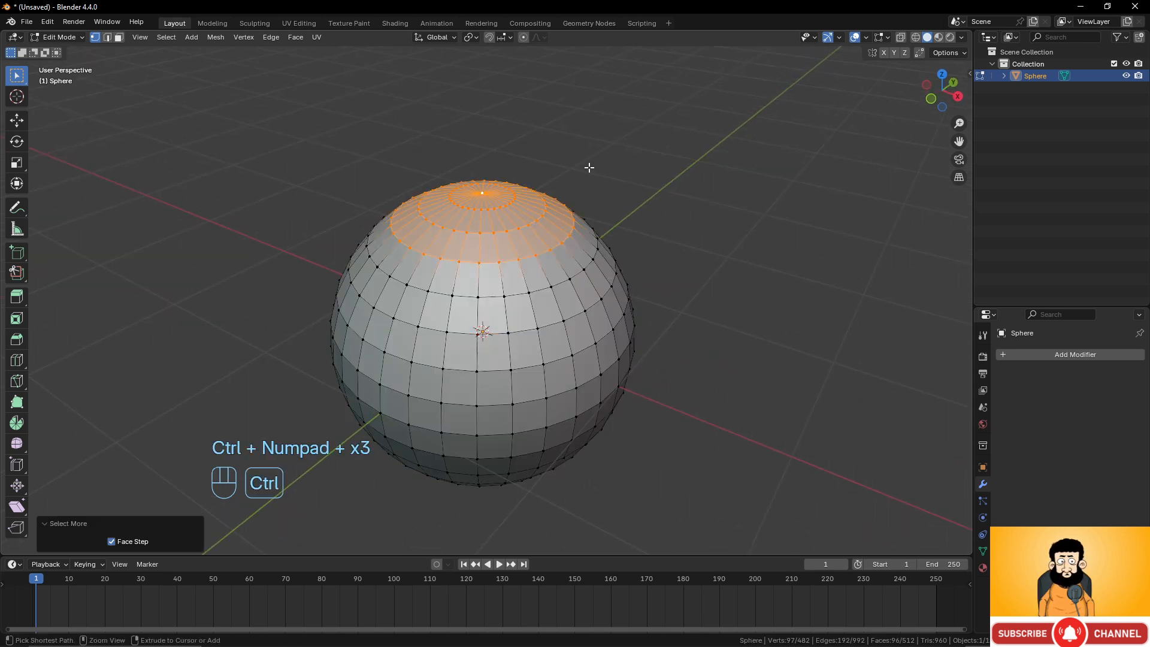
key("ctrl+KP_Add")
key("ctrl+KP_Add")
scroll(590, 170, "down", 1)
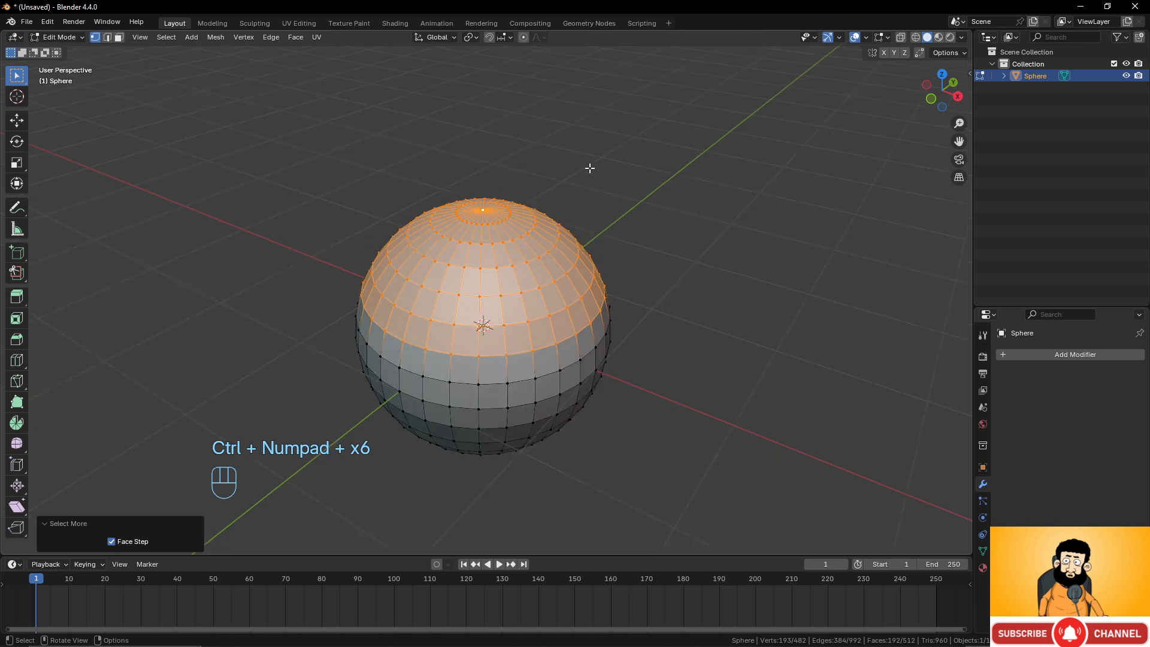
Duplicate the selected cap and move it about 1.37 m X, 1.35 m Y and 0.51 m Z away.
key("shift+d")
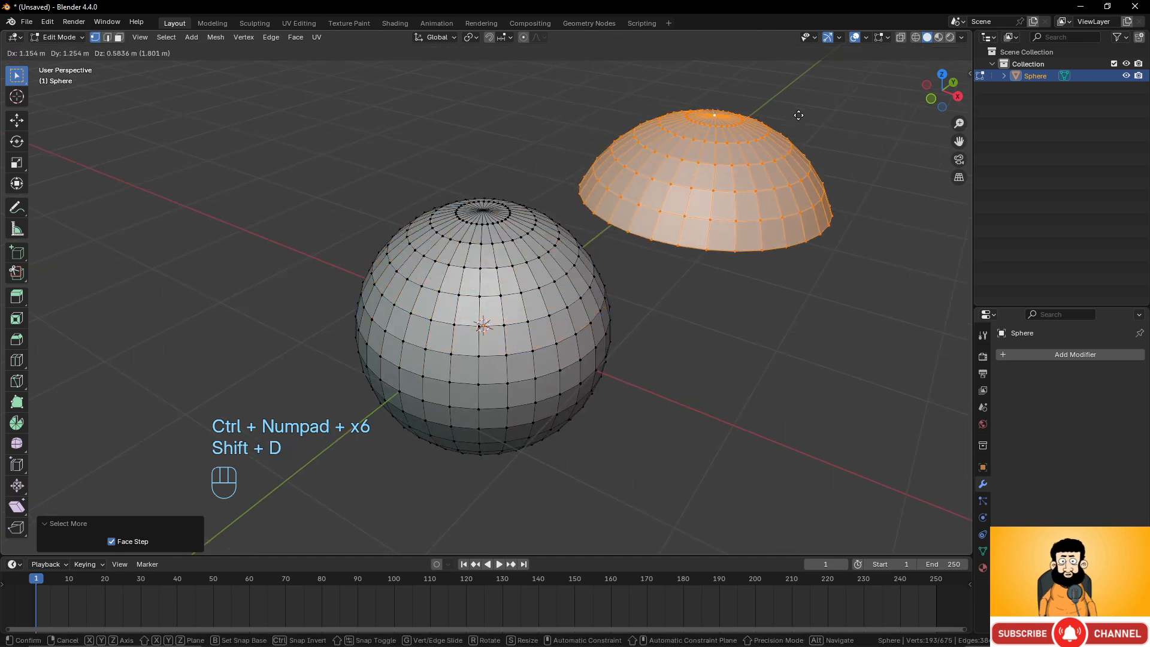
left_click(829, 127)
middle_click_drag(828, 127, 623, 298)
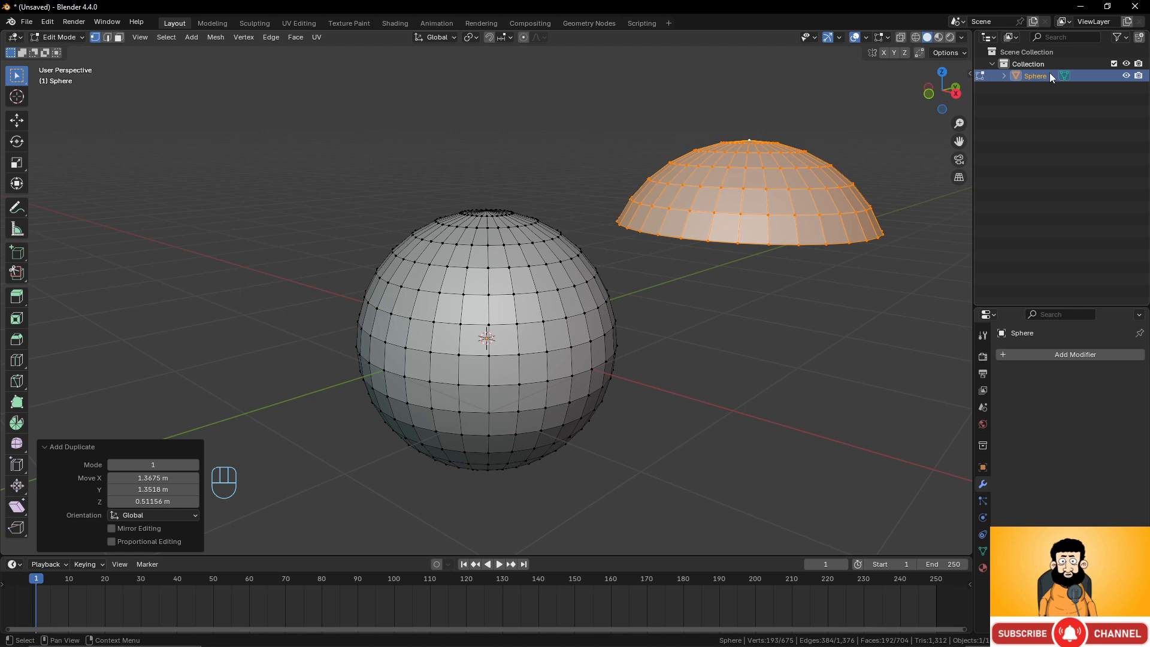
middle_click_drag(739, 316, 735, 298)
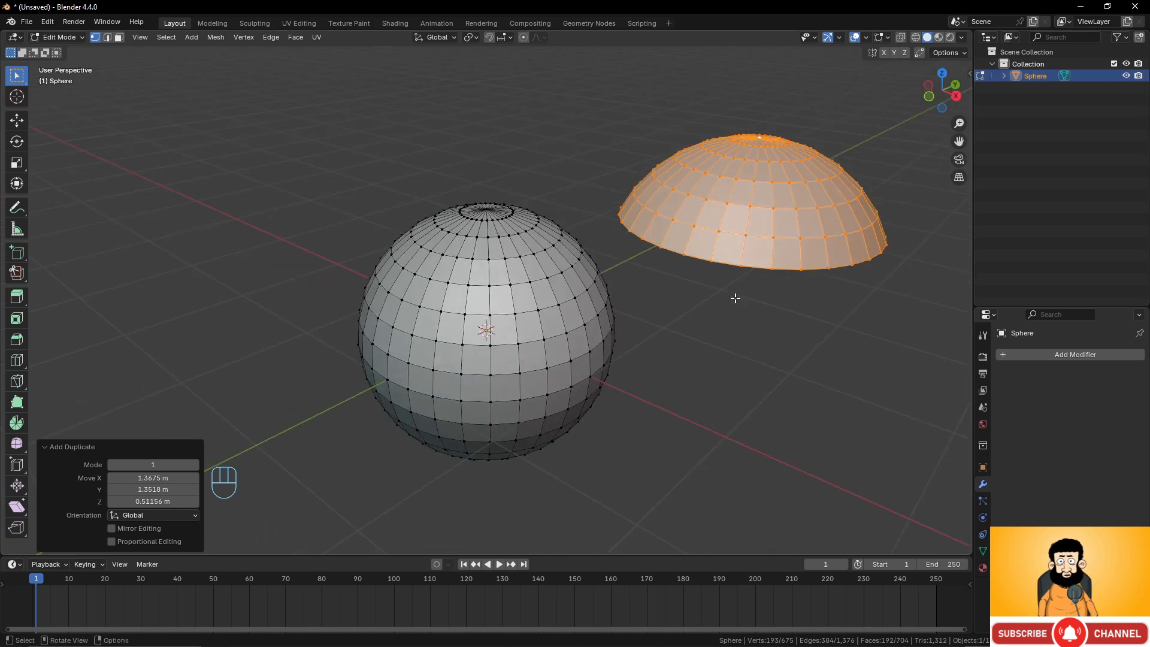
Try moving the whole sphere object in Object Mode, cancel, and return to Edit Mode.
key("Tab")
scroll(735, 297, "down", 5)
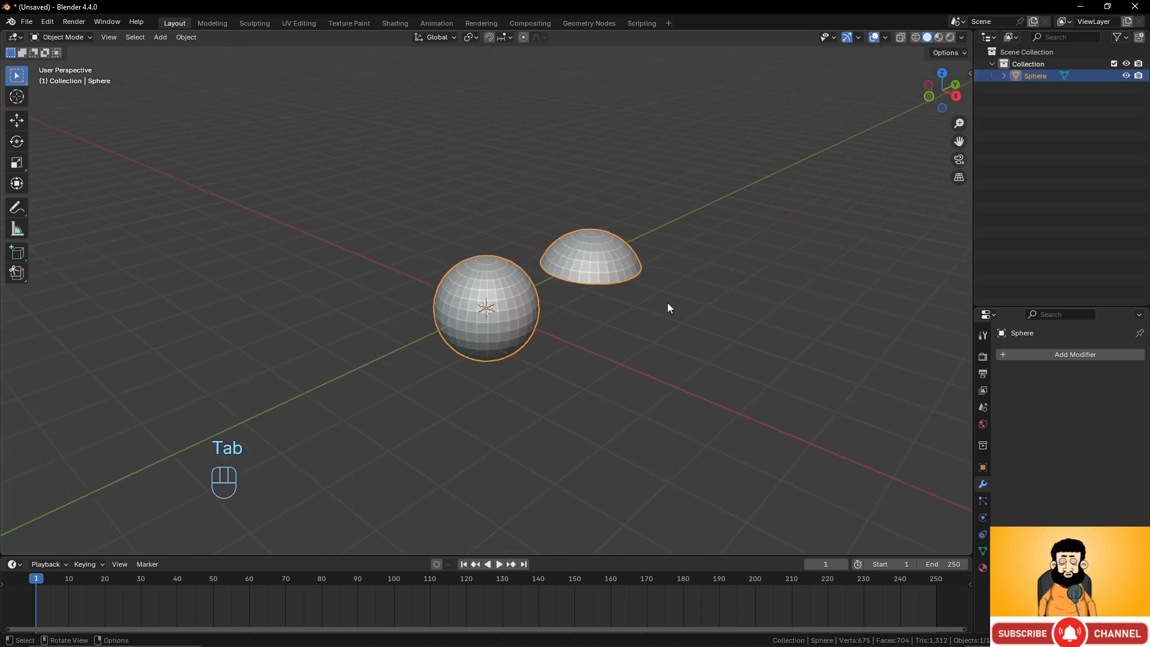
key("g")
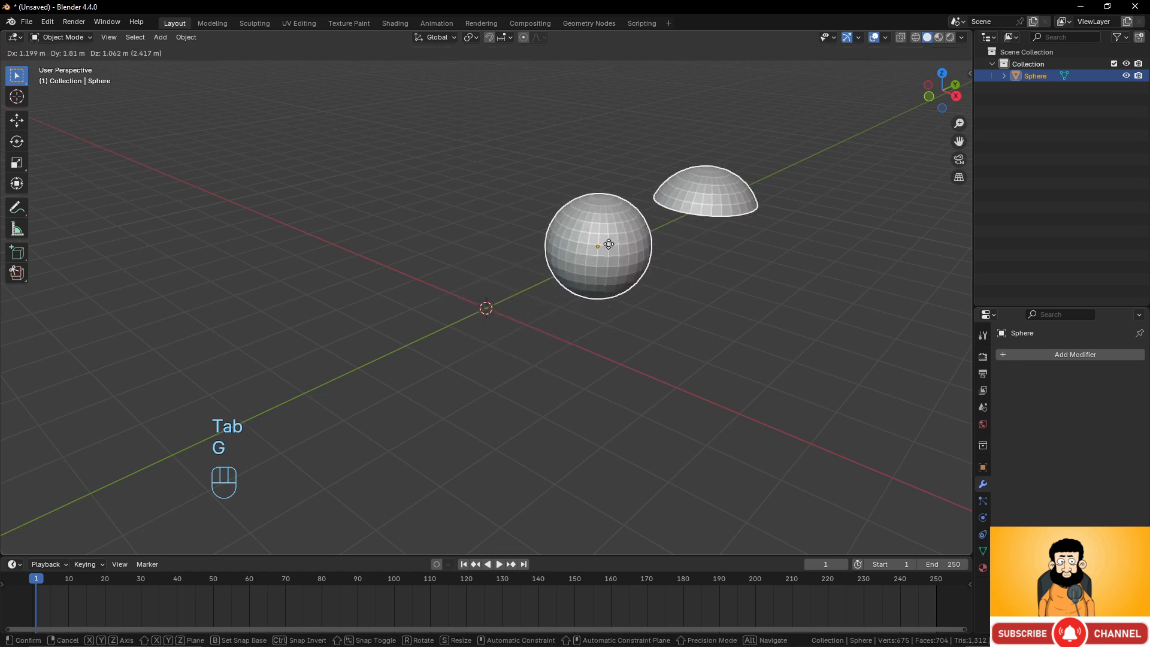
right_click(581, 291)
scroll(590, 287, "up", 1)
key("Tab")
scroll(655, 276, "up", 3)
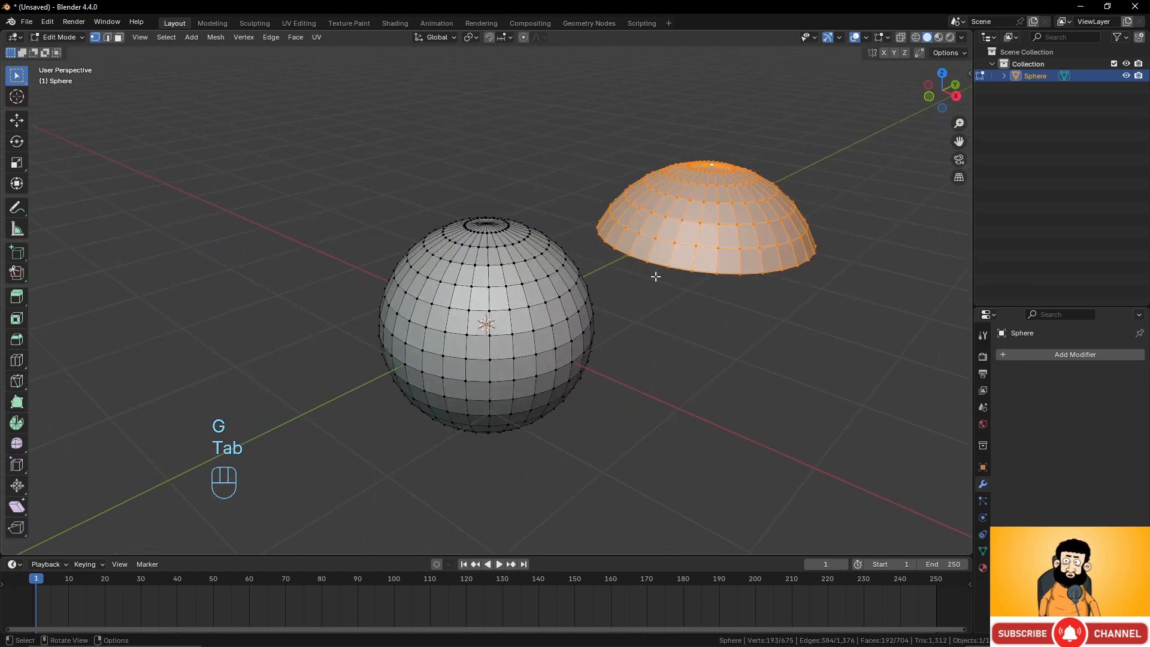
Select the linked geometry of the duplicated cap, then of the sphere.
middle_click_drag(655, 276, 588, 293, "shift")
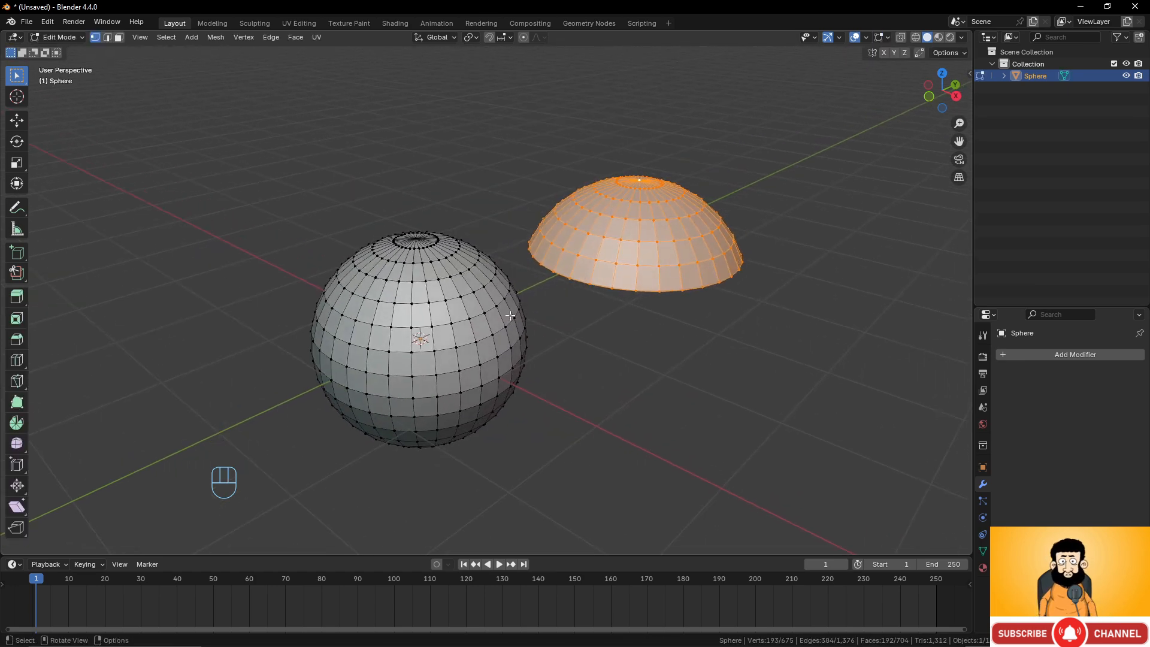
left_click(660, 238)
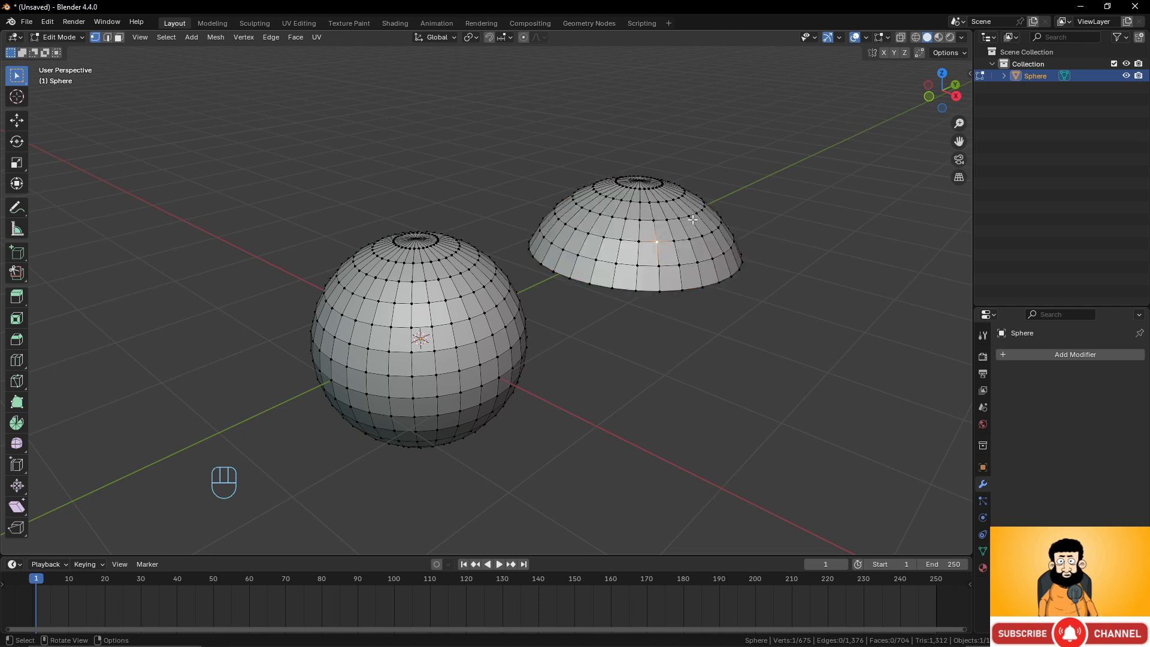
key("l")
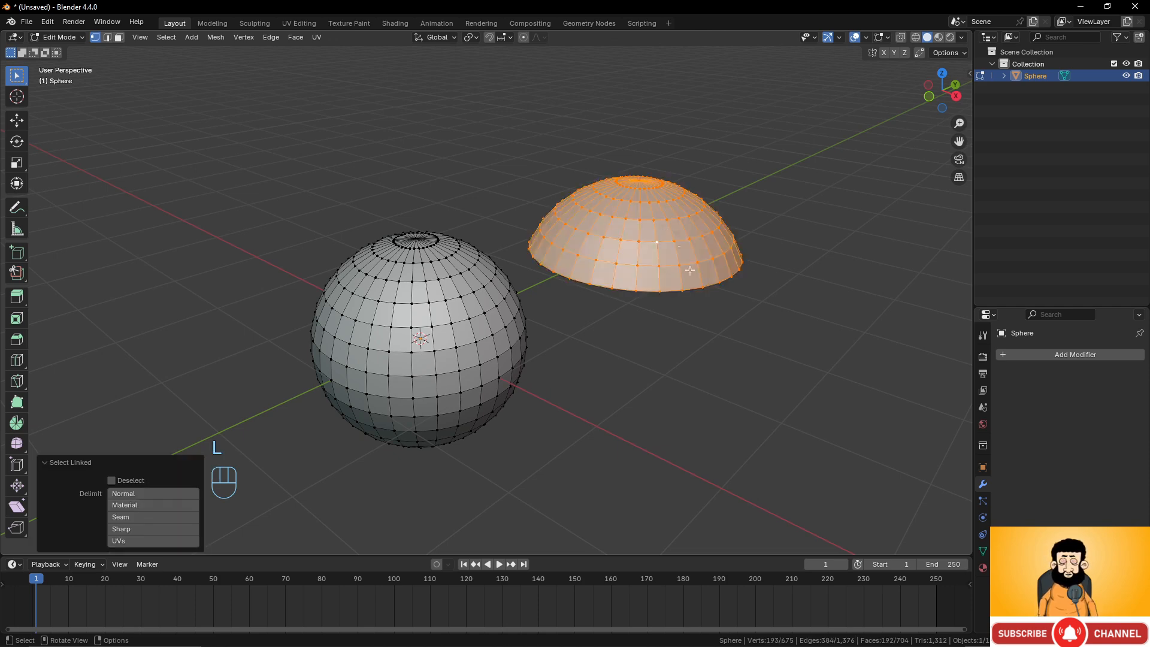
left_click(497, 306)
key("l")
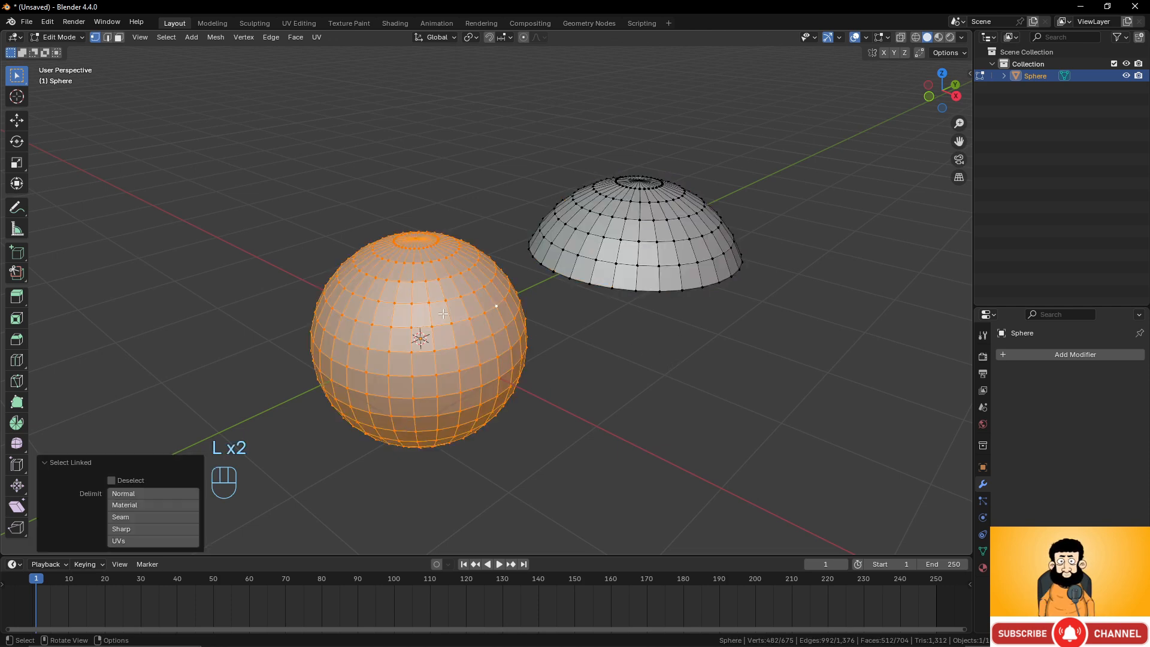
Select all linked geometry of the duplicated cap and separate the selection into its own object.
left_click(638, 241)
key("l")
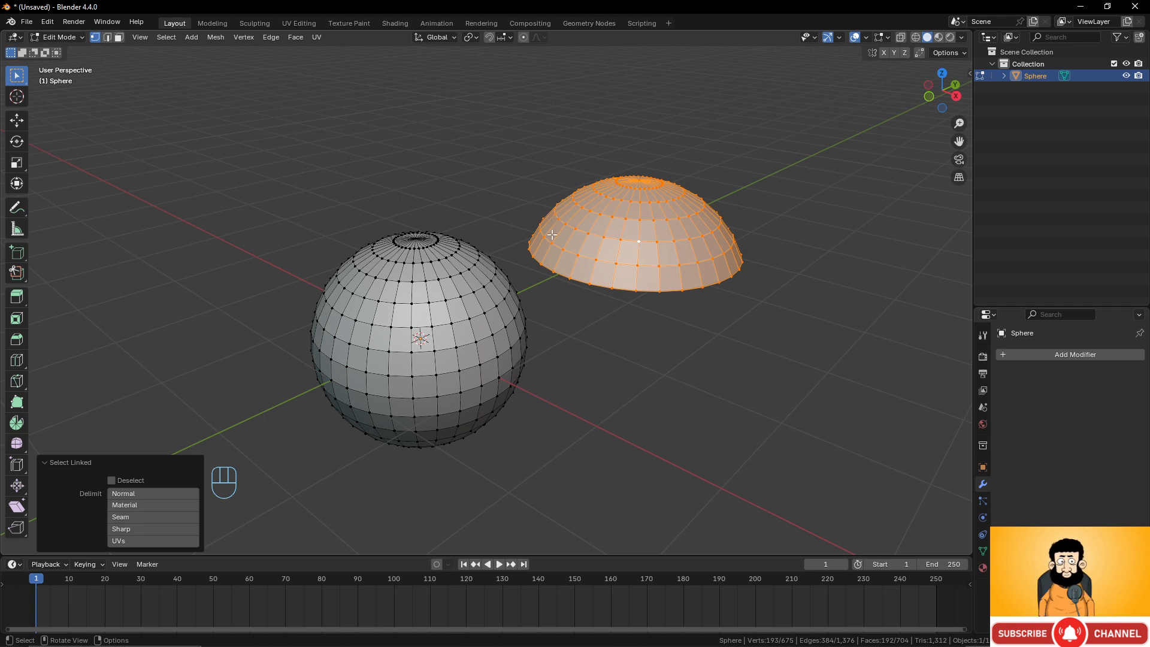
left_click(653, 242)
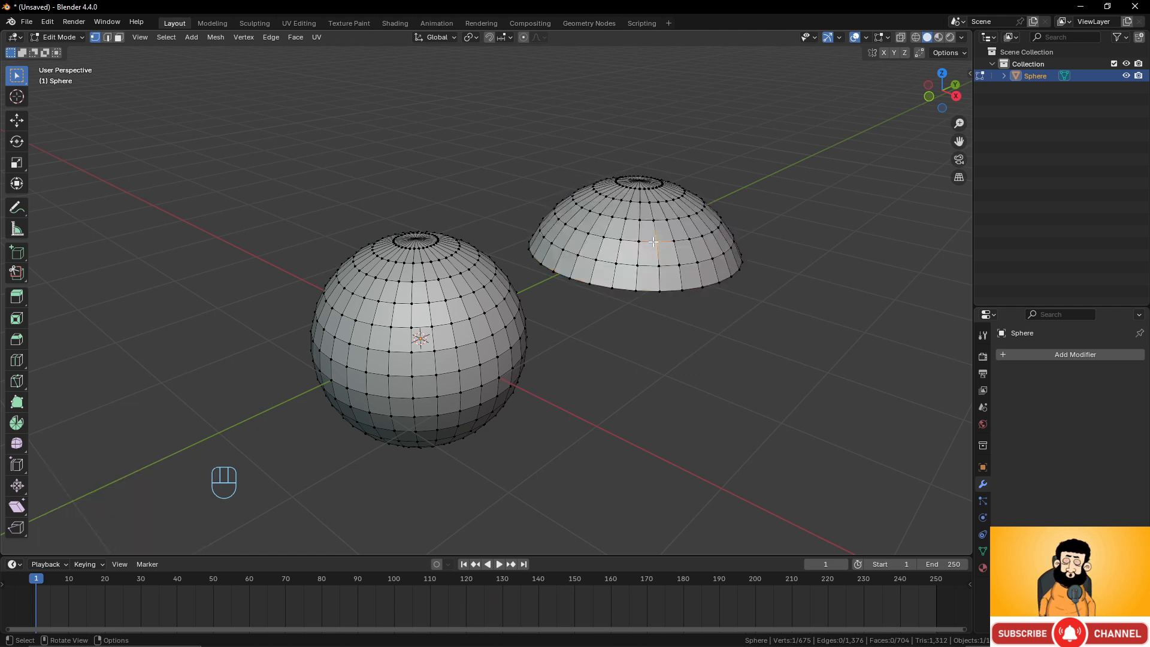
key("l")
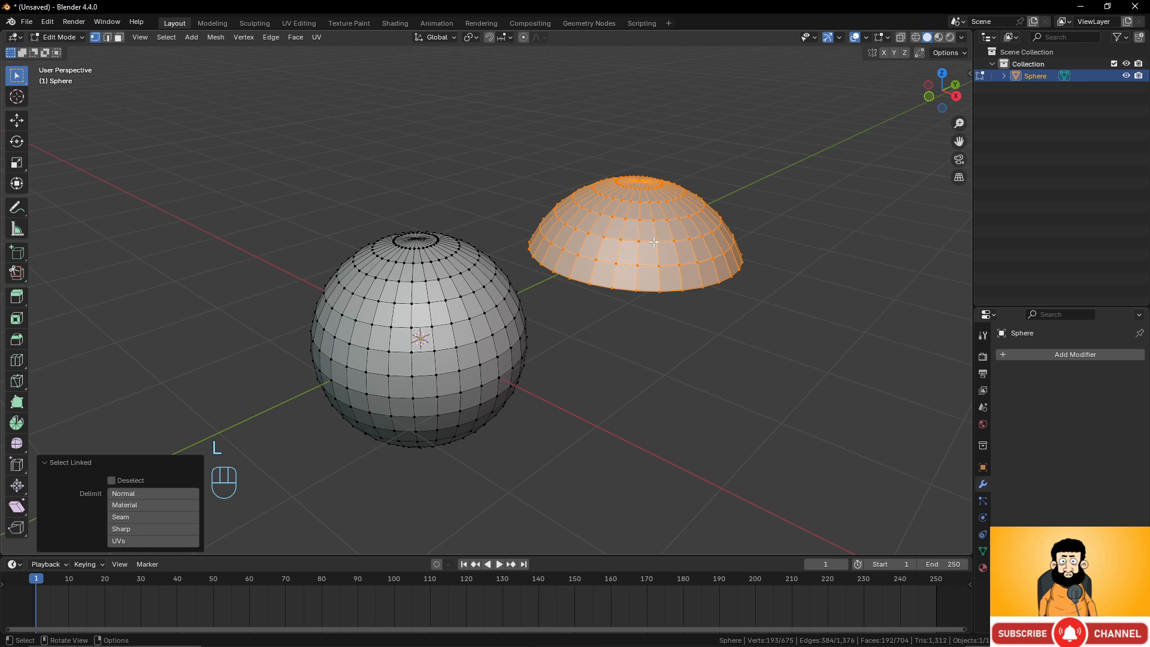
key("p")
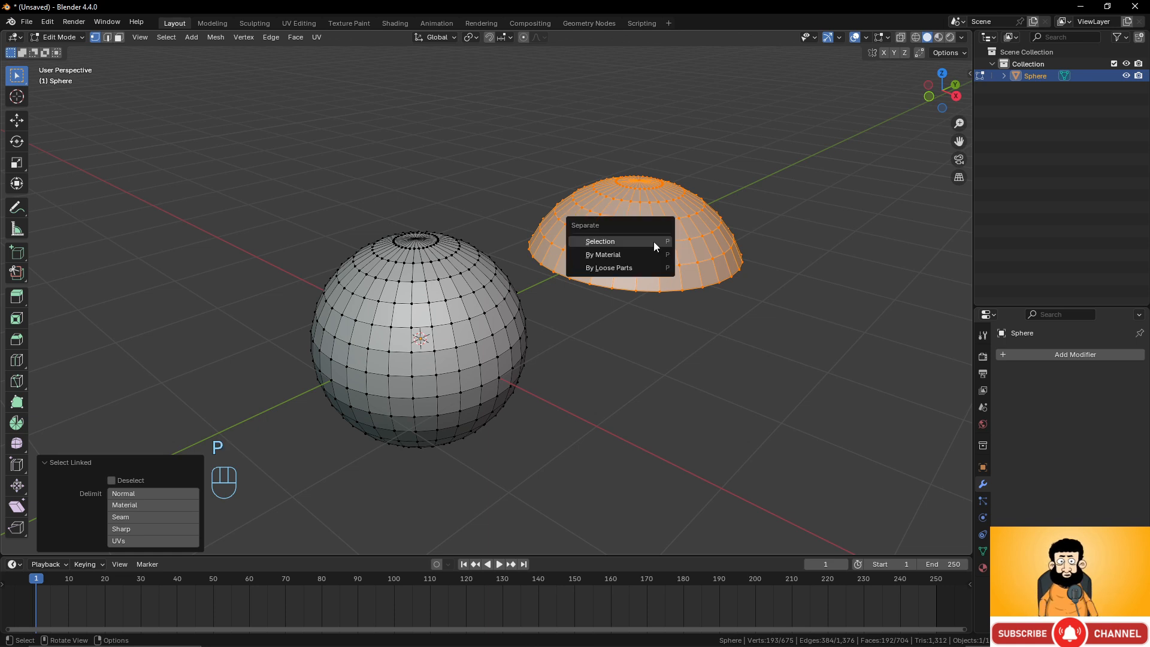
left_click(653, 241)
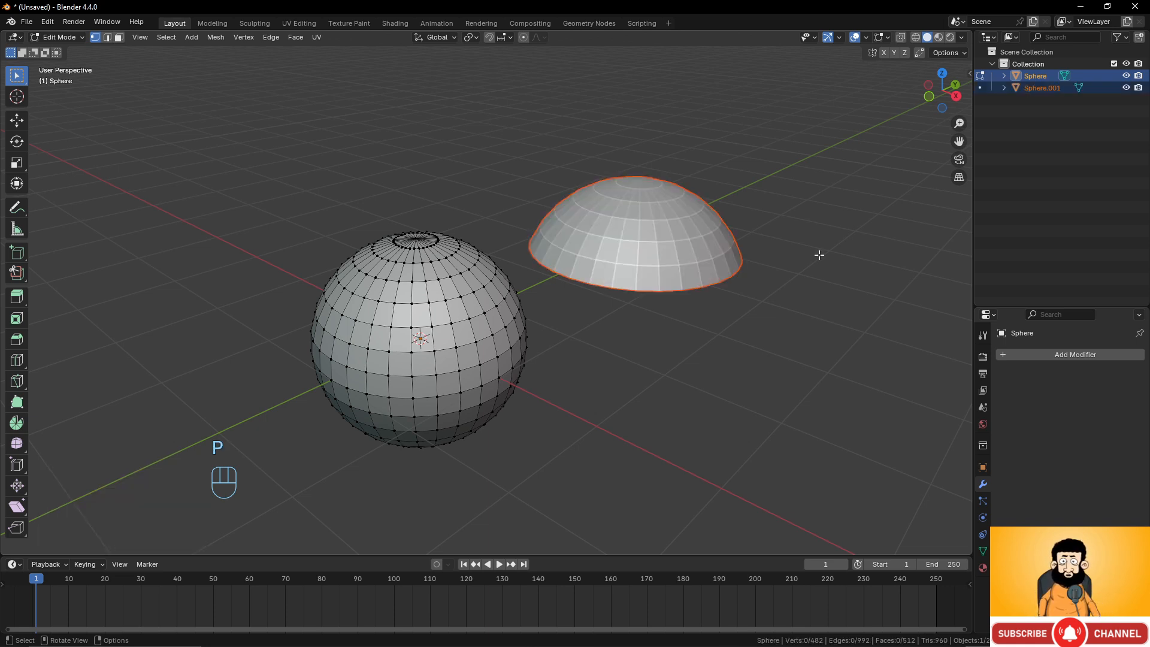
Switch to Object Mode and select the cap and the sphere in turn as separate objects.
key("Tab")
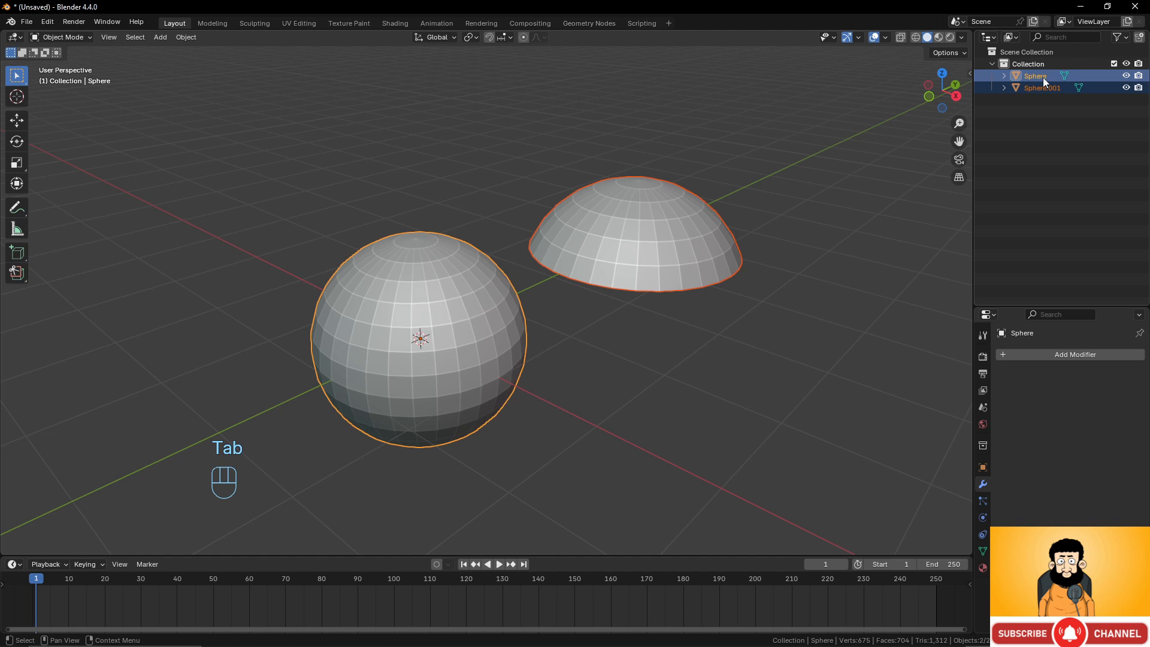
left_click(637, 238)
left_click(455, 293)
left_click(669, 256)
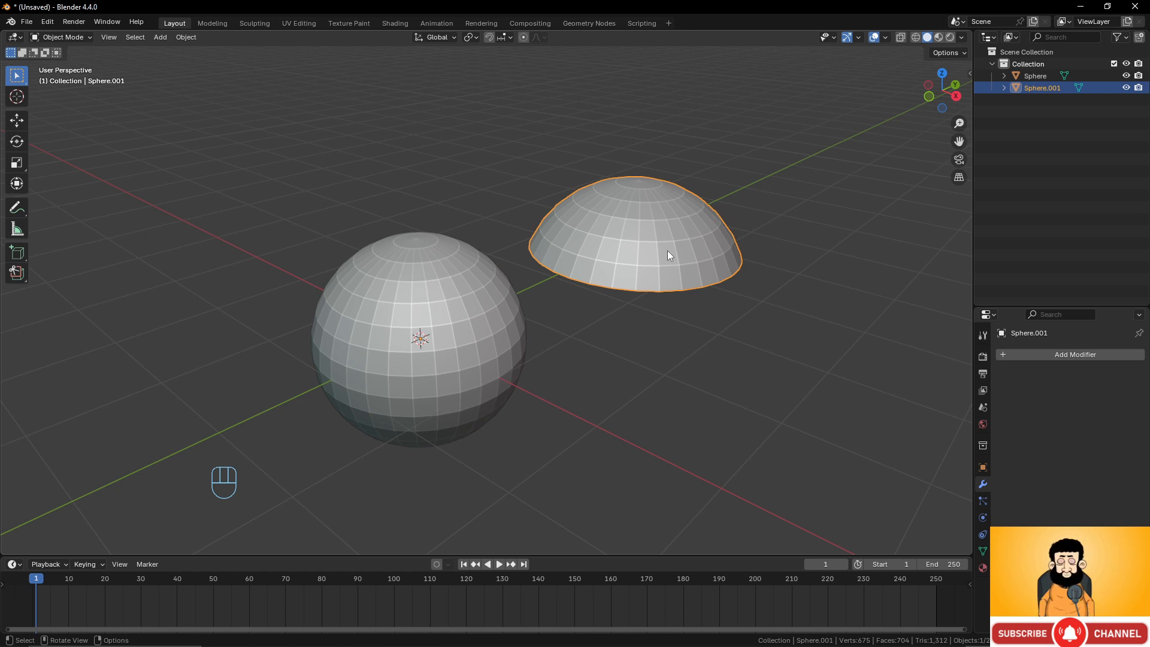
left_click(454, 319, "shift")
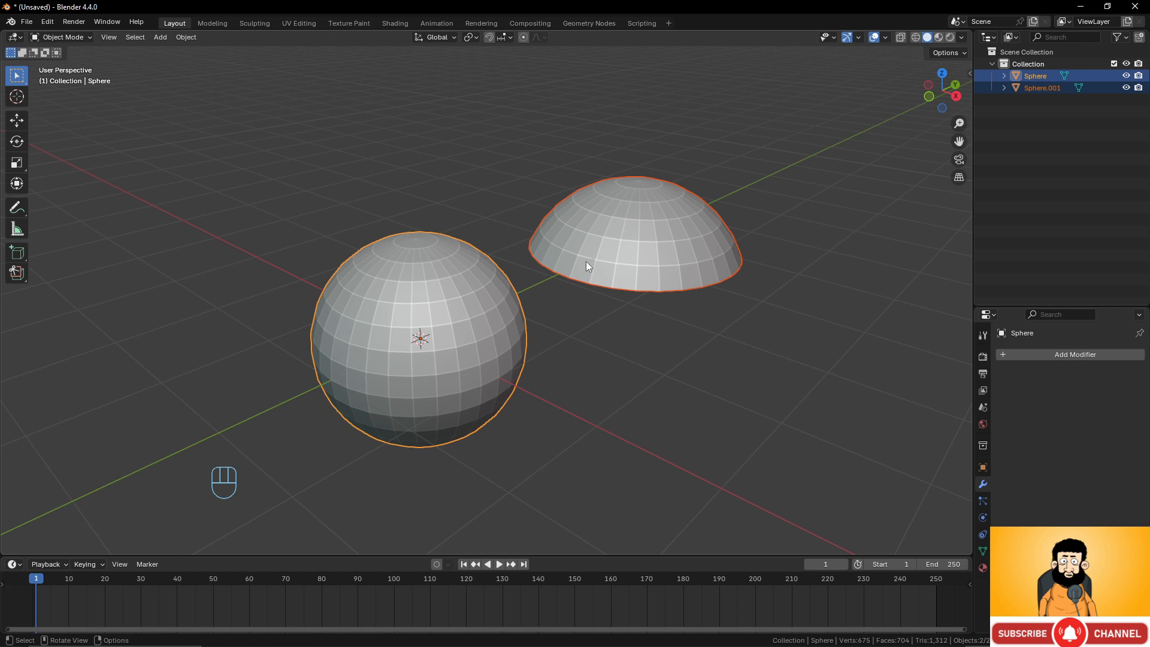
Delete the separated cap object.
left_click(589, 263)
key("x")
left_click(590, 259)
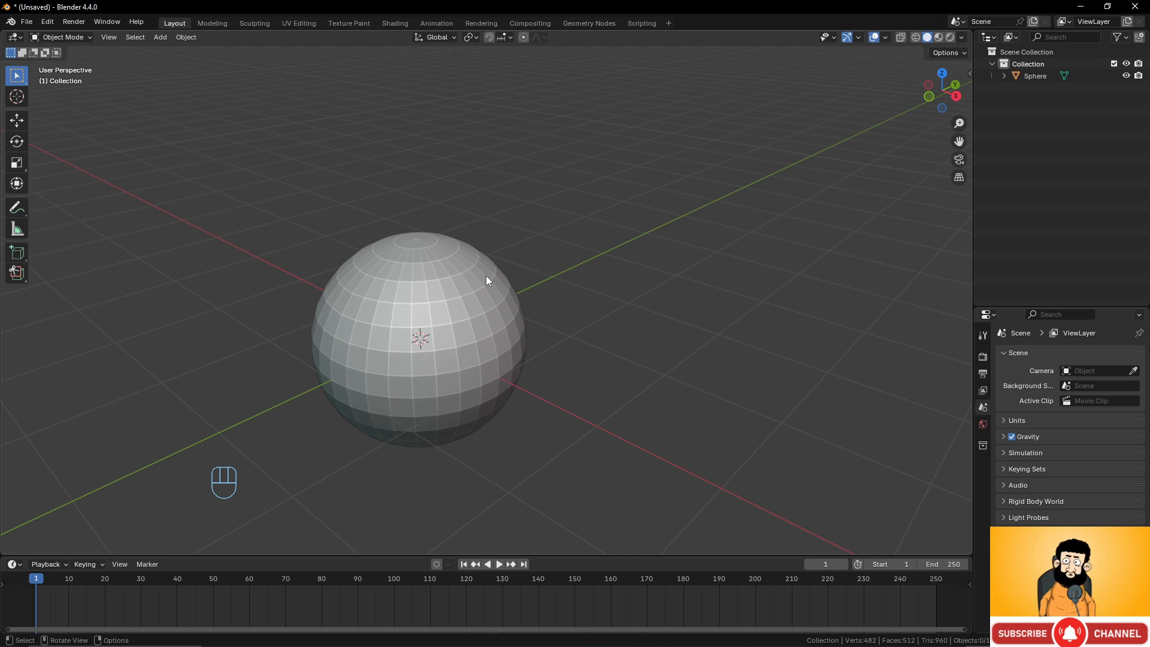
Select the sphere and inspect it from a different angle in Edit Mode before returning to Object Mode.
left_click(472, 295)
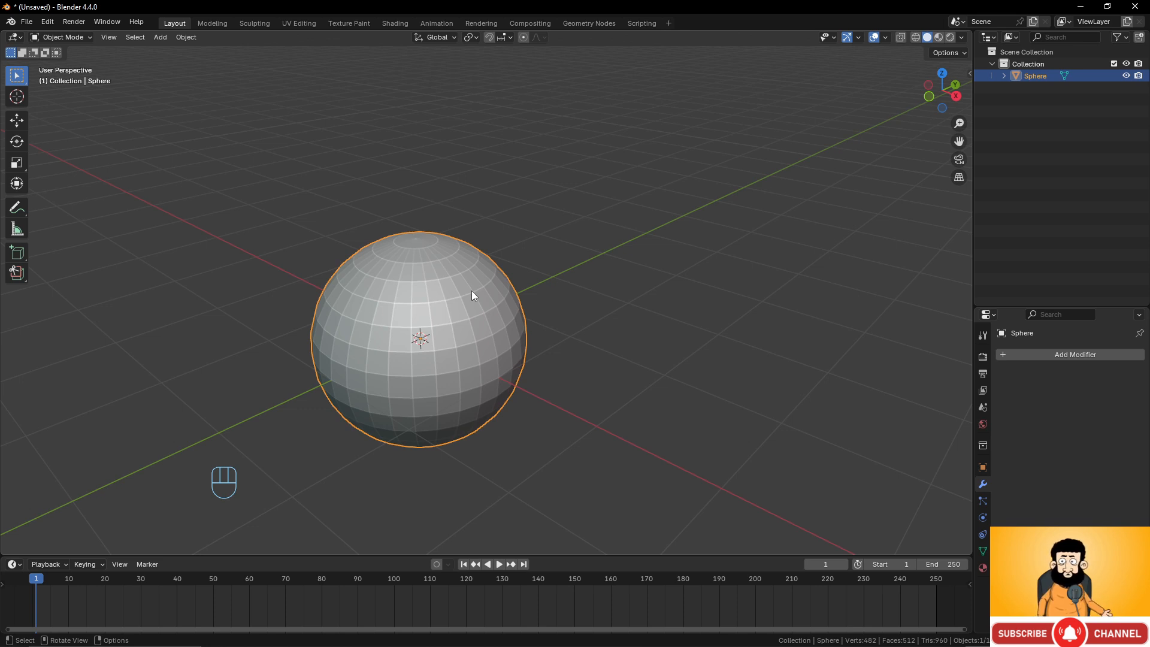
scroll(473, 300, "down", 3)
middle_click_drag(480, 316, 471, 307)
key("Tab")
scroll(491, 309, "up", 4)
middle_click_drag(555, 291, 516, 288)
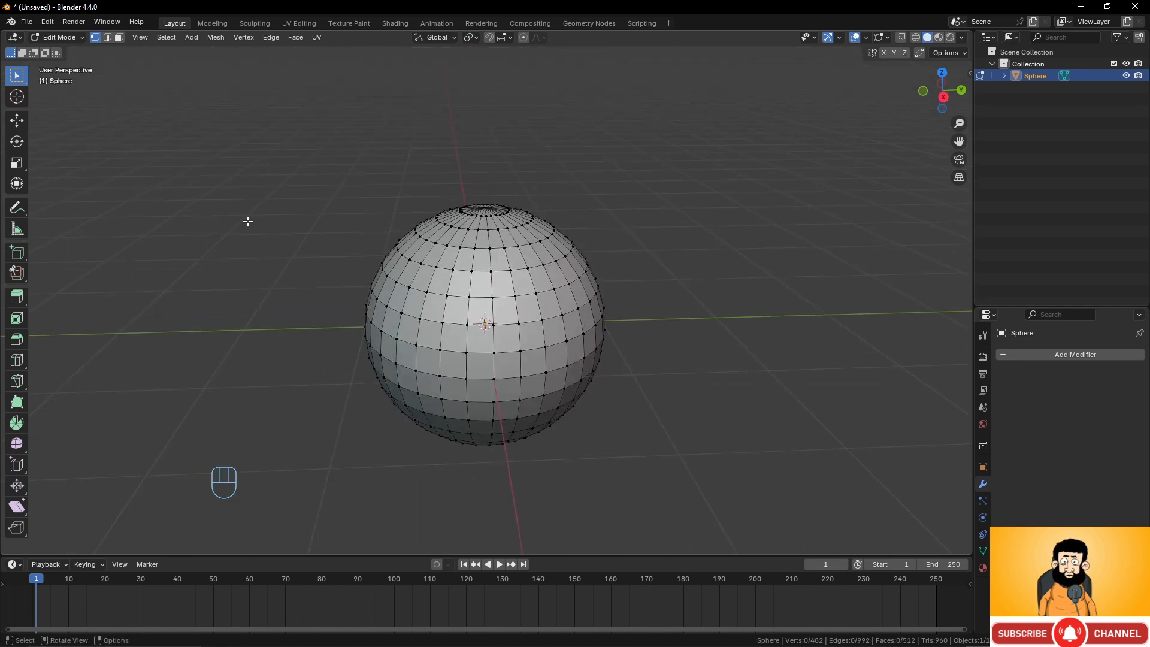
key("Tab")
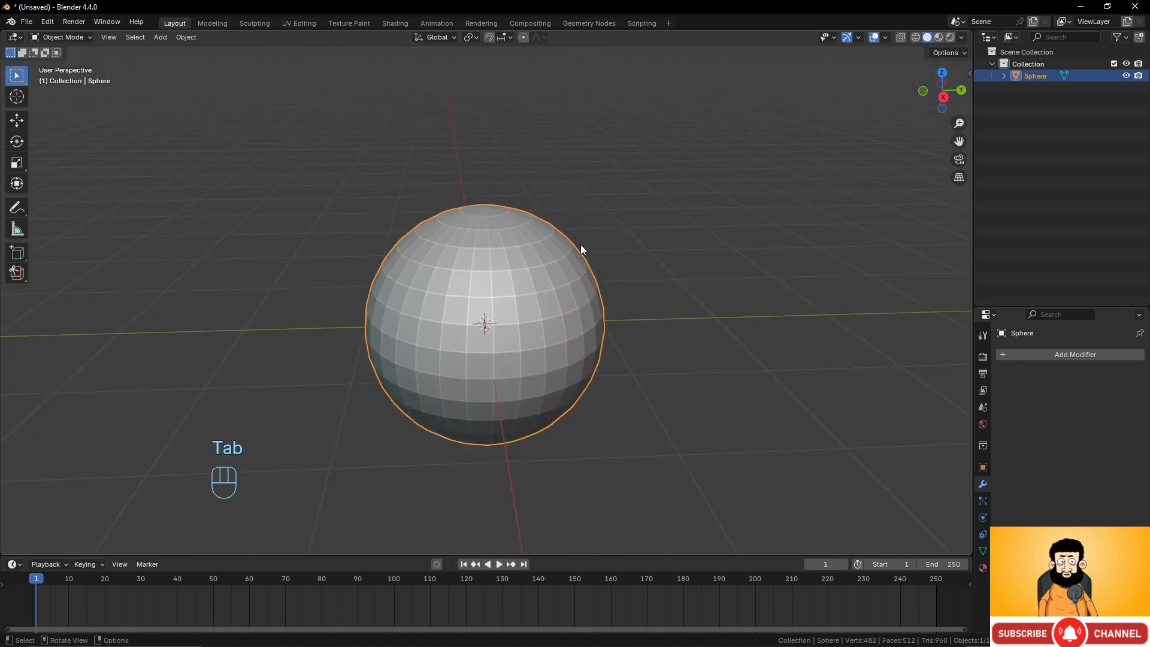
Switch back and forth between the Modeling and Layout workspaces to compare them.
left_click(214, 24)
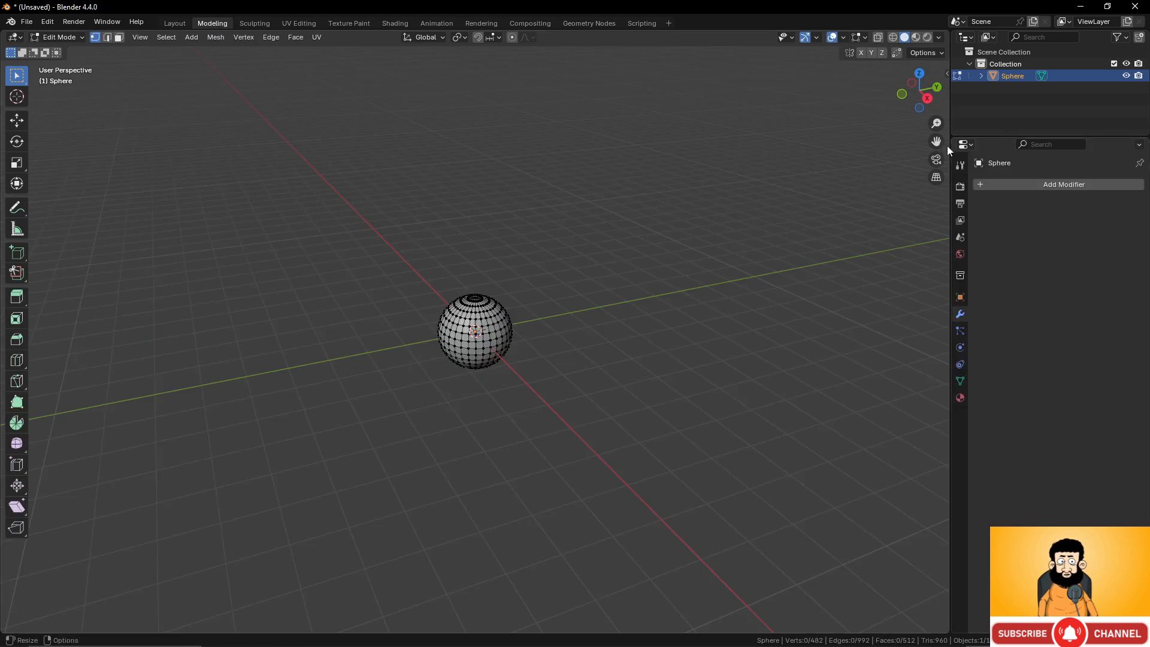
scroll(540, 341, "up", 4)
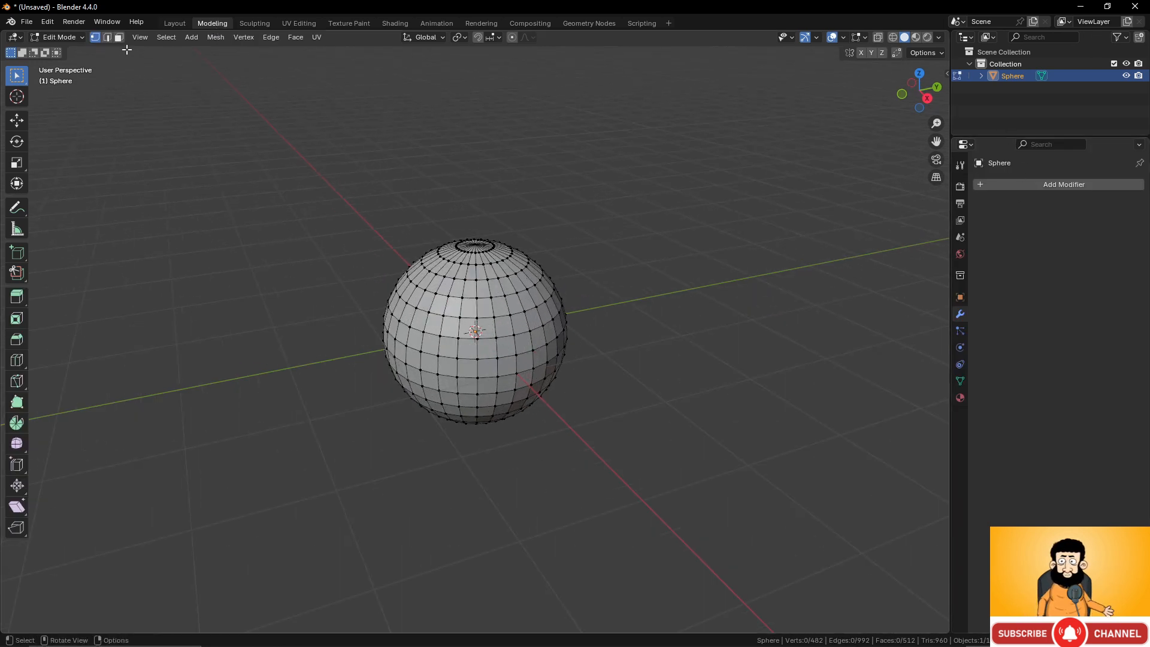
left_click(171, 22)
left_click(215, 23)
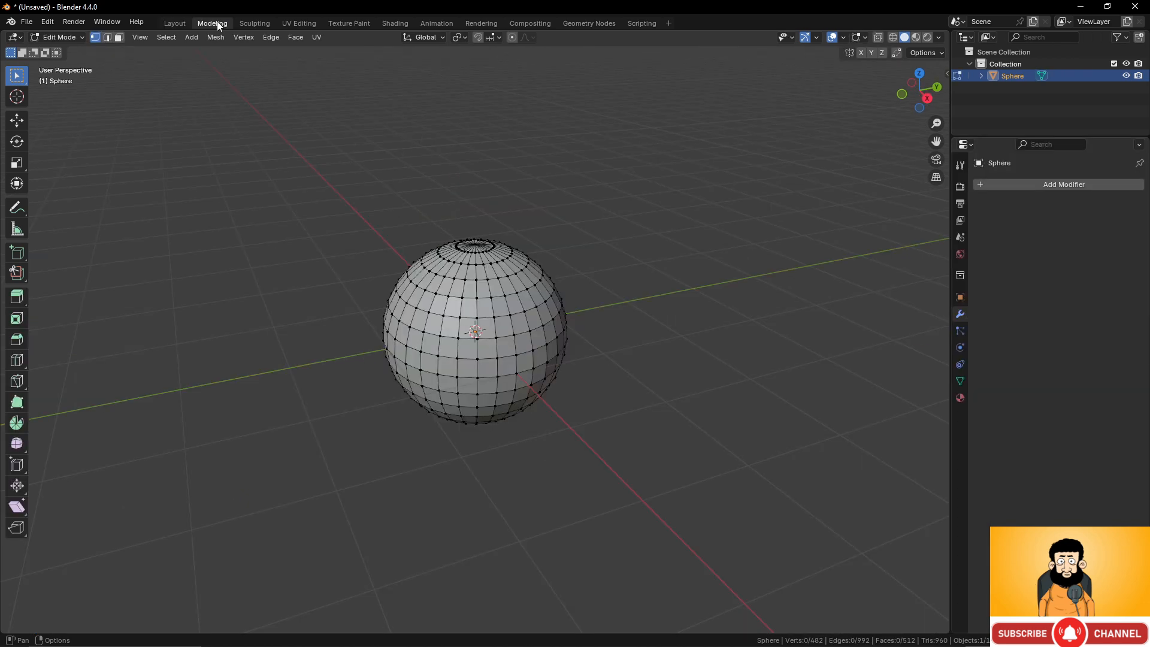
left_click(177, 21)
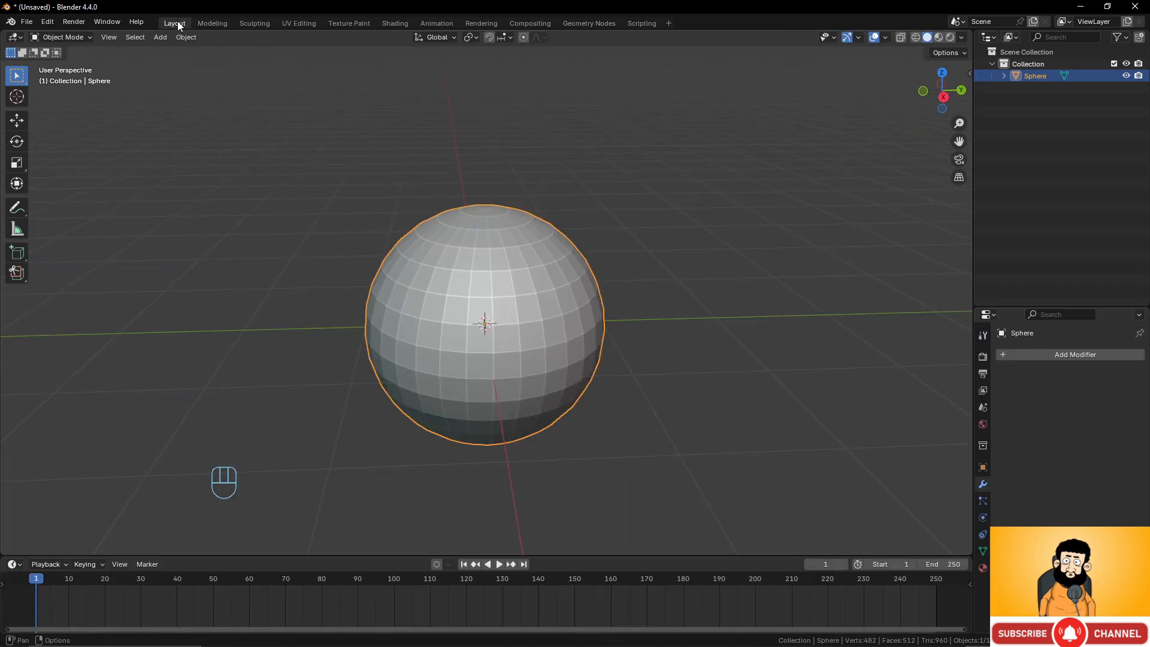
left_click(213, 23)
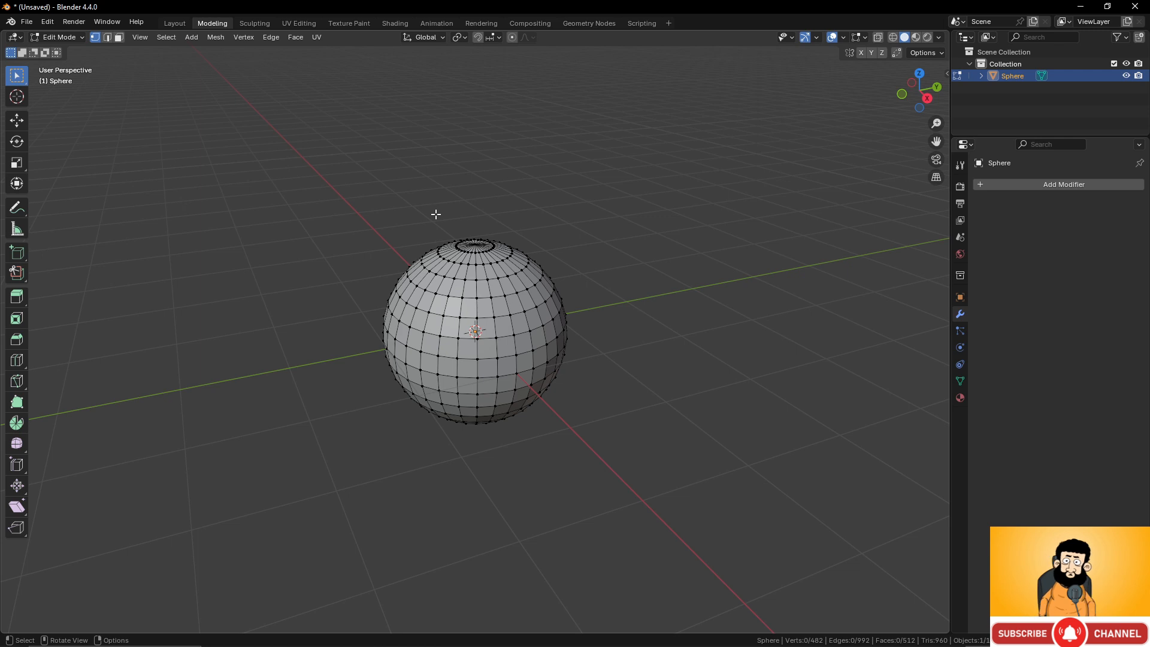
left_click(175, 23)
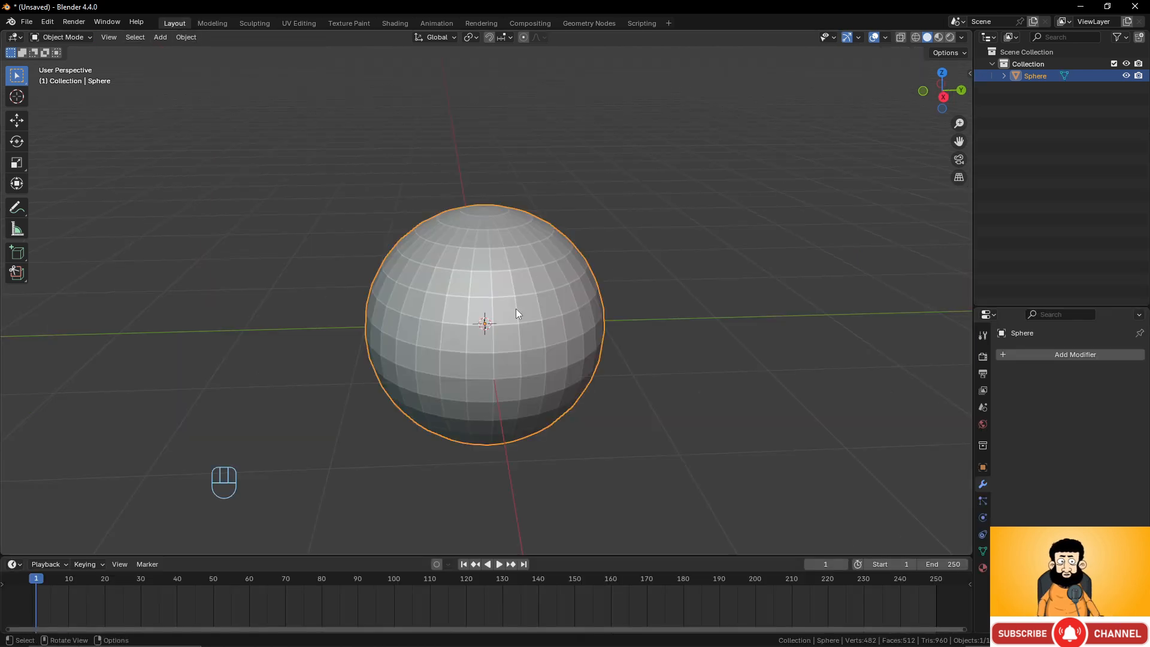
Shrink the timeline area and enter Edit Mode on the sphere.
left_click_drag(673, 556, 657, 615)
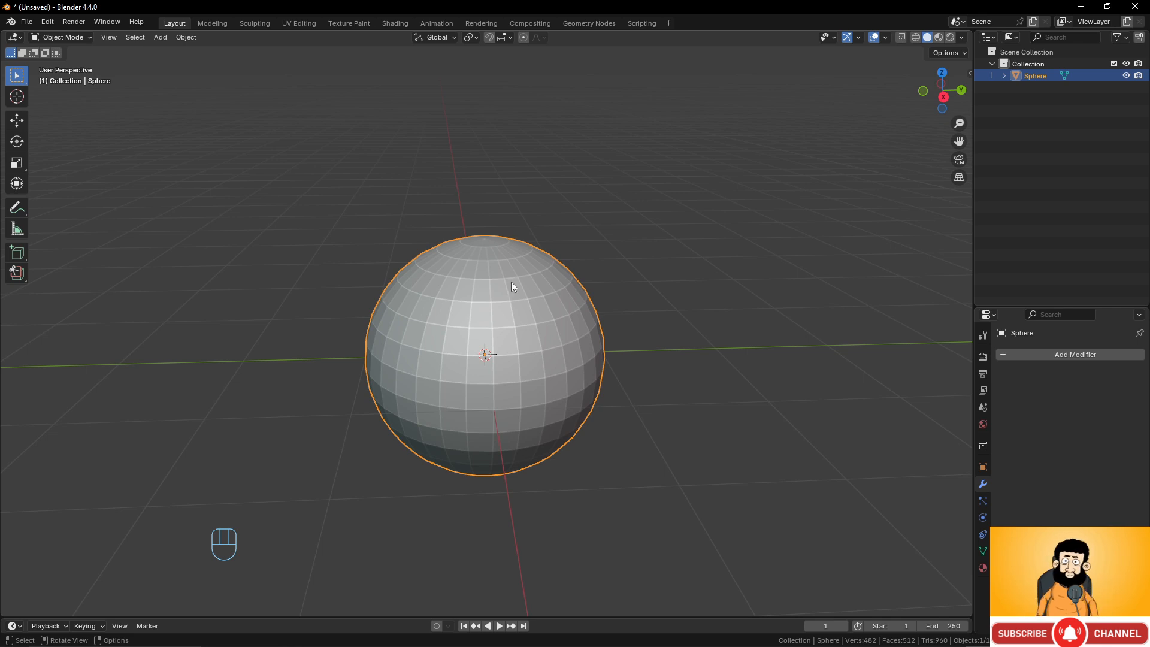
key("Tab")
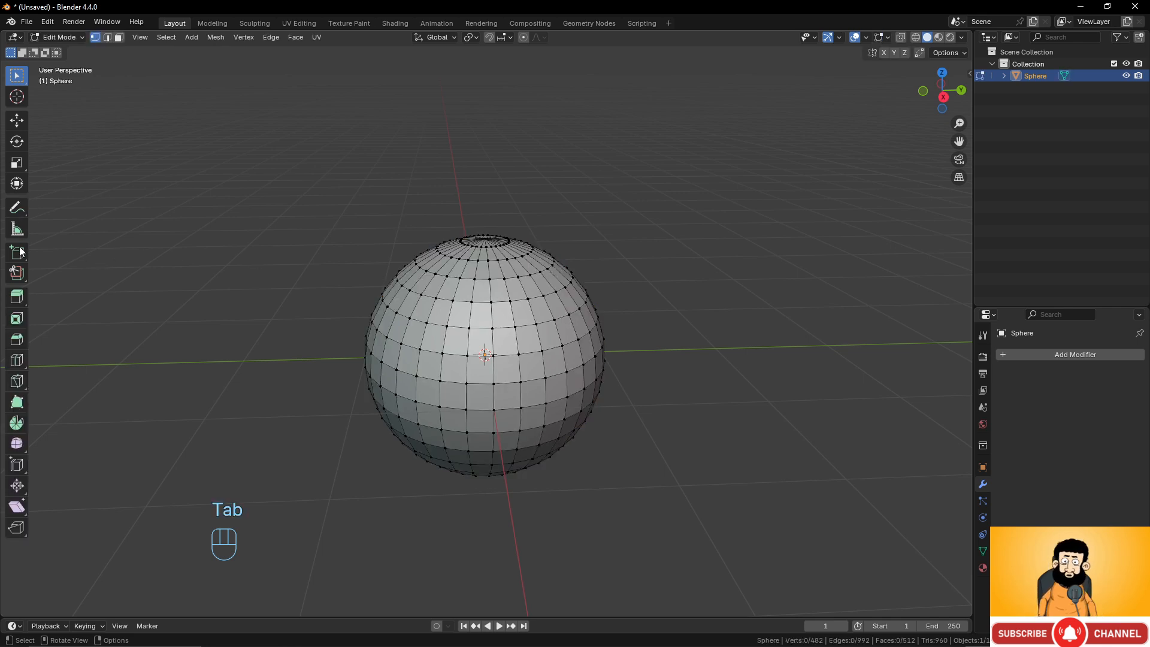
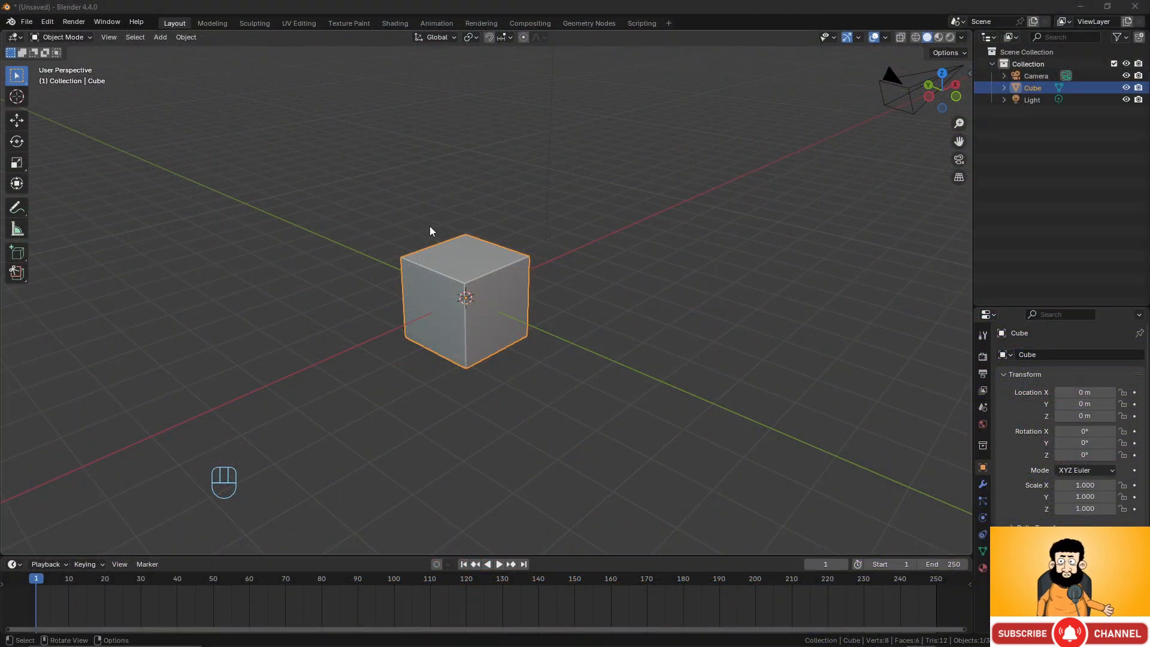
Delete the camera and light from the scene.
middle_click_drag(451, 224, 469, 234)
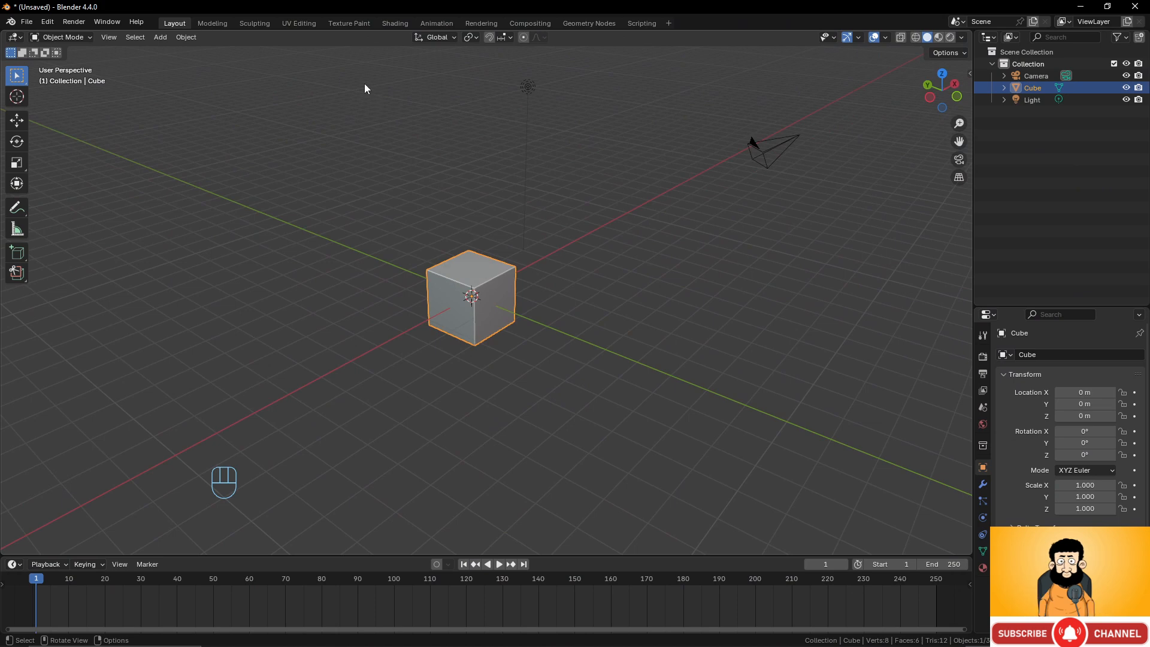
left_click_drag(360, 63, 859, 195)
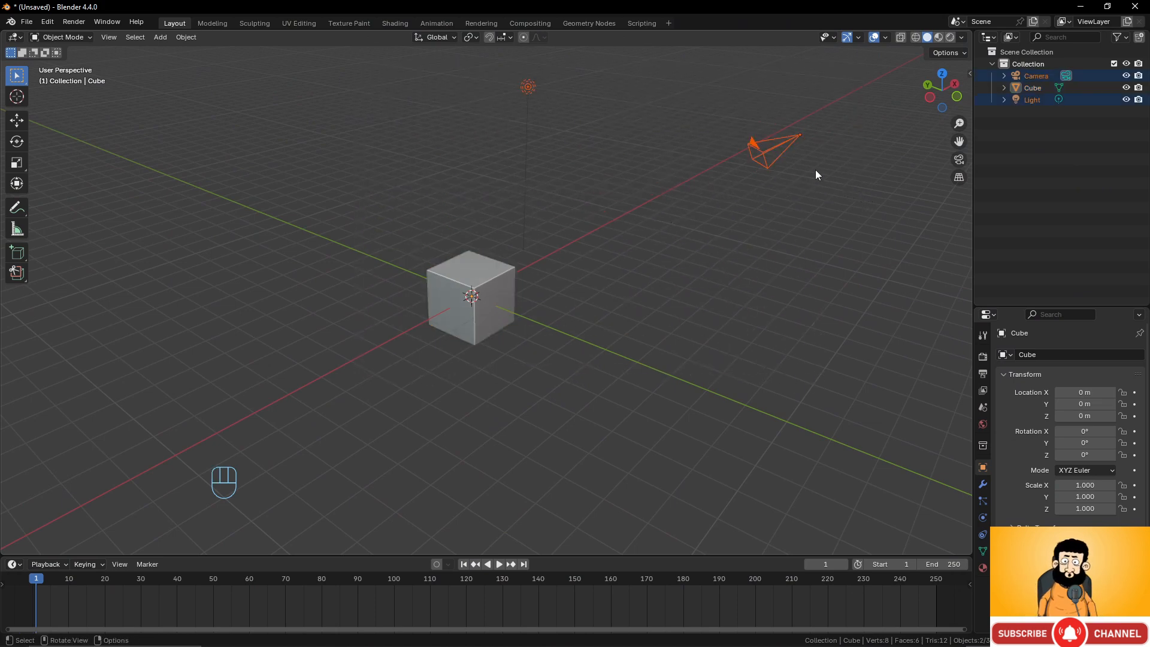
key("Delete")
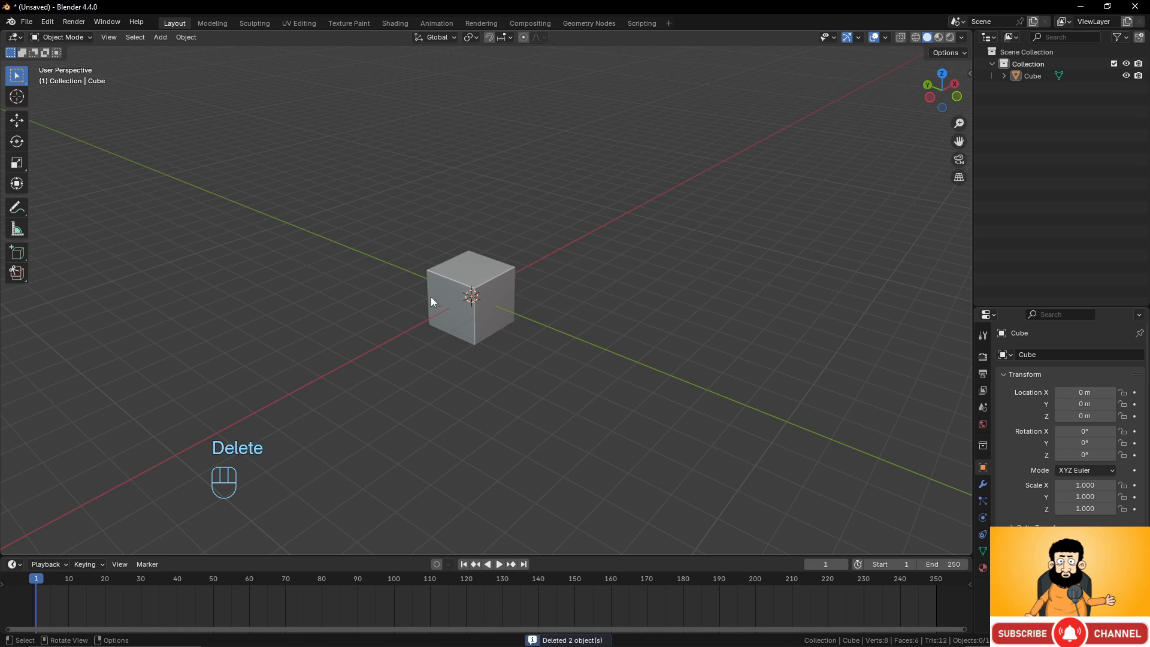
Select the cube, enter Edit Mode and subdivide the whole mesh twice.
left_click(431, 299)
scroll(570, 294, "up", 3)
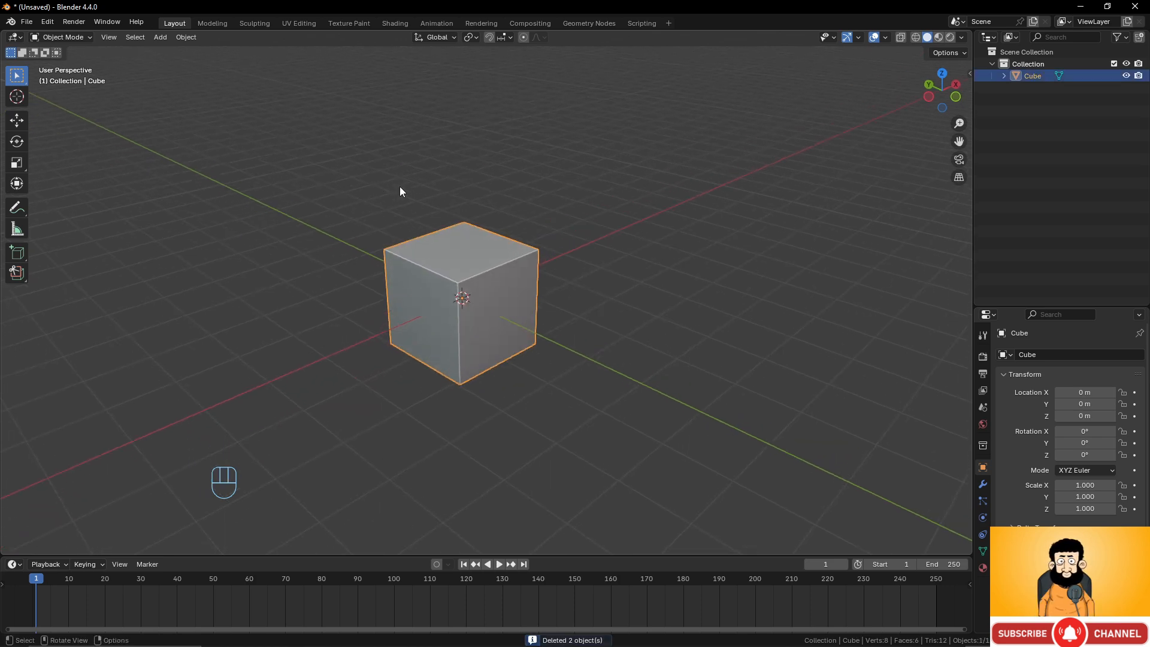
key("Tab")
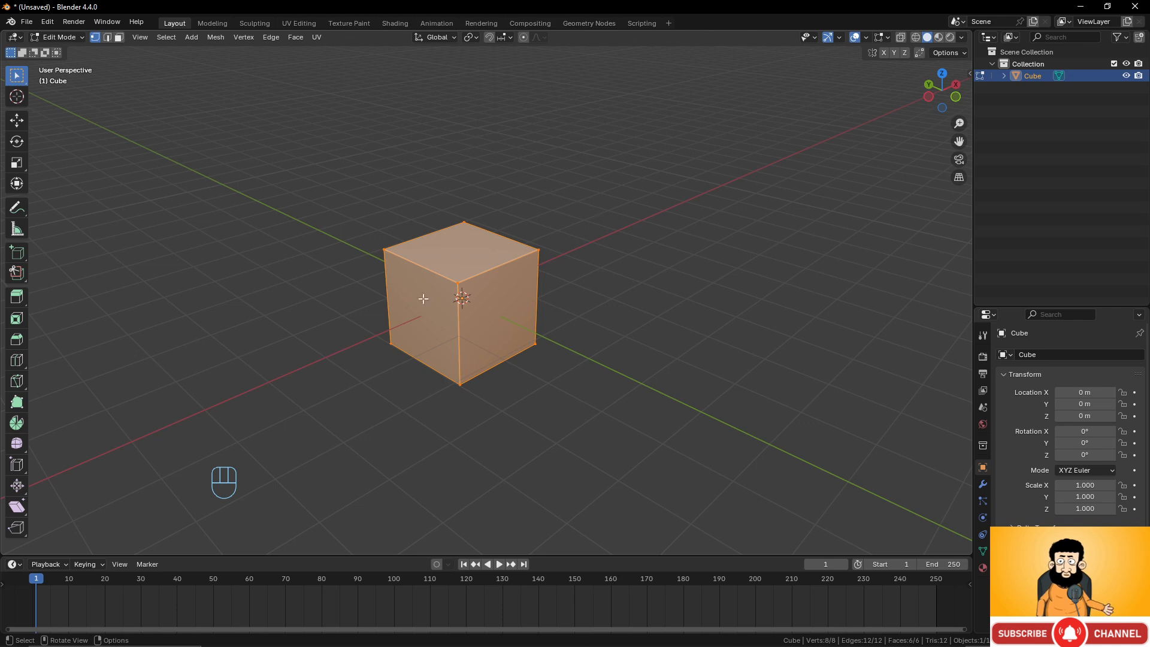
scroll(537, 286, "up", 2)
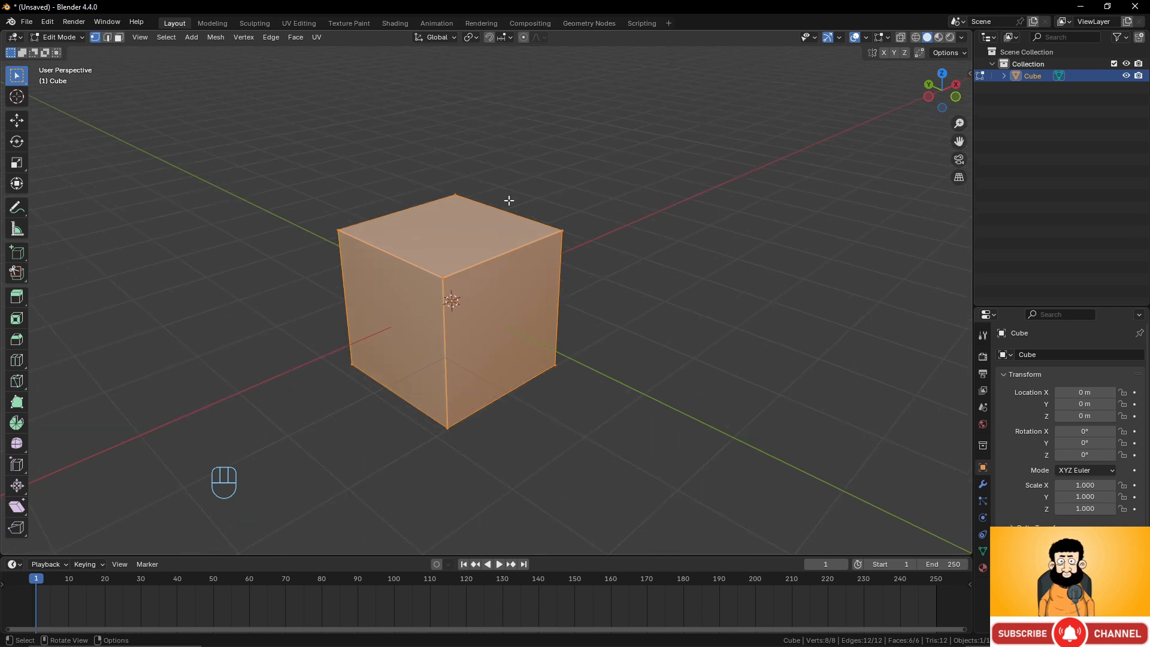
right_click(562, 184)
left_click(562, 185)
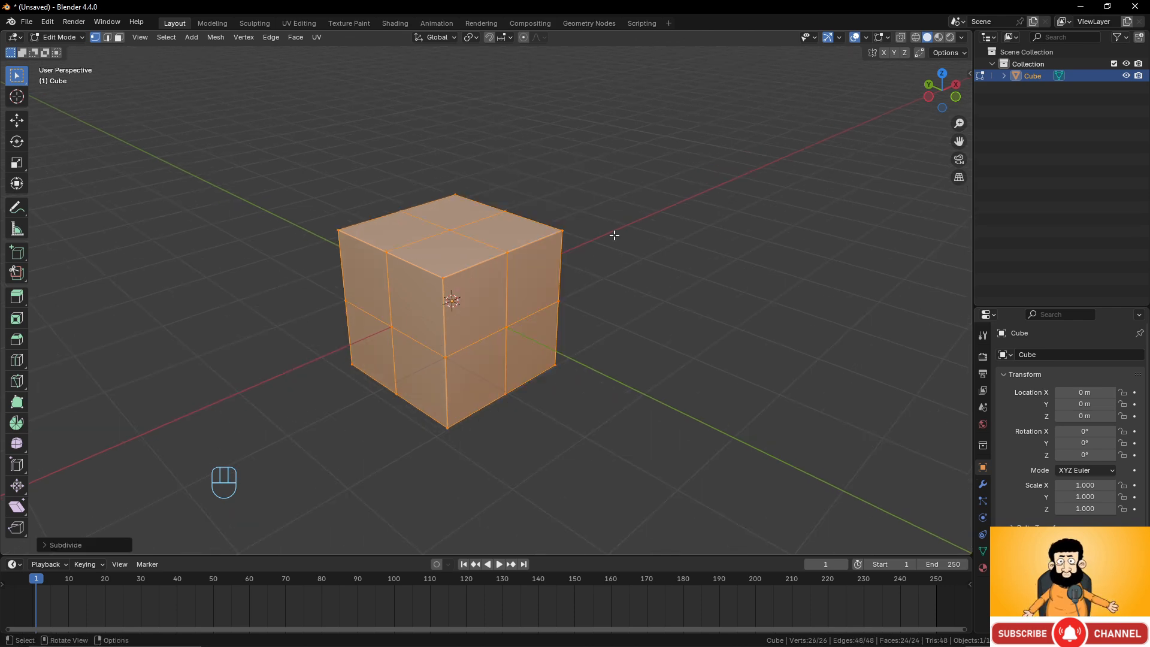
right_click(597, 196)
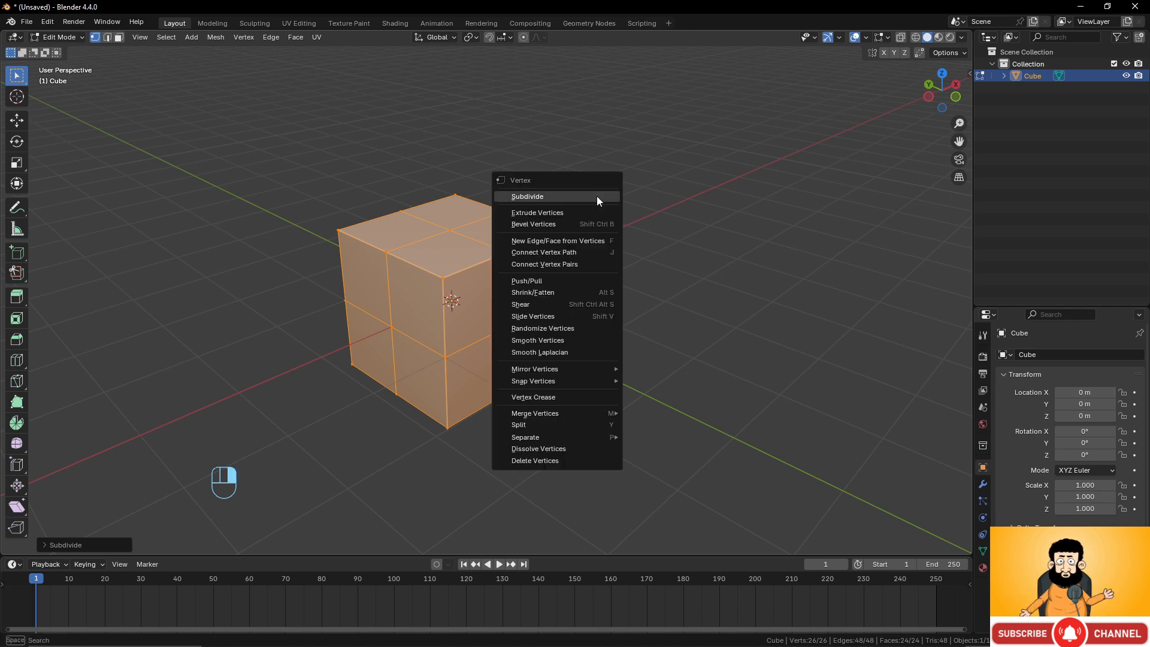
left_click(596, 195)
Select two adjacent top faces in face mode and extrude them upward with the Extrude Region tool.
middle_click_drag(466, 242, 526, 274)
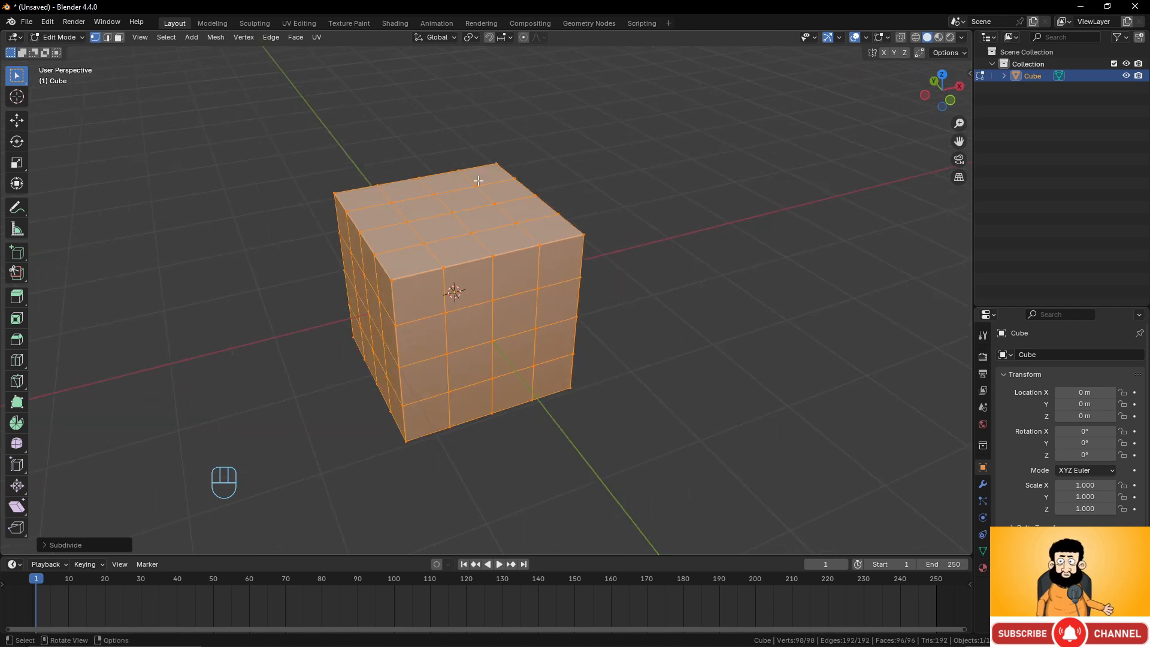
middle_click_drag(413, 264, 547, 294)
key("3")
left_click(514, 193)
left_click(523, 207, "shift")
middle_click_drag(547, 294, 553, 330, "shift")
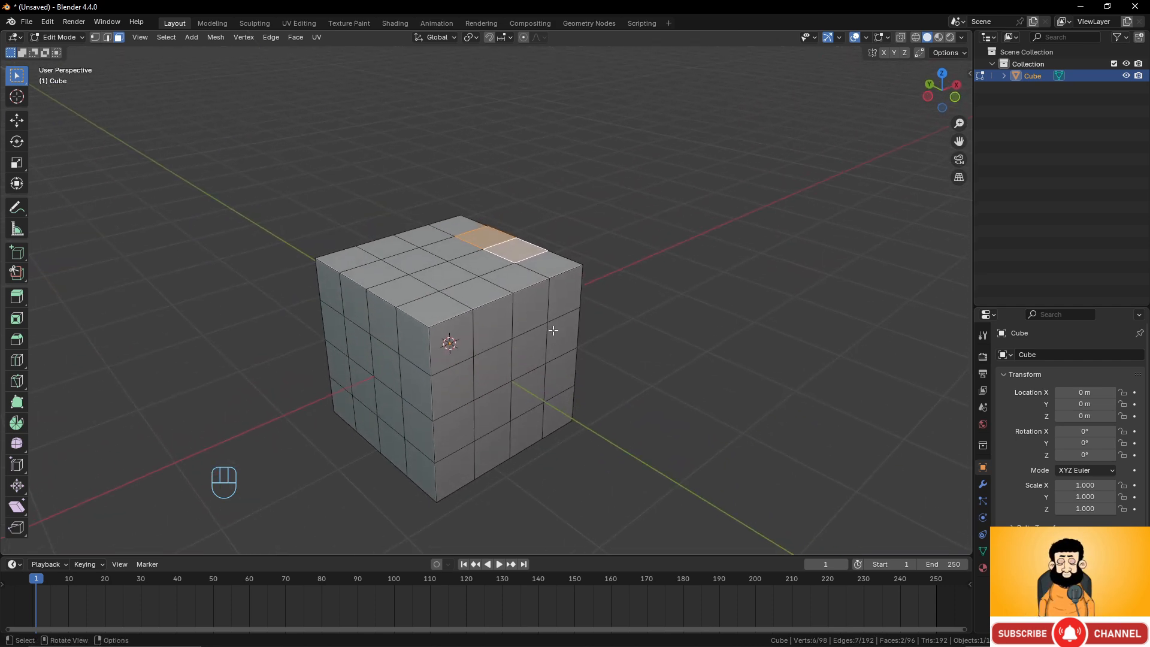
left_click(17, 298)
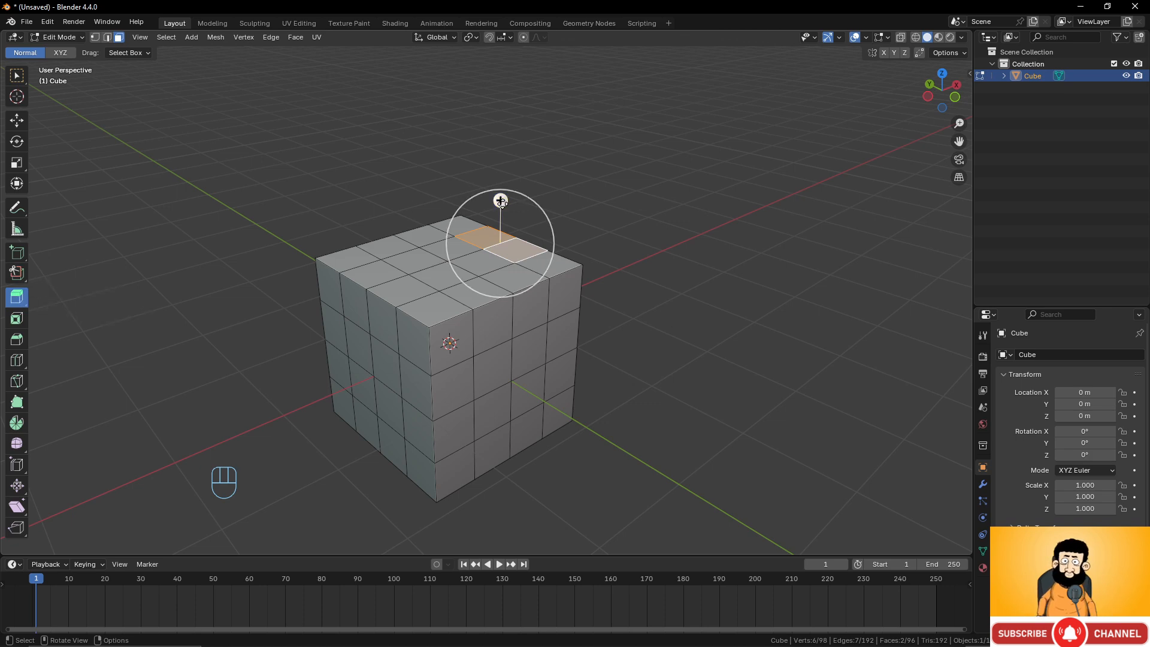
scroll(500, 201, "down", 1)
scroll(500, 200, "up", 2)
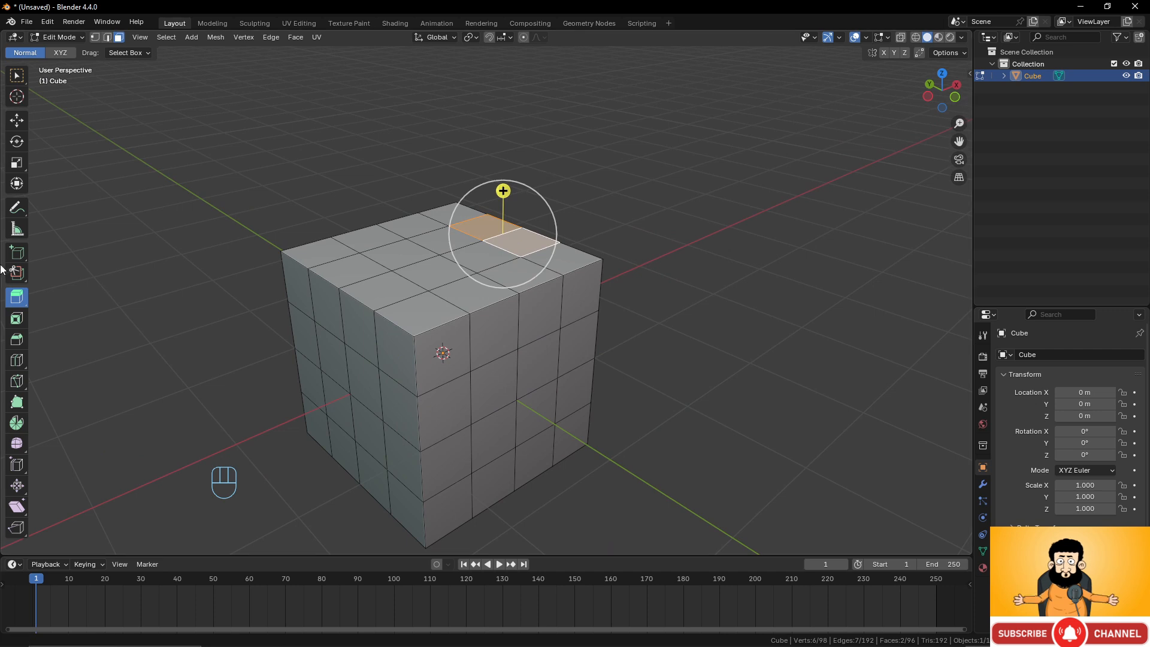
middle_click_drag(585, 200, 560, 252, "shift")
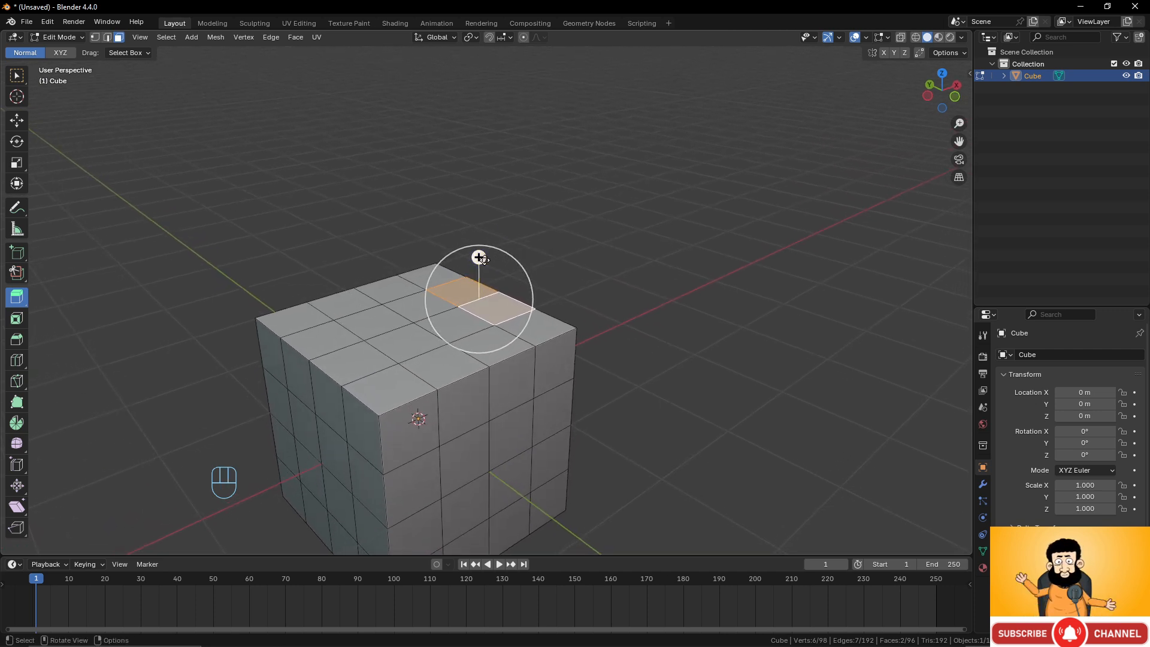
left_click_drag(480, 258, 481, 164)
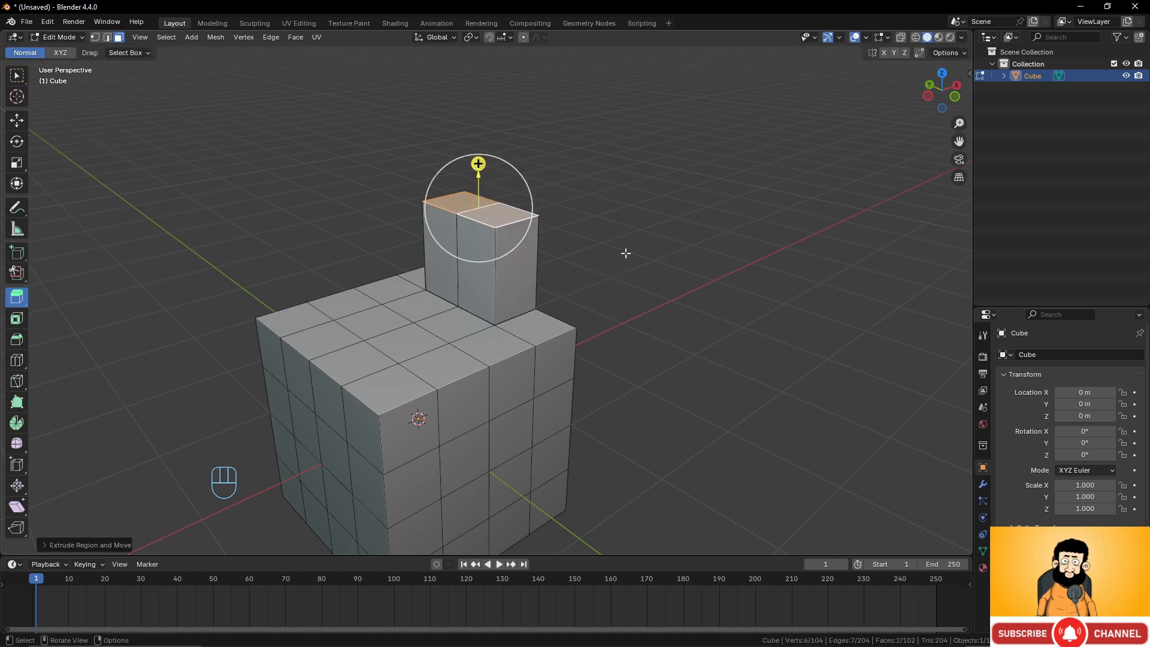
In vertex mode, extrude a single top corner vertex outward from the cube.
middle_click_drag(623, 252, 561, 230)
middle_click_drag(422, 253, 583, 306)
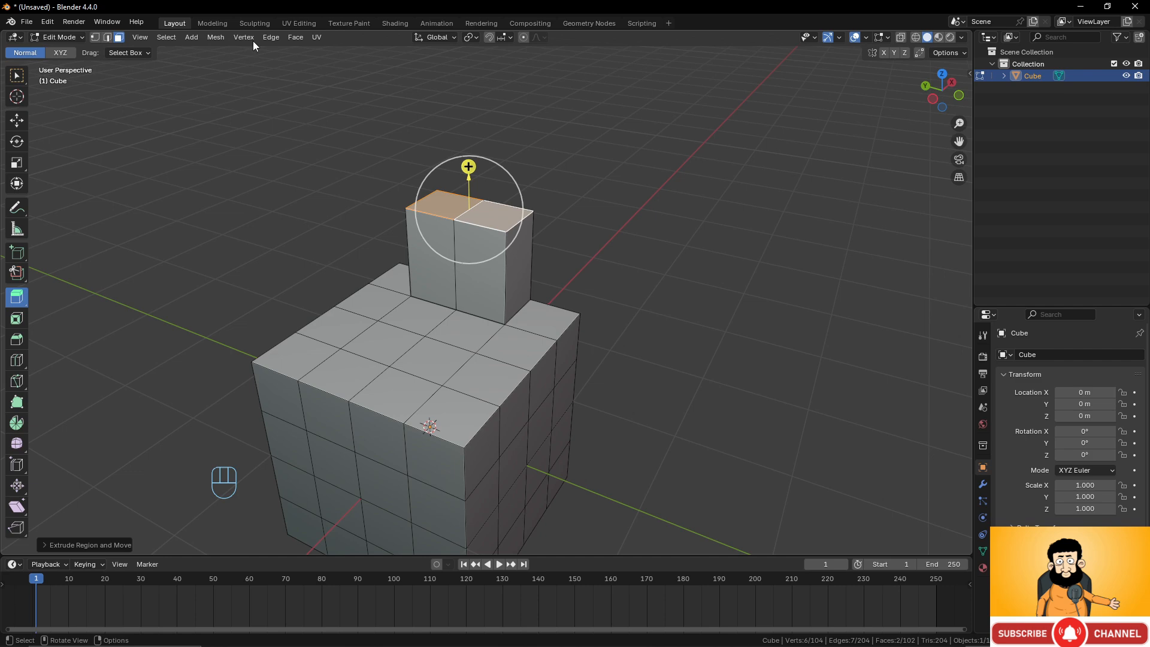
left_click(95, 37)
left_click(556, 350)
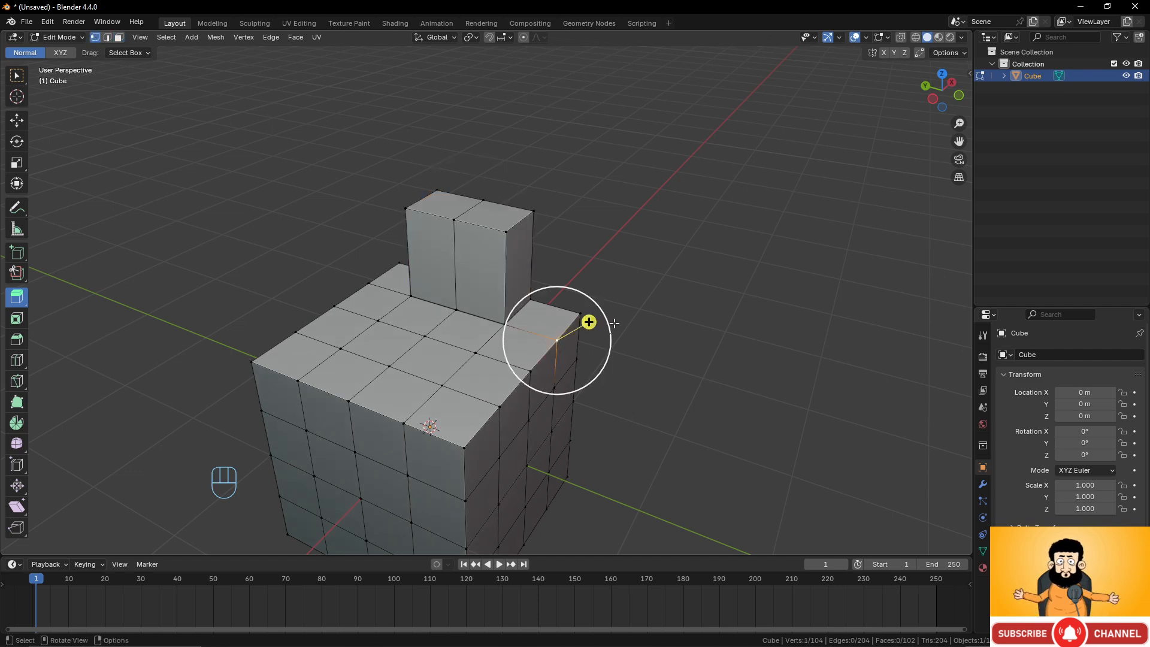
middle_click_drag(611, 324, 573, 307)
scroll(612, 357, "up", 4)
scroll(629, 345, "down", 2)
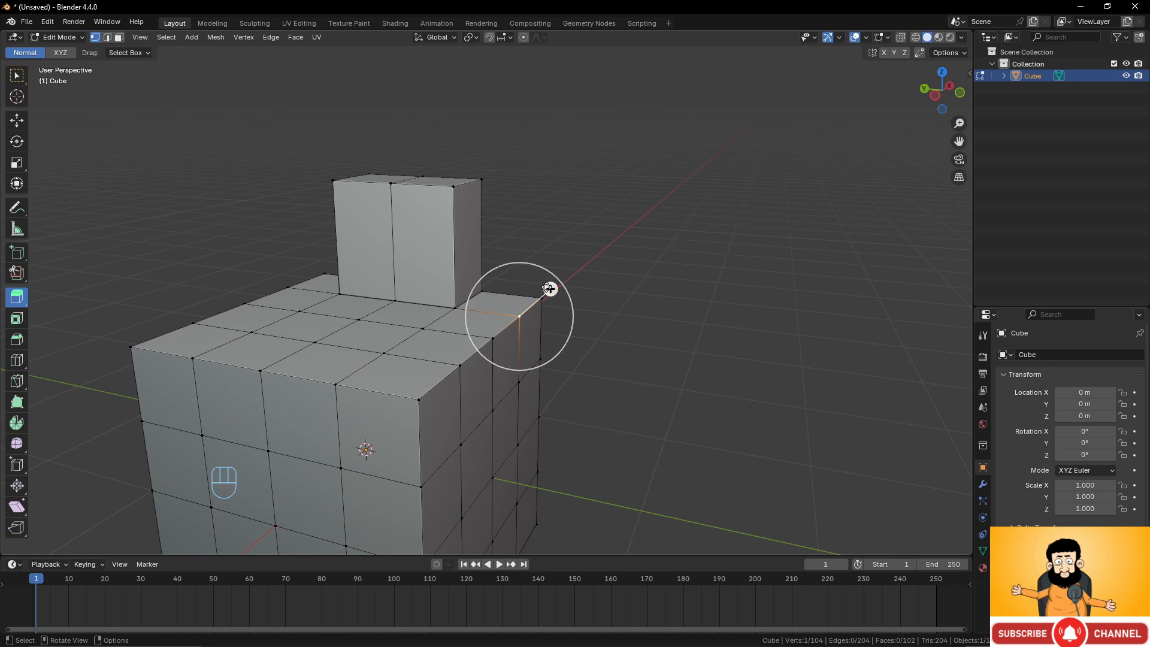
left_click_drag(548, 289, 627, 243)
middle_click_drag(628, 243, 533, 313)
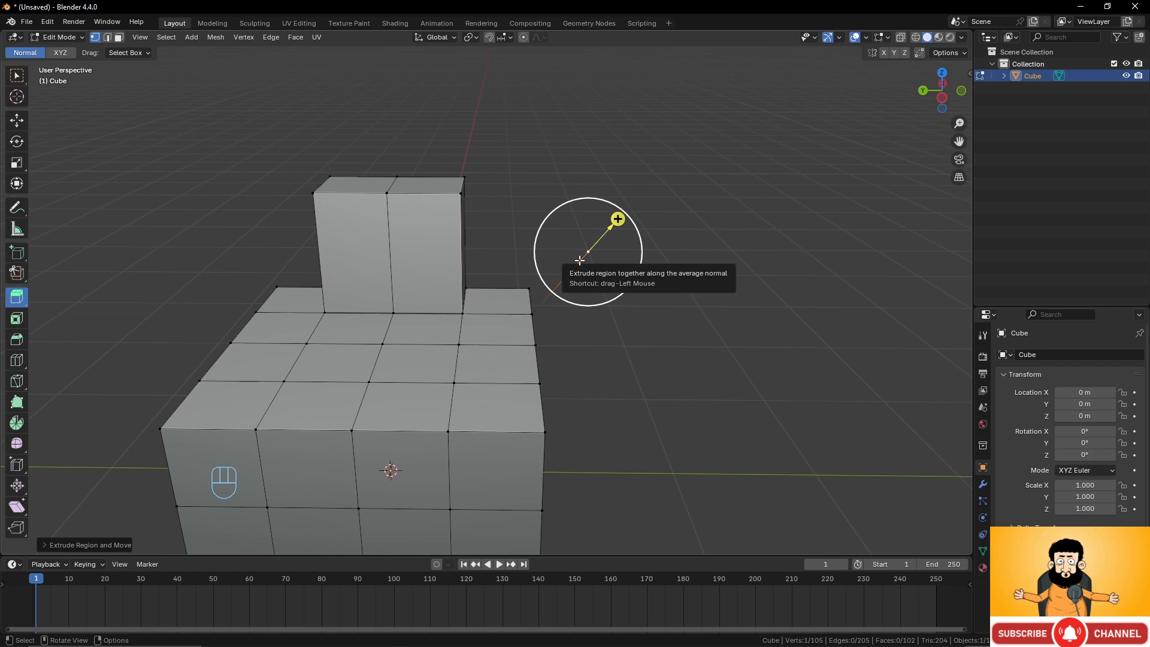
middle_click_drag(579, 260, 717, 387)
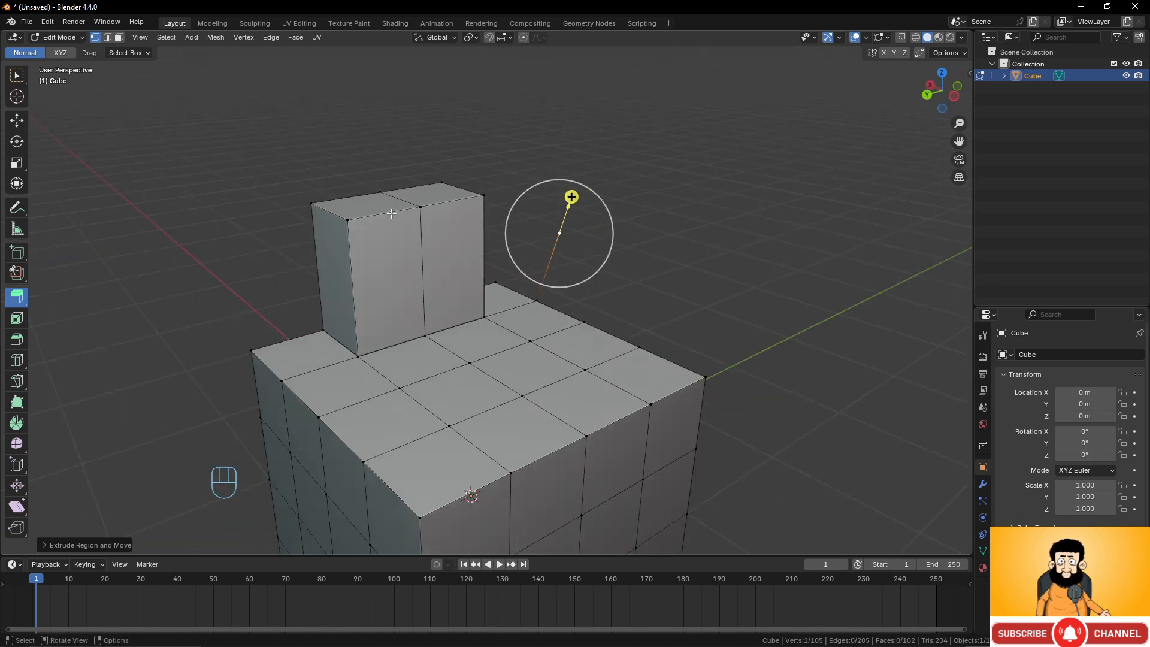
In edge mode, select a top edge and extrude it outward into a slanted face.
key("2")
left_click(676, 392)
middle_click_drag(676, 392, 653, 341)
left_click_drag(645, 269, 727, 230)
middle_click_drag(668, 255, 579, 190)
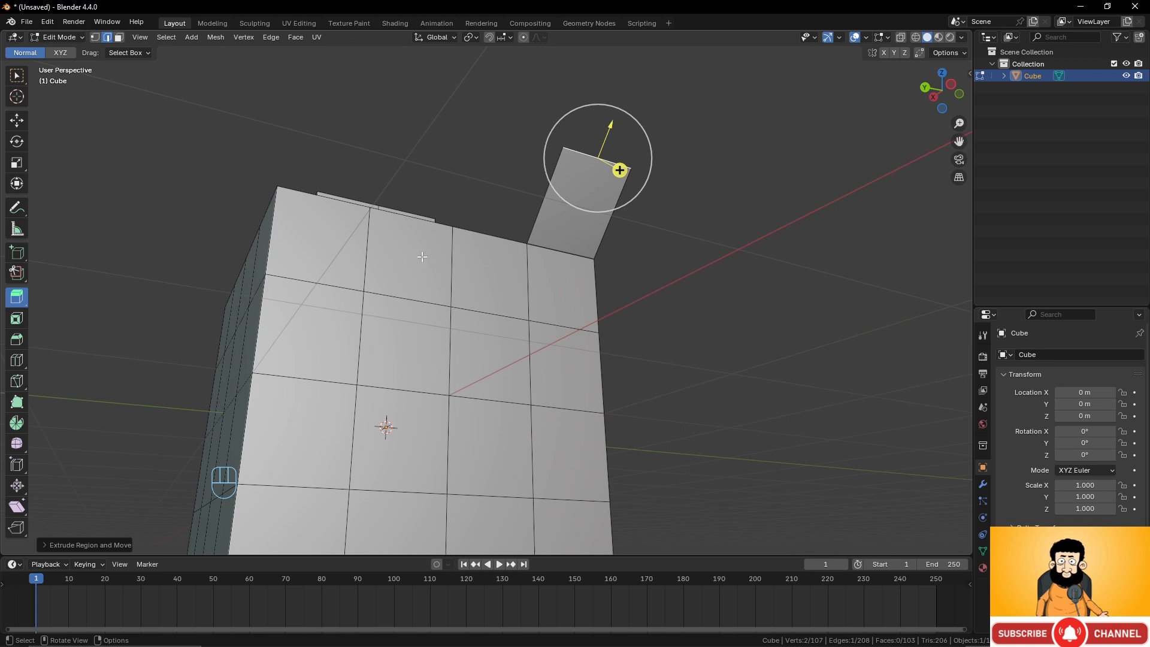
middle_click_drag(422, 257, 265, 160)
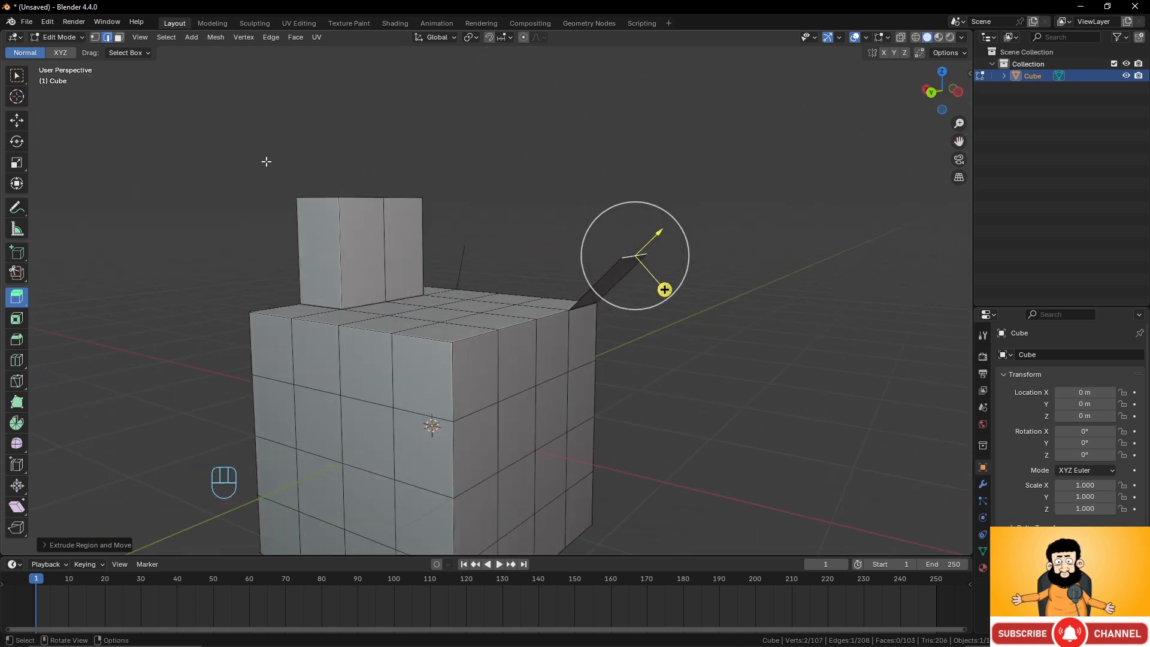
In face mode, select two adjacent side faces and extrude them outward from the cube.
left_click(119, 37)
left_click(468, 378)
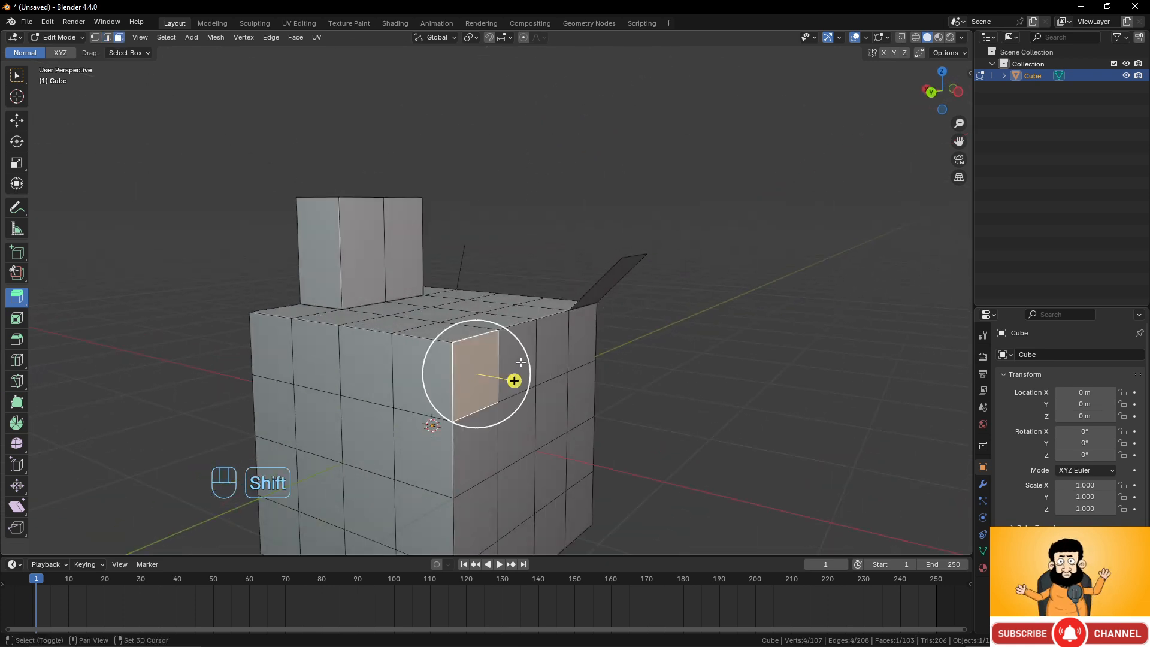
left_click(519, 359, "shift")
middle_click_drag(525, 409, 585, 411)
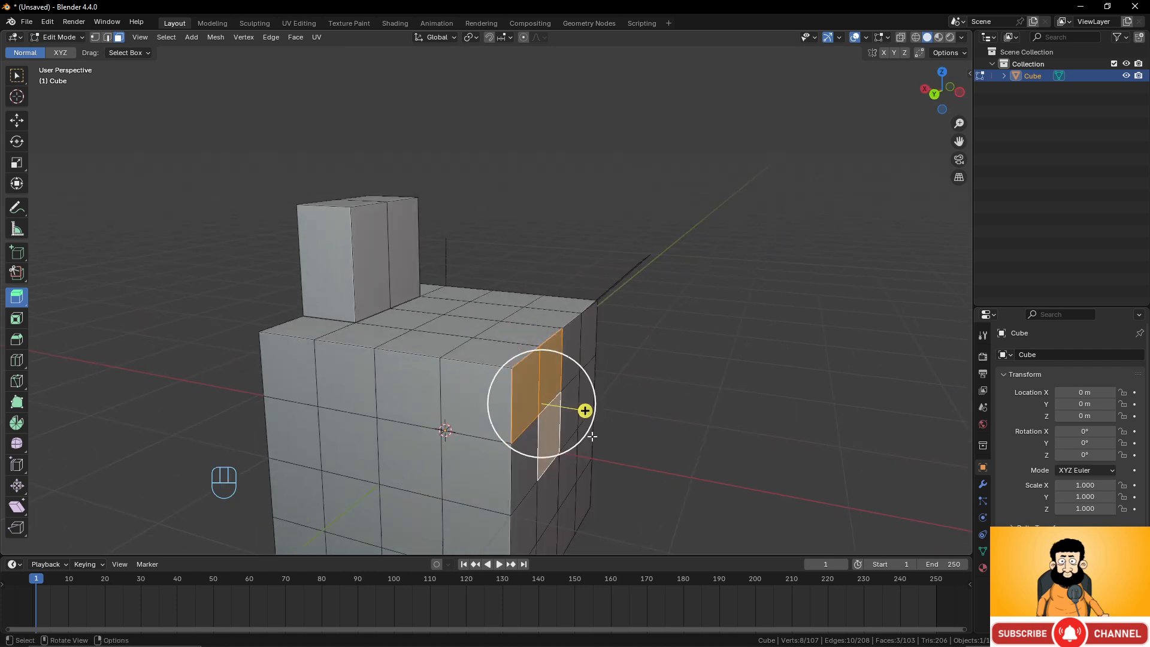
left_click_drag(585, 411, 705, 442)
Inspect the extruded model from several angles.
middle_click_drag(664, 437, 587, 398)
middle_click_drag(587, 398, 484, 314, "shift")
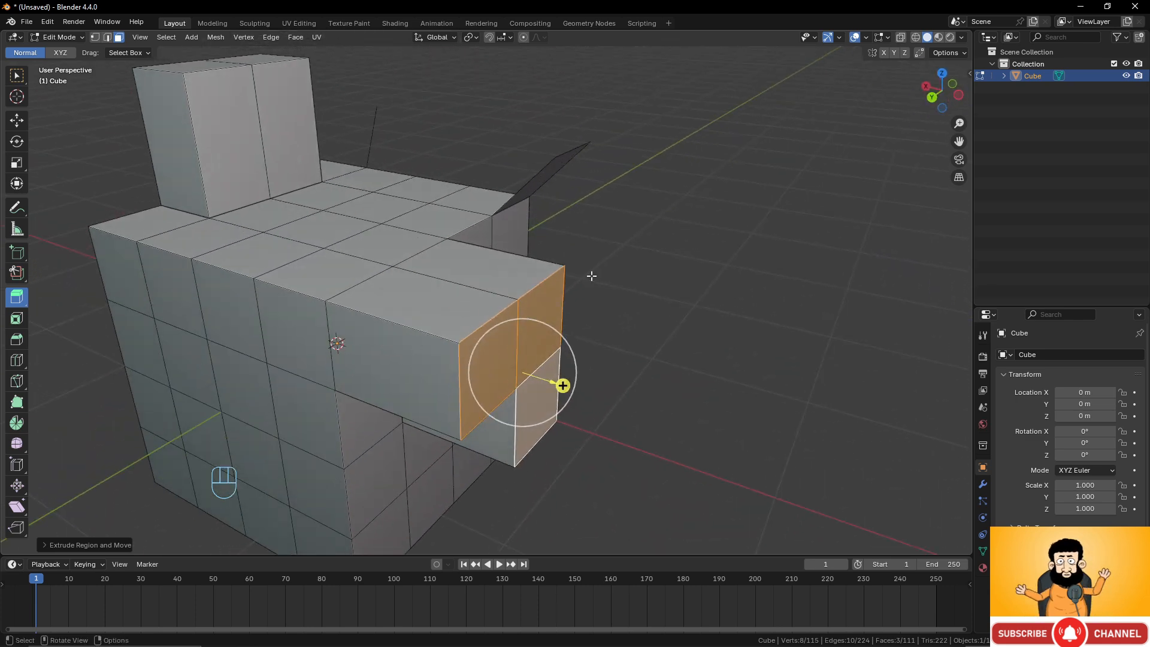
middle_click_drag(512, 254, 425, 169)
scroll(509, 251, "up", 1)
middle_click_drag(509, 251, 502, 308, "shift")
scroll(509, 260, "up", 2)
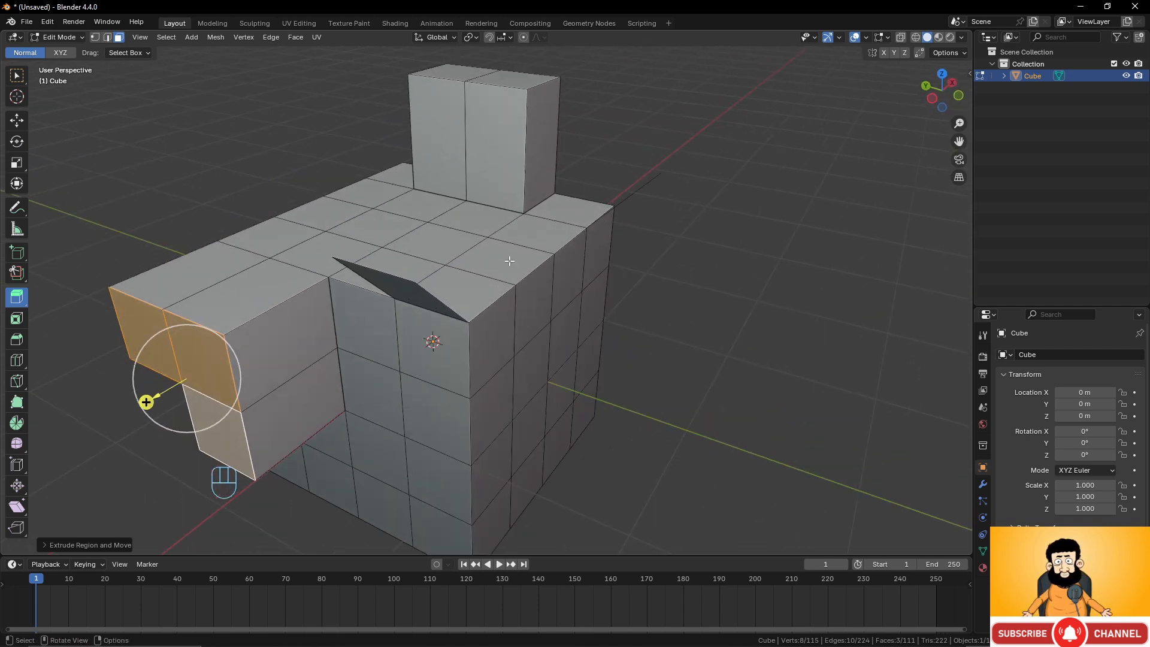
middle_click_drag(509, 259, 529, 260)
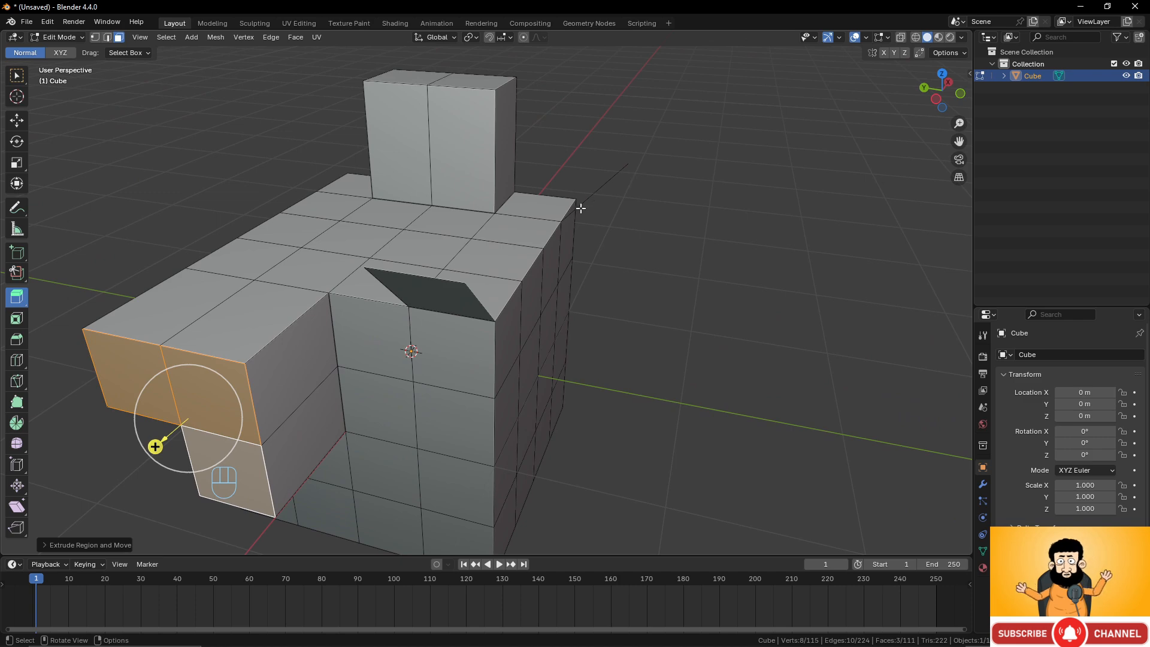
middle_click_drag(611, 264, 237, 263)
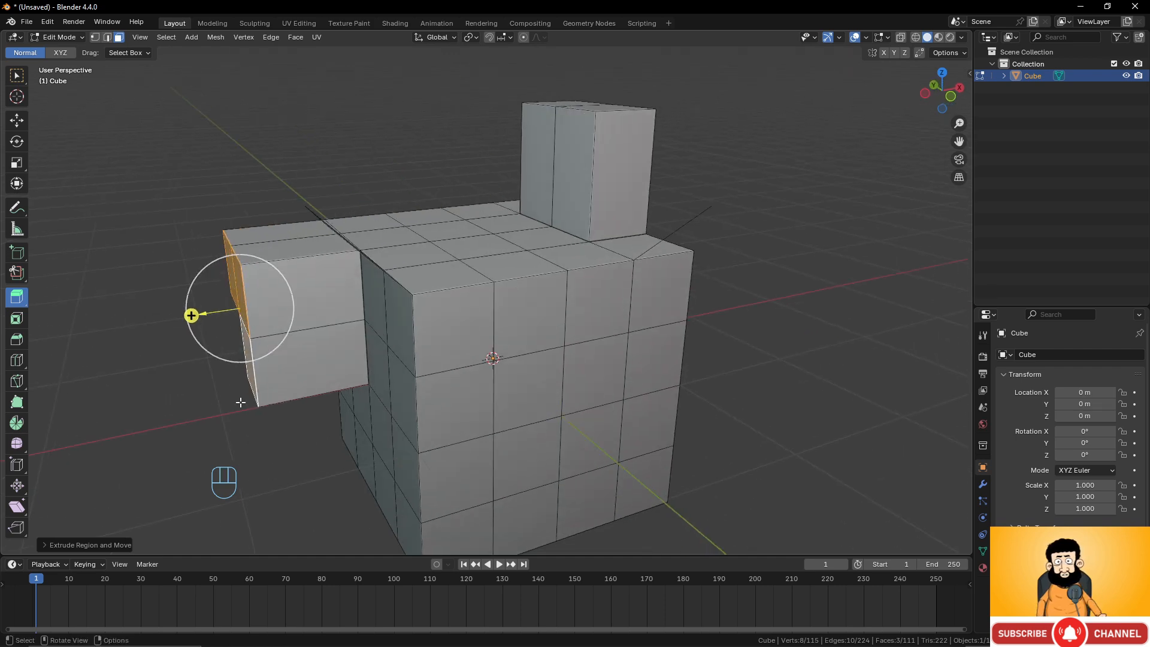
middle_click_drag(241, 402, 466, 371)
scroll(466, 371, "down", 2)
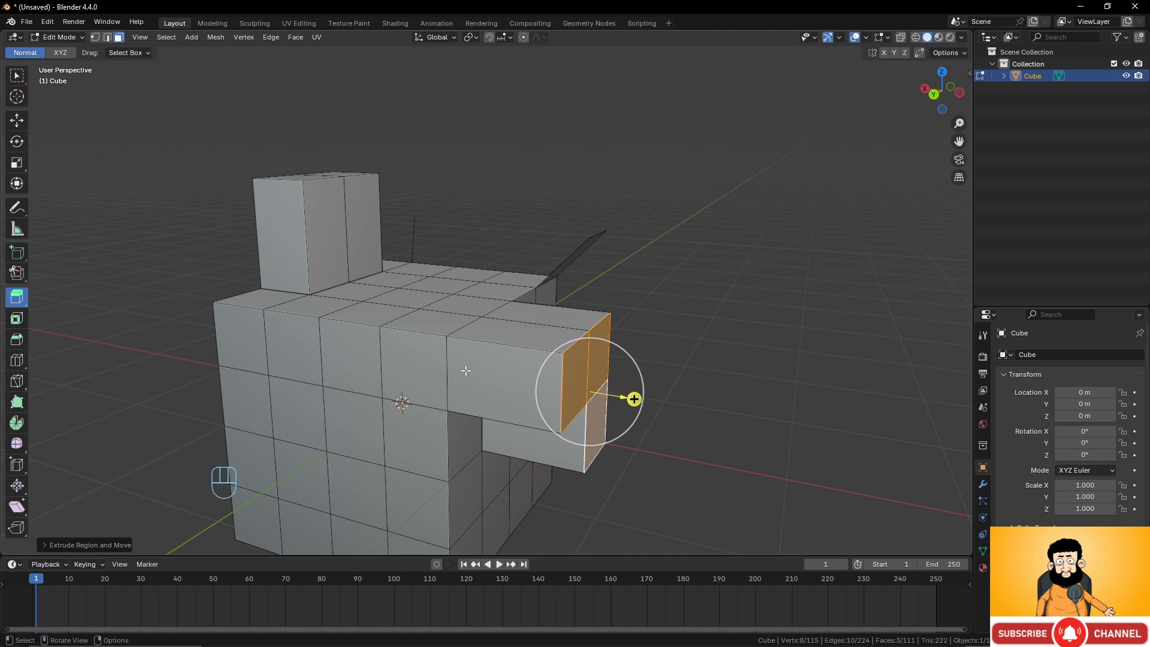
scroll(494, 318, "down", 3)
Return to Object Mode and delete the cube.
key("Tab")
key("x")
left_click(494, 318)
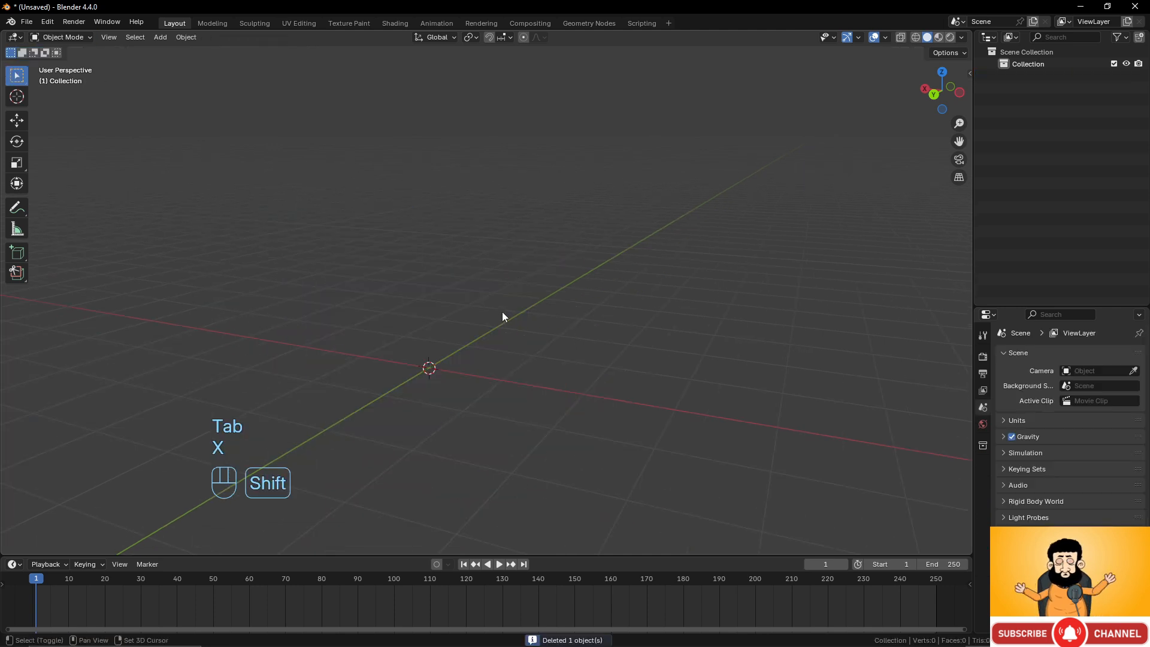
Add a plane mesh and enter Edit Mode on it.
key("shift+a")
mouse_move(525, 316)
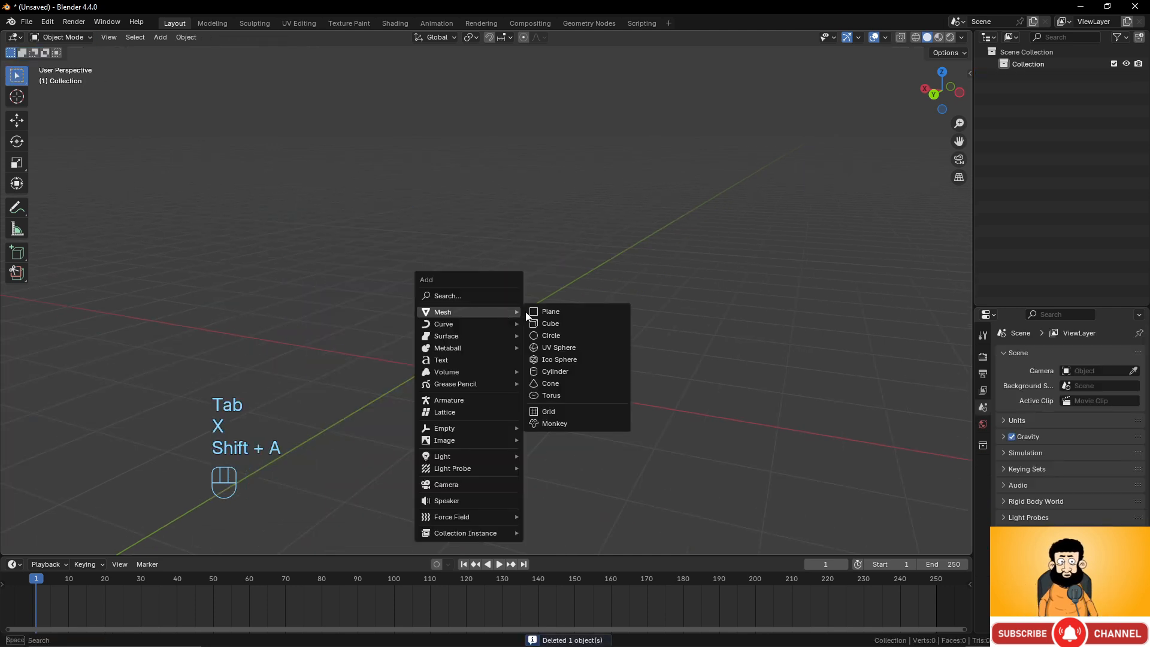
left_click(573, 309)
middle_click_drag(504, 380, 500, 274)
key("Tab")
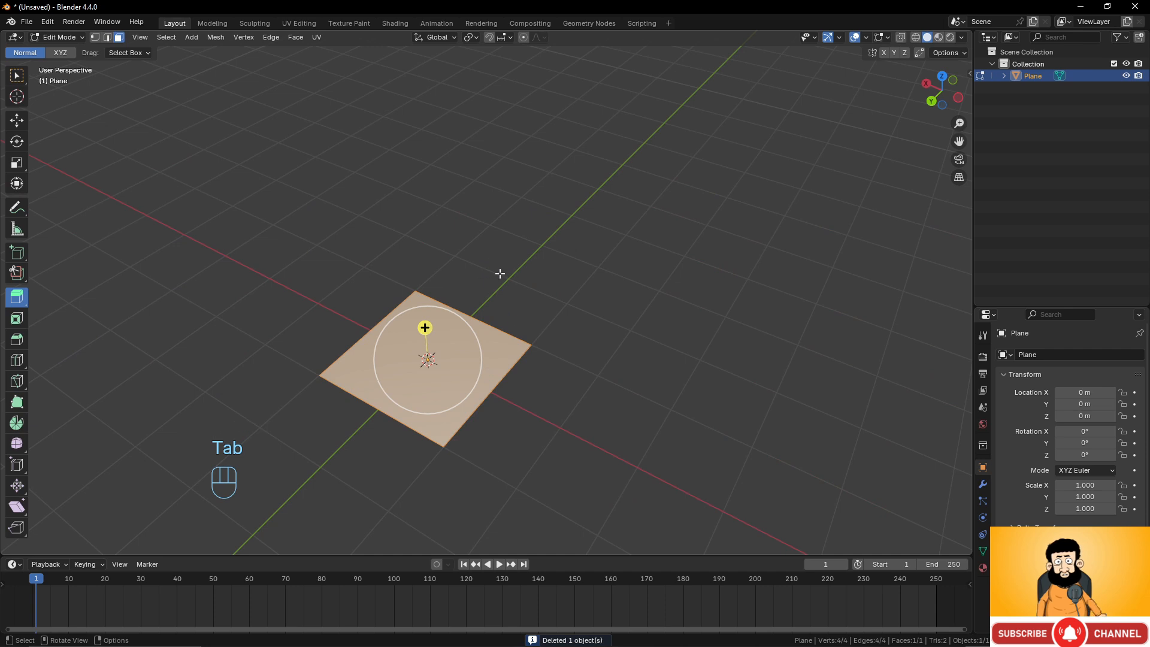
In edge mode, select one edge of the plane and extrude it along the Y axis about 2.27 m.
key("2")
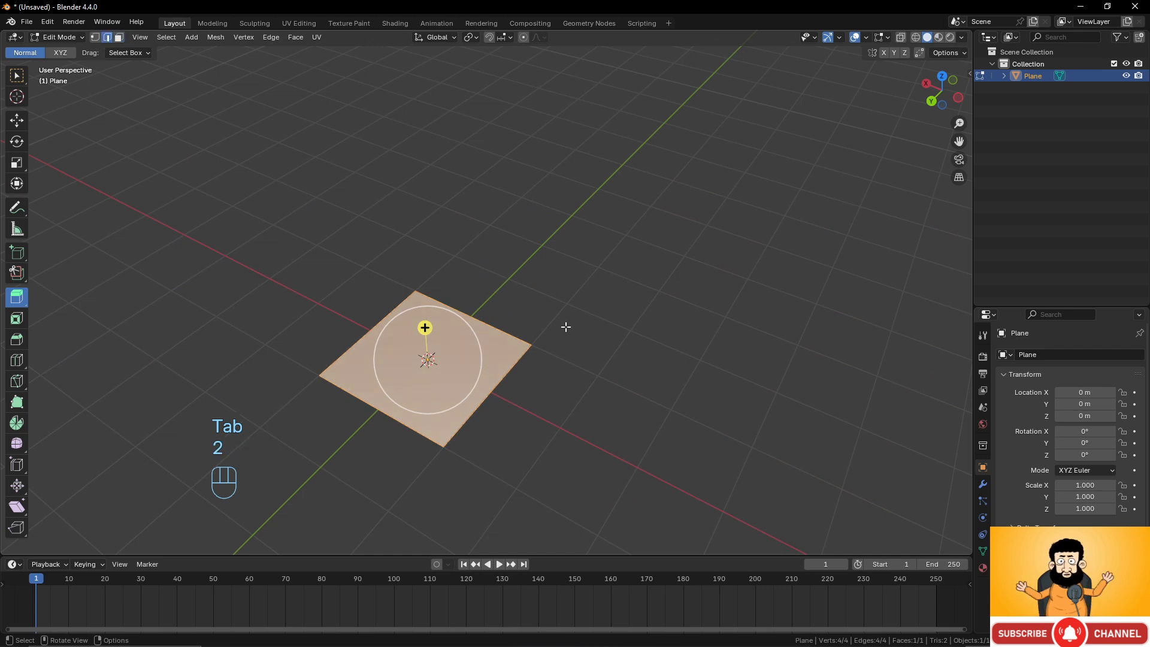
middle_click_drag(565, 326, 512, 328)
left_click(504, 328)
mouse_move(576, 344)
middle_mouse_down()
mouse_move(571, 358)
mouse_move(582, 348)
middle_mouse_up()
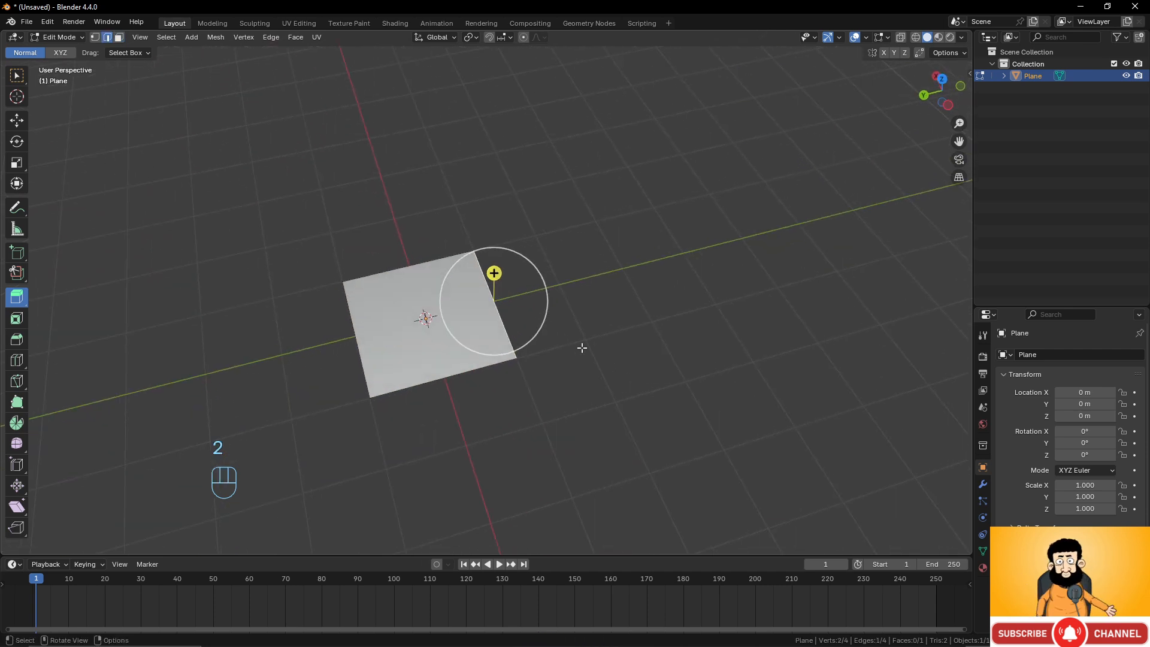
key("e")
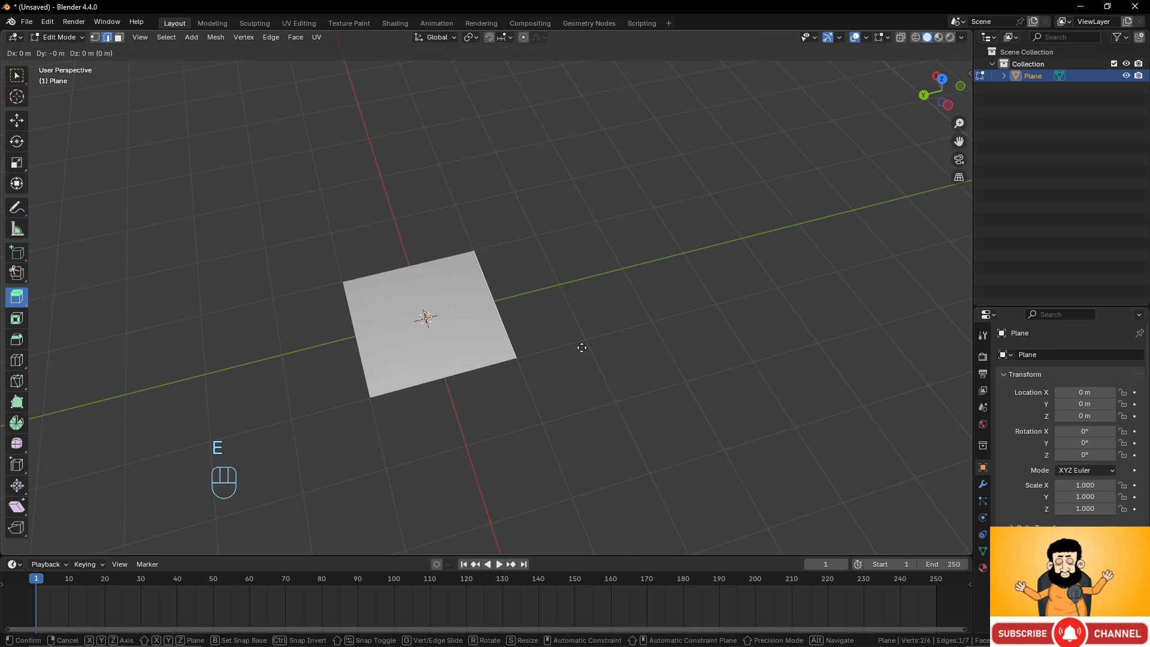
key("x")
key("y")
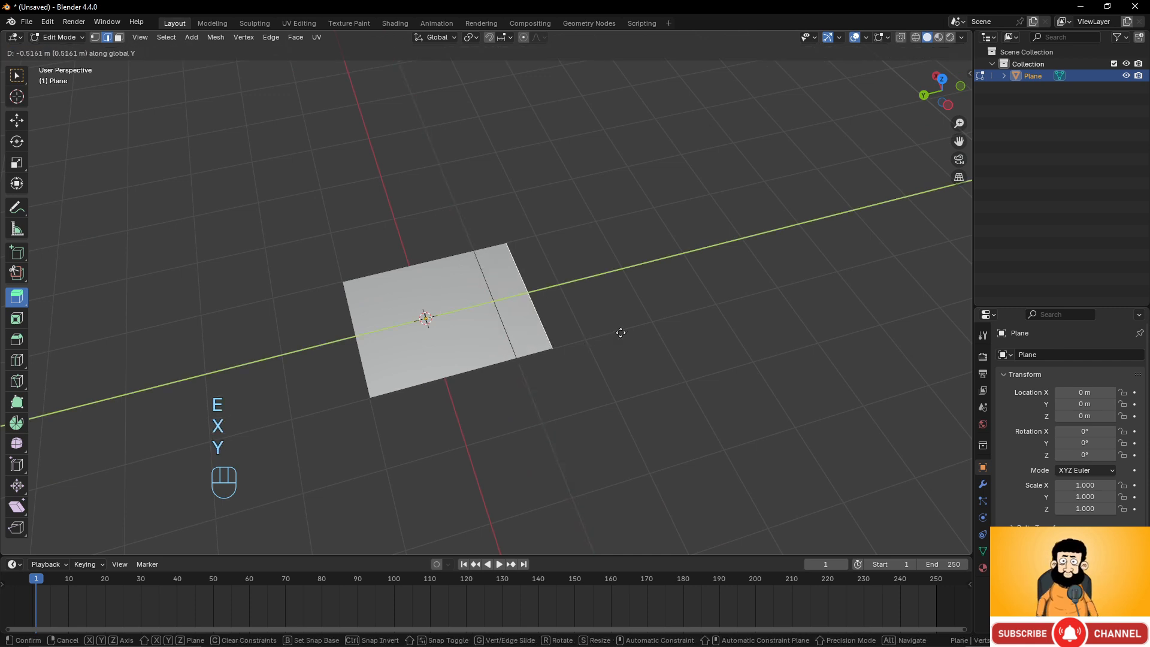
left_click(727, 312)
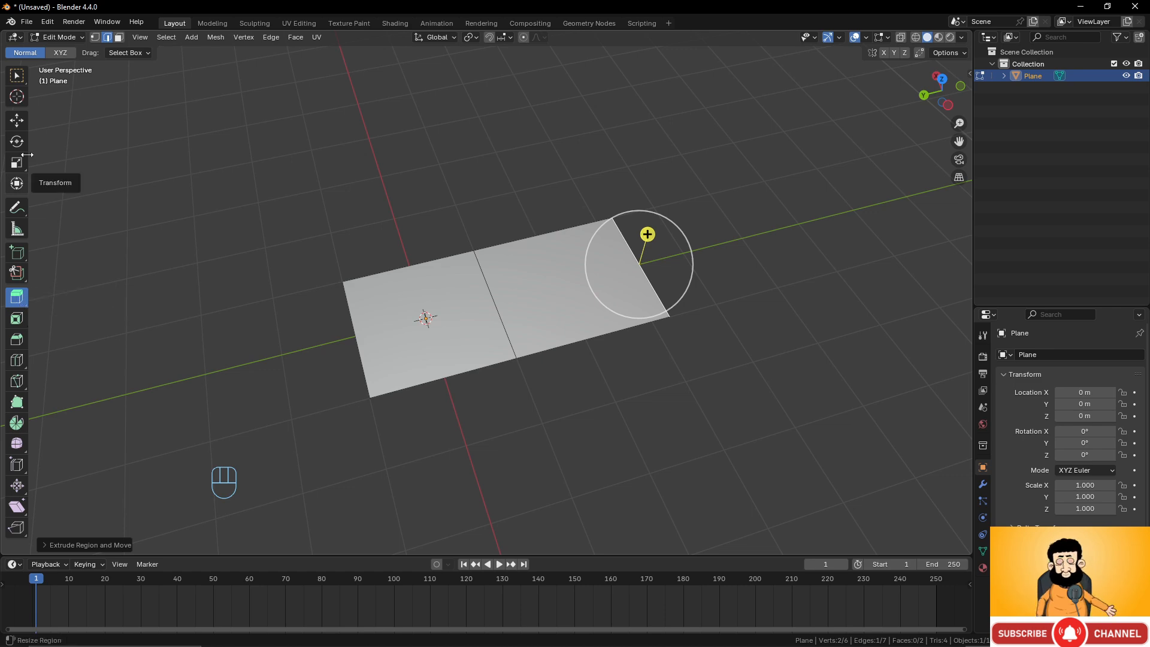
Extrude the new outer edge along the X axis about 2.35 m.
left_click(17, 76)
middle_click_drag(415, 266, 643, 303)
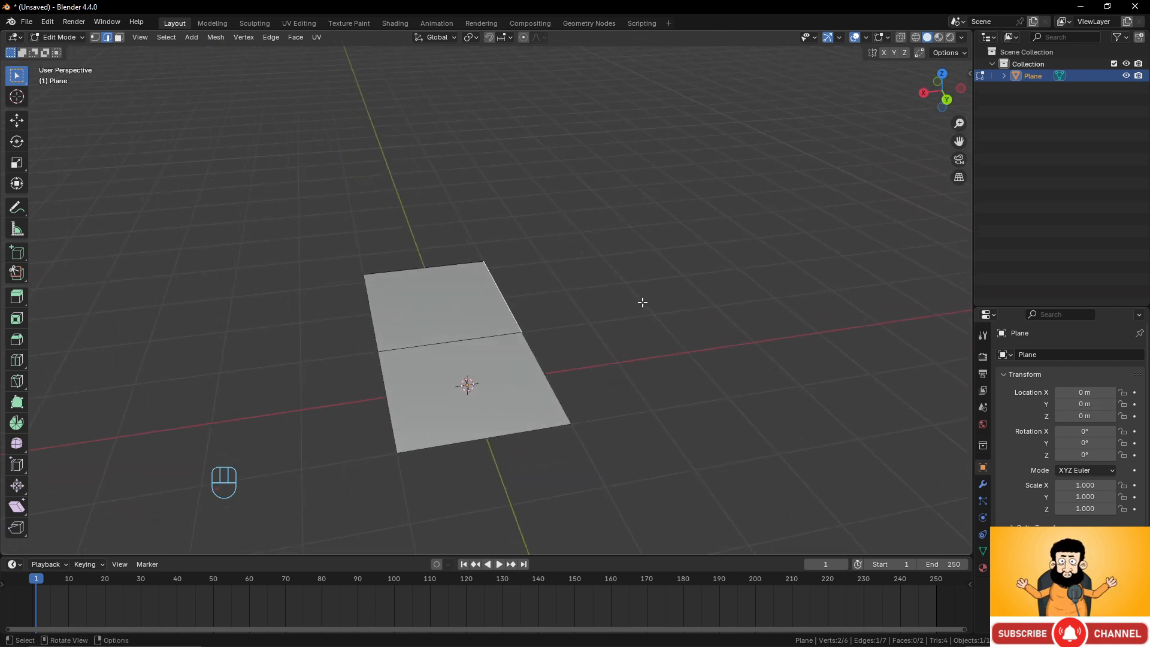
key("e")
key("x")
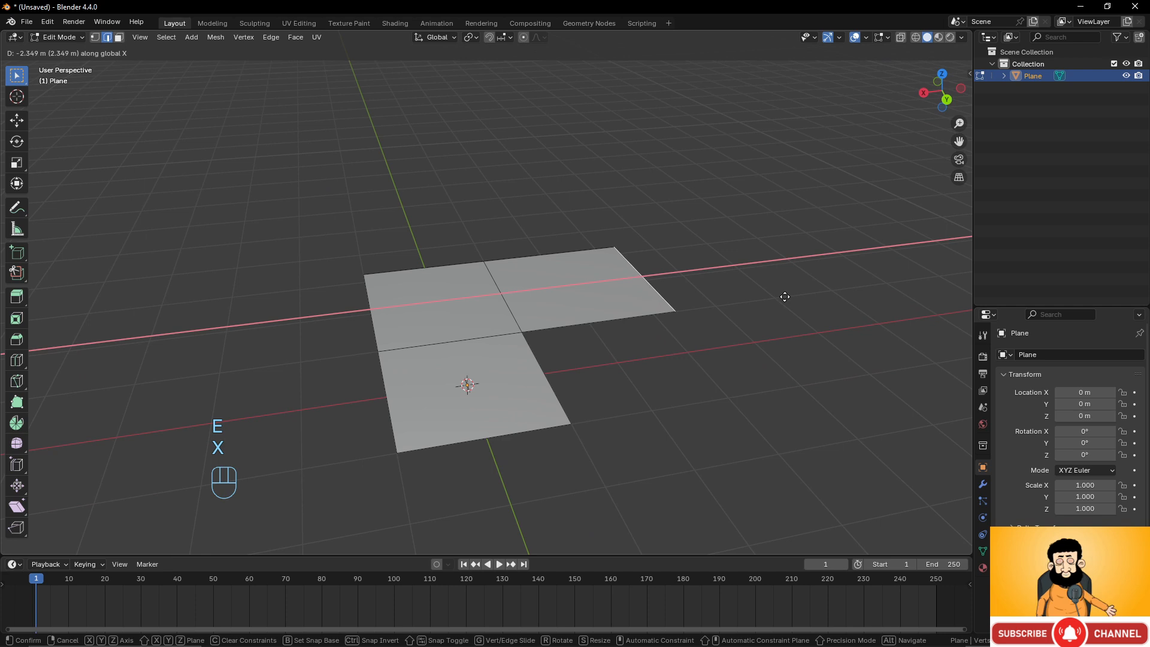
left_click(784, 296)
Extrude the selected edge straight up along the Z axis about 2.15 m to form a wall.
middle_click_drag(783, 295, 641, 350)
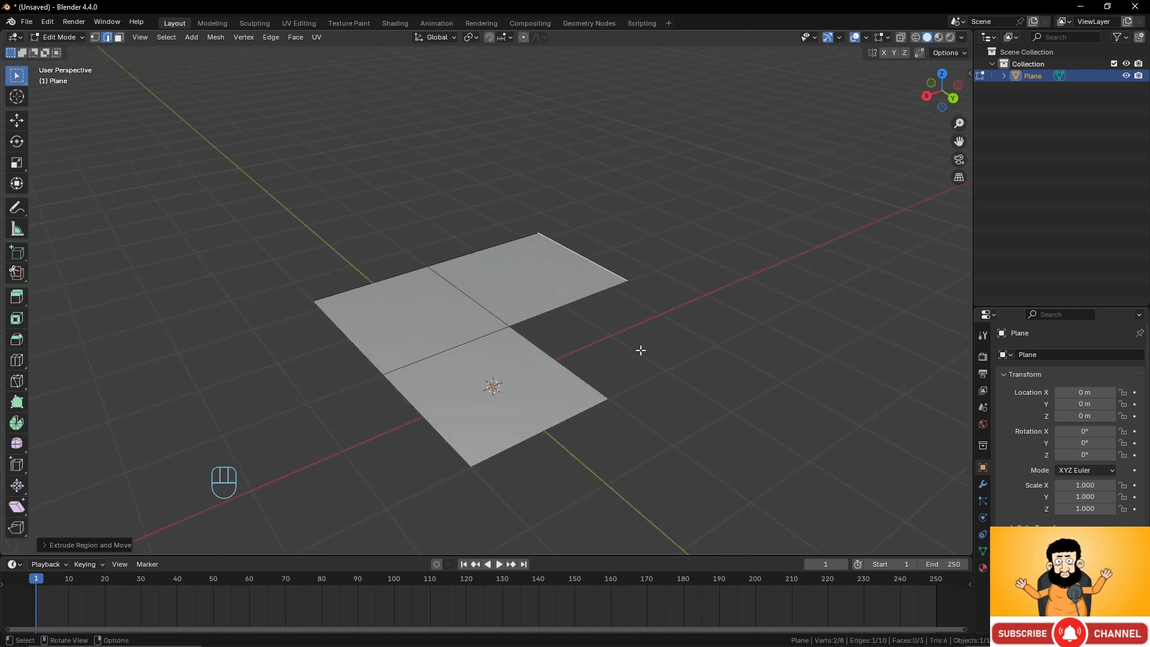
key("e")
key("z")
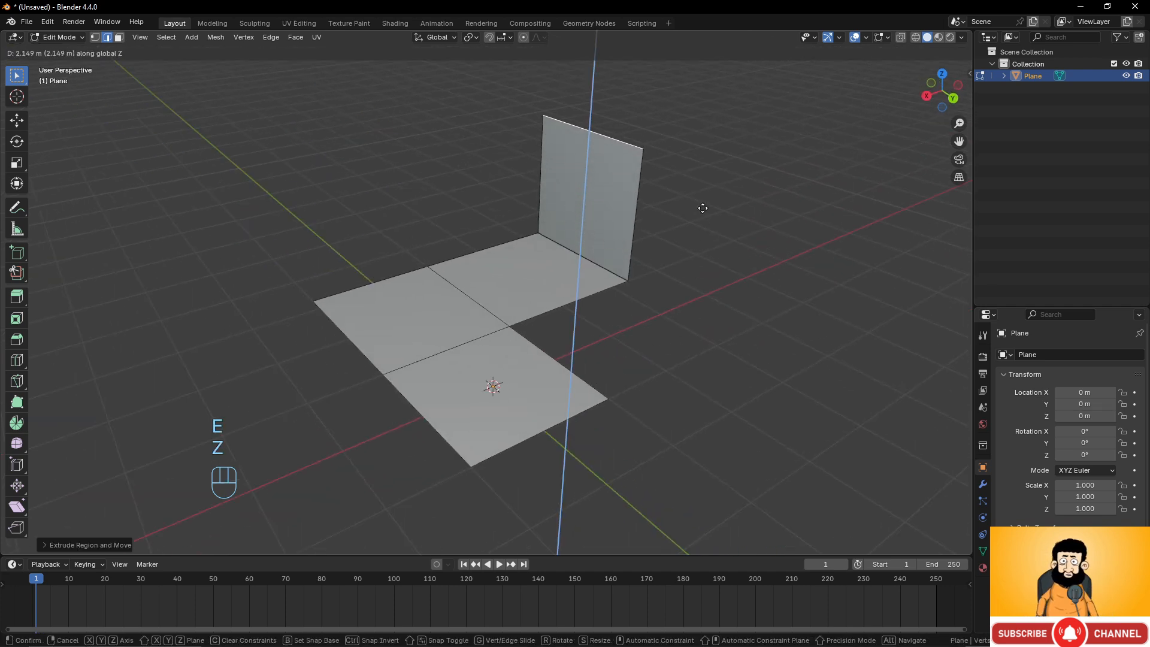
left_click(635, 198)
Extrude the wall's edge along the Y axis about 1.95 m.
left_click(636, 198)
key("e")
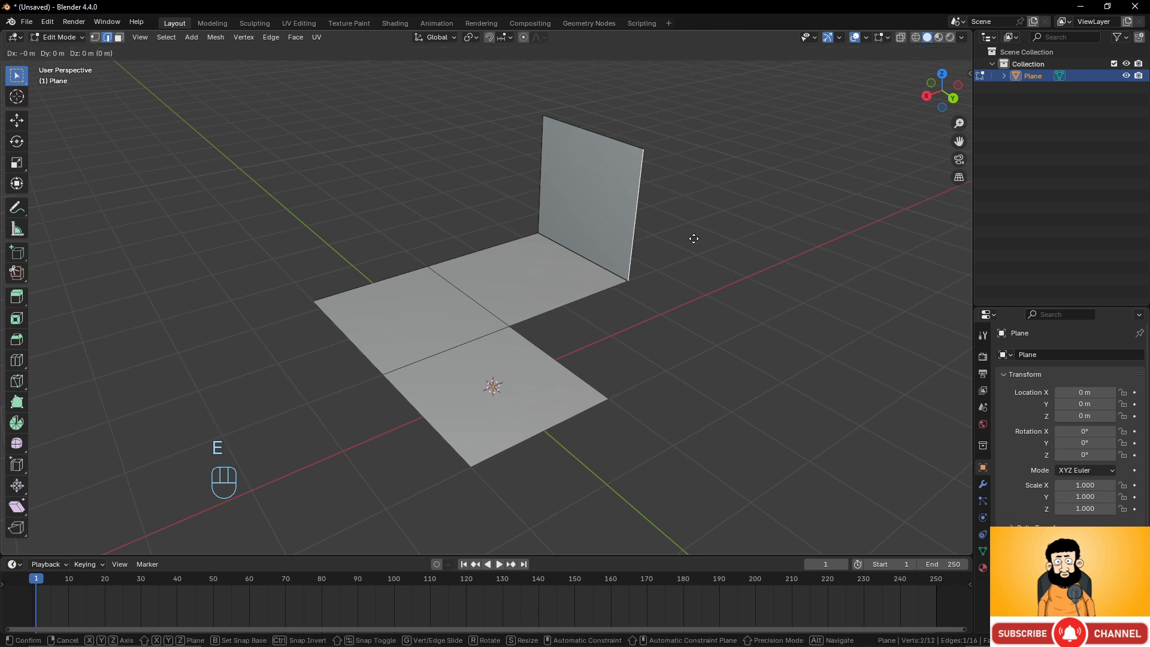
key("y")
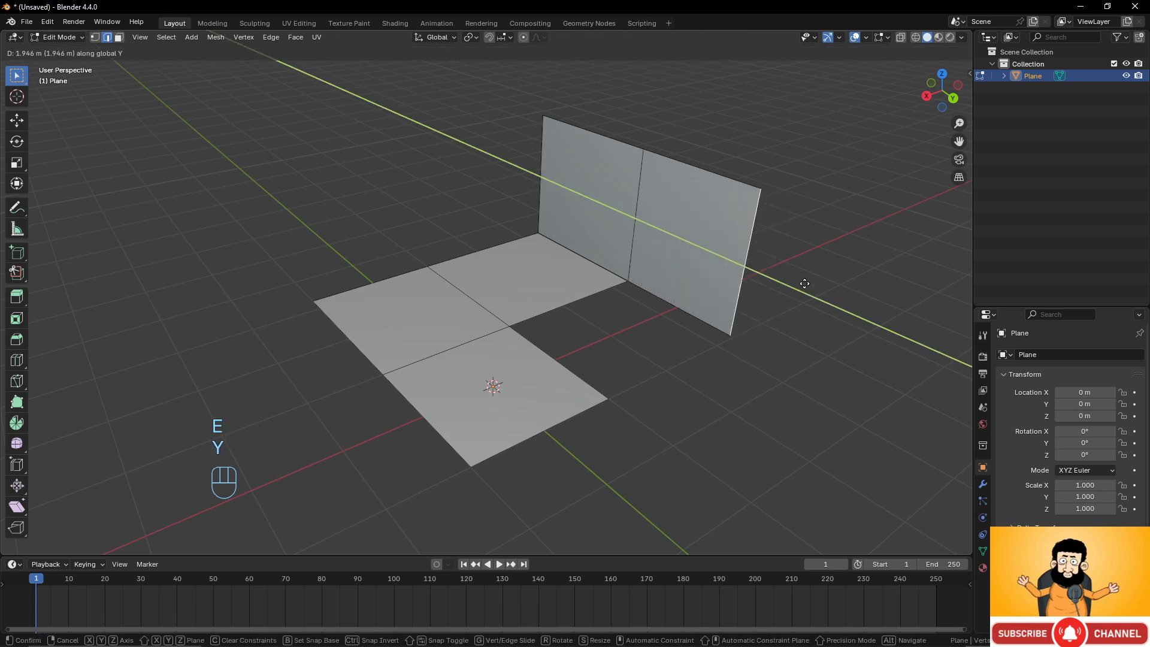
left_click(805, 284)
In face mode, select two floor faces and extrude them upward about 1.12 m.
middle_click_drag(805, 284, 601, 355)
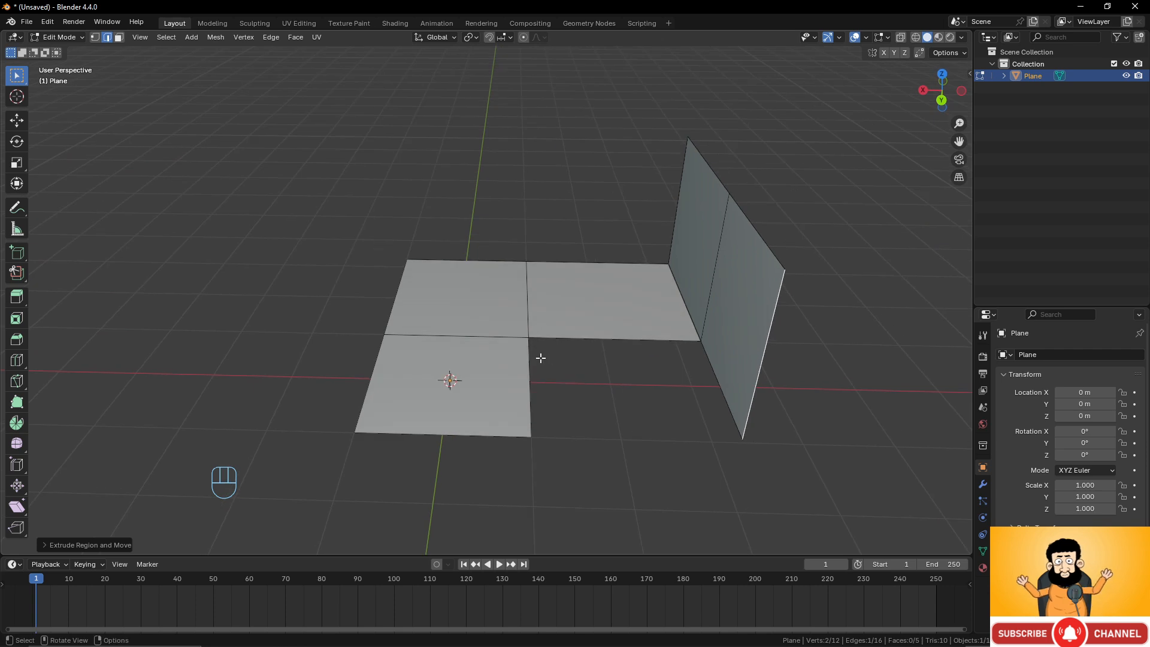
left_click(119, 37)
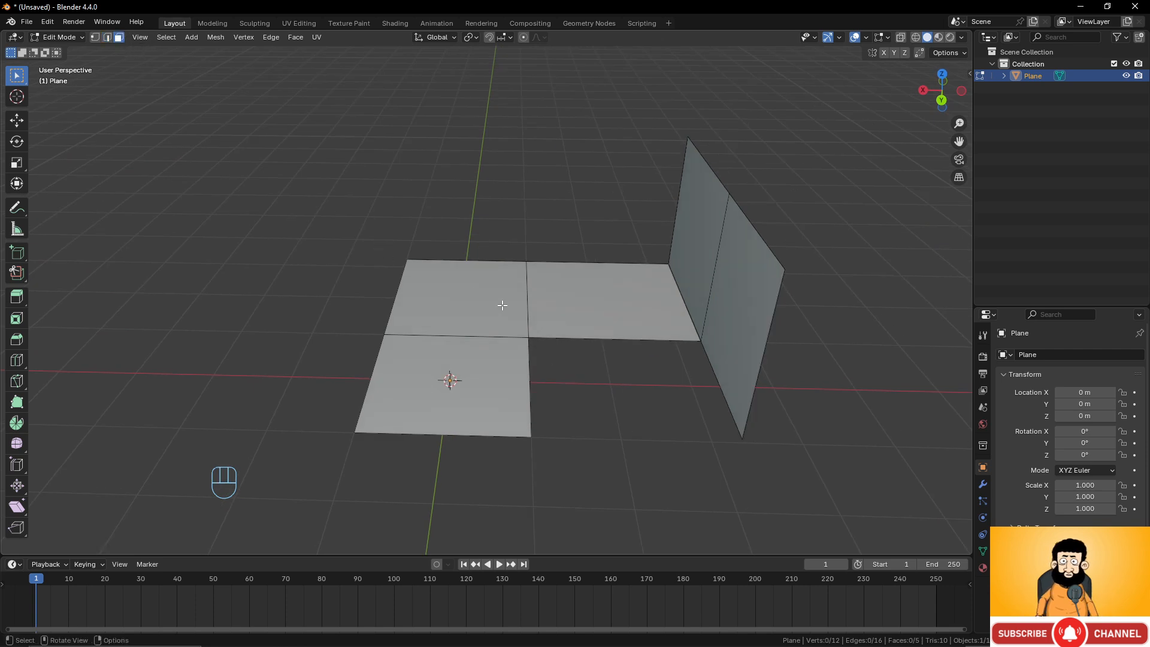
left_click(501, 303)
left_click(521, 395, "shift")
key("e")
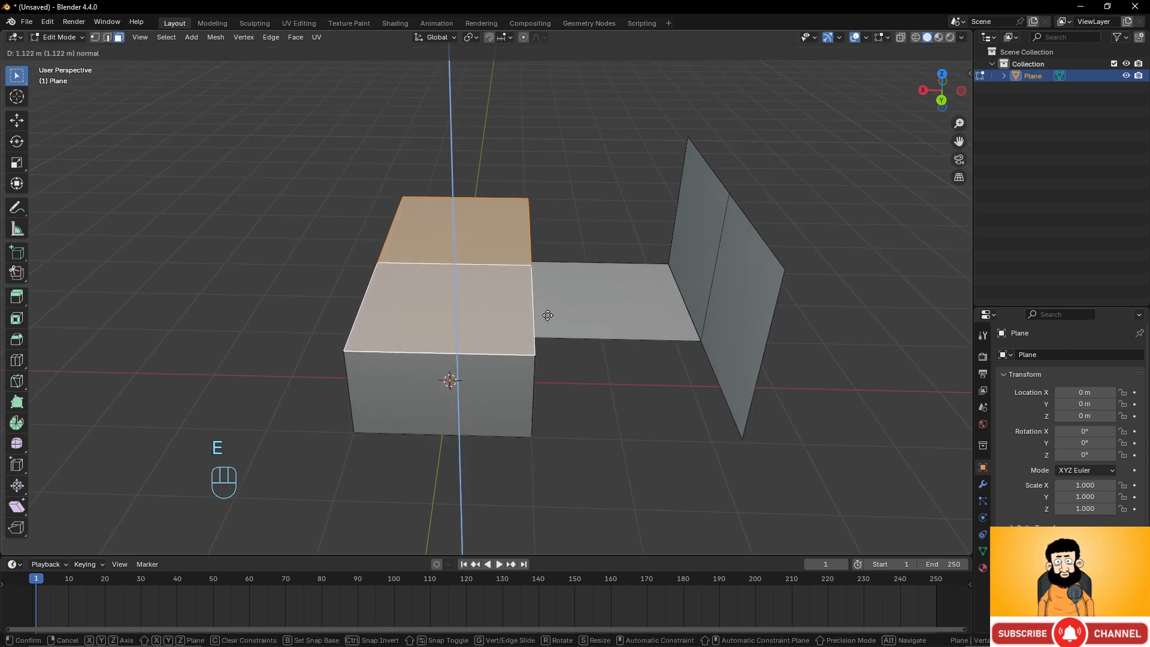
left_click(545, 268)
Select the block's end face and extrude it outward along its normal about 2.21 m.
middle_click_drag(545, 268, 628, 256)
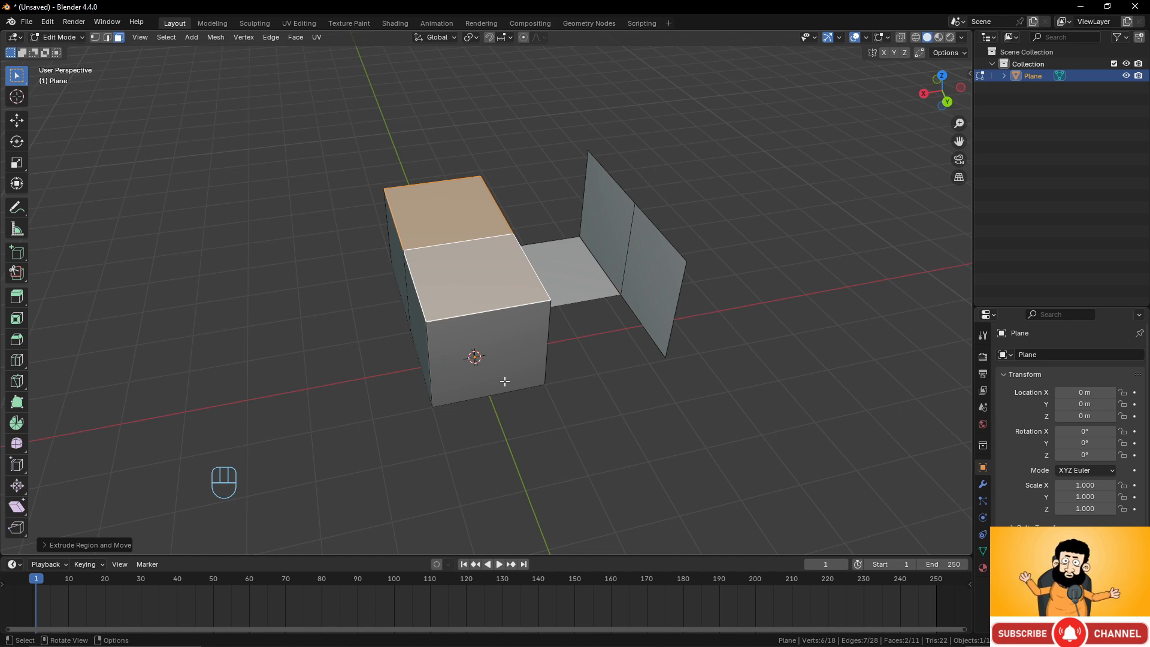
middle_click_drag(460, 280, 527, 277)
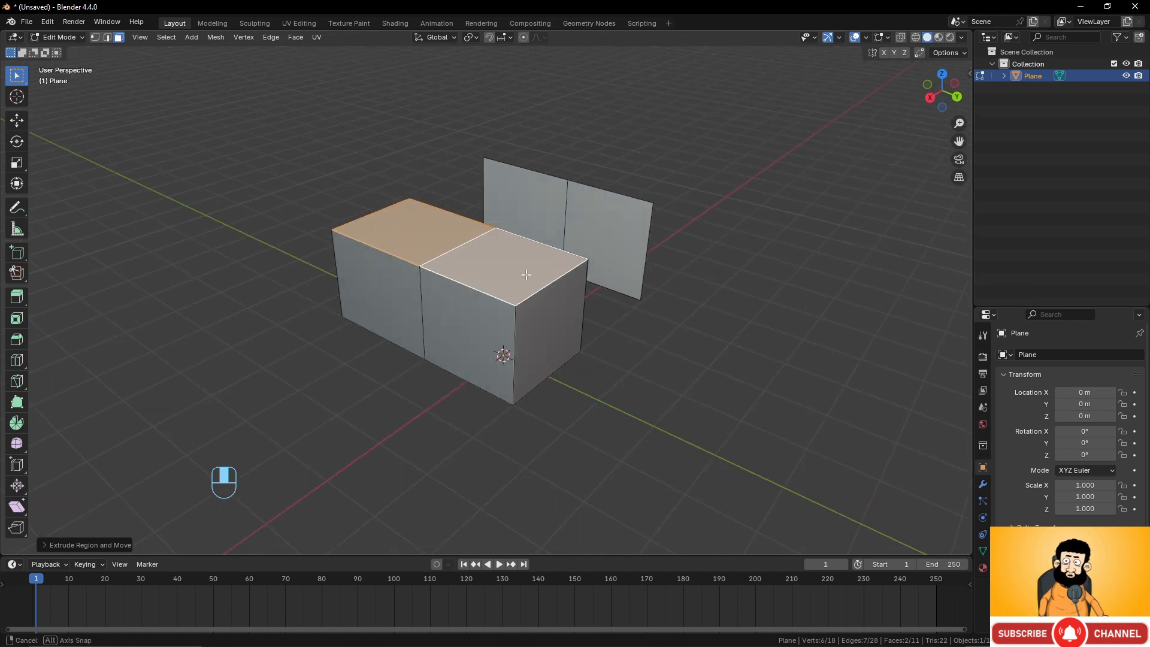
left_click(555, 334)
middle_click_drag(574, 340, 641, 353)
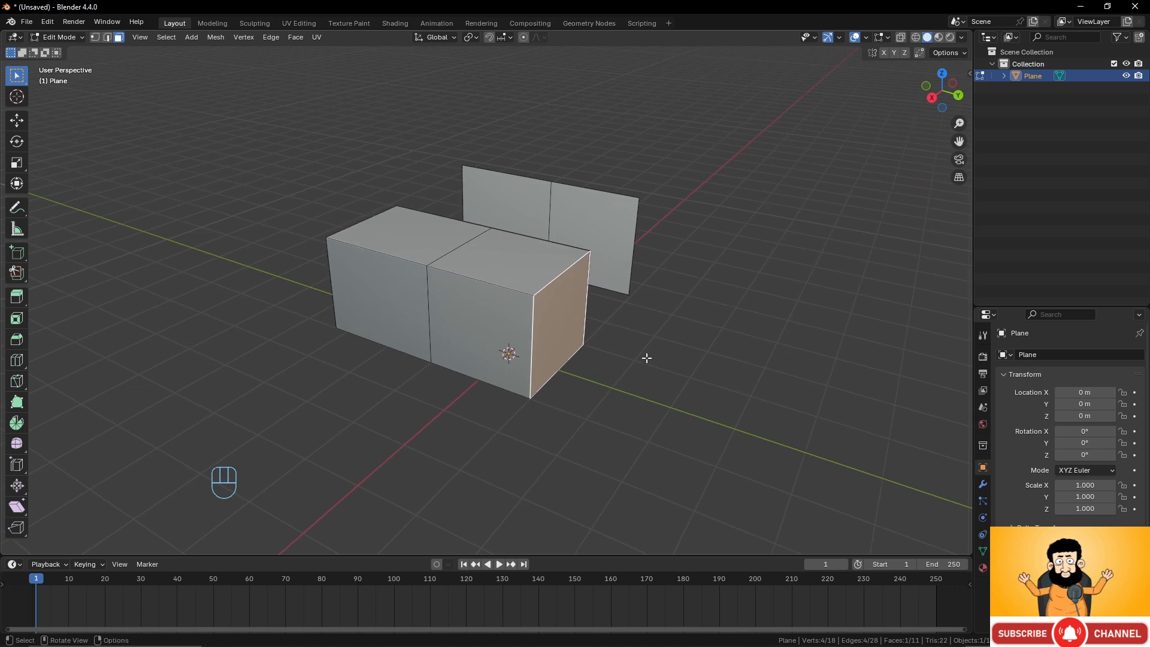
key("e")
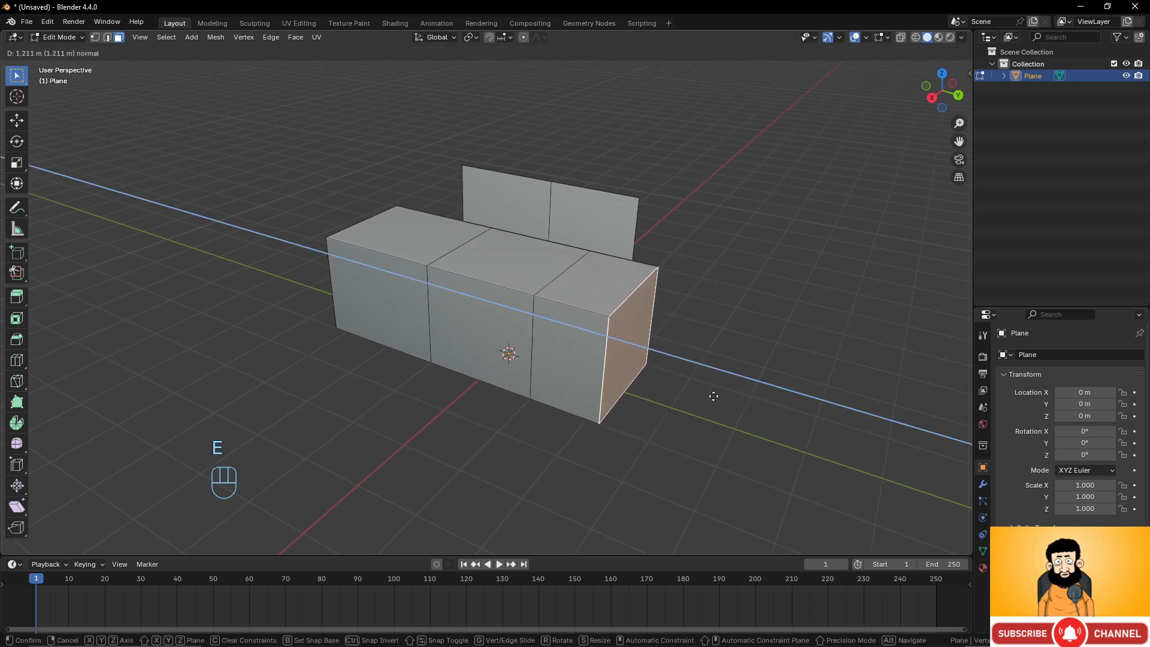
left_click(761, 402)
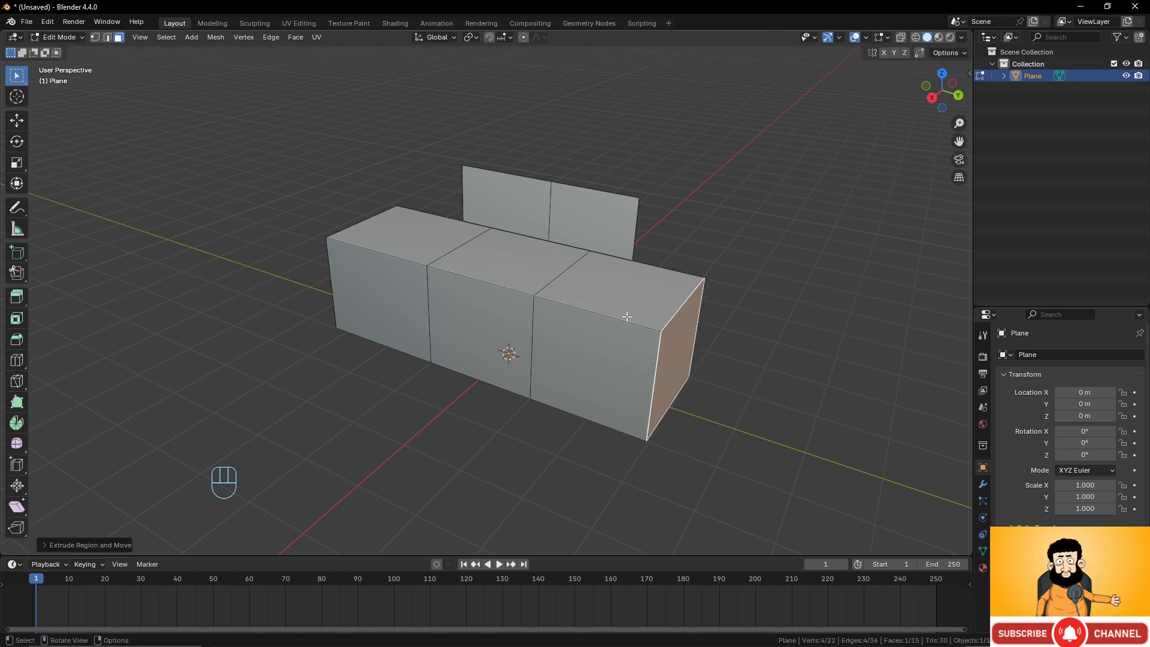
In edge mode, select a vertical side edge and move it along the X axis about 1.57 m.
middle_click_drag(626, 317, 511, 292)
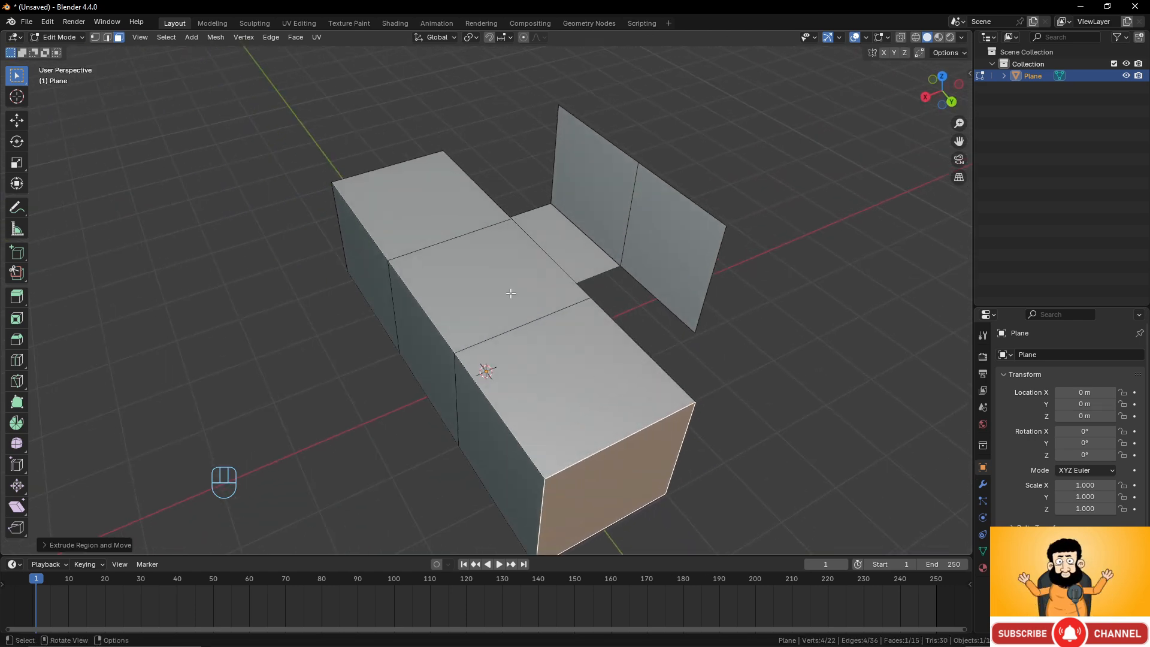
left_click(108, 38)
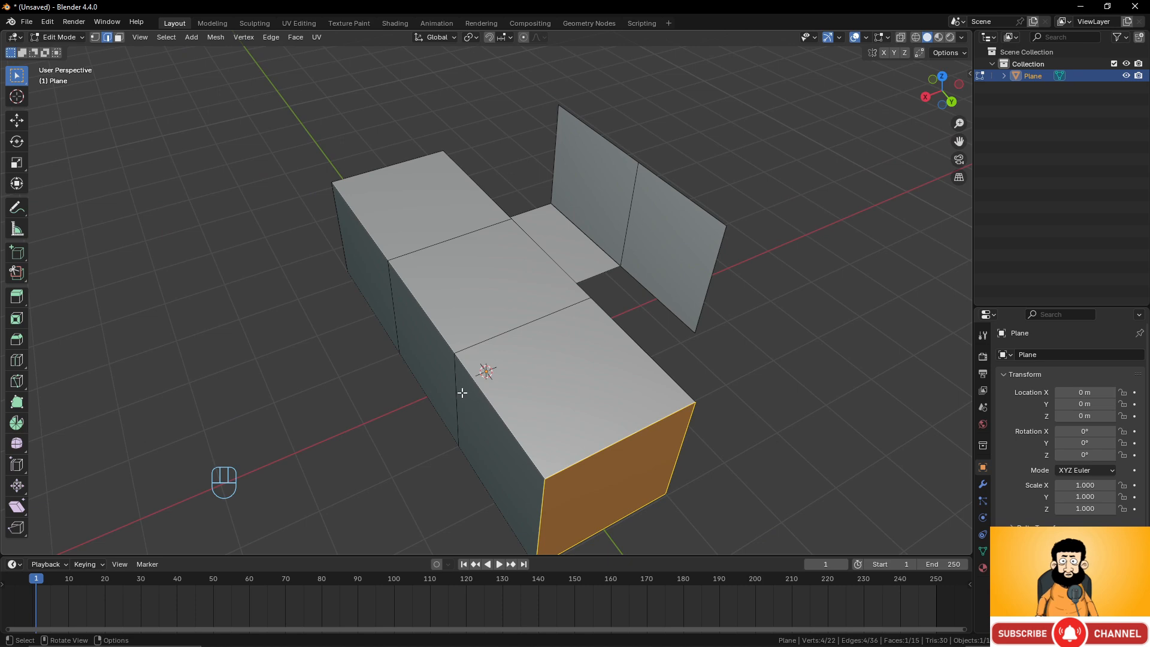
left_click(462, 392)
key("g")
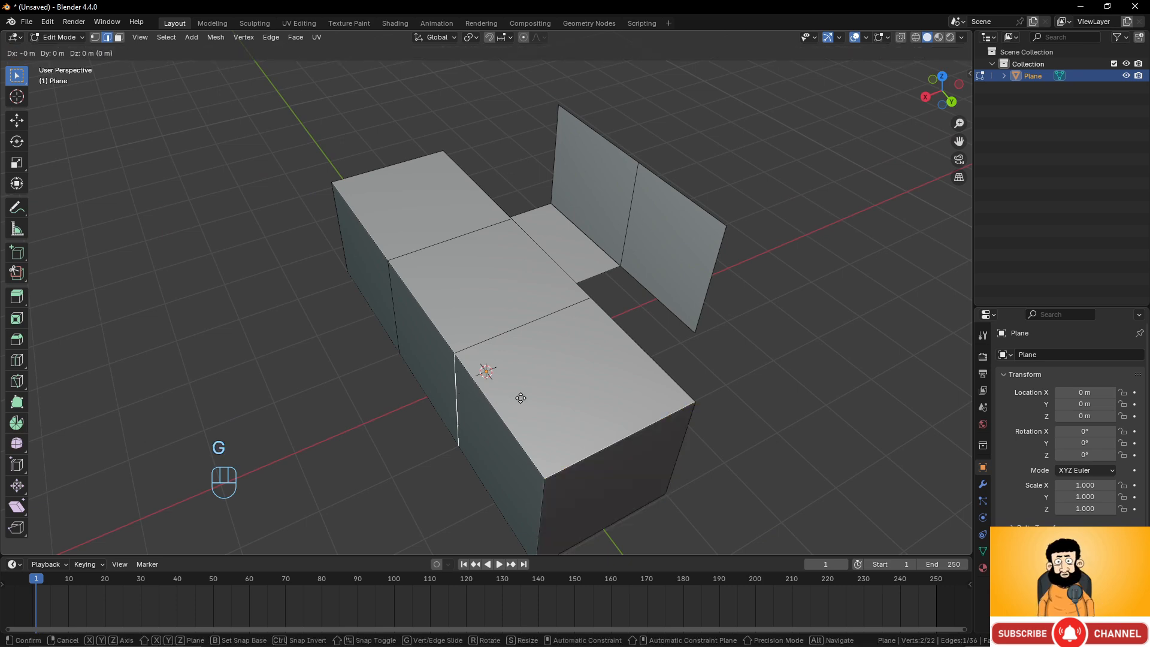
key("x")
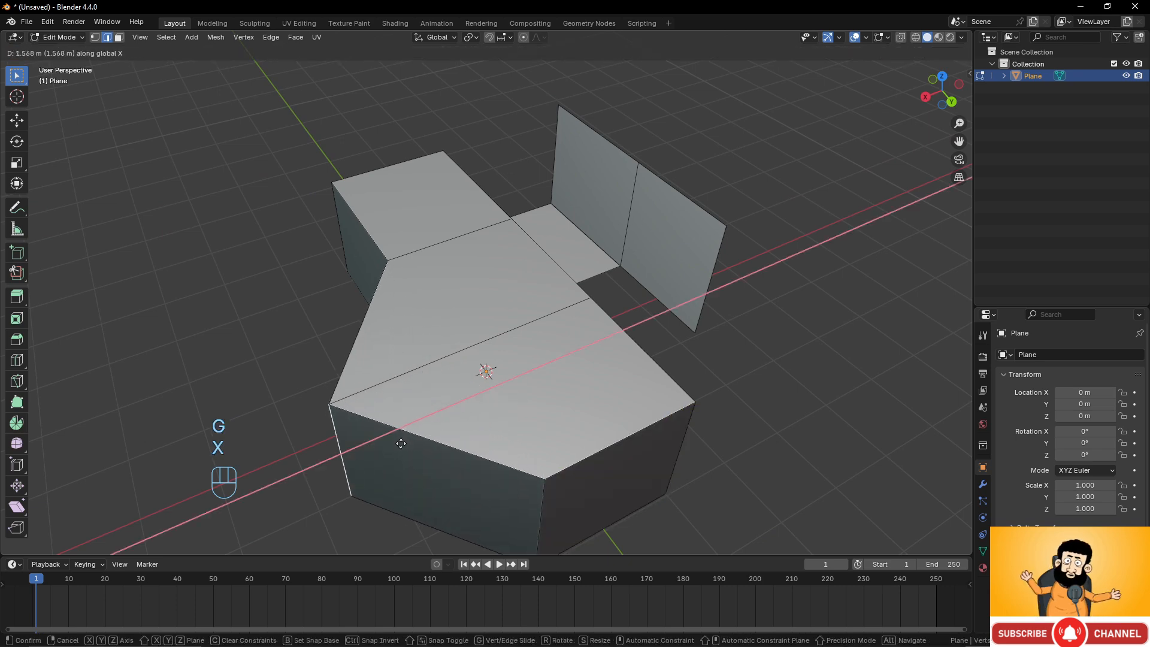
left_click(398, 441)
In face mode, select the angled end face, switch to top orthographic view, and draw an annotation arrow marking the extrusion direction.
middle_click_drag(398, 442, 577, 298)
scroll(699, 400, "up", 3)
middle_click_drag(460, 258, 583, 329)
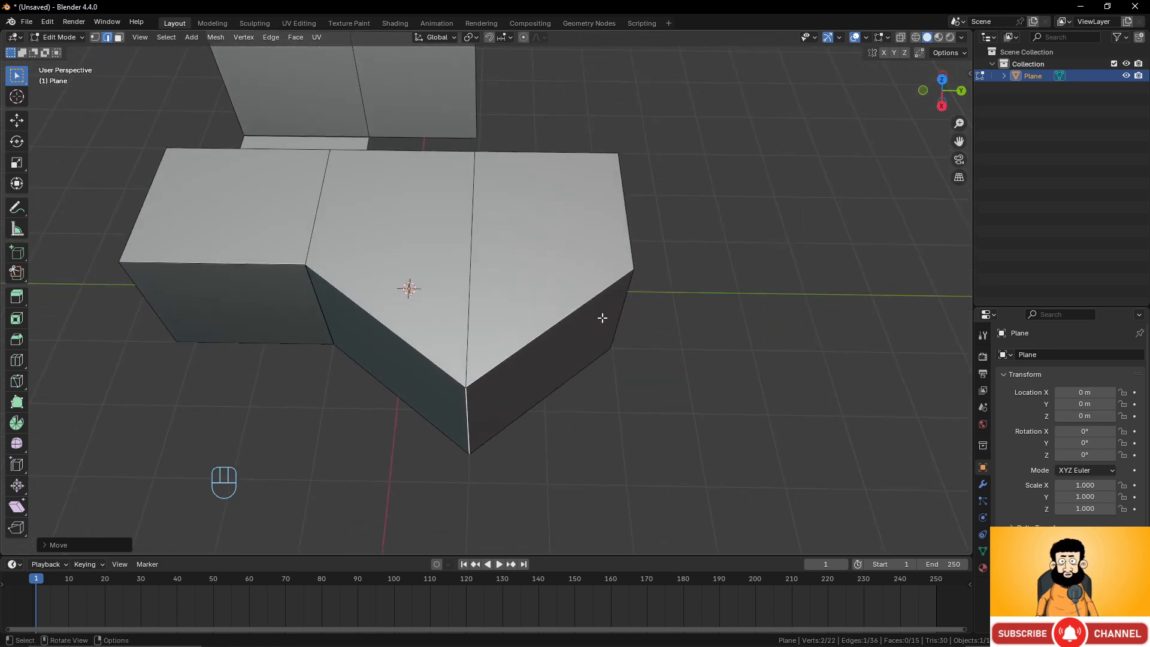
left_click(119, 37)
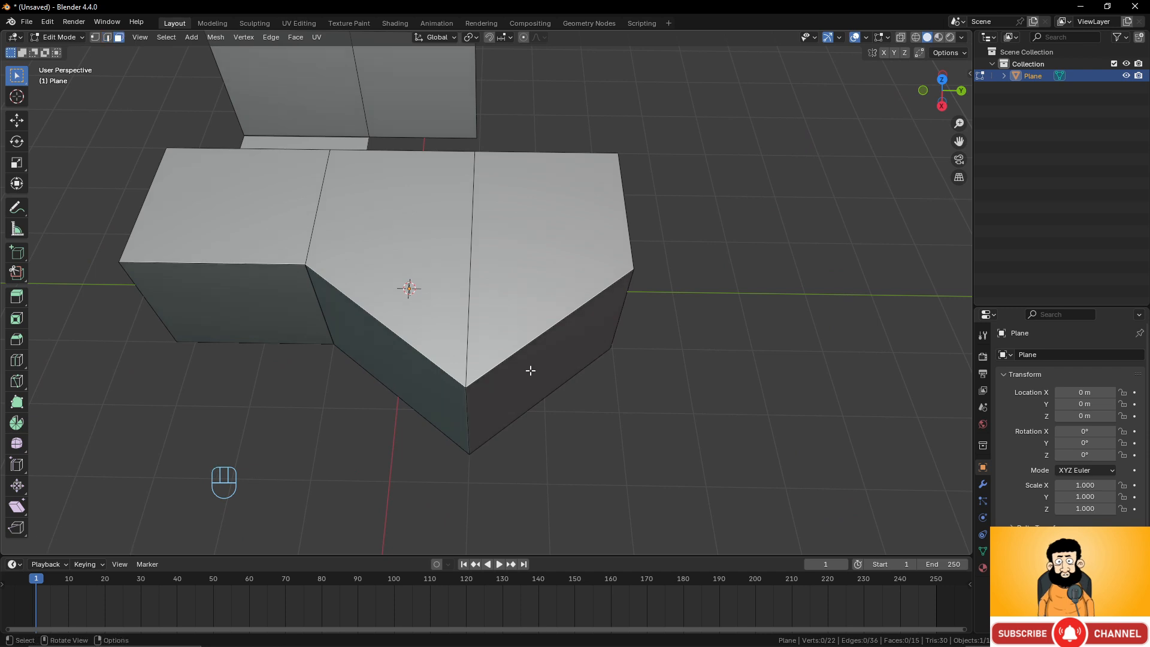
left_click(565, 367)
key("KP_7")
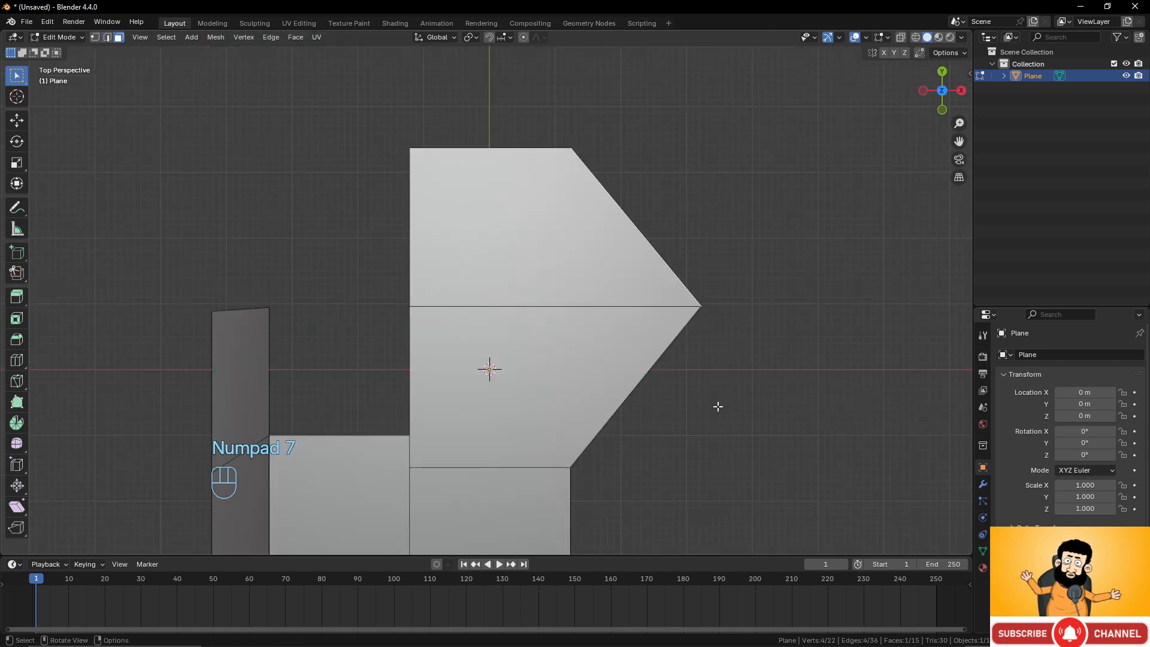
scroll(675, 321, "down", 3)
scroll(313, 289, "up", 6)
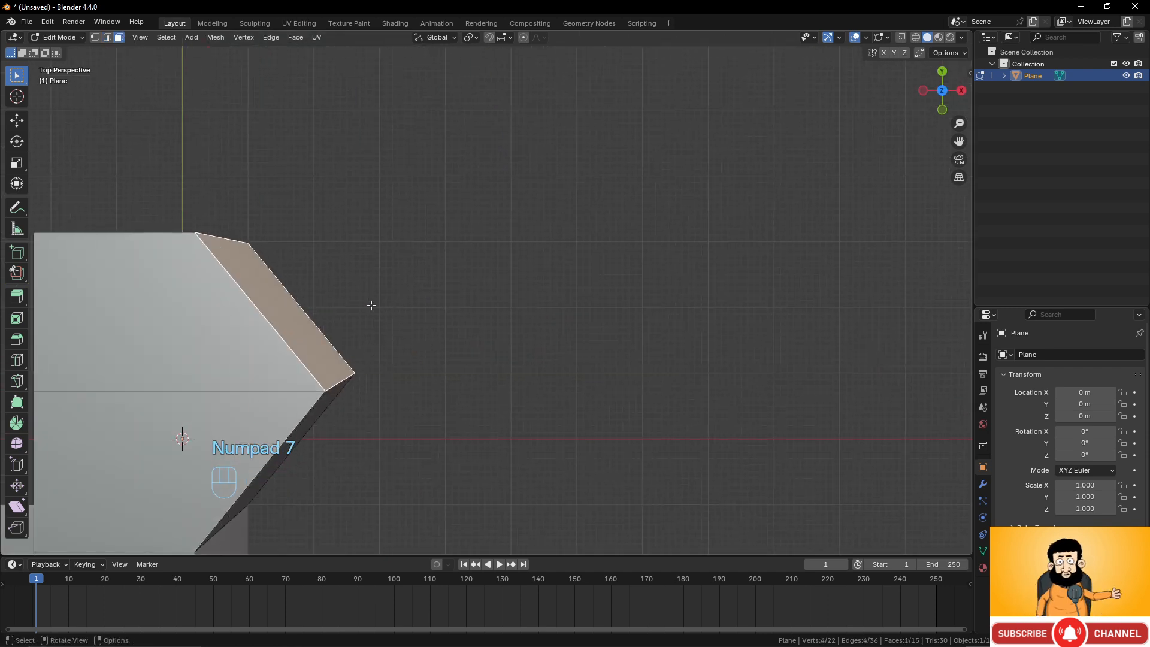
key("KP_7")
key("KP_5")
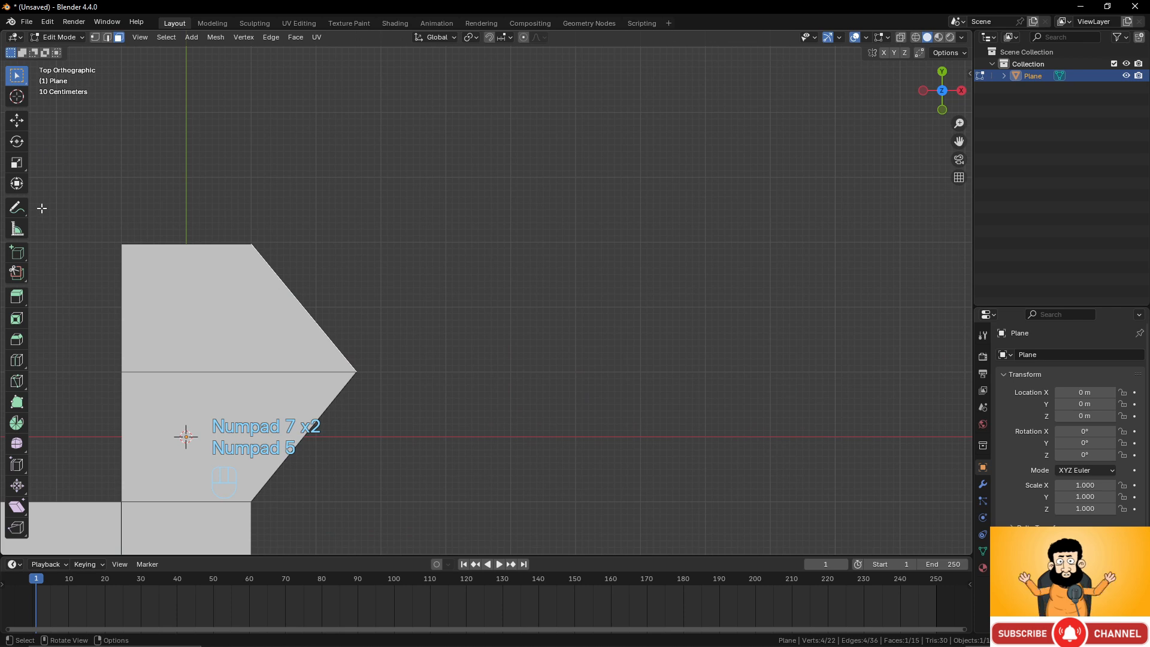
left_click(19, 207)
mouse_move(305, 304)
left_mouse_down()
mouse_move(411, 226)
mouse_move(411, 258)
left_mouse_up()
middle_click_drag(418, 372, 536, 341)
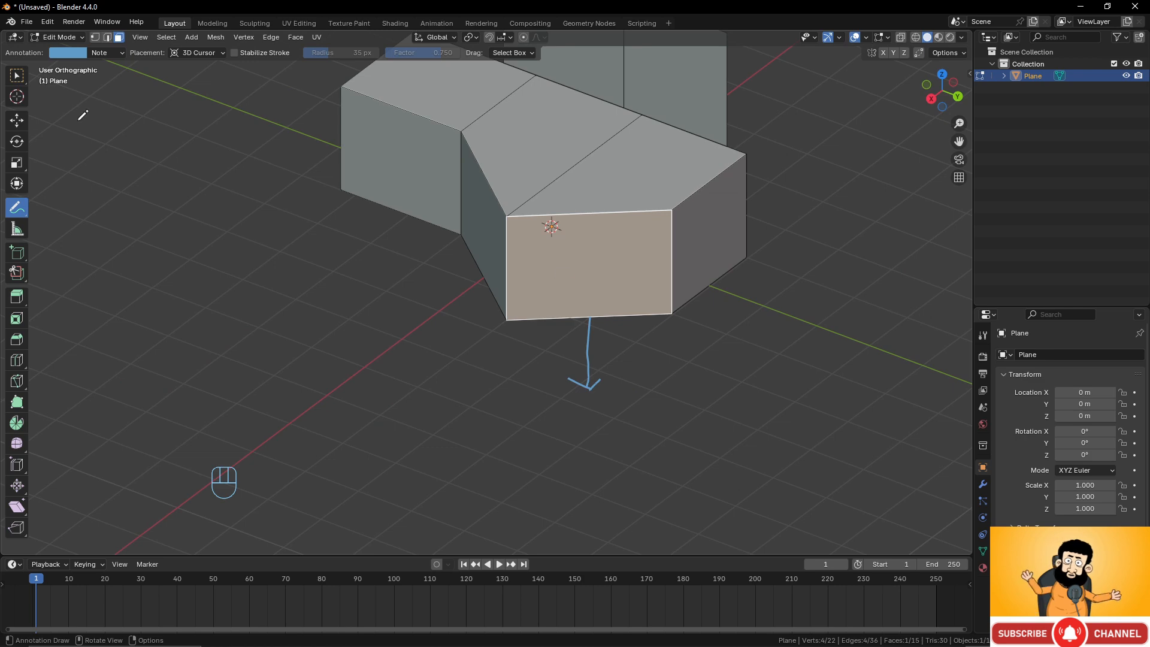
Extrude the angled face along its normal about 3.1 m, then undo the extrusion.
left_click(17, 76)
middle_click_drag(590, 264, 604, 352)
key("e")
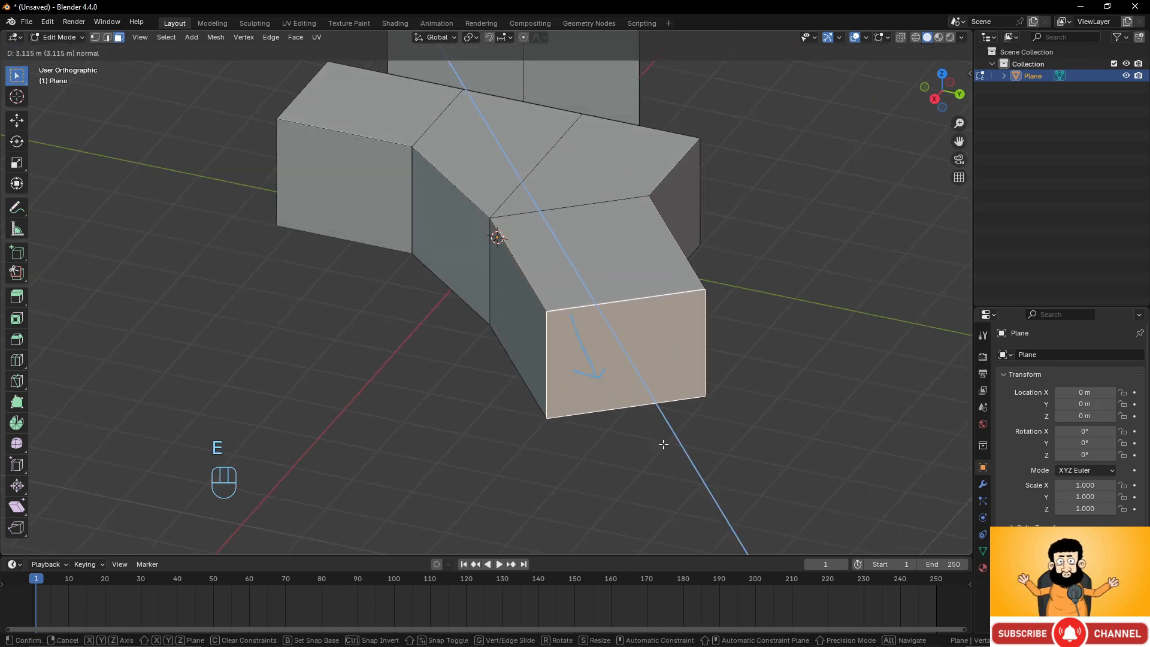
left_click(662, 441)
middle_click_drag(662, 441, 576, 375)
key("ctrl+z")
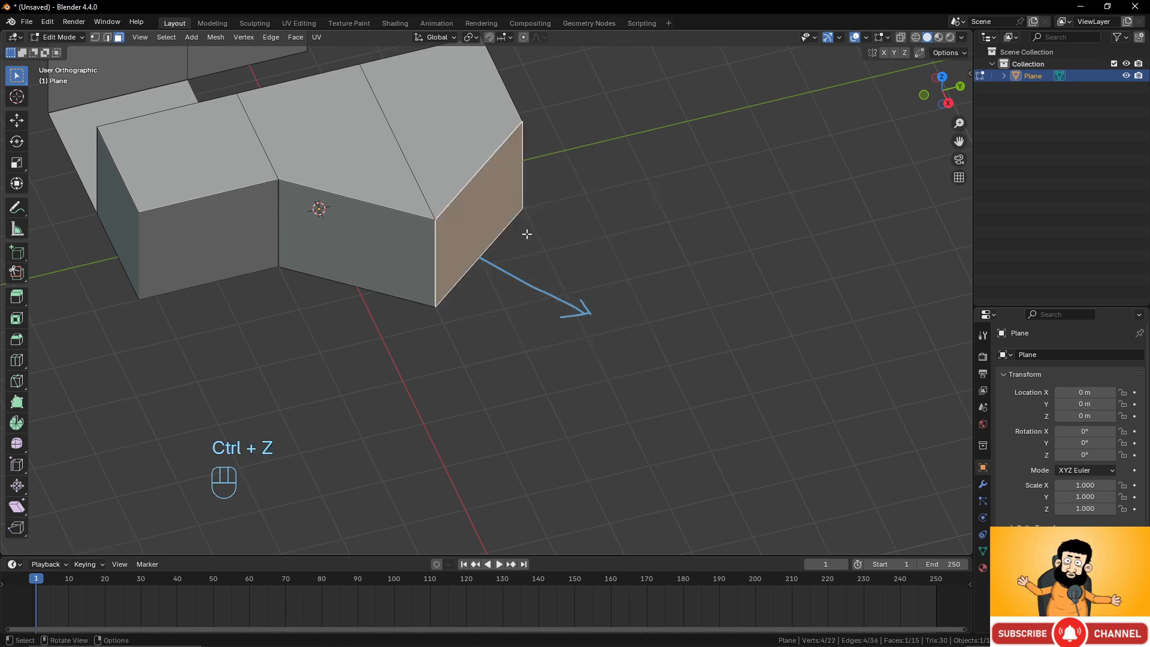
Extrude the angled face along the X axis about 2.29 m.
middle_click_drag(500, 339, 522, 388)
key("e")
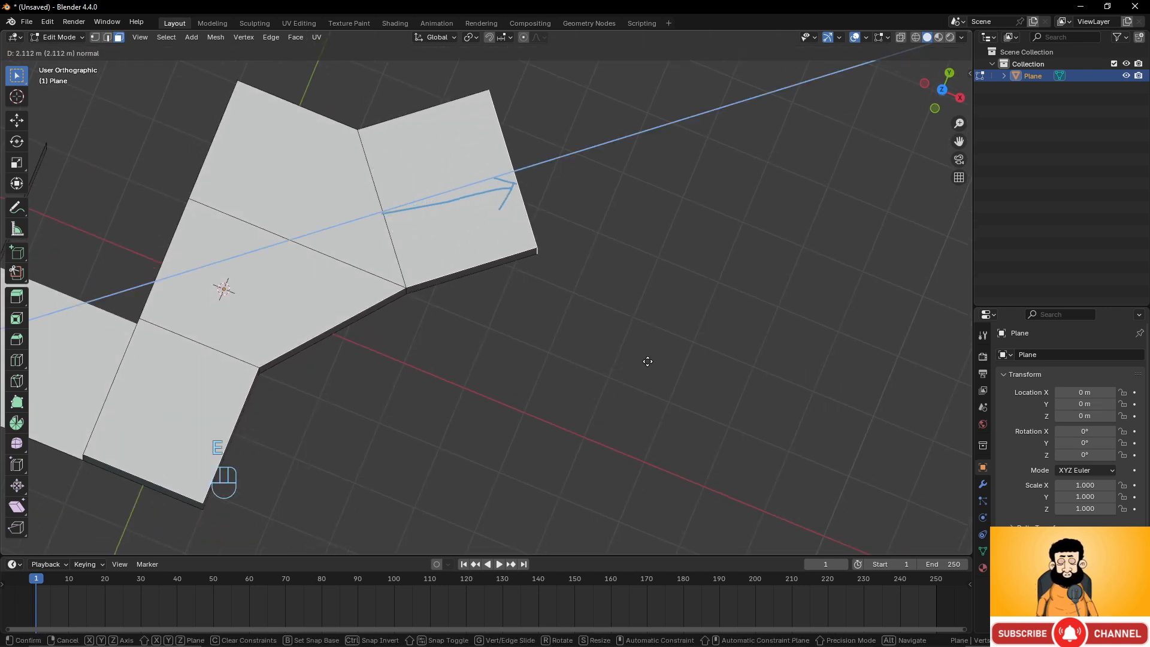
key("x")
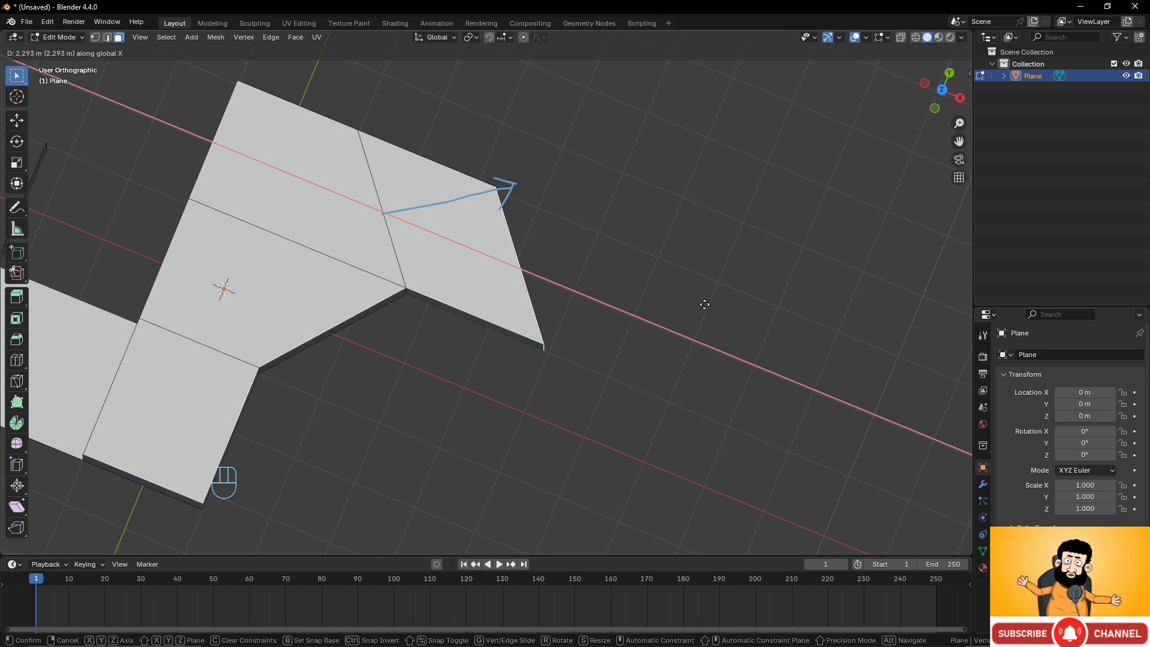
left_click(704, 304)
Extrude the new end face again along its normal about 2.12 m.
middle_click_drag(704, 306, 534, 336)
key("e")
key("e")
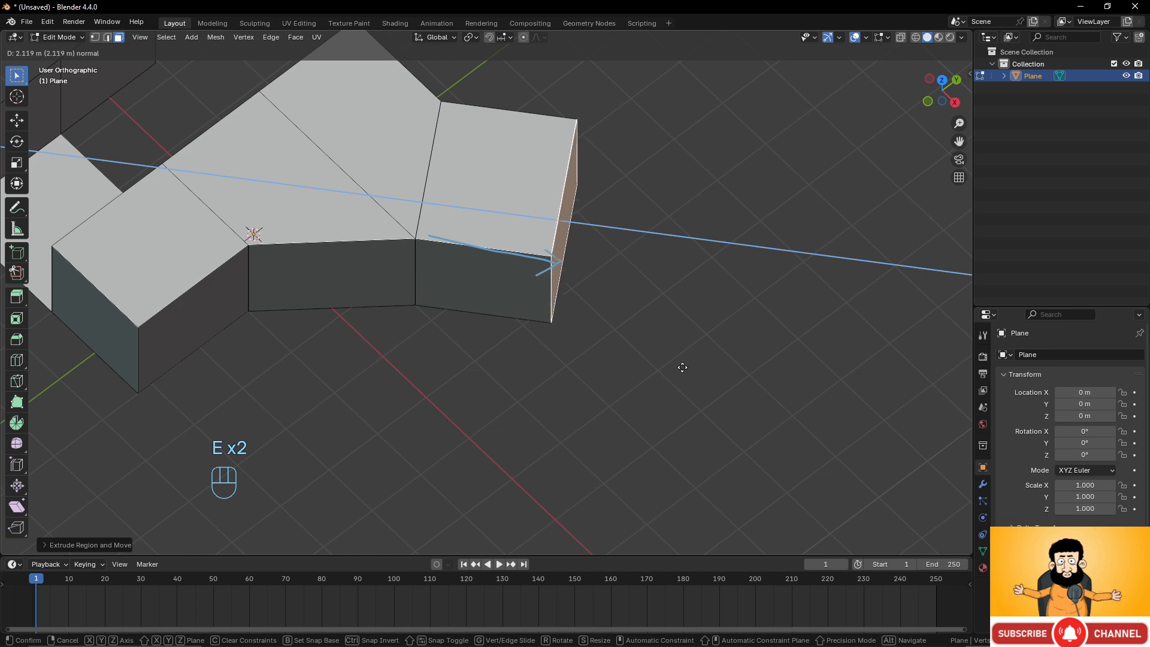
left_click(715, 358)
middle_click_drag(716, 356, 572, 251)
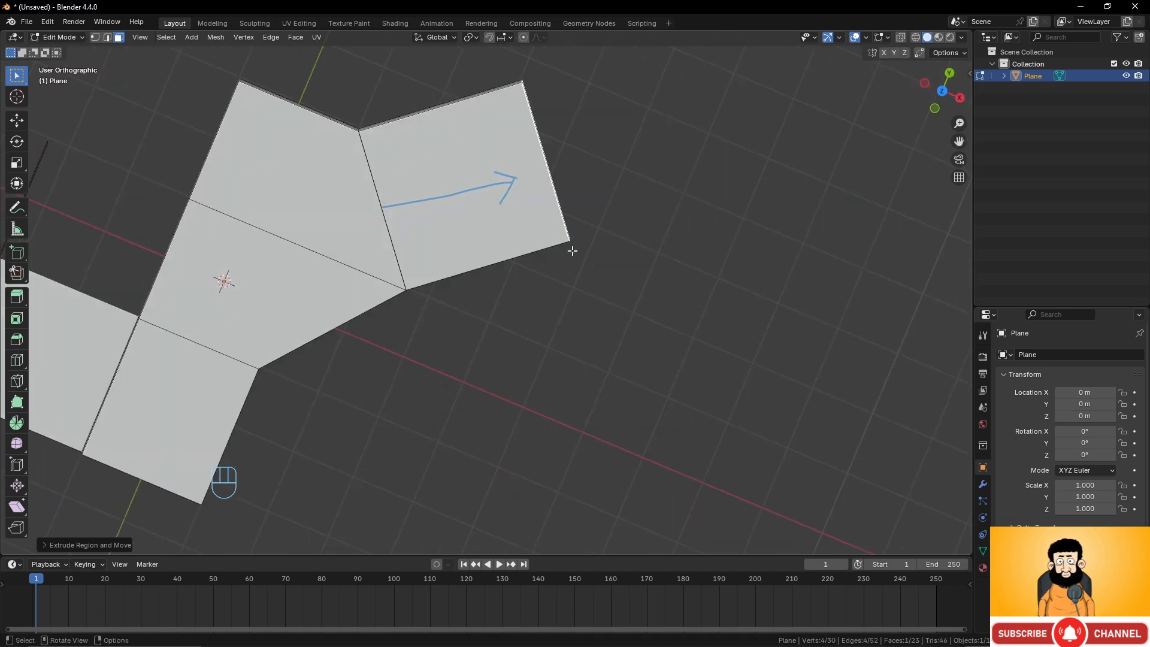
Move the extruded end face, then undo the last three operations.
key("g")
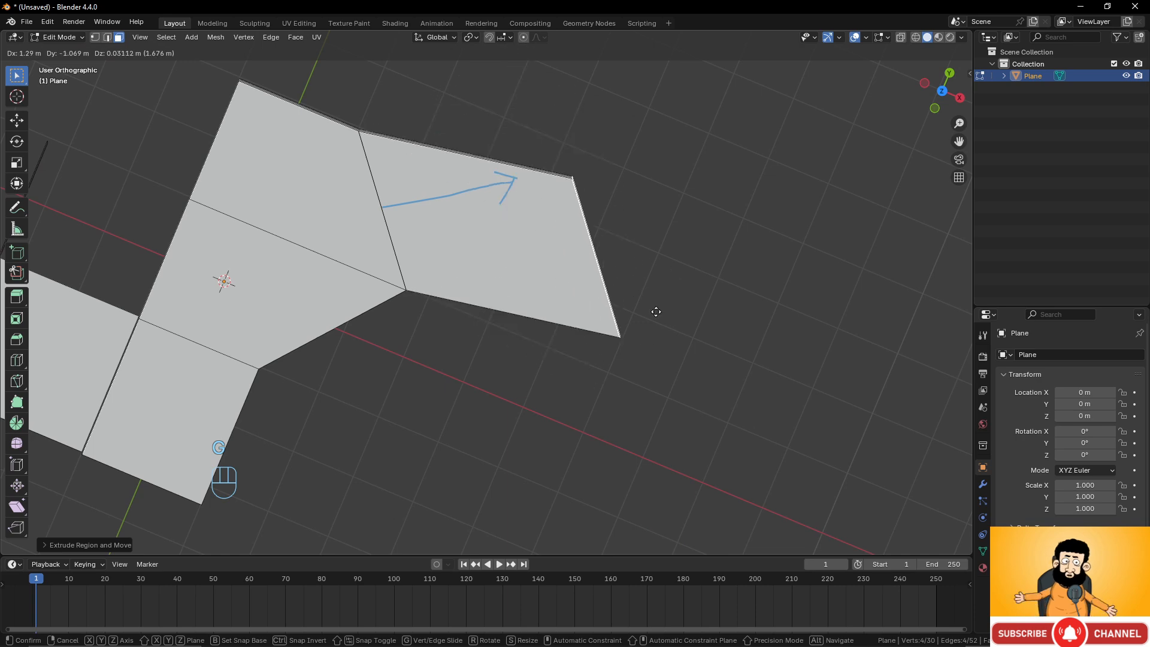
left_click(645, 297)
middle_click_drag(644, 297, 498, 257)
key("ctrl+z")
key("ctrl+z")
key("ctrl+z")
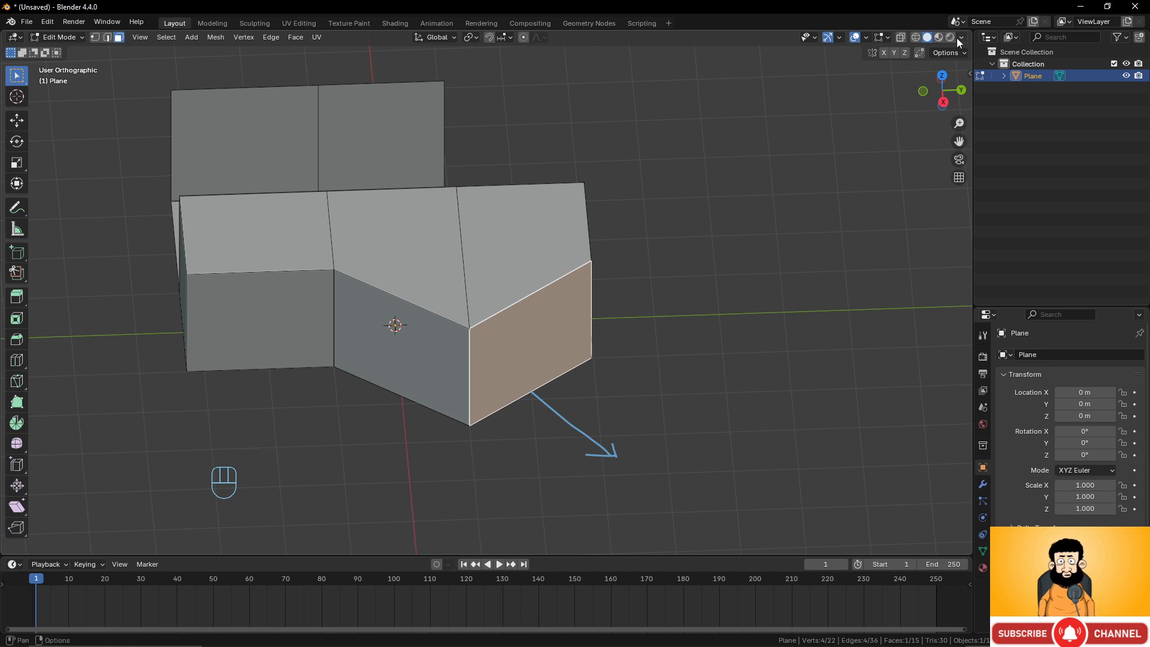
Turn on the face normals overlay in Edit Mode and enlarge the normals' display size.
left_click(887, 38)
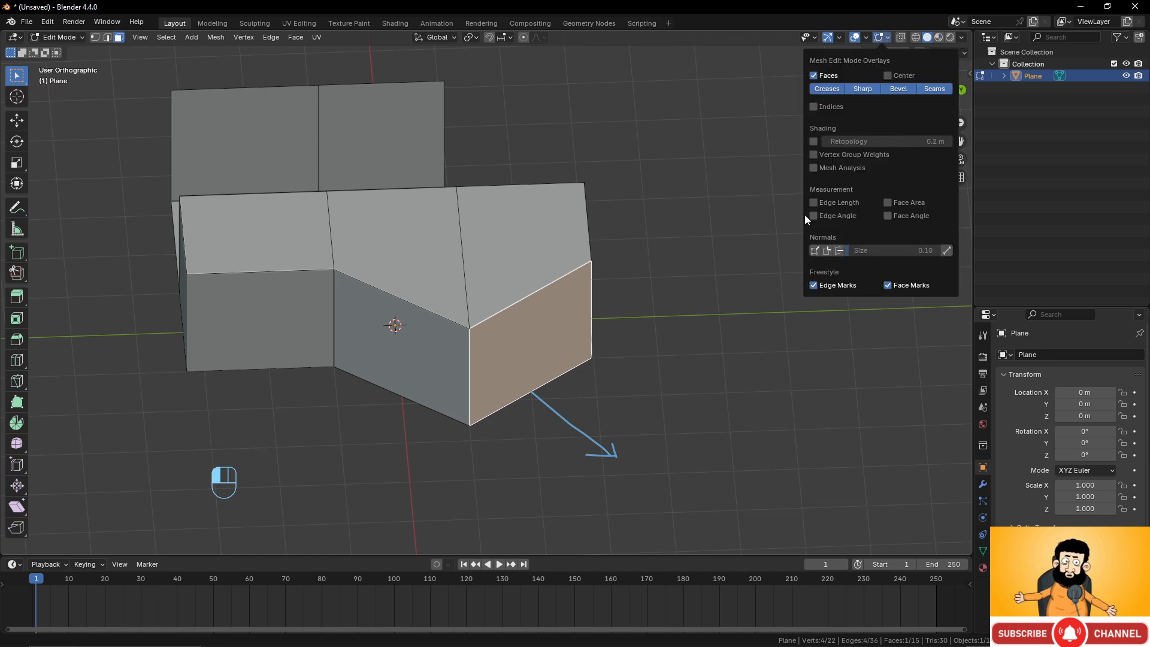
left_click(840, 250)
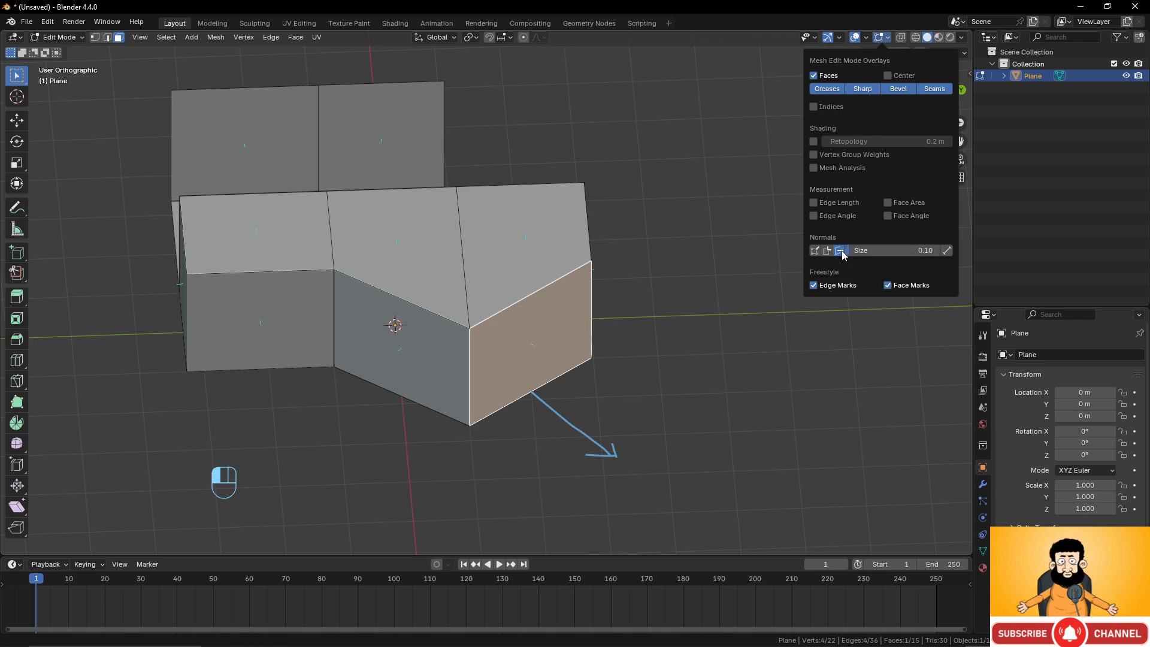
scroll(681, 431, "up", 4)
middle_click_drag(681, 431, 557, 438)
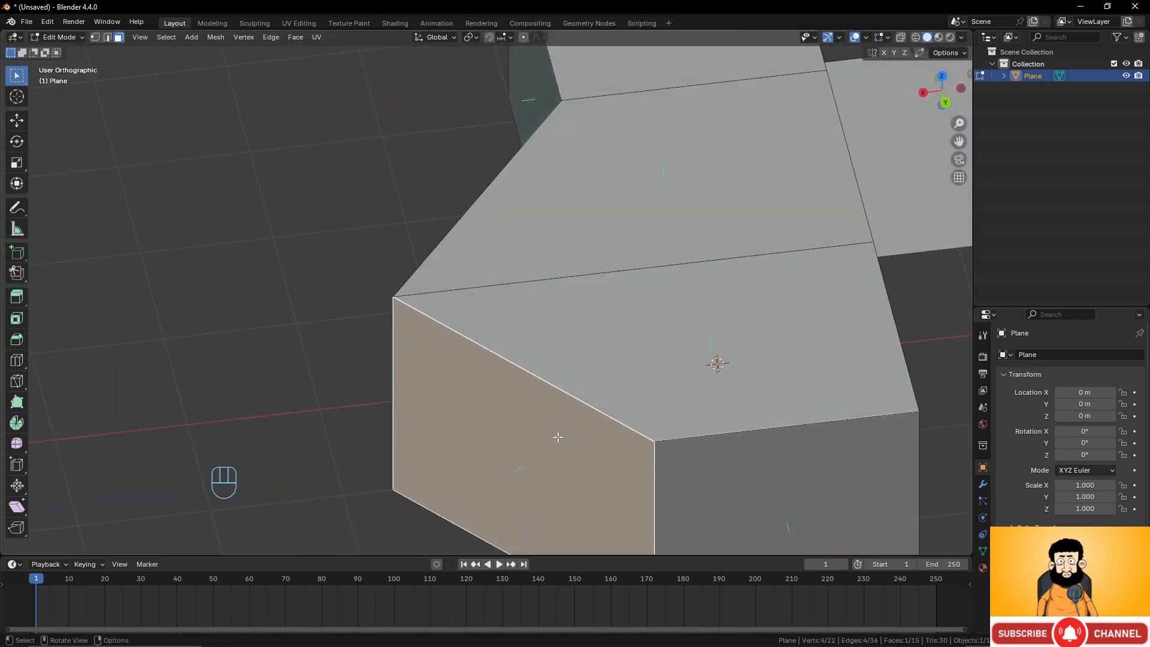
left_click(883, 37)
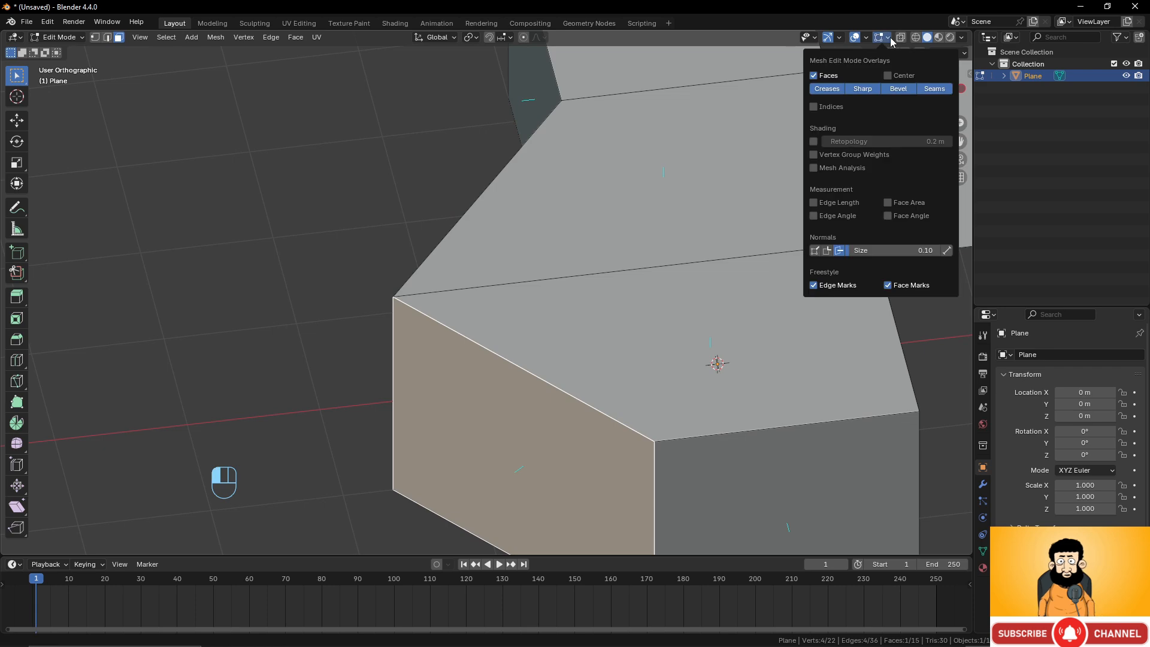
left_click_drag(871, 250, 899, 250)
scroll(657, 377, "down", 3)
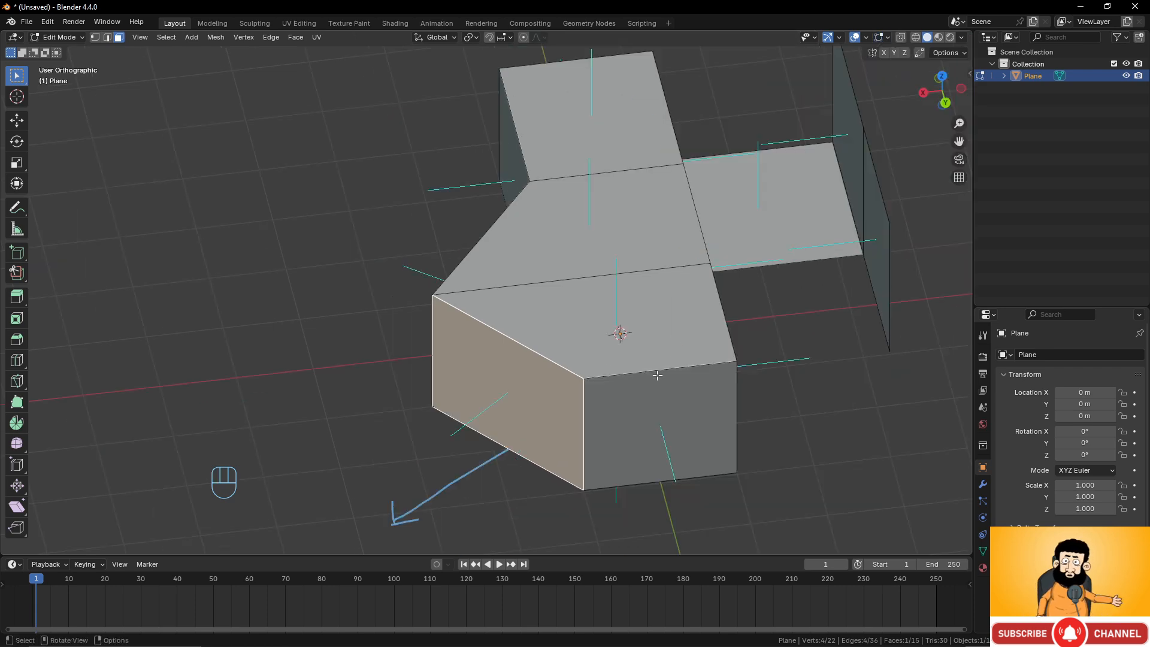
Orbit around the mesh, toggling Edit Mode, to examine the face normals directions.
middle_click_drag(590, 354, 671, 349)
scroll(693, 328, "up", 1)
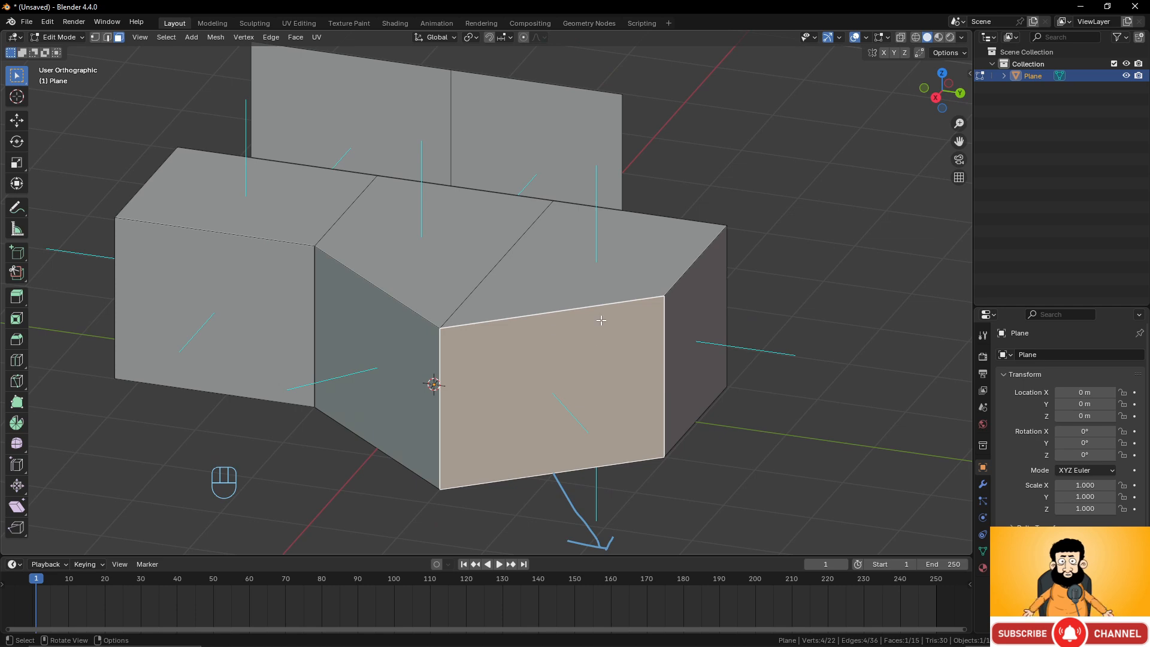
scroll(611, 312, "down", 2)
key("Tab")
middle_click_drag(611, 312, 587, 344)
key("Tab")
scroll(626, 344, "up", 1)
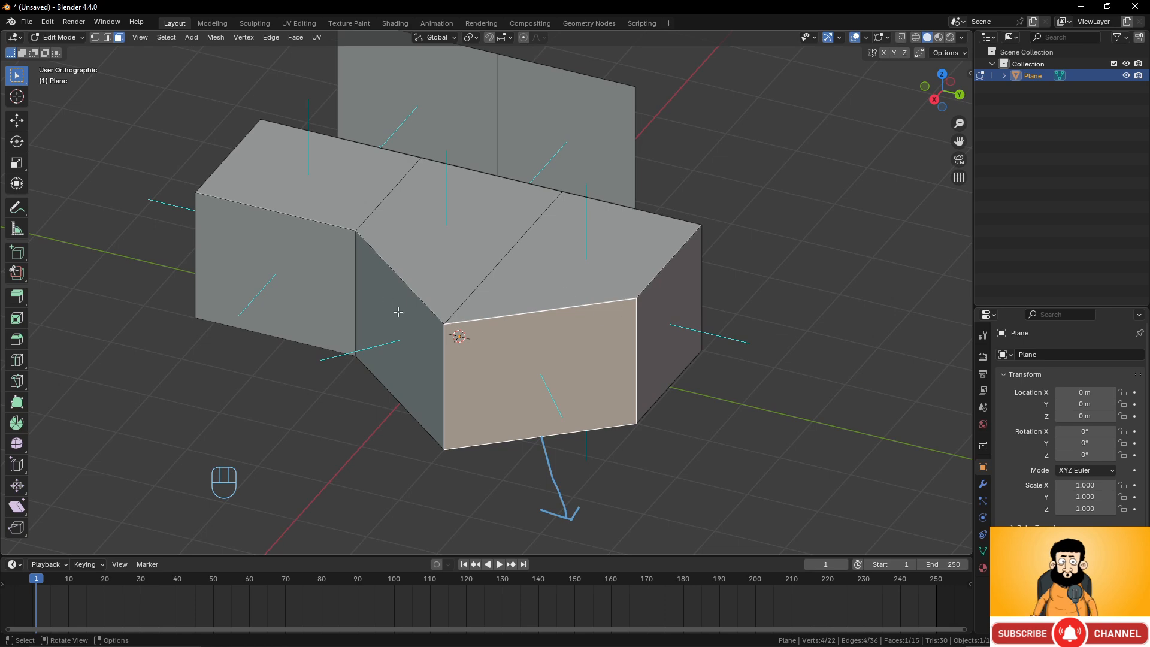
middle_click_drag(533, 274, 527, 303)
mouse_move(735, 289)
middle_mouse_down()
mouse_move(659, 367)
mouse_move(601, 328)
mouse_move(743, 298)
middle_mouse_up()
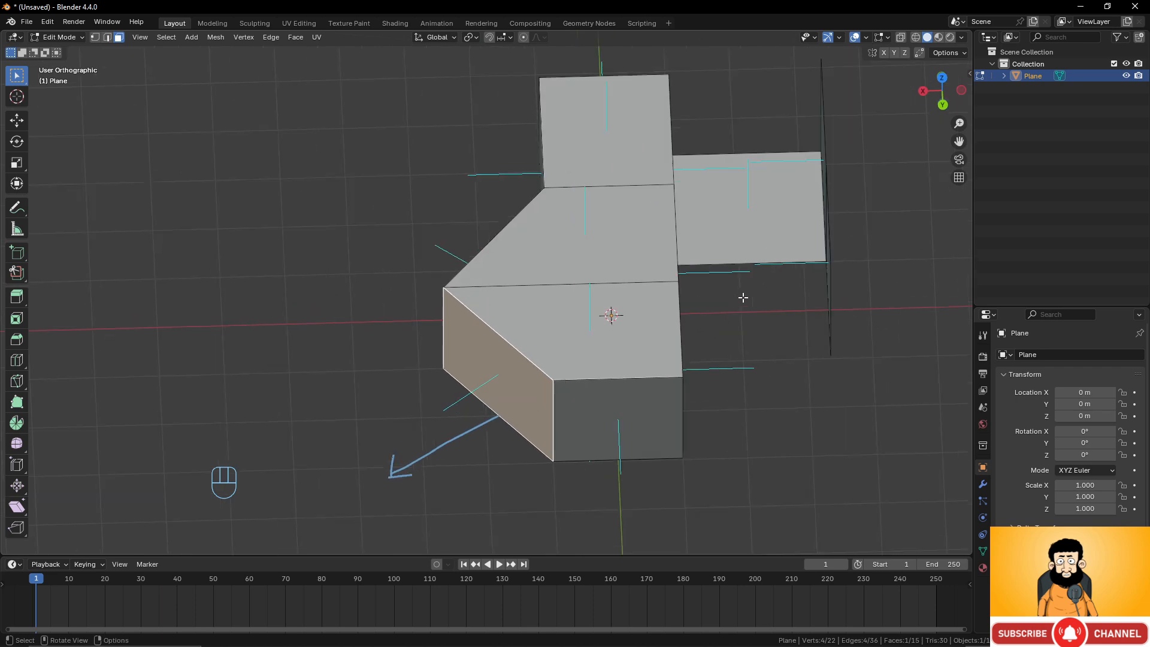
middle_click_drag(795, 258, 654, 243, "shift")
scroll(611, 277, "up", 2)
mouse_move(670, 291)
middle_mouse_down()
mouse_move(631, 286)
mouse_move(657, 287)
middle_mouse_up()
middle_click_drag(416, 331, 515, 307)
scroll(515, 307, "down", 3)
key("Tab")
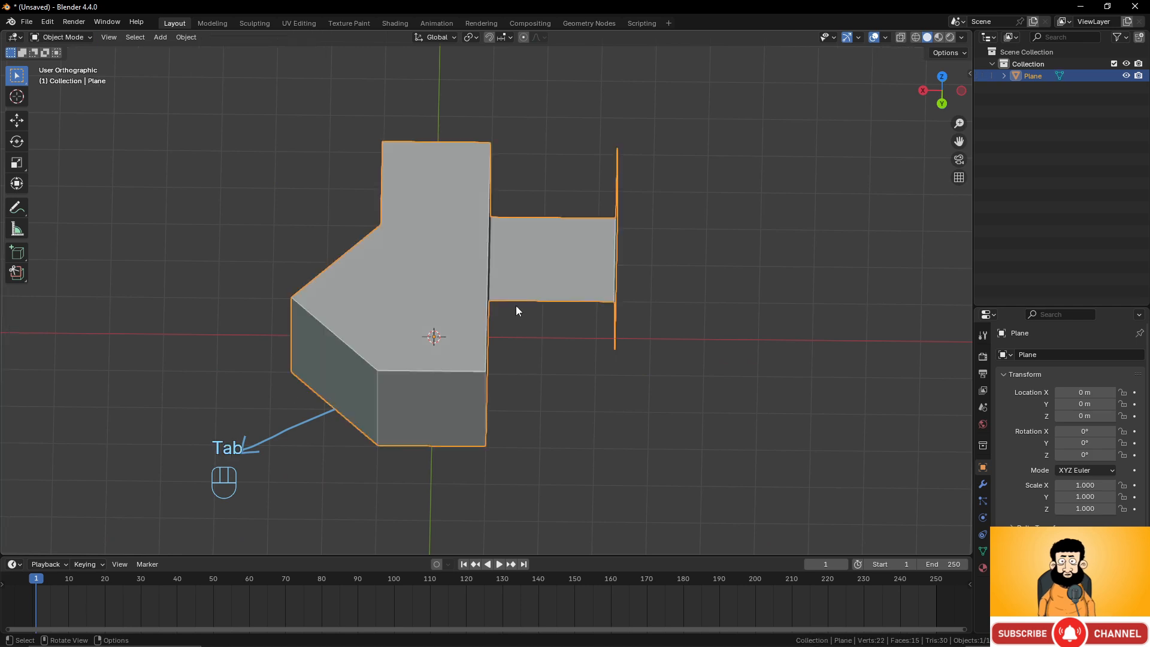
key("Tab")
middle_click_drag(515, 305, 539, 392)
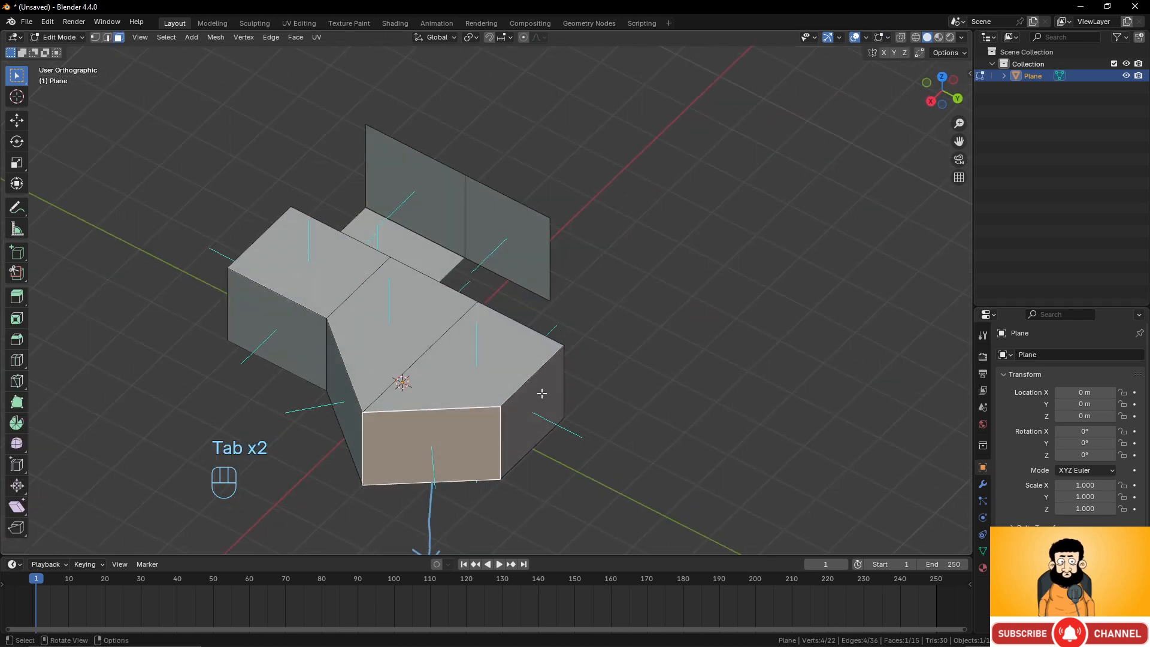
Extrude the selected side face along its normal about 2.4 m.
left_click(577, 400)
key("e")
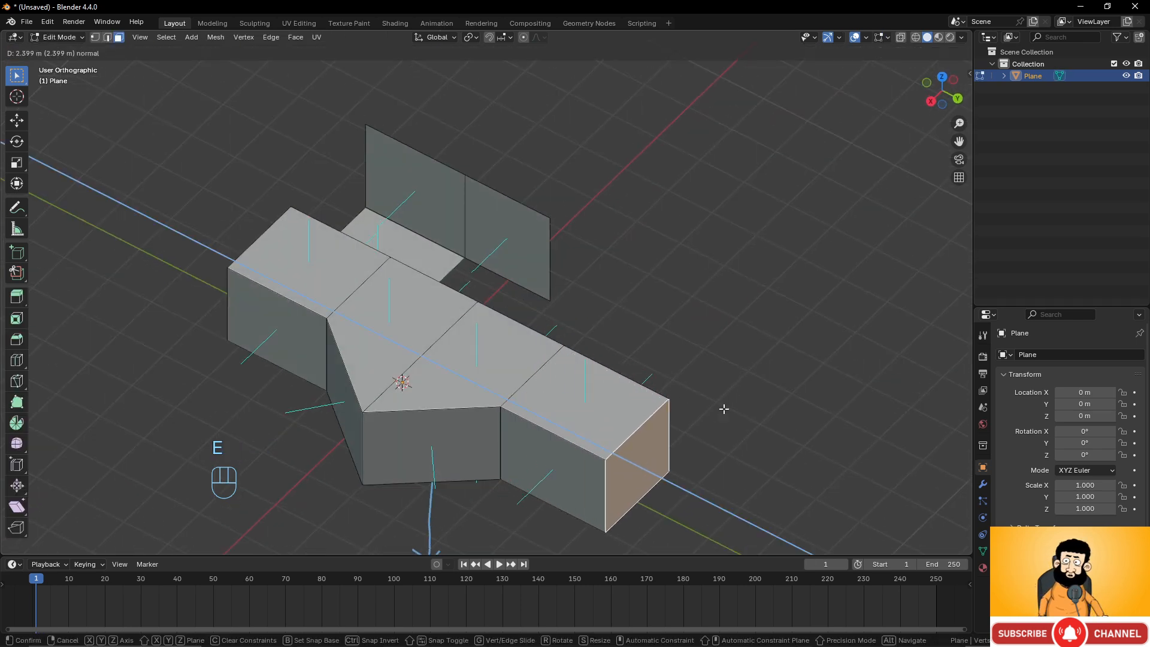
left_click(724, 405)
middle_click_drag(724, 406, 563, 429)
Select the top face of the new segment and extrude it upward.
left_click(578, 421)
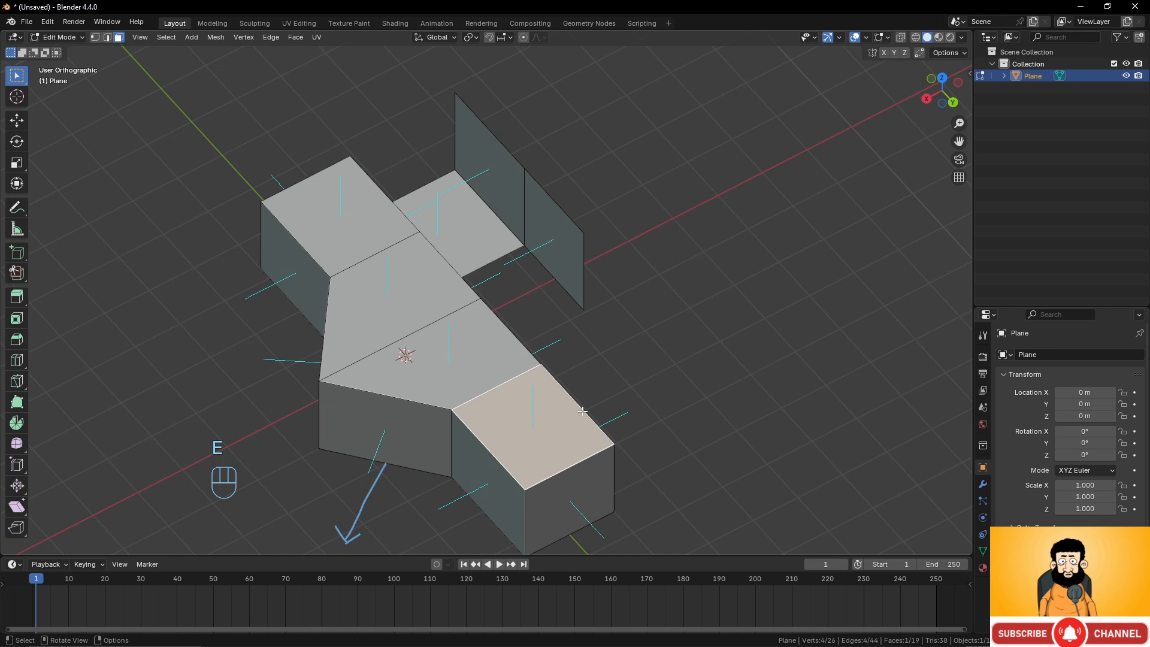
key("e")
left_click(602, 321)
middle_click_drag(322, 376, 403, 360)
key("Tab")
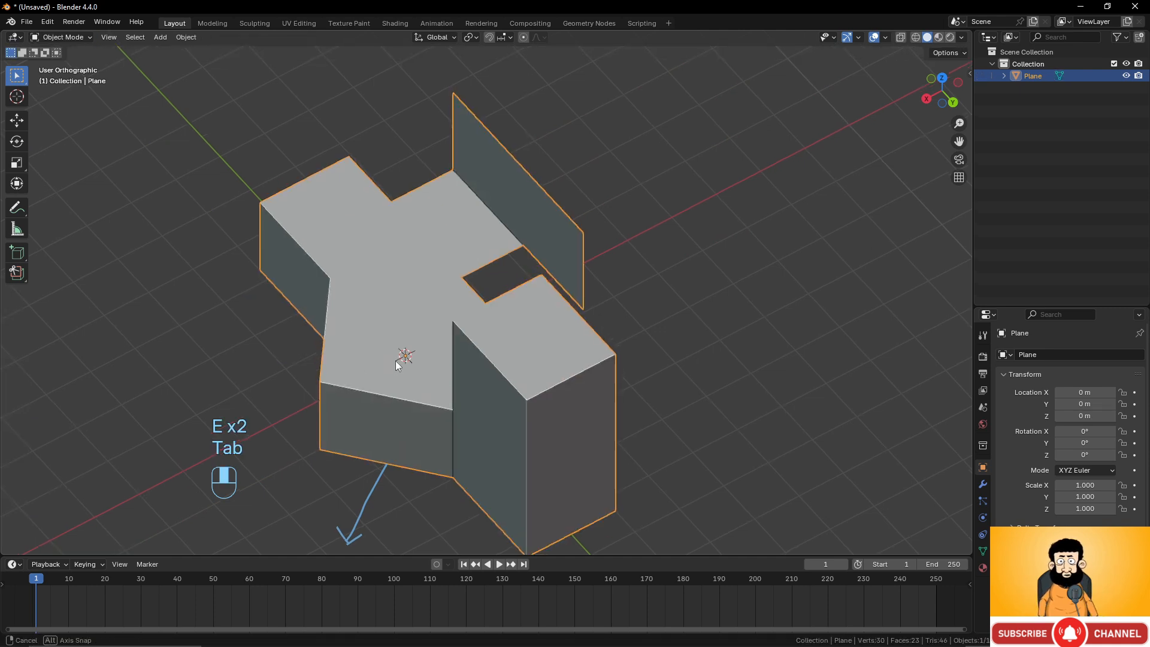
key("Tab")
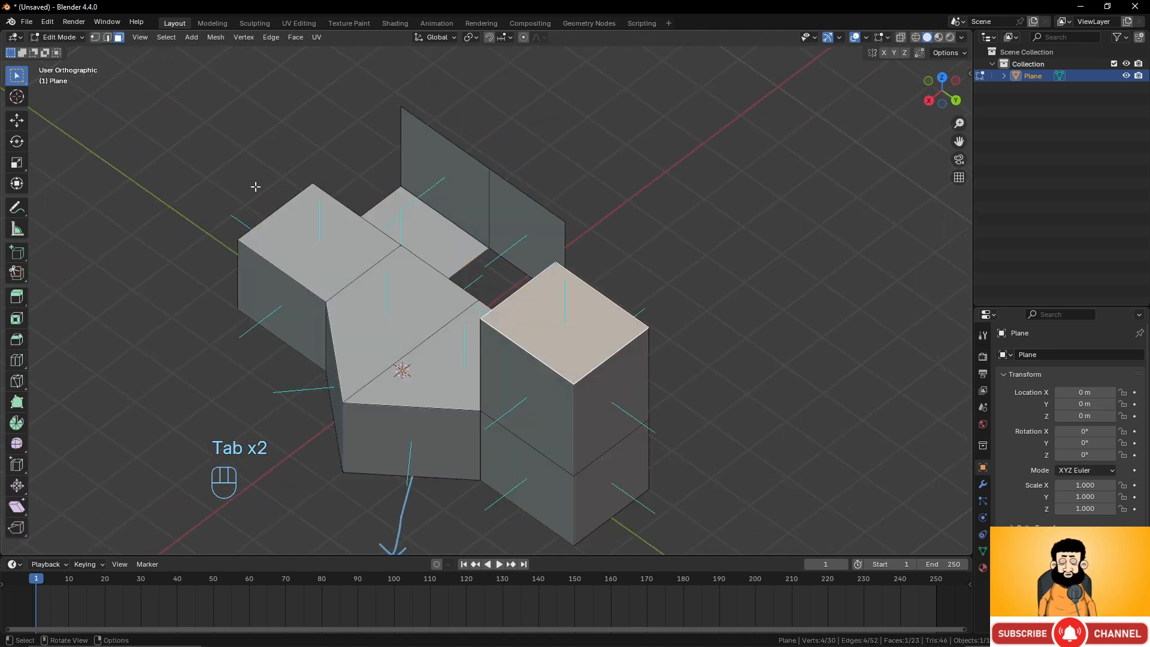
Leave Edit Mode and delete the plane object.
left_click_drag(17, 297, 64, 328)
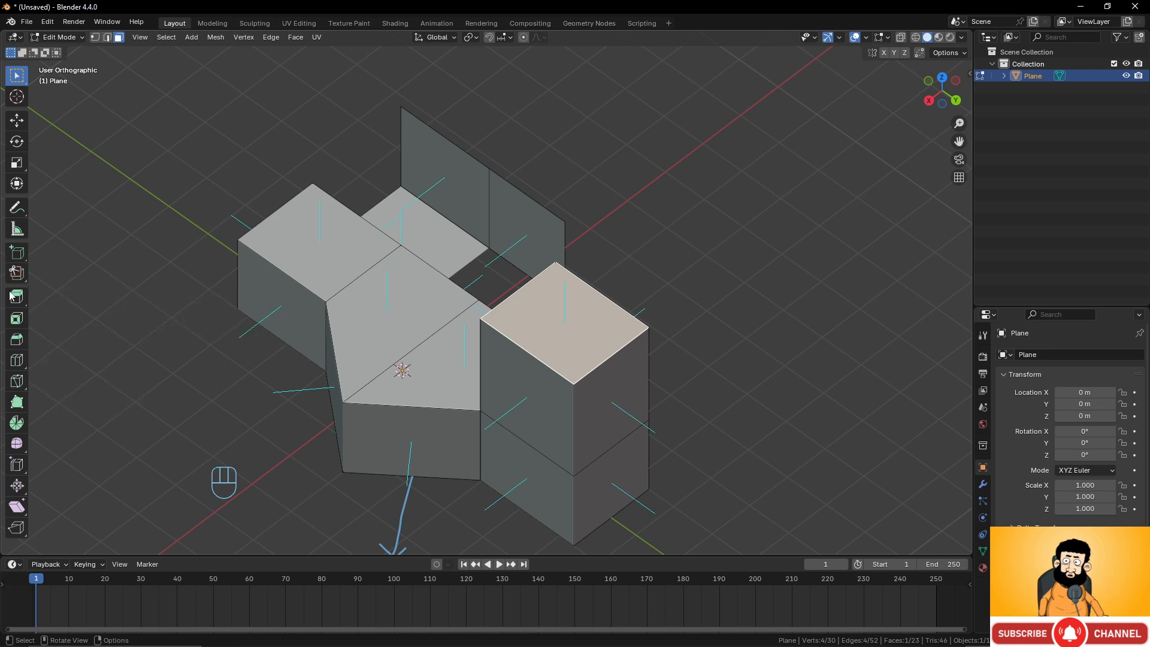
scroll(305, 179, "down", 3)
key("Tab")
key("x")
left_click(354, 210)
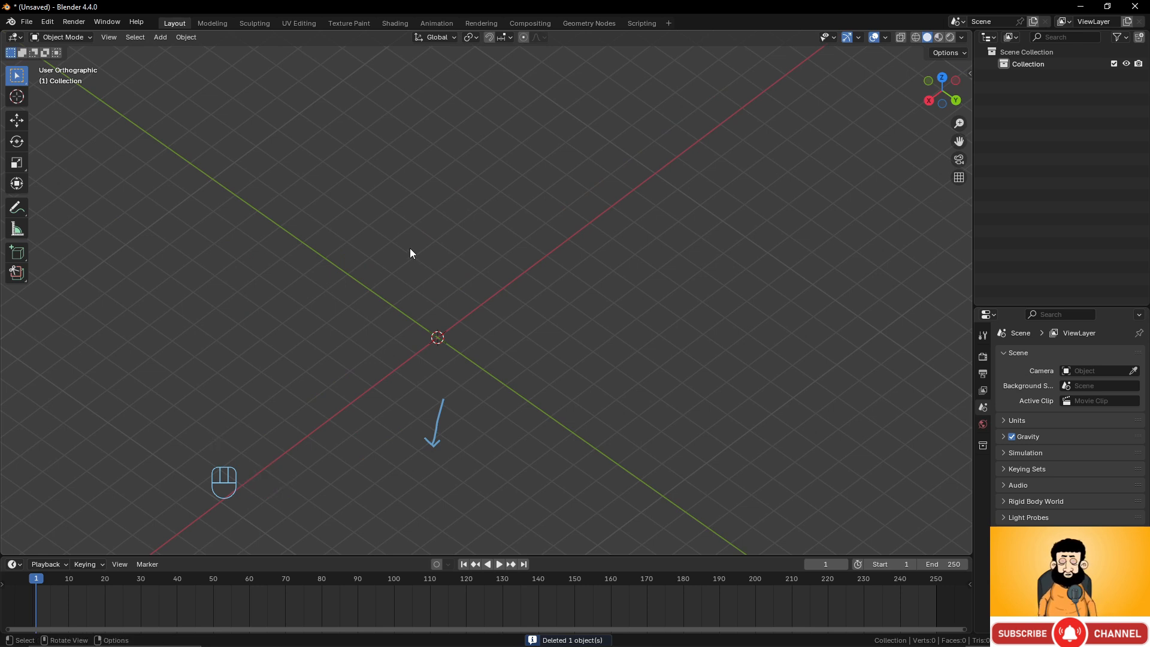
Add a cube mesh to the scene.
key("shift+a")
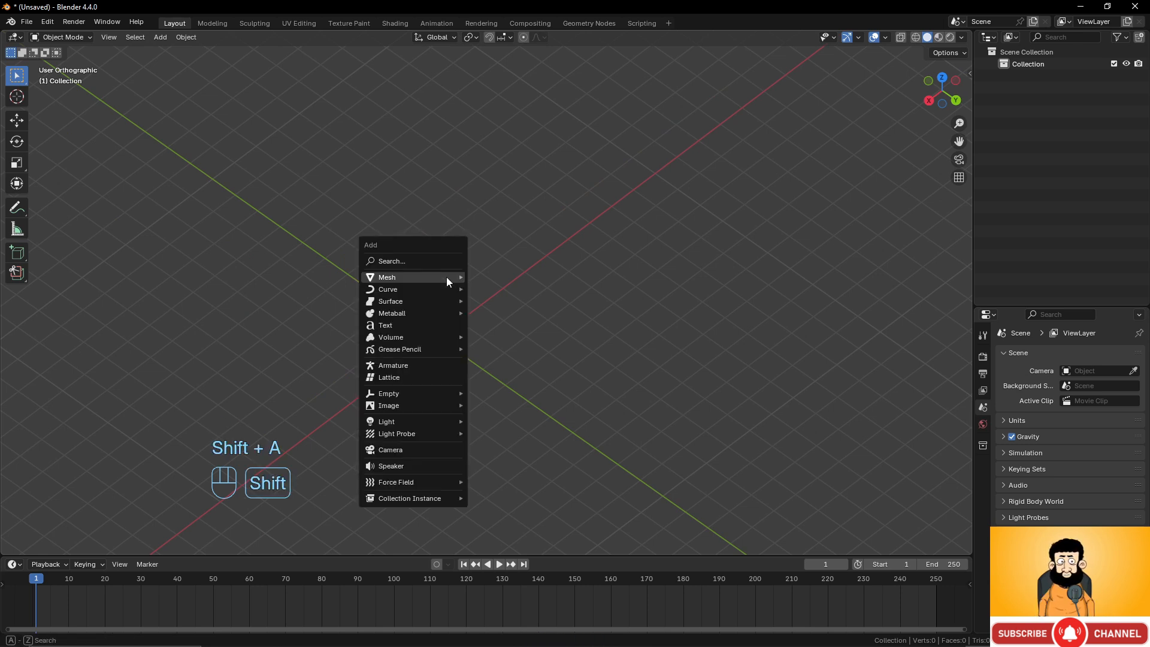
mouse_move(448, 277)
left_click(496, 291)
scroll(473, 358, "up", 4)
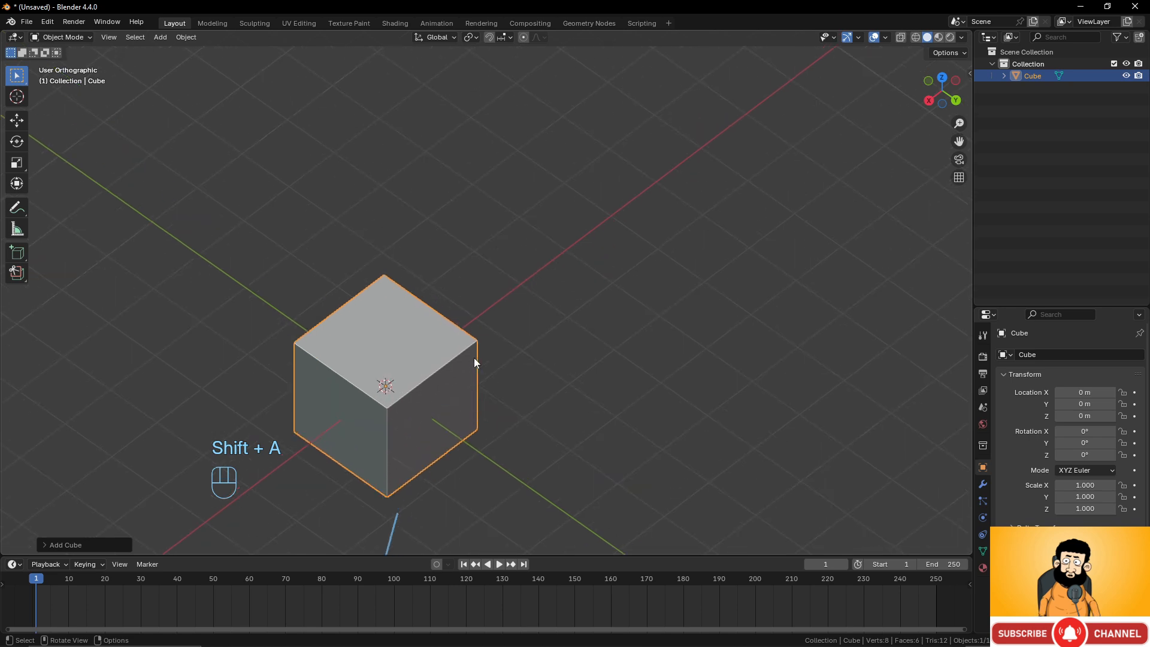
Enter Edit Mode and subdivide the whole cube once.
key("Tab")
scroll(491, 317, "up", 2)
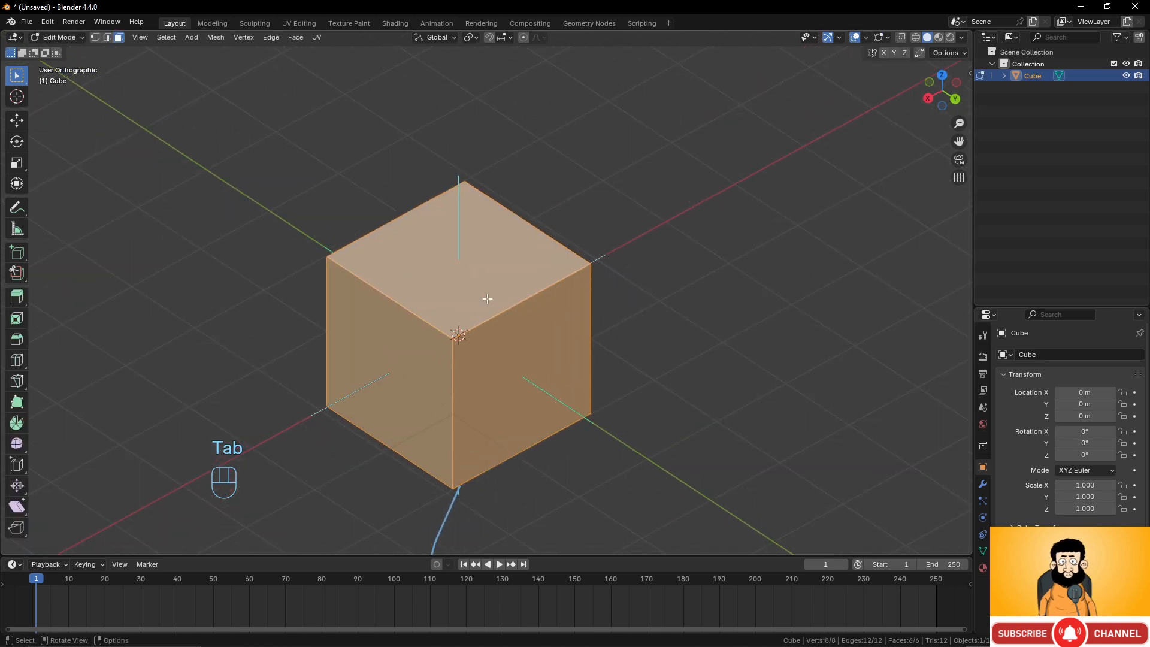
right_click(486, 298)
left_click(487, 298)
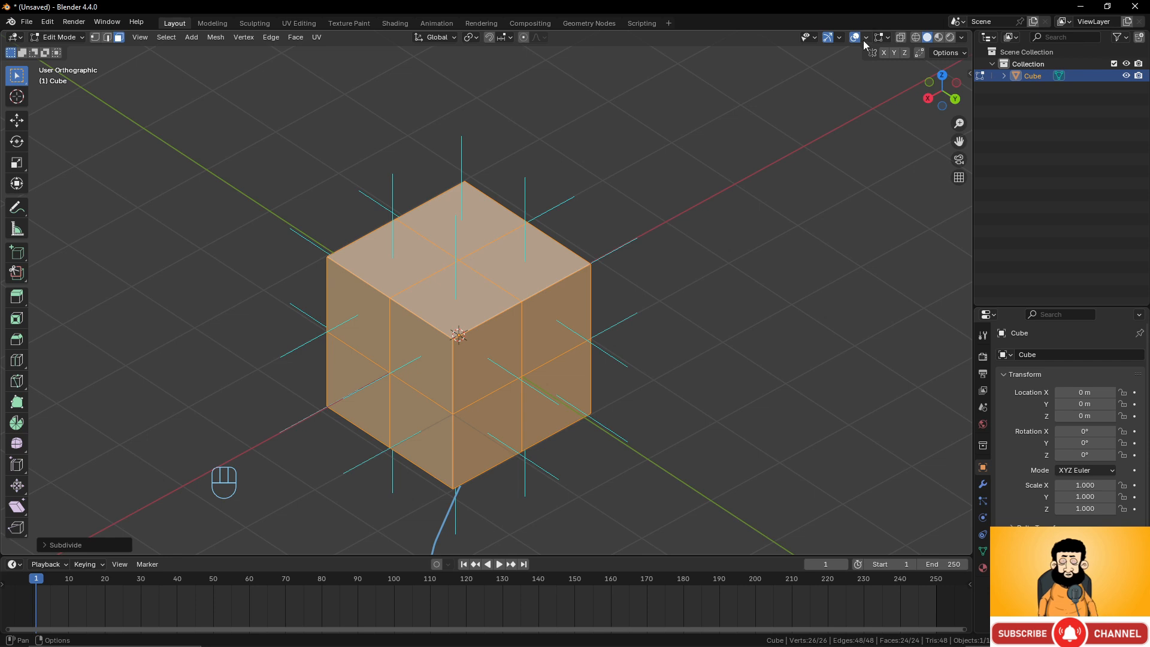
Turn off the face normals overlay.
left_click(887, 38)
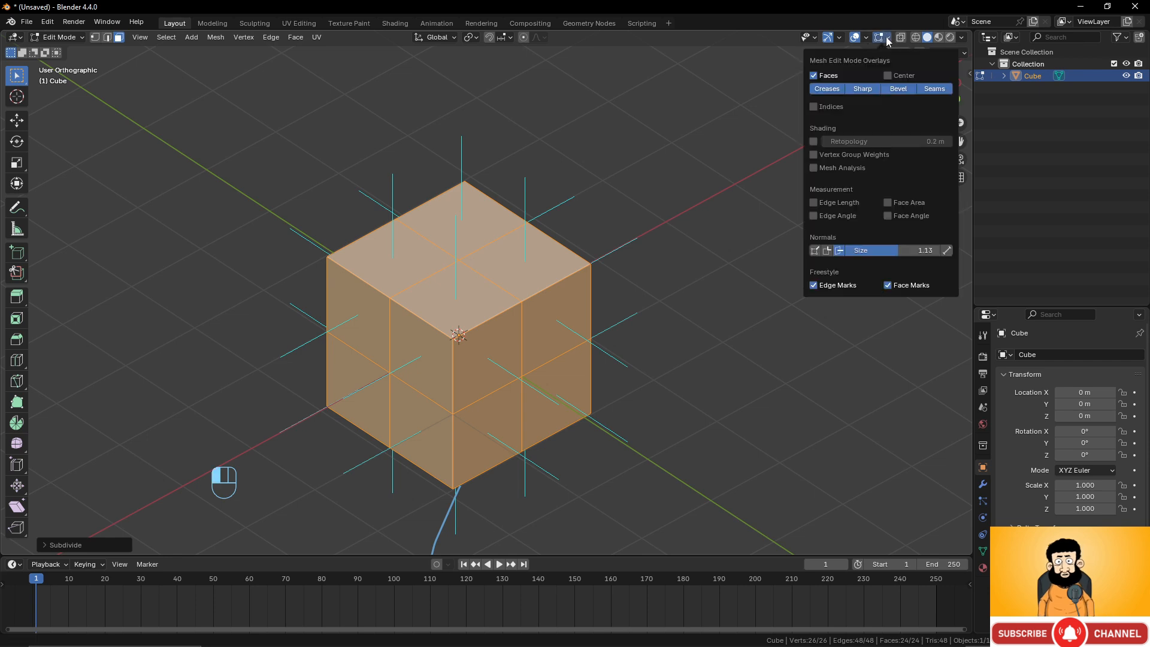
left_click(839, 251)
middle_click_drag(749, 281, 570, 242)
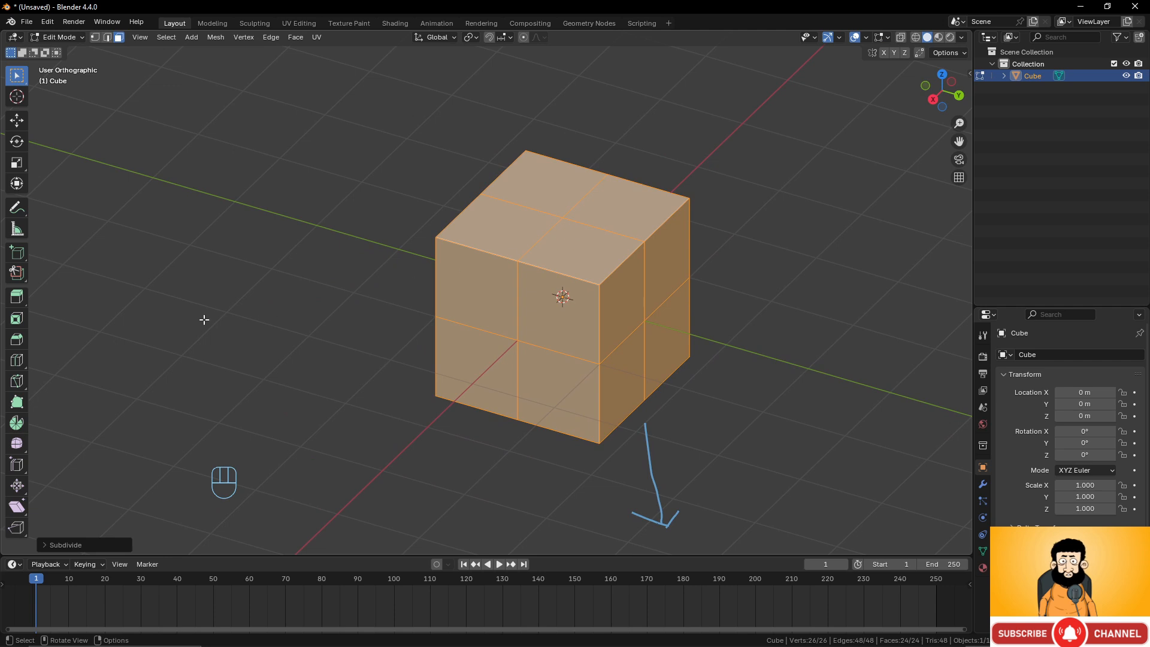
Switch to the Extrude Manifold tool and select one top corner face of the cube.
left_click_drag(17, 306, 46, 304)
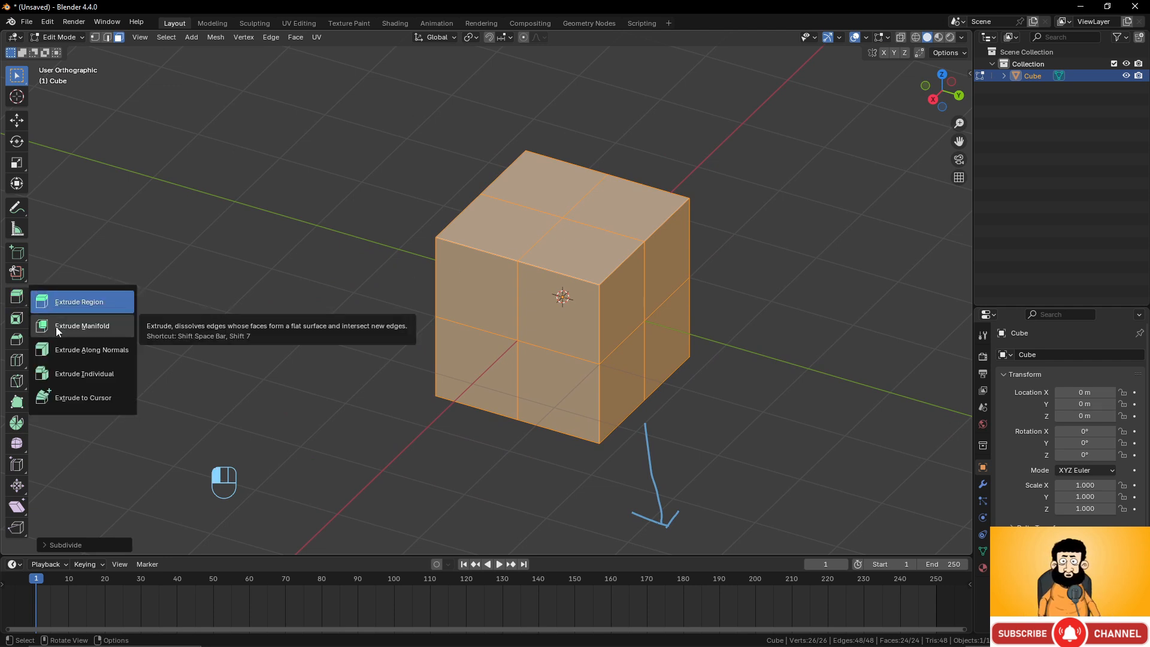
left_click(56, 326)
middle_click_drag(512, 294, 544, 303)
left_click(543, 303)
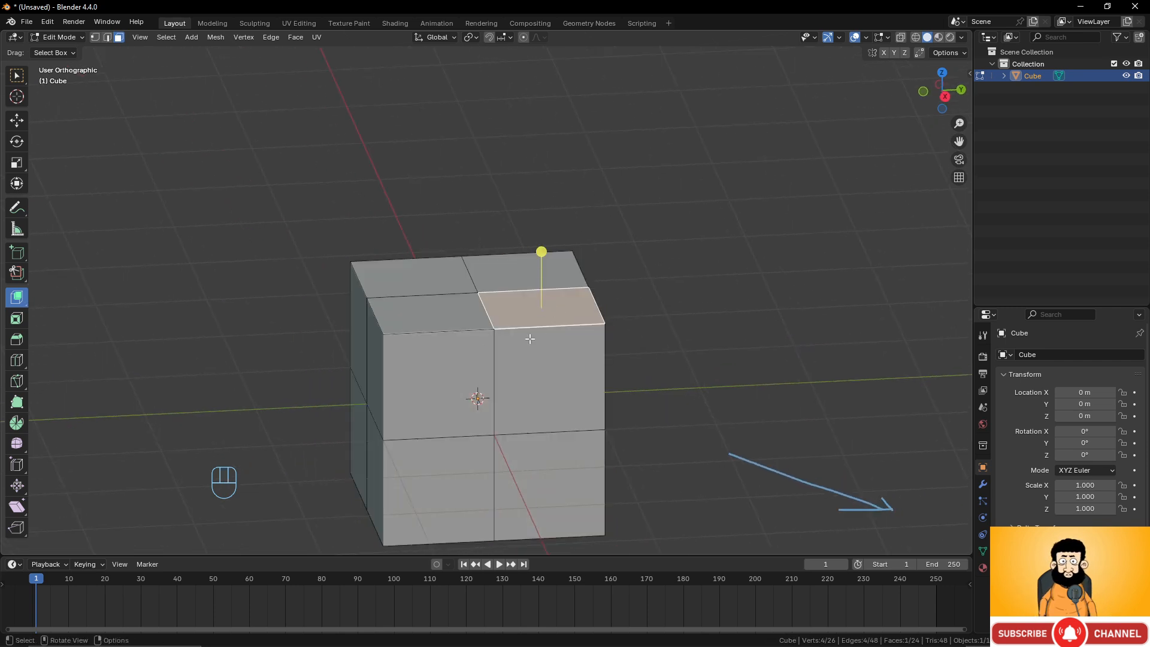
Extrude the top corner face down into the cube, then undo it.
key("e")
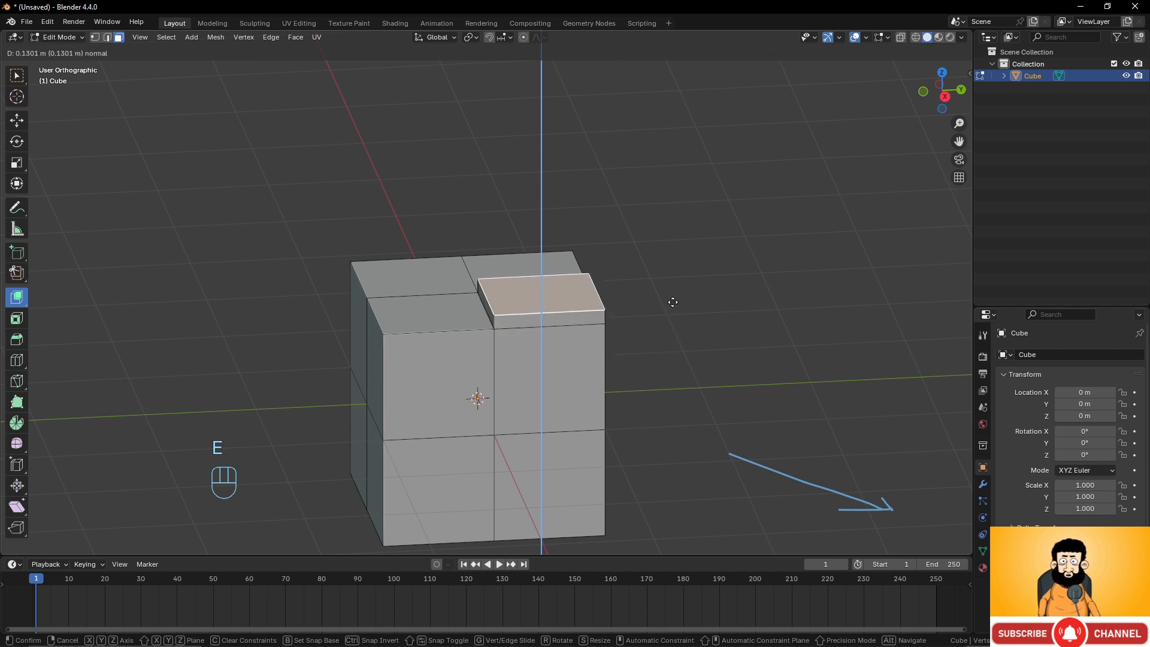
left_click(669, 381)
middle_click_drag(470, 325, 557, 351)
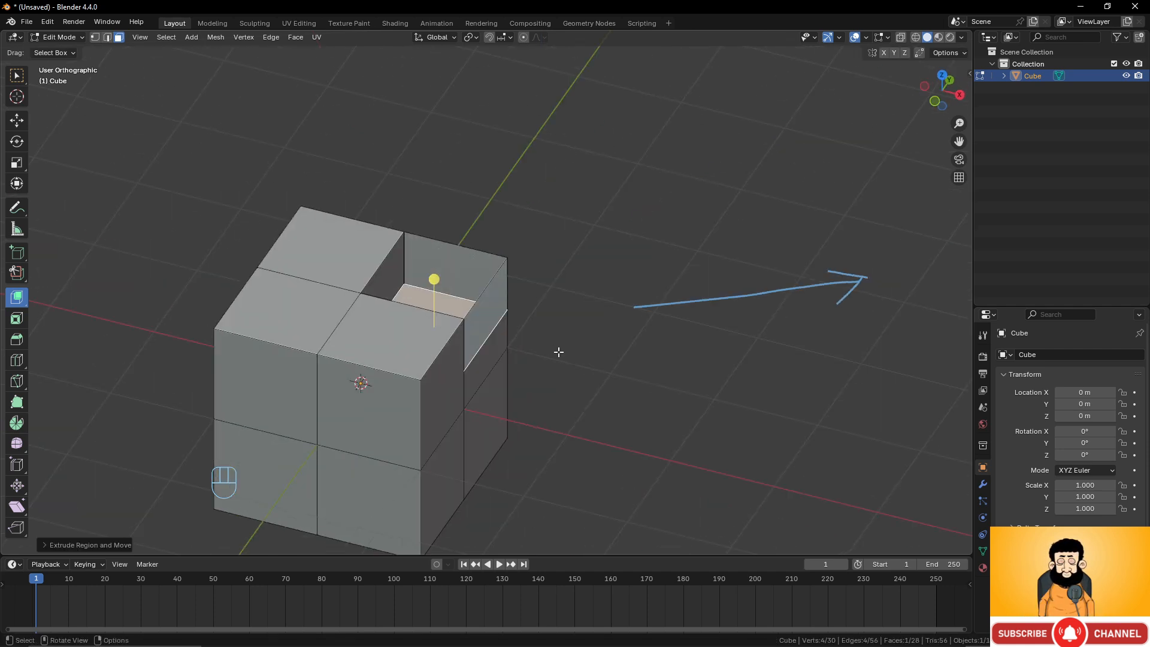
scroll(536, 332, "up", 2)
middle_click_drag(611, 320, 605, 312)
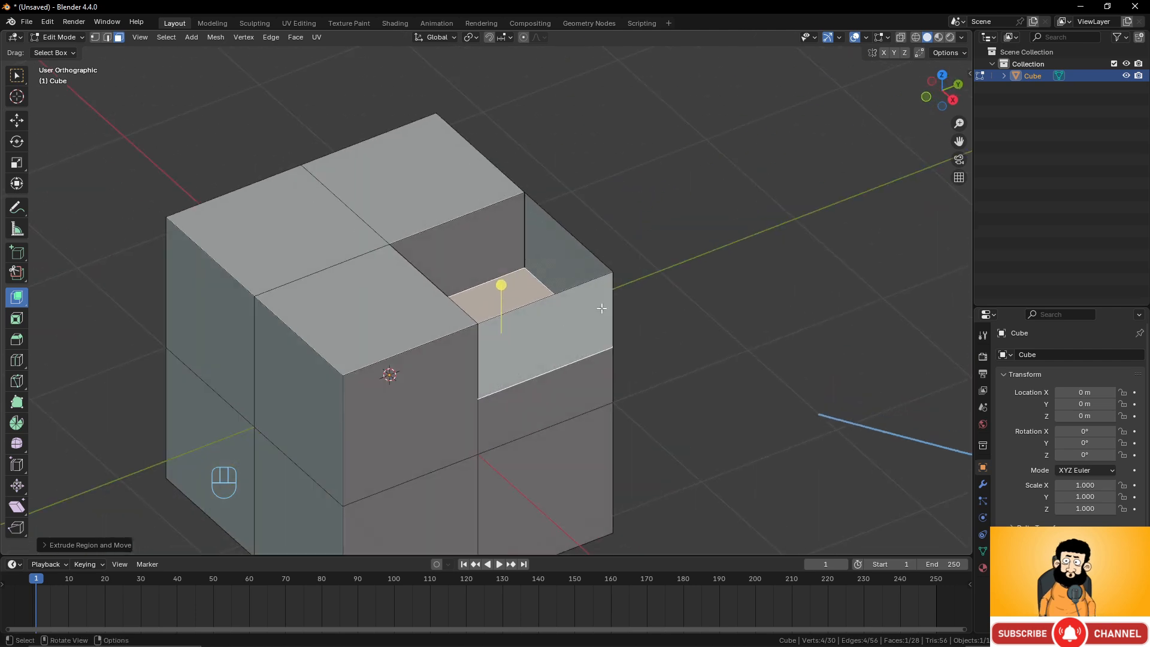
key("ctrl+z")
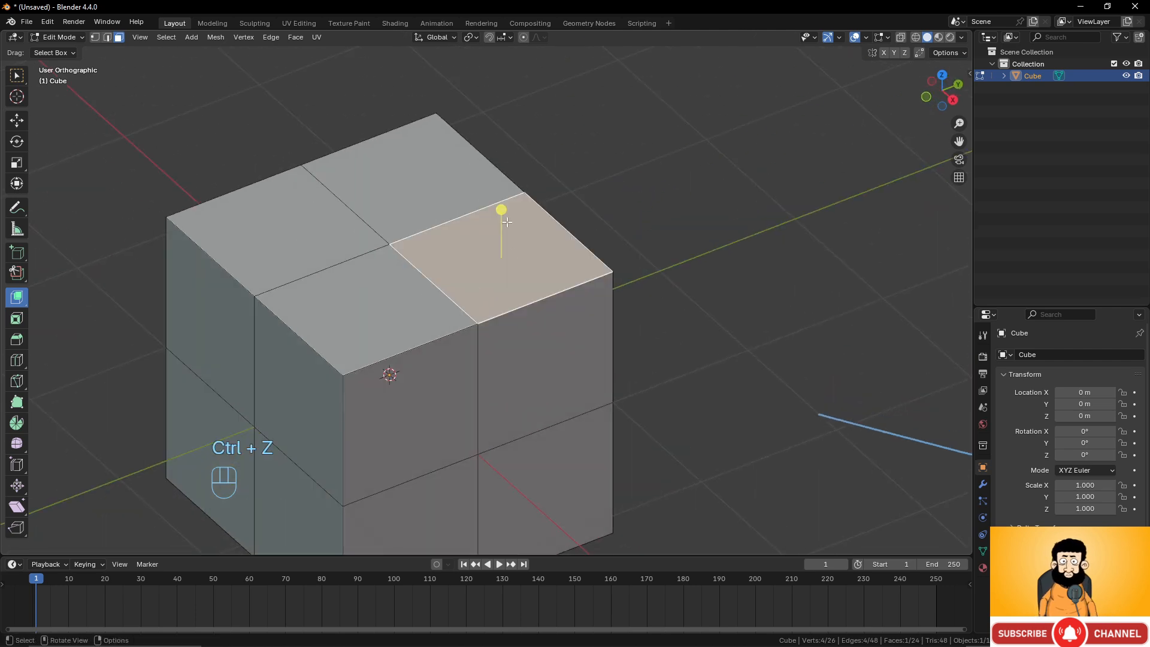
Push the top corner face down into the cube with the Extrude Manifold gizmo, cutting a notch.
left_click_drag(501, 210, 507, 279)
middle_click_drag(507, 279, 446, 269)
scroll(446, 270, "down", 3)
middle_click_drag(581, 349, 472, 313, "shift")
Select two adjacent faces of the notch and push them inward with the manifold gizmo.
left_click(572, 357)
left_click(632, 335, "shift")
middle_click_drag(631, 335, 609, 350)
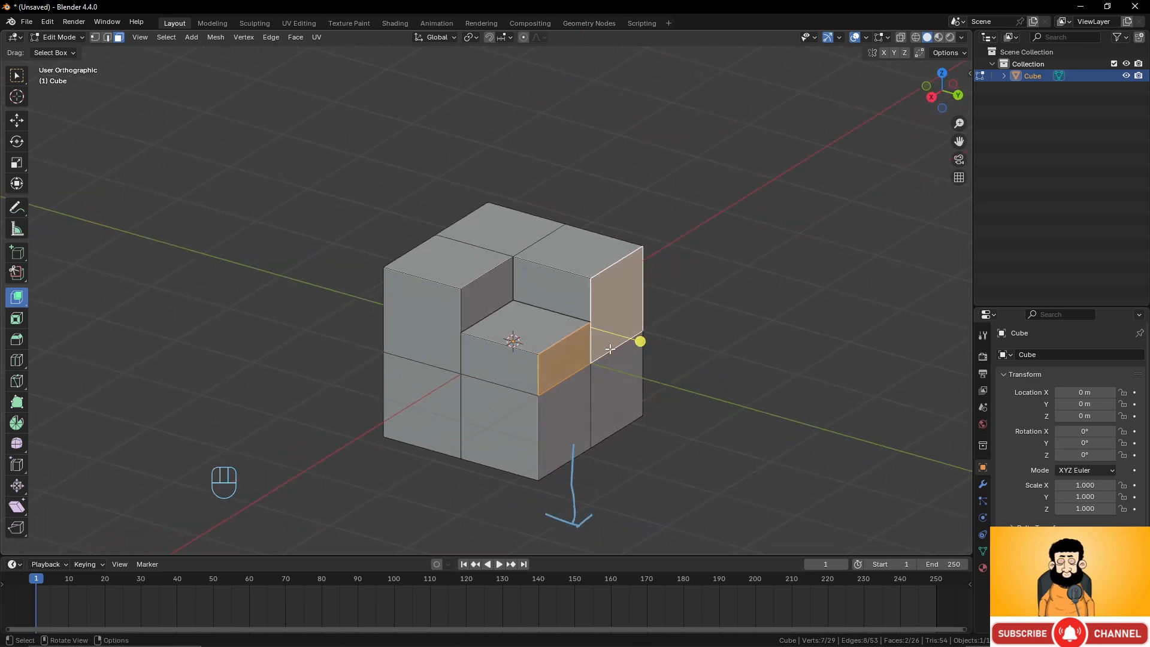
left_click_drag(639, 341, 604, 331)
mouse_move(604, 331)
middle_mouse_down()
mouse_move(553, 342)
mouse_move(594, 337)
middle_mouse_up()
scroll(473, 282, "up", 2)
middle_click_drag(473, 282, 378, 289)
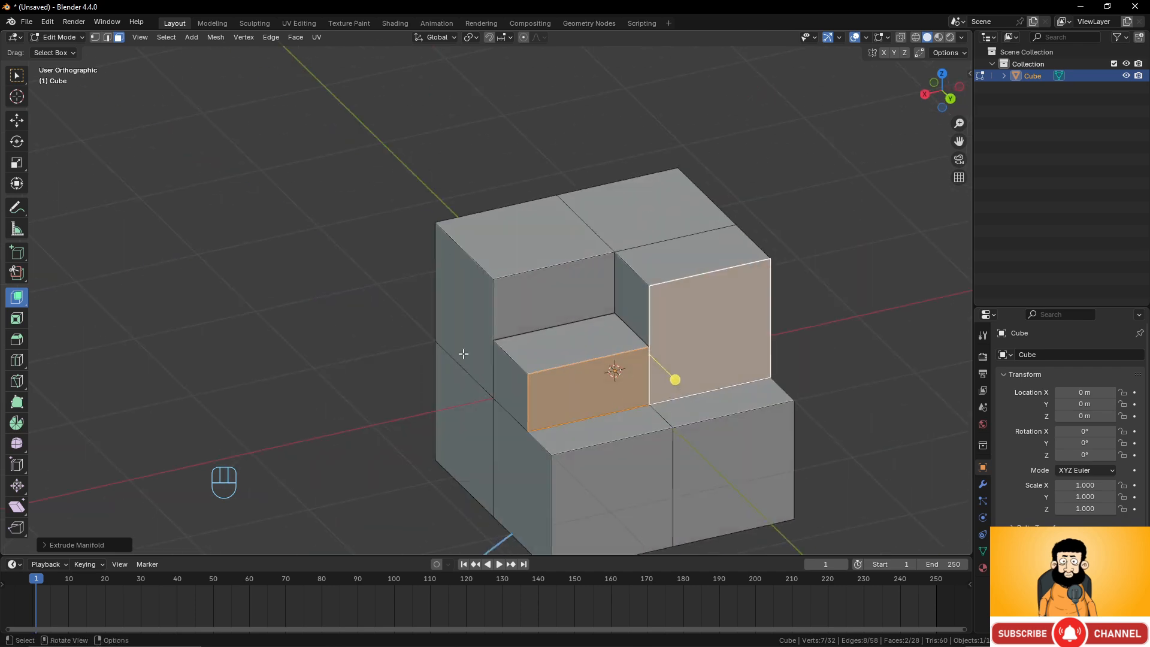
Push the selected faces further inward, then undo that push.
middle_click_drag(598, 362, 675, 359)
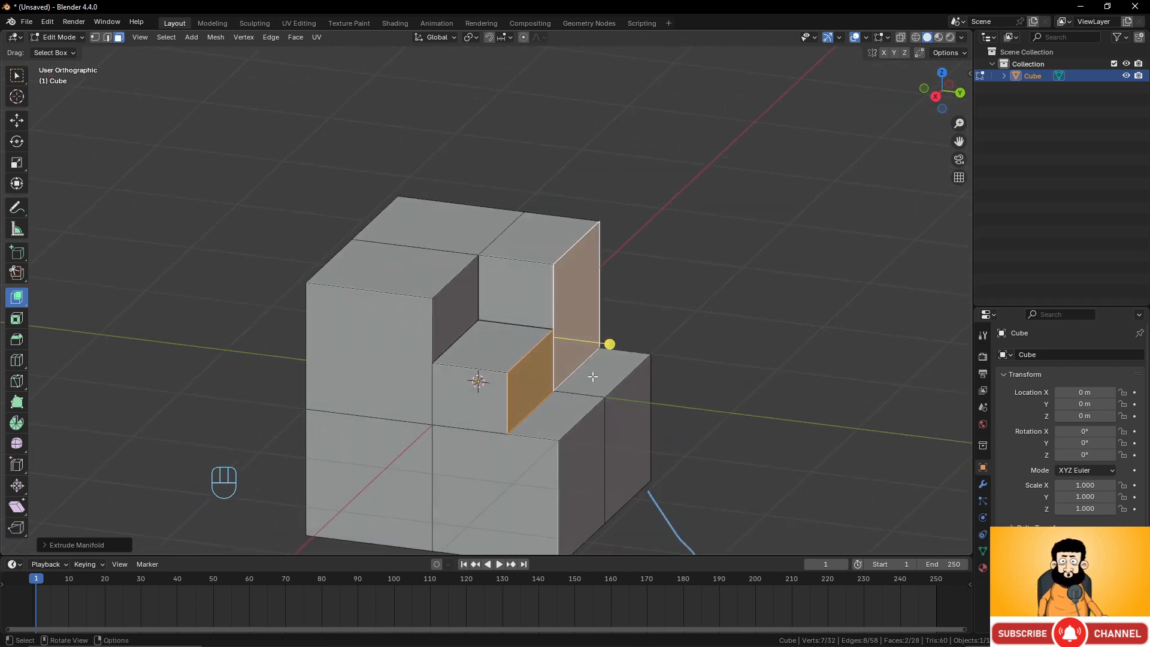
middle_click_drag(604, 373, 586, 350)
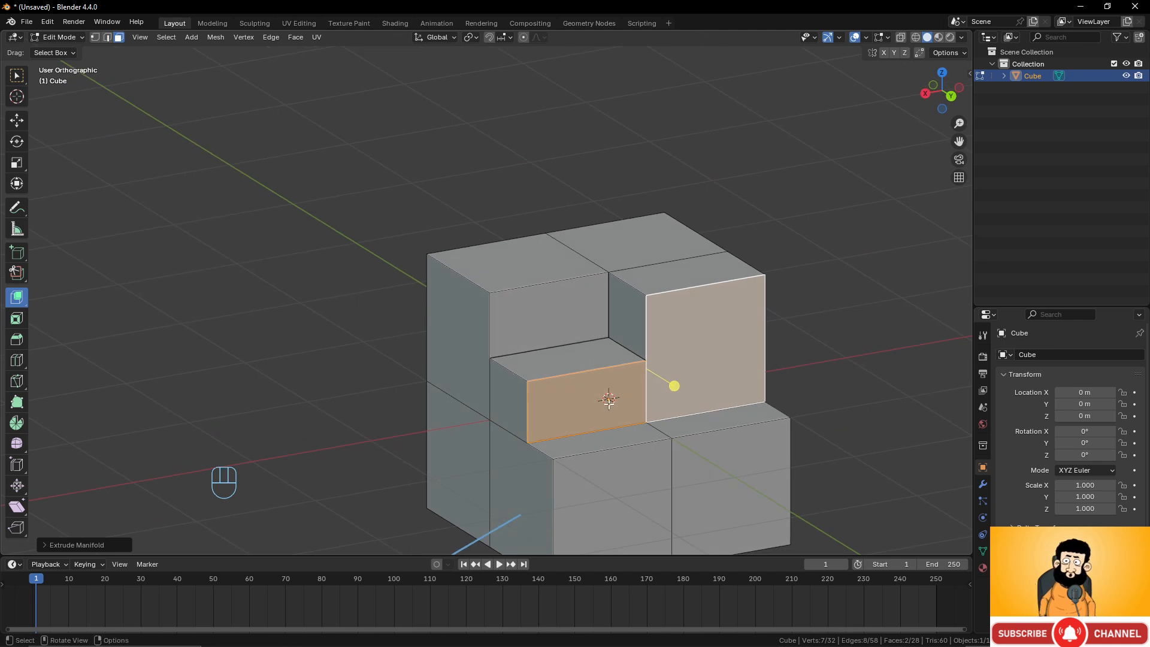
key("ctrl+z")
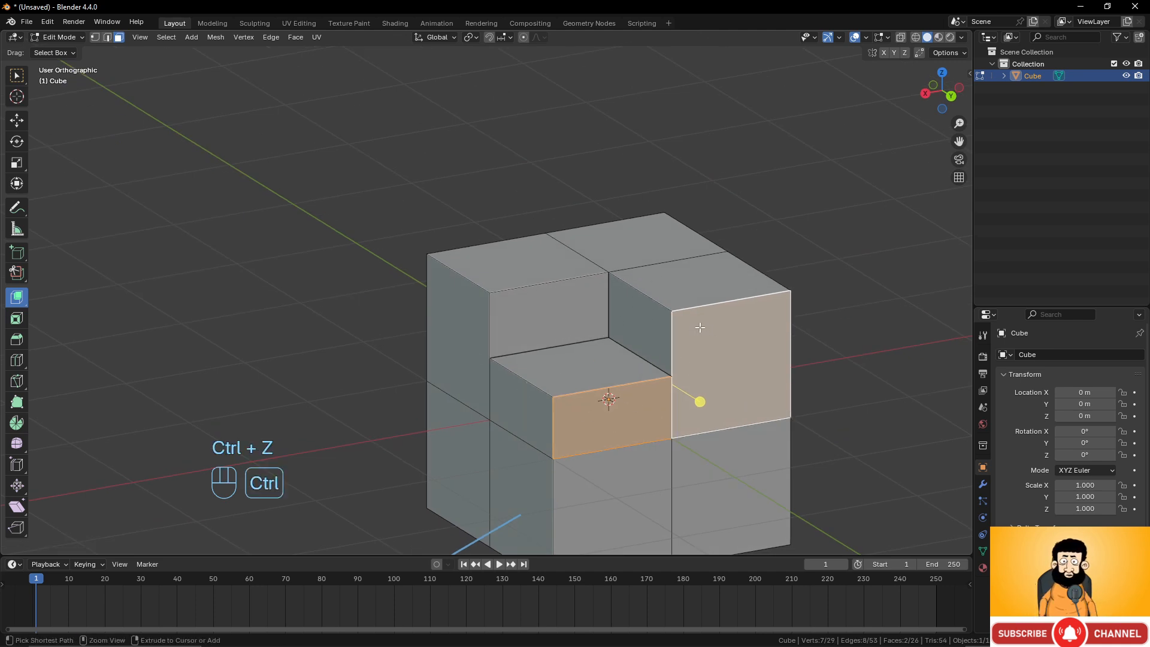
Undo the manifold extrusions, returning the cube to its subdivided shape with the top corner face selected.
key("ctrl+z")
key("ctrl+z")
key("ctrl+z")
middle_click_drag(401, 375, 185, 365)
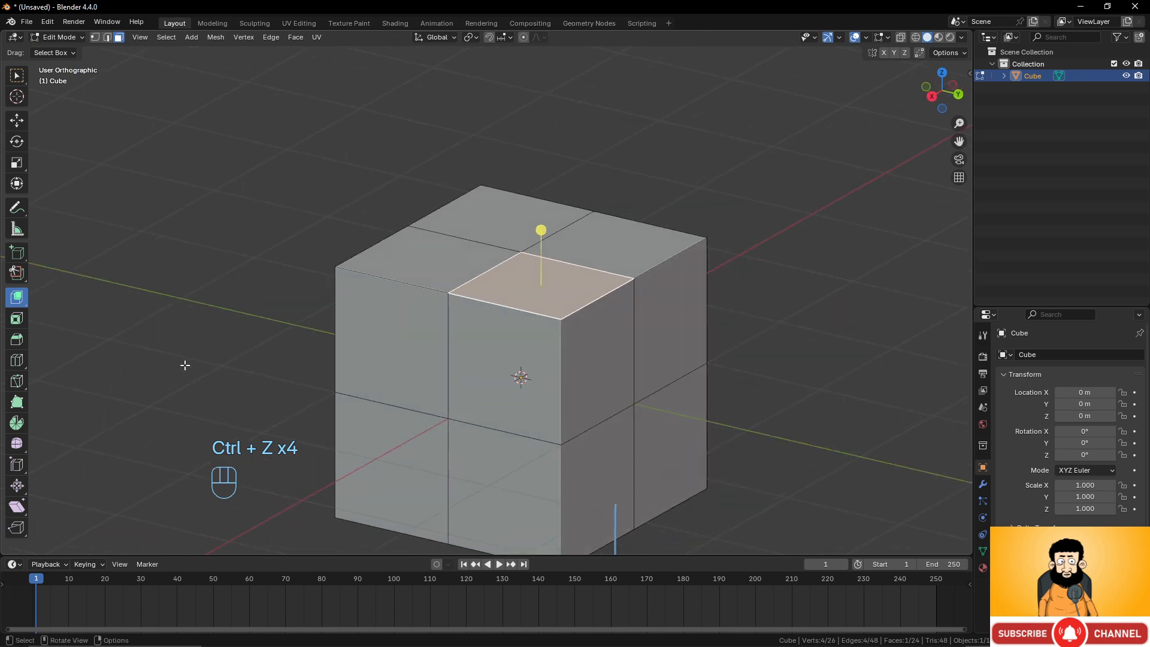
Make Extrude Individual the active extrude tool.
left_click_drag(15, 300, 74, 354)
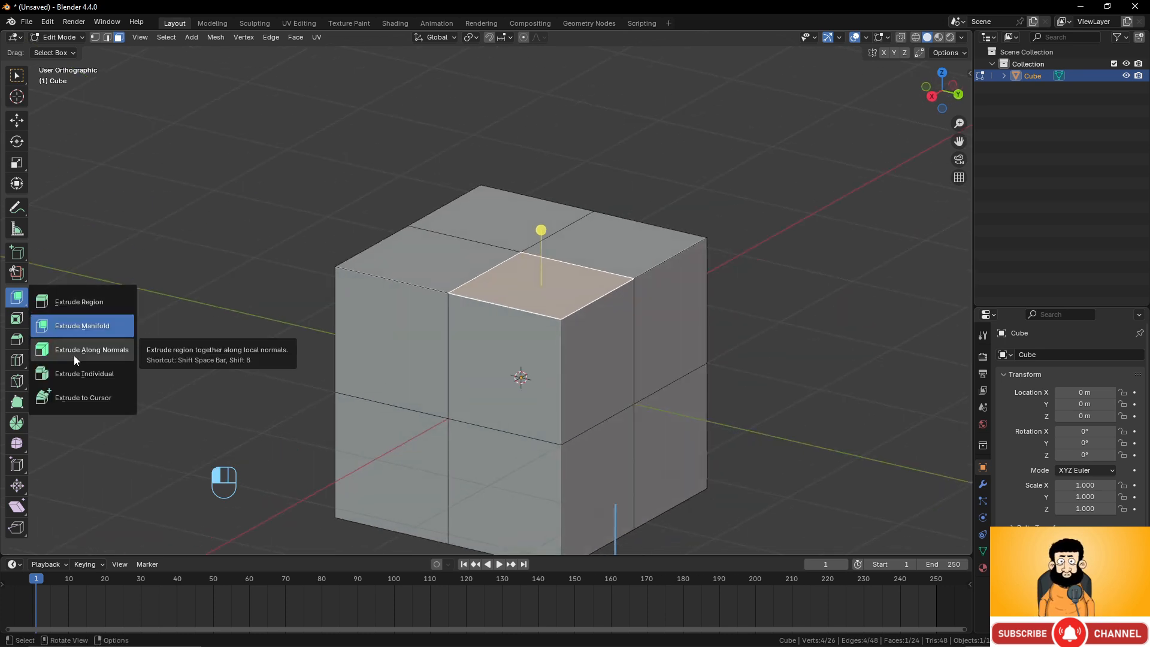
left_click_drag(74, 354, 73, 368)
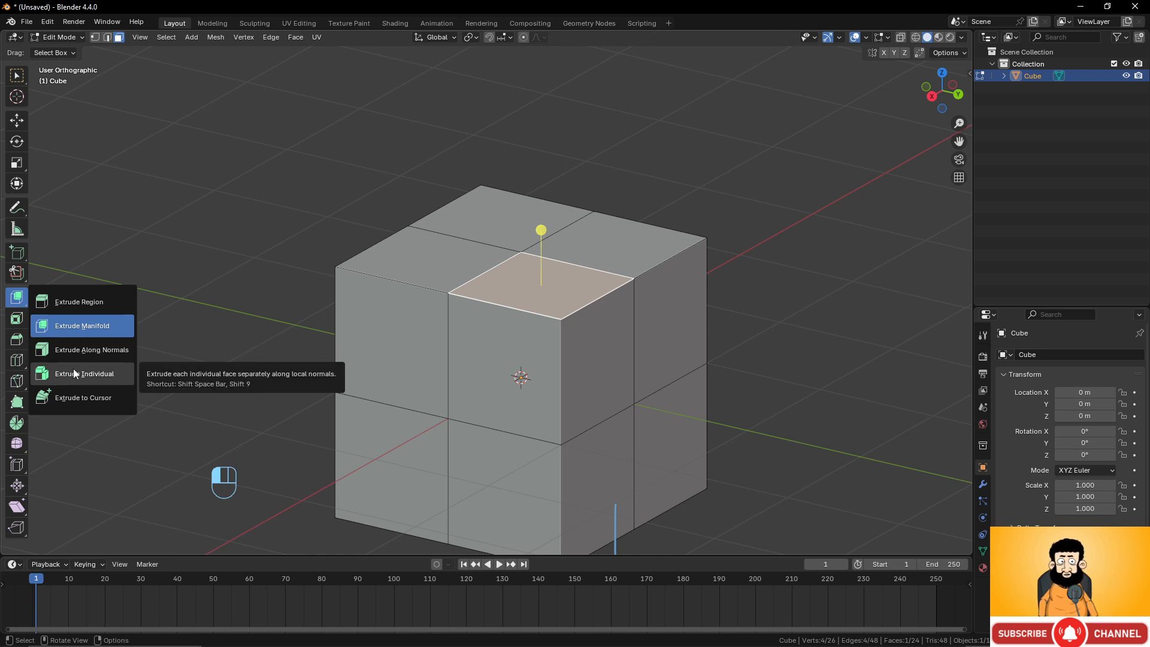
left_click_drag(73, 369, 73, 369)
scroll(599, 311, "down", 2)
scroll(598, 311, "up", 3)
Delete the cube, add a UV sphere, and enter Edit Mode on it.
key("Tab")
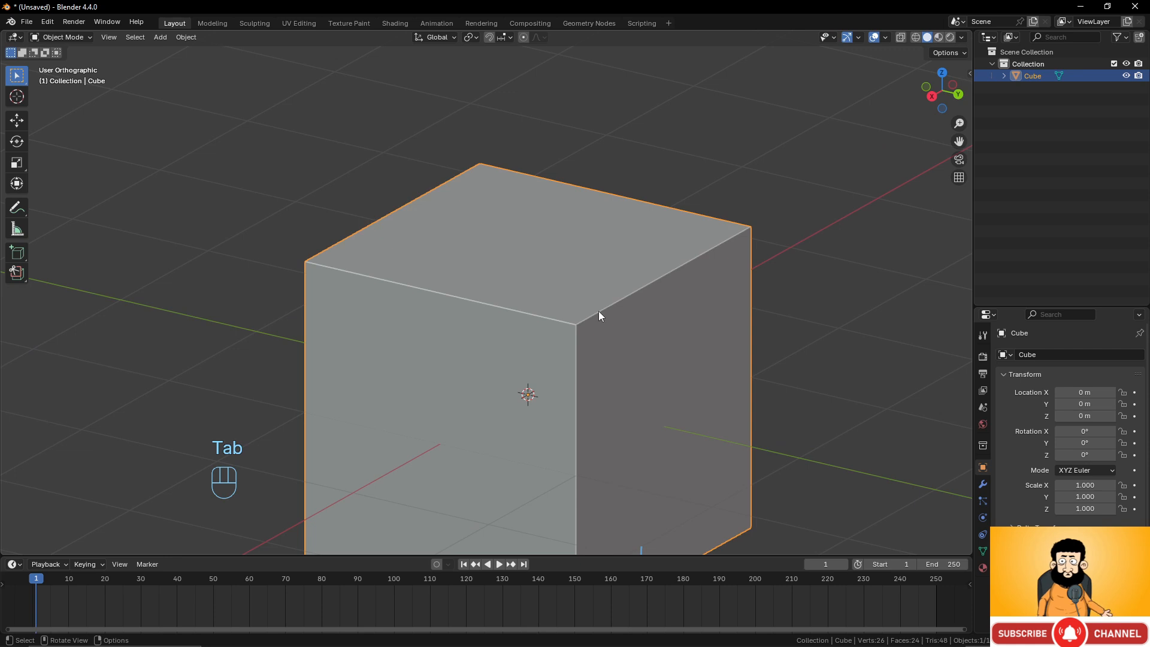
key("x")
left_click(598, 311)
key("shift+a")
mouse_move(609, 302)
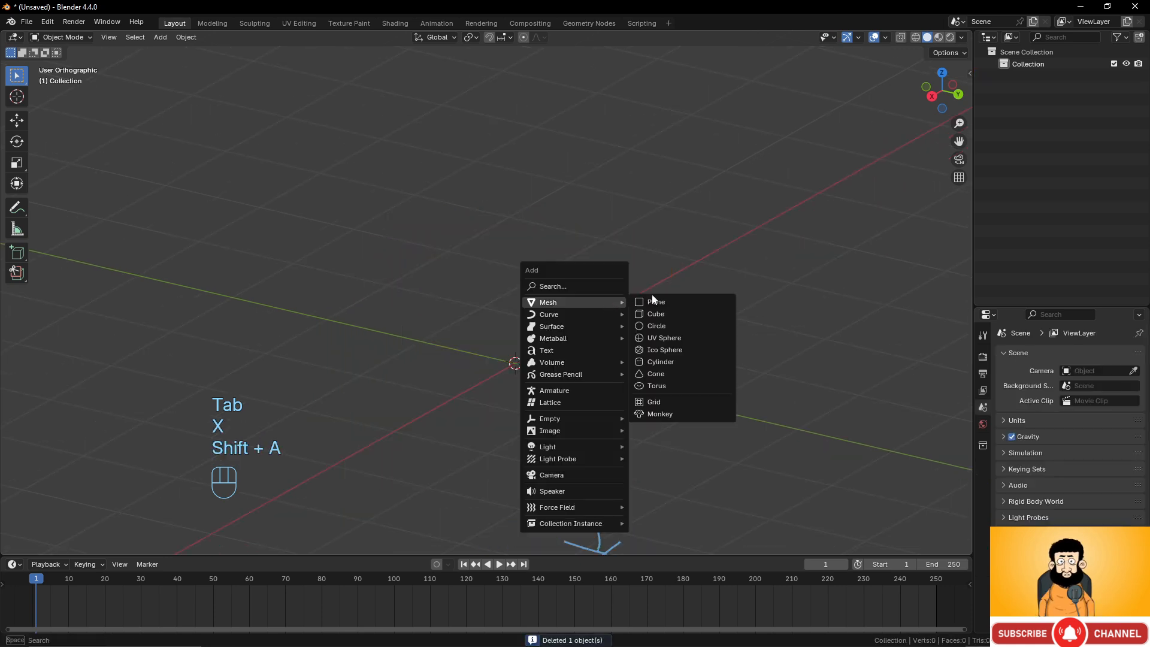
left_click(666, 339)
key("Tab")
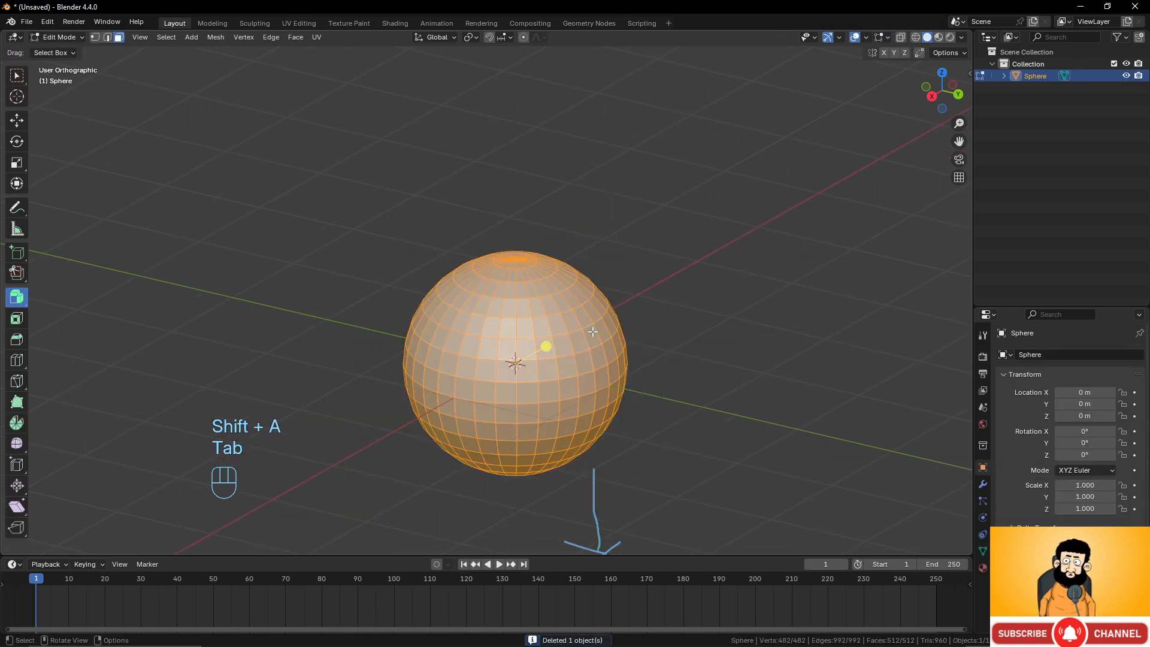
Extrude every face of the sphere outward individually.
middle_click_drag(628, 371, 674, 351, "shift")
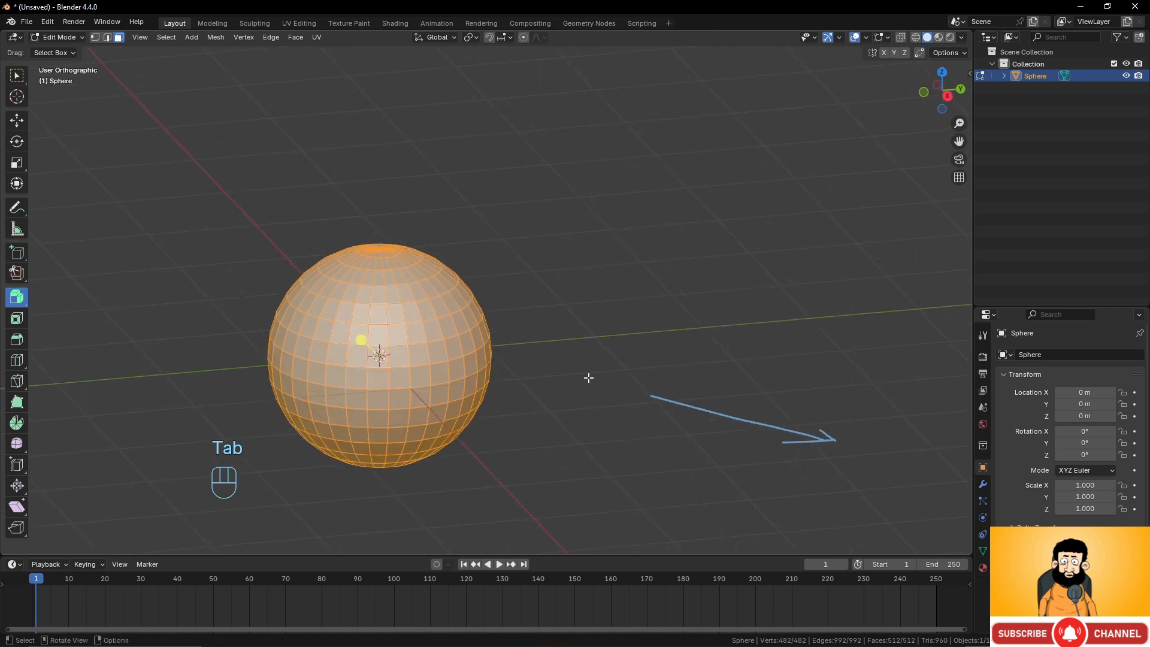
scroll(575, 379, "up", 2)
middle_click_drag(566, 380, 649, 306, "shift")
mouse_move(566, 316)
middle_mouse_down()
mouse_move(590, 313)
mouse_move(545, 321)
middle_mouse_up()
left_click_drag(467, 274, 482, 238)
middle_click_drag(548, 325, 603, 292)
scroll(403, 305, "up", 1)
scroll(403, 306, "down", 3)
scroll(403, 306, "up", 2)
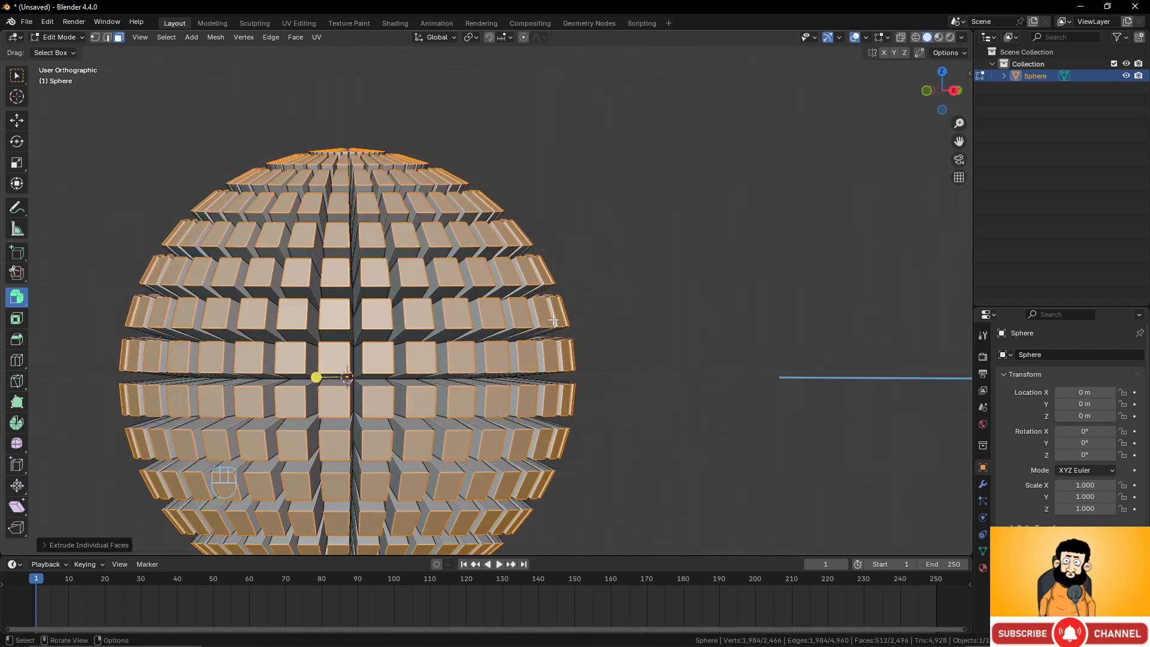
mouse_move(542, 310)
middle_mouse_down()
mouse_move(454, 330)
mouse_move(533, 338)
mouse_move(496, 330)
mouse_move(530, 324)
middle_mouse_up()
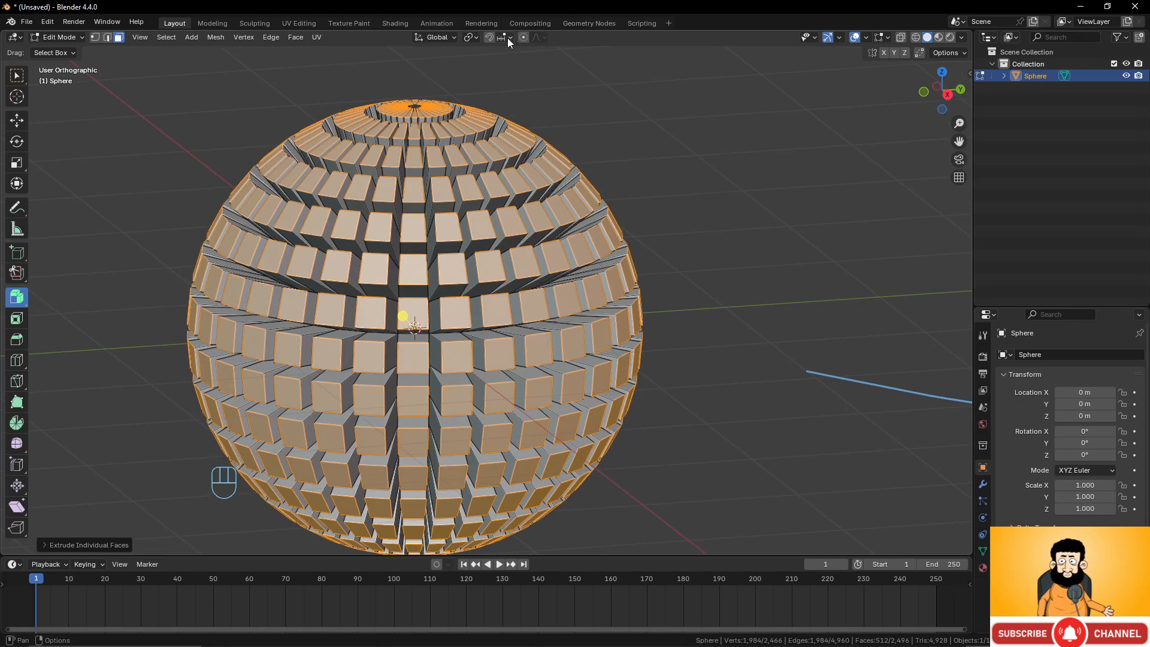
Set the pivot to Individual Origins and scale the extruded faces down around their own centres.
left_click(479, 37)
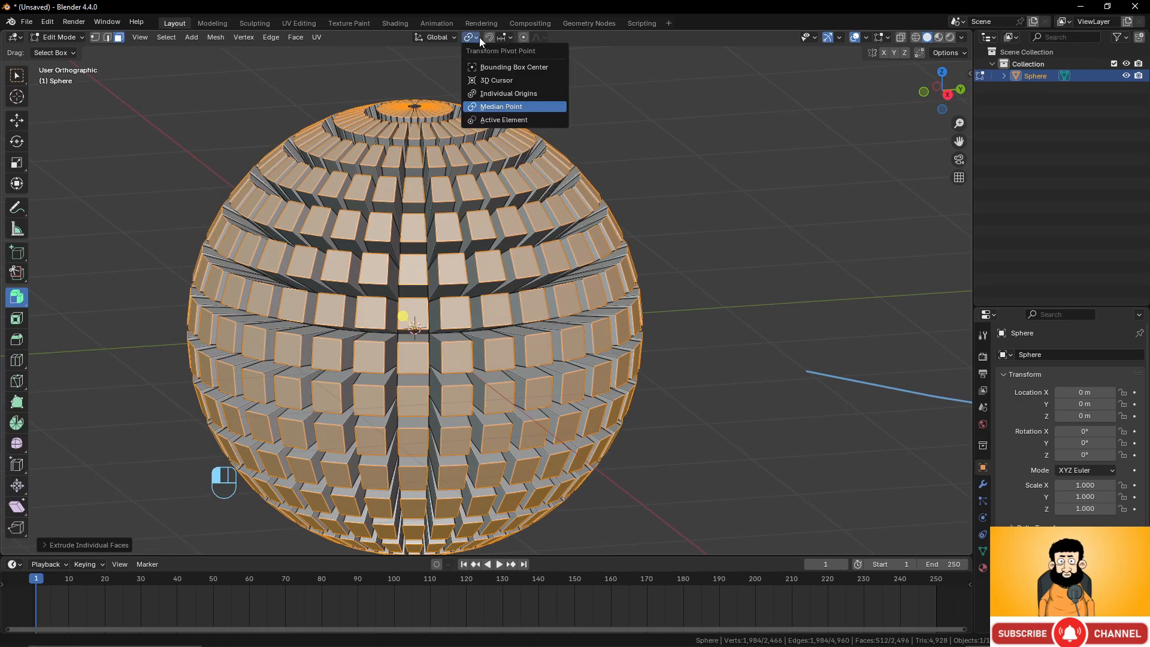
left_click(483, 94)
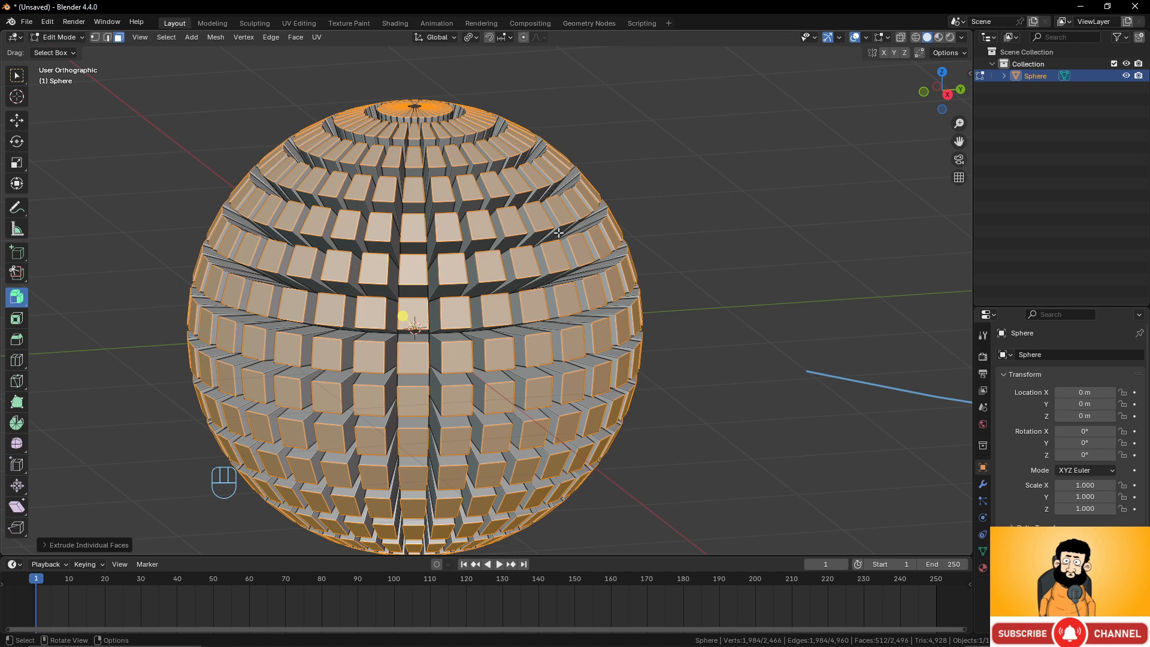
middle_click_drag(645, 299, 569, 321)
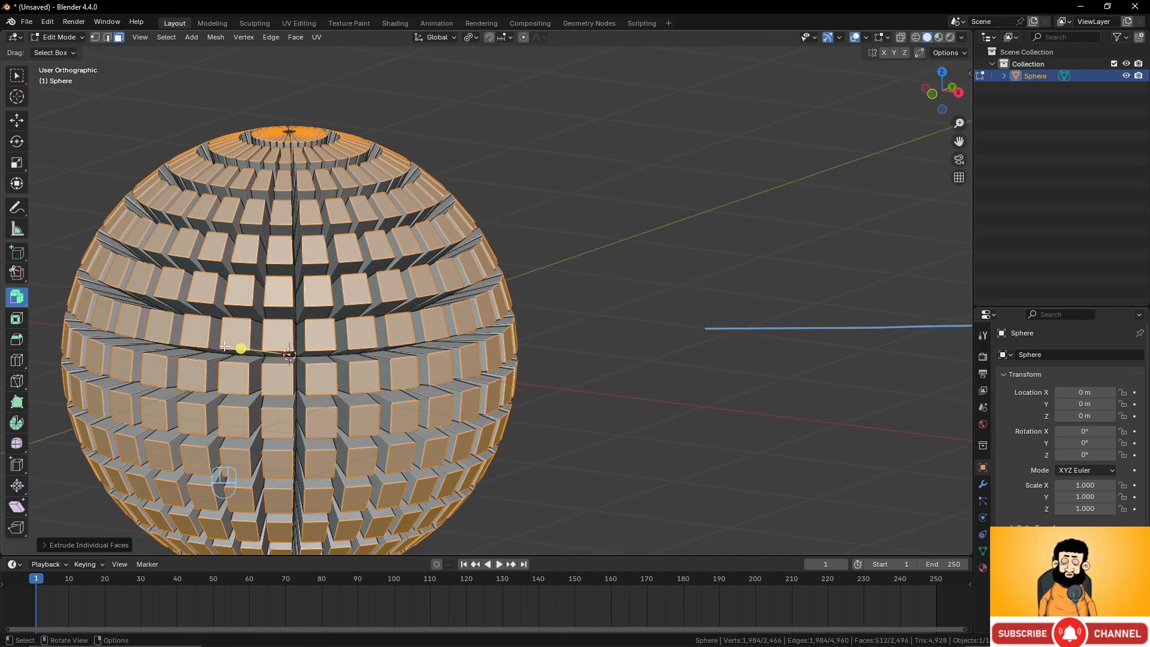
left_click_drag(238, 347, 256, 341)
key("s")
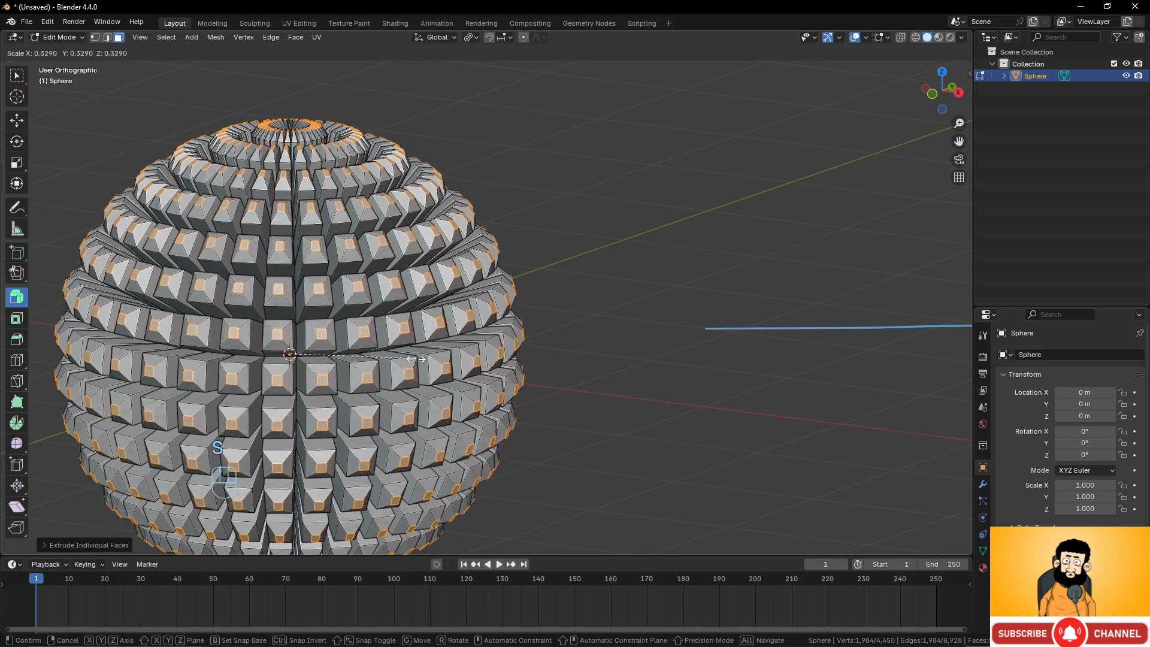
left_click(395, 357)
middle_click_drag(395, 357, 492, 371)
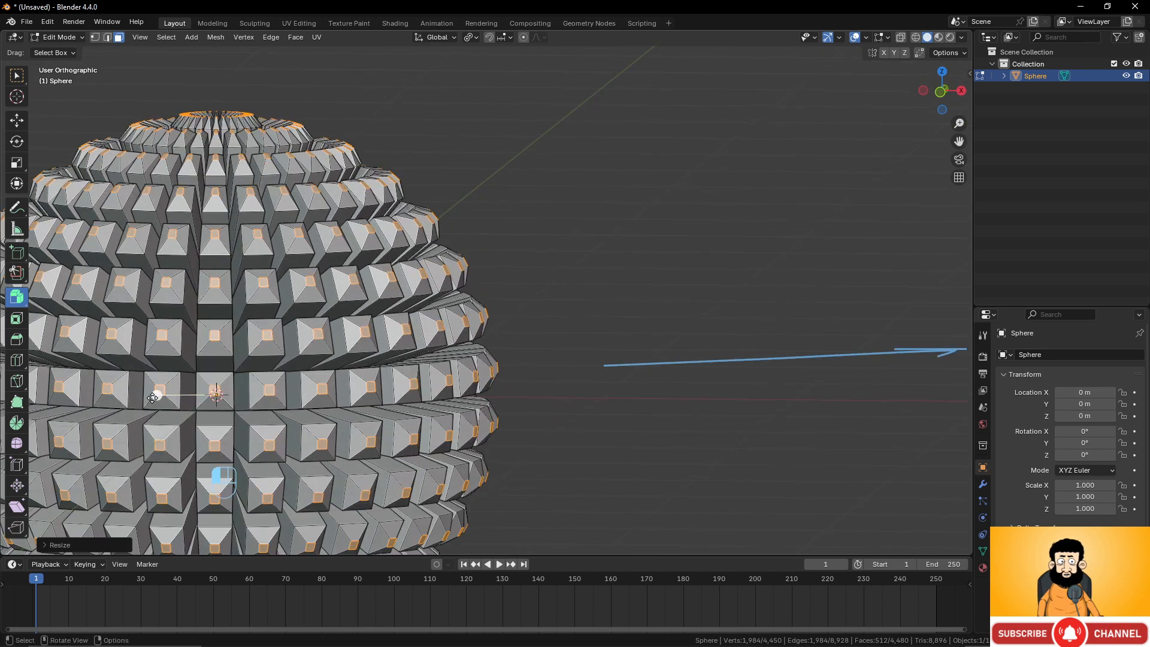
Extrude the scaled faces outward again into long spikes.
left_click_drag(153, 398, 304, 370)
scroll(473, 361, "down", 1)
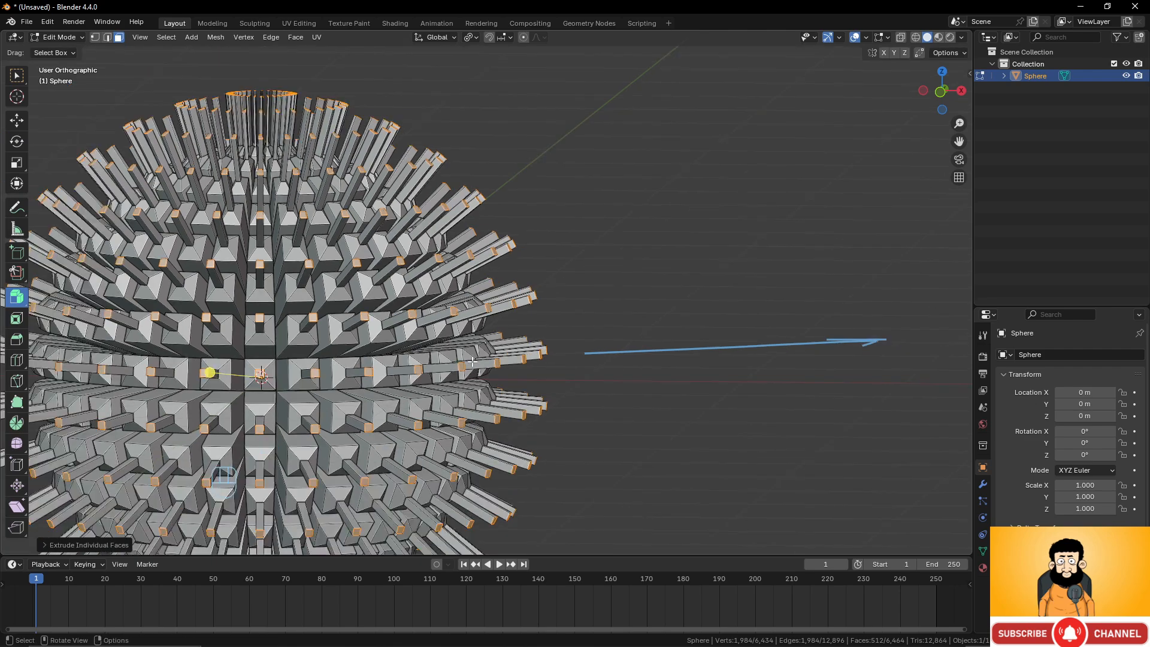
scroll(472, 362, "down", 3)
middle_click_drag(559, 358, 485, 353)
scroll(507, 360, "up", 2)
Undo the spike, scale and extrusion operations back to the plain sphere.
key("Tab")
key("Tab")
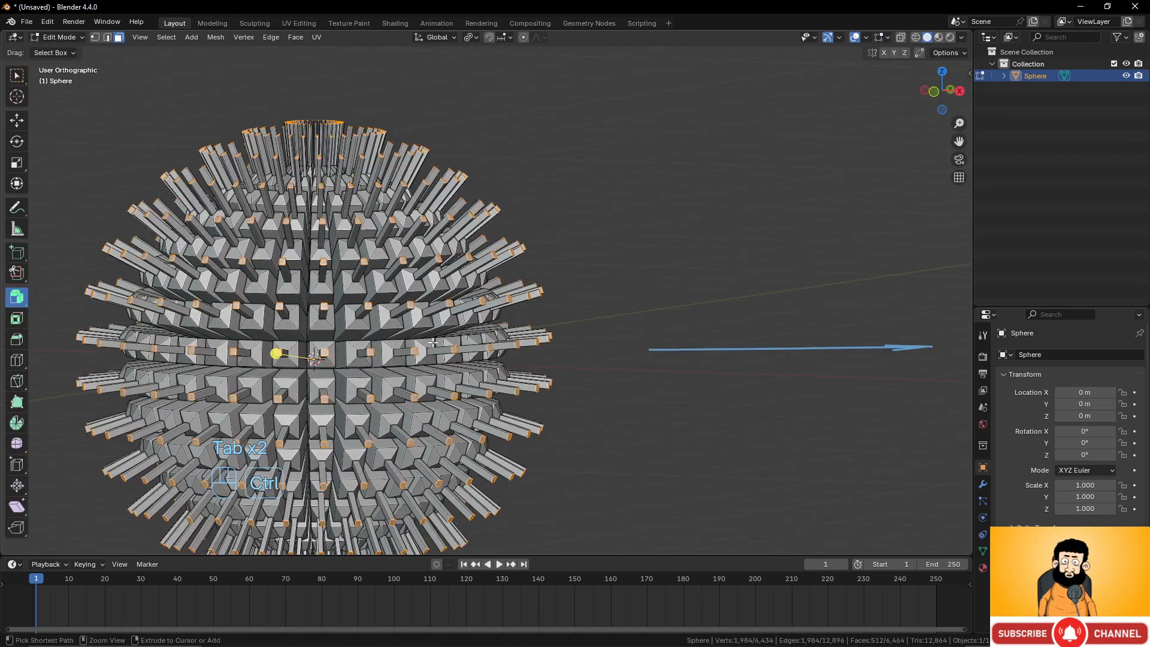
key("ctrl+z")
key("ctrl+z")
key("ctrl+z")
key("ctrl+z")
key("ctrl+z")
key("ctrl+z")
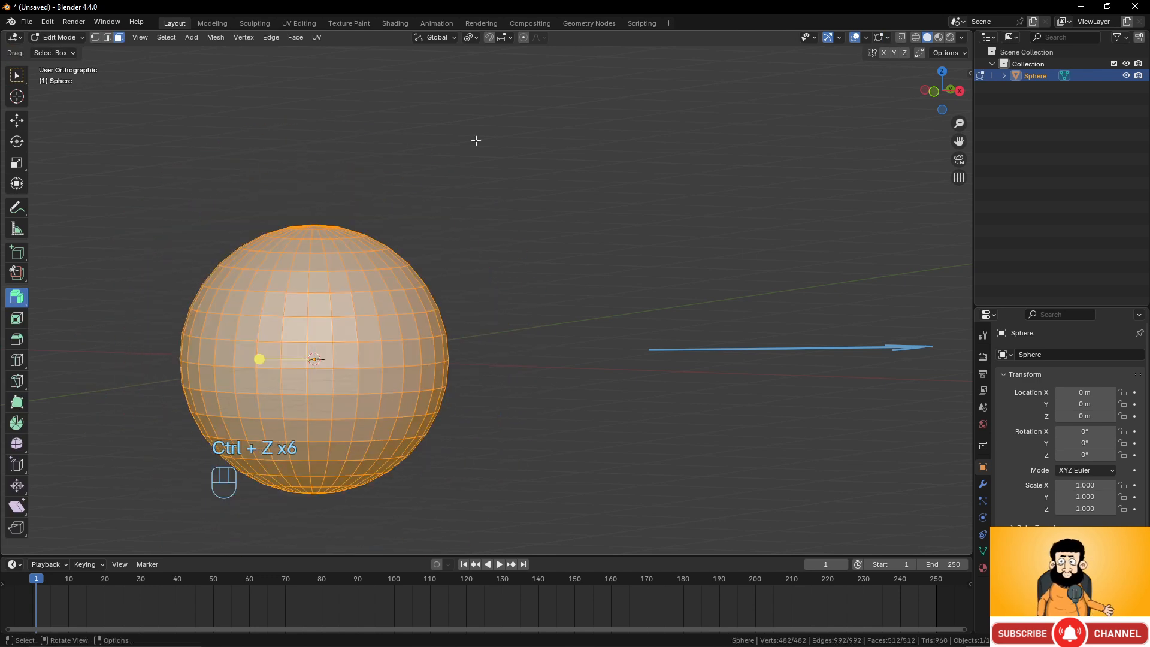
Set the pivot back to Median Point and activate the Extrude to Cursor tool.
left_click(474, 37)
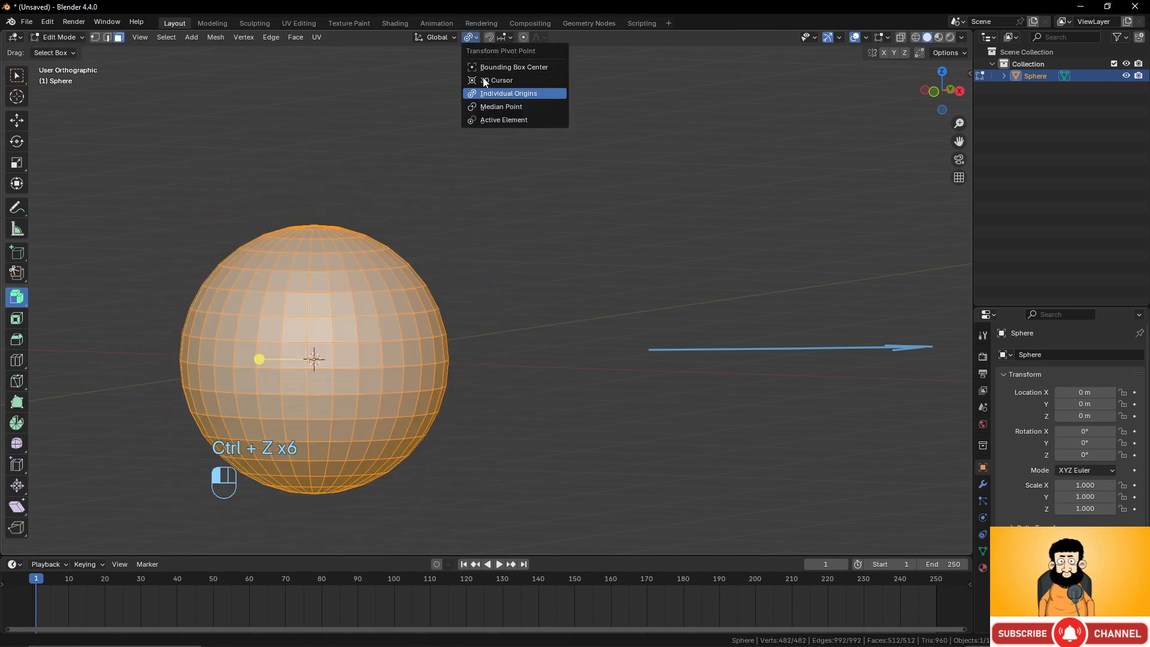
left_click(493, 106)
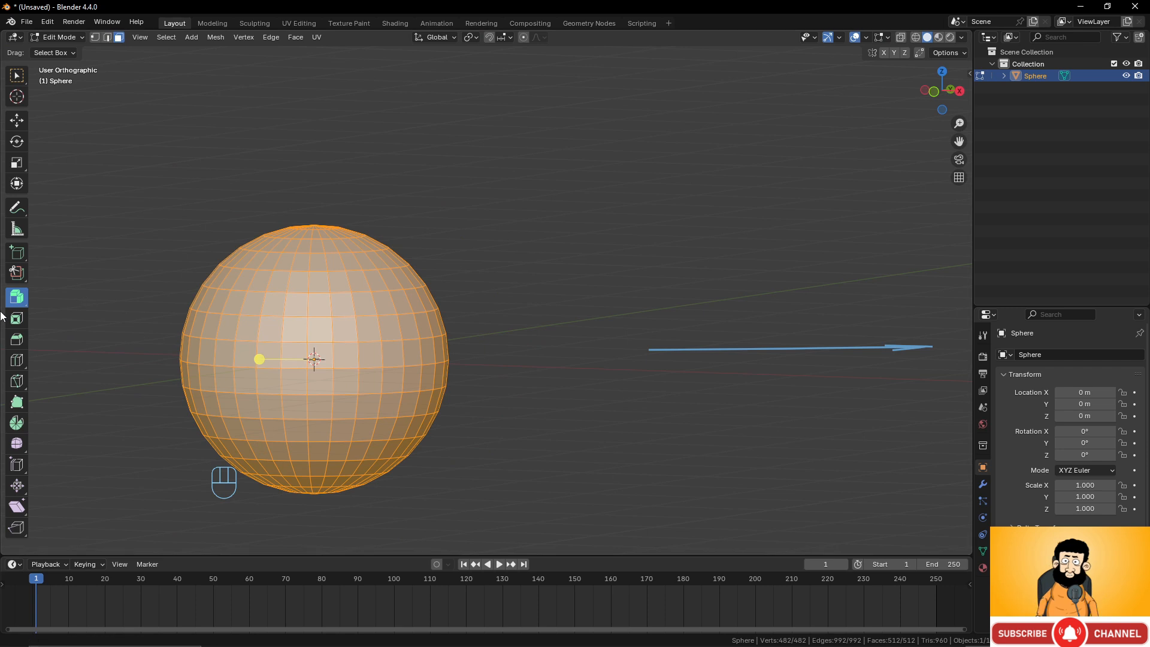
left_click_drag(16, 302, 73, 401)
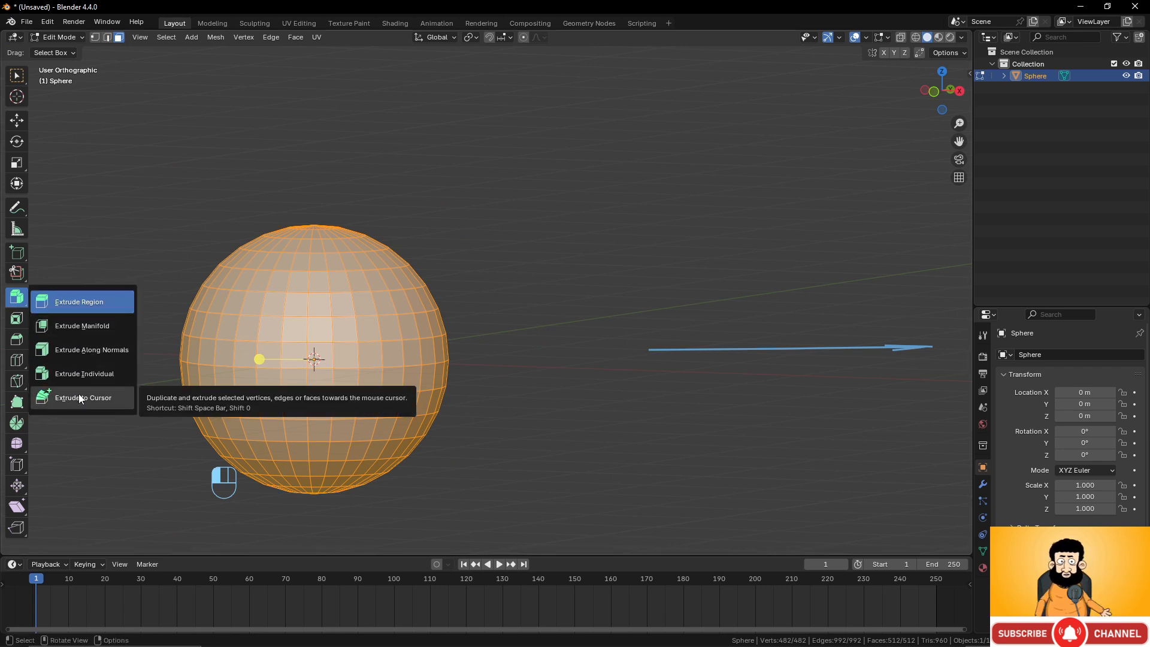
left_click(79, 399)
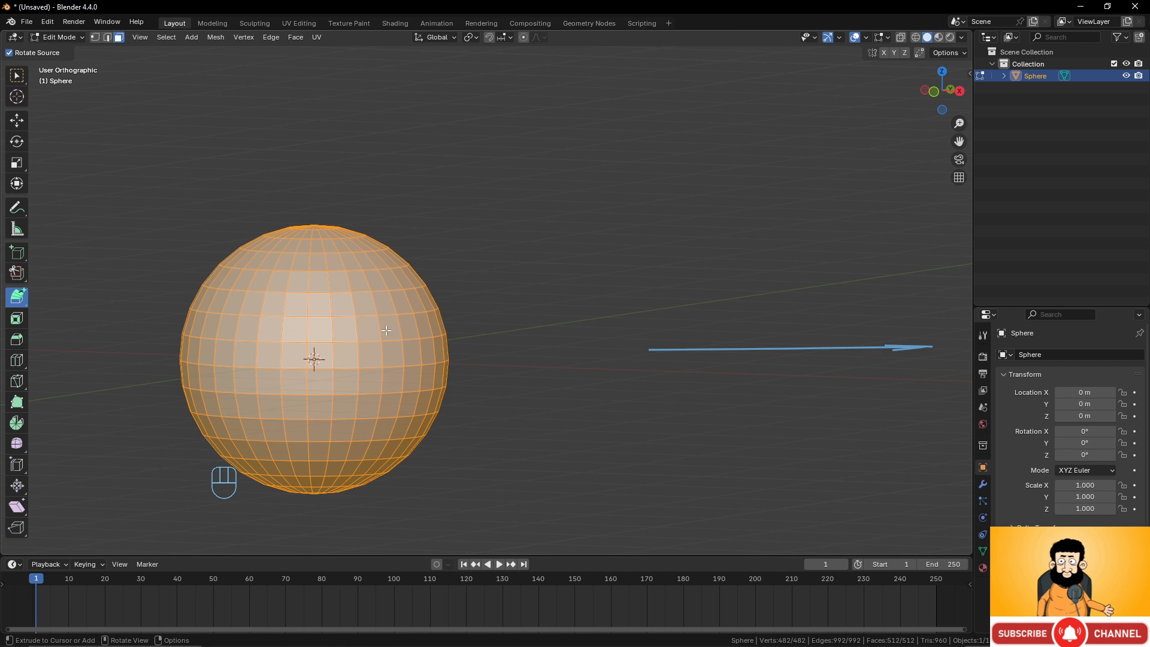
Undo a stray extrusion, then select two vertically adjacent faces on the sphere's right side.
left_click(411, 329)
key("ctrl+z")
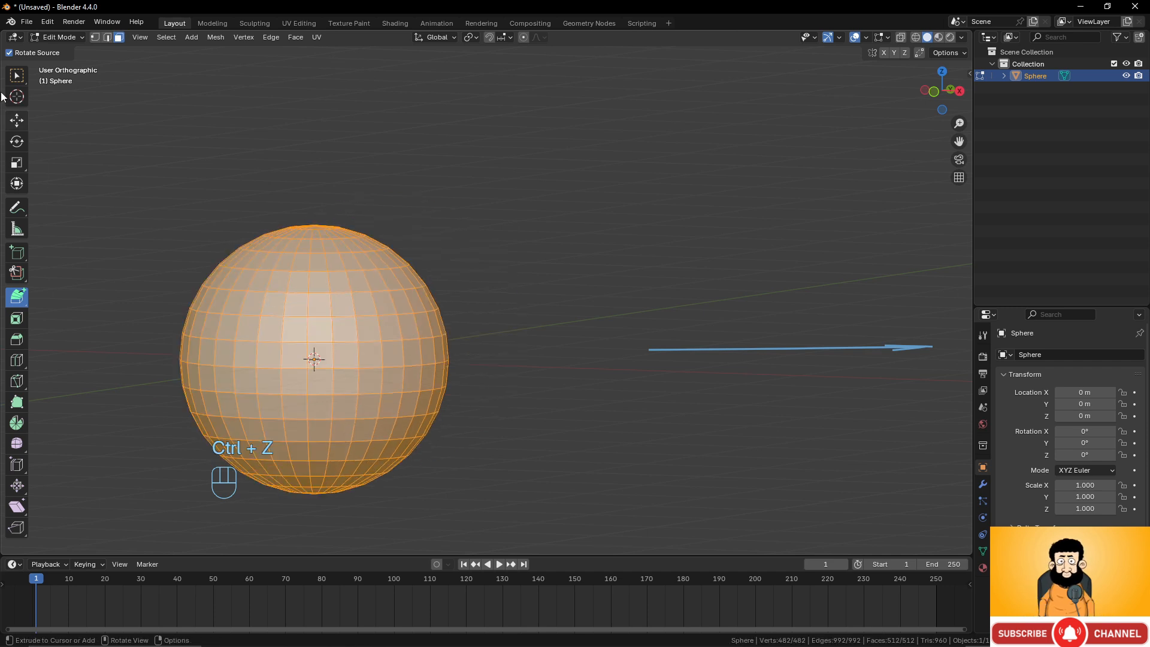
left_click(17, 75)
left_click(388, 327)
left_click(392, 353, "shift")
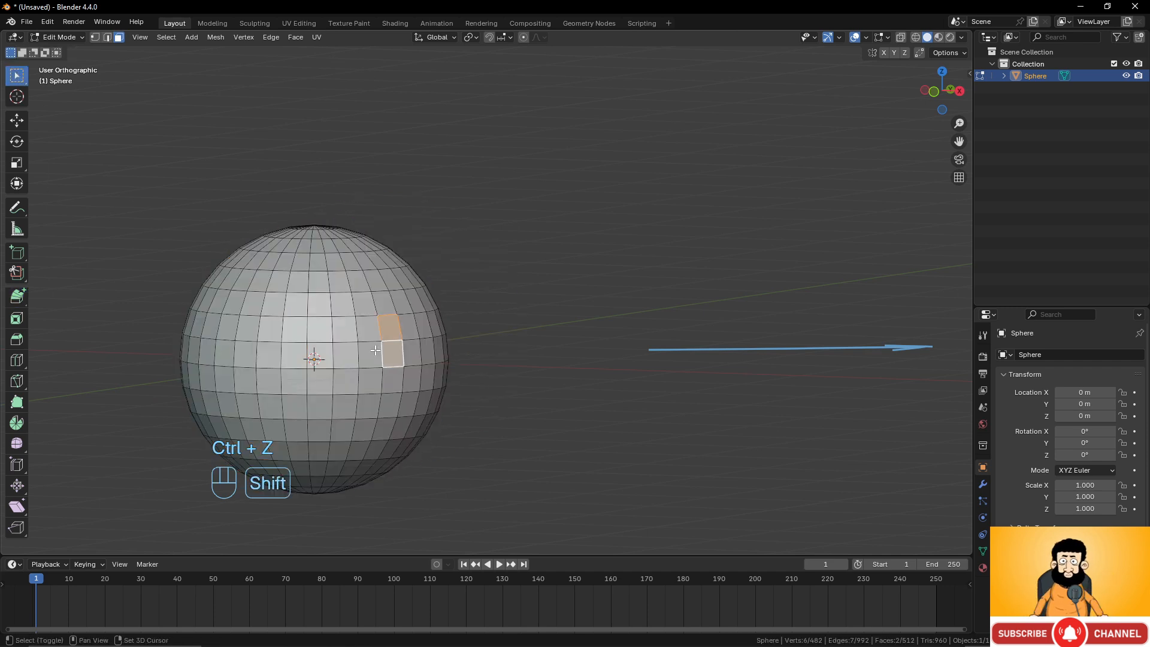
left_click(369, 334, "shift")
left_click(372, 357, "shift")
middle_click_drag(371, 356, 158, 333)
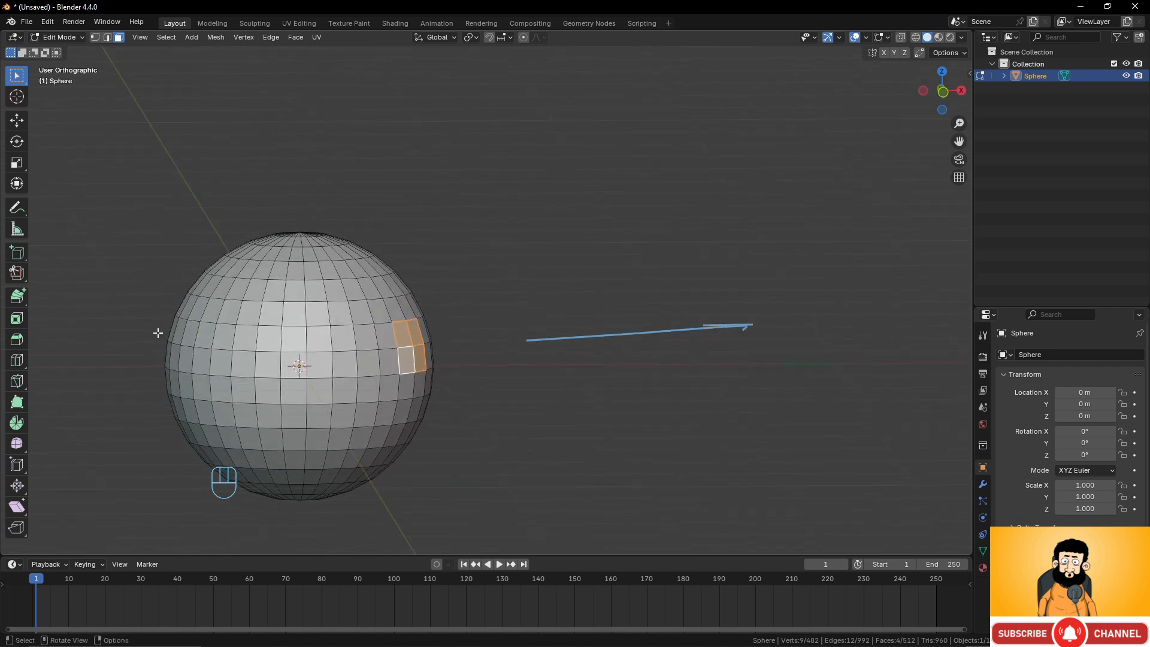
Extrude the two faces toward the cursor repeatedly, building a tube that loops around back toward the sphere.
left_click(23, 297)
middle_click_drag(384, 263, 526, 258)
left_click_drag(560, 296, 560, 298)
left_click(663, 271)
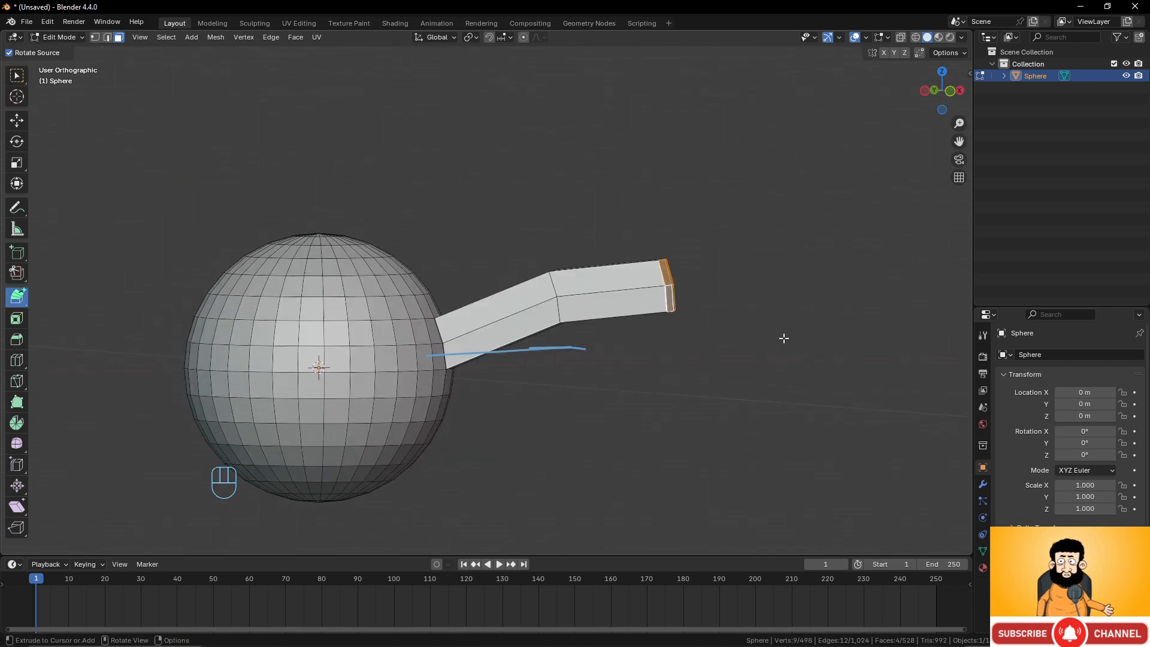
left_click(788, 325)
left_click(831, 413)
left_click(827, 474)
scroll(817, 424, "down", 2)
scroll(817, 424, "down", 2, "shift")
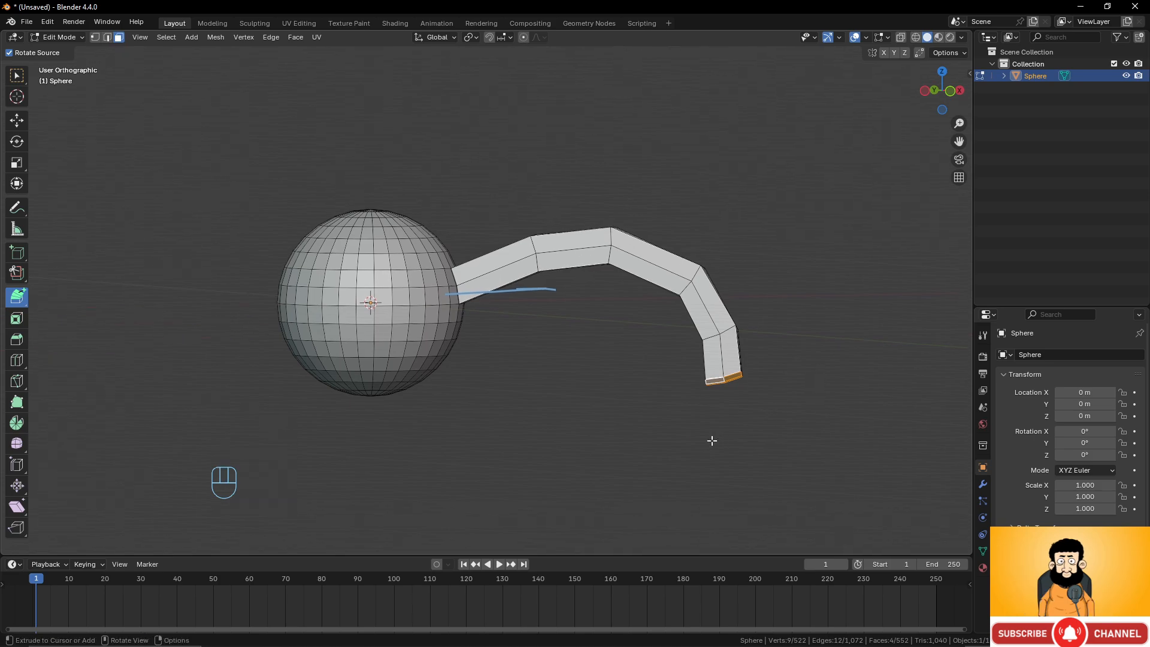
left_click(713, 436)
left_click(653, 469)
left_click(584, 473)
left_click(509, 454)
left_click(490, 431)
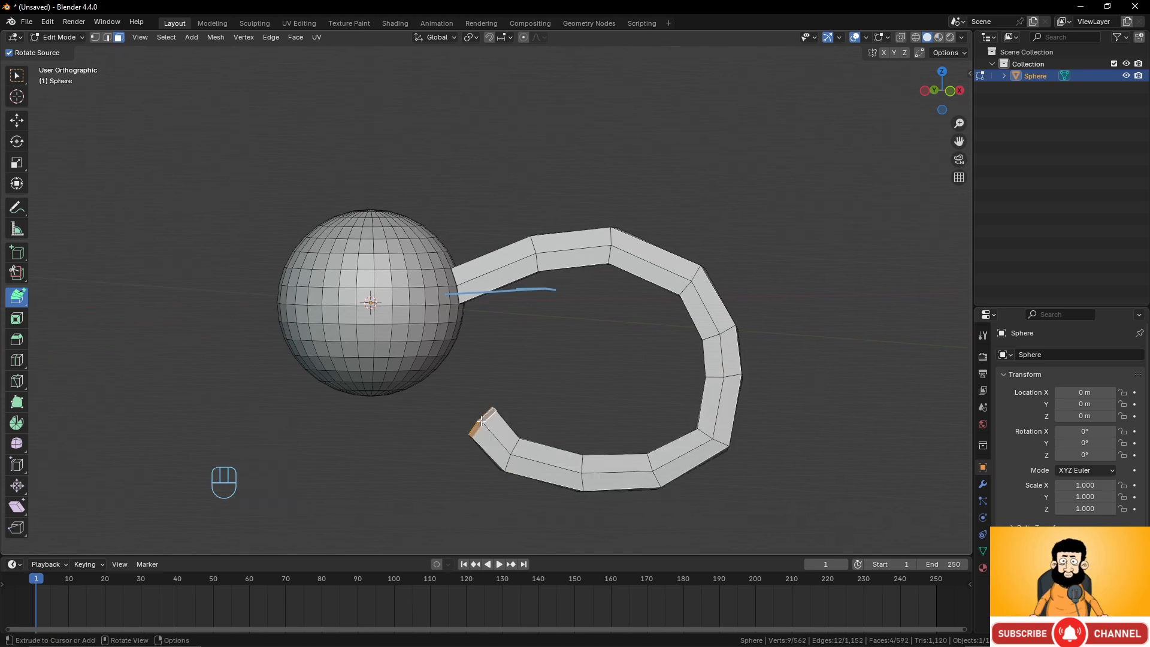
left_click(466, 376)
Delete four faces on the sphere's lower side facing the tube's free end.
middle_click_drag(465, 376, 413, 346)
scroll(428, 371, "up", 2)
middle_click_drag(459, 404, 409, 370)
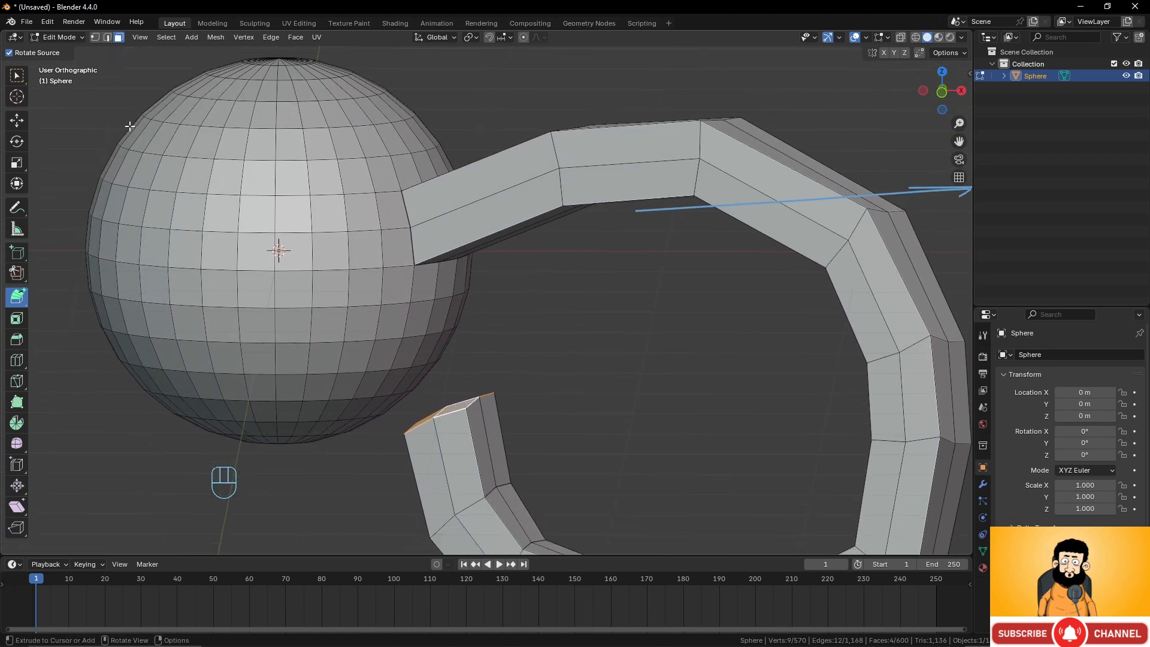
left_click(17, 75)
left_click(399, 353)
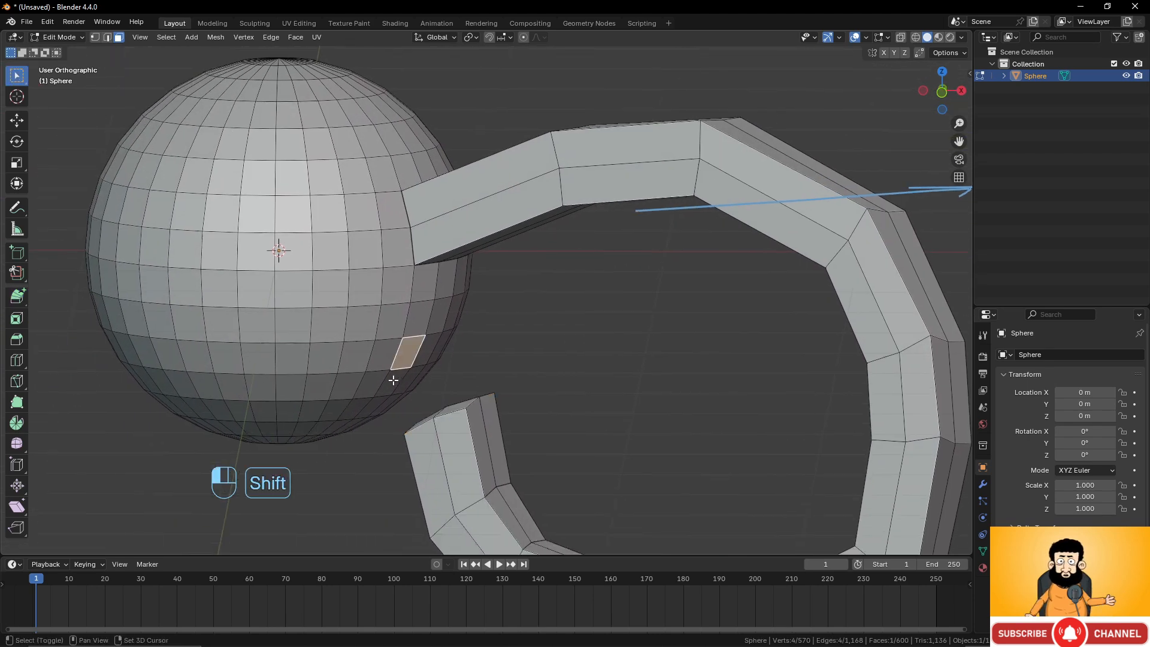
left_click(393, 379, "shift")
left_click(413, 375, "shift")
left_click(427, 350, "shift")
middle_click_drag(462, 393, 498, 443)
key("x")
left_click(422, 416)
Select and delete the end-cap faces at the tube's free end.
left_click(498, 444, "shift")
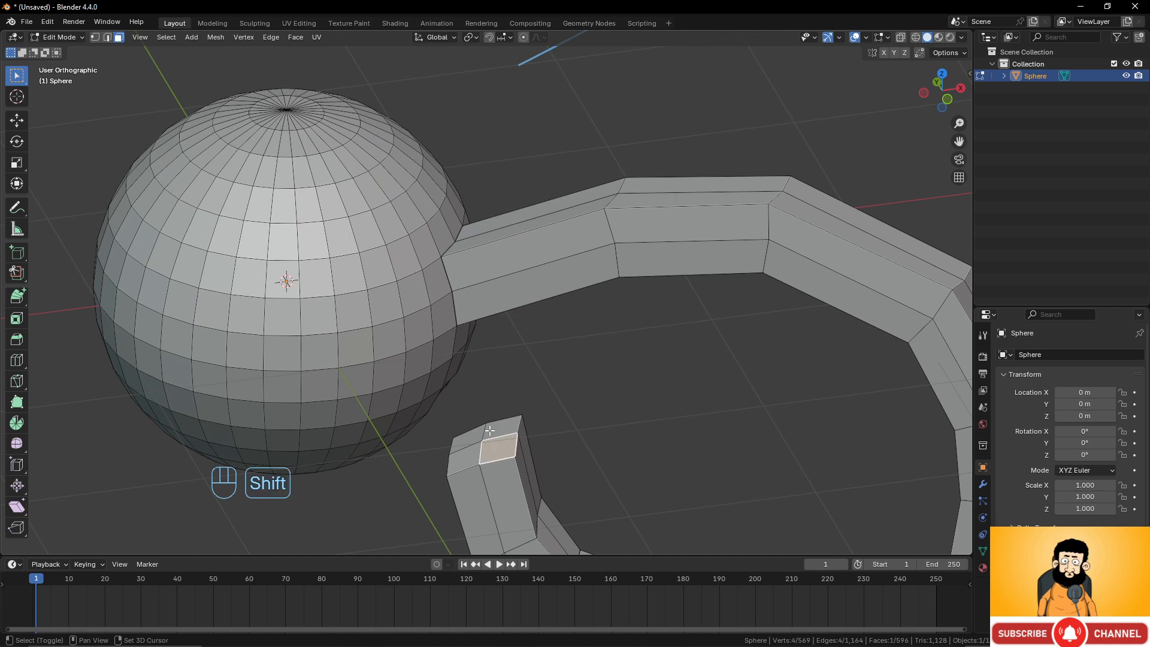
left_click(488, 430, "shift")
left_click(465, 437, "shift")
left_click(464, 458, "shift")
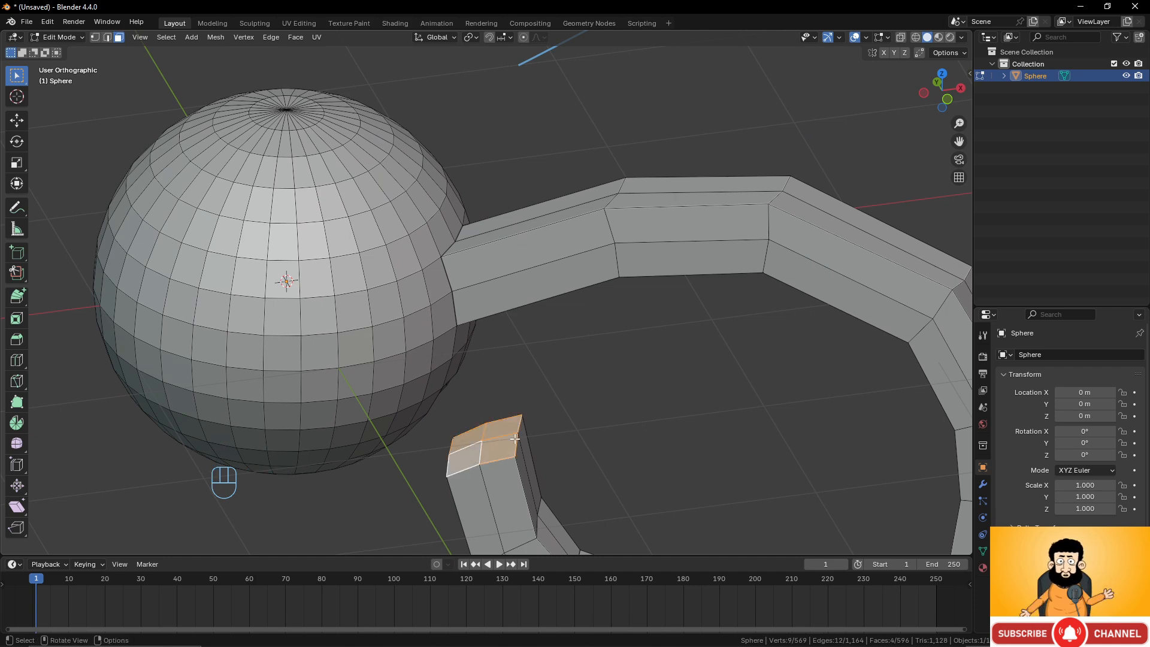
key("x")
left_click(494, 440)
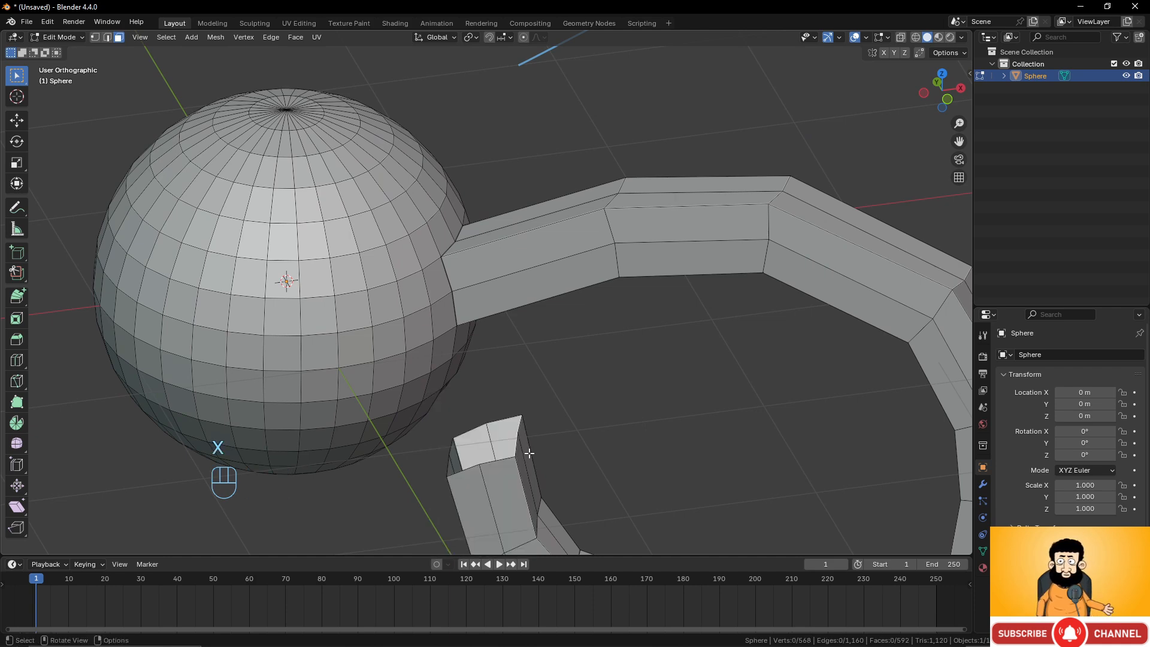
Try filling a face between vertices on the sphere's opening and the tube's free end, then undo the fill.
middle_click_drag(494, 441, 336, 251)
left_click(94, 37)
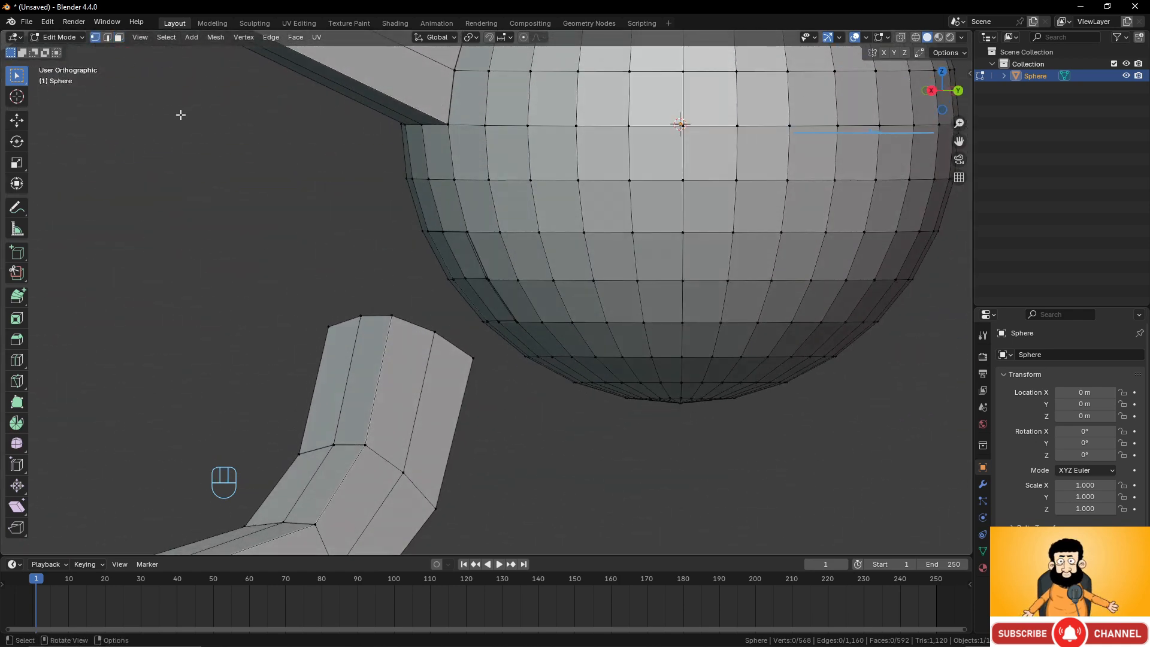
middle_click_drag(179, 113, 435, 262)
left_click(459, 234)
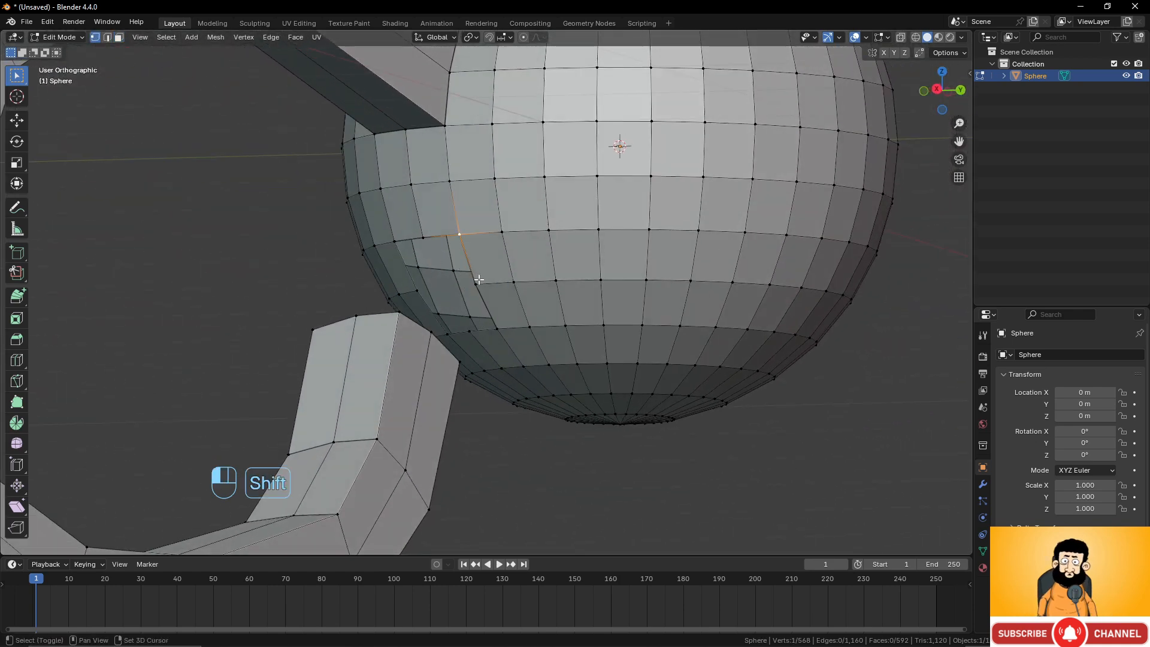
left_click(476, 283, "shift")
left_click(434, 329, "shift")
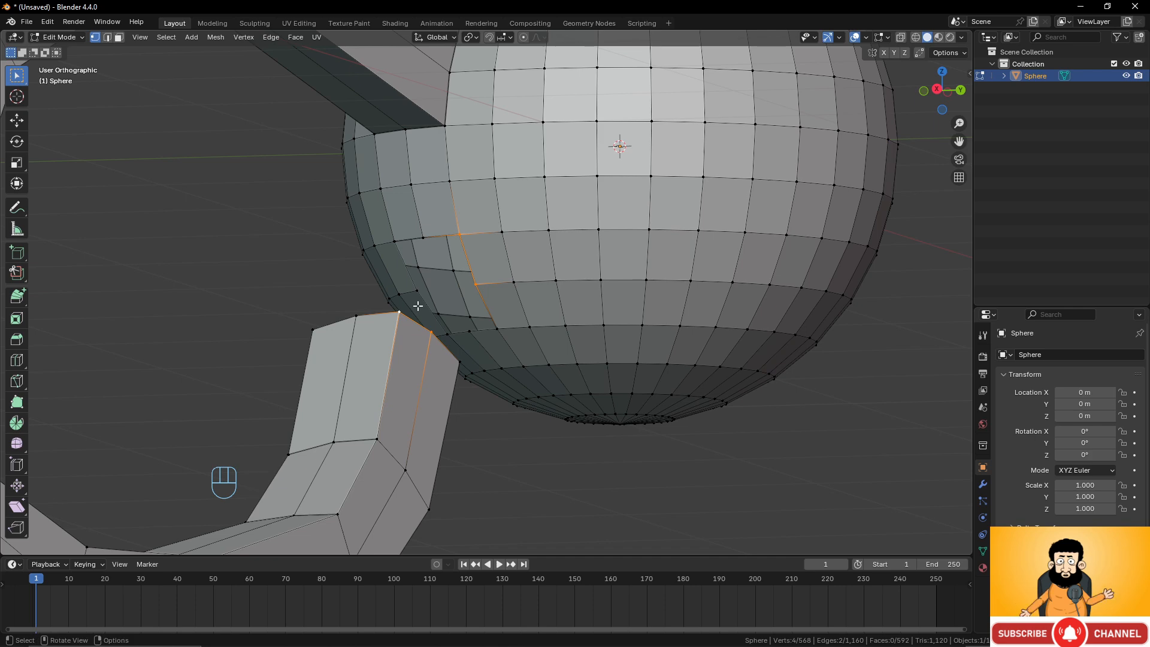
key("f")
middle_click_drag(411, 303, 488, 292)
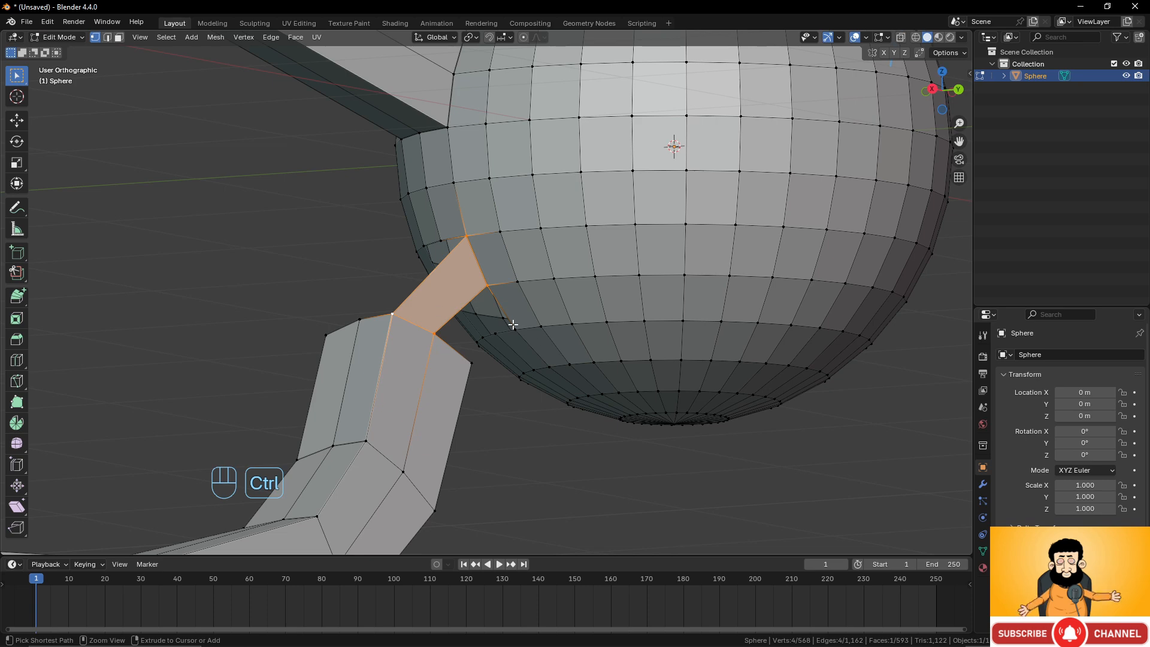
key("ctrl+z")
Select the edge loops around the sphere's opening and the tube's free end and bridge them with Bridge Edge Loops.
middle_click_drag(495, 315, 457, 262)
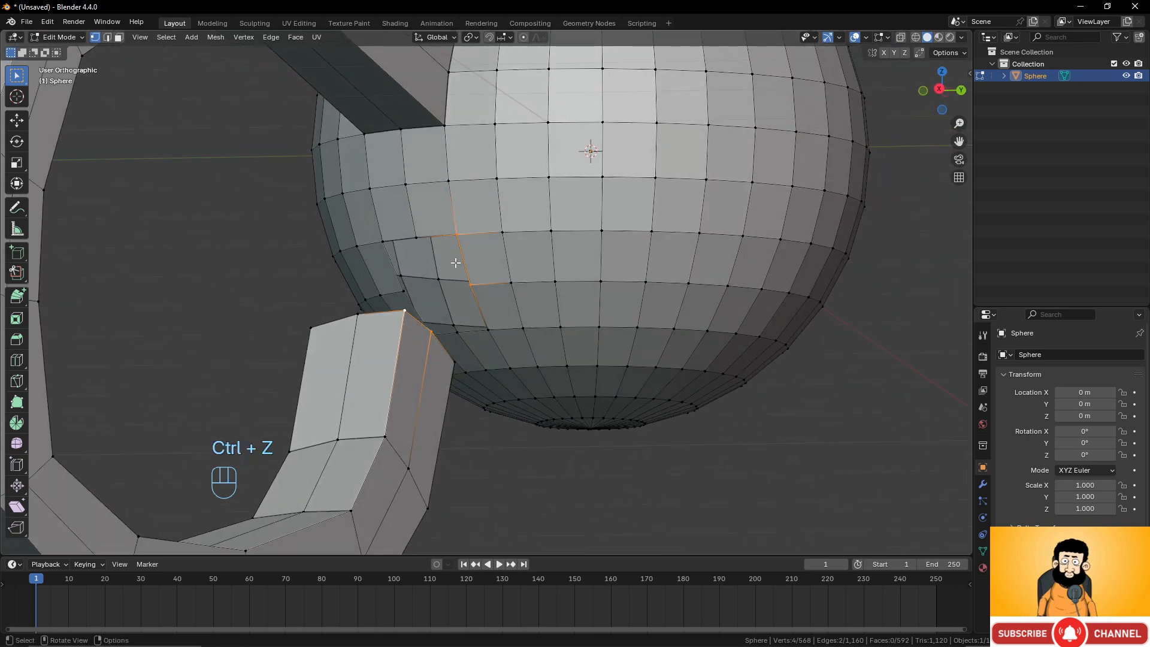
left_click(444, 232, "alt")
left_click(390, 308, "alt+shift")
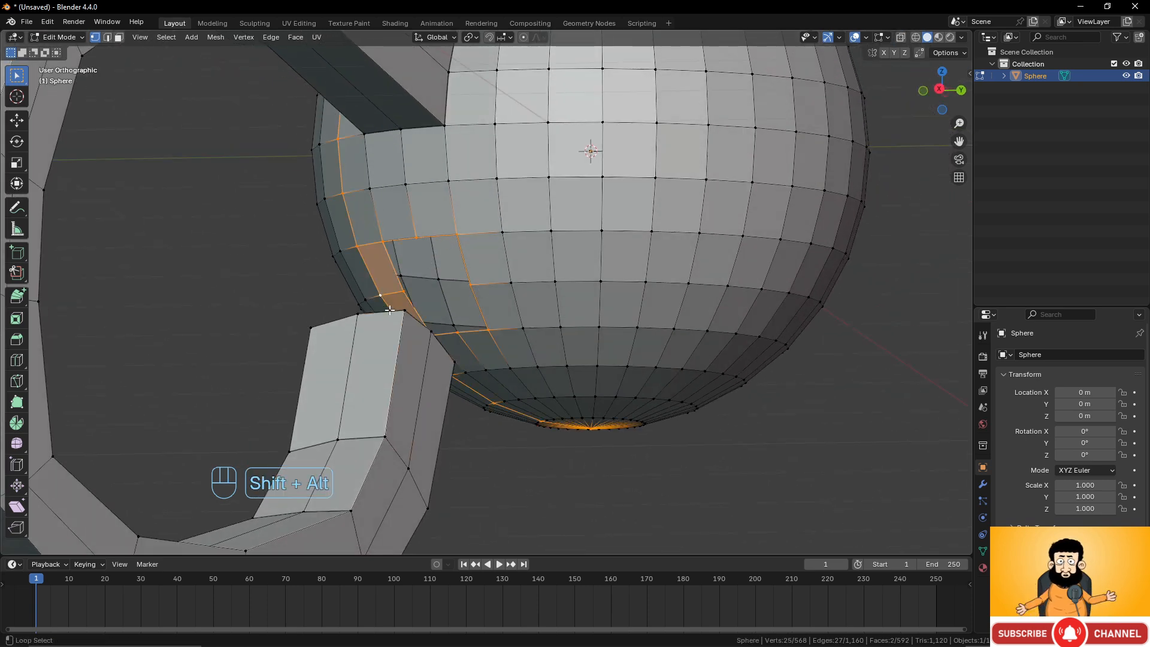
key("ctrl+z")
middle_click_drag(422, 312, 592, 357)
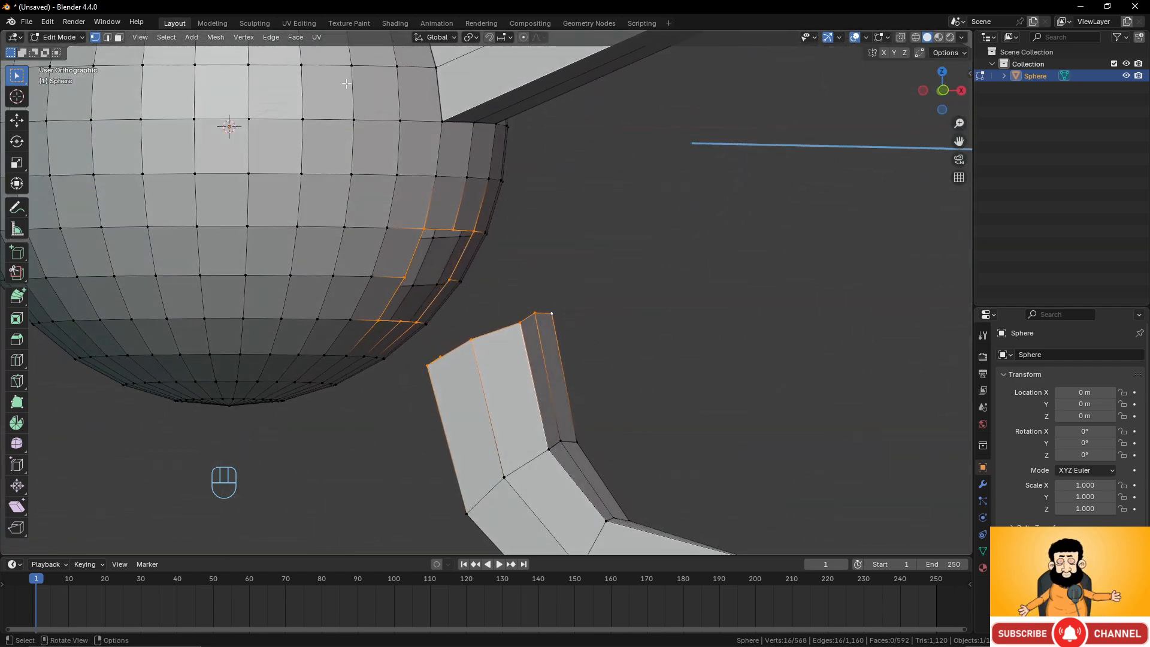
left_click(271, 37)
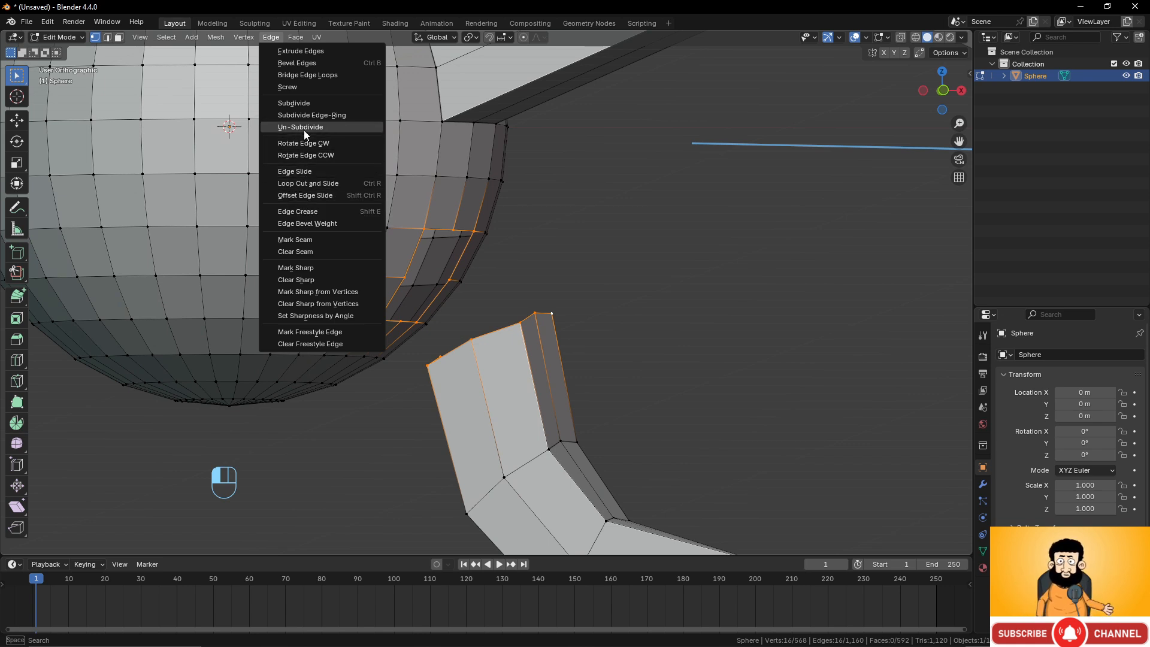
left_click(308, 75)
Switch to Object Mode and back to Edit Mode to inspect the tube joined to the sphere.
mouse_move(491, 251)
middle_mouse_down()
mouse_move(592, 204)
mouse_move(571, 179)
mouse_move(444, 269)
mouse_move(440, 303)
mouse_move(513, 289)
mouse_move(531, 252)
mouse_move(549, 265)
middle_mouse_up()
scroll(440, 303, "down", 4)
key("Tab")
key("Tab")
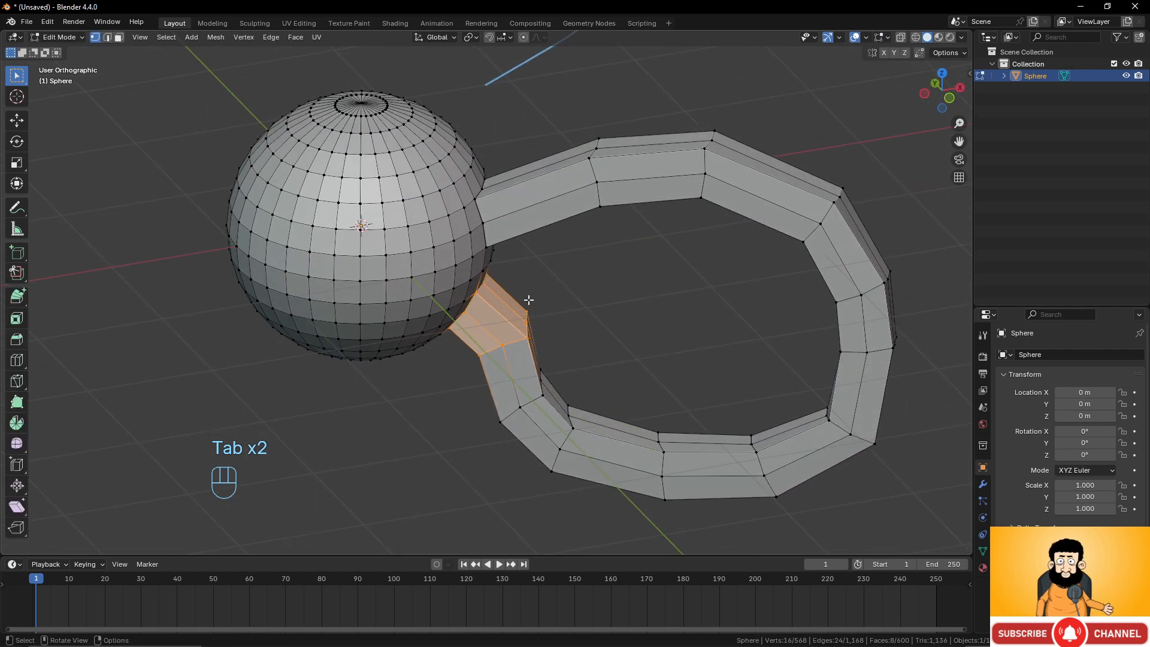
key("Tab")
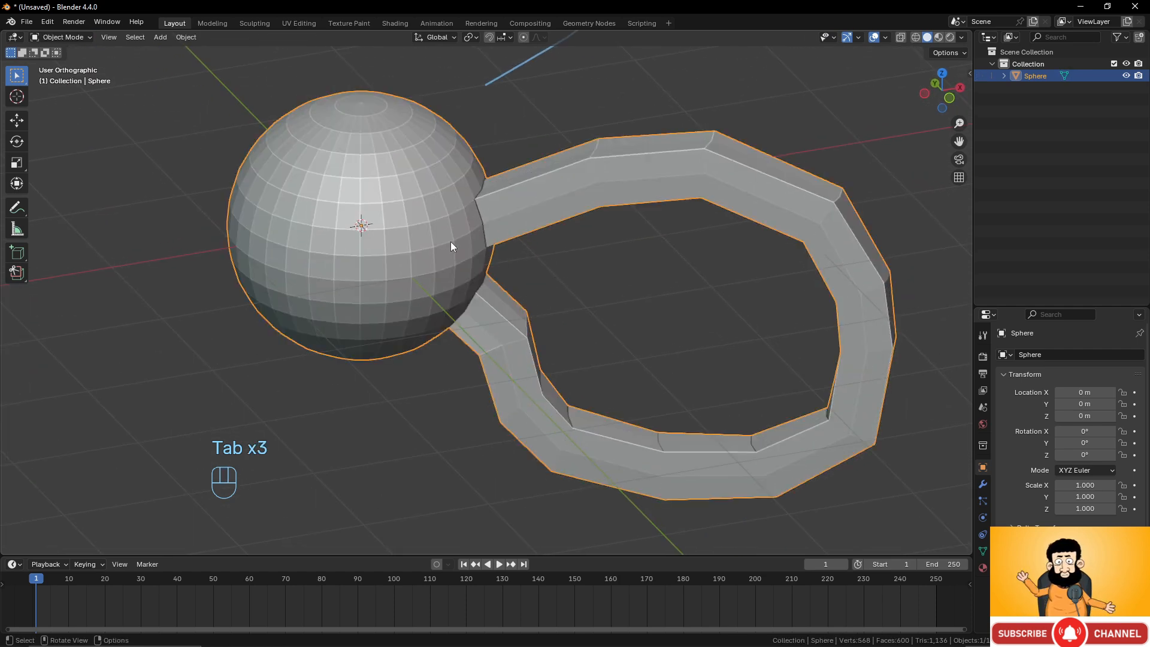
key("Tab")
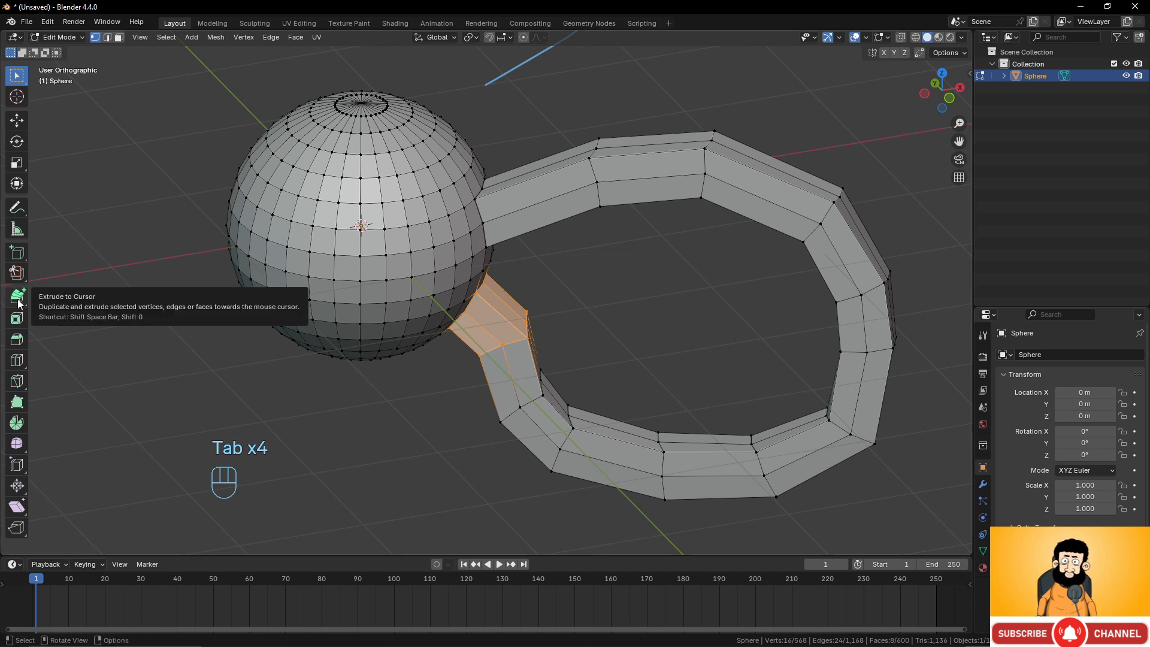
Activate the Inset Faces tool and select a three-by-three block of faces on the sphere's front in face mode.
left_click_drag(18, 299, 96, 300)
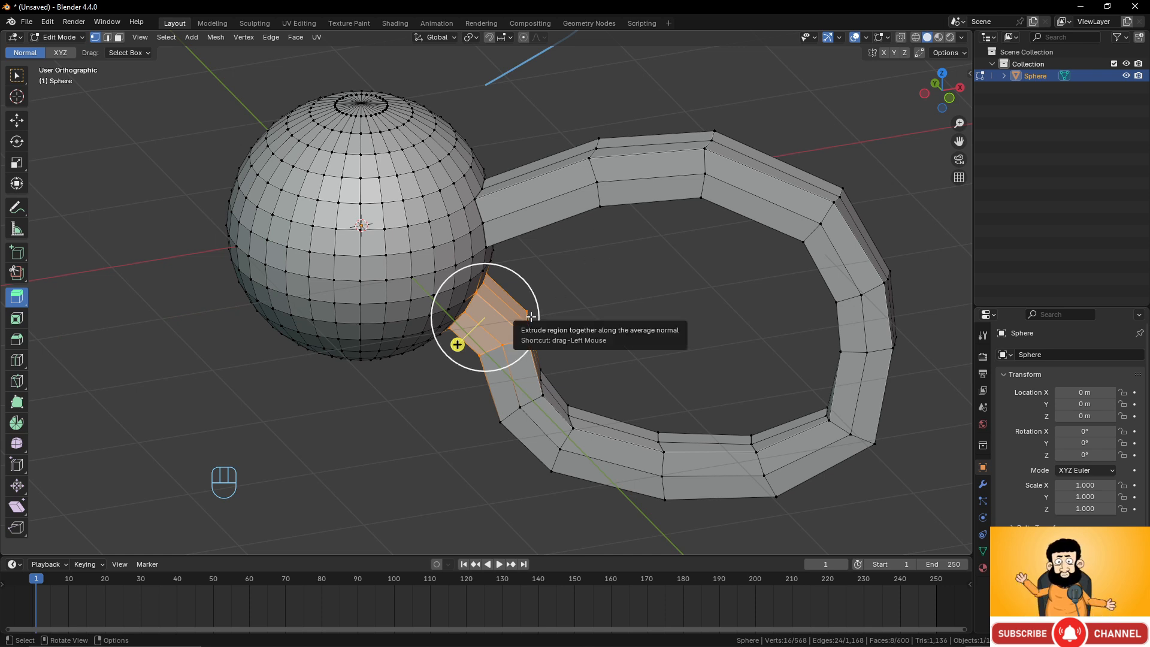
left_click(20, 324)
middle_click_drag(377, 283, 512, 387, "shift")
scroll(611, 333, "up", 1)
scroll(584, 347, "up", 2)
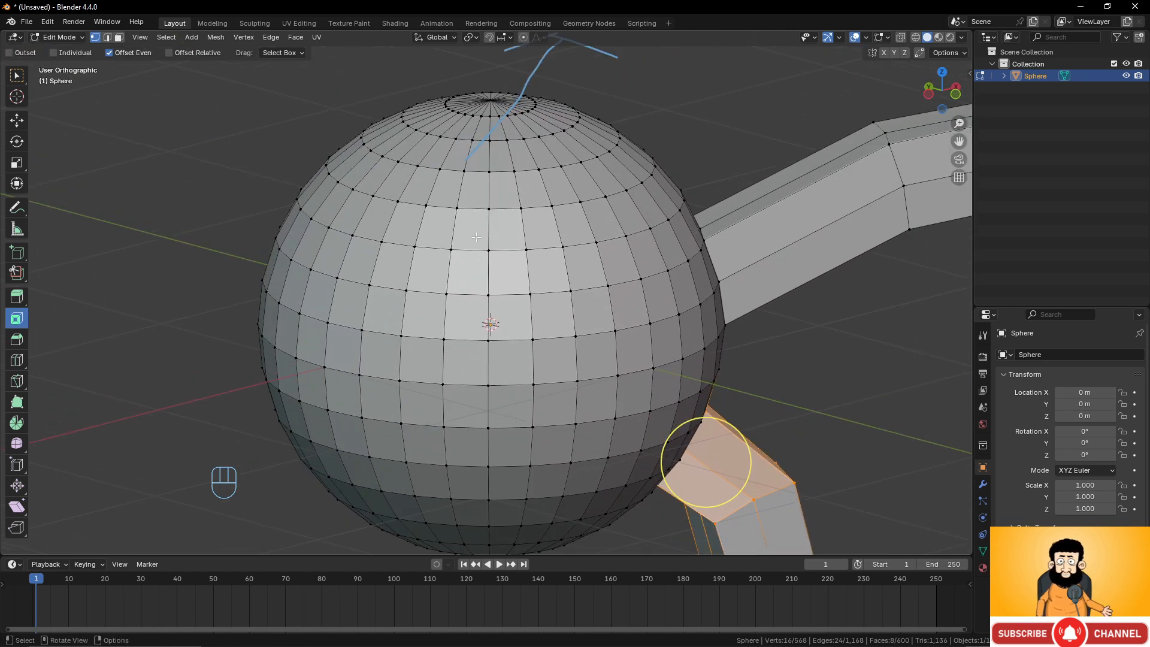
left_click(119, 37)
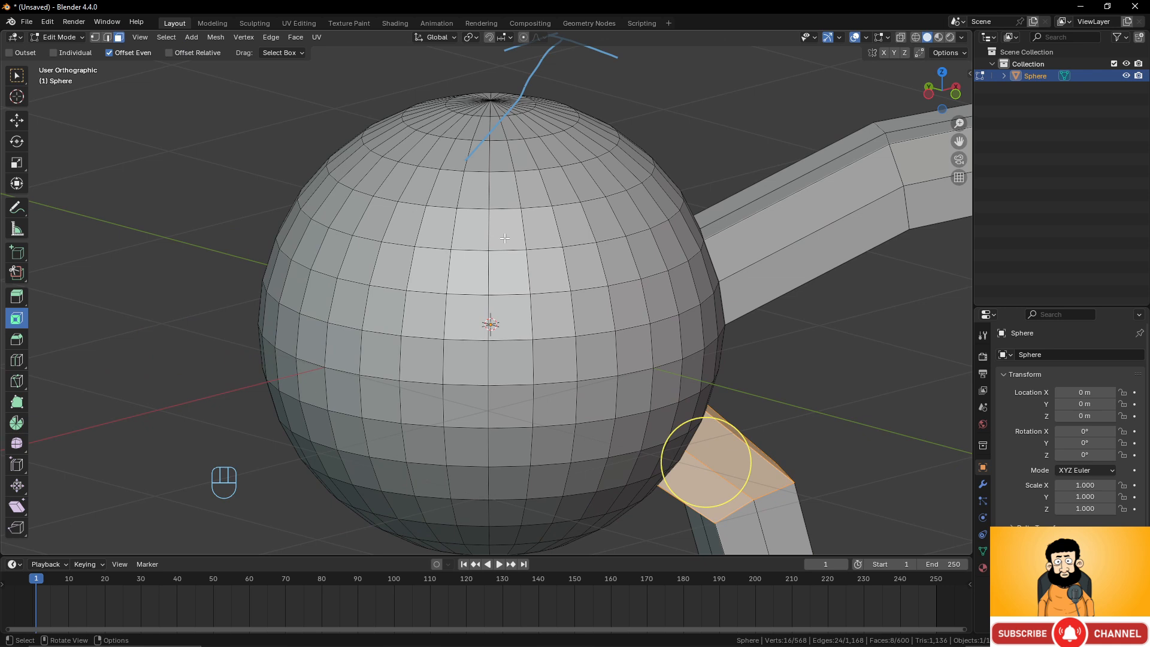
left_click(467, 270)
left_click(507, 271, "shift")
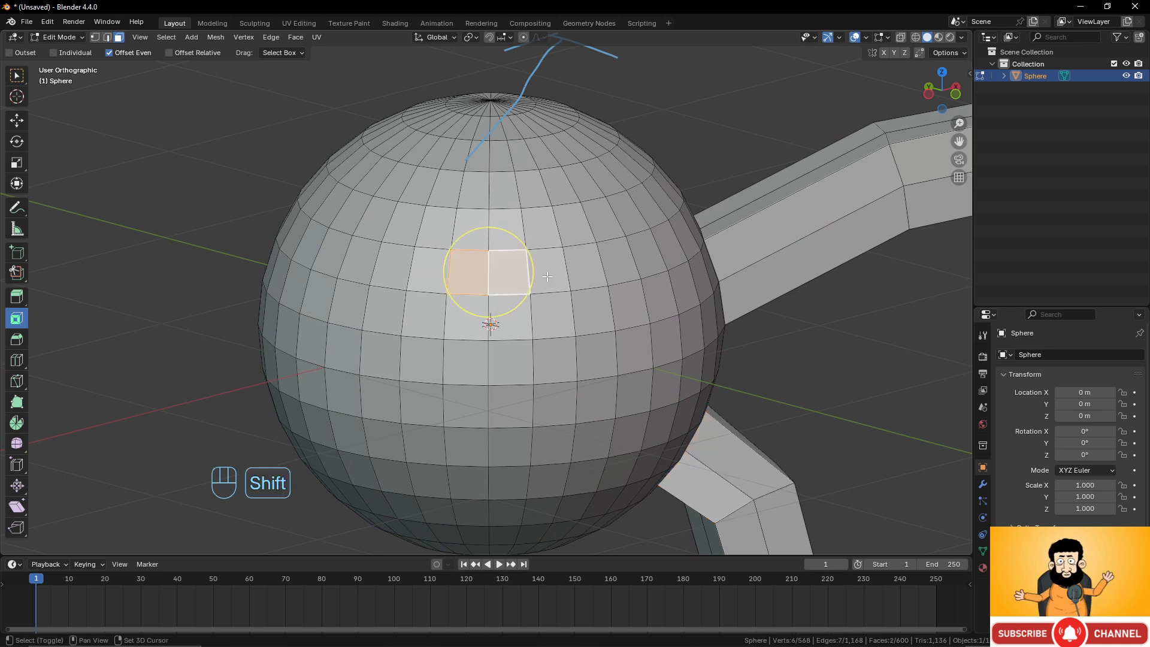
left_click(544, 271, "shift")
left_click(551, 314, "shift")
left_click(552, 359, "shift")
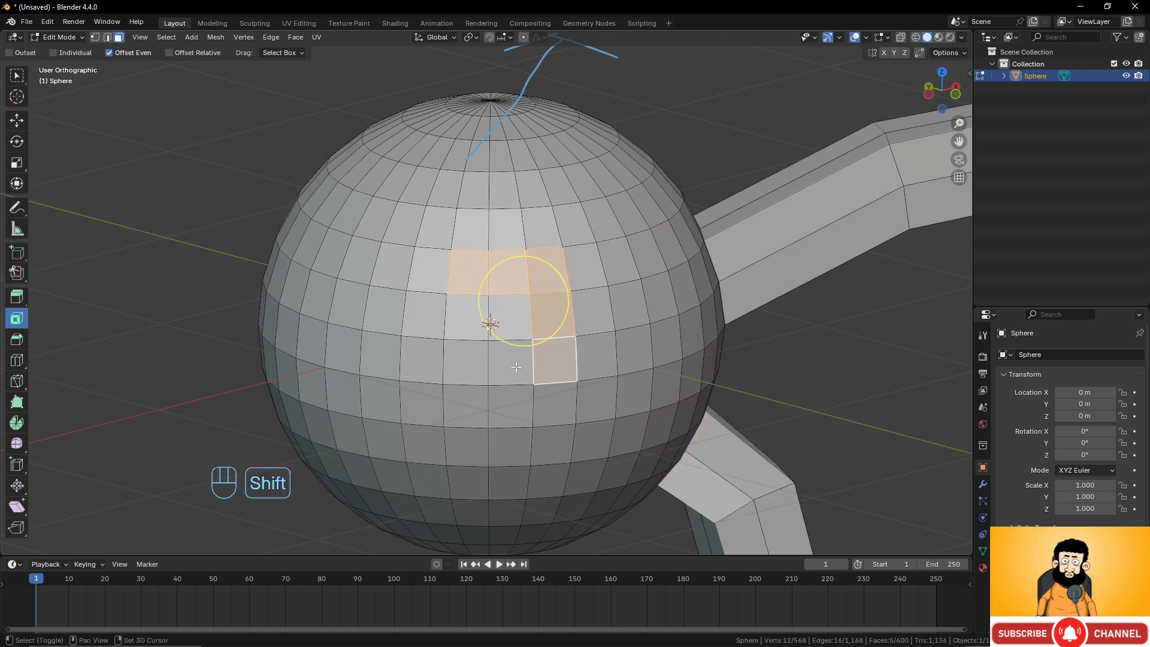
left_click(512, 361, "shift")
left_click(509, 316, "shift")
left_click(467, 316, "shift")
left_click(466, 361, "shift")
scroll(536, 302, "up", 2)
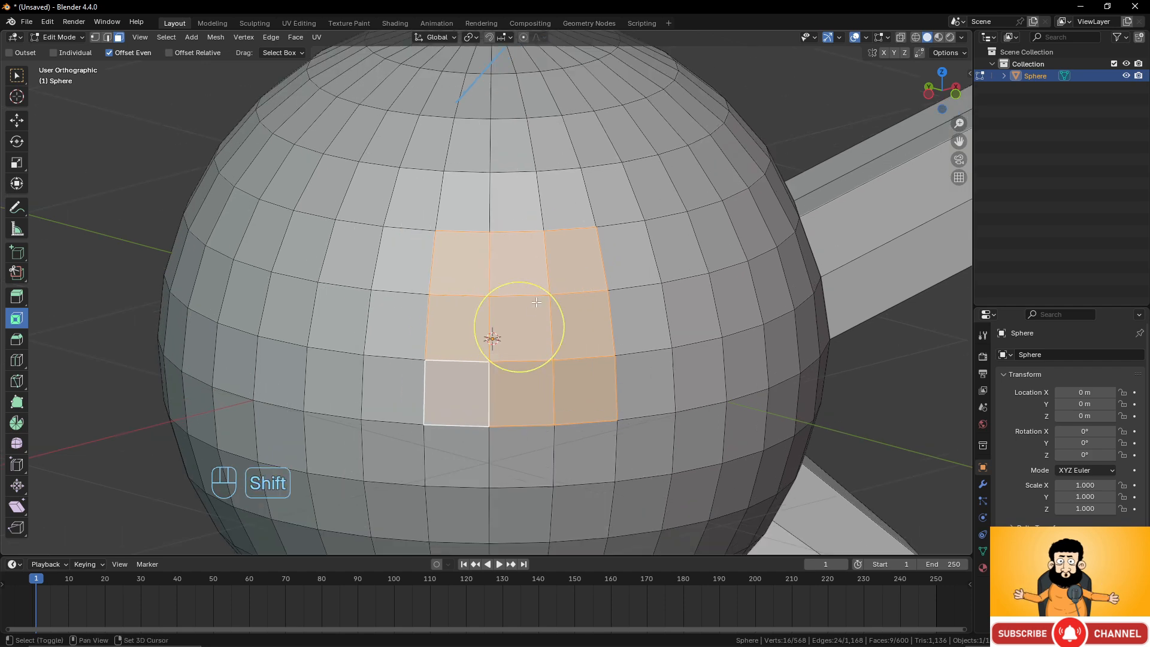
scroll(536, 302, "up", 3)
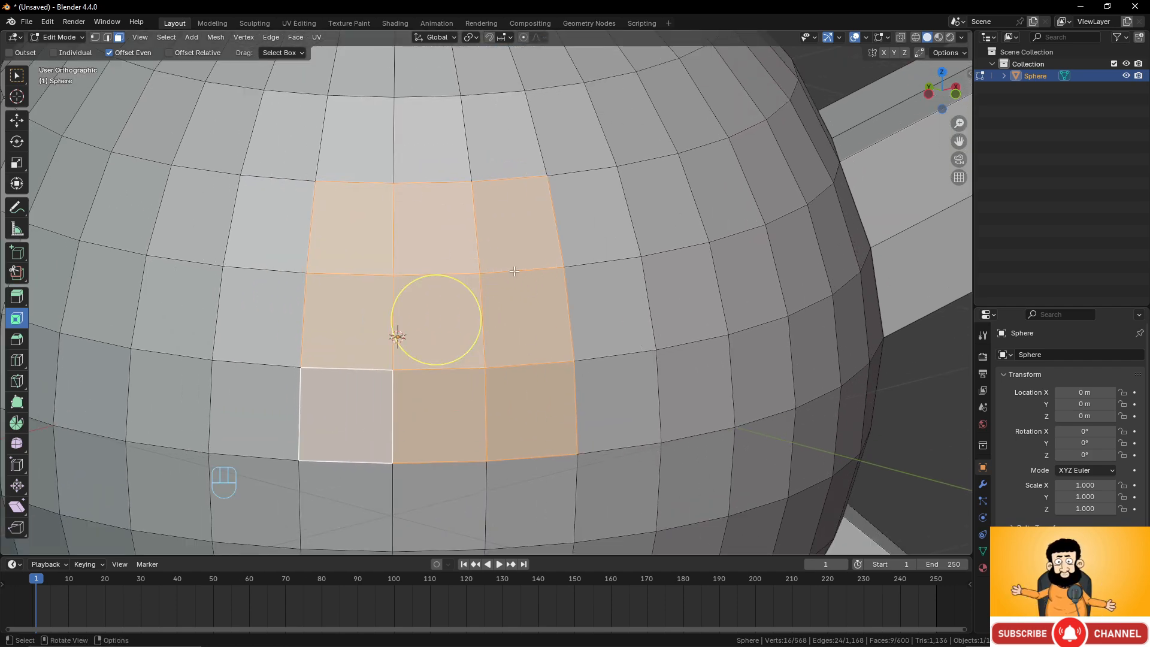
Extrude the face block in place and scale it down to about 0.85.
key("e")
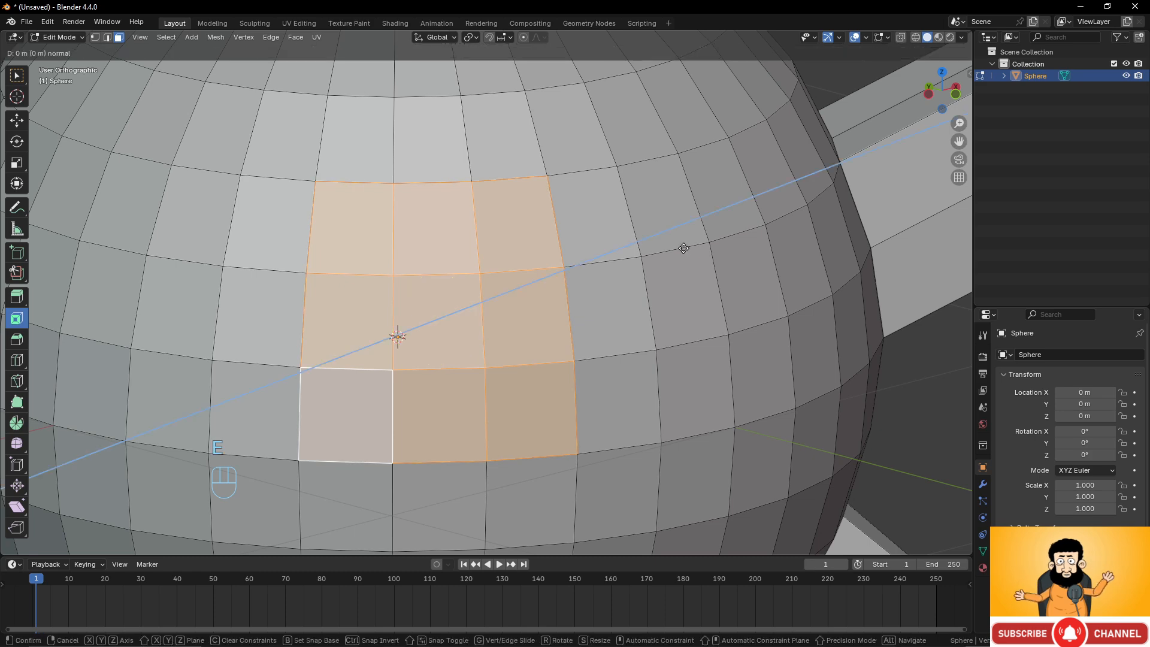
right_click(680, 249)
key("s")
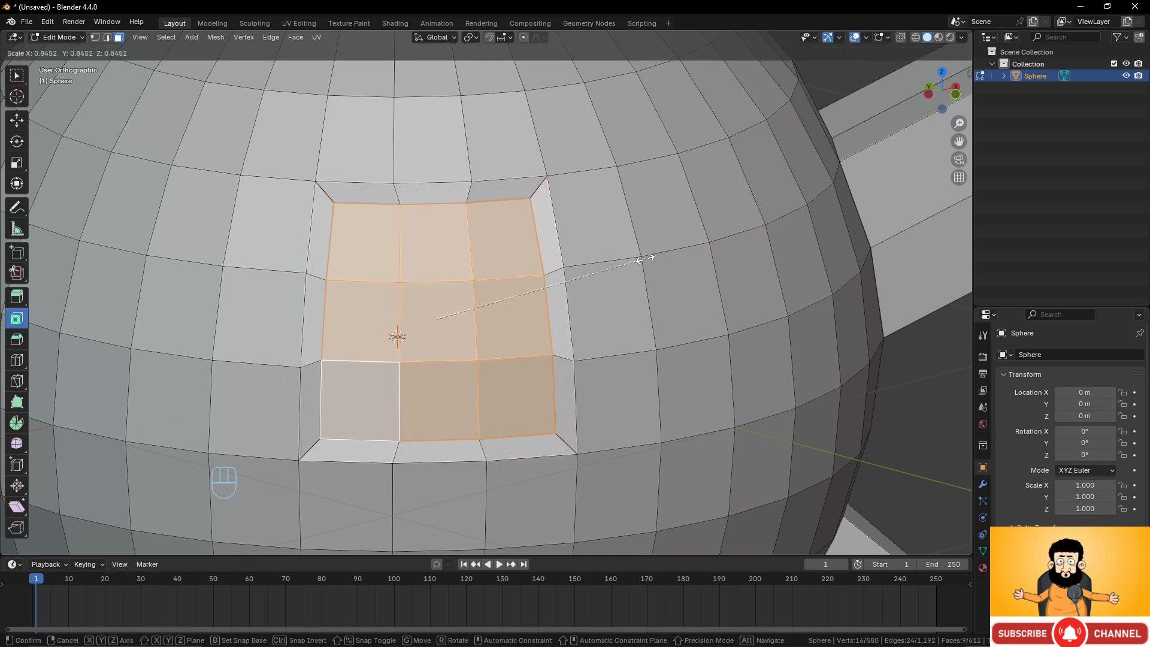
left_click(643, 260)
Select a hook-shaped group of faces on the sphere's front, left of the inset block.
scroll(599, 273, "down", 4)
middle_click_drag(569, 282, 592, 279)
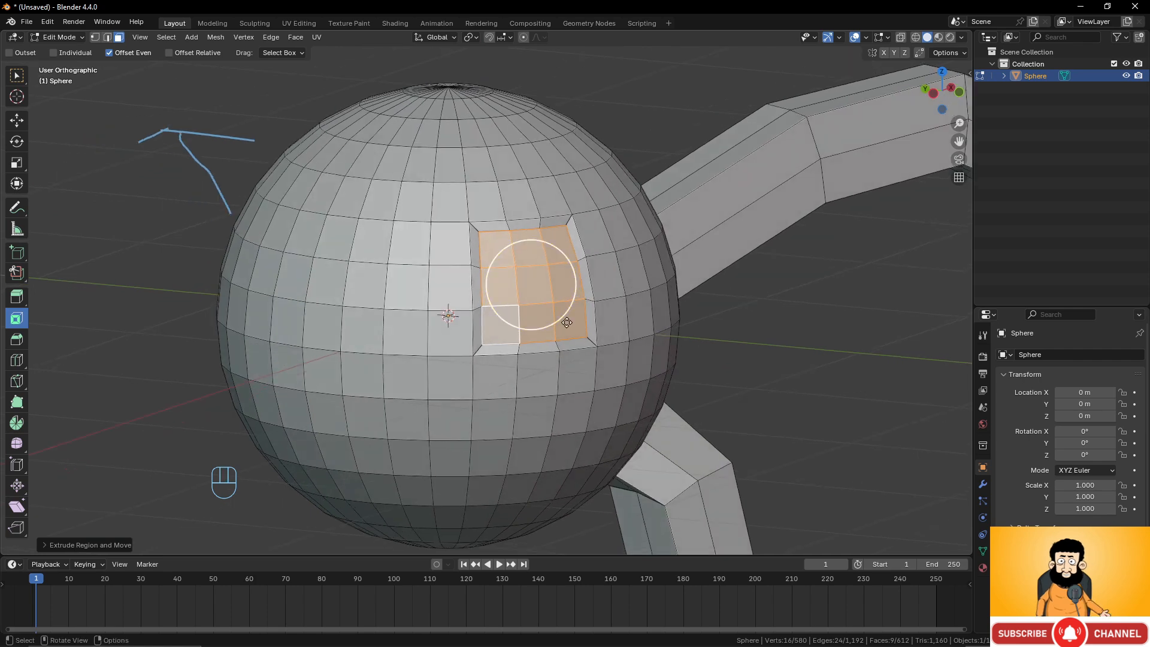
scroll(563, 329, "up", 1)
middle_click_drag(555, 334, 680, 299, "shift")
middle_click_drag(545, 312, 567, 311)
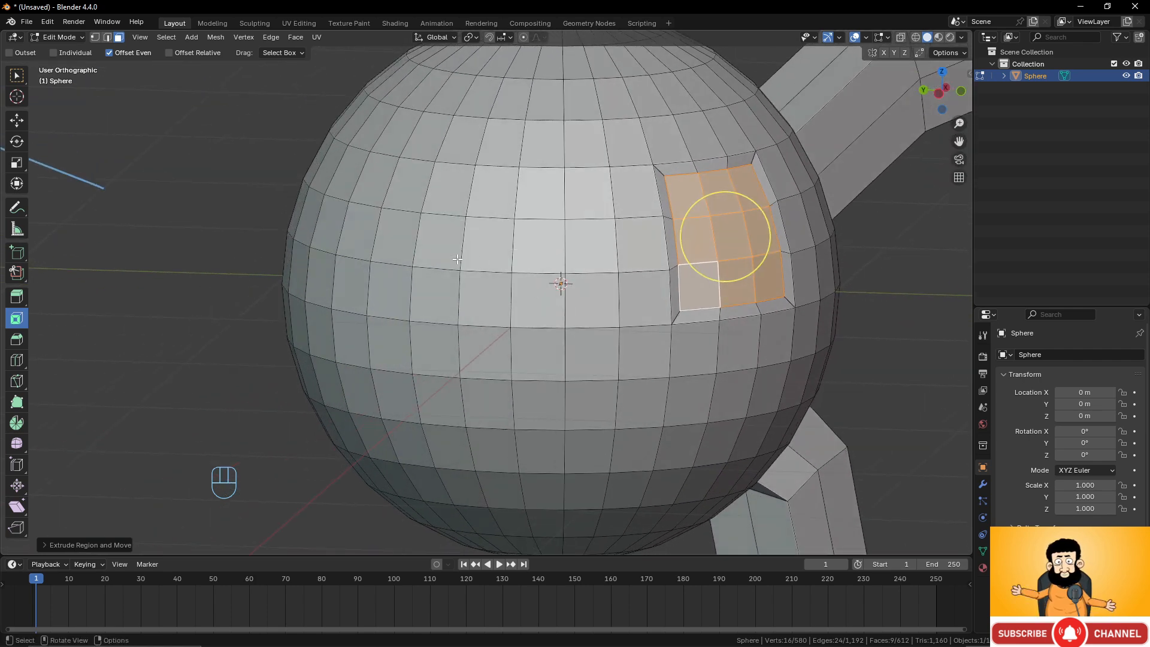
left_click(438, 240)
left_click(500, 246, "shift")
left_click(535, 251, "shift")
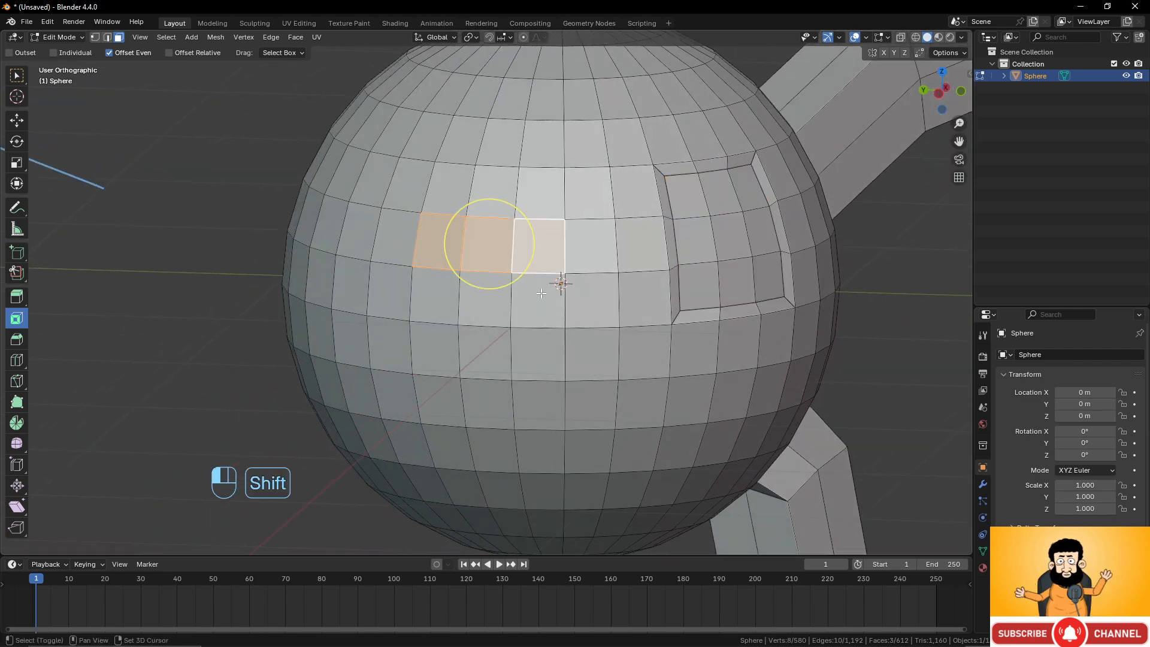
left_click(537, 299, "shift")
left_click(537, 352, "shift")
left_click(485, 359, "shift")
left_click(551, 404, "shift")
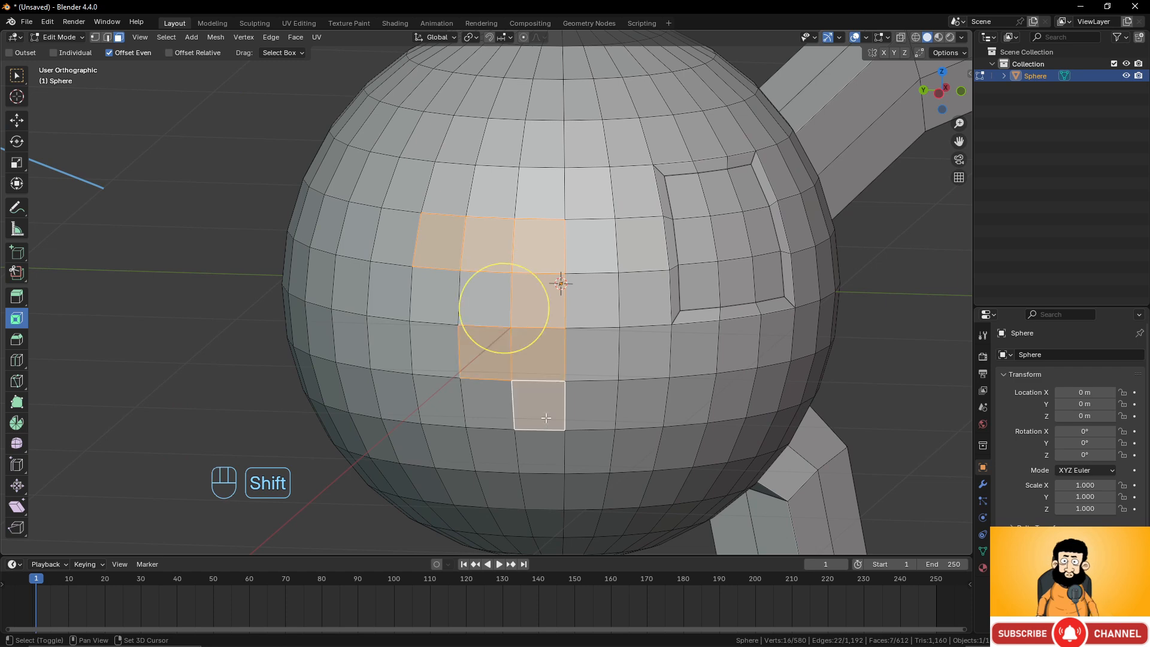
left_click(545, 451, "shift")
Extrude and scale the hook-shaped faces, then undo the extrusion.
middle_click_drag(581, 355, 576, 262)
scroll(611, 344, "up", 1)
key("e")
key("s")
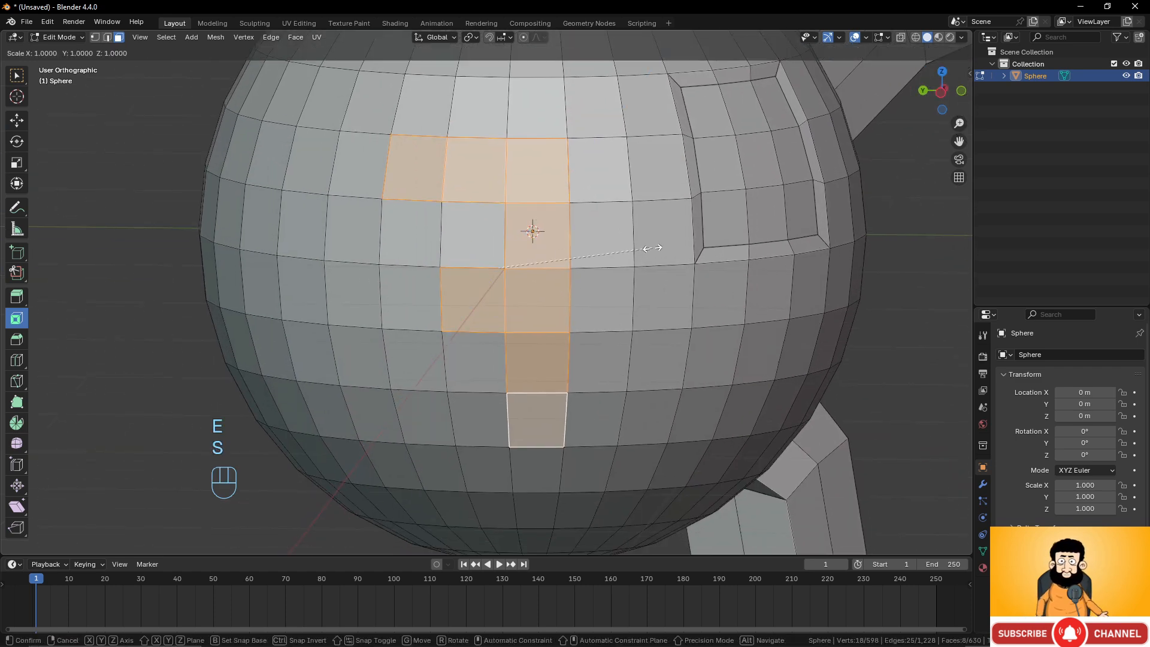
right_click(617, 249)
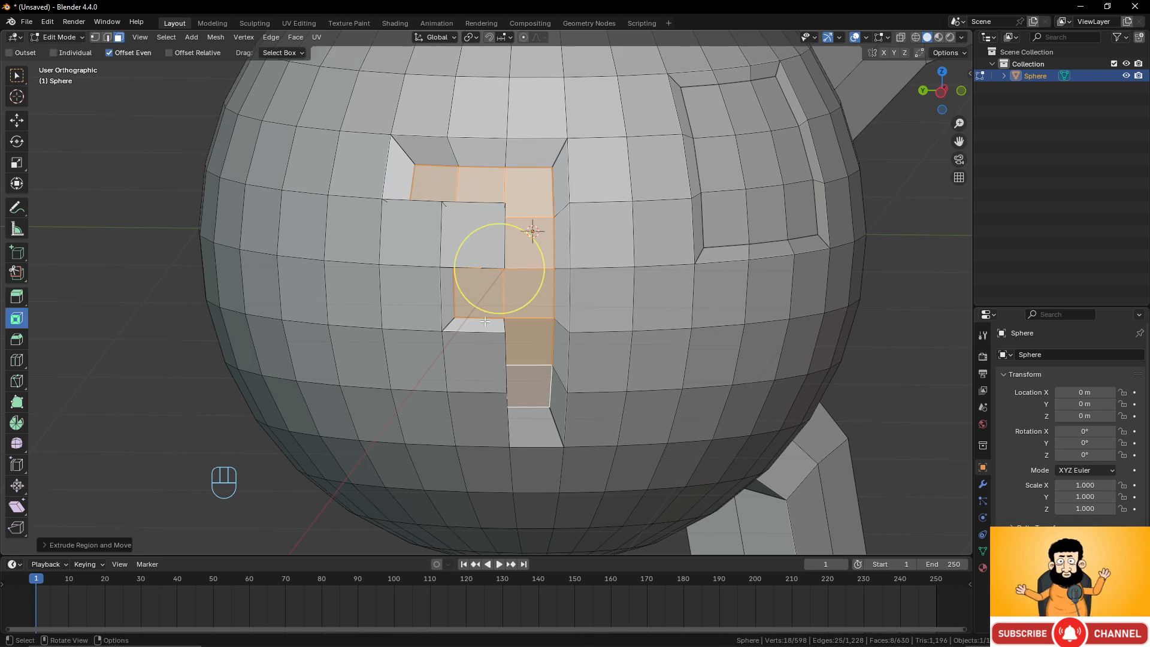
key("ctrl")
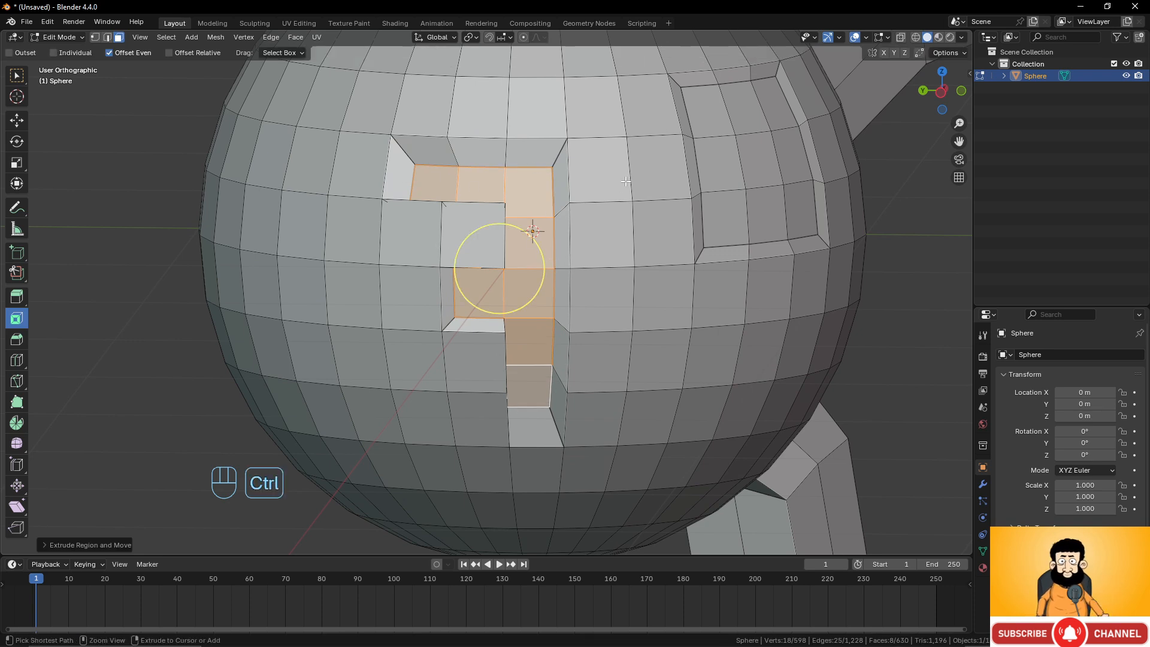
key("ctrl+z")
Inset the hook-shaped faces with the Inset Faces tool, try Select Outer and Outset, and enable Offset Relative.
middle_click_drag(626, 181, 598, 173, "shift")
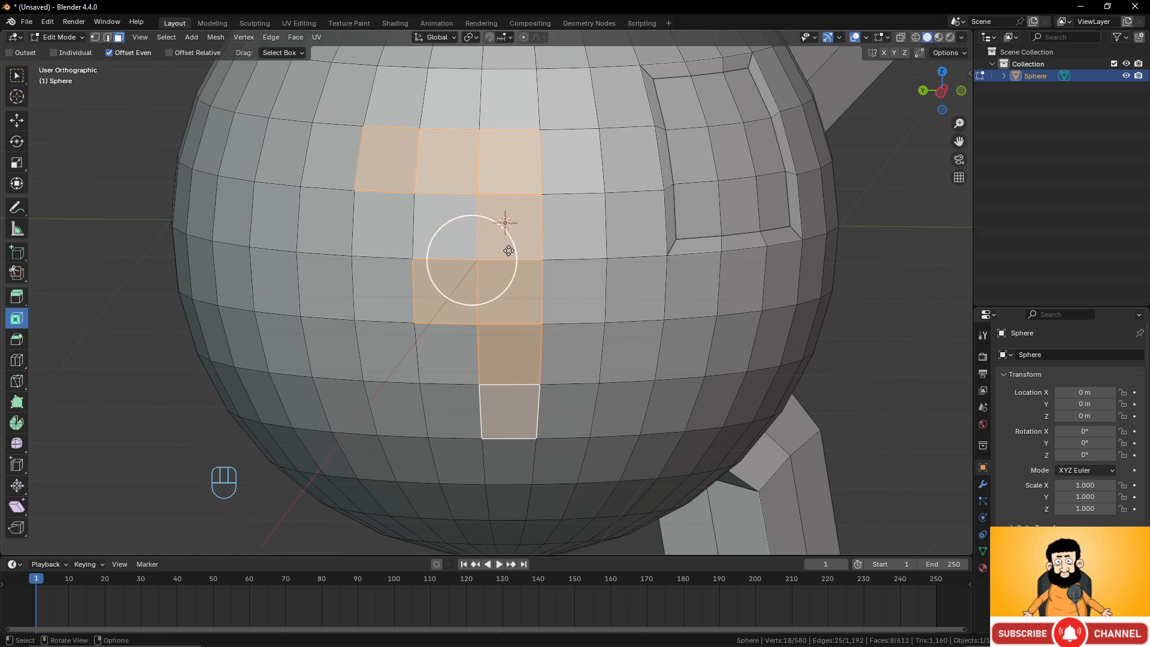
left_click_drag(506, 250, 496, 253)
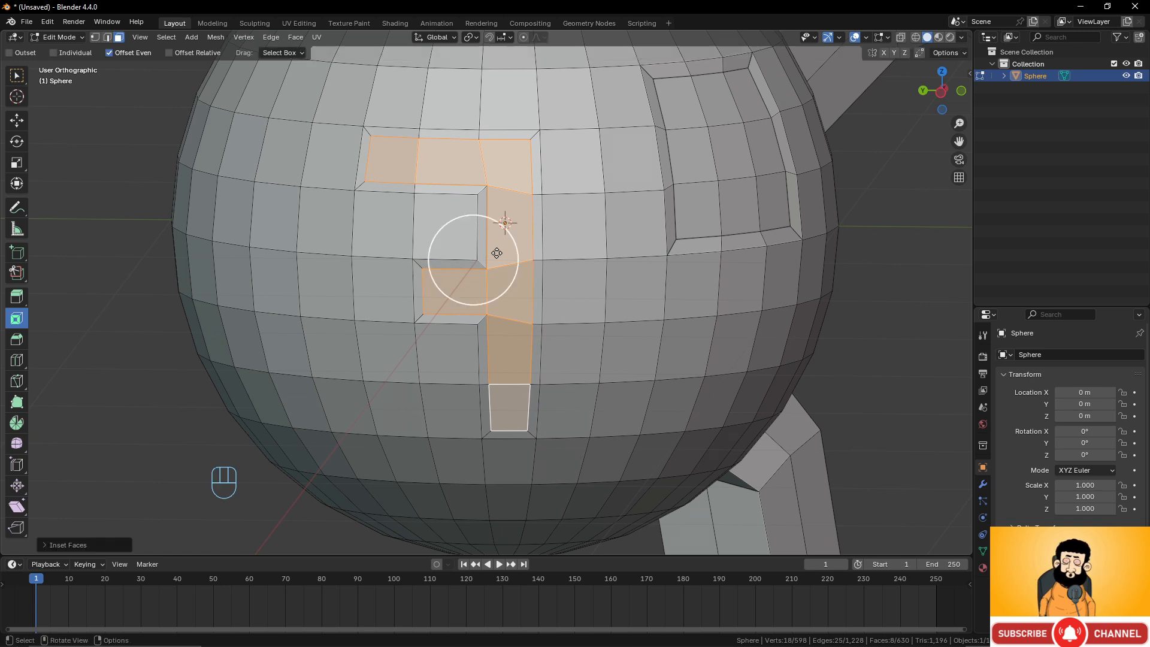
left_click(41, 550)
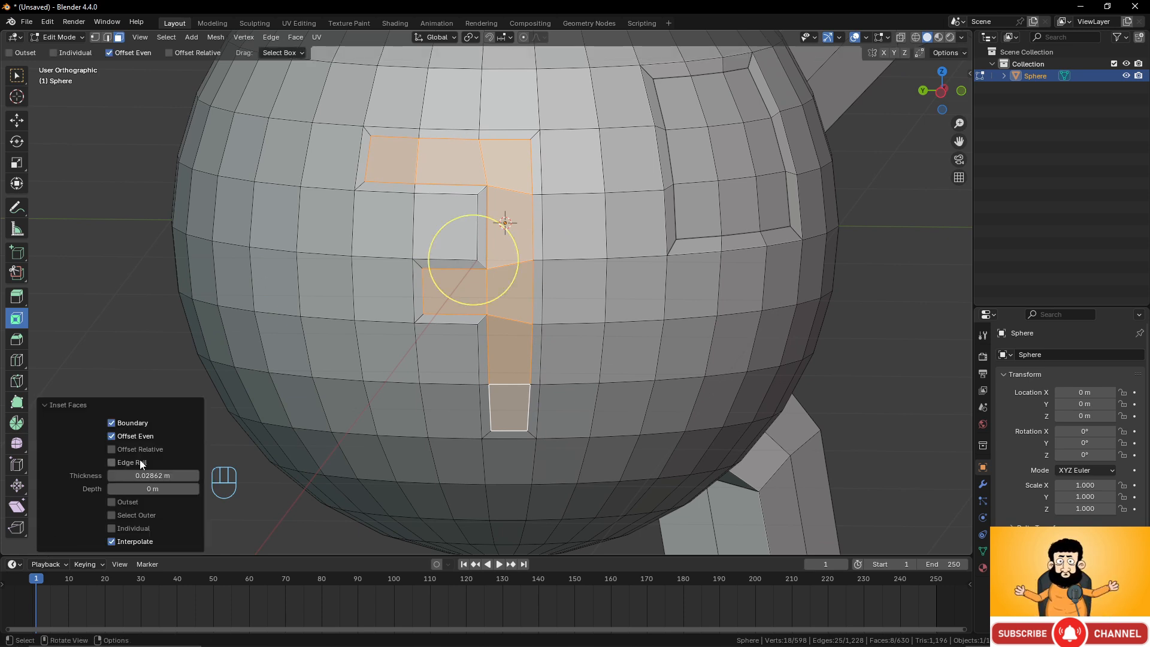
left_click(112, 515)
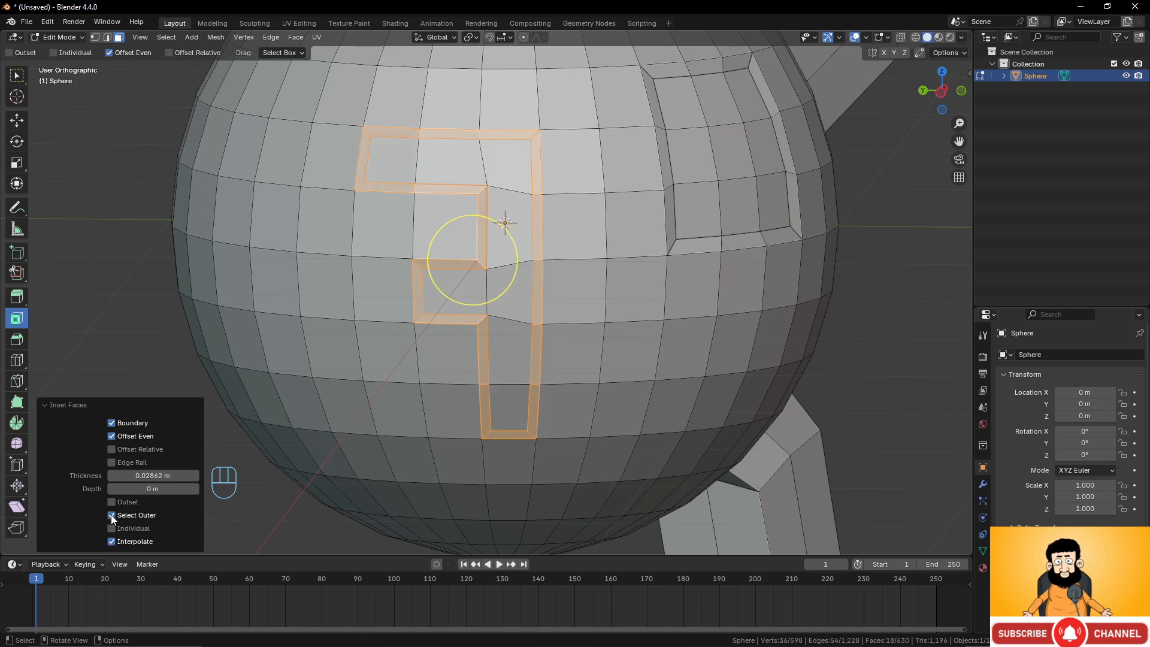
left_click(111, 515)
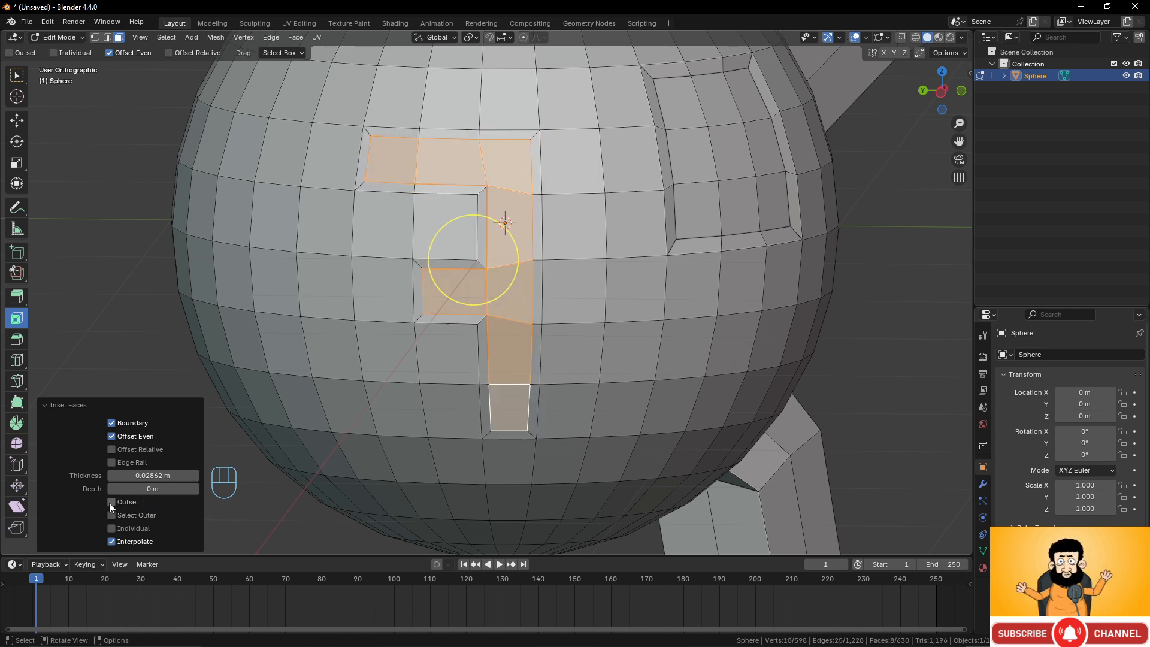
left_click(112, 502)
left_click(110, 503)
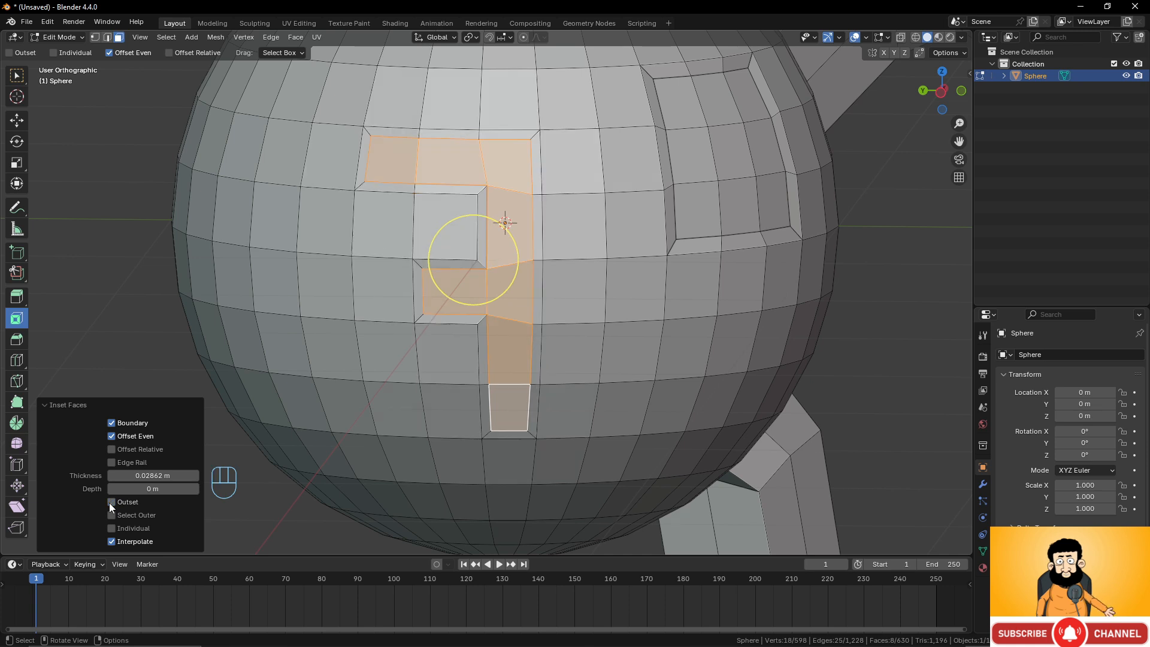
left_click(111, 502)
left_click(111, 503)
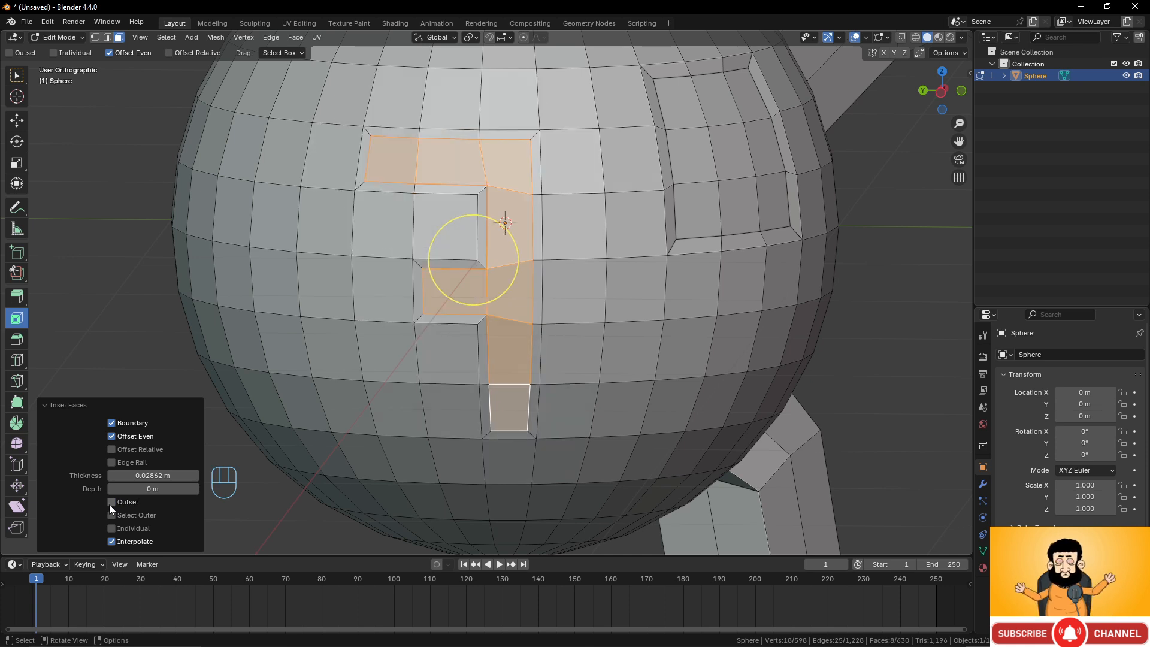
left_click(110, 449)
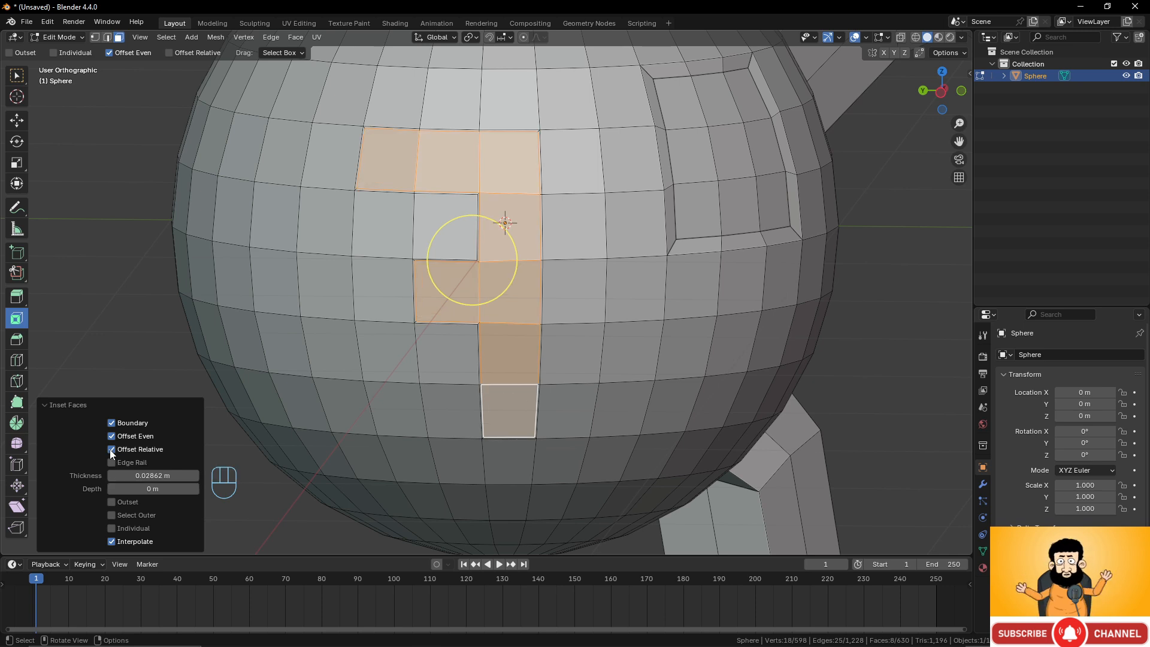
Turn off Offset Relative and reduce the inset thickness to 0.02362 m.
left_click(111, 449)
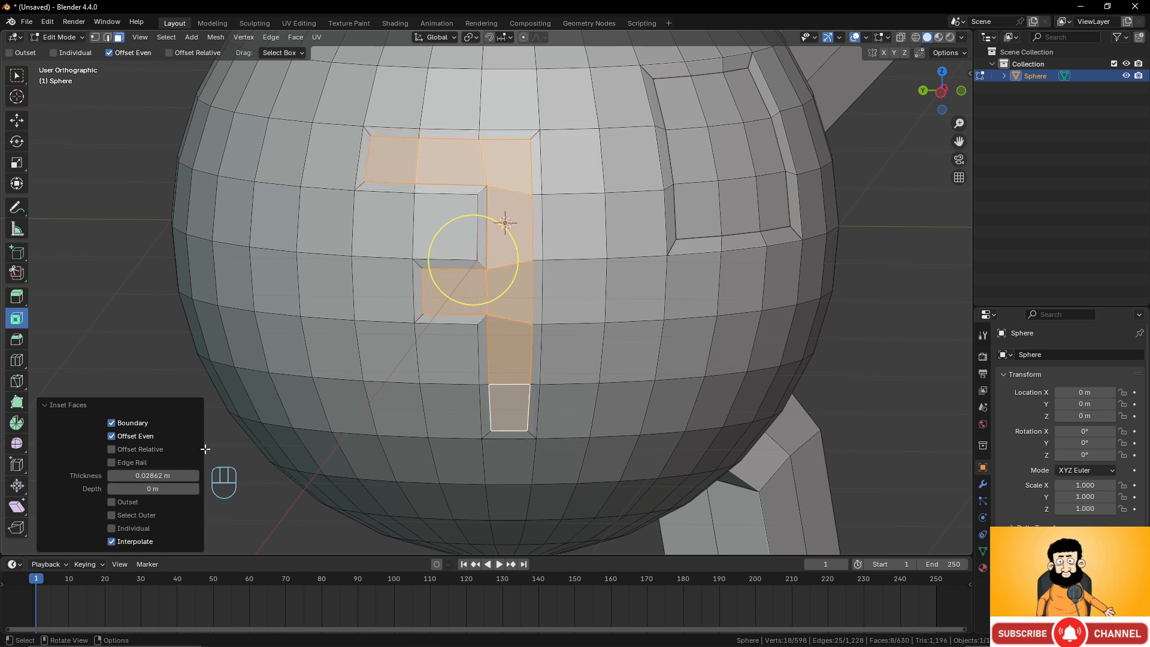
mouse_move(153, 475)
left_mouse_down()
mouse_move(128, 475)
mouse_move(157, 474)
left_mouse_up()
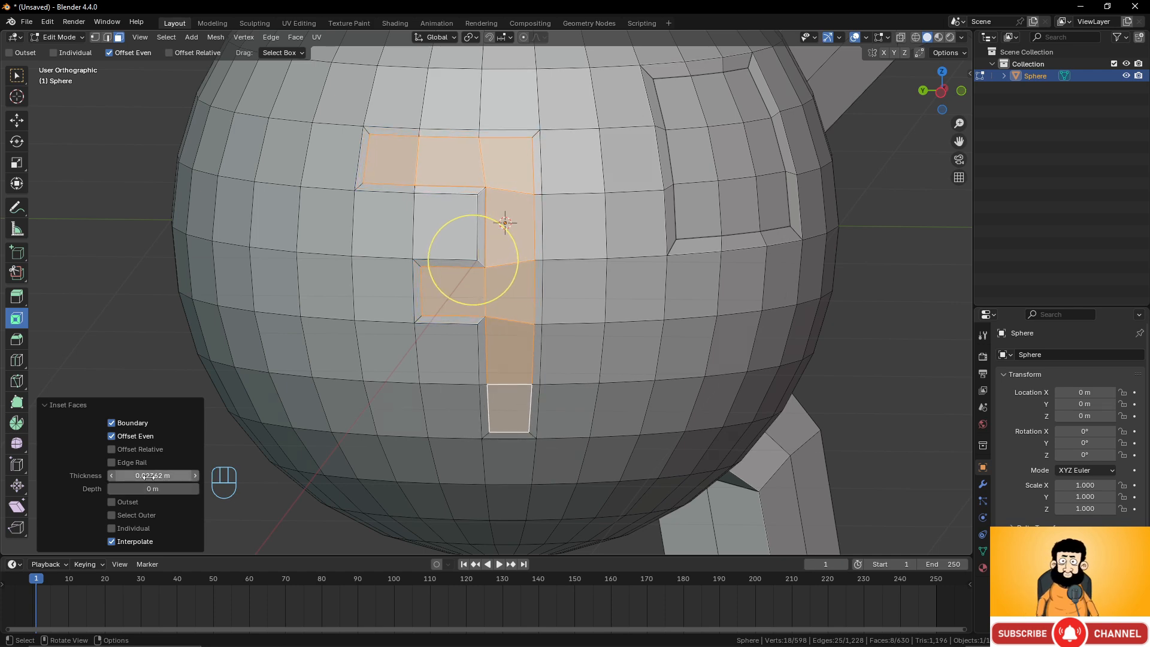
Set the inset depth to -0.03 m and enable Individual so each face is inset separately.
middle_click_drag(387, 354, 459, 347)
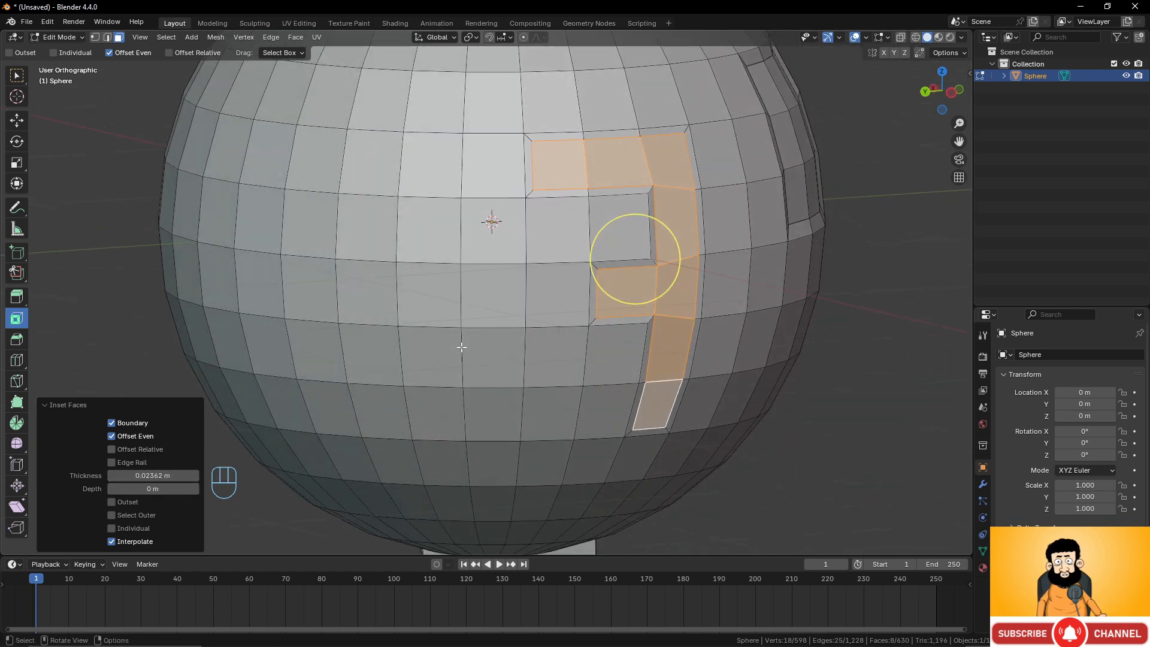
left_click_drag(153, 488, 132, 488)
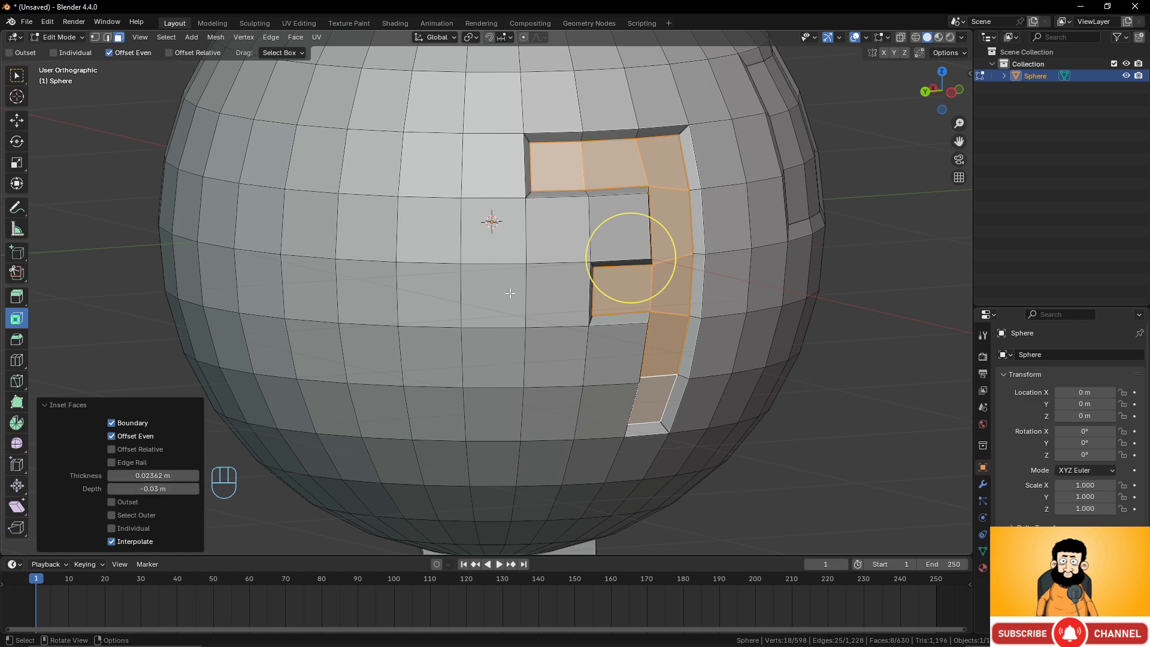
middle_click_drag(634, 257, 274, 459)
left_click(111, 528)
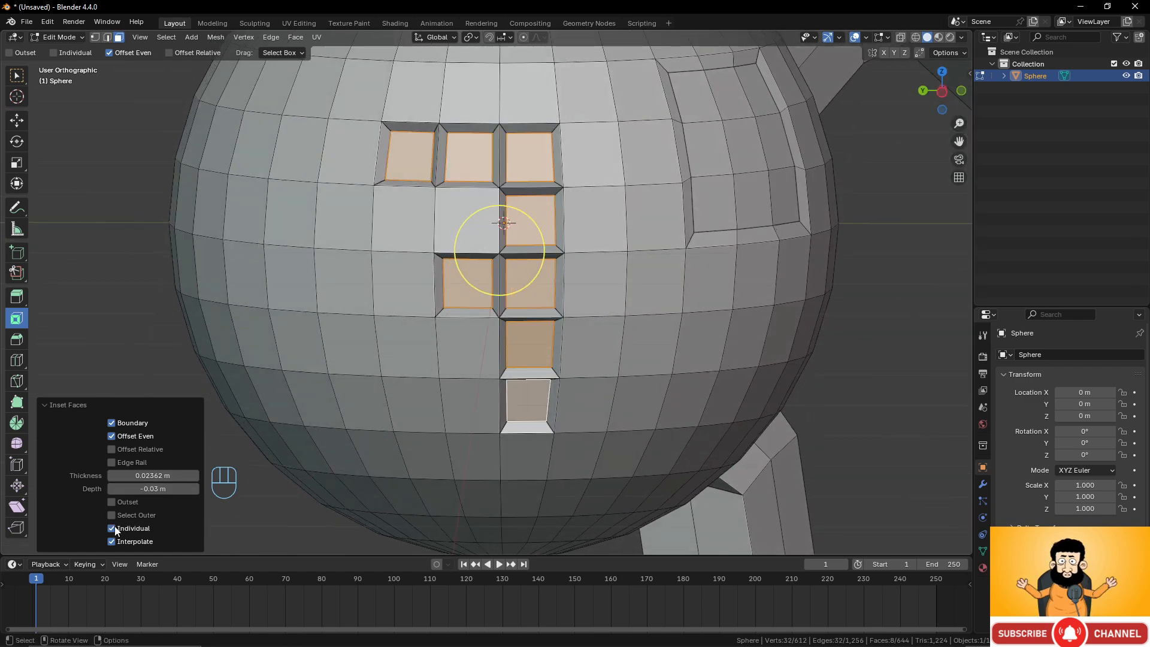
Orbit and zoom around the sphere to inspect the individually inset faces.
middle_click_drag(373, 400, 423, 396)
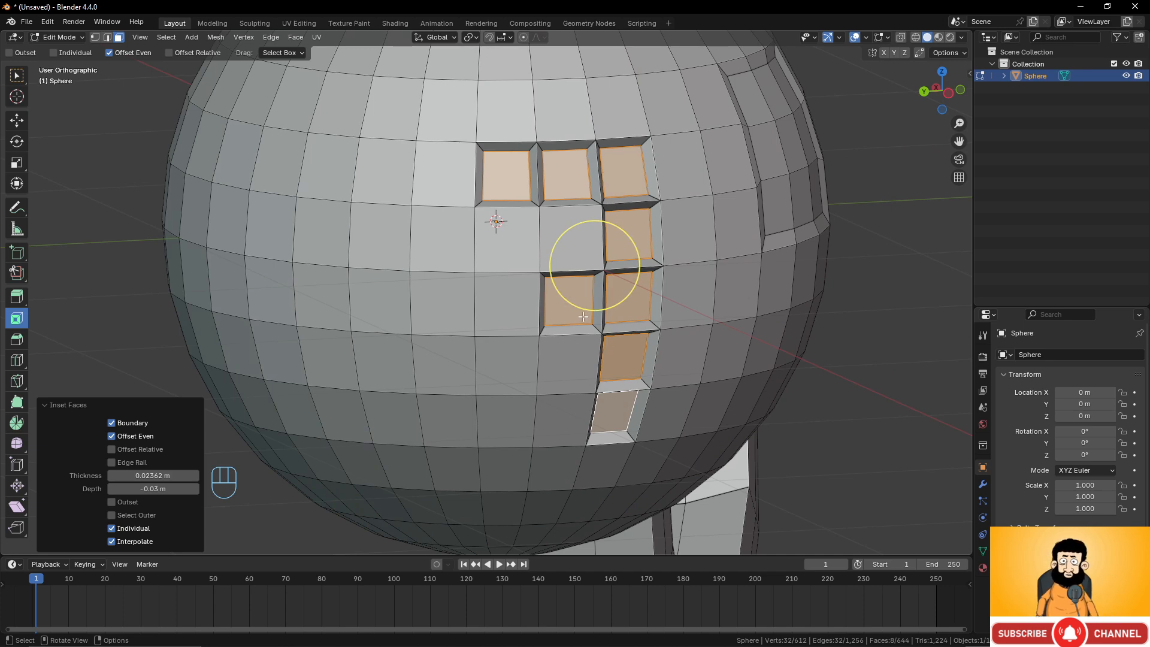
scroll(747, 164, "down", 3)
middle_click_drag(746, 164, 672, 162)
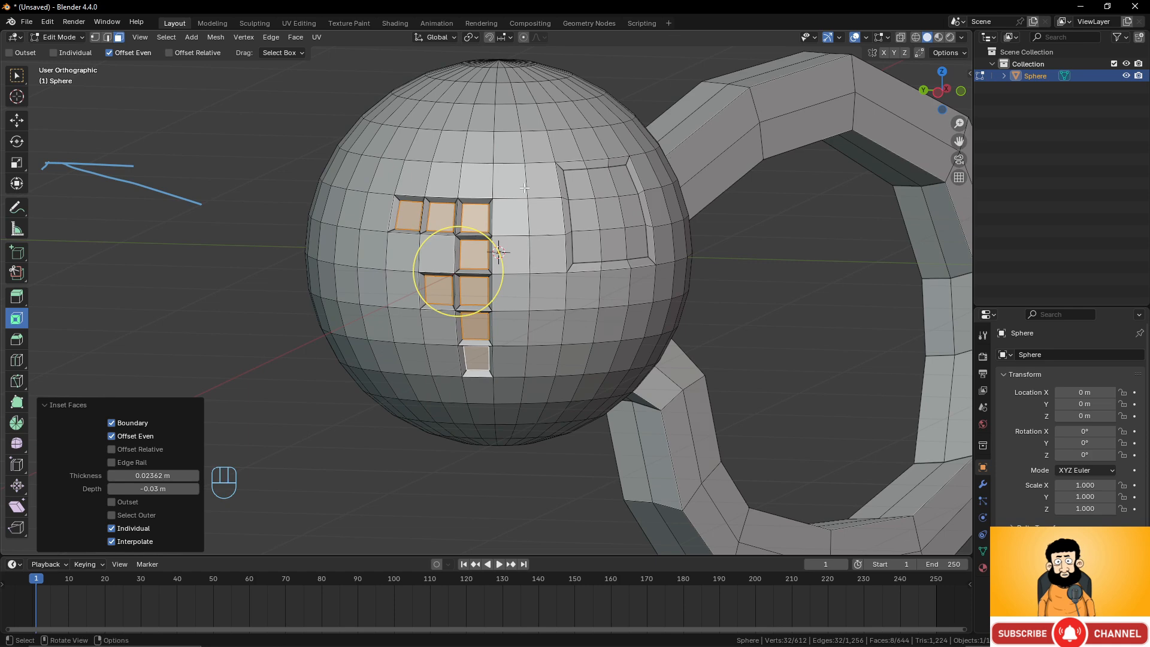
middle_click_drag(583, 209, 573, 211)
scroll(573, 210, "down", 2)
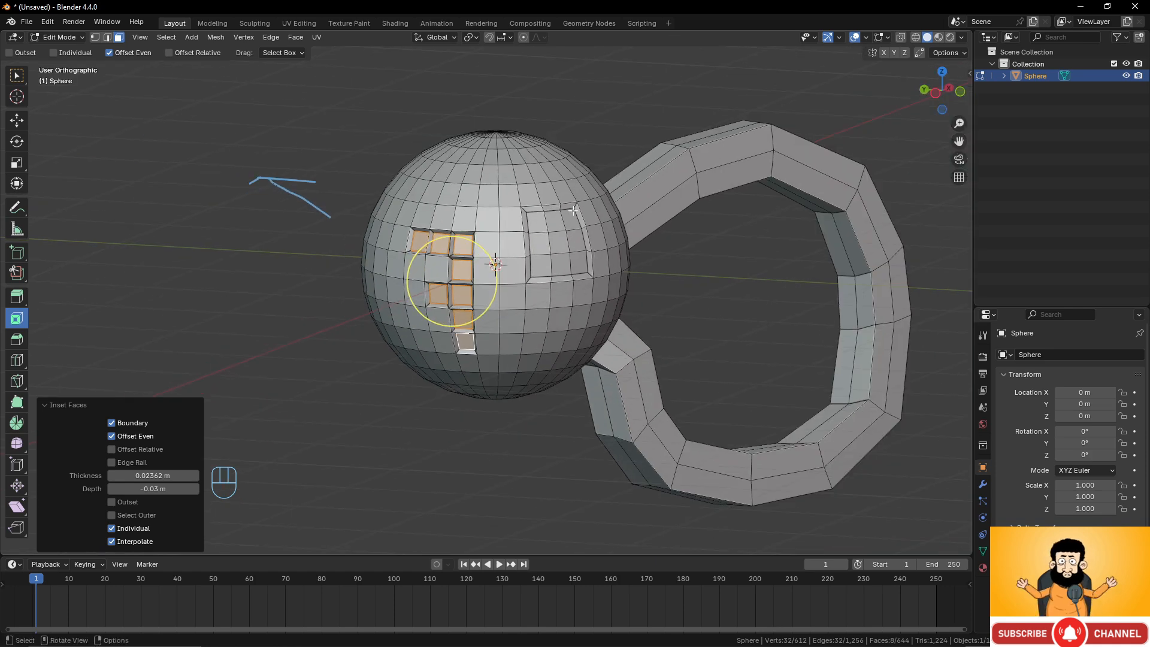
scroll(574, 211, "up", 2)
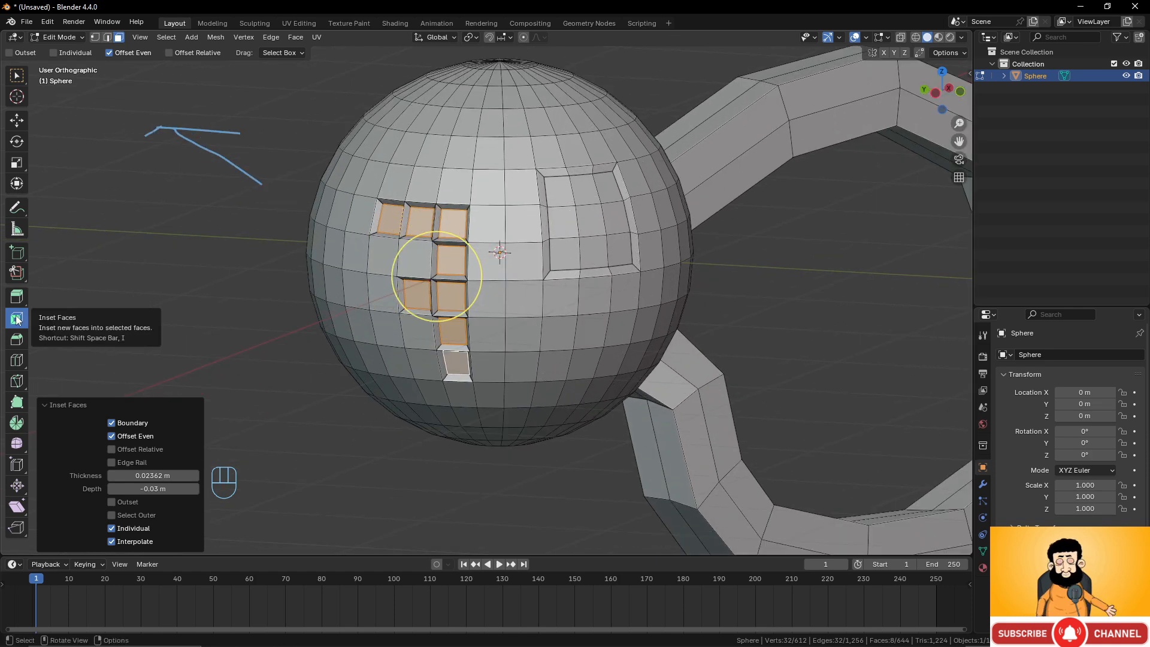
middle_click_drag(539, 281, 578, 277)
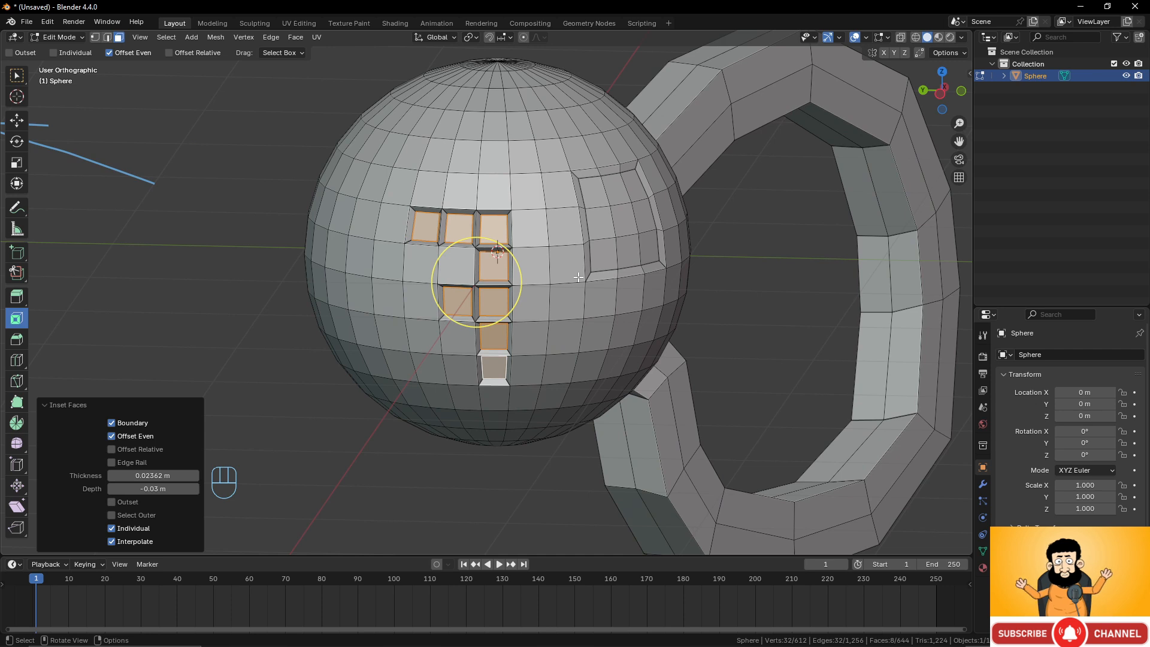
Leave Edit Mode and delete the sphere object.
key("Tab")
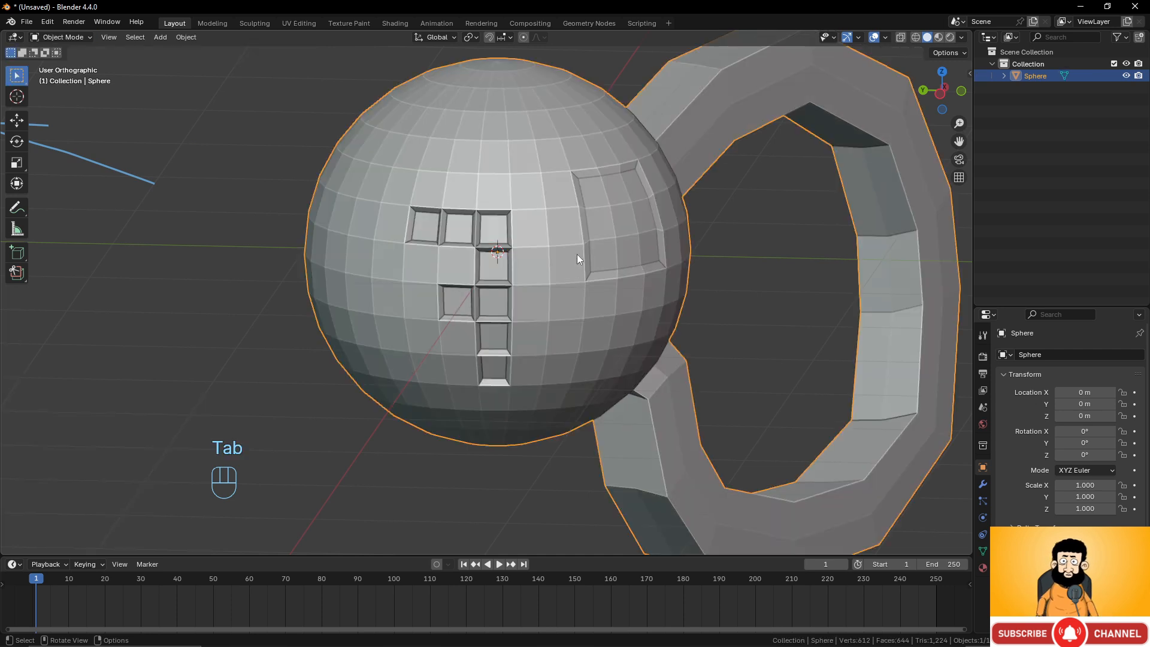
key("x")
left_click(577, 254)
middle_click_drag(555, 235, 550, 238)
scroll(550, 239, "down", 3)
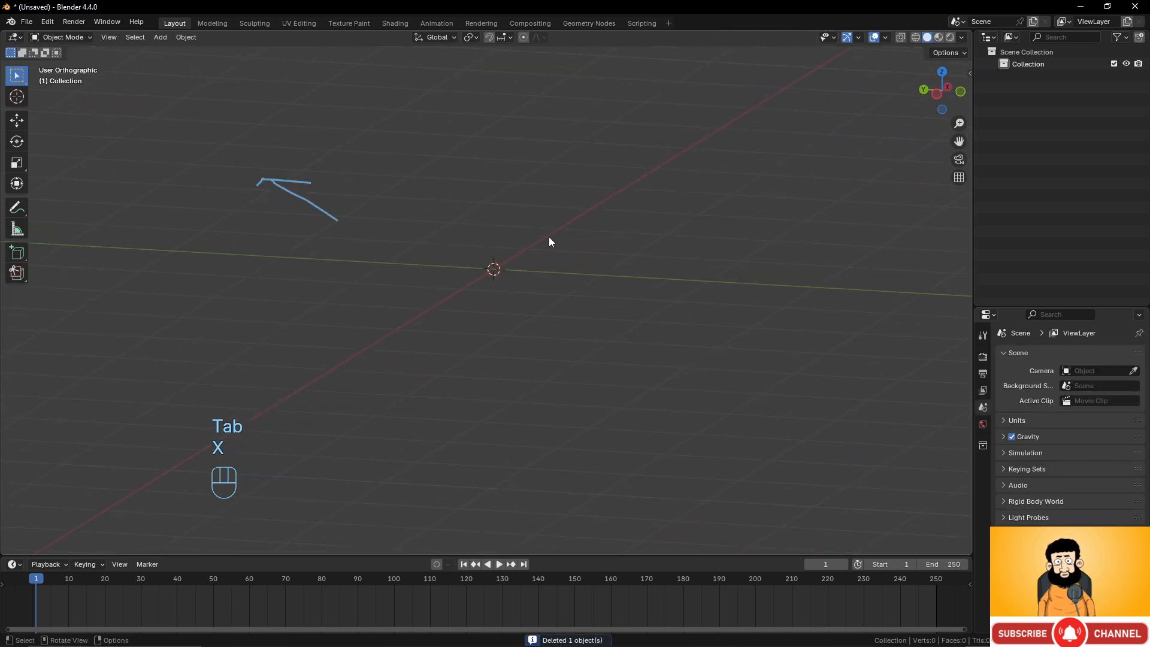
Erase the leftover annotation stroke with the Annotate tool and return to the Select tool.
left_click(17, 207)
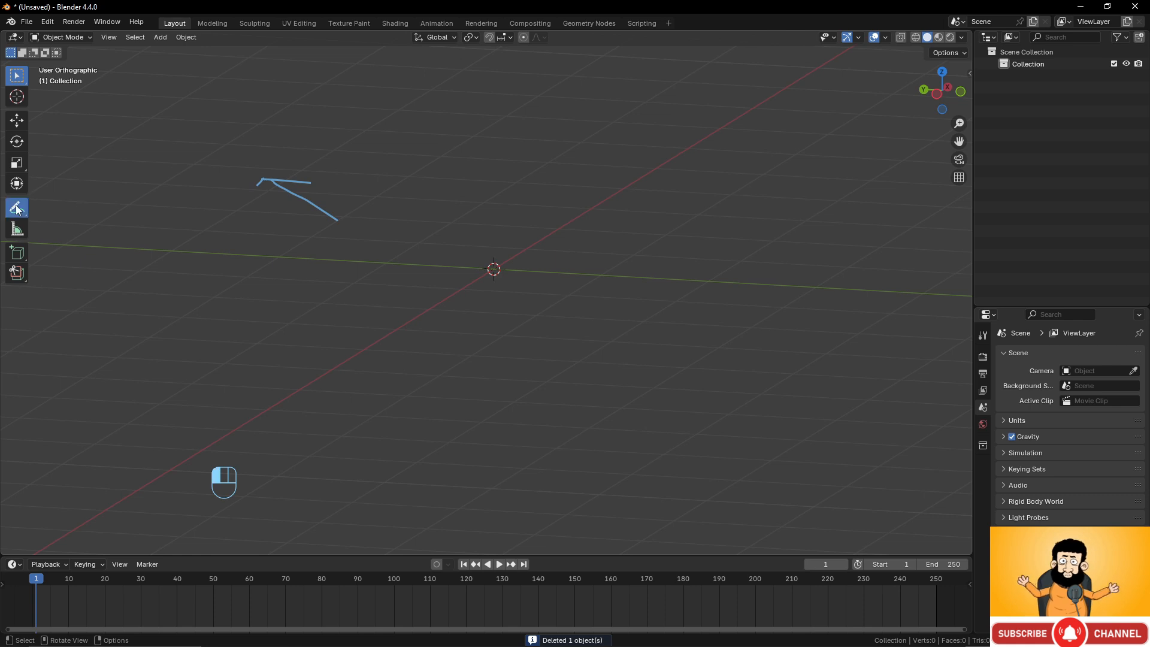
mouse_move(335, 224)
left_mouse_down("ctrl")
mouse_move(290, 161)
mouse_move(236, 146)
mouse_move(303, 197)
left_mouse_up("ctrl")
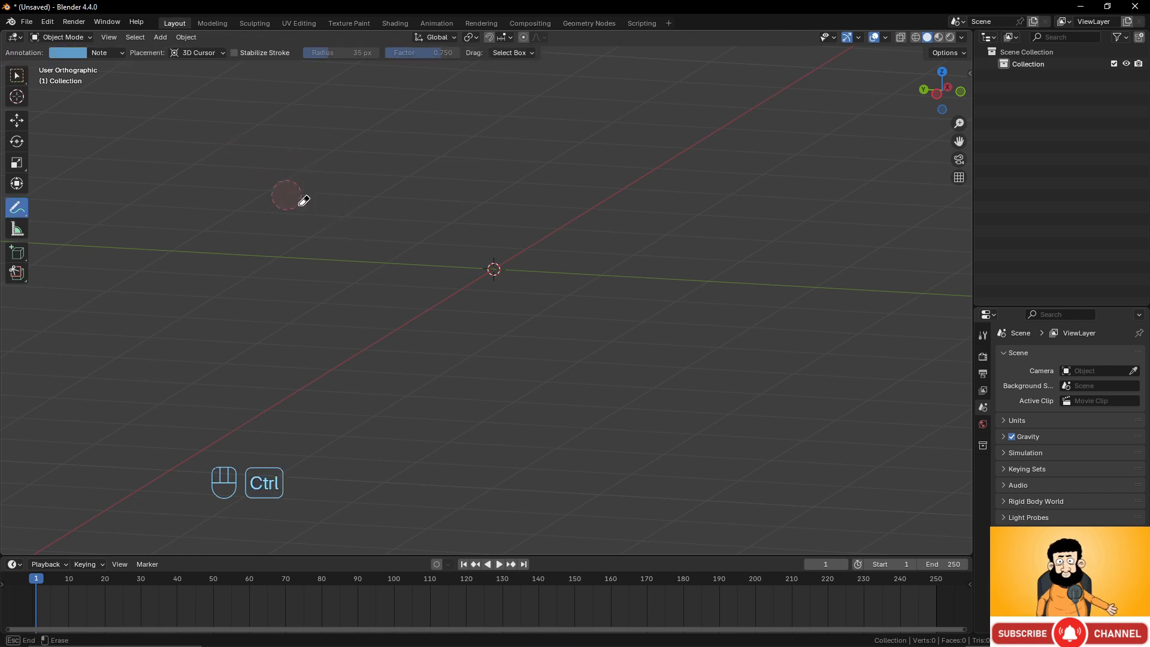
left_click(16, 77)
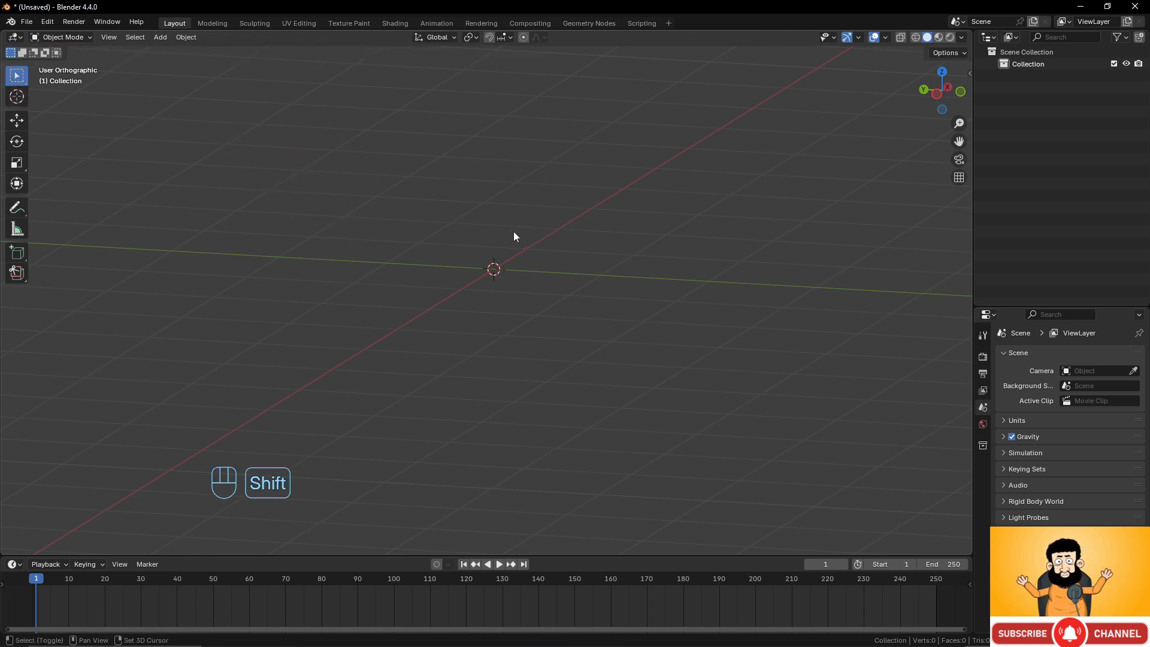
Add a cube mesh to the scene and enter Edit Mode on it.
key("shift+a")
mouse_move(513, 231)
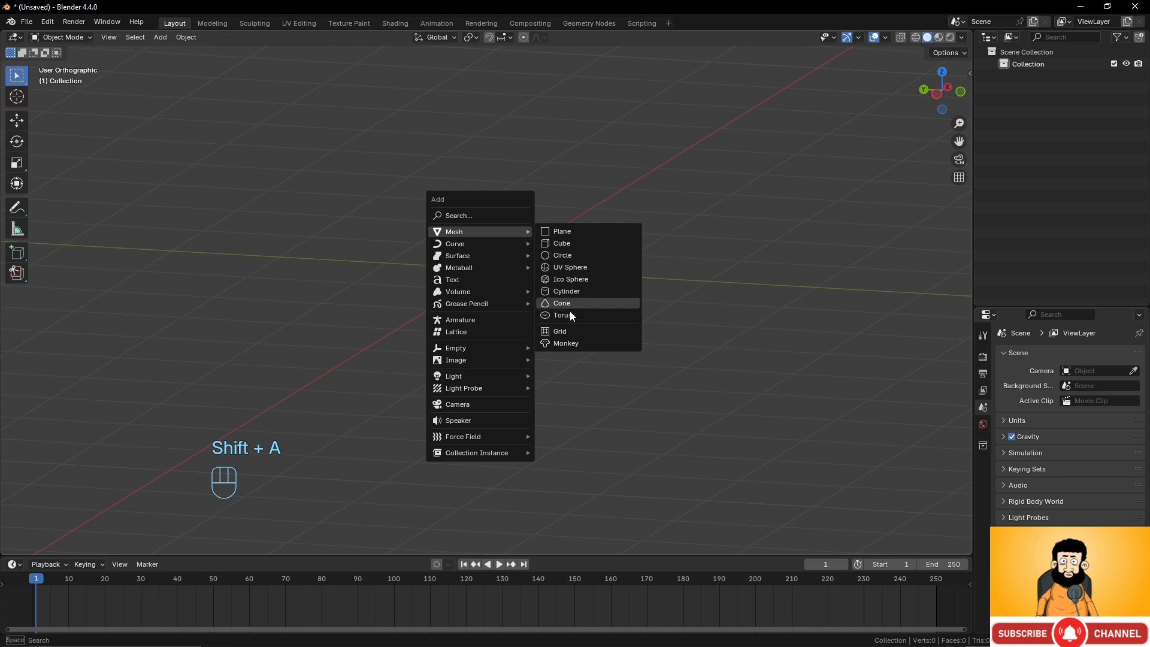
left_click(568, 243)
scroll(588, 294, "up", 2)
scroll(572, 275, "down", 3)
mouse_move(569, 272)
middle_mouse_down()
mouse_move(555, 285)
mouse_move(576, 281)
middle_mouse_up()
scroll(557, 285, "up", 2)
middle_click_drag(579, 278, 581, 308, "shift")
key("Tab")
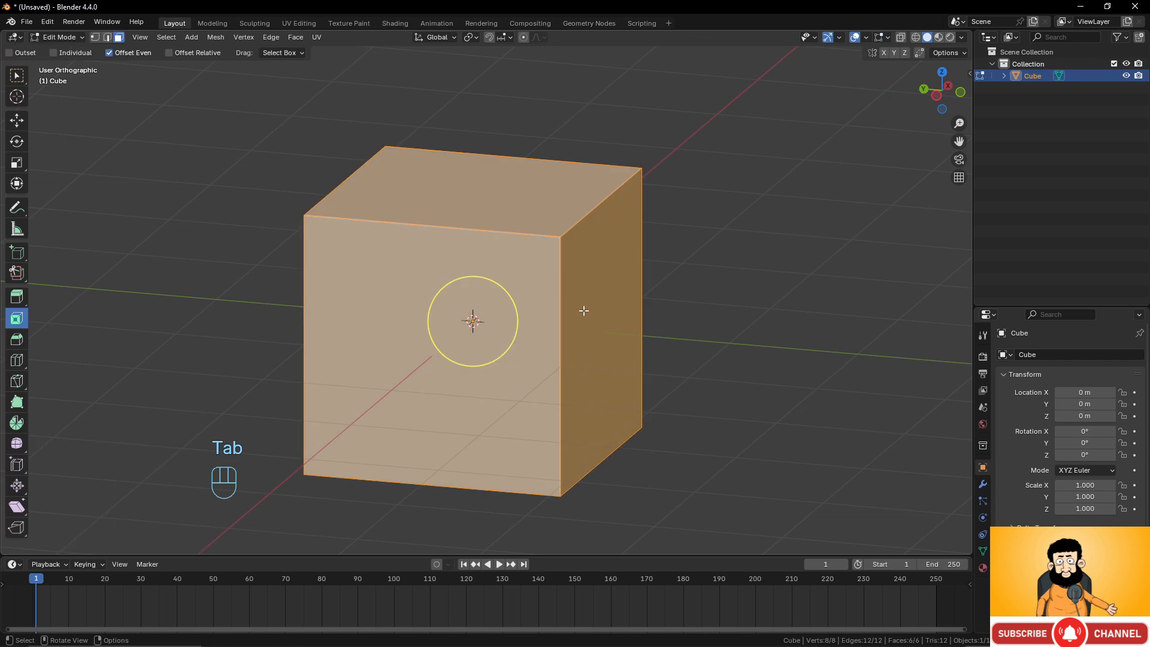
Activate the Bevel tool and select the cube's right side face.
left_click(16, 76)
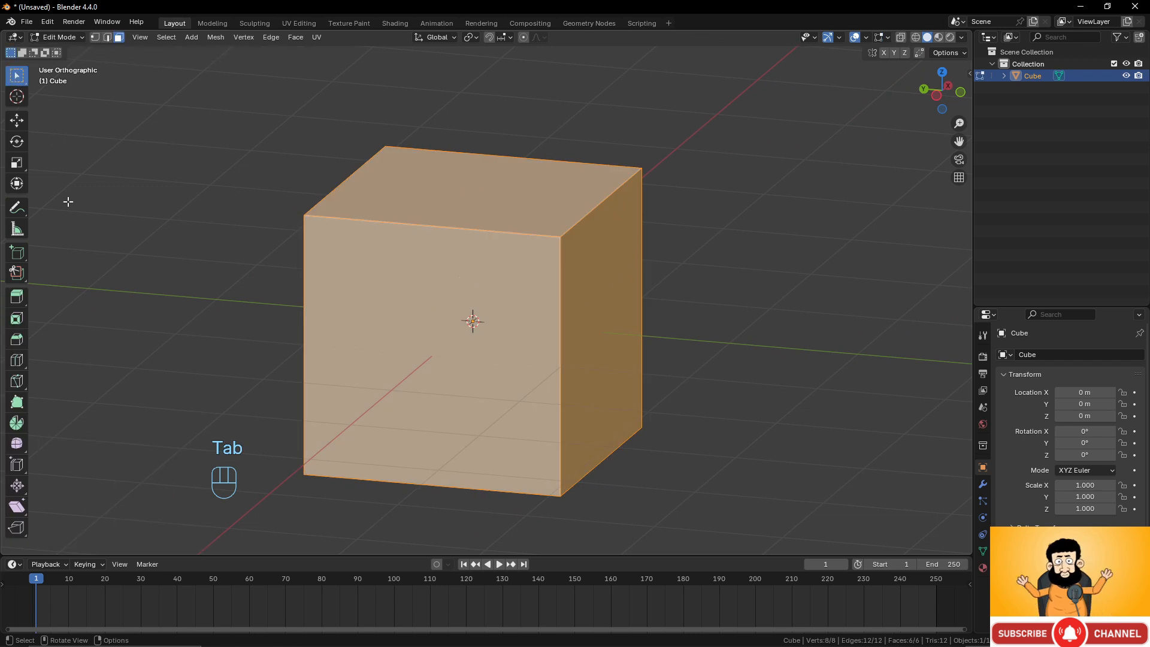
left_click(18, 340)
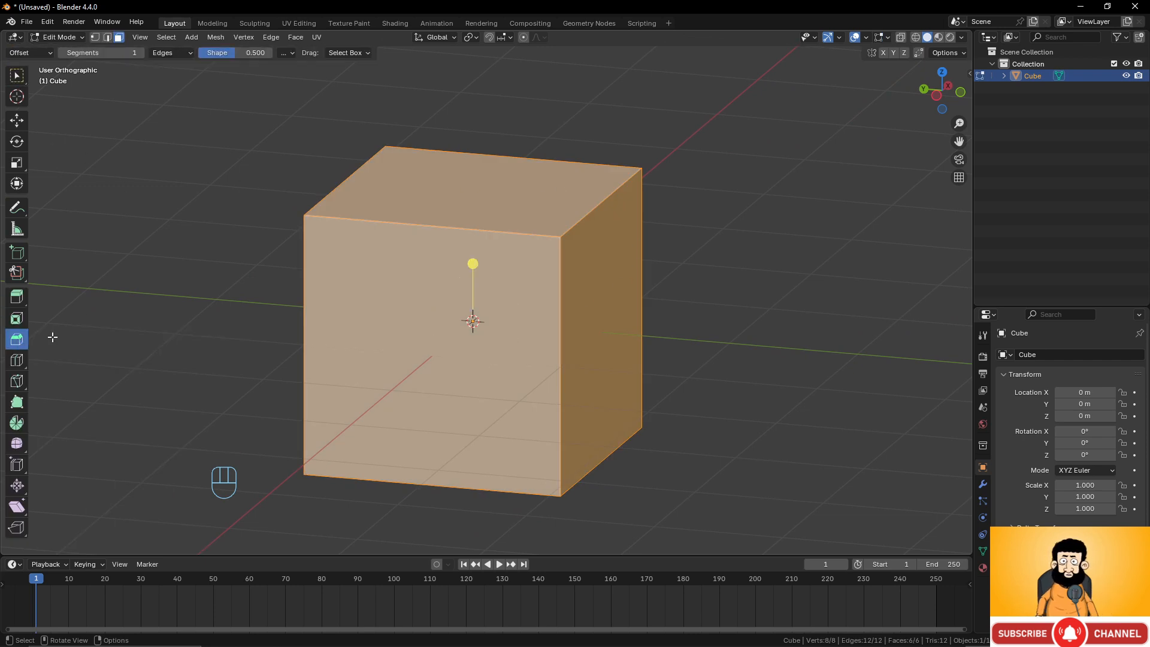
middle_click_drag(558, 254, 580, 363)
key("KP_1")
scroll(661, 237, "up", 2)
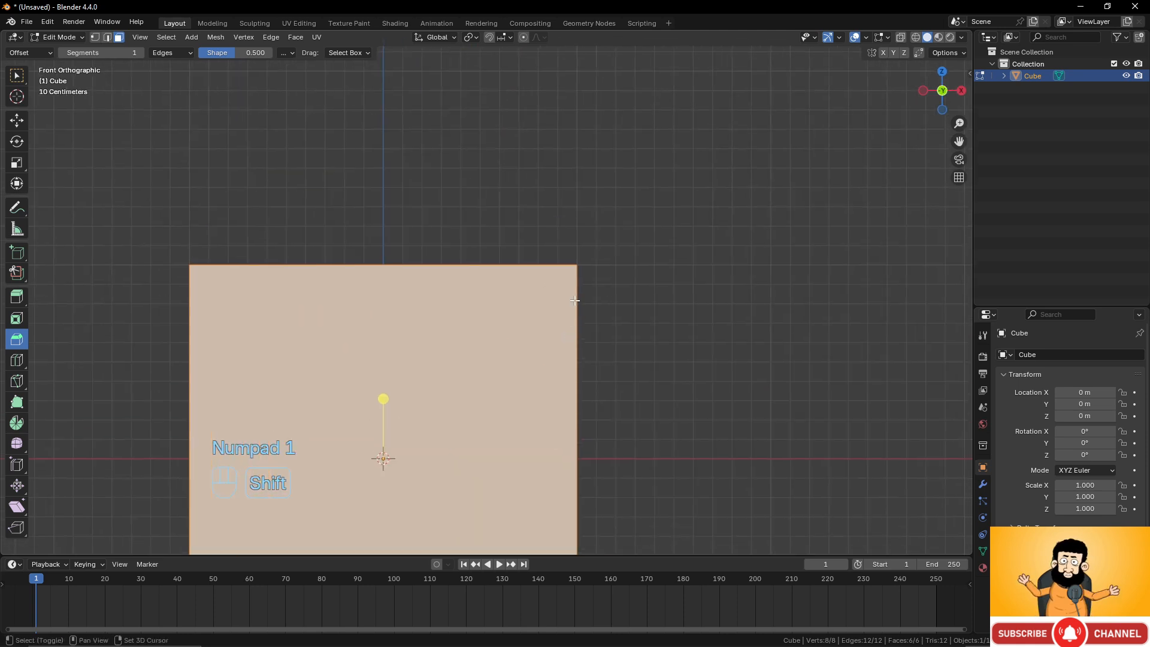
scroll(548, 243, "up", 3)
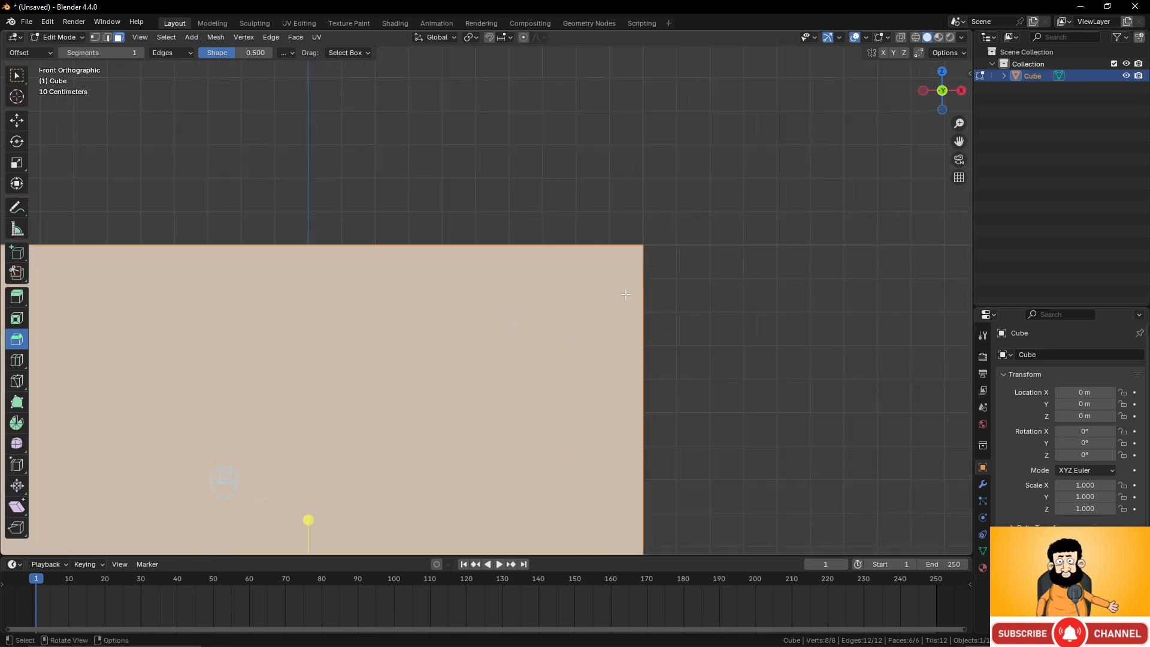
scroll(639, 386, "down", 3)
middle_click_drag(638, 370, 552, 287)
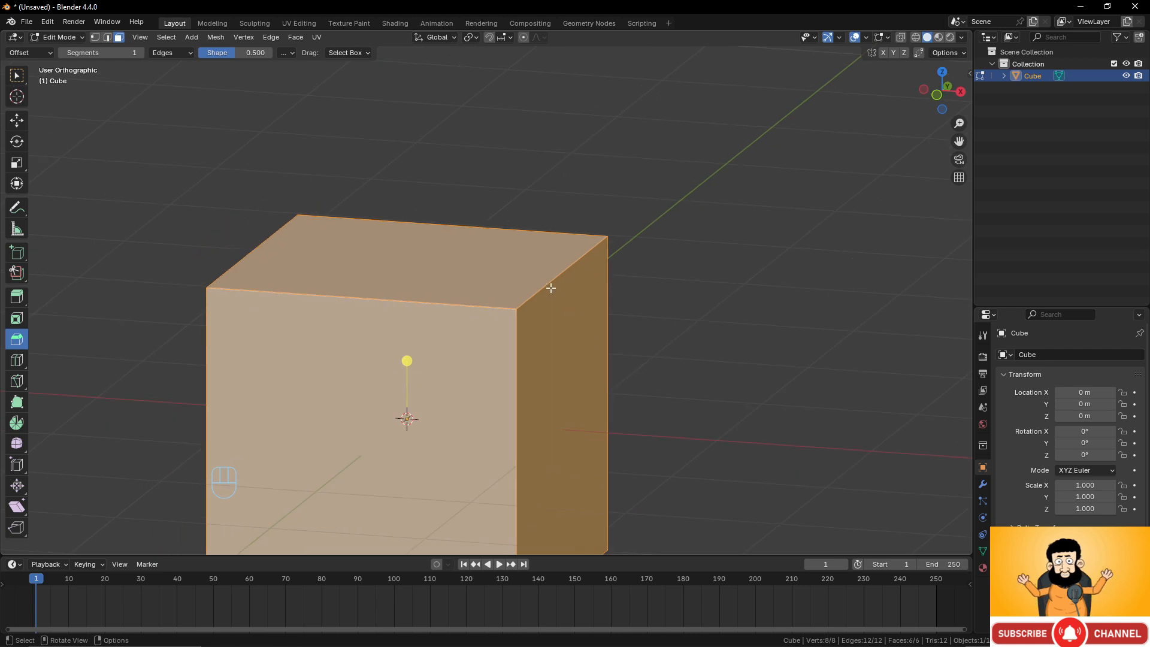
left_click(549, 286)
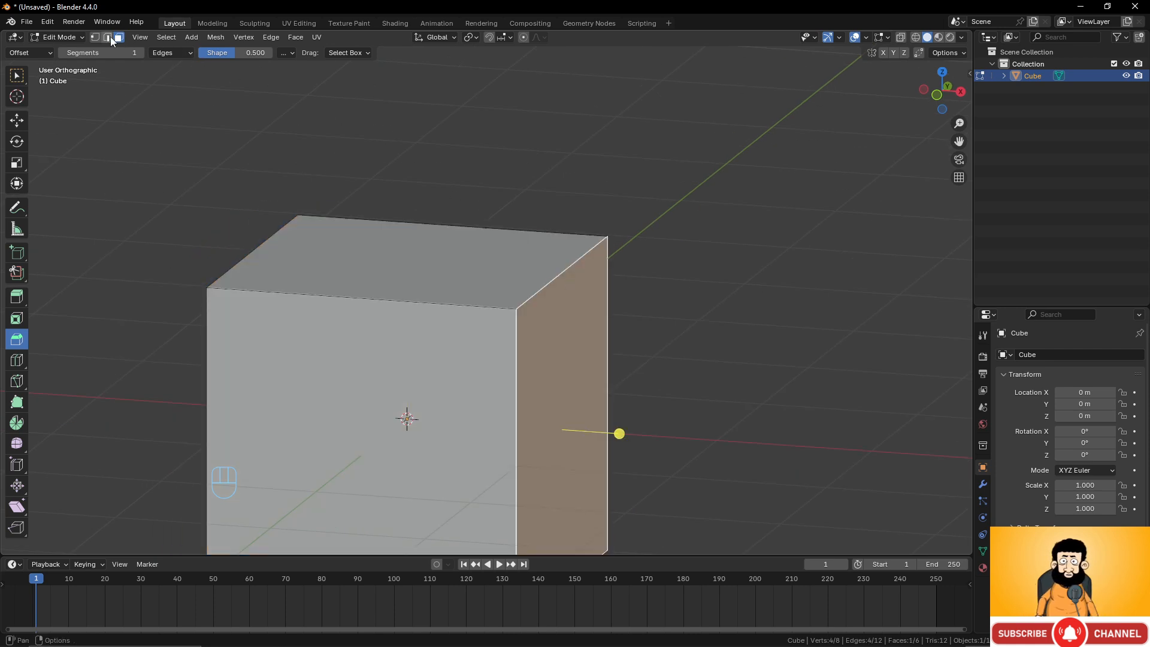
Switch to edge selection, select the cube's top-right edge and bevel it about 0.749 m wide.
left_click(108, 38)
left_click(557, 281)
middle_click_drag(613, 354, 651, 301)
left_click_drag(624, 180, 727, 112)
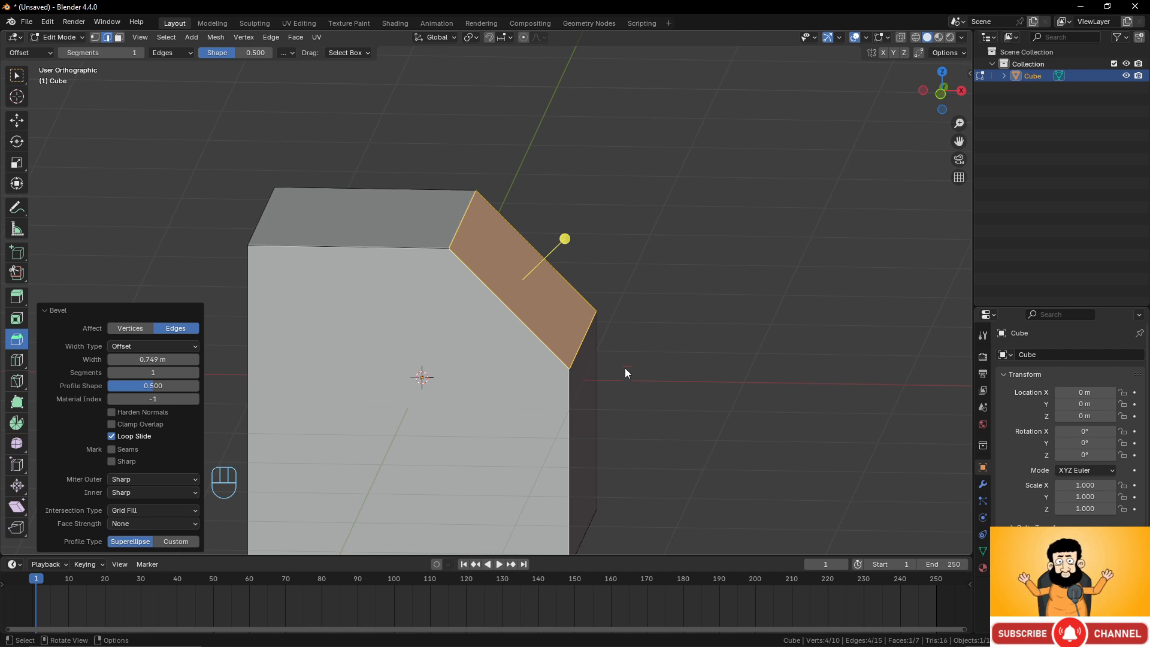
Switch the bevel to affect vertices with a 0.349 m width, then undo the bevel.
left_click(126, 330)
mouse_move(563, 251)
middle_mouse_down()
mouse_move(514, 252)
mouse_move(548, 243)
middle_mouse_up()
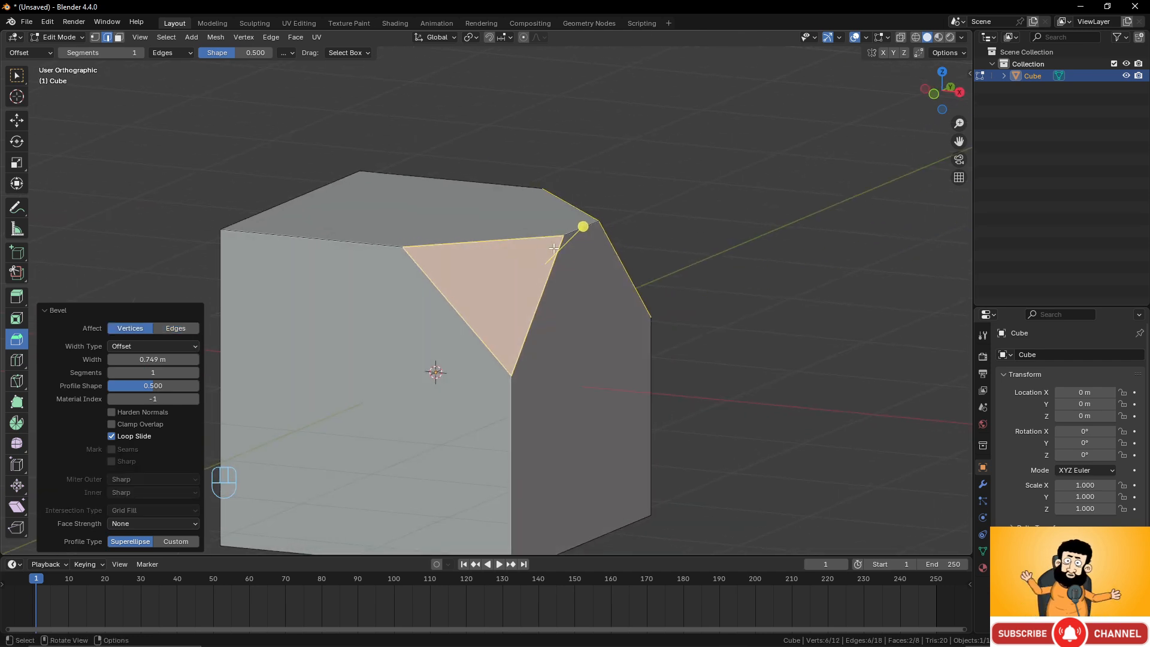
left_click_drag(168, 359, 136, 359)
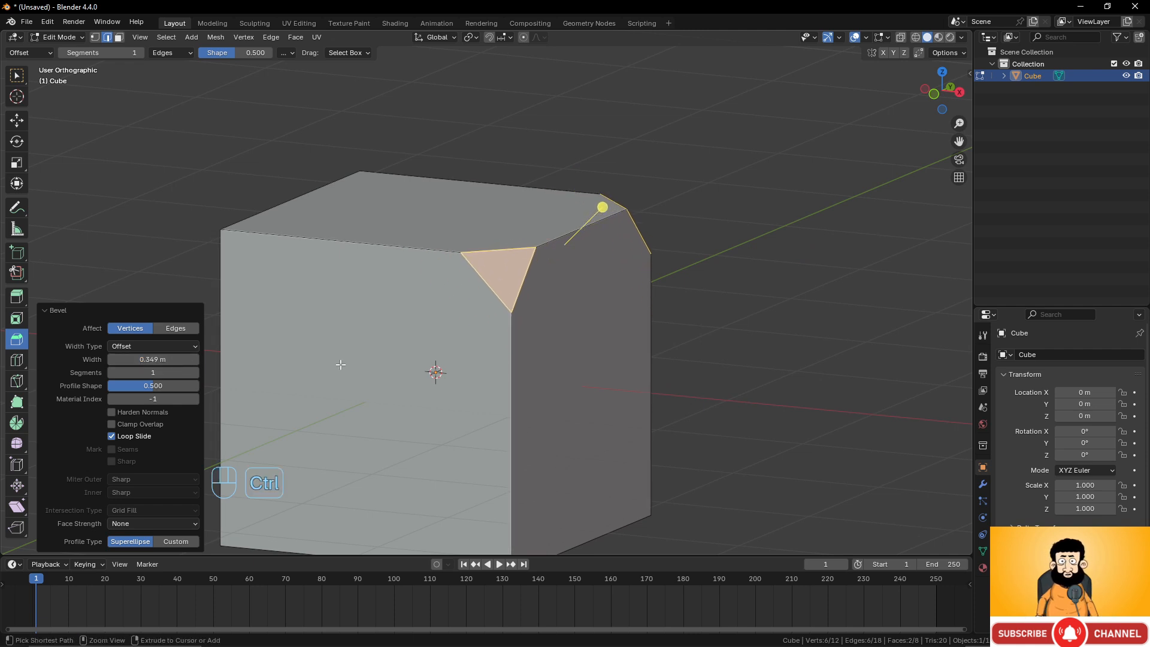
key("ctrl+z")
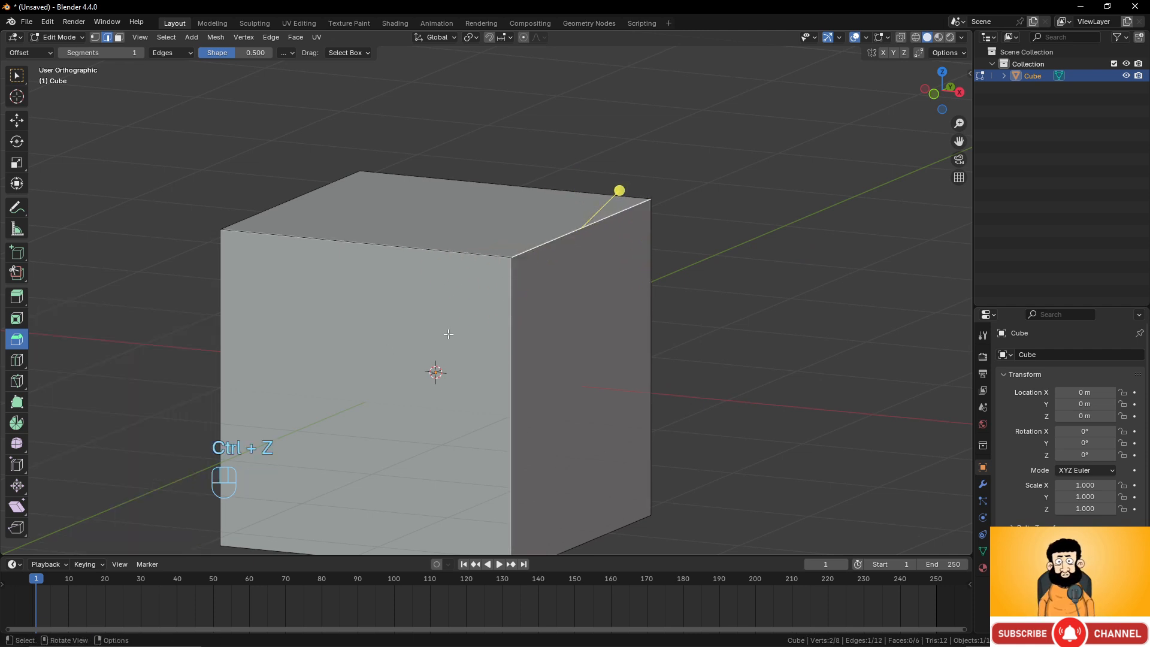
Select the whole cube, bevel its edges about 0.192 m and its vertices, then undo both bevels.
key("a")
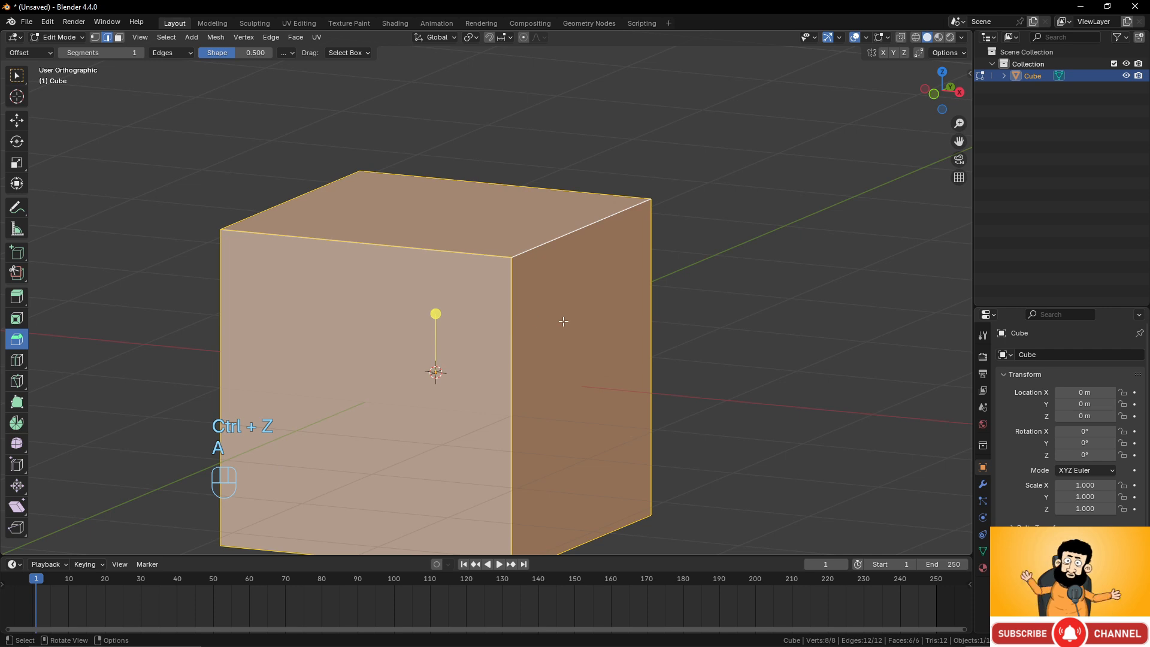
left_click_drag(440, 314, 308, 293)
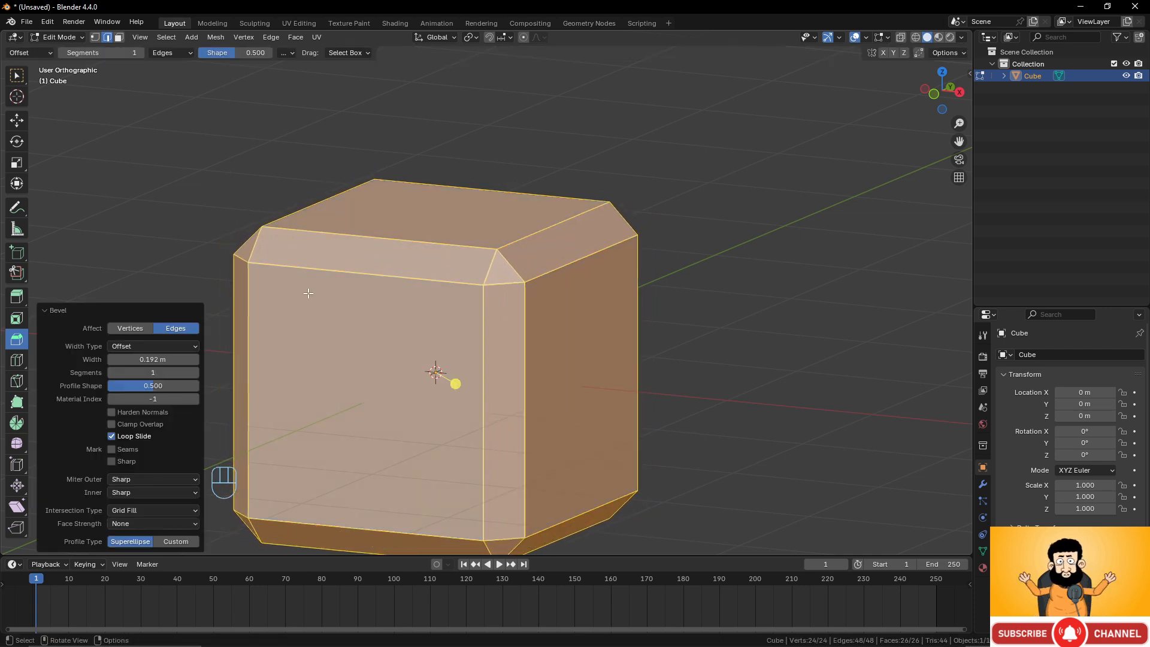
left_click(130, 328)
middle_click_drag(419, 336, 462, 321)
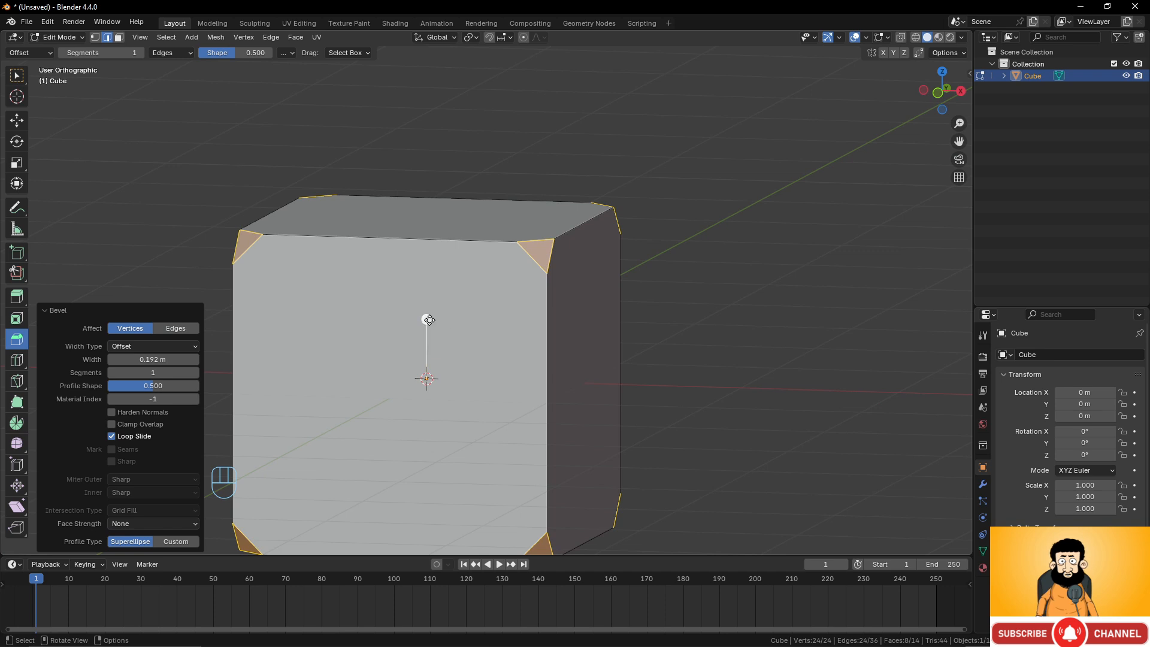
mouse_move(427, 318)
left_mouse_down()
mouse_move(431, 290)
mouse_move(433, 306)
left_mouse_up()
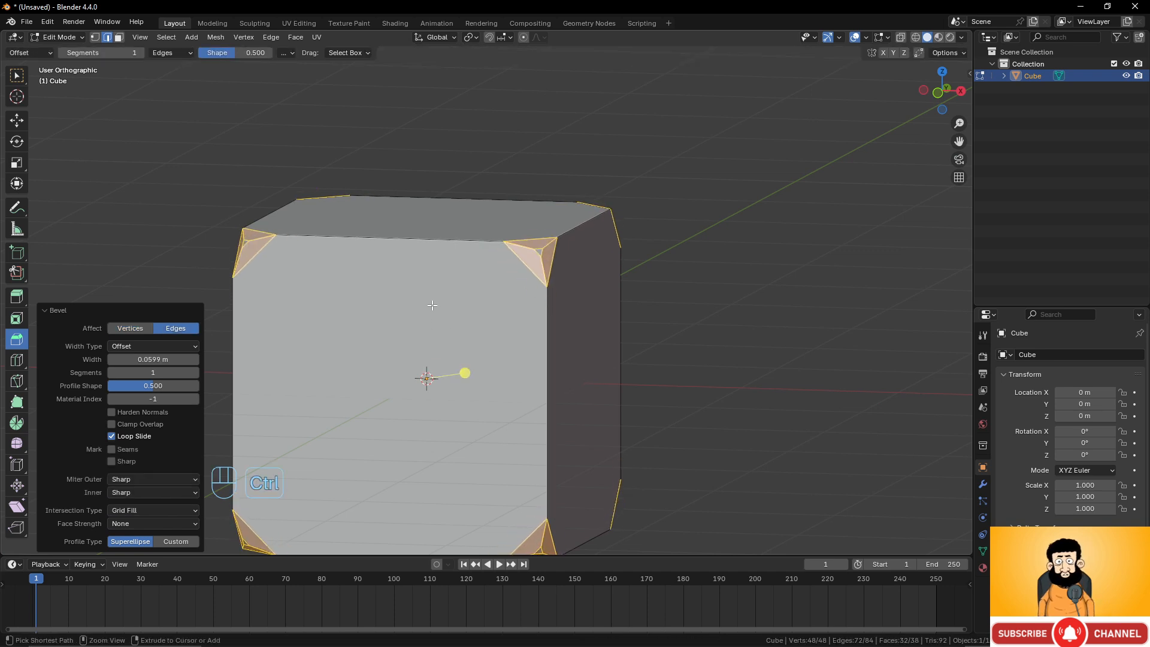
key("ctrl+z")
key("ctrl+z")
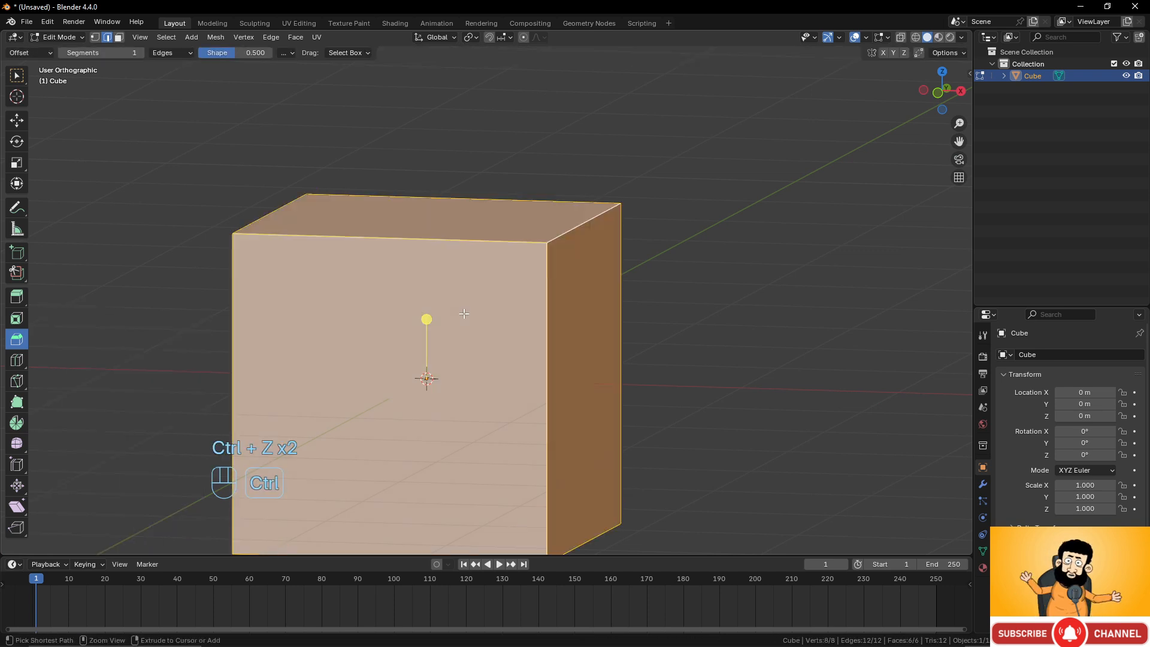
Bevel all the cube's vertices with a wider width, then undo the bevel.
left_click_drag(426, 320, 426, 210)
left_click(132, 328)
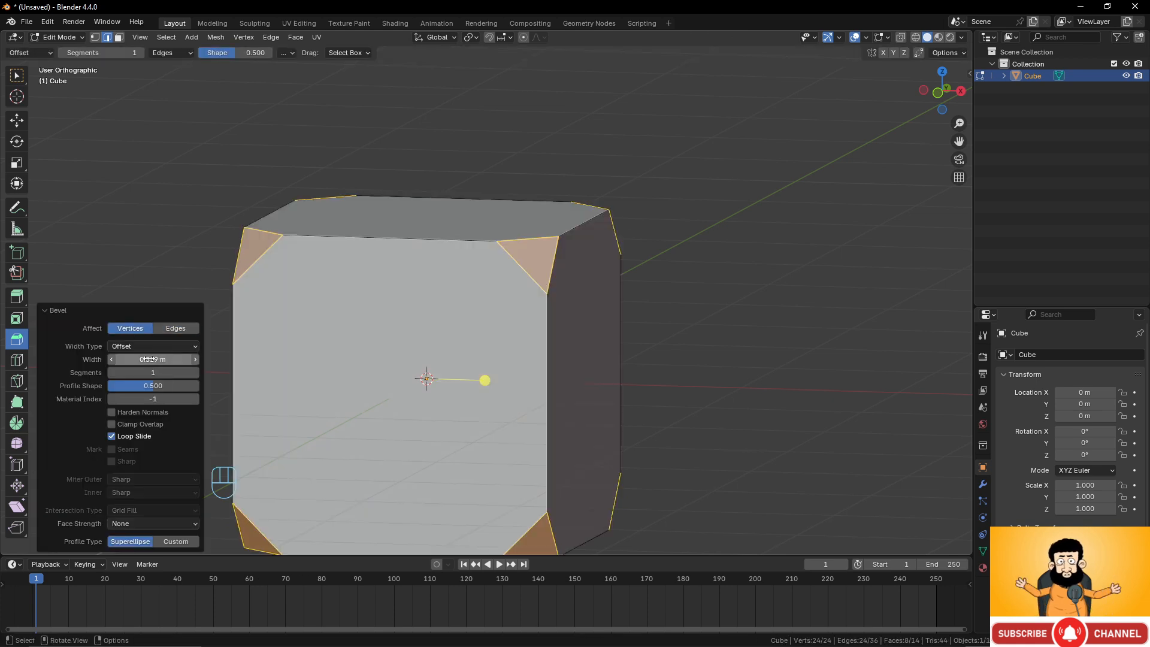
left_click_drag(159, 359, 195, 358)
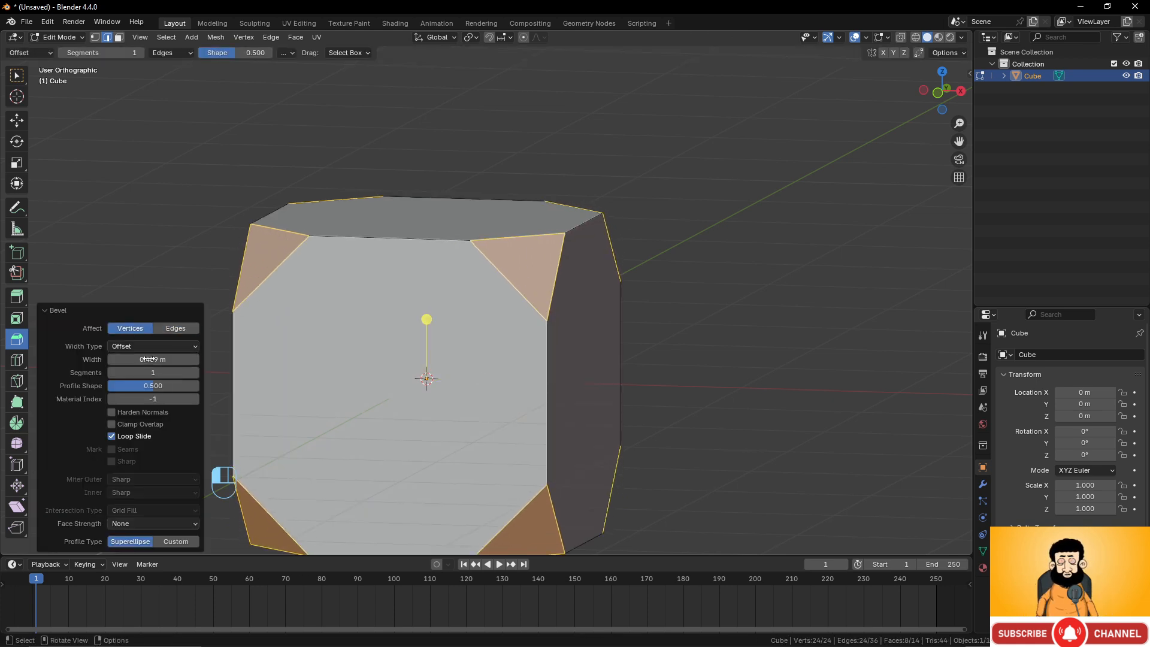
mouse_move(503, 302)
middle_mouse_down()
mouse_move(547, 300)
mouse_move(494, 300)
mouse_move(500, 321)
mouse_move(516, 303)
middle_mouse_up()
key("ctrl+z")
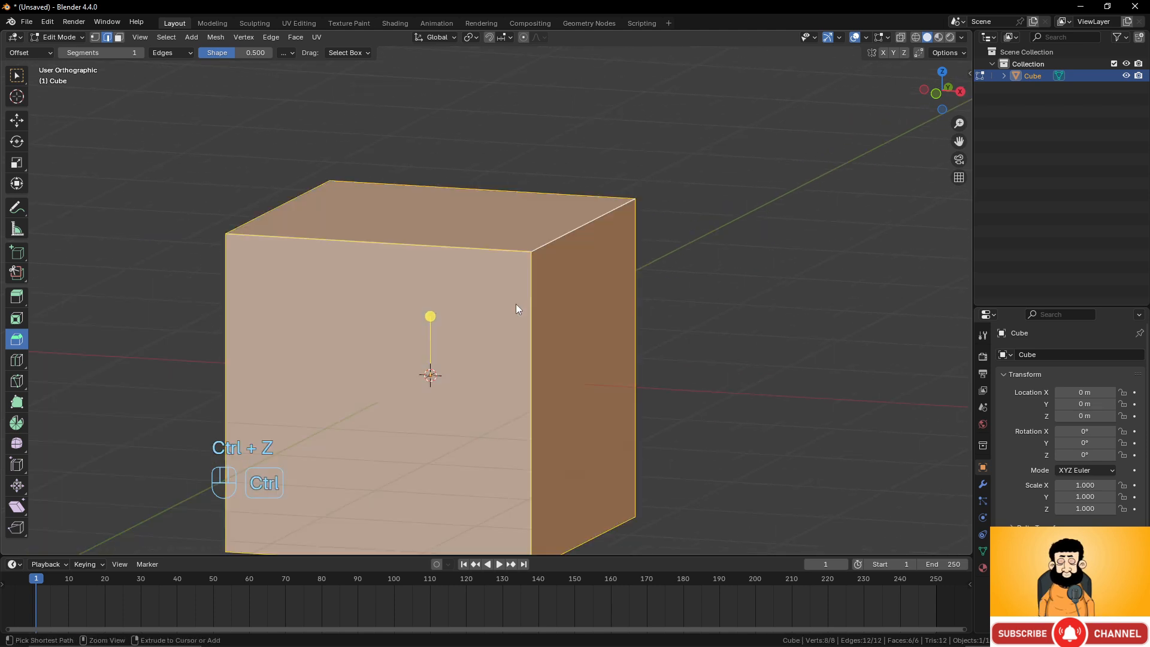
Select the cube's top-right edge, bevel it about 0.655 m wide, then undo the bevel.
left_click(573, 227)
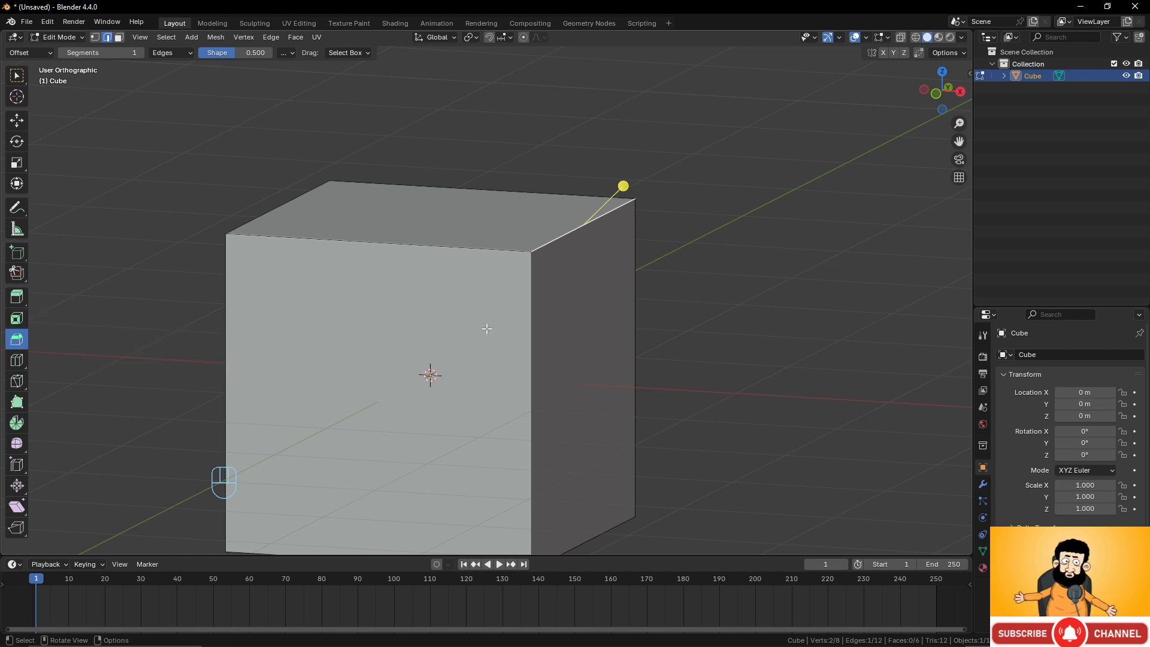
key("ctrl+b")
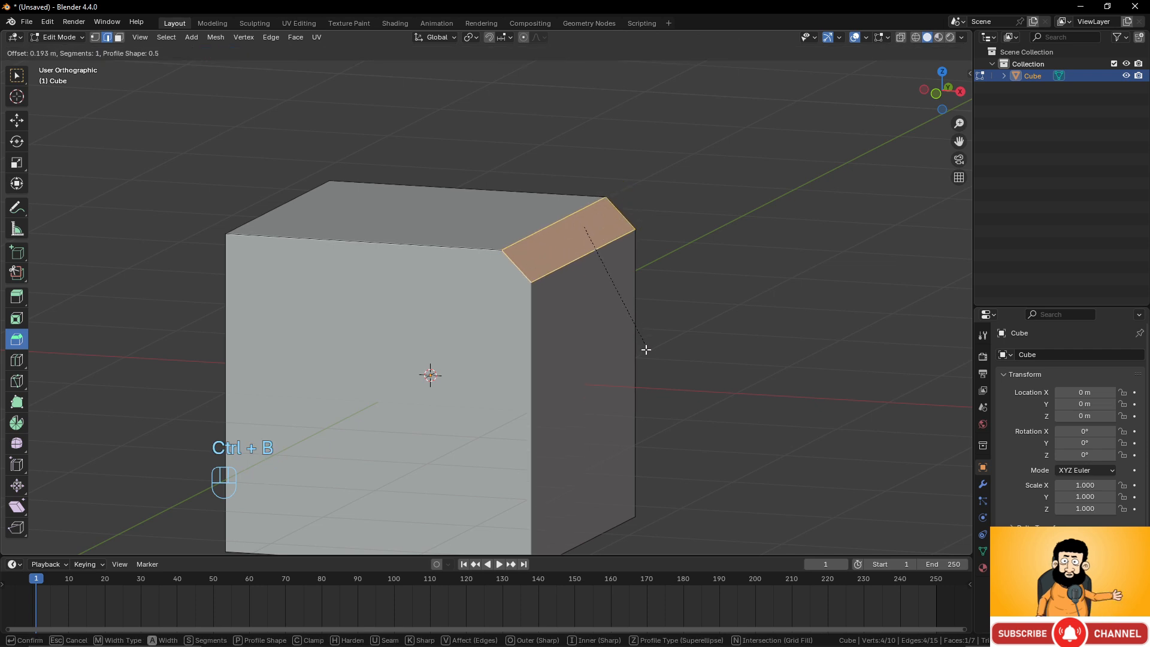
left_click(653, 421)
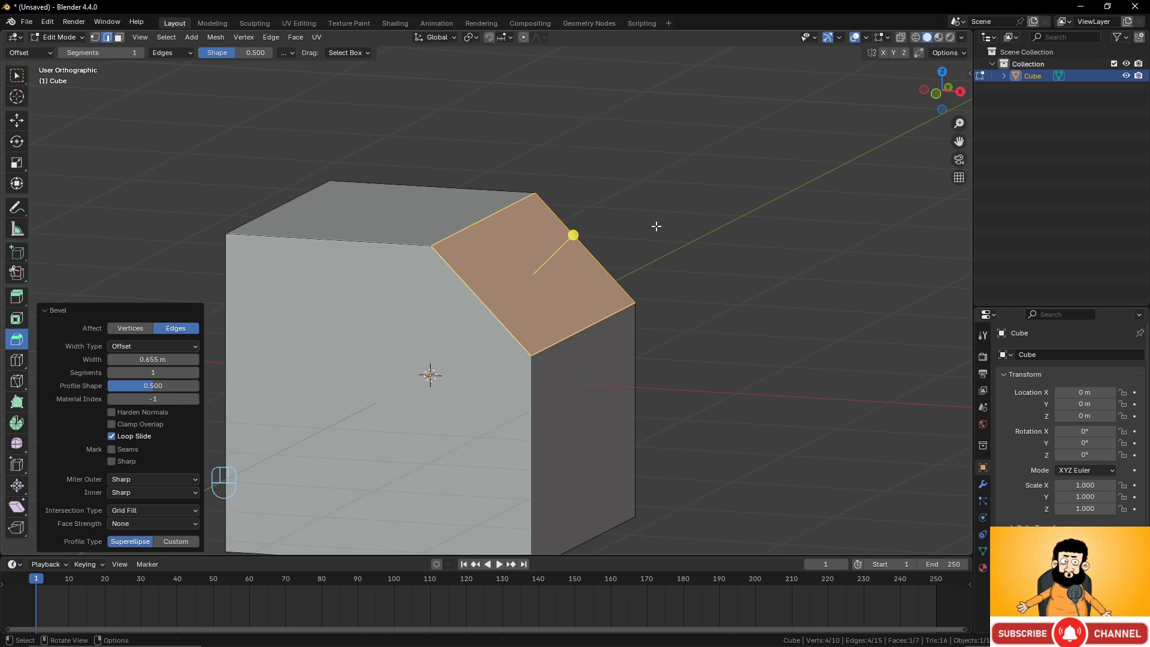
key("ctrl+z")
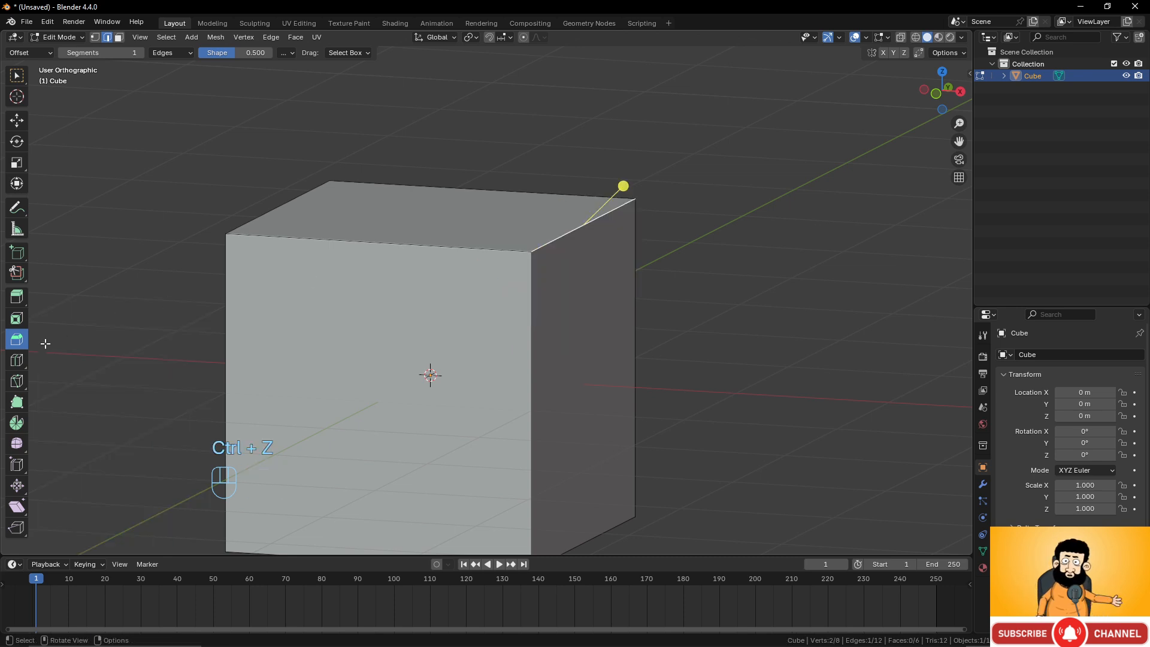
Bevel the cube's top-right edge about 1.22 m wide with 30 segments.
left_click(17, 75)
middle_click_drag(732, 291, 626, 264)
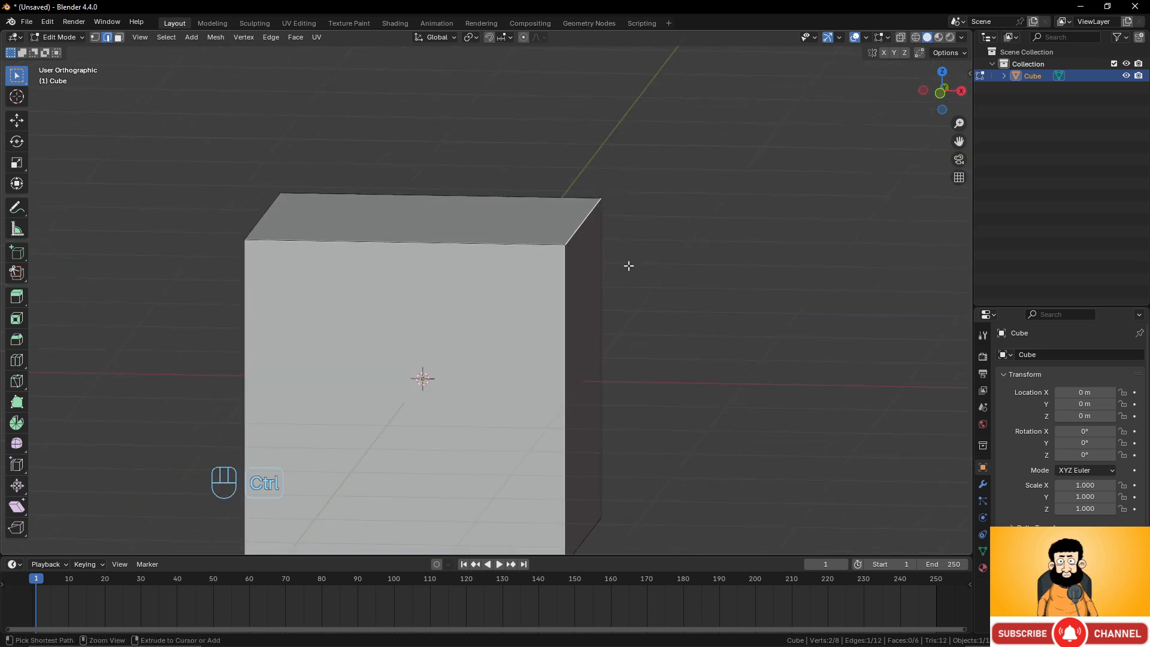
key("ctrl+b")
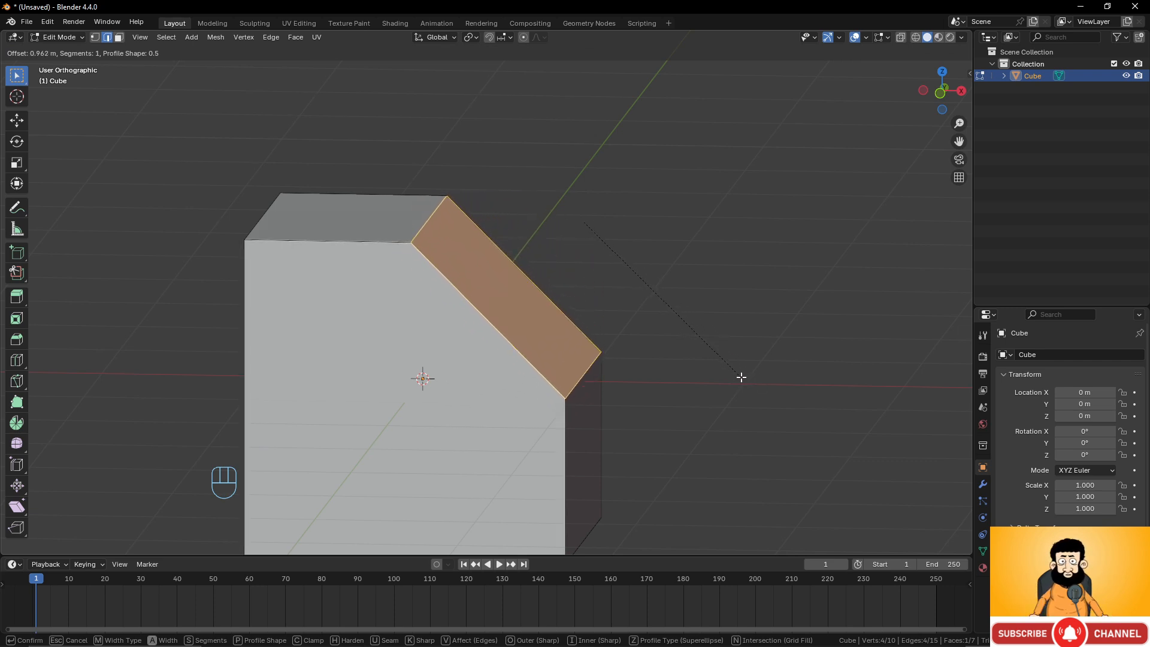
scroll(740, 377, "up", 16)
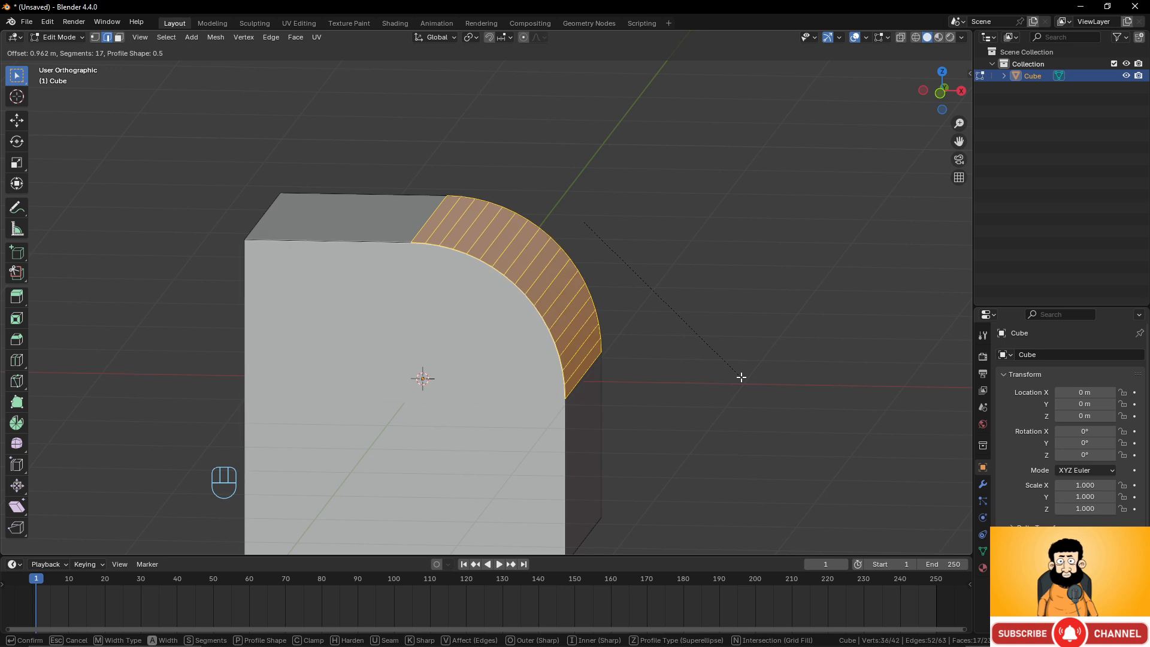
scroll(741, 377, "up", 11)
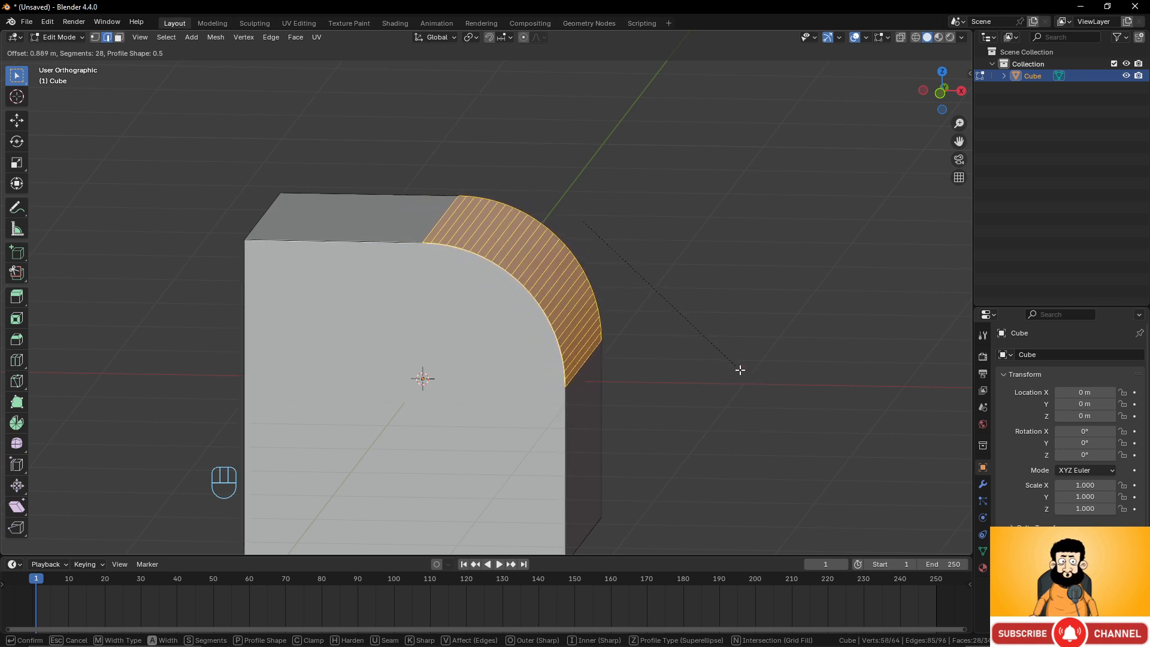
scroll(743, 374, "up", 8)
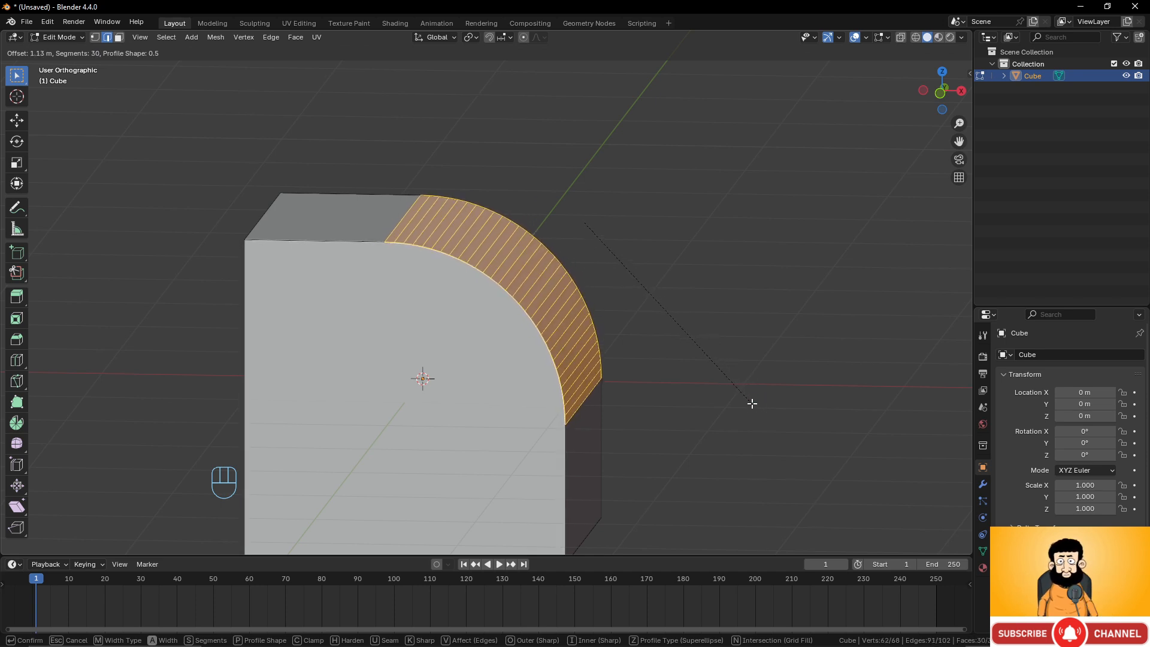
left_click(758, 414)
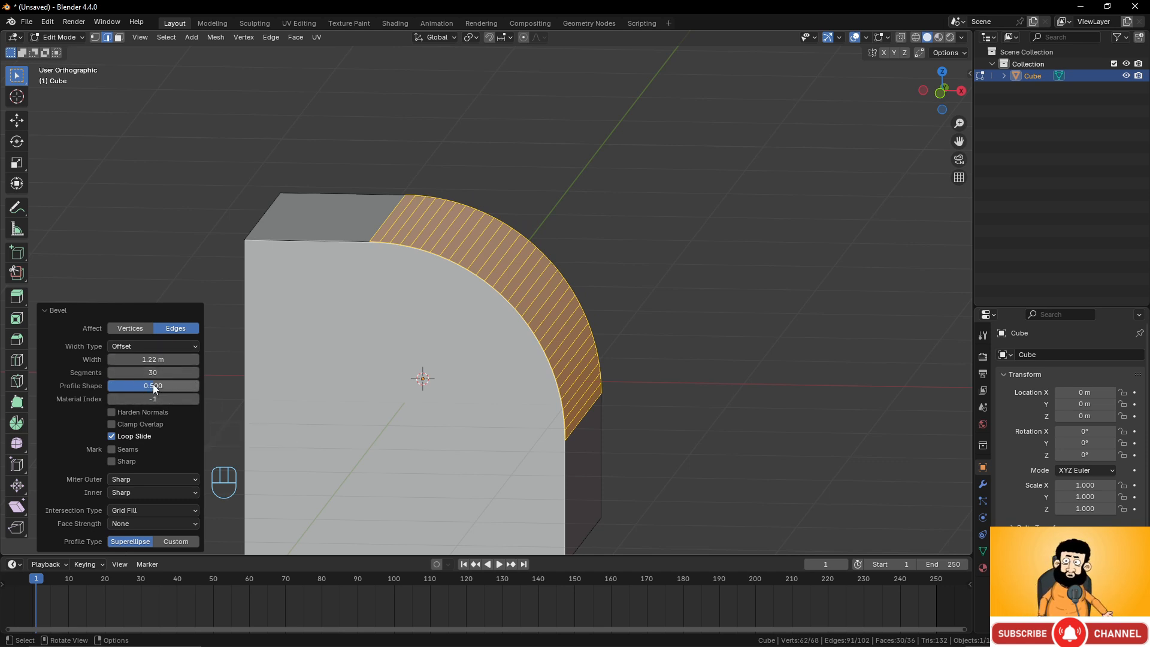
Set the bevel's profile shape to 0.5 and its segments to 25.
mouse_move(153, 384)
left_mouse_down()
mouse_move(186, 385)
mouse_move(112, 386)
mouse_move(156, 385)
left_mouse_up()
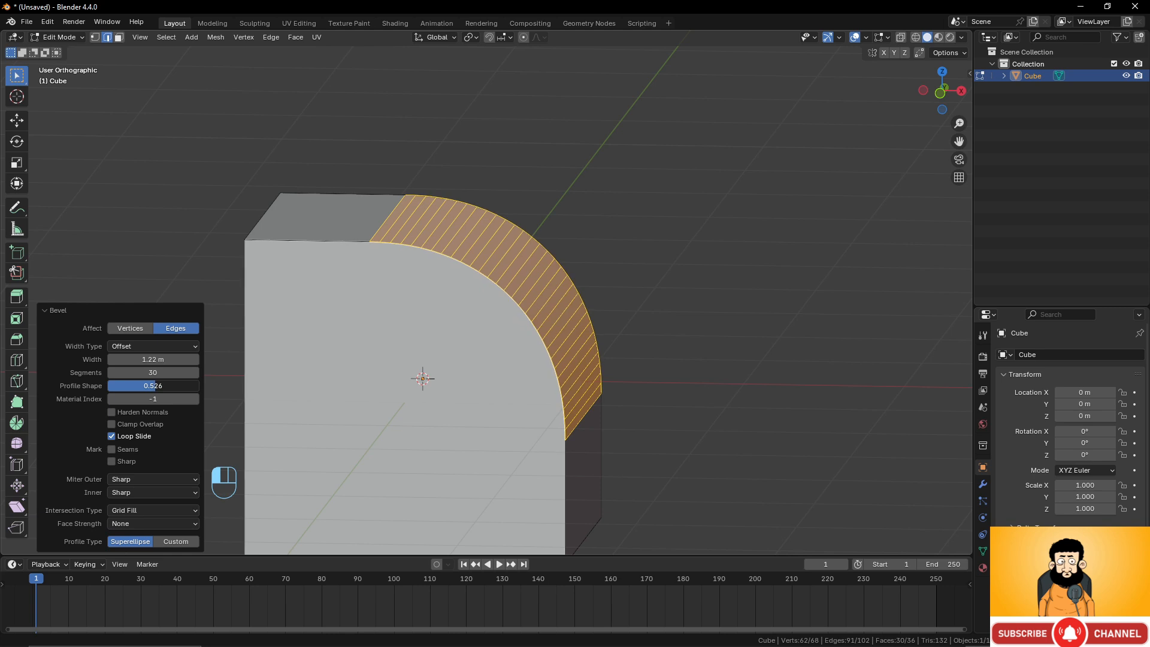
left_click(157, 386)
type("0.5")
key("Return")
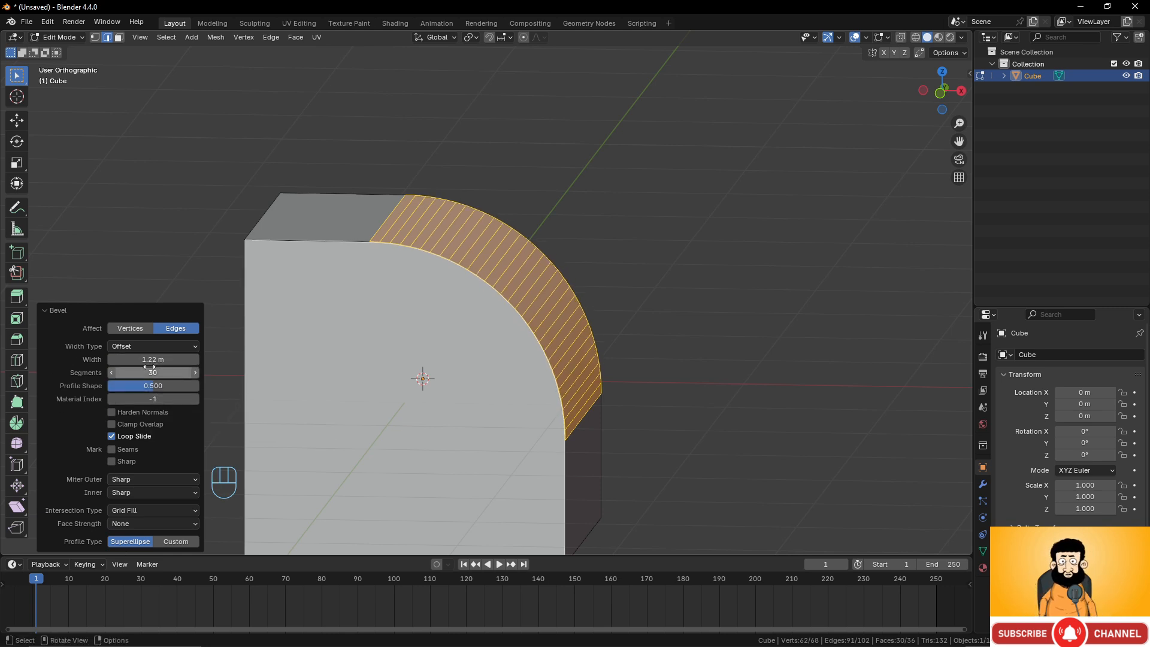
mouse_move(149, 372)
left_mouse_down()
mouse_move(164, 372)
mouse_move(120, 372)
mouse_move(156, 372)
left_mouse_up()
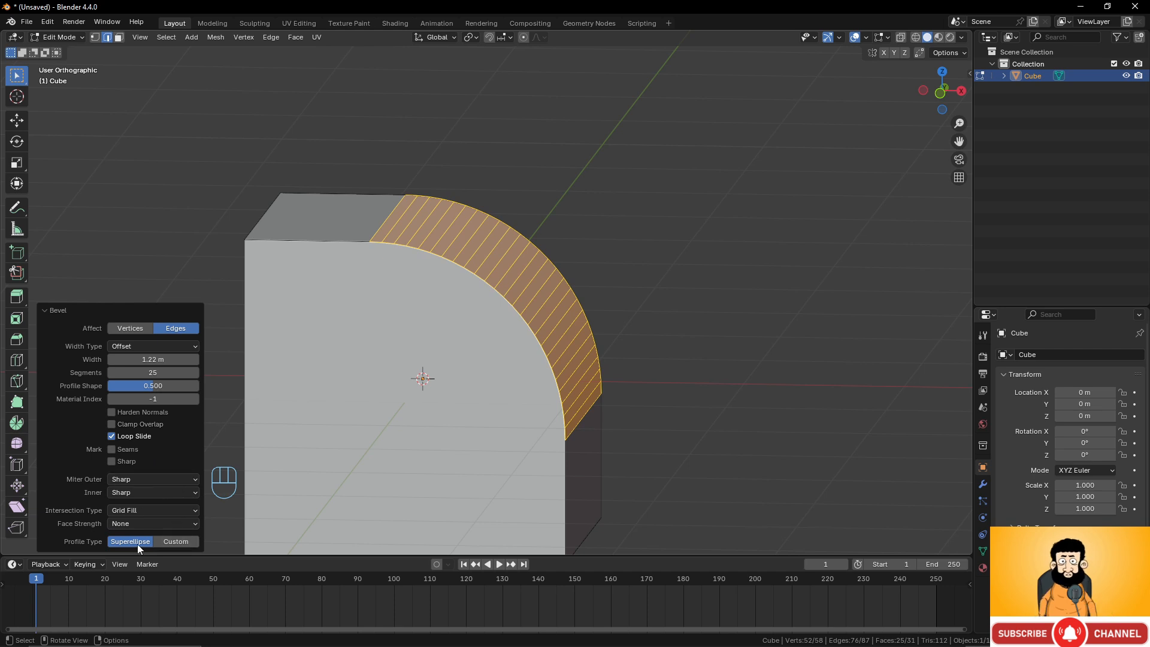
Try a Custom bevel profile by reshaping its curve, then switch back to Superellipse.
left_click(176, 541)
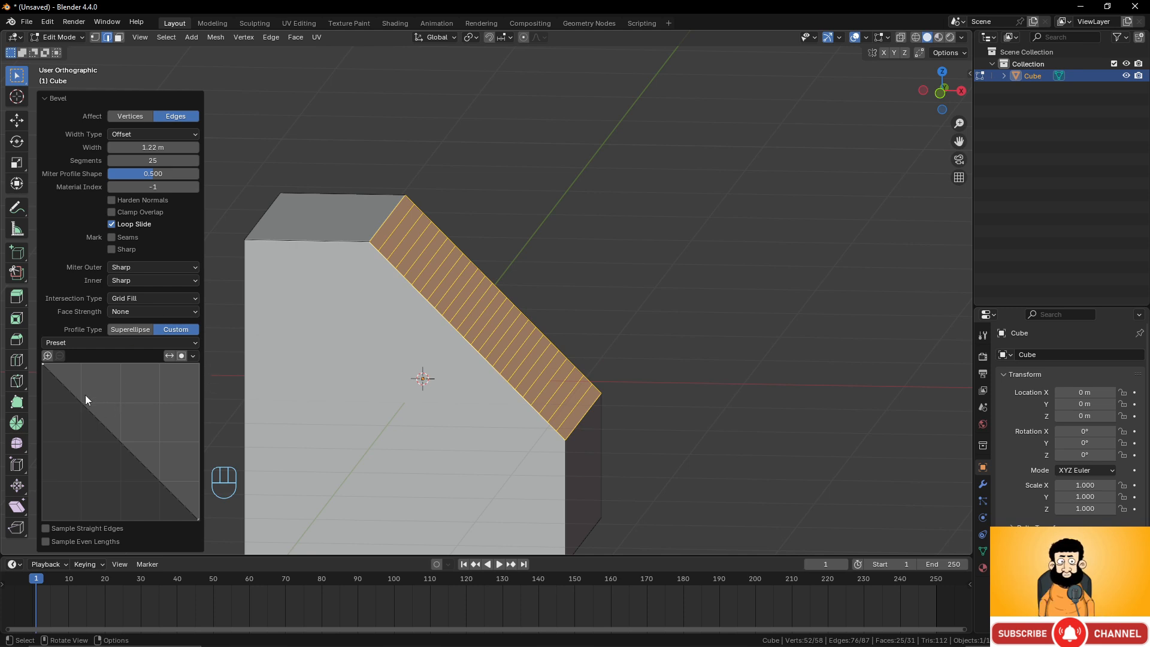
left_click_drag(77, 393, 137, 483)
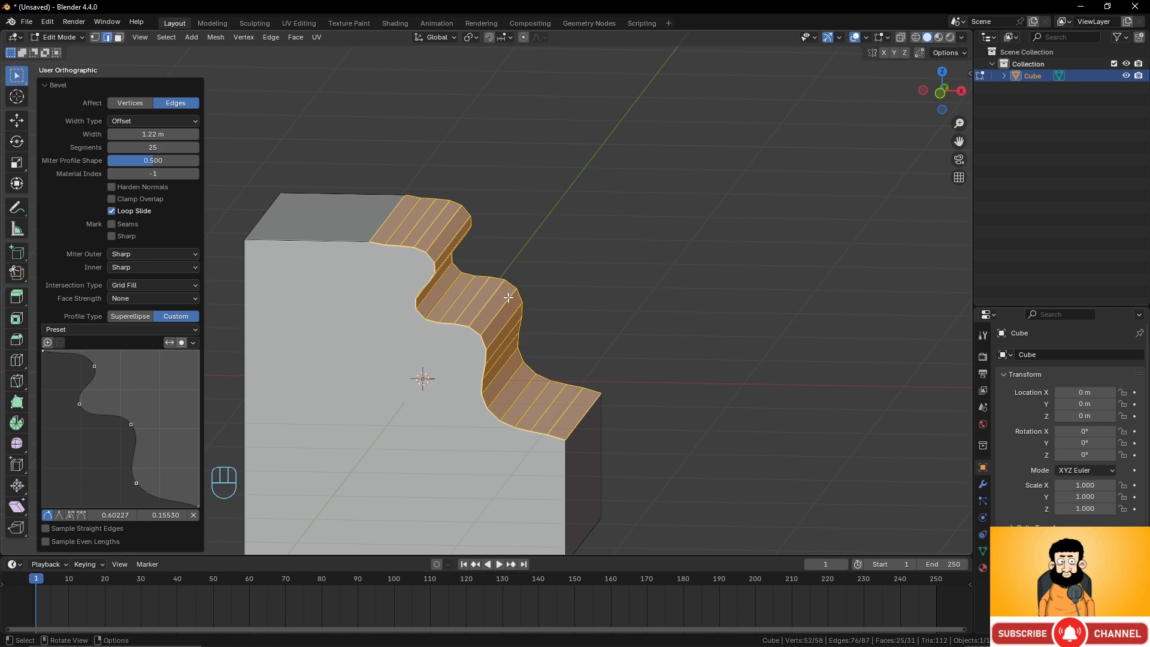
left_click(131, 316)
Undo the bevel on the top-right edge.
scroll(653, 300, "down", 4)
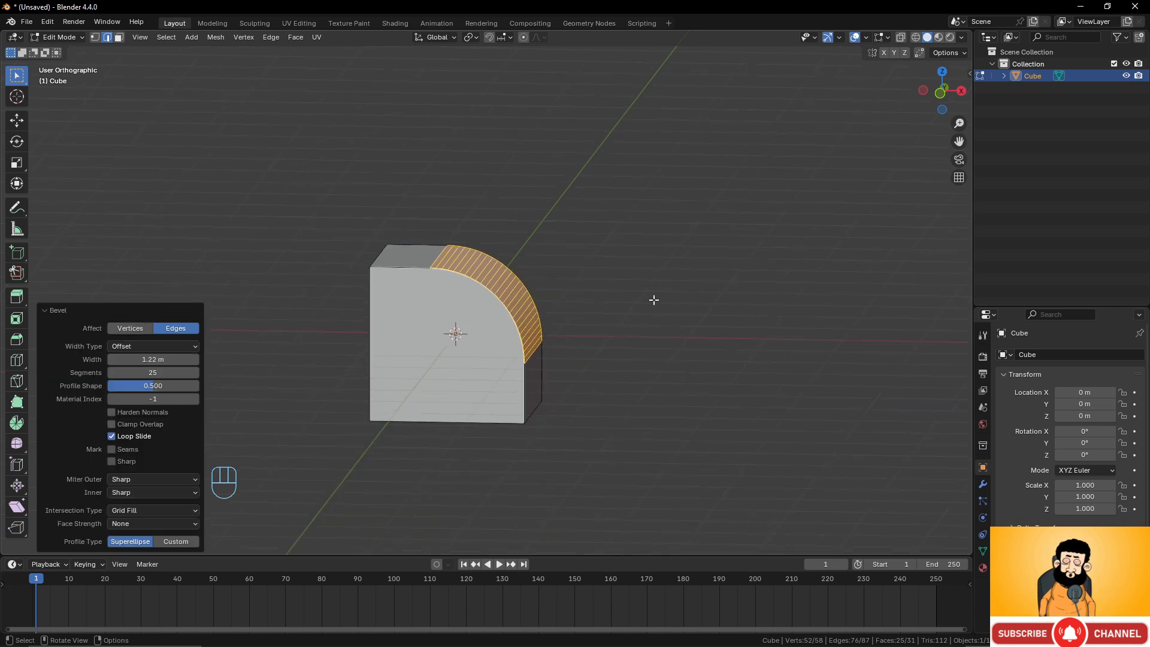
scroll(614, 326, "up", 3)
scroll(614, 326, "down", 2)
middle_click_drag(615, 327, 503, 285)
key("ctrl+z")
scroll(517, 186, "up", 3)
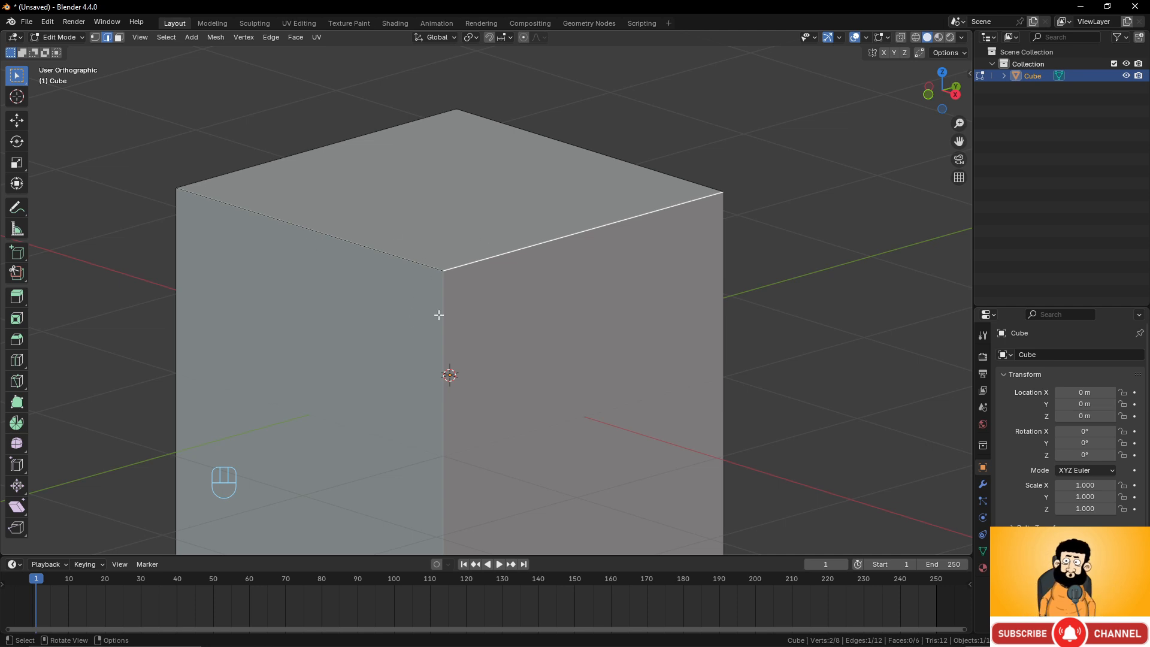
Select the whole cube and bevel all its edges 0.00902 m wide with one segment.
scroll(514, 239, "down", 3)
middle_click_drag(473, 267, 520, 266)
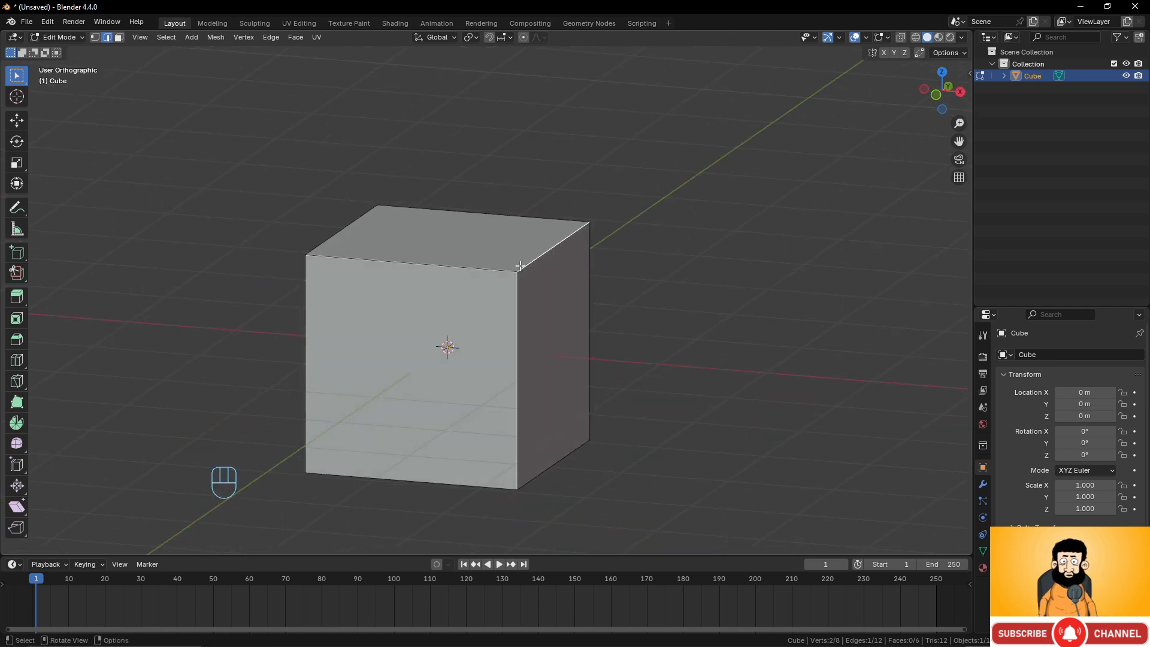
scroll(531, 302, "up", 2)
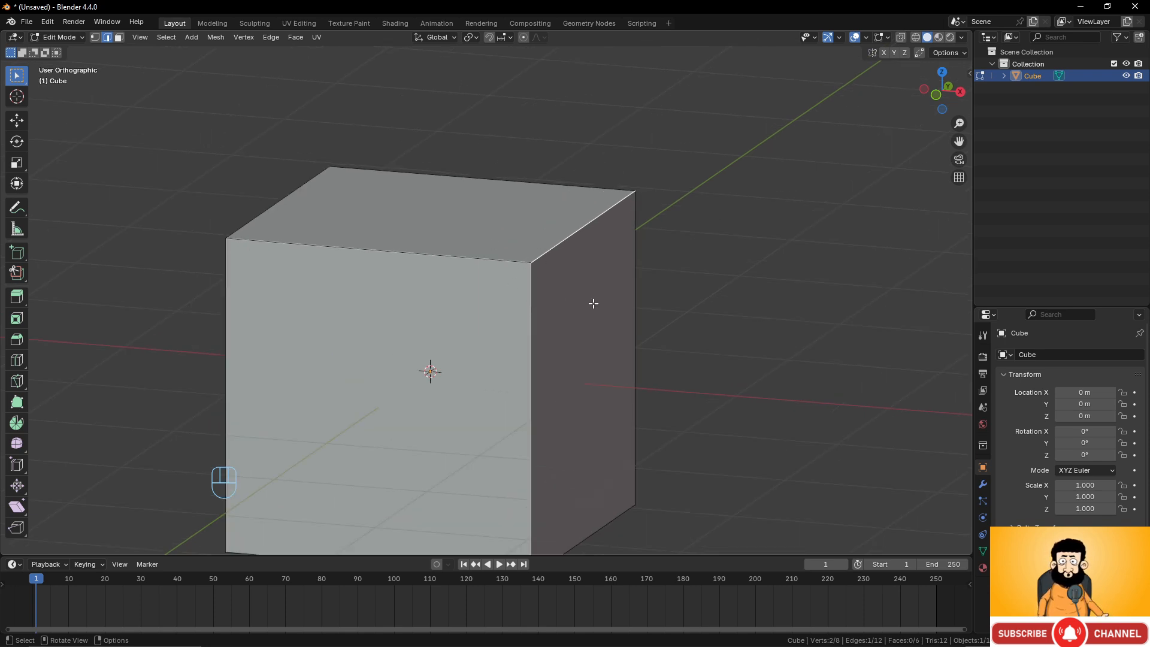
key("a")
scroll(611, 318, "up", 2)
middle_click_drag(635, 295, 598, 326, "shift")
scroll(583, 268, "up", 1)
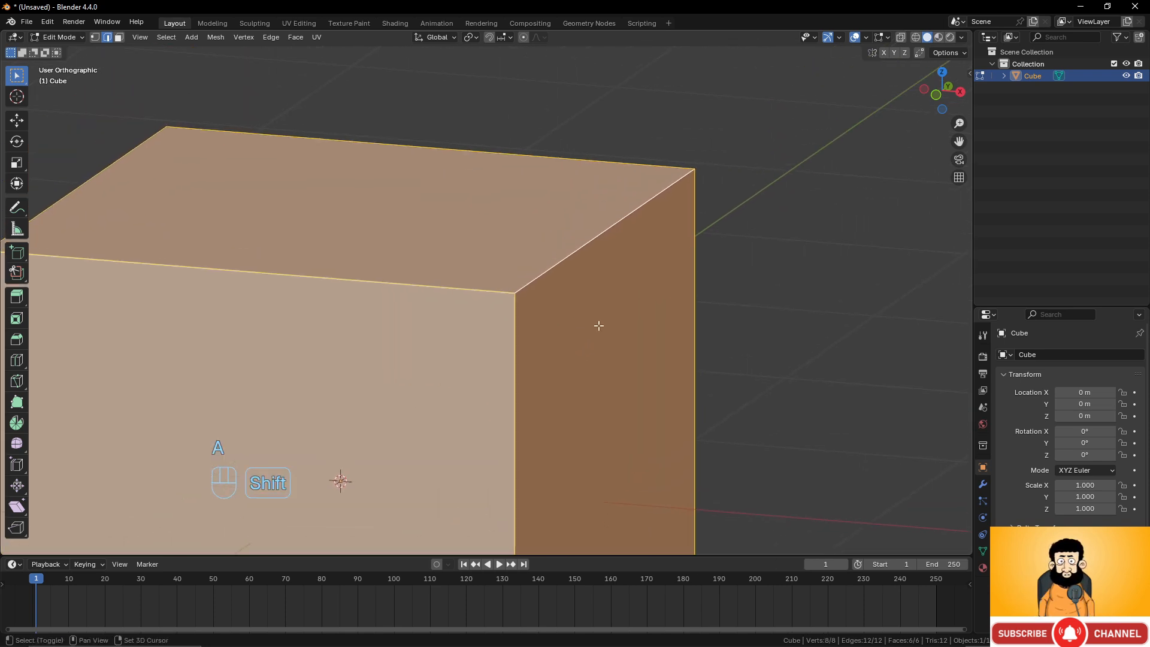
key("ctrl+b")
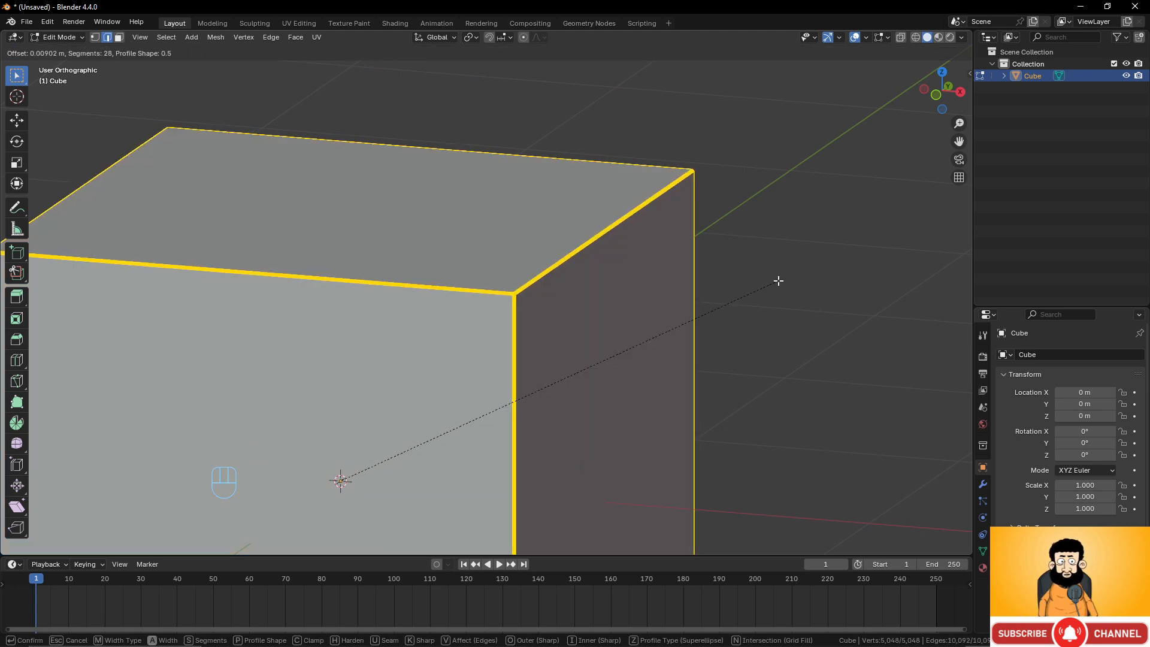
scroll(778, 280, "down", 20)
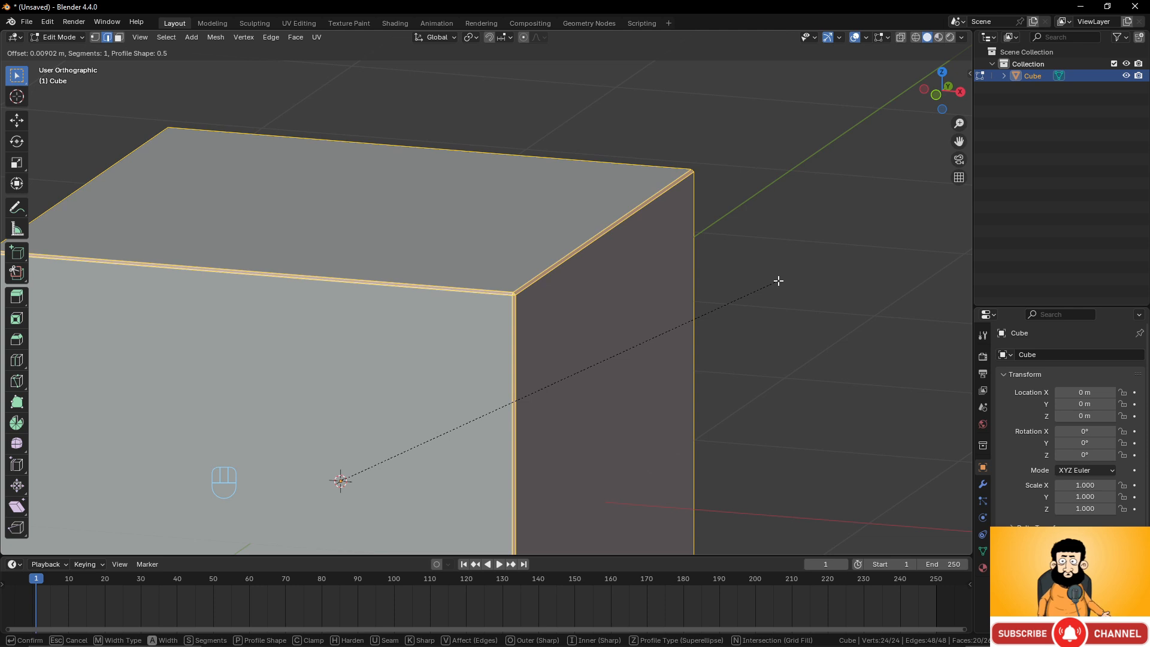
left_click(777, 281)
Zoom in to examine the thin bevels along the cube's top-right corner.
scroll(652, 316, "up", 4)
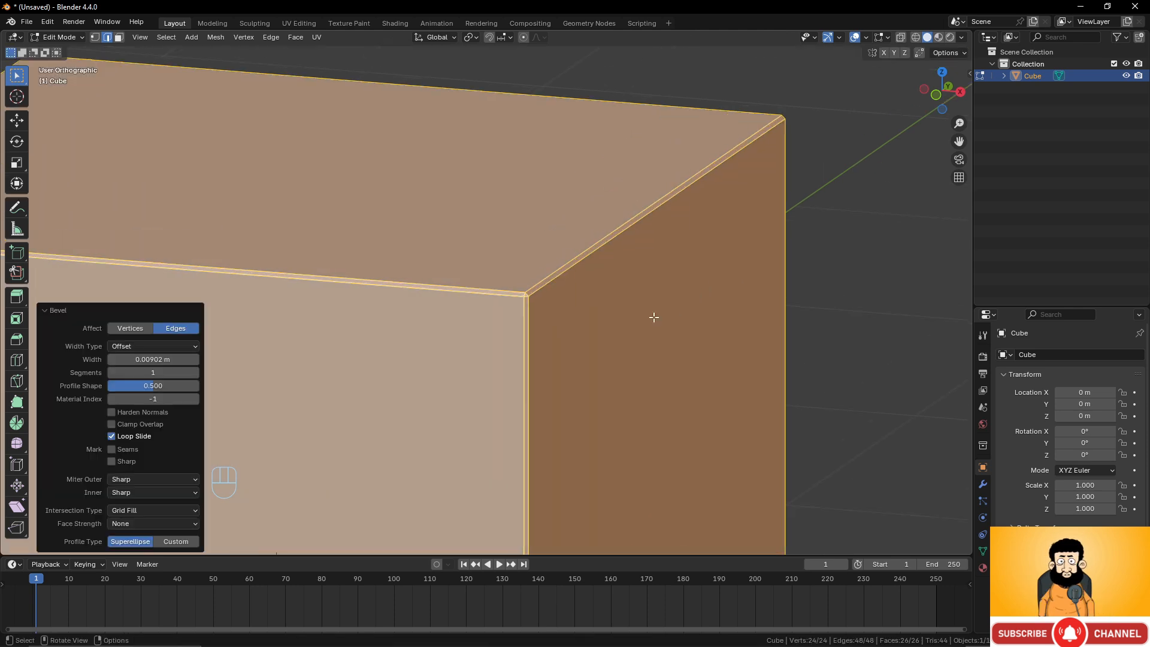
scroll(597, 299, "down", 5)
scroll(597, 299, "down", 3)
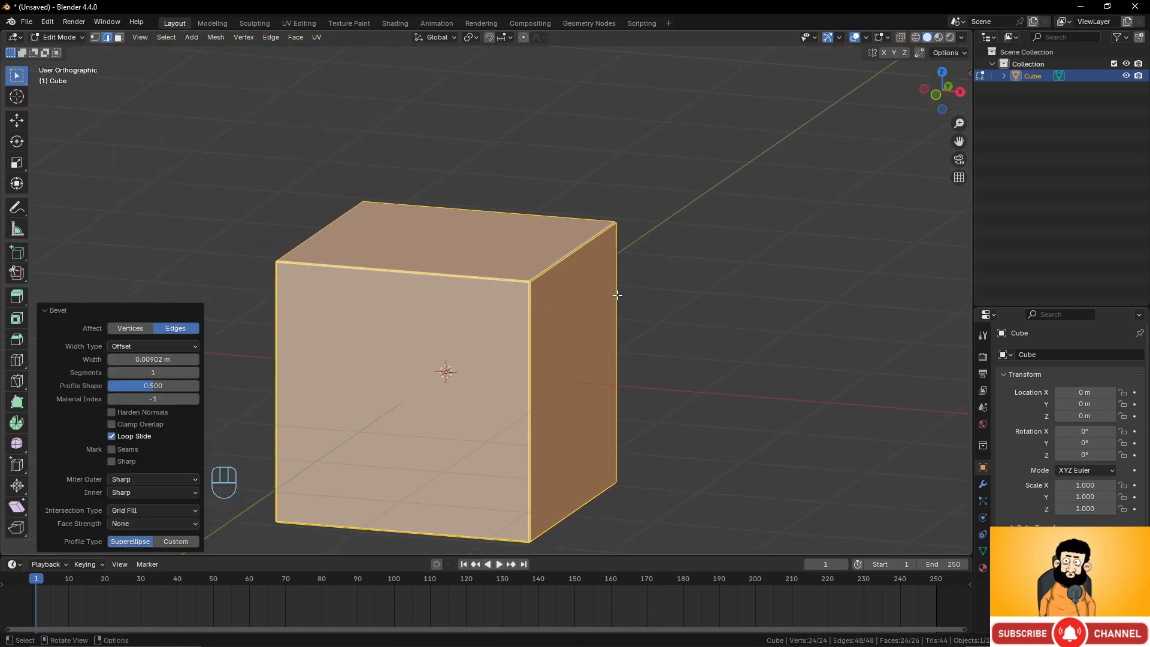
scroll(604, 326, "up", 5)
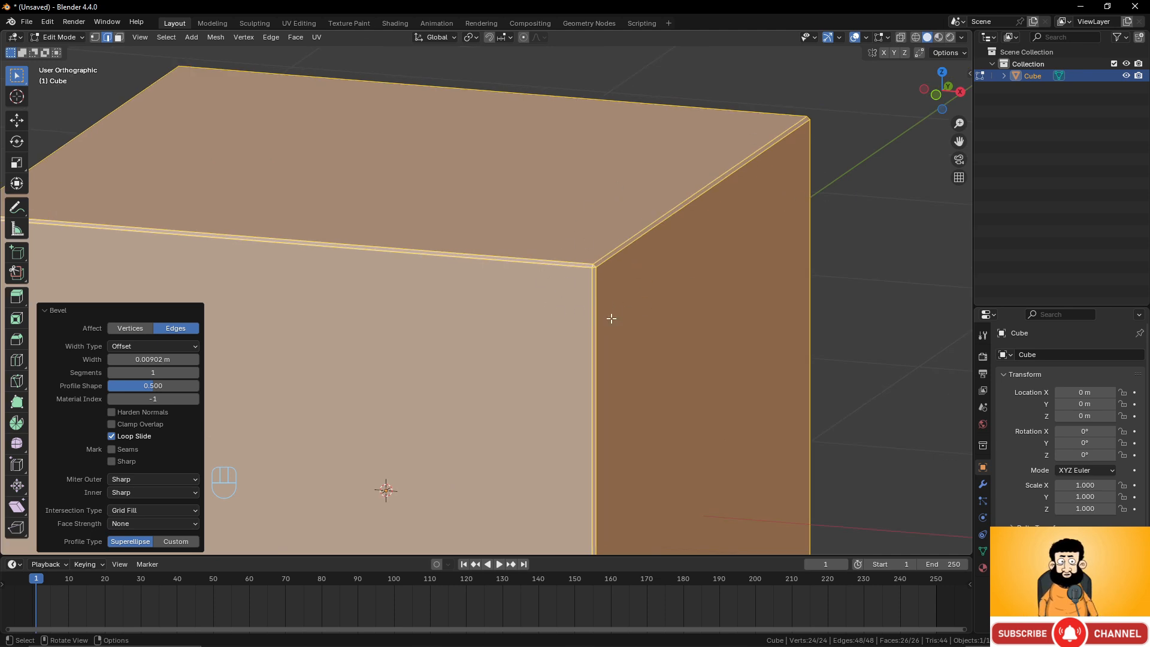
key("Tab")
key("Tab")
scroll(682, 299, "up", 3)
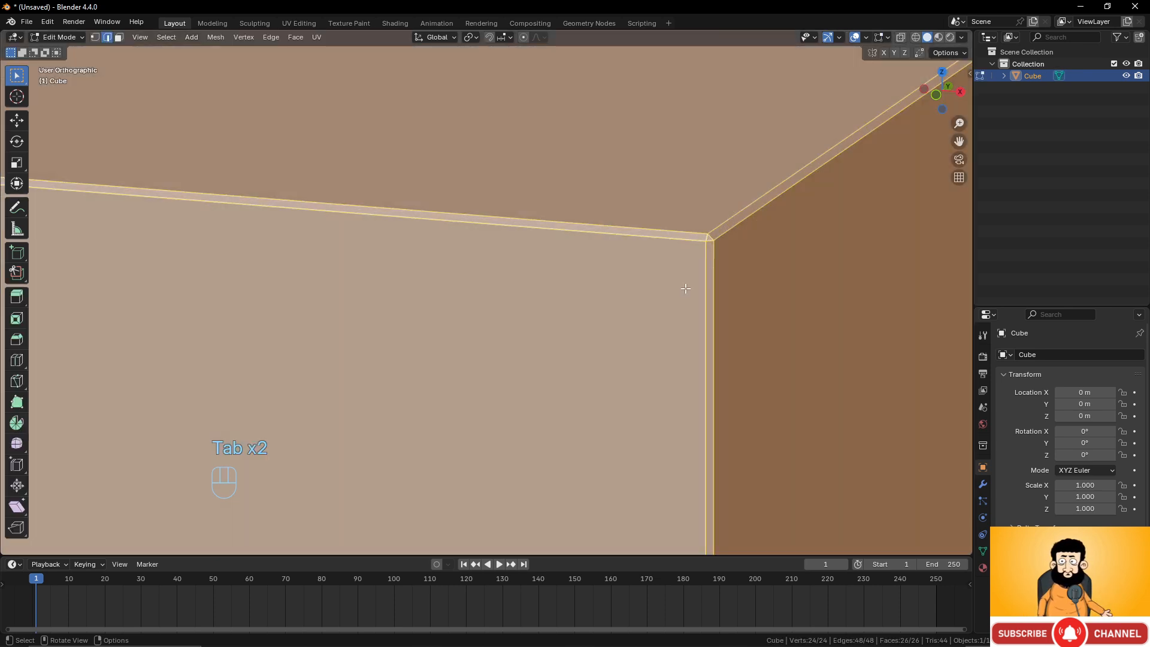
Switch to vertex selection and select vertices at the cube's front top-right corner.
left_click(94, 37)
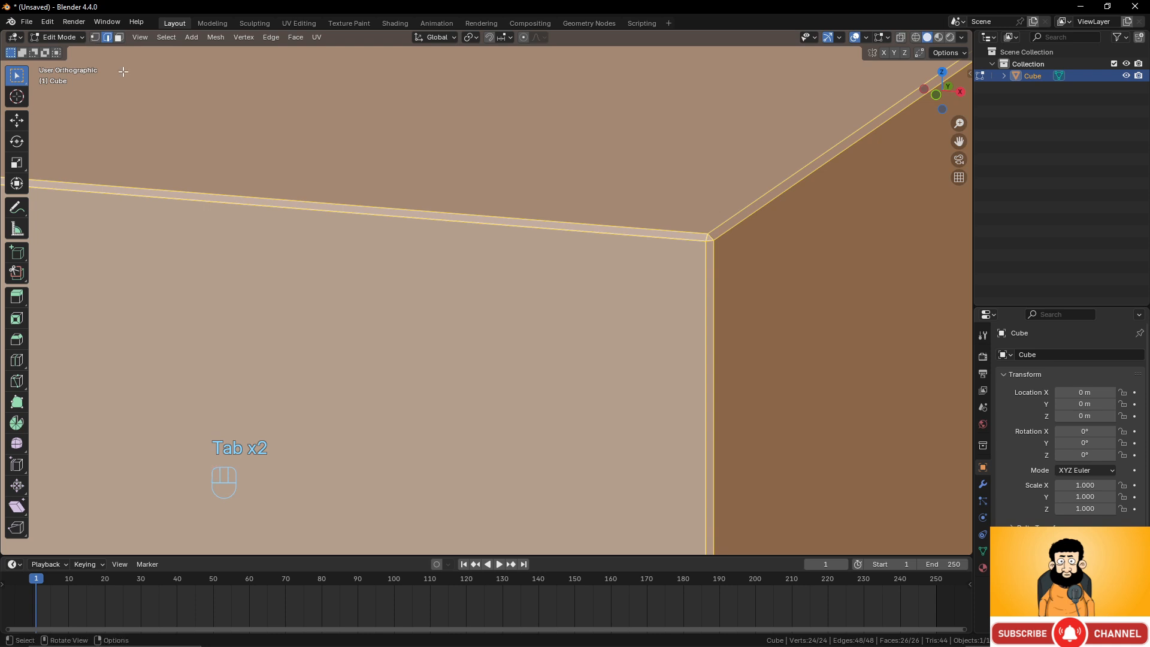
scroll(683, 254, "down", 3)
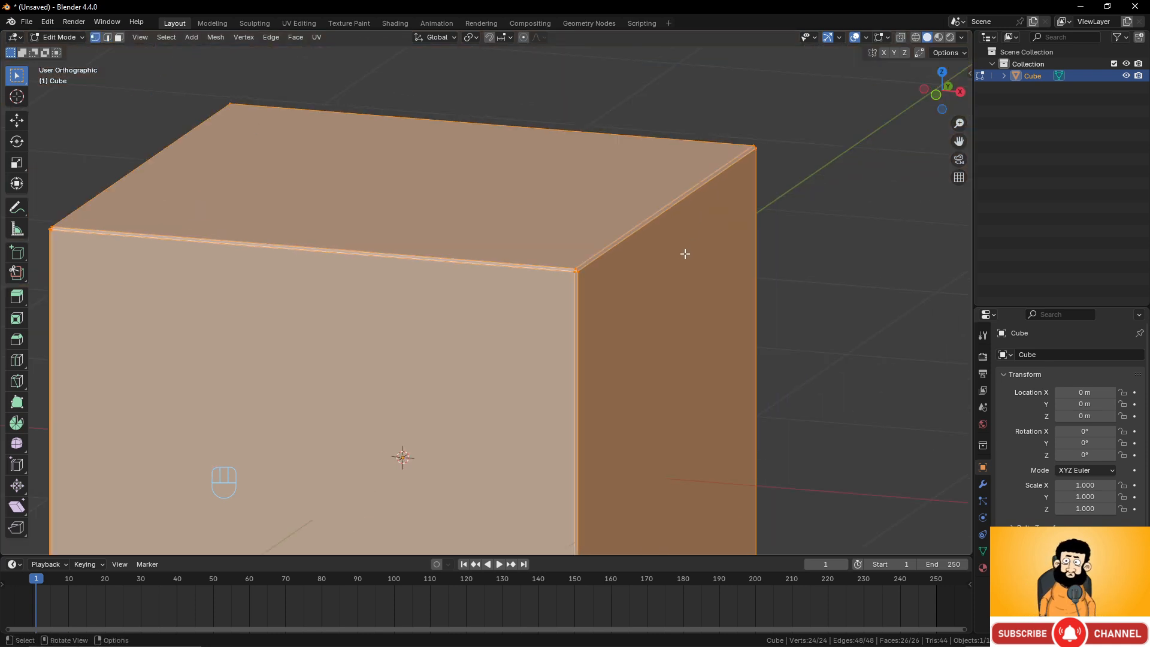
scroll(676, 253, "up", 3)
scroll(645, 236, "down", 3)
scroll(626, 264, "up", 2)
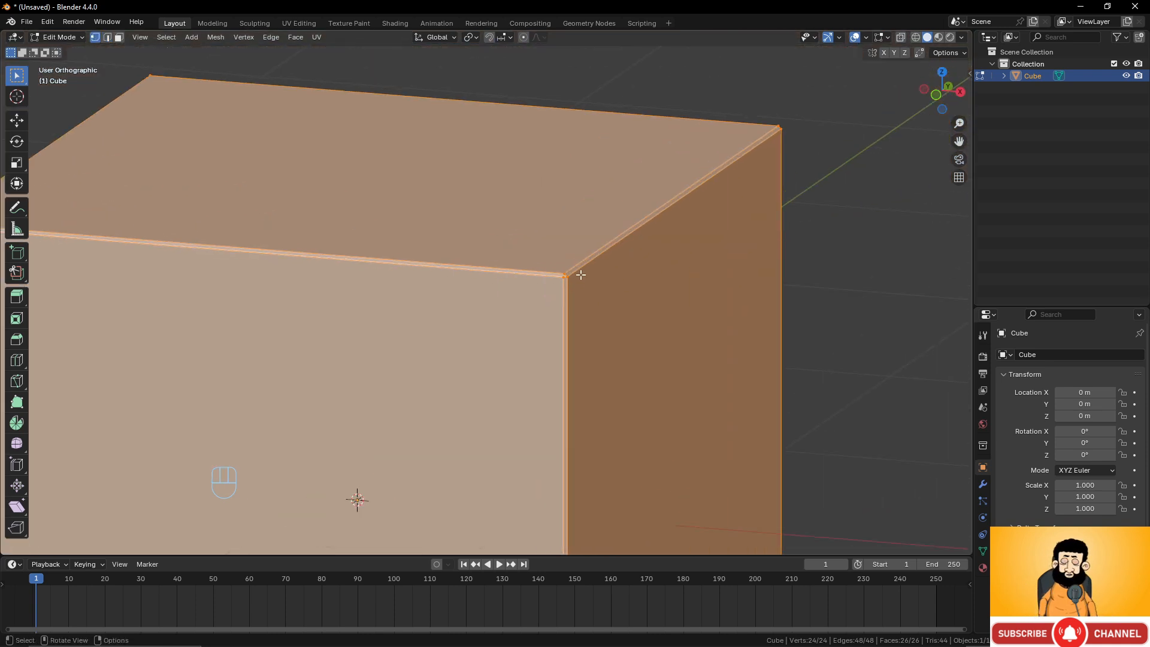
left_click(563, 276)
left_click(564, 283, "shift")
left_click(573, 280, "shift")
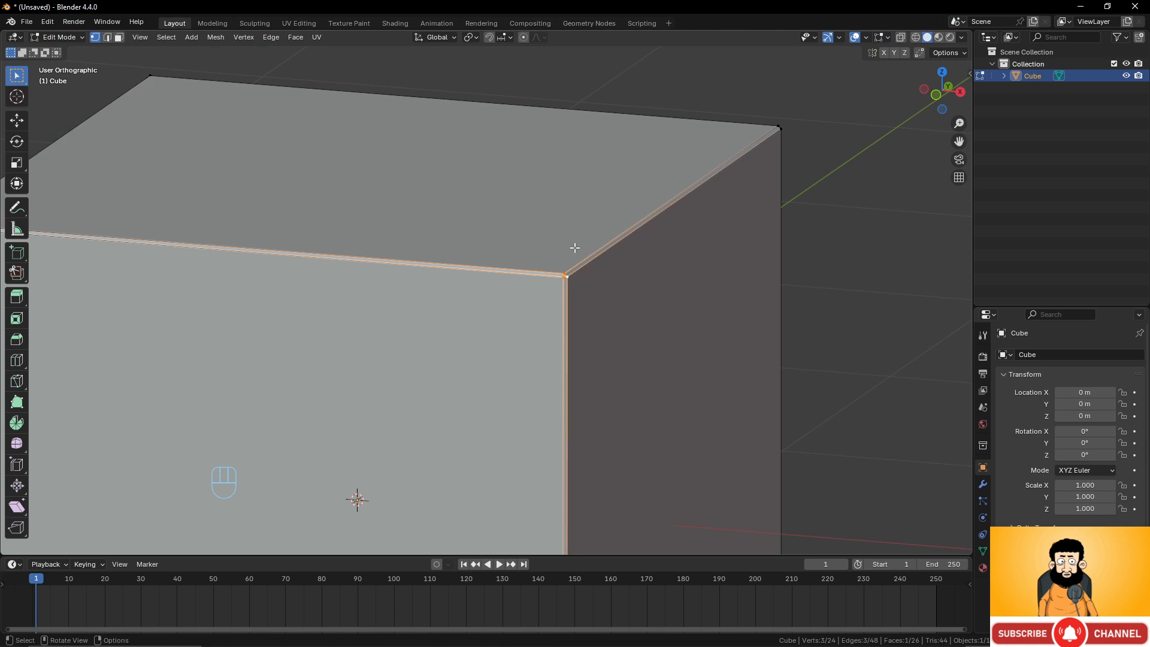
scroll(575, 249, "down", 4)
scroll(575, 249, "up", 2)
scroll(572, 248, "down", 1)
scroll(498, 244, "down", 2)
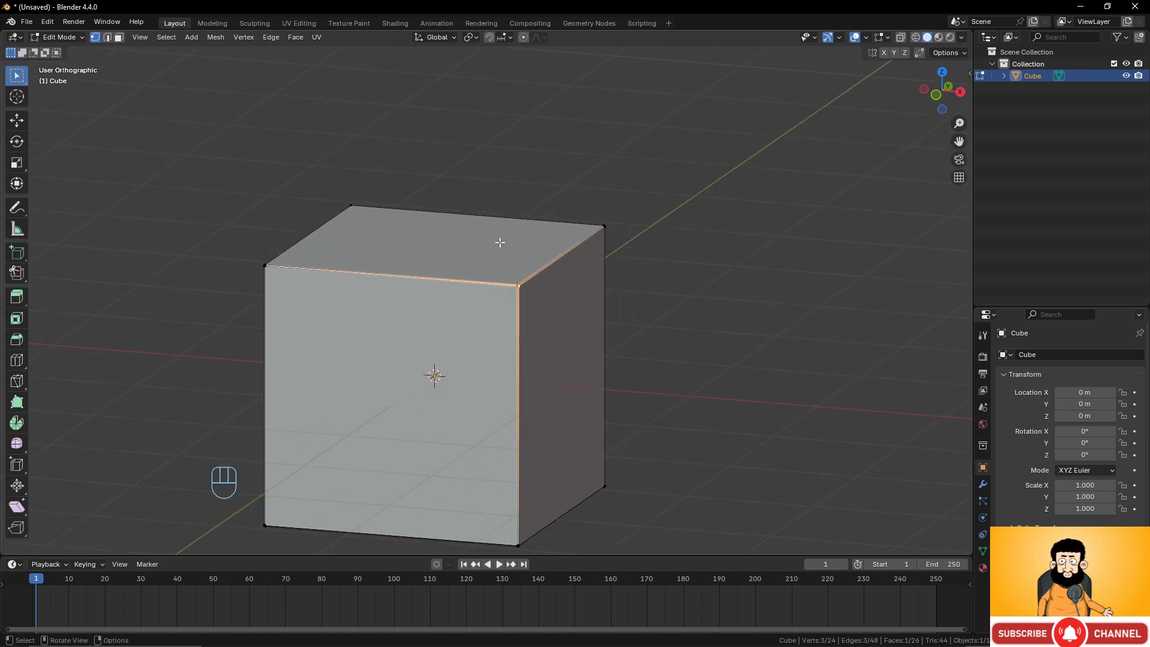
Undo back to the unbeveled cube with everything selected.
key("ctrl+z")
key("ctrl+z")
key("ctrl+z")
key("ctrl+z")
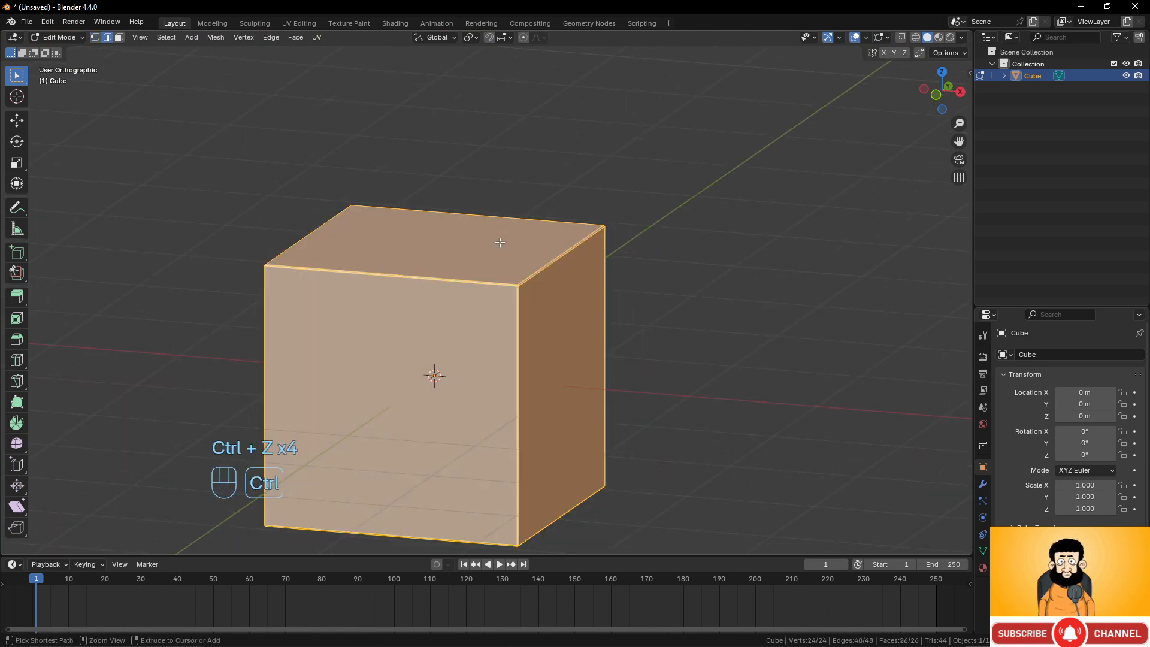
key("ctrl+z")
key("ctrl+z")
key("ctrl+z")
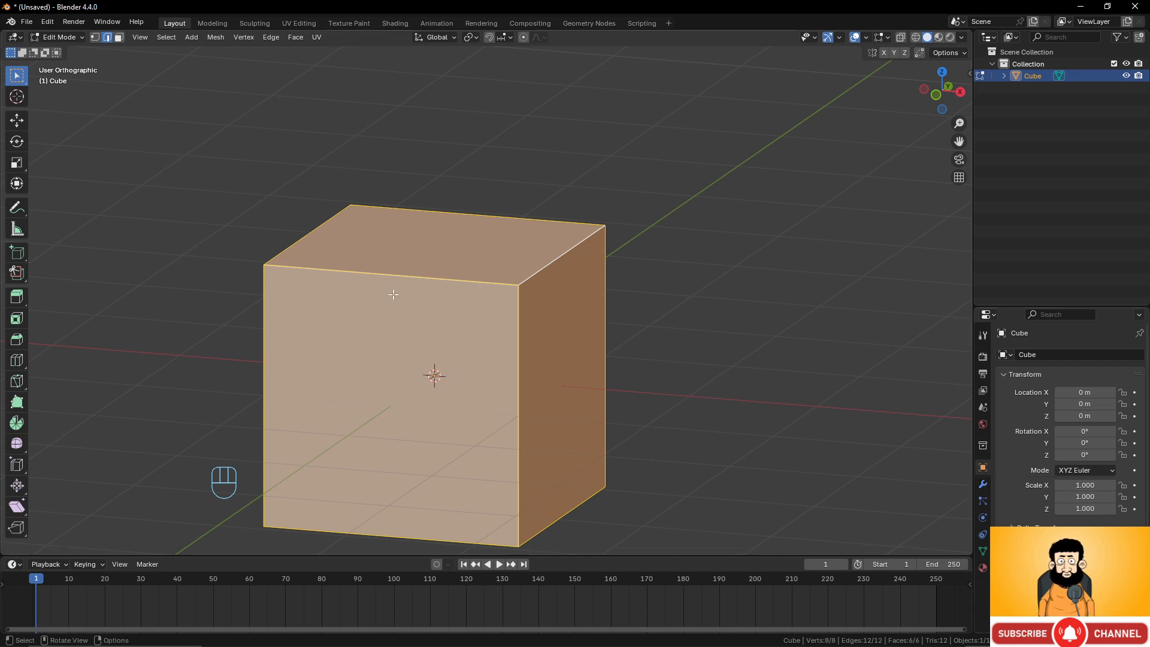
Select the cube's top right edge and bevel it about 1.12 m wide with one segment.
scroll(394, 295, "down", 3)
scroll(446, 300, "up", 3)
left_click(552, 264)
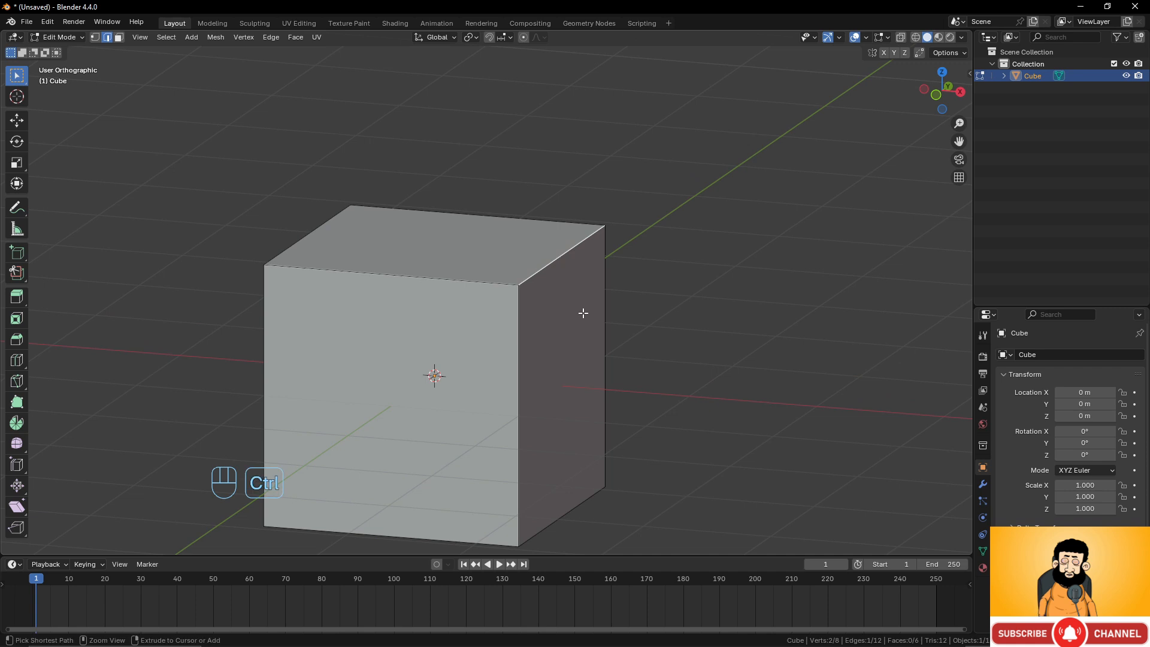
key("ctrl+b")
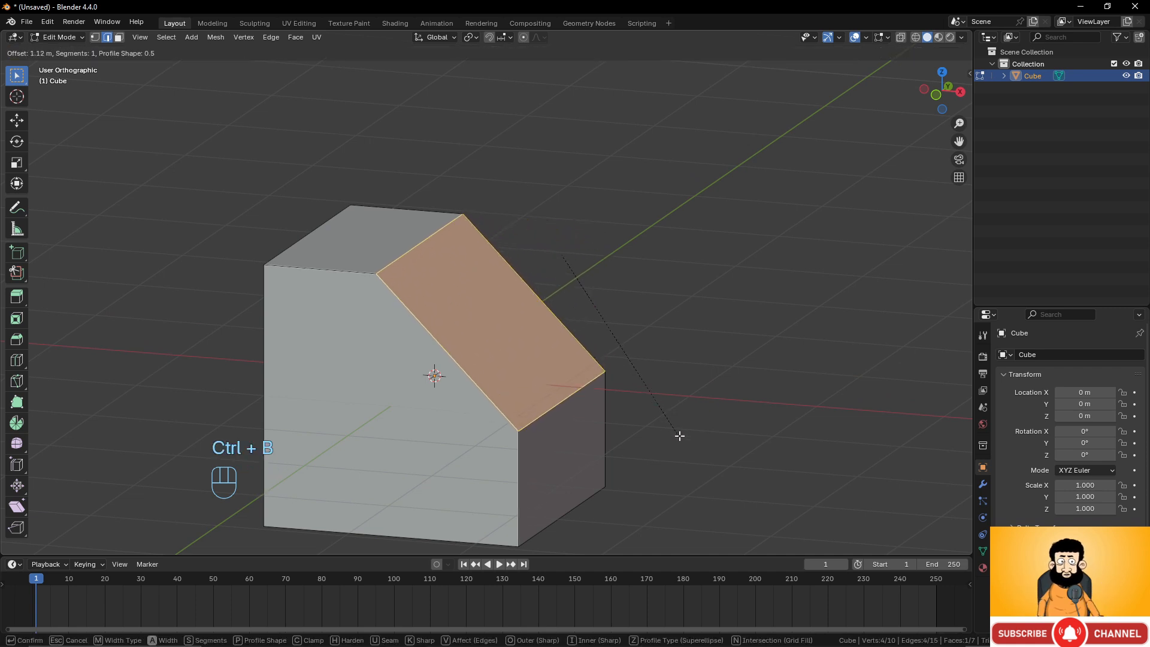
left_click(679, 435)
Select both top side edges of the front face and bevel them about 0.558 m wide.
middle_click_drag(757, 416, 626, 416)
left_click(555, 208)
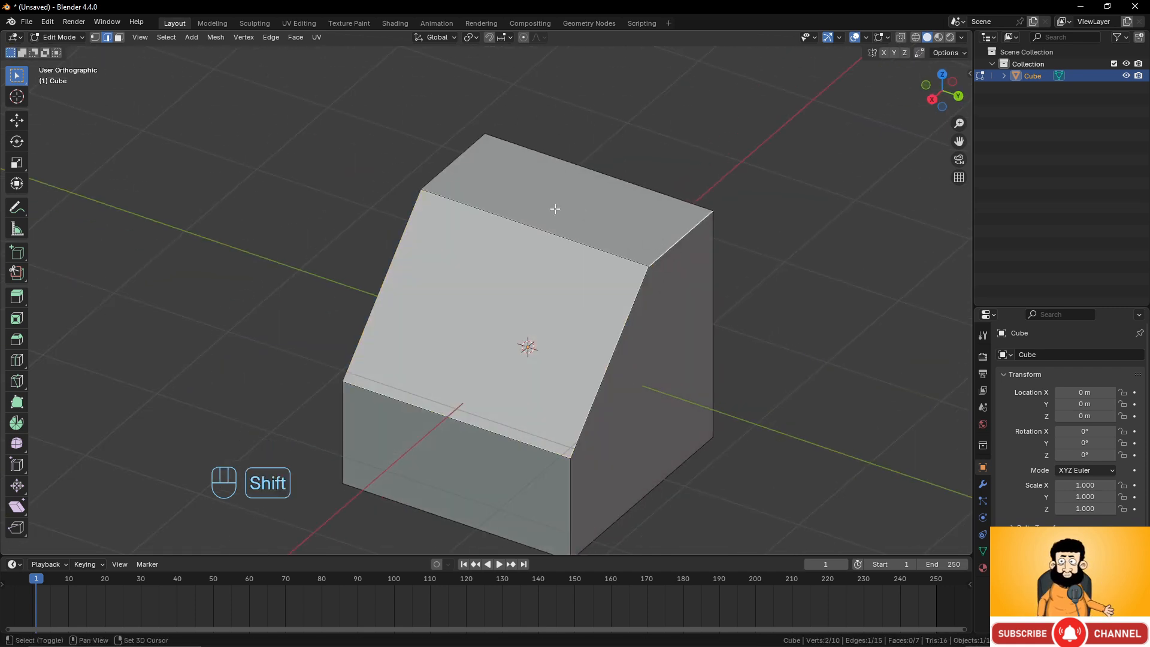
left_click(448, 163, "shift")
middle_click_drag(448, 162, 595, 188)
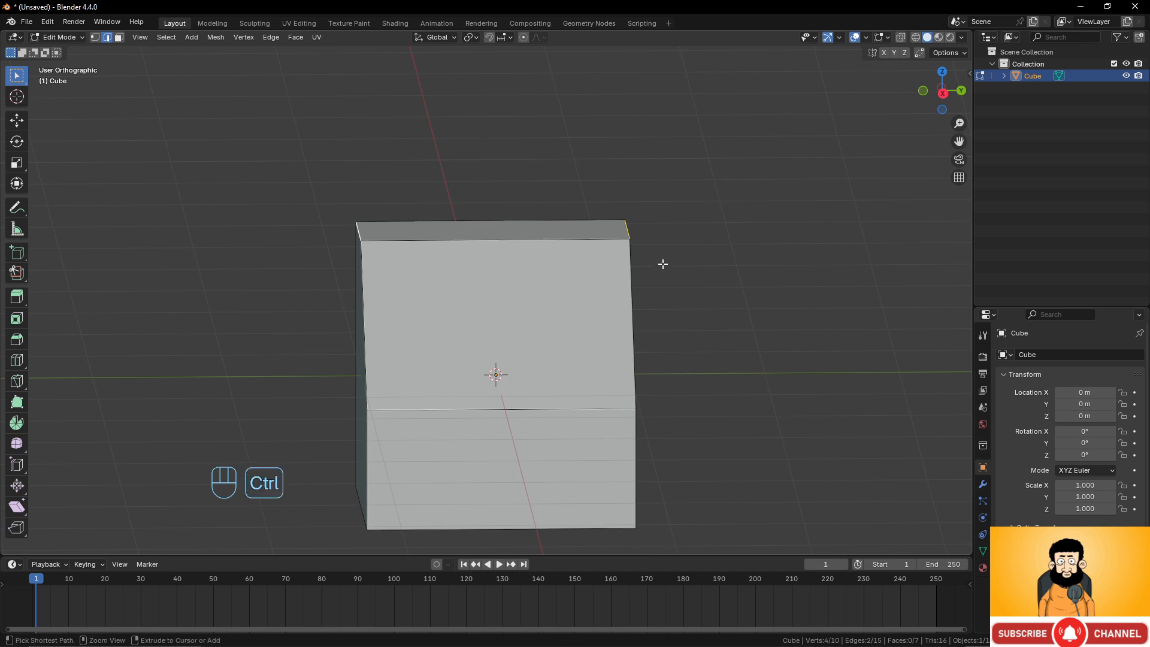
key("ctrl+b")
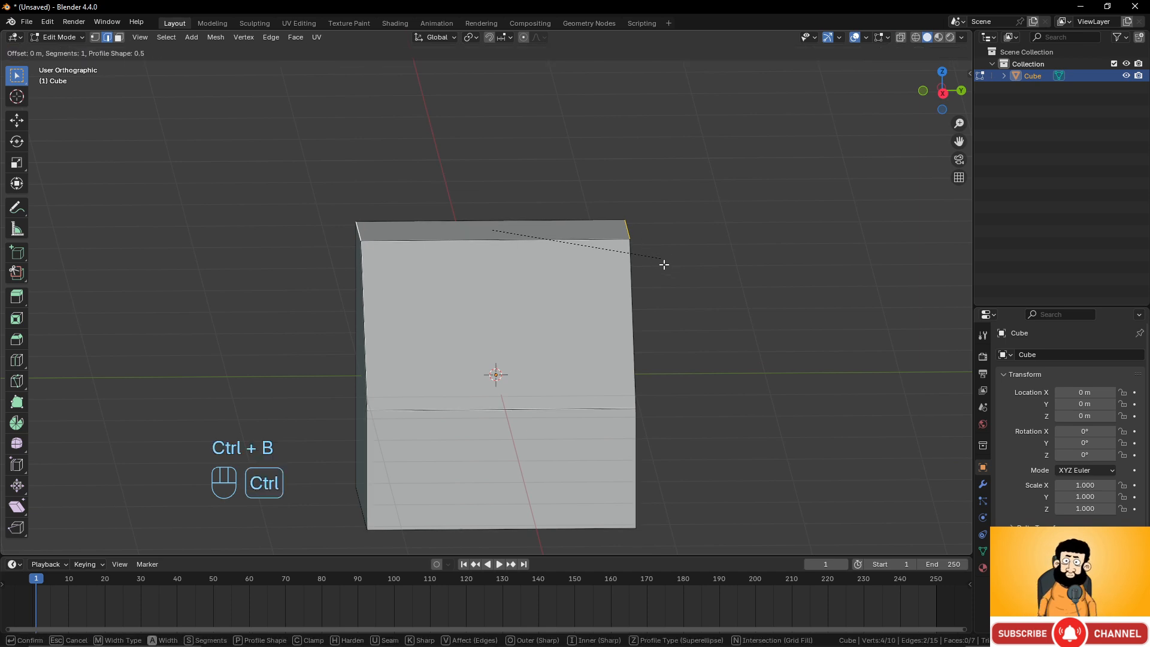
left_click(717, 363)
Select two bottom edges and scale them along Y to 0.519.
middle_click_drag(717, 363, 640, 474)
left_click(614, 517)
middle_click_drag(614, 517, 616, 439)
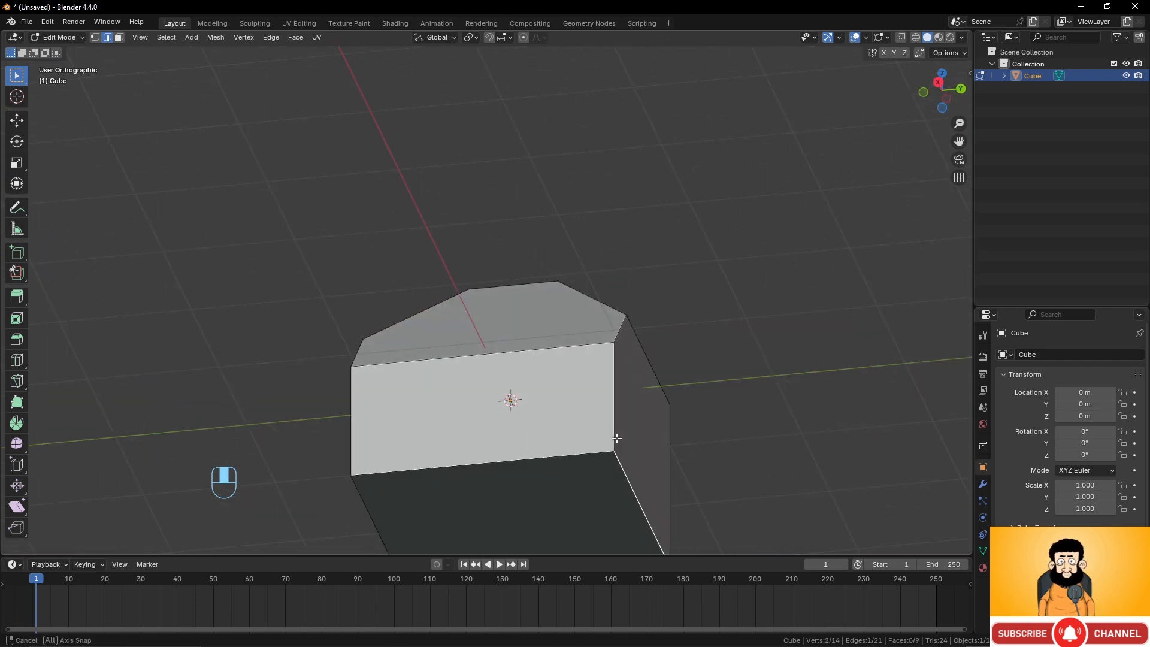
left_click(356, 492, "shift")
middle_click_drag(427, 477, 442, 496)
scroll(581, 433, "down", 3)
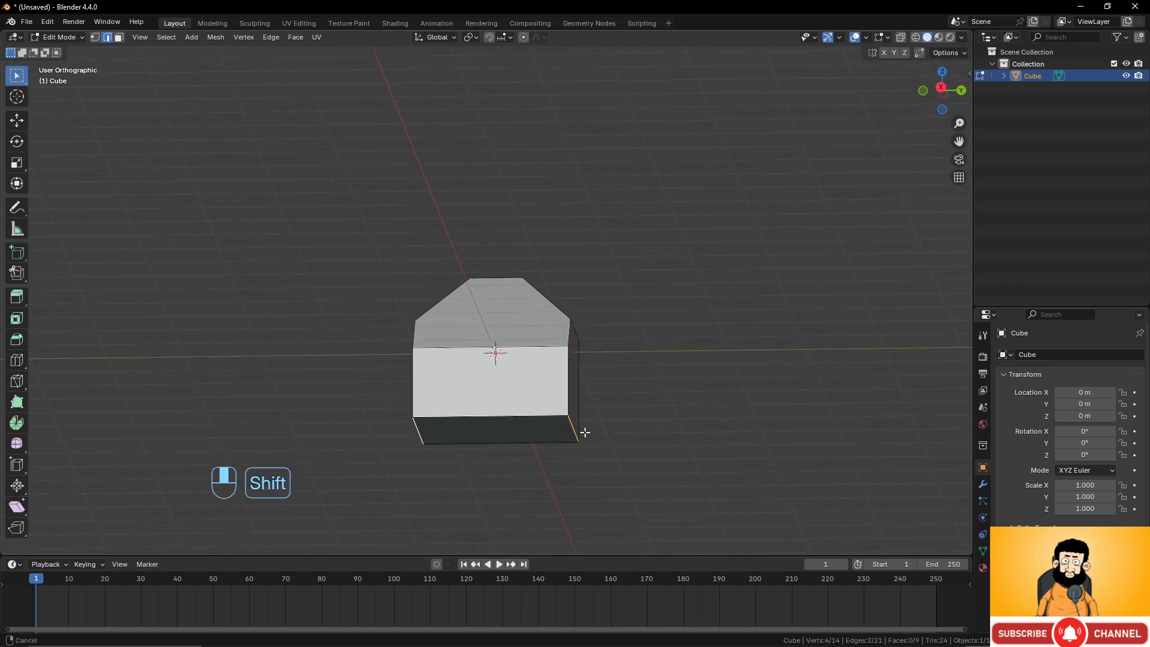
middle_click_drag(583, 431, 603, 408)
key("s")
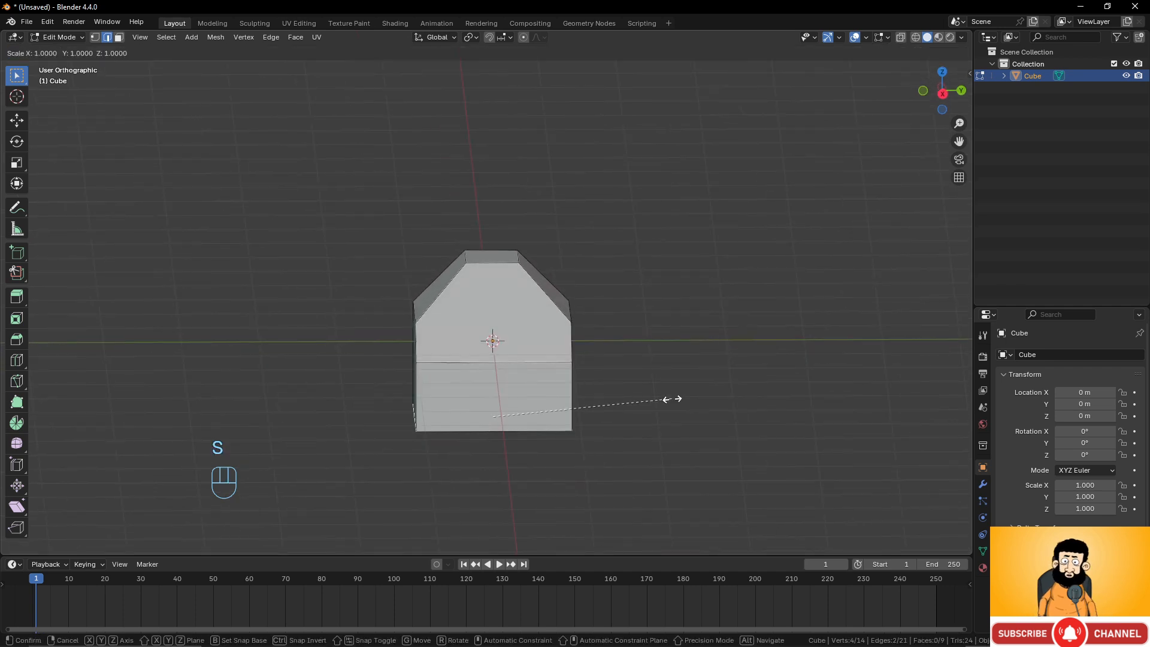
key("x")
key("y")
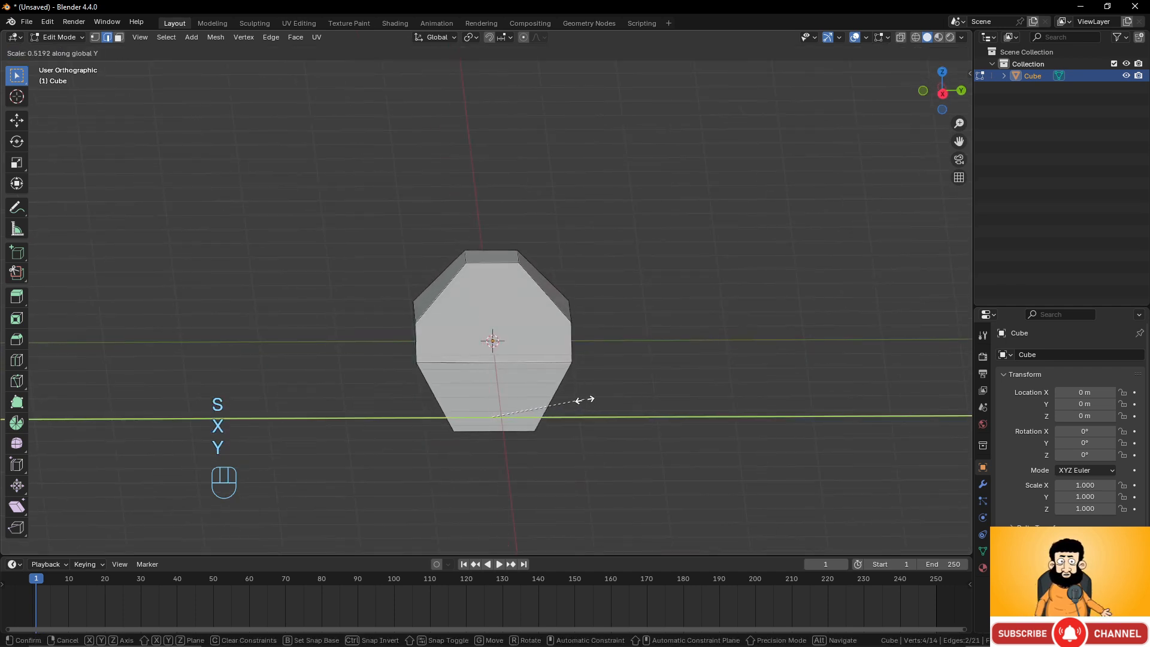
left_click(583, 400)
Select the bottom front edge and move it -0.64858 m along X.
middle_click_drag(583, 400, 537, 363)
scroll(539, 430, "up", 1)
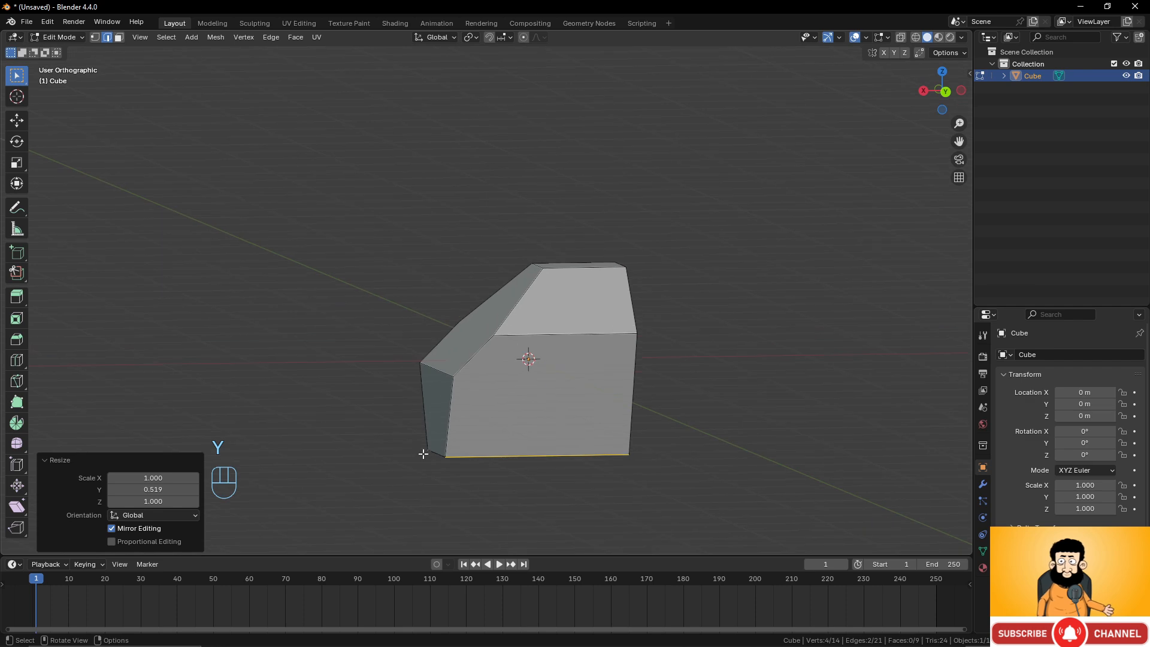
left_click(436, 453)
key("g")
key("y")
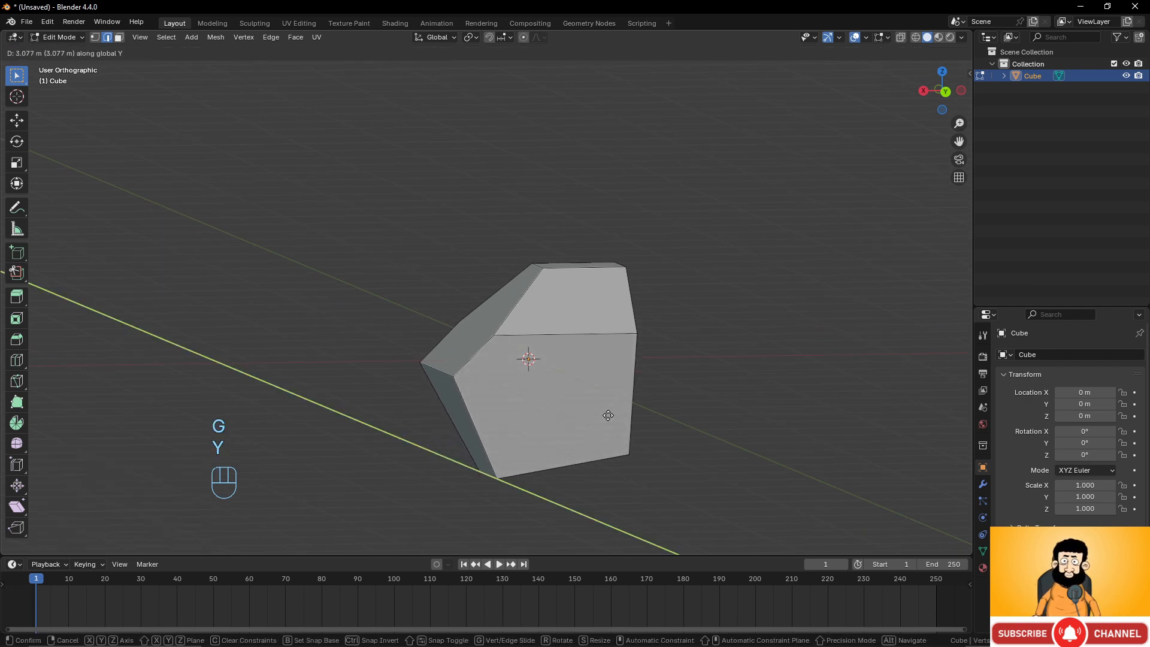
key("x")
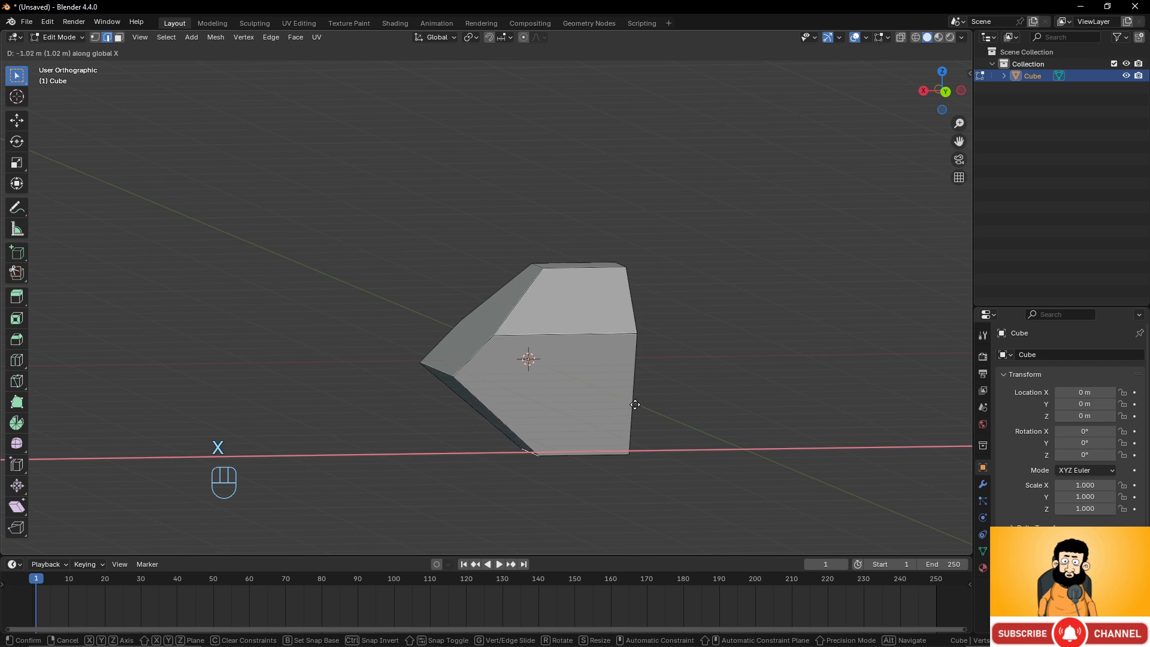
left_click(601, 405)
middle_click_drag(600, 404, 528, 365)
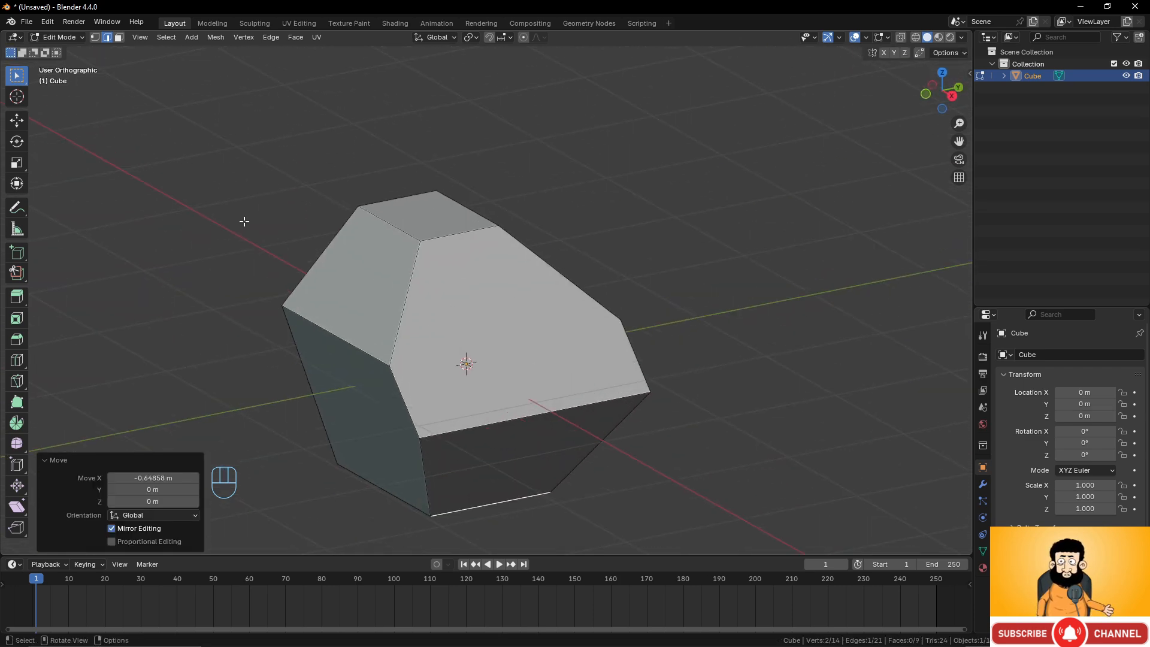
Switch to face selection and inset the large slanted face by 0.1058 m.
left_click(119, 37)
left_click(576, 388)
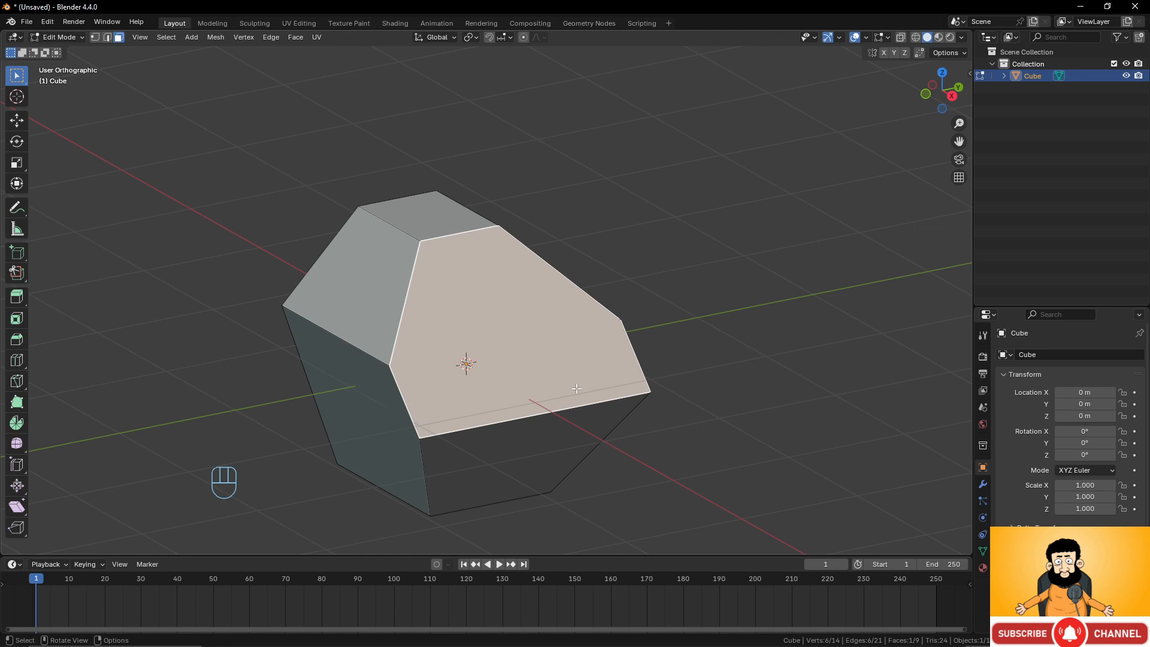
key("i")
left_click(761, 389)
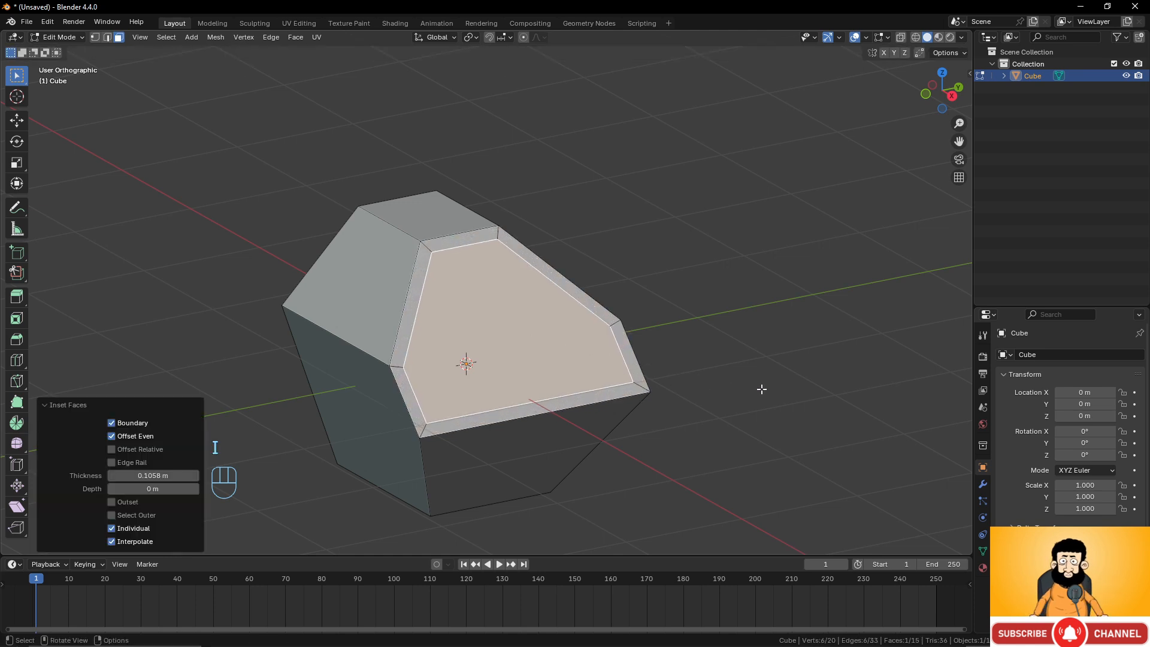
Extrude the inset face inward about 0.13 m along its normal.
key("e")
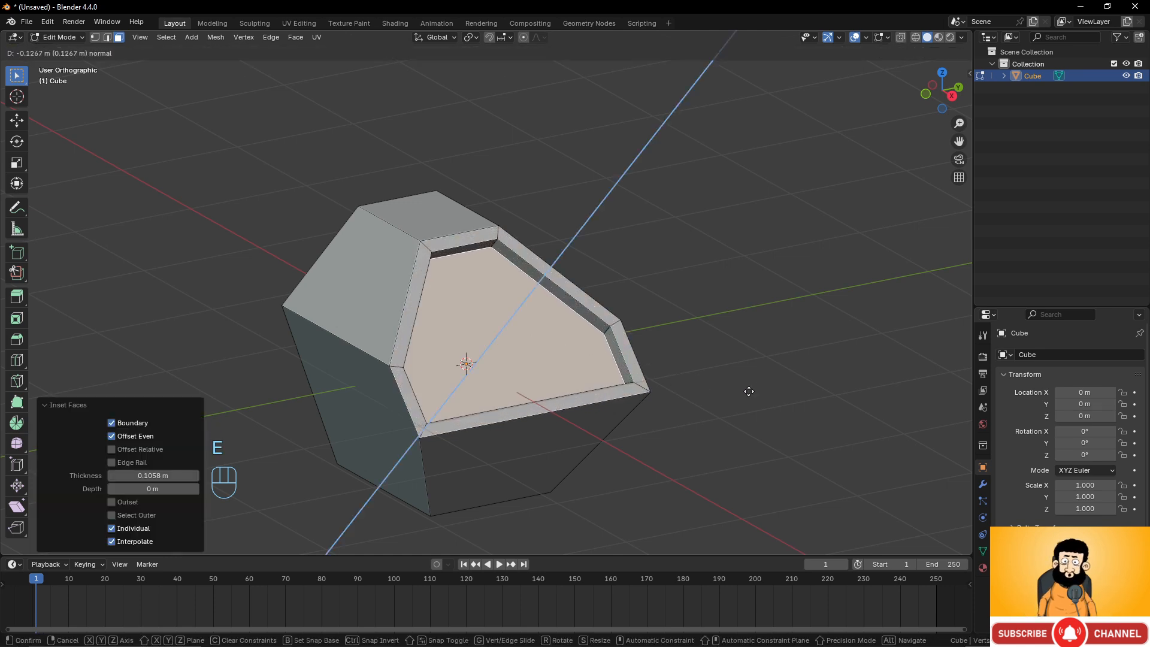
left_click(747, 390)
Select the lower side face and extrude it 1.4721 m along X.
middle_click_drag(747, 403, 636, 482)
left_click(518, 474)
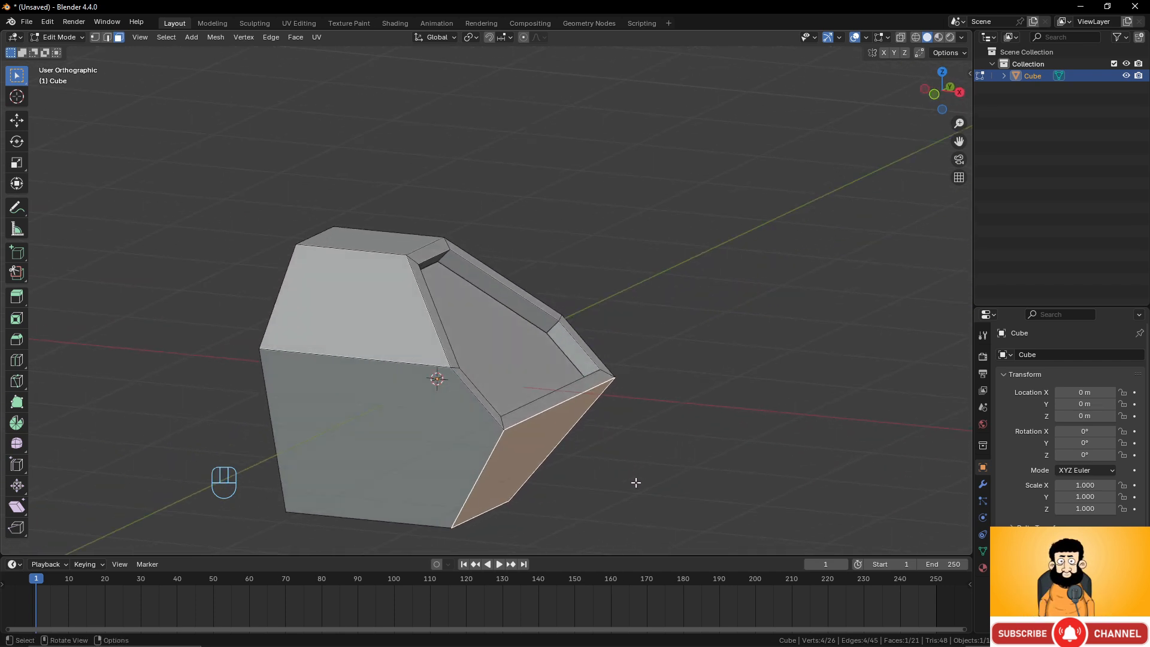
key("e")
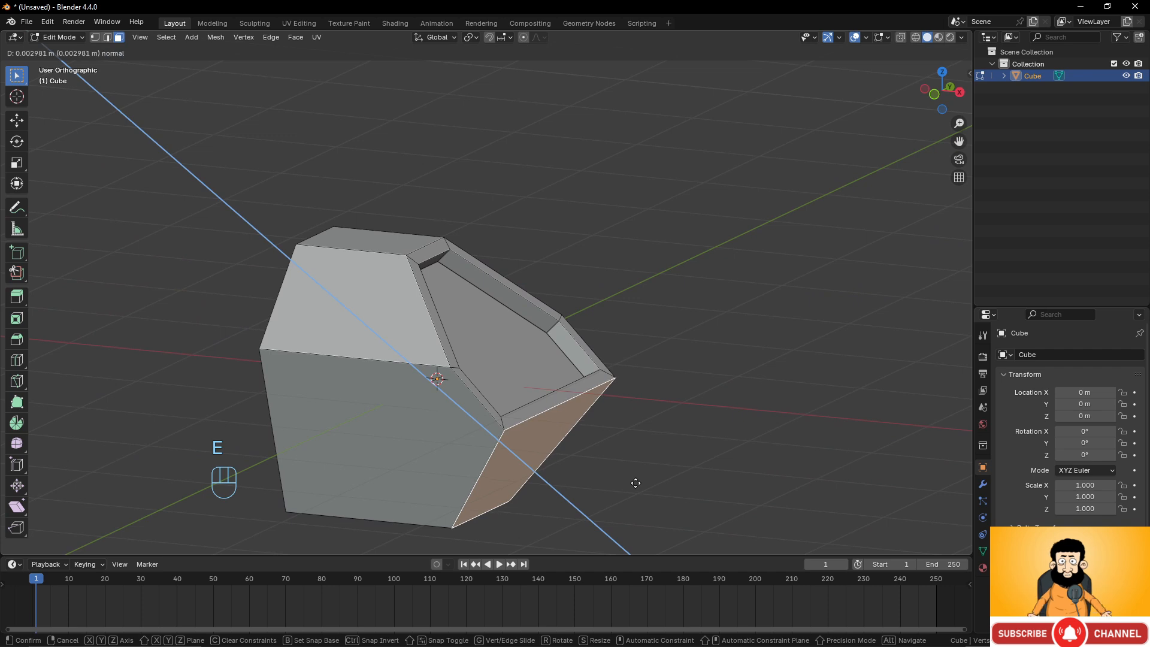
key("x")
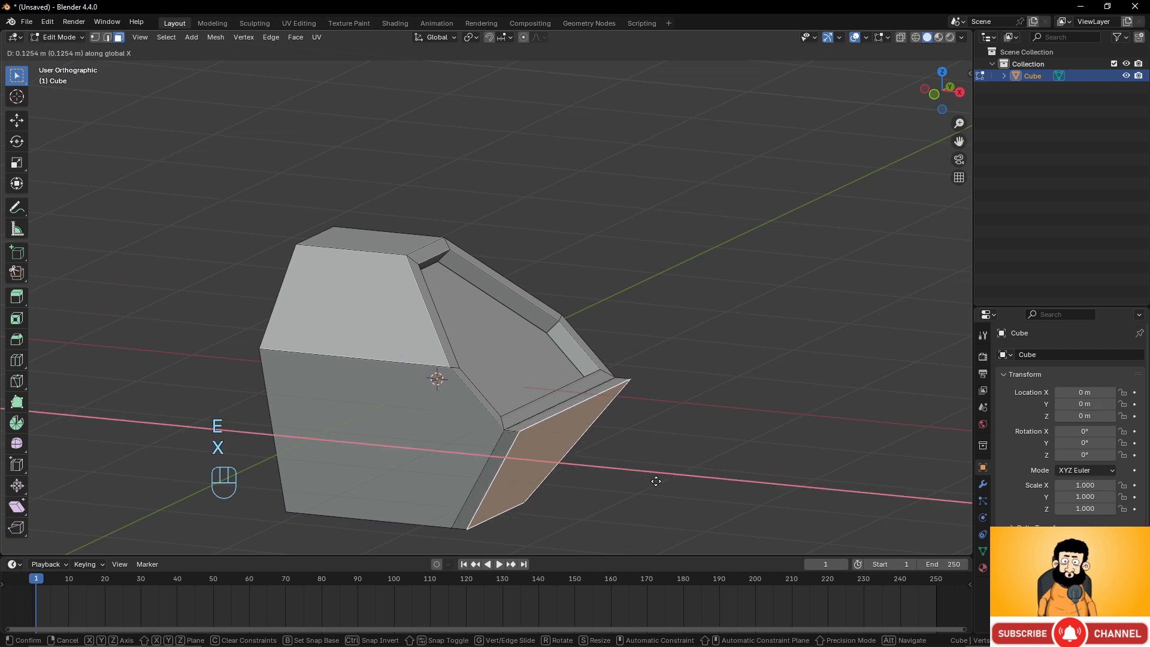
left_click(778, 476)
Switch to vertex selection, select the extension's two bottom front vertices and move them about 1.67 m along X.
scroll(777, 475, "down", 2)
middle_click_drag(648, 407, 611, 392, "shift")
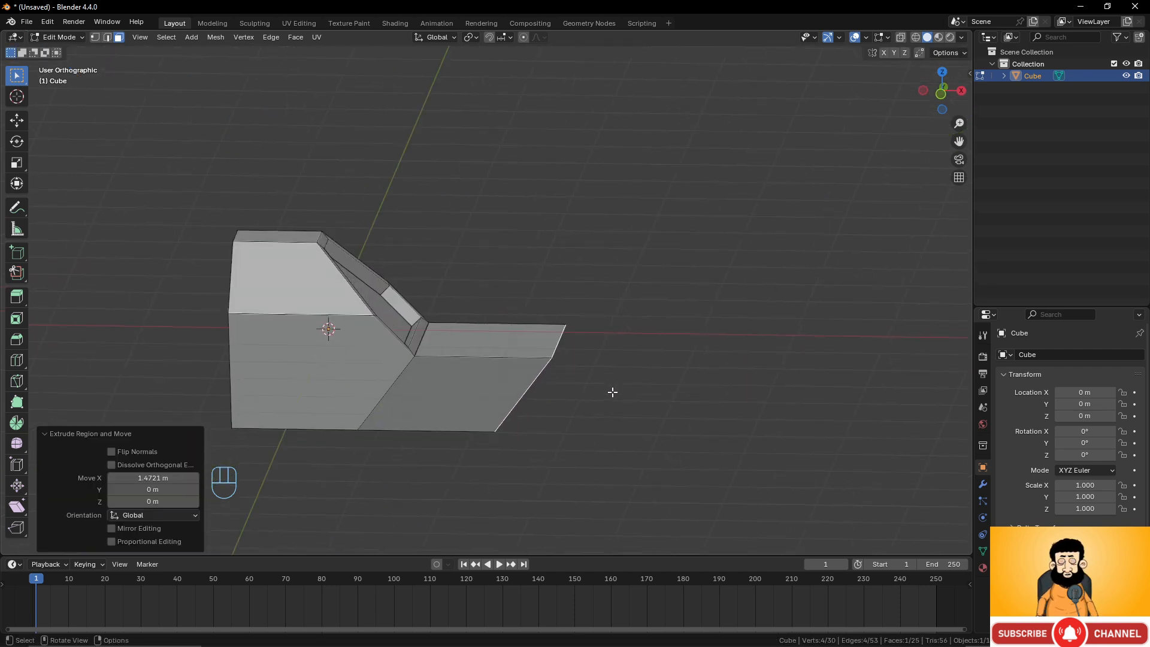
left_click(95, 37)
middle_click_drag(523, 361, 473, 370)
left_click(448, 423)
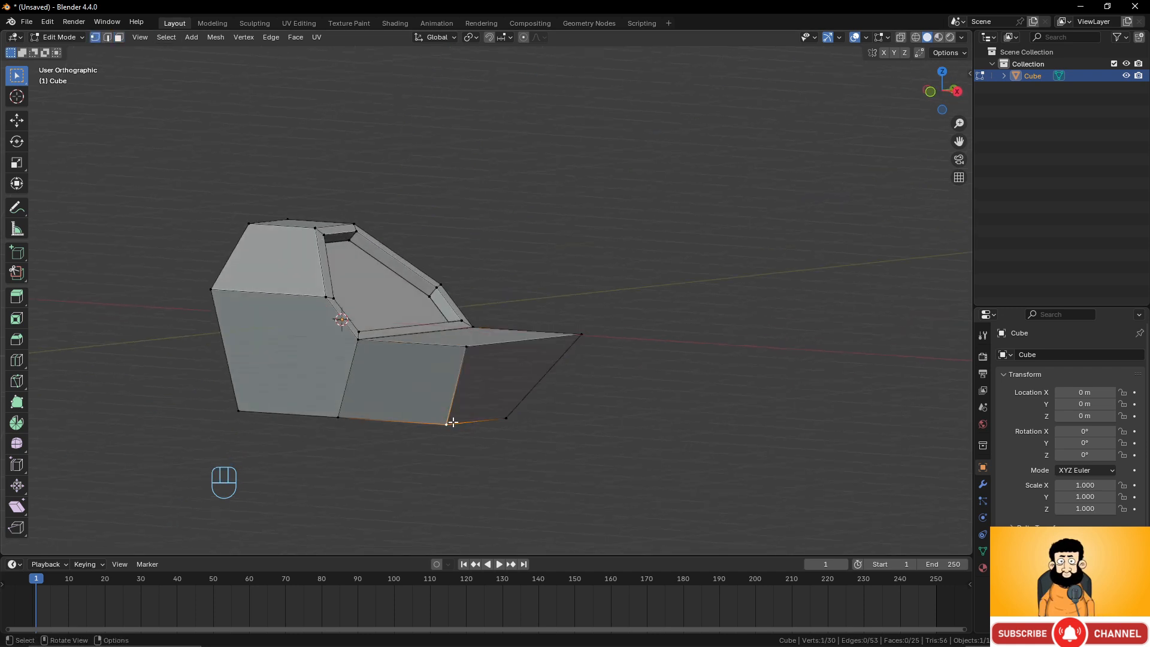
left_click(507, 417, "shift")
middle_click_drag(508, 416, 574, 438)
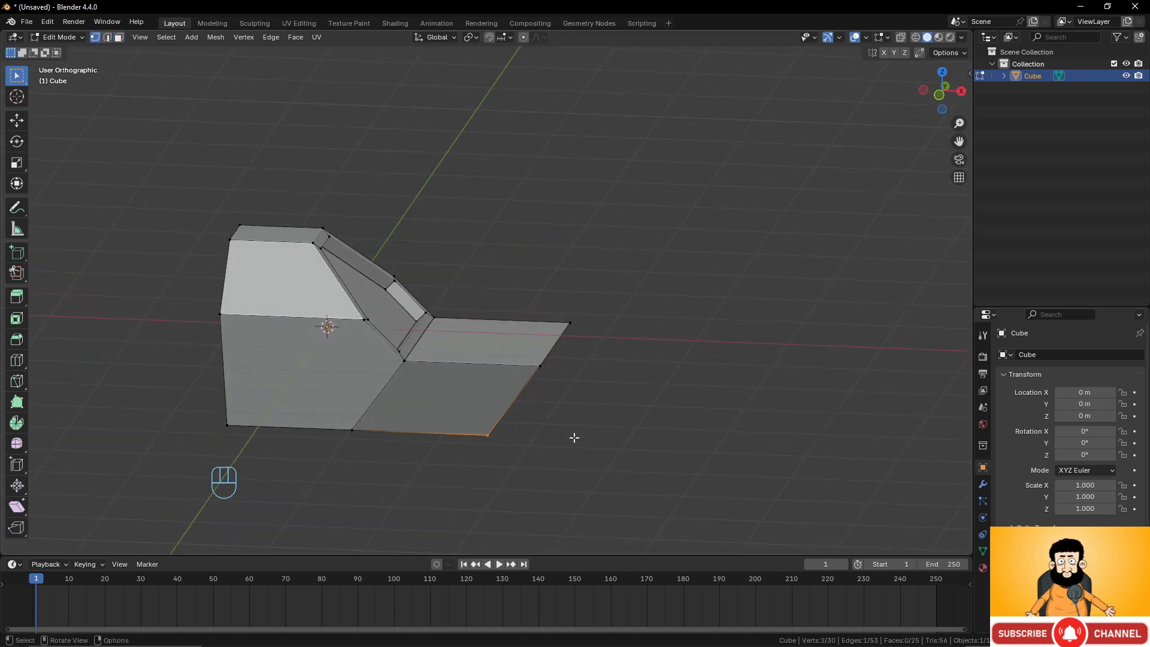
key("g")
key("x")
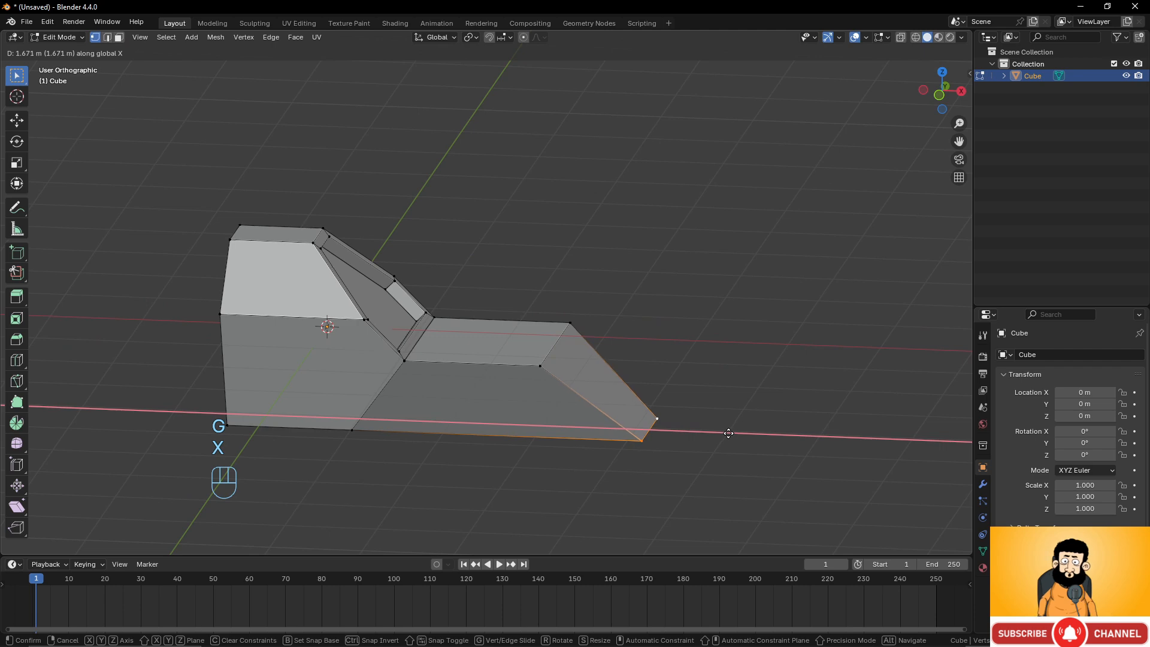
left_click(728, 433)
Select the extension's bottom front edge and bevel it about 0.673 m wide.
middle_click_drag(728, 433, 602, 365)
middle_click_drag(475, 454, 592, 362, "shift")
left_click(335, 418, "shift")
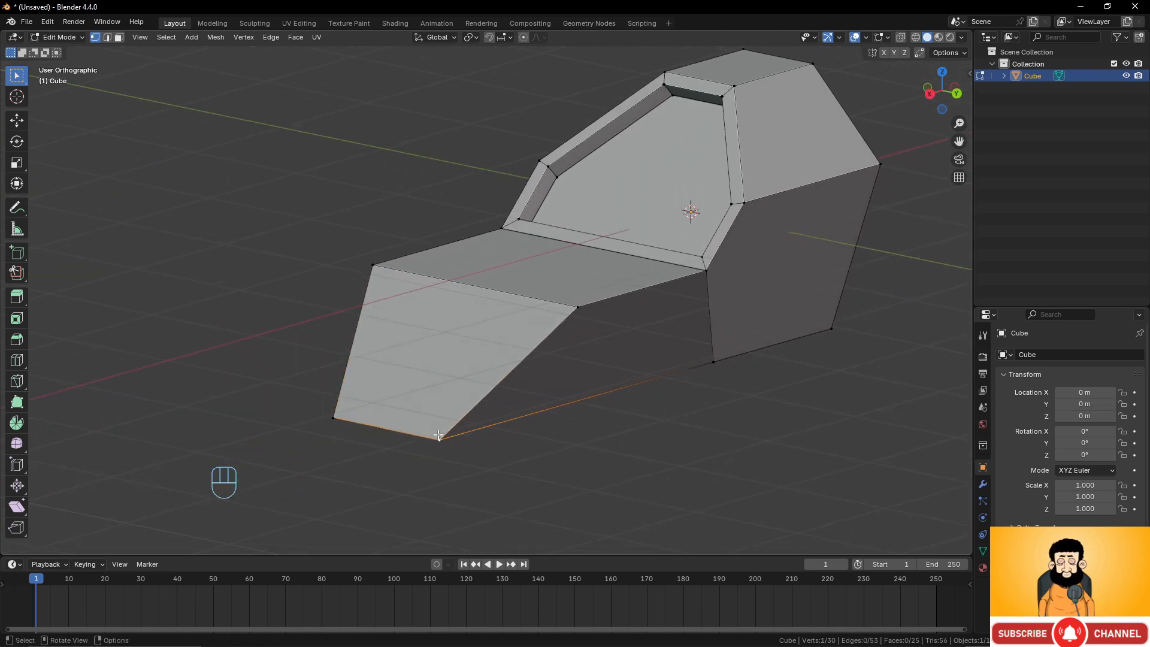
left_click(339, 420, "shift")
middle_click_drag(339, 420, 449, 375)
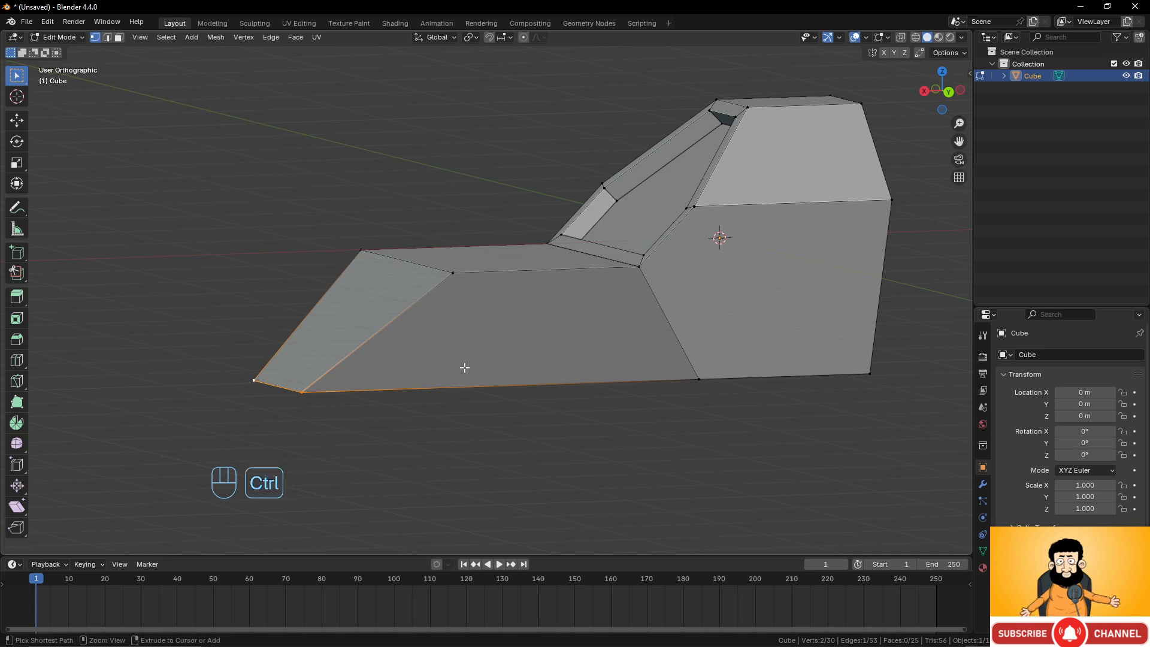
key("ctrl+b")
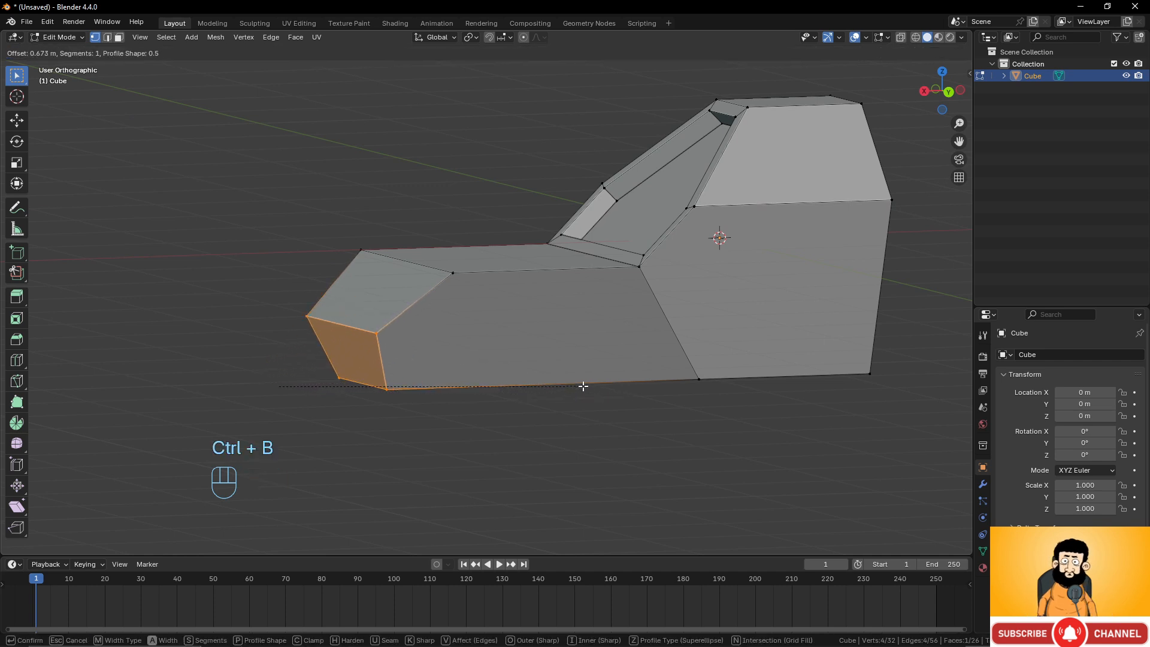
left_click(583, 387)
Select two bottom vertices of the bevel and move them about -0.64 m along X.
left_click(346, 378)
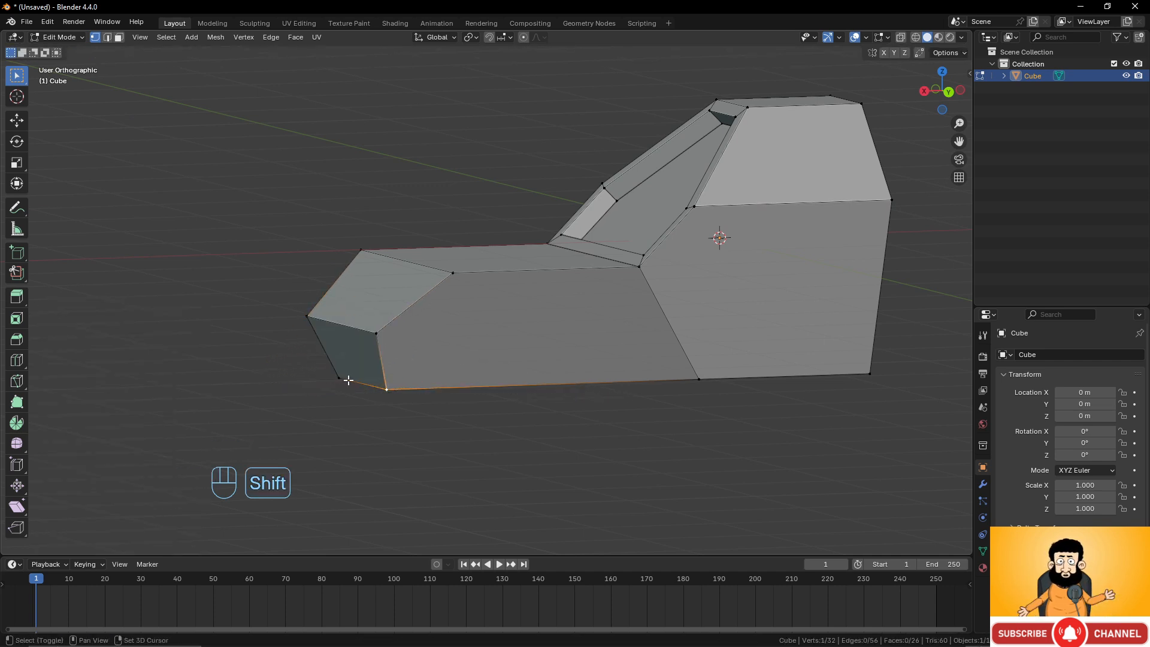
left_click(466, 386, "shift")
key("g")
key("x")
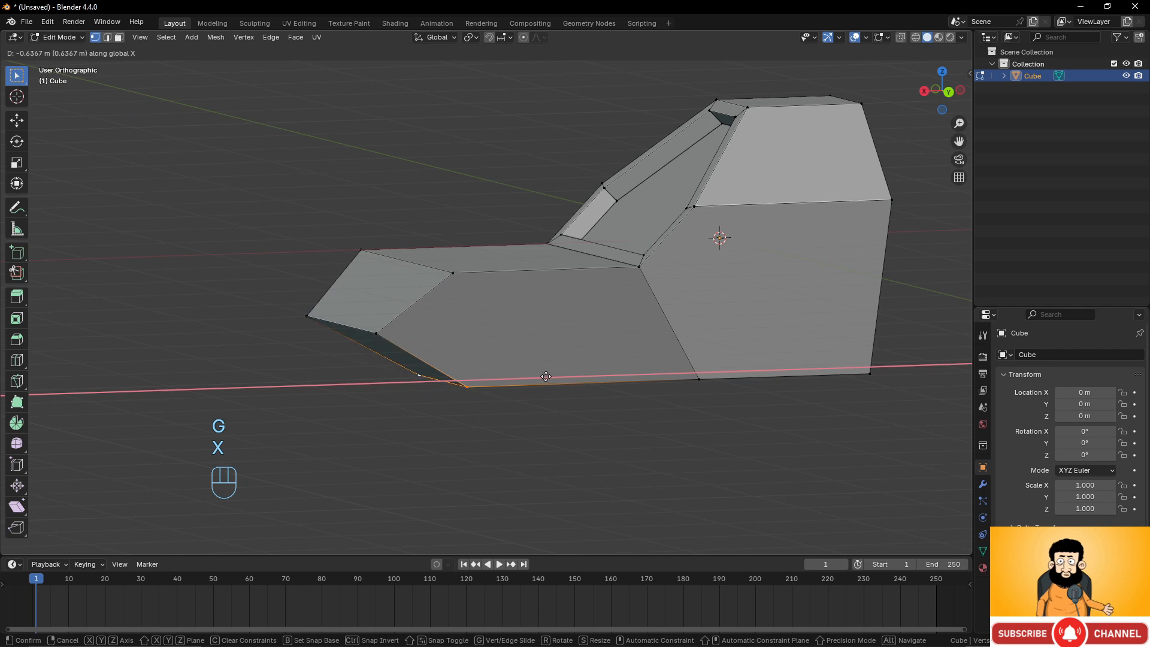
left_click(539, 380)
Switch between Object and Edit Mode and orbit around to examine the finished shape.
key("Tab")
middle_click_drag(430, 343, 637, 358)
scroll(551, 336, "down", 4)
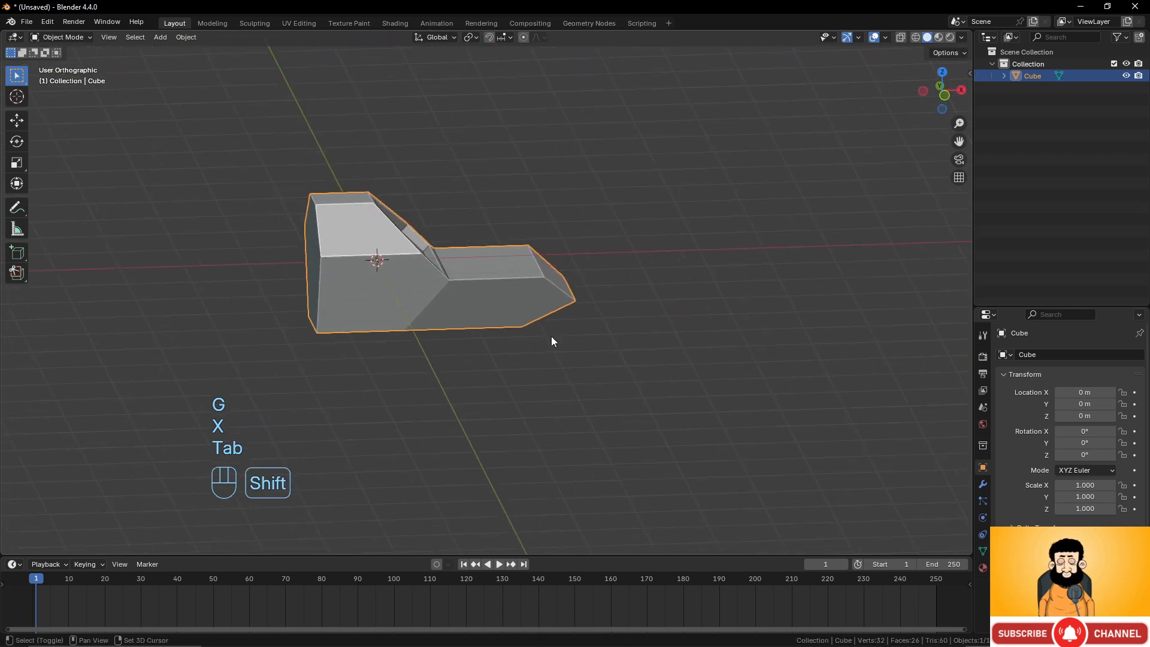
middle_click_drag(551, 336, 657, 363, "shift")
middle_click_drag(656, 363, 586, 333)
key("Tab")
left_click(566, 412)
left_click(597, 273, "shift")
key("Tab")
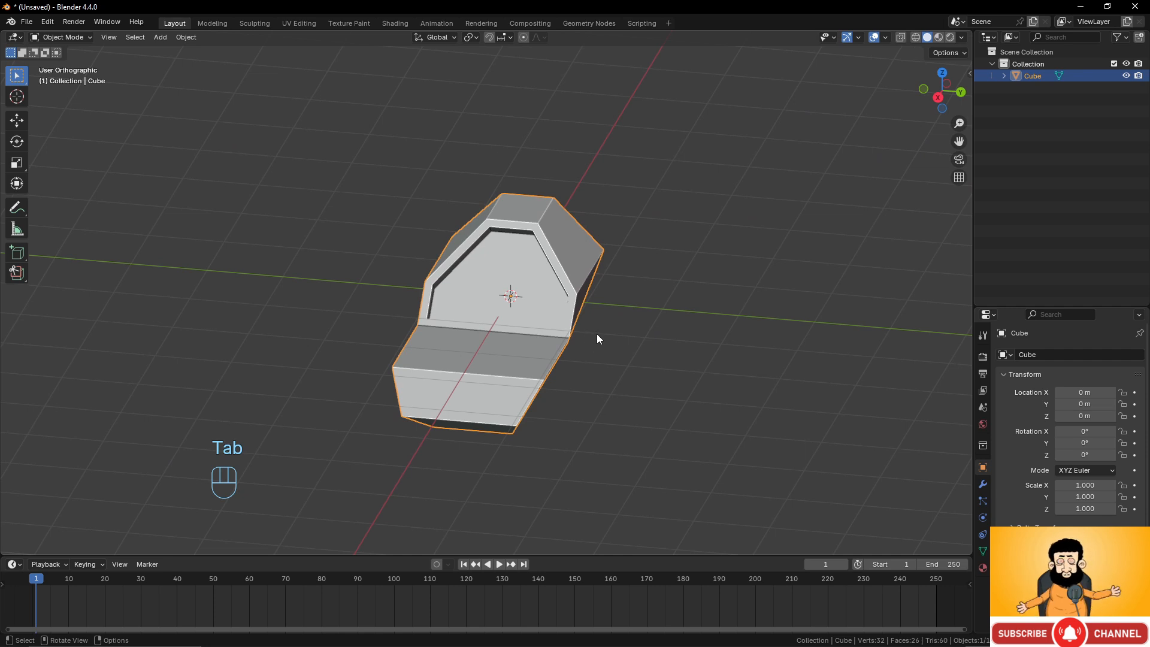
key("Tab")
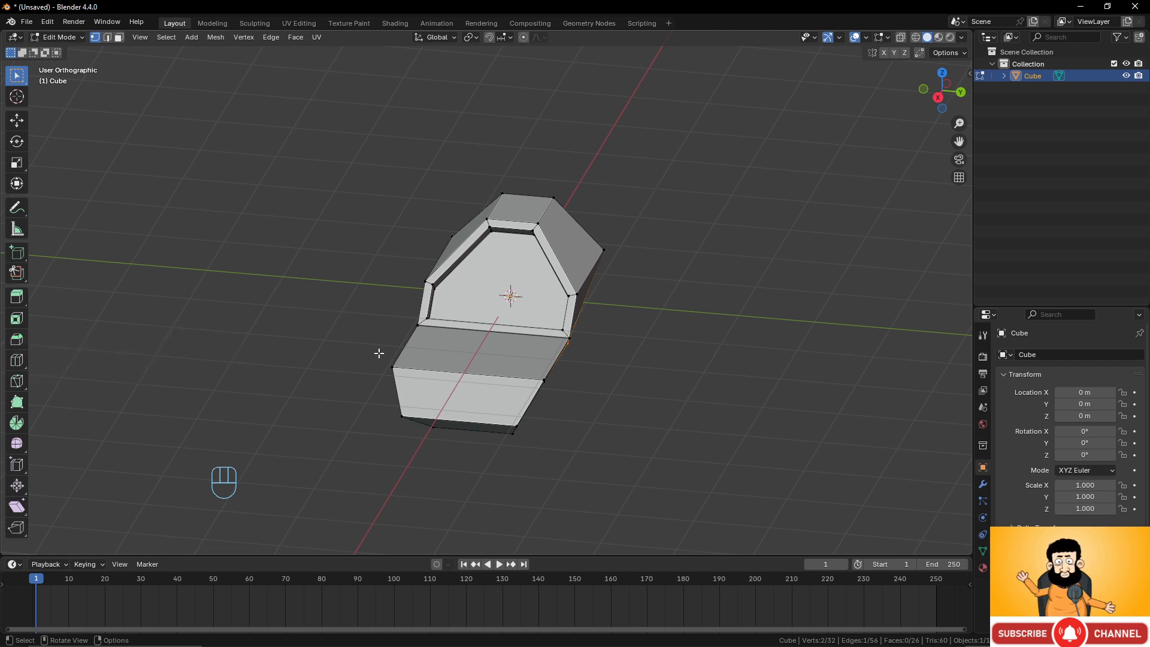
Return to Object Mode and delete the shaped cube object.
left_click(523, 352)
key("Tab")
key("x")
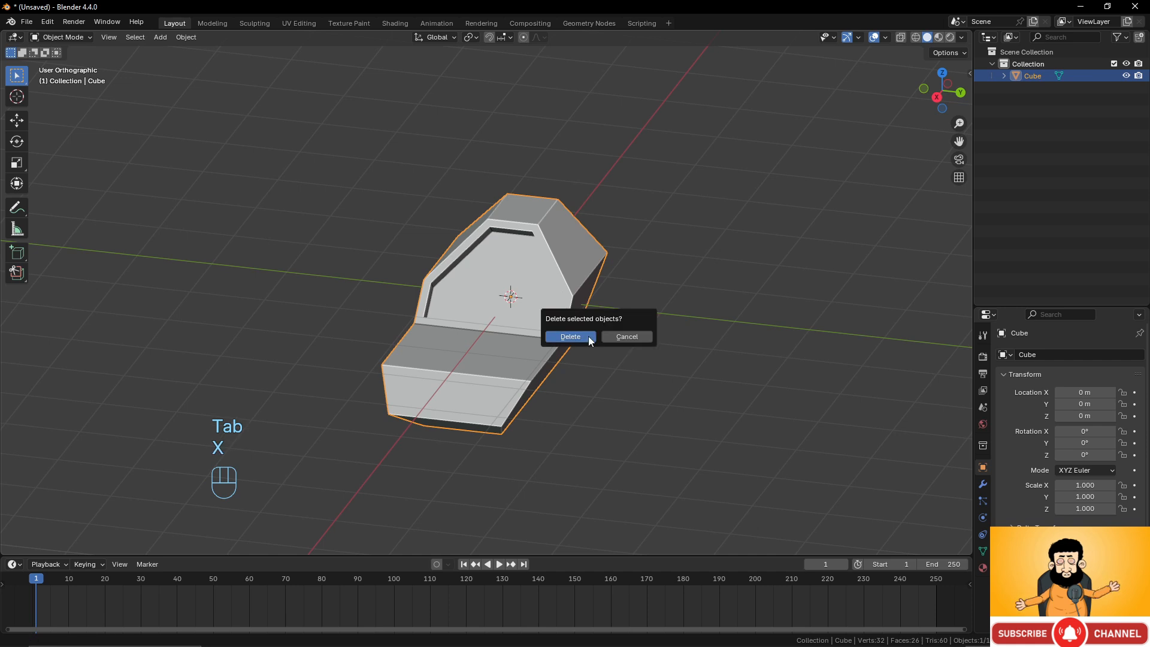
left_click(588, 336)
Add a cylinder mesh to the scene.
key("shift+a")
mouse_move(582, 322)
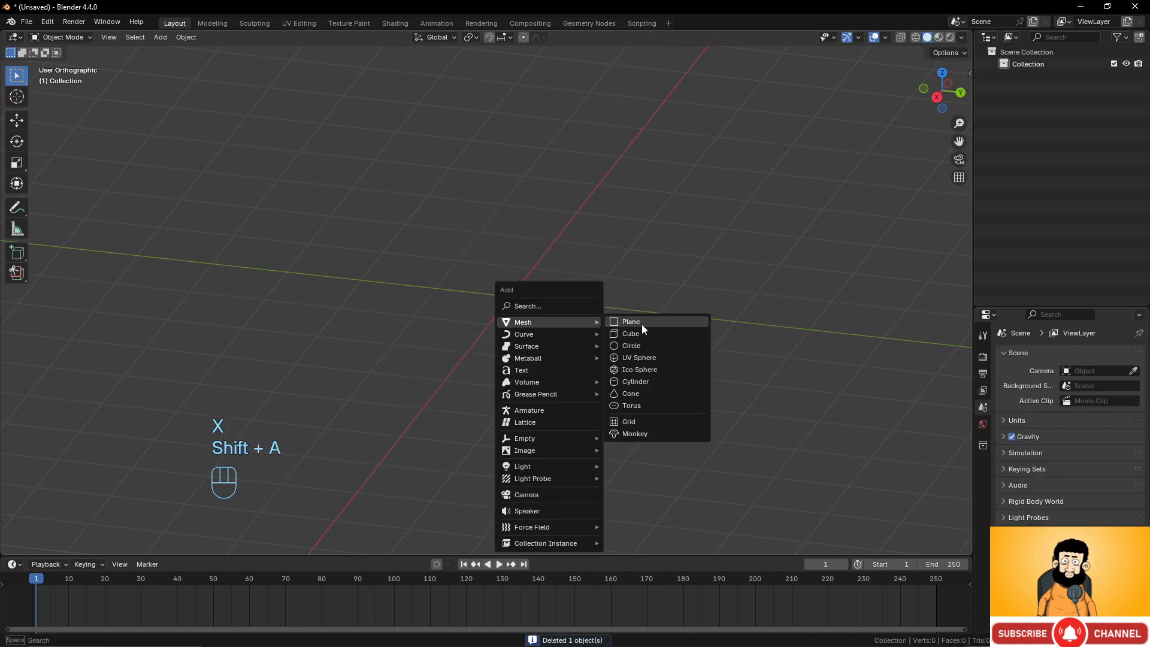
left_click(639, 380)
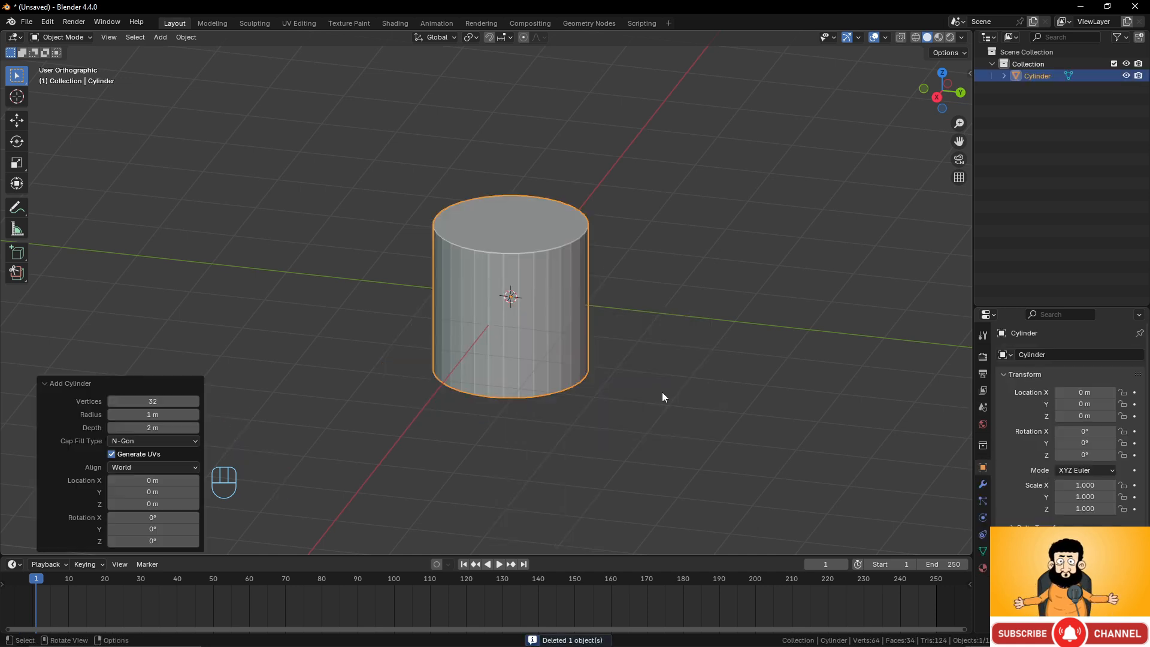
scroll(483, 318, "up", 4)
middle_click_drag(483, 318, 530, 268)
scroll(545, 310, "down", 5)
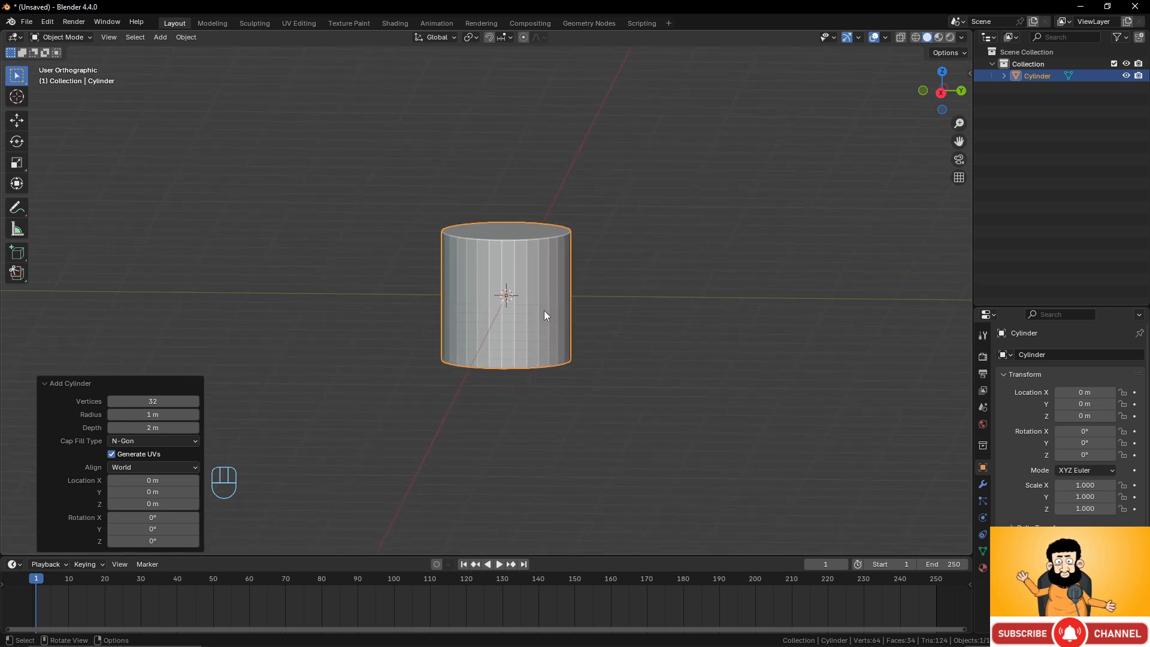
Enter Edit Mode and scale the whole cylinder along Z by about 2.6.
key("Tab")
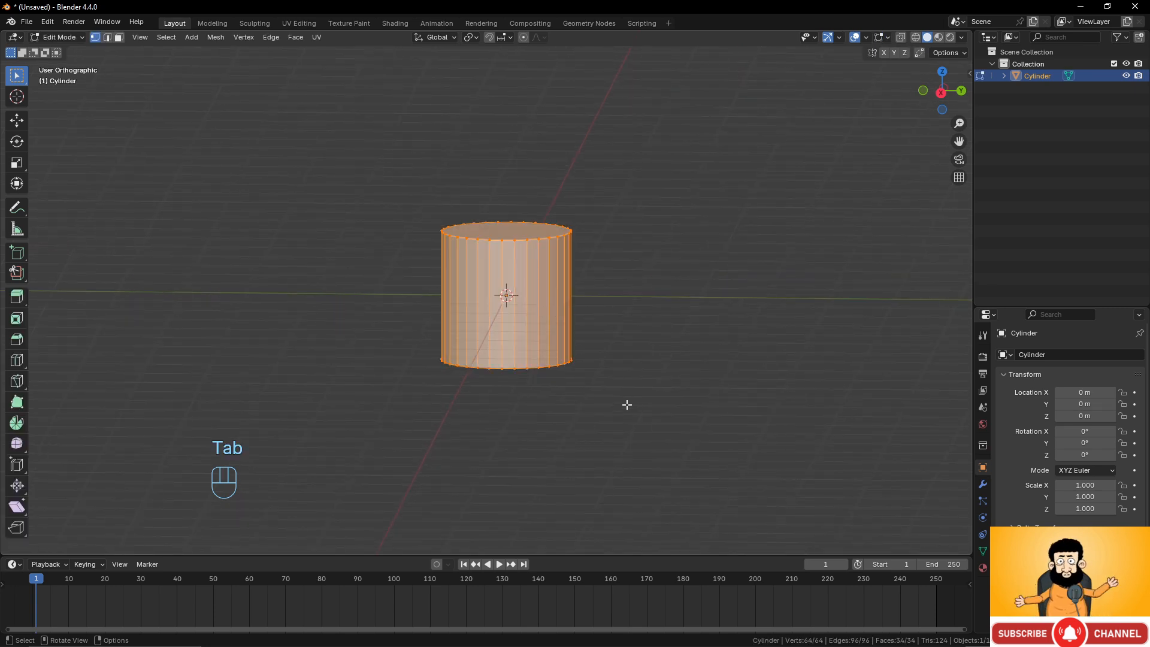
key("s")
key("z")
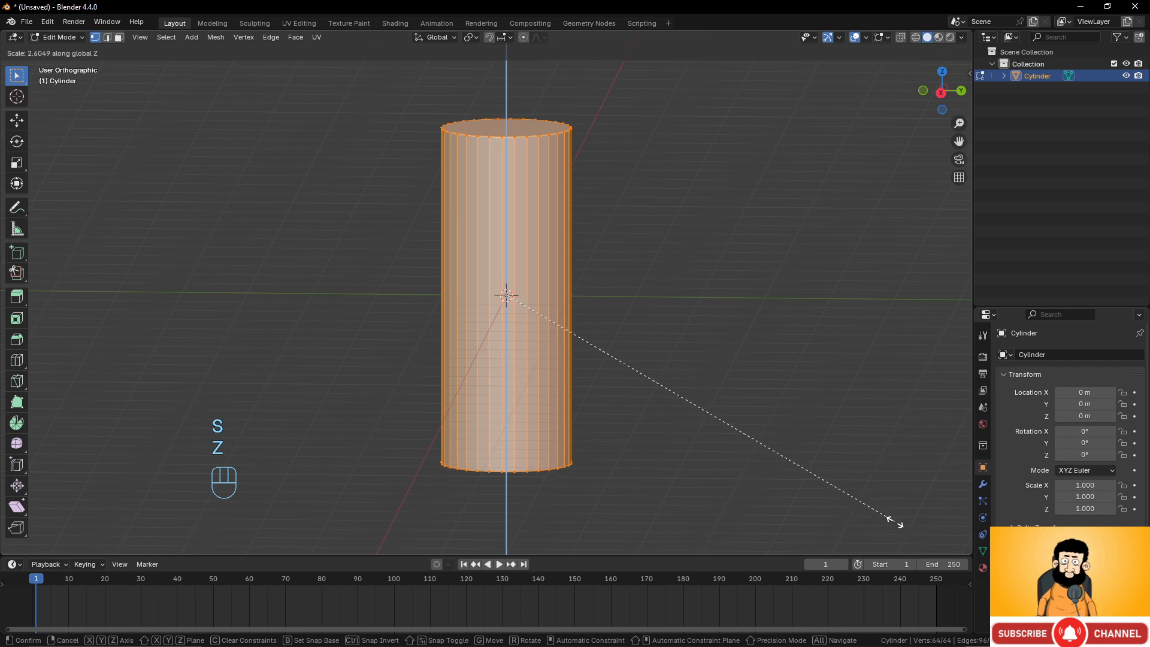
left_click(895, 521)
Draw a wavy annotation curve beside the cylinder with the Annotate tool as a profile guide.
middle_click_drag(544, 349, 532, 392, "shift")
scroll(532, 391, "up", 2)
scroll(523, 203, "down", 2)
middle_click_drag(560, 258, 570, 222, "shift")
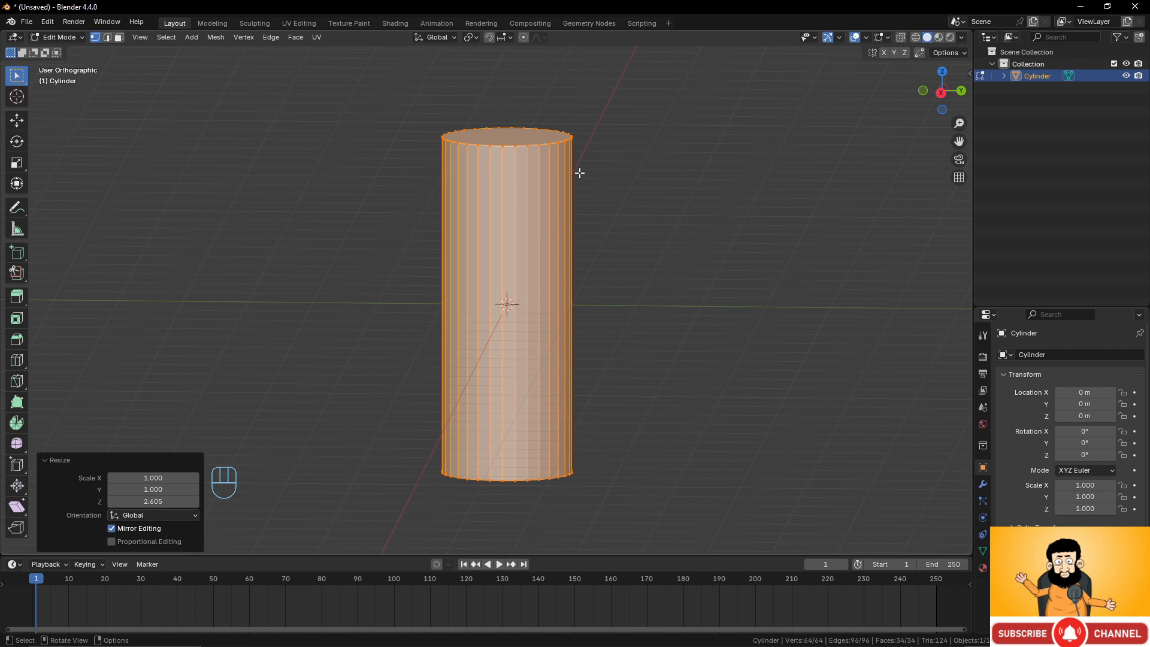
left_click(16, 207)
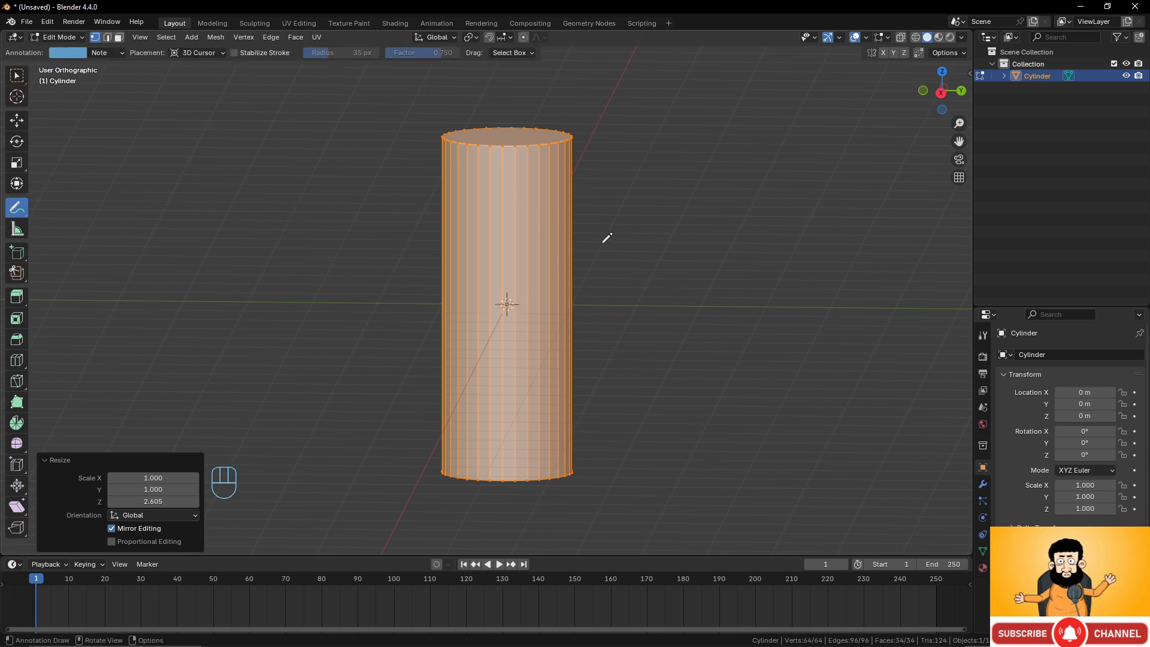
mouse_move(578, 155)
left_mouse_down()
mouse_move(592, 179)
mouse_move(585, 282)
mouse_move(620, 358)
mouse_move(604, 448)
mouse_move(580, 465)
left_mouse_up()
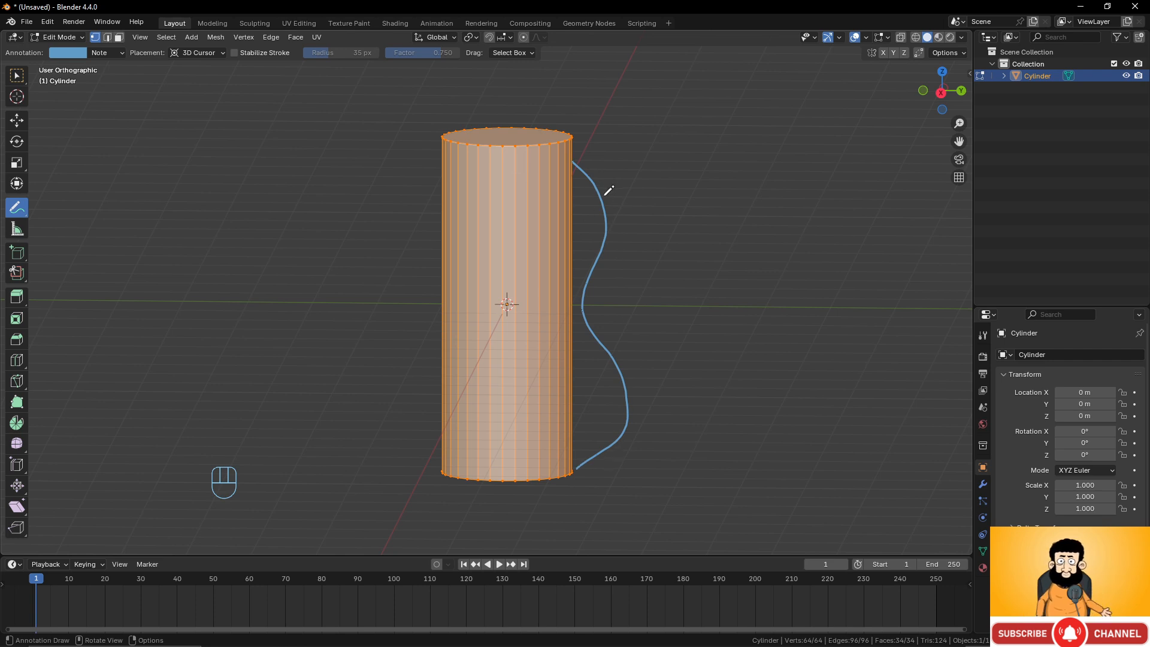
Undo the cylinder's Z scaling and remove the annotation curve.
key("ctrl")
key("ctrl+z")
key("ctrl+z")
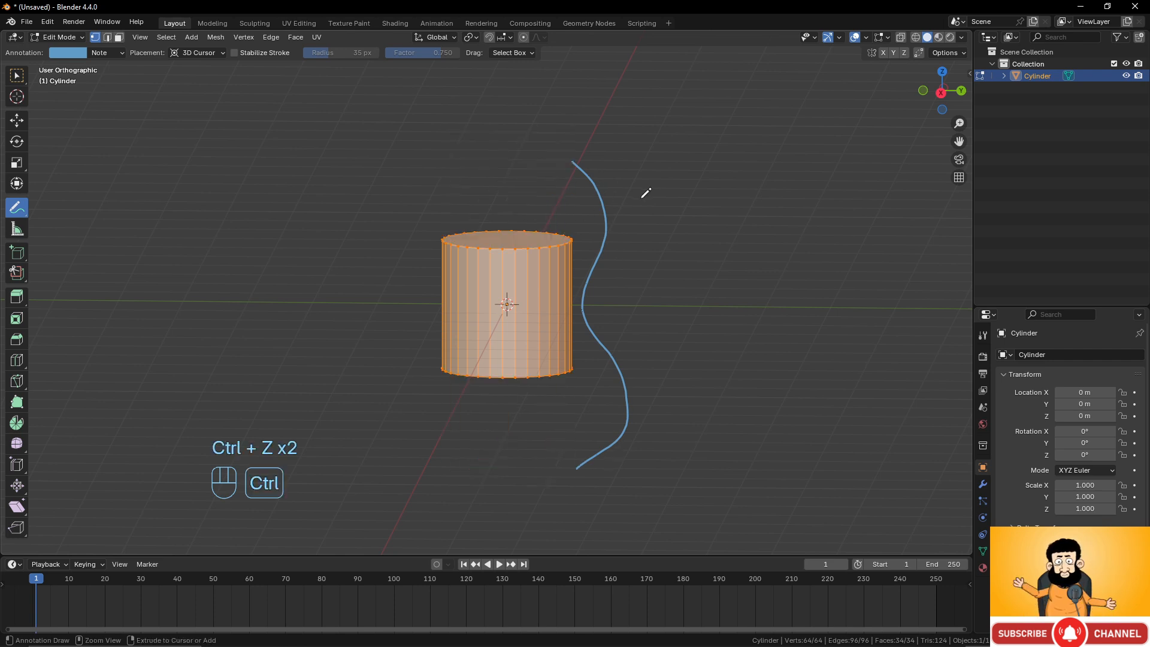
mouse_move(575, 155)
left_mouse_down("ctrl")
mouse_move(611, 250)
mouse_move(624, 416)
mouse_move(569, 465)
left_mouse_up("ctrl")
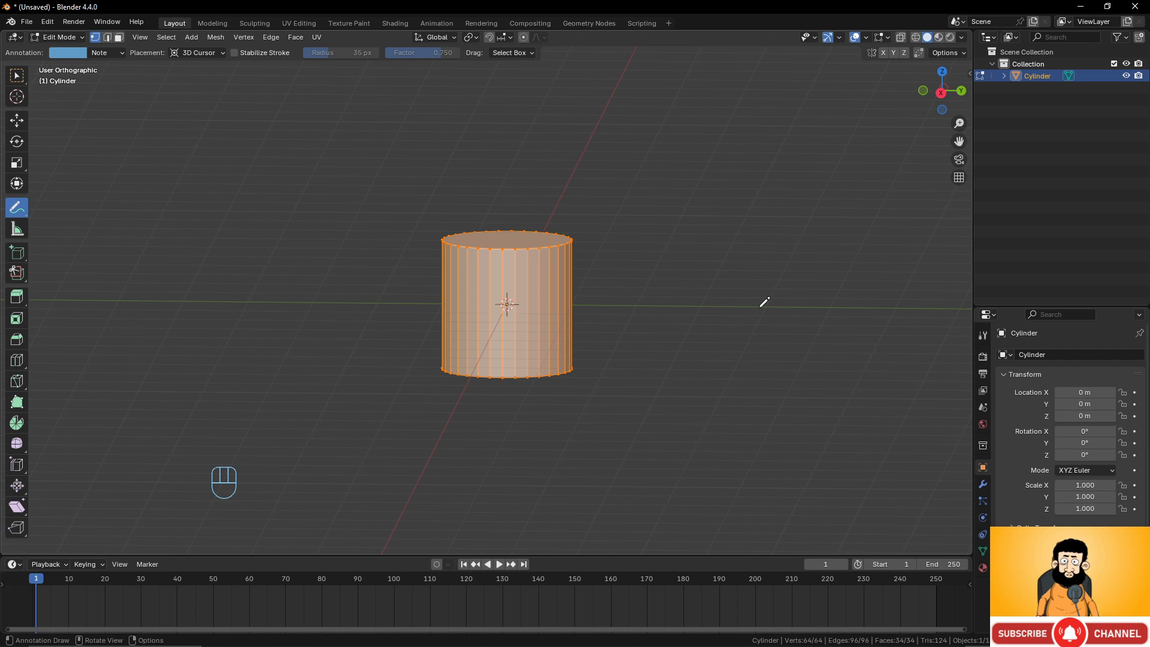
Scale the cylinder along Z by about 1.94 and switch back to the Select Box tool.
key("s")
key("z")
left_click(4, 367)
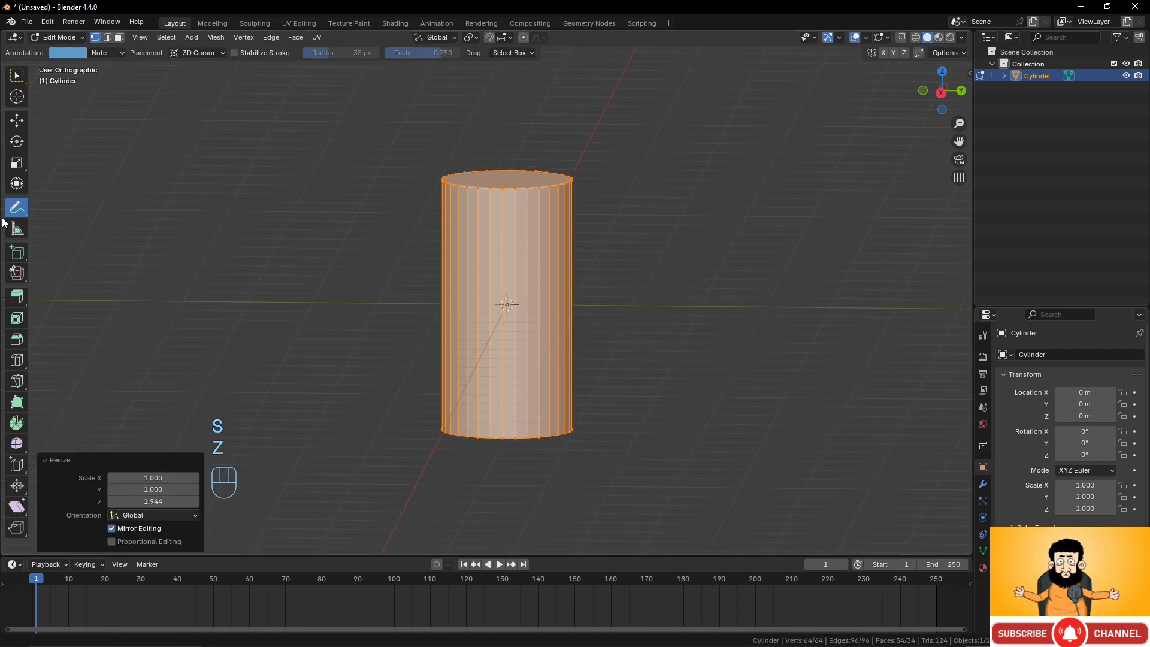
left_click(20, 80)
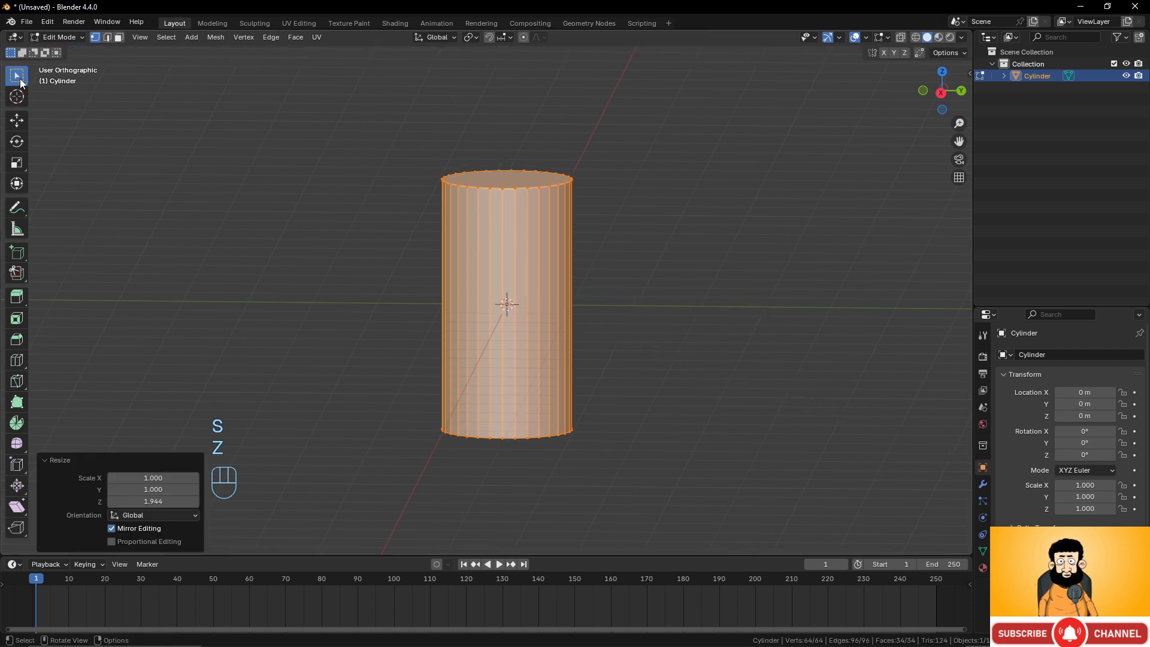
Start a loop cut around the middle of the cylinder.
left_click(23, 363)
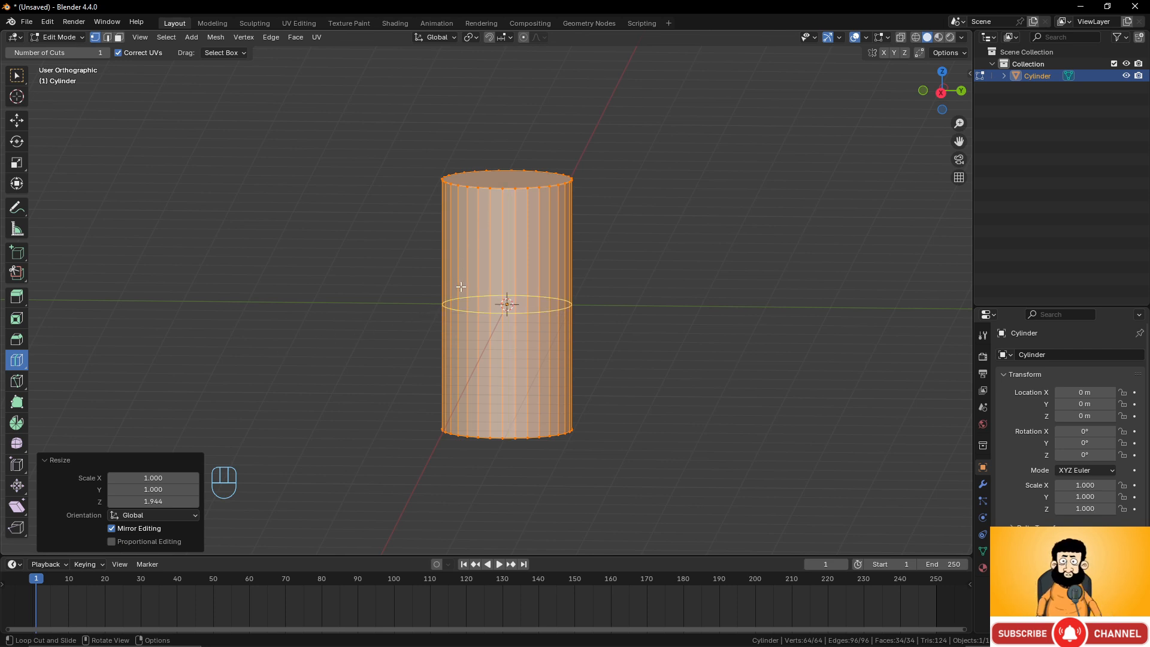
left_click(16, 74)
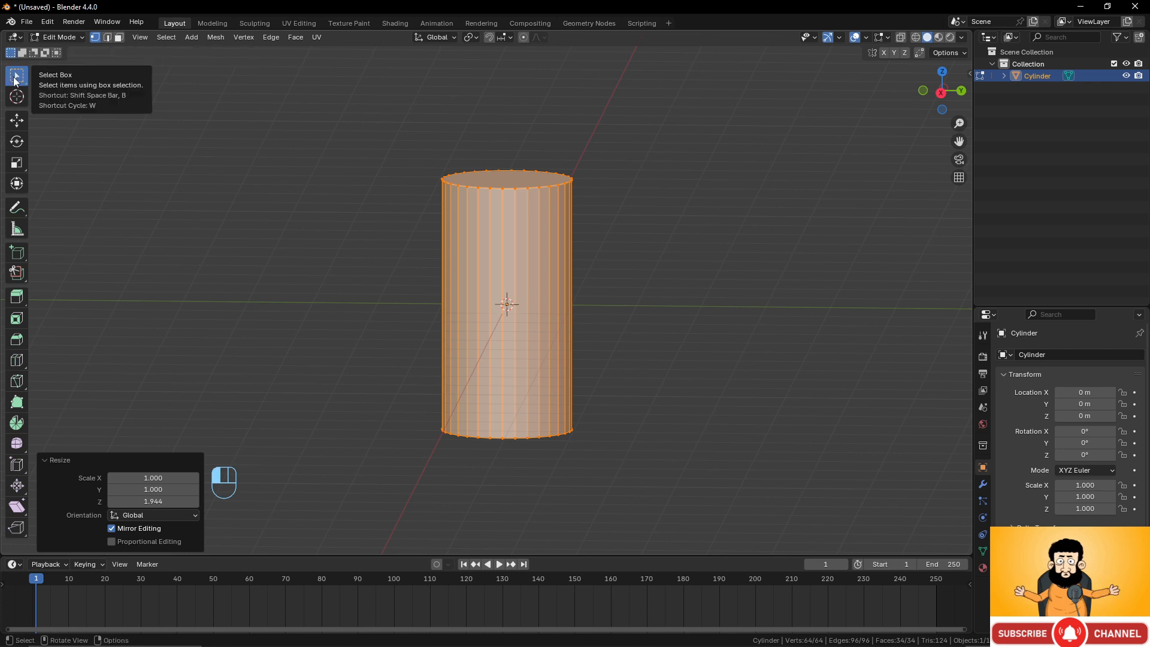
scroll(691, 304, "up", 4)
middle_click_drag(635, 281, 635, 254, "shift")
scroll(635, 255, "down", 2)
key("ctrl+r")
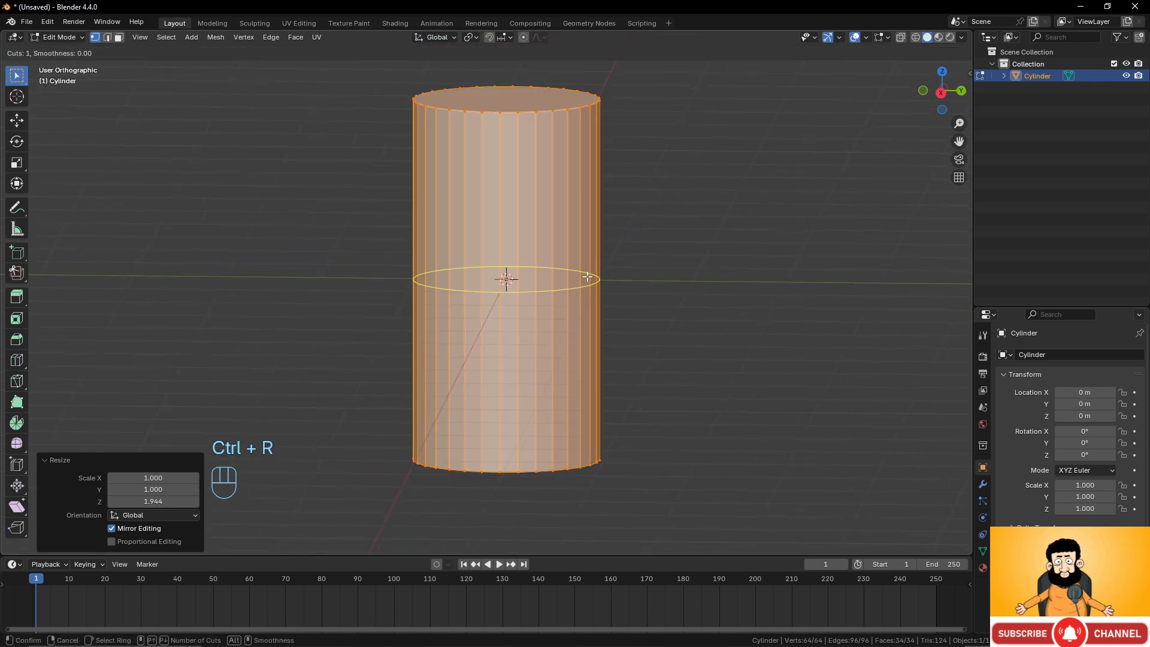
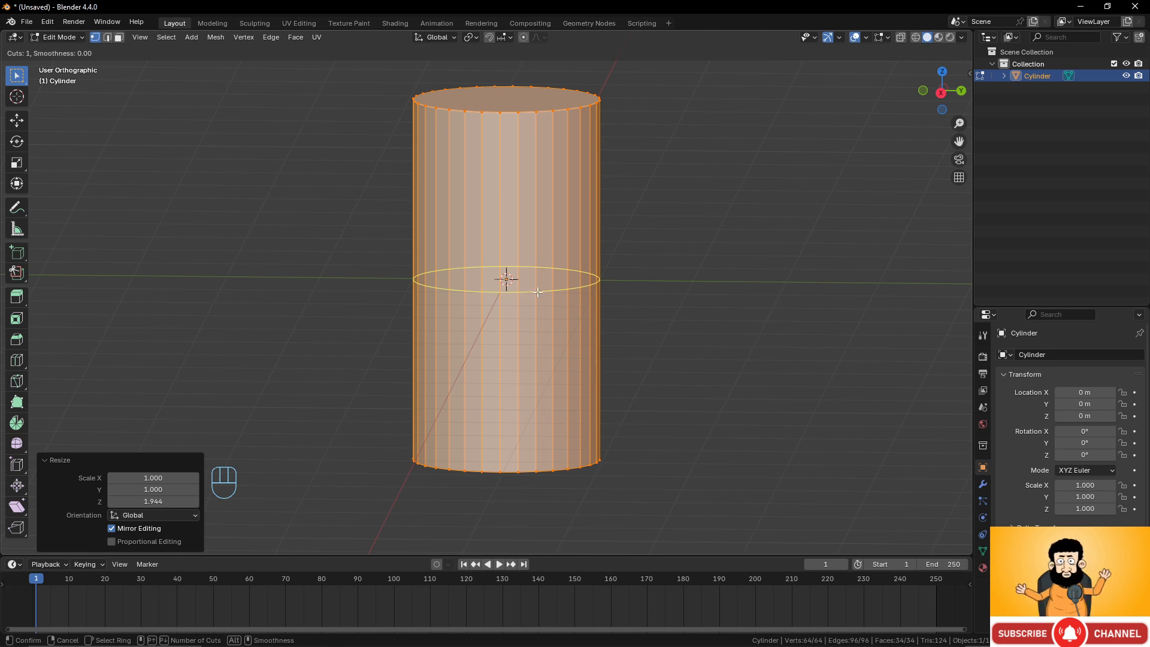
scroll(537, 292, "up", 10)
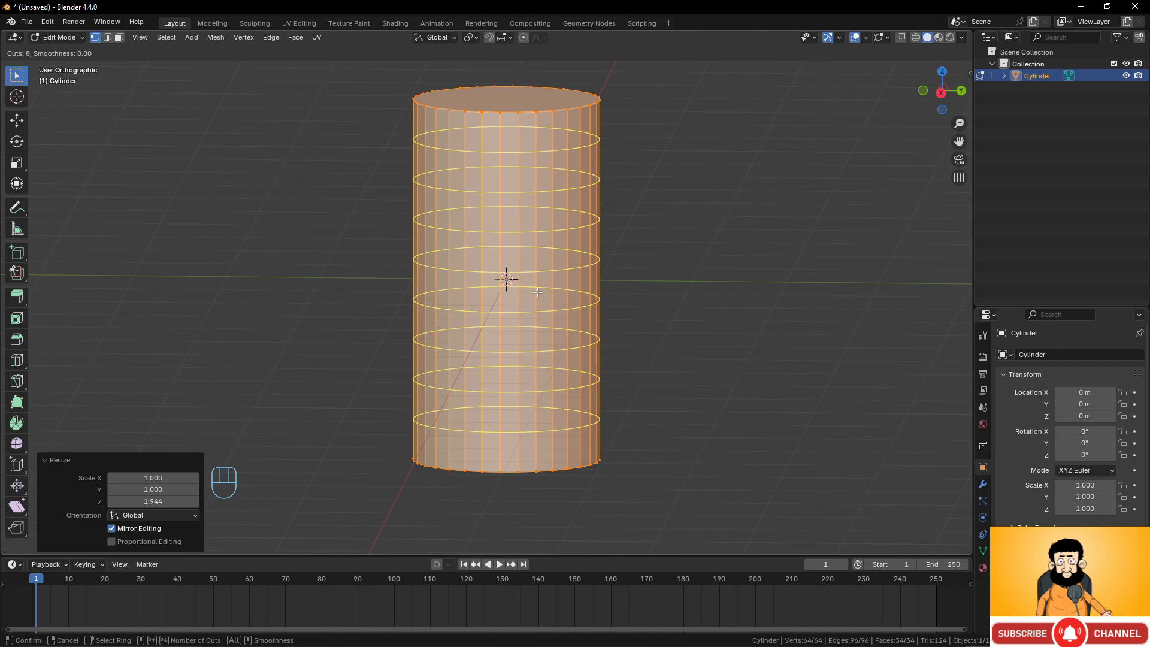
scroll(537, 292, "up", 2)
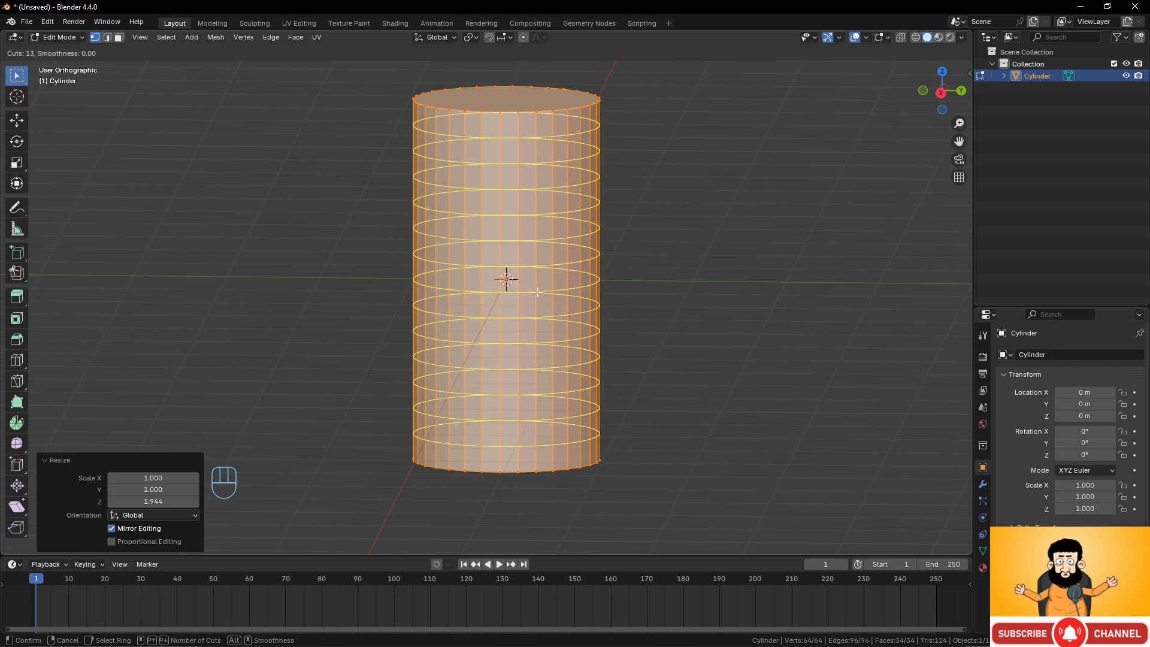
scroll(537, 292, "down", 4)
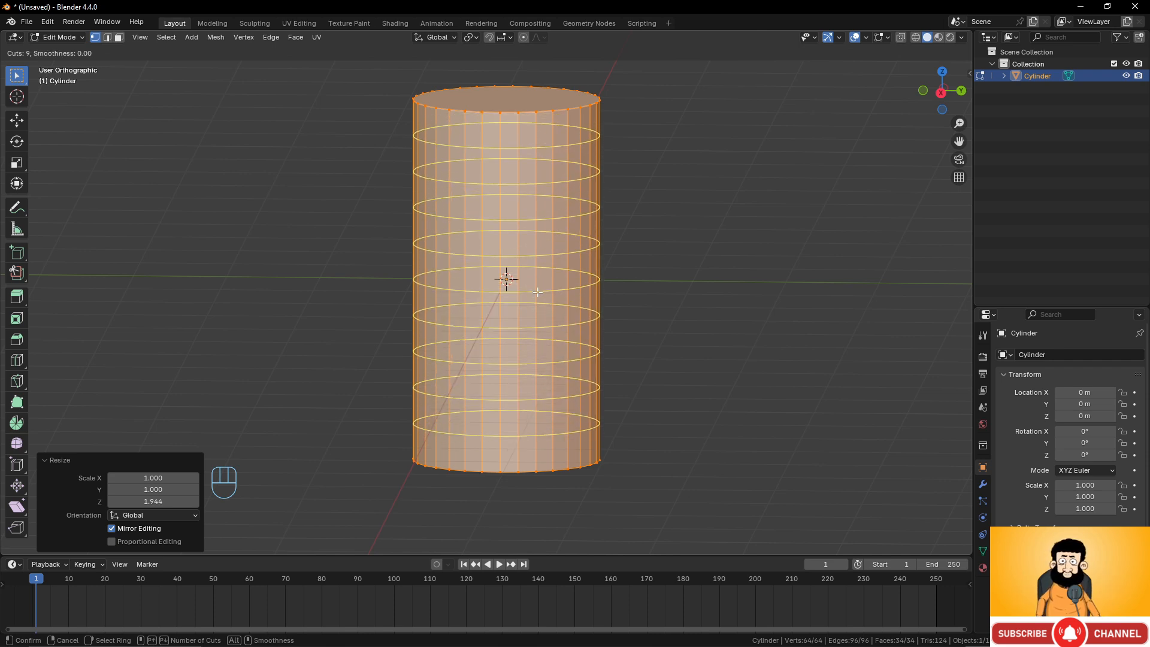
key("KP_8")
key("KP_8")
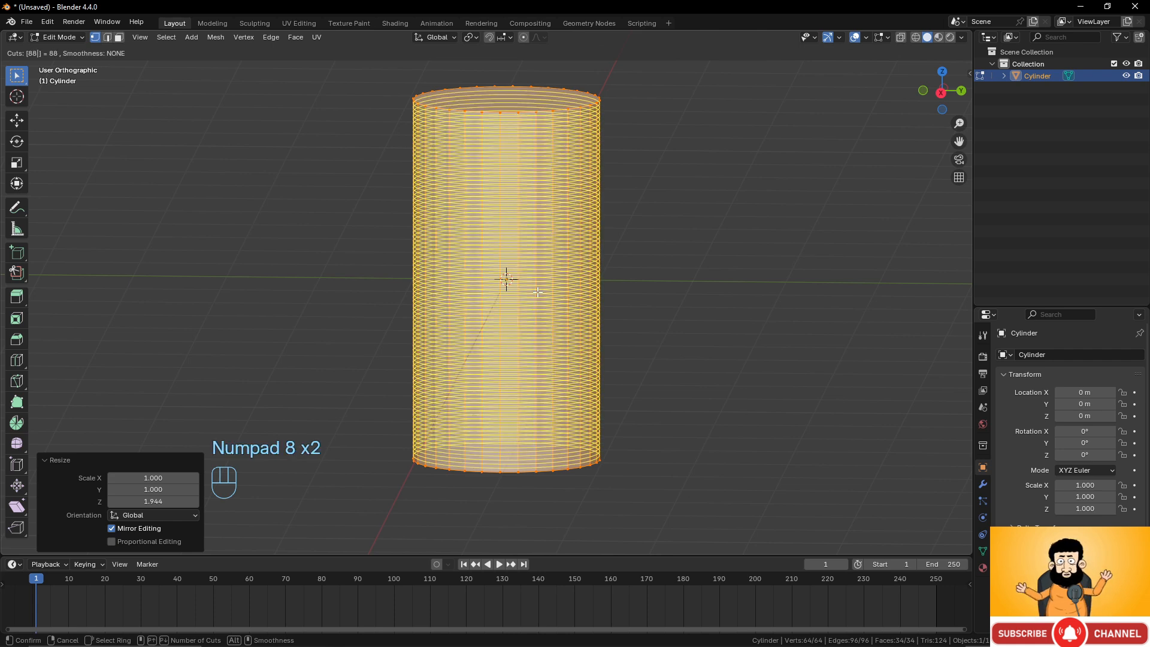
right_click(537, 292)
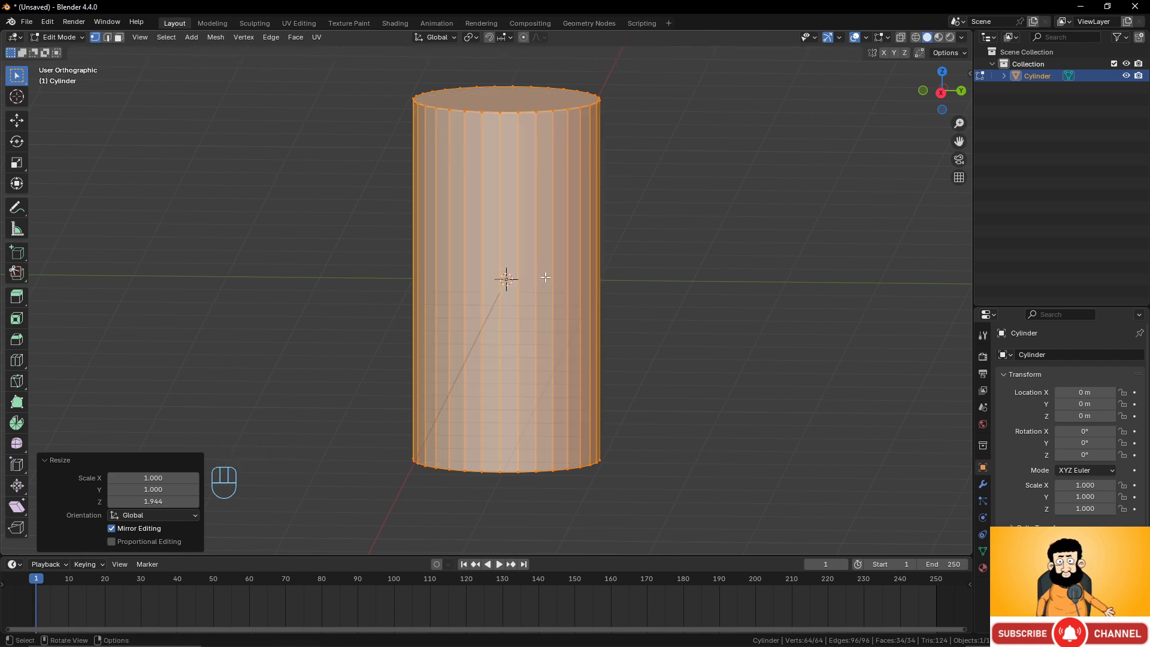
Add 12 evenly spaced loop cuts around the cylinder with the slide reset to 0.
key("ctrl+r")
scroll(531, 265, "up", 6)
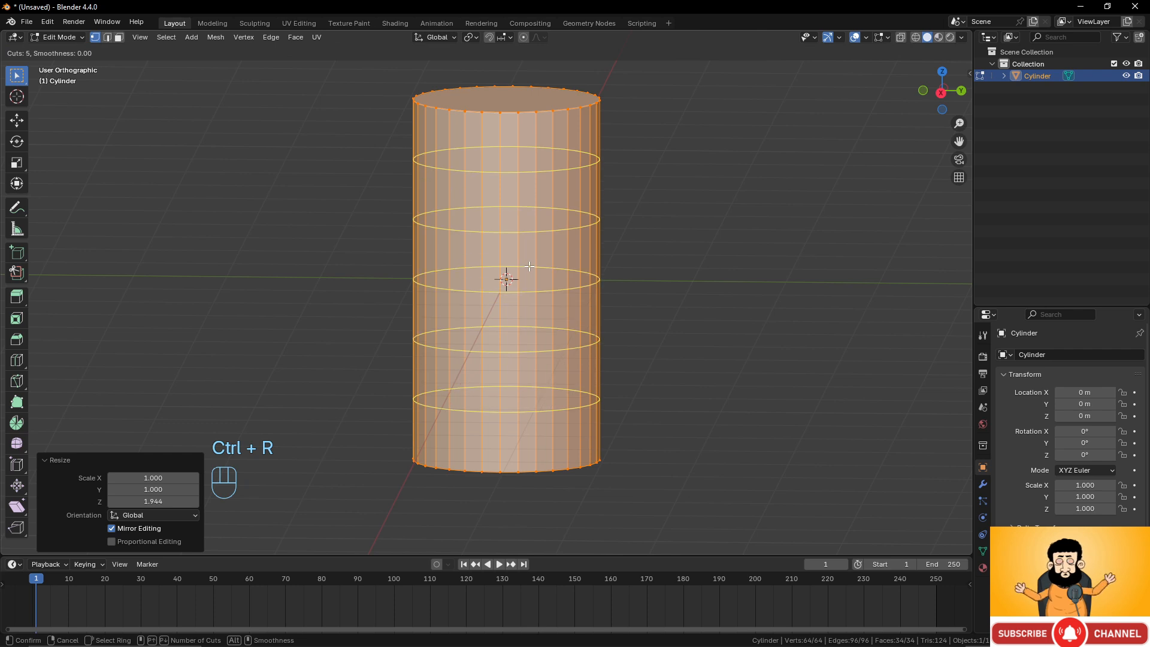
scroll(529, 265, "up", 5)
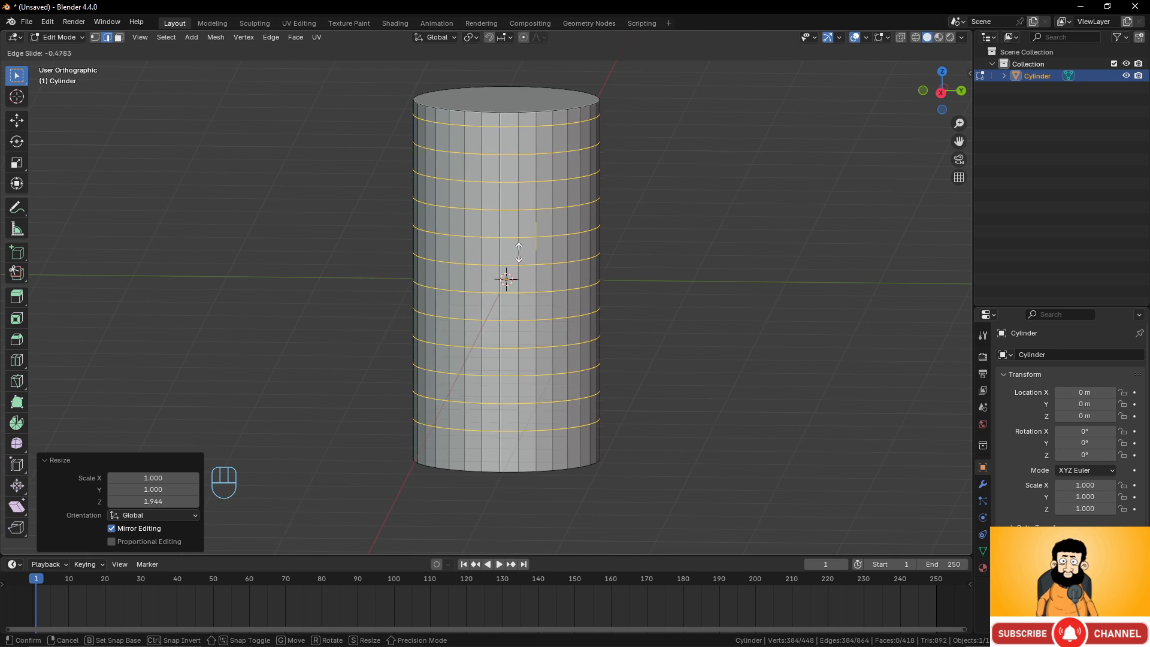
key("KP_0")
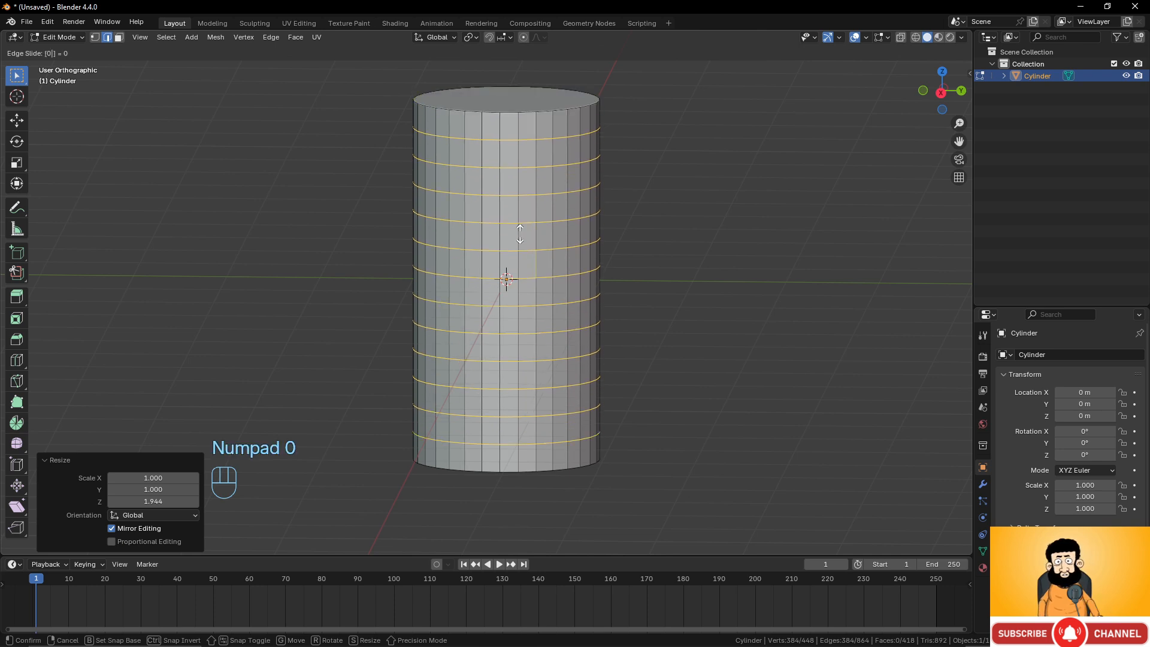
left_click(520, 234)
Select the edge loop near the cylinder's top and scale it outward by about 1.08.
middle_click_drag(485, 311, 553, 299)
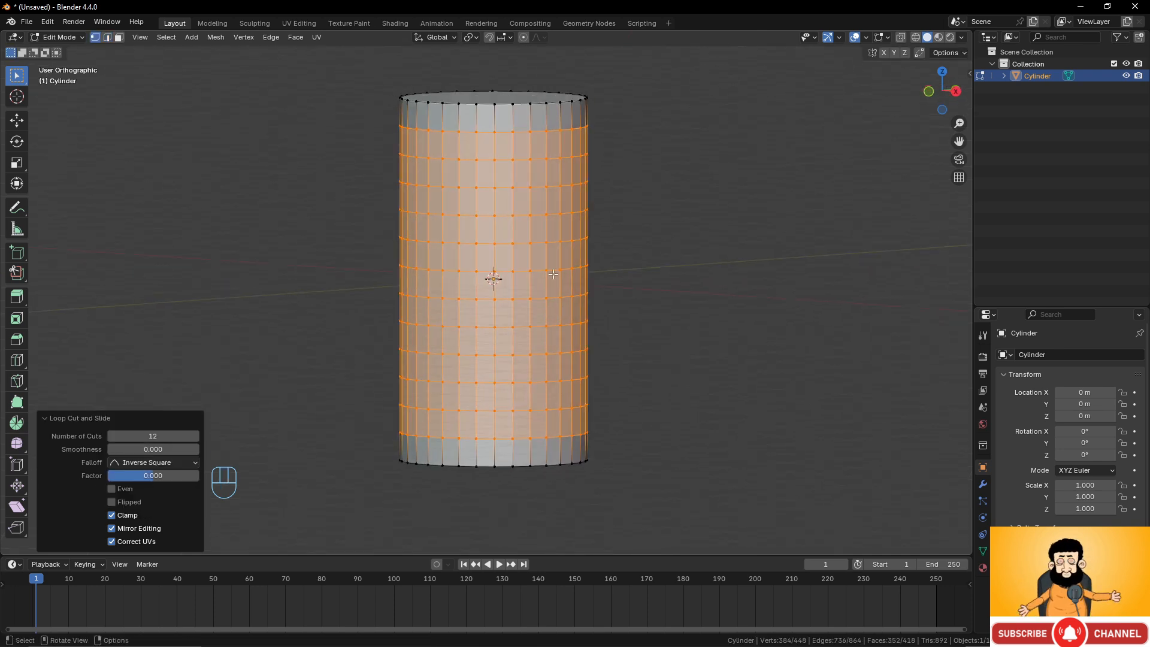
left_click(543, 158, "alt")
key("s")
left_click(610, 198)
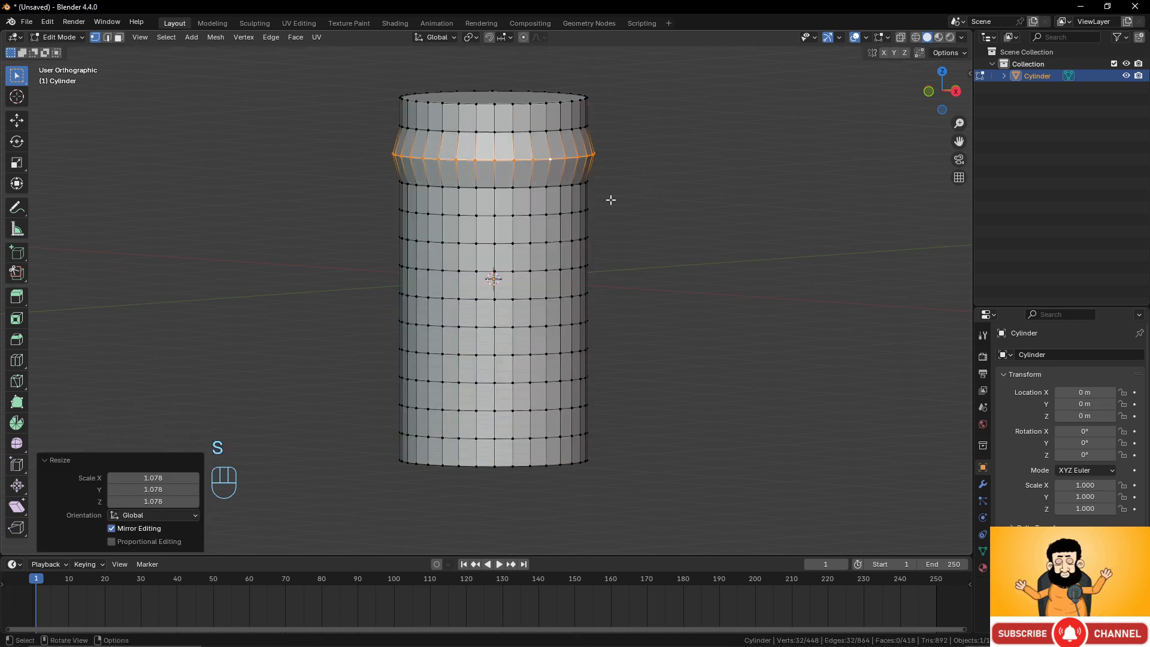
Select the next loop down and scale it outward by about 1.23 to form a wide ridge.
left_click(616, 216, "alt")
key("s")
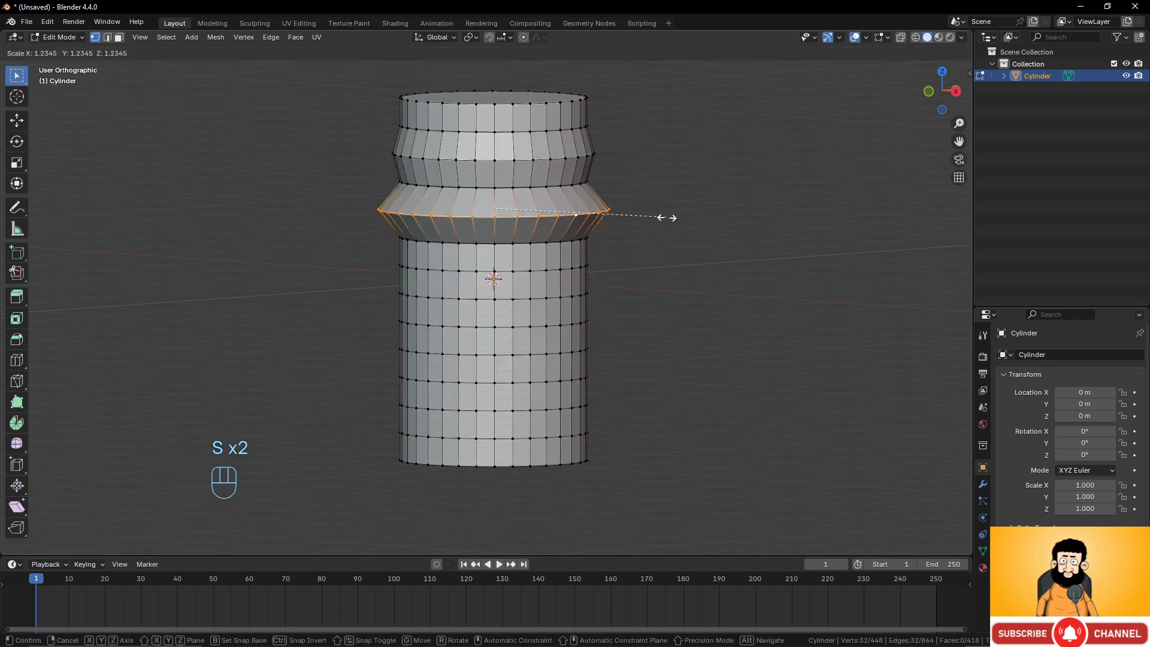
left_click(668, 217)
Select a loop just below the middle and scale it inward to about 0.83.
left_click(541, 295, "alt")
key("s")
left_click(600, 297)
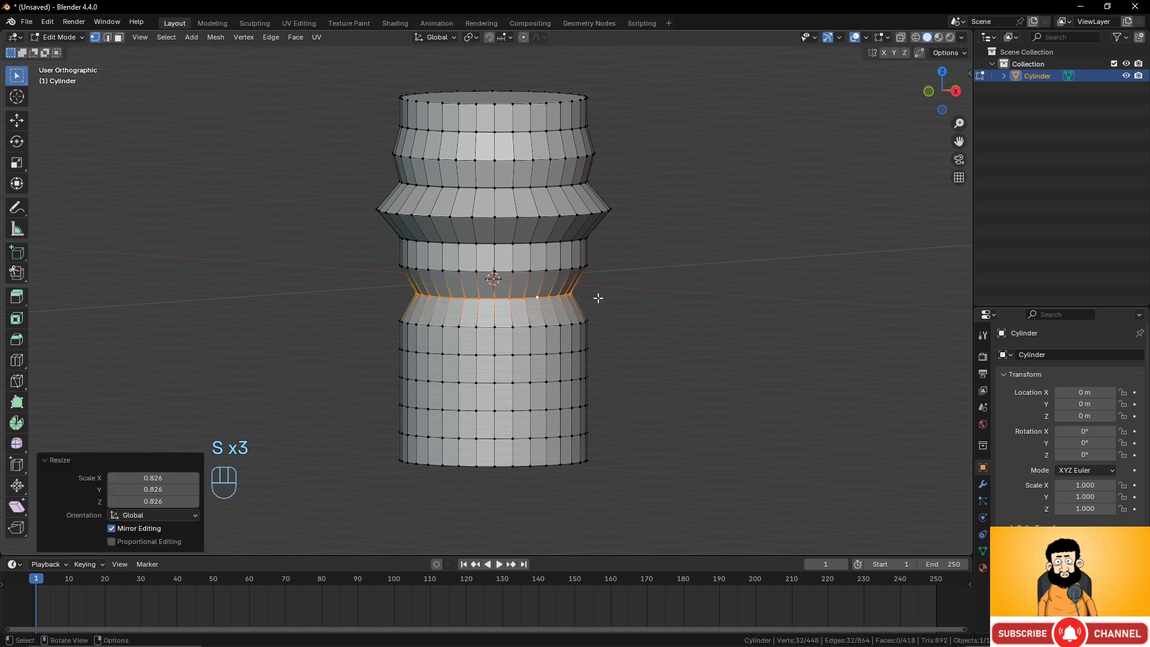
Select a loop in the lower part of the cylinder and scale it outward to 1.25.
left_click(538, 380, "alt")
key("s")
left_click(622, 370)
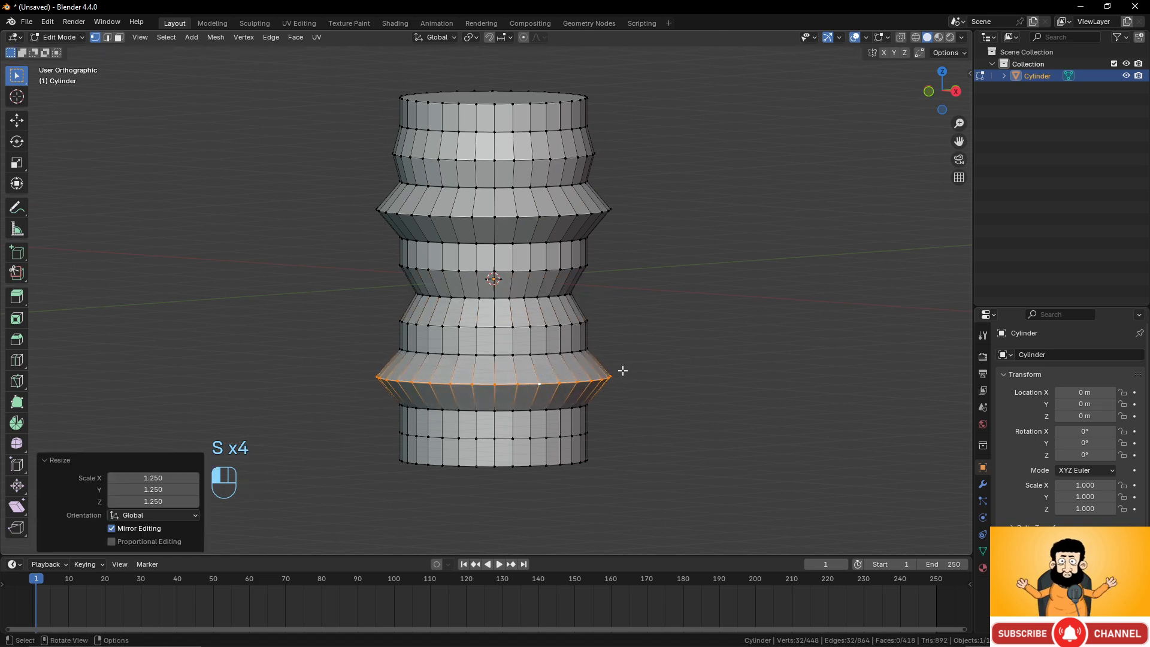
Return to Object Mode and delete the shaped cylinder.
scroll(594, 289, "down", 4)
scroll(593, 287, "up", 2)
middle_click_drag(593, 288, 626, 303)
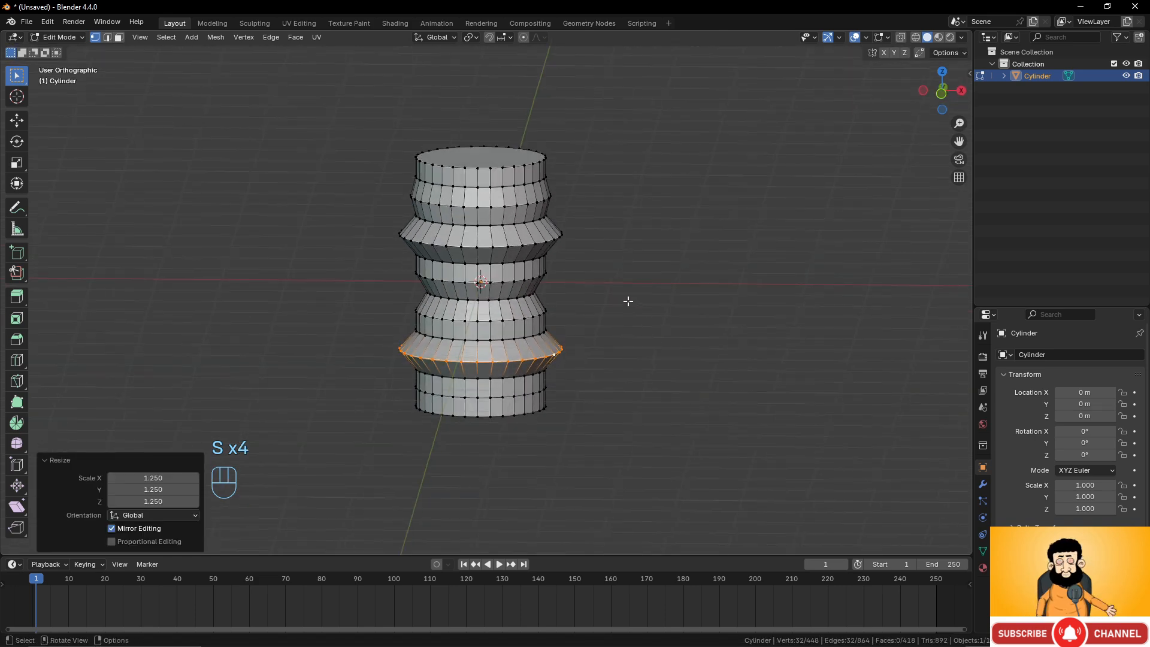
key("Tab")
key("Tab")
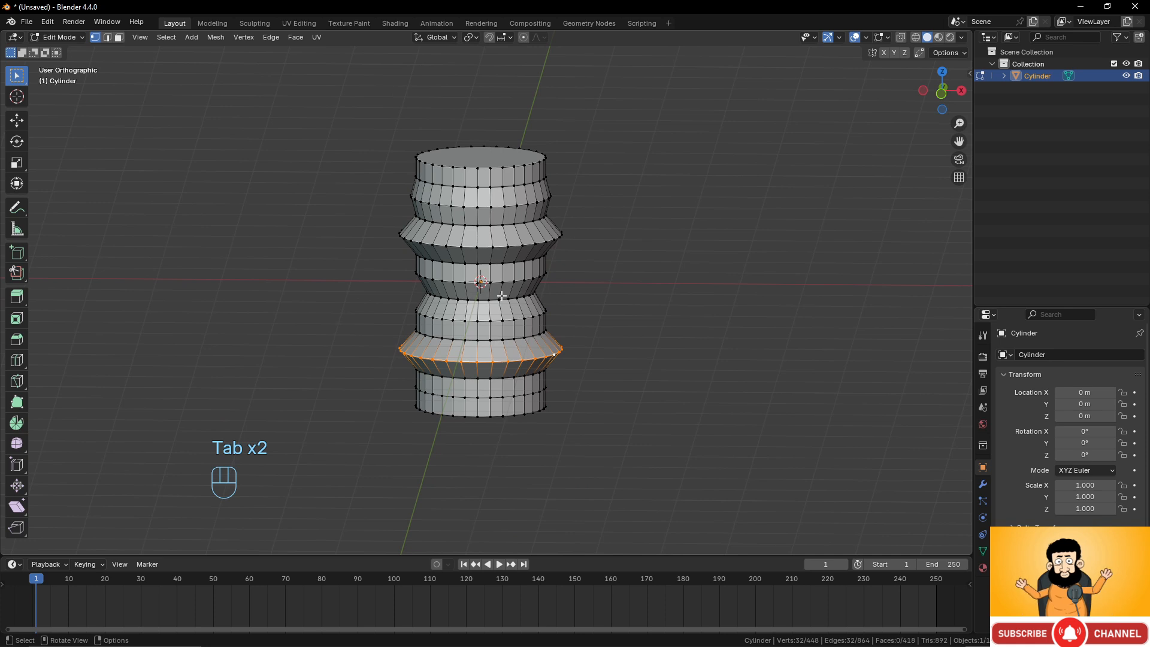
middle_click_drag(501, 295, 496, 291)
key("Tab")
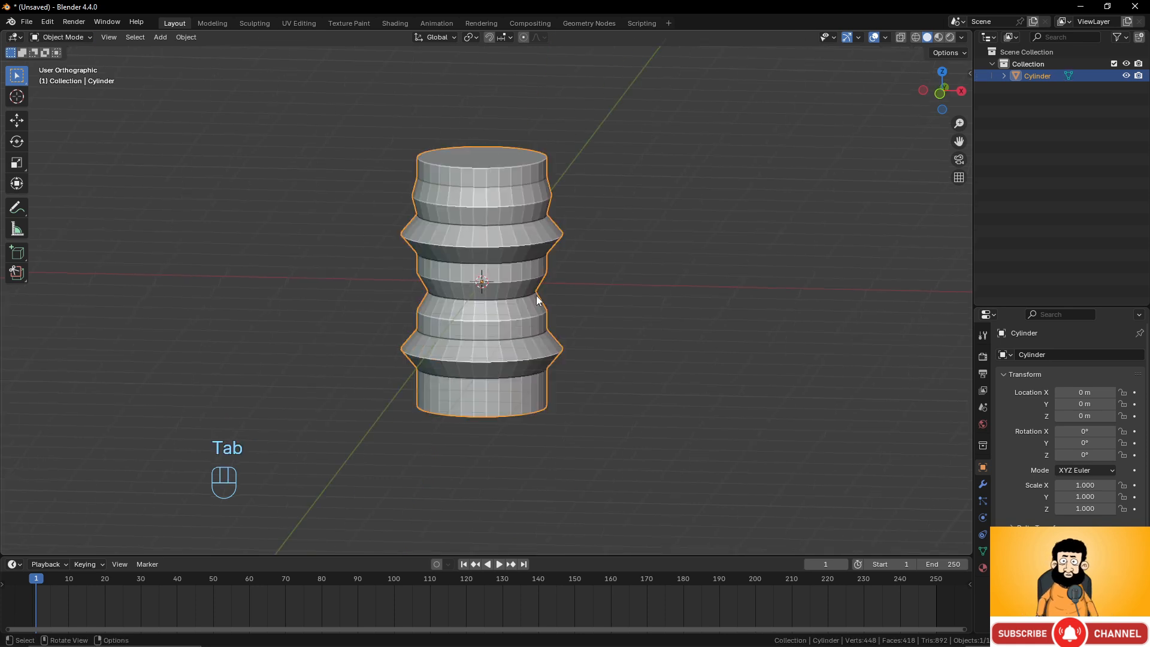
key("x")
left_click(536, 296)
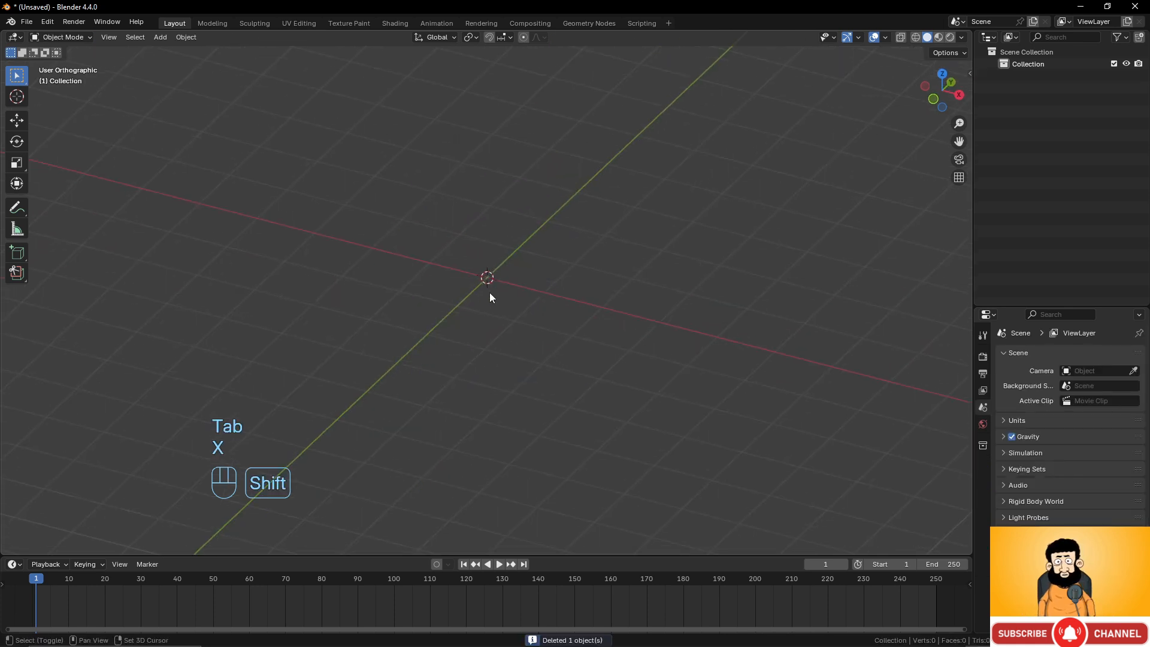
Add a new cube at the origin and enter Edit Mode on it.
key("shift+a")
mouse_move(490, 295)
left_click(542, 304)
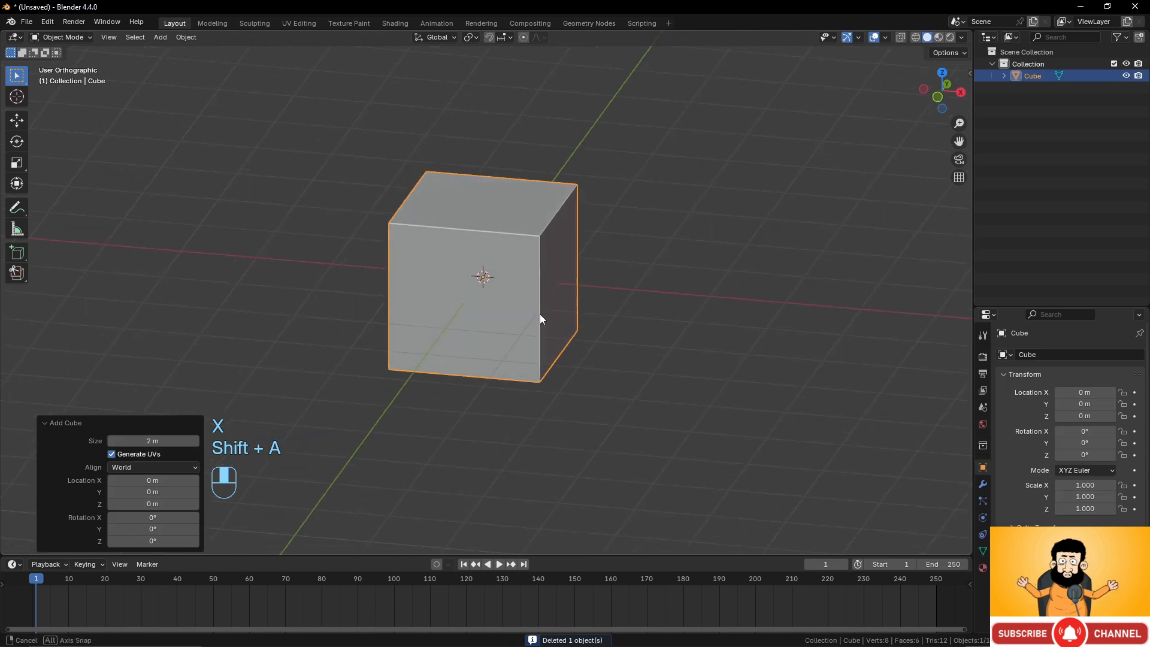
key("Tab")
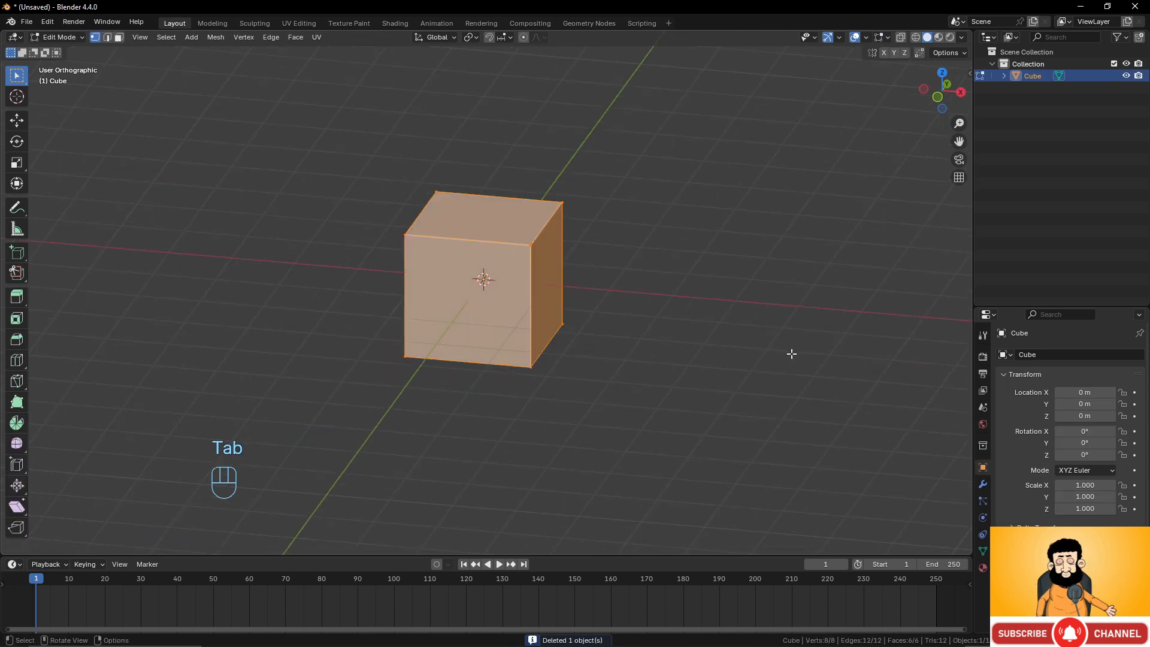
Flatten the cube into a thin slab by scaling it along Z to about 0.15, then again by about 0.25.
key("s")
key("z")
left_click(724, 385)
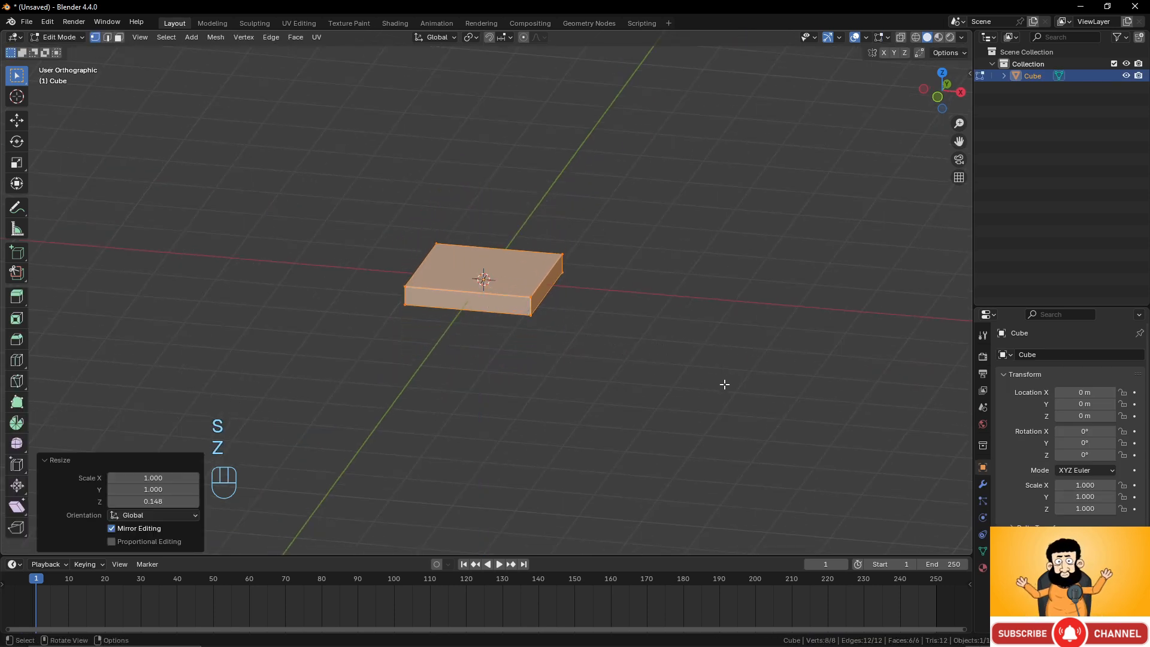
key("s")
key("z")
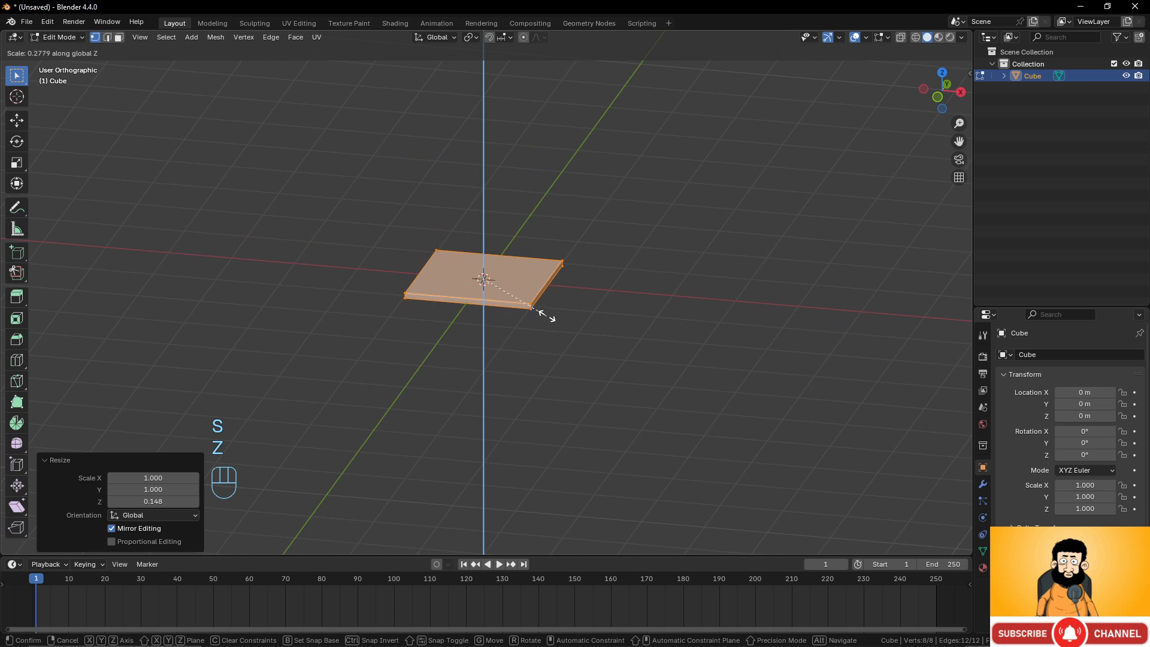
left_click(539, 314)
Add two centered loop cuts running across the slab's width.
scroll(587, 362, "up", 2)
middle_click_drag(587, 357, 557, 255)
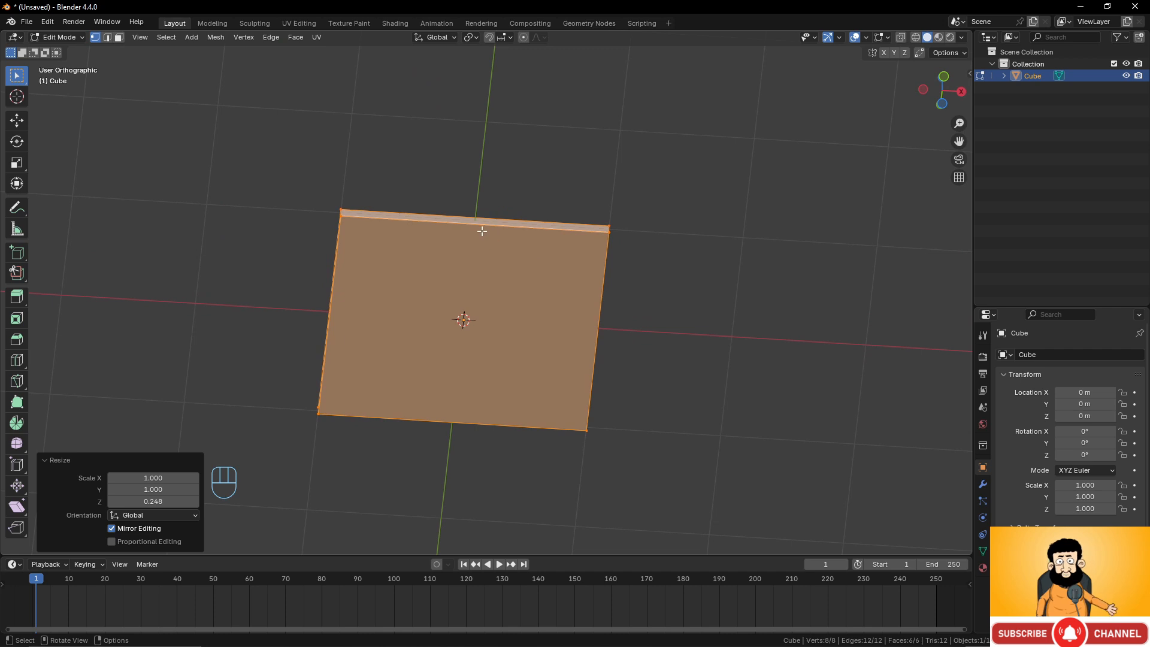
key("ctrl+r")
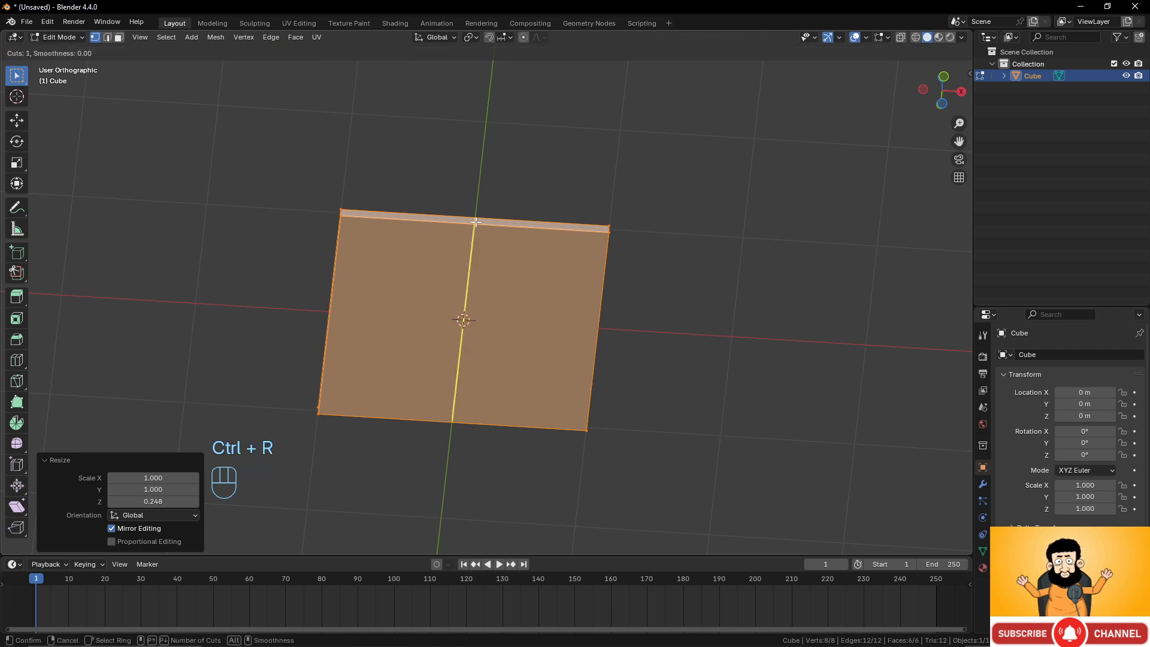
scroll(475, 223, "up", 1)
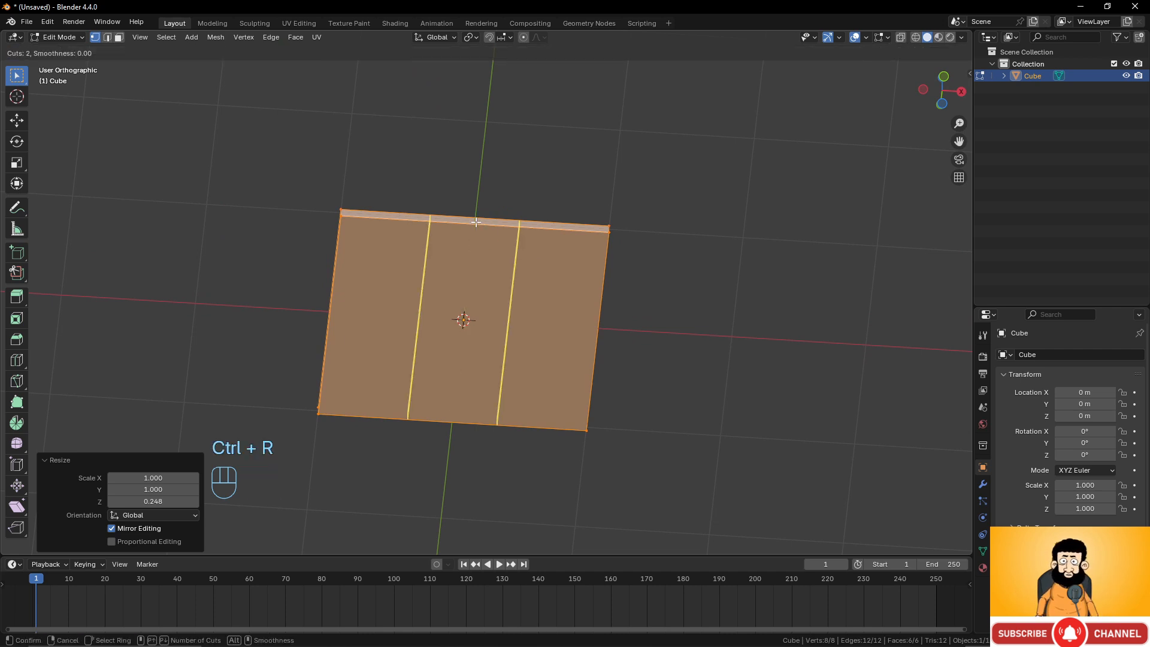
left_click(475, 222)
right_click(525, 267)
Scale the two new loops along X by about 2.68 to push them near the slab's side edges.
key("s")
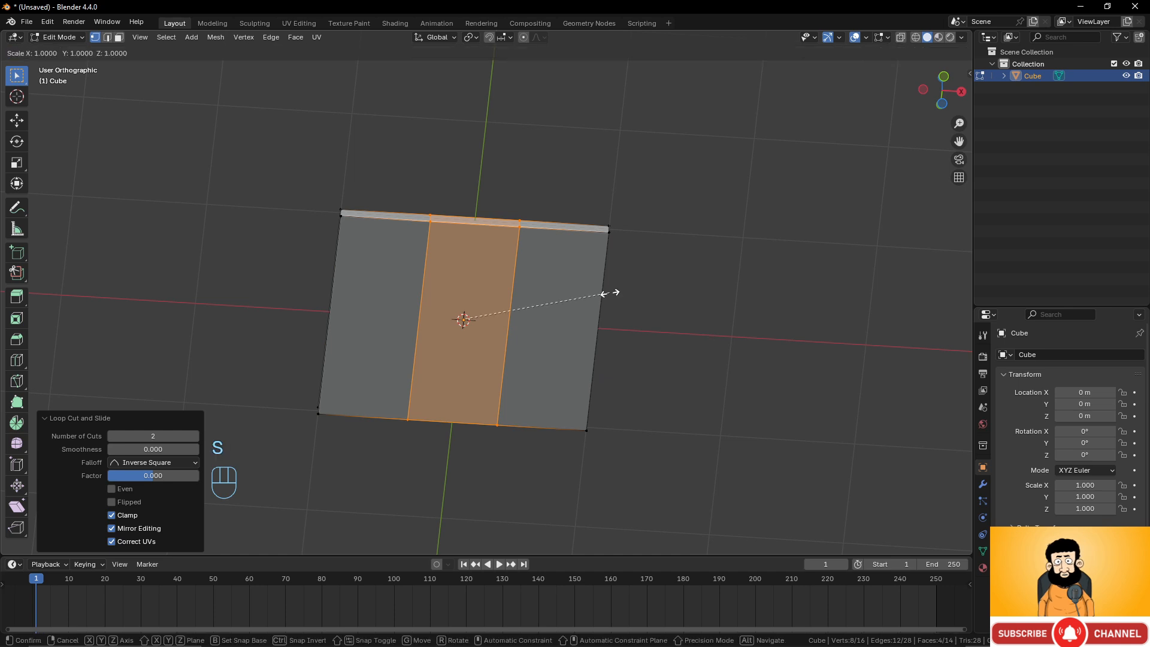
key("x")
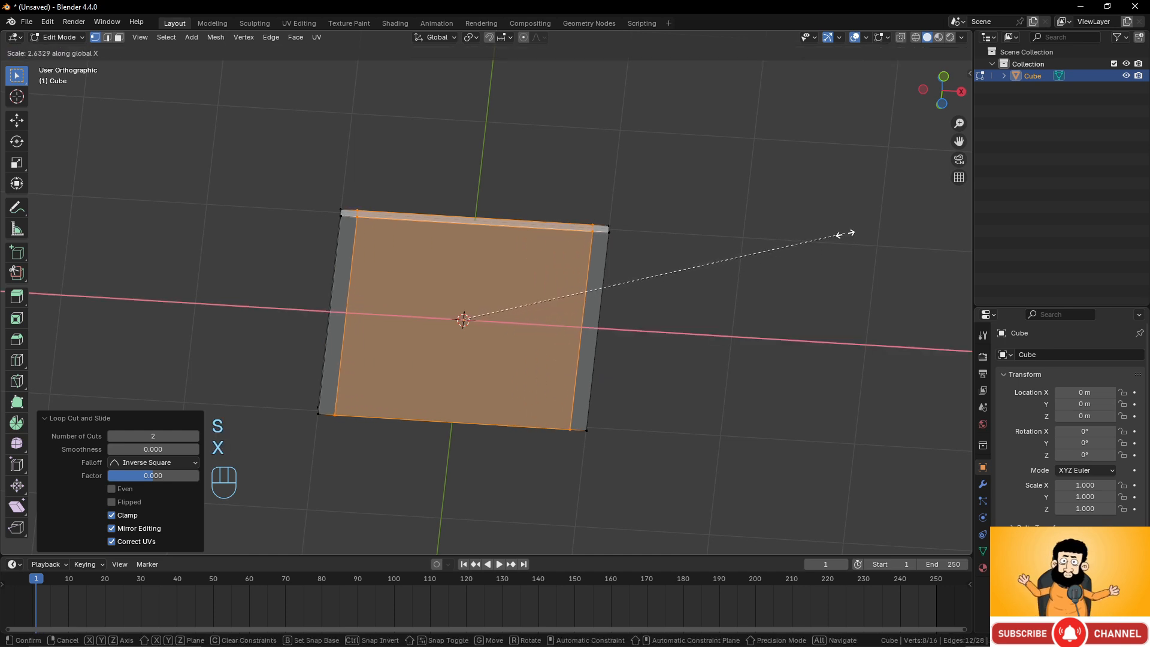
left_click(850, 231)
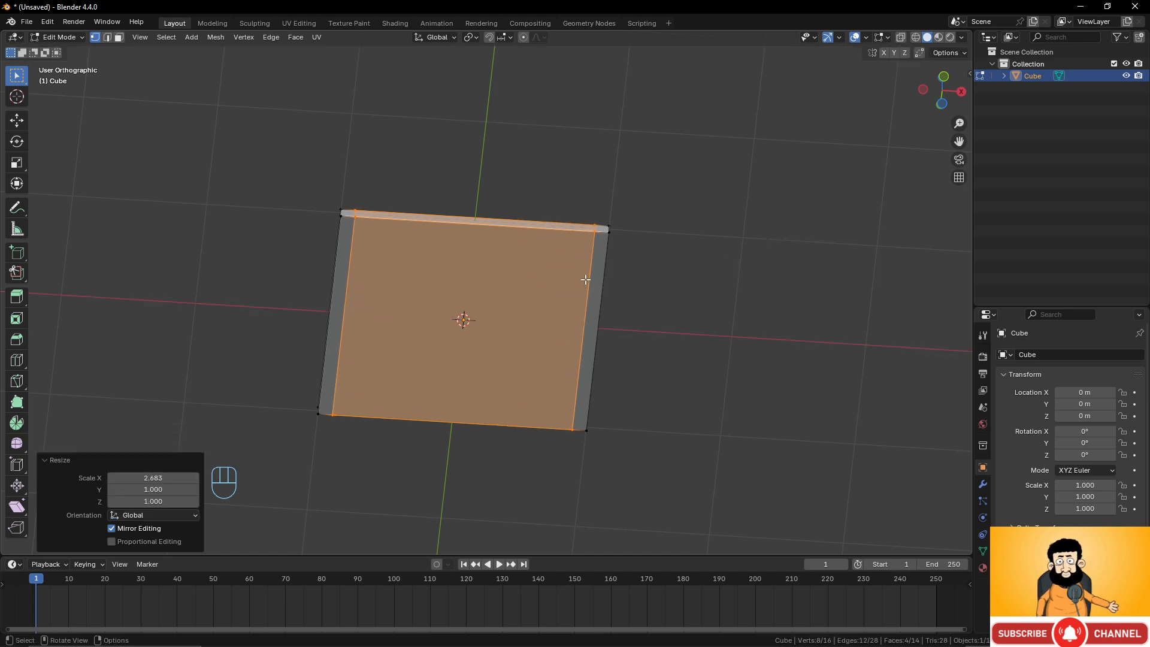
key("ctrl+r")
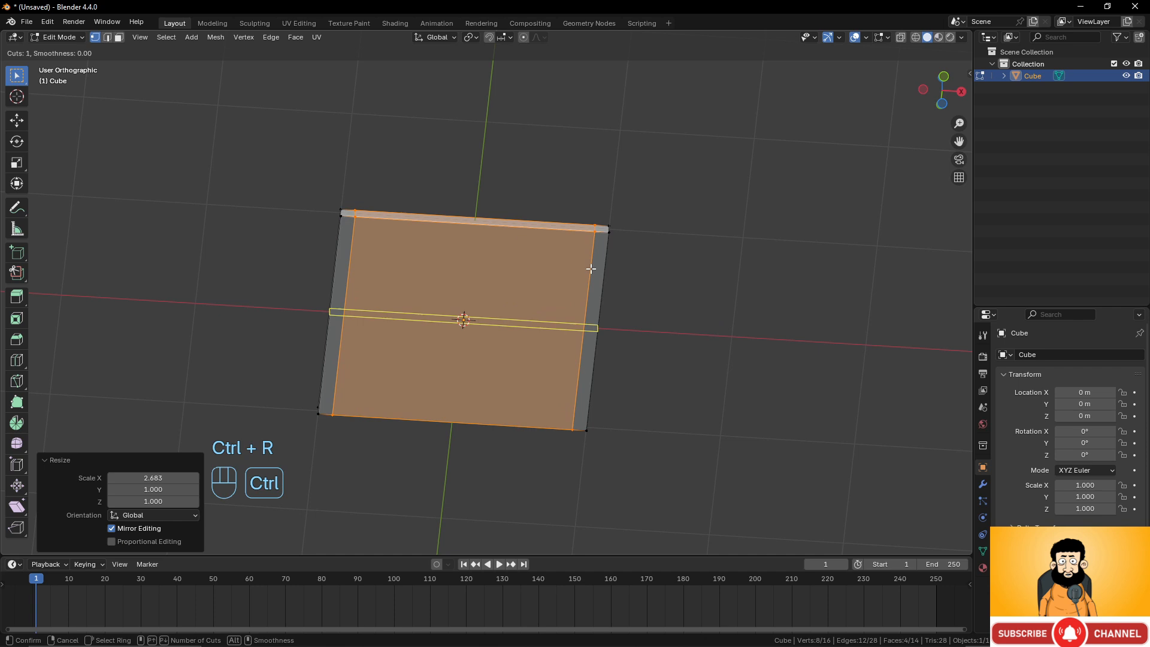
left_click(586, 312)
left_click(587, 310)
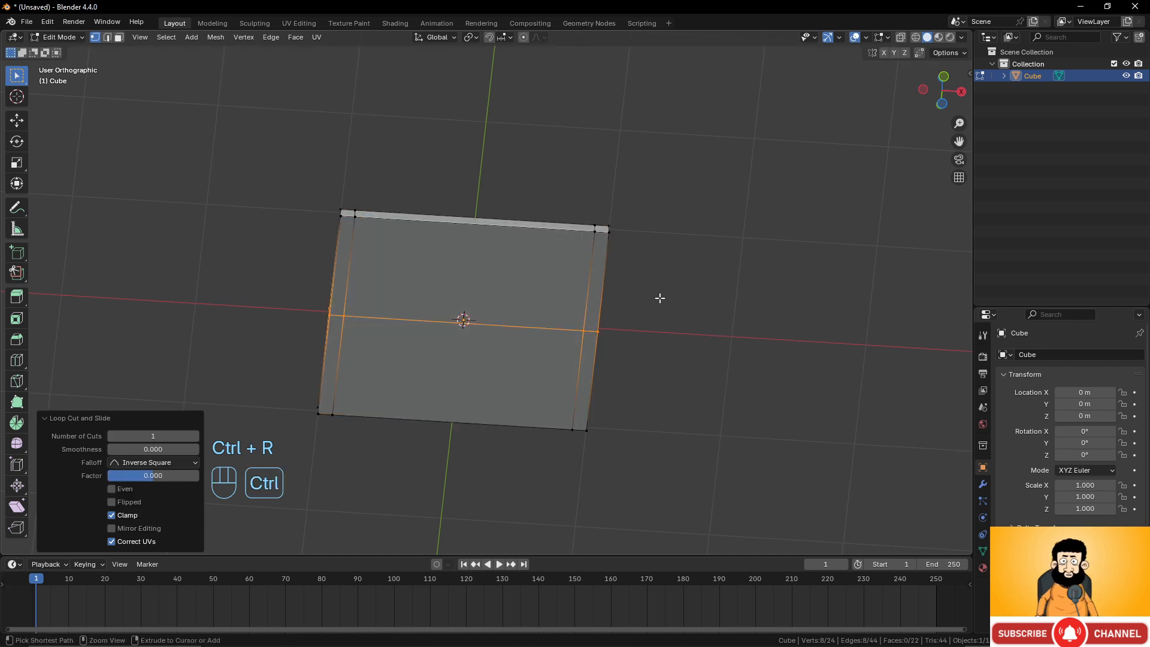
key("ctrl+z")
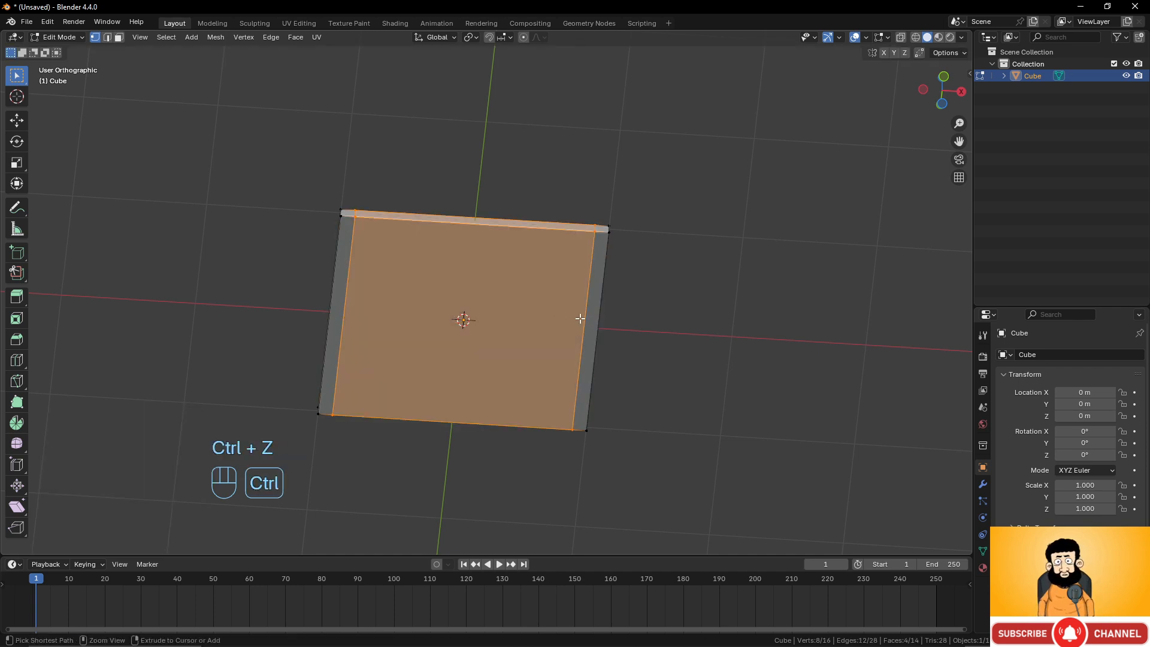
Add two centered loop cuts running along the slab's length.
key("ctrl+r")
scroll(579, 319, "up", 2)
scroll(580, 319, "down", 2)
scroll(580, 318, "up", 1)
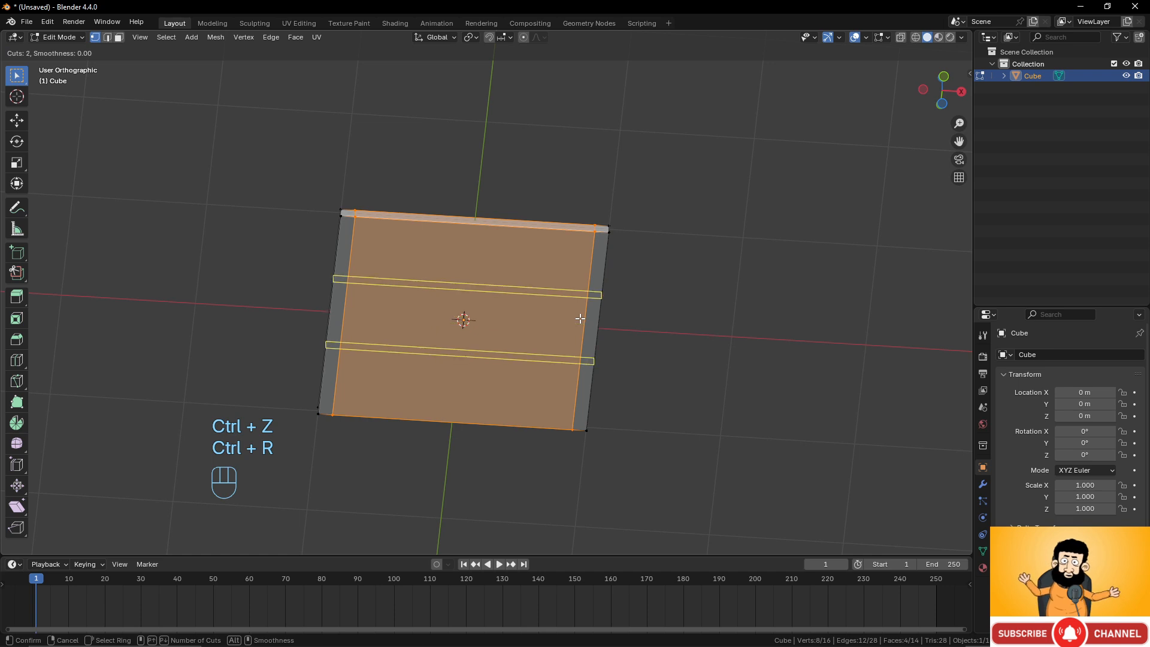
left_click(580, 319)
right_click(579, 318)
Scale these two loops along Y by about 2.62 to move them near the slab's front and back edges.
key("s")
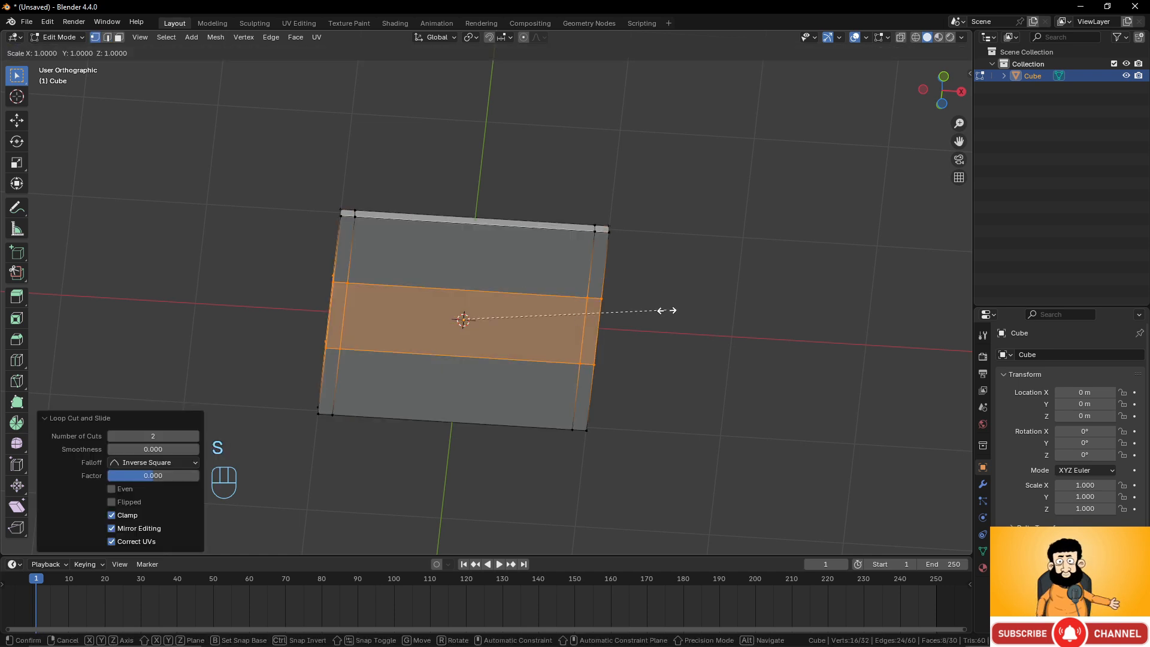
key("y")
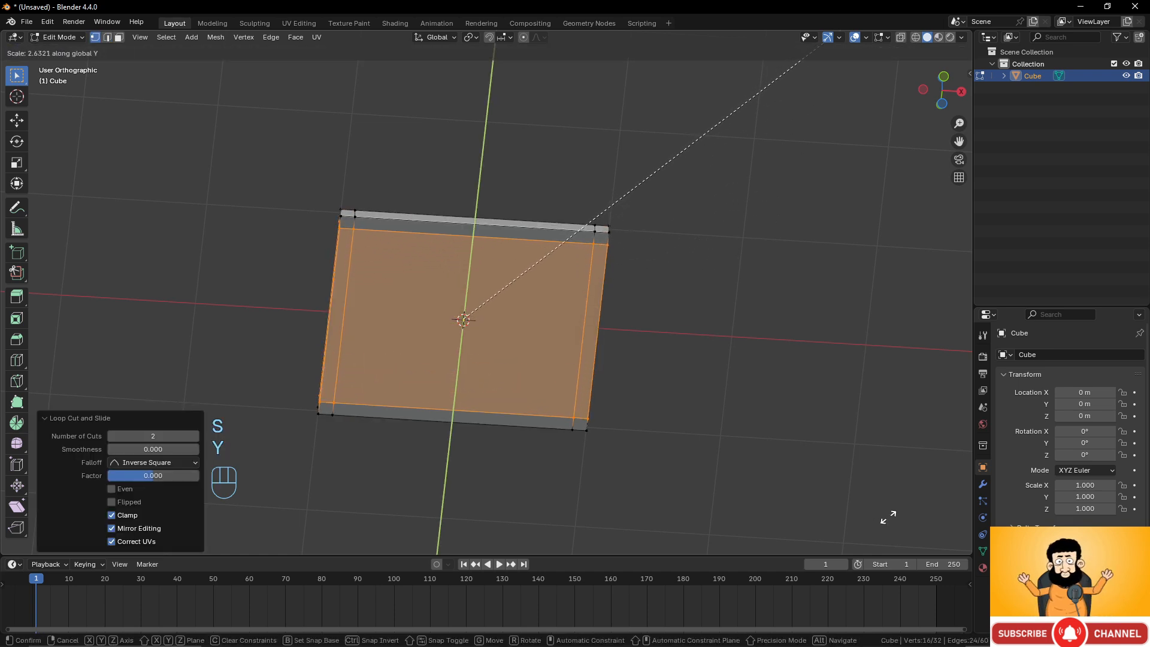
left_click(886, 518)
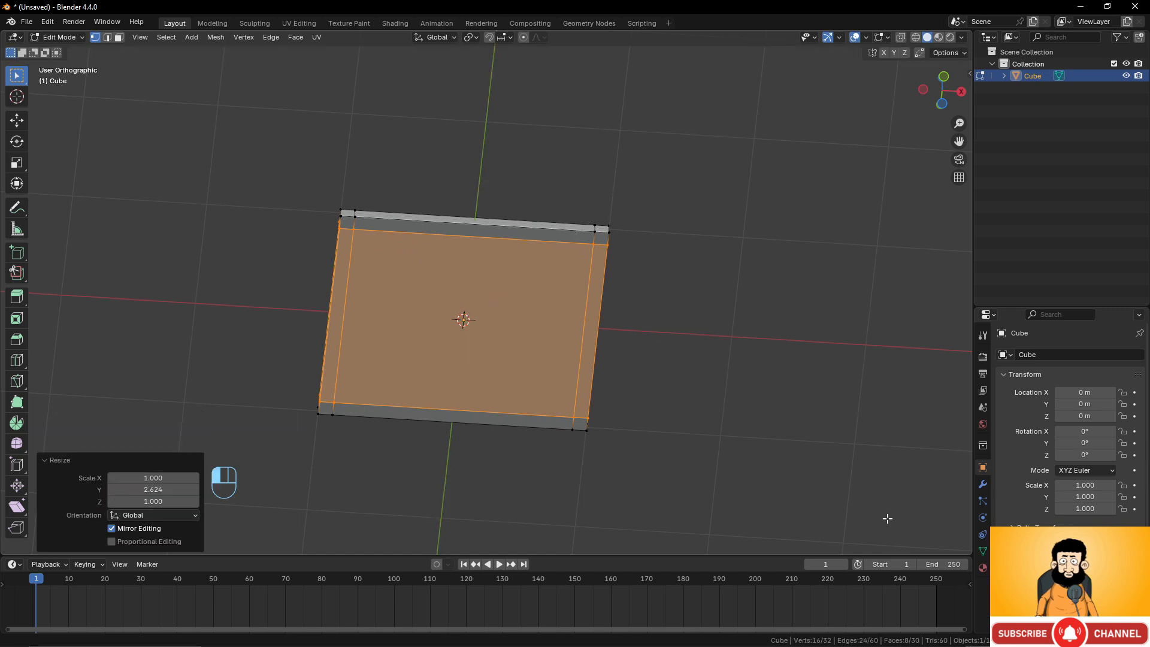
scroll(630, 321, "up", 2)
scroll(631, 321, "down", 3, "shift")
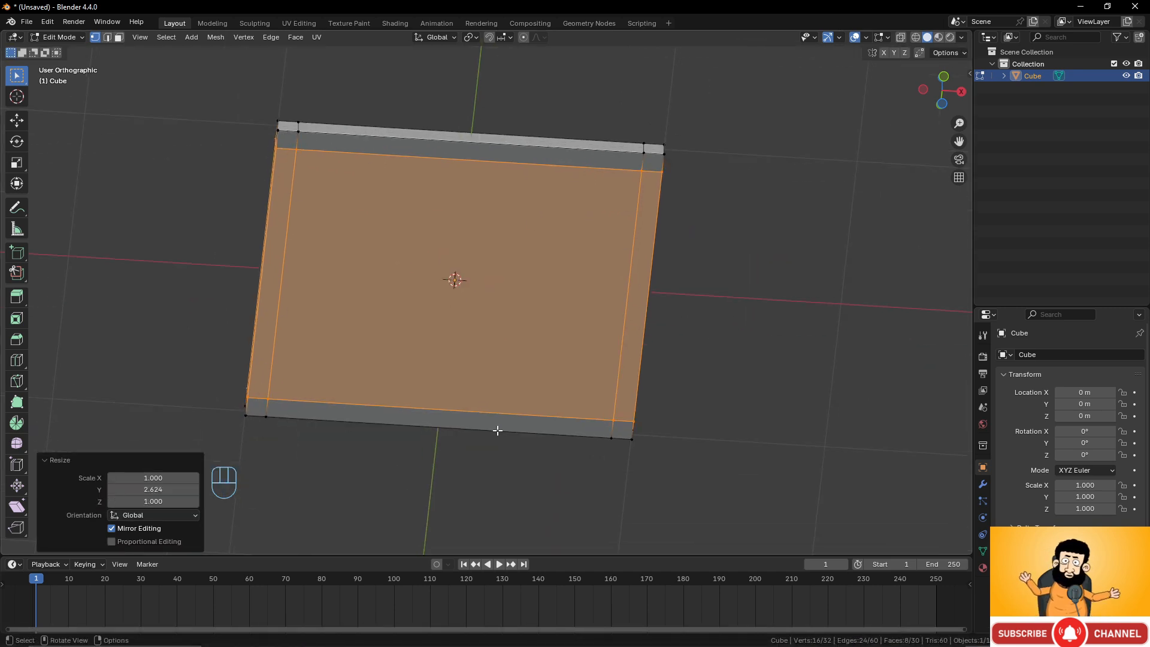
left_click(633, 231, "alt")
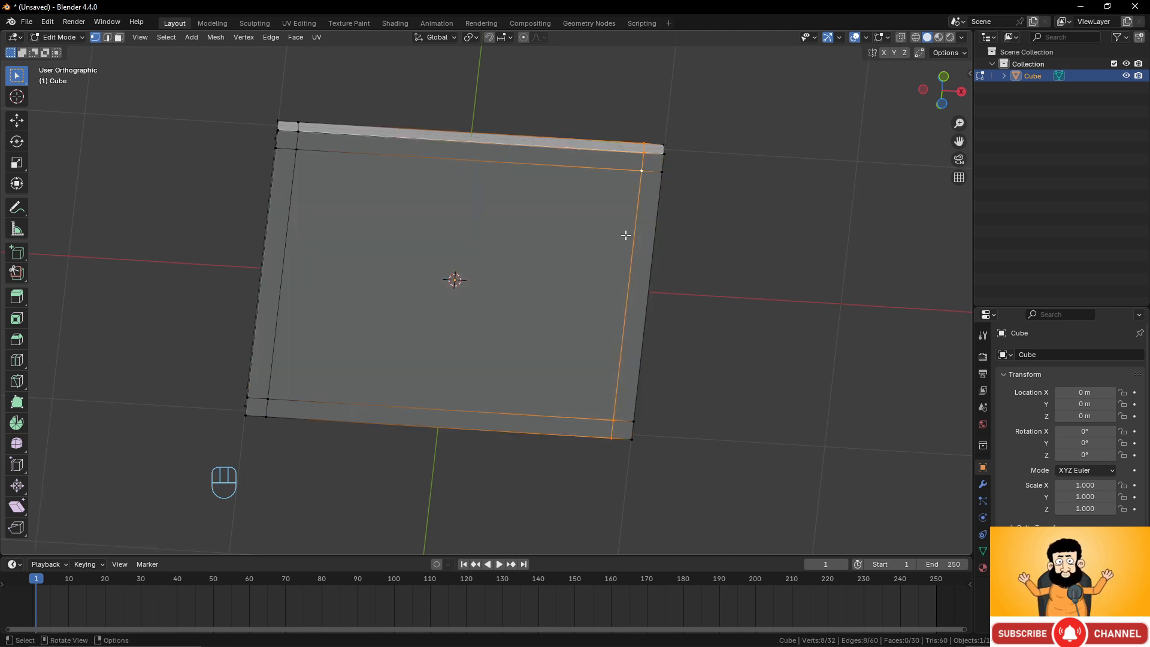
key("g")
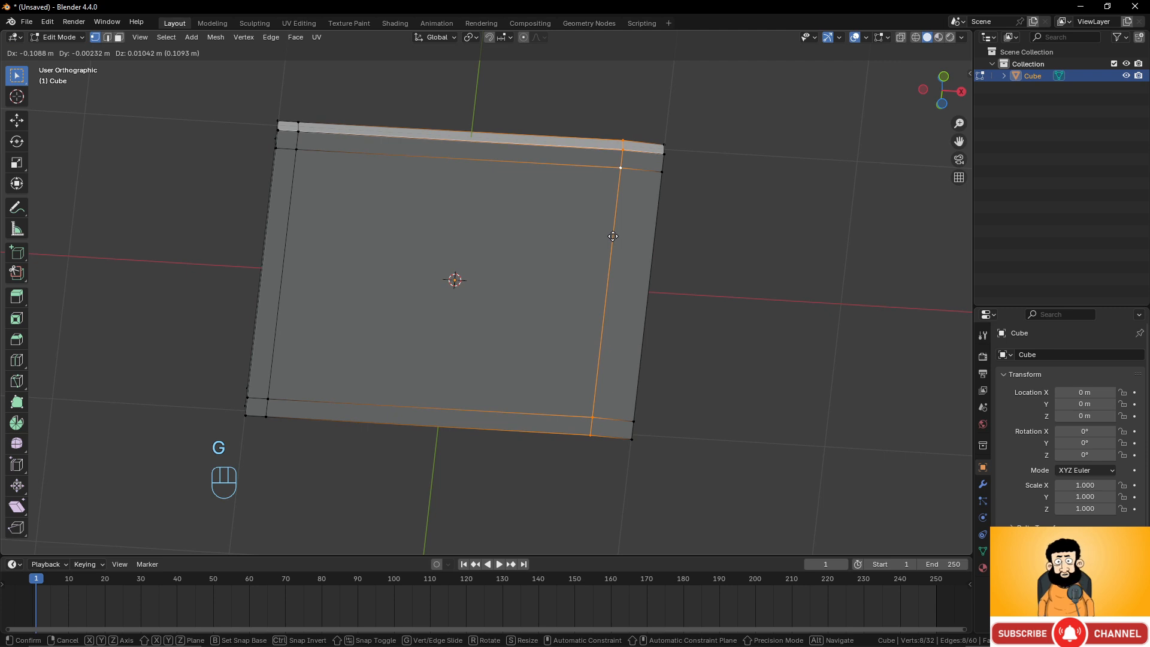
key("g")
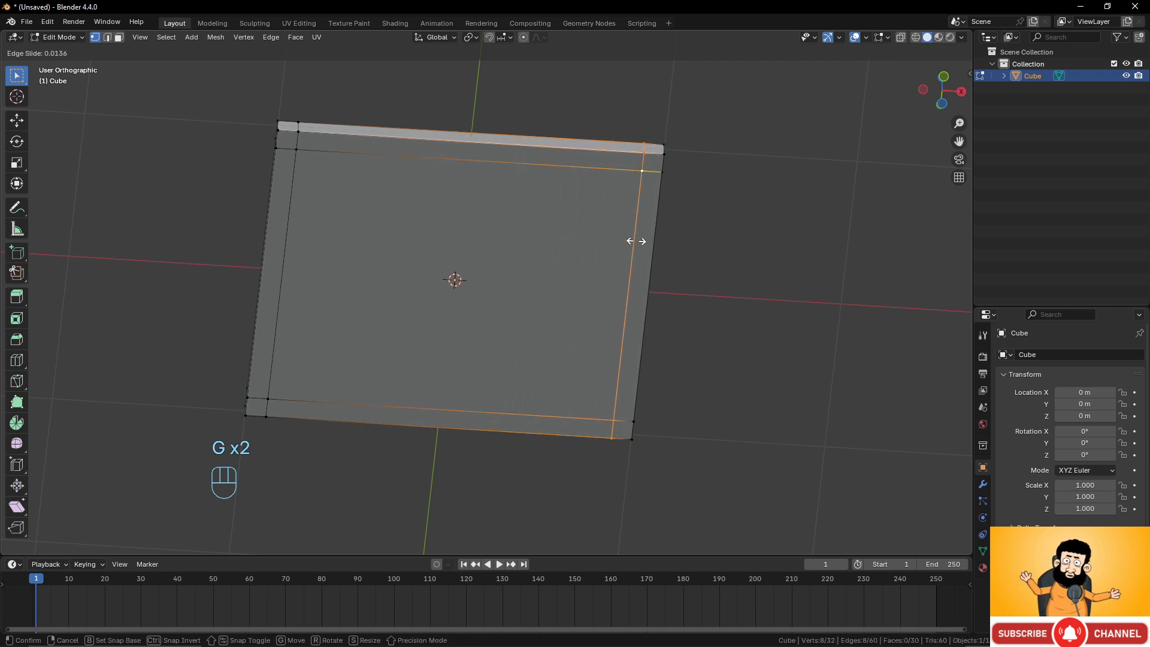
right_click(614, 242)
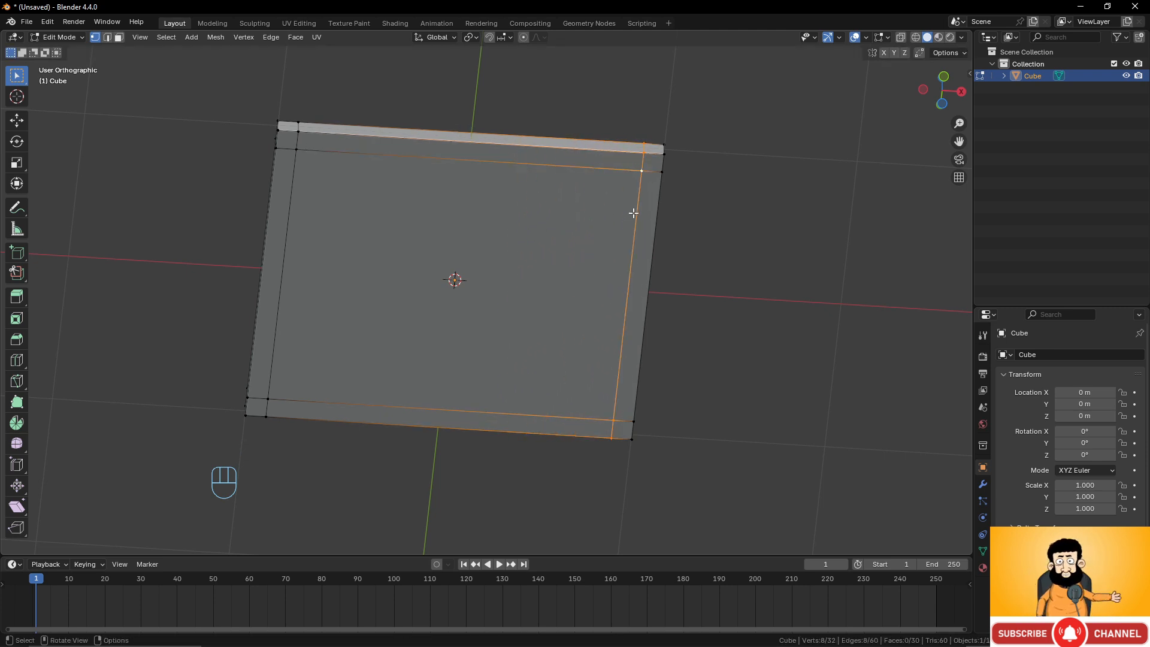
Select the ring of faces around the slab's top and scale it along X by 0.892.
left_click(295, 192, "alt+shift")
key("s")
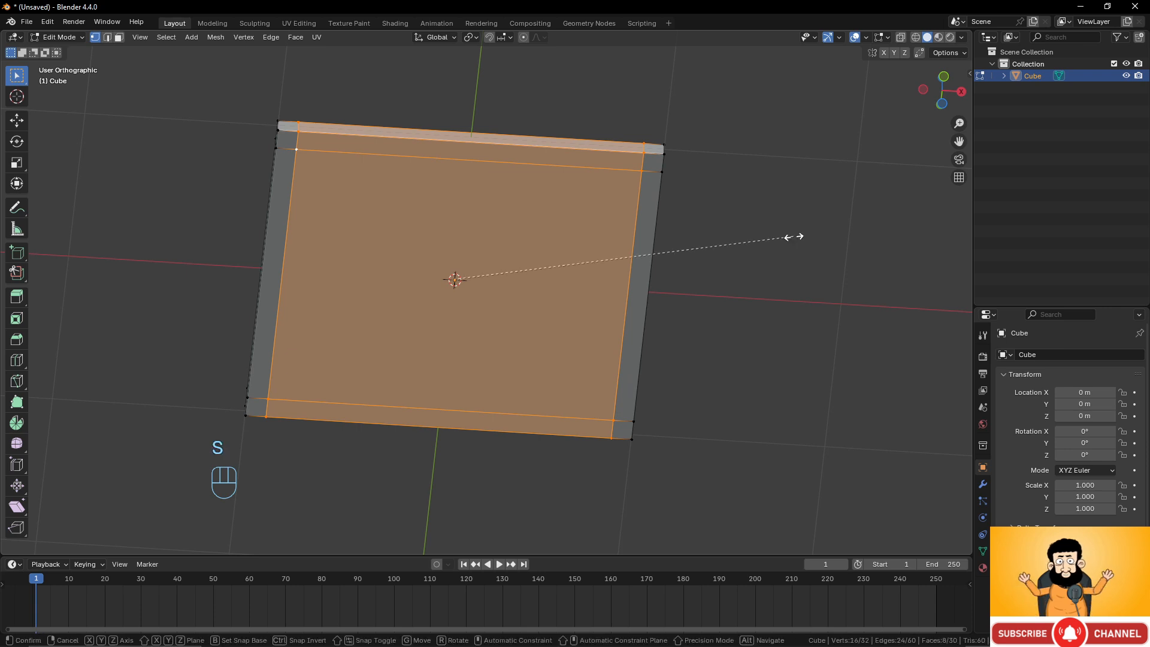
key("x")
left_click(756, 237)
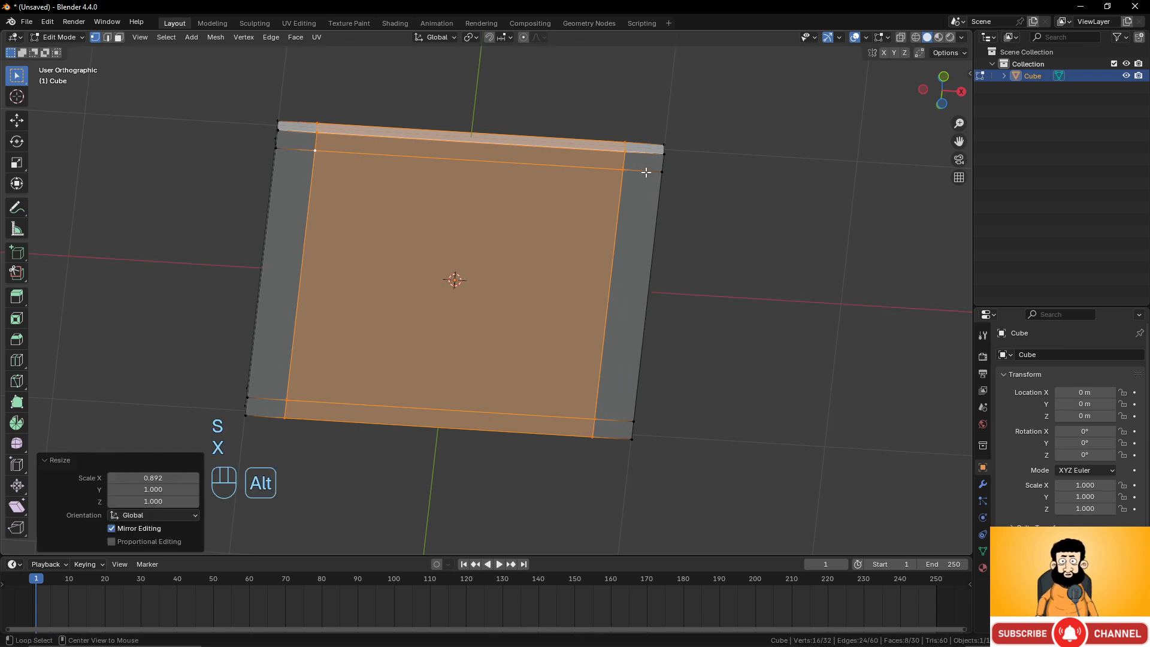
Select the crossing ring of faces and scale it along Y by 0.930.
left_click(620, 365, "alt+shift")
left_click(617, 418, "alt+shift")
middle_click_drag(679, 354, 686, 338)
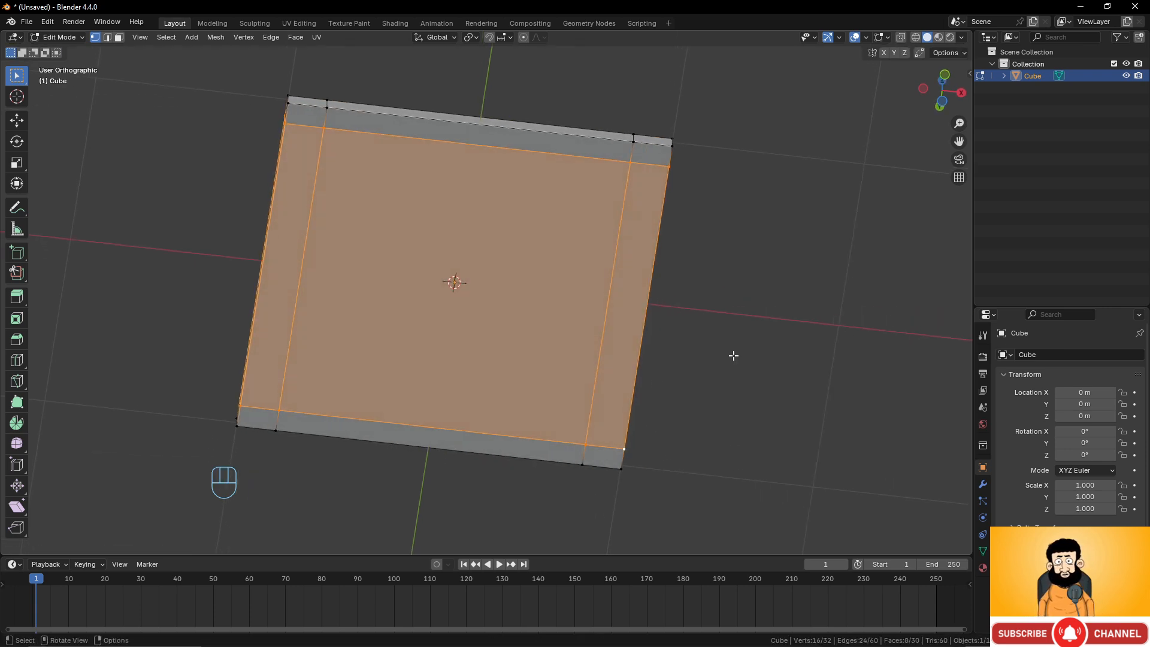
key("s")
key("y")
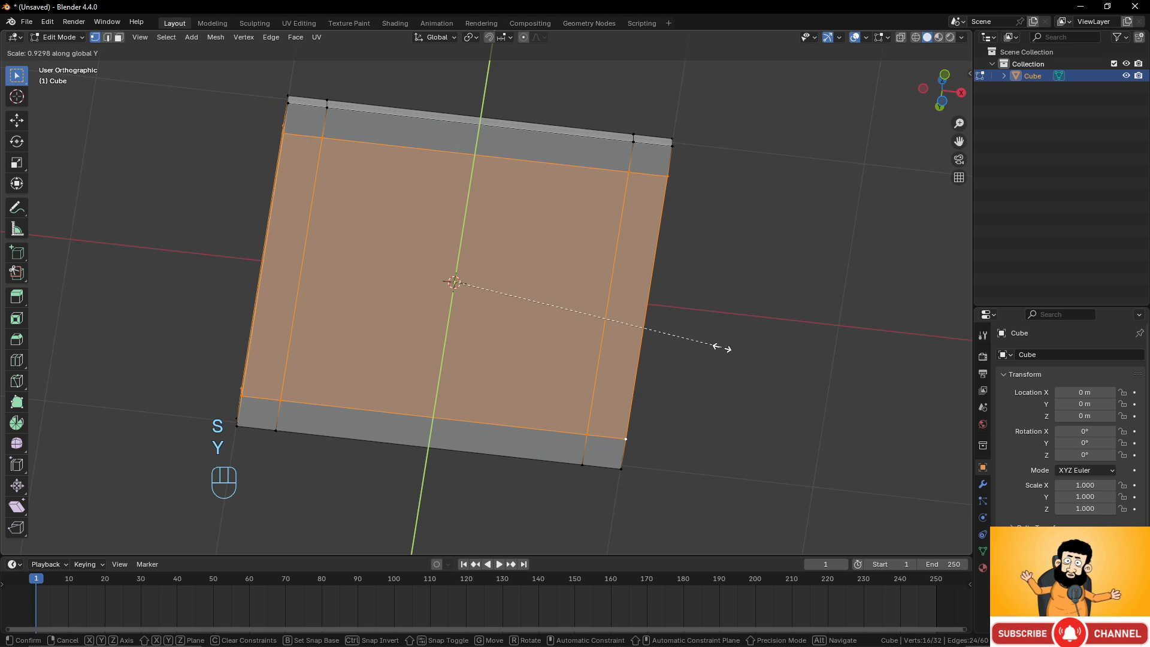
left_click(722, 347)
Switch to face selection, select the slab's four corner faces, and inset them individually by about 0.0386 m.
scroll(589, 244, "down", 4)
mouse_move(588, 243)
middle_mouse_down()
mouse_move(562, 288)
mouse_move(573, 252)
middle_mouse_up()
scroll(562, 288, "down", 1)
scroll(562, 288, "up", 2)
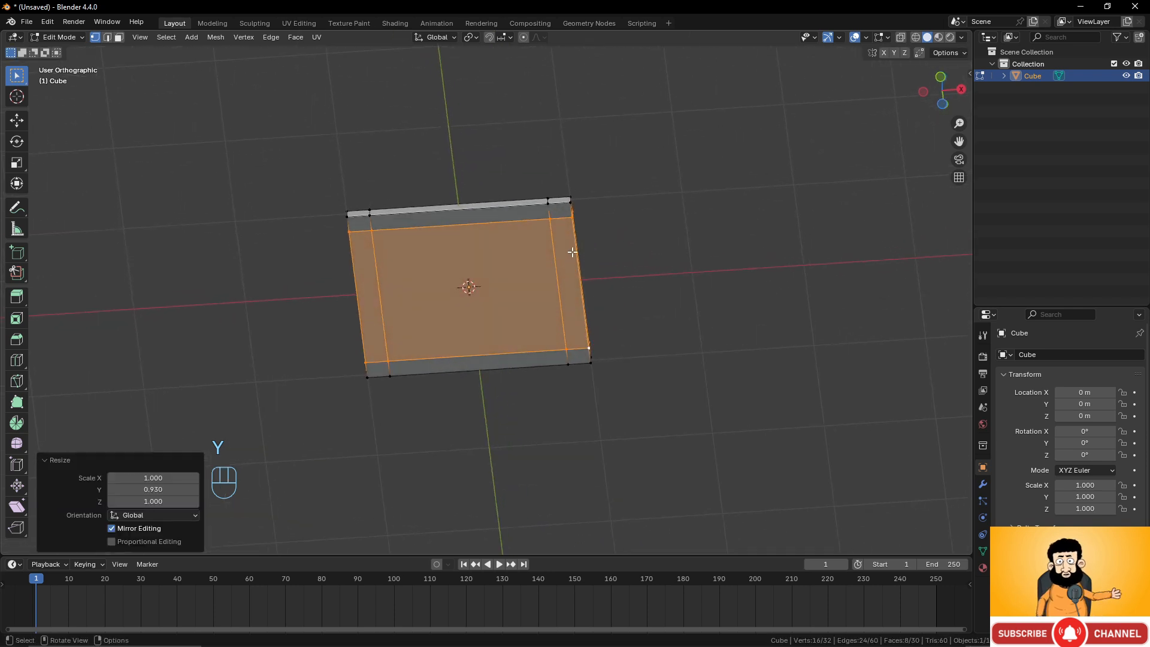
left_click(120, 37)
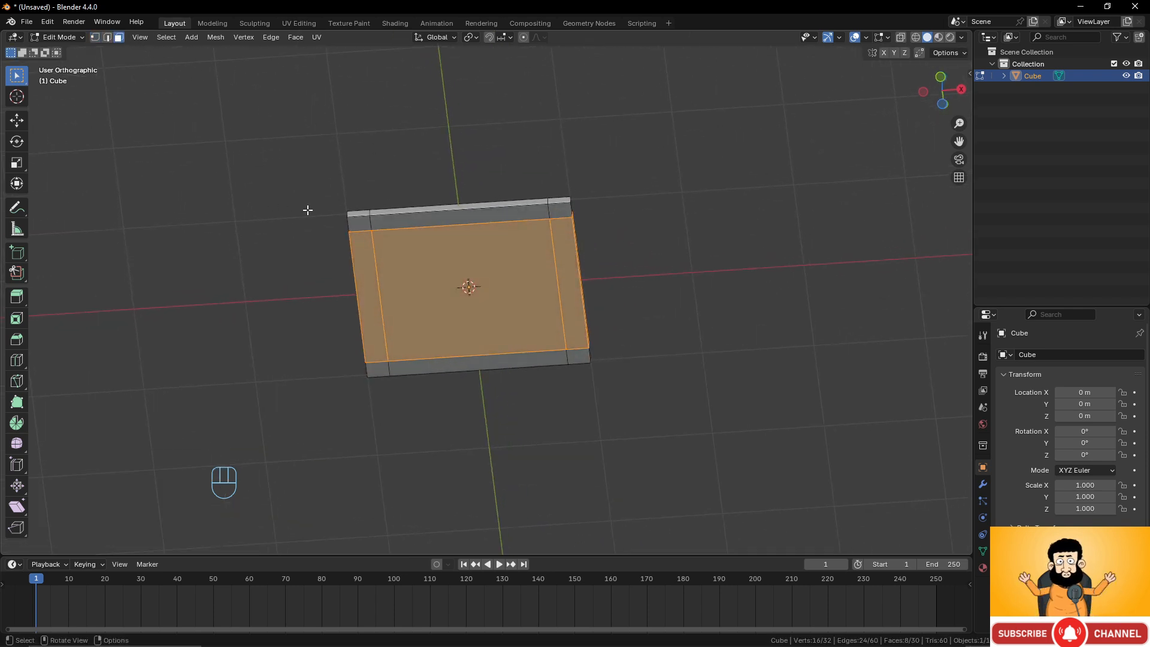
left_click(360, 224)
left_click(560, 211, "shift")
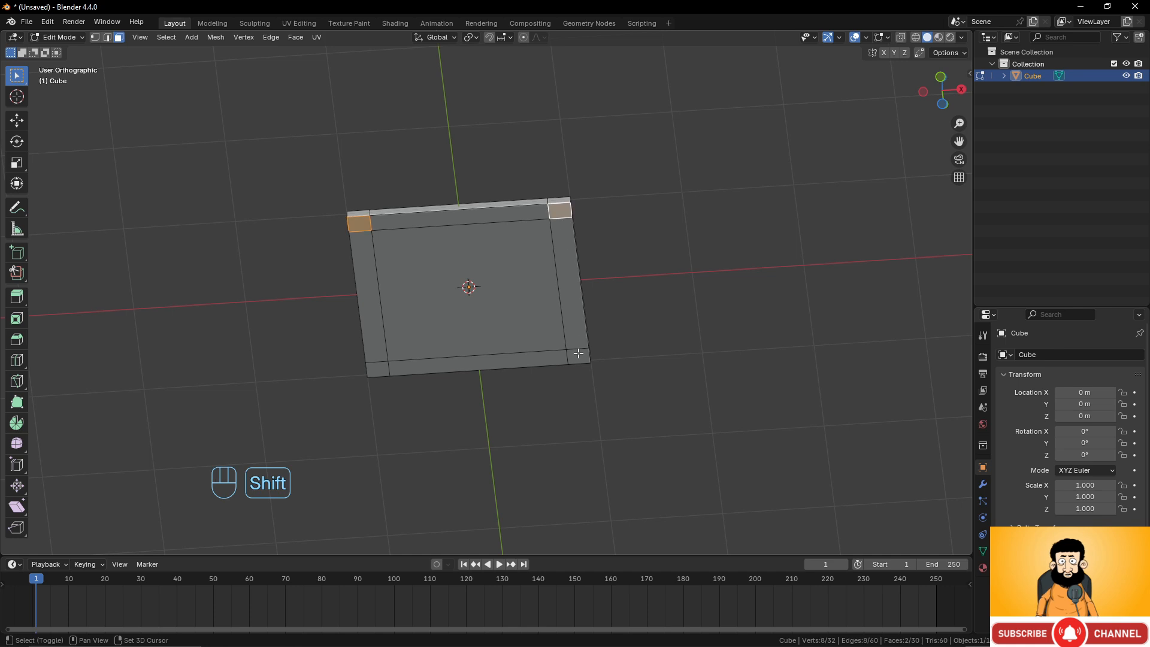
left_click(577, 357, "shift")
left_click(384, 369, "shift")
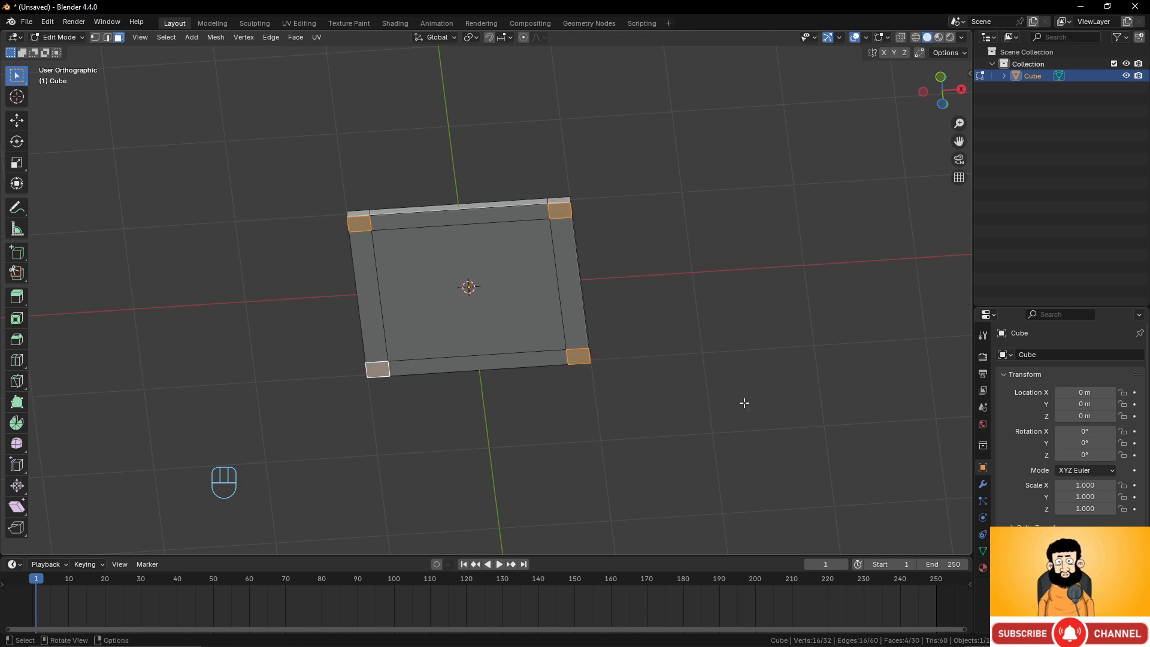
key("i")
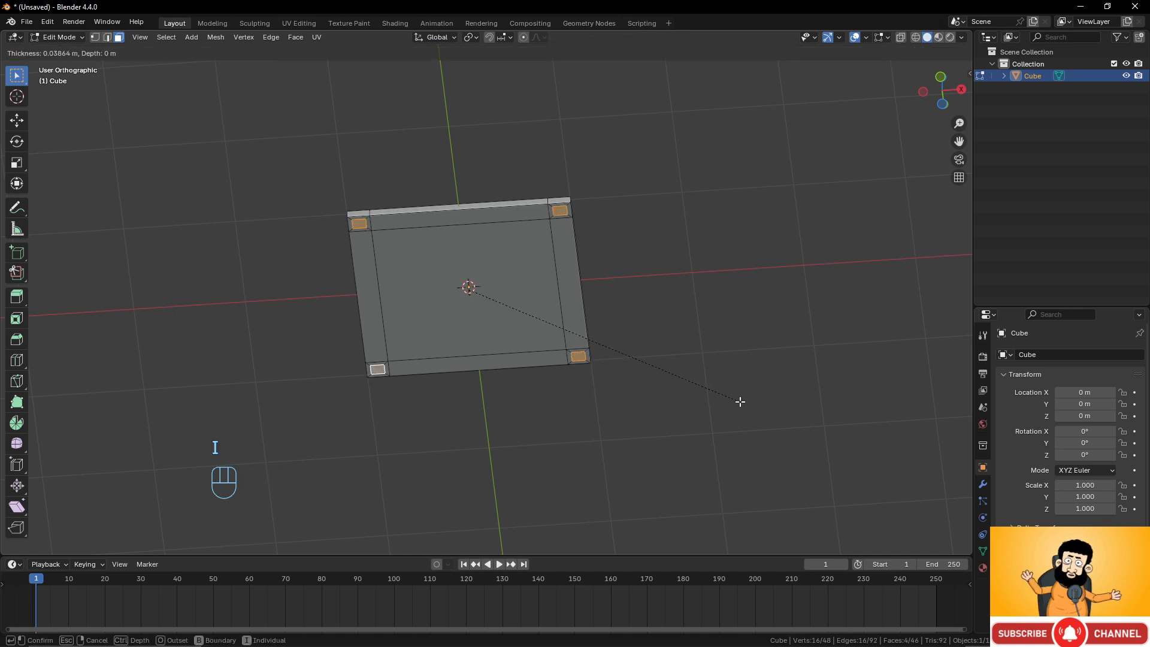
left_click(740, 401)
Extrude the four corner faces downward about 1.375 m to form table legs.
middle_click_drag(662, 375, 622, 387)
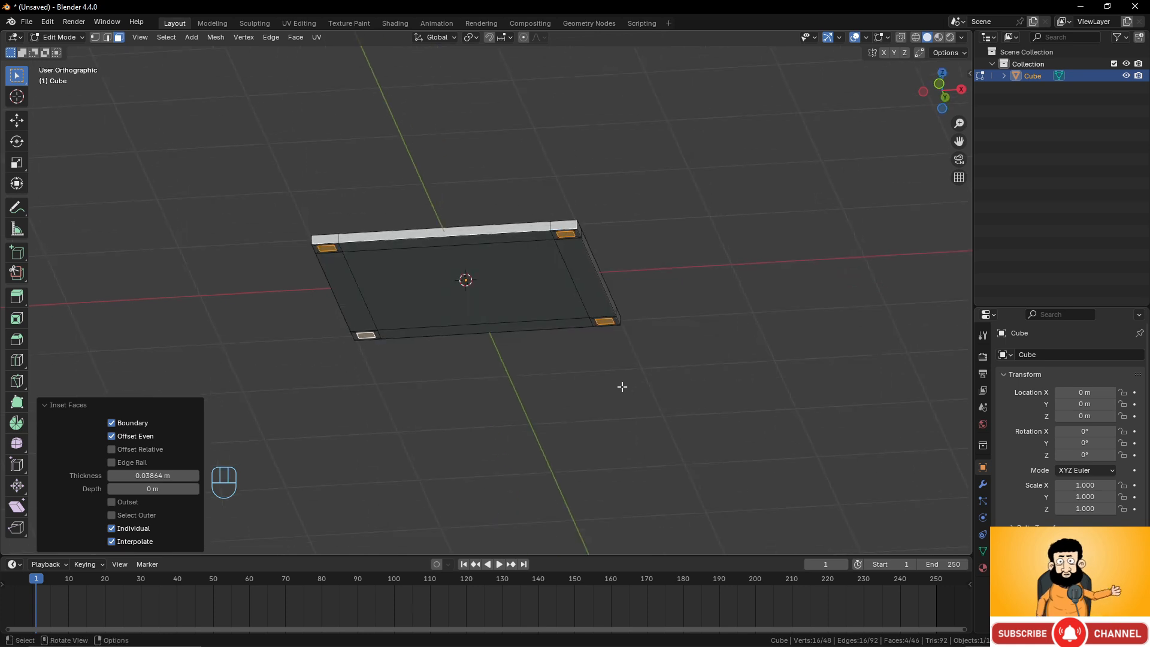
key("e")
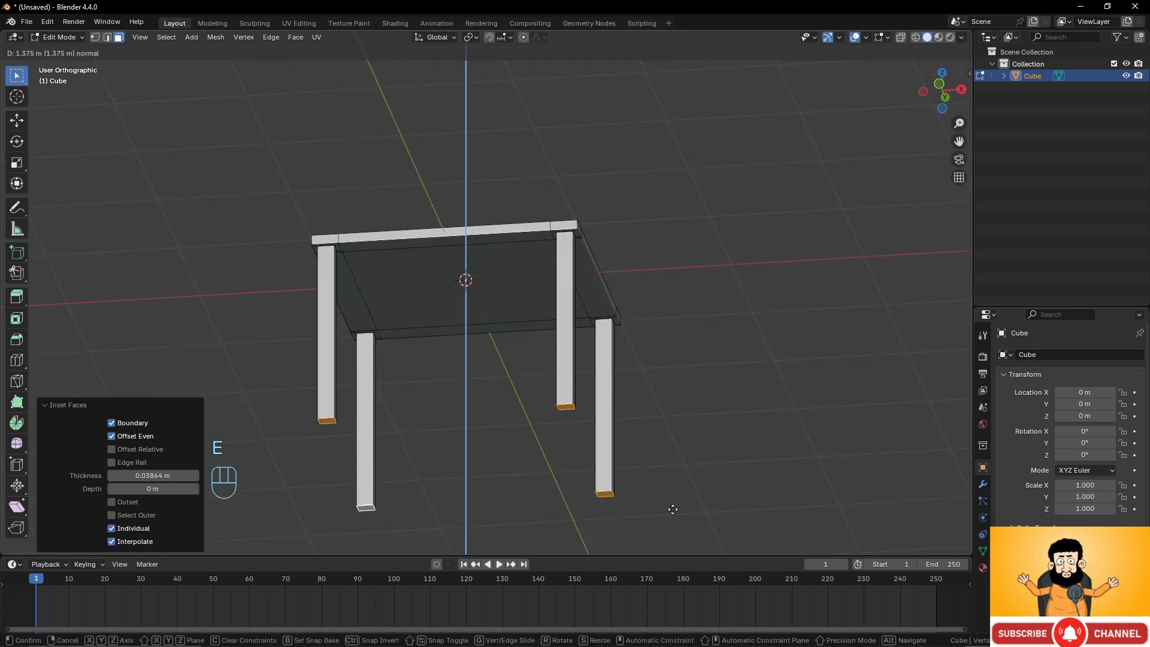
left_click(671, 519)
Orbit and zoom around the finished table to inspect it from several angles.
middle_click_drag(672, 519, 562, 285)
key("Tab")
key("Tab")
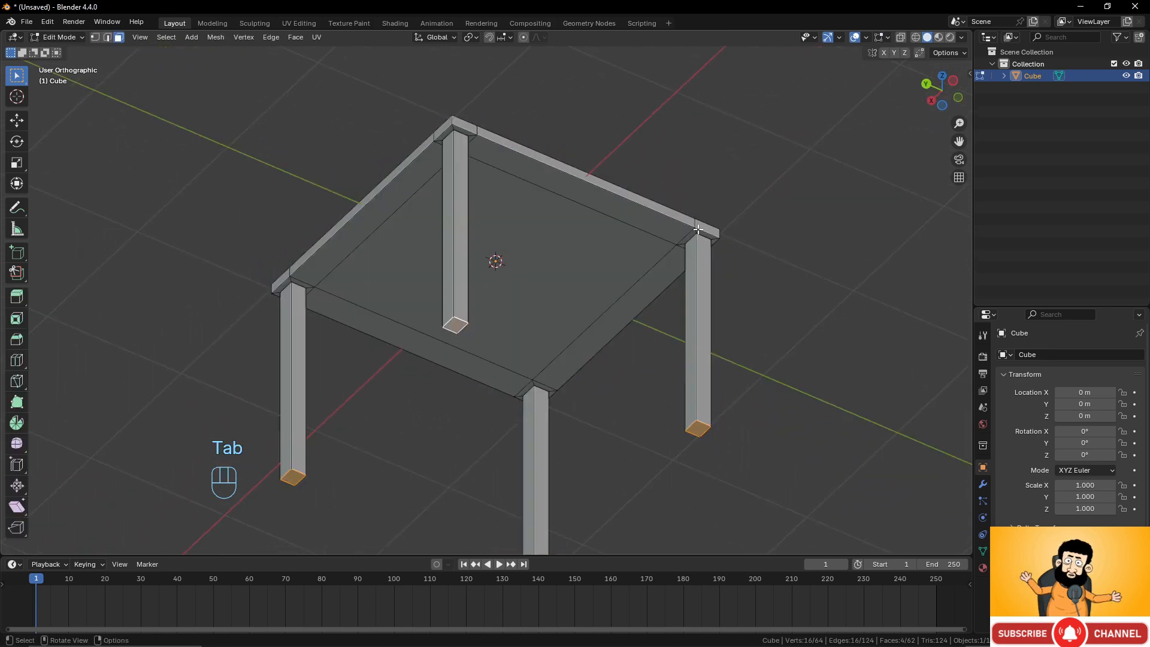
middle_click_drag(590, 238, 548, 333)
scroll(515, 291, "down", 3)
key("Tab")
key("Tab")
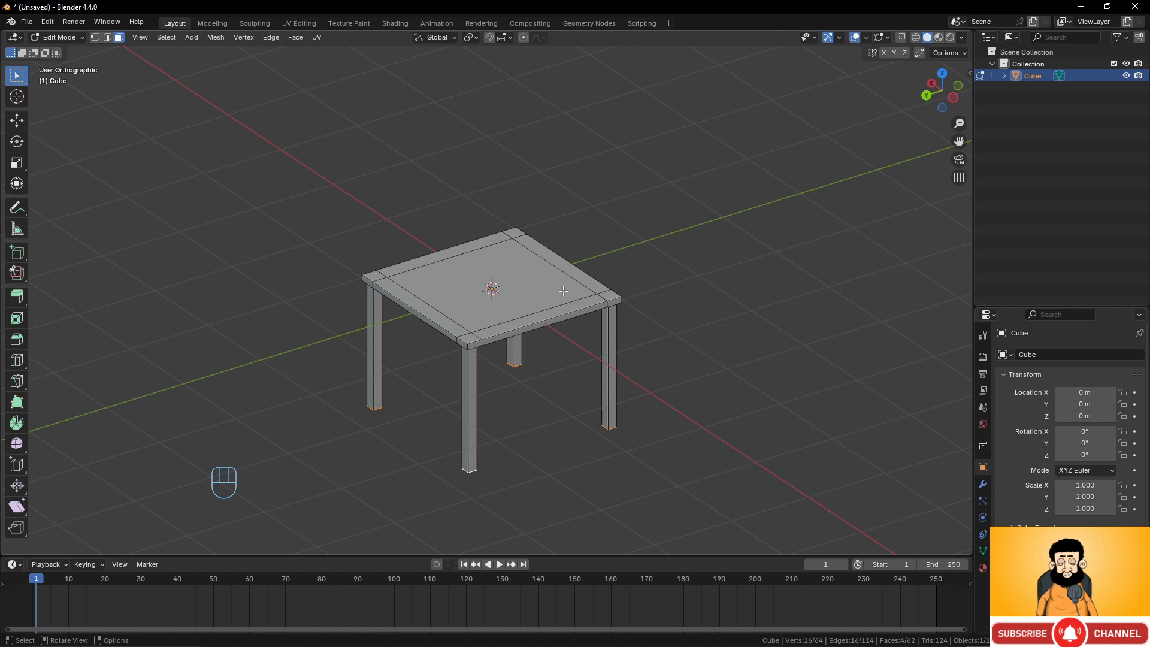
middle_click_drag(543, 239, 584, 253)
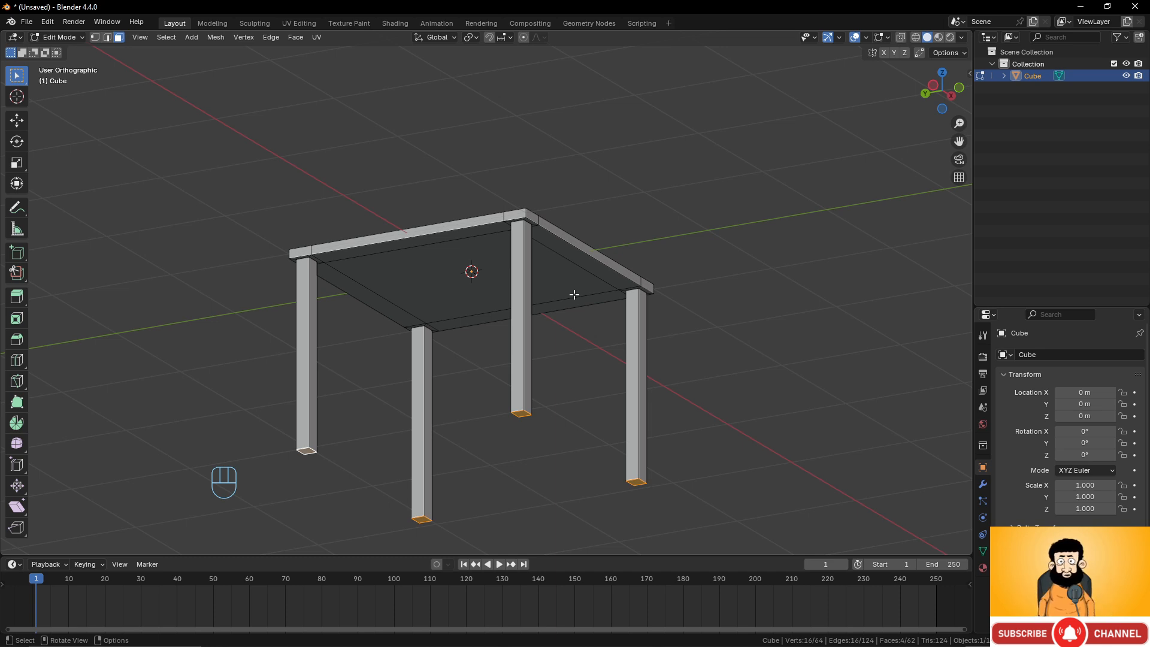
middle_click_drag(574, 294, 446, 303)
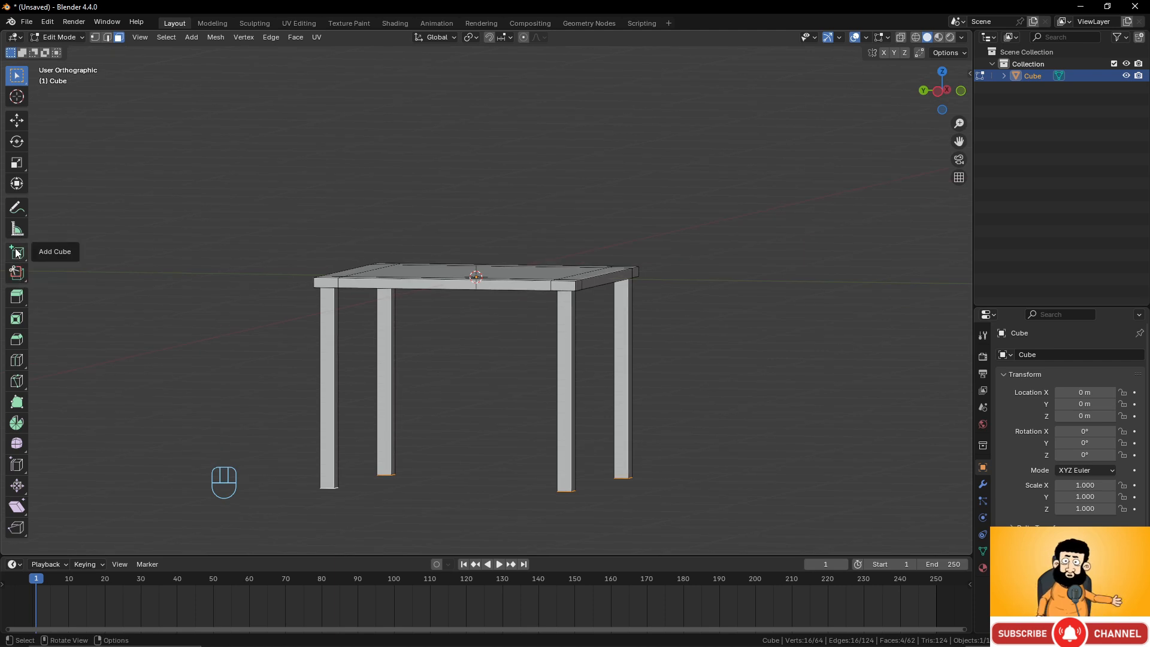
scroll(514, 228, "down", 2)
scroll(514, 229, "up", 3)
middle_click_drag(524, 241, 576, 279)
Return to Object Mode and delete the table object.
key("Tab")
key("x")
left_click(577, 279)
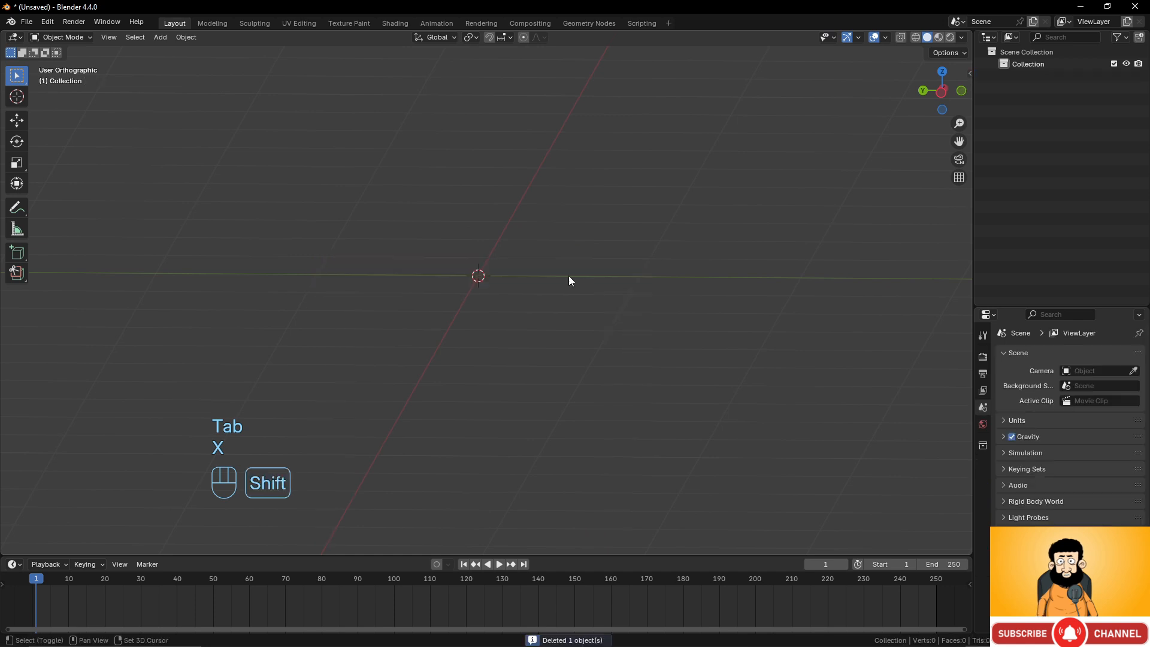
Add a new cube mesh to the empty scene.
key("shift+a")
mouse_move(565, 274)
left_click(633, 286)
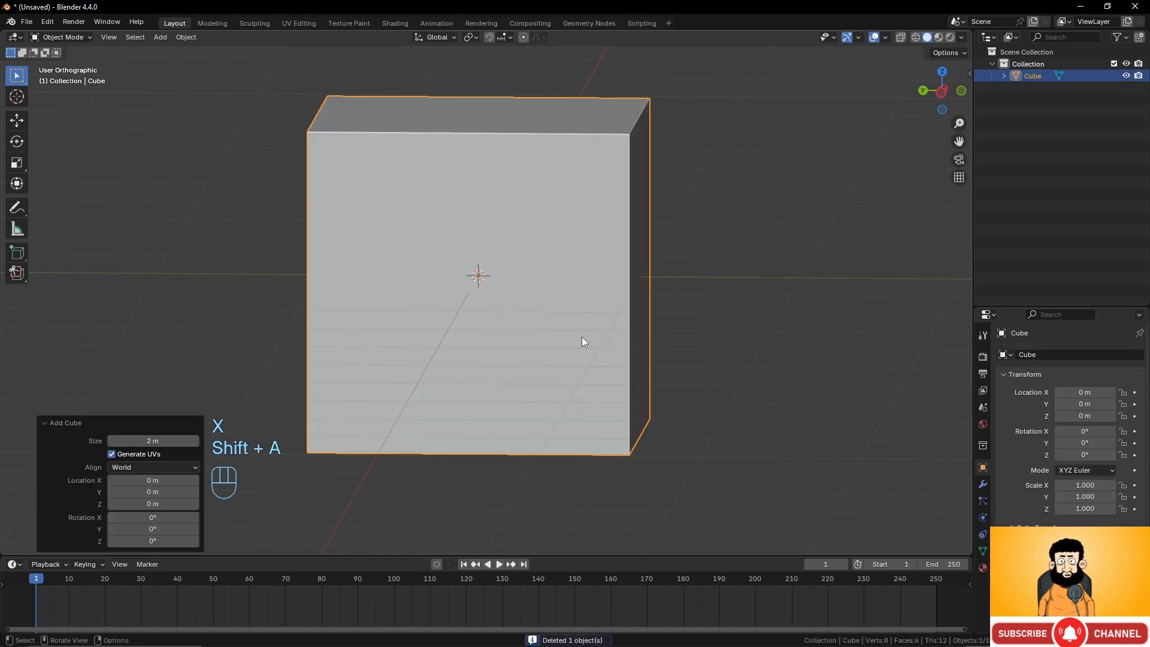
Draw a tall box interactively beside the cube with the Add Cube tool.
scroll(563, 331, "down", 1)
middle_click_drag(543, 303, 545, 334, "shift")
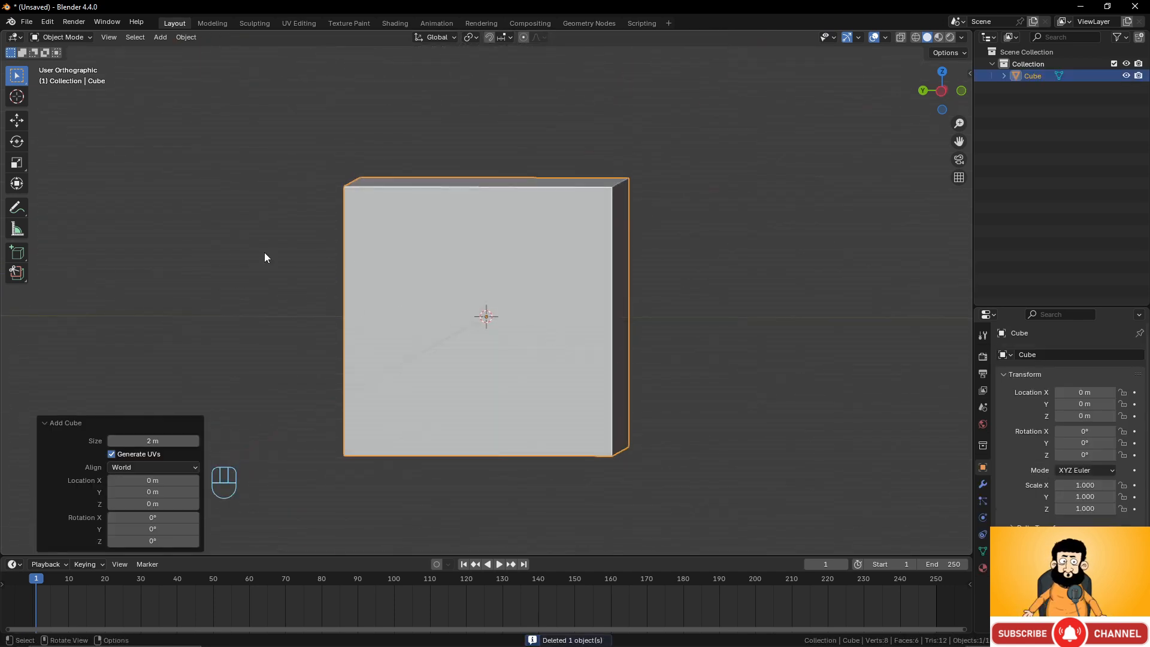
scroll(527, 296, "down", 4)
middle_click_drag(542, 297, 569, 314)
left_click(16, 252)
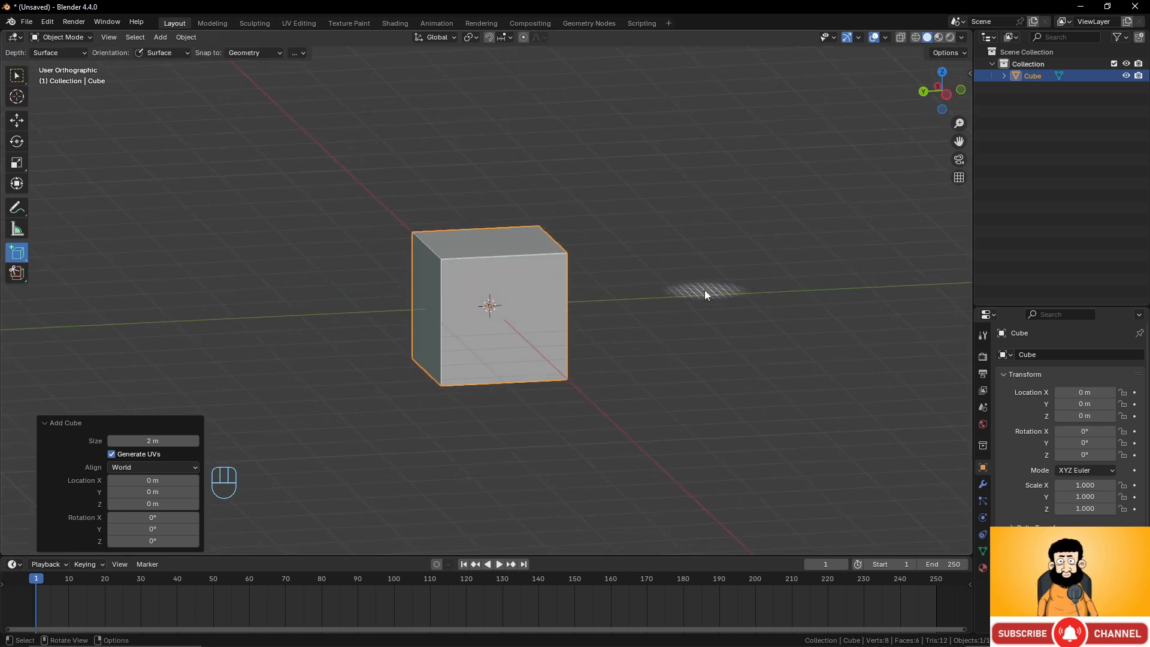
left_click_drag(705, 290, 881, 353)
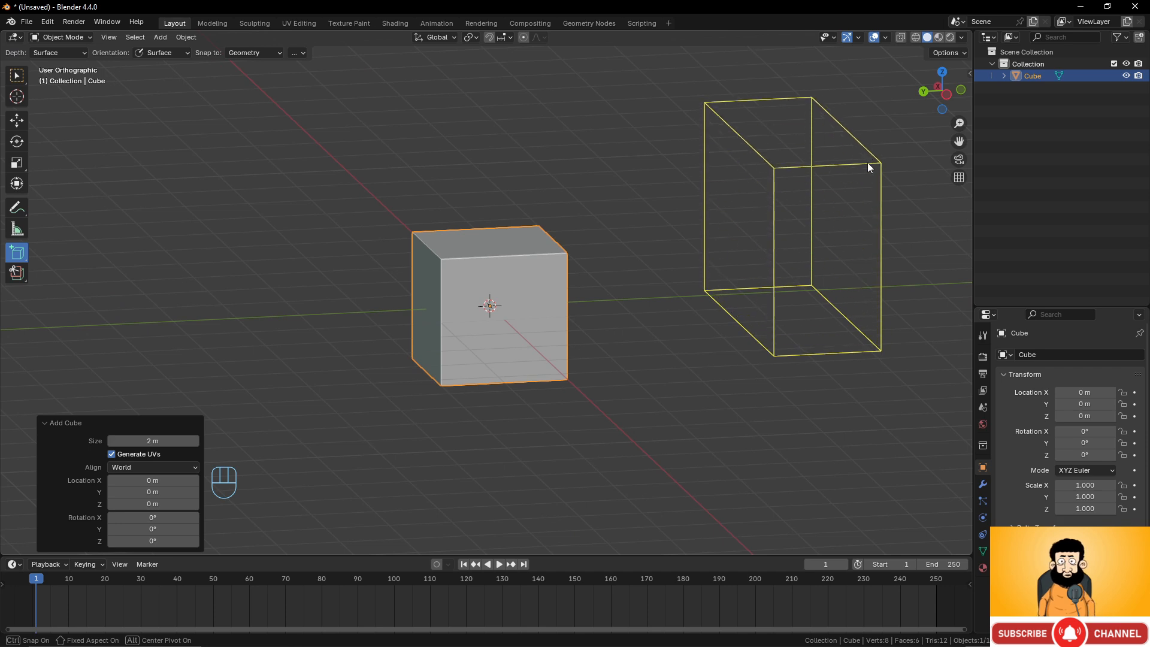
left_click(867, 162)
Draw a cylinder interactively on the other side of the cube with the Add Cylinder tool.
scroll(778, 216, "down", 3)
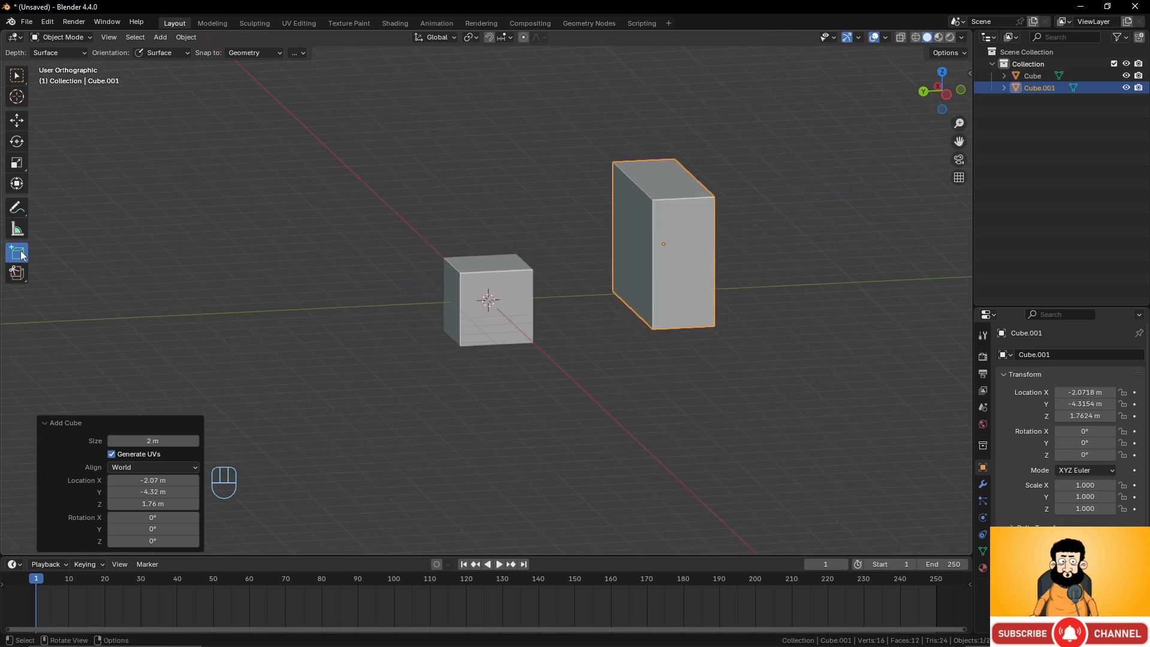
left_click_drag(12, 257, 65, 303)
left_click_drag(231, 319, 236, 323)
left_click_drag(310, 354, 340, 333)
left_click(351, 128)
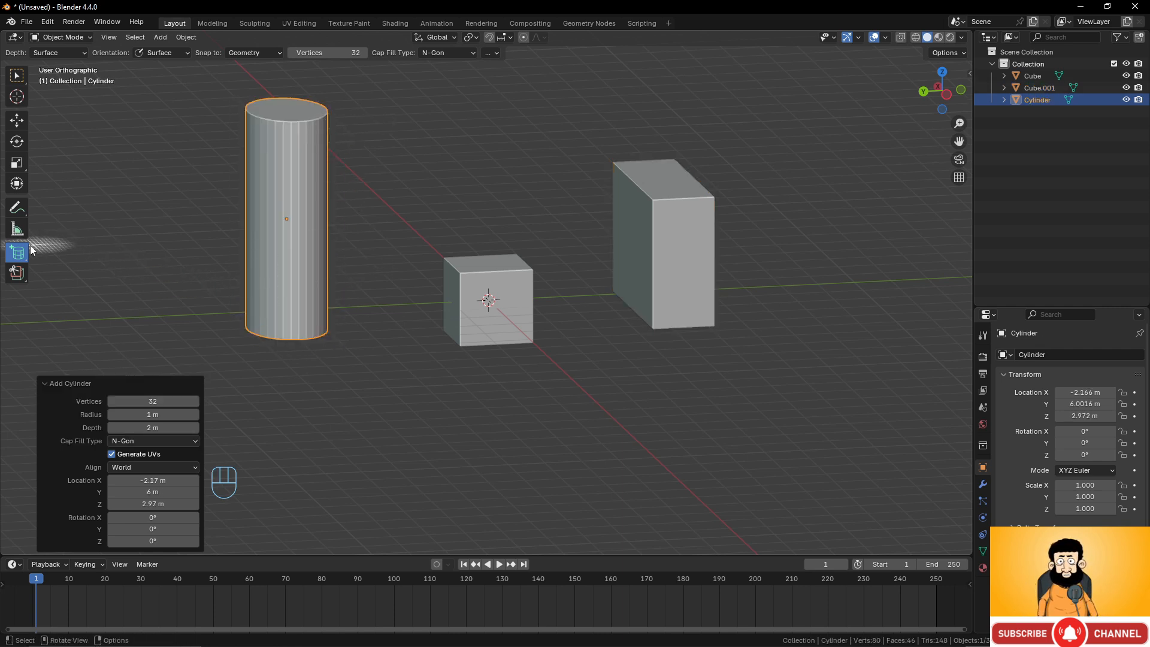
Draw a UV sphere interactively in front of the box with the Add UV Sphere tool.
left_click_drag(17, 252, 103, 333)
mouse_move(667, 418)
left_mouse_down()
mouse_move(743, 446)
mouse_move(827, 451)
left_mouse_up()
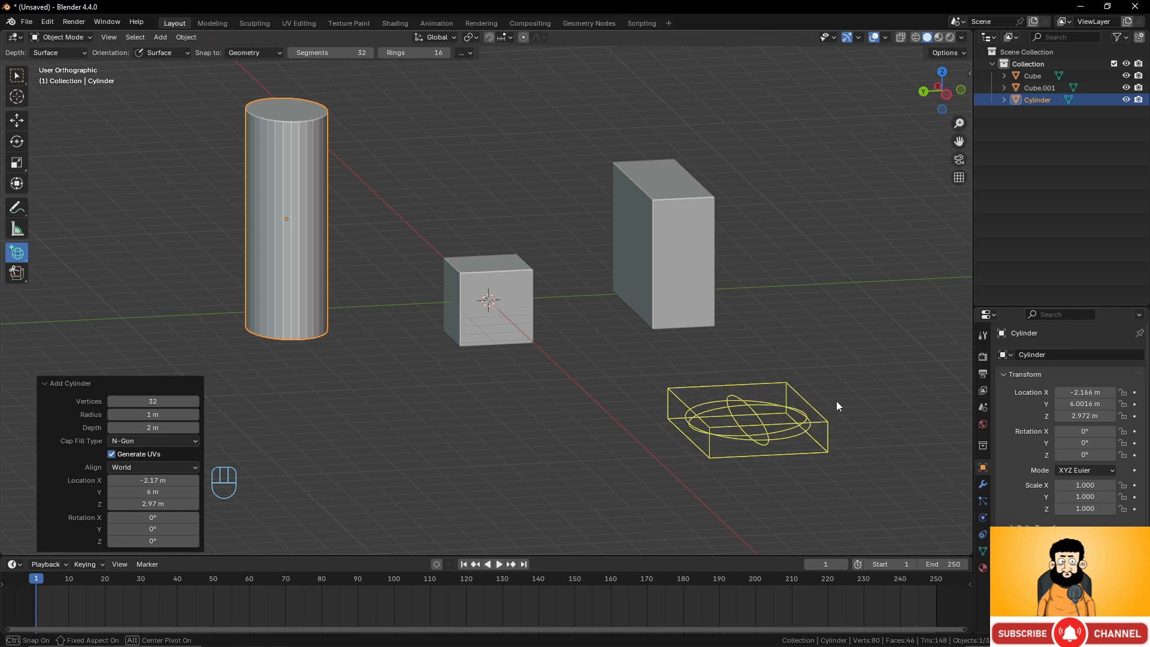
left_click(849, 303)
Select the cylinder, tall box and sphere together and delete them.
middle_click_drag(670, 390, 532, 308)
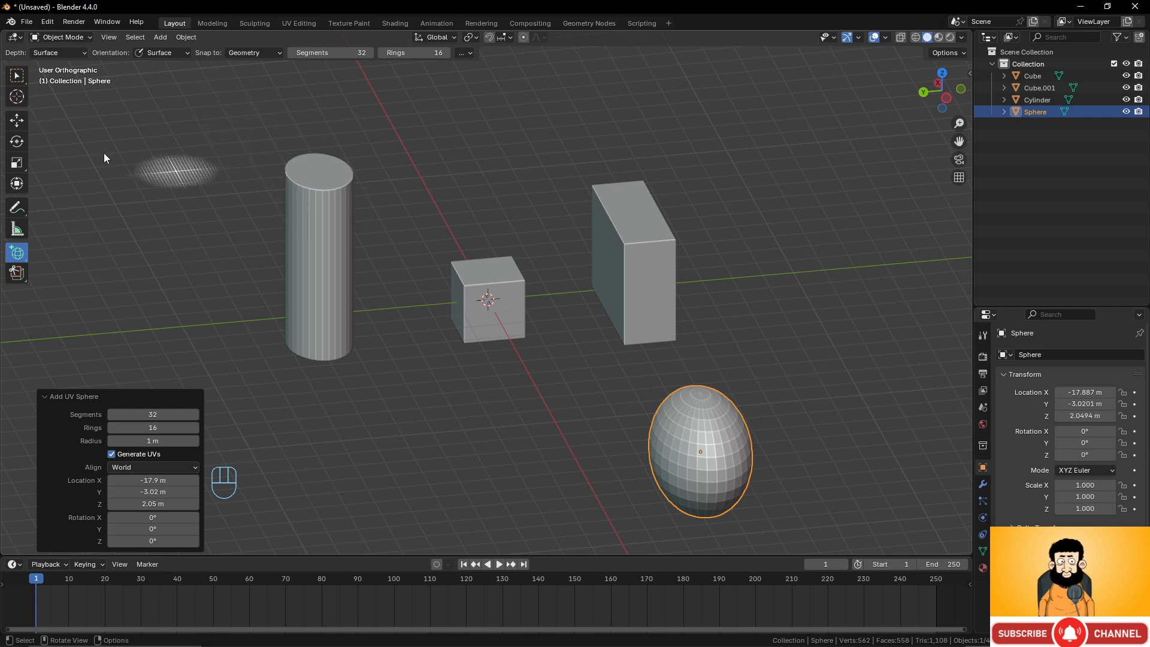
left_click(302, 189)
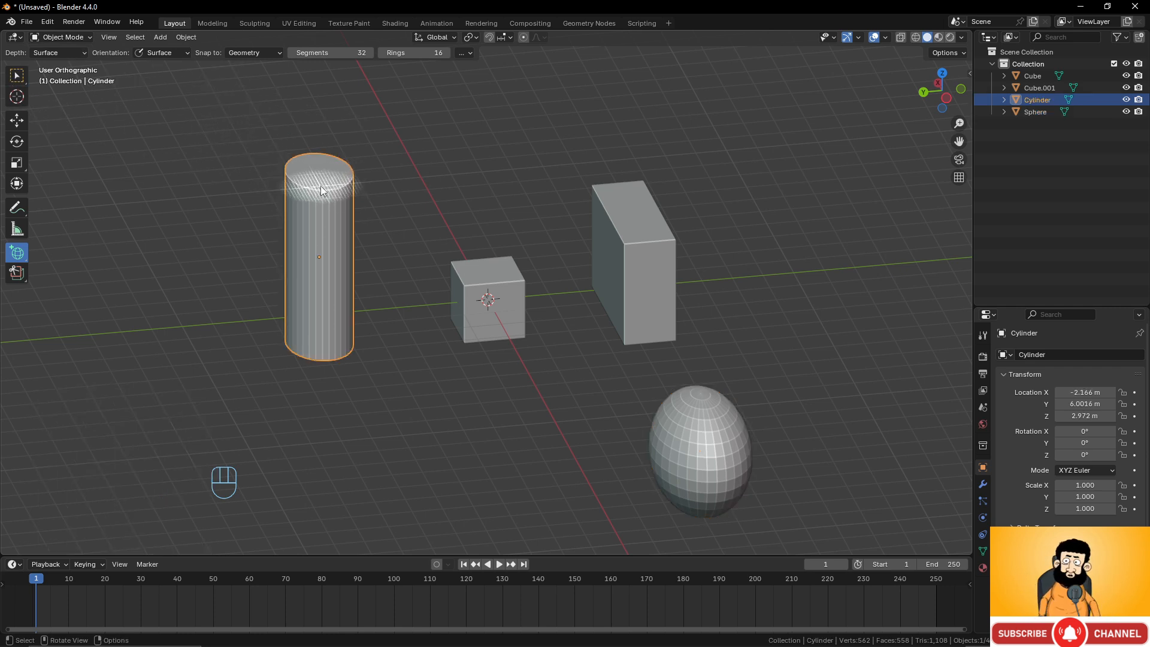
key("w")
left_click(605, 229, "shift")
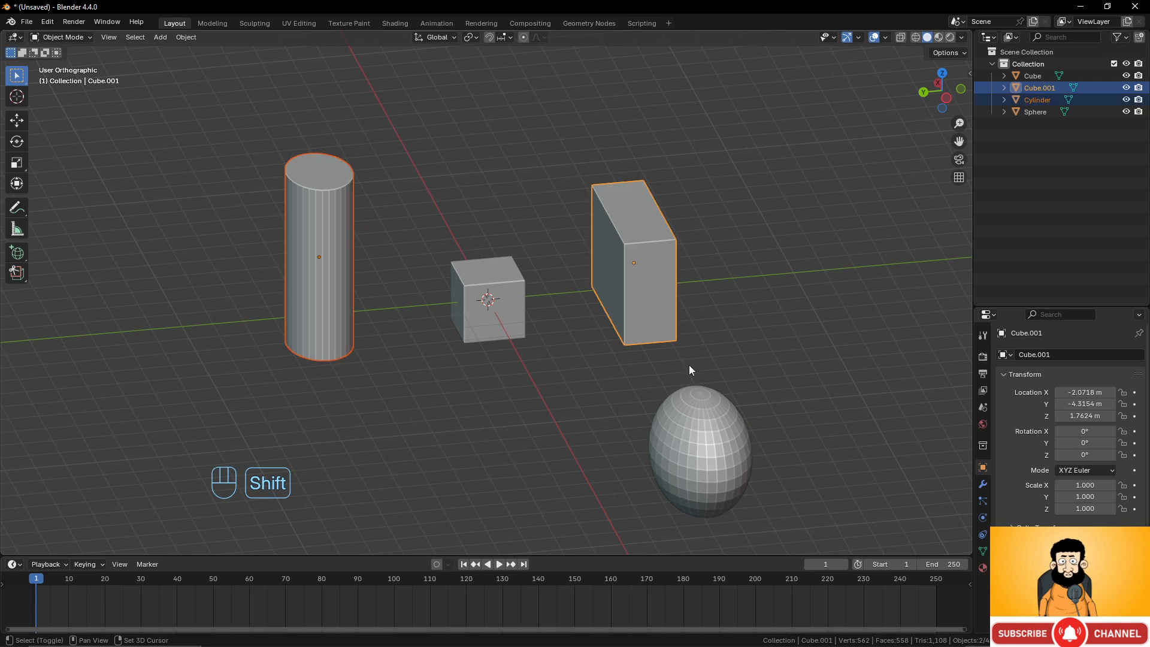
left_click(705, 433, "shift")
key("x")
left_click(706, 413)
Put the cube into Edit Mode and carve a rectangular notch through its corner with the Carver tool.
left_click(517, 302)
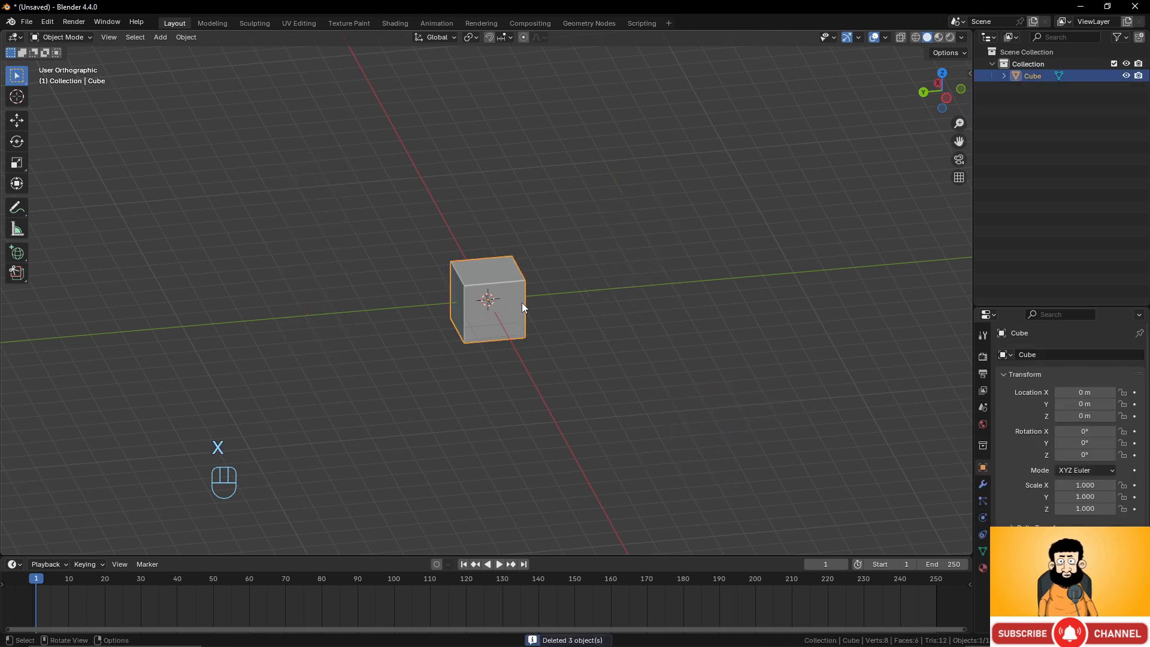
key("Tab")
scroll(600, 354, "up", 2)
middle_click_drag(600, 354, 562, 321)
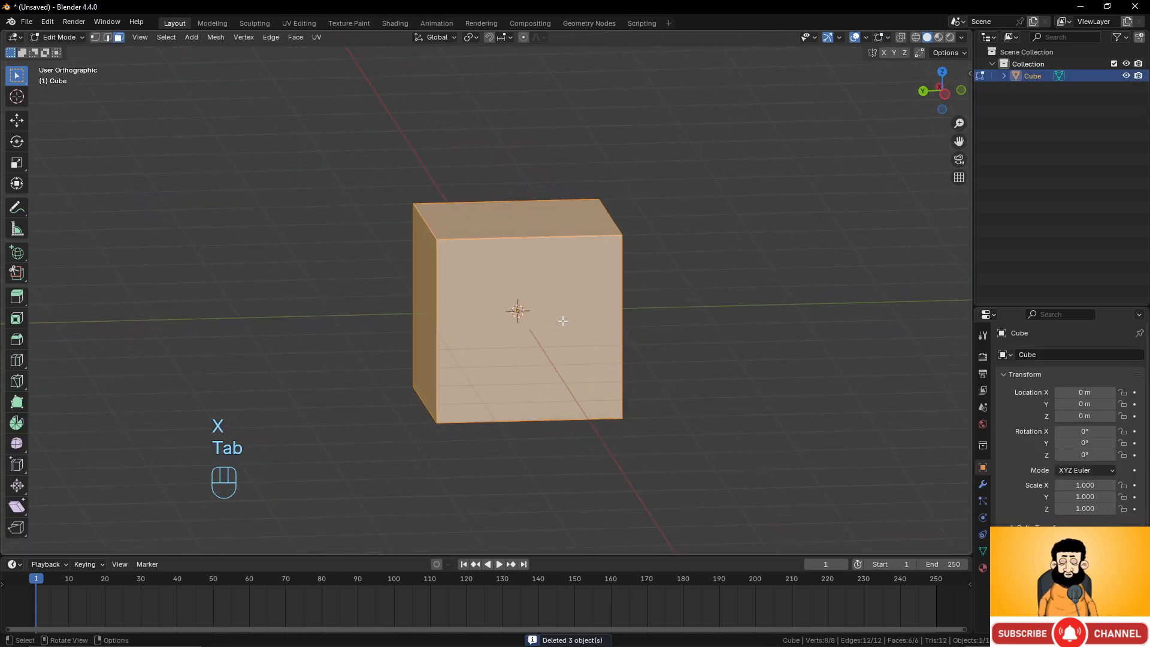
left_click(16, 272)
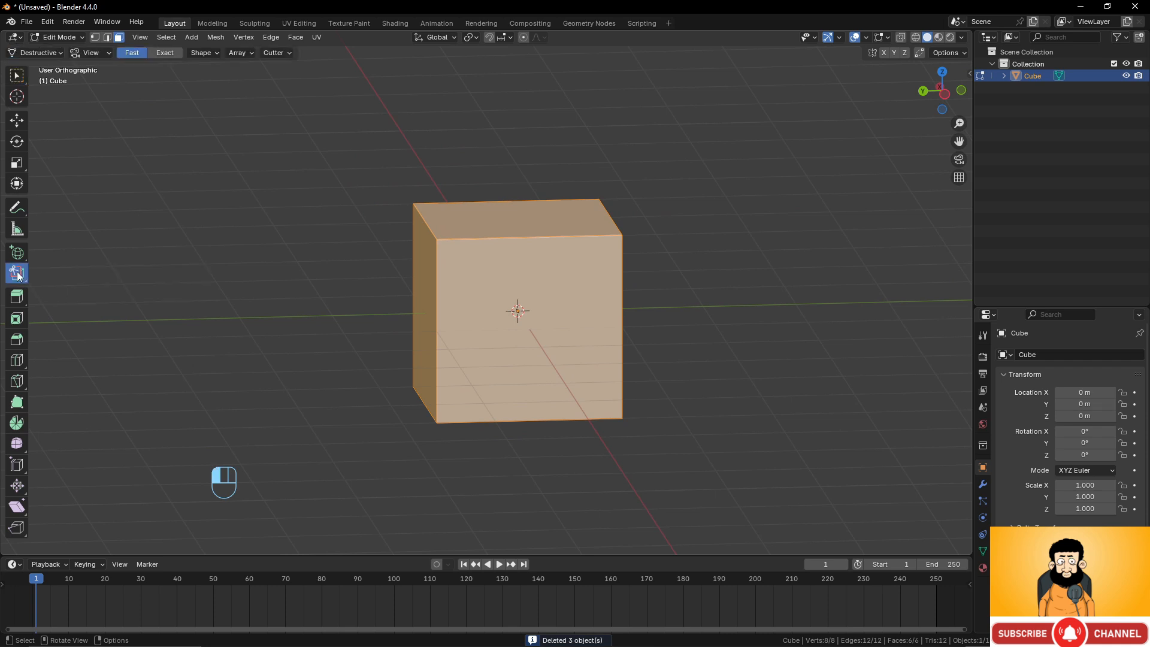
middle_click_drag(663, 249, 644, 281)
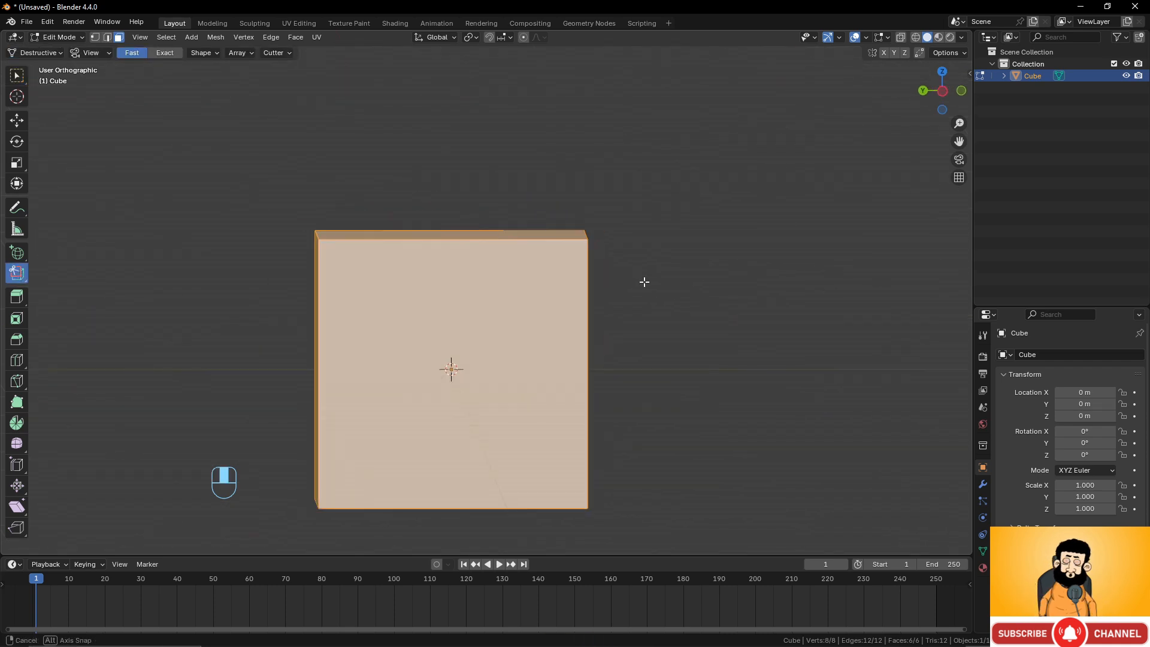
left_click_drag(493, 181, 688, 349)
Carve another rectangular cut across the cube's stepped corner with the Carver tool.
middle_click_drag(710, 309, 660, 384)
left_click_drag(476, 176, 803, 542)
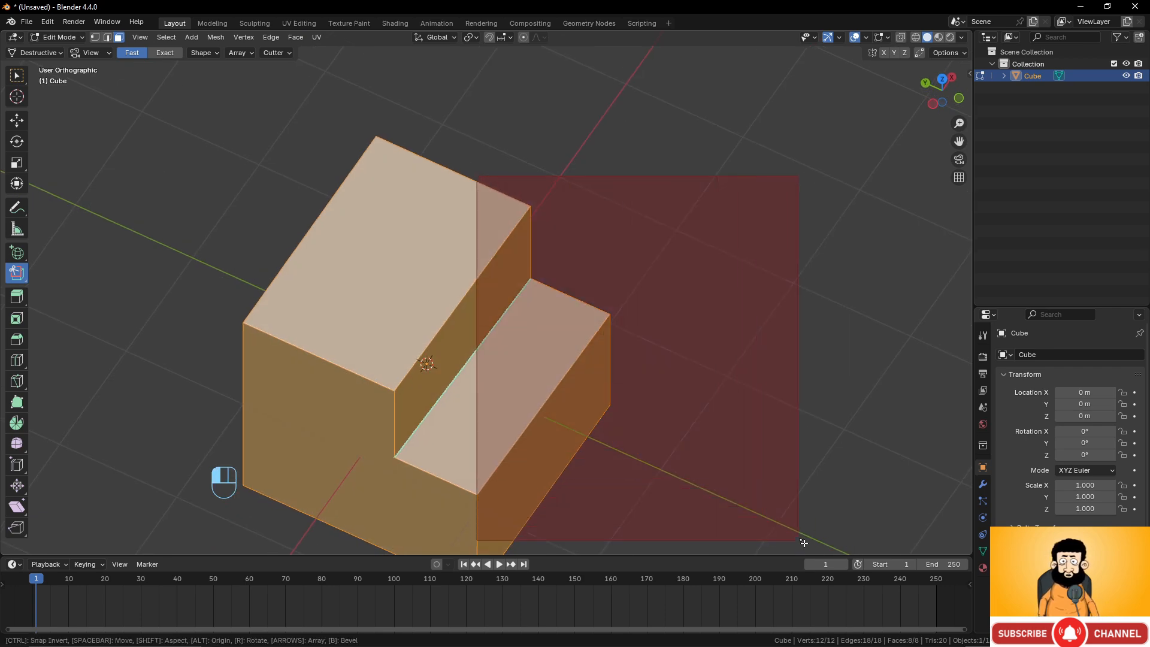
left_click_drag(892, 643, 891, 643)
scroll(591, 385, "down", 3)
middle_click_drag(591, 385, 522, 384)
scroll(551, 371, "up", 2)
middle_click_drag(590, 357, 570, 362)
left_click_drag(539, 110, 716, 395)
middle_click_drag(716, 396, 478, 418)
scroll(527, 386, "up", 2)
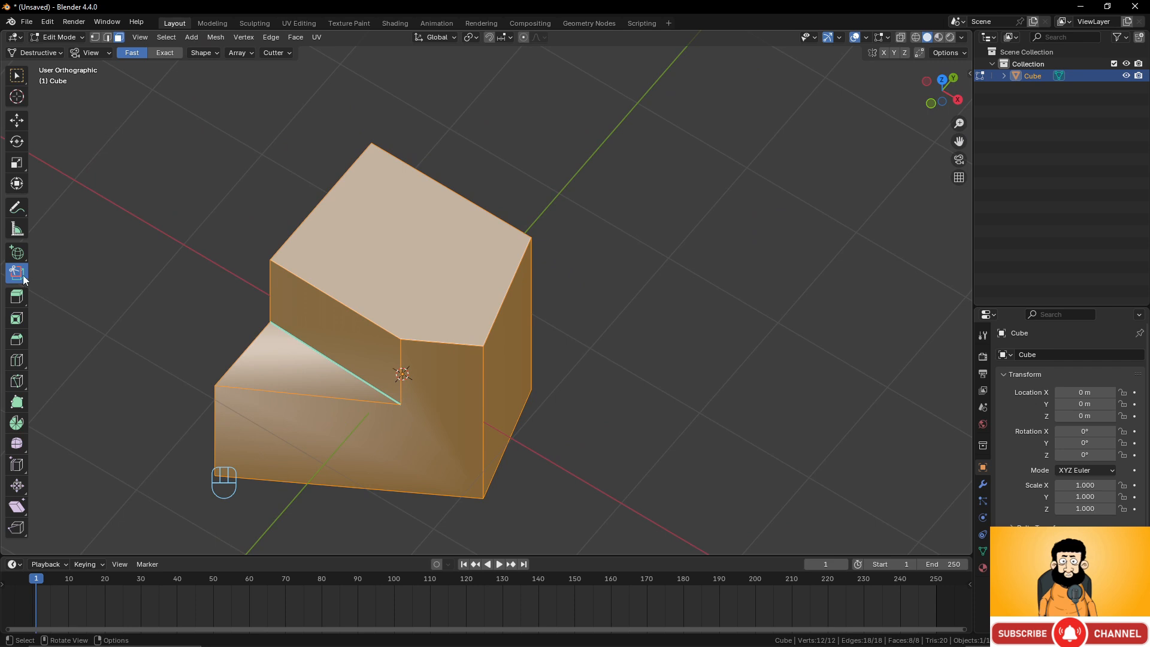
Switch the Carver to its circle shape and carve a round scoop into the cube's top edge.
left_click_drag(24, 279, 109, 305)
left_click_drag(554, 239, 635, 256)
left_click_drag(703, 354, 703, 355)
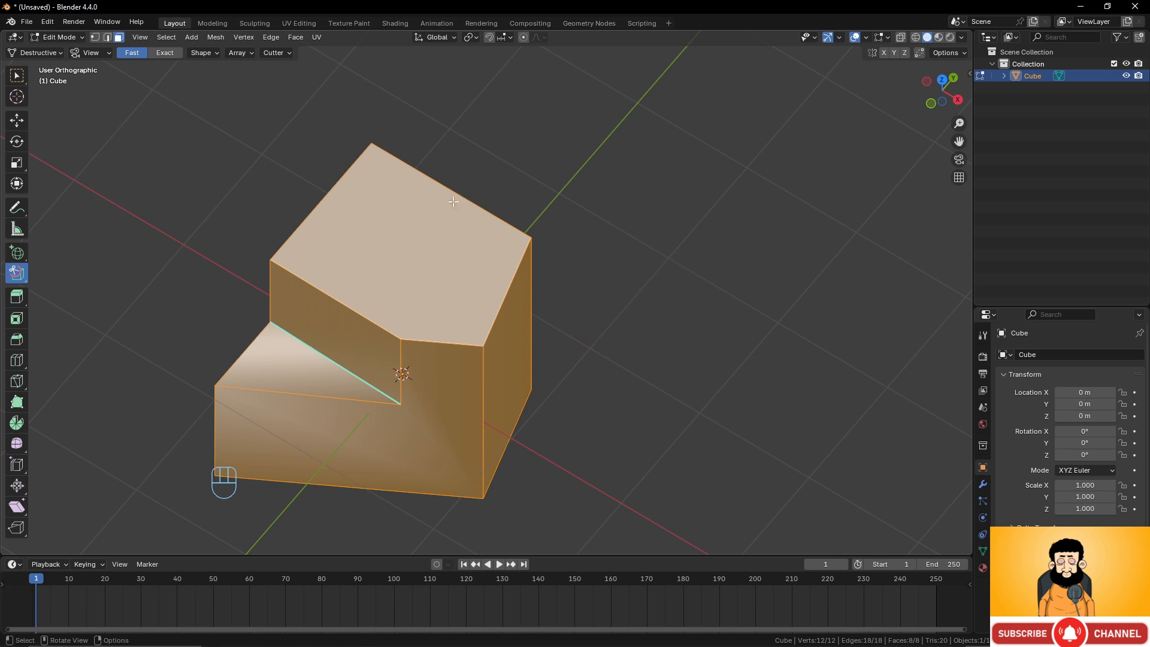
left_click_drag(451, 206, 600, 335)
scroll(603, 331, "up", 2)
scroll(603, 330, "down", 2)
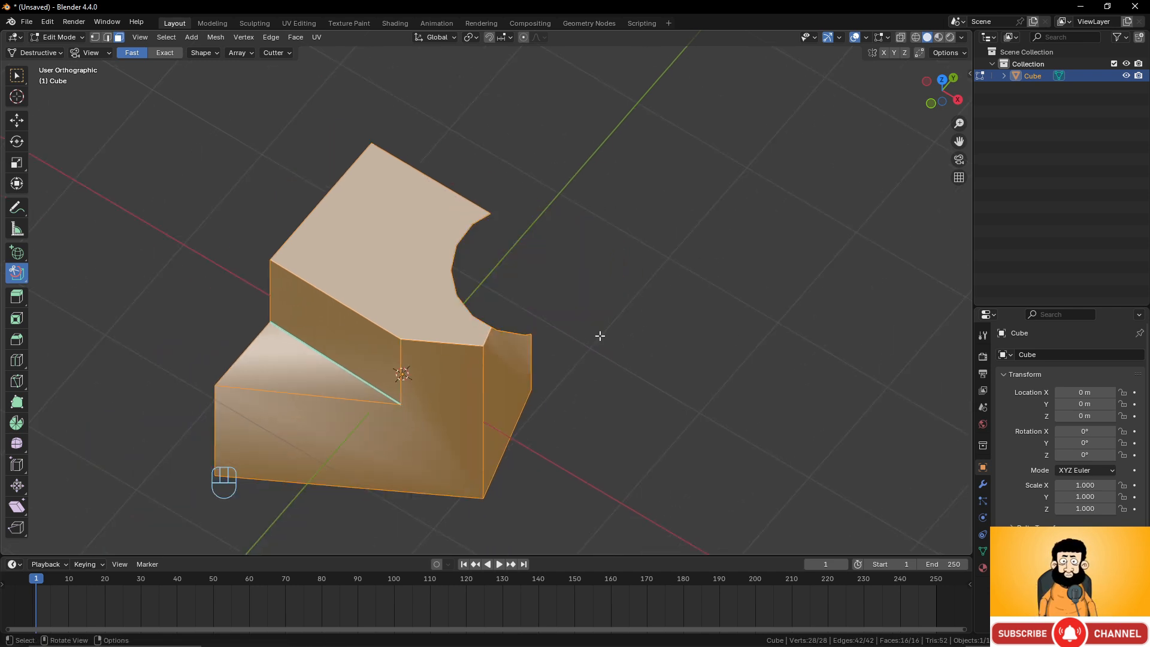
Carve a second circular cut through the cube's side, then undo both circular carves.
middle_click_drag(387, 268, 511, 217)
left_click_drag(443, 173, 552, 276)
middle_click_drag(552, 276, 495, 294)
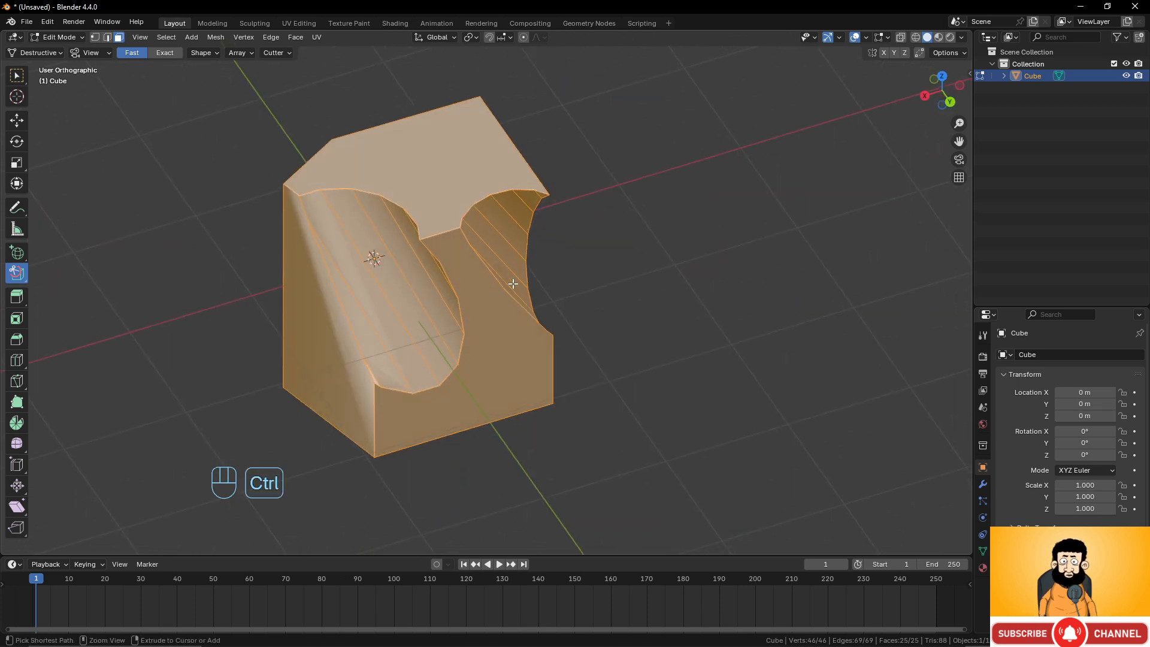
key("ctrl+z")
key("ctrl+z")
Switch the Carver to its polyline shape and carve a four-point polygonal cut through the cube's side.
left_click_drag(26, 279, 76, 325)
middle_click_drag(323, 336, 476, 366)
middle_click_drag(476, 368, 492, 337, "shift")
middle_click_drag(413, 366, 462, 346)
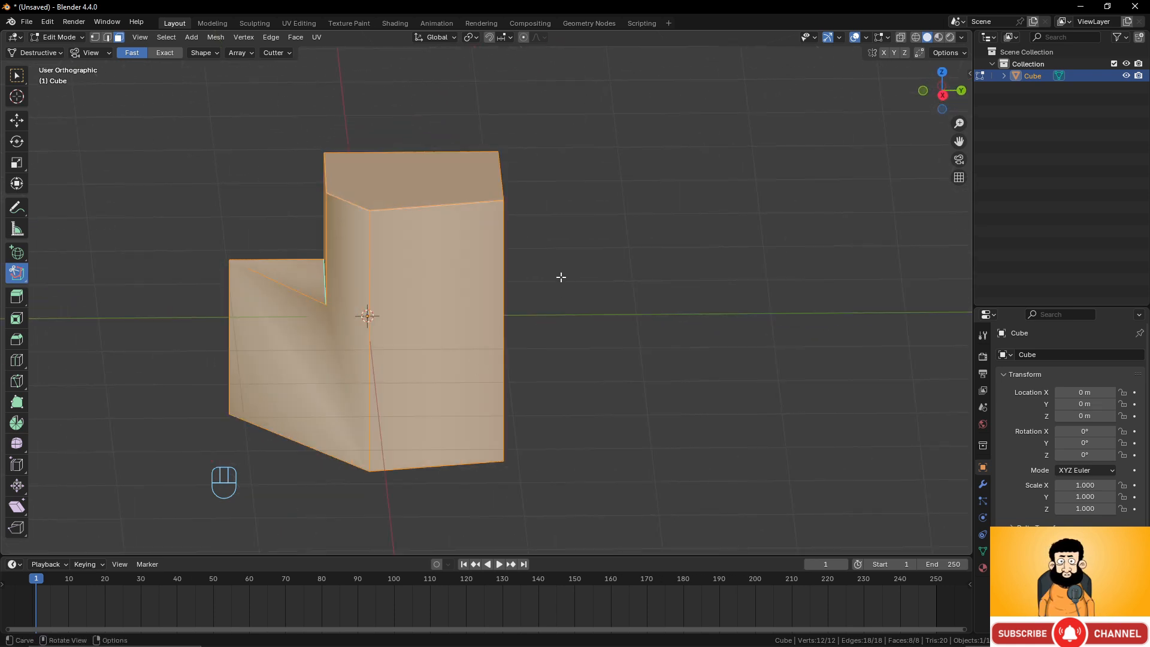
left_click(561, 276)
left_click(467, 313)
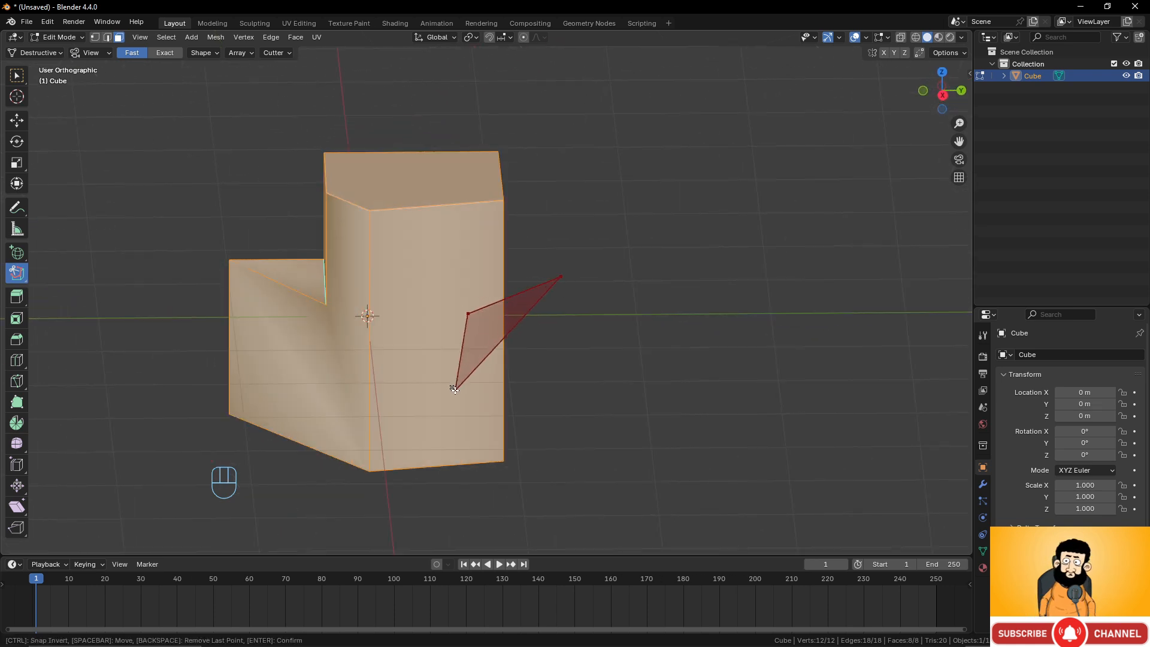
left_click(456, 390)
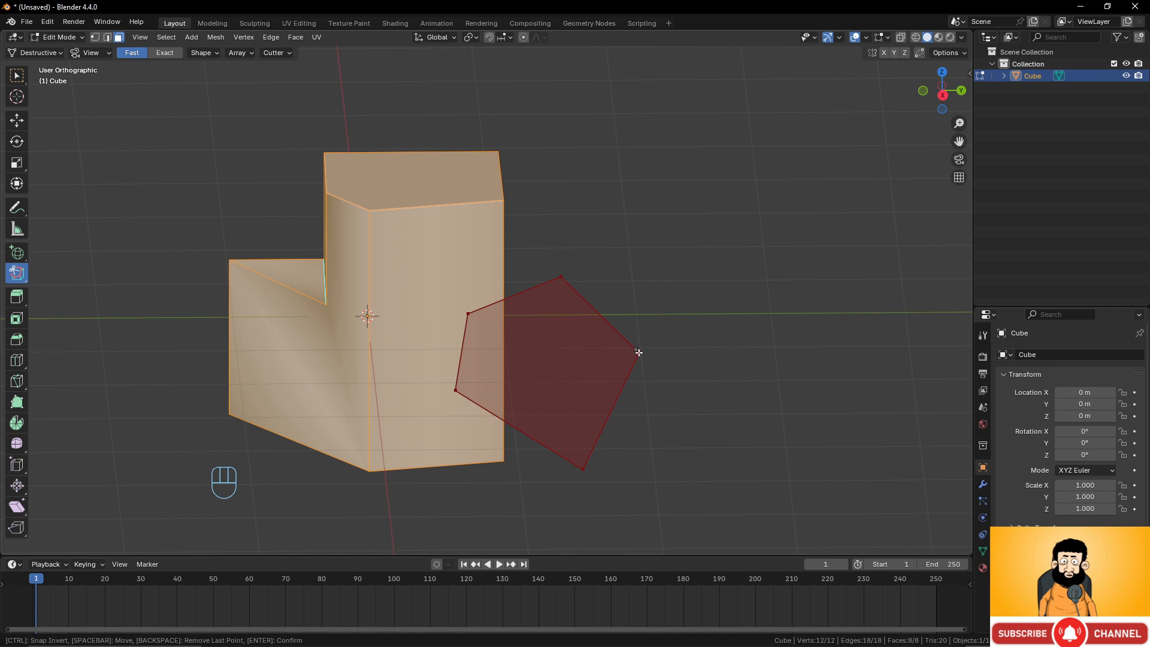
left_click(563, 277)
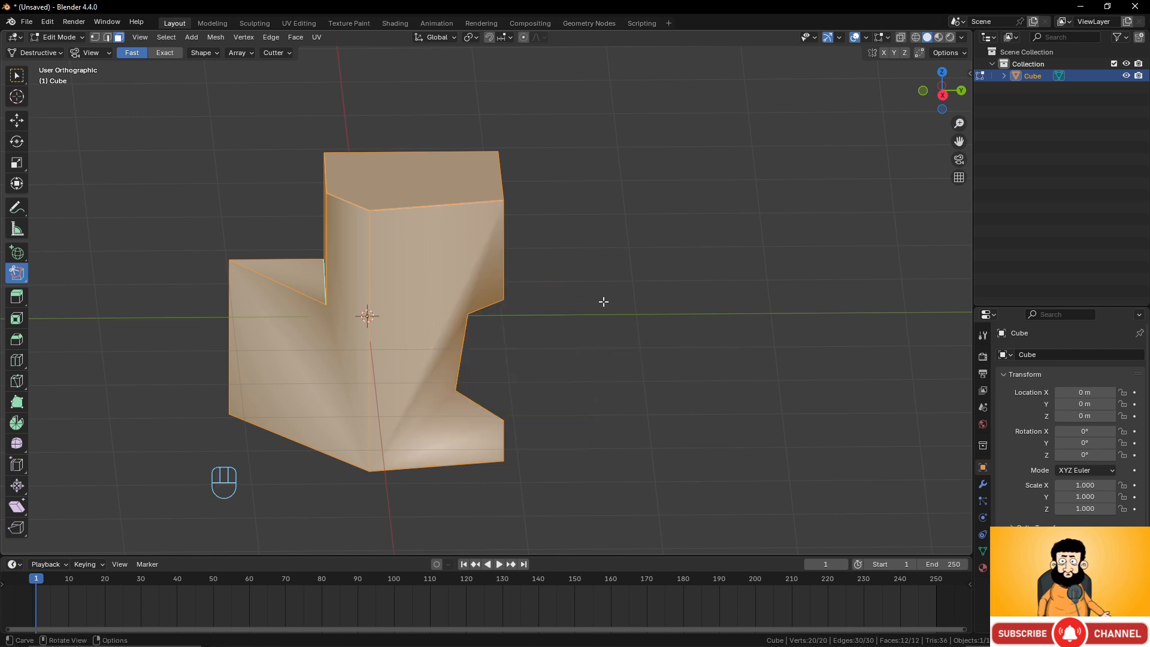
Return to Object Mode and delete the carved cube.
middle_click_drag(603, 303, 401, 278)
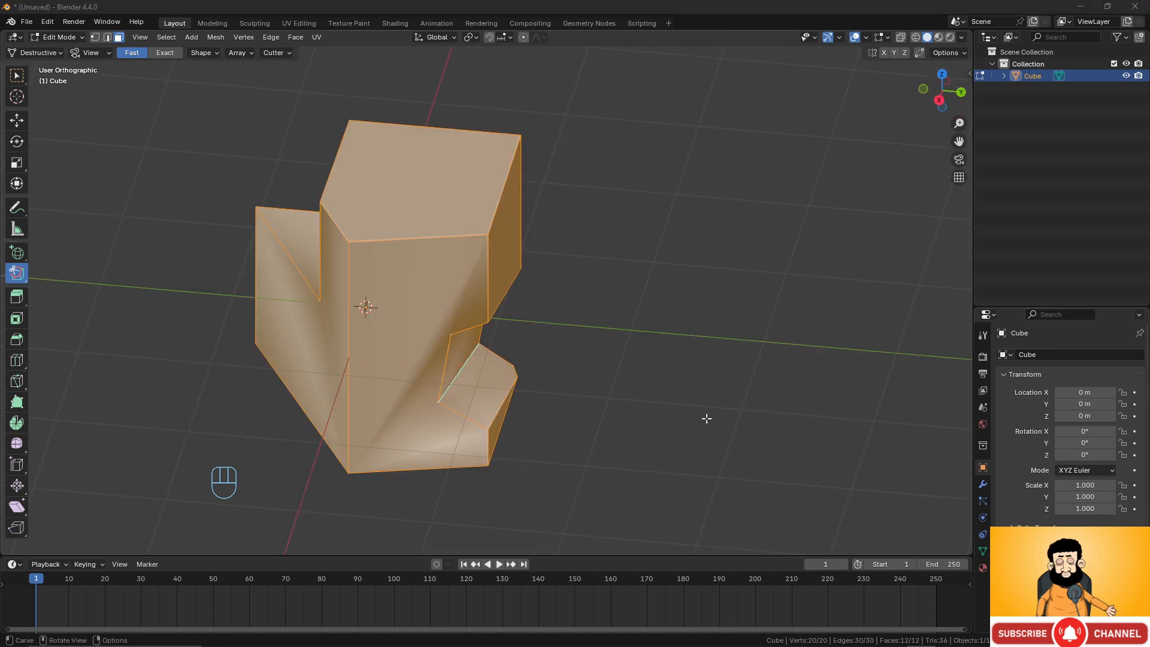
middle_click_drag(706, 418, 714, 378)
middle_click_drag(440, 243, 533, 273)
key("Tab")
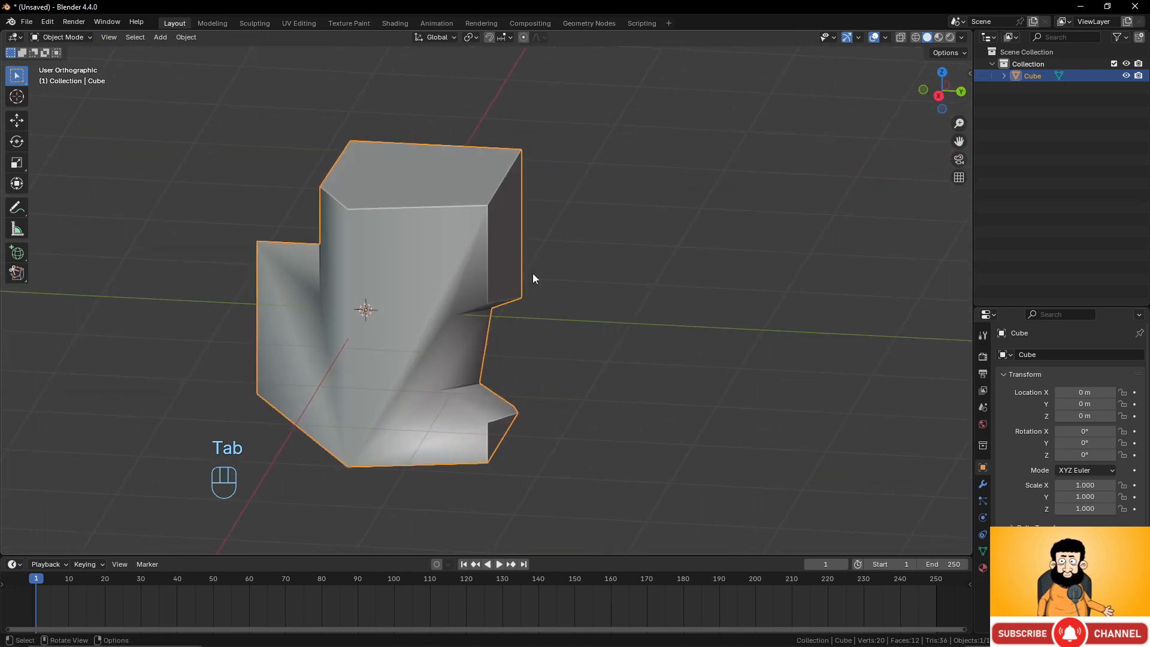
key("x")
left_click(514, 274)
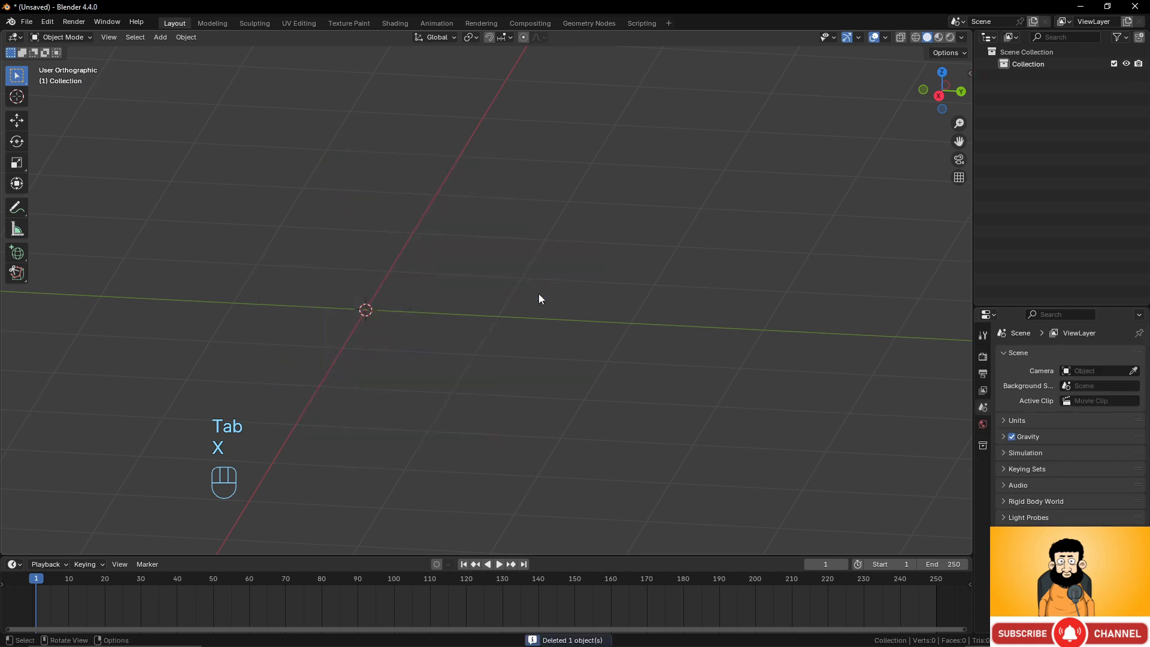
Add a new cube mesh at the scene origin.
middle_click_drag(374, 318, 485, 339, "shift")
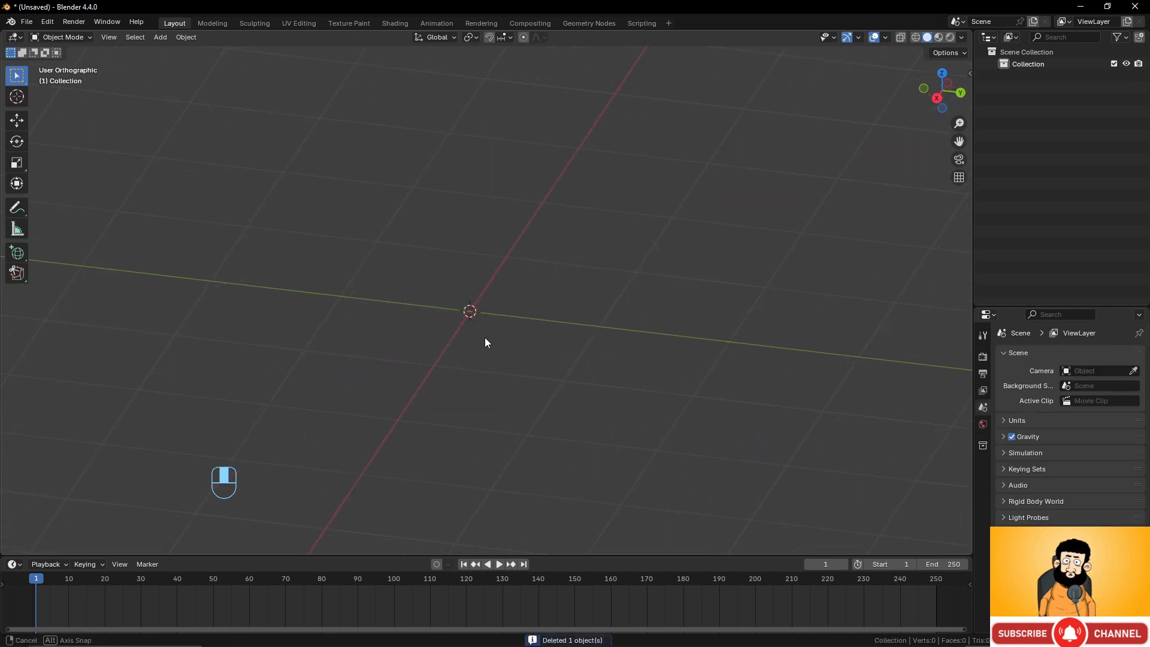
key("shift+a")
mouse_move(499, 319)
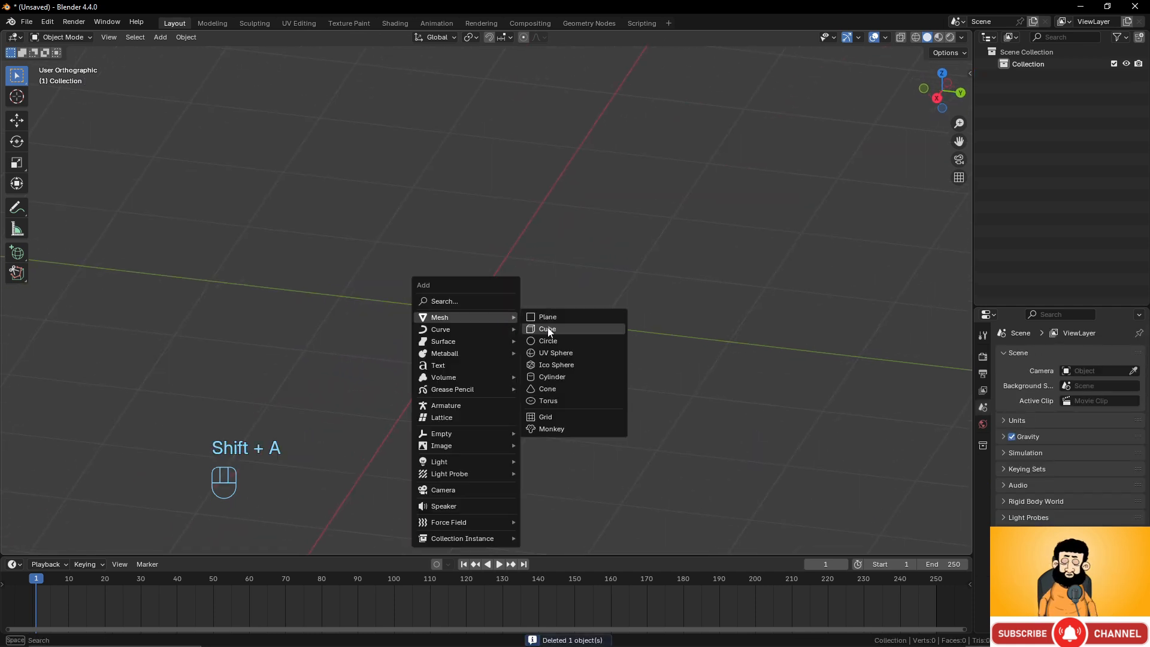
left_click(547, 329)
scroll(496, 316, "down", 2)
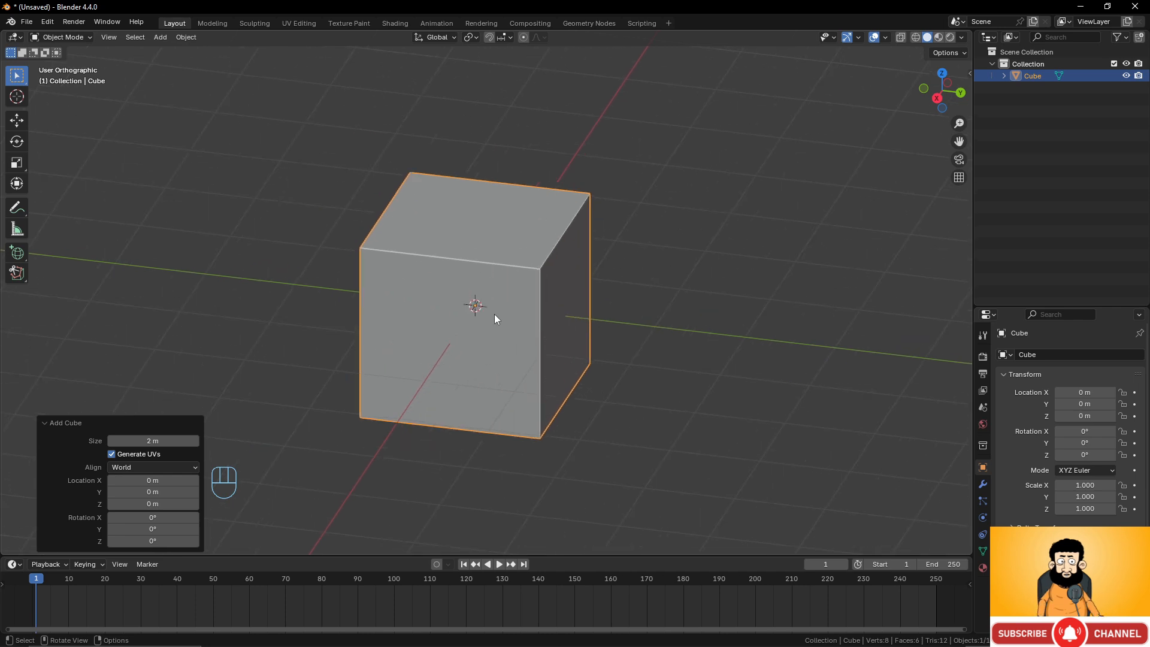
scroll(511, 303, "up", 1)
mouse_move(510, 298)
middle_mouse_down()
mouse_move(526, 294)
mouse_move(521, 307)
middle_mouse_up()
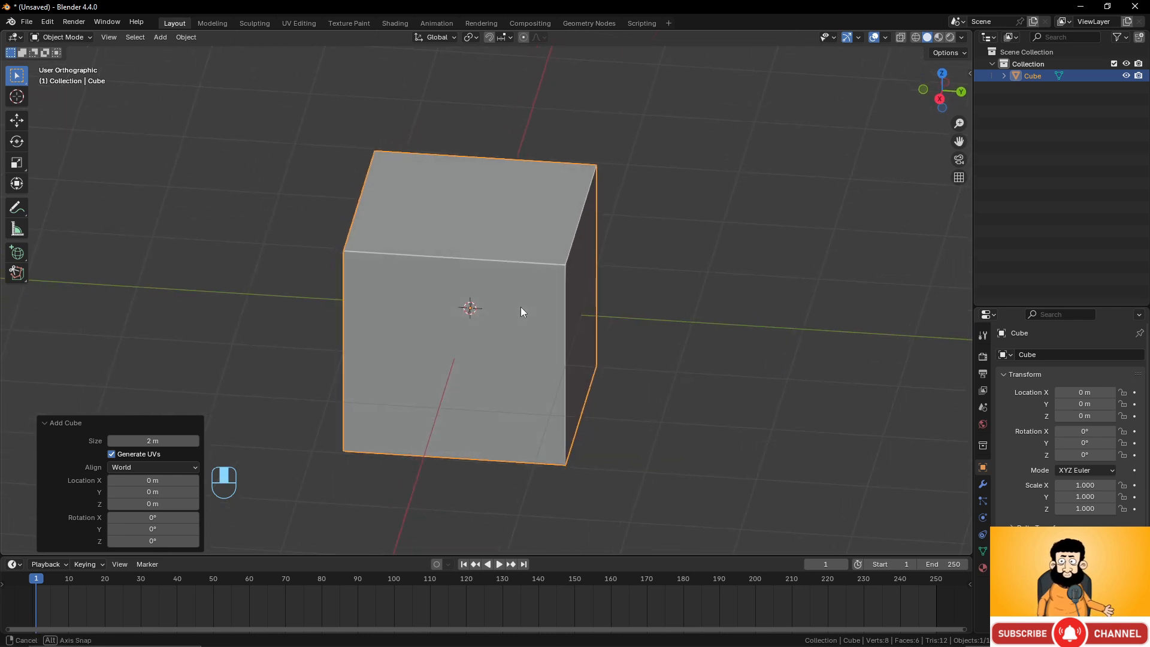
Enter Edit Mode and cut off the cube's upper-right corner with a polyline carve in front view.
left_click(17, 272)
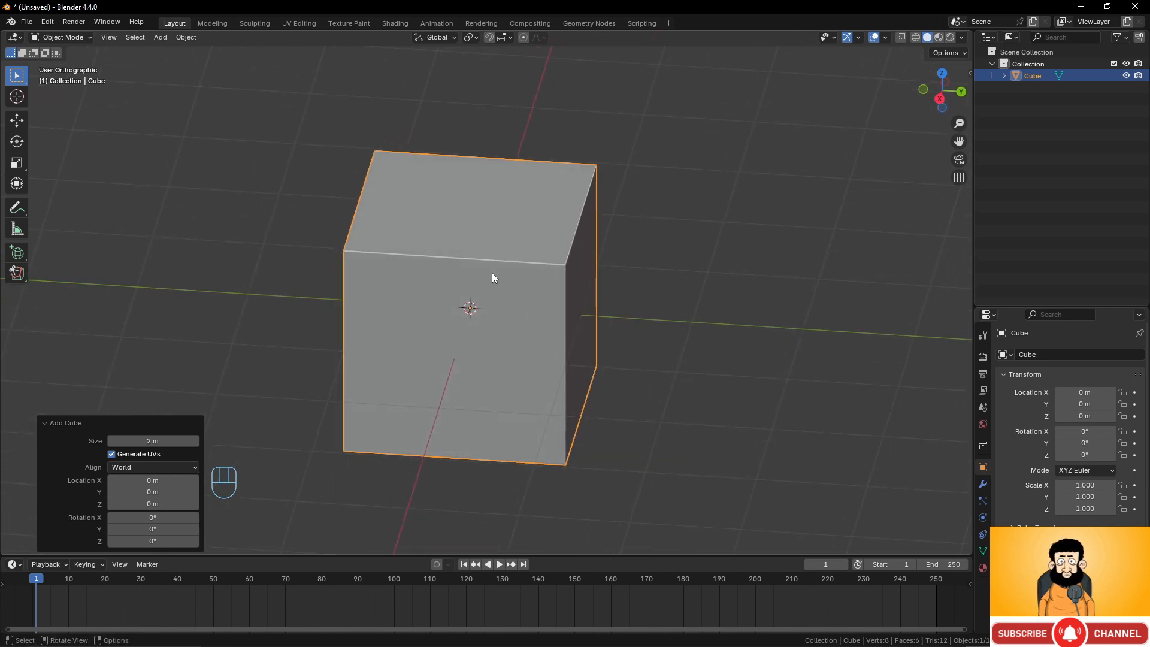
key("Tab")
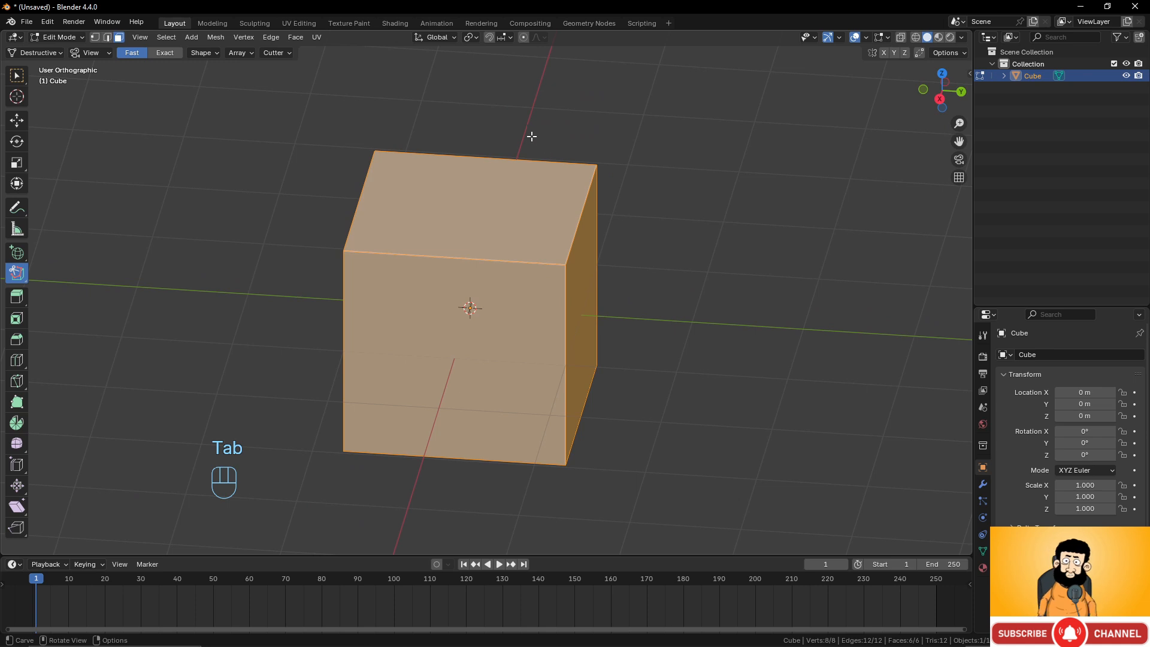
scroll(629, 198, "down", 3)
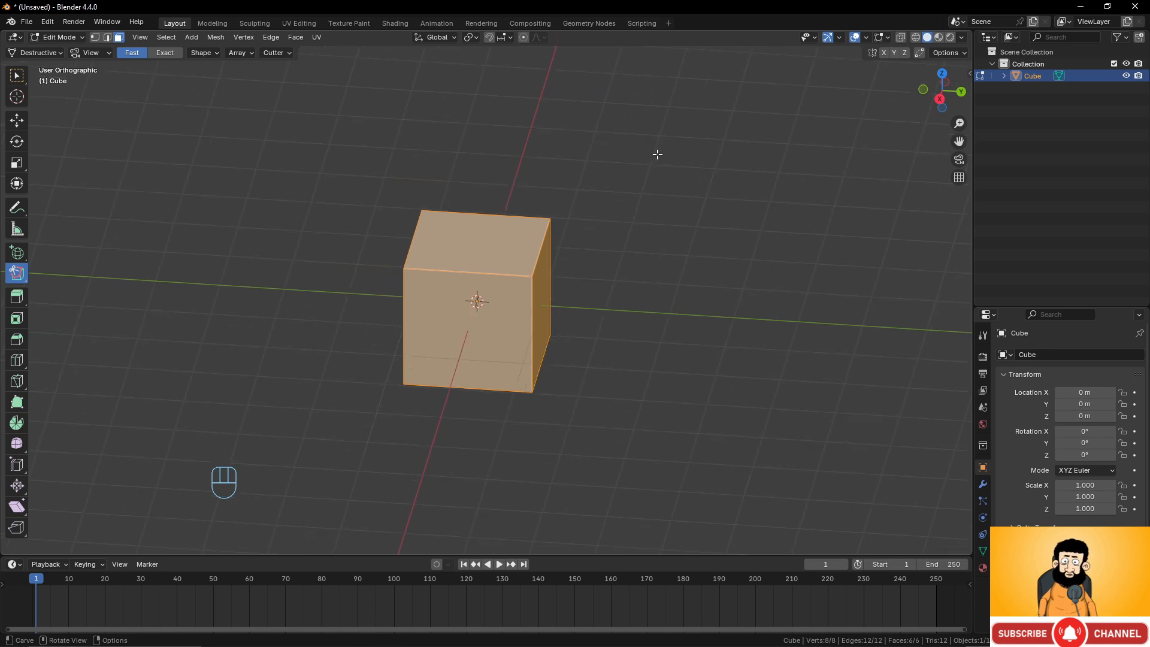
middle_click_drag(525, 205, 570, 177)
middle_click_drag(590, 225, 608, 215)
key("KP_1")
scroll(597, 257, "up", 2)
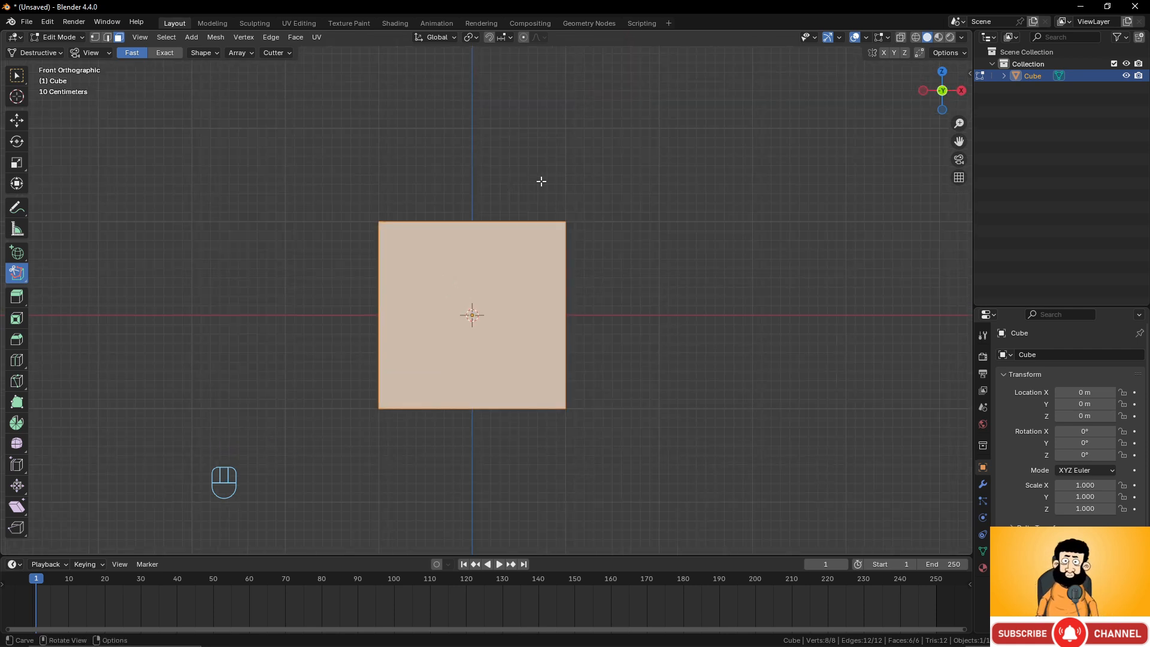
left_click(482, 187)
left_click(544, 267)
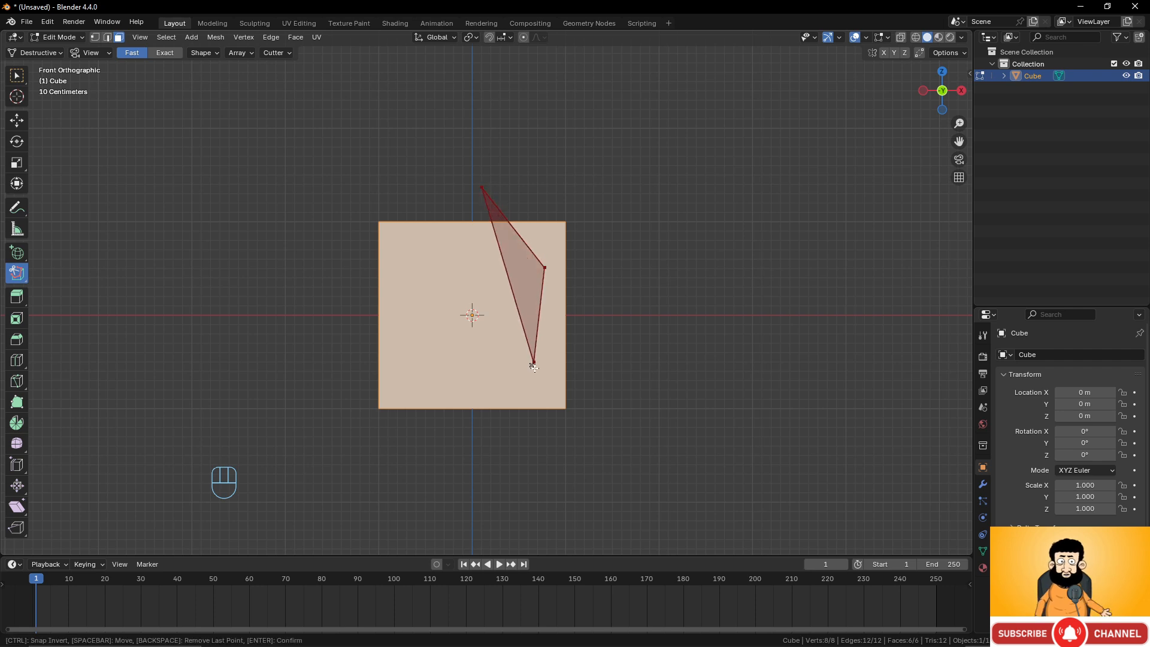
left_click(540, 438)
left_click(748, 422)
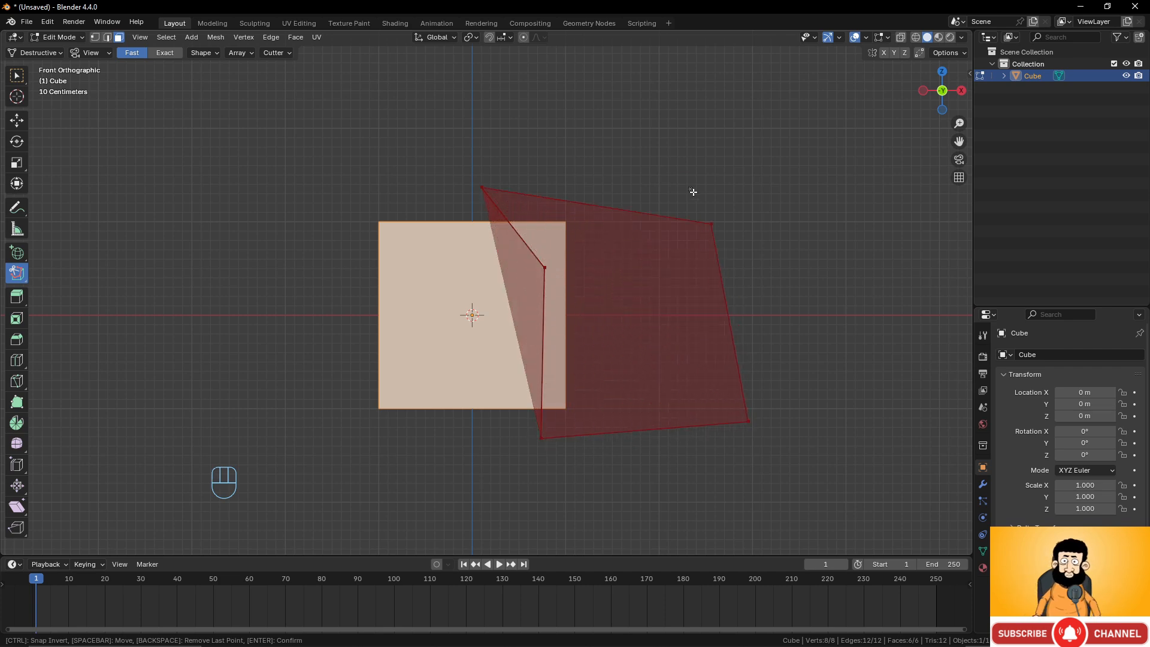
left_click(688, 177)
left_click(544, 173)
left_click(486, 191)
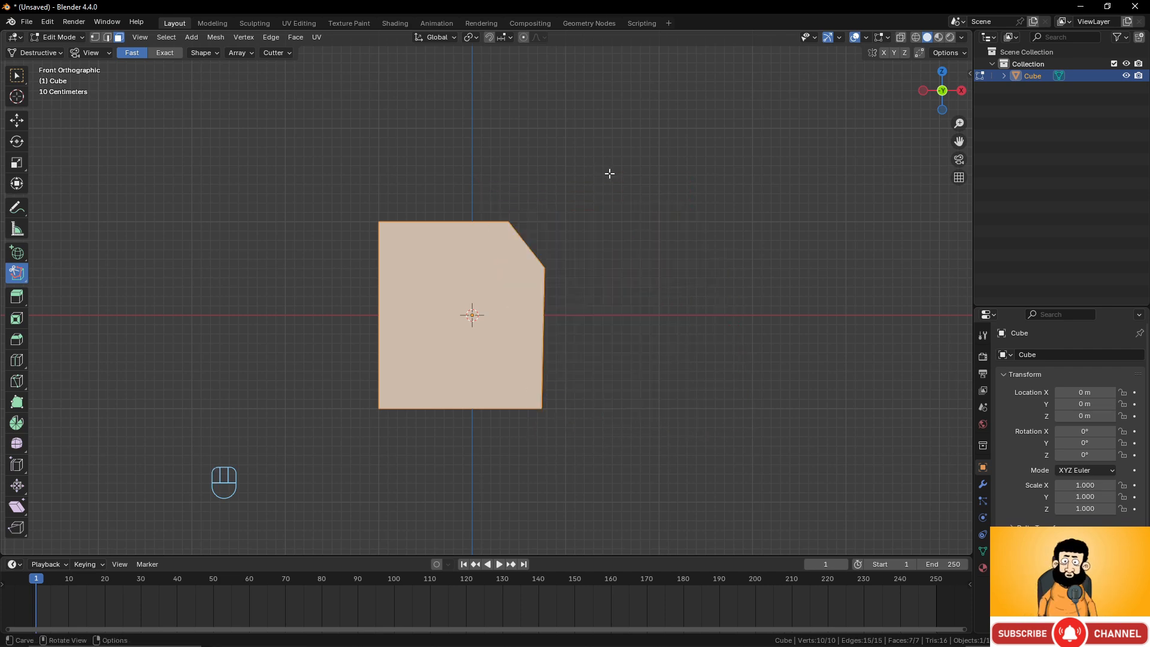
Symmetrize the mesh with the direction set to +X to -X.
middle_click_drag(609, 172, 603, 204)
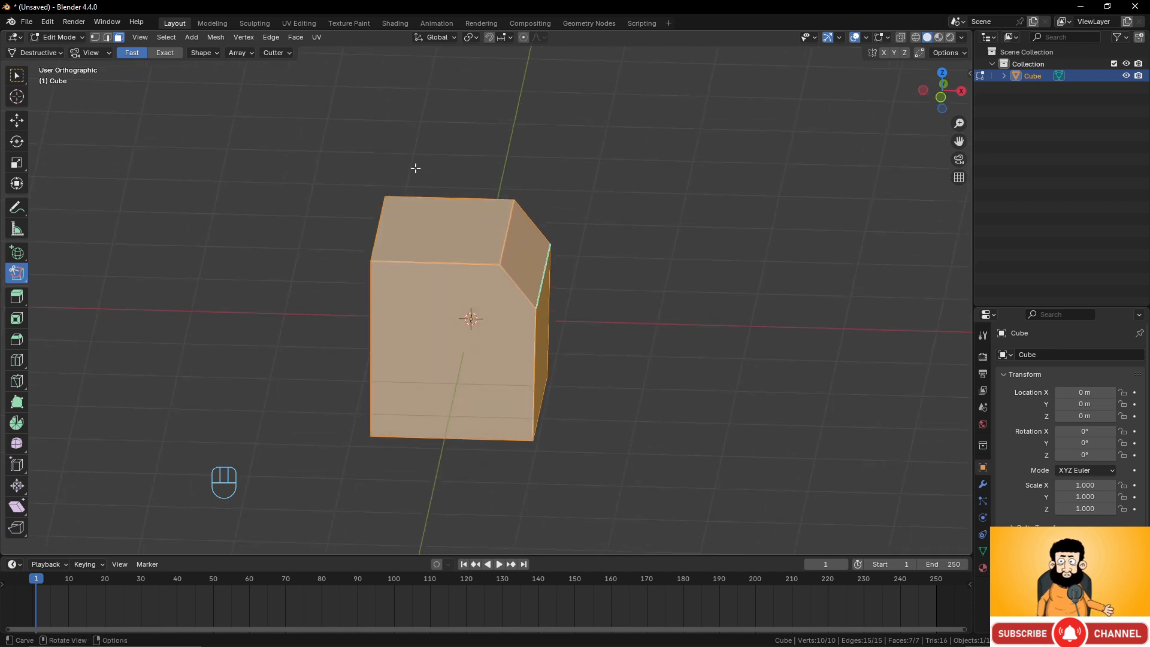
left_click(217, 37)
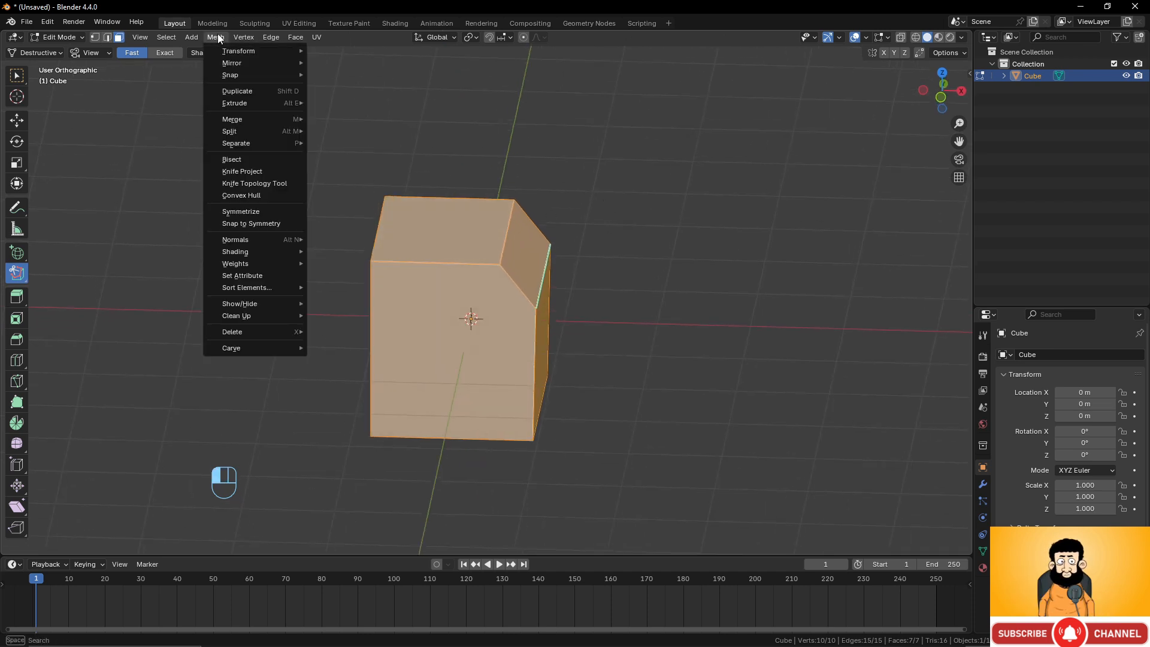
left_click(260, 213)
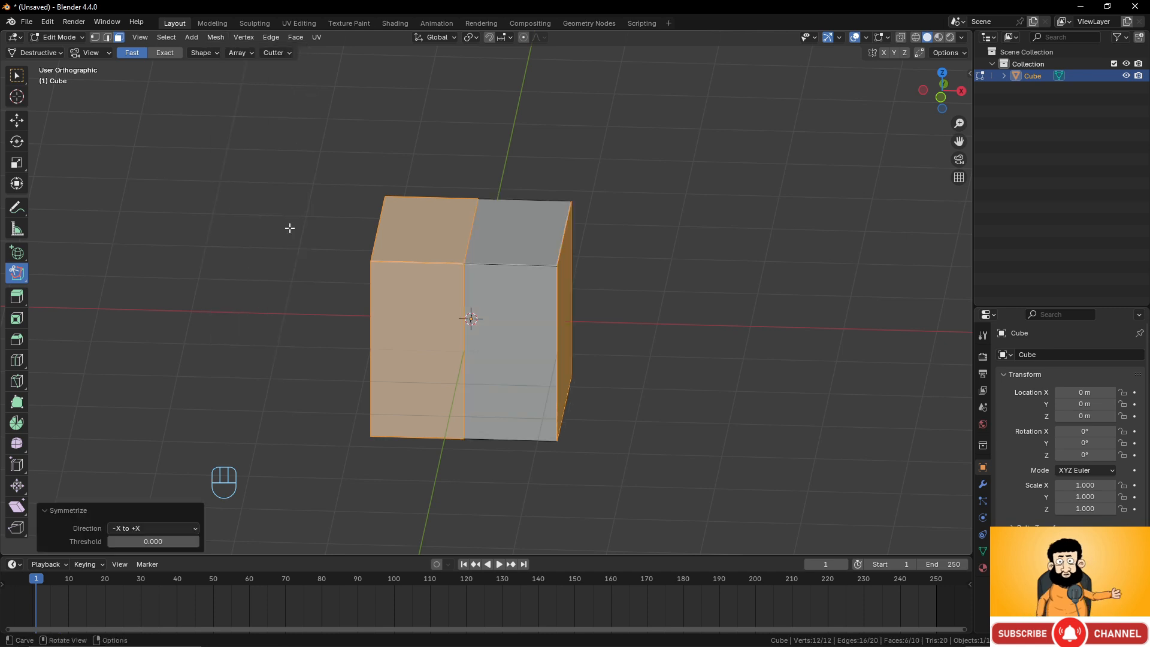
left_click(165, 531)
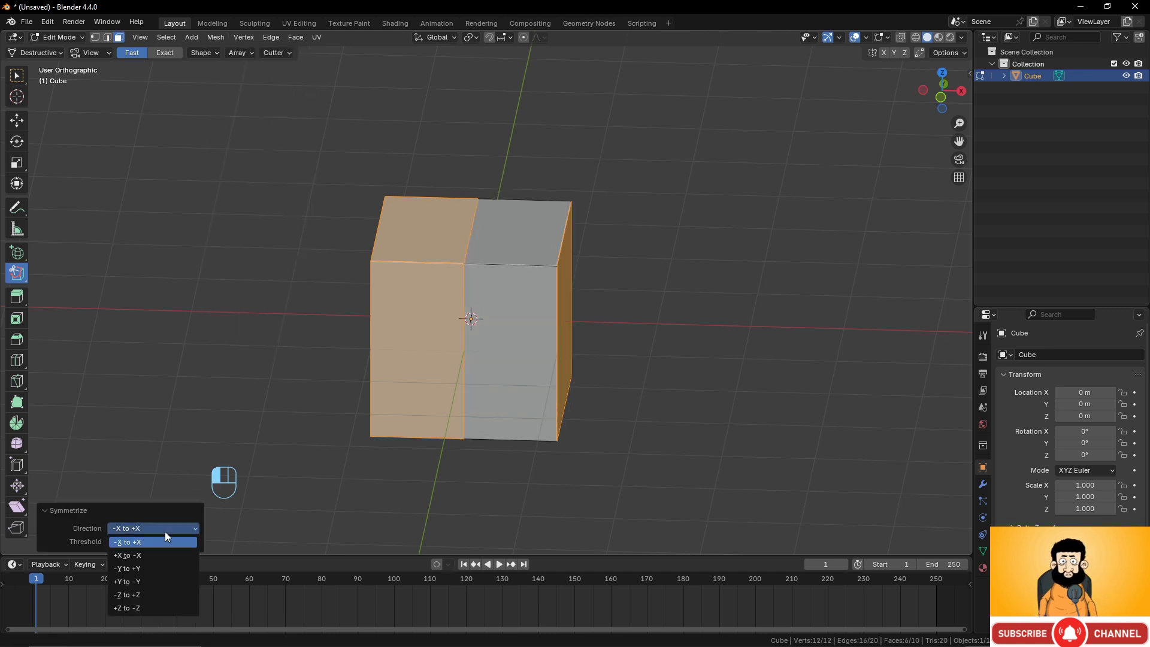
left_click(139, 555)
Carve an angled polyline cut through the cube's left front edge.
middle_click_drag(515, 336, 318, 290)
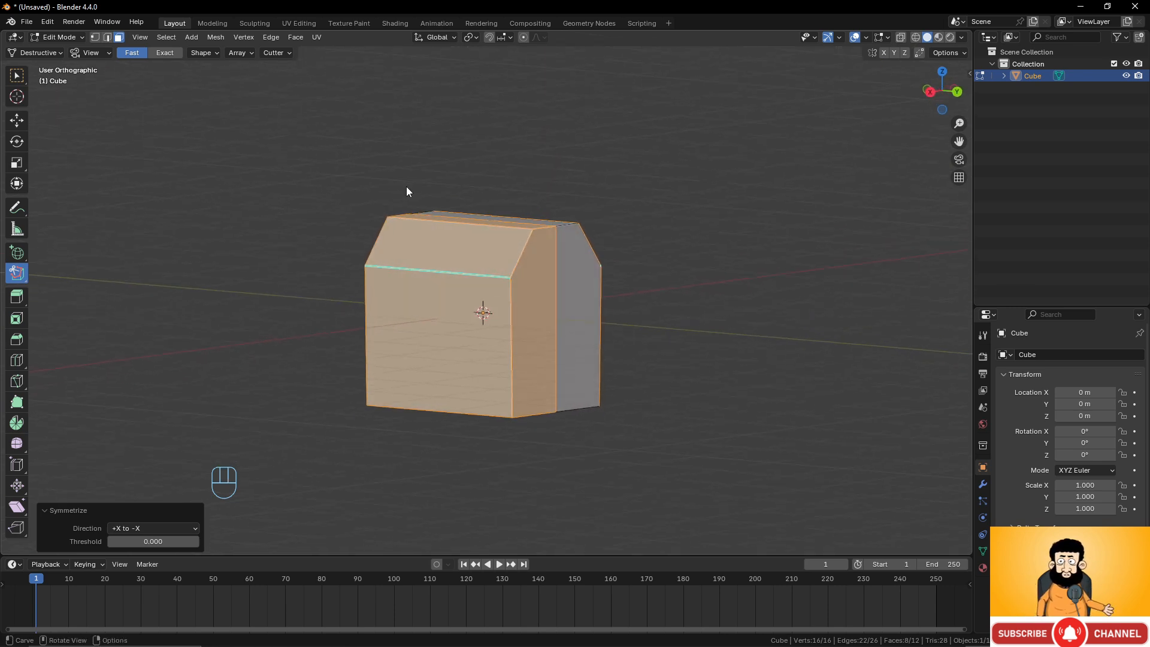
left_click(437, 182)
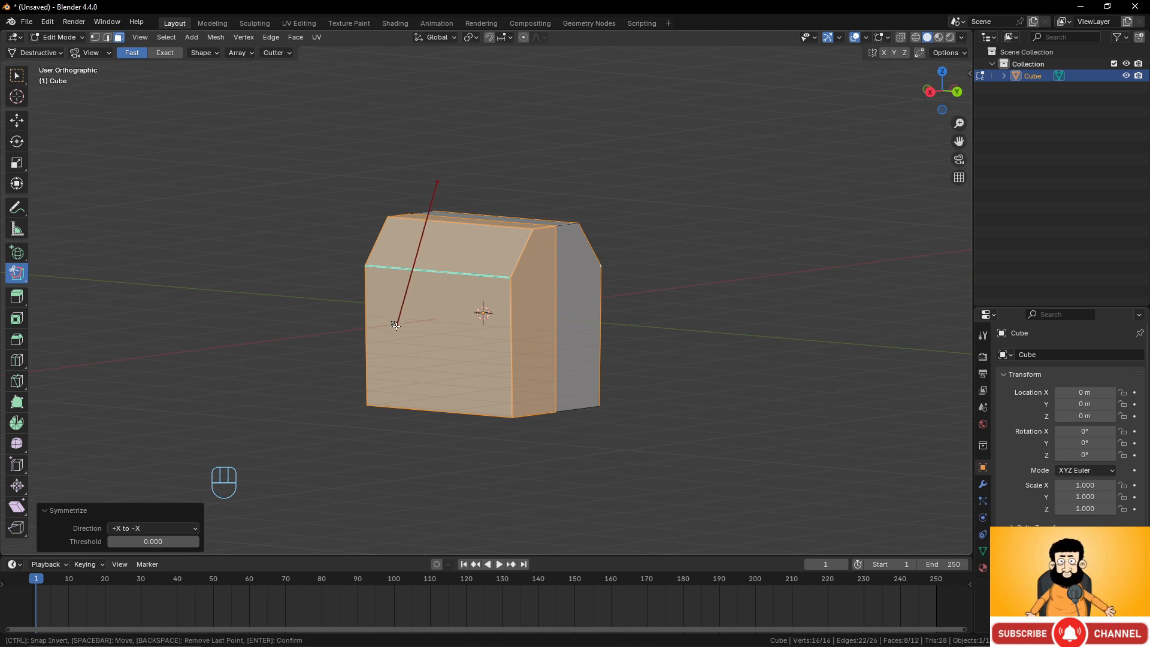
left_click(386, 346)
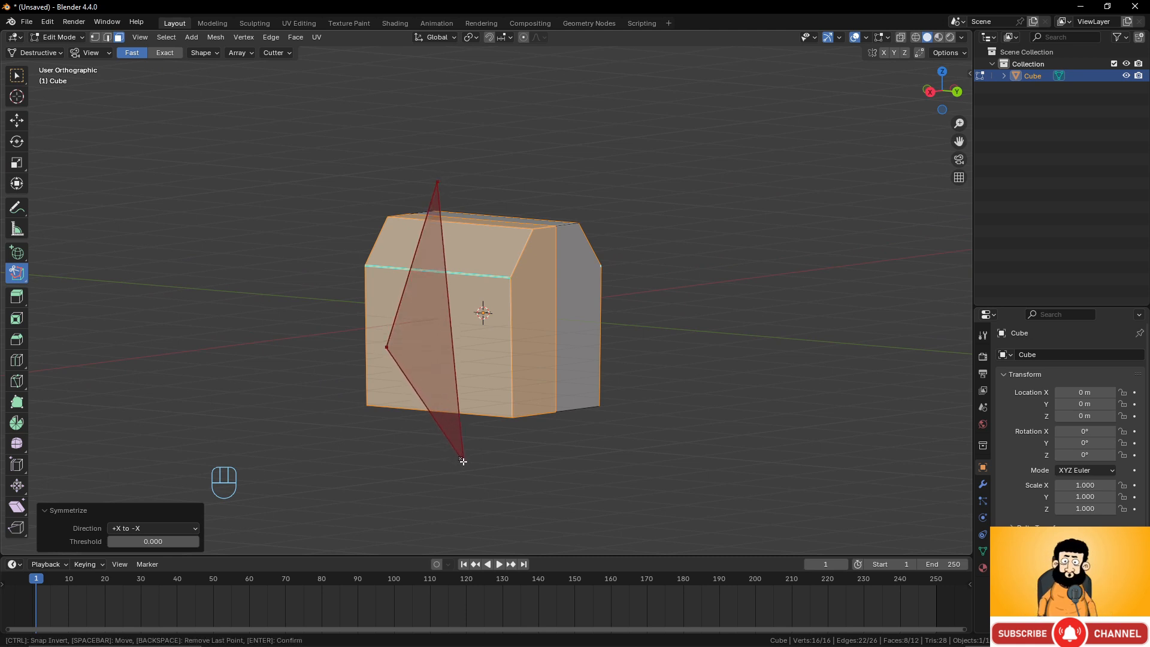
left_click(464, 461)
left_click(257, 457)
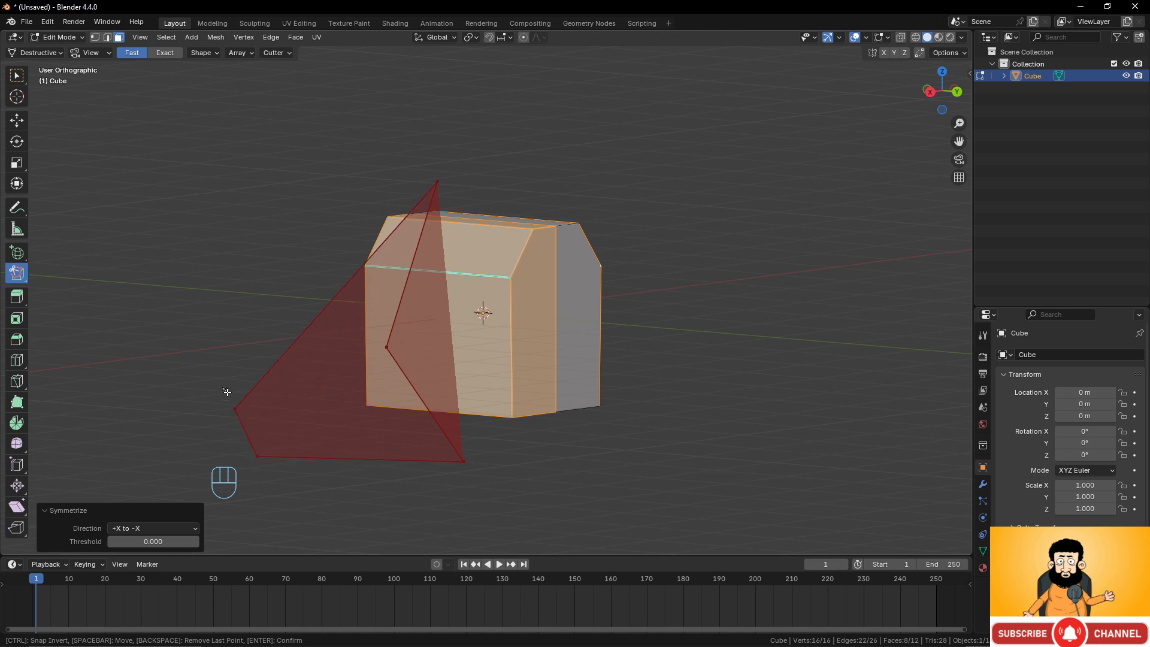
left_click(204, 290)
left_click(215, 240)
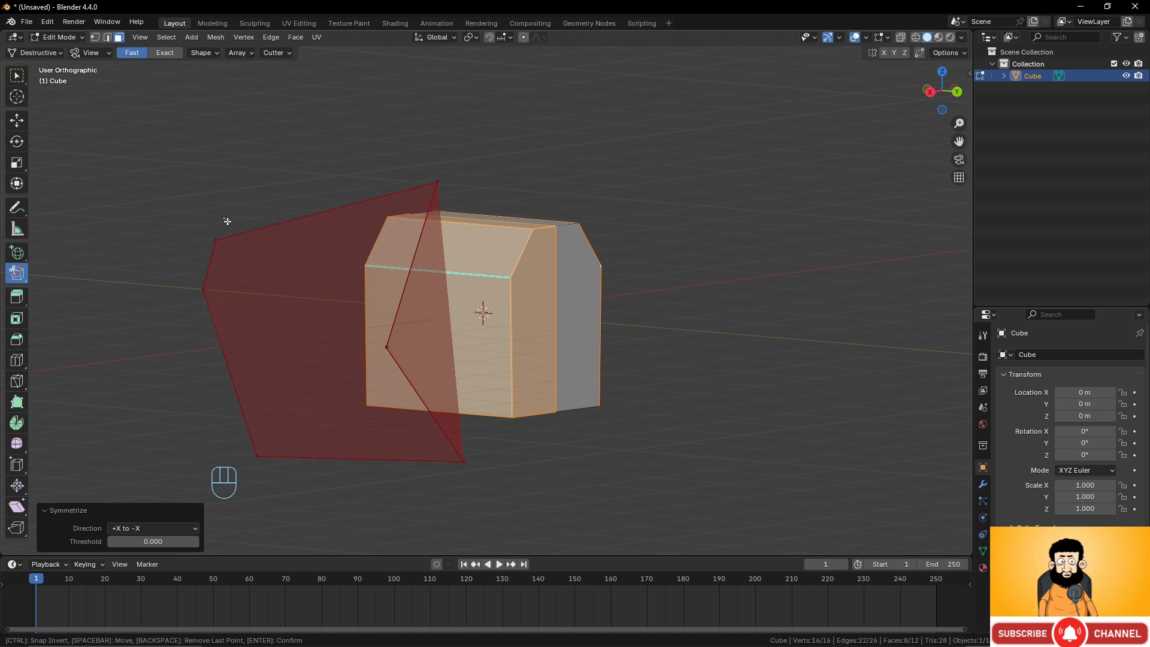
left_click(437, 182)
middle_click_drag(439, 182, 524, 270)
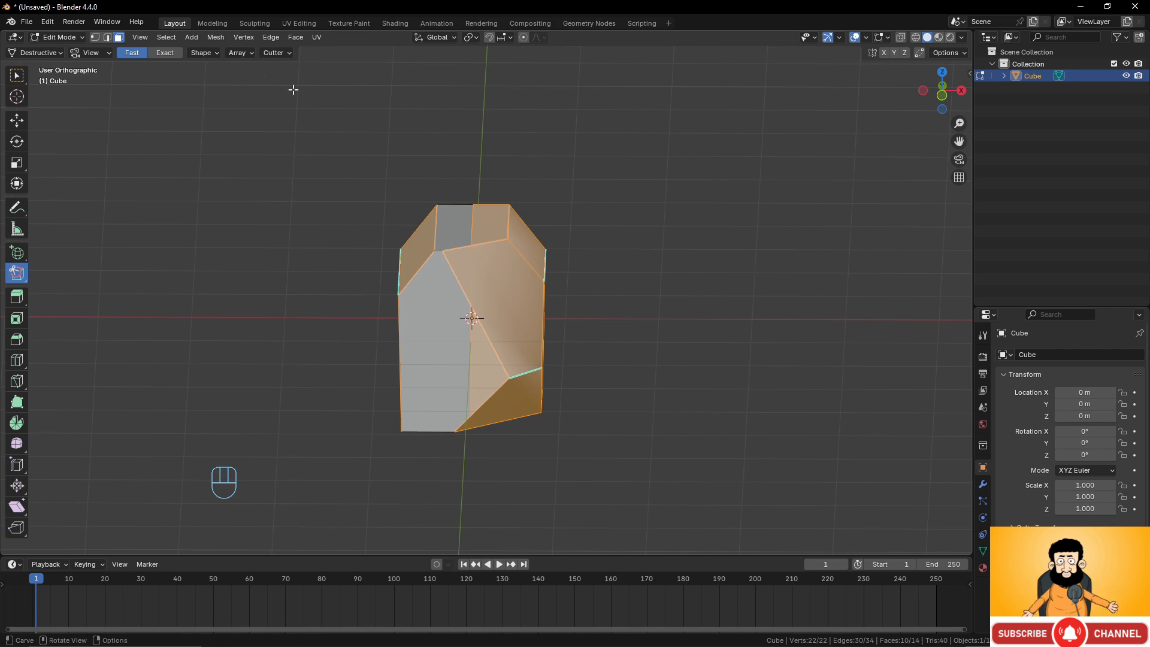
Symmetrize the mesh again from +X to -X.
left_click(215, 37)
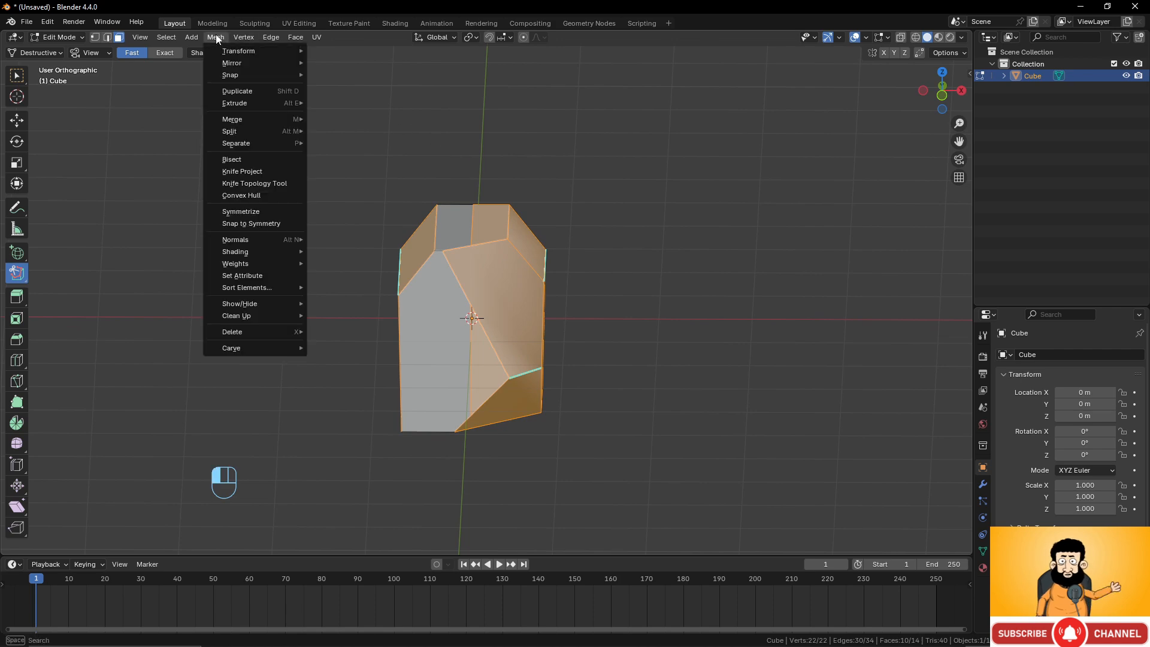
left_click(248, 210)
middle_click_drag(461, 311, 377, 262)
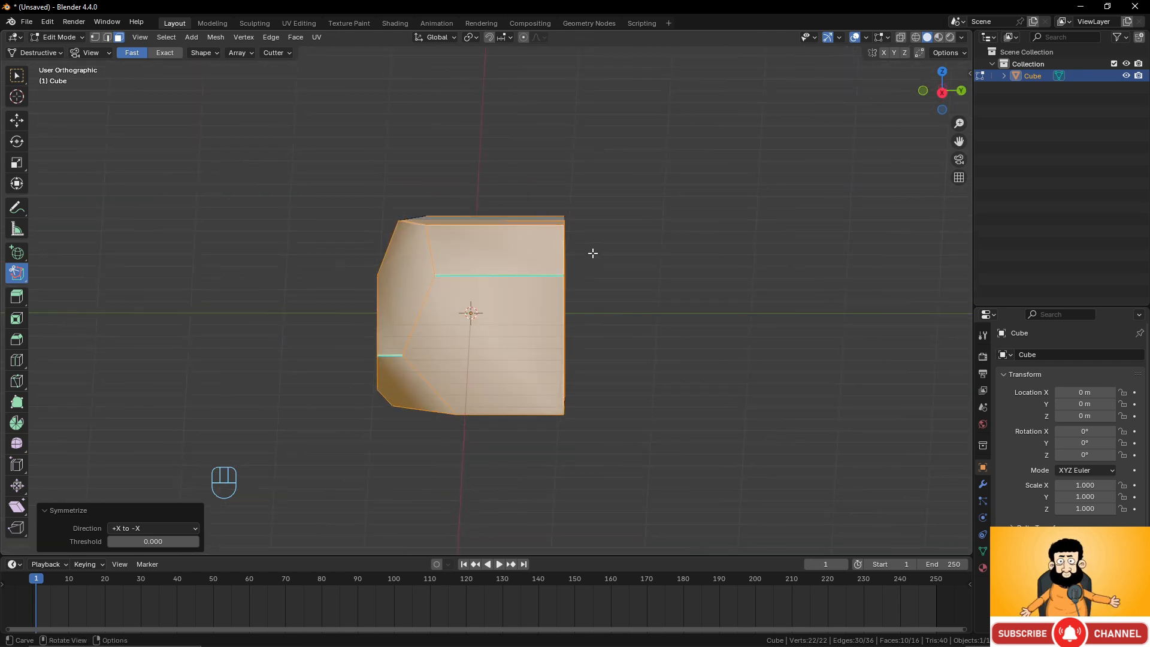
Switch to right side view and carve a polyline cut slicing off the cube's right side corners.
key("KP_3")
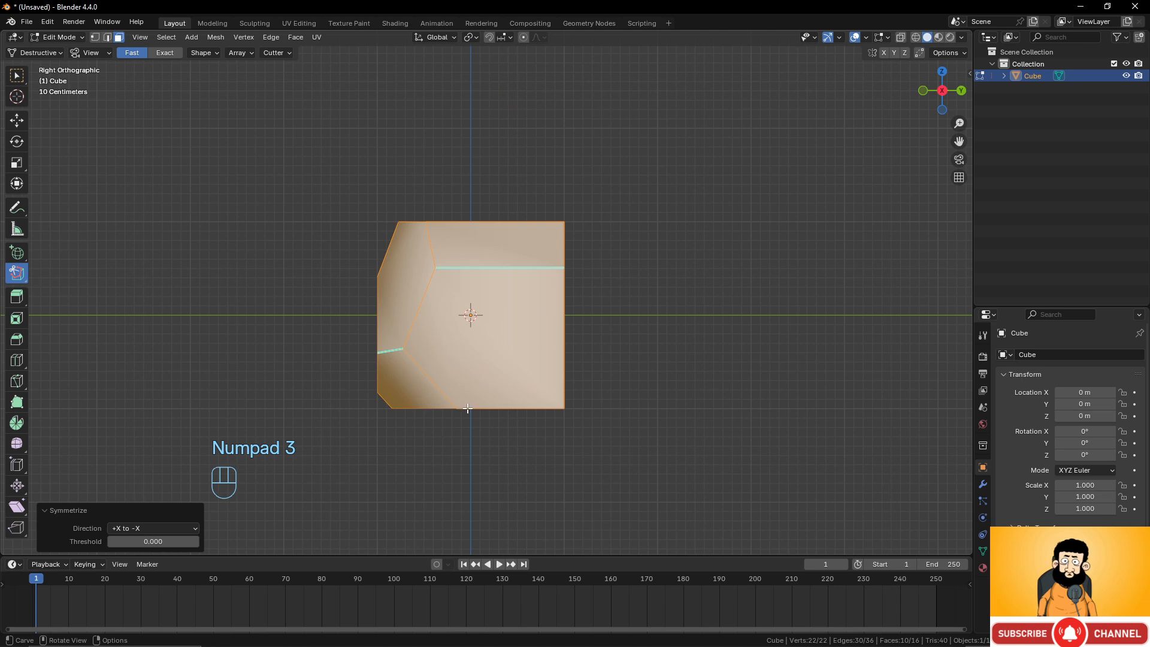
left_click(496, 209)
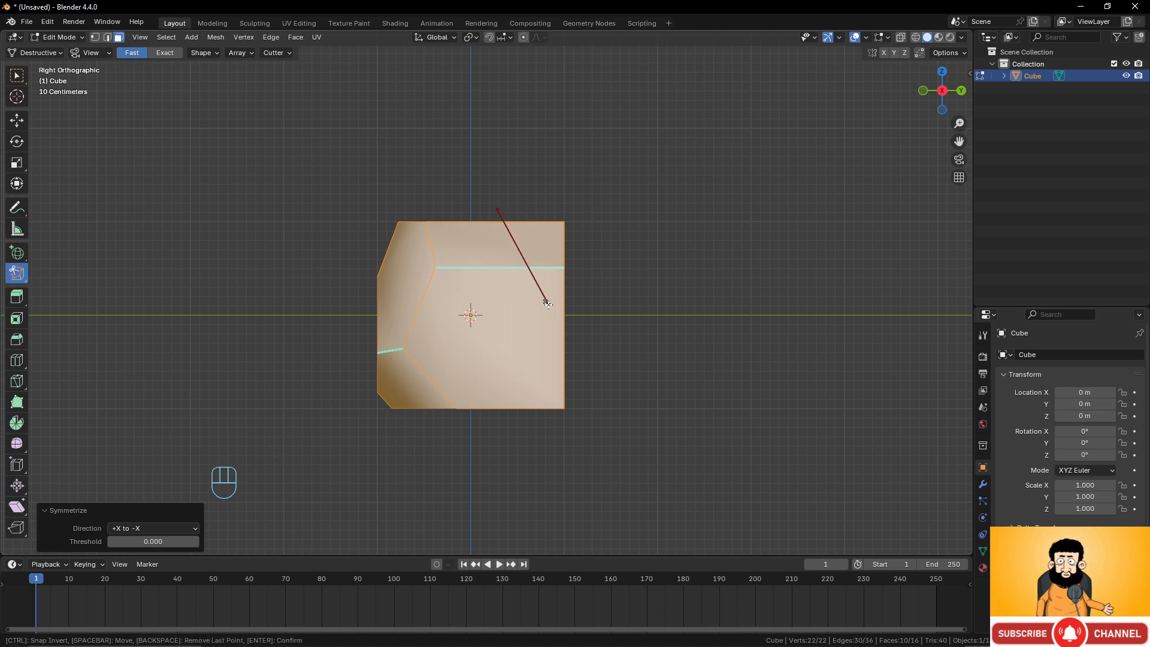
left_click(550, 293)
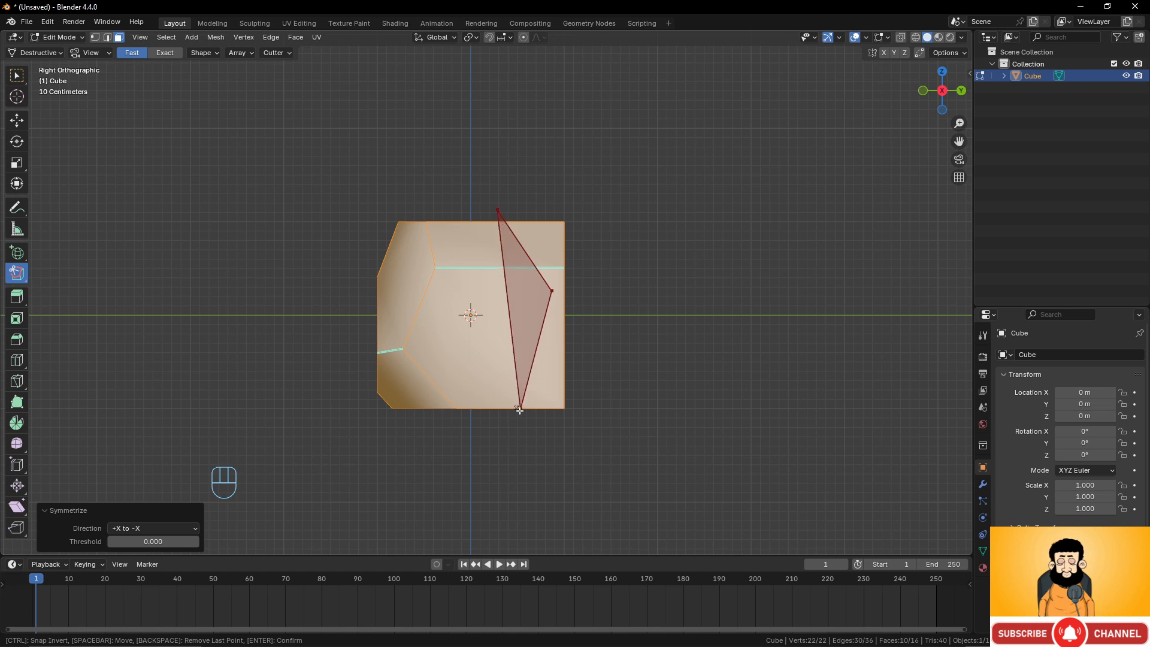
left_click(507, 437)
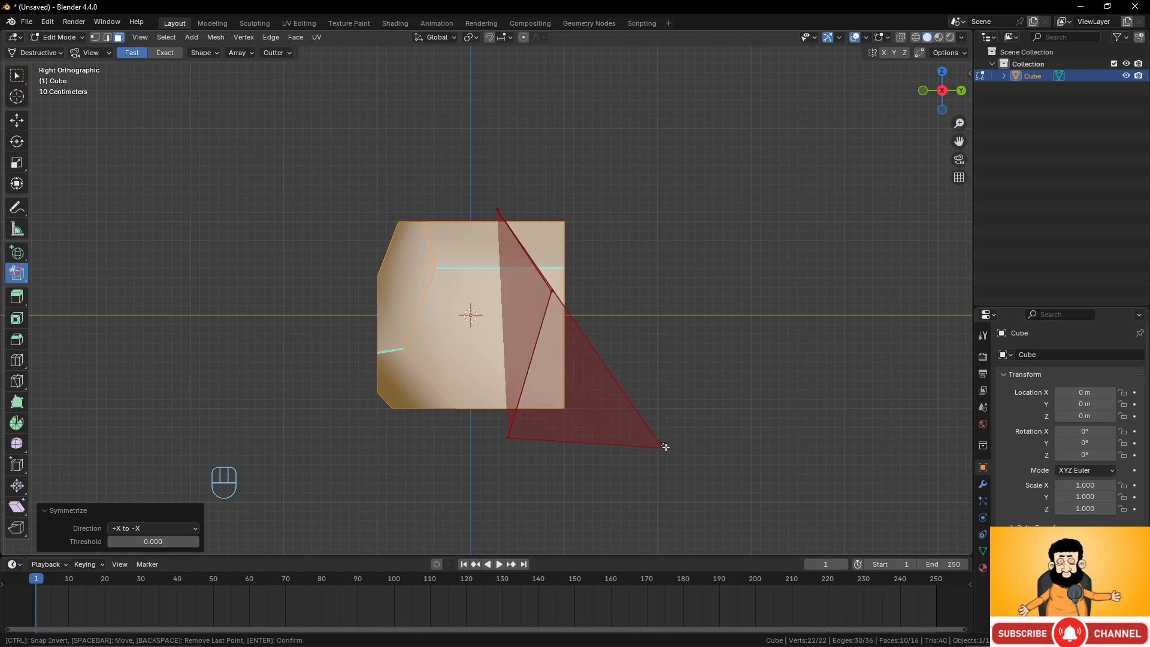
left_click(680, 435)
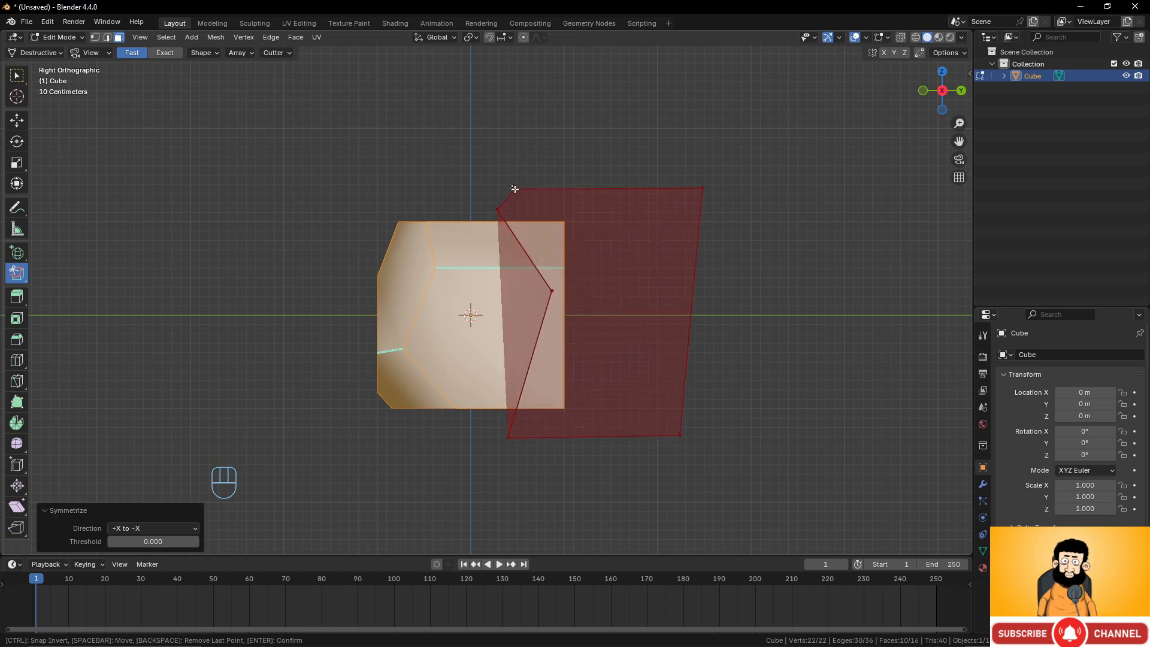
left_click(497, 206)
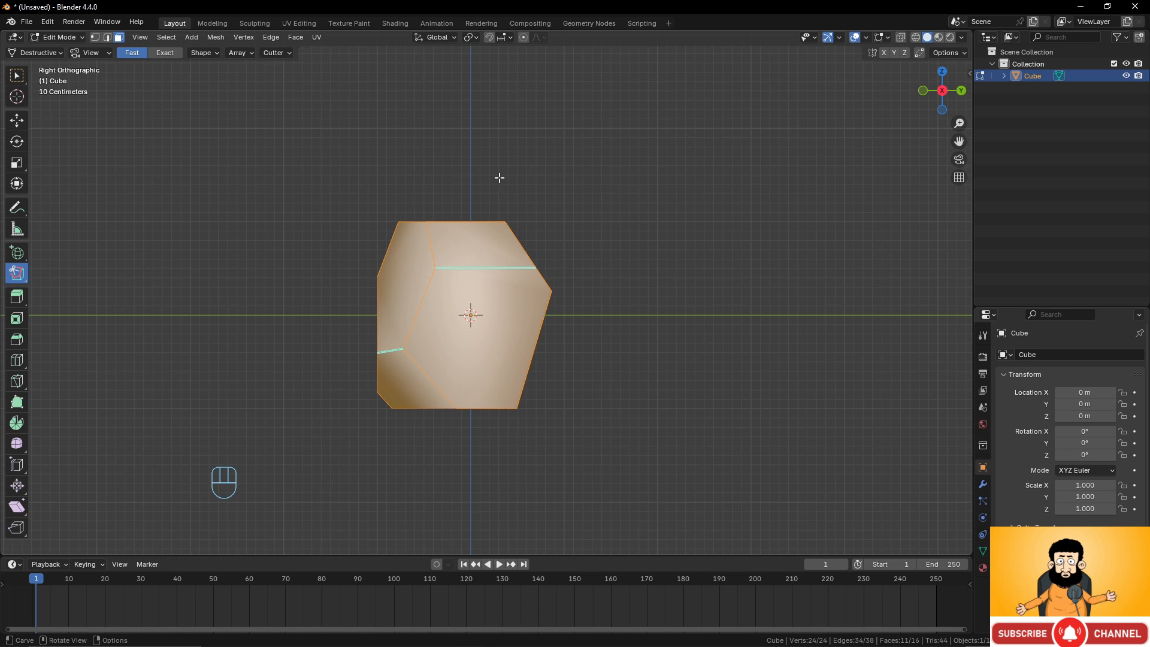
Orbit the view, select all, and carve a triangular polyline cut through the cube's left vertical edge.
middle_click_drag(499, 178, 283, 205)
mouse_move(421, 237)
middle_mouse_down()
mouse_move(389, 203)
mouse_move(427, 219)
middle_mouse_up()
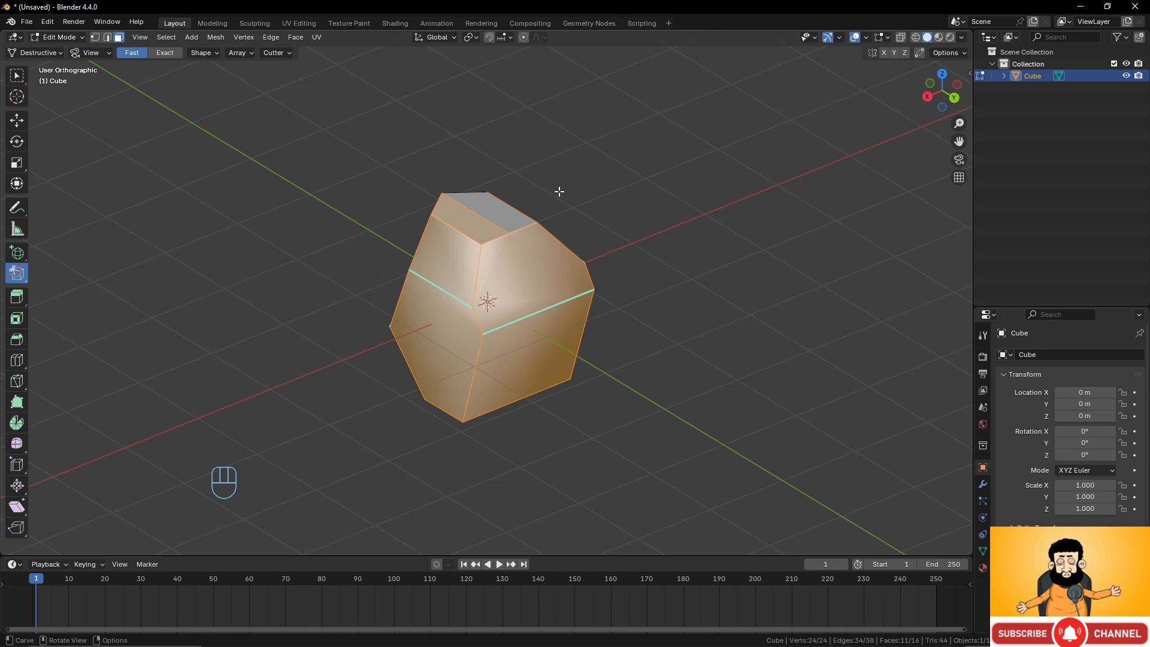
middle_click_drag(558, 191, 440, 210)
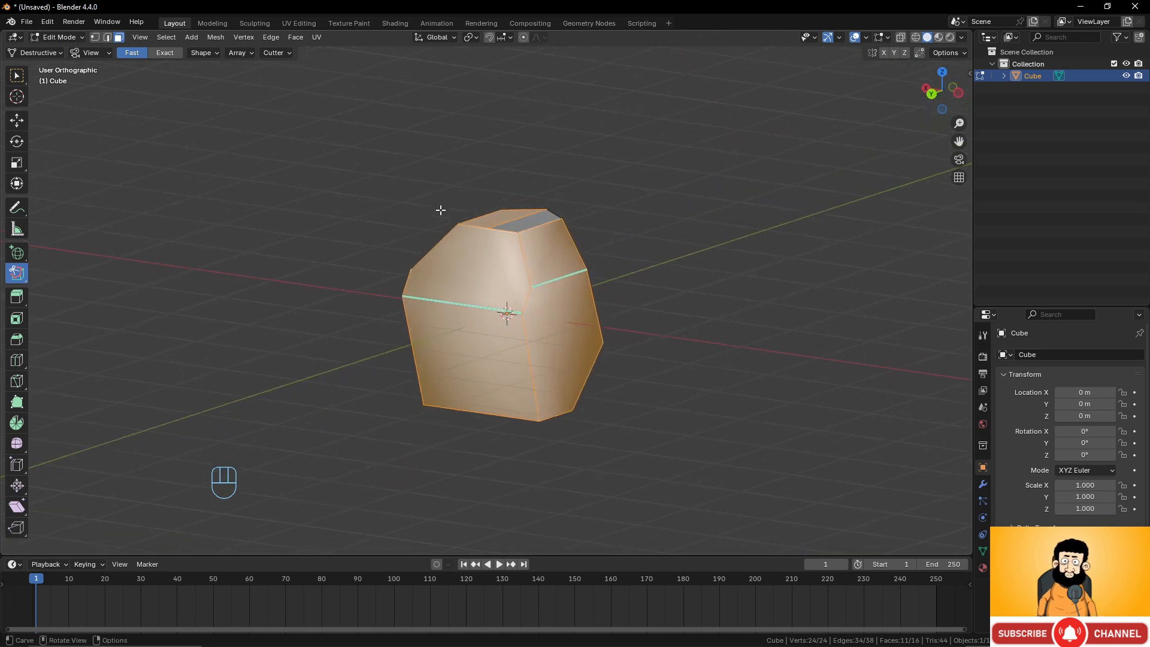
key("alt+a")
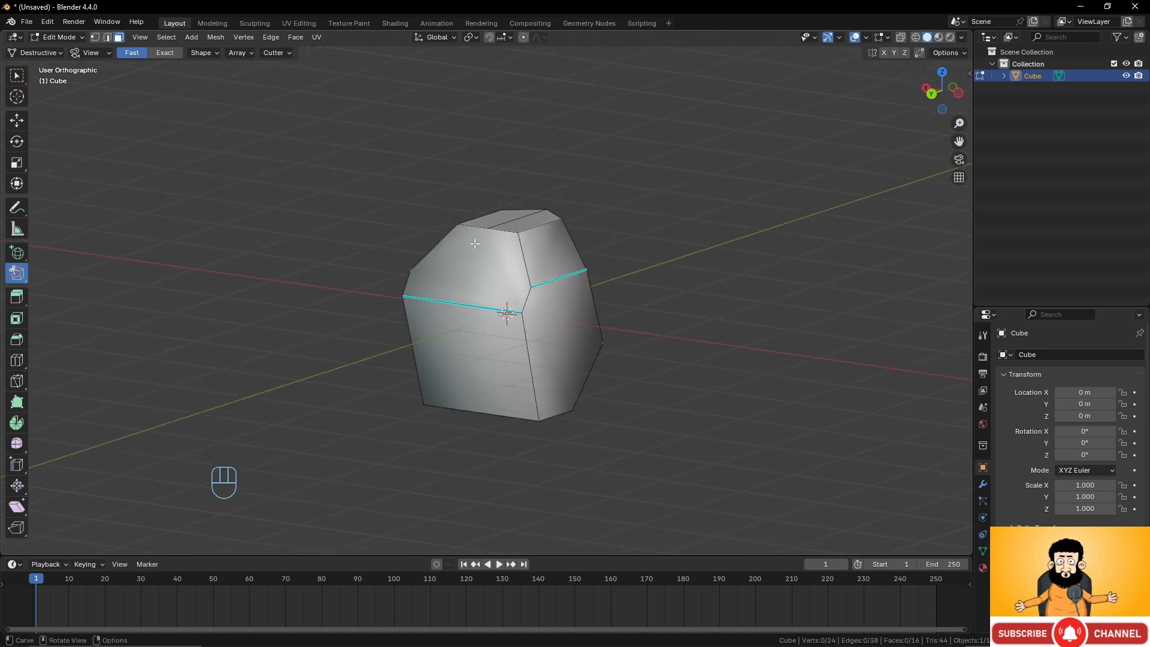
key("a")
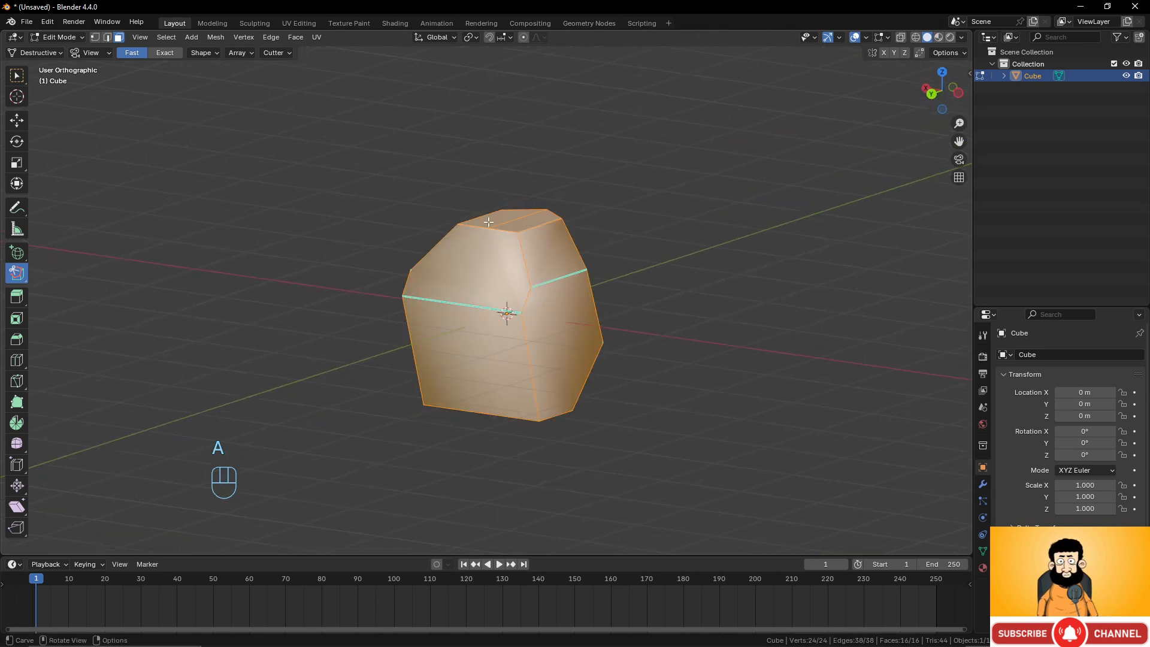
left_click(451, 195)
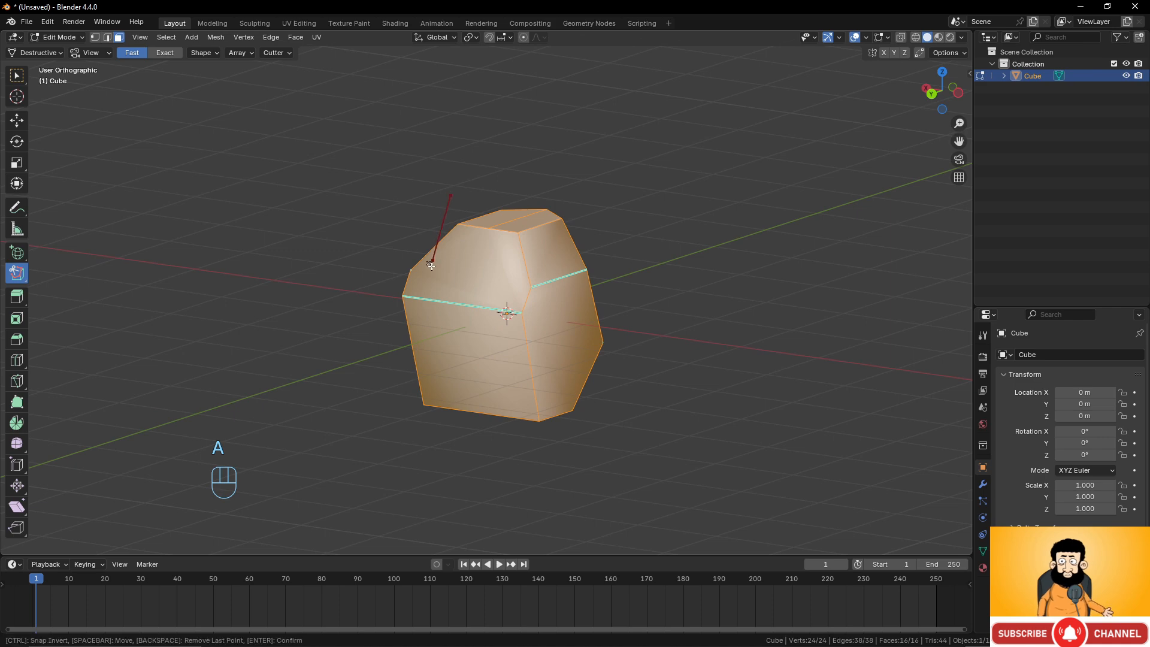
left_click(406, 398)
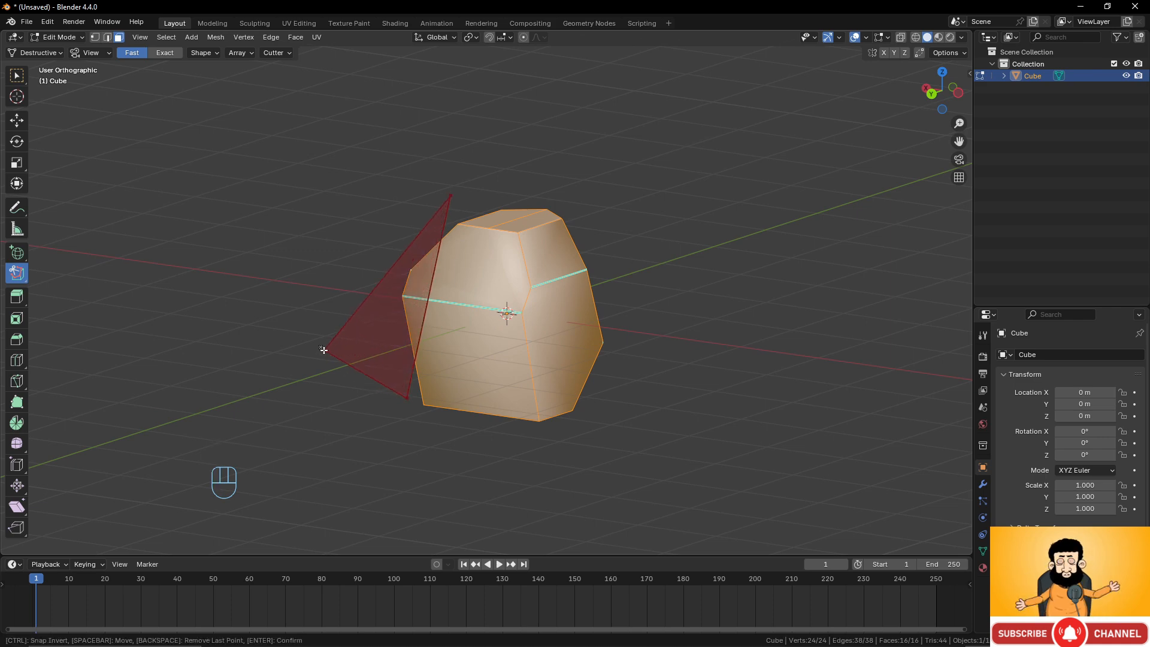
left_click(449, 194)
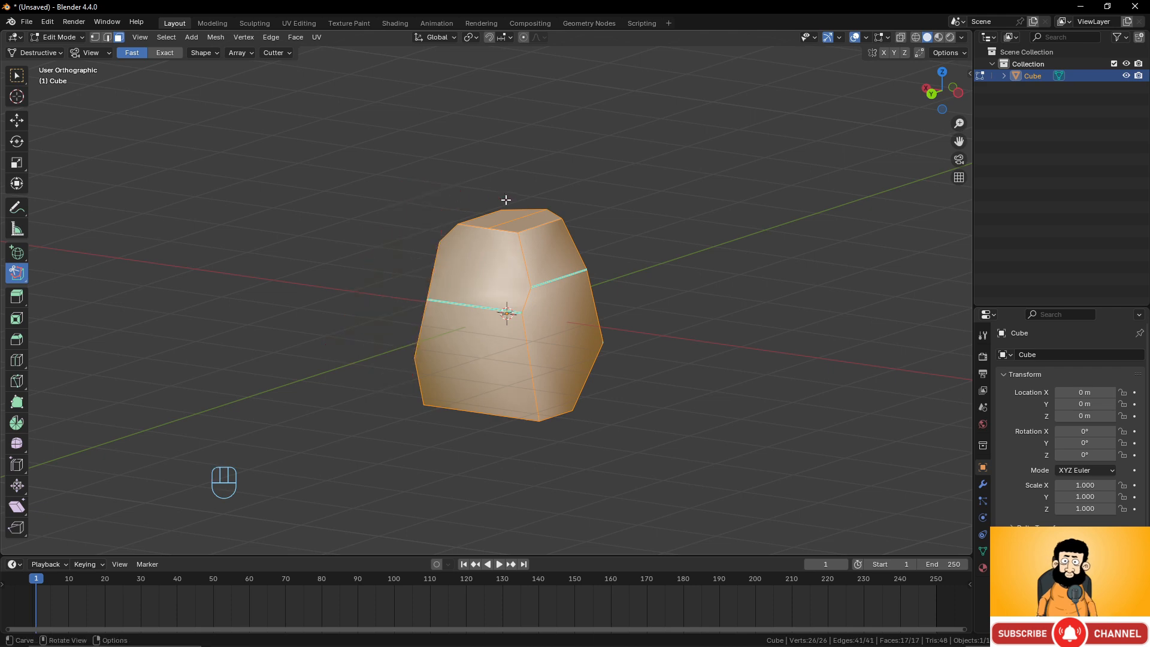
Symmetrize the mesh to mirror the latest carved cuts across the model.
middle_click_drag(505, 200, 407, 282)
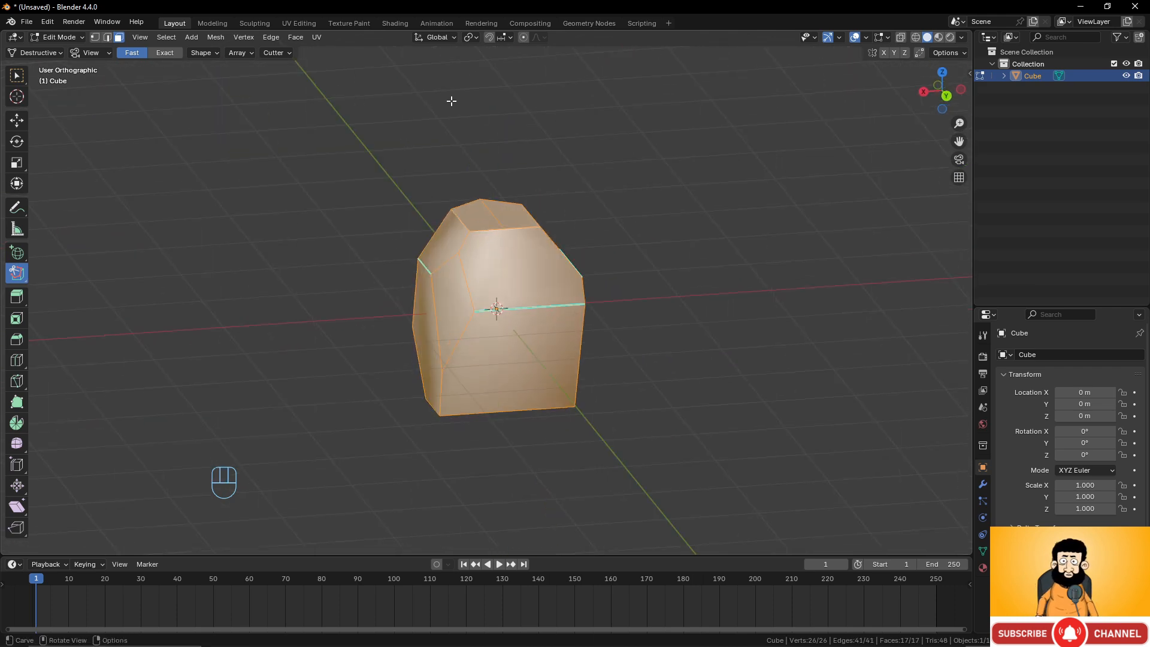
left_click(225, 35)
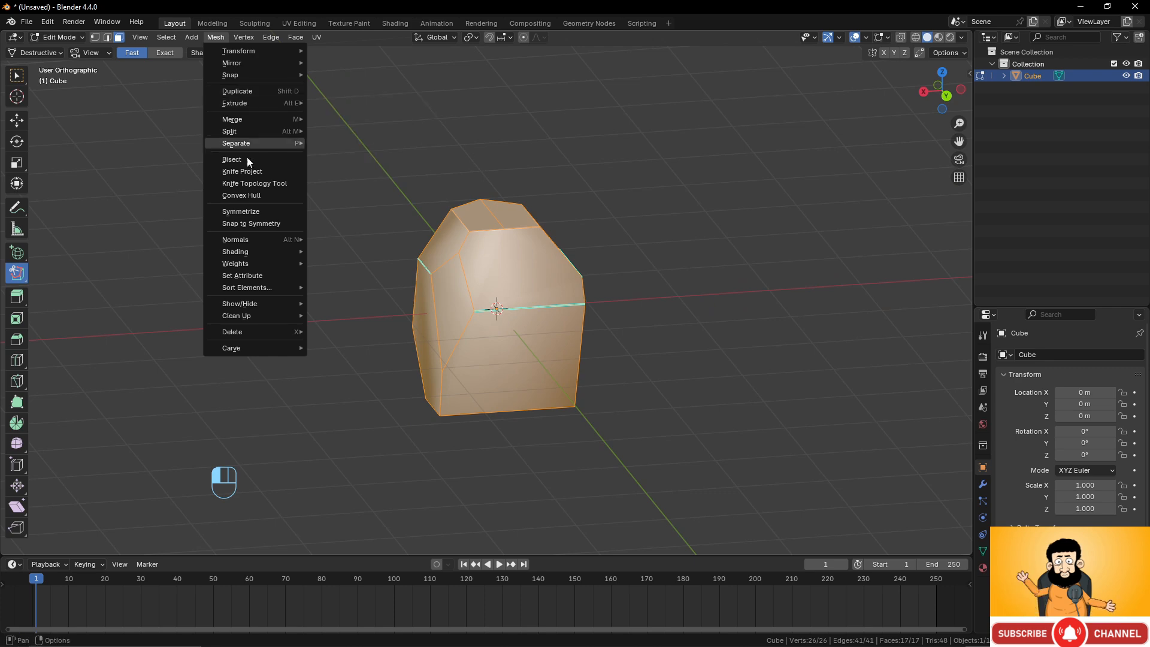
left_click(251, 211)
middle_click_drag(357, 213, 506, 211)
key("Tab")
middle_click_drag(550, 256, 535, 333)
key("Tab")
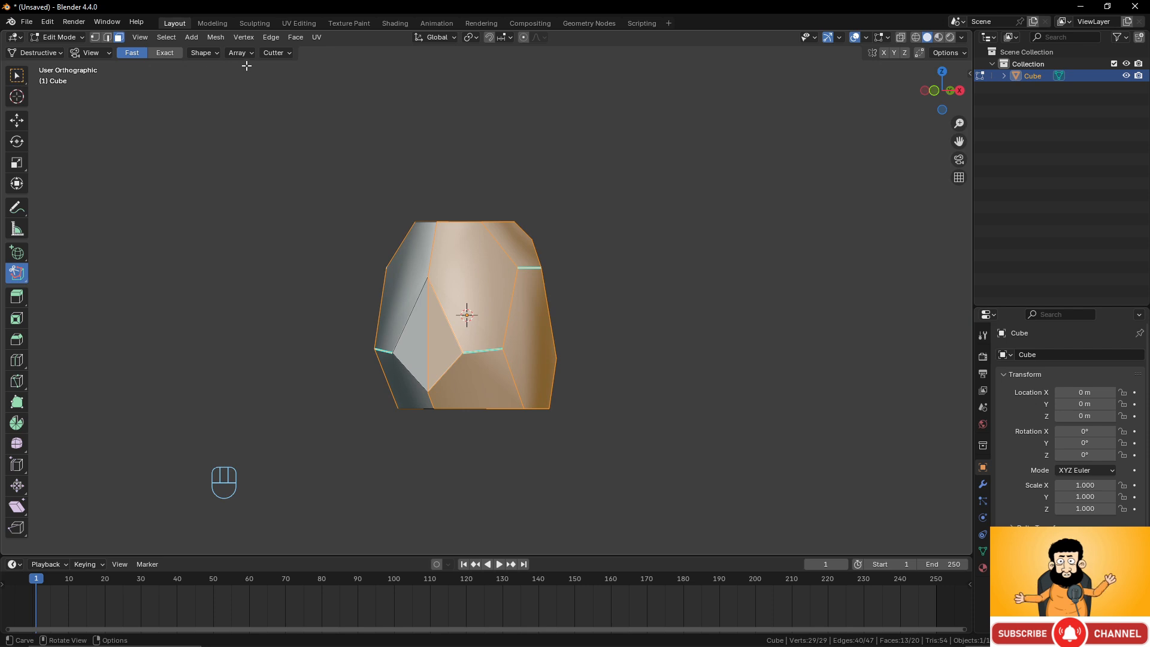
Abandon a new carve and switch to the Select Box tool.
left_click(529, 331)
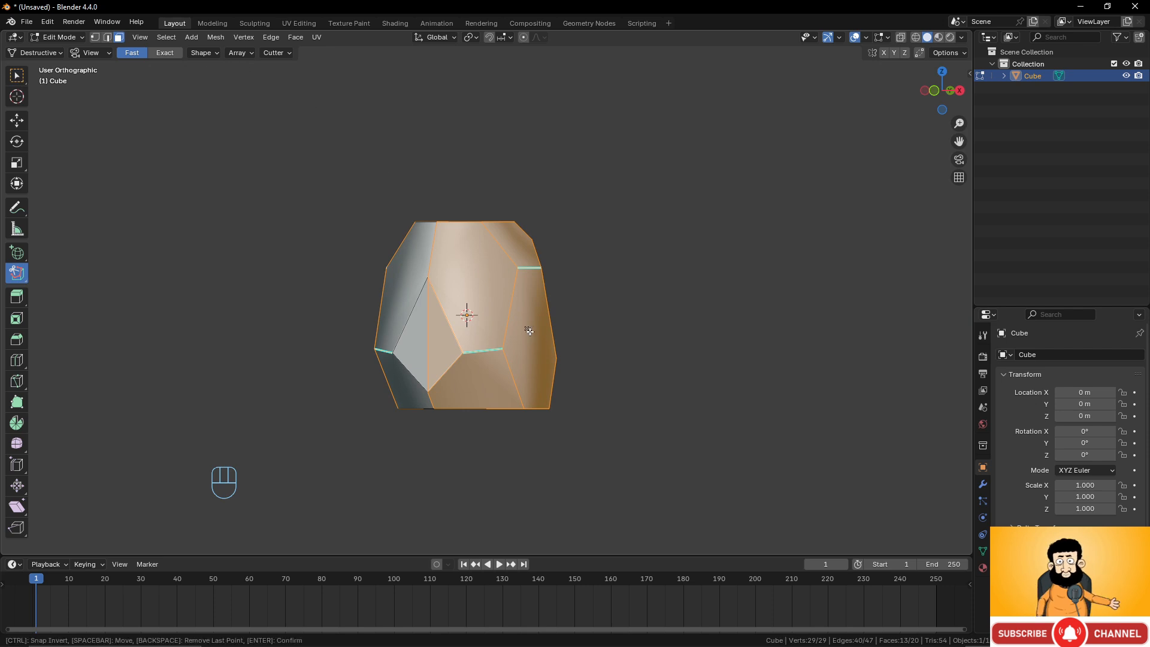
right_click(579, 292)
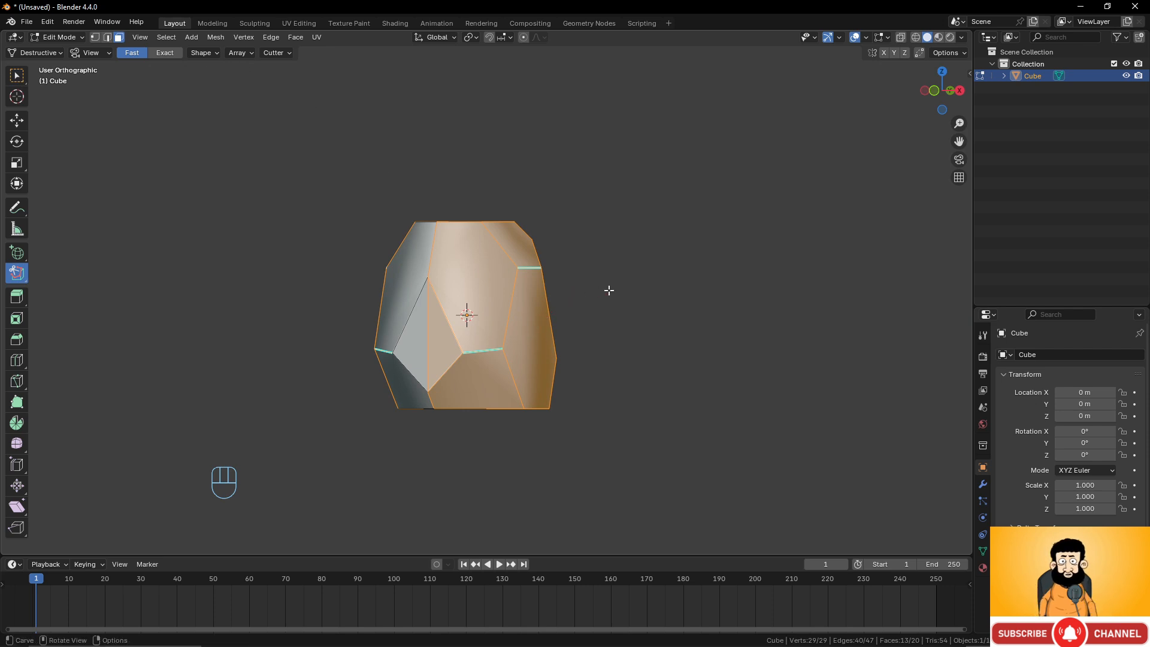
left_click(17, 76)
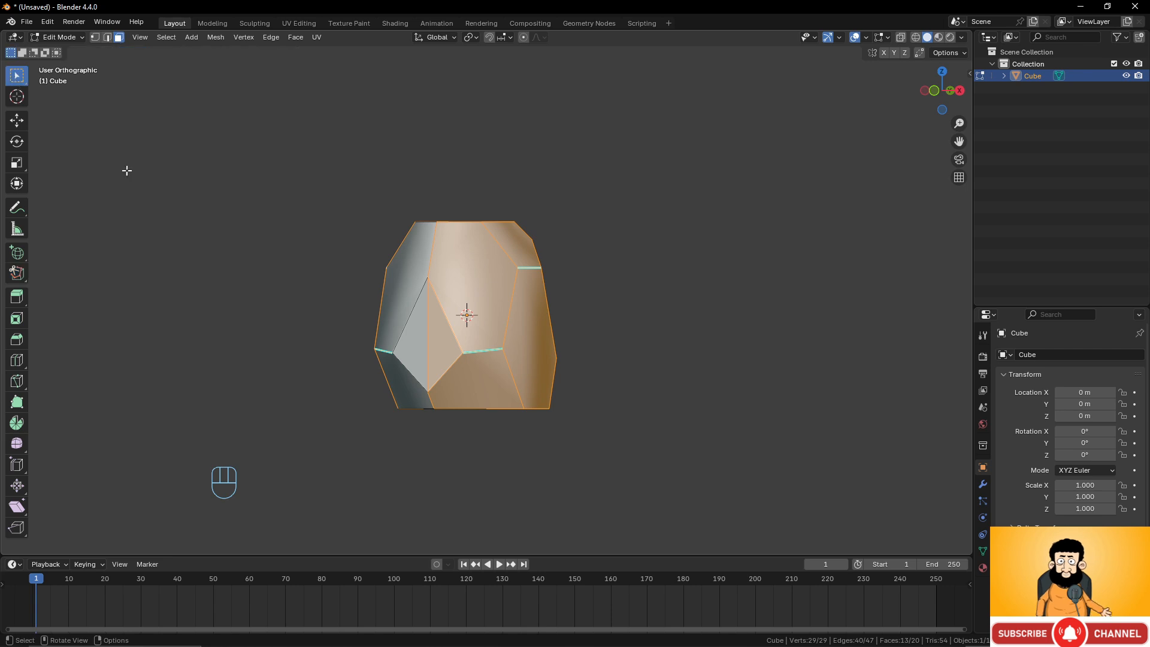
Select a side face of the block and extrude it about 2.1 m outward.
middle_click_drag(539, 327, 576, 347)
left_click(541, 339)
key("e")
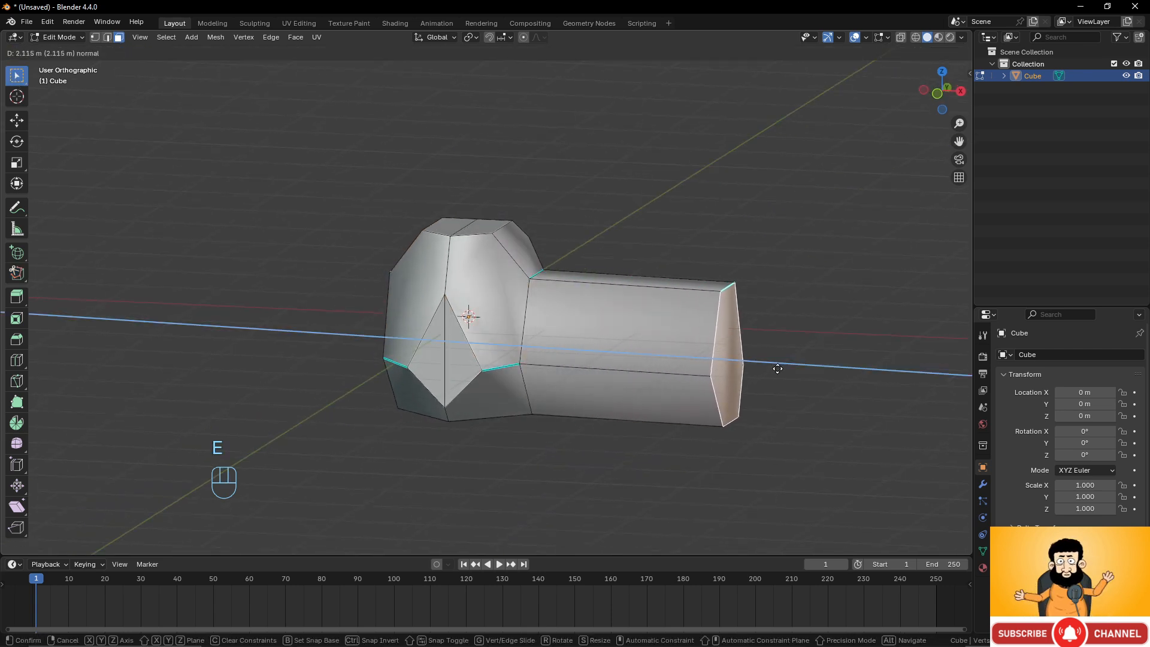
left_click(781, 368)
Scale the extruded end face along Z to taper it to a narrow tip.
key("s")
key("z")
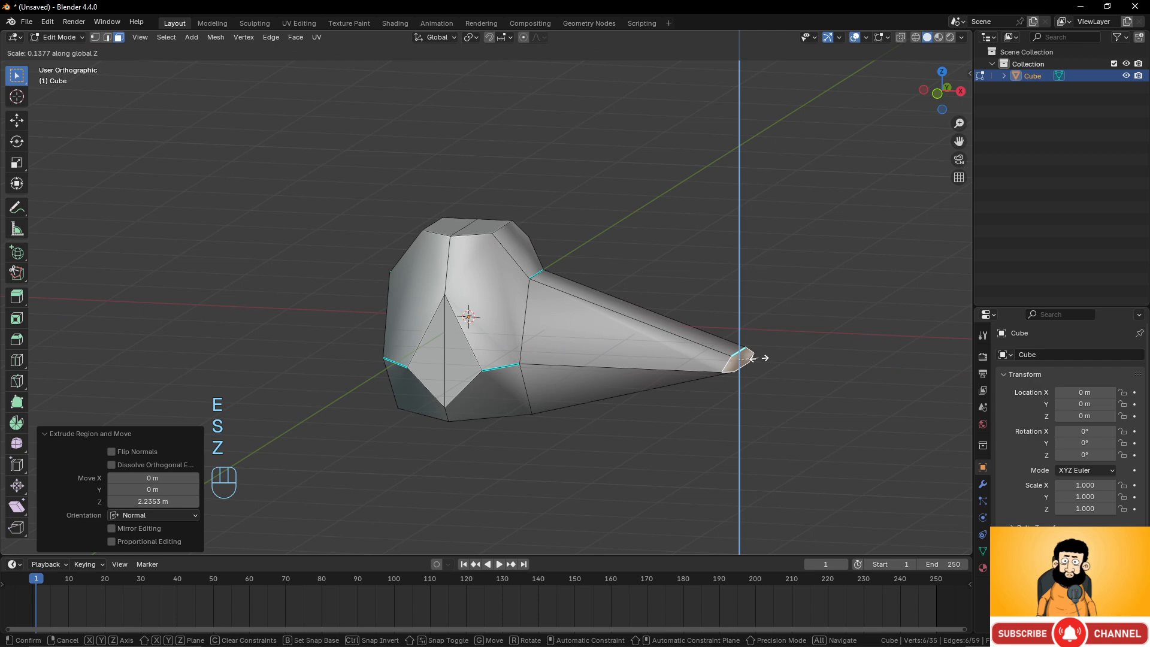
left_click(761, 362)
Select the face on the opposite side and move it about 1.14 m along Y.
middle_click_drag(761, 362, 476, 353)
left_click(499, 380)
left_click(461, 382, "shift")
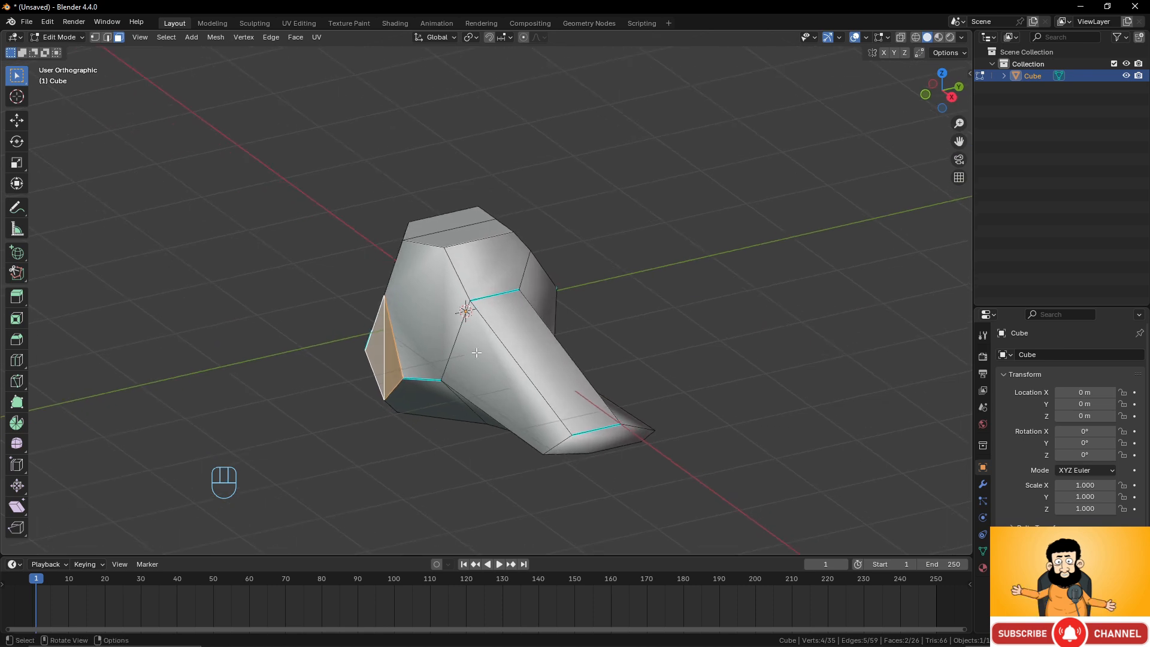
key("g")
key("y")
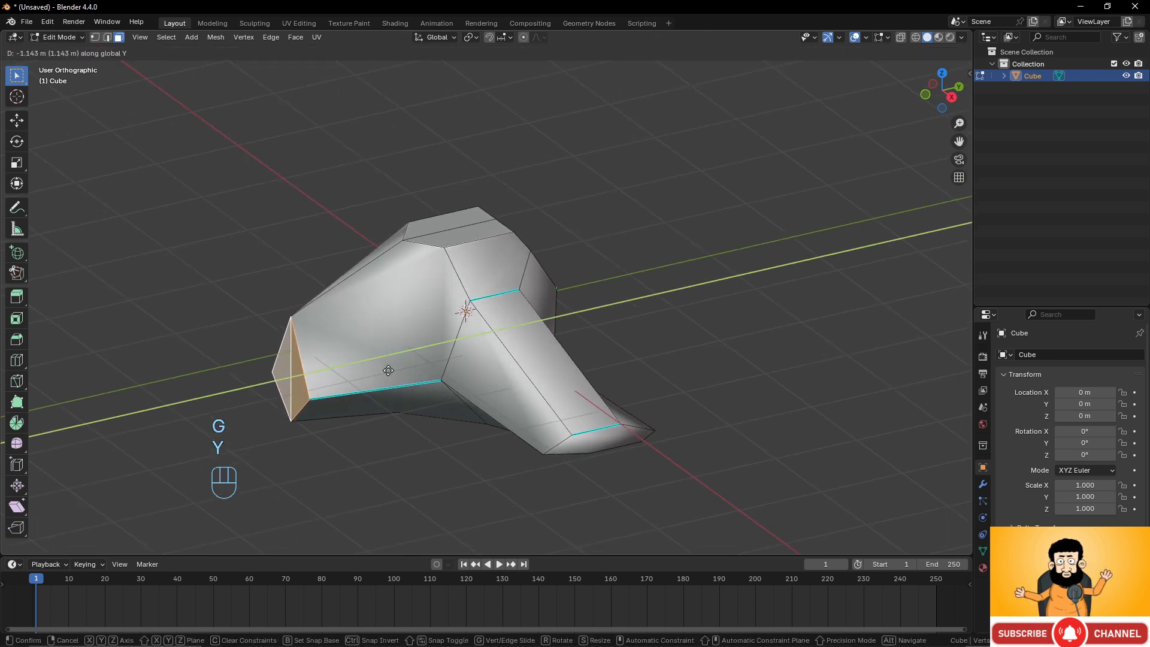
left_click(405, 367)
Select a side face and extrude it about 1.9 m along the Y axis.
middle_click_drag(405, 367, 521, 326)
left_click(520, 333)
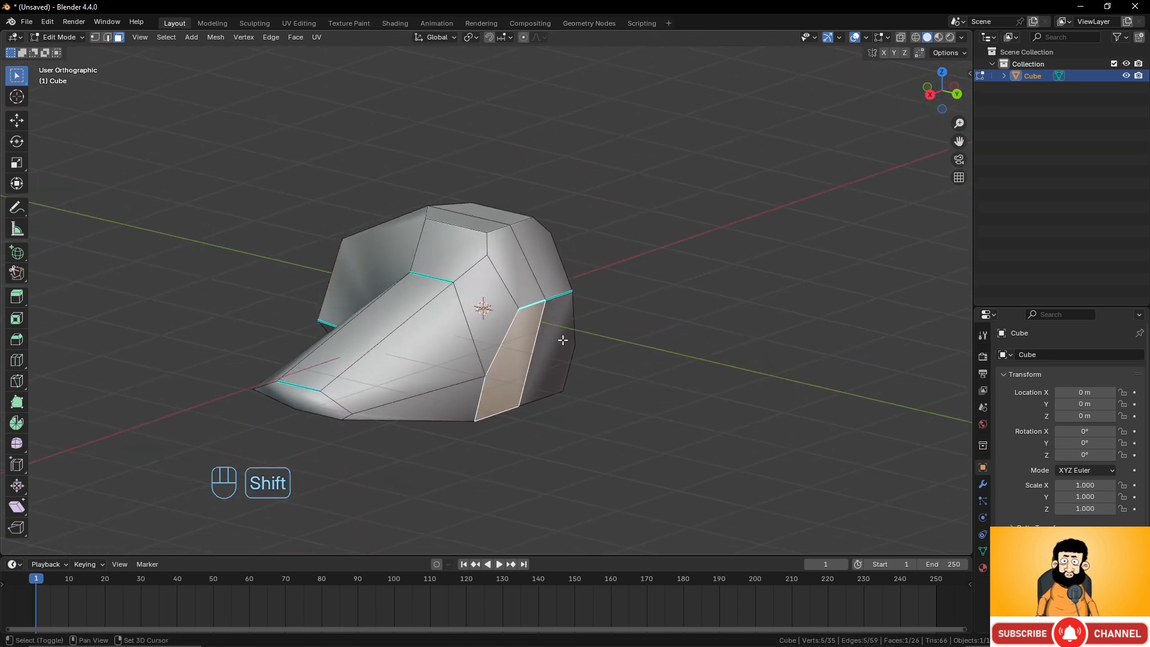
left_click(558, 335, "shift")
middle_click_drag(616, 337, 631, 331)
key("e")
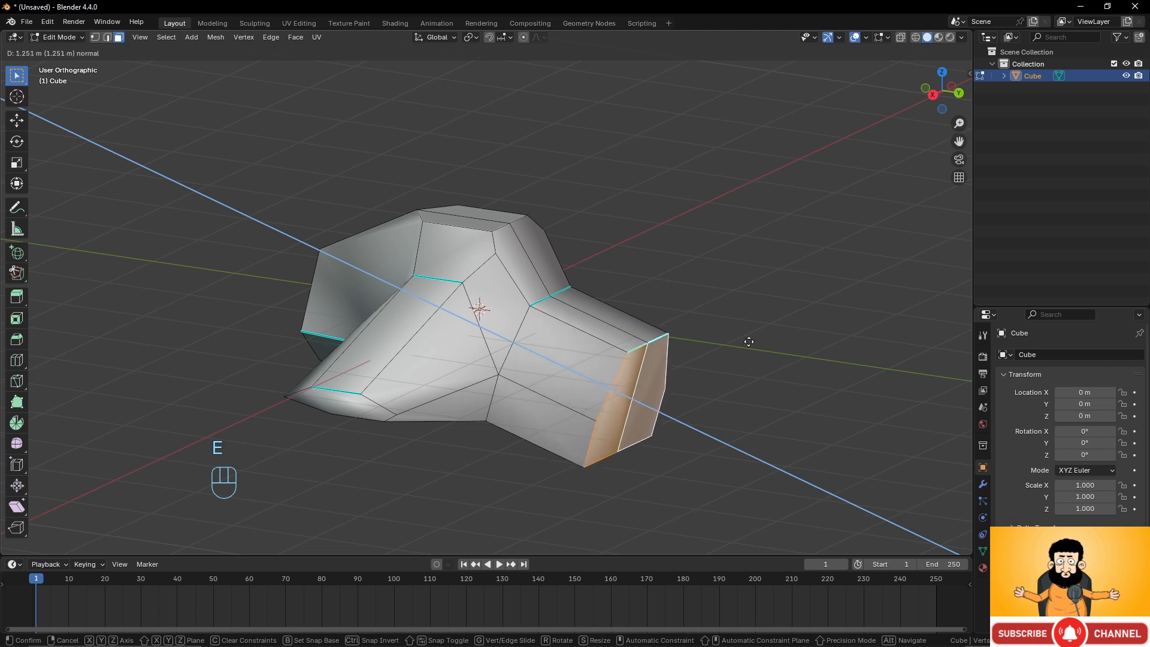
key("y")
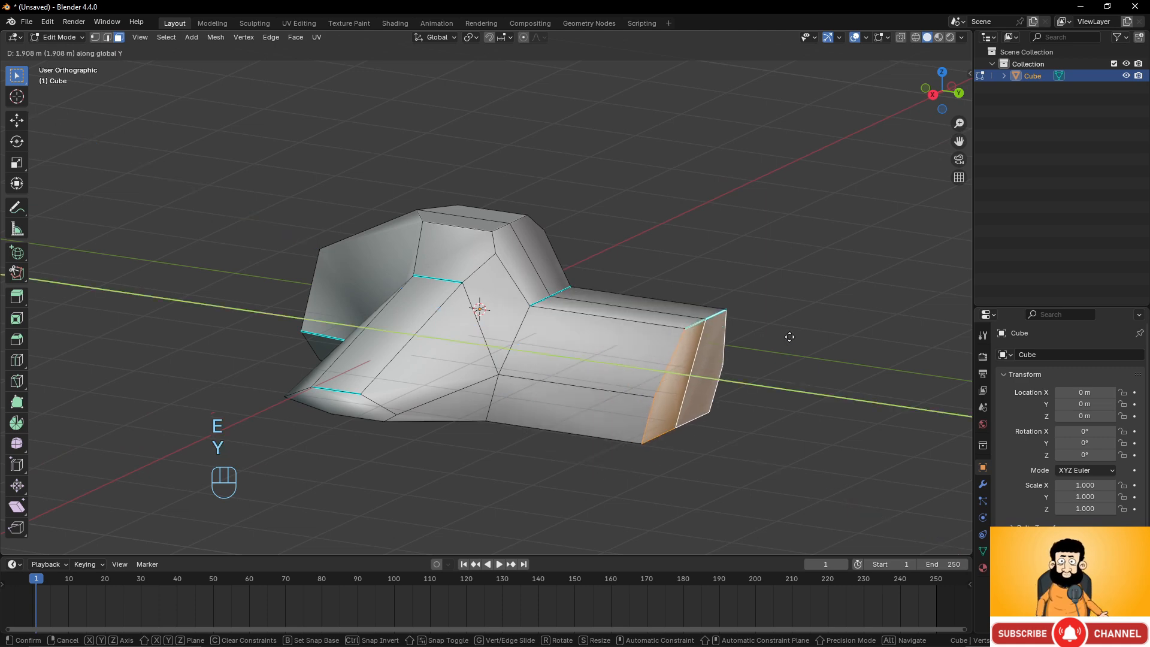
left_click(789, 337)
Scale the extruded end face along the Y axis to slant the extension.
middle_click_drag(762, 339, 799, 324)
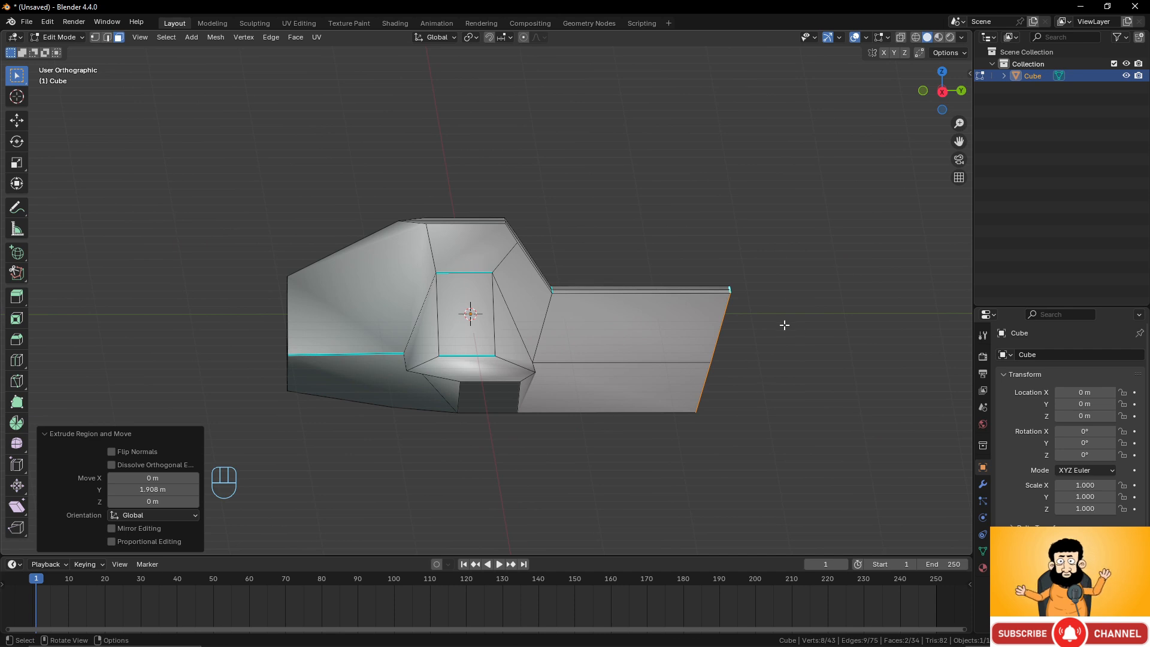
key("s")
key("y")
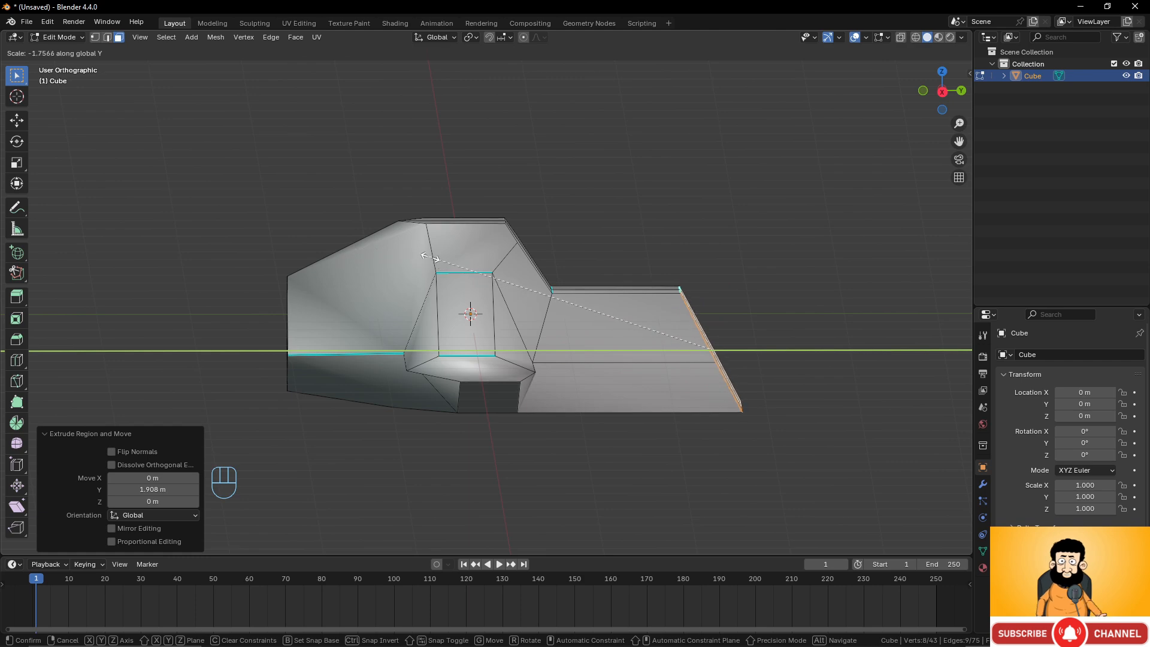
left_click(388, 258)
Select the extension's side face, inset it about 0.116 m and extrude it about 0.12 m inward.
middle_click_drag(667, 374, 598, 386)
left_click(586, 381)
scroll(634, 413, "up", 1)
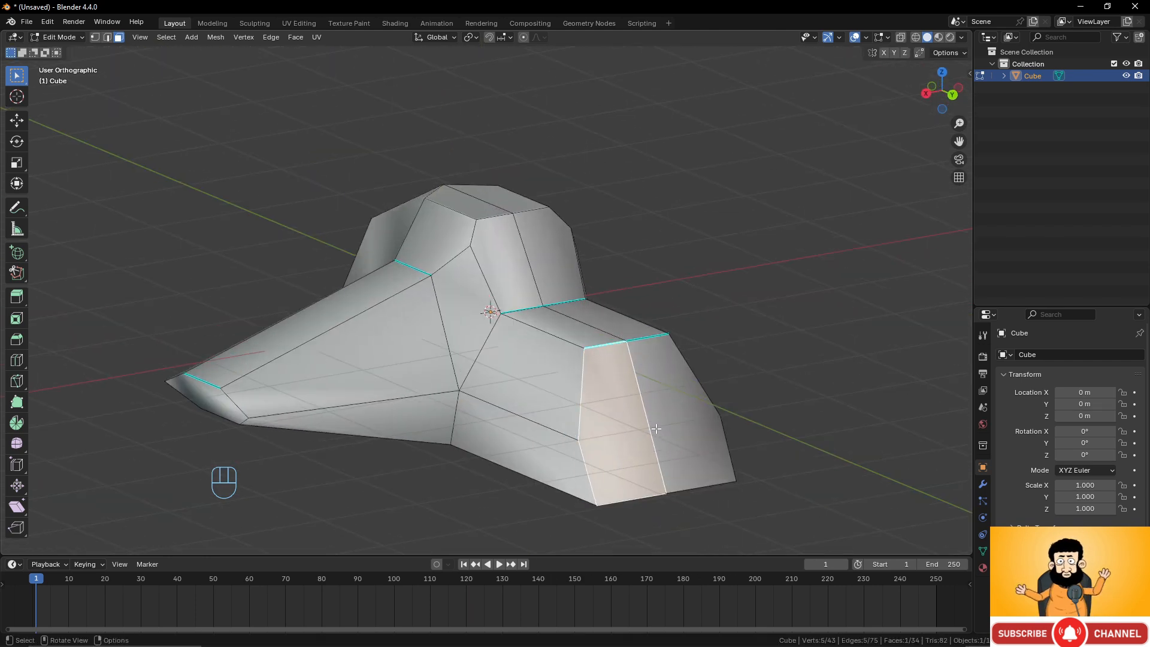
middle_click_drag(708, 455, 642, 340, "shift")
key("i")
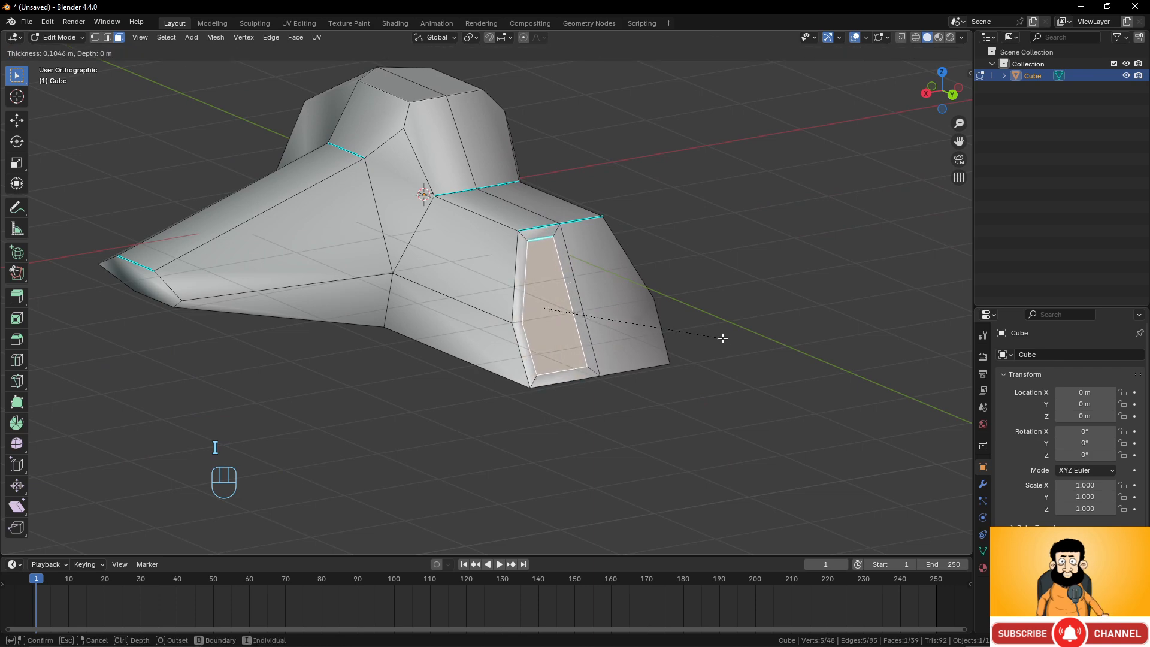
left_click(721, 336)
key("e")
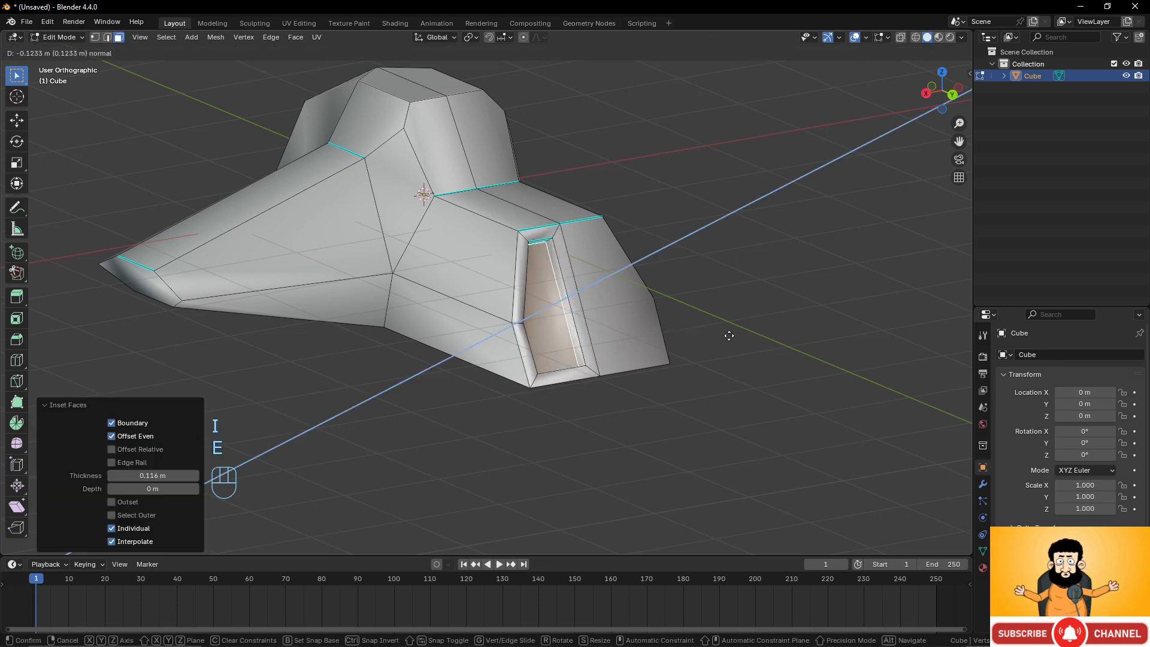
left_click(727, 333)
Select the large face on the other side, inset it about 0.096 m and extrude it about 0.076 m inward.
middle_click_drag(727, 333, 543, 290)
left_click(531, 250)
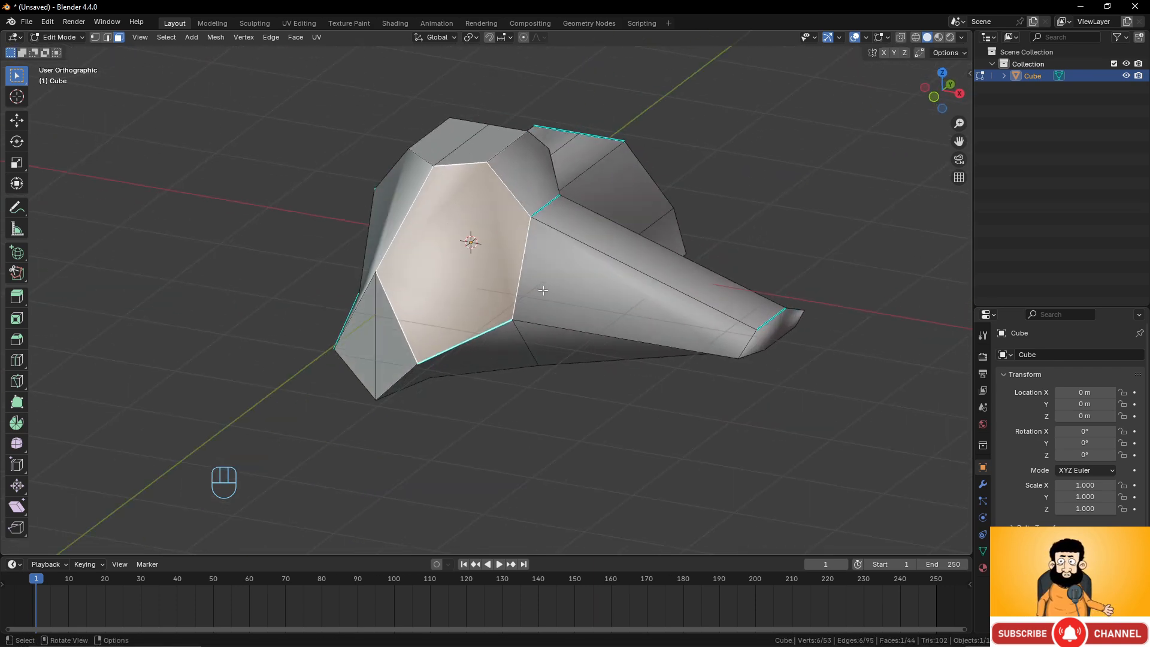
key("i")
left_click(635, 300)
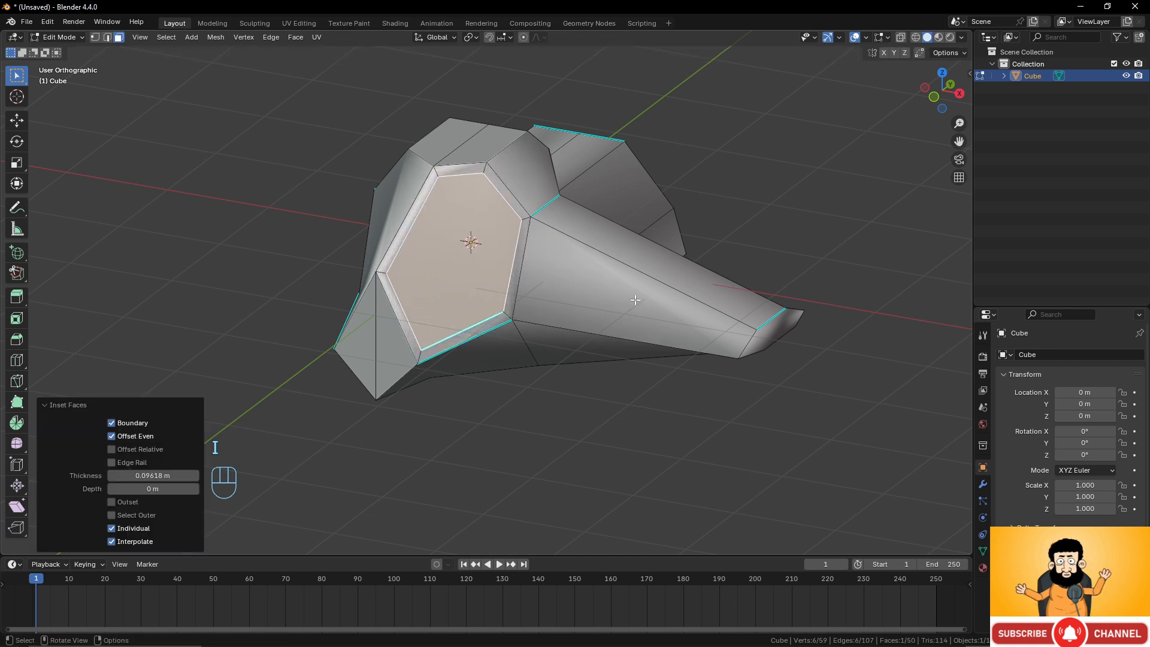
key("e")
left_click(630, 301)
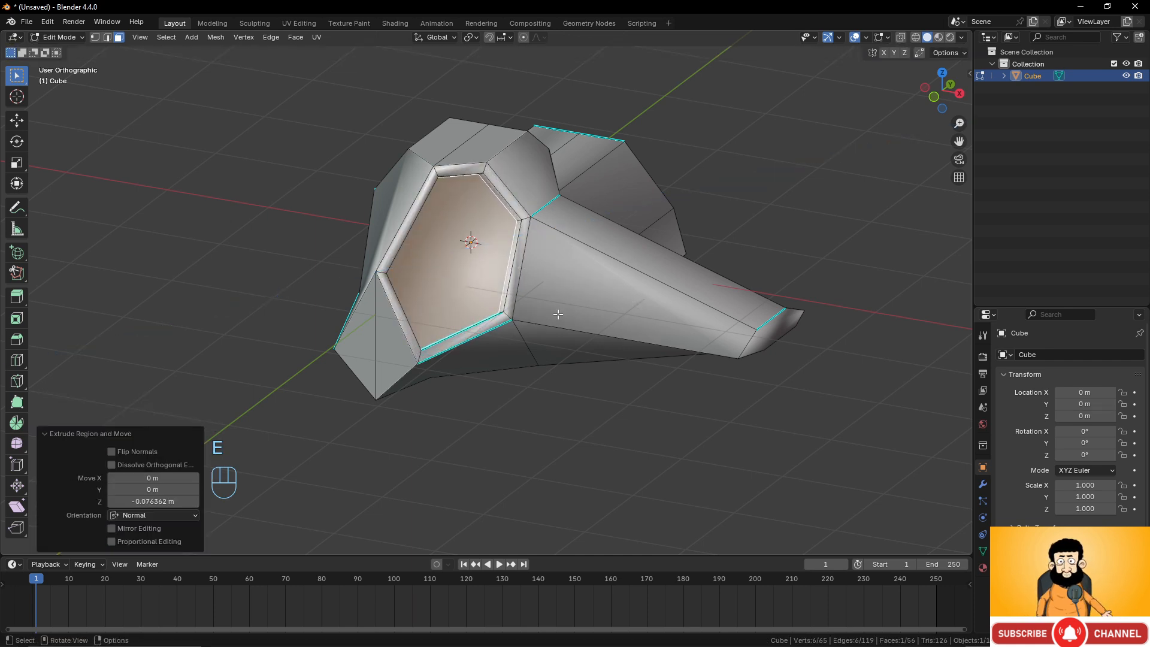
Select the bottom face, inset it about 0.112 m and extrude it about 0.053 m inward.
middle_click_drag(557, 310, 490, 295)
left_click(490, 295)
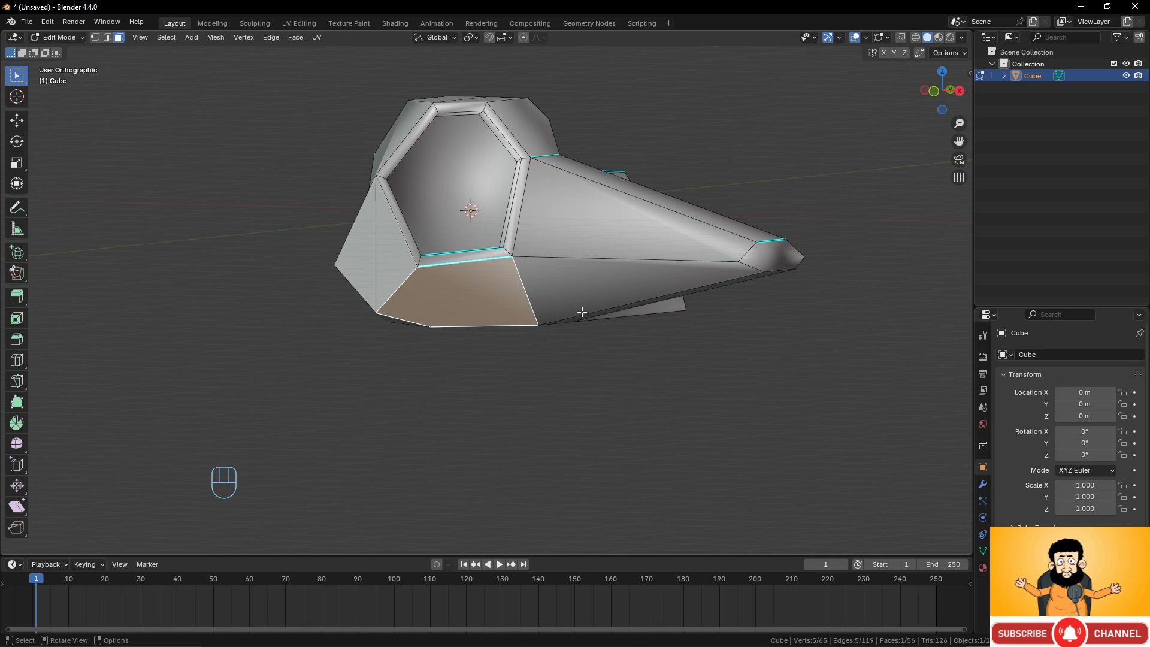
key("i")
left_click(639, 318)
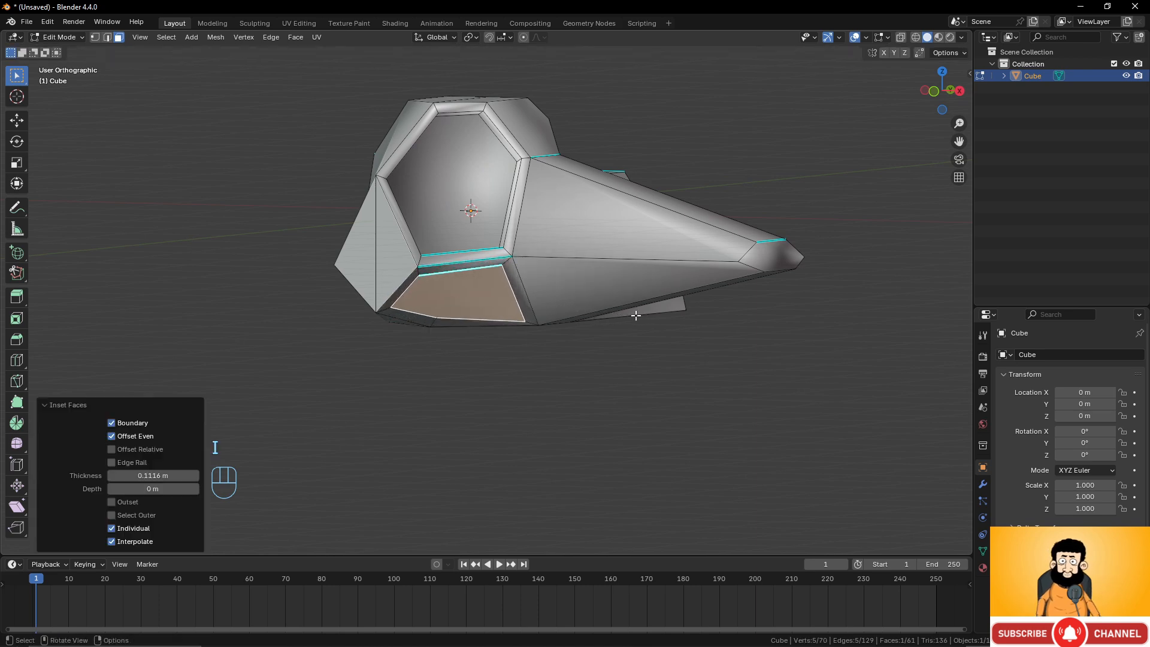
key("e")
left_click(636, 316)
middle_click_drag(575, 298, 569, 324)
middle_click_drag(659, 323, 609, 358)
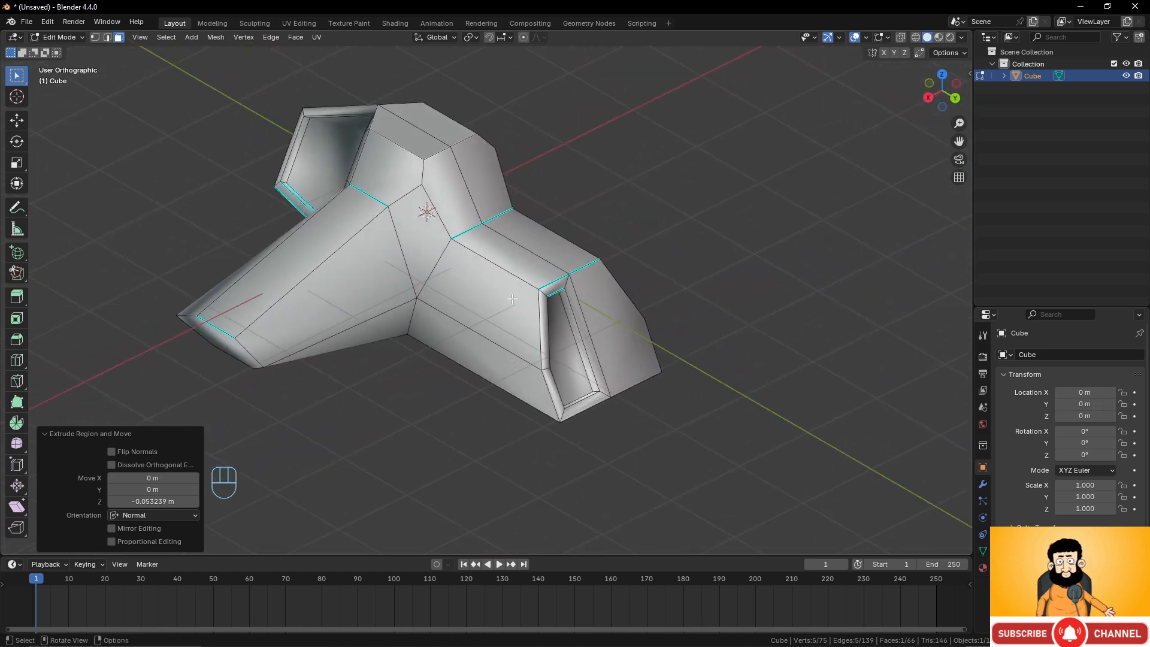
Add a loop cut through the middle of the extended block.
middle_click_drag(513, 286, 554, 280)
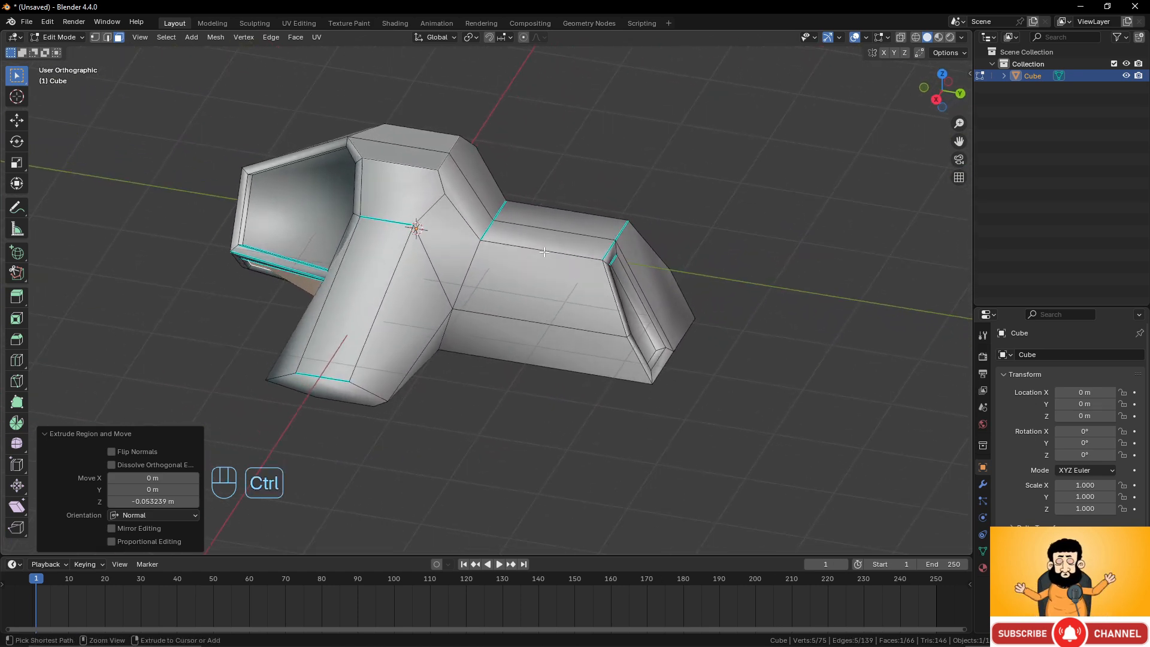
key("ctrl+r")
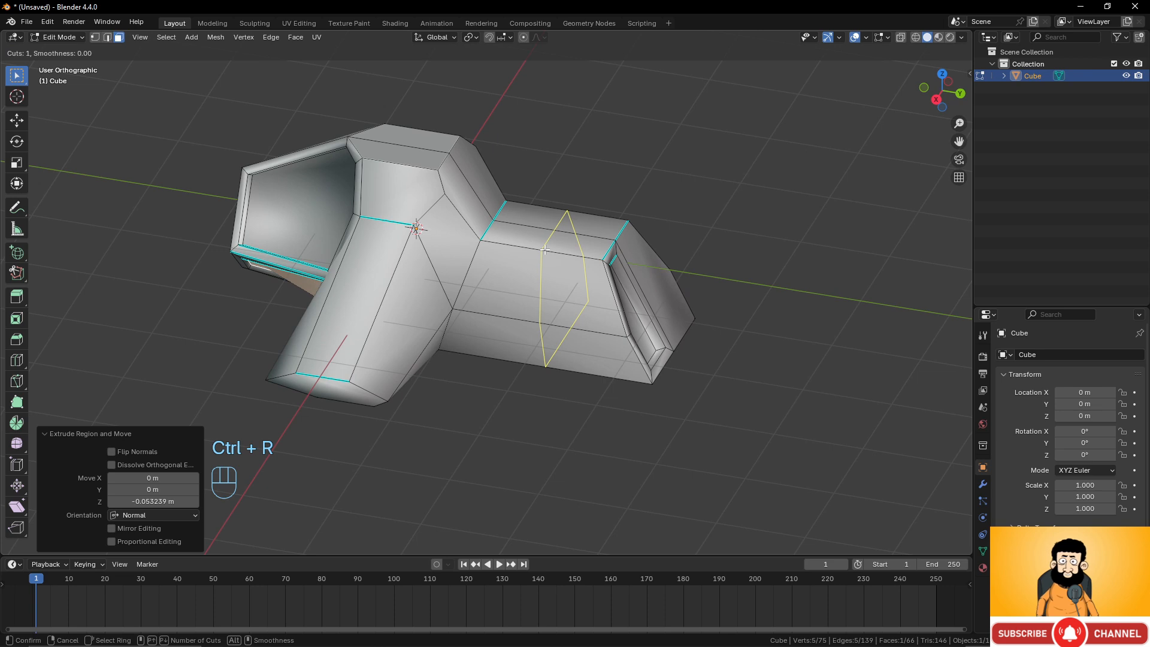
left_click(545, 250)
left_click(544, 250)
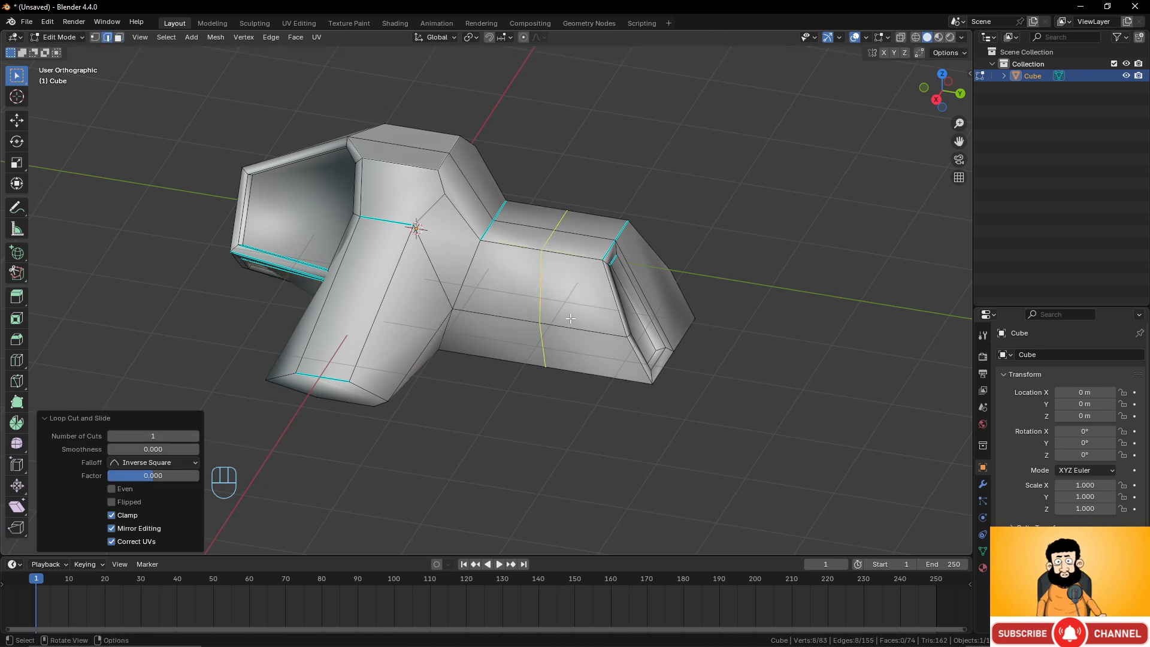
middle_click_drag(570, 318, 552, 309)
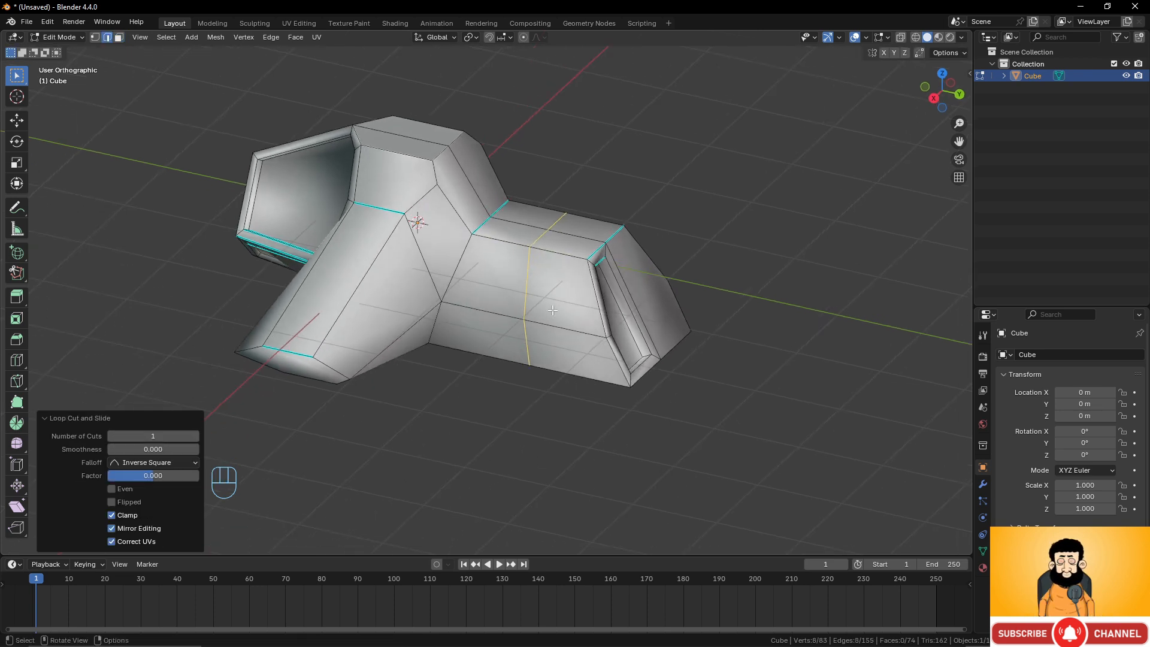
Select a bottom vertex of the block and move it about 0.52 m along the Y axis.
left_click(118, 37)
left_click(557, 353)
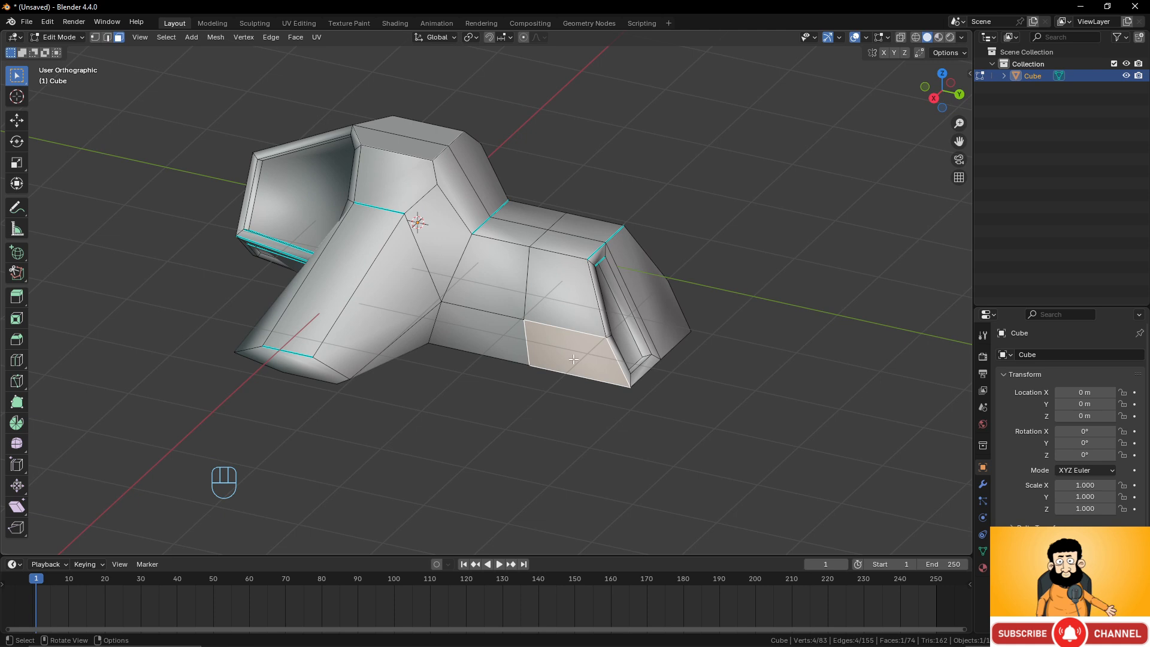
middle_click_drag(573, 358, 569, 300)
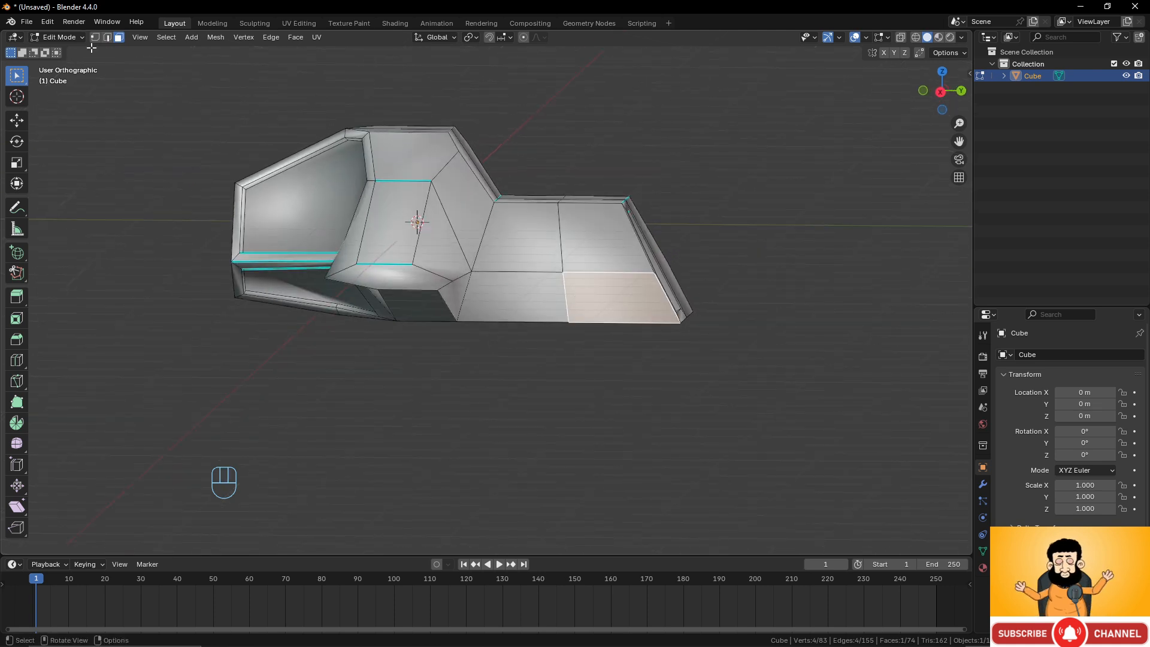
left_click(95, 38)
left_click(564, 320)
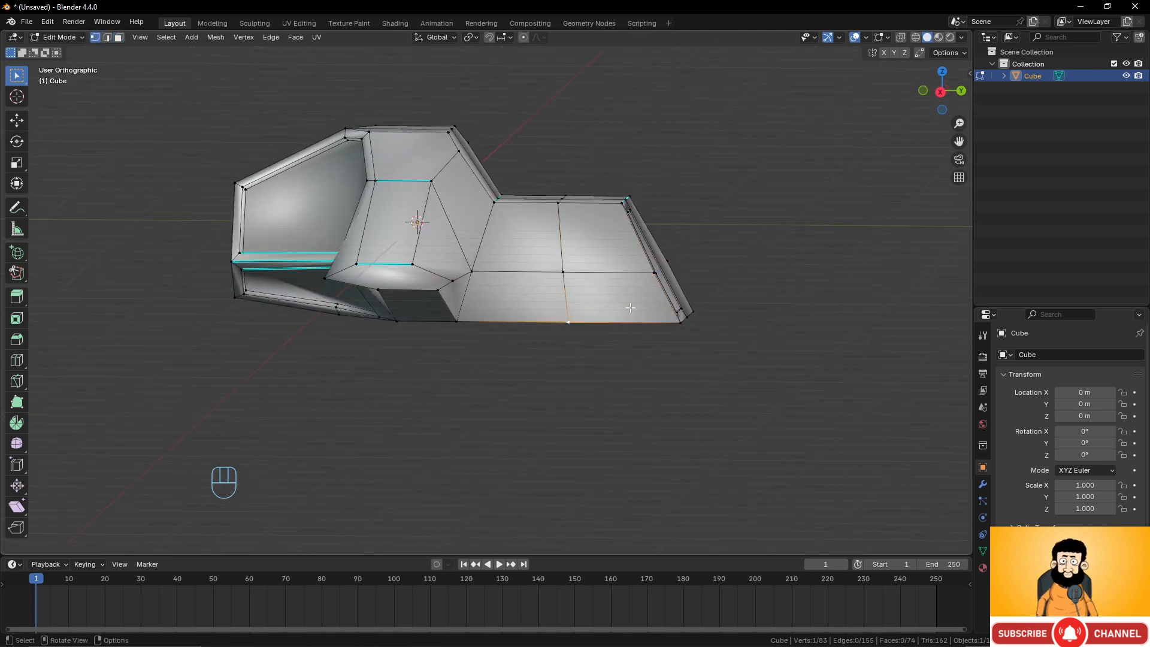
key("g")
key("y")
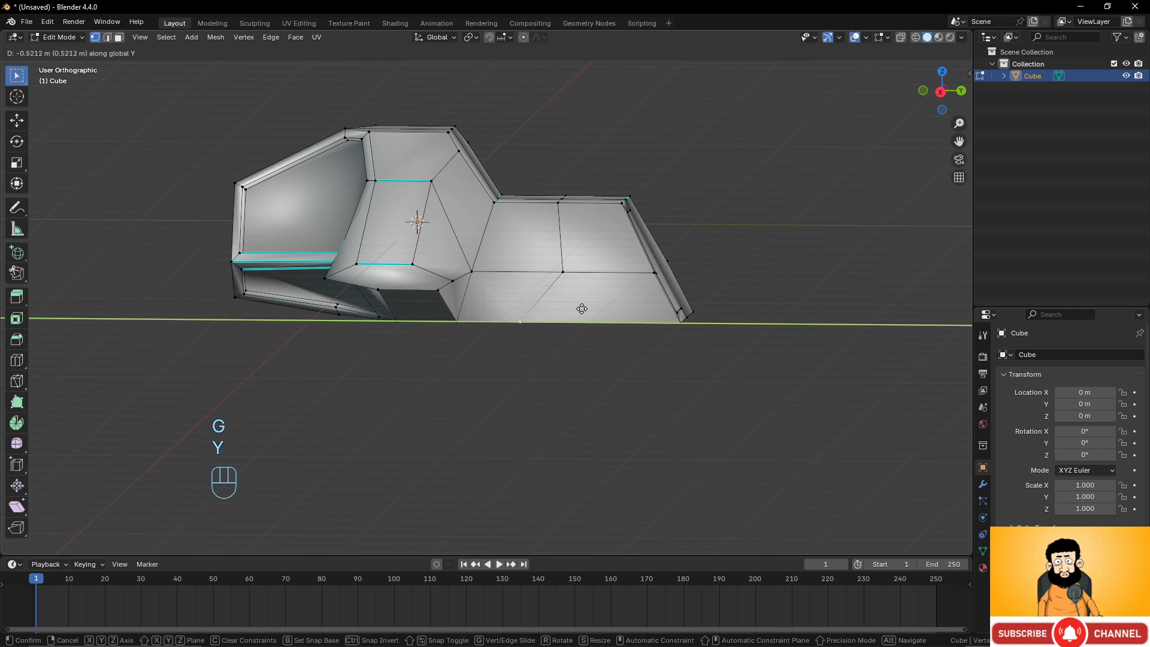
left_click(581, 308)
middle_click_drag(582, 309, 557, 383)
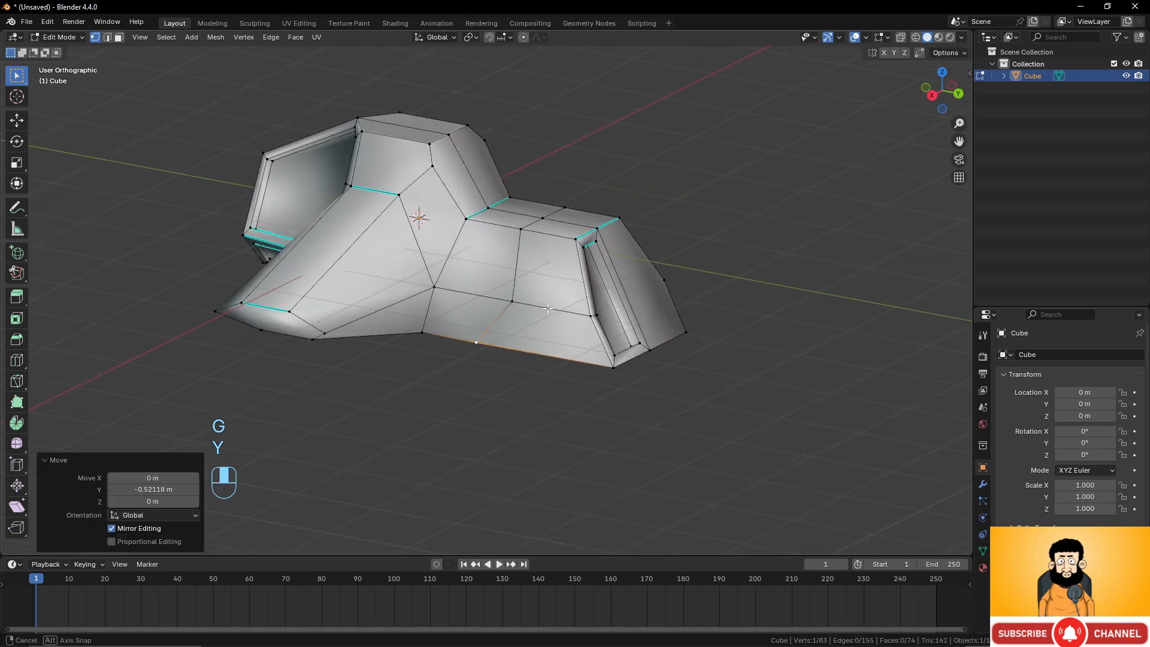
Select the lower side face, extrude it about 0.95 m and scale the end face to 0.437.
left_click(118, 38)
left_click(575, 332)
middle_click_drag(621, 329, 685, 424)
key("e")
left_click(539, 363)
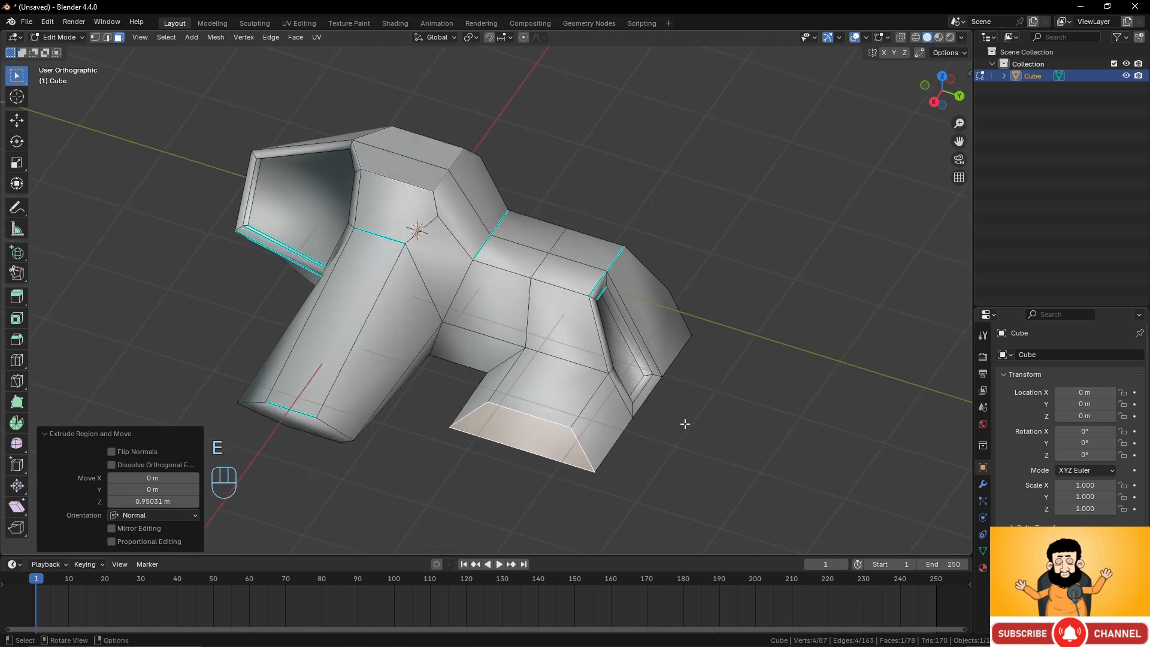
key("s")
left_click(605, 427)
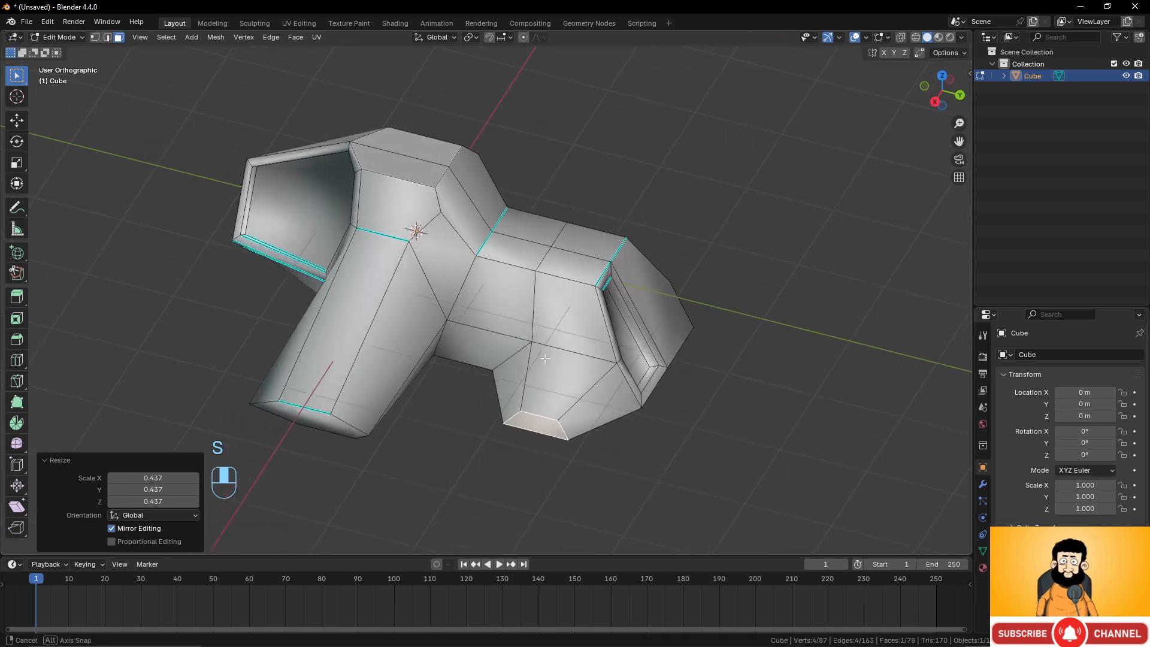
middle_click_drag(605, 427, 546, 342)
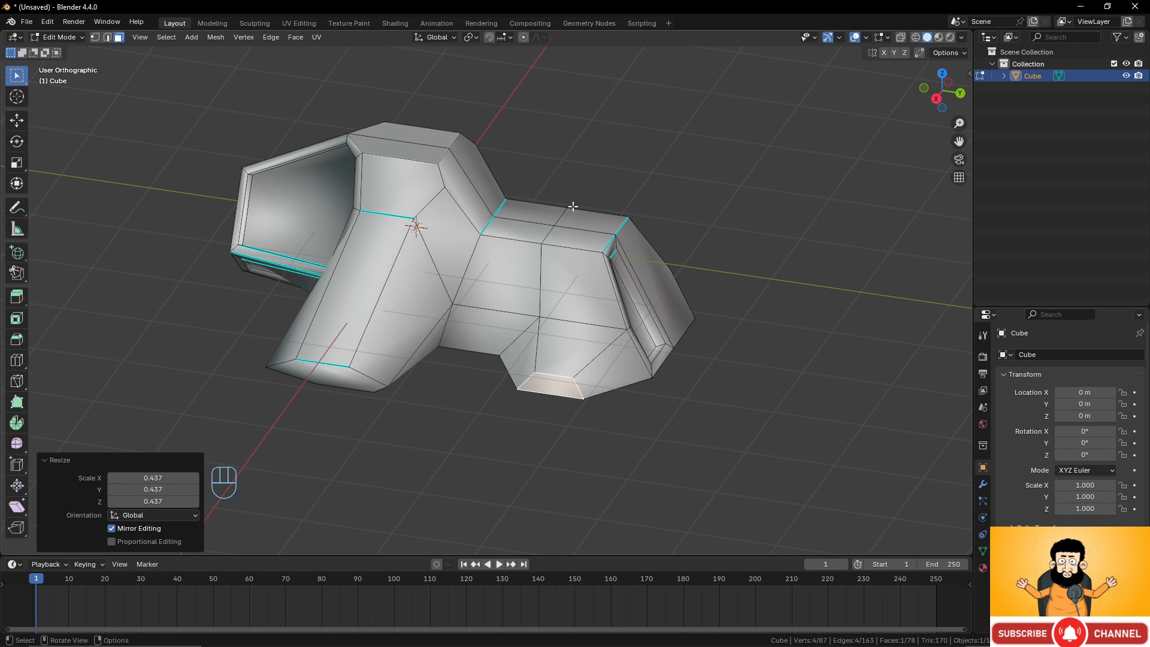
Select the whole mesh and apply Symmetrize to mirror the shape.
middle_click_drag(573, 206, 529, 228)
key("a")
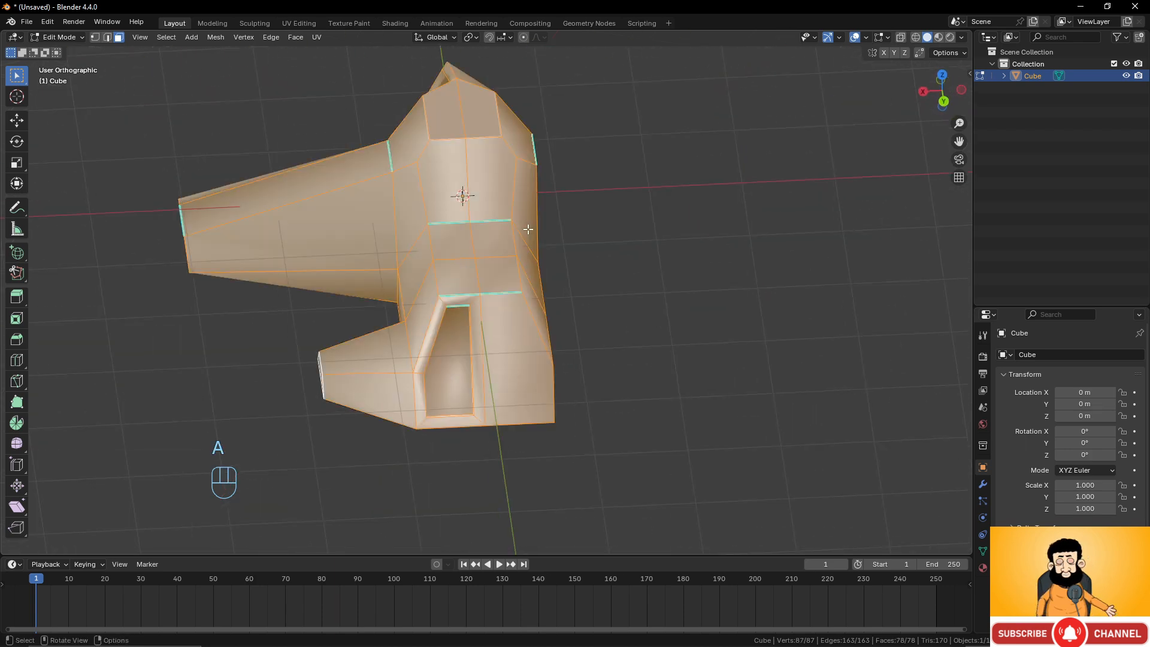
left_click(216, 36)
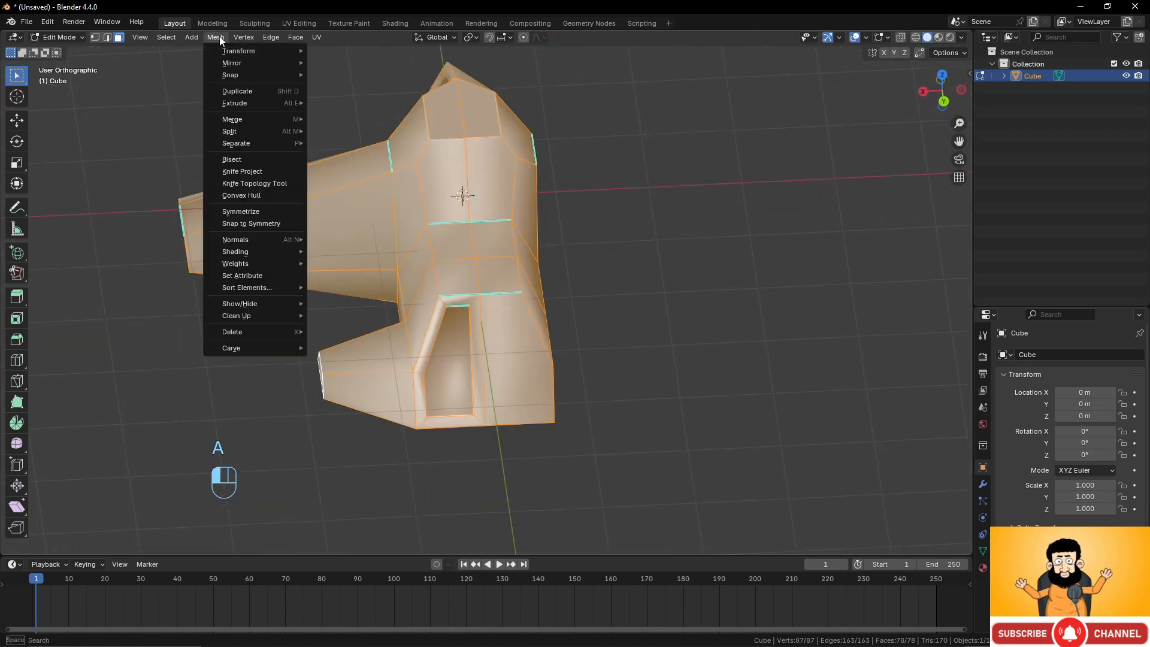
left_click(240, 211)
middle_click_drag(295, 289, 569, 233)
scroll(551, 258, "down", 4)
key("Tab")
key("Tab")
scroll(609, 278, "up", 2)
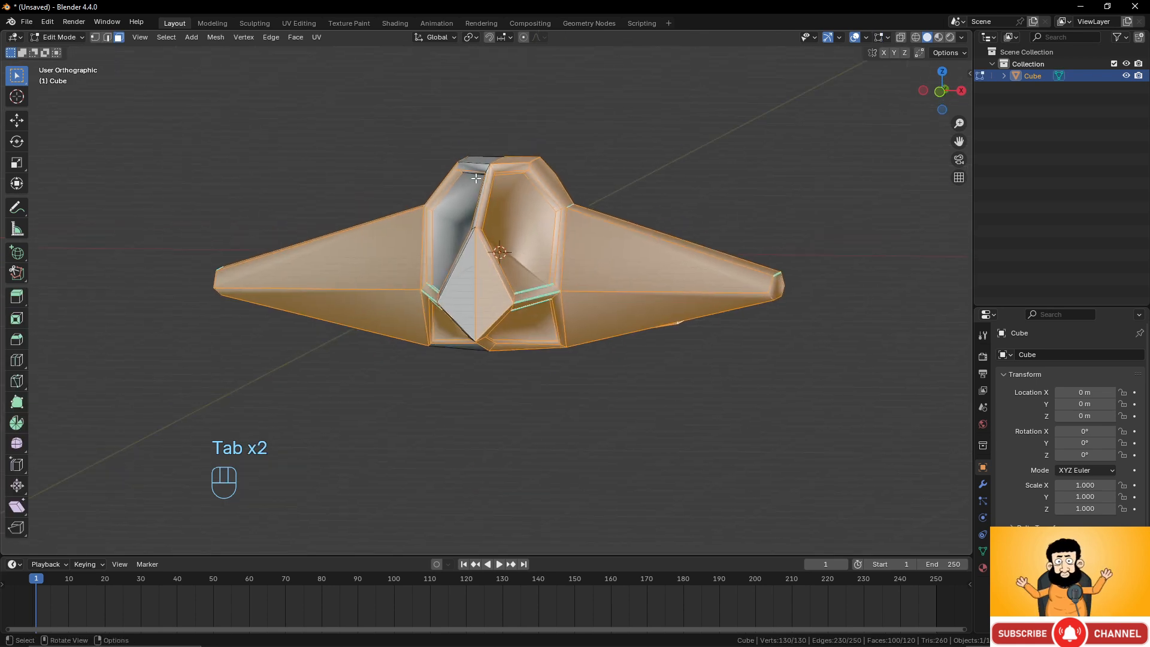
Delete the finished object from the scene.
key("Tab")
middle_click_drag(537, 189, 570, 185)
key("x")
left_click(552, 185)
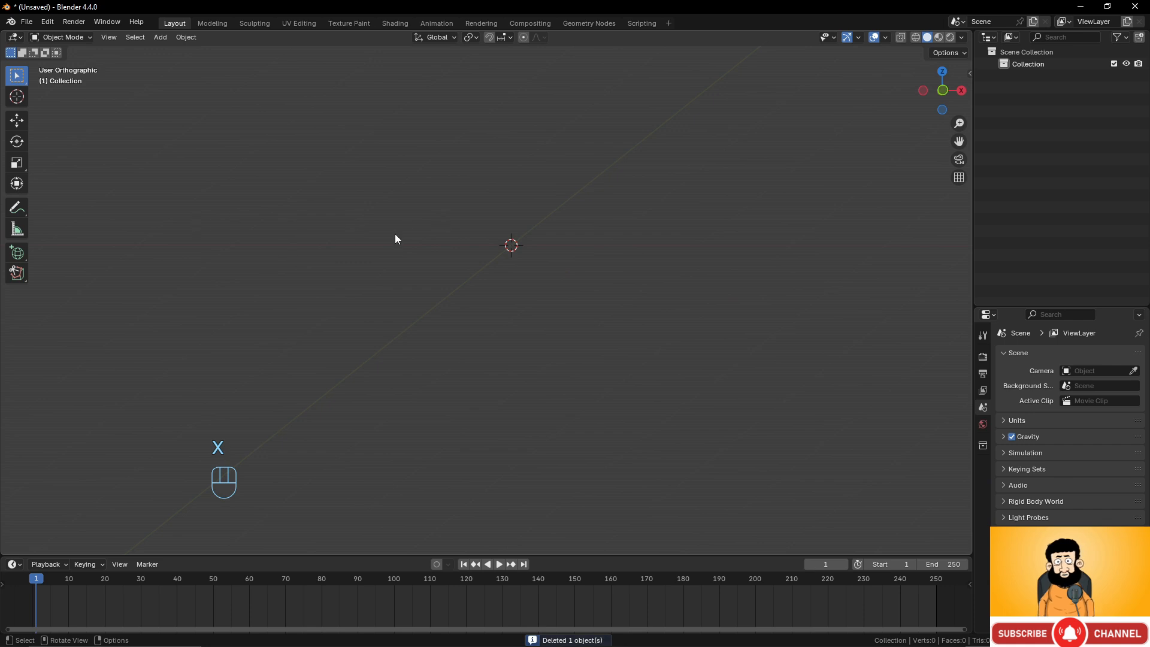
Add a new cube mesh and switch to Edit Mode.
key("shift+a")
mouse_move(525, 266)
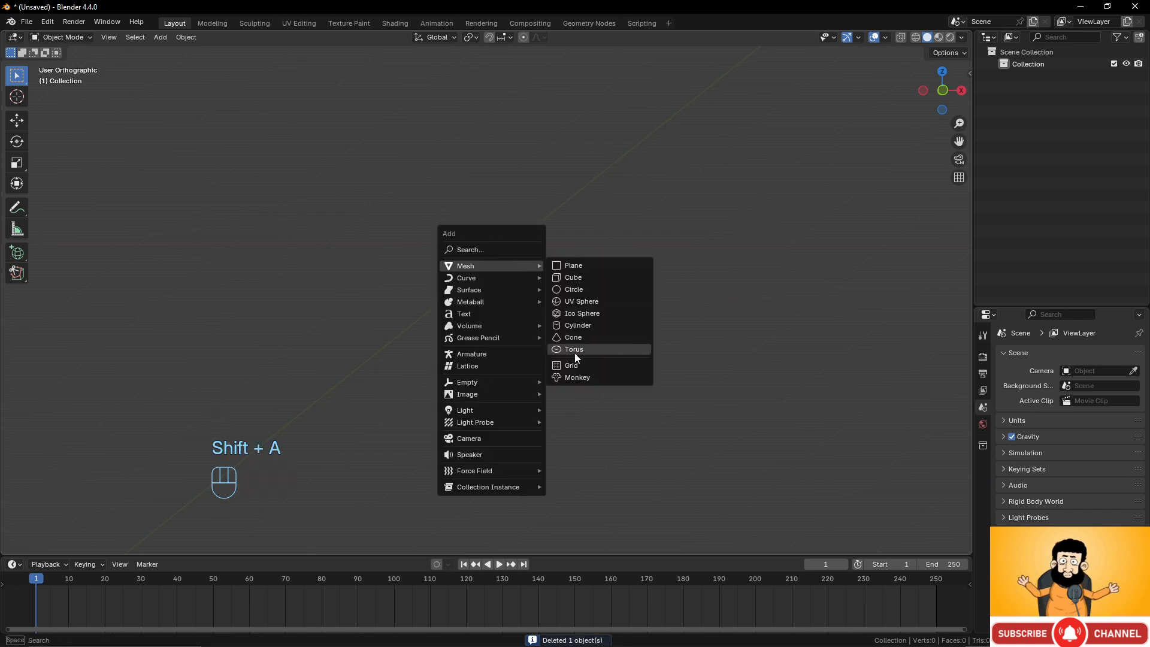
left_click(573, 278)
key("Tab")
middle_click_drag(507, 297, 456, 331)
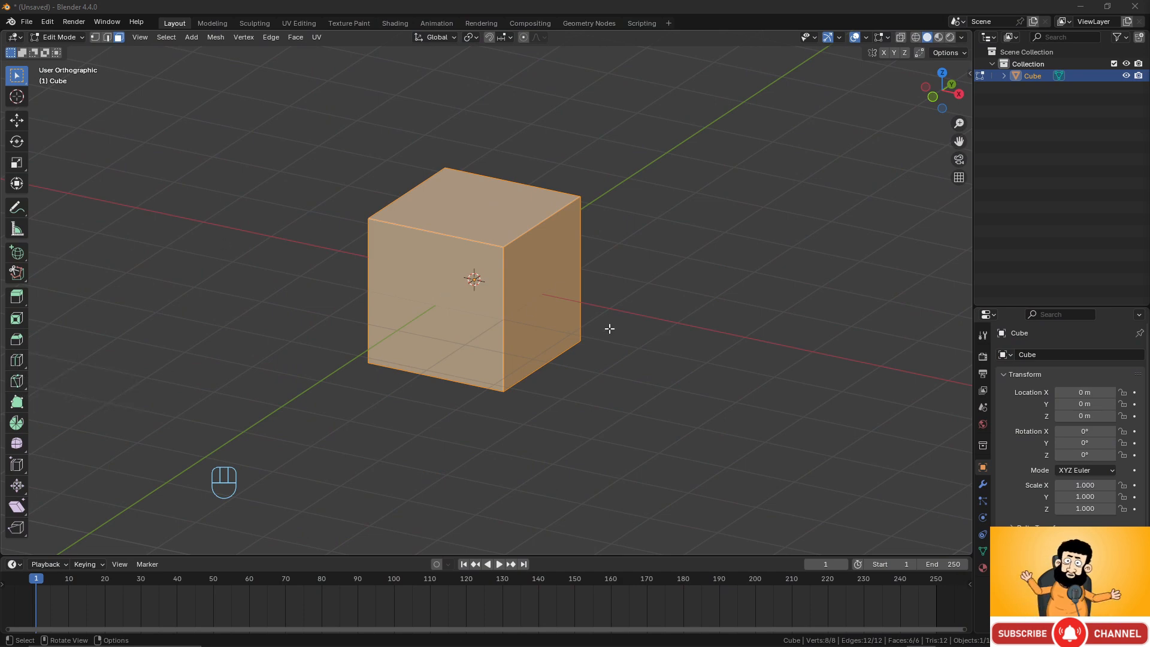
Try a Knife cut around the cube's front corner and top face, then undo it.
middle_click_drag(607, 328, 546, 324)
key("KP_3")
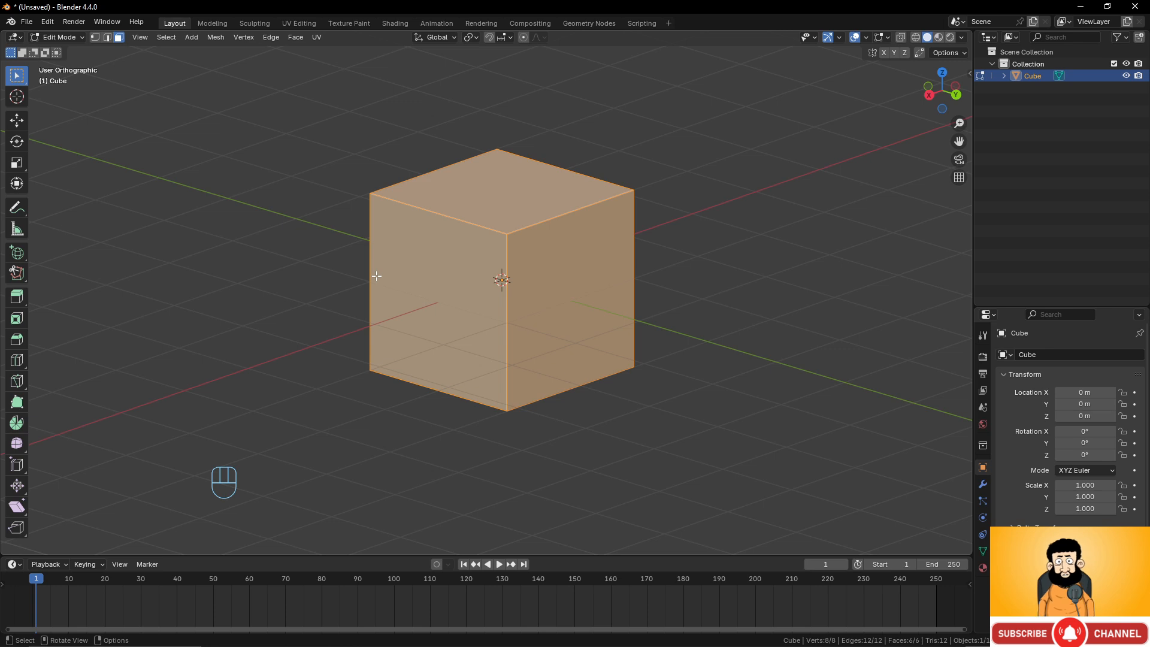
key("k")
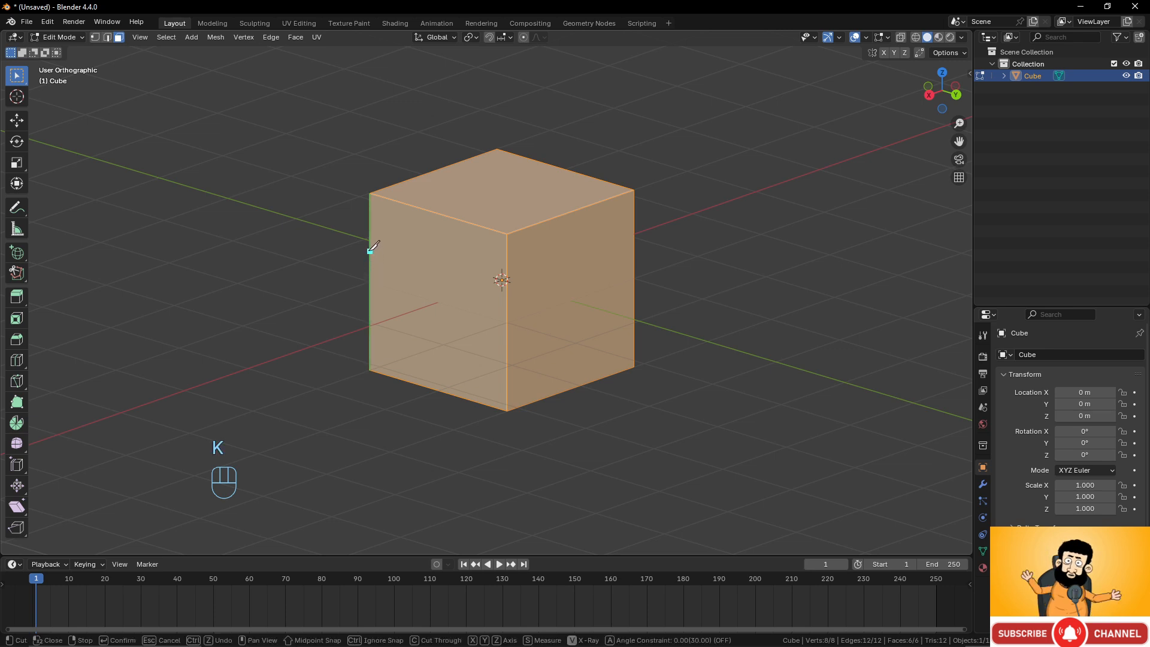
left_click(369, 250)
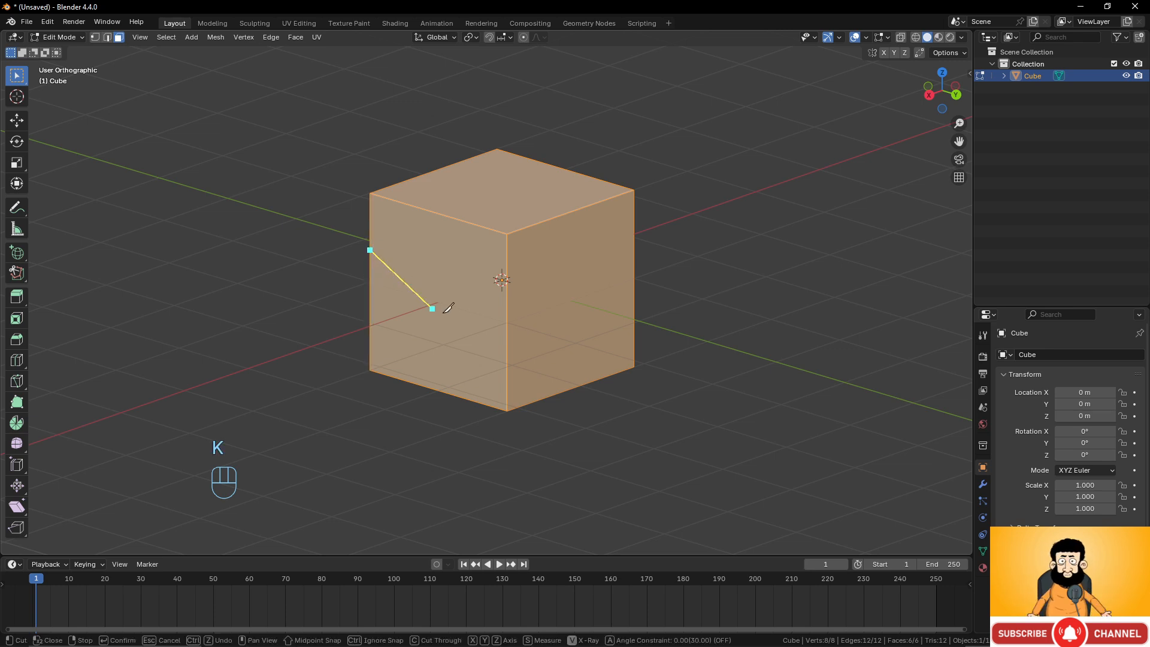
left_click(506, 342)
left_click(633, 280)
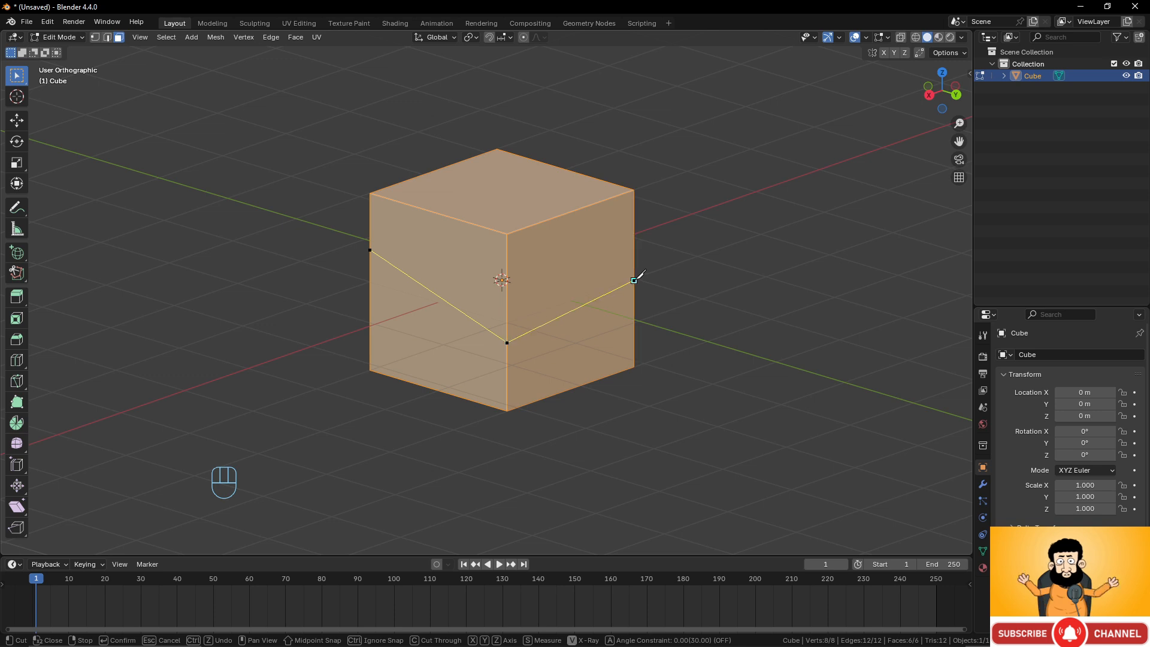
left_click(571, 211)
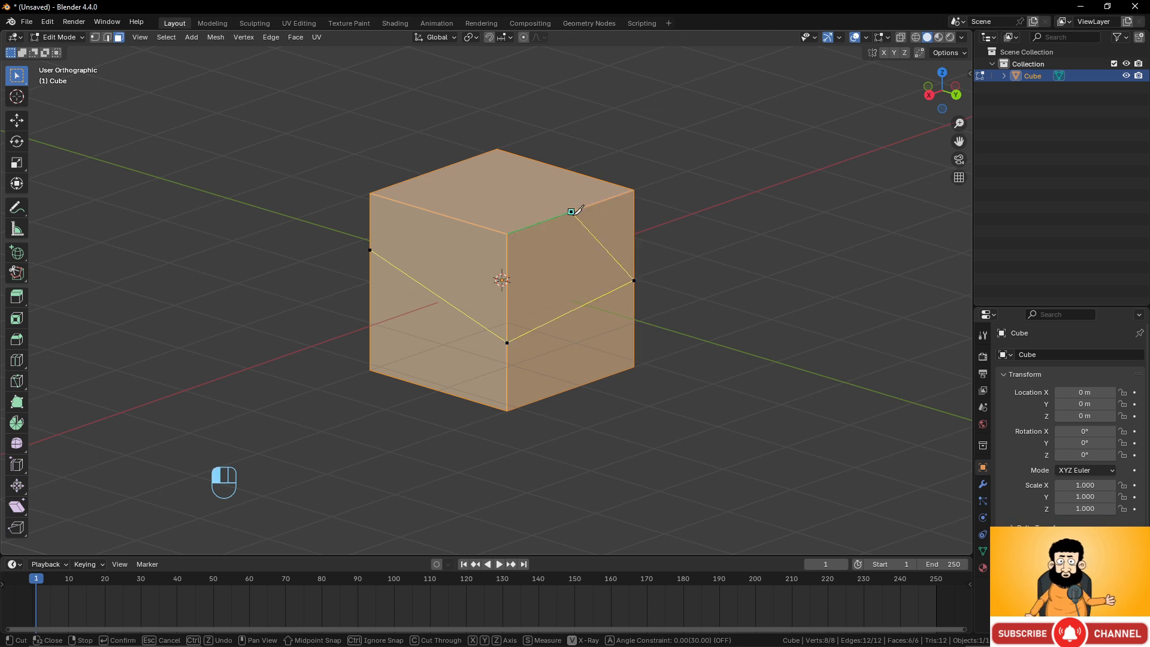
left_click(447, 166)
left_click(445, 215)
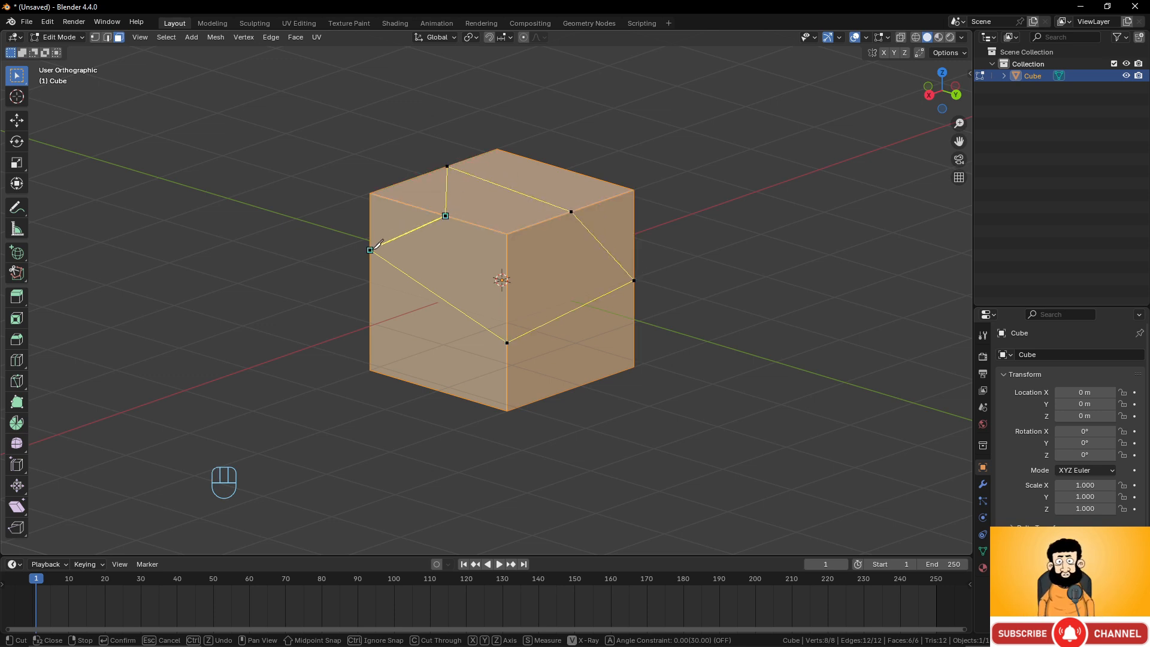
left_click(370, 249)
key("KP_Enter")
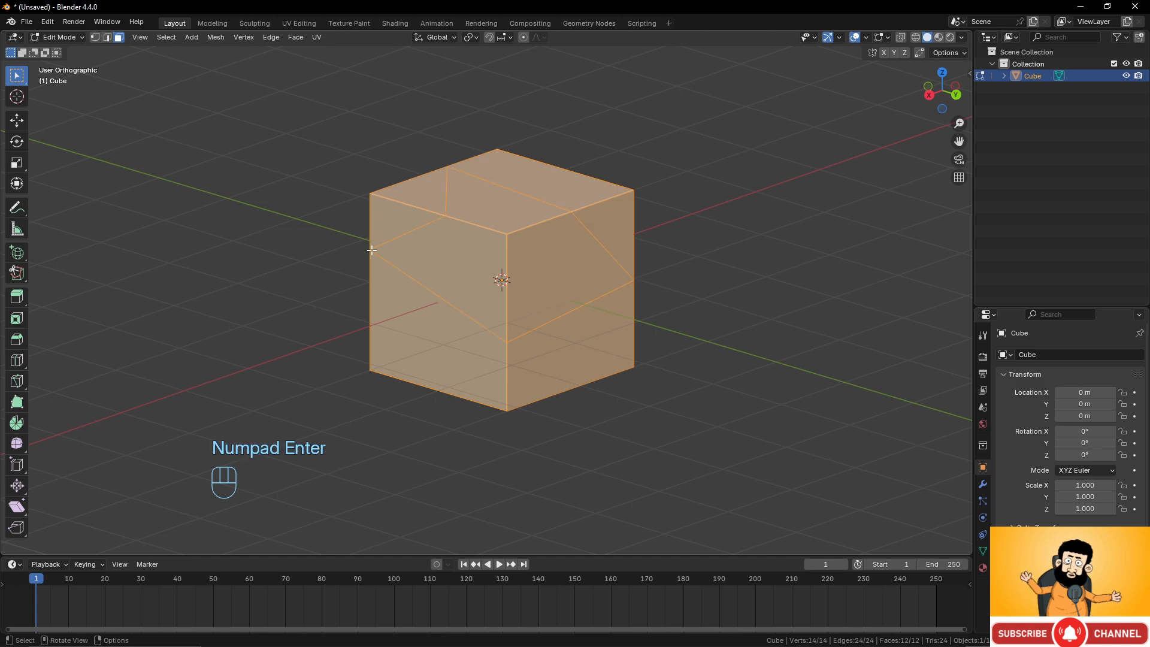
middle_click_drag(371, 248, 543, 268)
scroll(543, 256, "up", 2)
key("ctrl+z")
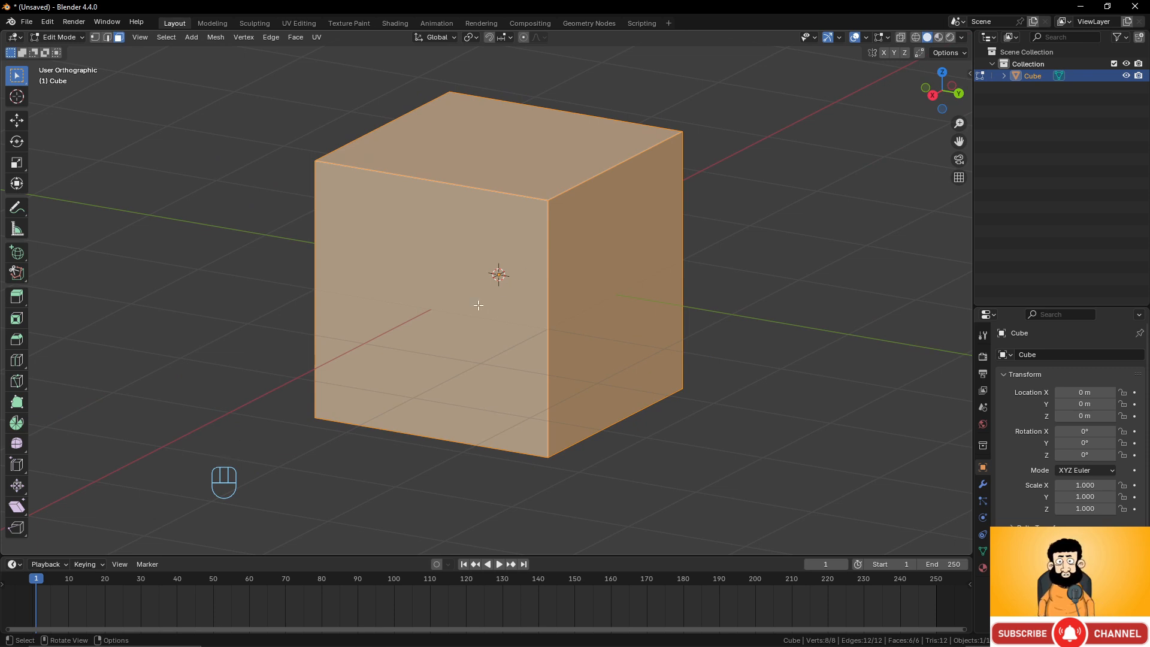
Try an angle-constrained Knife cut across the cube's front face in front view, then cancel it.
key("k")
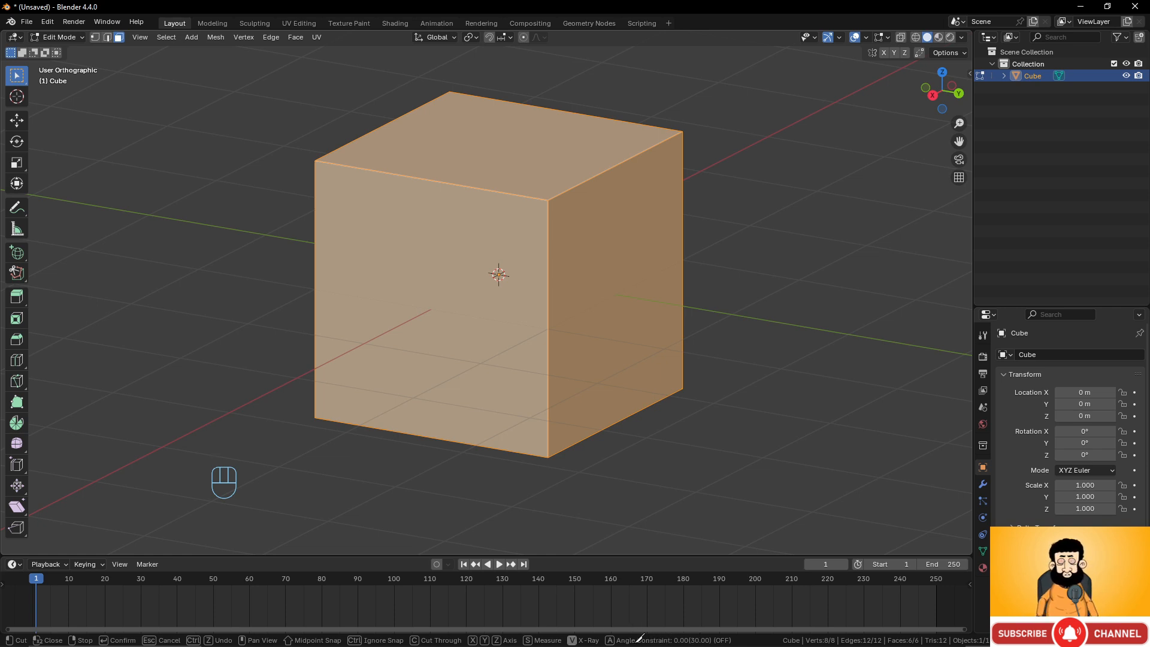
middle_click_drag(544, 346, 578, 324)
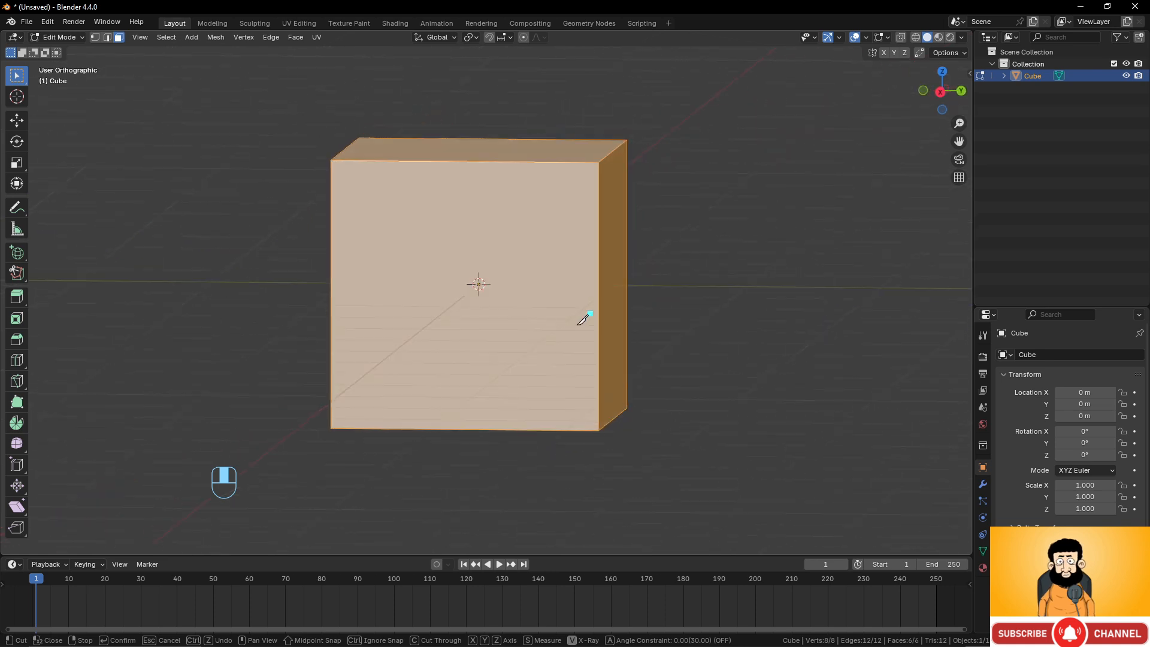
key("KP_1")
middle_click_drag(519, 291, 526, 290)
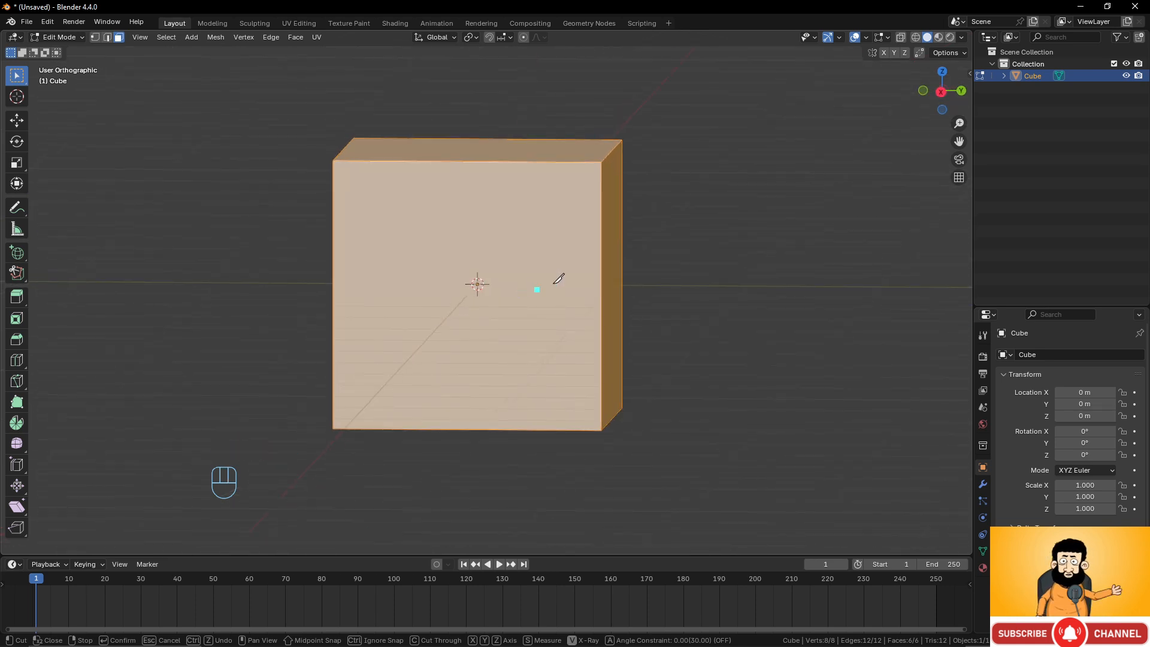
left_click(600, 258)
left_click(505, 216)
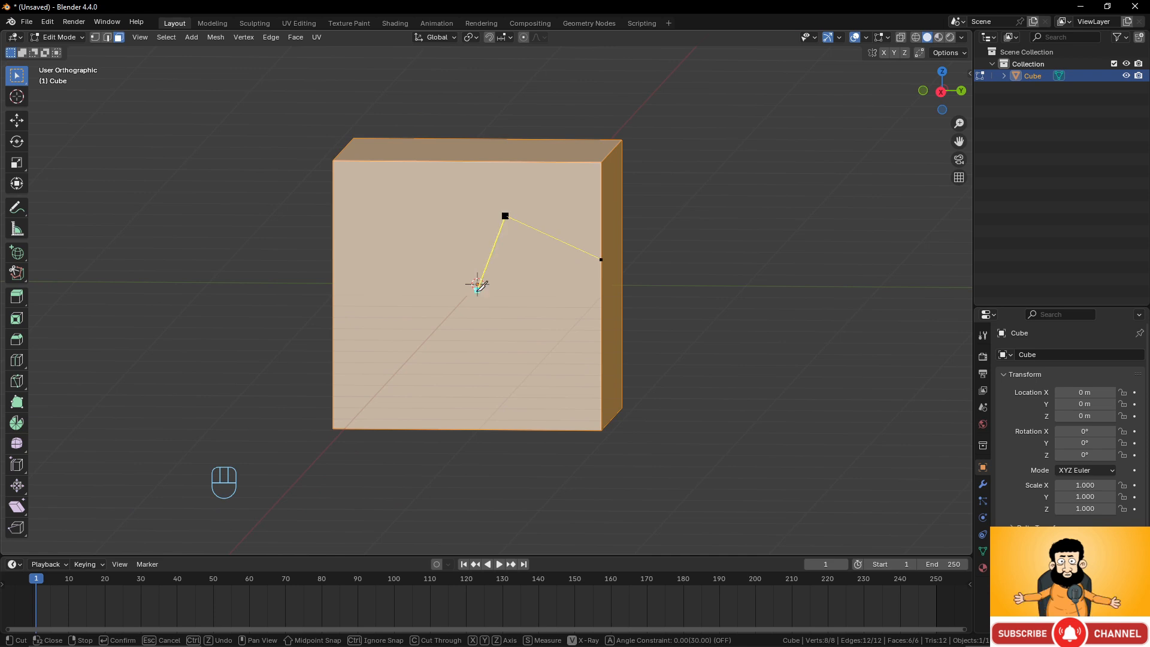
left_click(493, 429)
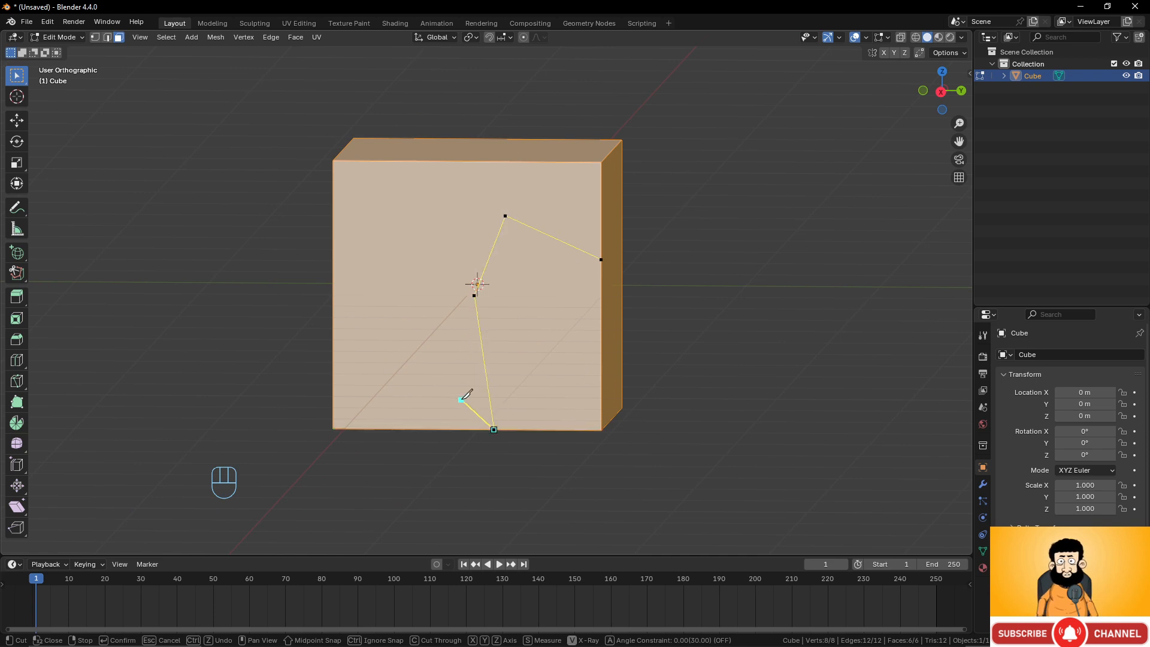
key("a")
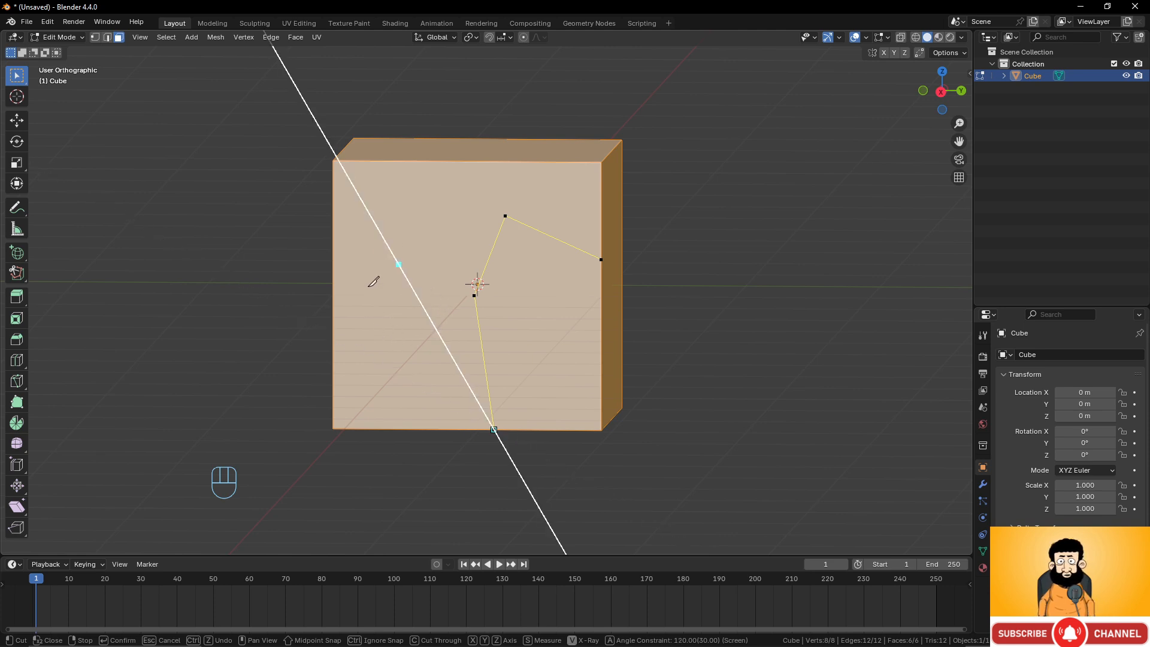
left_click(486, 159)
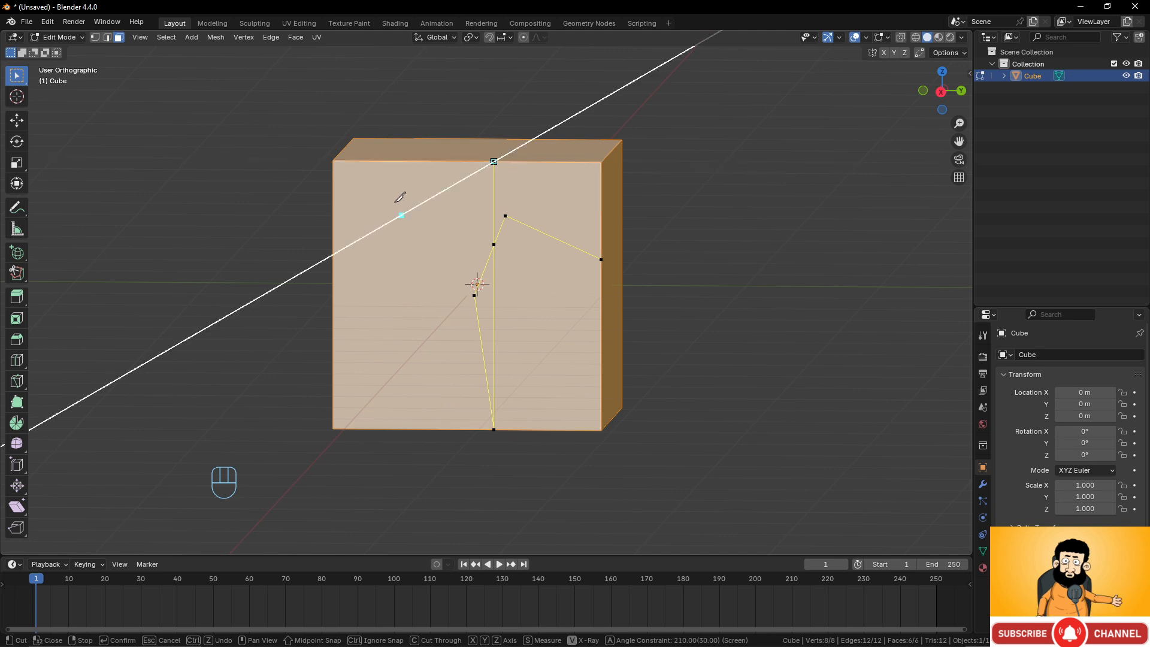
left_click(334, 252)
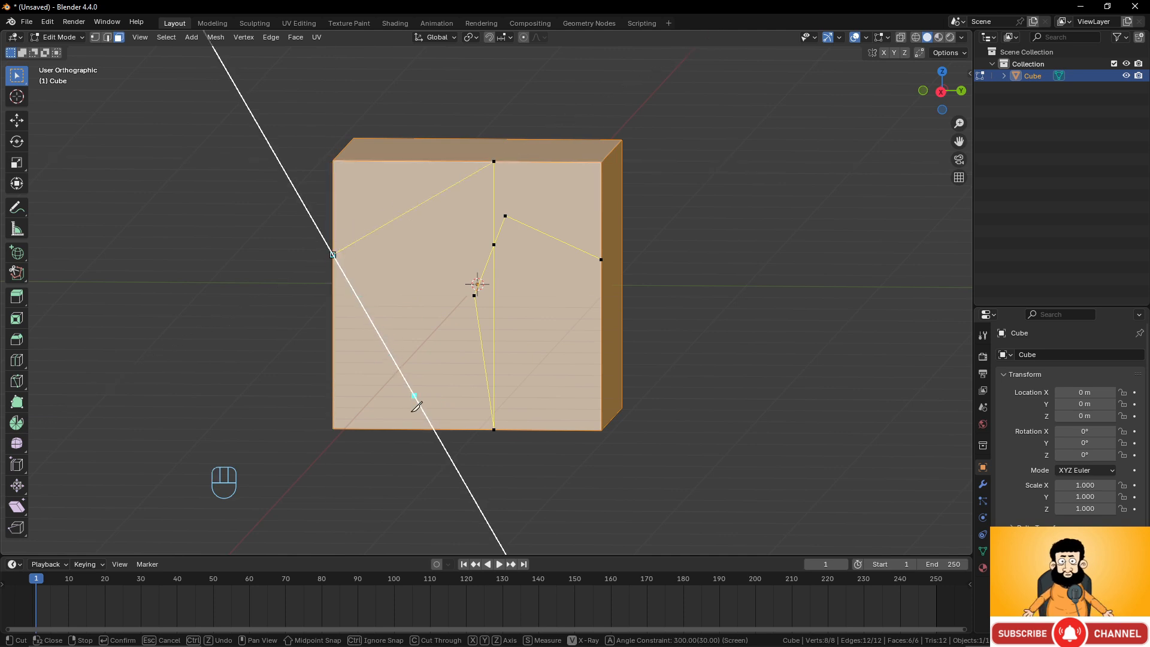
left_click(434, 428)
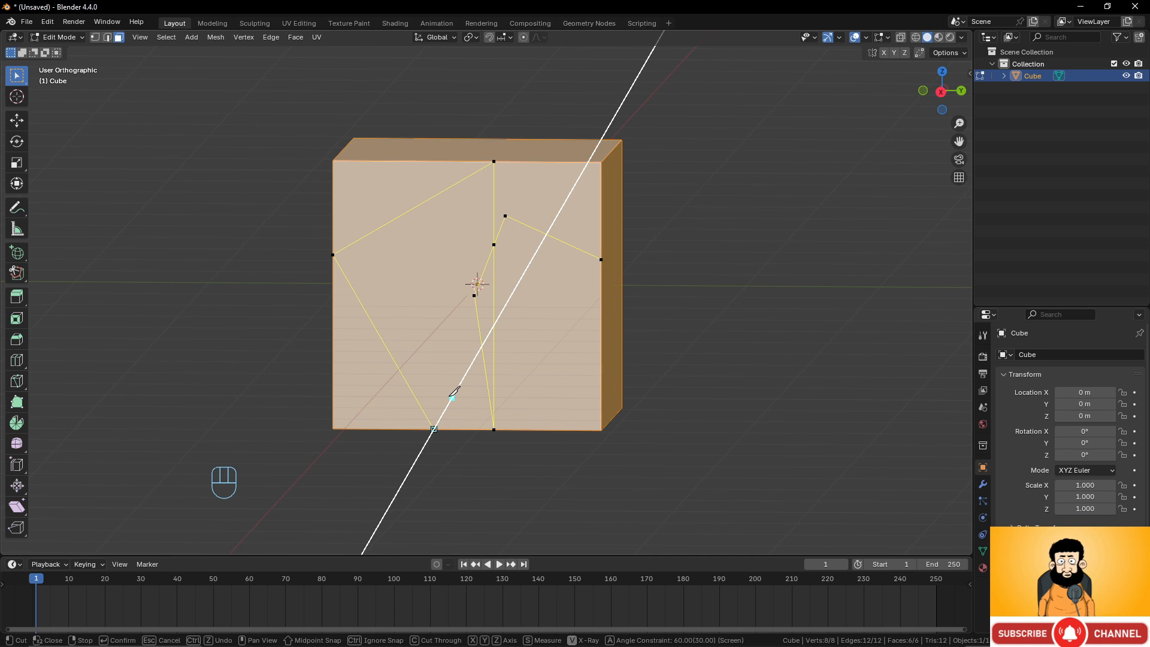
key("ctrl+z")
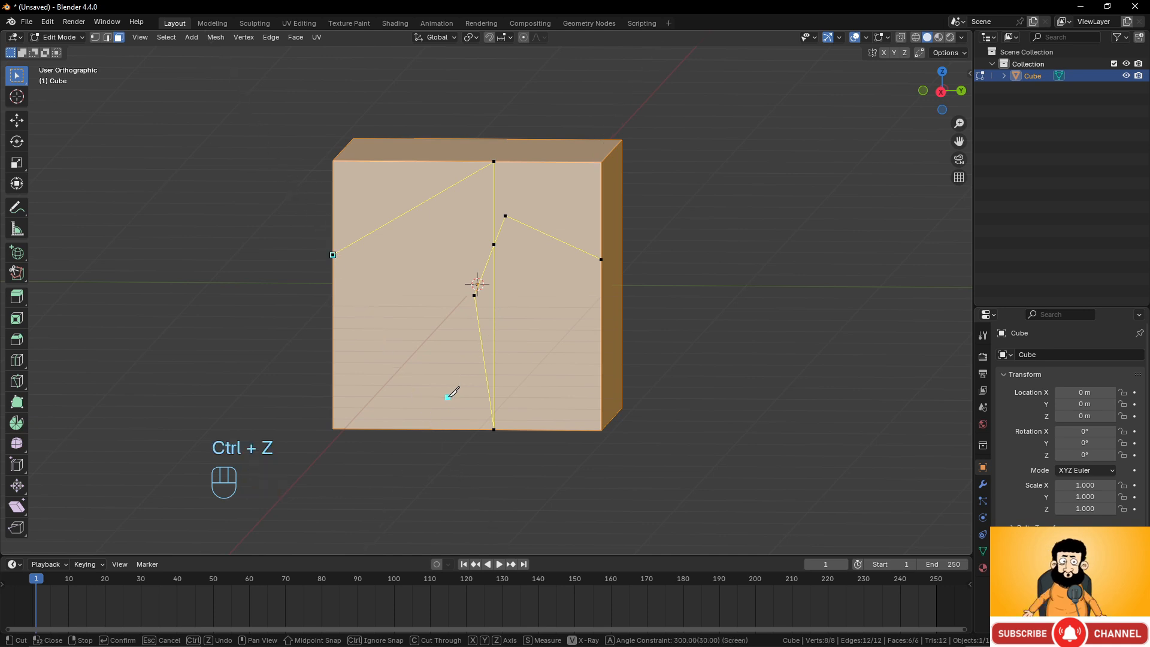
key("Escape")
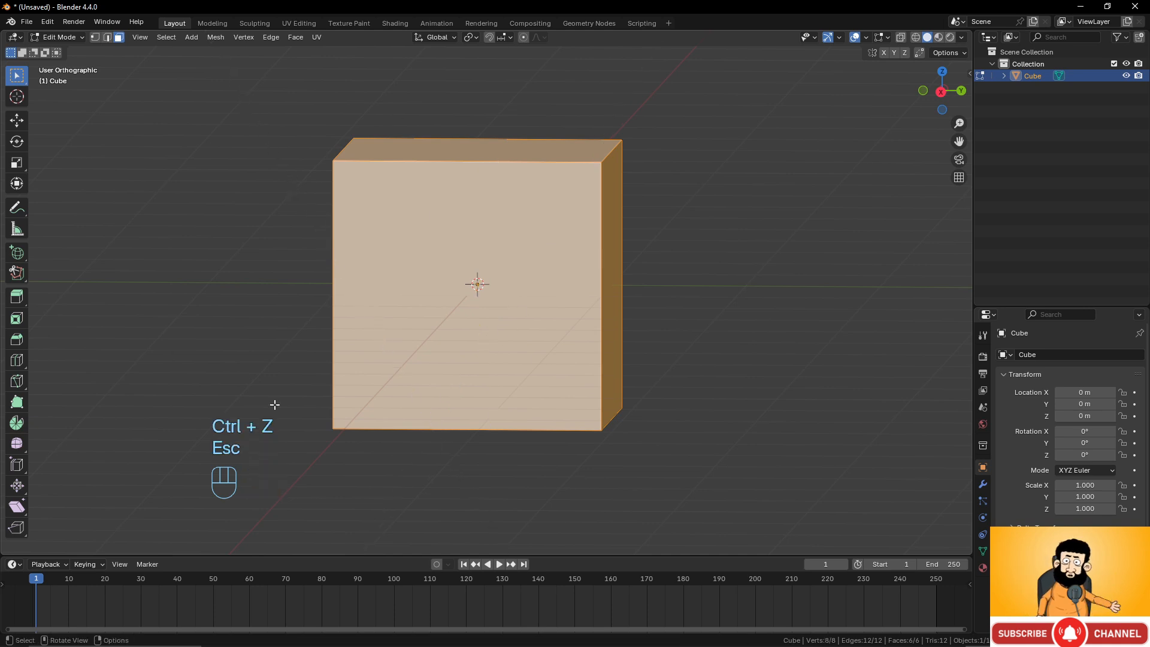
Knife-cut a line across the cube's side and front faces, confirm it, then undo it.
middle_click_drag(527, 296, 644, 198)
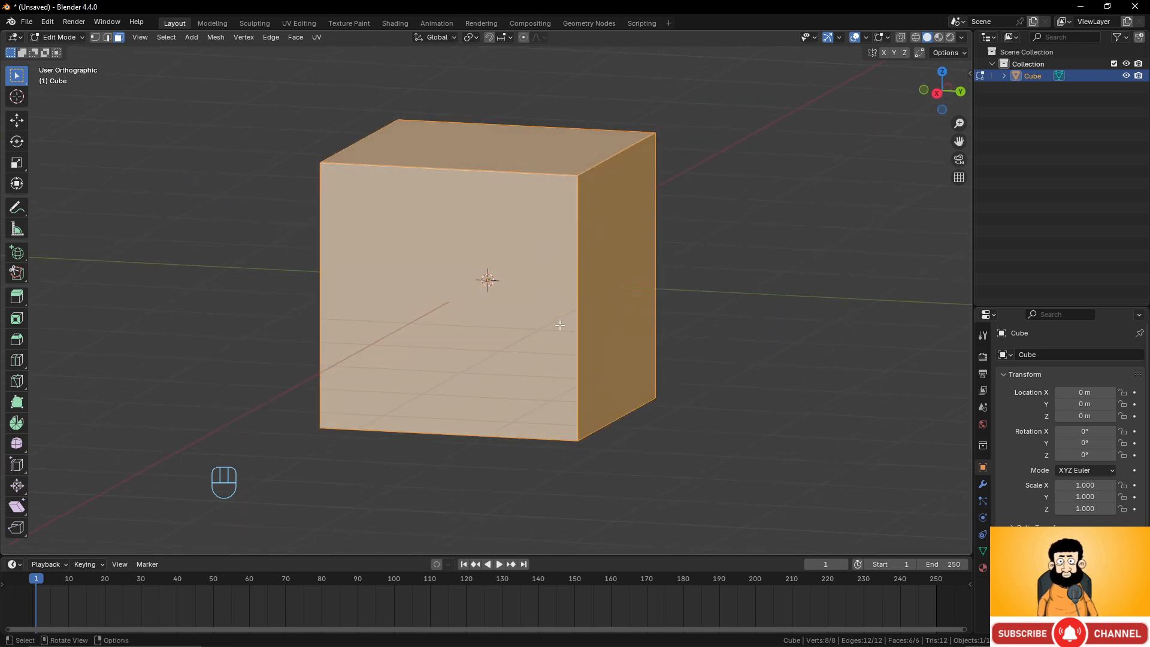
middle_click_drag(581, 296, 513, 262)
key("k")
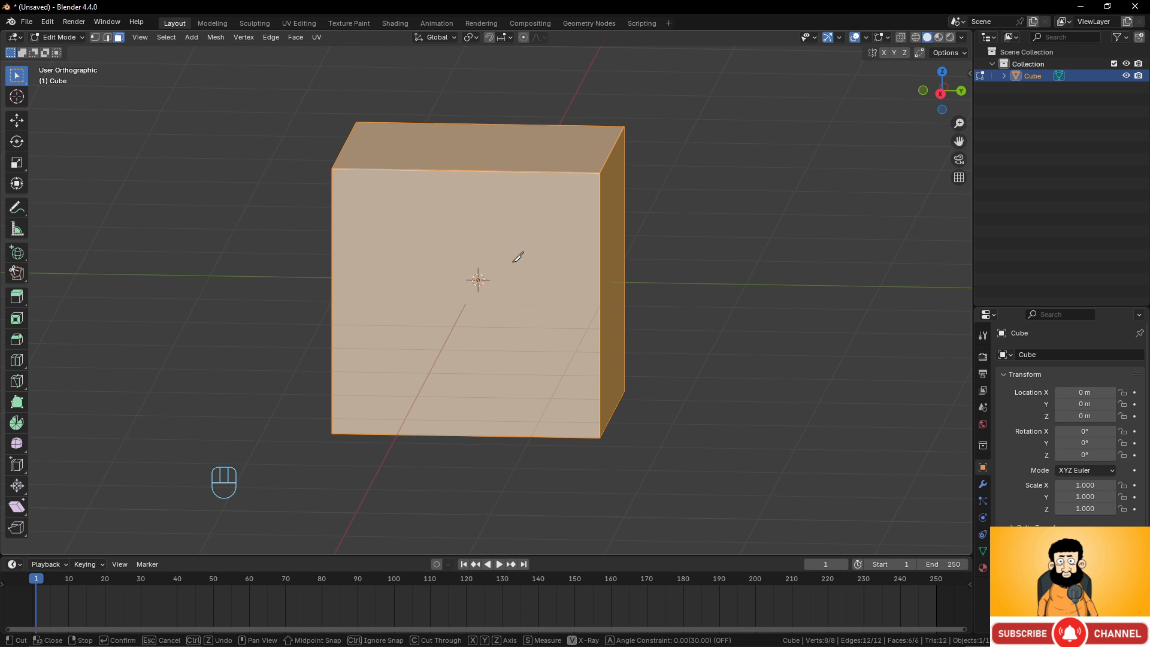
middle_click_drag(512, 270, 526, 254)
middle_click_drag(432, 275, 444, 278)
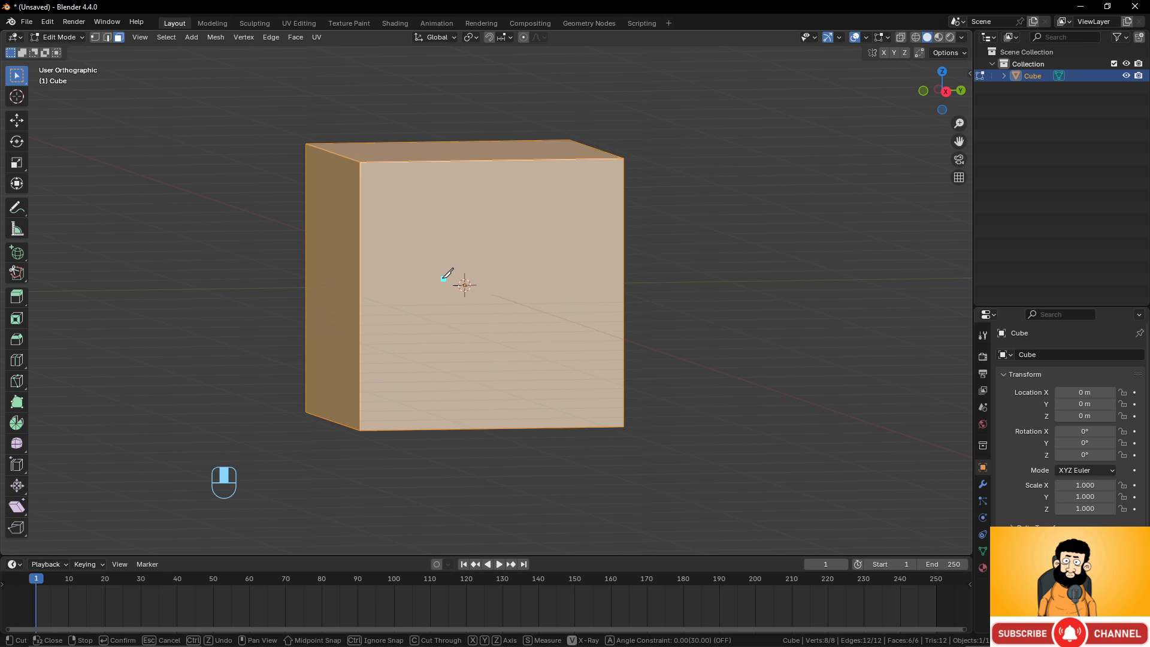
left_click(307, 228)
left_click(359, 282)
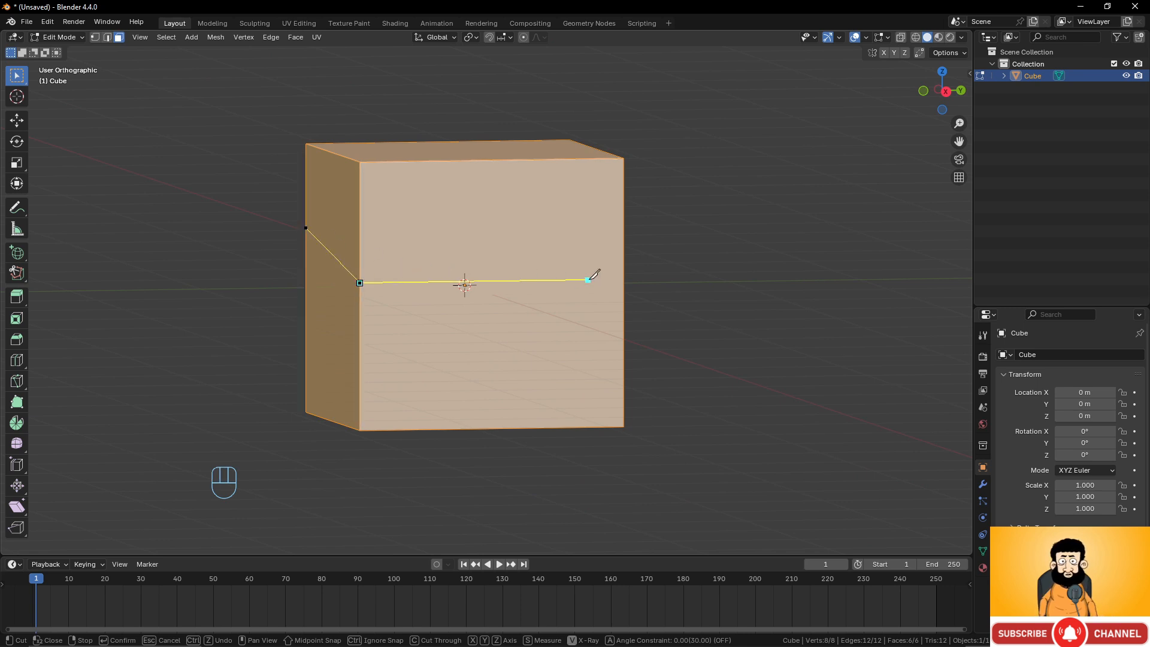
left_click(623, 280)
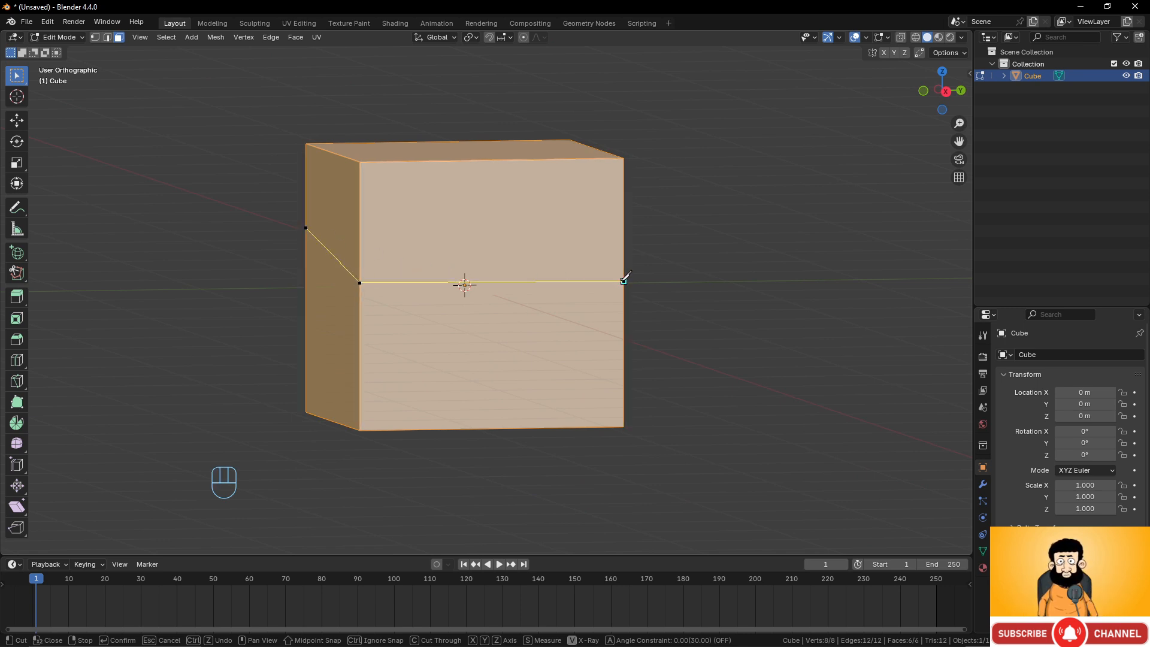
key("KP_Enter")
middle_click_drag(624, 279, 565, 228)
scroll(552, 267, "down", 3)
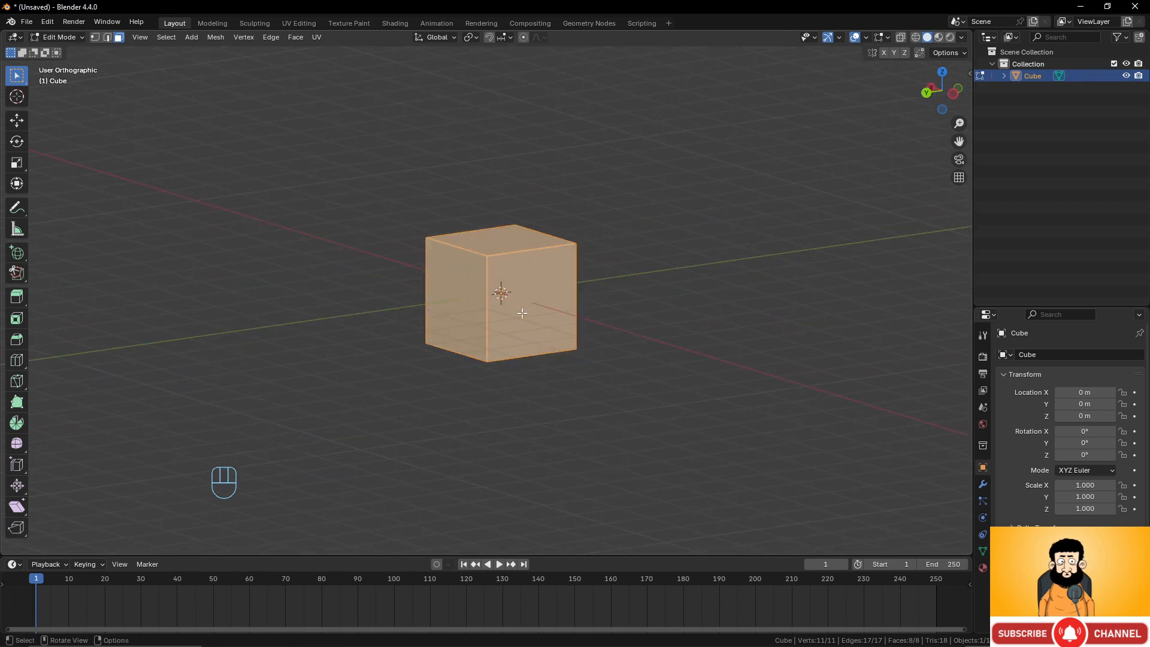
middle_click_drag(521, 312, 616, 303)
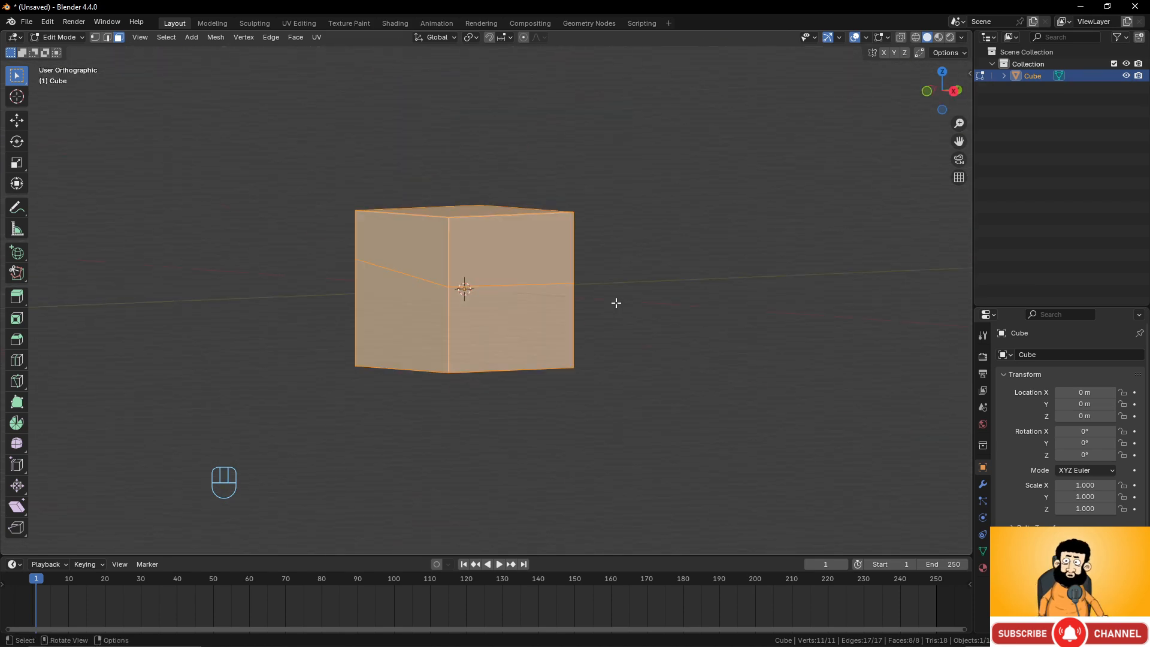
key("ctrl+z")
Knife-cut across the cube's front and side faces with Cut Through enabled, then undo it.
scroll(544, 310, "up", 2)
middle_click_drag(544, 310, 527, 299)
key("k")
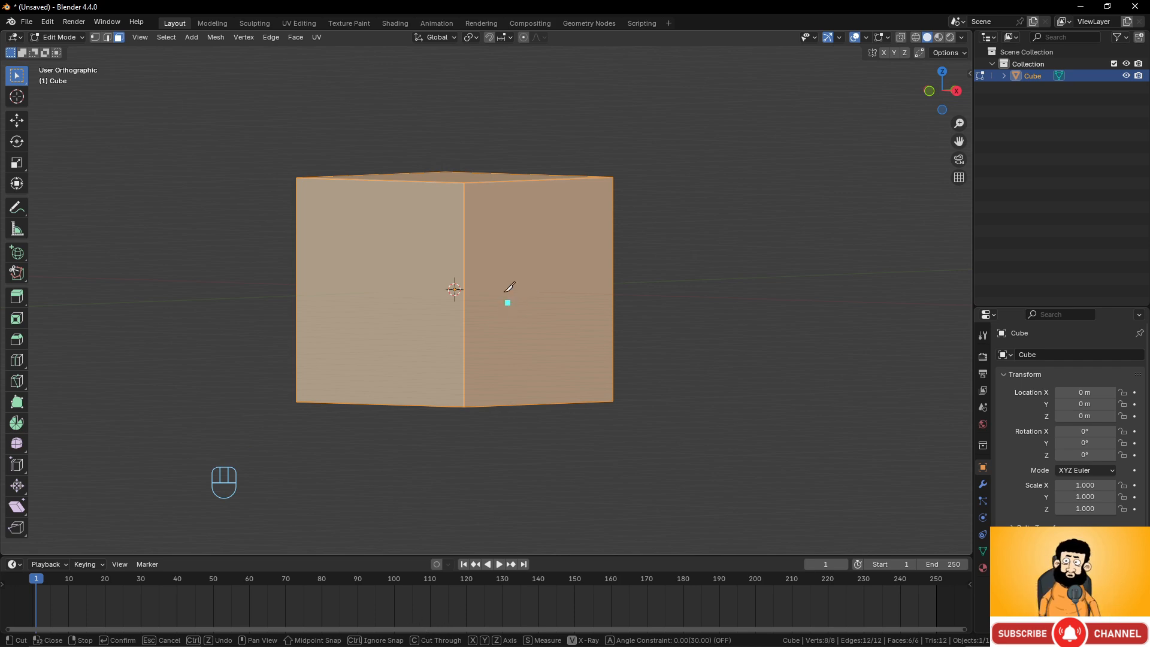
key("c")
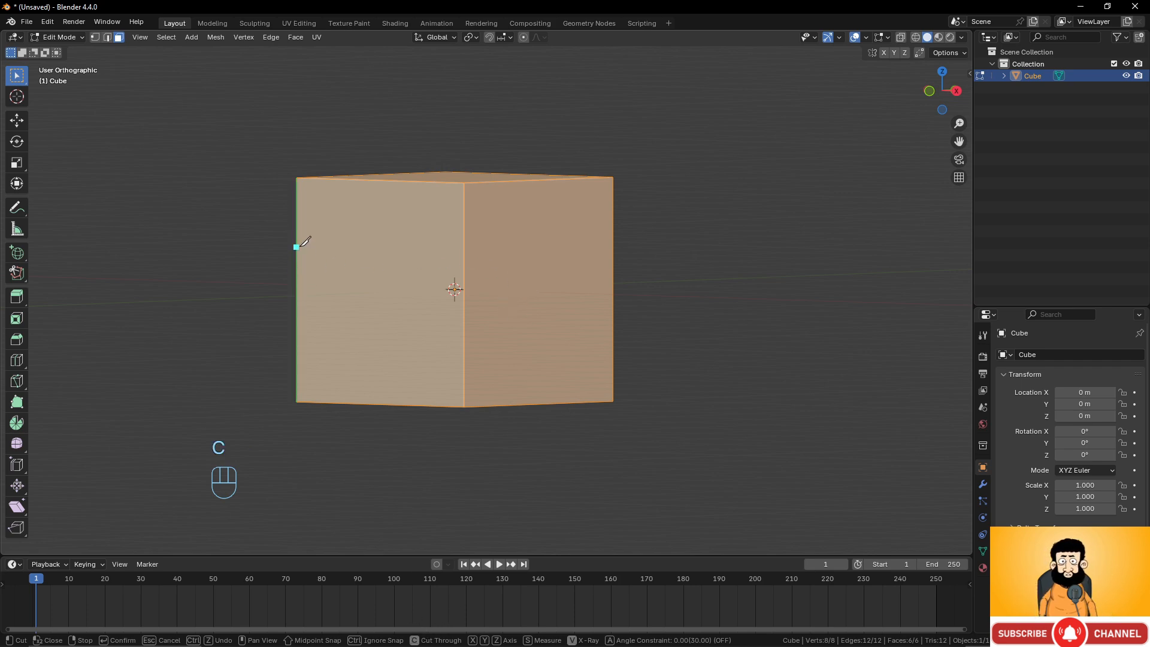
left_click(297, 246)
left_click(612, 268)
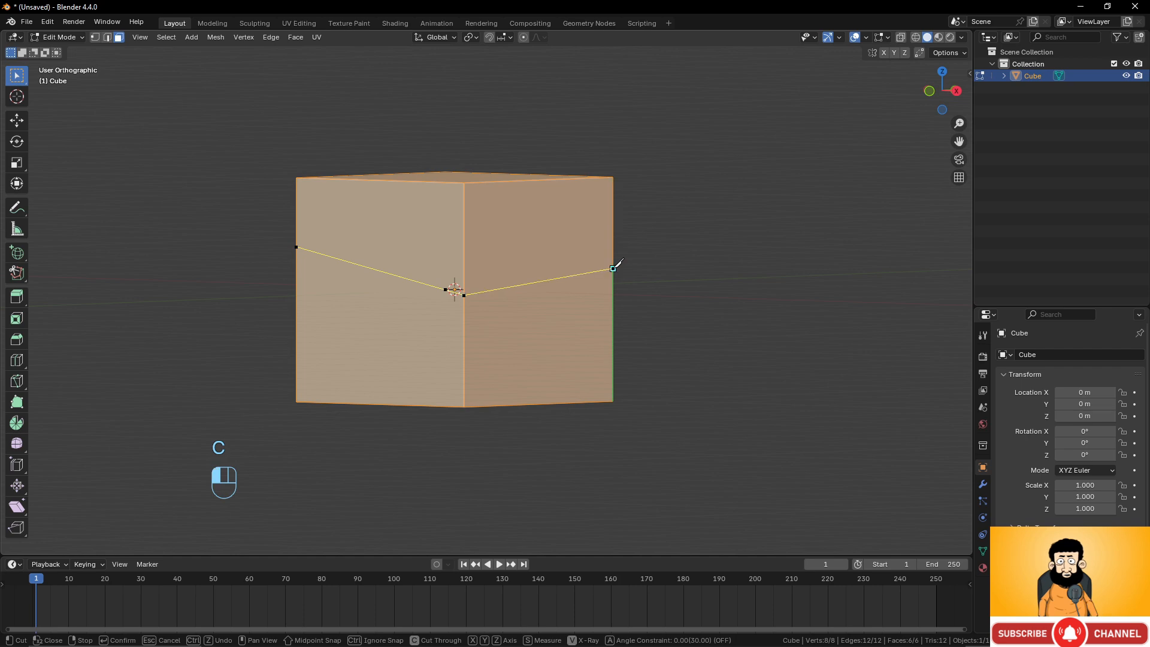
key("KP_Enter")
middle_click_drag(690, 259, 643, 262)
key("ctrl+z")
Knife-cut through the cube across its front and side faces with Cut Through enabled.
key("k")
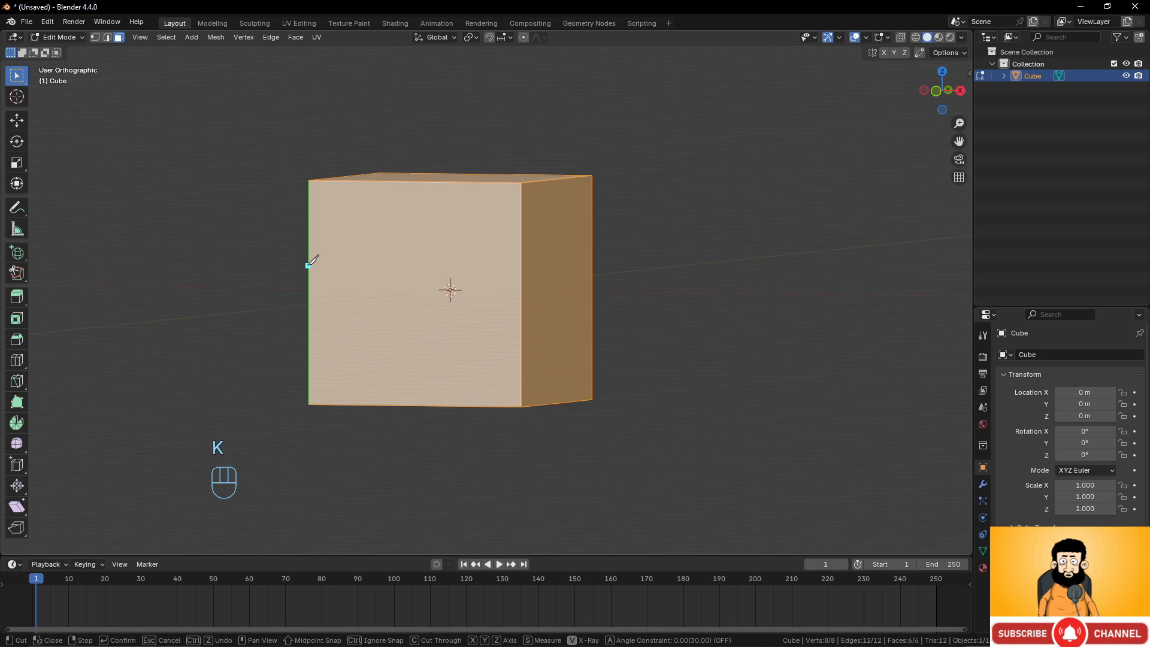
key("c")
left_click(307, 265)
left_click(521, 306)
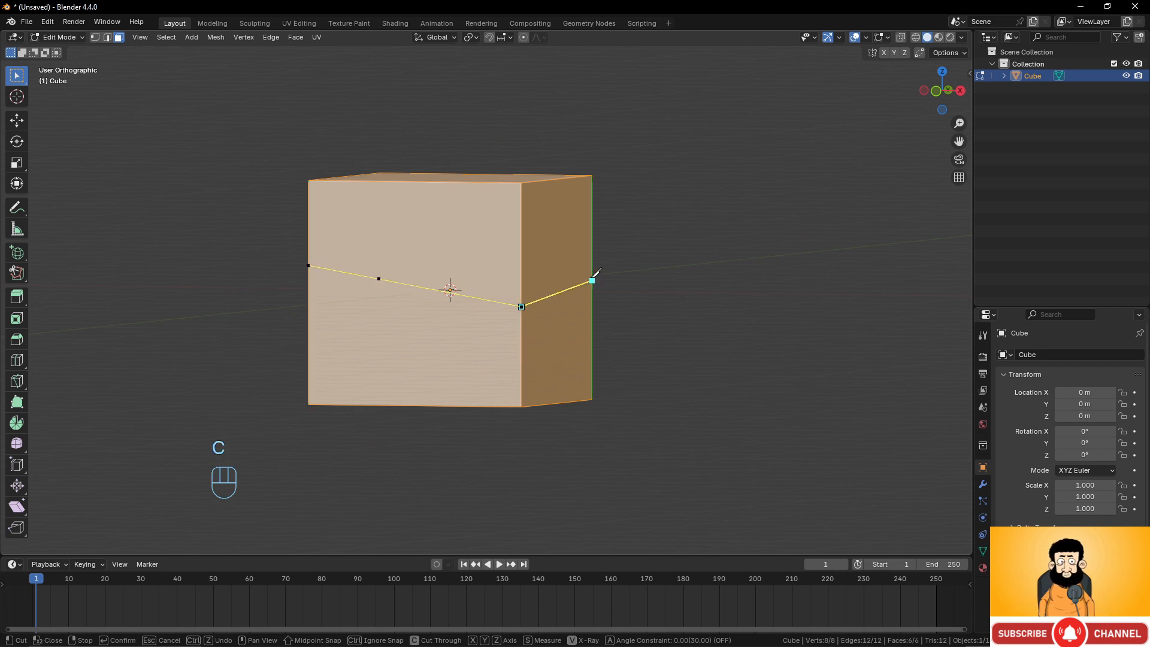
left_click(592, 271)
key("KP_Enter")
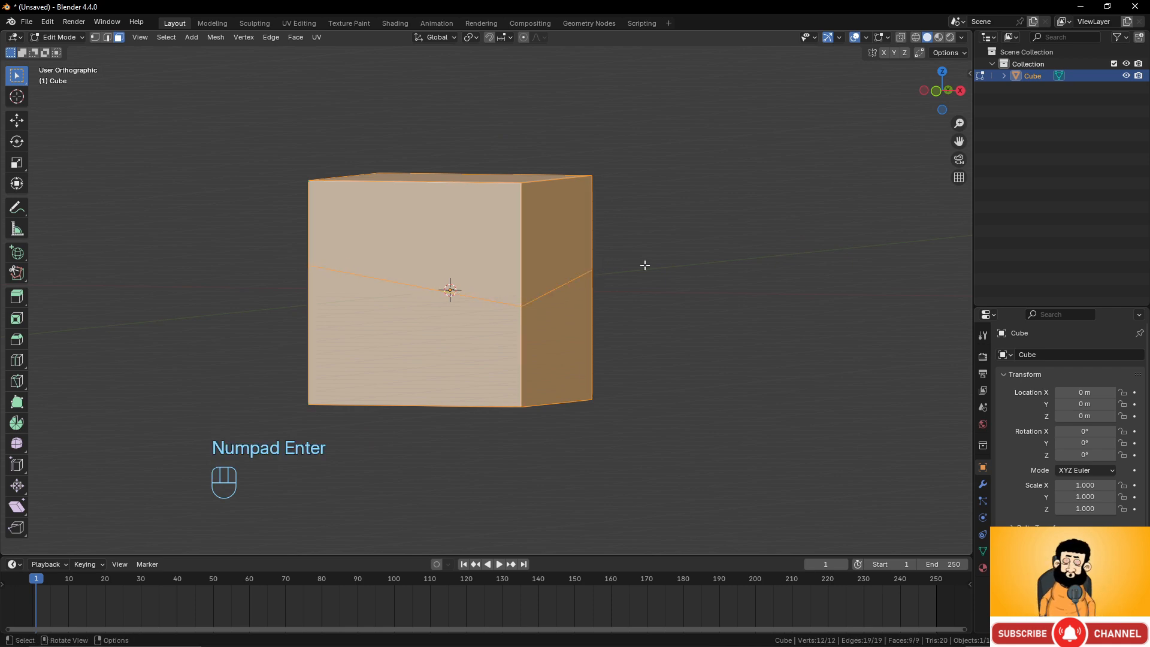
middle_click_drag(644, 265, 426, 285)
middle_click_drag(634, 302, 482, 329)
scroll(518, 329, "down", 4)
Delete the cube in Object Mode.
key("Tab")
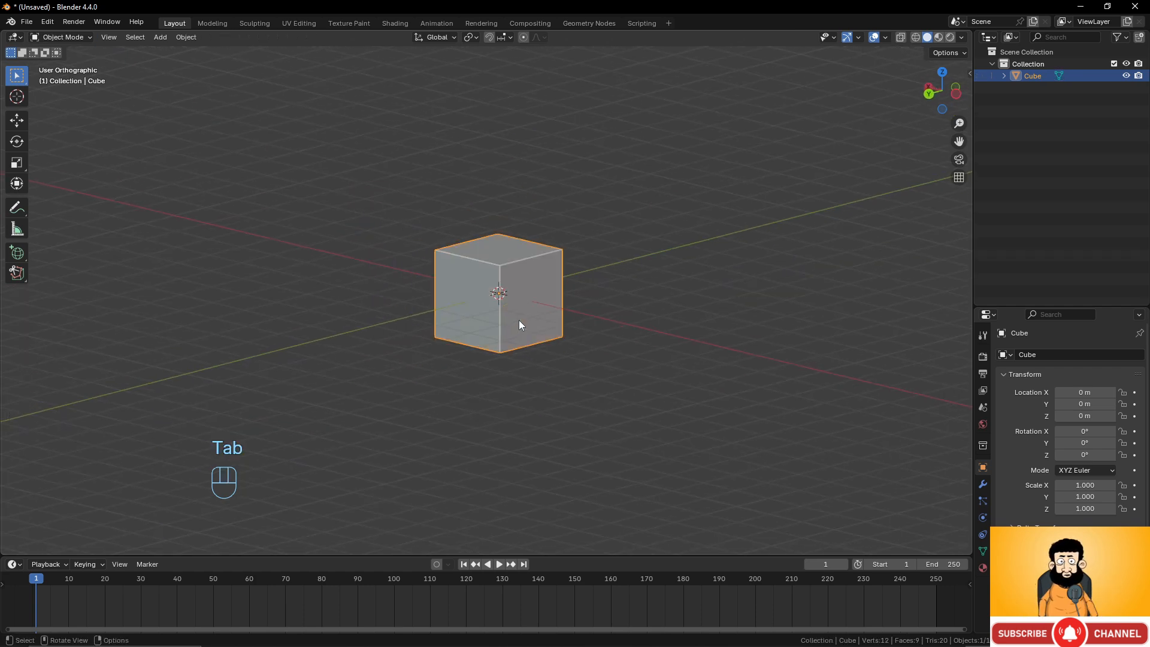
key("x")
left_click(539, 306)
Add a cylinder mesh and switch to Edit Mode.
key("shift+a")
mouse_move(538, 307)
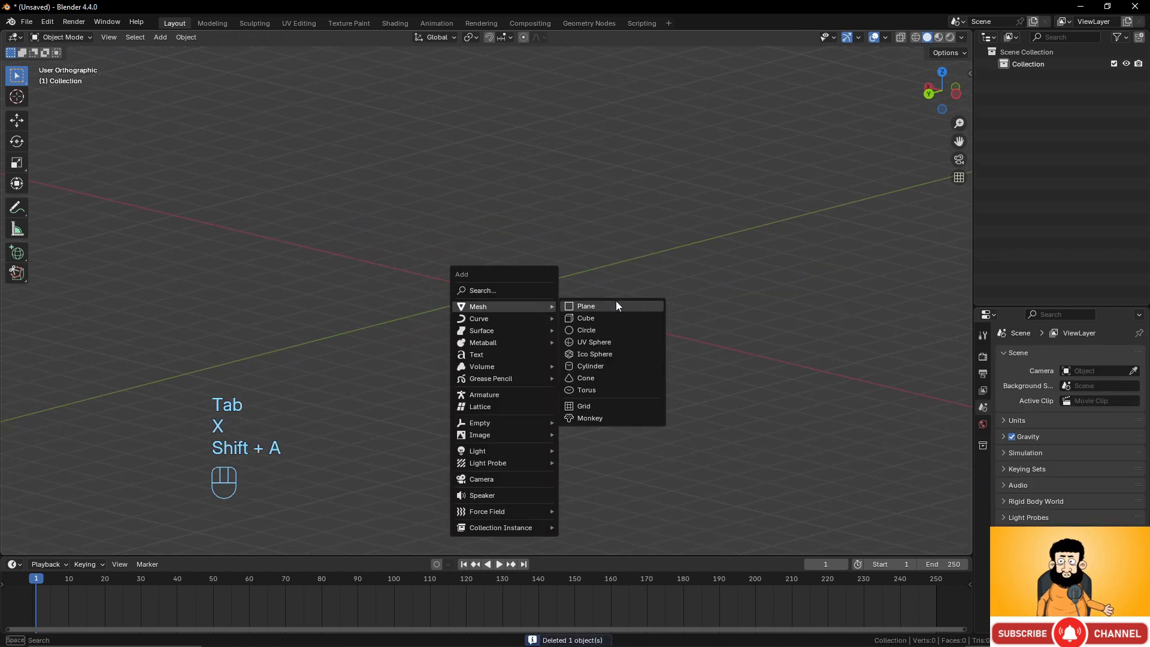
left_click(610, 365)
scroll(584, 362, "up", 5)
key("Tab")
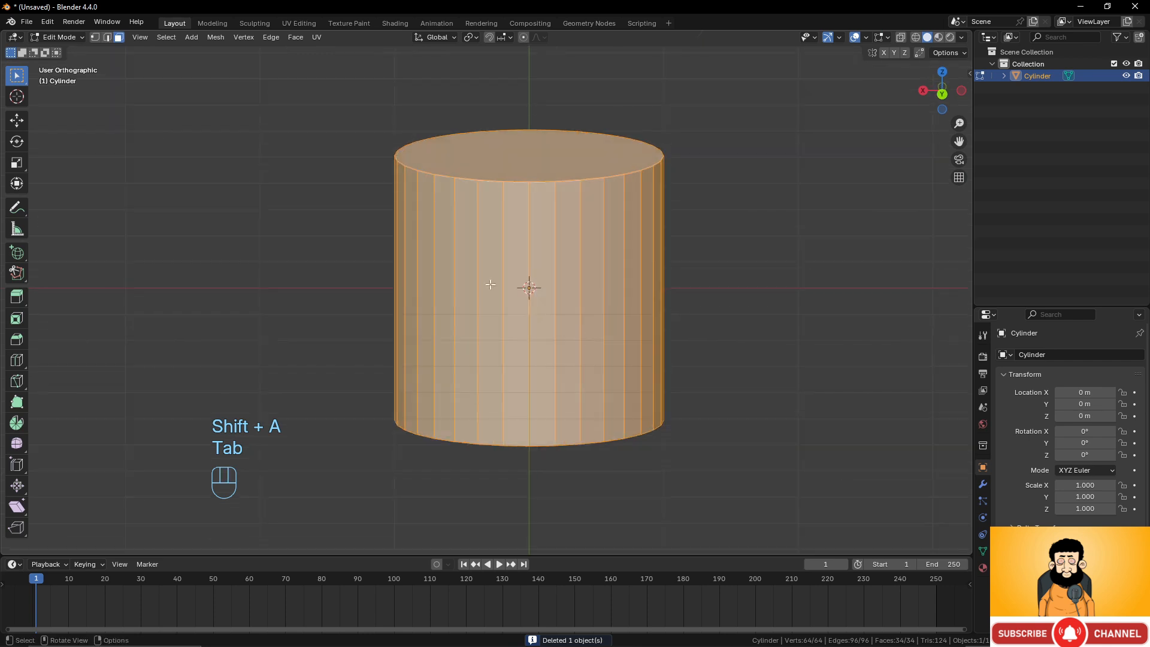
Knife-cut a line across the cylinder's front, confirm it, then undo it.
key("k")
left_click(394, 231)
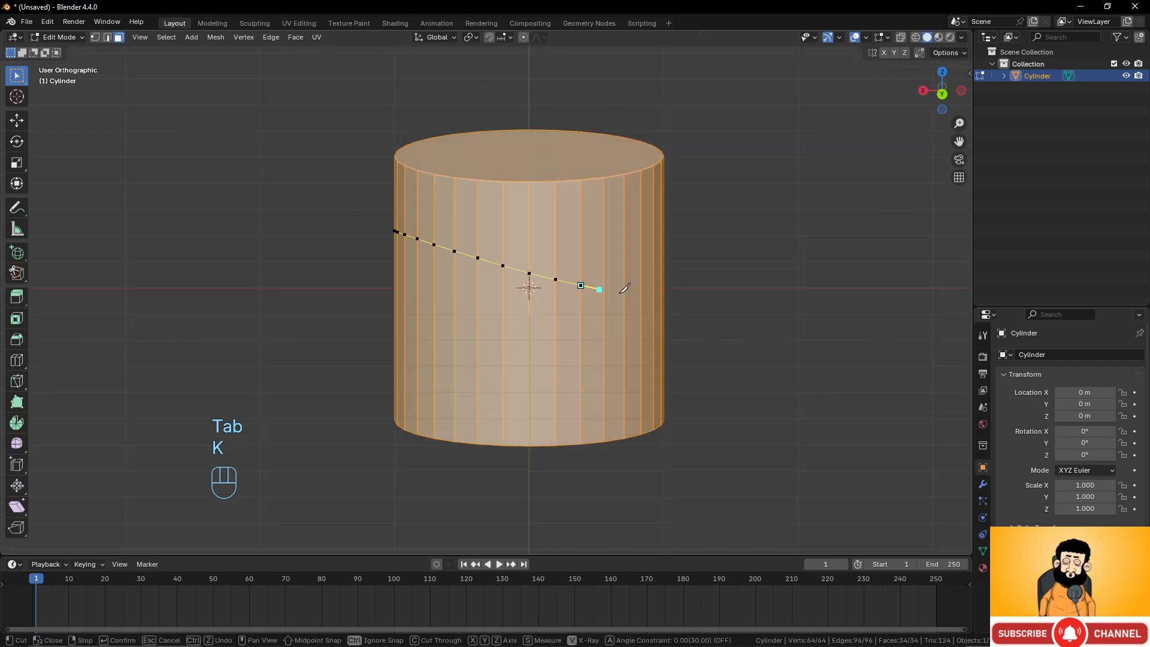
key("KP_Enter")
middle_click_drag(768, 287, 699, 306)
key("ctrl+z")
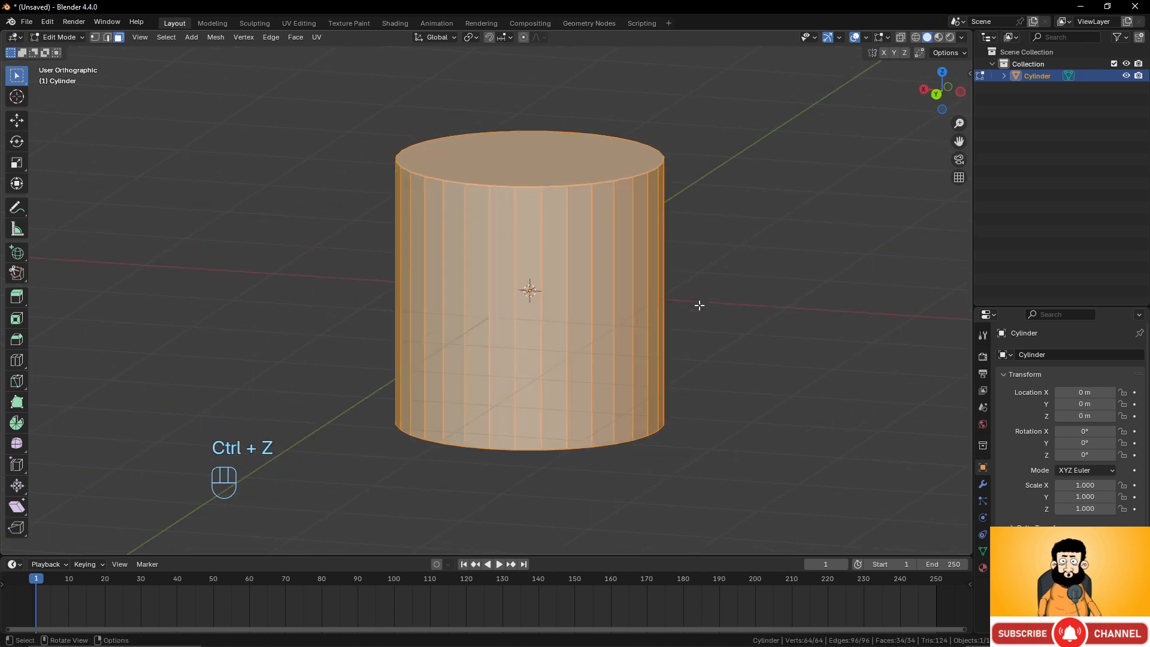
Knife-cut through the whole cylinder with Cut Through enabled and orbit to check both sides.
key("k")
key("c")
left_click(366, 251)
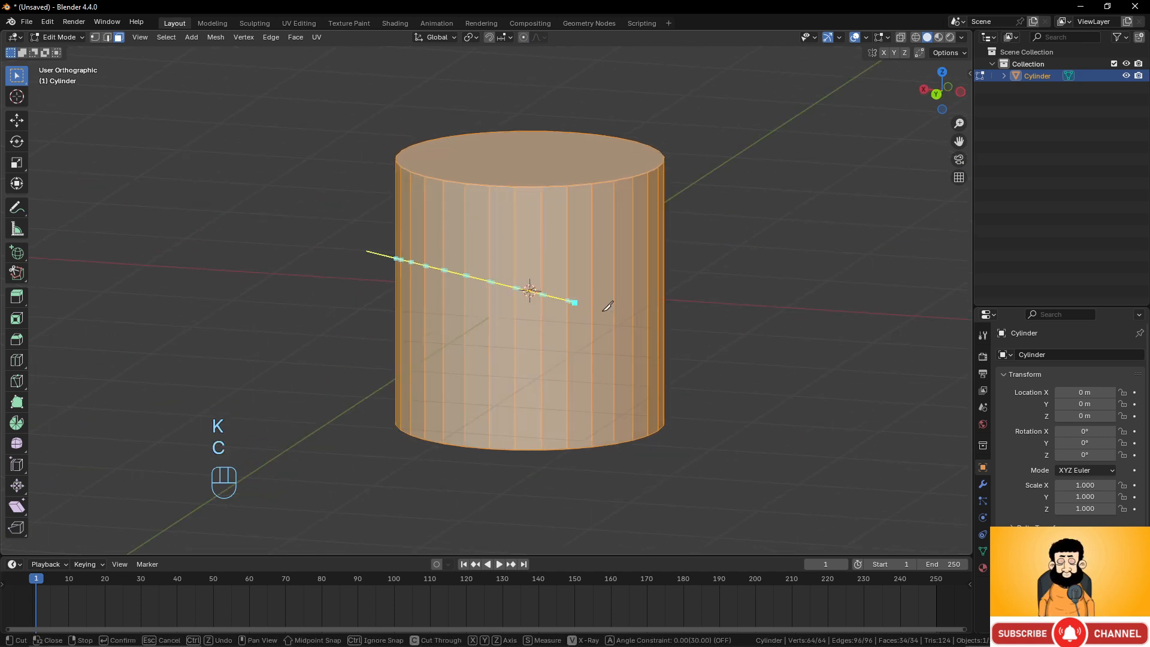
left_click(743, 333)
key("KP_Enter")
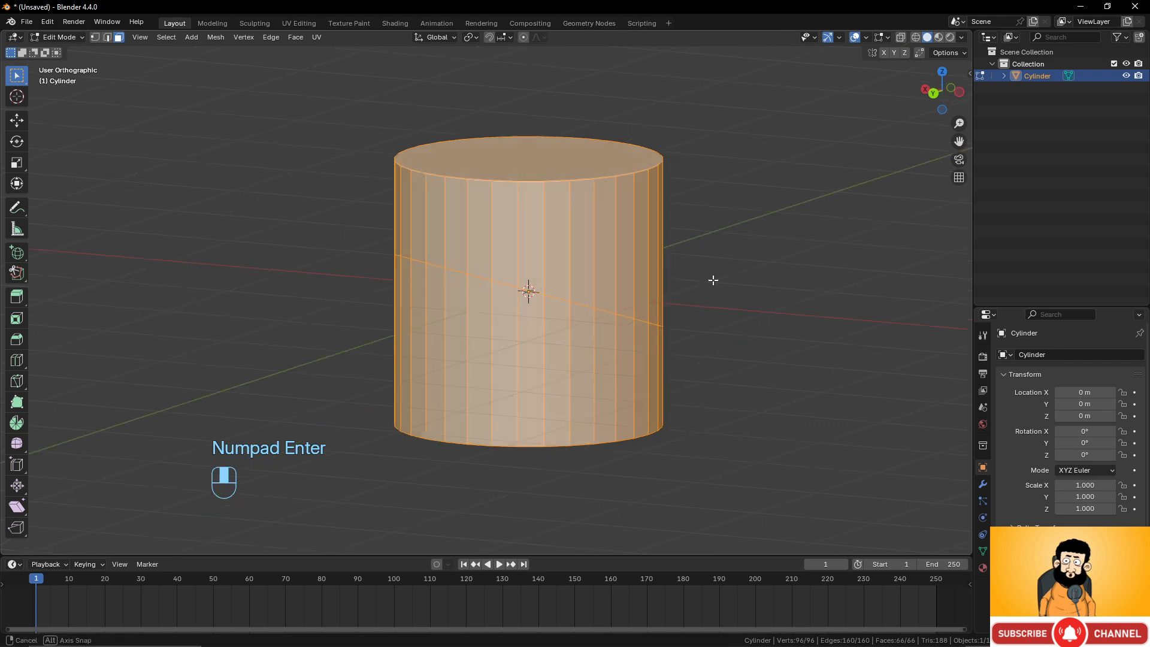
middle_click_drag(712, 280, 709, 249)
scroll(692, 261, "down", 4)
key("Tab")
scroll(653, 277, "up", 3)
key("Tab")
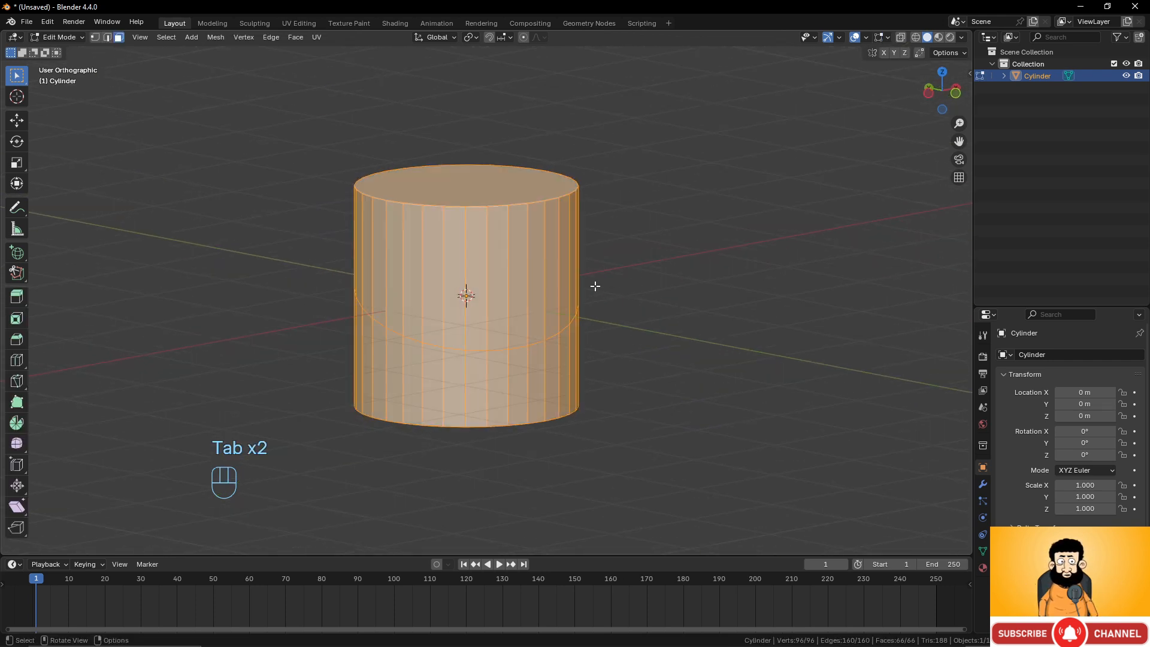
middle_click_drag(595, 286, 655, 272)
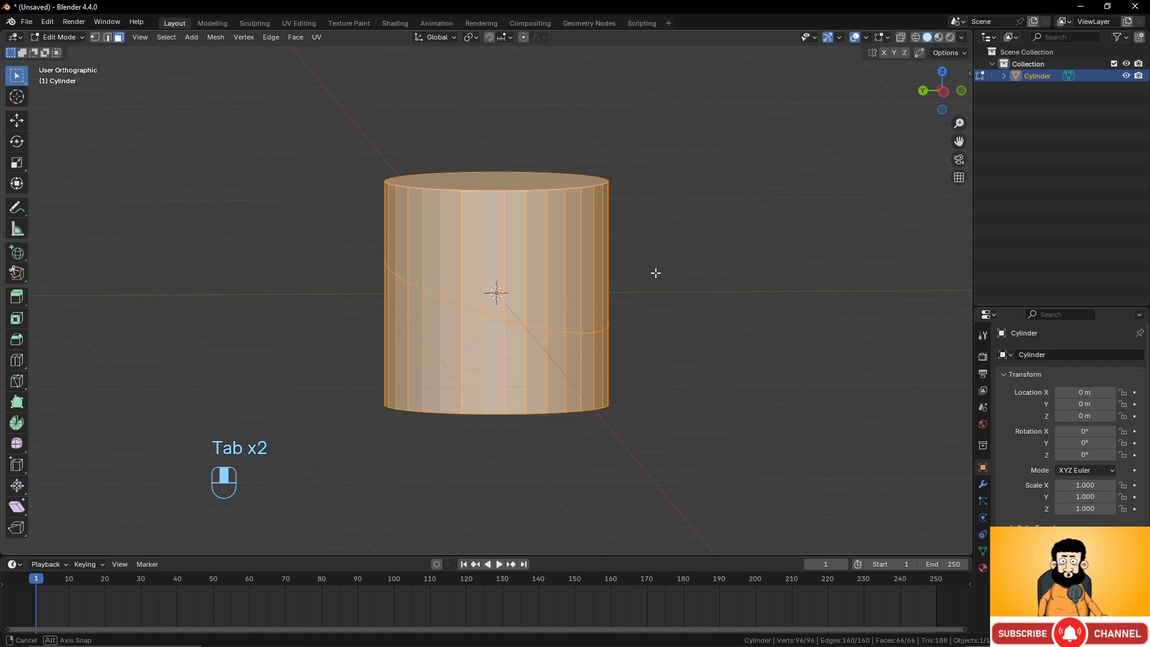
Undo the cylinder cut and mode switches.
key("ctrl+z")
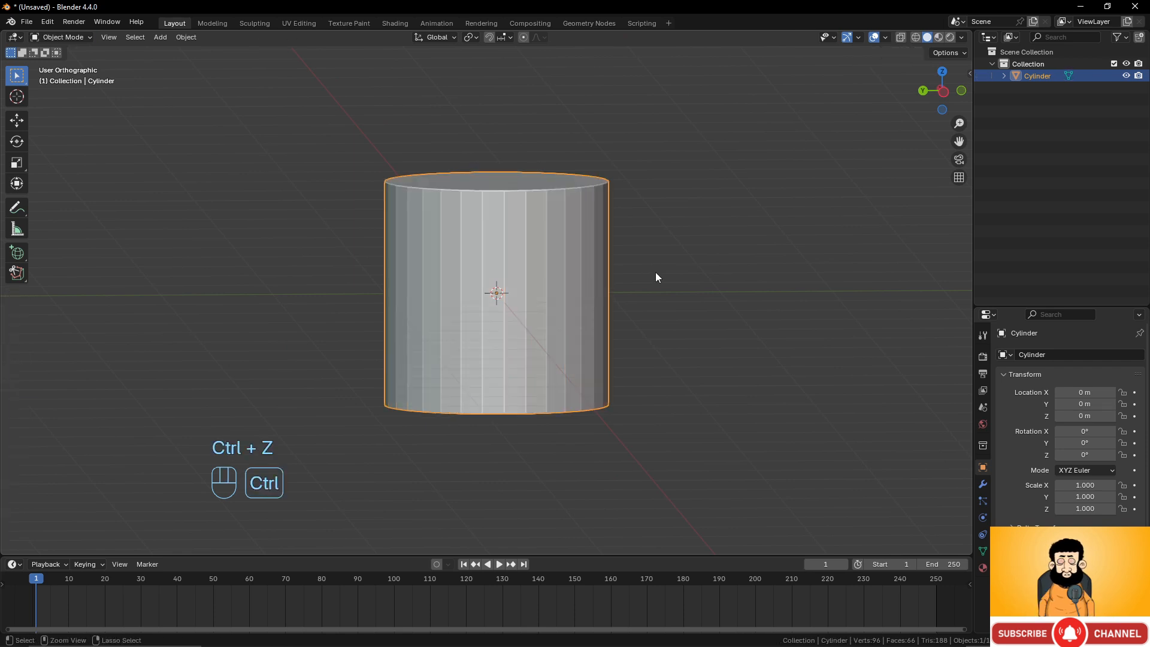
key("ctrl+z")
key("ctrl+z")
middle_click_drag(623, 279, 639, 276)
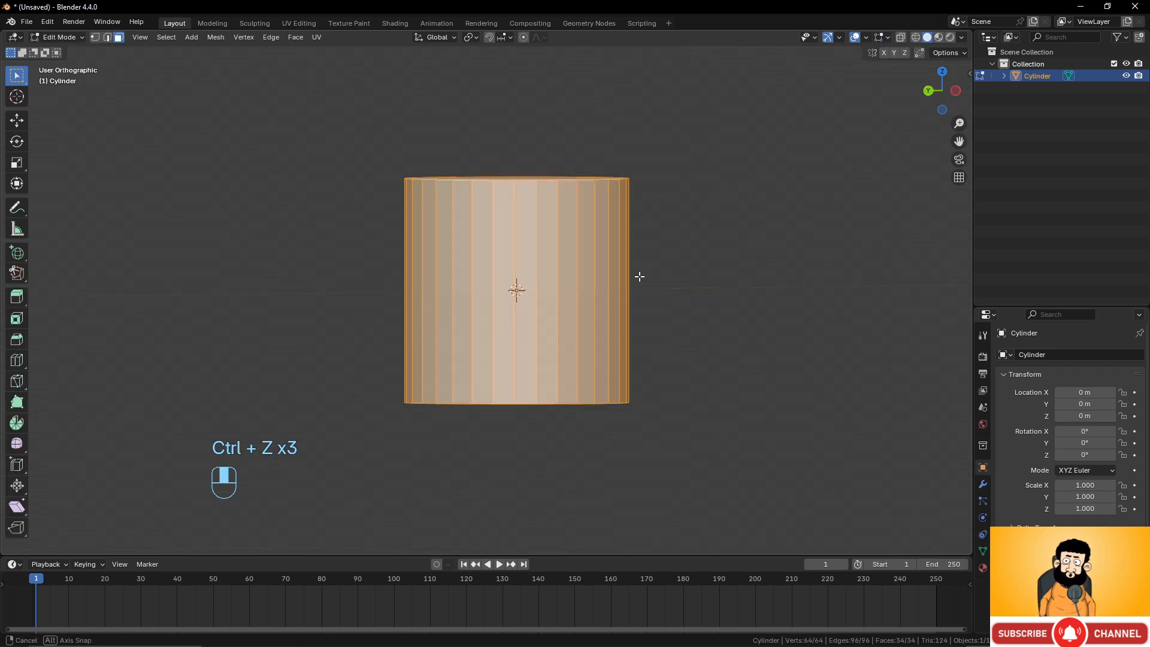
Knife-cut a slanted line across the cylinder in front view, confirm it, and undo it.
key("KP_1")
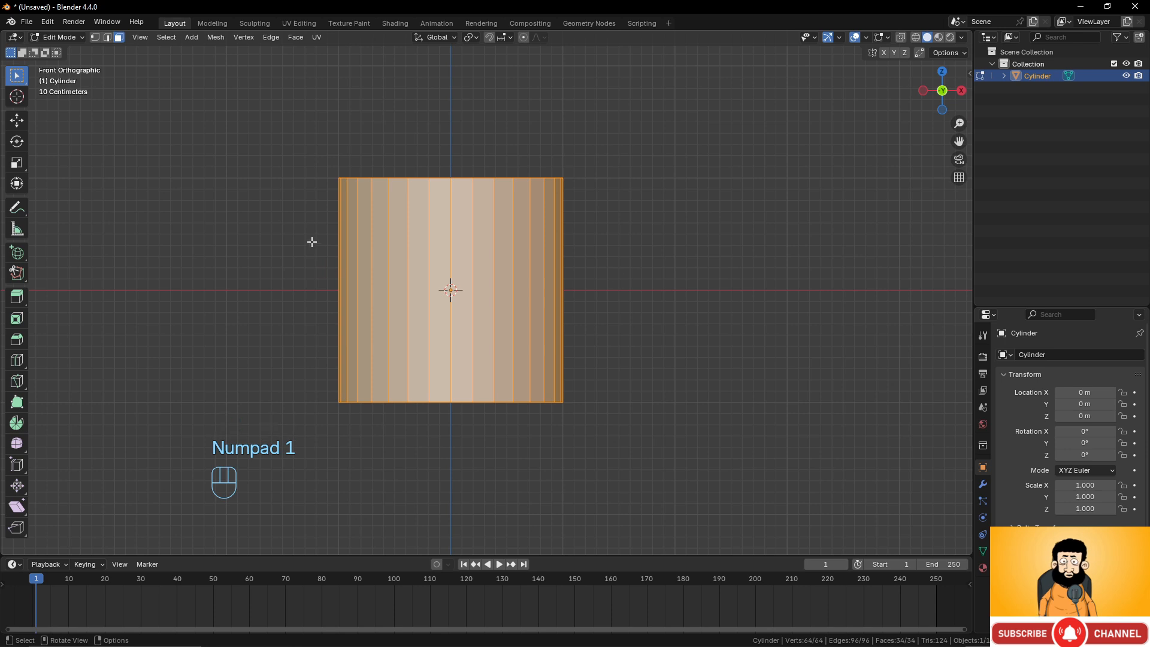
key("k")
left_click(309, 233)
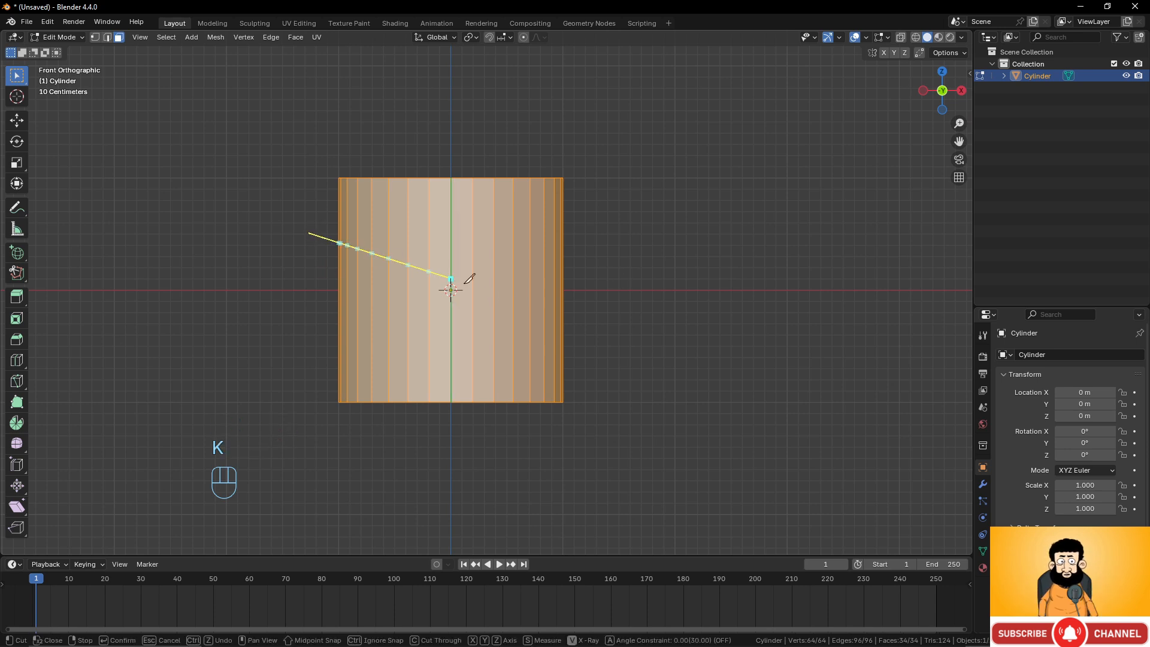
left_click(626, 343)
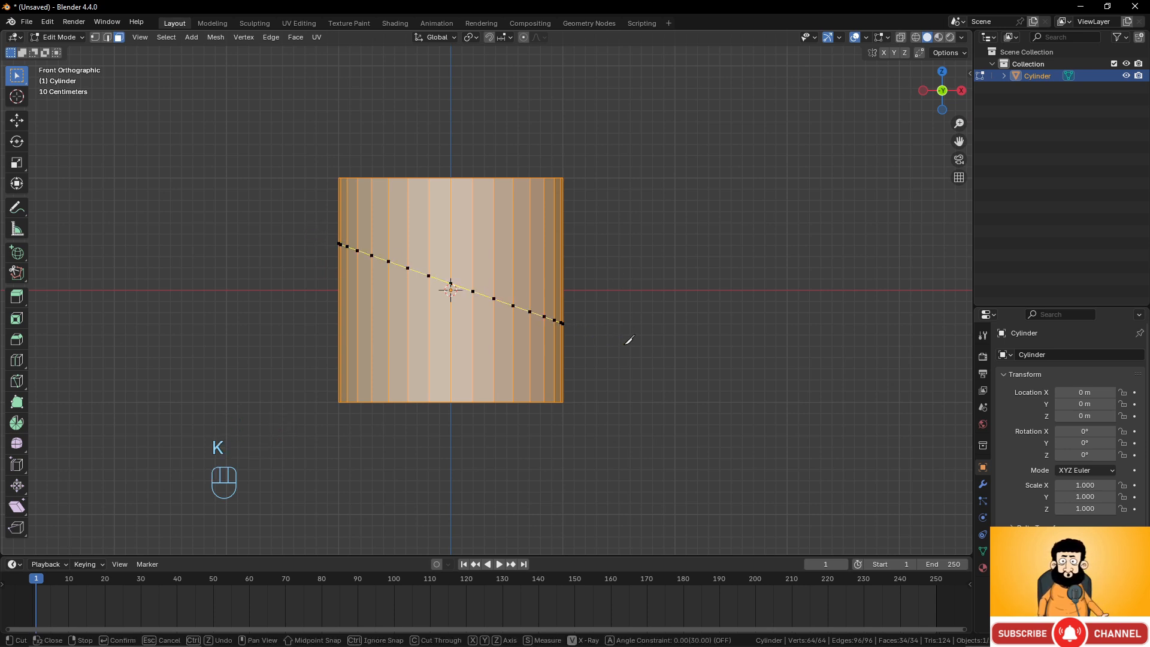
key("KP_Enter")
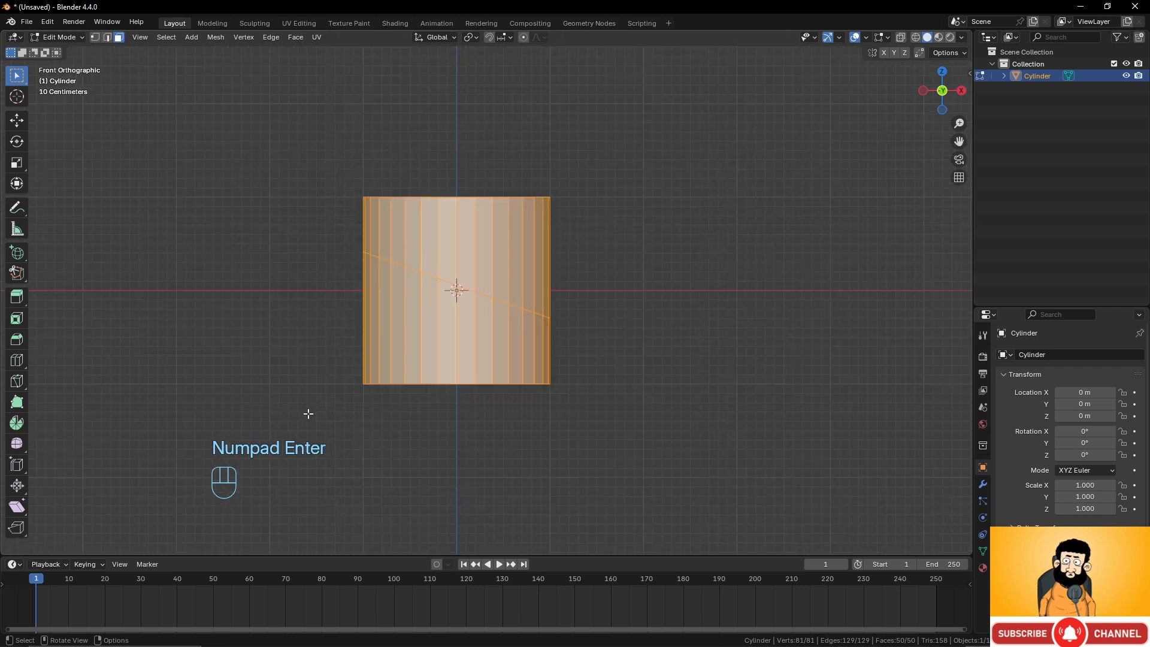
key("F6")
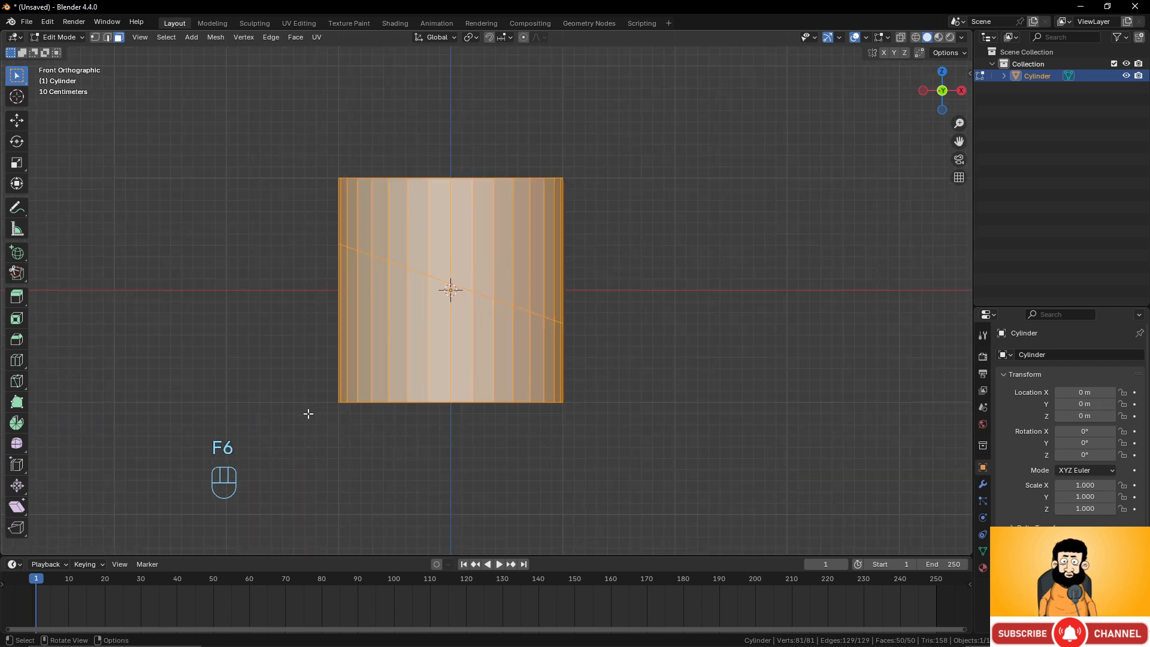
key("F9")
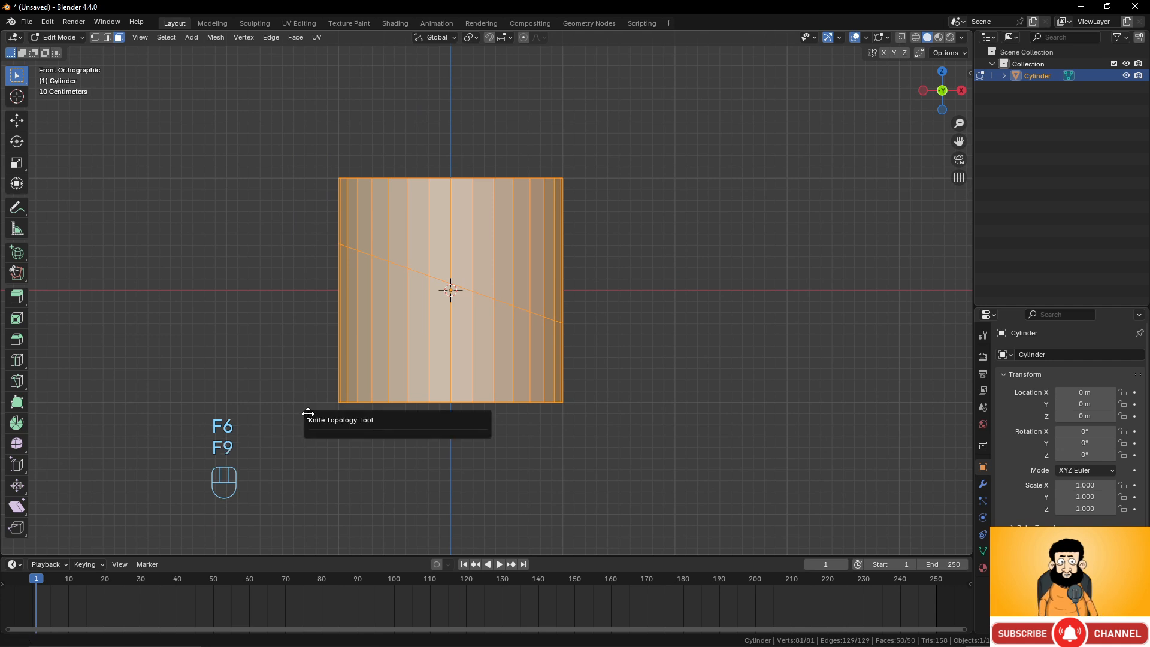
middle_click_drag(544, 314, 330, 377)
key("ctrl+z")
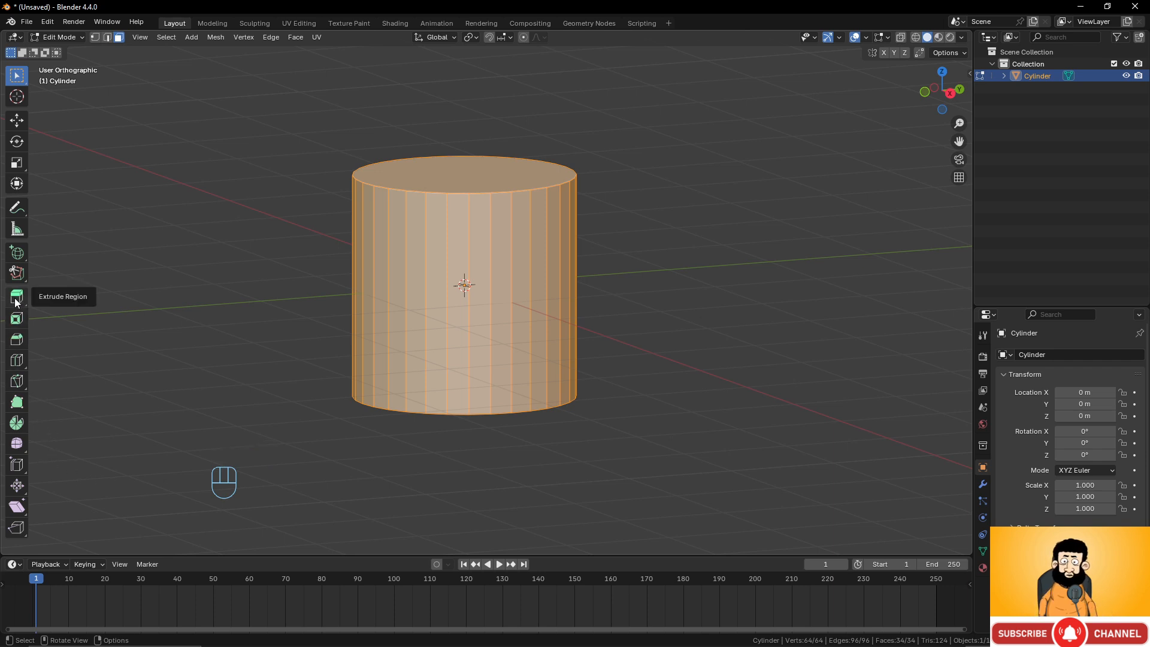
Activate the Bisect tool for the cylinder.
left_click(22, 383)
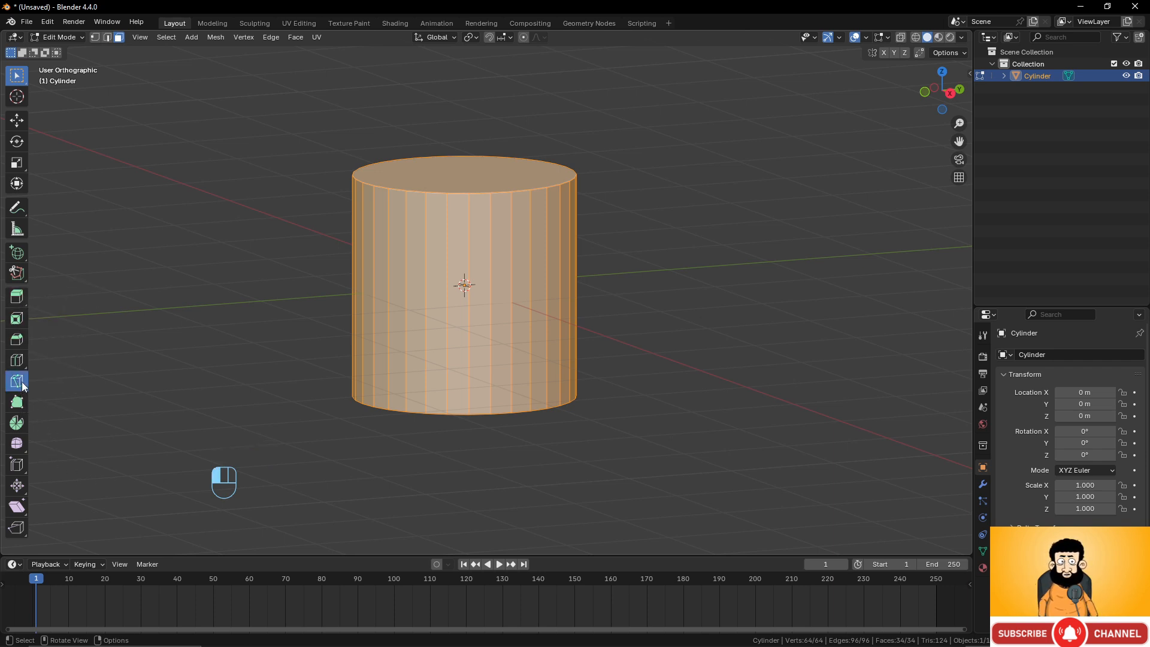
left_click(58, 409)
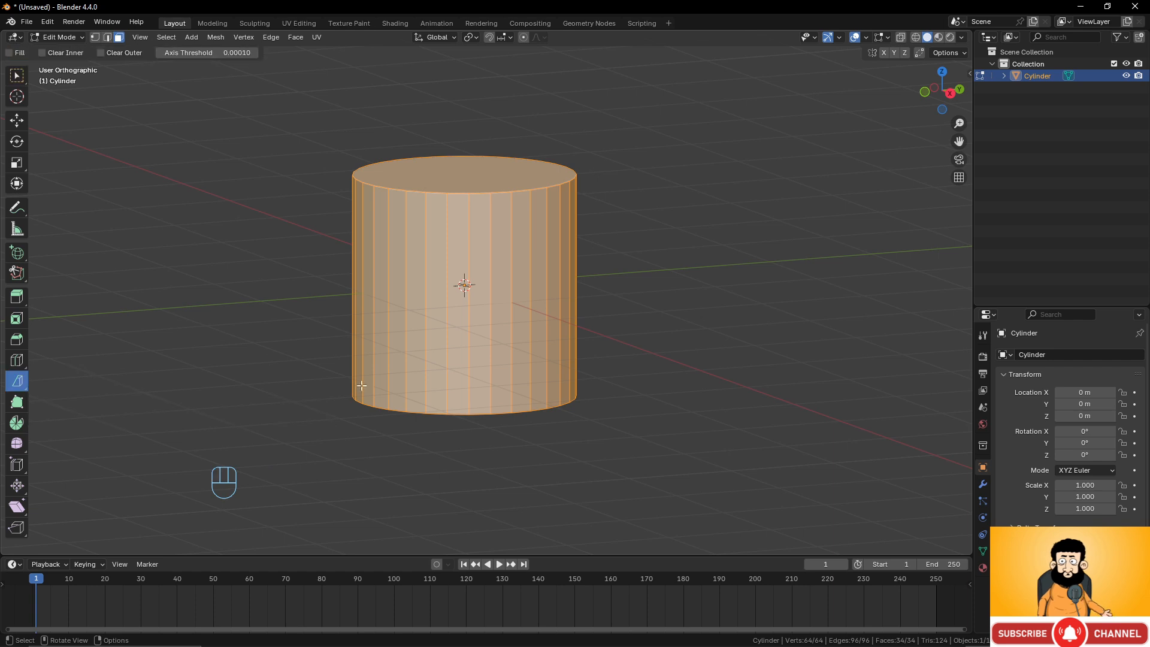
middle_click_drag(361, 386, 503, 341)
Knife-cut another slanted line across the cylinder from front view, confirm it, orbit to check, and undo it.
key("KP_1")
key("k")
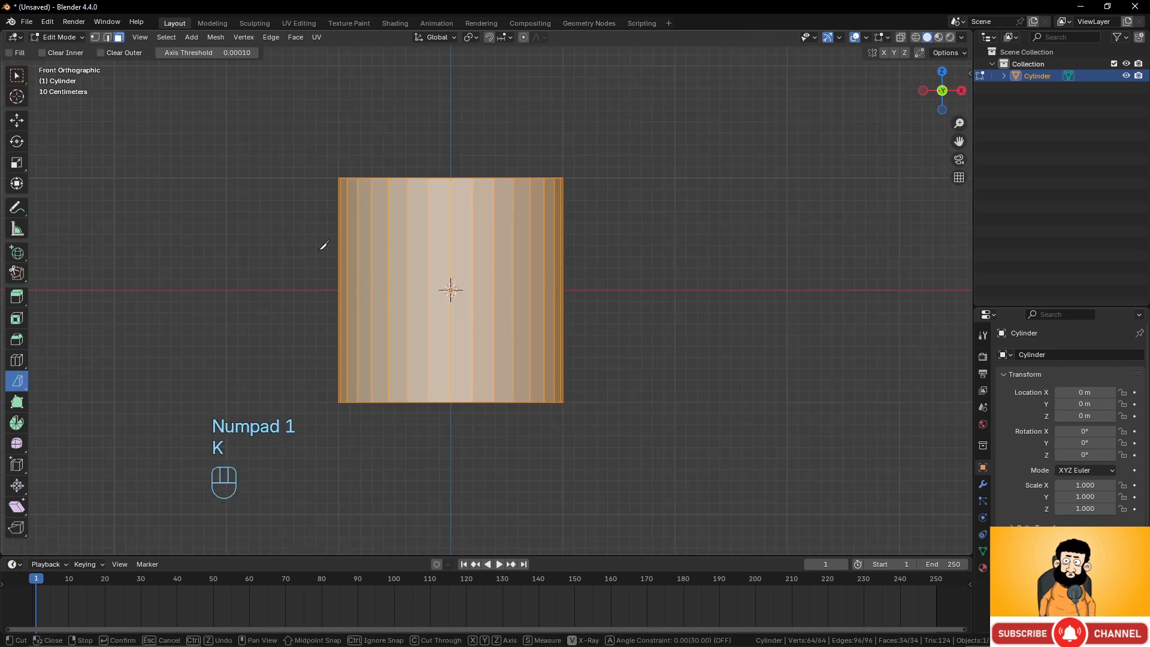
left_click(298, 234)
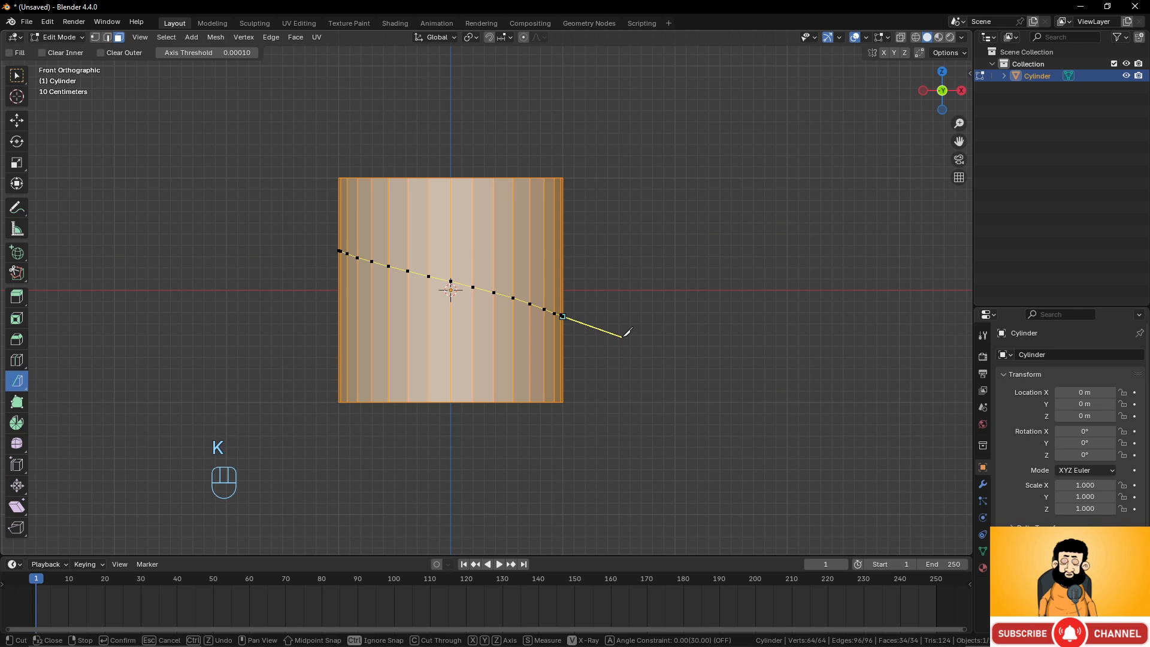
key("KP_Enter")
middle_click_drag(624, 321, 525, 303)
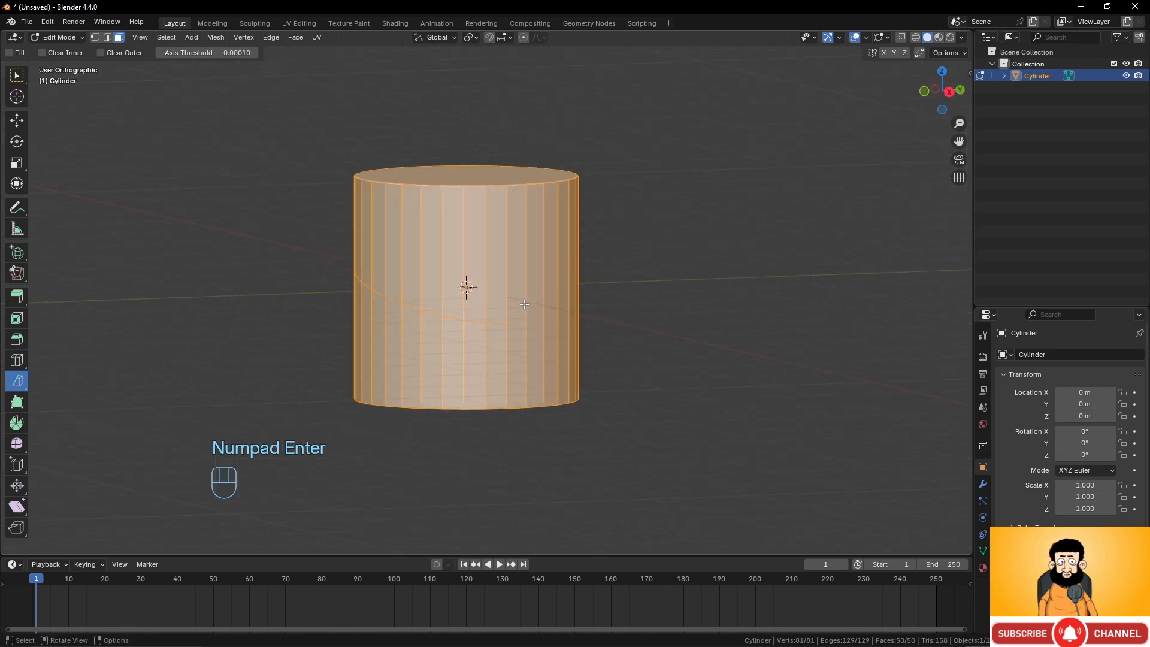
key("ctrl+z")
Bisect the cylinder along a slanted line running from upper left to lower right in front view.
key("KP_1")
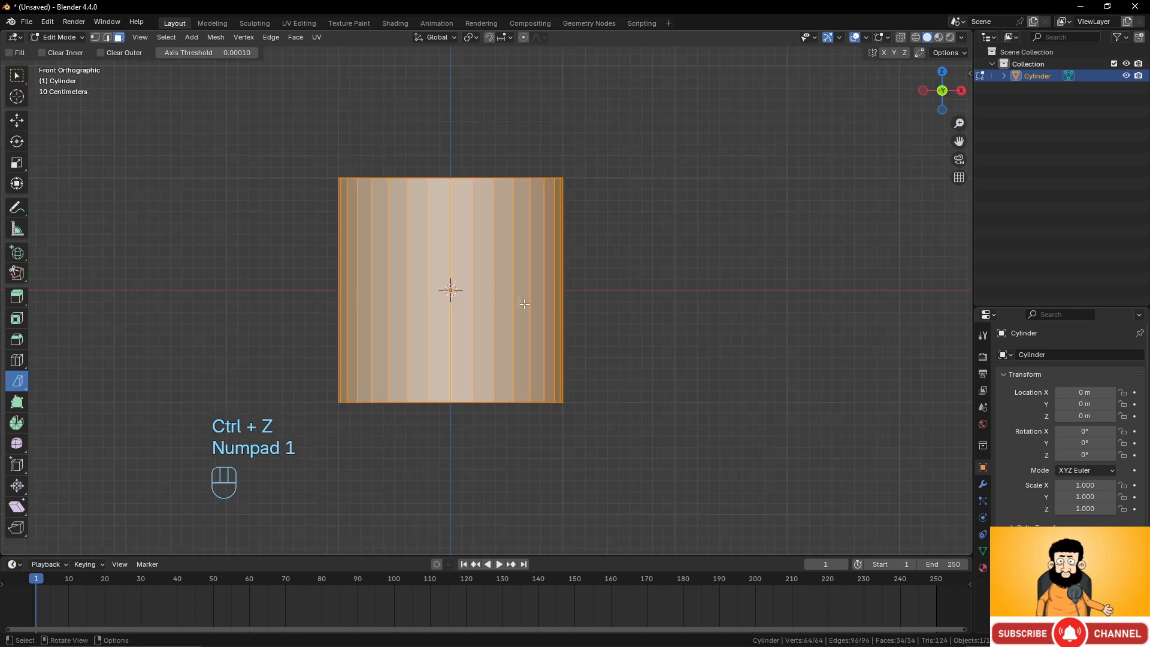
key("k")
right_click(310, 253)
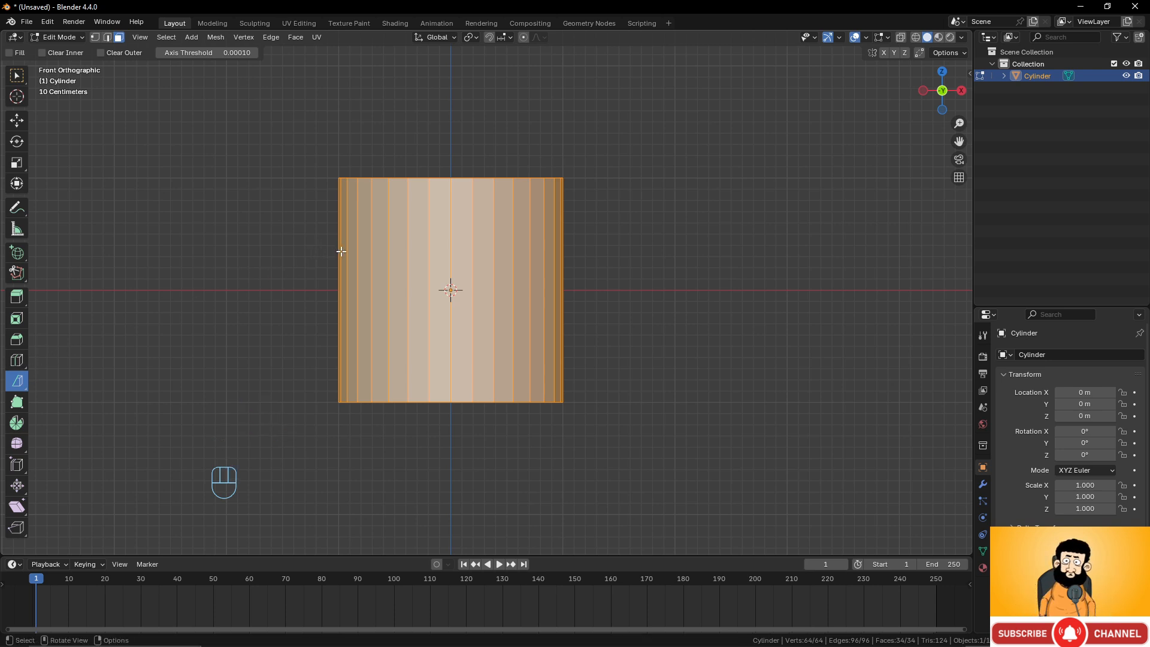
left_click_drag(325, 250, 670, 390)
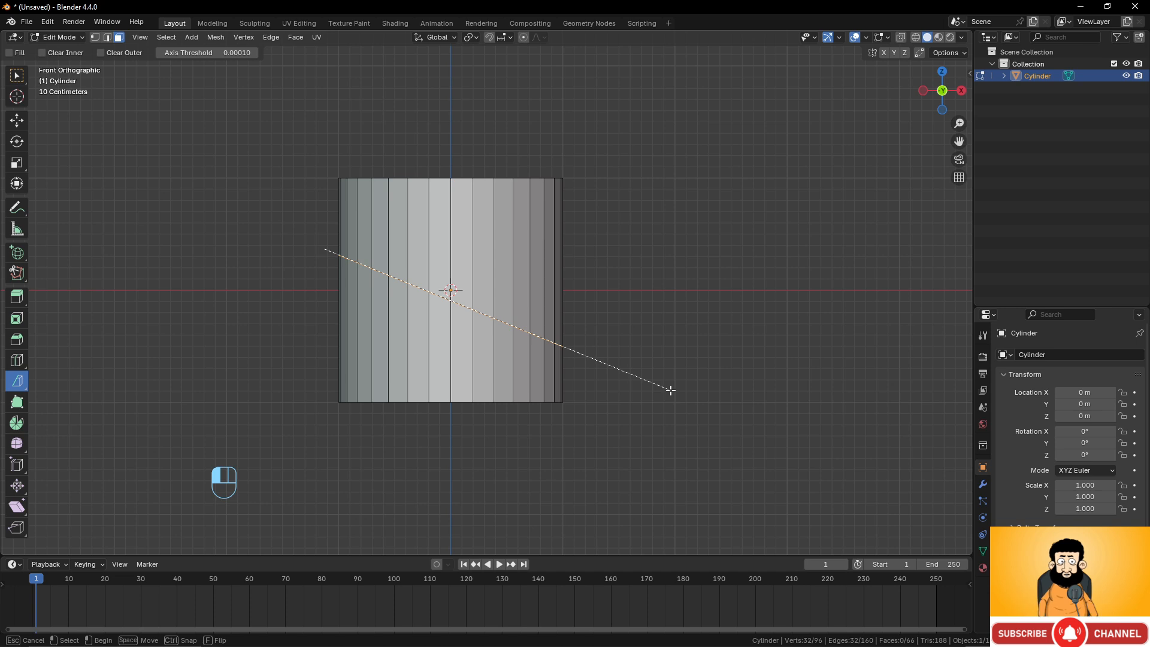
left_click_drag(670, 390, 670, 390)
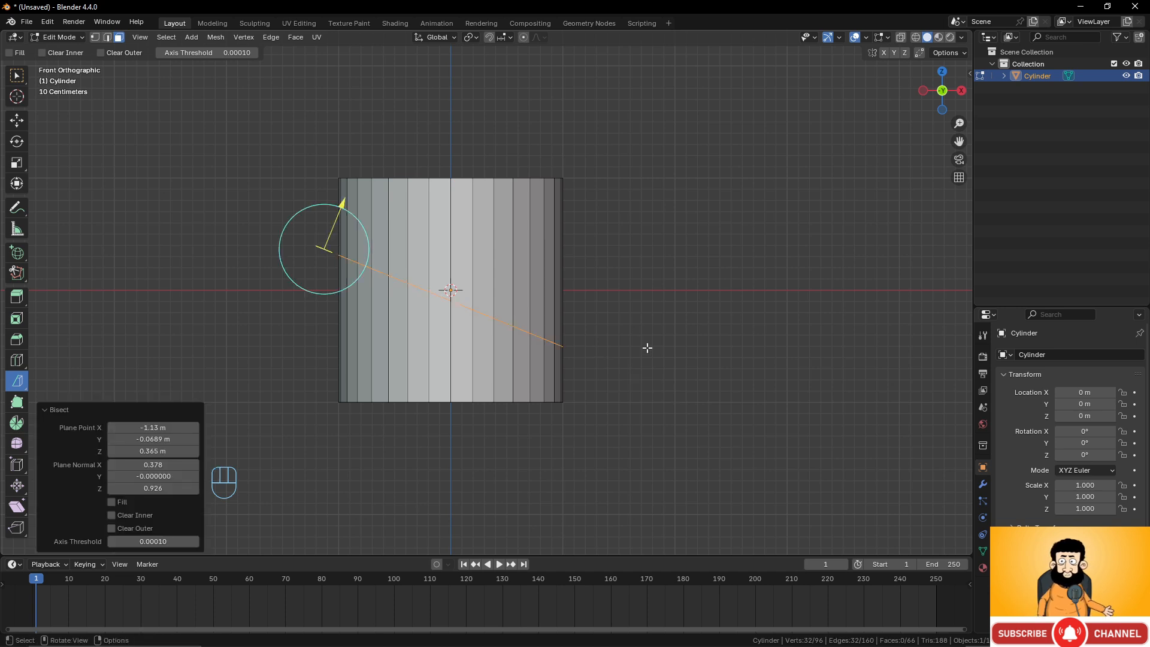
Tilt the bisect plane slightly and enable Clear Outer to remove the part above the cut.
mouse_move(340, 202)
left_mouse_down()
mouse_move(331, 230)
mouse_move(311, 192)
mouse_move(338, 197)
left_mouse_up()
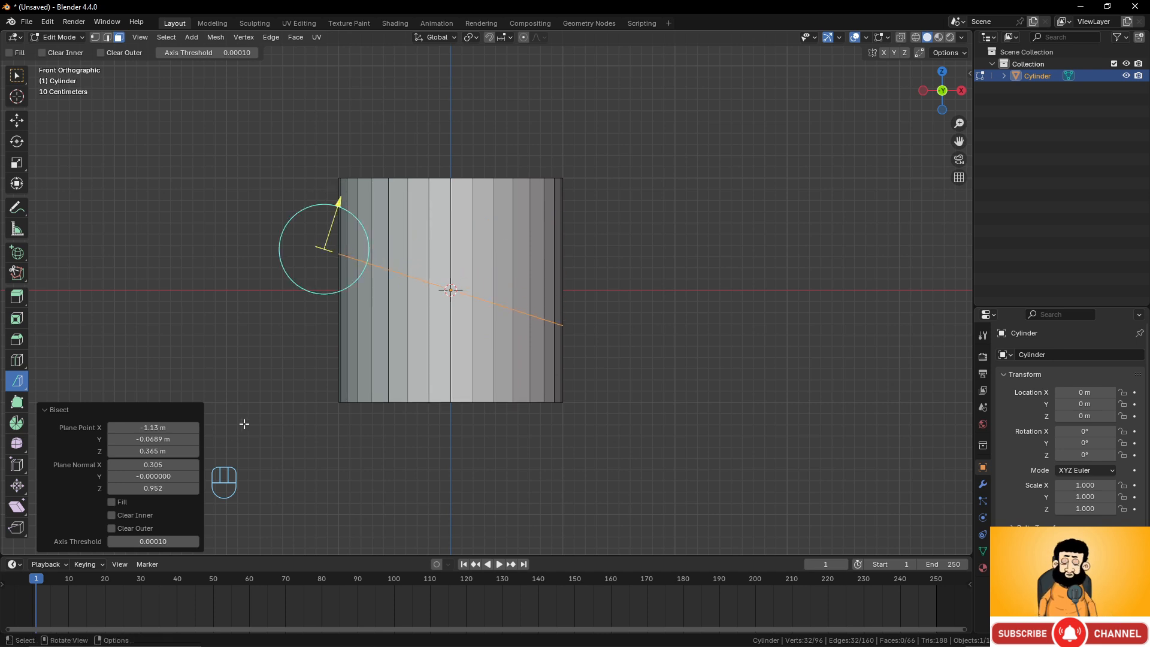
left_click(111, 515)
left_click(113, 515)
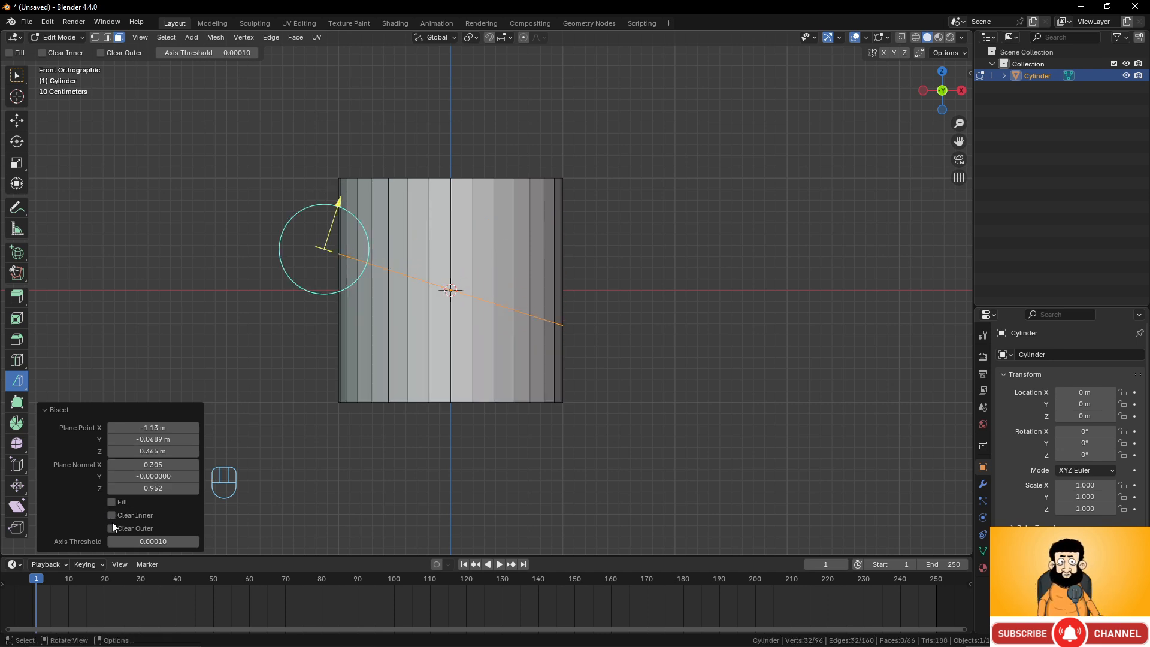
left_click(113, 526)
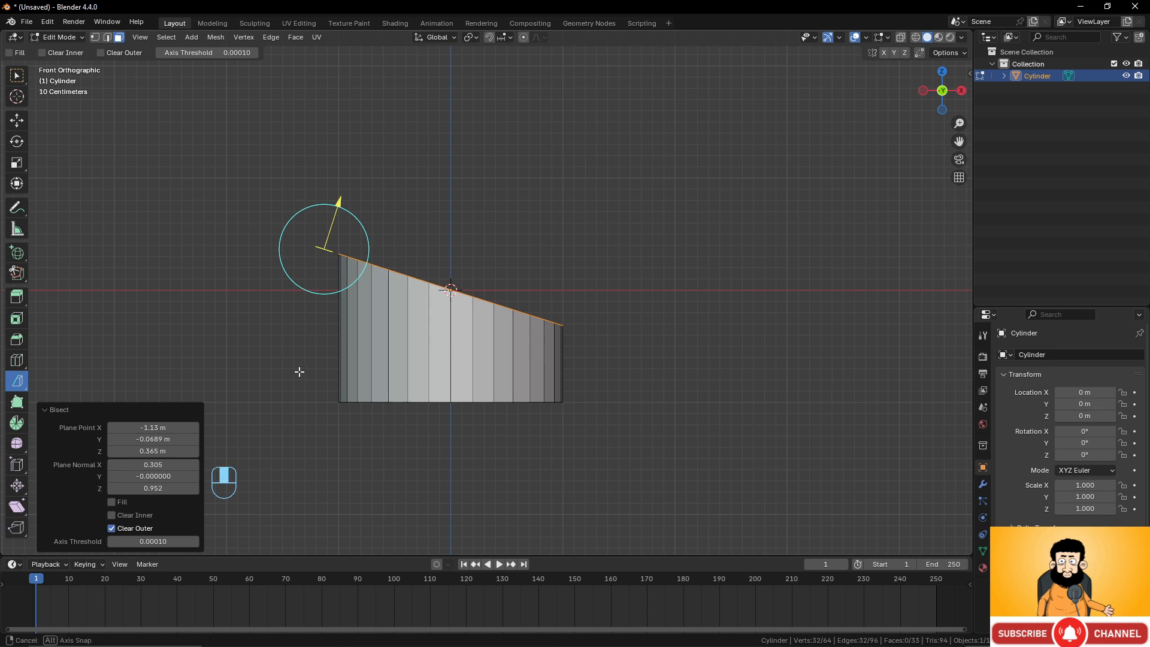
Enable Fill on the bisect to cap the cut face.
middle_click_drag(298, 367, 282, 403)
left_click(112, 502)
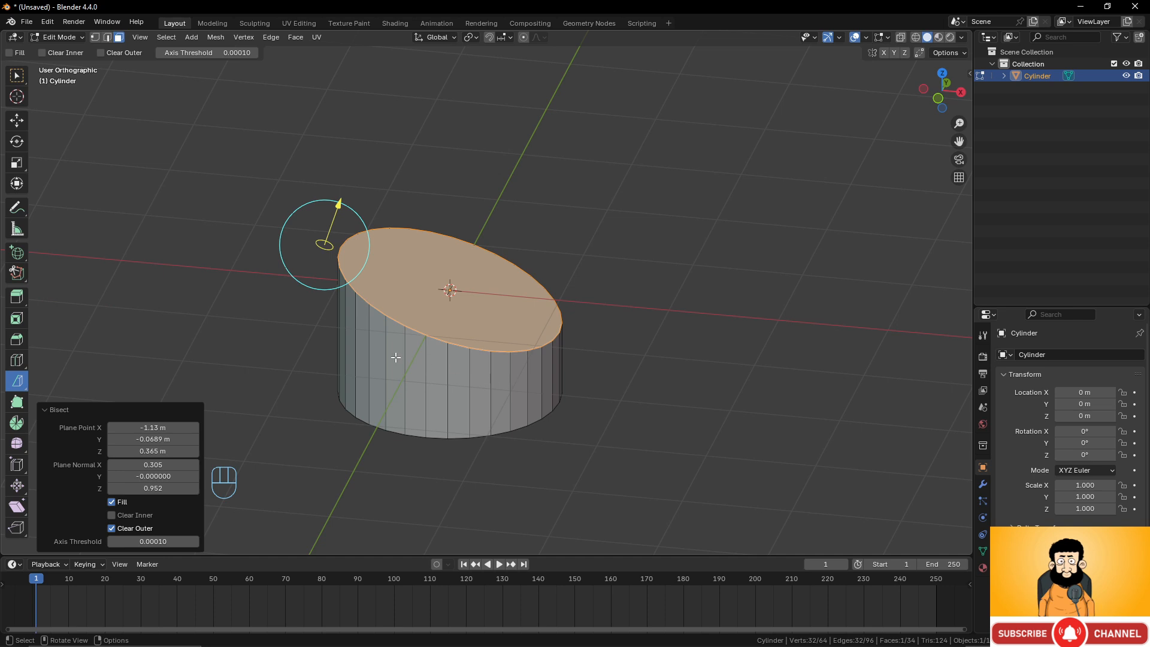
middle_click_drag(396, 357, 471, 316)
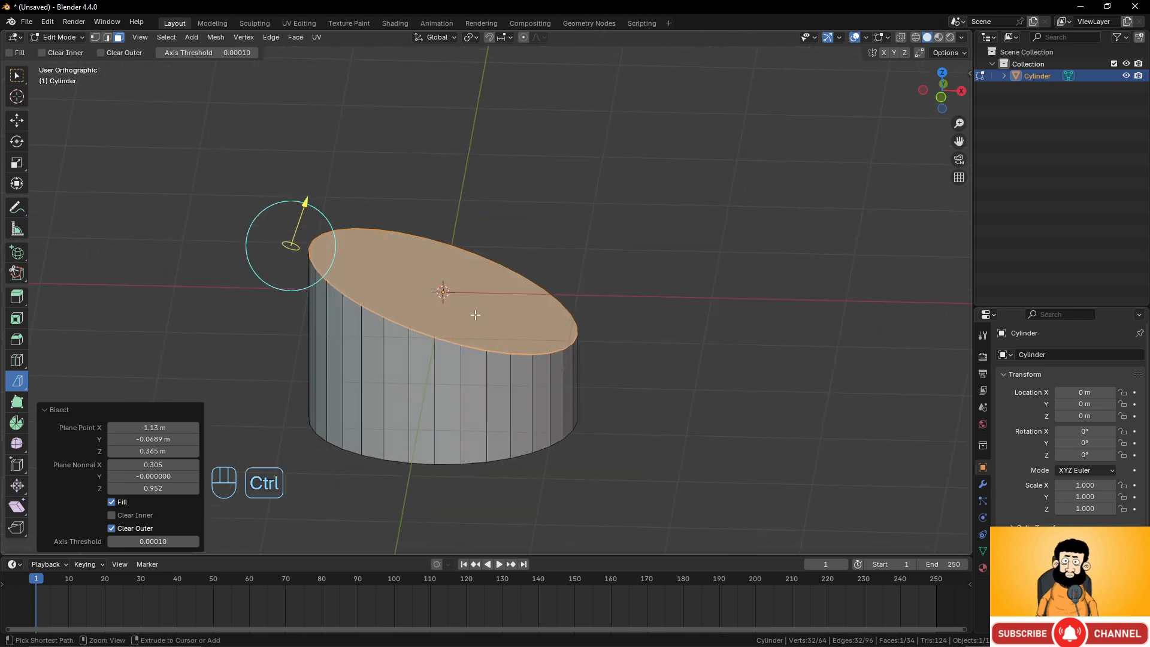
Undo the fill and the bisect on the cylinder.
key("ctrl+z")
key("ctrl+z")
scroll(490, 311, "down", 1)
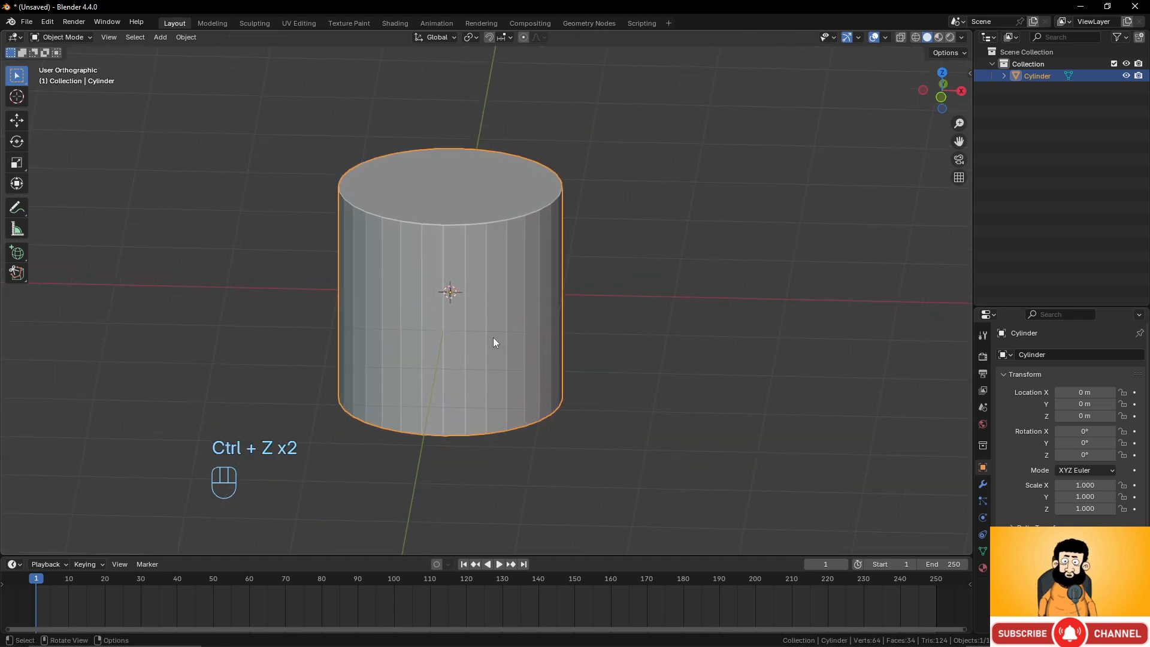
Delete the cylinder in Object Mode.
key("KP_1")
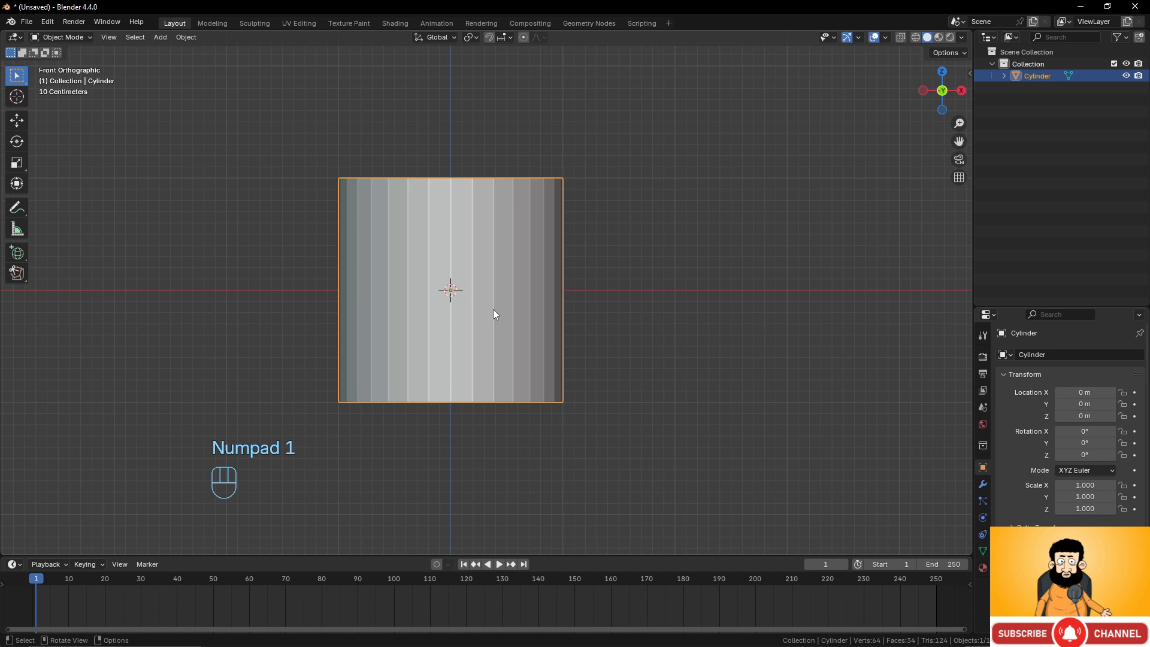
key("Tab")
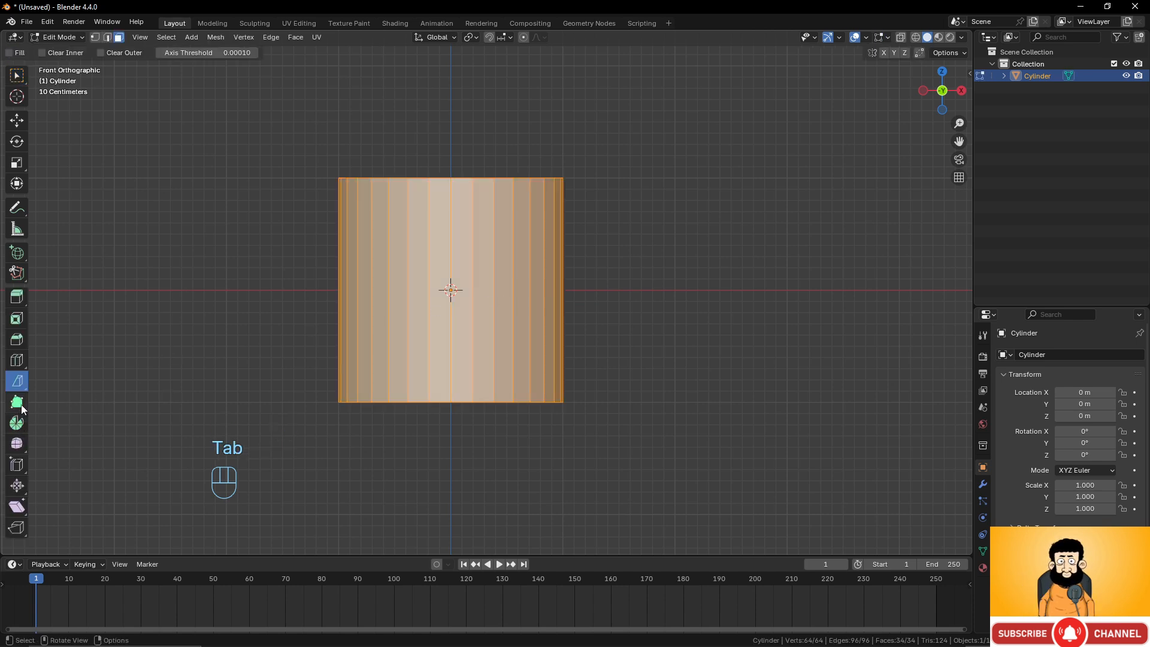
key("Tab")
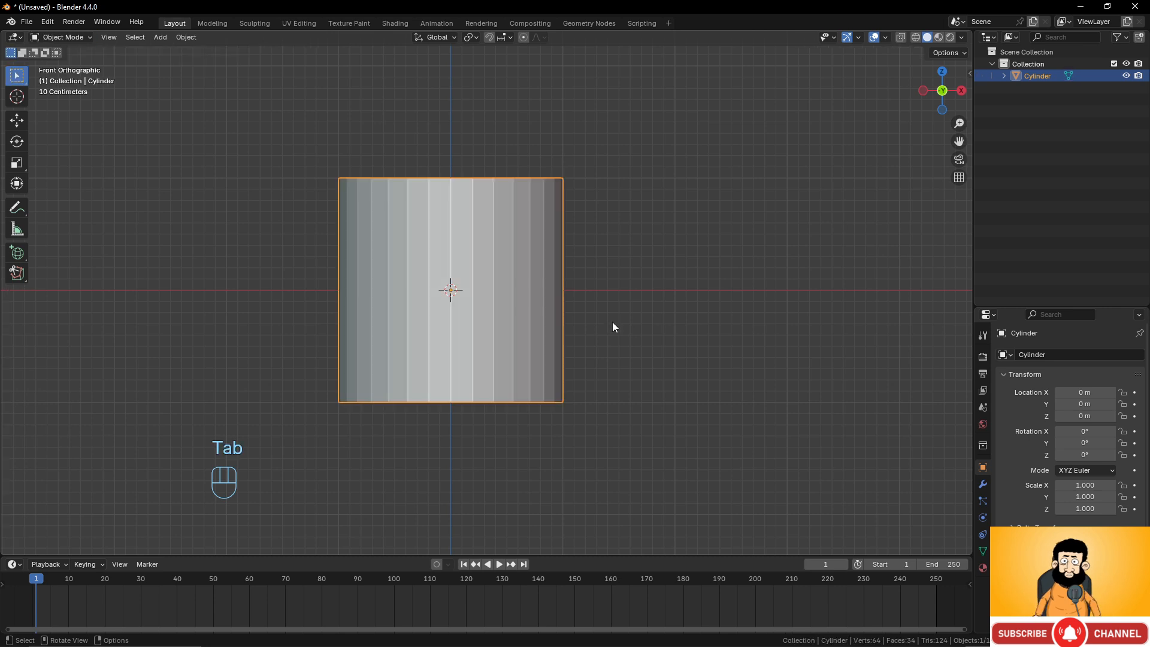
key("x")
left_click(611, 318)
Add a cube mesh and switch to Edit Mode.
key("shift+a")
mouse_move(578, 294)
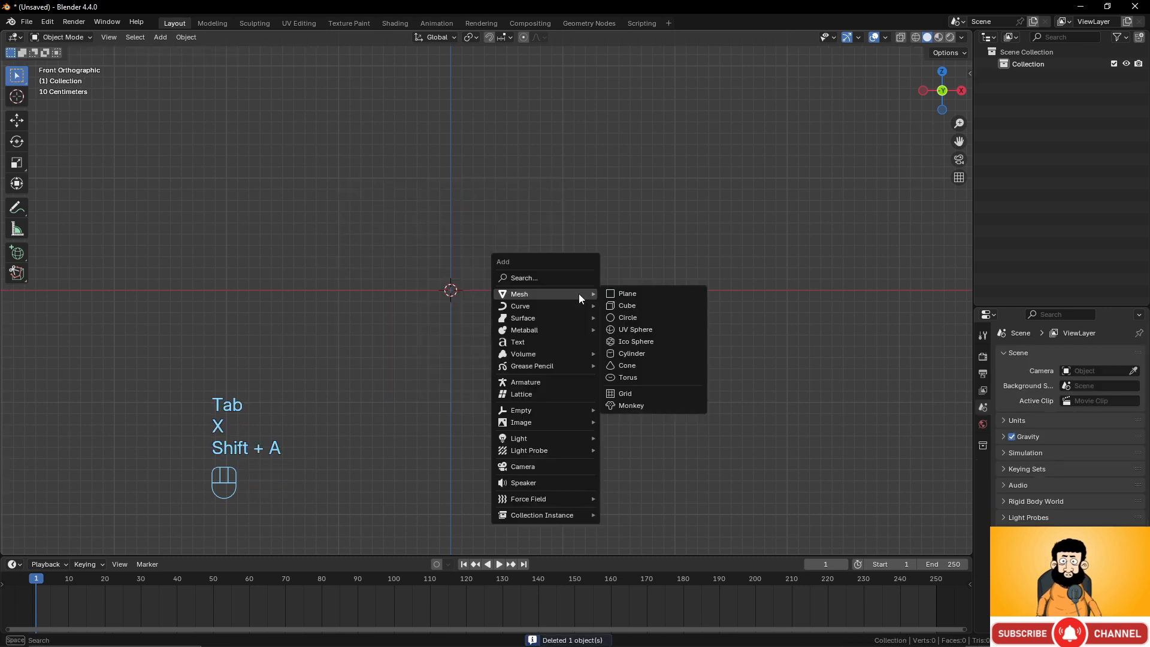
left_click(651, 304)
middle_click_drag(651, 304, 527, 234)
key("Tab")
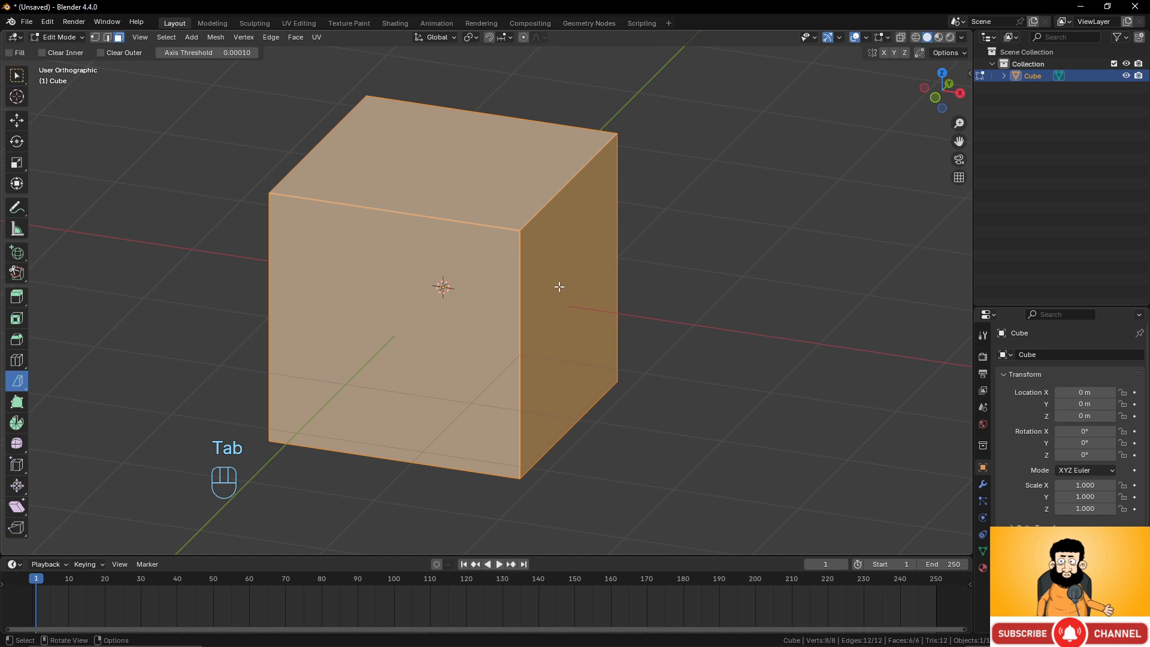
middle_click_drag(559, 282, 527, 288)
left_click(527, 288)
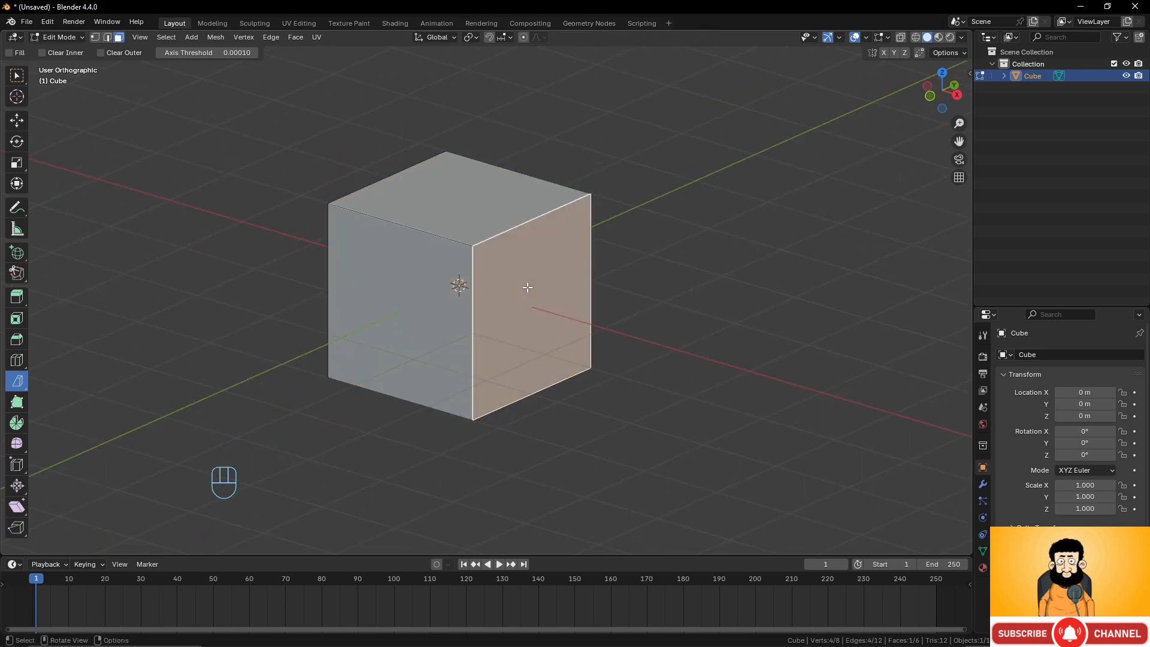
key("x")
key("Tab")
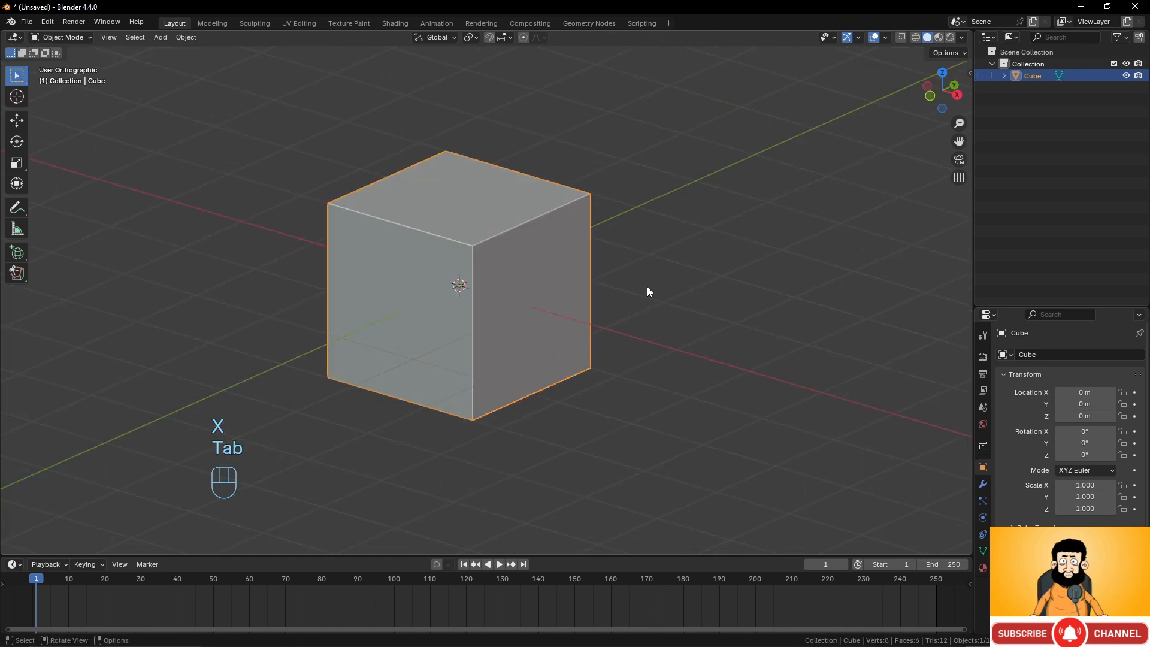
Delete the cube.
key("x")
left_click(624, 289)
key("shift+a")
mouse_move(624, 288)
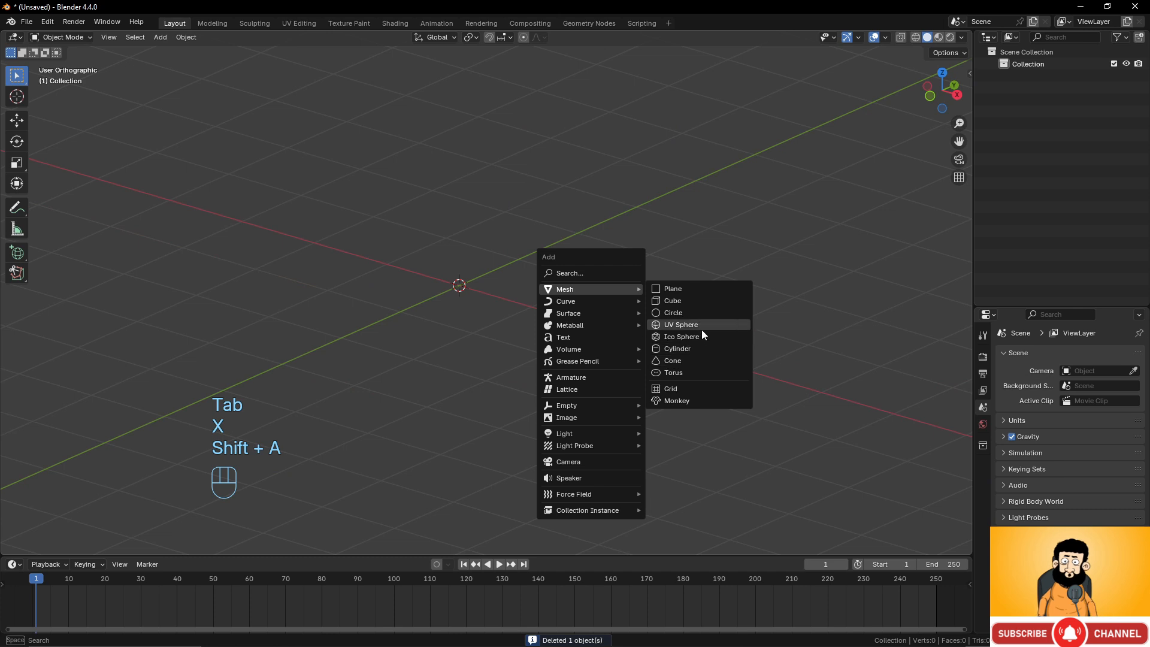
left_click(683, 324)
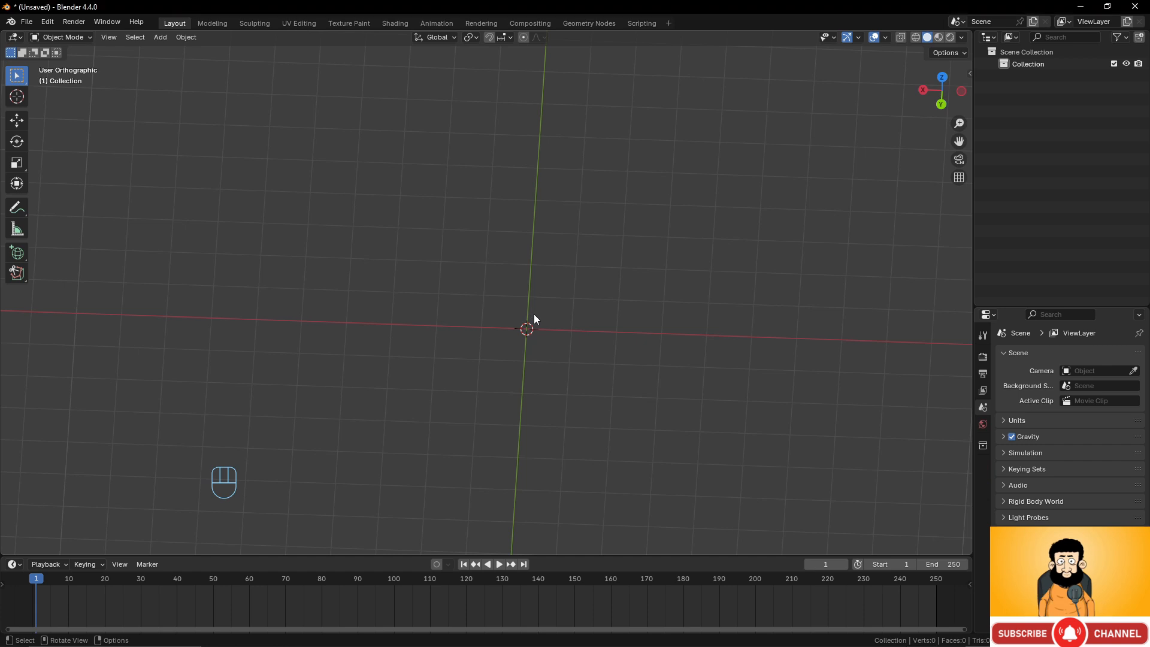
Add a plane mesh at the origin.
key("shift+a")
left_click(599, 313)
scroll(600, 319, "up", 4)
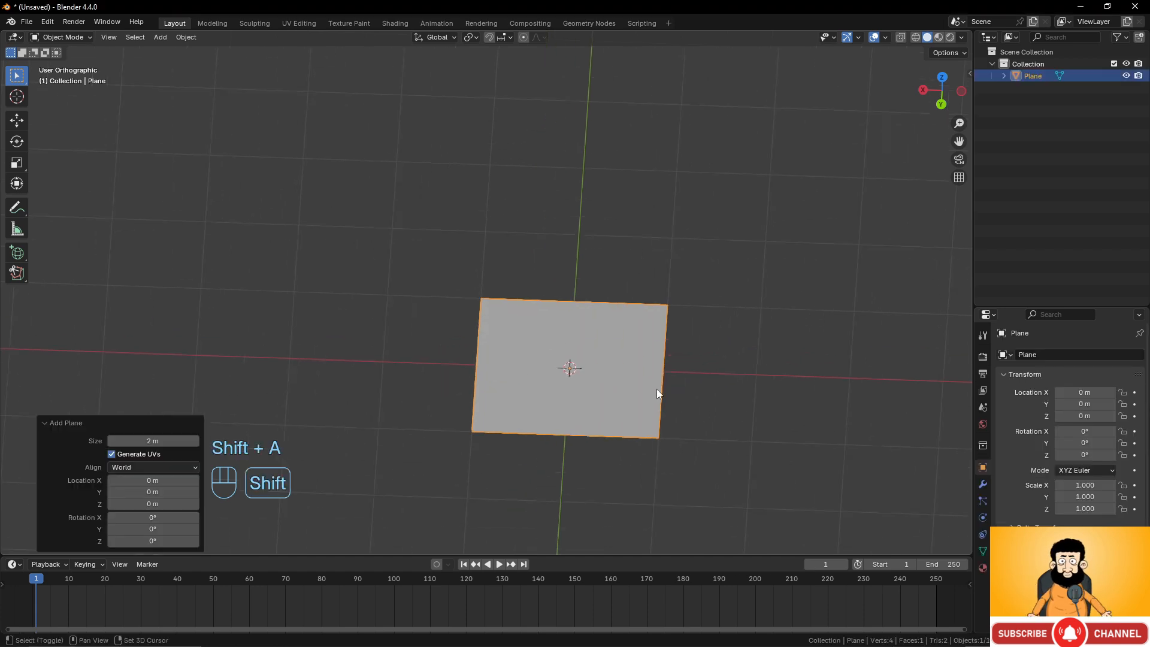
middle_click_drag(657, 389, 556, 312, "shift")
middle_click_drag(557, 327, 554, 349)
In Edit Mode, select the plane's right edge and extrude it to the cursor about 1.8 m along X.
key("Tab")
scroll(603, 388, "up", 2)
middle_click_drag(605, 390, 605, 400)
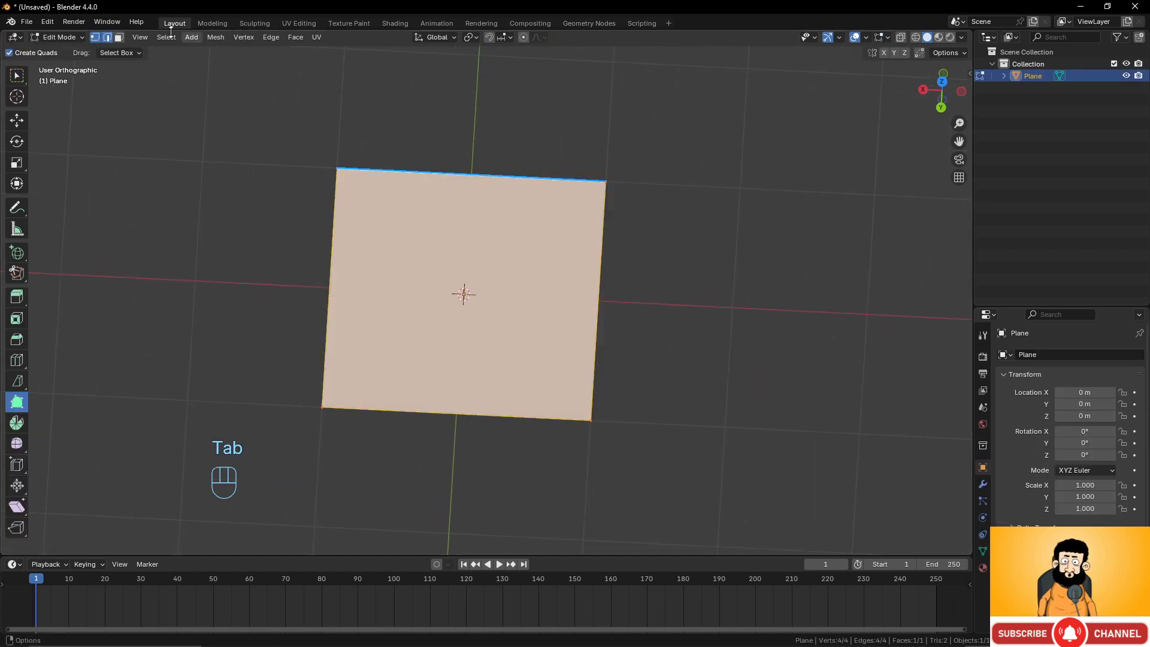
left_click(94, 40)
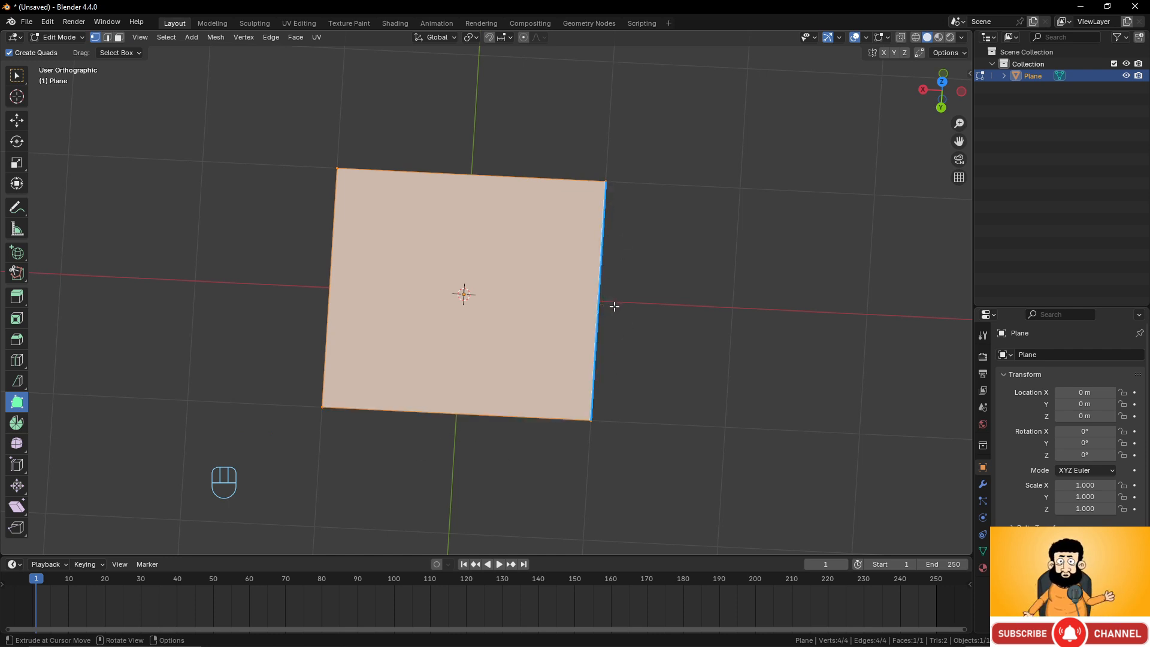
left_click_drag(614, 306, 854, 318)
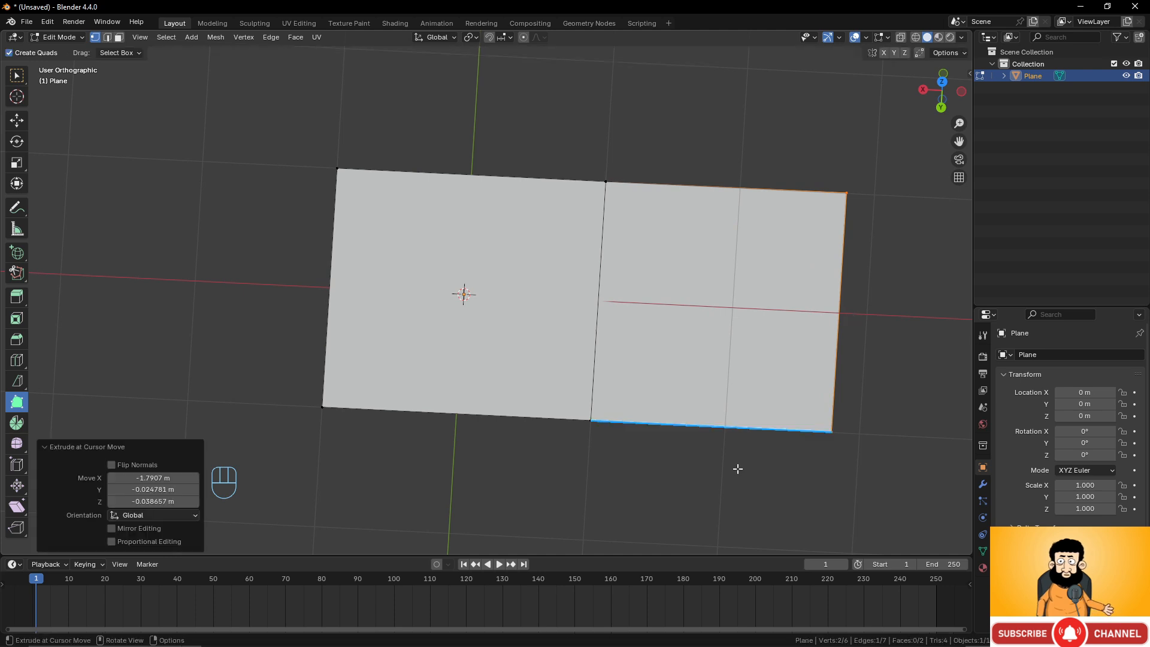
Undo the accidental extrusion along with the previous extrusion of the plane's right edge.
left_click(693, 478)
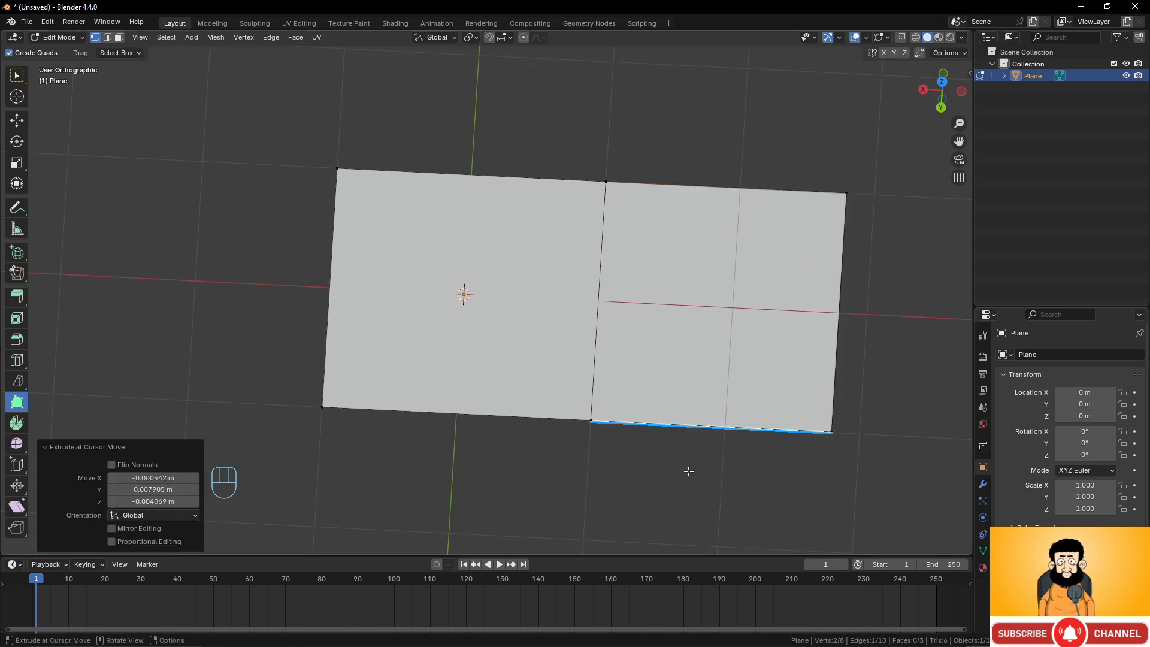
key("ctrl+z")
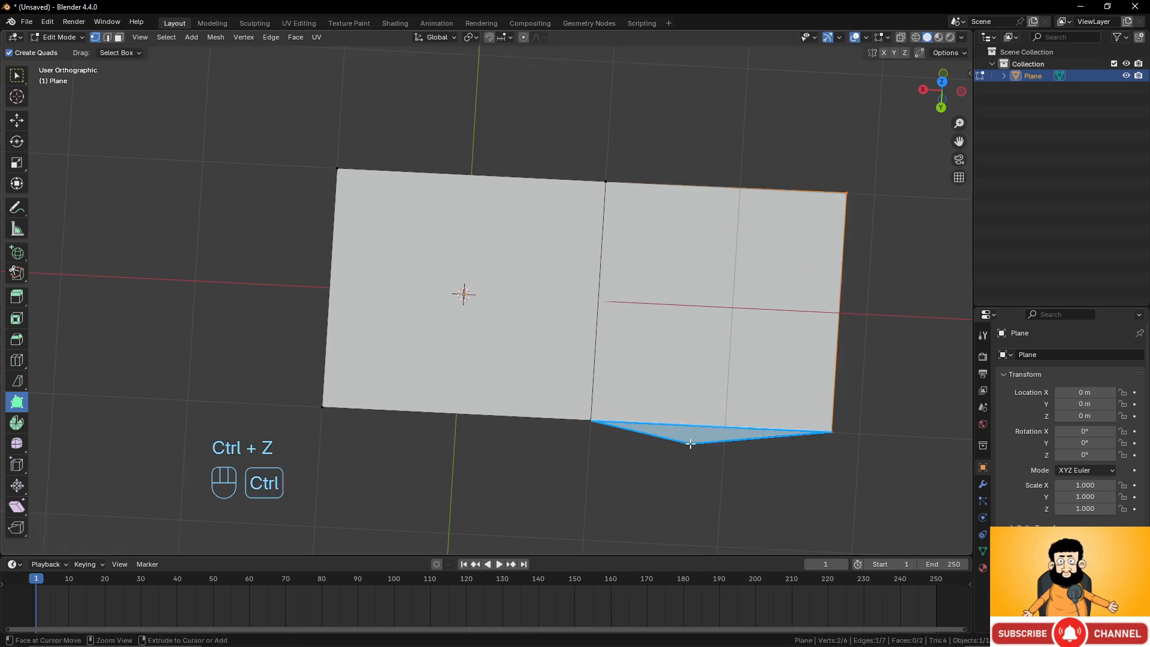
key("ctrl+z")
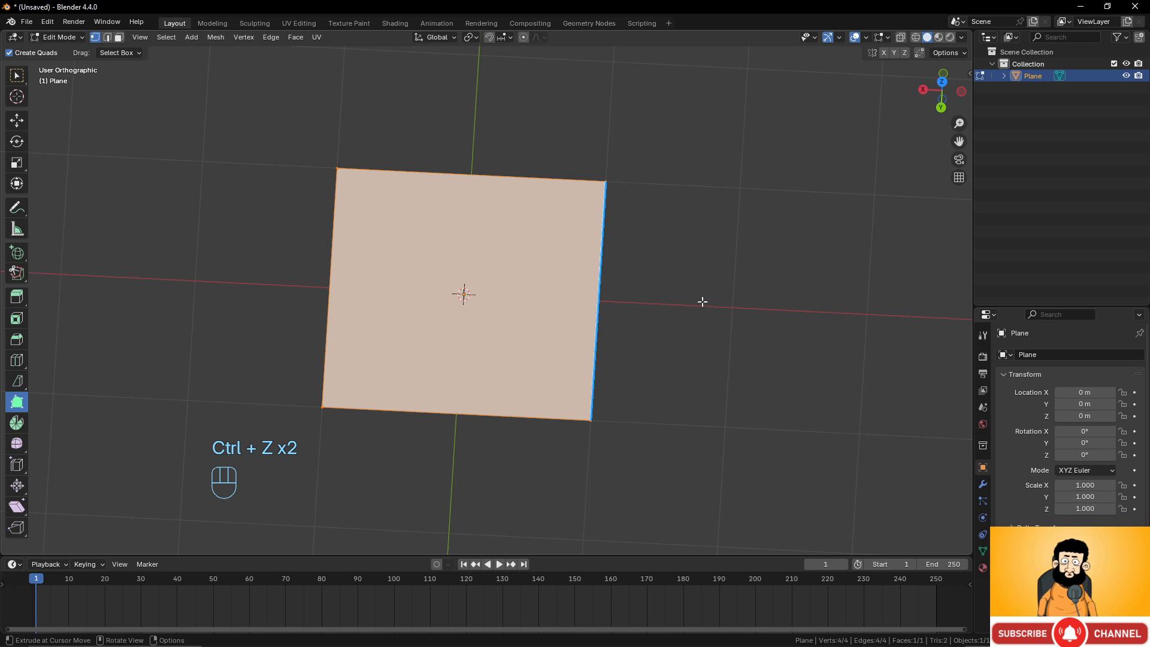
Re-extrude the right edge to the cursor and build a quad face below the new section from two cursor points.
left_click_drag(695, 305, 916, 326)
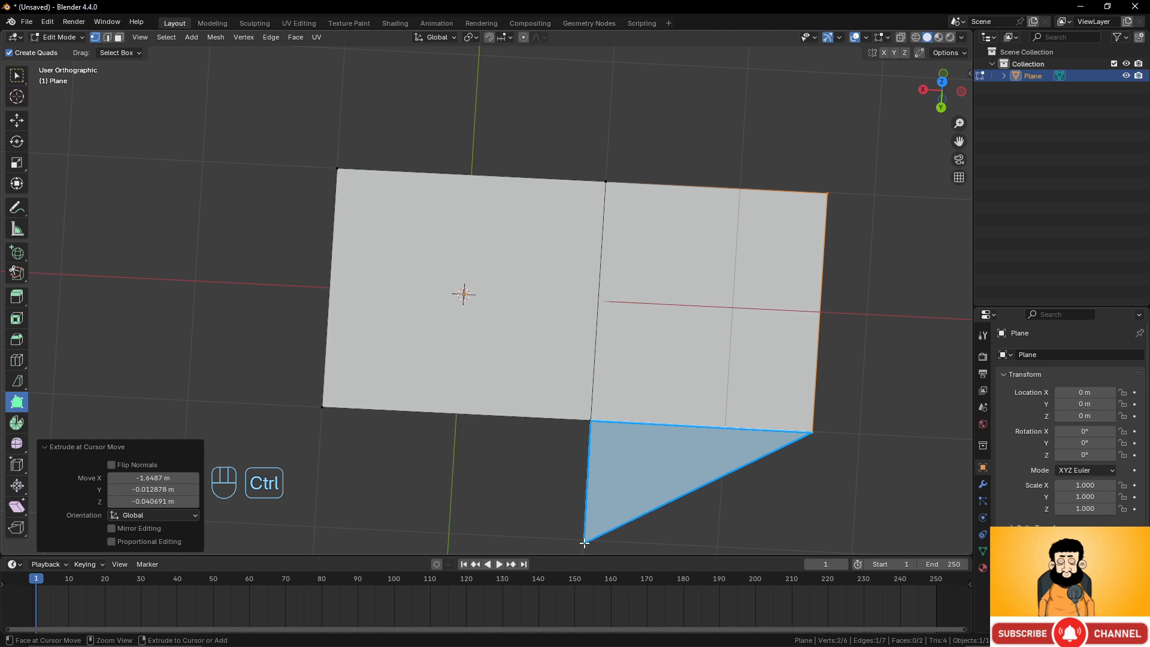
left_click(584, 543, "ctrl")
left_click(800, 551, "ctrl")
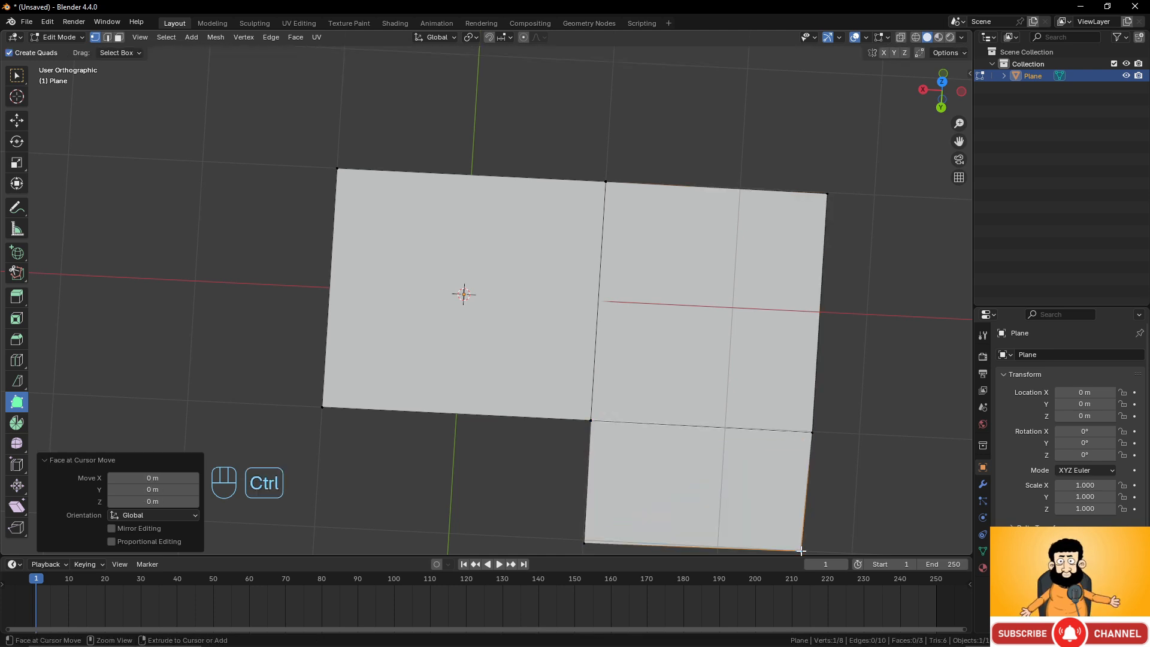
Add two triangular faces below the plane's bottom edges by extruding to cursor points.
scroll(799, 446, "down", 2)
middle_click_drag(798, 443, 834, 368, "shift")
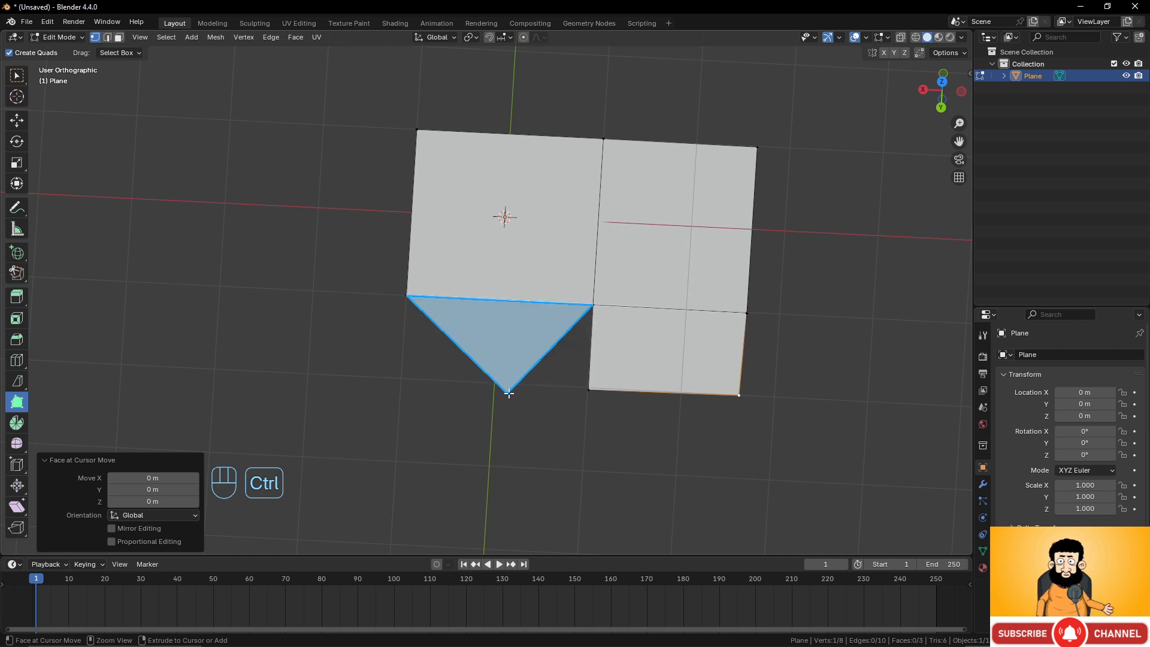
left_click(520, 392, "ctrl")
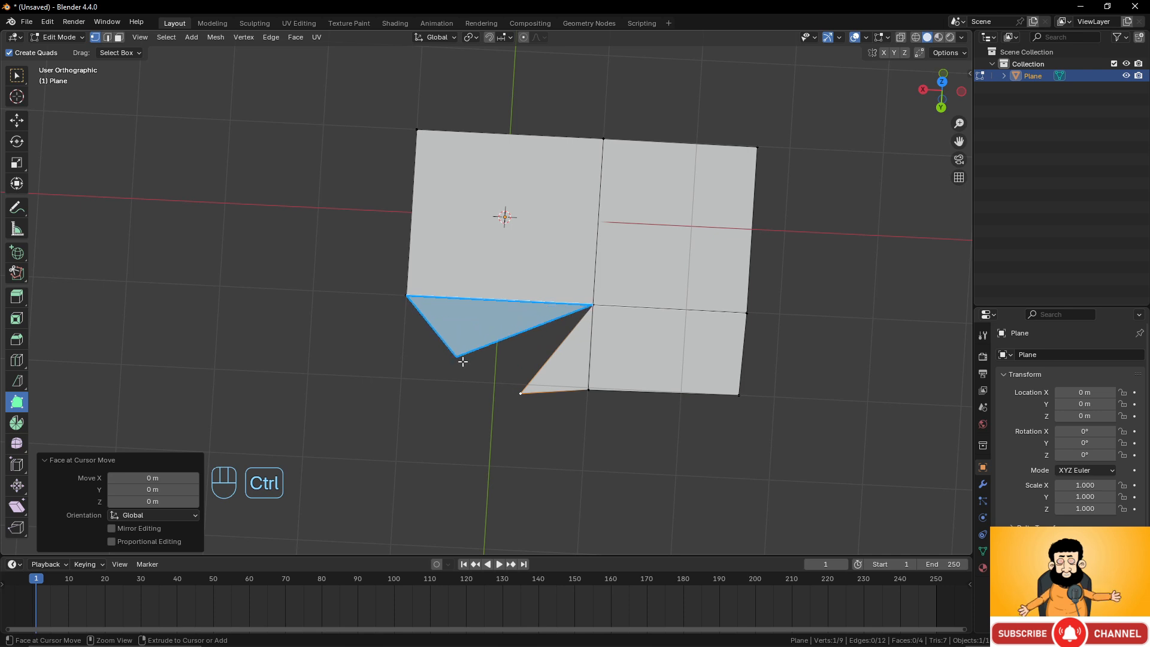
left_click(447, 348, "ctrl")
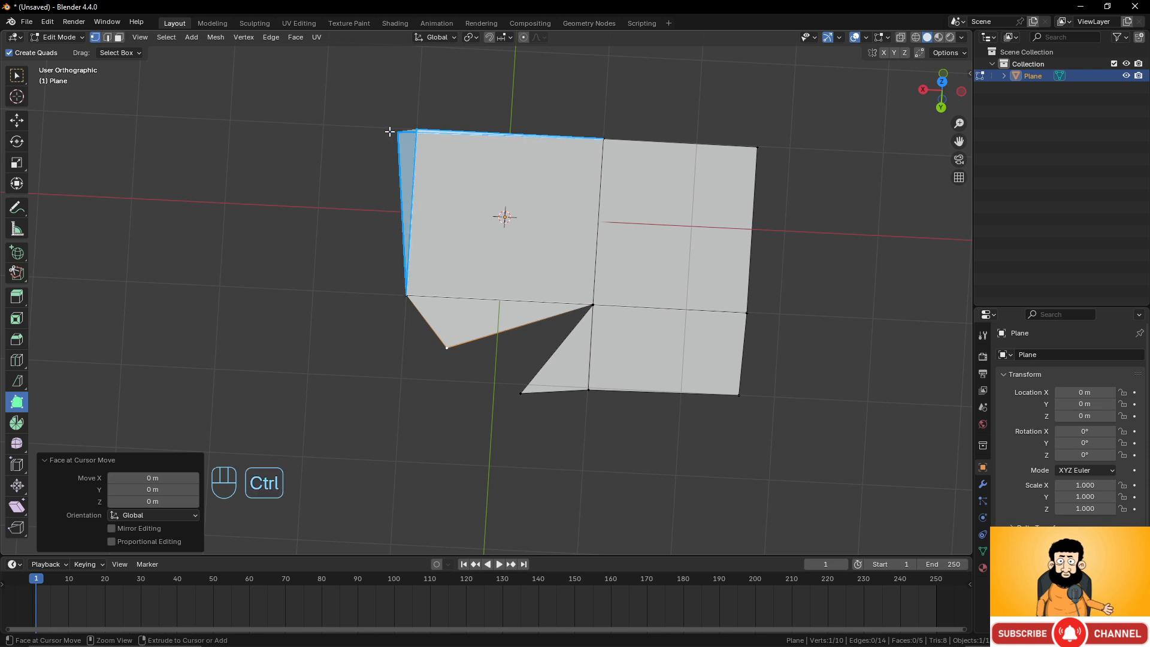
Extrude the plane's left edge into a slanted quad face using two cursor points.
left_click(318, 125, "ctrl")
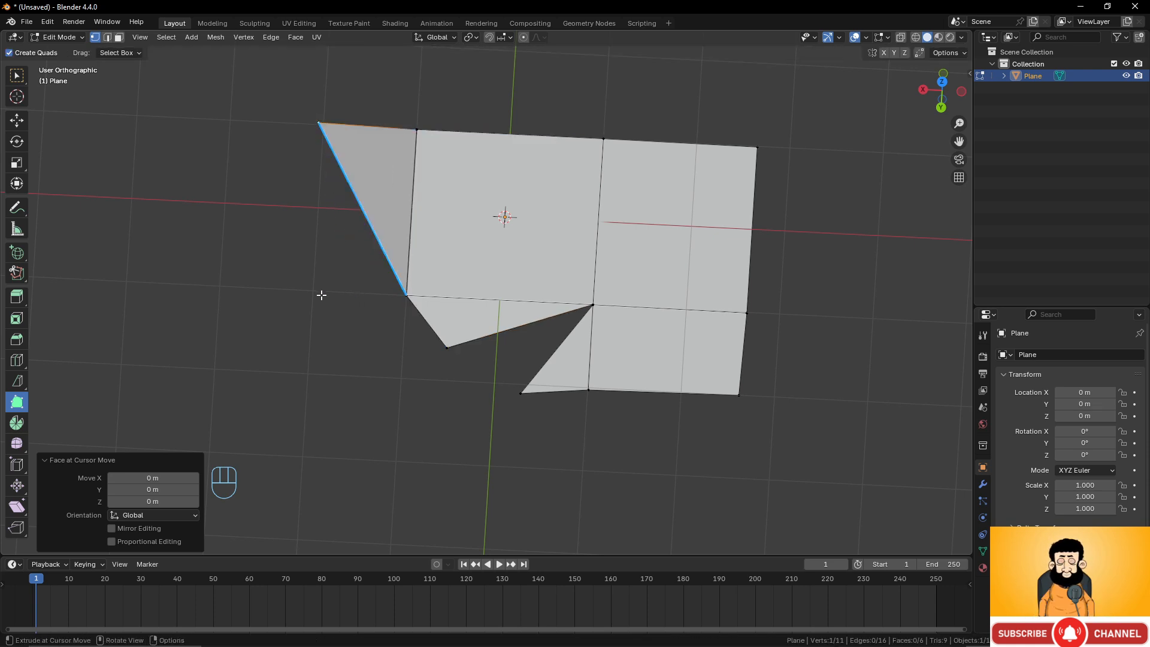
left_click(271, 288, "ctrl")
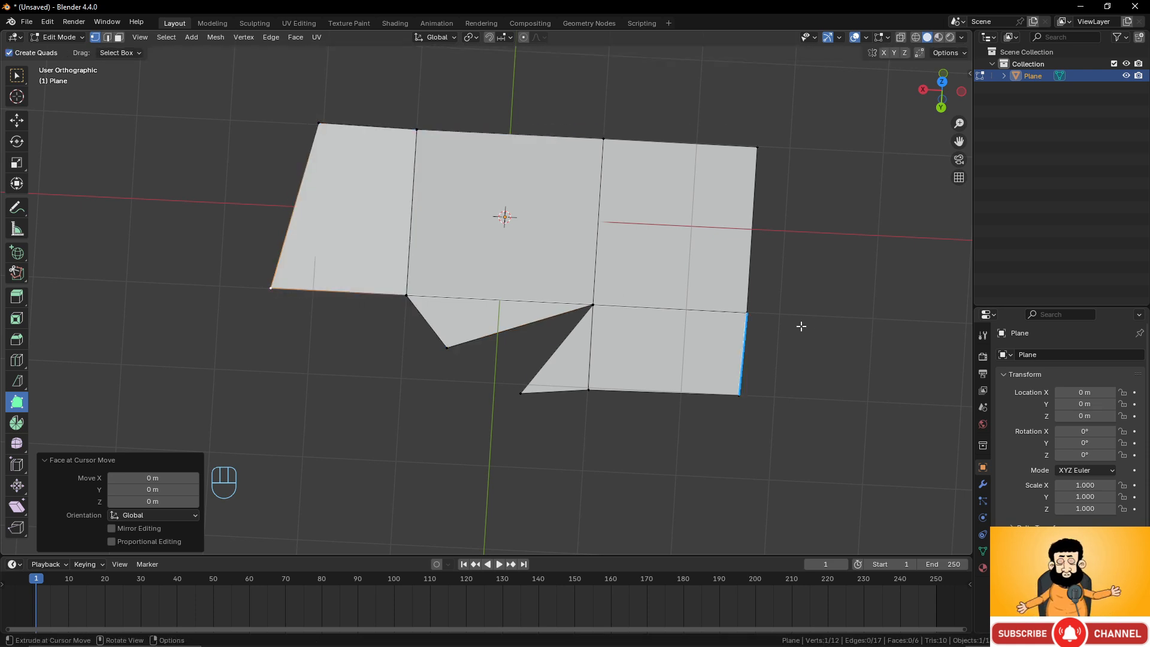
middle_click_drag(801, 325, 599, 258)
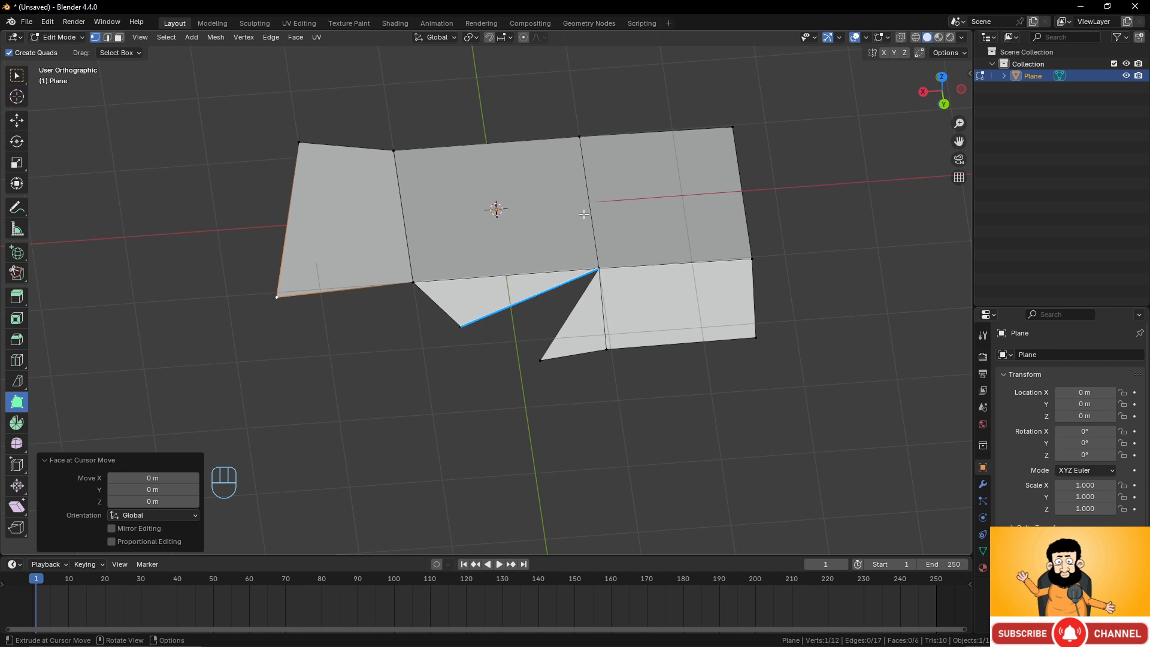
middle_click_drag(588, 214, 563, 218)
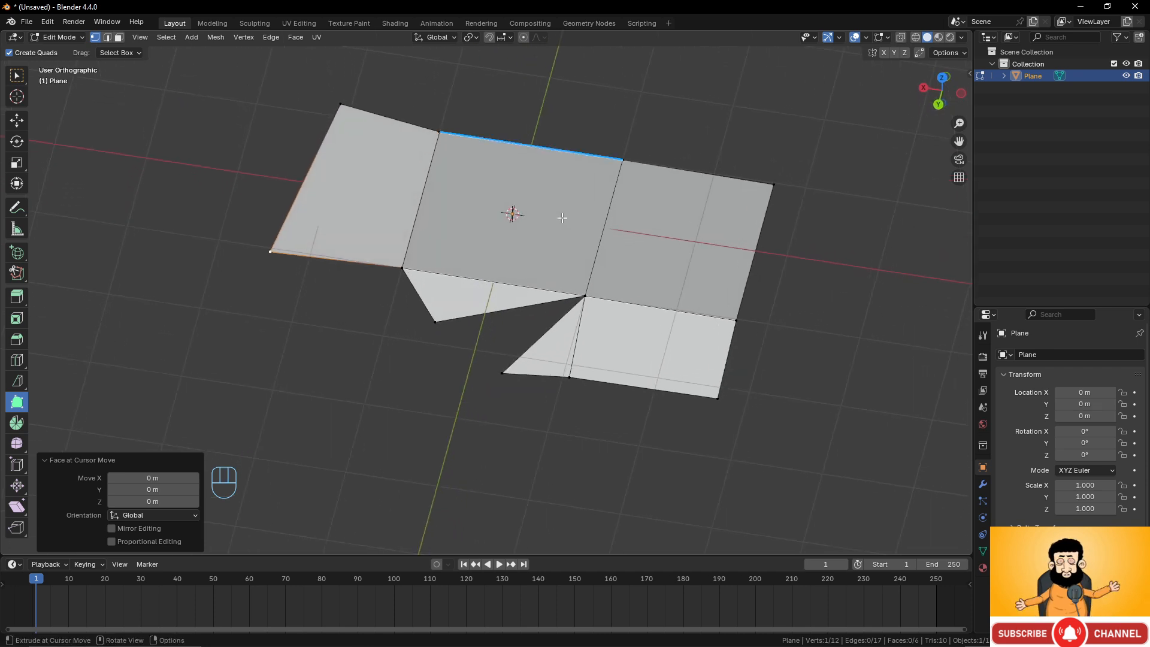
scroll(561, 218, "down", 2)
scroll(562, 230, "up", 2)
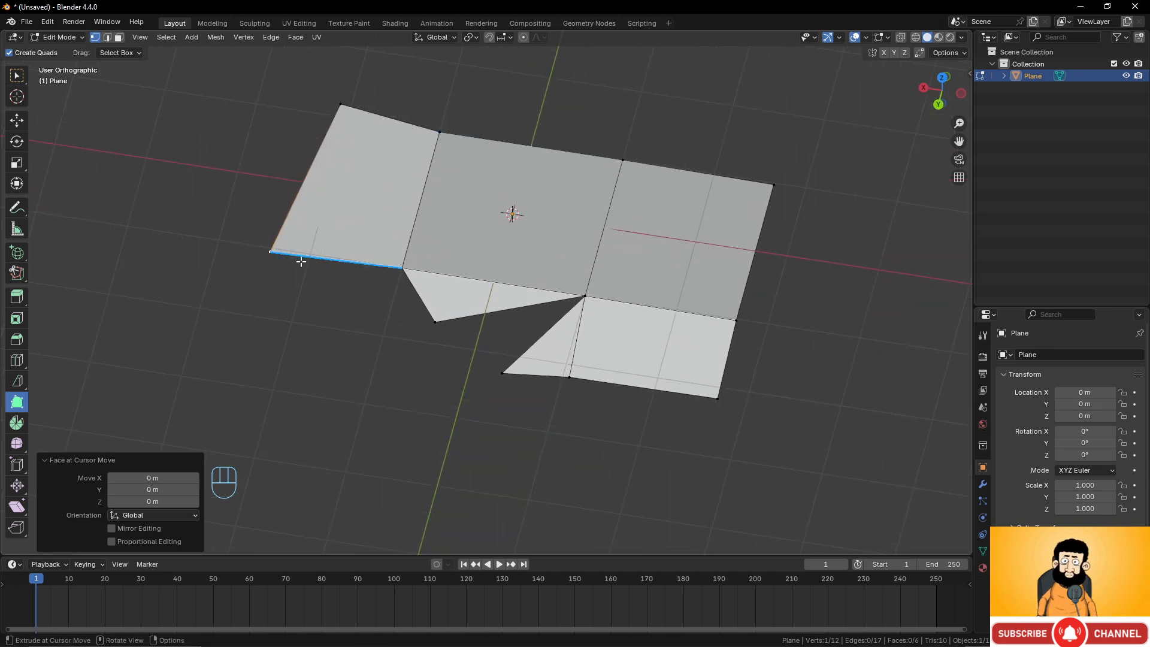
left_click(42, 459)
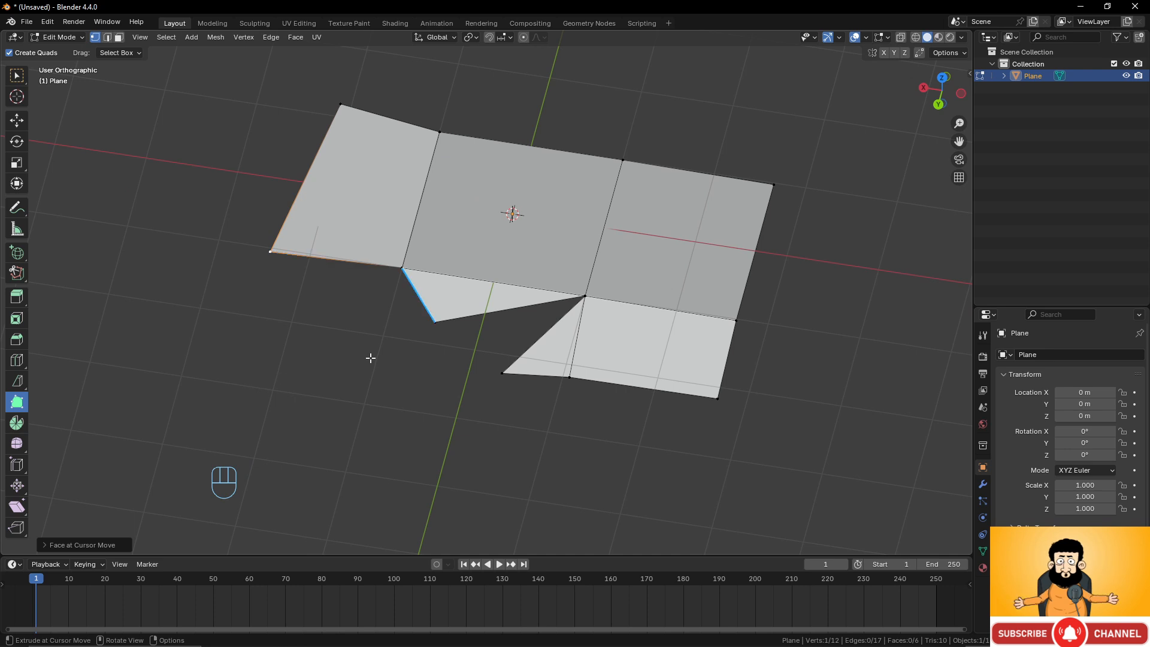
Return to Object Mode and delete the plane.
key("Tab")
key("Tab")
key("Tab")
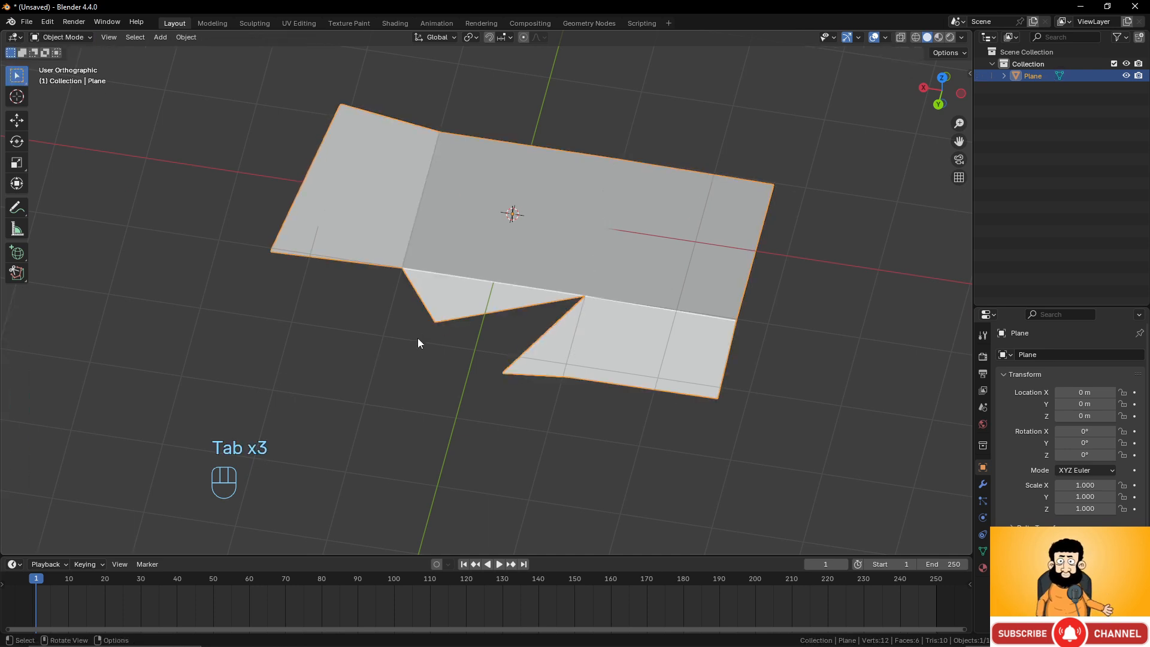
key("Caps_Lock")
key("x")
left_click(479, 326)
Add a cylinder mesh with 24 vertices.
key("shift+a")
mouse_move(497, 320)
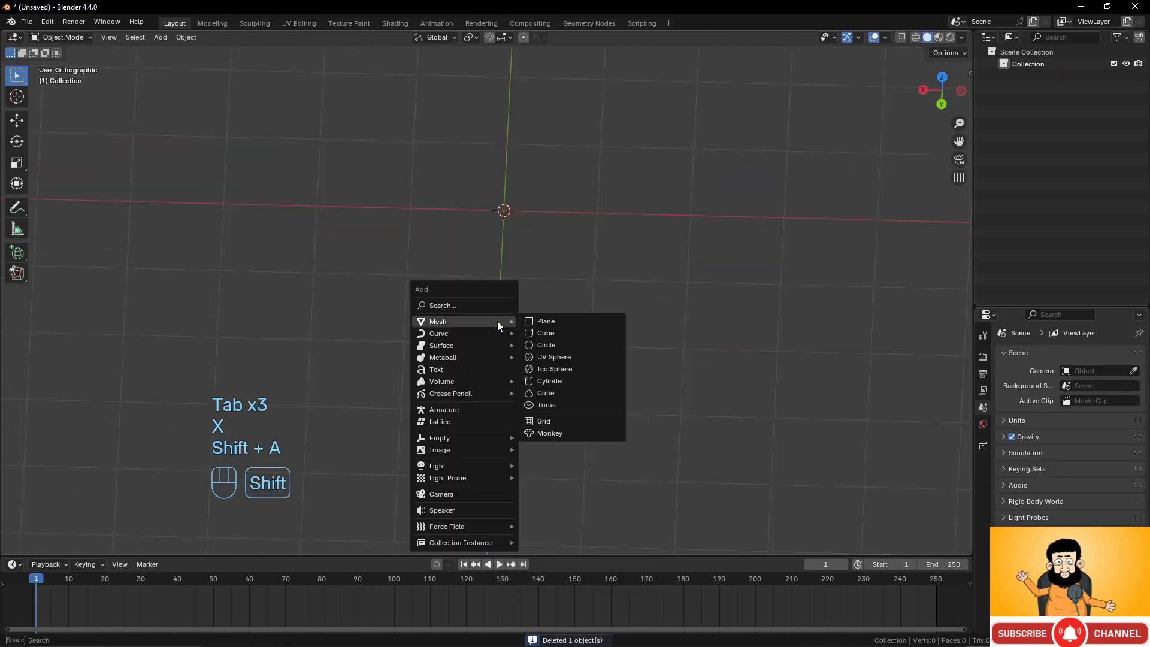
left_click(546, 381)
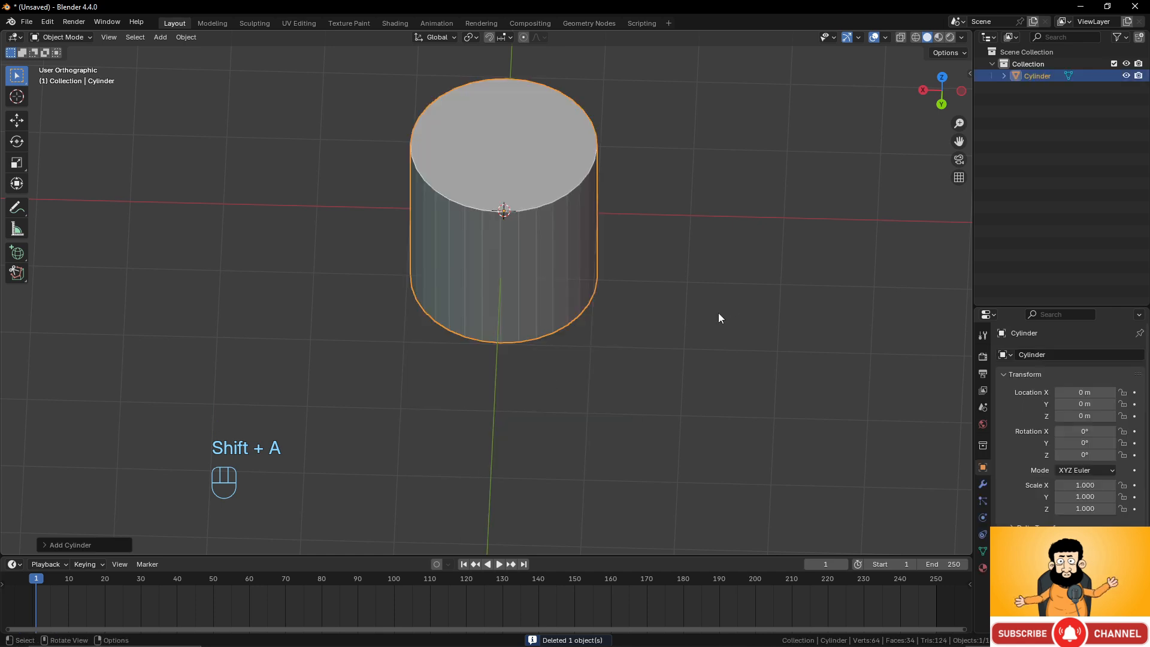
left_click(46, 546)
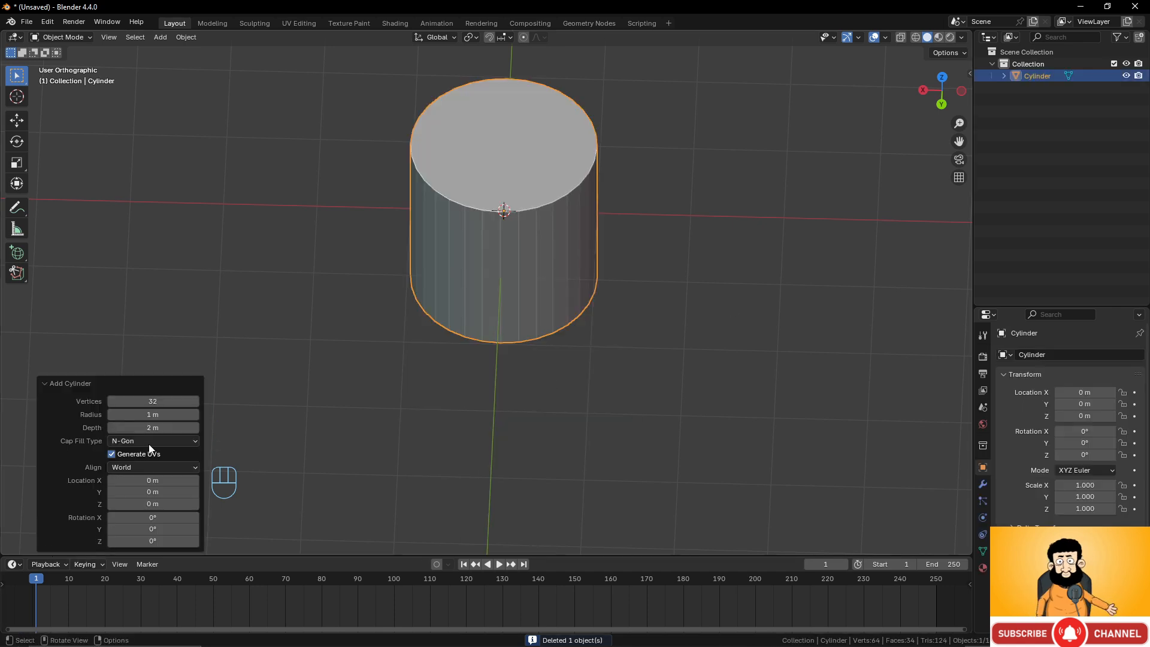
left_click(153, 401)
type("24")
key("Return")
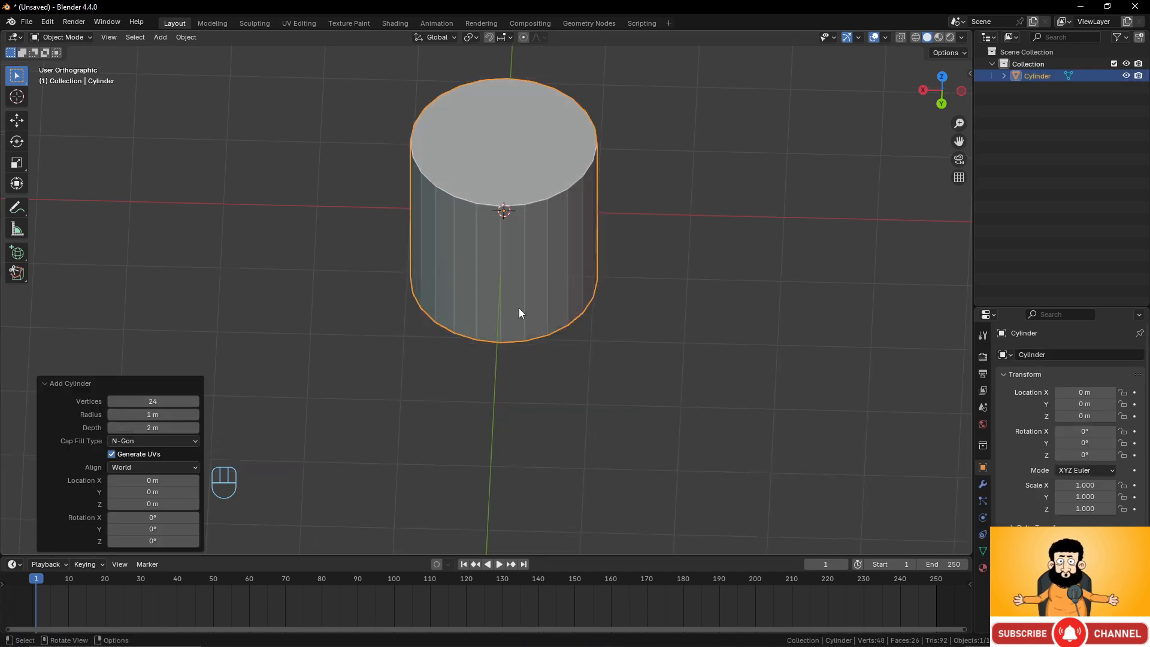
In Edit Mode, activate the Spin tool and set its axis to Y.
key("Tab")
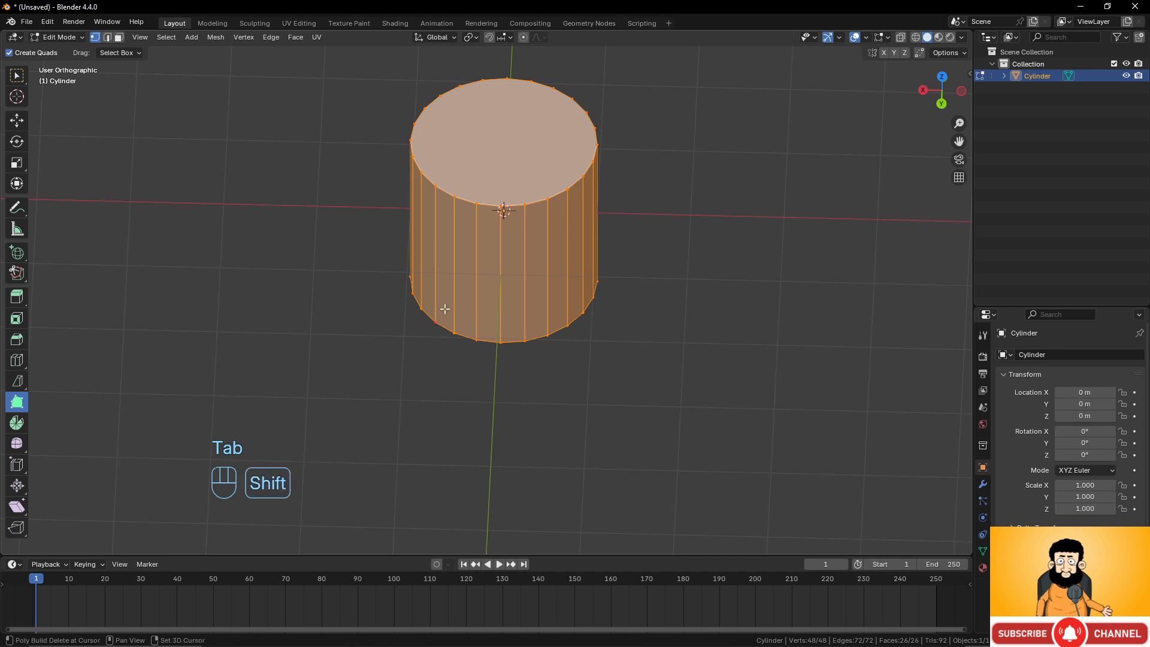
scroll(398, 441, "up", 2)
middle_click_drag(445, 311, 400, 386, "shift")
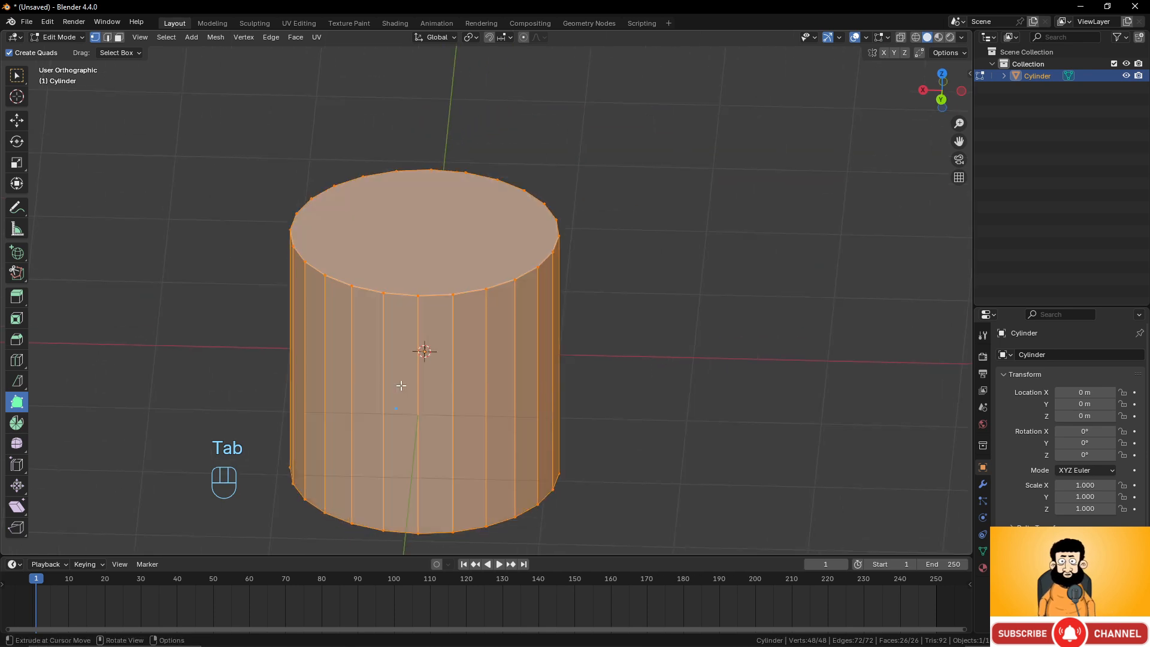
left_click(18, 425)
scroll(492, 331, "down", 5)
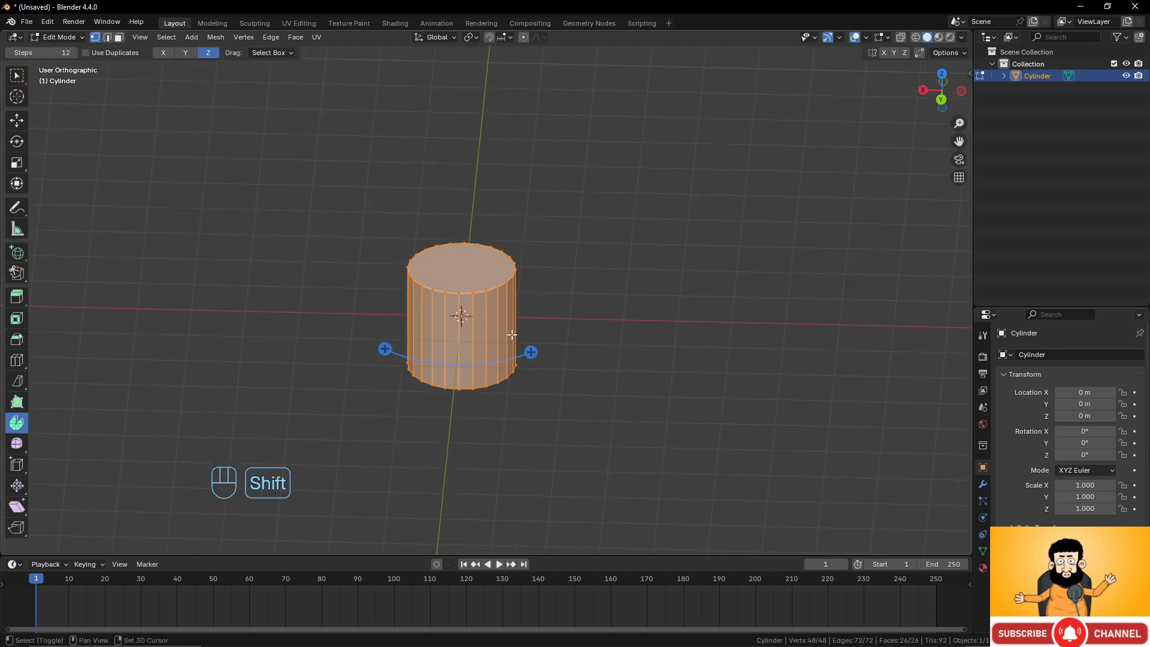
middle_click_drag(511, 334, 494, 360)
scroll(495, 350, "up", 2)
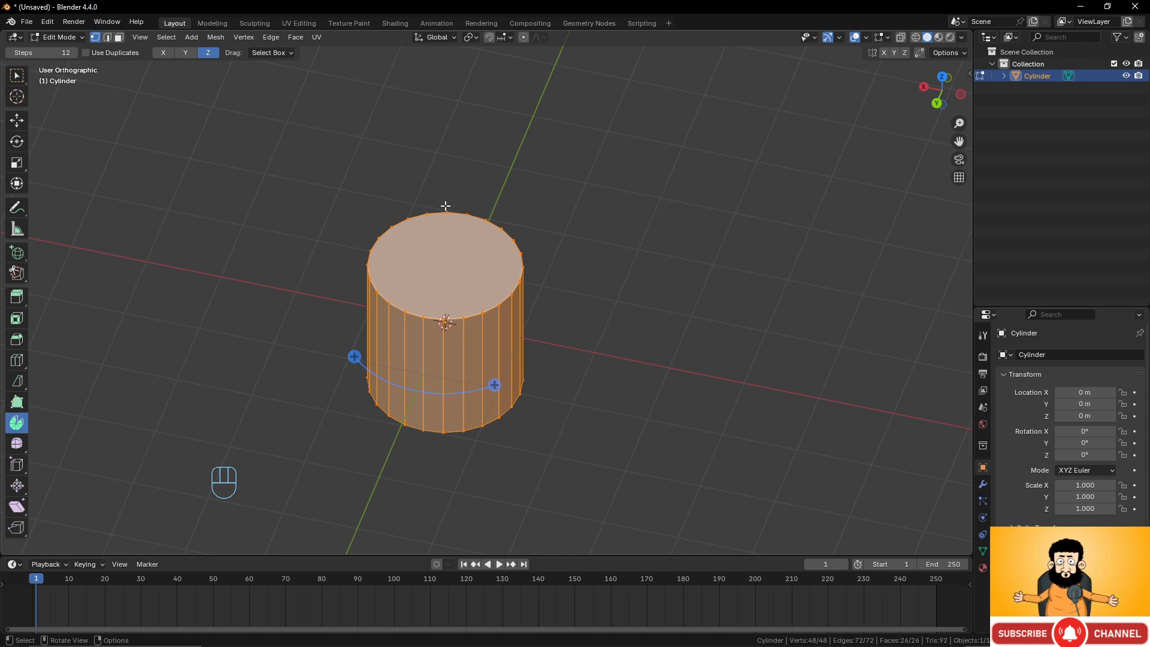
middle_click_drag(515, 329, 550, 276)
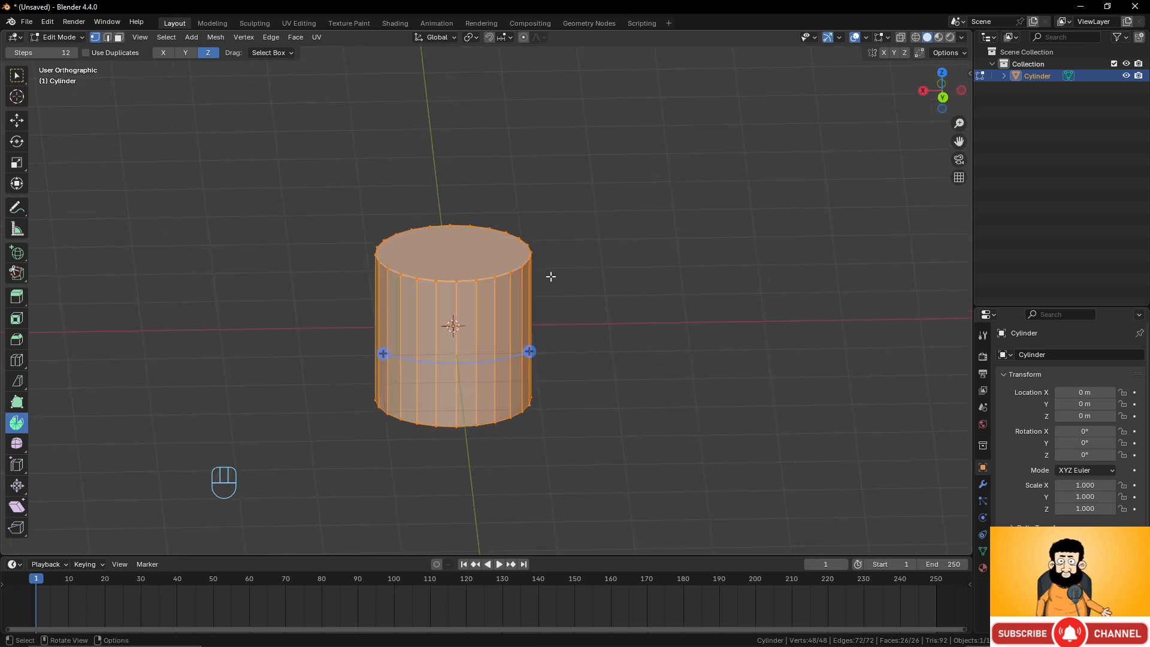
left_click(185, 53)
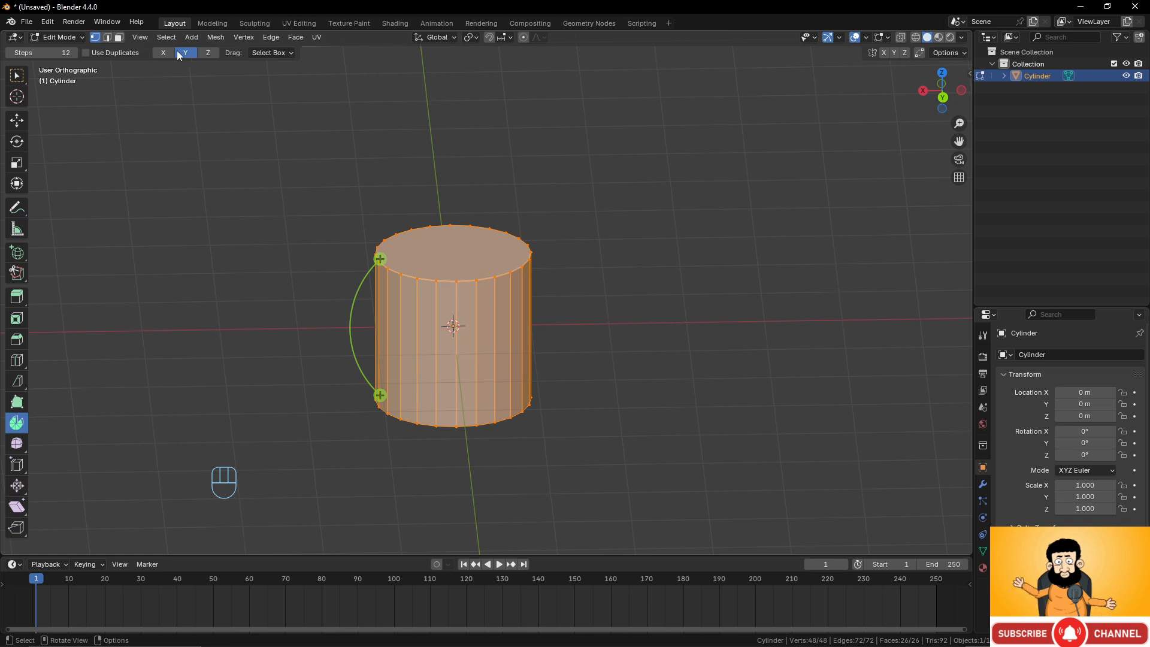
left_click(166, 53)
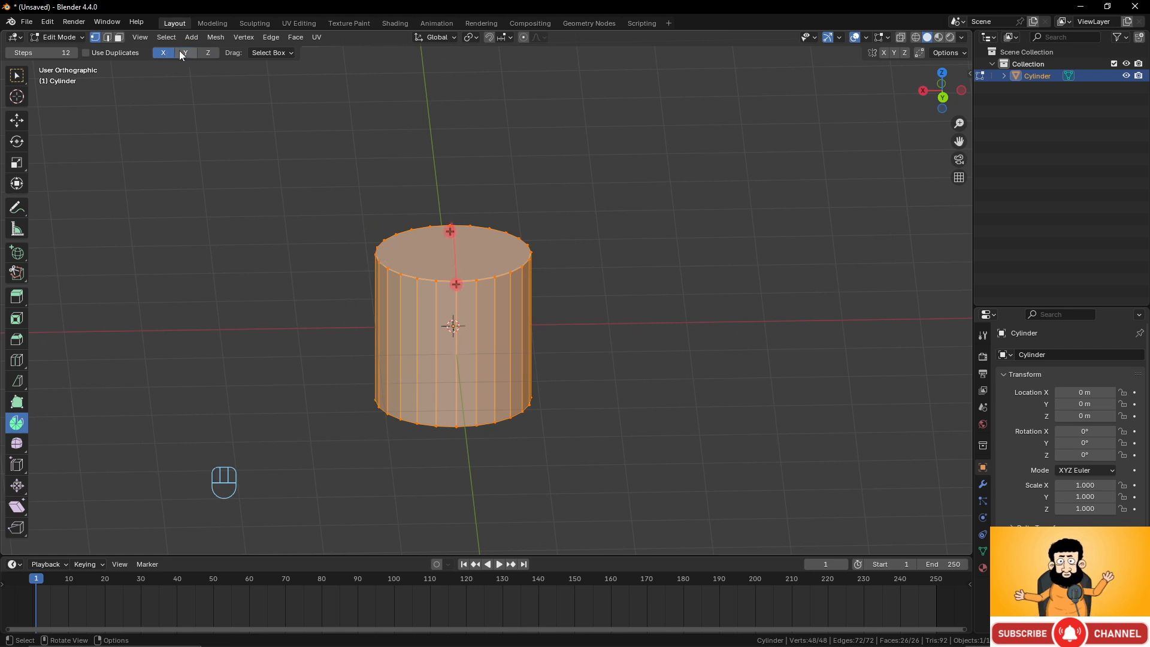
left_click(185, 54)
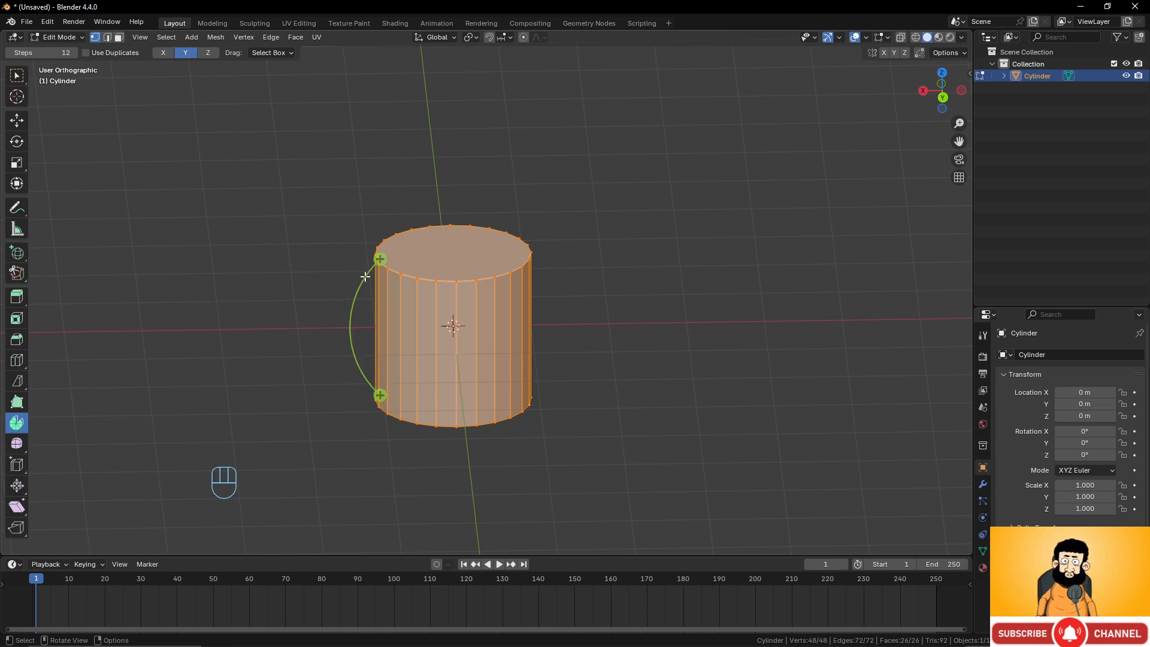
Switch to front view and place the 3D cursor just left of the cylinder's top.
middle_click_drag(649, 329, 592, 268)
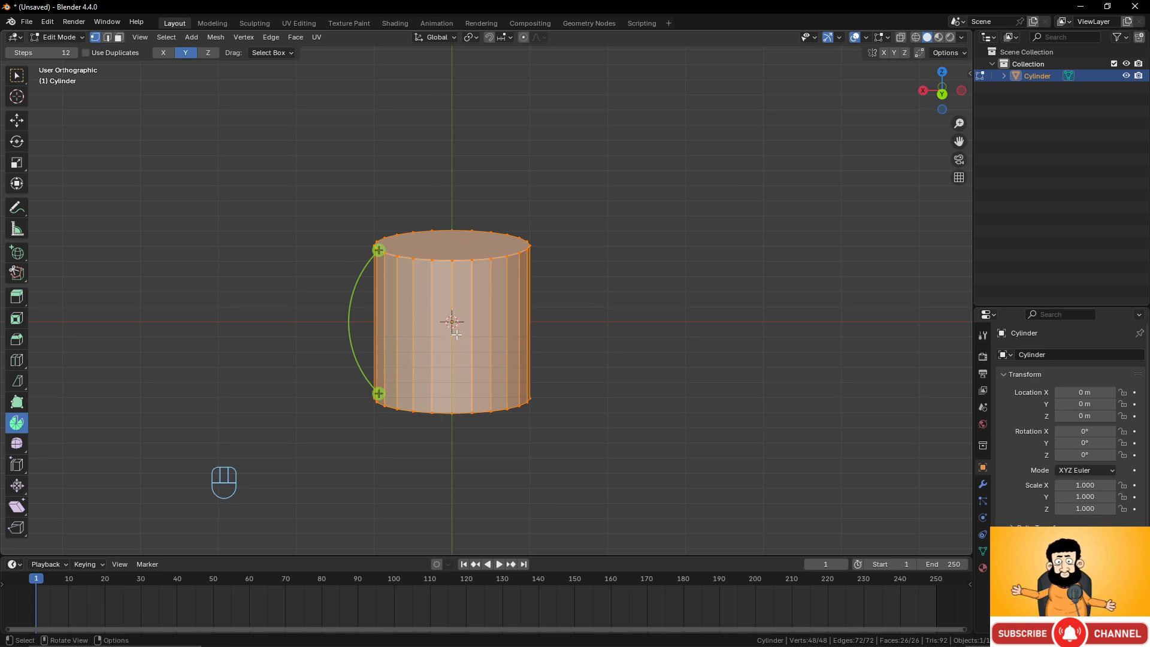
key("KP_1")
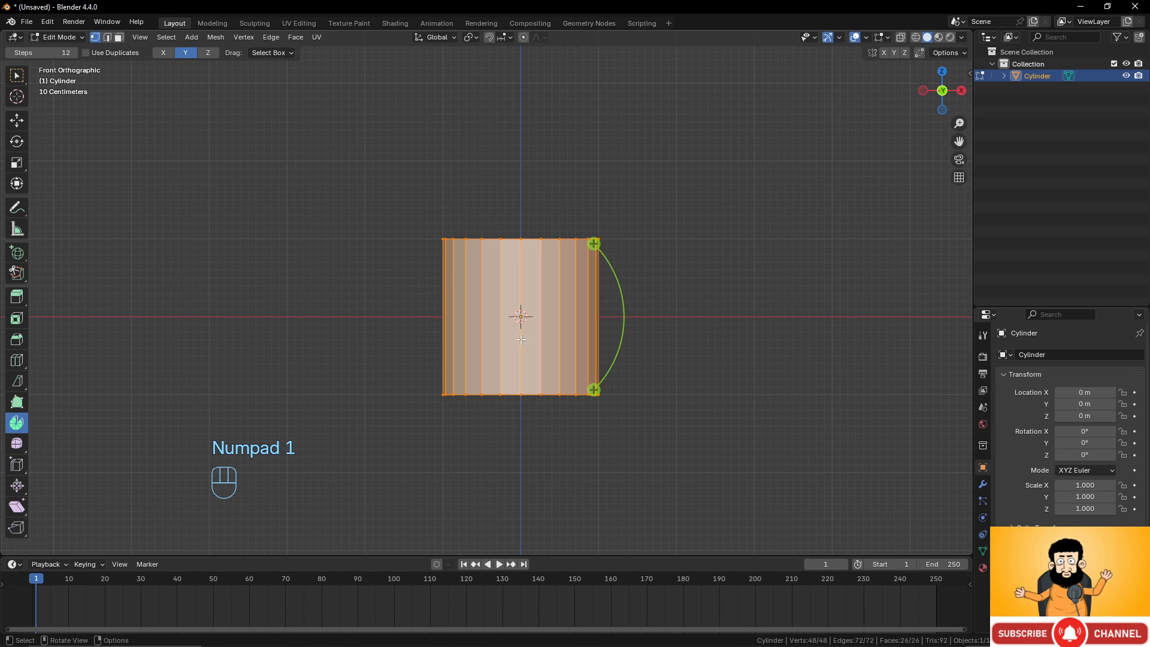
middle_click_drag(520, 339, 500, 380, "shift")
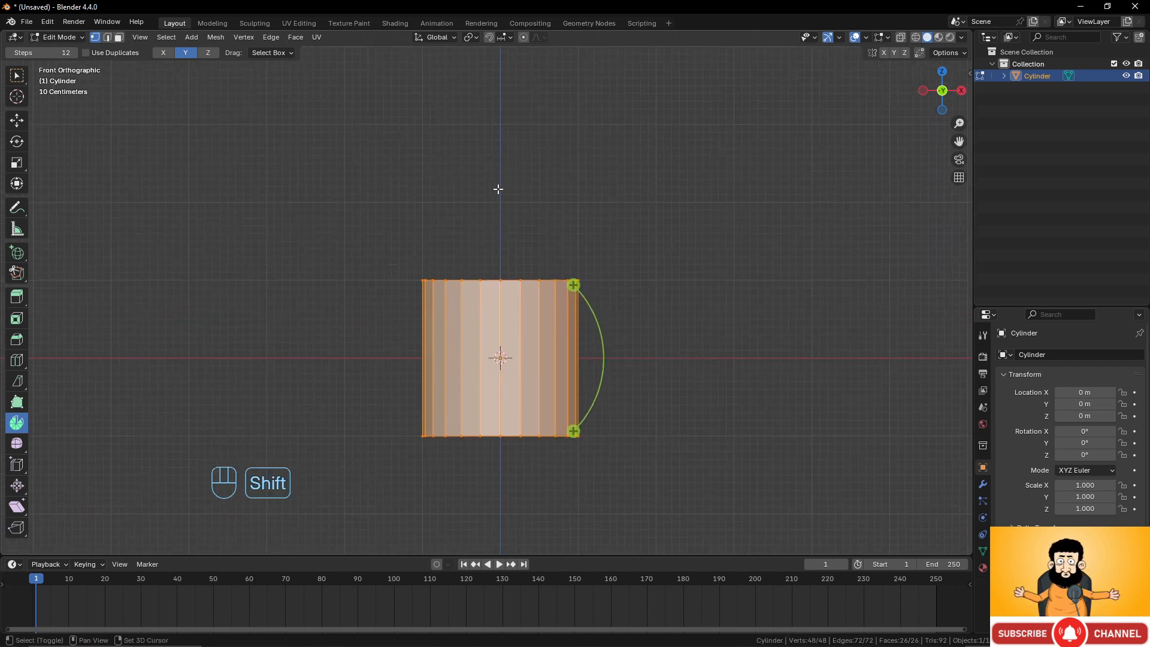
right_click(386, 281, "shift")
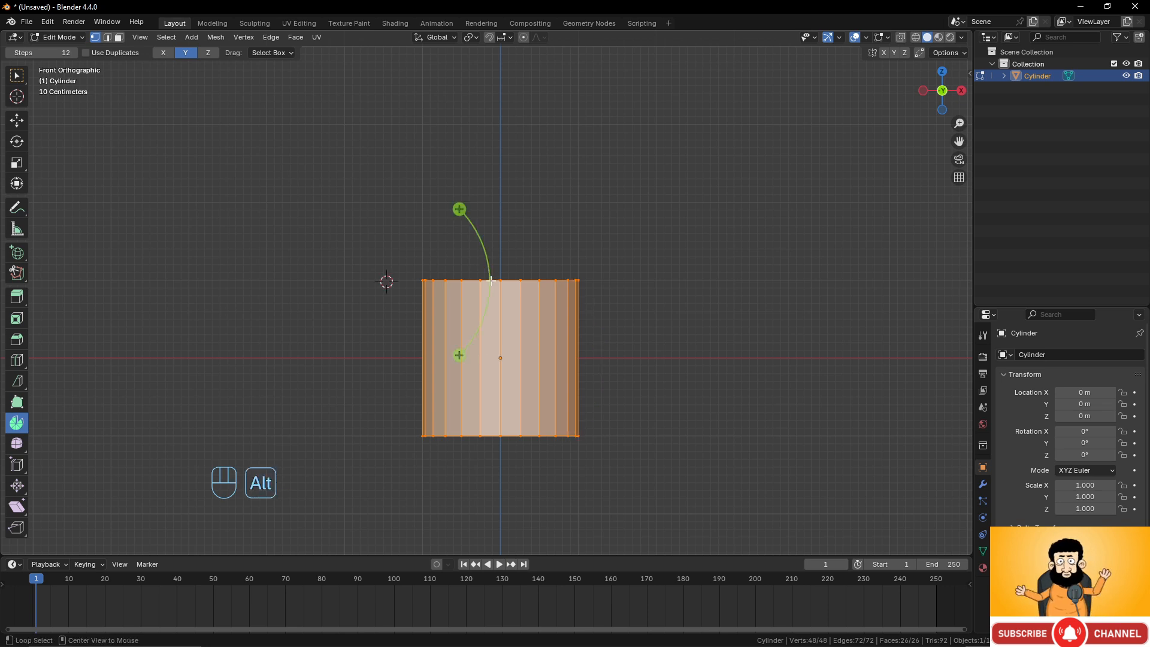
Select the cylinder's top face and spin it about 179° around the 3D cursor with 12 steps.
left_click(511, 319, "alt")
middle_click_drag(512, 320, 508, 360)
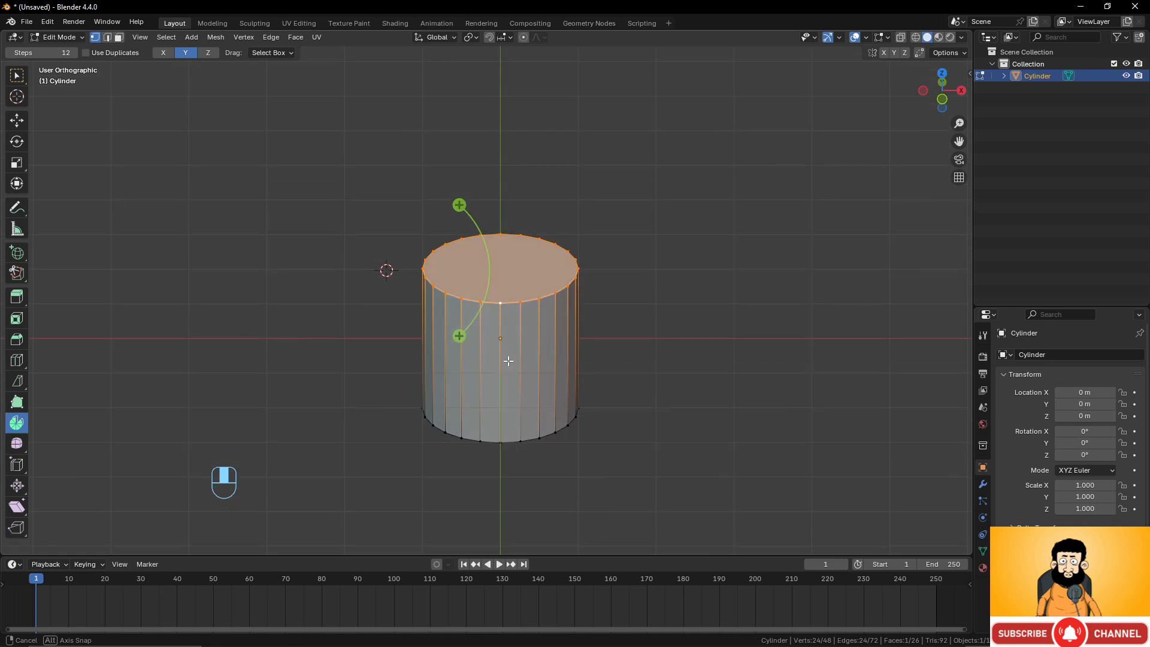
key("KP_1")
left_click_drag(459, 209, 278, 380)
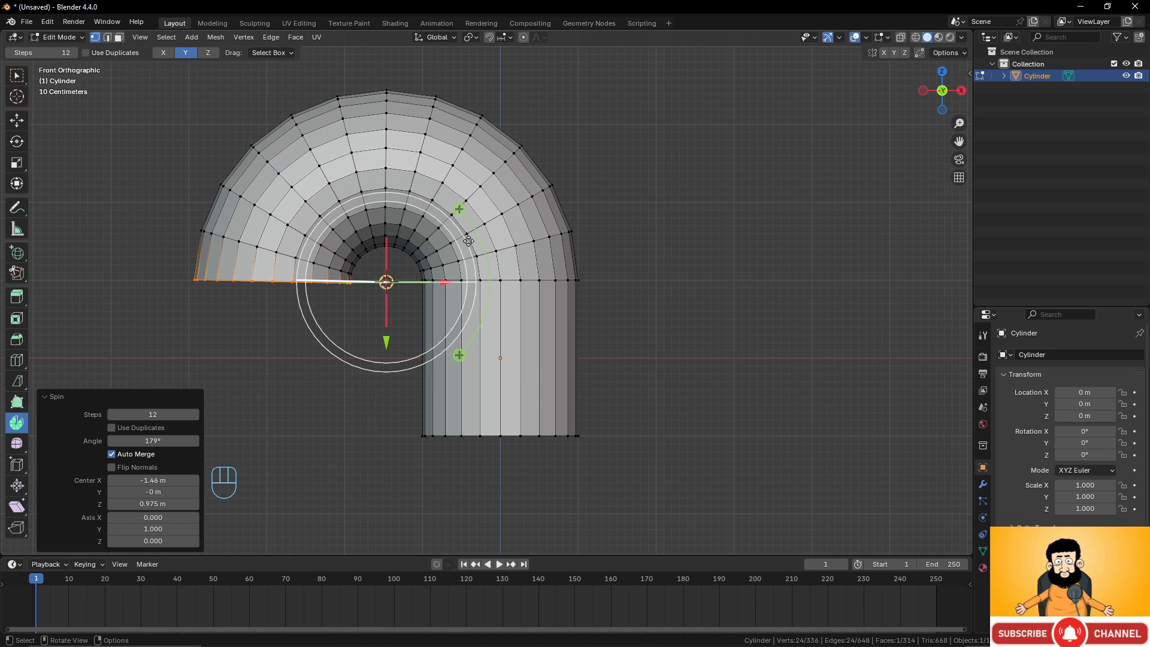
scroll(522, 324, "down", 4)
scroll(523, 324, "up", 2)
middle_click_drag(466, 303, 596, 257, "shift")
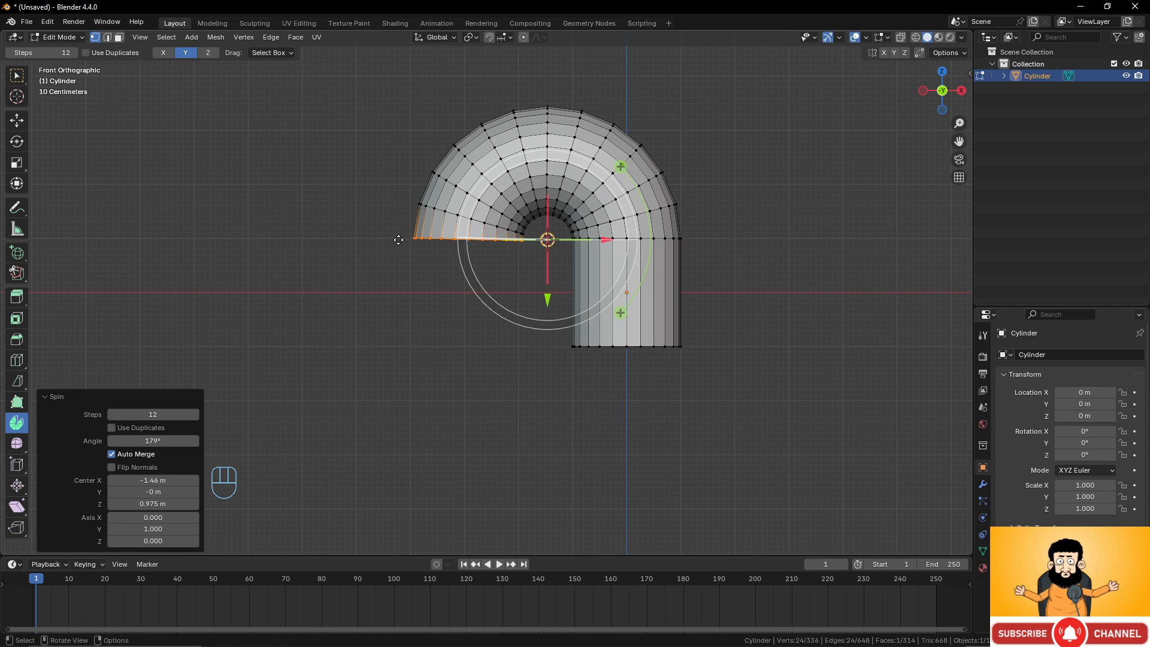
key("shift")
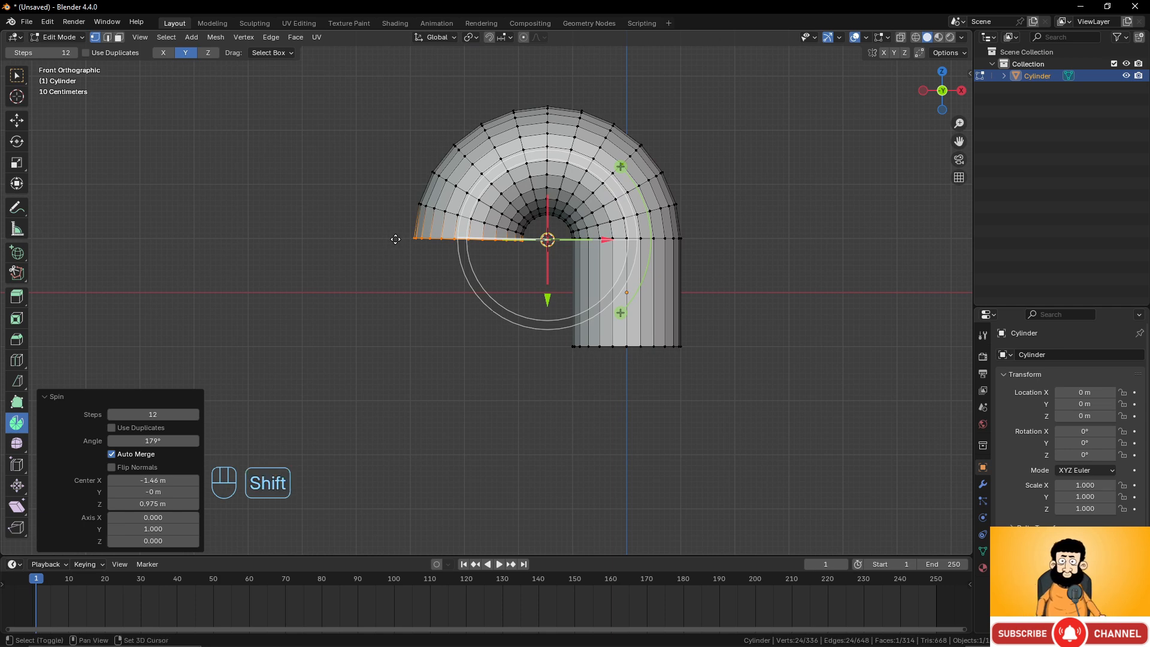
Place the 3D cursor just left of the new end face and spin the face about 180° around it.
right_click(395, 239, "shift")
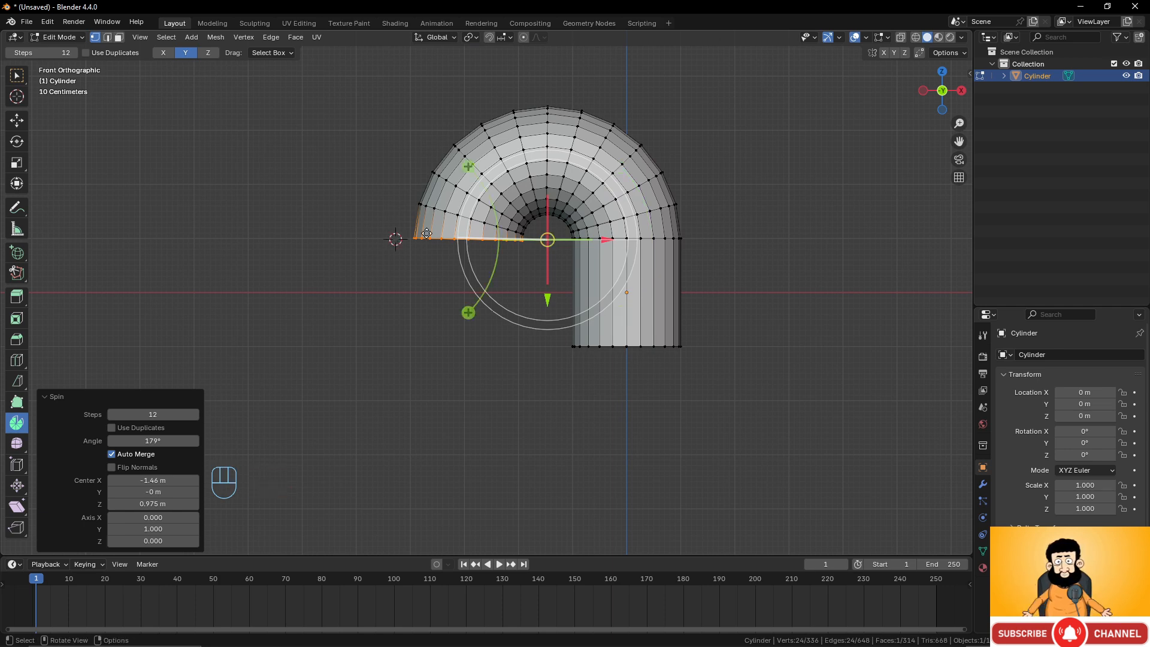
left_click_drag(468, 312, 276, 124)
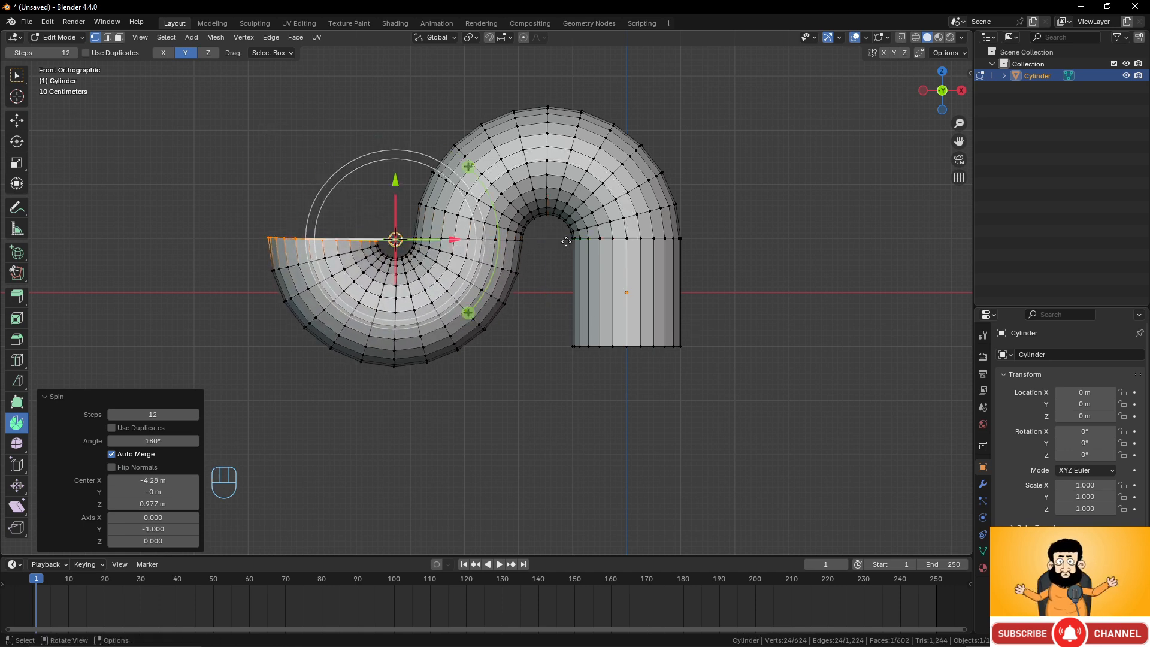
Set the spin's steps to 32.
left_click(157, 413)
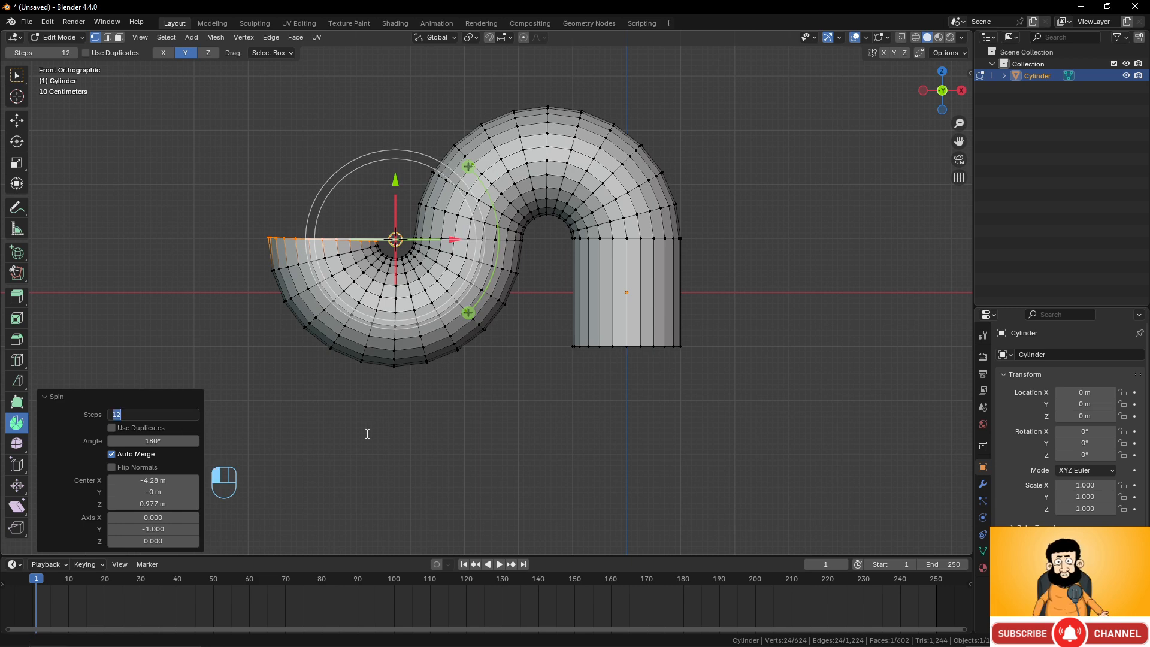
type("32")
key("Return")
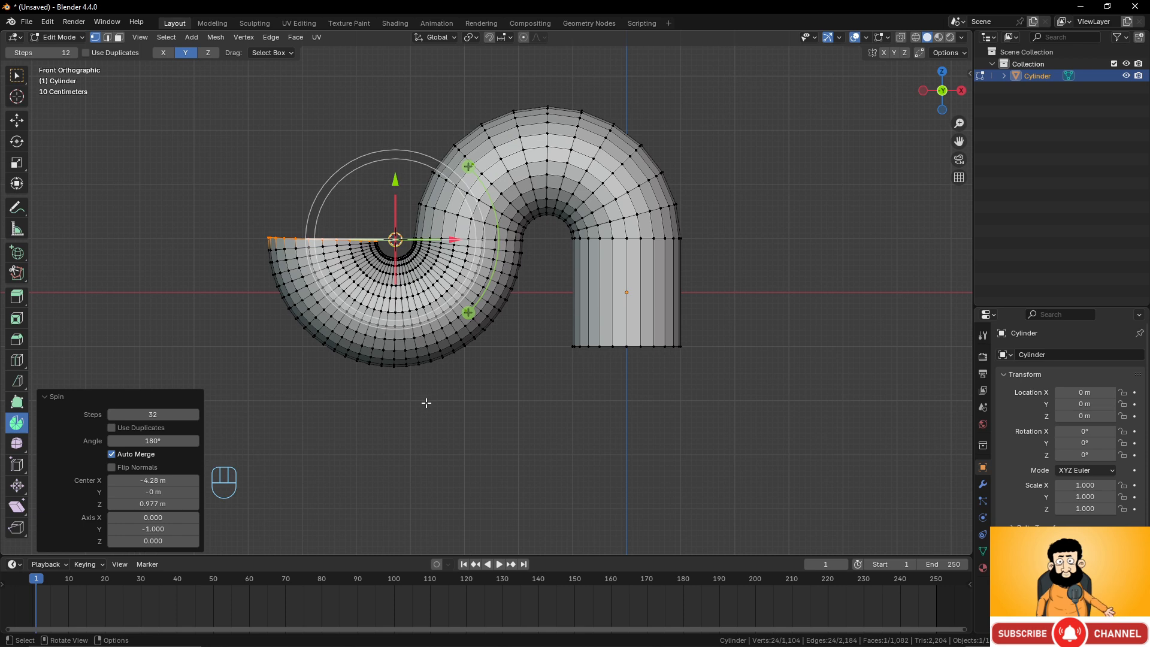
Set the spin angle to 90° and reduce the steps to 16.
left_click(157, 443)
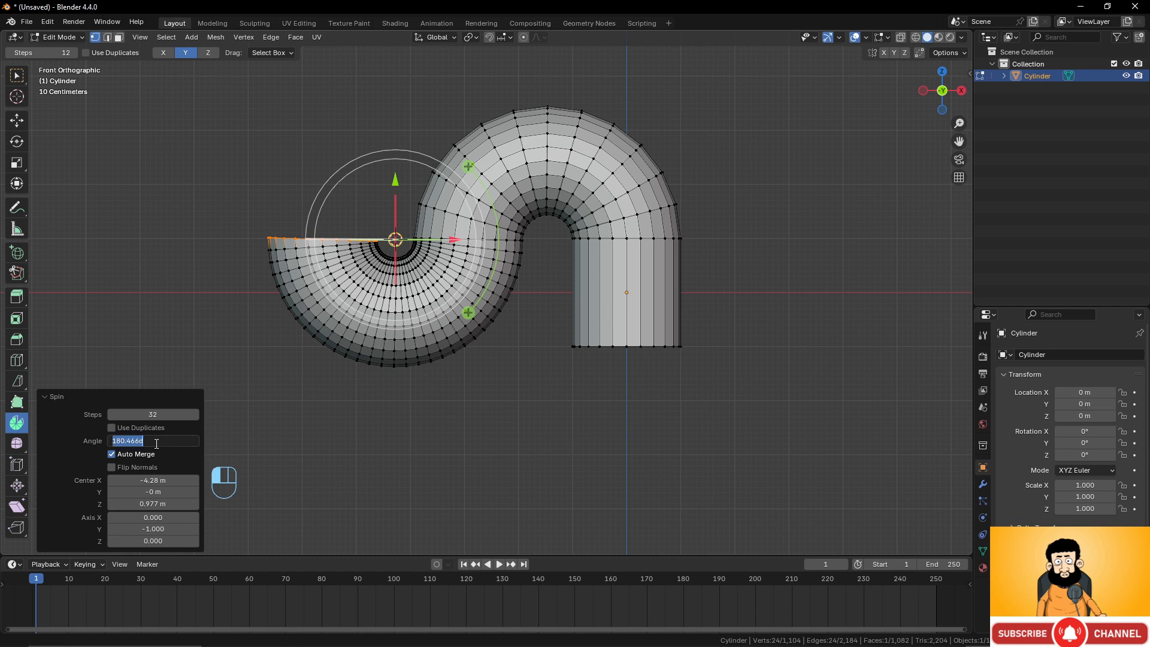
type("90")
key("Return")
left_click(153, 414)
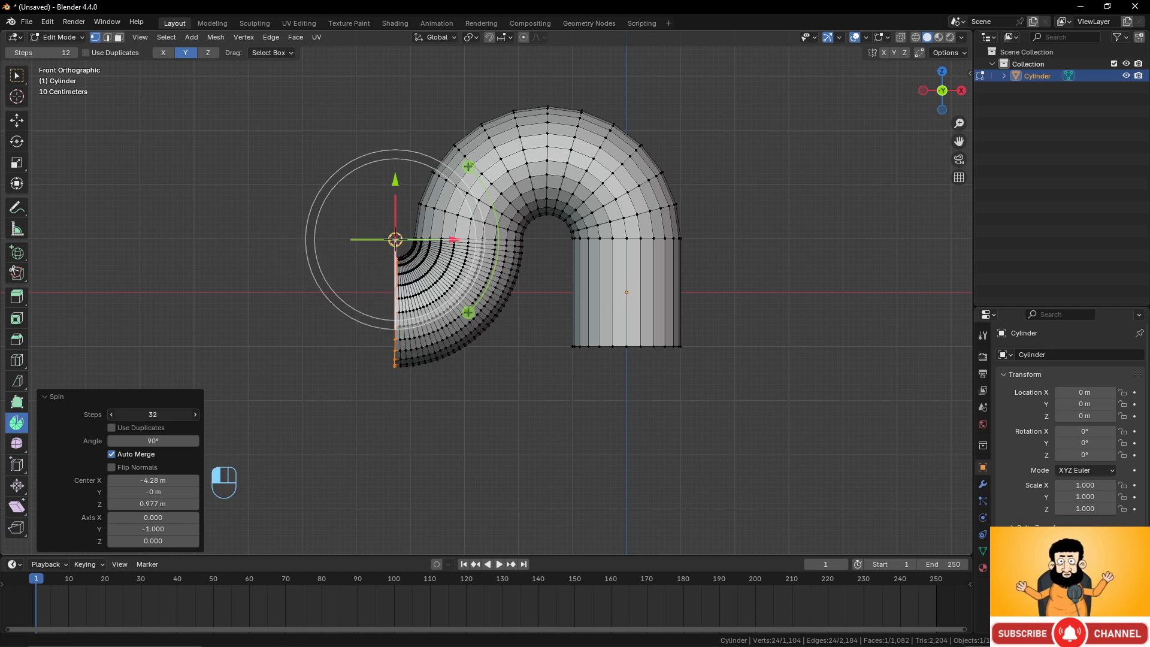
type("16")
key("Return")
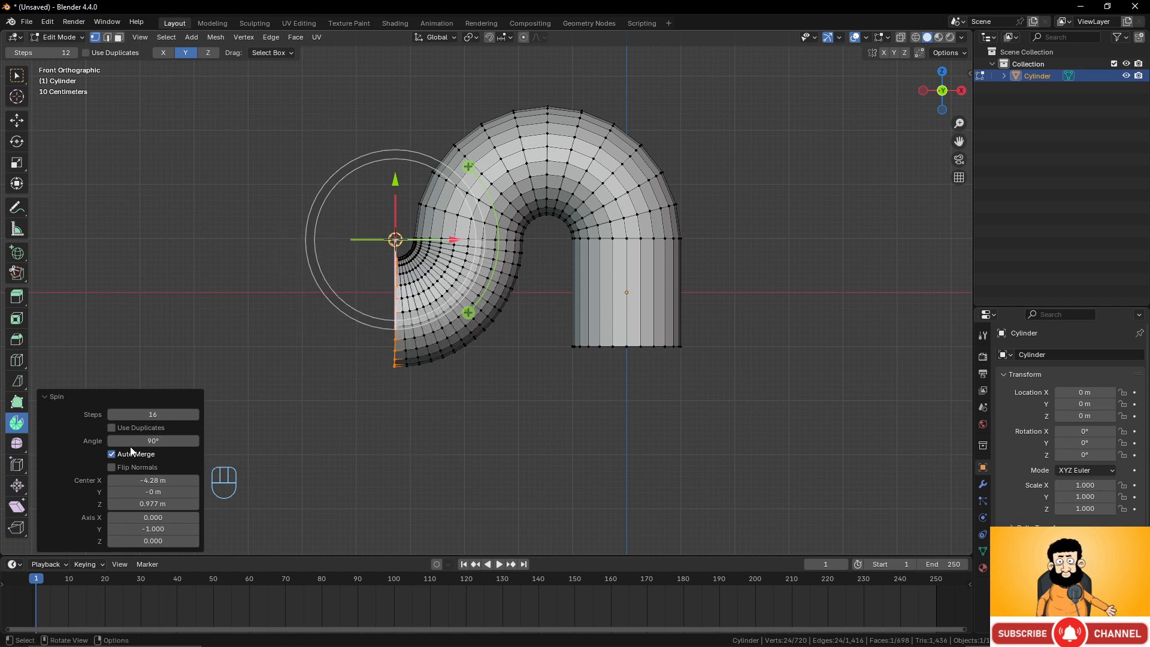
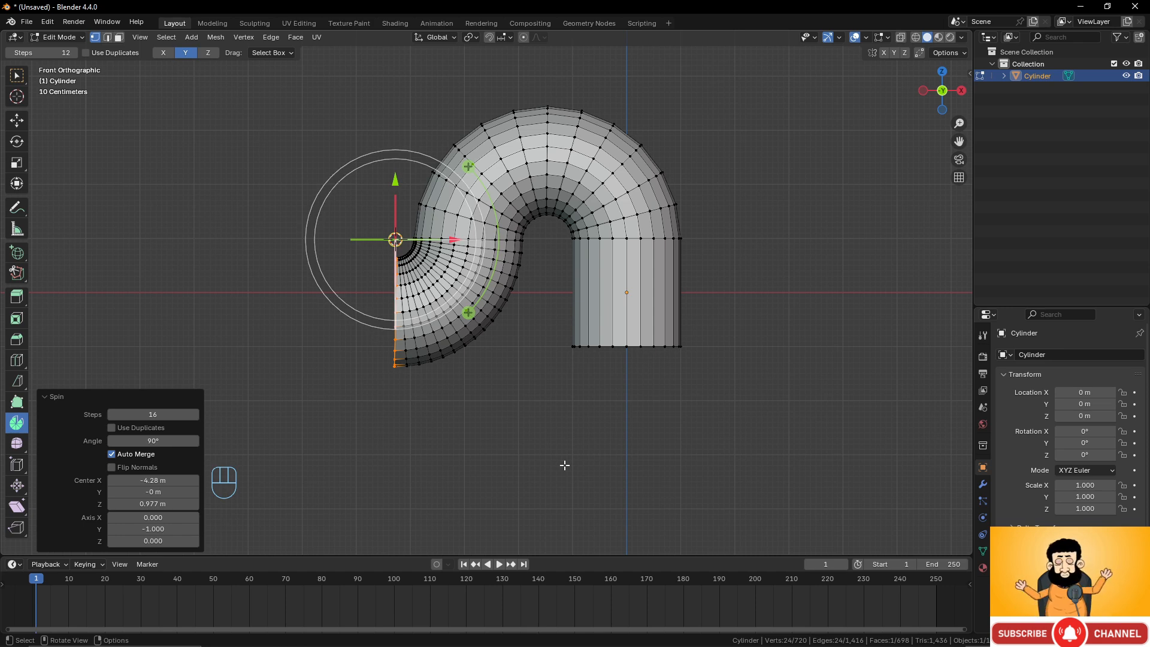
Leave Edit Mode and delete the cylinder object.
scroll(544, 434, "down", 2)
scroll(569, 425, "up", 3)
middle_click_drag(593, 412, 384, 410, "shift")
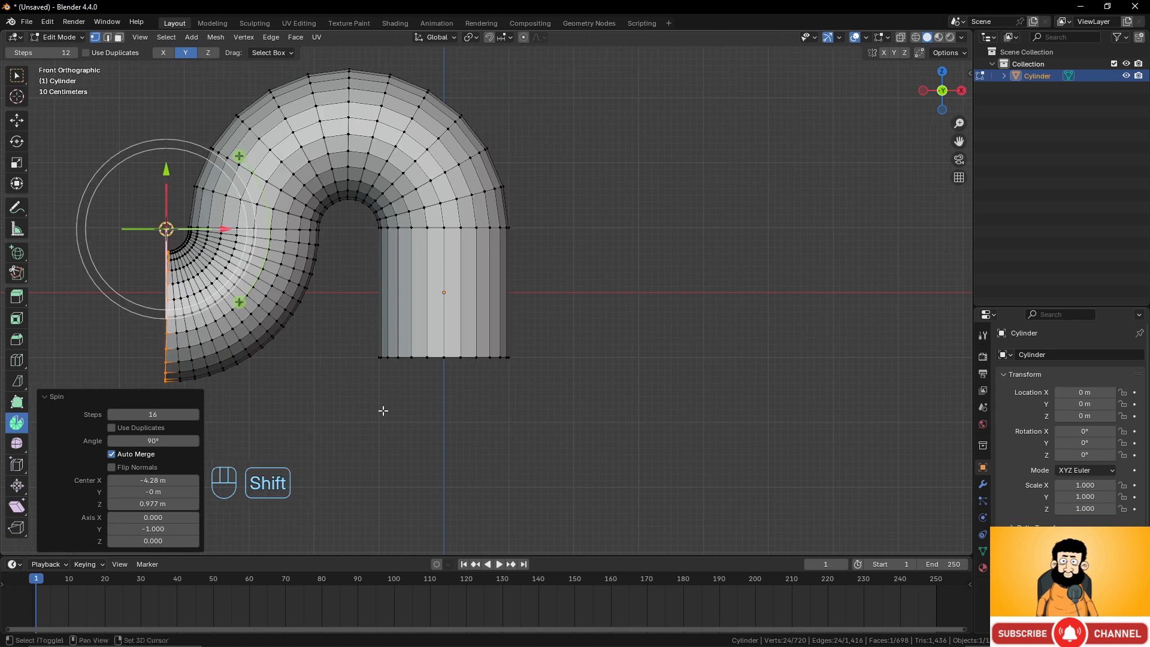
scroll(387, 409, "down", 2)
key("Tab")
key("x")
left_click(523, 318)
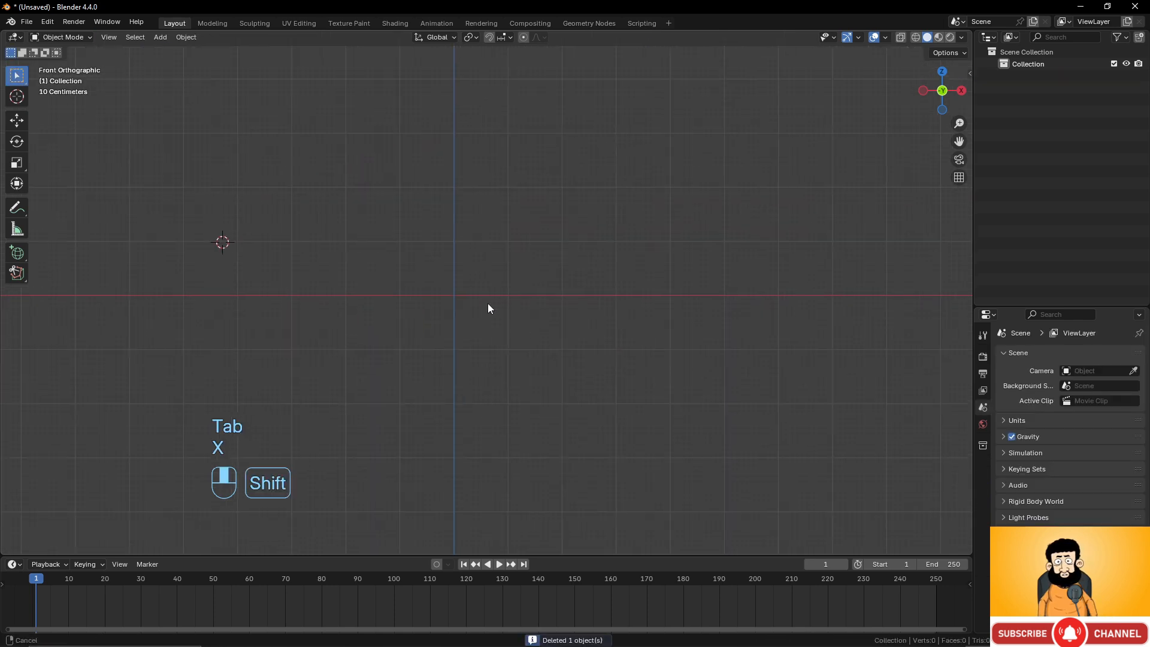
Add a cube mesh and reset its location to the world origin.
middle_click_drag(488, 306, 524, 317, "shift")
key("shift+a")
mouse_move(523, 312)
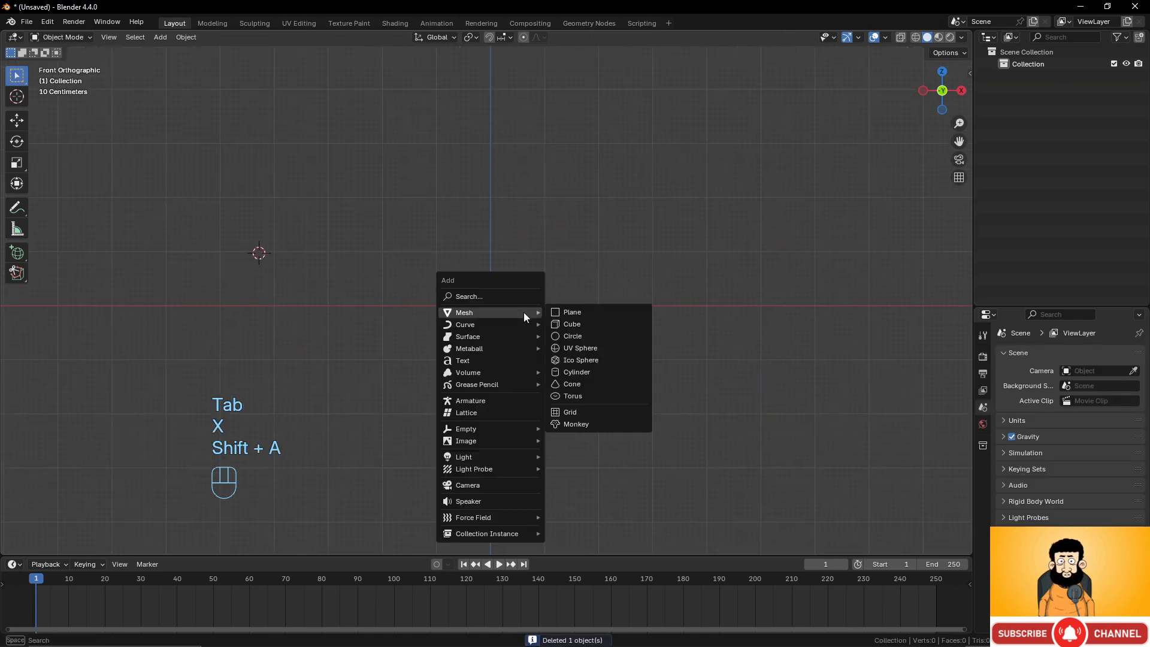
left_click(568, 324)
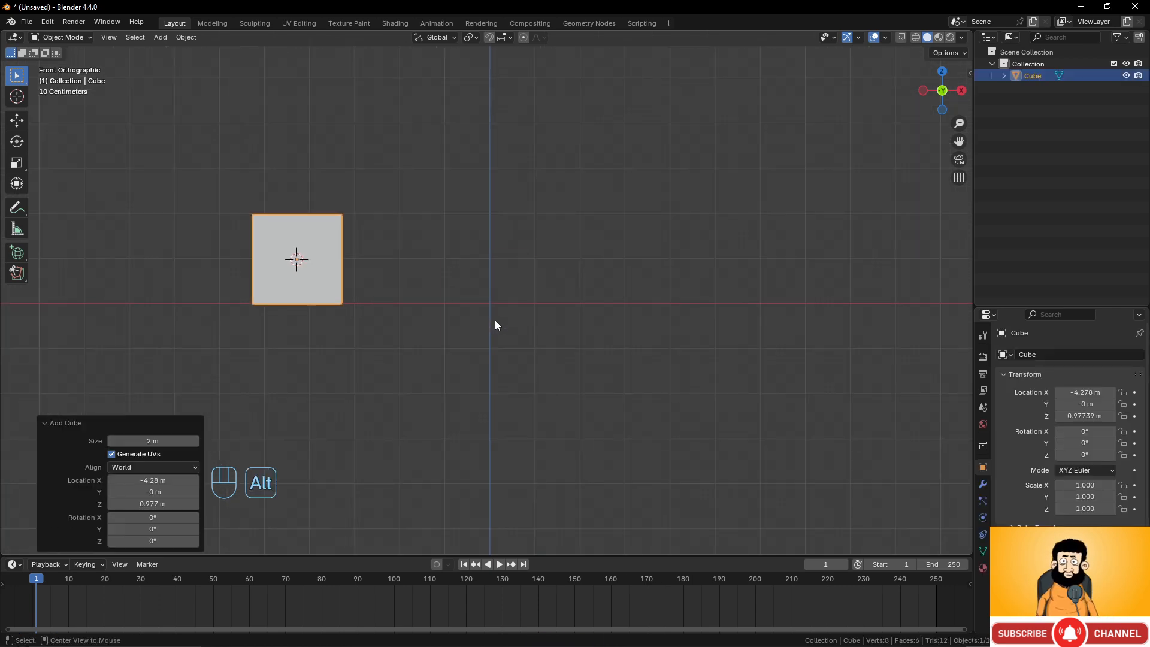
key("alt+g")
In Edit Mode, scale the cube to about 0.189 on X and Y while keeping Z unchanged.
scroll(545, 314, "up", 2)
key("Tab")
middle_click_drag(553, 316, 587, 344)
key("s")
key("shift+z")
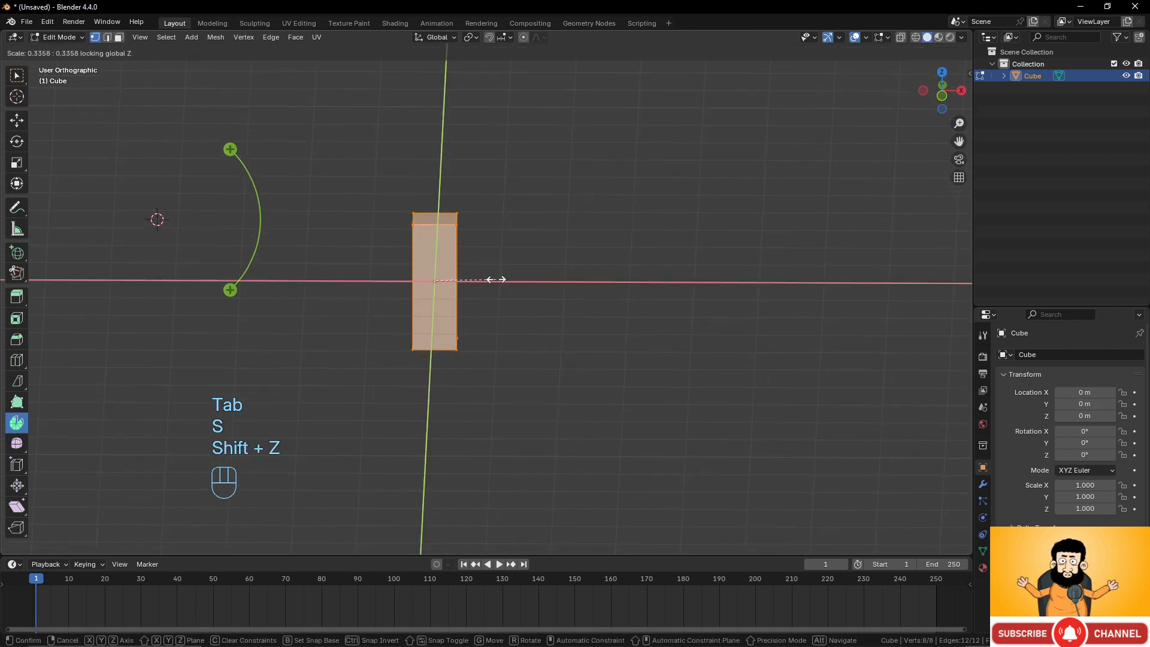
left_click(462, 282)
Move the thin bar about -1.03 m along the X axis.
scroll(508, 290, "up", 3)
middle_click_drag(505, 272, 562, 336, "shift")
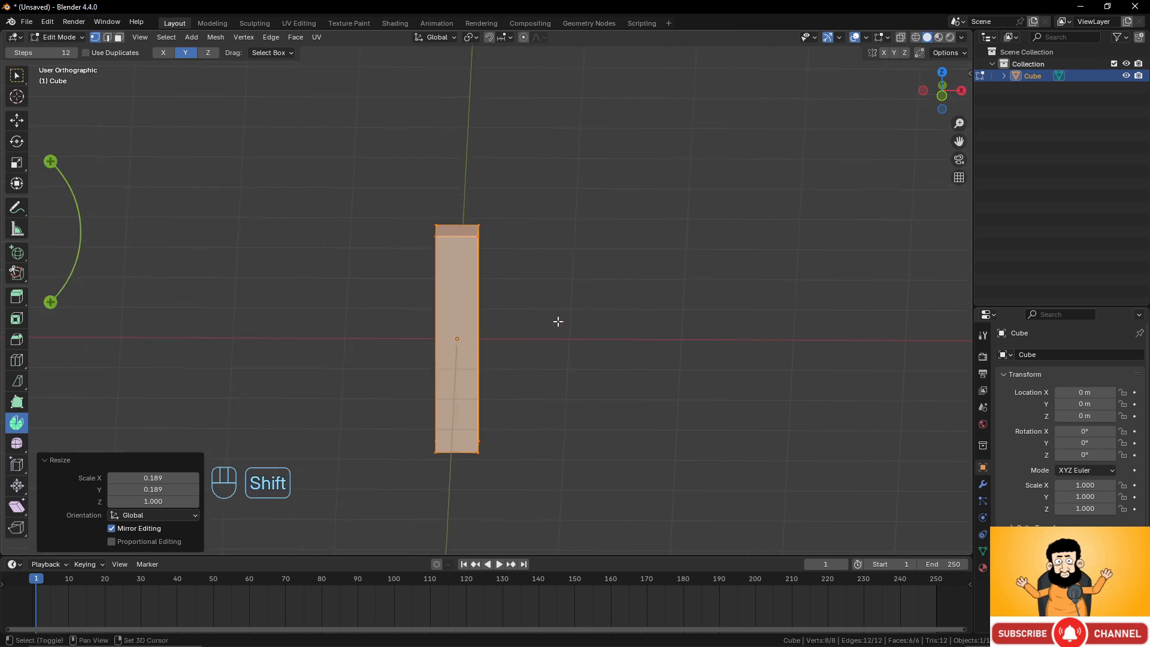
scroll(534, 301, "up", 1)
scroll(497, 264, "down", 2)
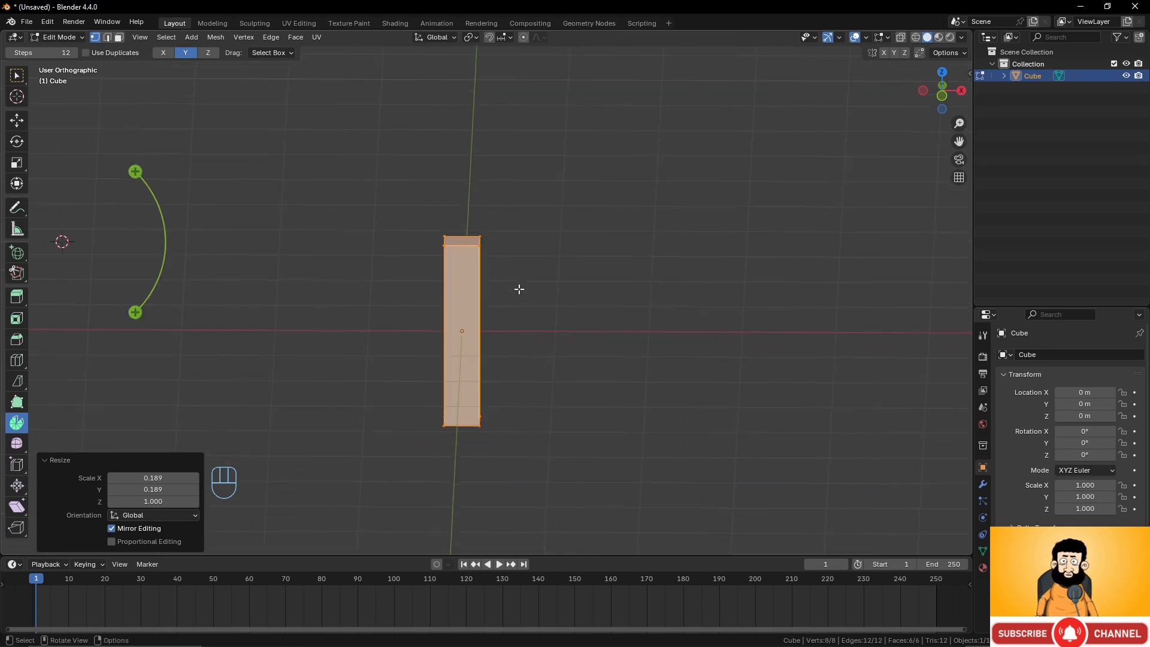
key("g")
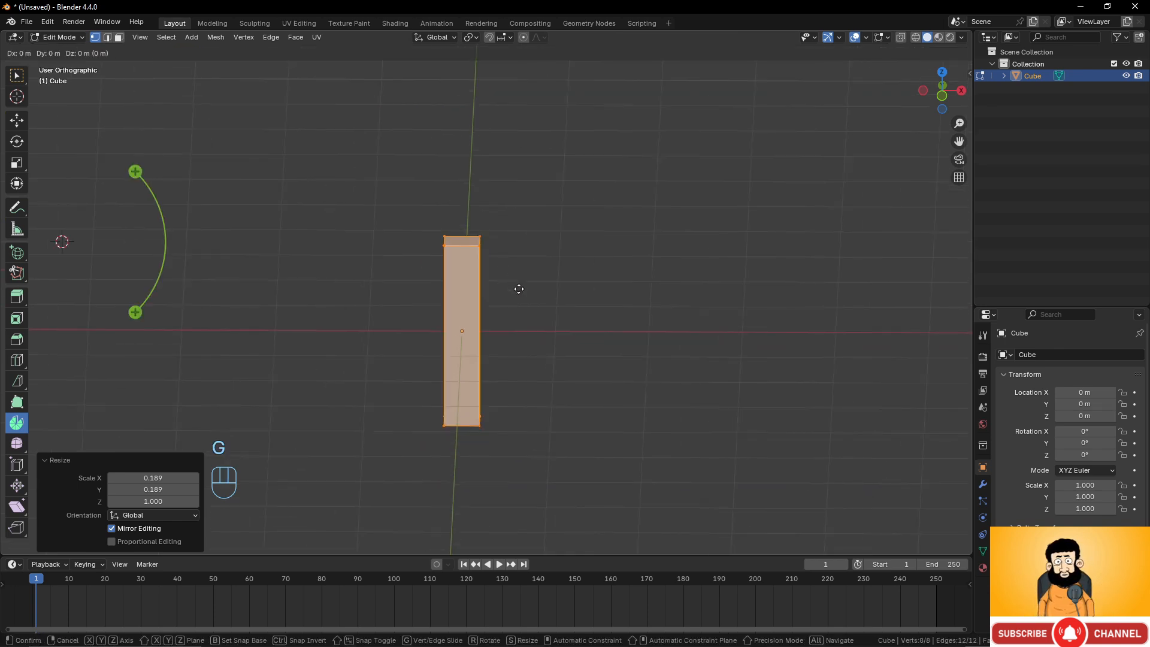
key("x")
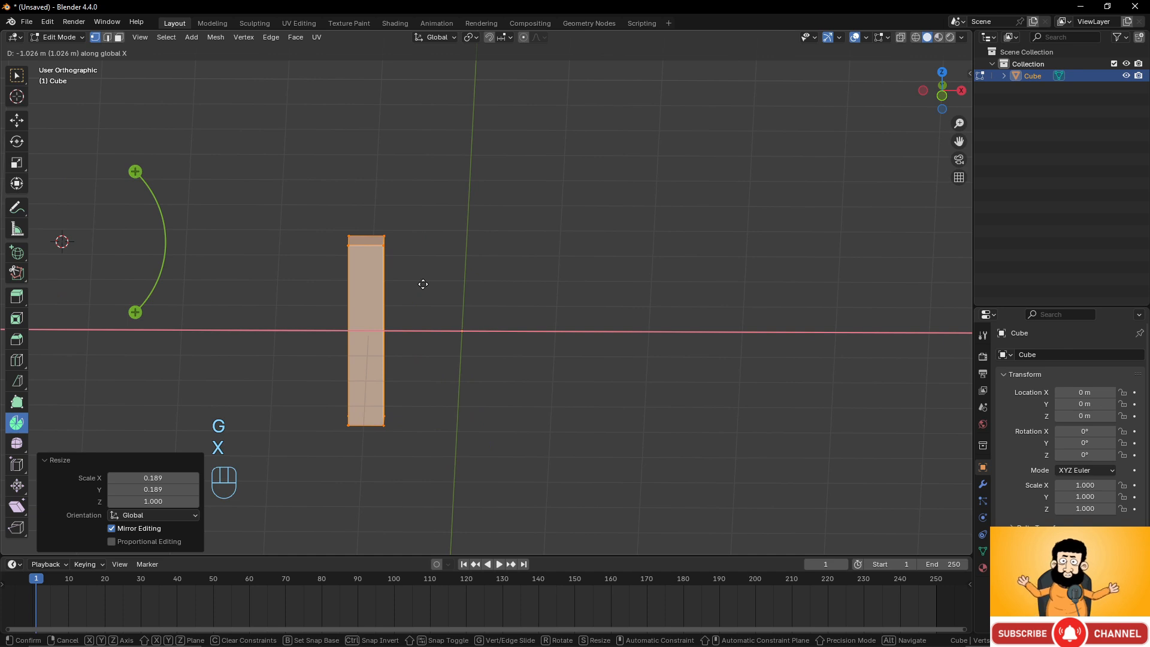
left_click(423, 284)
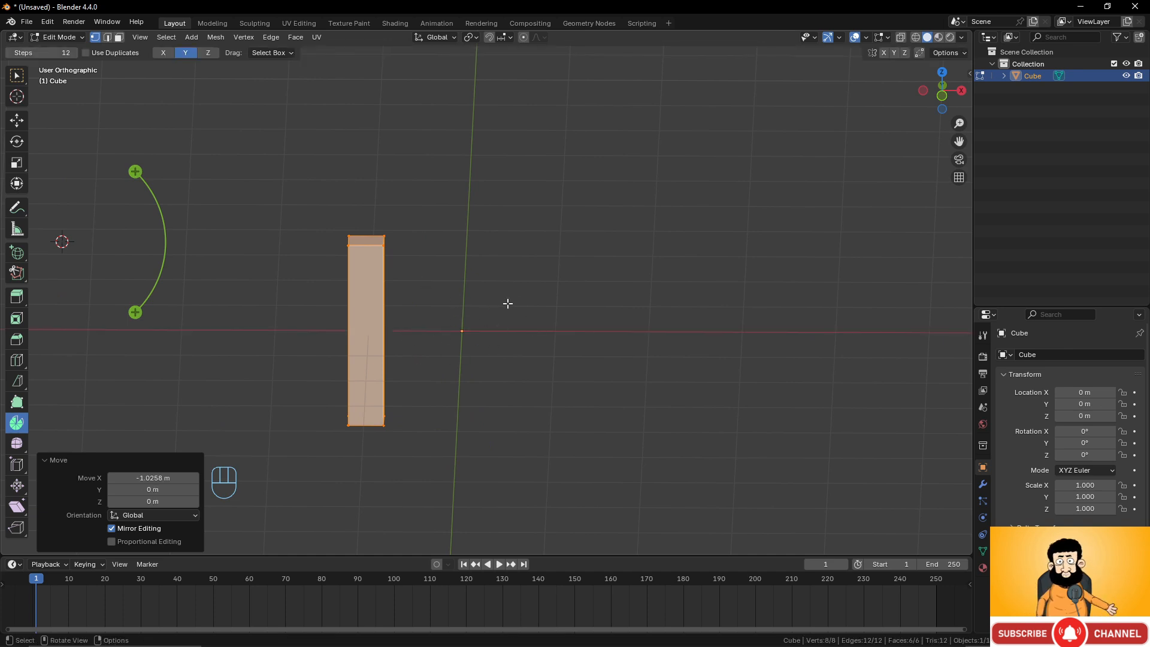
Try to spin the bar's top face around the 3D cursor.
key("shift+c")
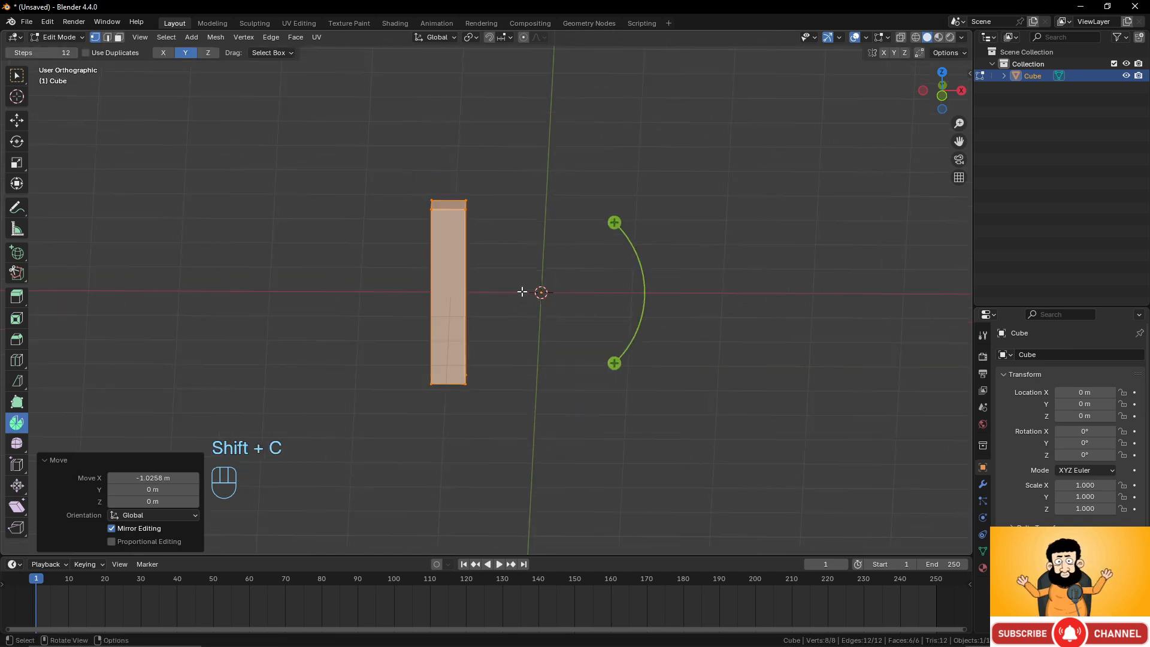
middle_click_drag(474, 233, 483, 306, "shift")
left_click(474, 285)
left_click(476, 274, "shift")
left_click(444, 274, "shift")
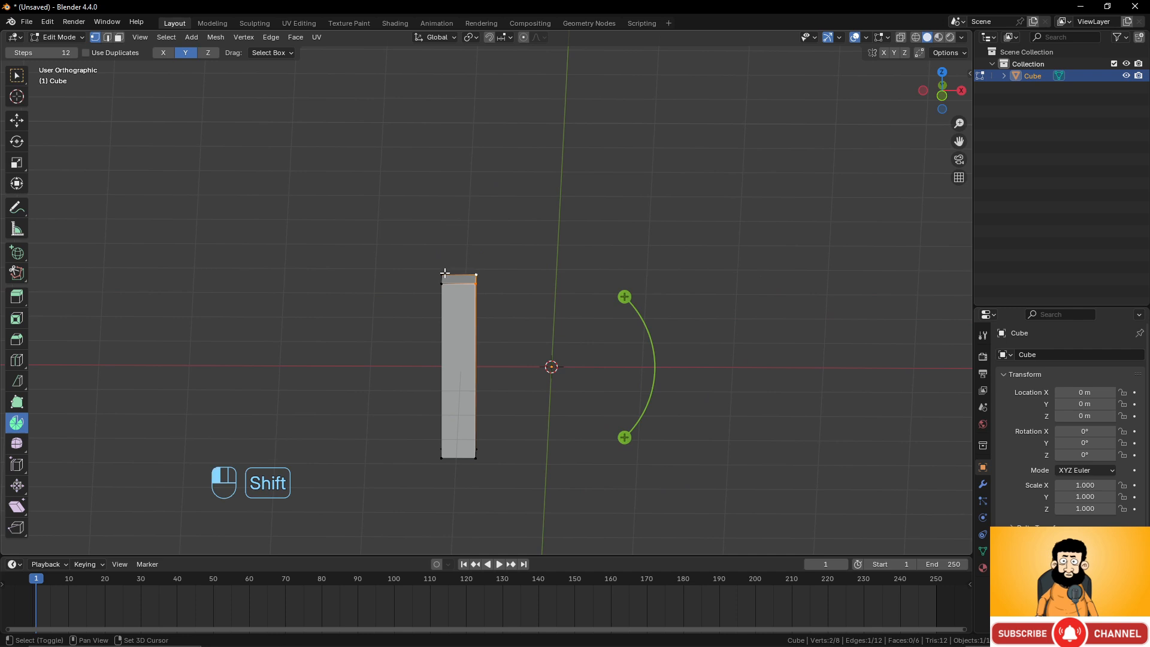
left_click(442, 284, "shift")
key("KP_1")
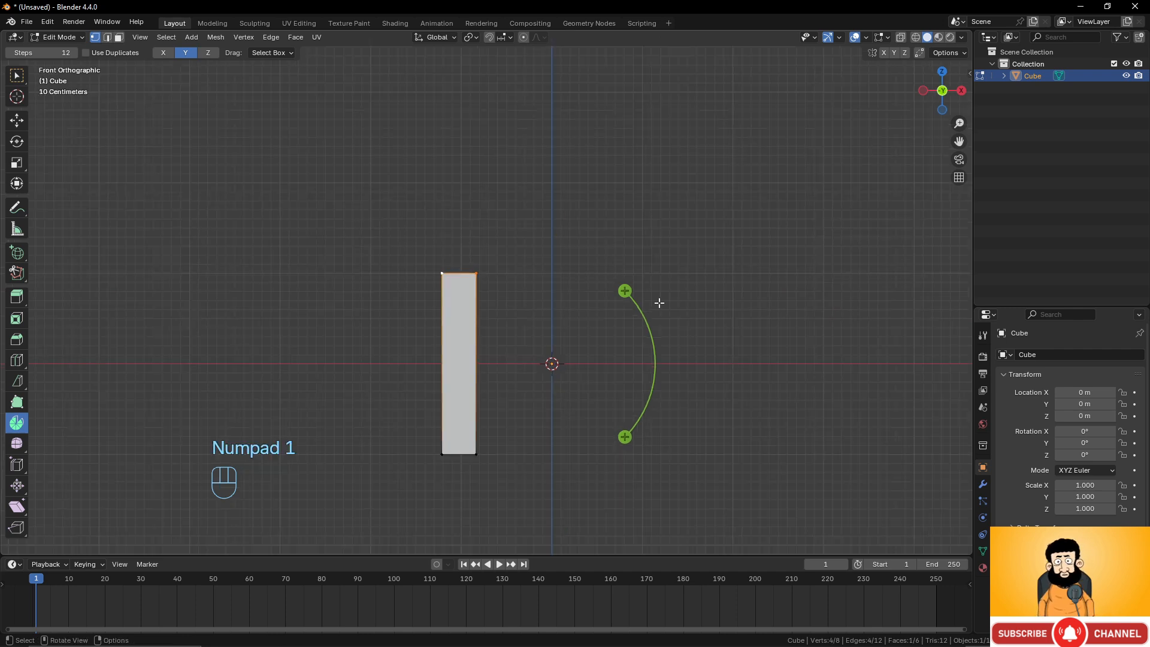
left_click_drag(623, 291, 639, 416)
key("ctrl+z")
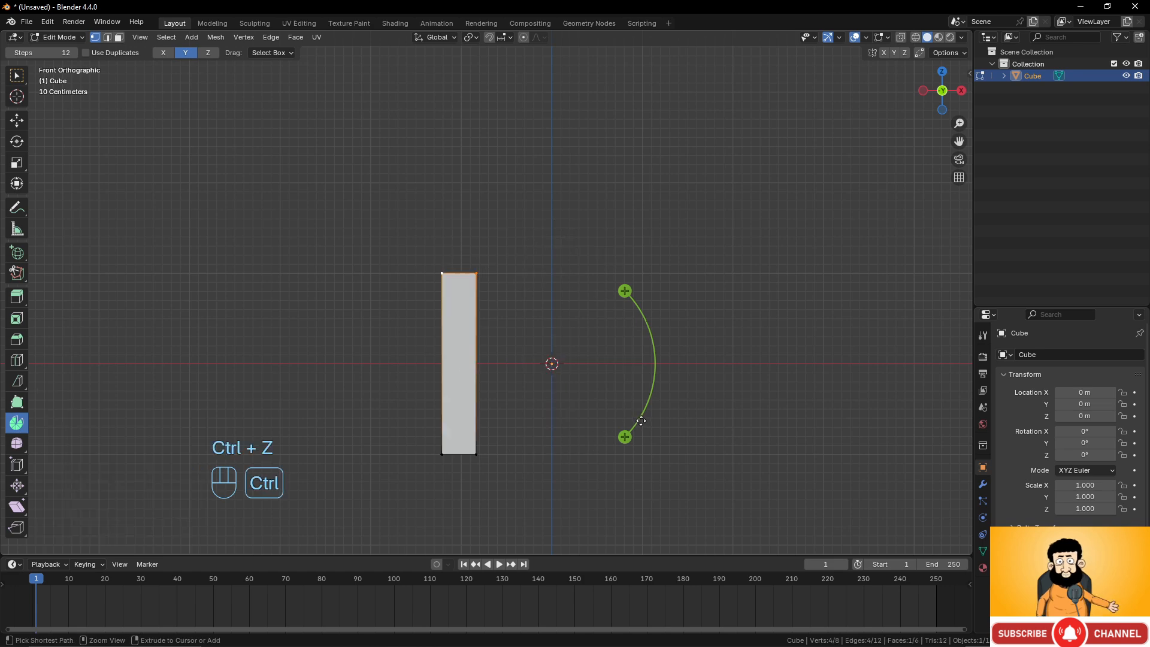
Select the whole bar and move it about 1 m down along Z so its top meets the origin.
key("a")
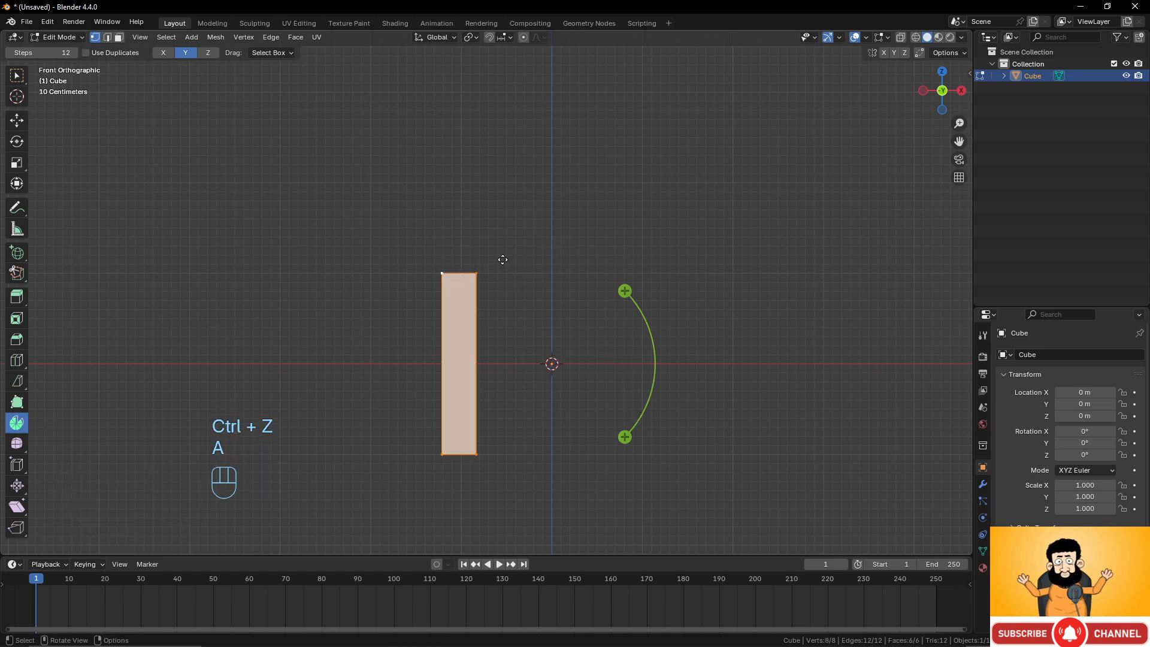
key("g")
key("z")
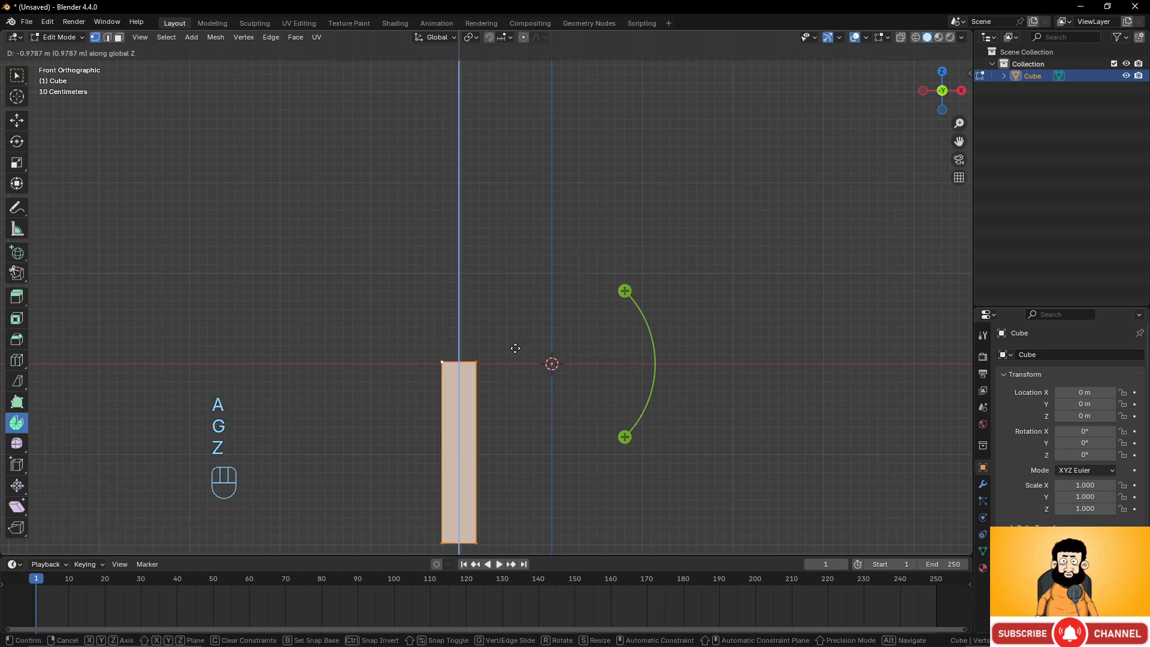
left_click(513, 351)
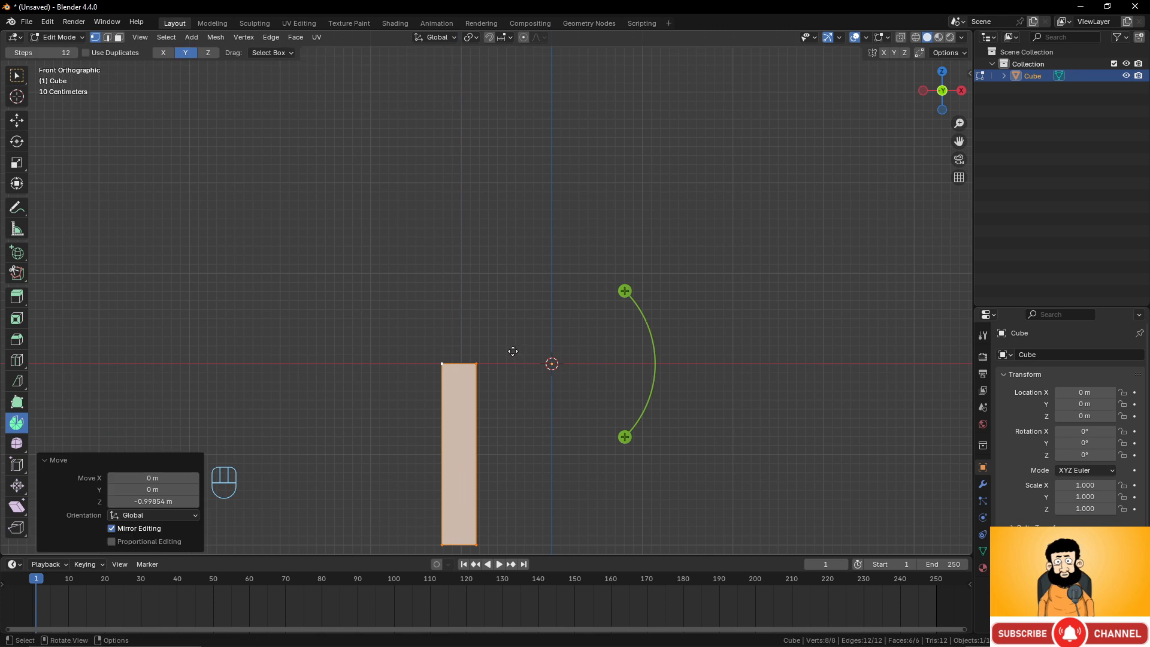
Select the bar's top face and spin it about a half turn around the 3D cursor.
left_click(479, 365)
middle_click_drag(496, 364, 496, 385)
left_click(443, 361, "shift")
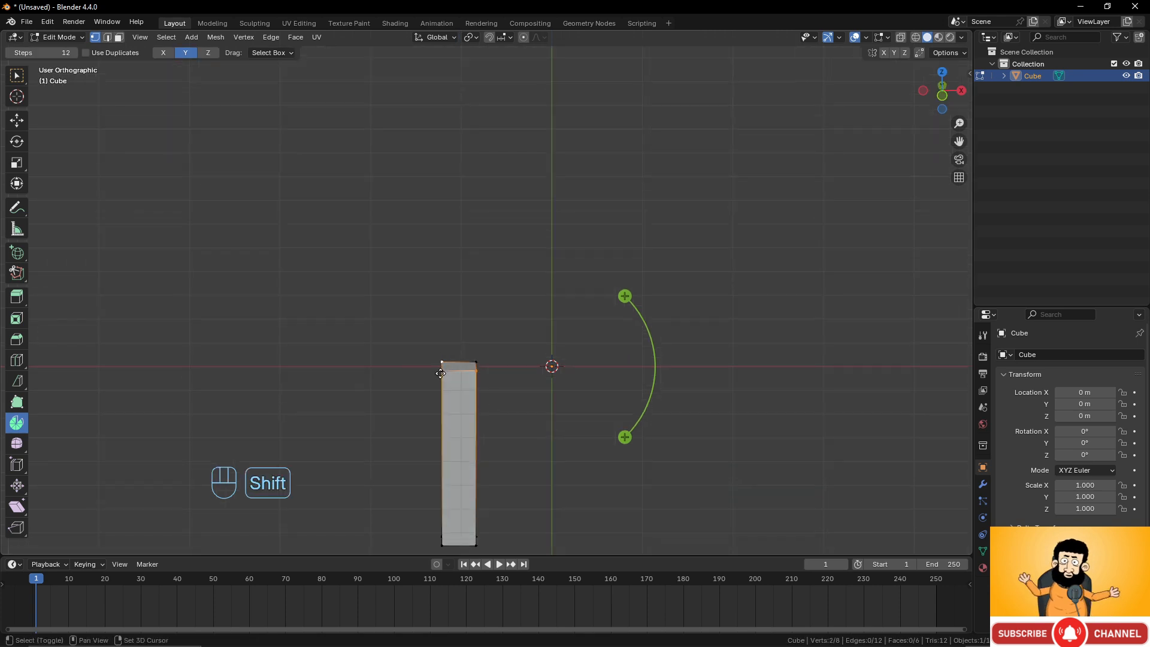
left_click(440, 373, "shift")
left_click(476, 359, "shift")
key("KP_1")
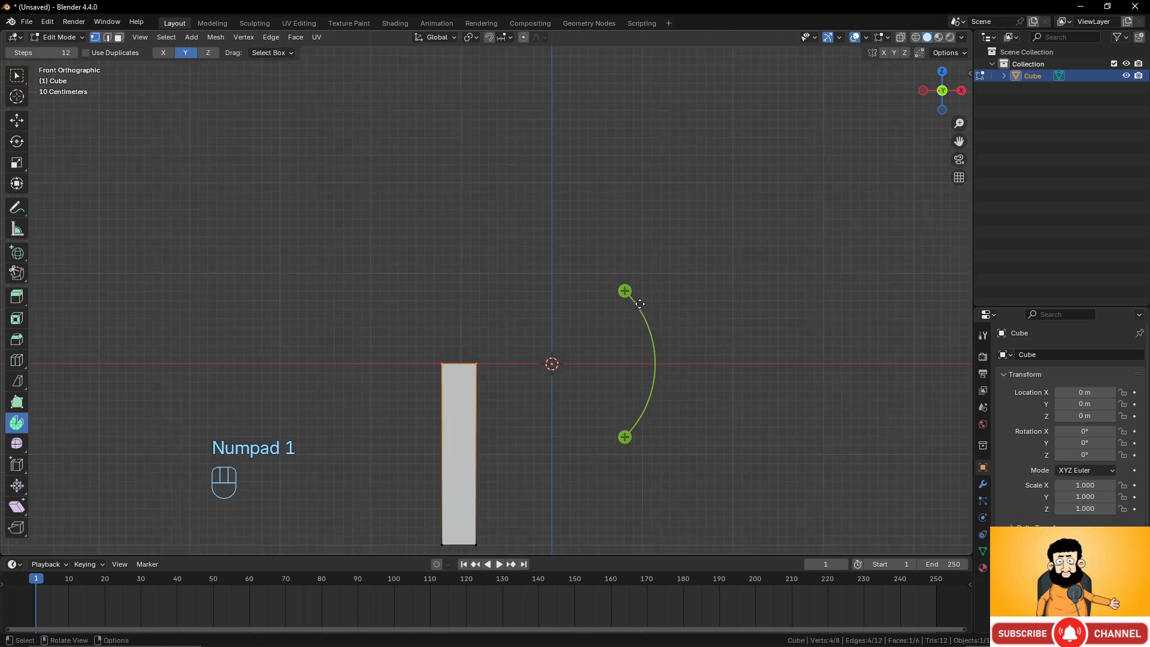
left_click_drag(624, 290, 462, 457)
Set the spin to 32 steps and an angle of -180°.
left_click(152, 415)
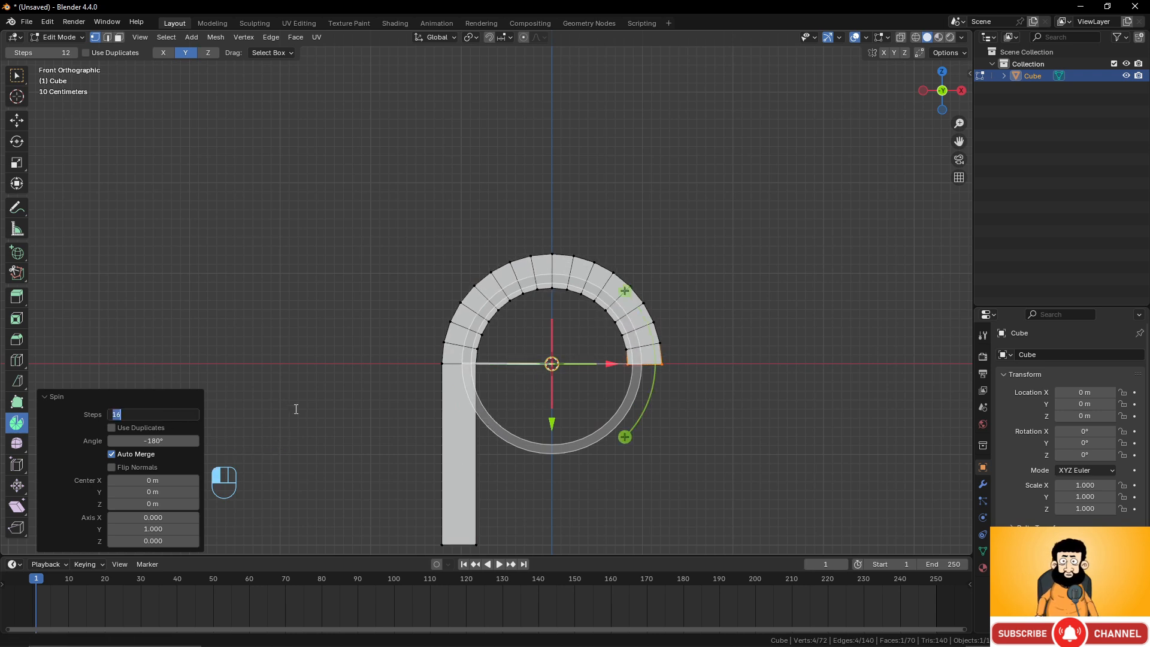
type("32")
key("Return")
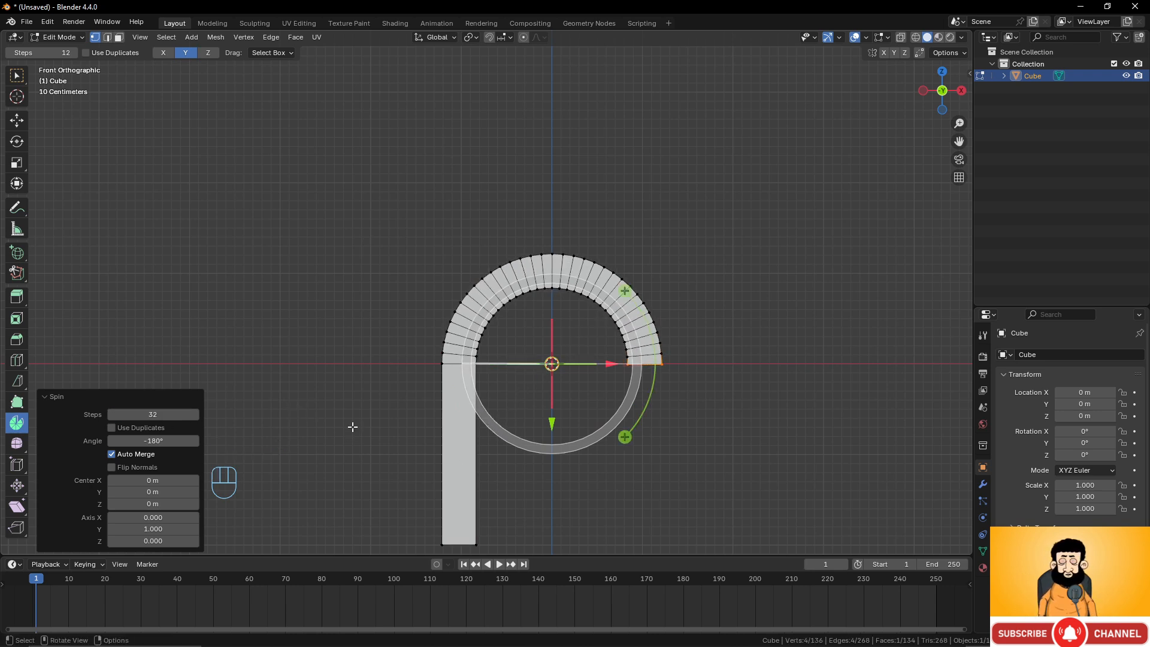
left_click(193, 441)
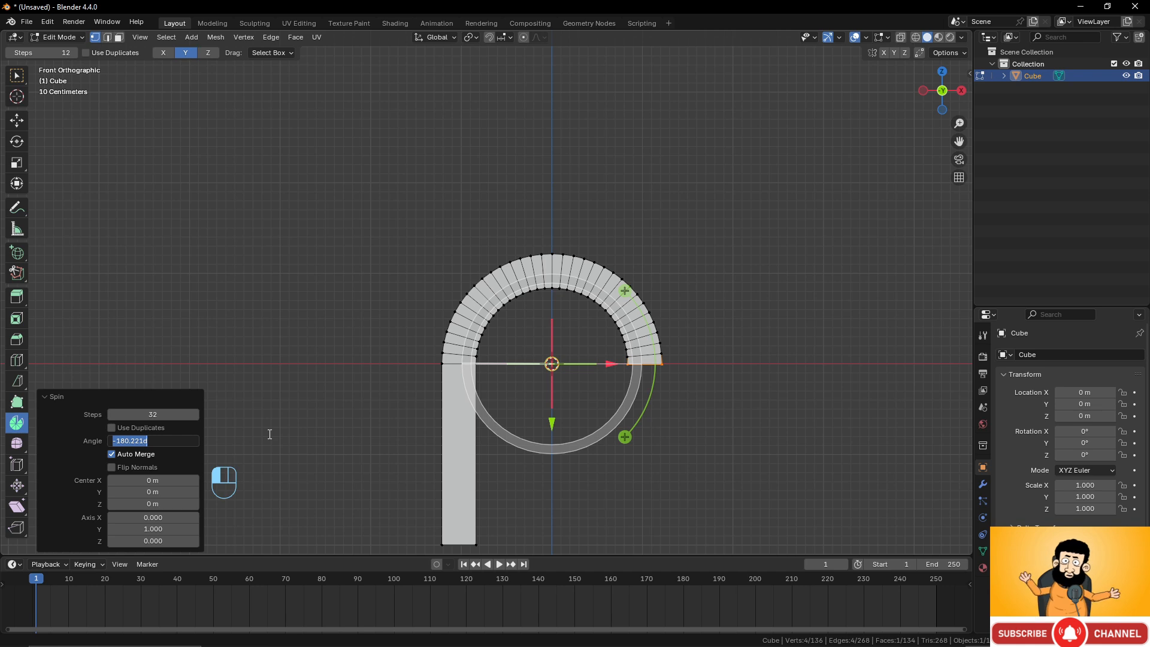
type("180")
key("Return")
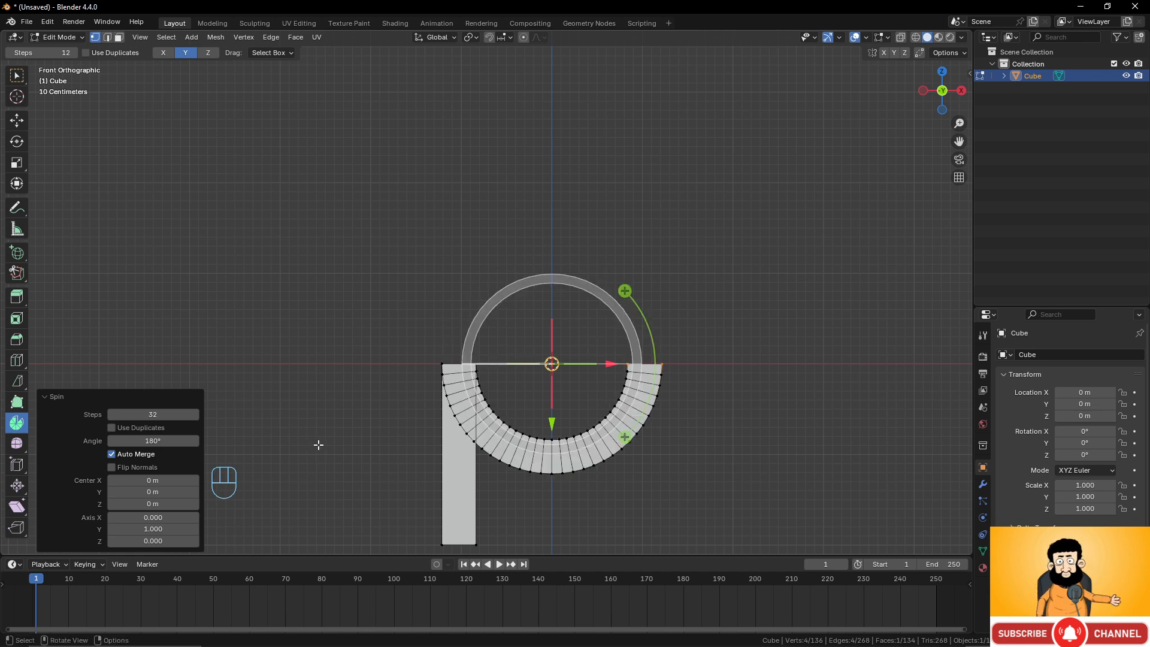
left_click(159, 441)
type("-")
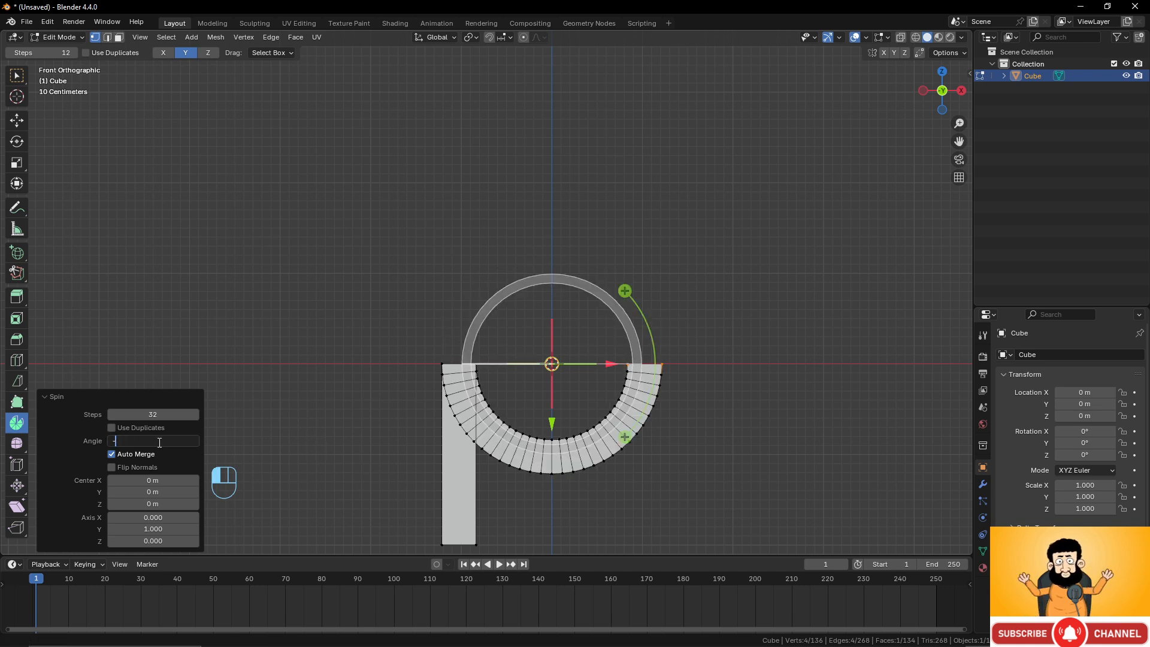
type("180")
key("Return")
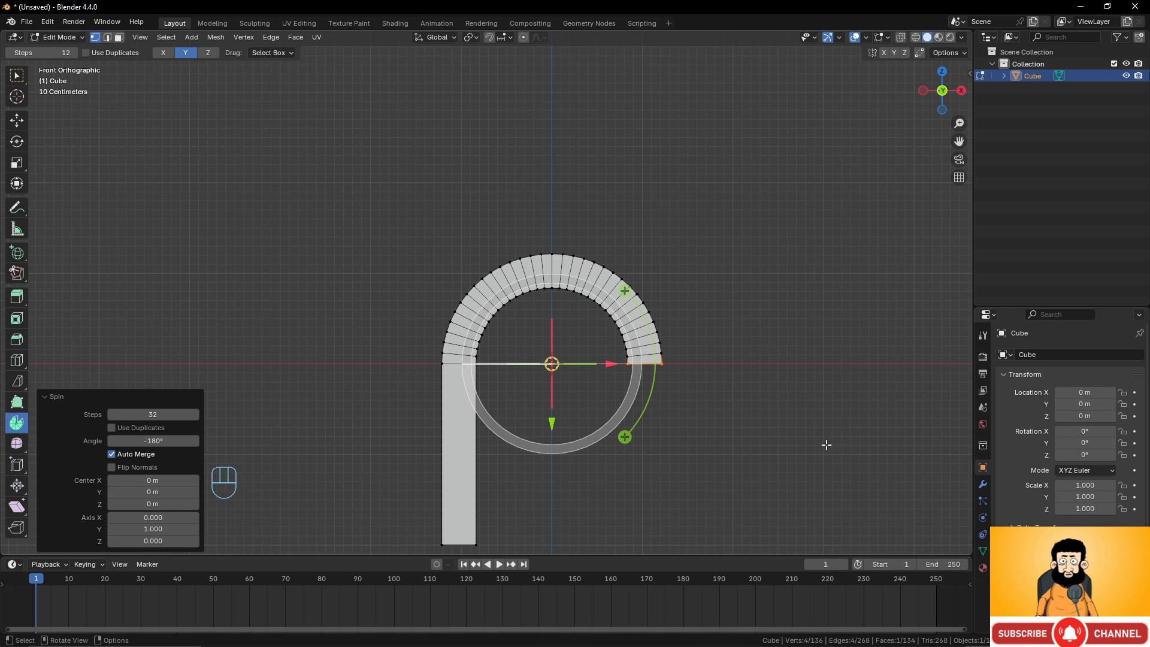
Select the arch's free end face and extrude it about 2 m down along Z.
middle_click_drag(765, 434, 685, 325, "shift")
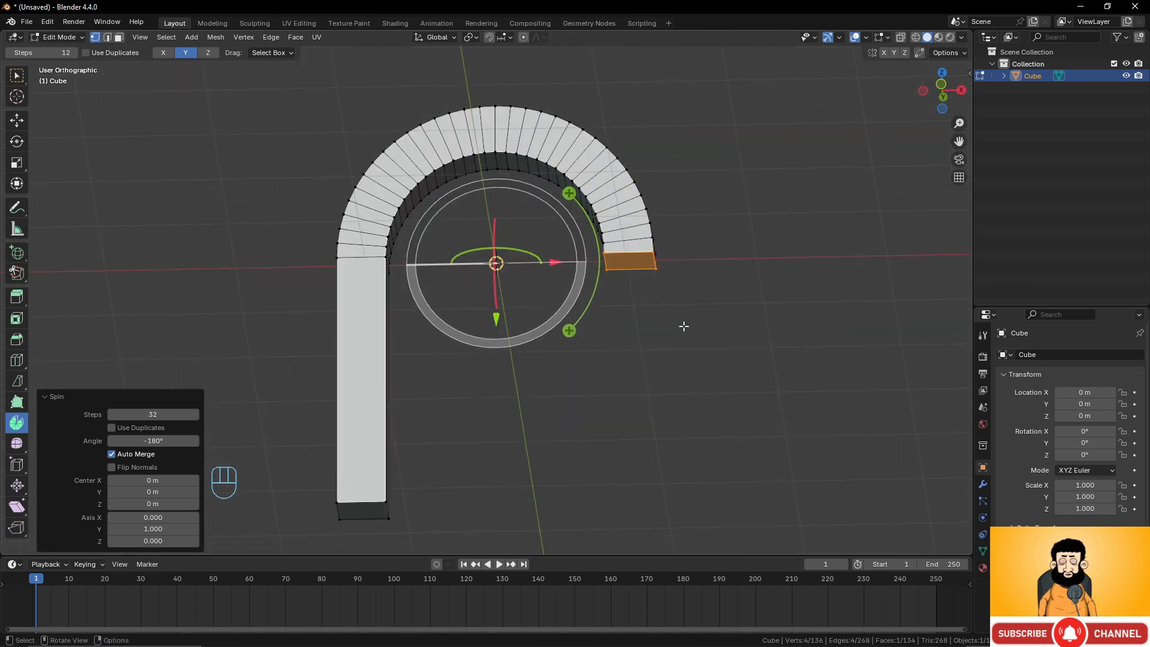
left_click(603, 256)
left_click(652, 255, "shift")
left_click(655, 269, "shift")
left_click(609, 271, "shift")
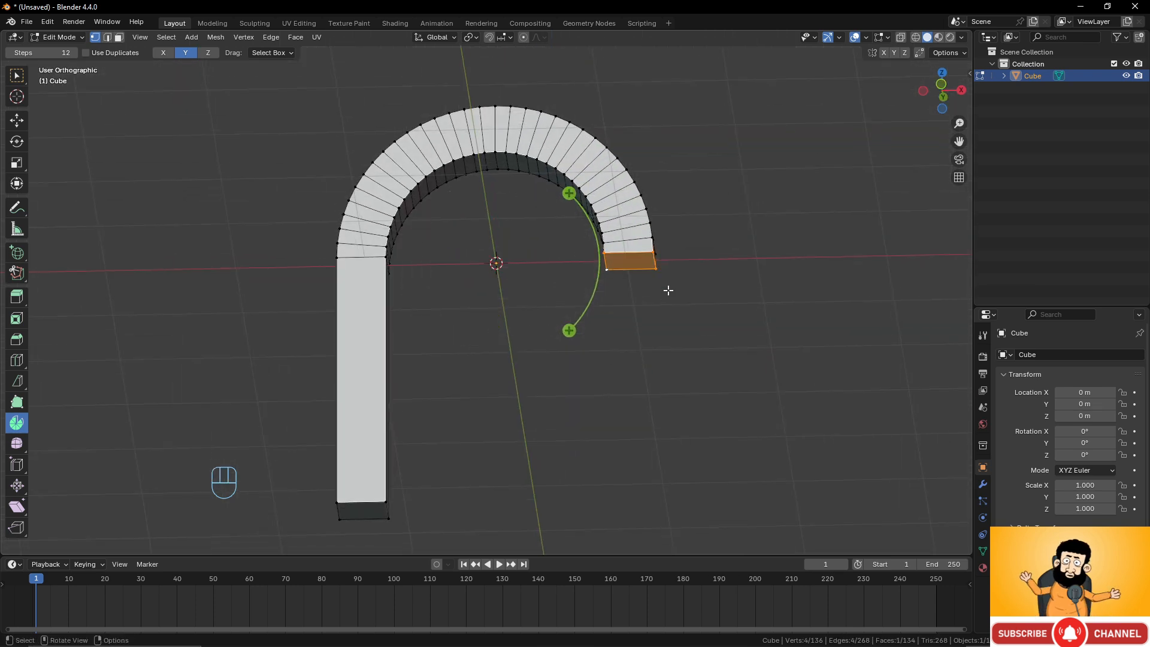
key("e")
key("z")
key("z")
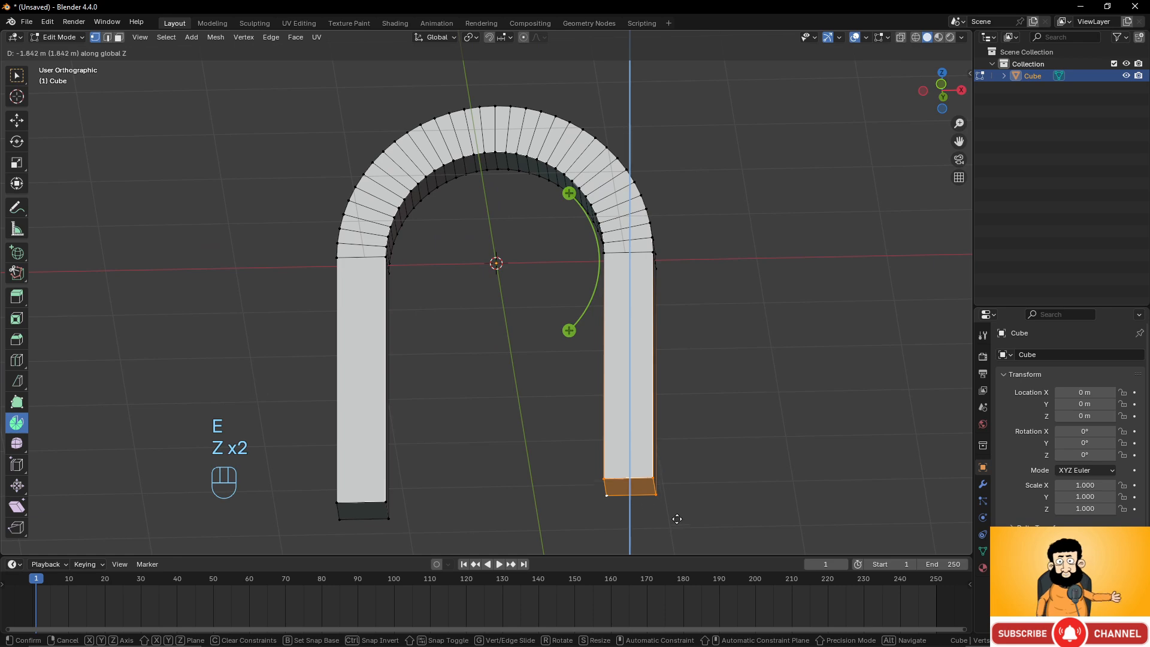
left_click(679, 532)
Move the extruded end face about 0.19 m further down along Z.
key("KP_1")
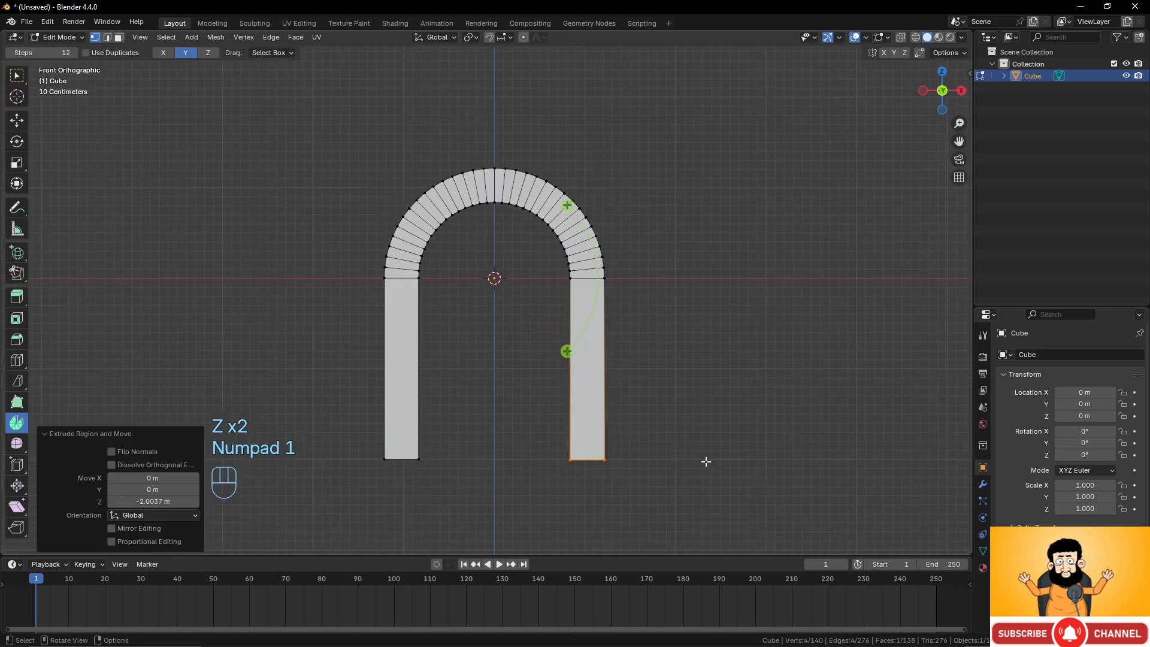
middle_click_drag(693, 456, 706, 390, "shift")
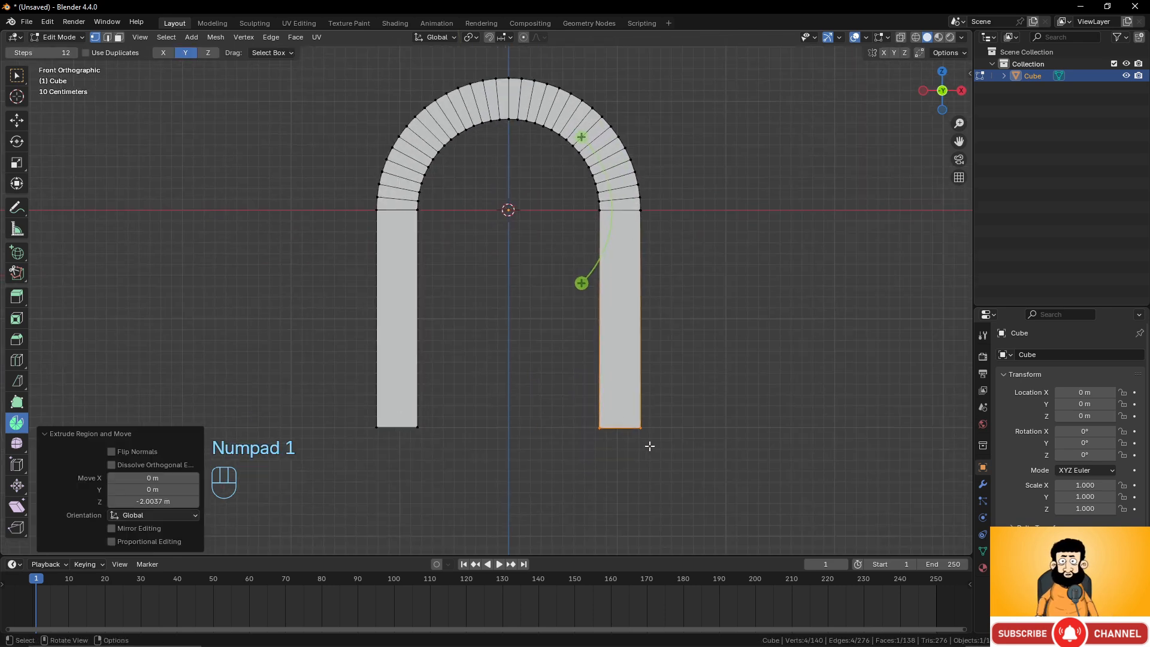
key("g")
key("z")
left_click(661, 466)
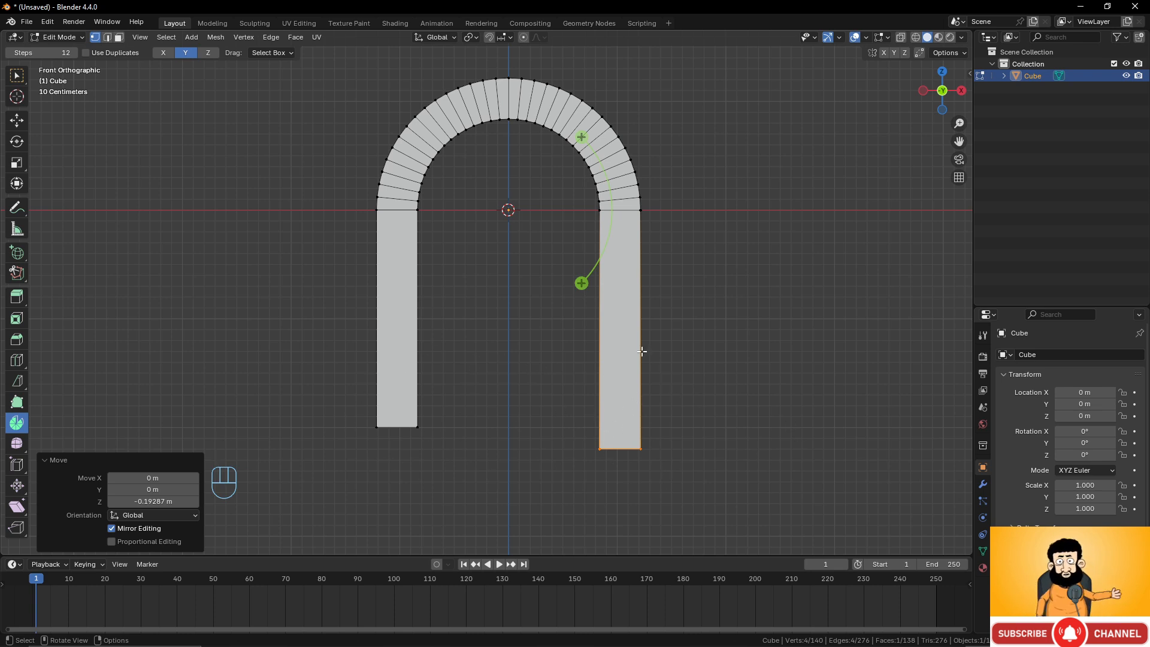
Switch the viewport to wireframe and box-select the bottom ends of both legs.
key("z")
left_click(341, 377)
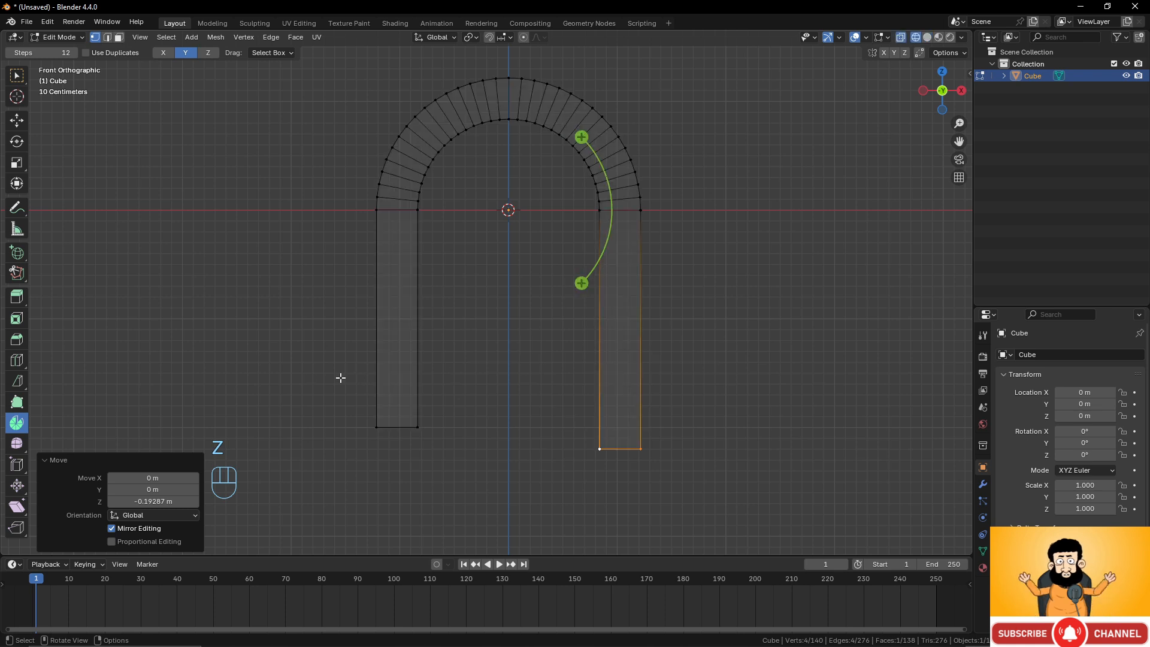
left_click_drag(320, 376, 736, 514)
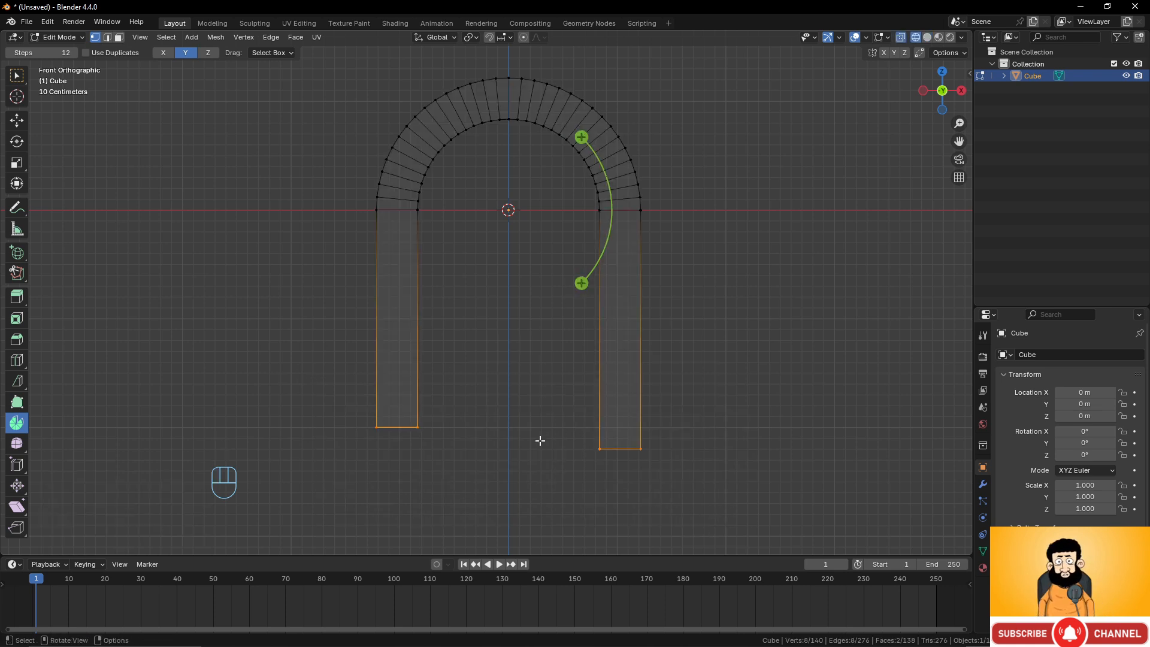
Scale the selected leg-end vertices to 0 along Z so both leg bottoms sit level.
key("z")
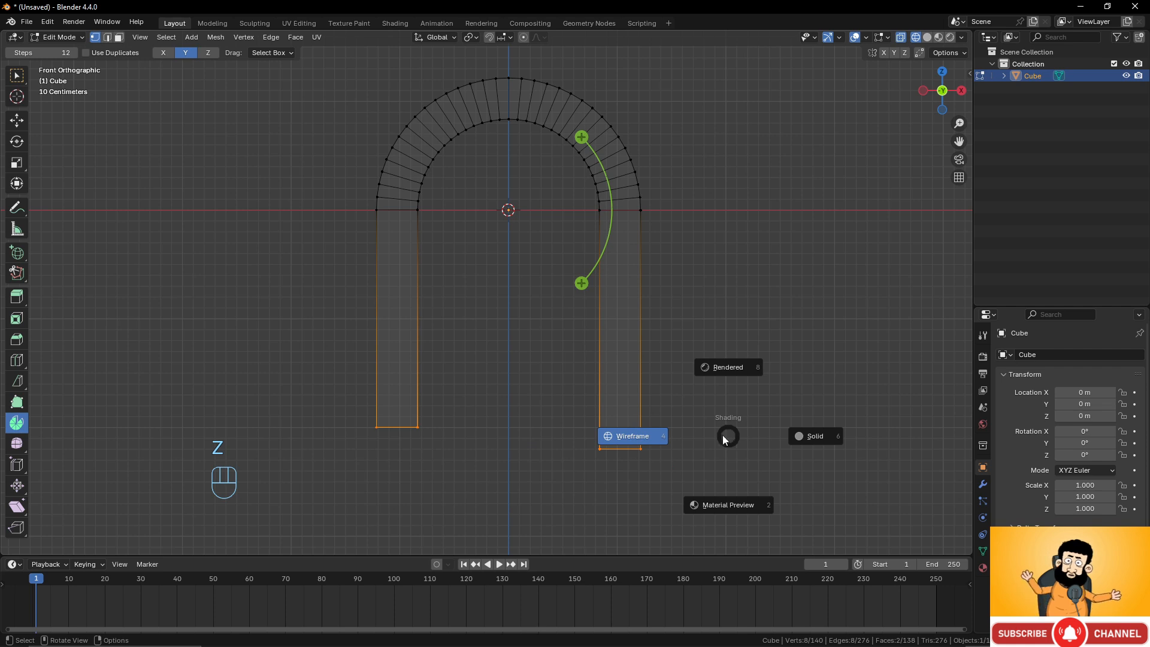
left_click(545, 436)
key("s")
key("z")
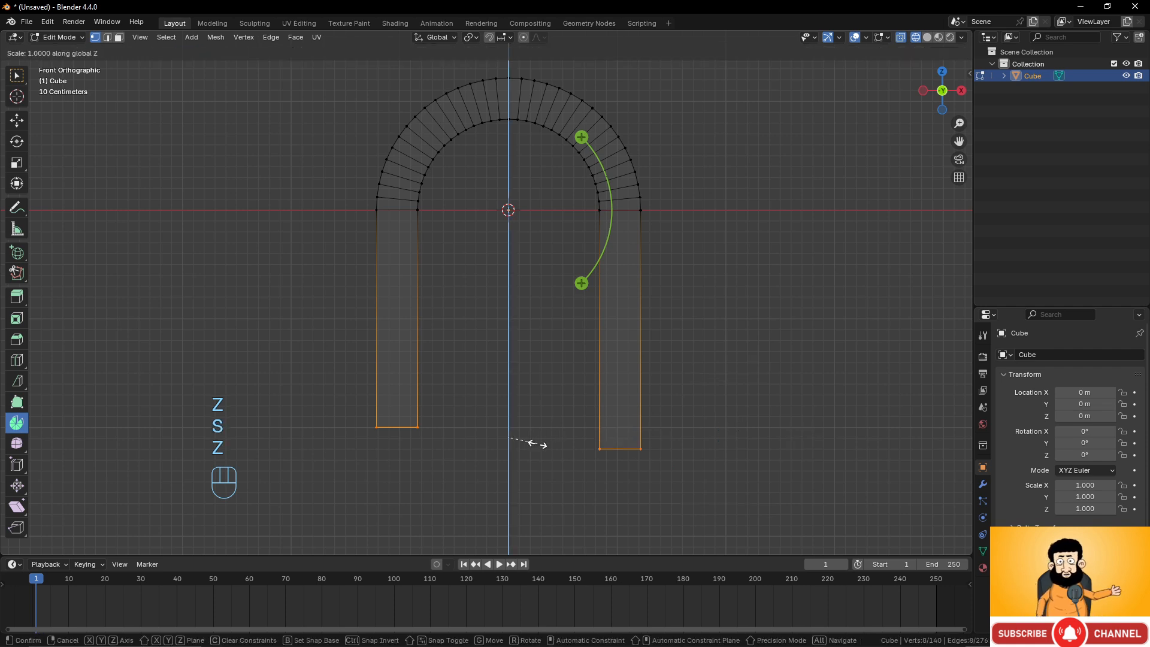
key("KP_0")
left_click(536, 441)
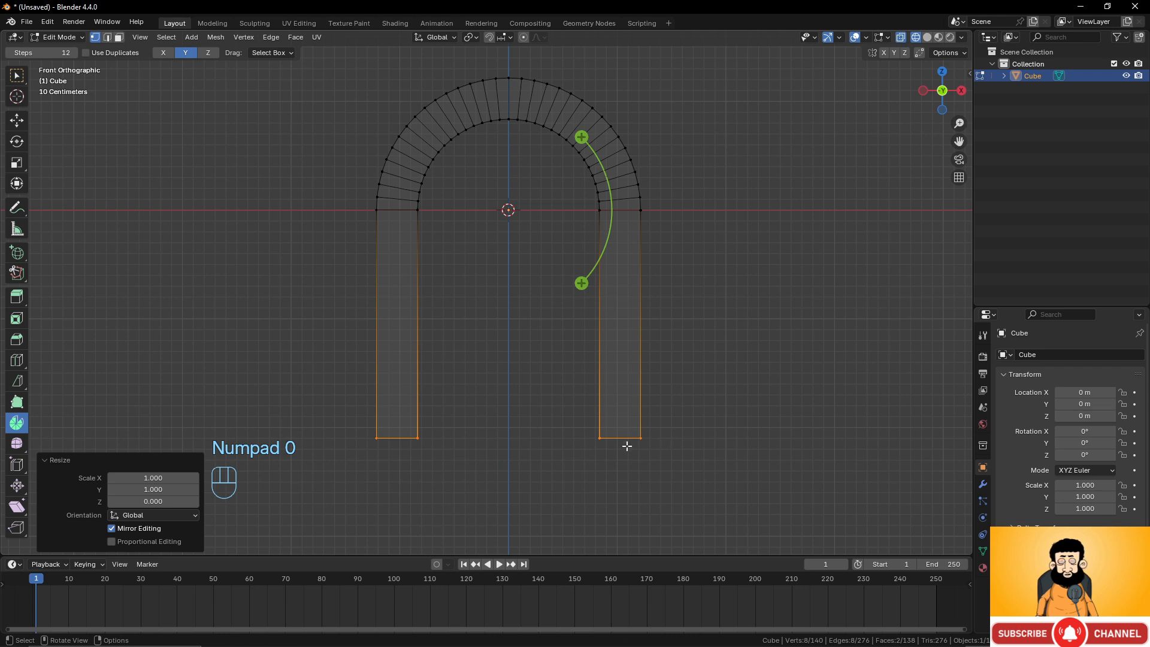
Select the whole mesh and move it about 2.1 m up along Z so the legs rest on the ground line.
scroll(691, 406, "down", 1)
key("Tab")
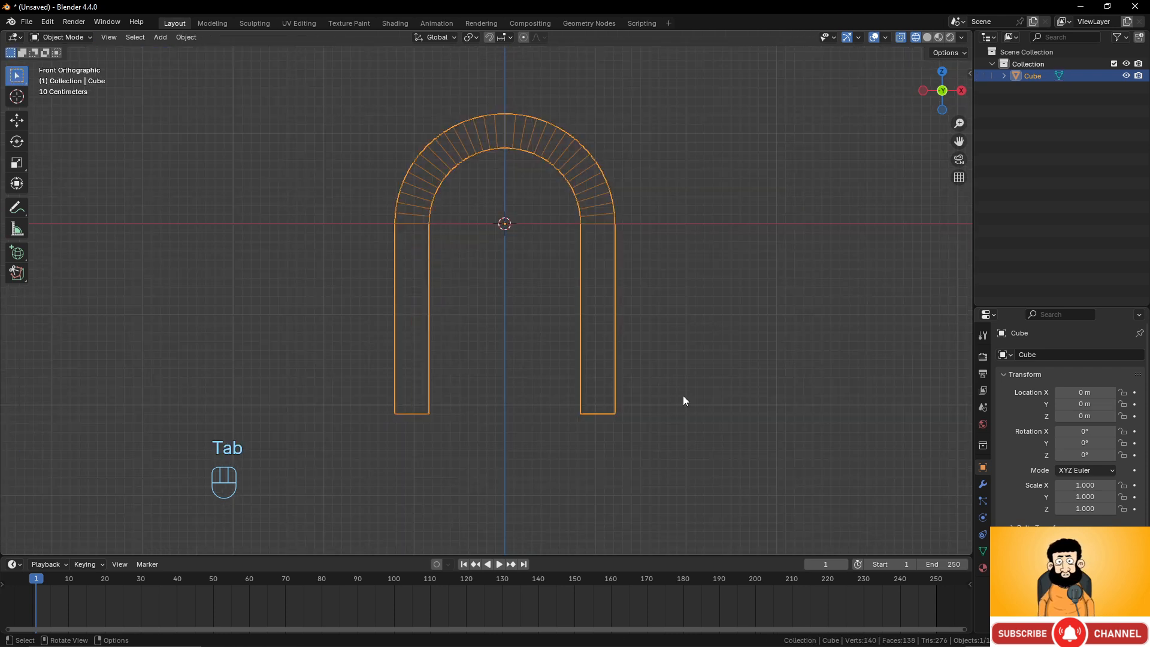
scroll(683, 400, "down", 2)
key("Tab")
key("a")
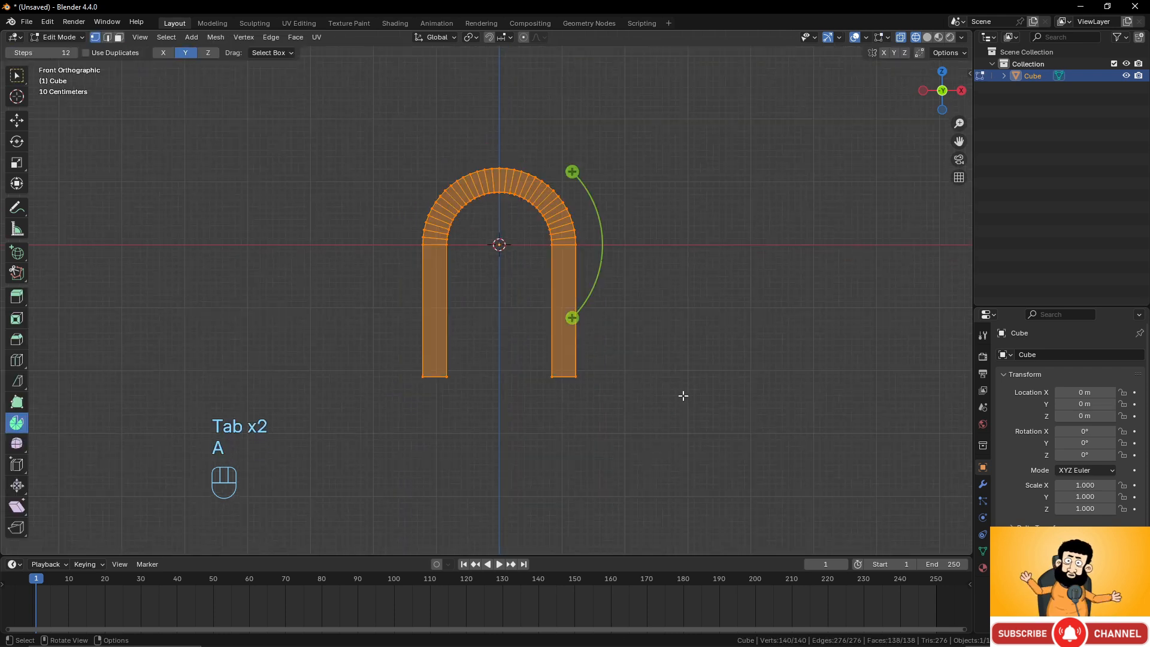
key("g")
key("z")
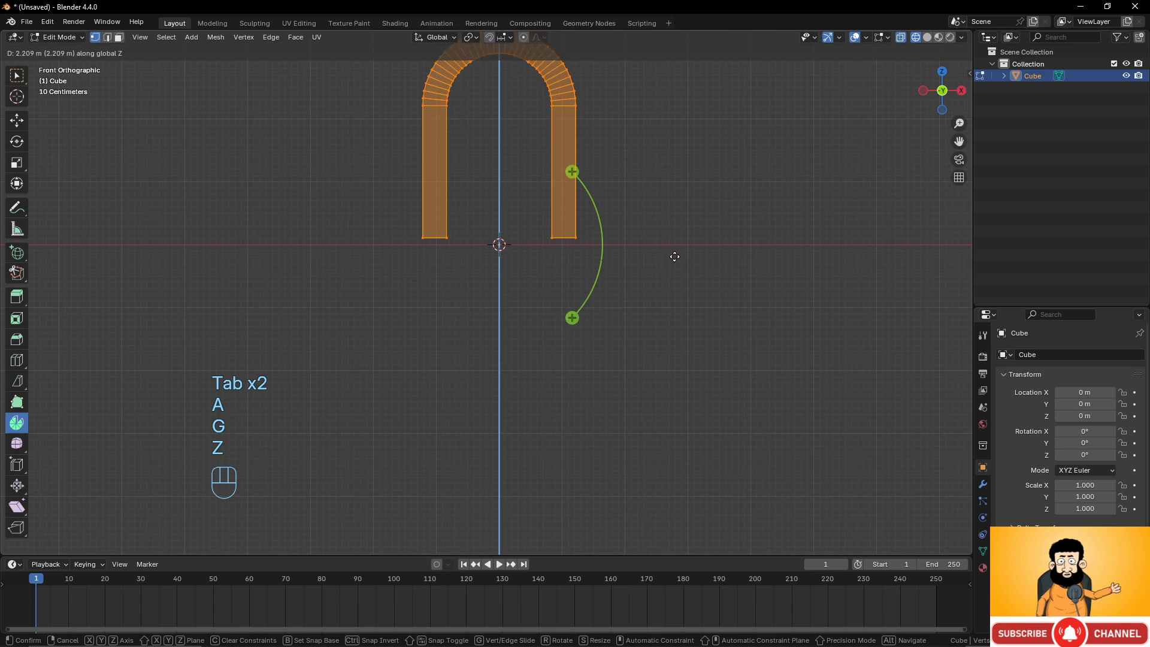
left_click(673, 263)
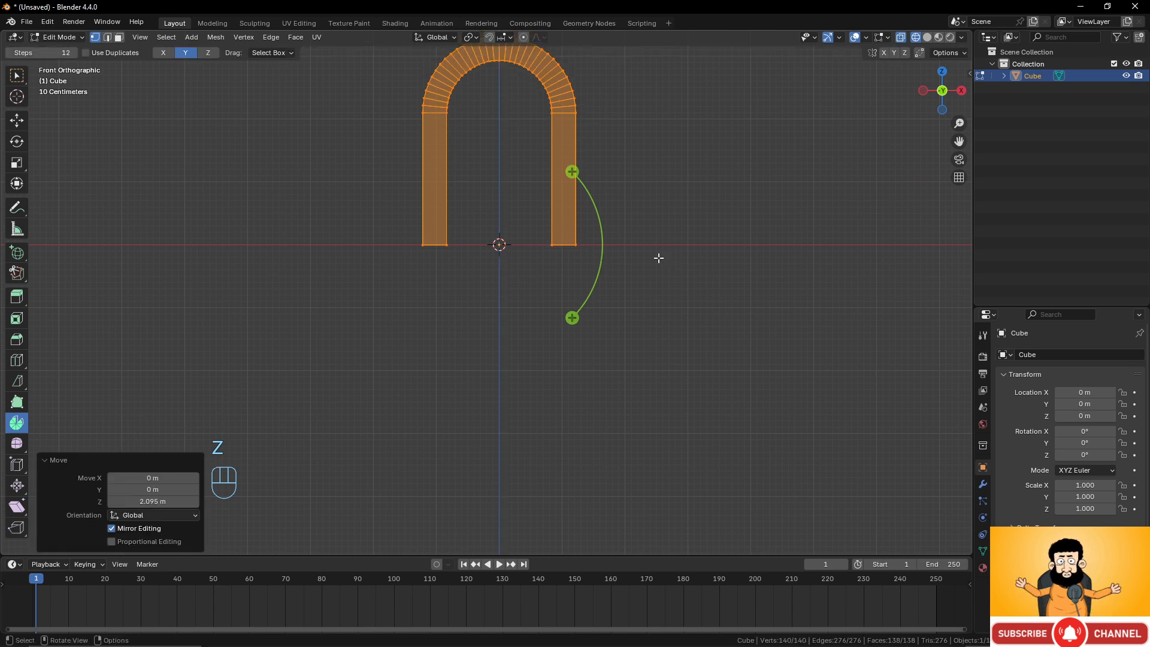
Return to solid shading and object mode and orbit around the finished arch to inspect it.
scroll(656, 257, "down", 2)
key("shift+z")
key("Tab")
mouse_move(580, 302)
middle_mouse_down()
mouse_move(652, 287)
mouse_move(597, 301)
mouse_move(533, 292)
middle_mouse_up()
key("shift+z")
middle_click_drag(698, 304, 591, 313)
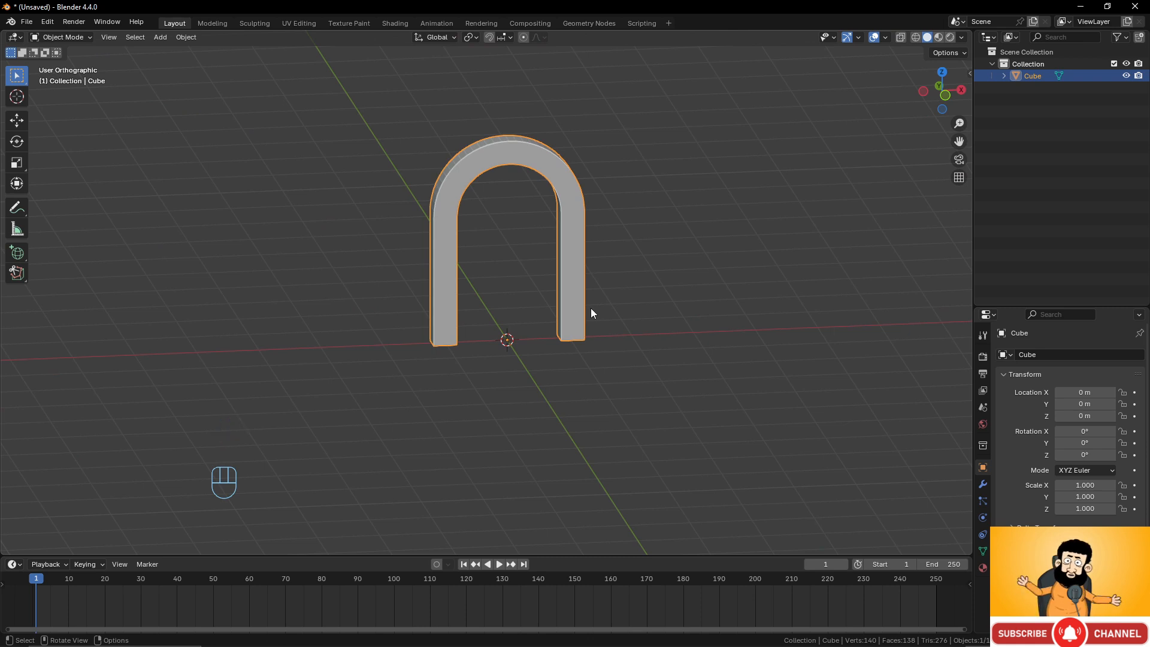
key("Tab")
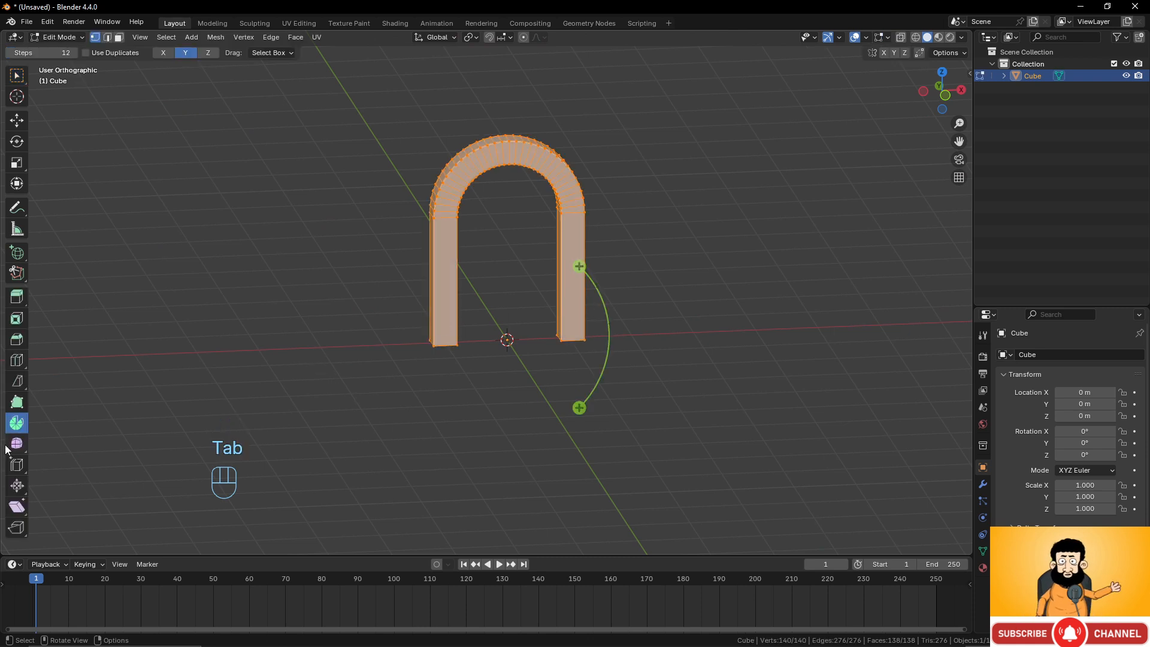
right_click(677, 169)
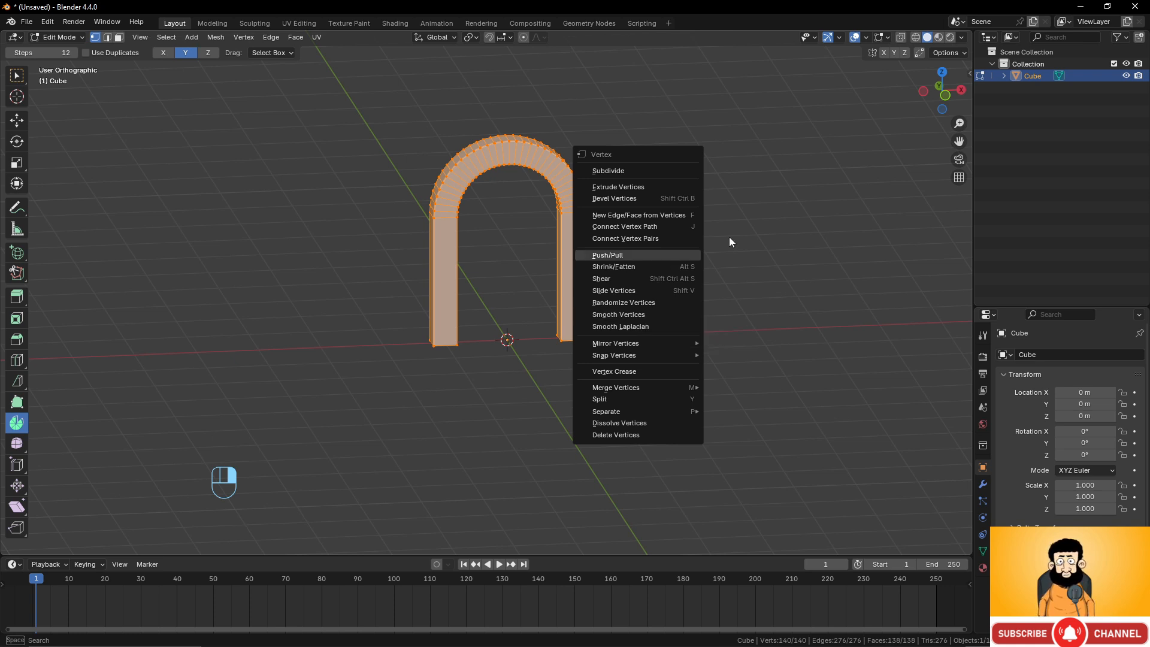
key("Tab")
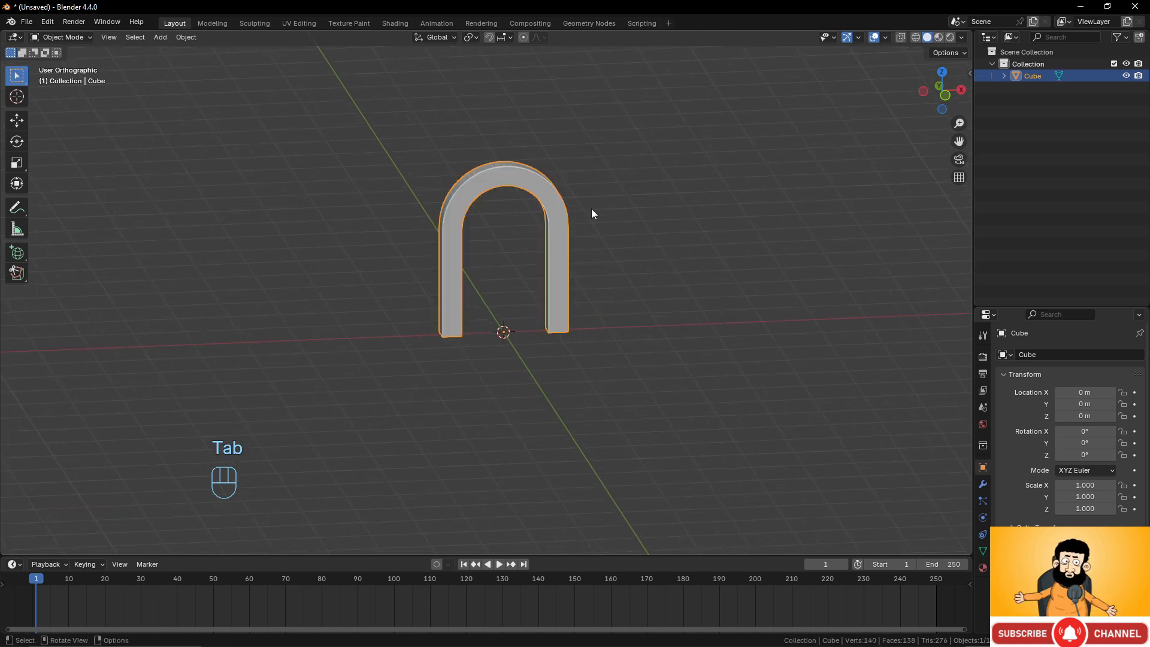
Delete the arch object and add a Monkey mesh in its place.
key("x")
left_click(591, 209)
key("shift+a")
mouse_move(473, 265)
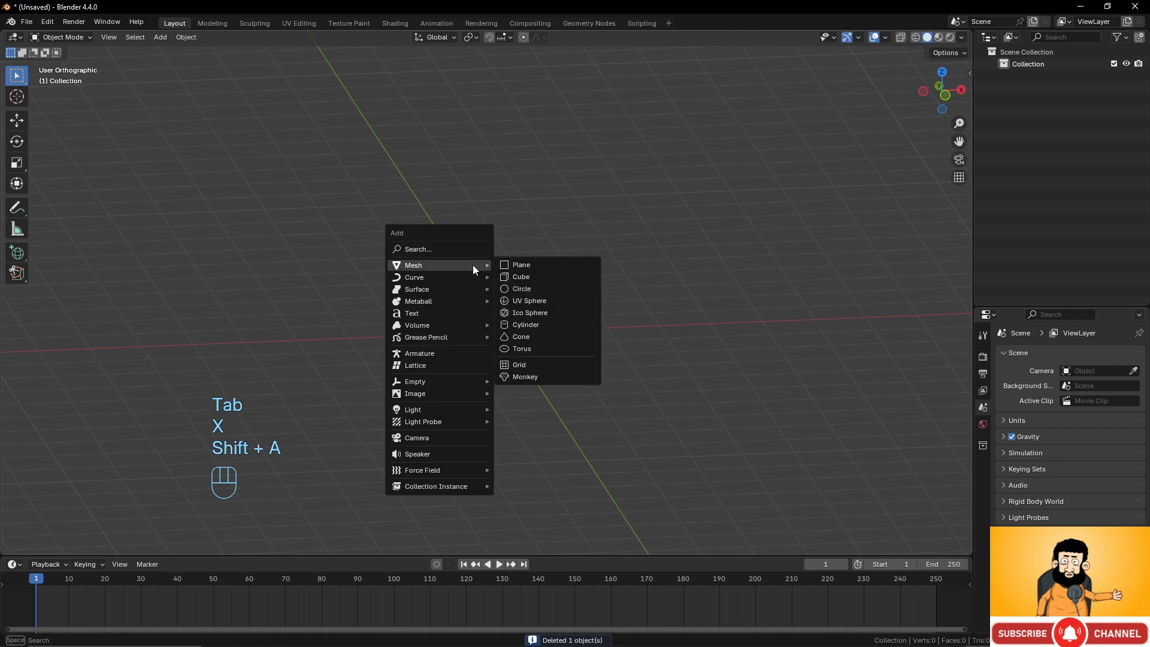
left_click(525, 376)
Give the monkey a level 2 Subdivision Surface modifier and apply it.
scroll(526, 376, "up", 6)
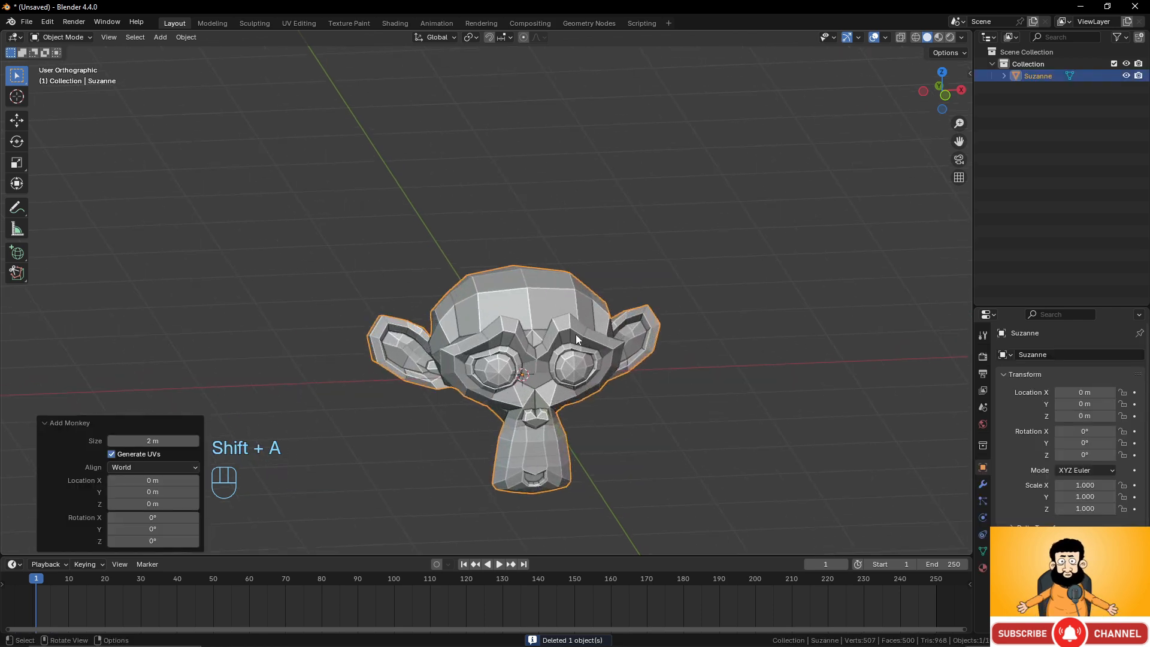
middle_click_drag(576, 334, 670, 272)
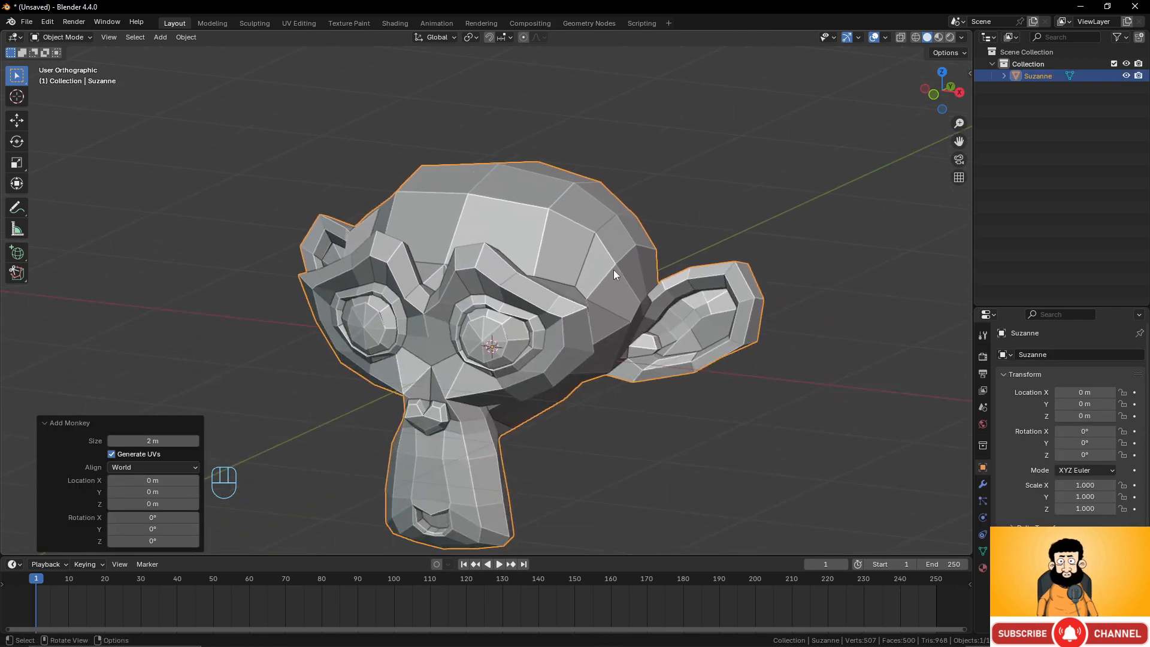
key("ctrl+2")
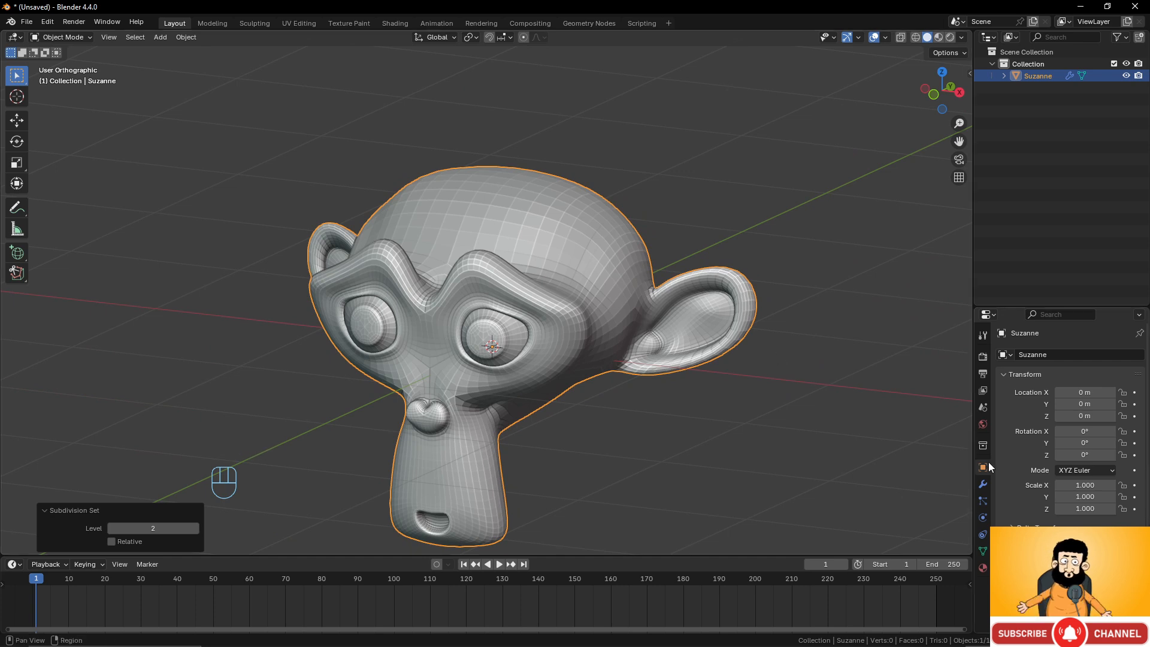
left_click(982, 483)
left_click(1064, 412)
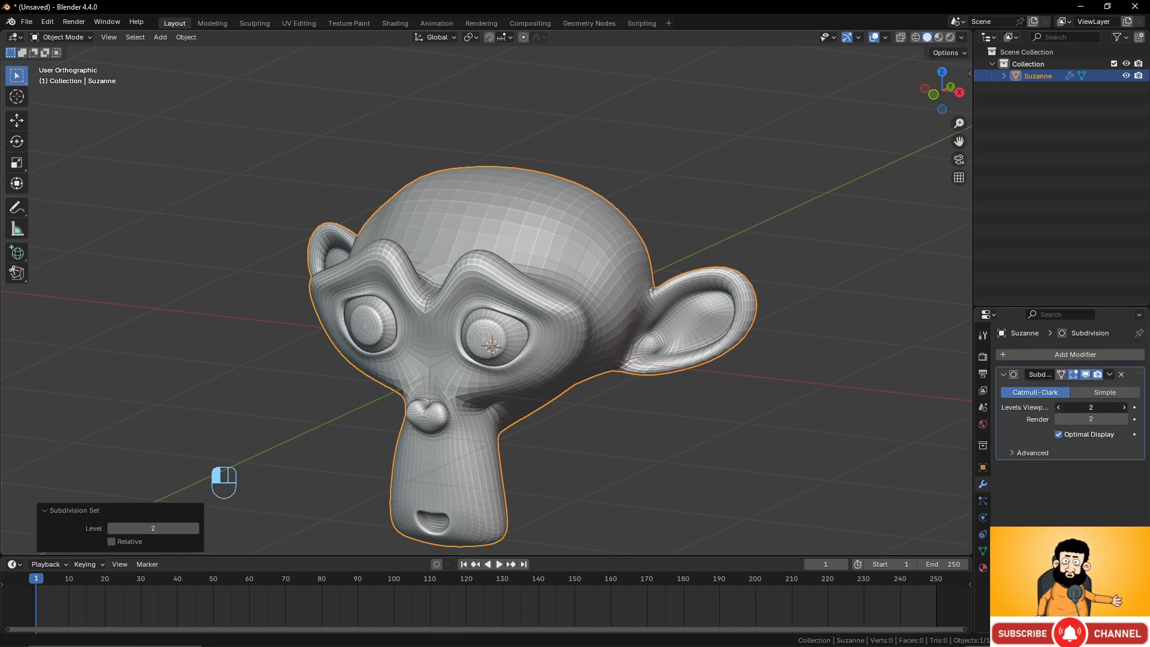
left_click(1110, 374)
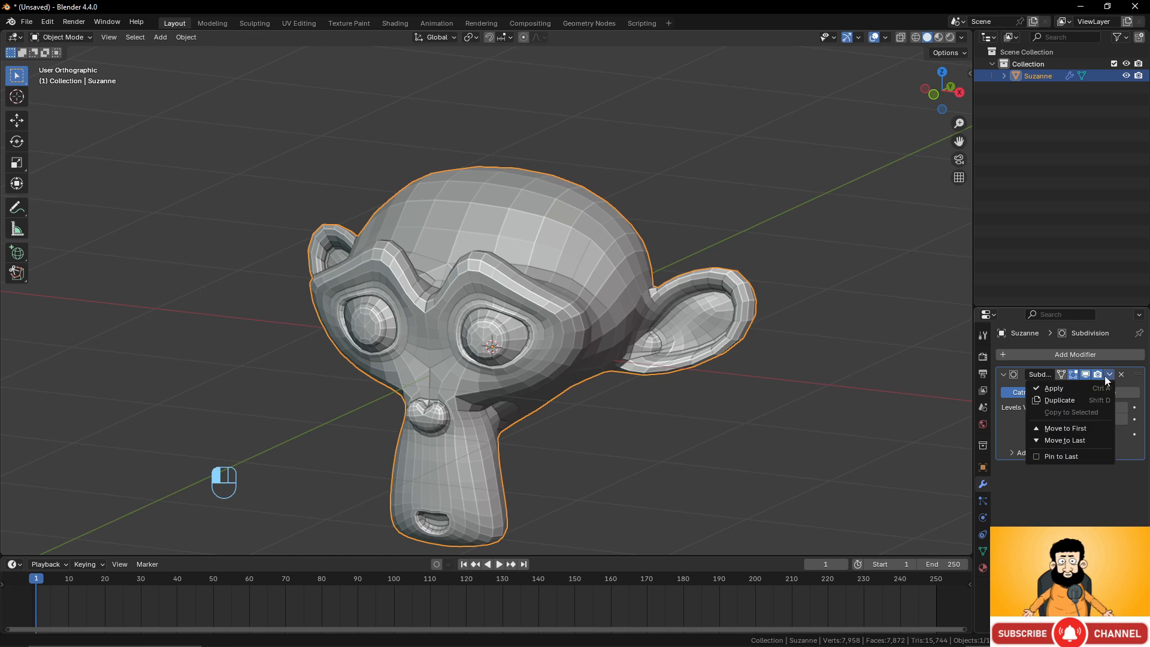
left_click(1061, 391)
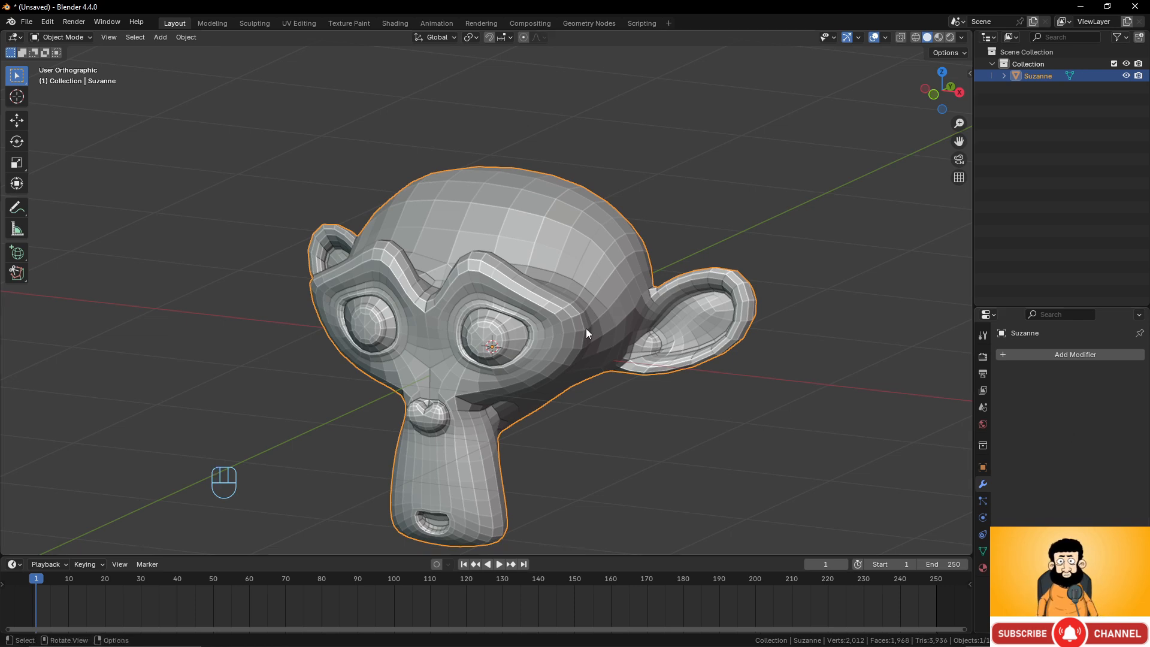
In Edit Mode, select a patch of nine vertices on top of the monkey's head and delete them.
scroll(581, 323, "down", 1)
key("Tab")
scroll(627, 302, "up", 3)
middle_click_drag(664, 269, 598, 232)
left_click(16, 443)
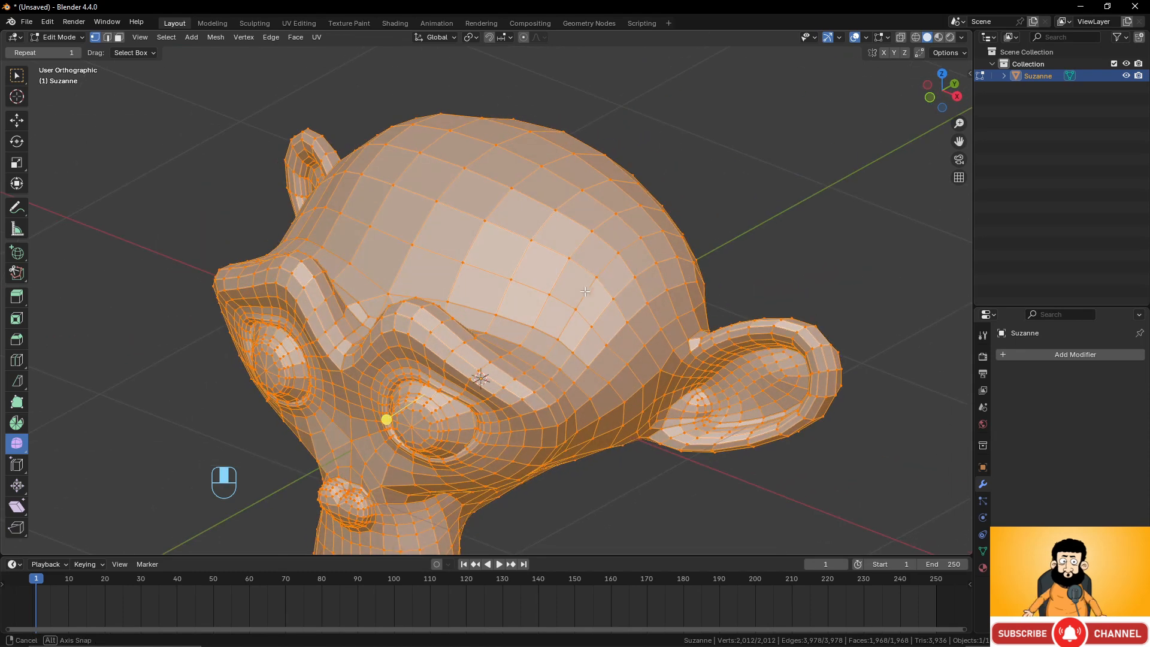
left_click(594, 231)
left_click(554, 209, "shift")
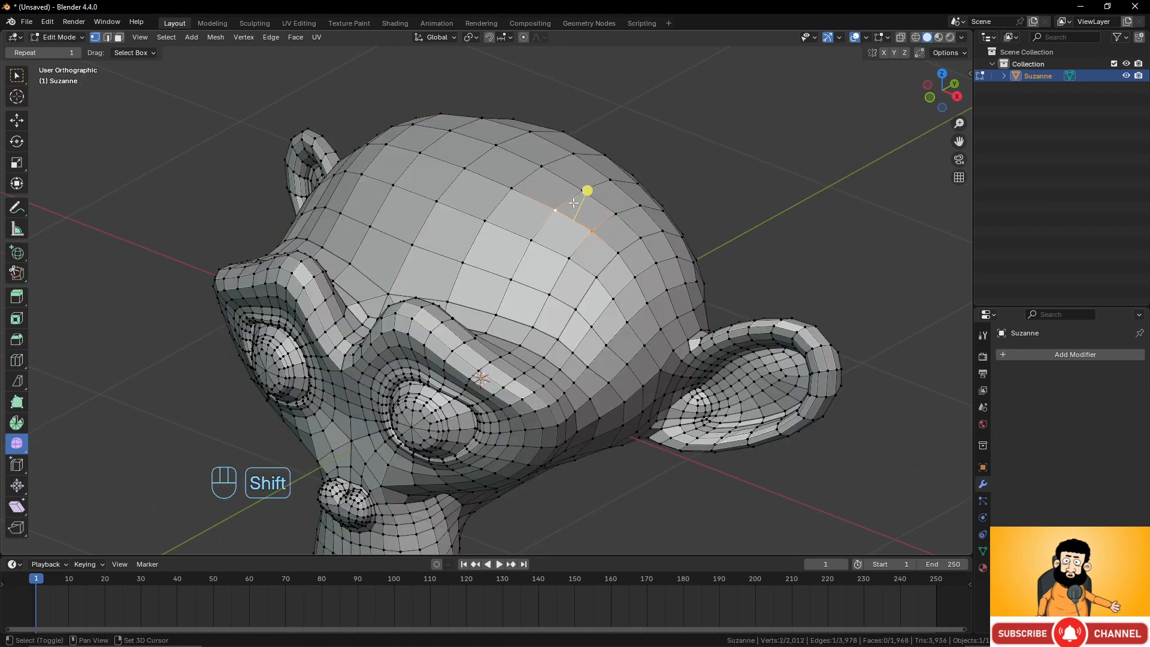
left_click(532, 240, "shift")
left_click(569, 258, "shift")
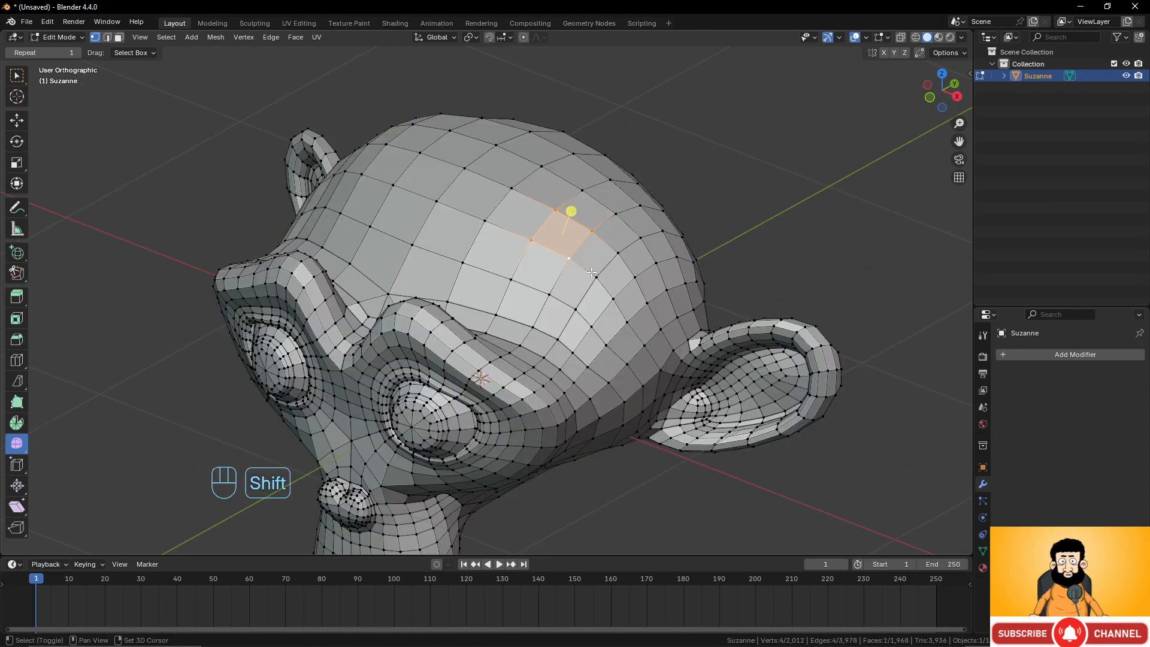
left_click(596, 277, "shift")
left_click(618, 253, "shift")
left_click(615, 213, "shift")
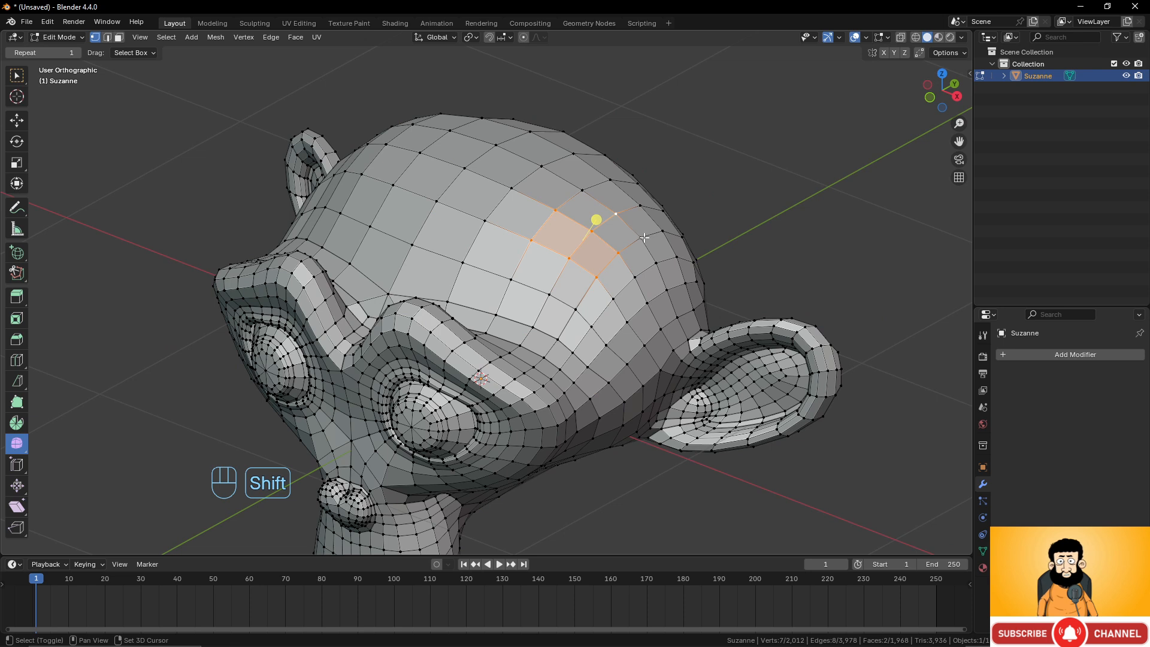
left_click(640, 237, "shift")
left_click(581, 191, "shift")
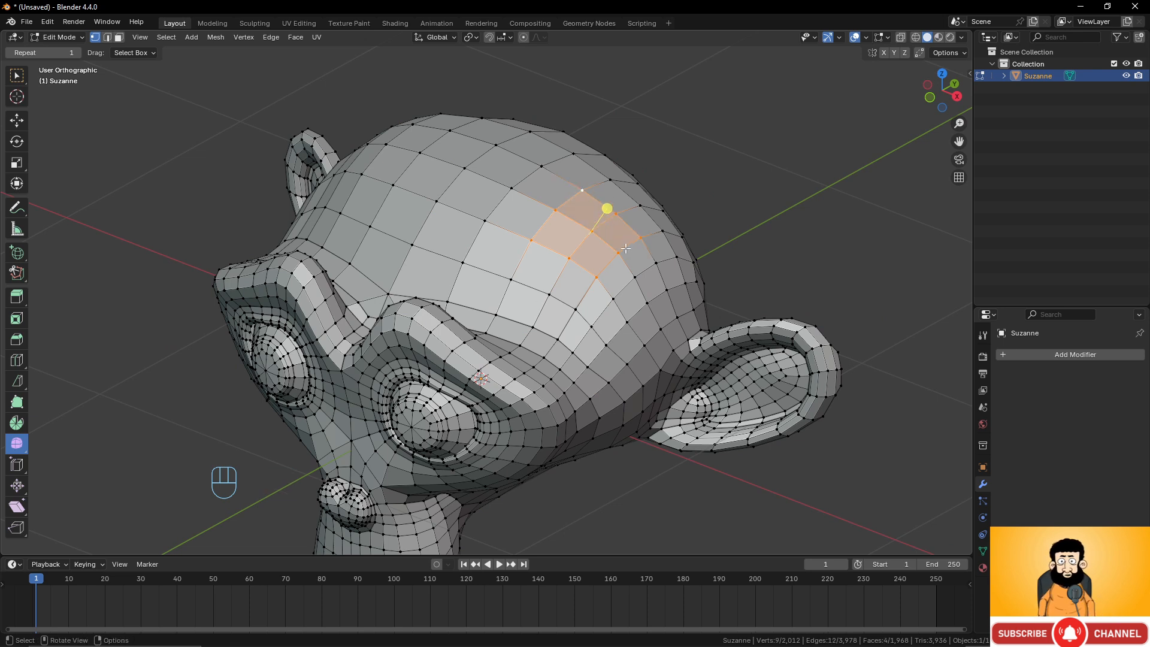
key("x")
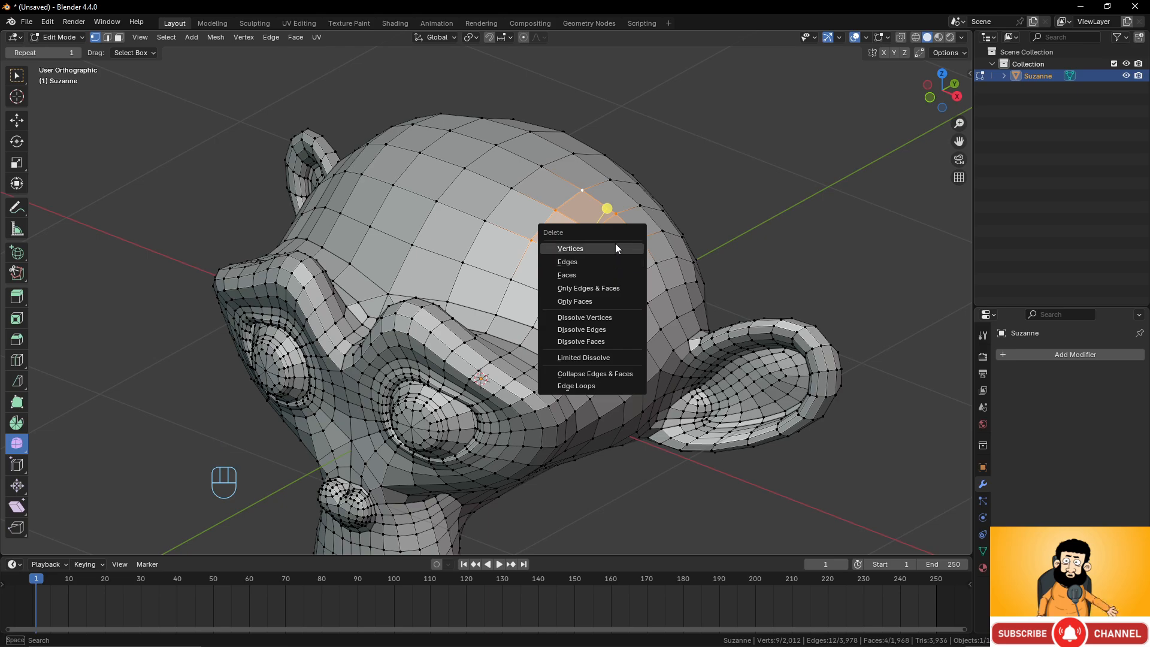
left_click(612, 247)
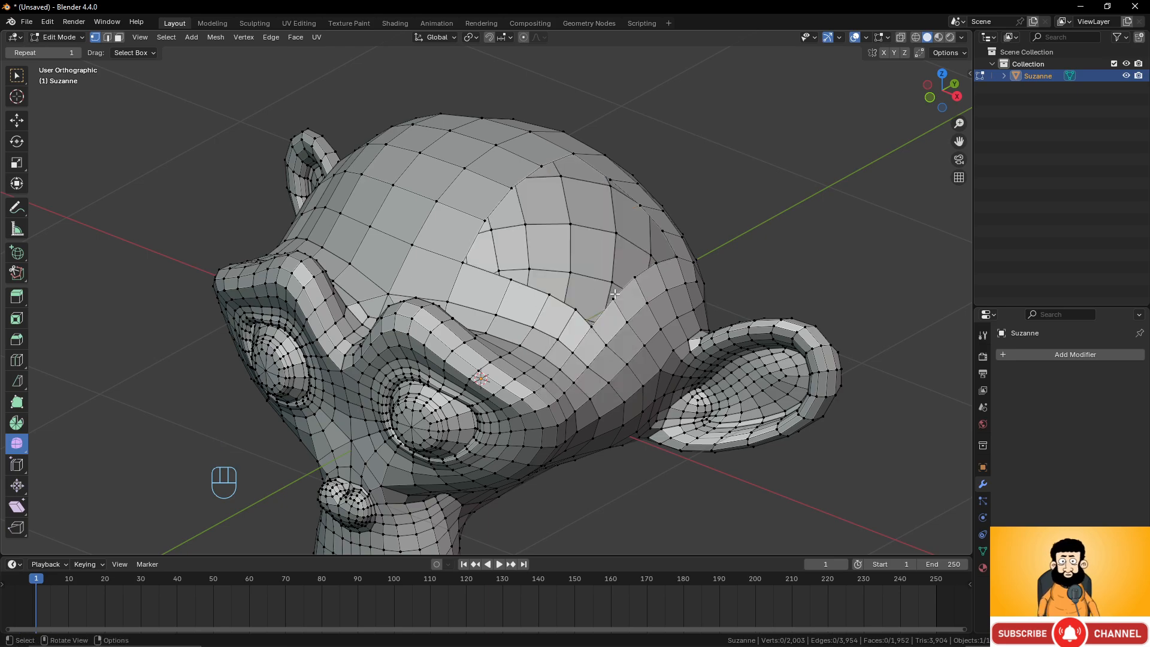
Select the boundary loop around the hole in the head and fill it with a single face.
middle_click_drag(612, 248, 626, 183)
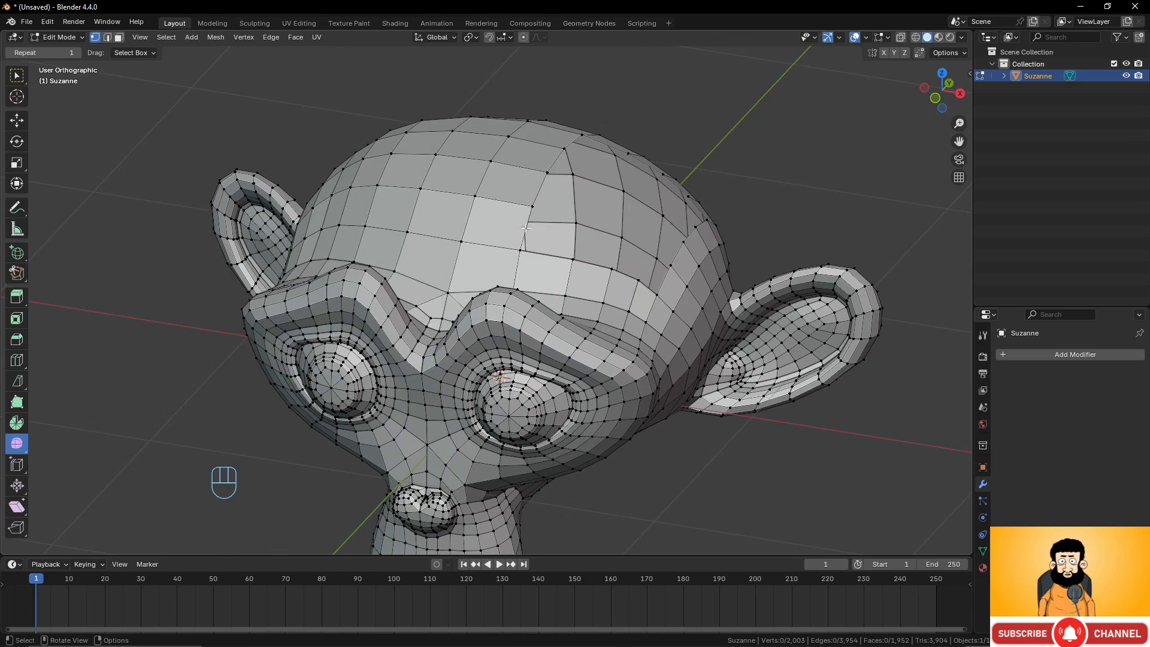
middle_click_drag(525, 228, 495, 125)
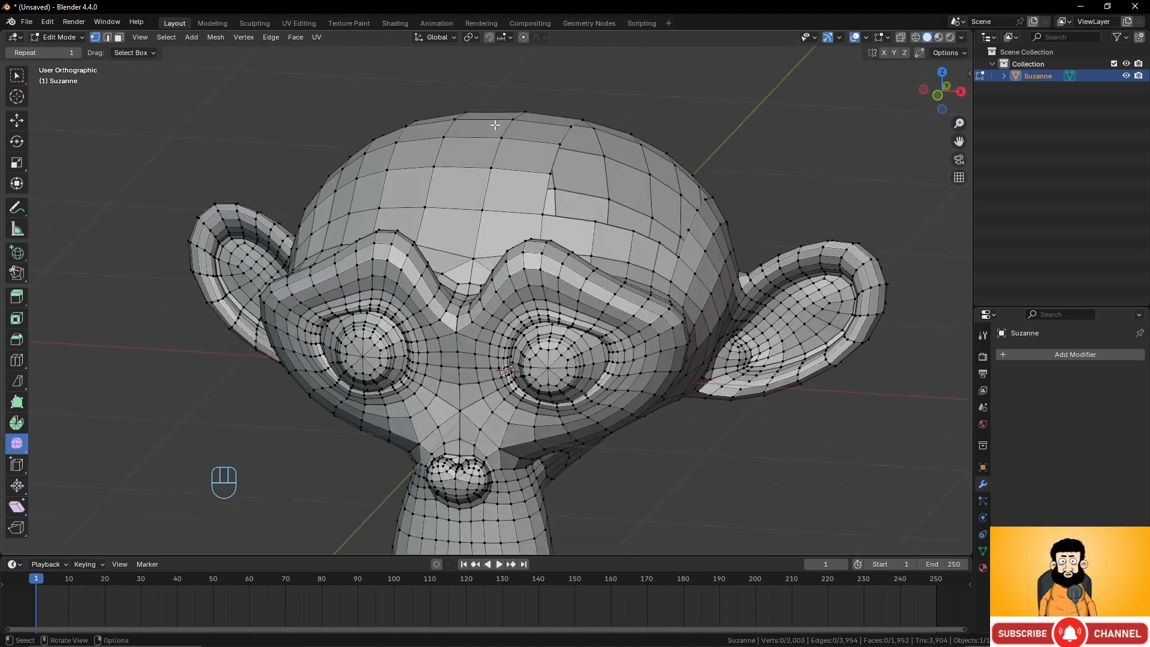
middle_click_drag(675, 187, 615, 227)
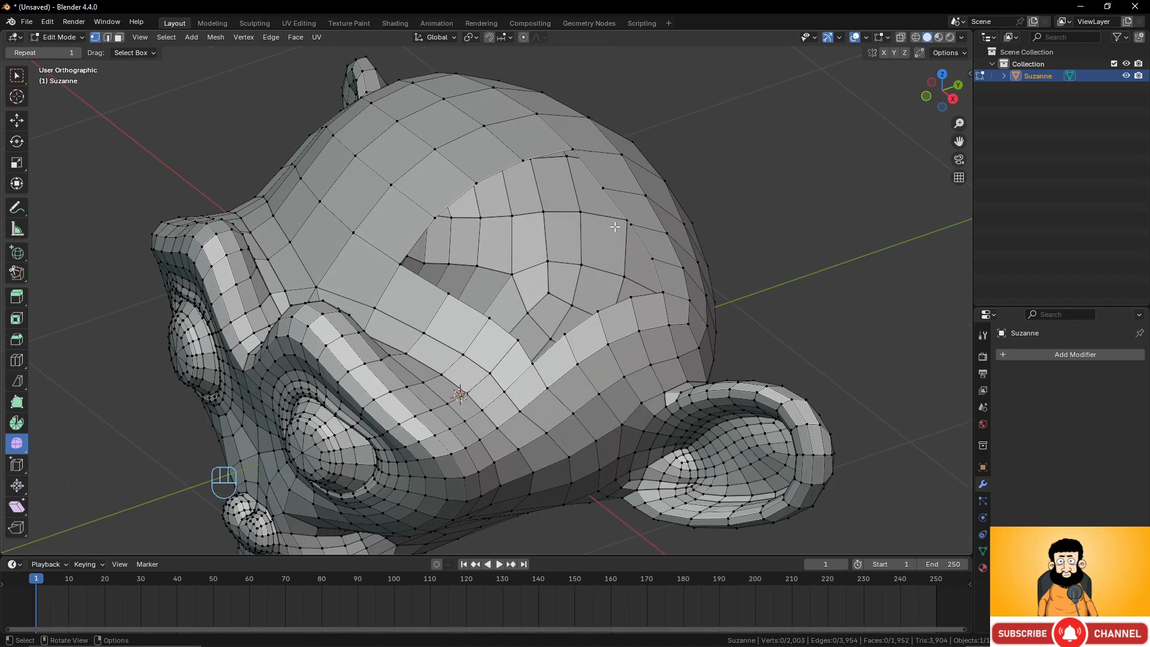
left_click(616, 206, "alt")
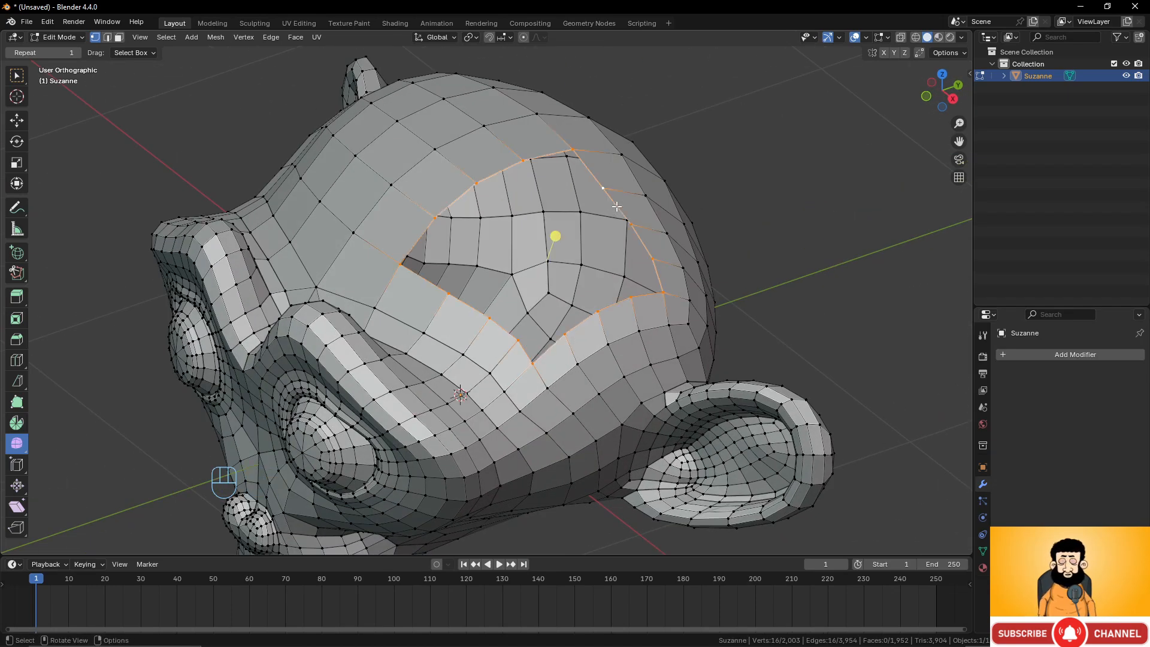
key("f")
middle_click_drag(616, 206, 527, 215)
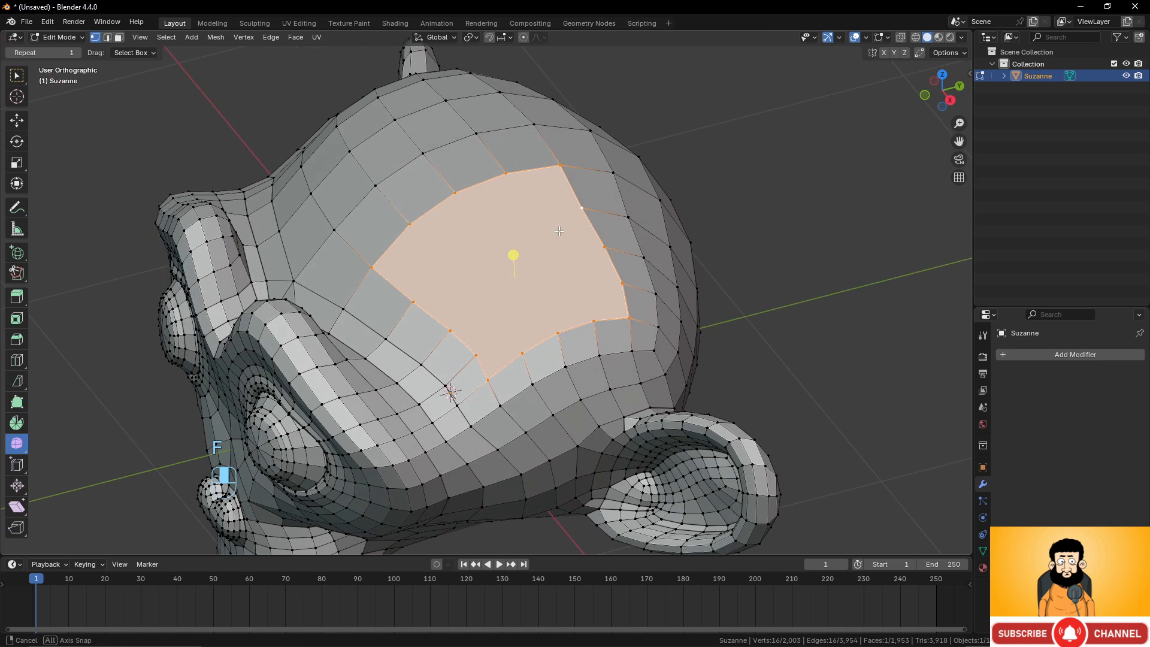
Use the Knife tool to cut three lines across the filled face, running from its upper edge to its lower edge.
key("k")
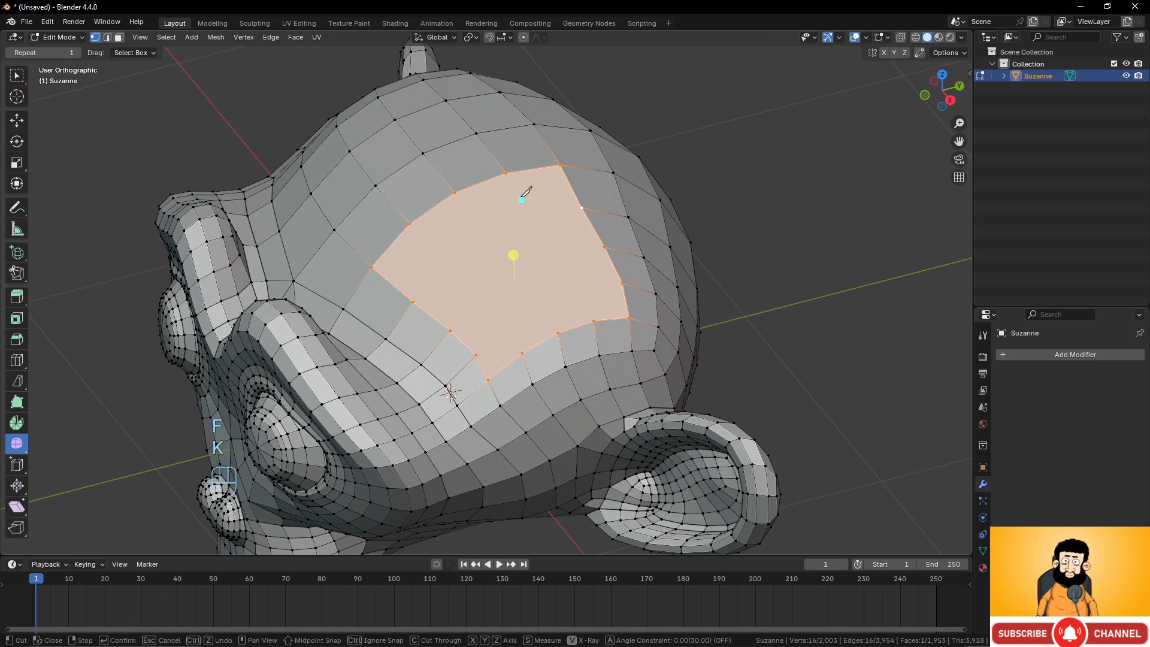
left_click(506, 173)
double_click(593, 321)
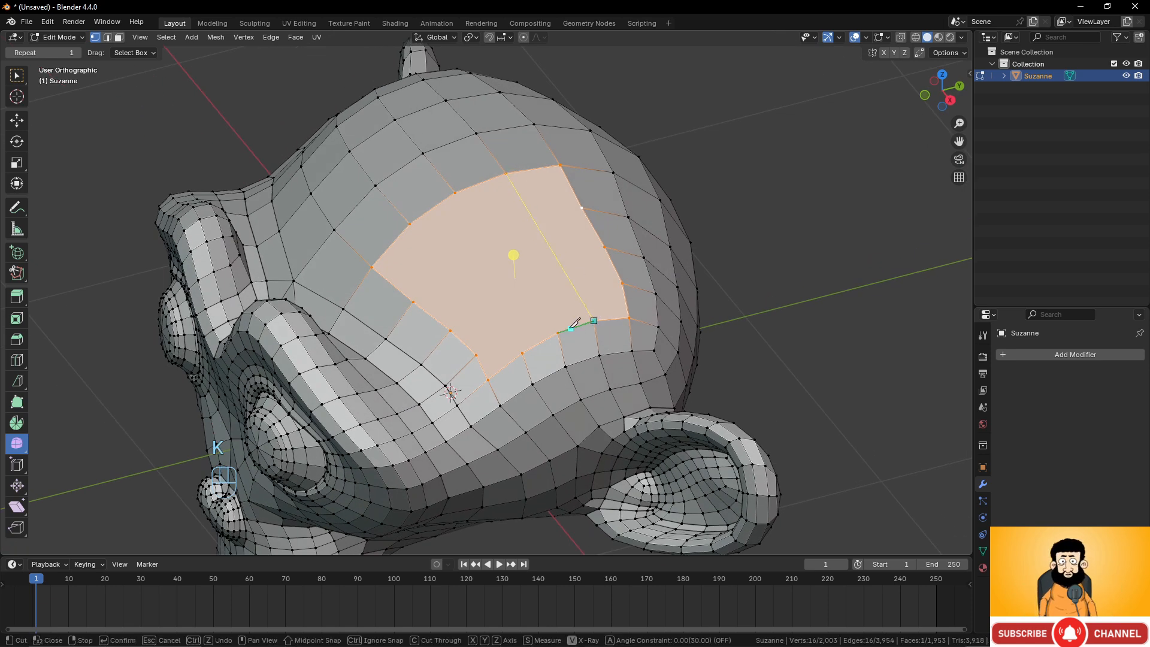
left_click(558, 333)
double_click(454, 193)
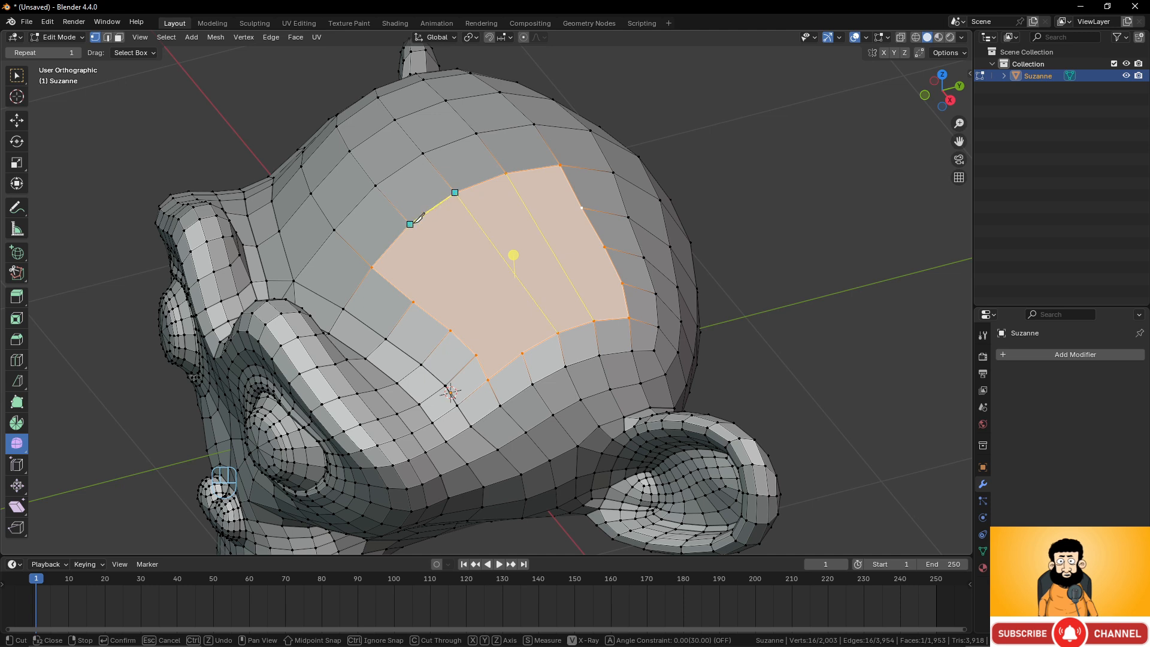
left_click(409, 224)
left_click(522, 352)
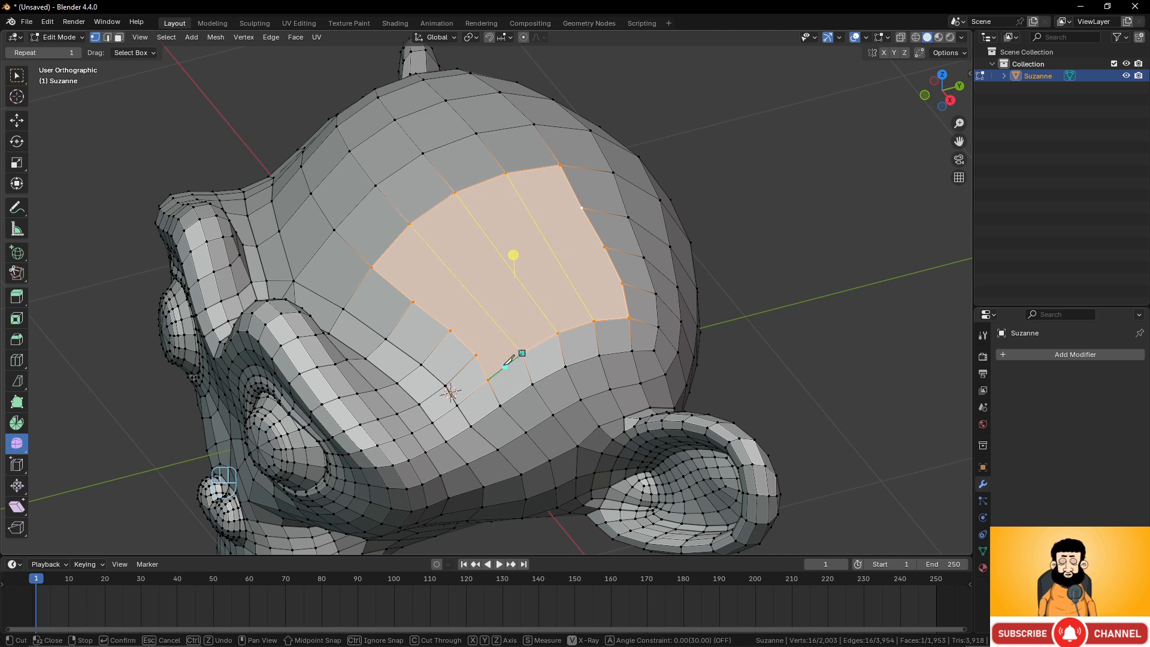
left_click(489, 378)
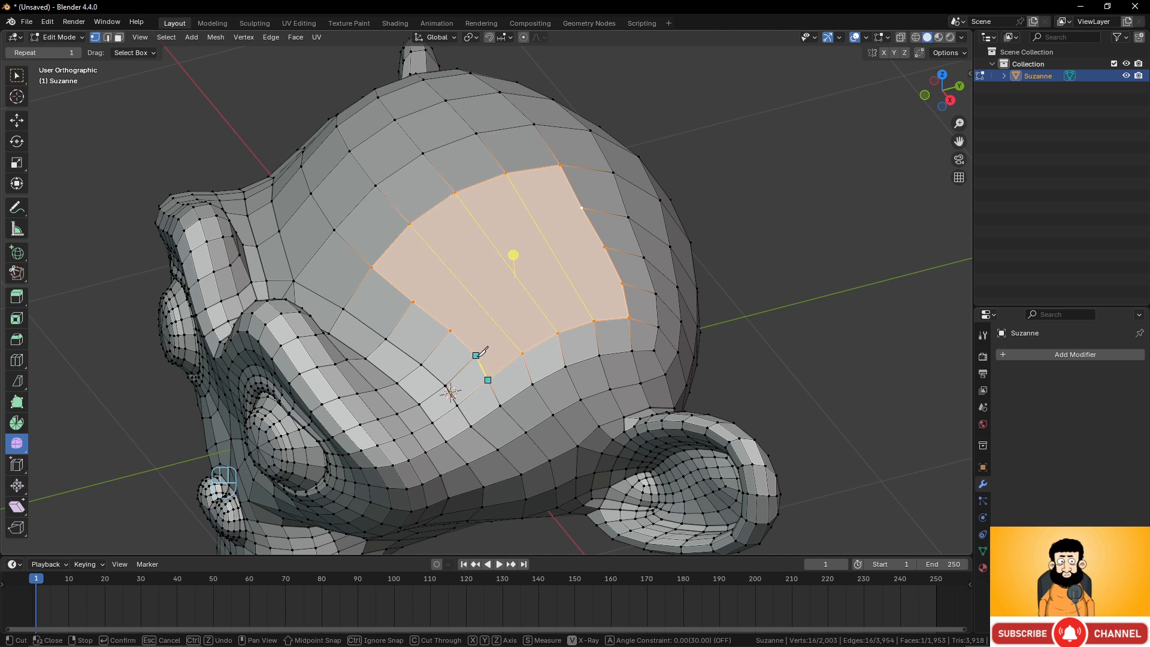
key("KP_Enter")
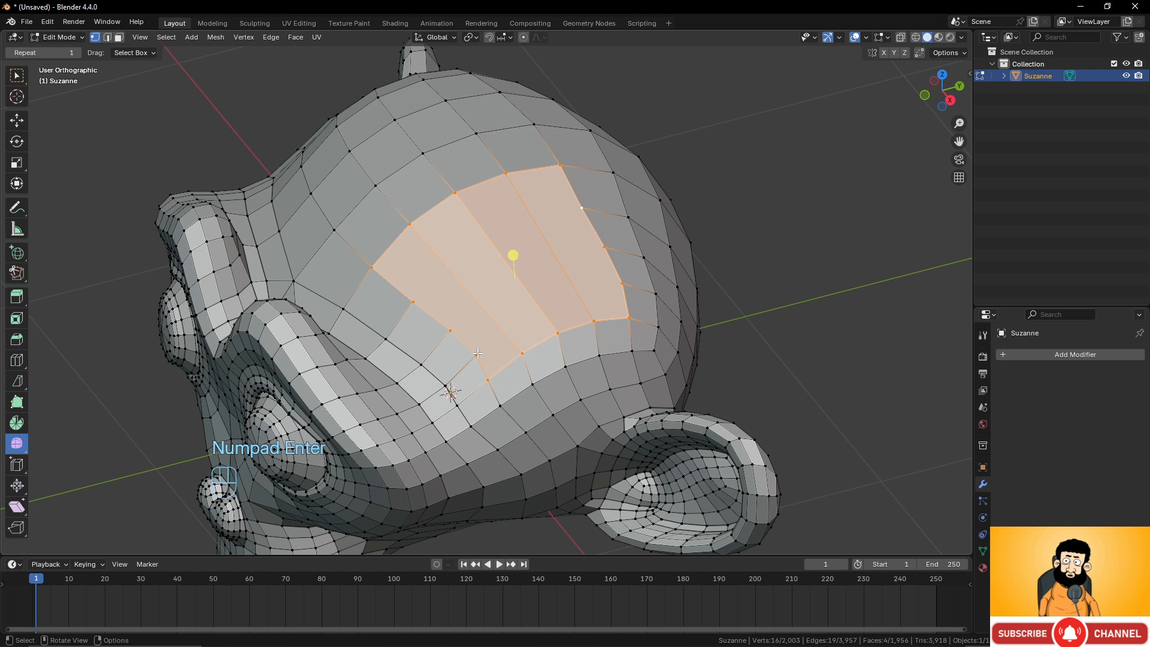
Knife-cut three more lines crosswise over the filled face so they intersect the earlier cuts in a grid.
key("k")
left_click(476, 355)
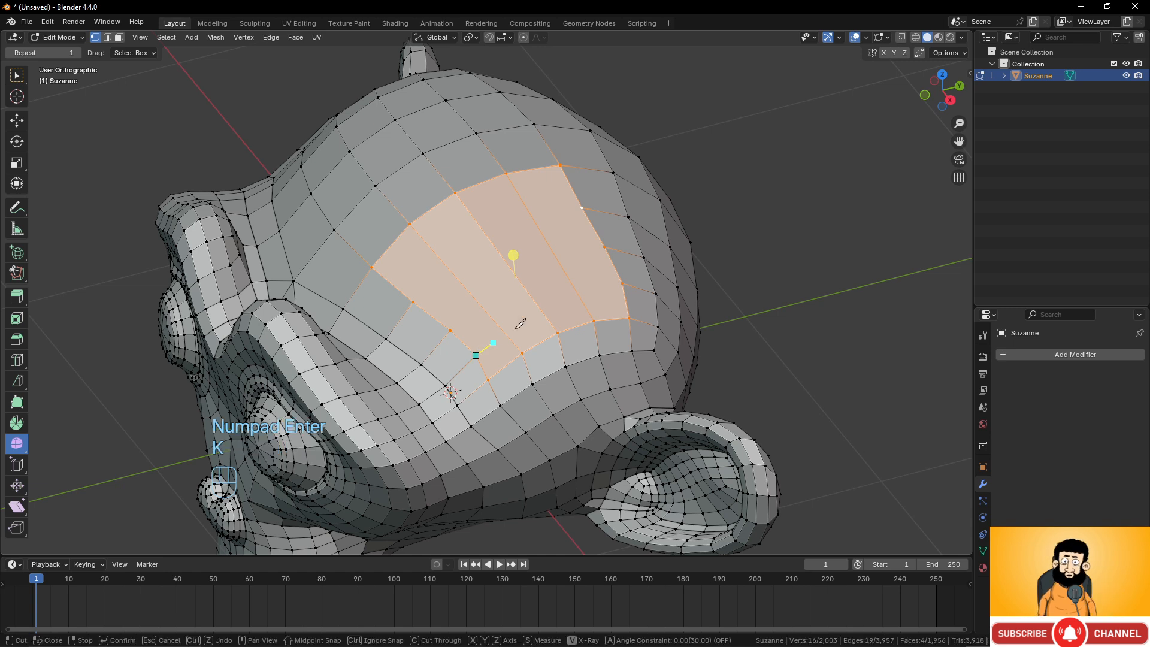
left_click(622, 283)
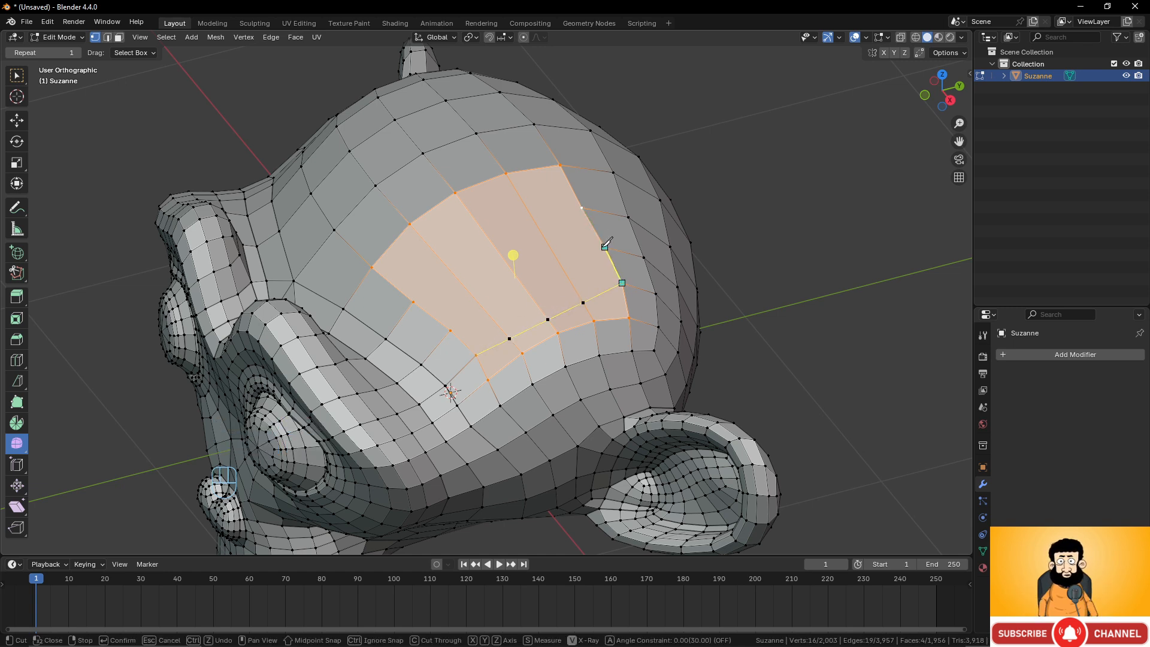
left_click(605, 246)
left_click(450, 329)
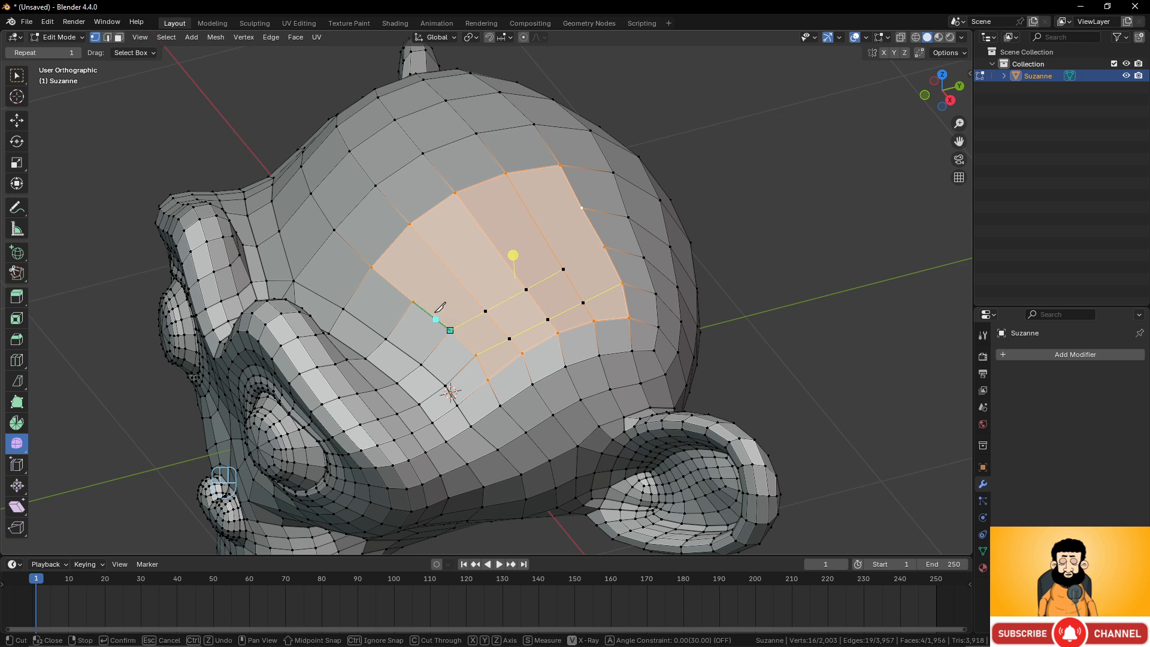
left_click(412, 302)
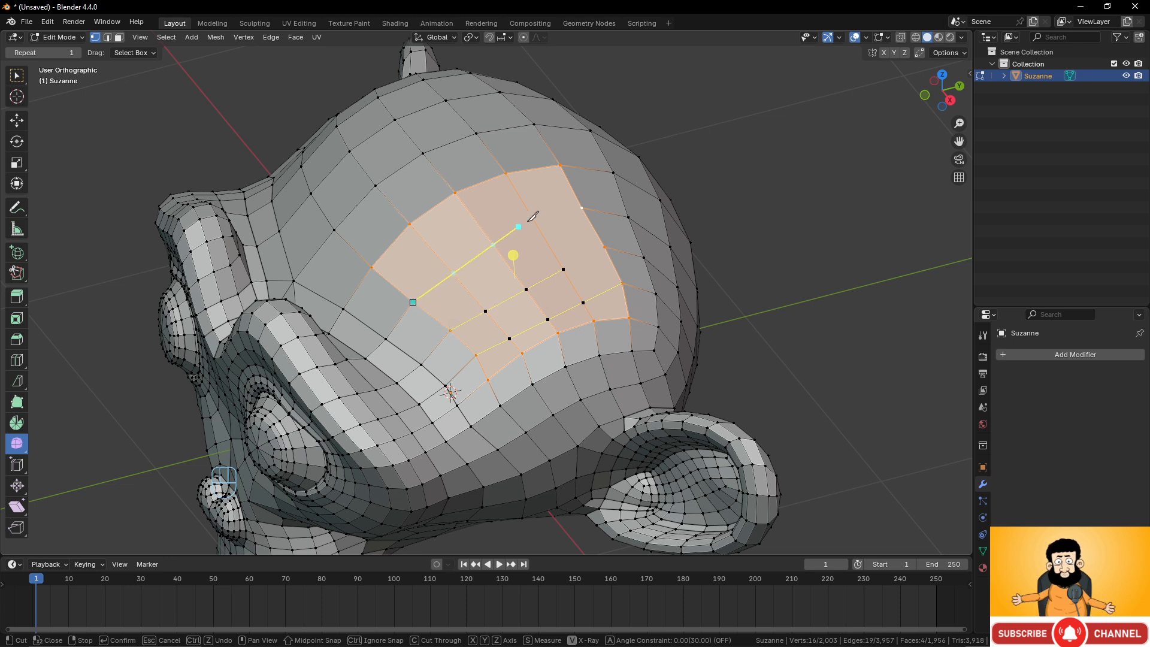
left_click(582, 208)
key("KP_Enter")
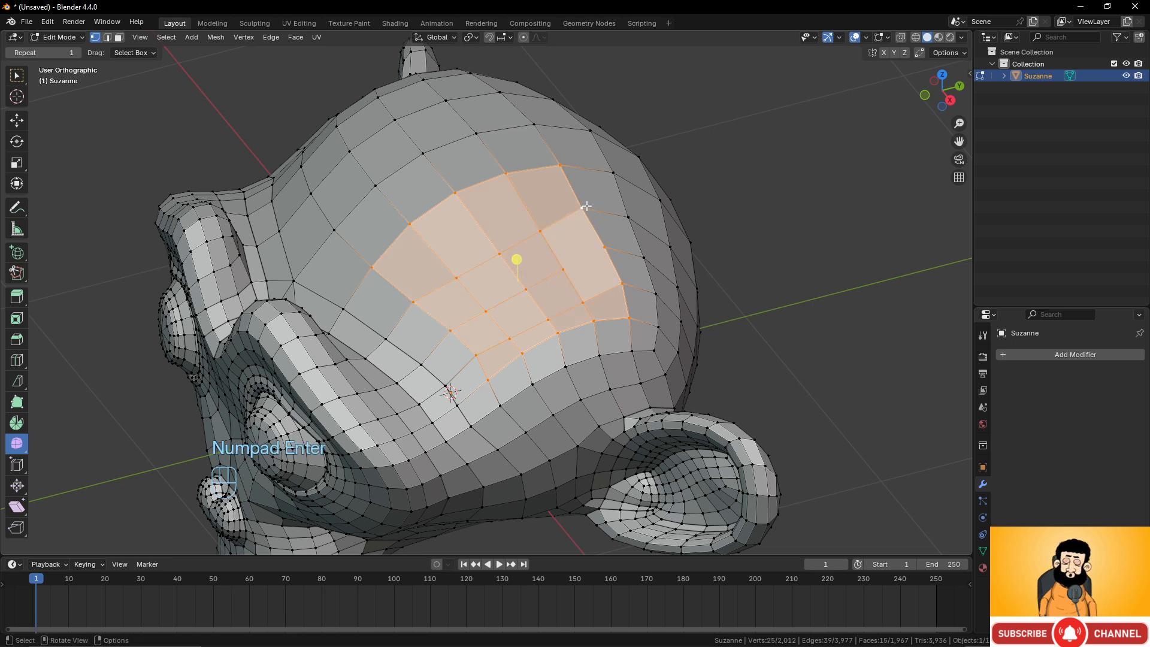
Add one more short Knife cut at the vertex on the patch's right edge.
key("k")
left_click(605, 248)
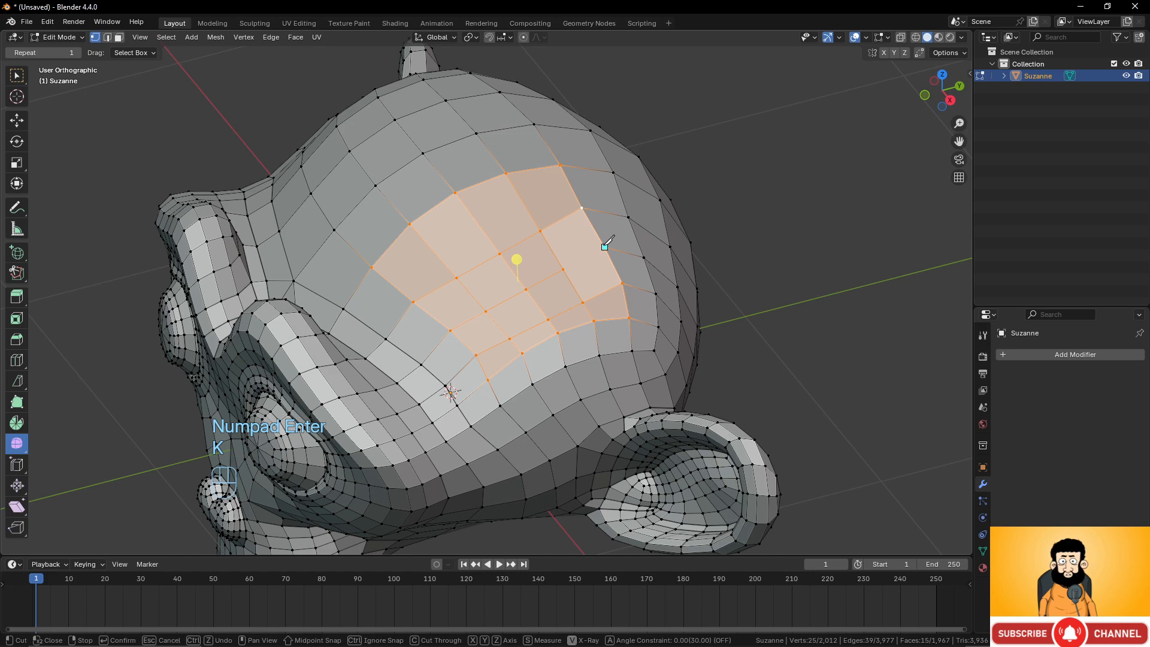
key("KP_Enter")
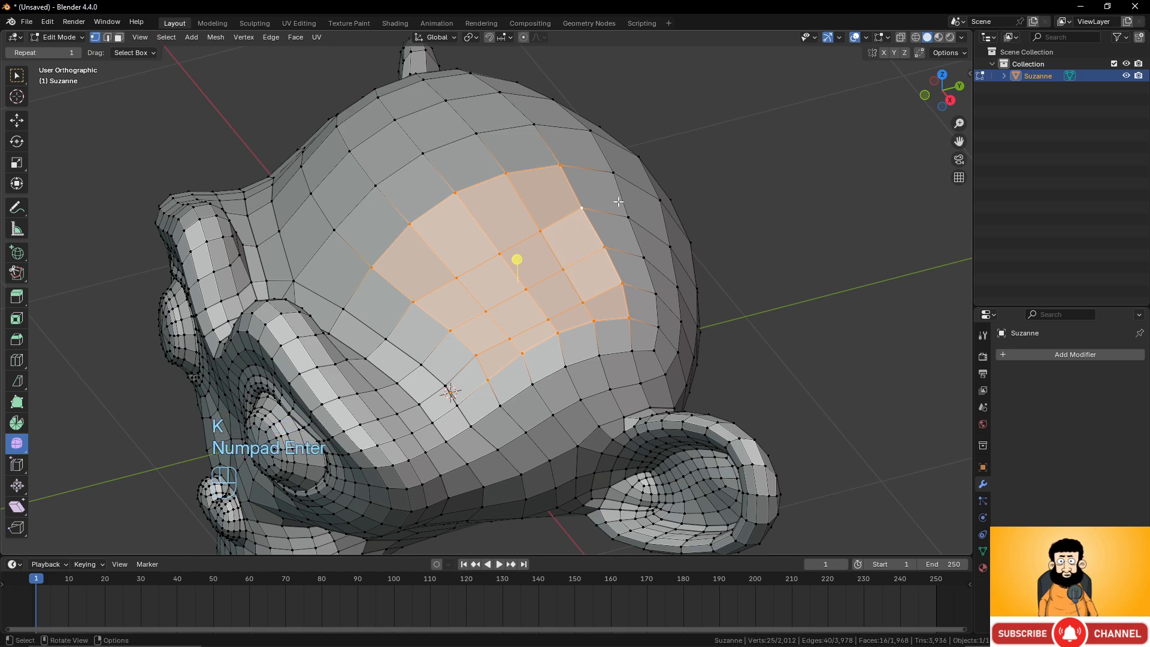
Select a vertex on top of the head, grow the selection to its surrounding faces, and move them upward into a bump.
middle_click_drag(572, 262, 609, 261)
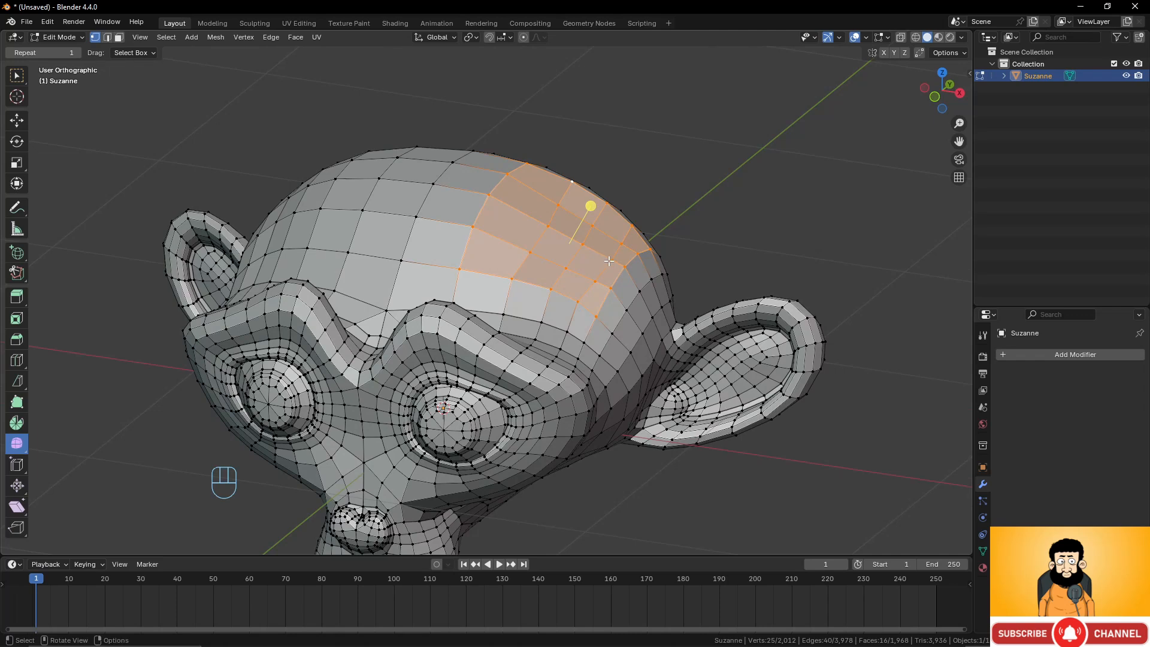
left_click(583, 243)
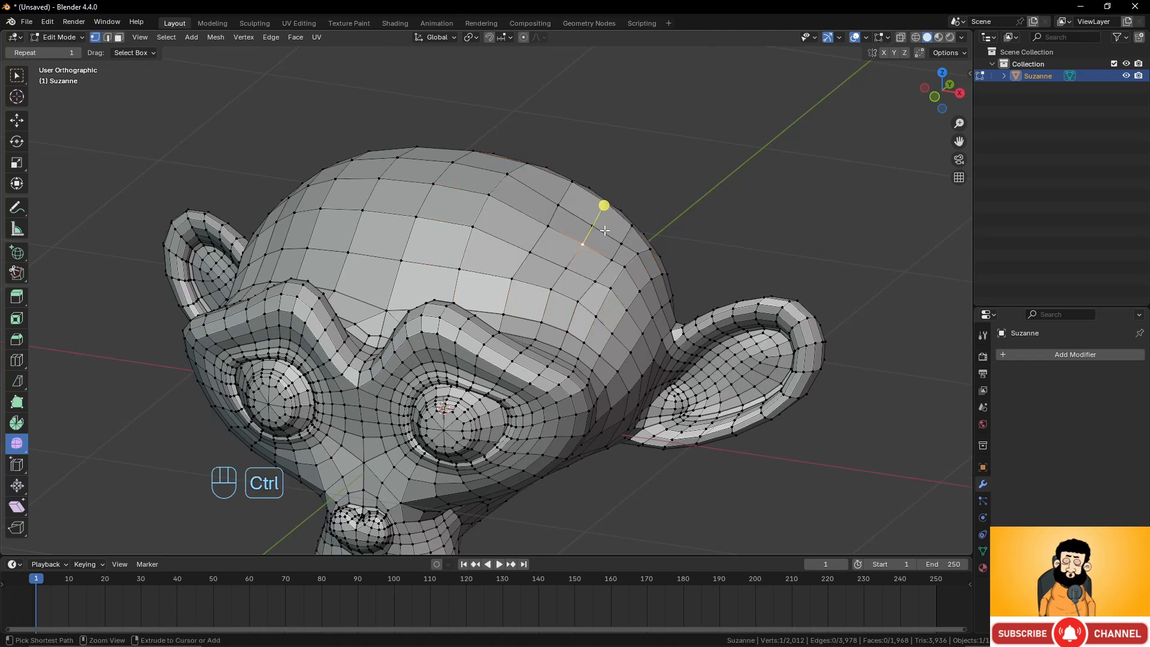
key("ctrl+KP_Add")
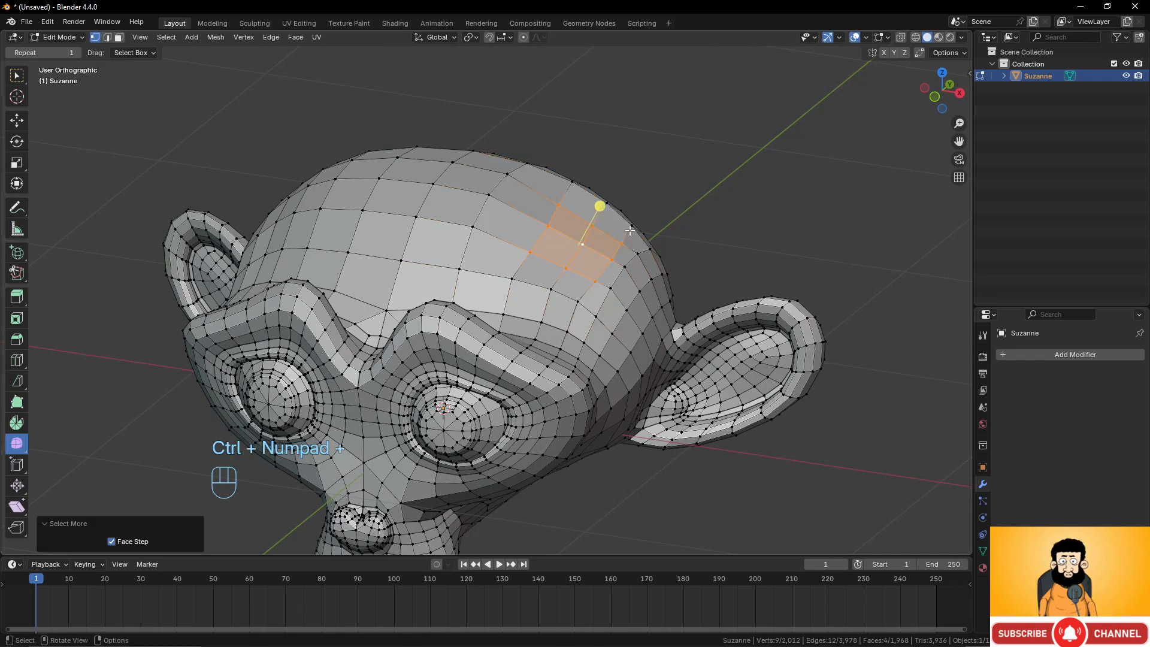
key("g")
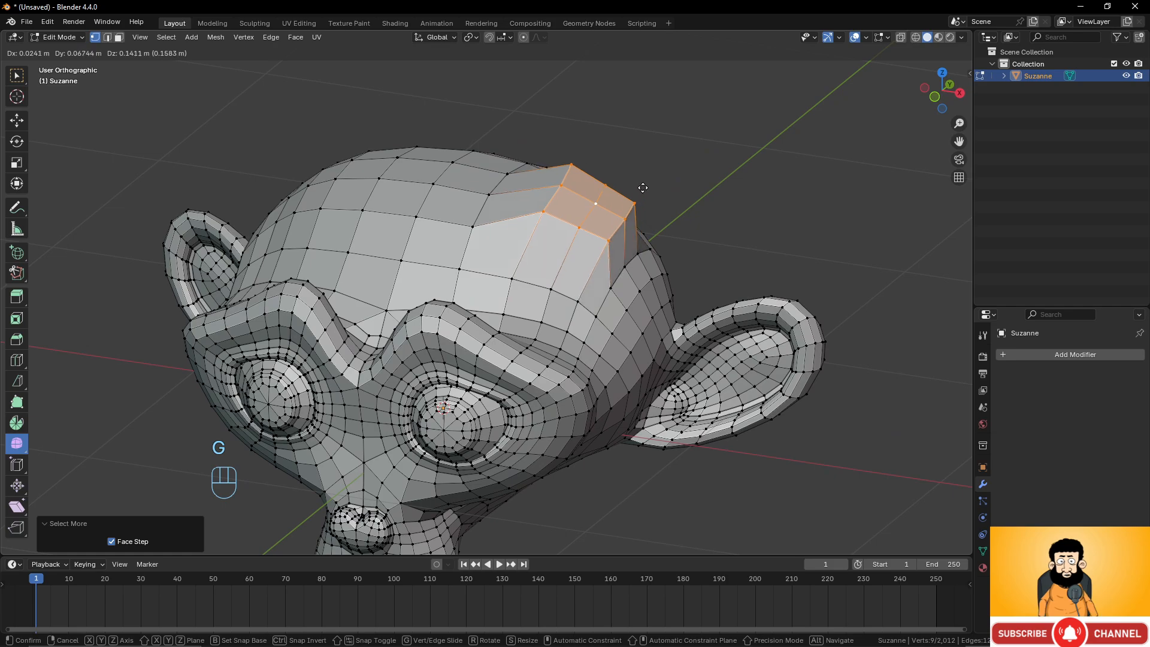
left_click(635, 207)
middle_click_drag(634, 220, 661, 199)
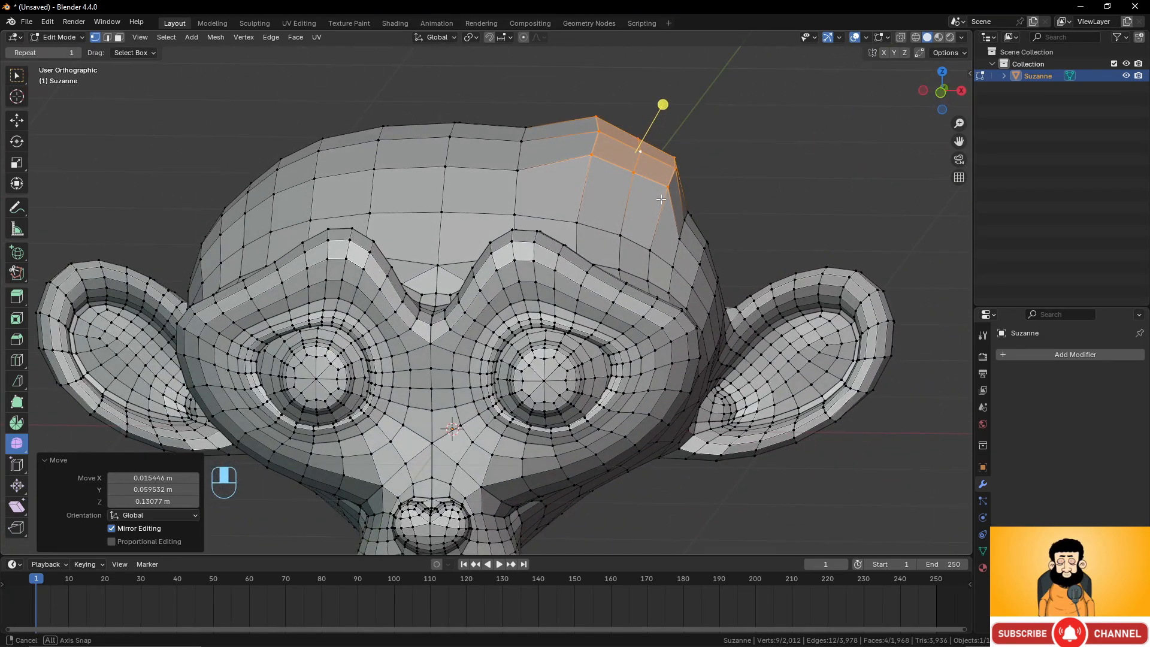
key("g")
left_click(645, 199)
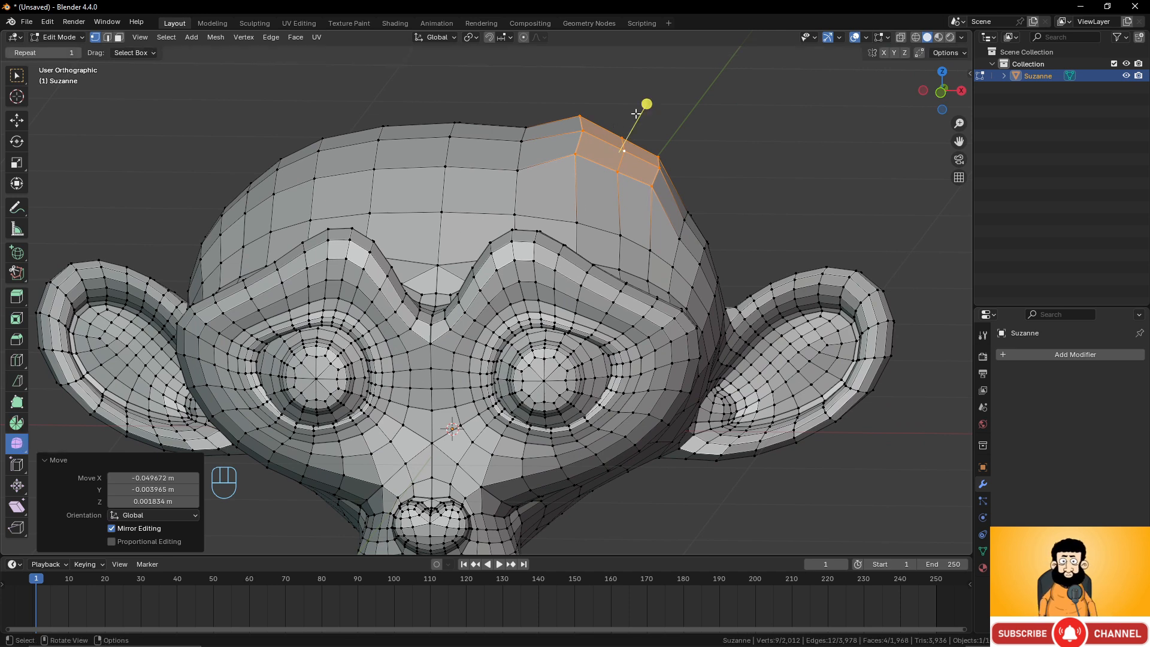
Try to smooth the raised vertices, then undo it.
left_click_drag(636, 114, 783, 174)
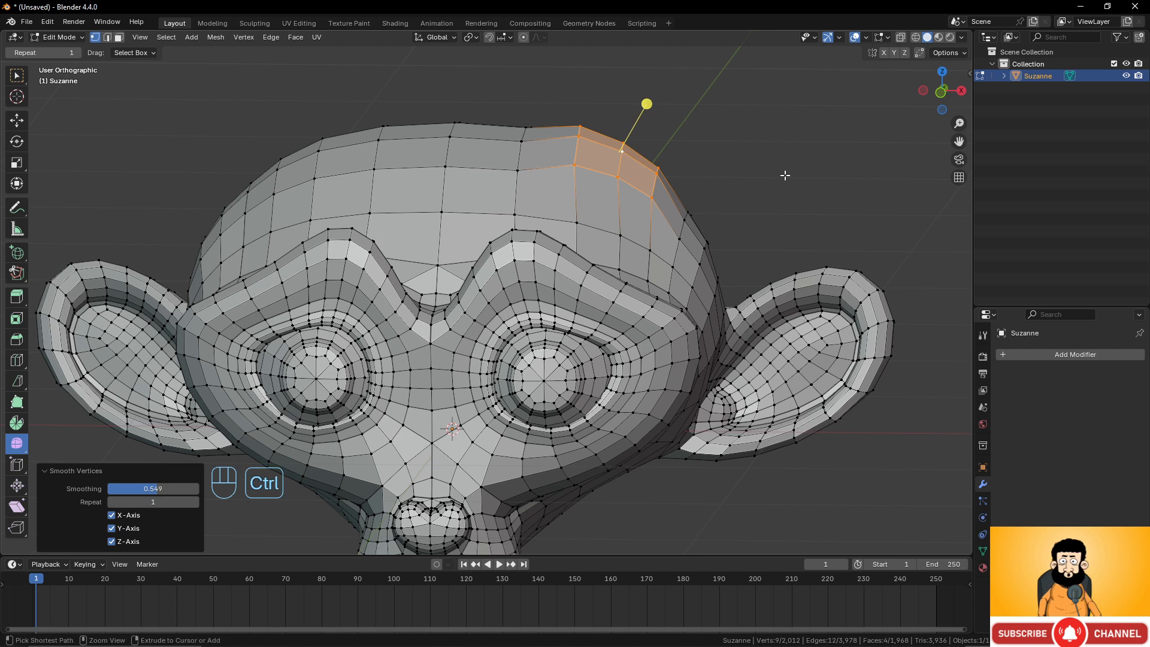
key("ctrl+z")
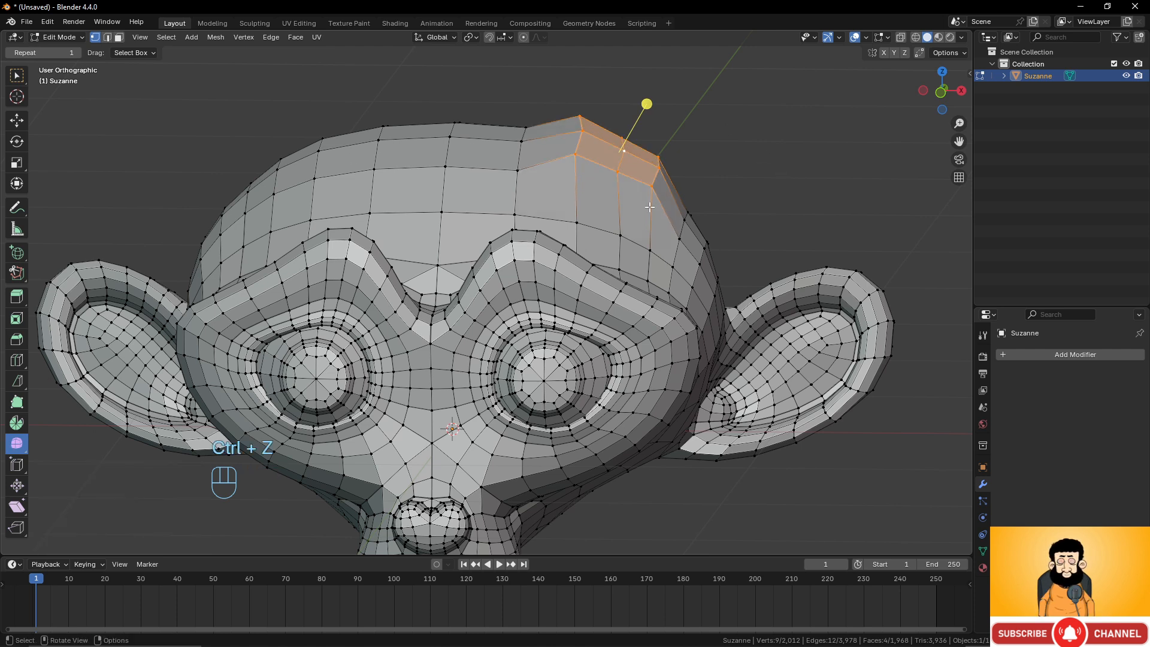
Apply Smooth Vertices with smoothing 0.500 to the raised selection and repeat it several times.
right_click(745, 204)
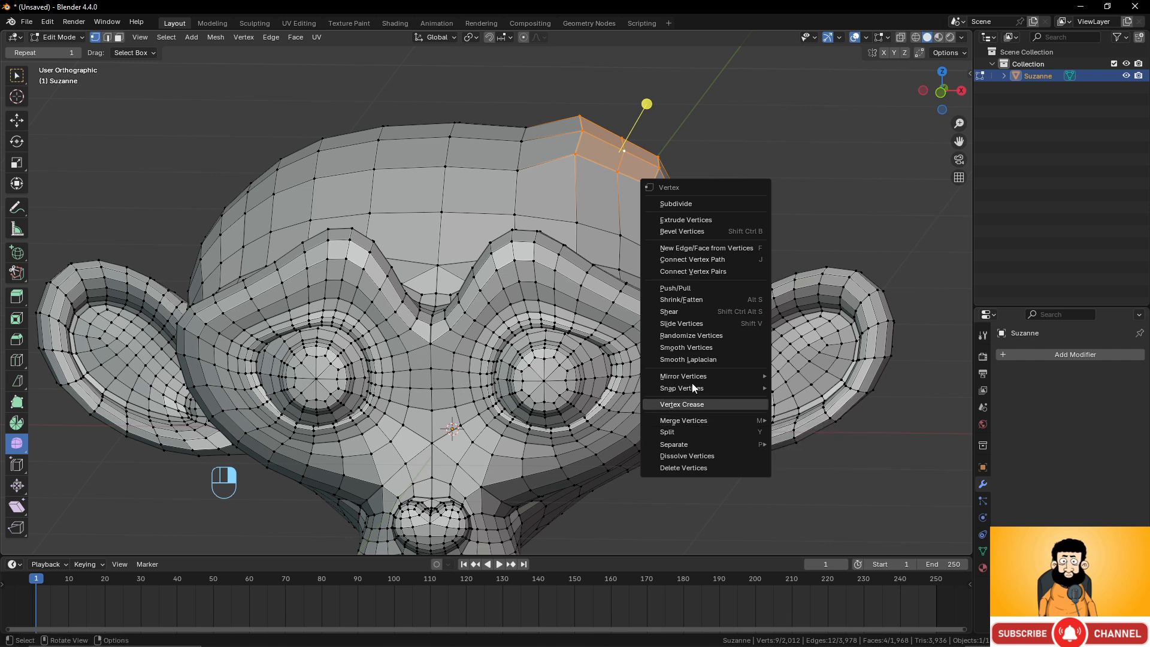
left_click(695, 348)
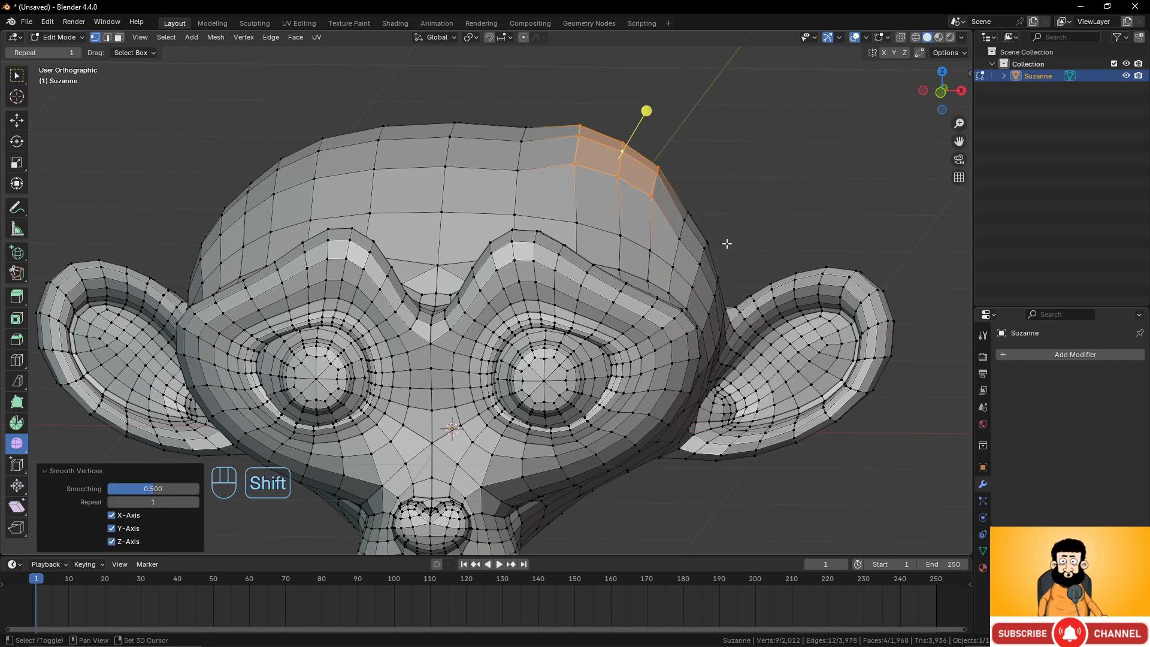
key("shift+r")
key("shift+r")
key("shift+r")
key("shift+r")
key("shift+r")
key("shift+r")
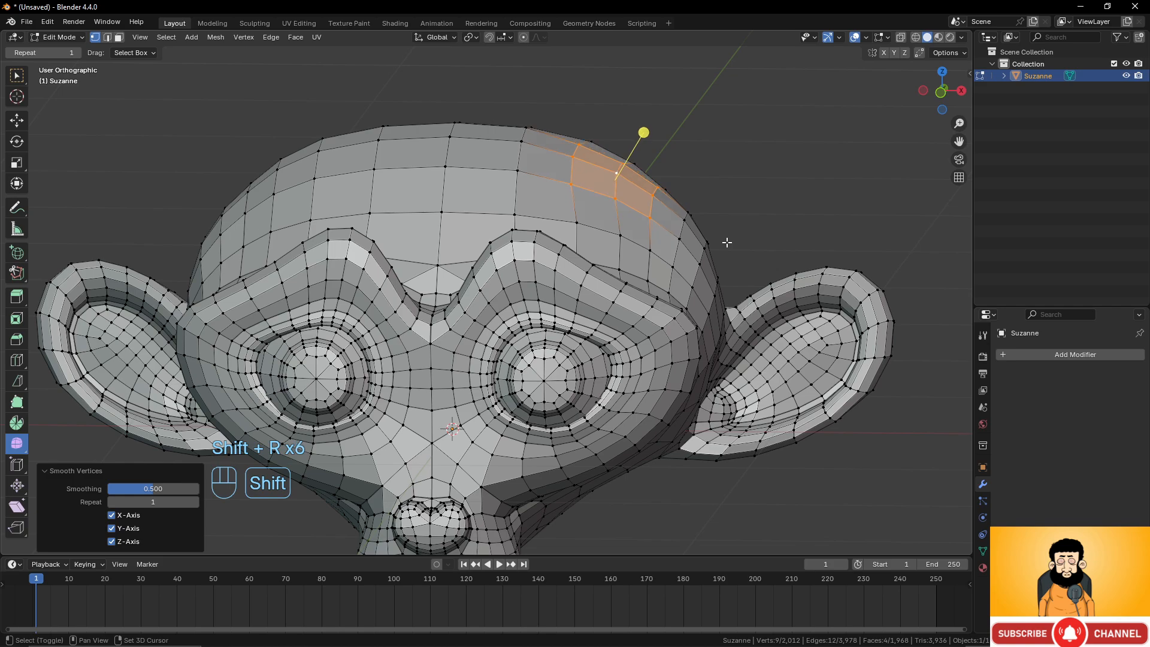
Orbit around the head and toggle between Object and Edit Mode to inspect the smoothed bump.
middle_click_drag(726, 242, 523, 144)
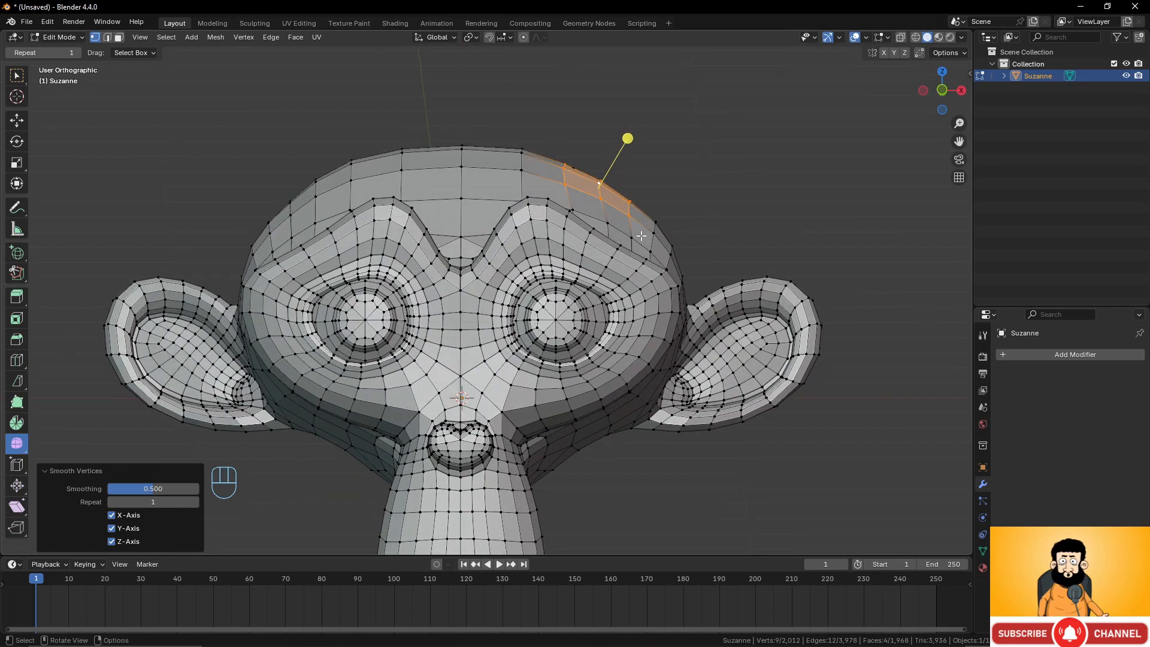
middle_click_drag(694, 162, 530, 172)
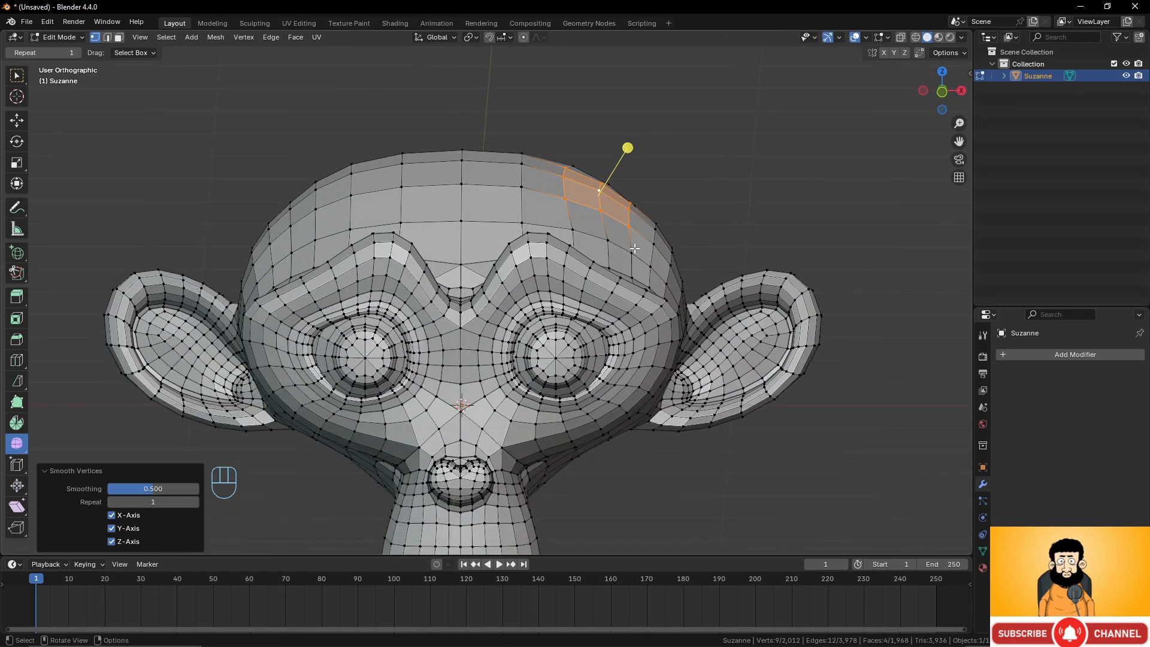
middle_click_drag(651, 232, 544, 262)
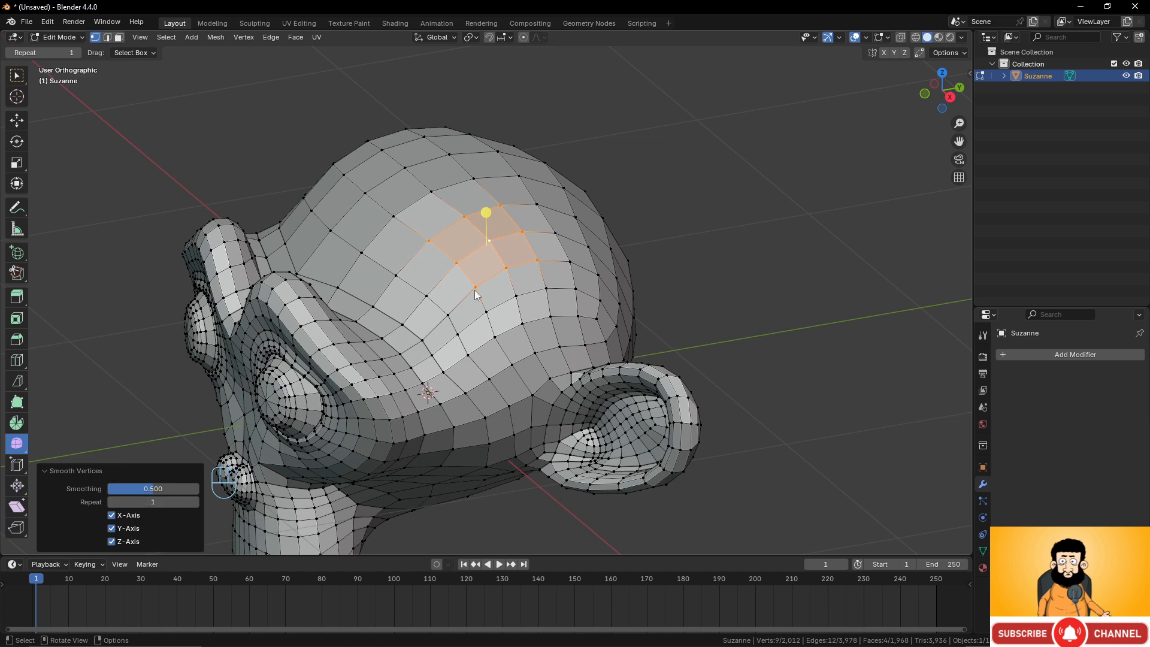
middle_click_drag(474, 269, 530, 264)
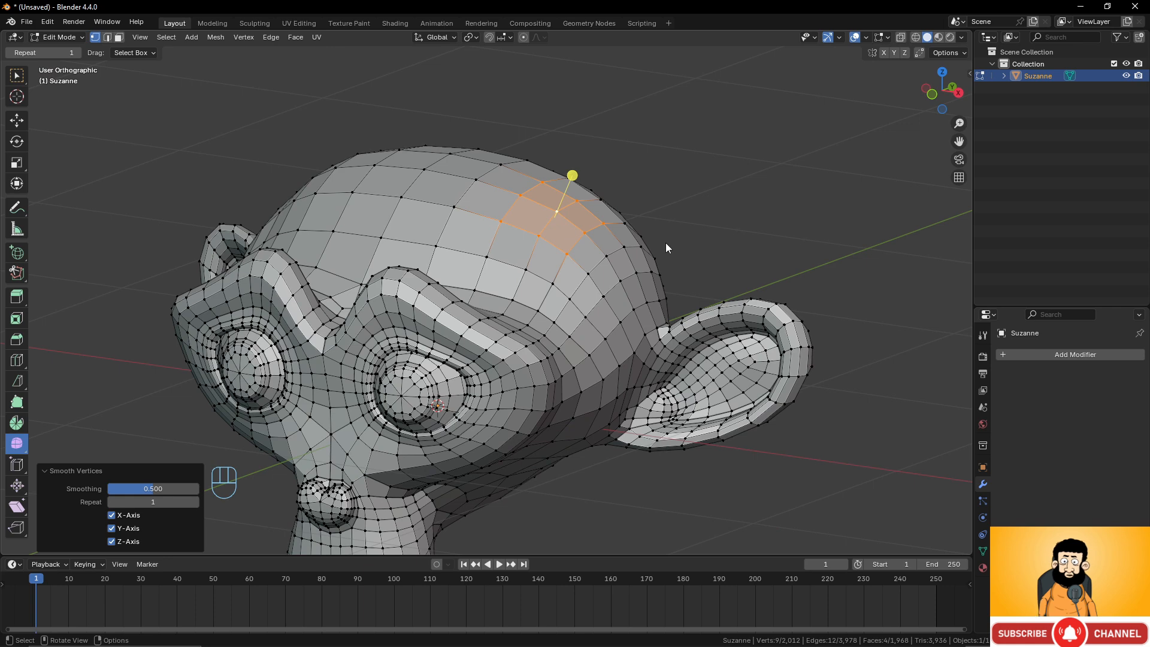
middle_click_drag(665, 226, 620, 227)
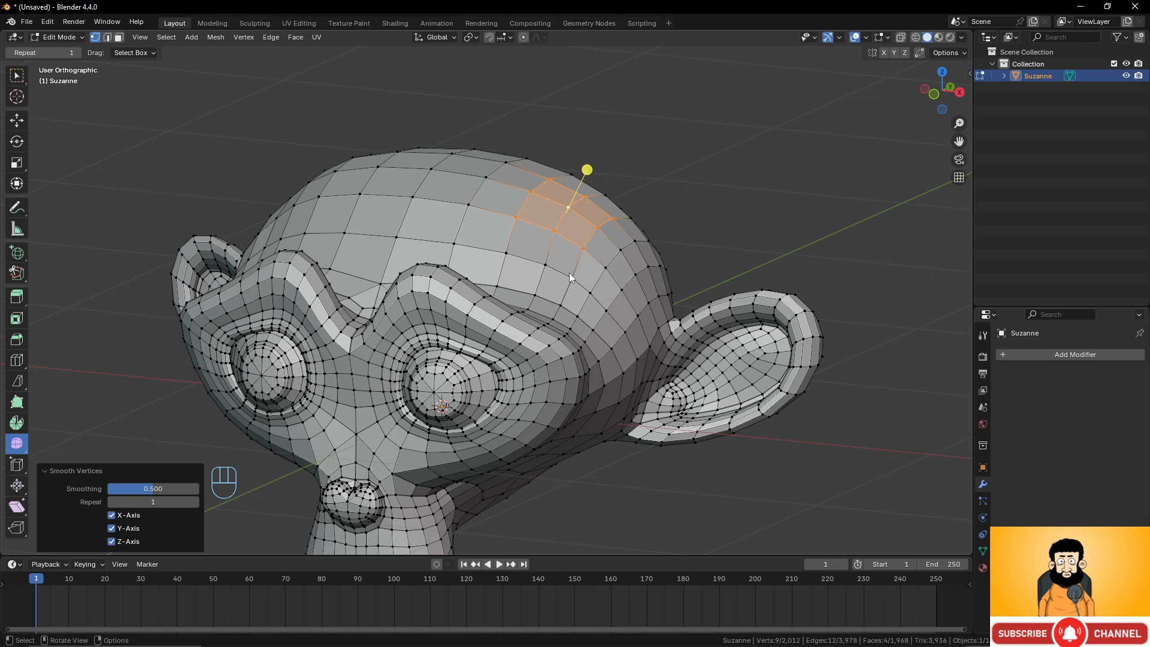
key("Tab")
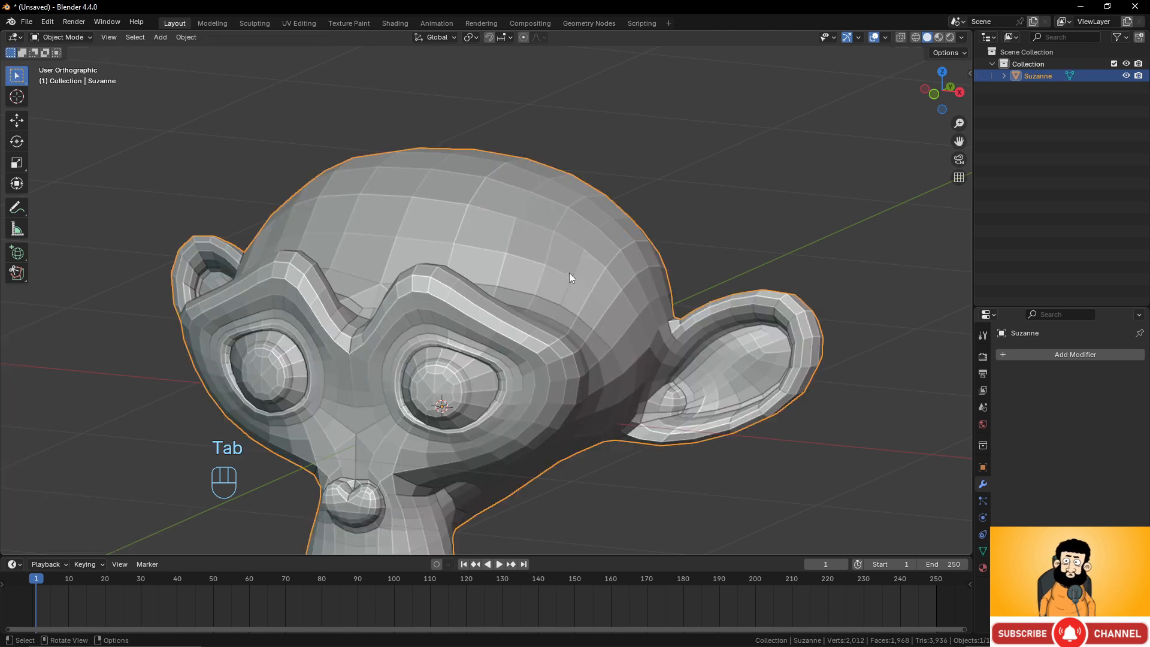
key("Tab")
scroll(569, 274, "down", 2)
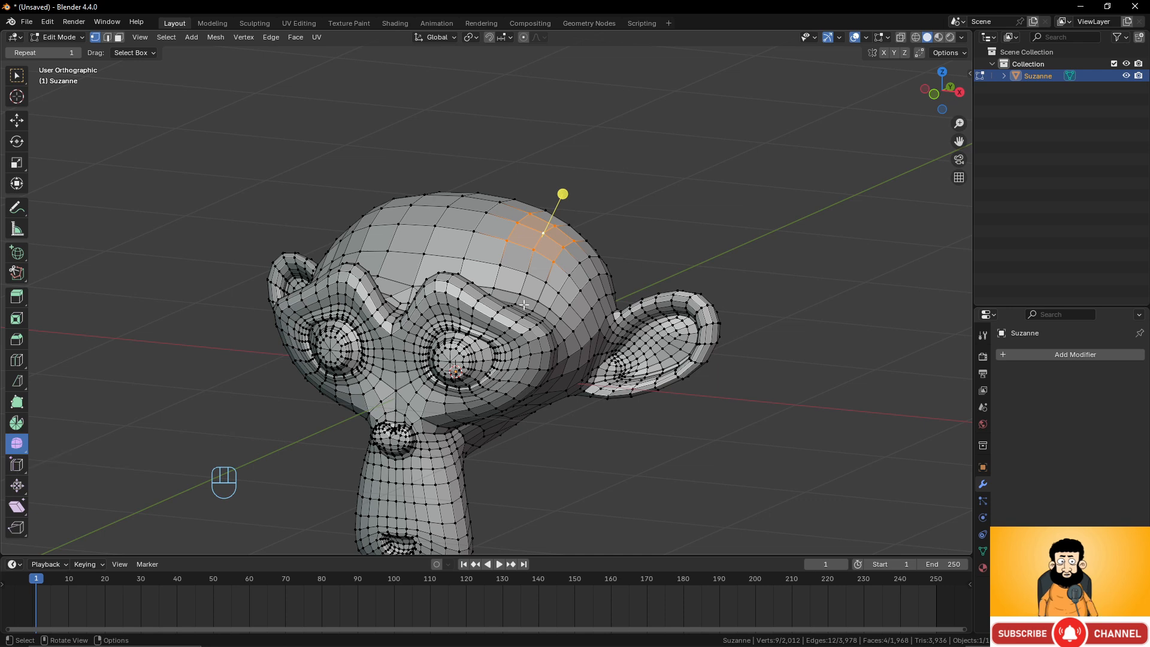
Delete the monkey object and add a new Cube mesh.
key("Tab")
key("x")
left_click(593, 281)
key("shift+a")
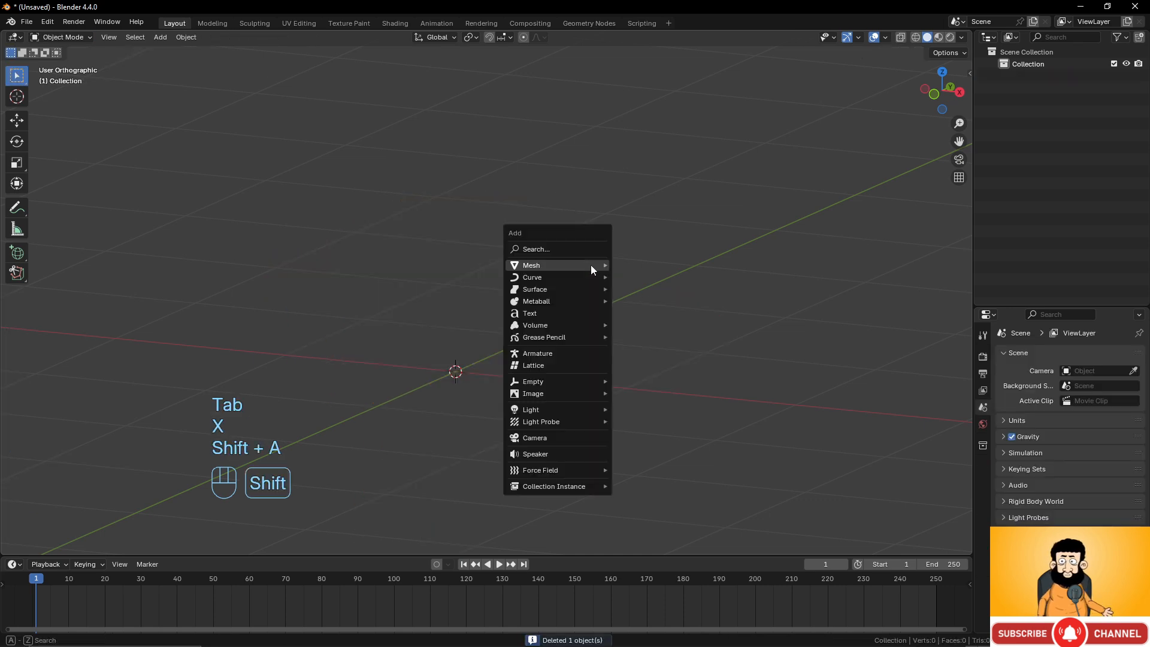
mouse_move(590, 265)
left_click(653, 274)
In Edit Mode, scale the cube along X by 3.342 and switch to edge selection mode.
key("Tab")
scroll(621, 308, "down", 5)
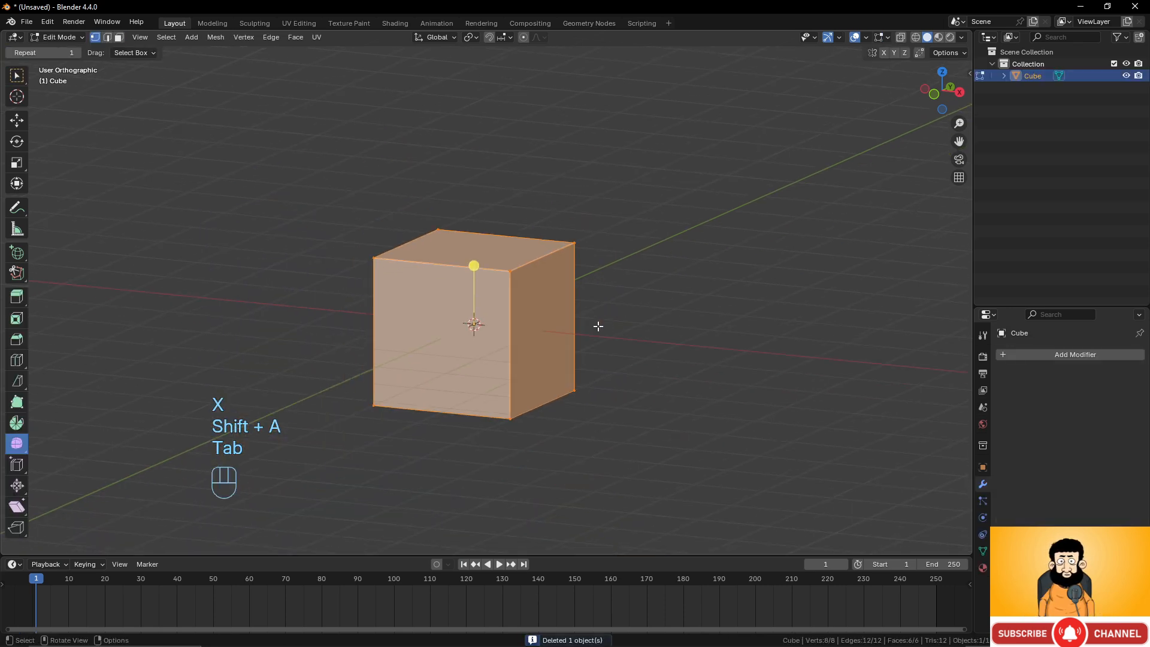
key("s")
key("x")
left_click(838, 358)
middle_click_drag(839, 357, 406, 309)
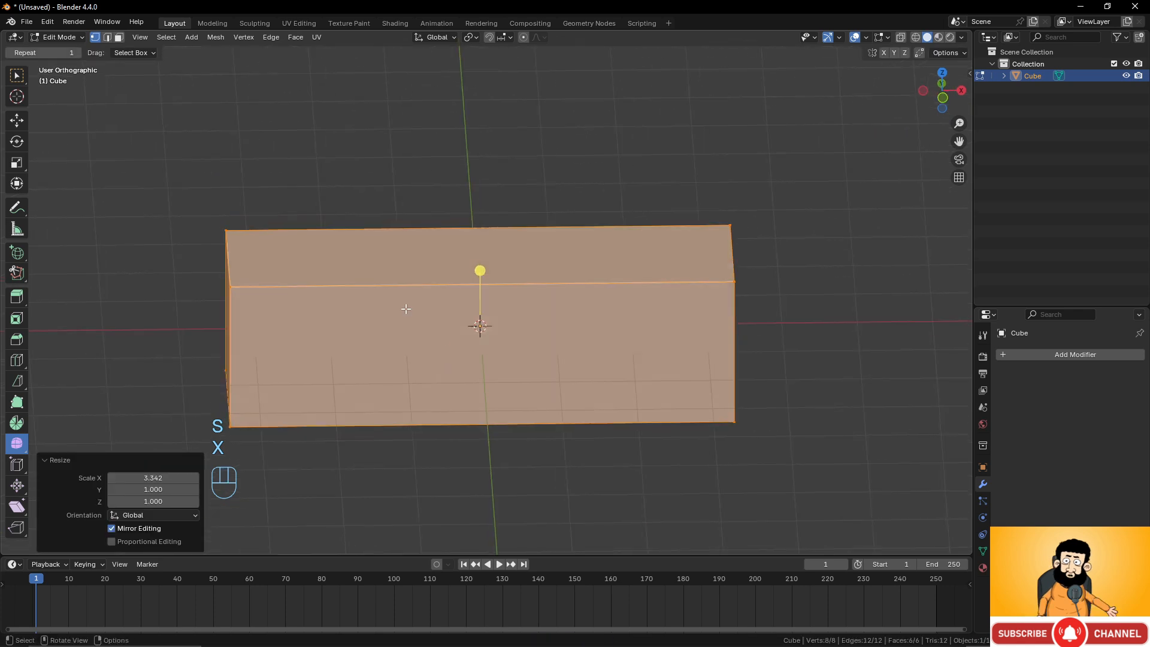
left_click(109, 37)
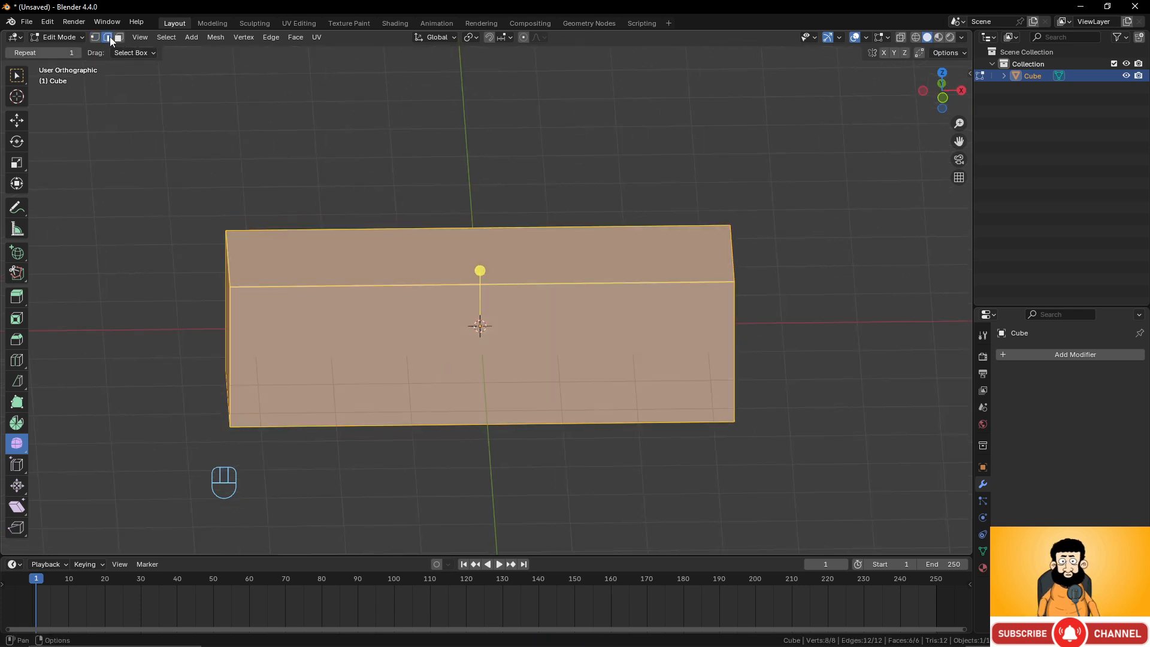
Add a loop cut through the middle of the stretched cube, leaving it centred.
left_click(17, 75)
key("ctrl+r")
left_click(439, 267)
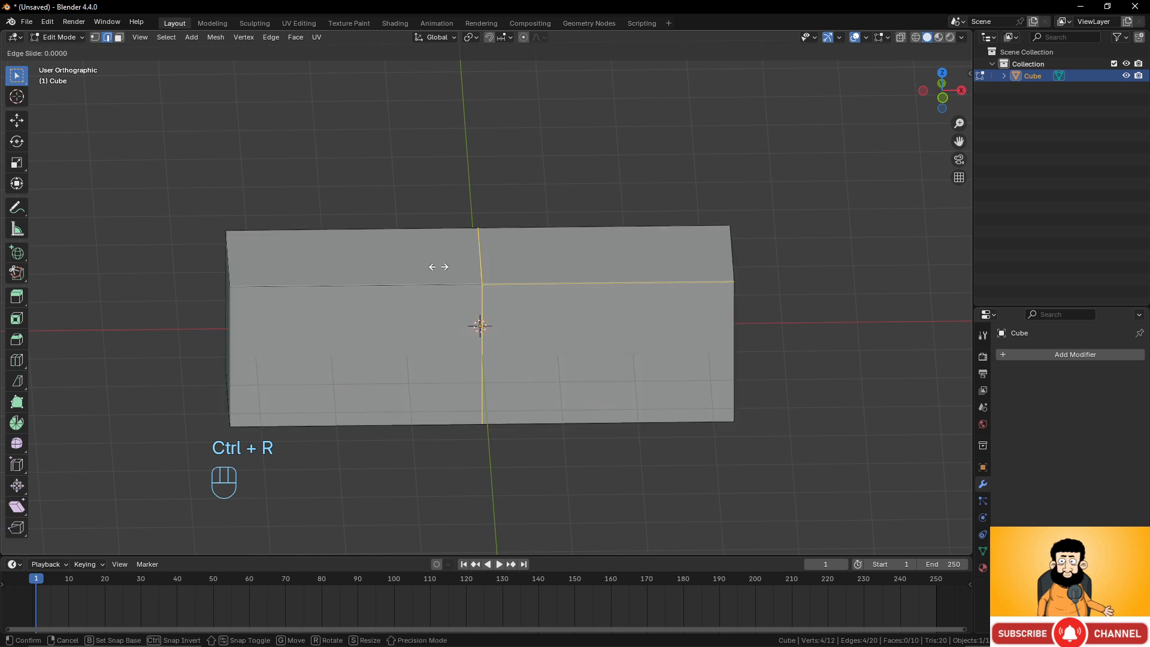
right_click(439, 267)
middle_click_drag(629, 275, 396, 265)
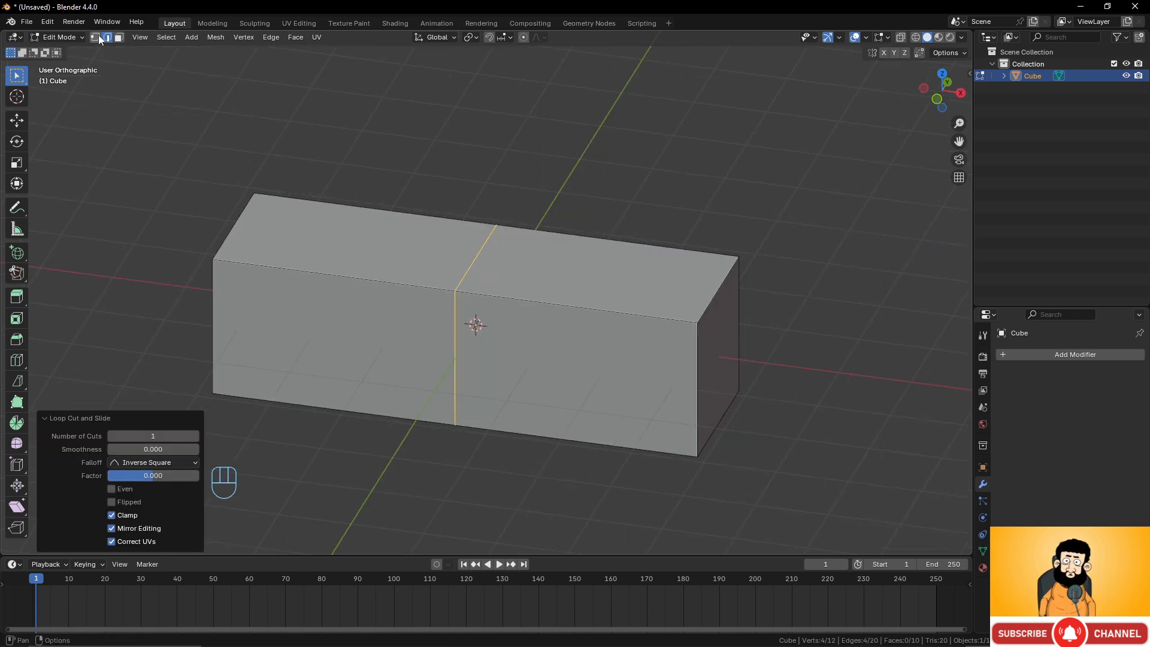
Select the middle loop's top edge and try to move it freely, cancelling the move.
left_click(472, 258)
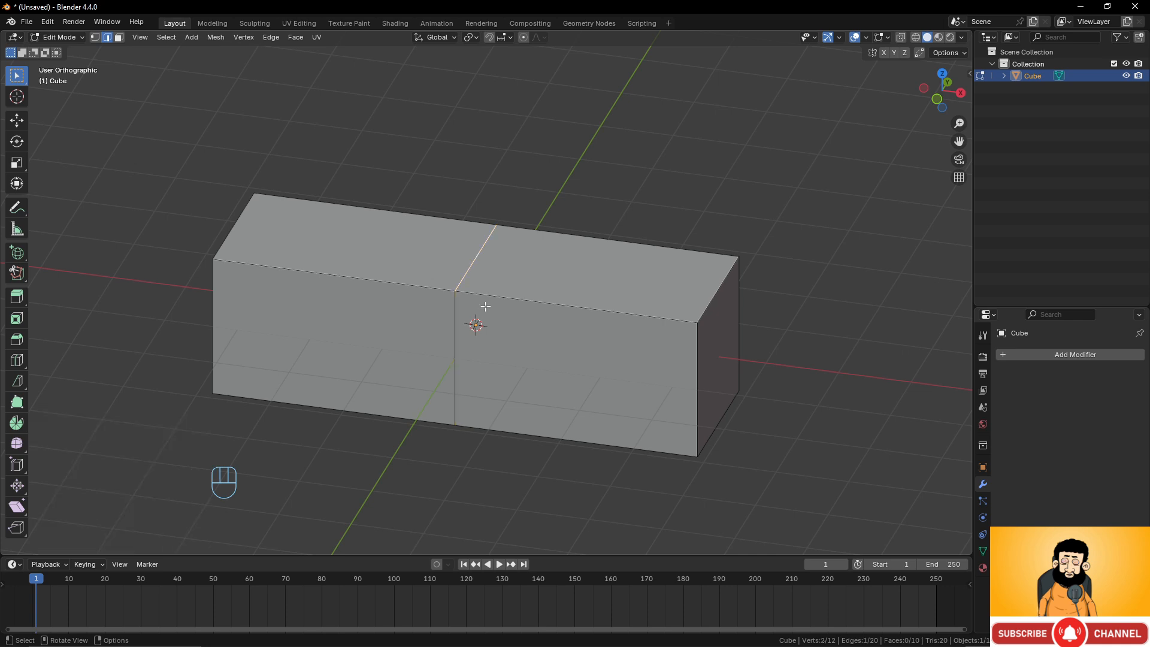
middle_click_drag(485, 306, 541, 311)
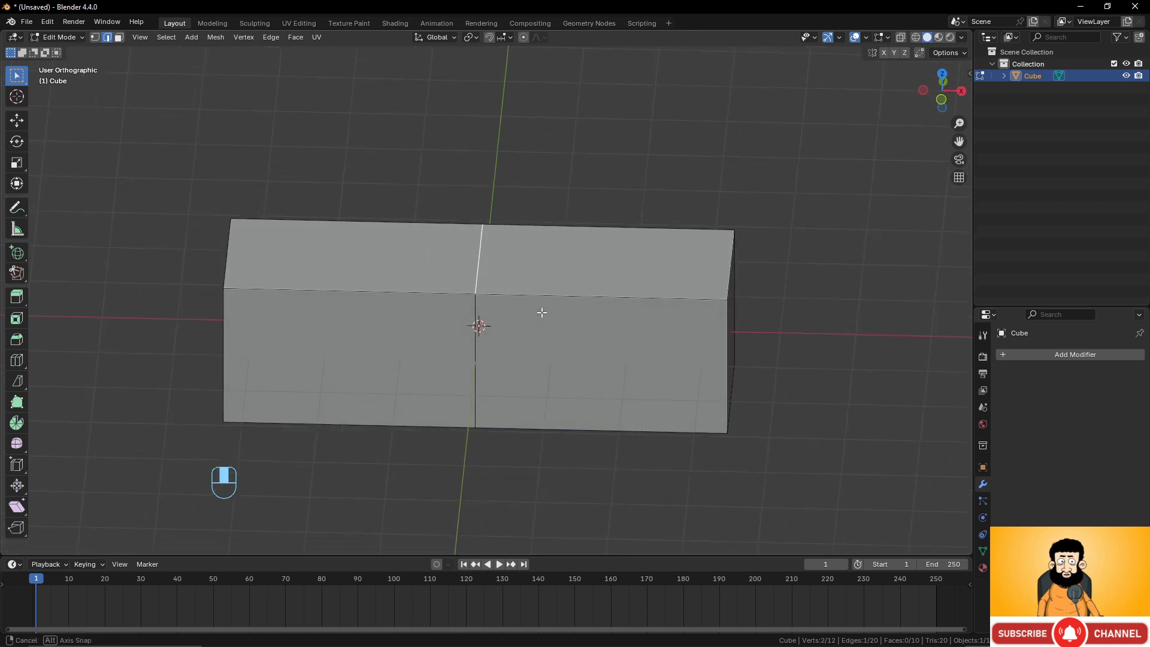
middle_click_drag(609, 300, 550, 296)
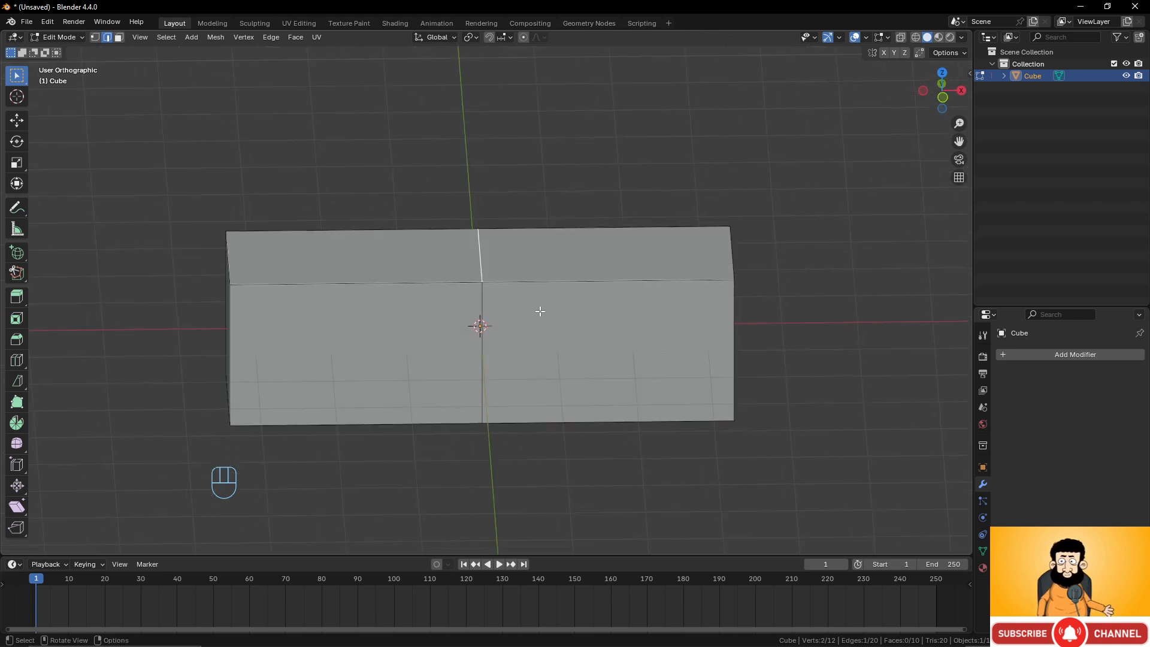
key("g")
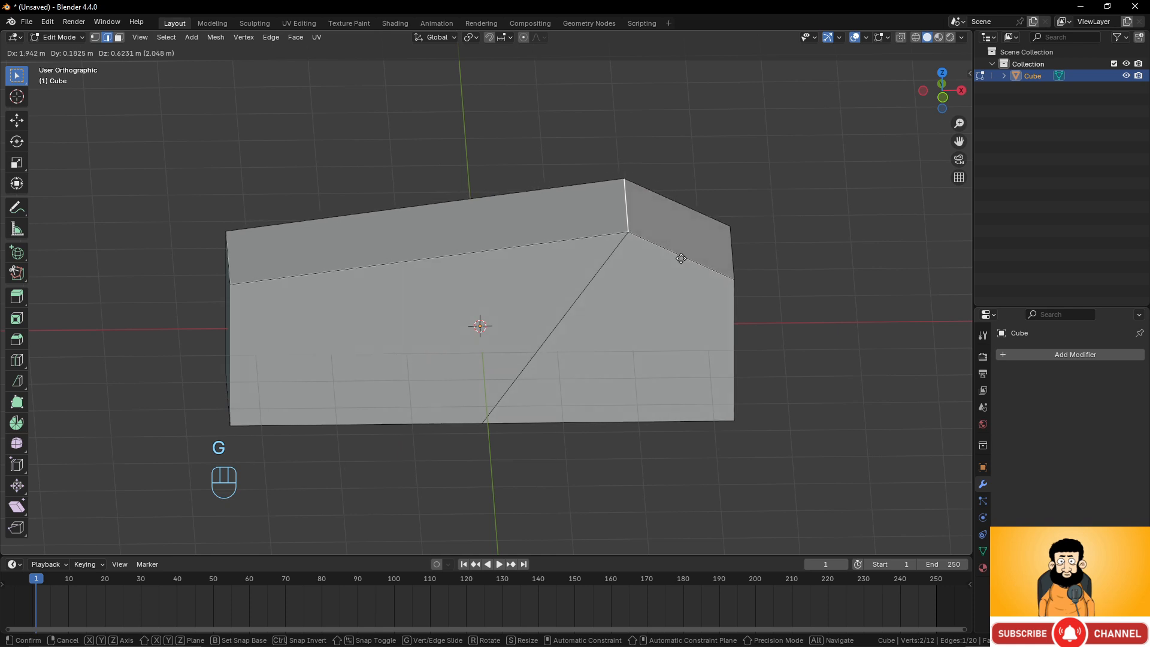
right_click(595, 275)
middle_click_drag(595, 275, 285, 264)
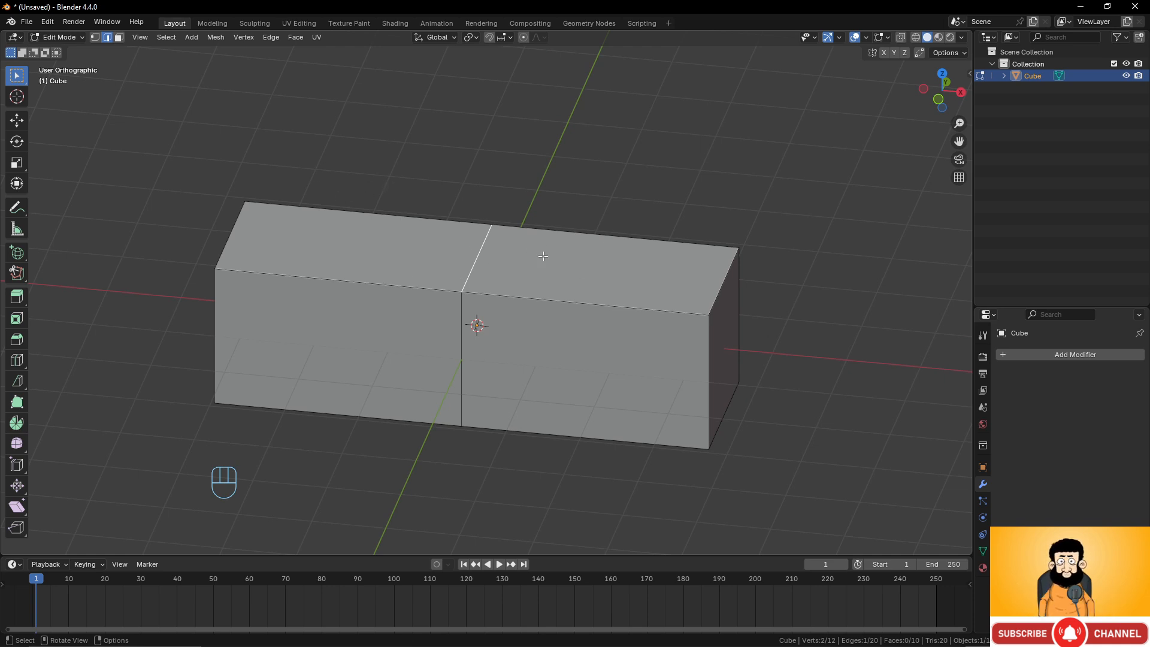
Try repeatedly to edge-slide the middle loop along the length of the cube.
key("g")
key("g")
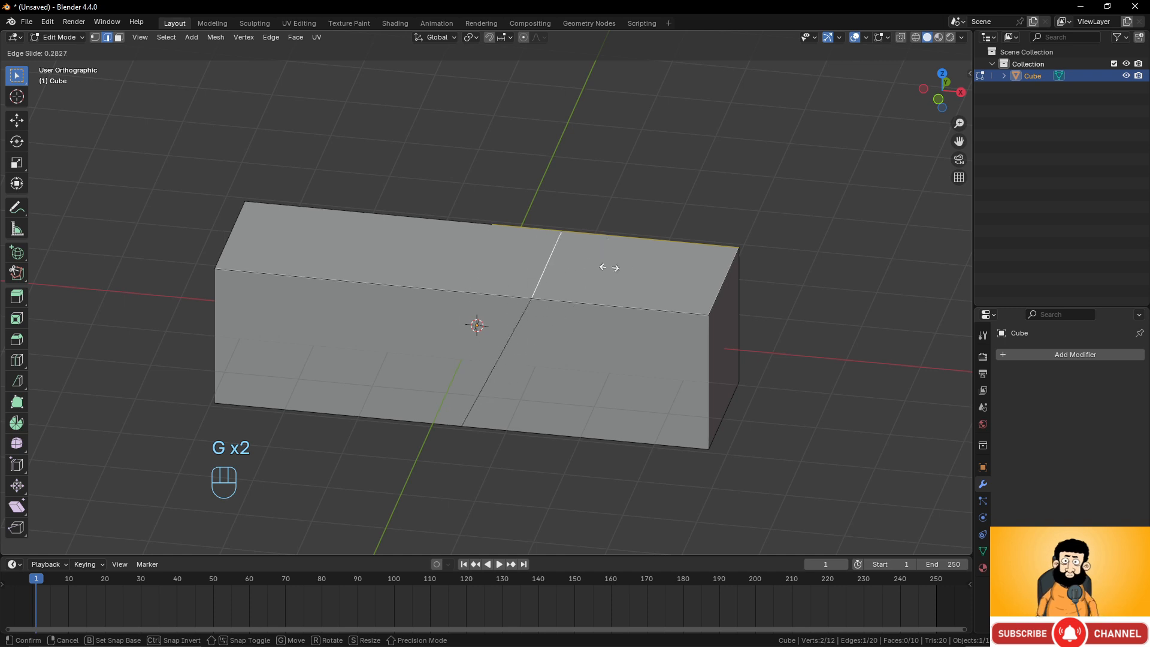
key("g")
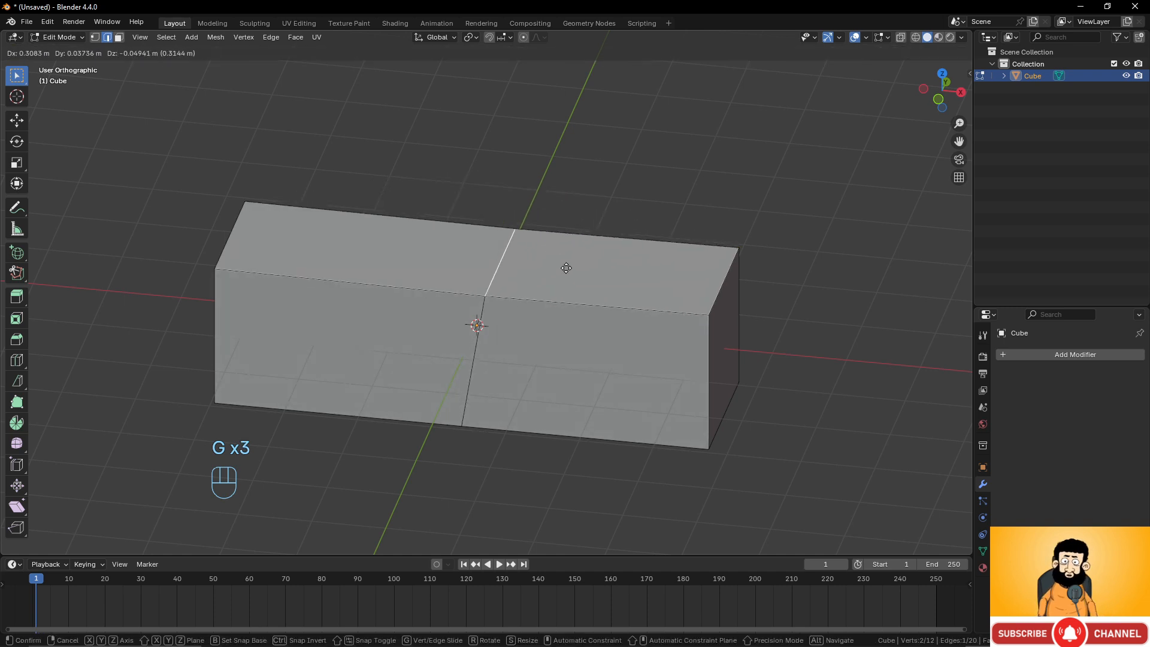
key("g")
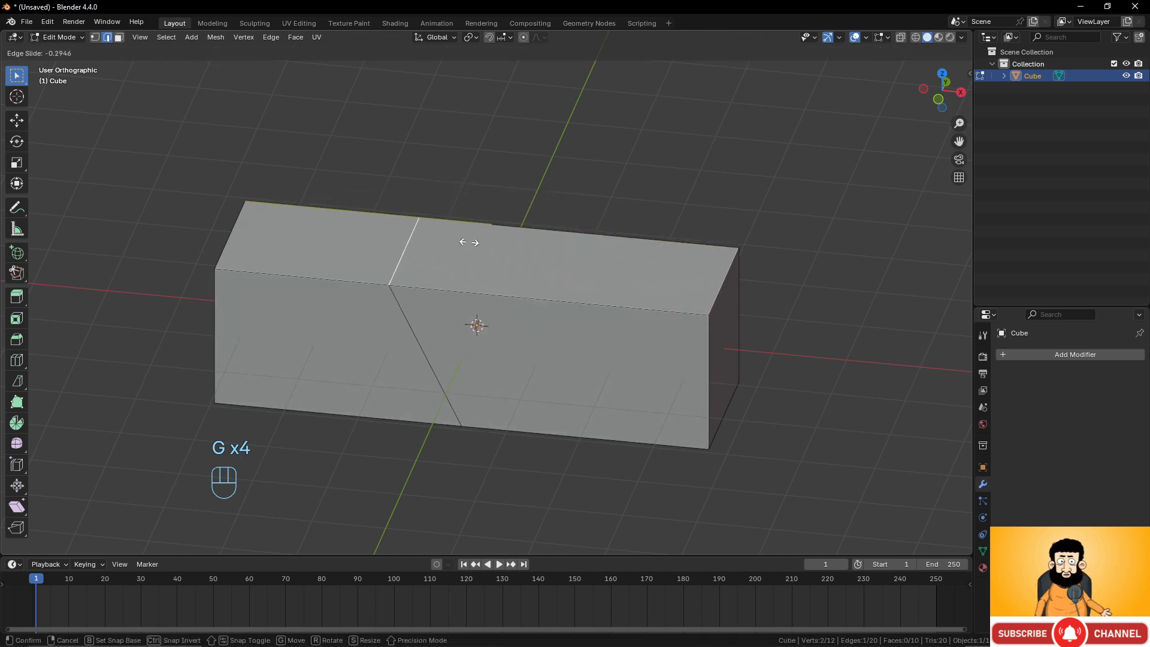
right_click(456, 251)
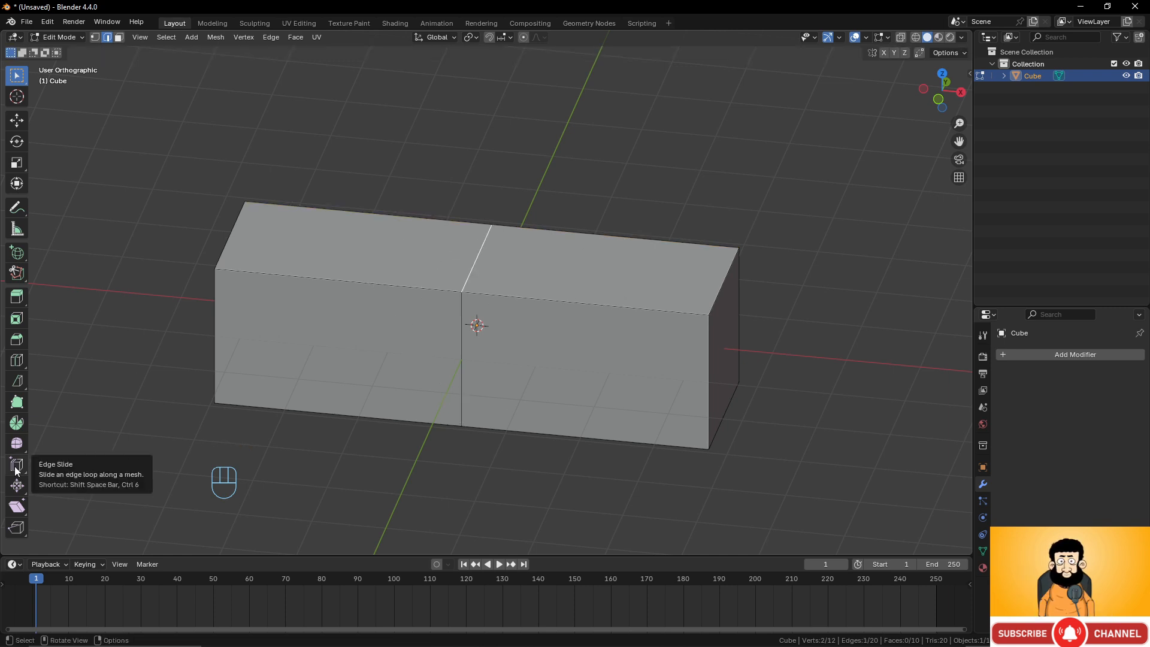
key("g")
key("g")
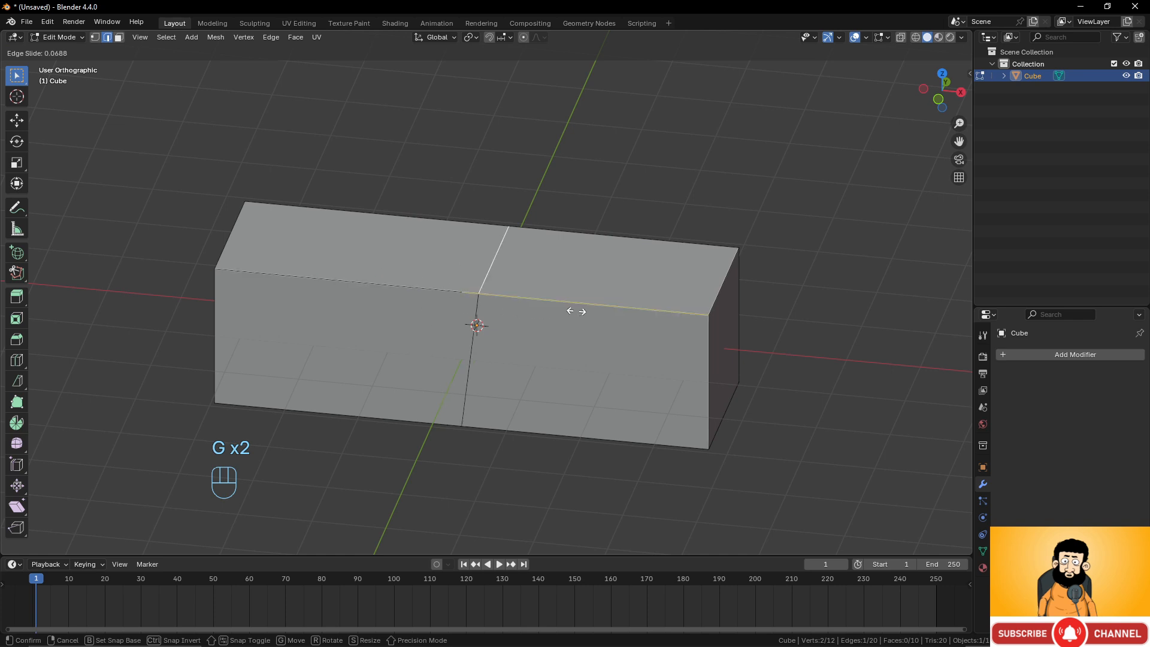
left_click(638, 313)
Switch to vertex selection and try to slide a vertex of the middle loop, cancelling it.
key("1")
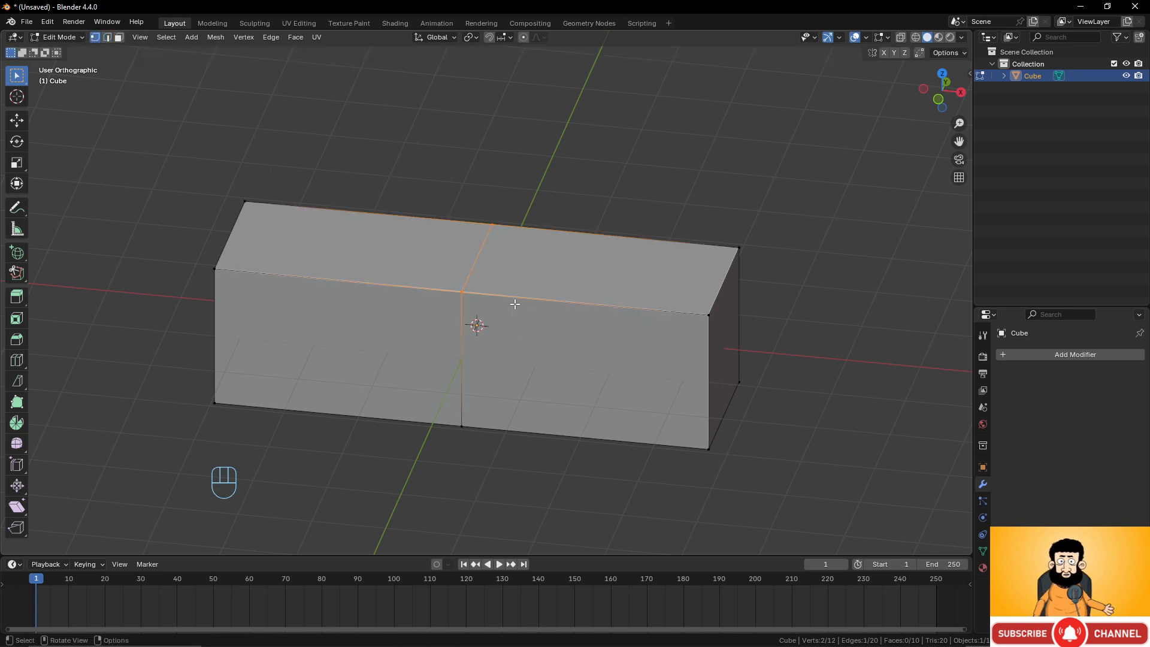
left_click(460, 291)
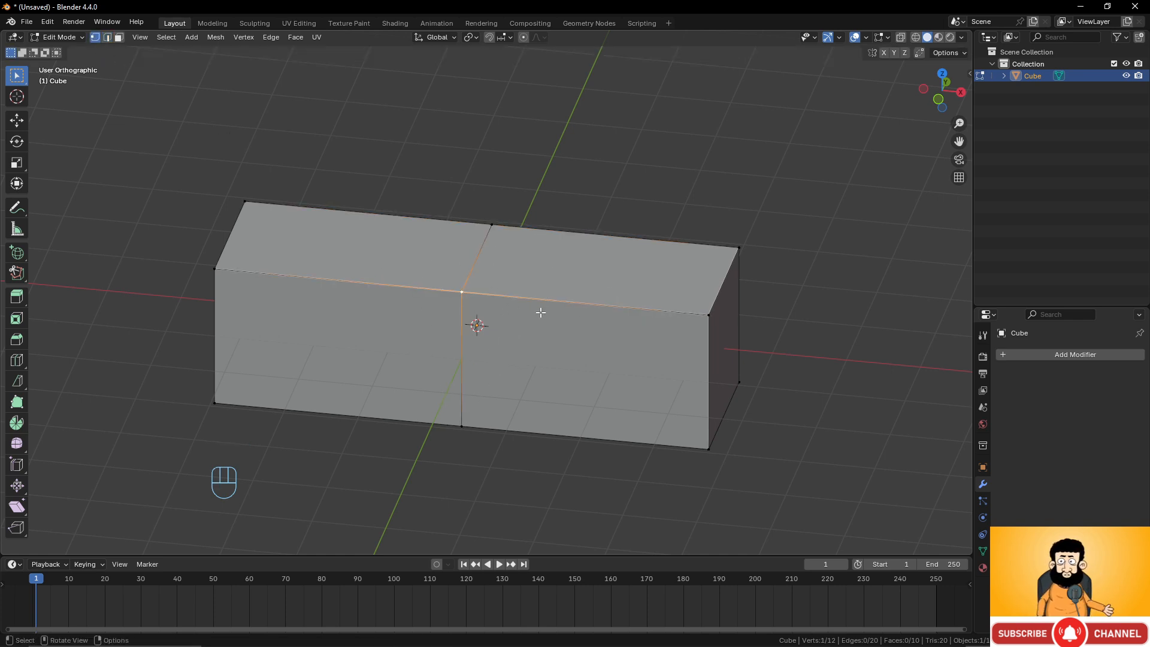
key("g")
key("g")
right_click(195, 387)
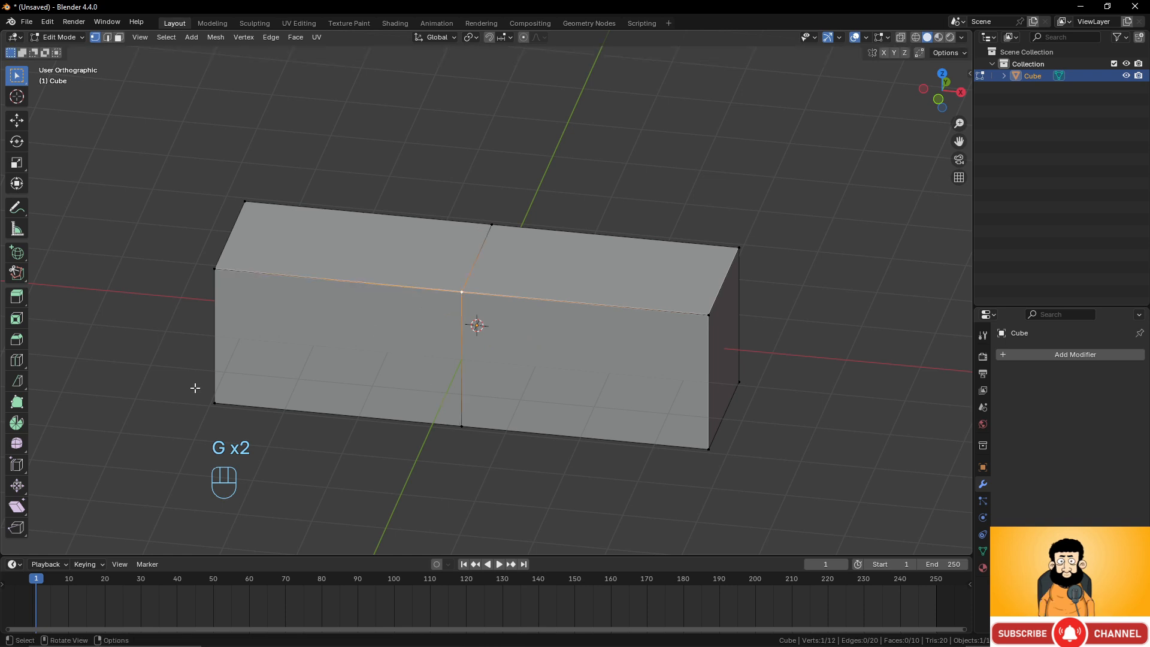
Pick the Edge Slide tool, select the middle loop and try sliding it, then return to the Select tool.
left_click_drag(13, 466, 70, 464)
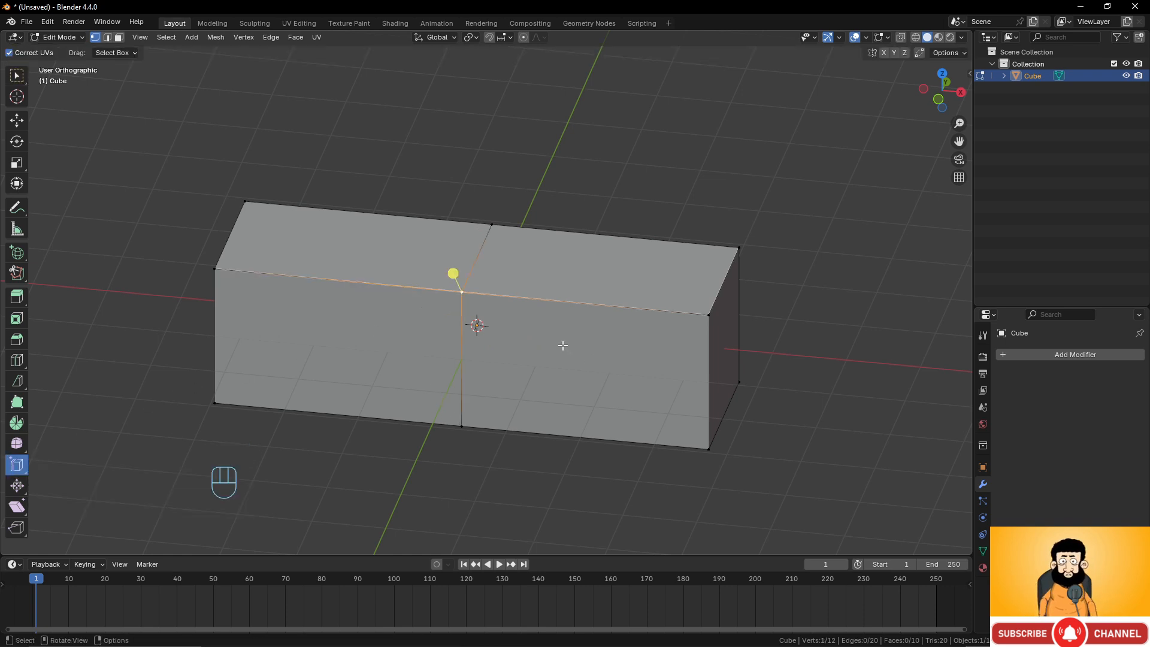
left_click(482, 236, "alt")
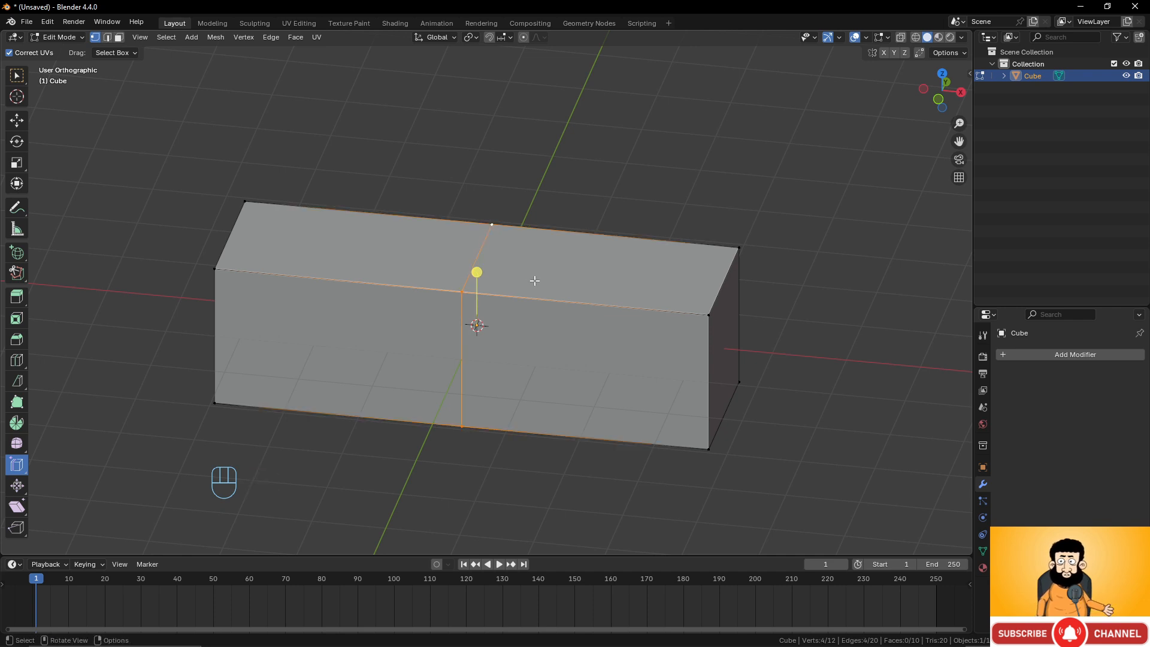
key("g")
key("g")
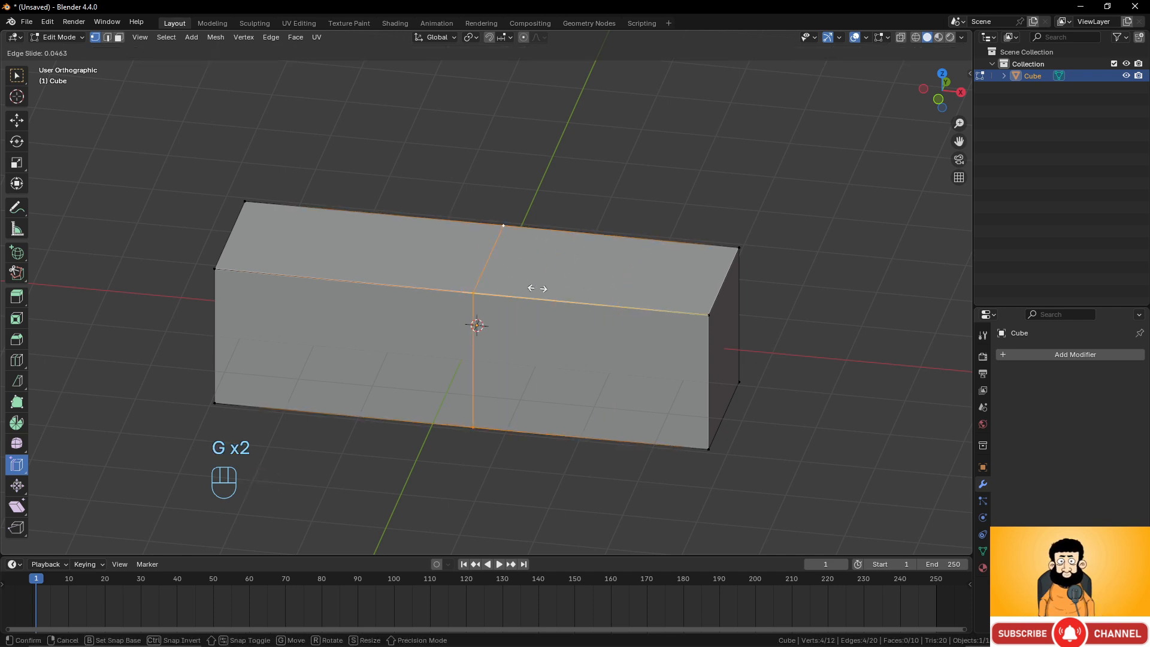
left_click(561, 315)
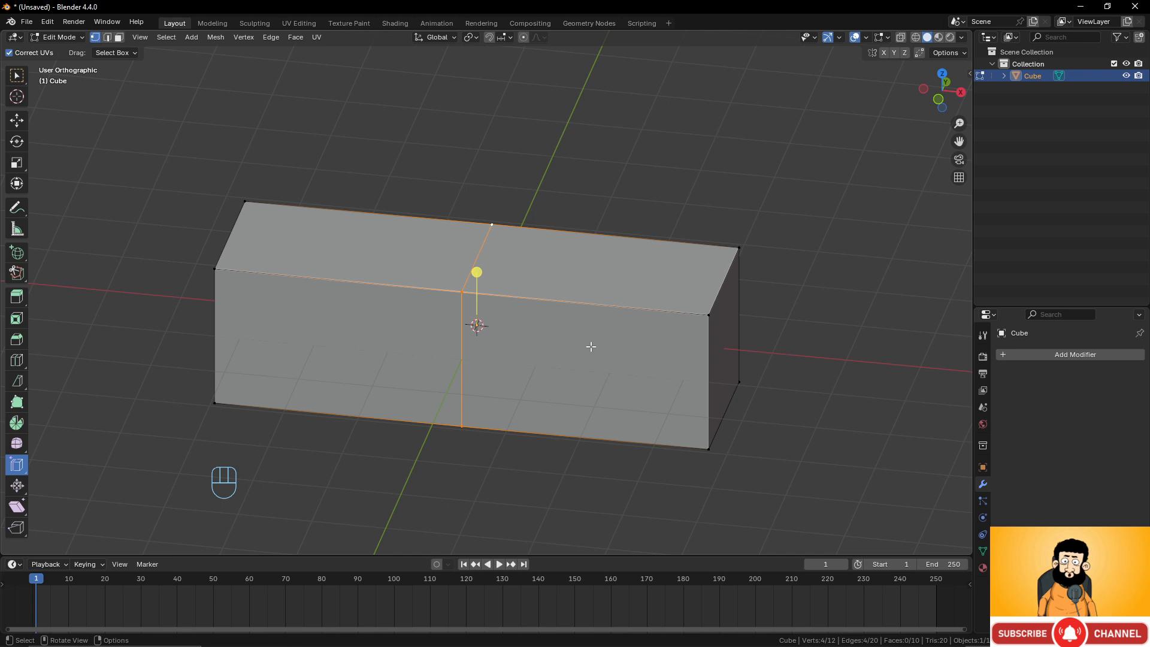
middle_click_drag(505, 300, 507, 316, "shift")
left_click(14, 74)
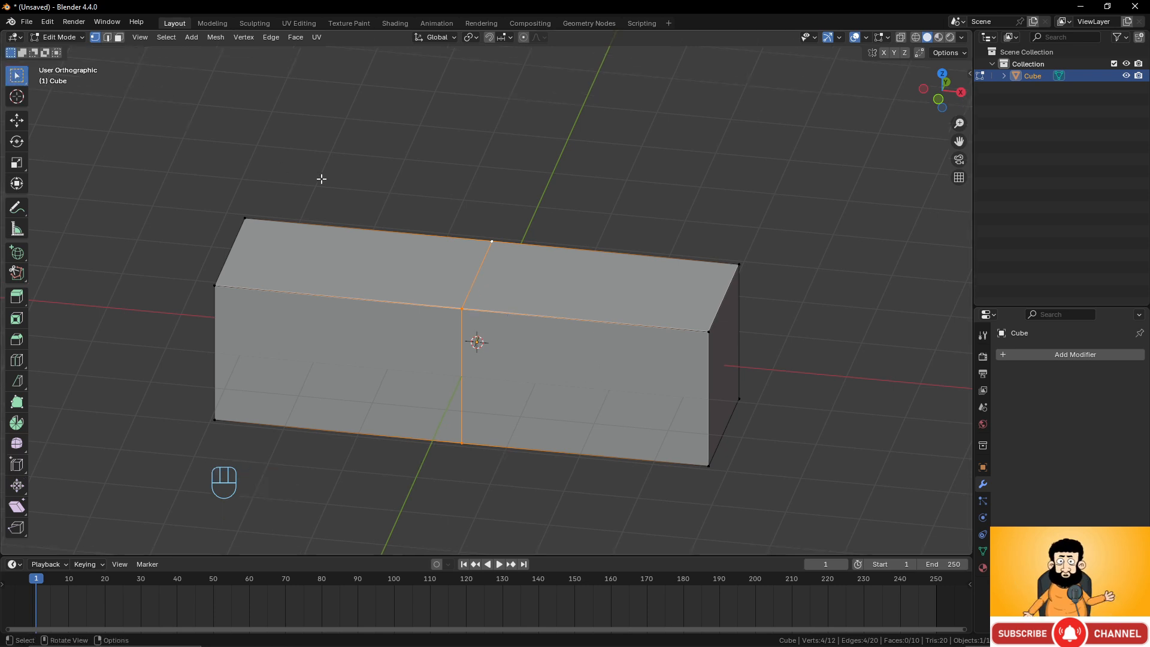
Add a second loop cut beside the middle loop, slid toward the right with factor -0.704.
middle_click_drag(321, 177, 531, 295)
key("ctrl+r")
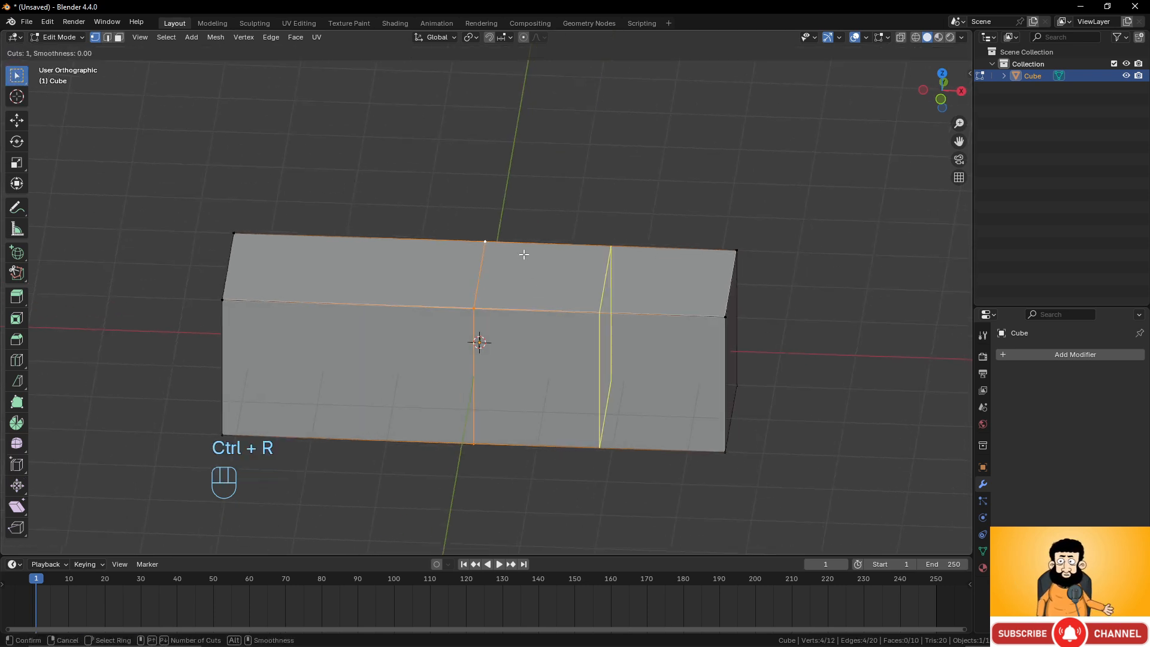
left_click(521, 253)
left_click(435, 253)
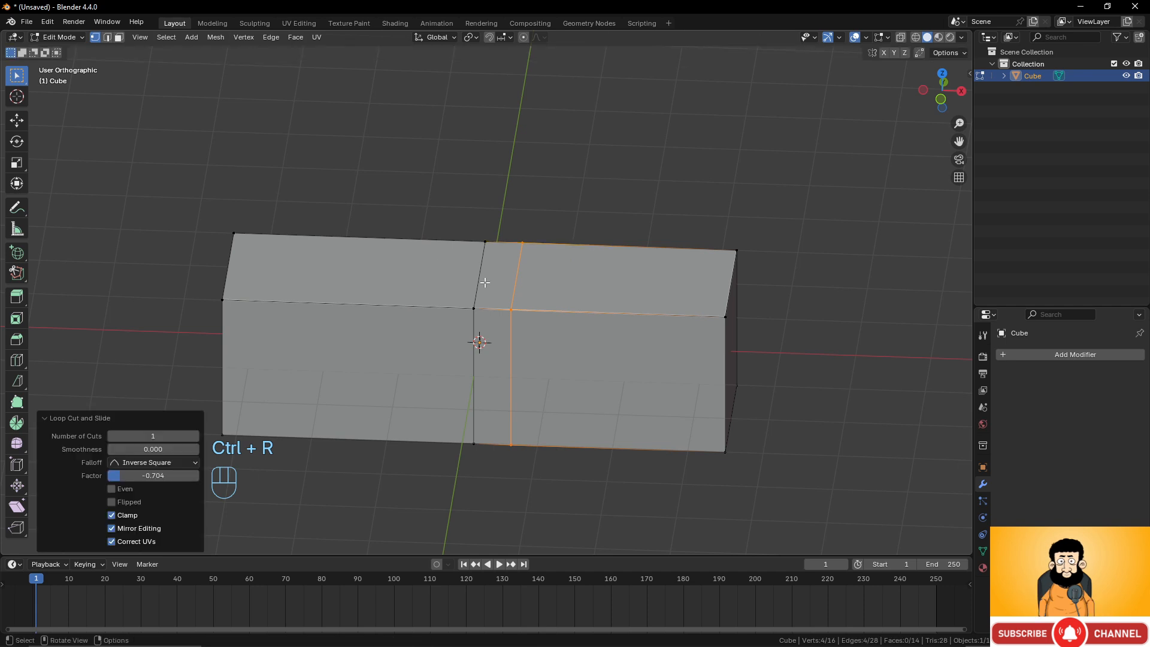
Select the face band between the two loops, extrude it in place and scale it by 1.489.
left_click(478, 299, "alt")
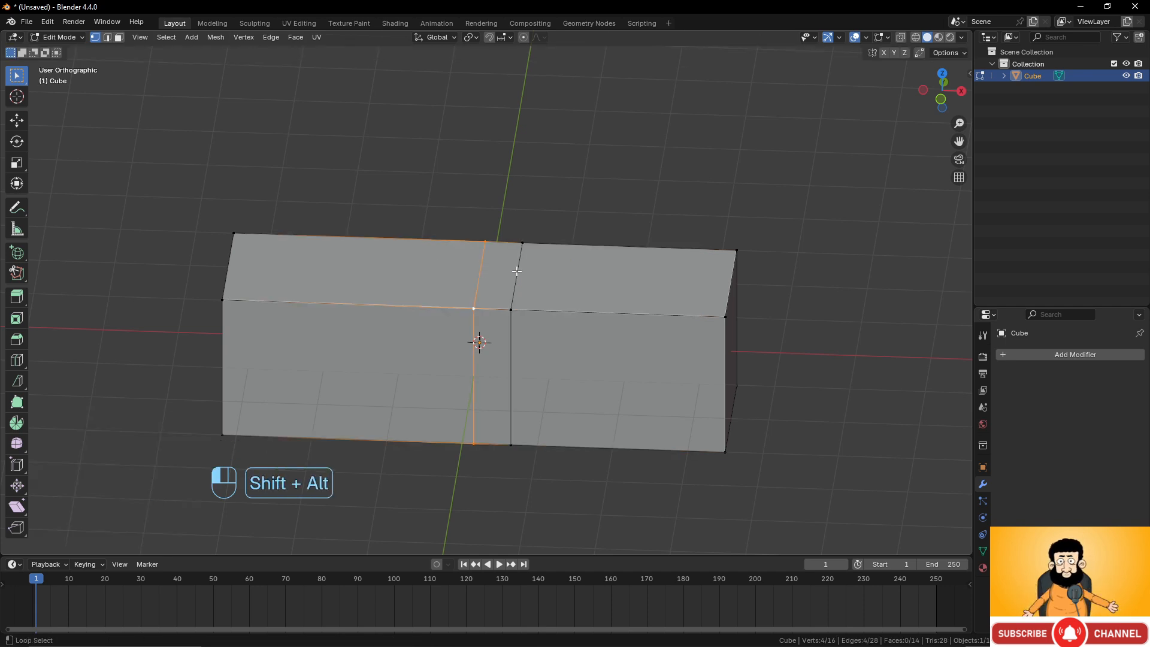
left_click(515, 271, "alt+shift")
scroll(553, 314, "up", 1)
key("e")
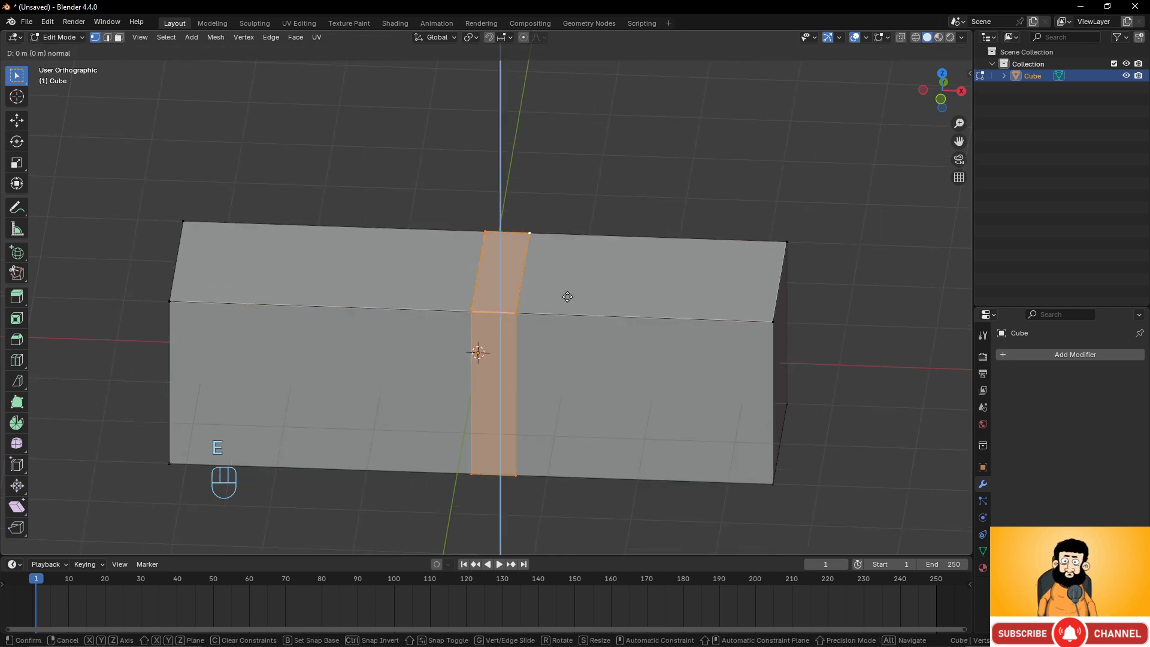
right_click(567, 296)
key("s")
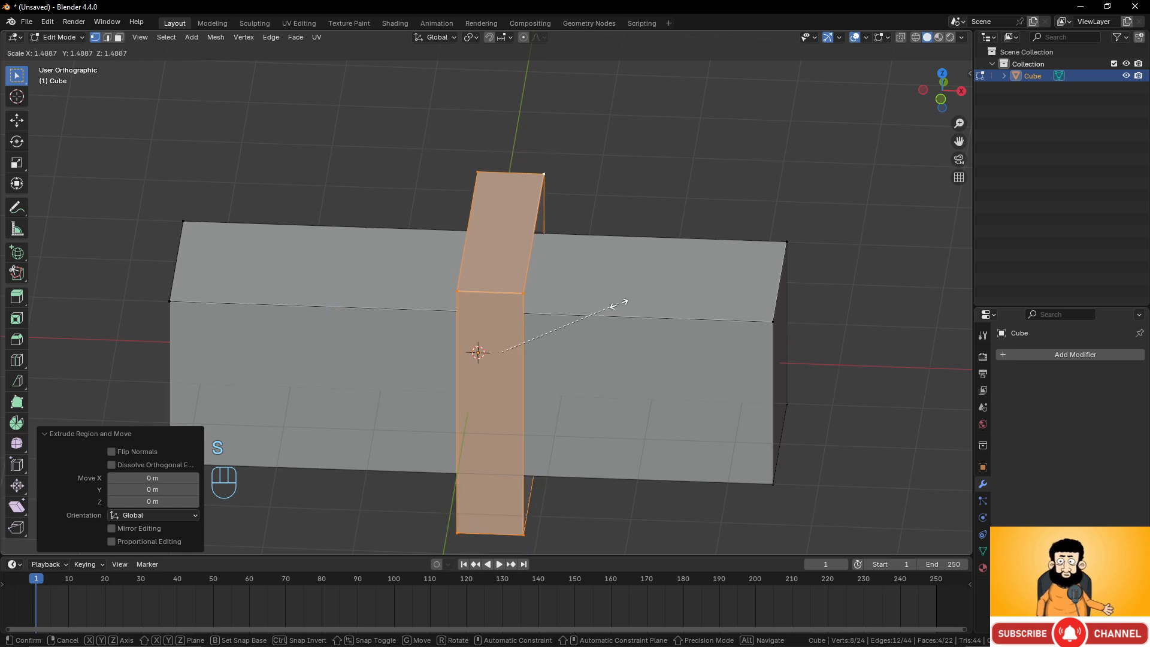
left_click(618, 303)
Draw annotation arrows and marks on the raised band, undoing the last stroke.
middle_click_drag(618, 302, 495, 337)
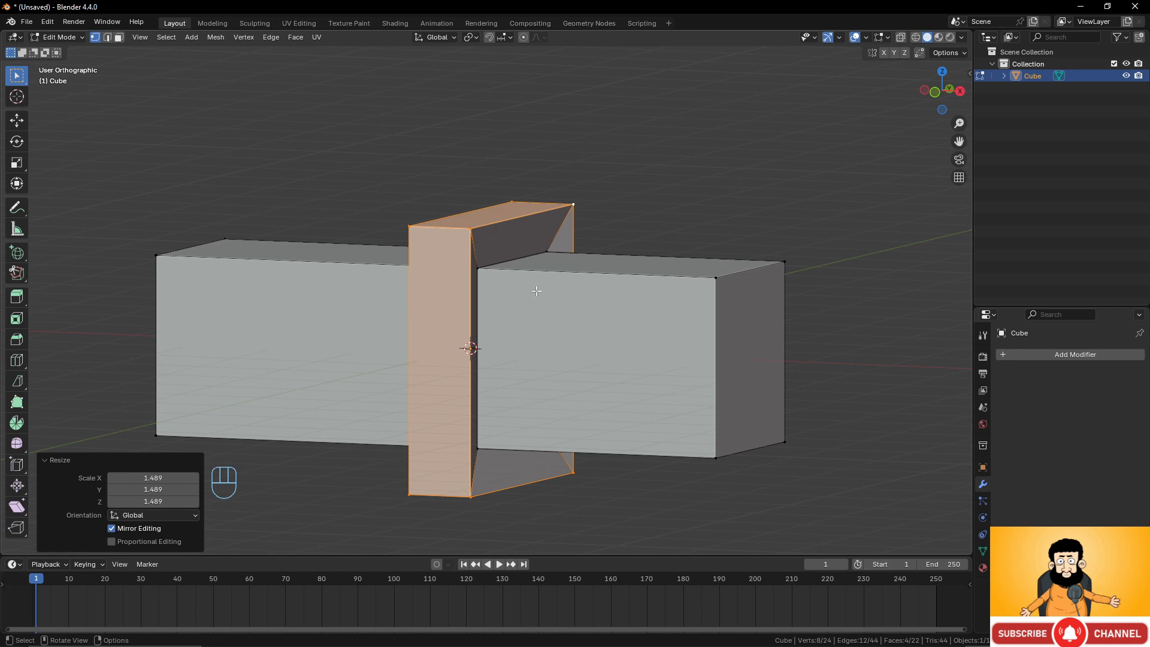
middle_click_drag(538, 281, 419, 275)
scroll(456, 269, "up", 4)
middle_click_drag(492, 262, 541, 265)
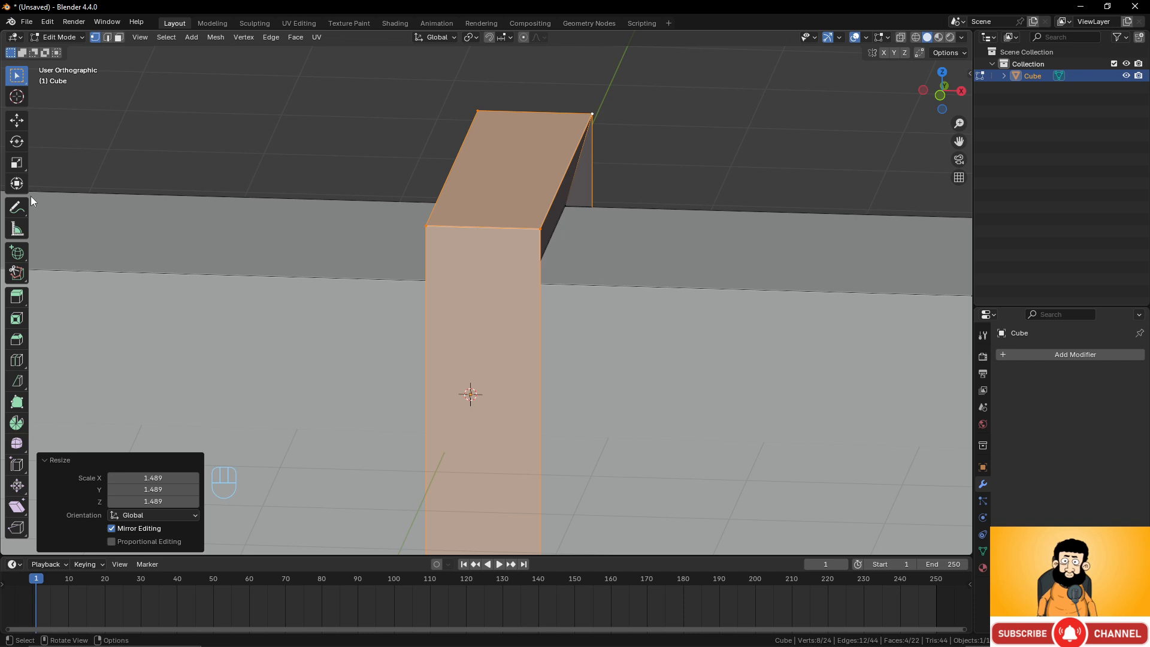
left_click(16, 209)
left_click_drag(453, 170, 473, 168)
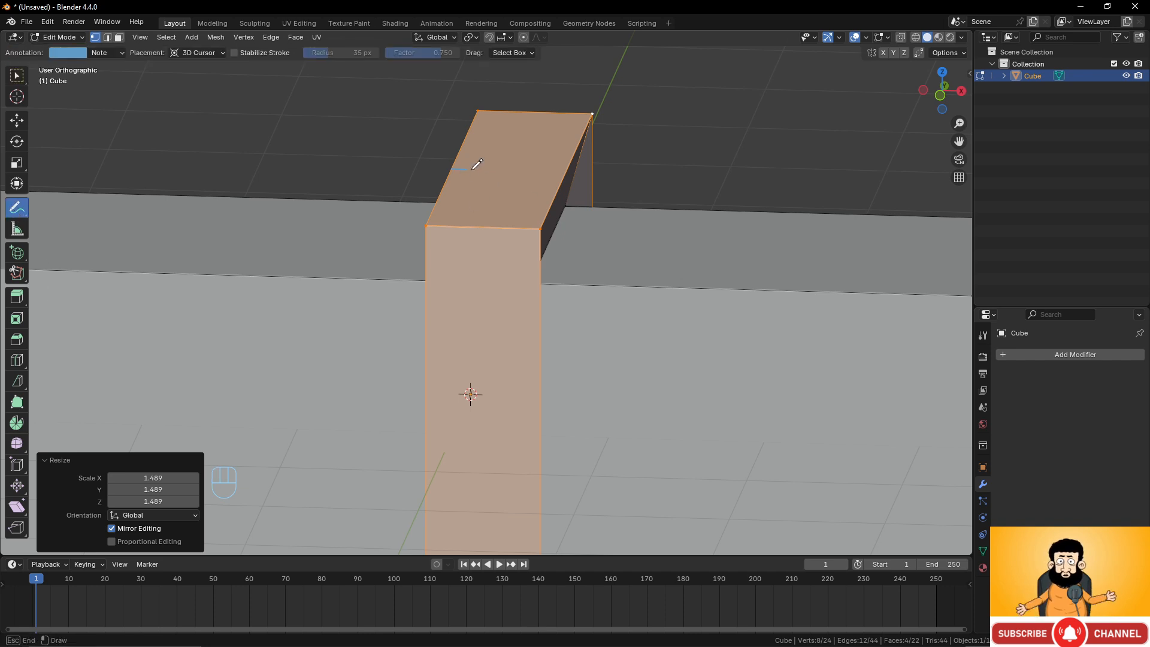
left_click_drag(552, 177, 562, 178)
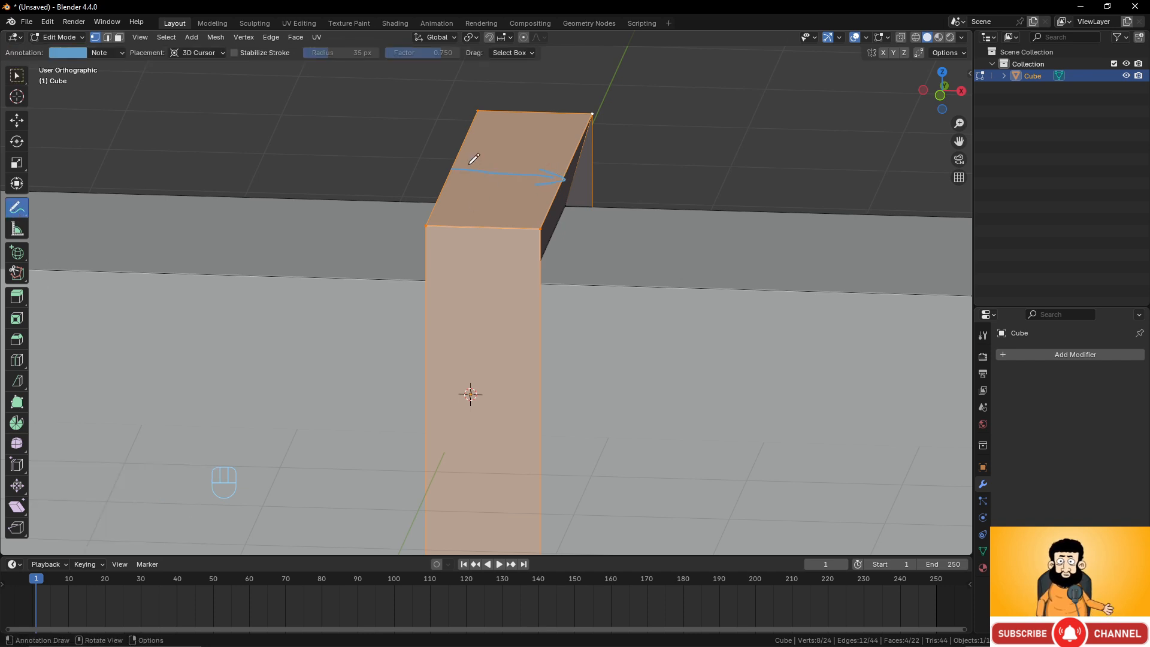
left_click_drag(469, 164, 474, 183)
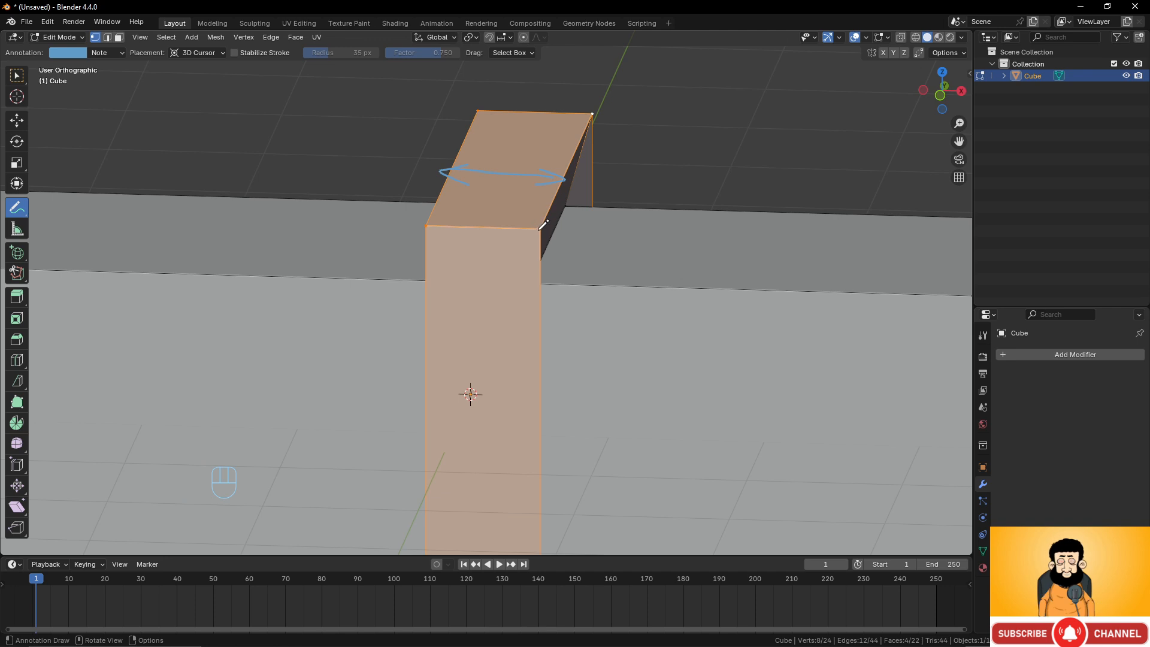
left_click_drag(539, 230, 432, 226)
mouse_move(536, 241)
middle_mouse_down()
mouse_move(466, 239)
mouse_move(538, 275)
middle_mouse_up()
key("ctrl+z")
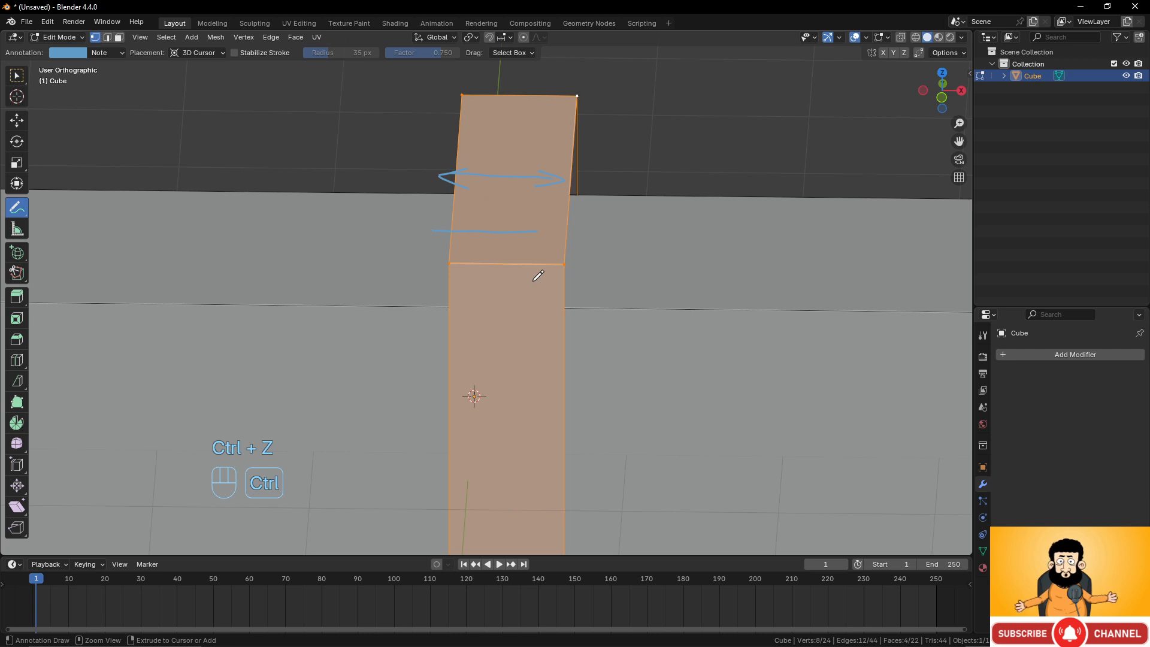
Return to the Select tool and undo the remaining annotation strokes.
left_click_drag(16, 207, 117, 289)
mouse_move(419, 179)
left_mouse_down()
mouse_move(505, 172)
mouse_move(518, 226)
mouse_move(452, 240)
left_mouse_up()
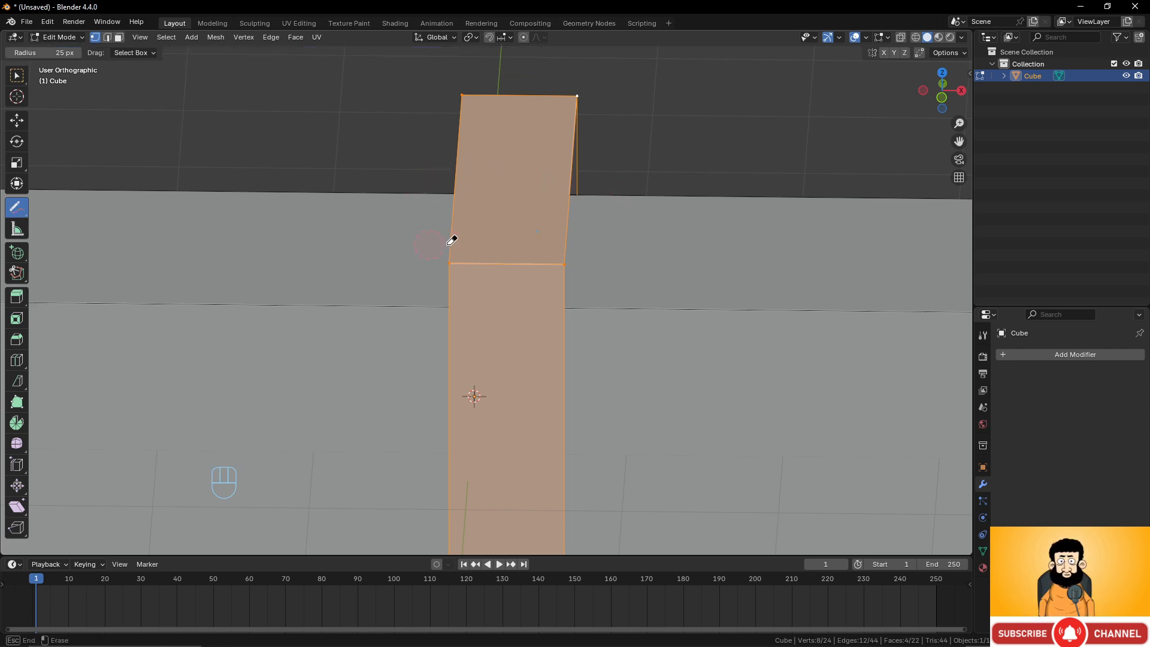
left_click(17, 79)
scroll(634, 220, "down", 4)
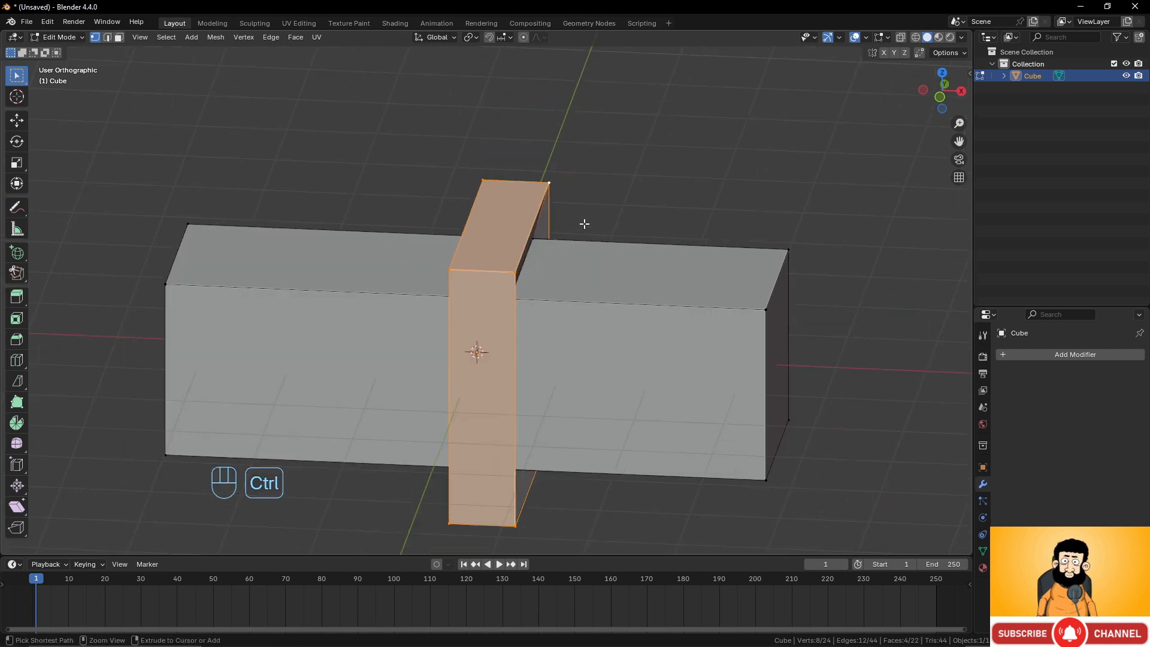
key("ctrl+z")
key("ctrl+z")
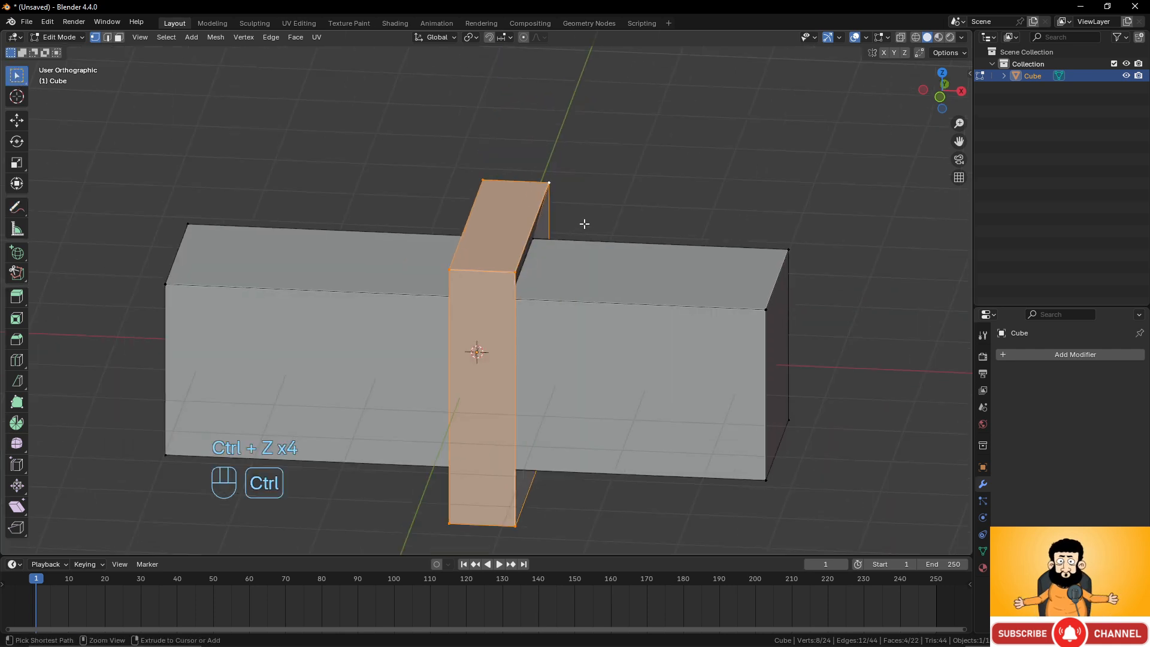
key("ctrl+z")
middle_click_drag(584, 223, 579, 295)
scroll(601, 277, "up", 3)
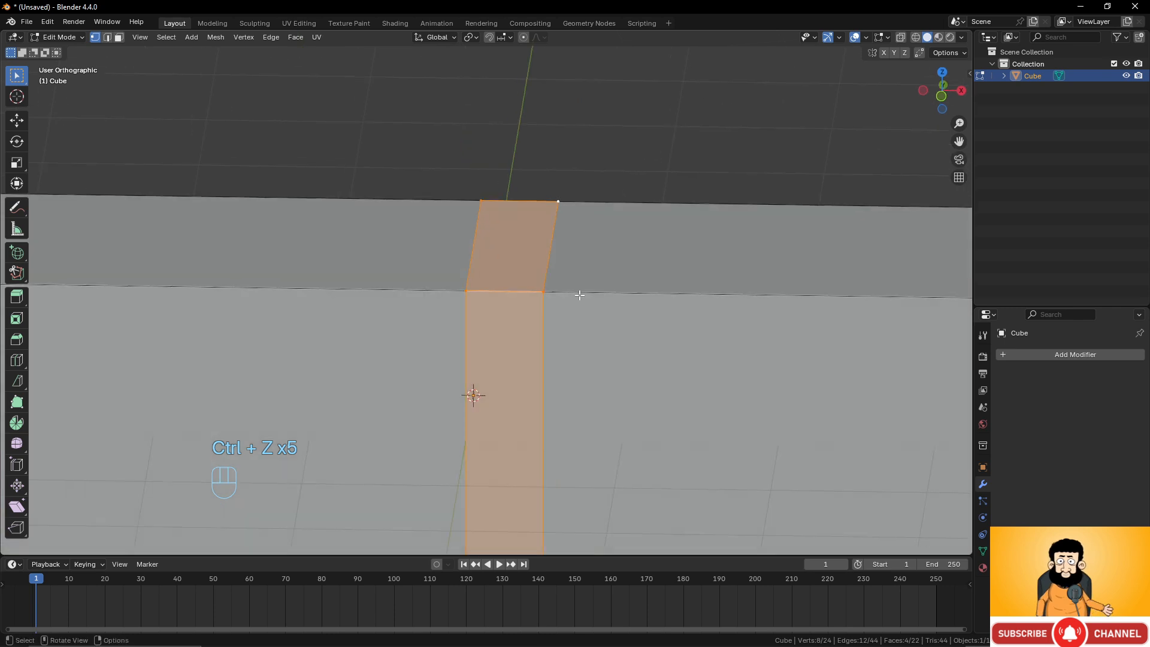
scroll(582, 308, "down", 2)
key("g")
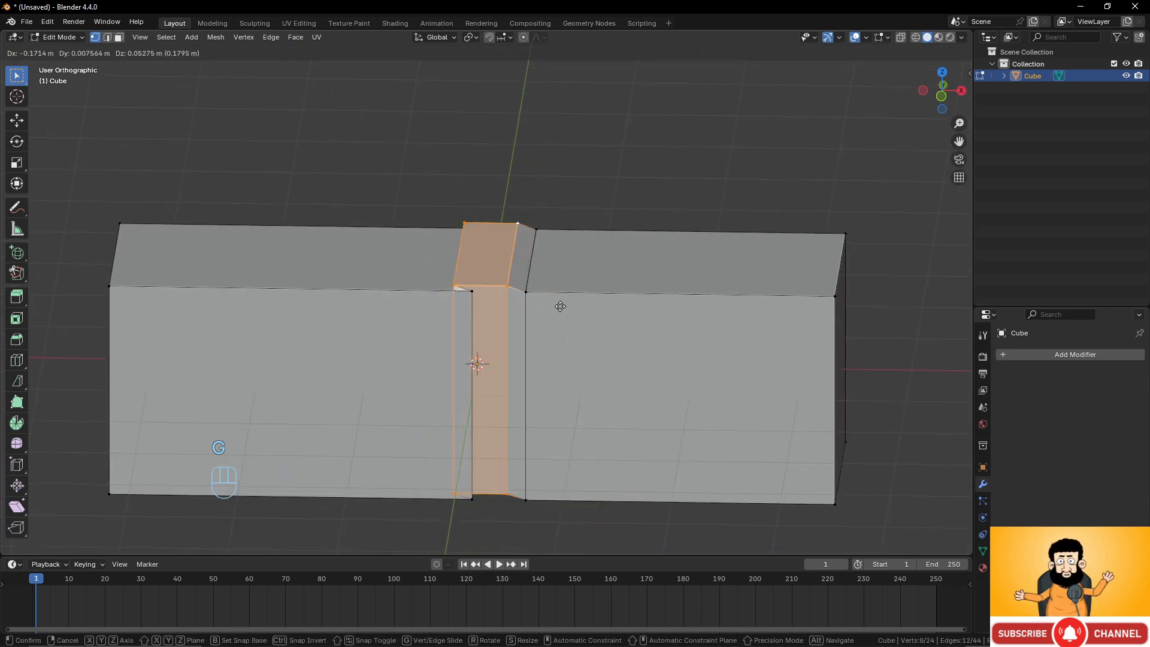
right_click(530, 308)
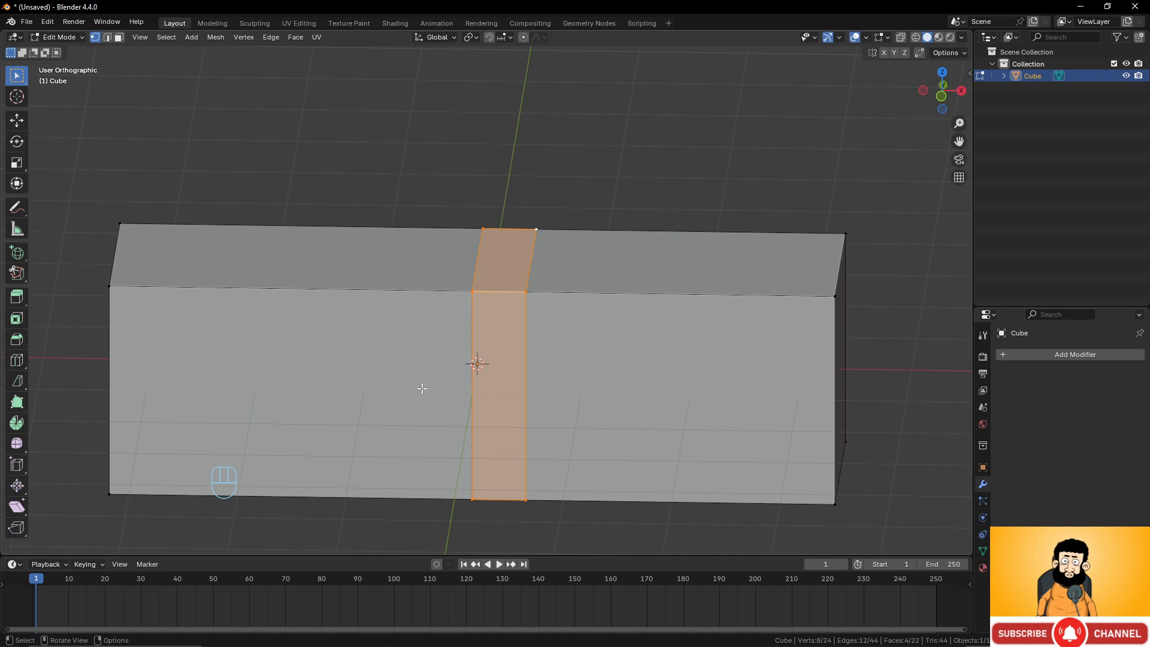
Shrink the raised middle band inward with the Shrink/Fatten tool to an offset of -0.43 m.
left_click(17, 485)
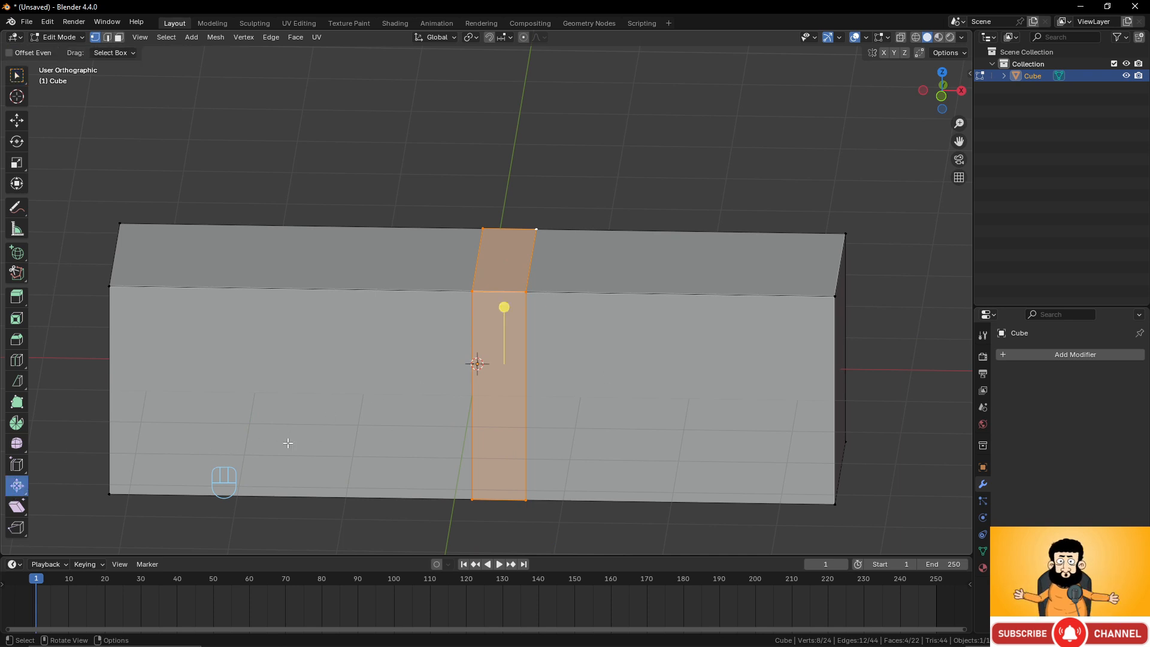
left_click_drag(505, 306, 530, 320)
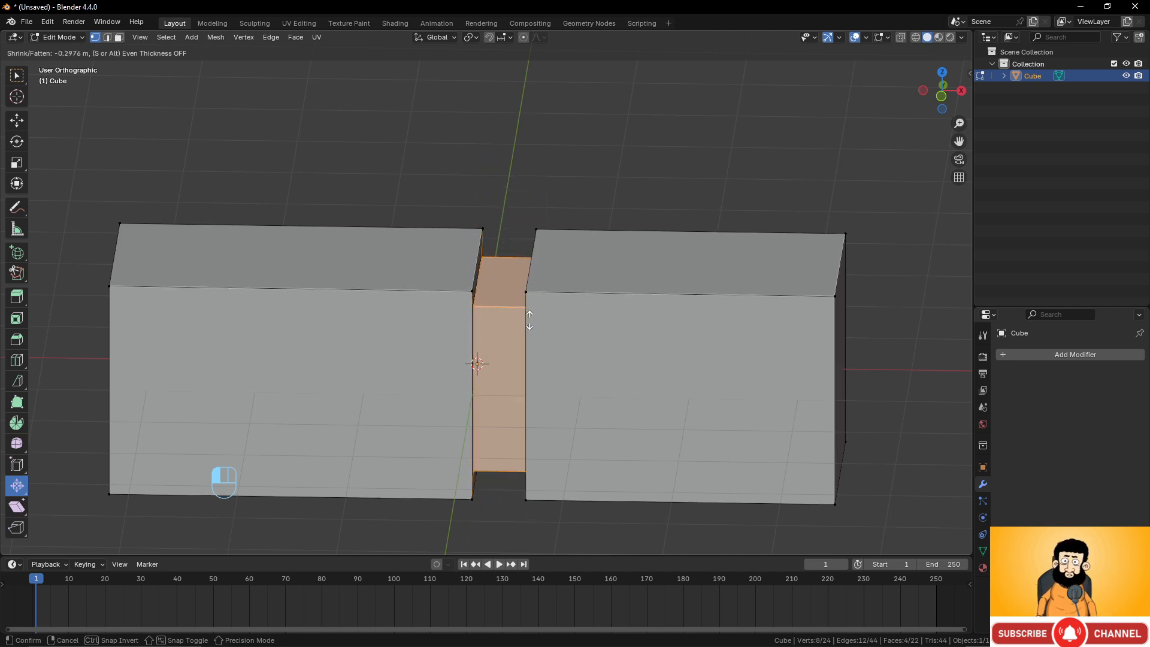
mouse_move(530, 320)
left_mouse_down()
mouse_move(533, 300)
mouse_move(542, 325)
left_mouse_up()
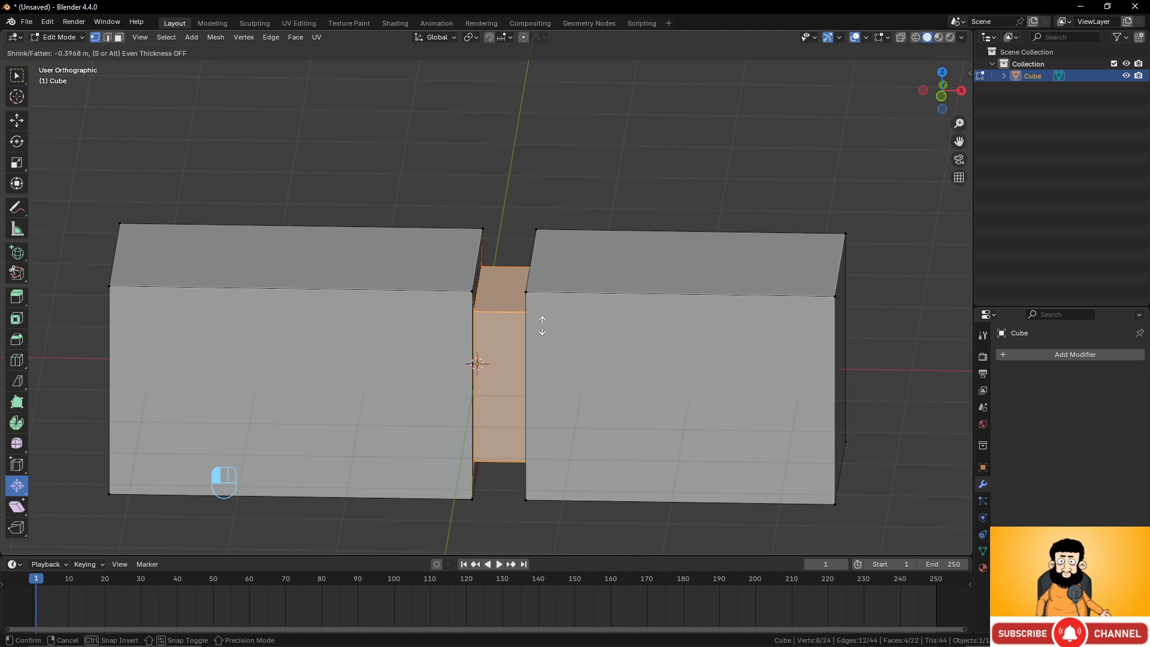
mouse_move(542, 325)
left_mouse_down()
mouse_move(542, 310)
mouse_move(549, 327)
left_mouse_up()
scroll(602, 294, "down", 2)
middle_click_drag(635, 326, 664, 282)
scroll(679, 323, "up", 3)
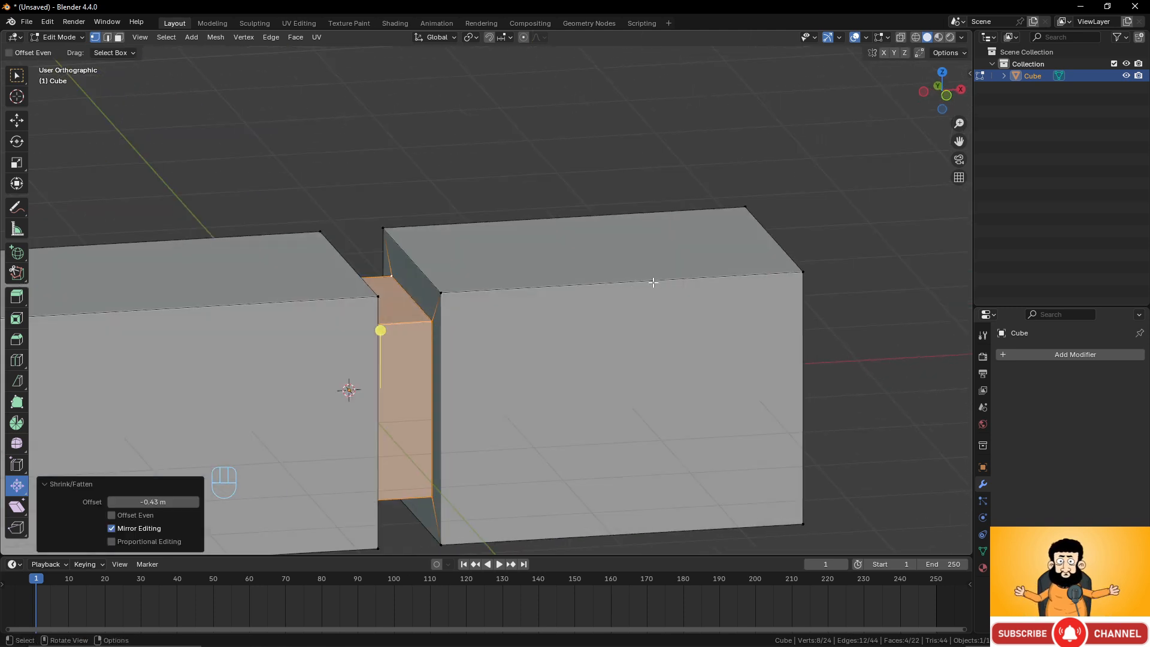
Add a loop cut across the middle of the right-hand block.
key("ctrl+r")
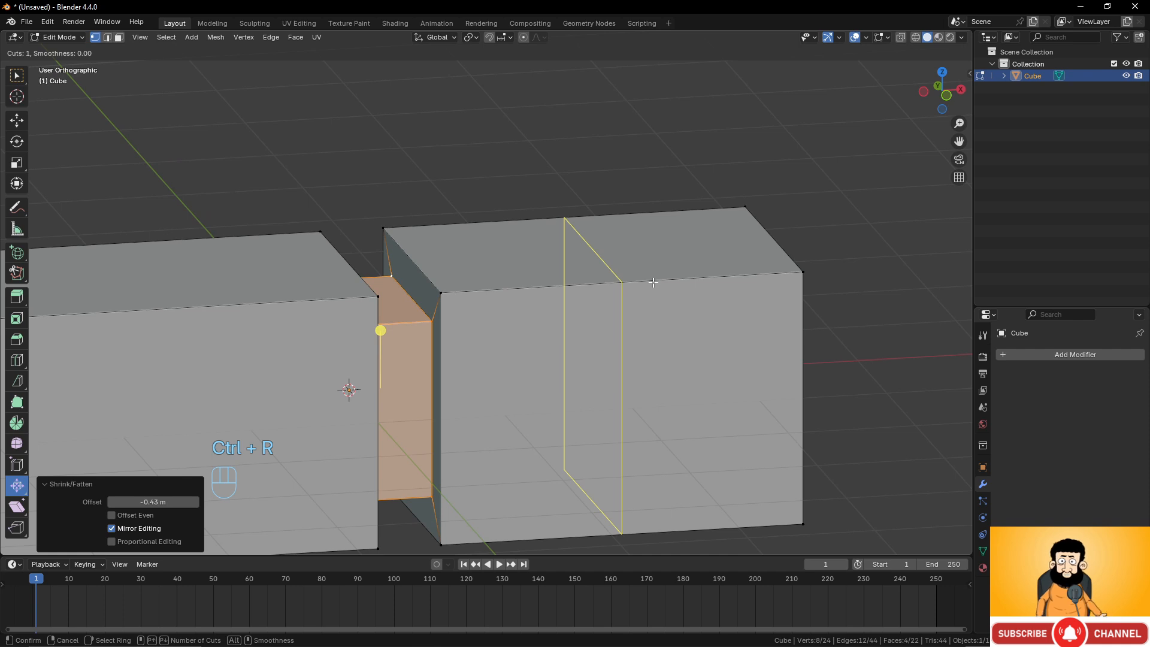
left_click(653, 283)
right_click(652, 283)
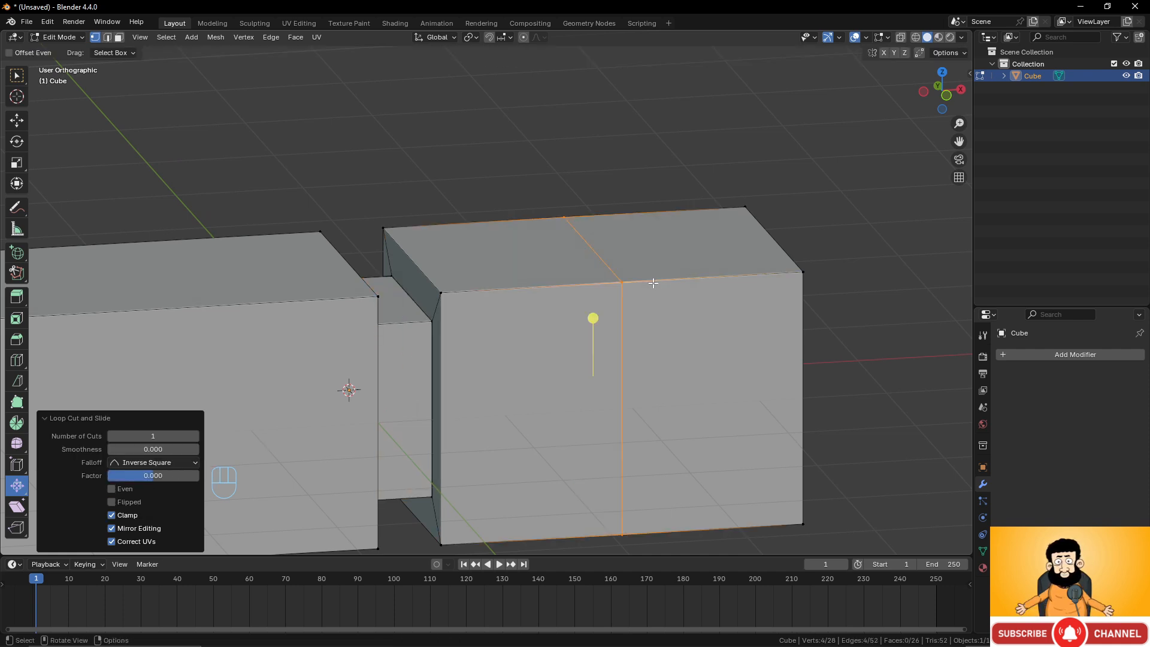
Select the new loop's top edge and edge-slide it toward the block's end with factor 0.720, making a diagonal cut.
left_click(622, 283)
left_click(564, 218, "shift")
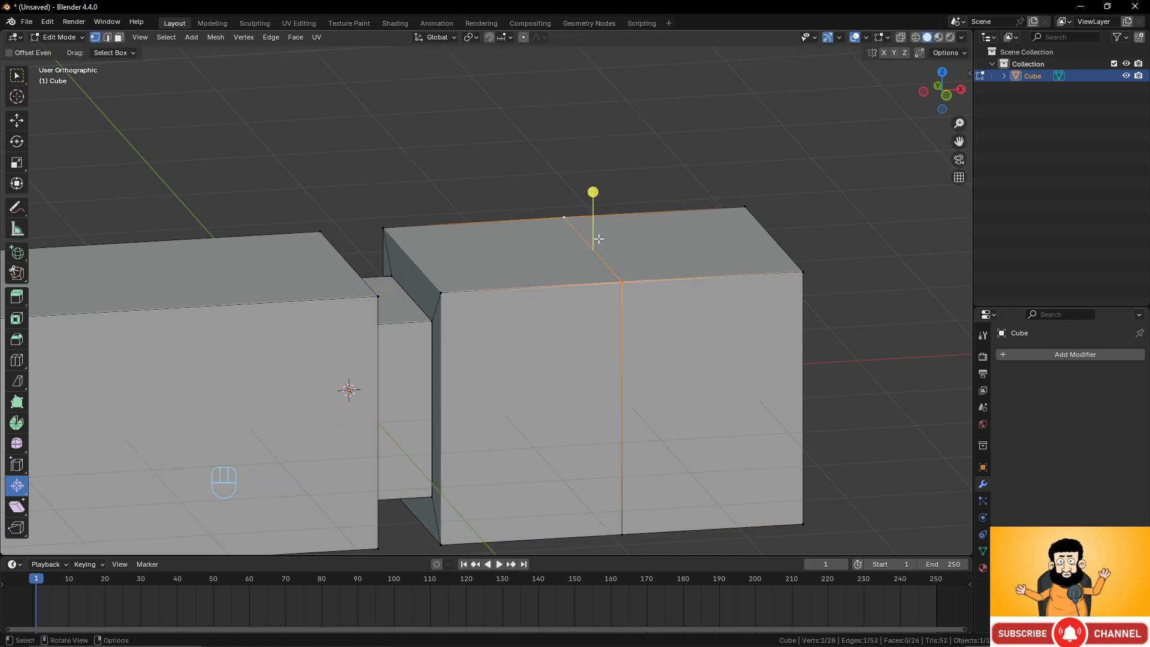
key("g")
key("g")
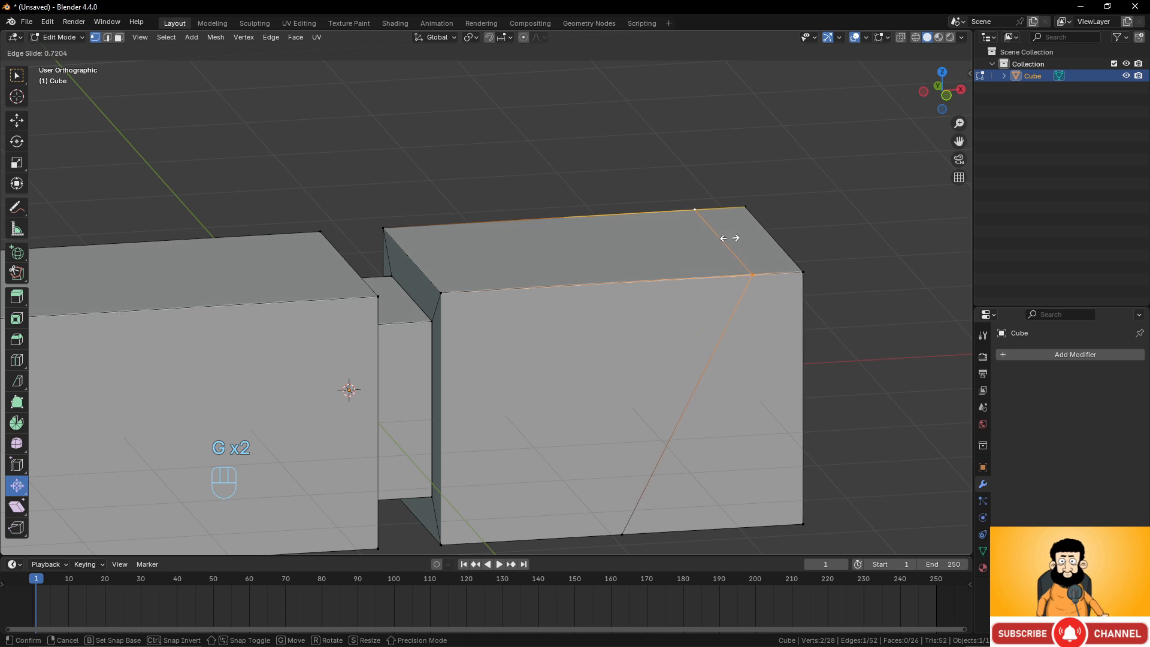
left_click(729, 238)
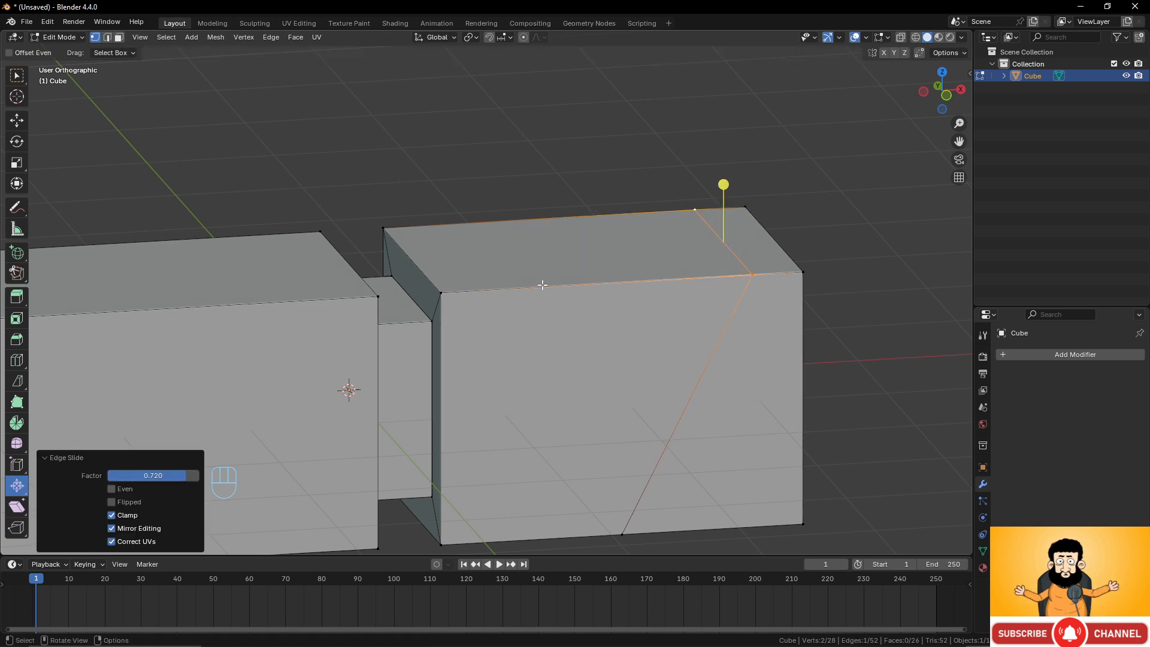
Add a second loop cut right beside the diagonal edge on the right-hand block.
key("ctrl+r")
left_click(548, 282)
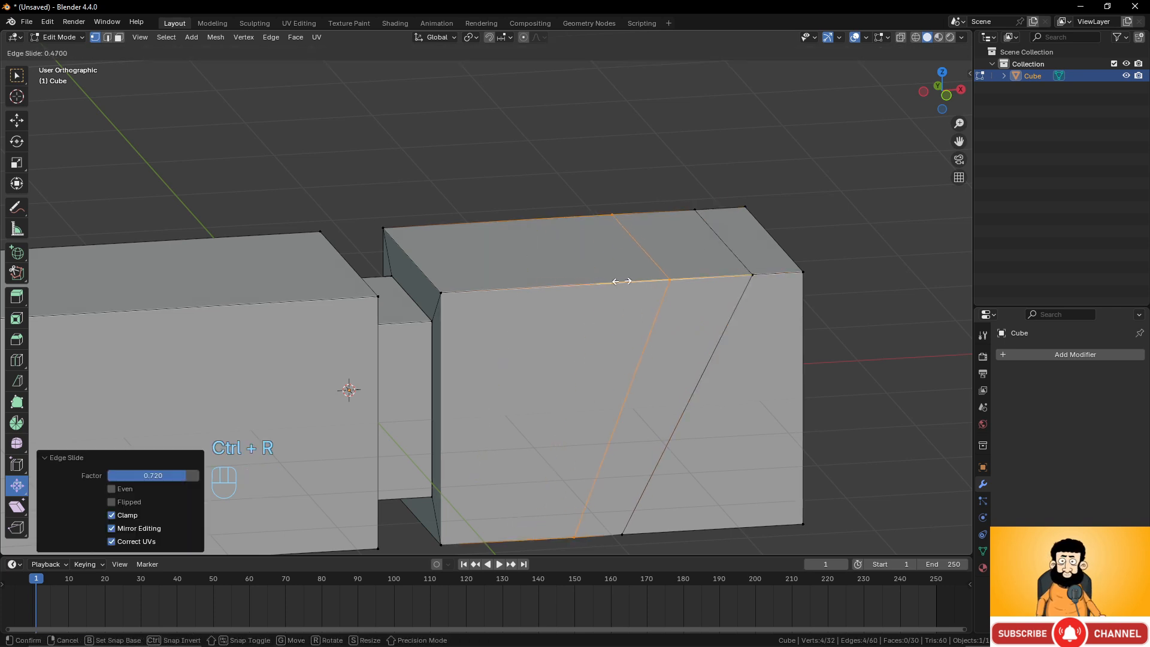
left_click(695, 276)
Select the second loop's top edge and edge-slide it alongside the diagonal with factor 0.278.
left_click(743, 275)
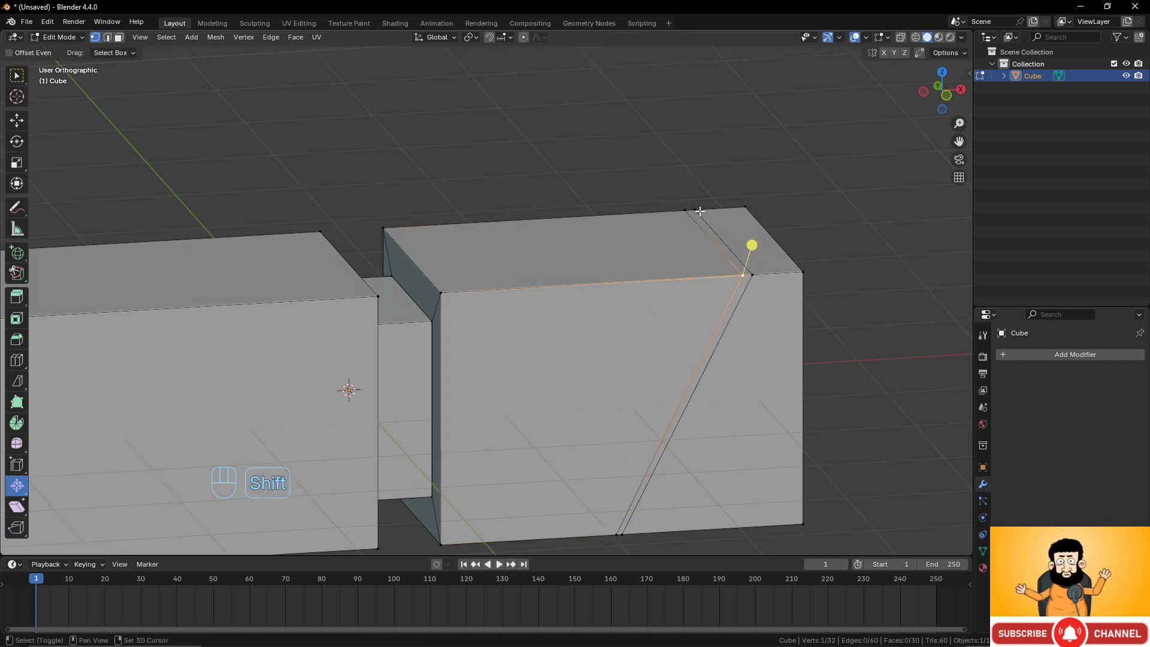
left_click(691, 210, "shift")
left_click(741, 276)
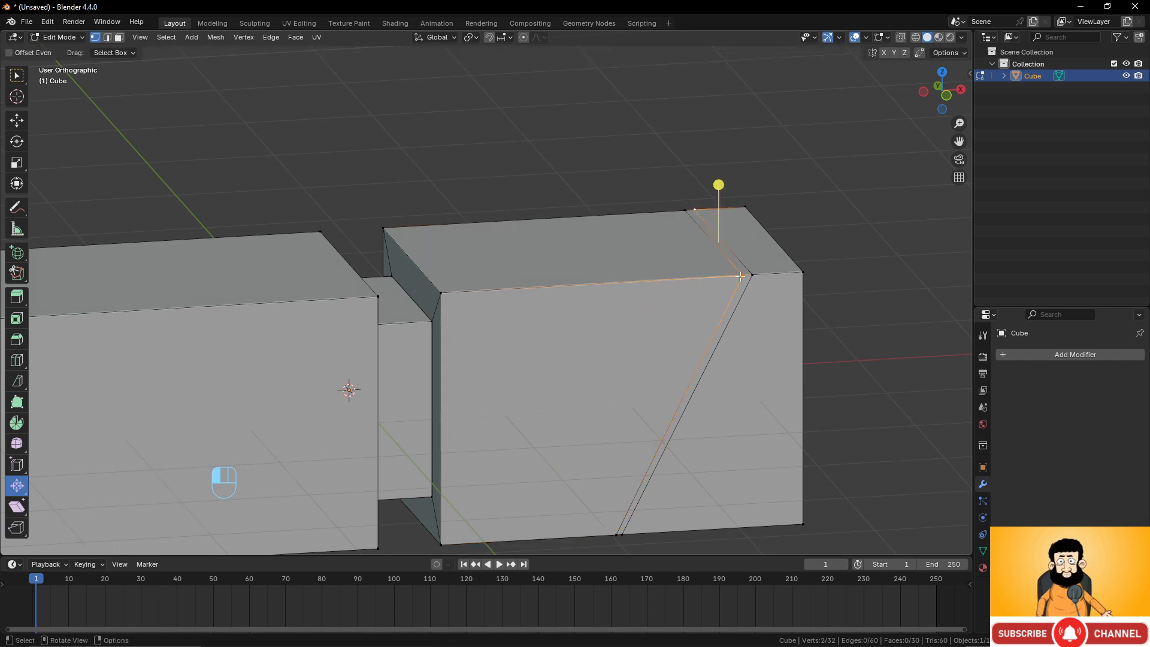
left_click(685, 212, "shift")
key("g")
key("g")
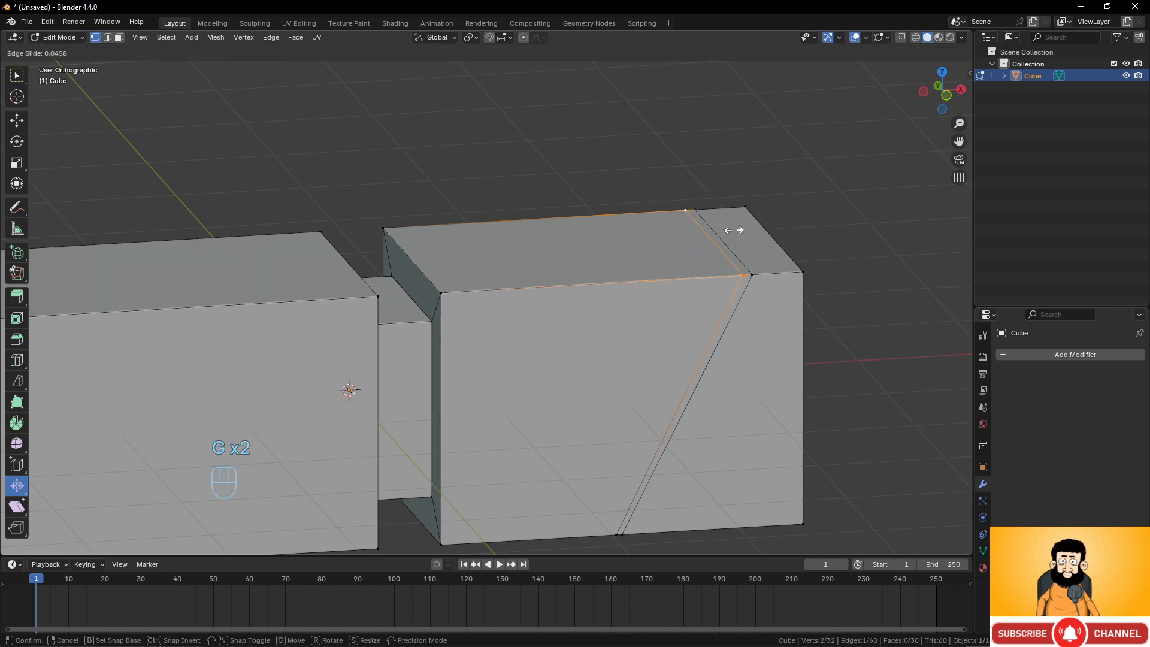
key("g")
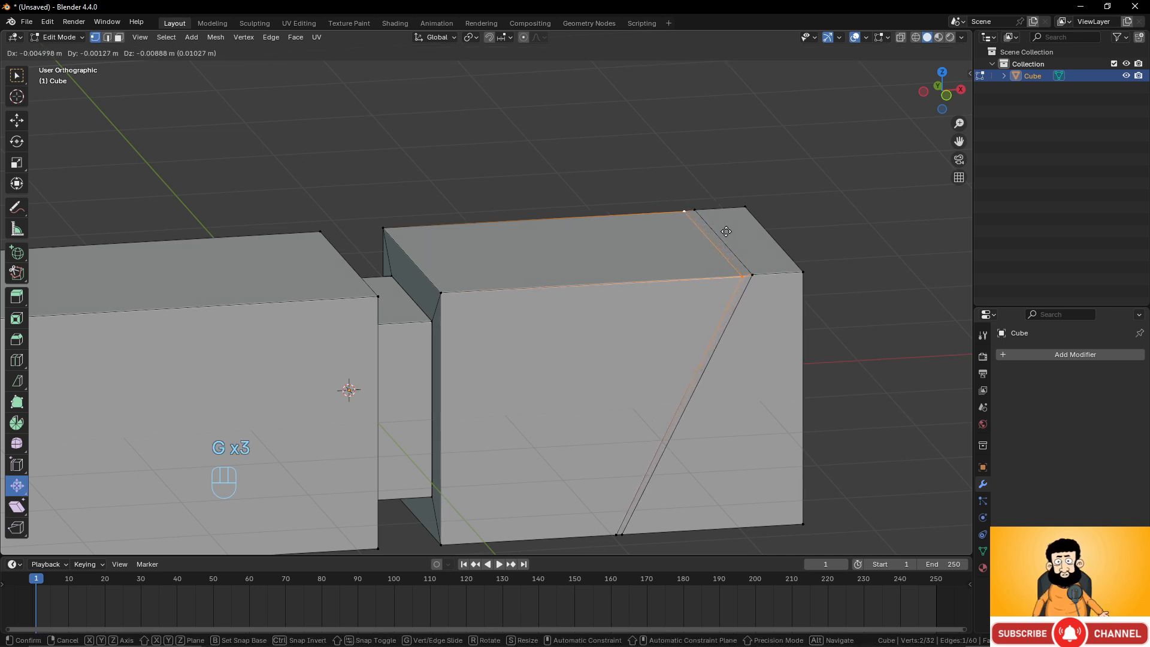
key("g")
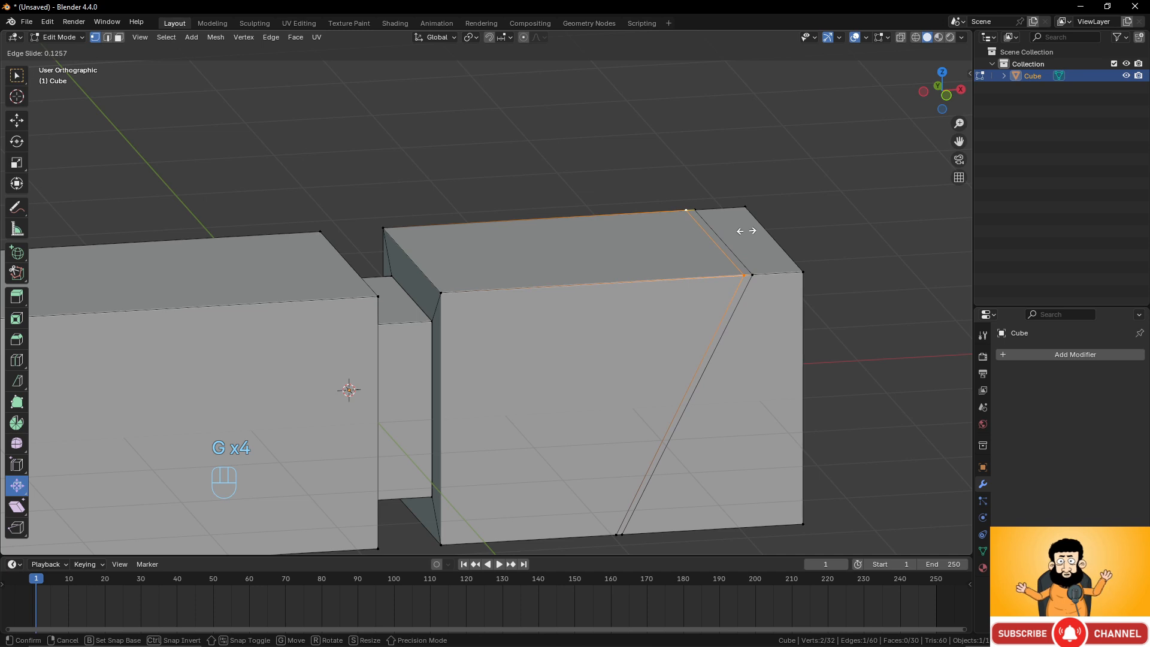
left_click(770, 231)
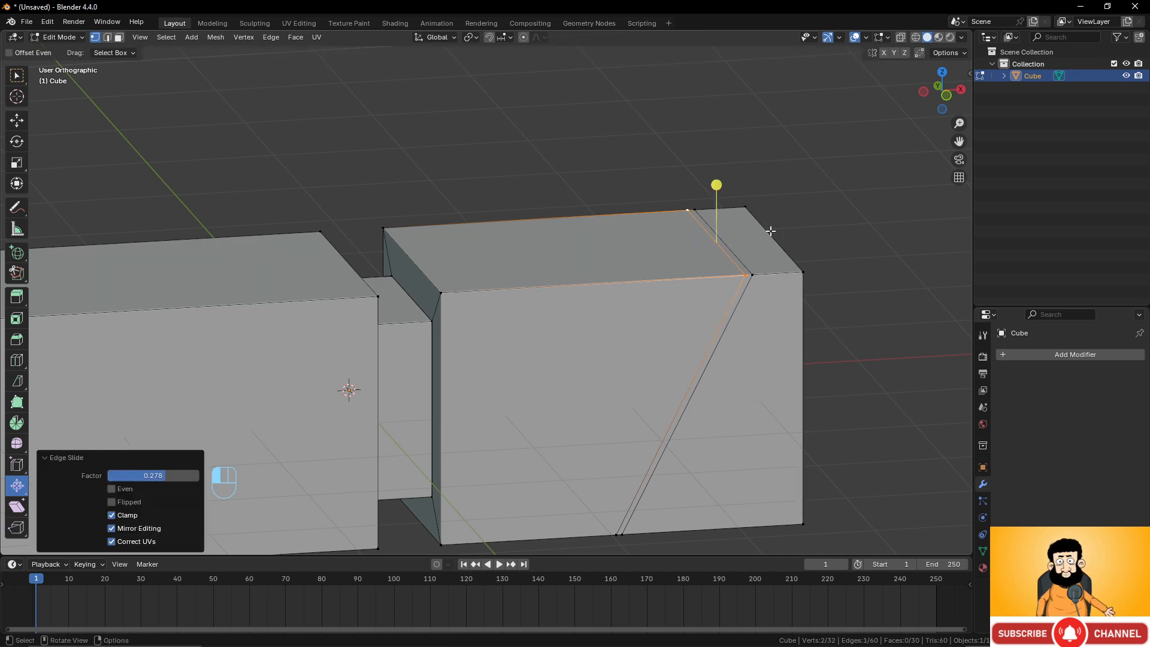
Select the thin diagonal strip of faces, extrude it in place and shrink it inward about -0.046 m to cut a groove.
scroll(724, 283, "down", 3)
scroll(722, 282, "up", 3)
middle_click_drag(701, 282, 675, 271, "shift")
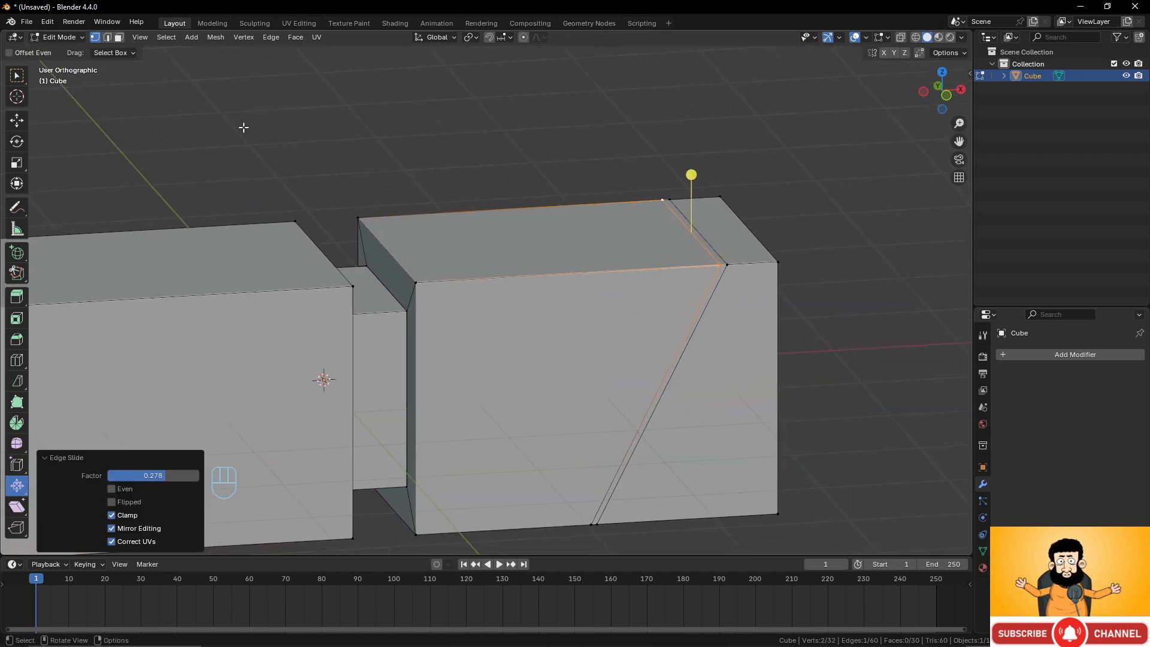
left_click(120, 38)
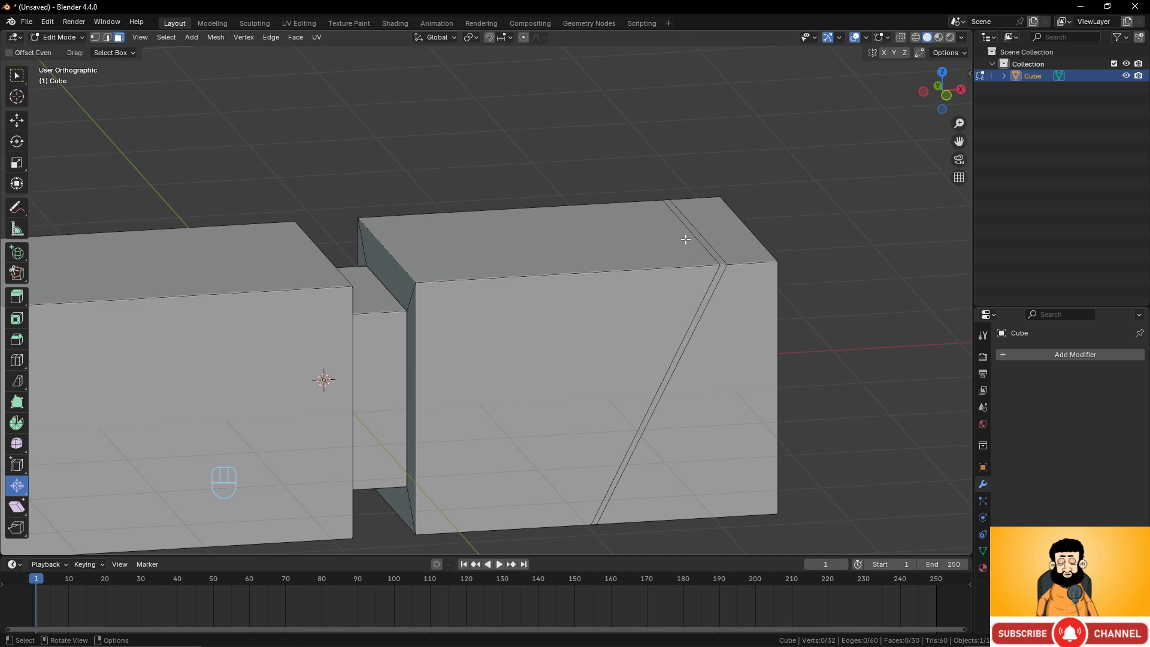
left_click(740, 265, "alt")
left_click(723, 263, "alt")
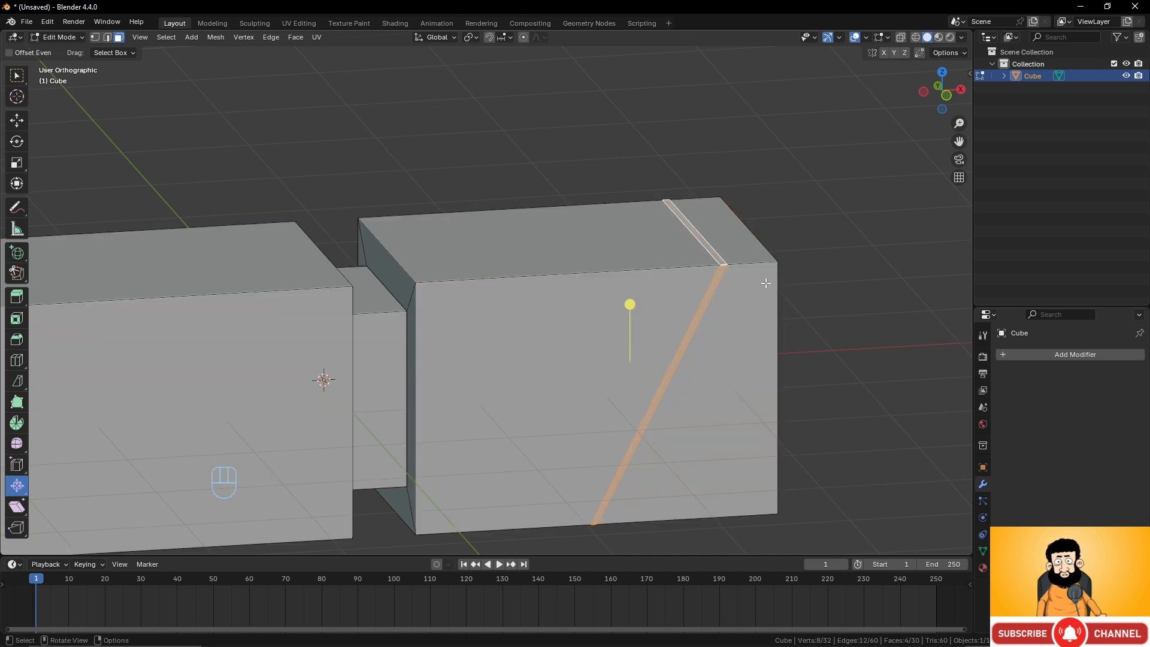
scroll(718, 262, "up", 2)
middle_click_drag(718, 262, 603, 264, "shift")
scroll(598, 276, "down", 3)
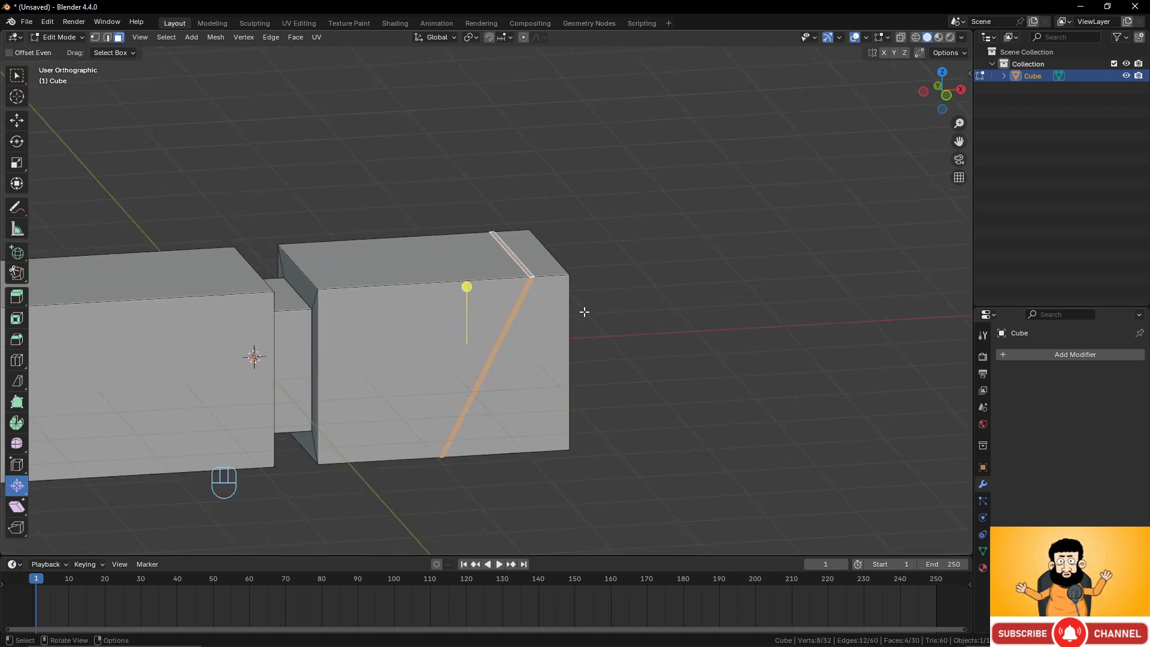
scroll(591, 244, "up", 2)
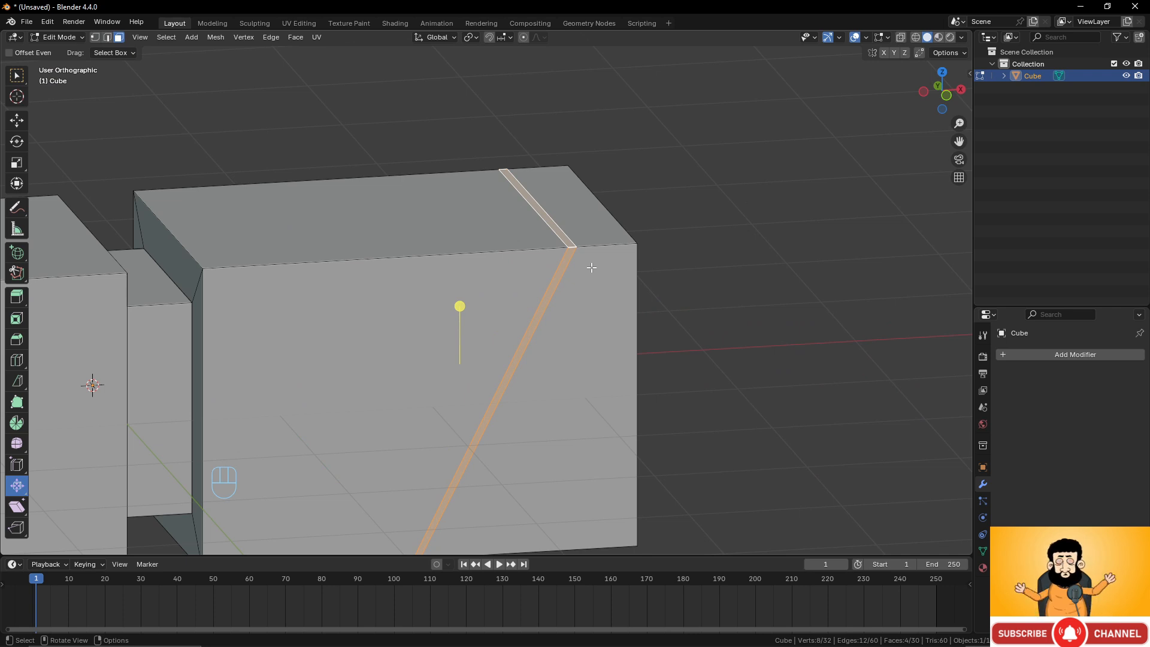
key("e")
right_click(627, 278)
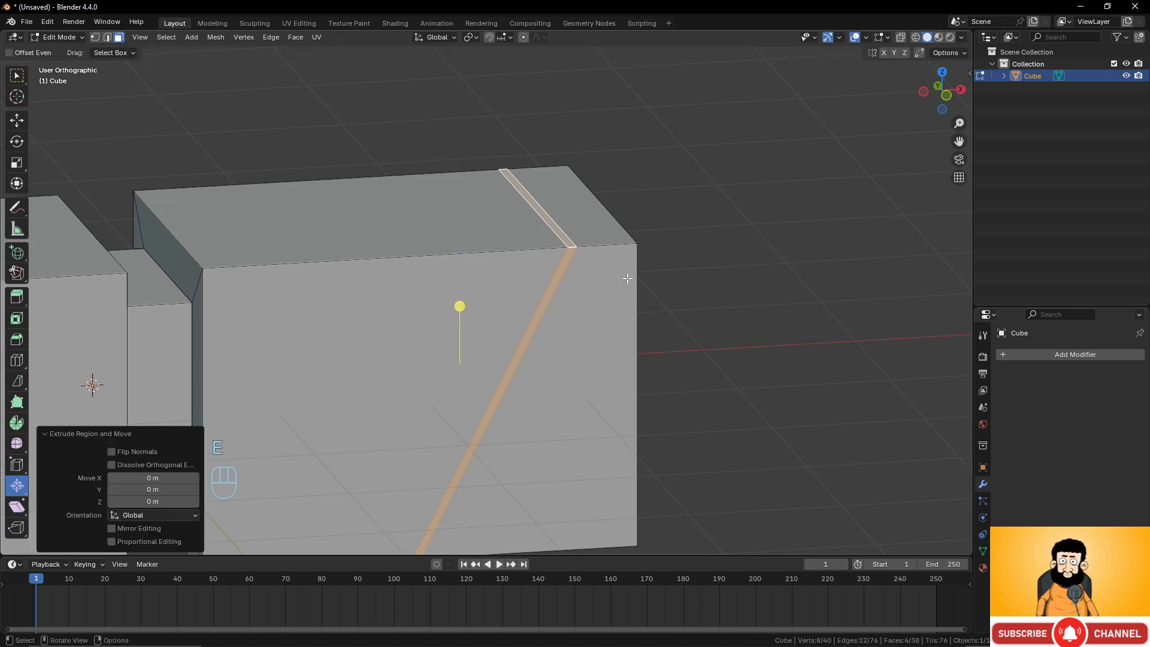
key("alt+s")
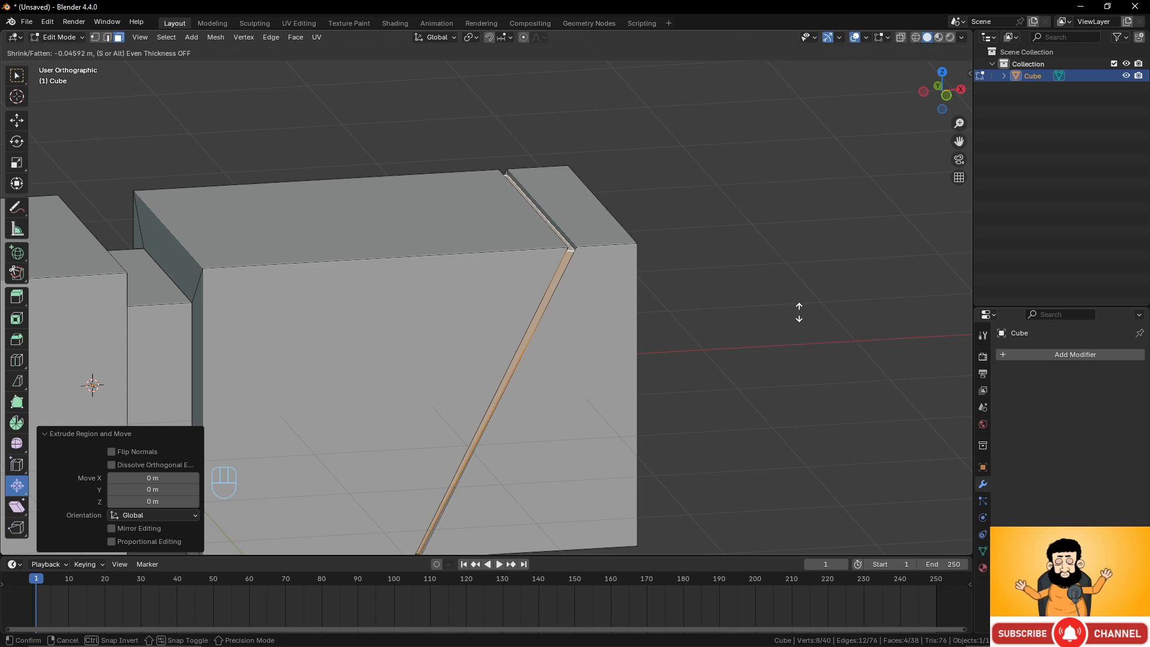
left_click(799, 312)
Return to Object Mode and delete the cube.
scroll(527, 287, "down", 3)
key("Tab")
scroll(601, 315, "up", 2)
middle_click_drag(601, 315, 546, 313)
key("Tab")
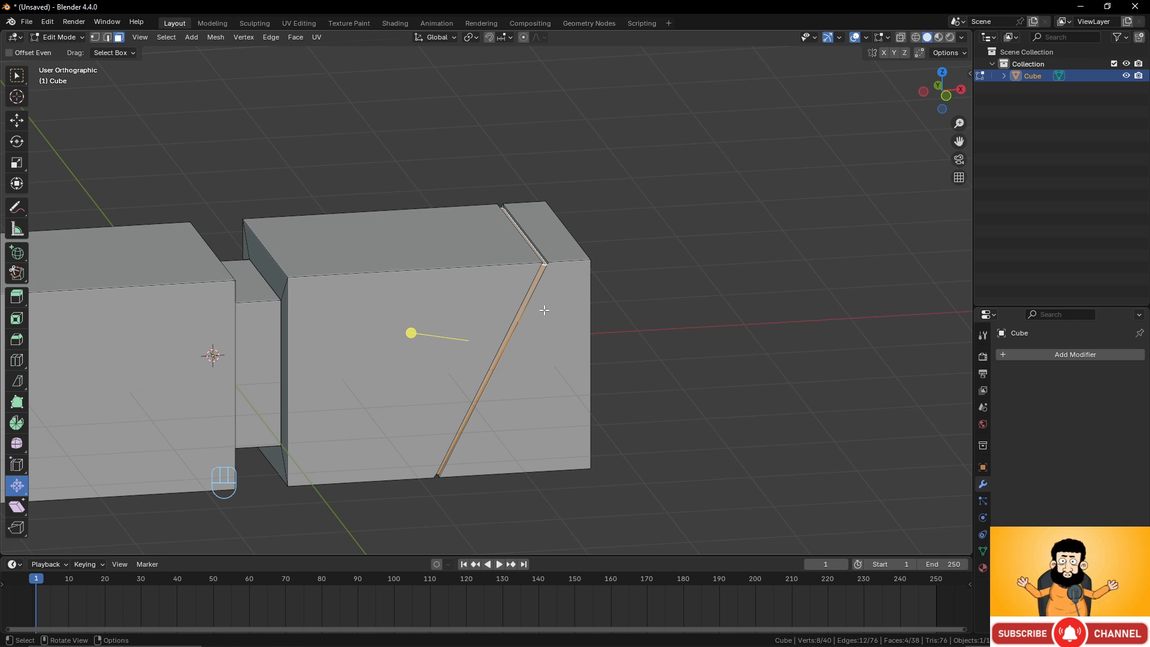
key("Tab")
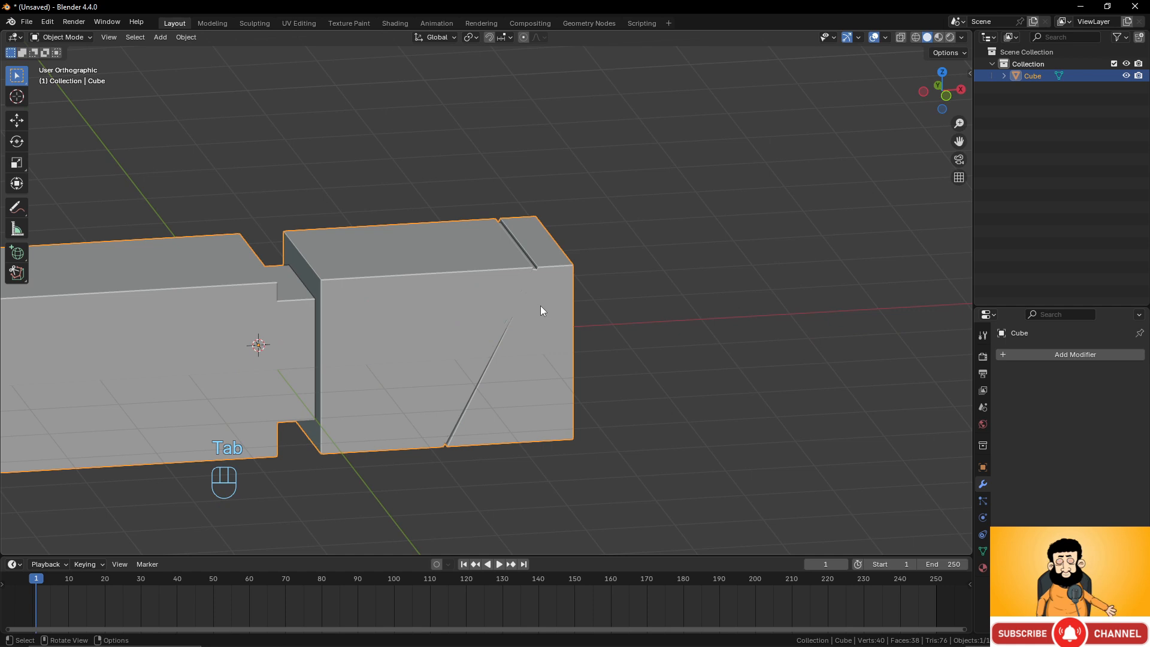
key("x")
left_click(540, 306)
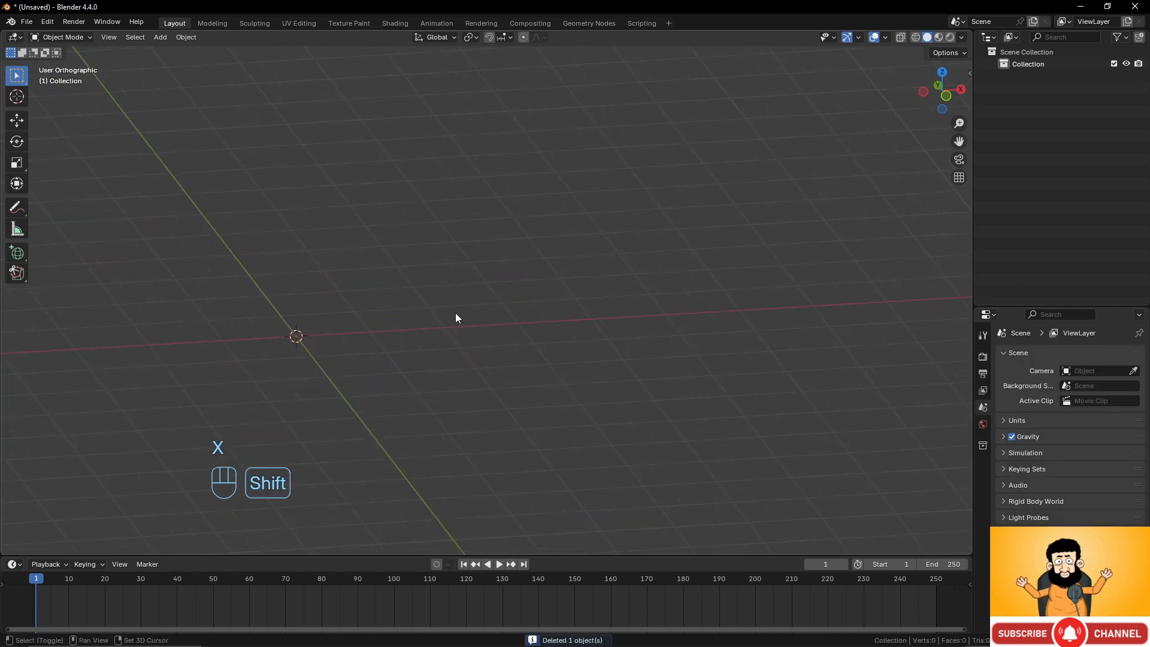
Add a UV Sphere mesh at the origin.
key("shift+a")
mouse_move(452, 313)
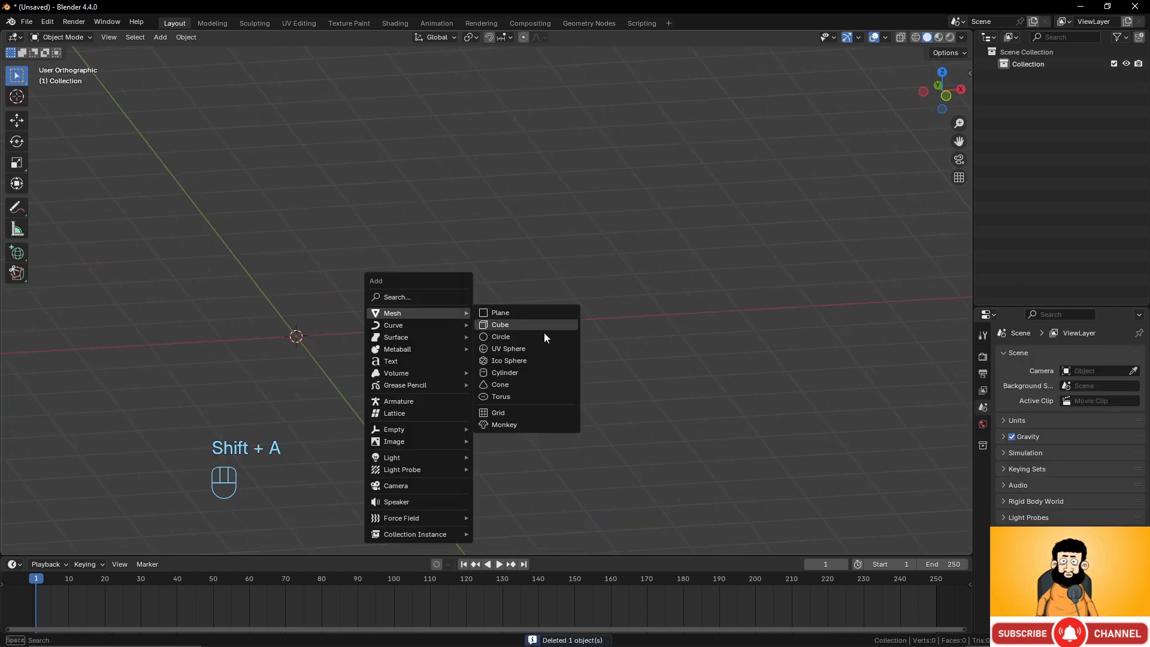
left_click(534, 345)
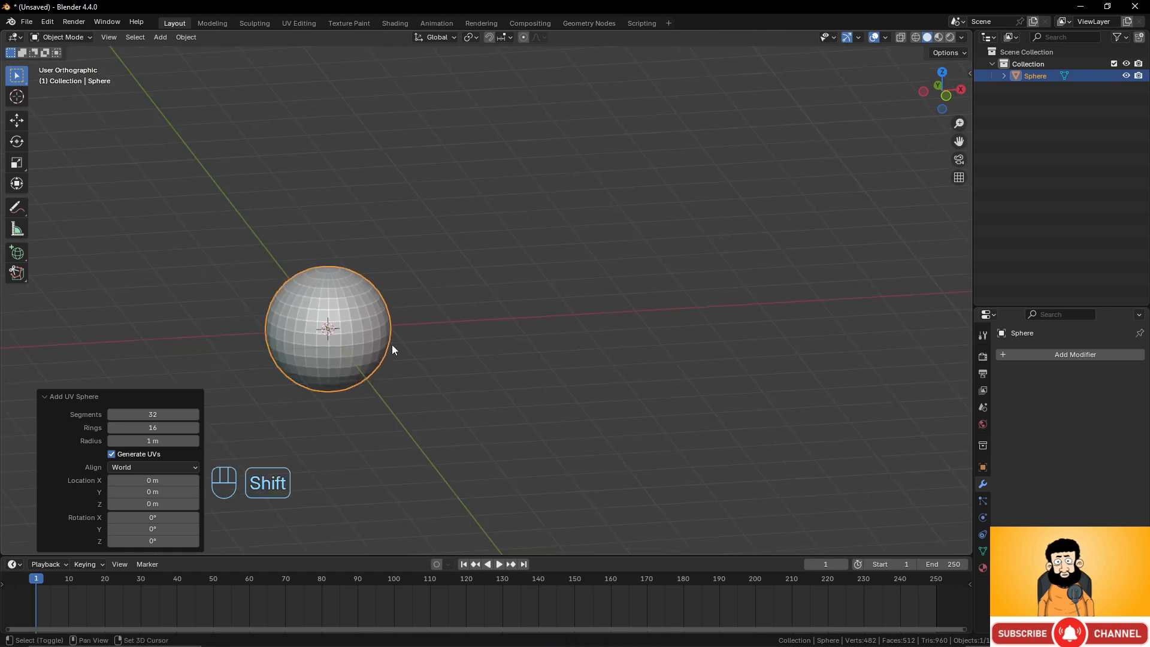
Add a Subdivision Surface modifier to the sphere.
scroll(583, 329, "up", 5)
middle_click_drag(392, 345, 237, 253, "shift")
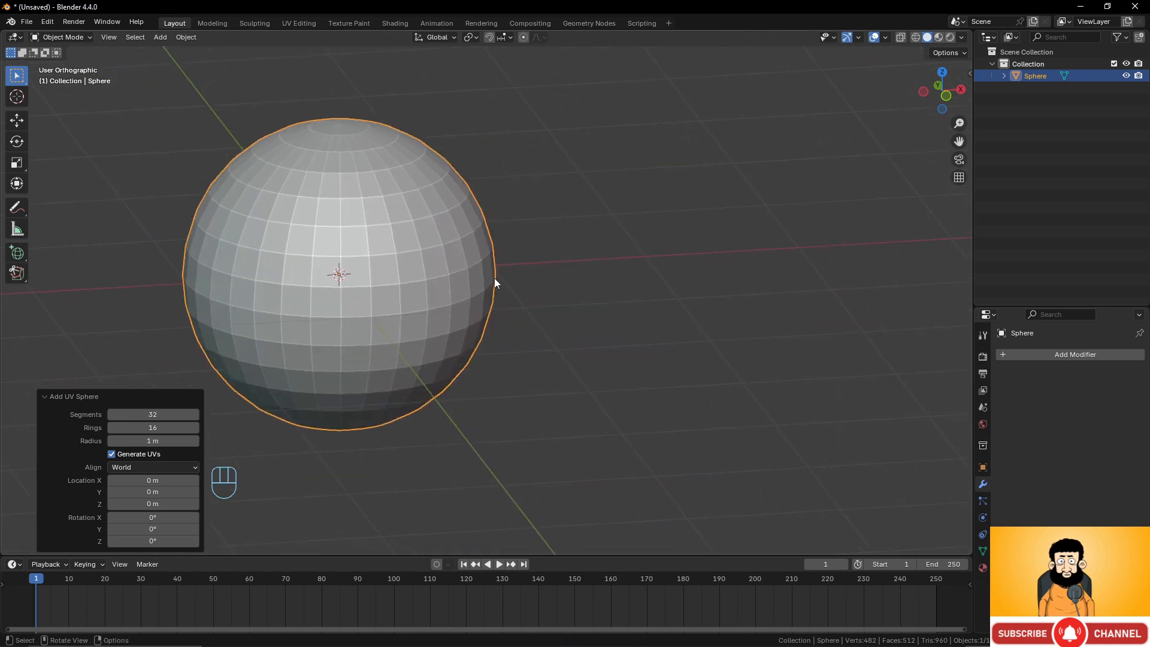
left_click(1047, 354)
mouse_move(994, 358)
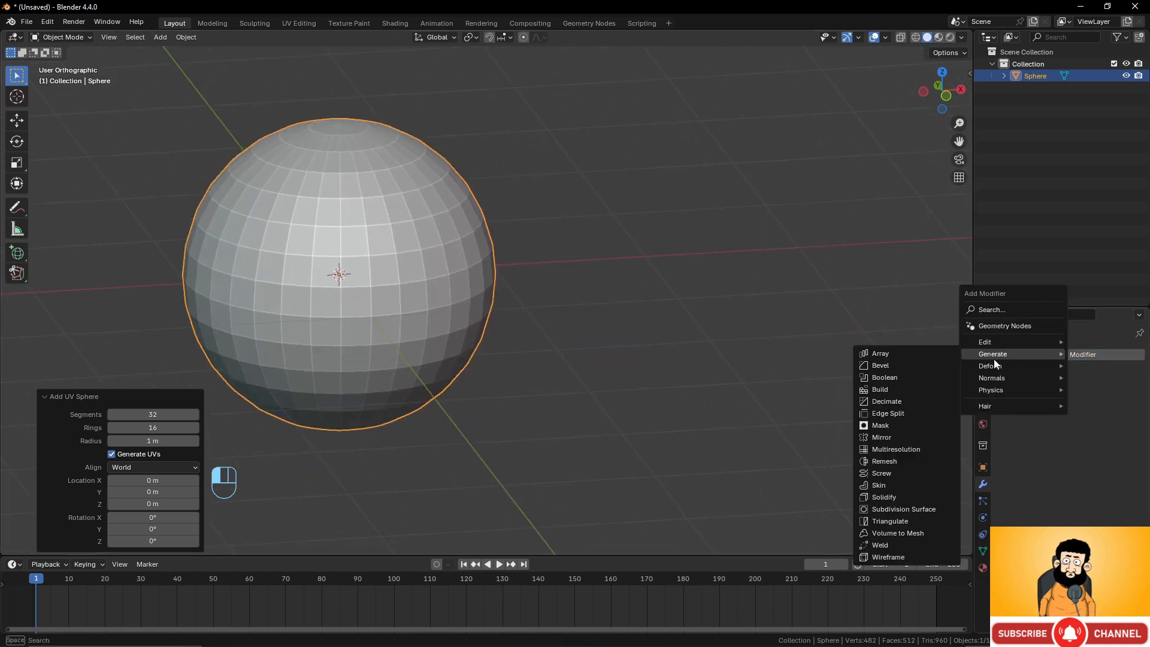
left_click(925, 510)
In Edit Mode, add a horizontal loop cut around the sphere slid upward with factor 0.556.
key("Tab")
scroll(469, 323, "up", 2)
middle_click_drag(363, 246, 538, 277, "shift")
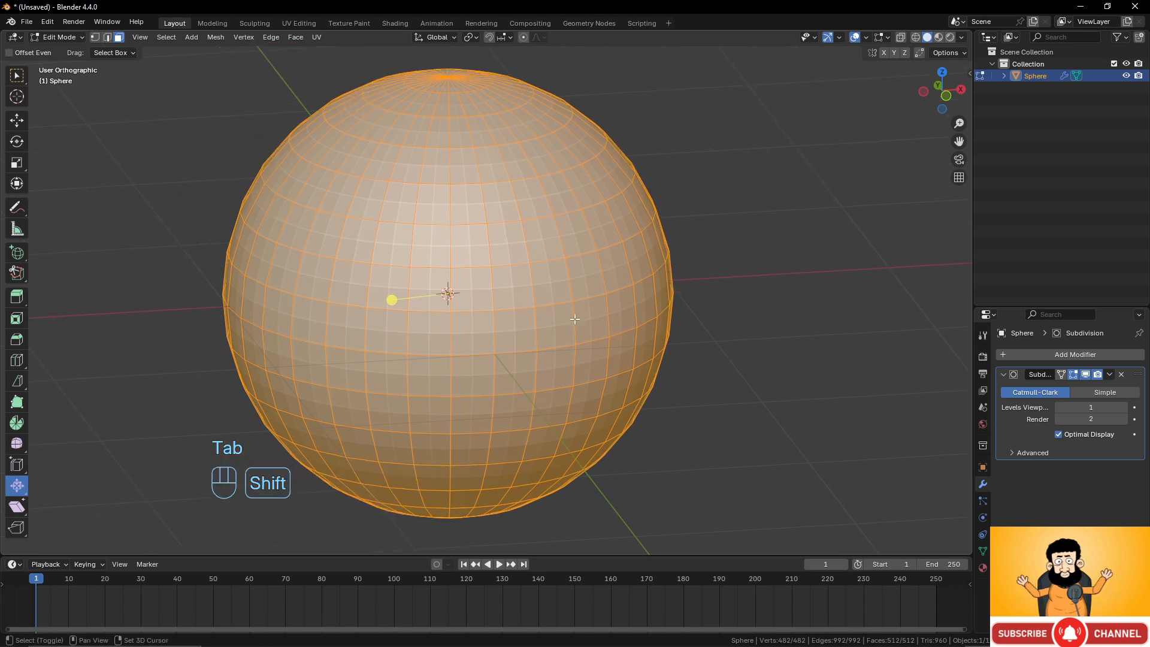
key("ctrl+r")
left_click(532, 283)
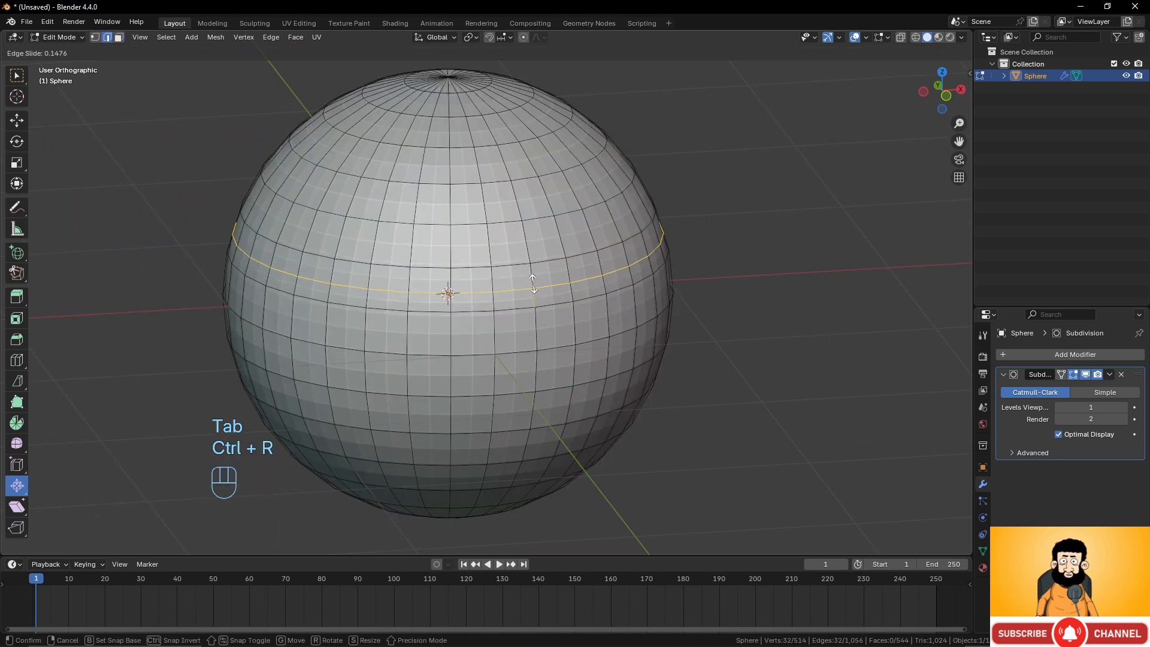
left_click(535, 290)
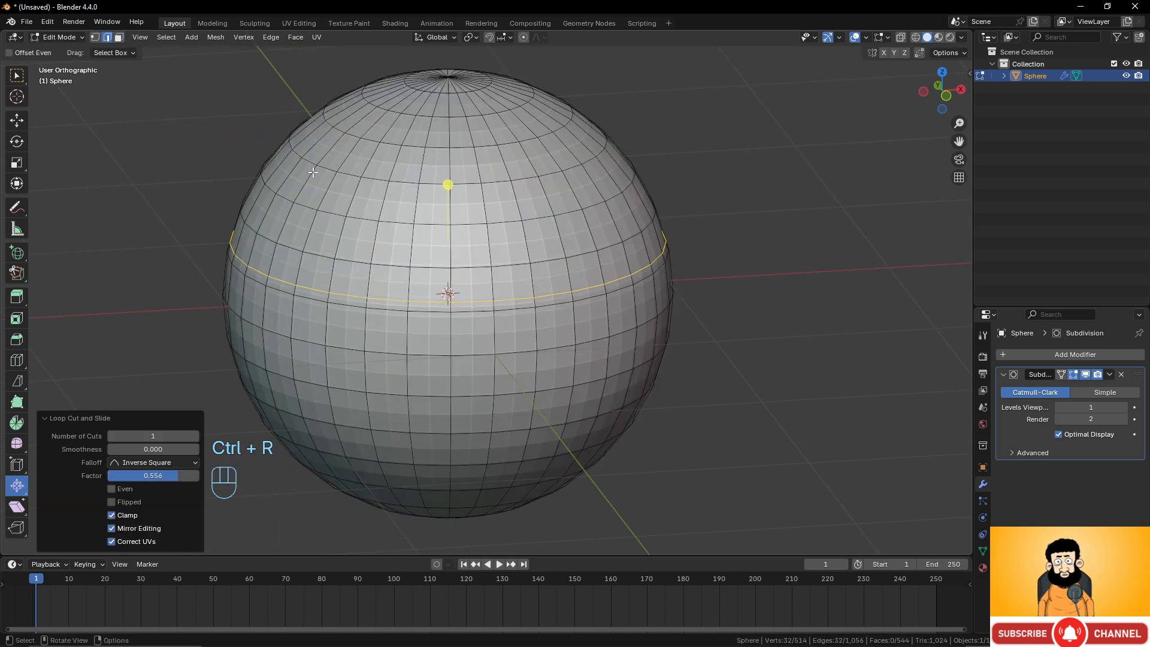
Select the face loop along the new cut, extrude it in place and shrink it inward to form a groove.
key("1")
left_click(522, 310, "alt+shift")
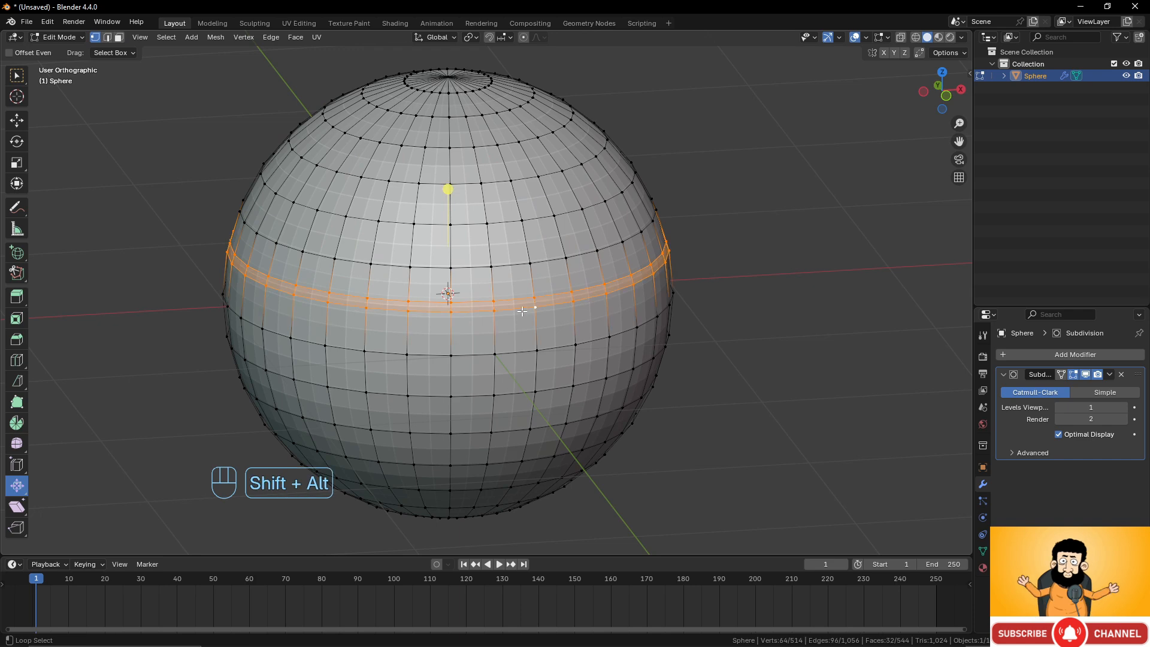
scroll(521, 310, "up", 2)
key("e")
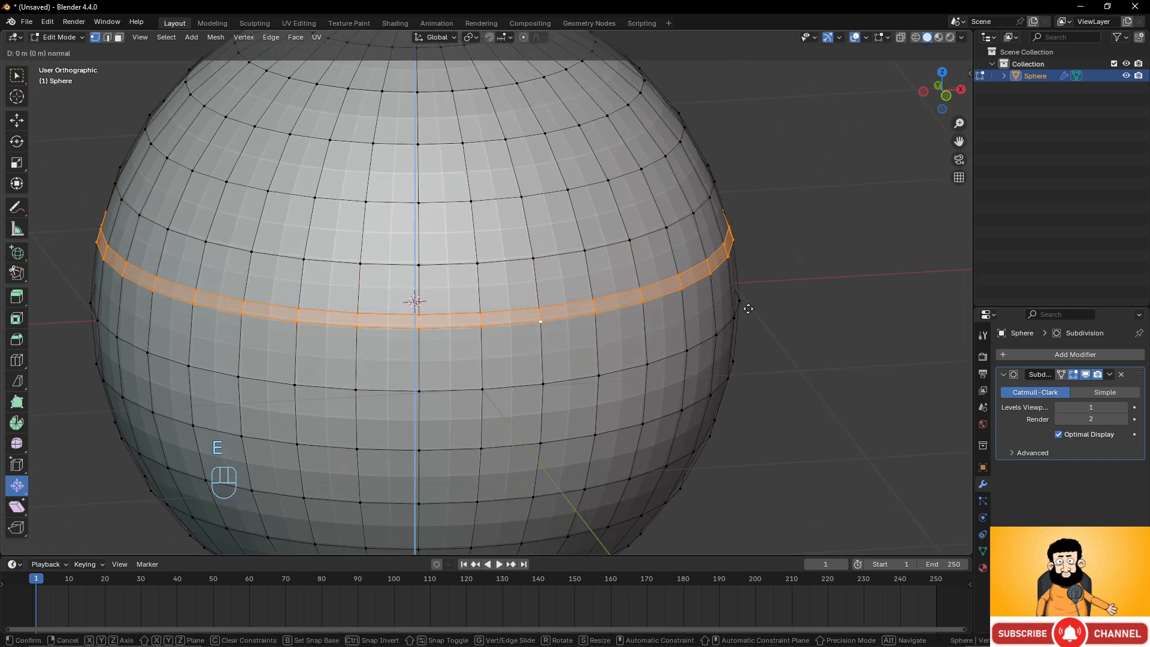
right_click(825, 338)
key("alt+s")
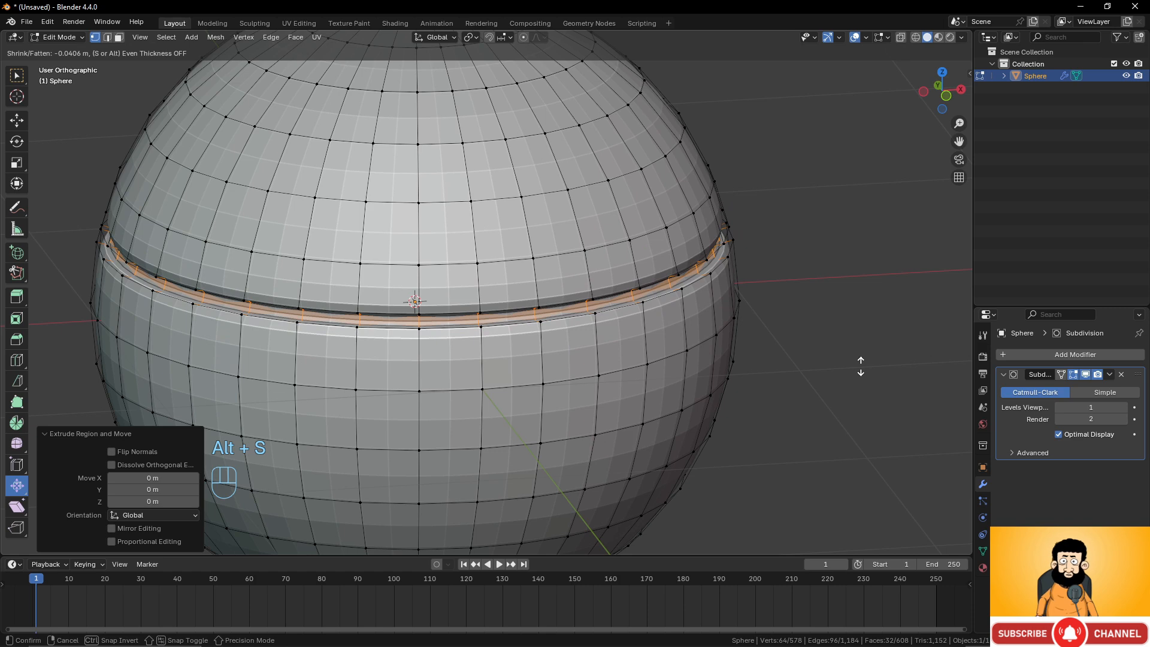
left_click(860, 366)
scroll(588, 300, "down", 5)
key("Tab")
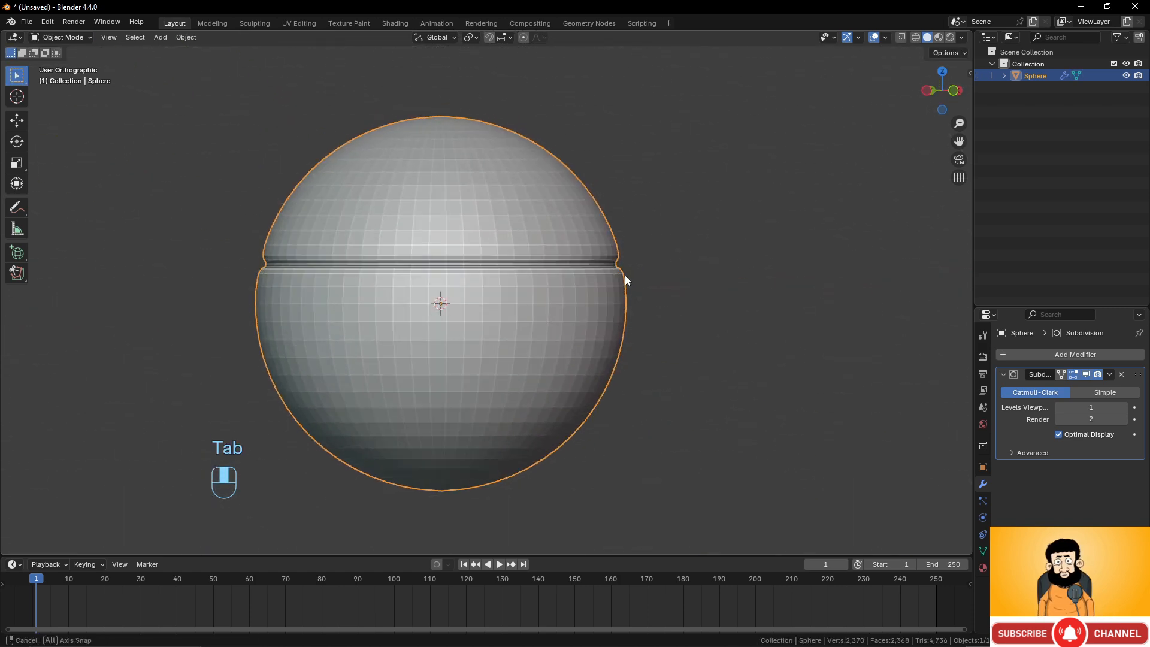
Shade the sphere smooth.
scroll(641, 289, "up", 5)
right_click(672, 239)
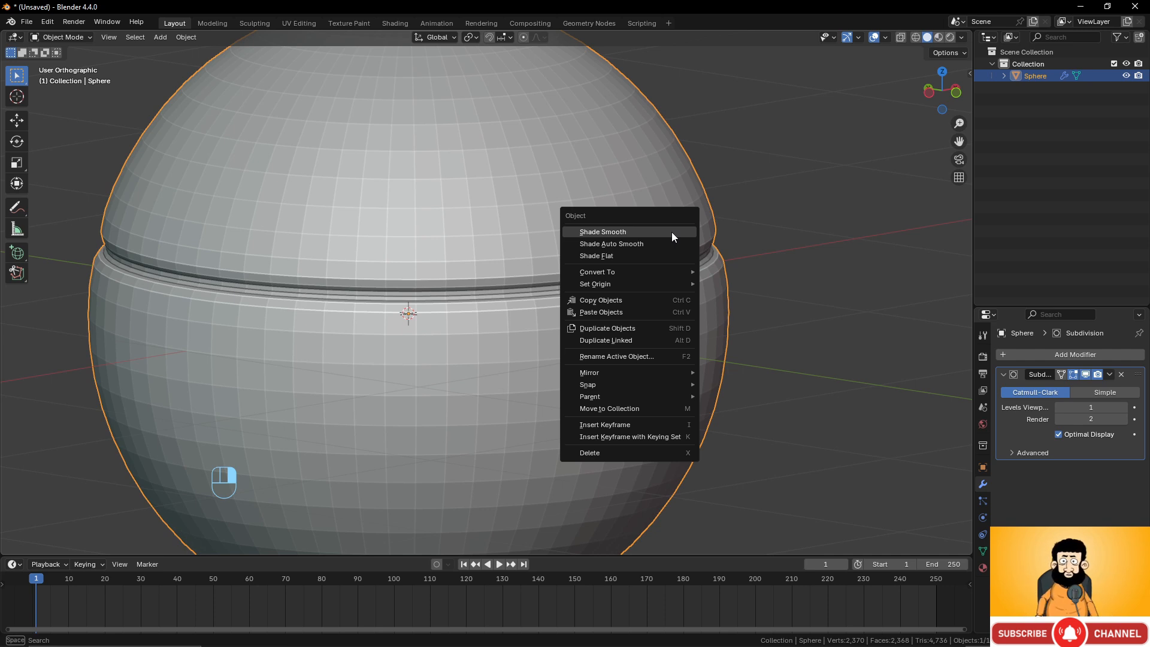
left_click(670, 232)
scroll(649, 286, "down", 3)
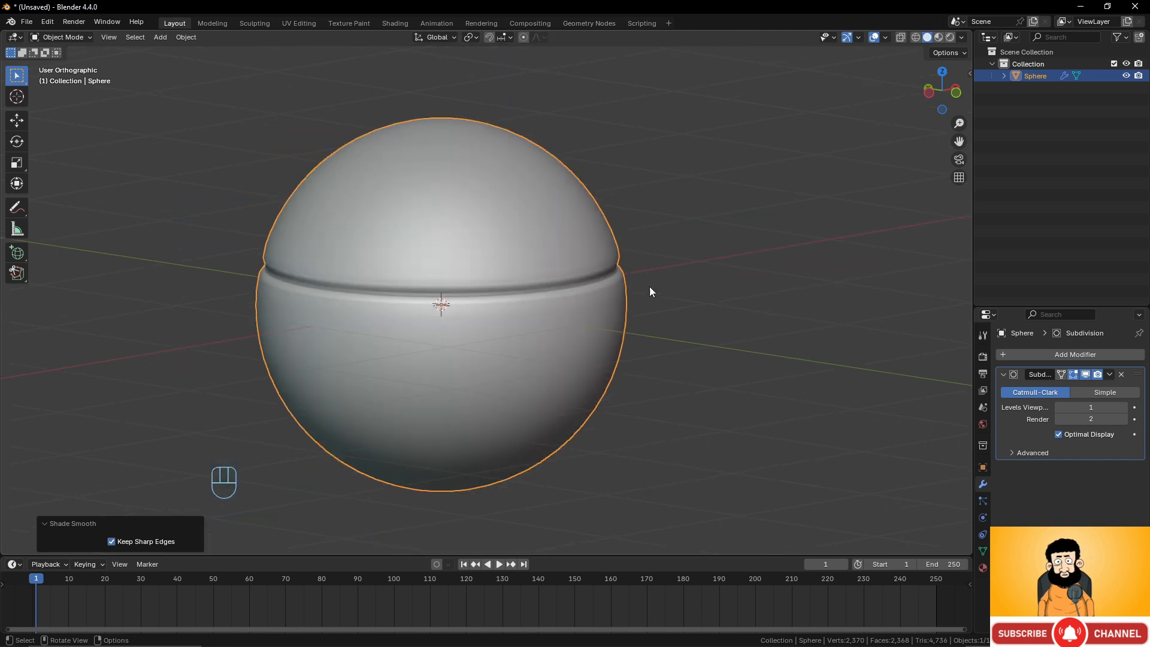
Raise the Subdivision modifier's viewport level to 2.
scroll(646, 275, "up", 1)
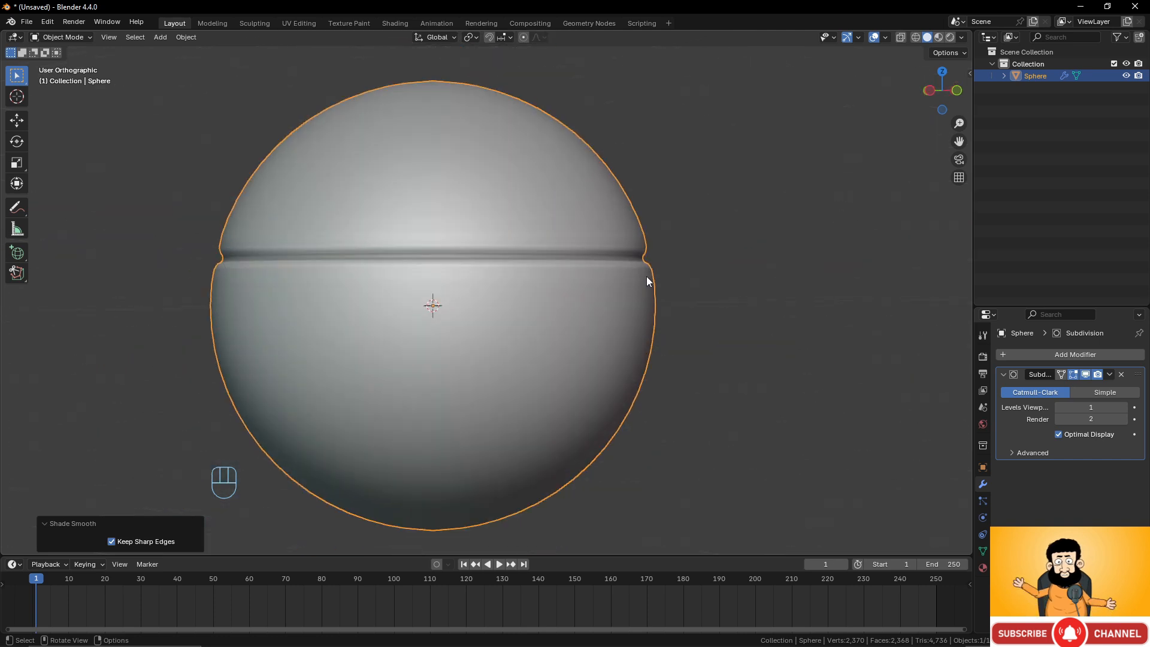
left_click(1121, 408)
scroll(693, 304, "up", 1)
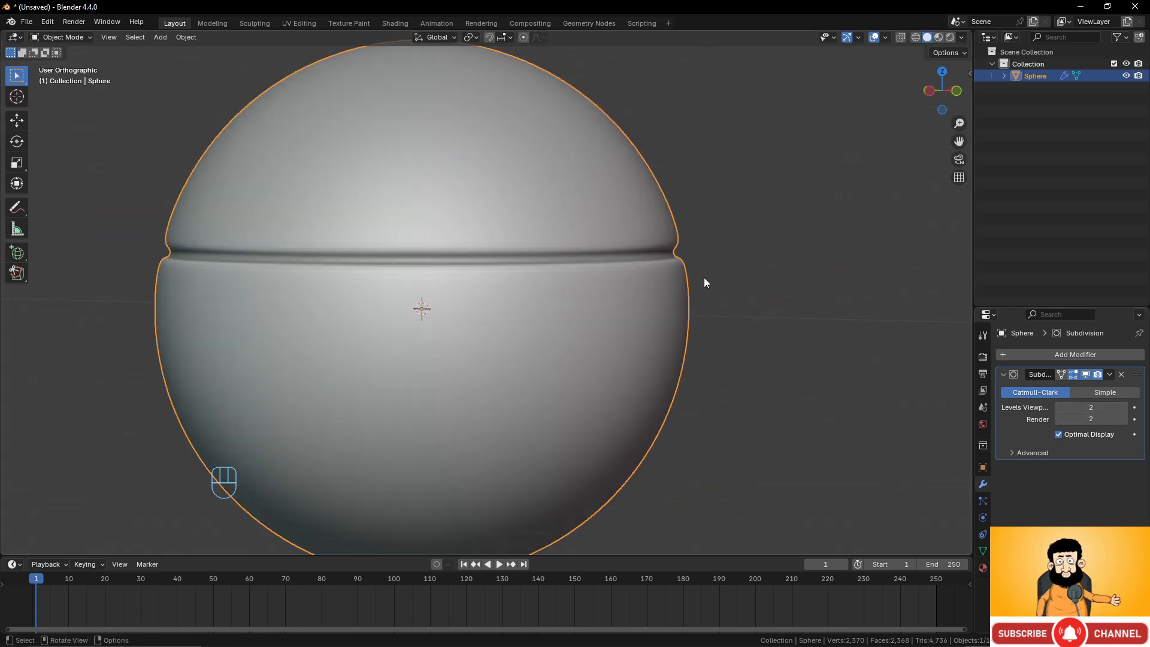
In Edit Mode, extrude the grooved band again and fatten it outward by 0.0406 m to form a ridge.
key("Tab")
scroll(688, 296, "up", 2)
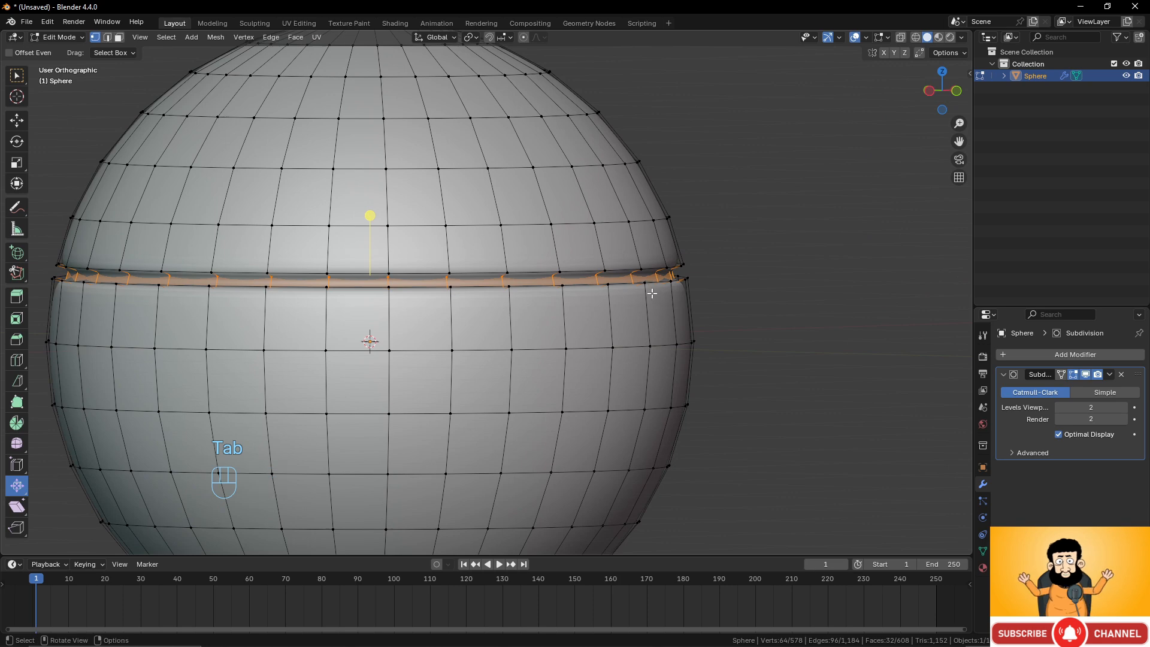
middle_click_drag(652, 293, 687, 296)
key("e")
right_click(686, 295)
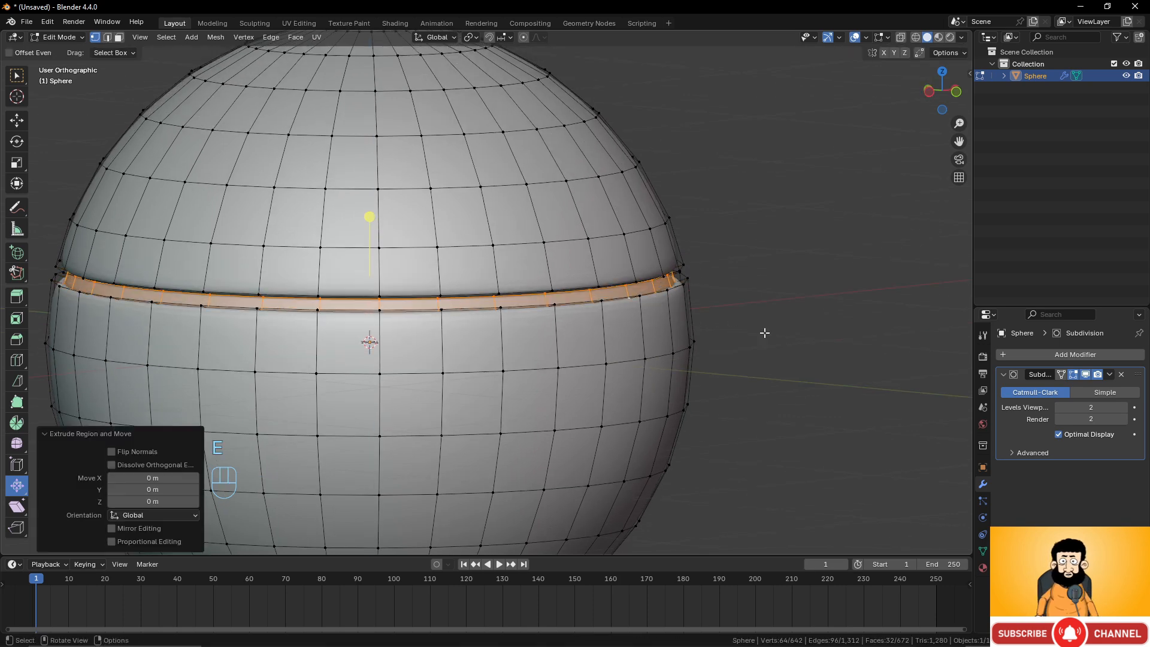
key("alt+s")
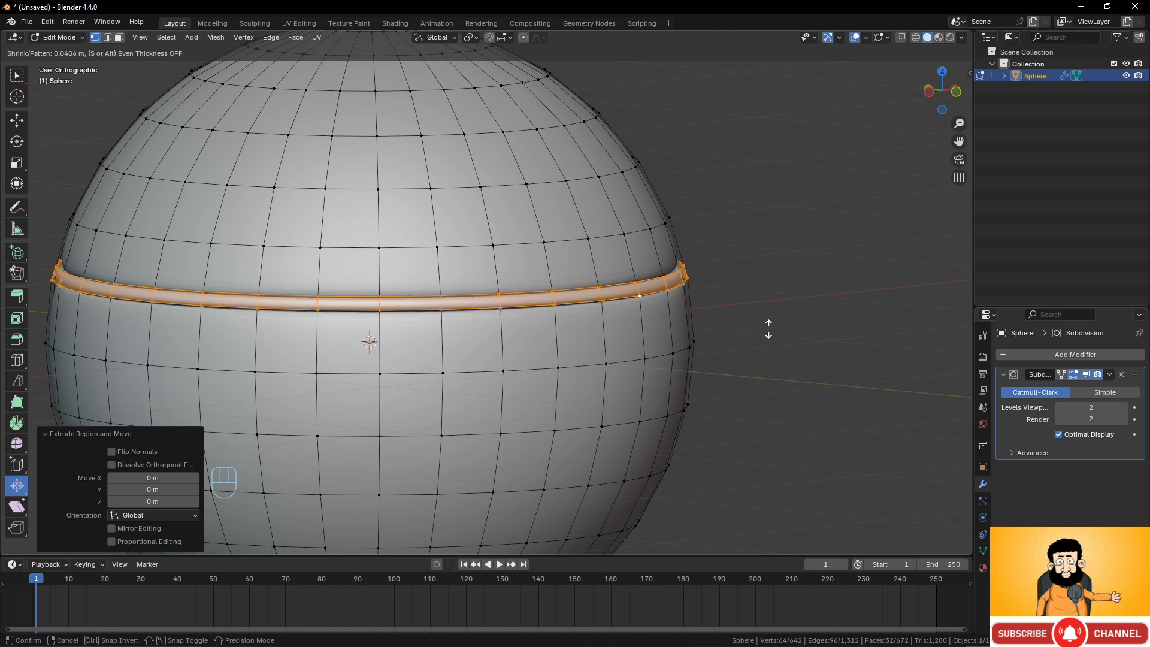
left_click(768, 330)
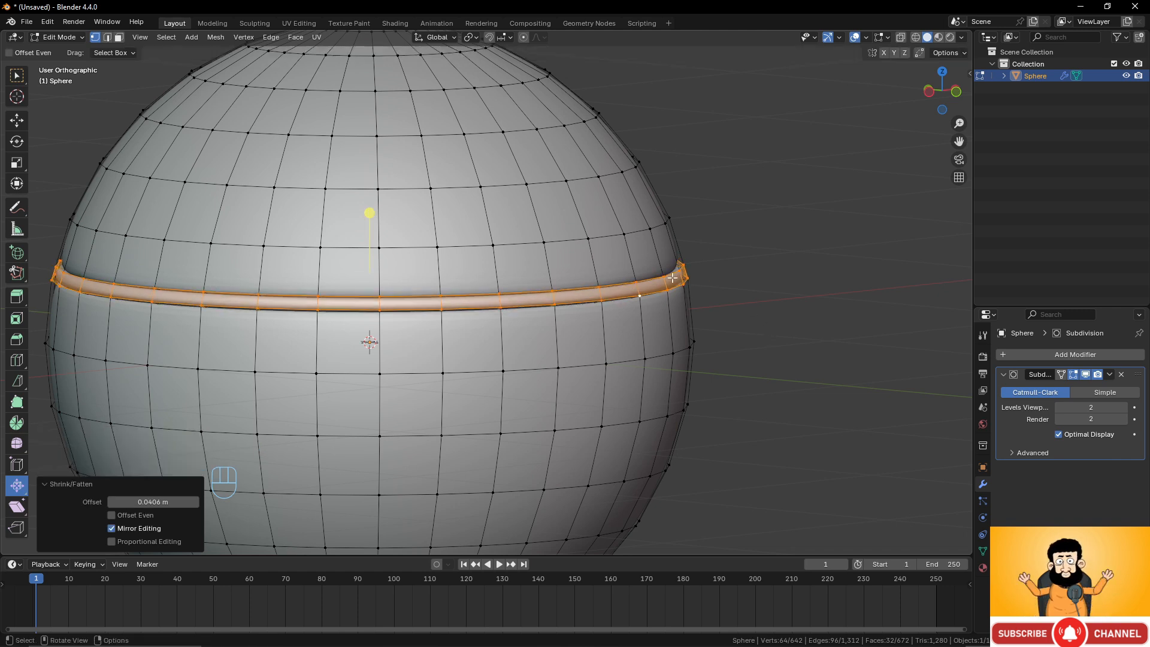
key("Tab")
scroll(680, 269, "down", 3)
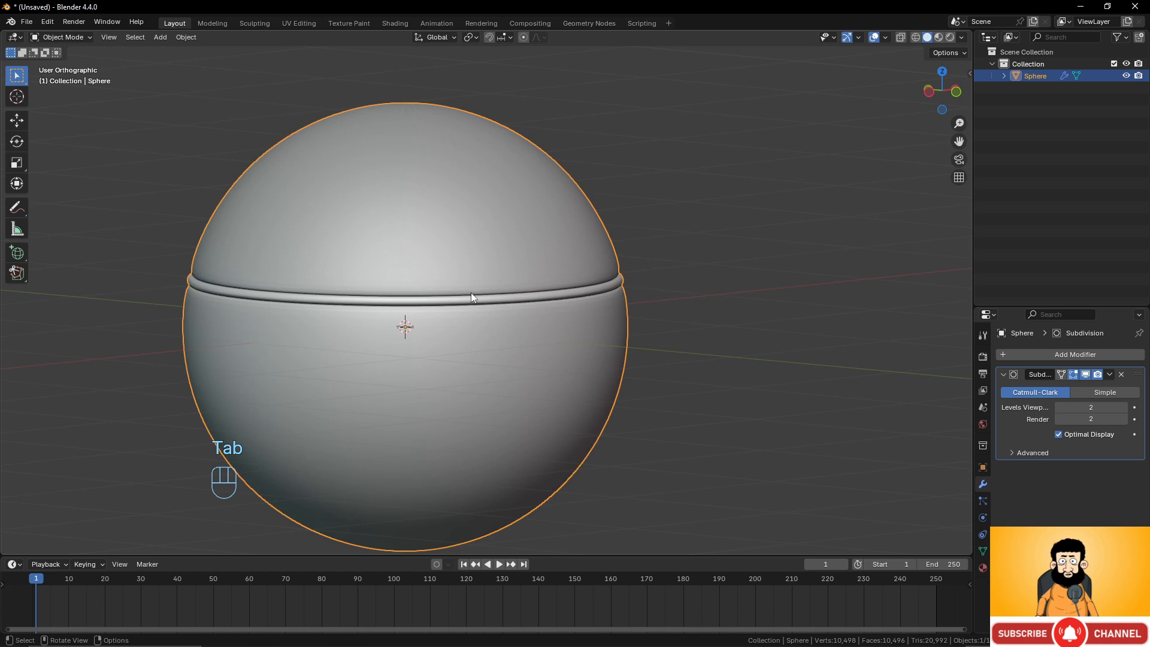
Switch to face select mode and select a zigzag chain of faces below the ridge on the sphere's front.
mouse_move(592, 240)
middle_mouse_down()
mouse_move(518, 193)
mouse_move(456, 254)
mouse_move(588, 248)
middle_mouse_up()
key("Tab")
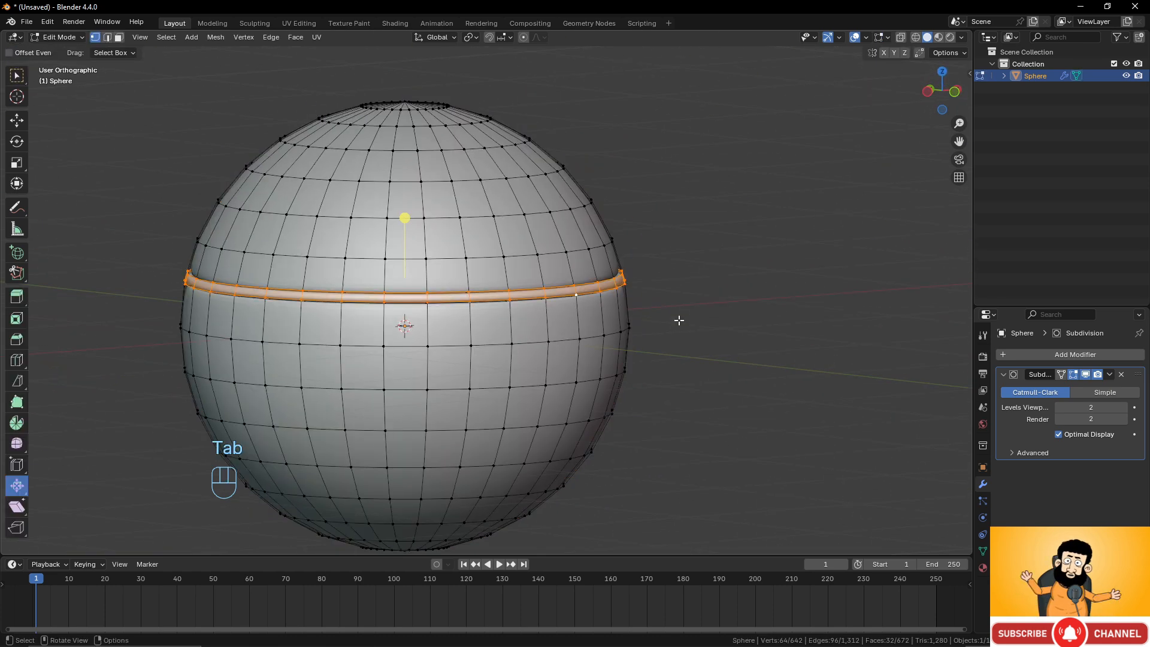
middle_click_drag(680, 321, 519, 347)
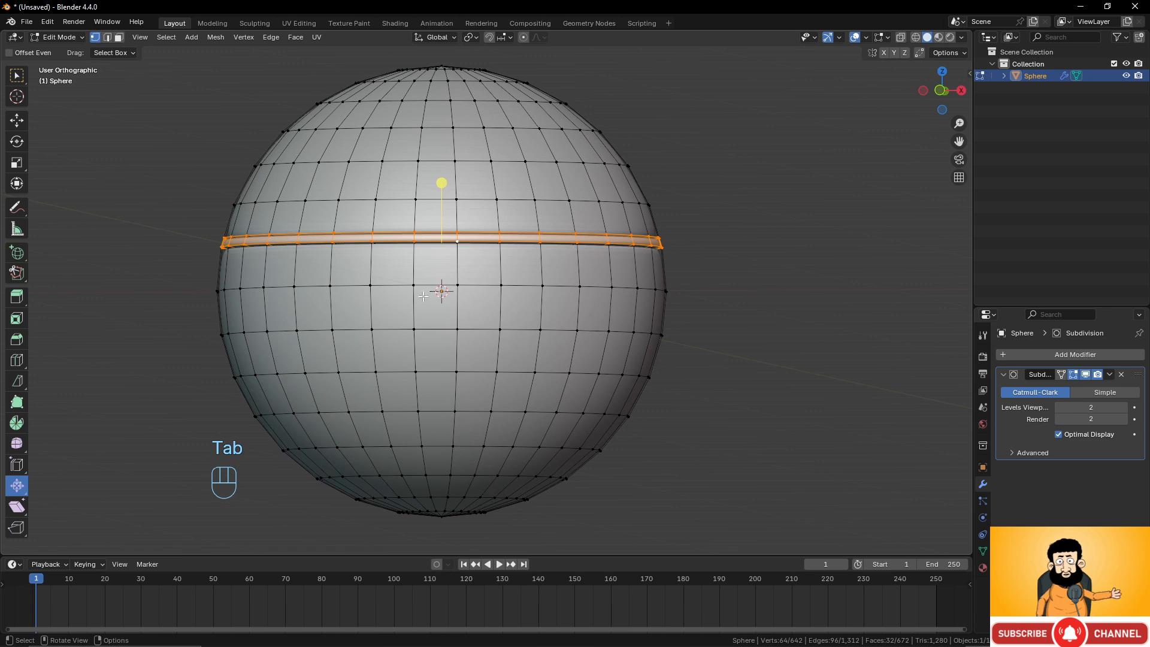
left_click(118, 37)
left_click(487, 309)
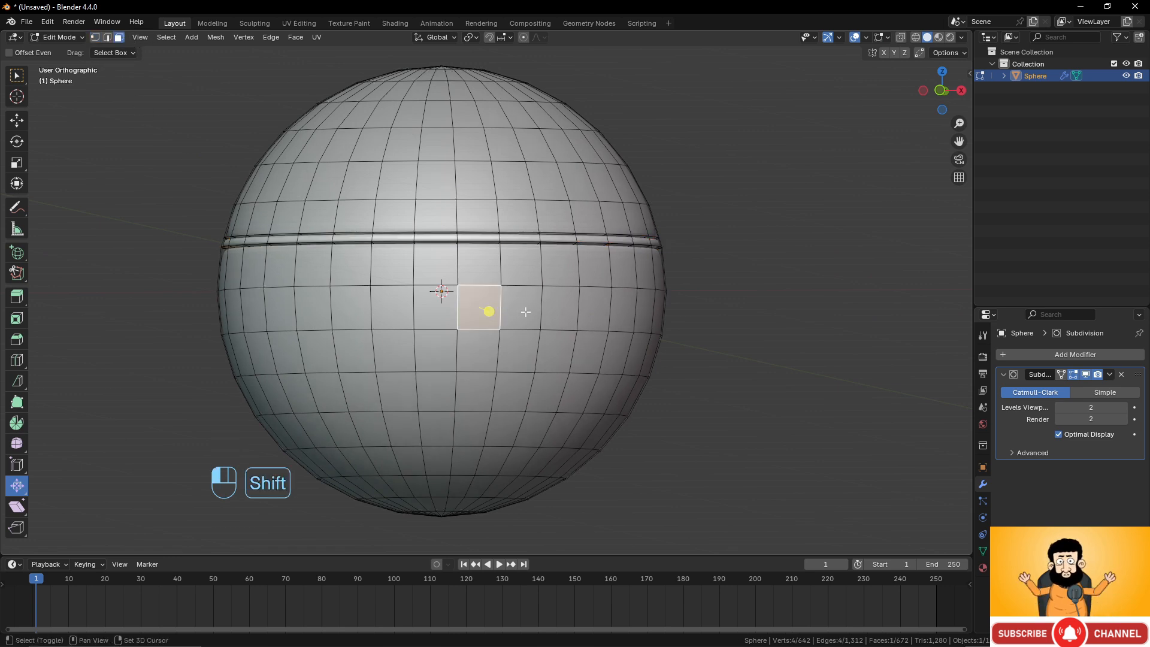
left_click(526, 311, "shift")
left_click(552, 324, "shift")
left_click(549, 389, "shift")
left_click(514, 391, "shift")
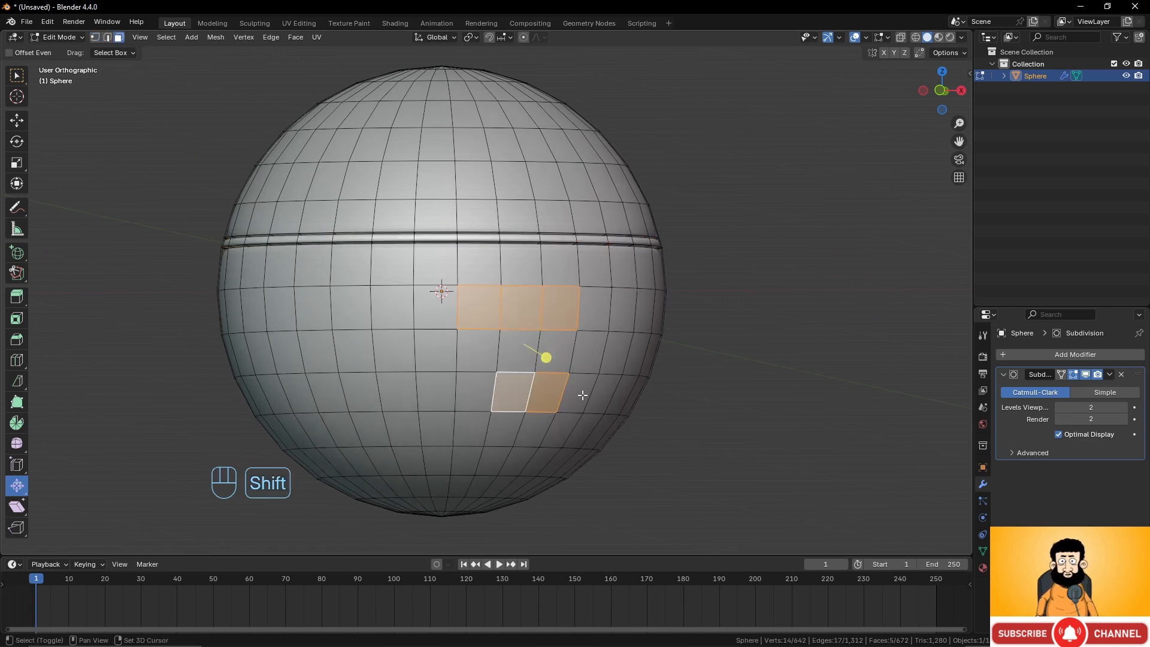
left_click(582, 394, "shift")
left_click(566, 346, "shift")
middle_click_drag(650, 343, 616, 335)
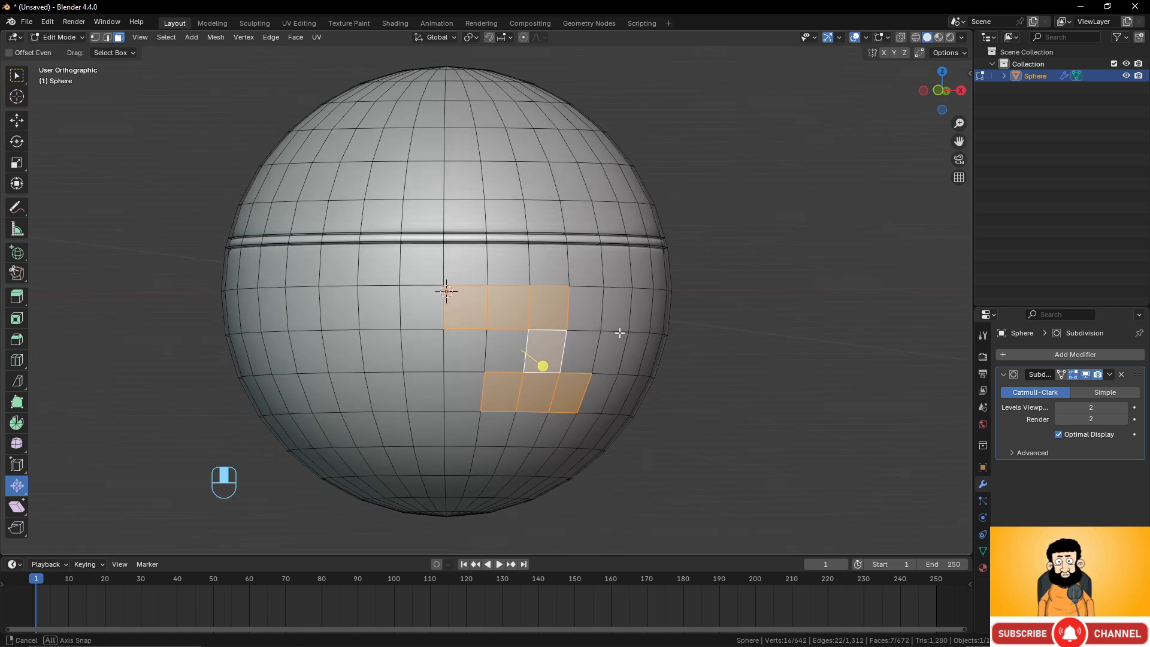
left_click(566, 426, "shift")
left_click(580, 429, "shift")
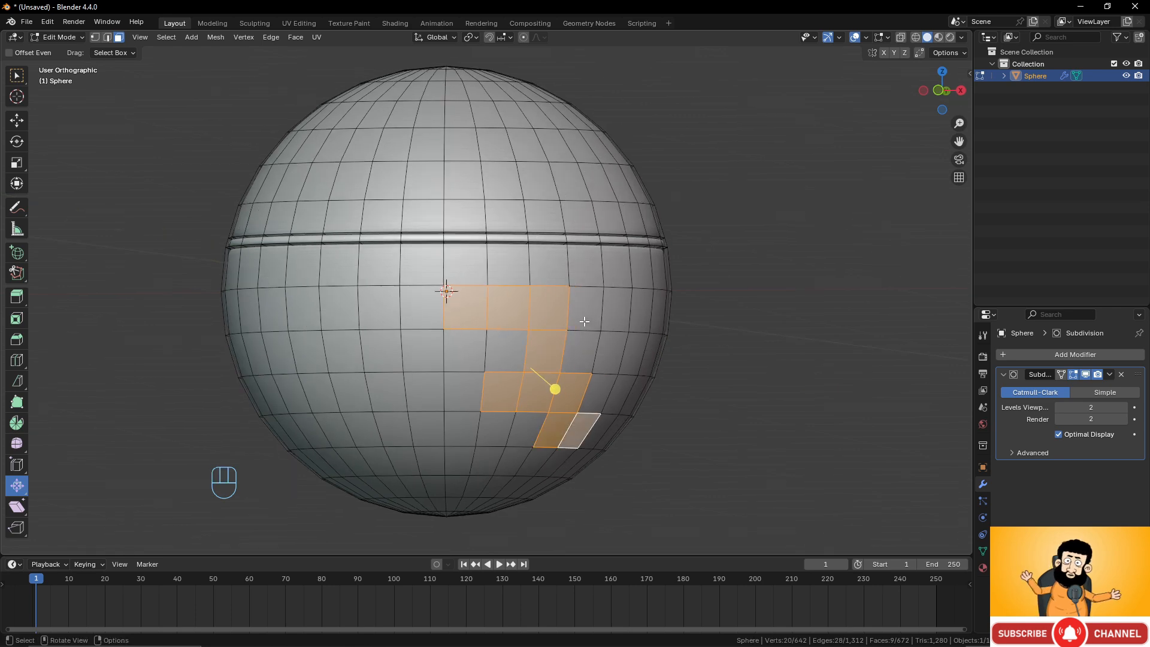
left_click(598, 430, "shift")
middle_click_drag(611, 395, 509, 345, "shift")
scroll(509, 344, "up", 1)
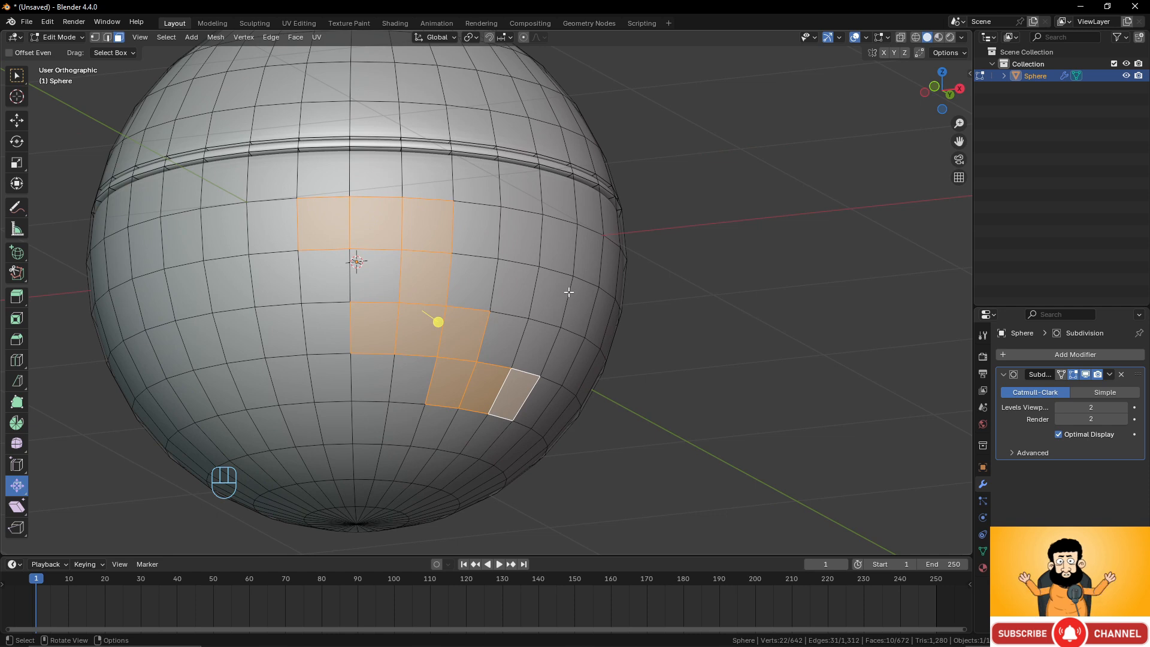
Inset the selected faces as one region about 0.024 m thick, turning off Individual and turning on Select Outer.
key("i")
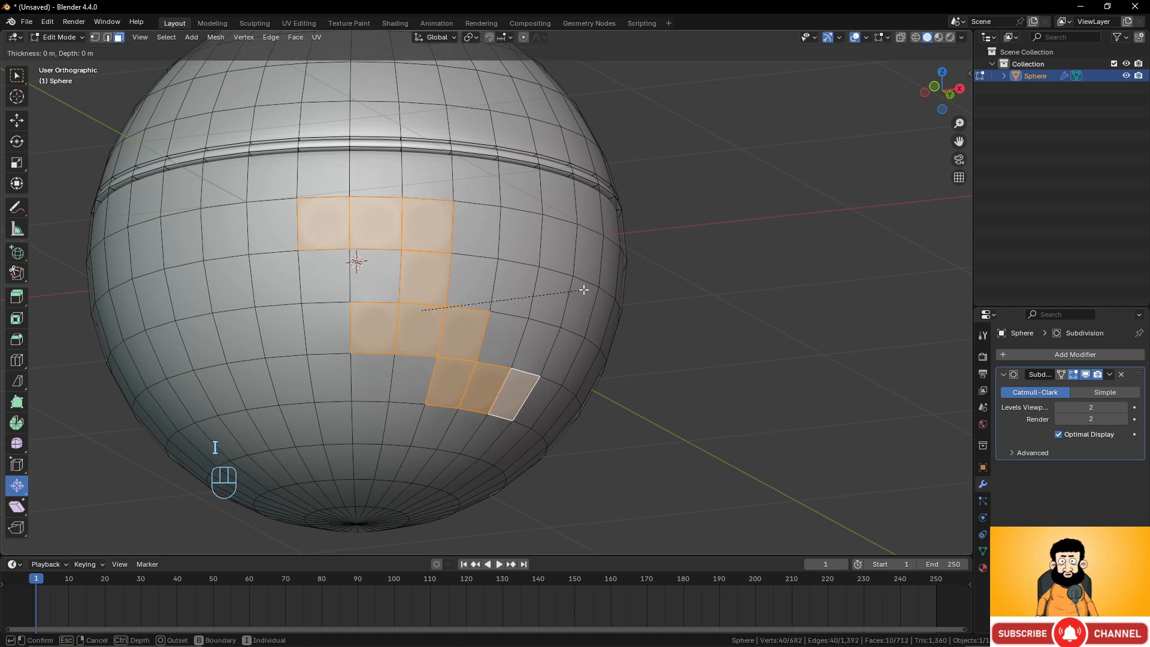
right_click(579, 289)
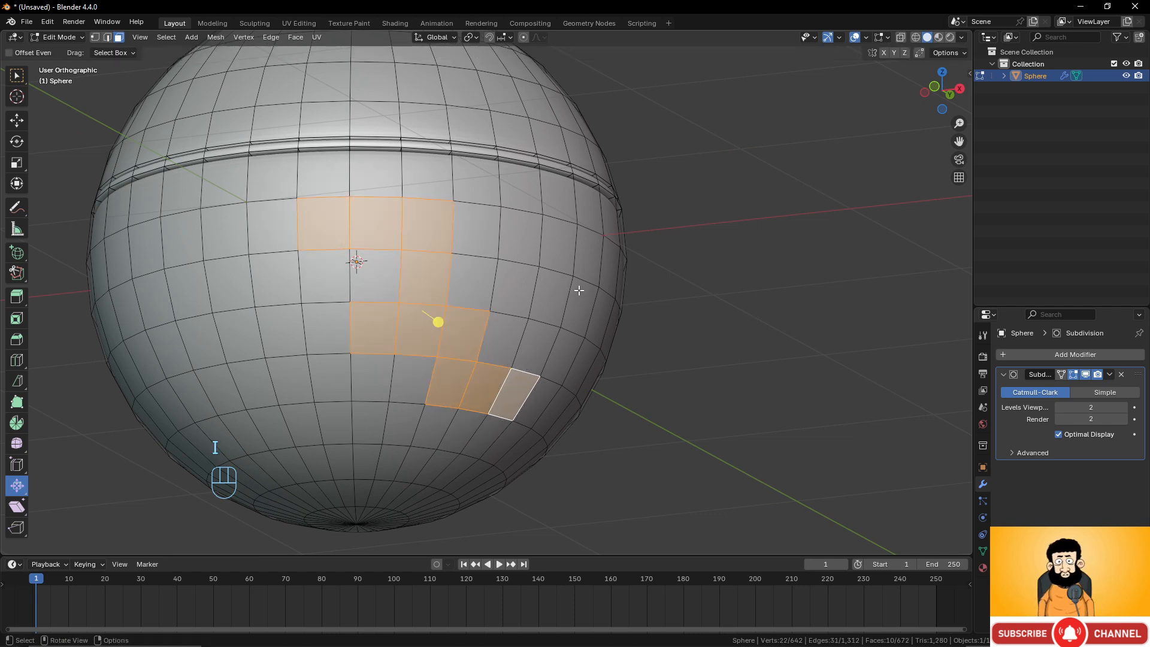
key("i")
left_click(531, 315)
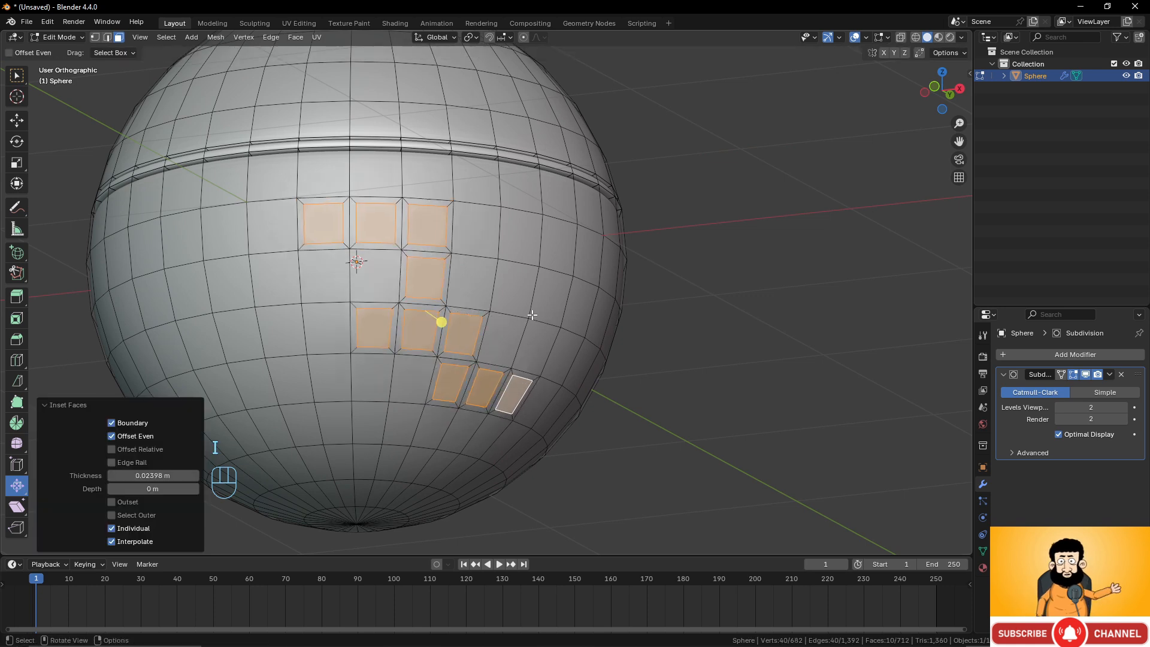
left_click(111, 527)
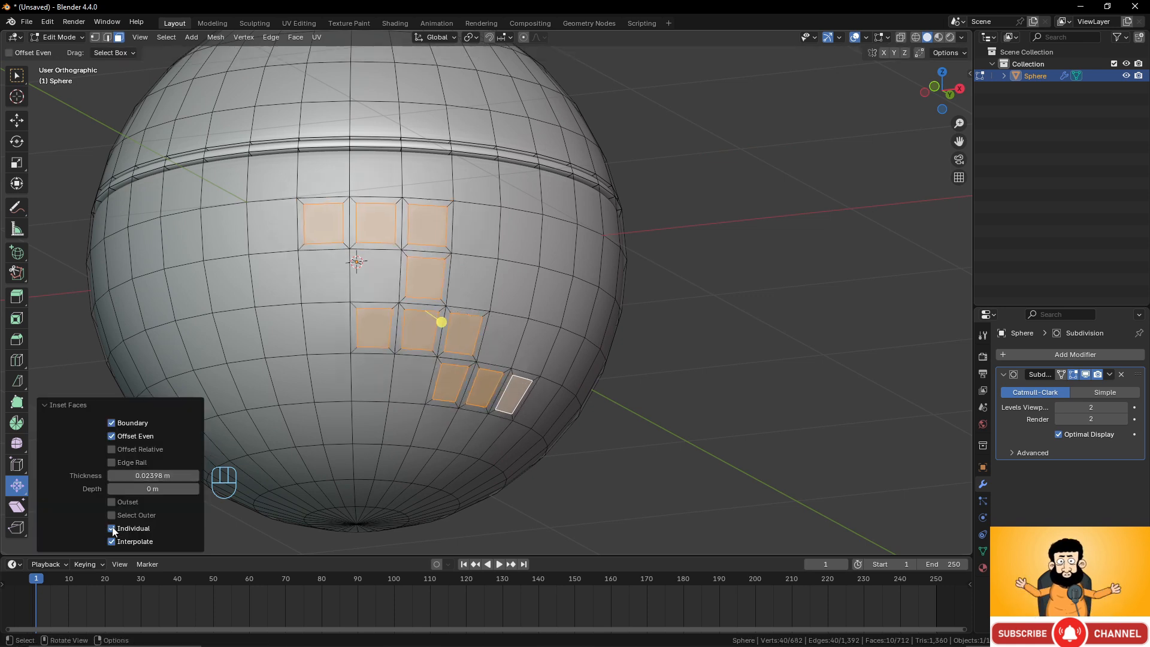
scroll(366, 392, "up", 1)
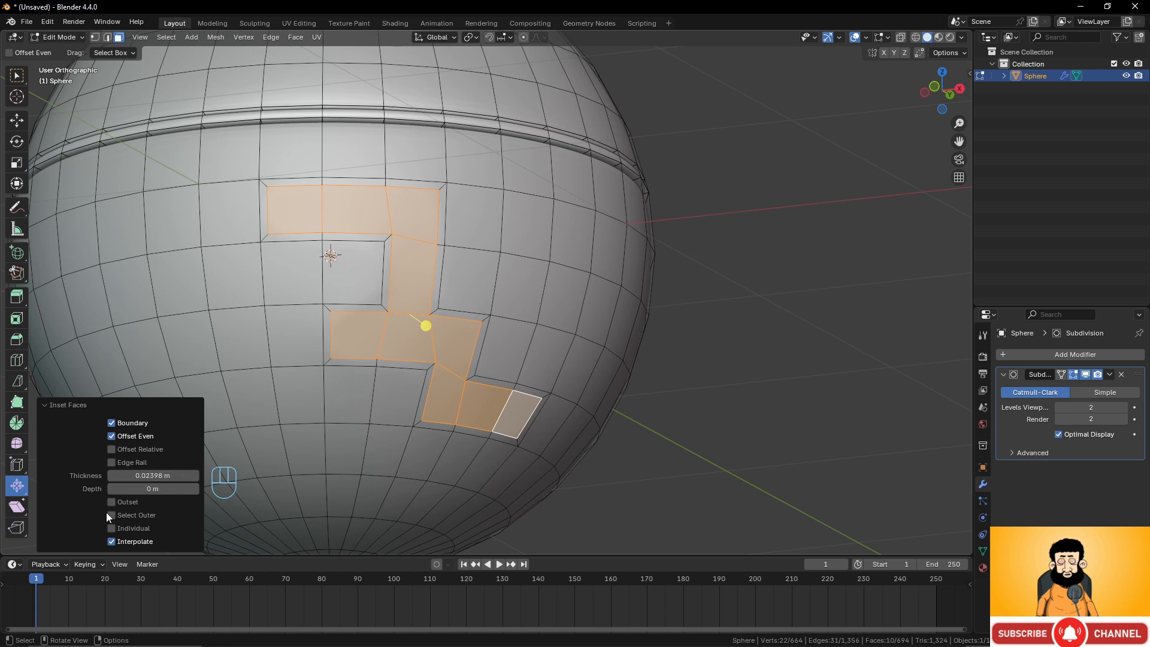
left_click(111, 514)
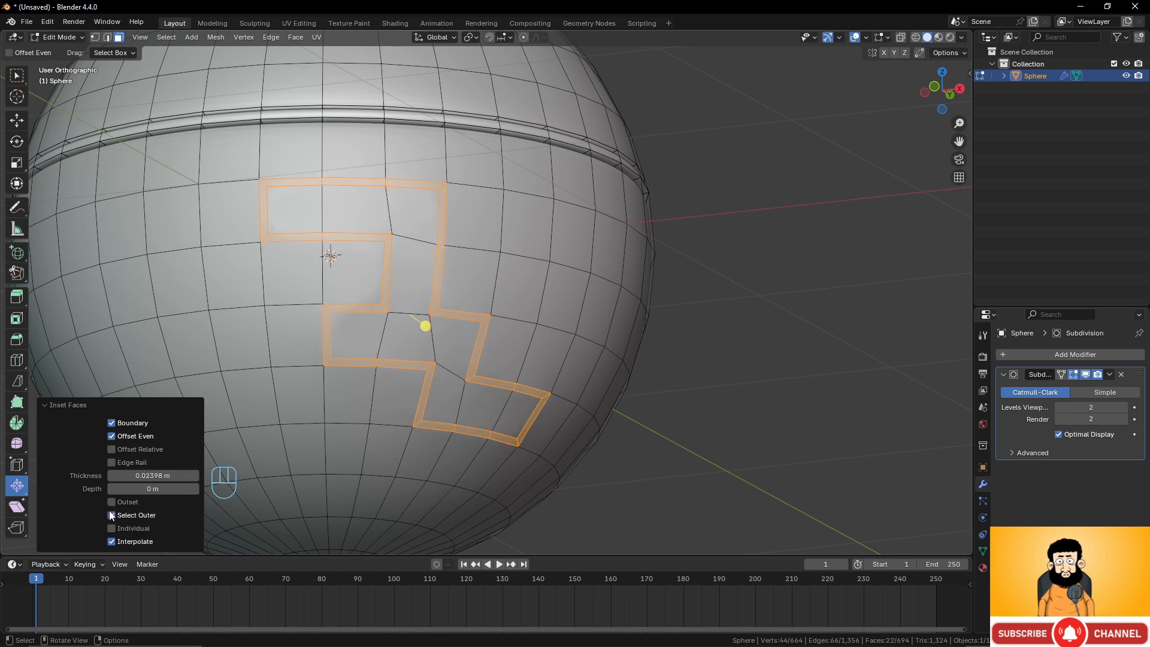
Extrude the outer inset ring in place and shrink it inward by -0.0258 m to cut a groove.
middle_click_drag(323, 365, 540, 334)
key("e")
right_click(580, 330)
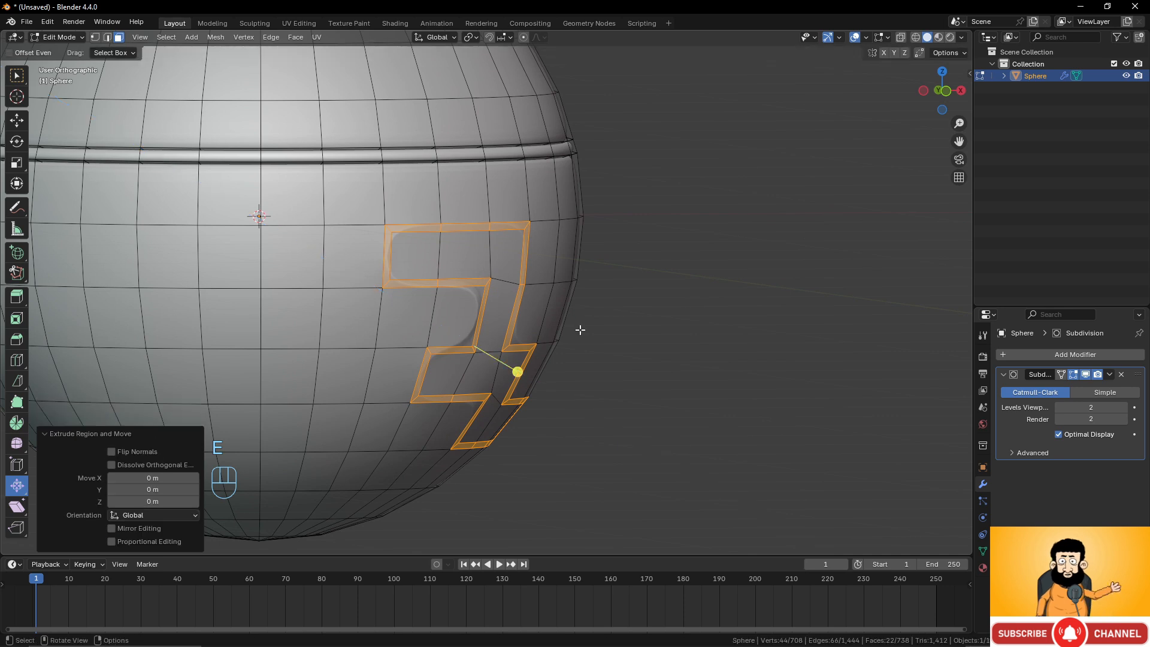
key("alt+s")
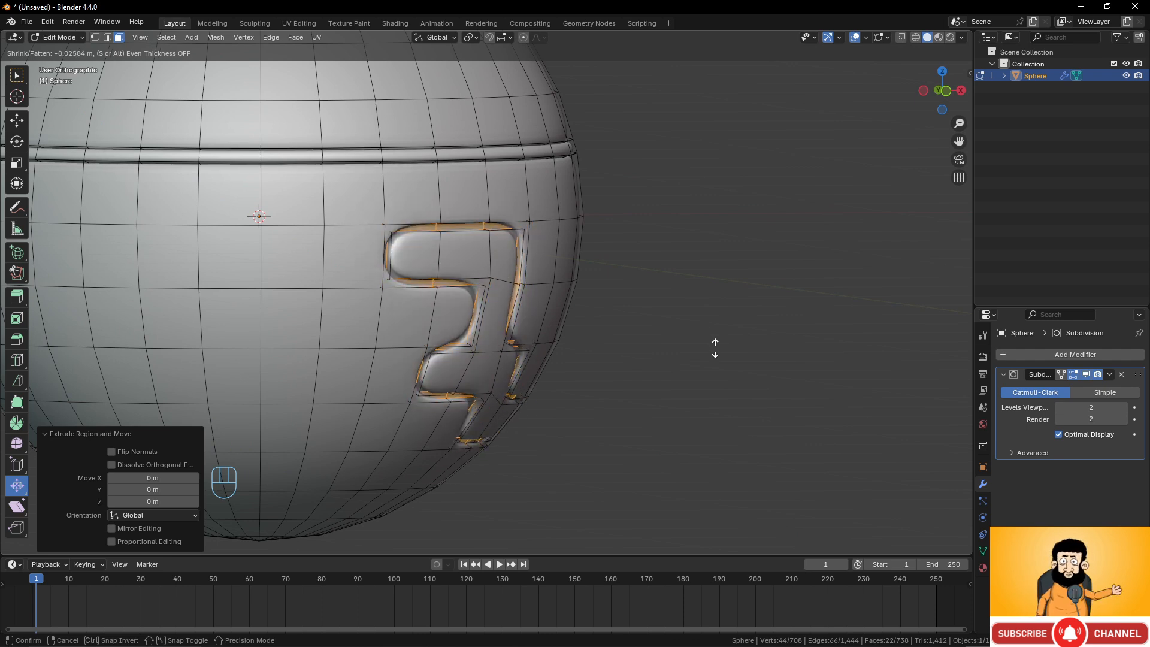
left_click(715, 348)
Extrude the ring again and fatten it outward by about 0.011 m, then return to Object Mode.
key("e")
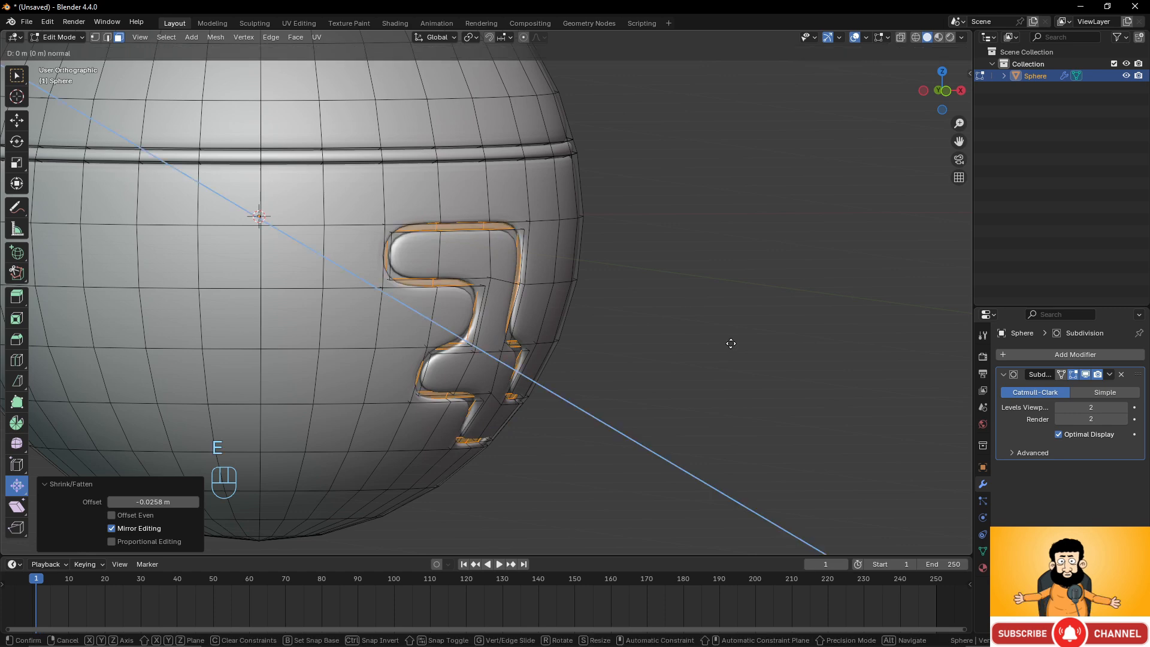
right_click(731, 343)
key("alt+s")
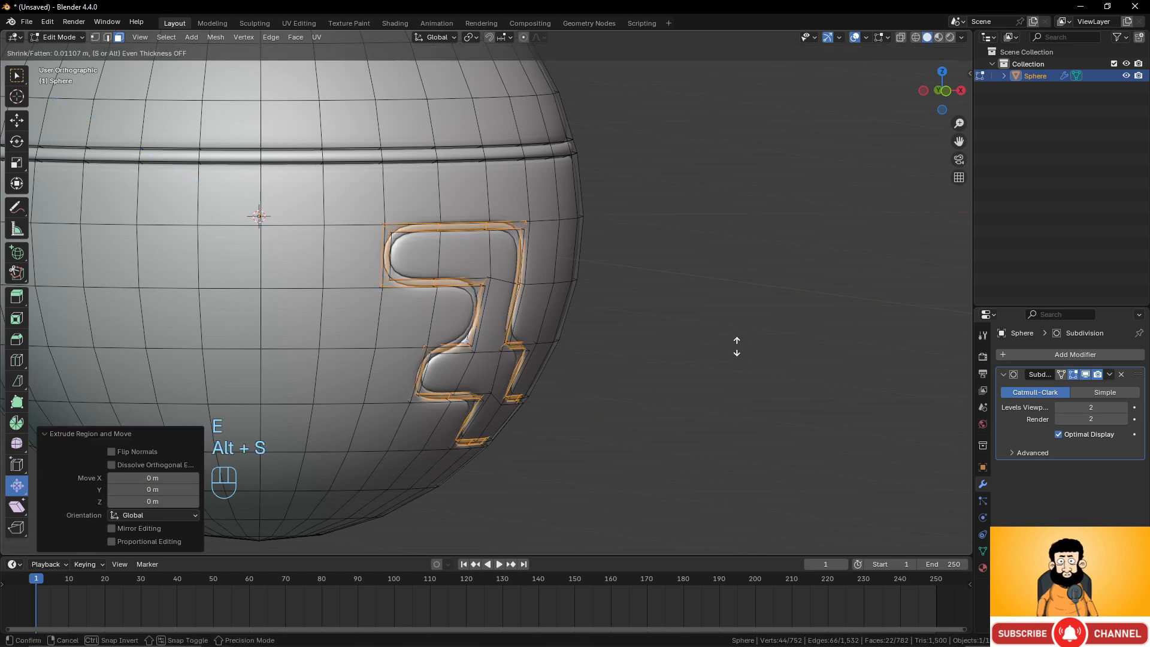
left_click(736, 346)
key("Tab")
scroll(609, 311, "down", 3)
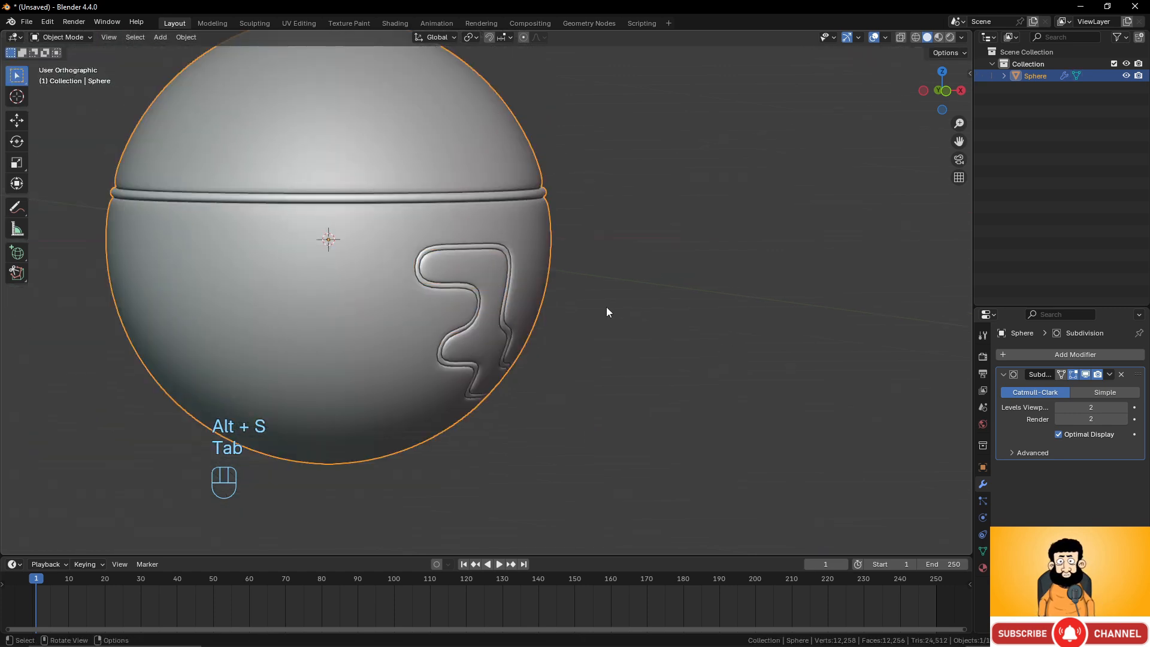
Delete the sphere object.
mouse_move(609, 311)
middle_mouse_down()
mouse_move(500, 290)
mouse_move(452, 327)
mouse_move(611, 326)
mouse_move(606, 318)
middle_mouse_up()
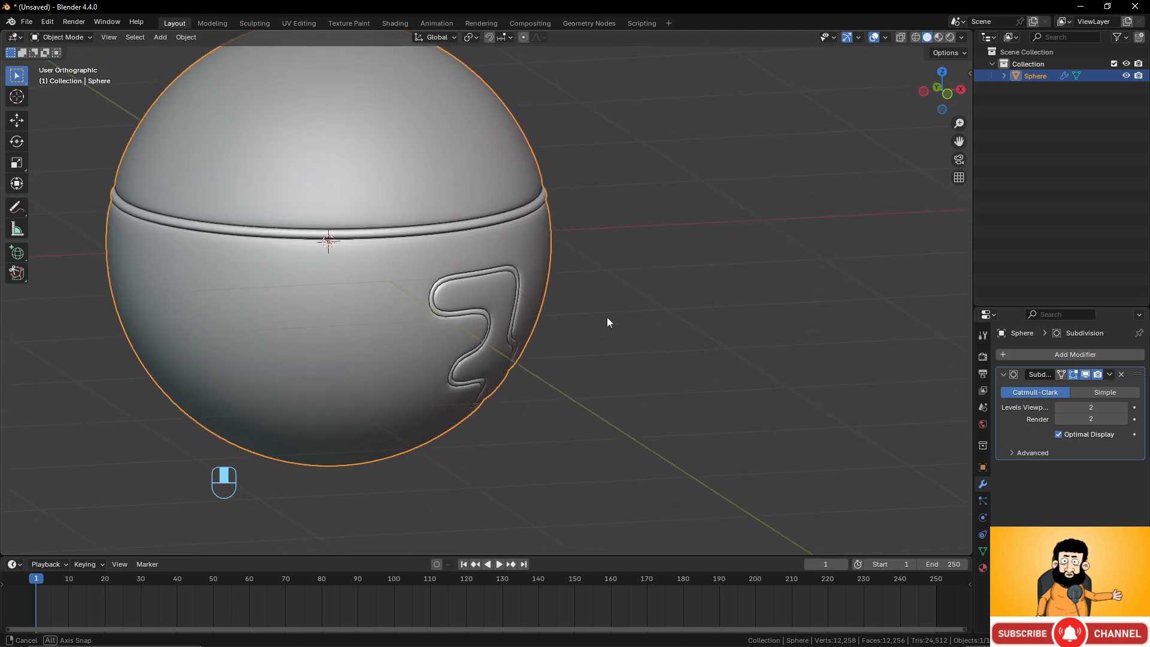
key("Tab")
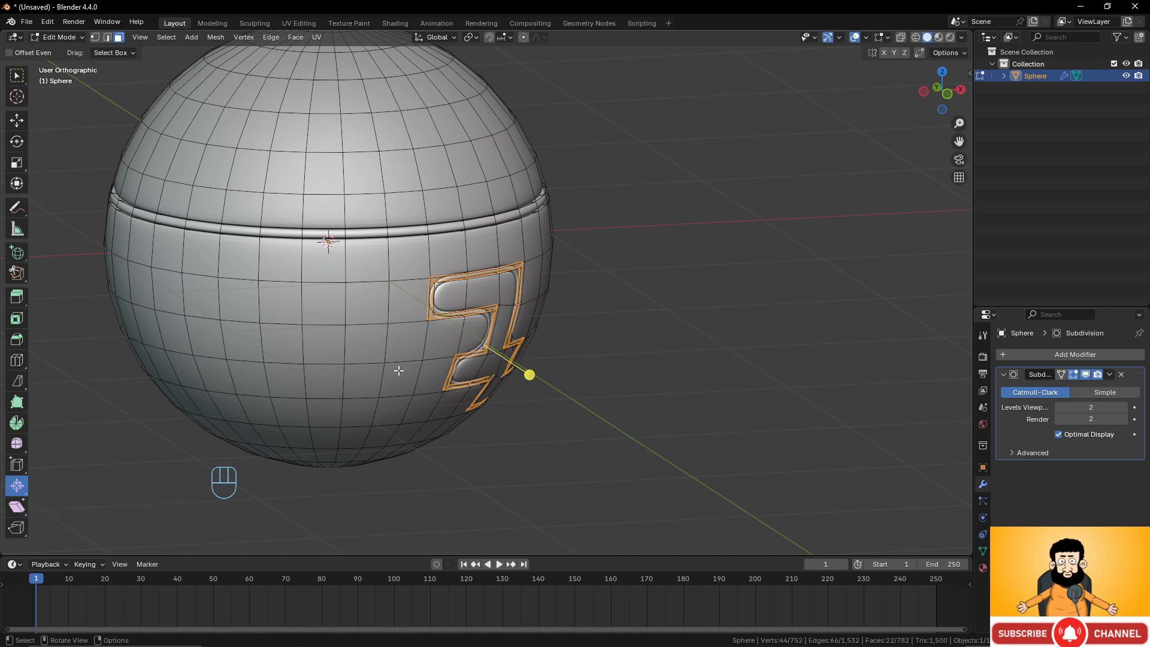
key("Tab")
key("x")
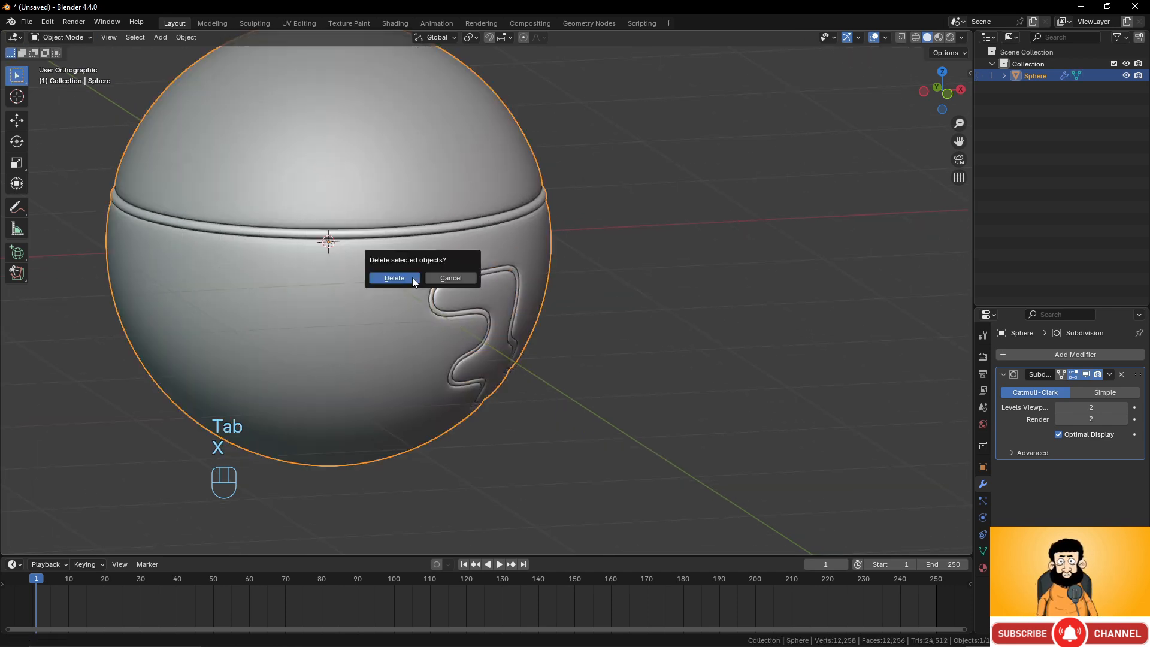
left_click(412, 278)
Add a cube, enter Edit Mode and select its left face.
key("shift+a")
mouse_move(484, 285)
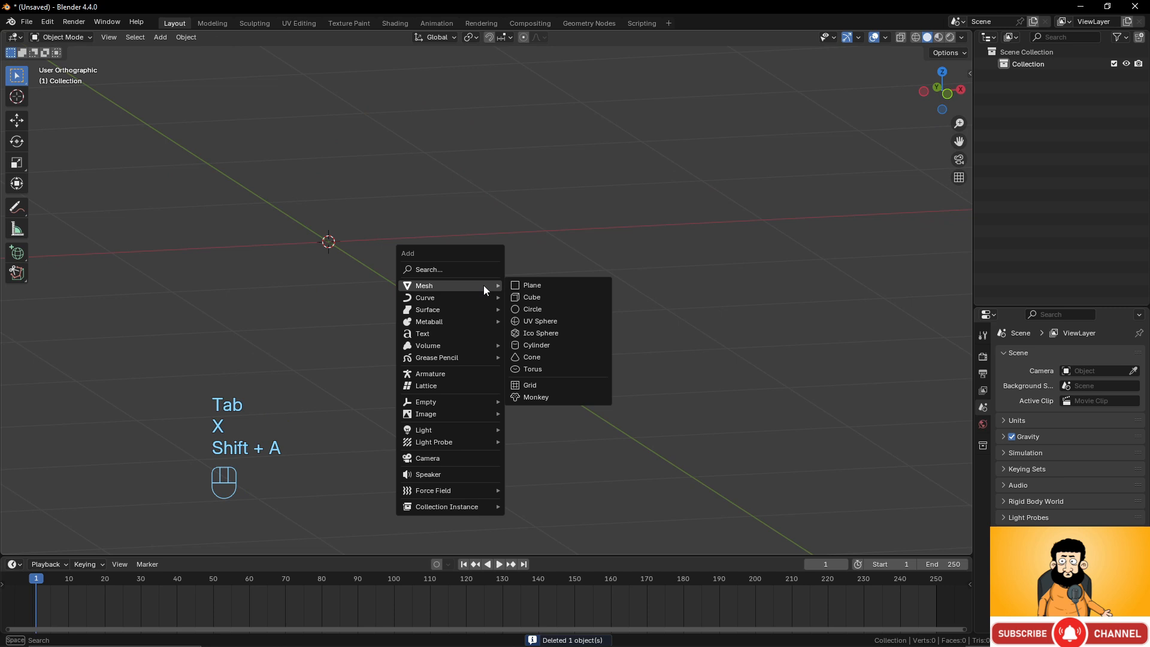
left_click(547, 297)
key("Tab")
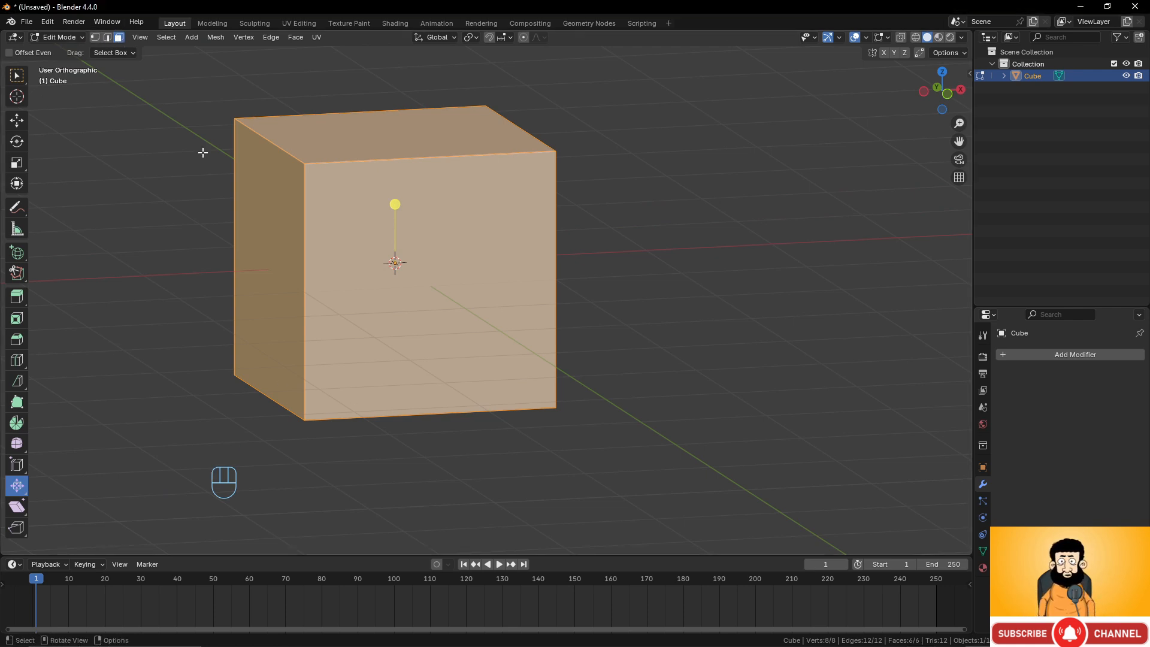
left_click(278, 240)
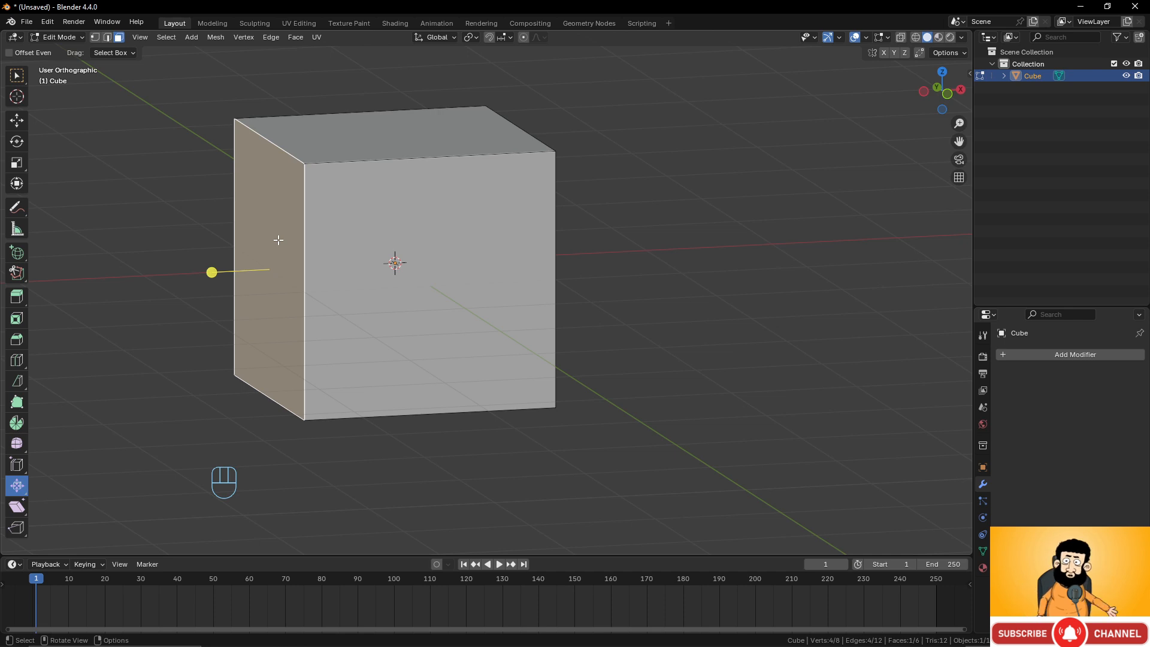
Try shearing the cube's left face with the Shear tool, then undo the shear.
left_click(17, 506)
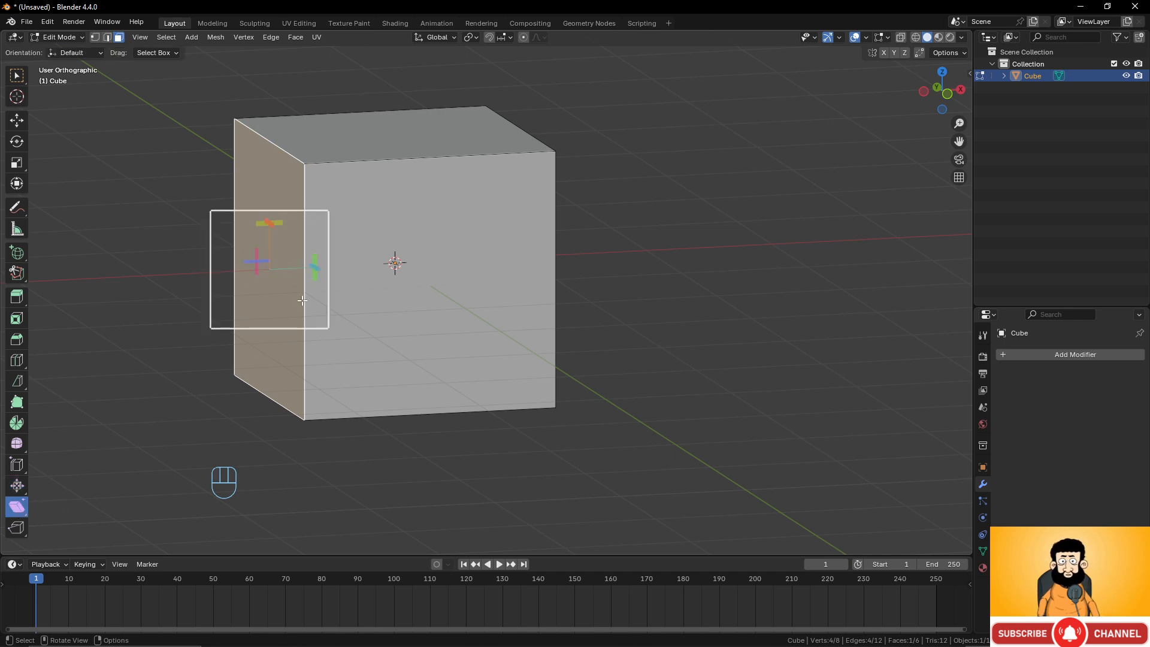
left_click_drag(312, 264, 866, 259)
middle_click_drag(396, 260, 455, 262)
key("KP_7")
middle_click_drag(478, 300, 528, 266, "shift")
key("ctrl+z")
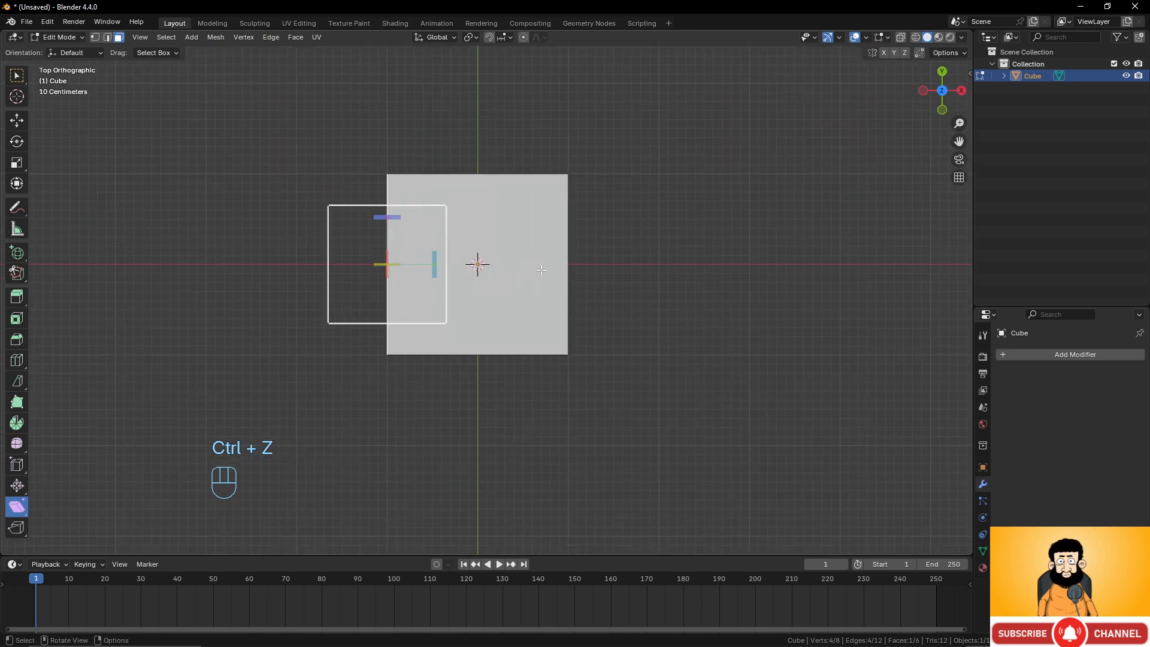
Rotate the selected face about -56° in top view, then undo the rotation.
key("r")
left_click(465, 158)
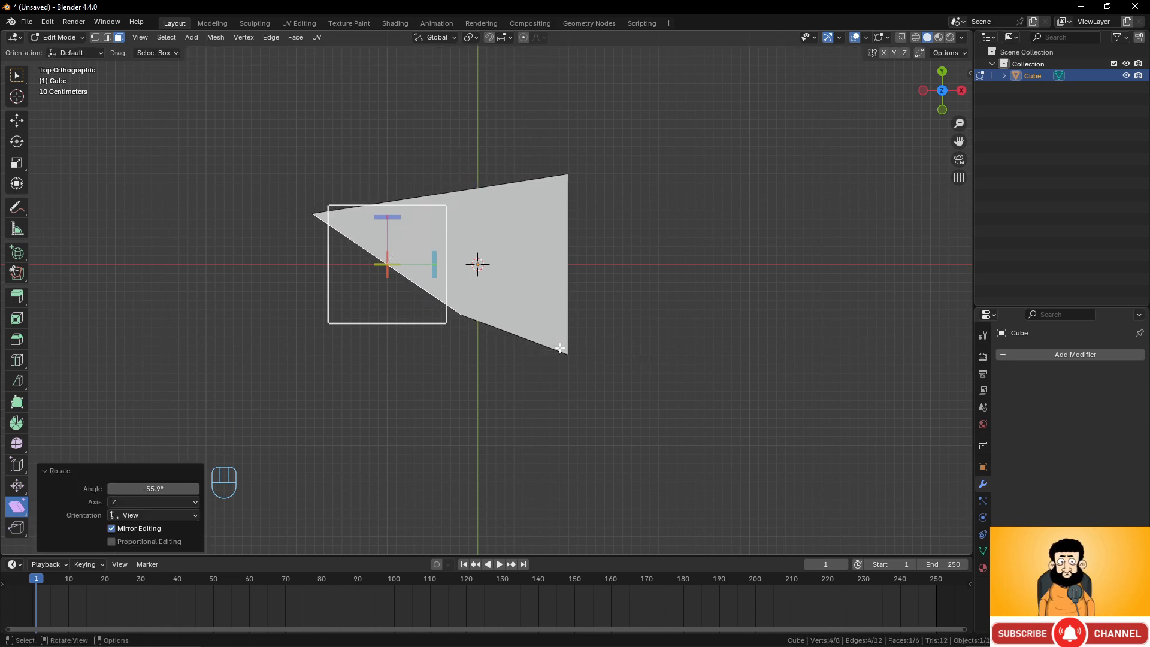
key("ctrl")
key("ctrl+z")
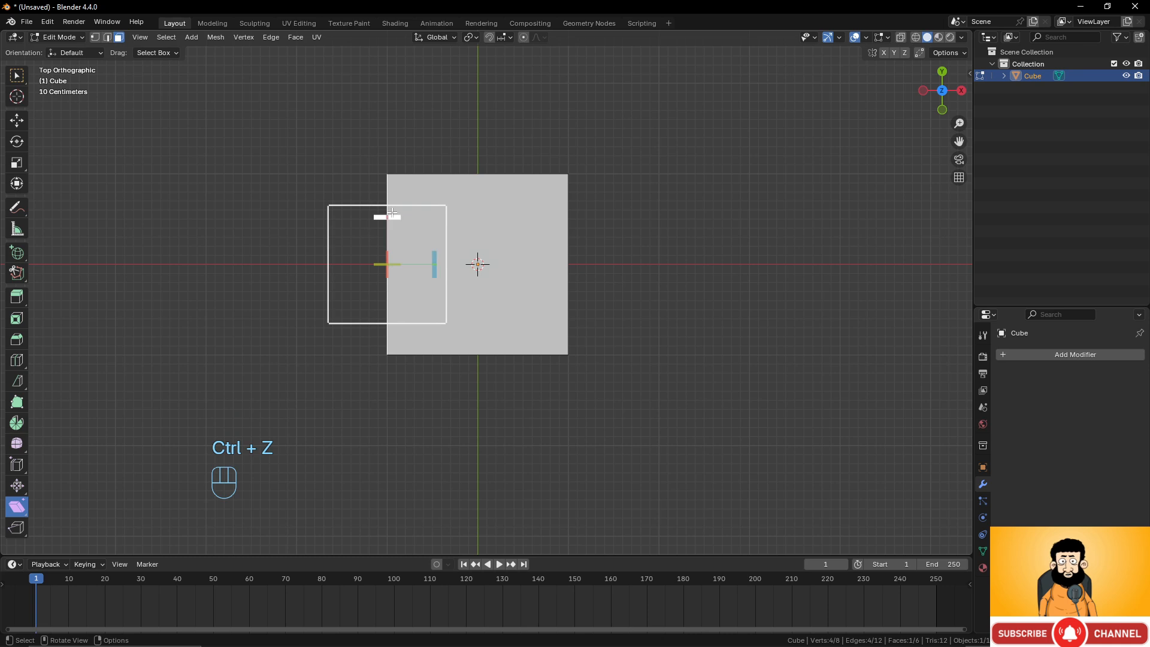
Shear the cube's left face along Z with an offset of about 0.708.
left_click_drag(395, 265, 47, 123)
middle_click_drag(827, 455, 845, 374)
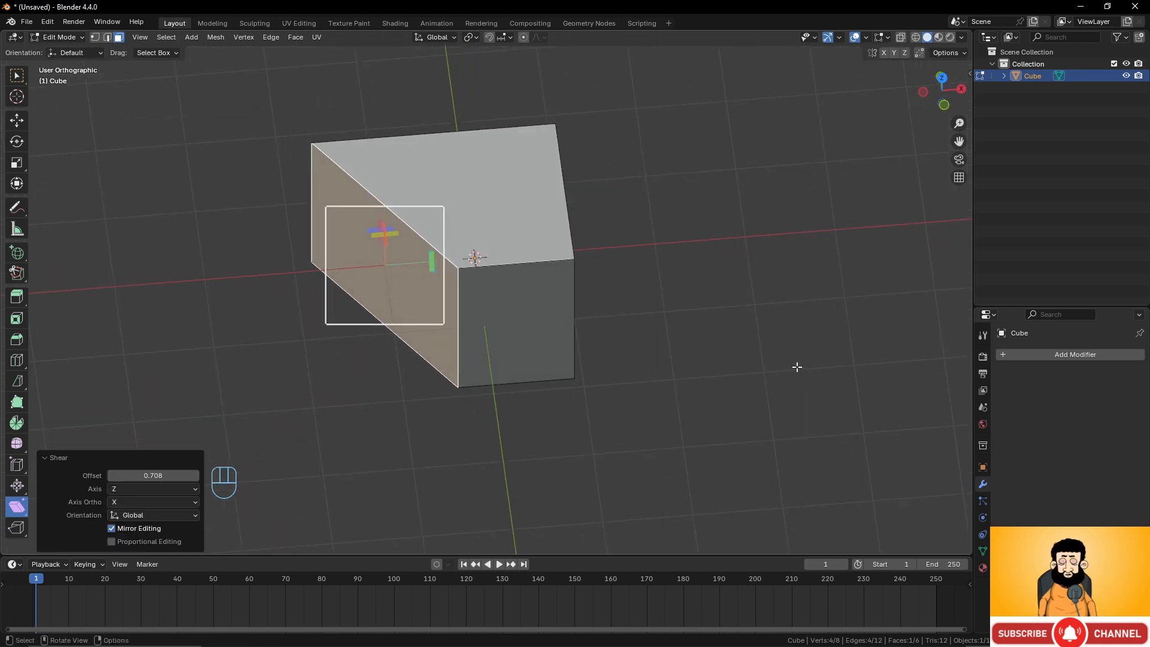
Return to Object Mode and delete the cube.
key("Tab")
scroll(636, 354, "down", 1)
key("shift+x")
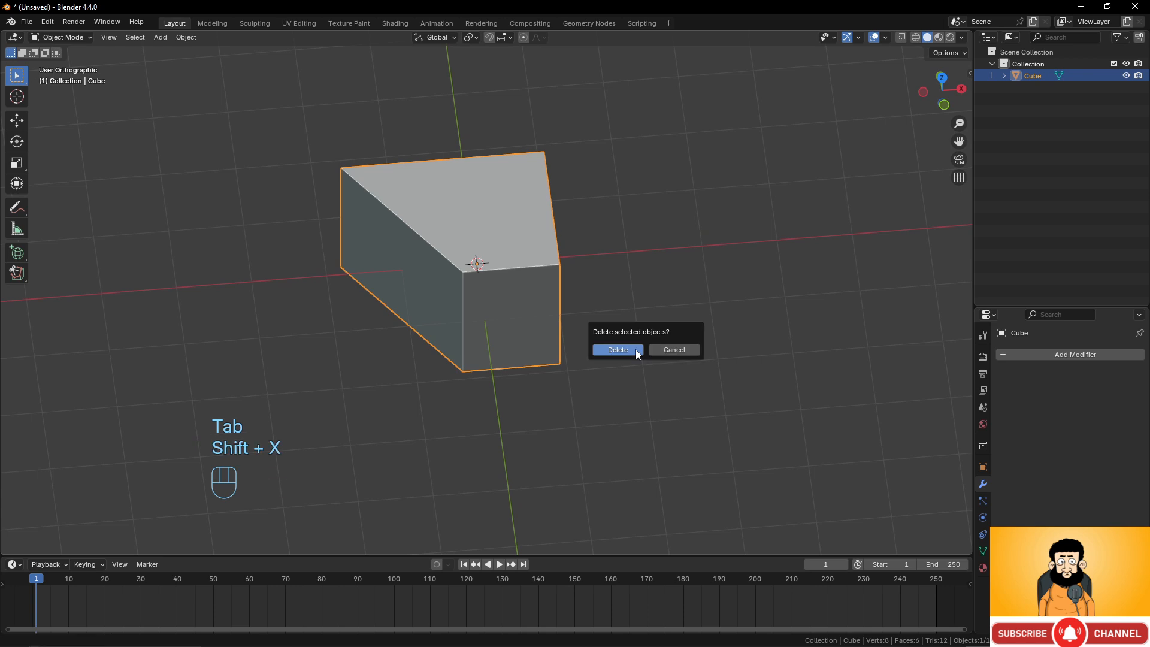
left_click(634, 350)
Add a cylinder, enter Edit Mode and select its top face.
key("shift+a")
mouse_move(631, 346)
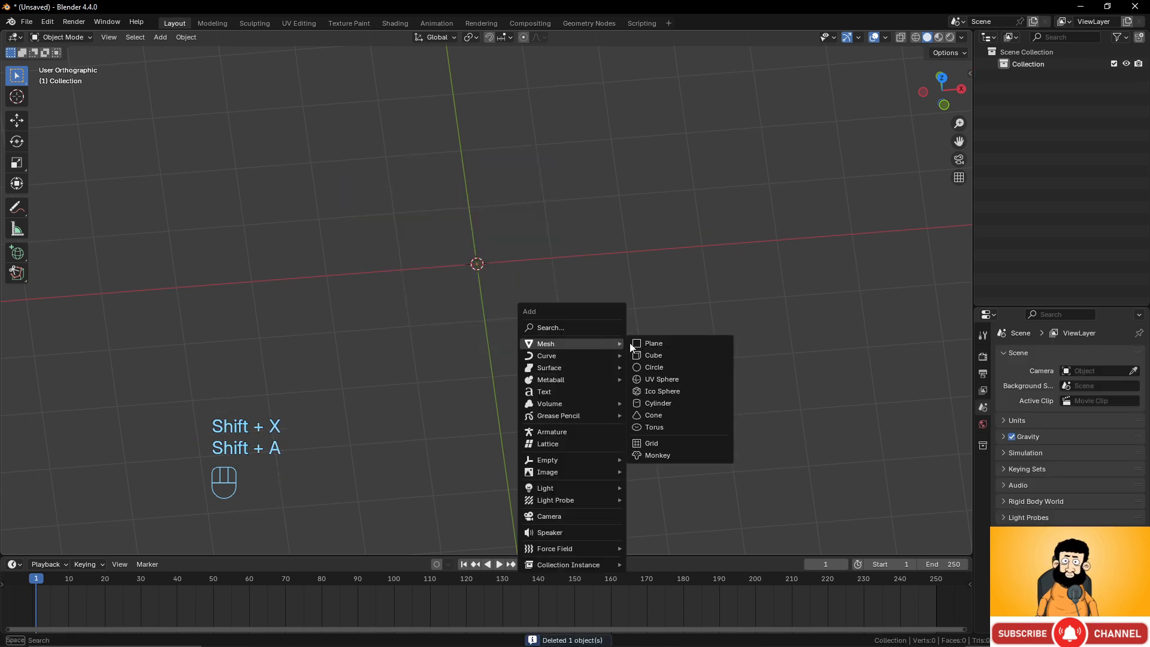
left_click(657, 403)
key("Tab")
scroll(625, 321, "up", 1)
middle_click_drag(626, 322, 620, 280)
left_click(494, 164)
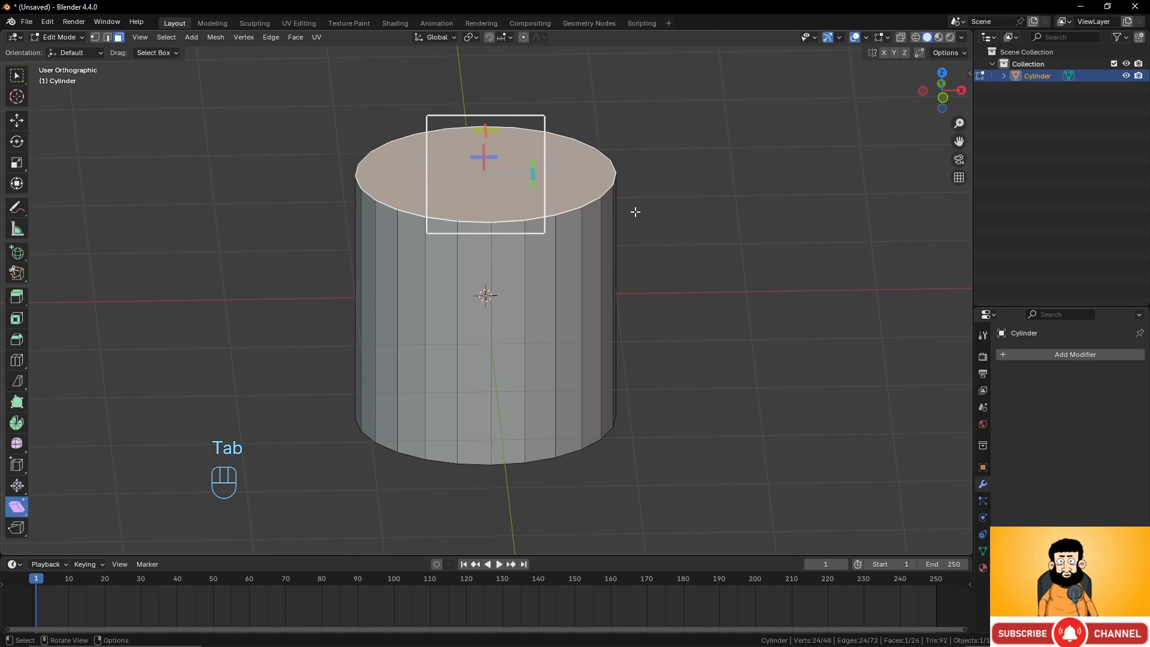
Shear the cylinder's top face in front view with an offset of 1.
key("KP_1")
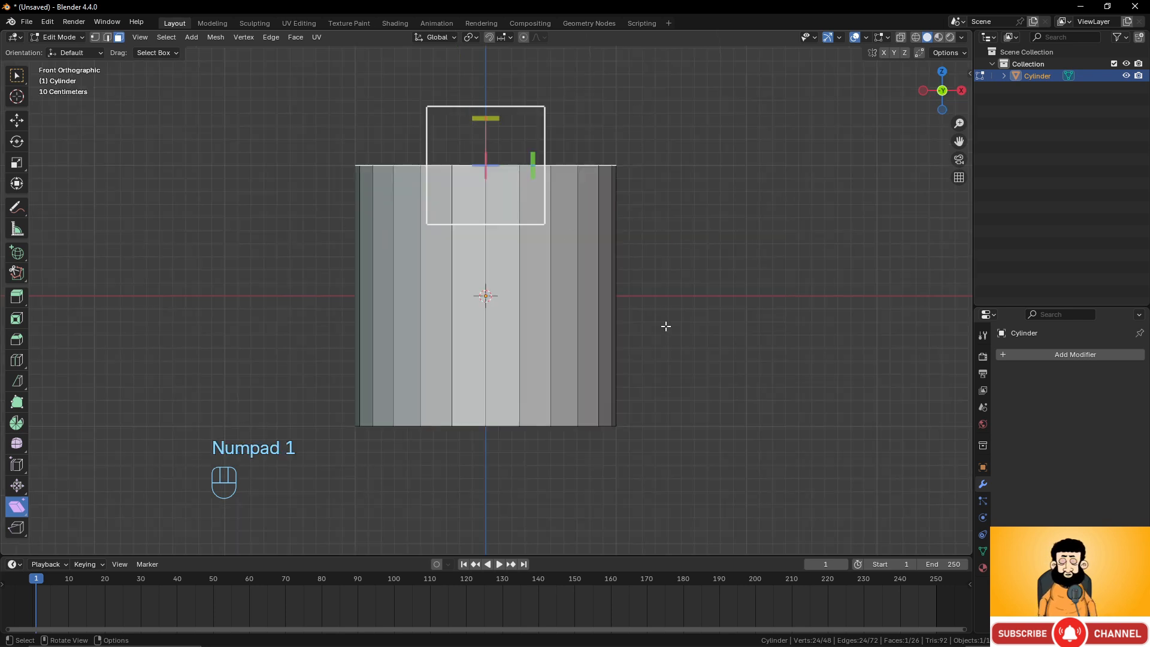
left_click_drag(532, 166, 547, 462)
scroll(598, 230, "down", 2)
middle_click_drag(588, 259, 582, 285, "shift")
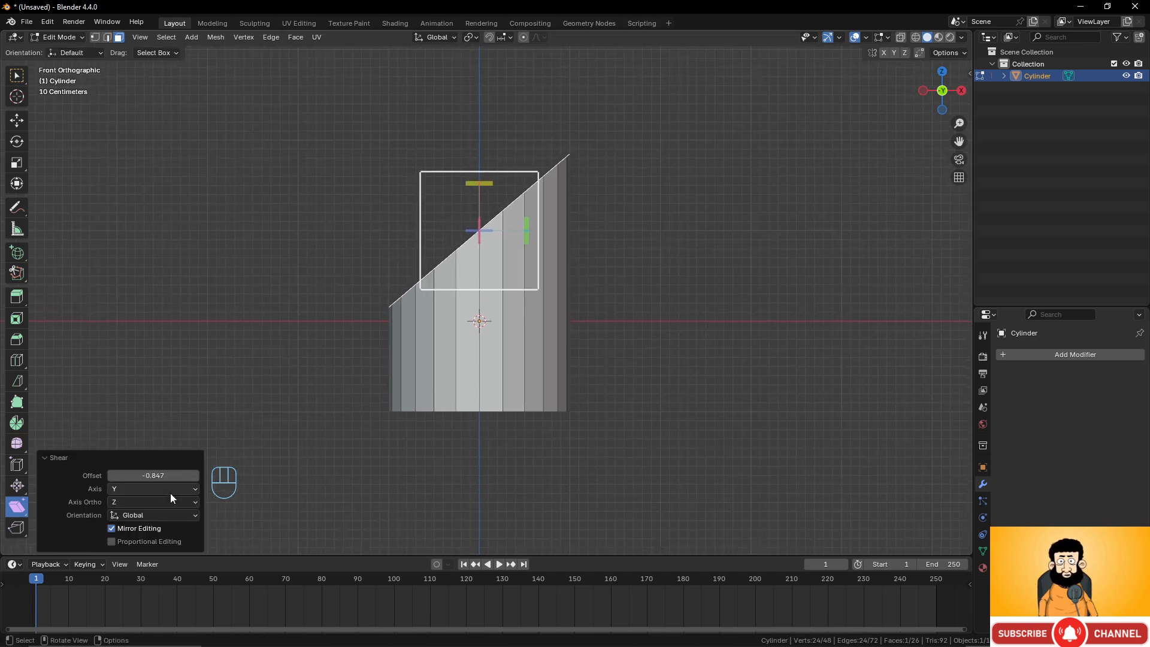
left_click(159, 476)
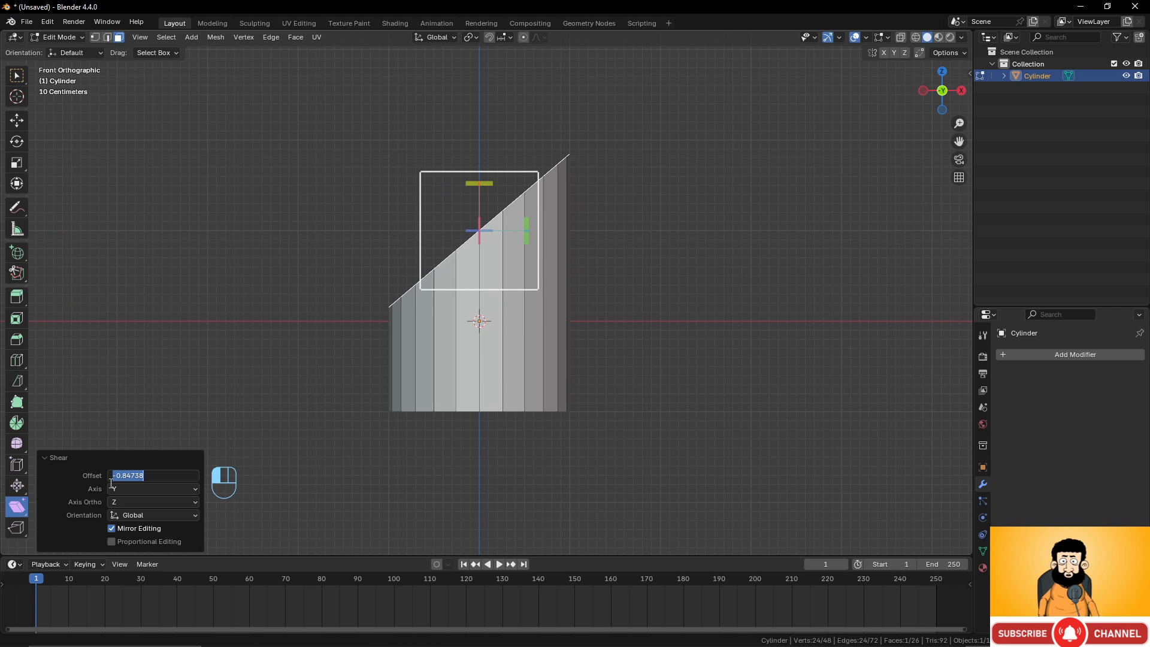
type("1")
key("Return")
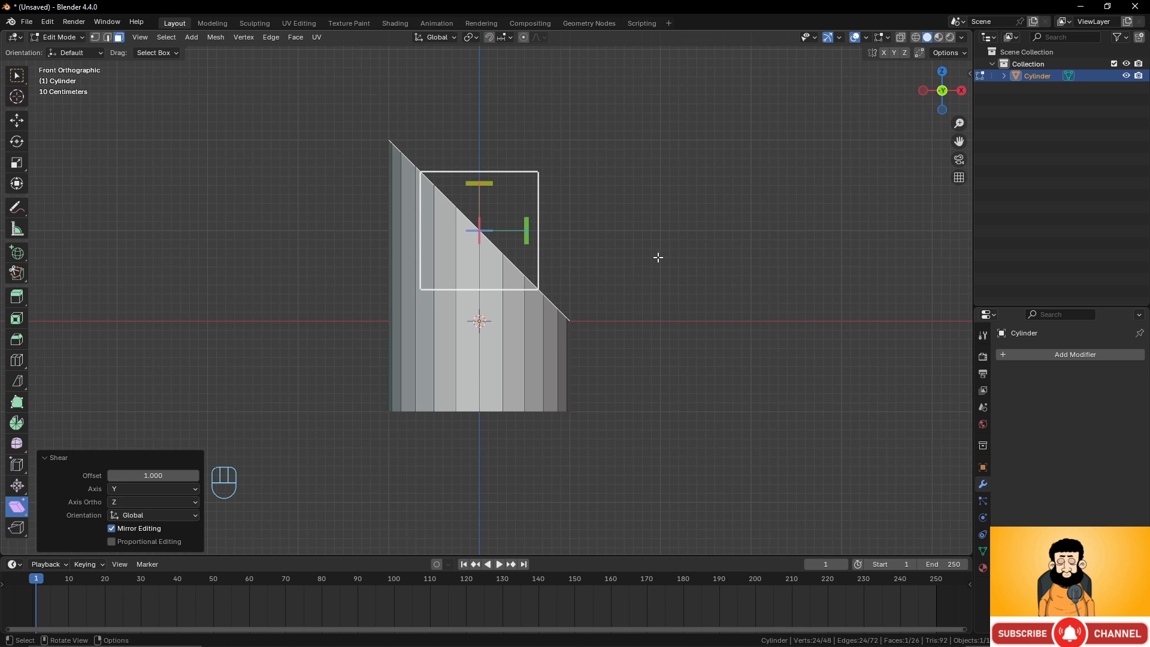
Extrude the slanted top face about 4.8 m along the X axis.
key("e")
key("x")
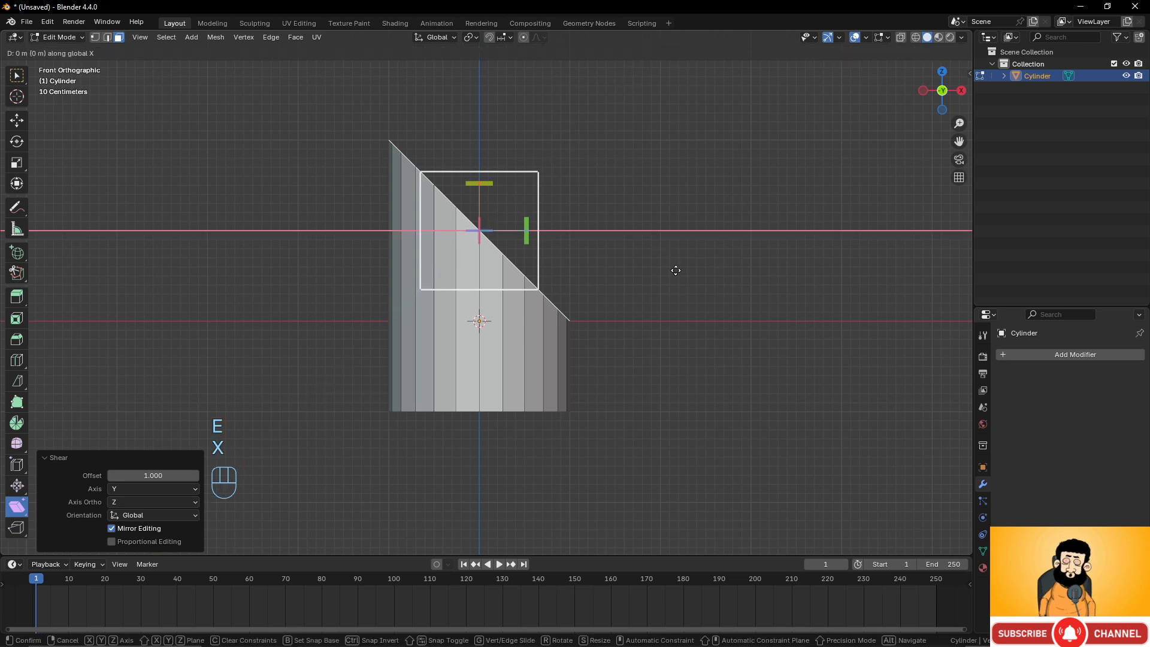
left_click(141, 282)
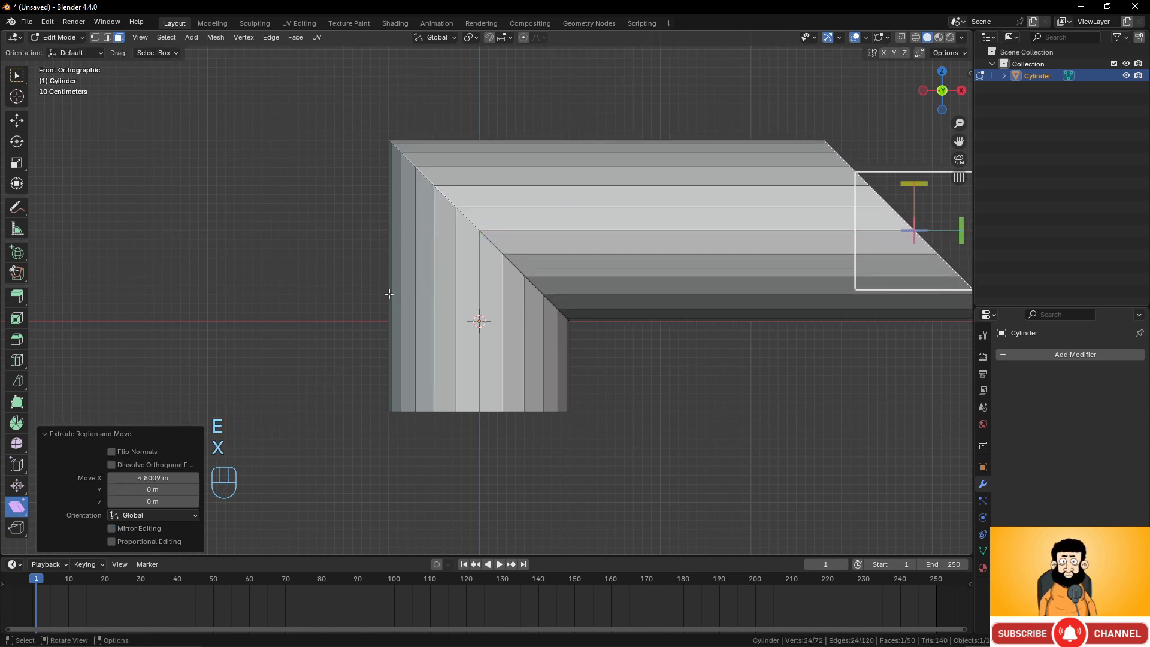
Shear the extruded end face along Y with an offset of 1 to square it.
mouse_move(390, 288)
middle_mouse_down("shift")
mouse_move(180, 312)
mouse_move(382, 298)
middle_mouse_up("shift")
scroll(382, 298, "up", 1)
scroll(385, 300, "down", 2)
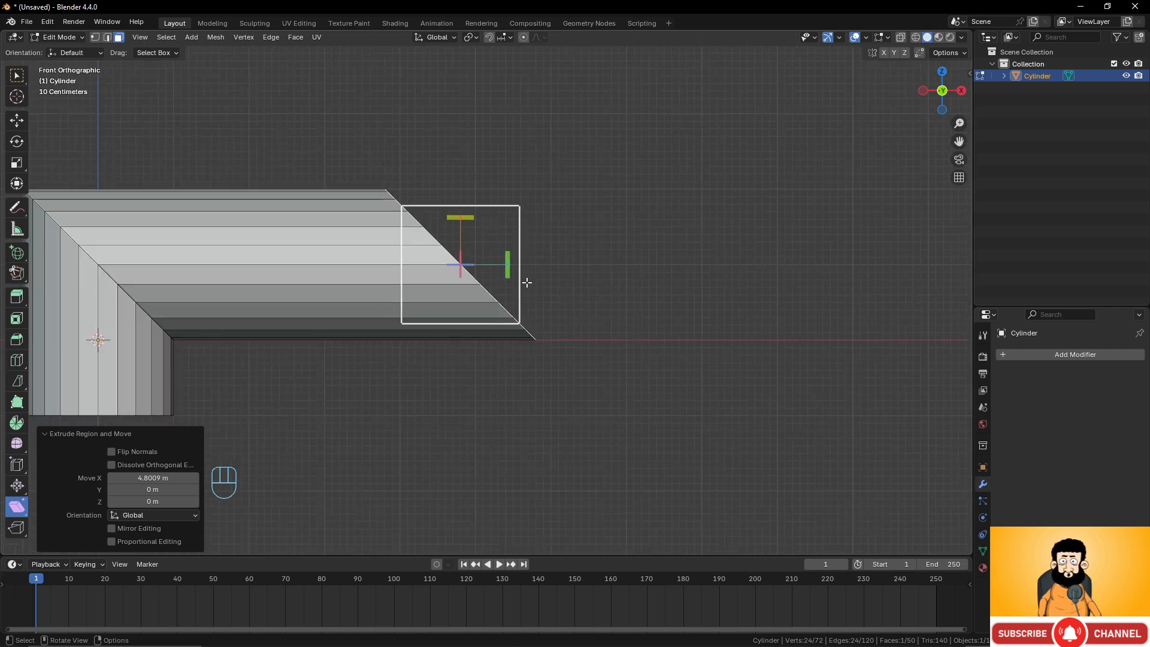
mouse_move(511, 265)
left_mouse_down()
mouse_move(501, 288)
mouse_move(507, 263)
left_mouse_up()
right_click(507, 263)
left_click_drag(475, 220, 2, 367)
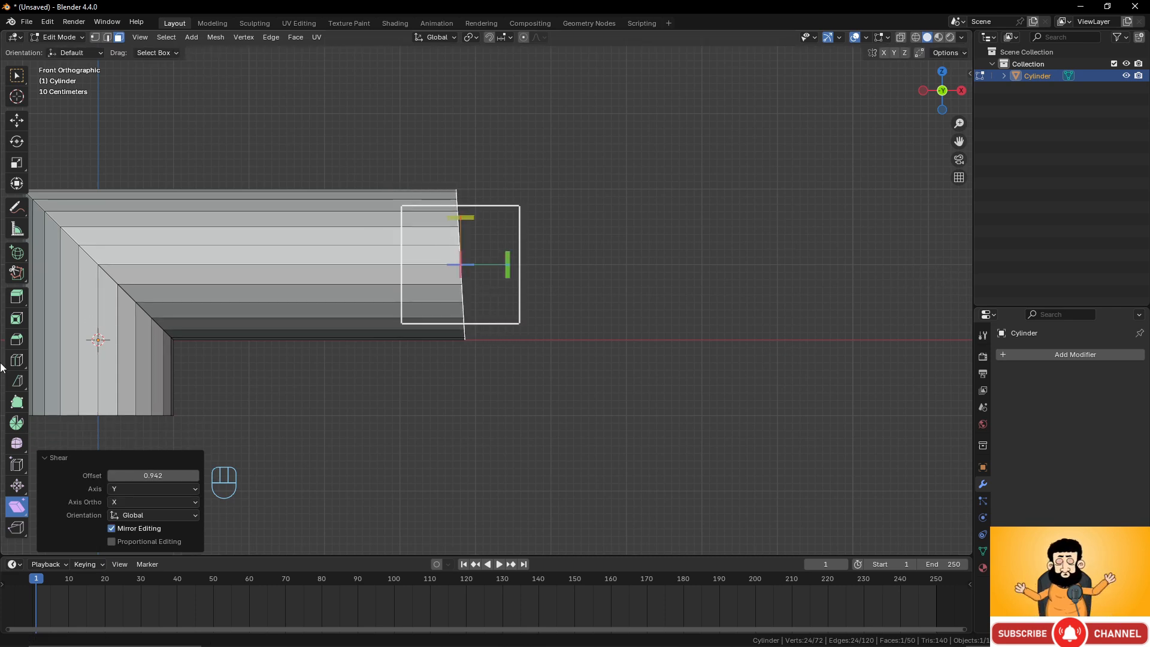
left_click(151, 475)
type("1")
key("Return")
Select the diagonal edge loop at the cylinder's bend in Edge mode and try beveling it, then cancel.
middle_click_drag(631, 345, 432, 455)
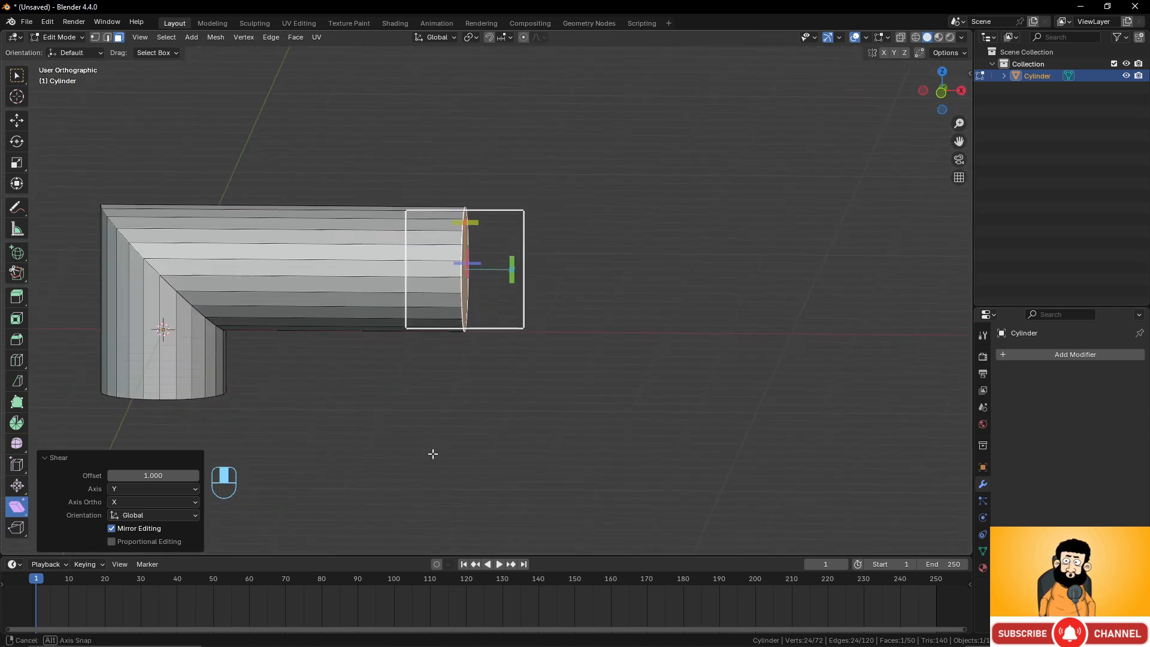
left_click(158, 270, "alt")
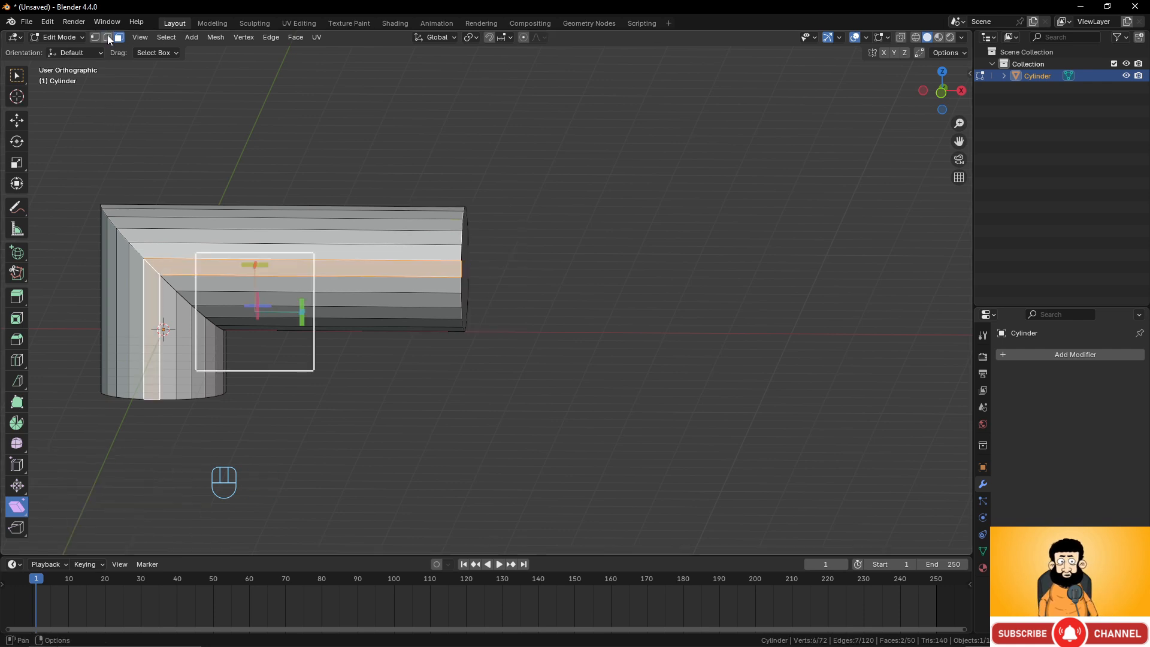
left_click(107, 37)
left_click(139, 254, "alt")
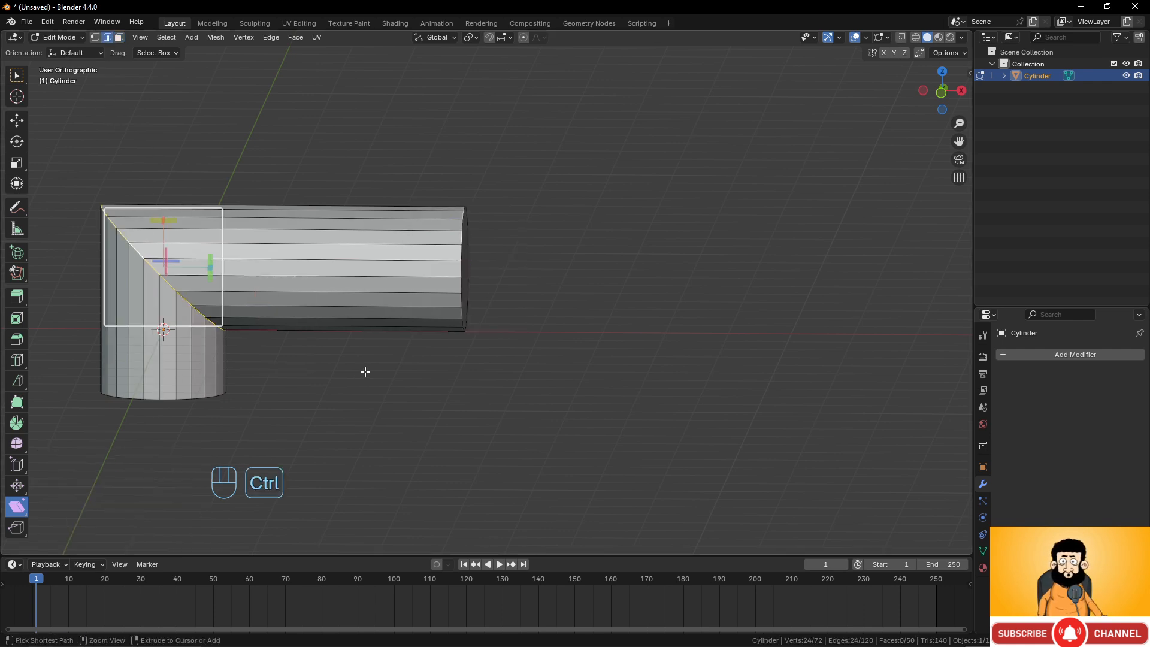
key("ctrl+b")
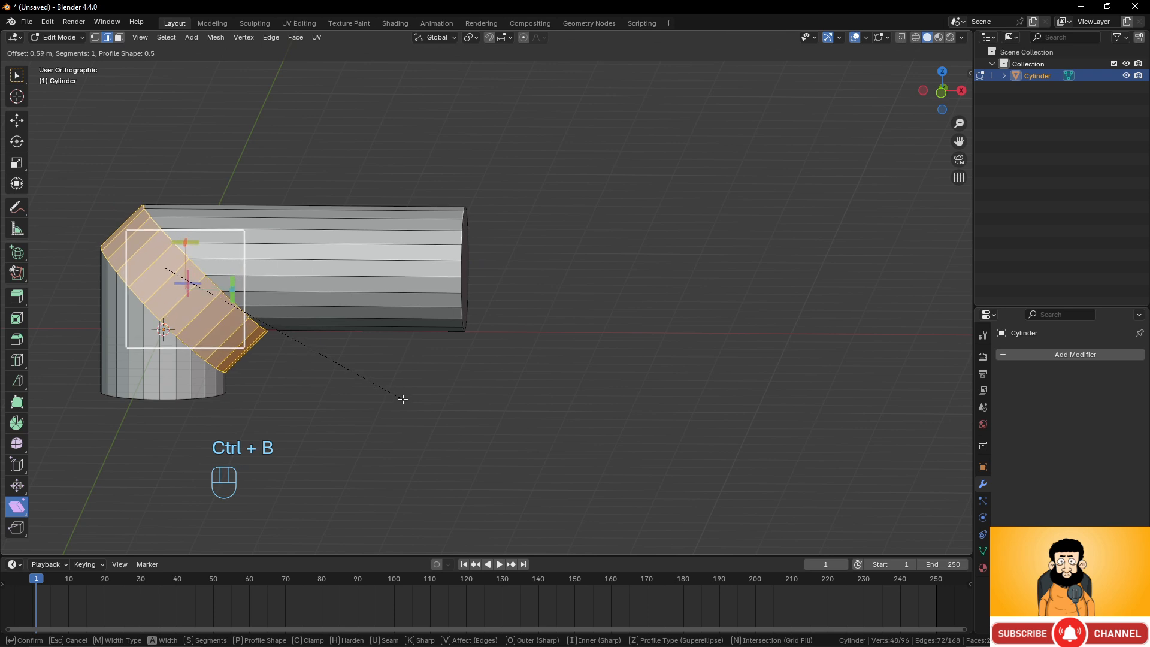
scroll(403, 398, "up", 4)
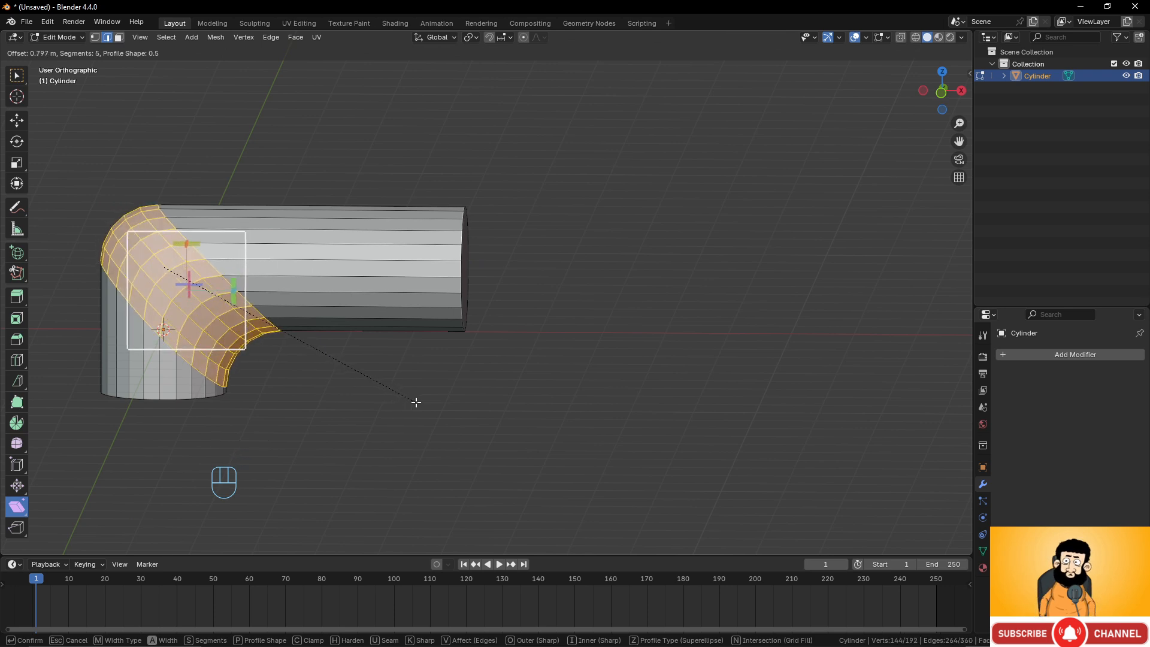
scroll(419, 403, "down", 4)
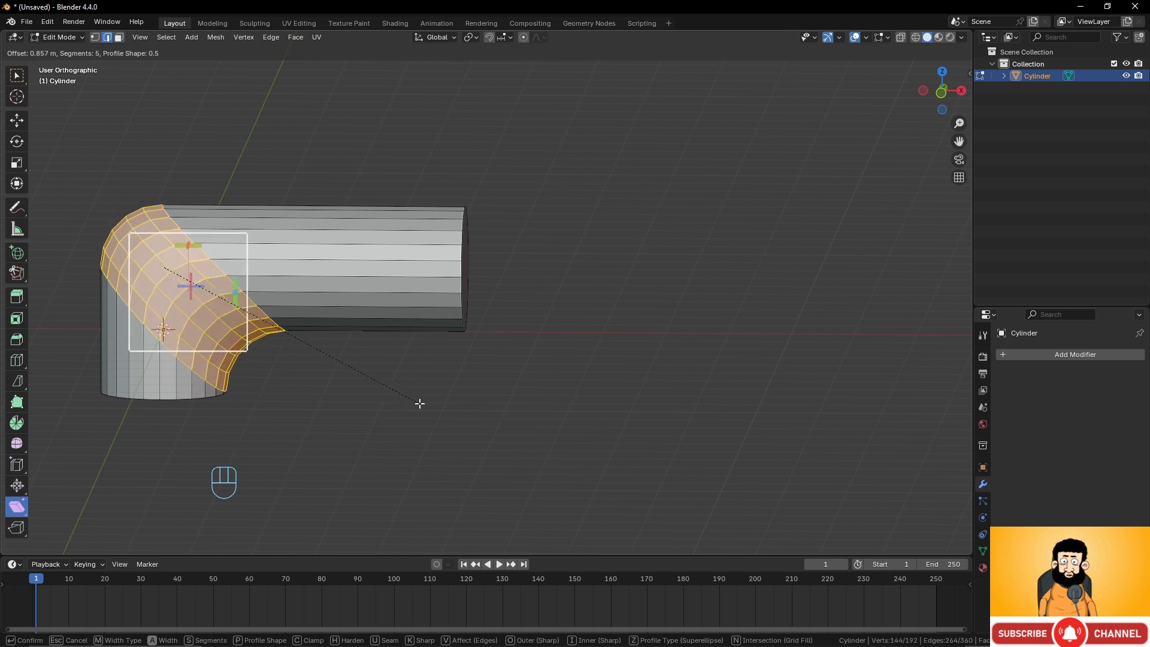
key("Escape")
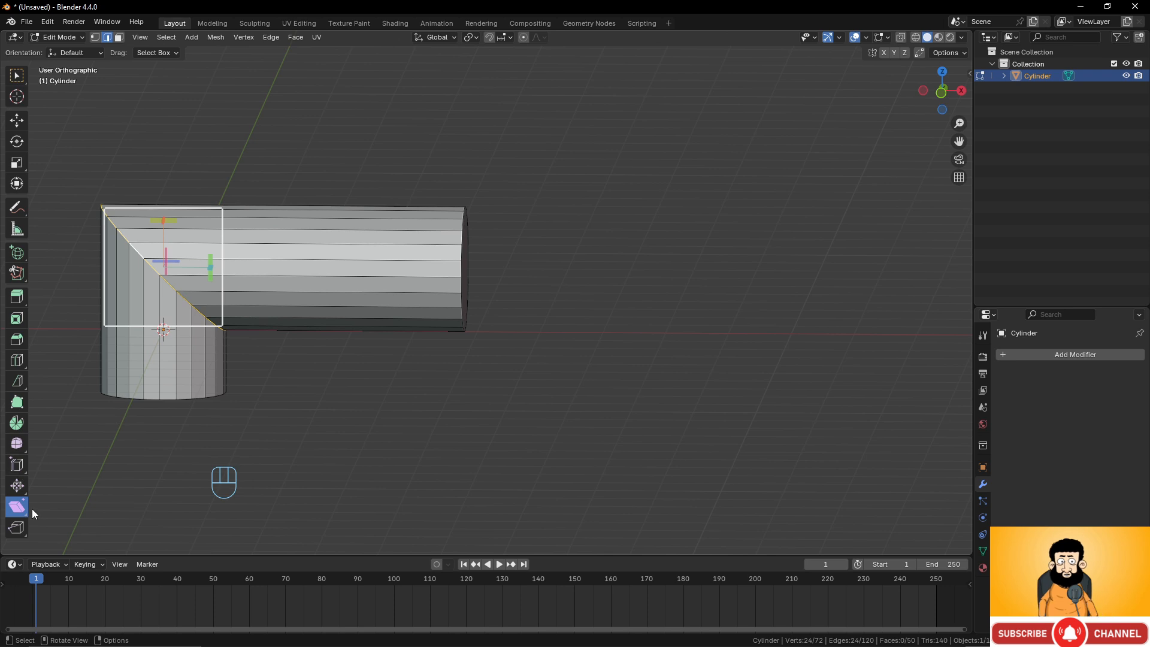
Return to Object Mode and delete the bent cylinder.
key("Tab")
key("Tab")
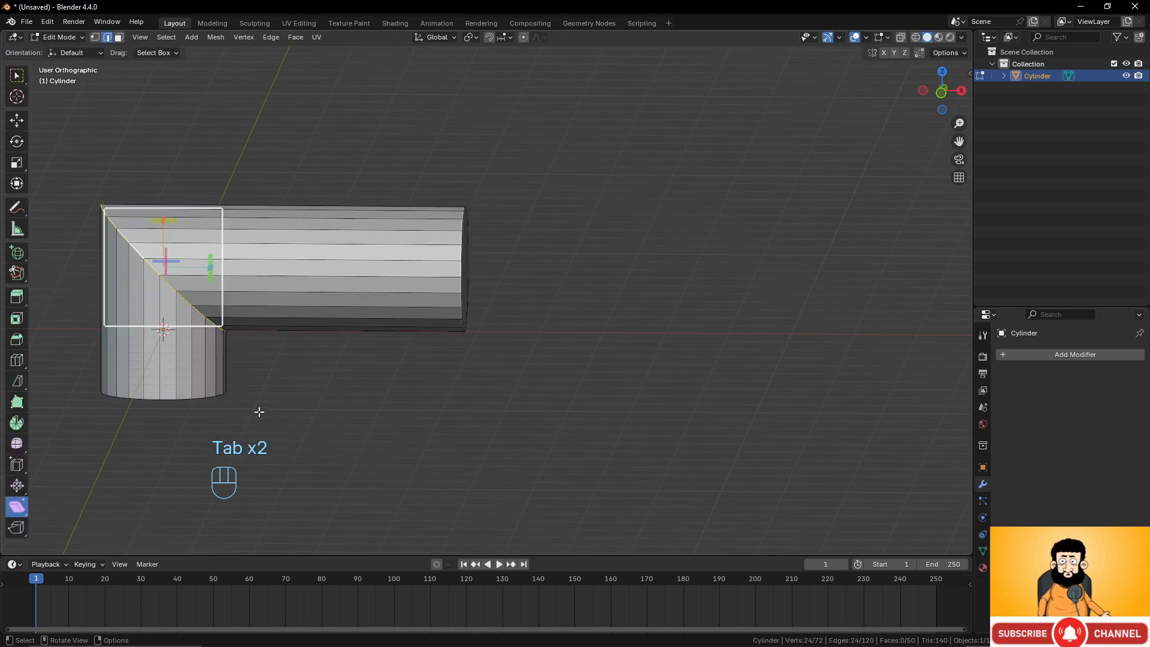
key("Tab")
key("x")
left_click(260, 407)
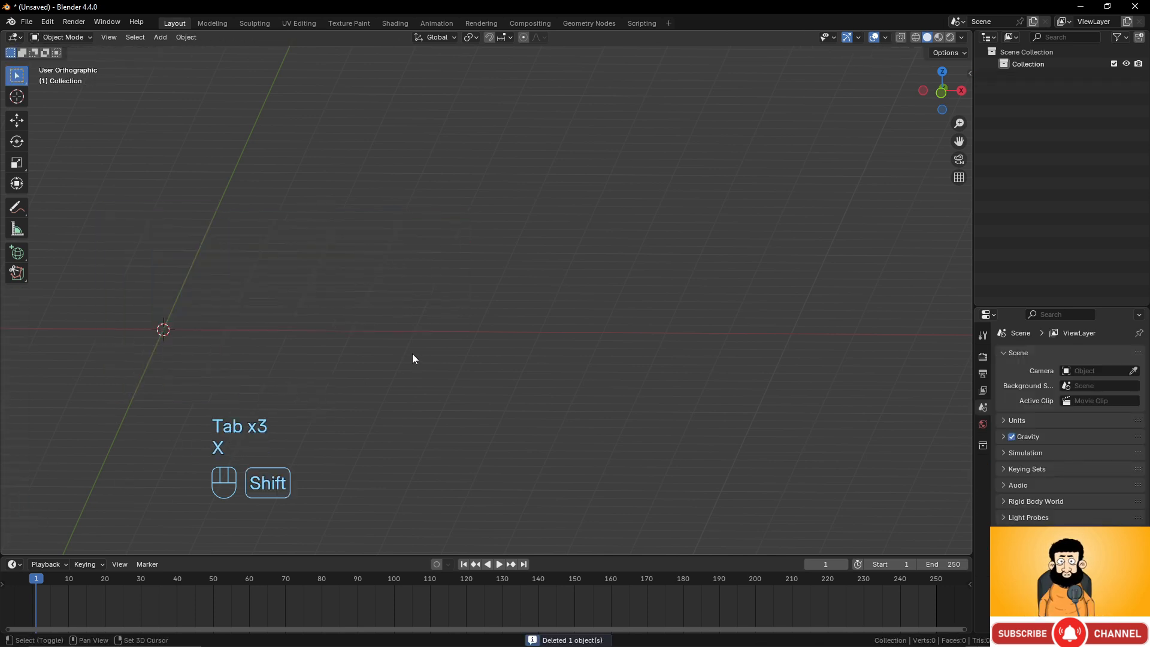
Add a UV sphere, zoom in on it and enter Edit Mode.
key("shift+a")
mouse_move(407, 350)
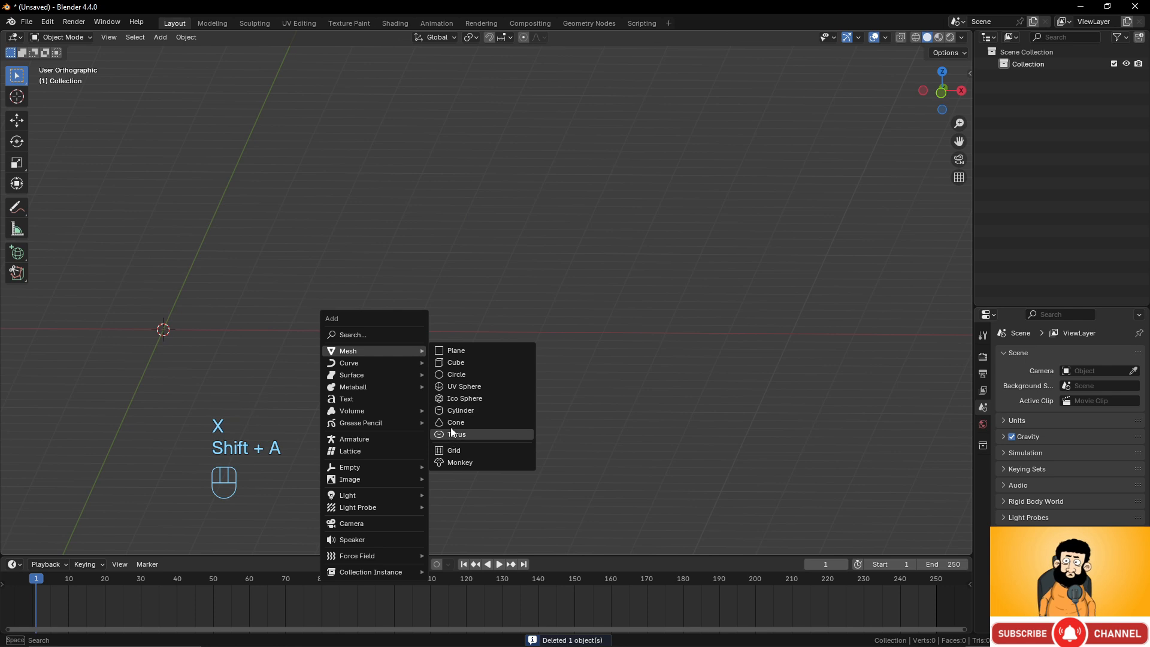
left_click(455, 386)
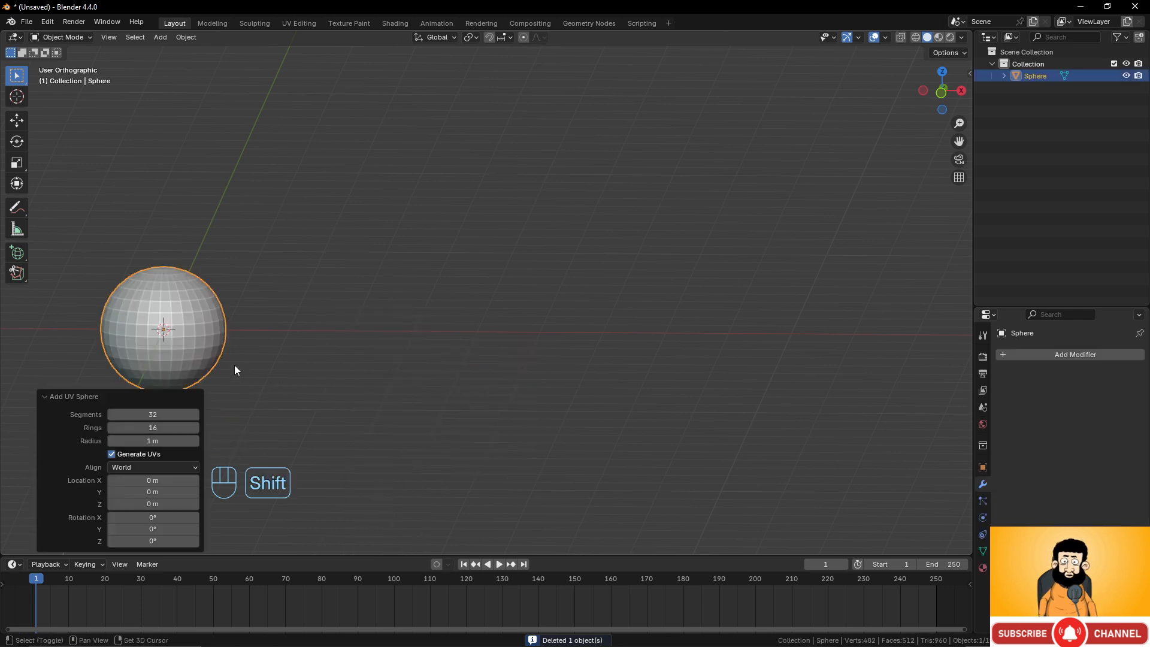
scroll(498, 351, "up", 2)
middle_click_drag(234, 364, 561, 348, "shift")
scroll(498, 350, "up", 3)
key("Tab")
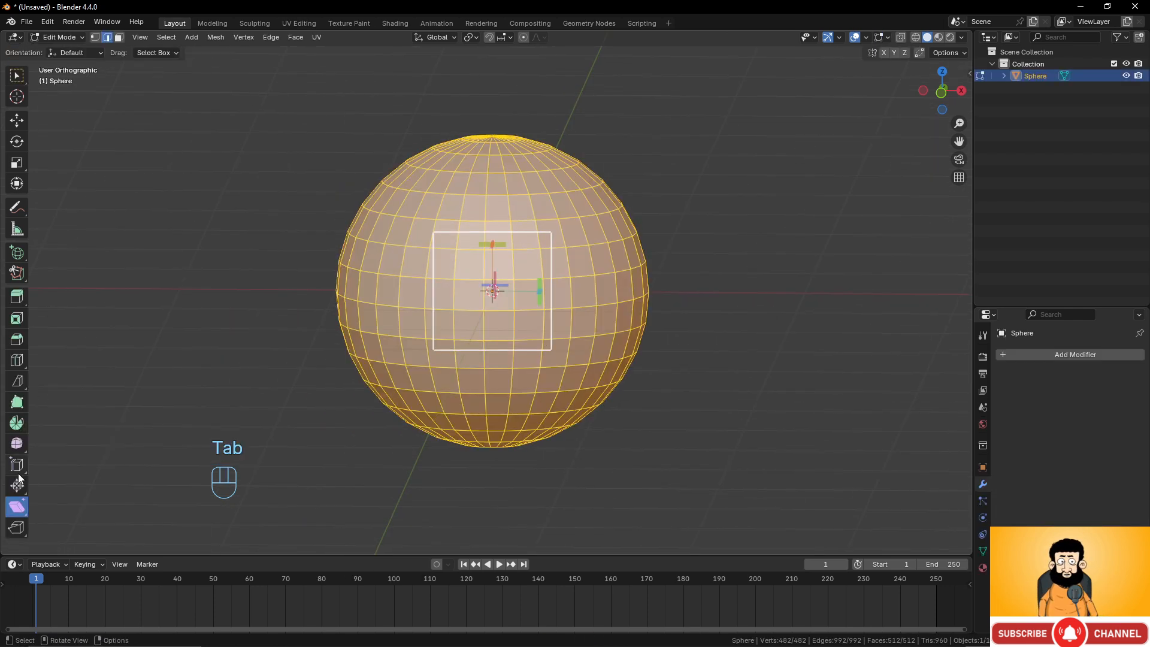
With the Rip Region tool, rip a run of edges below the sphere's equator and pull it open.
left_click(16, 529)
scroll(381, 210, "up", 2)
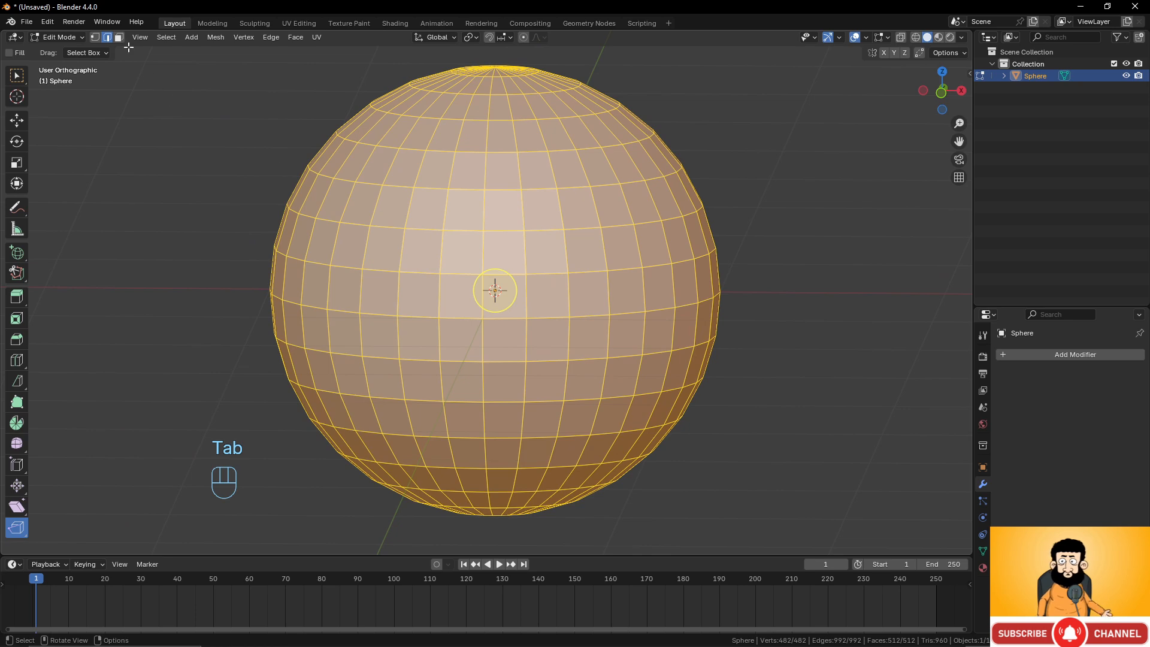
left_click(546, 320)
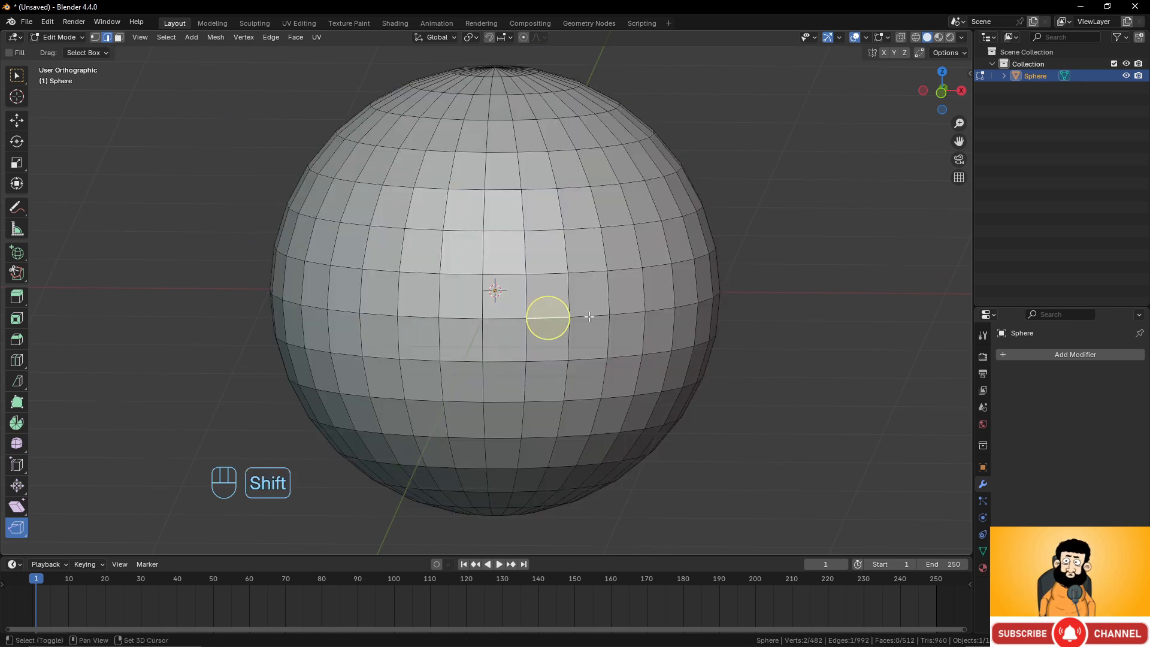
left_click(590, 316, "shift")
middle_click_drag(608, 320, 390, 384)
scroll(464, 378, "up", 1)
left_click(500, 366, "shift")
left_click_drag(363, 360, 346, 362)
middle_click_drag(346, 361, 585, 349)
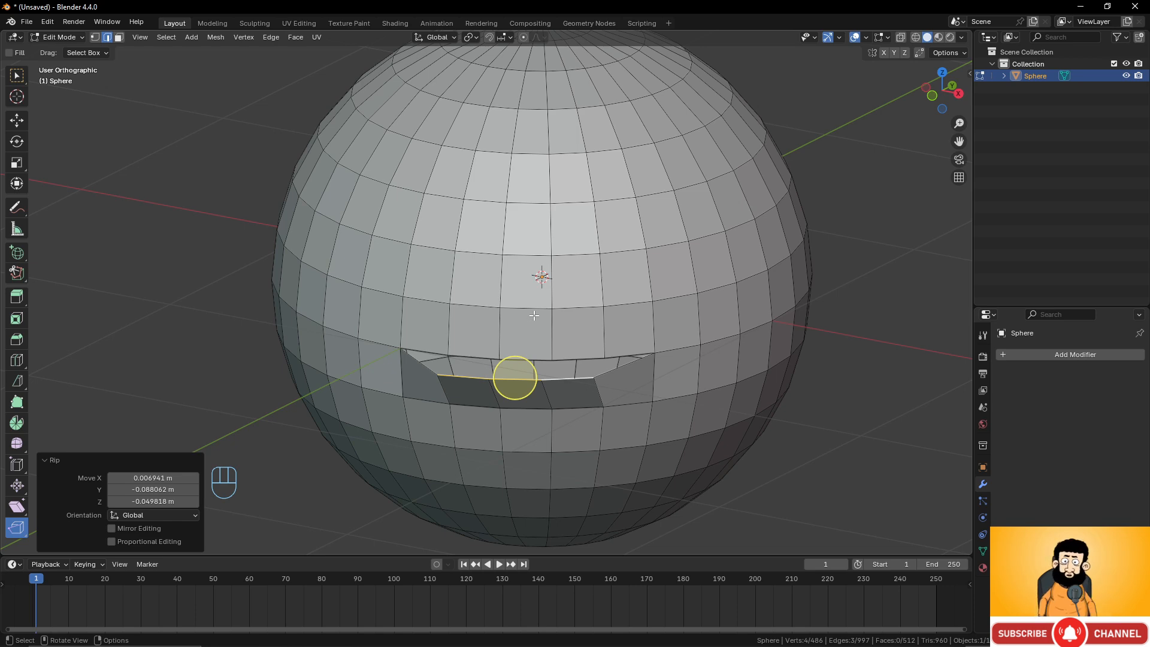
middle_click_drag(533, 316, 457, 410)
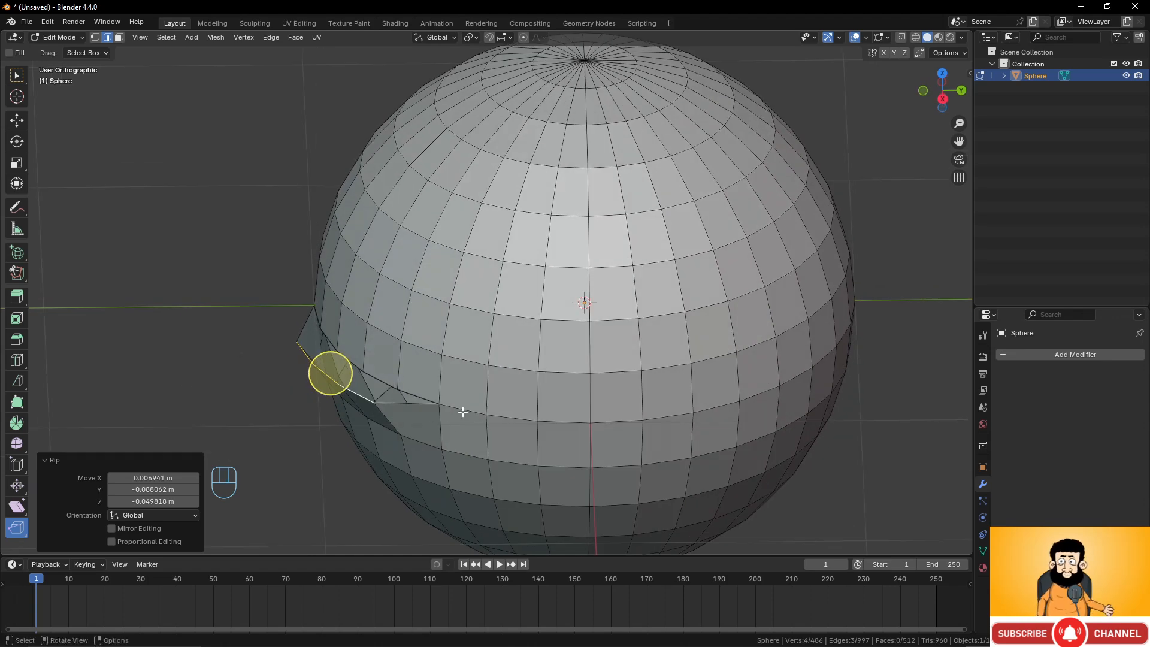
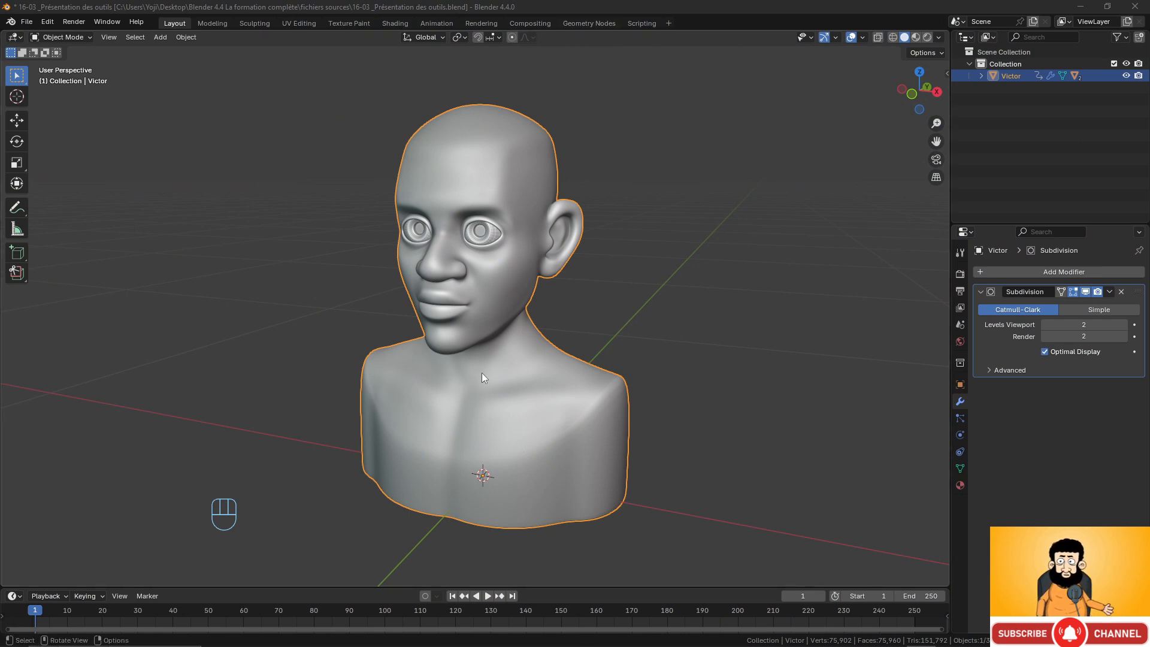
Show the Blender demo files page in the browser where the bust model comes from, then return to Blender.
middle_click_drag(481, 373, 568, 268)
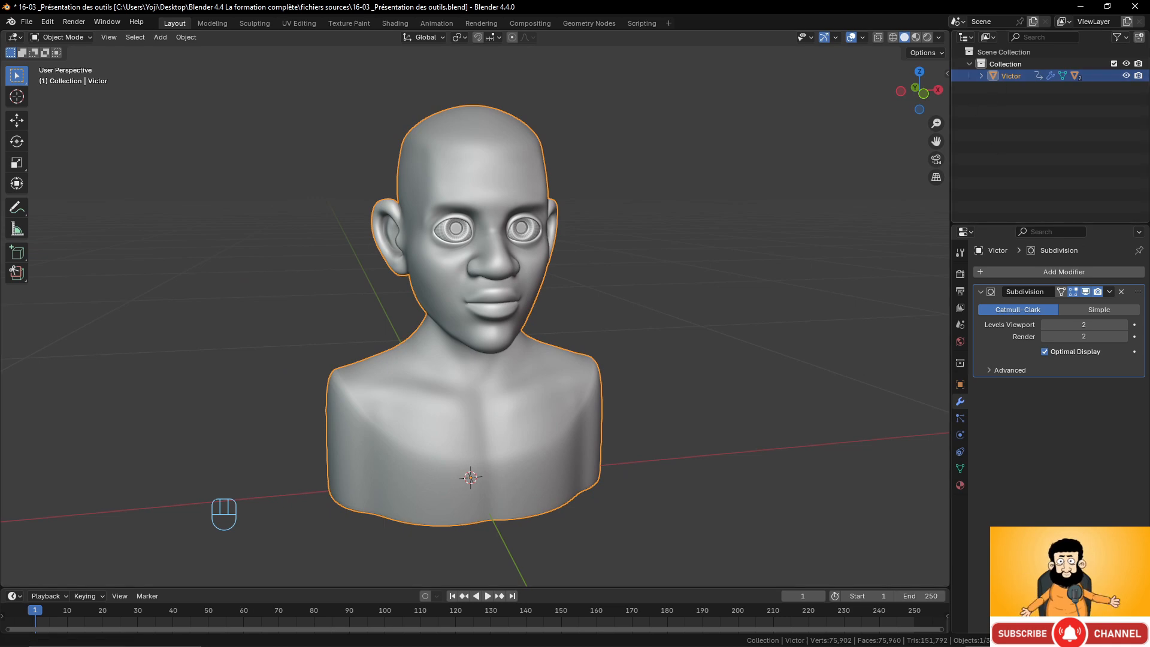
left_click_drag(1149, 165, 572, 1)
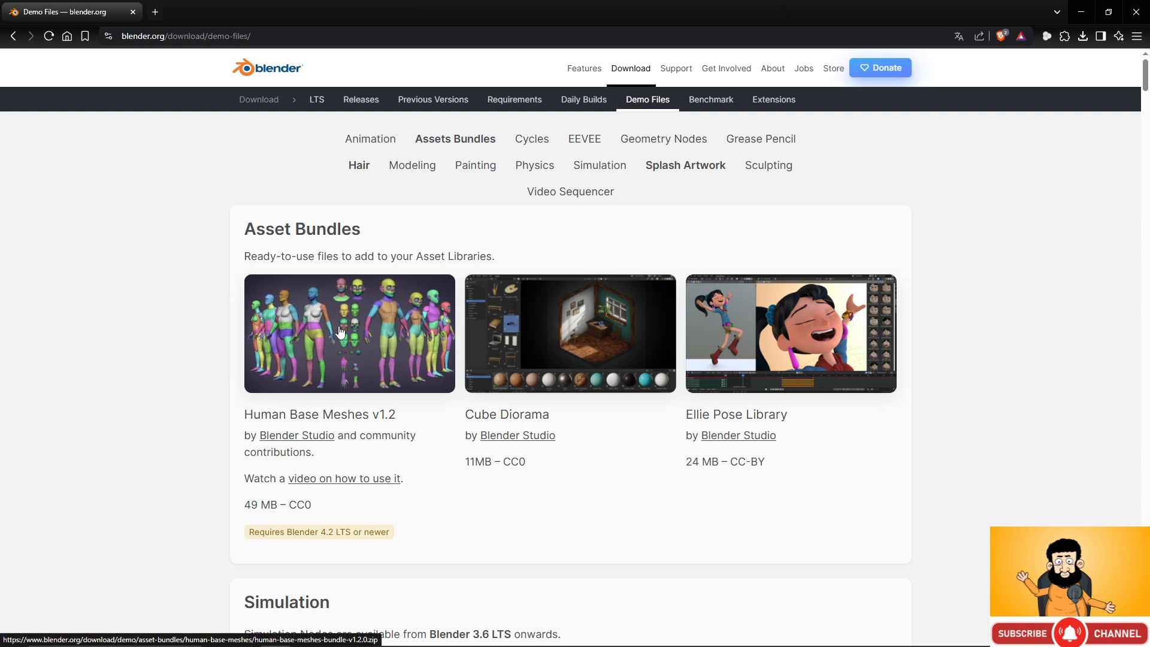
double_click(368, 18)
left_click_drag(667, 122, 1149, 239)
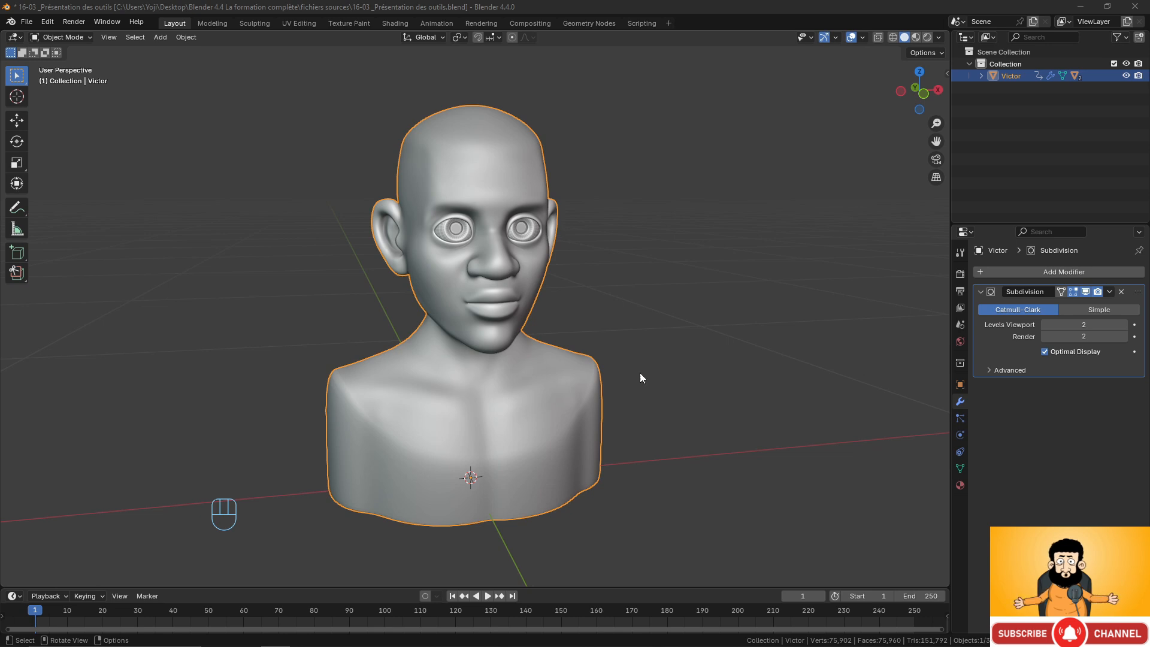
Hide the Victor bust object and its collection from the viewport.
left_click(1126, 76)
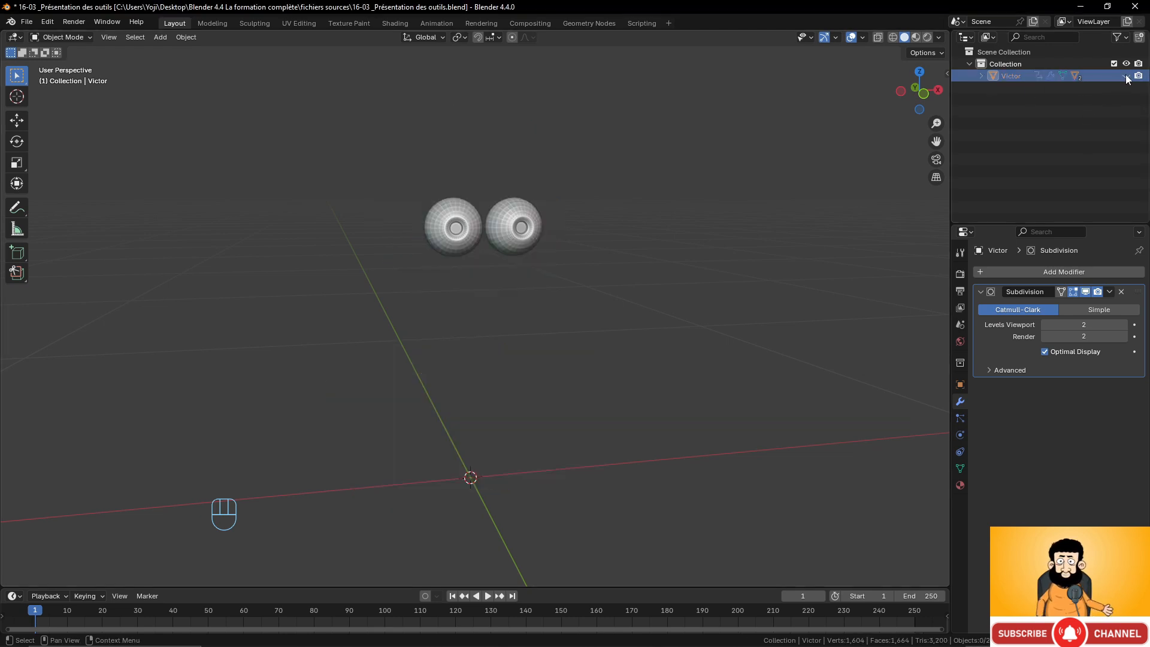
left_click(982, 76)
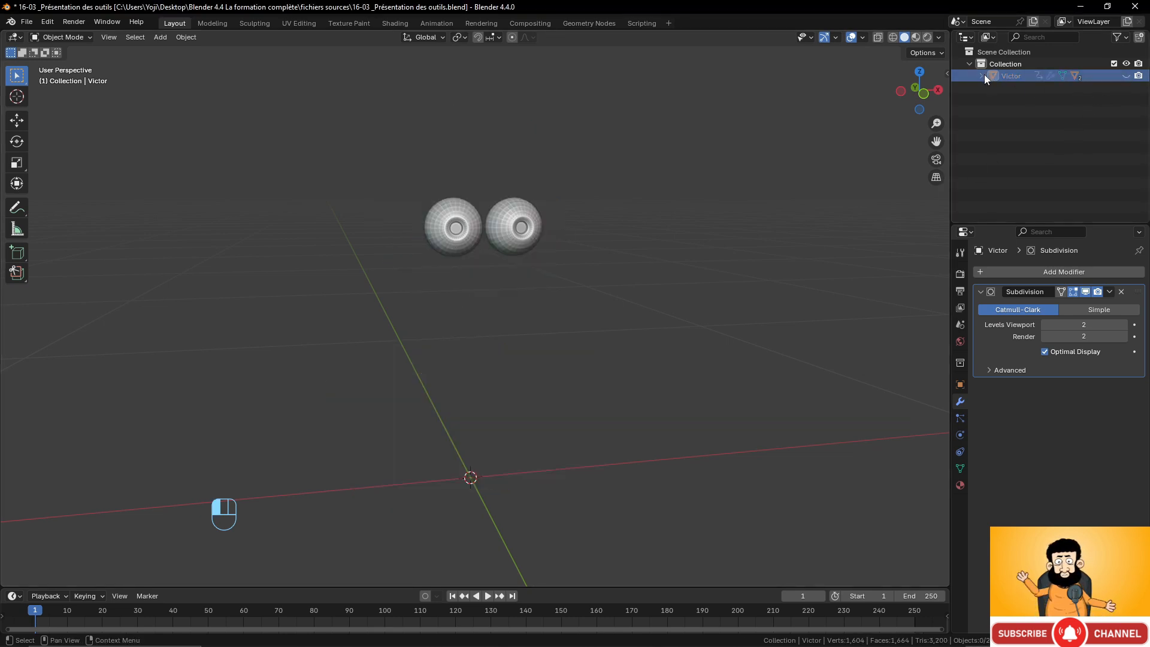
left_click(980, 76)
left_click(1126, 64)
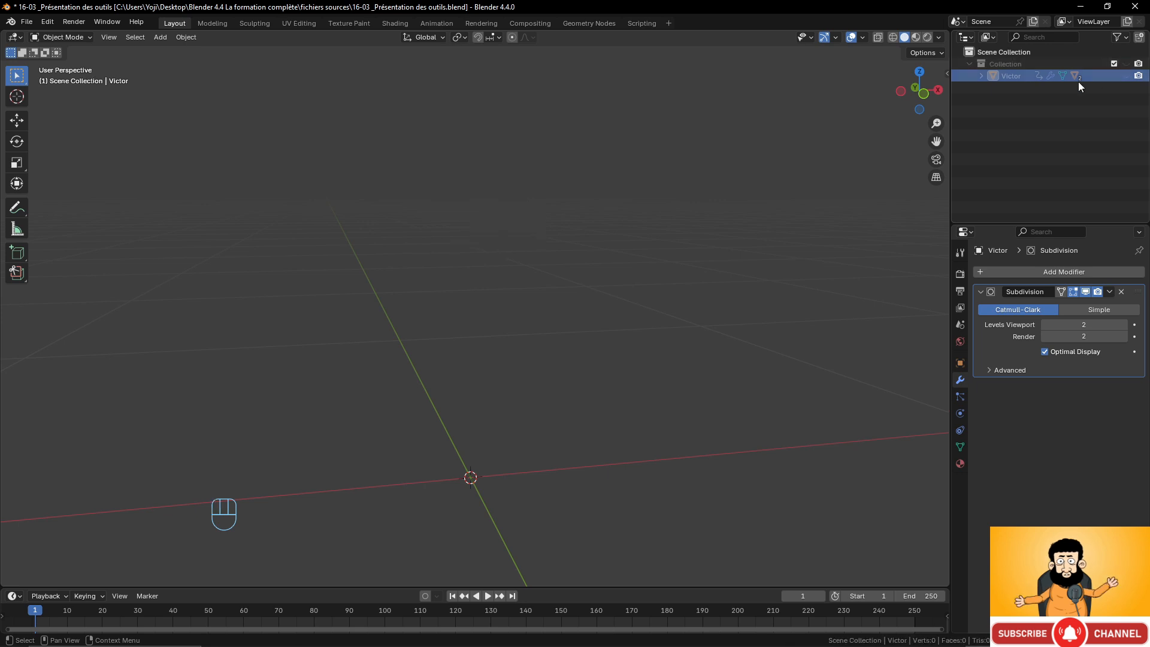
Create a new collection in the outliner.
right_click(1012, 92)
left_click(1013, 91)
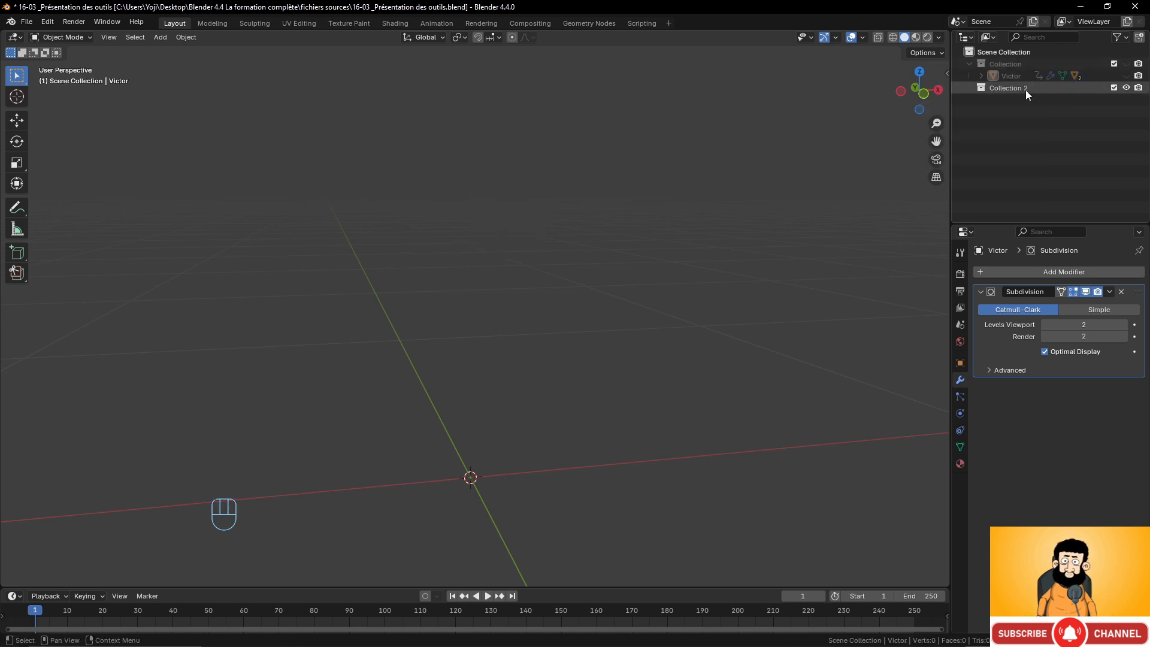
double_click(1025, 89)
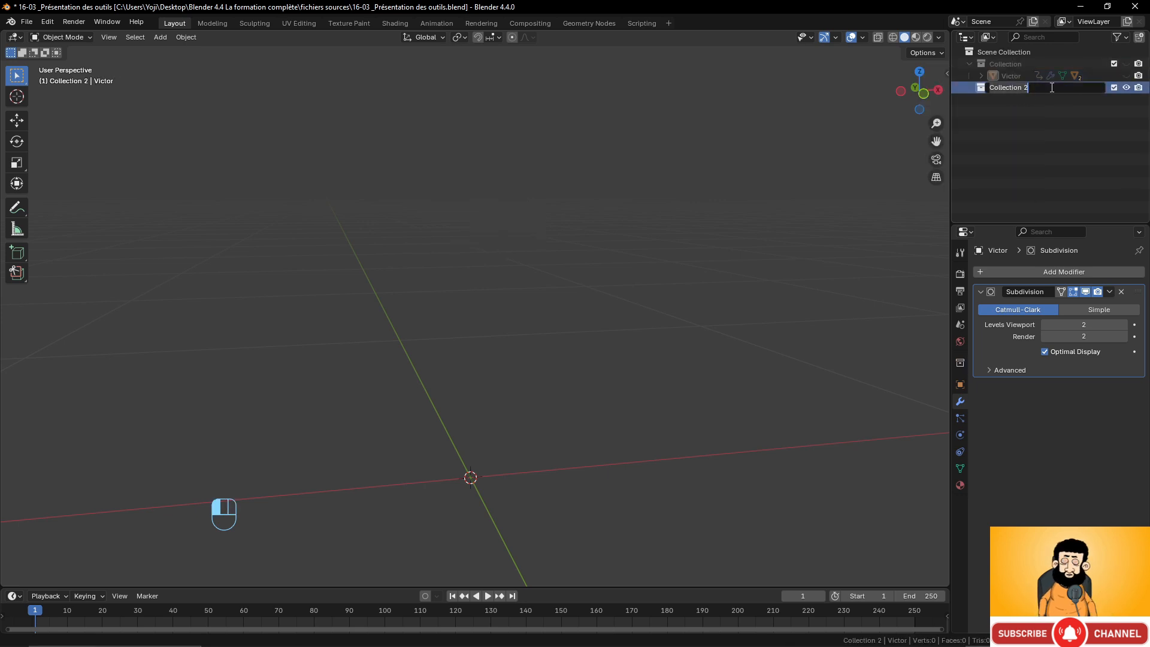
left_click(1029, 136)
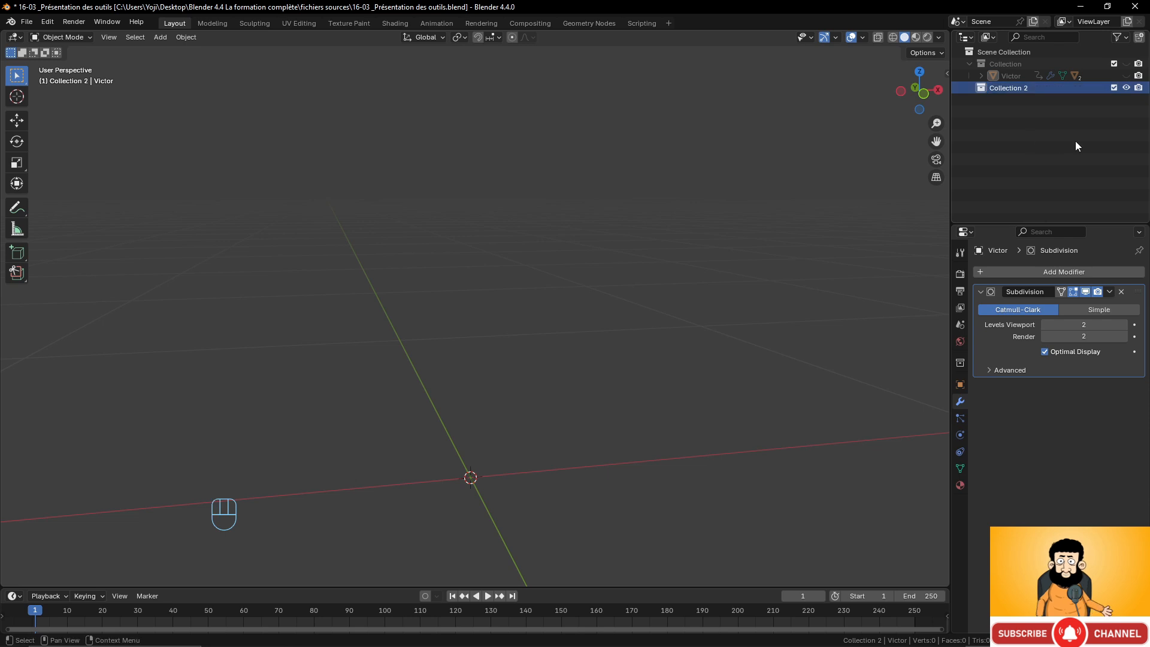
Add a grid mesh into the new collection.
scroll(497, 428, "down", 3)
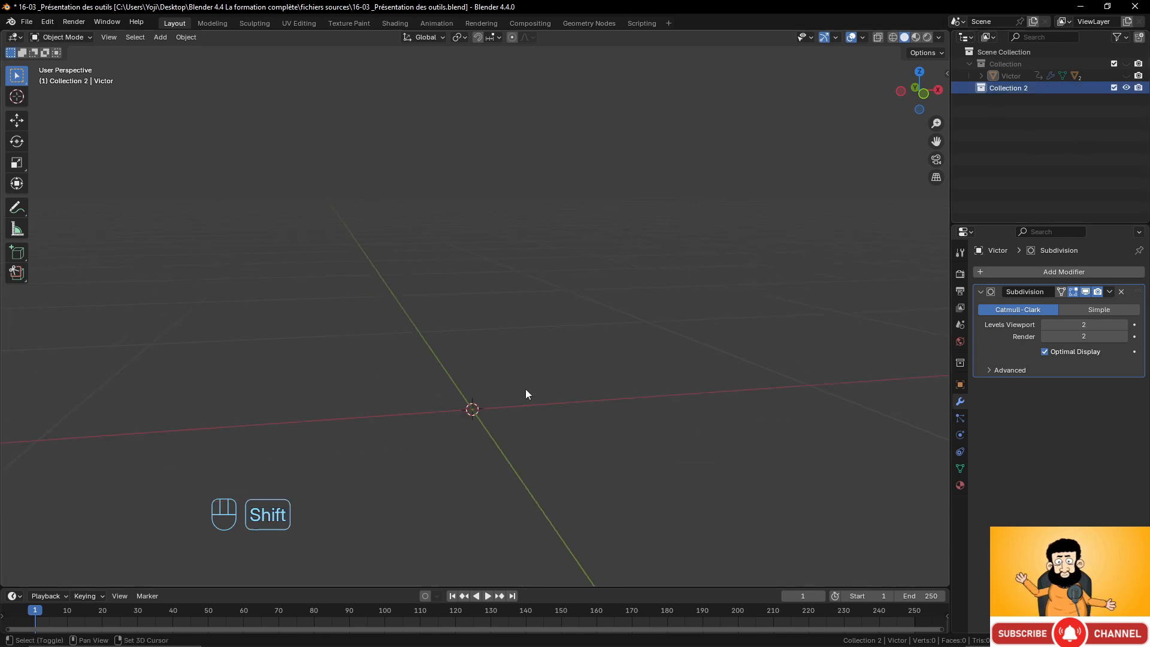
key("shift+a")
mouse_move(494, 410)
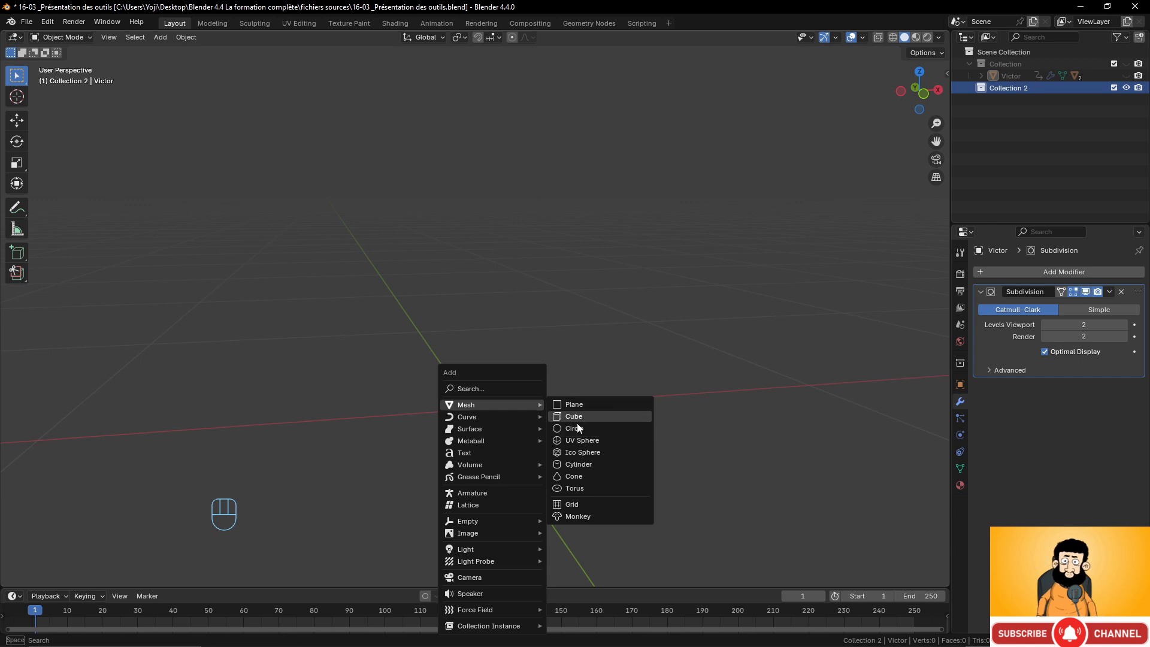
left_click(583, 504)
scroll(568, 354, "down", 4)
middle_click_drag(568, 354, 465, 413)
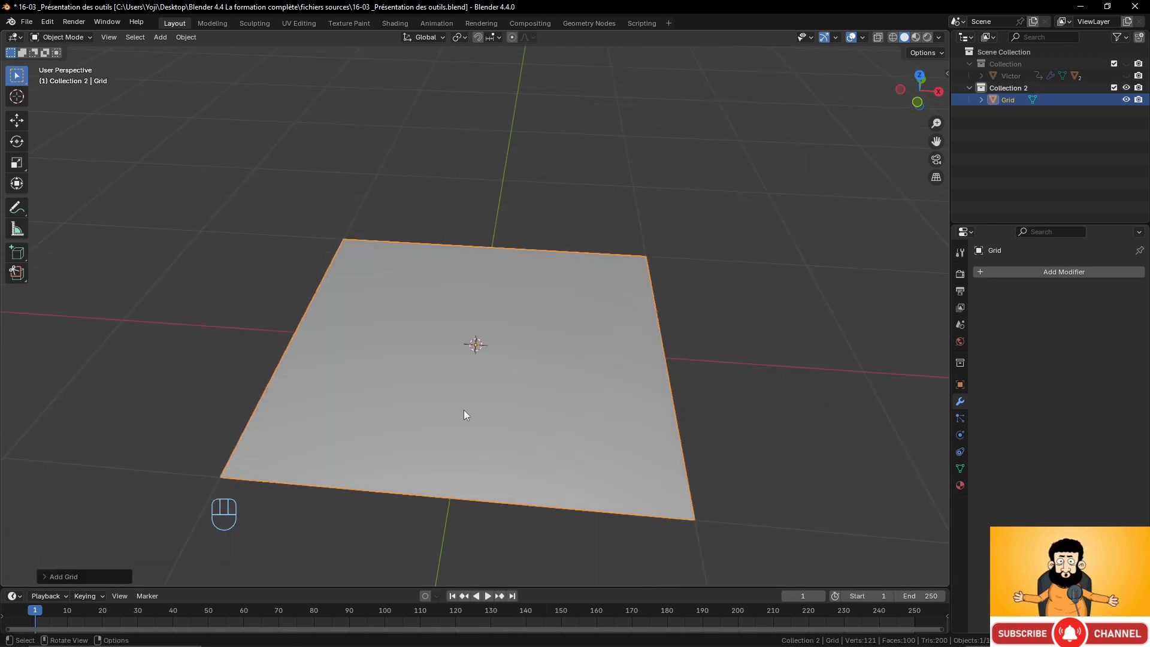
Set the grid's X and Y subdivisions to 100 each.
left_click(48, 577)
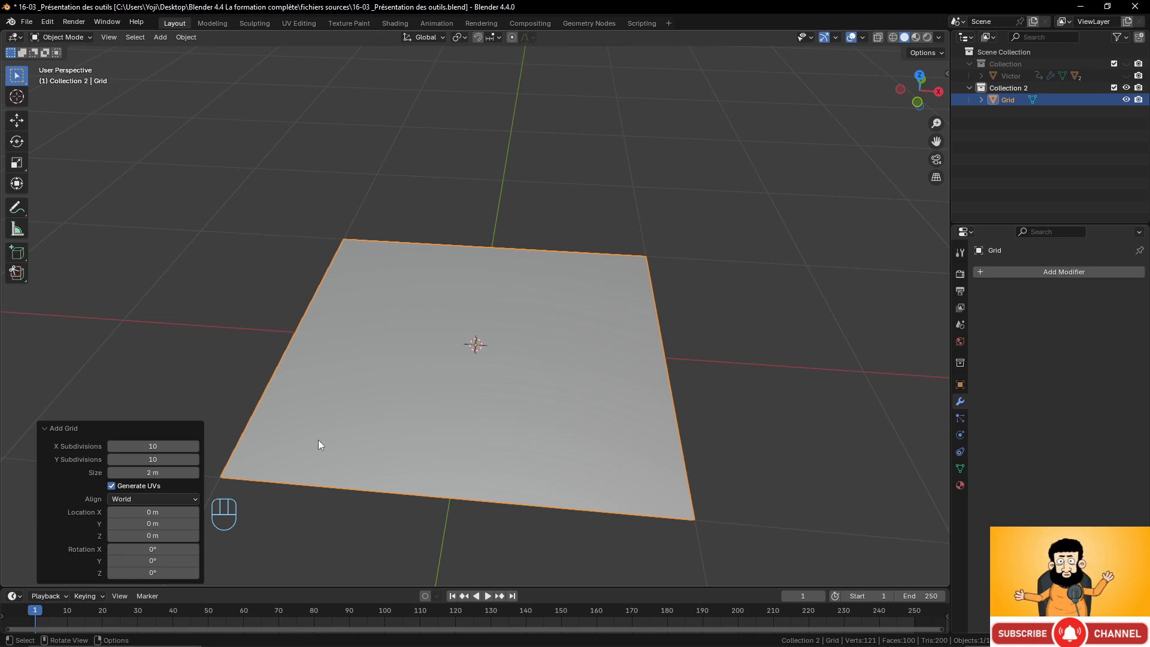
left_click(153, 446)
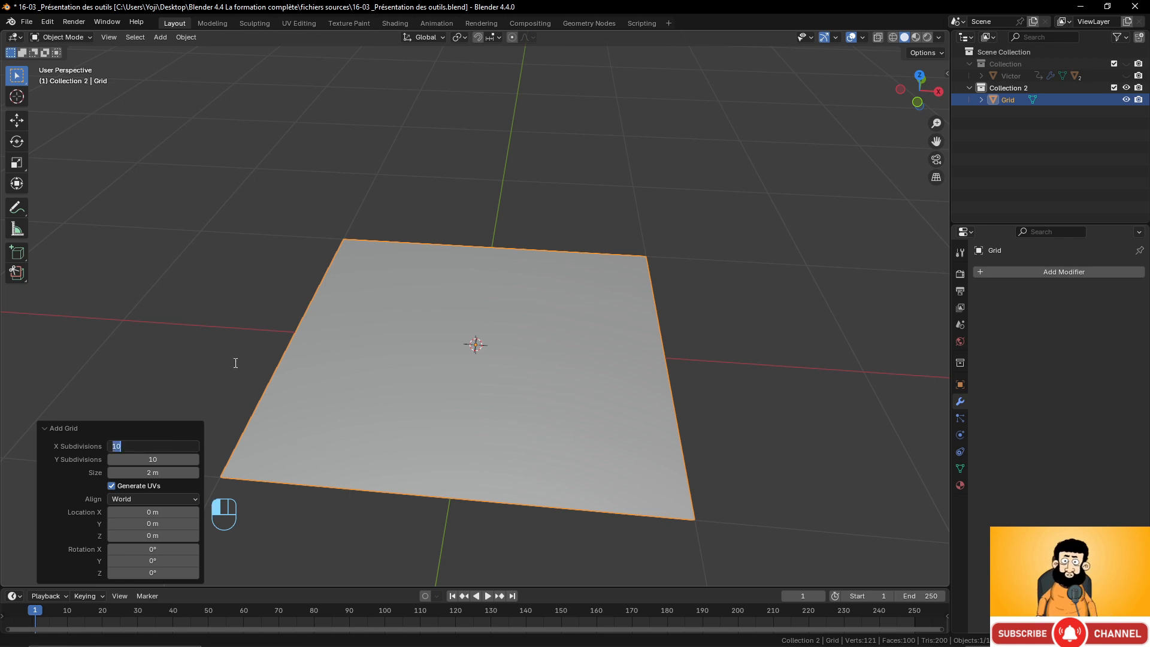
type("100")
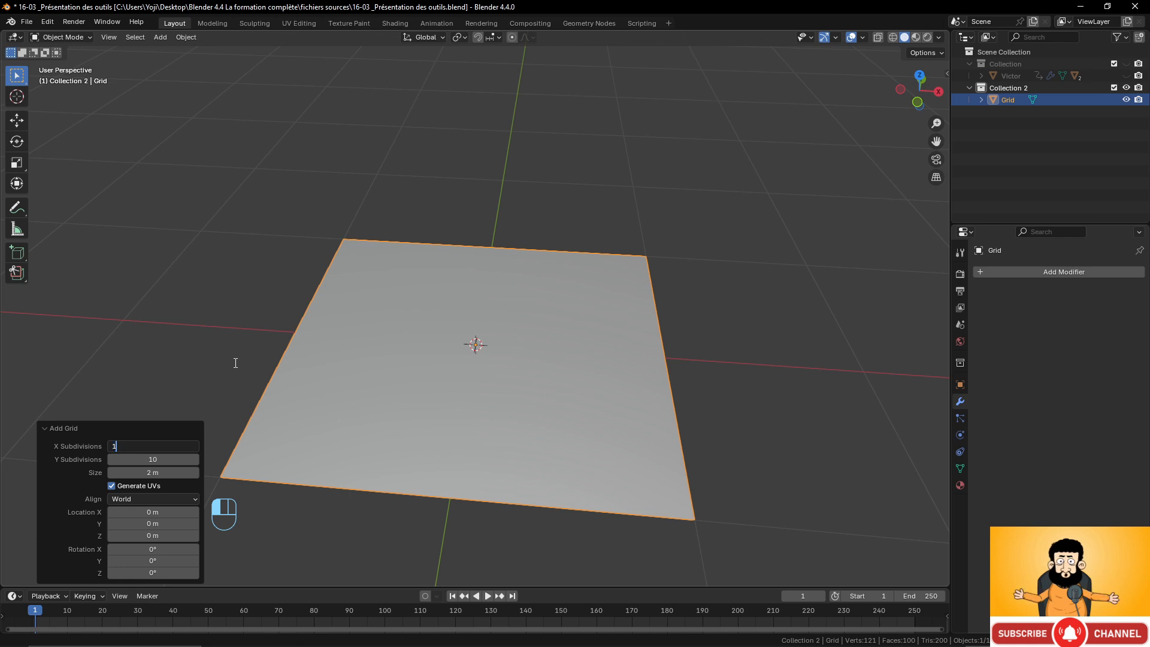
left_click(151, 459)
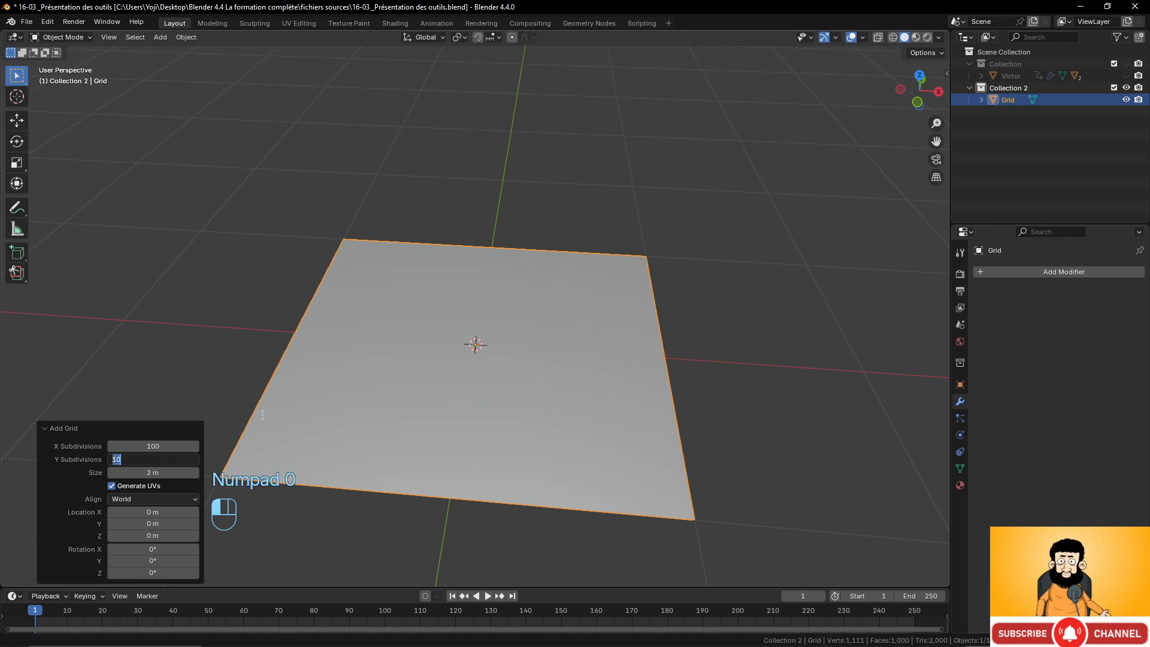
type("100")
left_click(430, 363)
Enter Edit Mode on the grid and switch to an orthographic view.
middle_click_drag(471, 361, 512, 355)
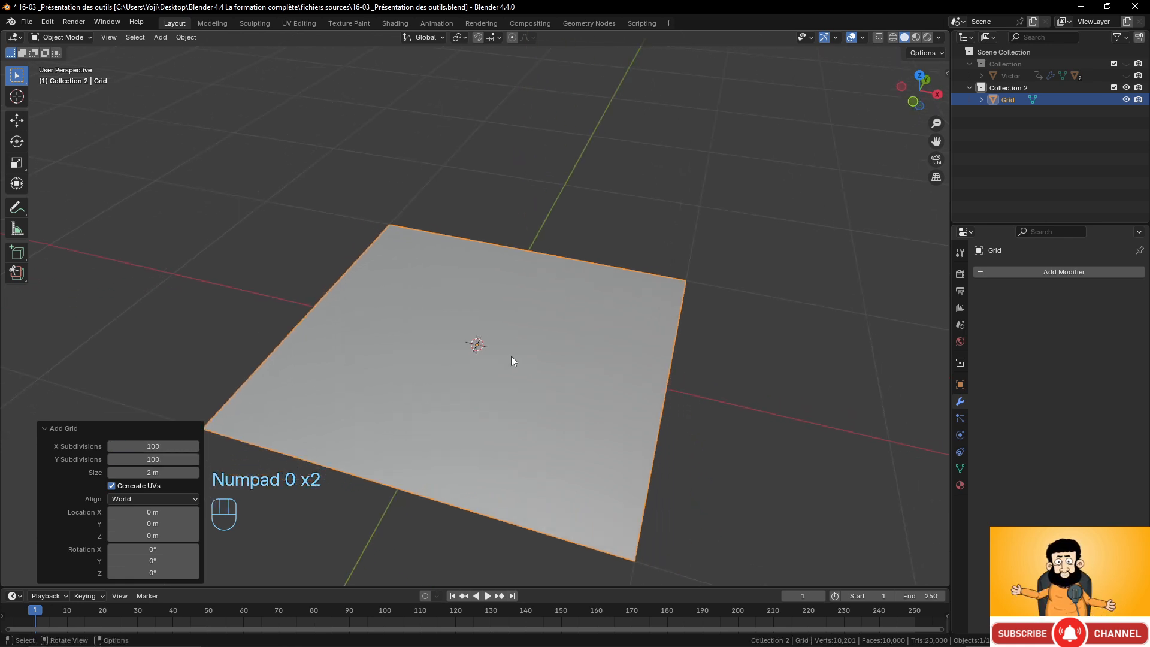
scroll(519, 322, "up", 3)
key("Tab")
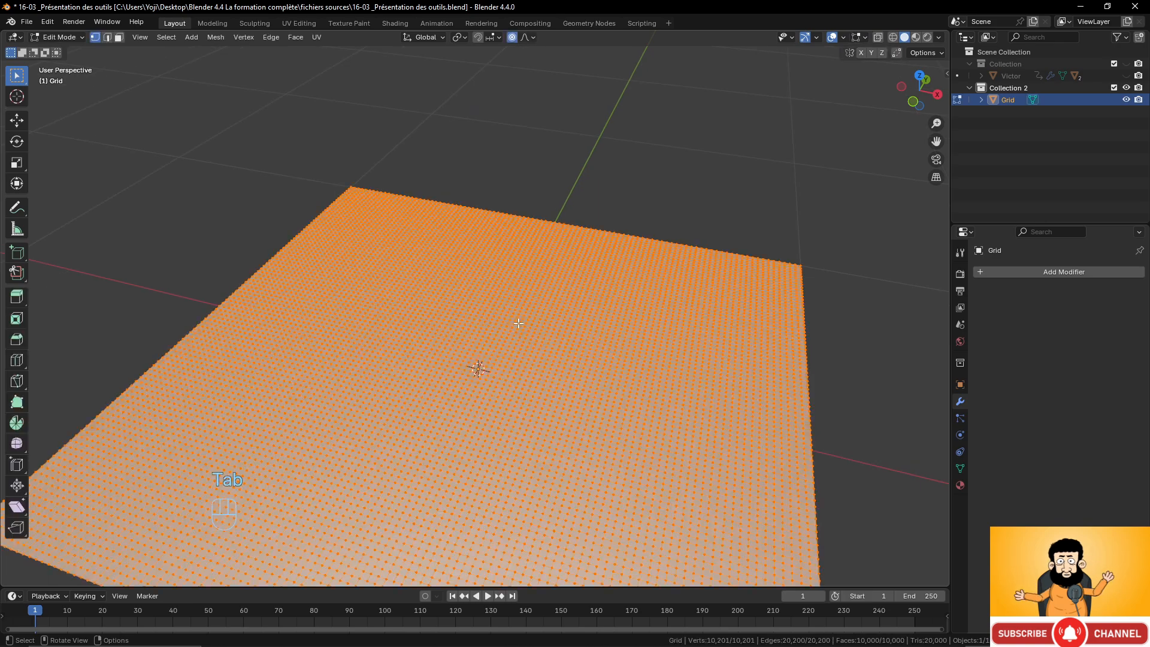
scroll(523, 328, "up", 3)
scroll(523, 328, "down", 4)
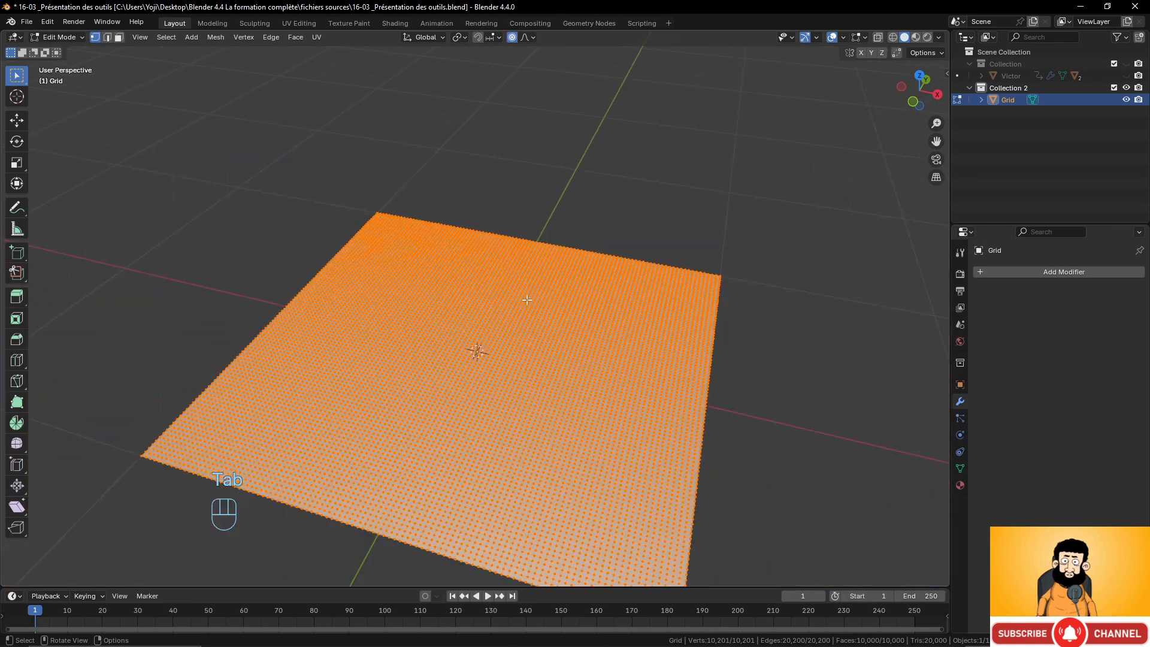
key("KP_5")
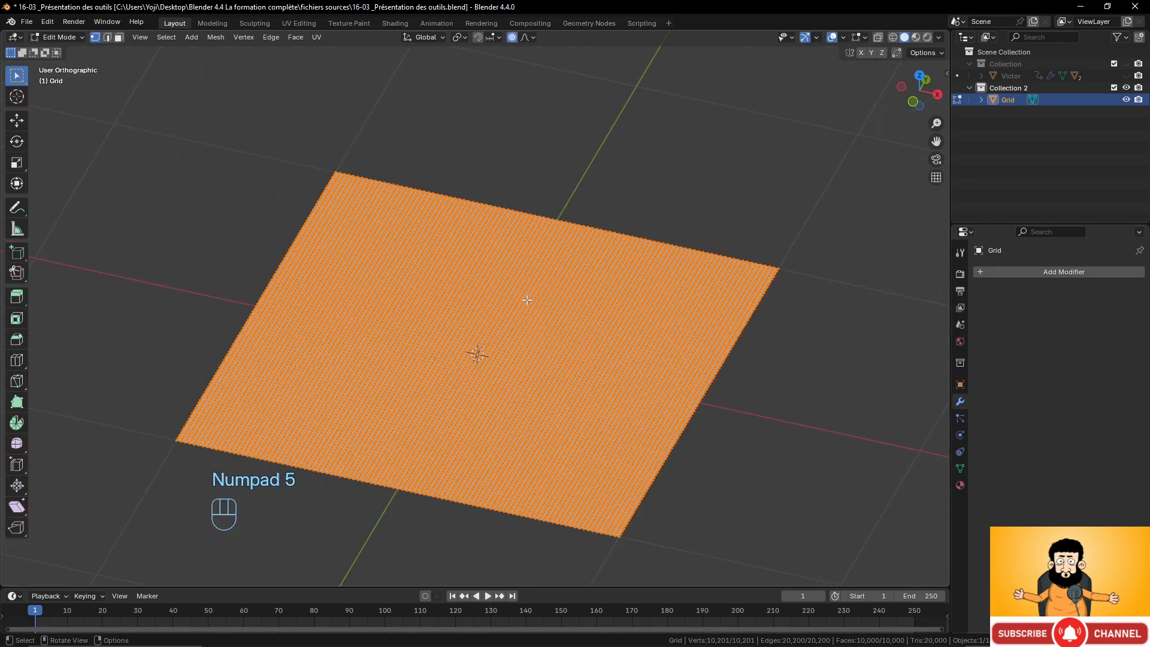
middle_click_drag(526, 300, 473, 335)
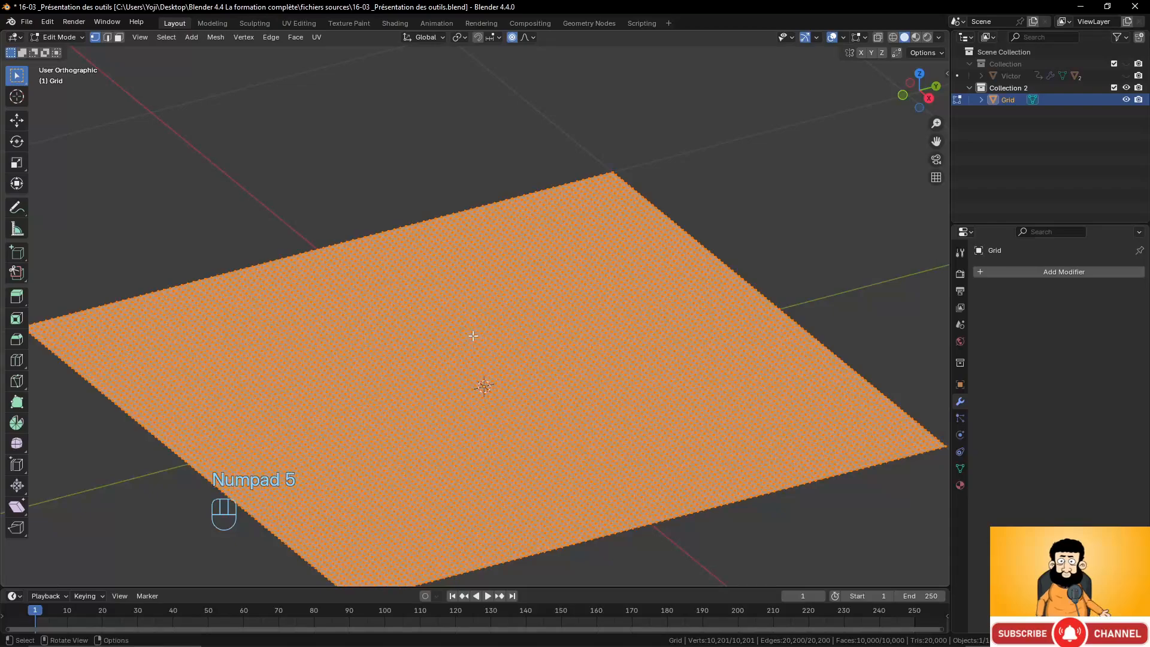
Turn on proportional editing, select one vertex near the grid's far corner and try lifting it along Z, then cancel.
left_click(512, 37)
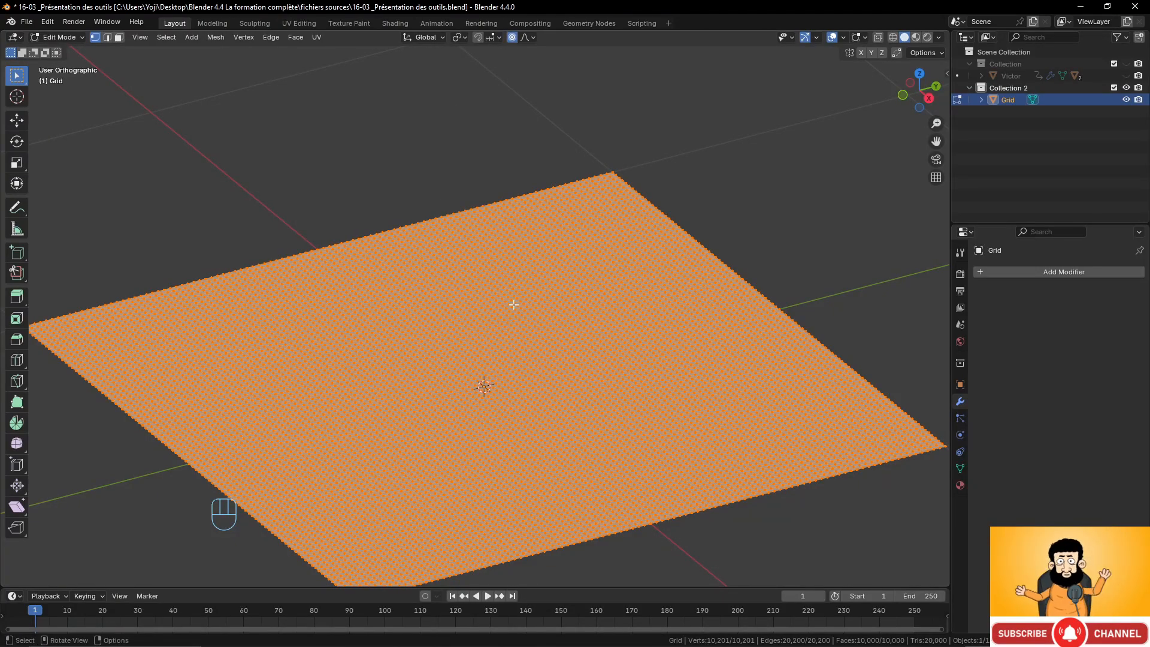
middle_click_drag(249, 346, 523, 352)
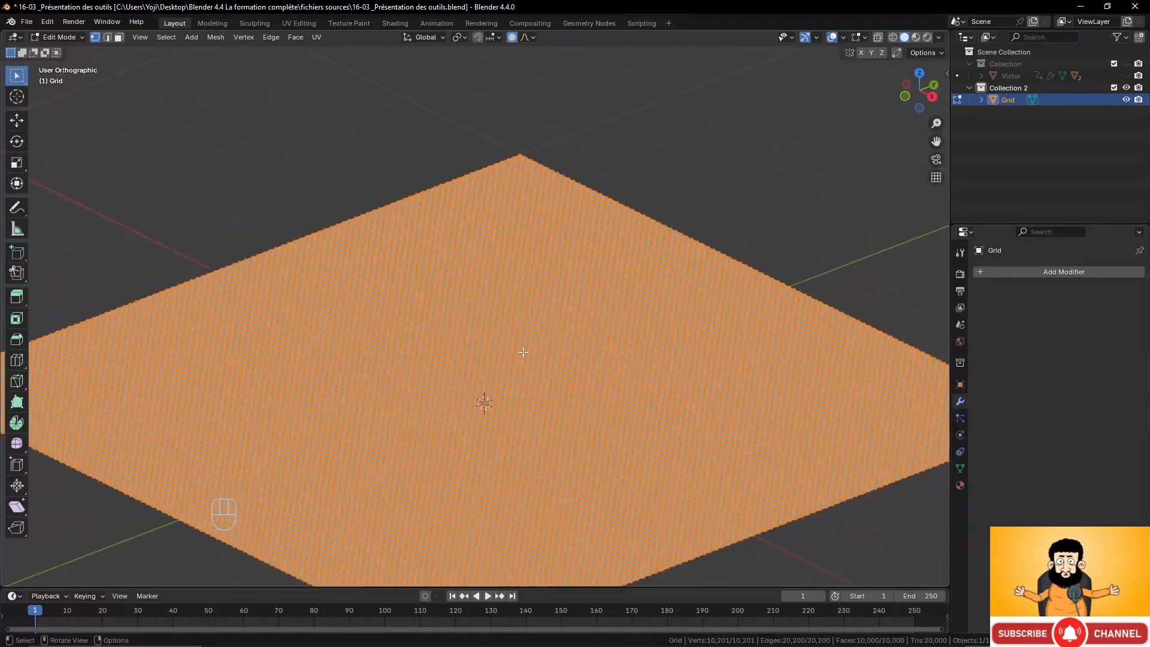
left_click(519, 235)
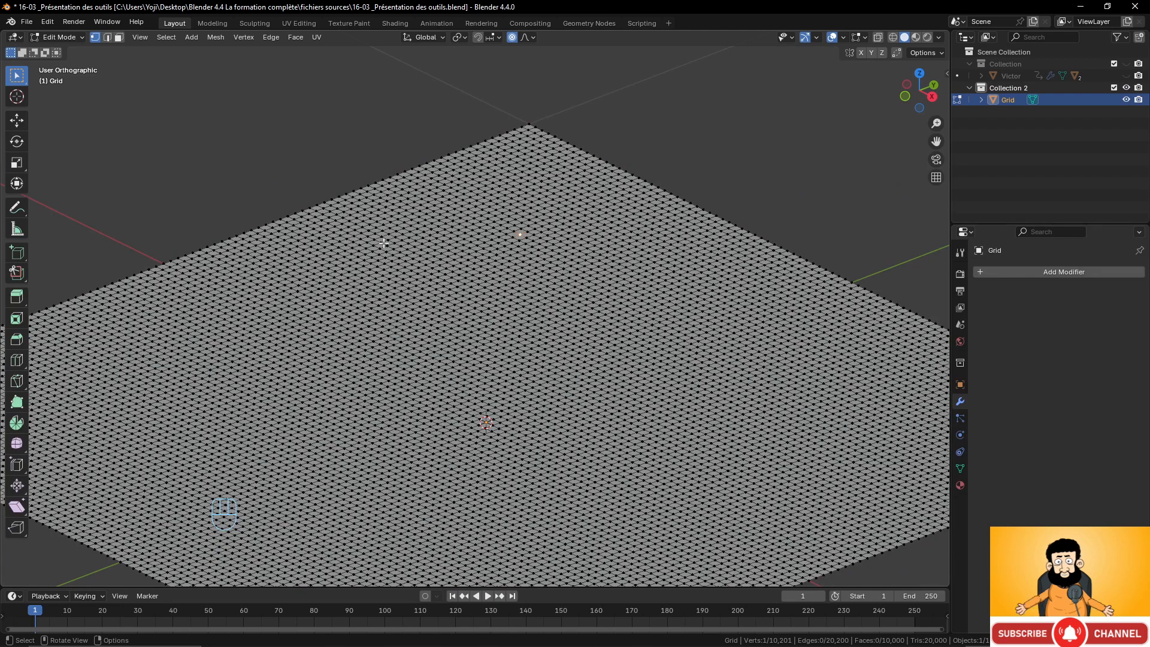
scroll(567, 299, "down", 2)
scroll(568, 314, "up", 1)
middle_click_drag(569, 314, 576, 311)
key("g")
key("z")
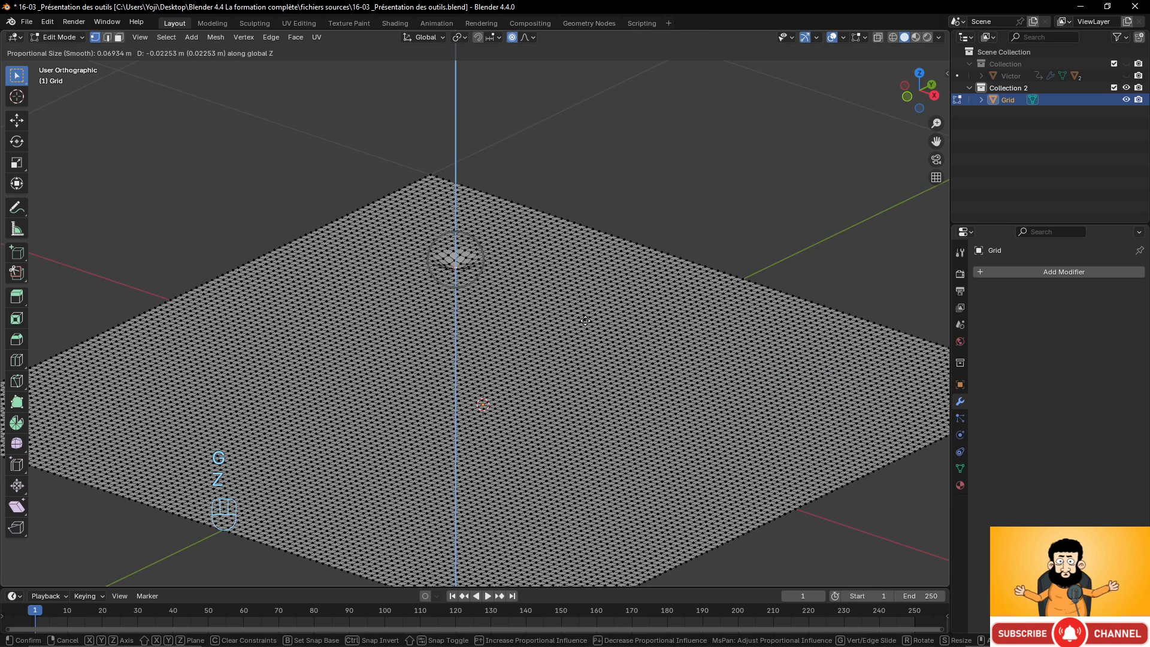
right_click(590, 262)
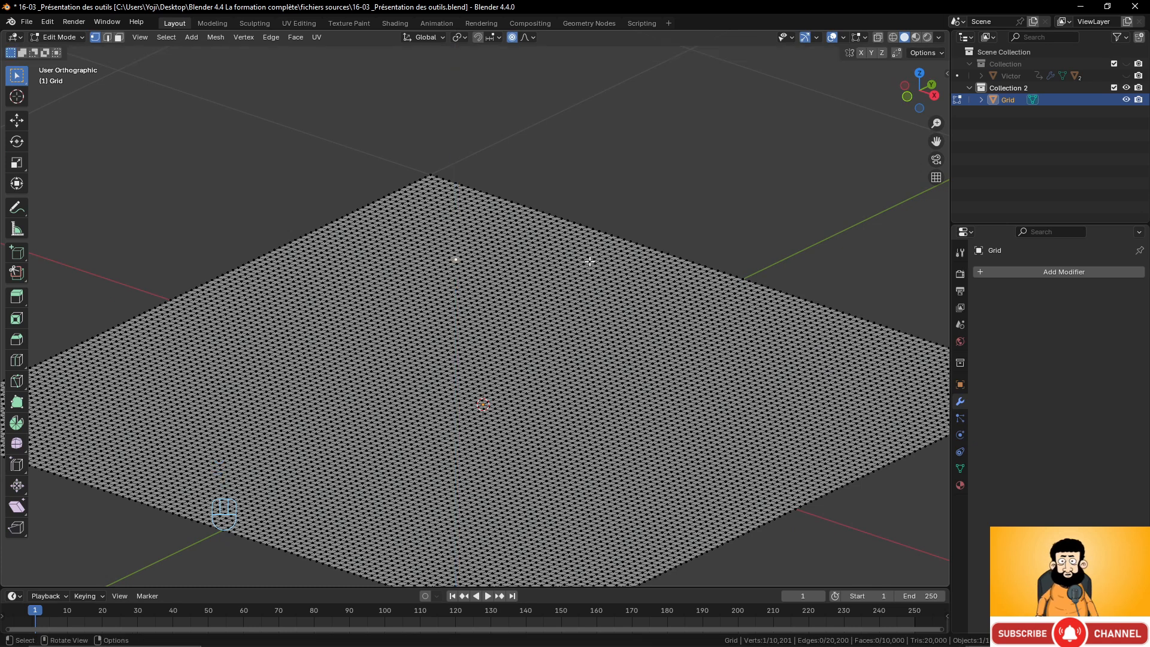
Turn off proportional editing and try lifting the single vertex along Z, then cancel.
left_click(512, 37)
key("g")
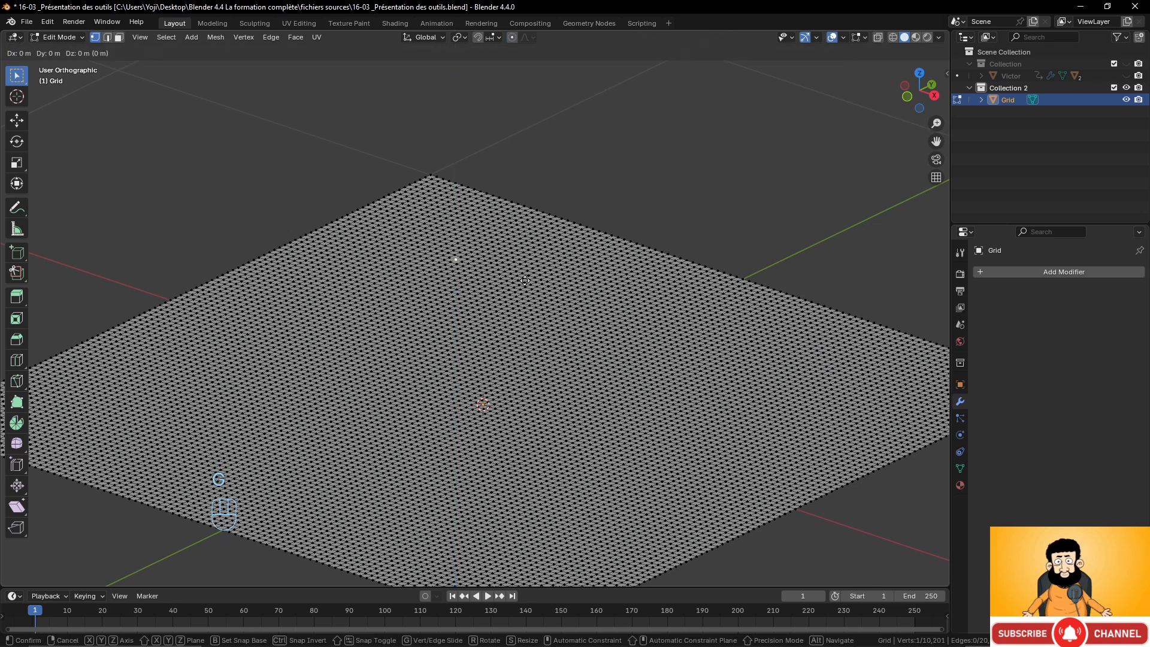
key("z")
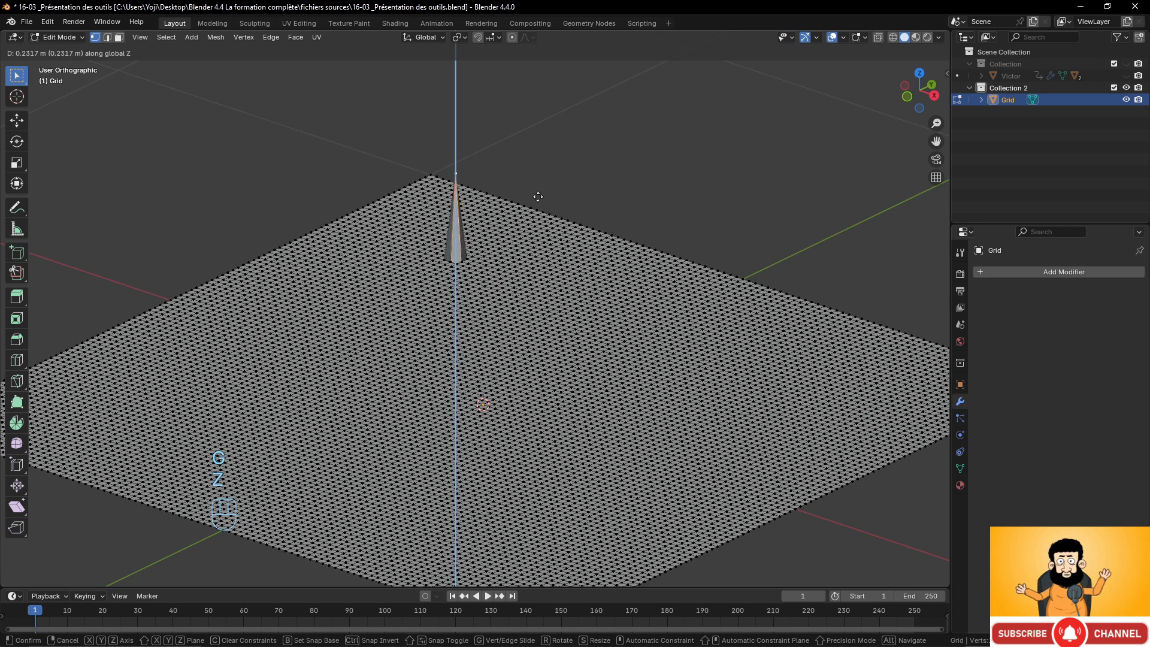
right_click(541, 232)
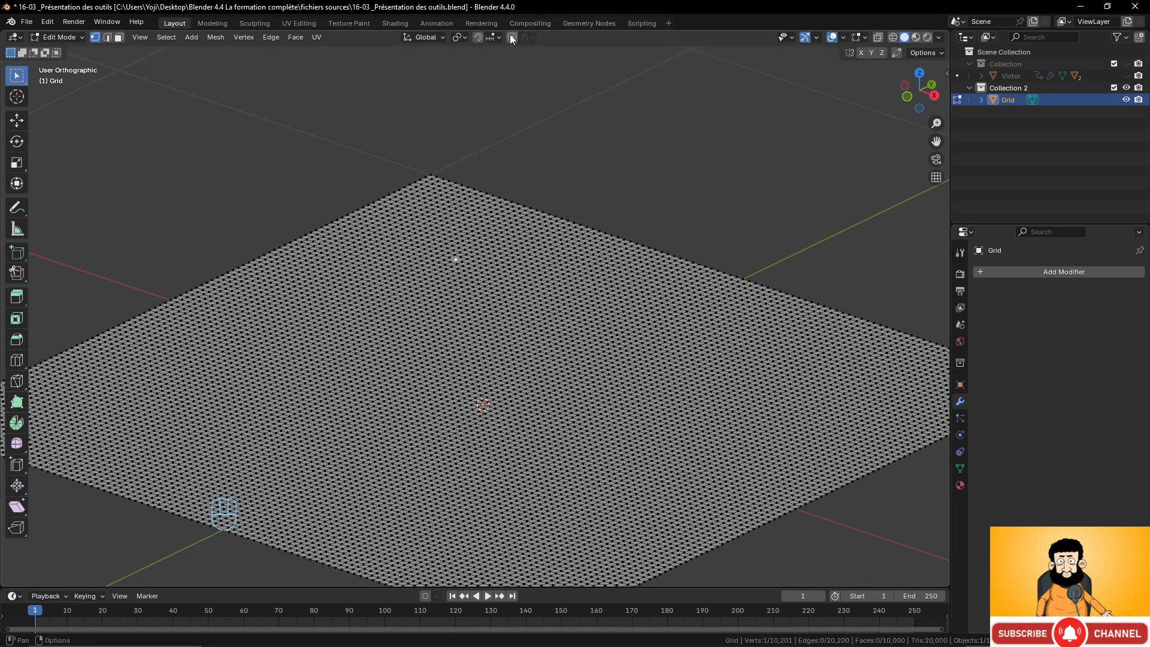
Try lifting the vertex along Z with proportional editing while enlarging the influence radius, then cancel.
key("g")
key("z")
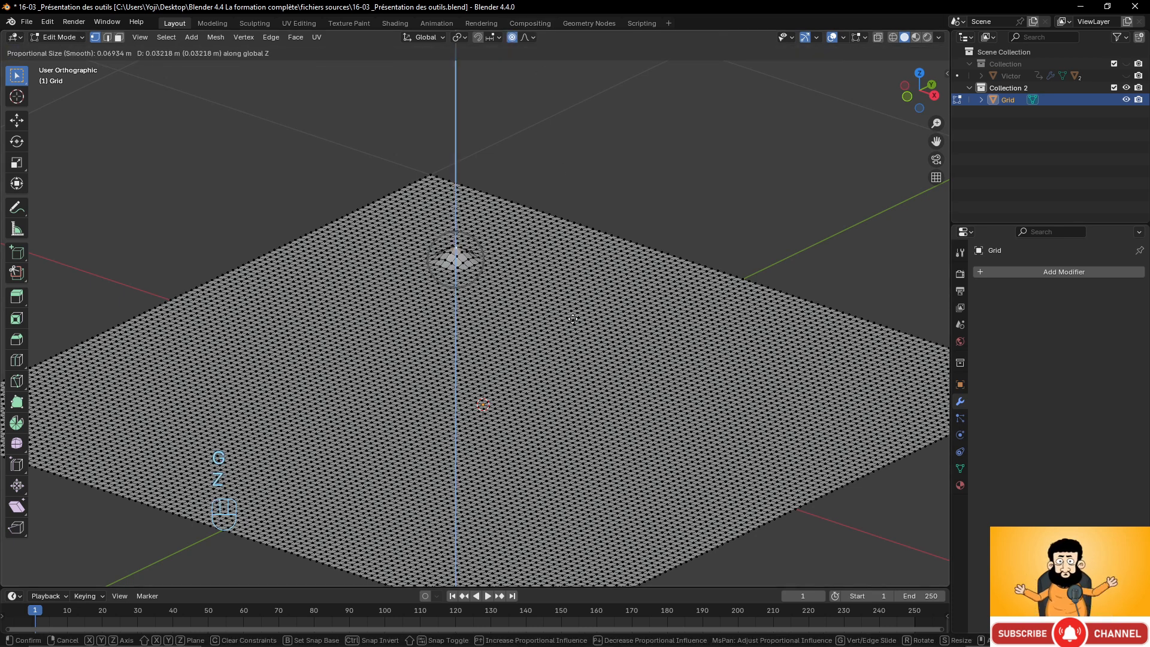
scroll(570, 297, "down", 9)
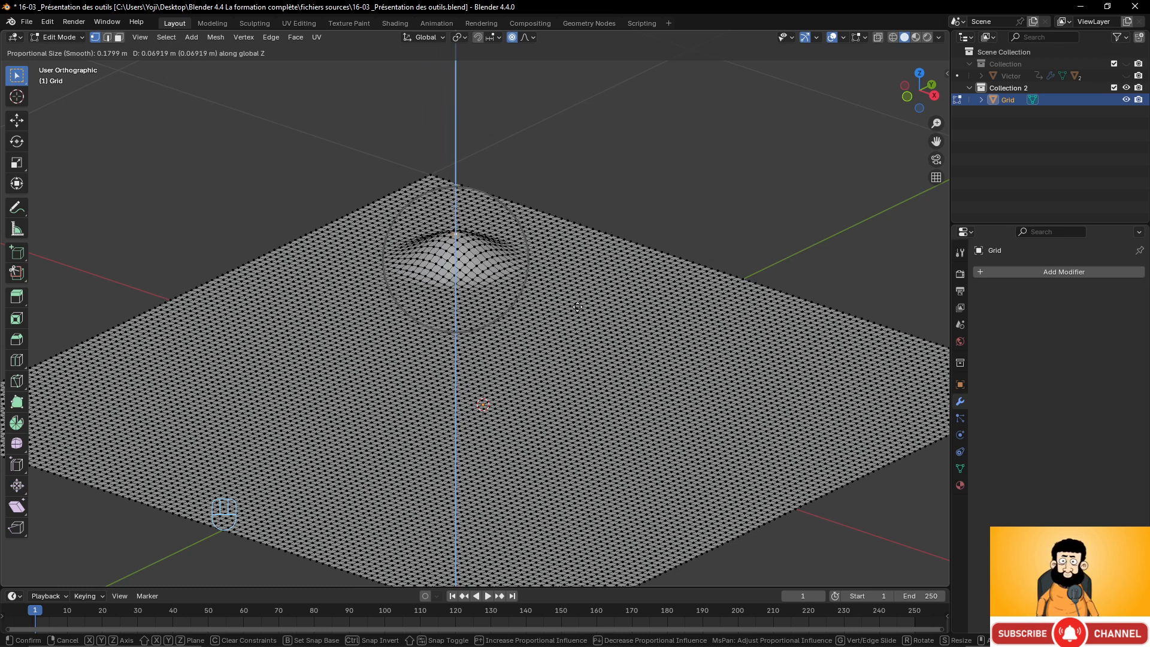
scroll(576, 305, "down", 4)
scroll(576, 304, "down", 3)
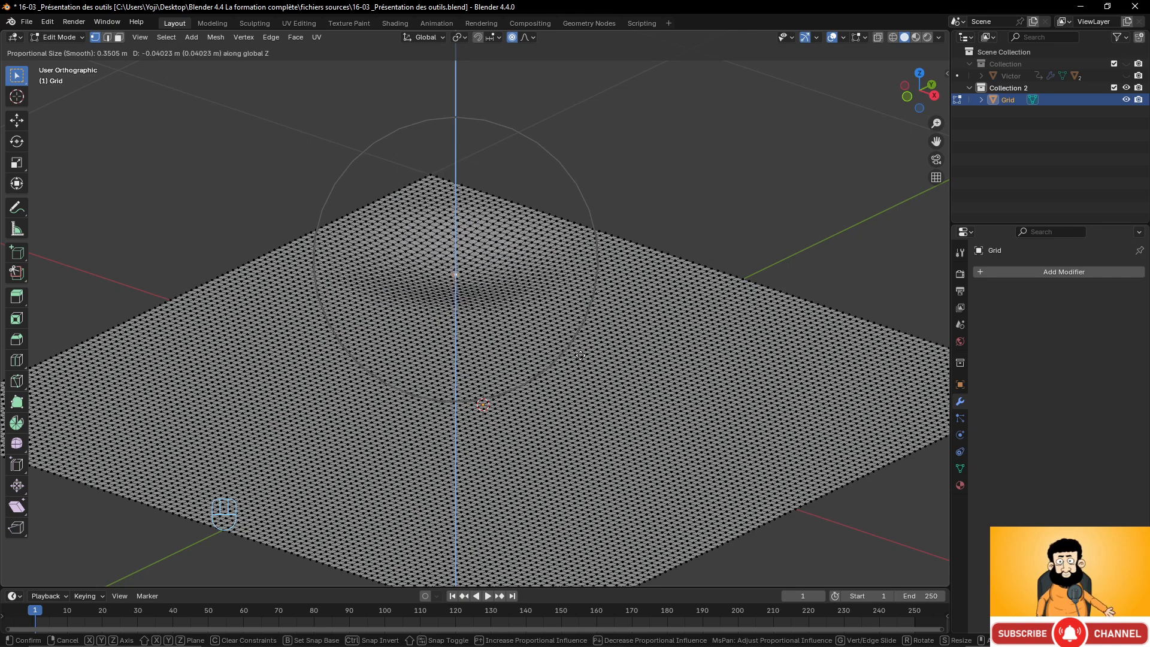
right_click(473, 324)
Select several scattered vertices across the grid with proportional editing still on.
mouse_move(472, 323)
middle_mouse_down()
mouse_move(500, 328)
mouse_move(478, 336)
middle_mouse_up()
left_click(744, 338)
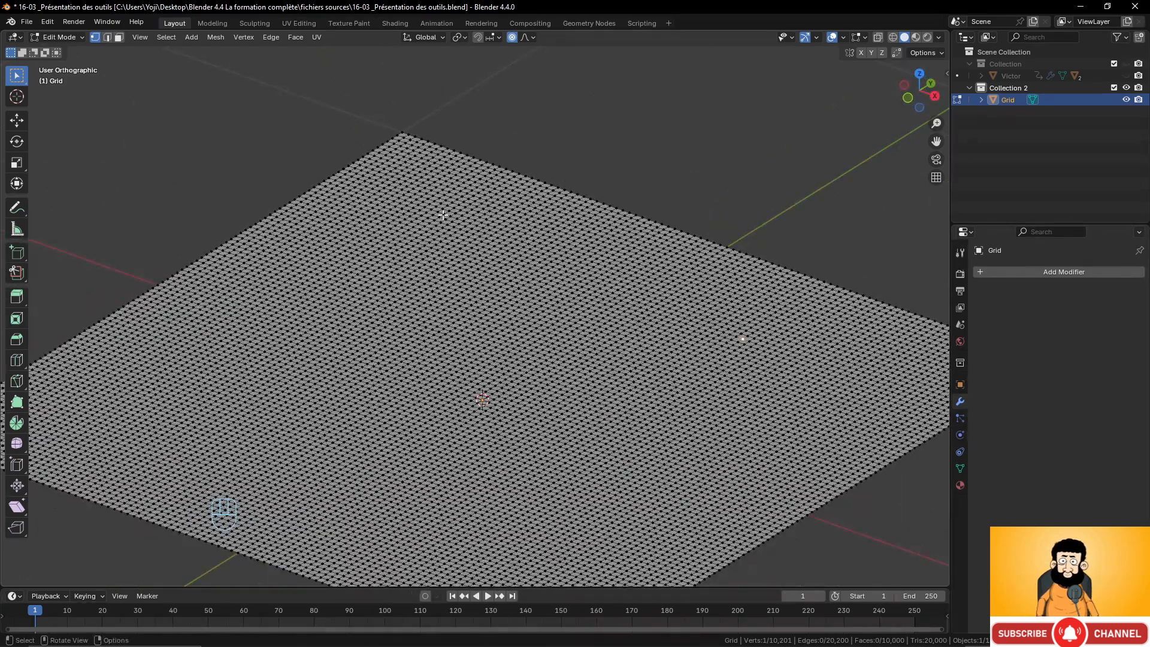
left_click(446, 217, "shift")
left_click(314, 339, "shift")
left_click(461, 464, "shift")
left_click(679, 493, "shift")
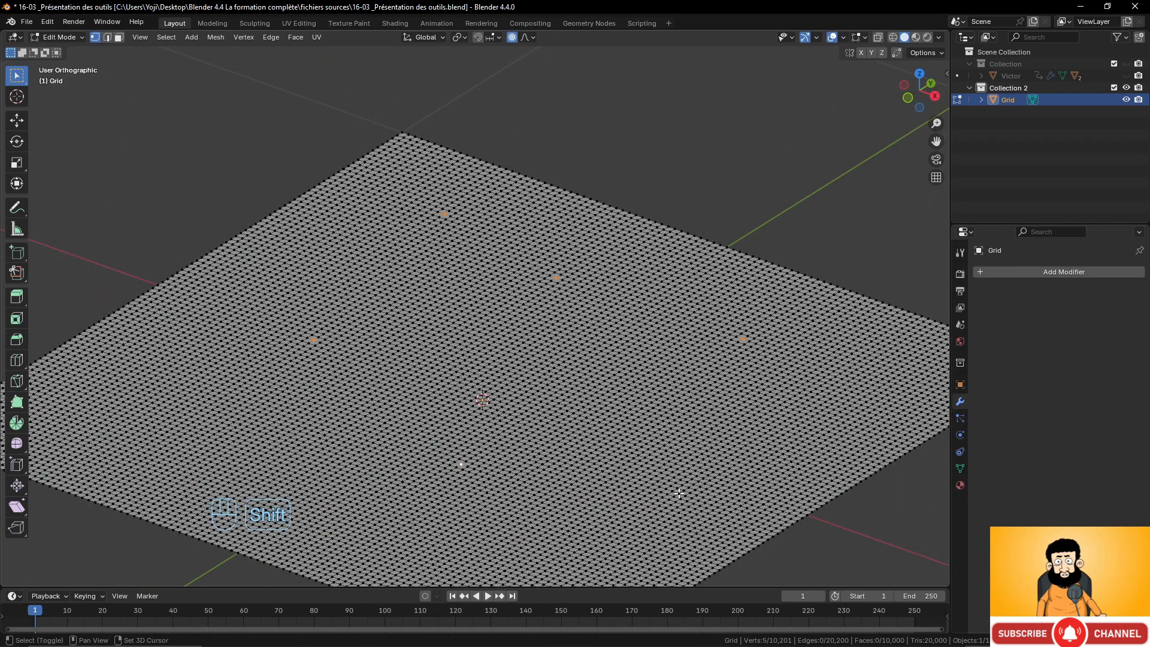
left_click(223, 423, "shift")
middle_click_drag(609, 480, 535, 407)
Lift the selected vertices along Z with proportional editing to raise smooth bumps, after one cancelled attempt.
key("g")
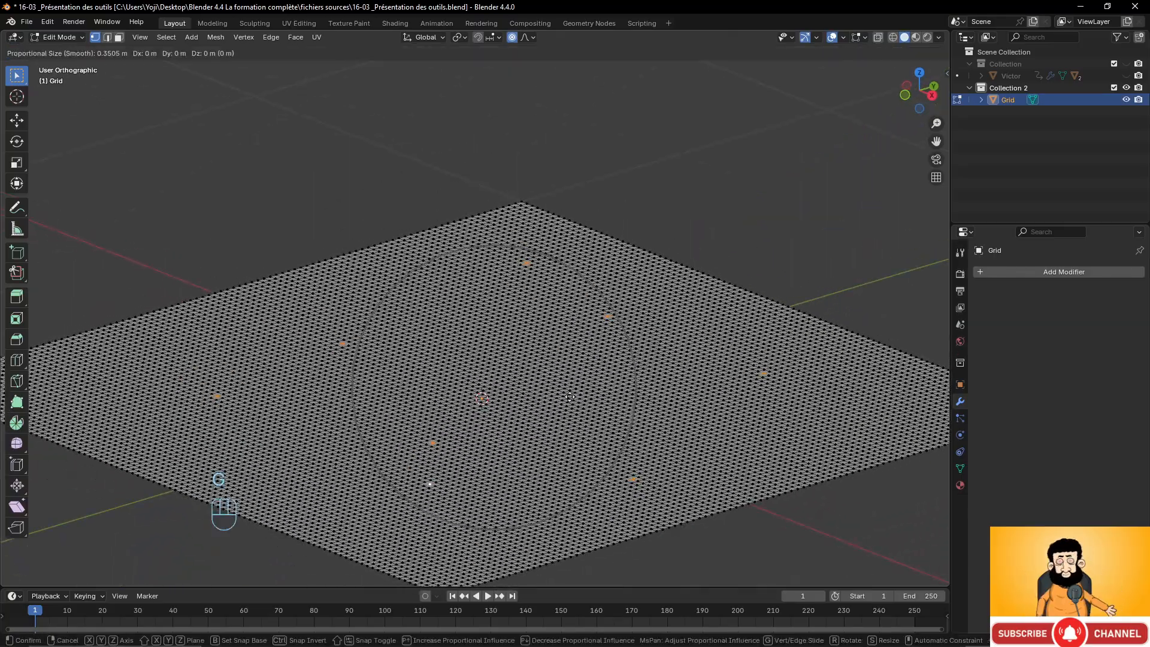
key("z")
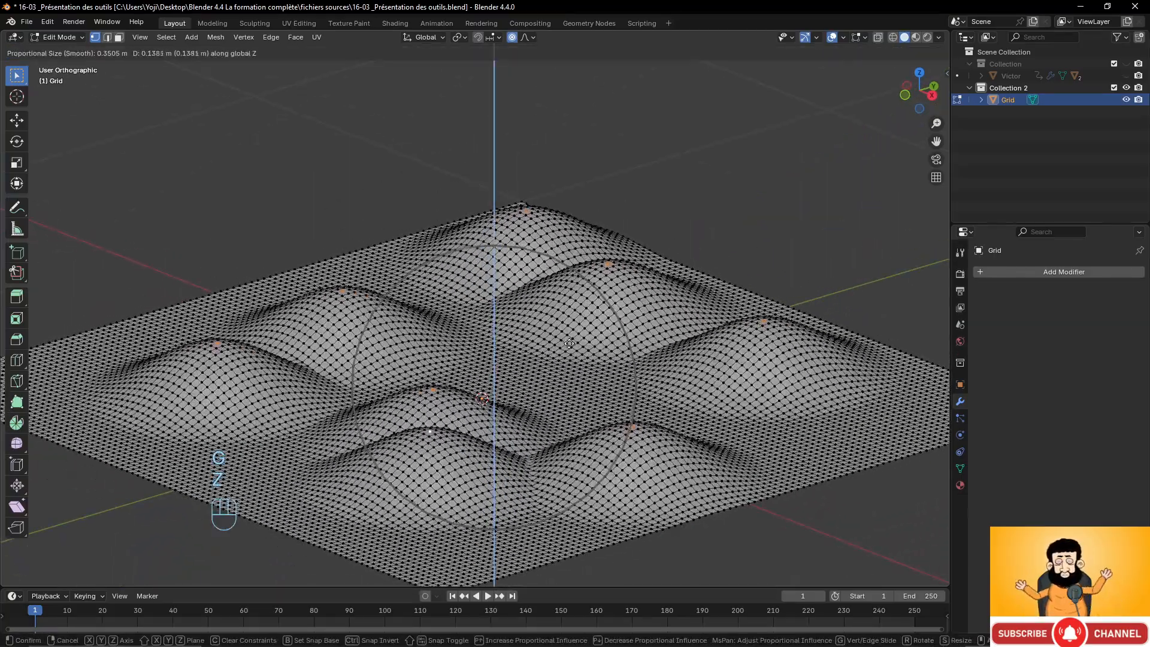
key("Escape")
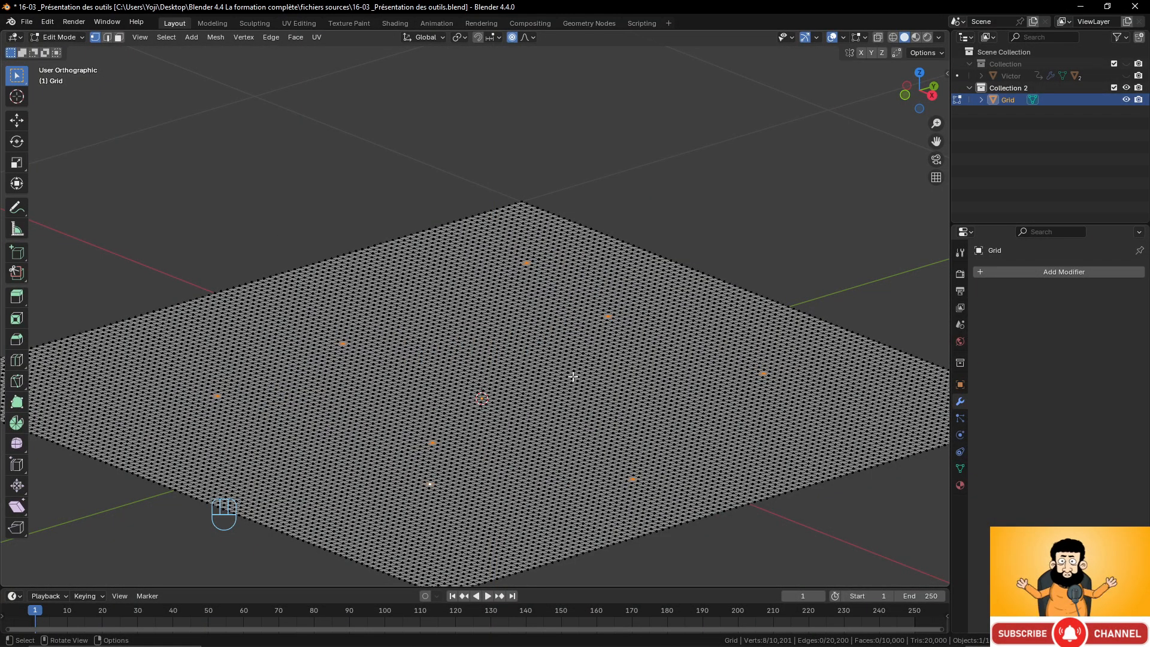
key("g")
key("z")
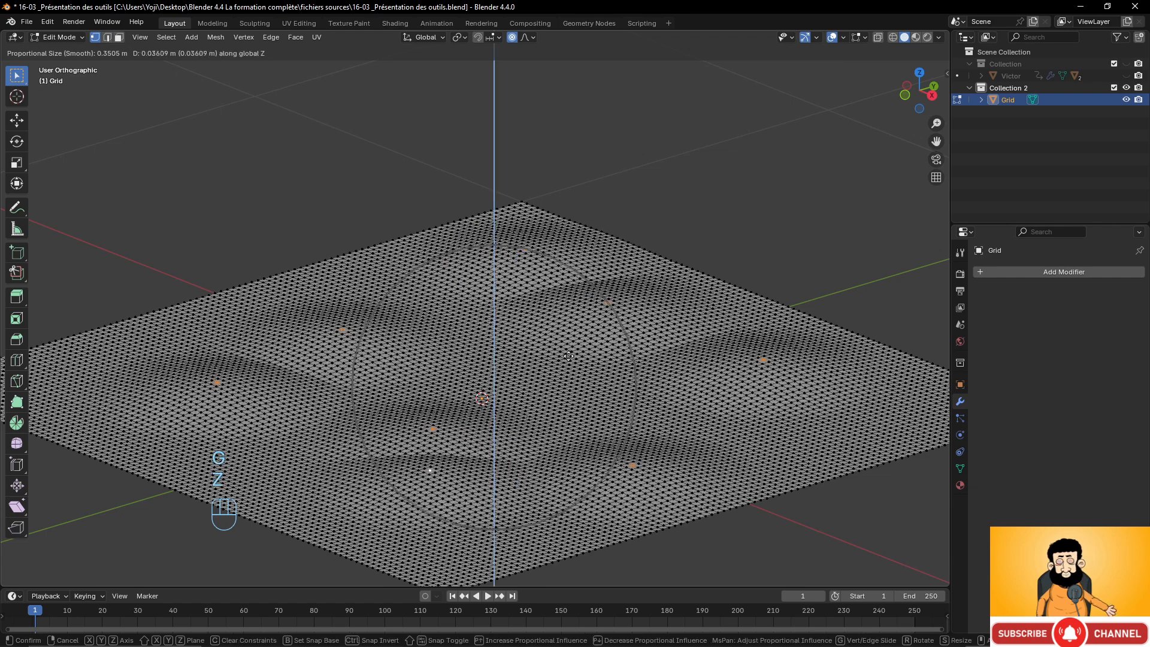
left_click(567, 333)
Select a new set of about eighteen vertices scattered over the bumpy grid.
left_click(449, 300)
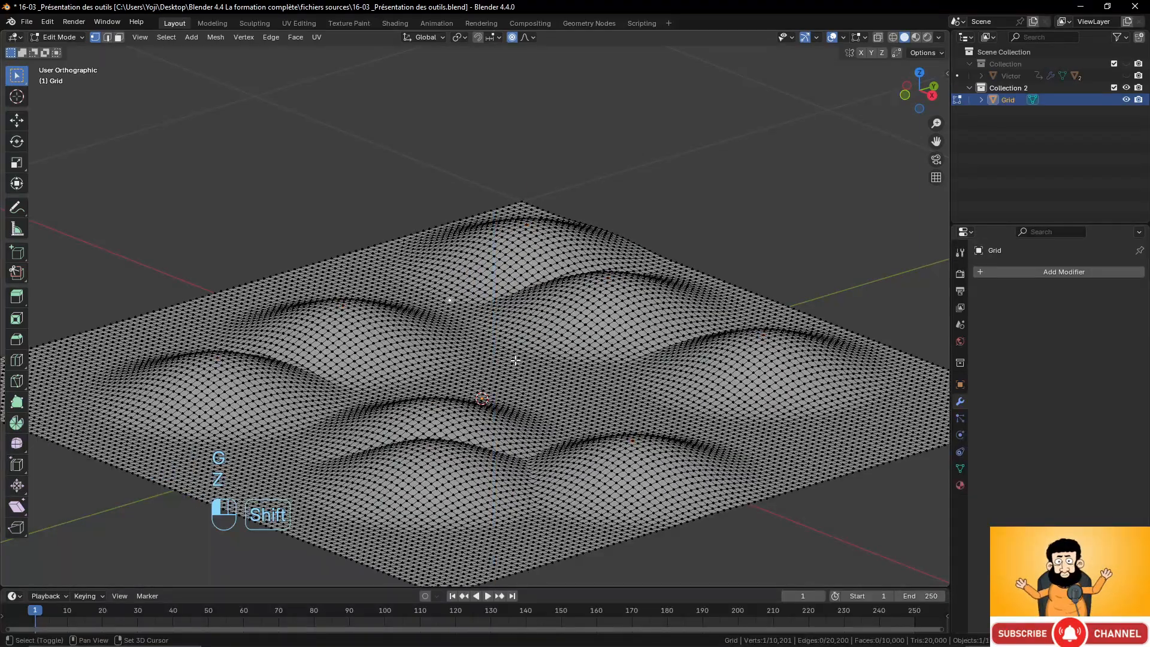
left_click(518, 362, "shift")
left_click(628, 384, "shift")
left_click(743, 349, "shift")
left_click(820, 398, "shift")
left_click(702, 457, "shift")
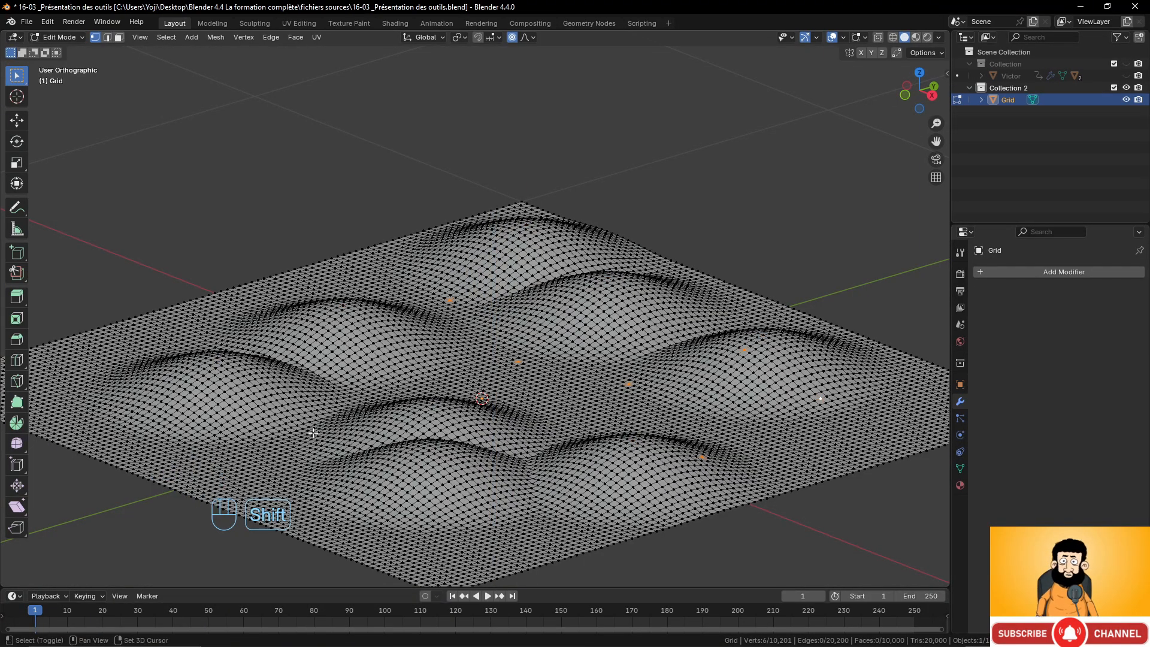
left_click(195, 339, "shift")
left_click(328, 278, "shift")
left_click(393, 261, "shift")
left_click(462, 246, "shift")
left_click(557, 223, "shift")
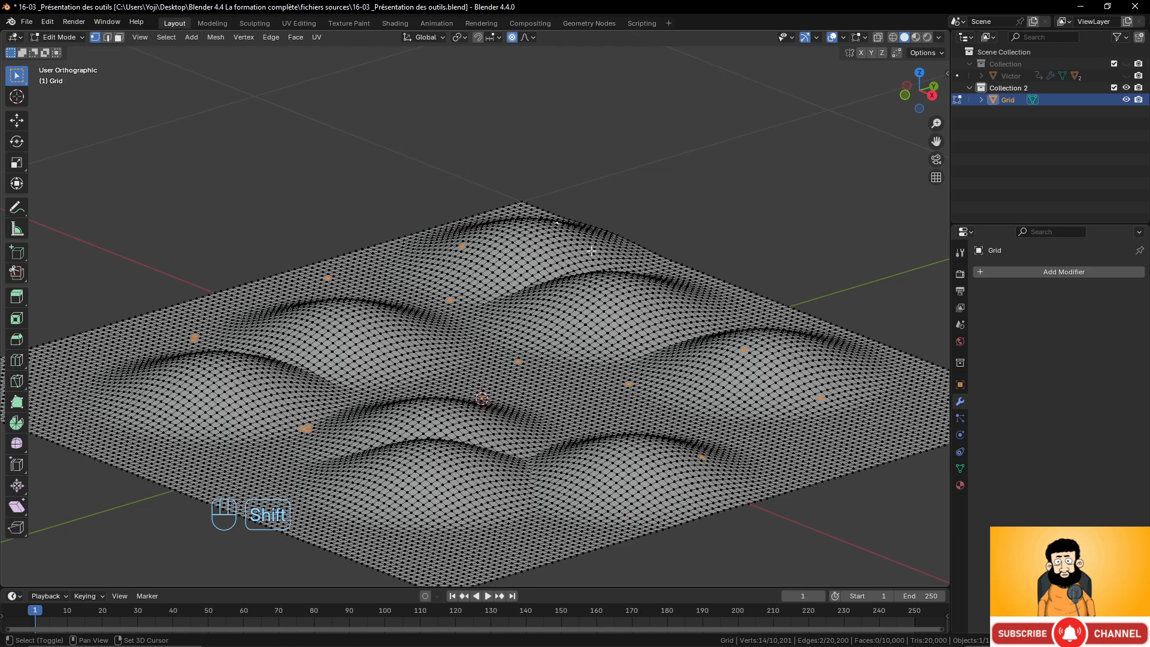
left_click(617, 290, "shift")
left_click(169, 422, "shift")
left_click(384, 494, "shift")
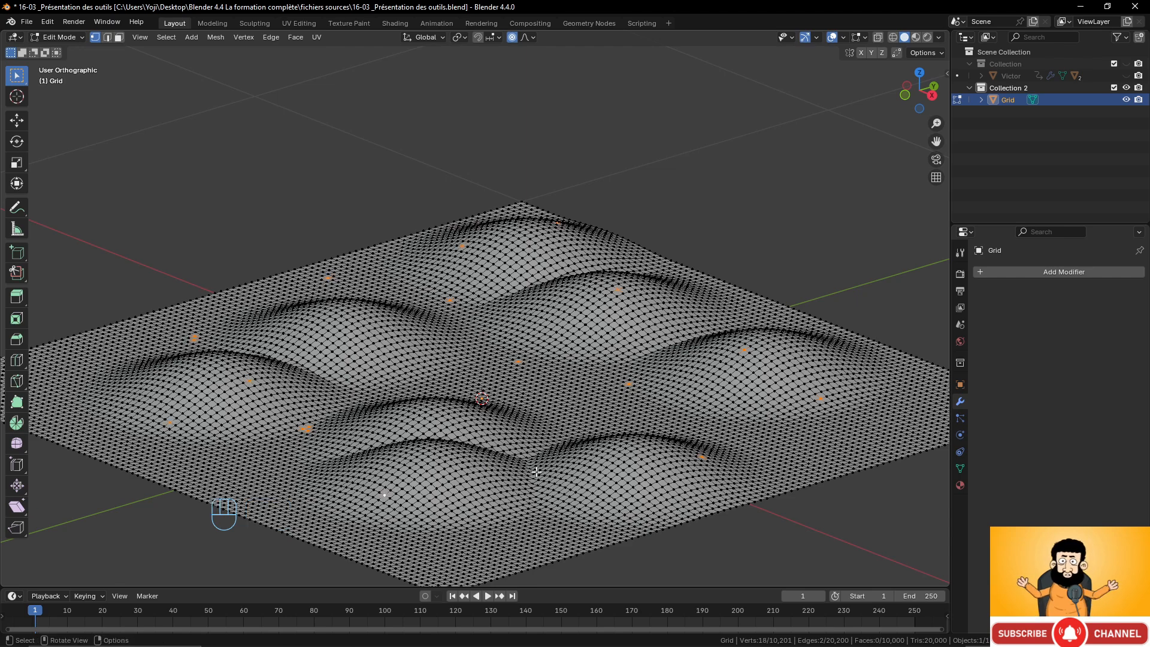
Lift the new selection along Z with proportional editing, enlarging the influence radius to about 0.216.
key("g")
key("z")
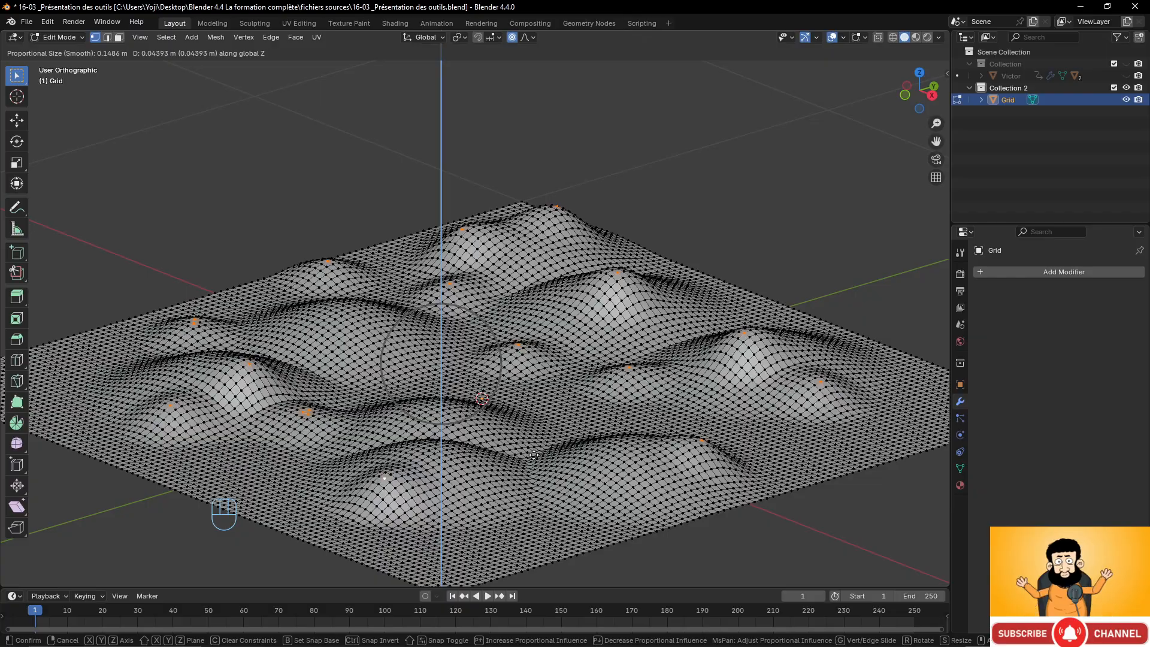
scroll(534, 456, "down", 2)
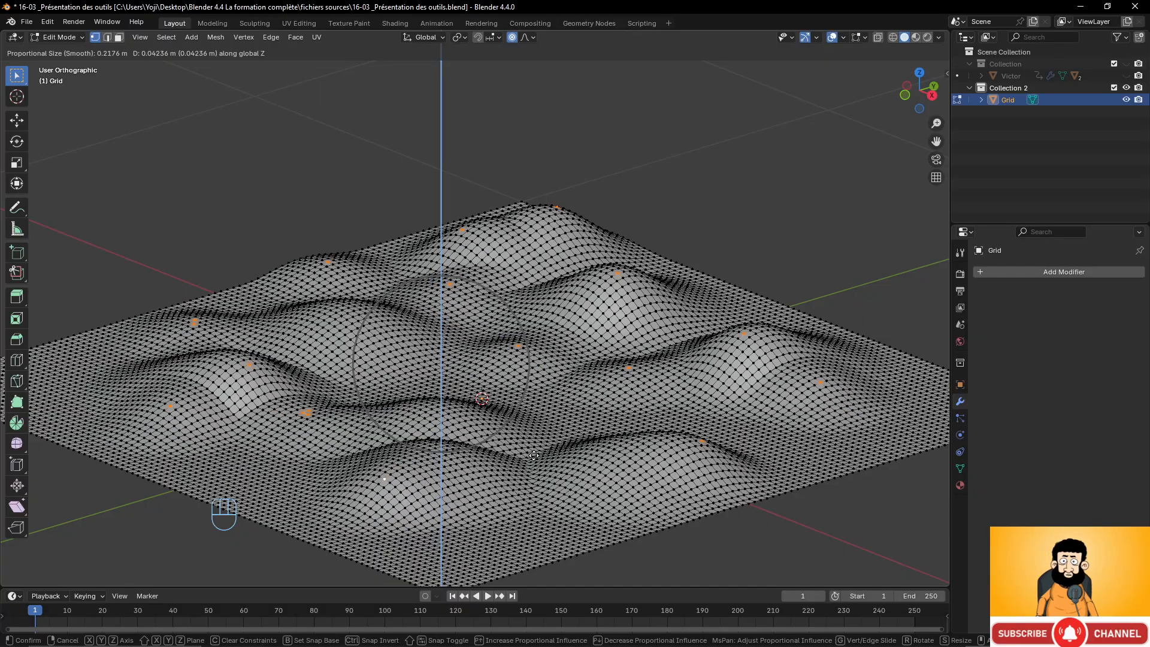
left_click(534, 455)
middle_click_drag(534, 455, 635, 413)
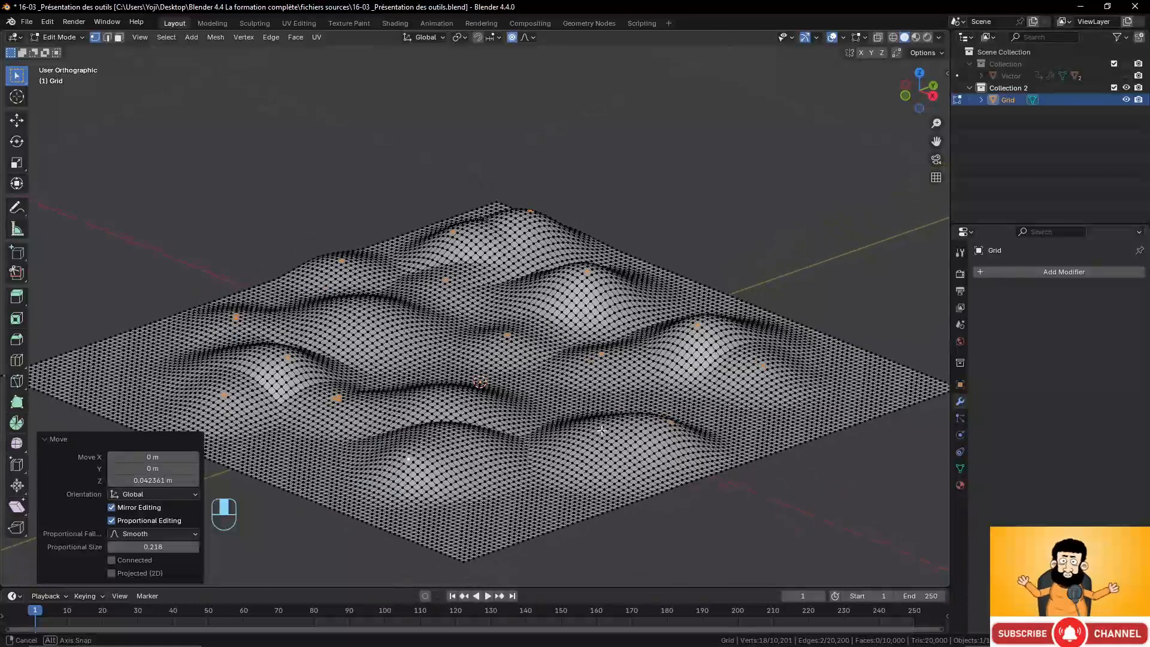
Select another set of scattered vertices on the deformed grid, including hilltops and valleys.
left_click(665, 397)
left_click(760, 391, "shift")
left_click(674, 315, "shift")
left_click(620, 294, "shift")
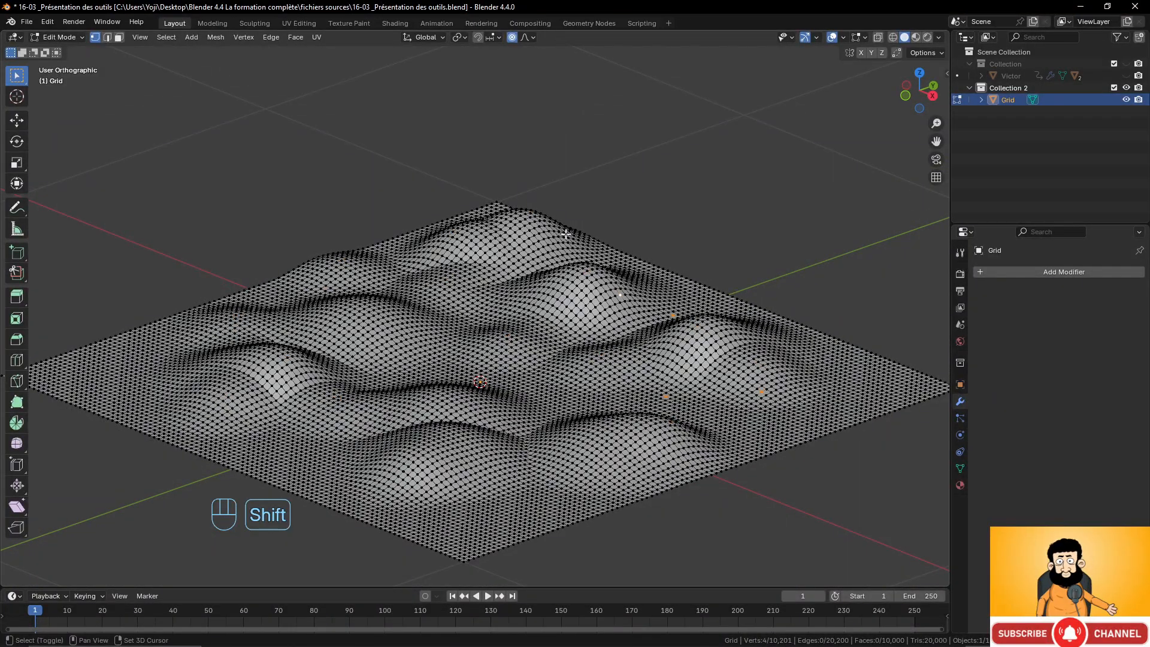
left_click(551, 219, "shift")
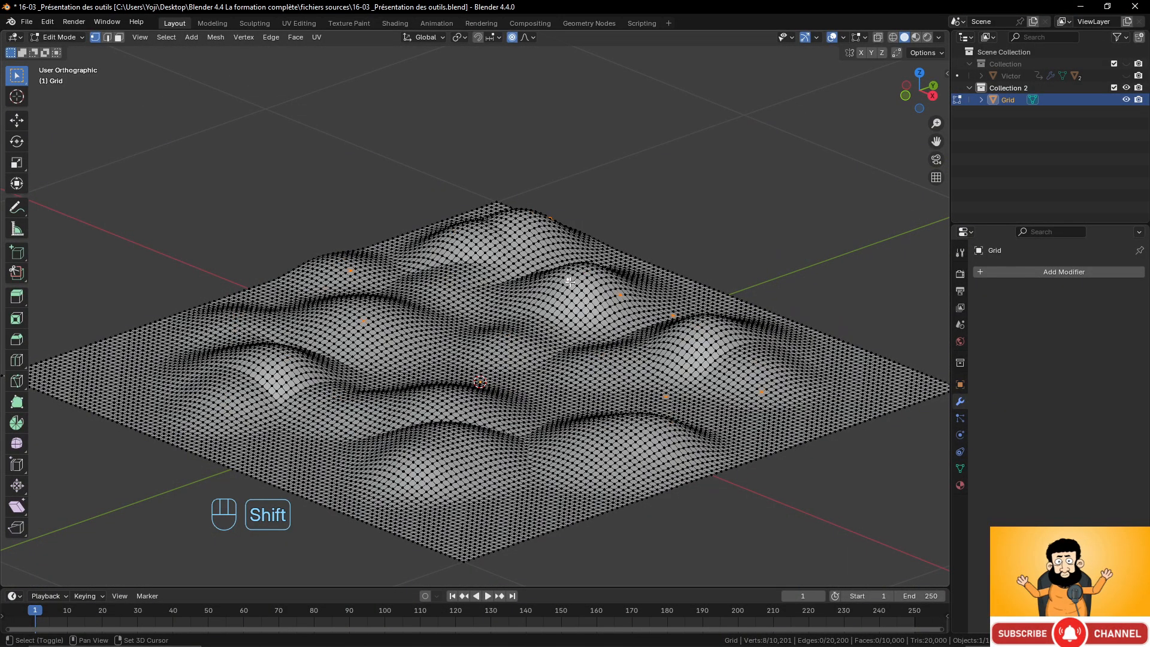
left_click(282, 361, "shift")
left_click(233, 388, "shift")
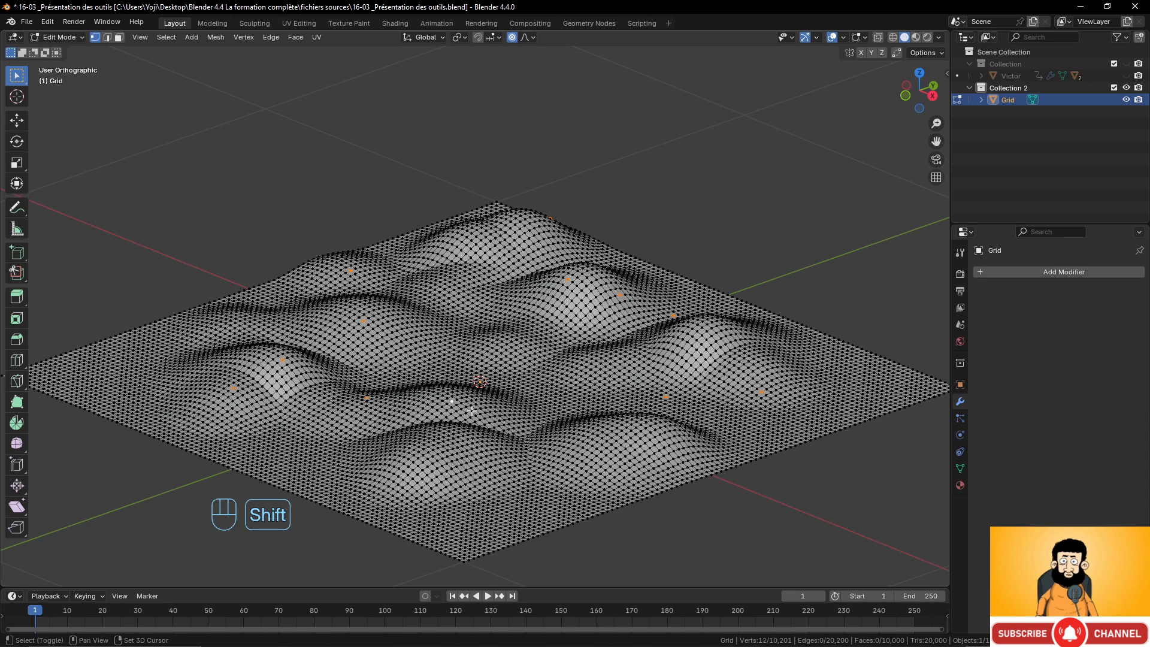
left_click(447, 457, "shift")
left_click(683, 441, "shift")
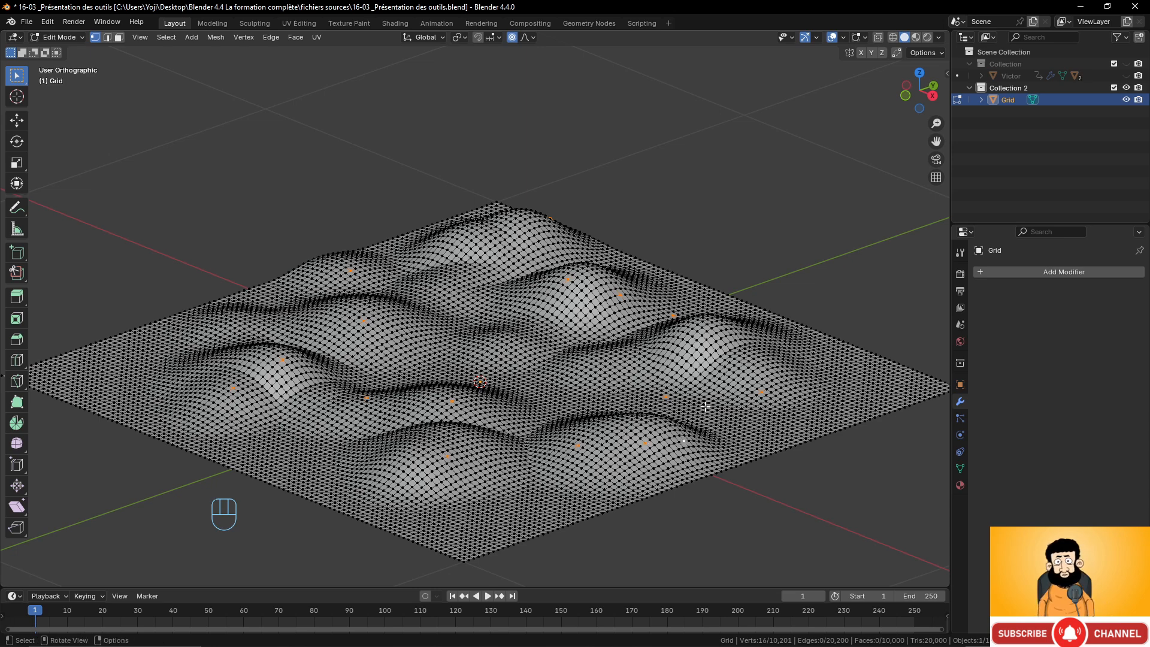
Lift these vertices along Z with proportional editing, adjusting the influence radius to about 0.123.
key("g")
key("z")
scroll(702, 388, "up", 10)
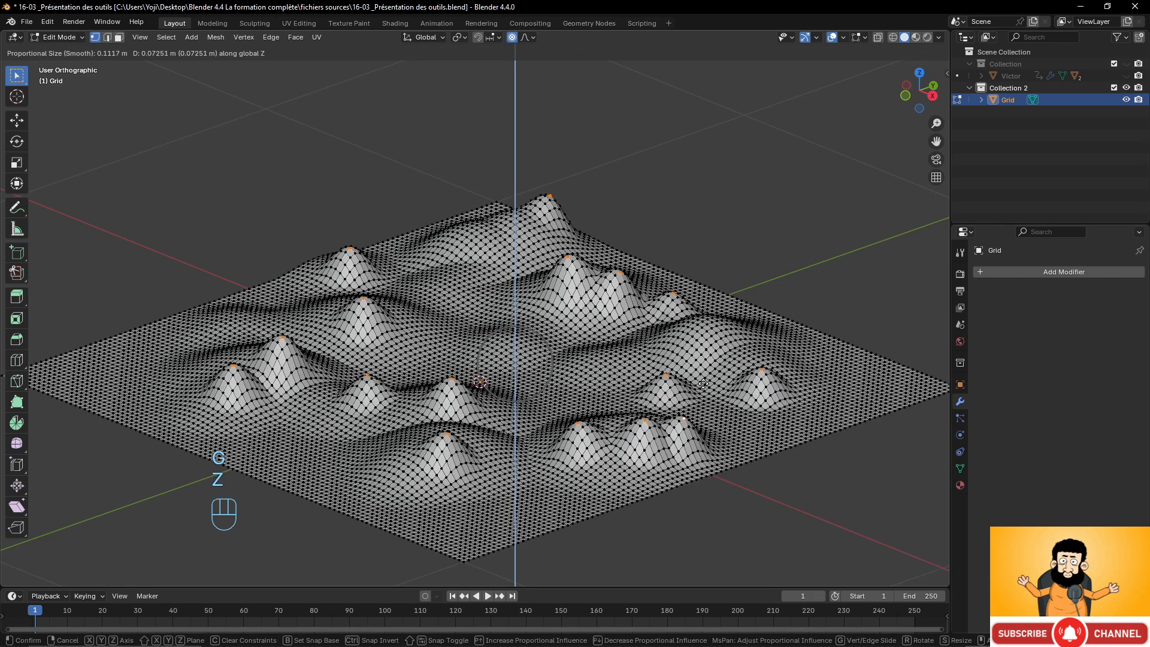
scroll(700, 394, "down", 4)
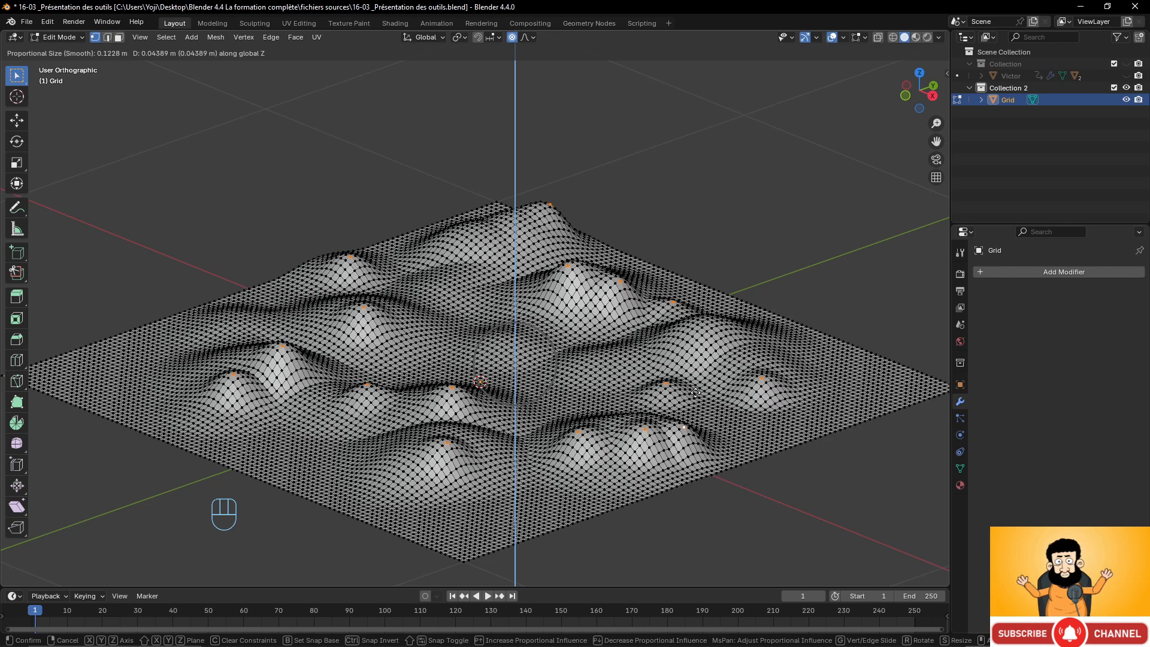
left_click(696, 393)
middle_click_drag(661, 376, 577, 329)
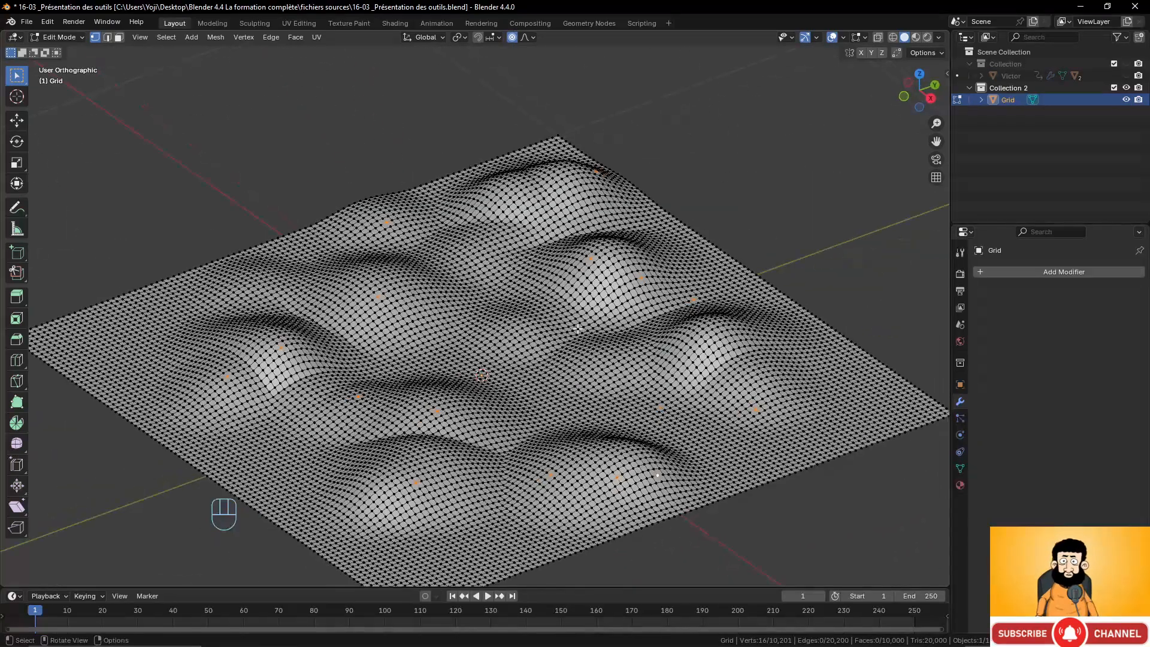
Undo the recent vertex selections and lifts repeatedly, back to the first set of bumps.
key("ctrl+z")
key("ctrl+z")
key("ctrl+z")
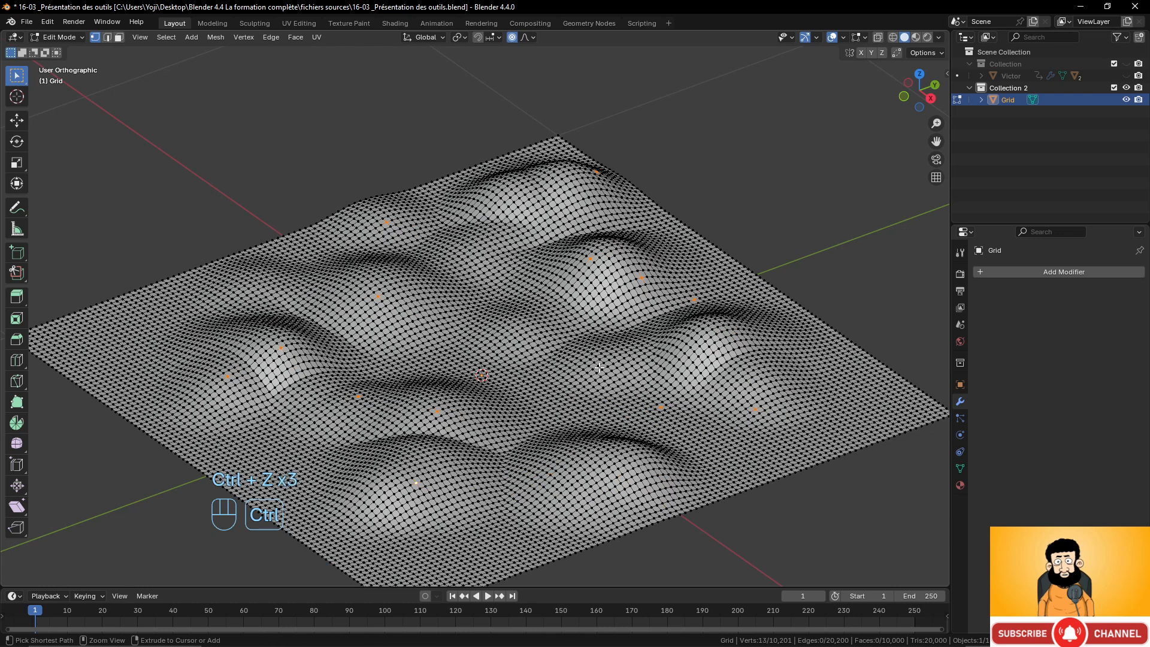
key("ctrl+z")
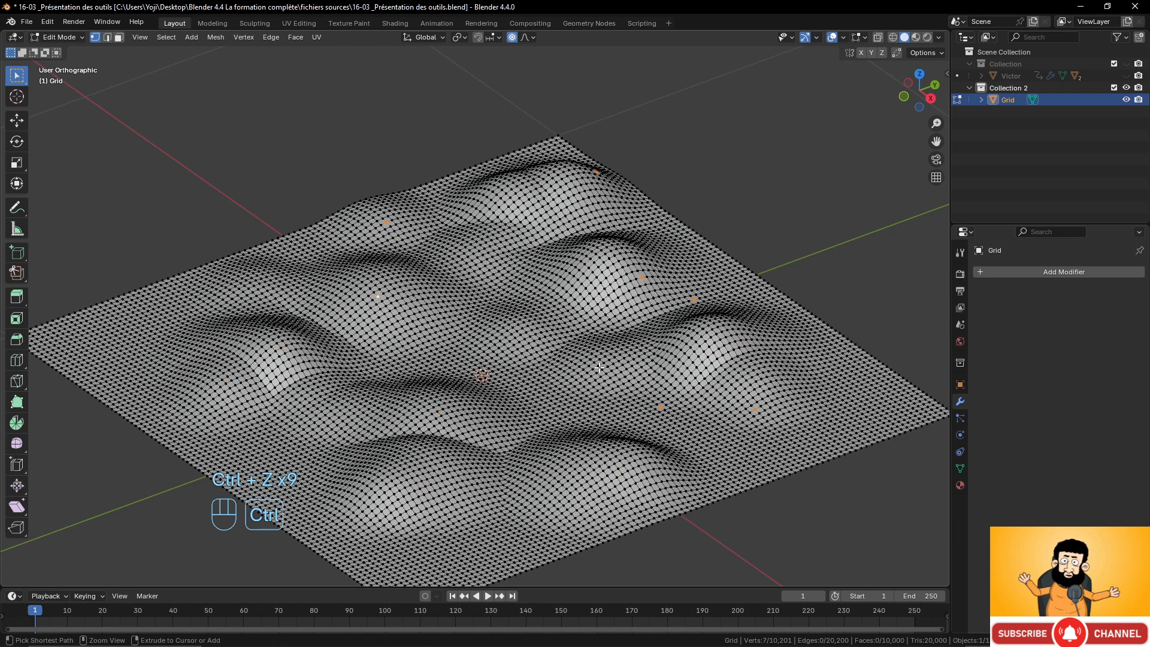
key("ctrl+z")
key("ctrl+z")
key("ctrl+z")
key("ctrl+z")
key("ctrl+z")
key("ctrl+z")
key("ctrl+z")
key("ctrl+z")
key("ctrl+z")
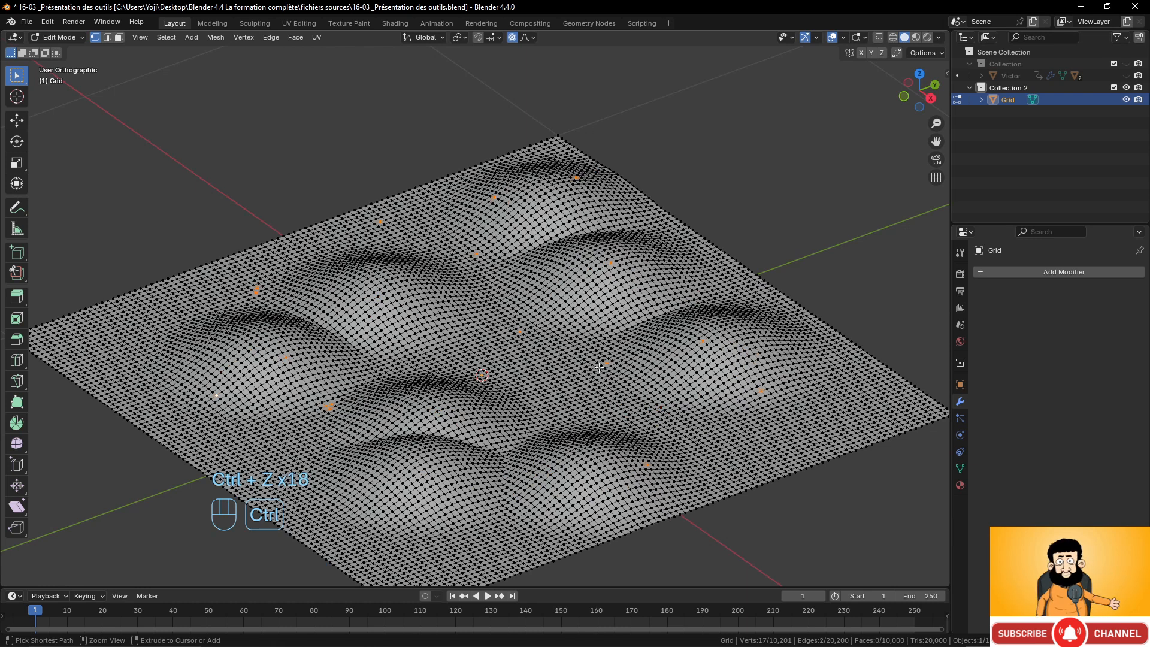
key("ctrl+z")
key("ctrl+z")
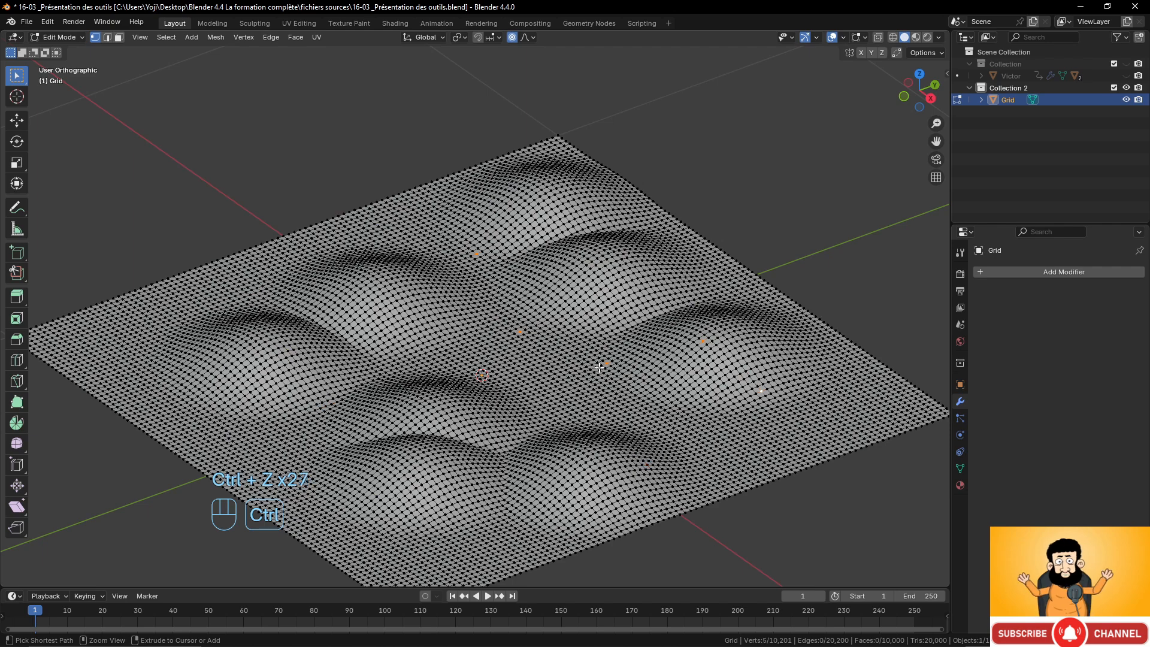
key("ctrl+z")
key("ctrl+z")
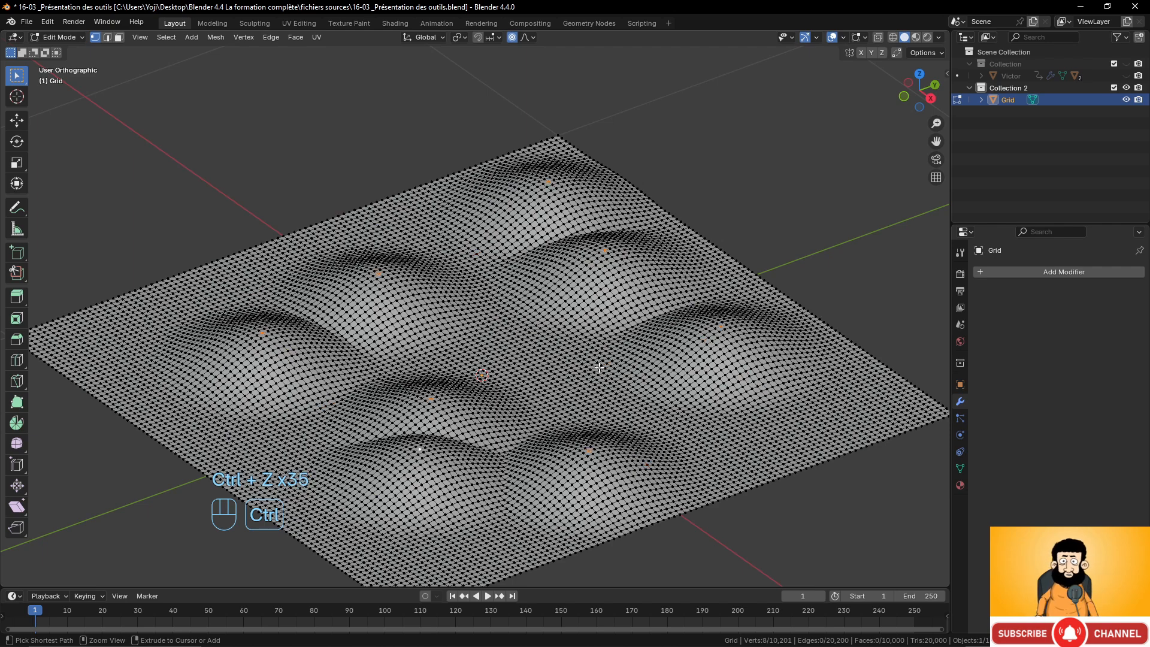
key("ctrl+z")
key("ctrl+z")
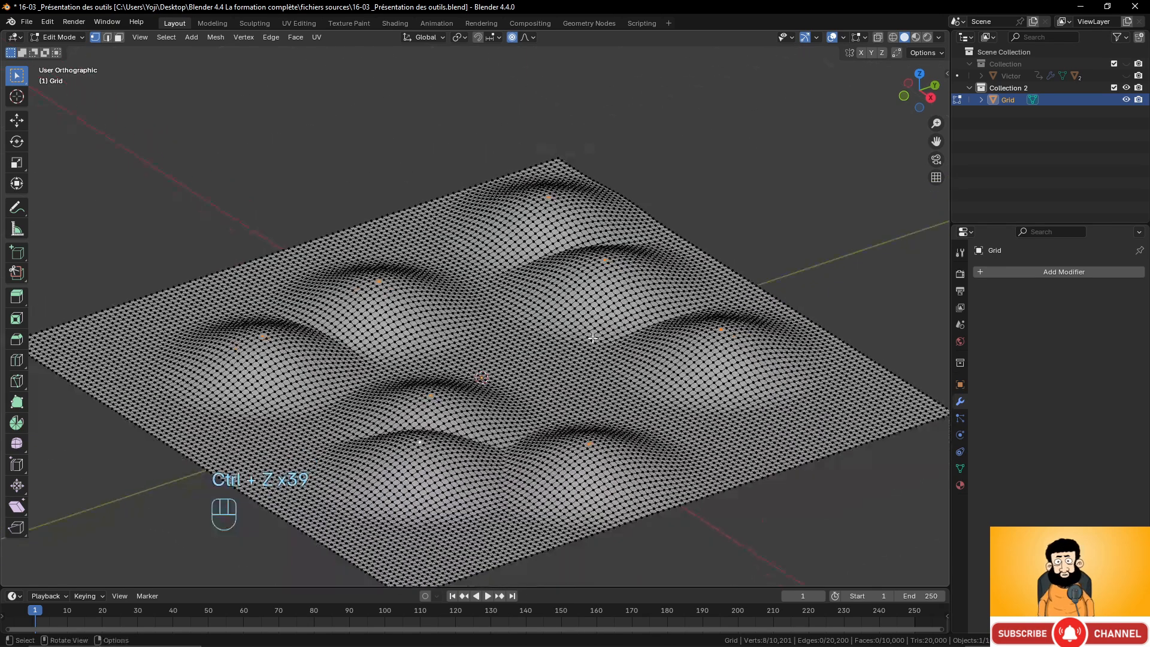
Select all vertices and scale them to 0 along Z to flatten the grid.
key("a")
key("s")
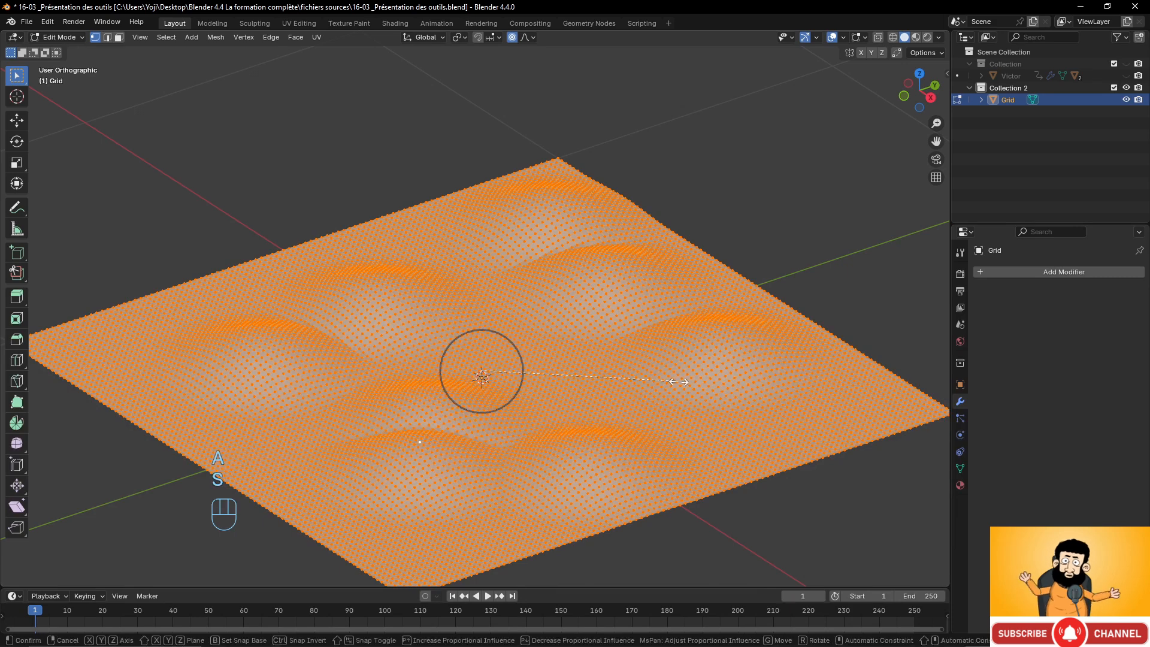
key("z")
key("KP_0")
left_click(680, 382)
middle_click_drag(644, 353, 624, 330)
middle_click_drag(498, 378, 531, 401)
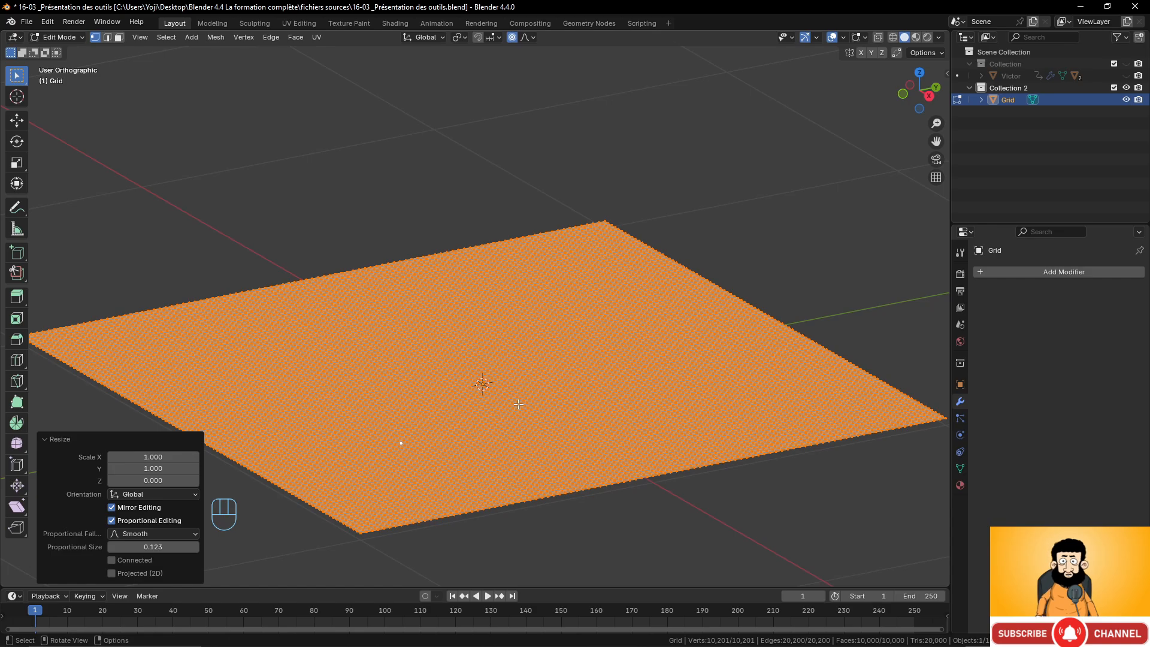
Set the proportional editing falloff type to Smooth.
left_click(498, 257)
middle_click_drag(518, 267, 603, 317)
scroll(445, 327, "up", 5)
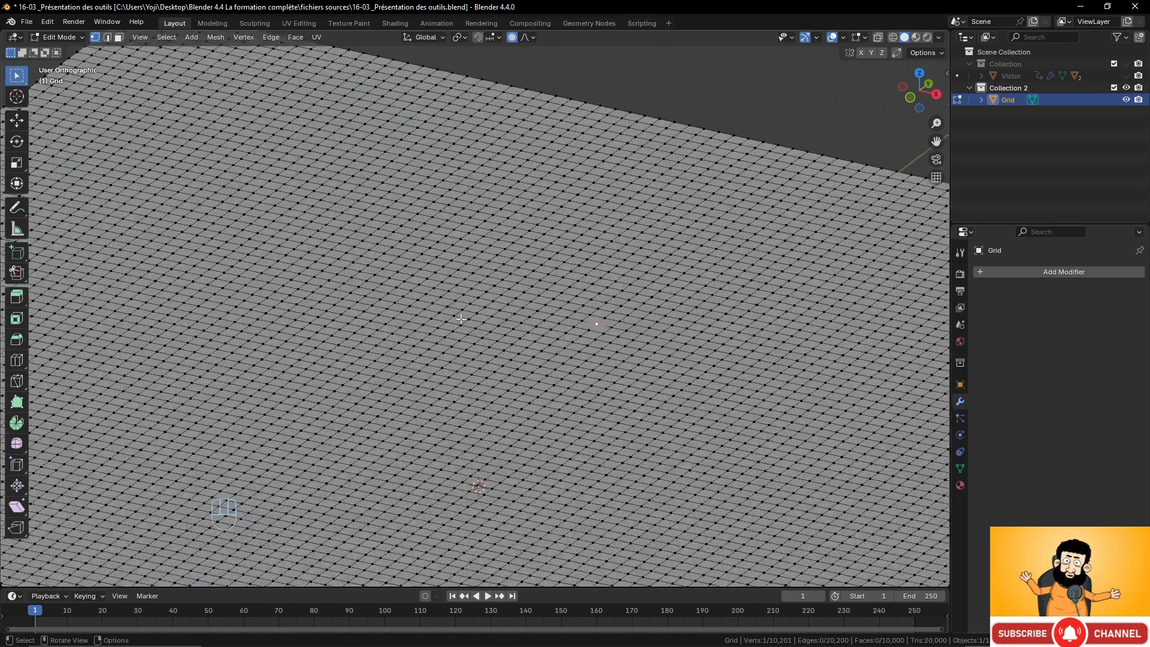
middle_click_drag(476, 310, 533, 316)
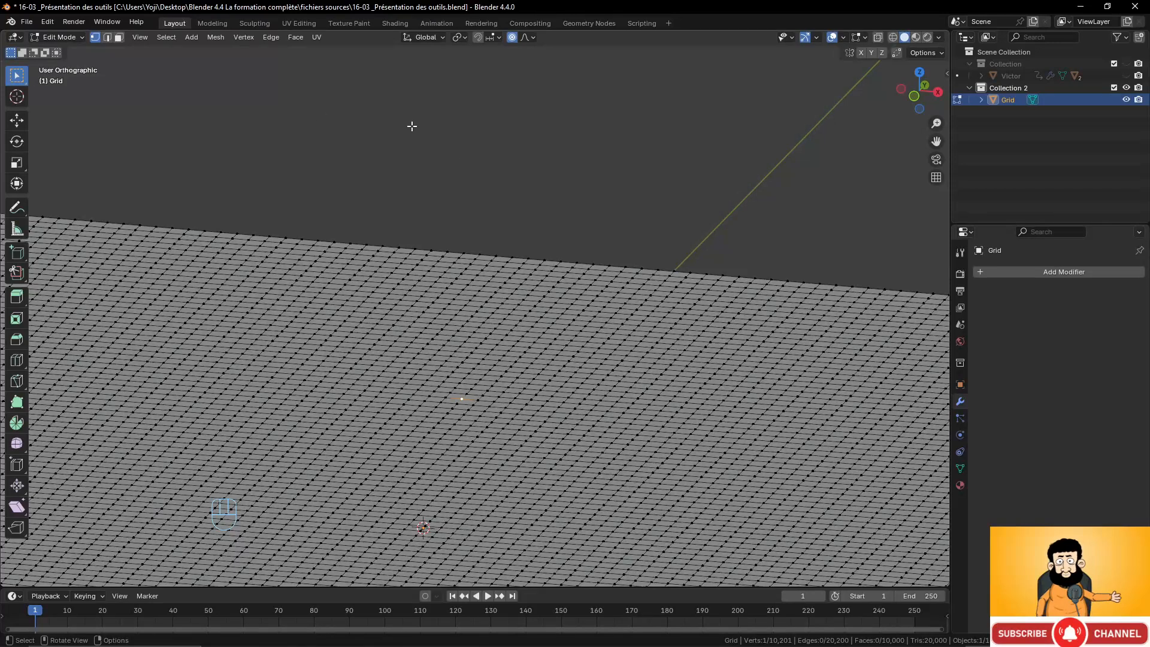
left_click(525, 38)
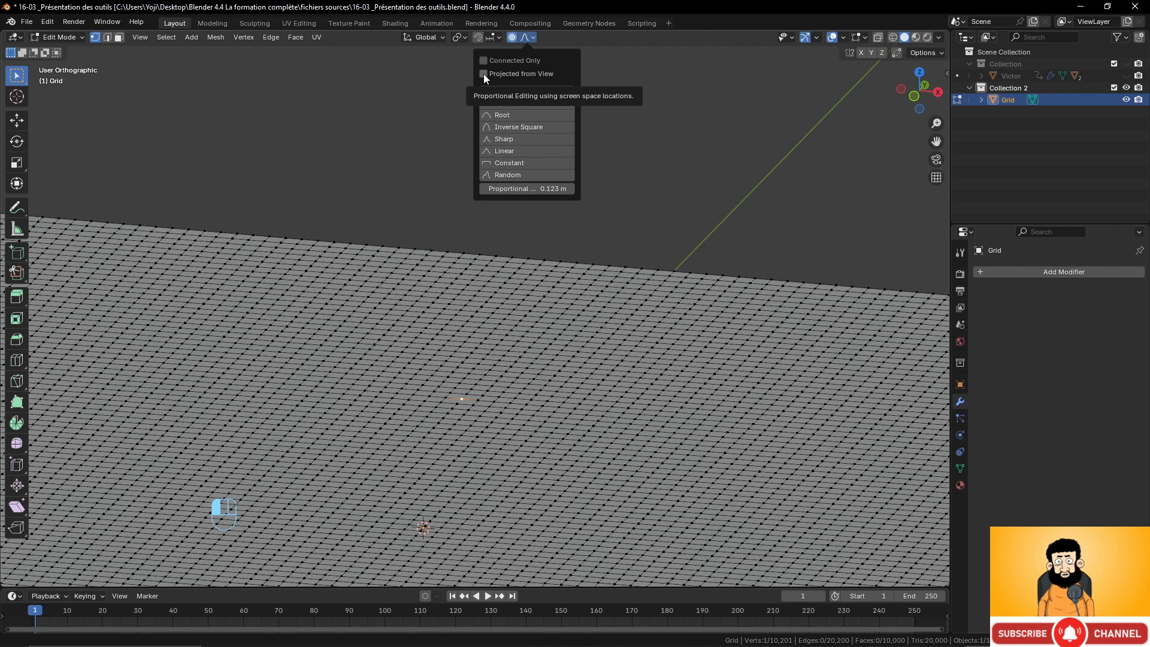
left_click(527, 38)
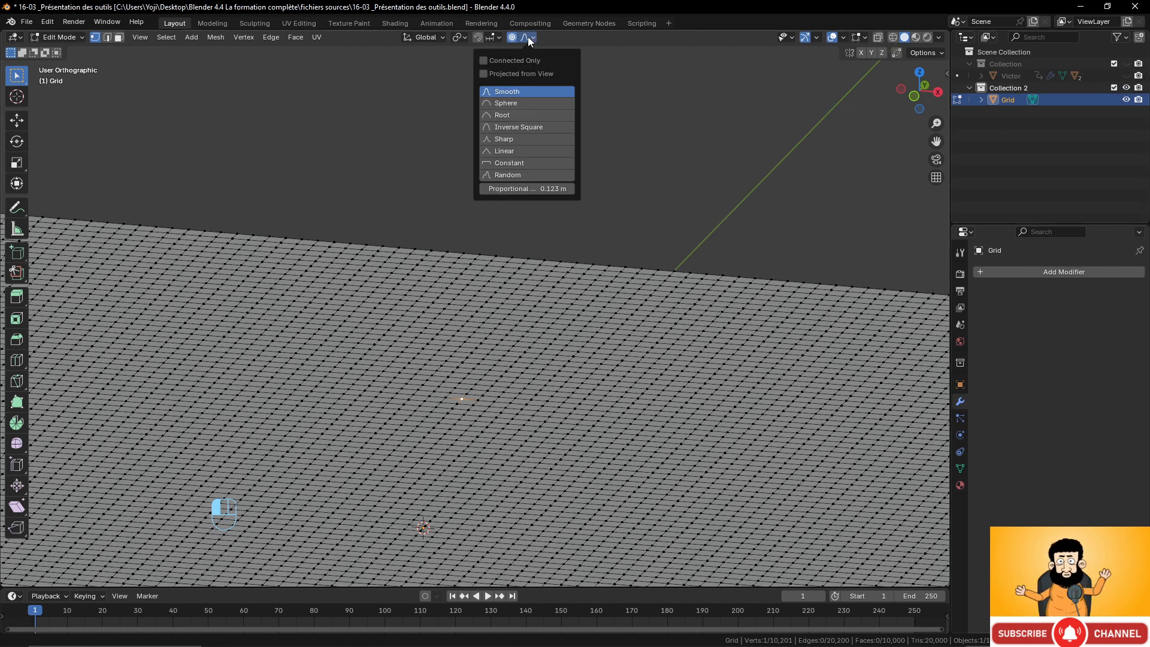
left_click(511, 91)
Select one vertex near the grid's far corner and lift it about 0.10 m along Z with proportional editing.
middle_click_drag(419, 287, 309, 394)
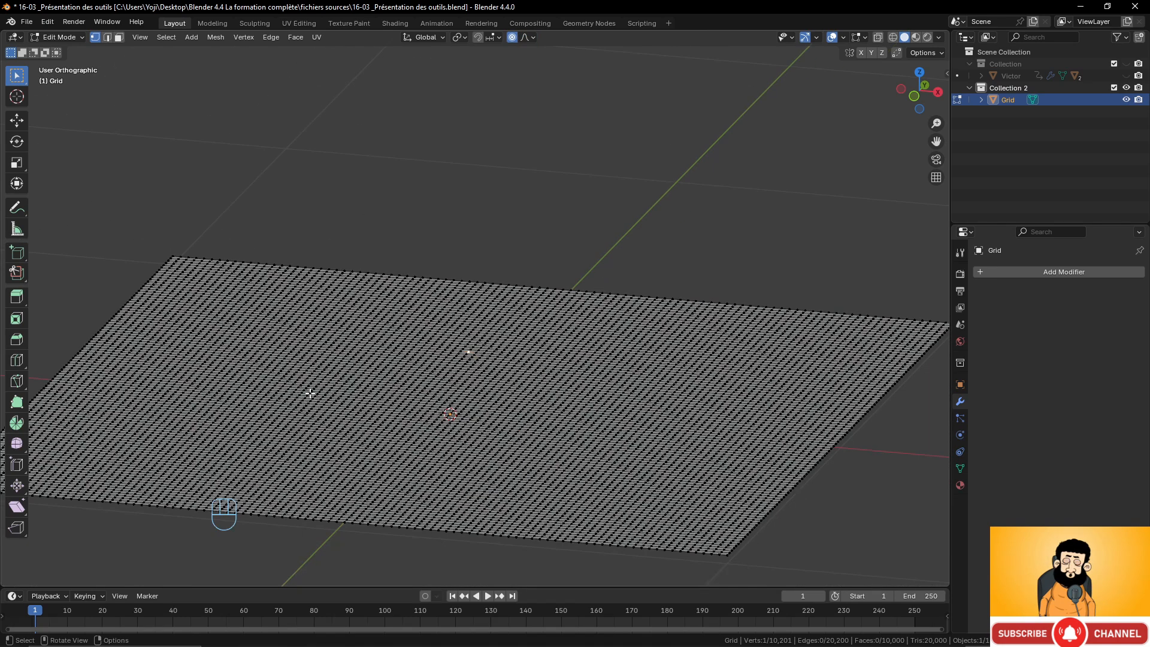
left_click(212, 305)
key("g")
key("z")
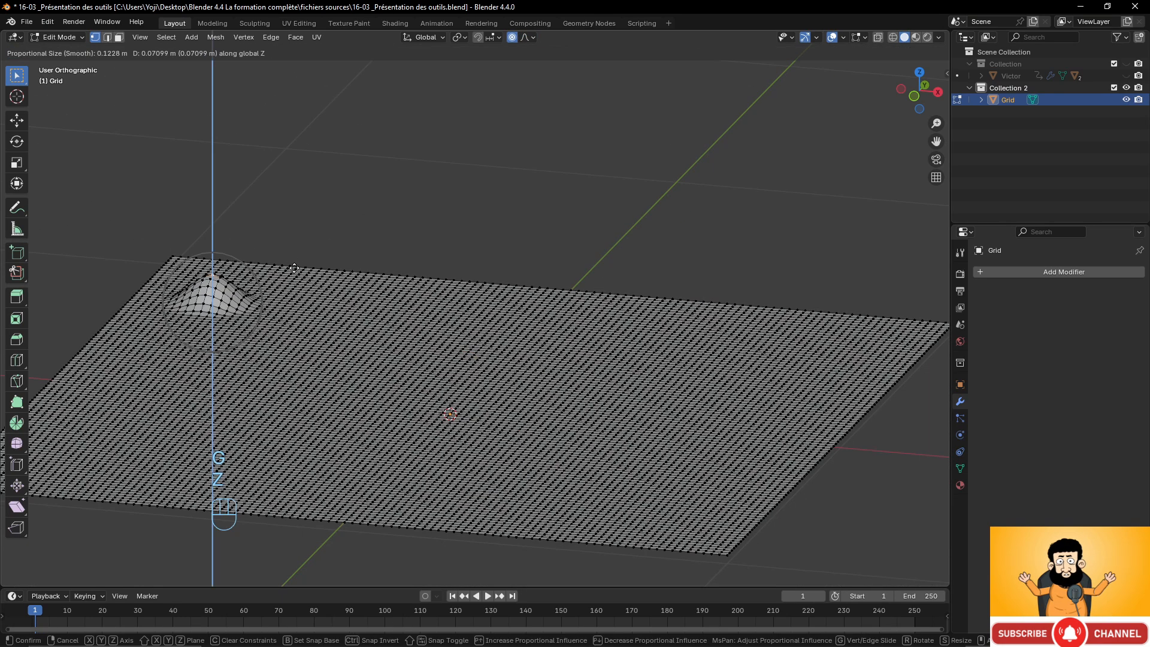
left_click(479, 73)
Switch the proportional falloff to Sphere, select a vertex beside the first bump and lift it about 0.12 m along Z.
left_click(527, 37)
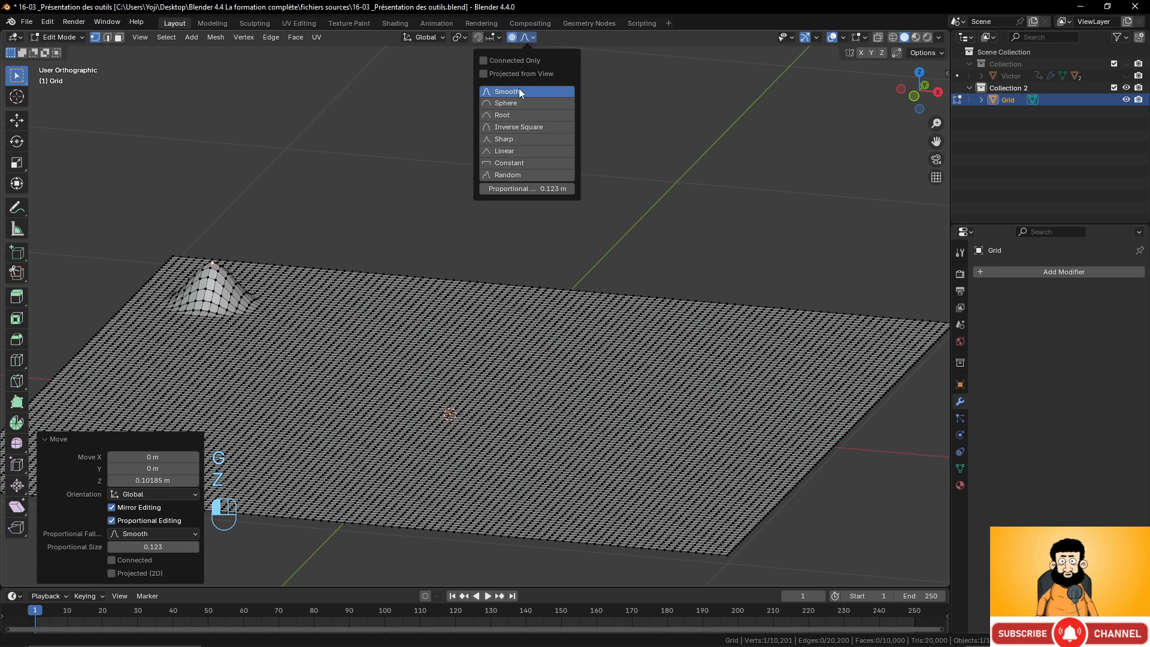
left_click(509, 103)
left_click(308, 309)
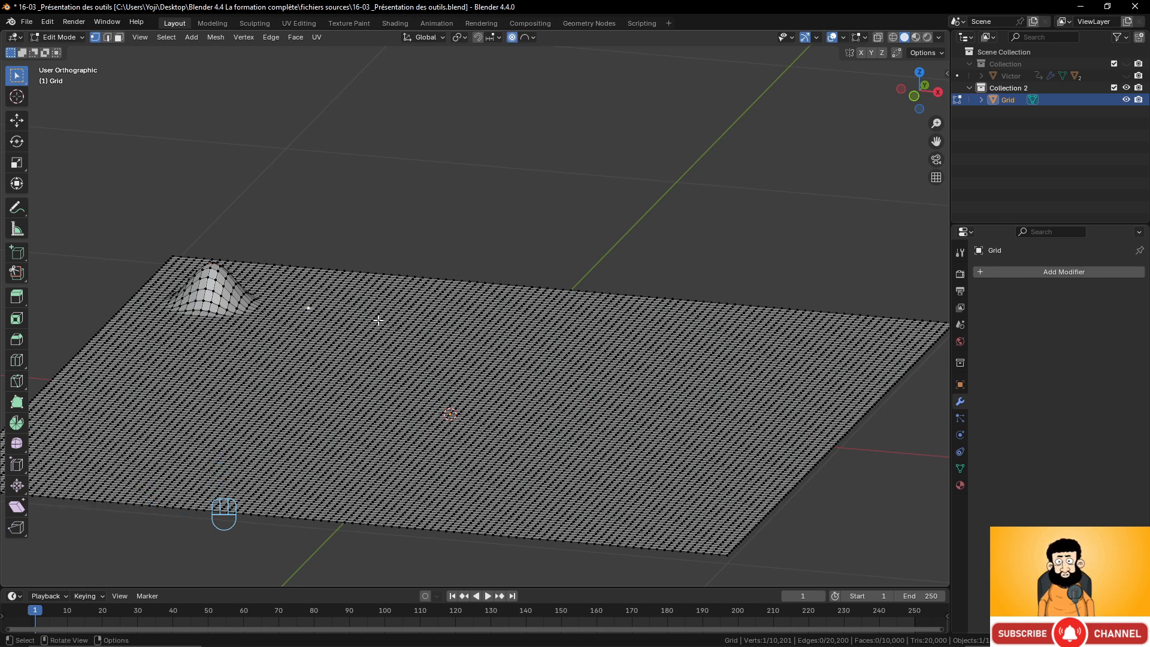
key("g")
key("z")
left_click(381, 275)
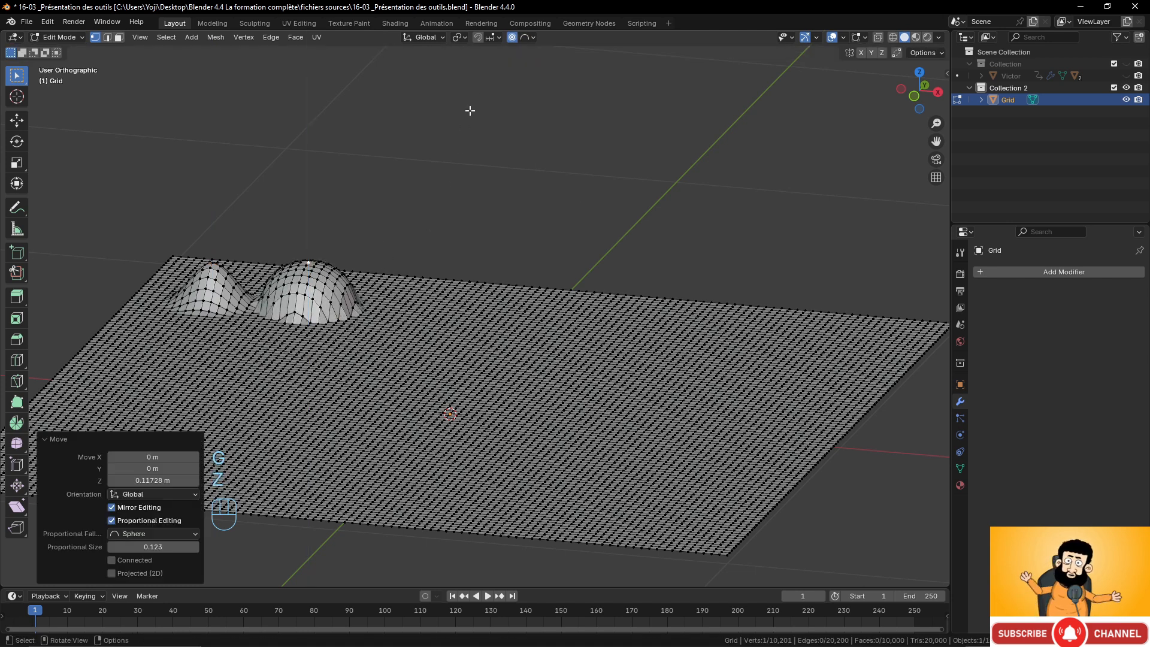
Switch the falloff to Root, select the next vertex along the far edge and lift it about 0.13 m along Z.
left_click(530, 37)
left_click(508, 114)
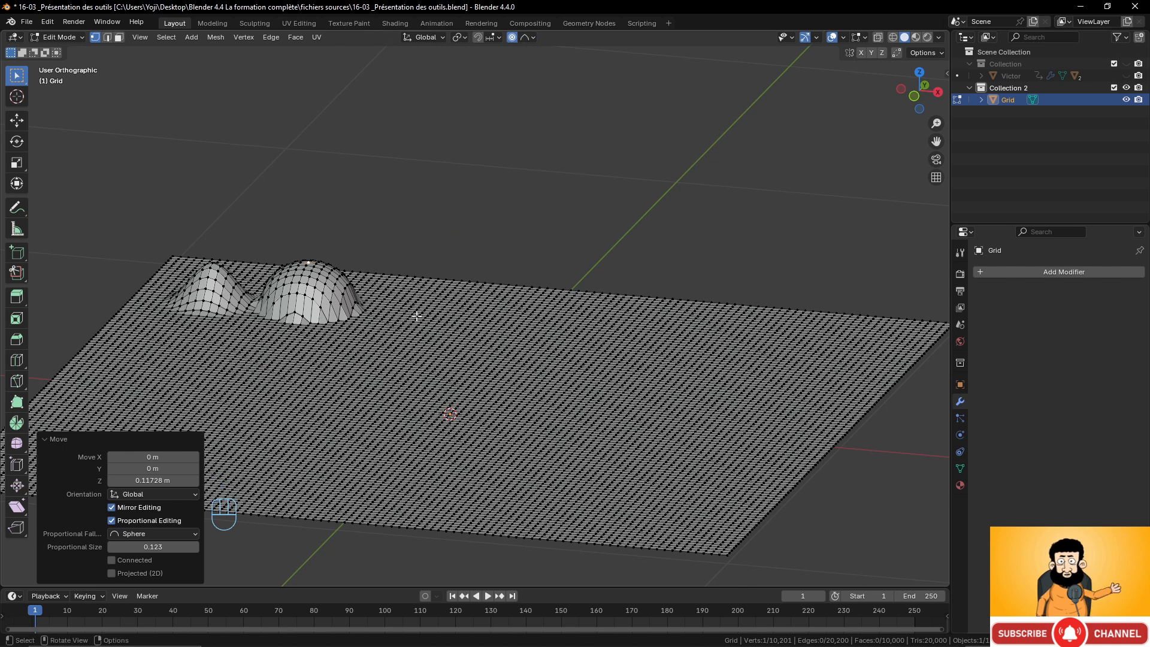
left_click(411, 315)
key("g")
key("z")
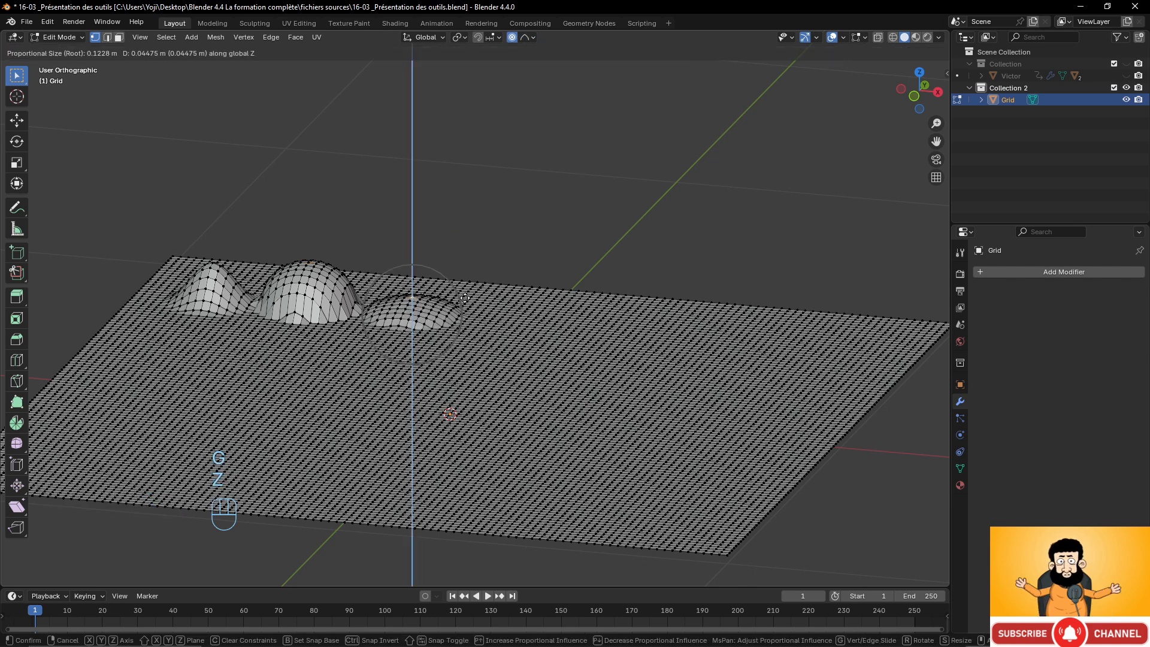
left_click(465, 266)
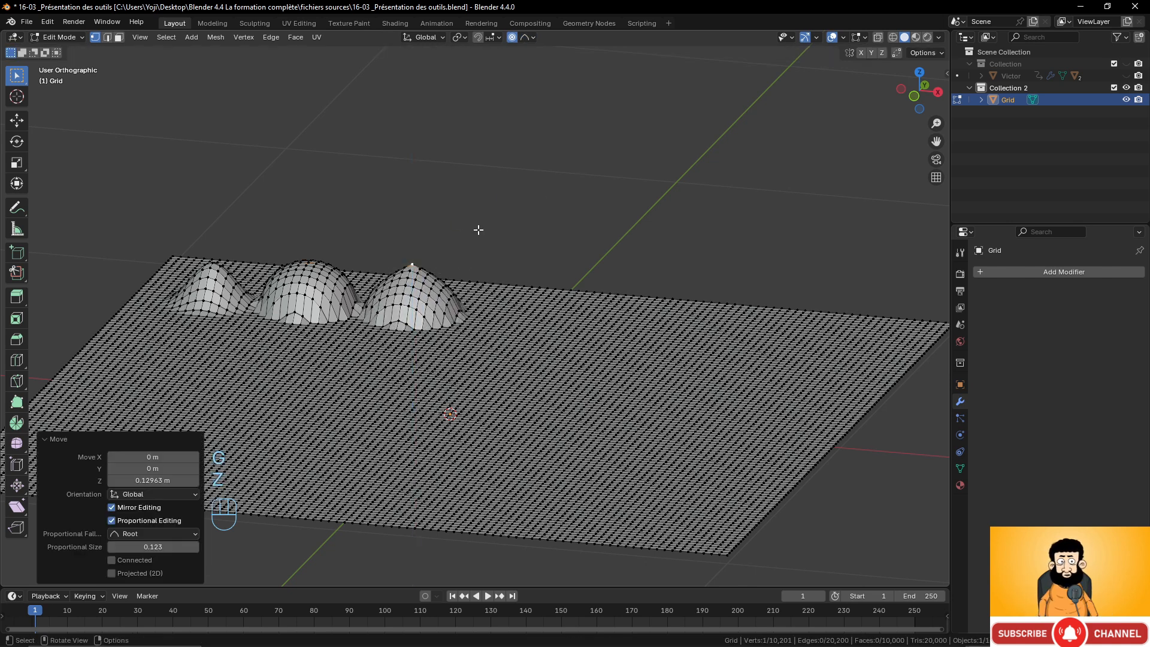
Switch the falloff to Inverse Square, select a vertex further along and lift it about 0.14 m along Z.
left_click(530, 40)
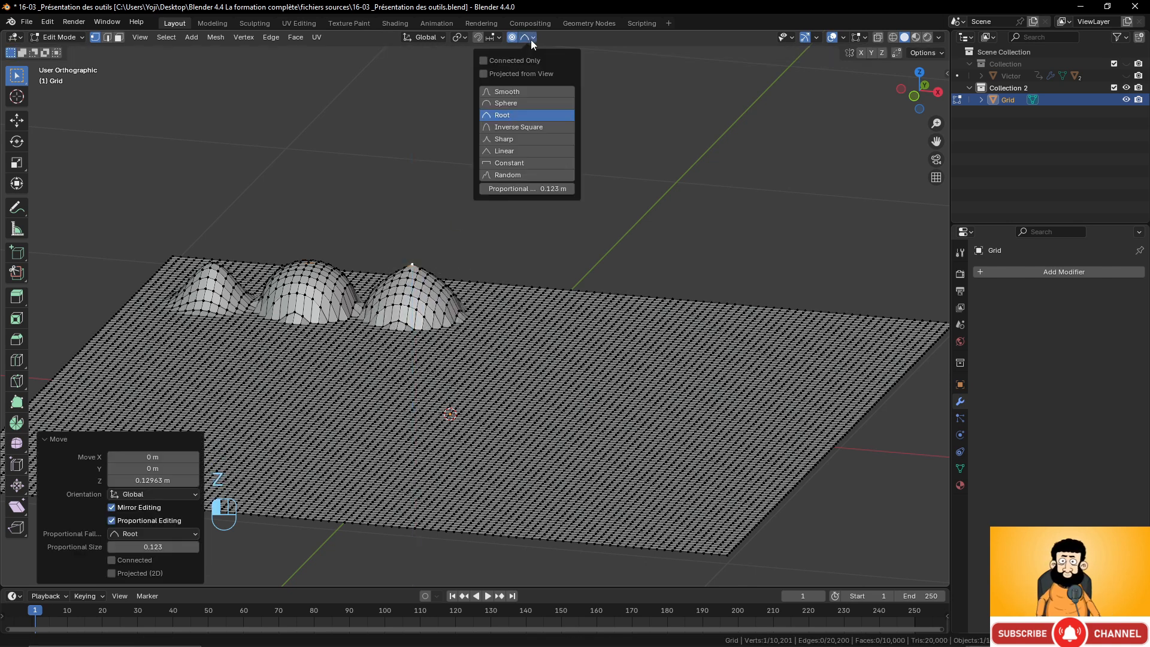
left_click(539, 330)
key("g")
key("z")
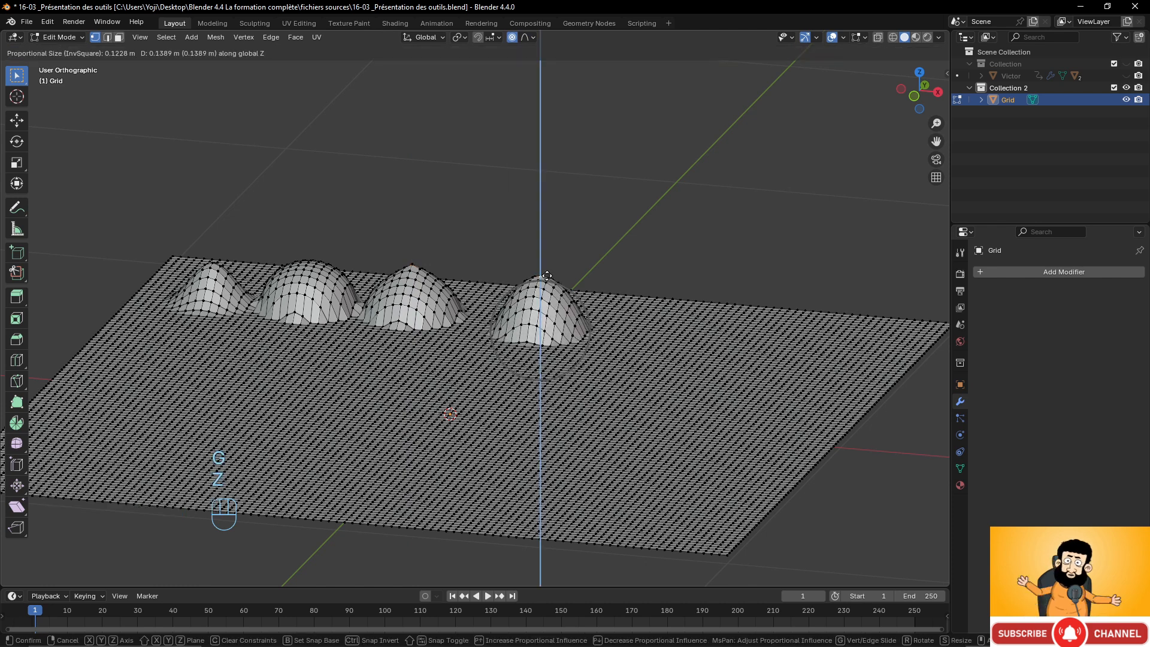
left_click(547, 276)
Switch the falloff to Sharp, select the next vertex along the row and lift it about 0.16 m along Z.
left_click(529, 38)
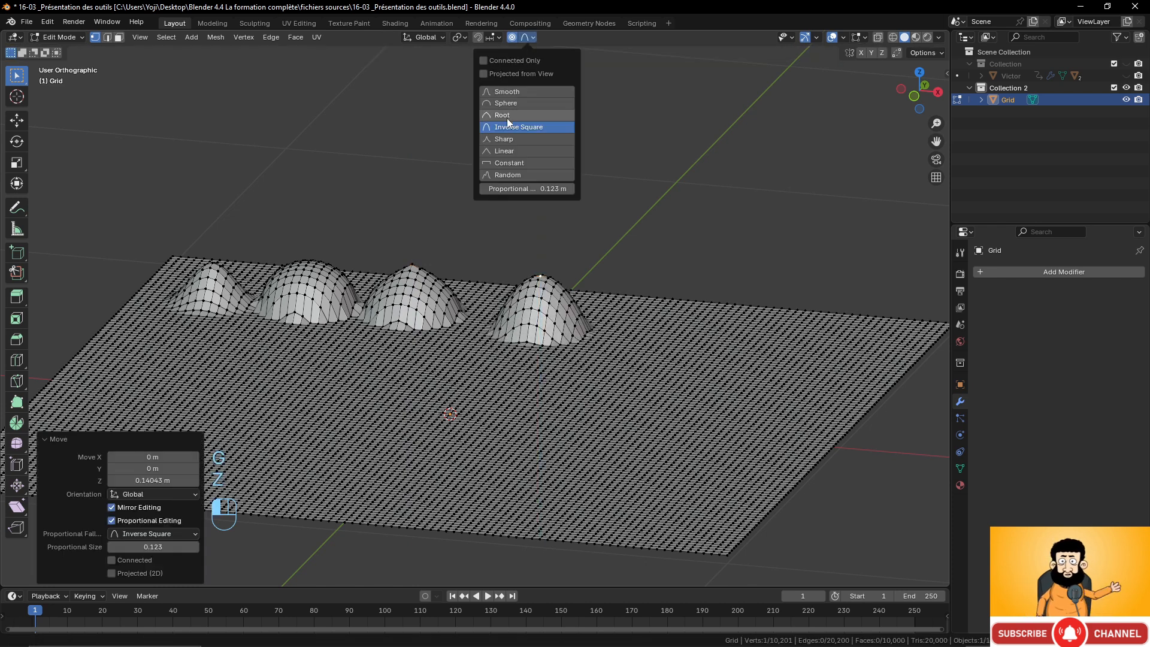
left_click(504, 140)
left_click(655, 342)
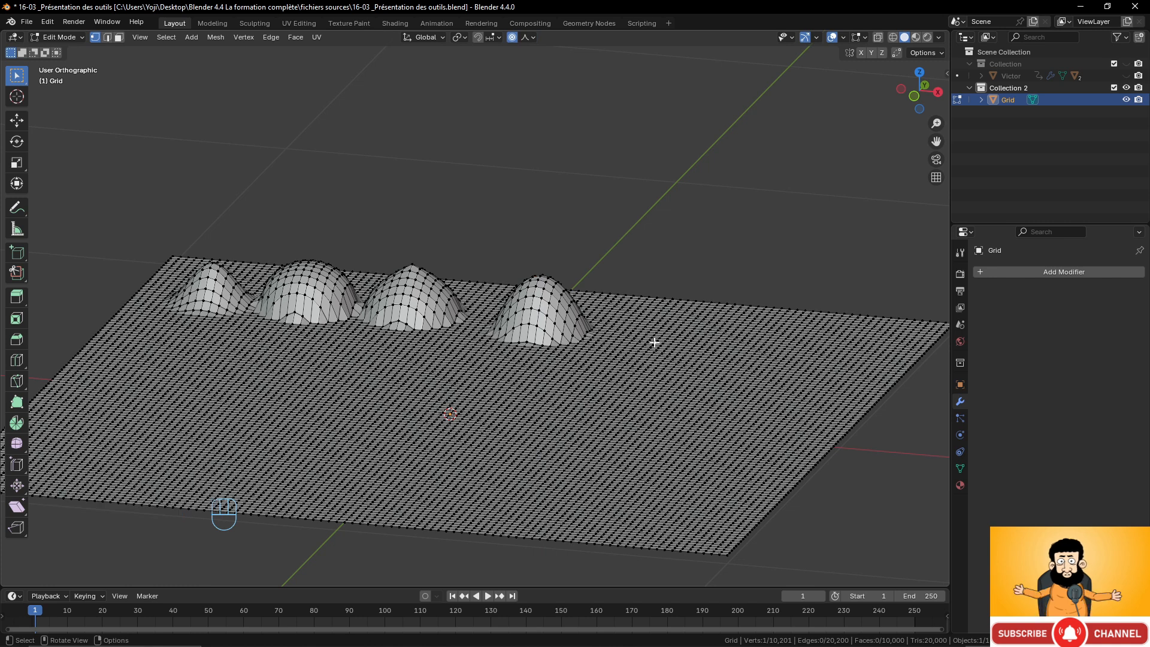
key("g")
key("z")
left_click(665, 282)
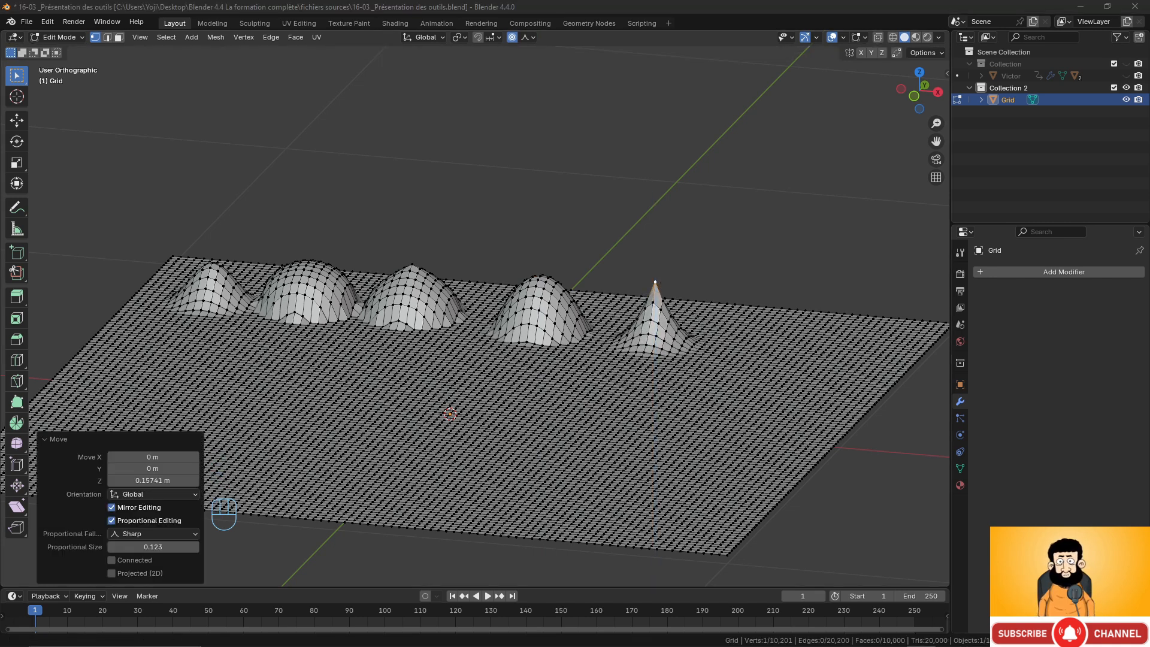
Switch the falloff to Linear, select a vertex near the grid's right edge and lift it about 0.19 m with proportional size 0.180.
left_click(528, 37)
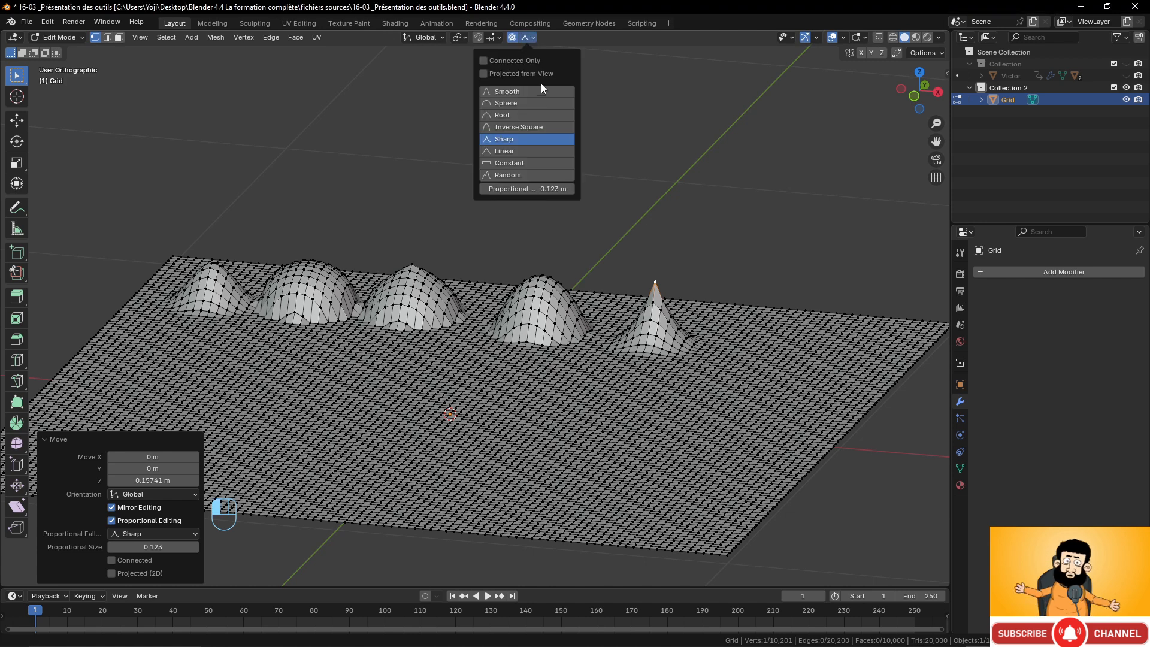
left_click(516, 153)
left_click(787, 355)
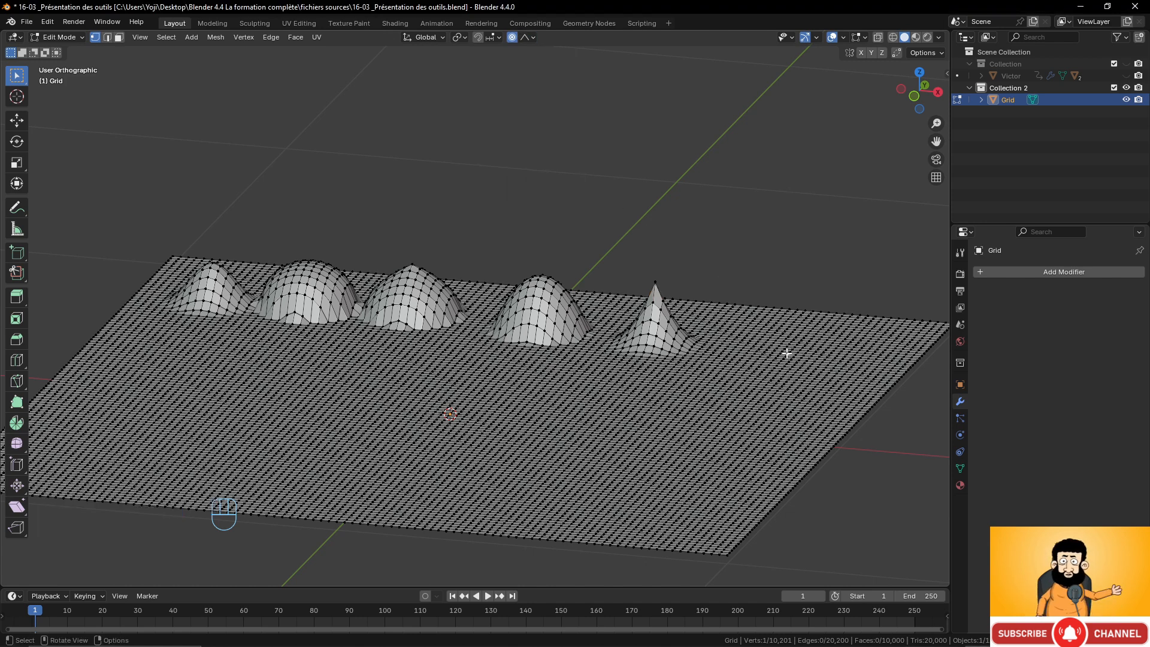
key("g")
key("z")
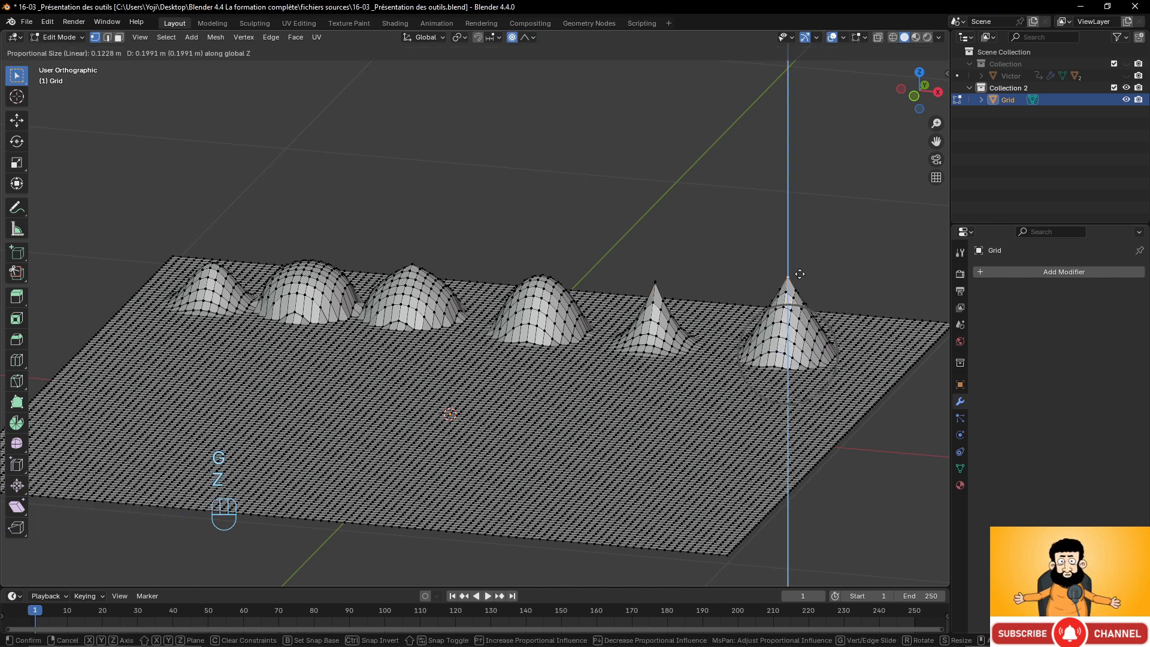
left_click(800, 277)
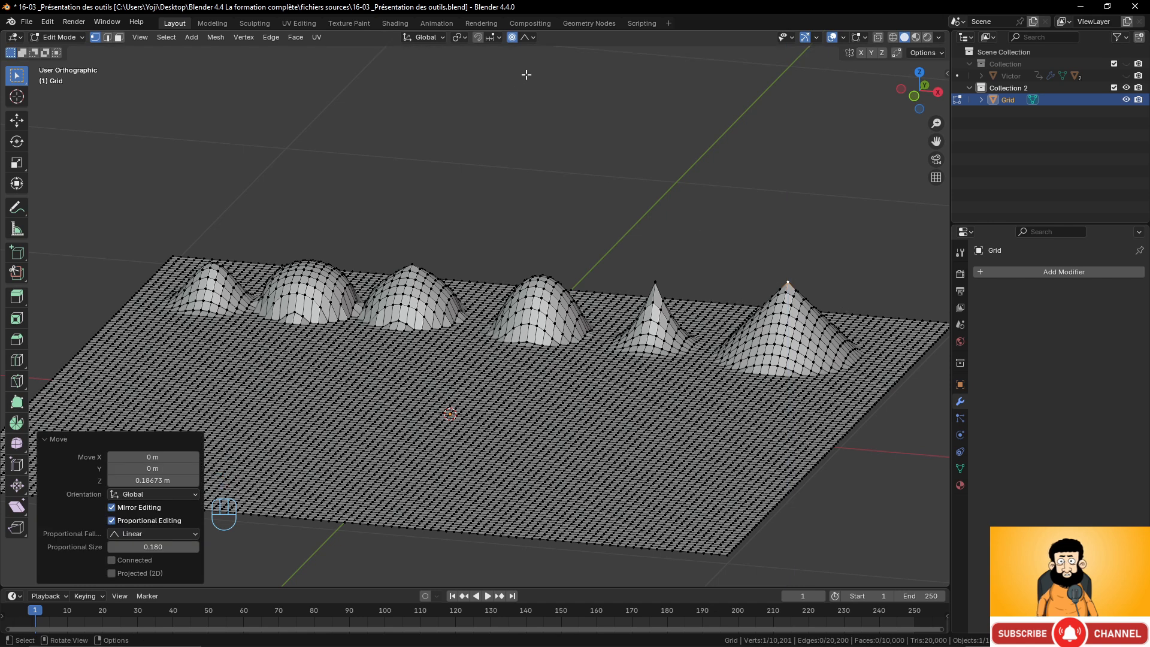
Switch the falloff to Constant and lift a vertex near the grid's left edge about 0.13 m along Z.
left_click(532, 37)
left_click(509, 163)
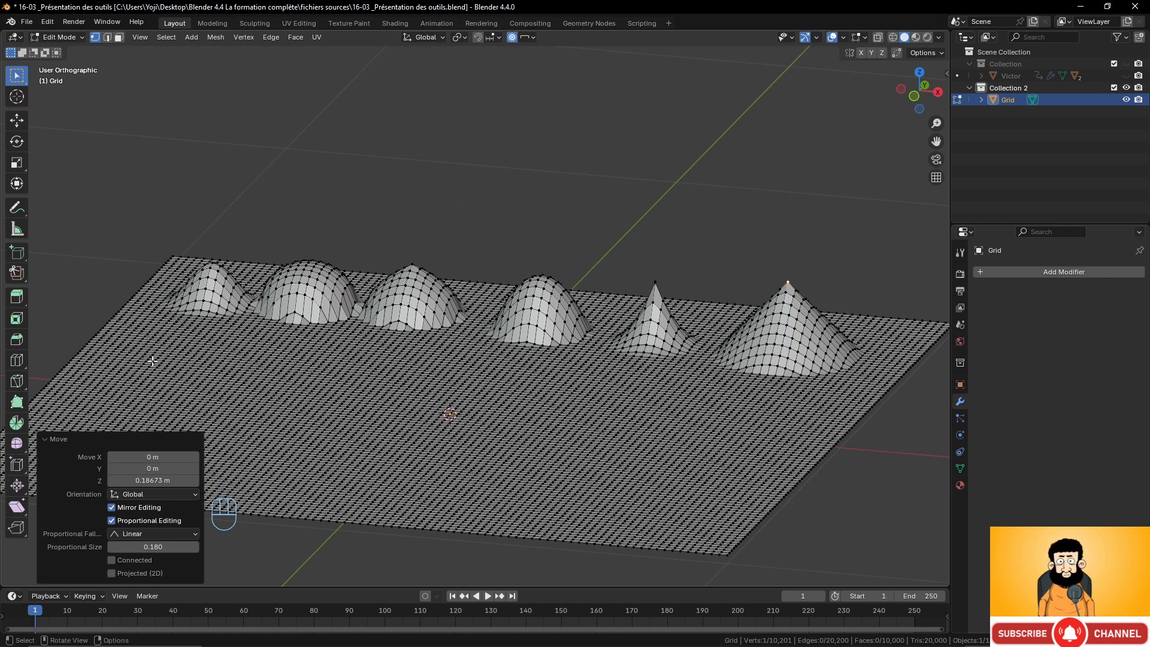
key("g")
key("z")
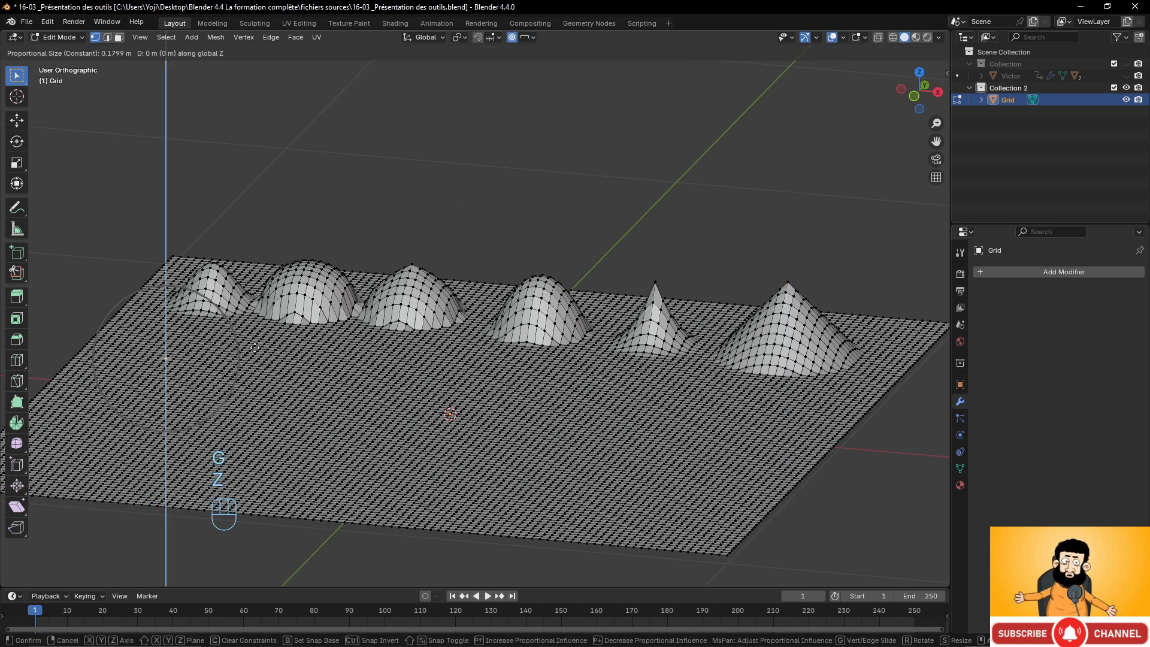
left_click(260, 297)
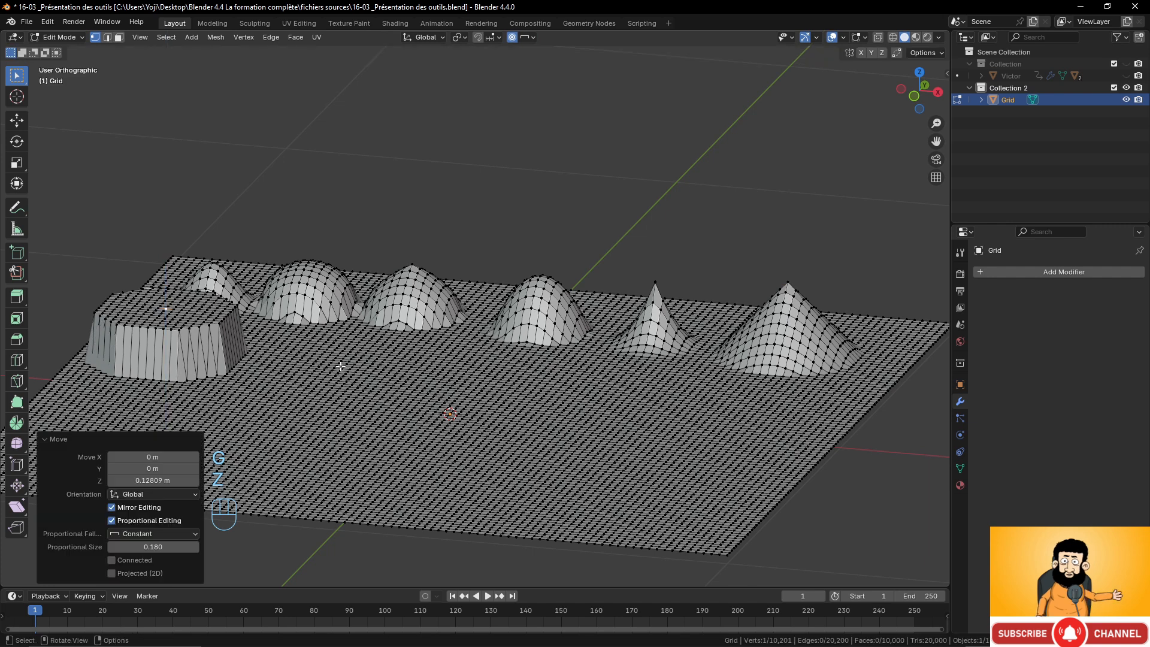
Select a vertex in front of the bumps, switch the falloff to Random and lift it about 0.27 m along Z.
left_click(348, 379)
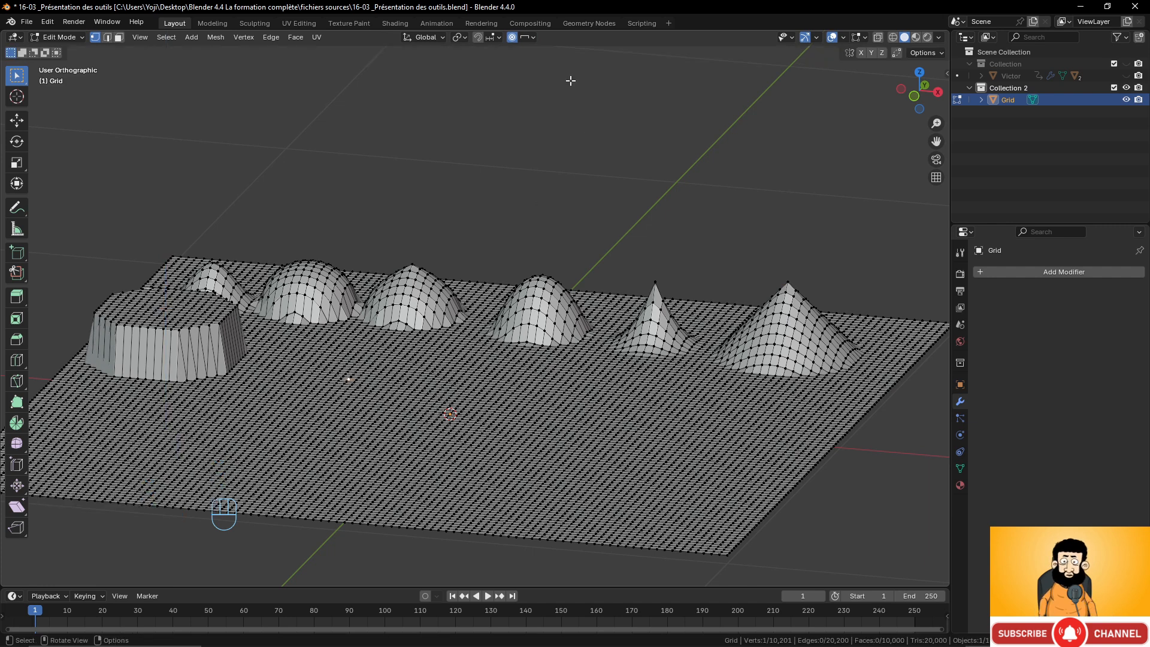
left_click(530, 37)
left_click(509, 175)
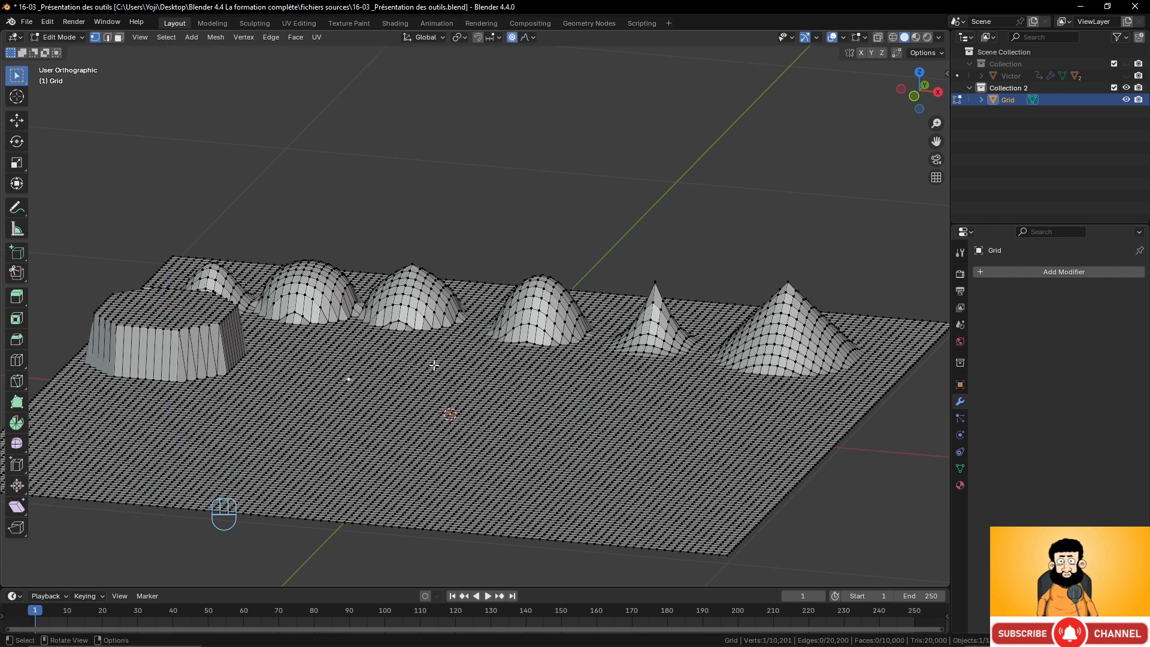
key("g")
key("z")
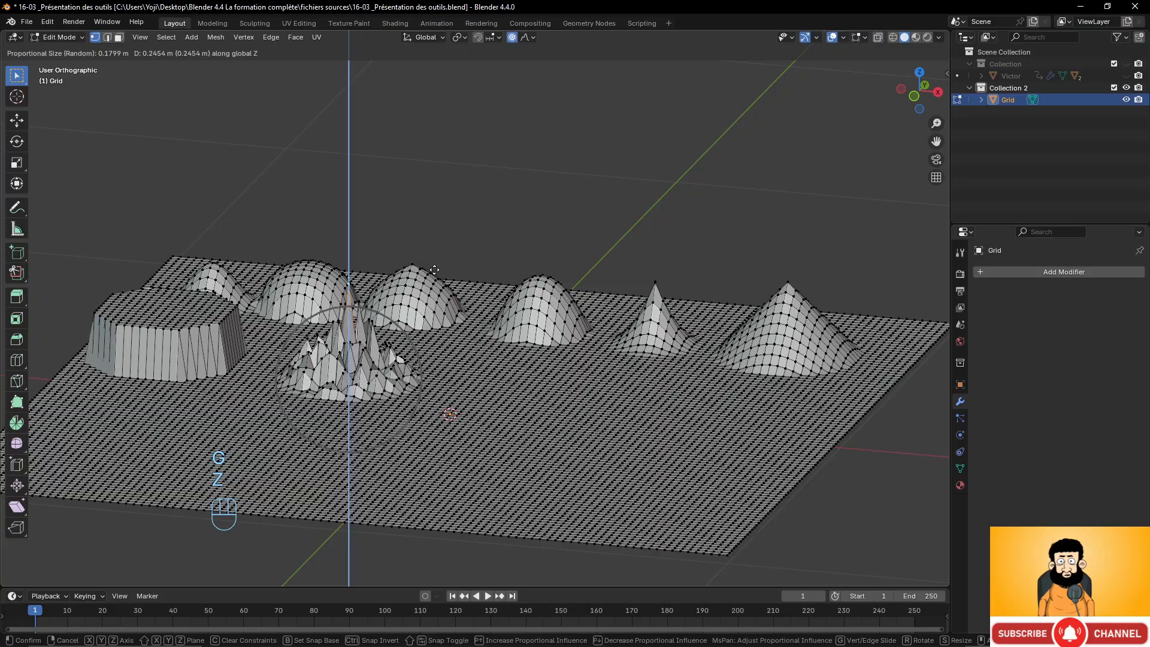
left_click(444, 261)
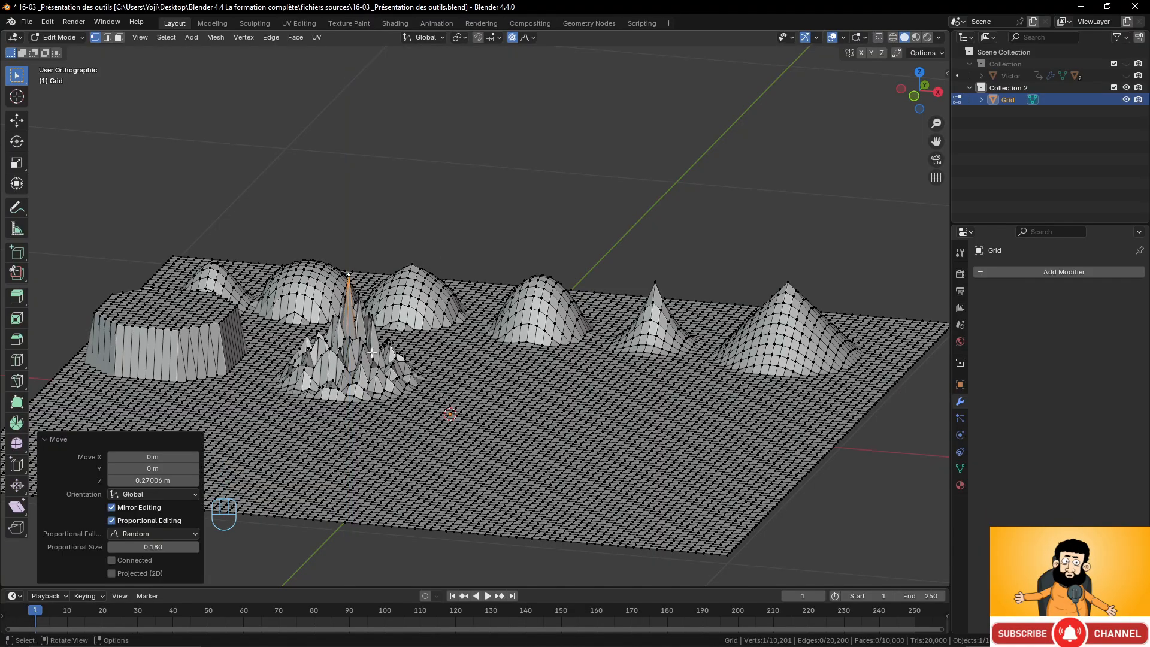
Hide Collection 2 with the grid and show the Collection containing the Victor head model.
middle_click_drag(372, 353, 476, 283)
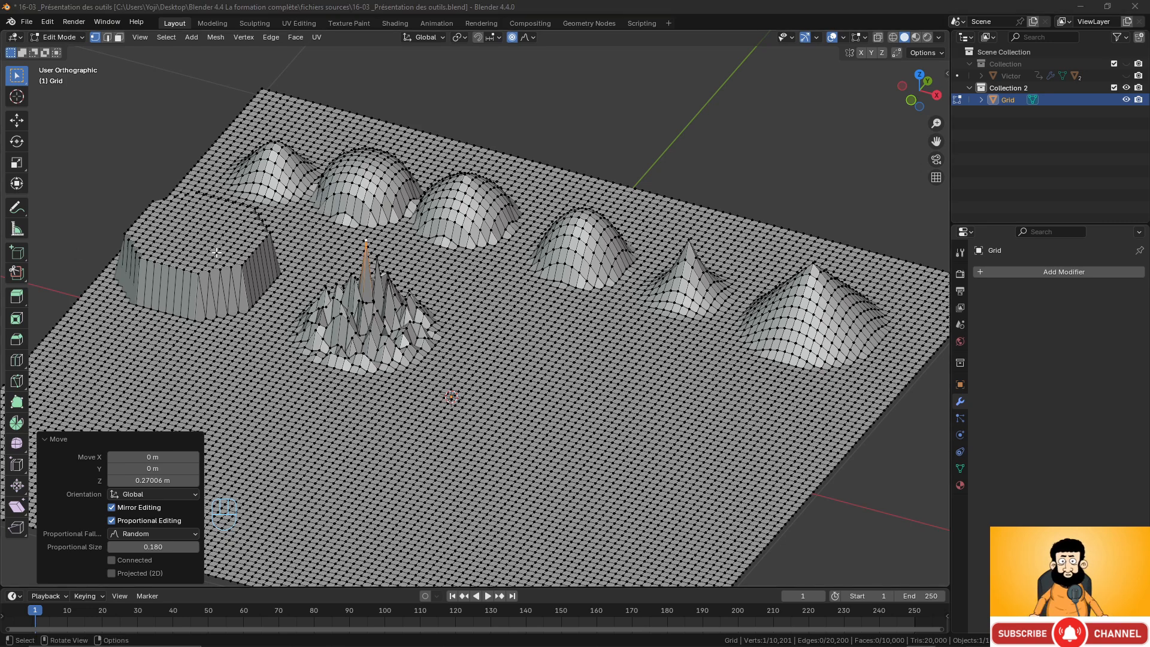
middle_click_drag(402, 268, 468, 302)
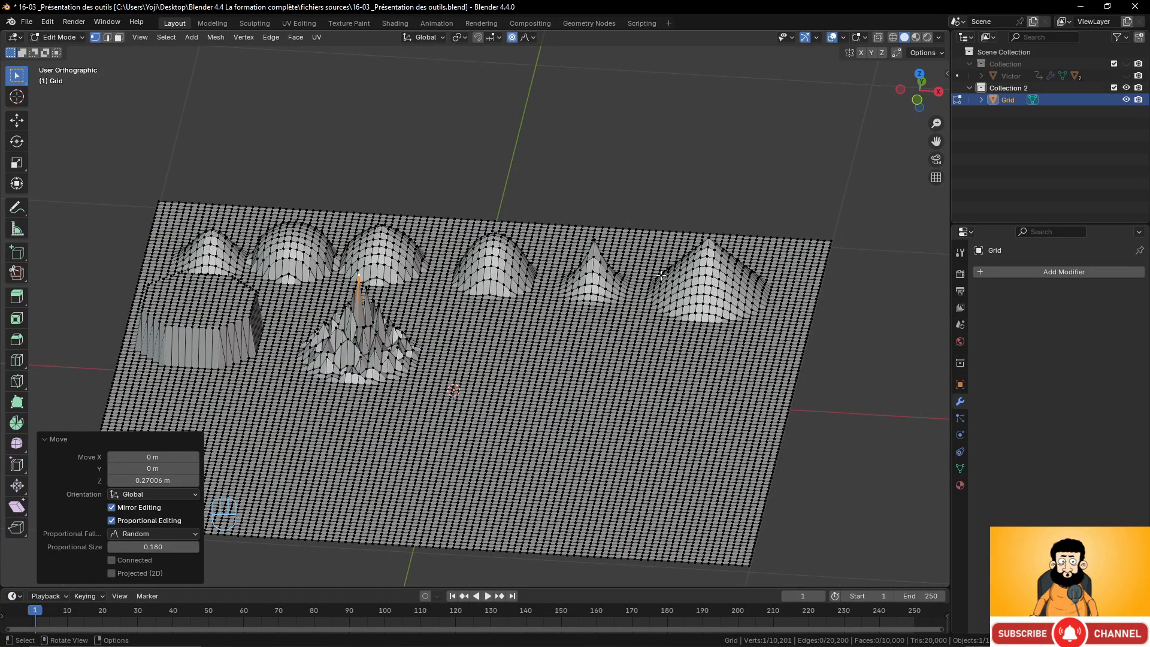
left_click(1126, 87)
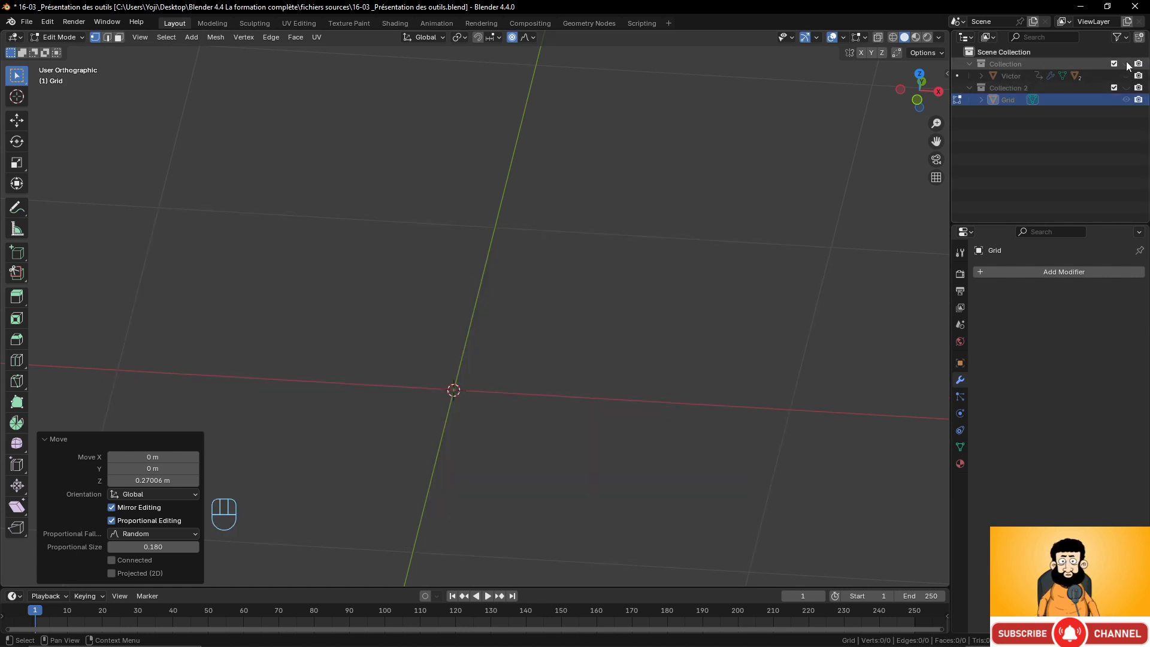
left_click(1126, 64)
left_click(1125, 75)
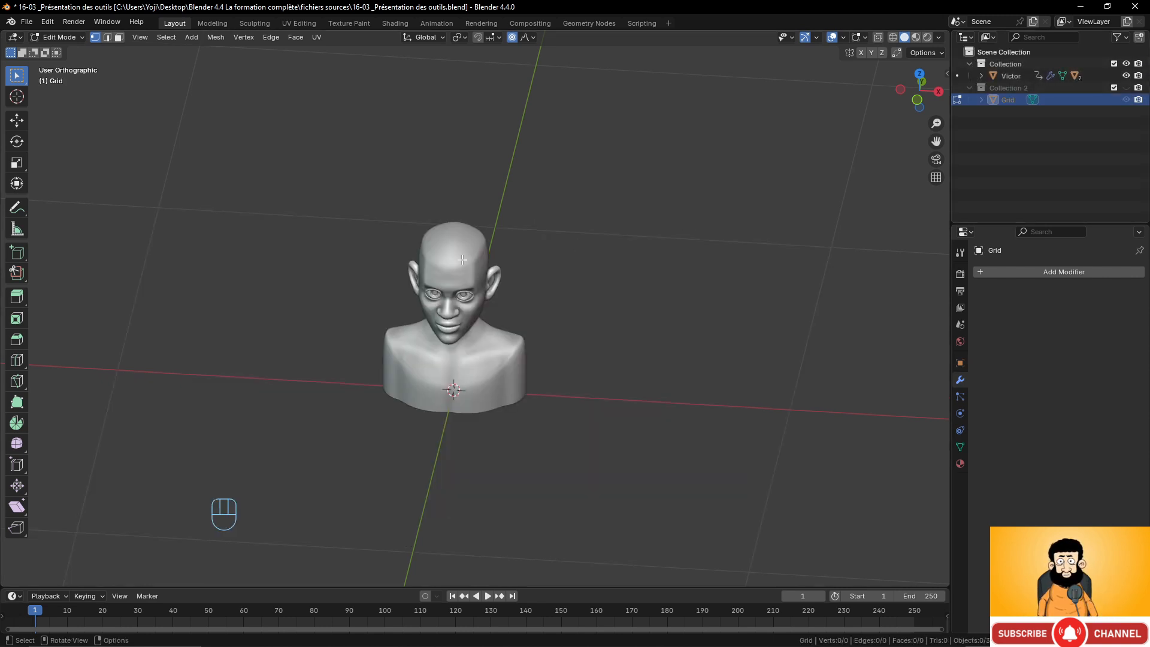
Select the Victor head model and enter Edit Mode on it, zooming in on the face.
scroll(539, 280, "up", 3)
middle_click_drag(539, 280, 455, 234)
key("Tab")
left_click(448, 221)
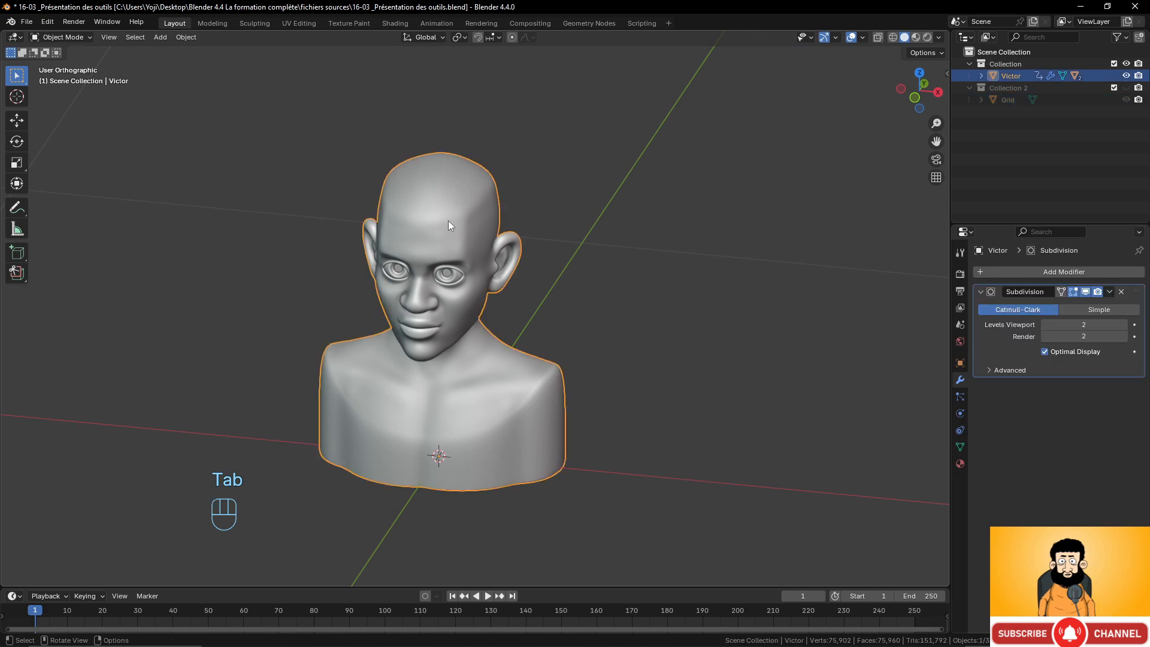
key("Tab")
scroll(506, 284, "up", 6)
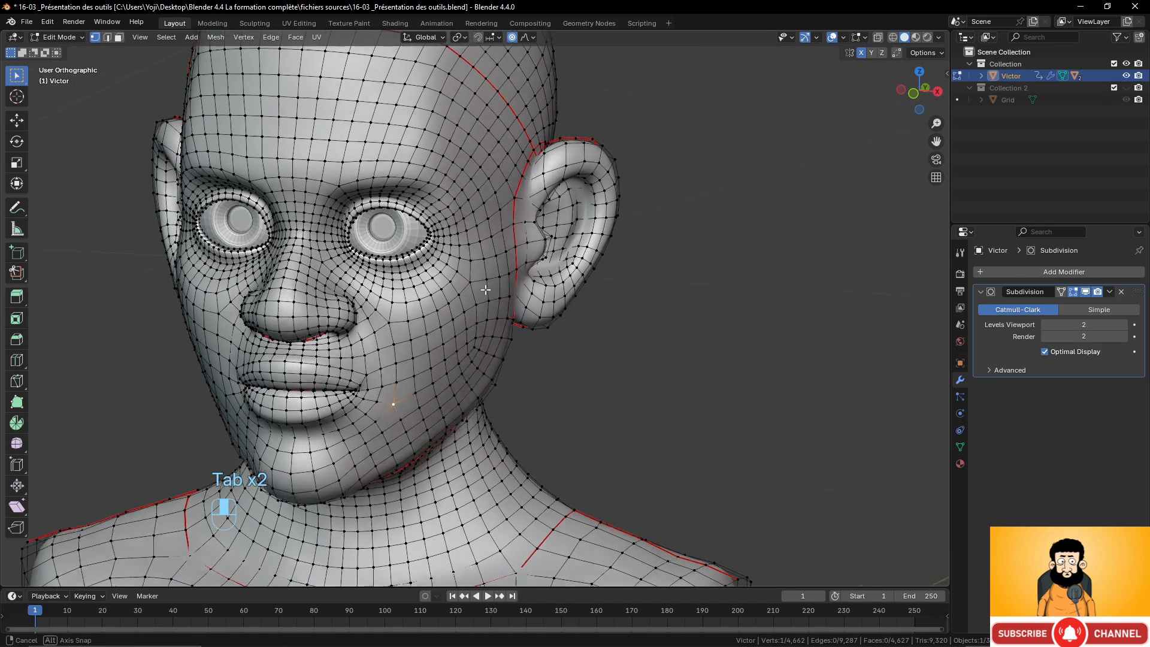
Select a vertex on the forehead above the left eye and set the proportional falloff to Smooth.
left_click(476, 220)
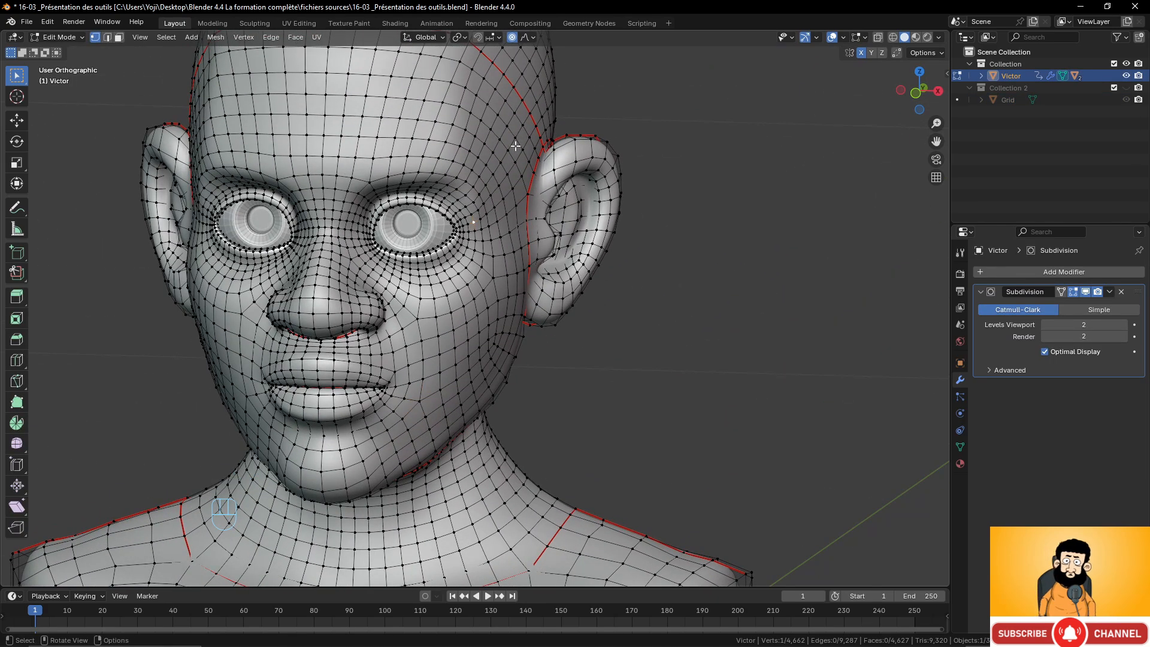
left_click(528, 38)
left_click(506, 93)
key("g")
scroll(482, 143, "up", 10)
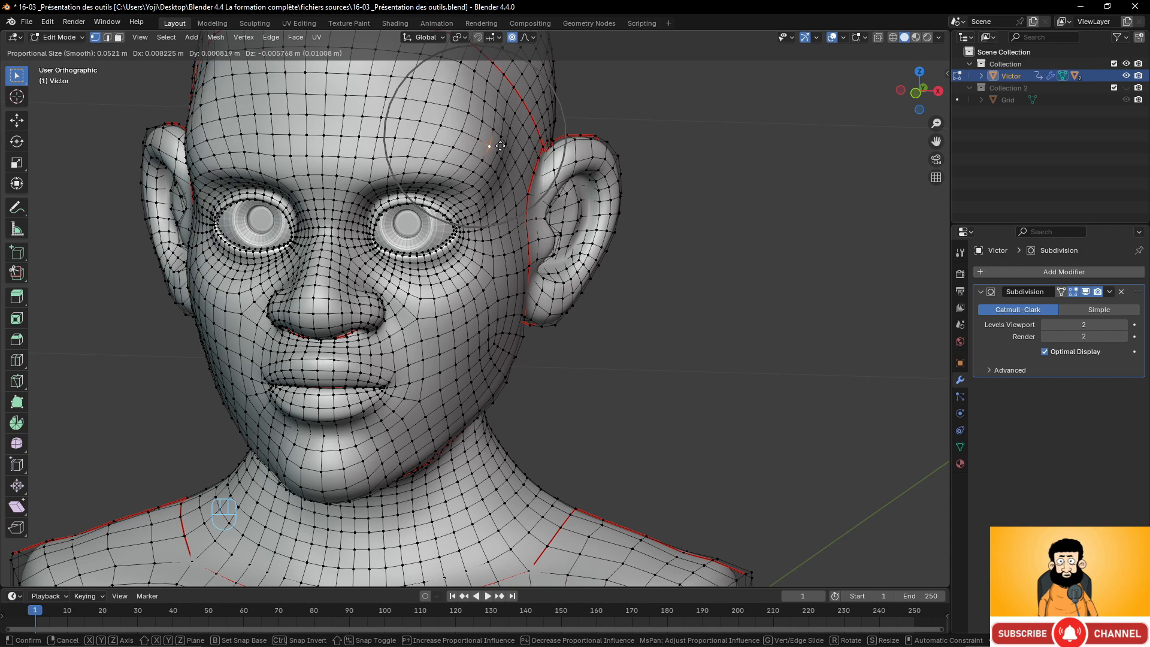
right_click(502, 147)
scroll(516, 293, "down", 3)
scroll(514, 302, "up", 1)
middle_click_drag(479, 284, 437, 193)
scroll(491, 277, "up", 3)
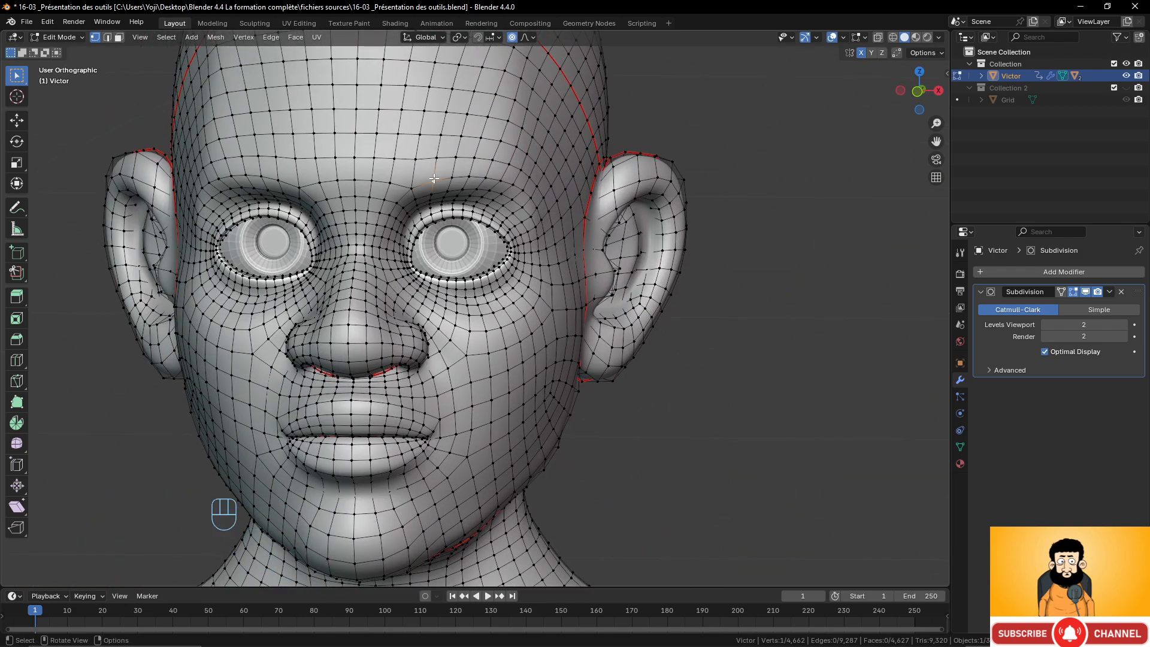
Move the forehead vertex down about 0.012 m with Smooth falloff and proportional size about 0.047.
scroll(433, 177, "up", 2)
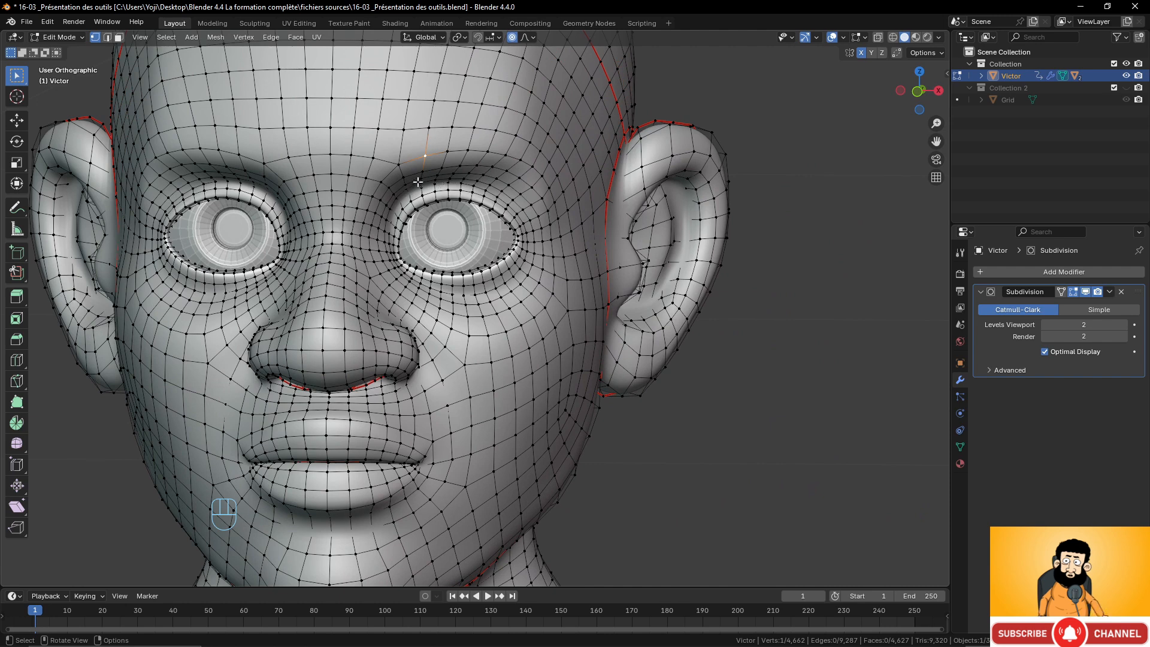
key("g")
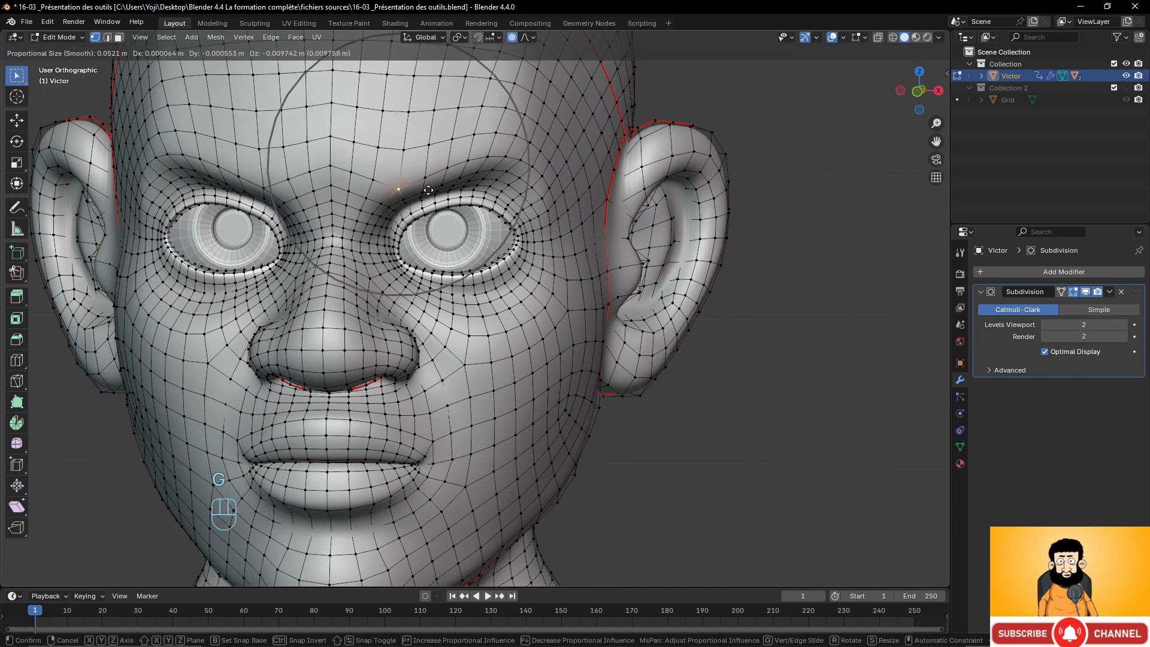
scroll(427, 194, "down", 3)
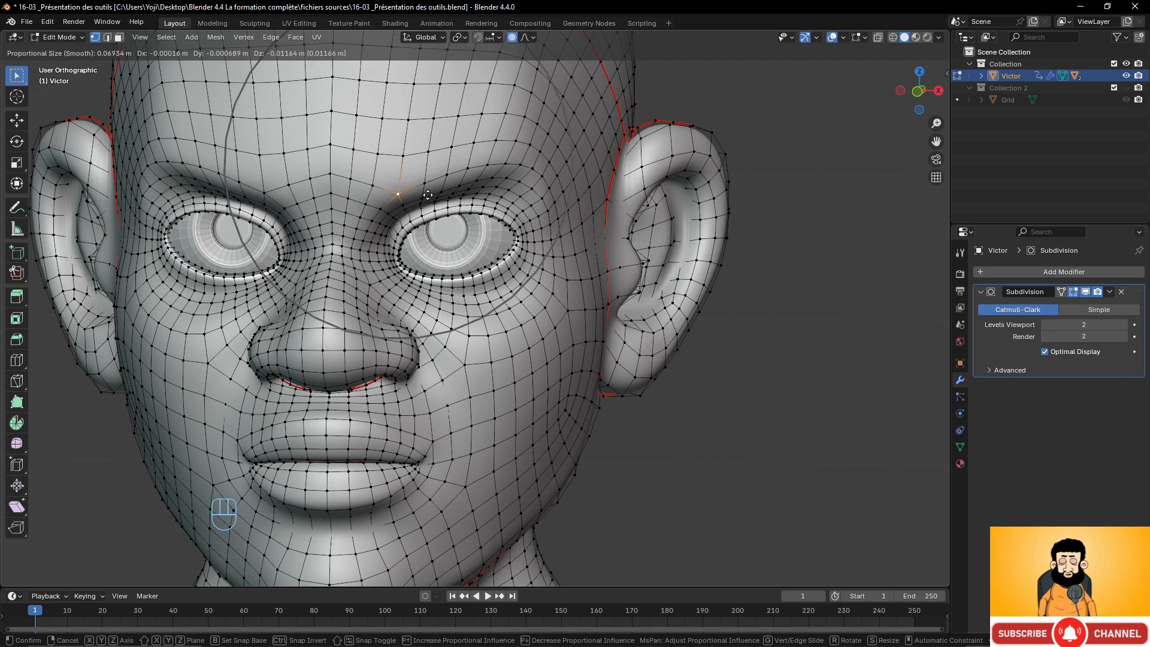
scroll(428, 195, "up", 4)
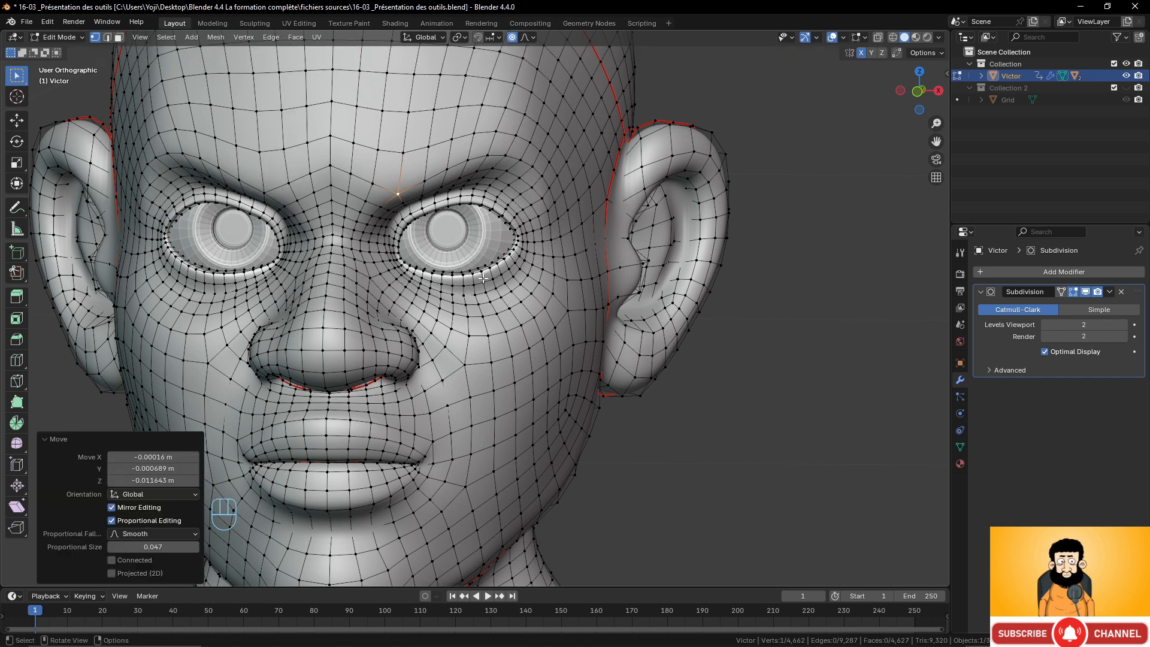
Move the forehead vertex slightly down again with a smaller proportional size of about 0.027.
key("g")
scroll(482, 272, "up", 6)
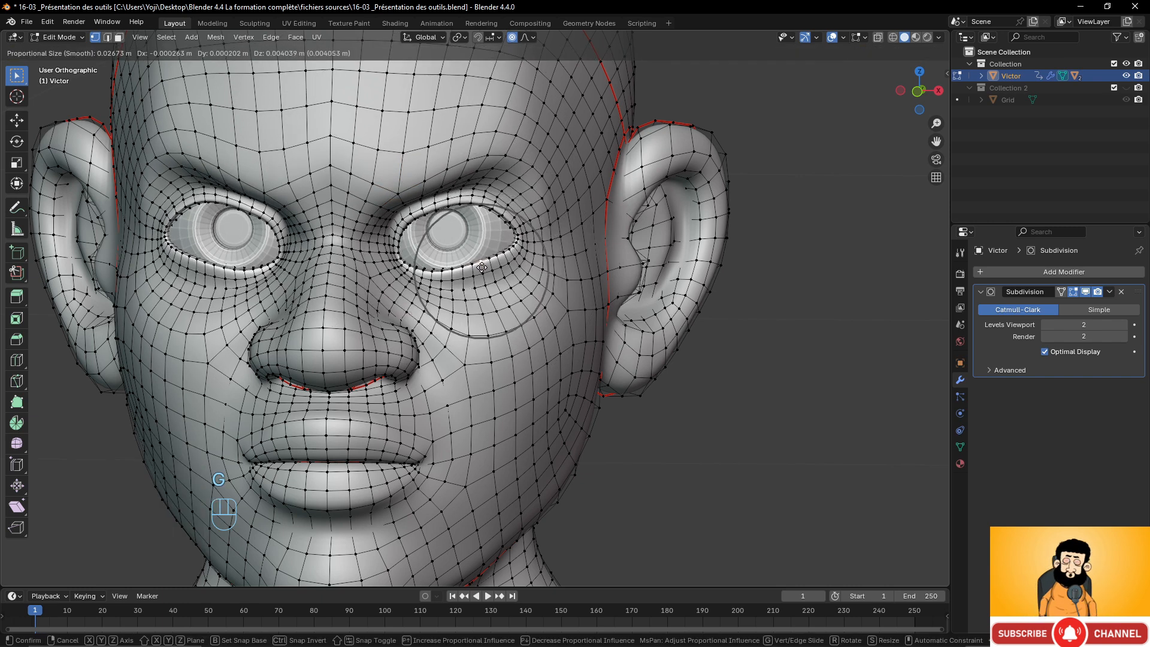
left_click(482, 267)
key("g")
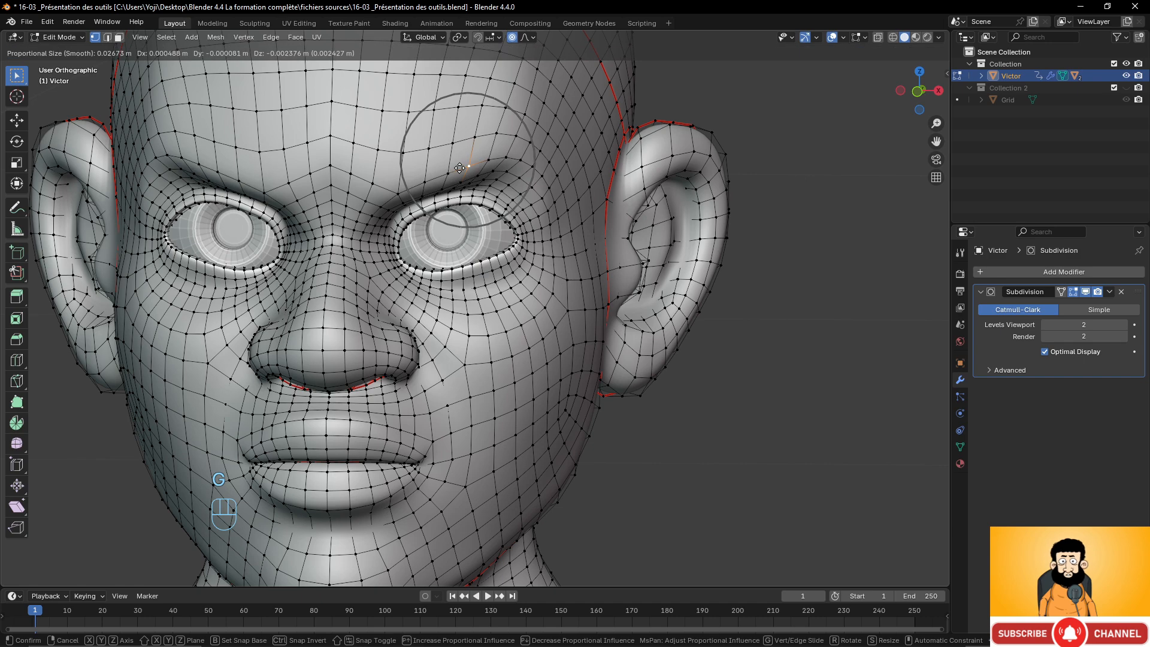
left_click(459, 168)
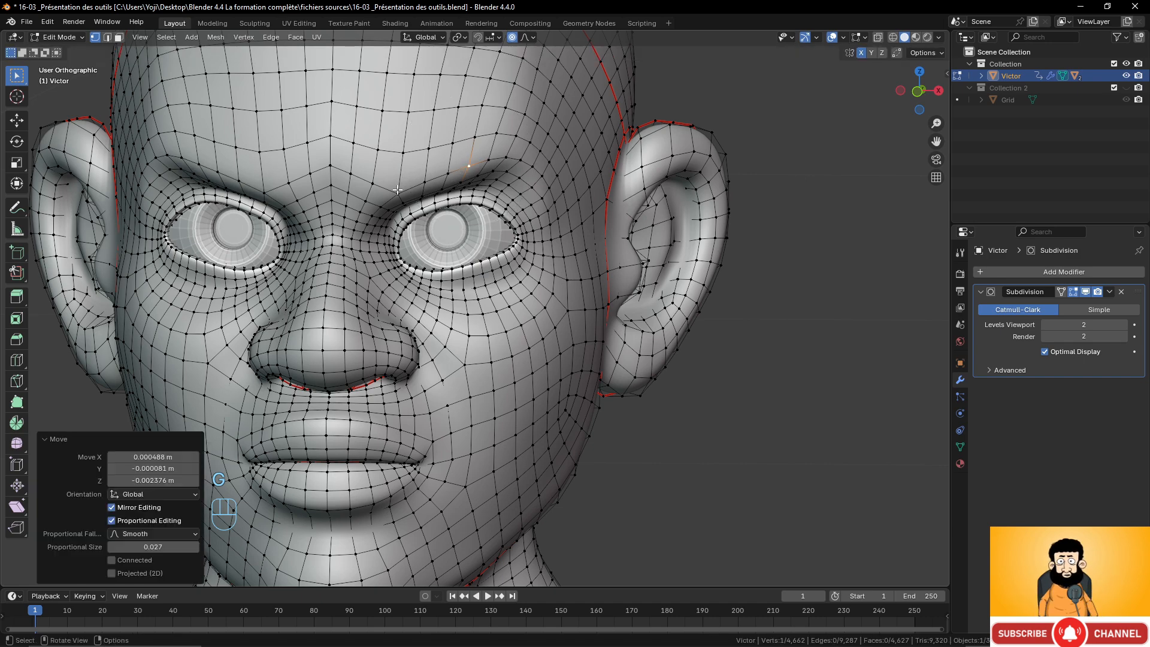
Move the forehead vertex down about 0.005 m with the proportional size enlarged to about 0.039.
key("g")
scroll(398, 197, "down", 4)
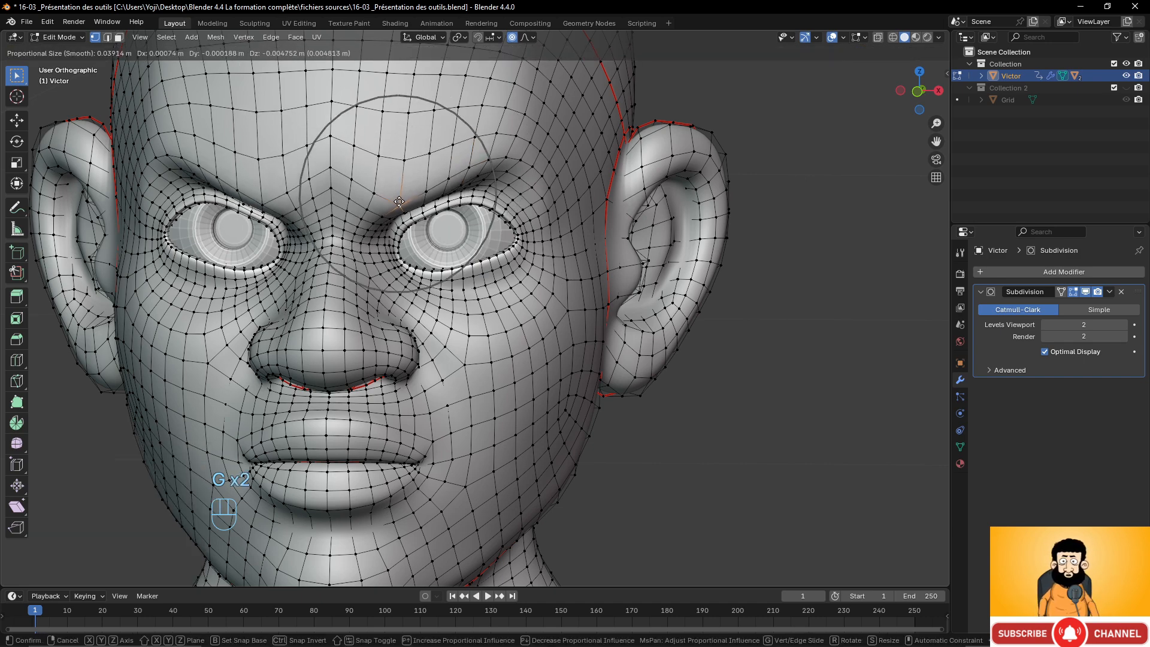
left_click(399, 202)
scroll(515, 275, "down", 6)
scroll(523, 280, "up", 2)
mouse_move(522, 280)
middle_mouse_down()
mouse_move(563, 277)
mouse_move(539, 274)
middle_mouse_up()
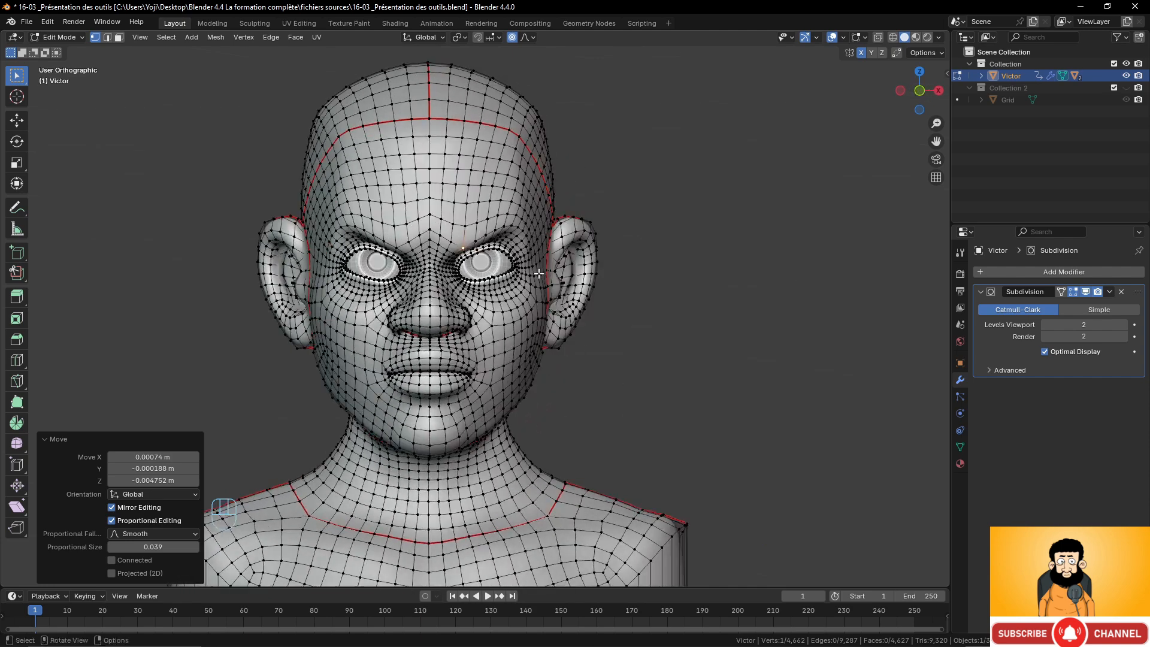
Select the vertex at the mouth's left corner, switch the falloff to Sharp and pull it down about 0.012 m.
scroll(508, 317, "up", 3)
scroll(506, 318, "up", 2)
middle_click_drag(477, 345, 468, 346)
scroll(485, 453, "down", 2)
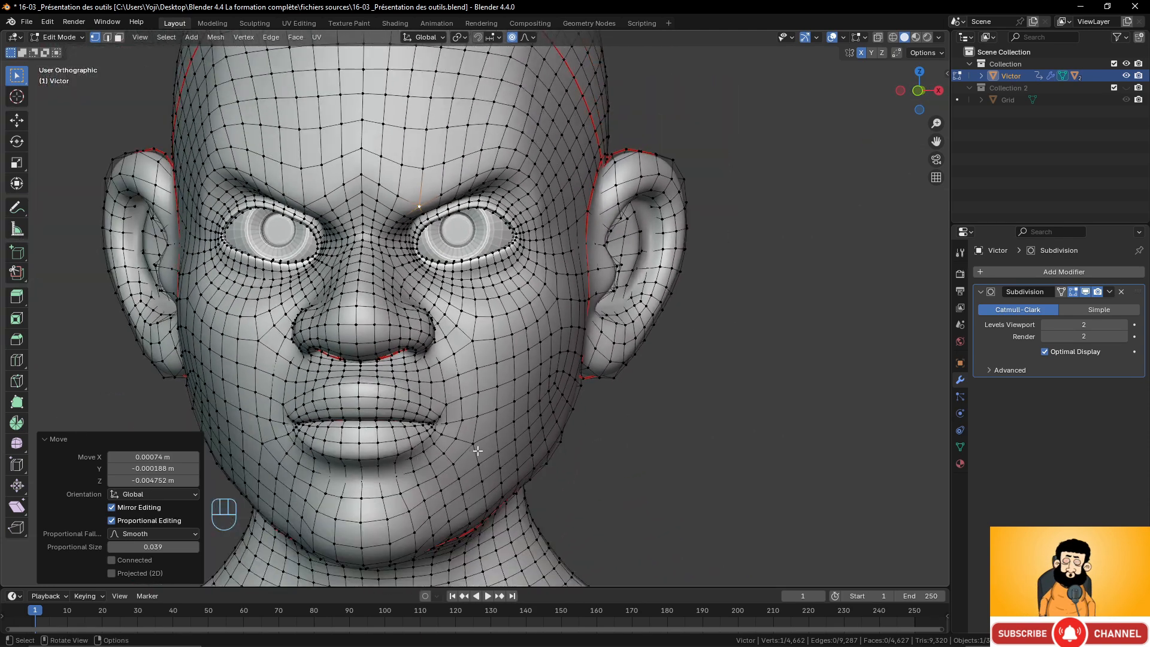
left_click(438, 426)
key("g")
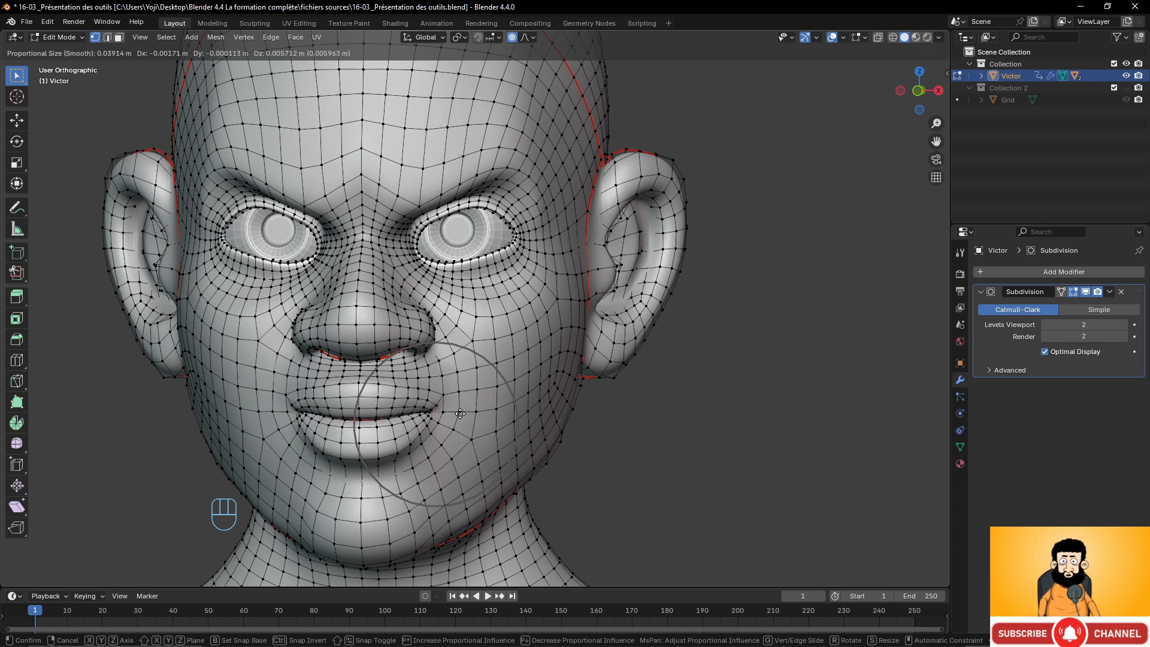
right_click(480, 419)
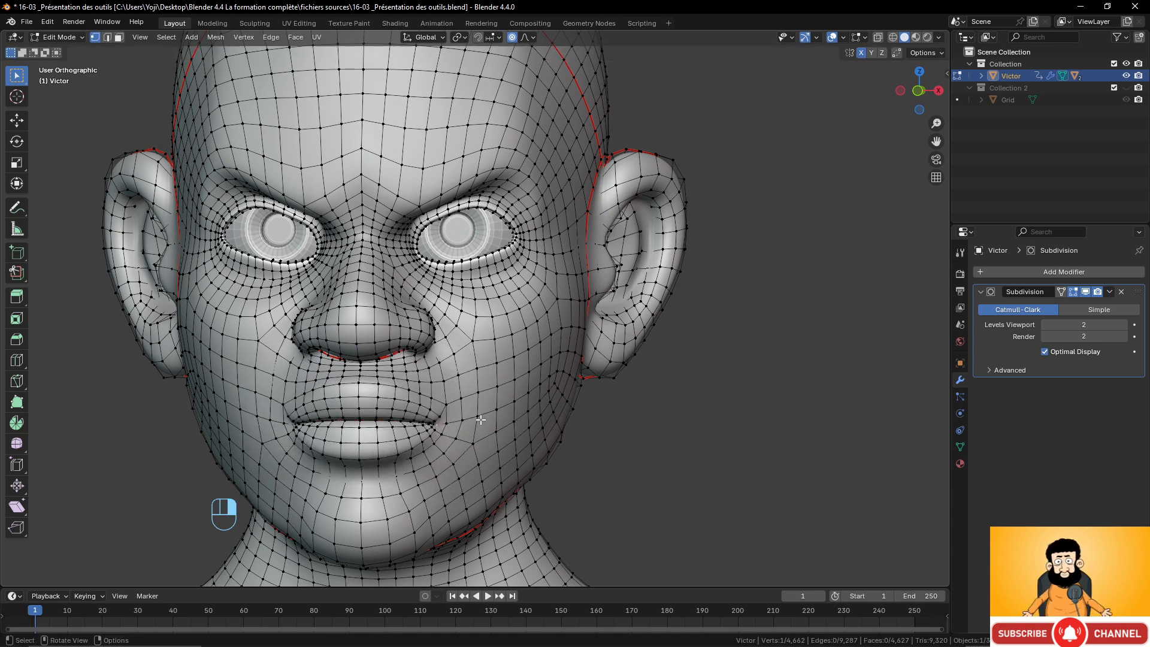
left_click(530, 37)
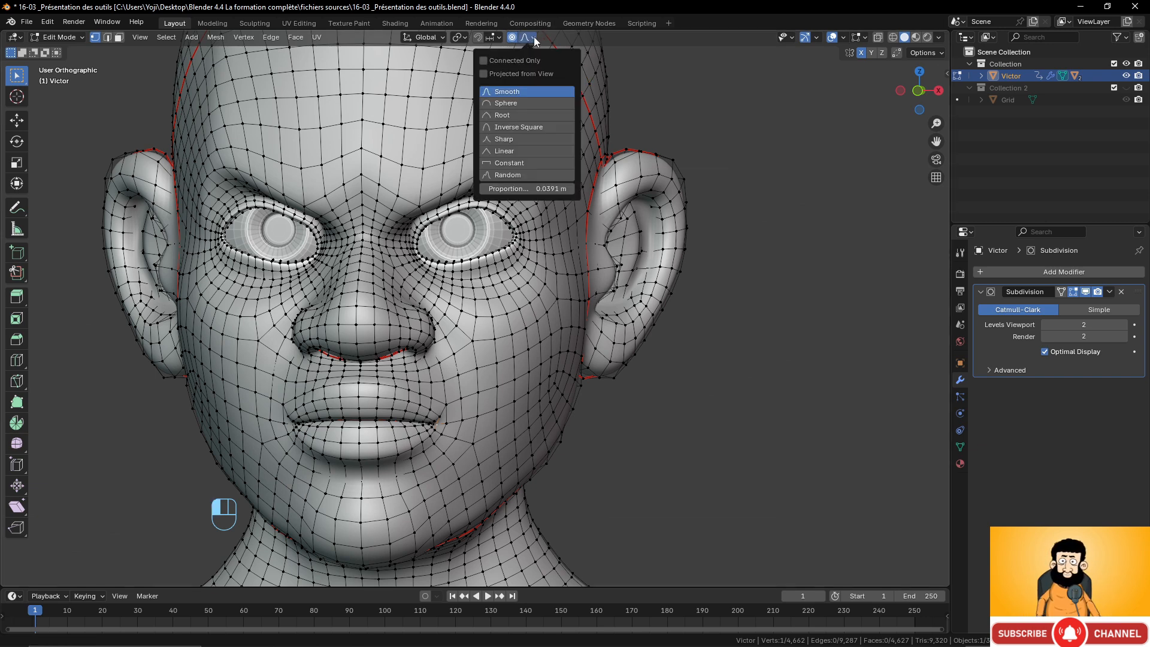
left_click(512, 139)
key("g")
scroll(447, 458, "down", 2)
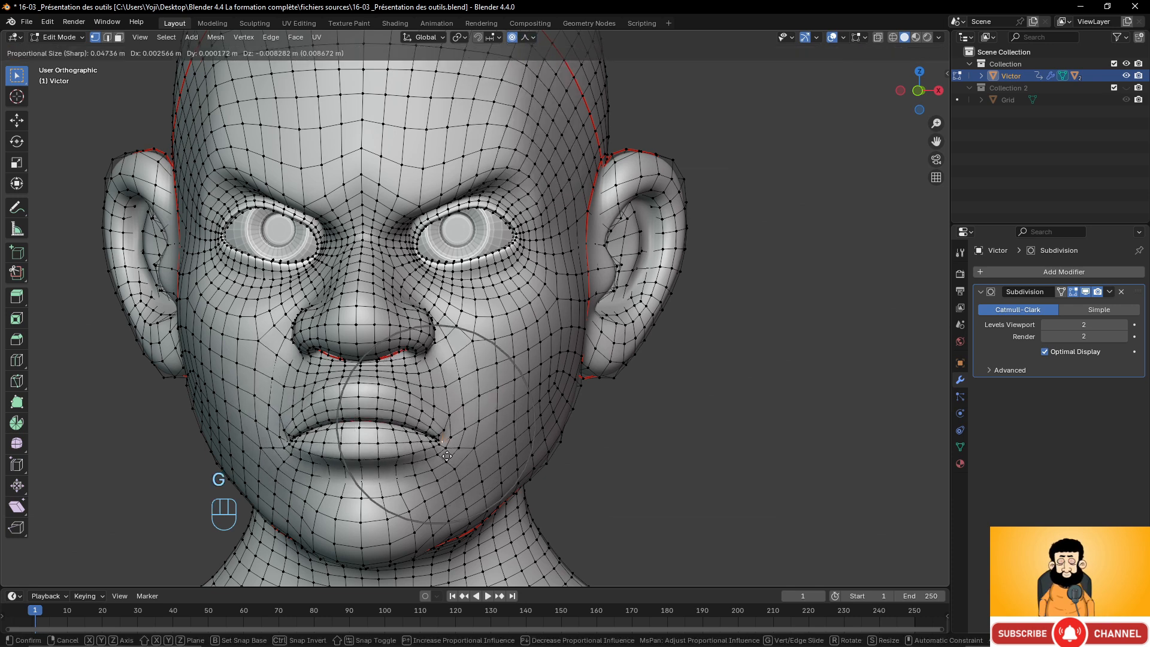
scroll(447, 461, "down", 1)
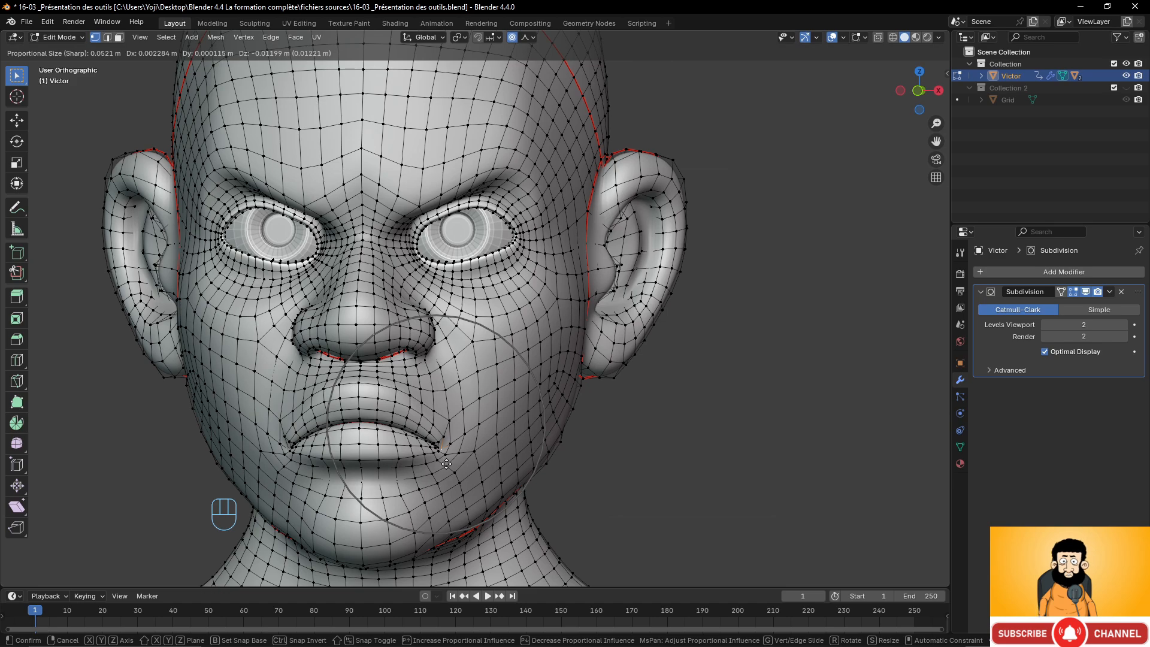
left_click(446, 464)
Undo the recent vertex moves on the face.
scroll(446, 420, "down", 3)
mouse_move(445, 353)
middle_mouse_down()
mouse_move(552, 352)
mouse_move(407, 351)
mouse_move(446, 350)
middle_mouse_up()
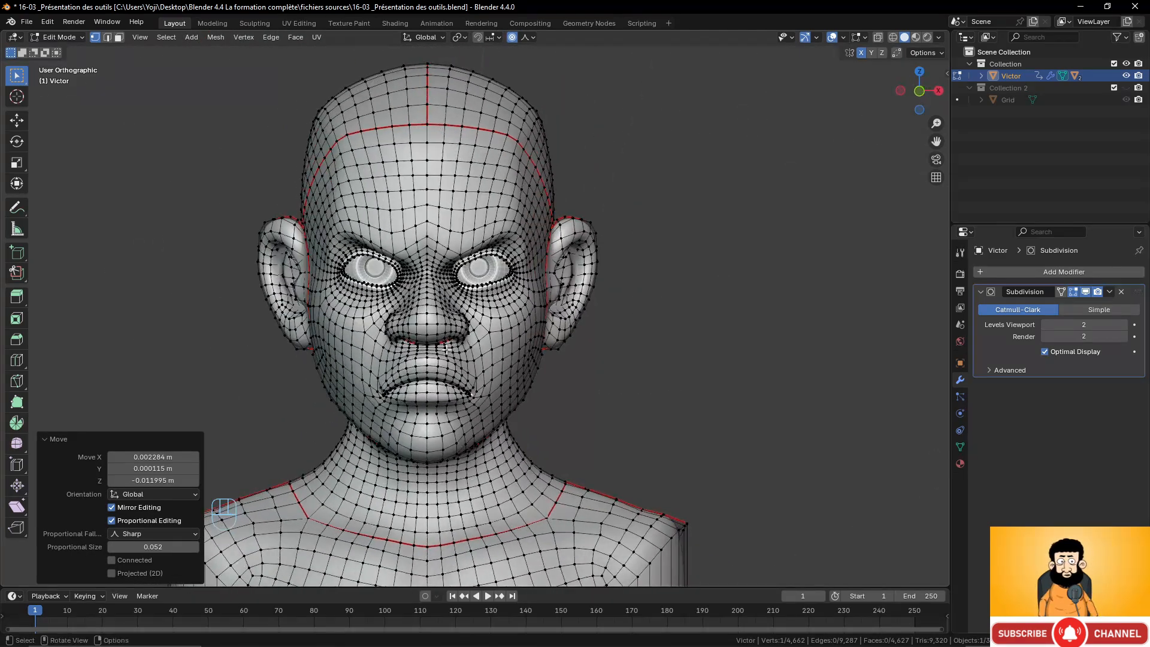
scroll(447, 348, "up", 2)
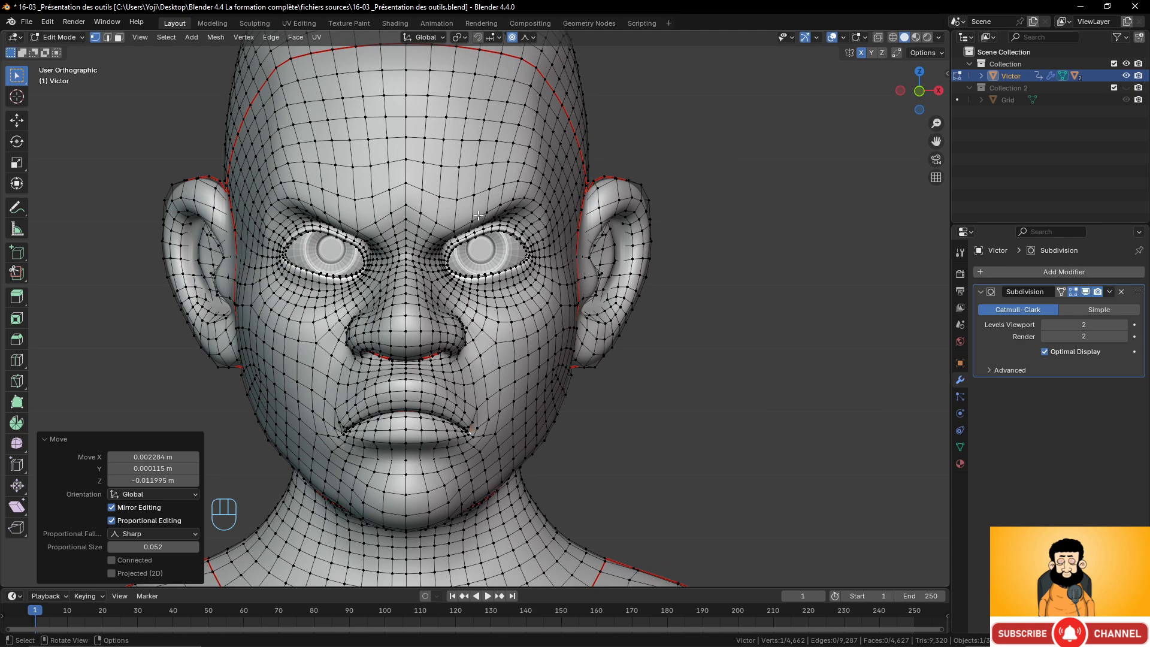
key("ctrl+z")
key("ctrl+z")
key("ctrl+z")
key("ctrl+z")
key("ctrl+z")
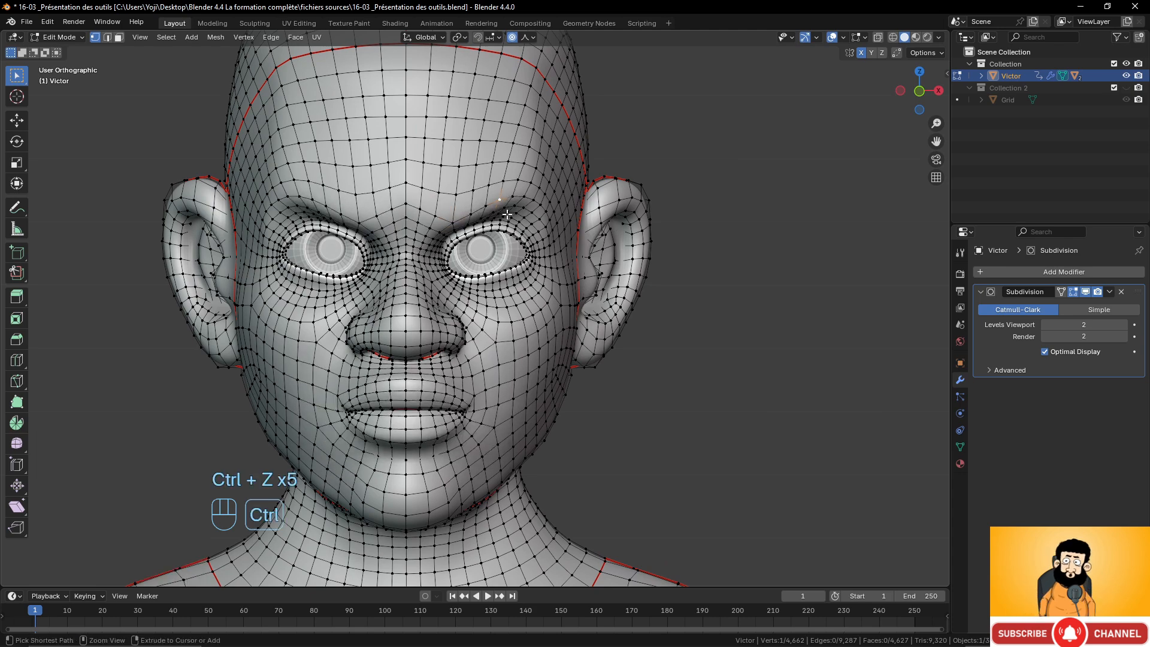
key("ctrl+z")
key("ctrl+z")
key("ctrl+z")
key("ctrl+z")
key("ctrl+z")
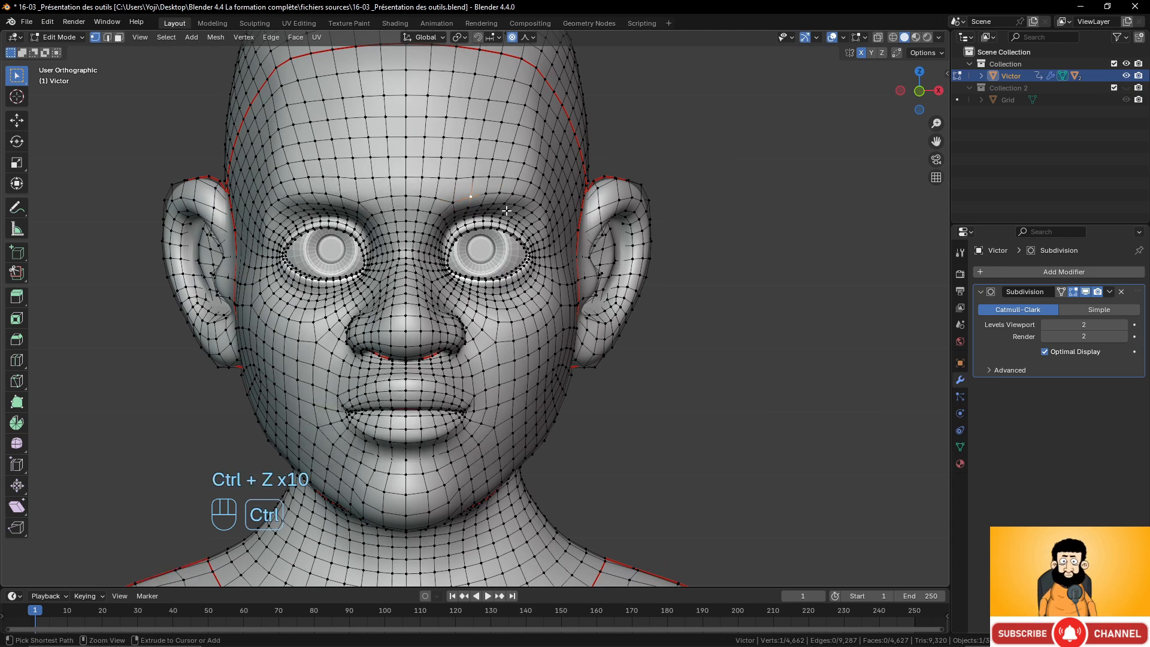
Open the mesh Object Data properties and switch back to Object Mode.
scroll(506, 211, "down", 3)
scroll(503, 234, "up", 4)
mouse_move(492, 259)
middle_mouse_down()
mouse_move(451, 260)
mouse_move(471, 263)
middle_mouse_up()
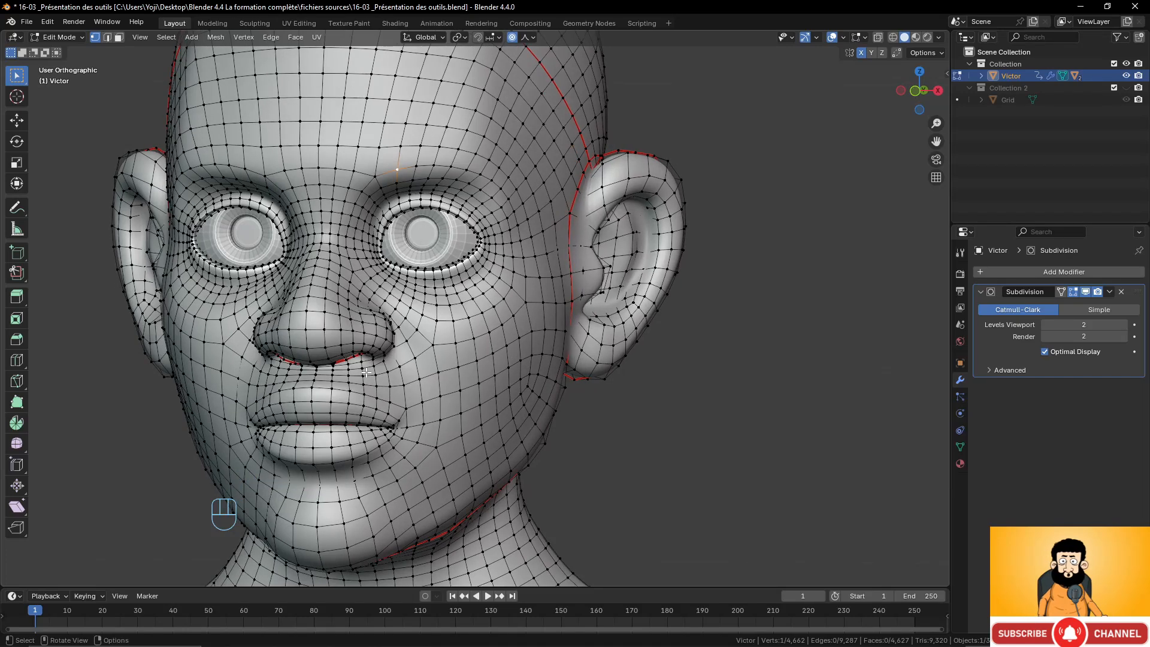
left_click(960, 447)
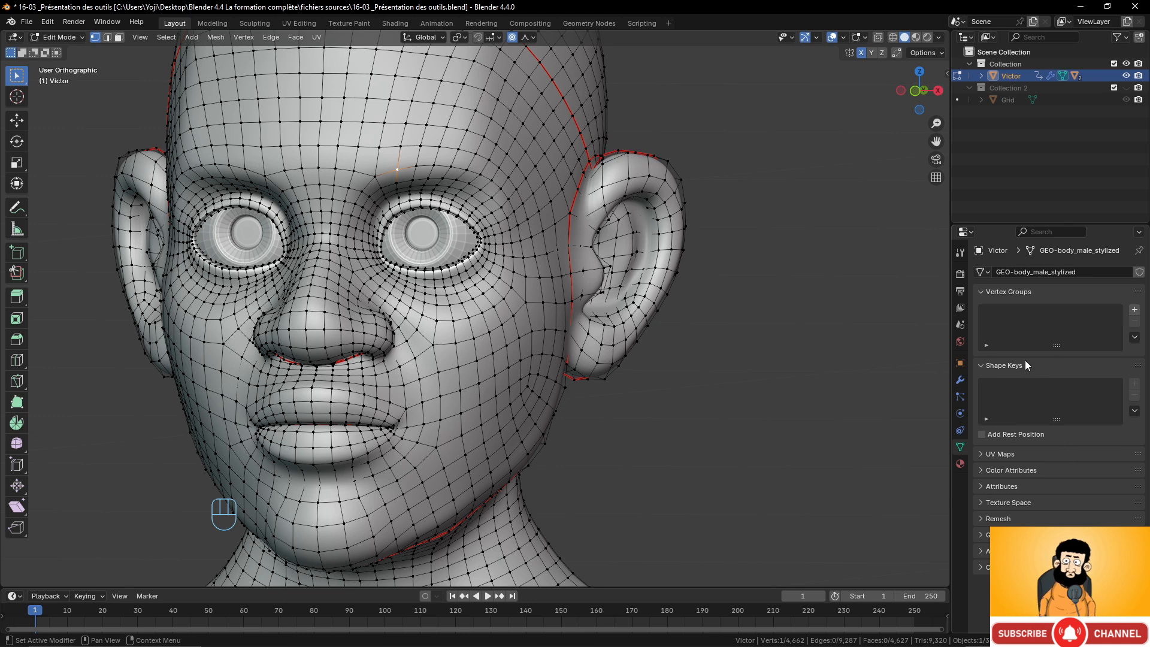
scroll(464, 314, "down", 6)
scroll(463, 314, "up", 5)
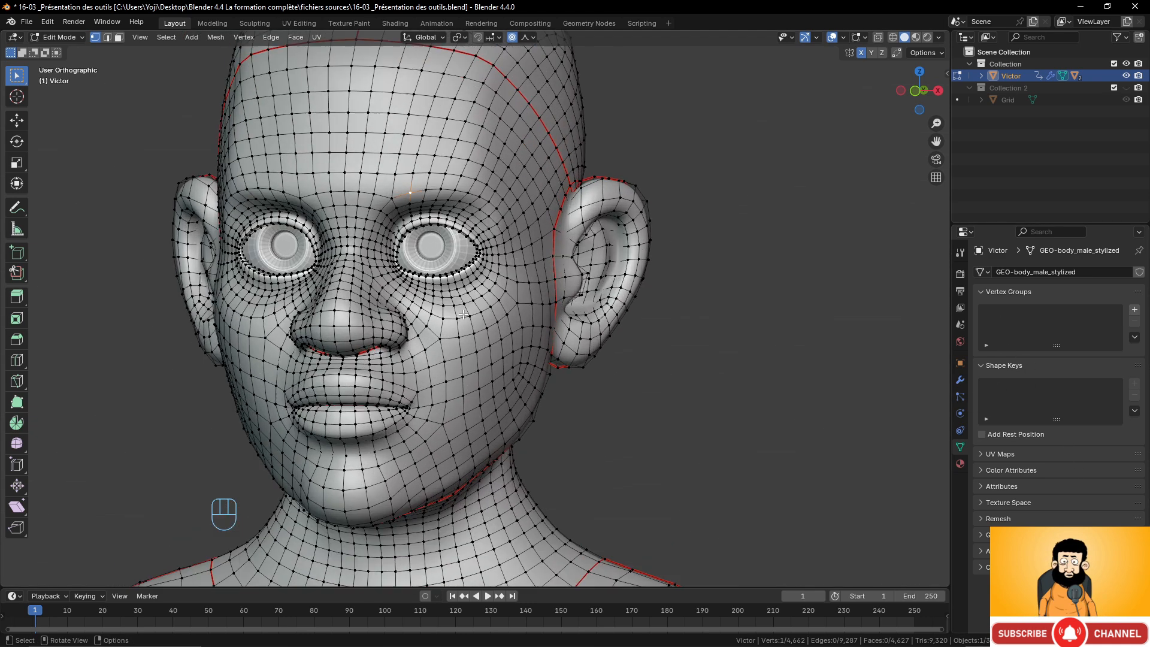
key("Tab")
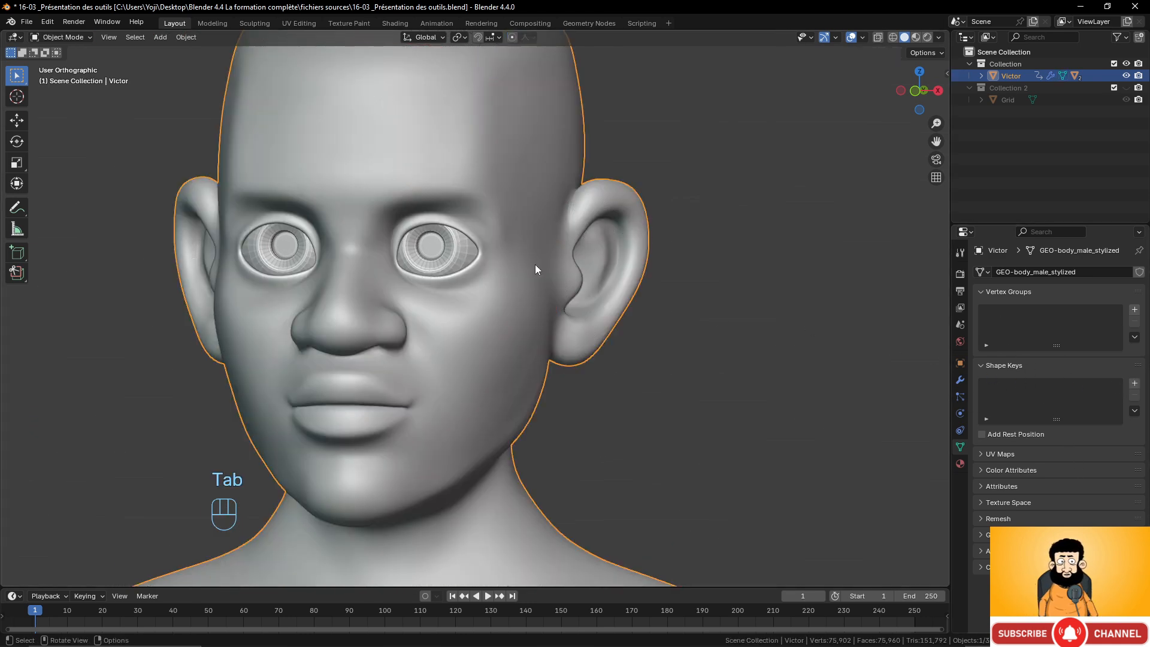
Add a Basis shape key and a second shape key Key 1, setting Key 1's value to 1.000.
left_click(1135, 384)
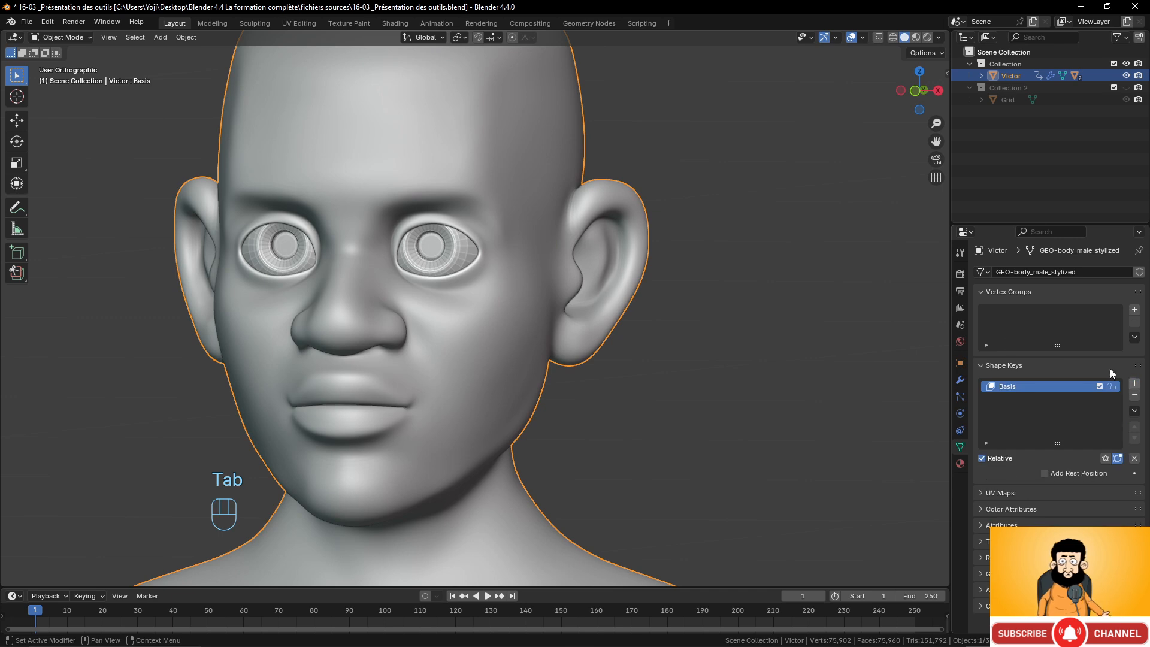
left_click(1134, 384)
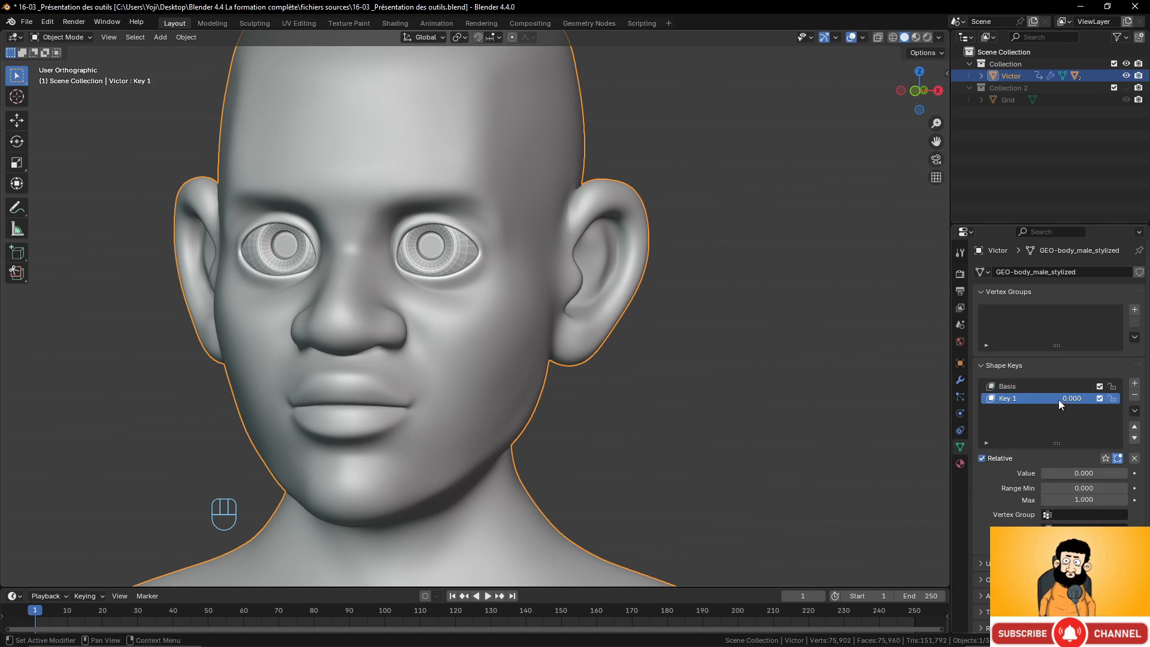
left_click_drag(1058, 400, 1095, 401)
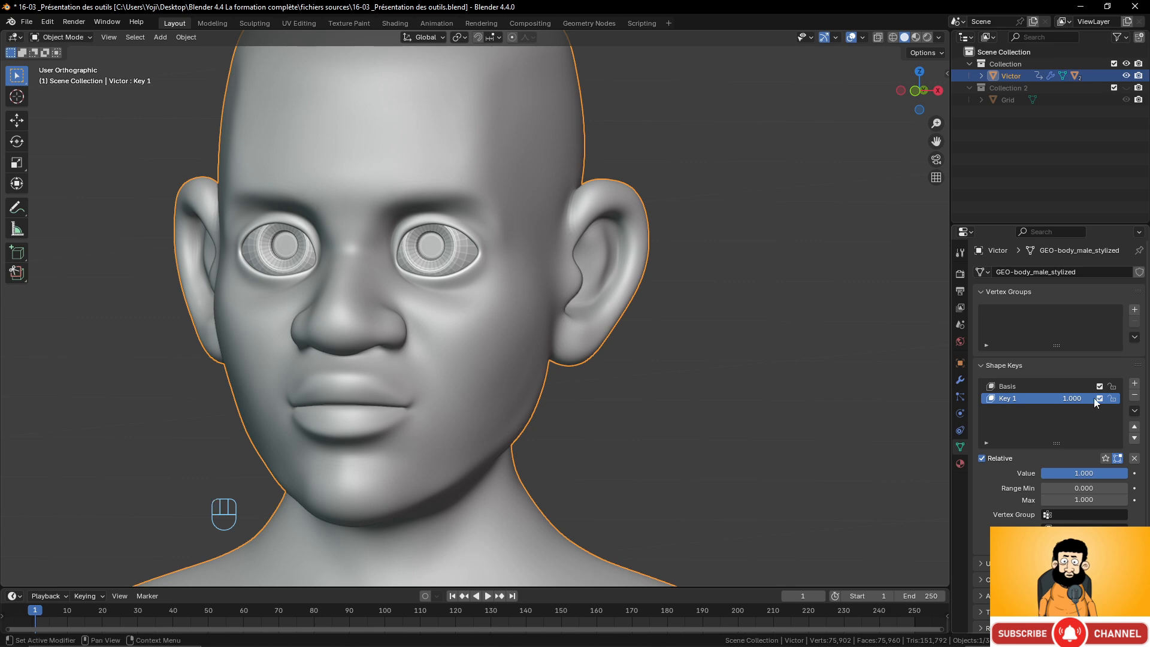
In Edit Mode, switch the falloff back to Smooth and move the forehead vertex down about 0.011 m on Key 1.
key("Tab")
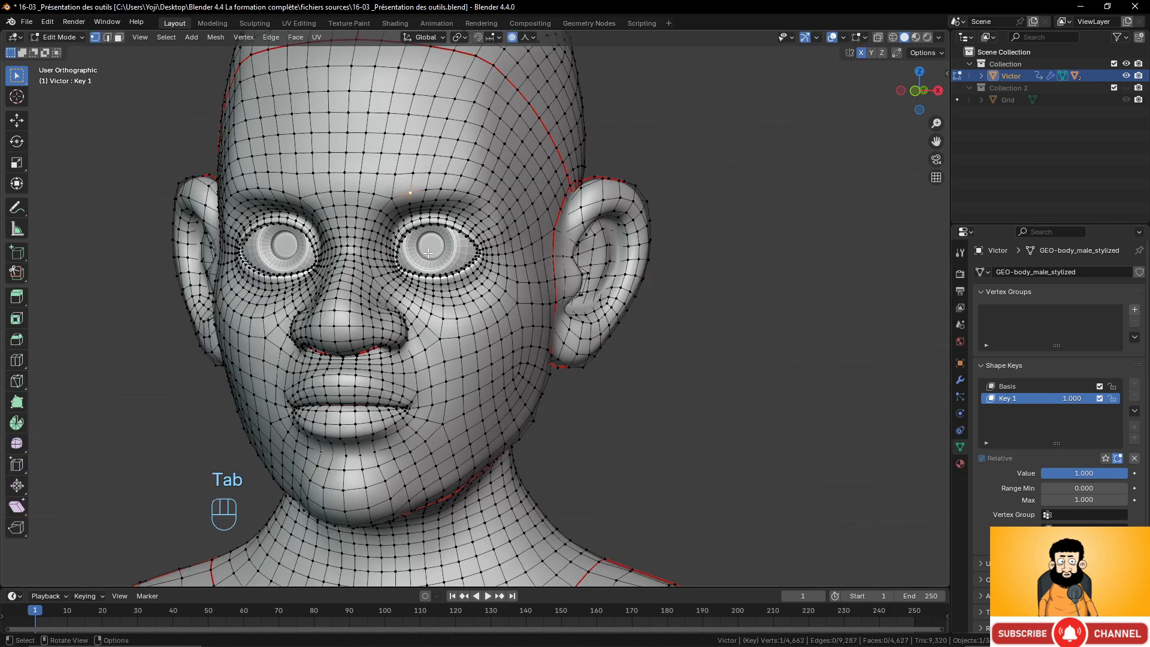
middle_click_drag(401, 207, 455, 215)
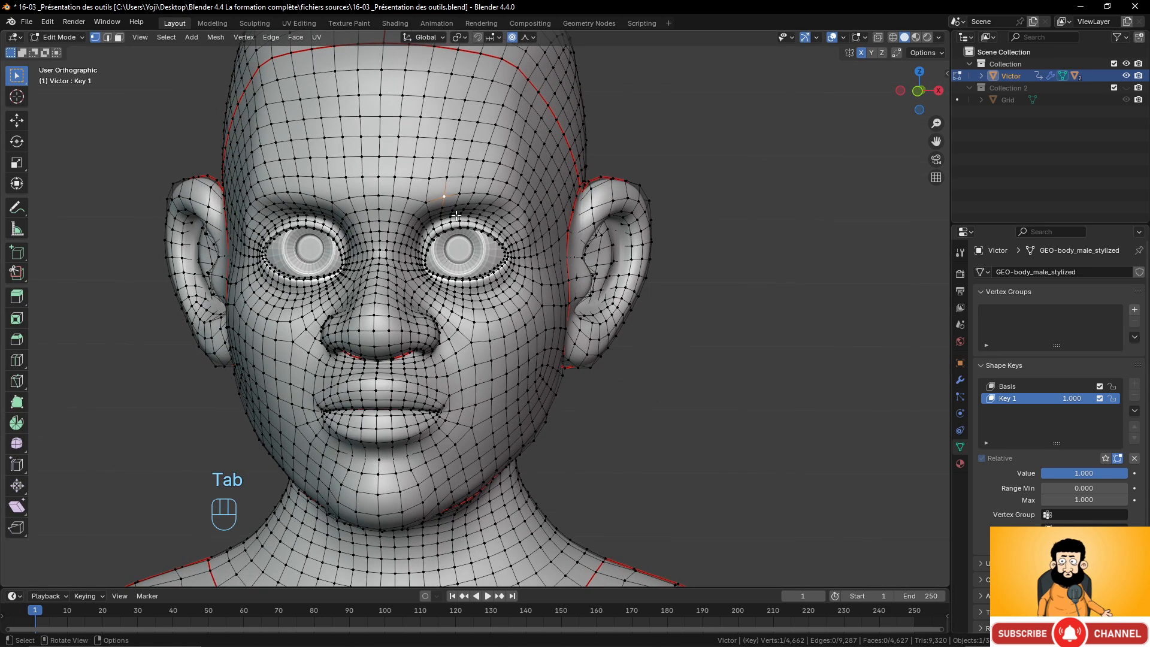
key("g")
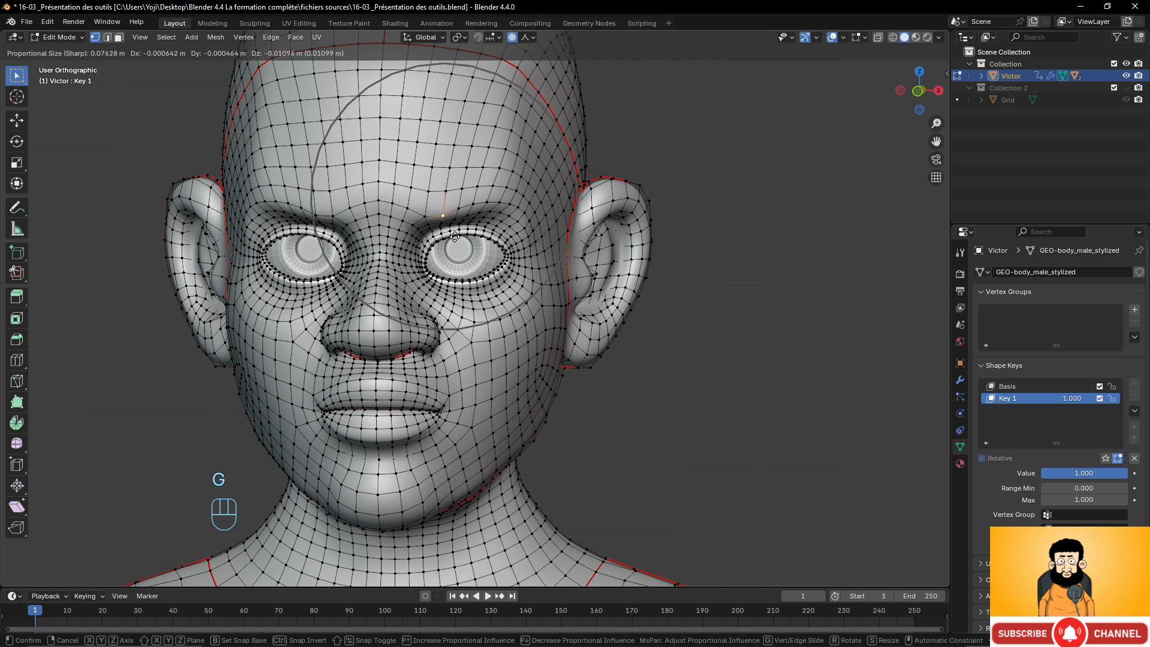
right_click(455, 239)
left_click(527, 39)
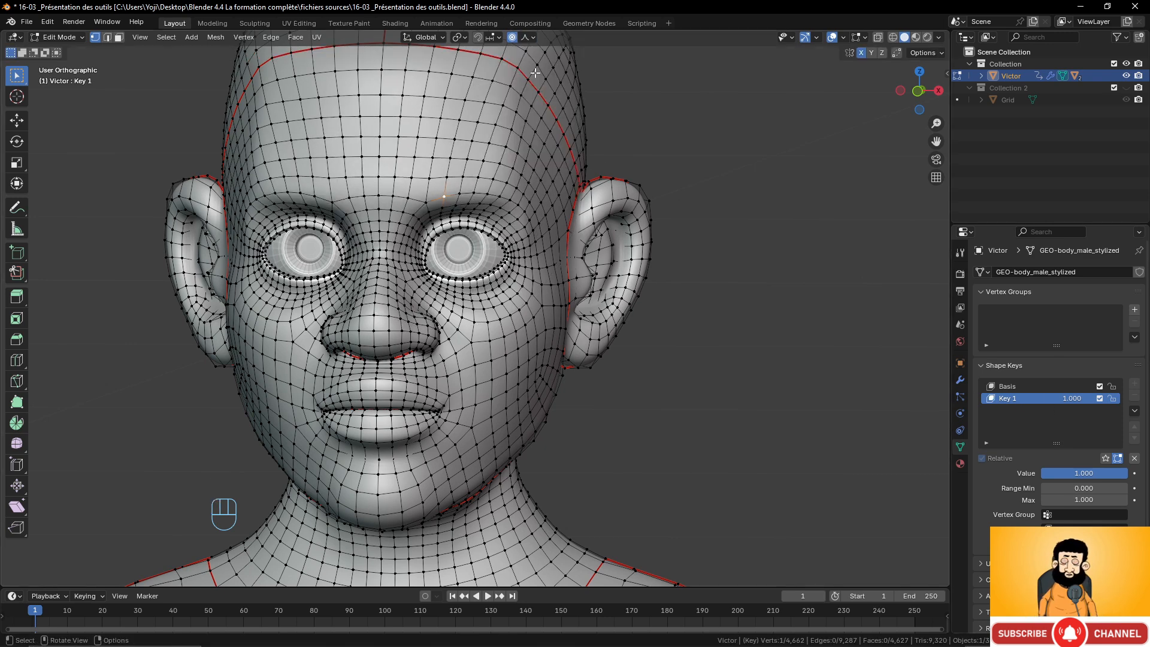
left_click(526, 38)
left_click(496, 96)
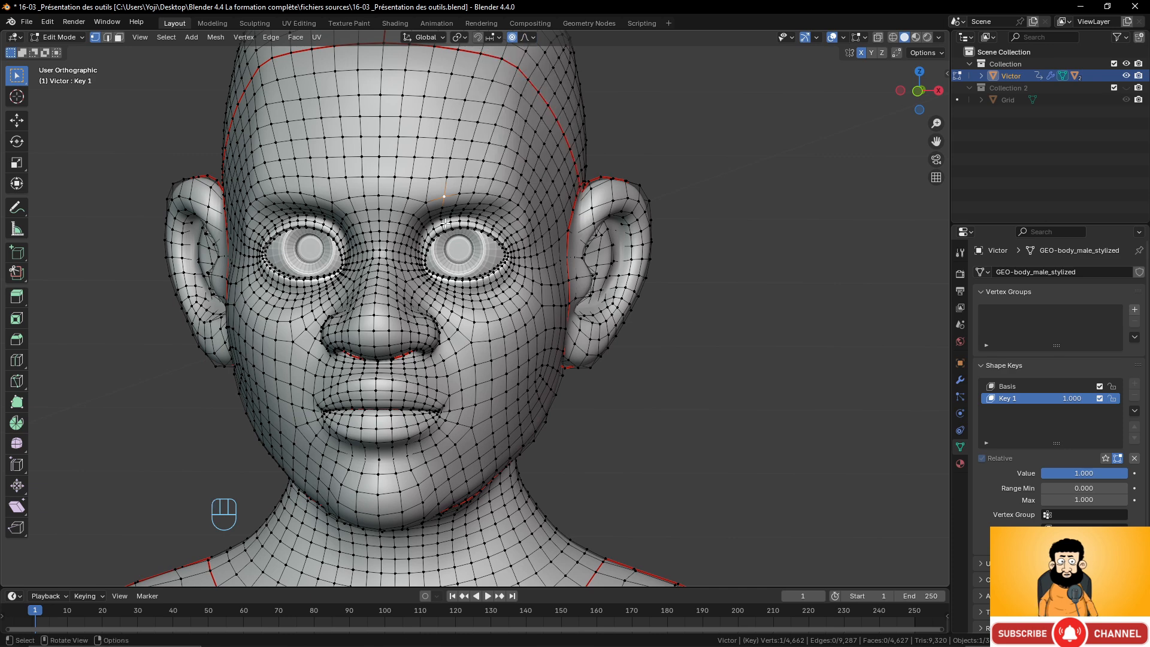
key("g")
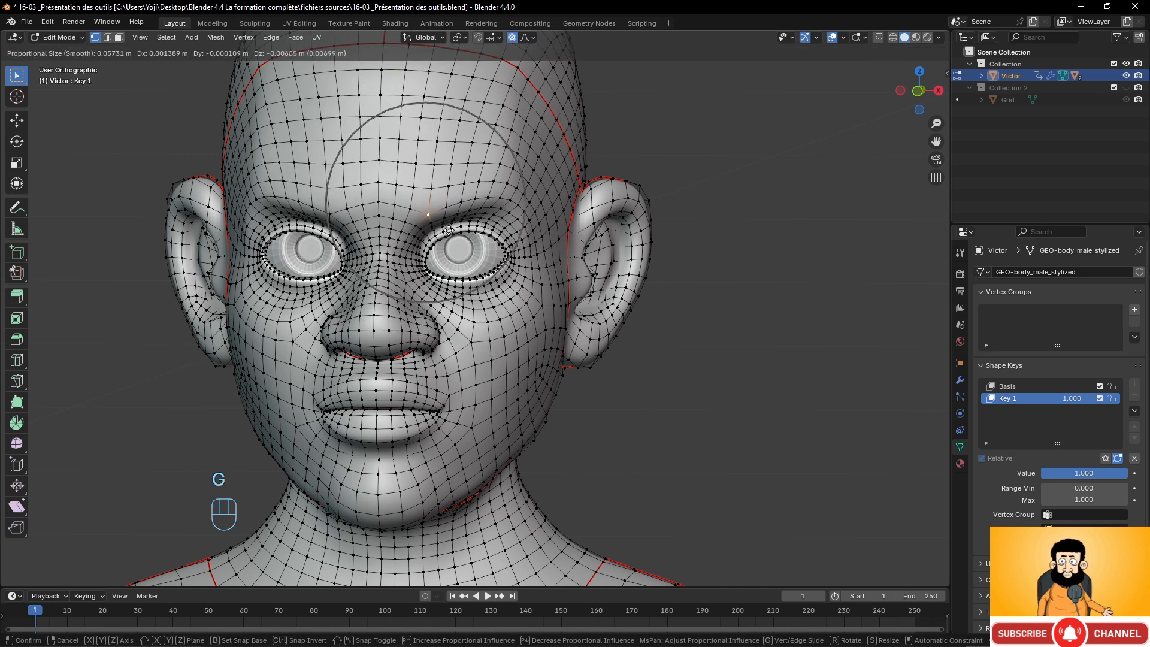
left_click(449, 237)
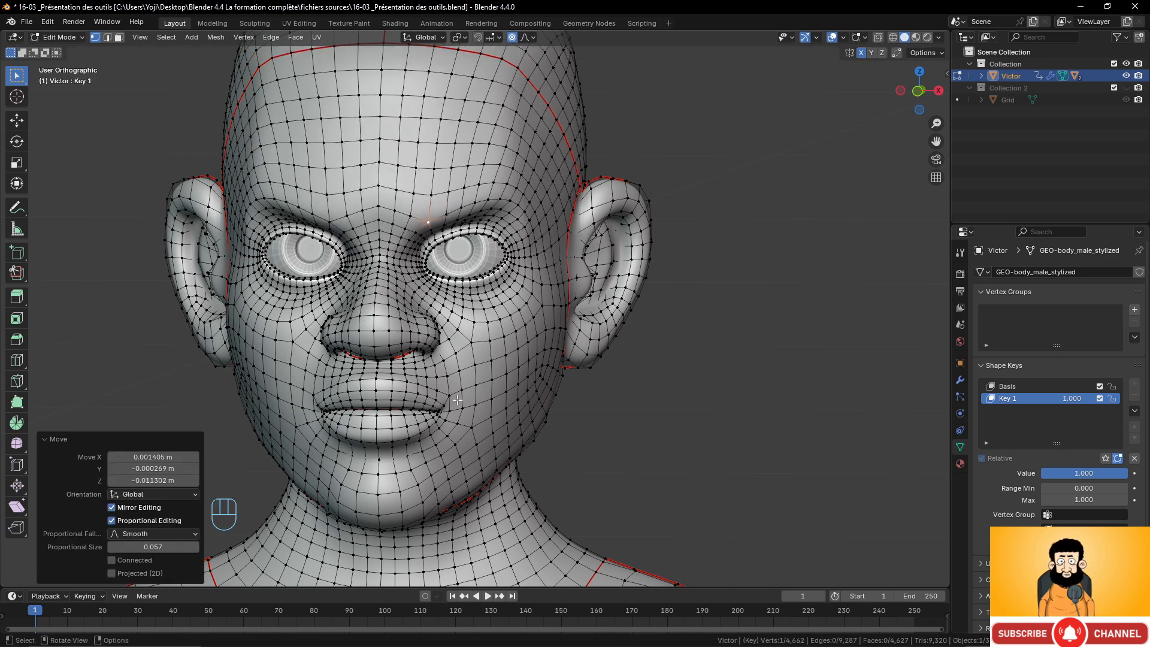
Select the mouth corner vertex, switch the falloff to Sharp and move it down about 0.012 m.
left_click(448, 413)
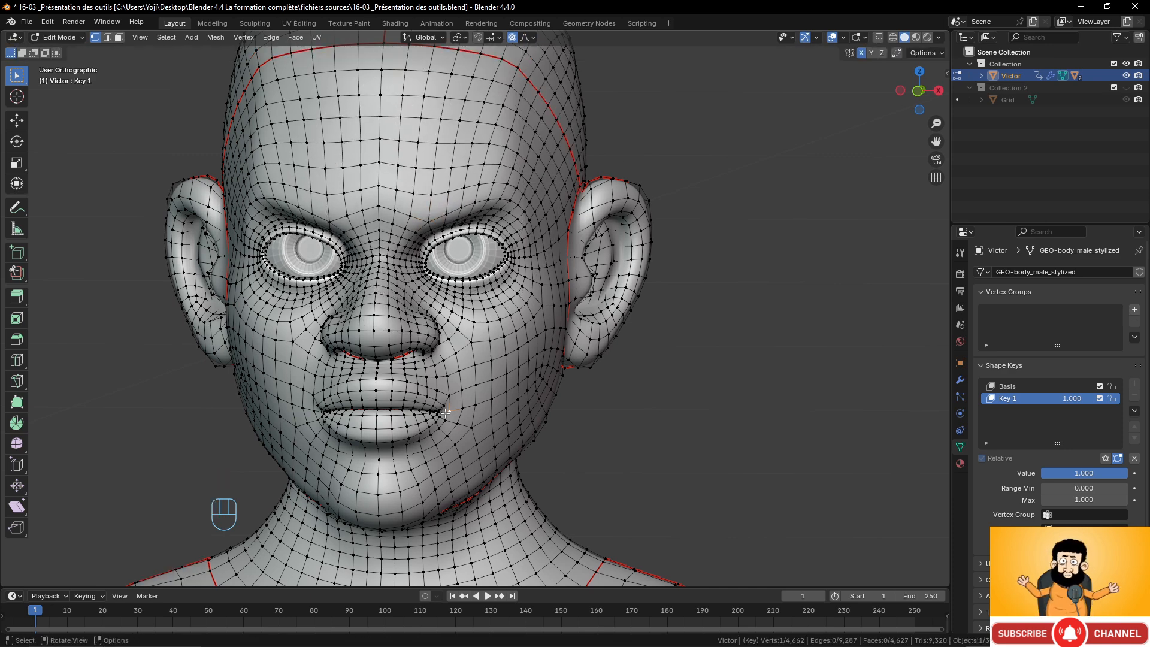
left_click(527, 37)
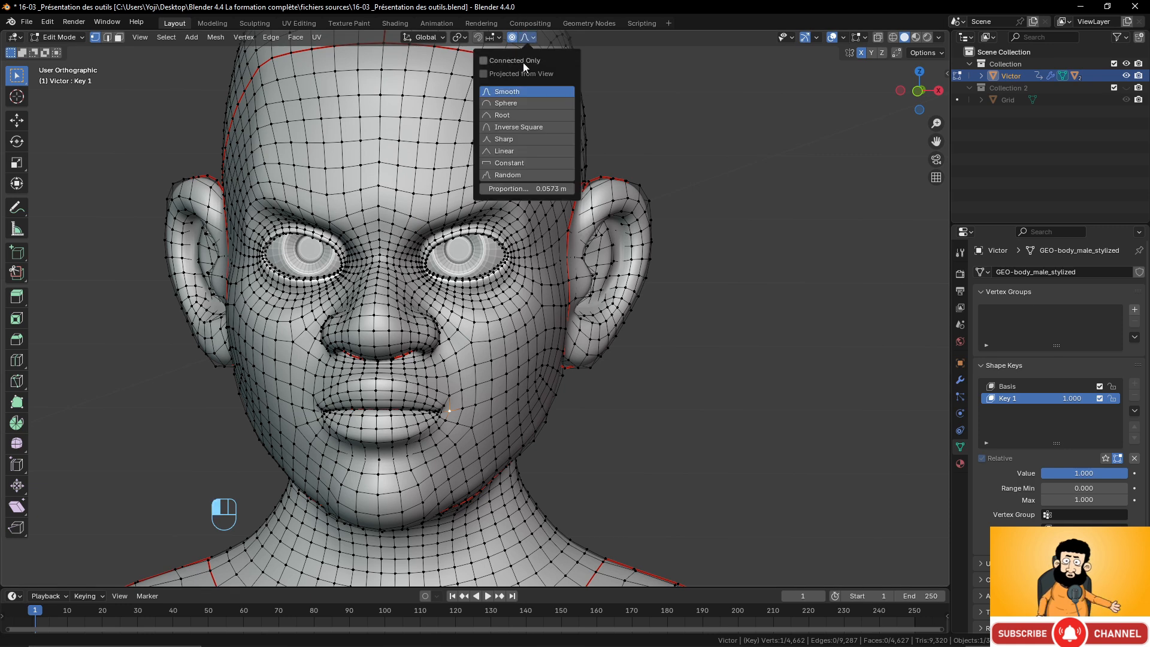
left_click(500, 139)
key("g")
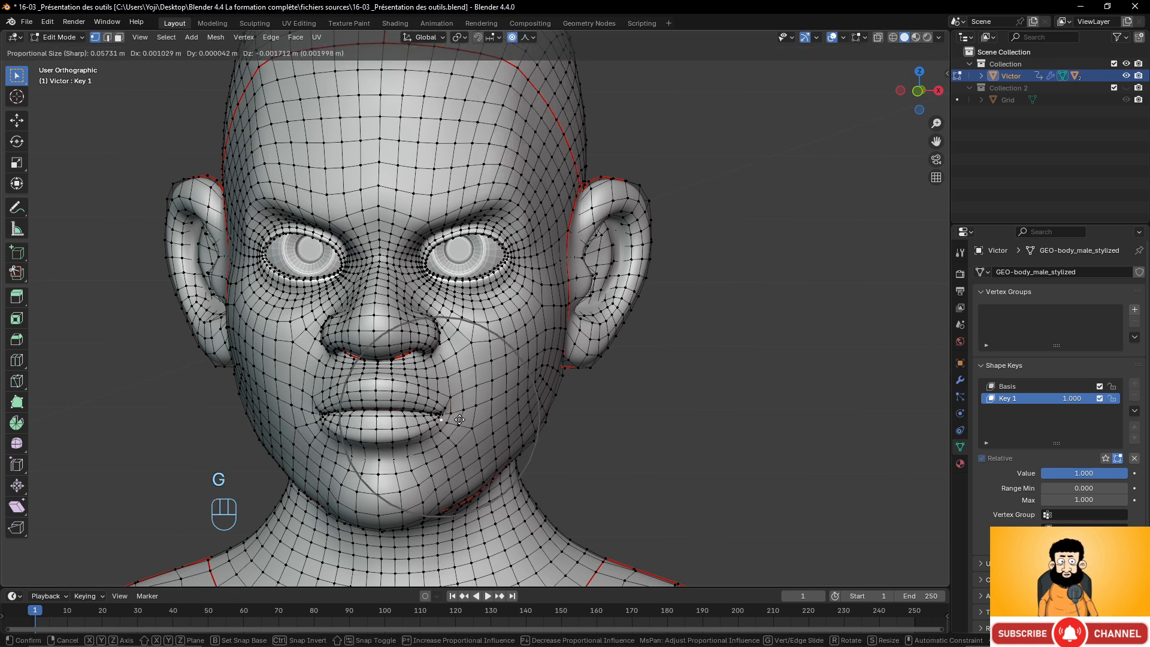
right_click(460, 431)
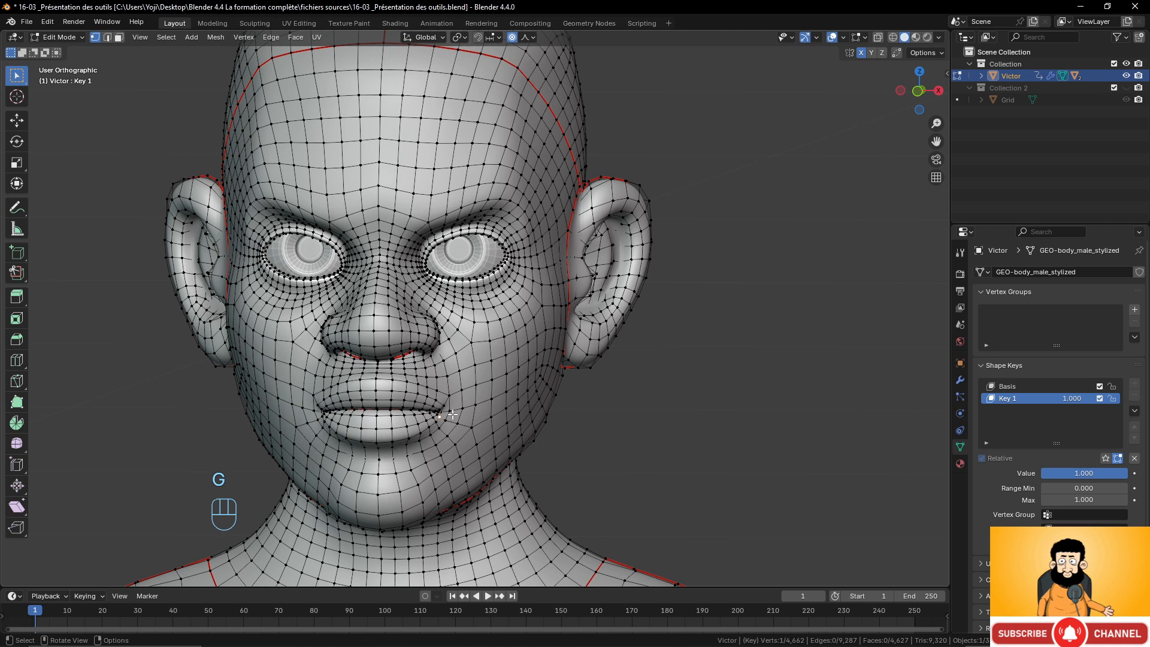
key("g")
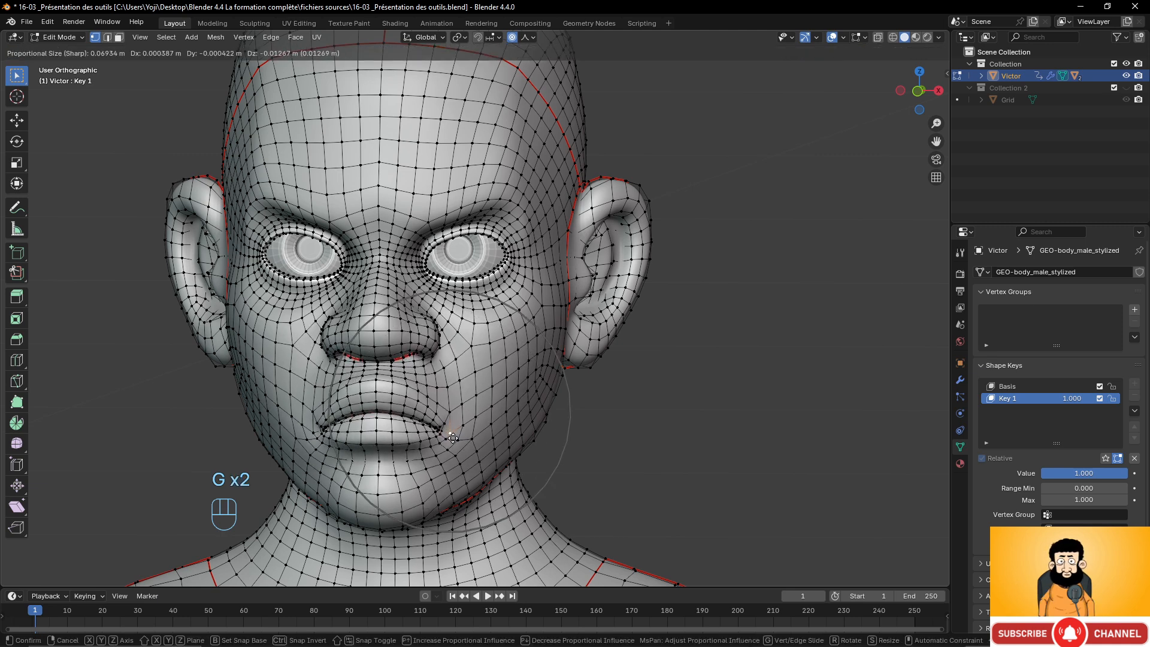
left_click(454, 437)
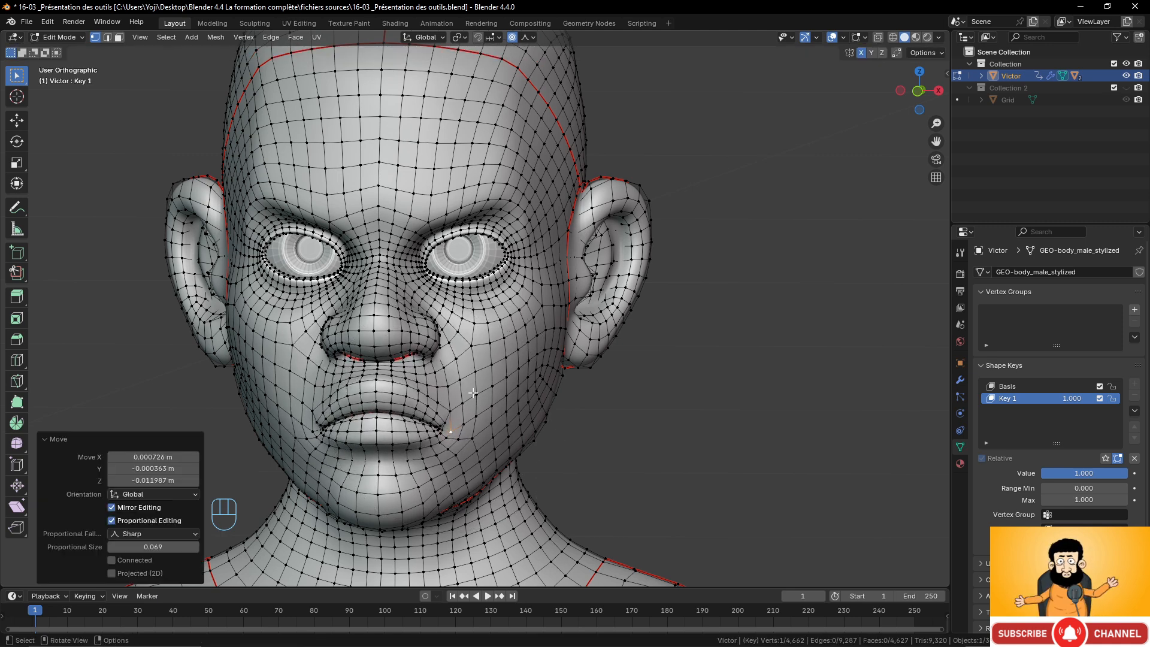
Switch the falloff back to Smooth and move the mouth corner vertex up about 0.006 m.
left_click(533, 39)
left_click(515, 93)
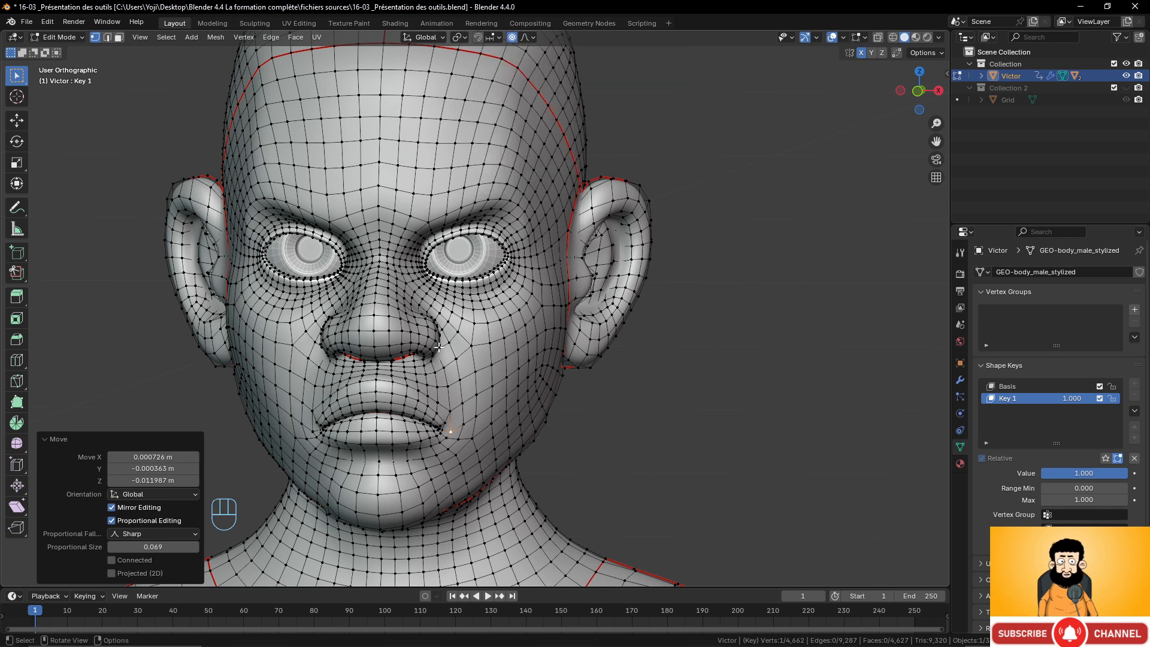
key("g")
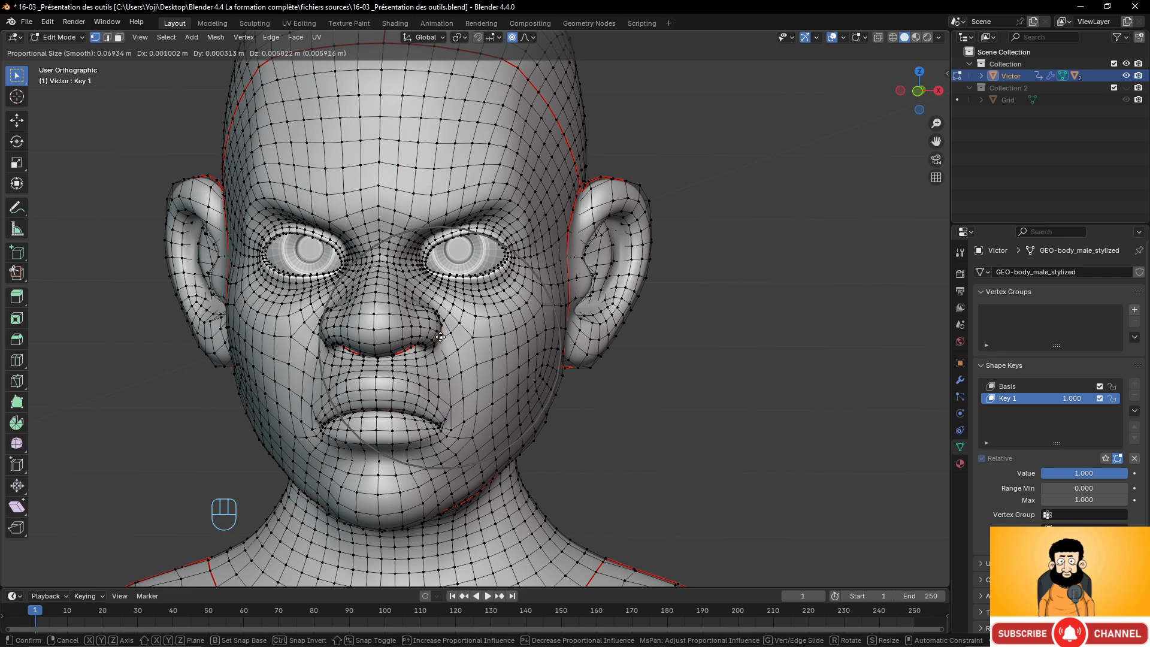
left_click(440, 337)
Set Key 1's value to 0.000 and rename the shape key angry.
scroll(446, 326, "down", 4)
scroll(461, 293, "up", 5)
middle_click_drag(470, 275, 549, 324)
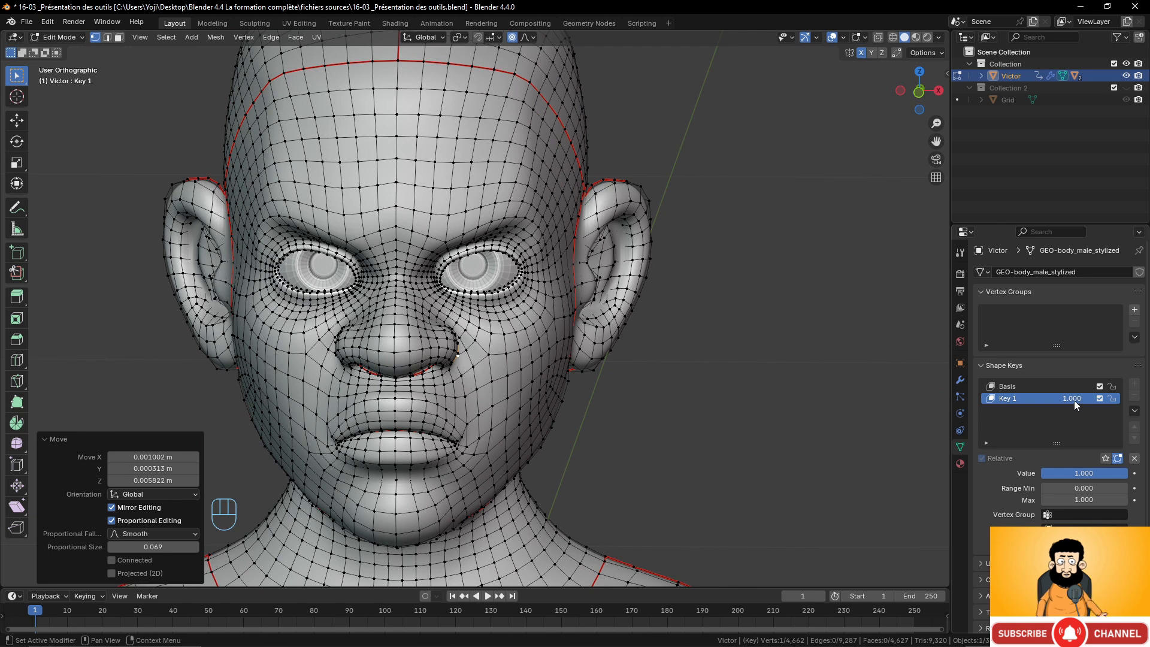
left_click_drag(1073, 400, 994, 400)
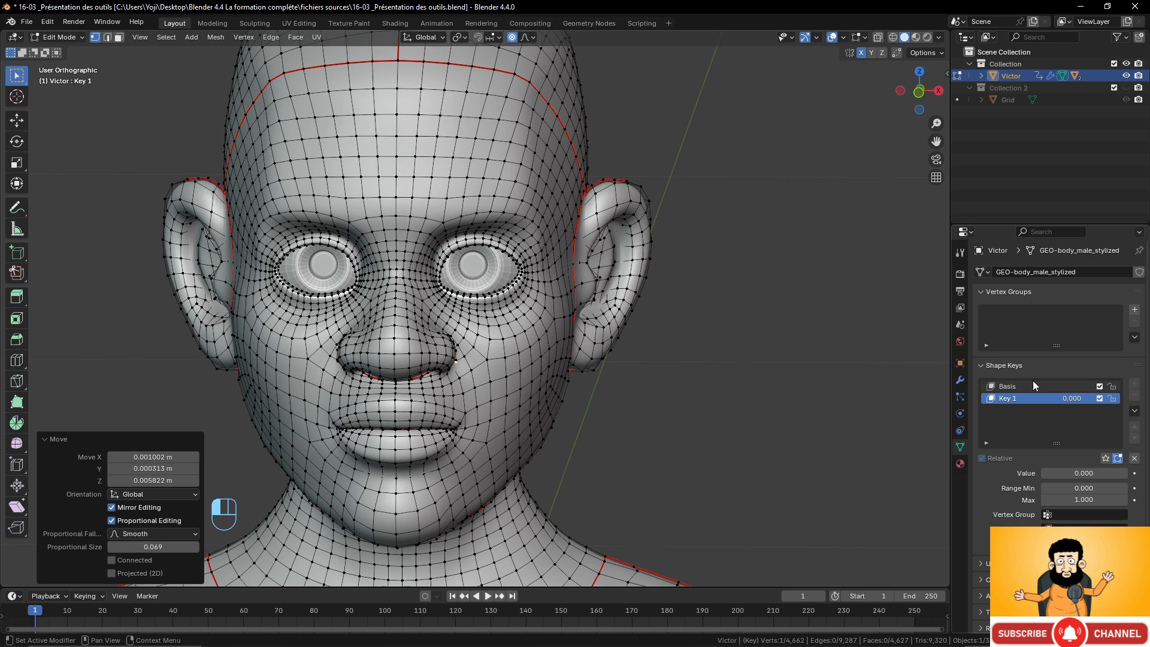
double_click(1006, 400)
type("an")
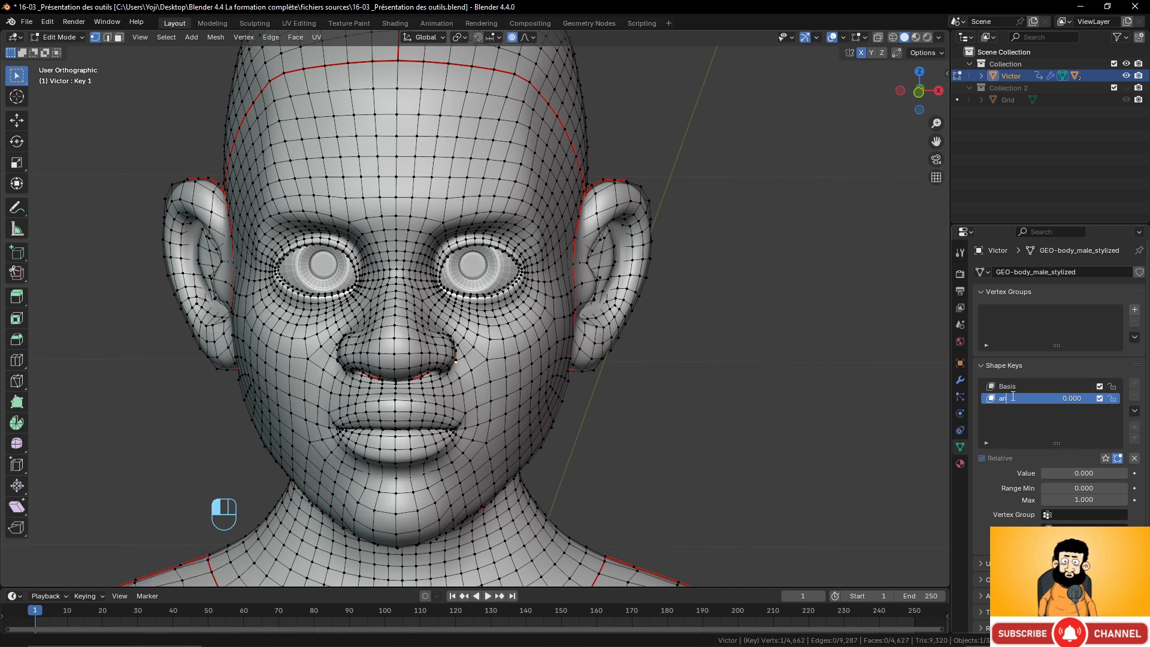
type("gry")
key("Return")
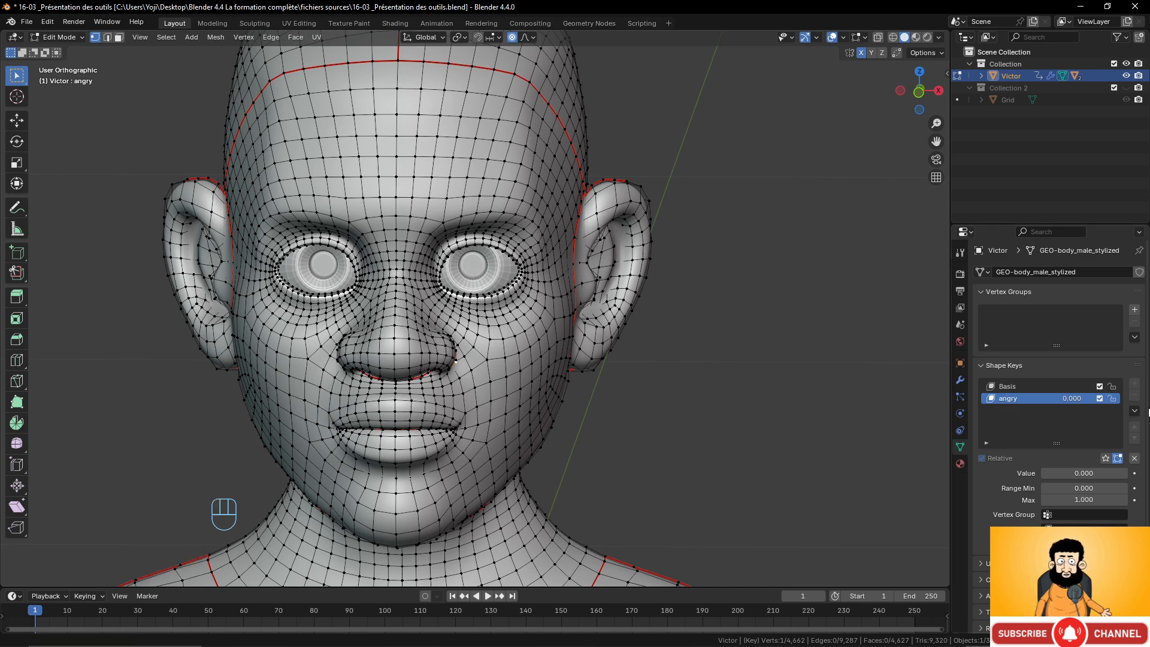
In Object Mode, add a new shape key, rename it happy and set its value to 1.000.
key("Tab")
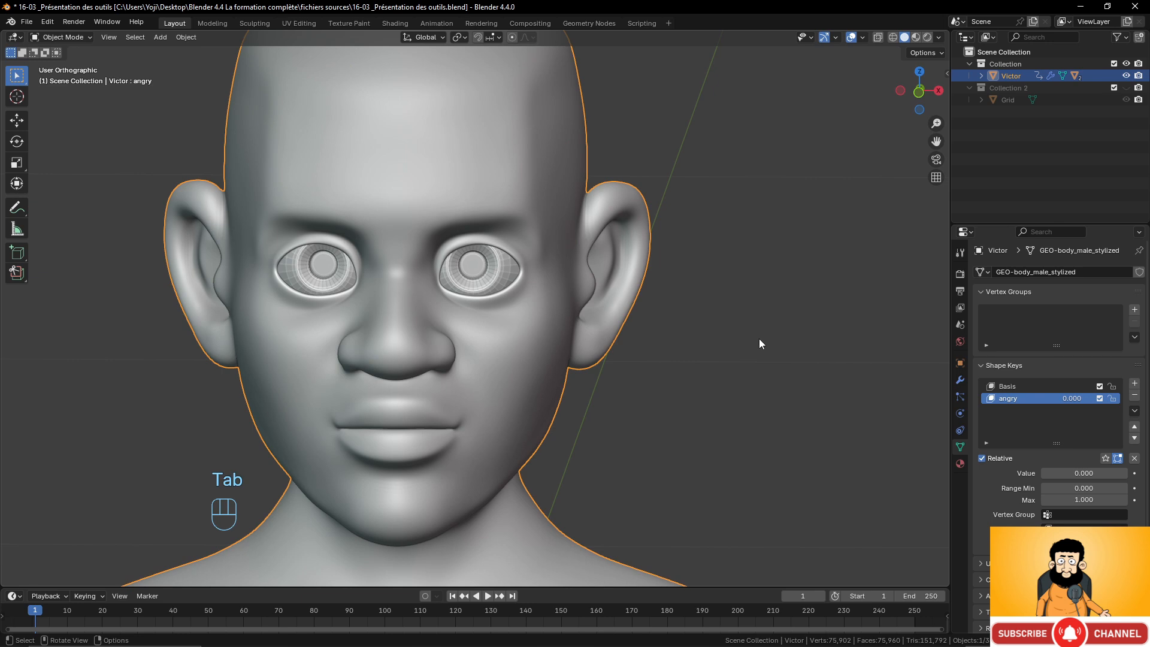
left_click(1134, 384)
double_click(1006, 411)
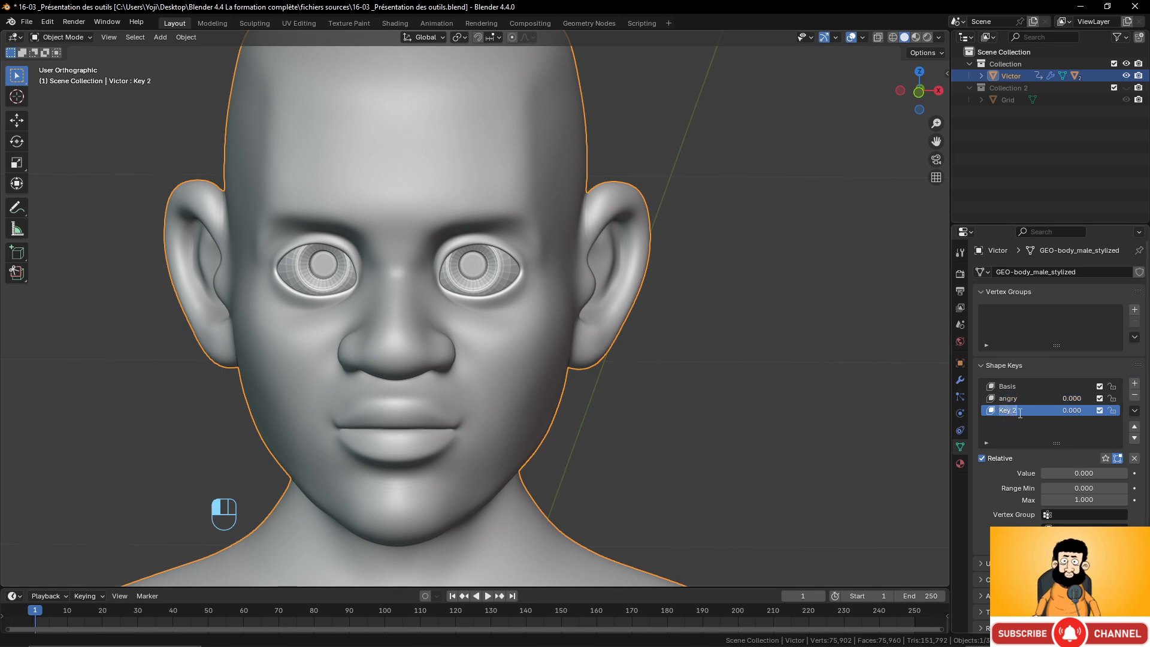
type("happ")
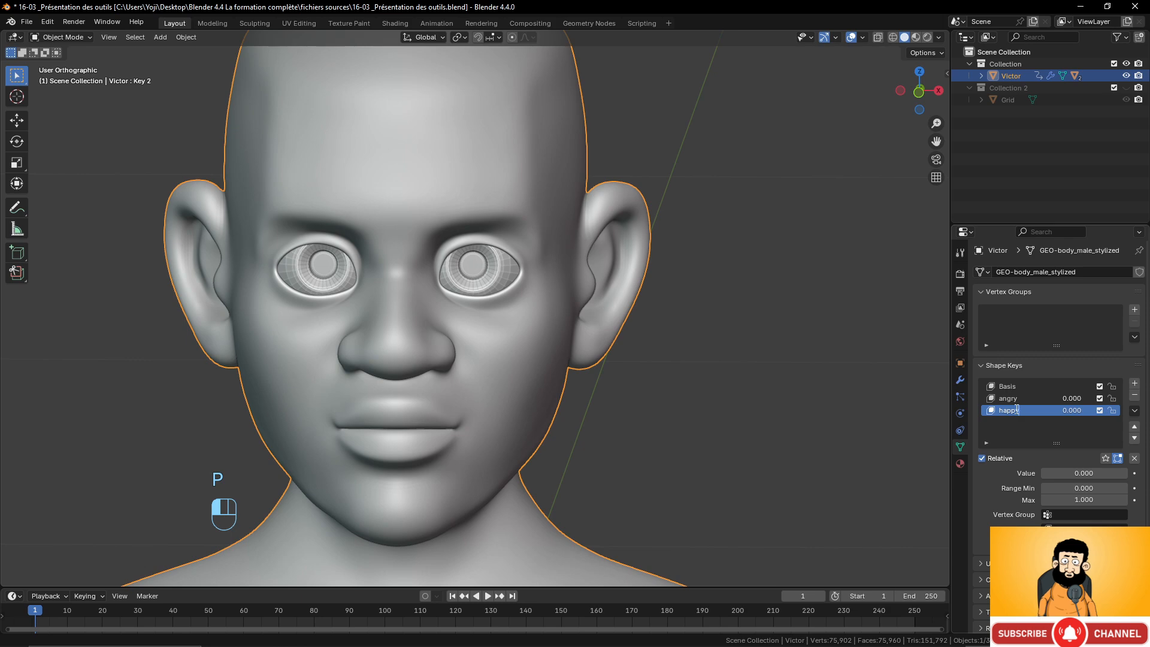
type("y")
key("Return")
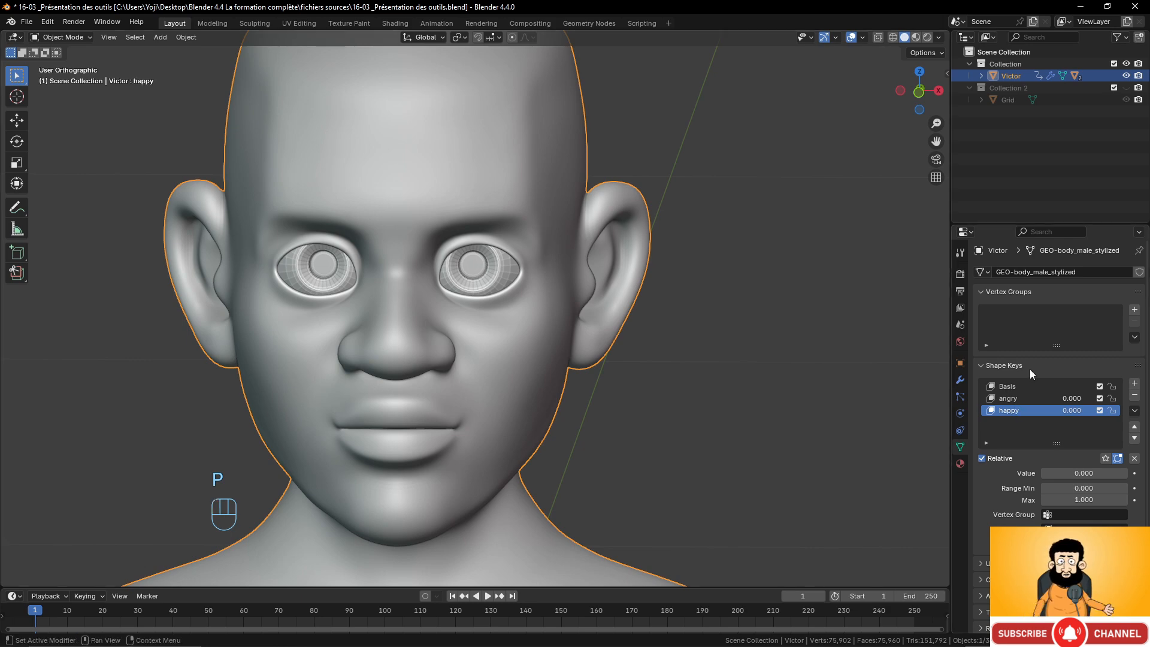
left_click_drag(1054, 473, 1128, 473)
In Edit Mode, raise the forehead vertex above the eye about 0.009 m with a proportional size of about 0.063.
key("Tab")
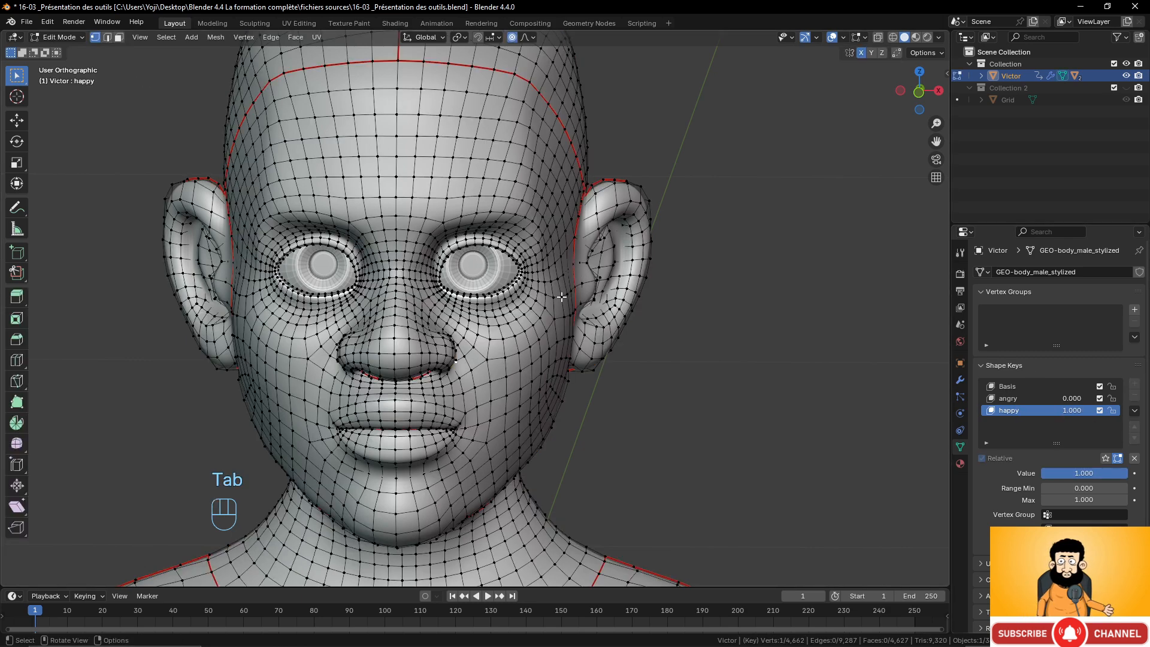
middle_click_drag(561, 296, 560, 316, "shift")
scroll(532, 331, "up", 2)
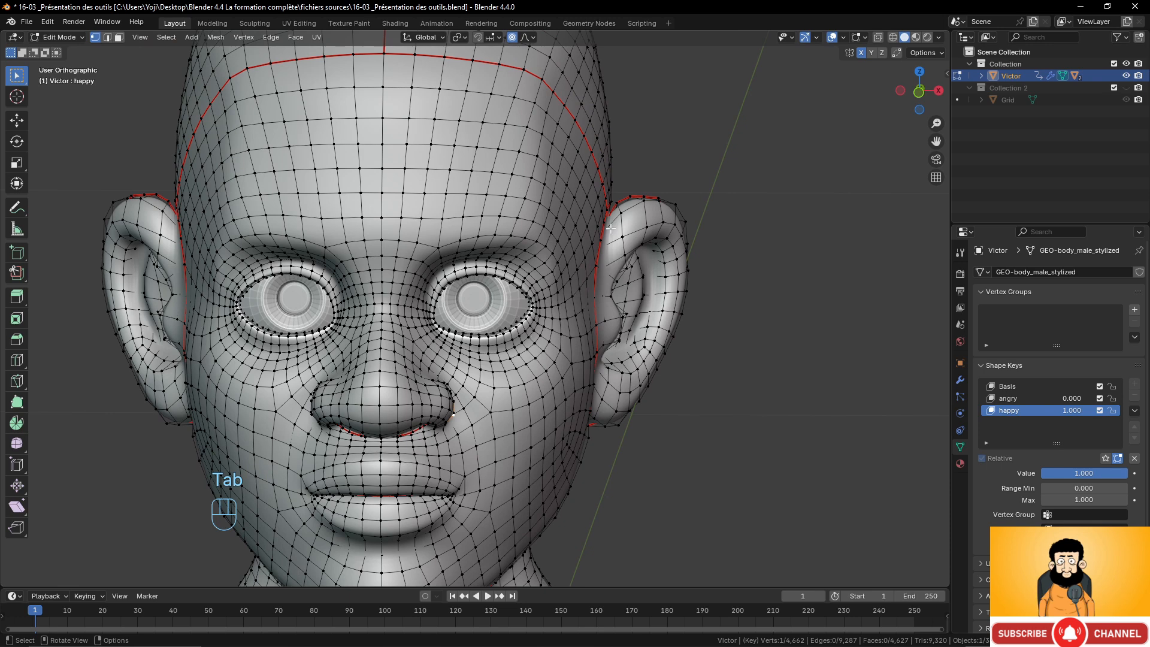
left_click(446, 244)
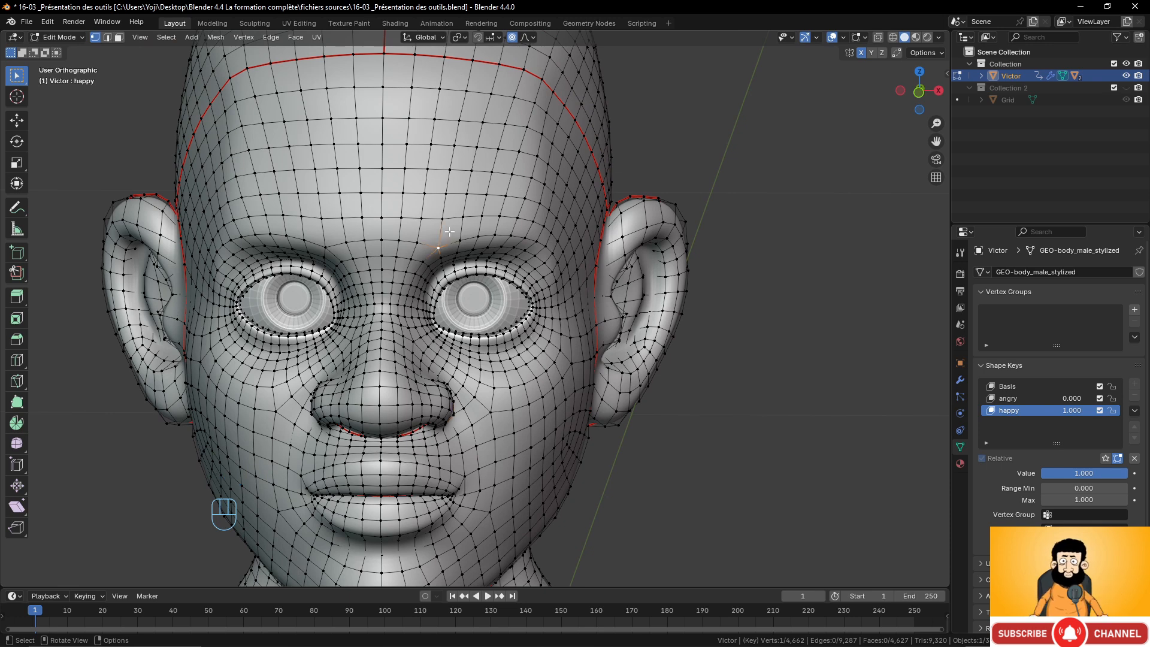
key("g")
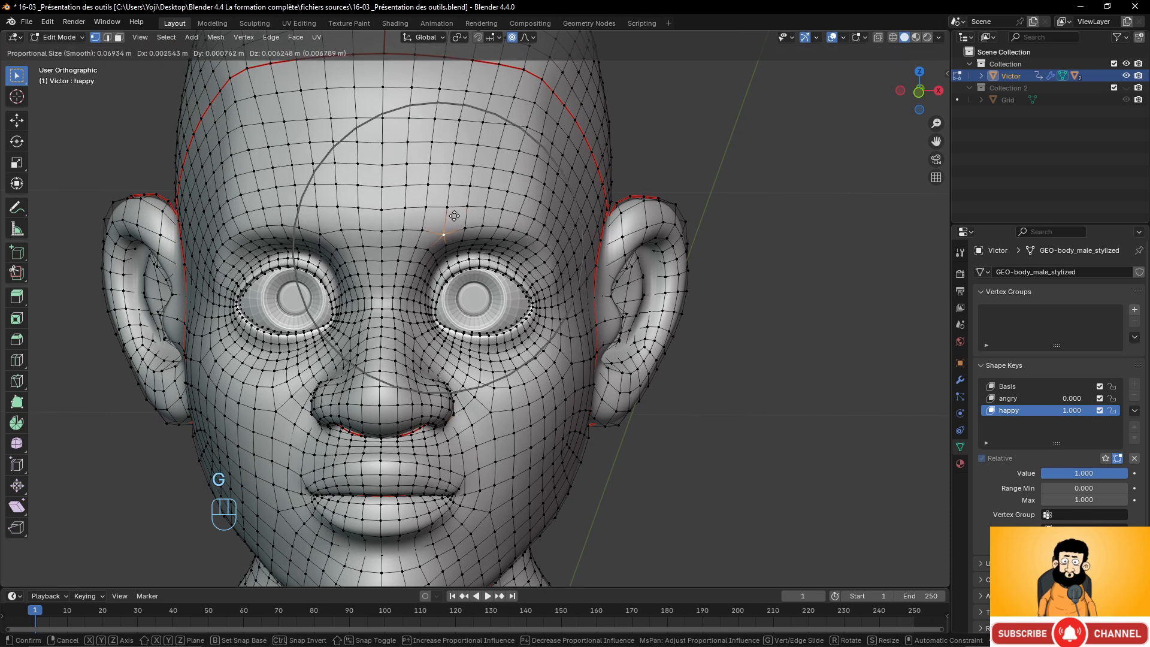
scroll(454, 216, "up", 1)
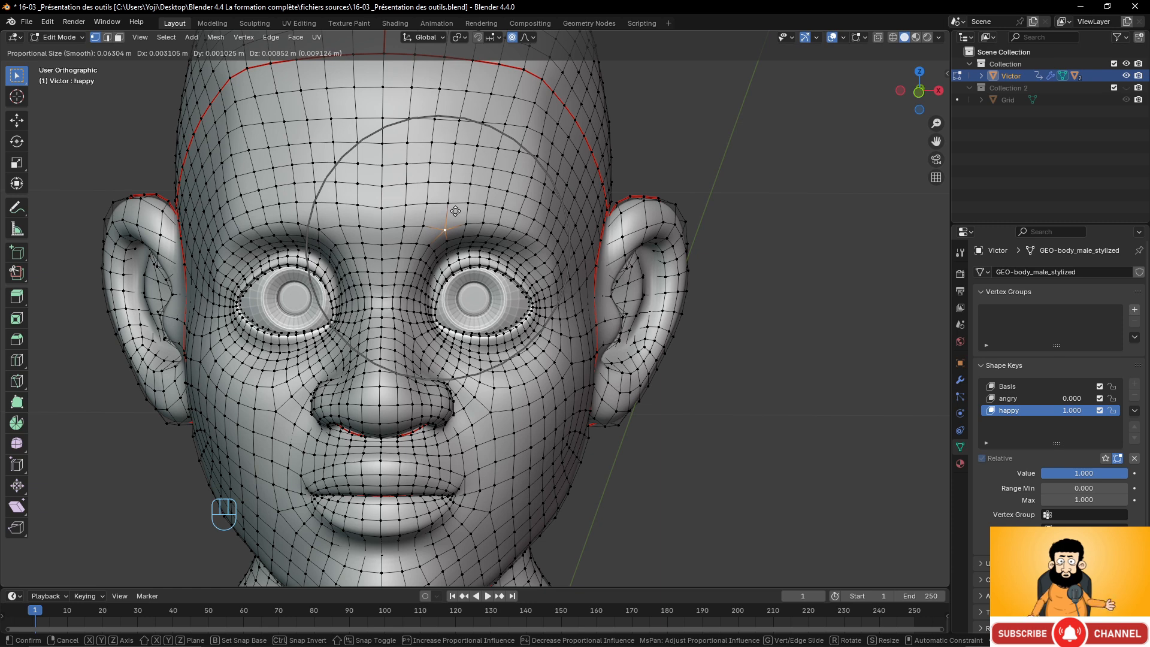
left_click(456, 211)
Select the mouth corner vertex, switch the falloff to Sharp and pull it up and outward about 0.014 m into a smile.
key("alt+a")
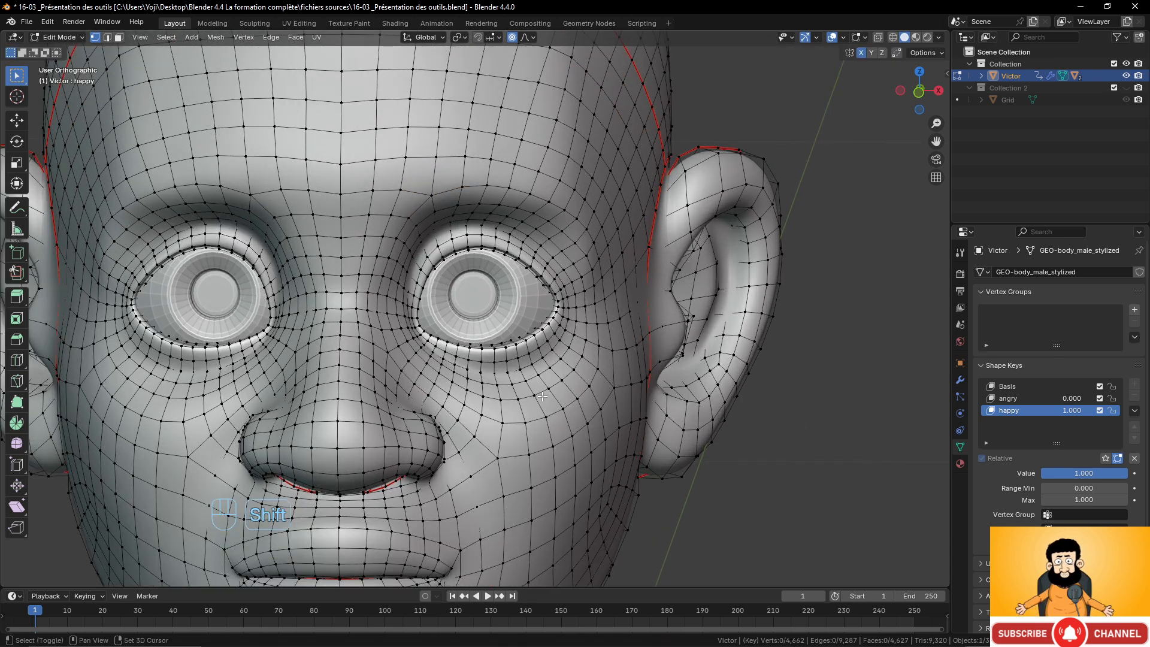
middle_click_drag(543, 394, 562, 352, "shift")
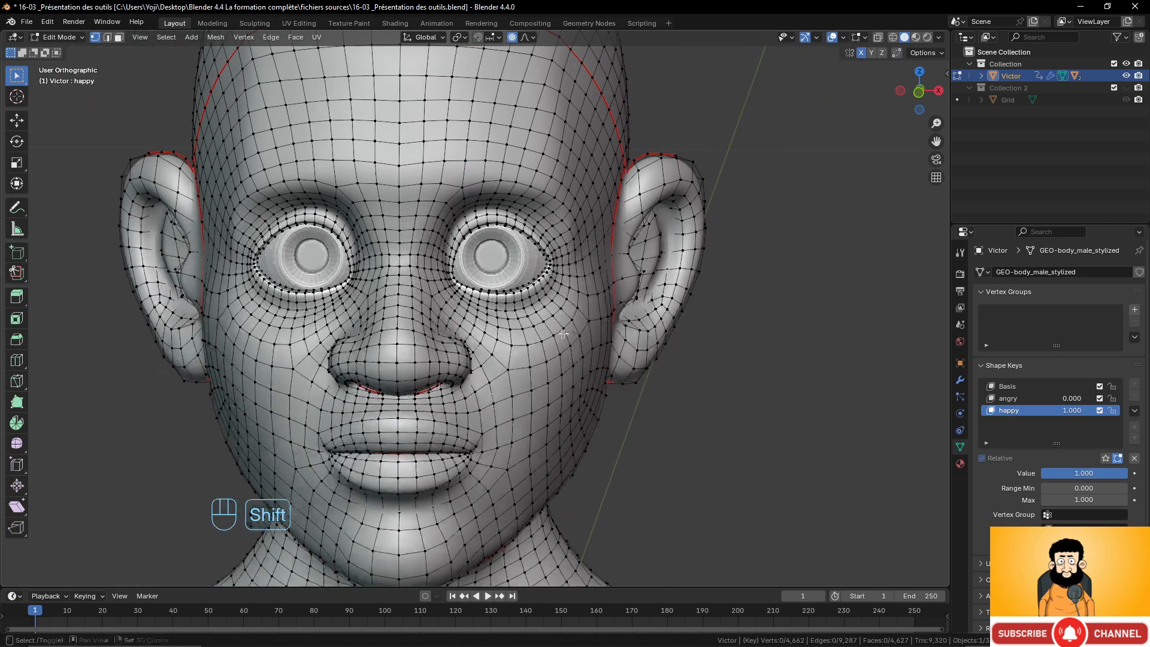
left_click(528, 37)
left_click(519, 139)
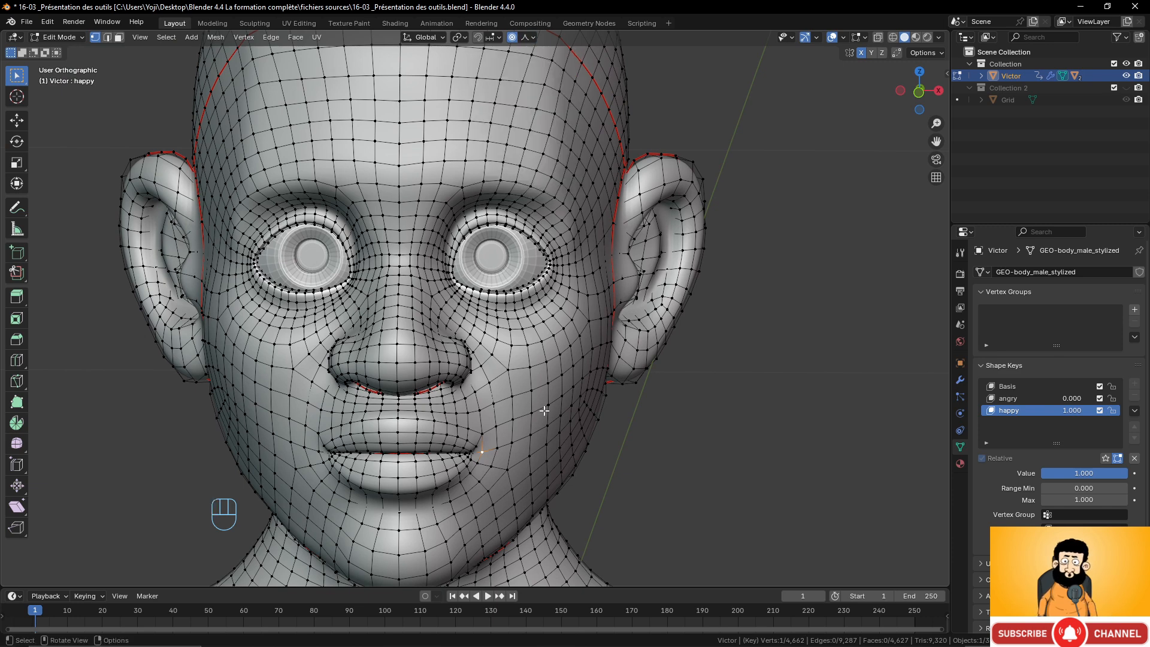
key("g")
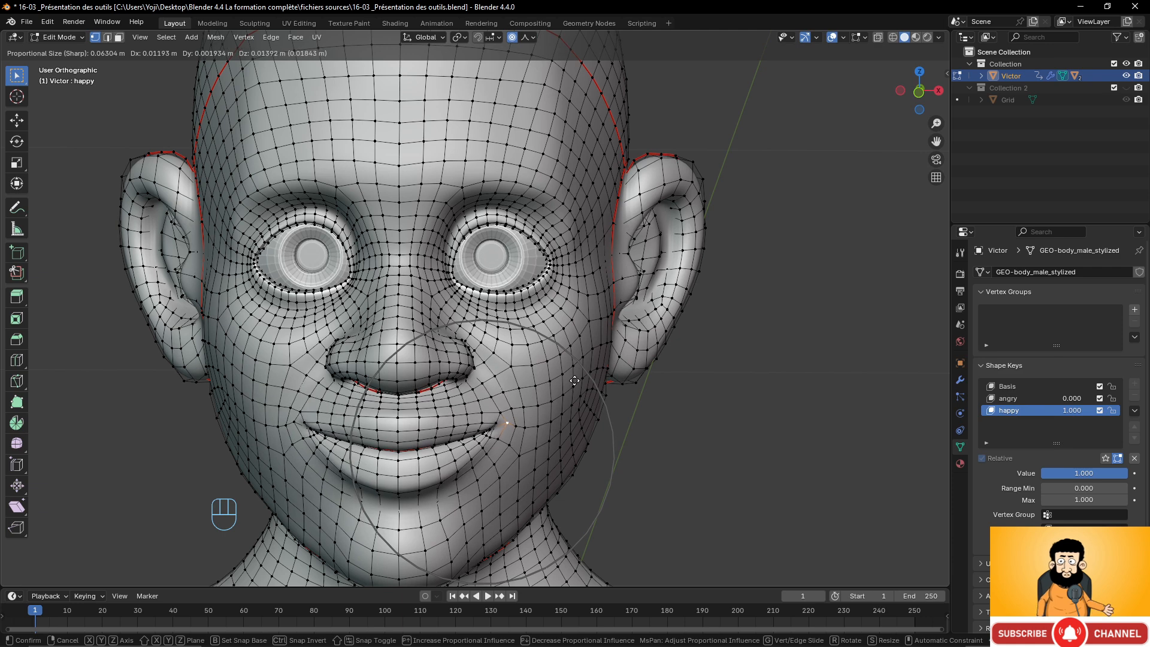
left_click(574, 380)
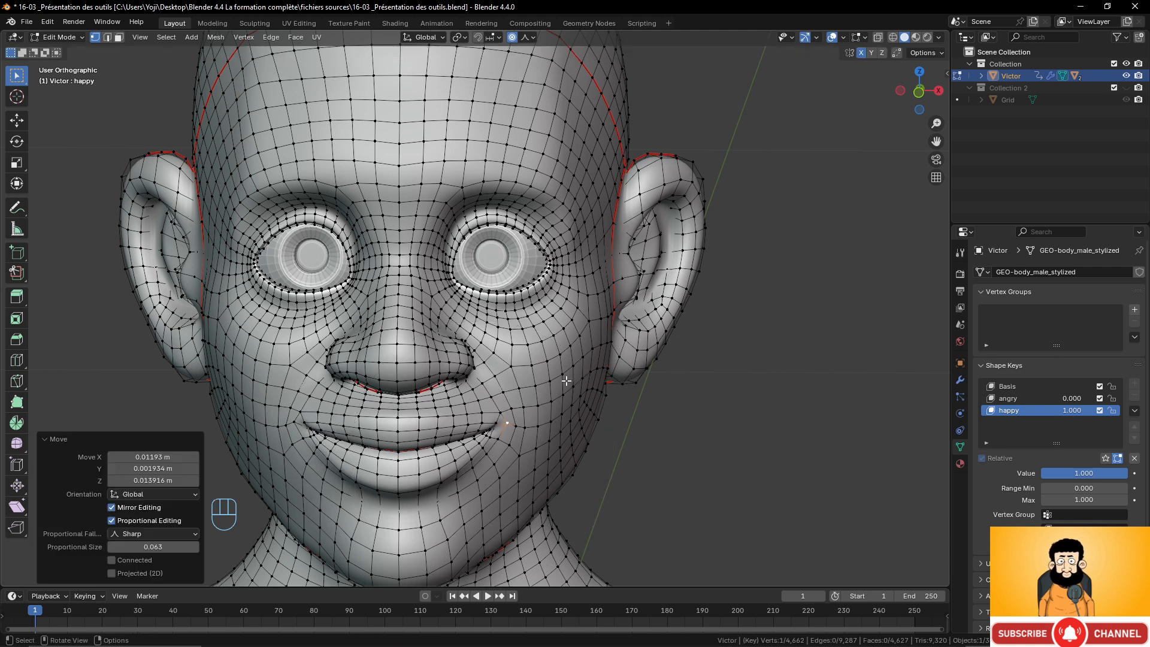
Switch the falloff back to Smooth and nudge the selected vertex up about 0.002 m.
left_click(533, 37)
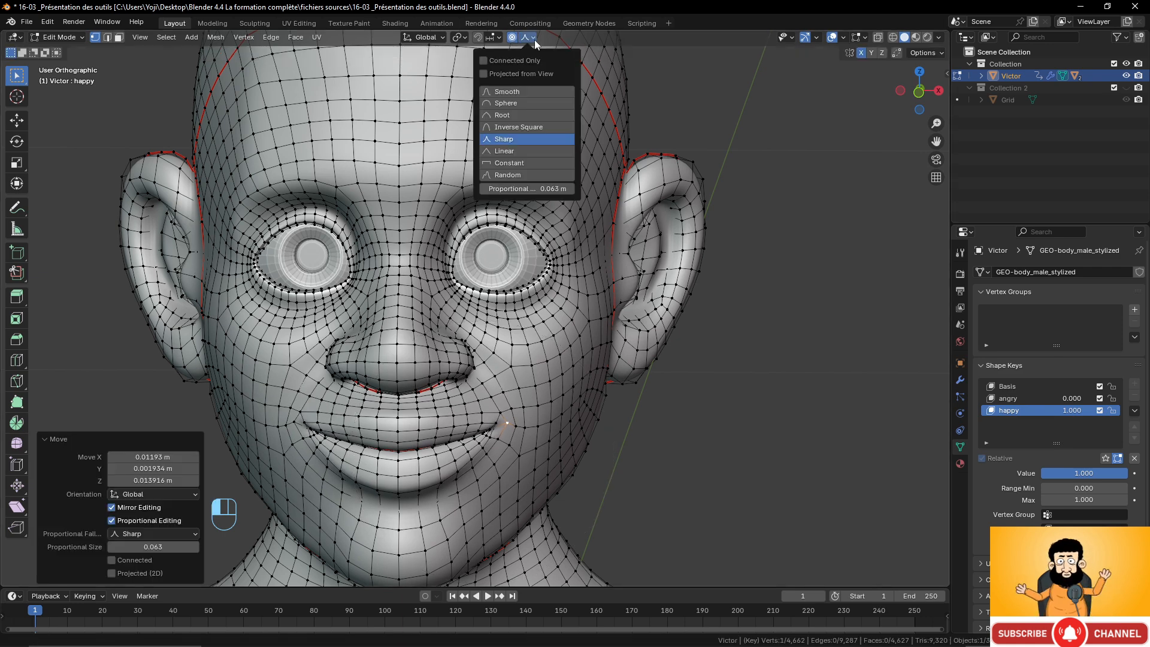
left_click(512, 93)
key("g")
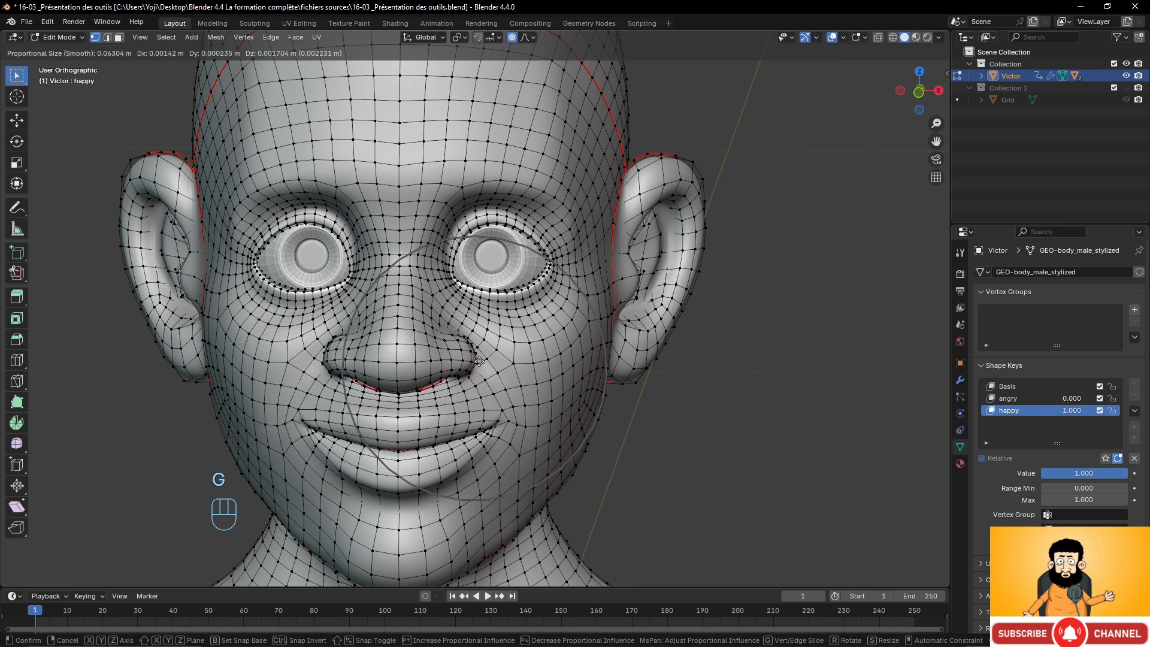
left_click(479, 361)
Return to Object Mode and set the happy shape key's value to 0.000.
scroll(479, 354, "down", 5)
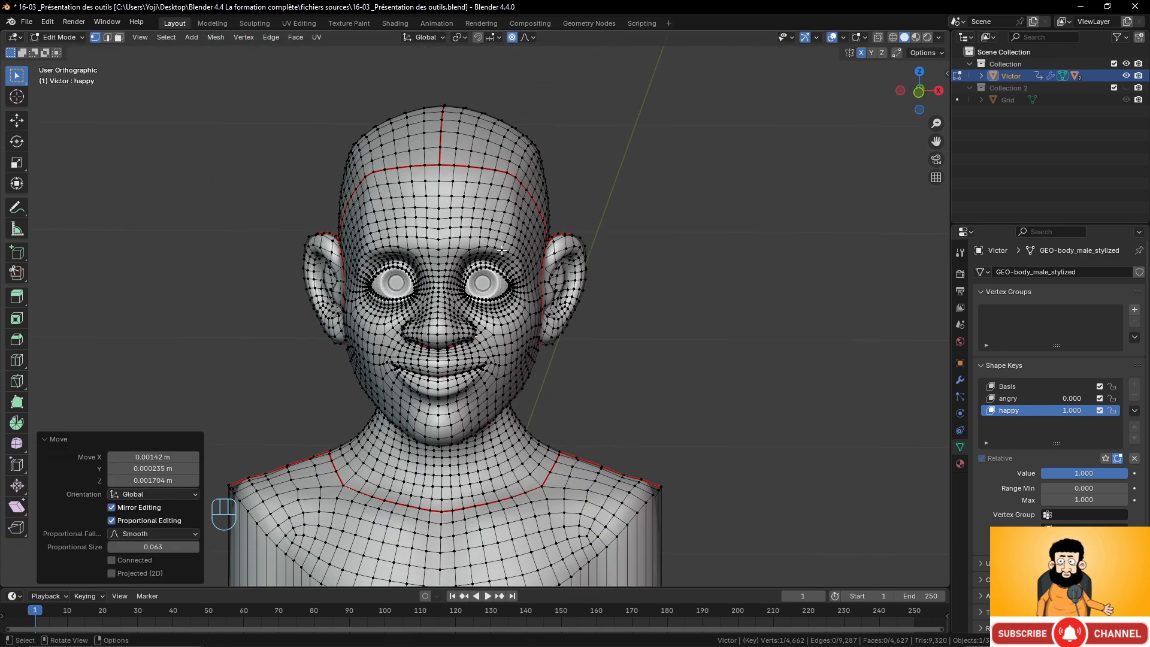
middle_click_drag(476, 300, 481, 274)
scroll(474, 275, "up", 3)
scroll(481, 274, "up", 2)
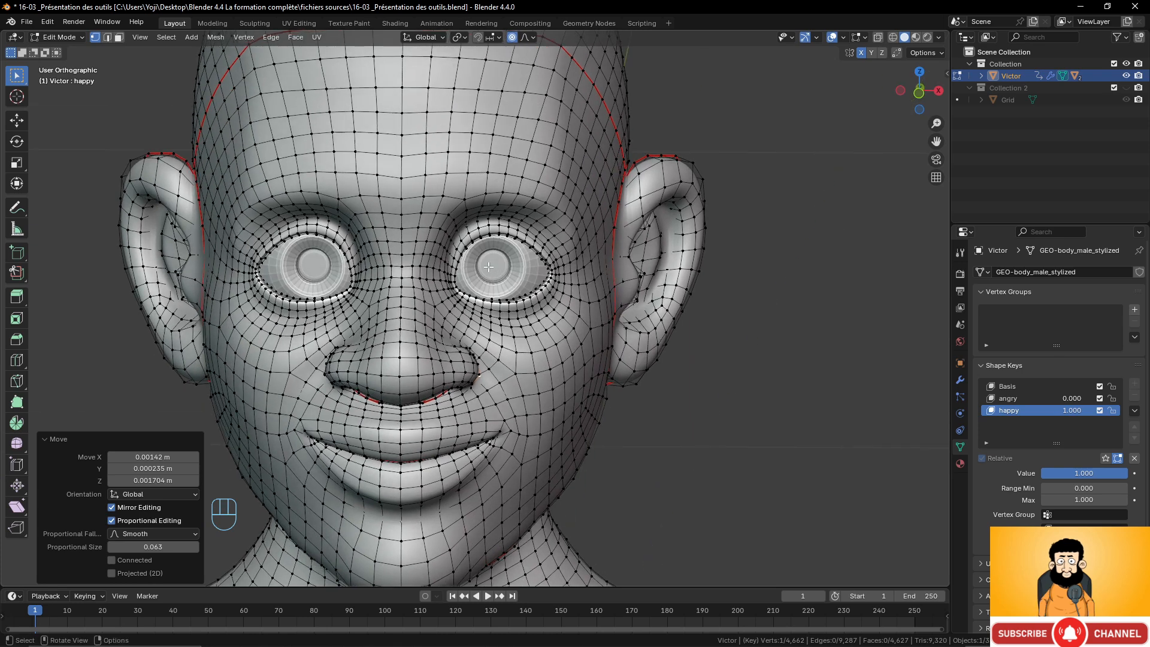
scroll(485, 273, "down", 3)
key("Tab")
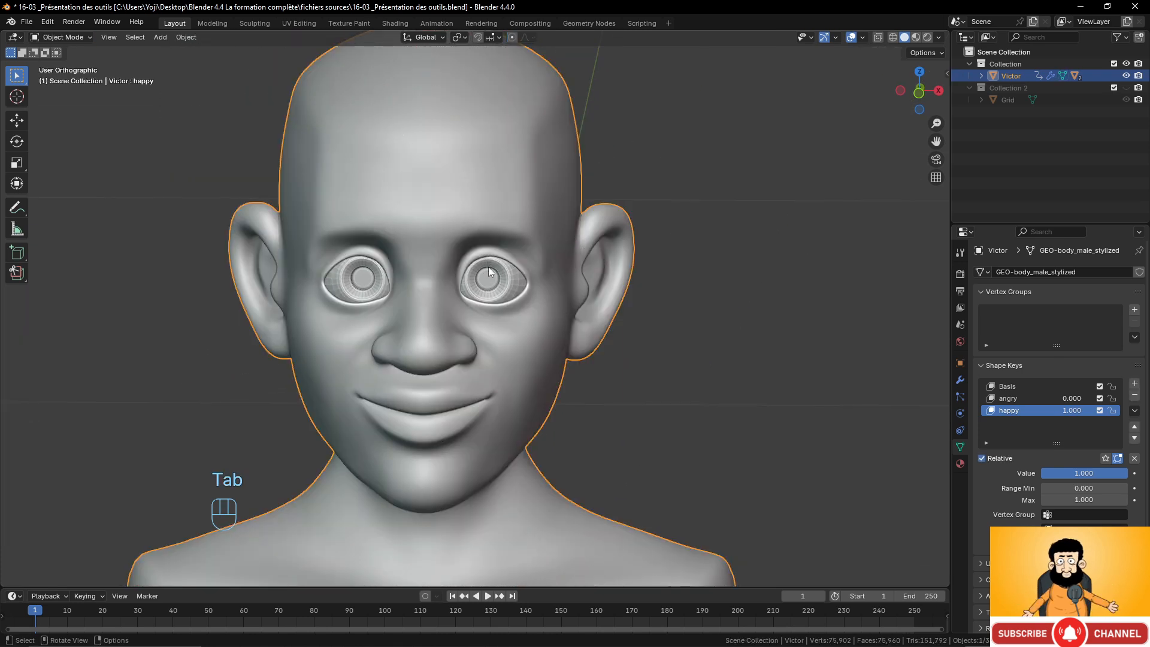
key("Tab")
key("Tab")
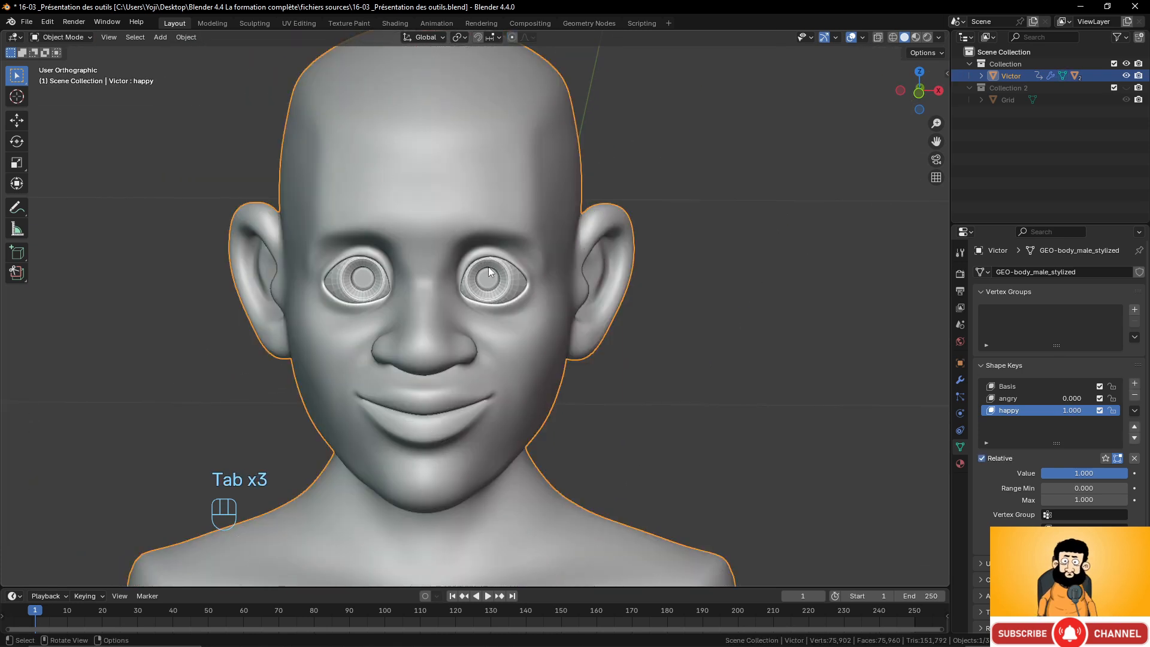
mouse_move(1073, 412)
left_mouse_down()
mouse_move(1042, 412)
mouse_move(1102, 412)
mouse_move(1041, 412)
mouse_move(1124, 398)
mouse_move(1063, 398)
left_mouse_up()
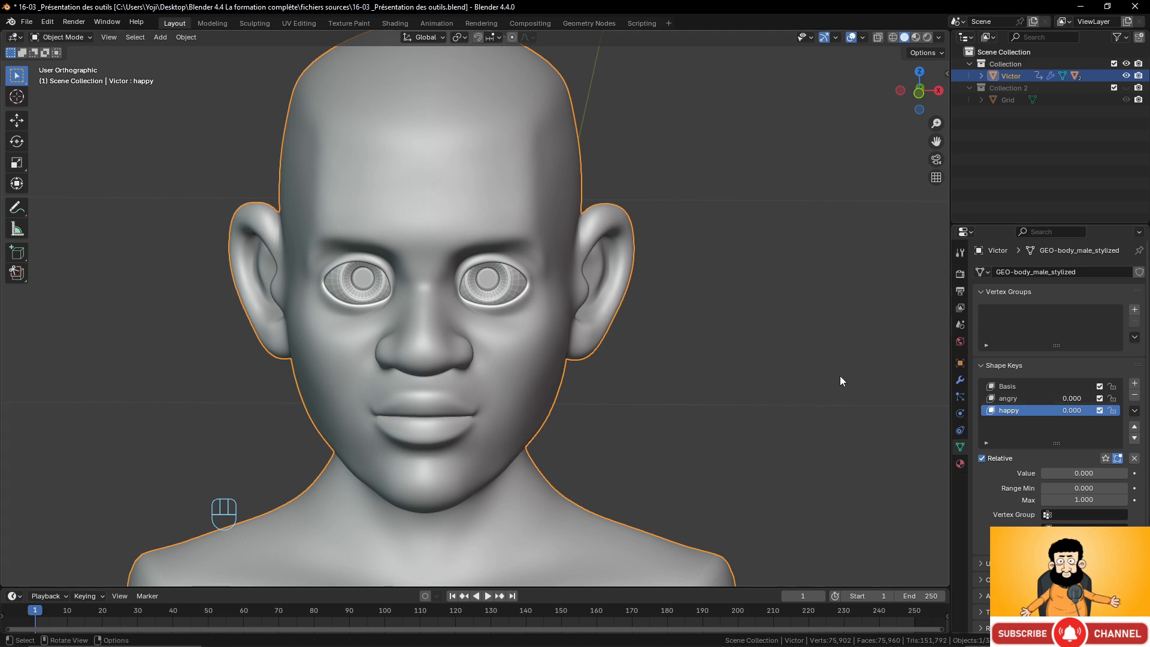
Add a new shape key and name it blink.
key("Tab")
scroll(396, 302, "up", 3)
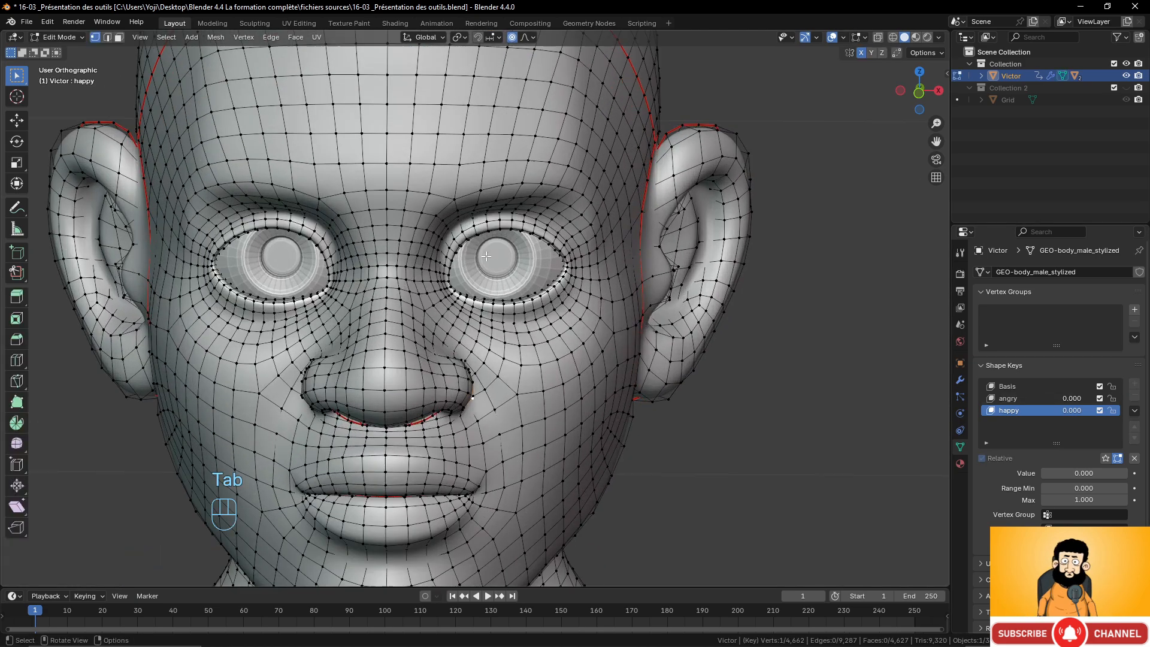
scroll(517, 312, "up", 3)
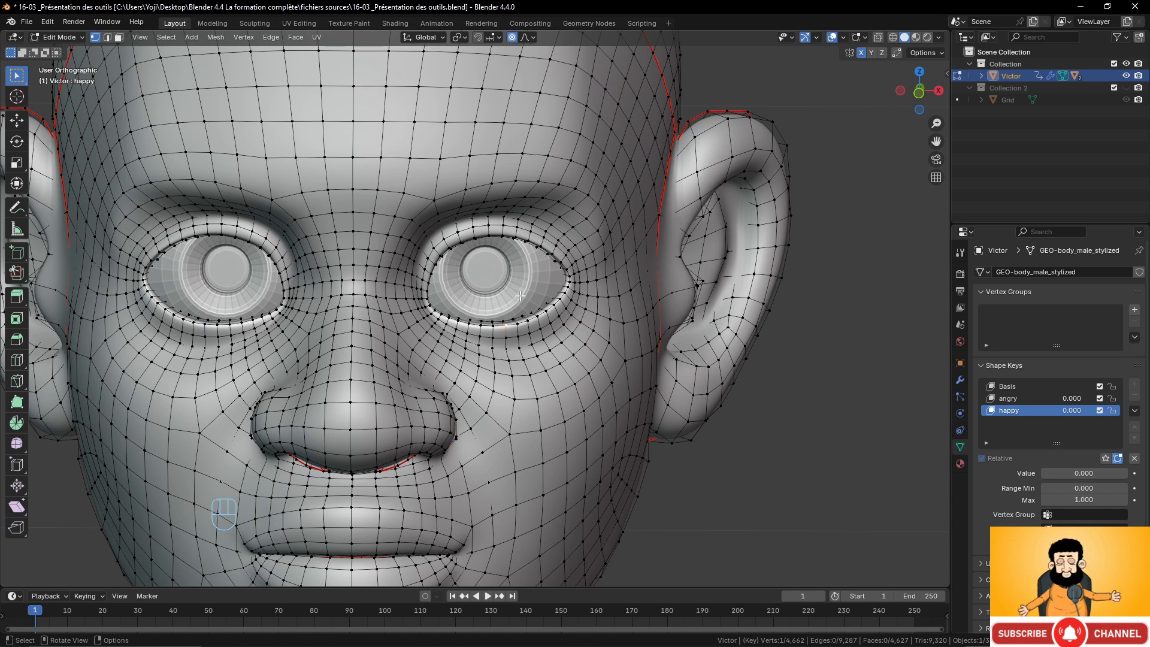
key("Tab")
left_click(1134, 383)
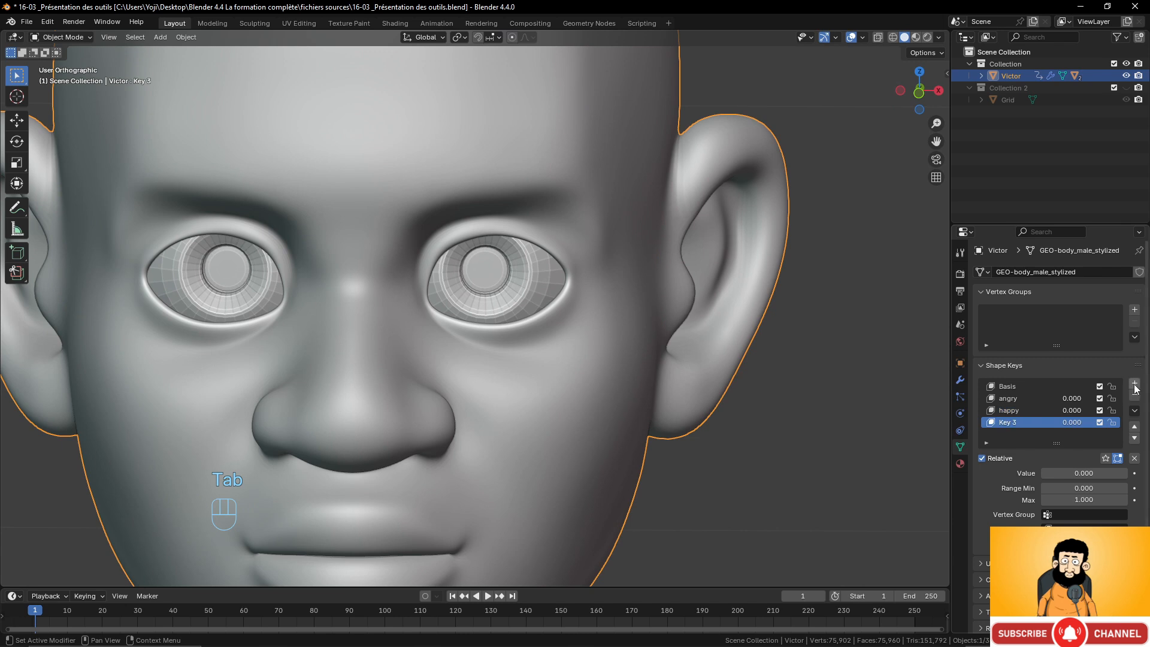
double_click(1037, 422)
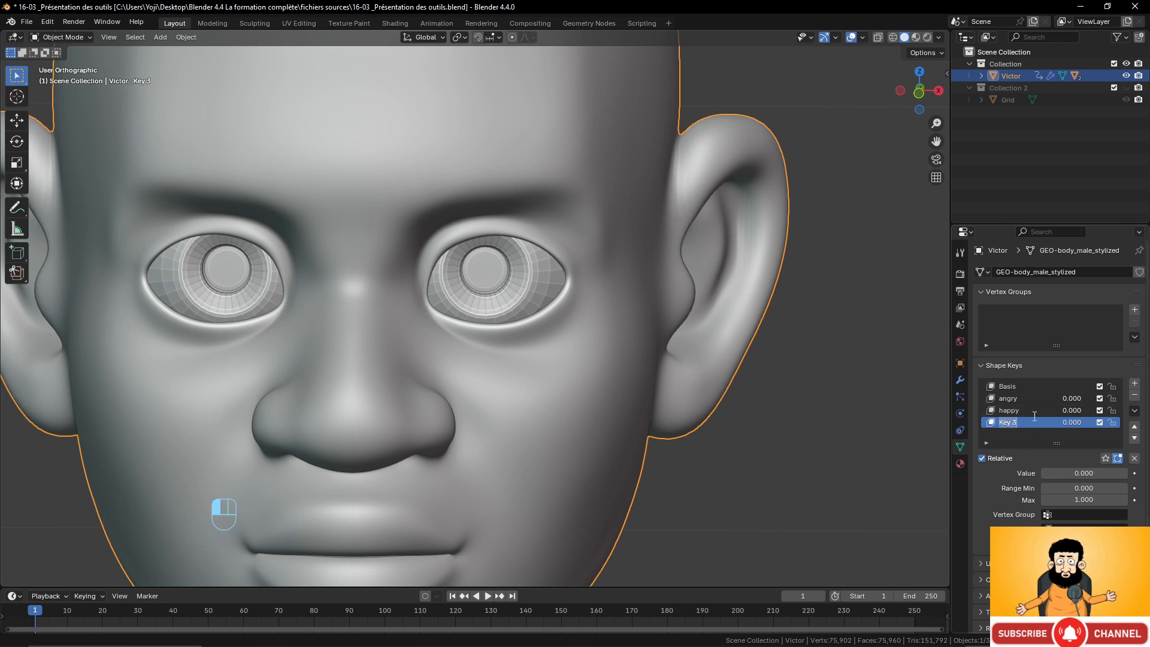
type("blin")
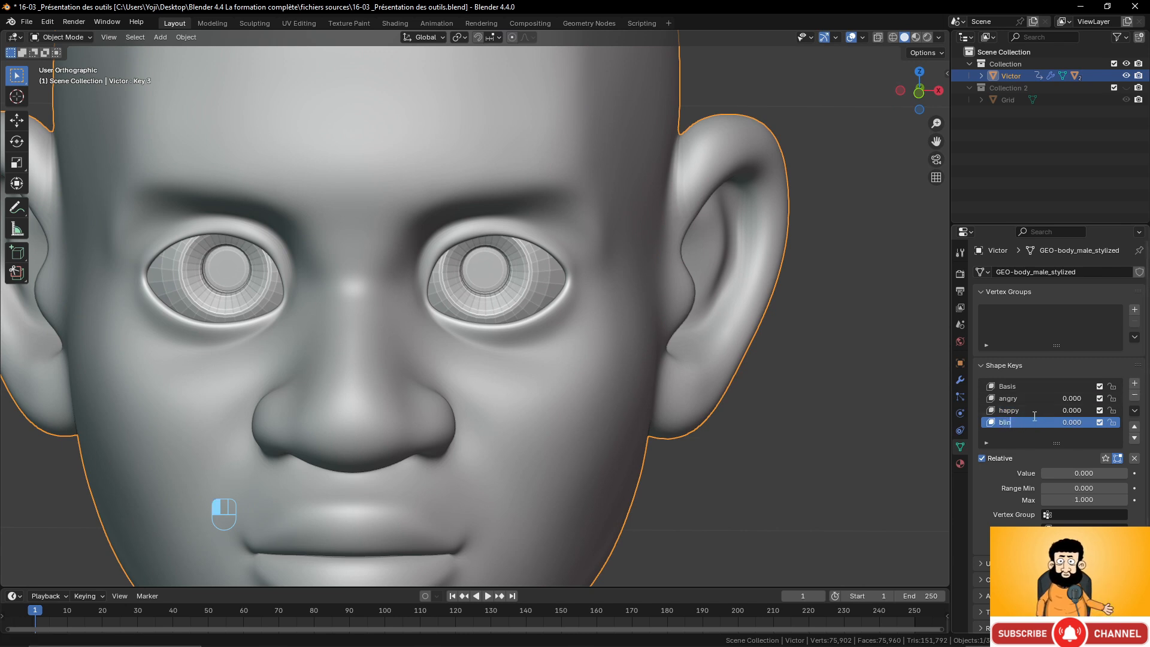
type("k")
key("Return")
Enter Edit Mode and set the blink shape key's value to 1.000.
key("Tab")
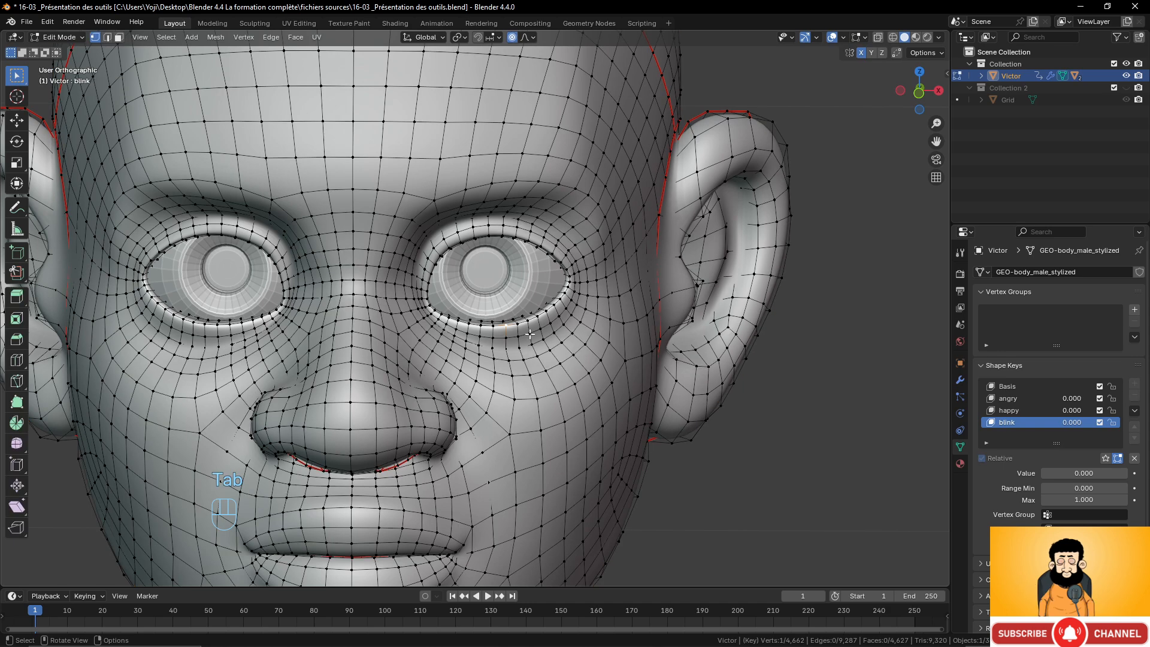
key("g")
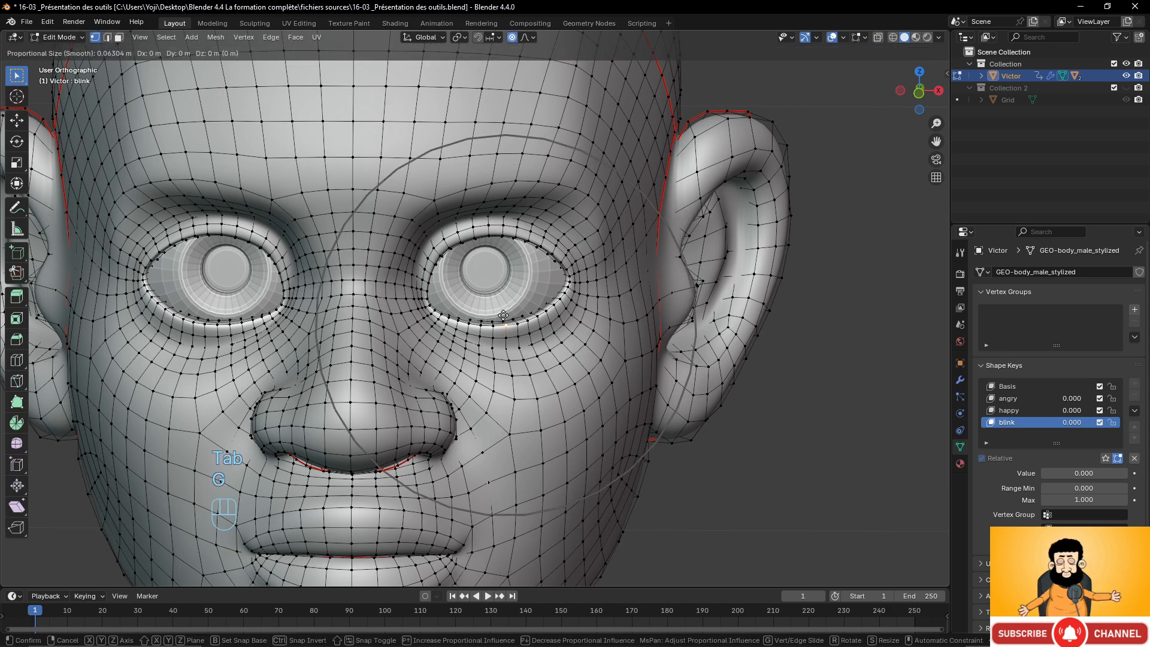
right_click(506, 319)
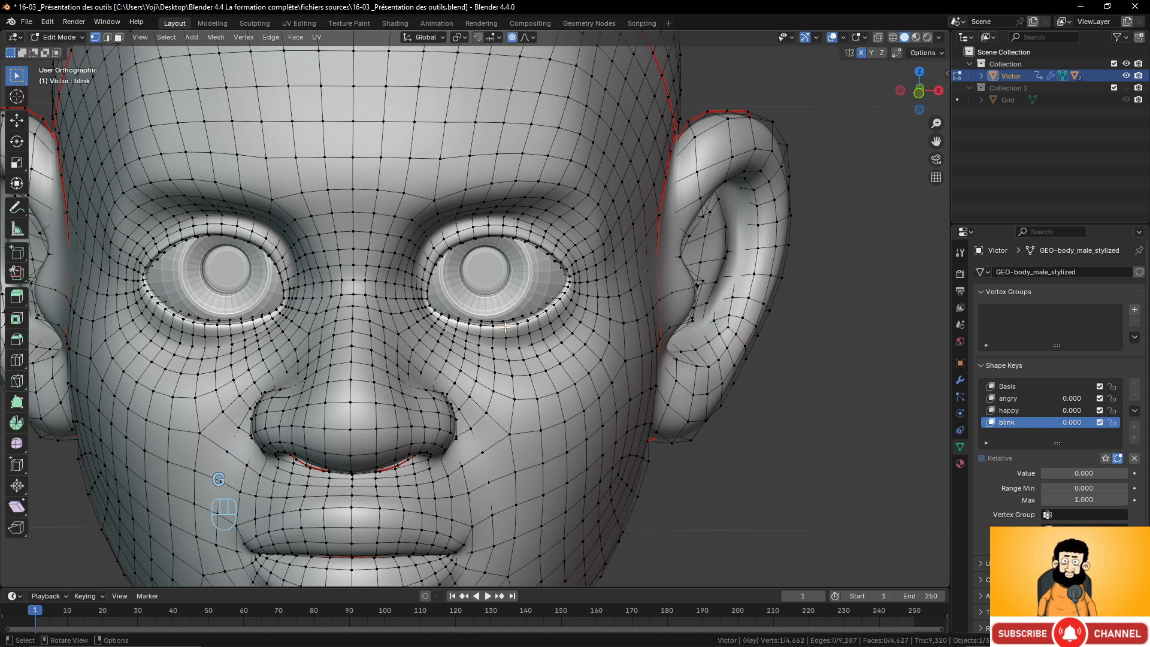
key("g")
right_click(536, 319)
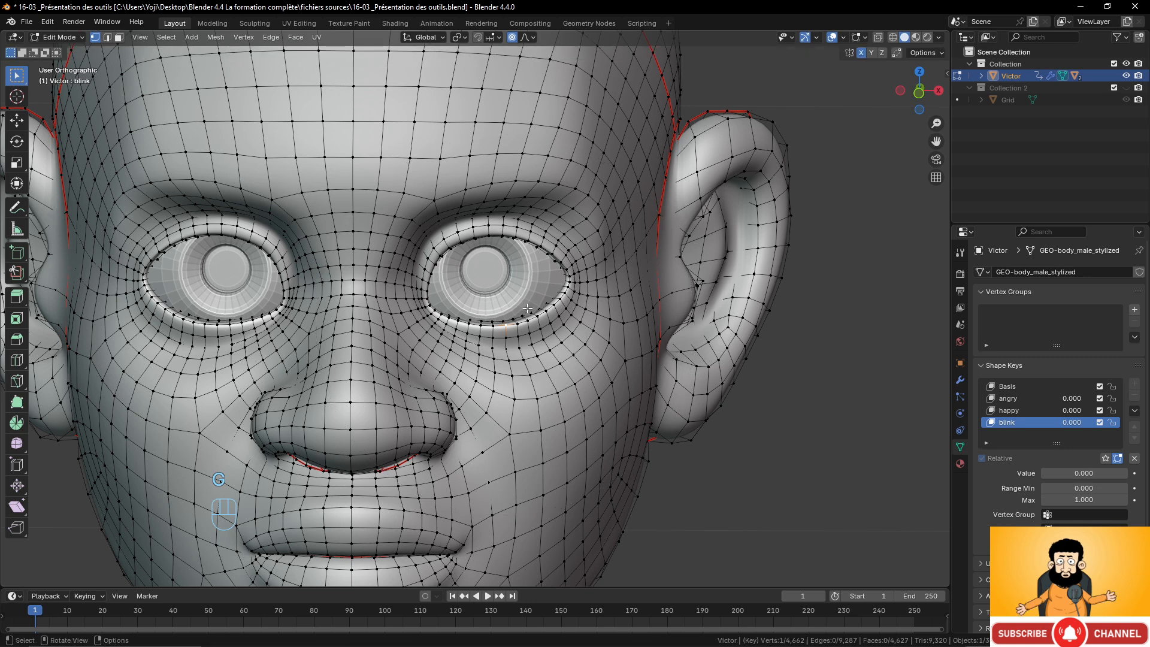
left_click_drag(1066, 422, 1128, 422)
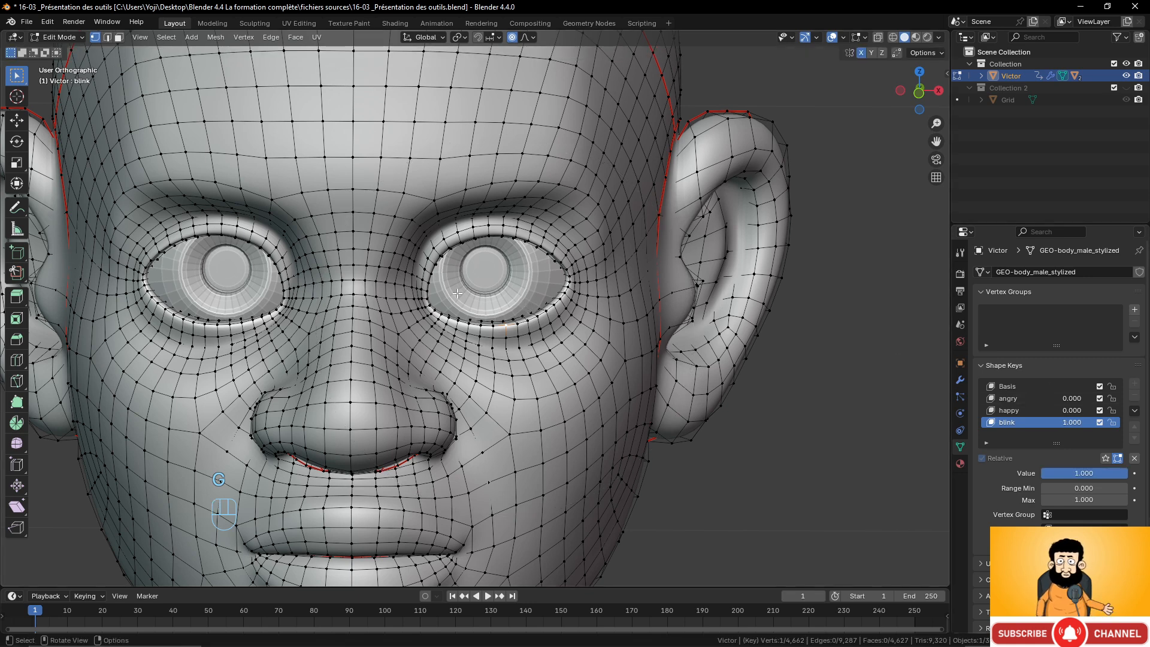
key("g")
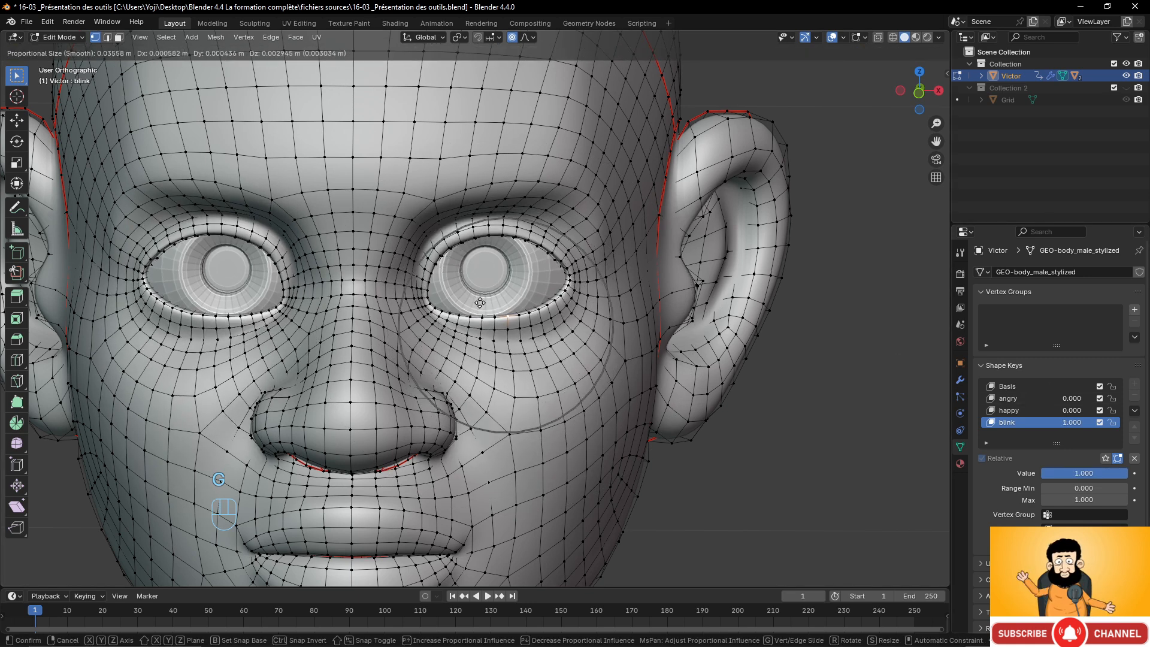
scroll(479, 303, "down", 1)
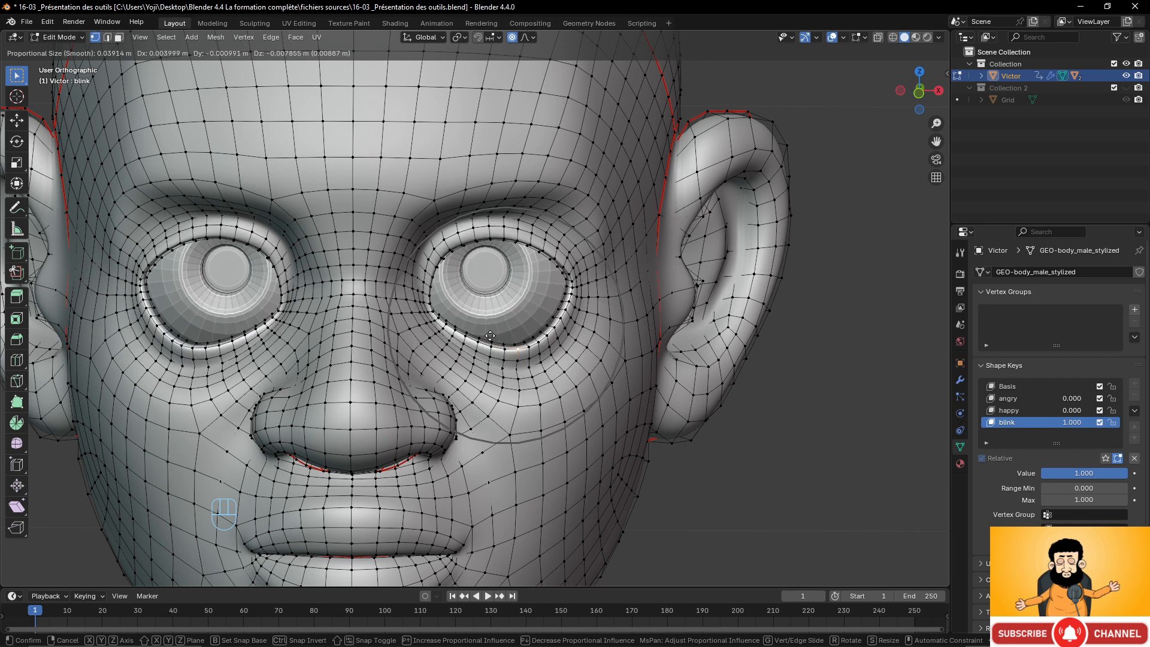
right_click(471, 259)
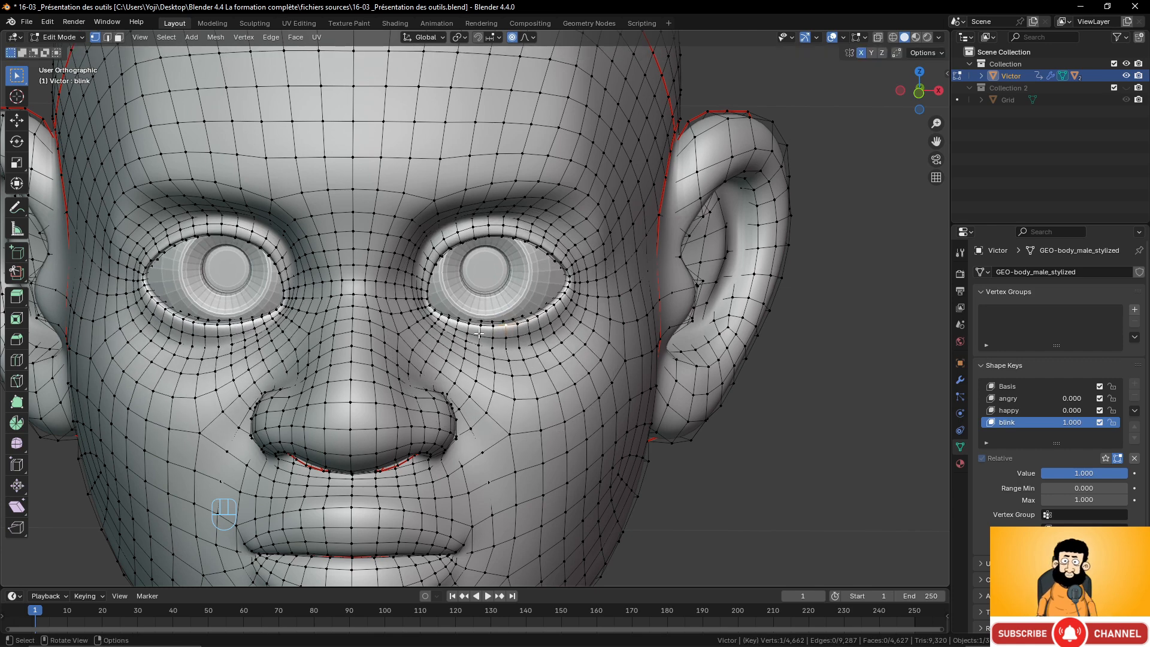
key("g")
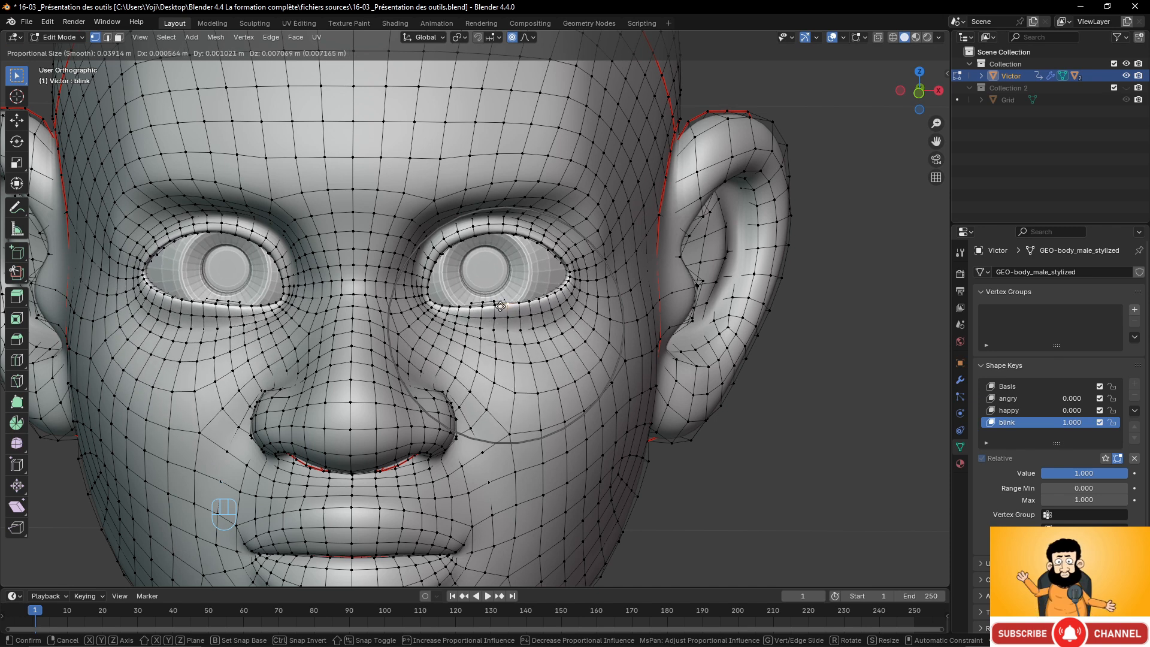
right_click(500, 306)
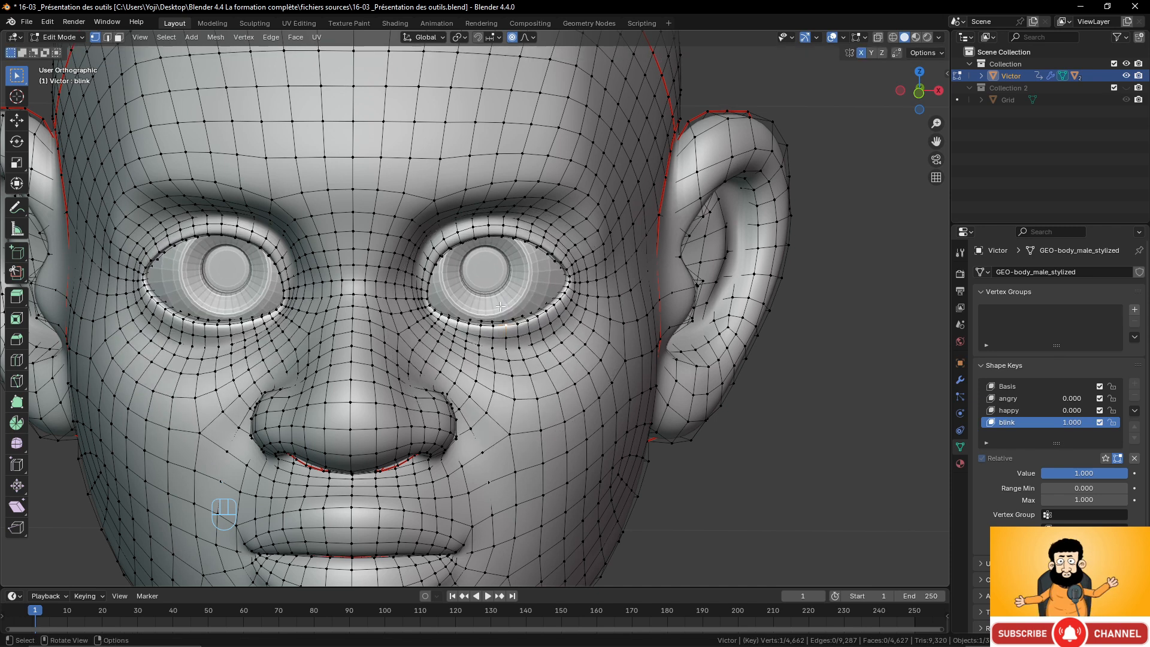
Try pulling the upper eyelid vertex down about 0.01 m with a proportional size of about 0.047.
left_click(533, 37)
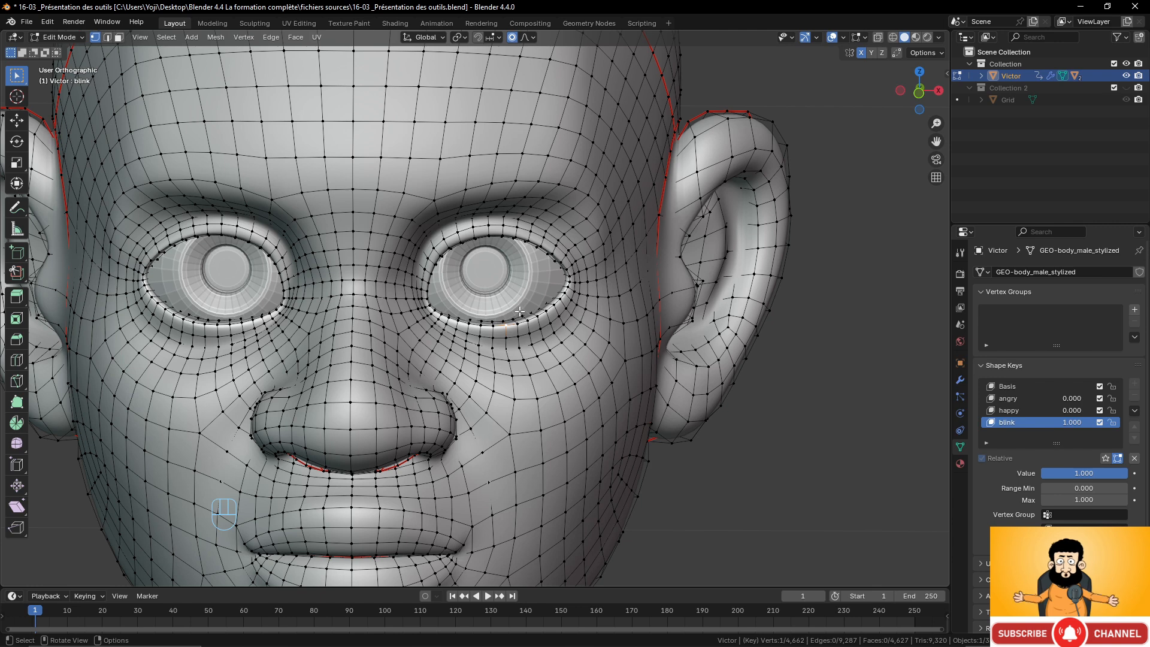
key("g")
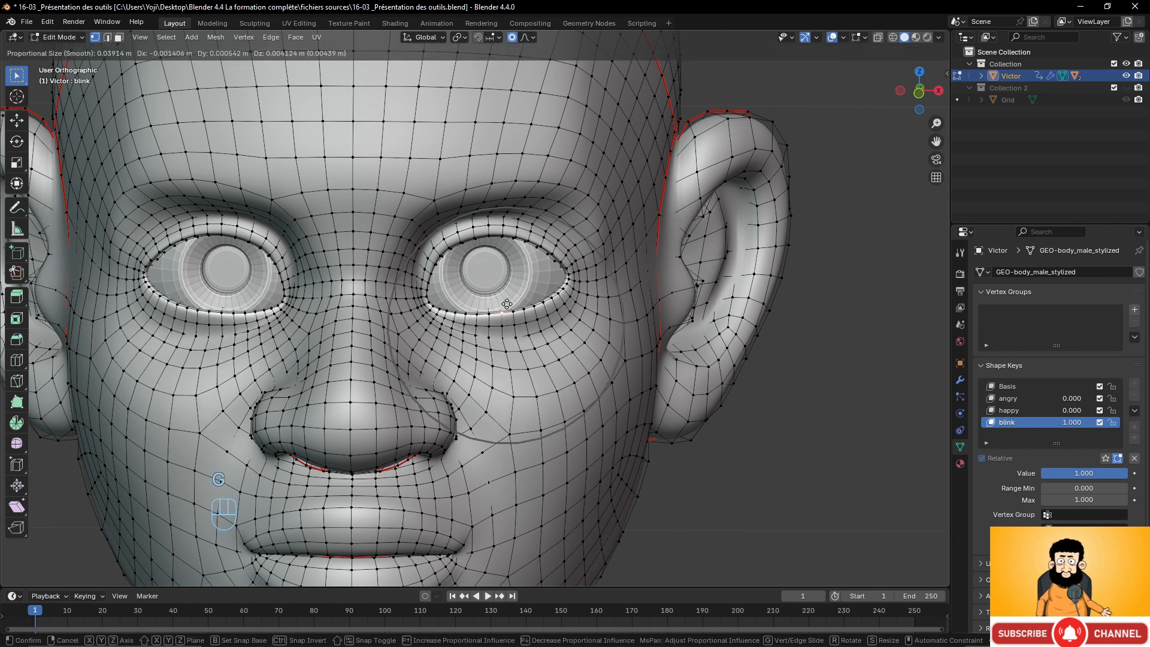
scroll(505, 294, "down", 1)
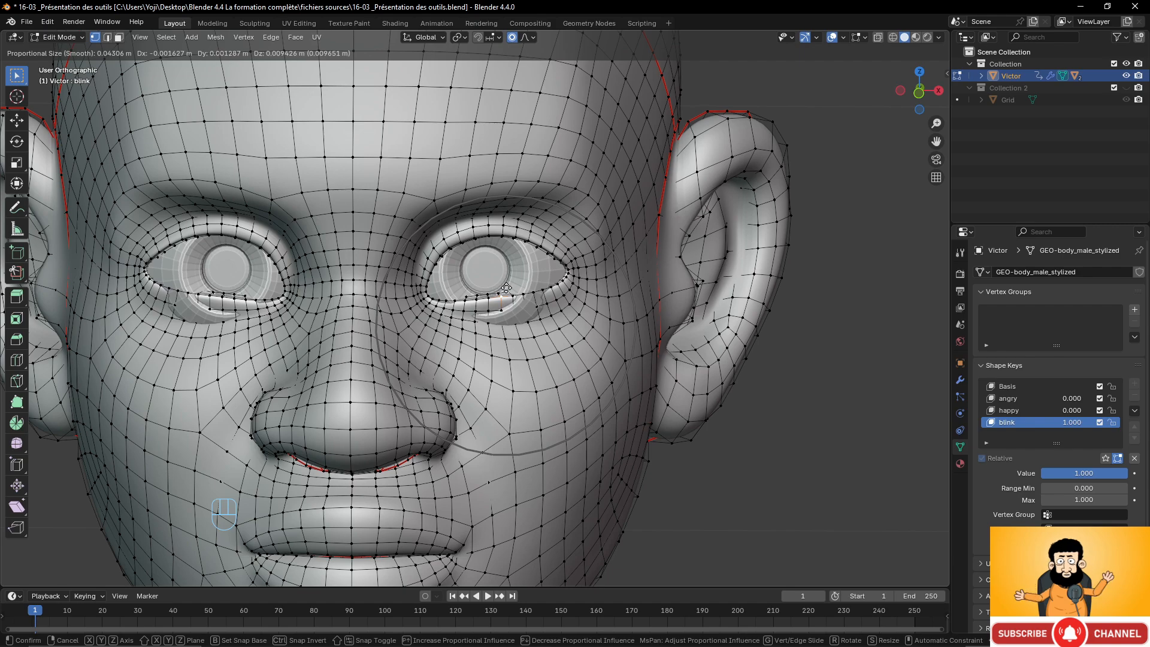
left_click(506, 288)
middle_click_drag(506, 288, 381, 315)
Pull the upper eyelid vertex down about 0.017 m to close the eye.
key("KP_3")
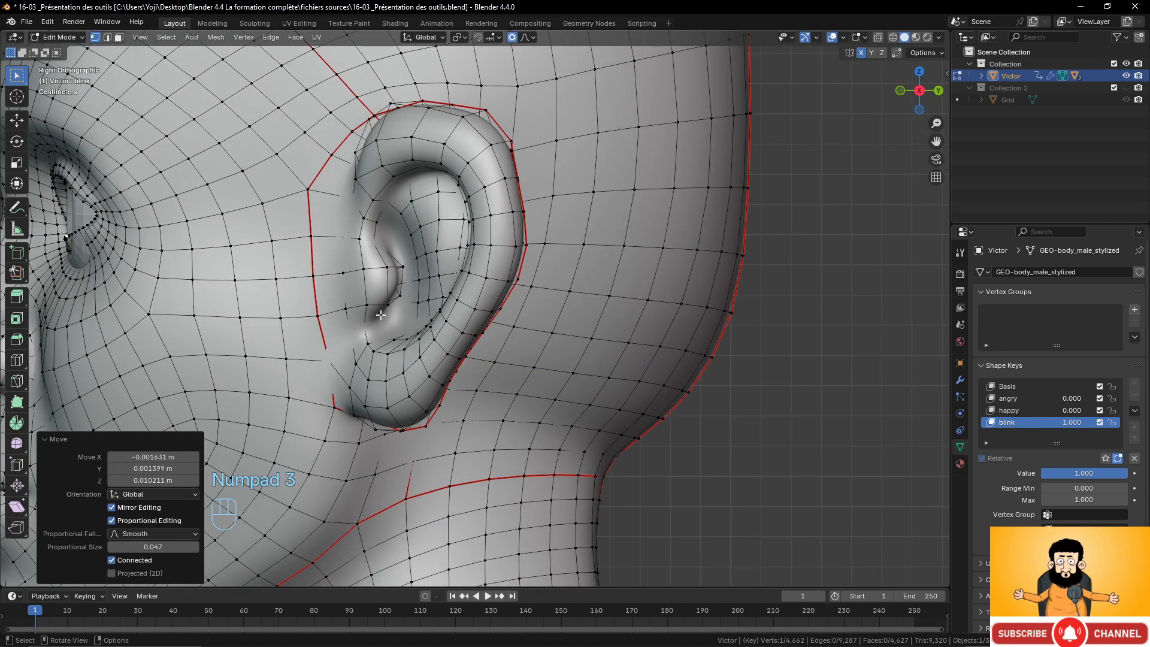
middle_click_drag(74, 275, 431, 313, "shift")
scroll(431, 313, "up", 2)
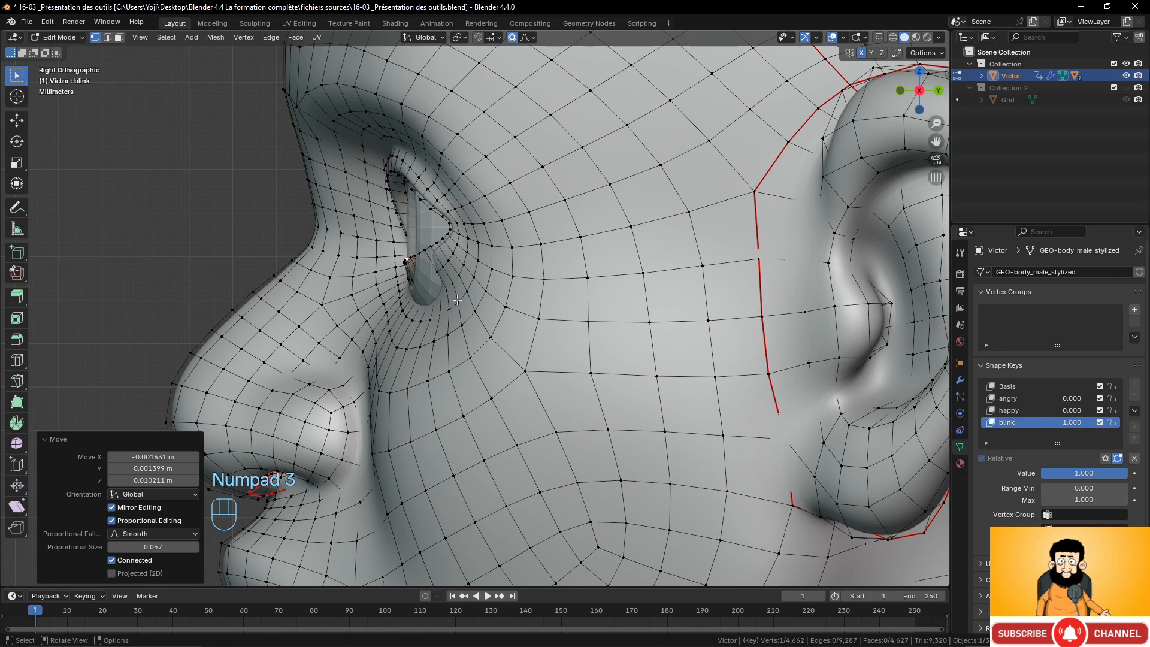
key("g")
left_click(448, 303)
middle_click_drag(448, 302, 523, 172)
left_click(521, 172)
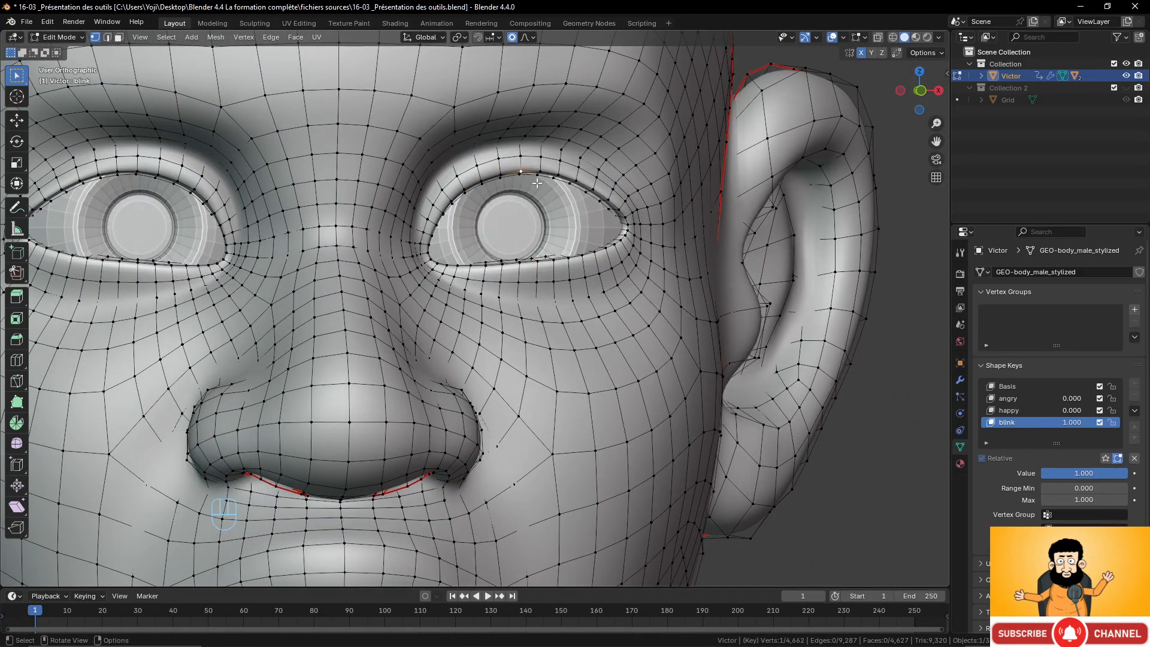
key("KP_1")
key("g")
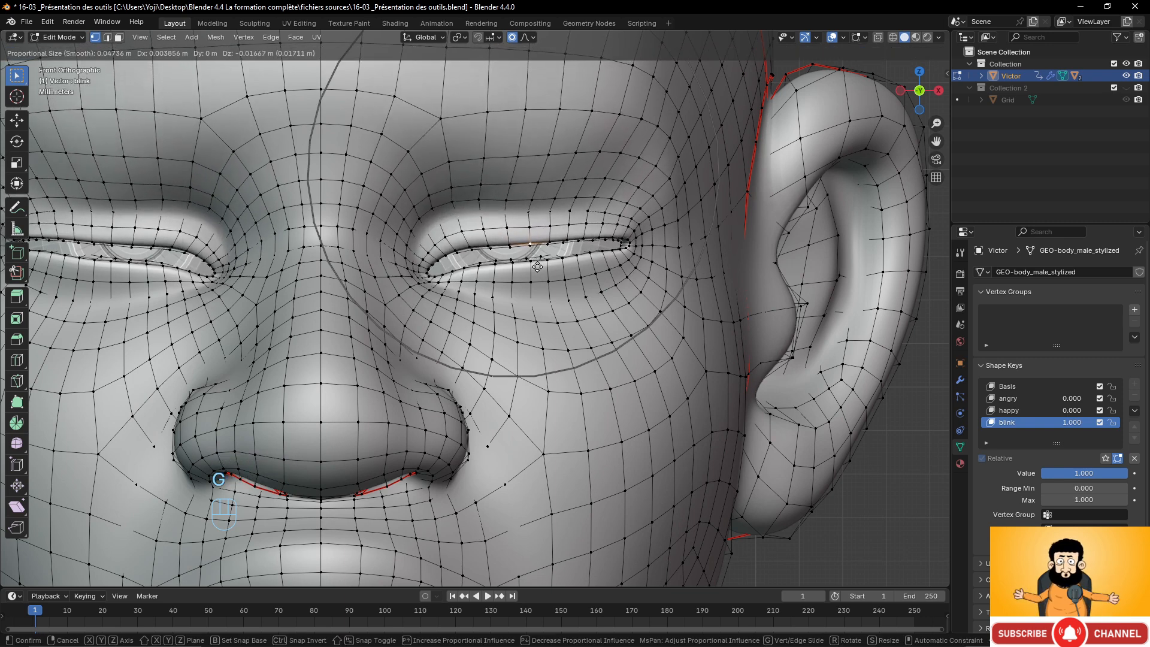
left_click(535, 267)
Reduce the proportional size to about 0.020 and nudge the inner upper eyelid vertices down about 0.002 m.
key("g")
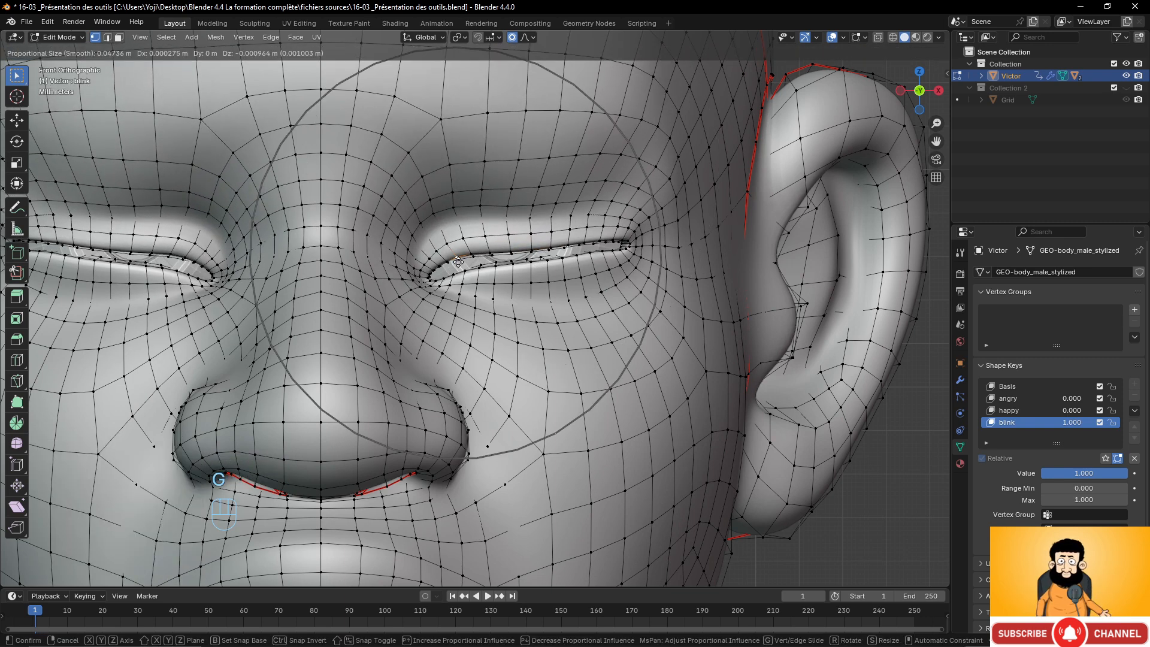
scroll(459, 265, "up", 8)
scroll(460, 264, "up", 1)
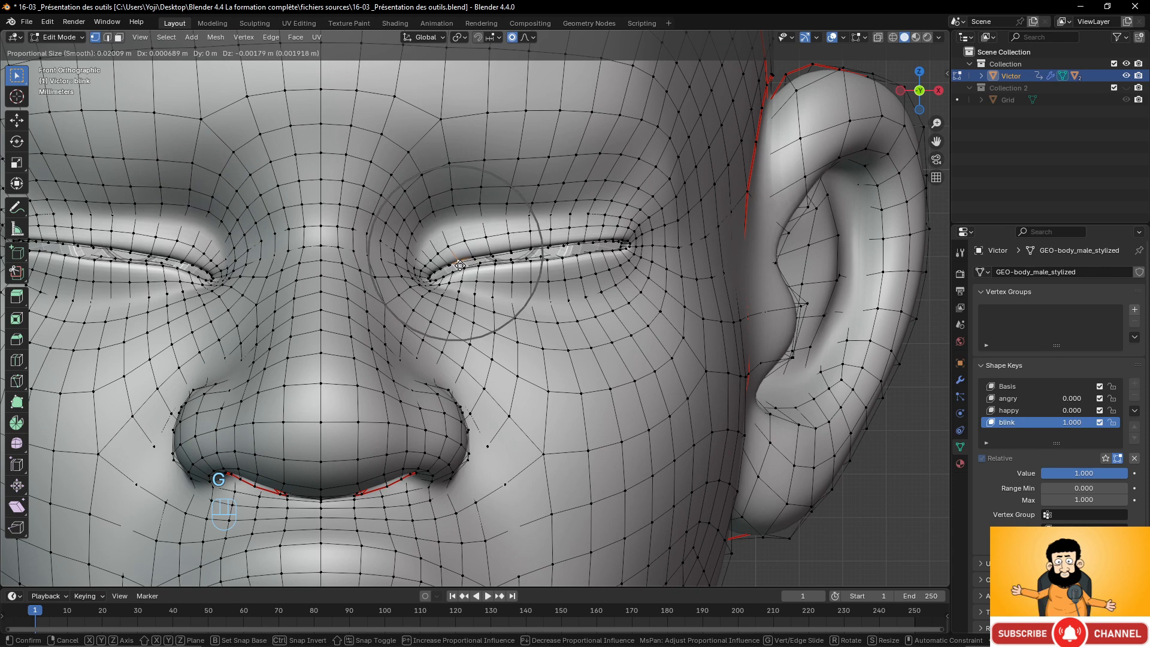
left_click(456, 273)
key("g")
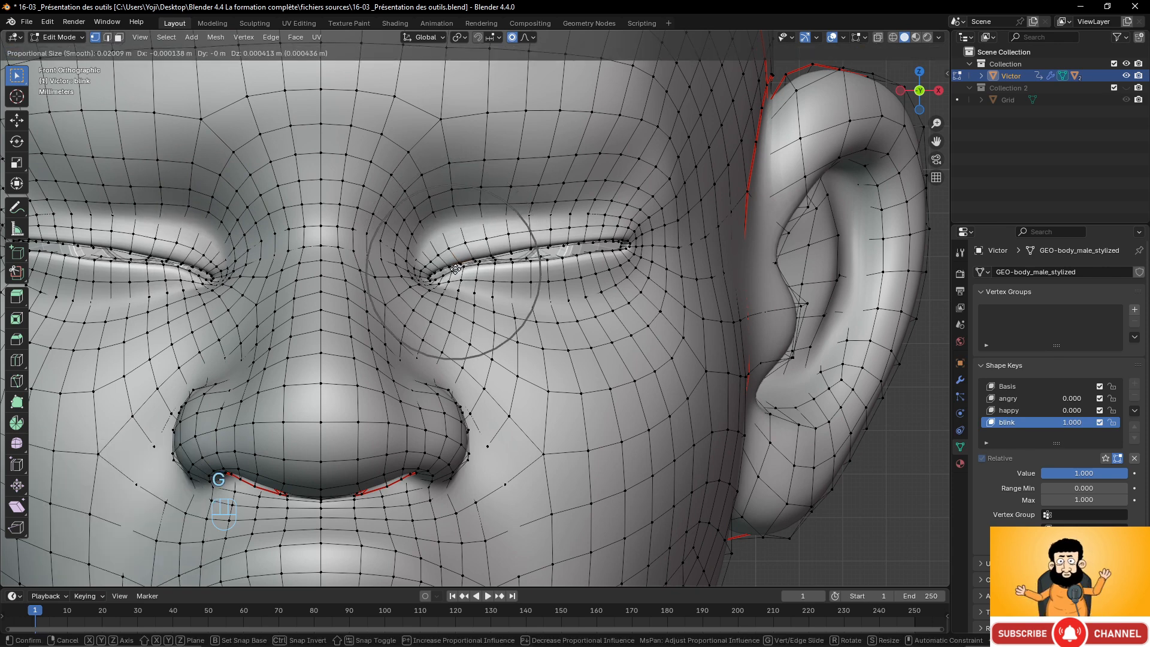
left_click(525, 255)
Nudge the outer upper eyelid vertices down about 0.001 m each to close the lid evenly.
key("g")
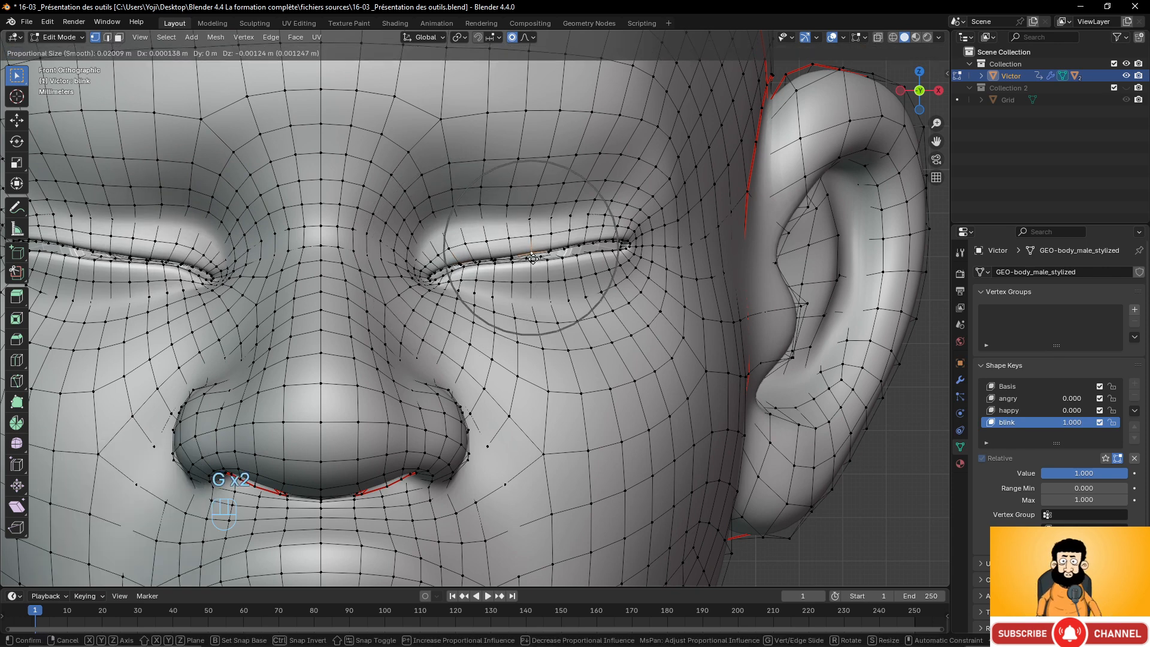
left_click(577, 246)
key("g")
key("g")
left_click(612, 246)
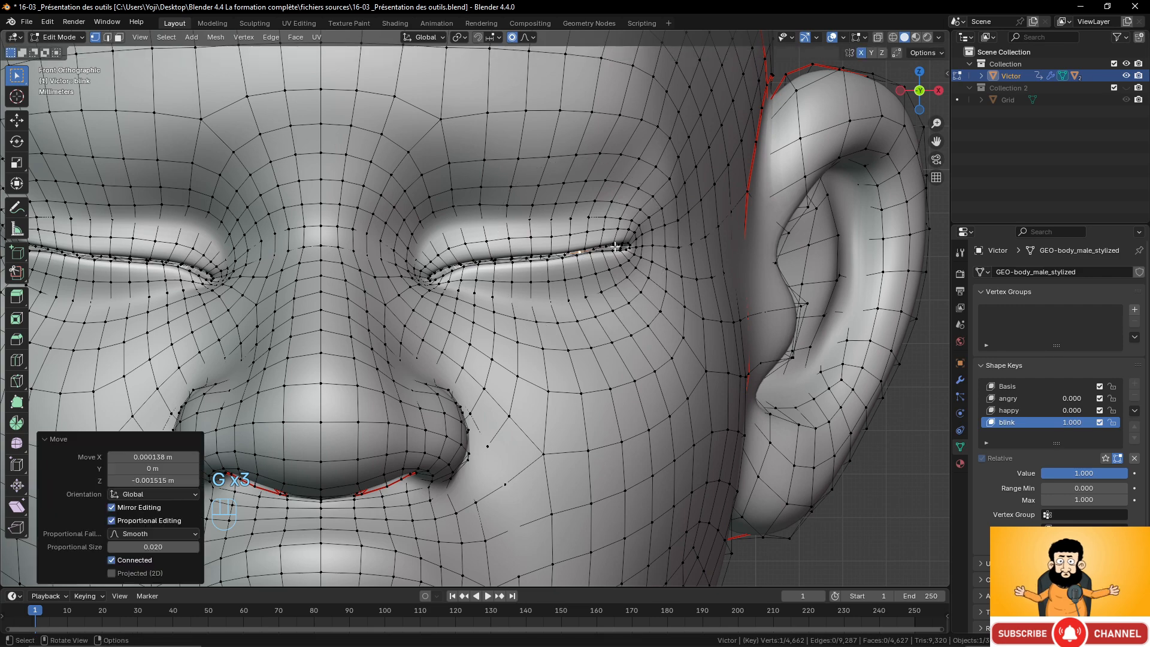
key("g")
left_click(614, 250)
Select a middle eyelid vertex and lower it about 0.0015 m with a proportional size of about 0.039.
scroll(615, 233, "down", 5)
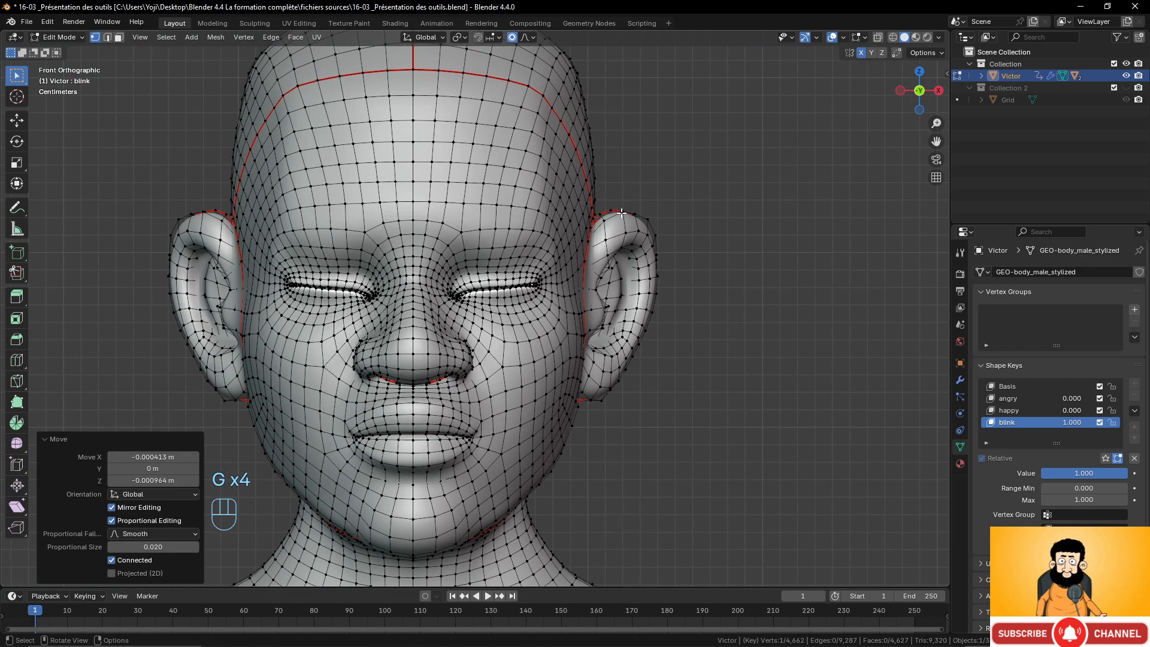
scroll(618, 216, "up", 1)
scroll(617, 217, "down", 1)
scroll(573, 230, "up", 2)
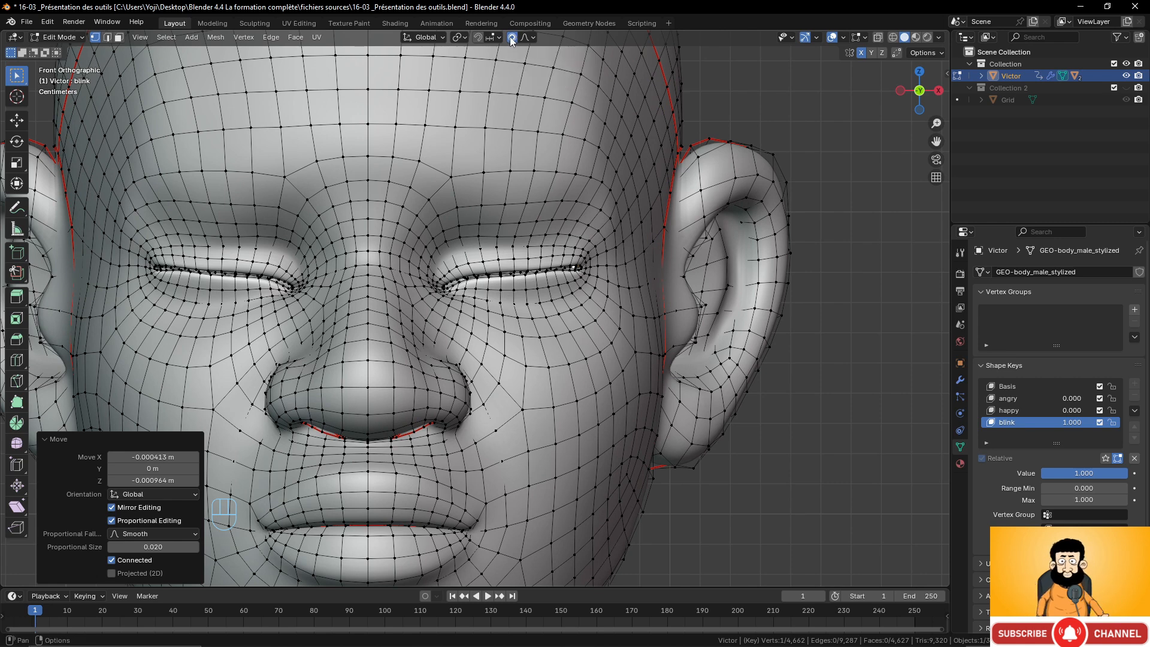
scroll(524, 260, "up", 3)
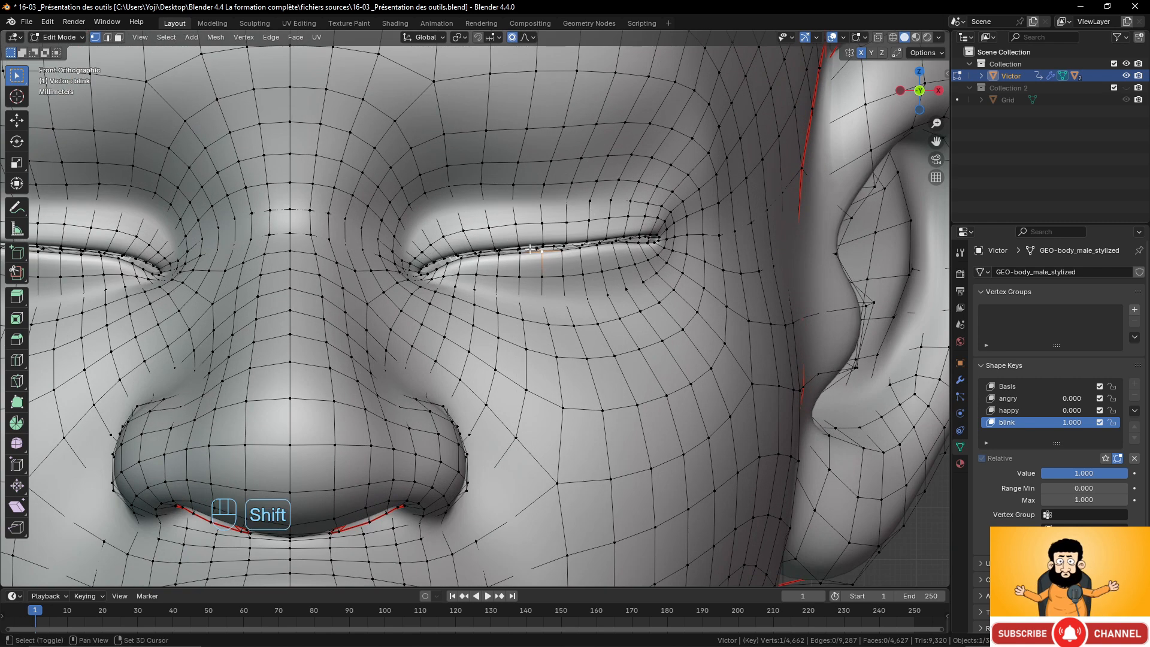
left_click(545, 244, "shift")
scroll(556, 247, "down", 1)
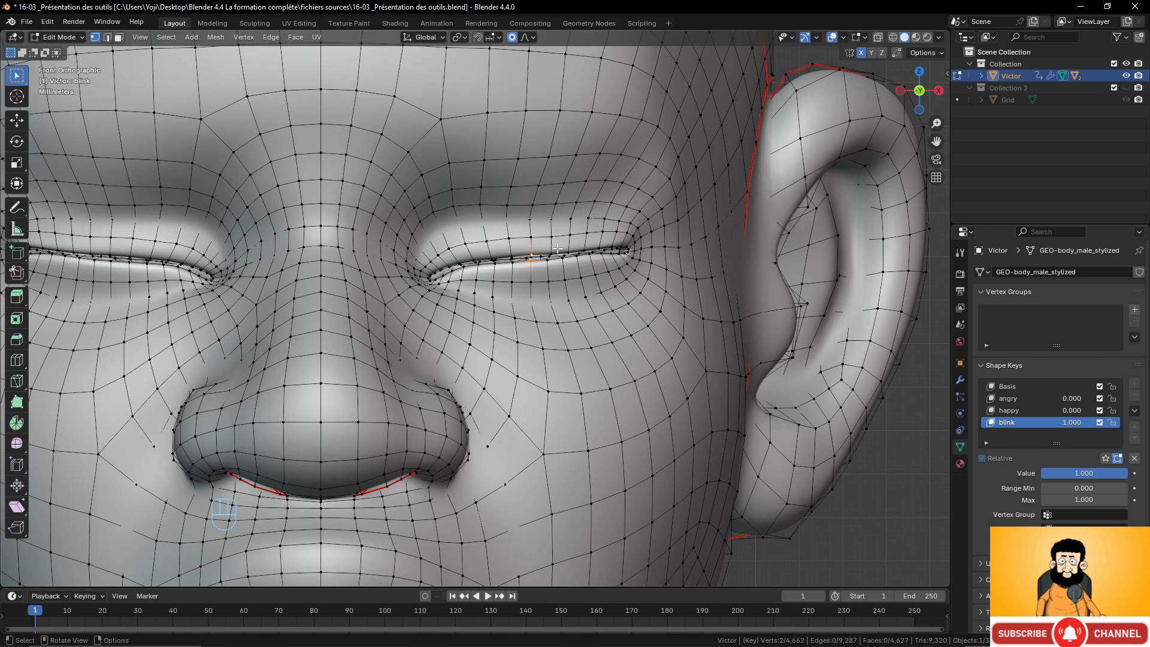
key("g")
left_click(488, 272)
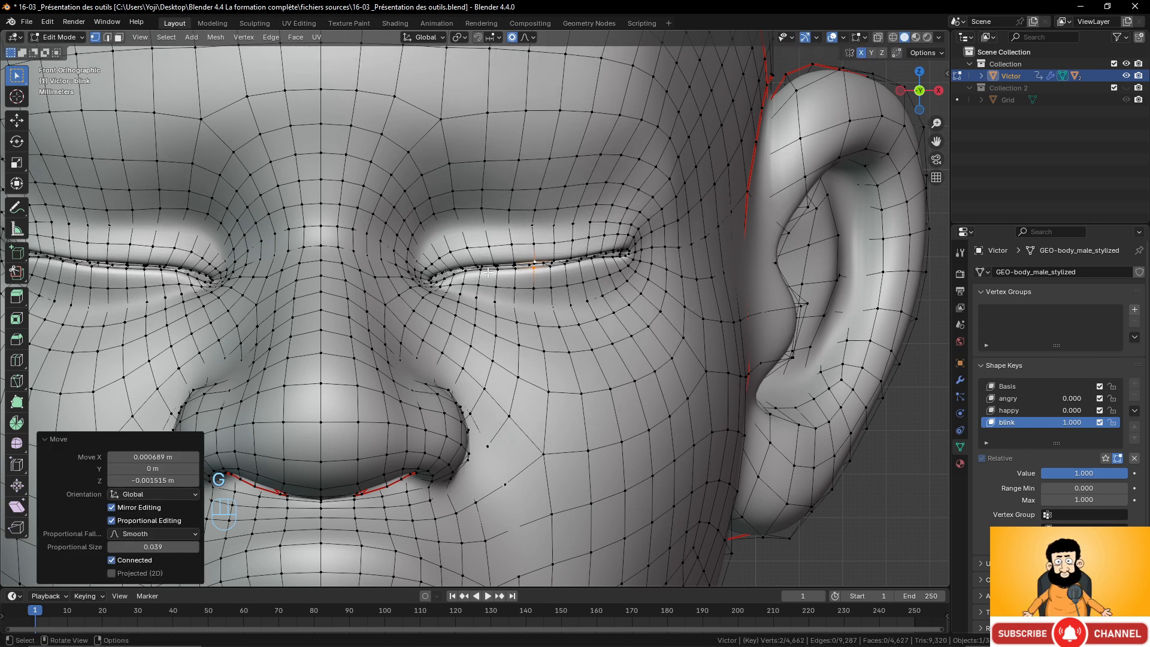
Lower the selected upper eyelid vertex about 0.001 m with a proportional size of about 0.020.
key("g")
scroll(473, 270, "up", 7)
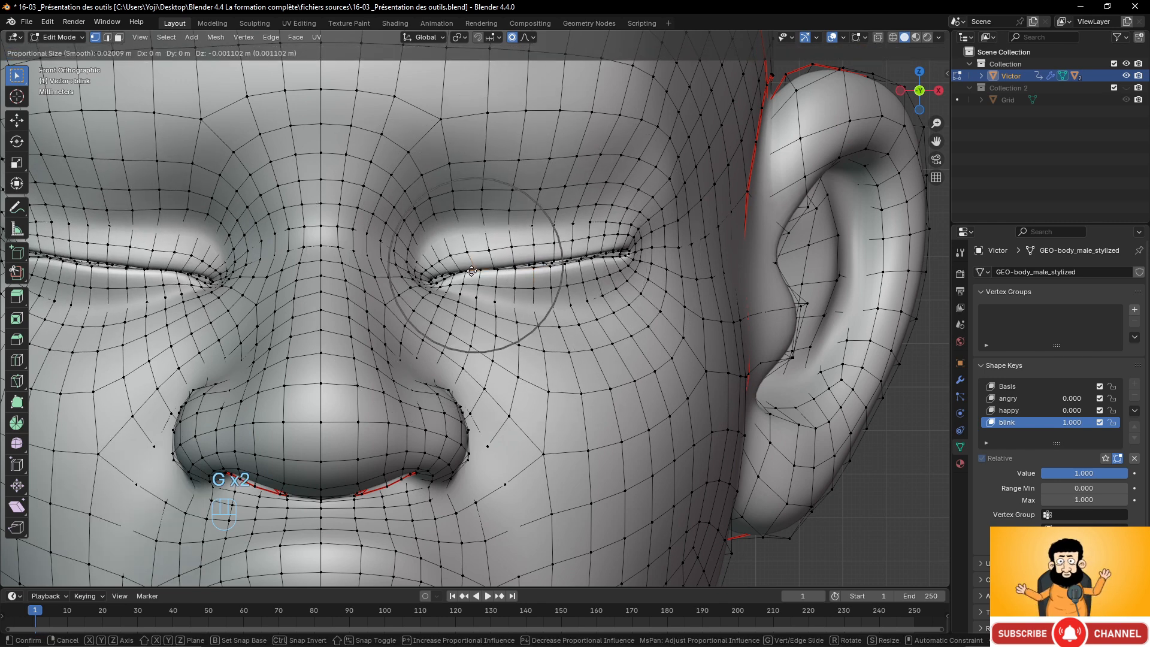
left_click(474, 270)
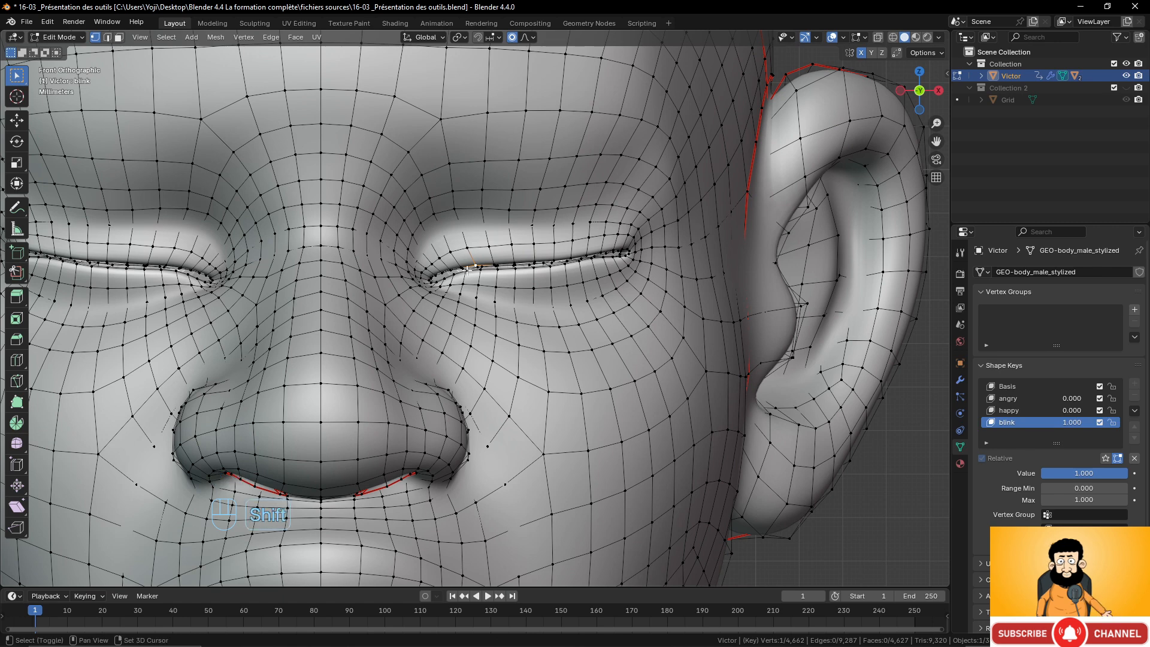
Select and lower two more inner upper eyelid vertices about 0.001 m each with a proportional size of about 0.015.
left_click(473, 274)
key("g")
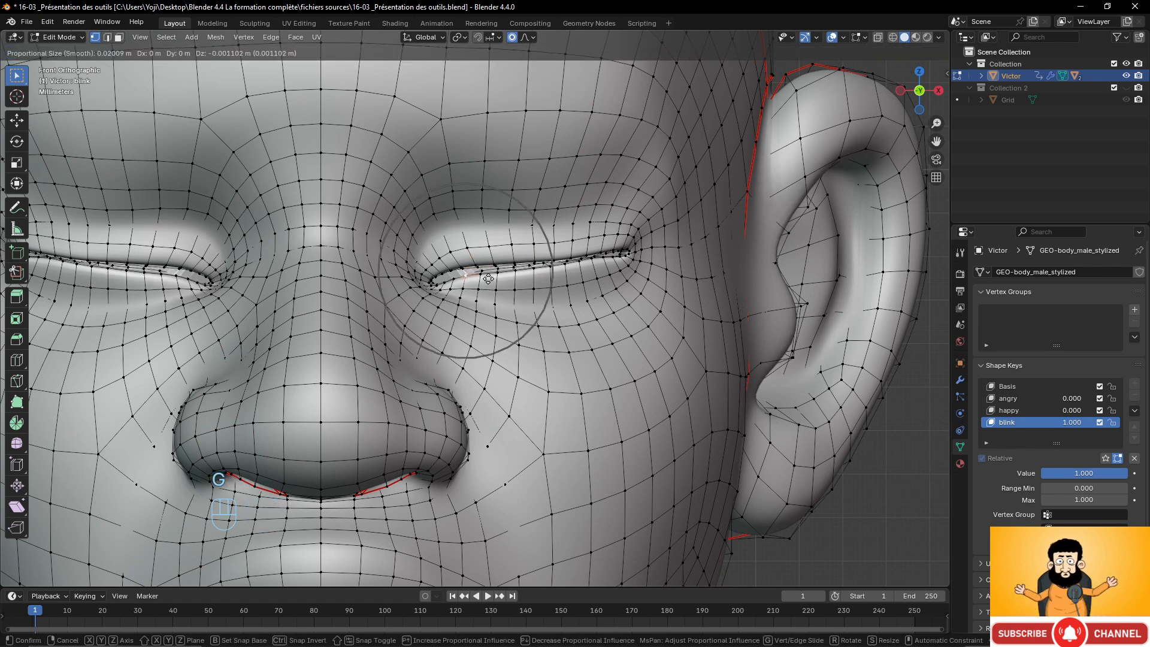
scroll(490, 277, "up", 3)
left_click(489, 276)
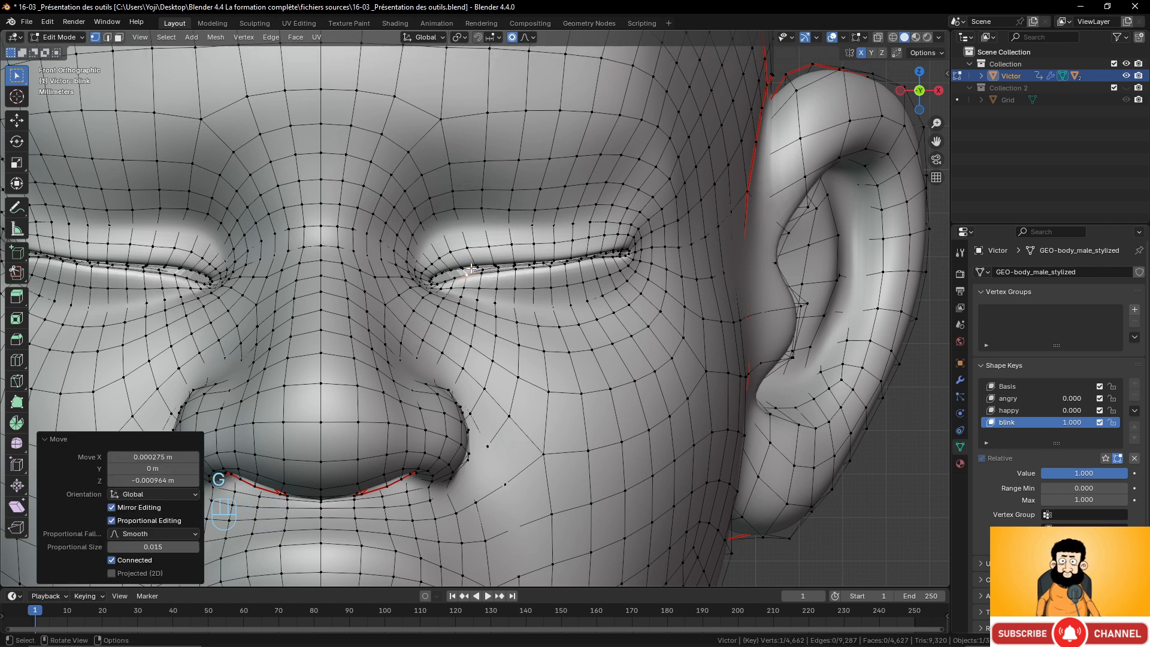
left_click(469, 275)
key("g")
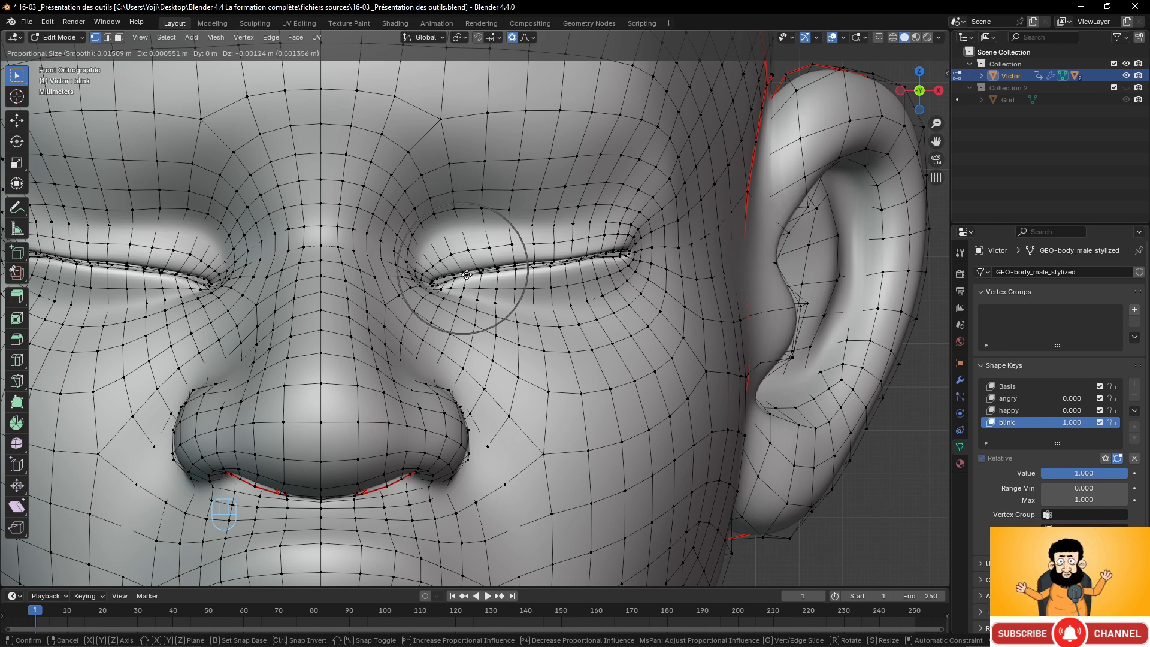
left_click(467, 275)
Switch to Object Mode and mix the shape keys, setting happy to 1.000 and blink to 0.694.
scroll(468, 274, "down", 5)
key("Tab")
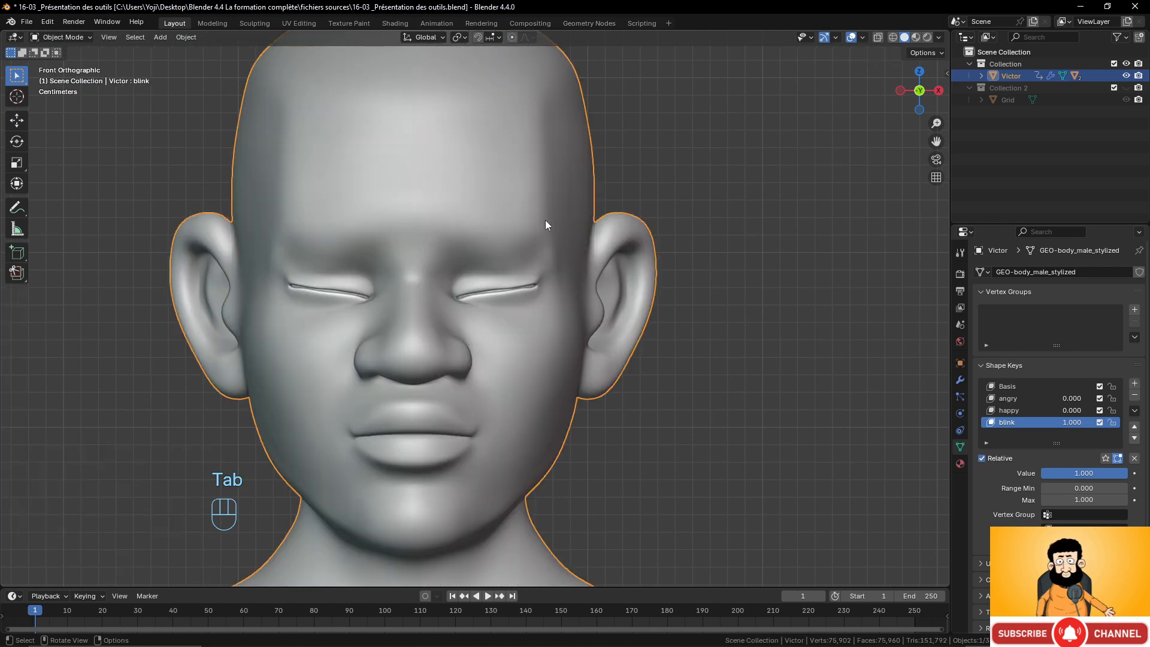
key("Tab")
key("Tab")
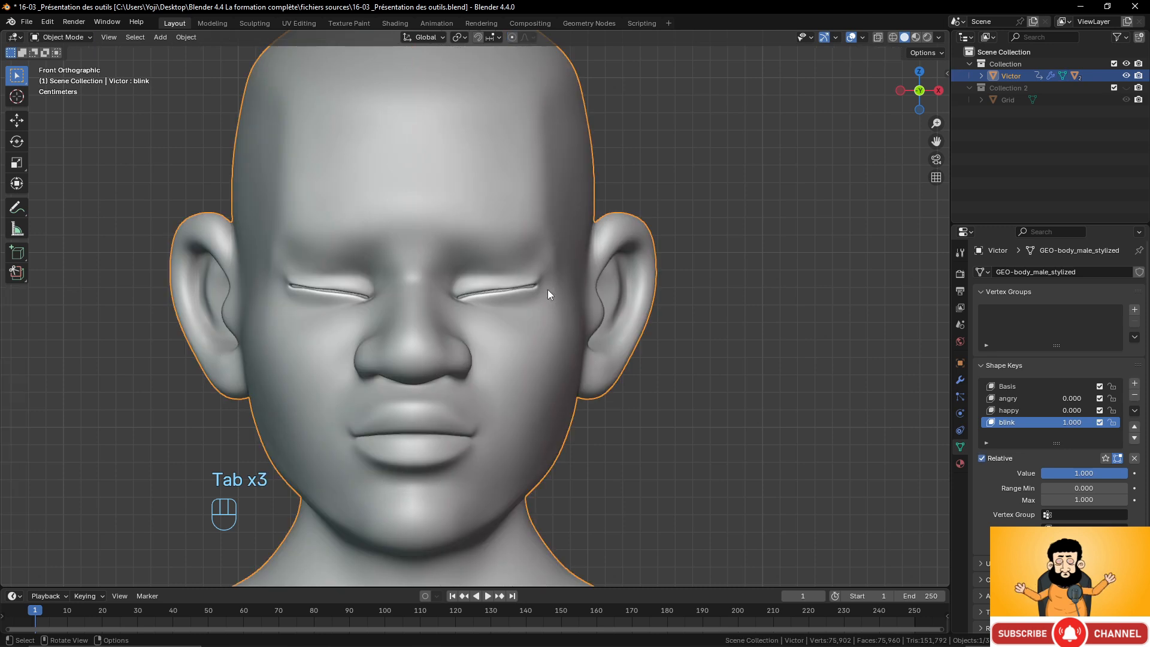
left_click_drag(1052, 400, 1084, 400)
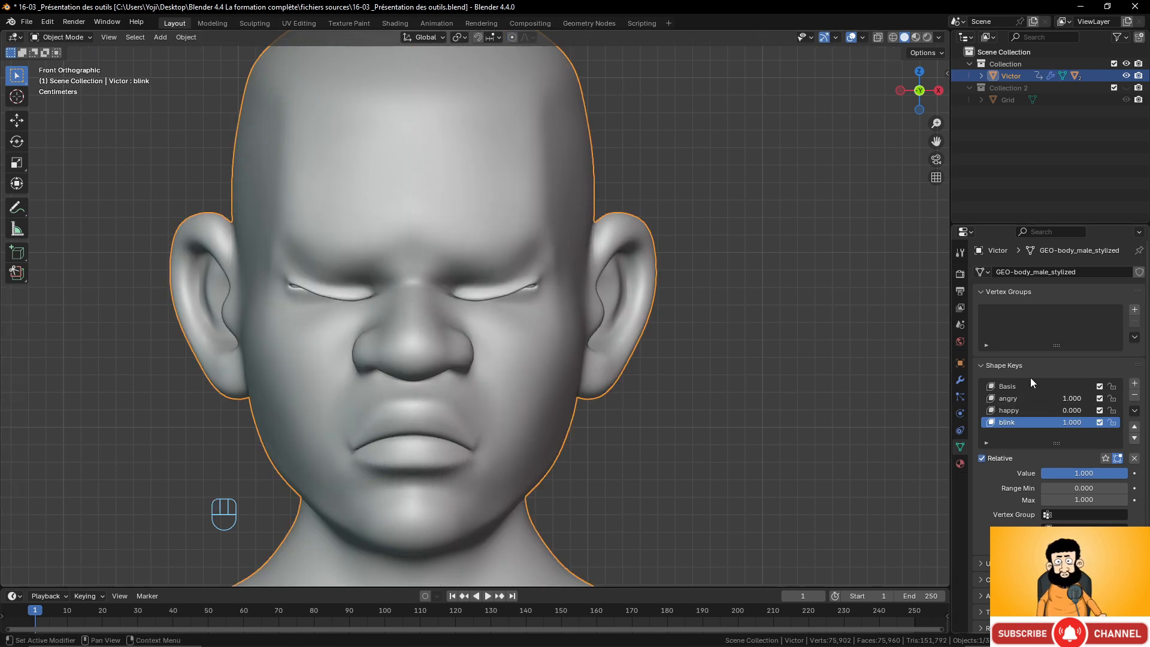
mouse_move(1076, 419)
left_mouse_down()
mouse_move(1036, 419)
mouse_move(1064, 419)
mouse_move(1042, 419)
mouse_move(1055, 419)
mouse_move(1042, 419)
mouse_move(1039, 402)
mouse_move(1114, 411)
mouse_move(1078, 423)
mouse_move(1108, 423)
mouse_move(1058, 423)
mouse_move(1092, 422)
left_mouse_up()
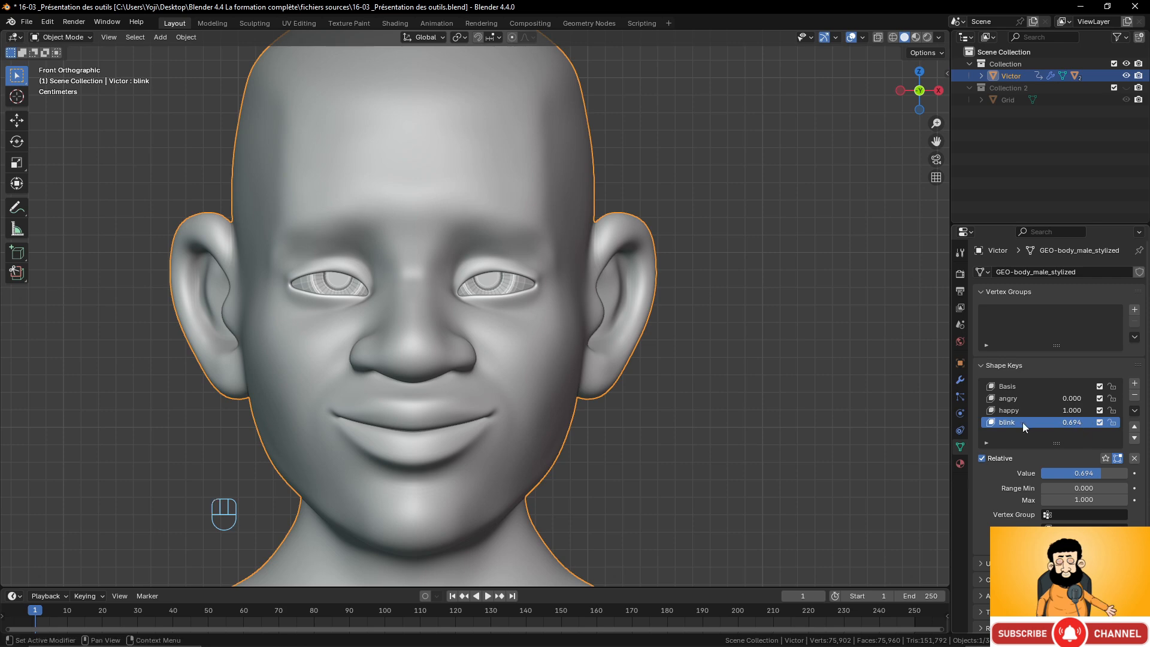
scroll(517, 333, "down", 5)
scroll(518, 333, "up", 4)
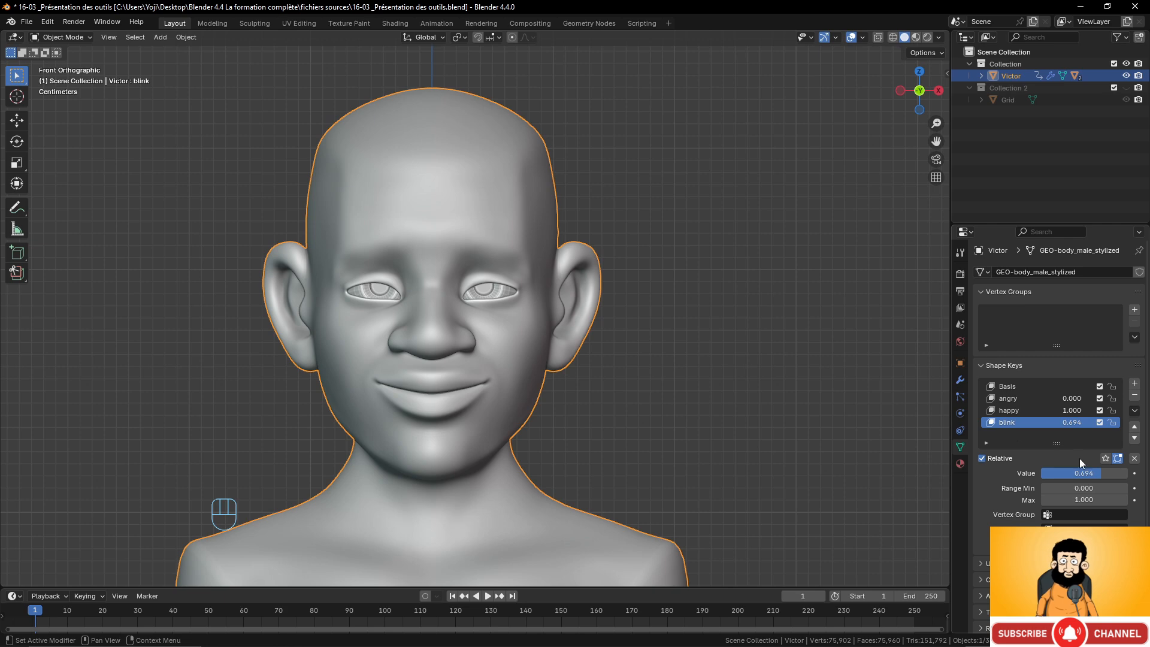
scroll(488, 261, "down", 3)
scroll(491, 268, "up", 1)
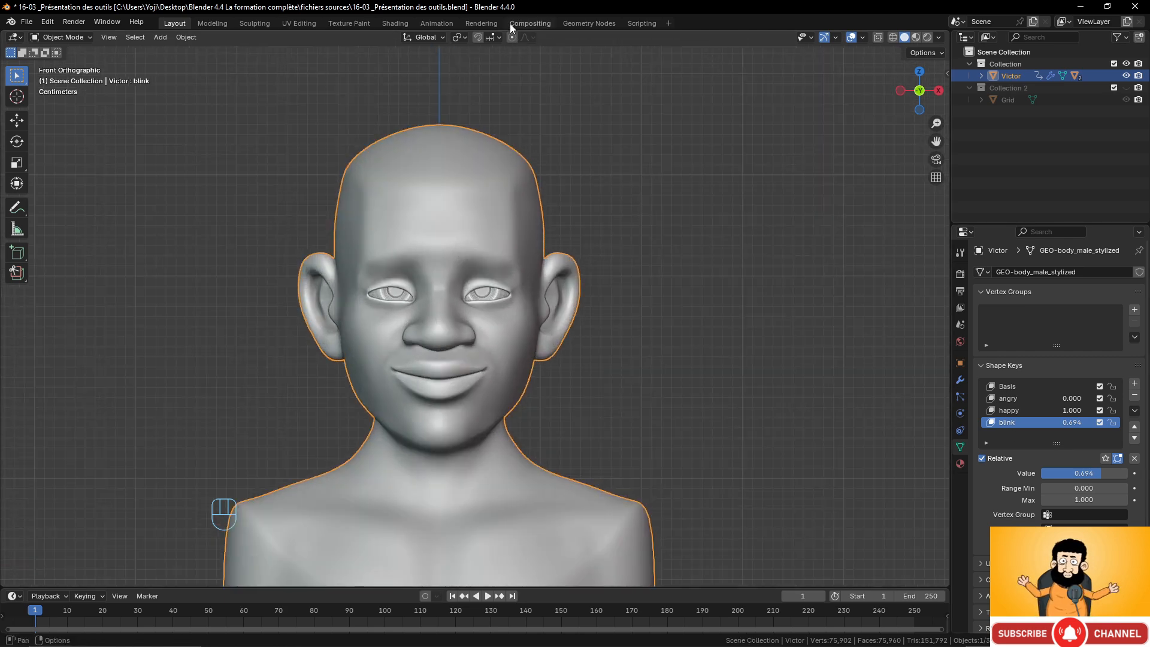
scroll(530, 191, "up", 3)
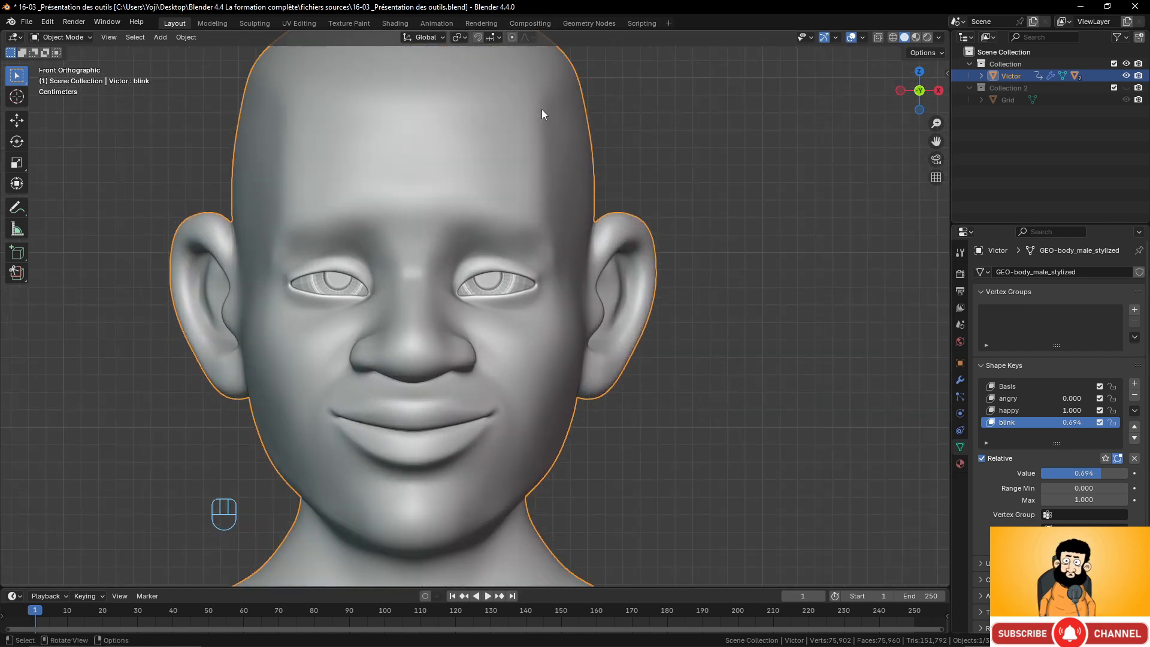
left_click(515, 38)
left_click(533, 39)
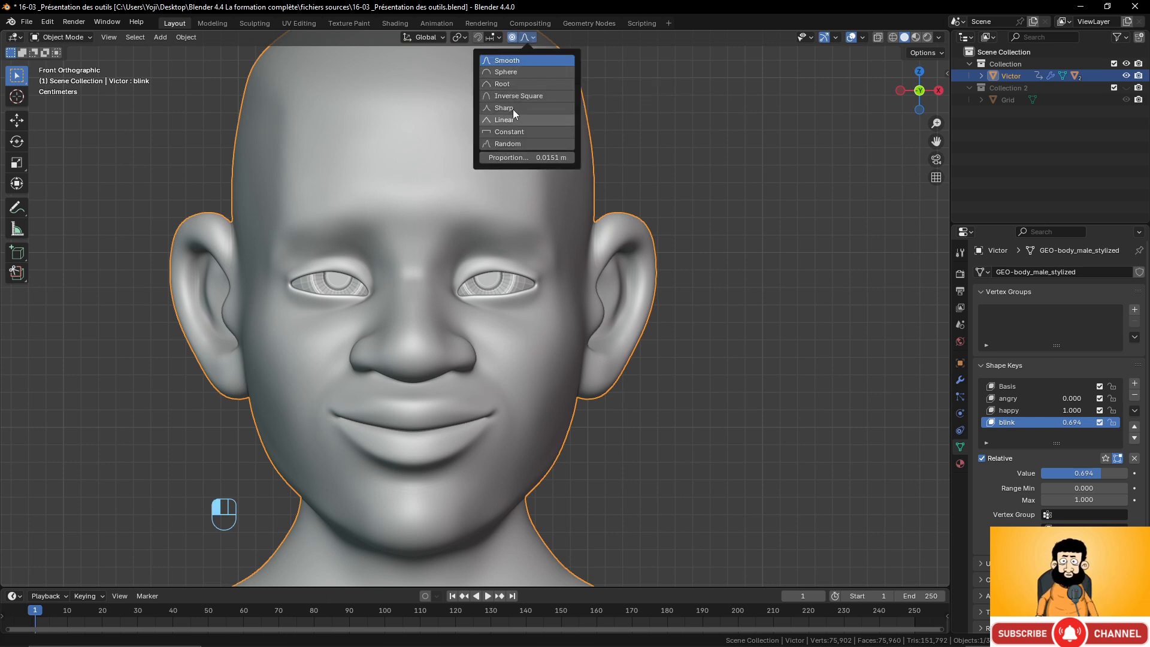
In Edit Mode, select a curved strip of forehead faces above the right eye for an eyebrow.
key("Tab")
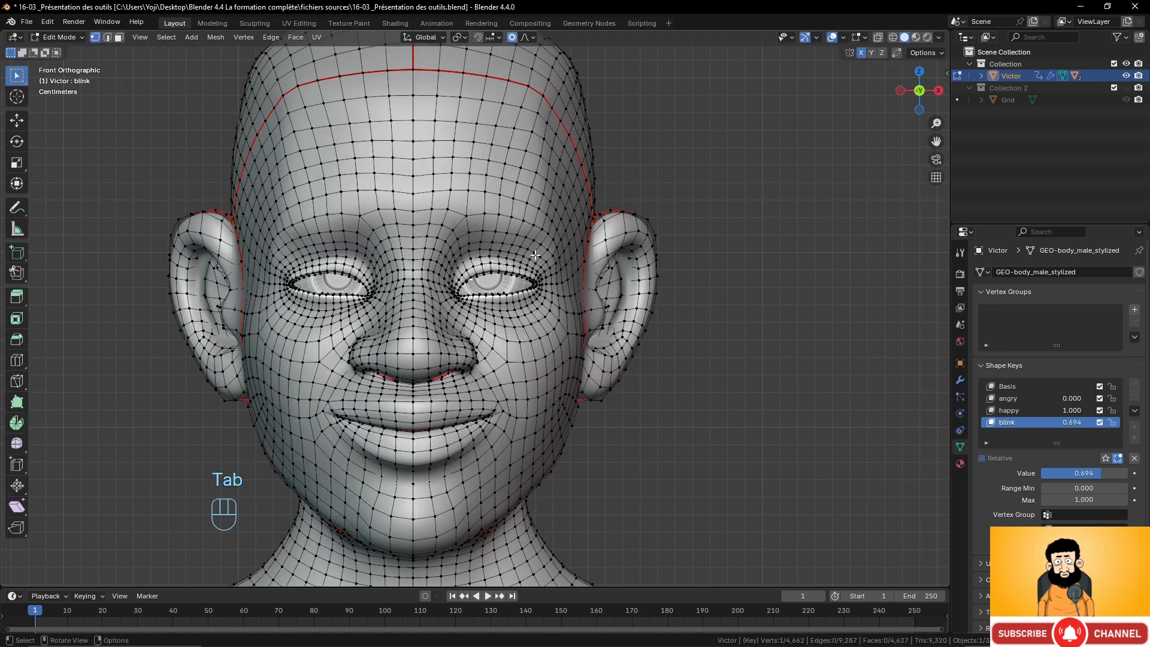
left_click(502, 178)
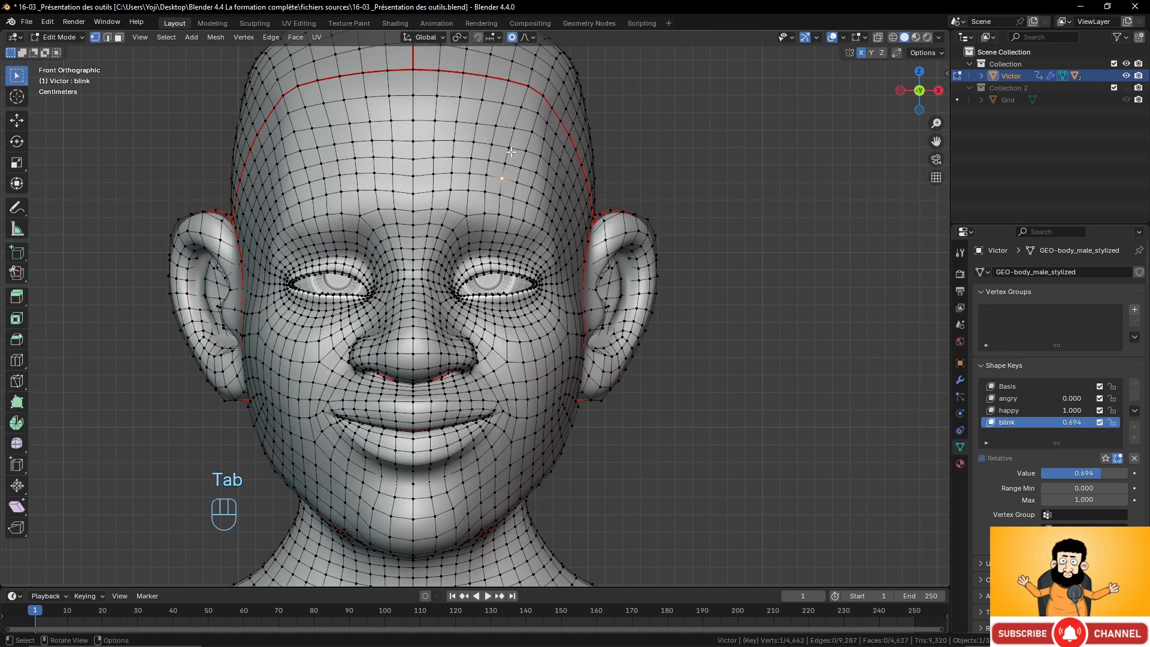
left_click(513, 38)
left_click(526, 37)
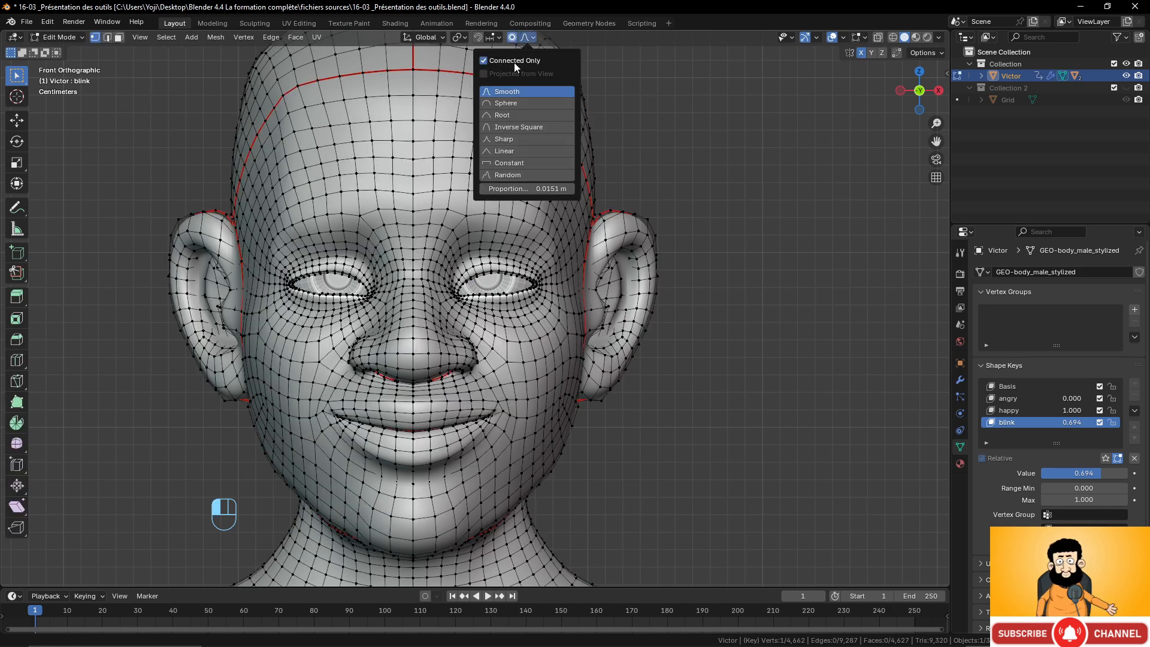
scroll(498, 184, "up", 3)
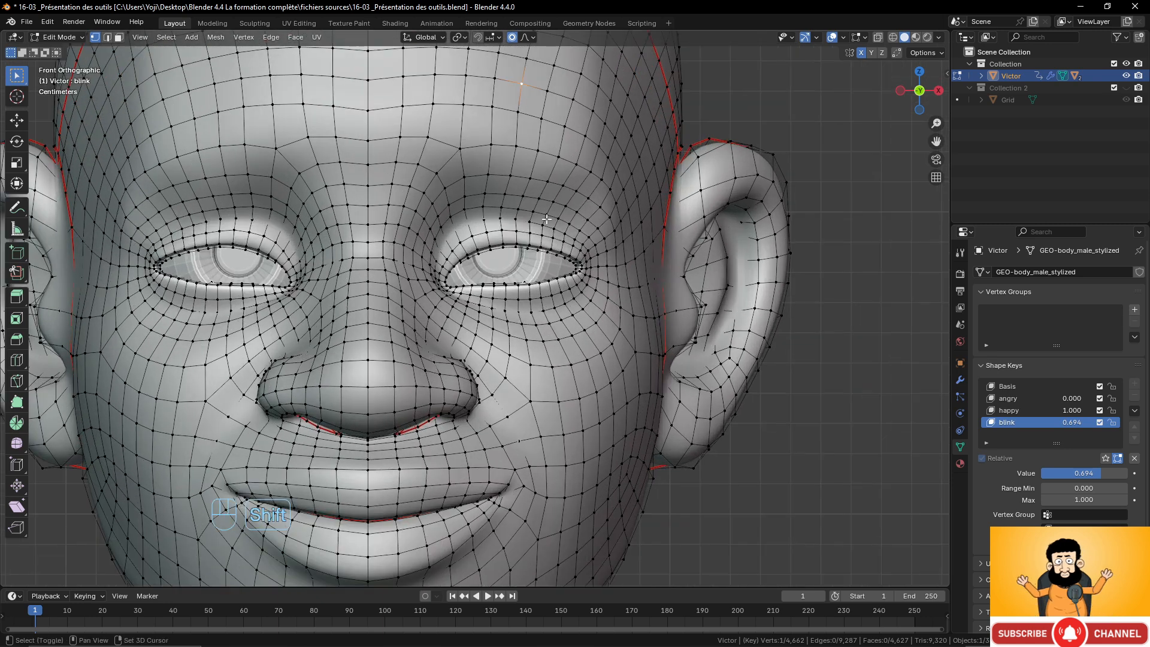
left_click(443, 237, "shift")
left_click(474, 233, "shift")
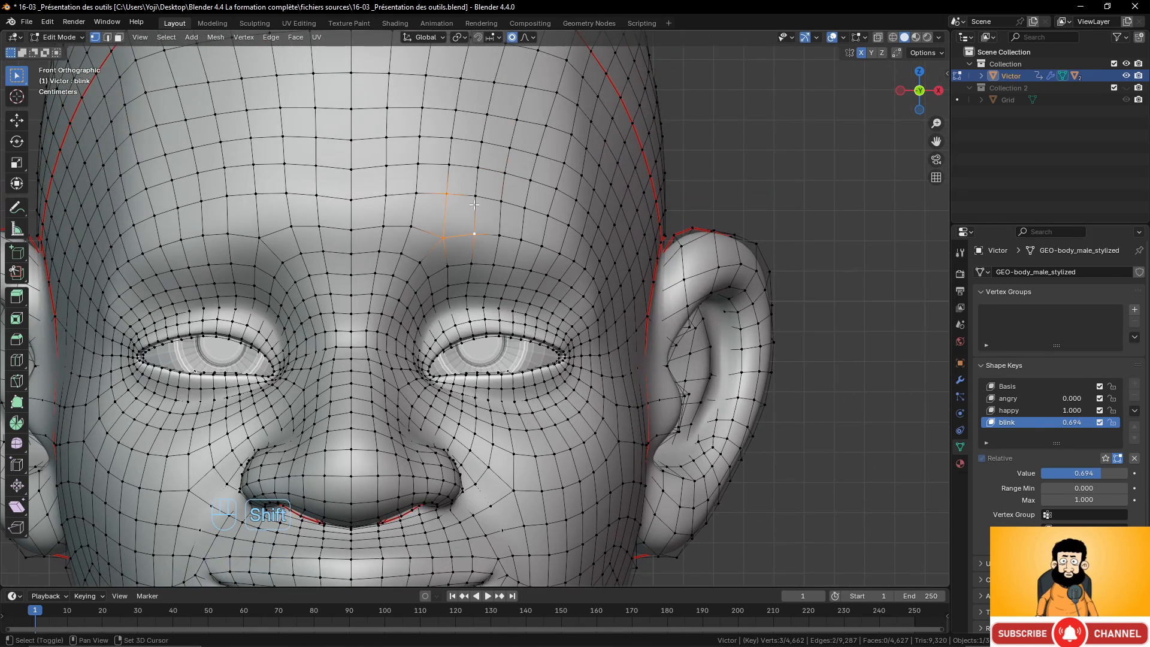
left_click(474, 196, "shift")
left_click(501, 201, "shift")
left_click(500, 235, "shift")
left_click(521, 239, "shift")
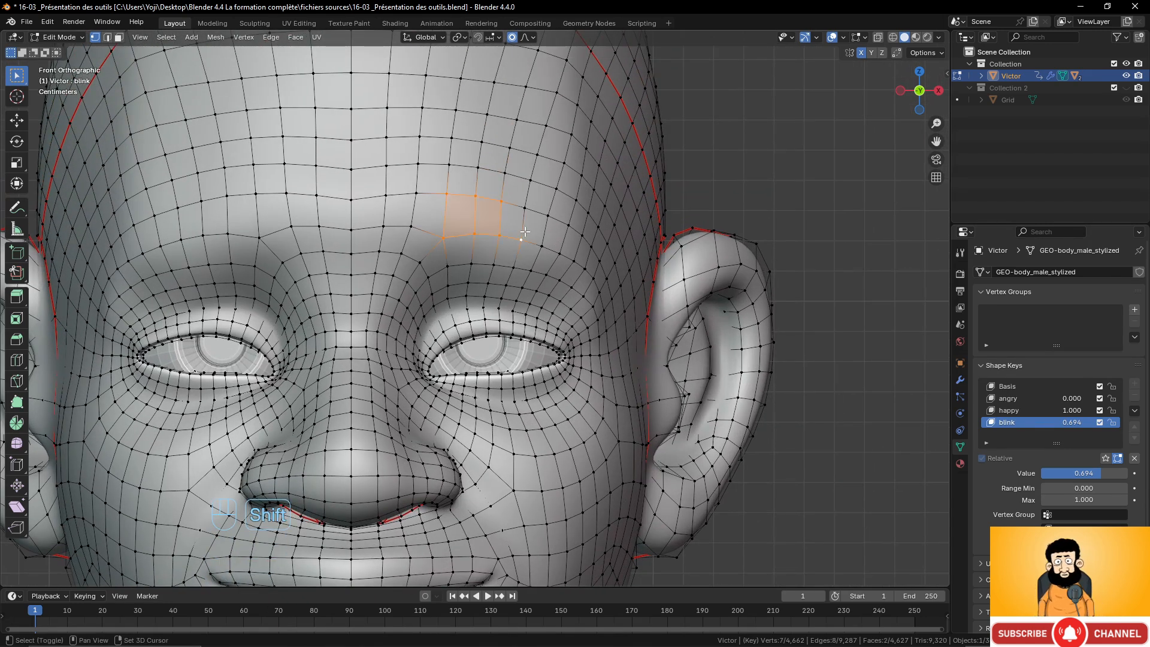
left_click(525, 208, "shift")
left_click(548, 215, "shift")
left_click(540, 246, "shift")
left_click(567, 224, "shift")
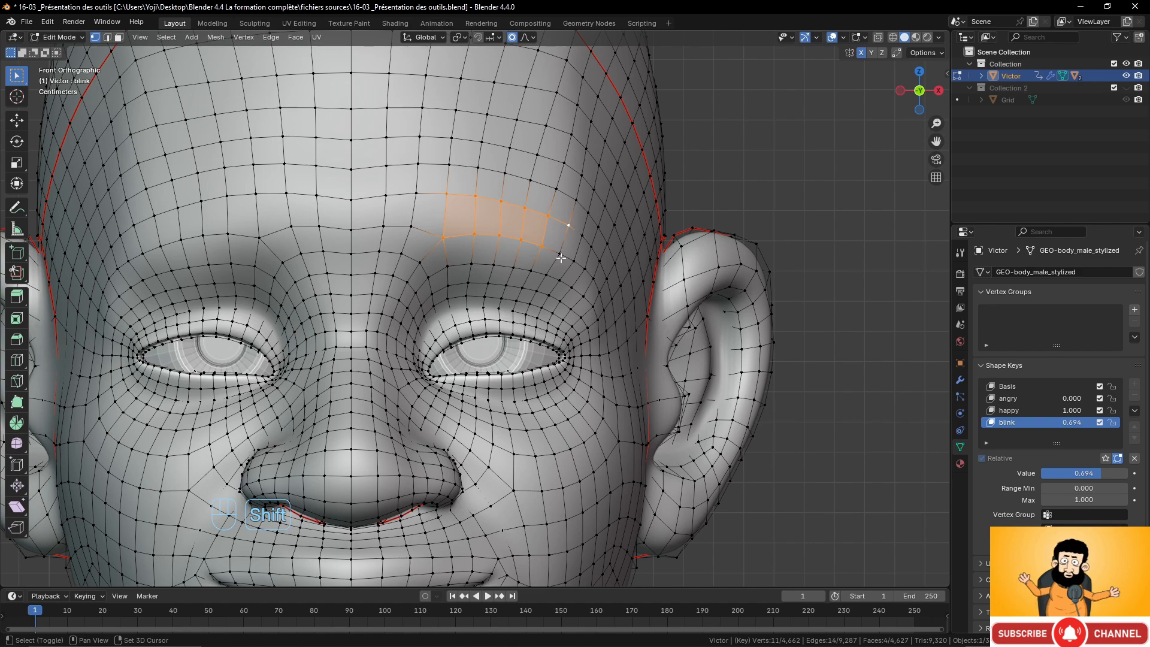
left_click(563, 250, "shift")
left_click(573, 261, "shift")
left_click(582, 235, "shift")
left_click(591, 246, "shift")
left_click(585, 268, "shift")
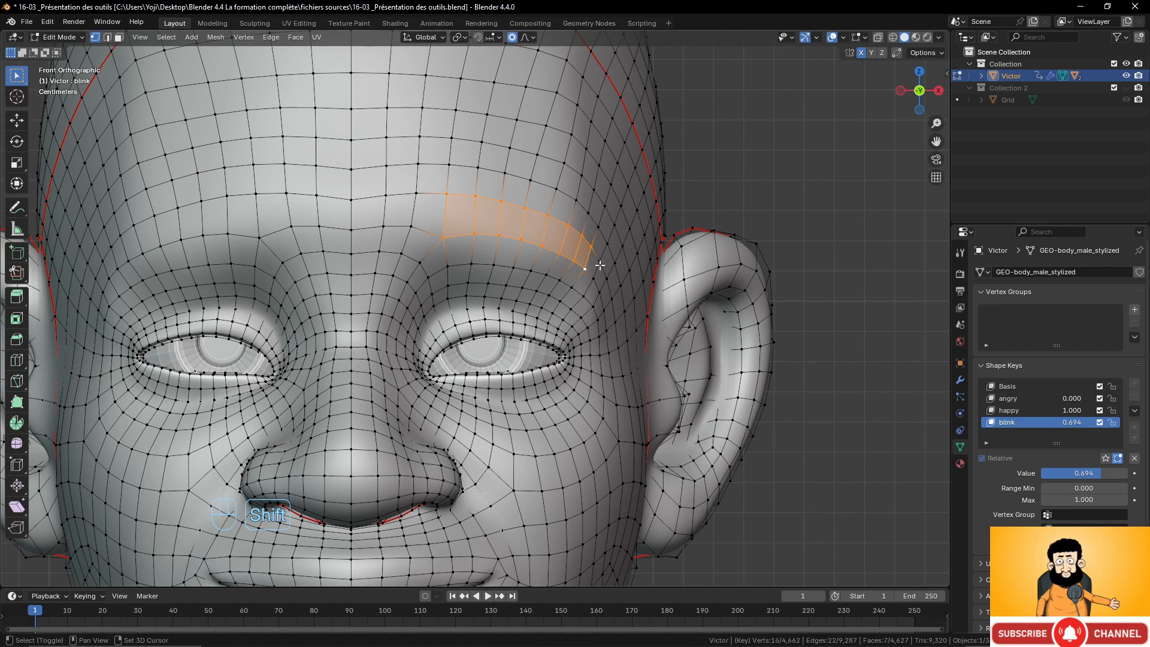
left_click(601, 261, "shift")
left_click(593, 278, "shift")
Duplicate the selected forehead strip and extrude it outward to form a raised eyebrow piece.
middle_click_drag(538, 248, 484, 273)
key("shift+d")
right_click(444, 236)
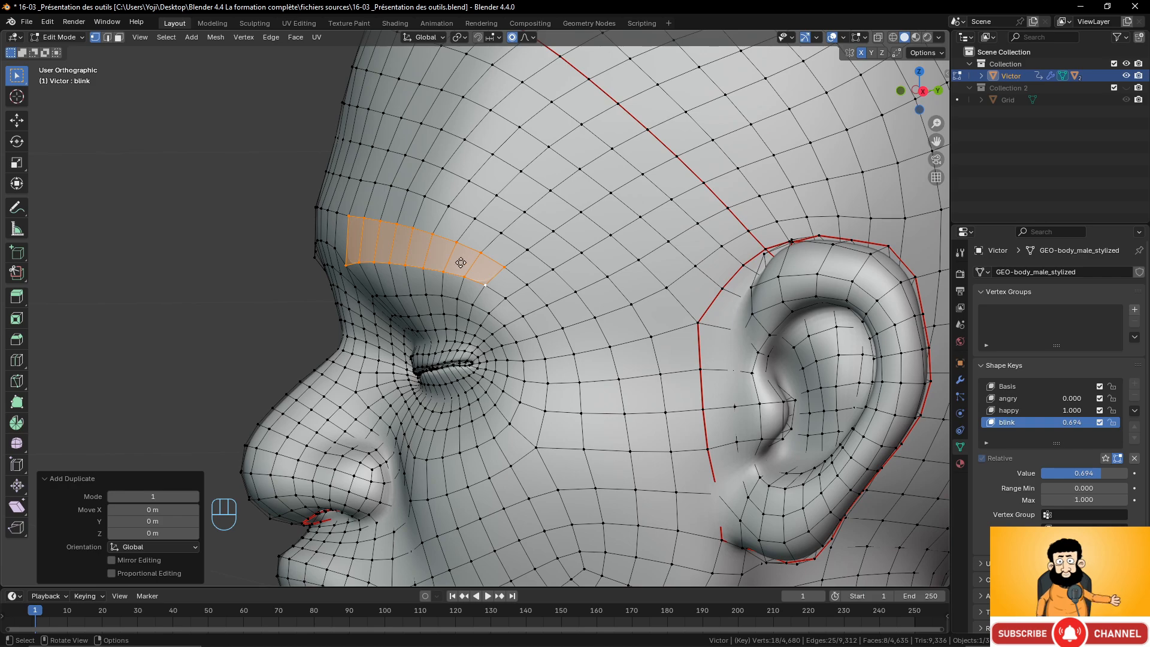
key("e")
left_click(452, 264)
middle_click_drag(452, 264, 519, 249)
key("Tab")
scroll(521, 236, "up", 6)
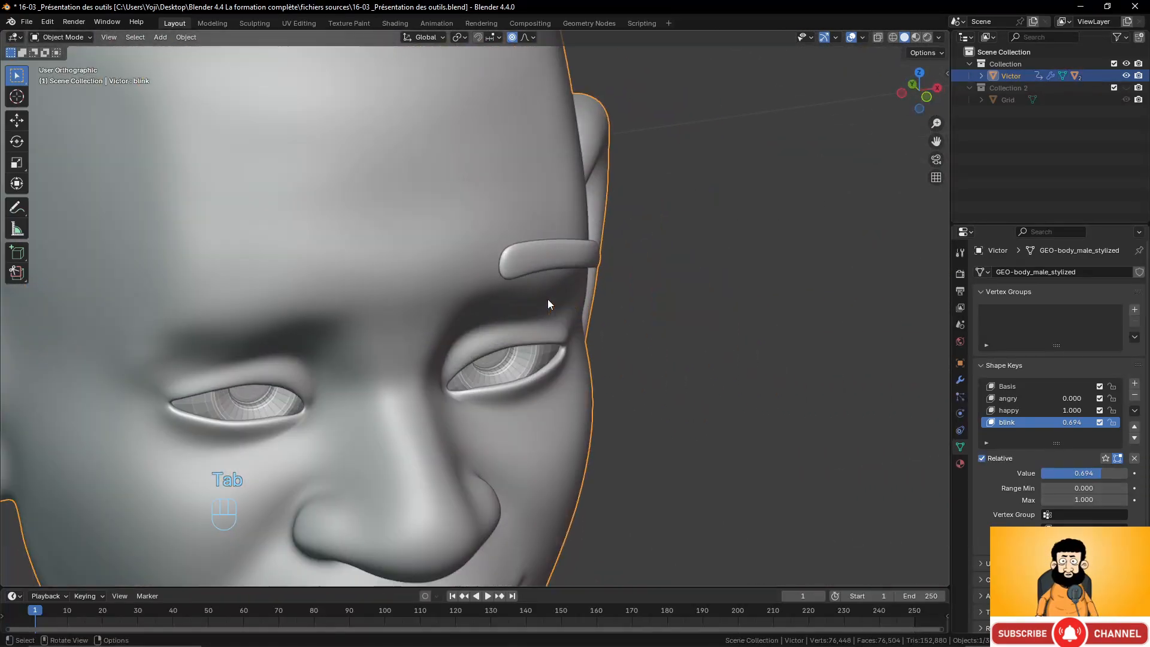
key("Tab")
scroll(547, 303, "down", 5)
middle_click_drag(547, 304, 493, 238)
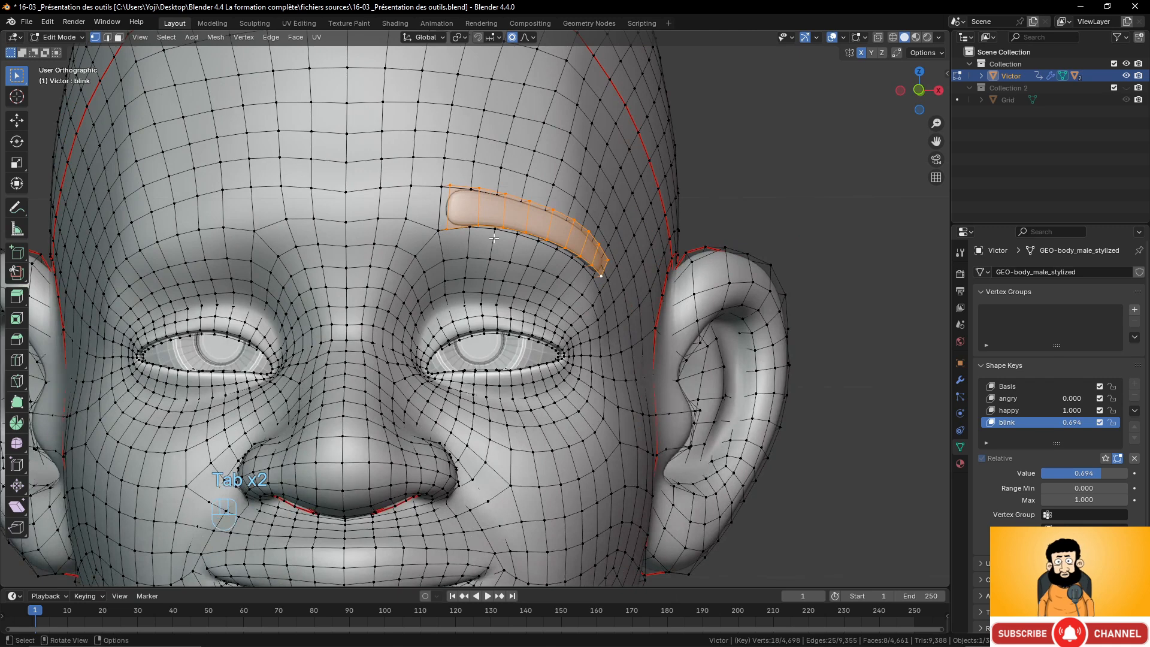
Select a vertex on the eyebrow's lower edge and turn off Connected Only for proportional editing.
left_click(476, 224)
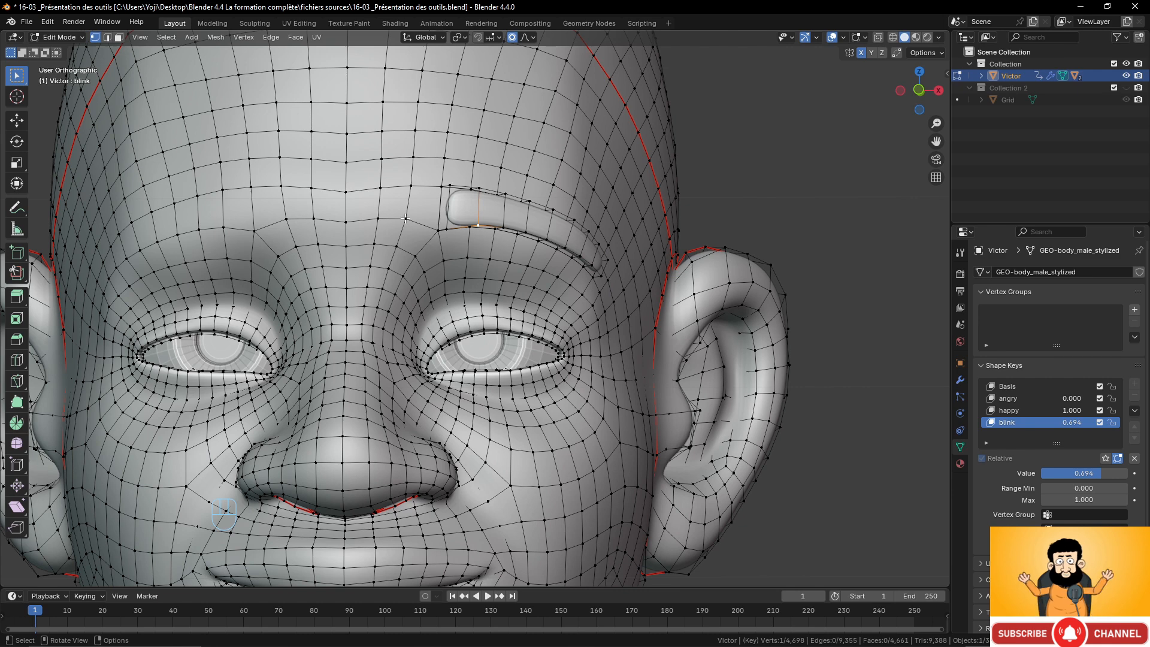
left_click(430, 236)
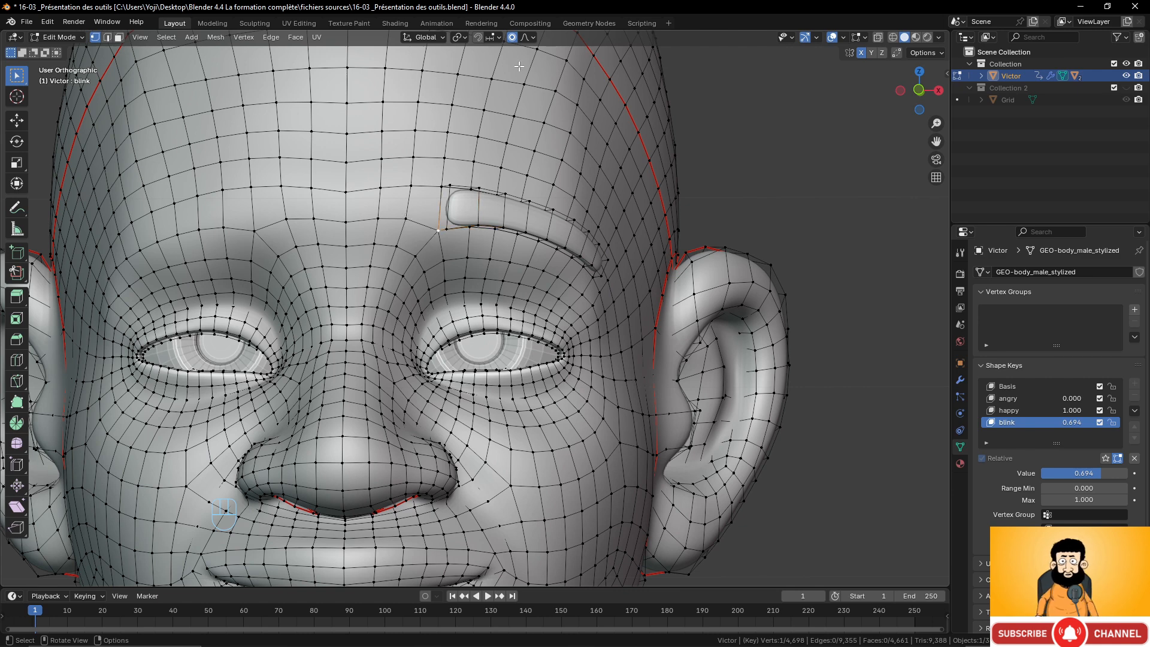
left_click(503, 226)
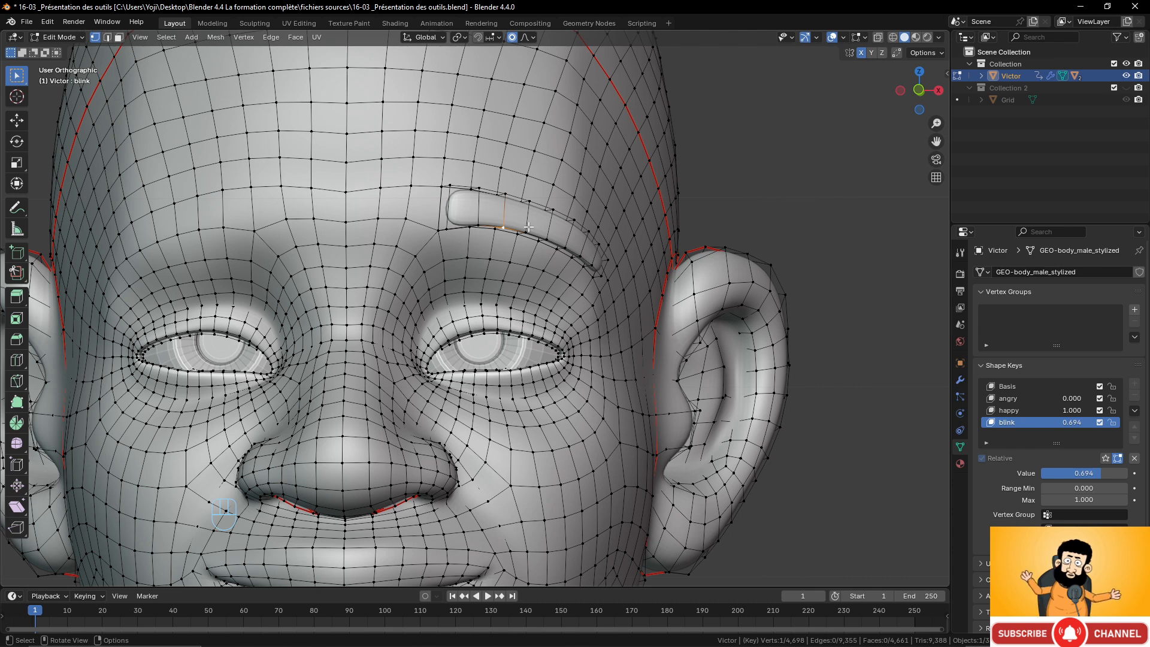
key("ctrl+l")
key("l")
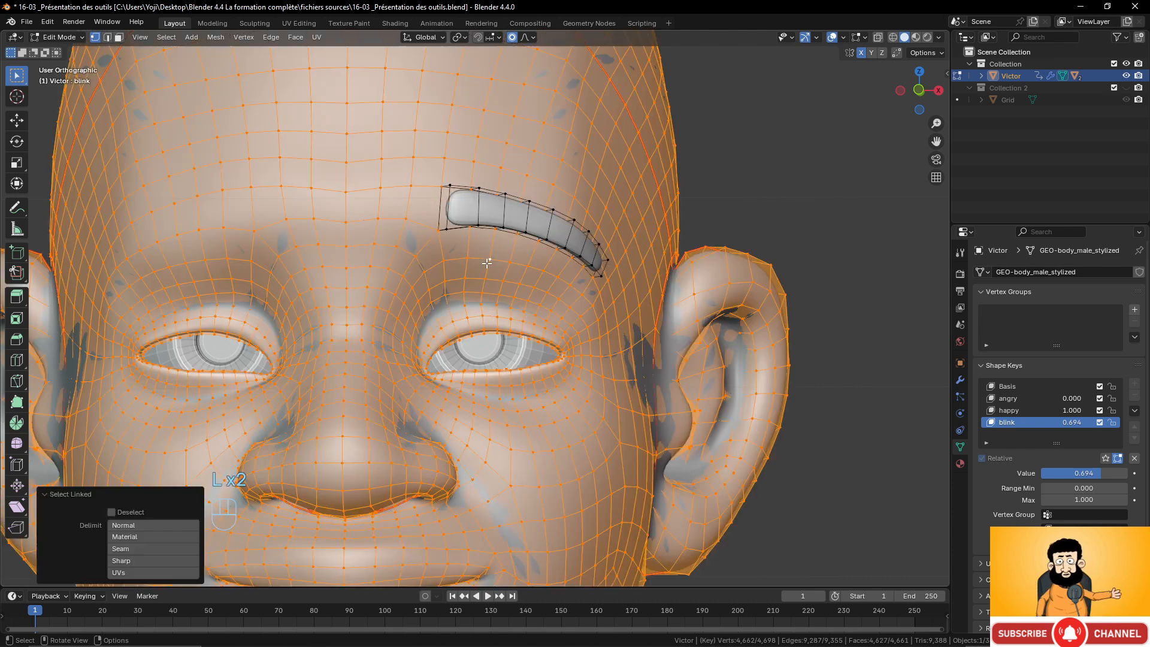
left_click(508, 223)
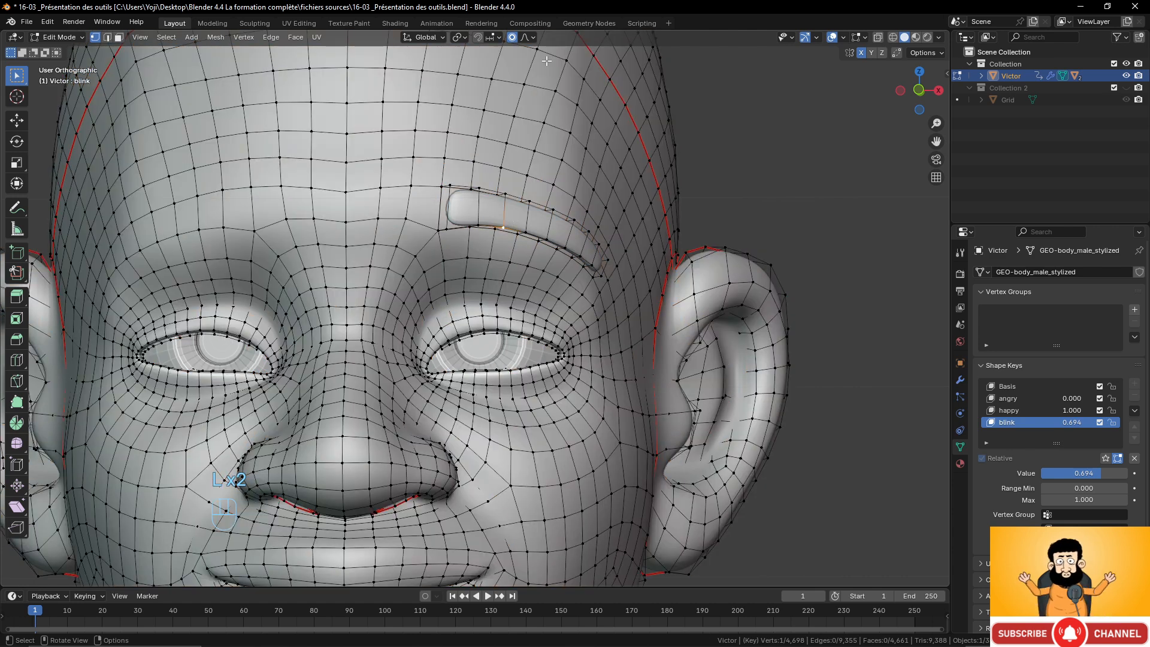
left_click(532, 38)
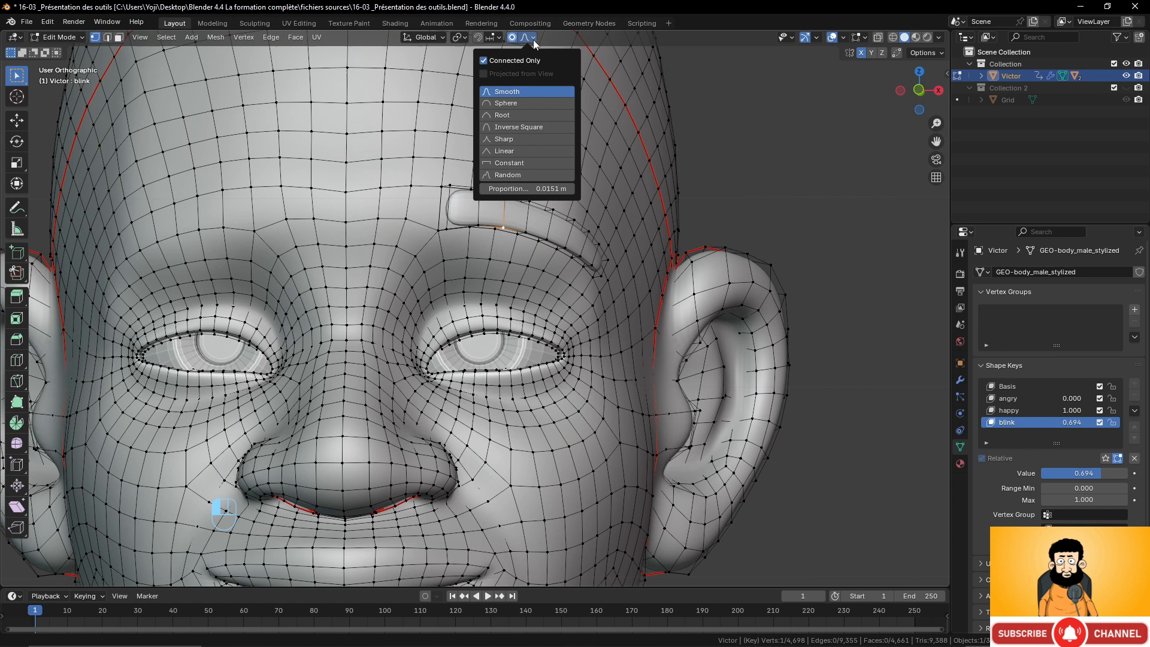
left_click(485, 63)
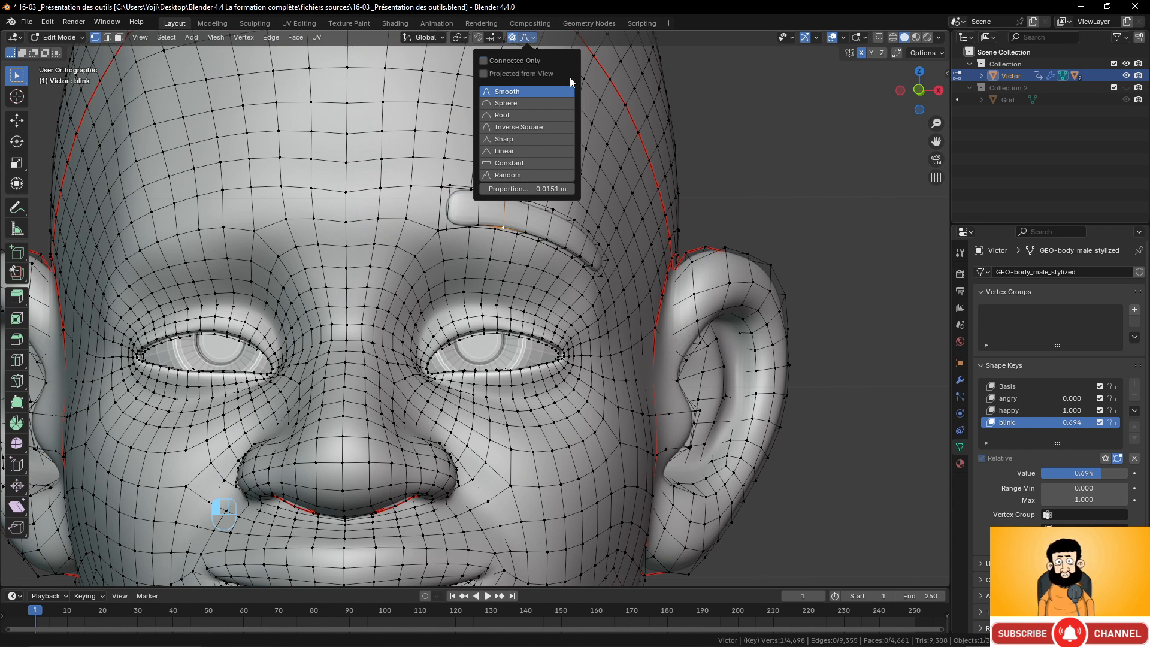
key("g")
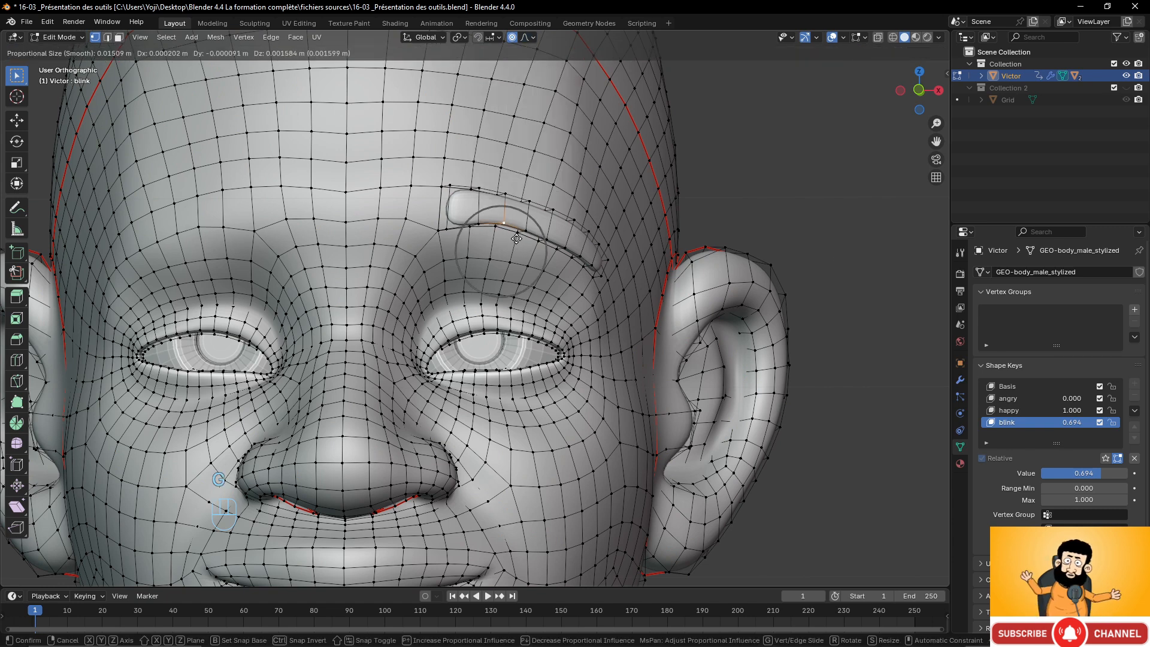
scroll(513, 238, "down", 5)
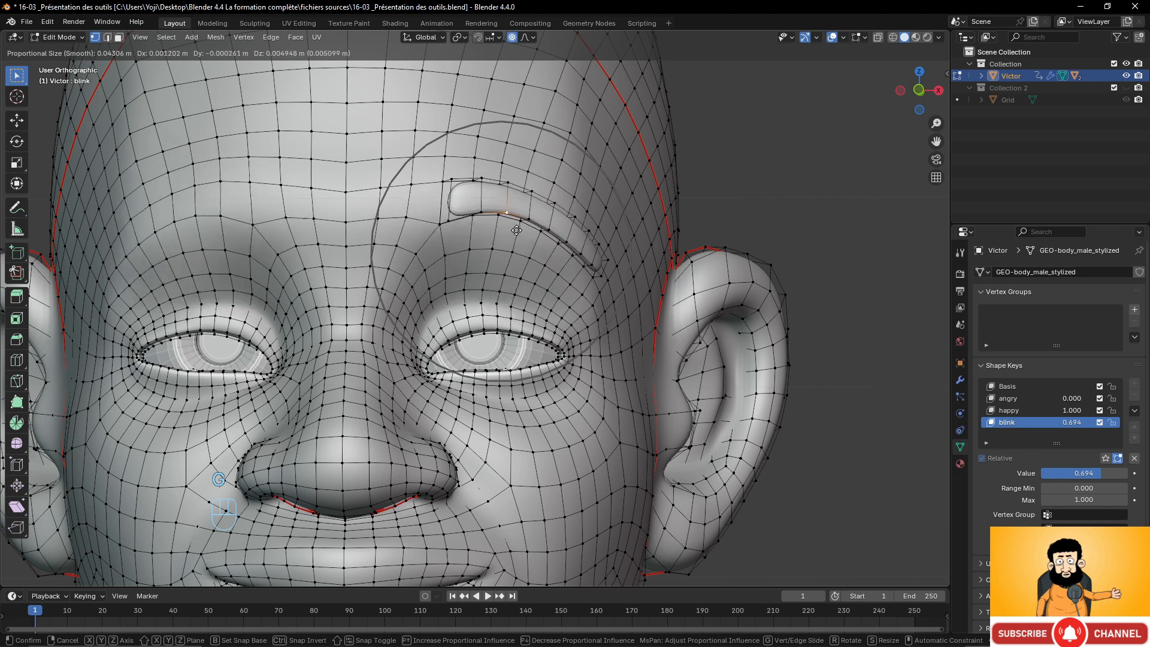
left_click(503, 243)
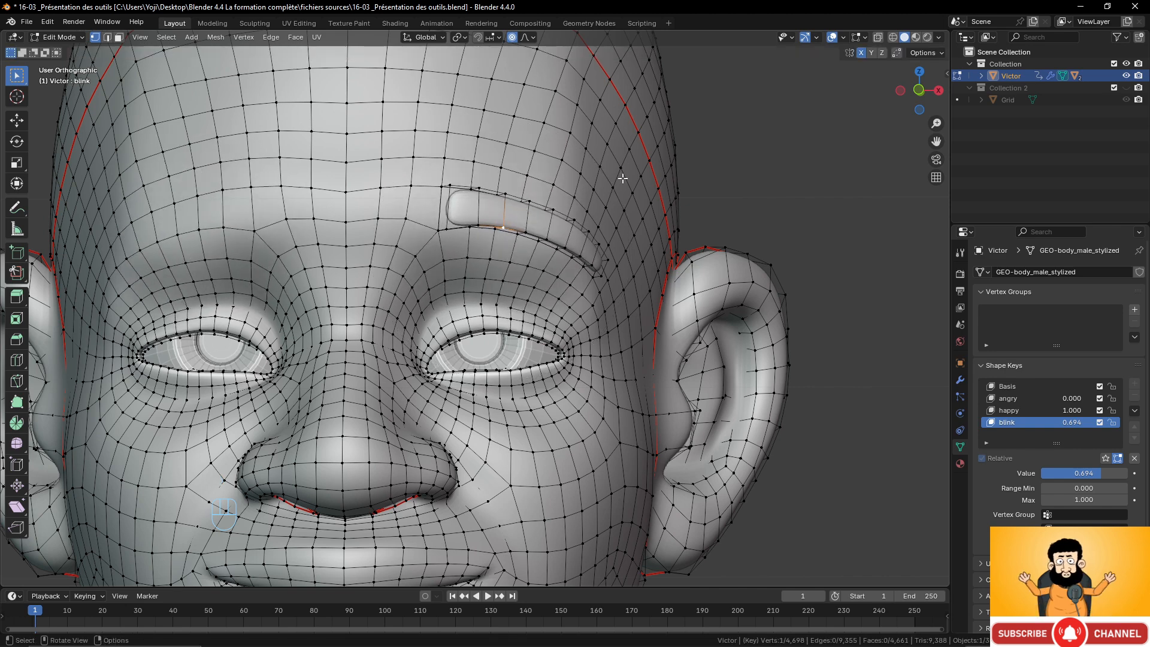
left_click(532, 37)
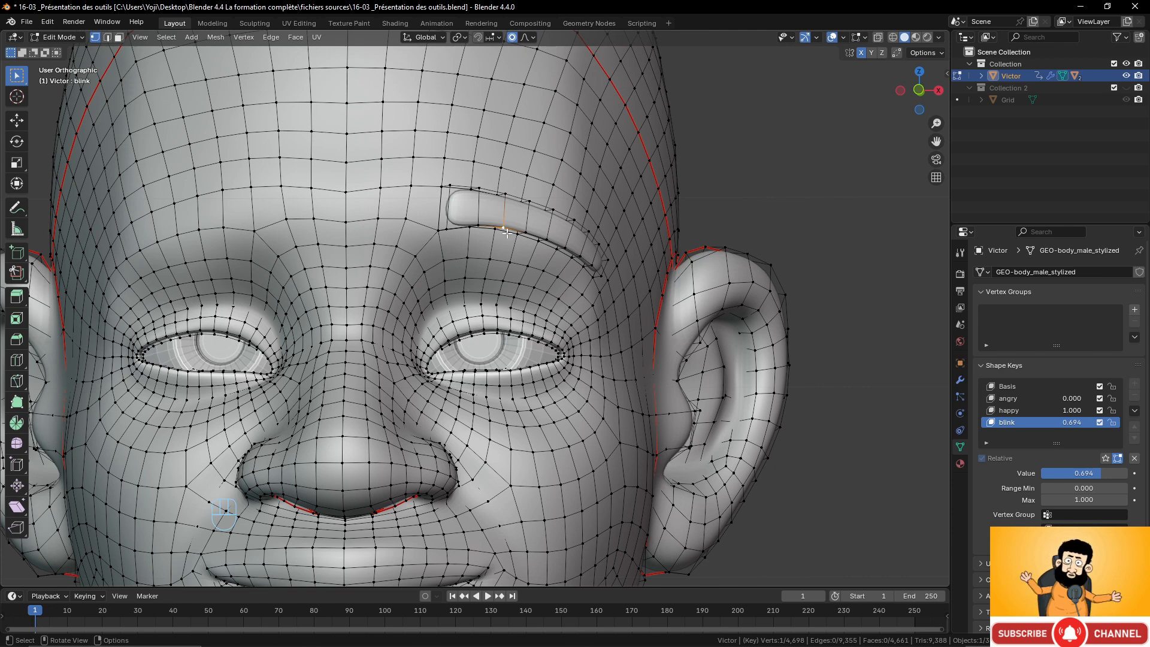
Try moving the eyebrow vertex with proportional editing, then select the whole eyebrow piece and delete its vertices.
key("g")
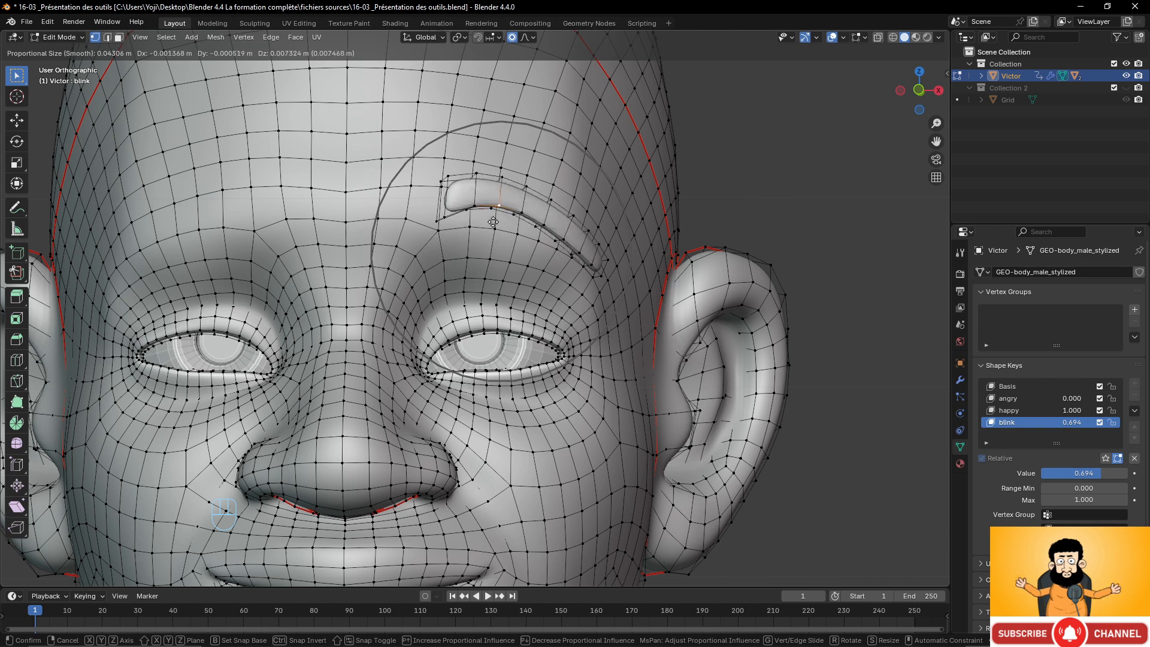
left_click(536, 246)
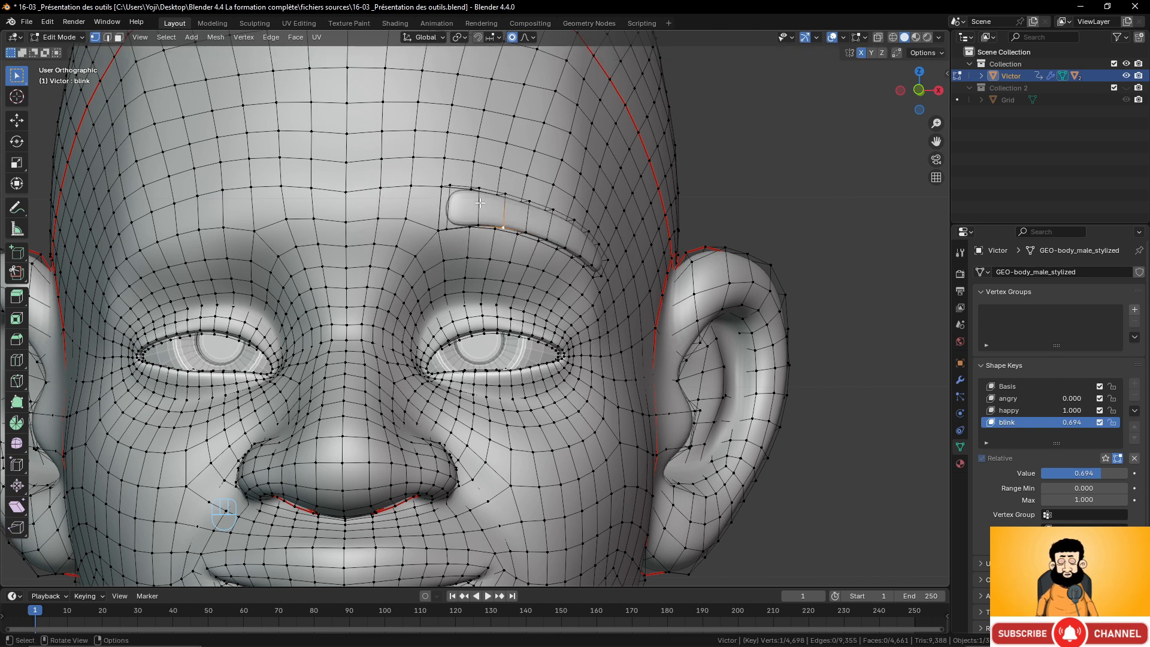
key("l")
key("x")
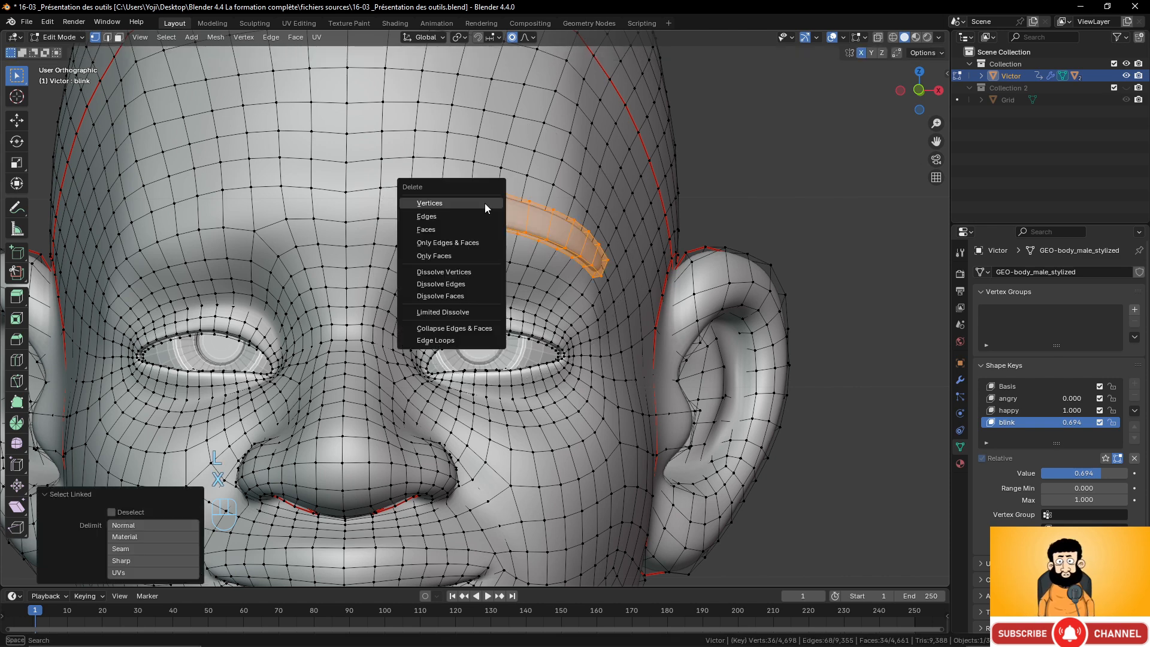
left_click(482, 203)
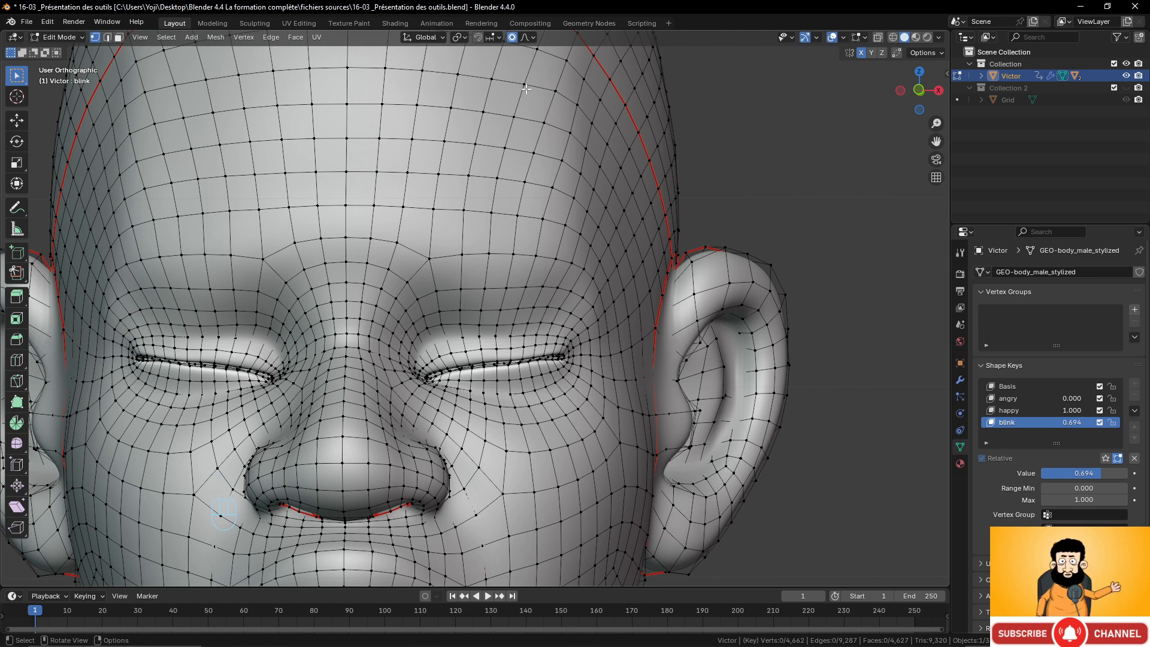
Set the blink shape key to 1.000 and compare the closed eyes in Object Mode and Edit Mode.
left_click_drag(1069, 422, 1102, 422)
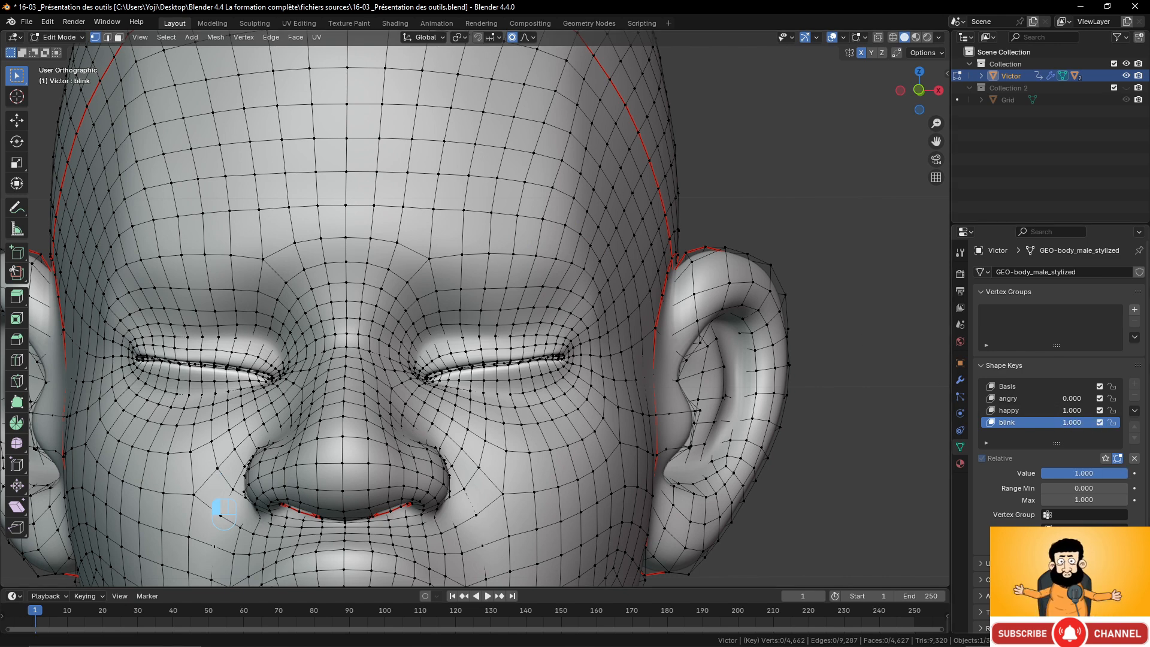
key("Tab")
key("Tab")
key("Tab")
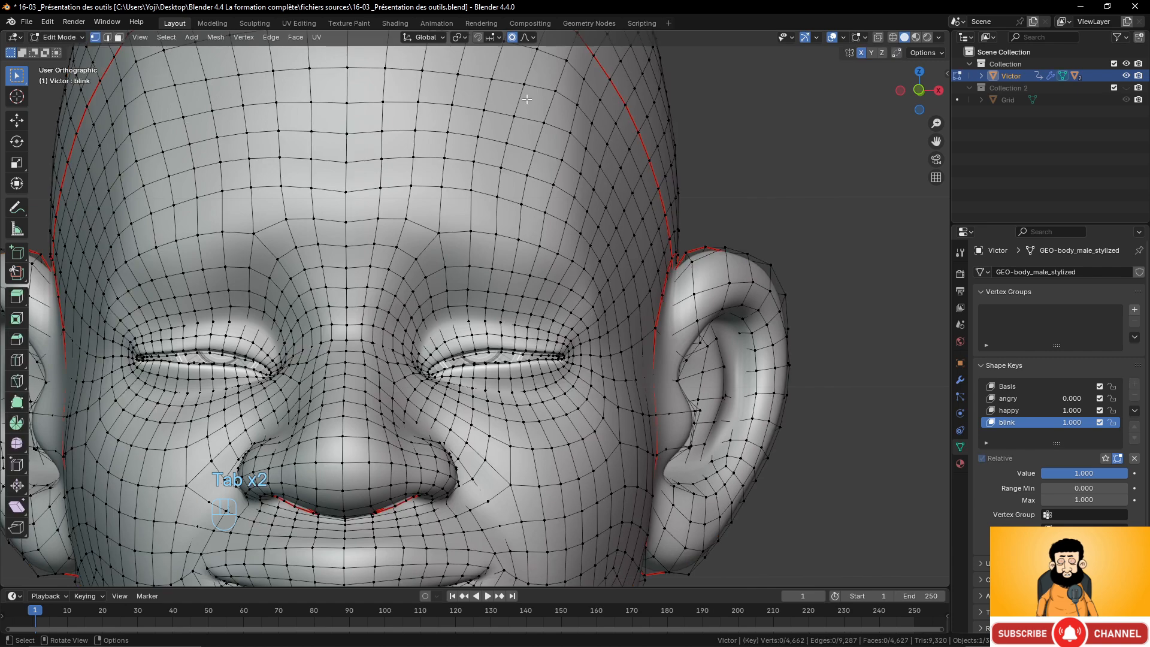
left_click(531, 38)
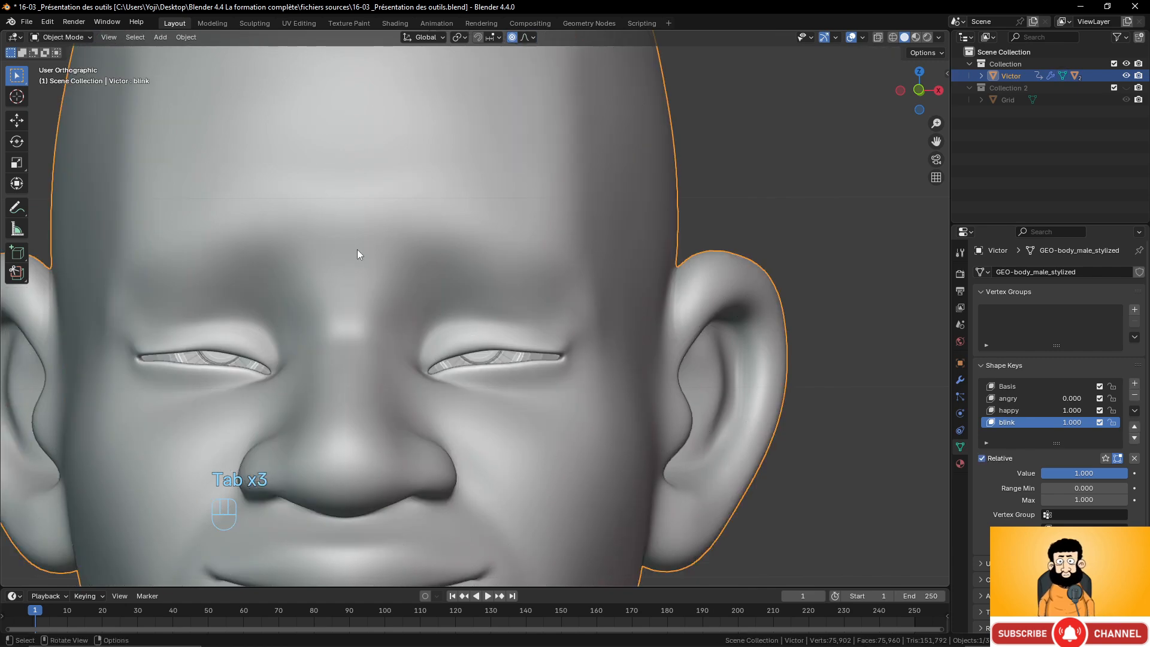
key("Tab")
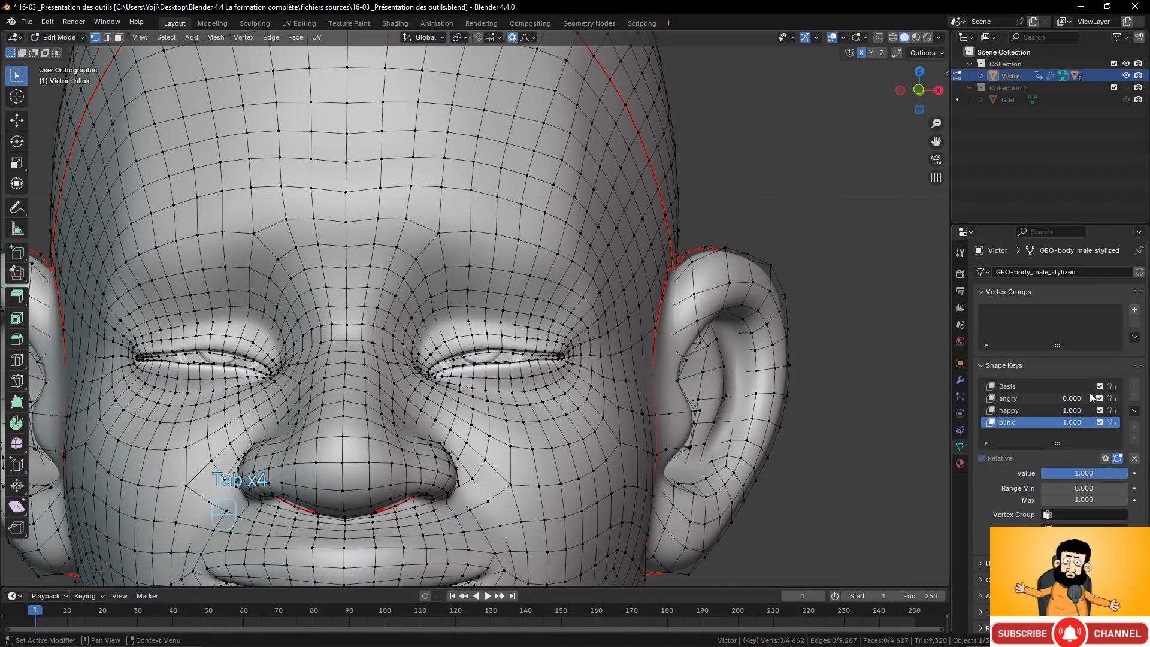
Reset the shape key values to 0.000, then set angry to 1.000 and make it the active key.
left_click_drag(1078, 420, 1044, 413)
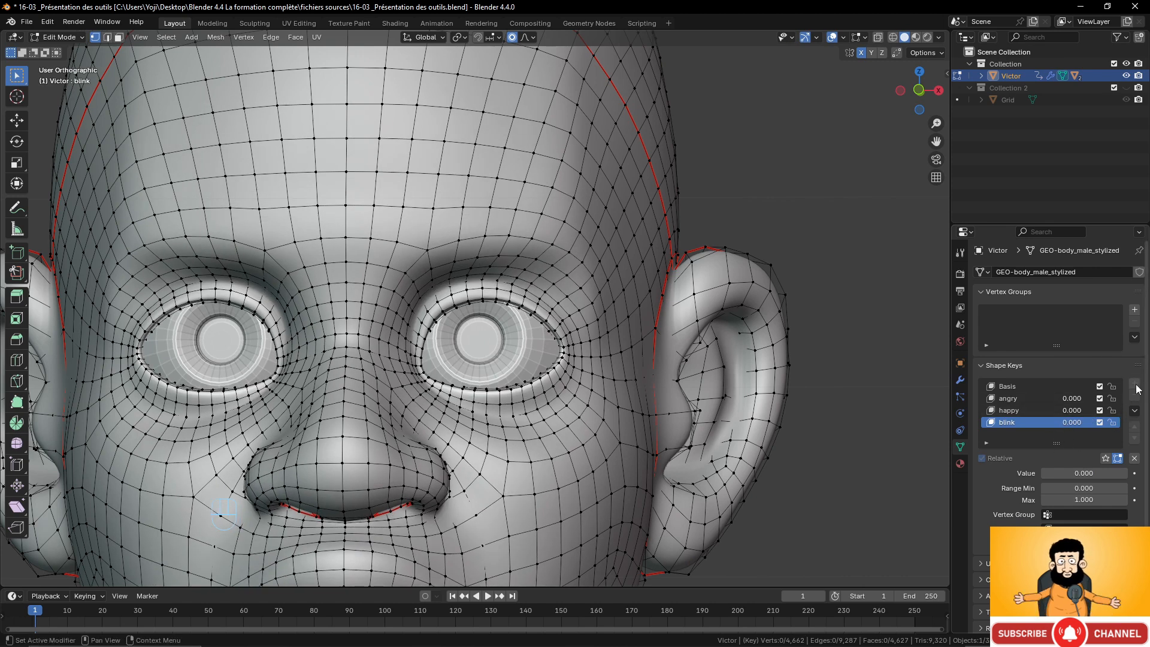
left_click(530, 37)
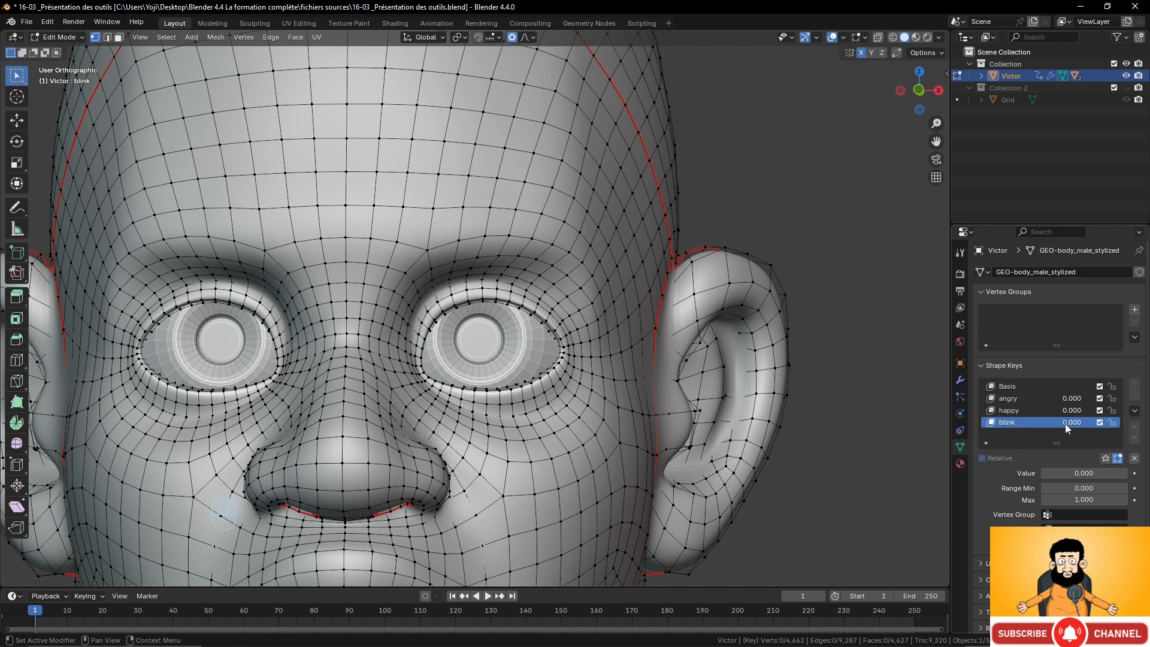
left_click_drag(1059, 401, 1101, 400)
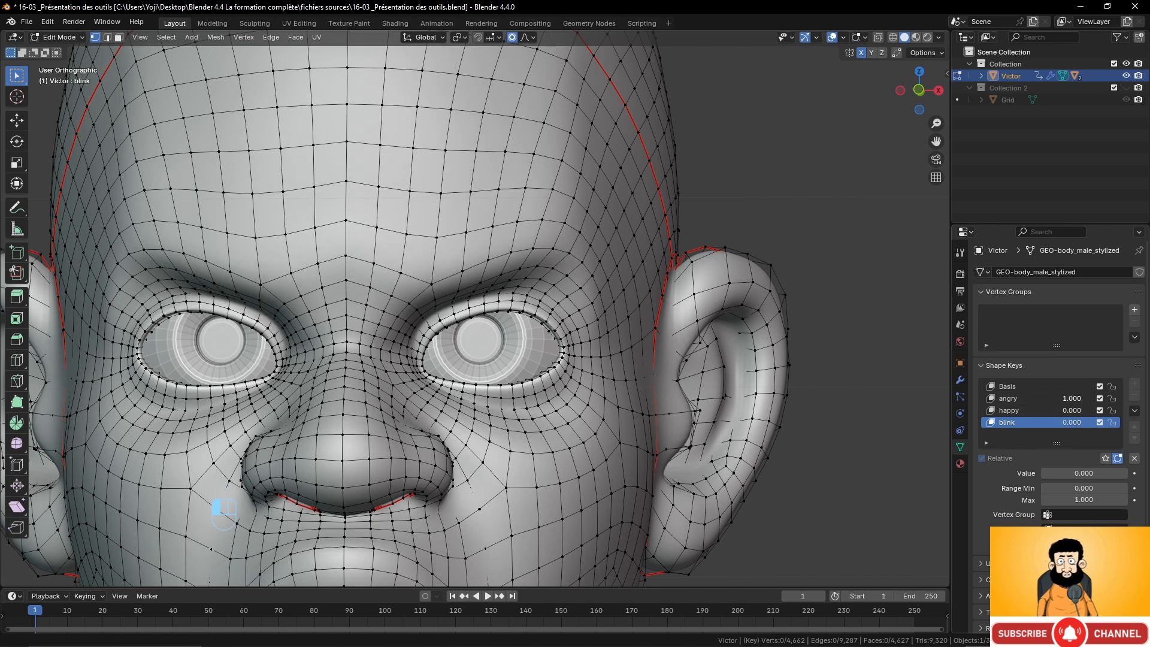
left_click(1010, 400)
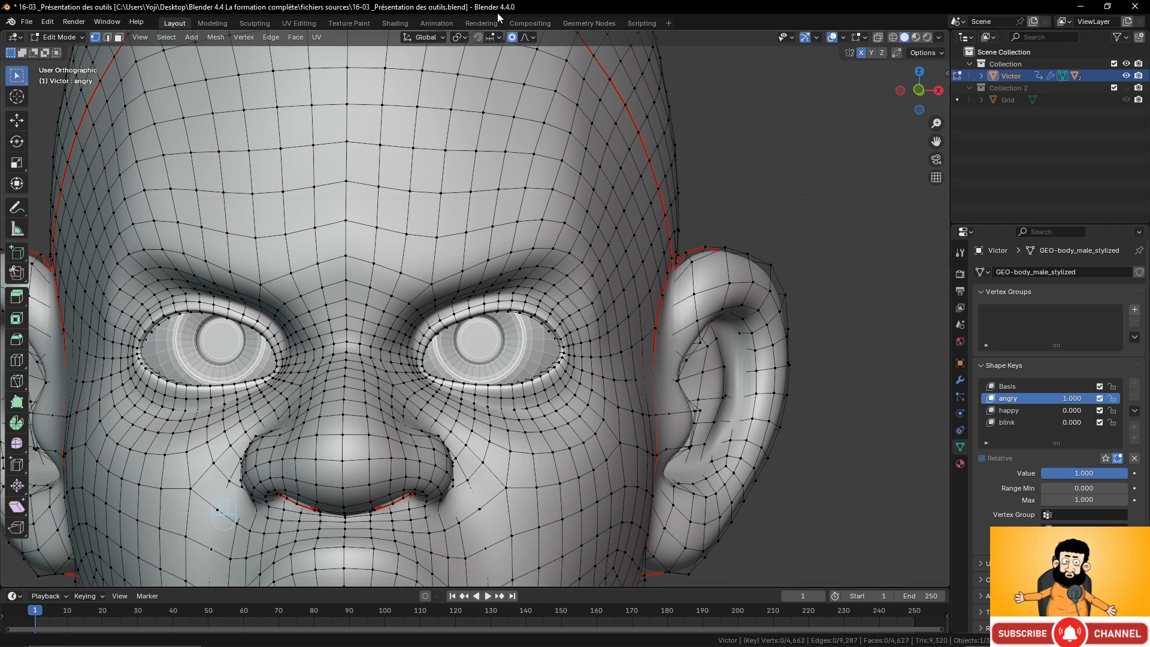
Turn off Connected Only in the proportional editing options.
left_click(526, 38)
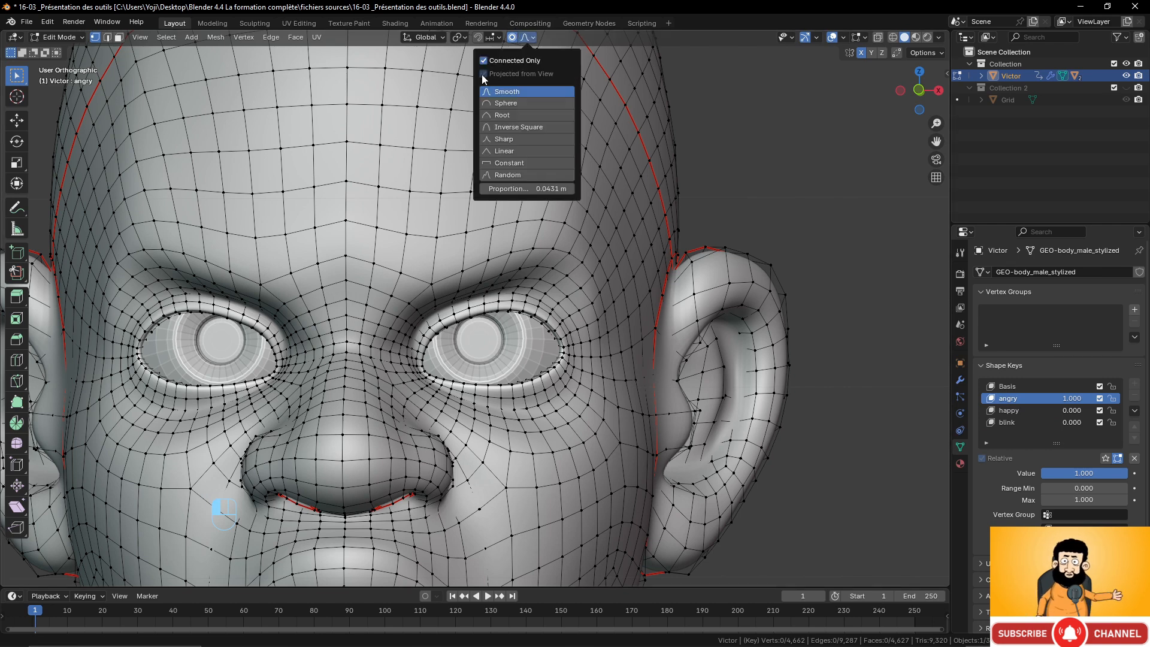
left_click(528, 37)
left_click(484, 61)
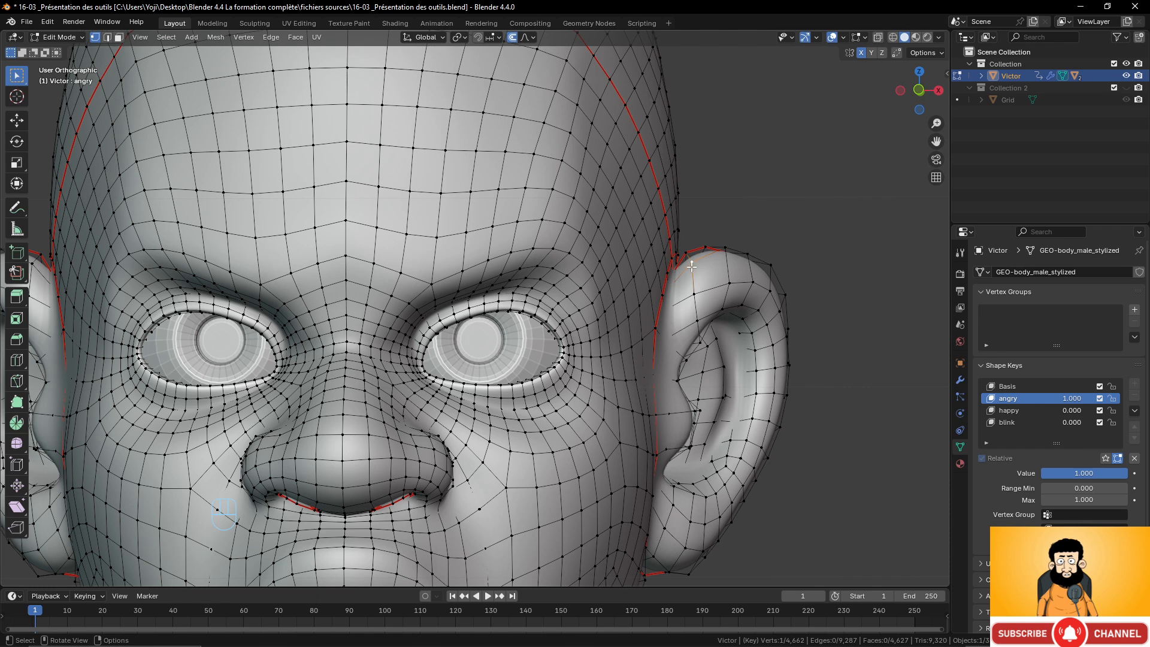
In front view, try grabbing a vertex beside the right ear with a larger proportional size, then undo it.
key("KP_1")
scroll(687, 264, "down", 3)
key("g")
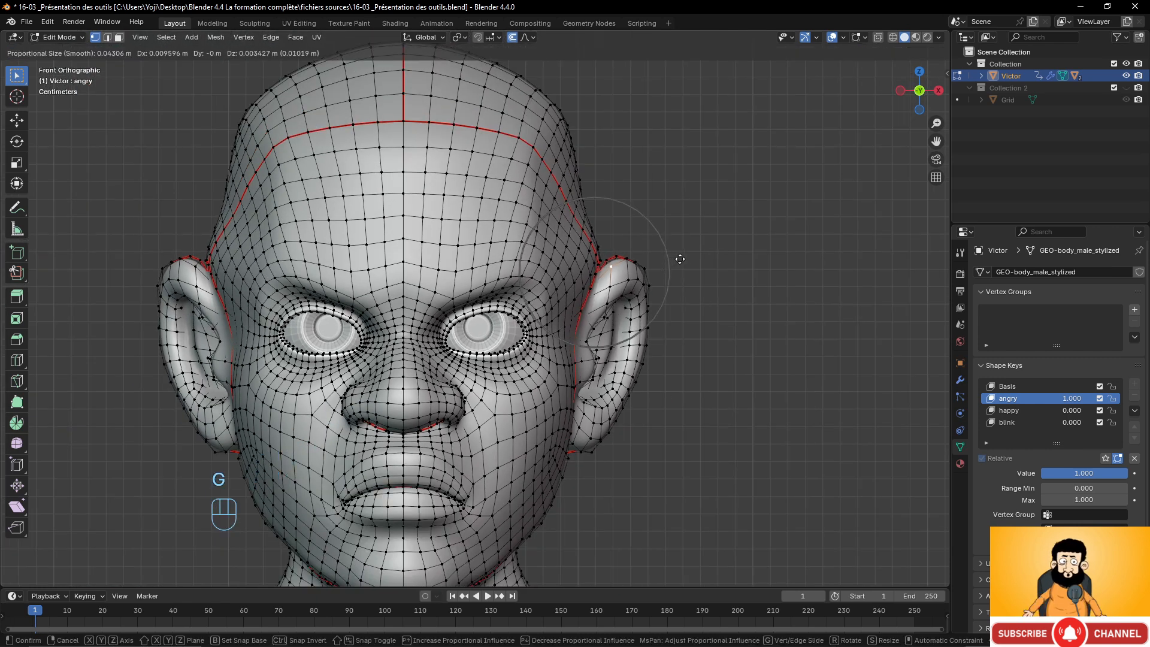
scroll(677, 259, "down", 4)
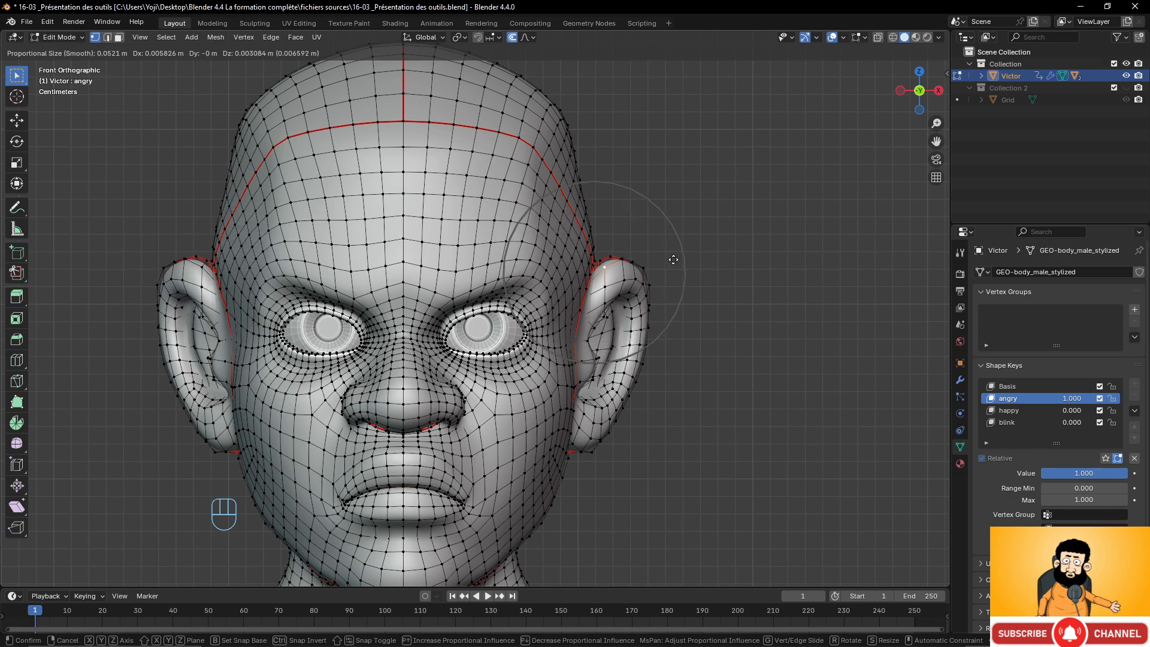
left_click(679, 258)
scroll(684, 258, "down", 3)
mouse_move(677, 276)
middle_mouse_down()
mouse_move(649, 295)
mouse_move(480, 299)
mouse_move(688, 290)
middle_mouse_up()
key("ctrl+z")
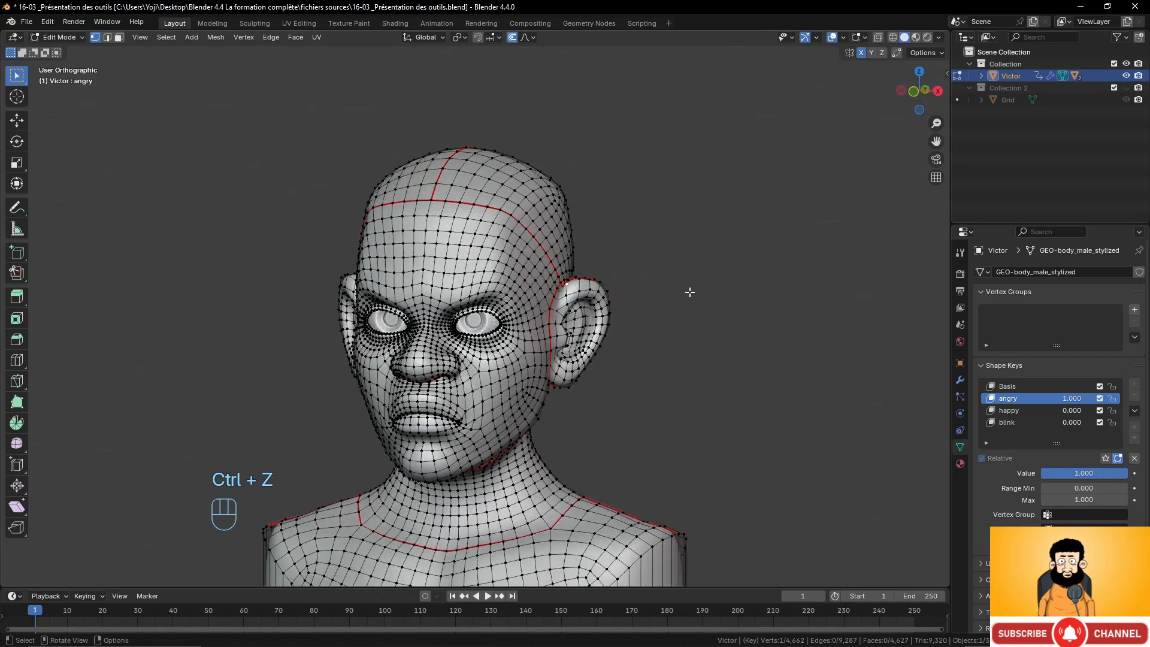
Orbit around the head, review the proportional falloff options, and return to Object Mode to view the angry expression.
scroll(596, 303, "up", 2)
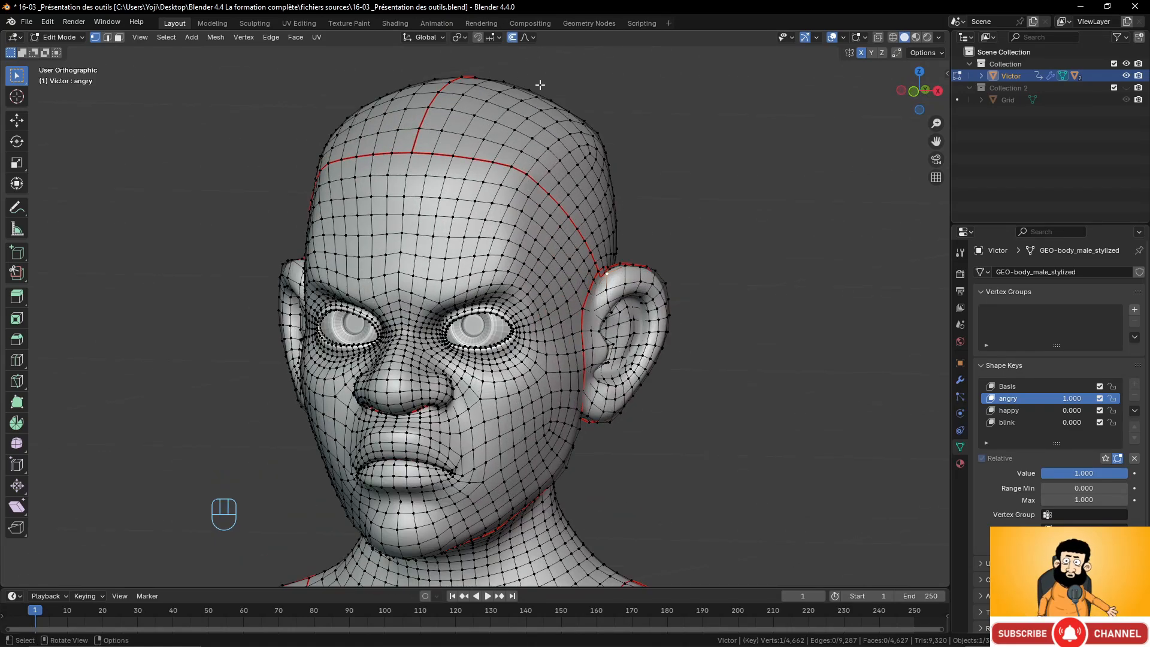
middle_click_drag(623, 261, 526, 63)
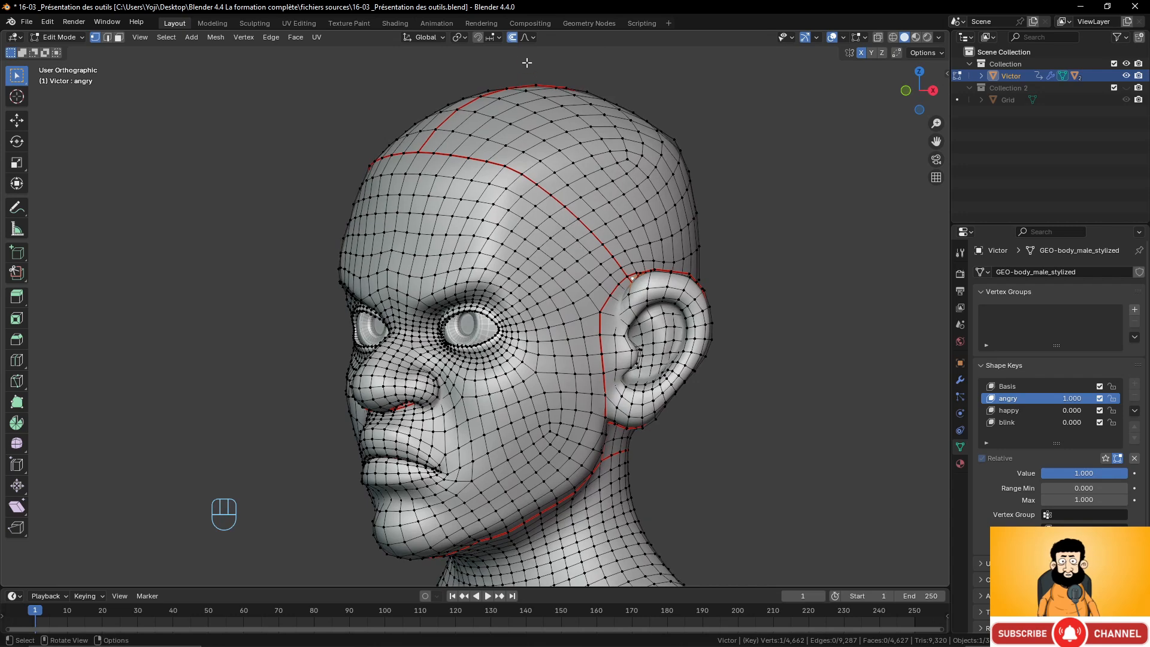
left_click(529, 38)
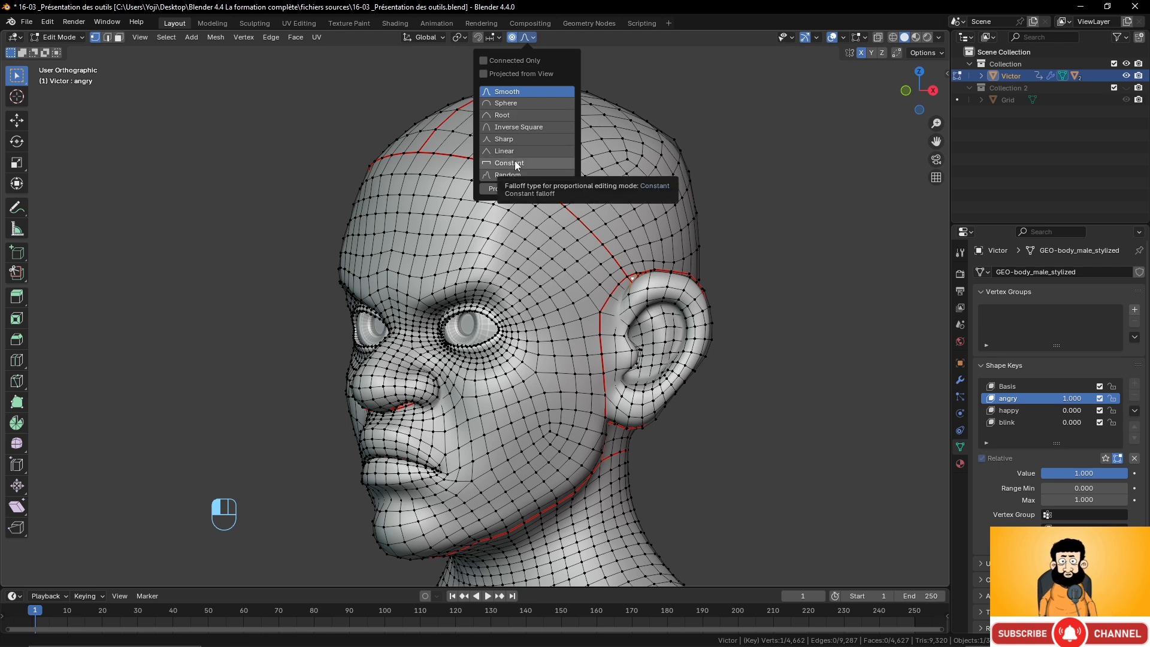
middle_click_drag(405, 359, 439, 329)
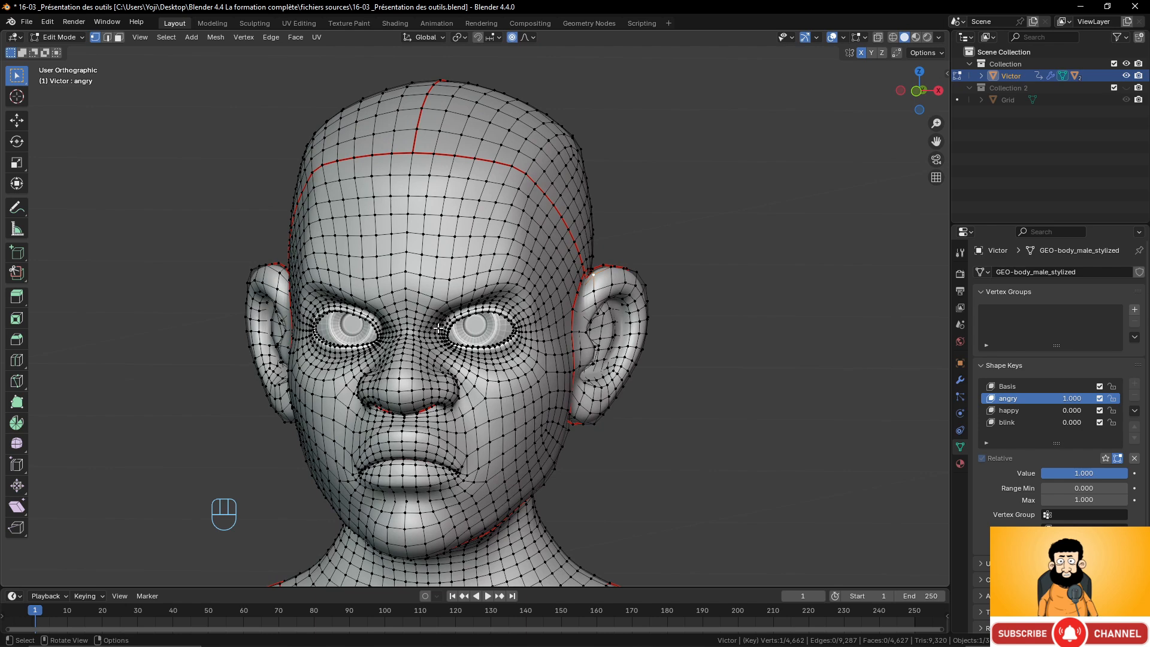
scroll(438, 328, "down", 2)
key("Tab")
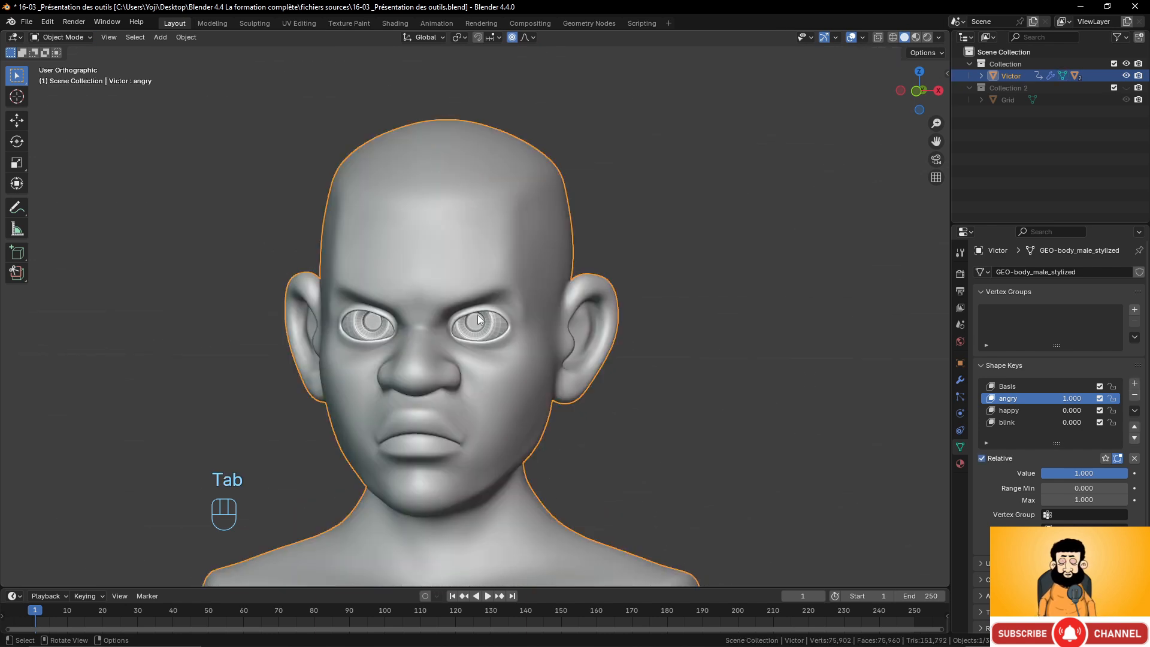
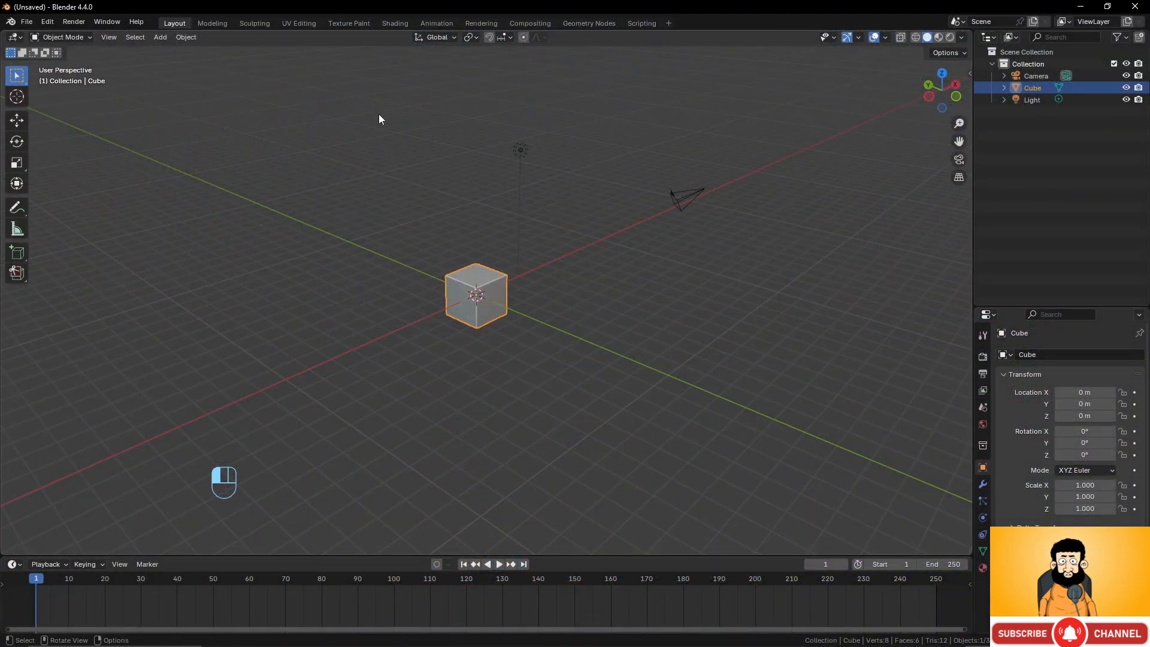
Select and delete all the default objects in the scene.
left_click_drag(374, 108, 742, 357)
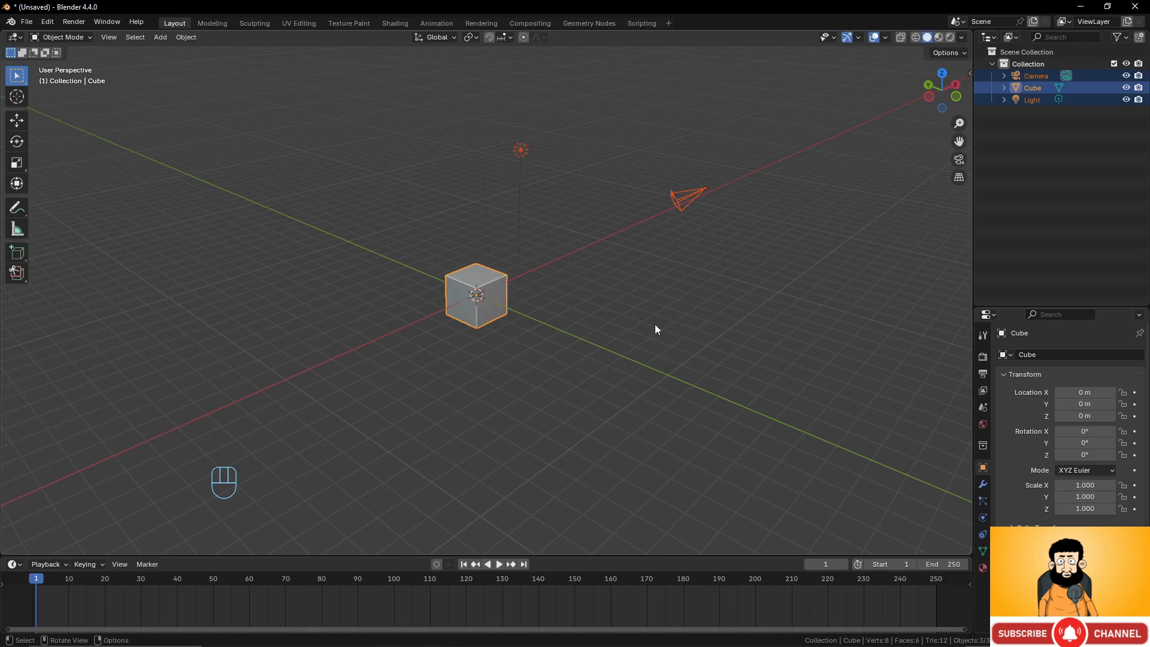
key("x")
left_click(655, 325)
Add a mesh circle and set its vertex count to 24.
key("shift+a")
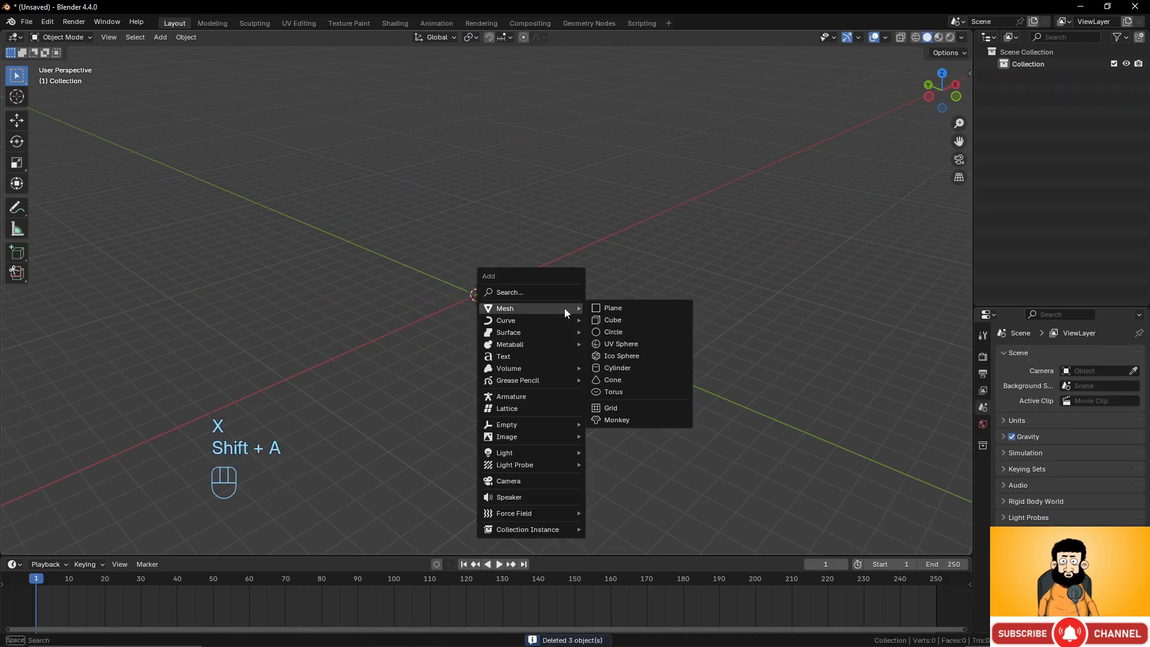
left_click(613, 331)
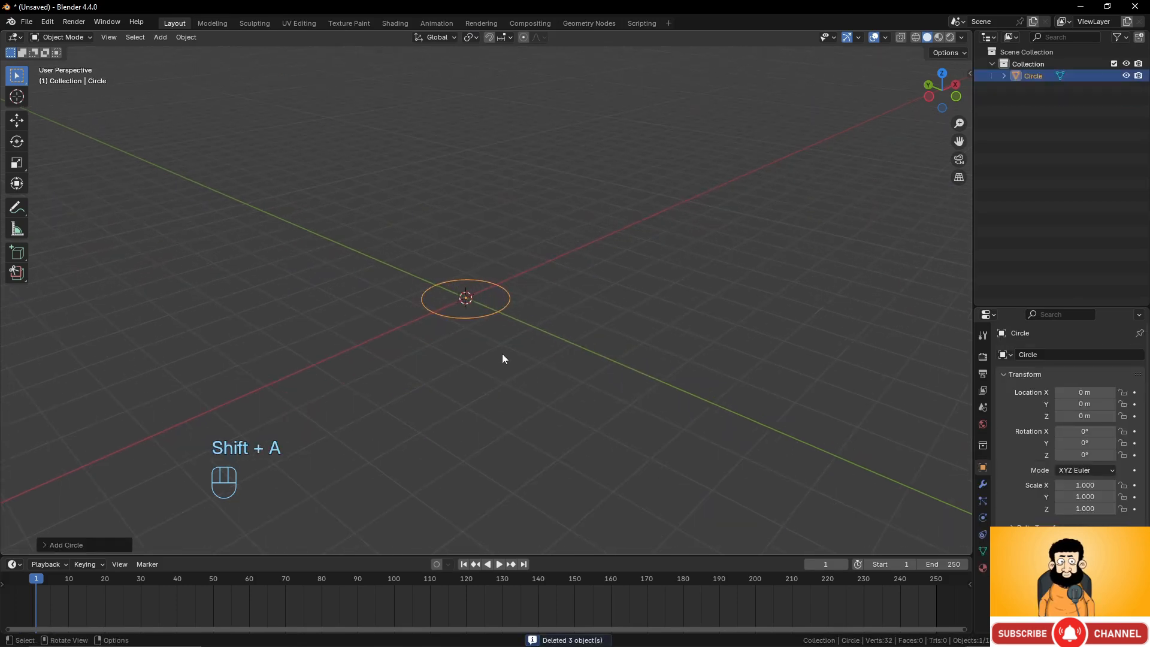
middle_click_drag(476, 333, 508, 335, "shift")
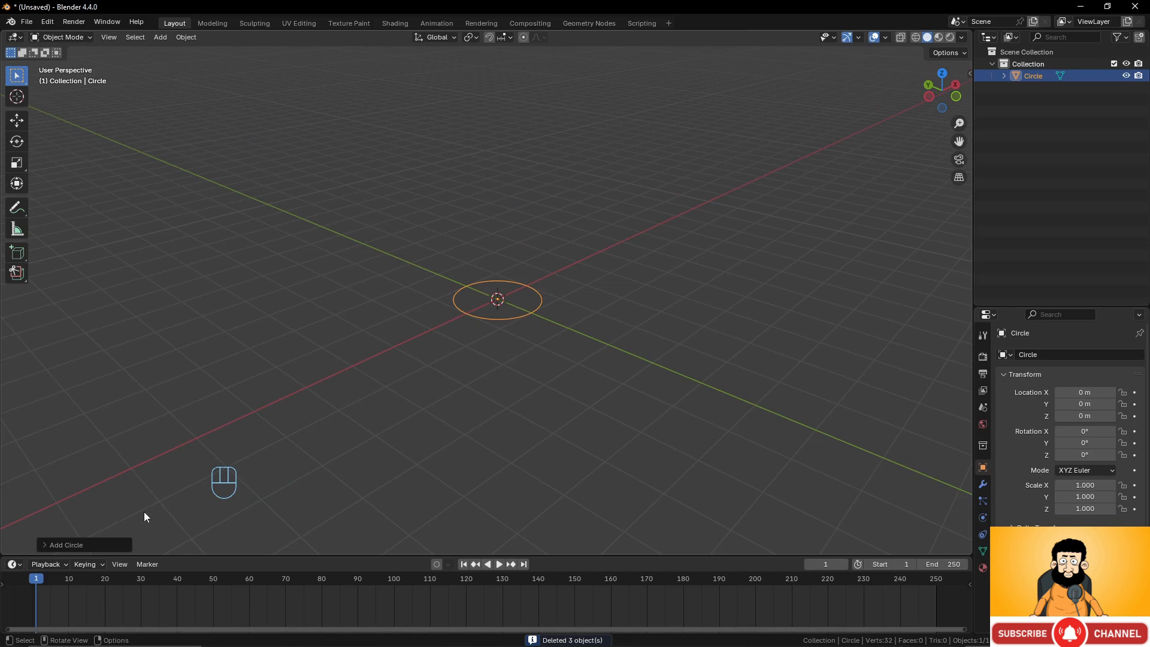
left_click(49, 545)
left_click(170, 413)
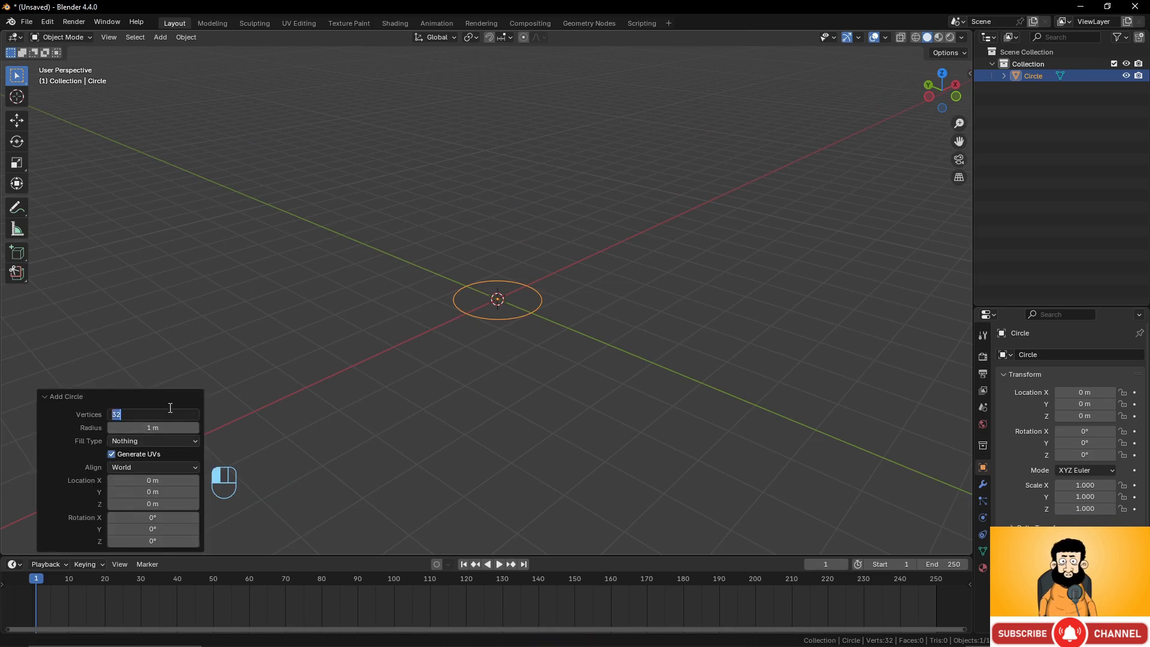
type("24")
key("Return")
Try the circle with 12 vertices, then set its vertex count back to 24.
mouse_move(451, 377)
middle_mouse_down()
mouse_move(538, 340)
mouse_move(512, 409)
mouse_move(444, 365)
mouse_move(449, 374)
middle_mouse_up()
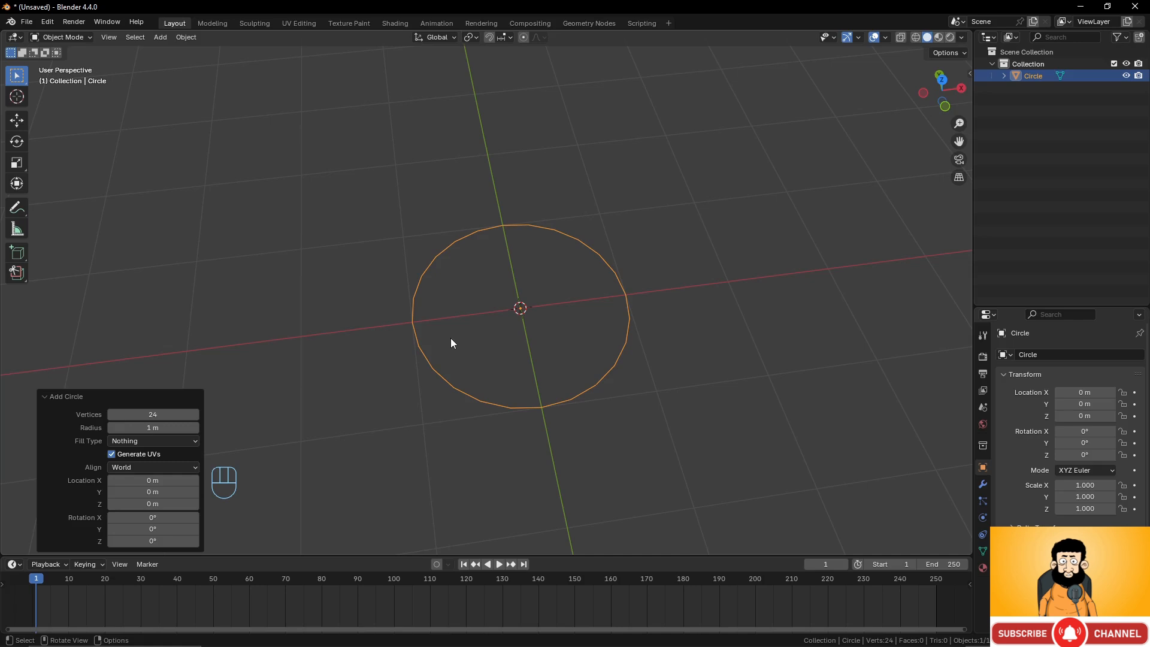
left_click(150, 414)
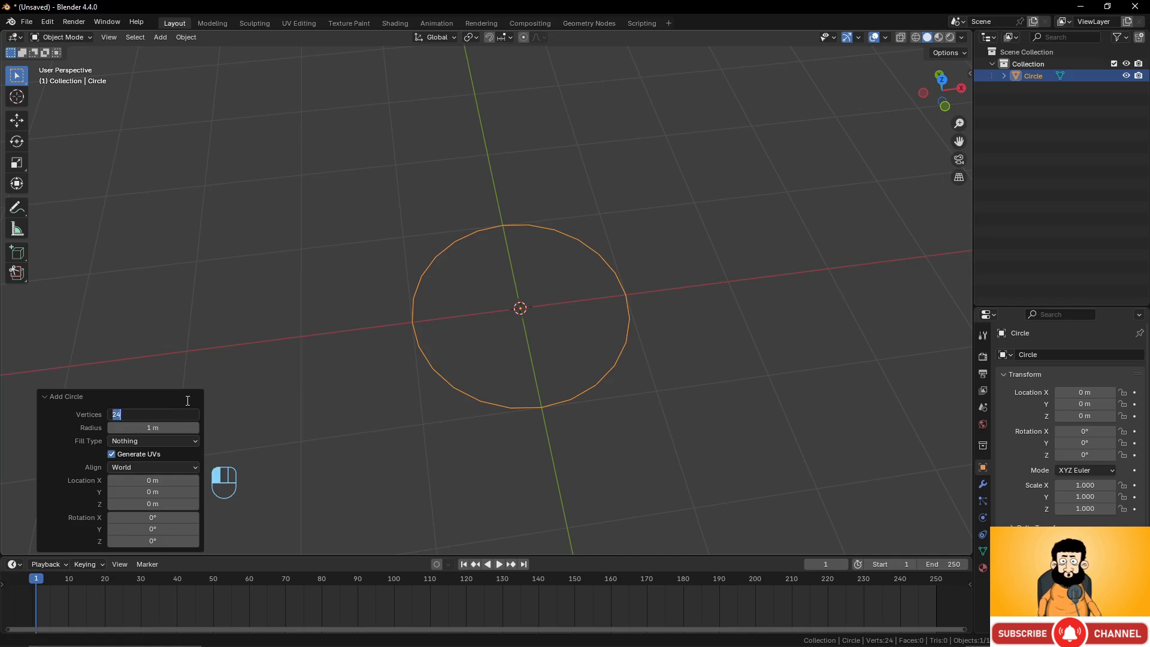
type("1")
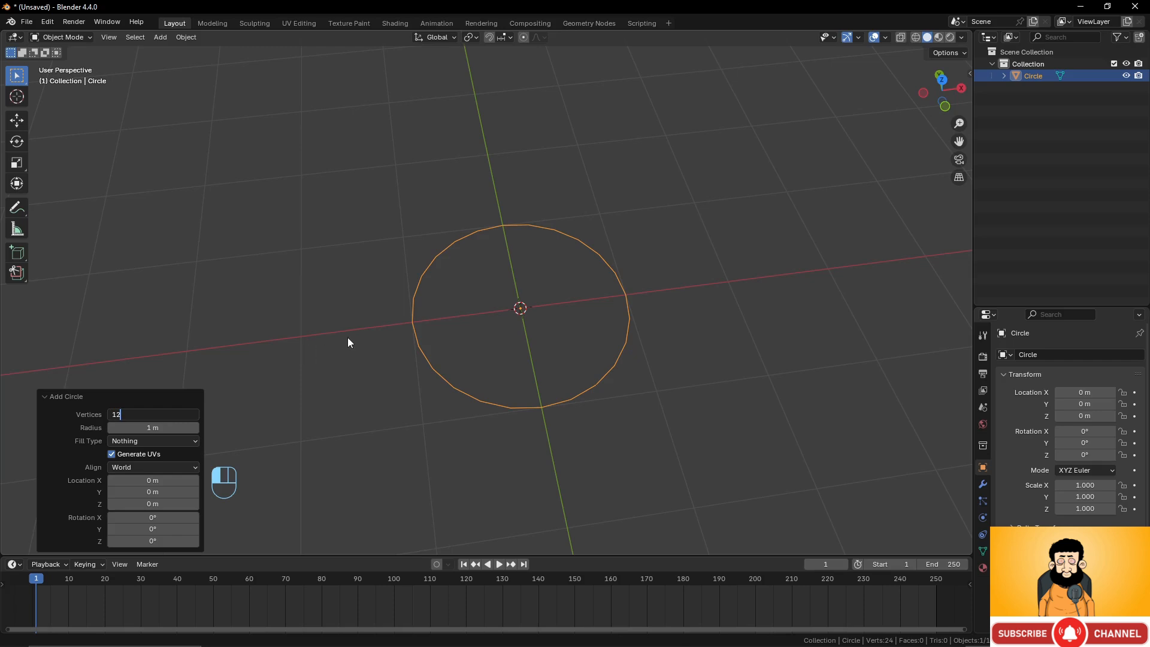
type("2")
key("Return")
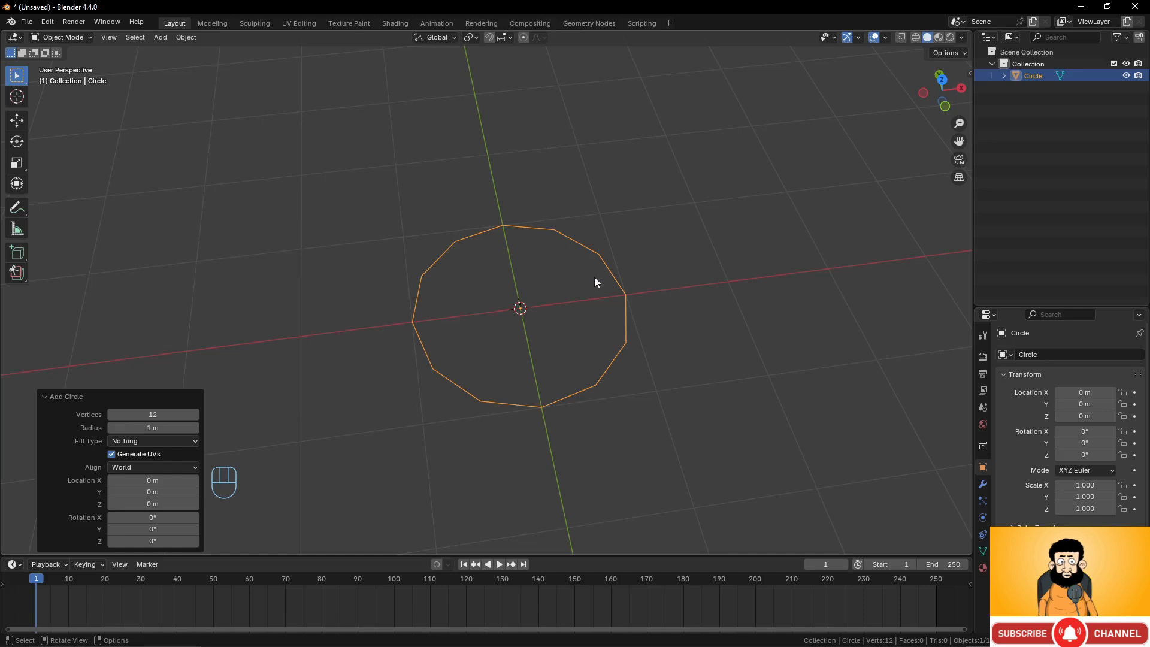
left_click(153, 414)
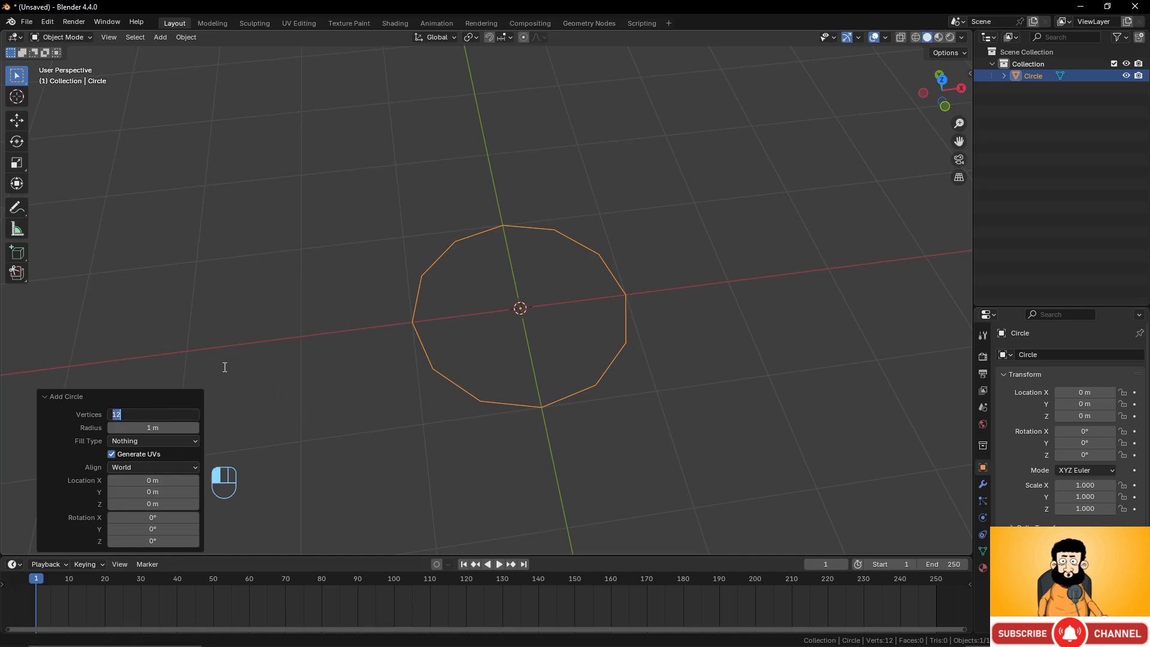
type("24")
key("Return")
Add a Subdivision Surface modifier to the circle, then remove it.
scroll(547, 354, "down", 3)
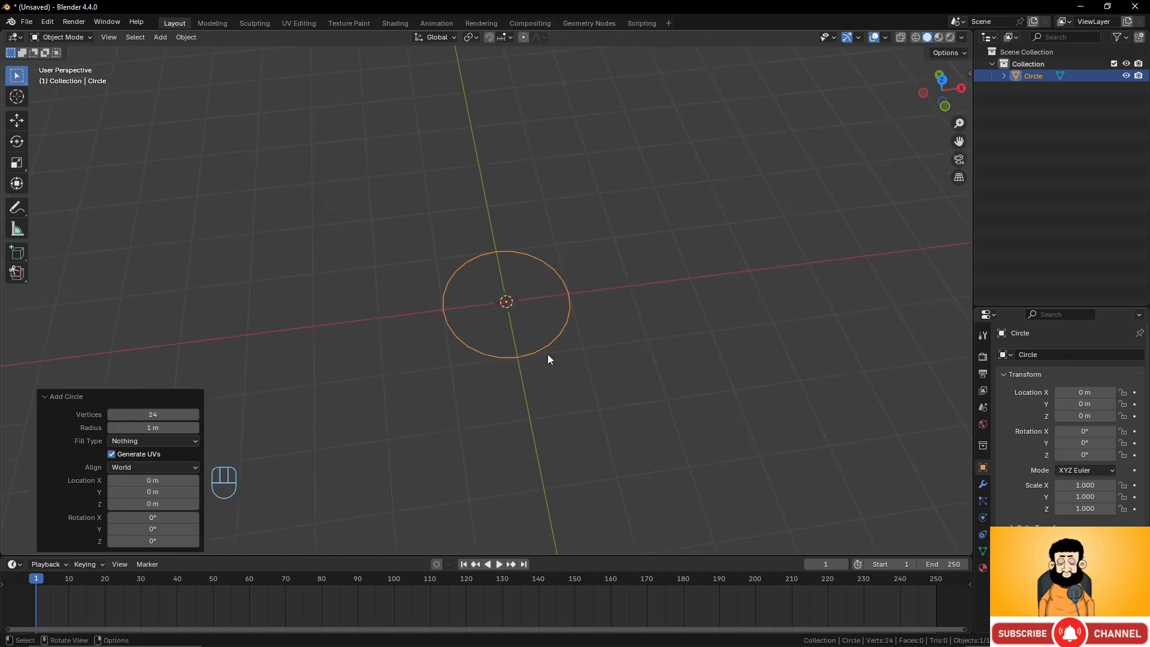
scroll(547, 354, "up", 2)
mouse_move(537, 365)
middle_mouse_down()
mouse_move(553, 347)
mouse_move(543, 354)
middle_mouse_up()
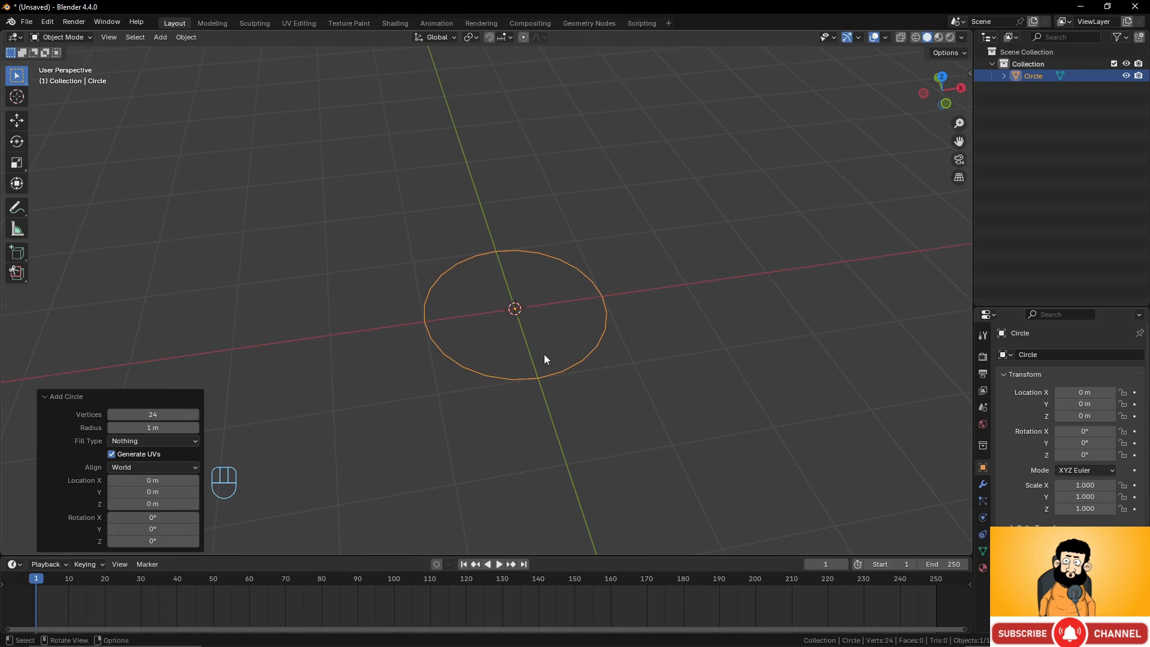
left_click(982, 484)
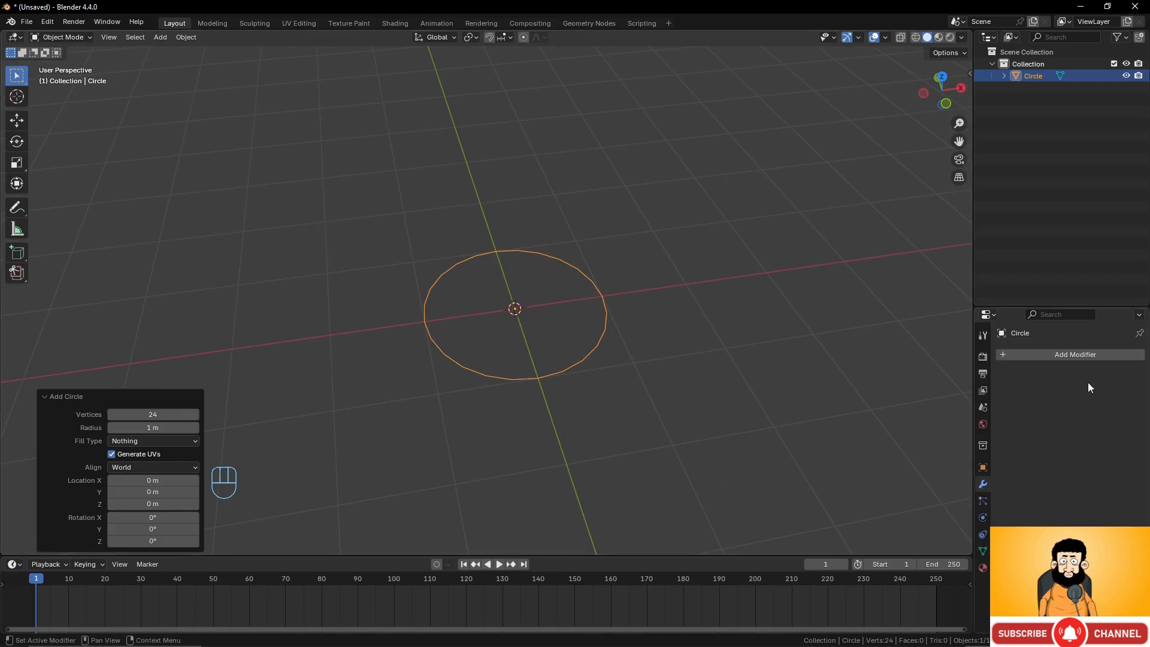
left_click(1083, 354)
mouse_move(1049, 398)
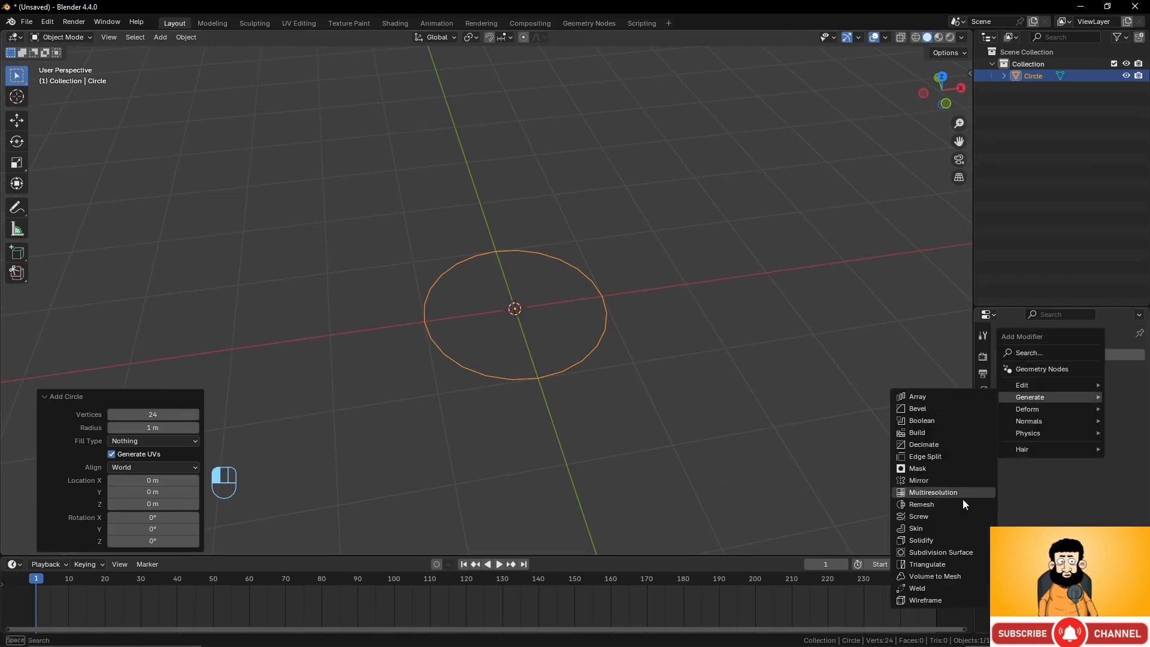
left_click(957, 552)
scroll(669, 460, "up", 2)
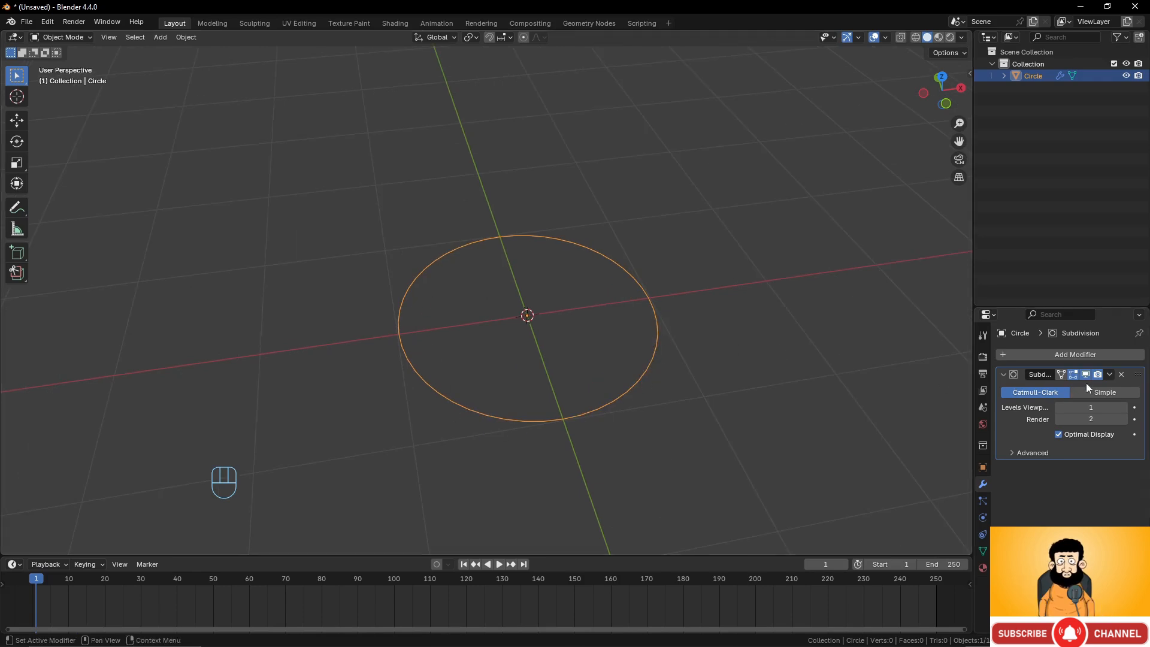
left_click(1121, 374)
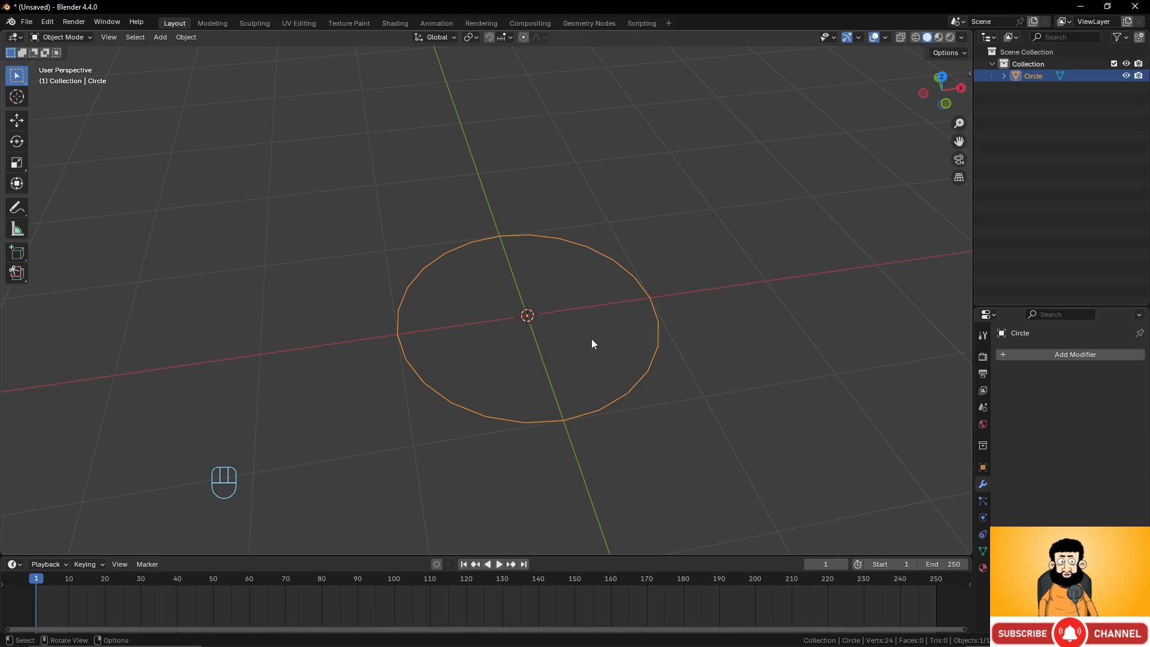
In Edit Mode from front view, extrude the circle's edge loop -3 m along Z.
key("Tab")
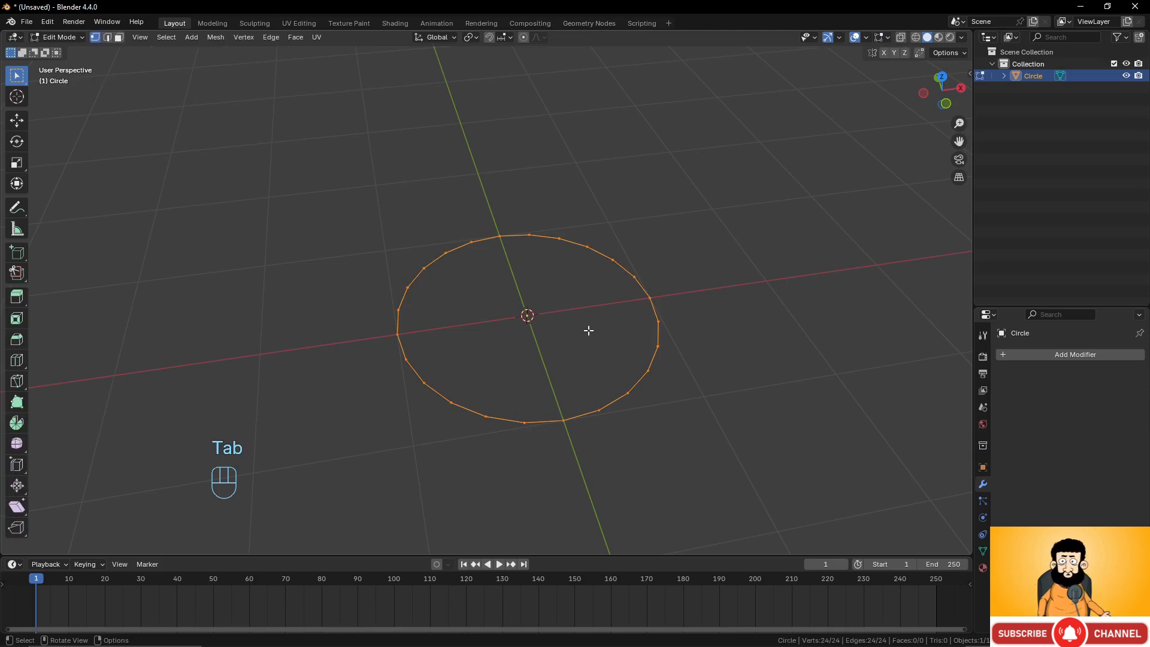
key("KP_1")
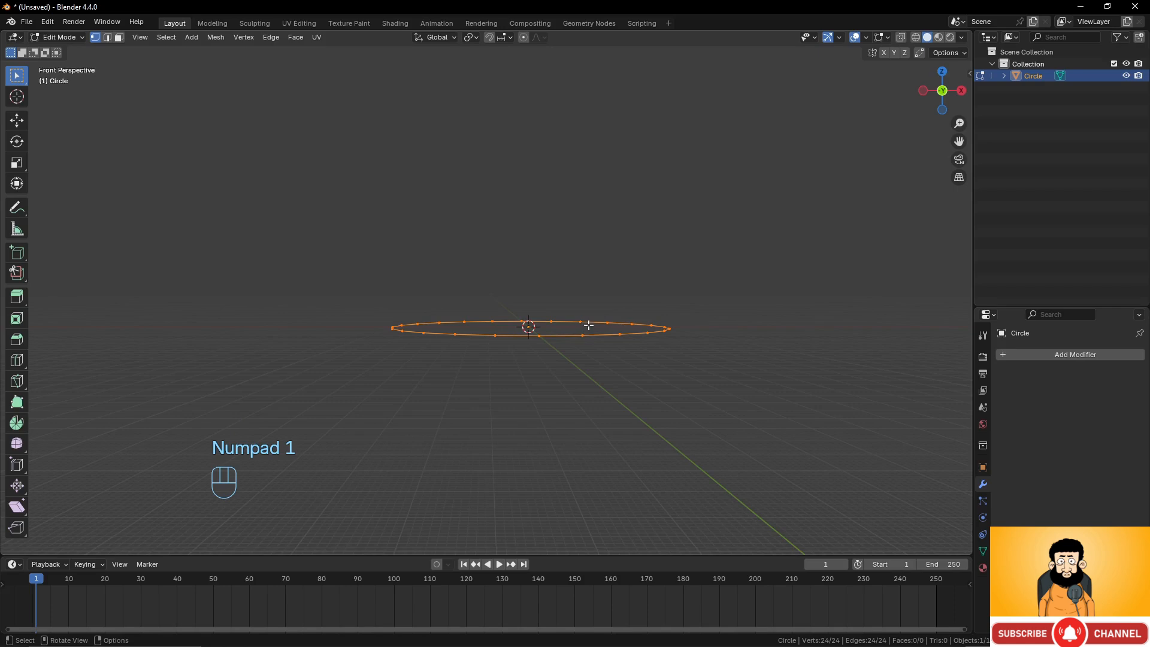
key("KP_5")
scroll(607, 335, "down", 3)
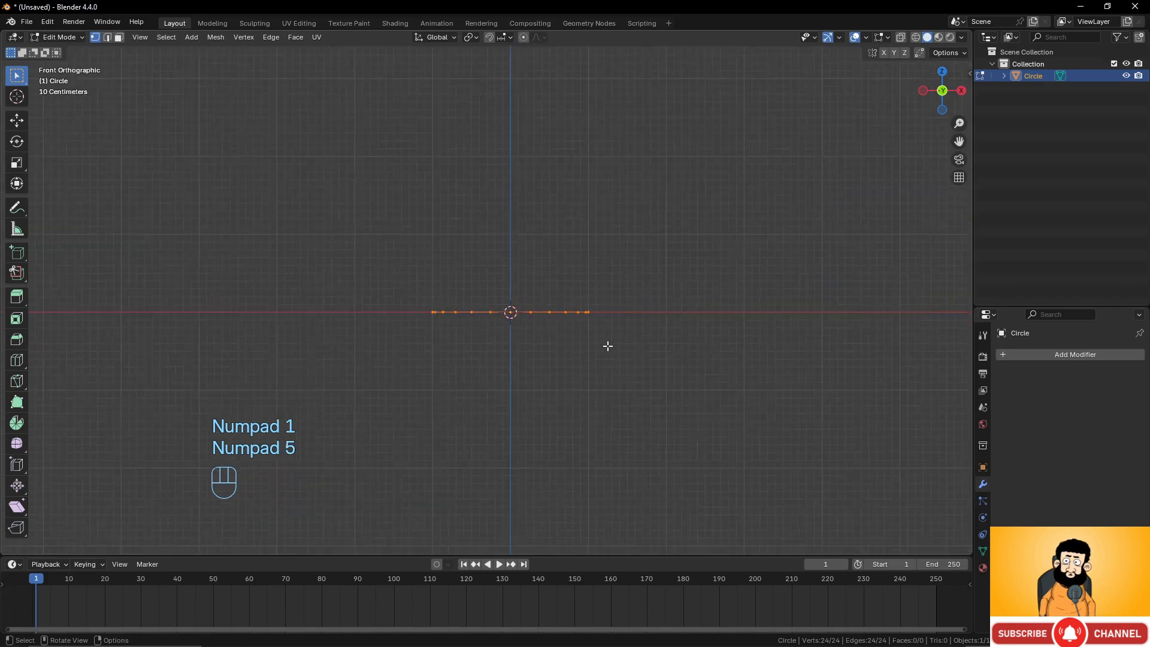
scroll(608, 347, "up", 1)
middle_click_drag(595, 341, 584, 272, "shift")
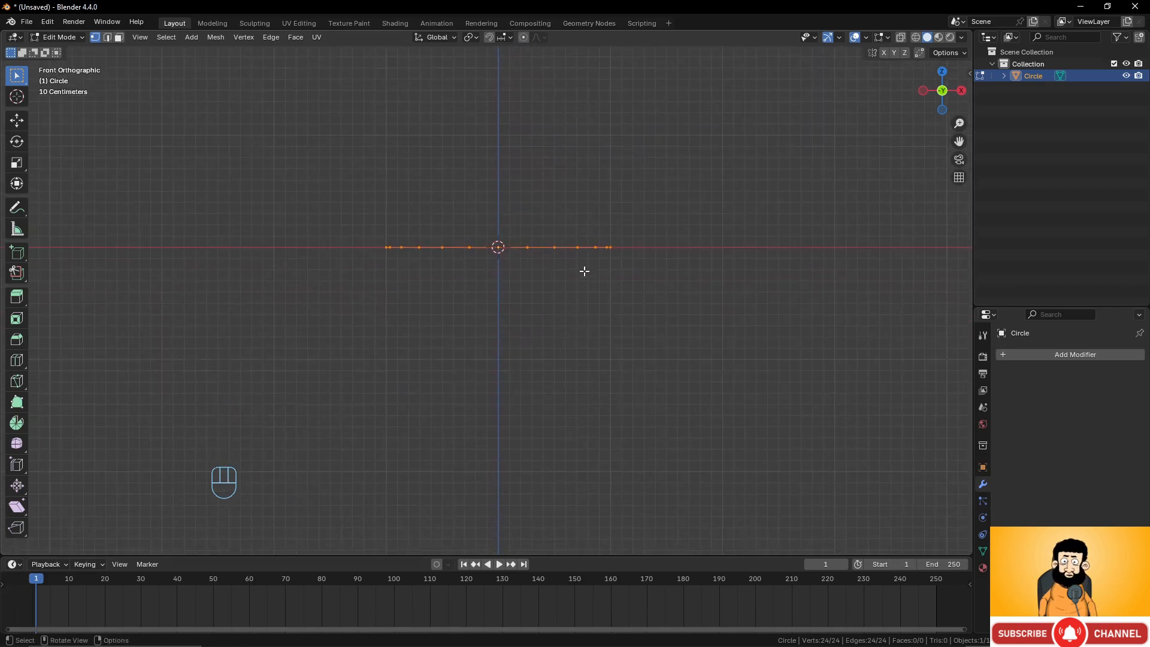
key("e")
key("z")
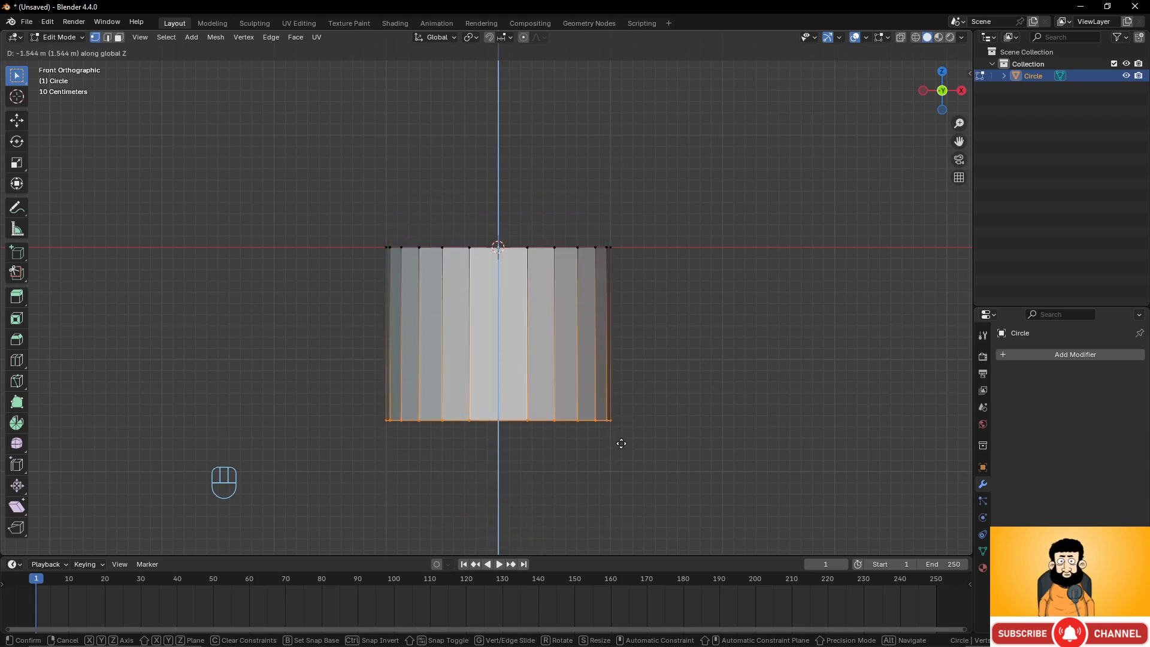
key("KP_Subtract")
key("KP_3")
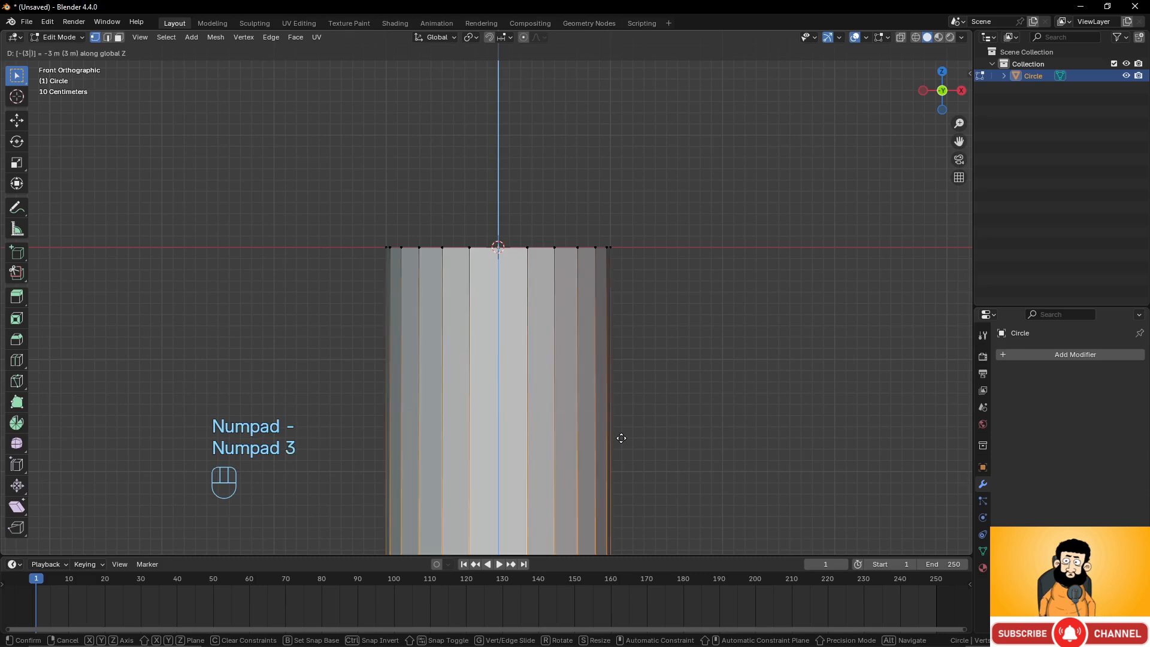
left_click(621, 439)
Extrude the bottom edge loop and scale it inward to about 0.743.
scroll(535, 414, "down", 5)
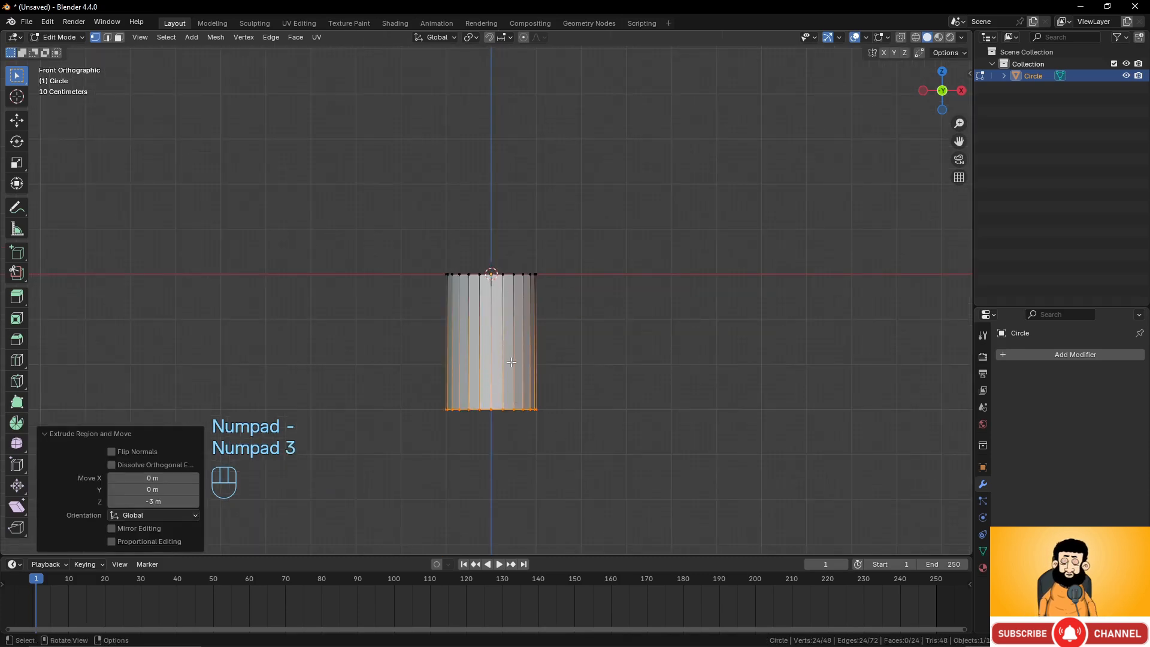
middle_click_drag(511, 363, 540, 328)
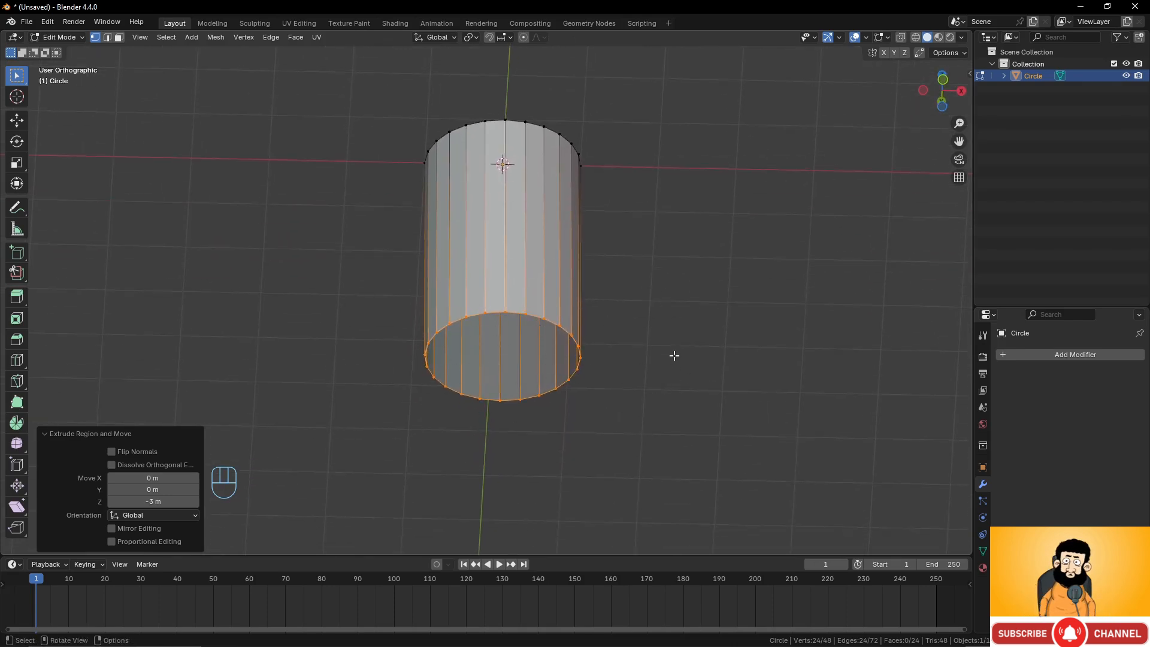
middle_click_drag(674, 355, 710, 354)
scroll(685, 370, "up", 2)
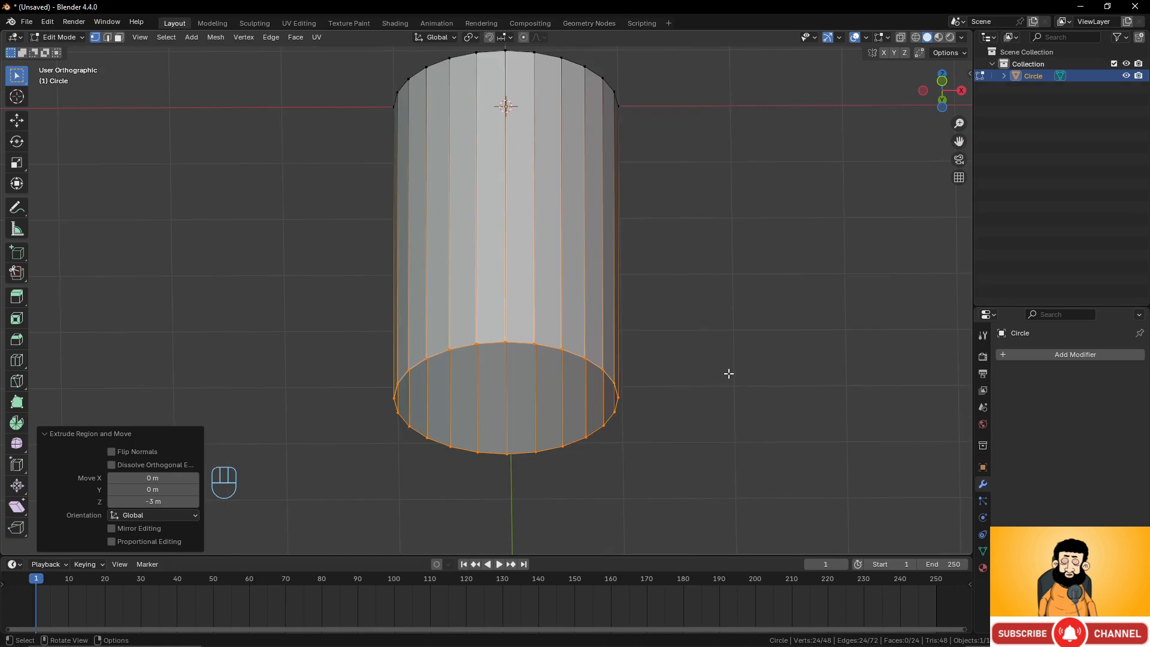
key("e")
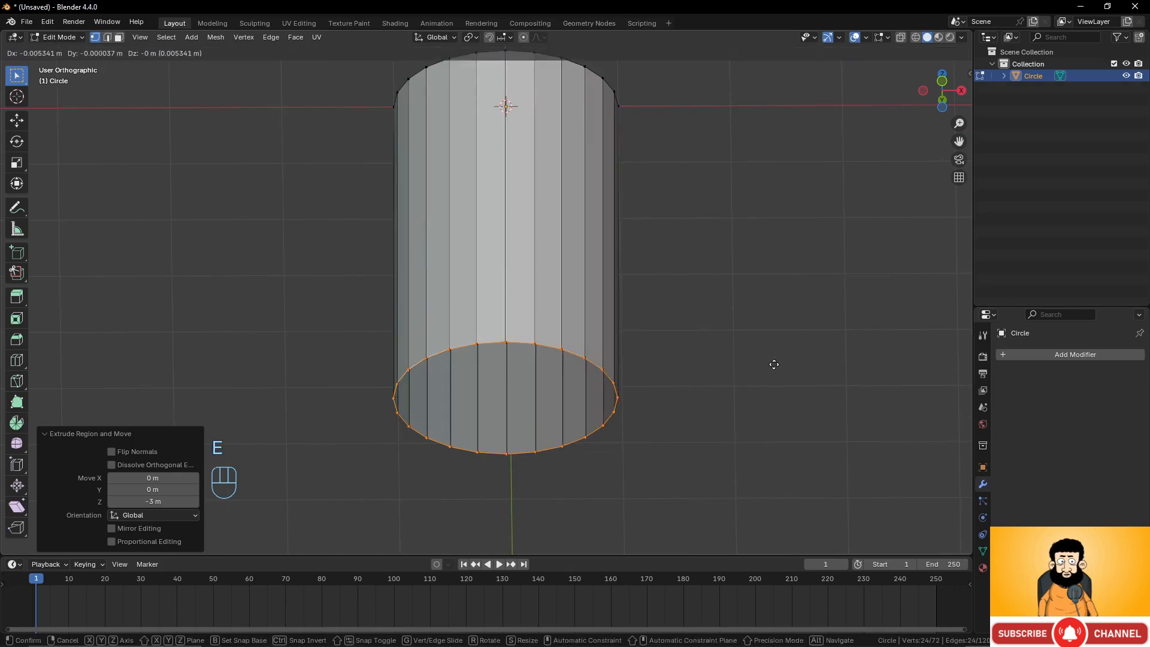
key("s")
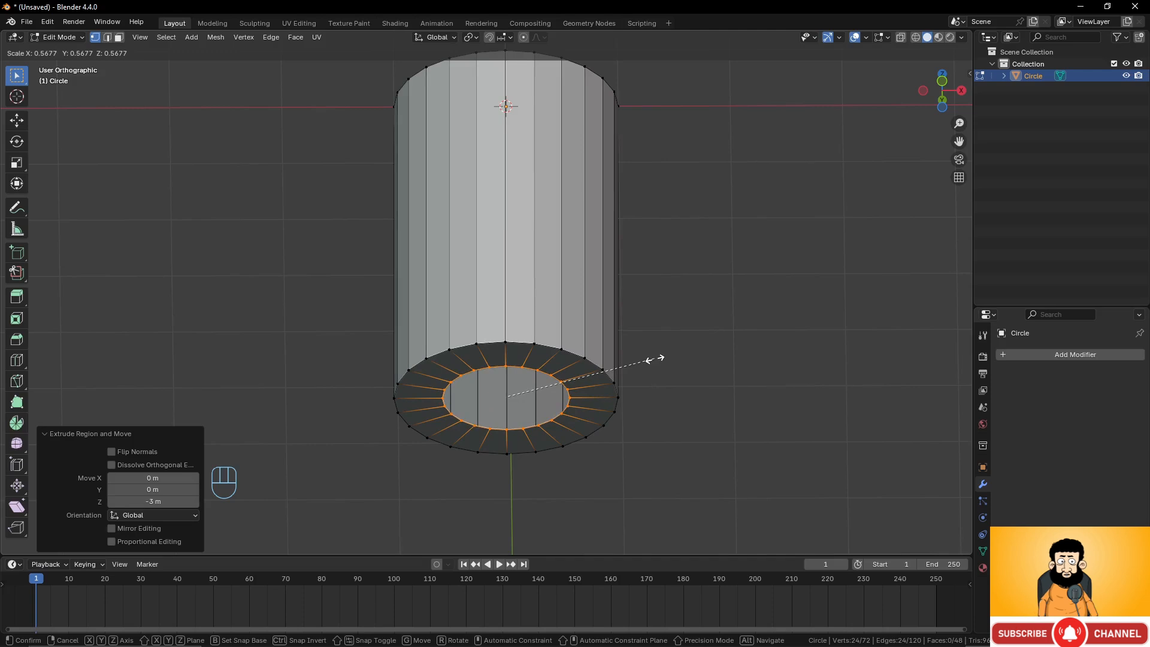
left_click(703, 360)
Extrude and scale the inner loop inward again, then undo both extrusions.
scroll(587, 292, "up", 4)
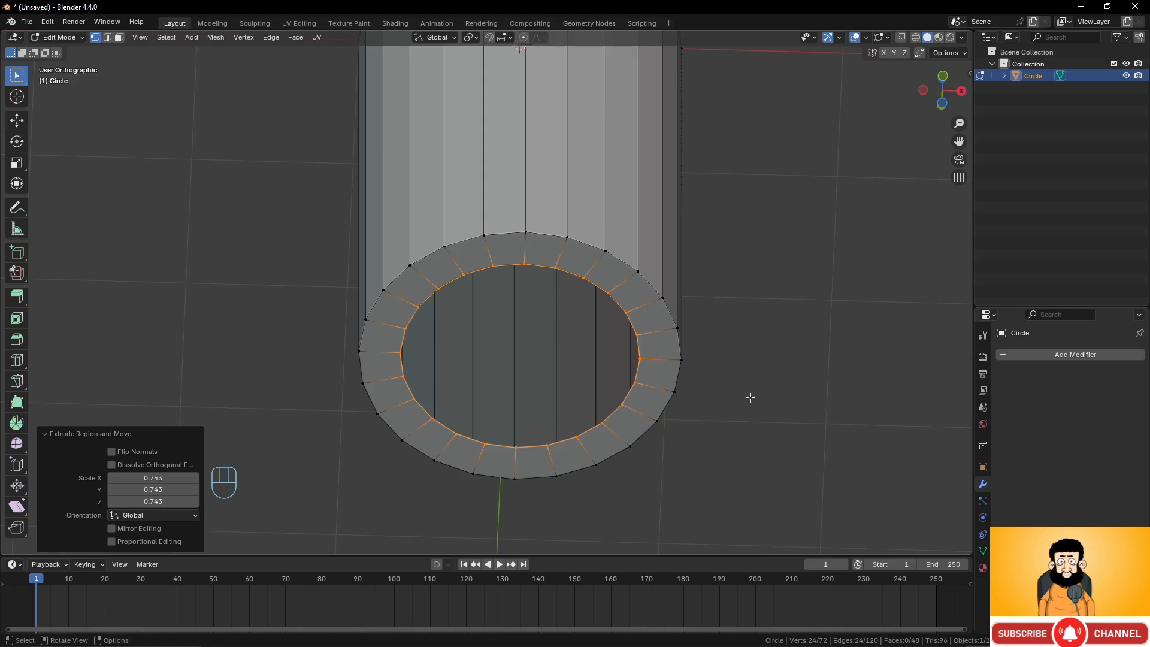
key("e")
key("s")
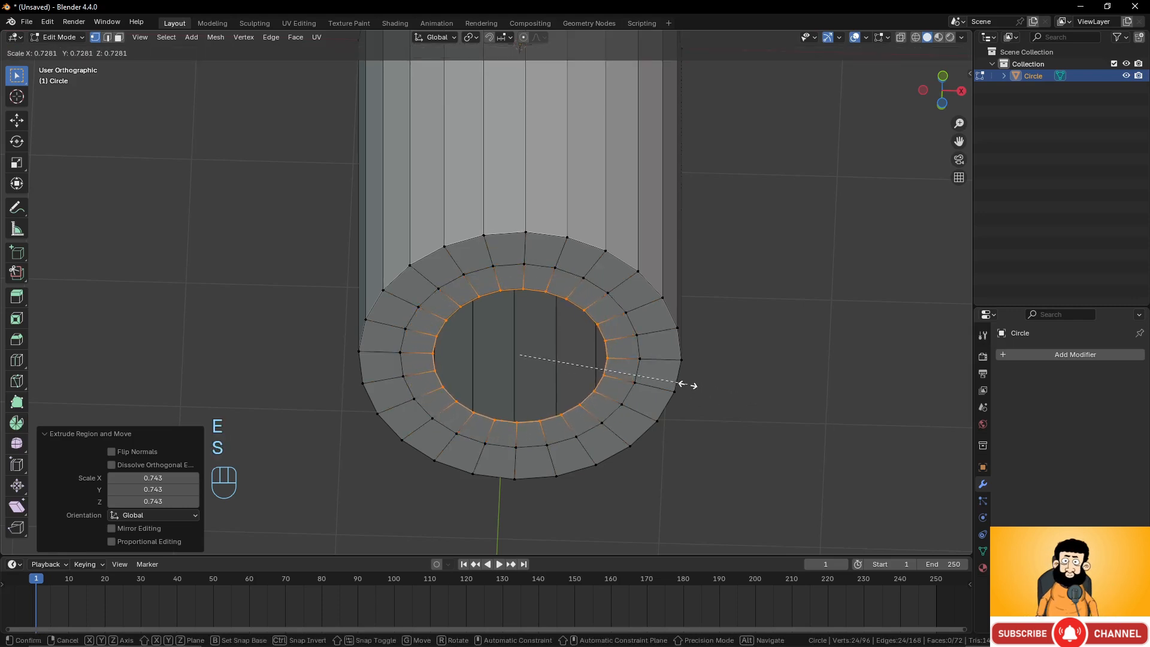
left_click(687, 384)
key("ctrl+z")
key("ctrl+z")
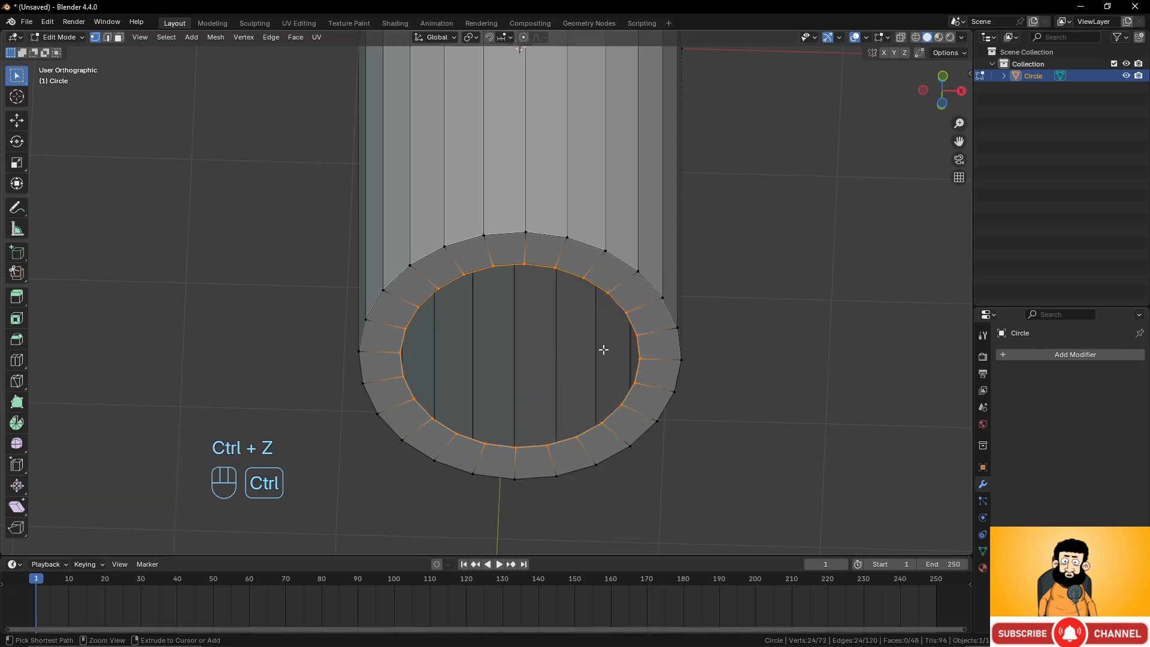
Add a Subdivision Surface modifier and switch off its viewport display.
left_click(1085, 354)
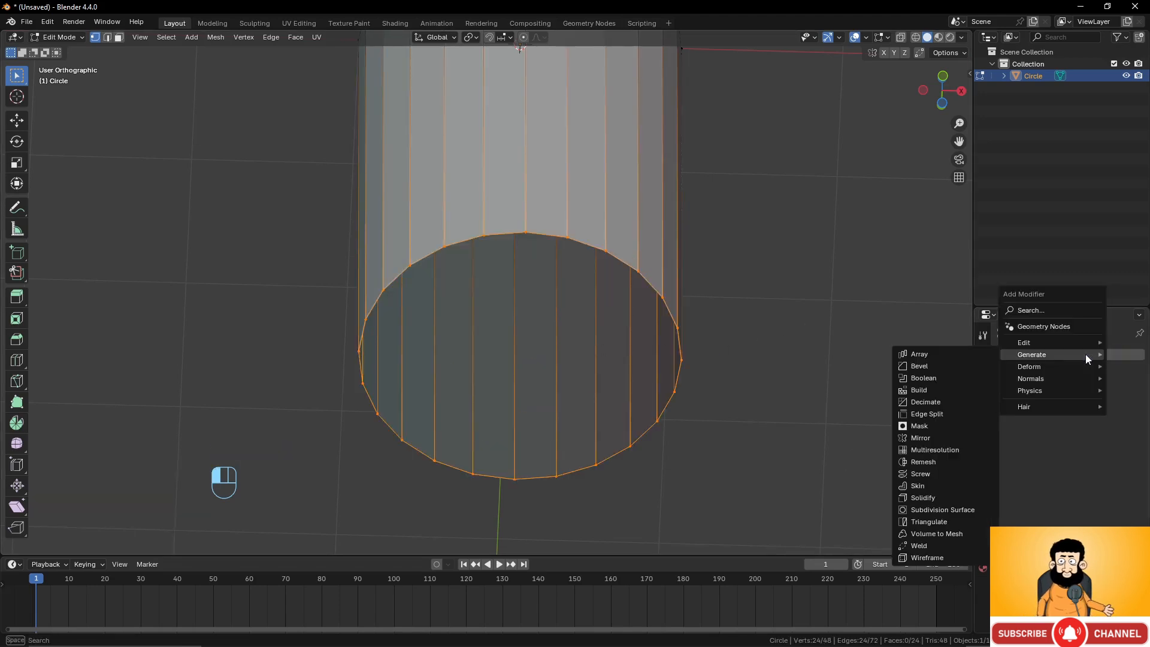
left_click(949, 510)
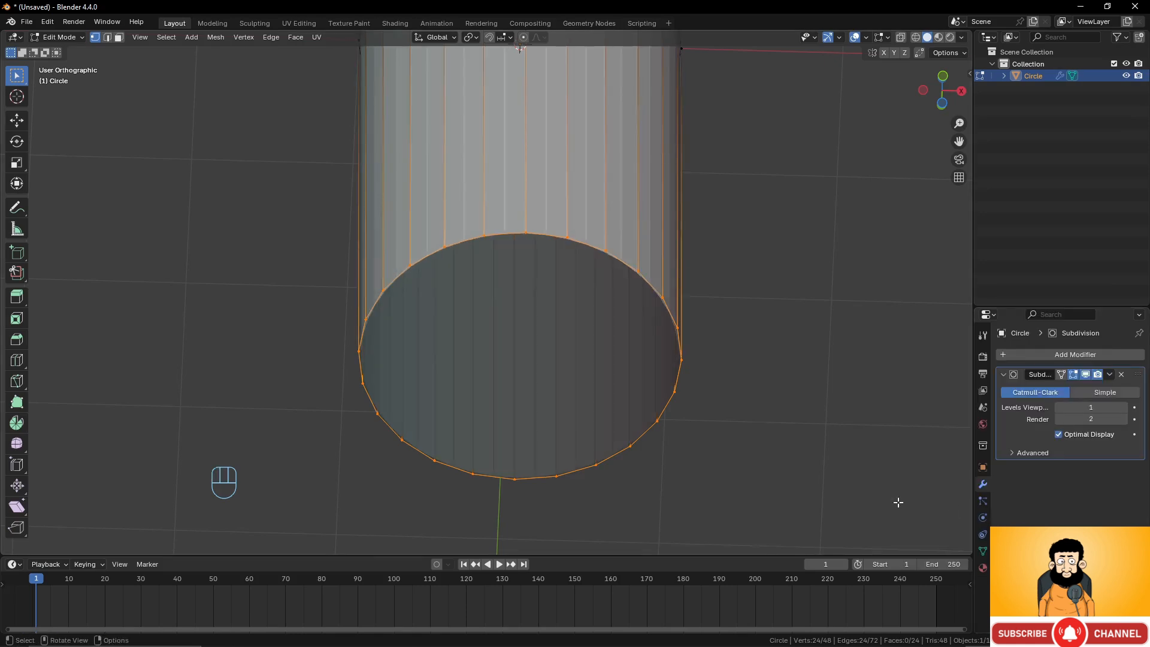
left_click(1085, 374)
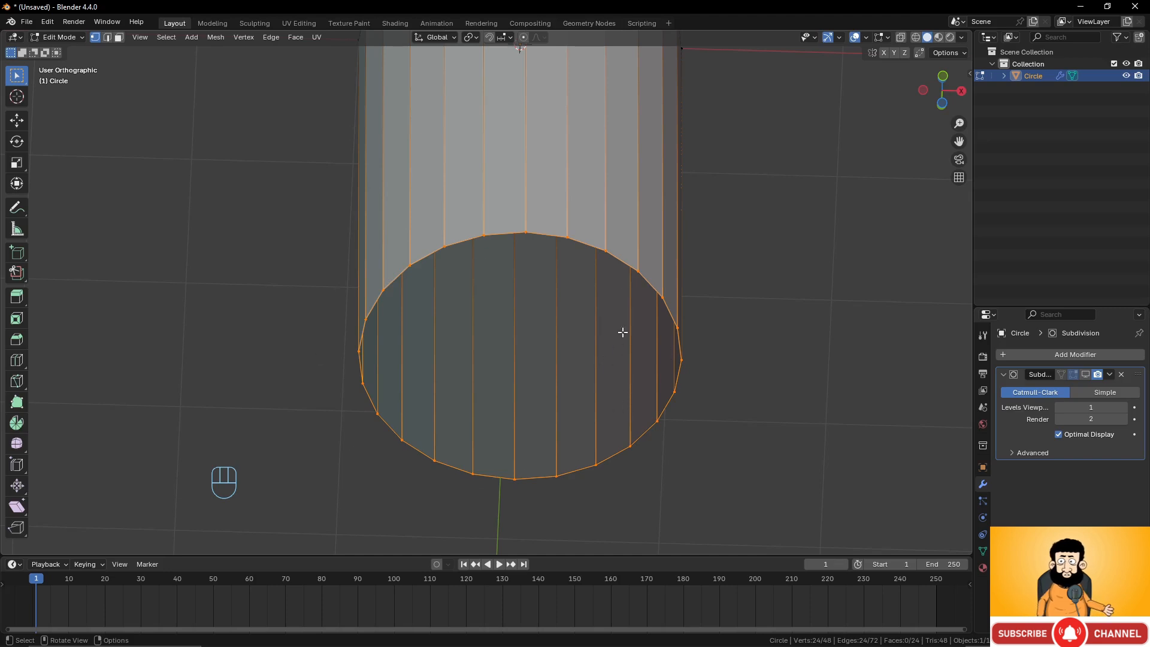
Fill the open bottom loop with a face and switch the modifier's viewport display back on.
key("f")
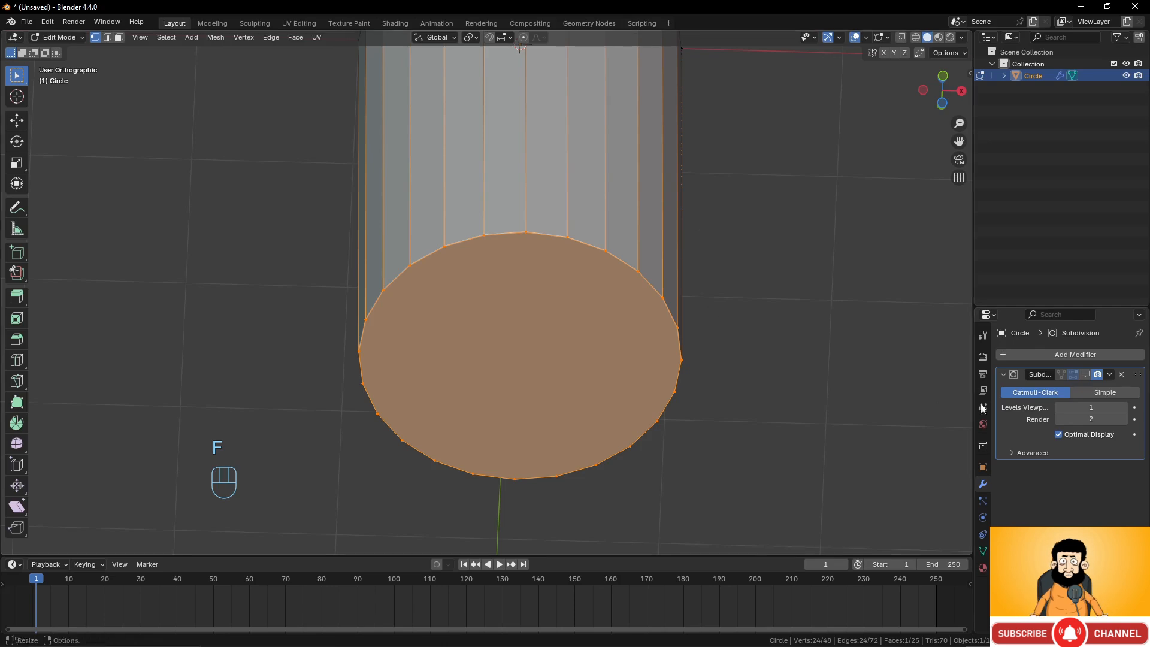
left_click(1086, 373)
scroll(551, 189, "down", 3)
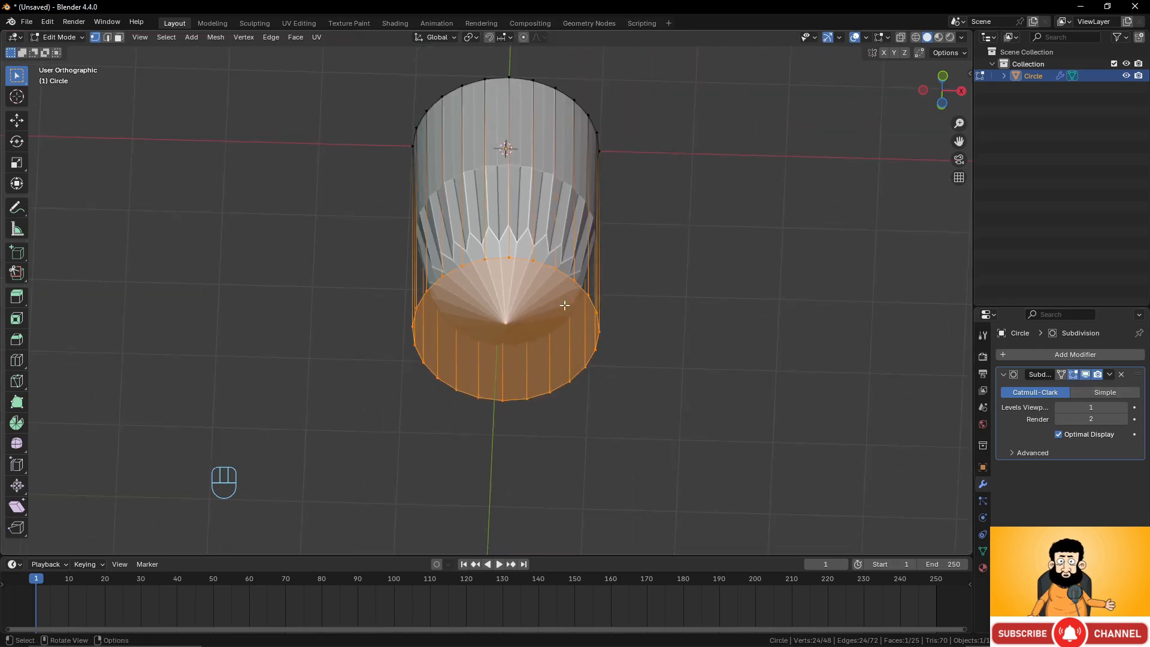
Undo the bottom face fill and Grid Fill the open bottom loop instead.
key("ctrl+z")
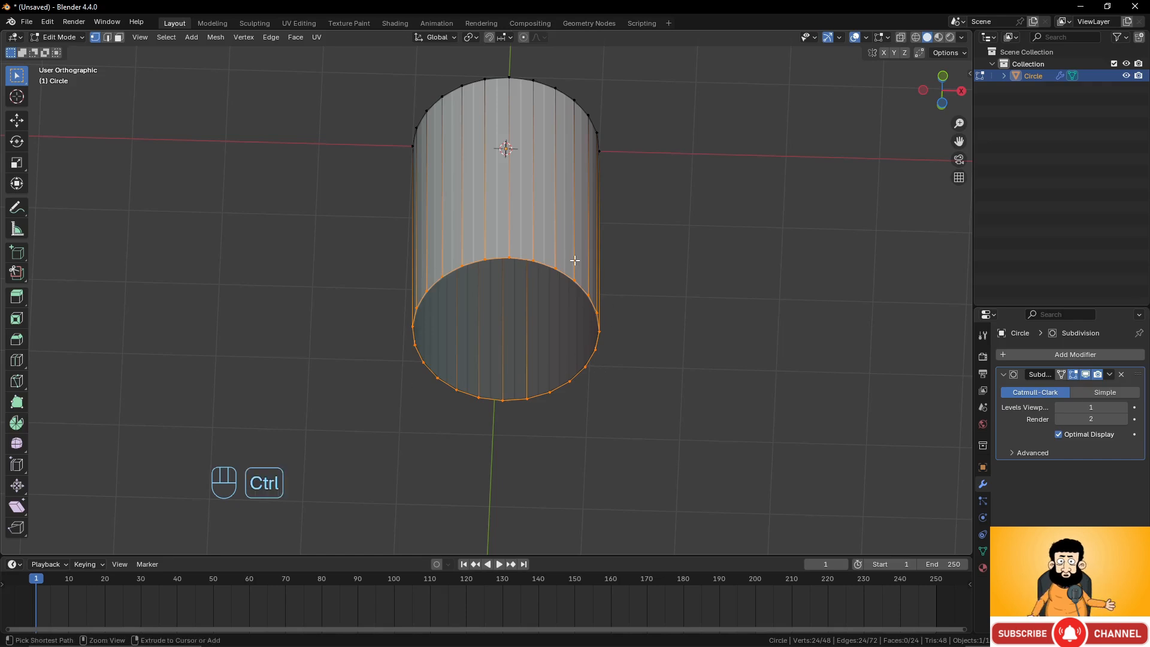
key("ctrl+f")
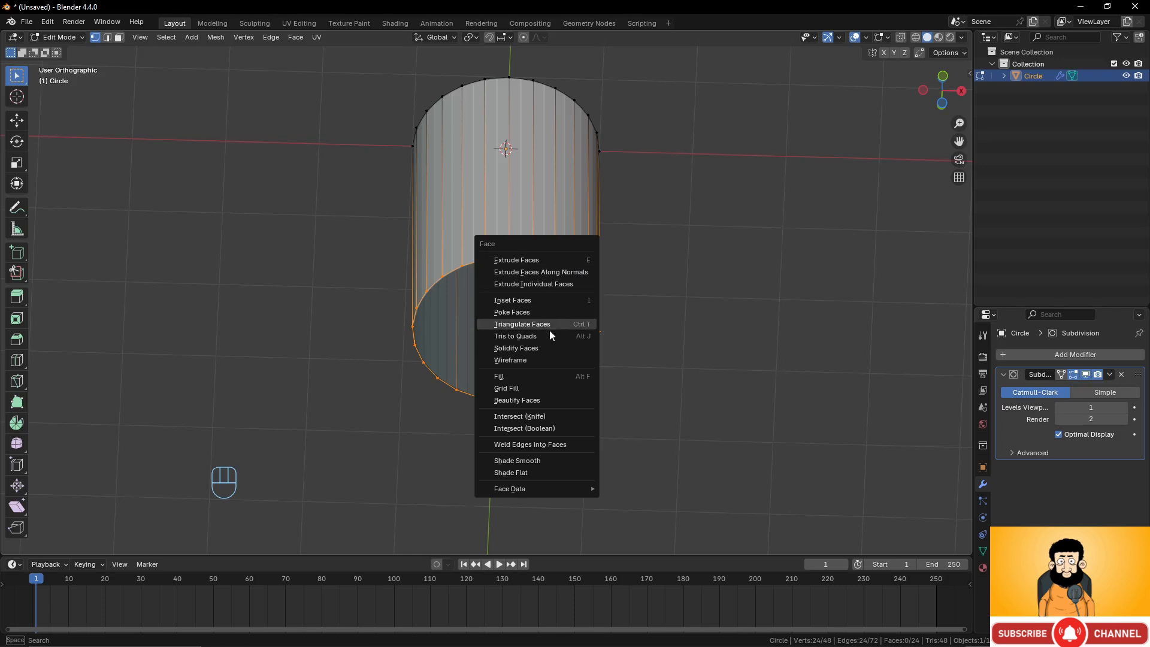
left_click(537, 387)
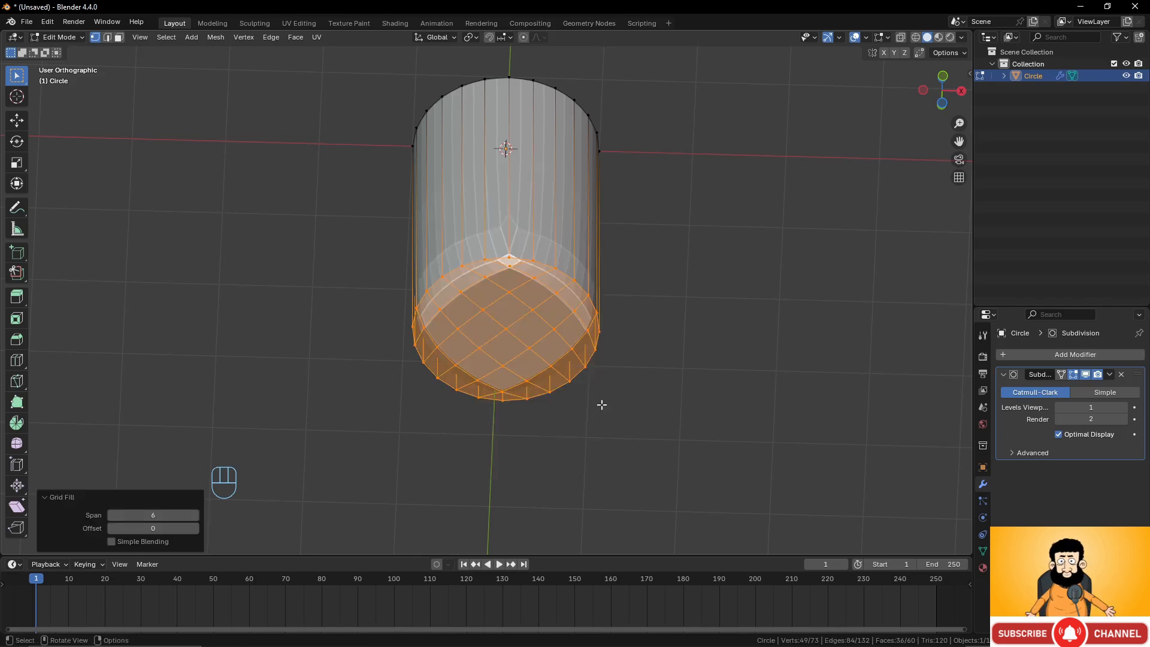
scroll(601, 403, "up", 2)
mouse_move(524, 342)
middle_mouse_down()
mouse_move(605, 268)
mouse_move(479, 192)
middle_mouse_up()
Inspect the tube in Object Mode, then undo back to the open bottom loop without the Subdivision Surface modifier.
key("Tab")
middle_click_drag(570, 224, 580, 247)
middle_click_drag(673, 247, 590, 278)
key("Tab")
key("ctrl+z")
key("ctrl+z")
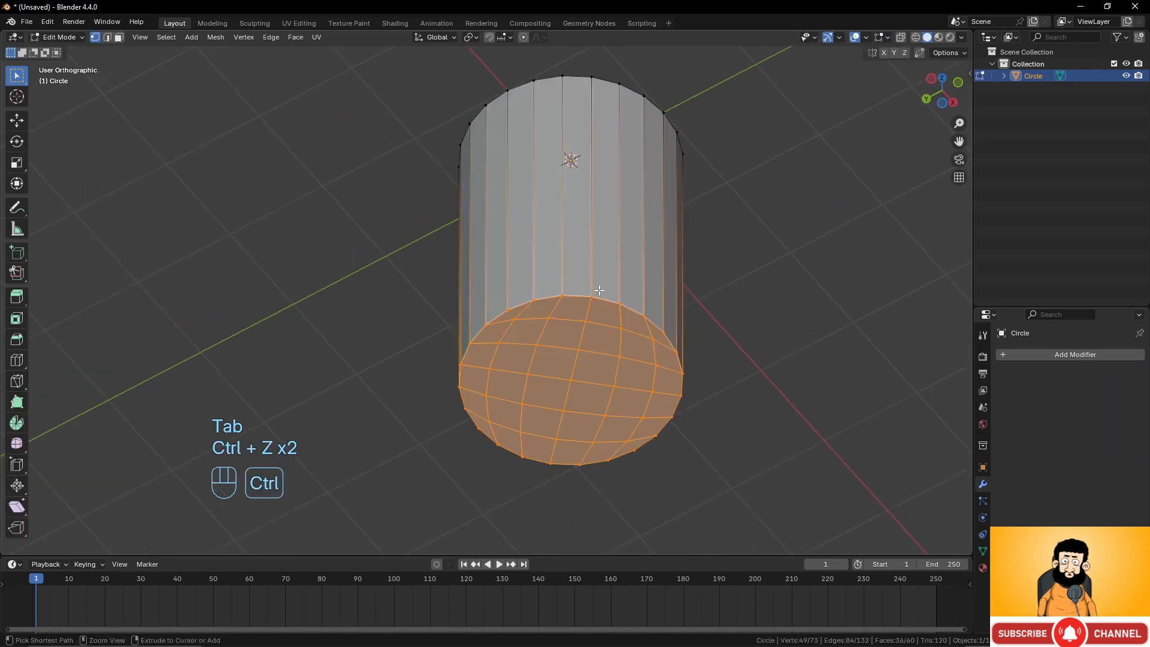
key("ctrl+z")
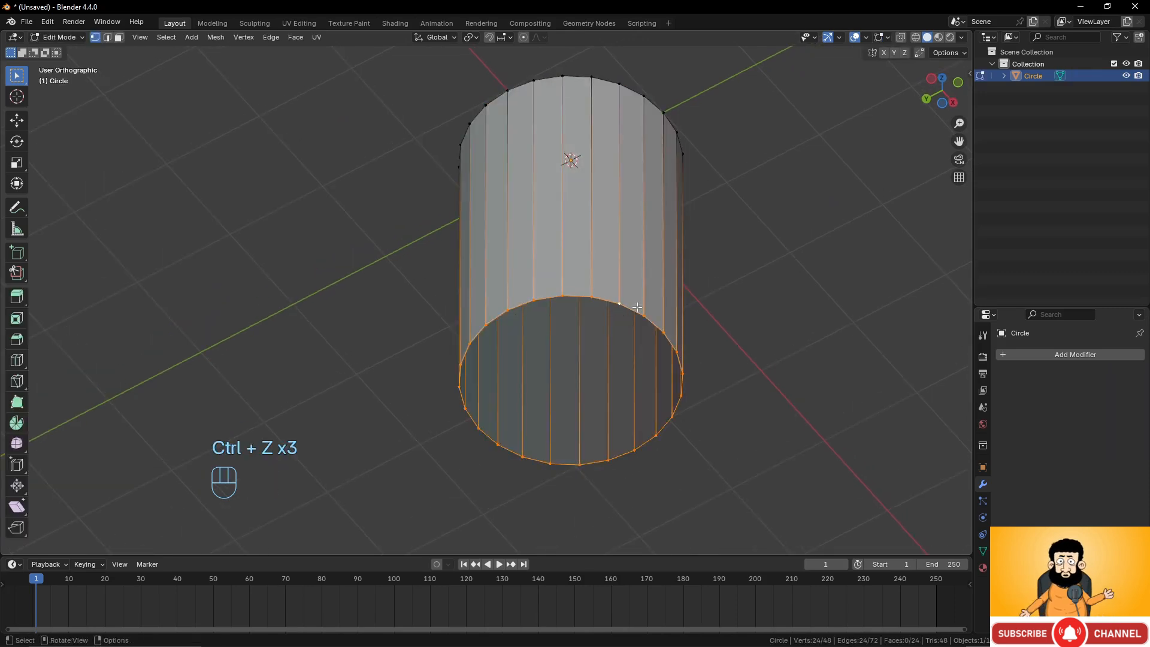
Extrude and scale the bottom loop inward twice, to 0.749 and then 0.614.
key("e")
key("s")
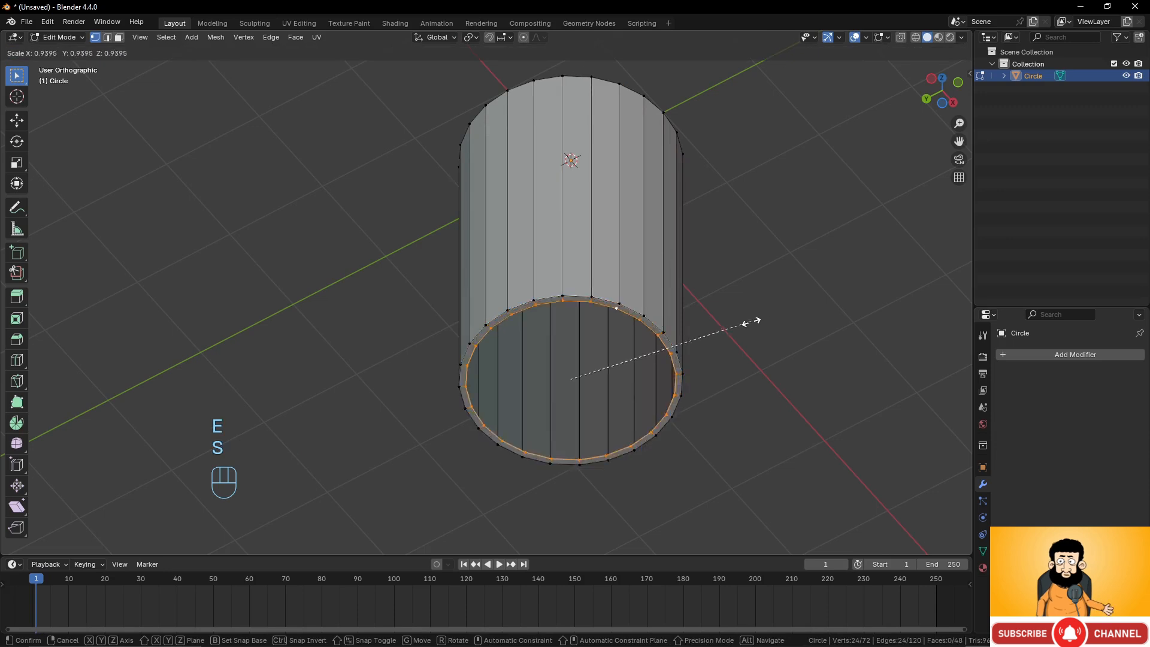
left_click(709, 327)
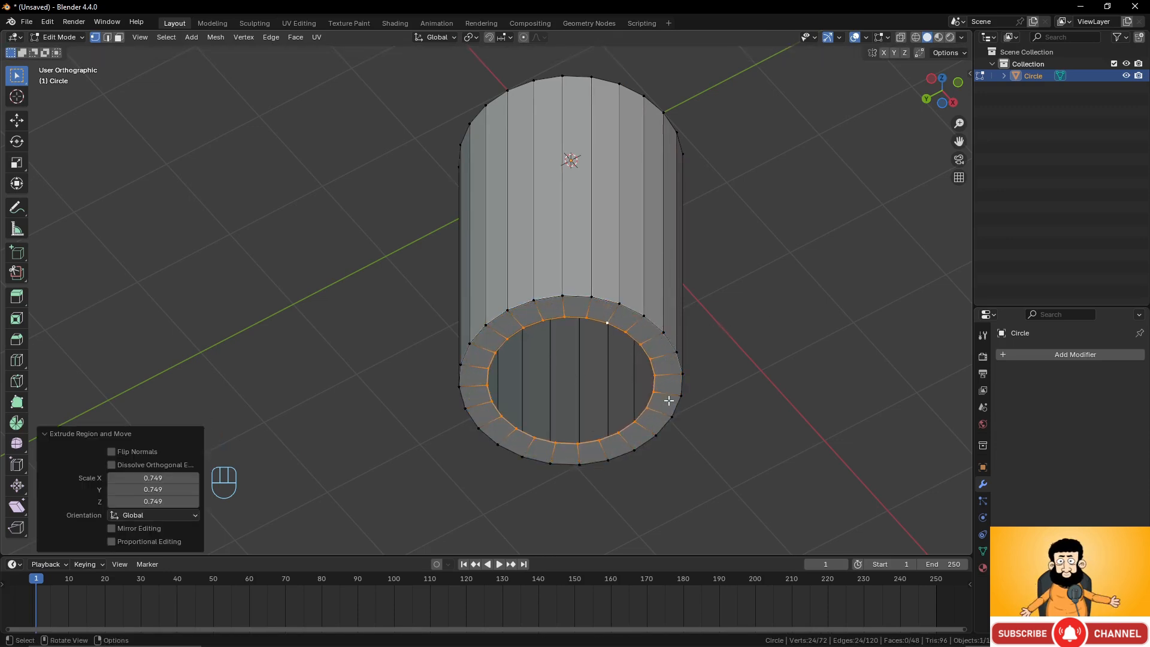
key("e")
key("s")
left_click(663, 363)
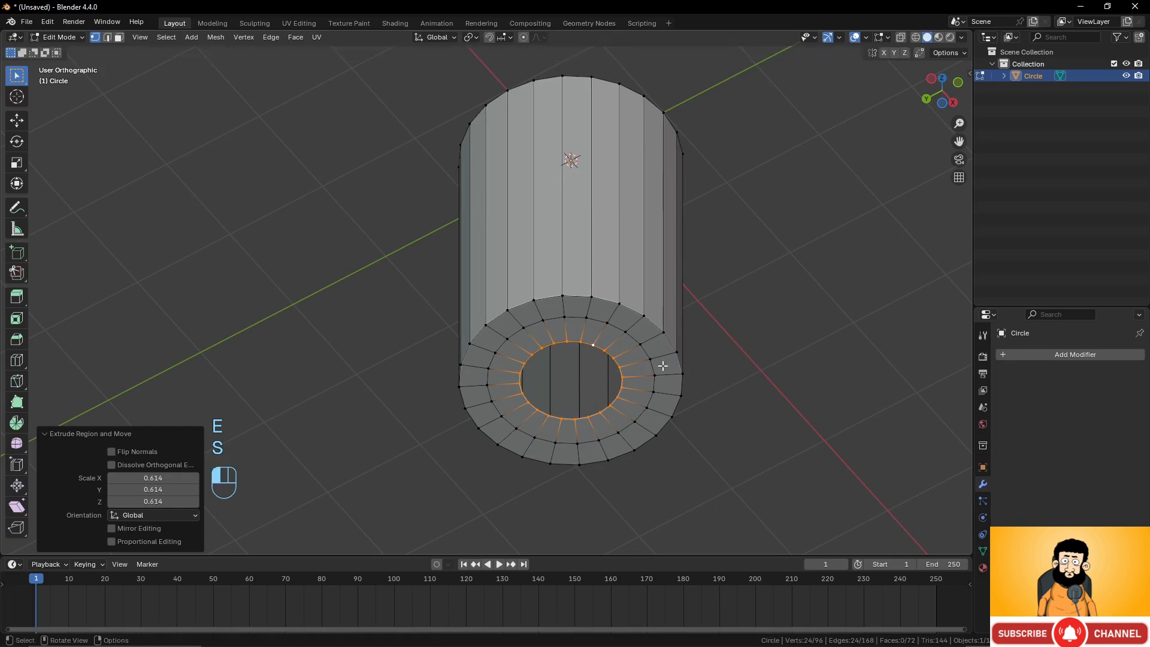
Grid Fill the inner bottom loop with span 6 and set its offset to 5.
scroll(617, 326, "up", 2)
middle_click_drag(611, 322, 563, 263, "shift")
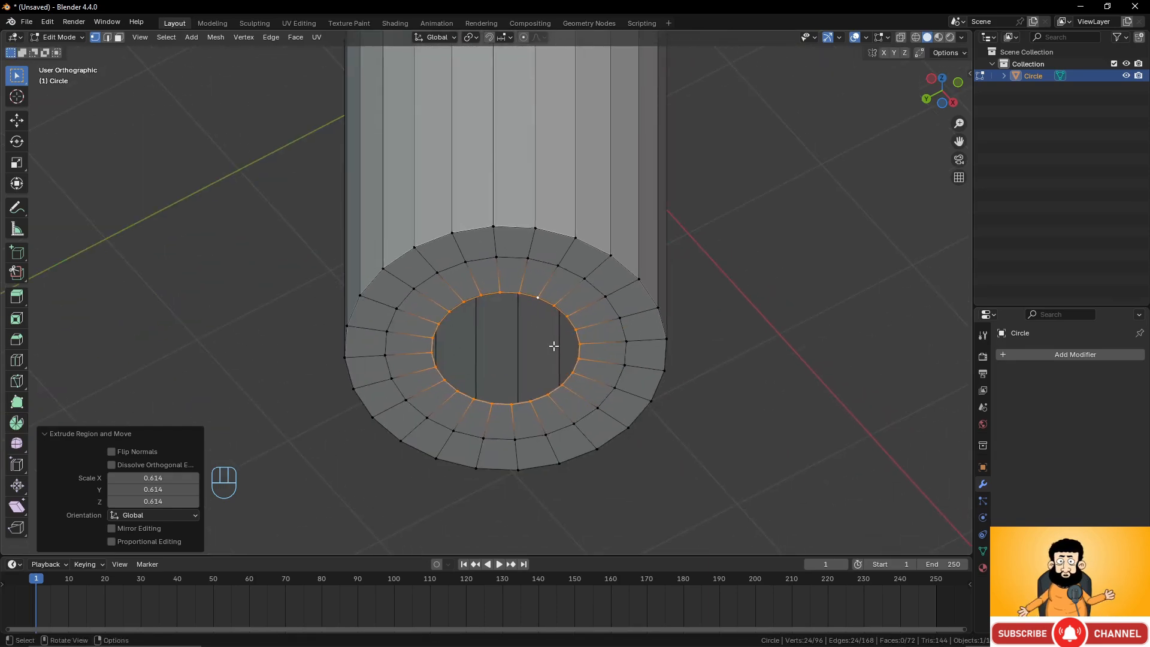
middle_click_drag(552, 336, 543, 265)
scroll(563, 308, "down", 3)
key("ctrl+f")
left_click(541, 266)
scroll(497, 262, "up", 3)
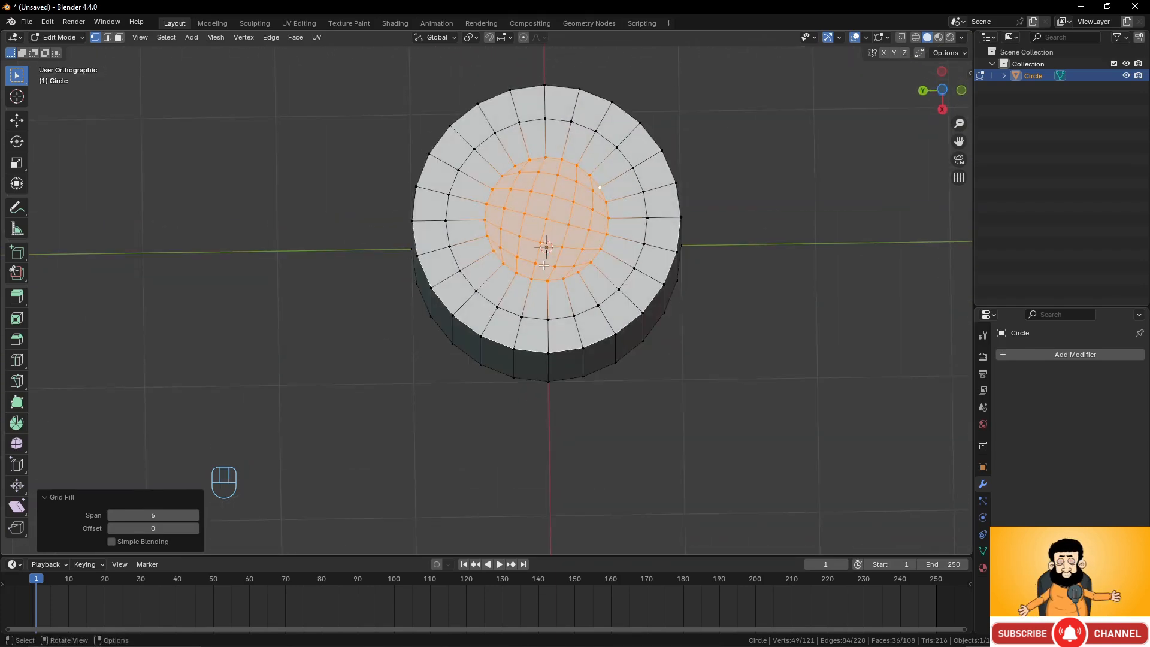
key("ctrl")
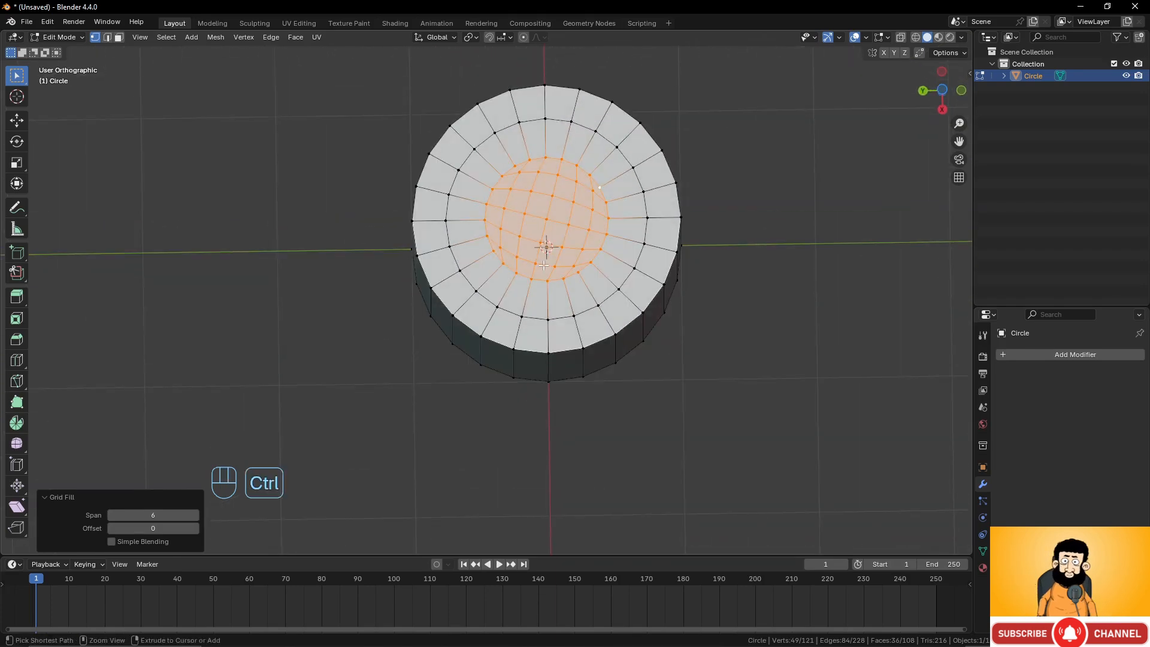
key("ctrl+KP_7")
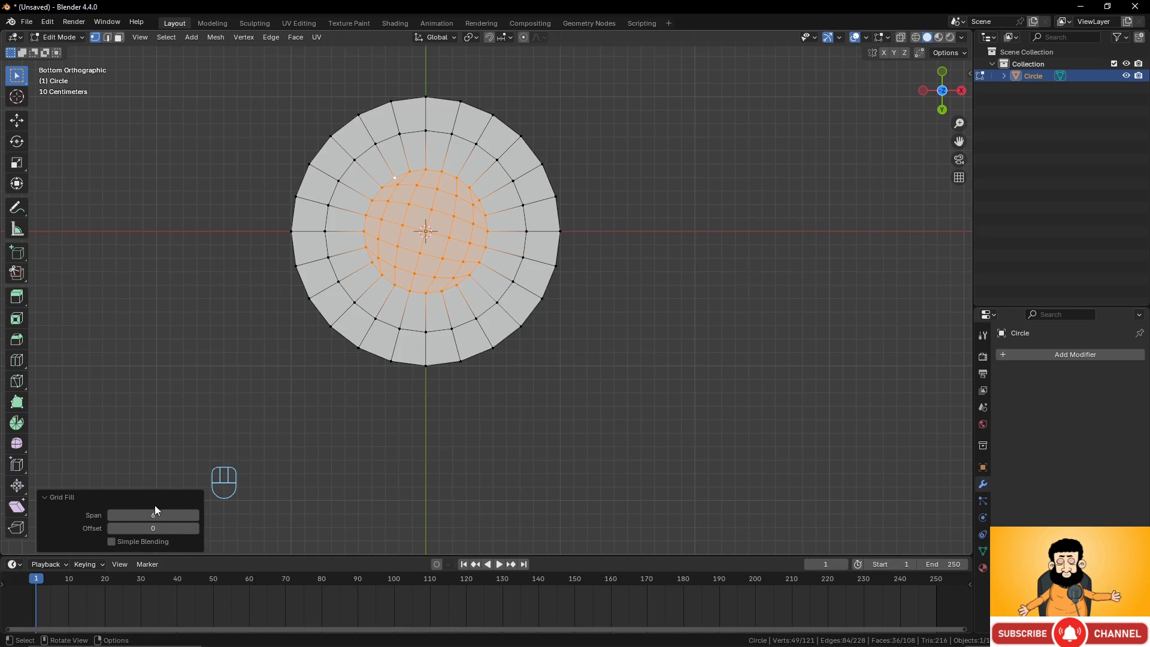
left_click(194, 527)
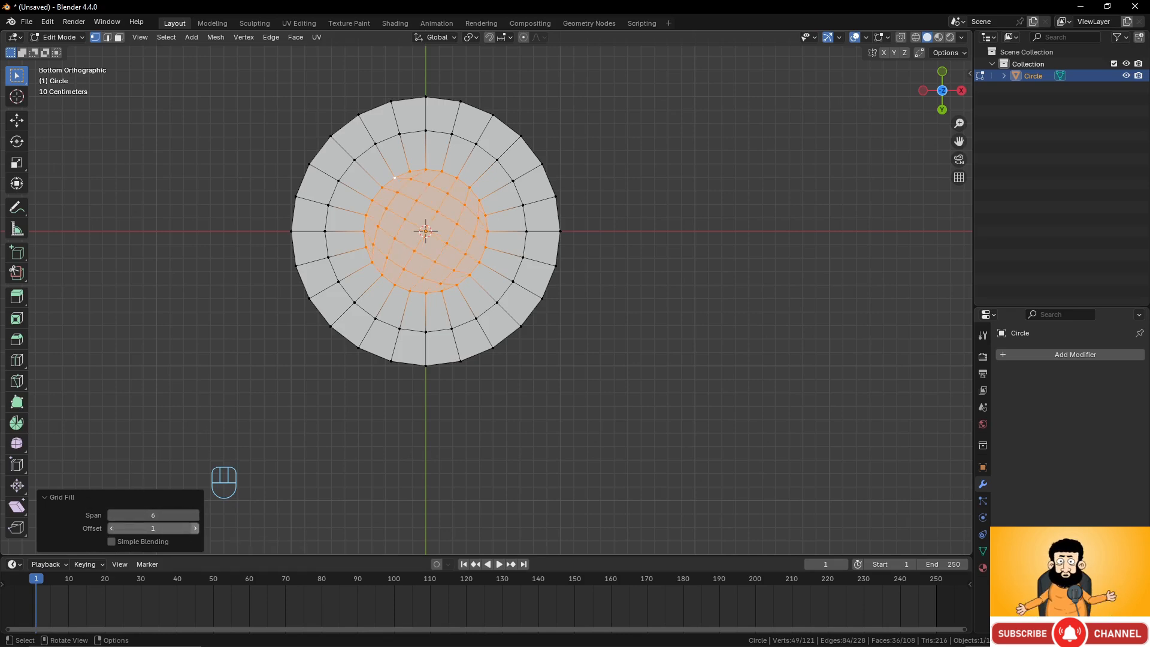
left_click(194, 528)
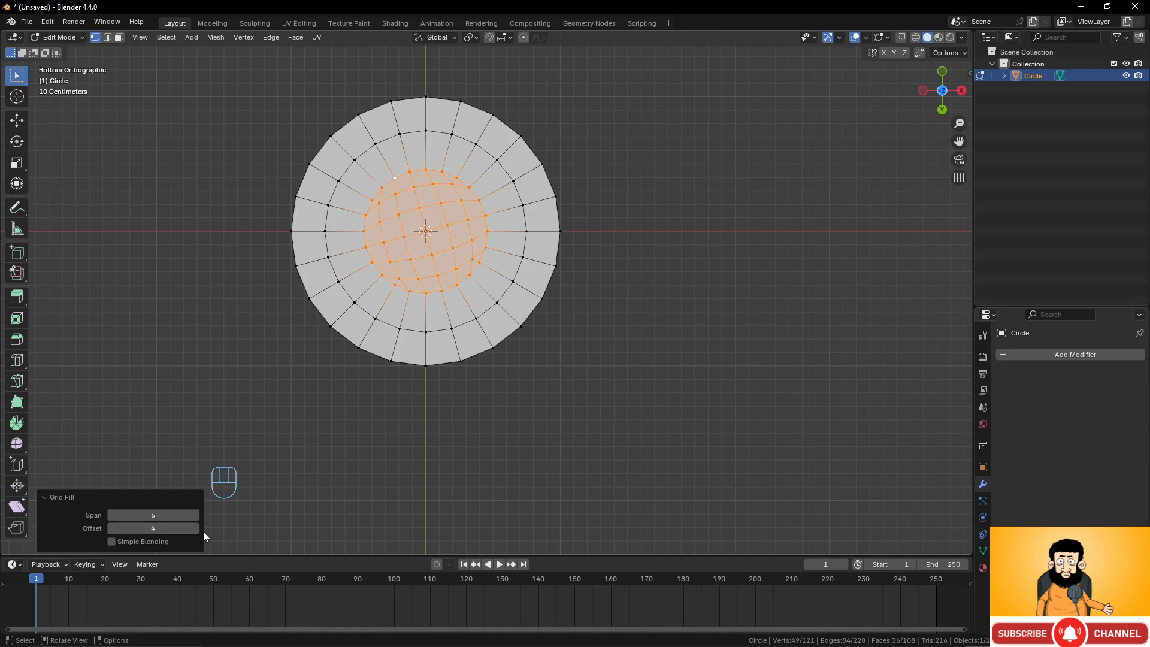
left_click(195, 529)
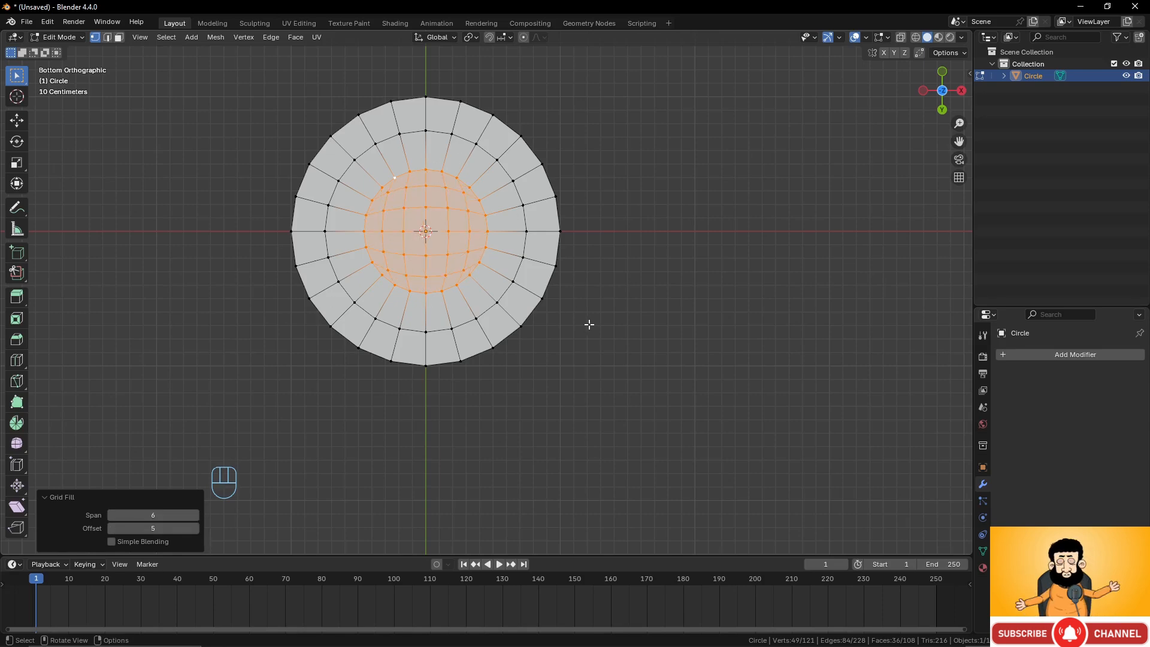
Add a Subdivision Surface modifier, preview it in Object Mode, and switch off its viewport display.
middle_click_drag(564, 228, 688, 378)
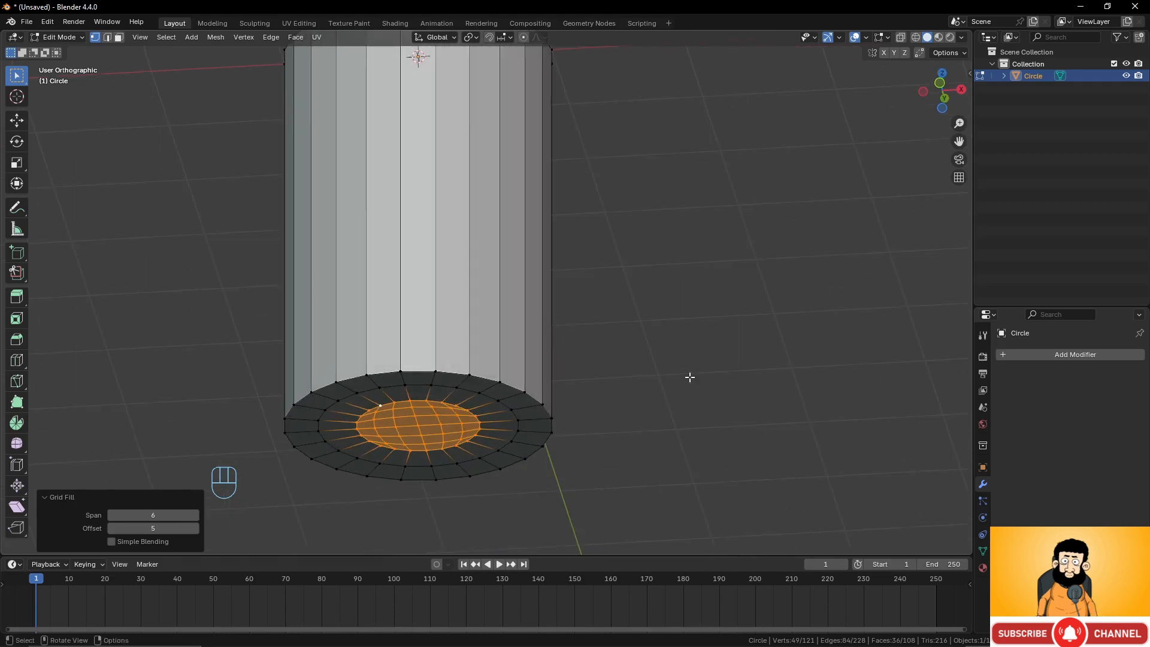
left_click(1086, 356)
mouse_move(1086, 357)
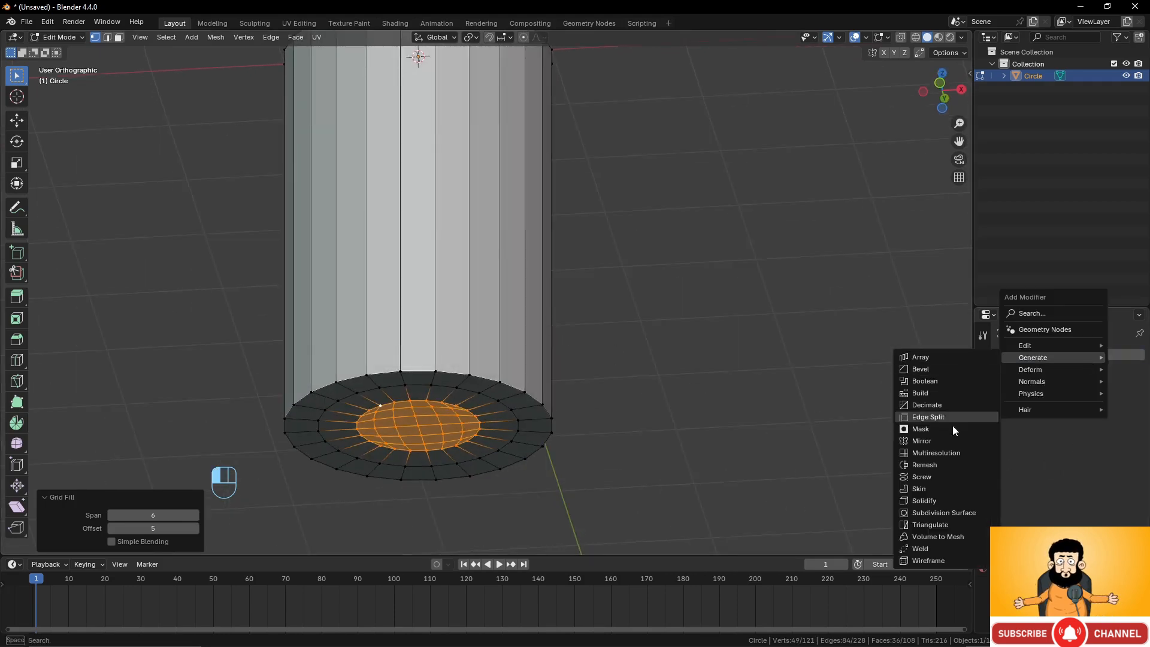
left_click(943, 512)
key("Tab")
scroll(750, 452, "down", 3)
middle_click_drag(749, 453, 490, 333)
key("Tab")
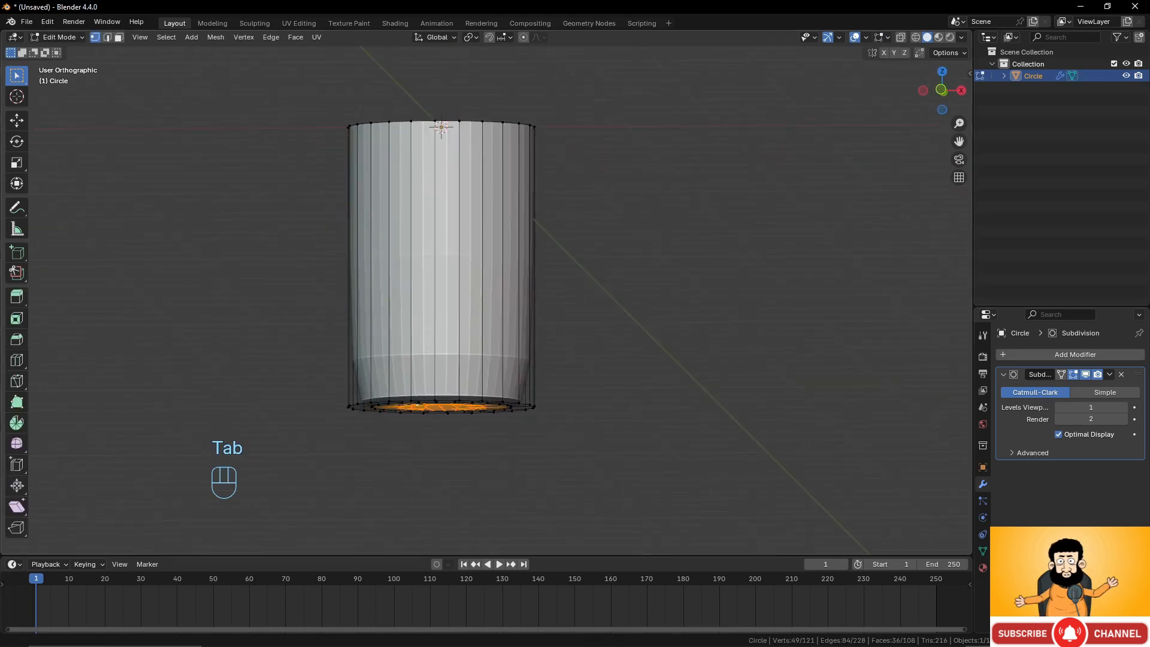
middle_click_drag(396, 395, 392, 430)
middle_click_drag(707, 339, 509, 317)
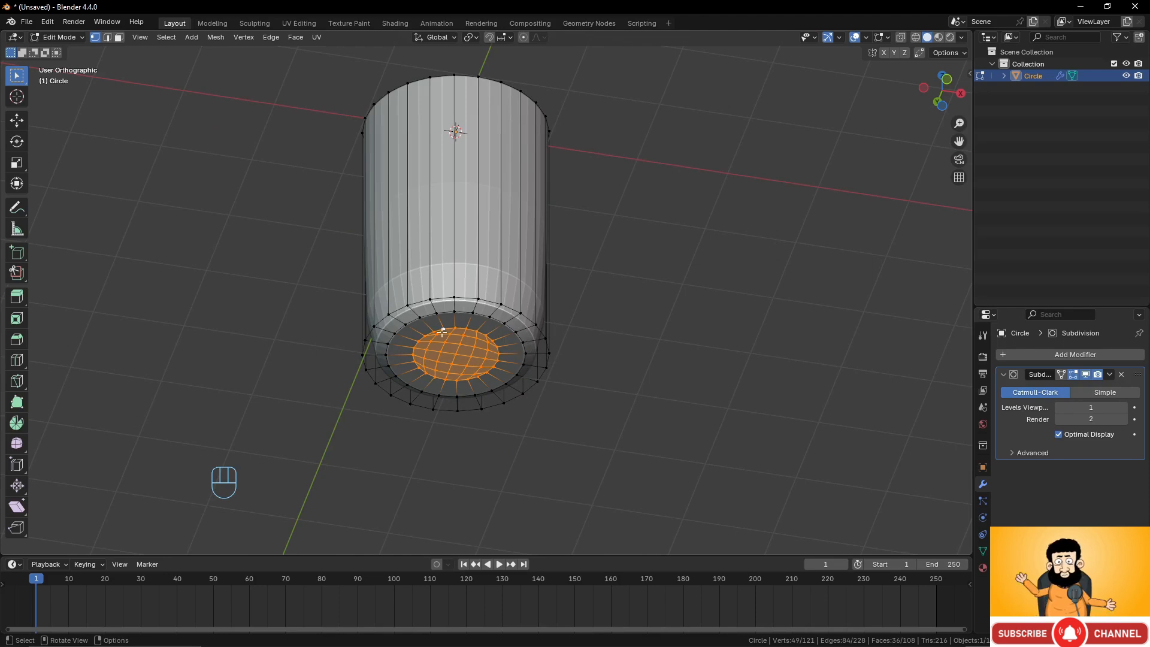
middle_click_drag(442, 331, 491, 285)
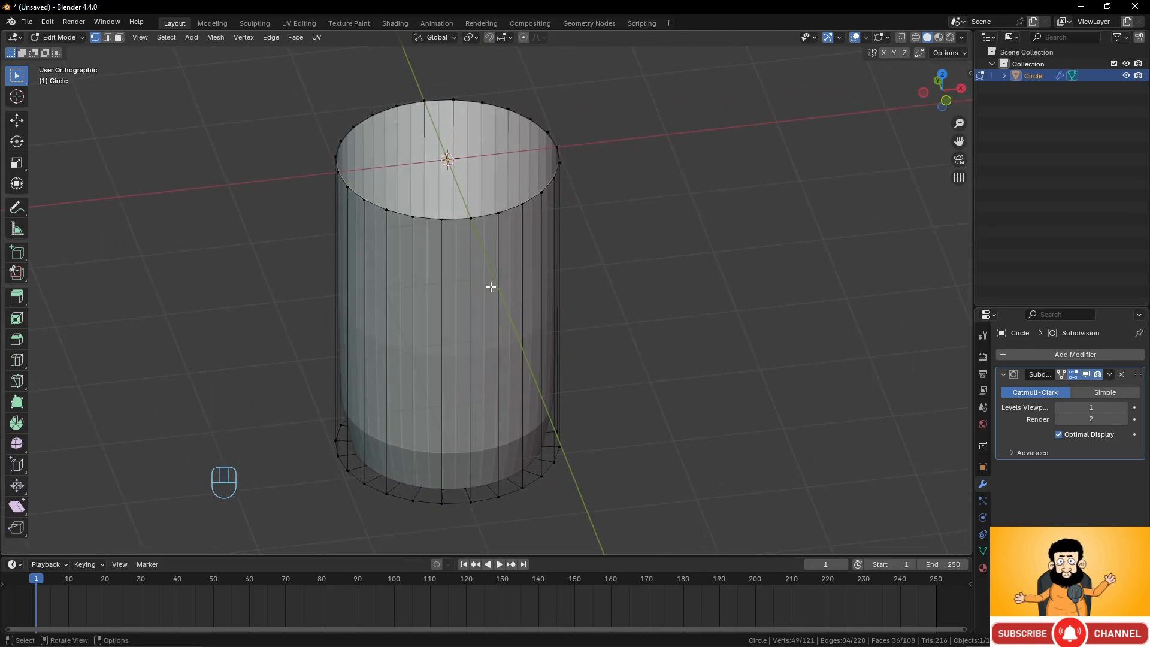
left_click(1086, 376)
Select the top edge loop, extrude it and scale it inward to 0.826.
middle_click_drag(531, 207, 557, 240, "shift")
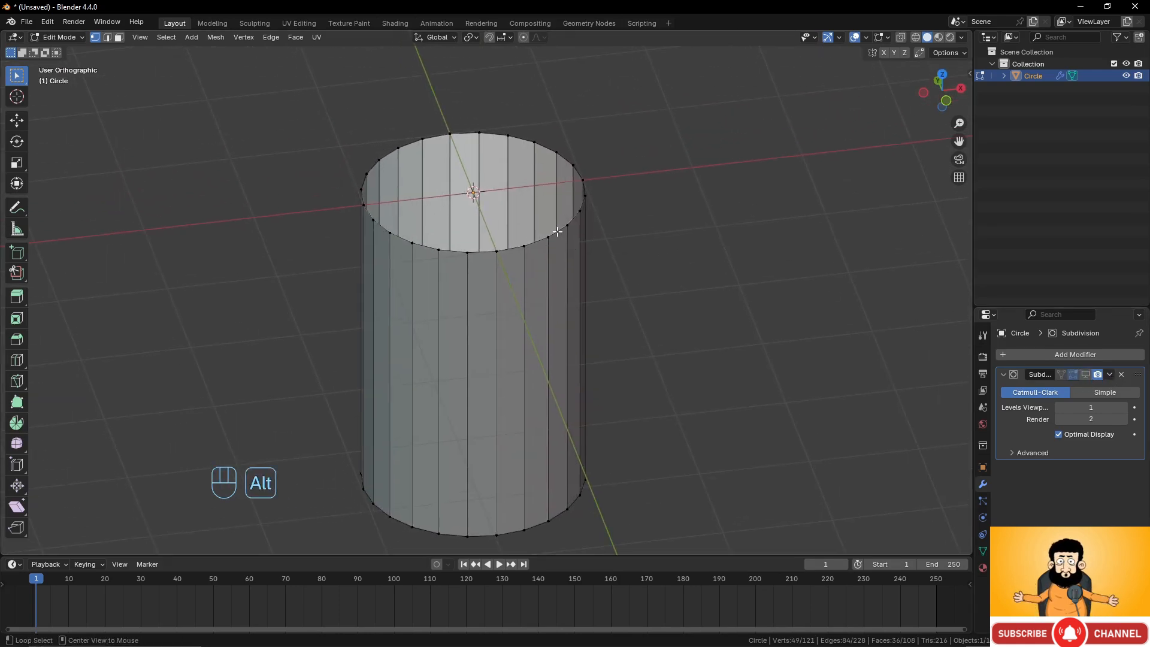
left_click(557, 232, "alt")
scroll(608, 267, "up", 1)
middle_click_drag(622, 272, 609, 282, "shift")
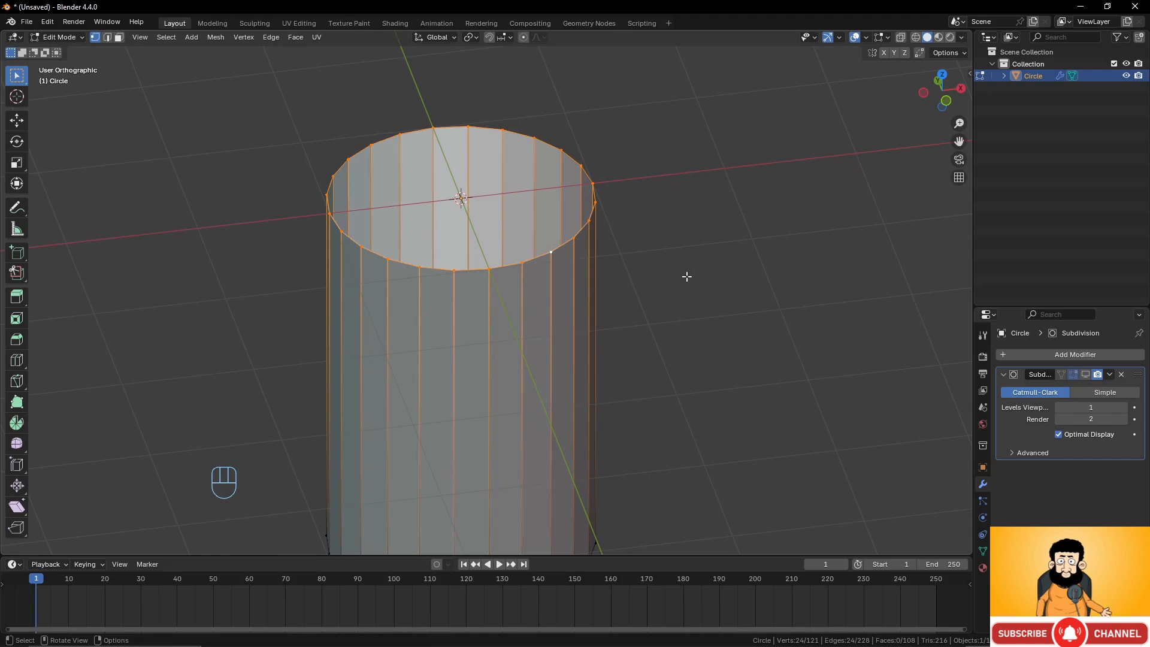
key("e")
key("s")
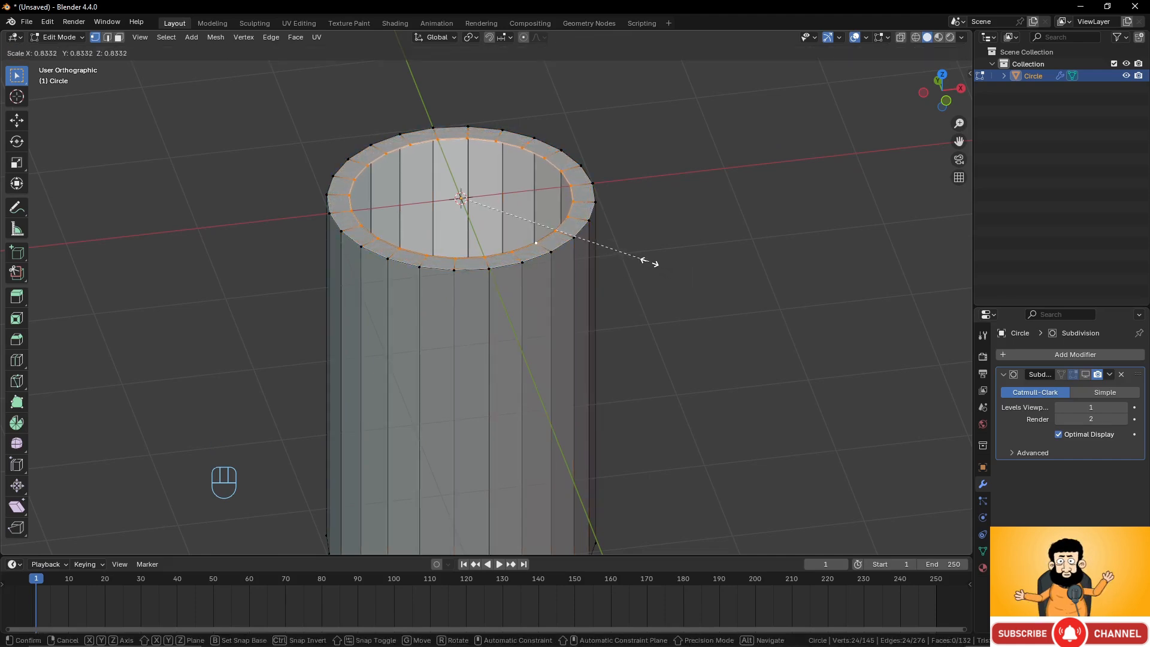
left_click(645, 259)
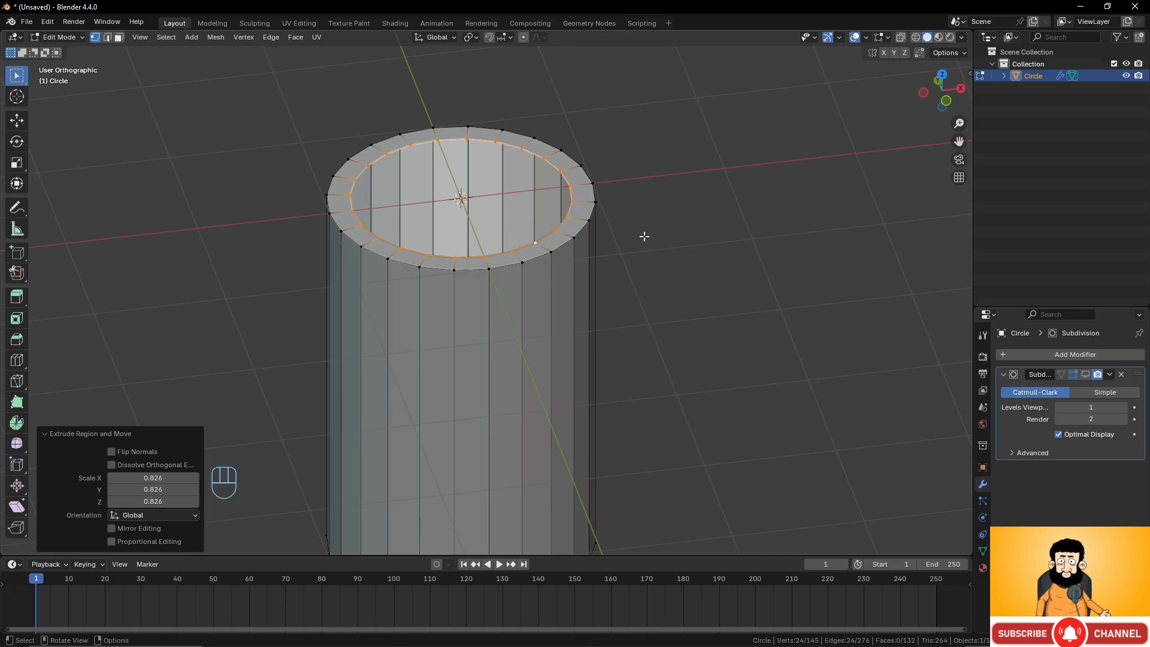
In front wireframe view, extrude the inner top loop down along Z by about 2.83 m.
key("KP_1")
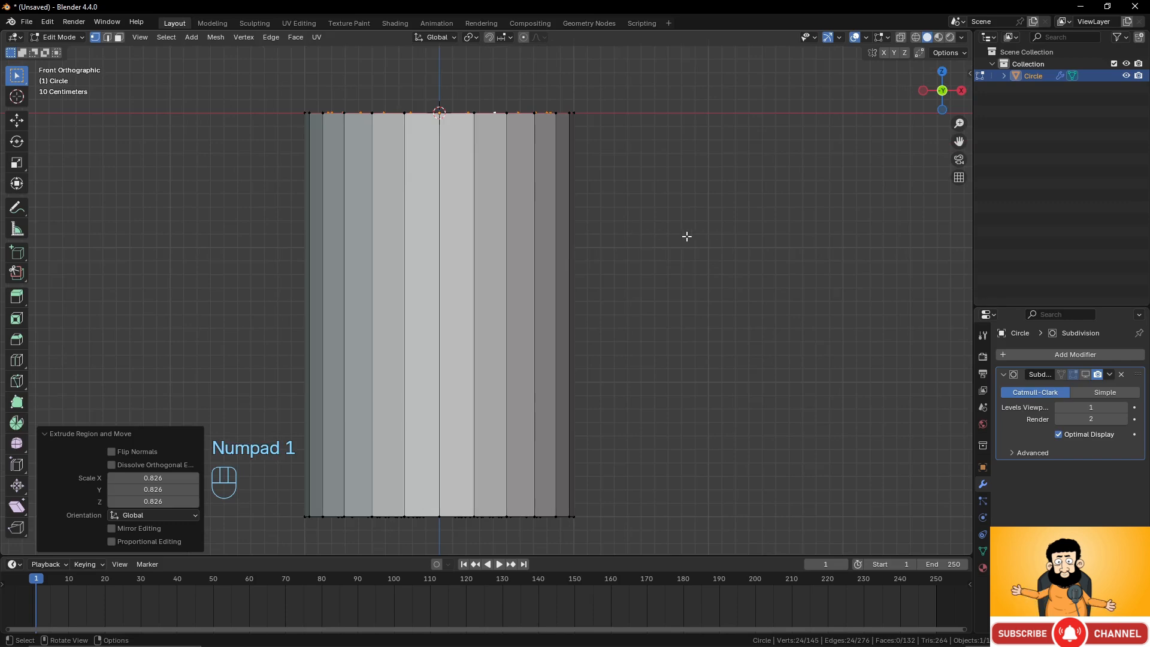
scroll(687, 236, "down", 2)
key("z")
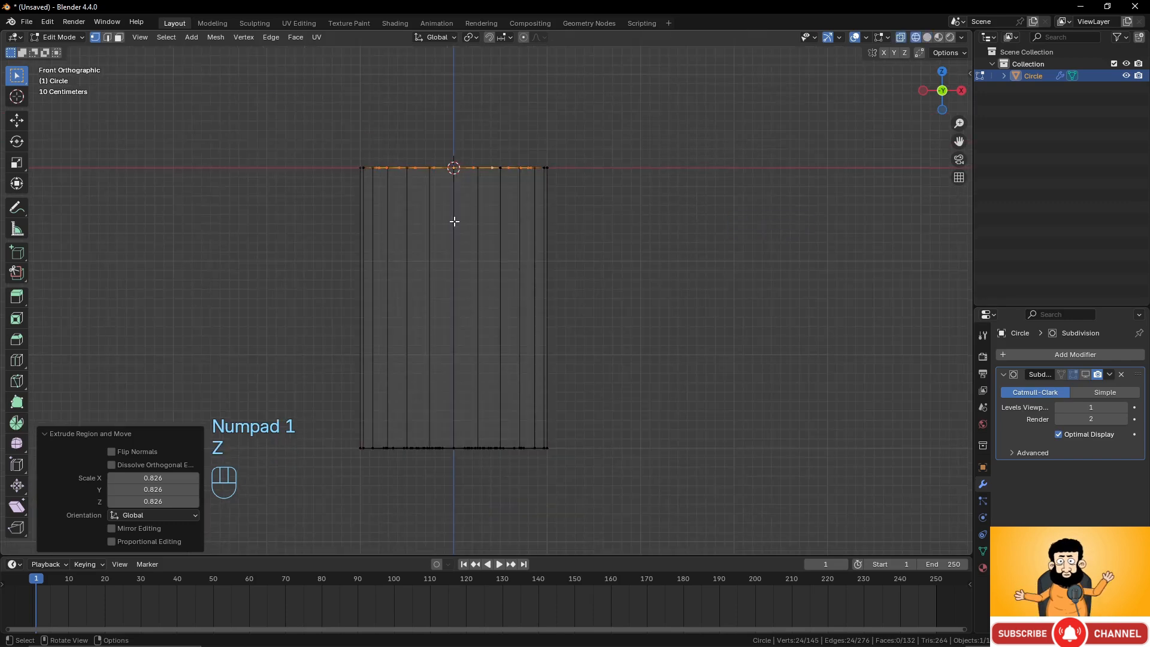
middle_click_drag(559, 258, 639, 264, "shift")
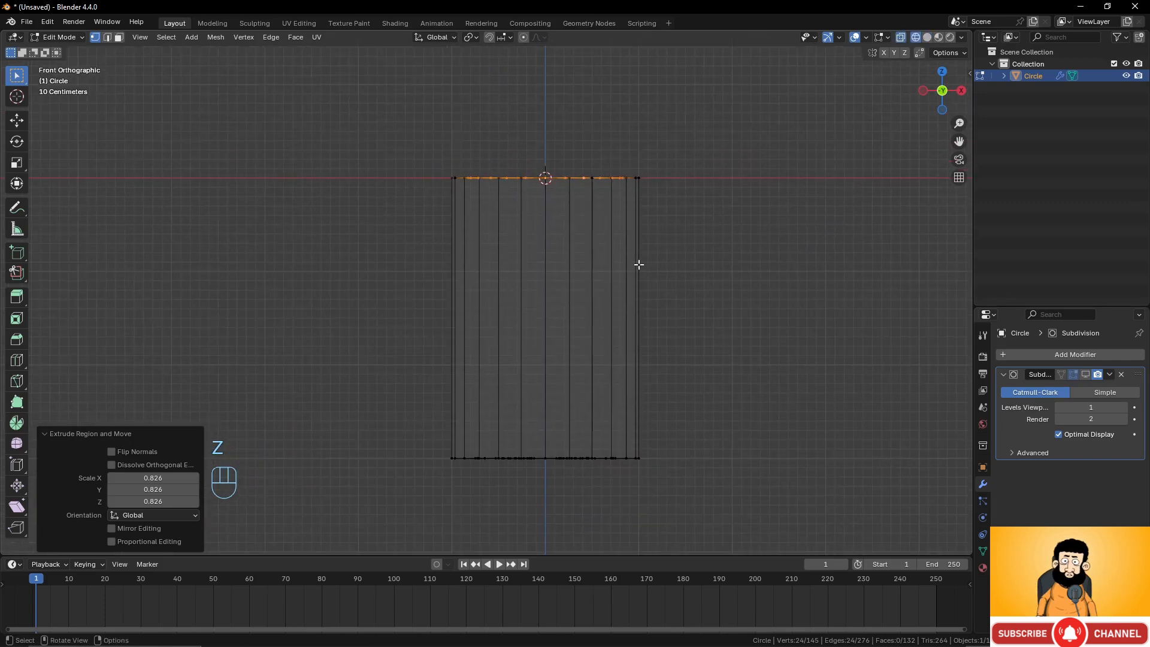
scroll(659, 246, "up", 1)
key("e")
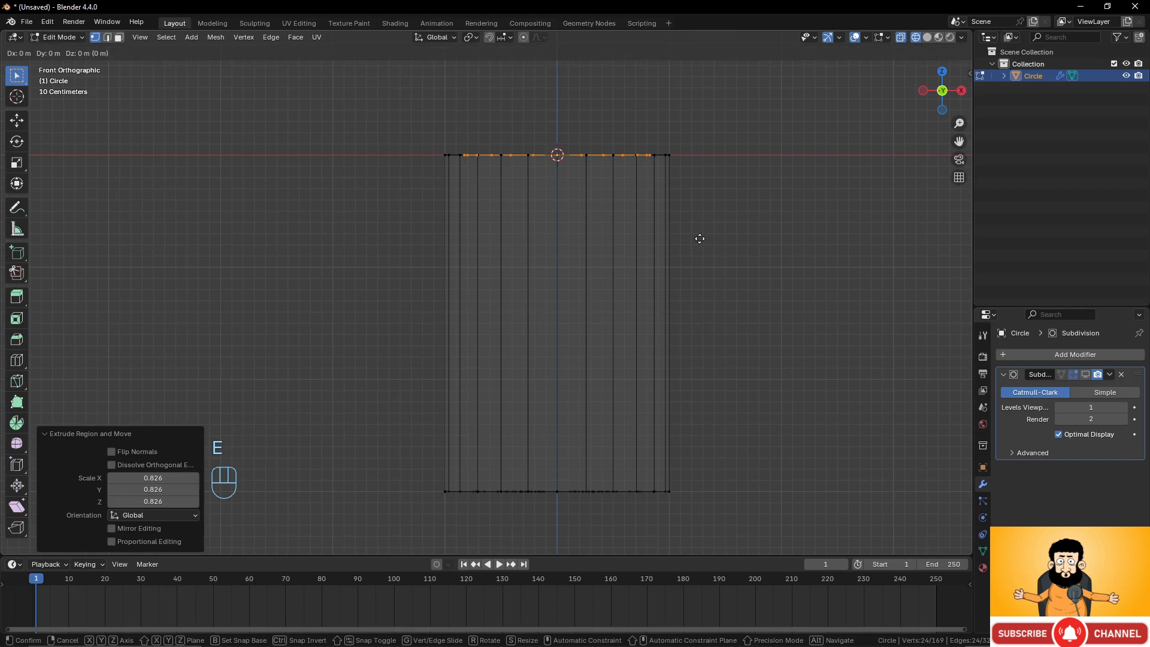
key("z")
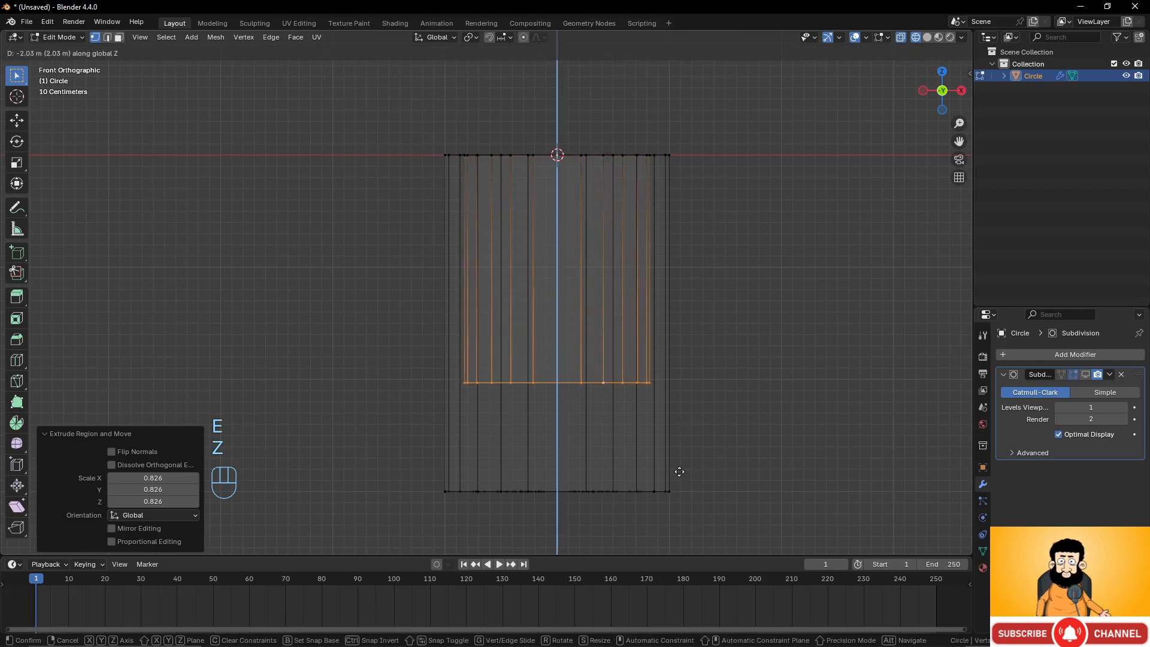
left_click(685, 33)
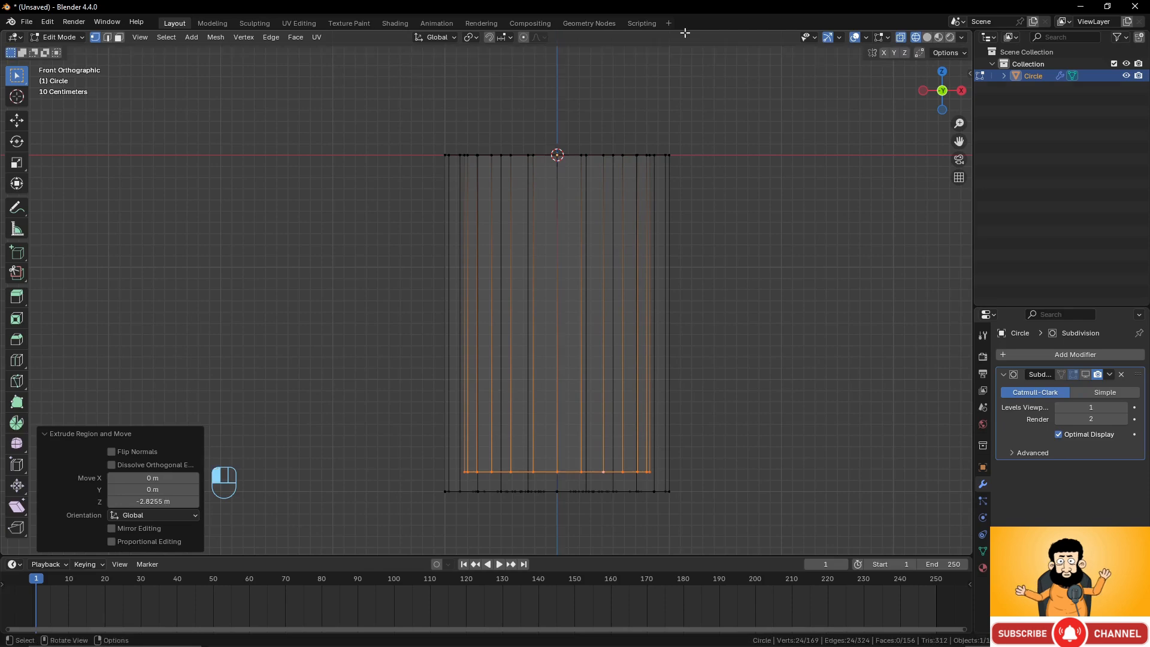
Return to solid shading and extrude and scale the inner bottom loop inward to 0.784.
mouse_move(621, 423)
middle_mouse_down()
mouse_move(629, 344)
mouse_move(575, 400)
mouse_move(592, 381)
middle_mouse_up()
key("z")
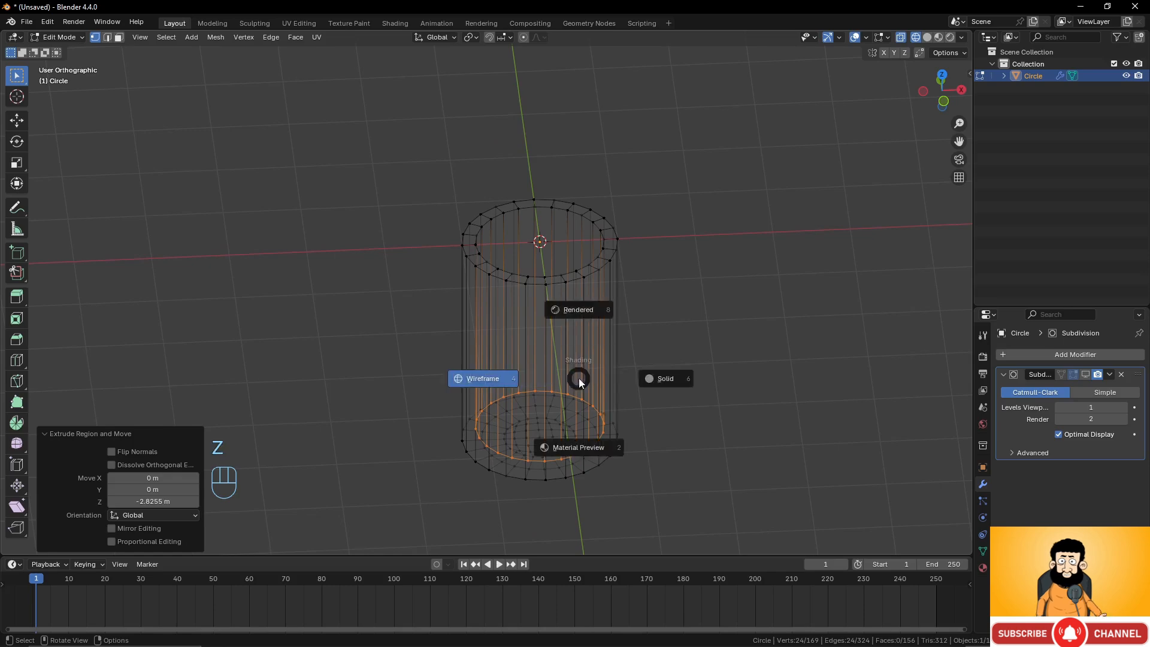
left_click(681, 377)
mouse_move(672, 379)
middle_mouse_down()
mouse_move(606, 357)
mouse_move(603, 401)
mouse_move(579, 420)
mouse_move(397, 405)
mouse_move(495, 422)
middle_mouse_up()
middle_click_drag(545, 382, 520, 389)
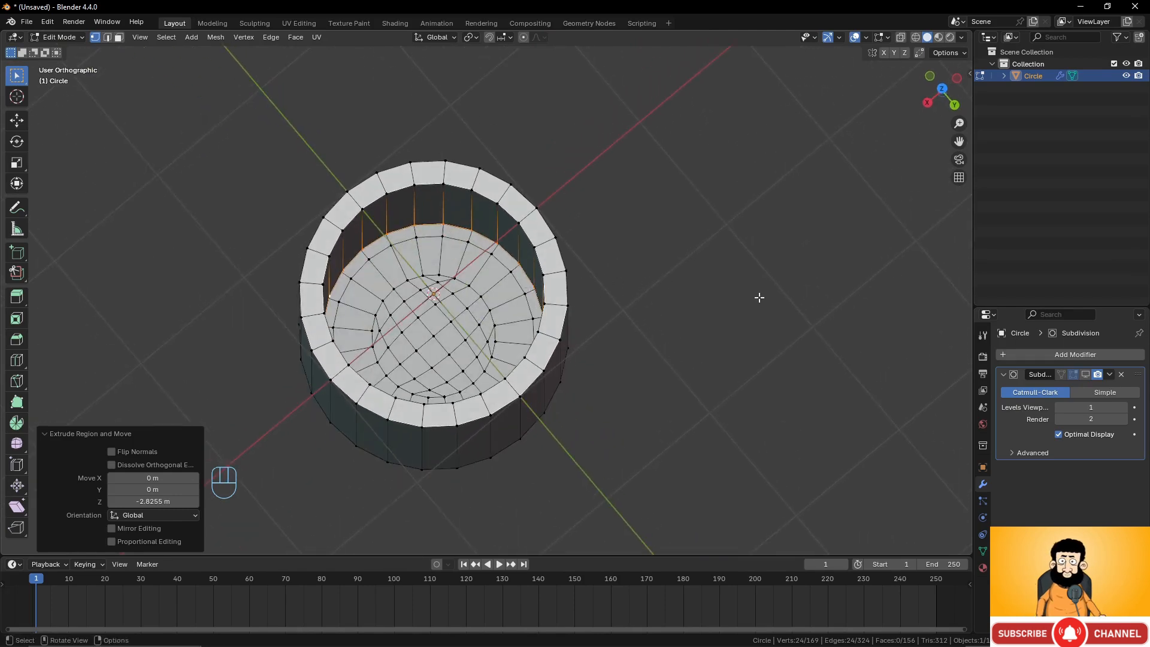
key("e")
key("s")
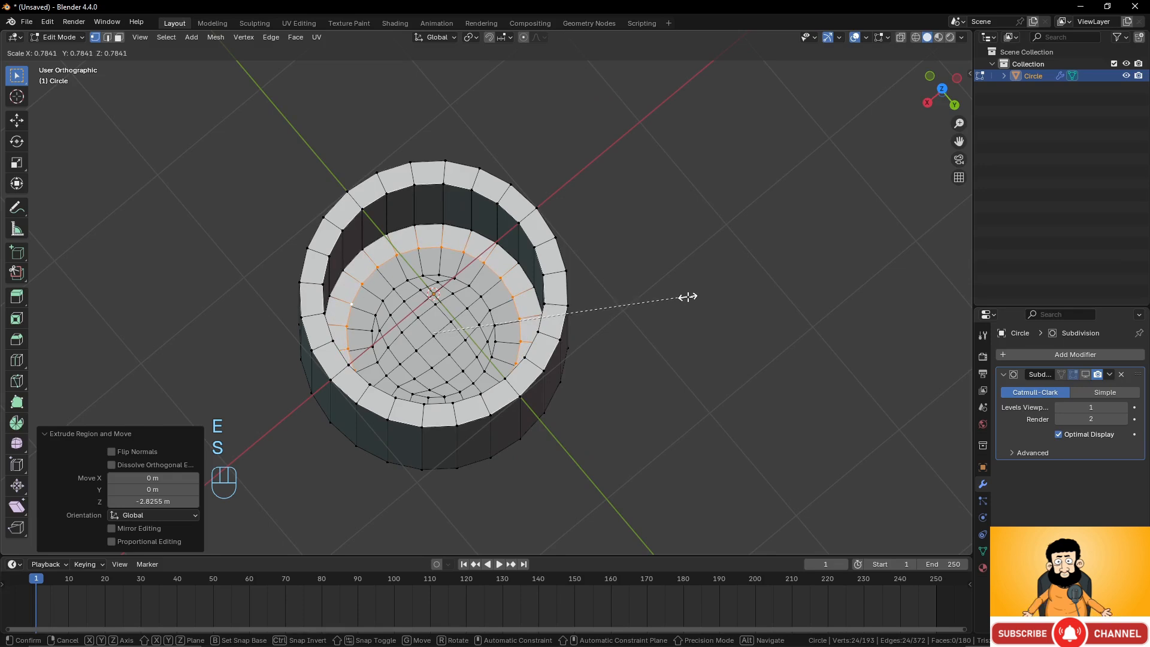
left_click(688, 297)
Extrude and scale the loop inward again to about 0.654, then Grid Fill the remaining hole.
key("e")
key("s")
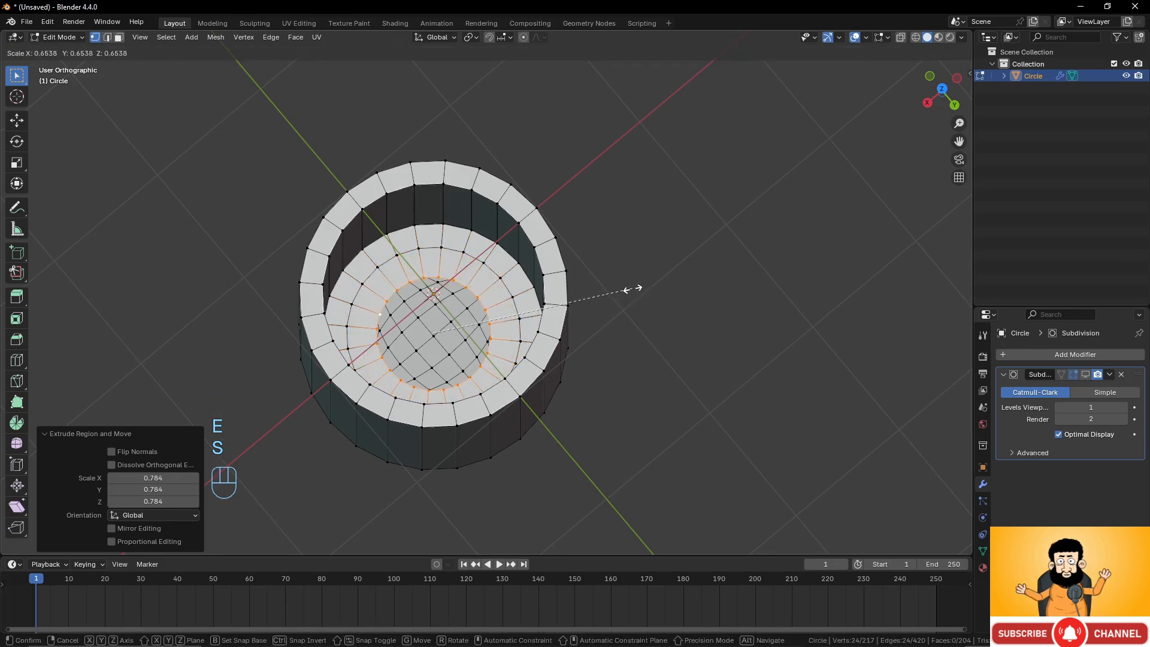
left_click(632, 289)
key("ctrl+f")
left_click(630, 288)
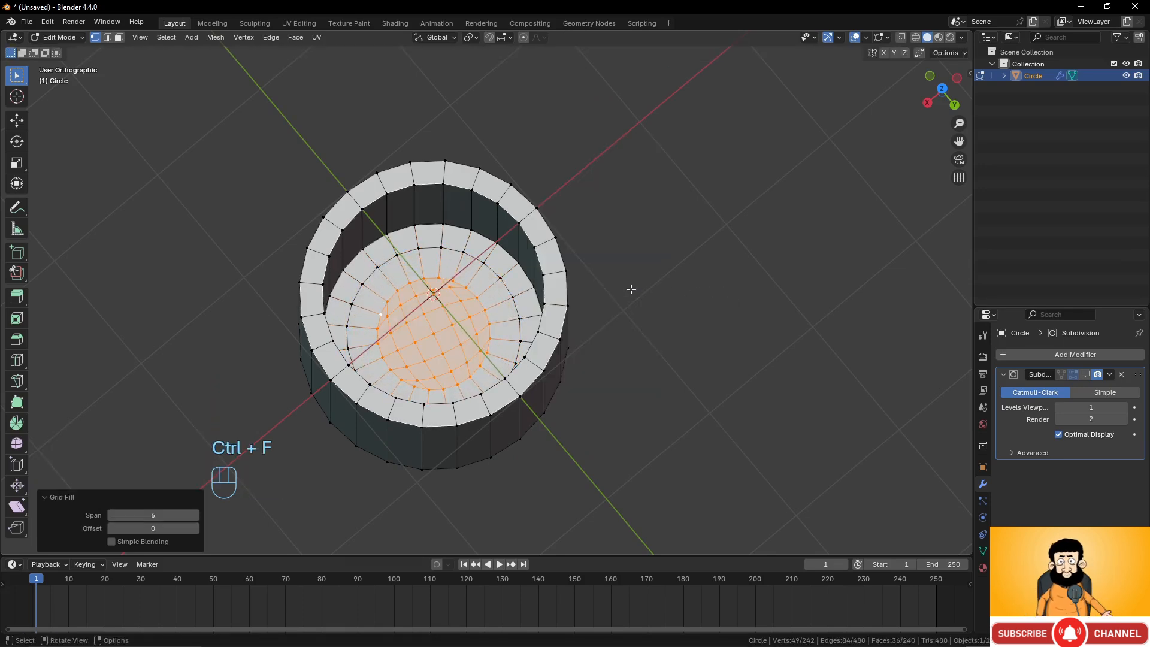
Set the Grid Fill offset to 1 for the filled base.
left_click(195, 528)
middle_click_drag(419, 509, 469, 485)
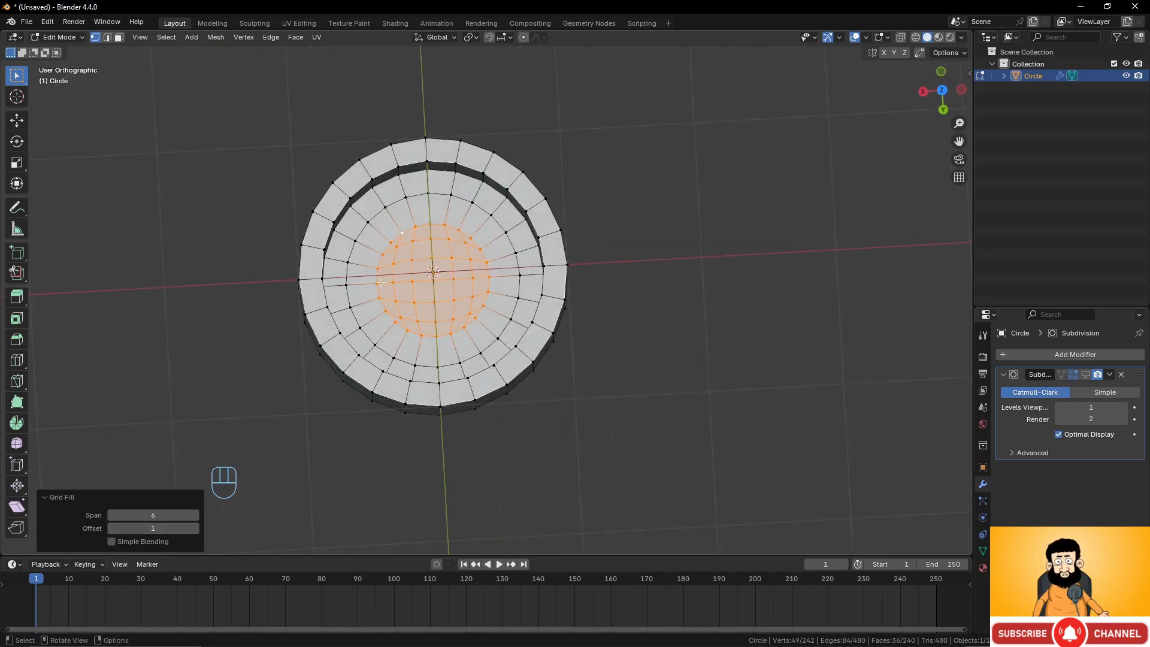
middle_click_drag(380, 282, 706, 291)
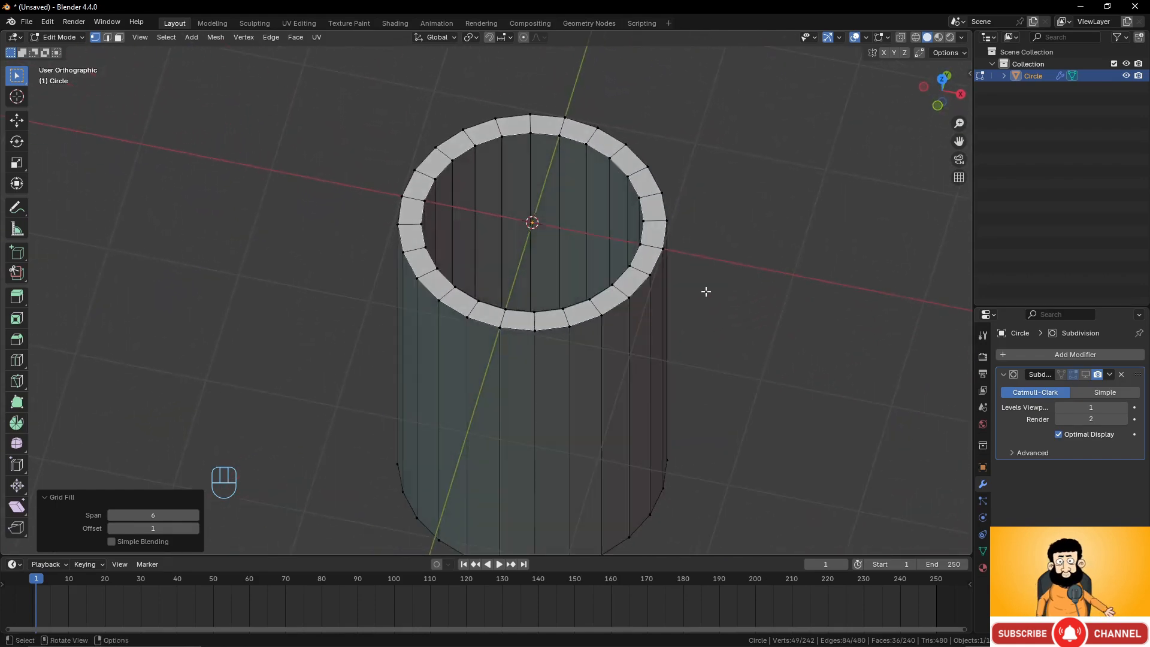
In front view, add a torus with 24 major segments and 6 minor segments.
key("KP_1")
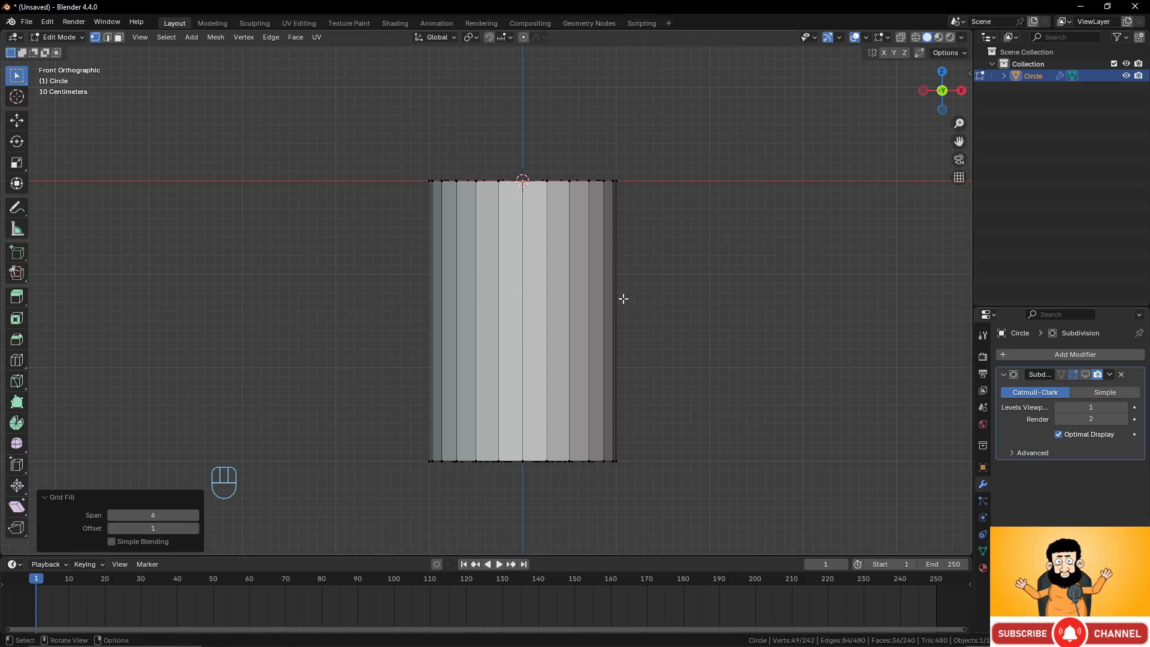
key("shift+a")
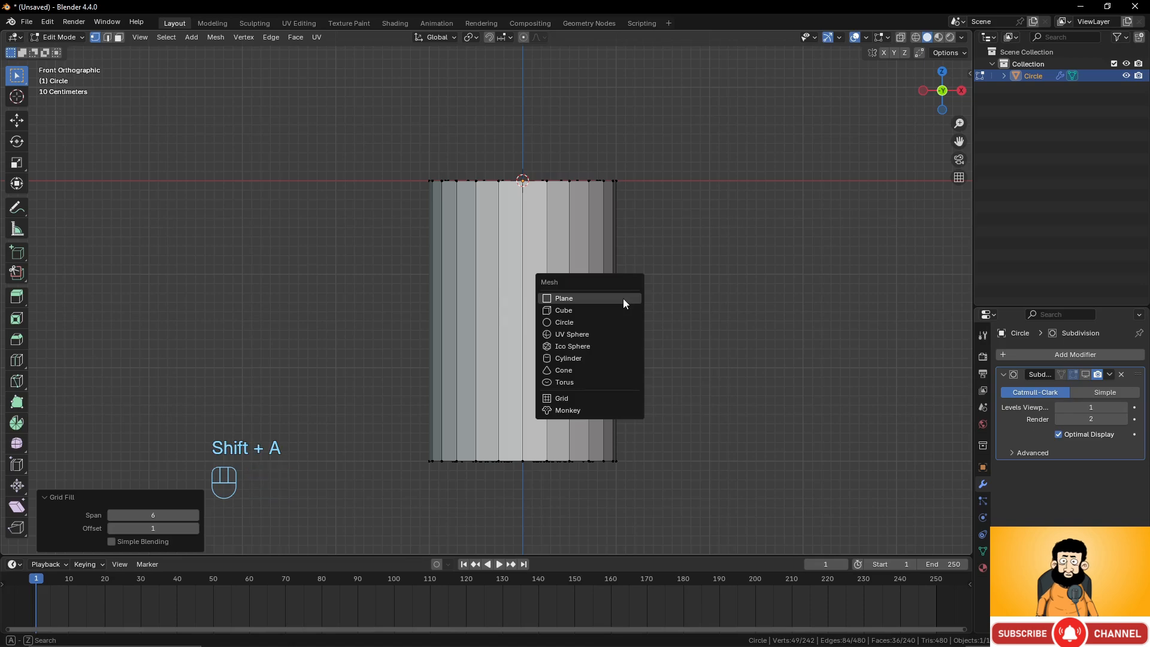
left_click(607, 382)
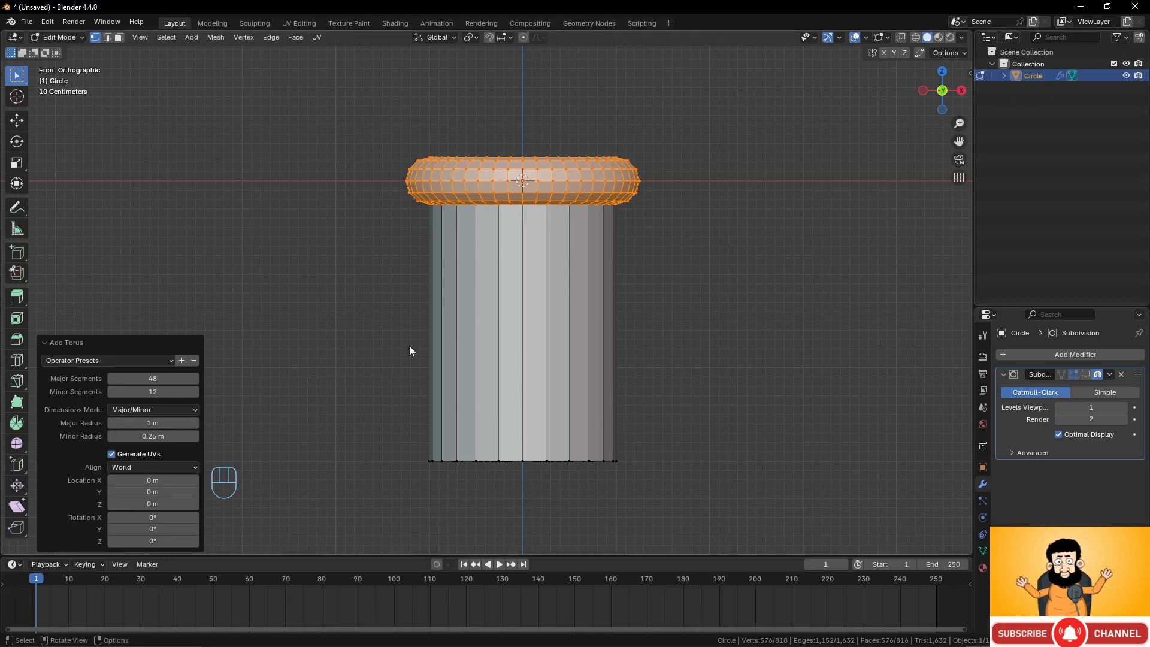
left_click(155, 392)
type("6")
key("Return")
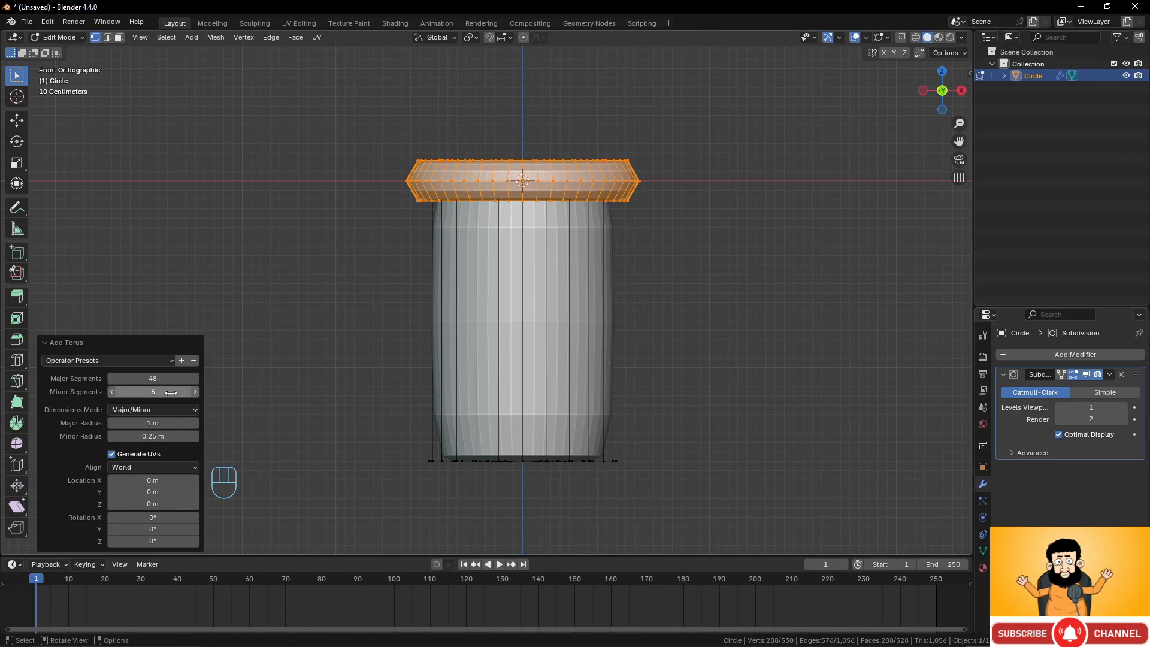
left_click(153, 379)
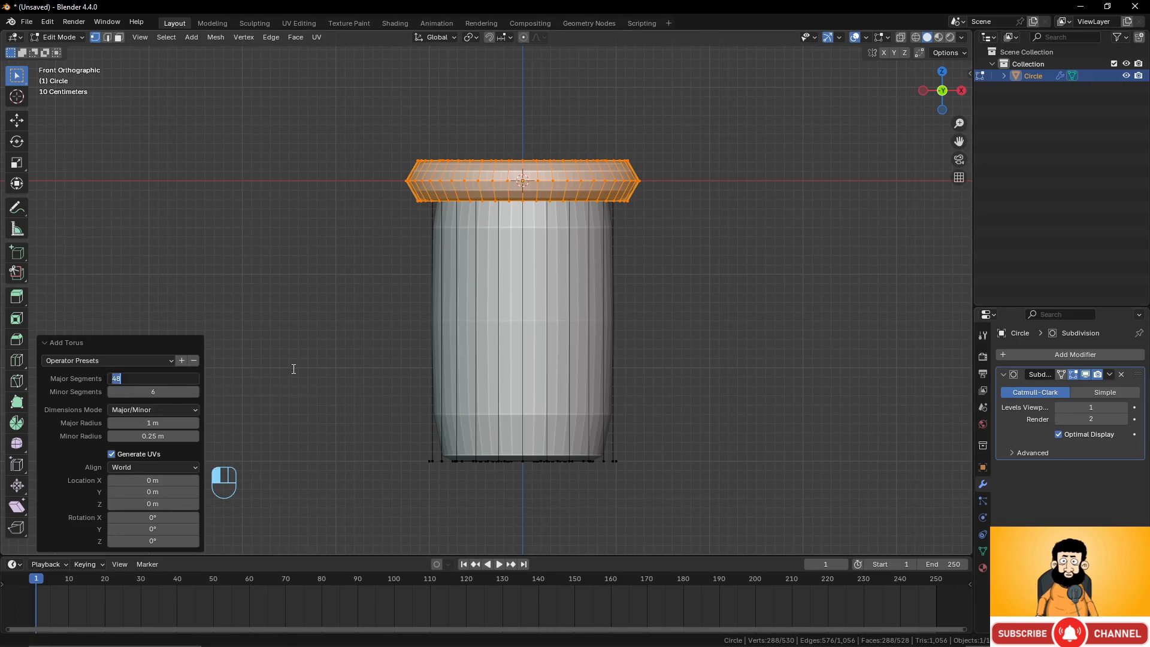
type("24")
key("Return")
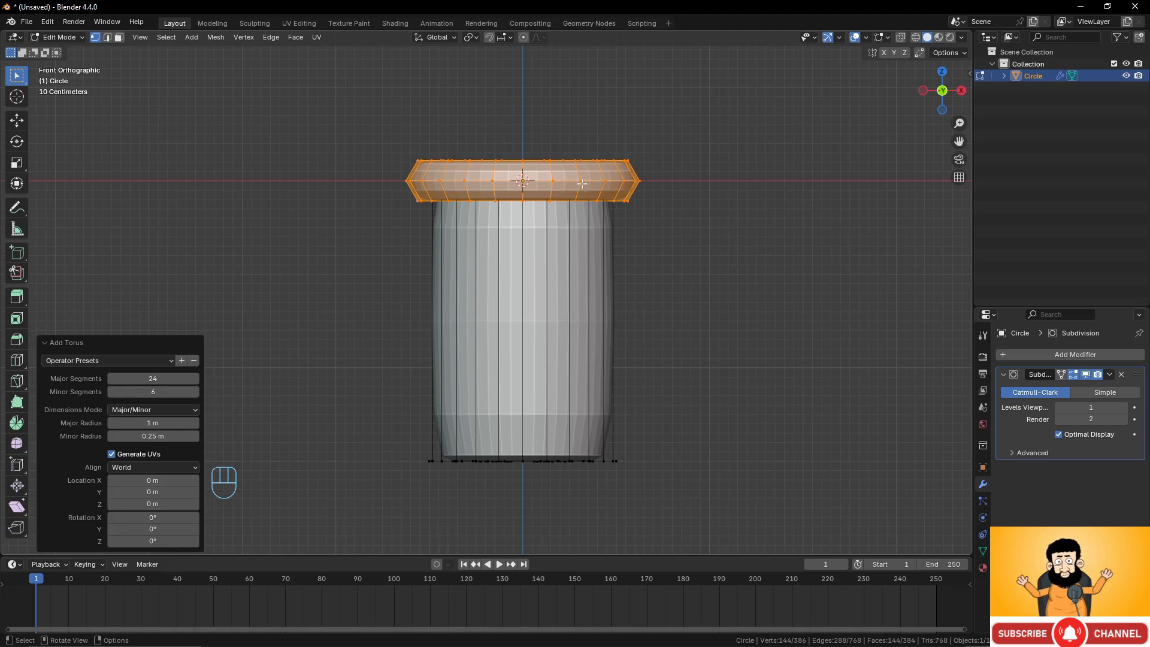
Turn off the Subdivision modifier's edit-mode display and rotate the torus 90° around the X axis.
left_click(1085, 374)
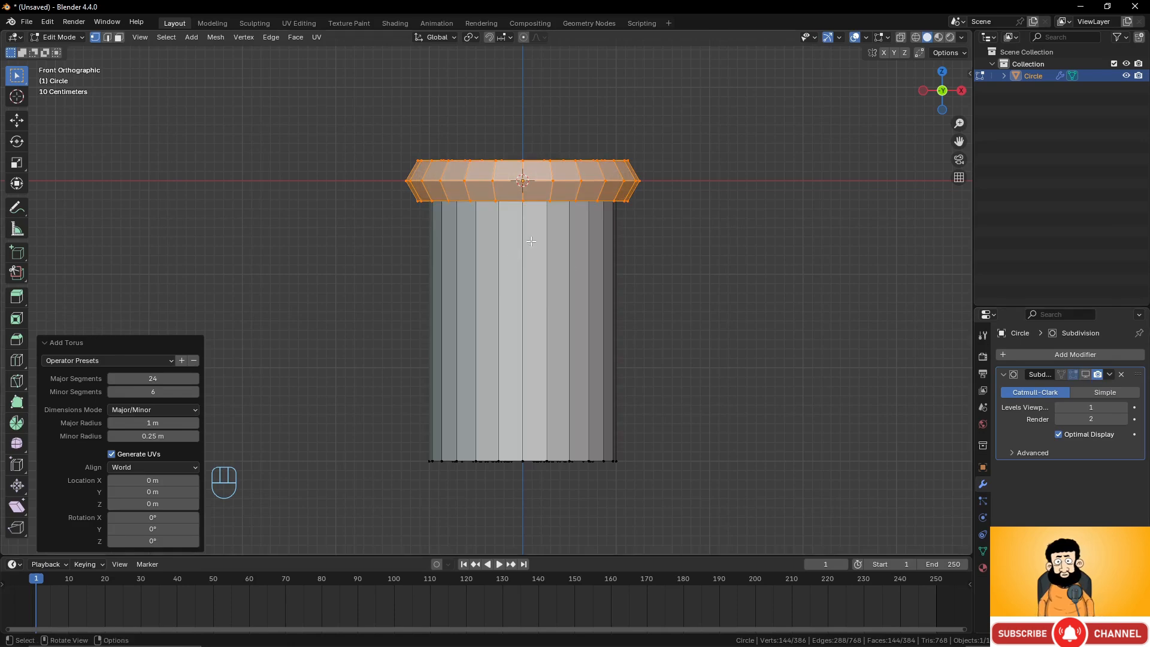
key("r")
key("x")
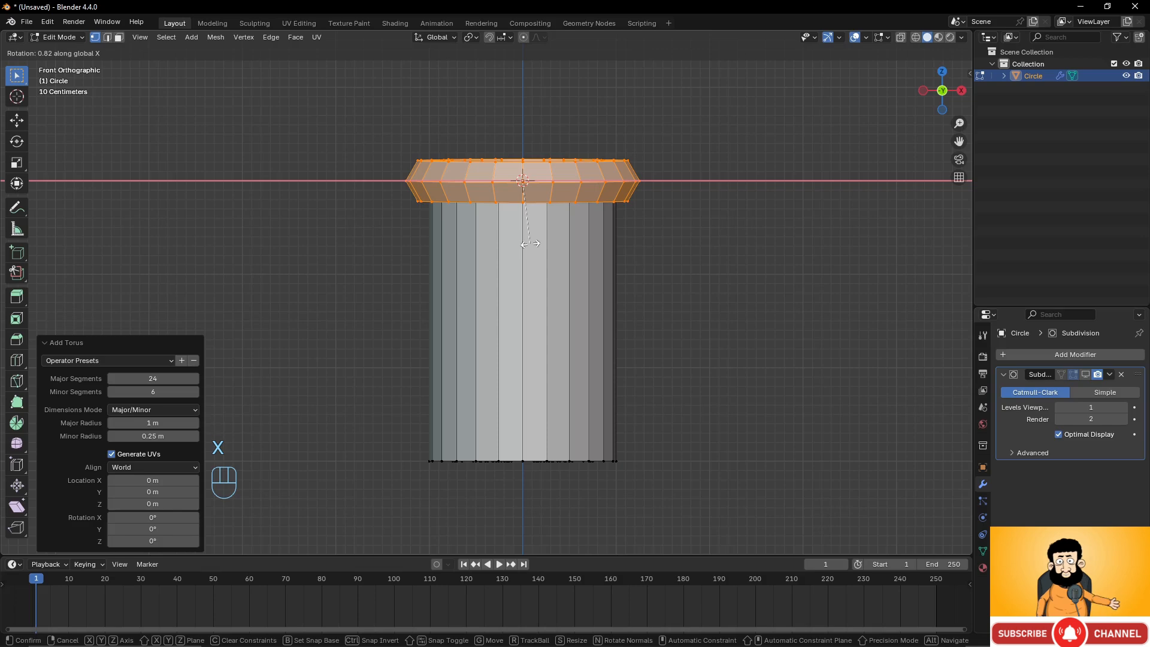
key("KP_9")
key("KP_0")
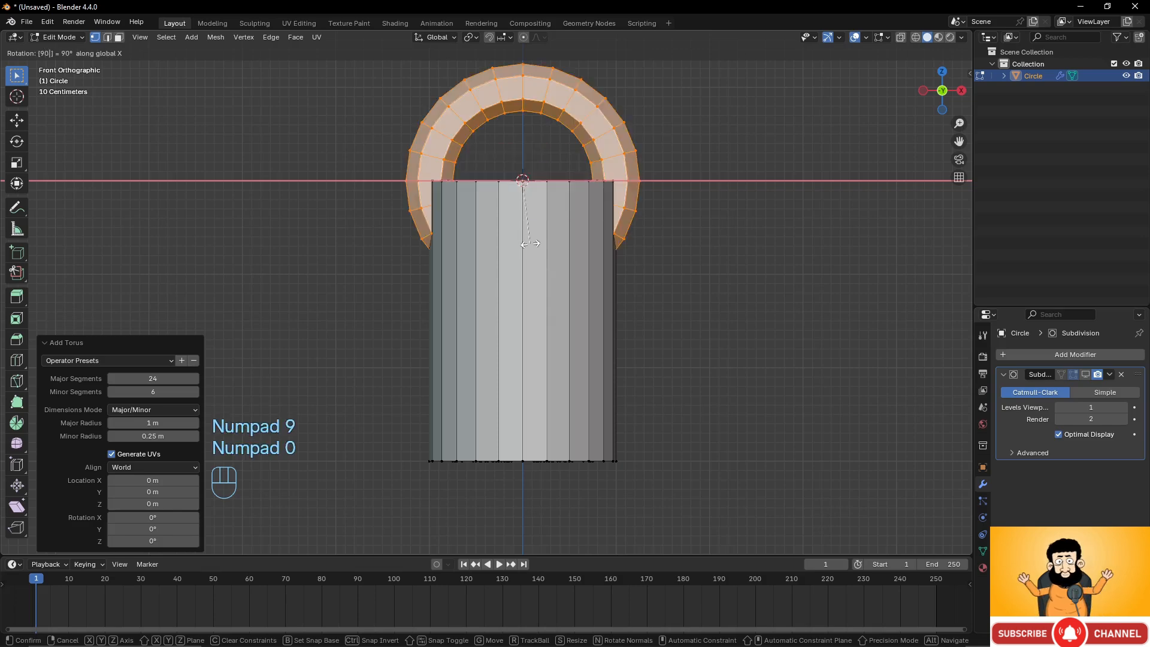
left_click(530, 243)
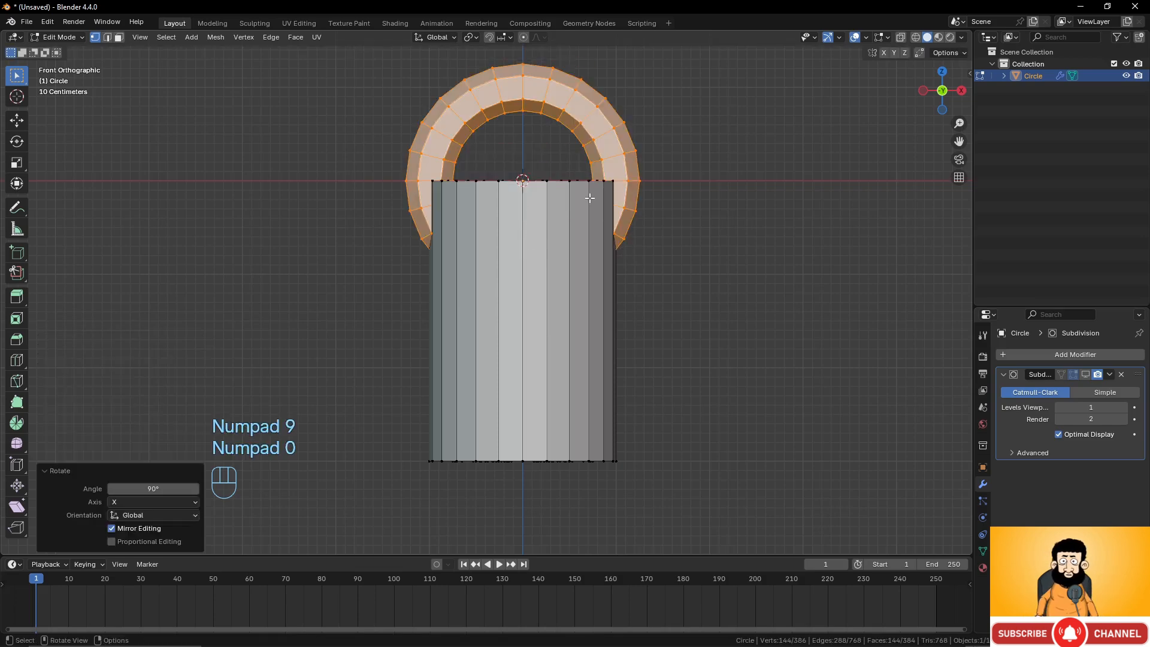
Move the torus beside the cylinder, about 3.07 m along X and -1.26 m along Z.
key("g")
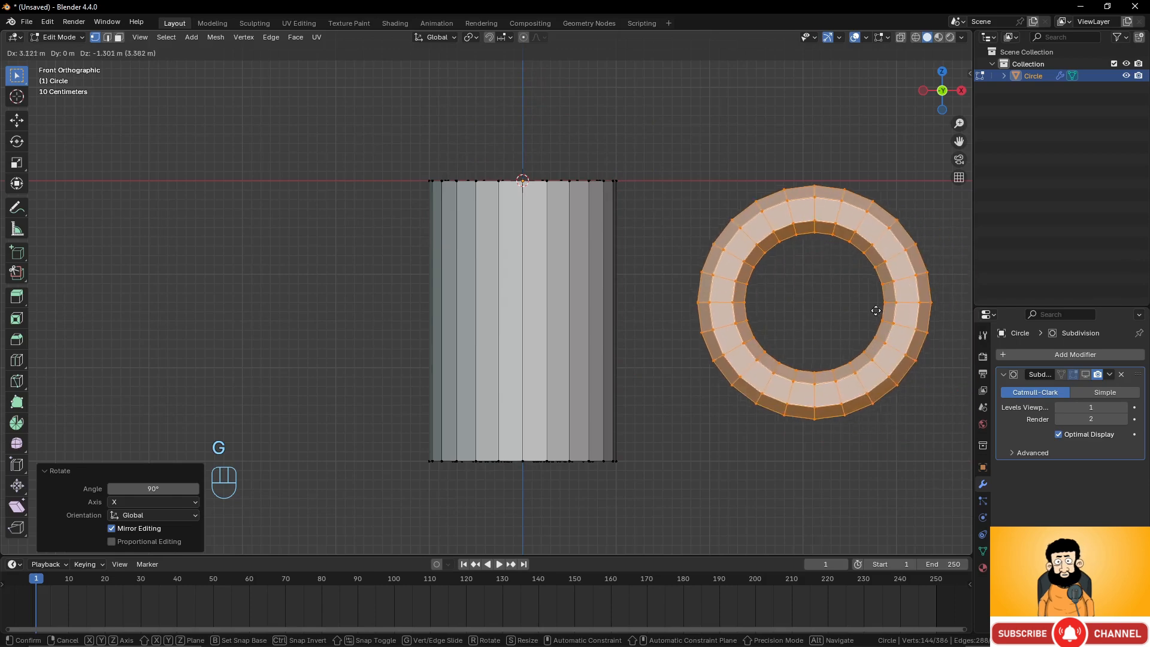
left_click(871, 310)
middle_click_drag(862, 310, 757, 290, "shift")
In wireframe shading, box-select the torus's left half and delete those vertices.
key("z")
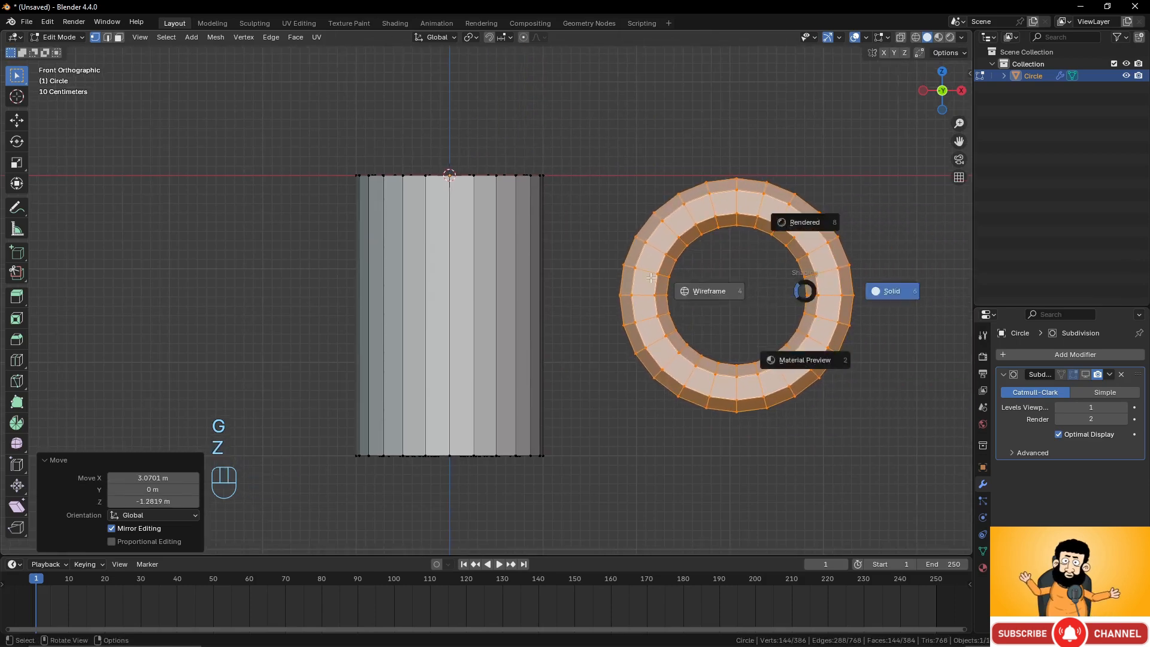
left_click(651, 277)
mouse_move(596, 122)
left_mouse_down()
mouse_move(608, 180)
mouse_move(726, 448)
left_mouse_up()
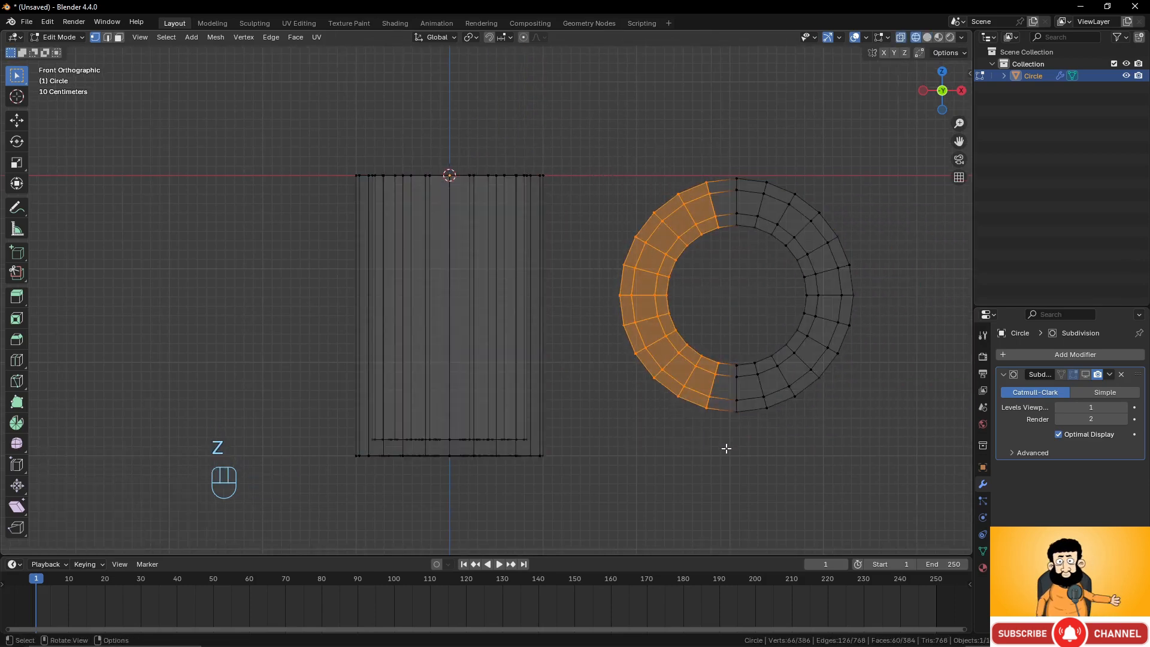
key("x")
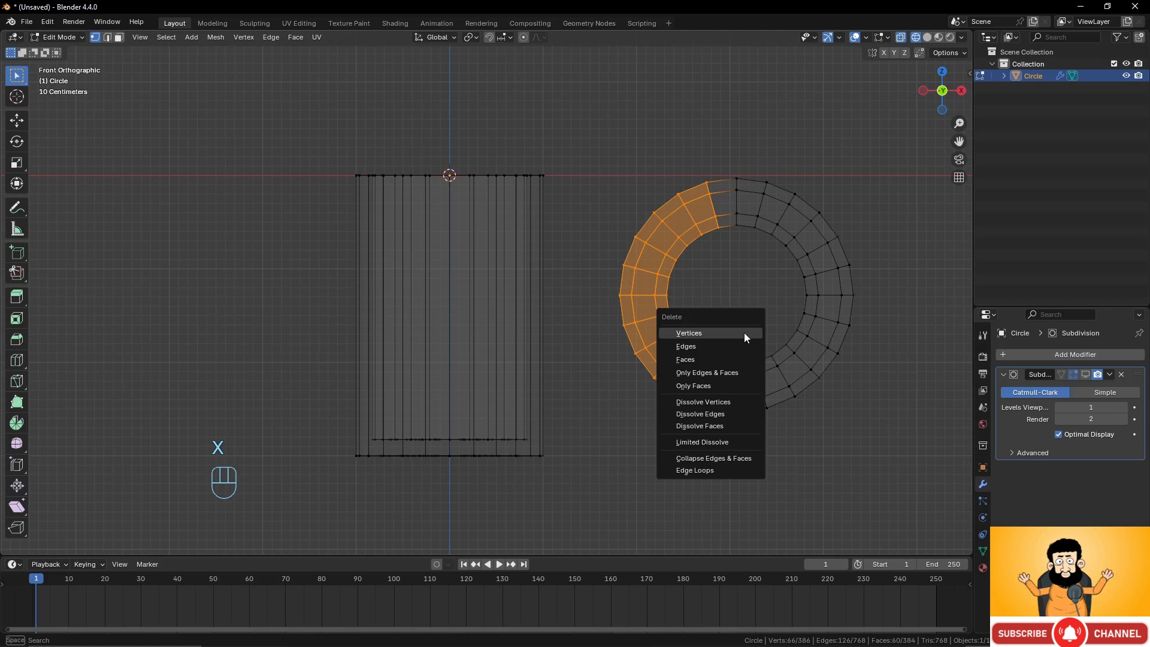
left_click(744, 334)
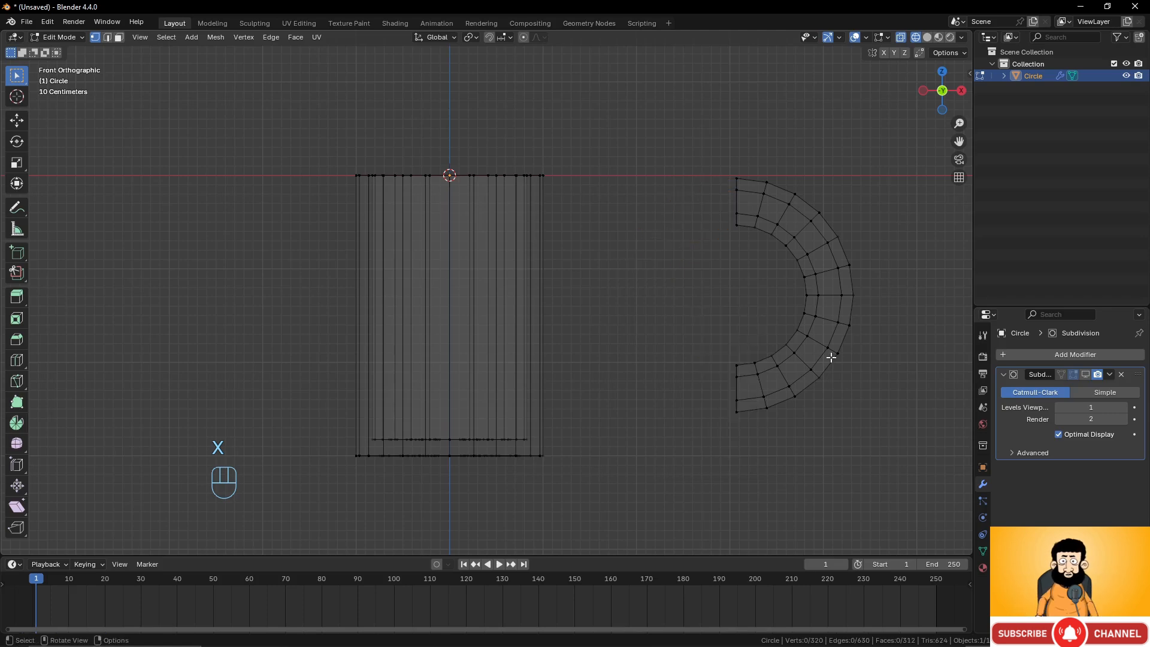
Select the remaining half torus, scale it to 0.801 and move it about -2.04 m in X against the cylinder.
left_click(821, 295)
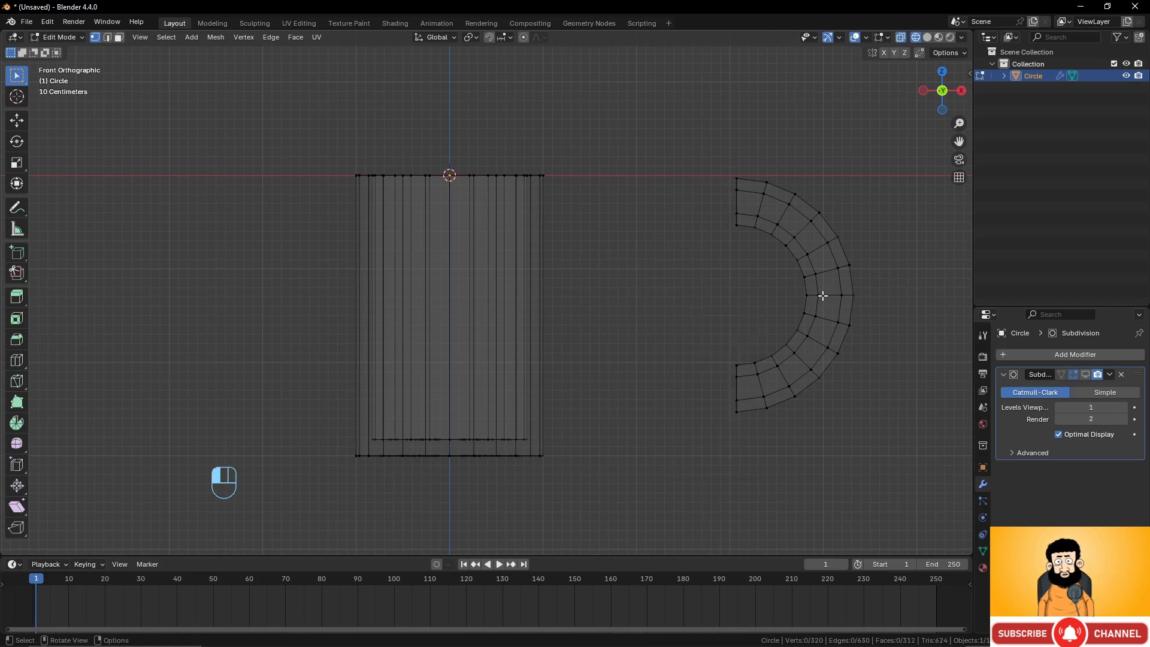
key("l")
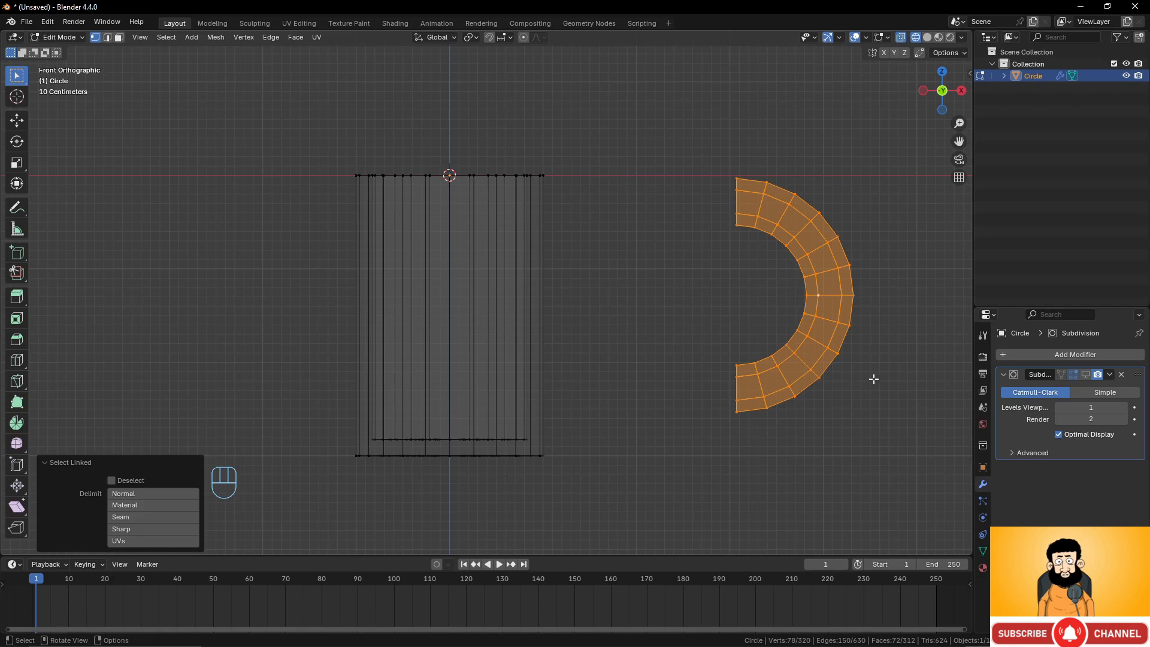
key("s")
left_click(863, 353)
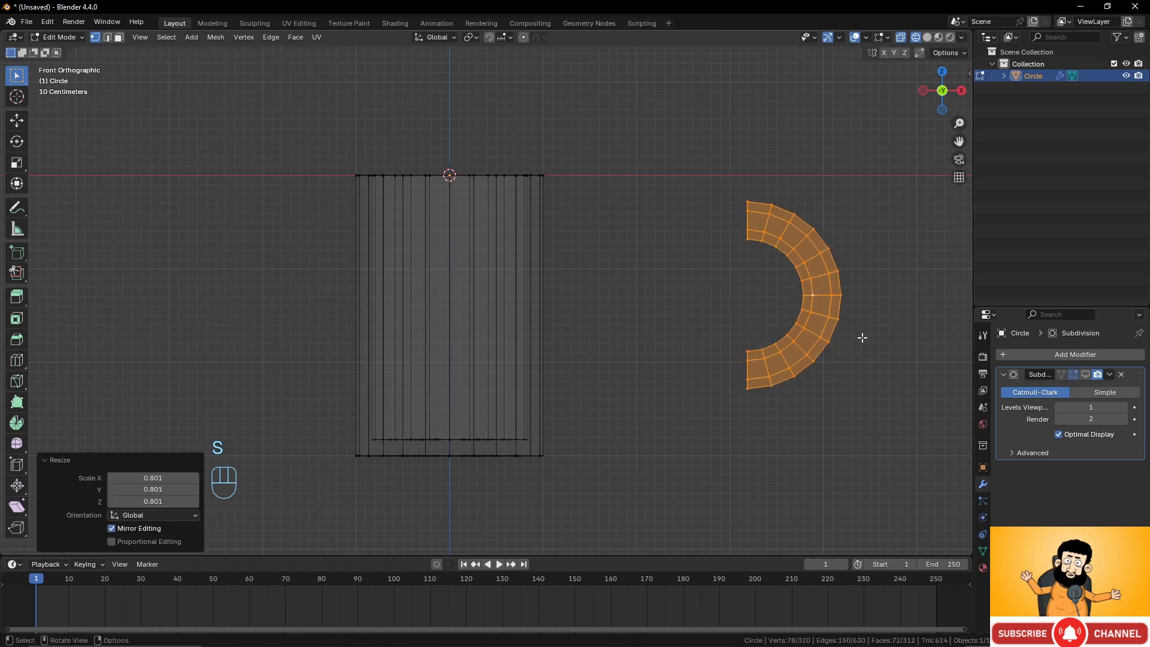
key("g")
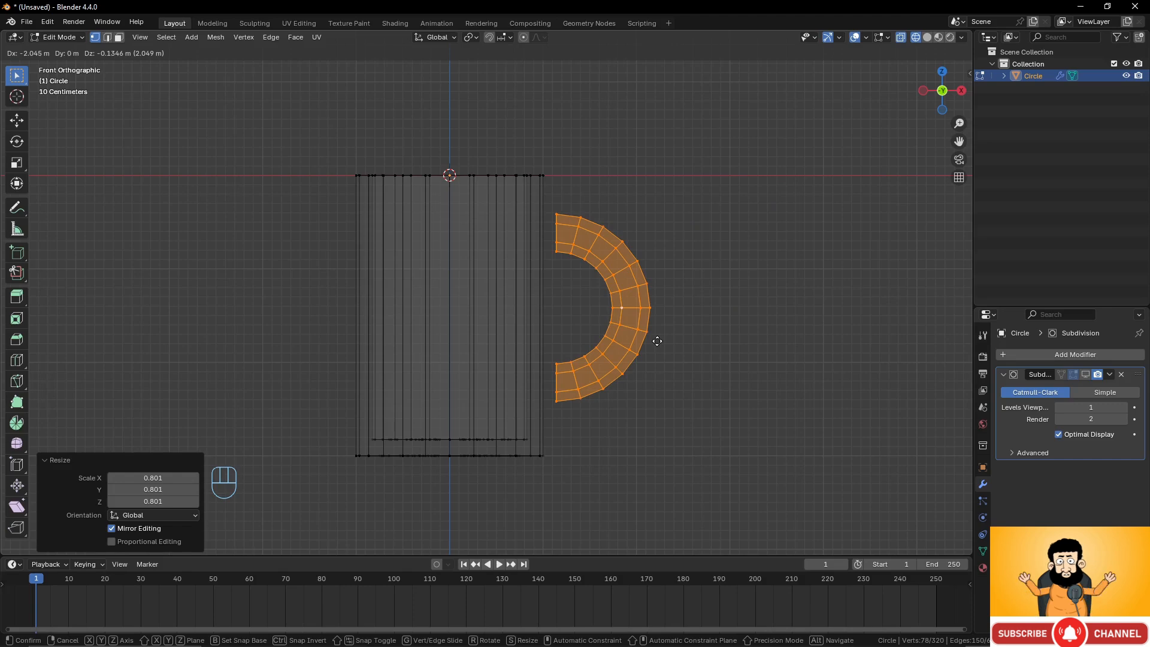
left_click(657, 341)
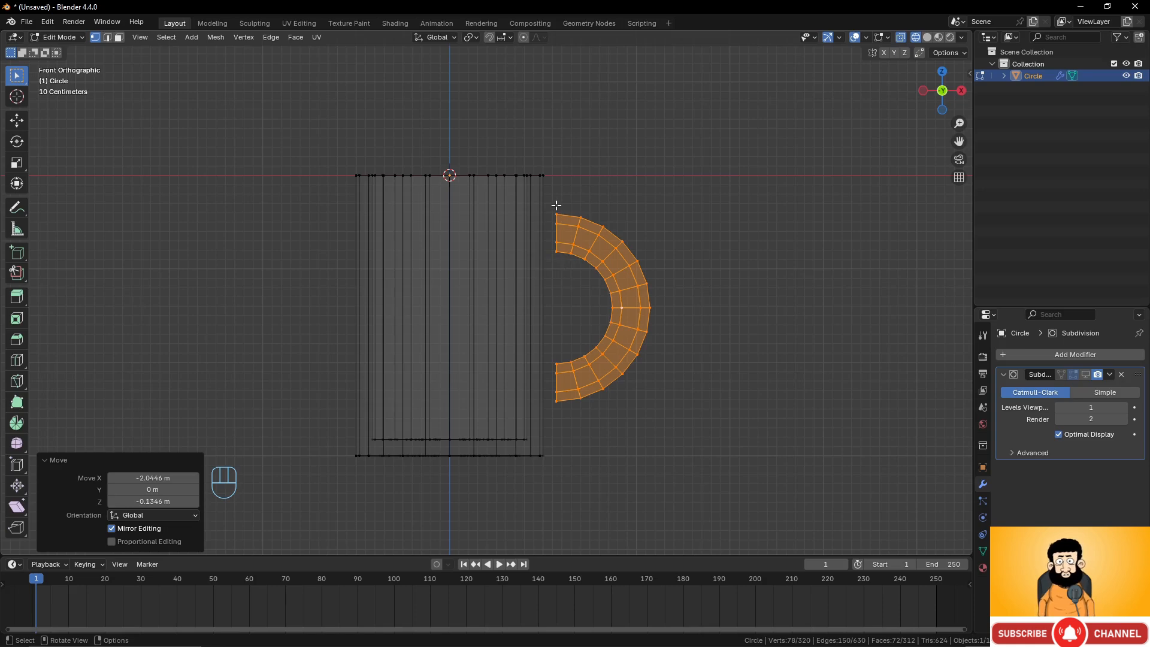
Return to solid shading and add a horizontal loop cut near the top of the cylinder, slid to factor 0.722.
key("z")
mouse_move(652, 226)
middle_mouse_down()
mouse_move(512, 250)
mouse_move(541, 236)
middle_mouse_up()
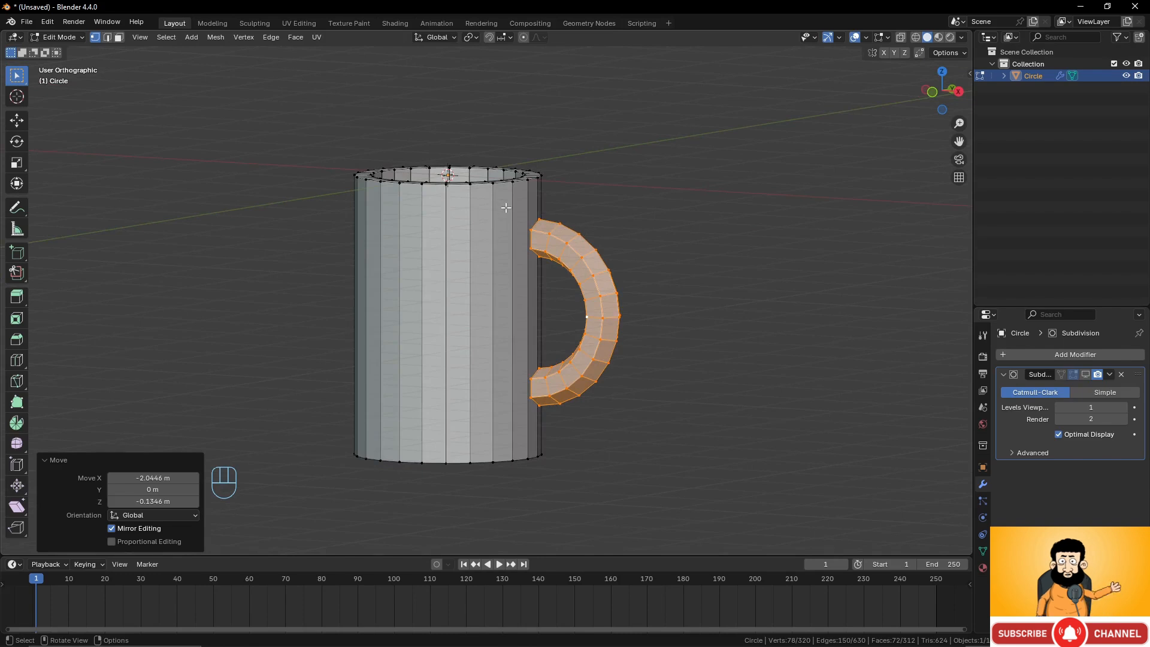
left_click(513, 181)
key("l")
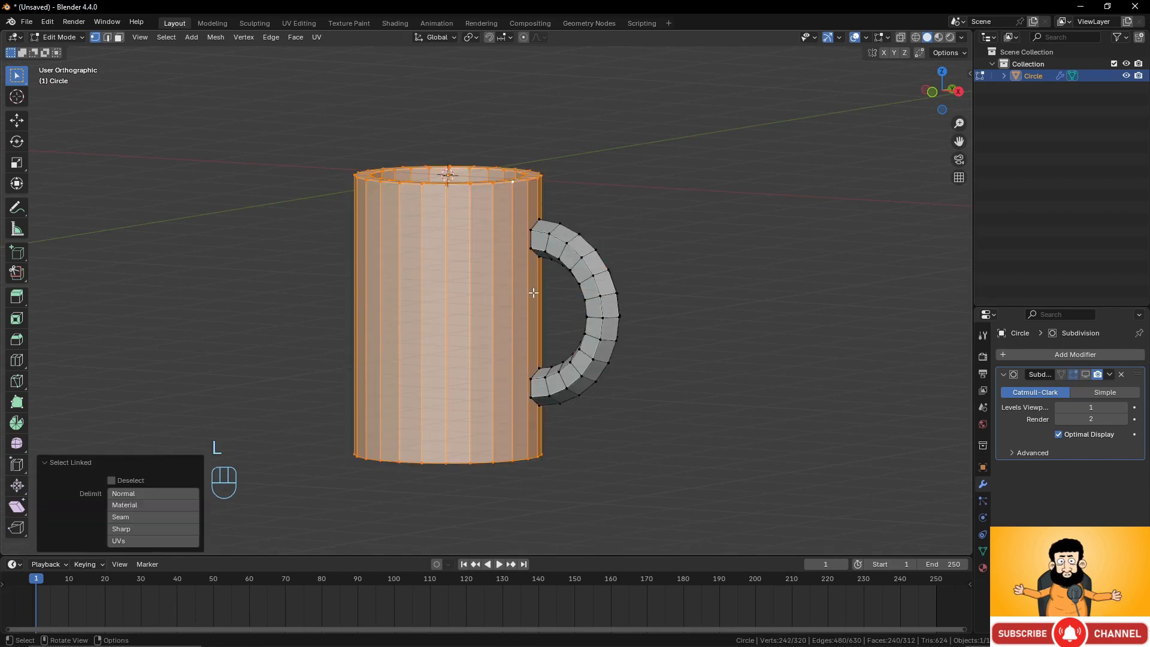
key("KP_3")
key("KP_1")
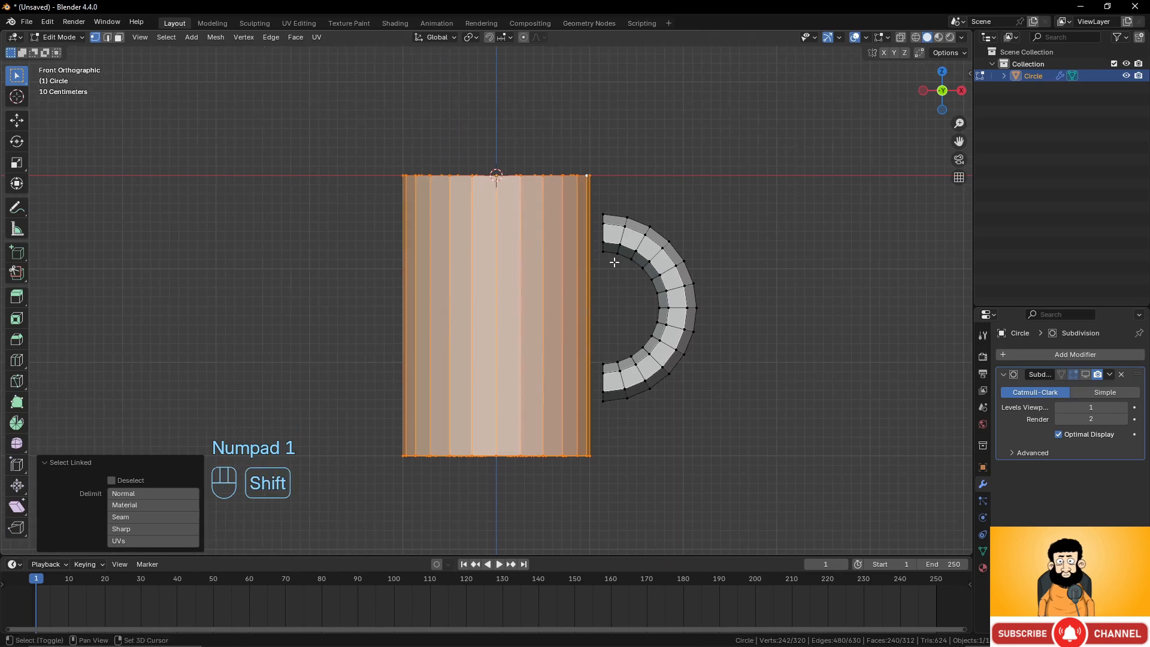
scroll(614, 262, "up", 2)
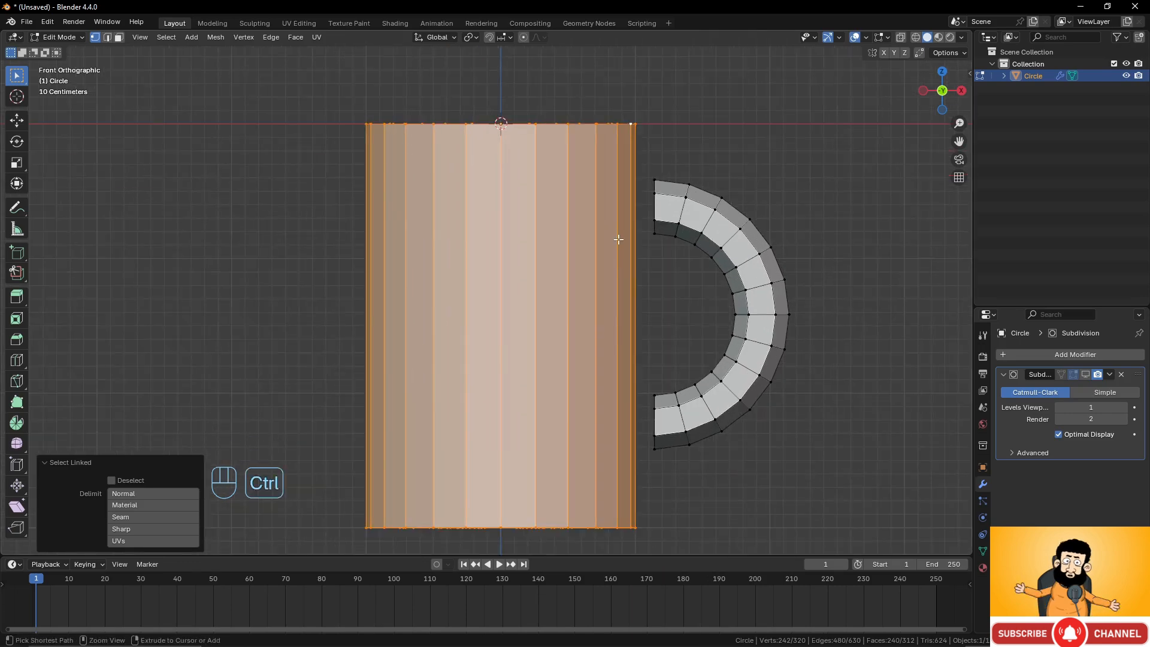
key("ctrl+r")
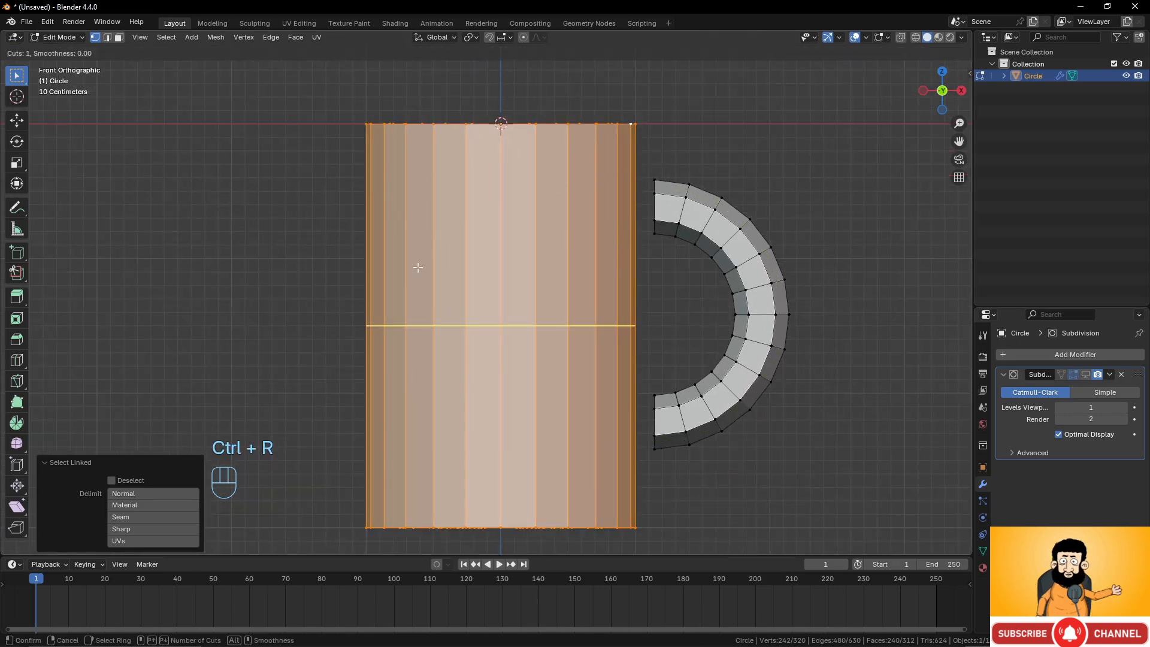
left_click(583, 324)
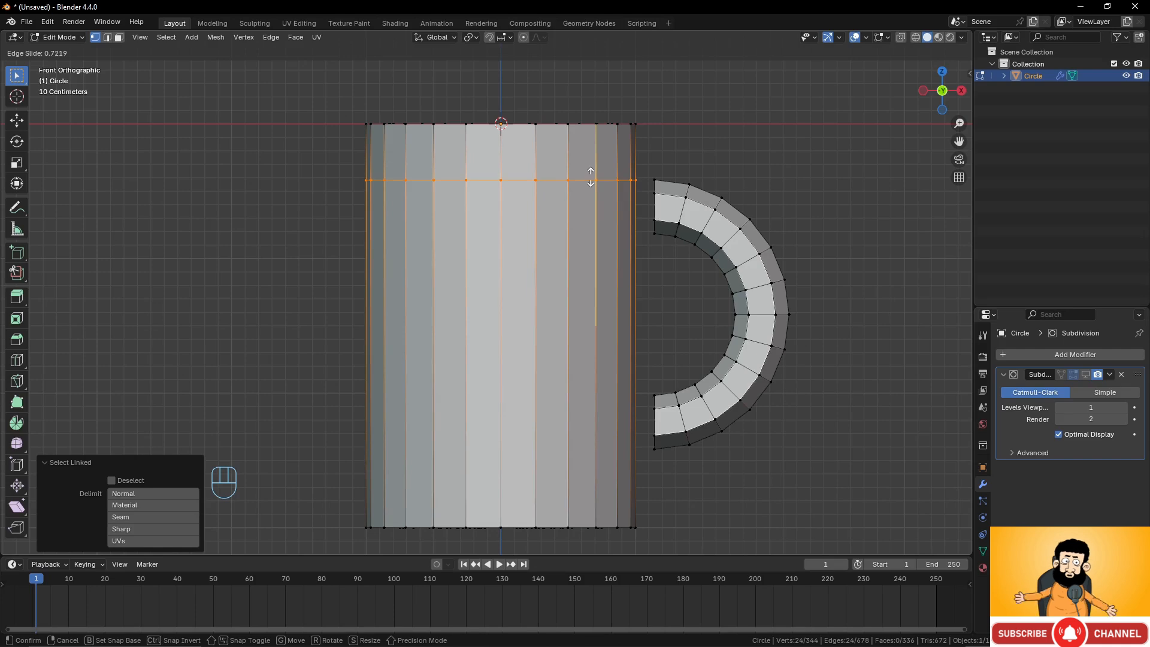
left_click(590, 177)
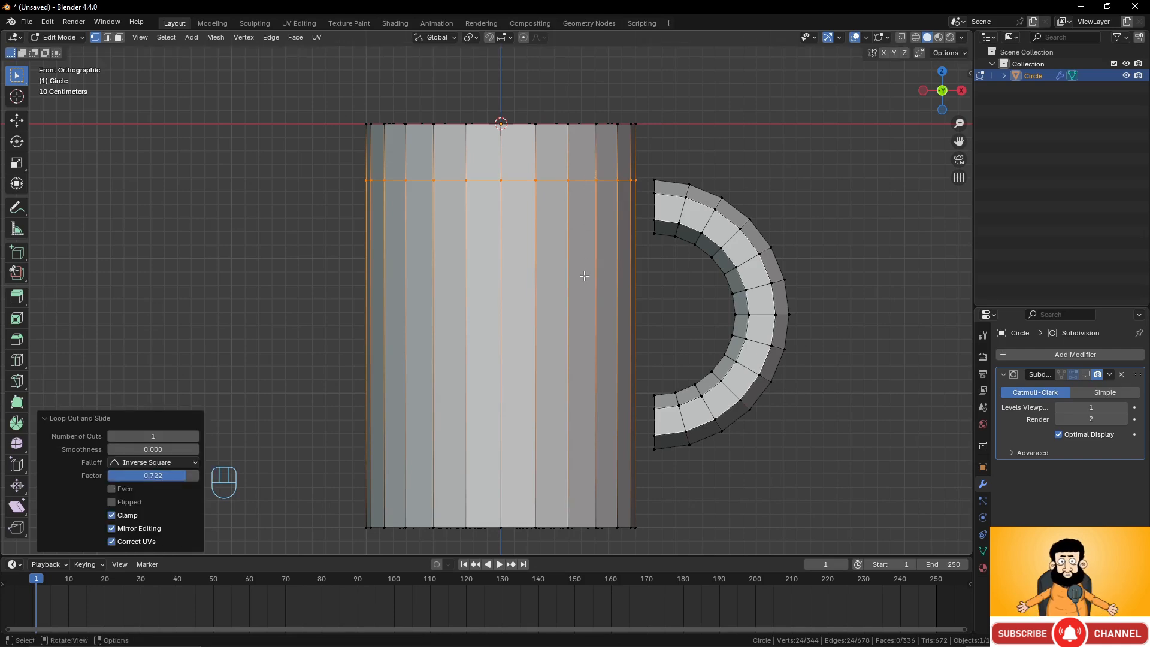
Add a second loop cut below the first on the cylinder at factor 0.692.
key("ctrl+r")
left_click(578, 310)
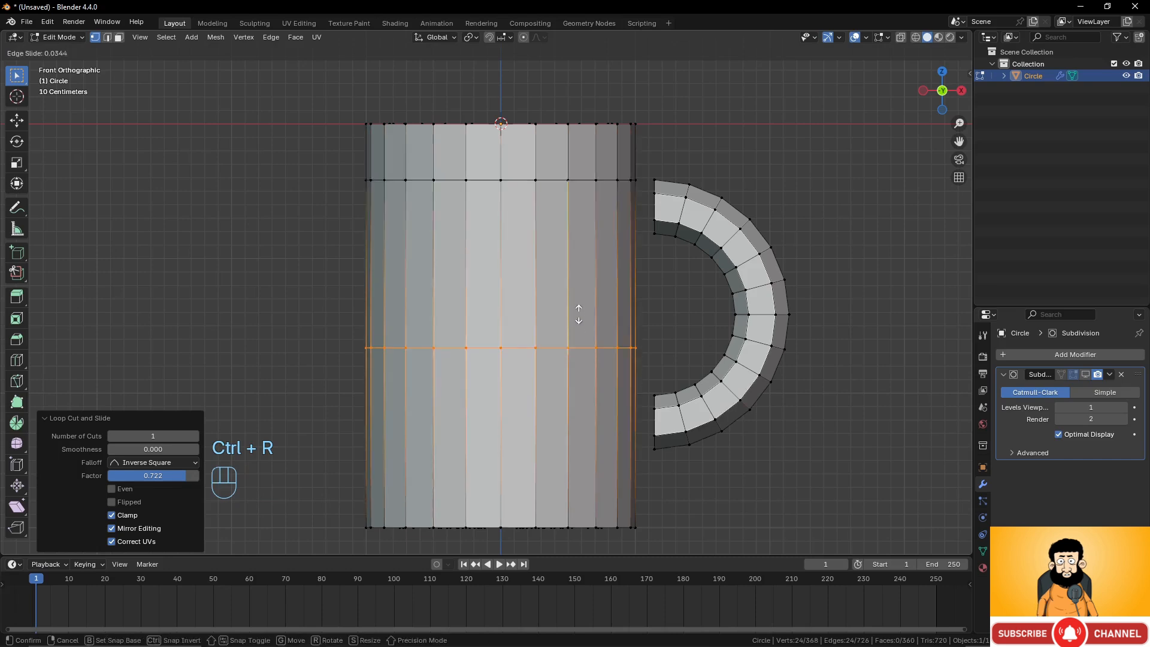
left_click(594, 202)
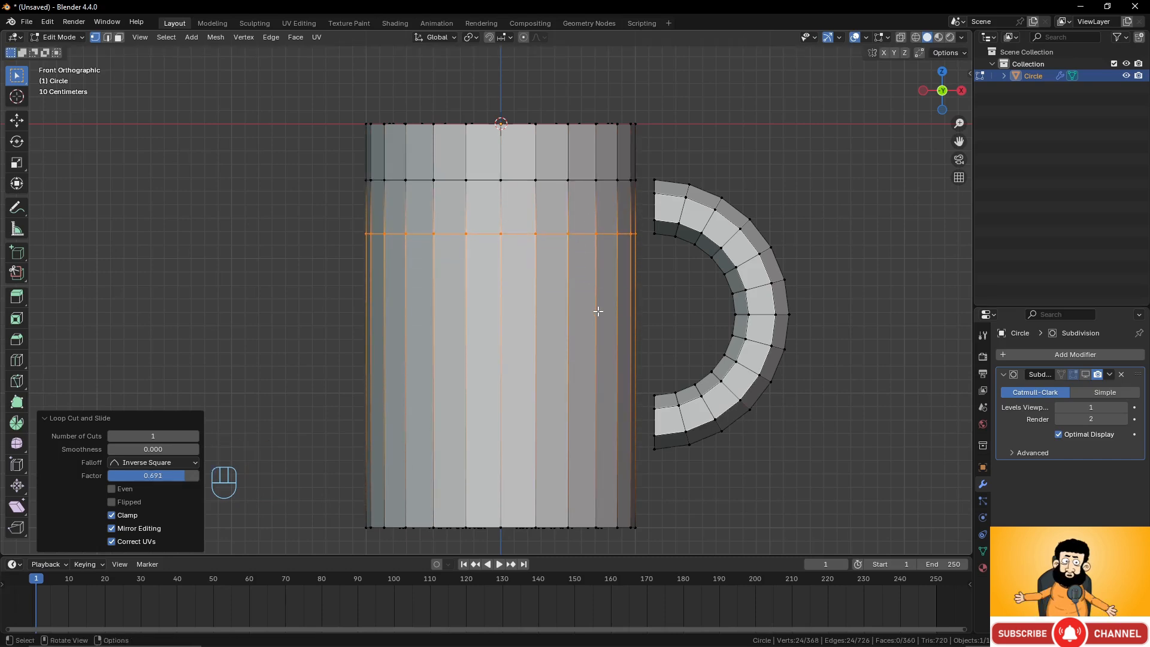
Add a loop cut near the cylinder's bottom at factor -0.274 and bevel it to 0.205 m width.
key("ctrl+r")
left_click(598, 312)
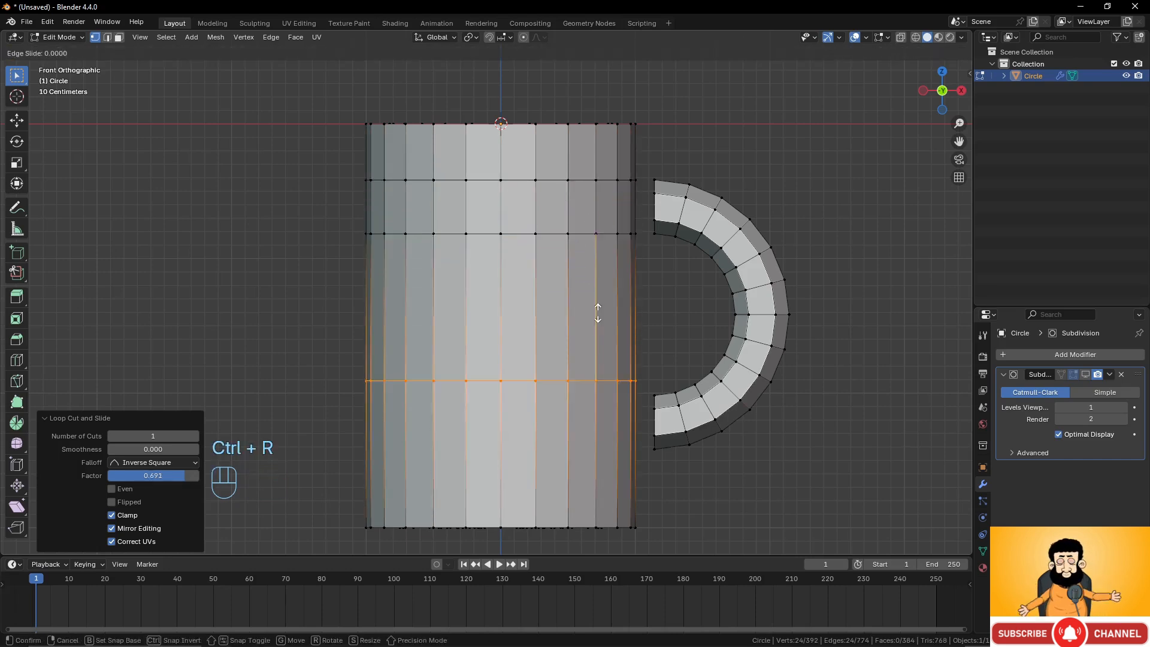
left_click(602, 352)
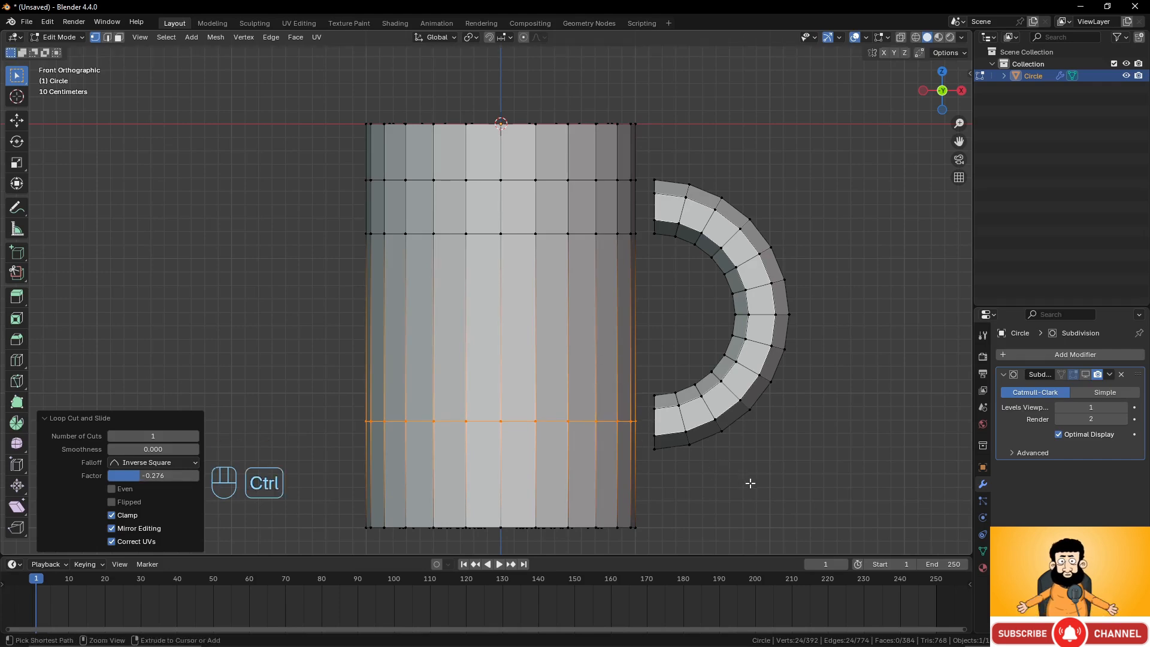
key("ctrl+b")
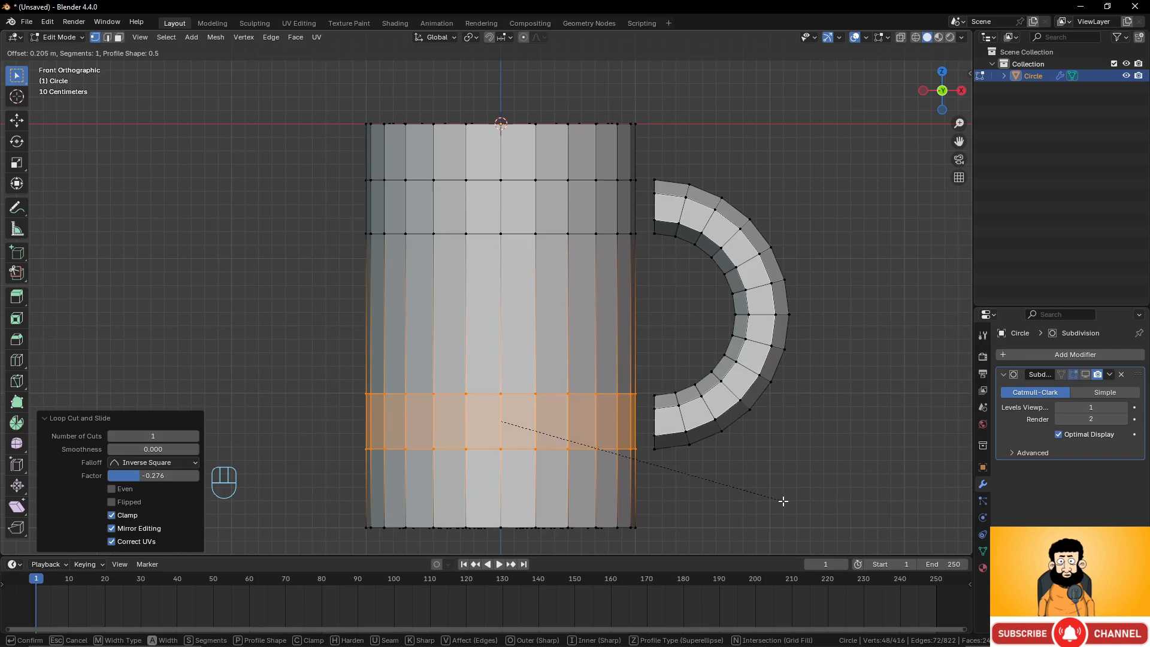
left_click(784, 500)
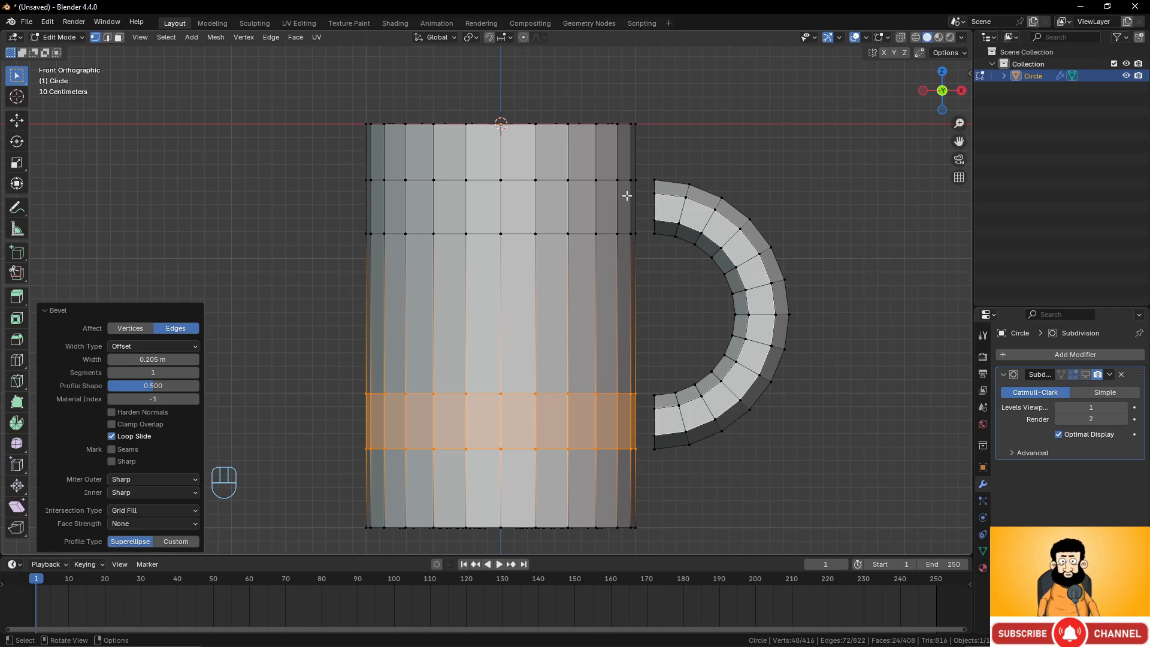
Select the cylinder's vertical edge beside the handle's upper end and scale it by 1.501.
left_click(687, 195)
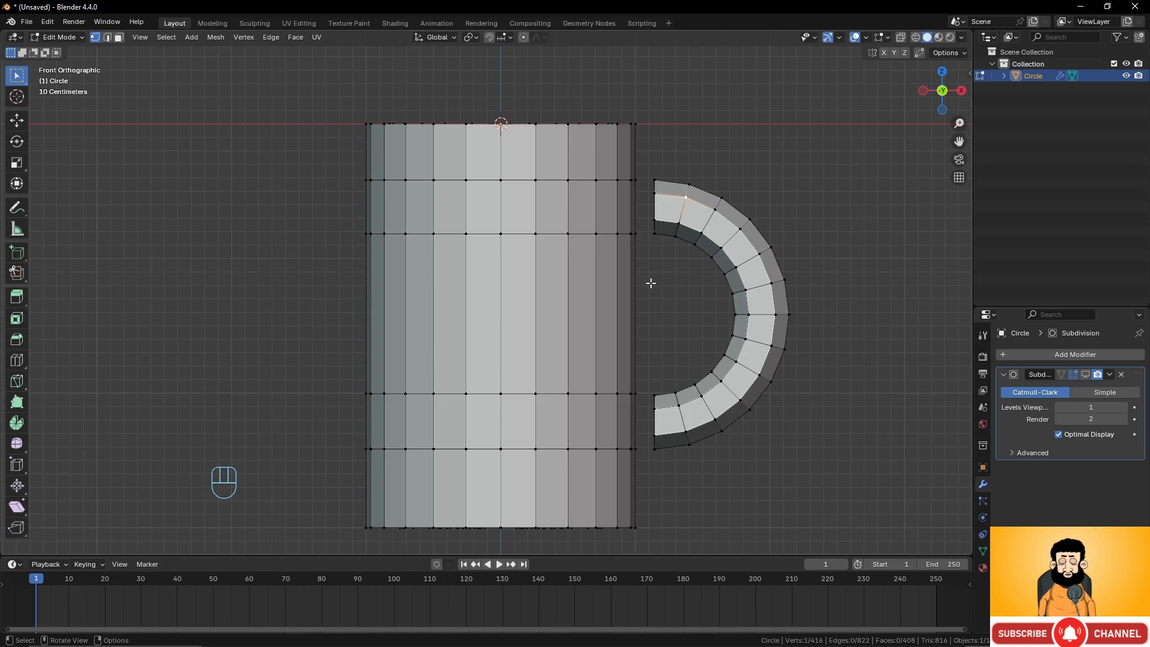
middle_click_drag(670, 257, 598, 273)
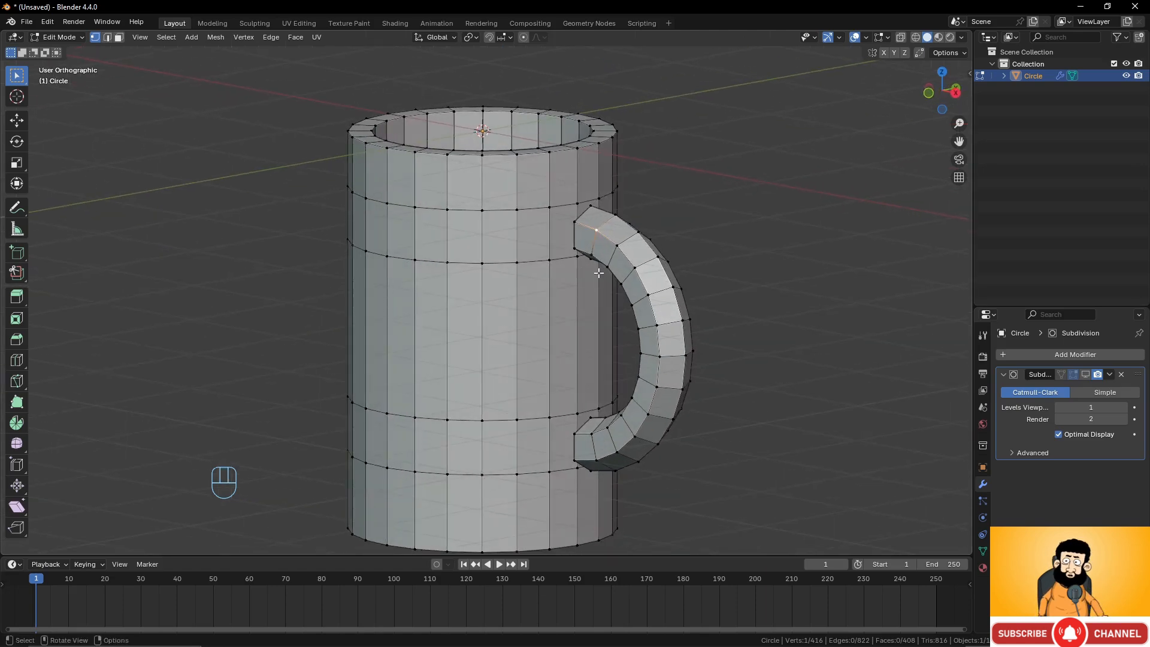
left_click(576, 203)
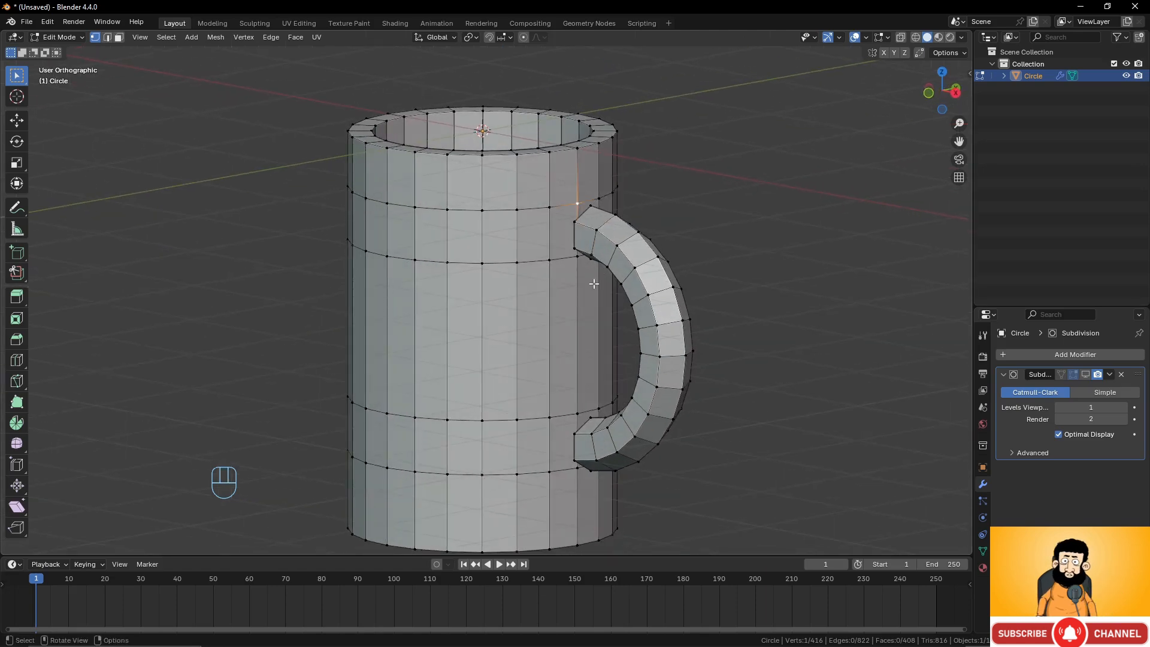
left_click(577, 256, "shift")
middle_click_drag(521, 227, 529, 379)
left_click(629, 225, "alt")
scroll(722, 254, "up", 3)
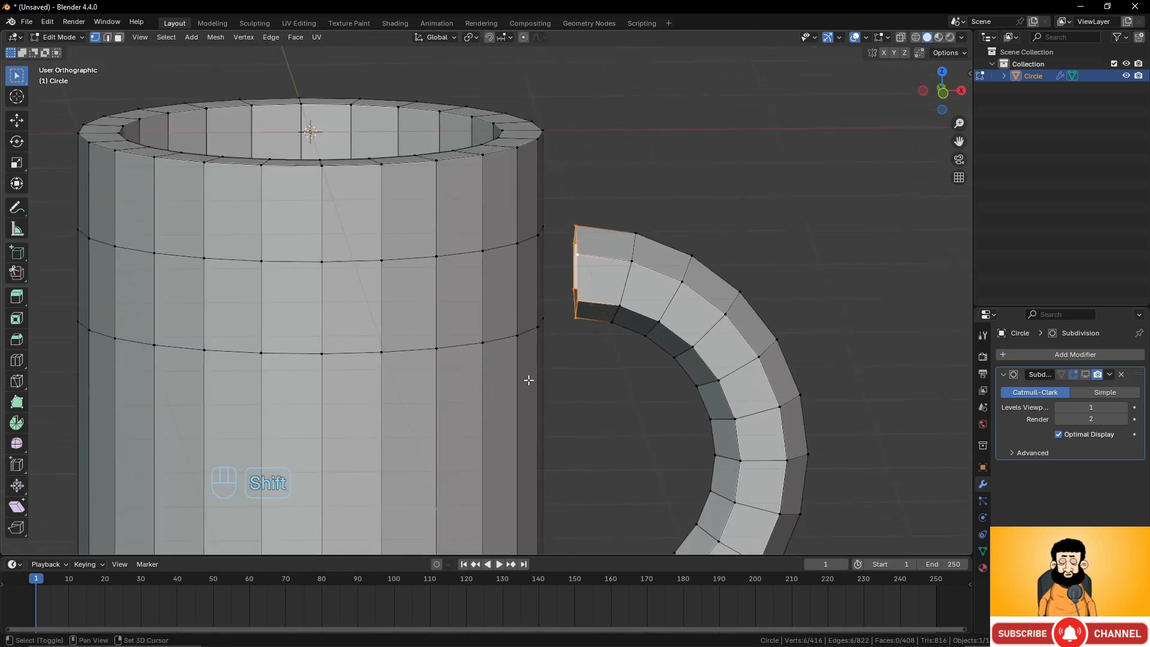
middle_click_drag(579, 321, 490, 233)
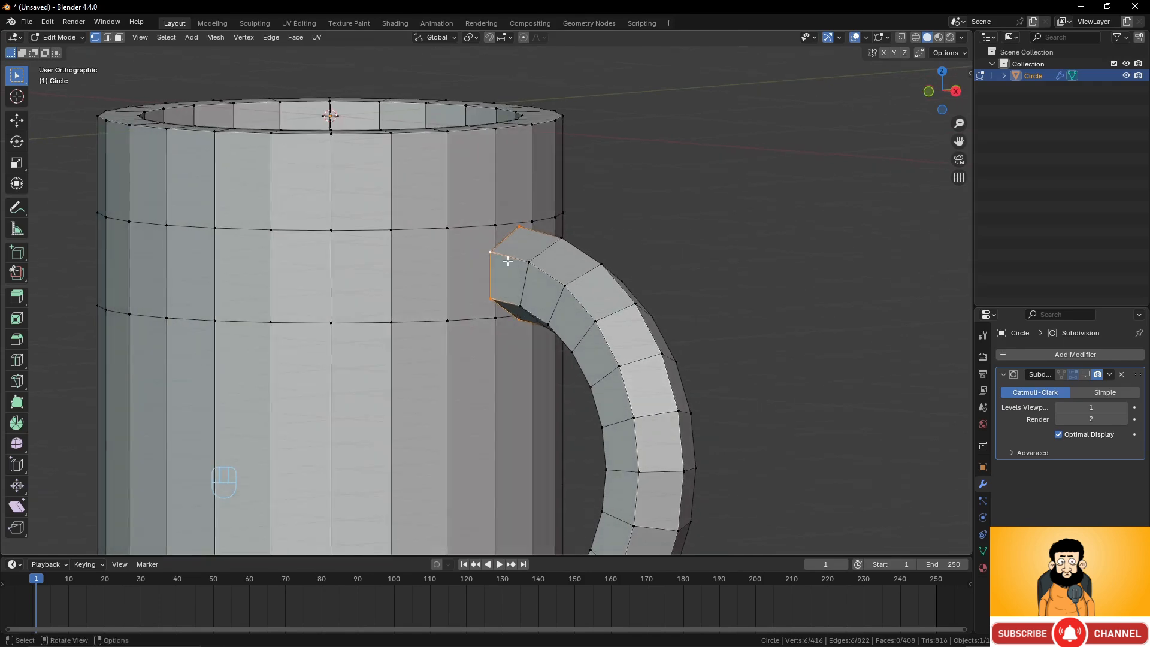
left_click(495, 273)
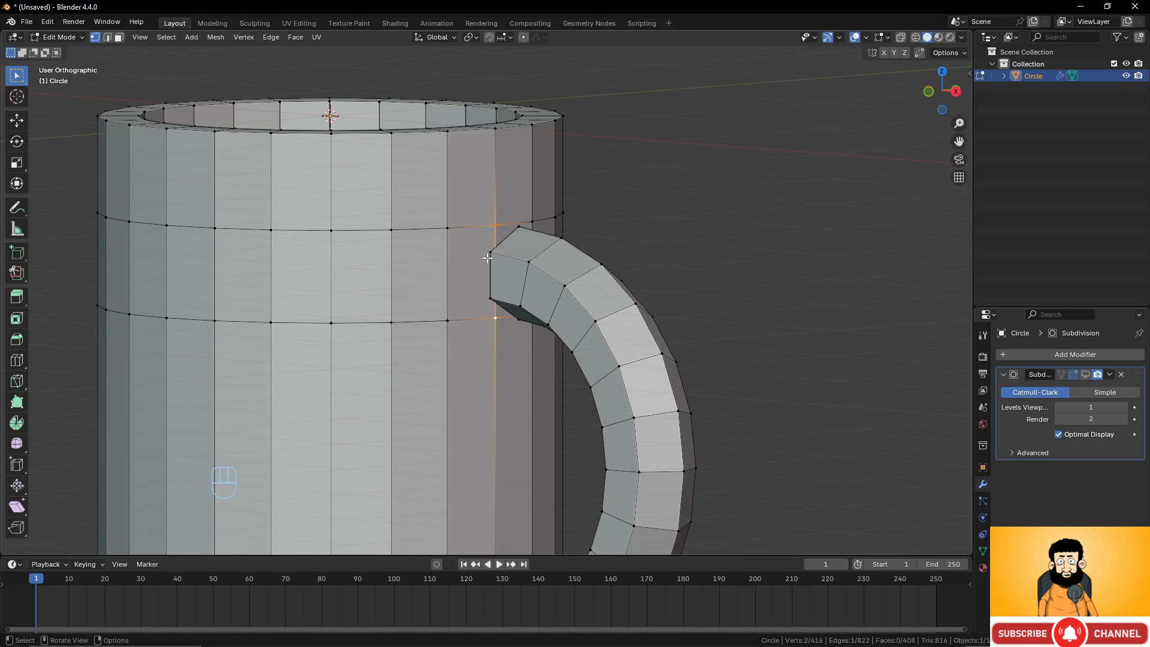
key("s")
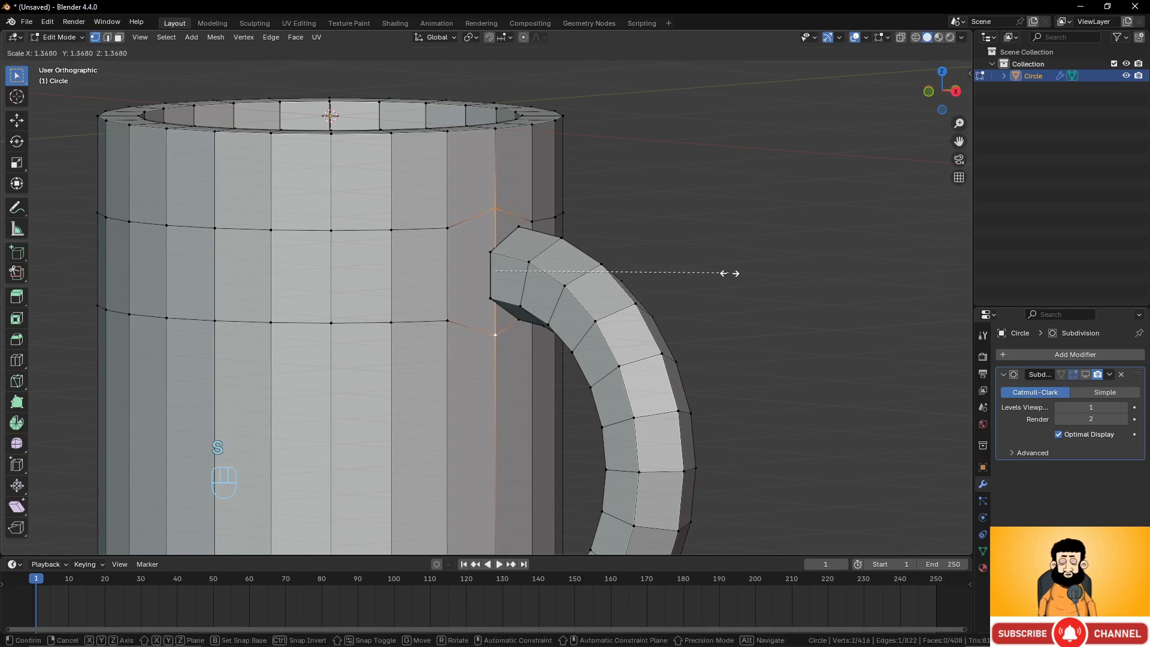
left_click(752, 274)
middle_click_drag(752, 274, 484, 288)
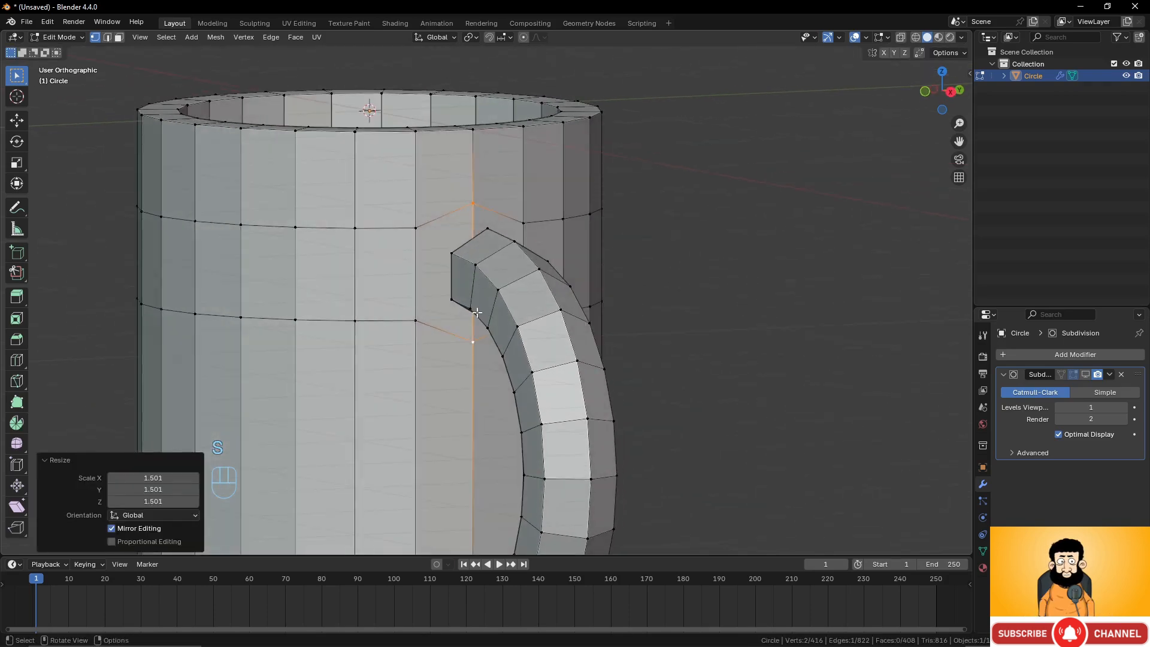
Select the cylinder's vertical edge beside the handle's lower end and scale it by 1.485.
middle_click_drag(434, 260, 480, 264)
scroll(521, 341, "down", 3)
middle_click_drag(488, 475, 501, 356, "shift")
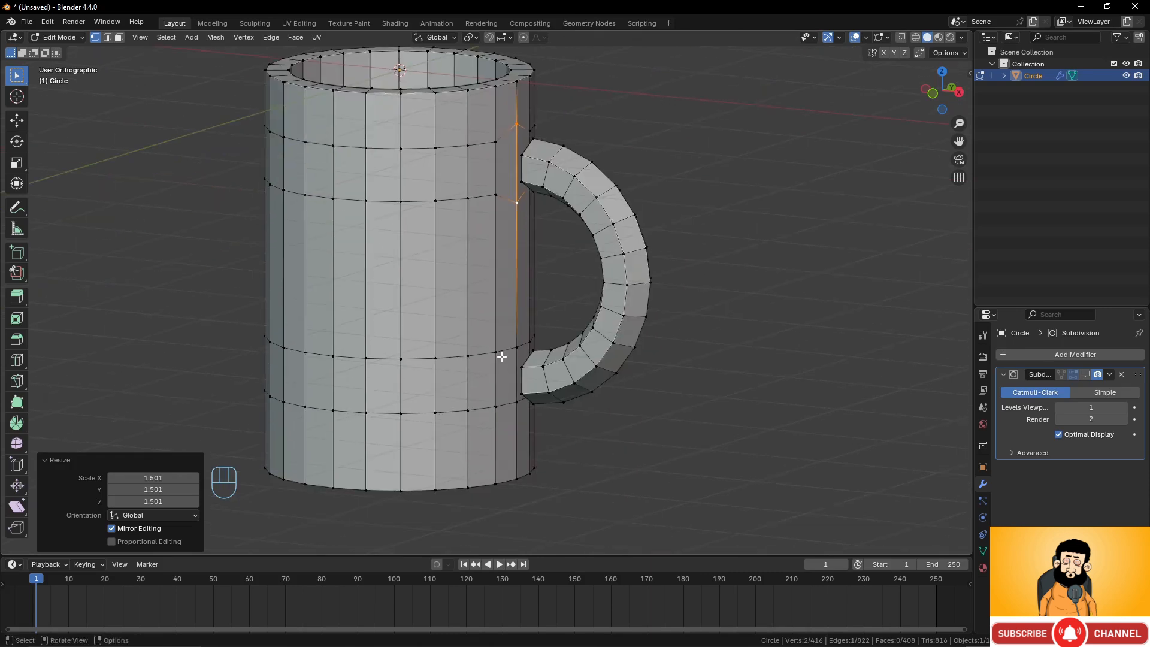
left_click(510, 352)
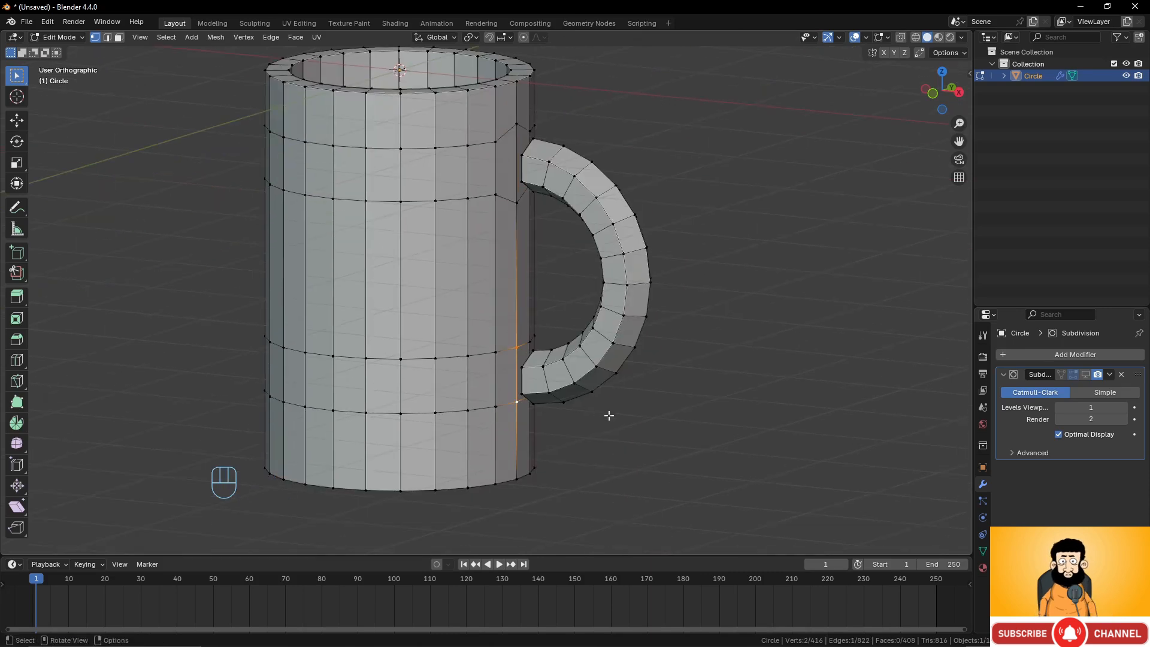
key("s")
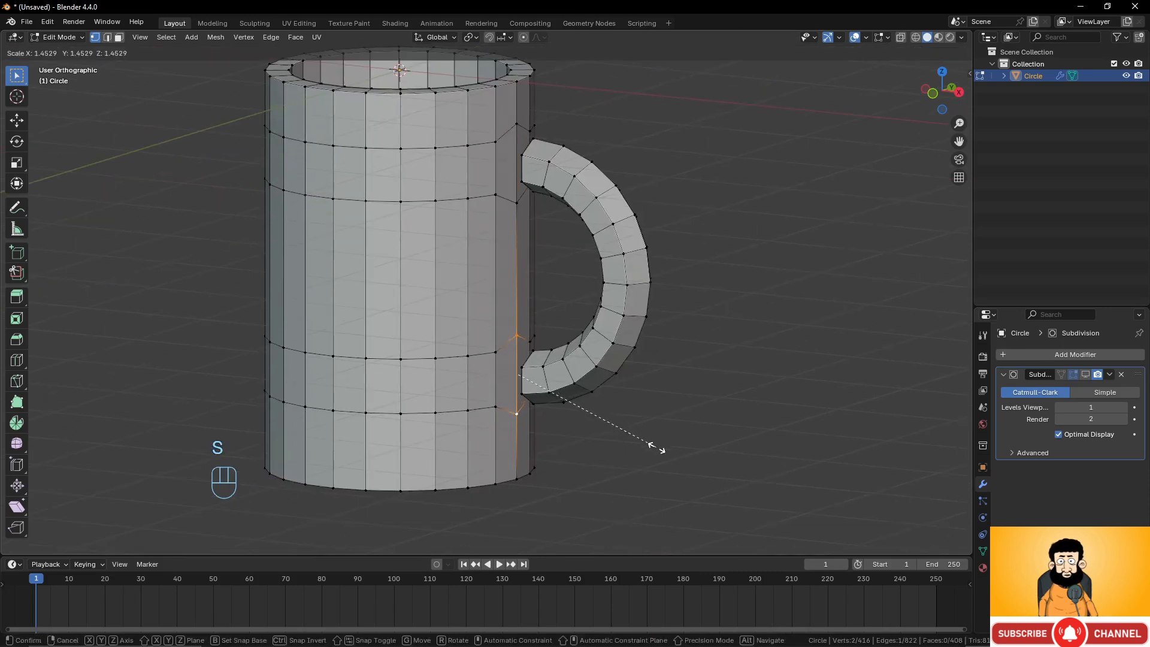
left_click(658, 448)
Delete the two cylinder faces where the handle's upper and lower ends meet the wall.
left_click(119, 37)
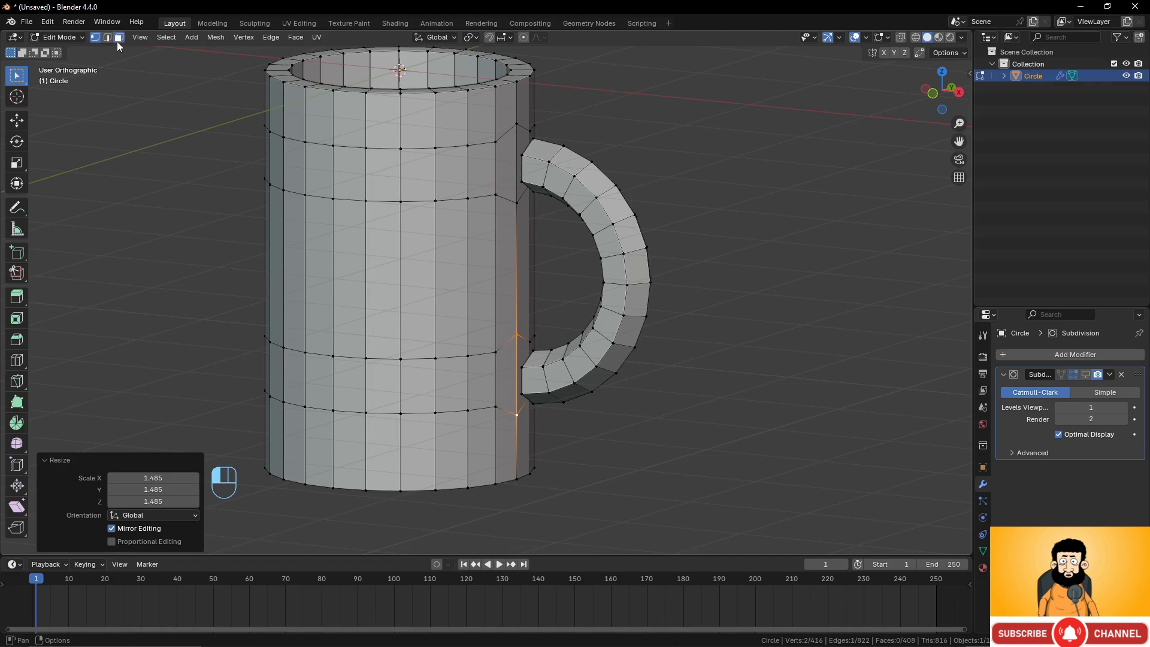
middle_click_drag(459, 220, 480, 211, "shift")
left_click(491, 191, "shift")
left_click(506, 172, "shift")
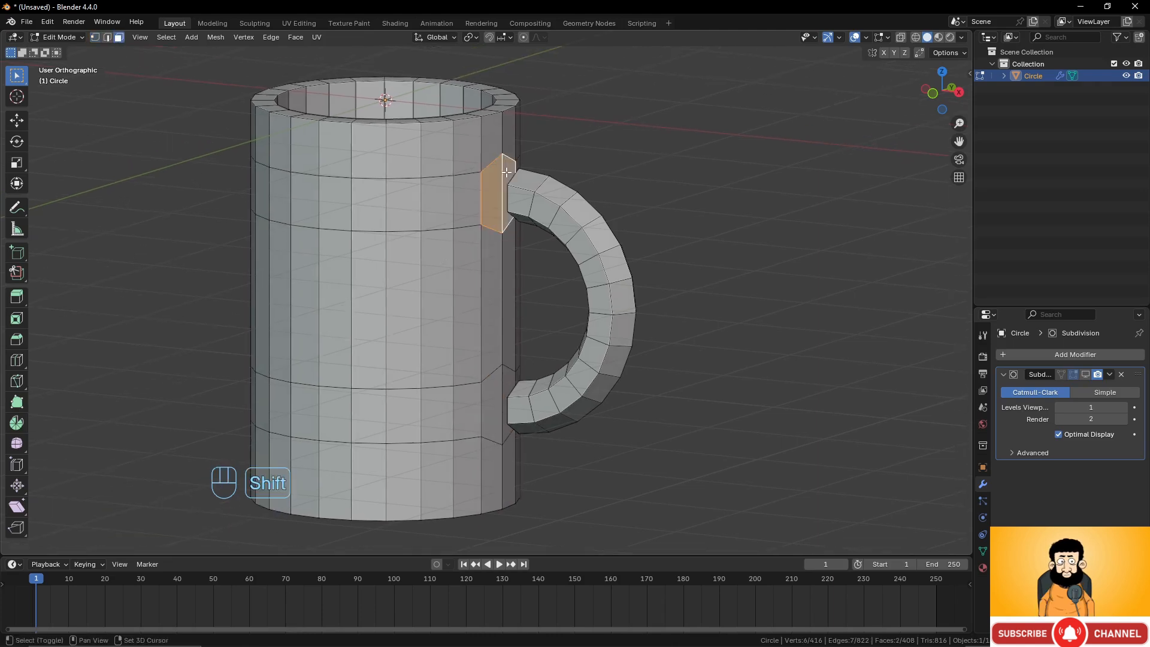
left_click(491, 378, "shift")
left_click(508, 384, "shift")
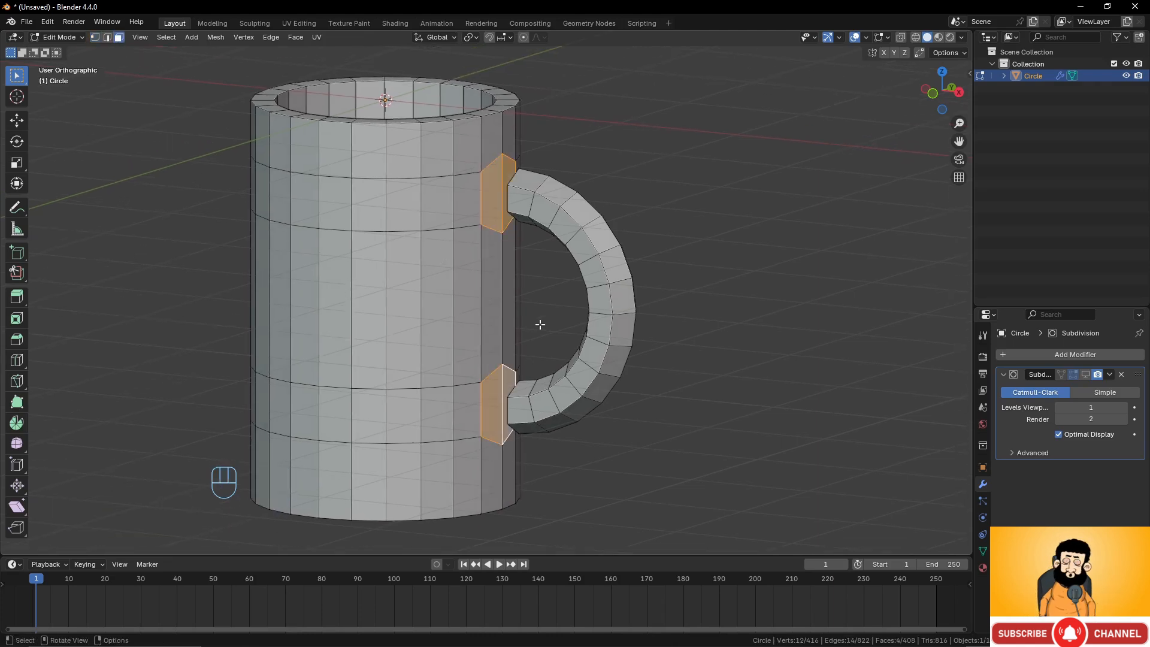
key("x")
left_click(521, 352)
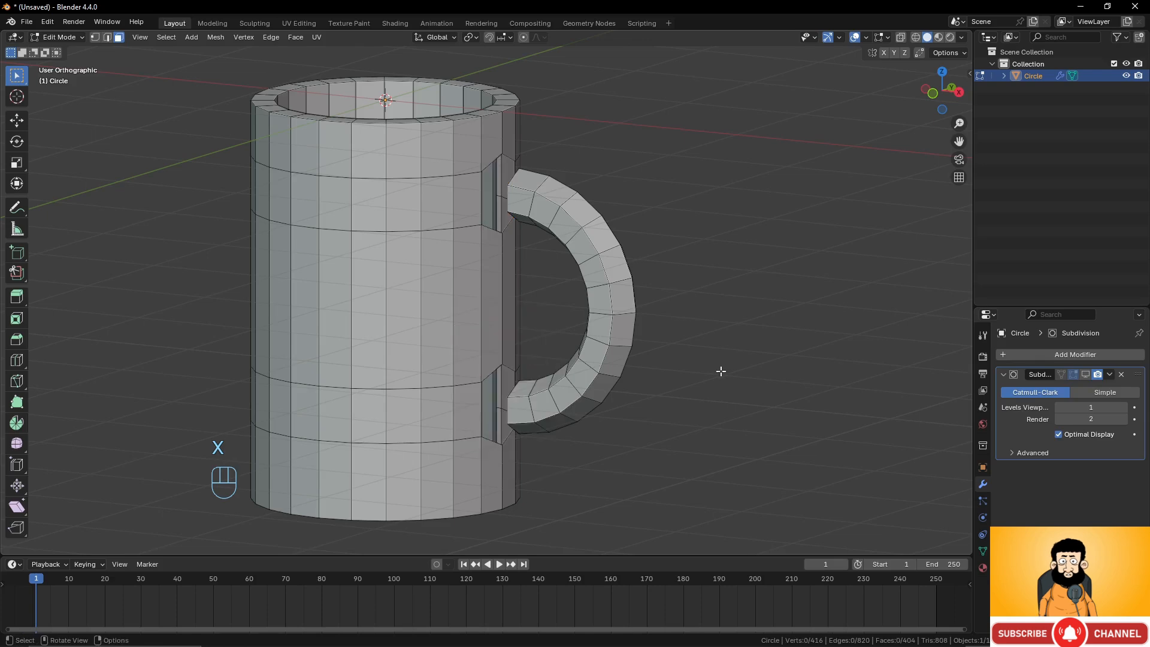
Fill a face between the handle's upper end and the top edge of the cylinder opening.
middle_click_drag(720, 371, 478, 350)
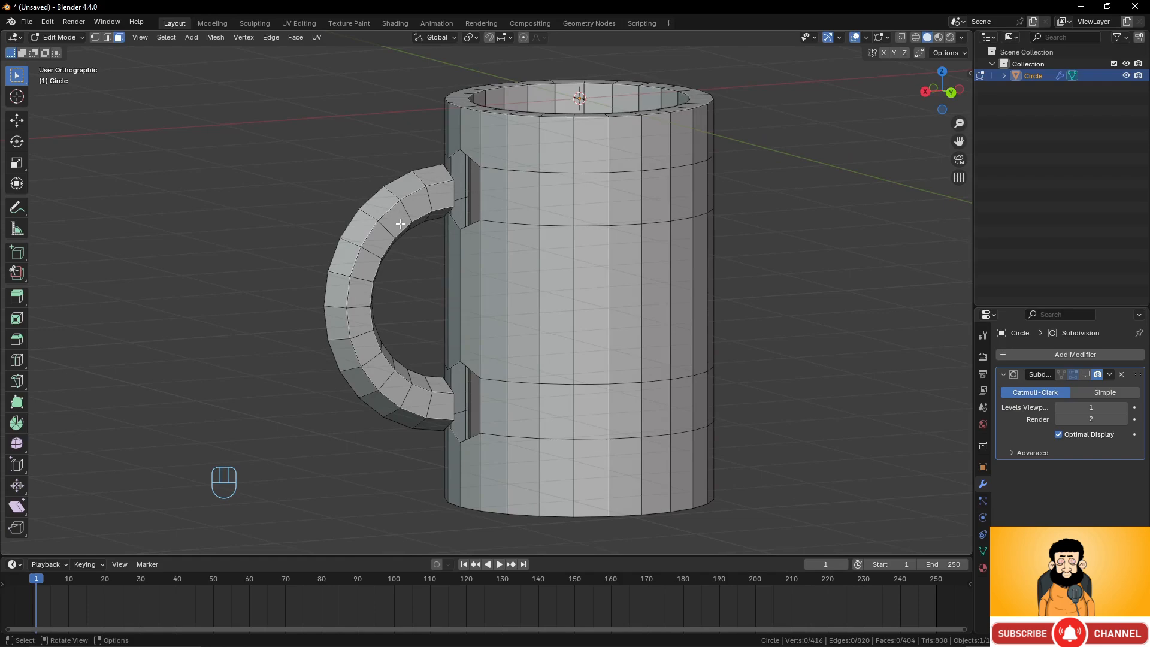
middle_click_drag(400, 224, 391, 292)
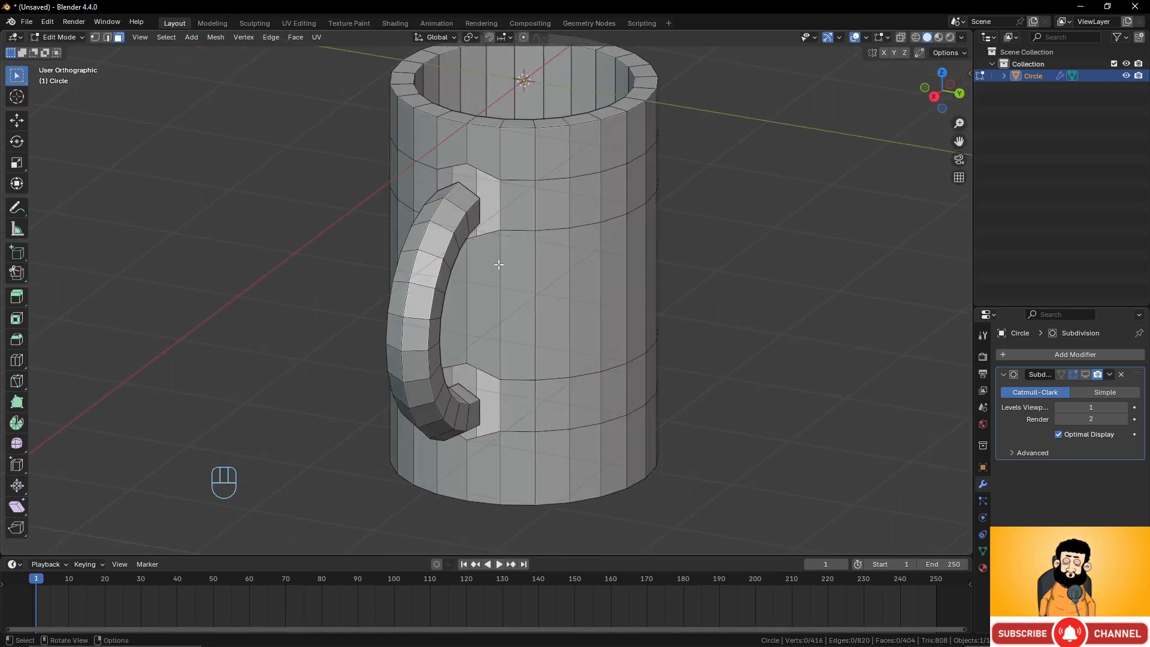
middle_click_drag(445, 181, 509, 168)
left_click(97, 37)
middle_click_drag(596, 200, 477, 222)
scroll(519, 207, "up", 3)
left_click(451, 170)
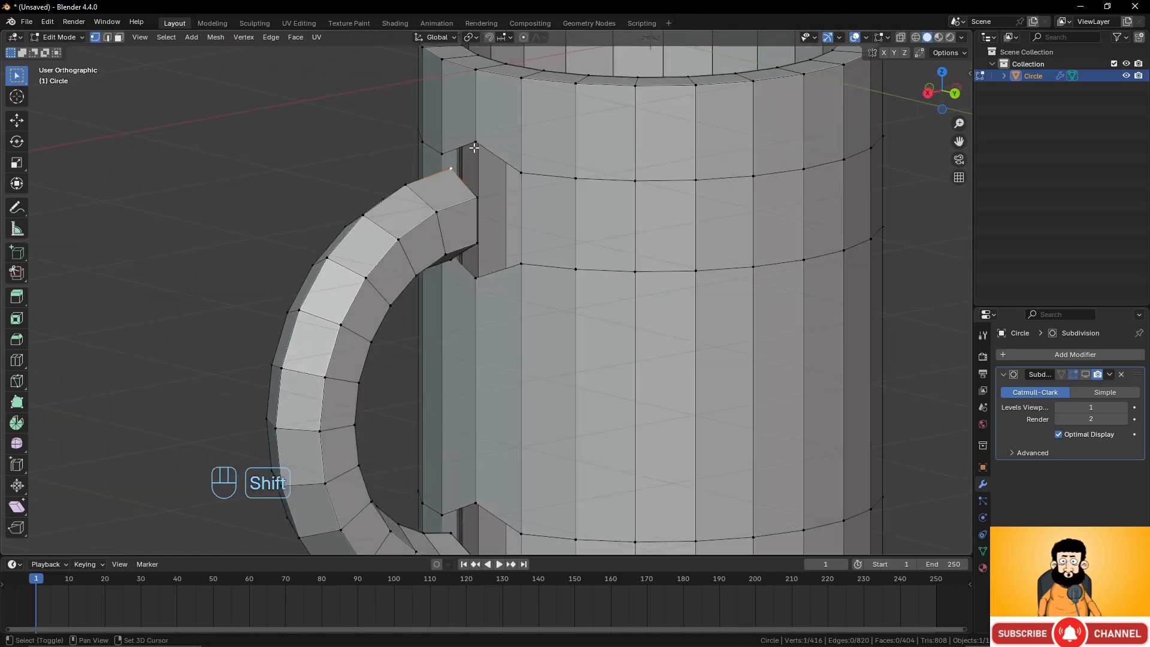
left_click(476, 142, "shift")
left_click(521, 173, "shift")
left_click(479, 195, "shift")
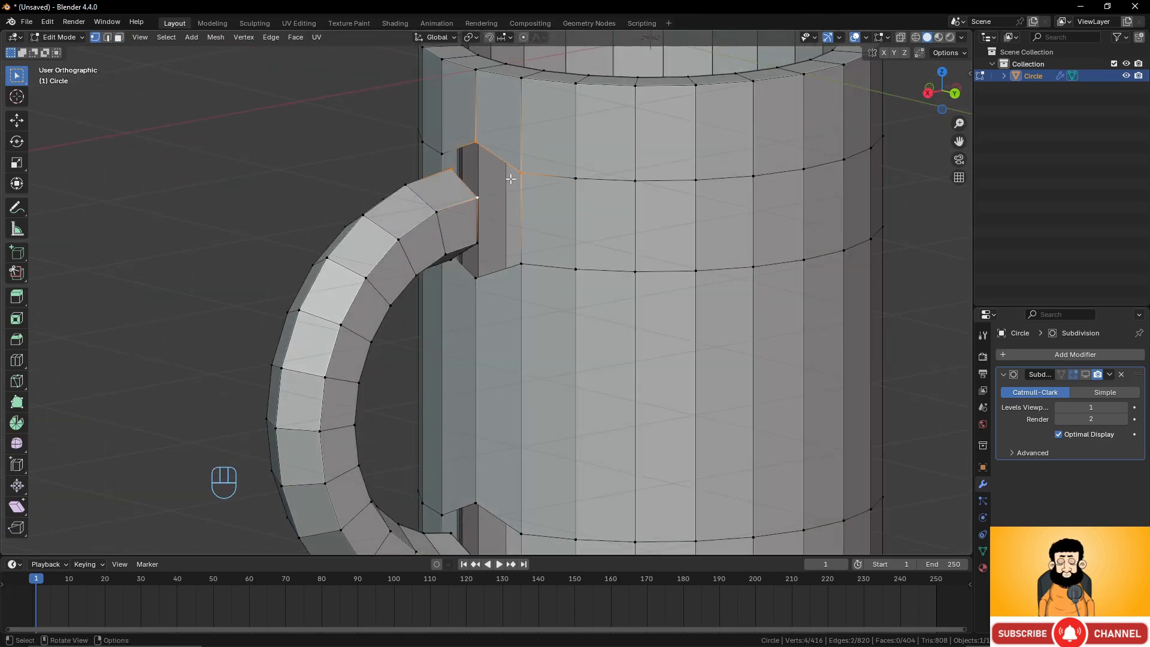
key("f")
Fill two more faces joining the handle's upper end to the sides of the cylinder opening.
middle_click_drag(488, 200, 474, 189)
left_click(458, 181)
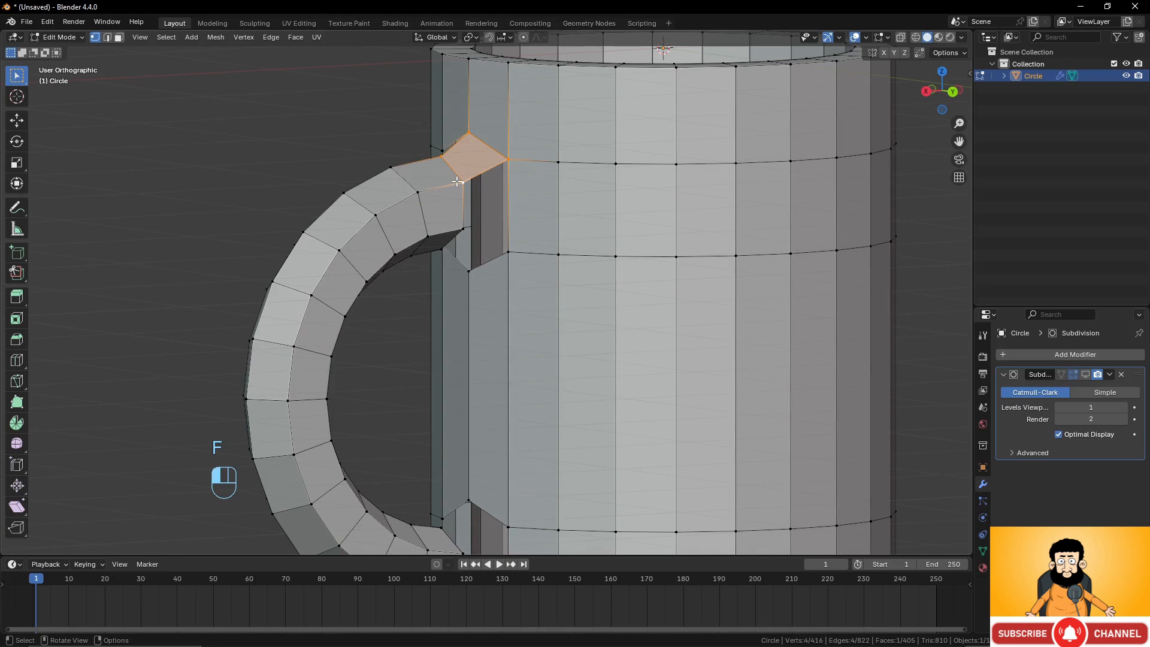
left_click(510, 161, "shift")
left_click(508, 252, "shift")
left_click(465, 228, "shift")
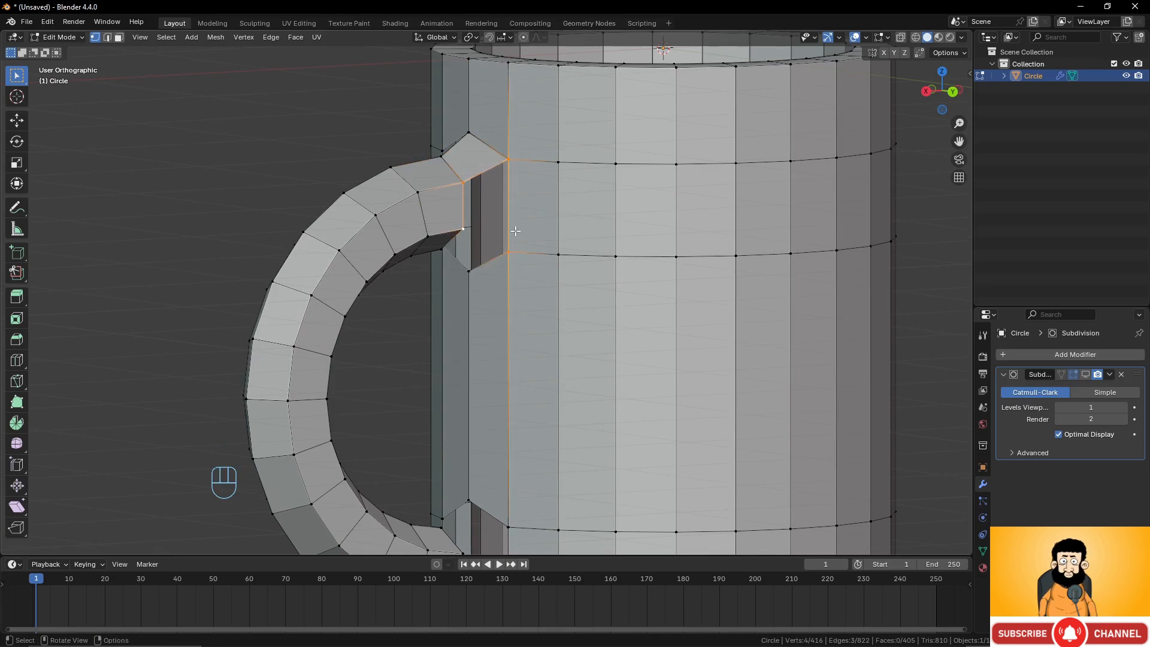
key("f")
middle_click_drag(509, 225, 547, 241)
left_click(528, 231)
left_click(478, 261, "shift")
left_click(474, 212, "shift")
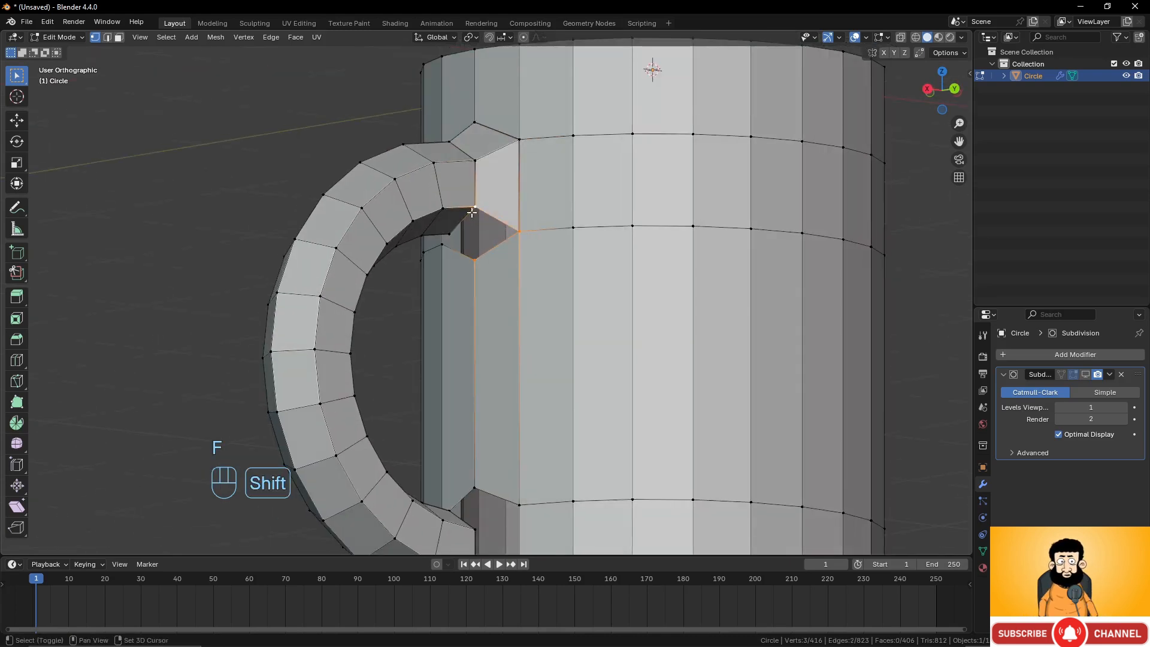
left_click(453, 239, "shift")
key("f")
Fill two further faces closing the gaps around the bottom of the upper handle joint.
middle_click_drag(455, 235, 564, 242)
left_click(564, 243)
left_click(540, 250, "shift")
left_click(539, 214, "shift")
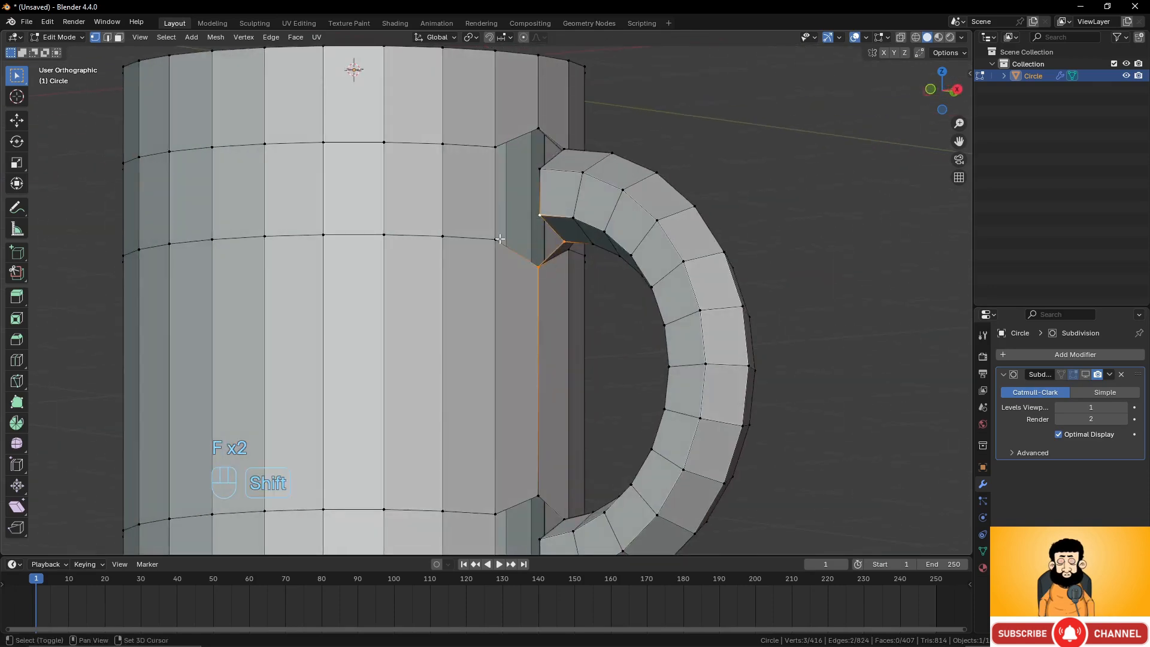
left_click(498, 242, "shift")
key("f")
left_click(541, 209)
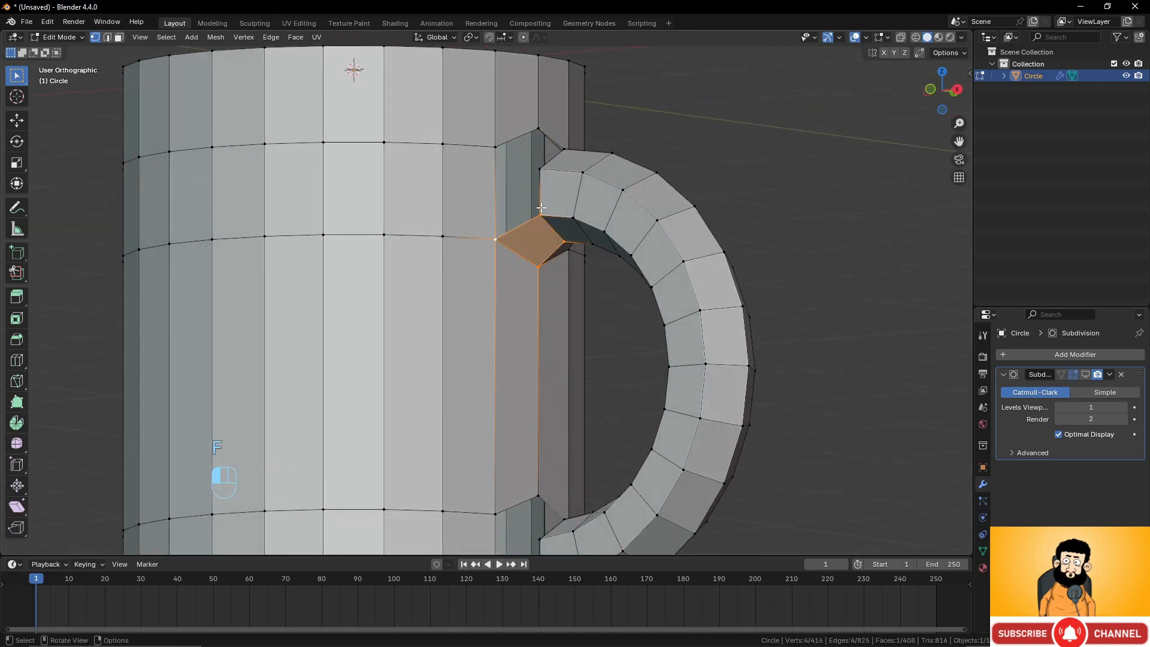
left_click(486, 241, "shift")
left_click(542, 174, "shift")
left_click(497, 151, "shift")
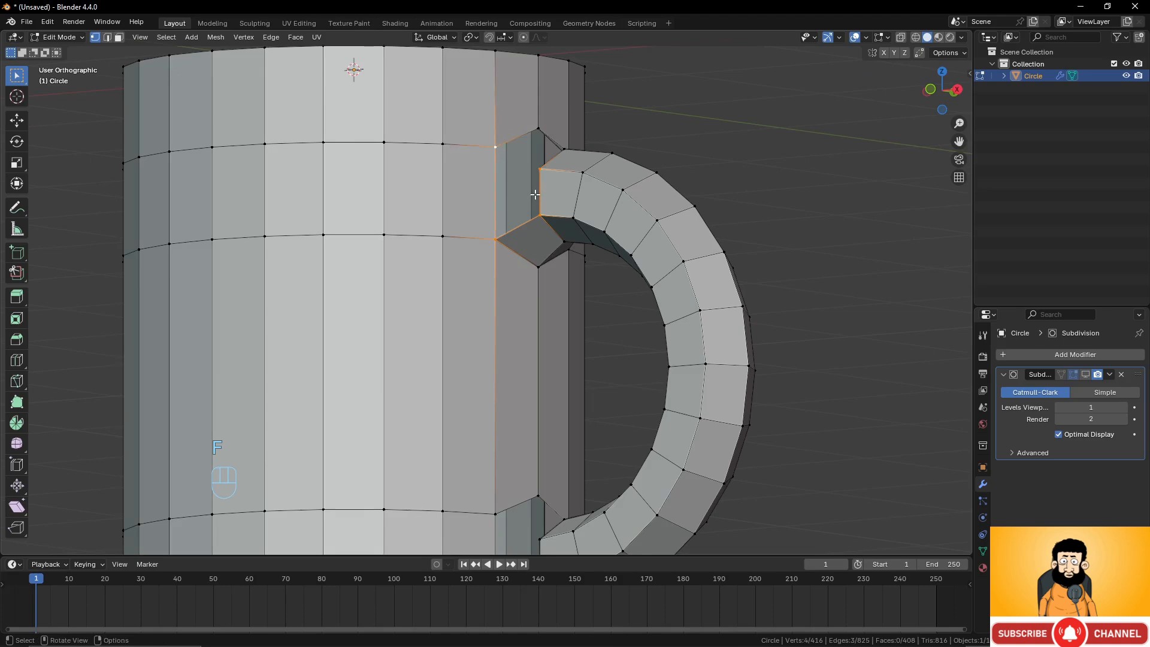
key("f")
Fill the last gap face between the handle's upper end and the cylinder wall.
middle_click_drag(538, 190, 515, 243)
left_click(532, 216)
left_click(491, 184, "shift")
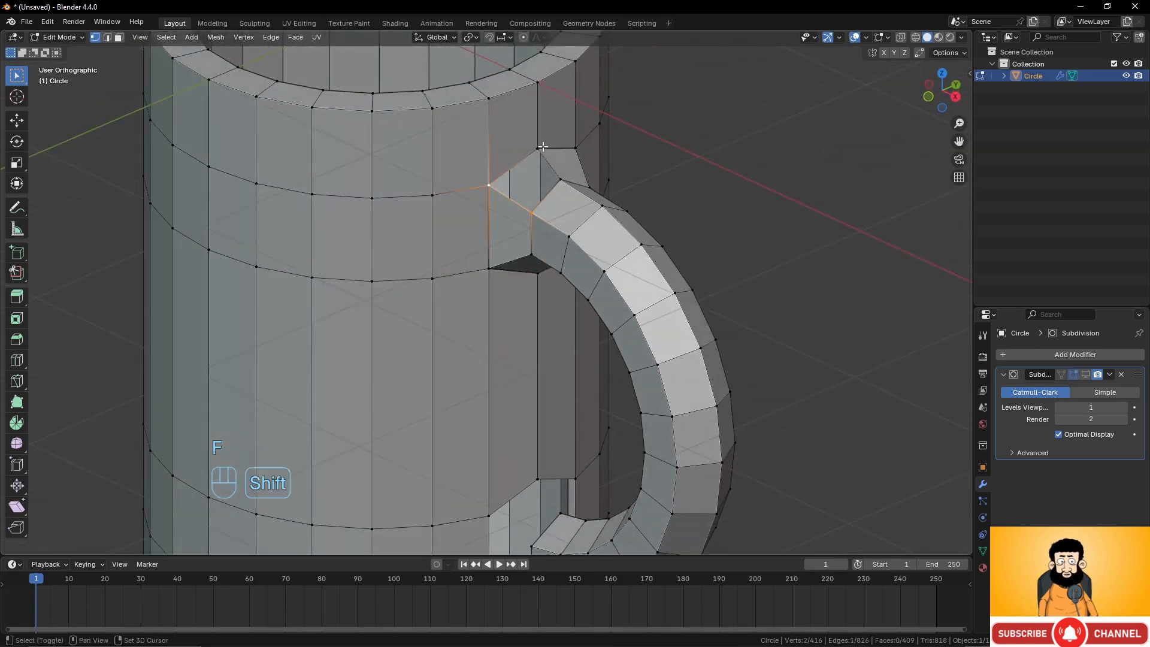
left_click(542, 146, "shift")
left_click(561, 177, "shift")
key("f")
Select the handle's lower end loop and the lower cylinder opening and bridge the edge loops.
middle_click_drag(569, 193, 477, 190)
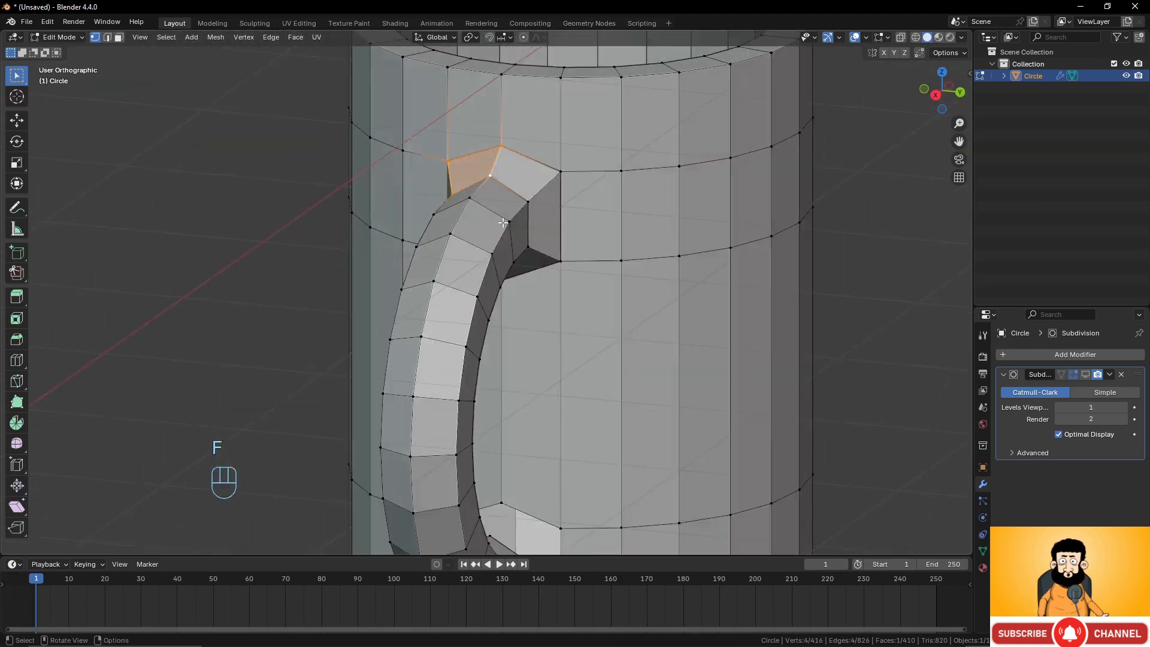
scroll(479, 240, "down", 4)
middle_click_drag(486, 257, 451, 264)
scroll(479, 287, "up", 2)
middle_click_drag(509, 386, 481, 285, "shift")
middle_click_drag(473, 356, 410, 354)
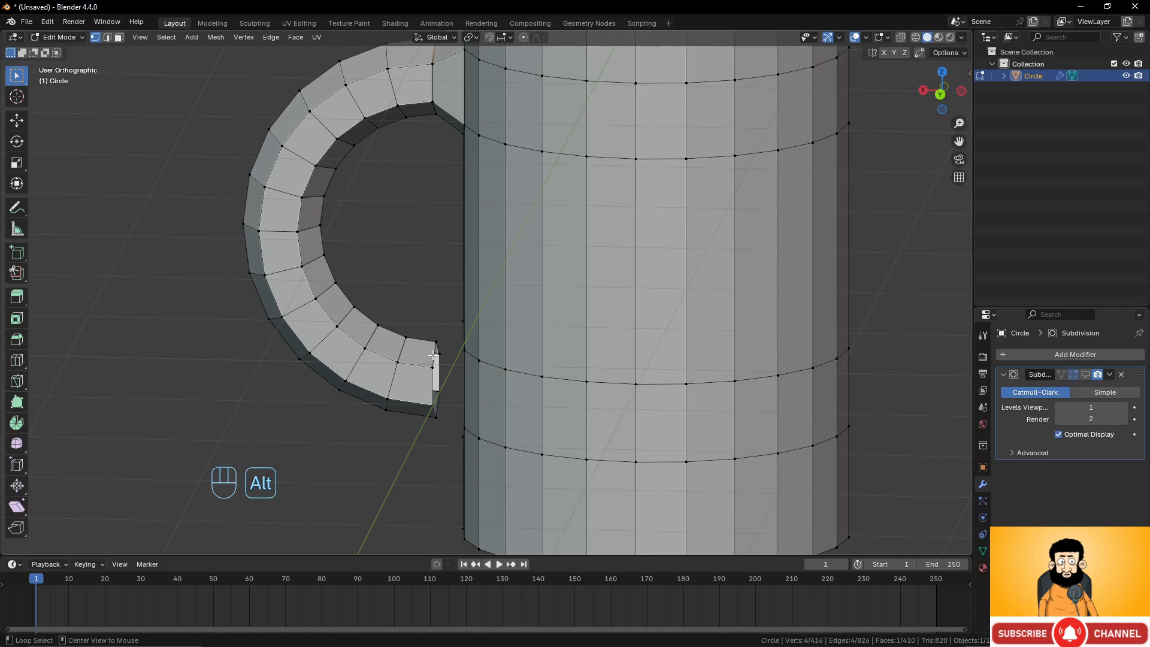
left_click(433, 354, "alt")
middle_click_drag(419, 308, 451, 345)
left_click(475, 338, "alt+shift")
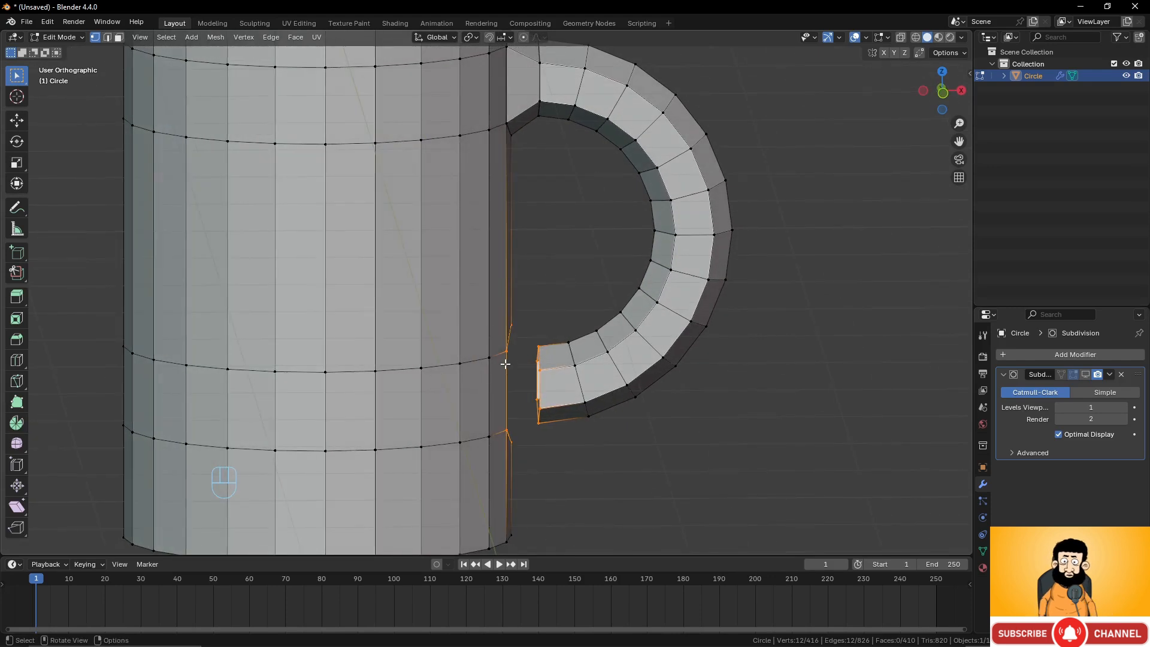
key("ctrl+e")
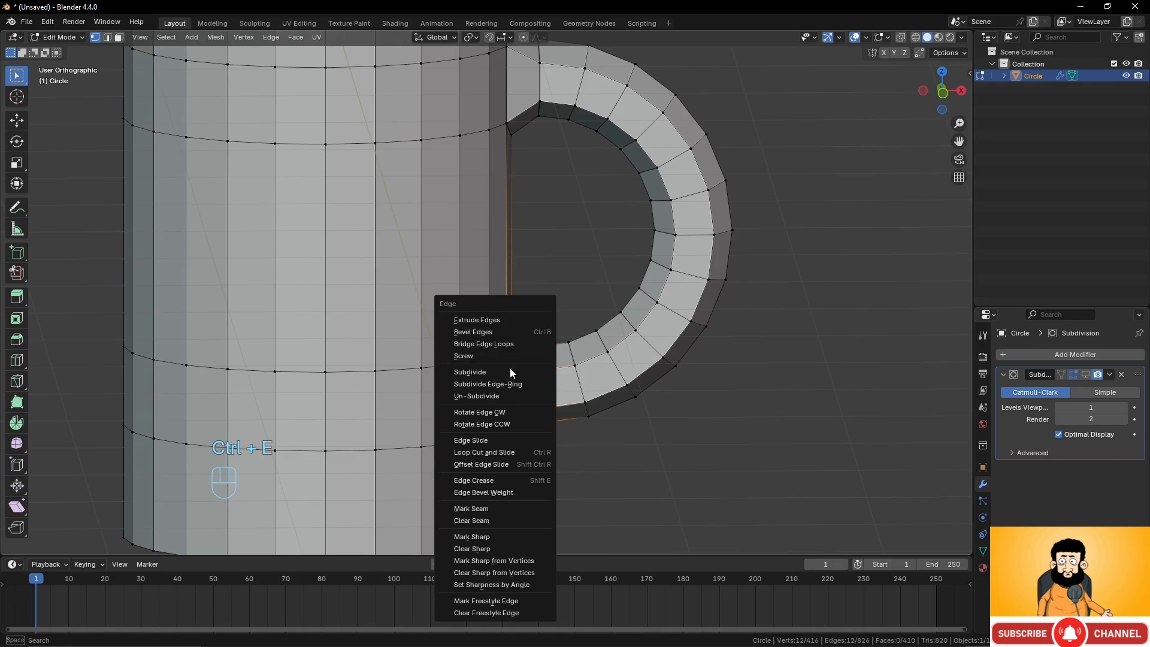
left_click(511, 343)
Undo the bridge between the handle's lower end and the cylinder opening.
scroll(590, 354, "down", 3)
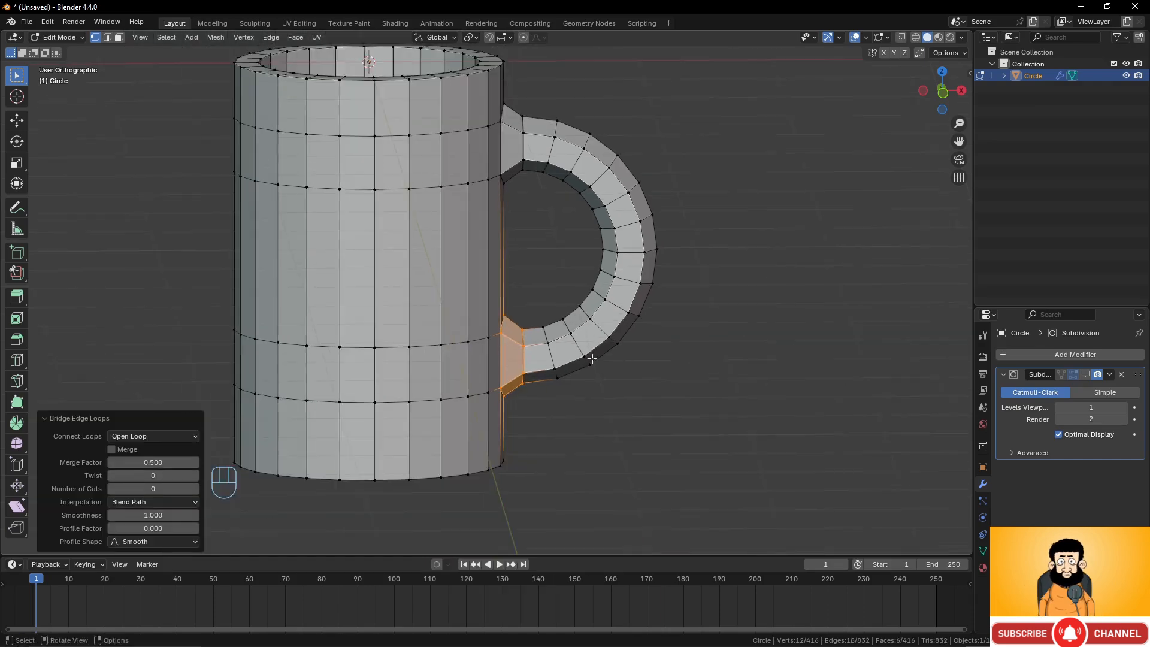
middle_click_drag(590, 354, 427, 355)
scroll(443, 375, "up", 4)
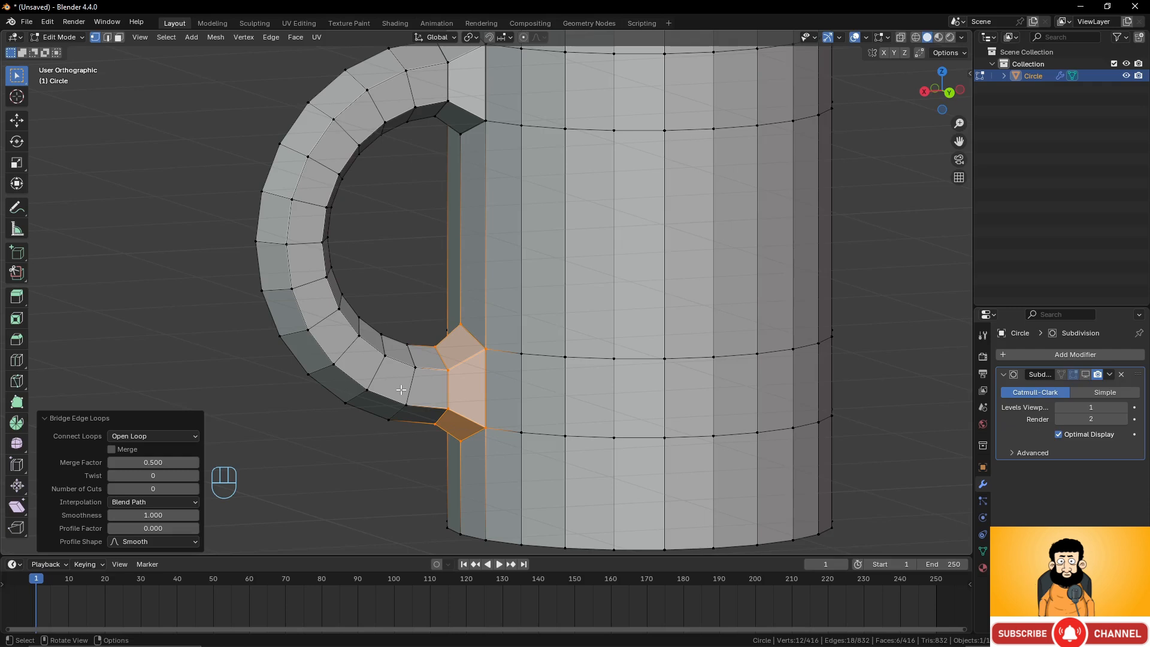
scroll(400, 390, "down", 3)
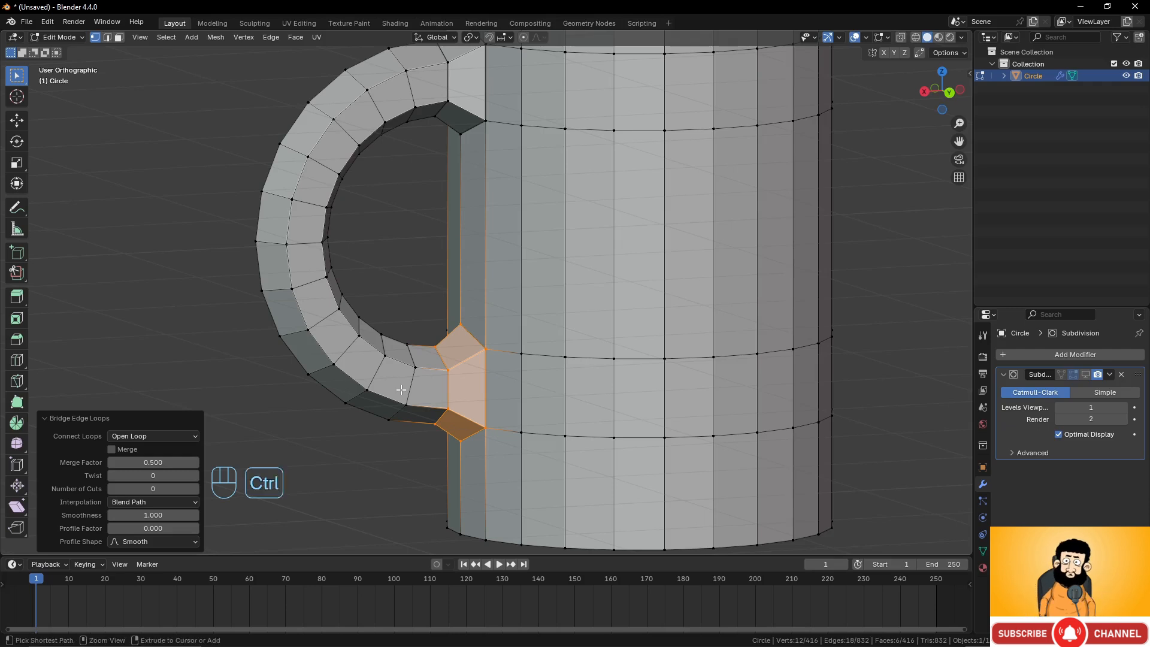
key("ctrl+z")
scroll(422, 359, "down", 4)
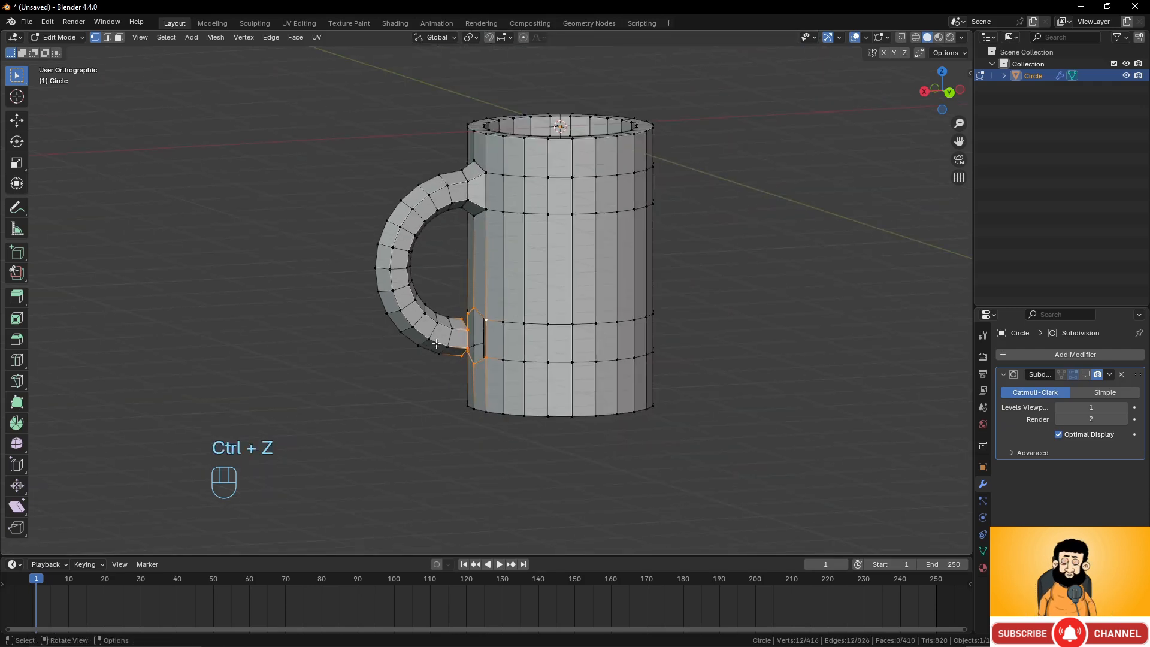
scroll(436, 343, "up", 1)
middle_click_drag(388, 256, 359, 258)
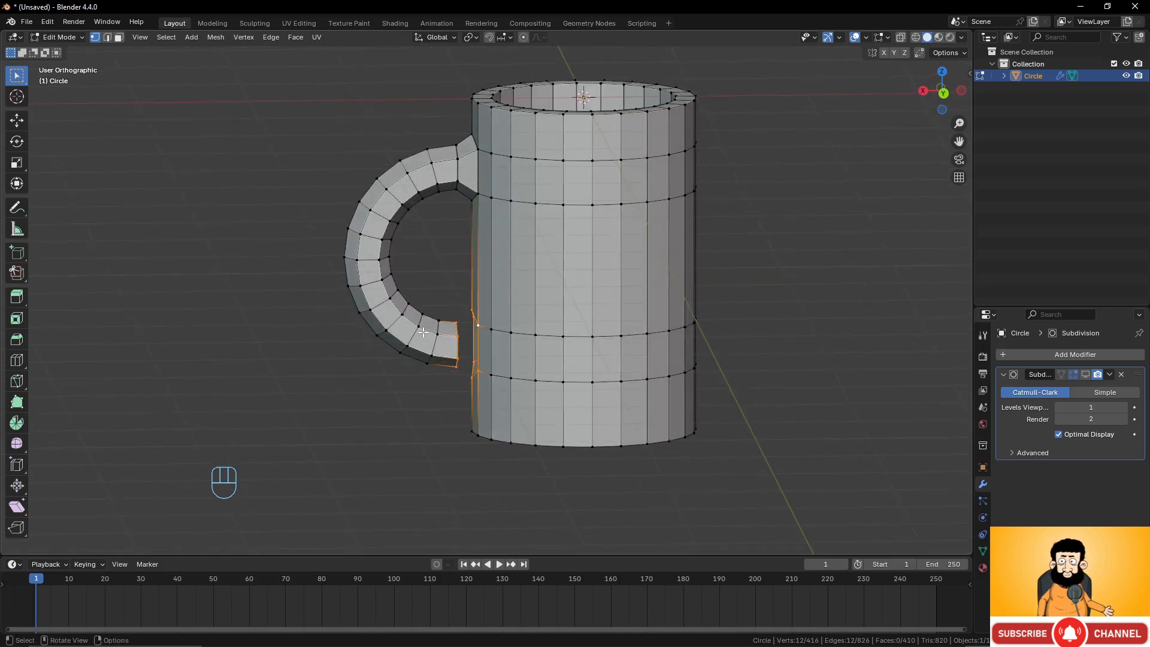
Try adding two horizontal loop cuts to the cylinder wall beside the handle's lower end.
scroll(443, 393, "up", 4)
middle_click_drag(441, 385, 438, 383)
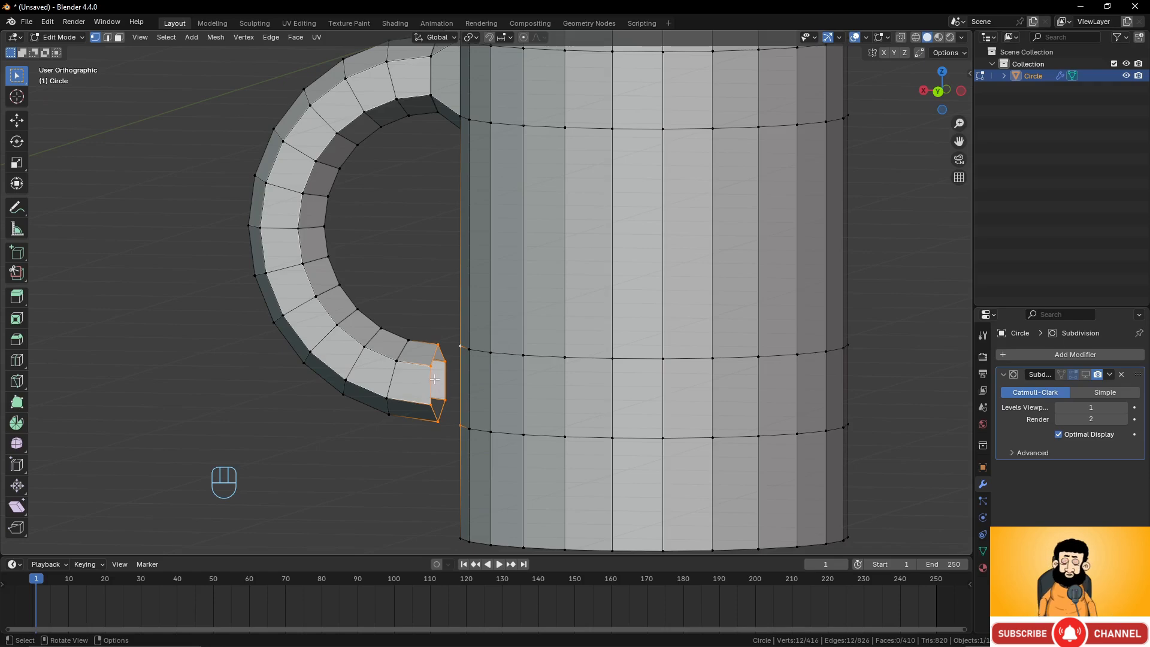
middle_click_drag(415, 354, 471, 356)
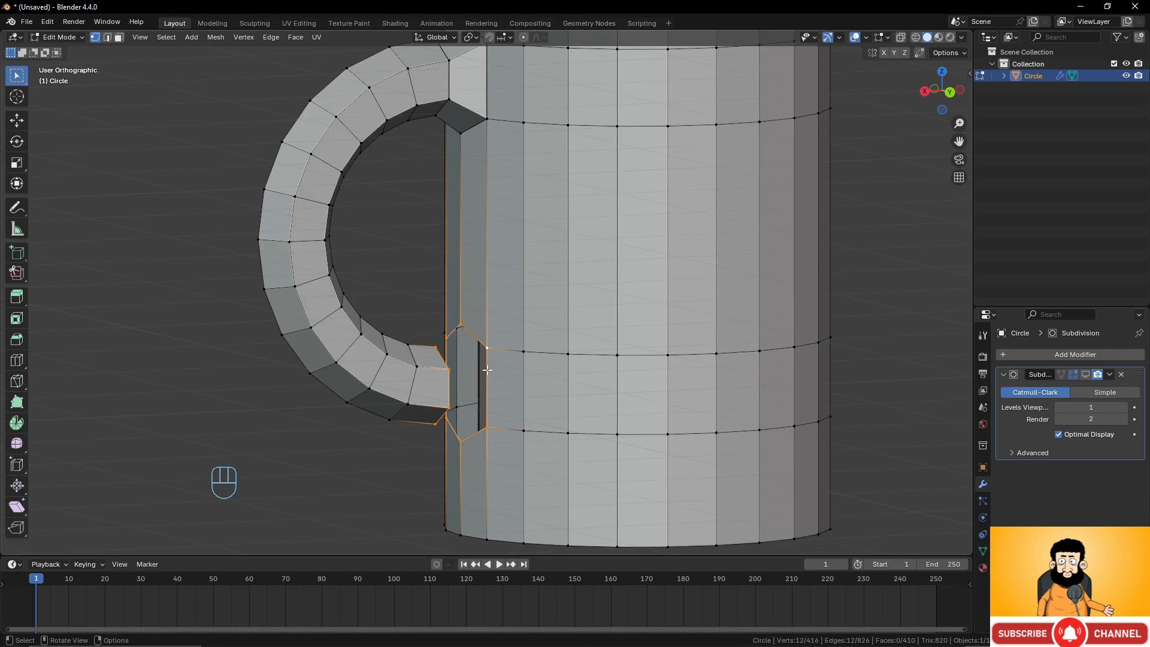
key("ctrl+r")
left_click(486, 369)
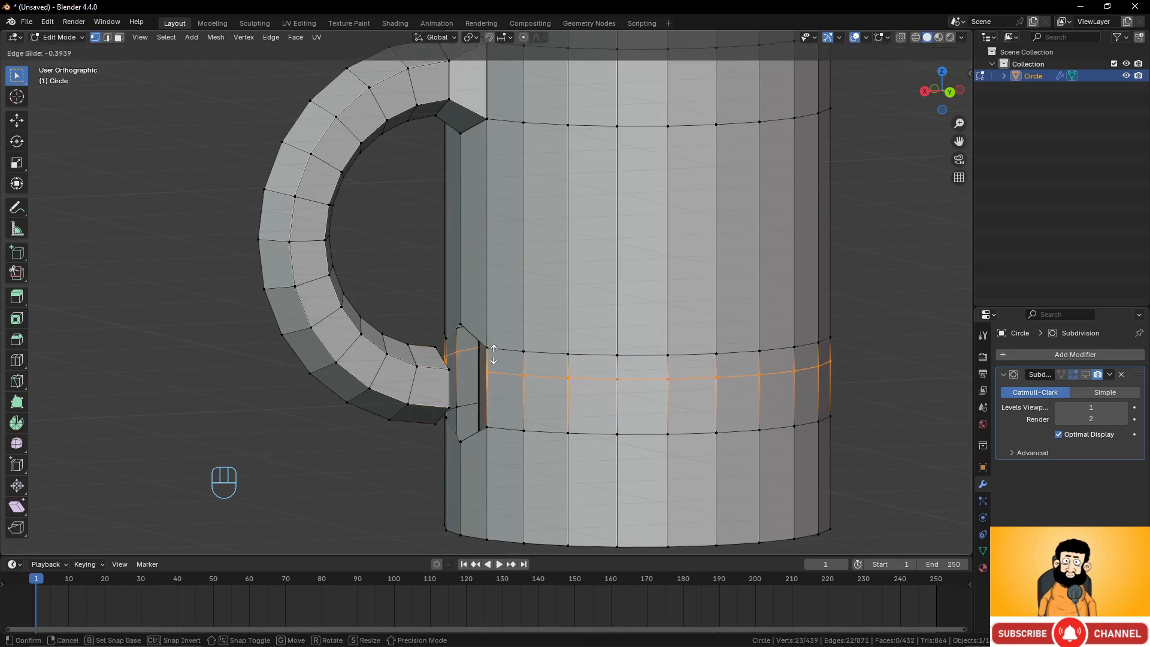
left_click(493, 353)
key("ctrl+r")
left_click(488, 397)
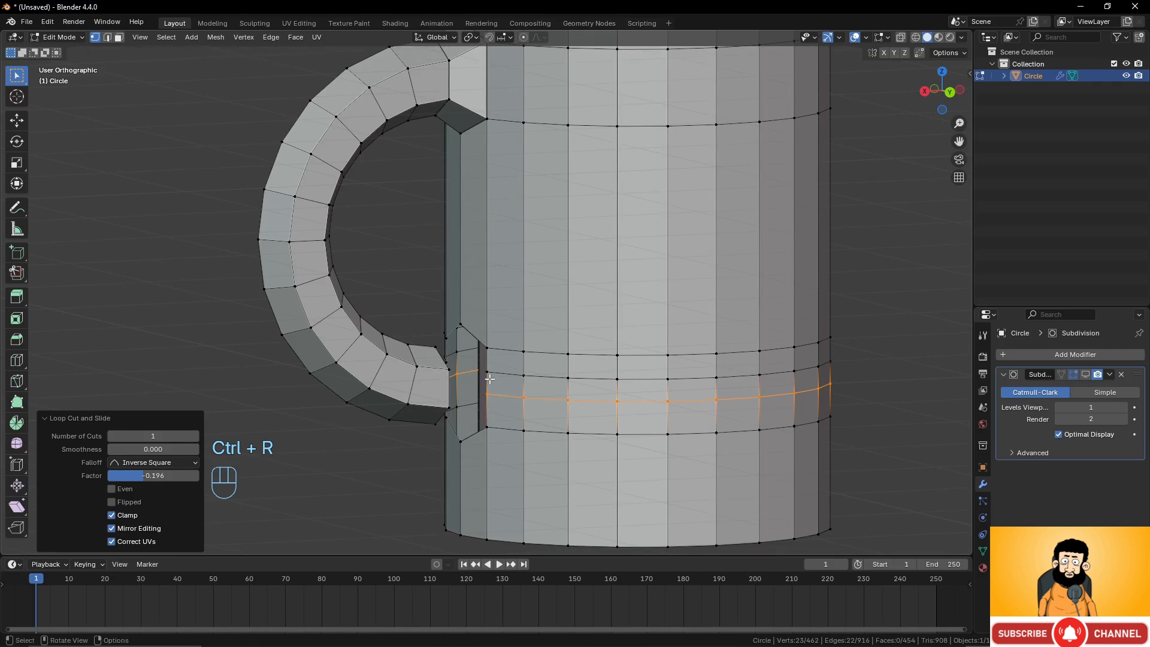
left_click(489, 367)
left_click(487, 366, "alt")
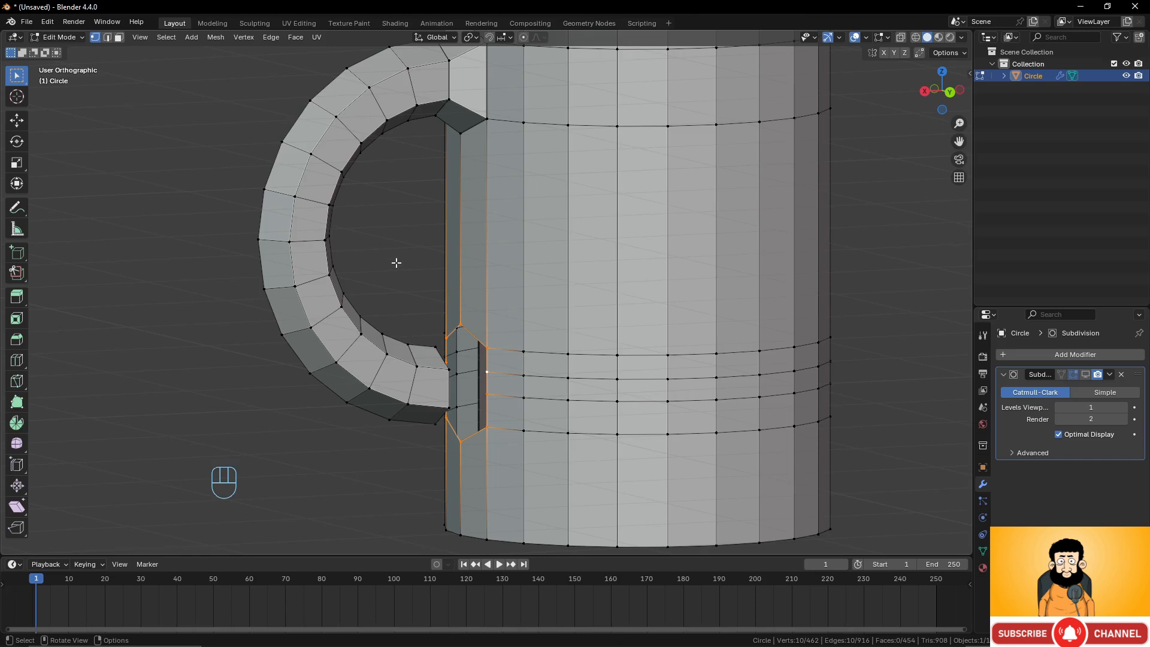
key("ctrl+z")
key("ctrl+z")
key("ctrl+z")
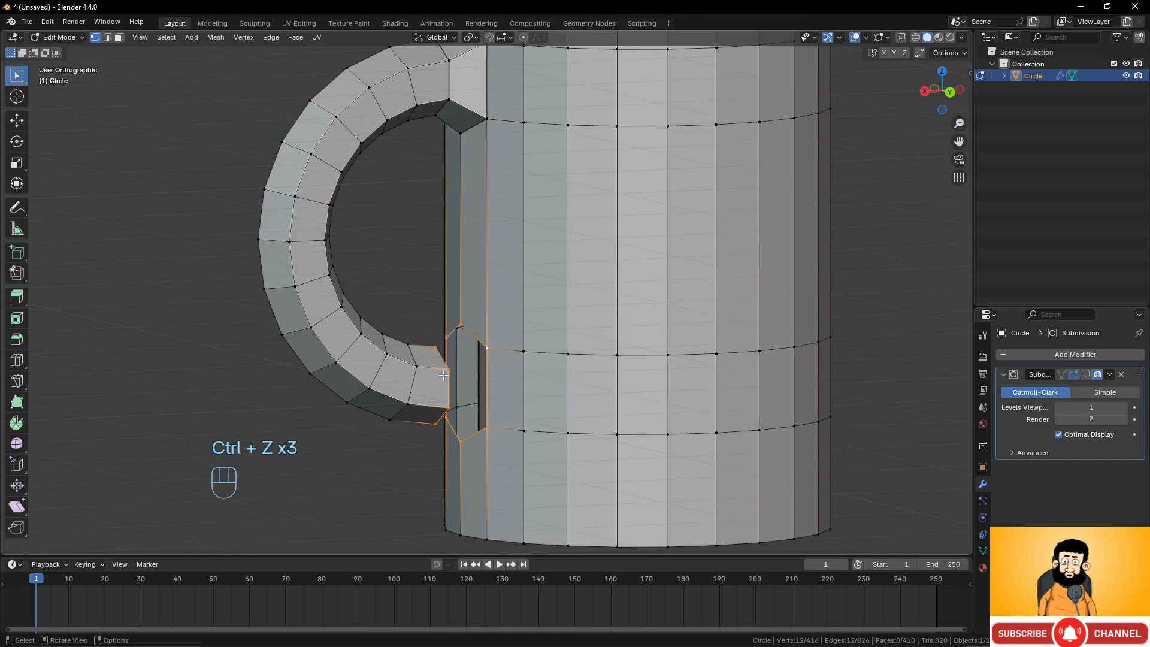
Try adding a loop cut around the cylinder wall and bridging it with the handle's lower end loop.
middle_click_drag(474, 377, 442, 379)
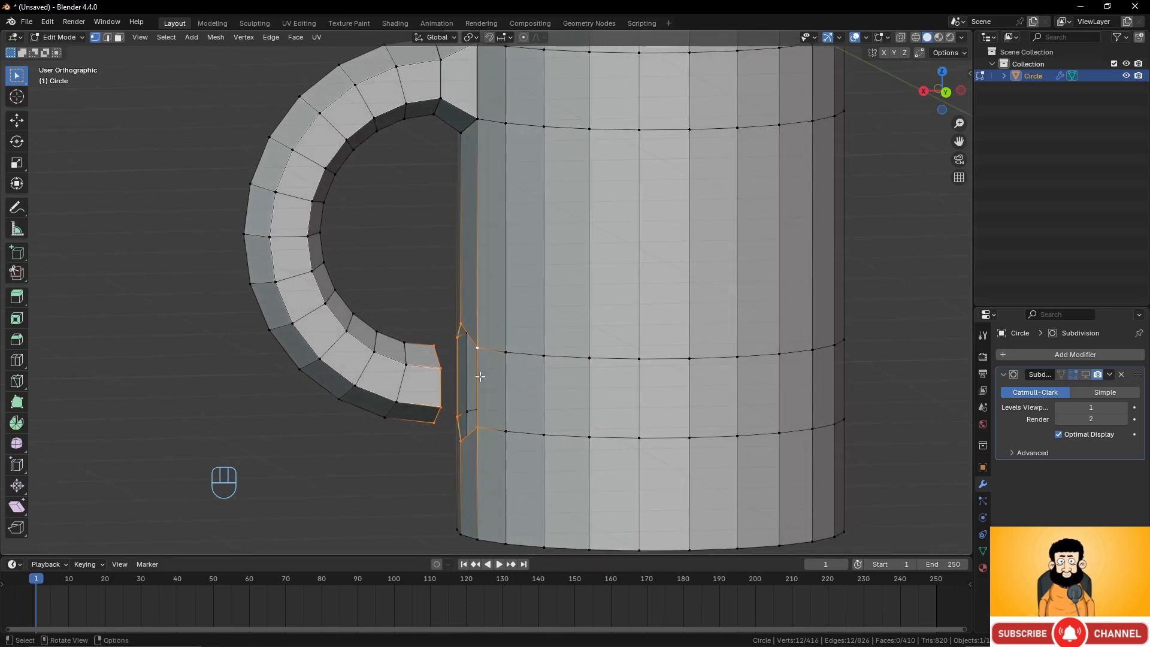
key("ctrl+r")
left_click(476, 384)
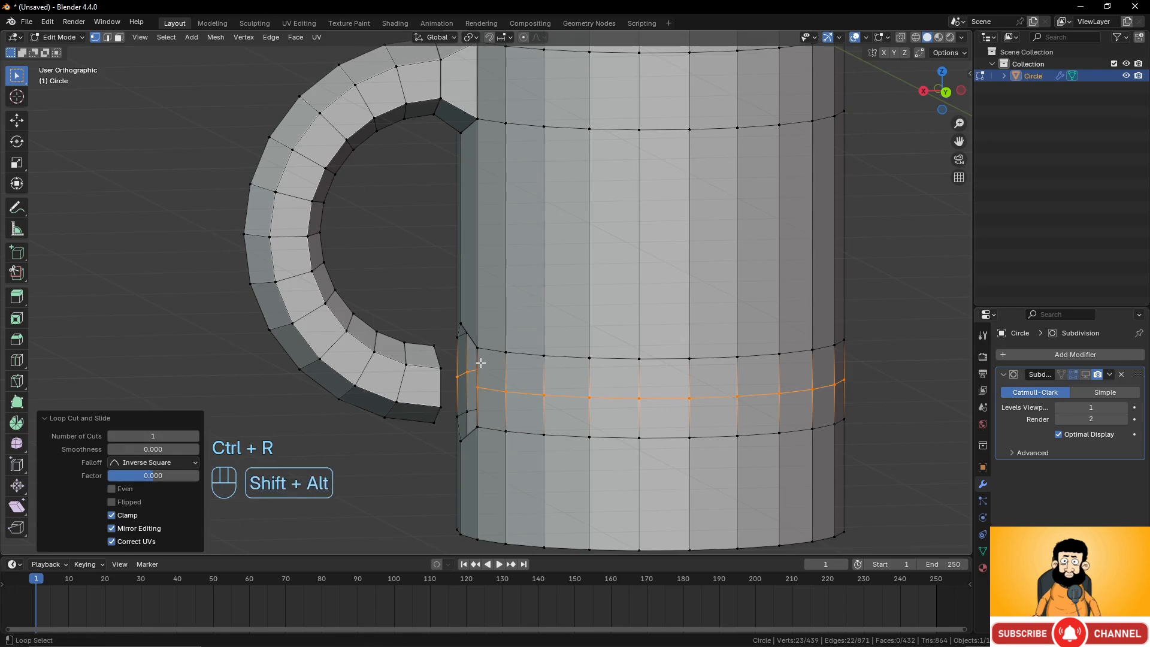
left_click(480, 363, "alt+shift")
left_click(438, 357, "alt+shift")
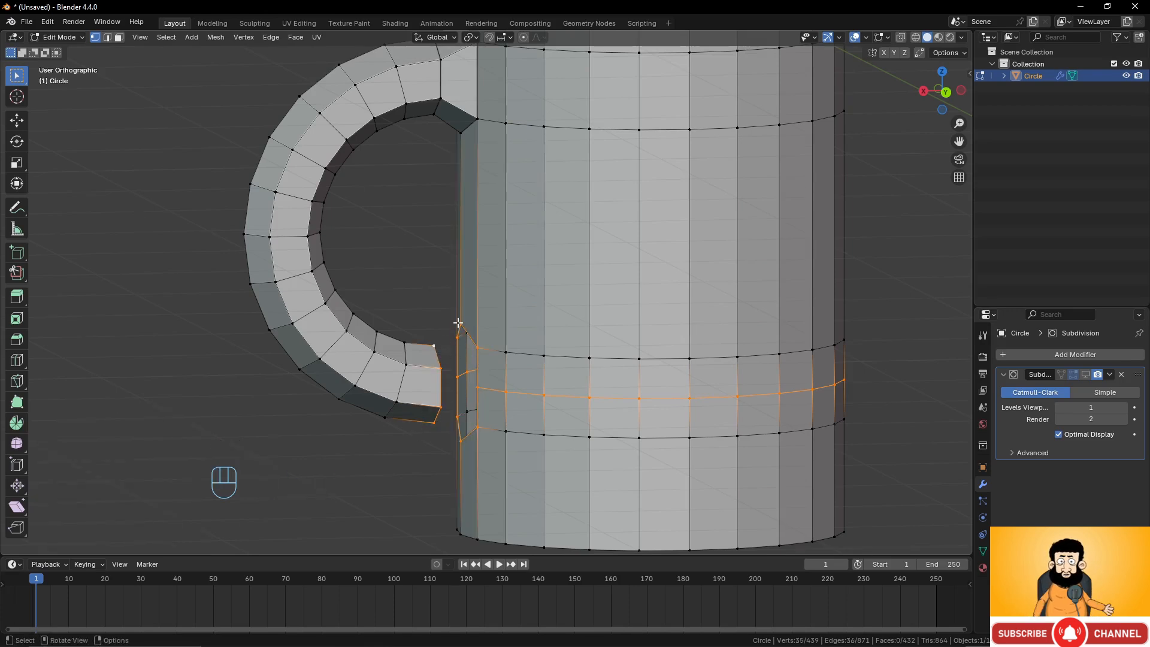
key("ctrl+e")
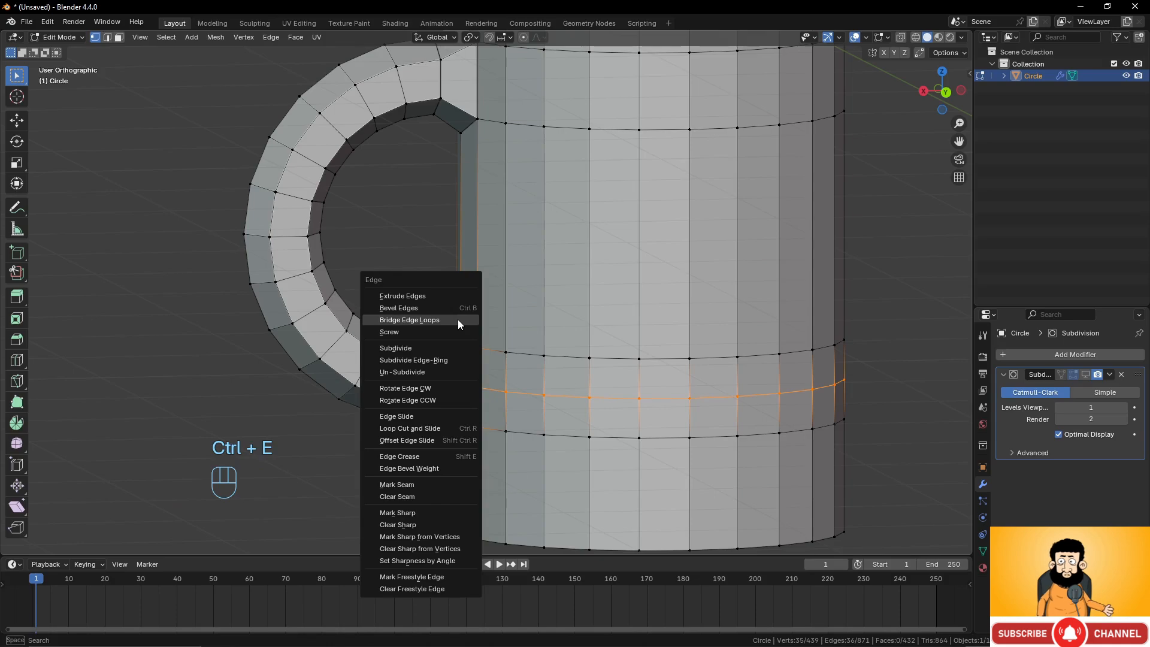
left_click(457, 318)
middle_click_drag(452, 394, 701, 361)
key("ctrl+z")
key("ctrl+z")
key("ctrl+z")
key("ctrl+z")
Bridge the handle's lower end loop with the lower cylinder opening using Bridge Edge Loops.
key("ctrl+e")
left_click(430, 362)
scroll(501, 392, "down", 5)
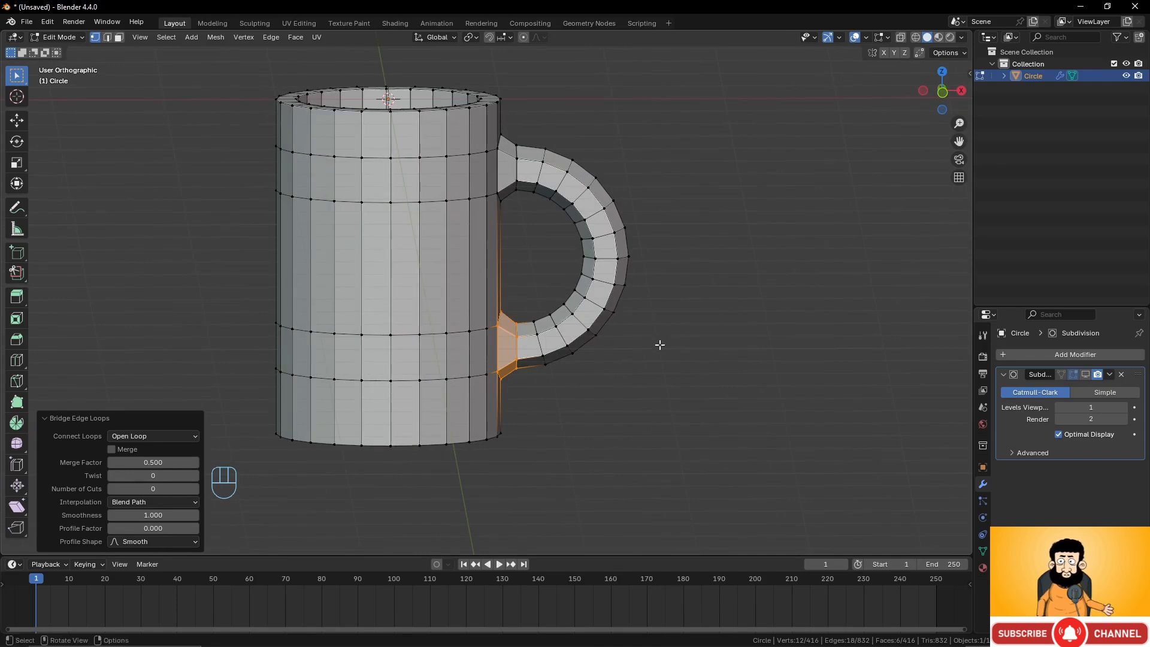
scroll(590, 295, "up", 2)
scroll(587, 293, "down", 2)
middle_click_drag(587, 293, 589, 289)
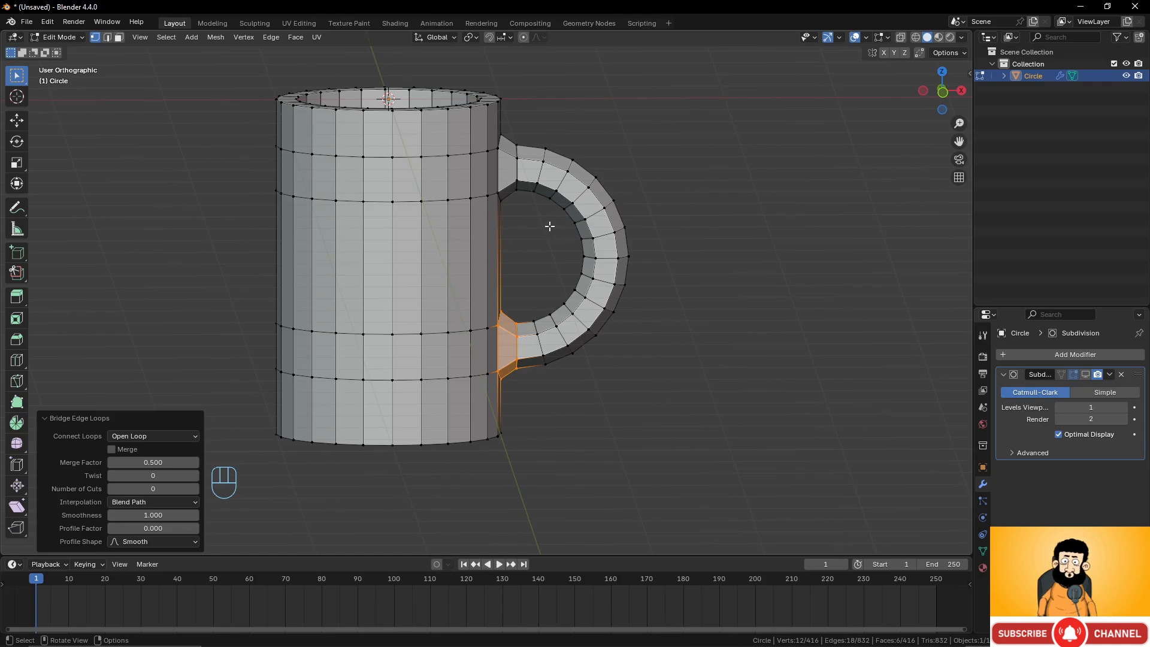
Try moving the whole handle along the X axis in front wireframe view.
key("KP_3")
key("KP_1")
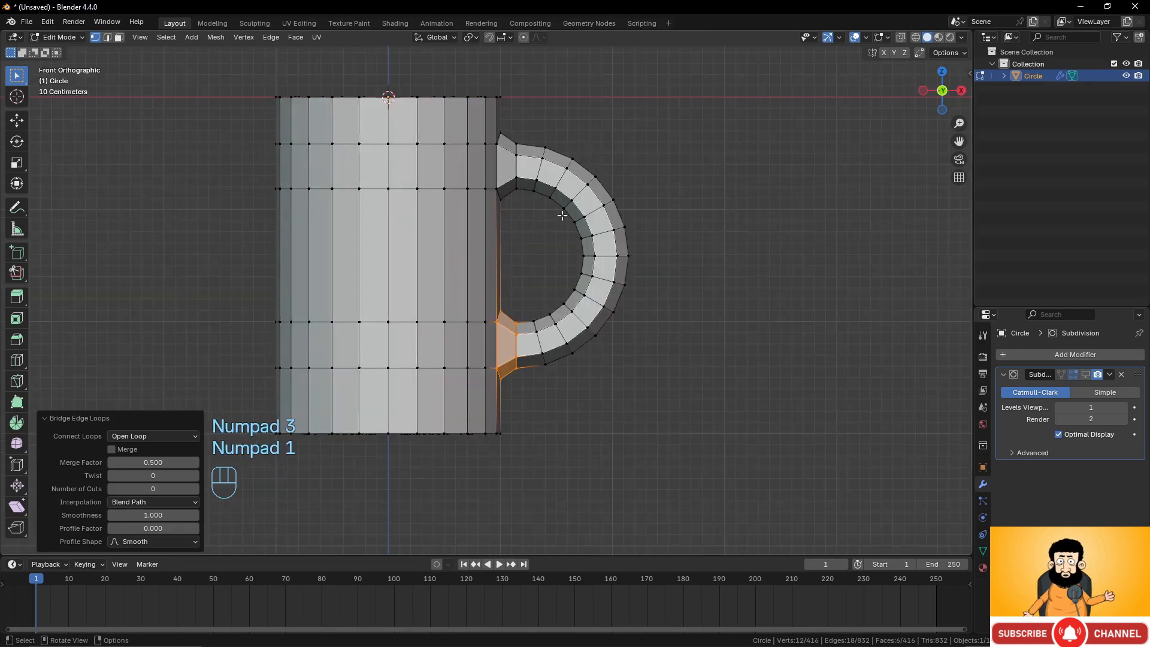
key("z")
key("z")
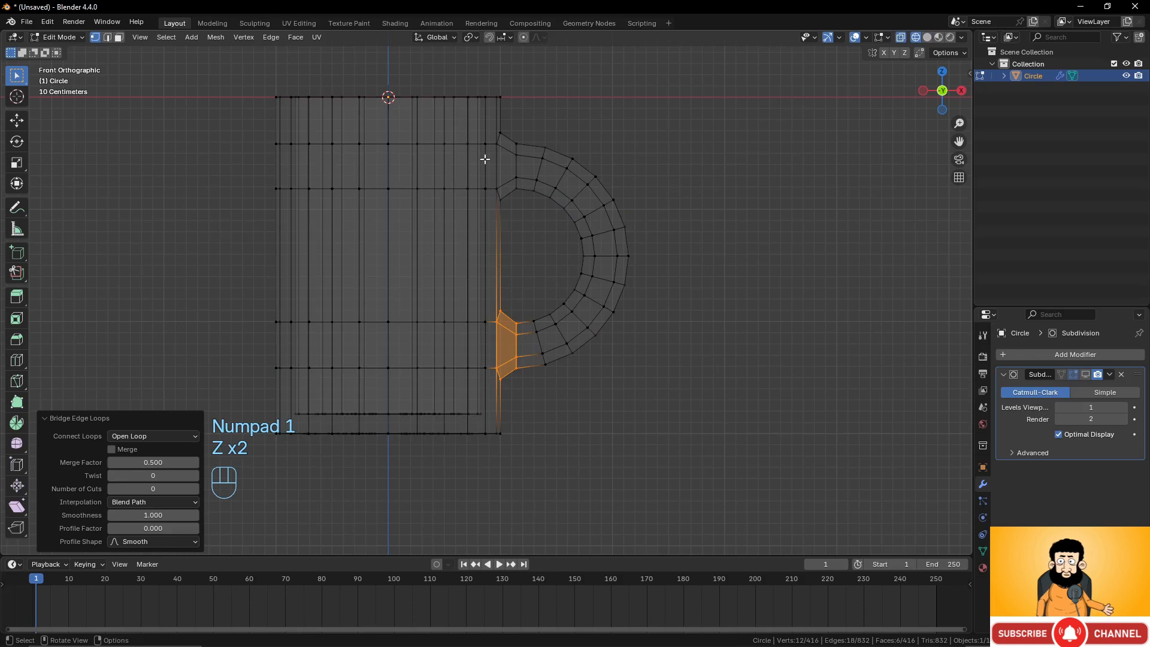
left_click(515, 154)
left_click_drag(509, 125, 640, 395)
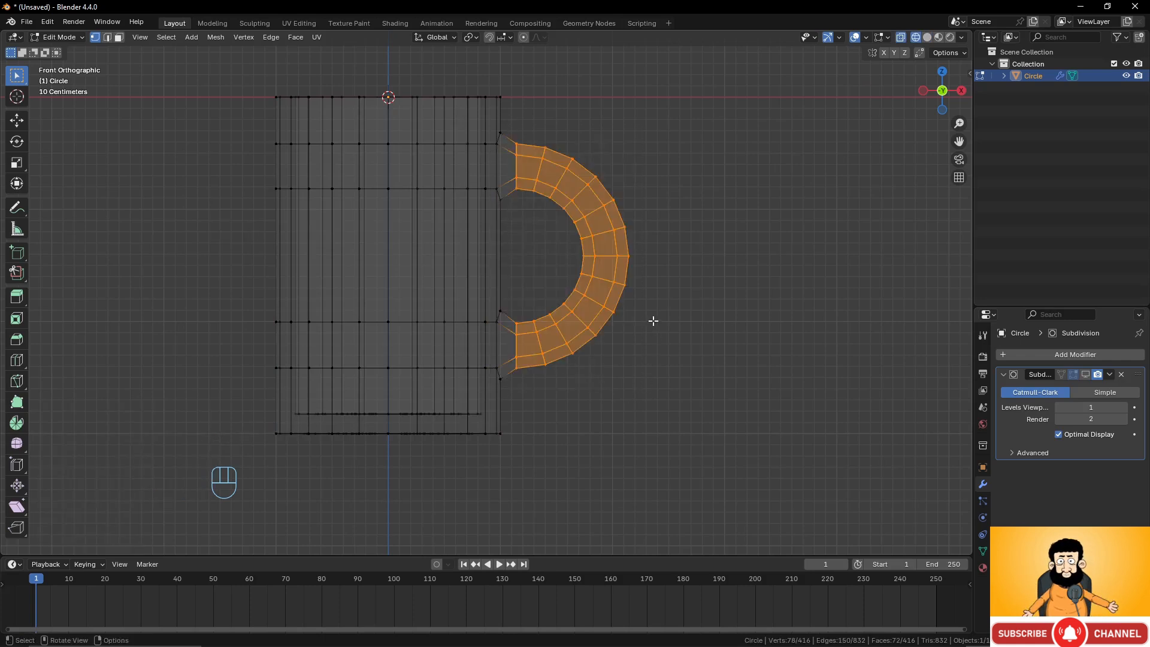
key("g")
key("x")
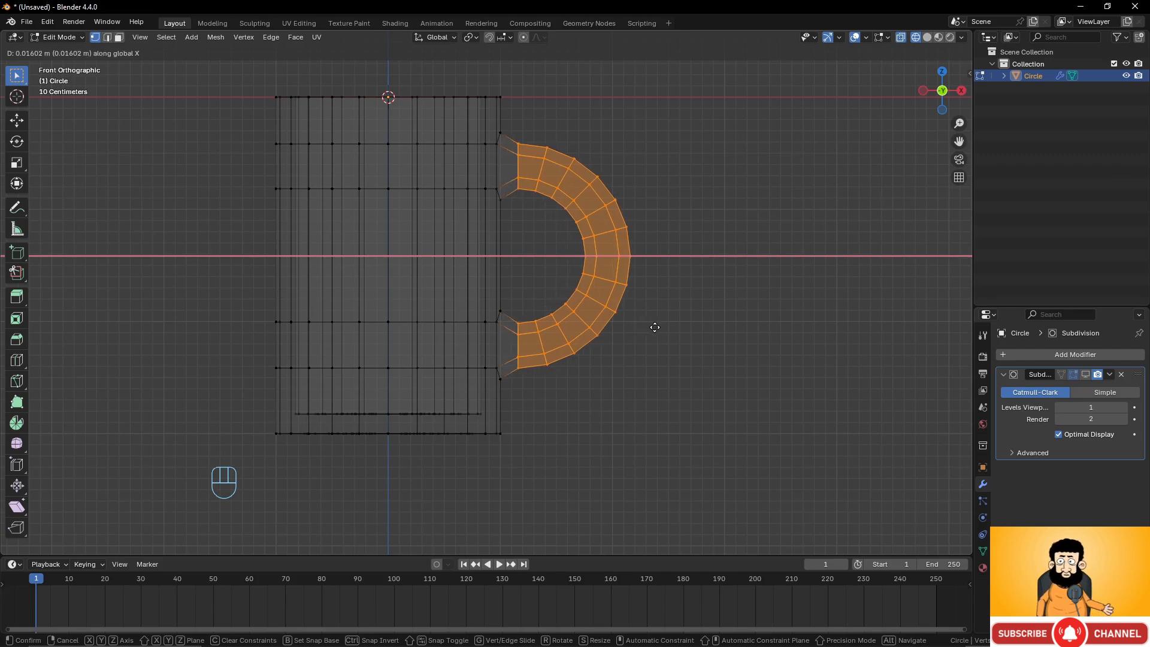
left_click(653, 327)
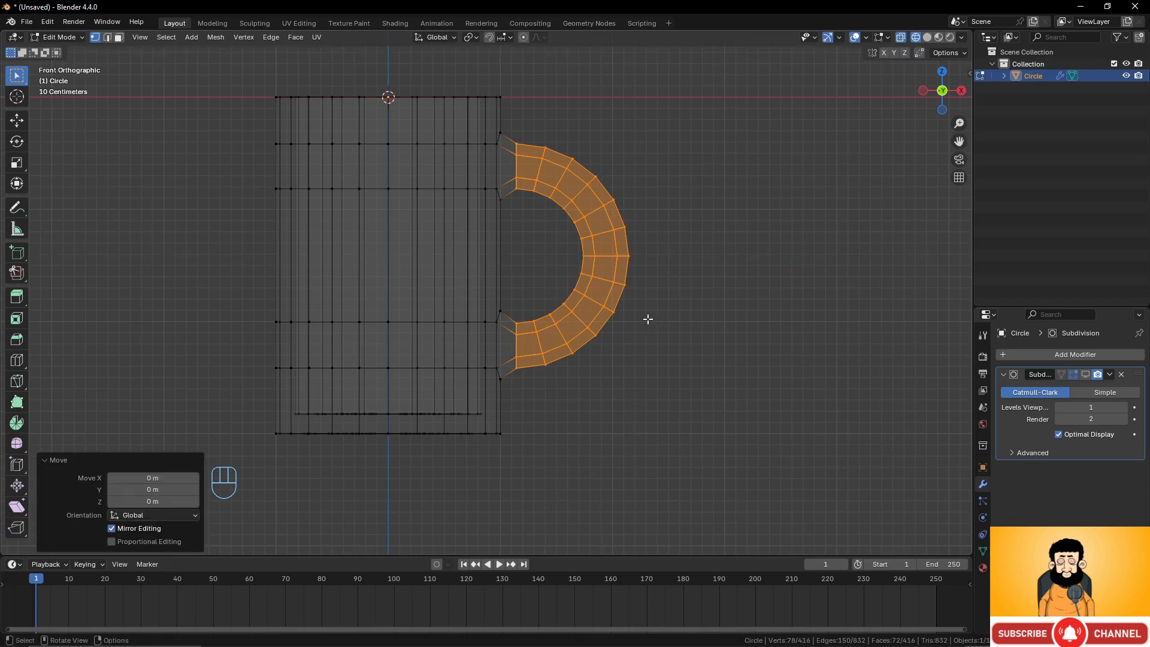
Add a loop cut across the handle's upper joint and move it about 0.135 m toward the cylinder wall.
scroll(503, 128, "up", 5)
middle_click_drag(560, 223, 491, 220, "shift")
key("ctrl+r")
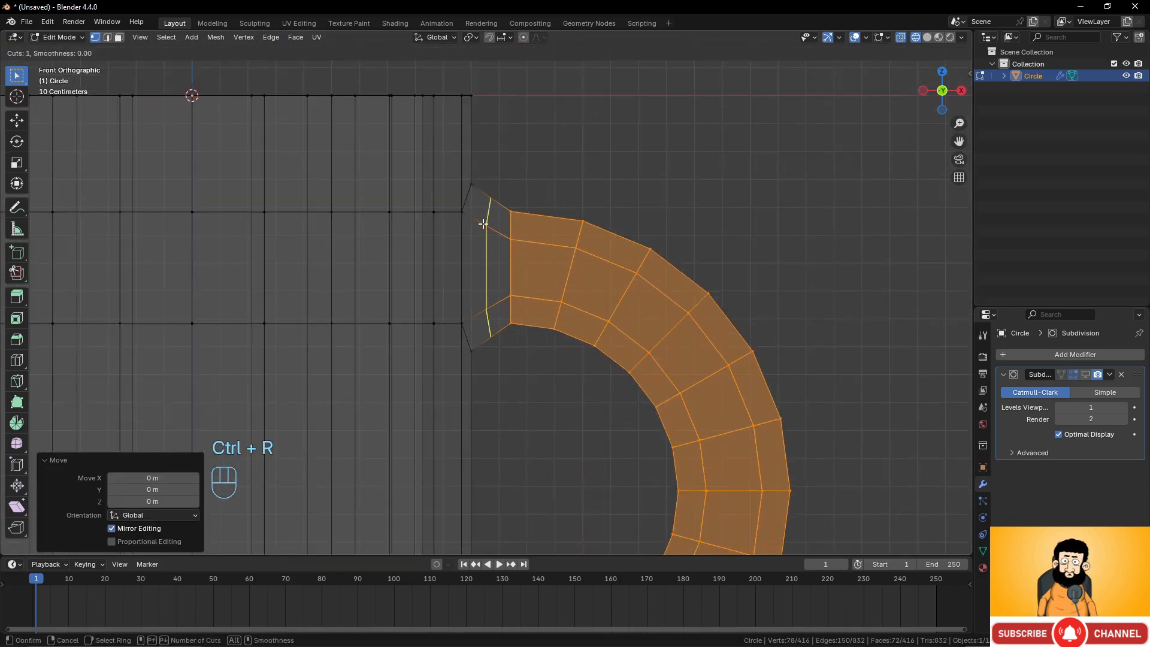
left_click(479, 224)
left_click(509, 250)
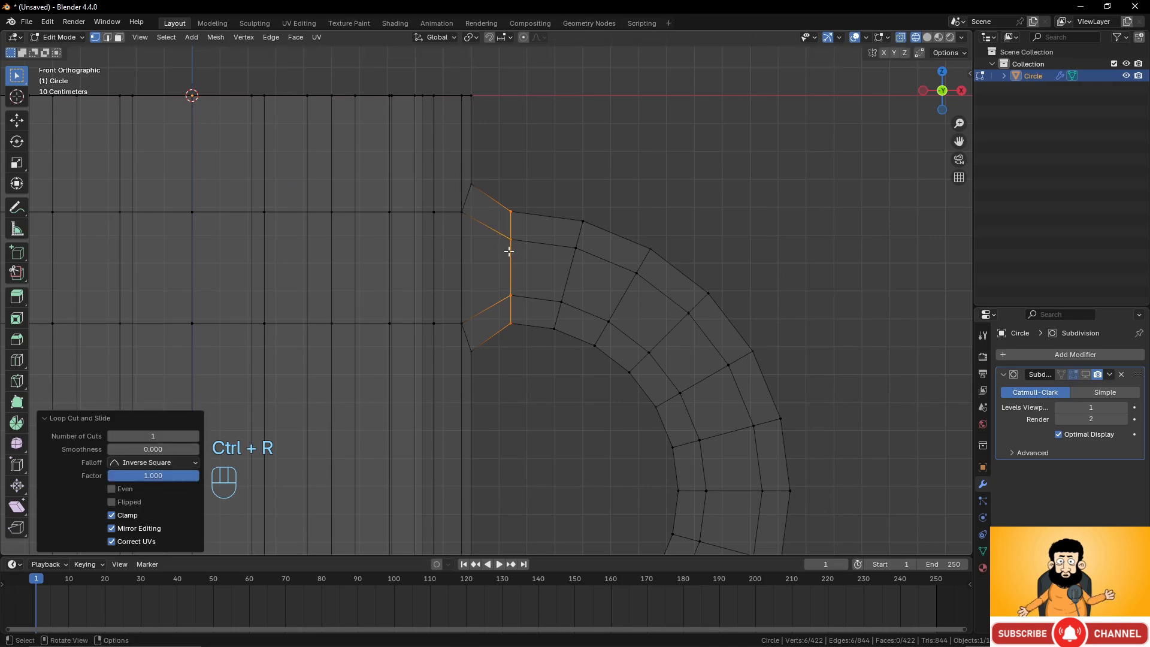
key("g")
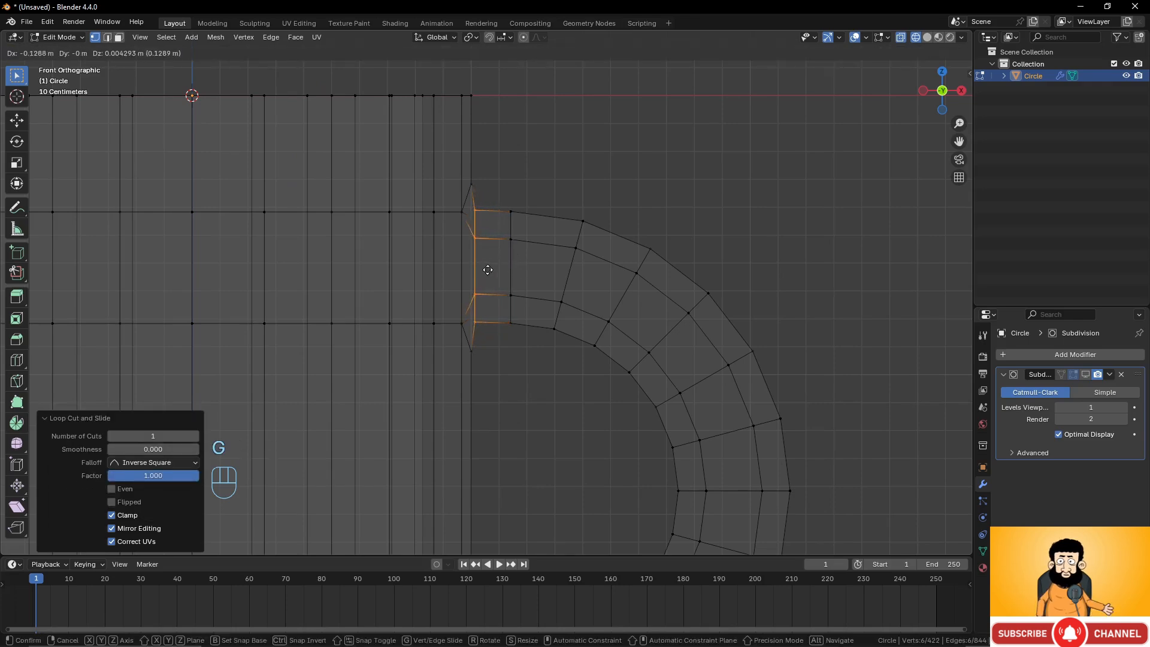
left_click(488, 271)
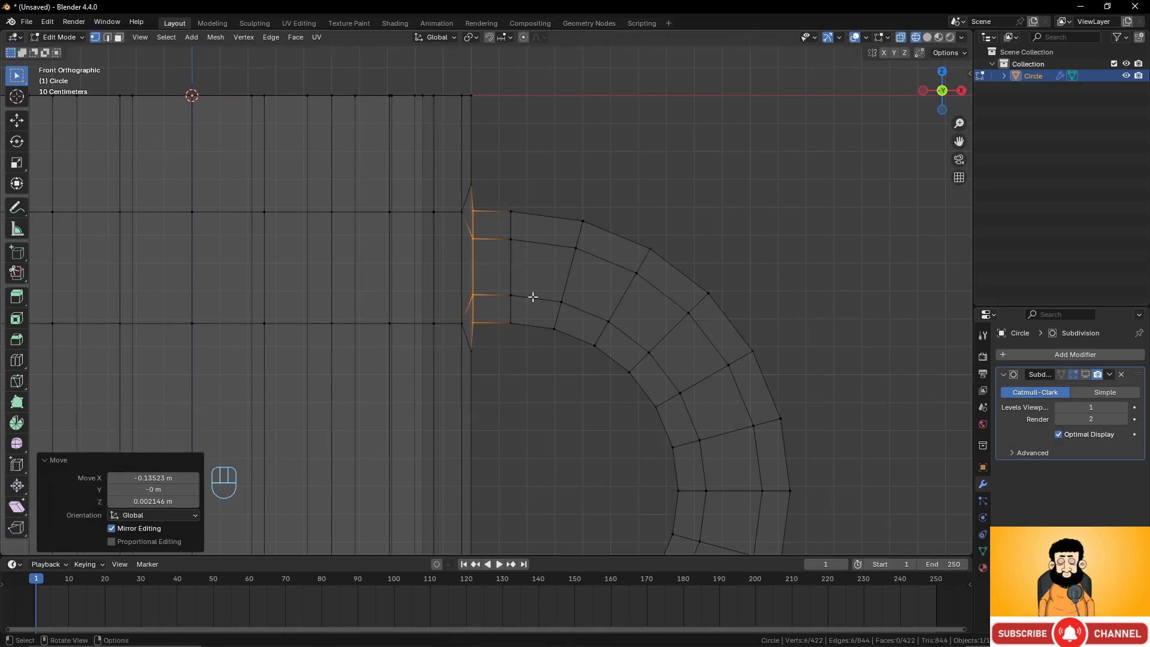
Add a loop cut across the handle's lower joint and move it about 0.139 m toward the cylinder wall.
scroll(533, 295, "down", 4)
middle_click_drag(534, 386, 388, 223, "shift")
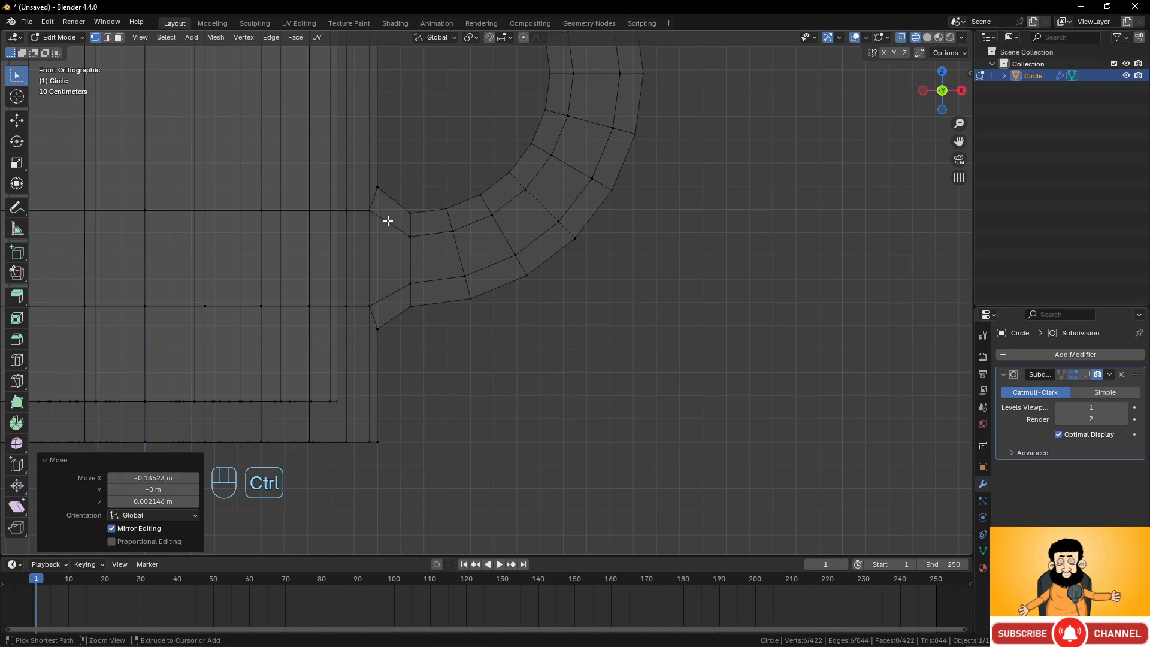
key("ctrl+r")
left_click(388, 221)
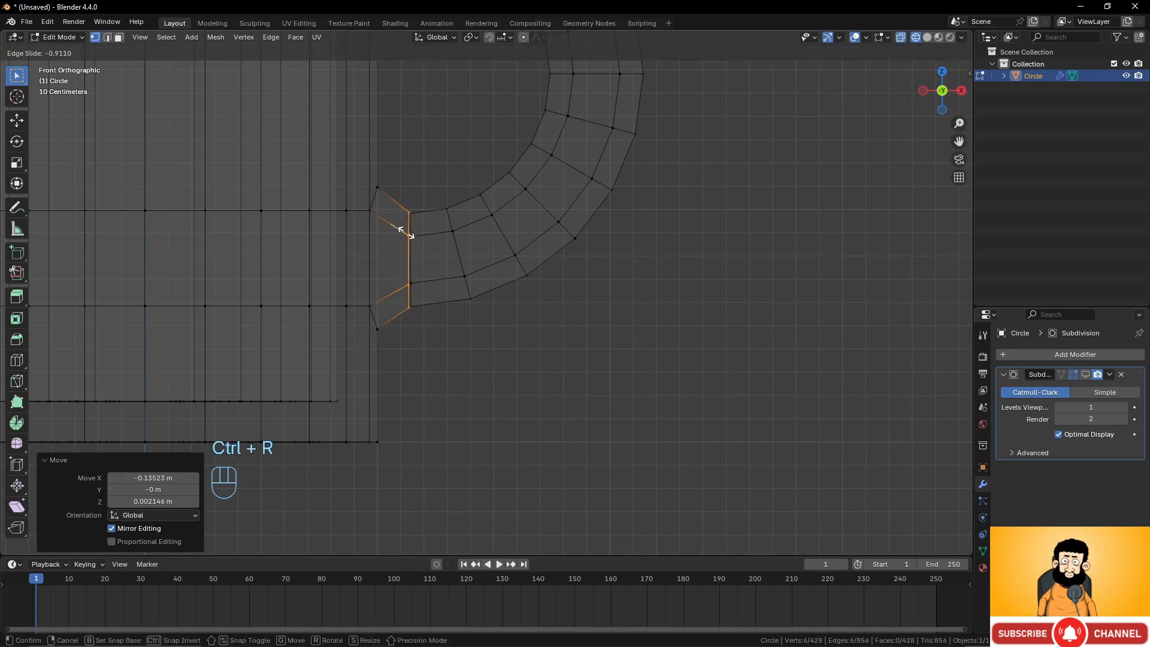
left_click(413, 237)
middle_click_drag(442, 254, 548, 270, "shift")
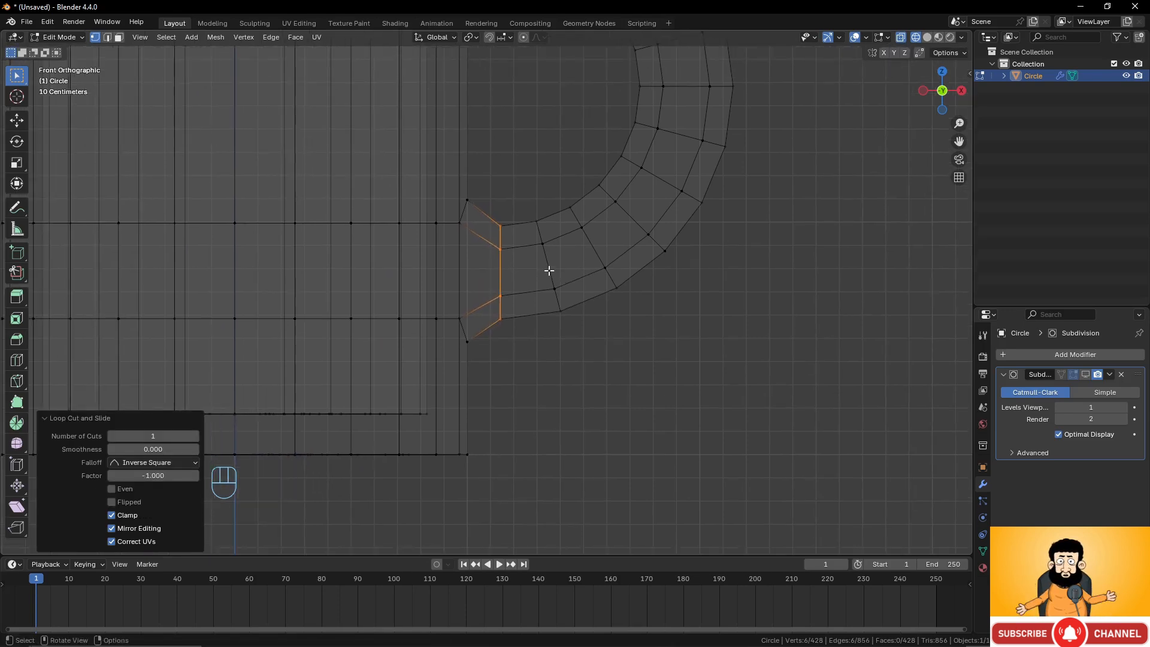
key("g")
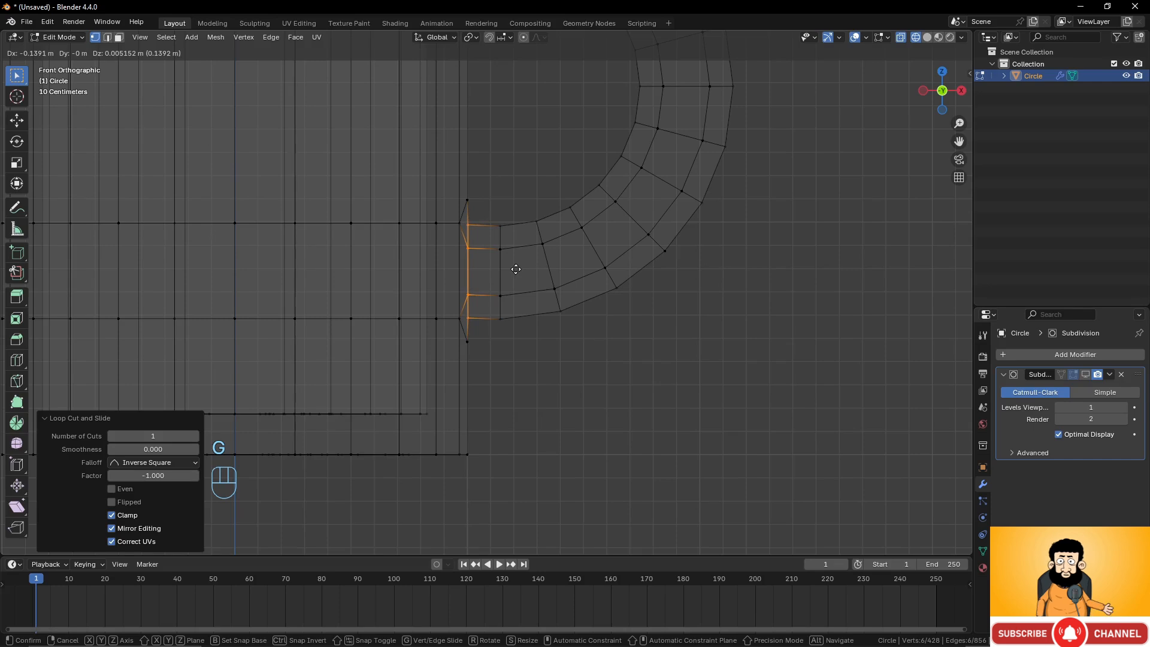
left_click(515, 268)
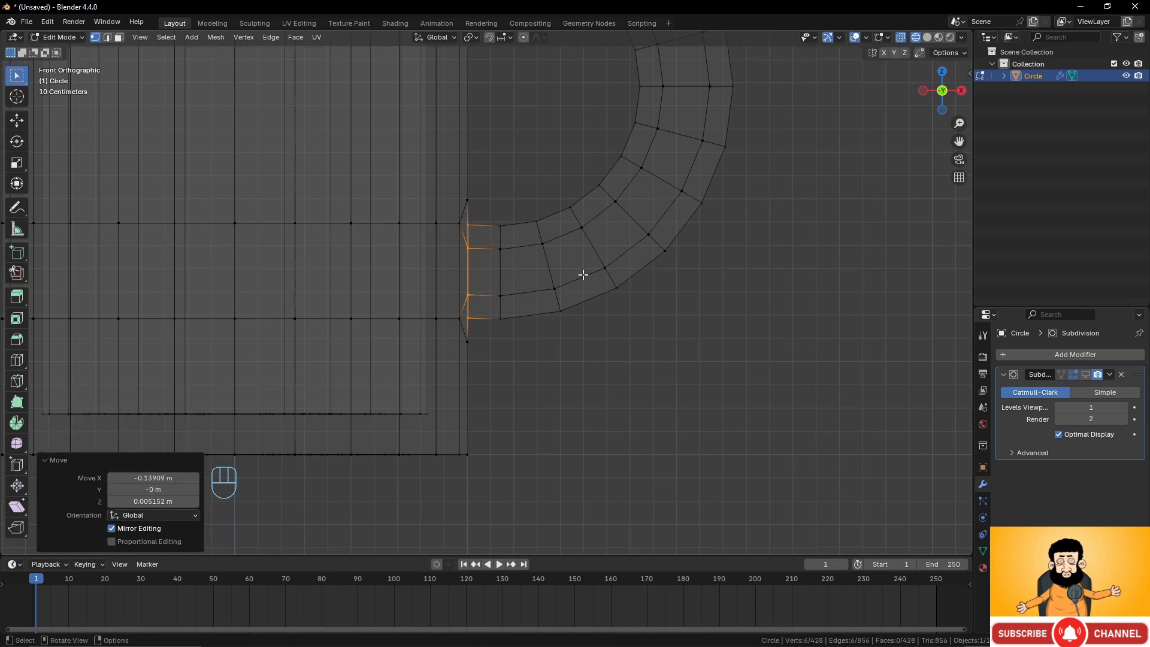
Examine the handle joints and the mug rim in solid shading from several angles.
scroll(528, 178, "down", 5)
middle_click_drag(527, 188, 502, 238, "shift")
key("z")
left_click(706, 253)
middle_click_drag(524, 253, 694, 235)
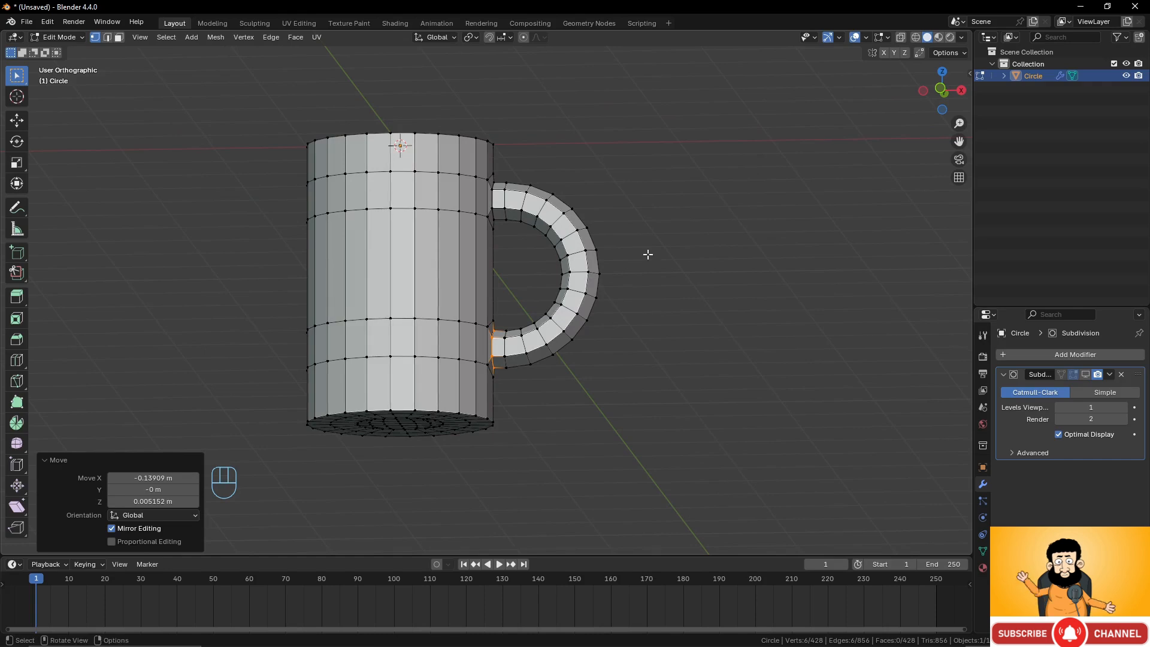
scroll(551, 259, "up", 4)
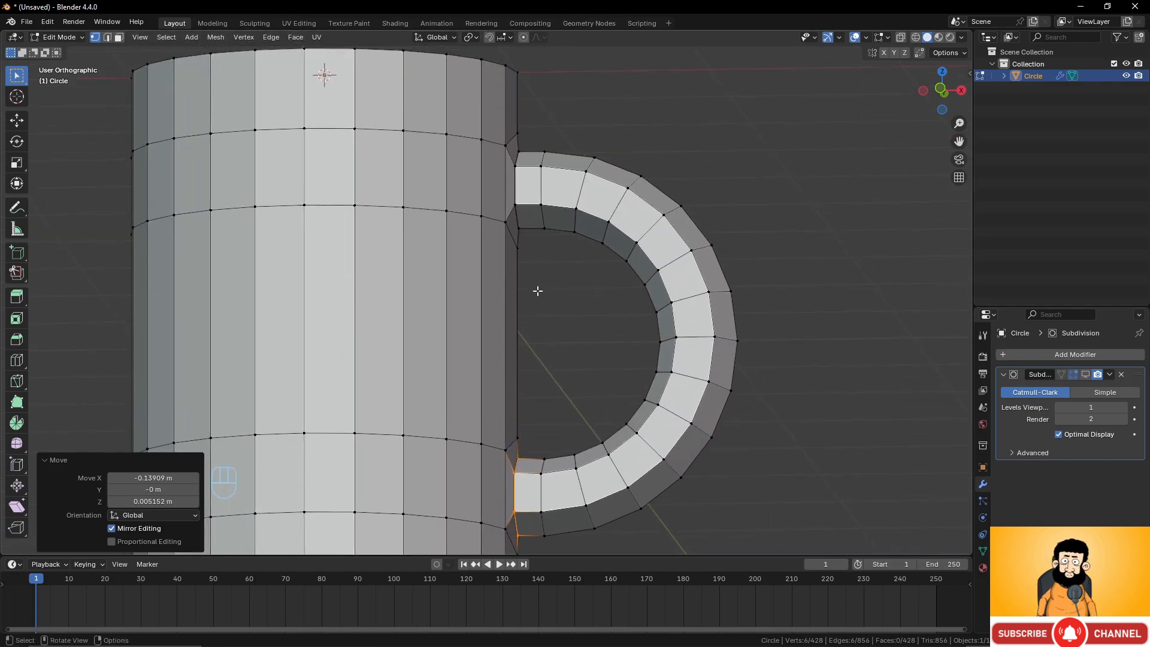
scroll(529, 272, "down", 4)
middle_click_drag(530, 273, 521, 398)
scroll(494, 318, "up", 2)
scroll(521, 389, "up", 3)
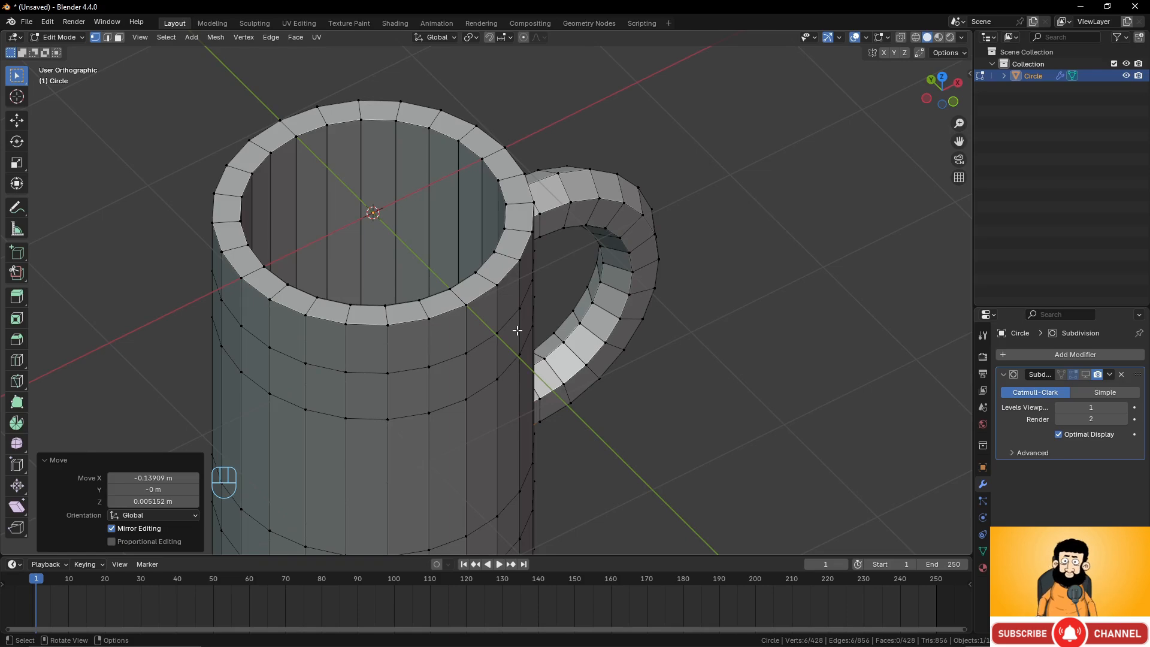
middle_click_drag(516, 331, 490, 295)
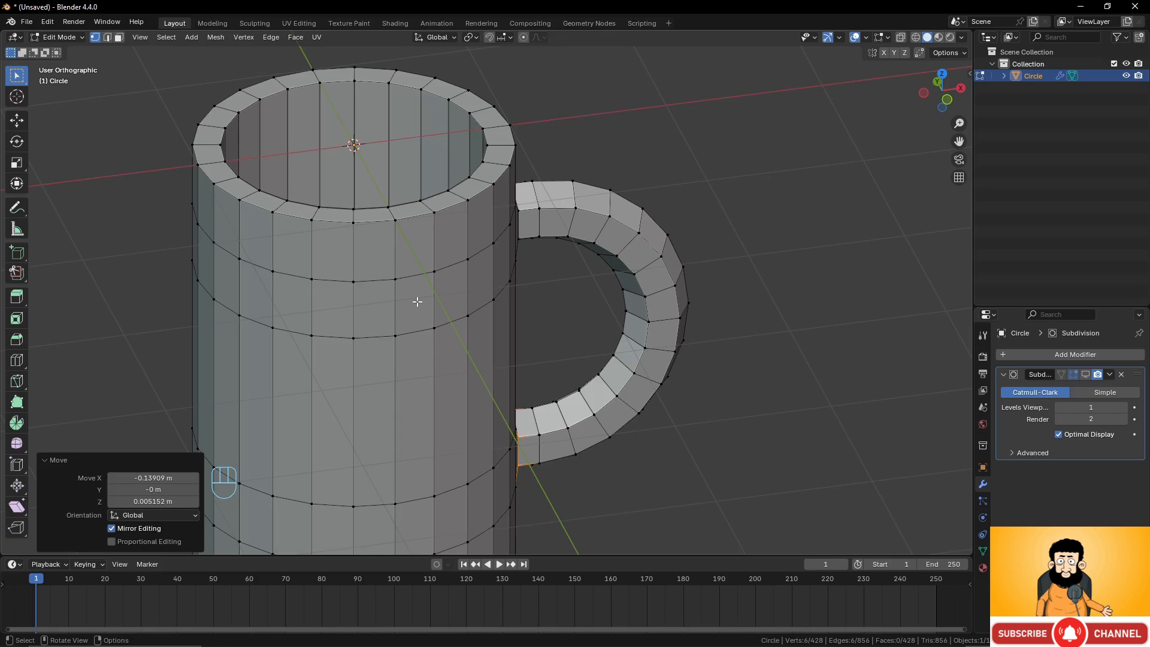
middle_click_drag(417, 301, 521, 330)
Try beveling the mug's top rim edge loops with about 0.069 m width and 3 segments.
left_click(504, 204, "alt")
scroll(521, 329, "up", 2)
key("ctrl+b")
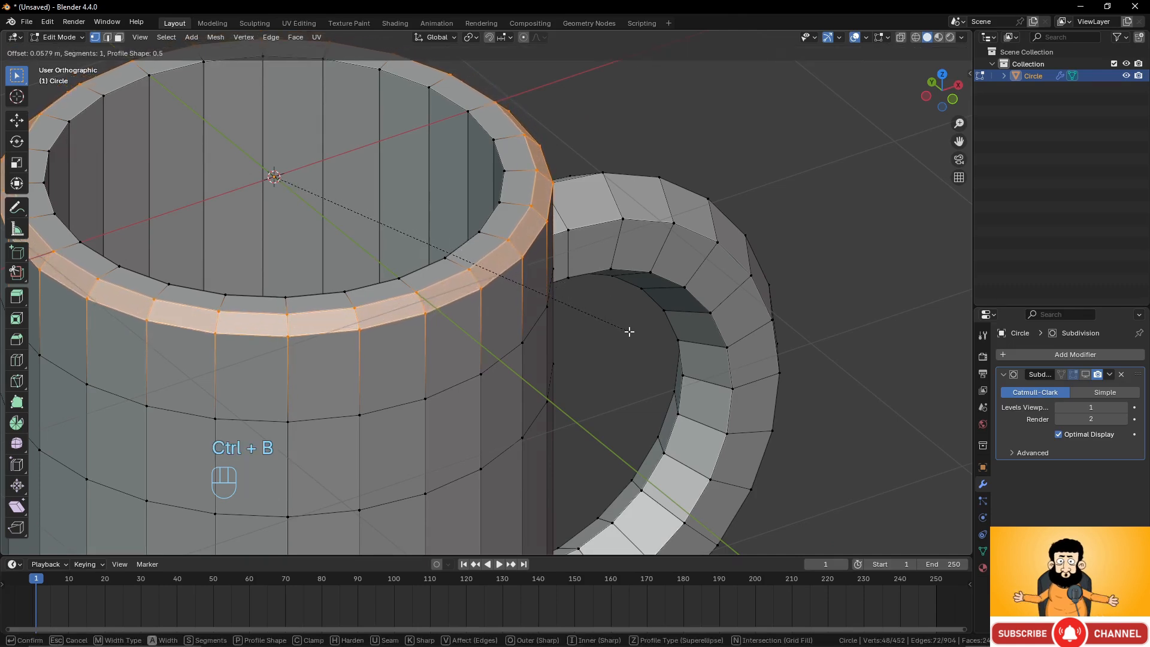
scroll(629, 336, "up", 1)
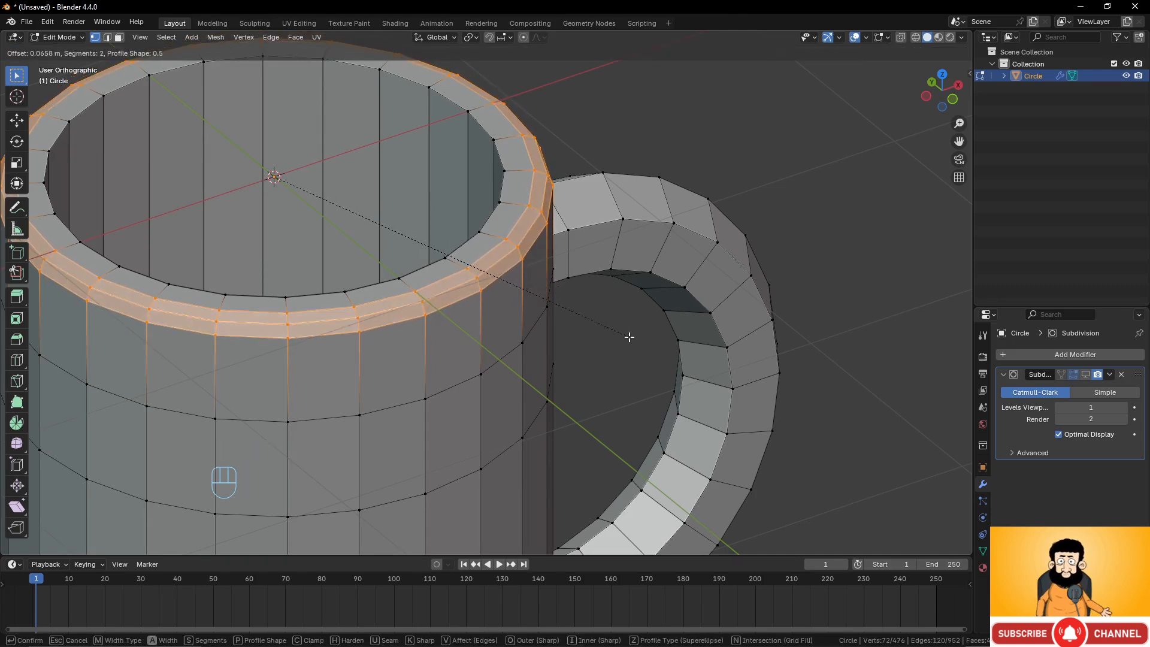
scroll(629, 340, "up", 1)
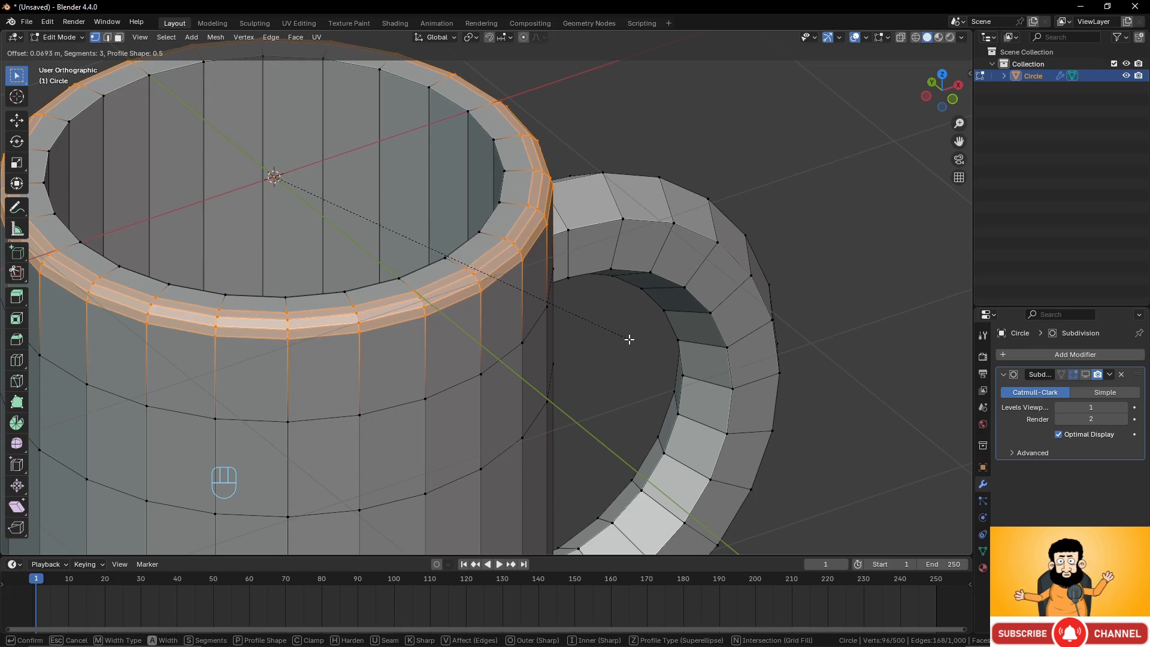
left_click(629, 338)
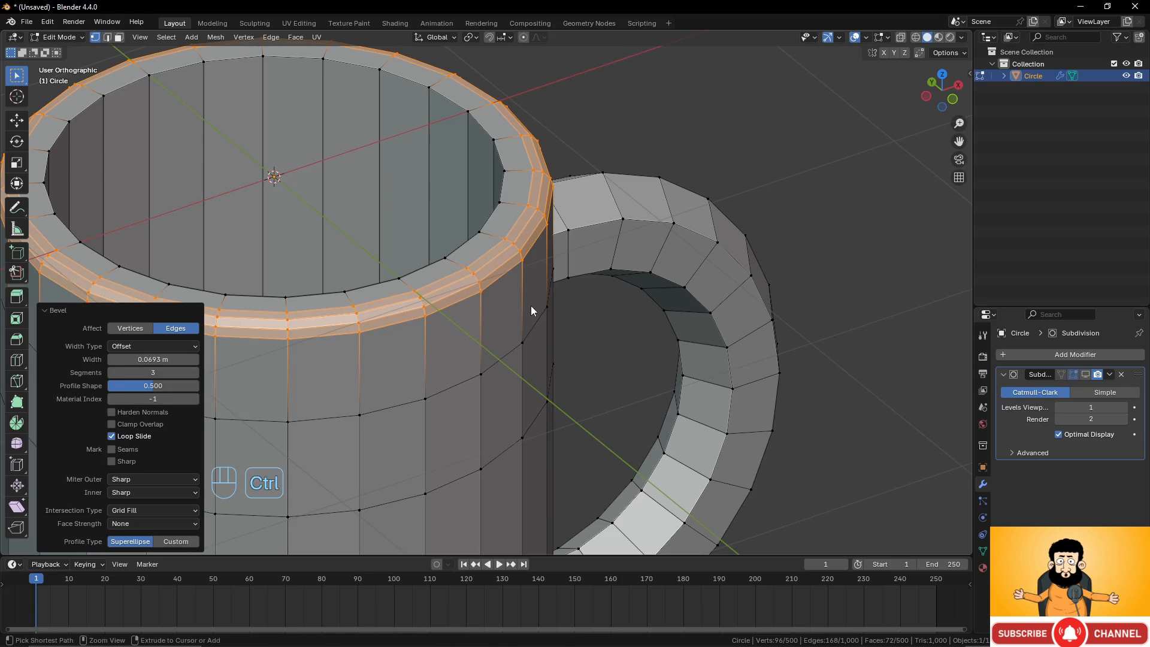
key("ctrl+z")
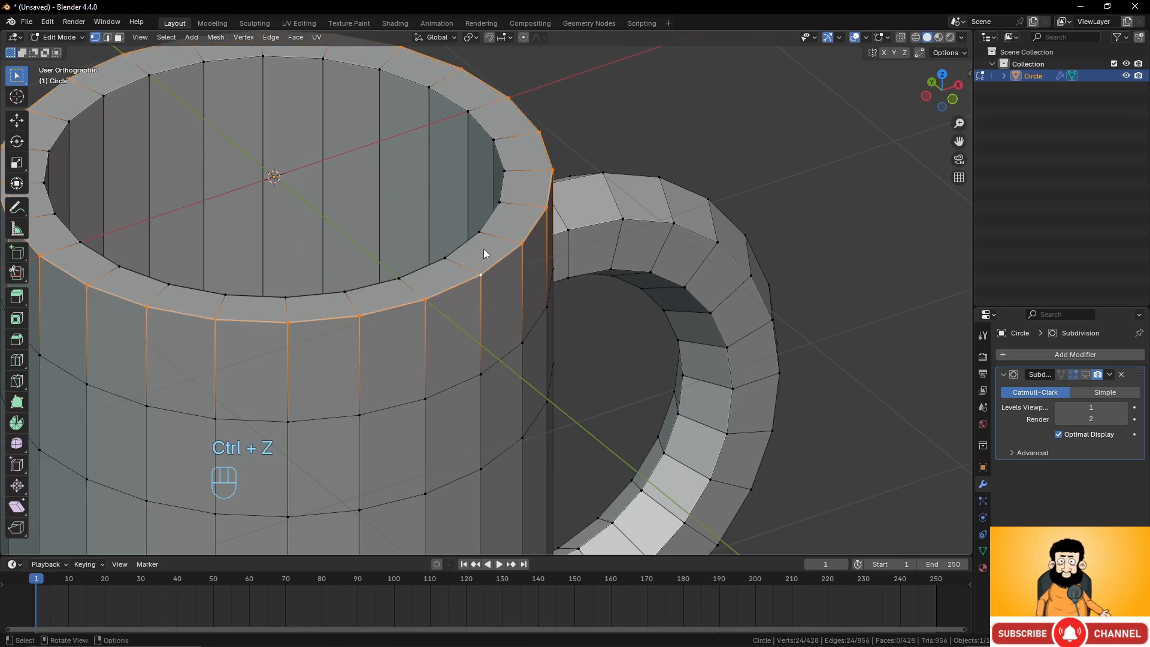
Bevel the mug's outer top rim edge loops about 0.067 m wide with 3 segments.
key("ctrl+b")
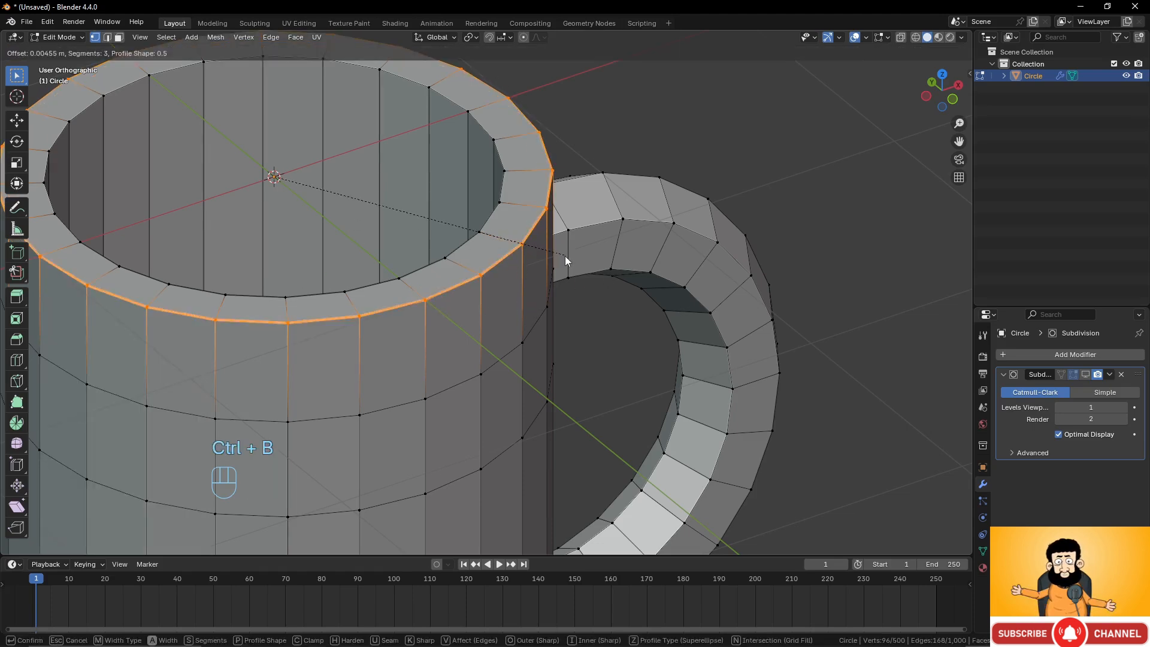
scroll(571, 261, "down", 1)
scroll(570, 262, "down", 1)
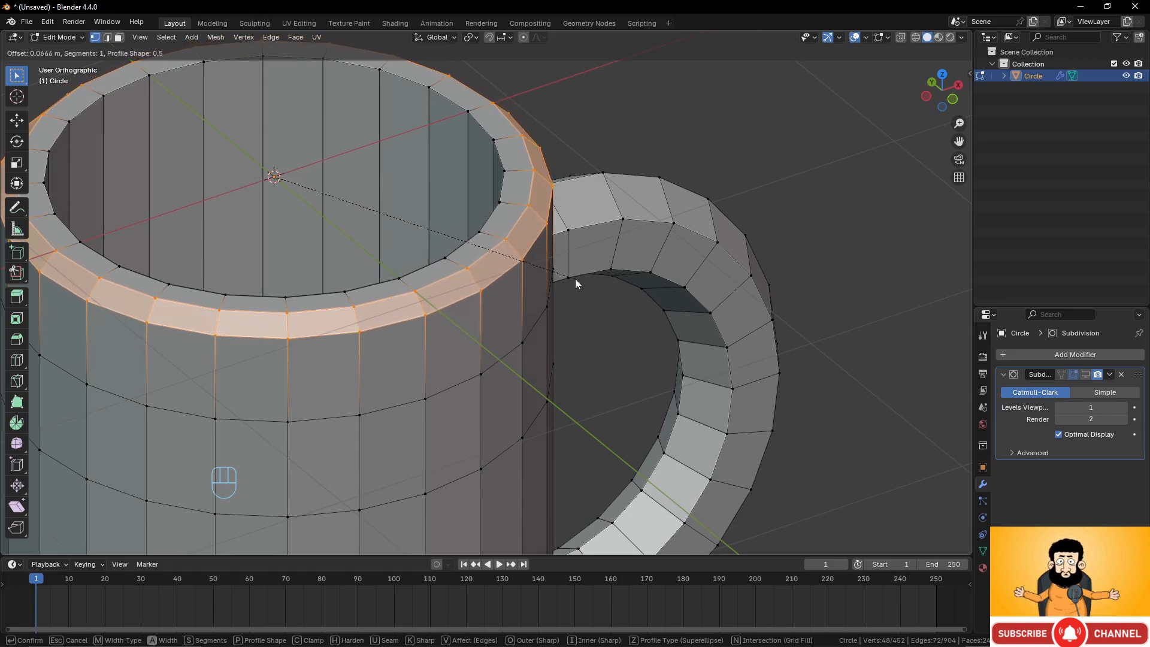
scroll(576, 279, "up", 10)
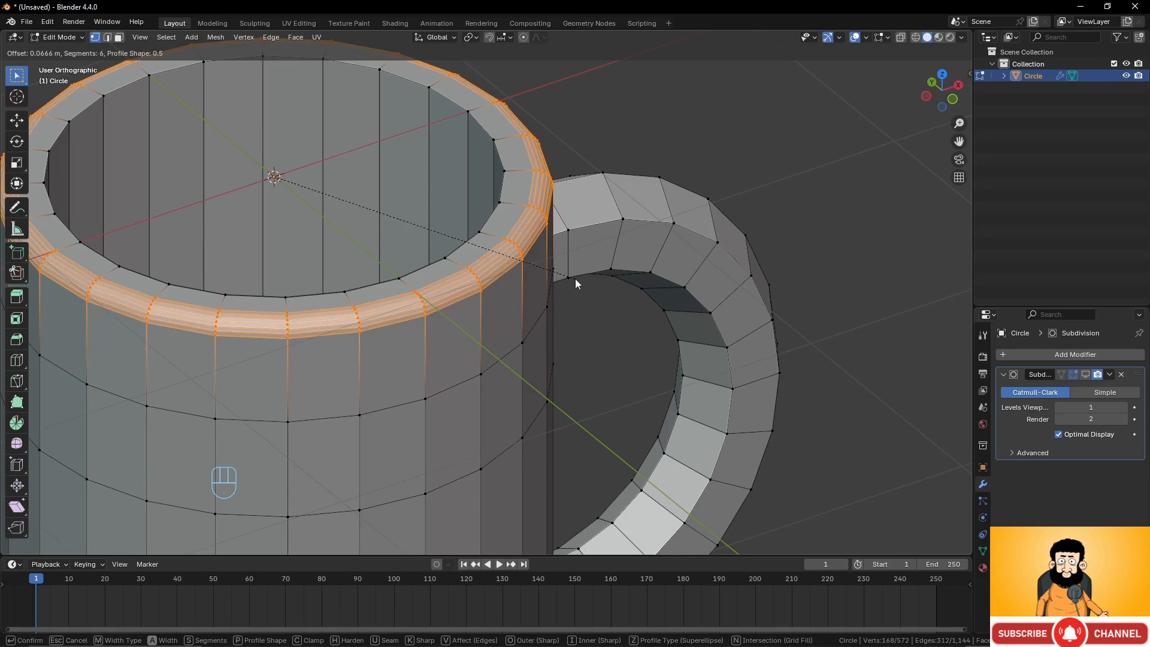
scroll(576, 281, "down", 8)
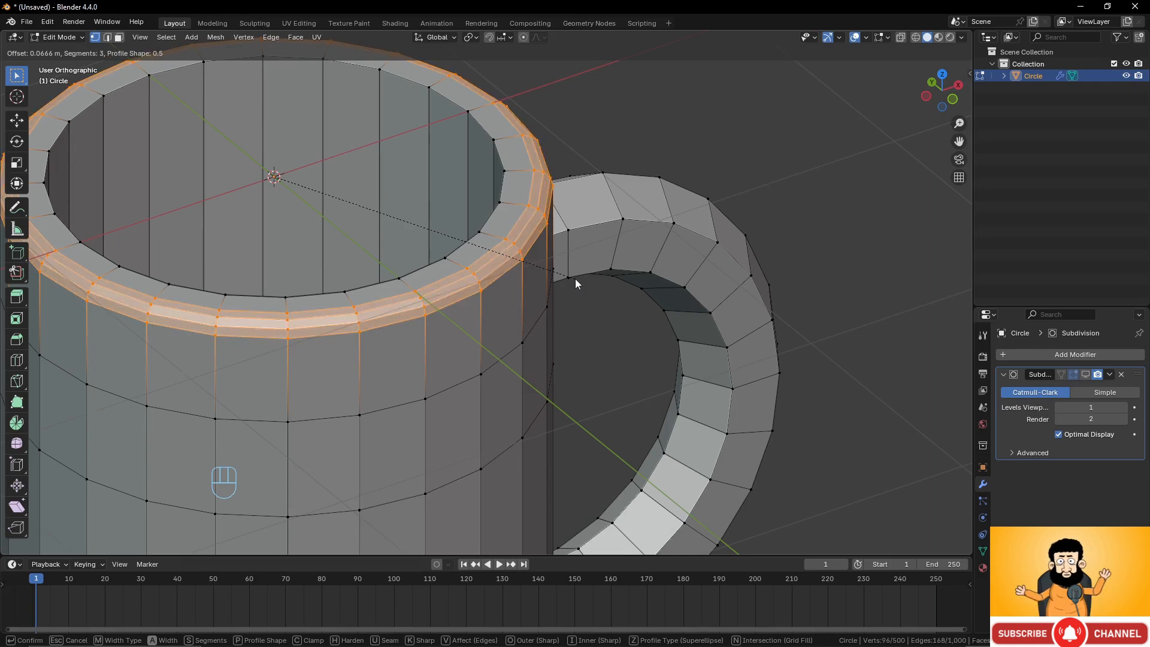
left_click(575, 279)
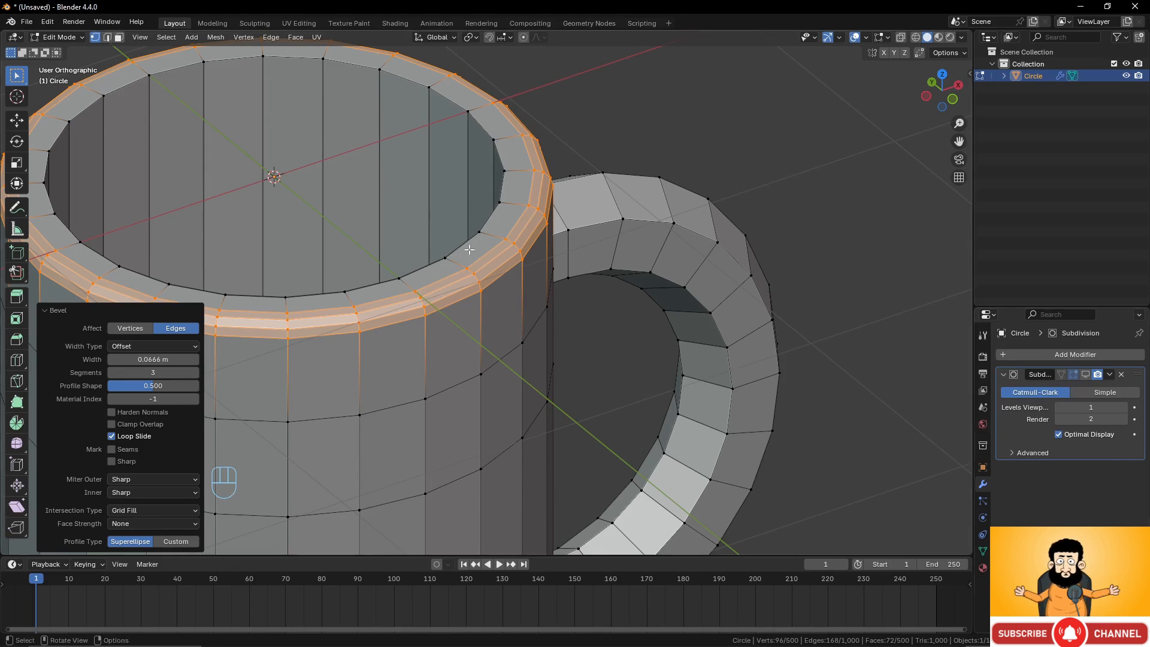
Select the inner rim edge loop and bevel it about 0.057 m wide with 3 segments.
left_click(488, 221, "alt")
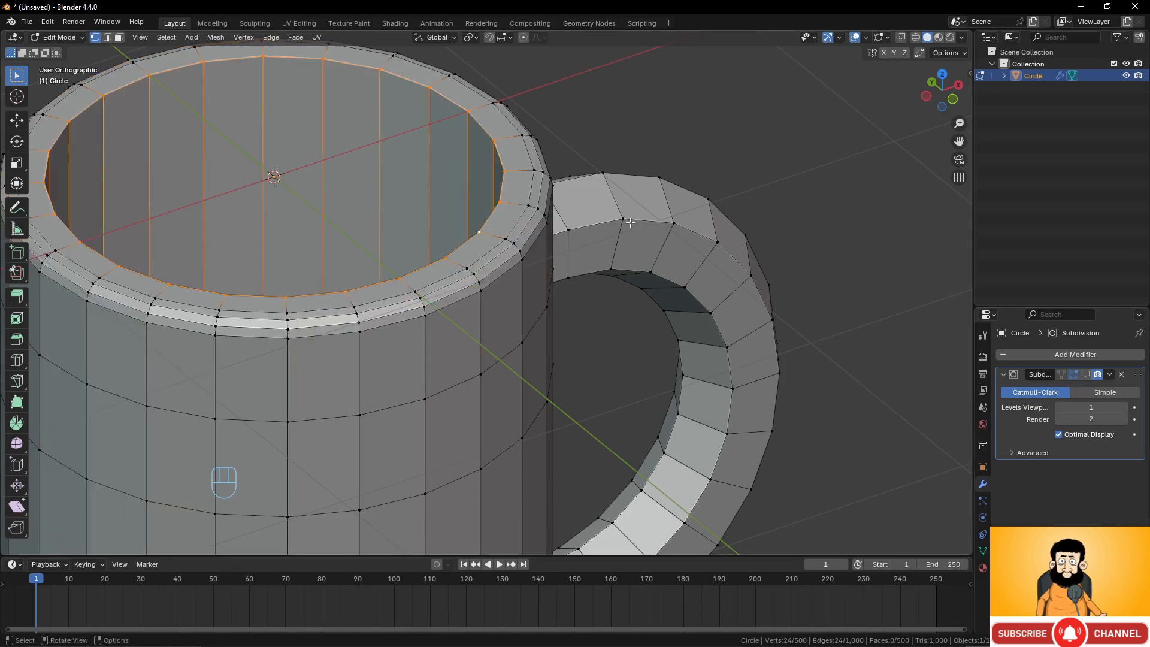
key("ctrl+b")
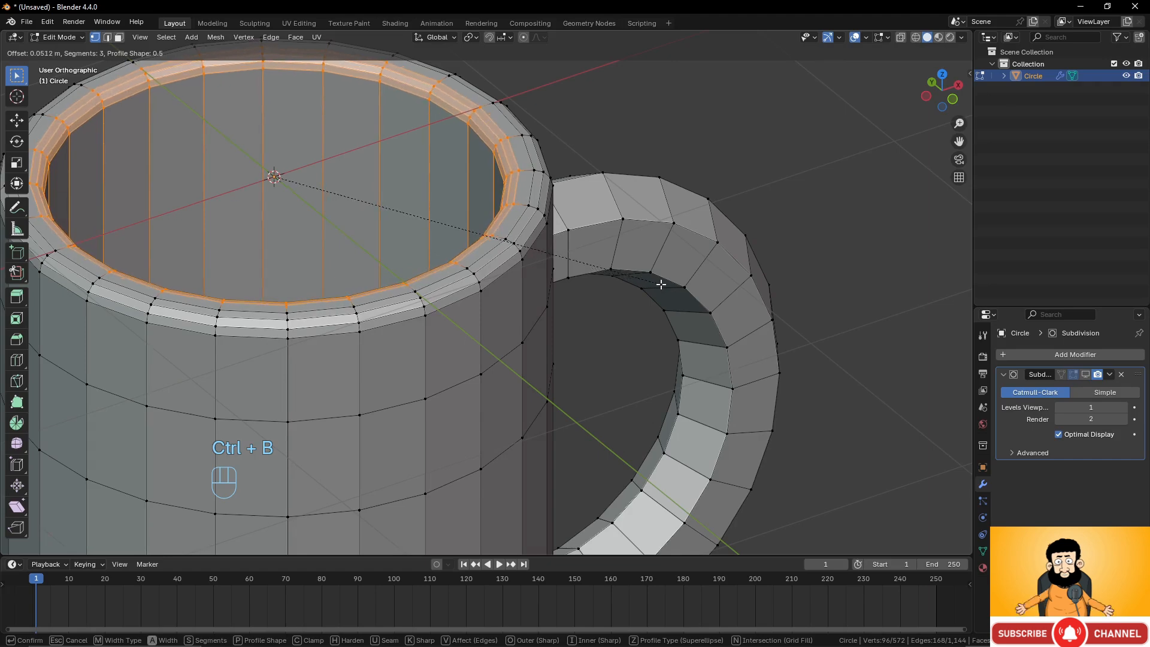
left_click(661, 289)
Select the mug's bottom outer edge loop and bevel it about 0.062 m wide with 3 segments.
scroll(513, 328, "down", 6)
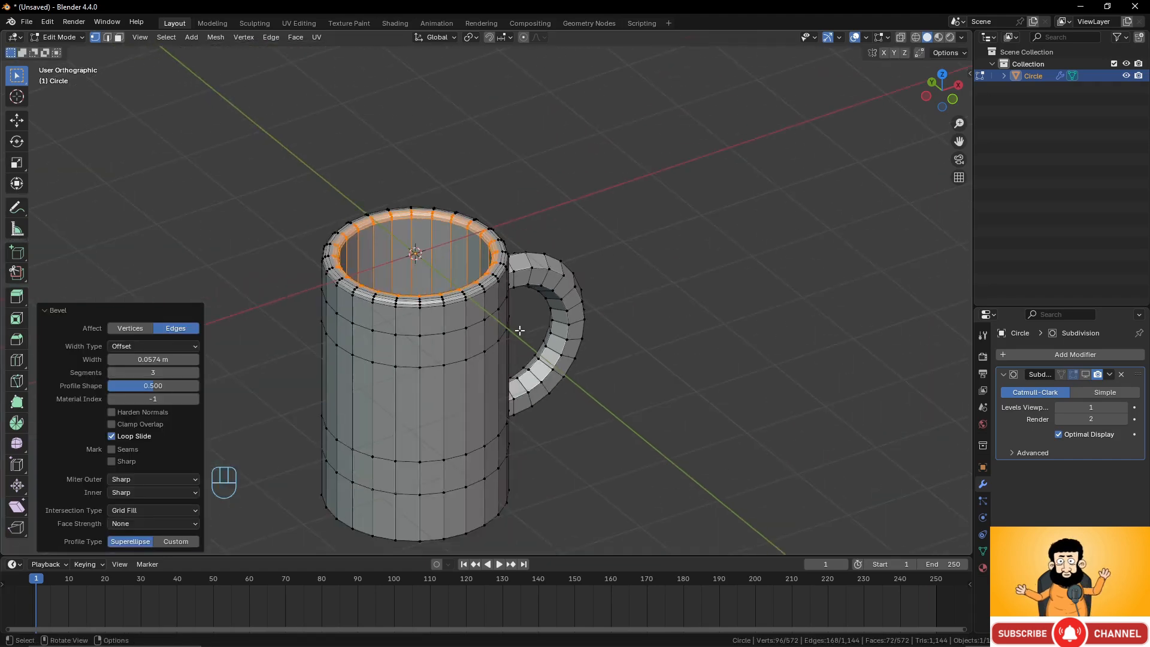
middle_click_drag(513, 329, 543, 254, "shift")
middle_click_drag(534, 396, 508, 254)
scroll(525, 327, "up", 2)
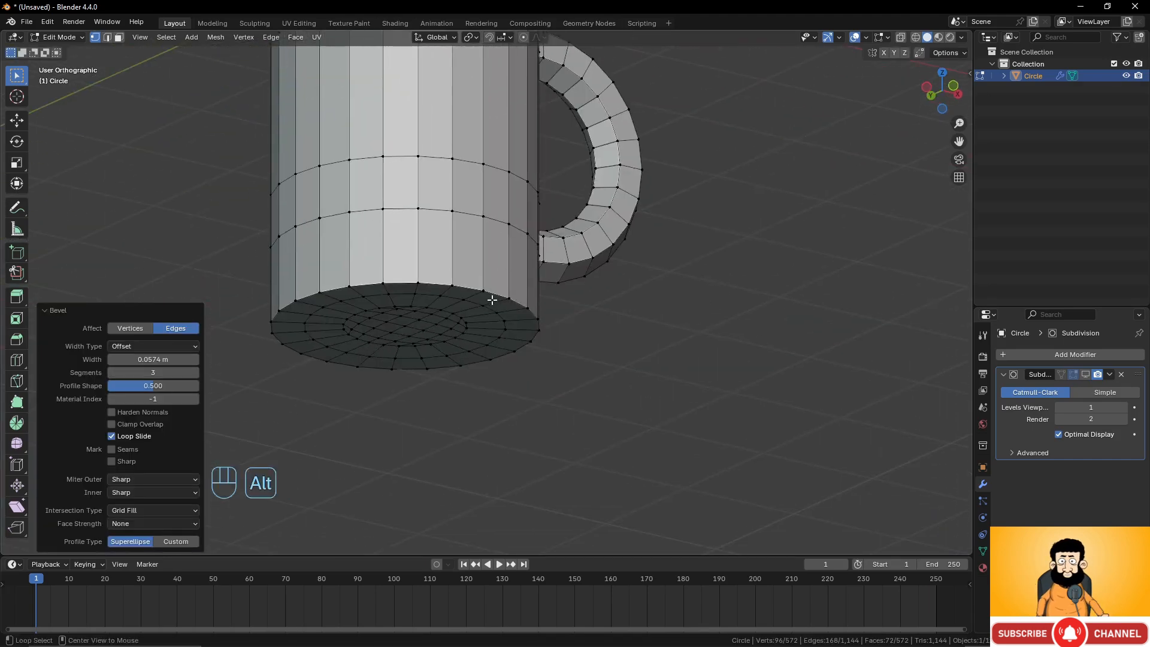
left_click(492, 298, "alt")
scroll(597, 326, "up", 3)
key("ctrl+b")
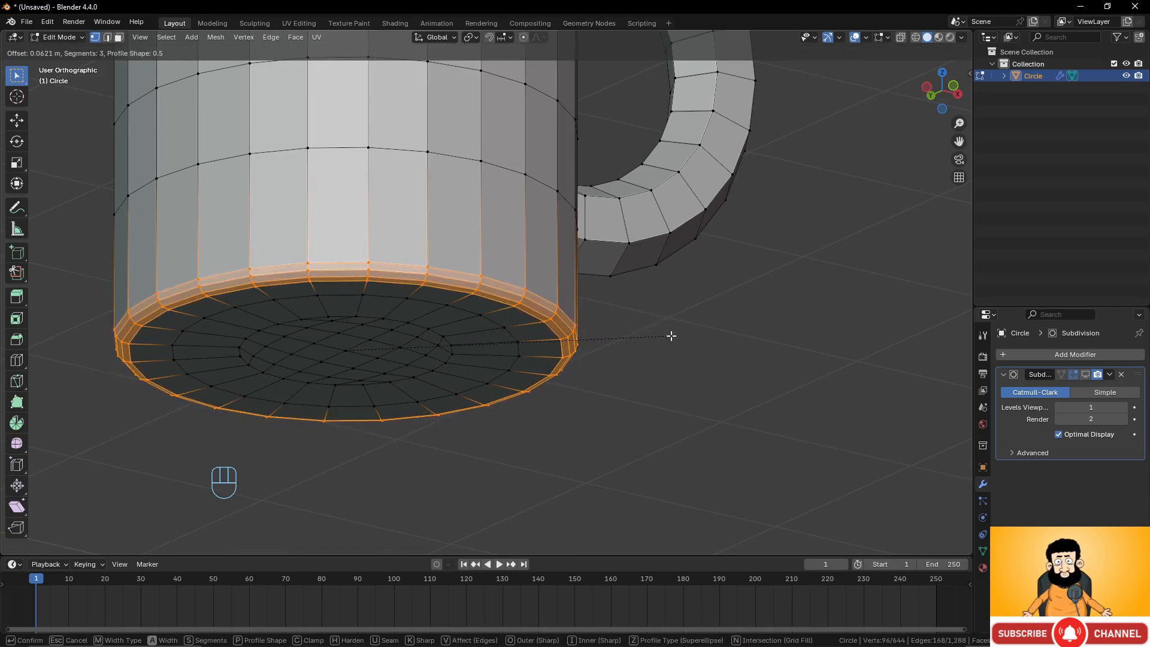
left_click(671, 336)
Select the edge loop at the handle's lower joint and bevel it about 0.042 m wide with 3 segments.
scroll(551, 282, "down", 4)
middle_click_drag(551, 282, 477, 318)
scroll(613, 267, "up", 4)
scroll(541, 357, "up", 2)
middle_click_drag(613, 267, 538, 353, "shift")
scroll(541, 357, "up", 1)
left_click(480, 251, "alt")
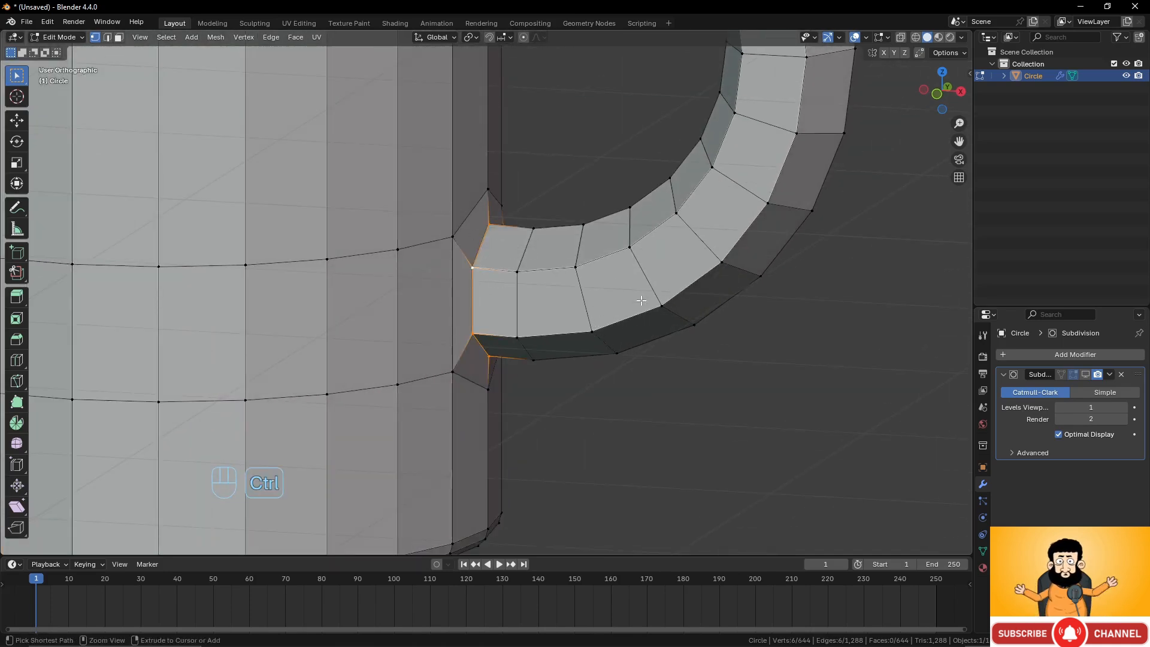
key("ctrl+b")
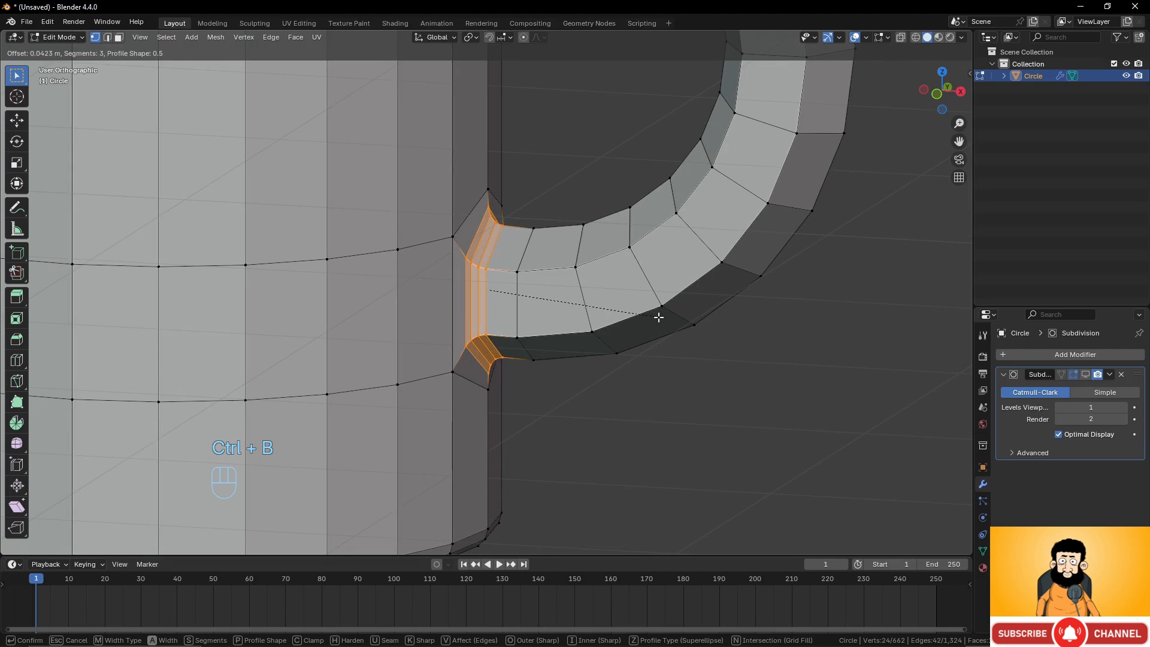
left_click(659, 317)
Select the edge loop at the handle's upper joint and bevel it about 0.038 m wide.
scroll(657, 315, "down", 3)
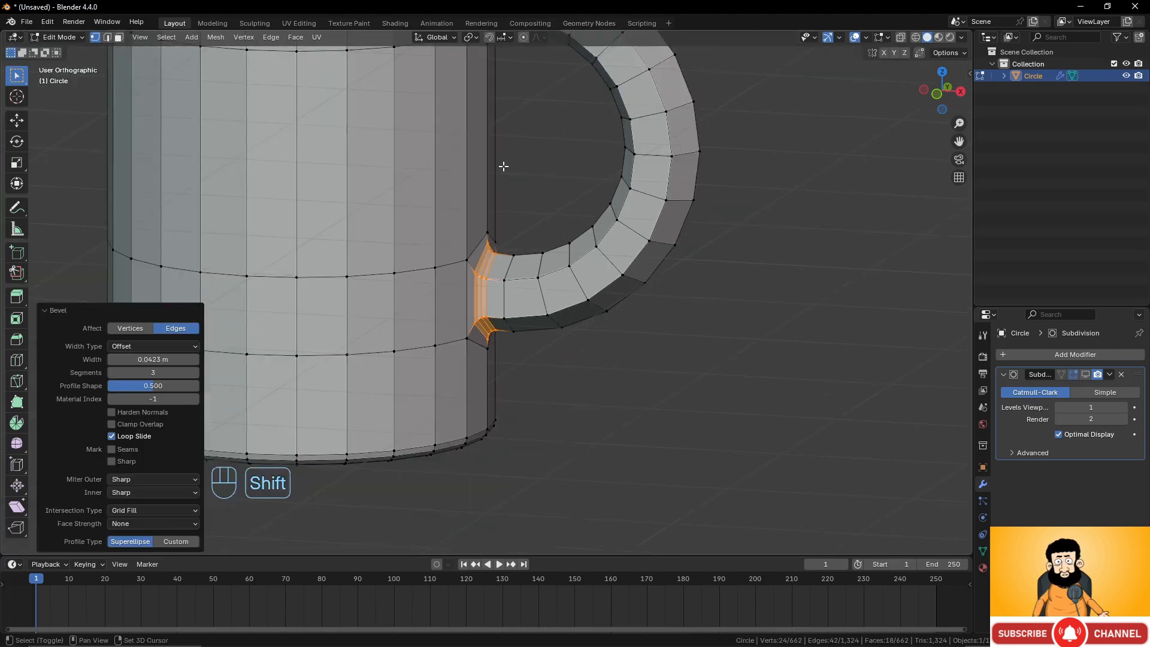
scroll(503, 167, "up", 3, "shift")
left_click(475, 178, "alt")
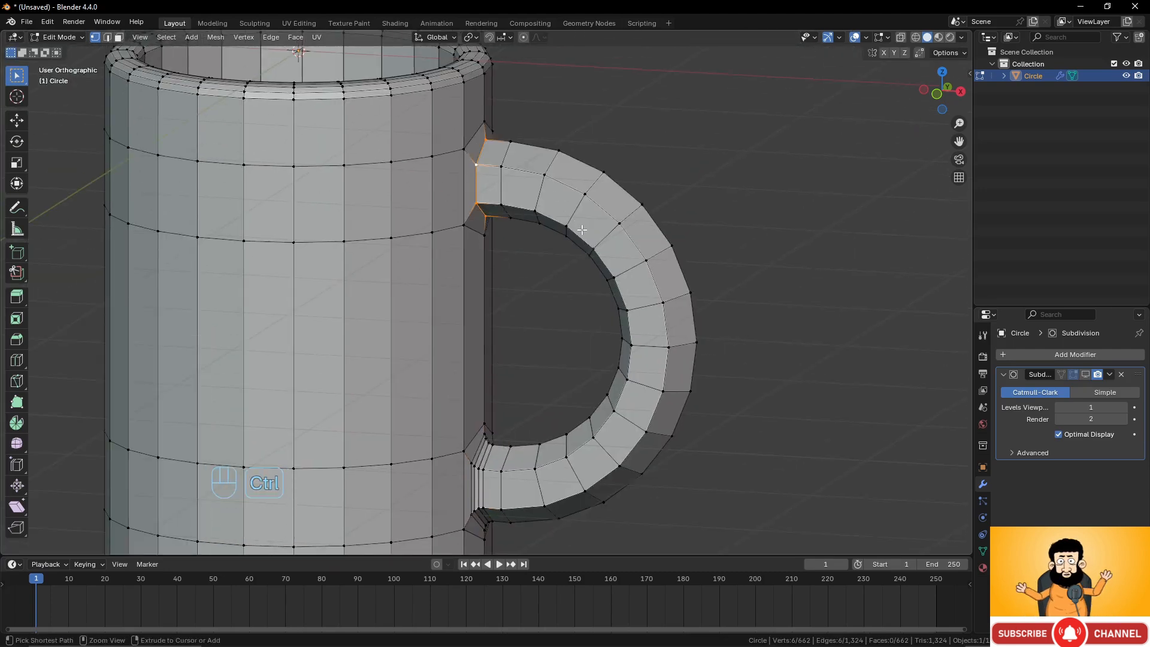
key("ctrl+b")
left_click(589, 241)
Leave Edit Mode and enable the Subdivision modifier's display in the viewport.
scroll(588, 241, "down", 3)
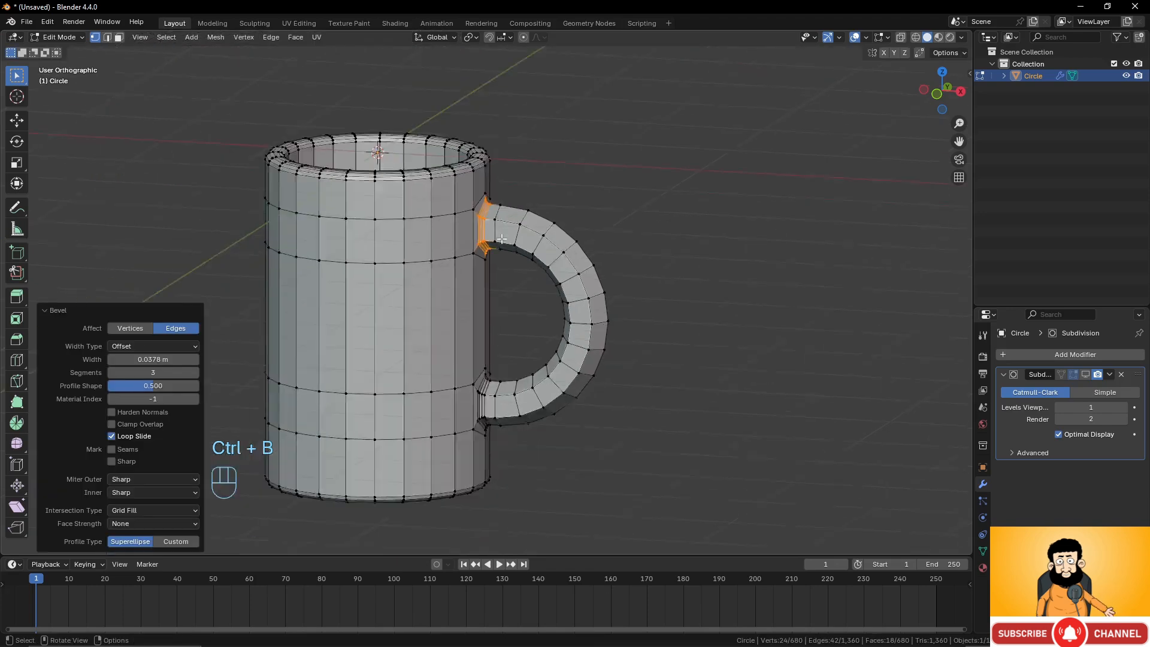
key("Tab")
middle_click_drag(461, 266, 439, 290)
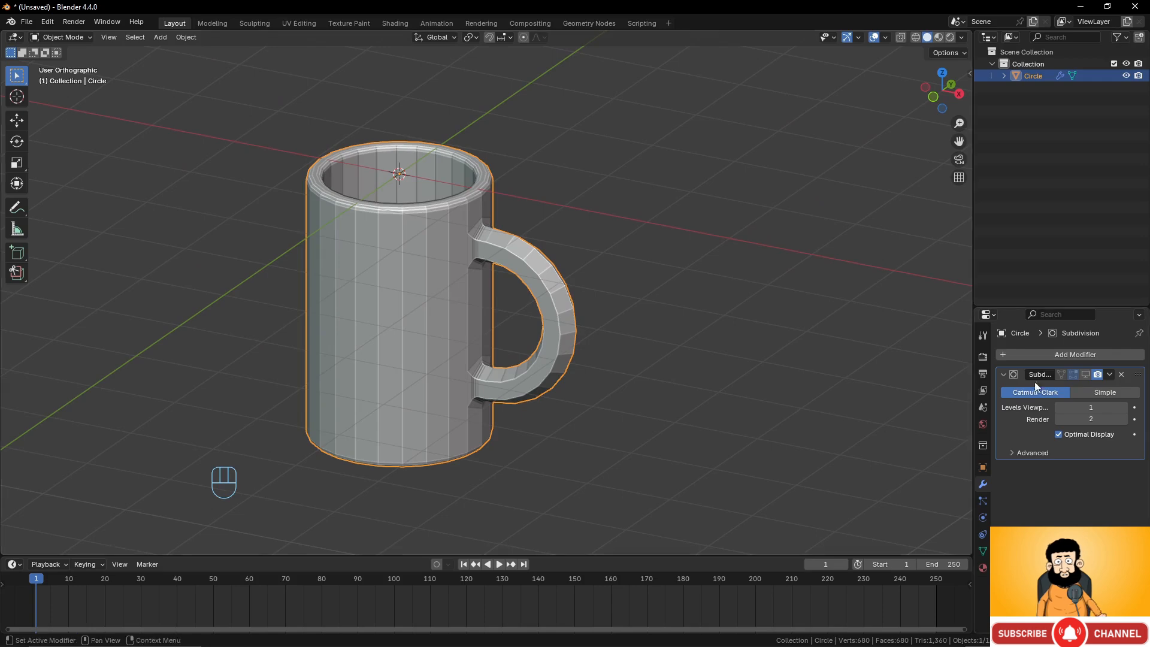
left_click(1085, 373)
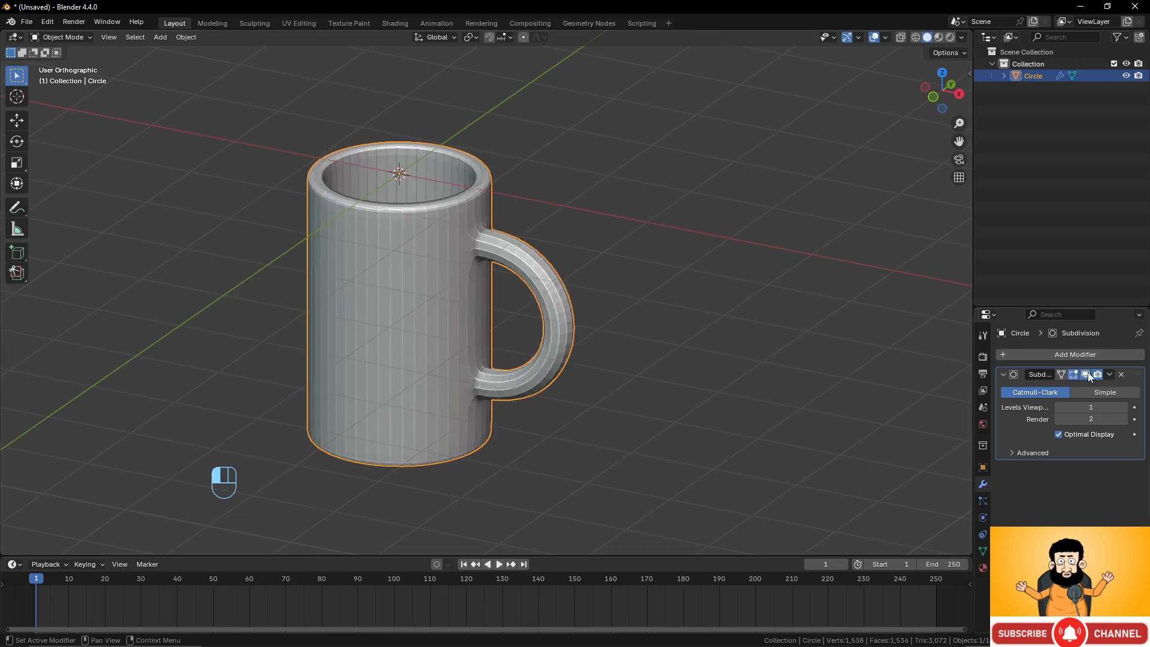
Set the Subdivision modifier's viewport levels to 2.
middle_click_drag(745, 372, 406, 295)
middle_click_drag(500, 373, 668, 327)
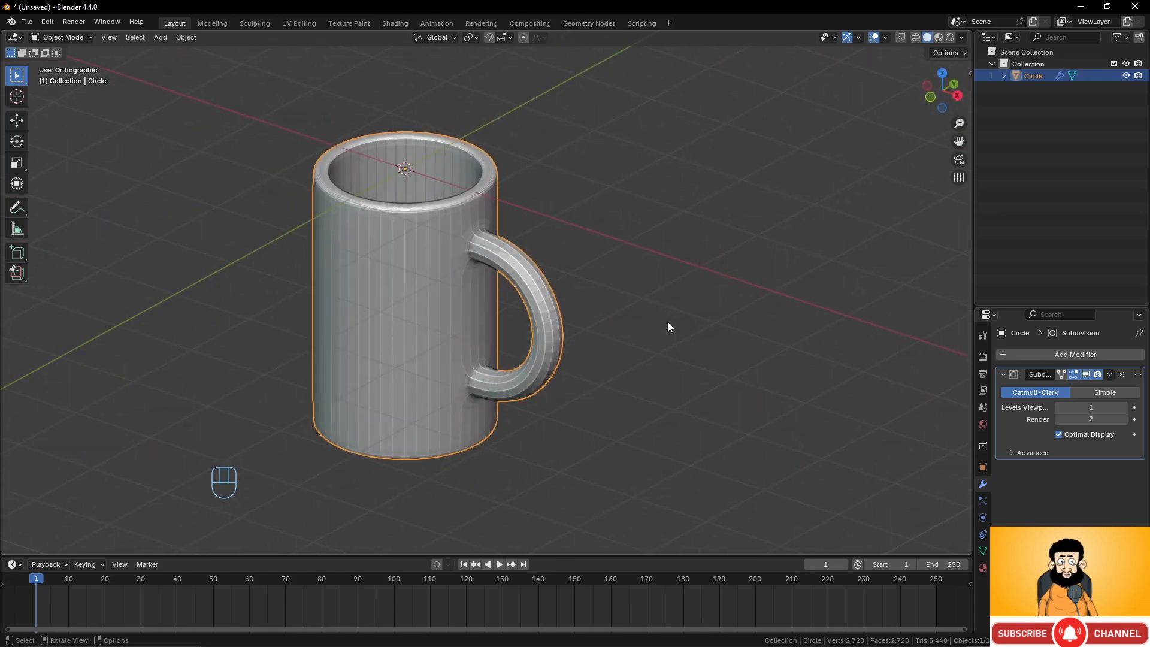
left_click(1124, 408)
middle_click_drag(584, 359, 612, 339)
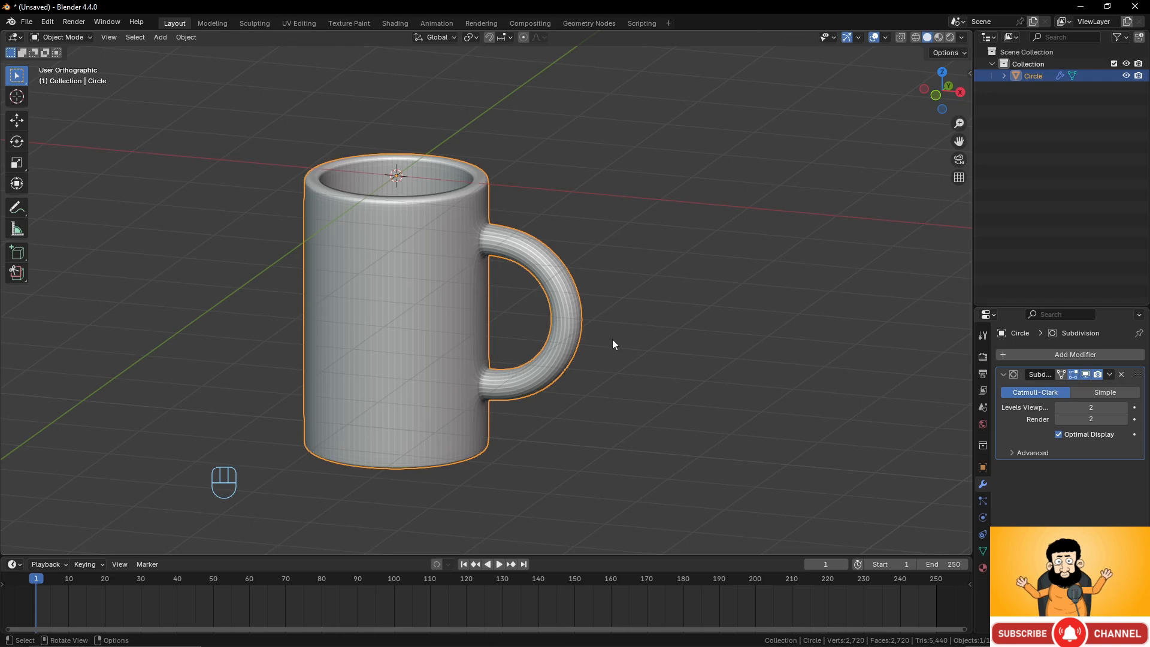
Rename the object as Mug.
double_click(1033, 76)
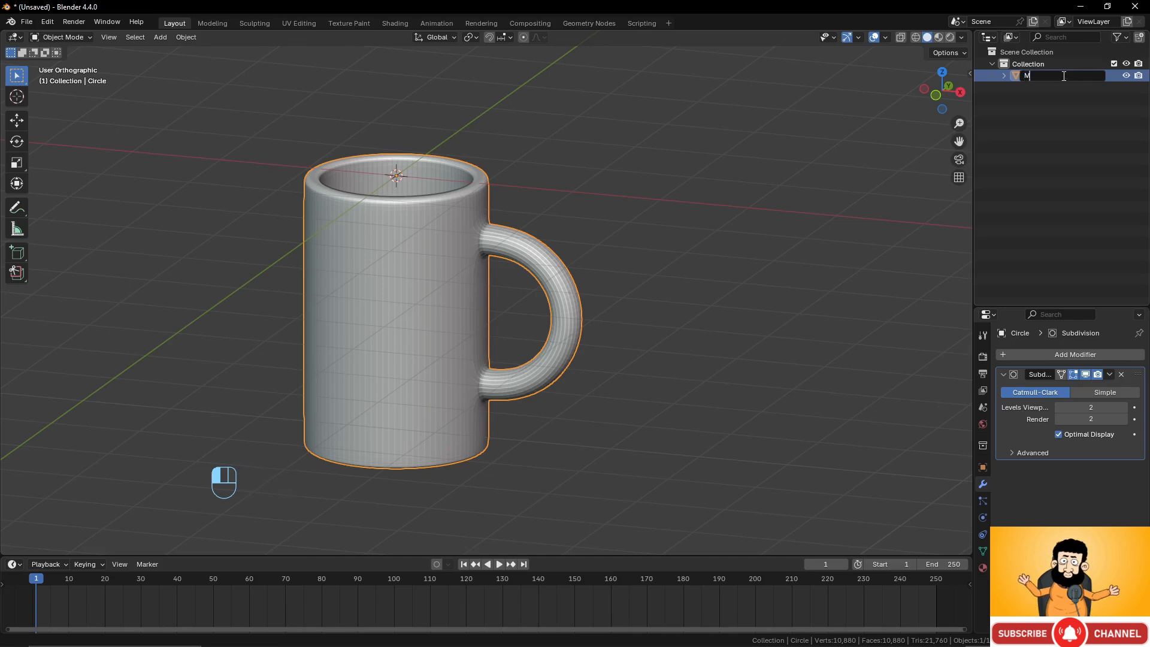
type("Mug")
key("Return")
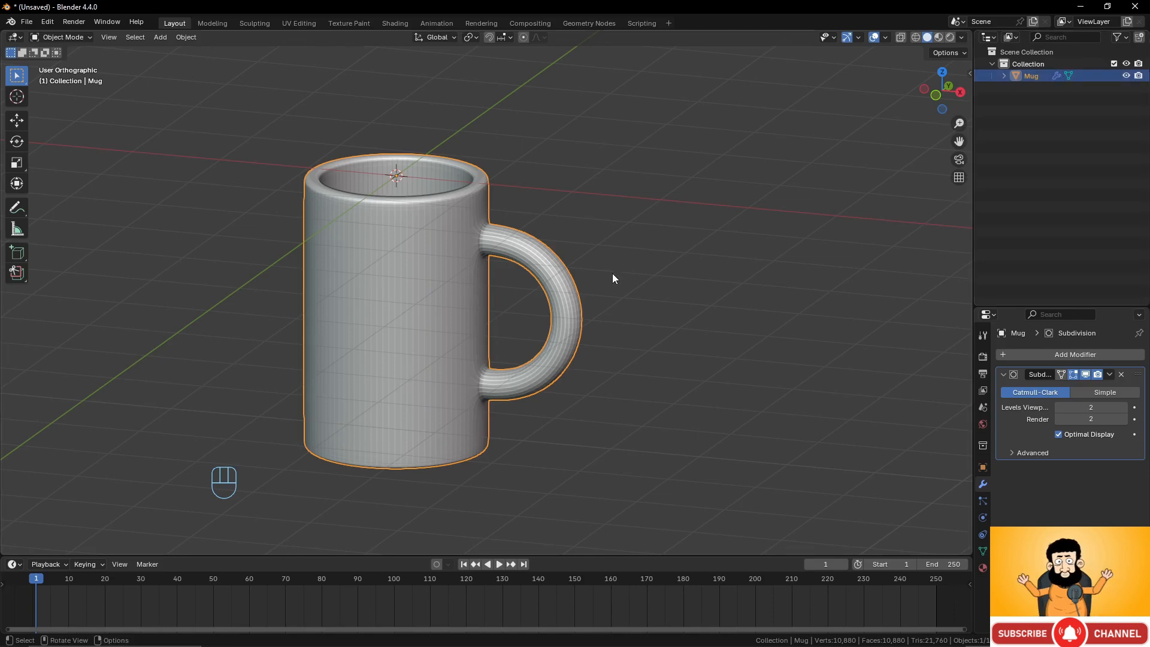
Enter Edit Mode and select all of the mug's geometry.
key("Tab")
middle_click_drag(612, 273, 625, 321)
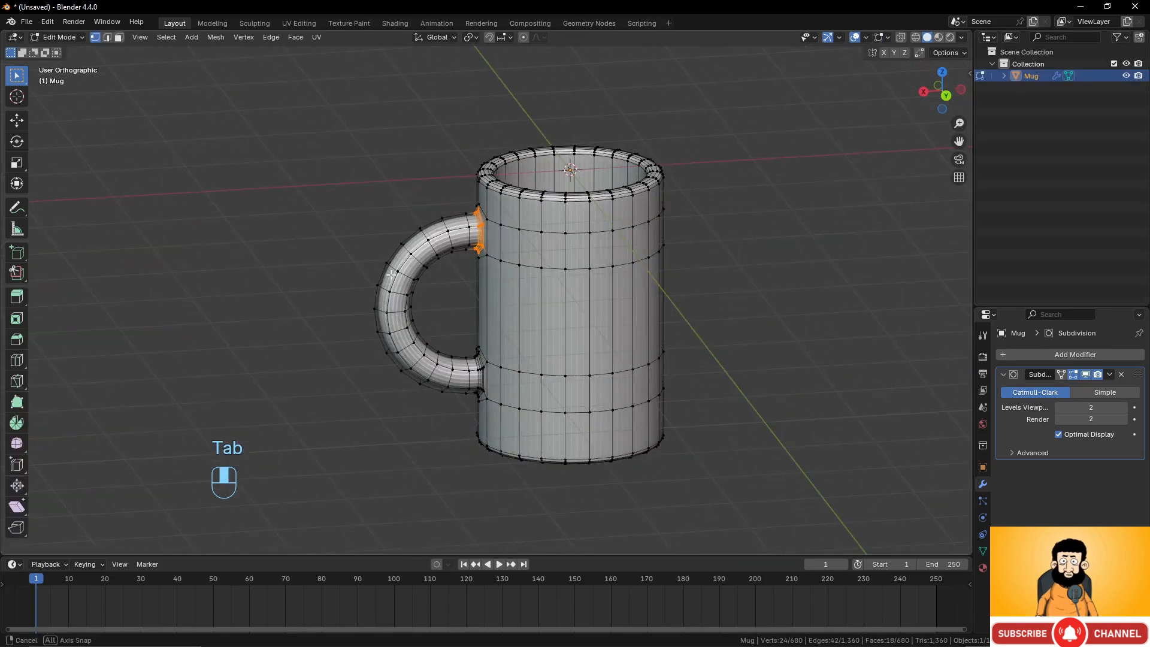
scroll(625, 320, "up", 3)
scroll(625, 320, "up", 2)
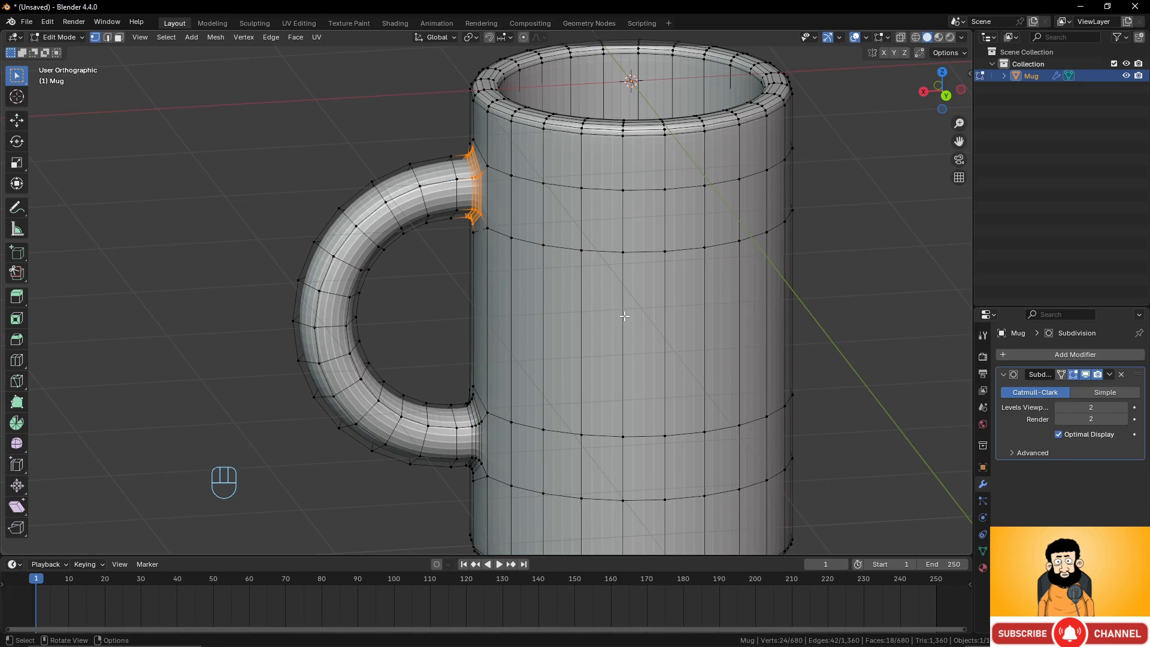
middle_click_drag(624, 315, 552, 309, "shift")
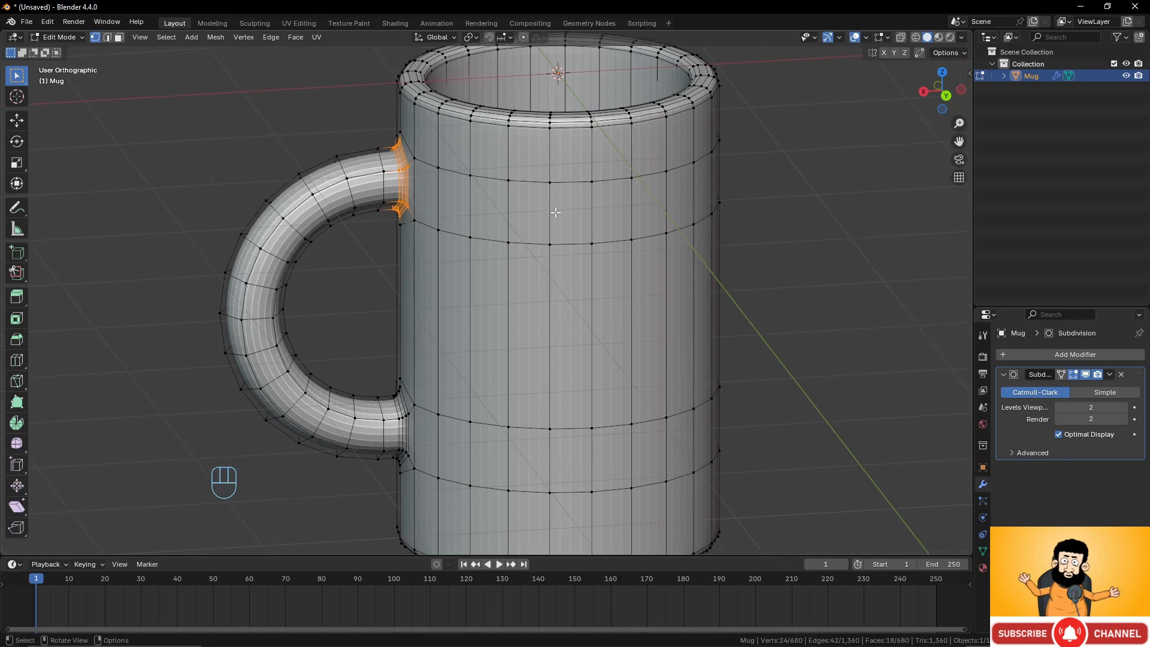
key("a")
scroll(556, 212, "down", 3)
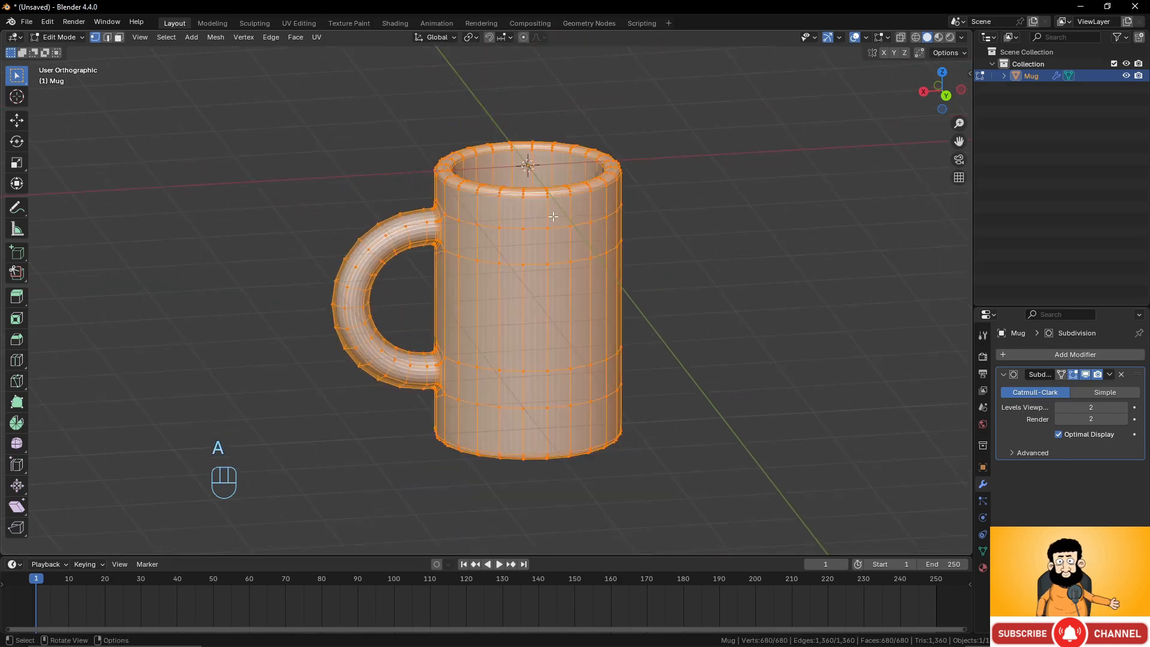
middle_click_drag(556, 212, 559, 222)
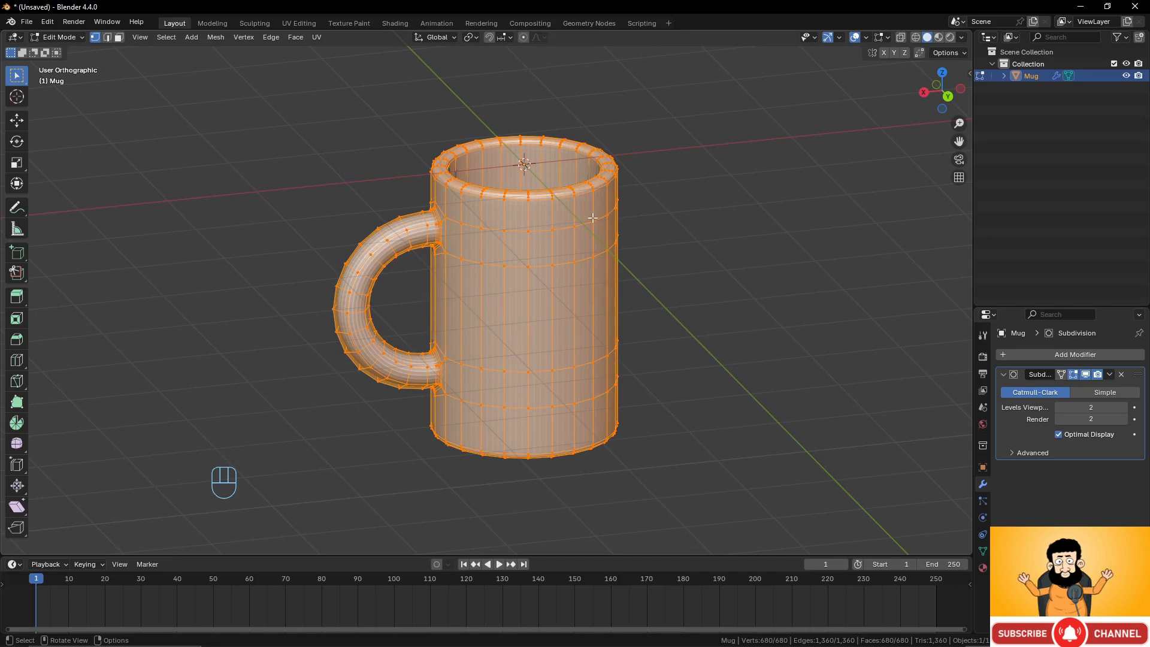
Turn on the face normals overlay and examine the normal directions around the mug.
left_click(889, 38)
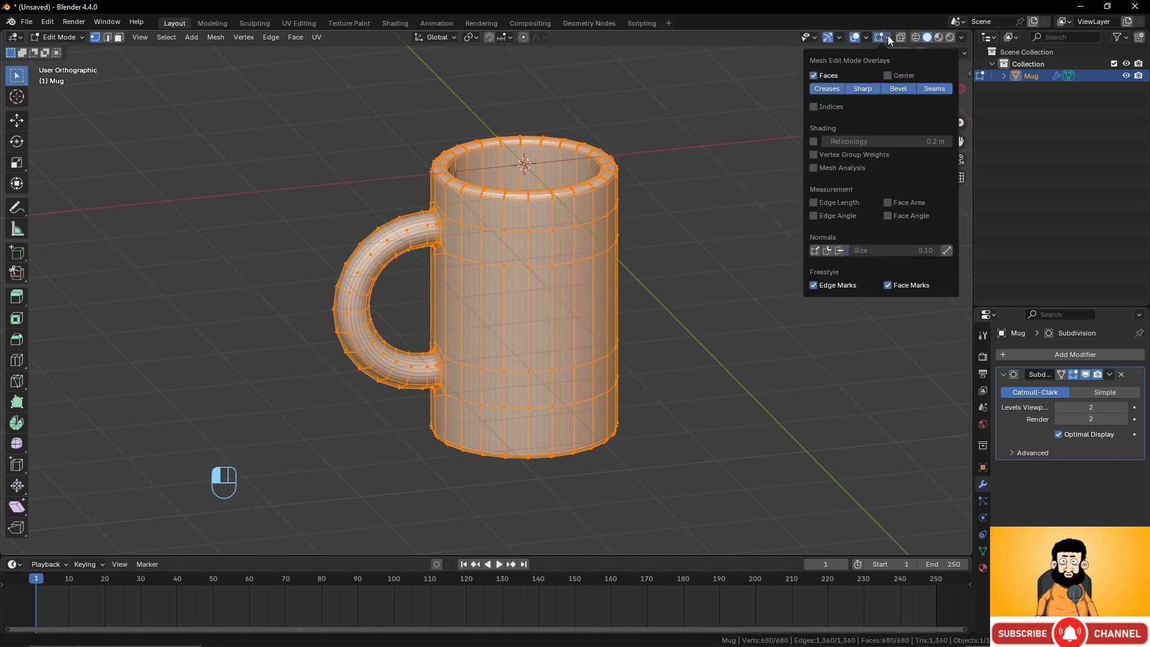
left_click(839, 250)
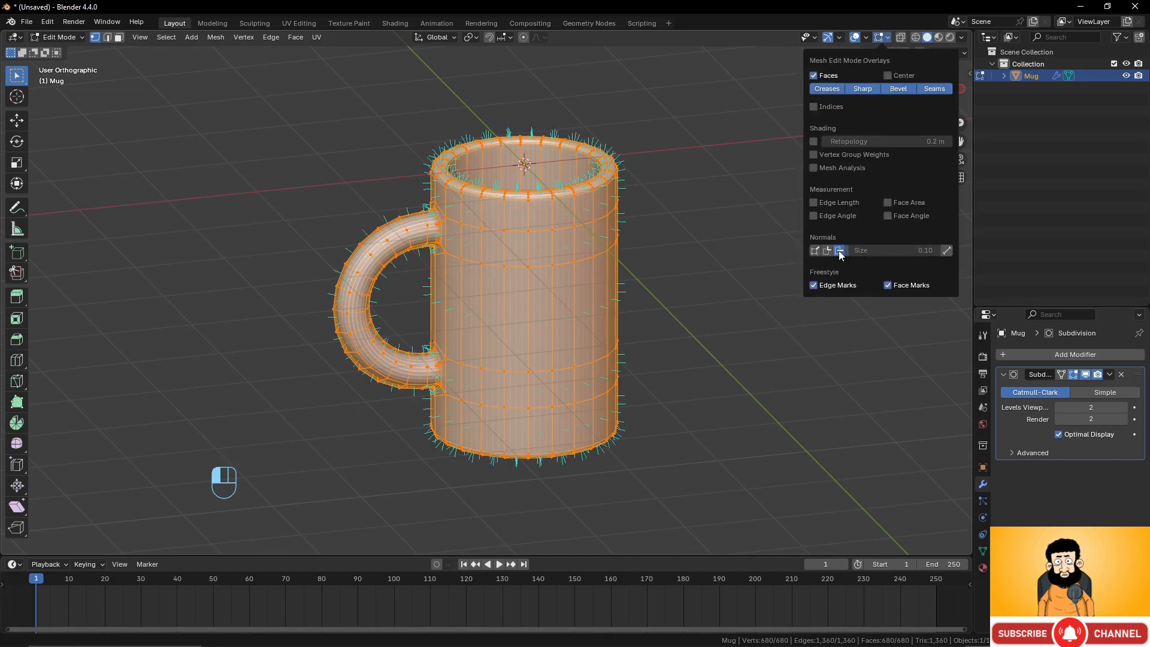
scroll(661, 301, "up", 3)
middle_click_drag(661, 302, 675, 287)
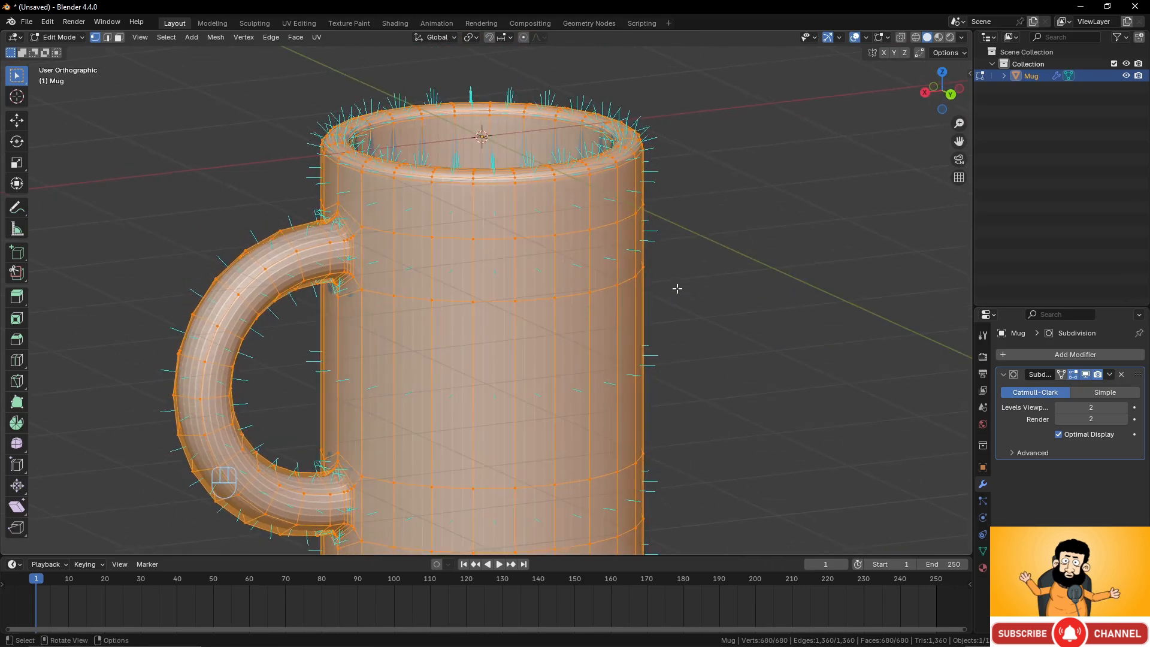
mouse_move(705, 247)
middle_mouse_down()
mouse_move(689, 293)
mouse_move(724, 282)
mouse_move(702, 264)
middle_mouse_up()
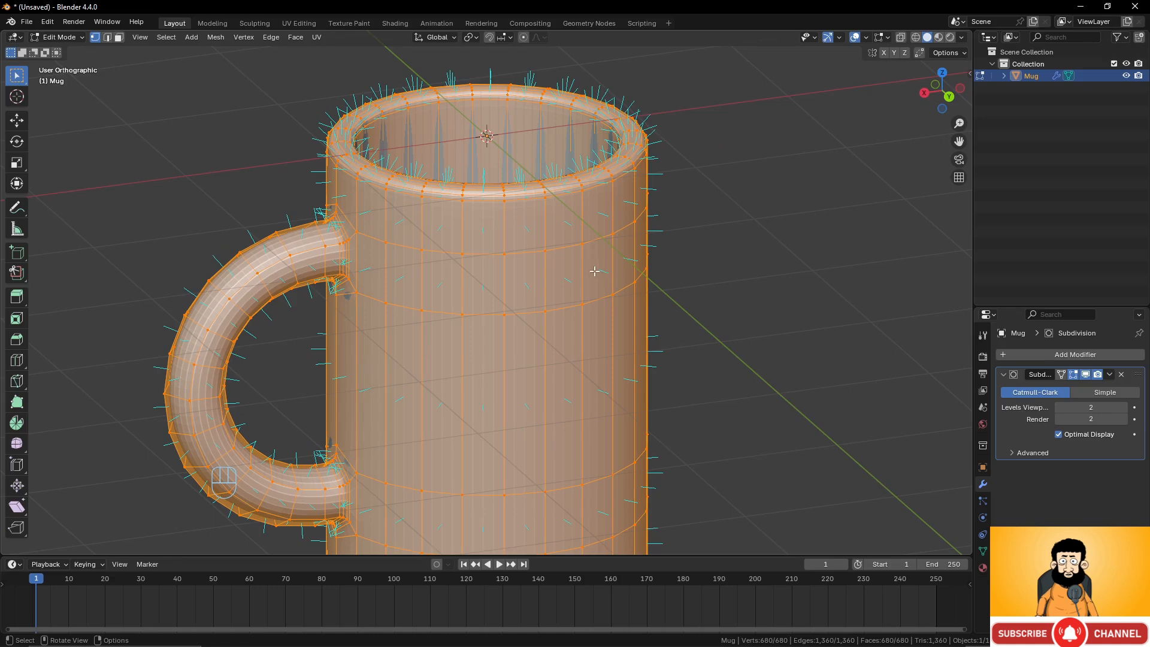
middle_click_drag(593, 269, 639, 262)
scroll(638, 261, "up", 3)
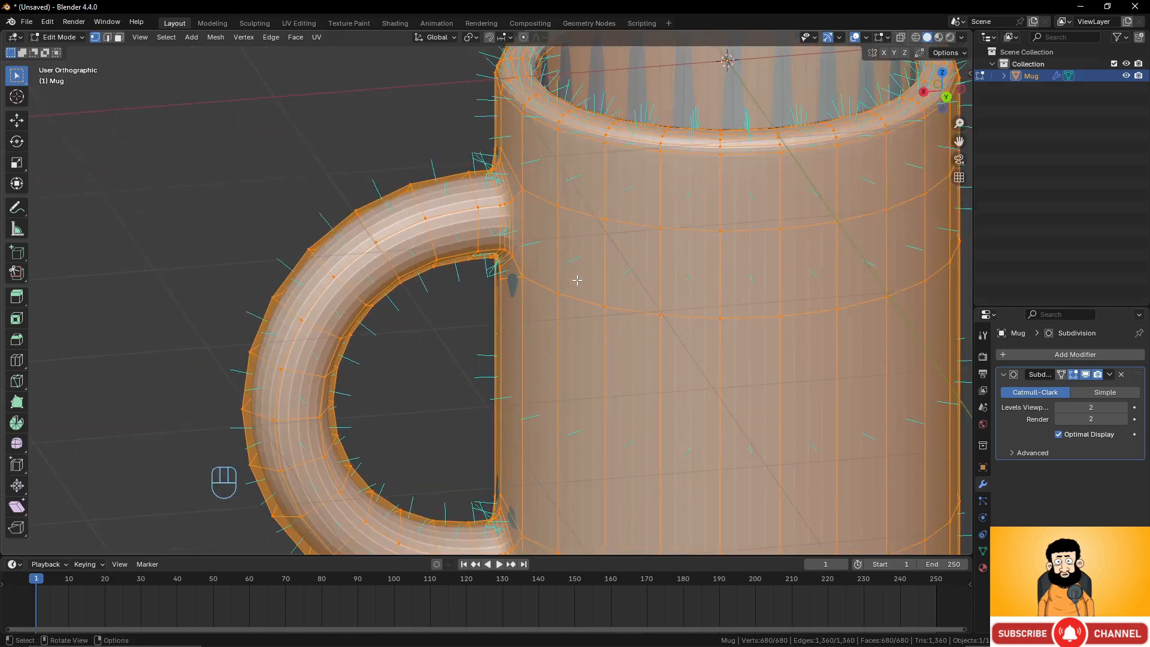
Select the edge loops at the handle's upper and lower joints.
left_click(502, 210, "alt")
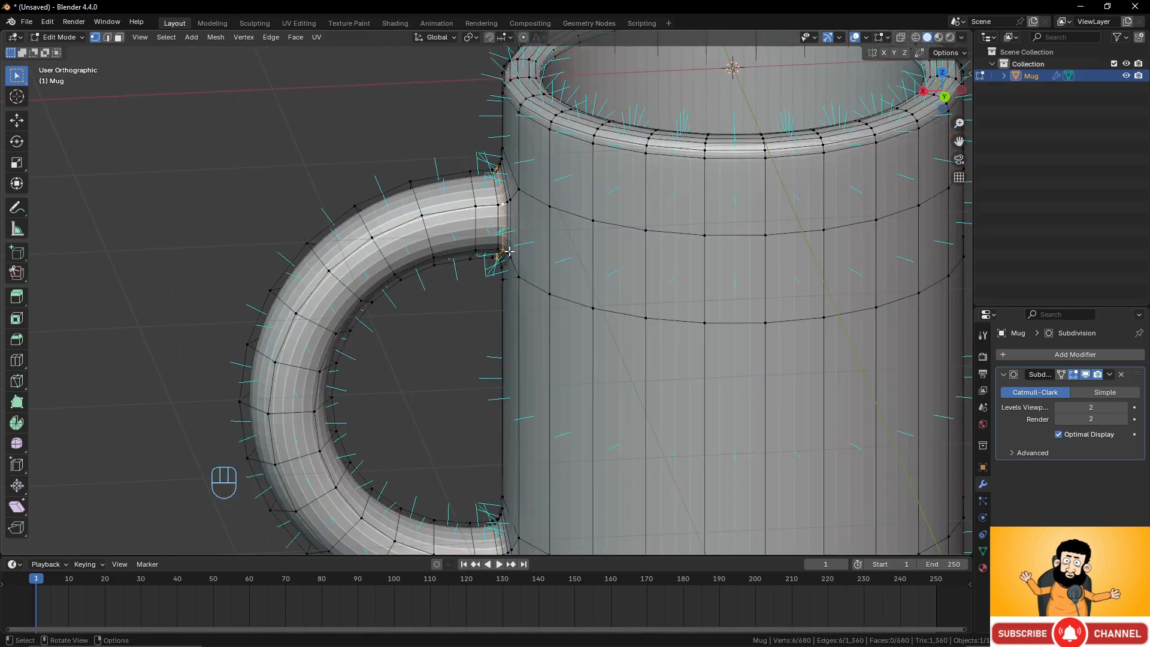
scroll(585, 248, "down", 3)
middle_click_drag(577, 274, 565, 226, "shift")
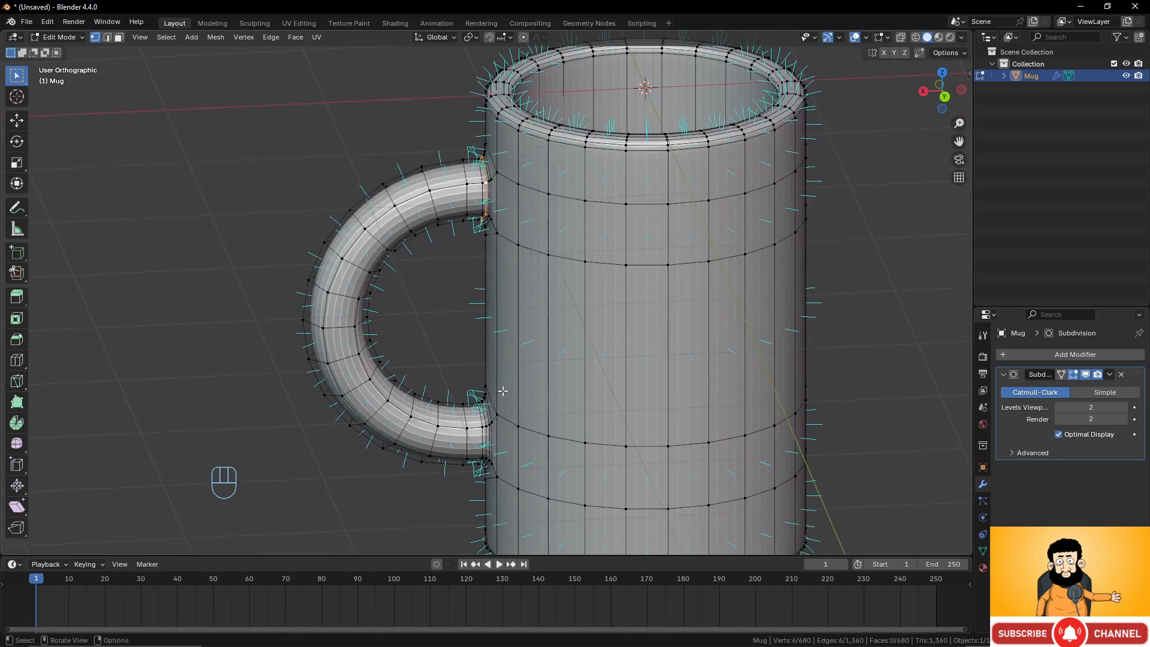
left_click(482, 430, "alt+shift")
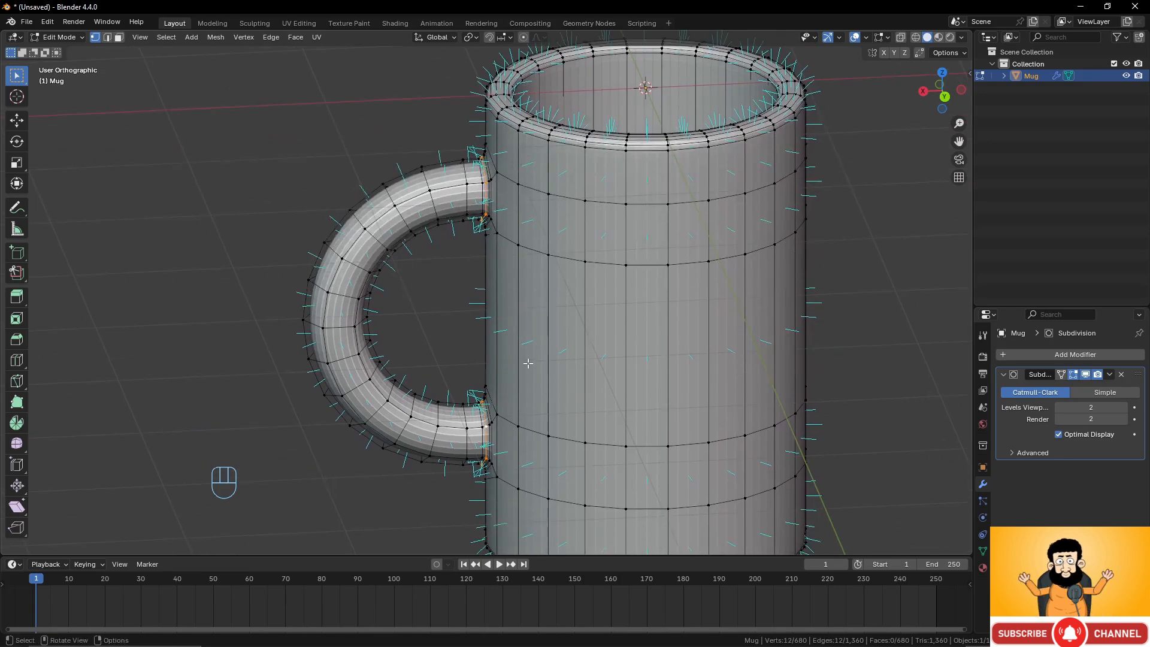
scroll(527, 363, "up", 1)
scroll(527, 363, "down", 1)
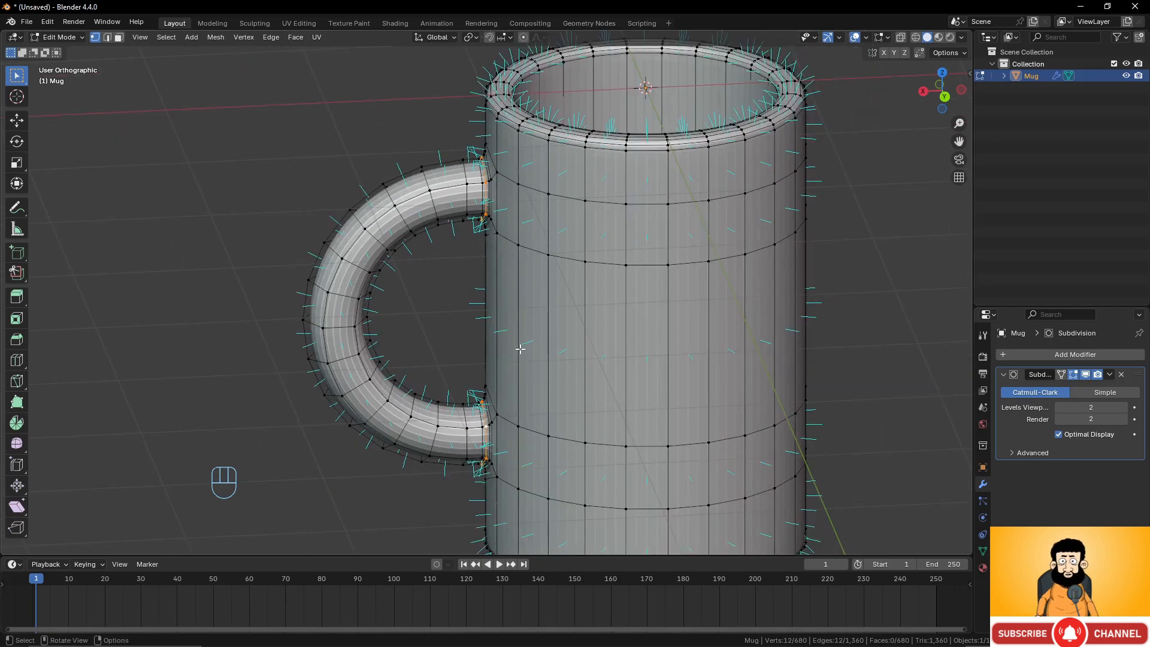
Select the mug body's linked geometry together with the loops at the handle joints.
key("h")
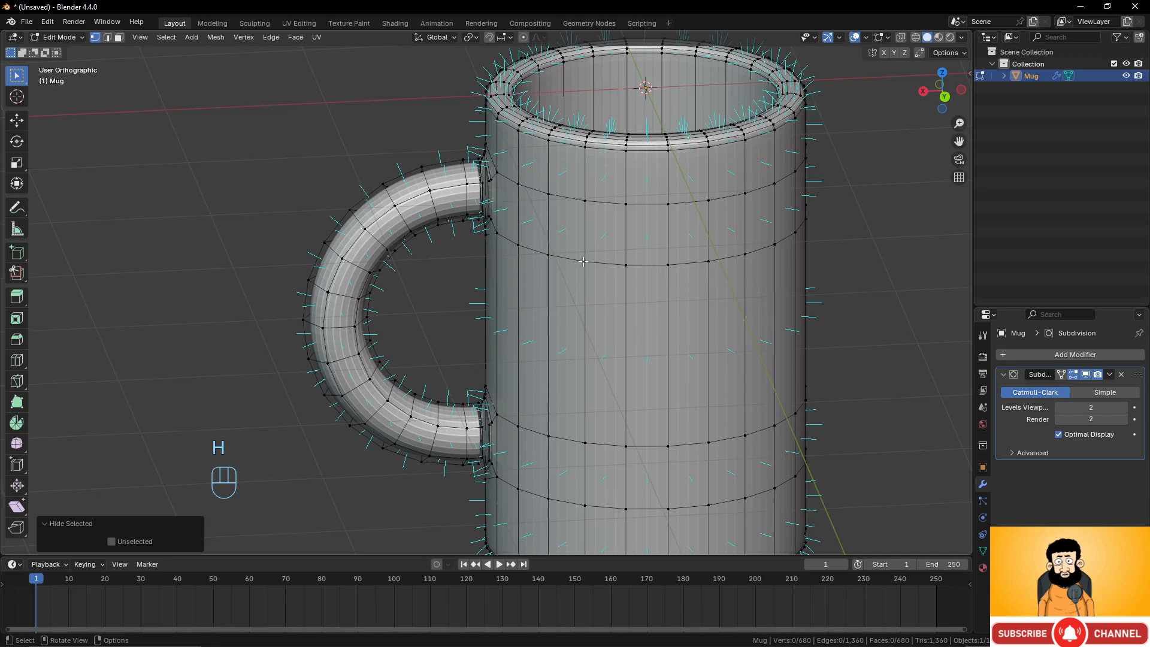
key("l")
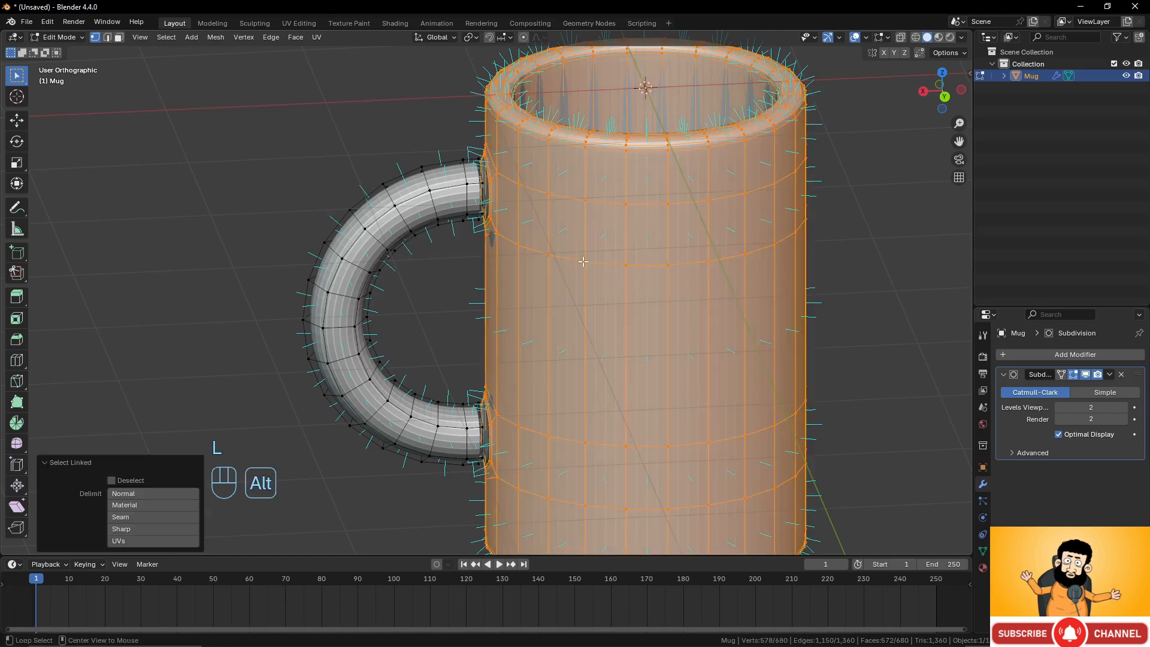
key("alt+h")
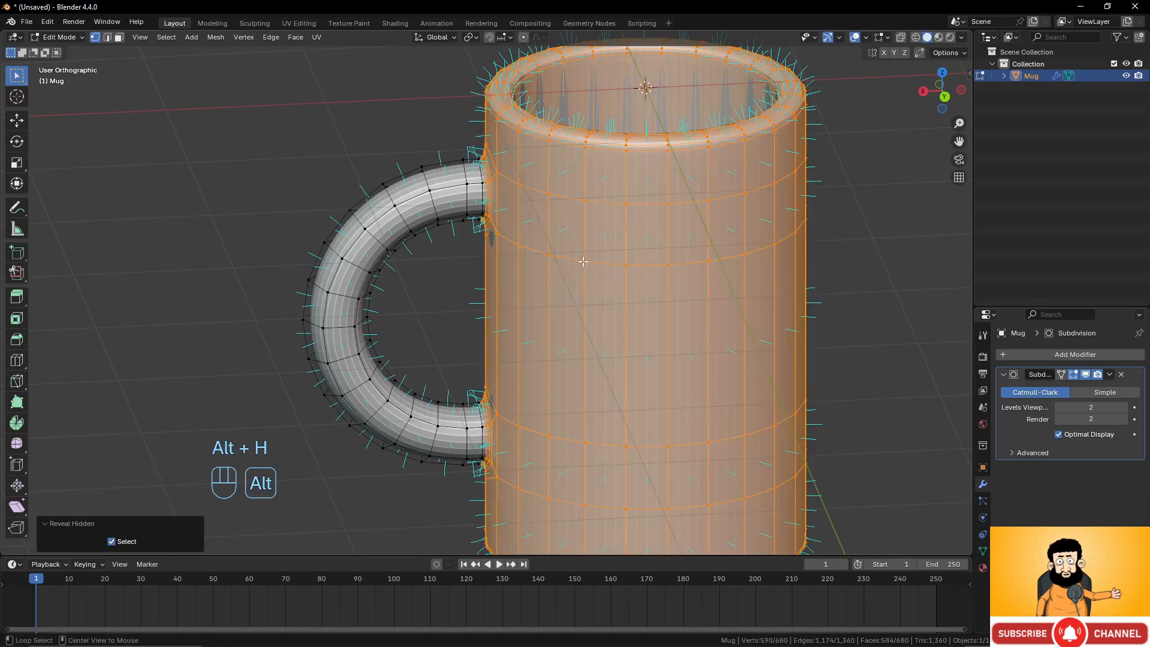
middle_click_drag(582, 262, 577, 270)
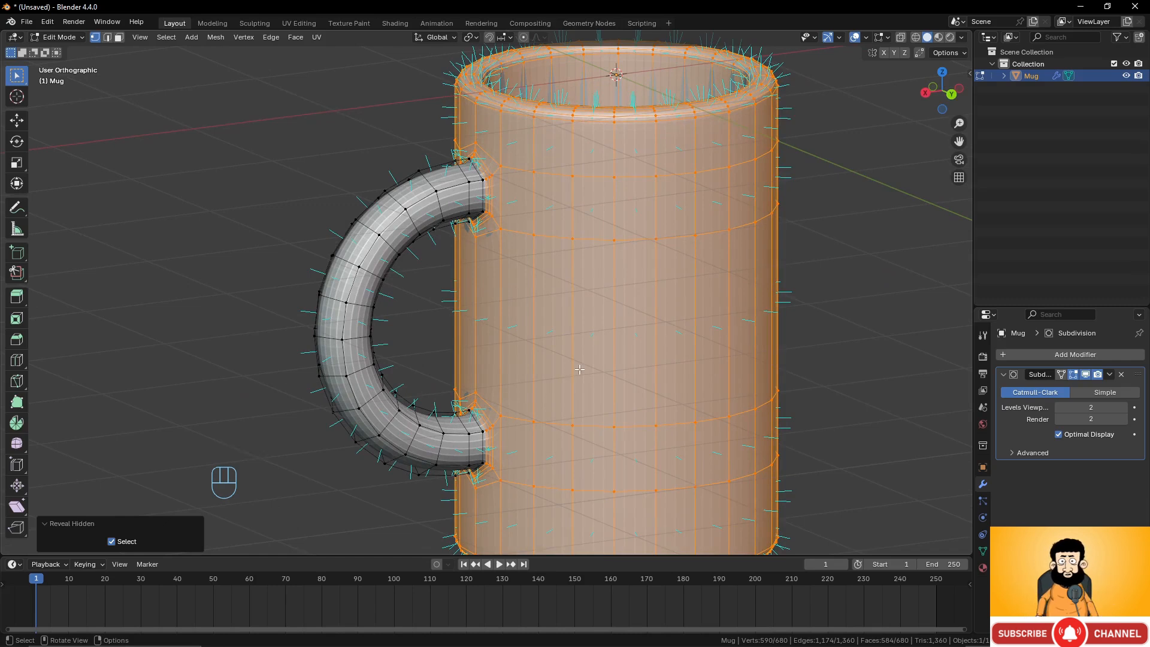
Recalculate the selected body's normals to face inside.
key("ctrl+n")
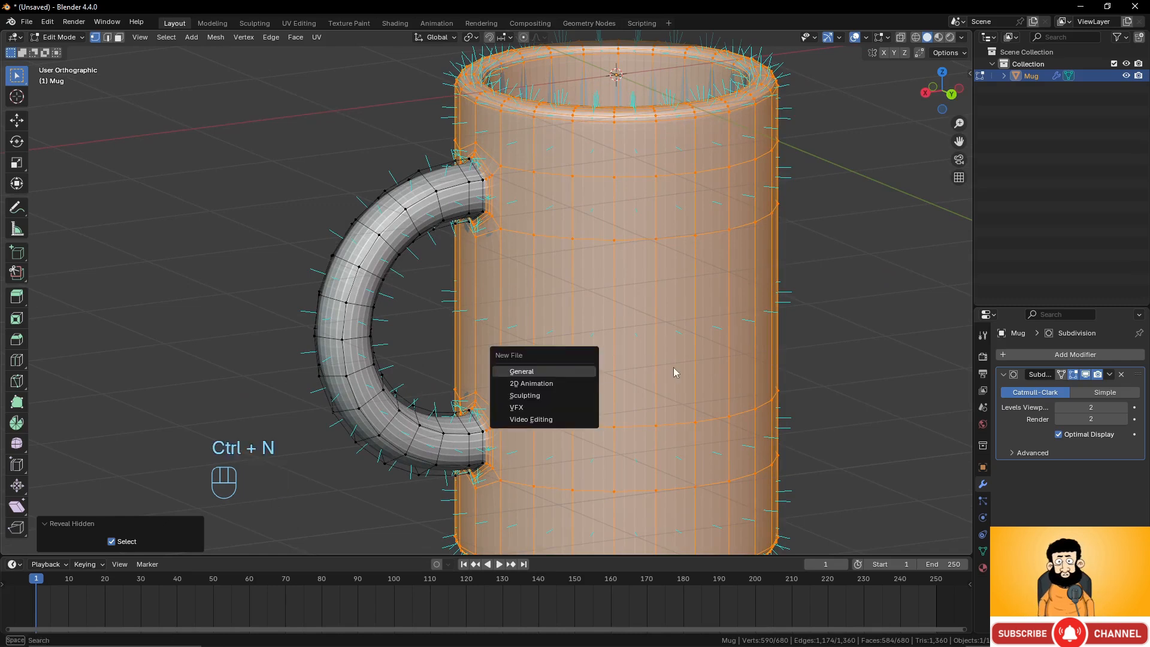
key("shift+n")
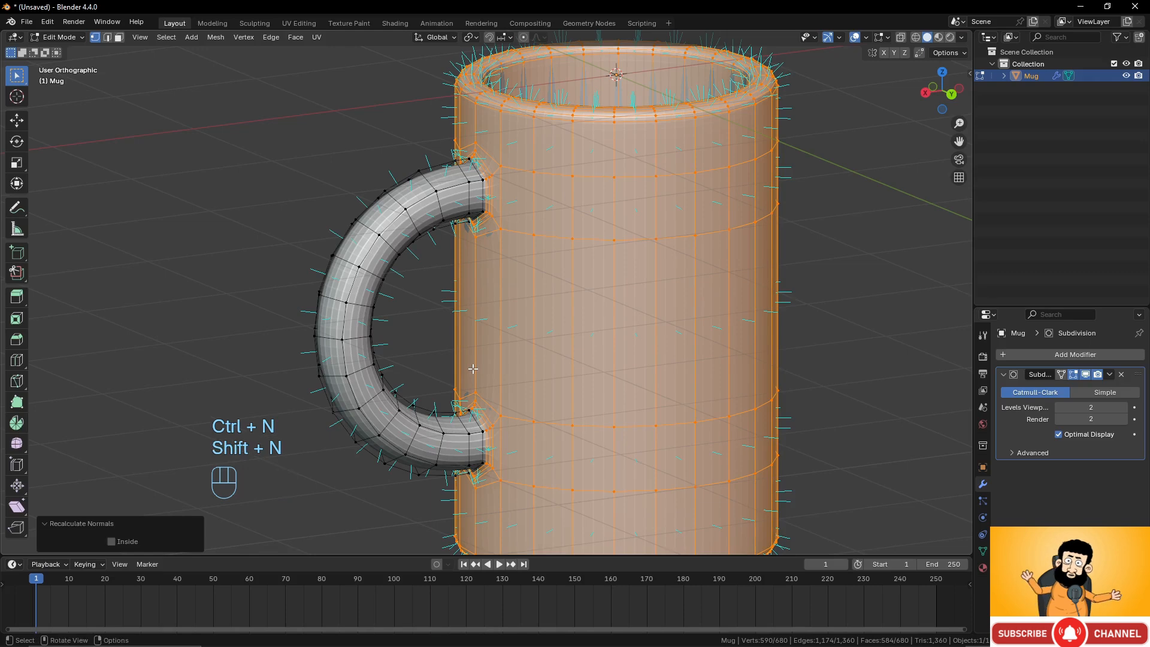
left_click(112, 541)
scroll(556, 353, "down", 3)
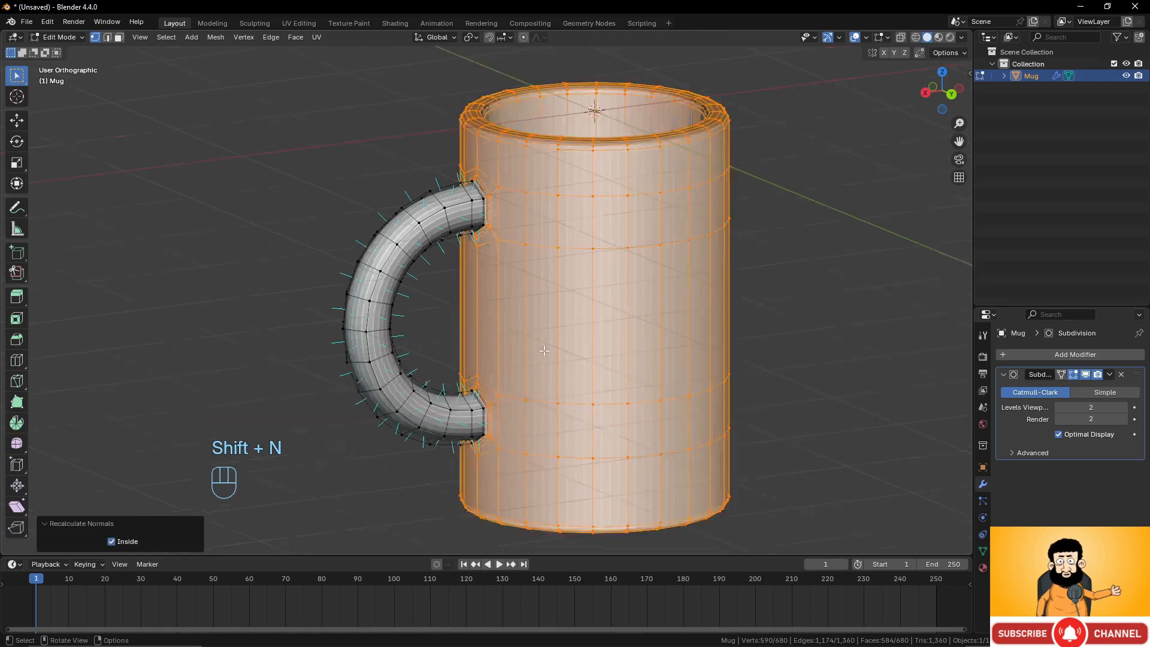
Examine the smoothed mug's rim and handle joint closely in Object Mode.
middle_click_drag(555, 353, 563, 353)
scroll(562, 353, "up", 1)
mouse_move(569, 332)
middle_mouse_down()
mouse_move(537, 313)
mouse_move(548, 357)
mouse_move(554, 342)
middle_mouse_up()
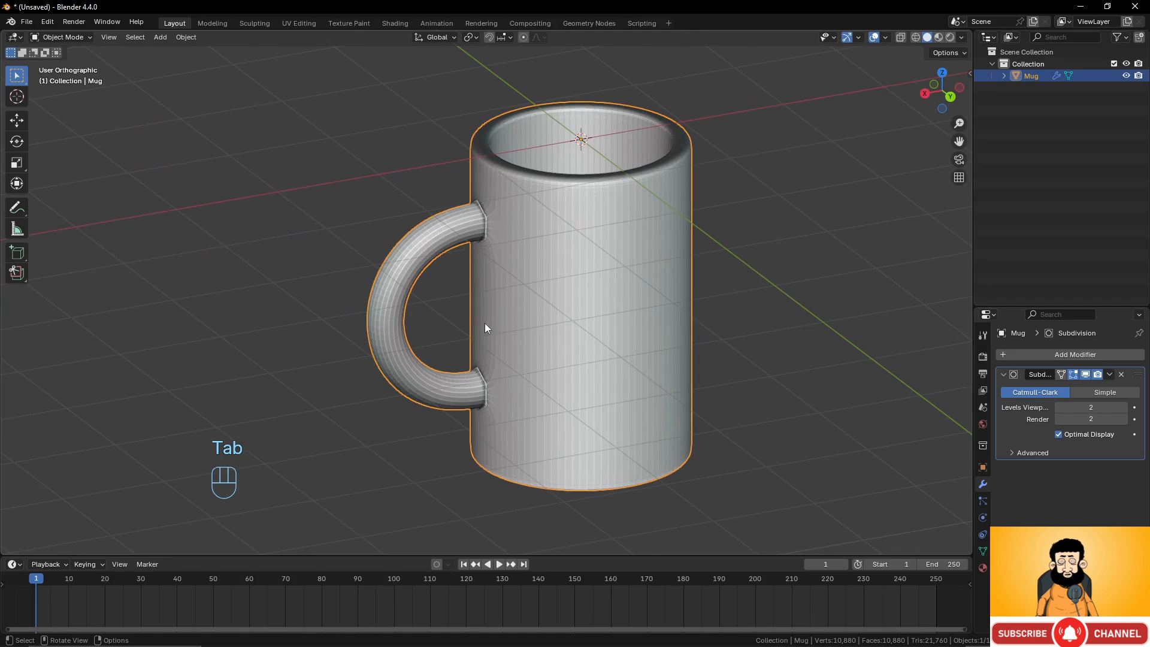
scroll(484, 322, "up", 5)
middle_click_drag(532, 254, 522, 448, "shift")
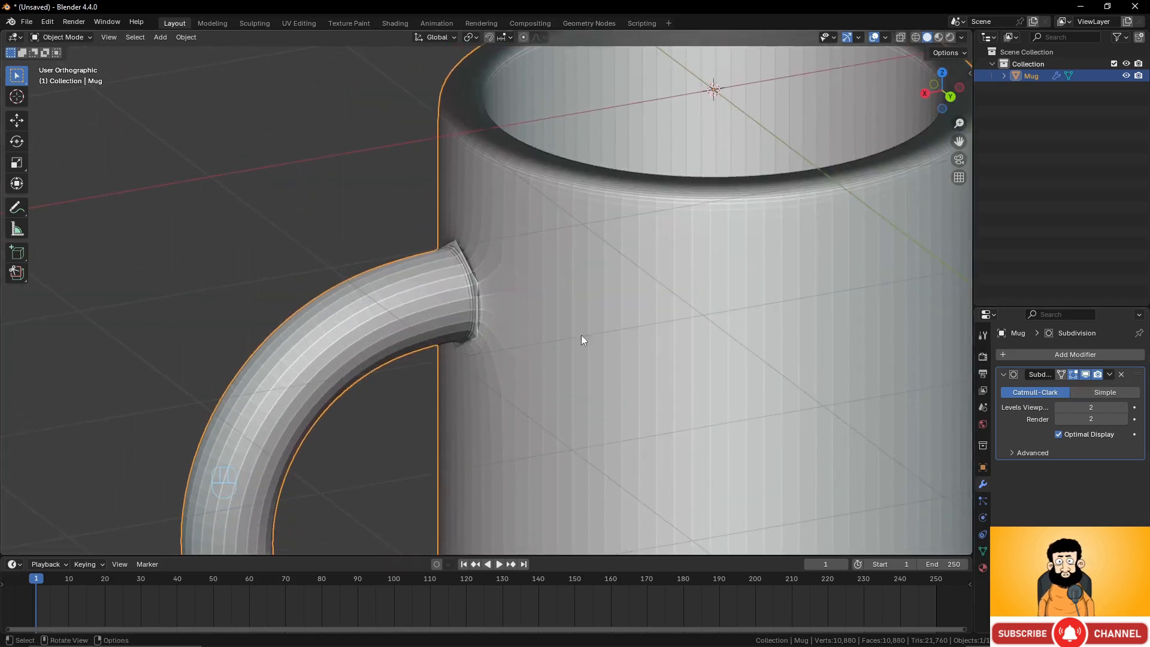
scroll(581, 336, "up", 3)
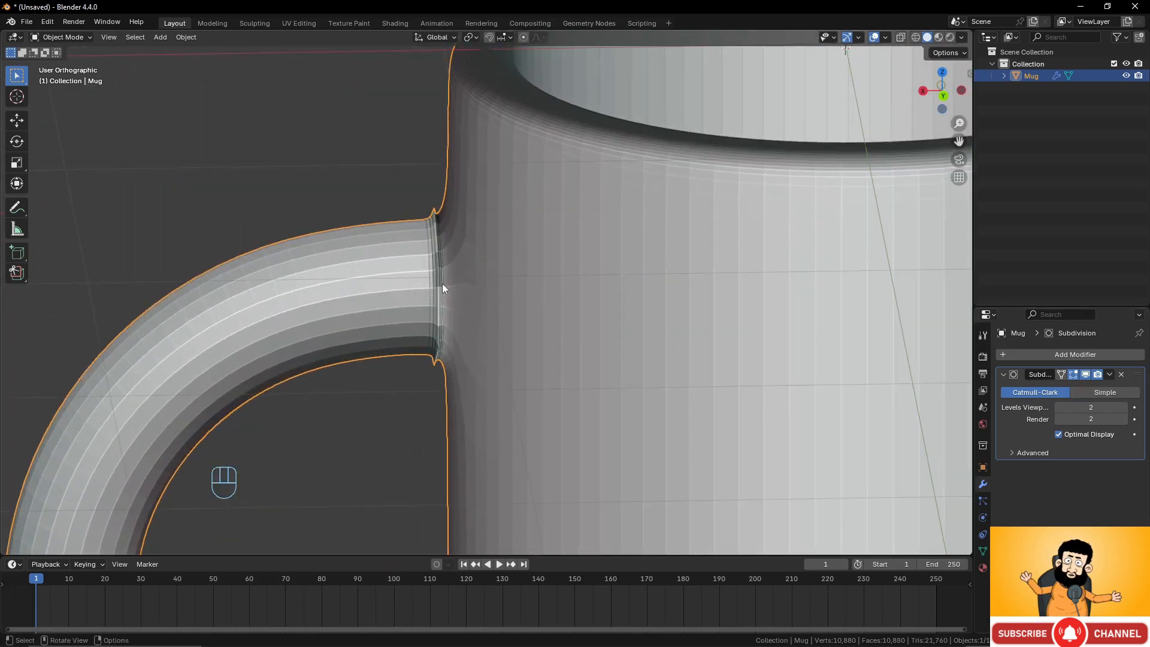
scroll(441, 284, "down", 3)
middle_click_drag(624, 280, 663, 275)
scroll(707, 268, "down", 1)
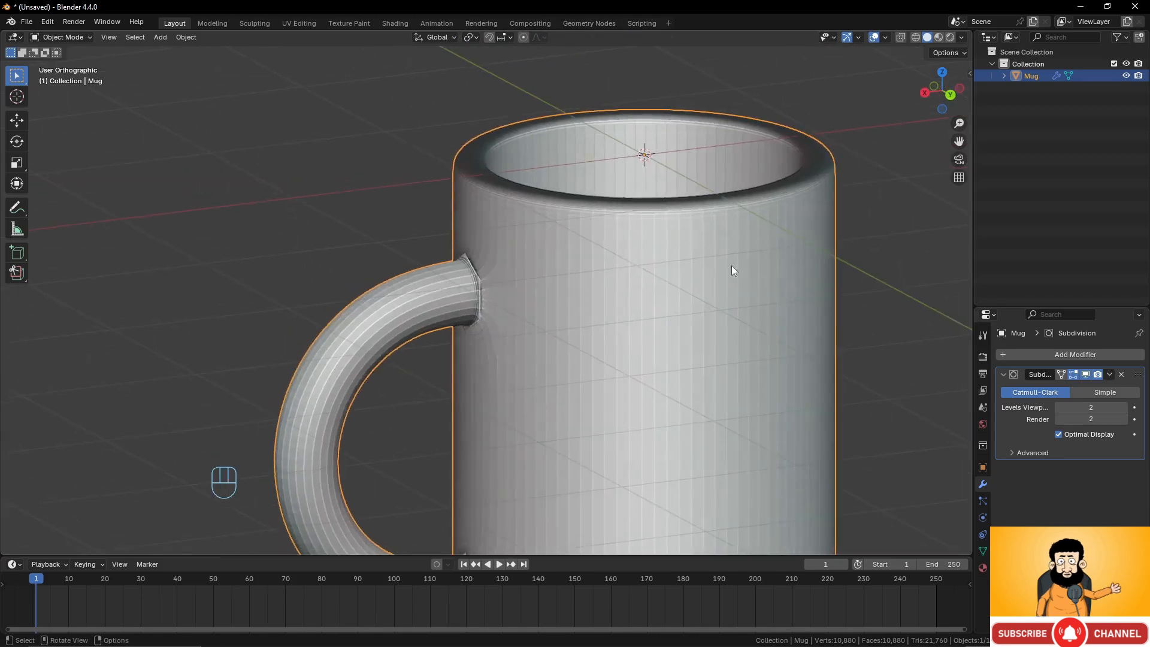
Select all of the mug's geometry in Edit Mode and recalculate its normals to face outside.
key("Tab")
middle_click_drag(572, 300, 545, 260, "shift")
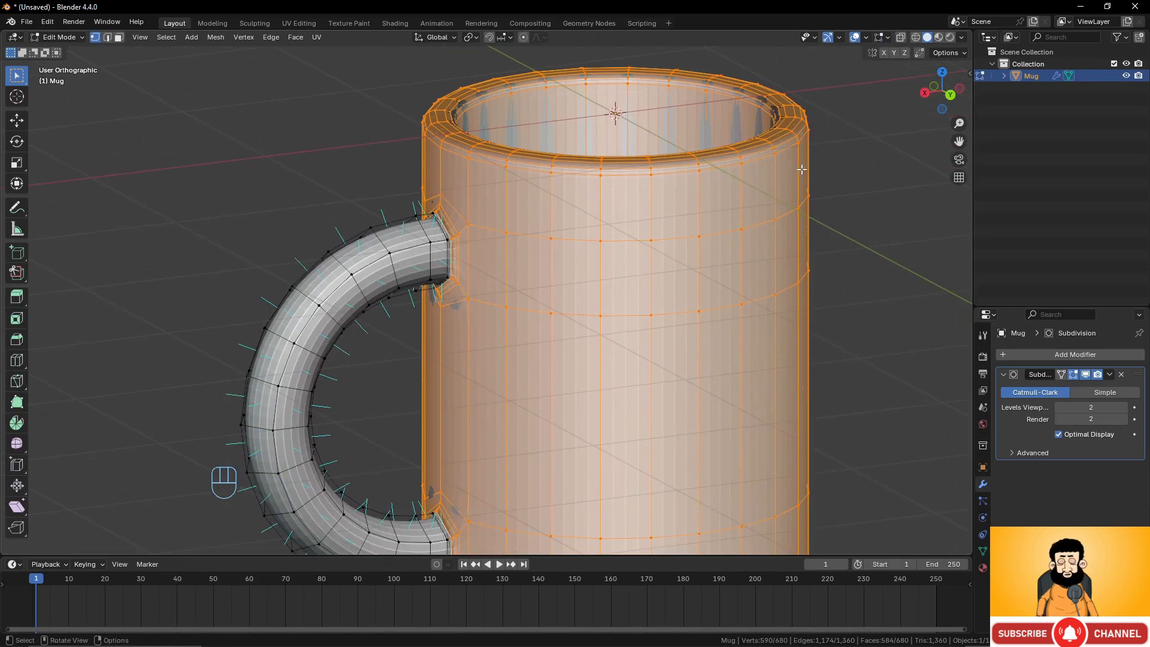
middle_click_drag(796, 171, 712, 218, "shift")
scroll(747, 180, "up", 2)
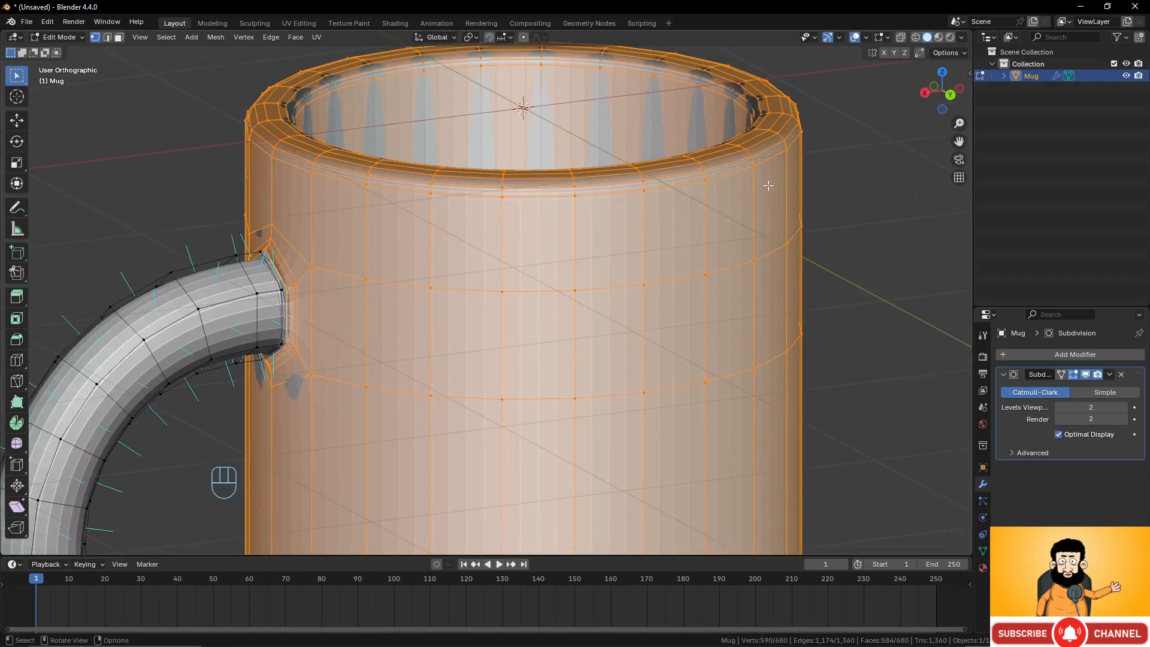
key("shift+z")
mouse_move(768, 183)
middle_mouse_down()
mouse_move(767, 166)
mouse_move(715, 189)
middle_mouse_up()
key("z")
scroll(735, 232, "down", 4)
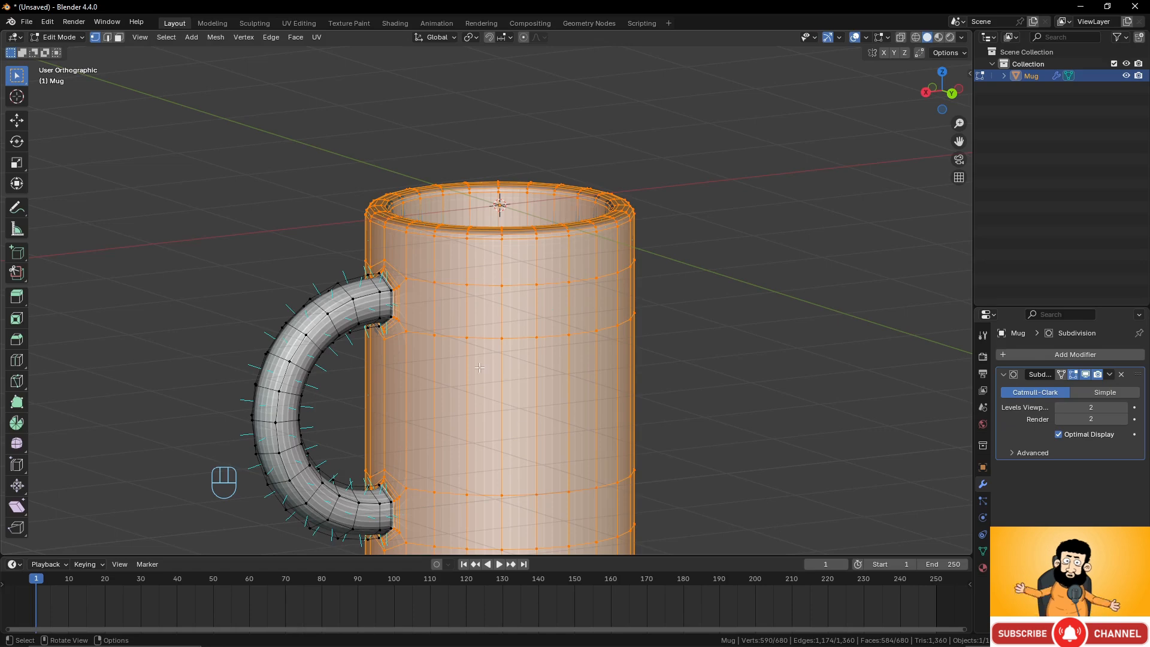
scroll(480, 367, "down", 2)
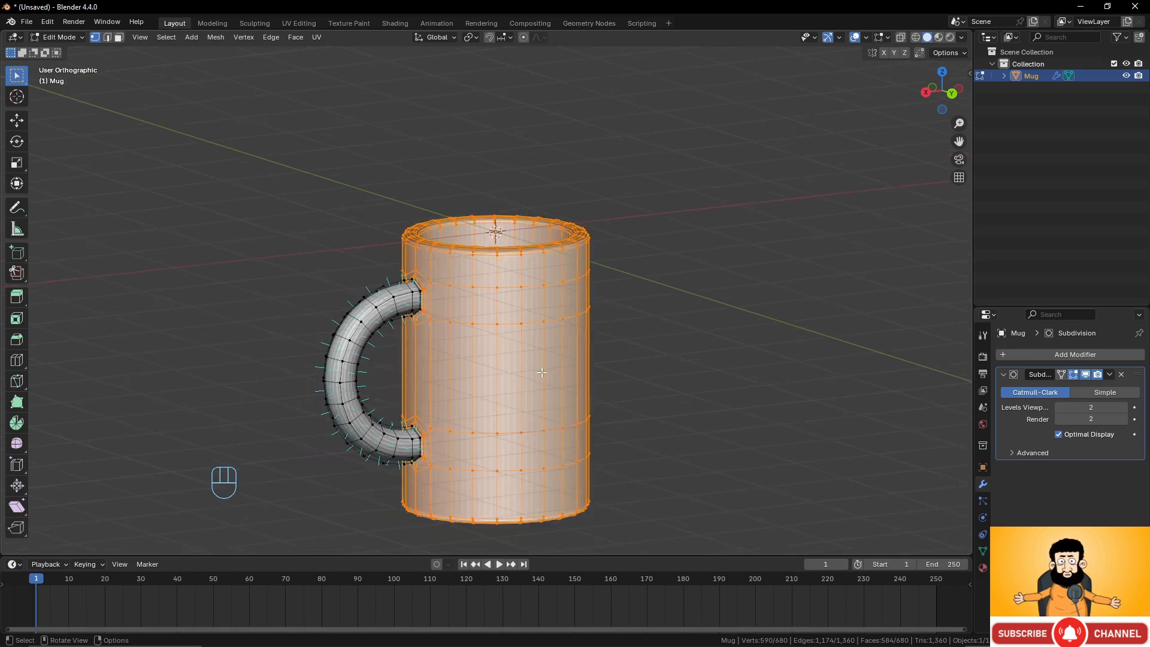
key("a")
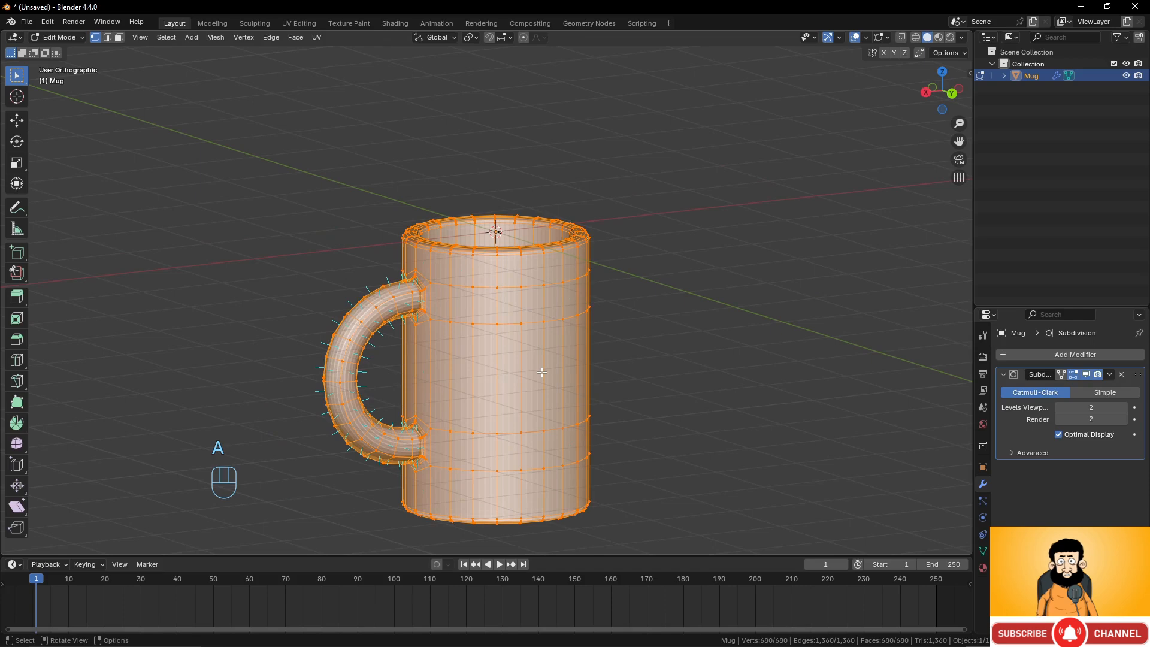
key("shift+n")
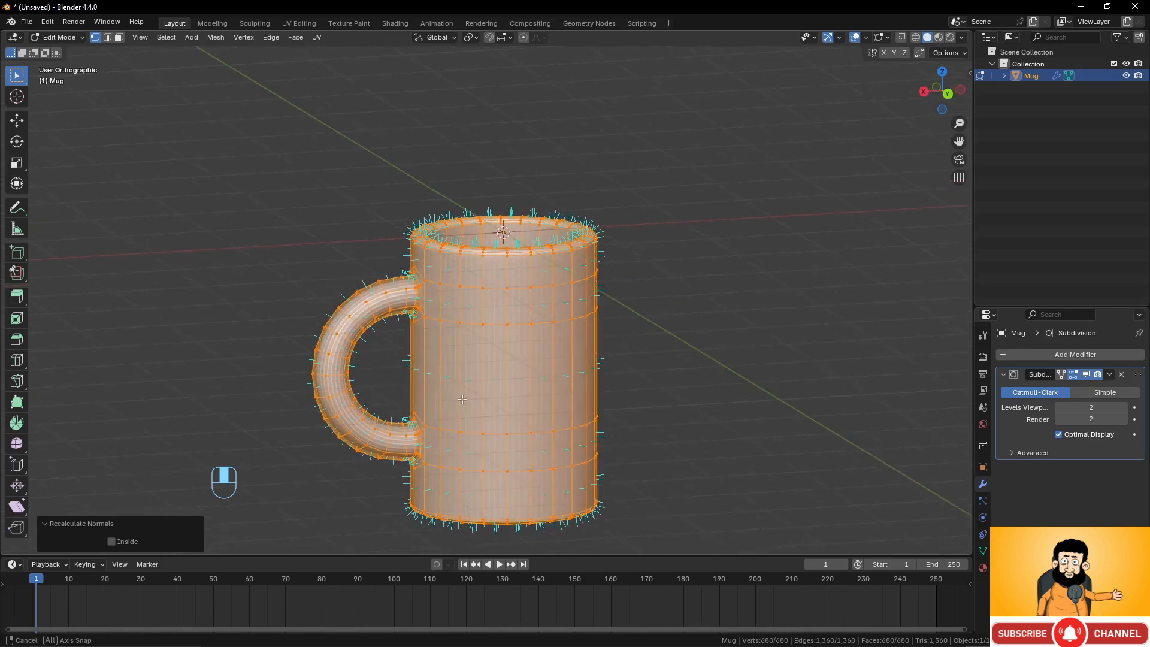
middle_click_drag(437, 395, 460, 400)
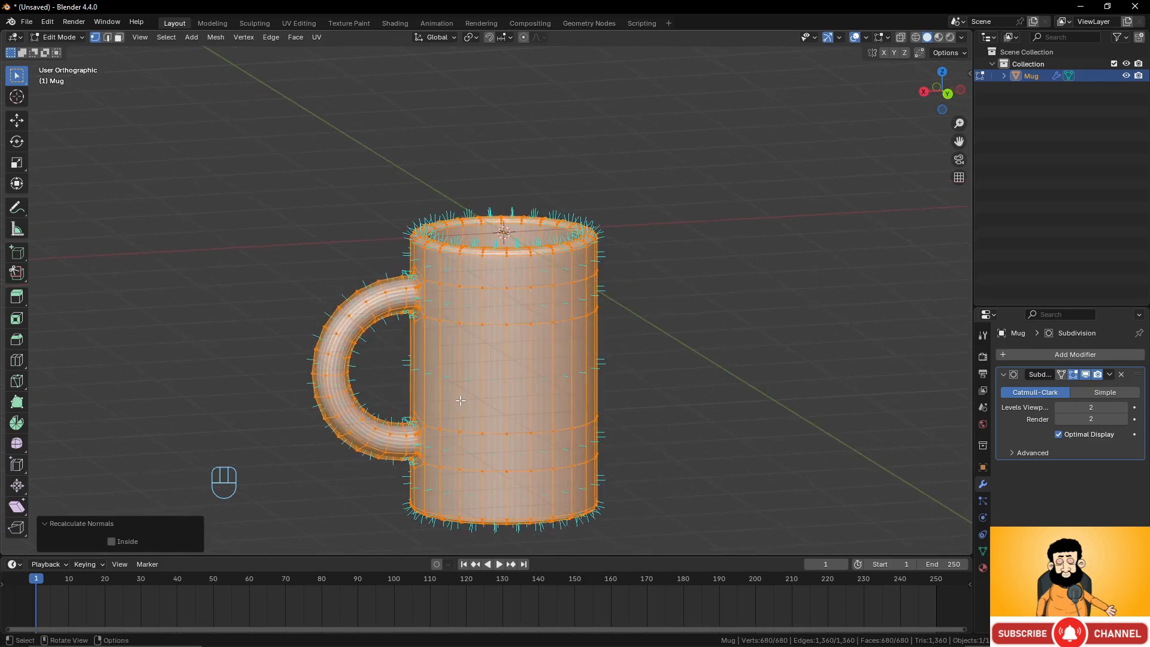
Turn off the face normals overlay.
left_click(888, 37)
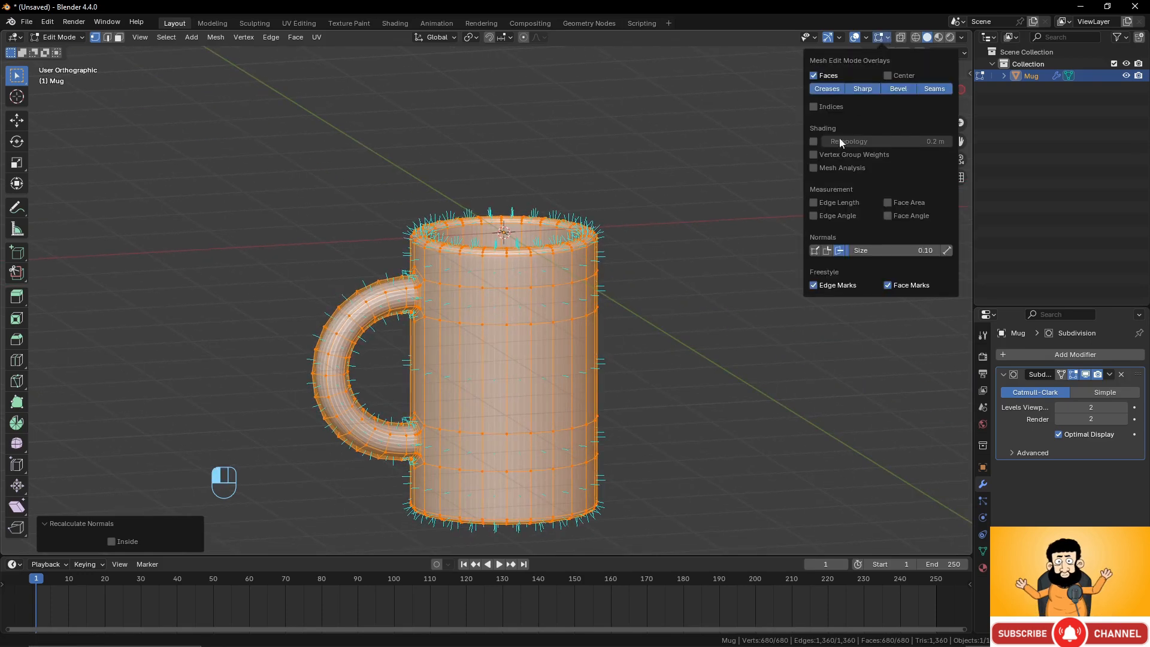
left_click(839, 251)
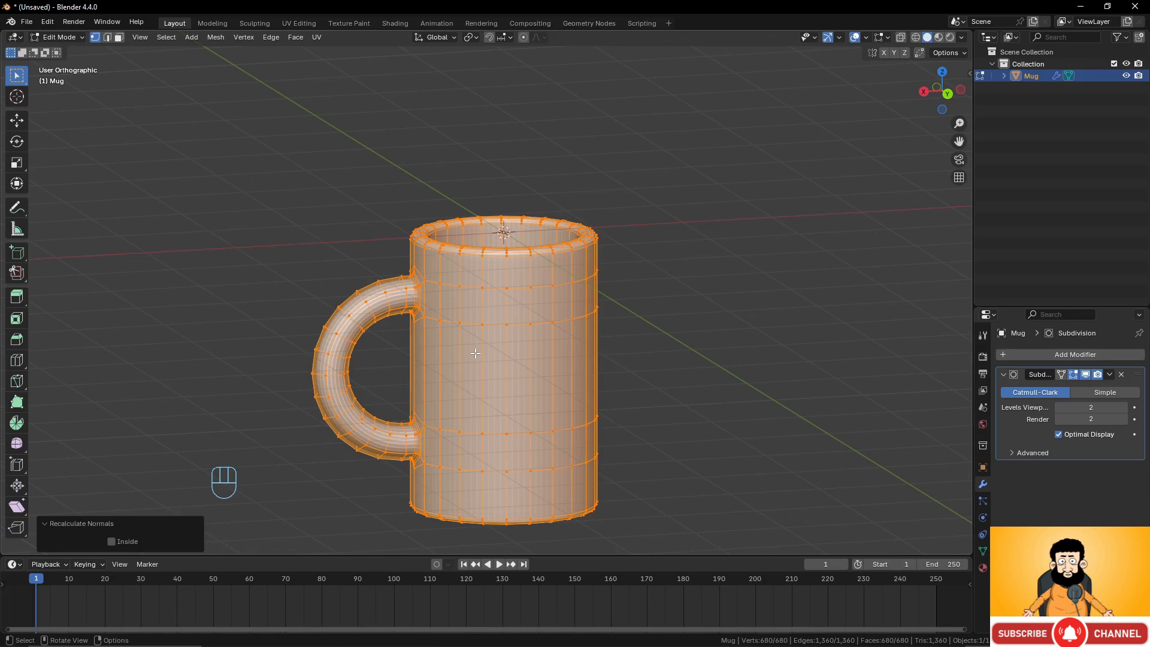
scroll(571, 241, "up", 4)
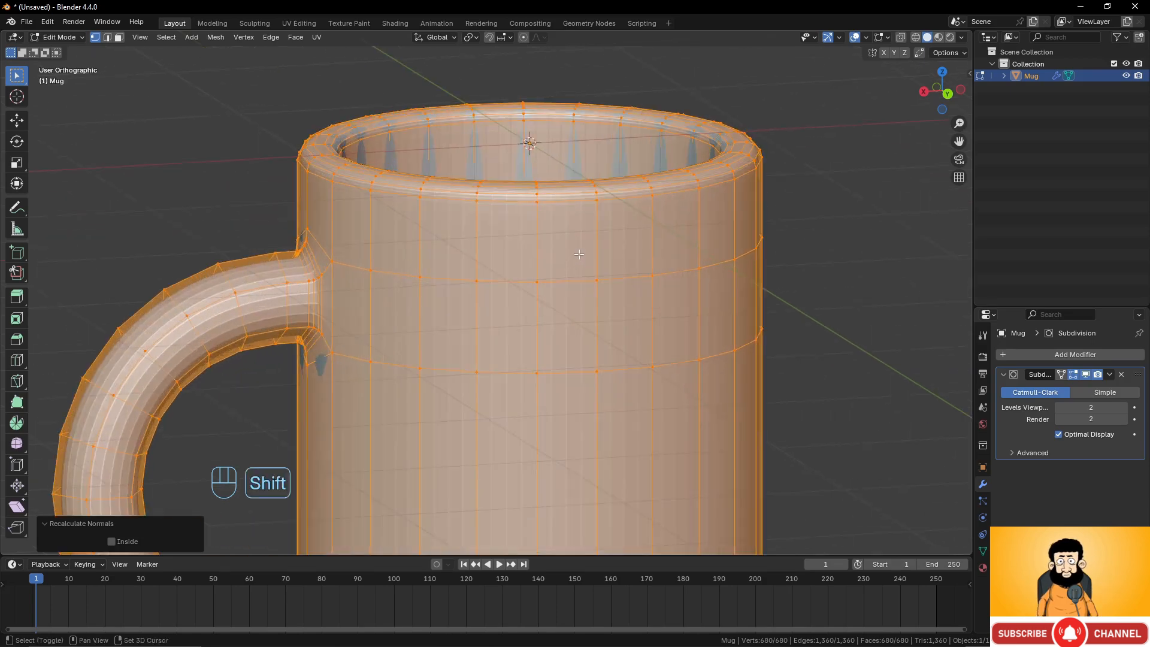
middle_click_drag(572, 249, 578, 287, "shift")
Duplicate and extrude the outer rim's edge loop in place.
left_click(610, 245, "alt")
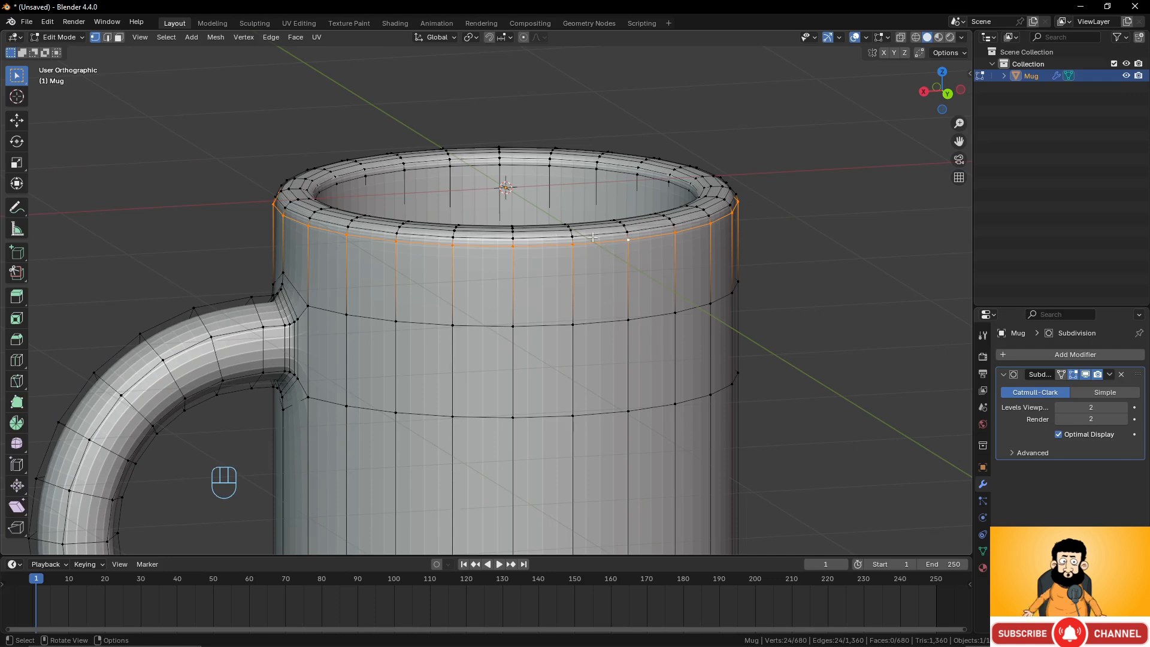
key("shift+d")
right_click(597, 244)
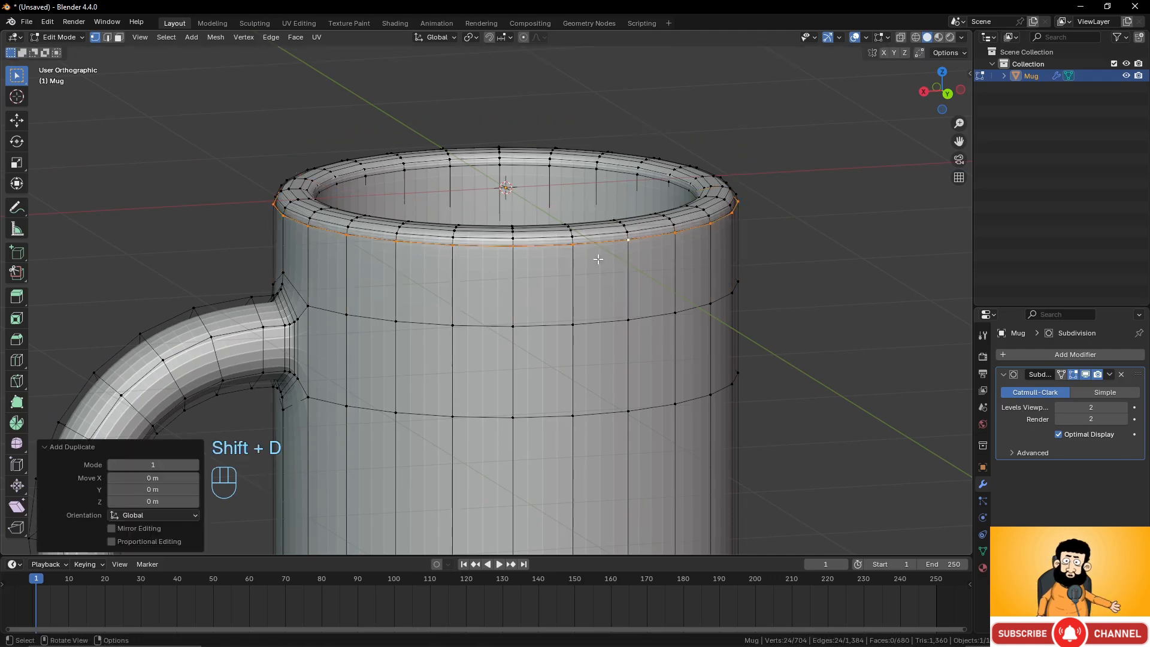
key("e")
right_click(635, 215)
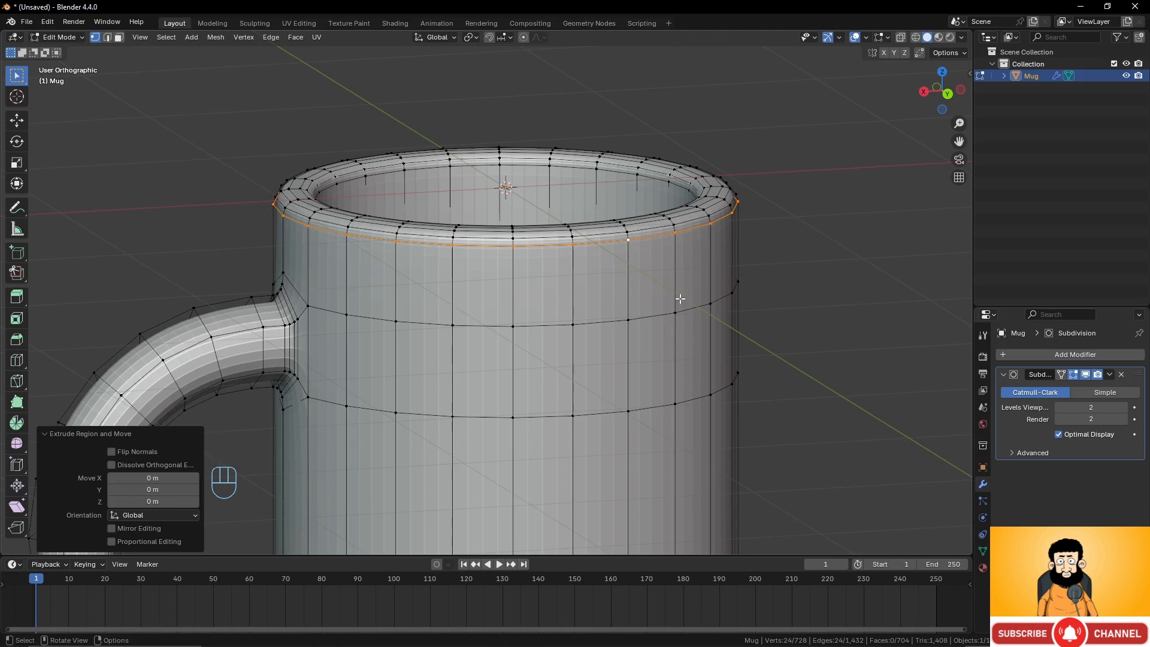
Examine the vertices along the mug's outer rim up close.
left_click(695, 216, "alt")
scroll(707, 254, "up", 6)
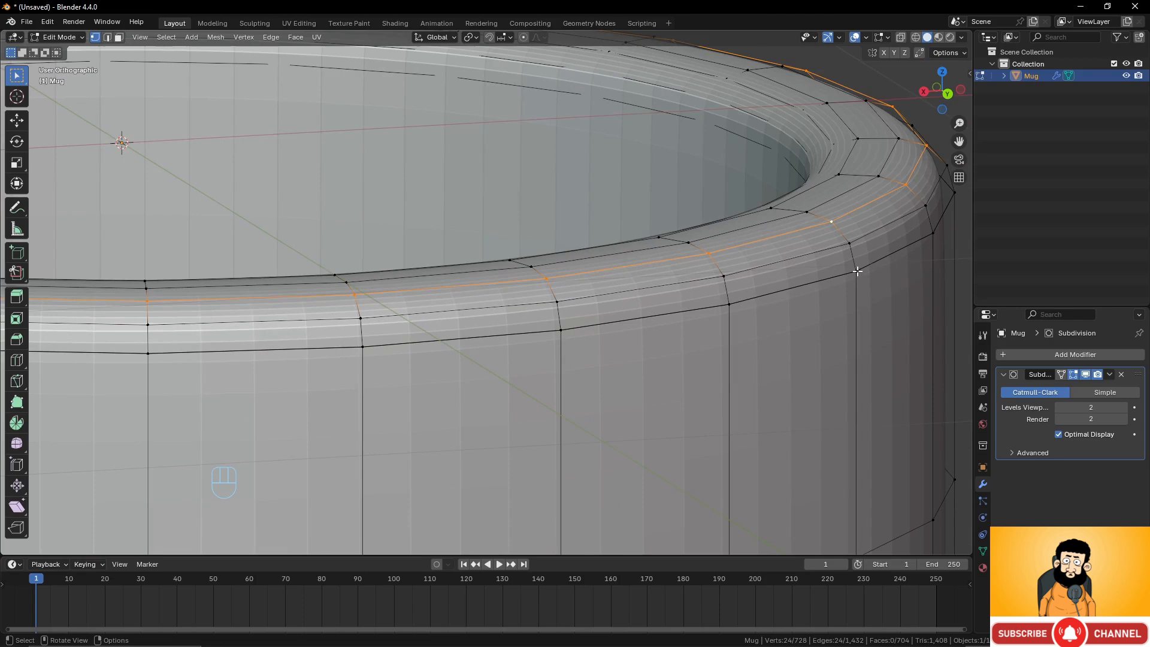
left_click(858, 271)
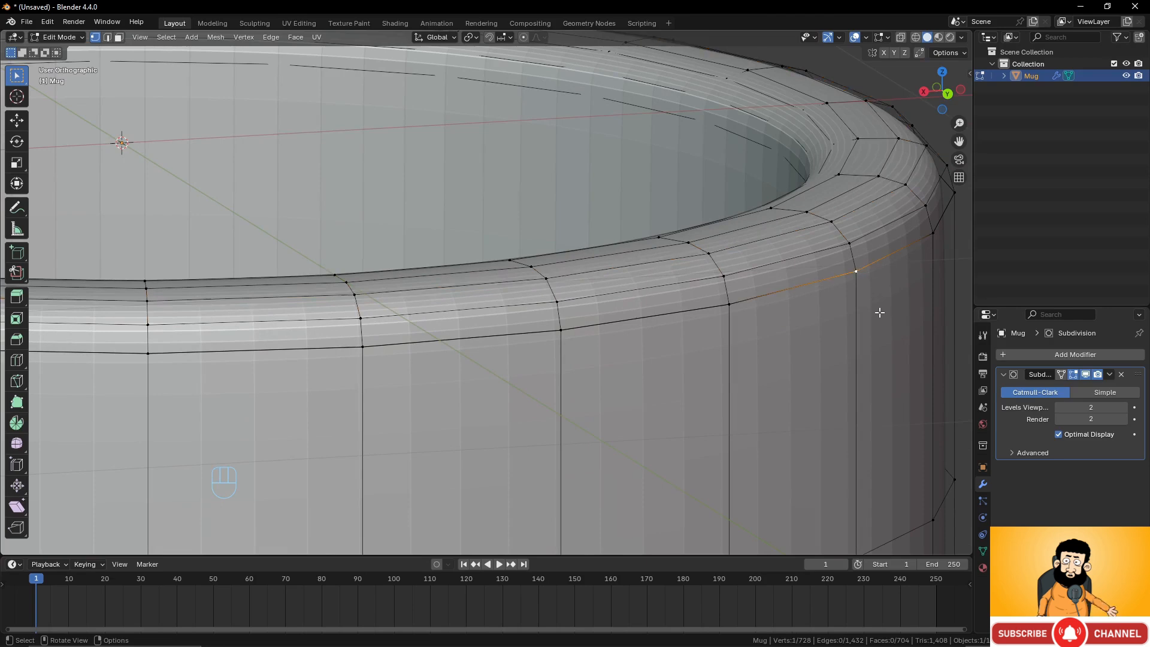
middle_click_drag(868, 308, 722, 288)
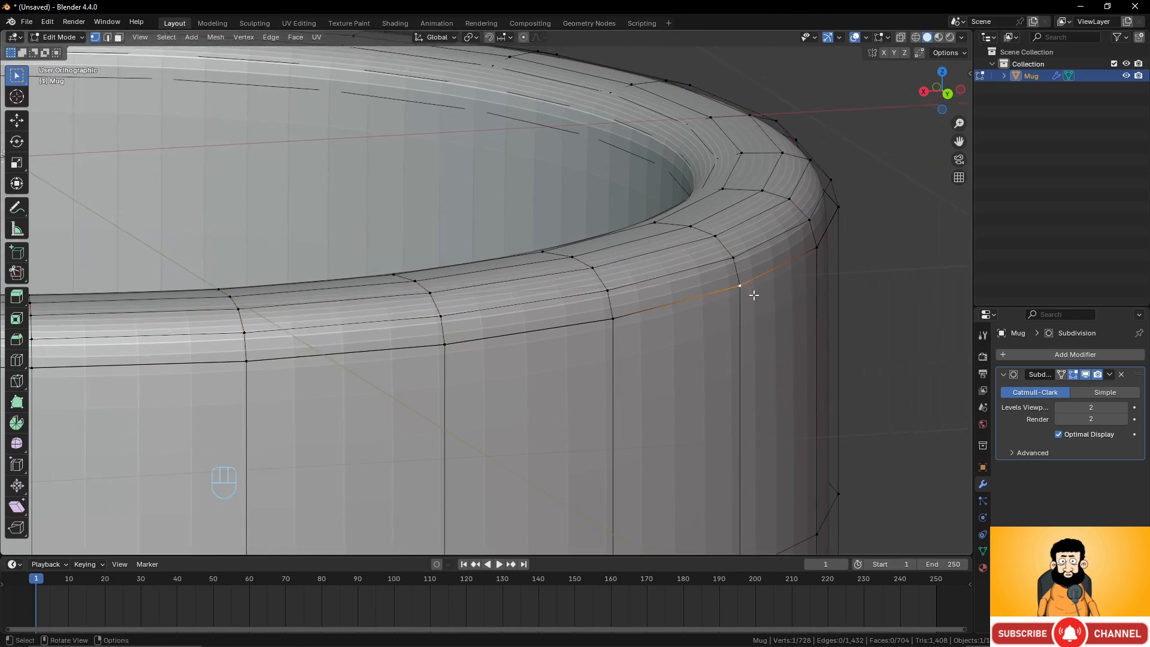
key("g")
right_click(795, 308)
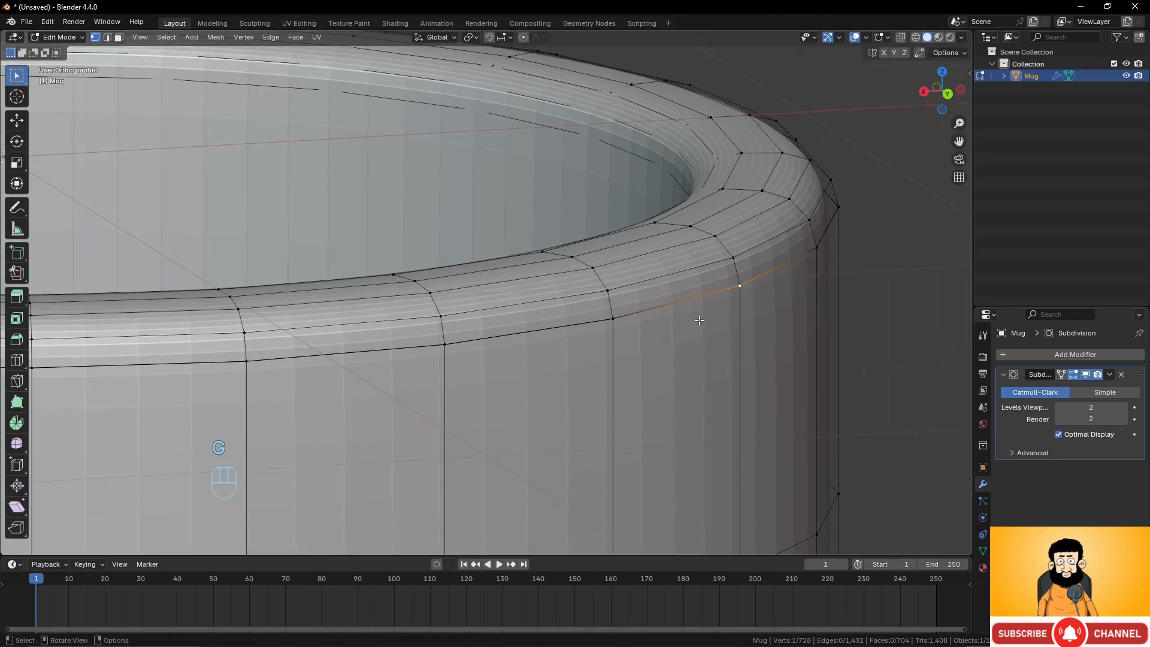
scroll(703, 294, "down", 3)
key("Tab")
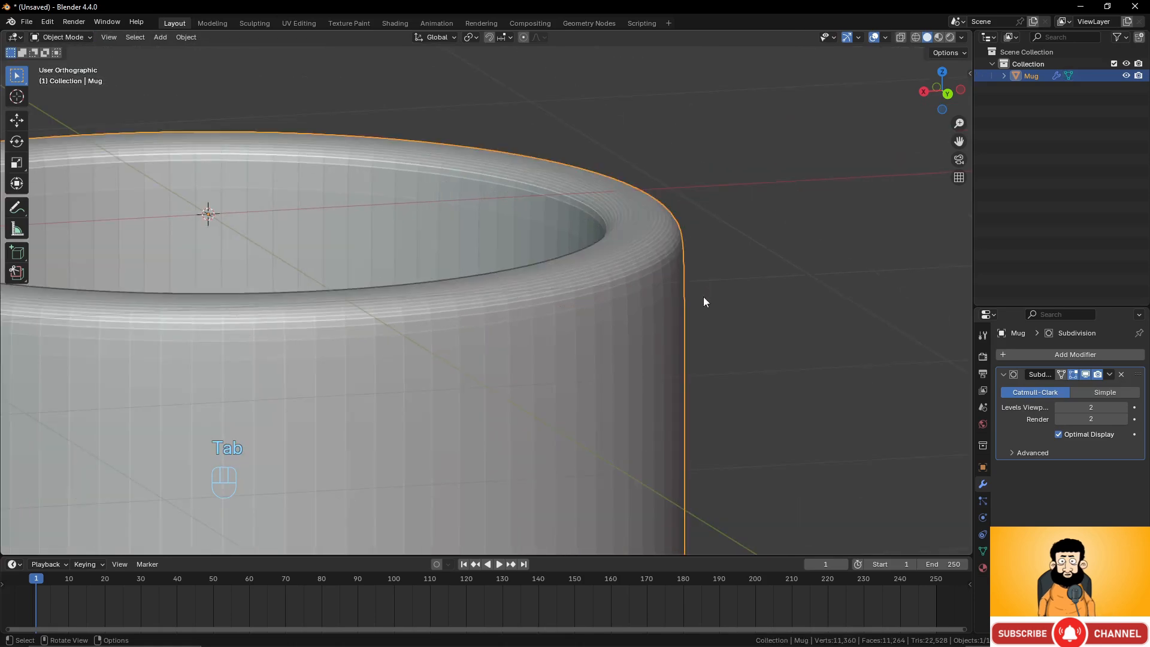
key("Tab")
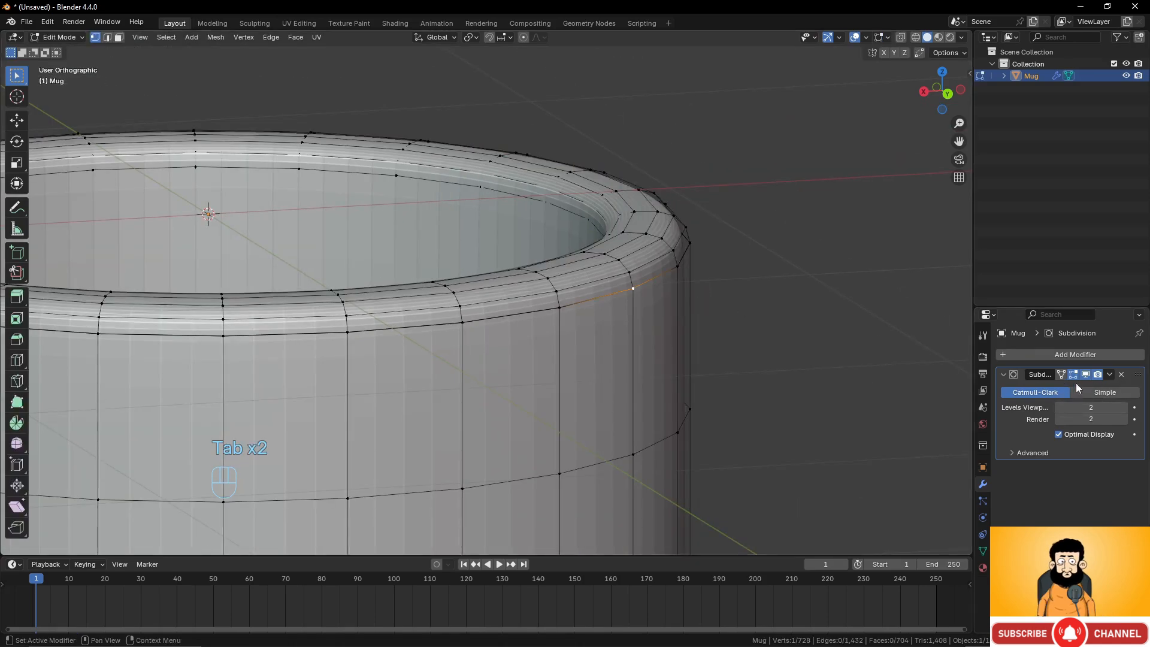
scroll(662, 313, "down", 4)
middle_click_drag(340, 355, 429, 310, "shift")
scroll(390, 361, "down", 3)
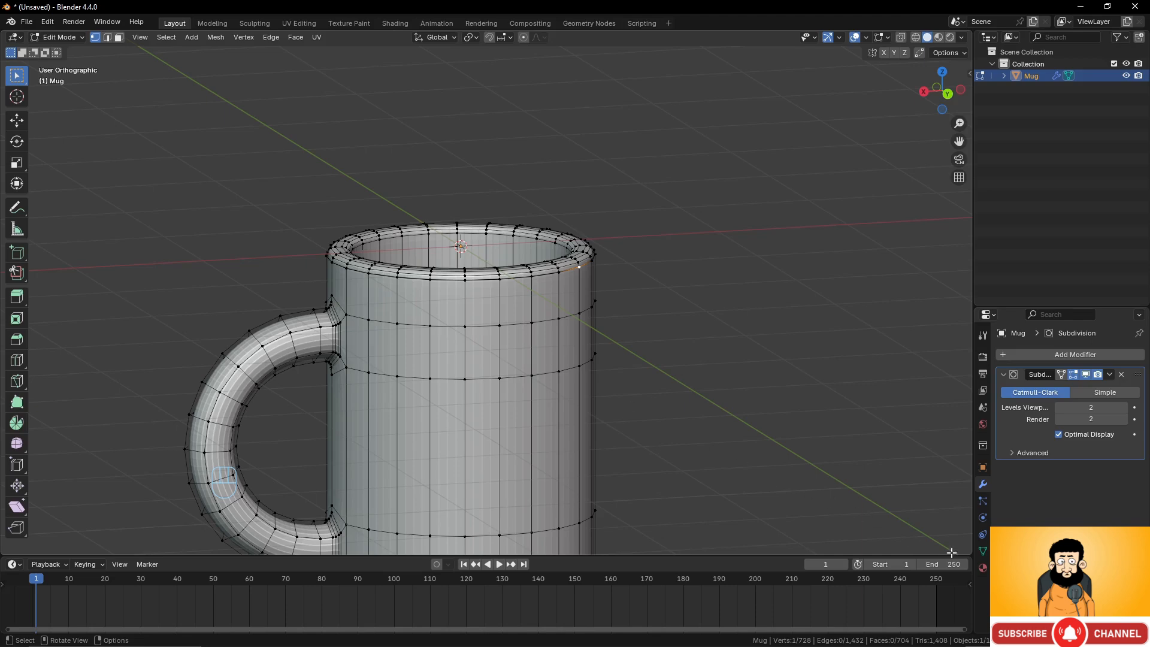
scroll(609, 371, "down", 3)
scroll(609, 371, "up", 2)
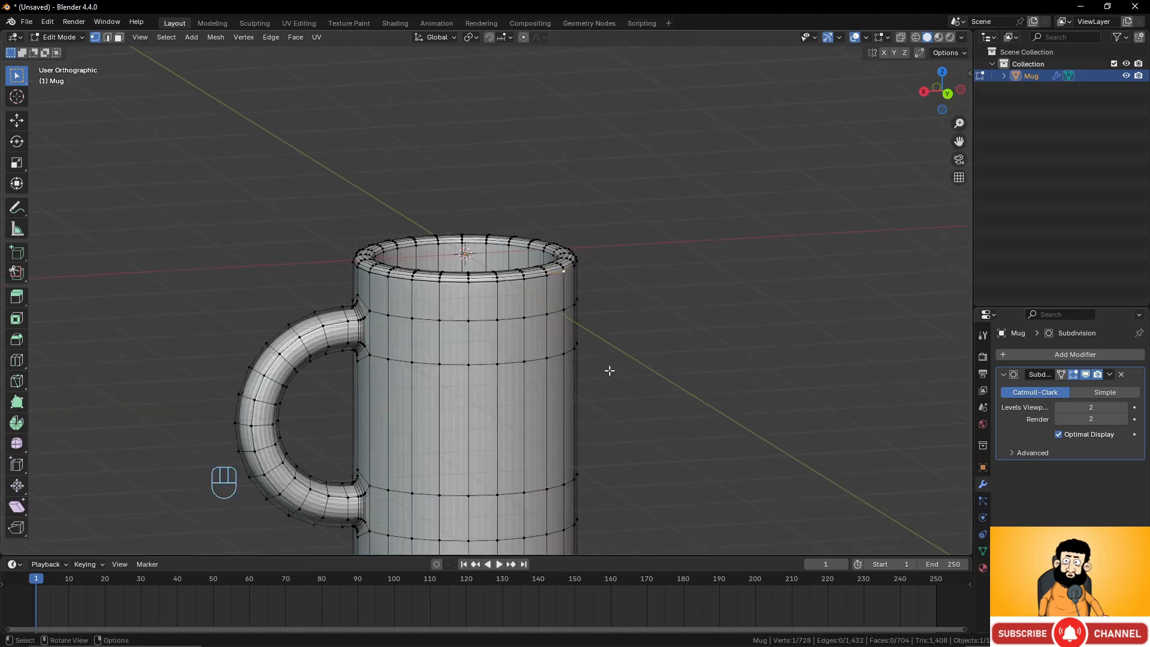
Select all geometry and merge the vertices by distance.
key("a")
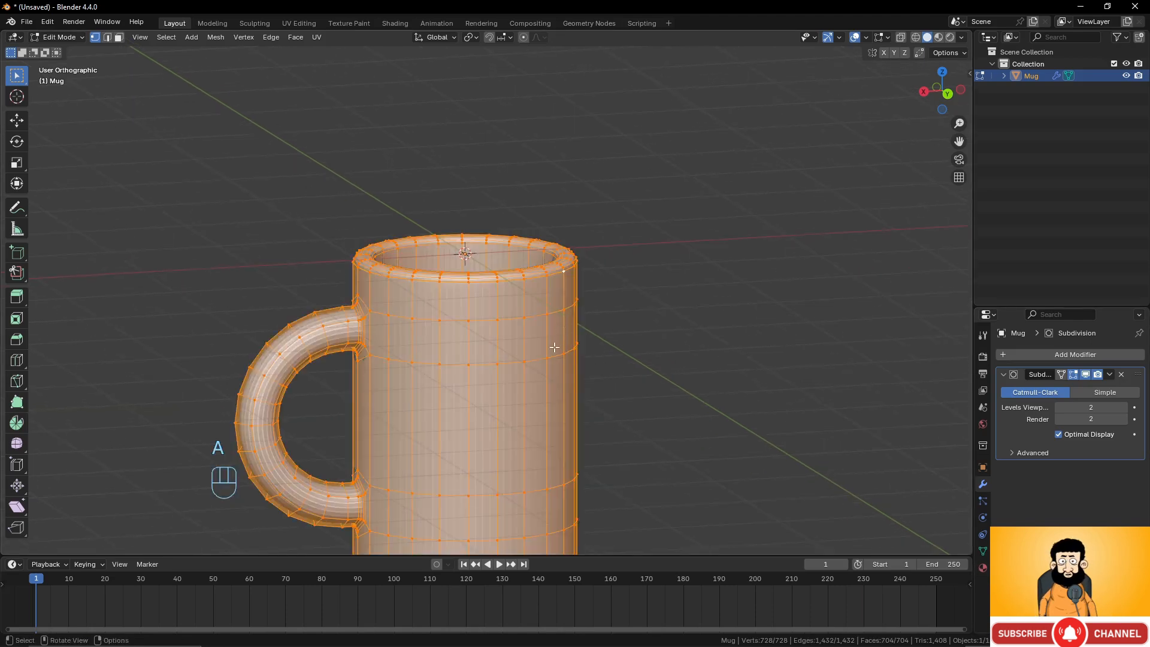
middle_click_drag(566, 319, 600, 233, "shift")
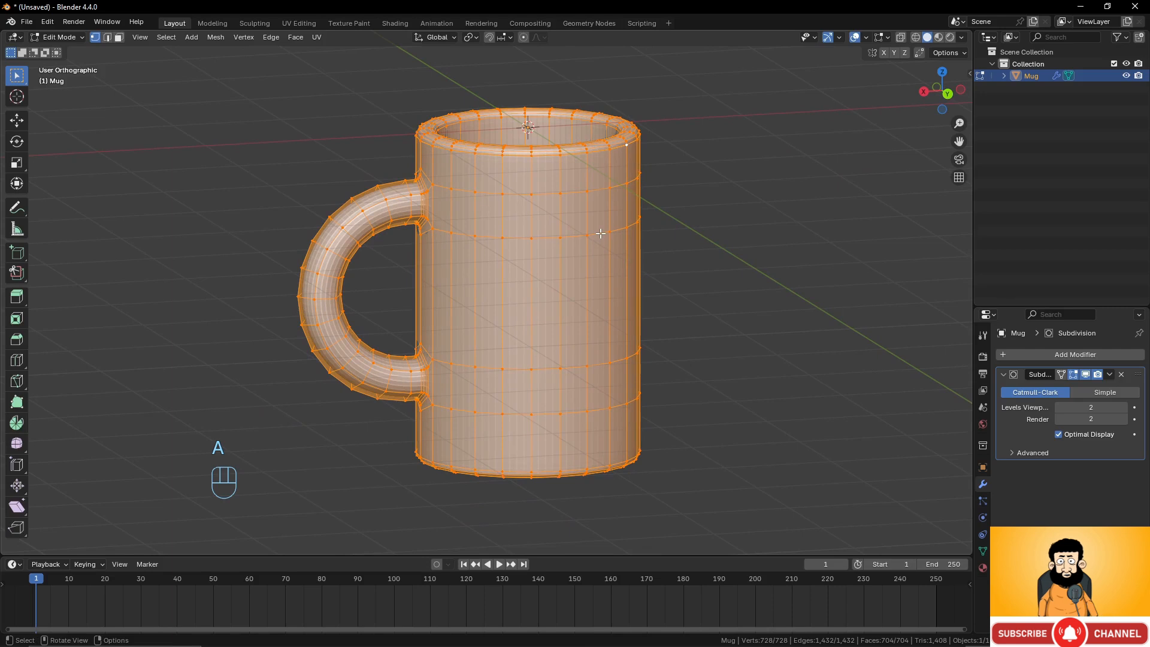
key("m")
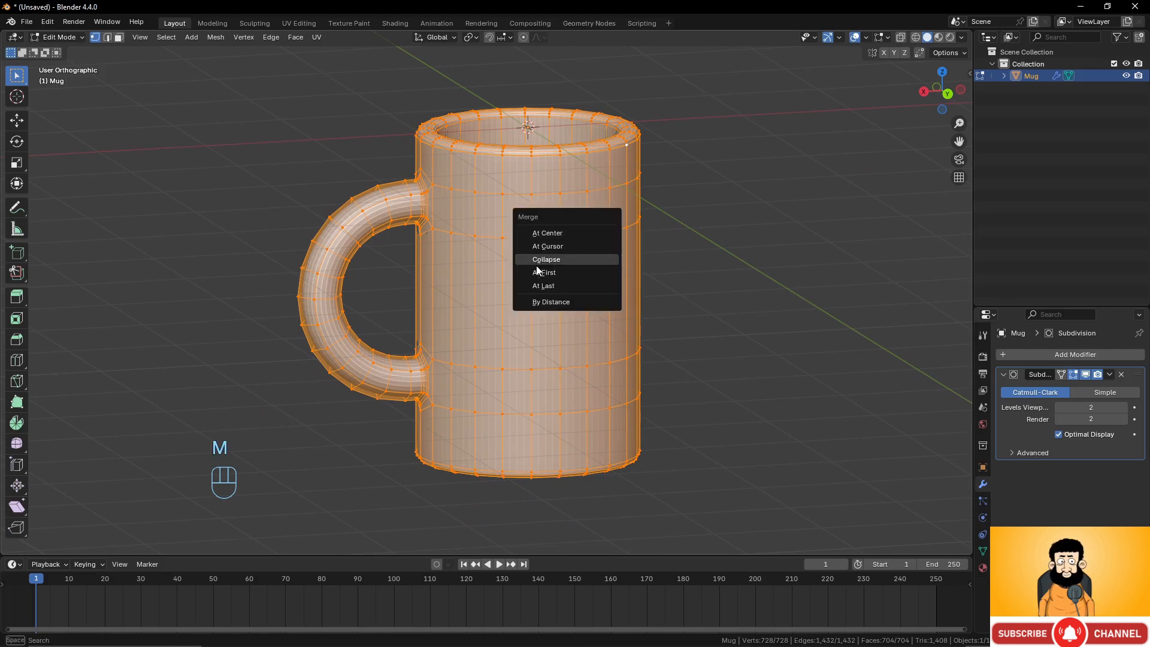
left_click(543, 303)
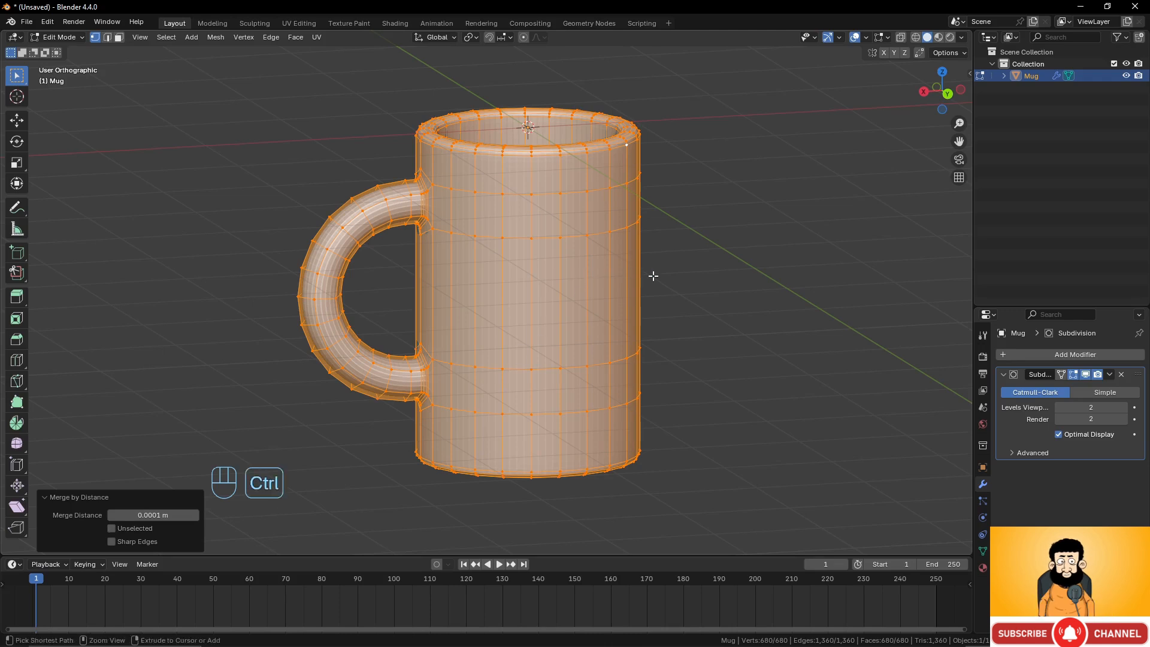
key("ctrl+z")
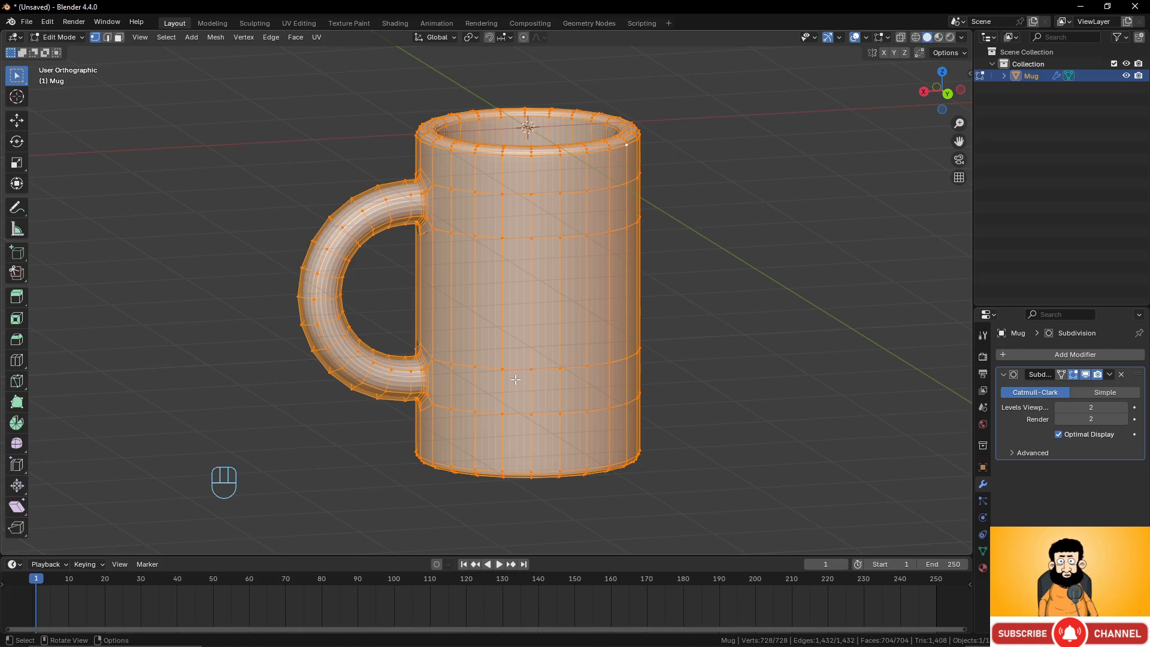
key("m")
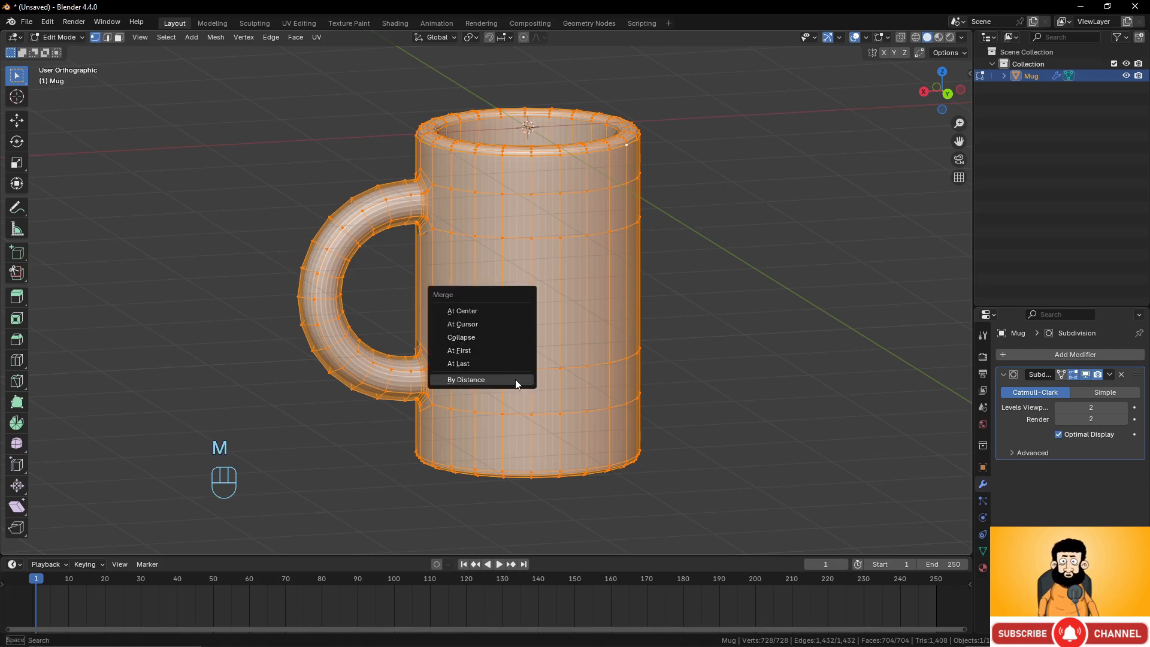
left_click(515, 379)
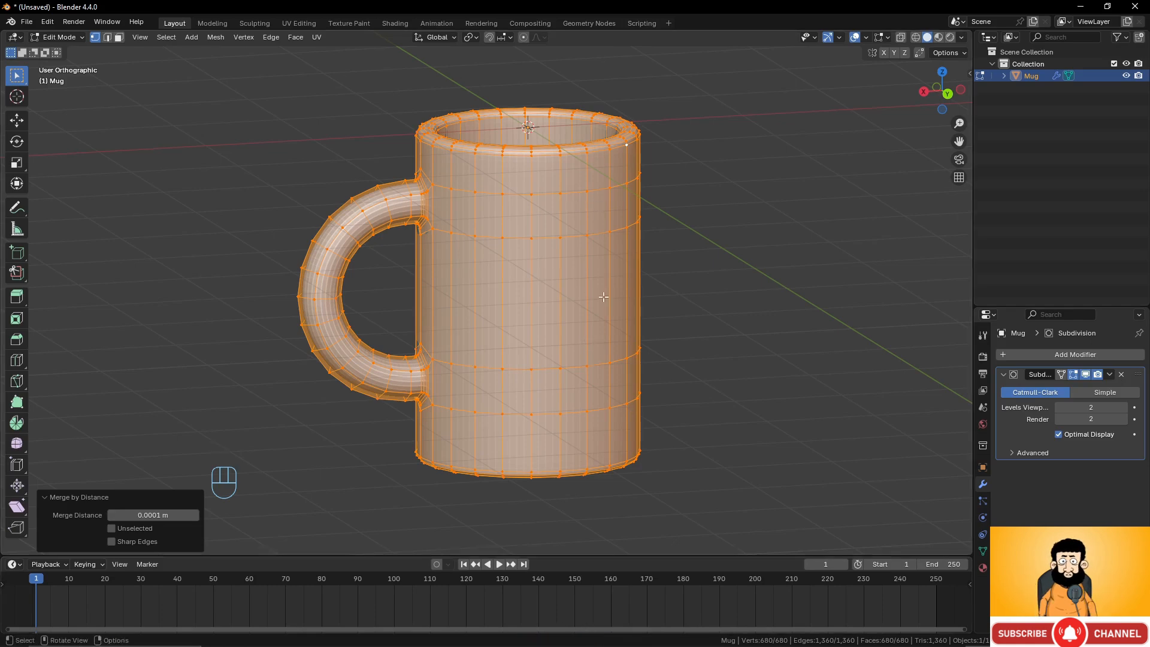
middle_click_drag(593, 242, 580, 287)
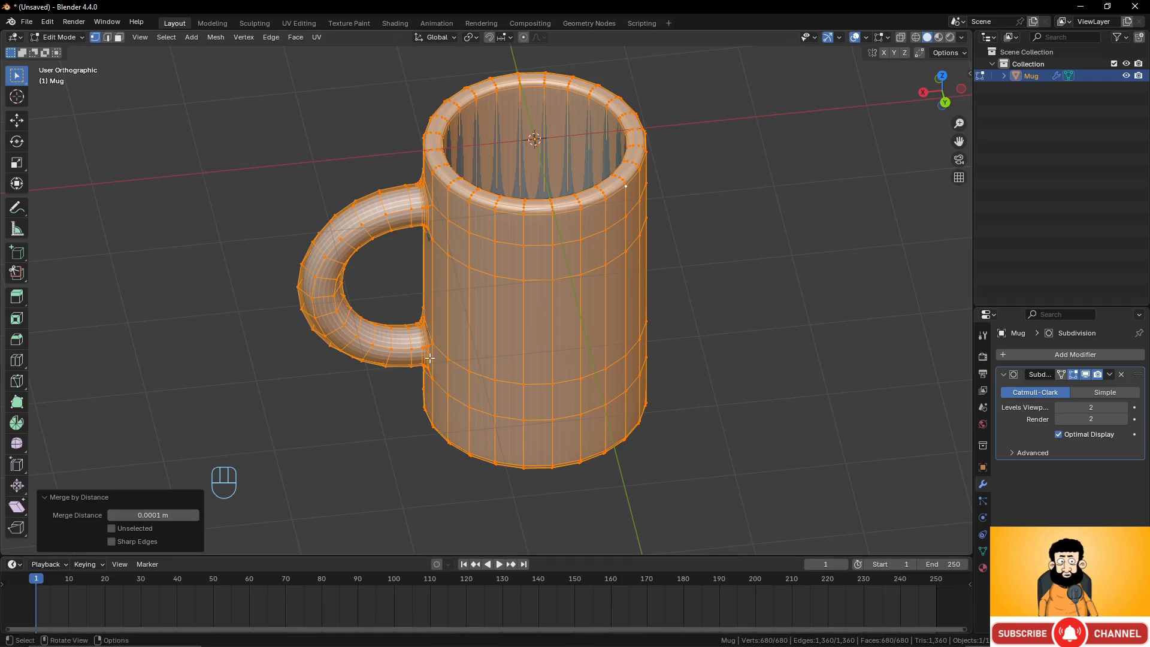
Leave edit mode and apply smooth shading to the mug.
key("Tab")
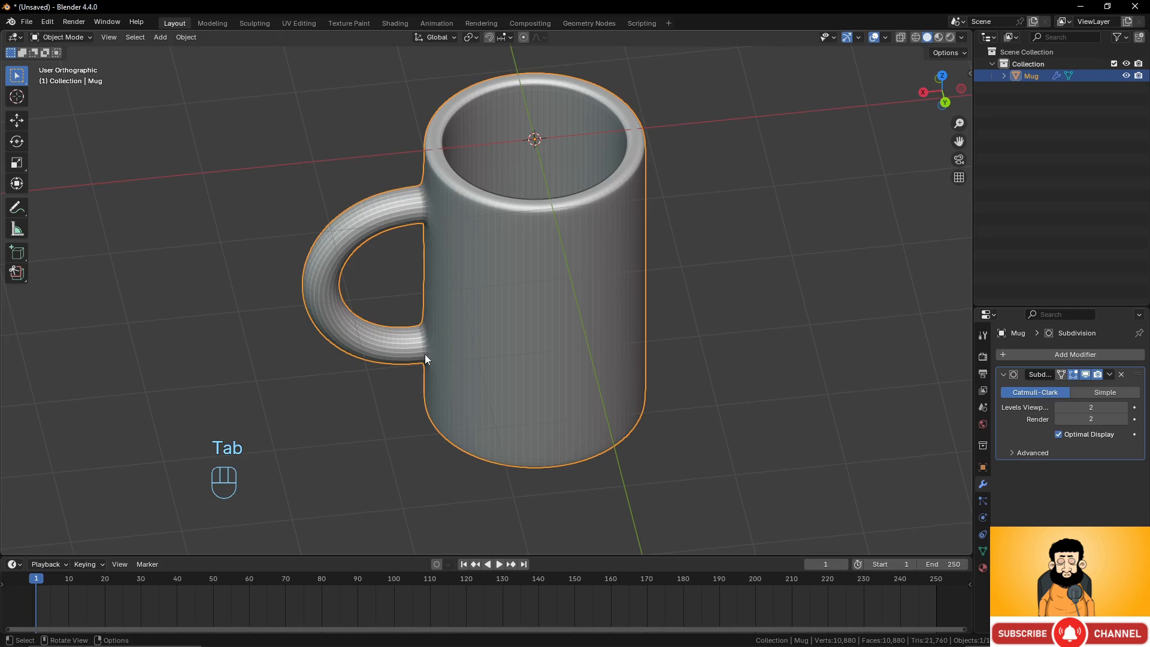
middle_click_drag(506, 311, 490, 276)
scroll(374, 189, "up", 2)
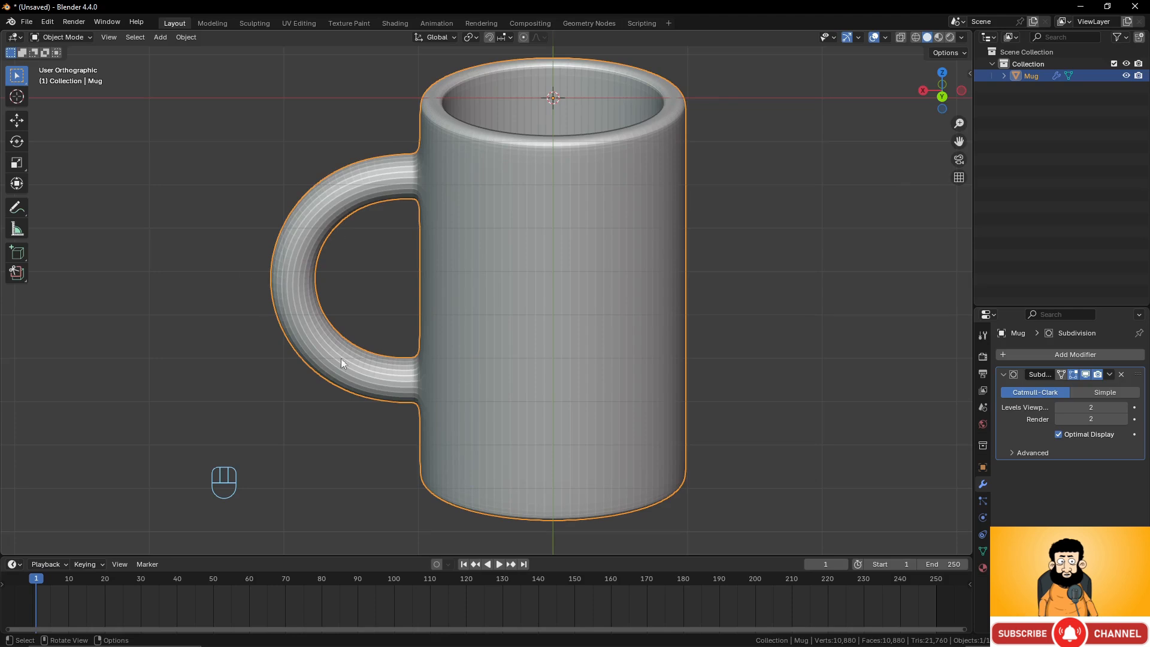
scroll(528, 327, "down", 2)
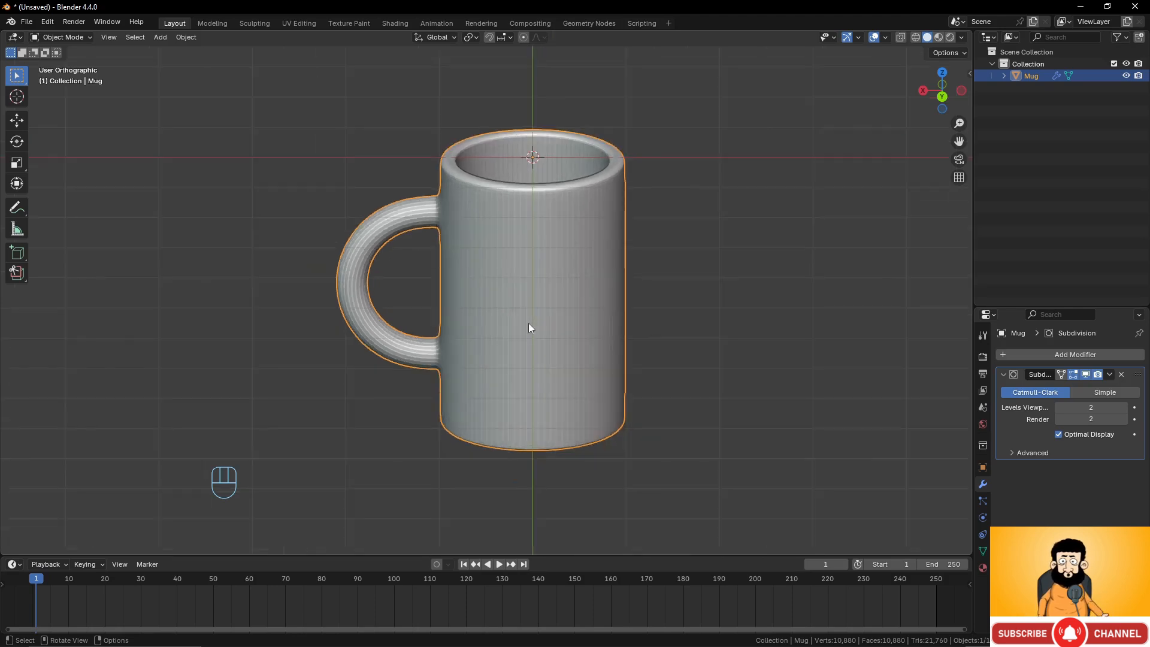
right_click(561, 232)
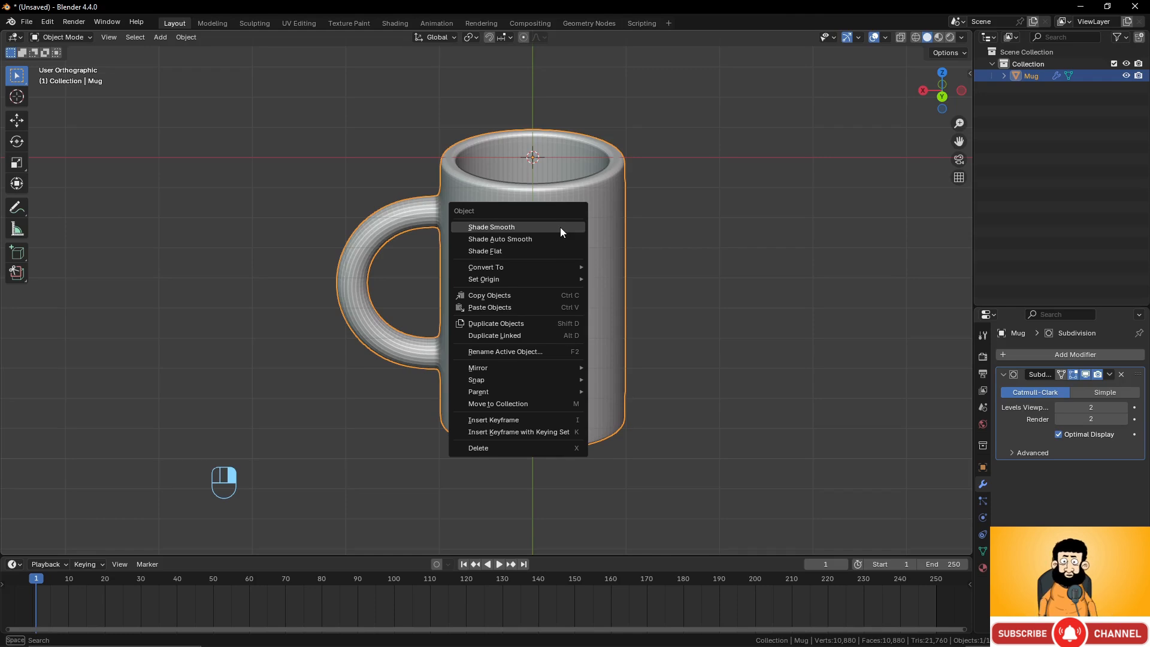
left_click(561, 231)
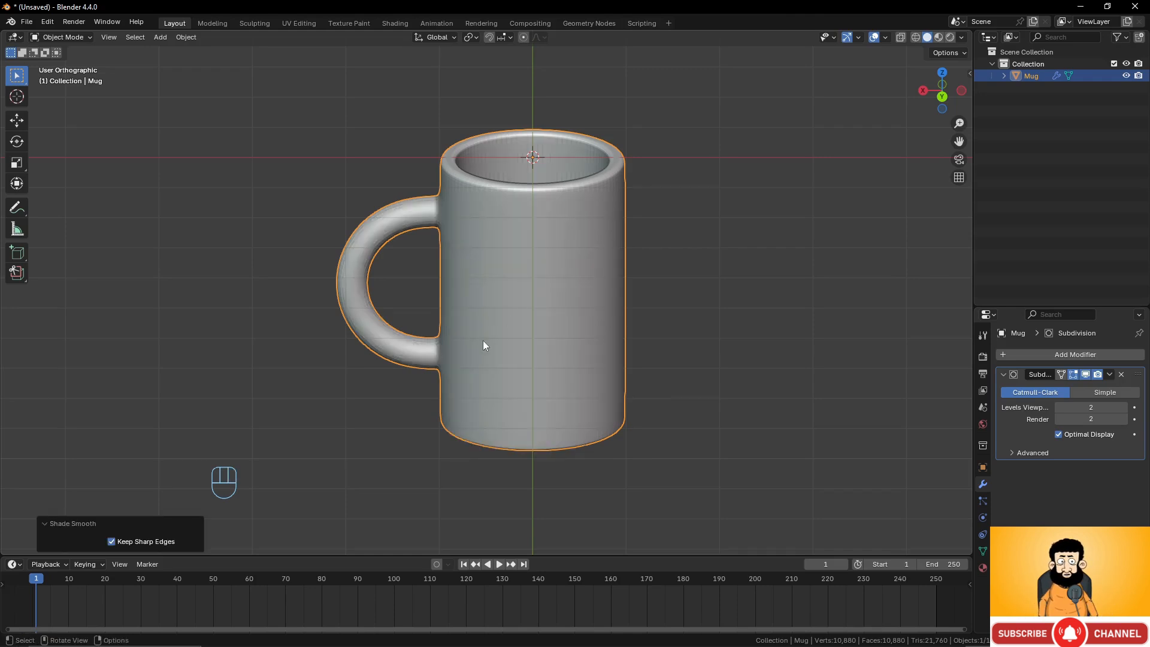
Switch the mug to flat shading and back to smooth shading.
right_click(512, 223)
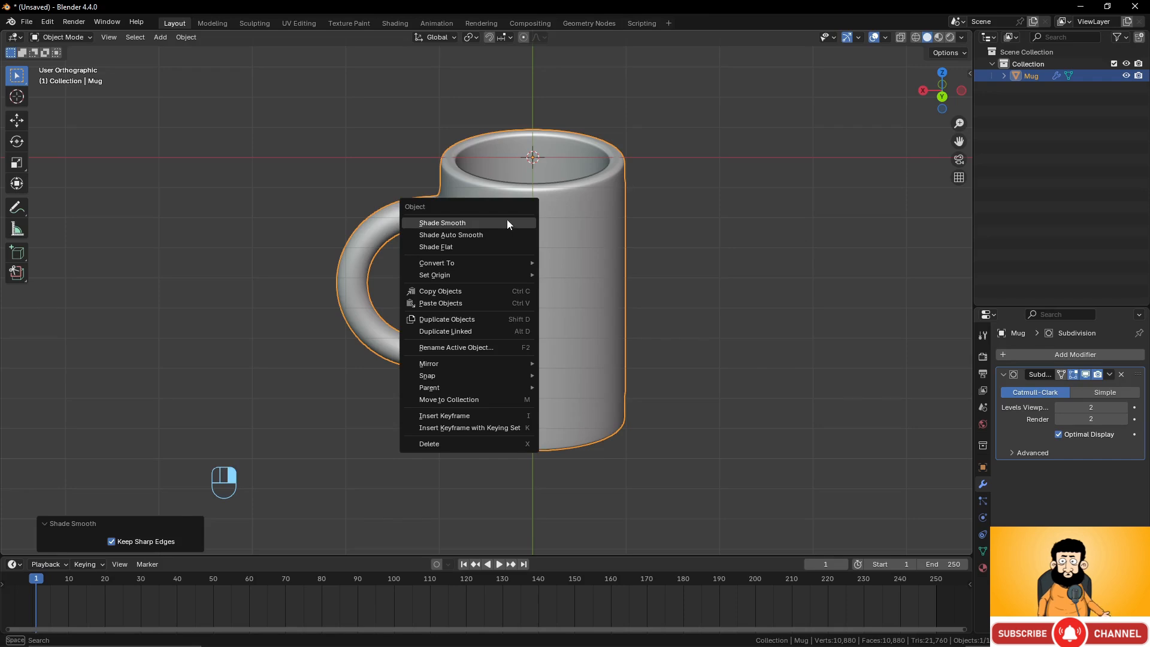
left_click(438, 250)
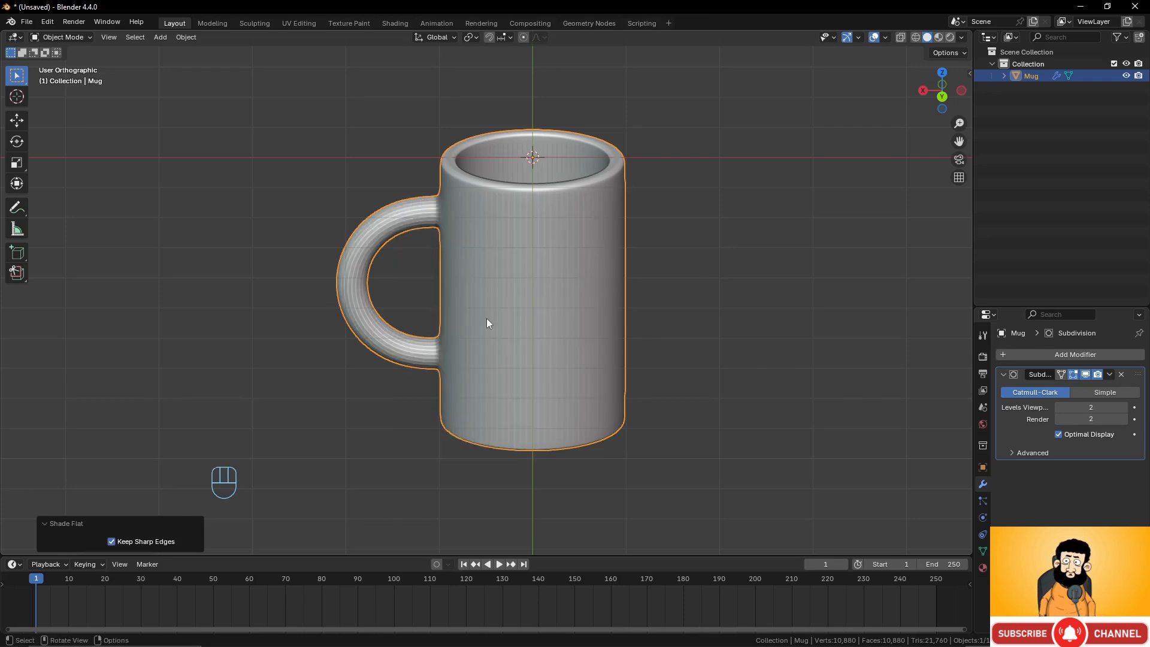
right_click(487, 201)
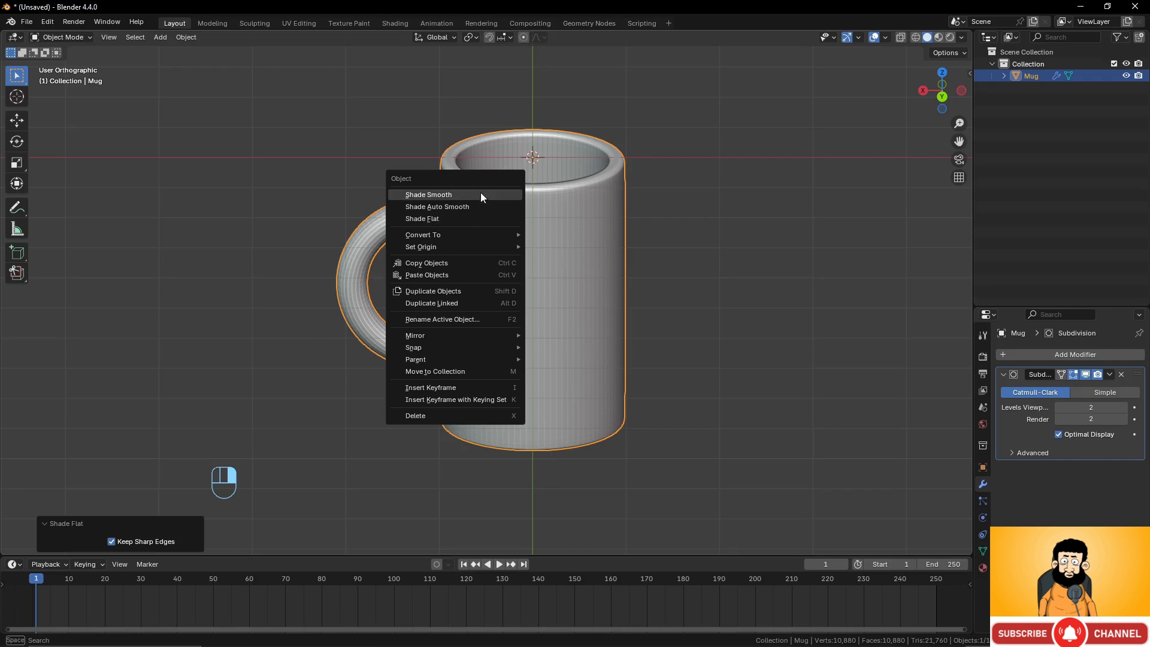
left_click(480, 196)
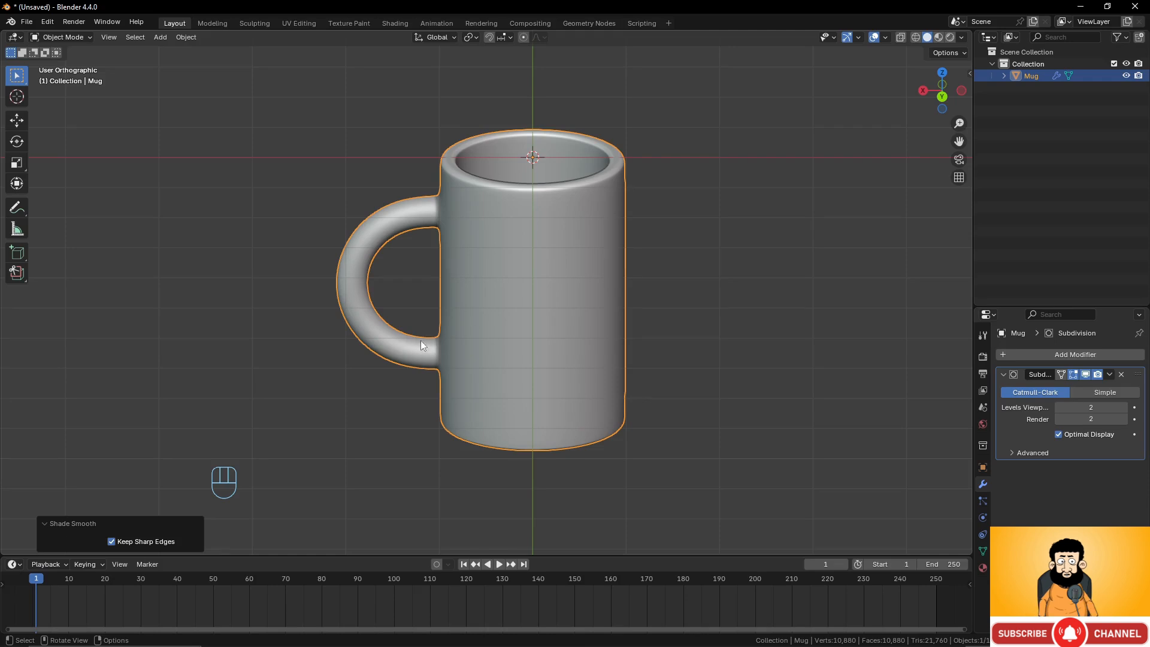
Try Shade Auto Smooth on the mug, then undo it.
key("Tab")
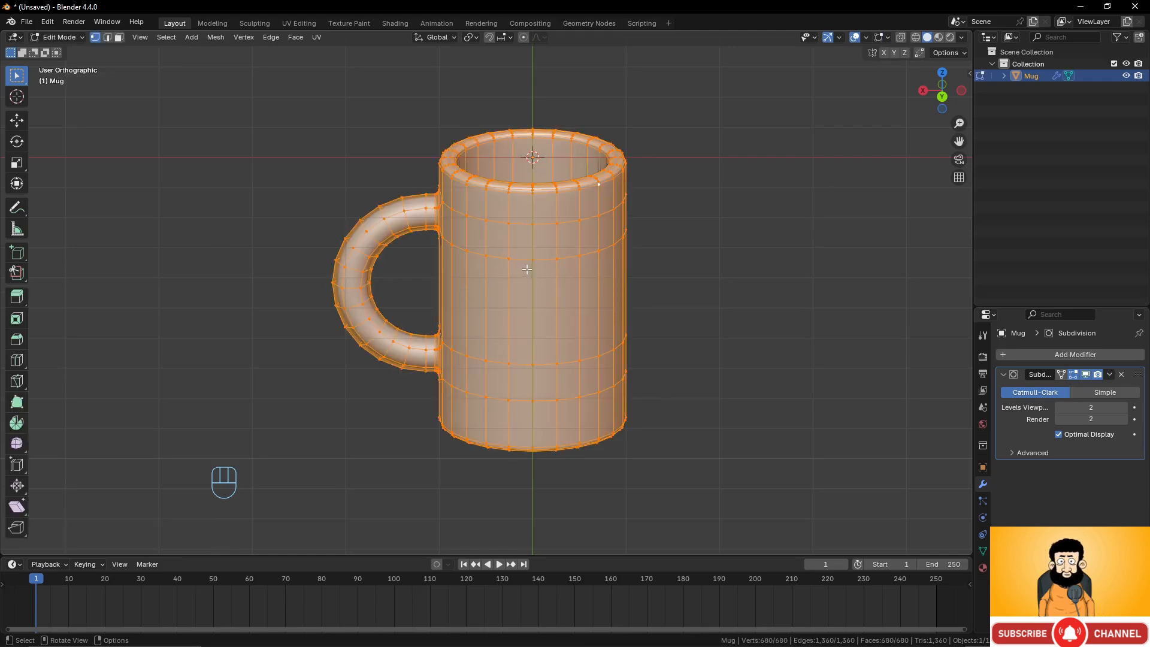
key("Tab")
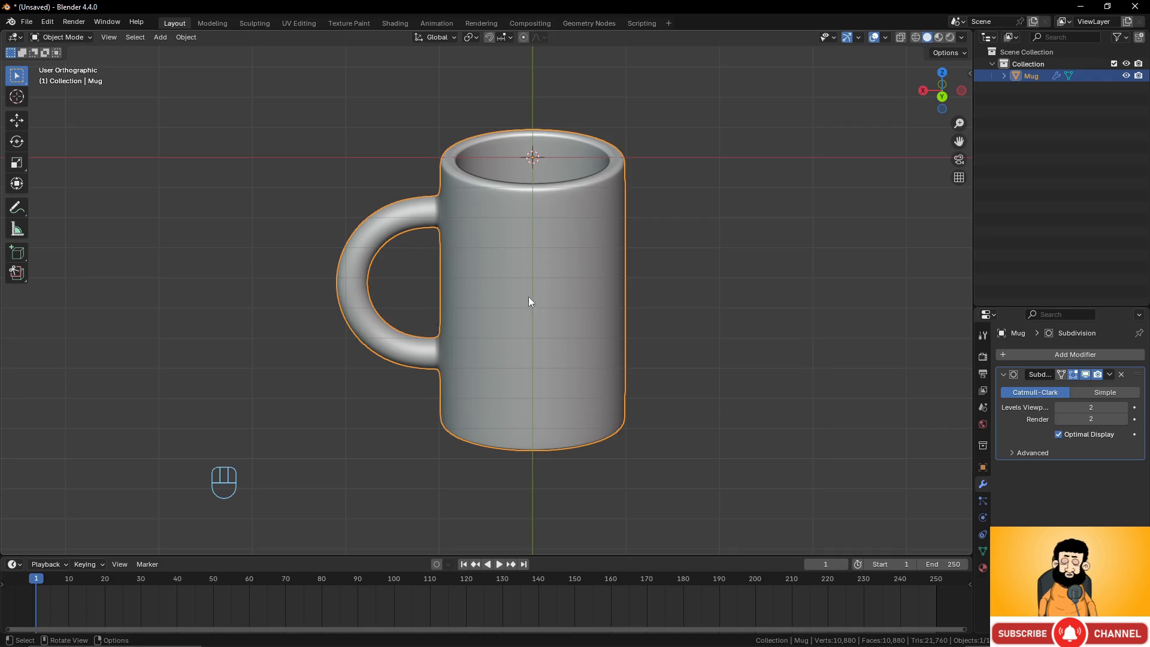
right_click(510, 248)
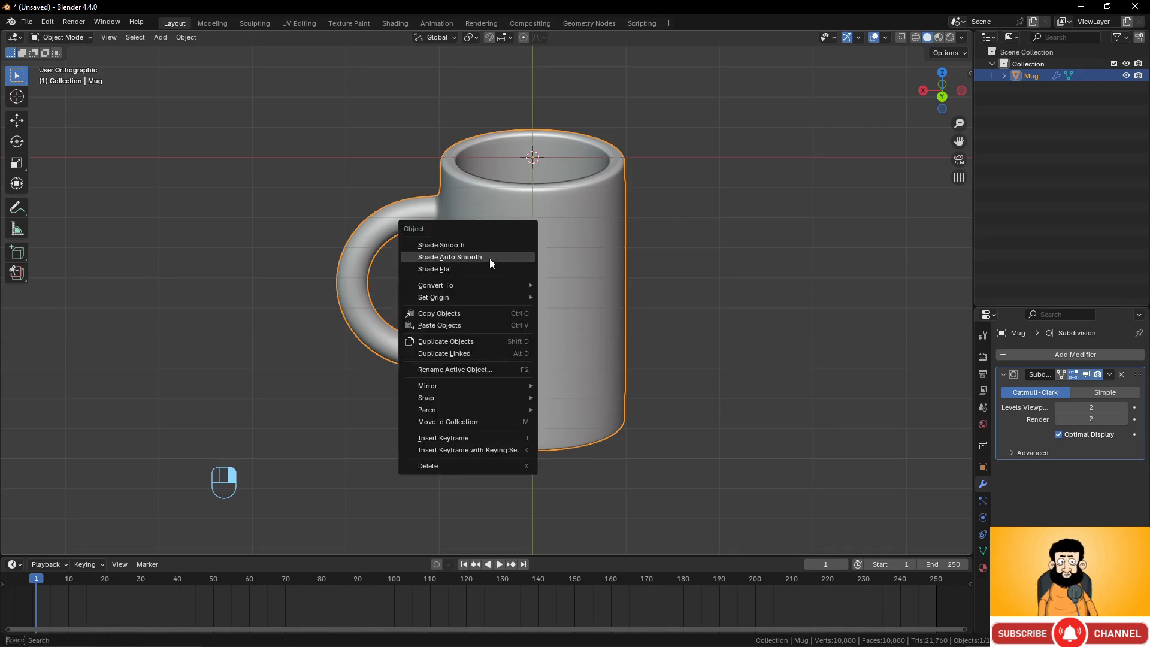
left_click(490, 257)
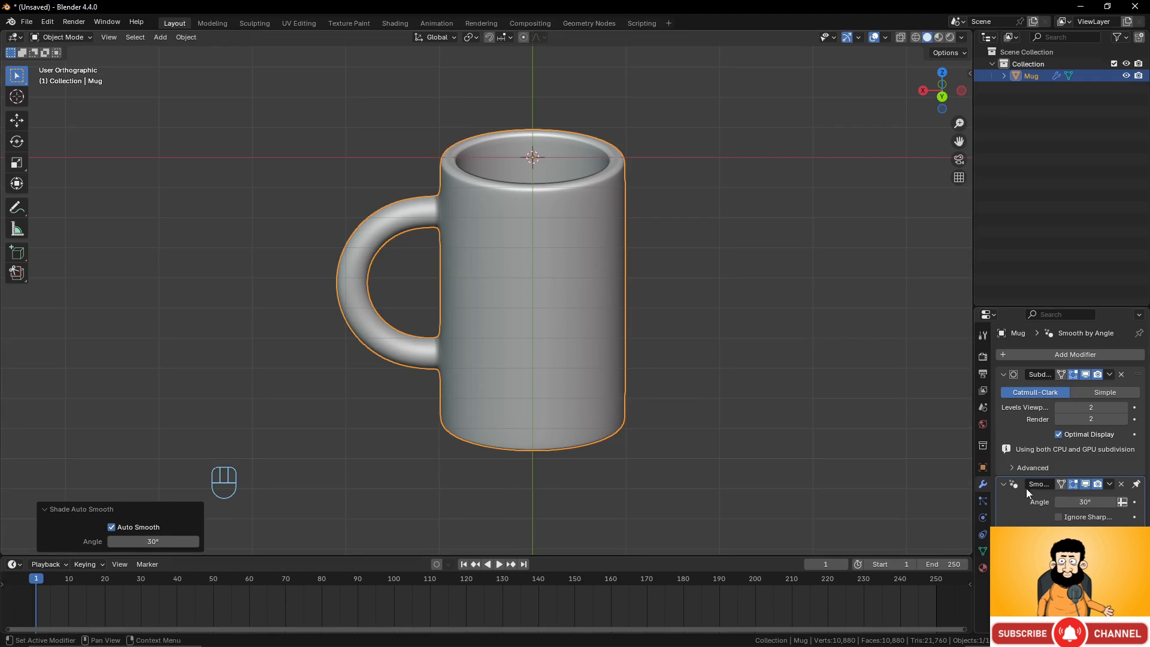
middle_click_drag(677, 360, 656, 321)
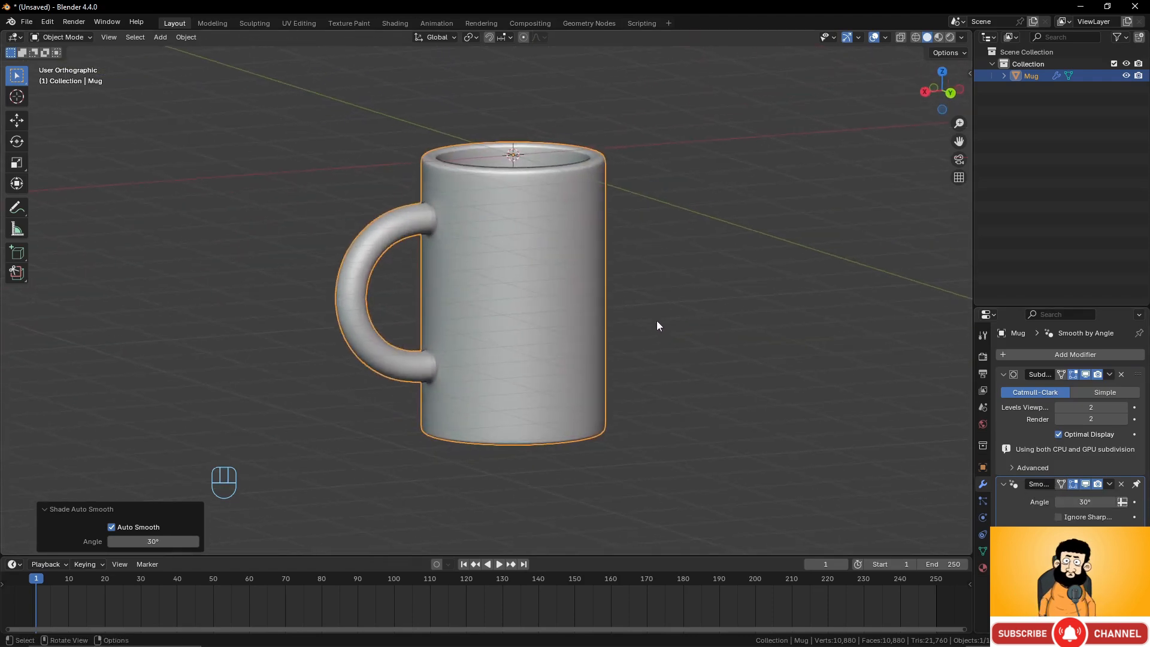
key("ctrl+z")
Add a new cylinder and move it along the X axis beside the mug.
scroll(646, 321, "down", 1)
middle_click_drag(646, 321, 562, 319, "shift")
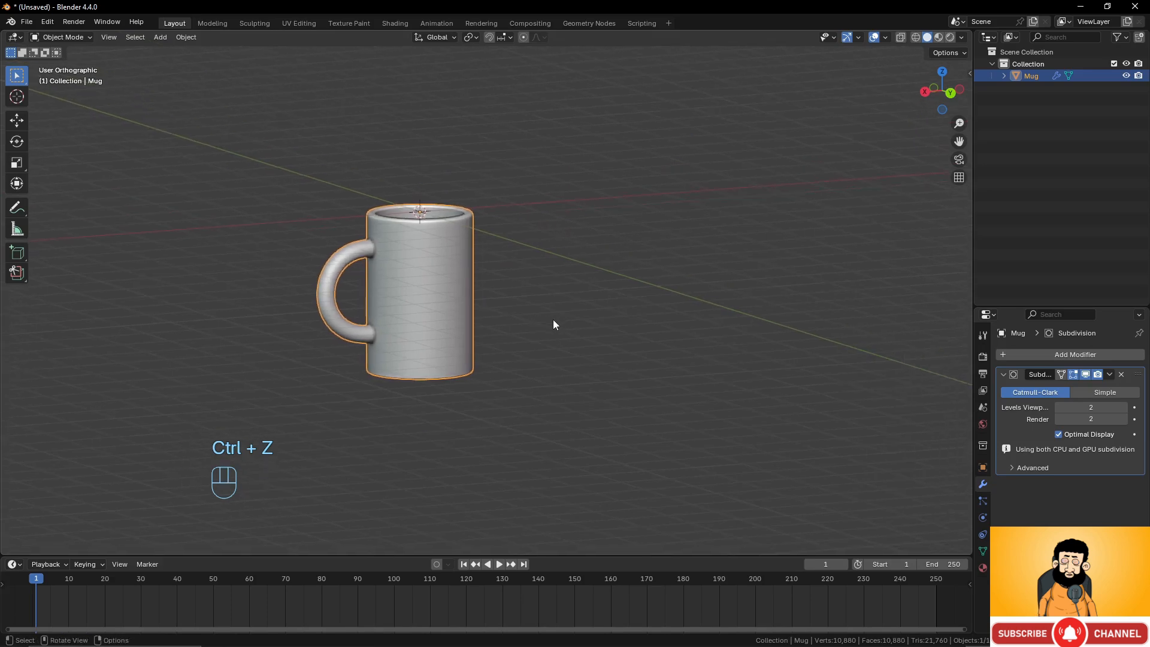
key("shift+a")
mouse_move(598, 323)
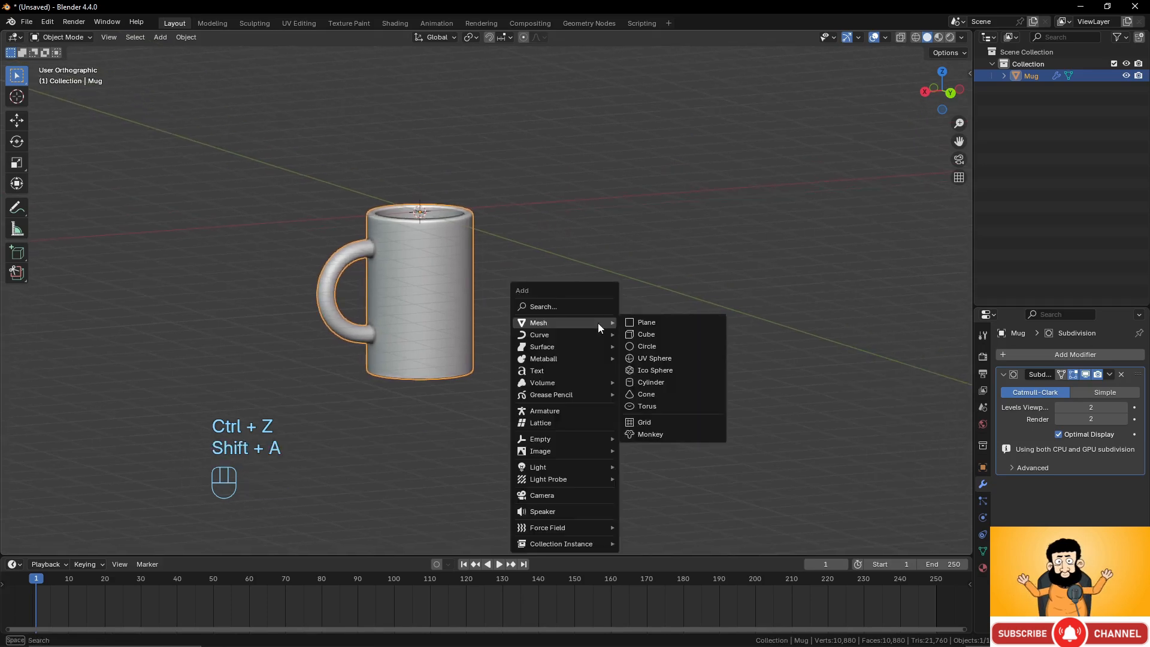
left_click(668, 382)
key("g")
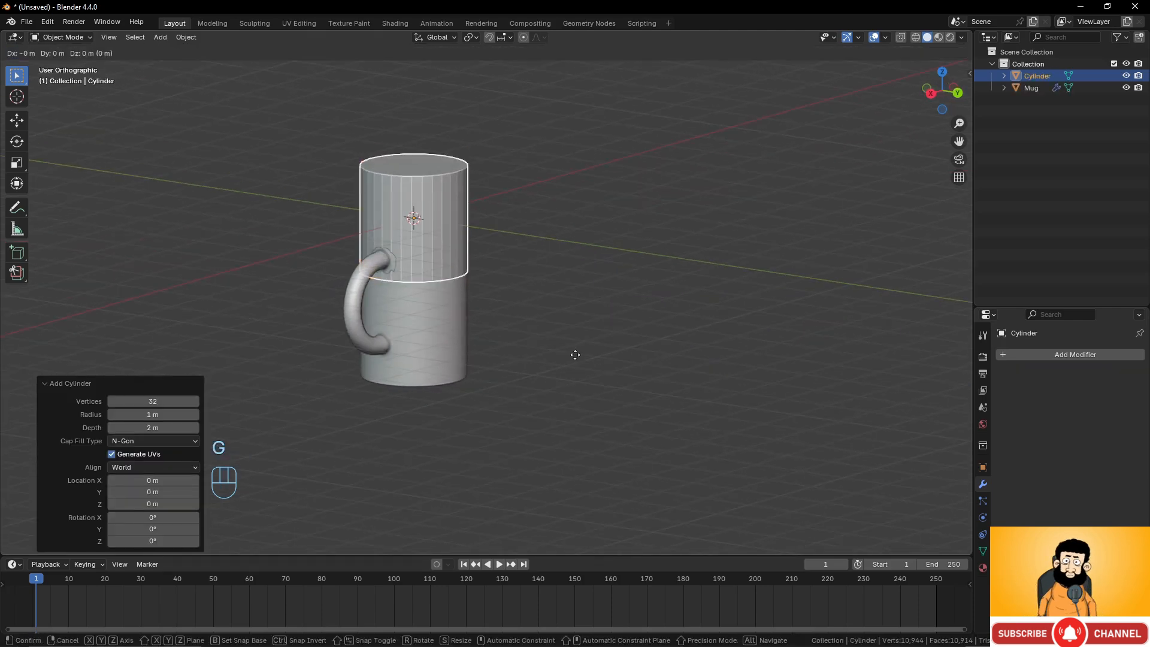
key("x")
left_click(659, 305)
middle_click_drag(659, 305, 584, 370, "shift")
Extrude the cylinder's top edge loop about 1.34 m upward and scale it outward about 2.44 times.
key("Tab")
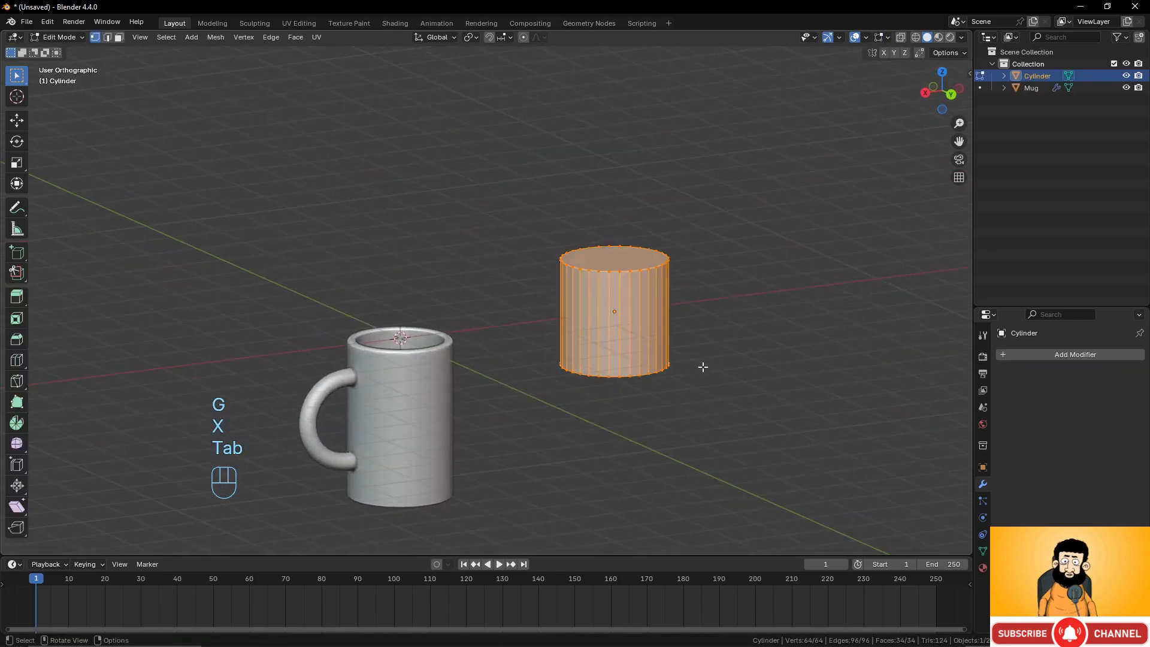
scroll(703, 365, "up", 1)
middle_click_drag(695, 285, 639, 300, "shift")
left_click(582, 282, "alt")
left_click(592, 281, "alt")
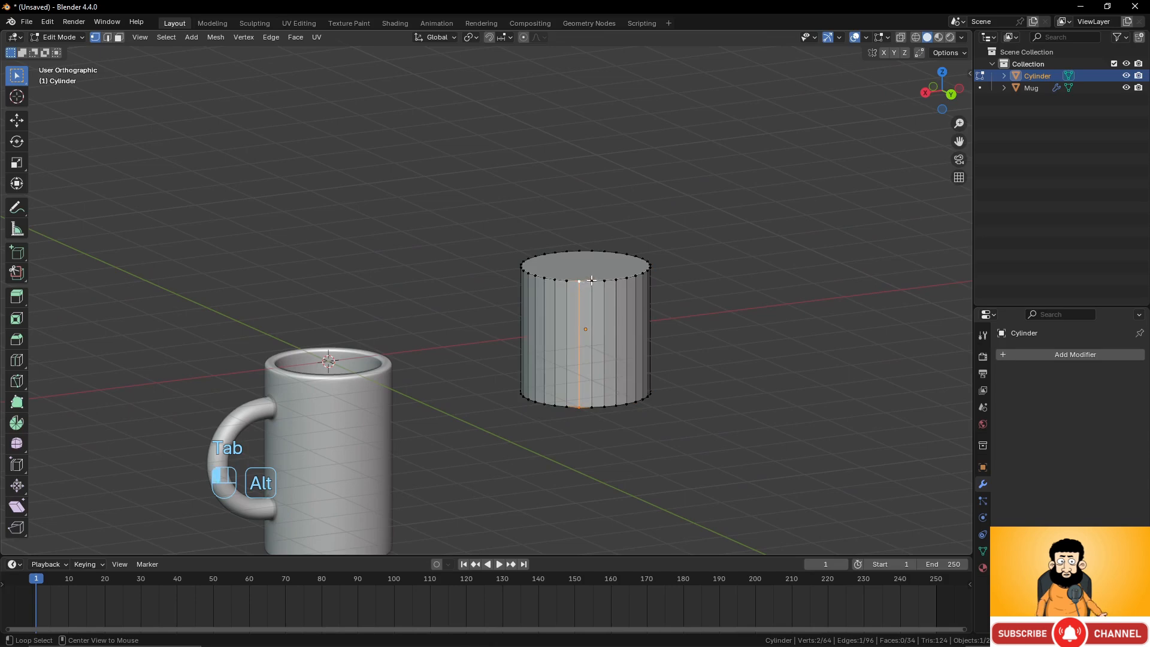
key("e")
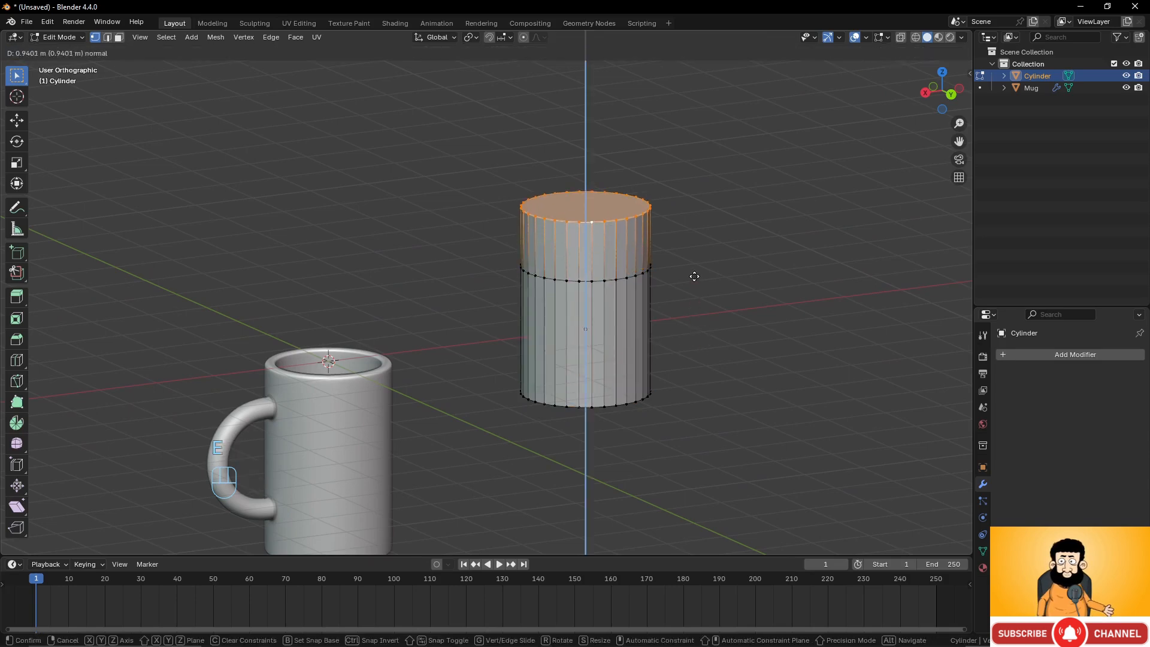
left_click(687, 256)
key("s")
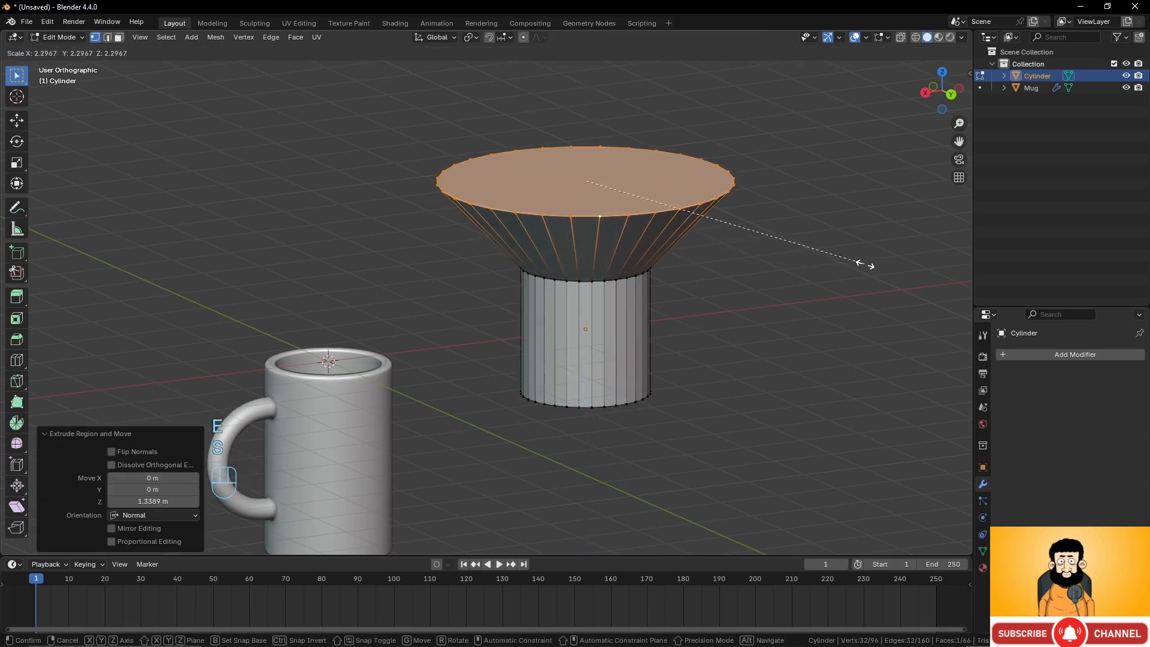
left_click(878, 266)
Extrude the widened top loop straight up along Z by about 2.13 m.
key("e")
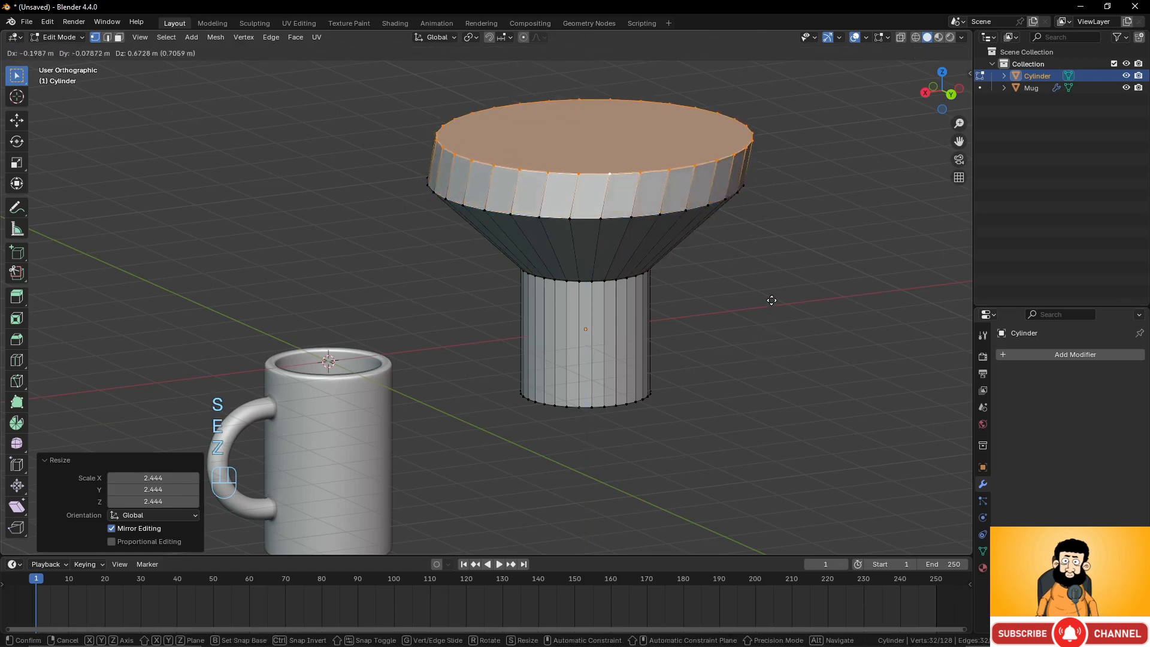
key("z")
key("z")
left_click(753, 220)
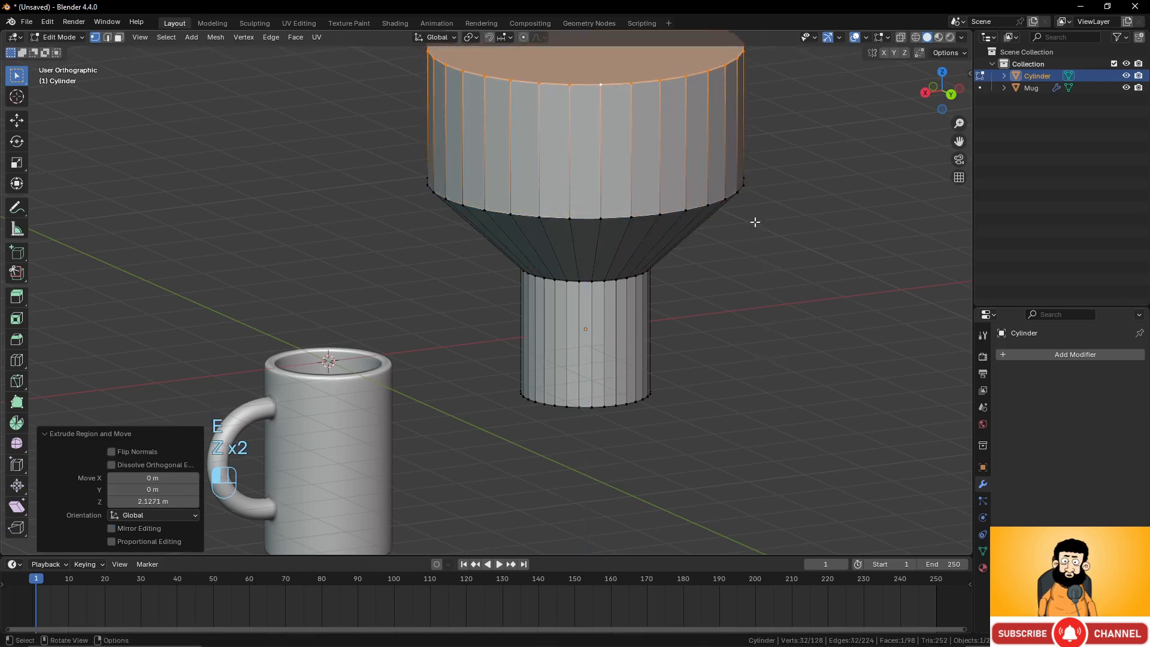
middle_click_drag(754, 220, 718, 396, "shift")
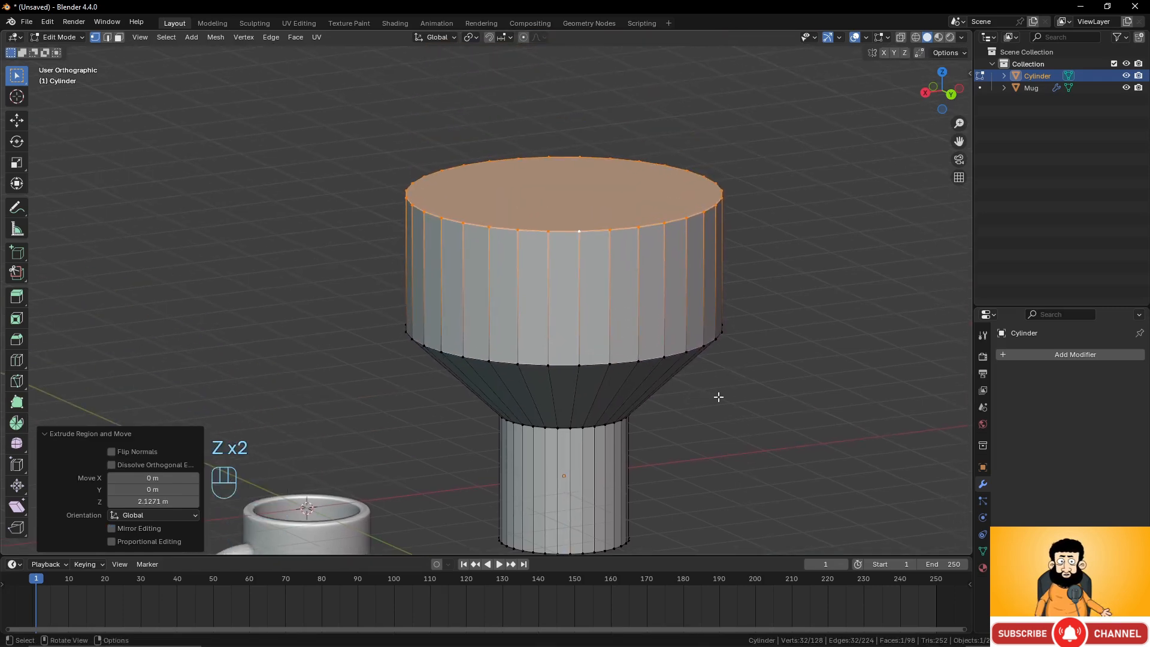
Extrude the top loop again along Z to about 2.92 m, scale it in to about 0.95, and exit edit mode.
key("z")
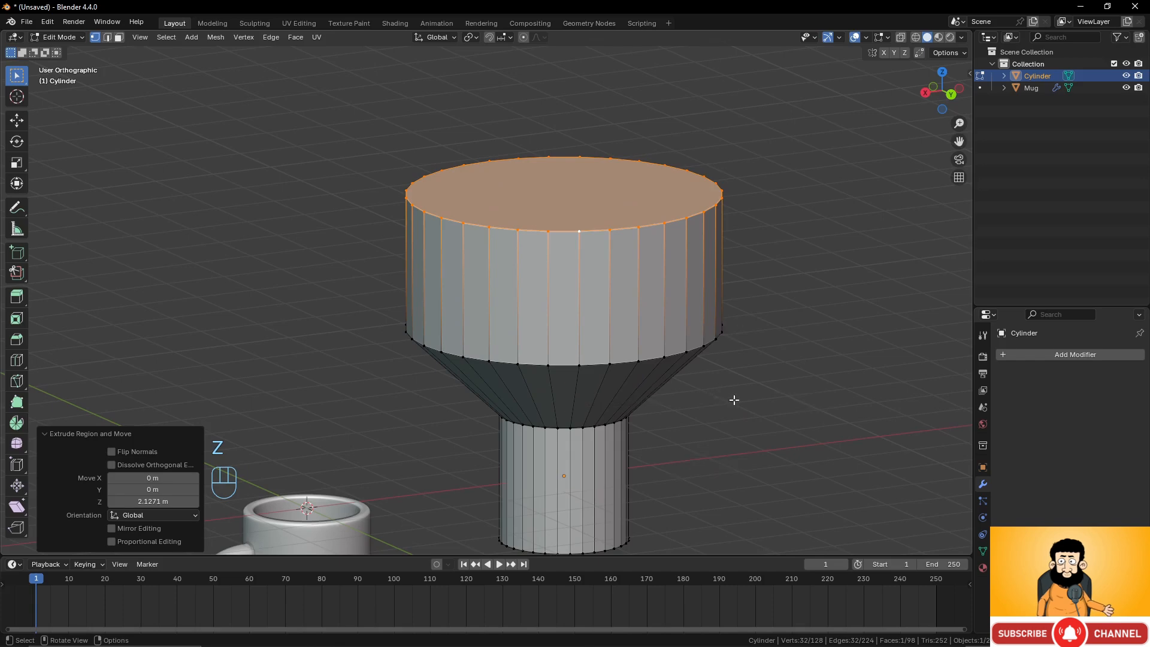
key("e")
key("z")
key("z")
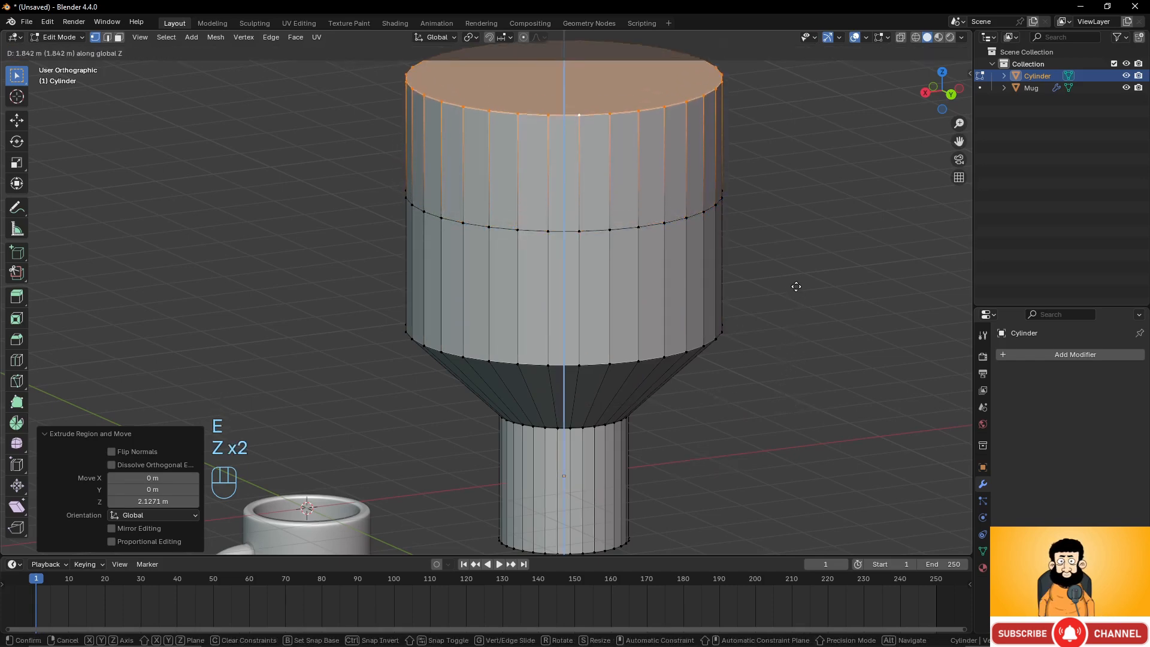
left_click(798, 221)
key("s")
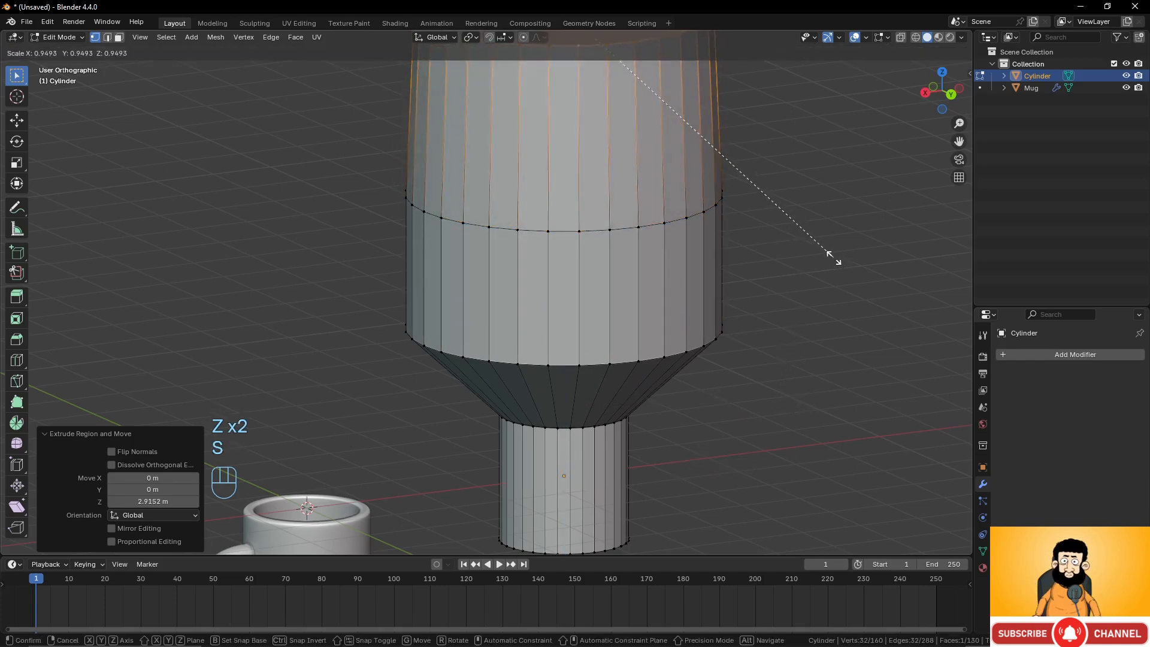
left_click(784, 222)
scroll(728, 296, "down", 5)
scroll(748, 303, "up", 2)
key("Tab")
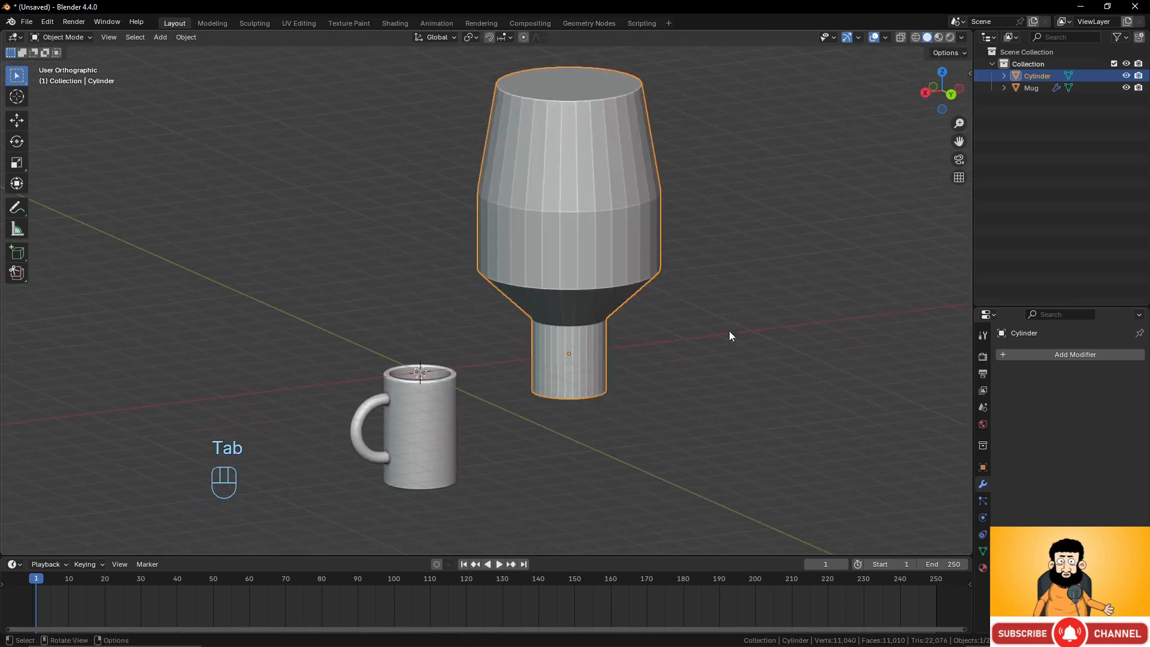
Apply Shade Auto Smooth to the new shape and set its smoothing angle to 17.6°.
middle_click_drag(729, 331, 677, 328)
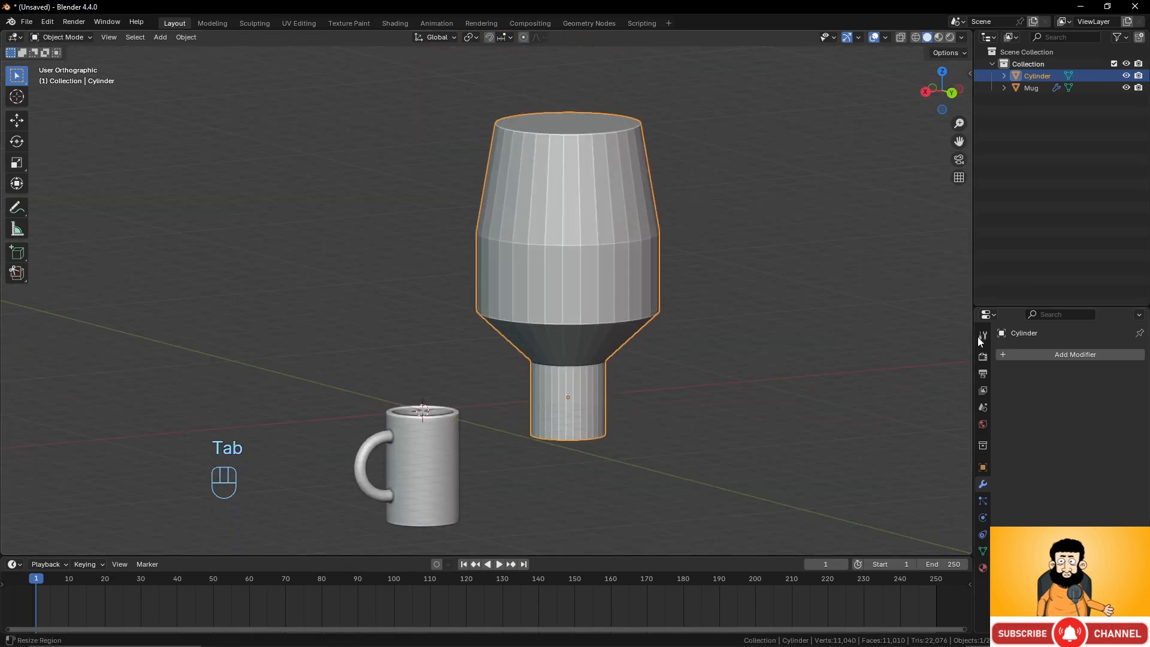
right_click(612, 279)
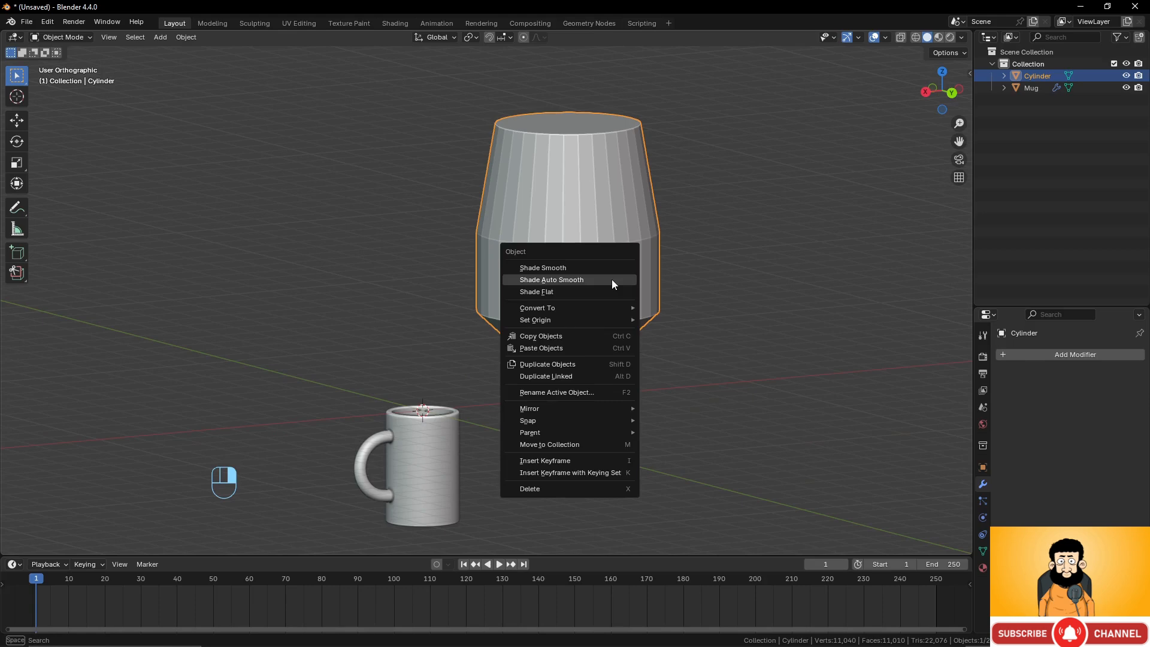
left_click(612, 279)
scroll(623, 393, "up", 2)
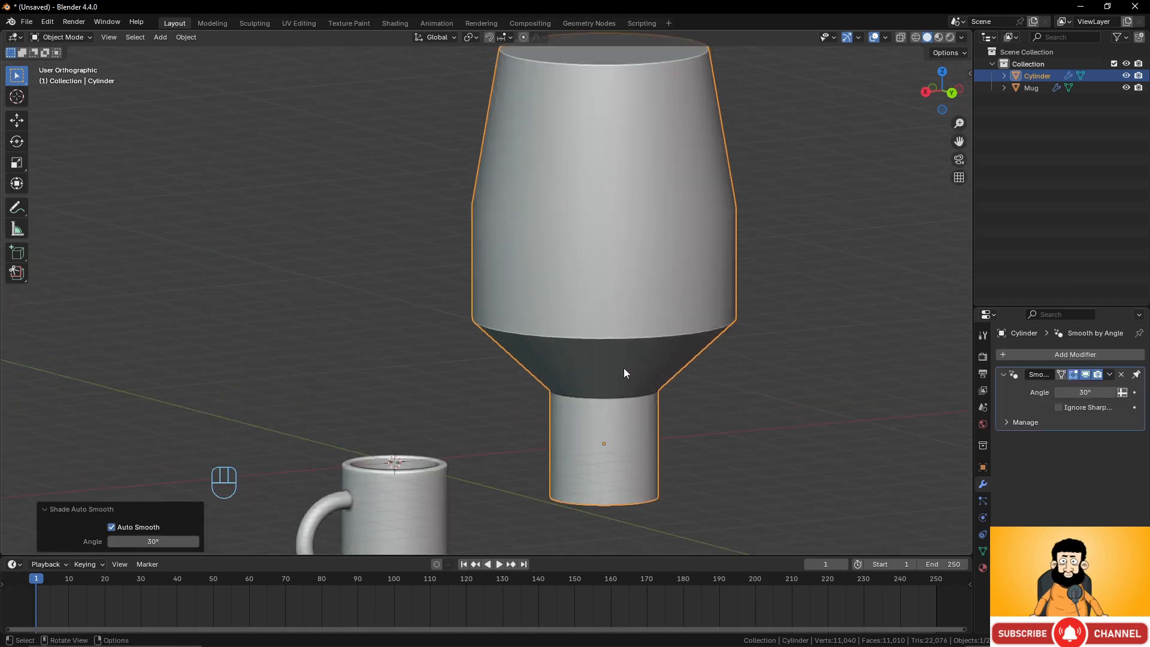
middle_click_drag(623, 367, 624, 342)
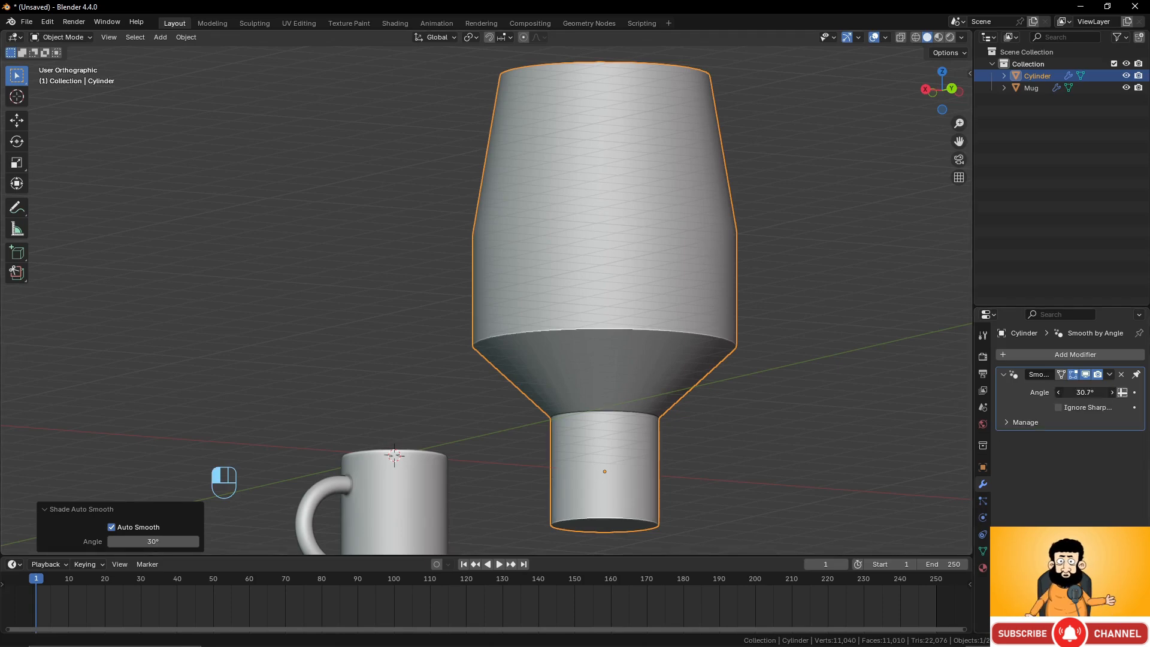
mouse_move(1085, 392)
left_mouse_down()
mouse_move(1102, 392)
mouse_move(1067, 392)
left_mouse_up()
Inspect the smoothed shape from several angles.
mouse_move(637, 321)
middle_mouse_down()
mouse_move(637, 332)
mouse_move(654, 318)
middle_mouse_up()
scroll(617, 302, "down", 3)
middle_click_drag(563, 280, 554, 333)
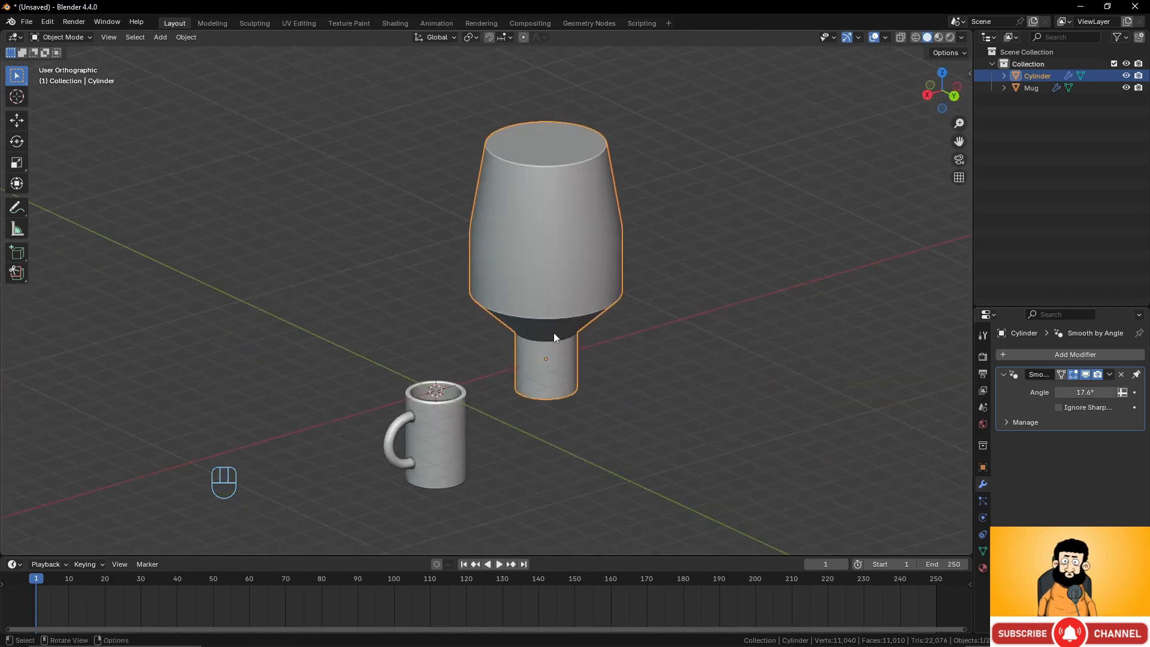
scroll(554, 332, "up", 3)
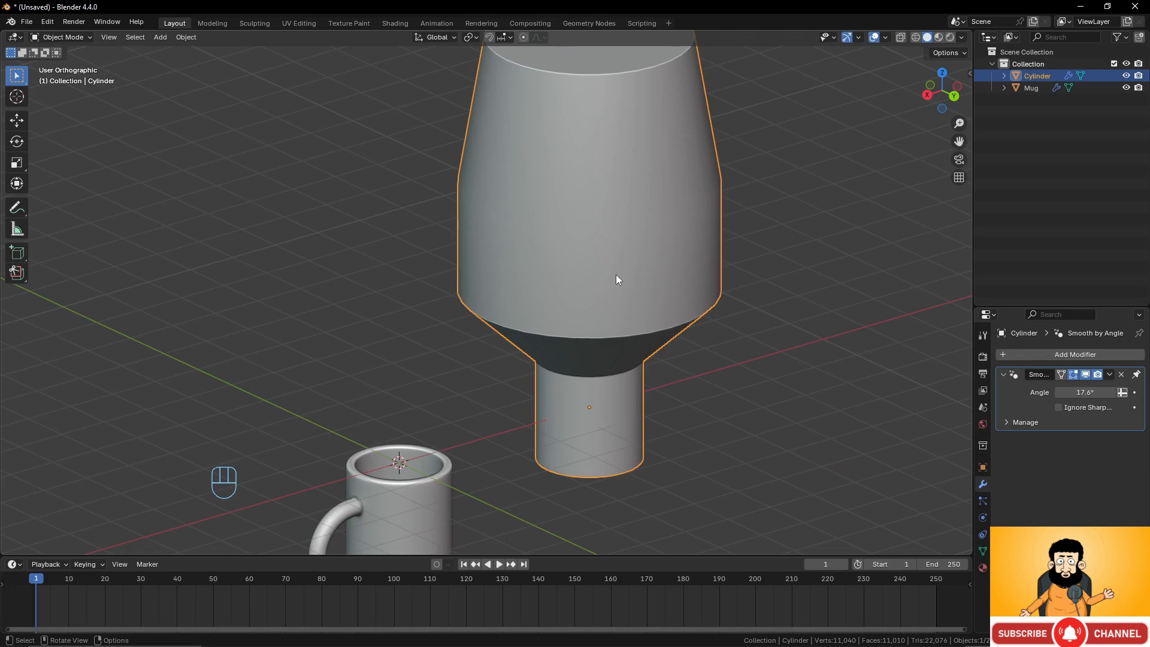
scroll(617, 279, "down", 3)
middle_click_drag(616, 279, 466, 336)
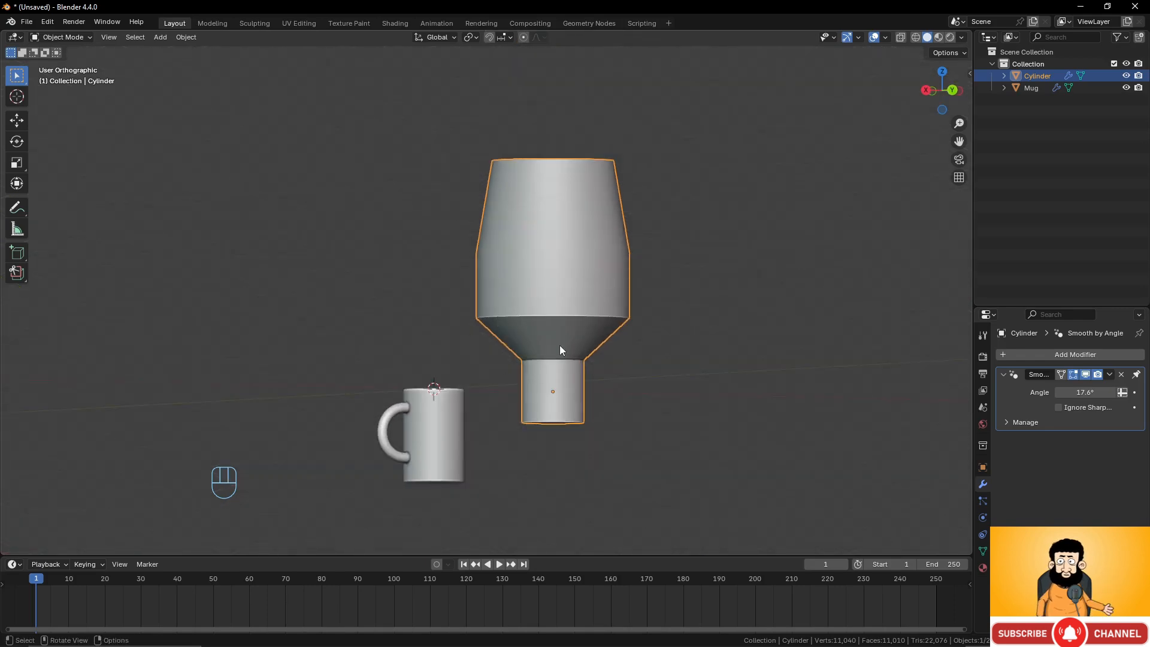
Delete the second vessel shape from the scene.
scroll(658, 150, "up", 2)
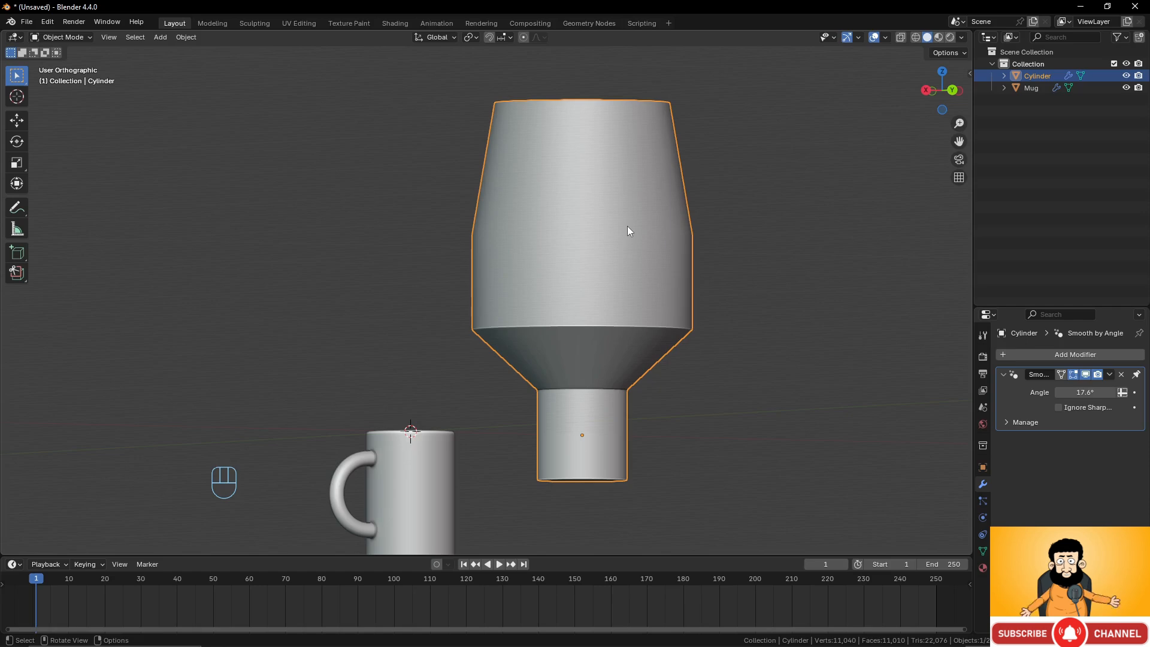
mouse_move(627, 228)
middle_mouse_down()
mouse_move(667, 277)
mouse_move(622, 230)
middle_mouse_up()
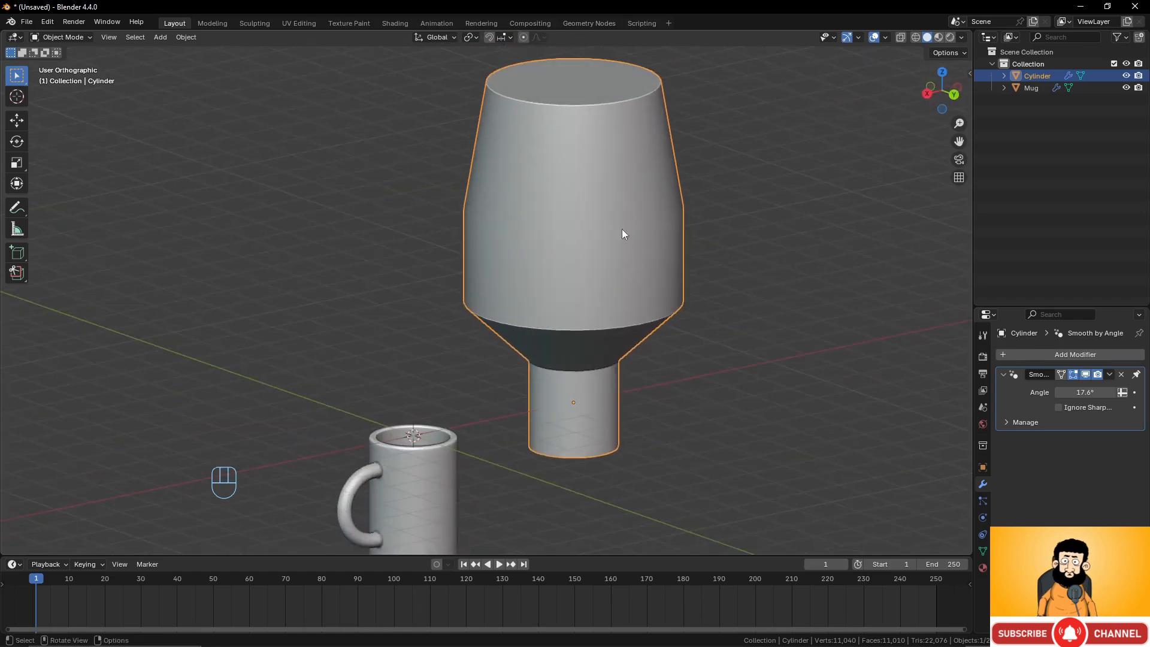
key("x")
left_click(623, 293)
scroll(632, 359, "down", 4)
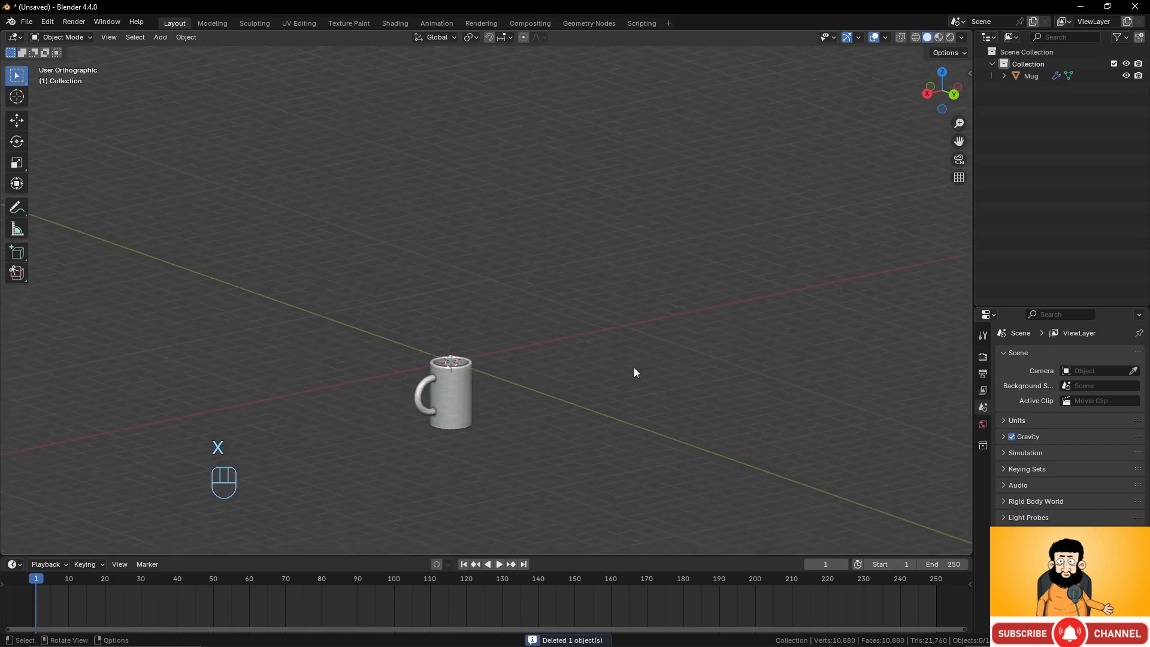
Select the mug and move it up along Z by about 3 m in front view.
scroll(629, 367, "up", 3)
middle_click_drag(609, 358, 662, 283, "shift")
left_click(484, 384)
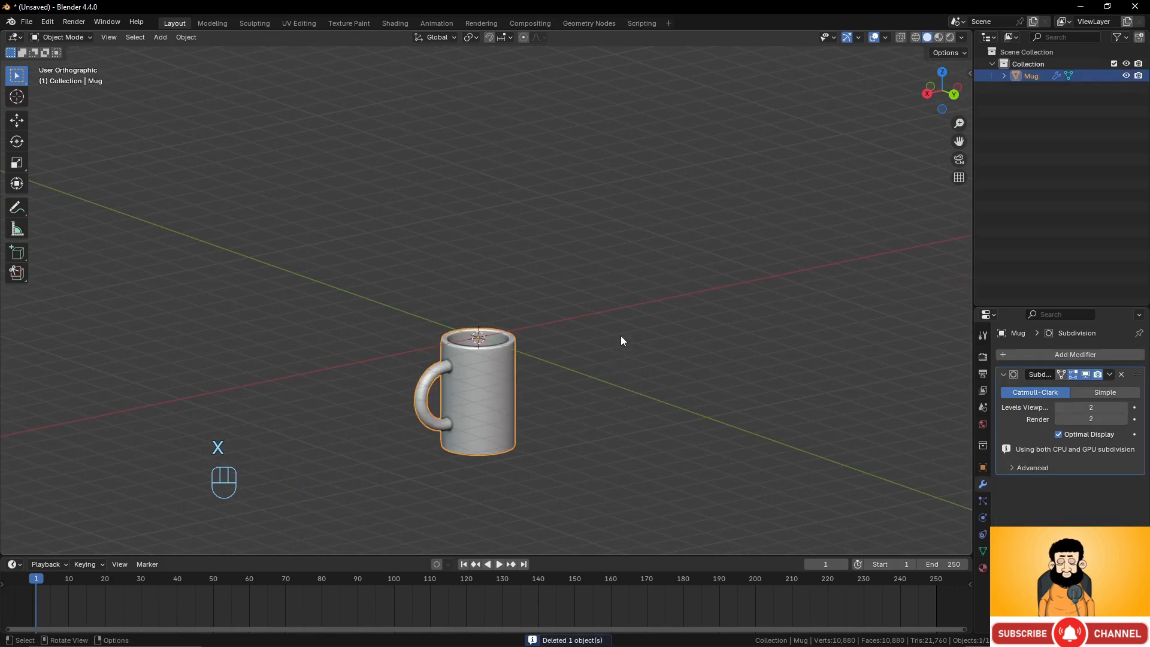
key("KP_1")
scroll(620, 364, "up", 4)
middle_click_drag(615, 388, 602, 259, "shift")
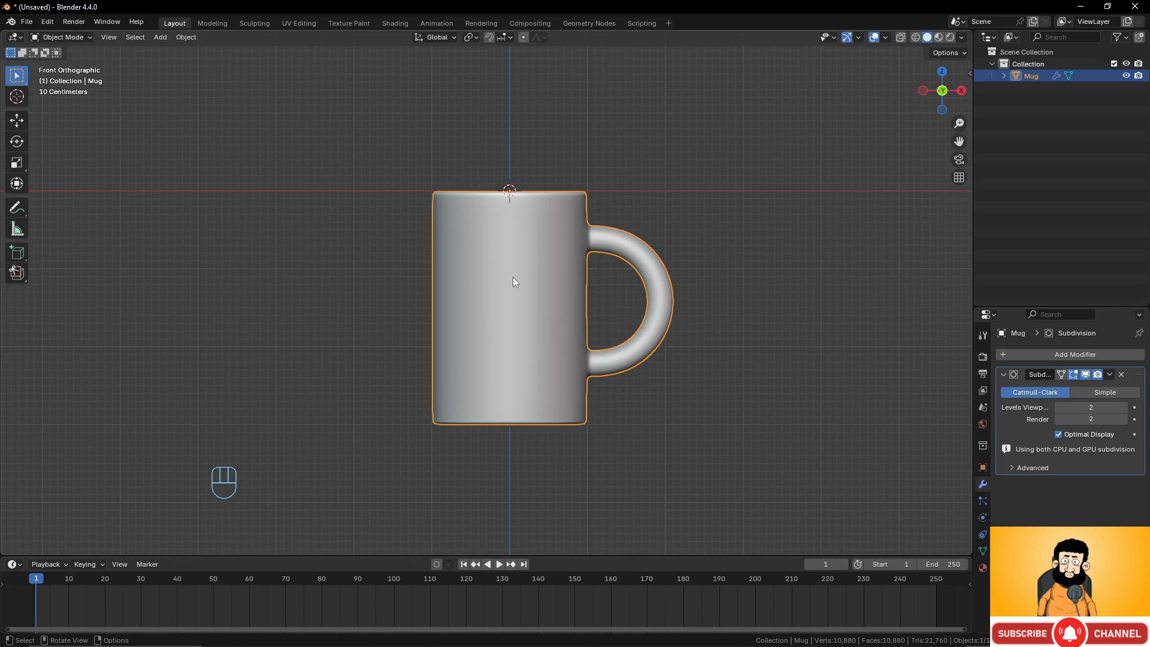
left_click(968, 73)
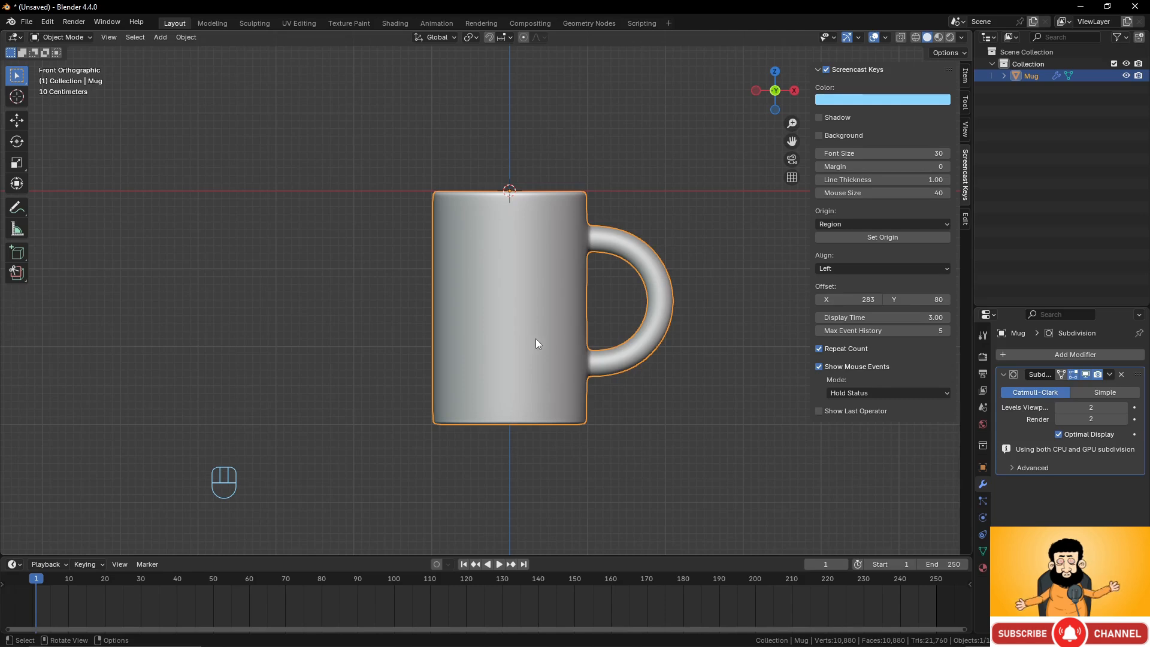
left_click(963, 76)
key("g")
key("z")
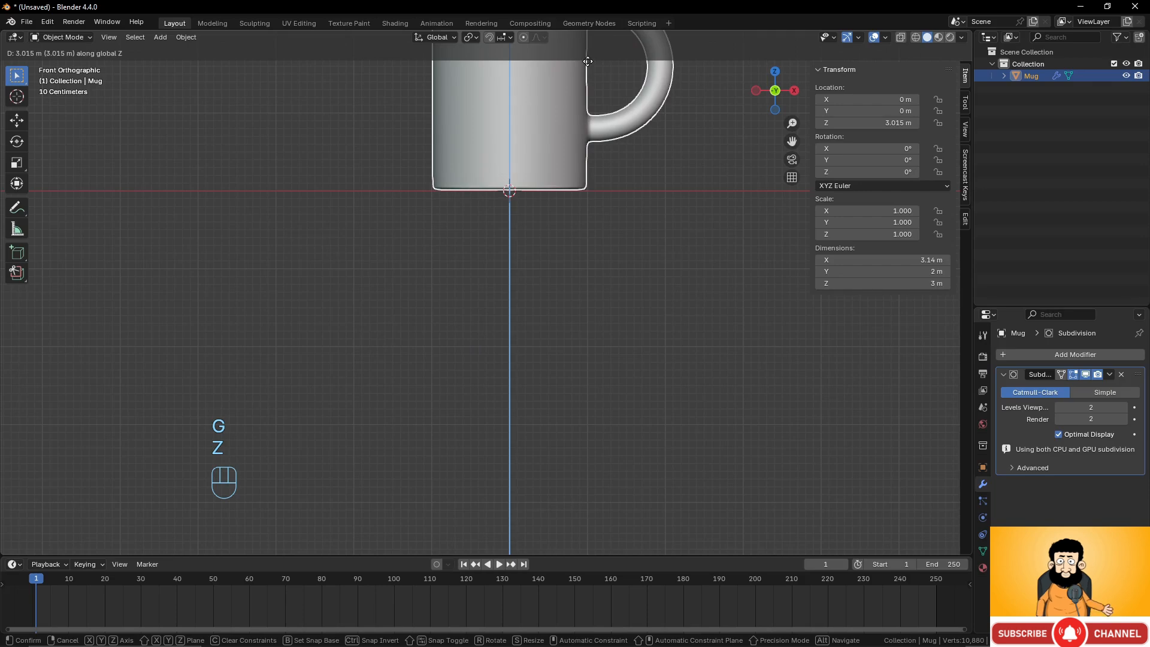
left_click(586, 62)
Nudge the mug slightly along Z to about 3.0 m and apply its location.
scroll(533, 200, "up", 2)
middle_click_drag(533, 200, 550, 342, "shift")
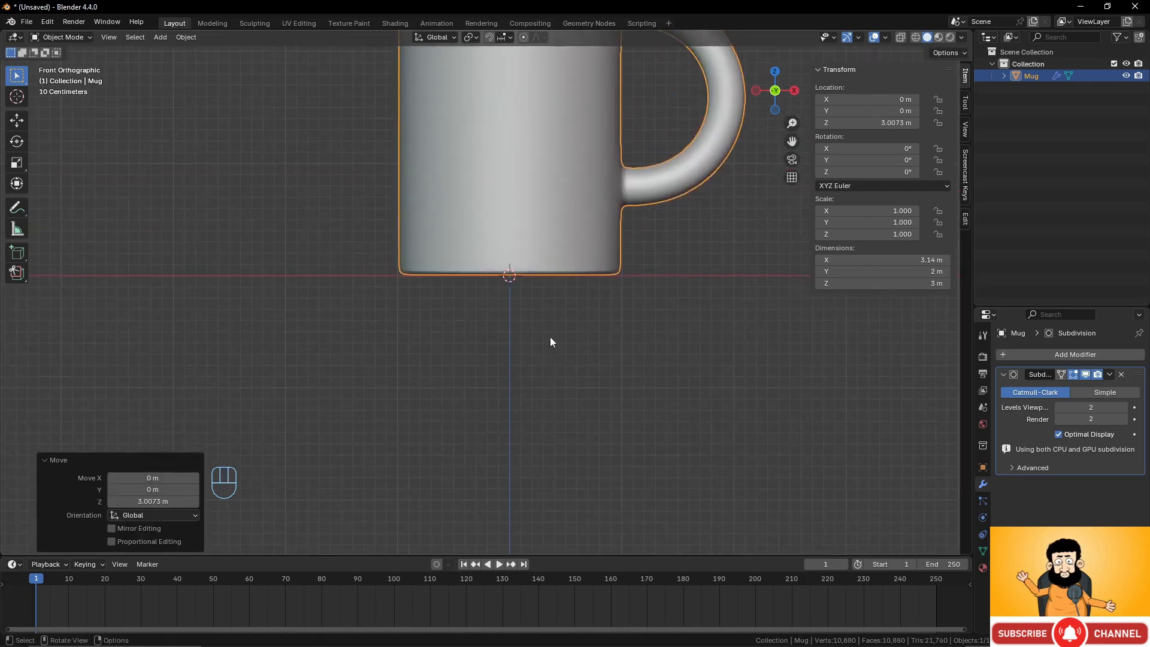
scroll(551, 342, "up", 5)
key("g")
key("z")
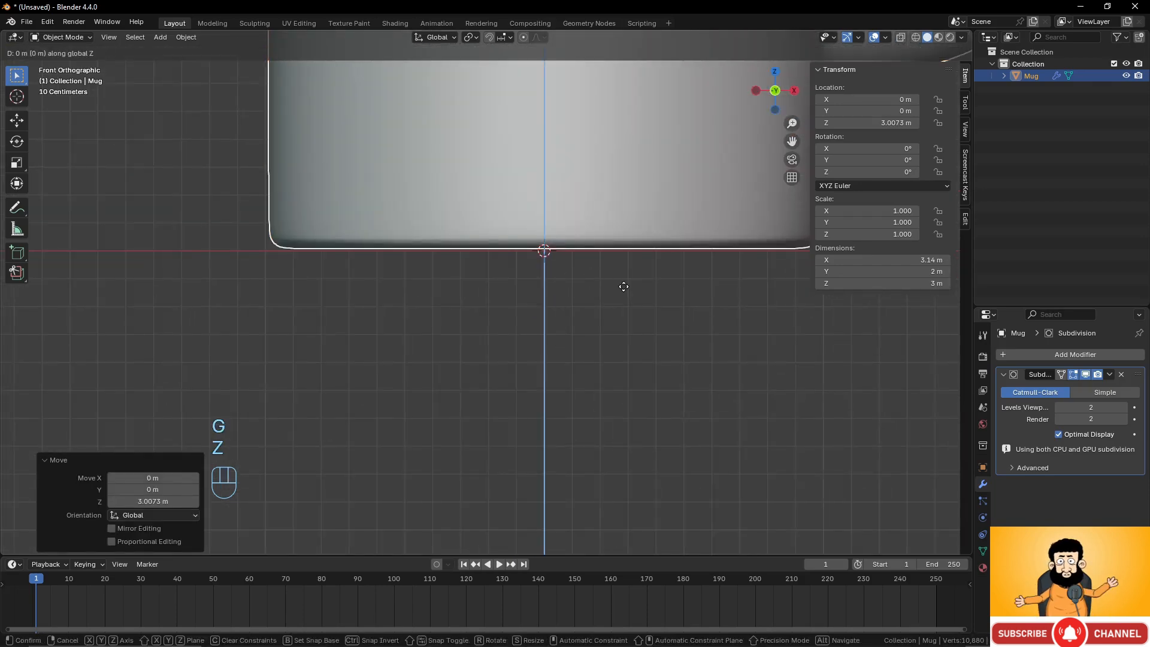
left_click(622, 288)
scroll(507, 293, "down", 8)
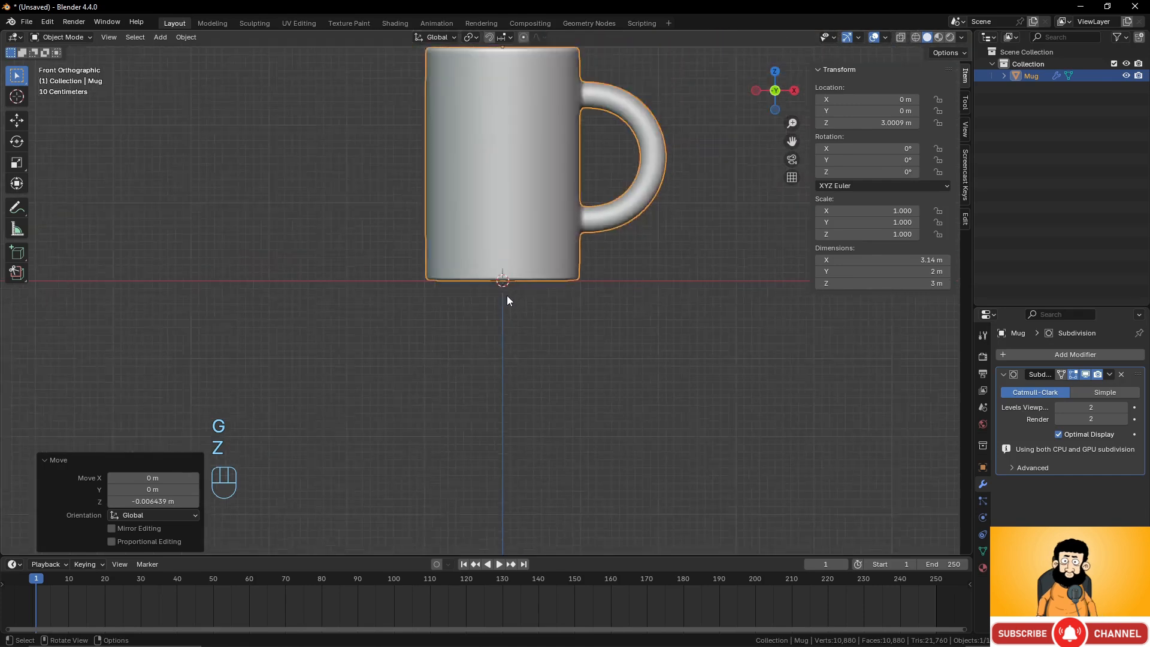
middle_click_drag(508, 295, 482, 349, "shift")
scroll(483, 349, "up", 2)
scroll(519, 274, "down", 1)
key("ctrl+a")
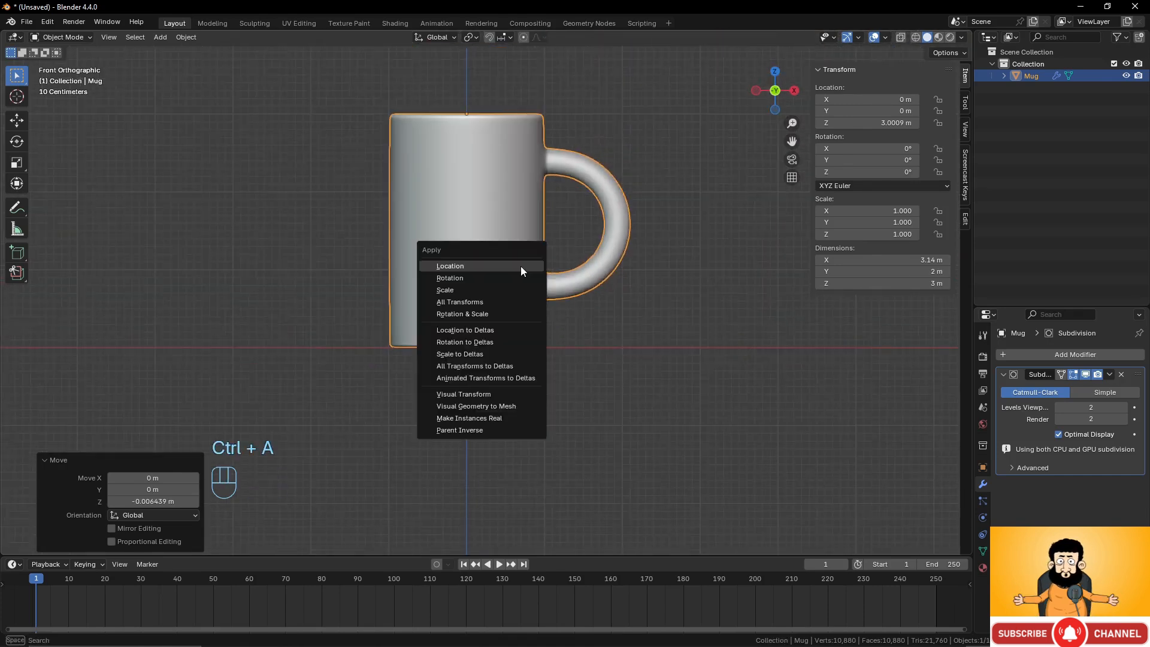
left_click(520, 266)
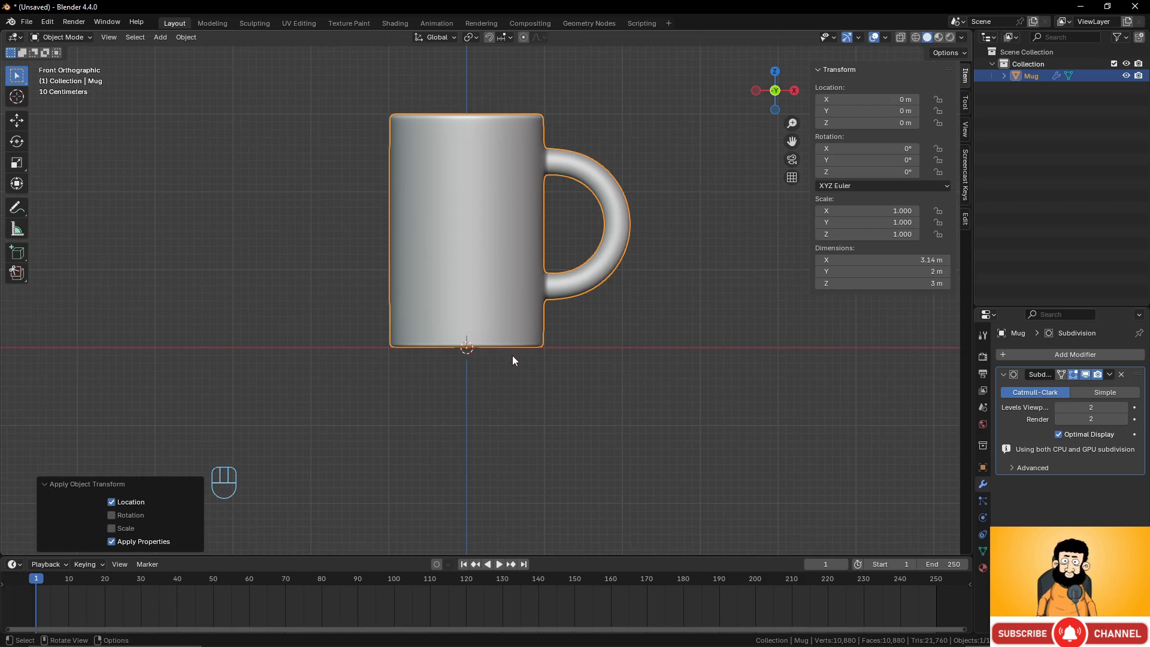
Undo the applied location and both mug moves.
key("ctrl+z")
key("ctrl+z")
key("ctrl+z")
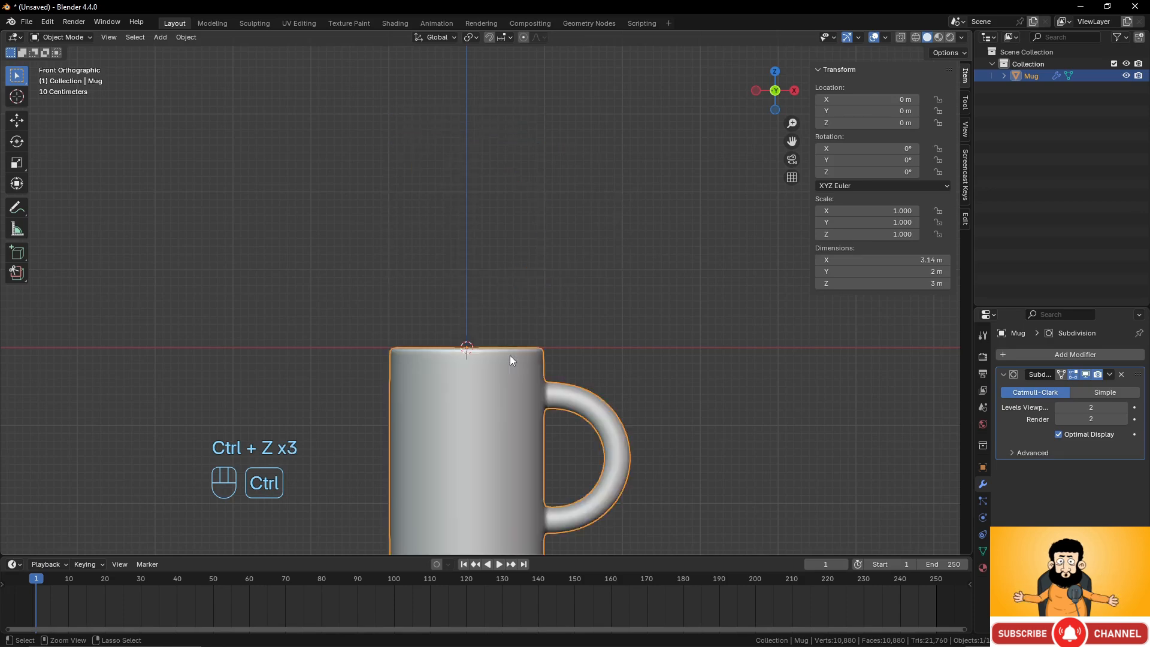
In edit mode, move the whole mug mesh up along Z by about 3.01 m so its base meets the origin.
scroll(510, 355, "down", 3)
scroll(527, 367, "up", 2)
middle_click_drag(531, 372, 548, 303, "shift")
scroll(530, 324, "up", 4)
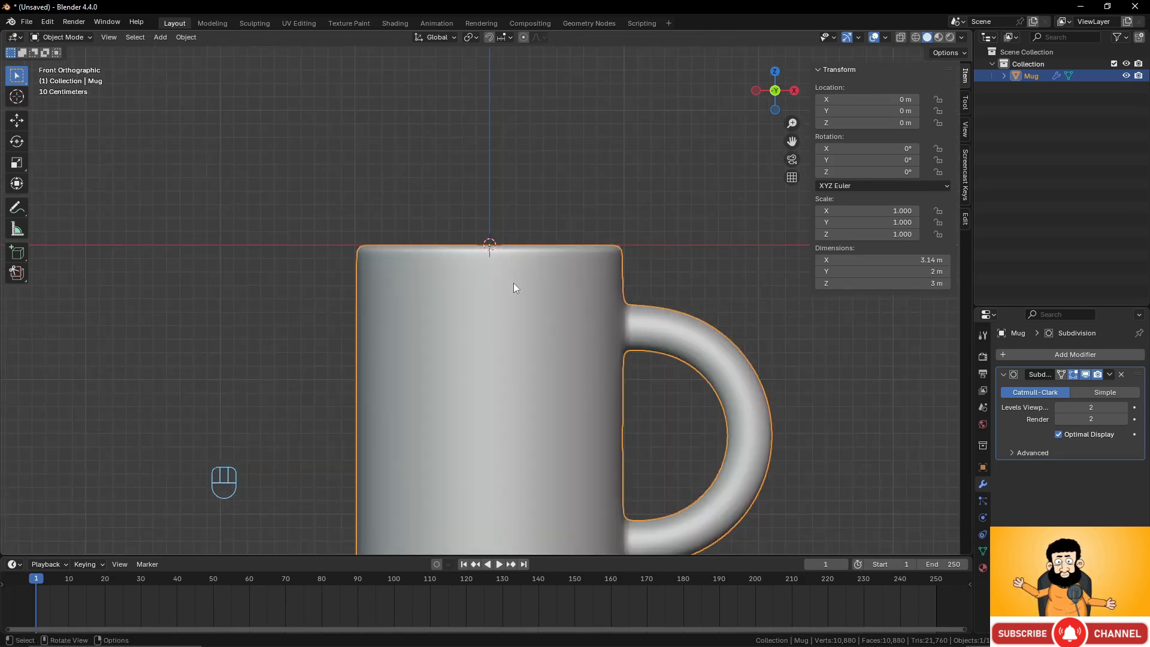
scroll(514, 288, "down", 2)
key("Tab")
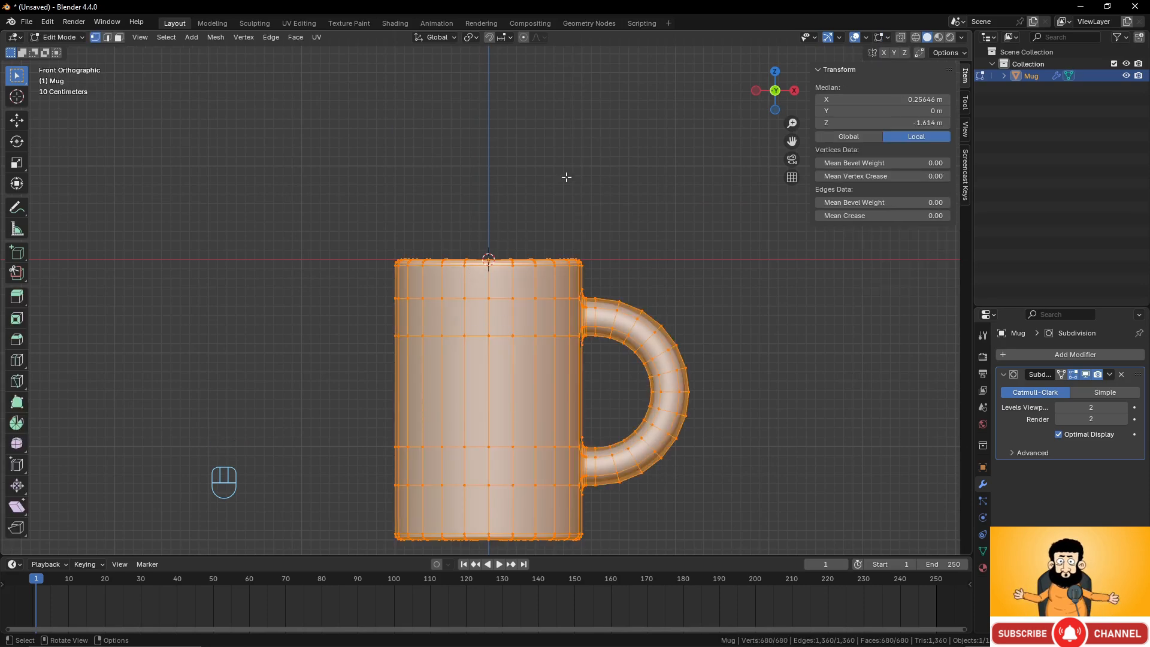
key("g")
key("z")
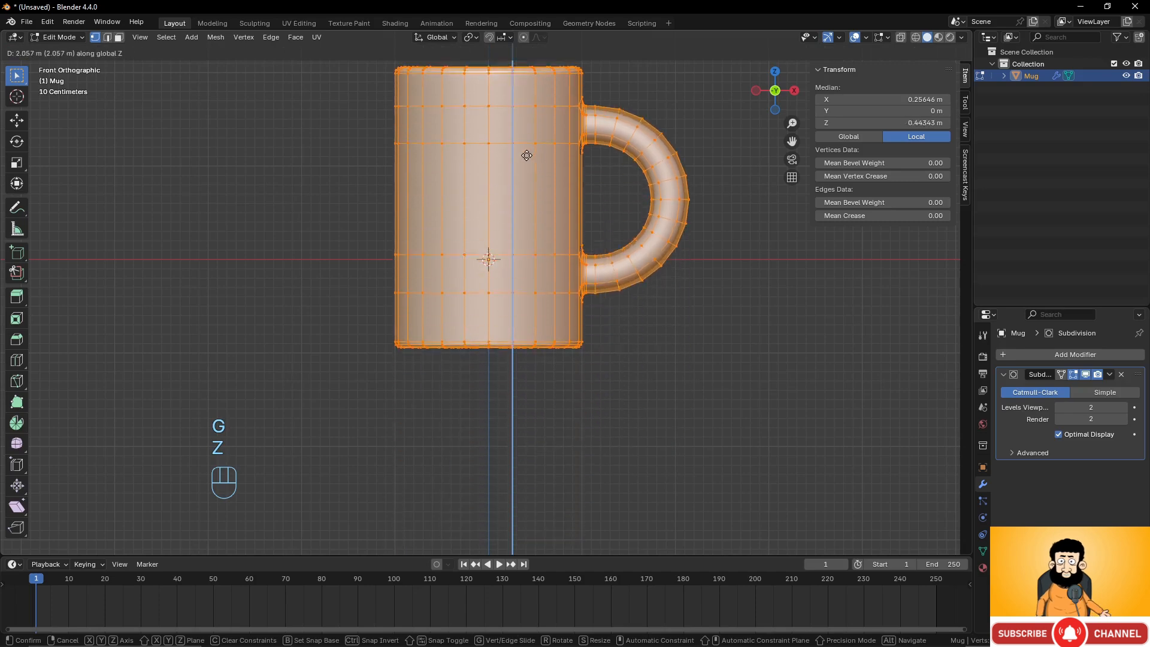
left_click(526, 78)
key("Tab")
Re-enter edit mode and nudge the mug mesh down along Z by about 0.009 m.
scroll(490, 245, "down", 3)
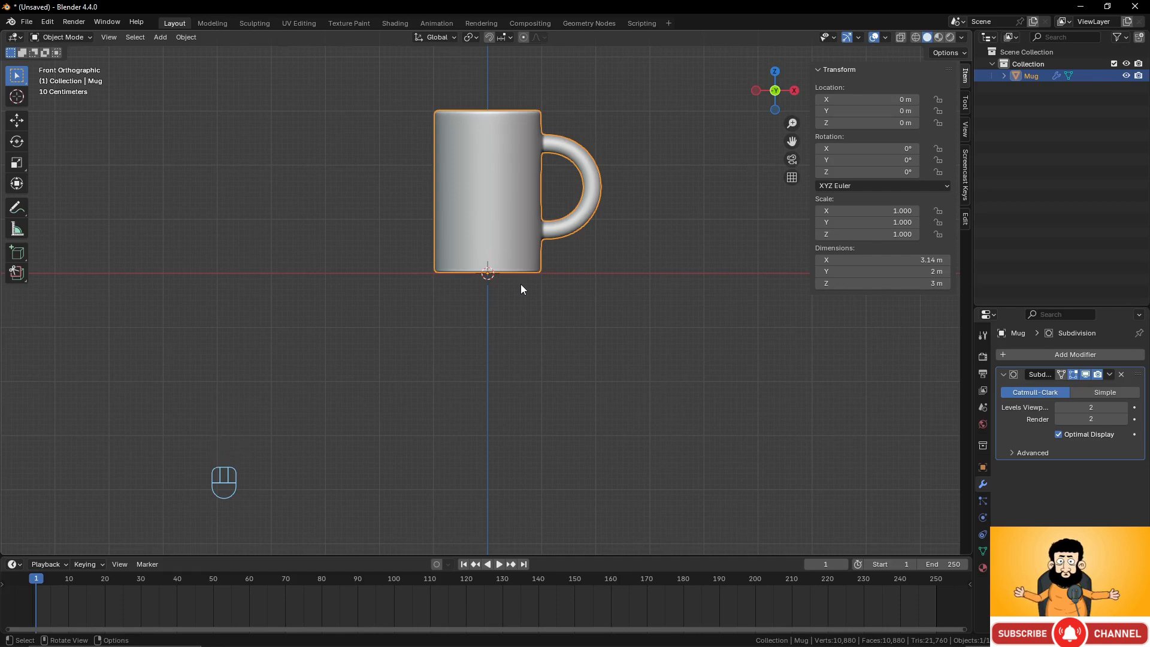
scroll(549, 218, "up", 4)
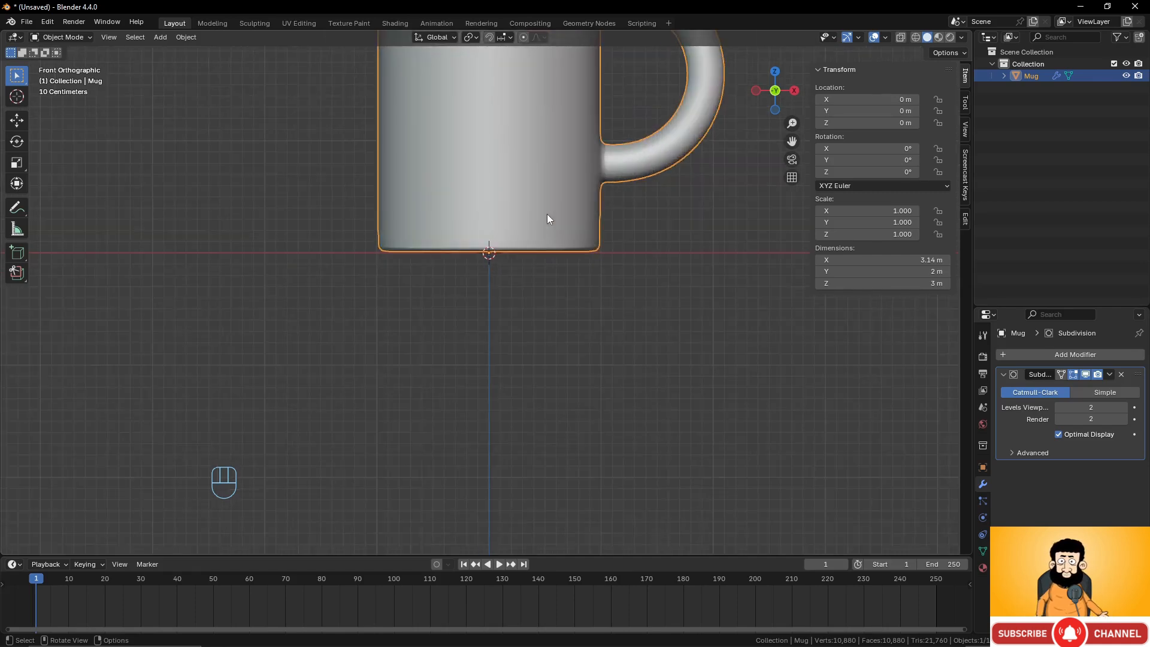
scroll(537, 220, "up", 2)
key("Tab")
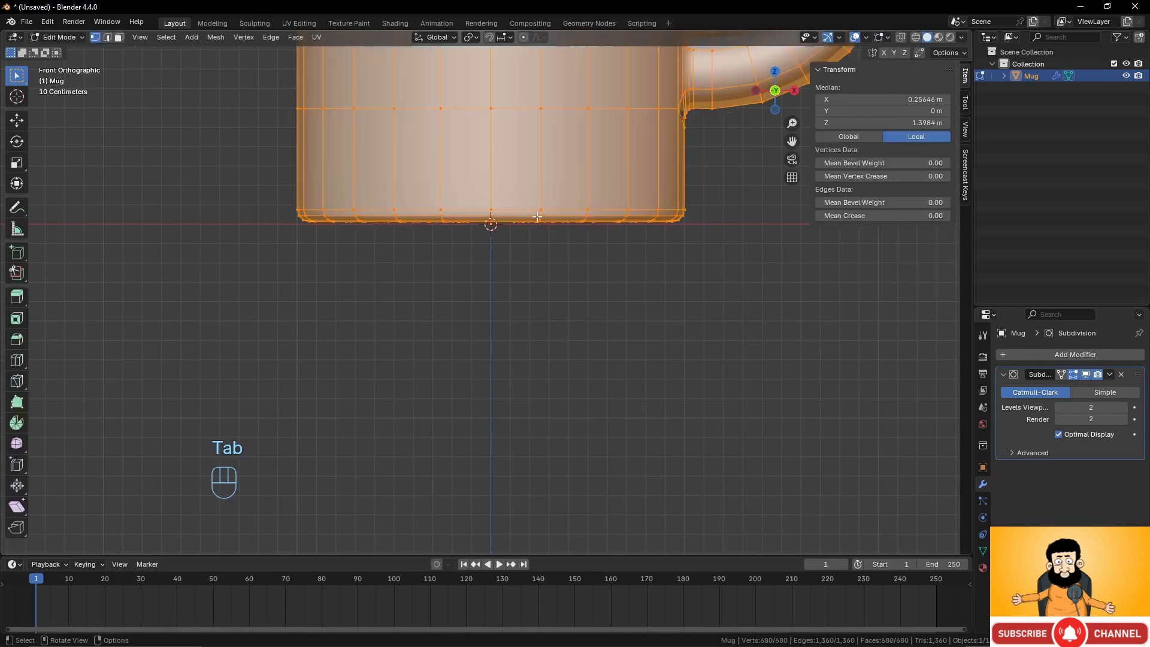
key("g")
key("z")
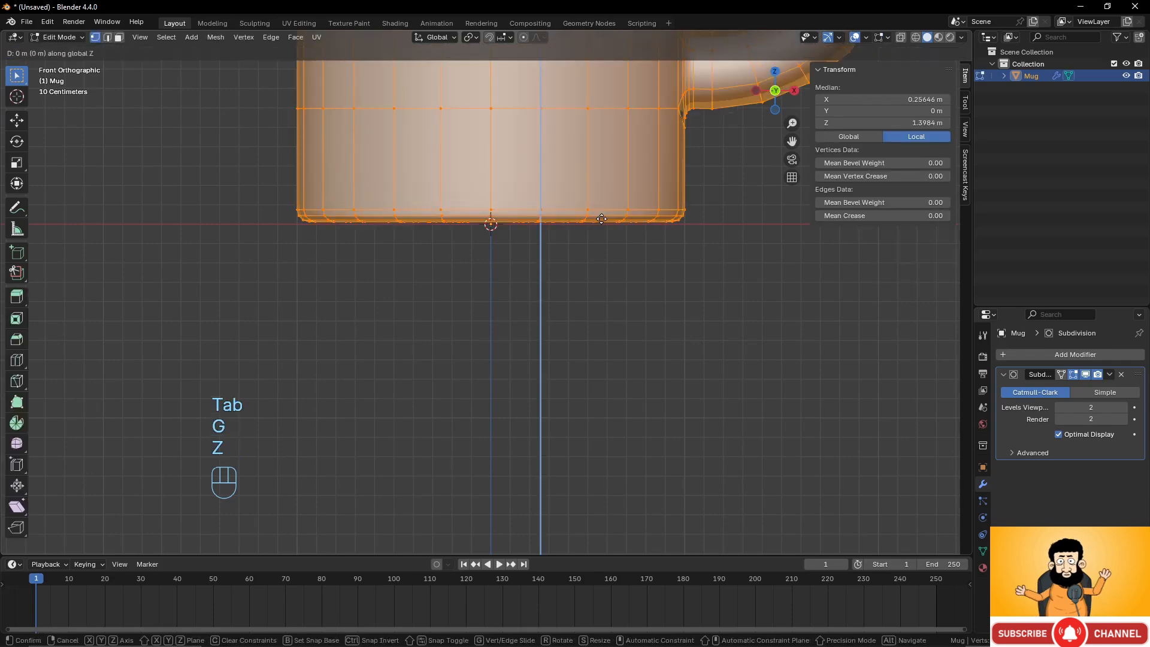
left_click(603, 221)
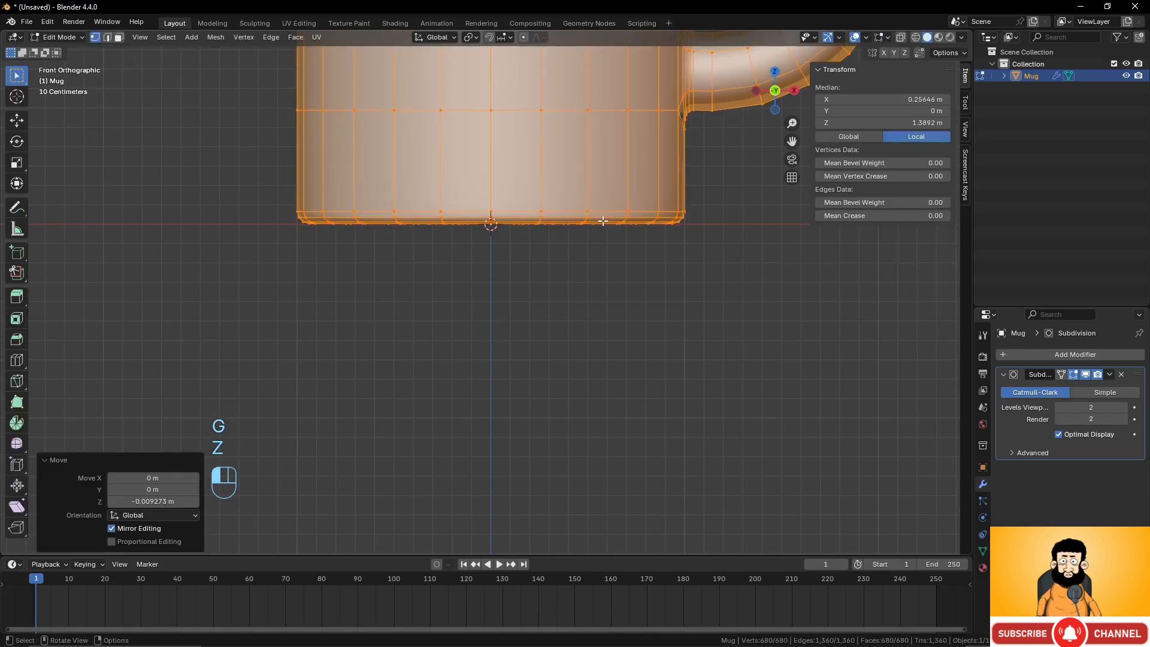
scroll(515, 188, "down", 4)
key("Tab")
scroll(490, 181, "up", 9, "shift")
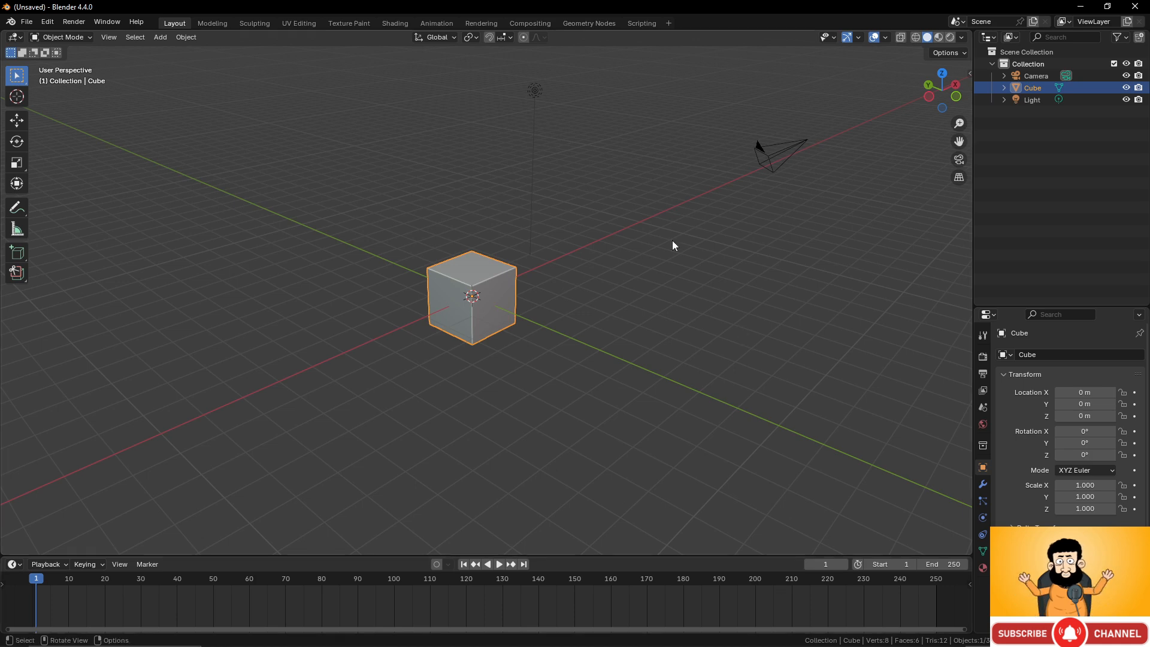
left_click(162, 37)
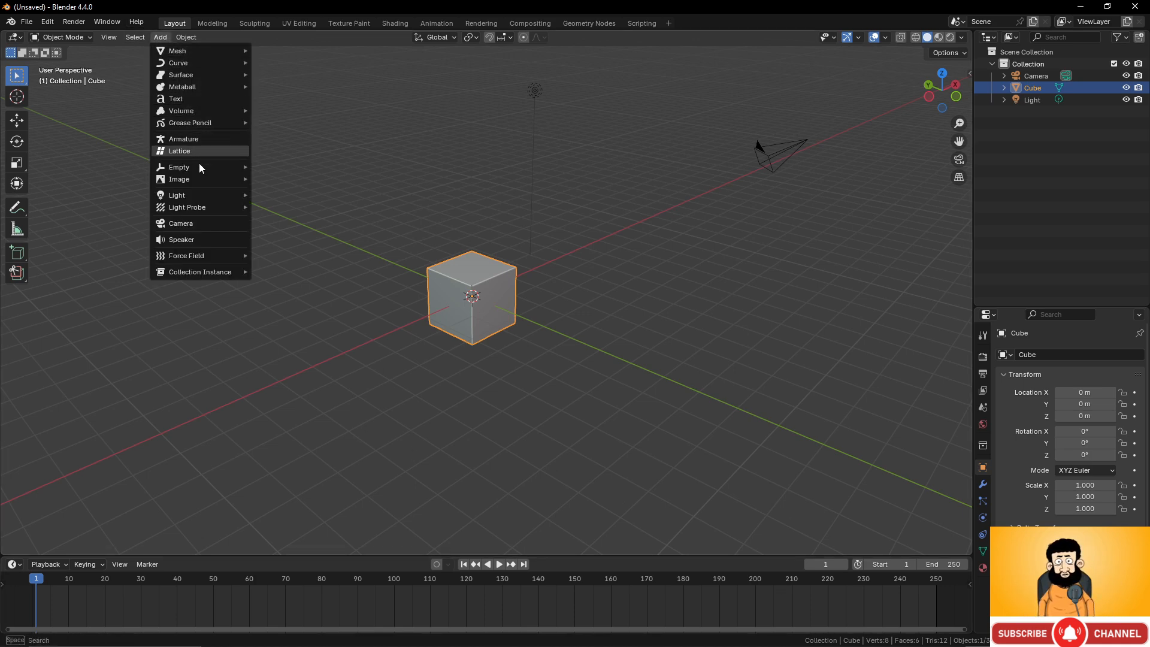
mouse_move(200, 179)
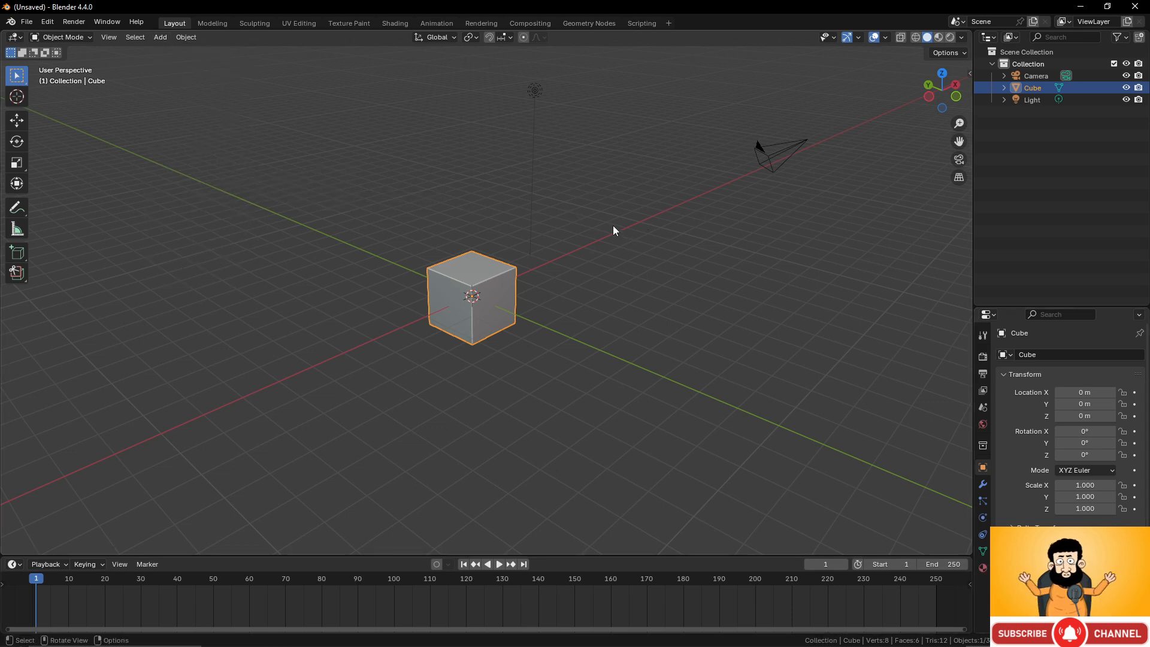
Select and delete all default objects in the new scene.
scroll(594, 209, "down", 3)
key("a")
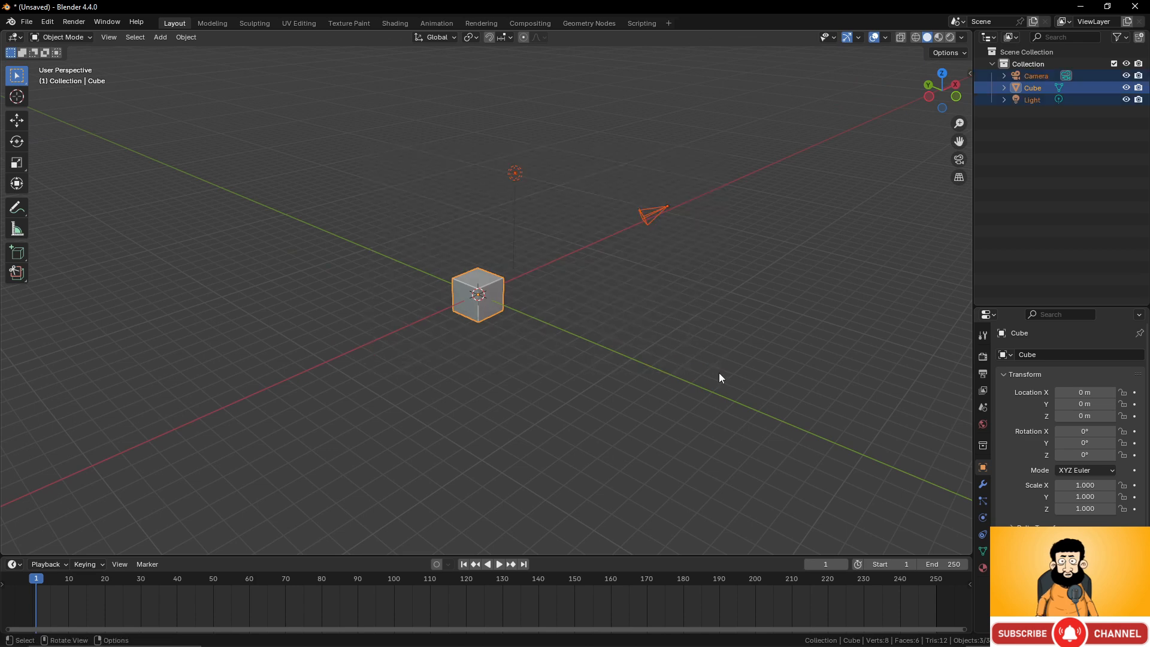
key("x")
left_click(659, 286)
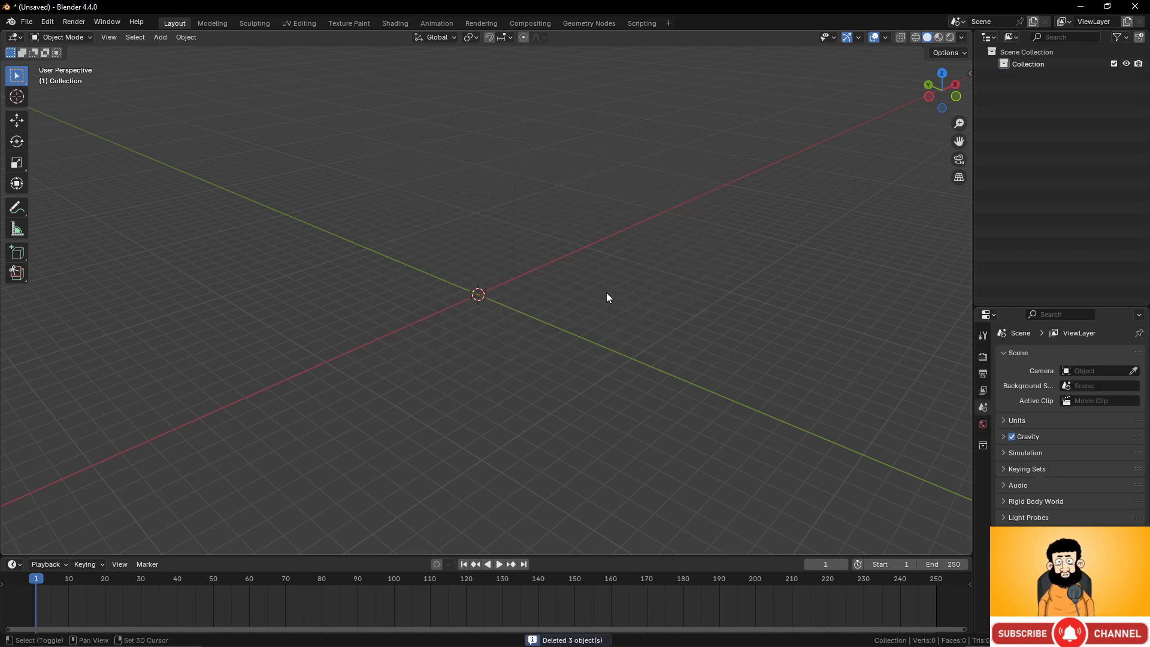
Add a mesh circle and set its vertex count to 24.
key("shift+a")
mouse_move(586, 306)
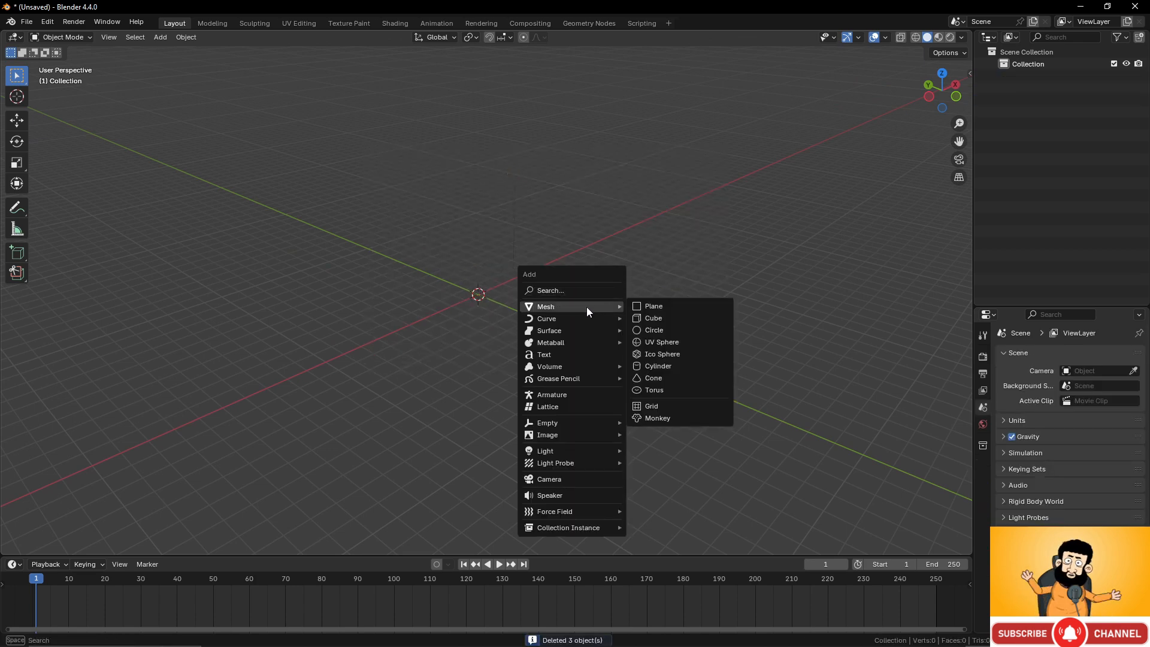
left_click(656, 332)
scroll(436, 305, "up", 10)
middle_click_drag(437, 304, 441, 329)
left_click(45, 545)
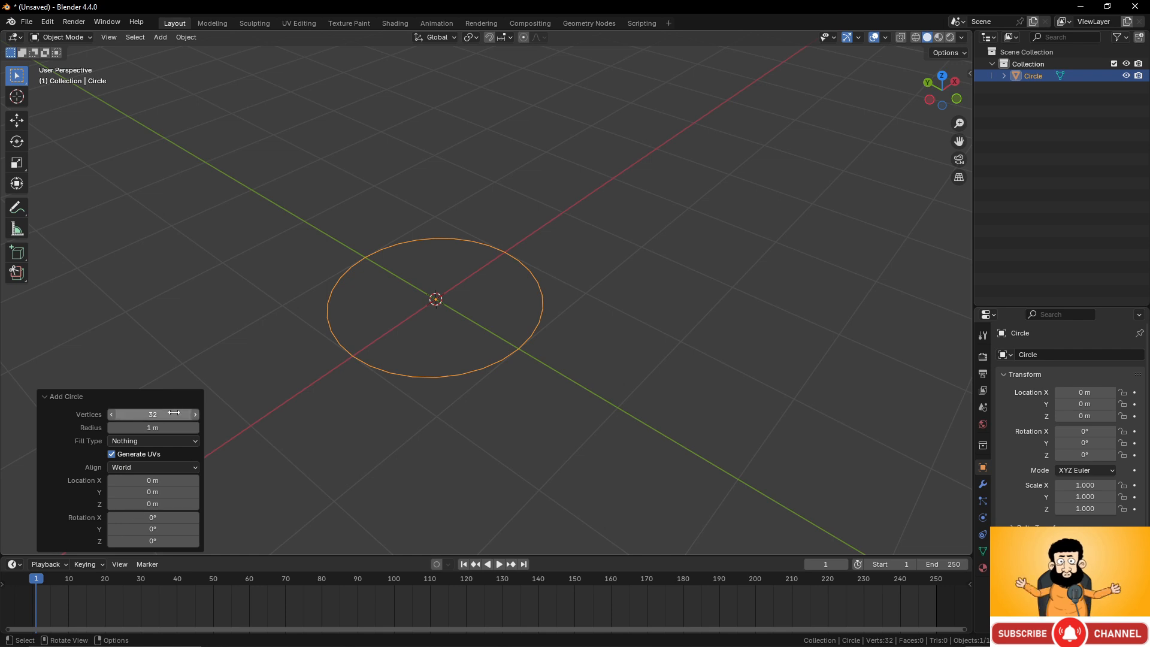
left_click(153, 414)
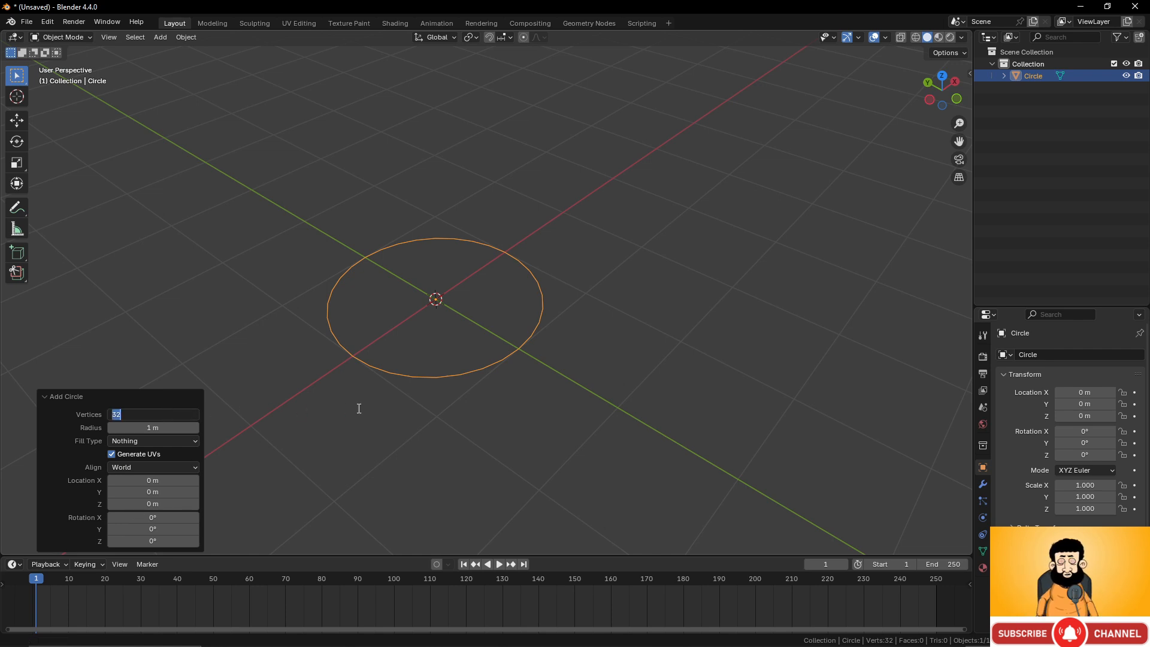
type("24")
key("Return")
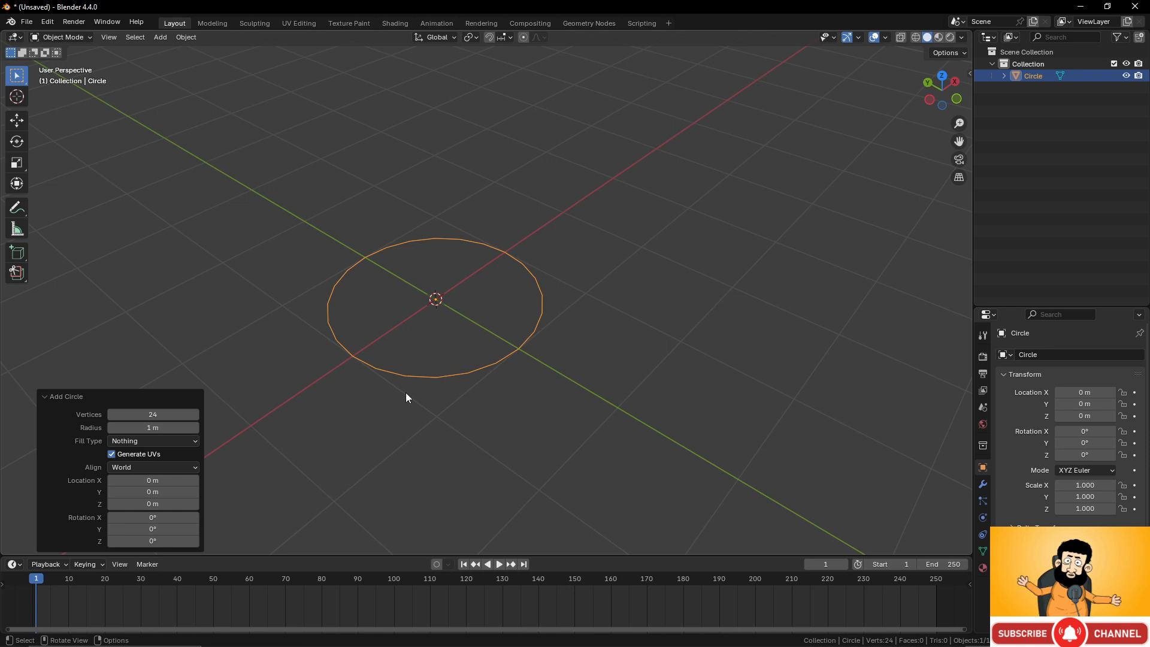
In edit mode, extrude the circle's edge loop down along Z by about 0.062 m.
middle_click_drag(406, 398, 588, 330)
key("KP_5")
scroll(519, 322, "down", 2)
key("KP_1")
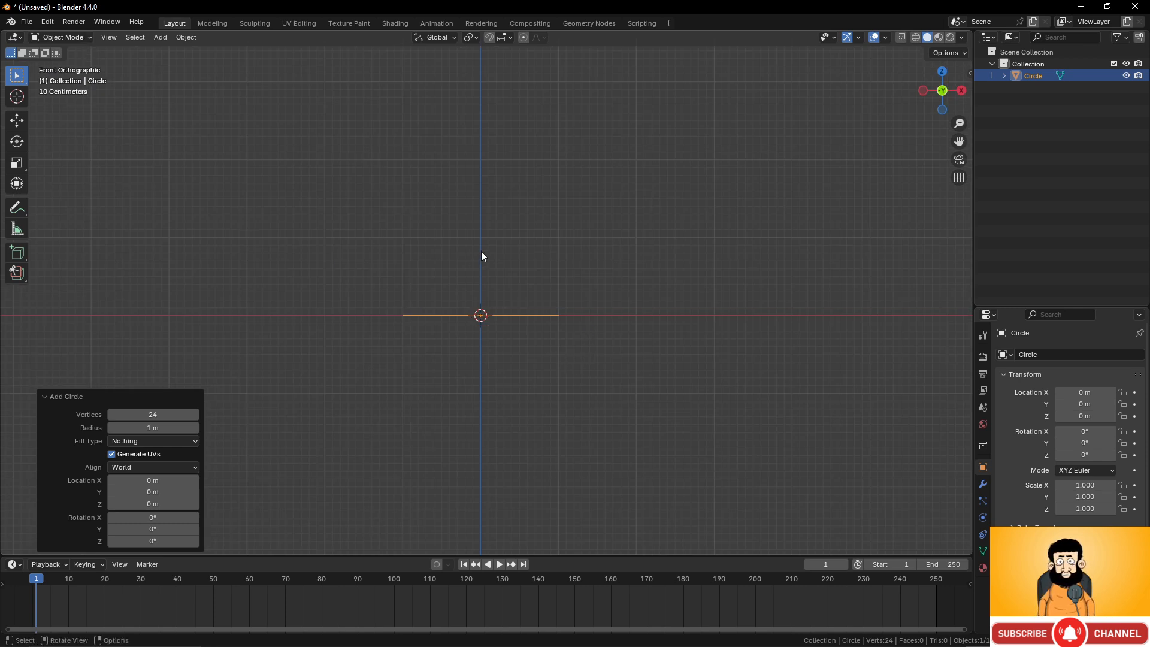
key("Tab")
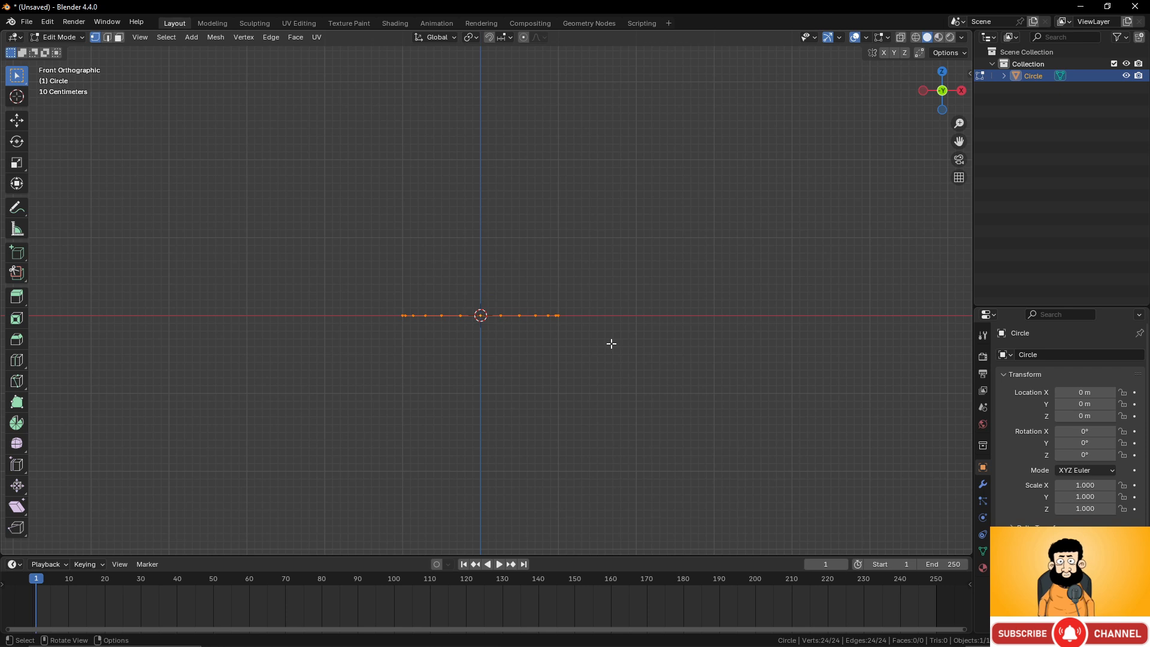
scroll(620, 326, "up", 3)
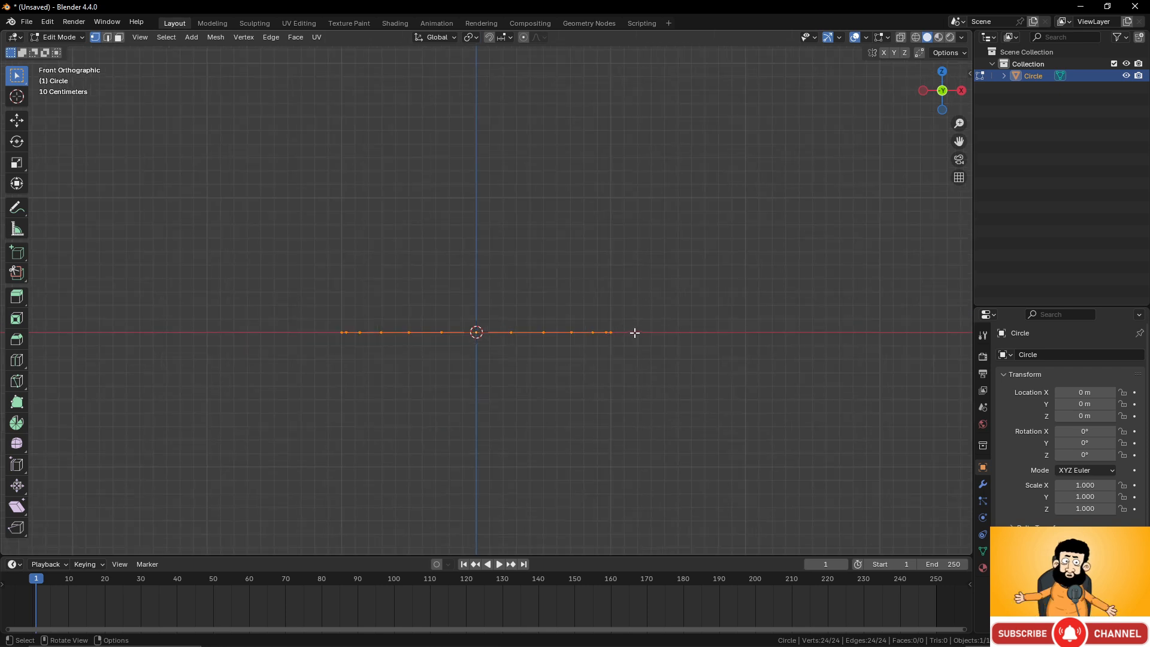
key("e")
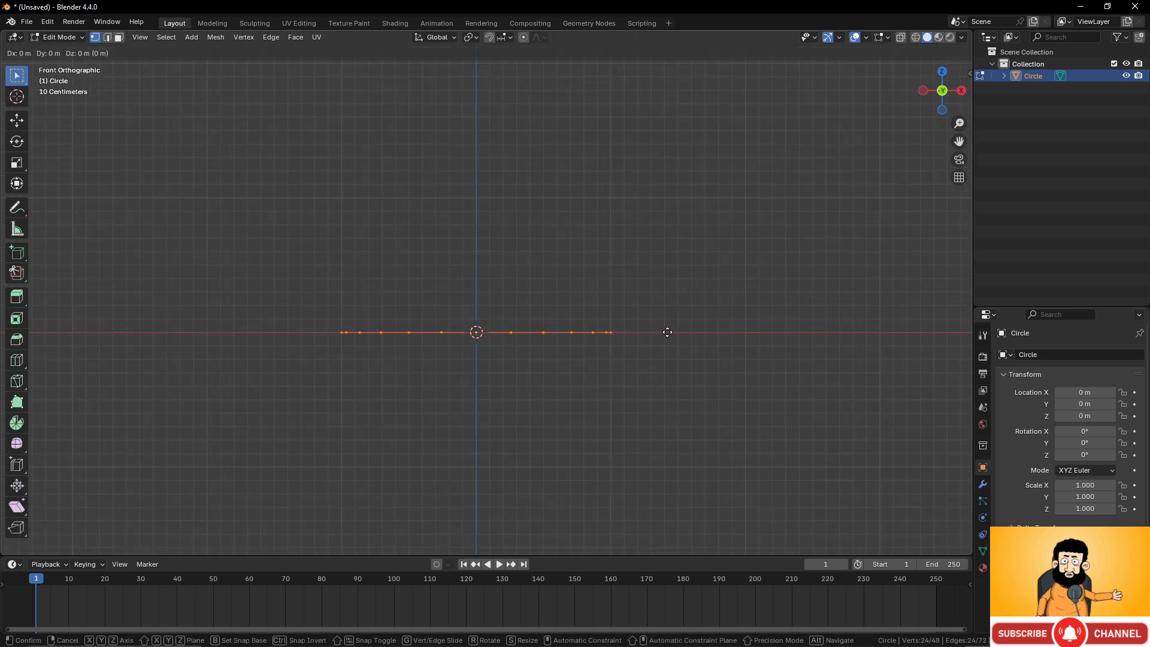
key("z")
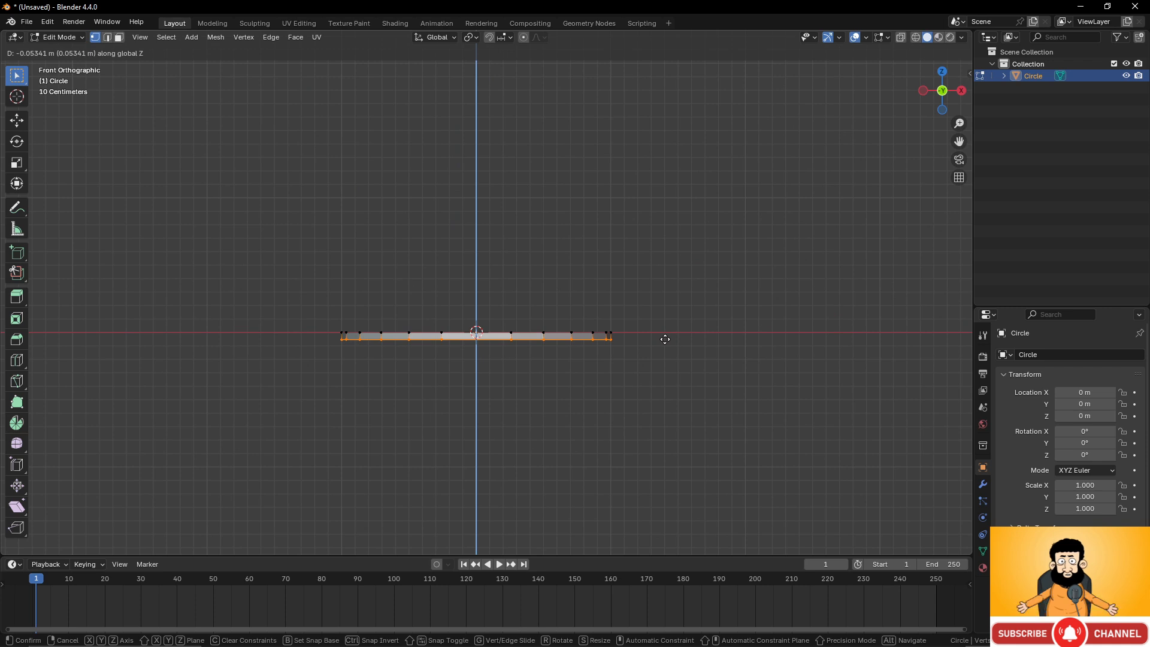
left_click(665, 338)
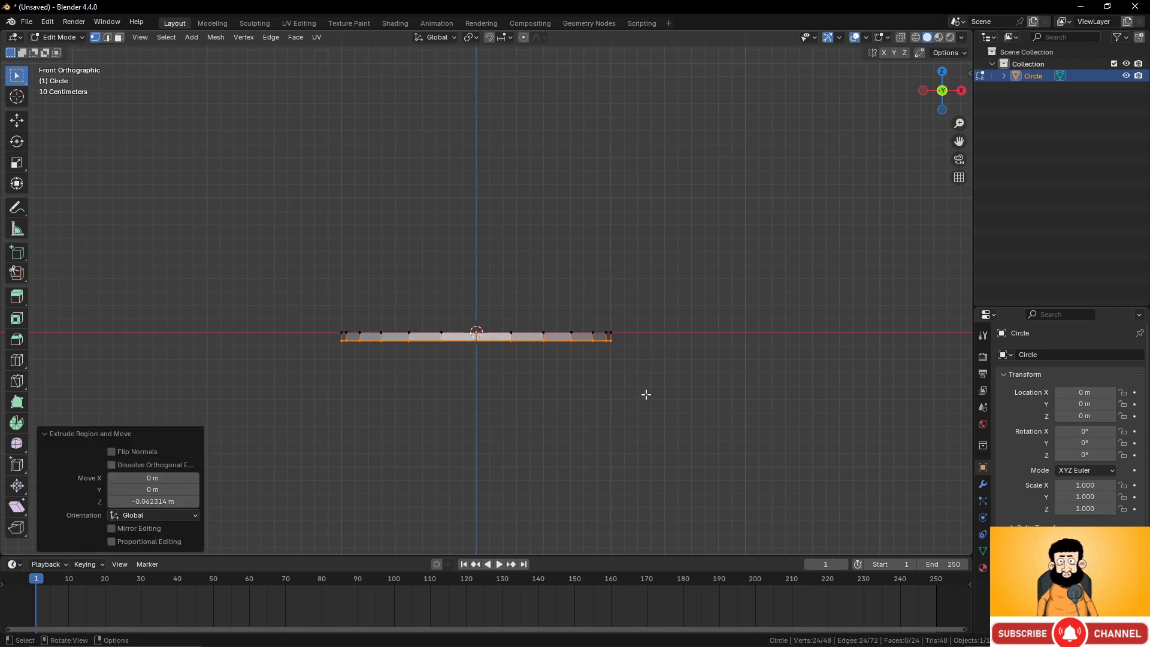
Scale the new bottom edge loop inward to about 0.943.
middle_click_drag(646, 394, 647, 377)
key("s")
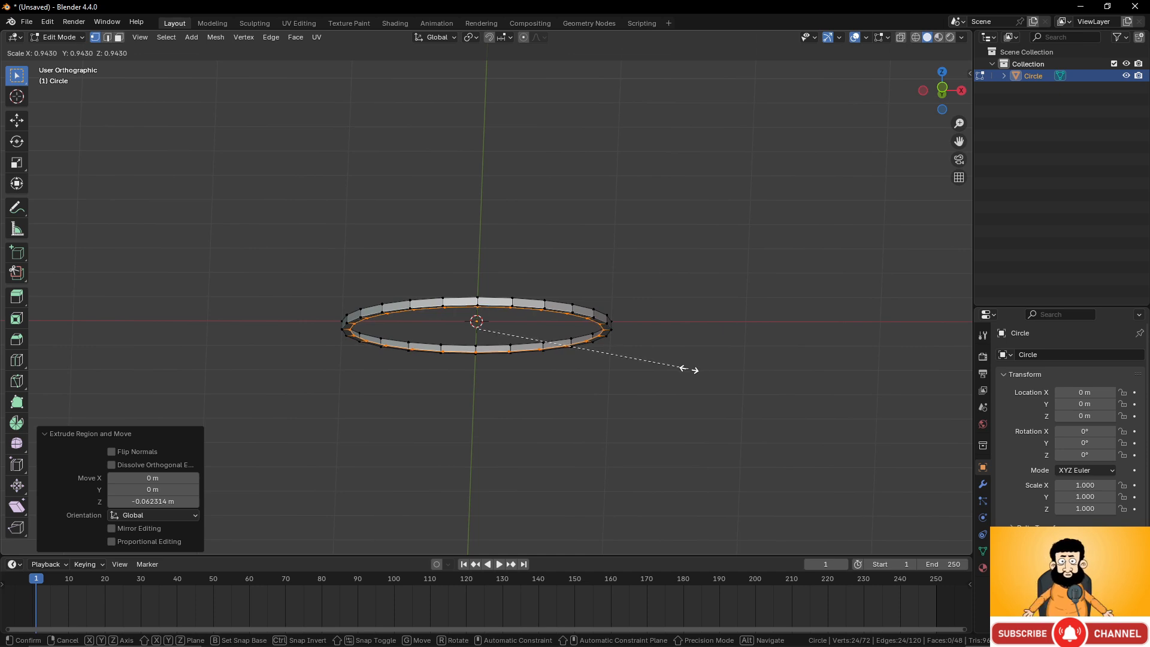
left_click(686, 370)
Extrude the bottom loop further down along Z by about 0.427 m.
key("KP_1")
scroll(678, 355, "up", 1)
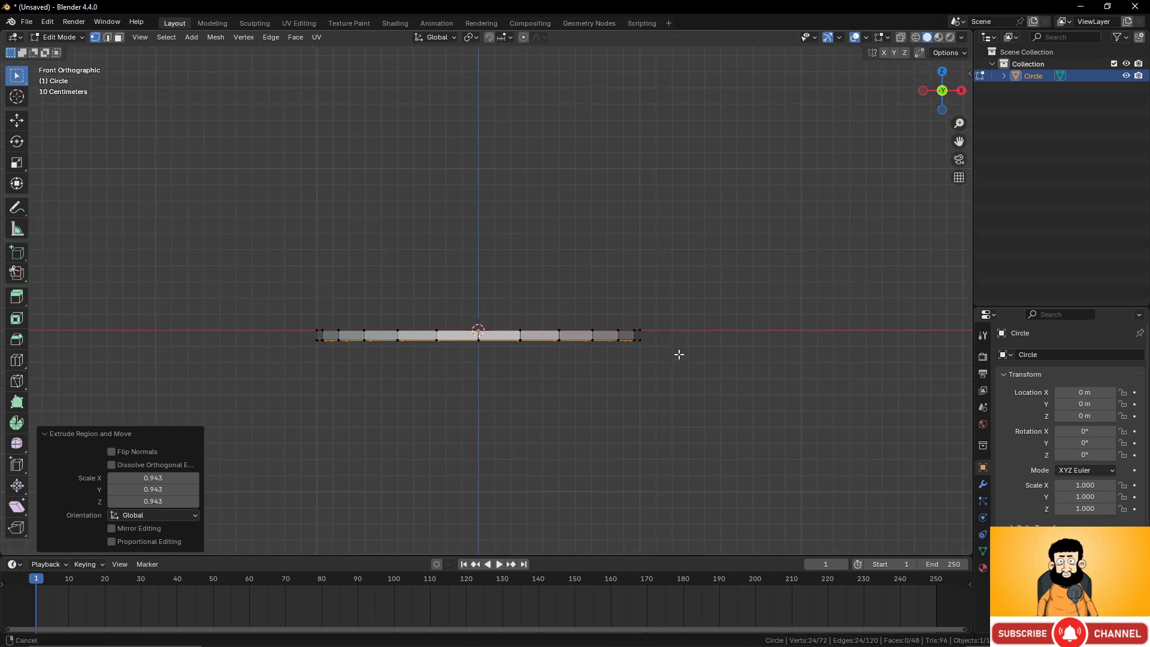
middle_click_drag(678, 355, 694, 315, "shift")
key("e")
key("z")
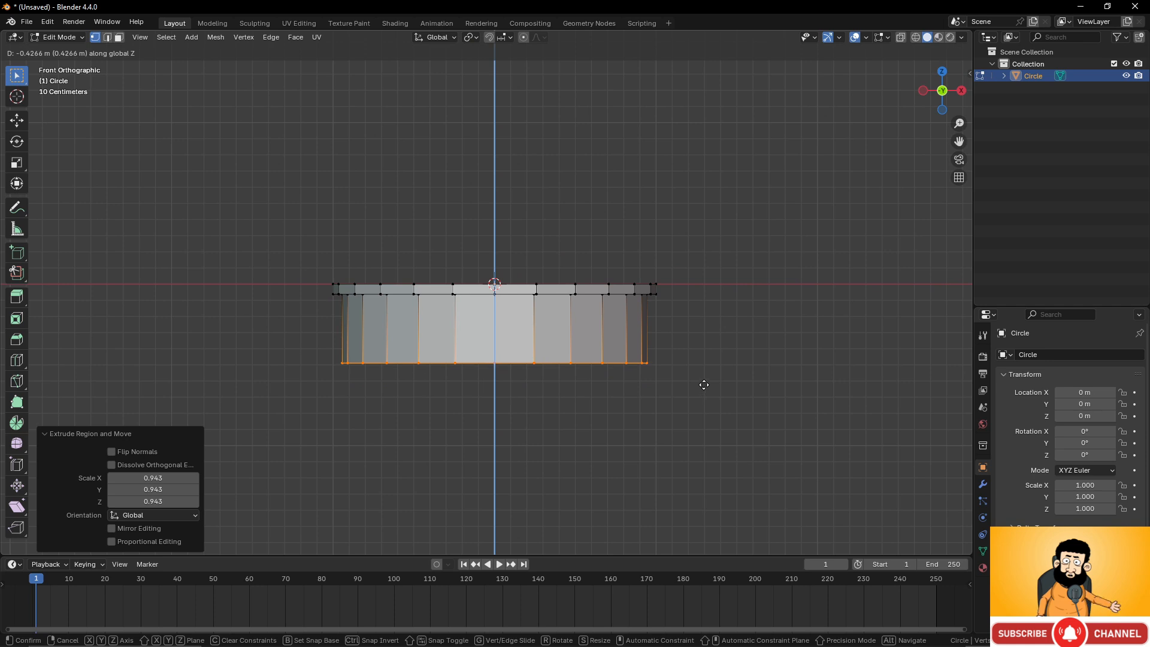
left_click(711, 385)
Scale the bottom loop to about 0.814 and move it up along Z by about 0.07 m.
key("s")
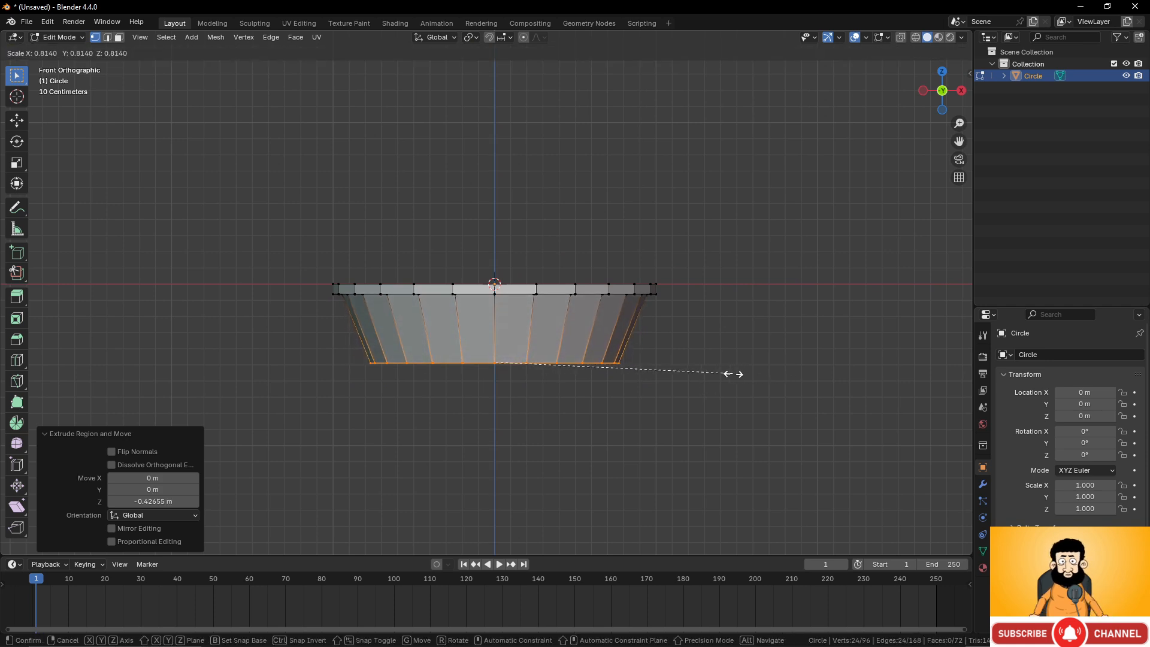
left_click(732, 373)
key("g")
key("z")
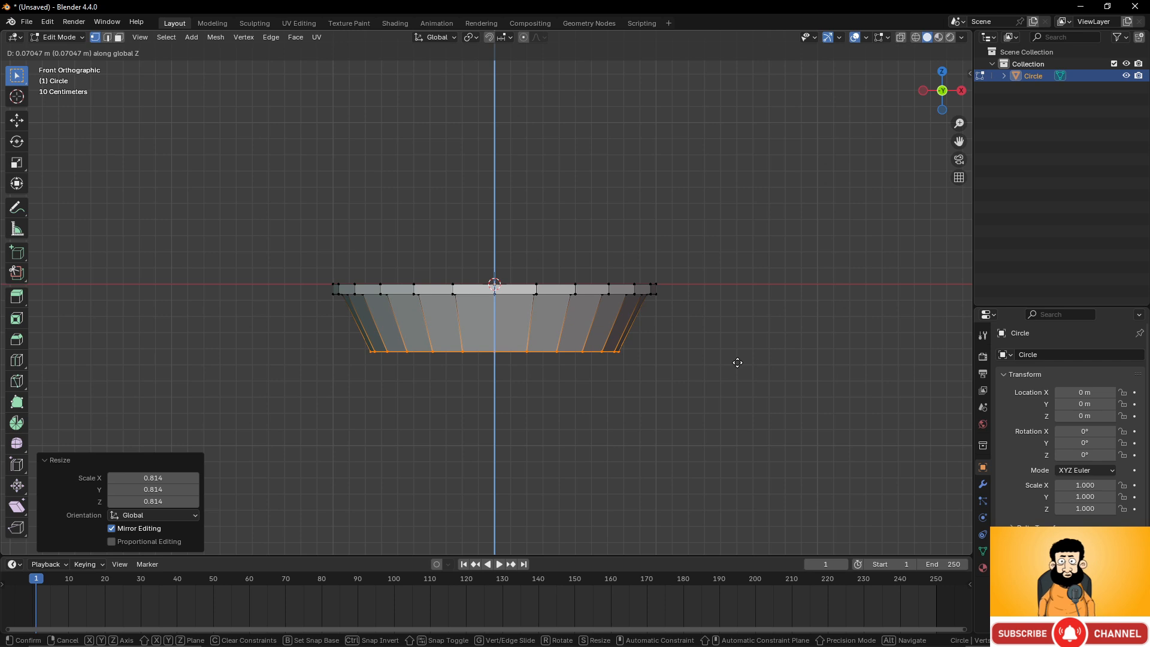
left_click(737, 362)
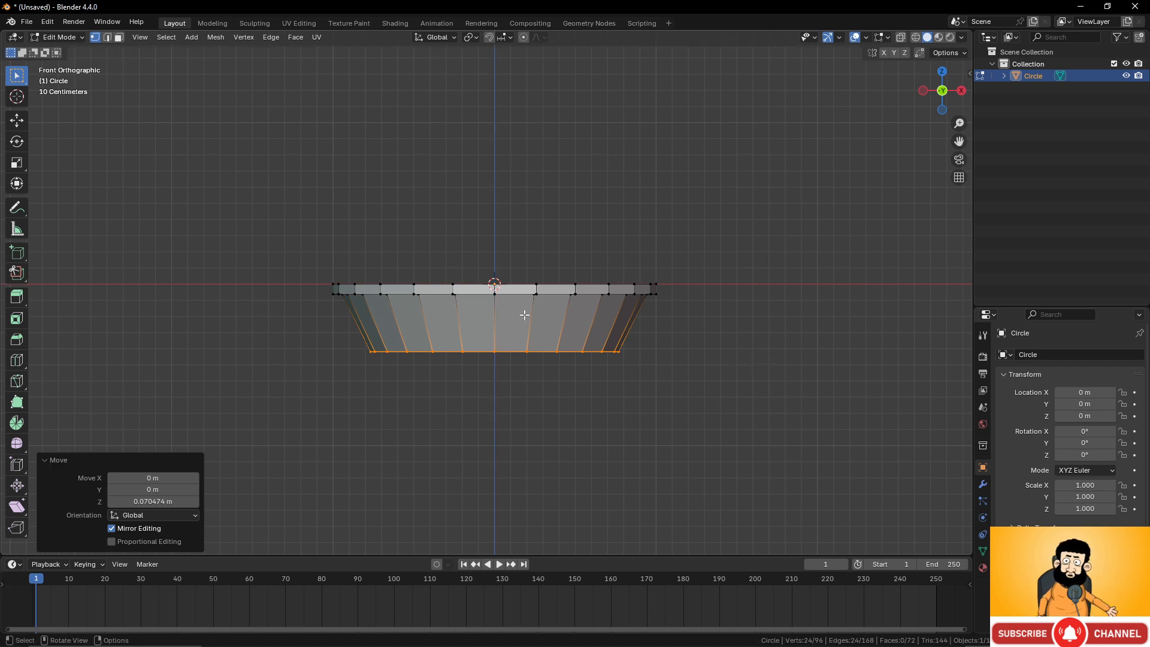
Add a UV sphere and set its segment count to 24.
scroll(608, 389, "up", 3)
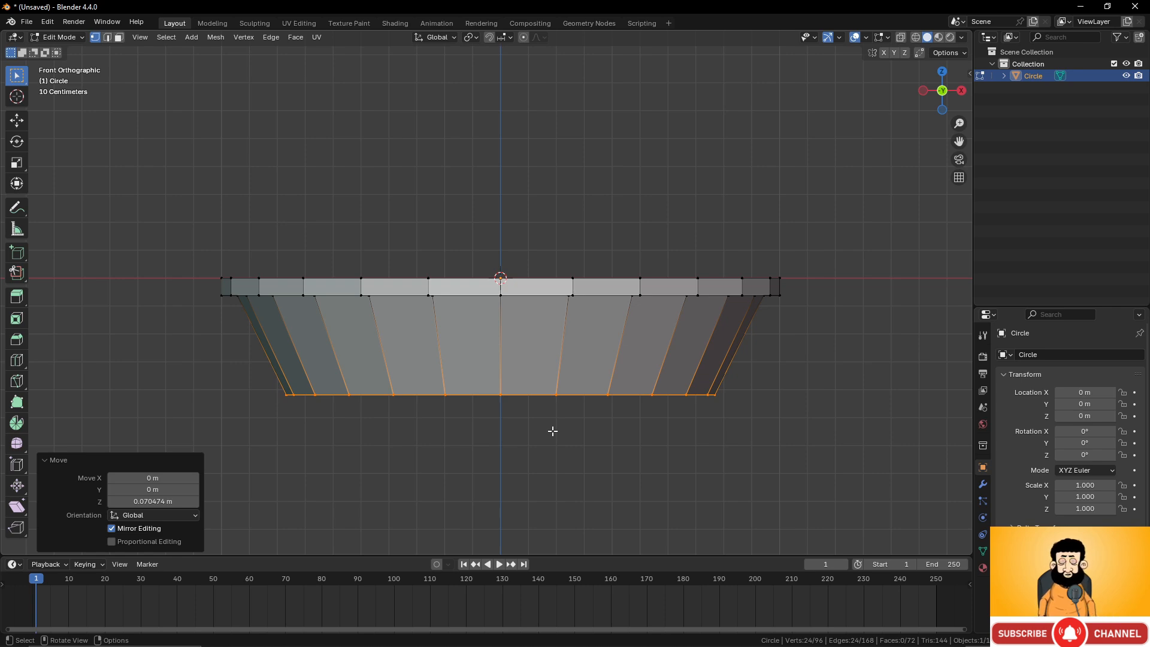
scroll(493, 205, "down", 4)
middle_click_drag(493, 206, 503, 269, "shift")
scroll(506, 271, "up", 2)
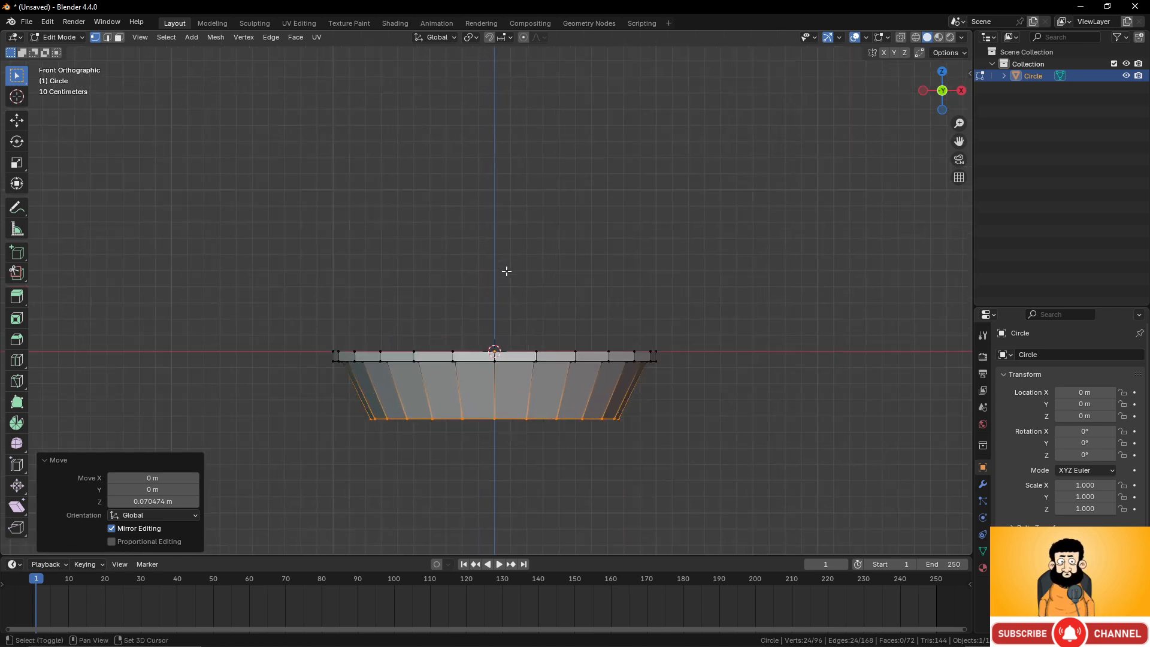
key("shift+a")
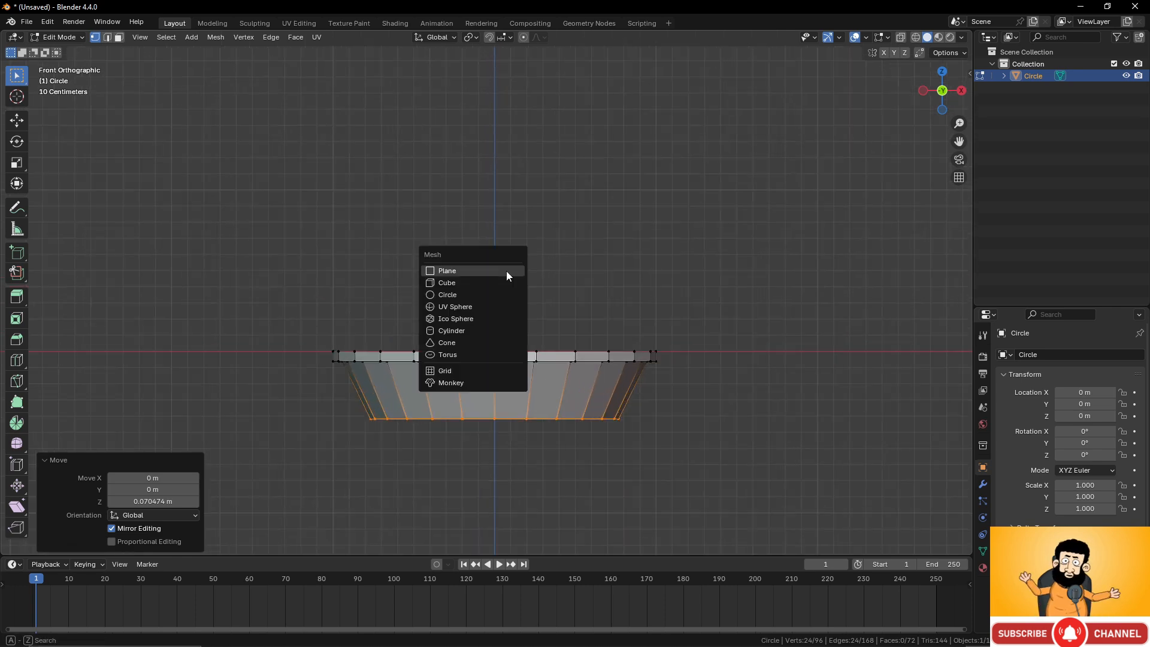
left_click(490, 308)
left_click(153, 415)
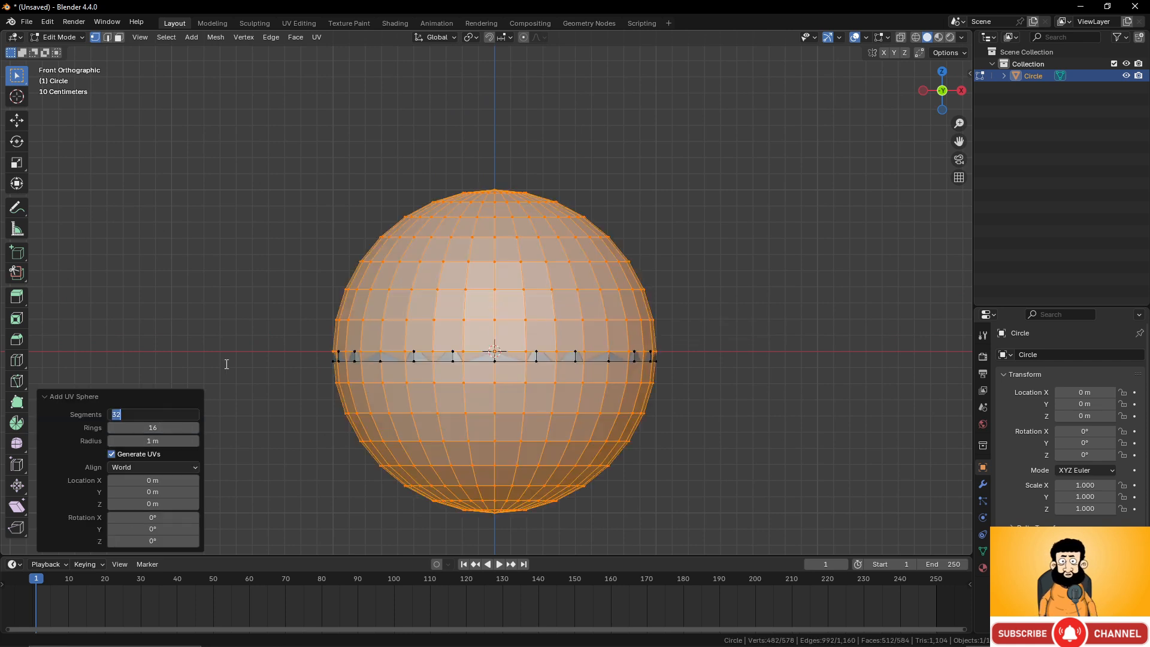
type("24")
key("Return")
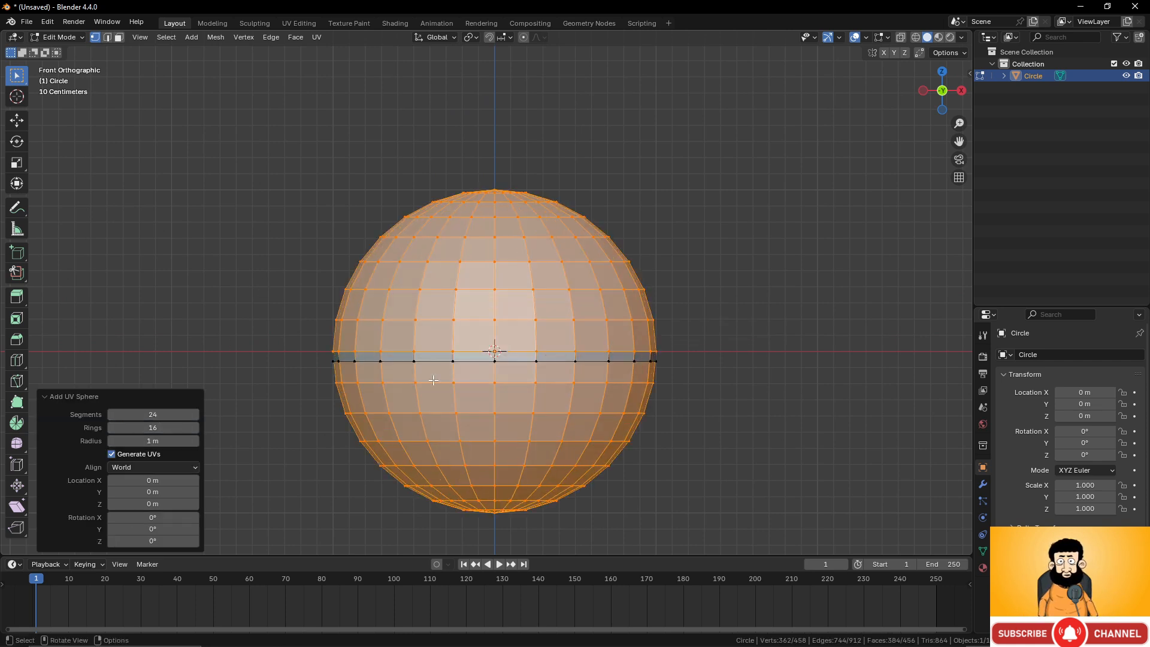
Move the sphere up along Z by about 1.27 m.
key("g")
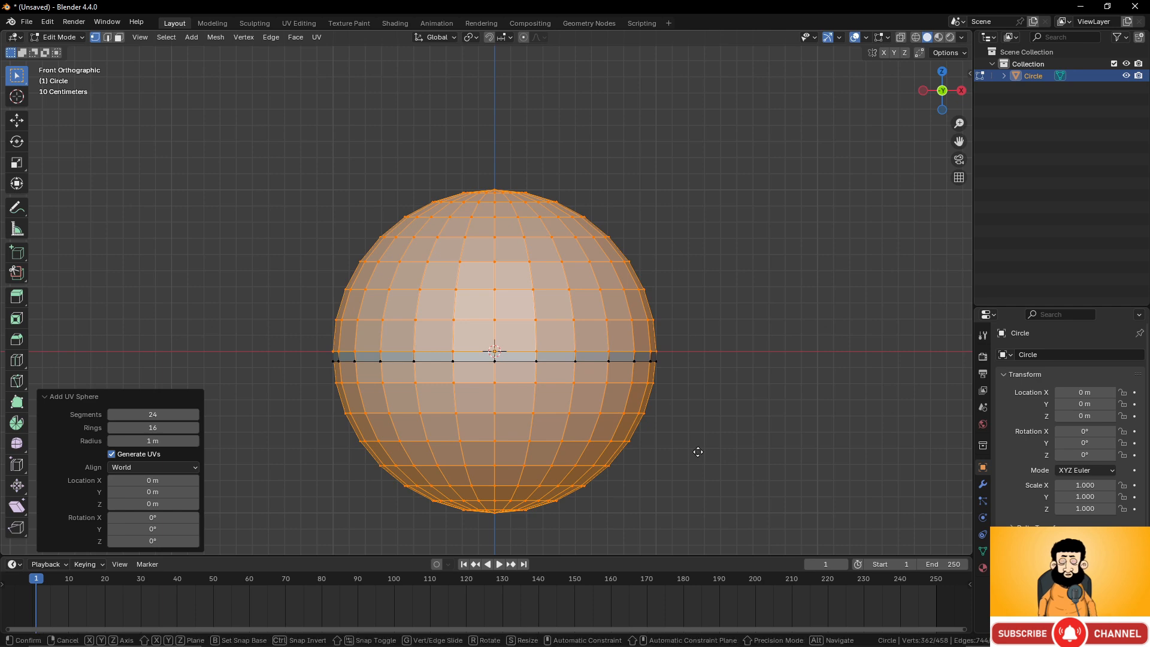
key("z")
left_click(688, 244)
In X-ray view, box-select the upper half of the sphere and delete those vertices.
scroll(631, 275, "down", 3)
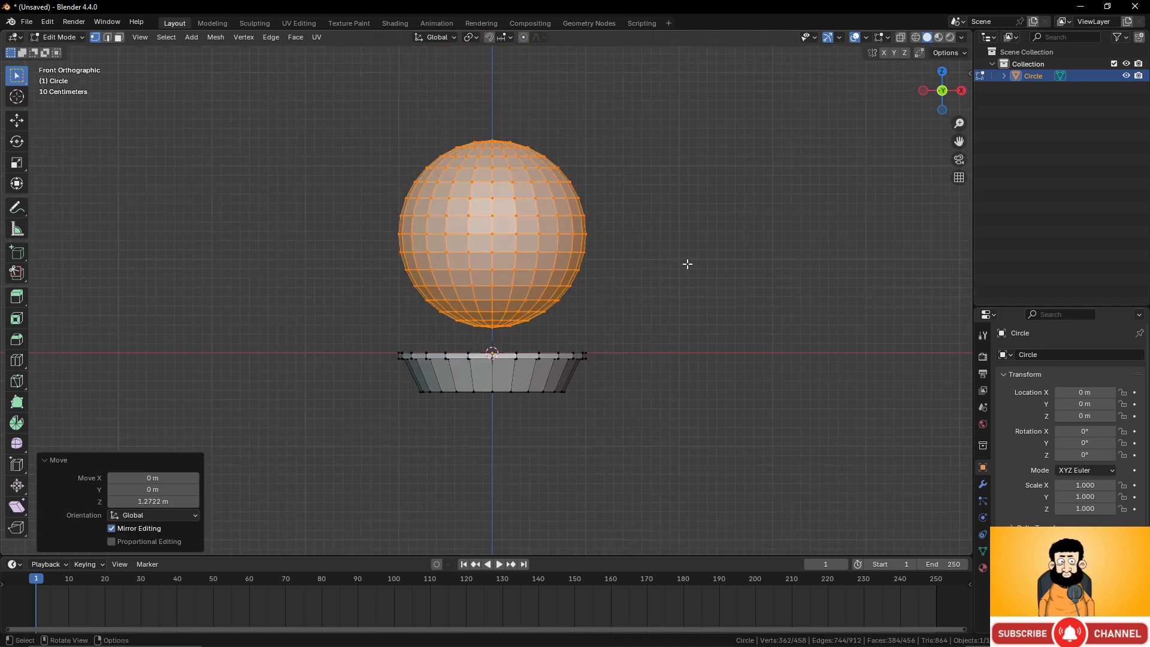
key("z")
left_click_drag(307, 102, 627, 238)
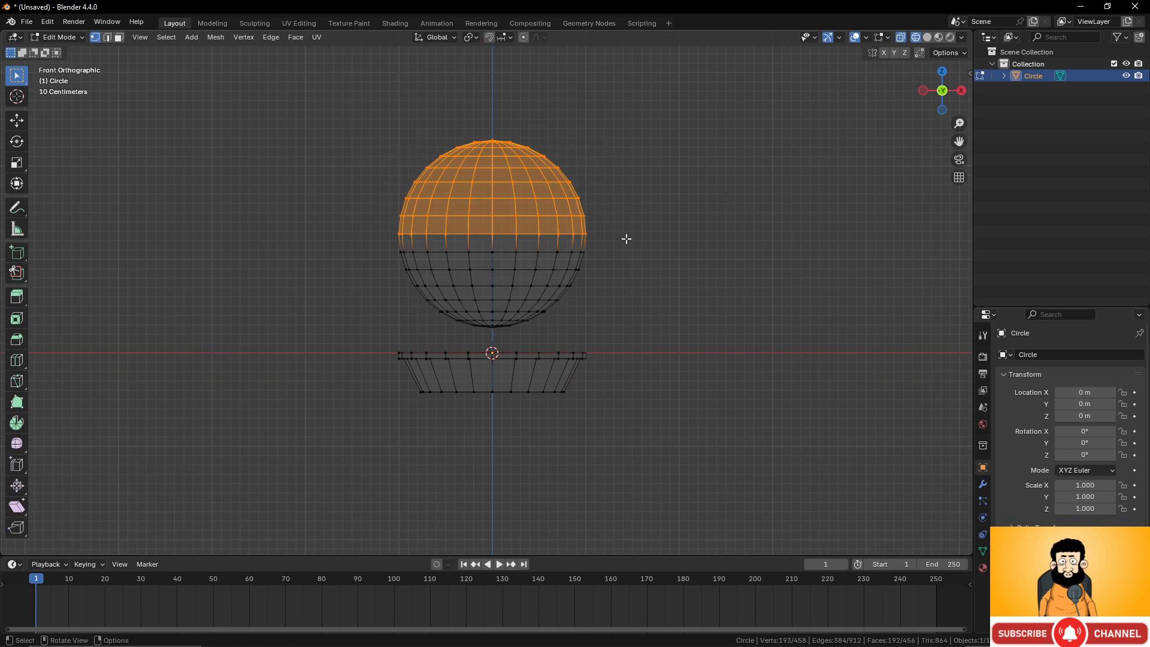
key("x")
left_click(626, 239)
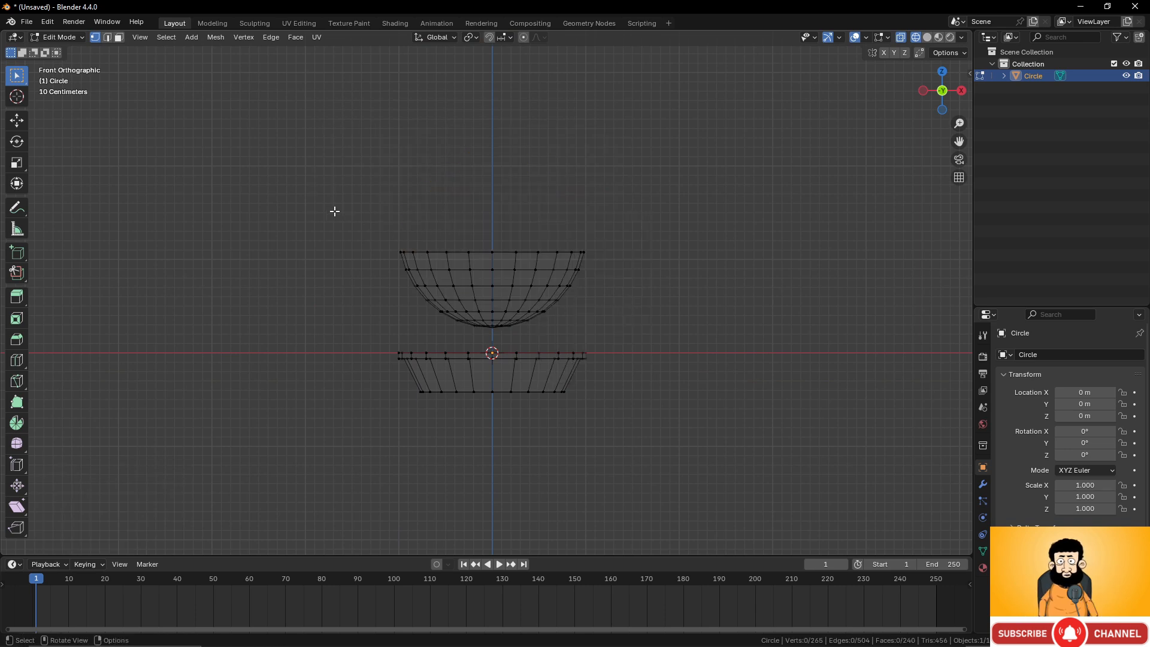
Select the remaining hemisphere and move it down along Z by about 1.55 m.
left_click_drag(334, 211, 602, 334)
scroll(654, 369, "up", 2)
key("g")
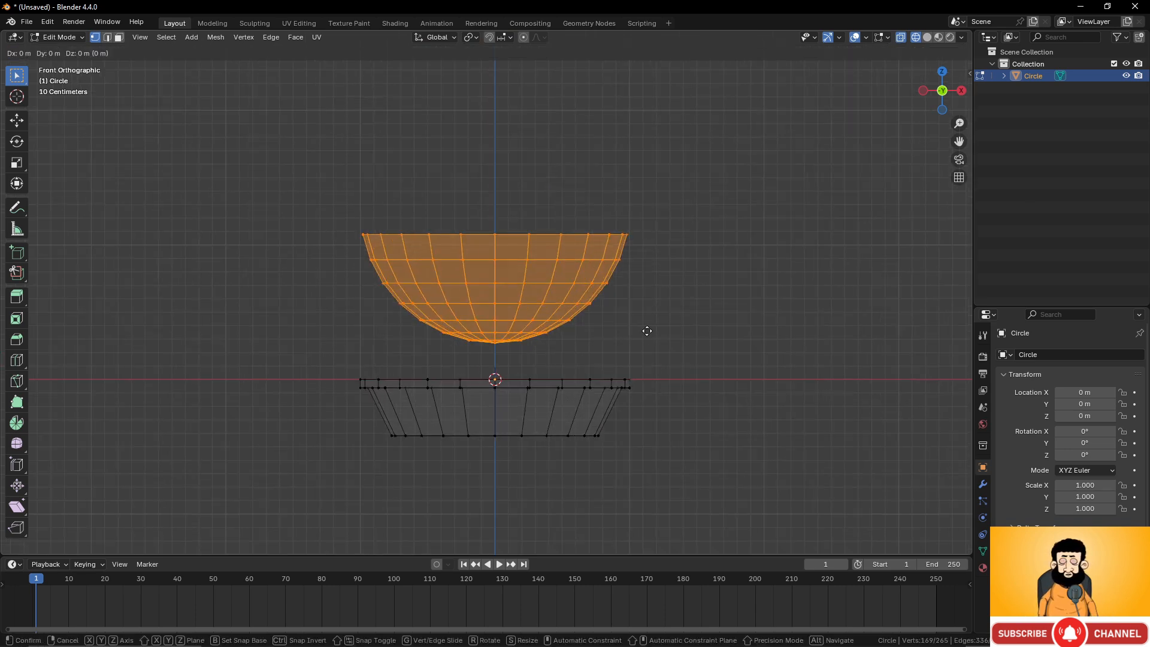
key("z")
left_click(639, 540)
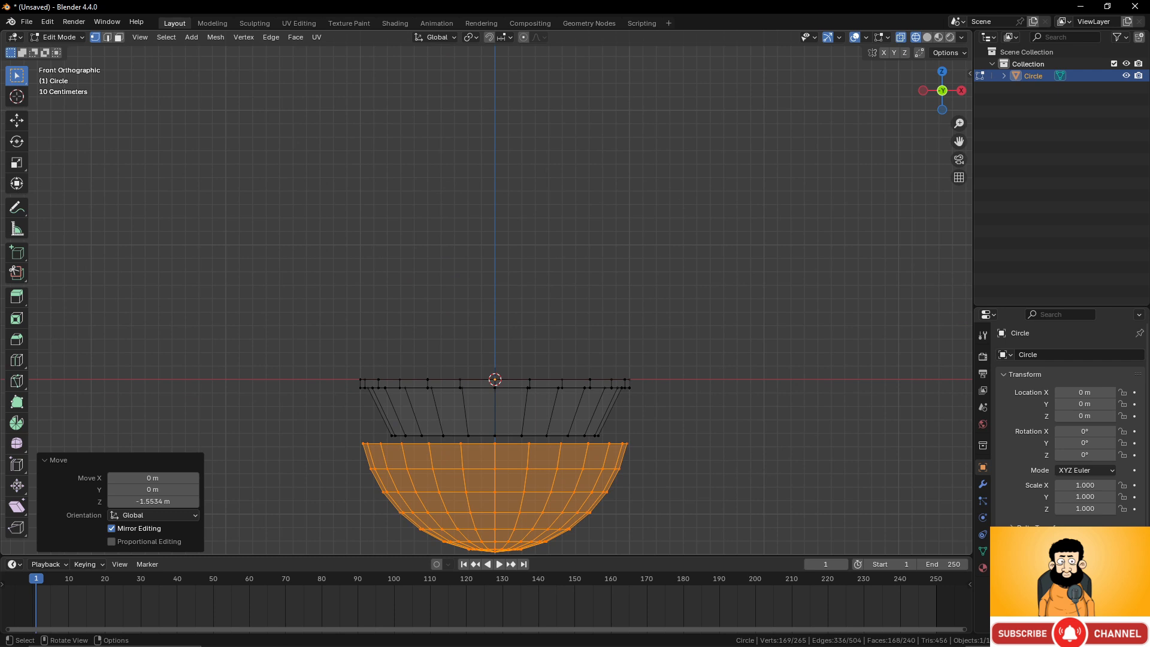
Scale the hemisphere uniformly to about 0.753, then flatten it along Z to about 0.161.
key("s")
left_click(685, 480)
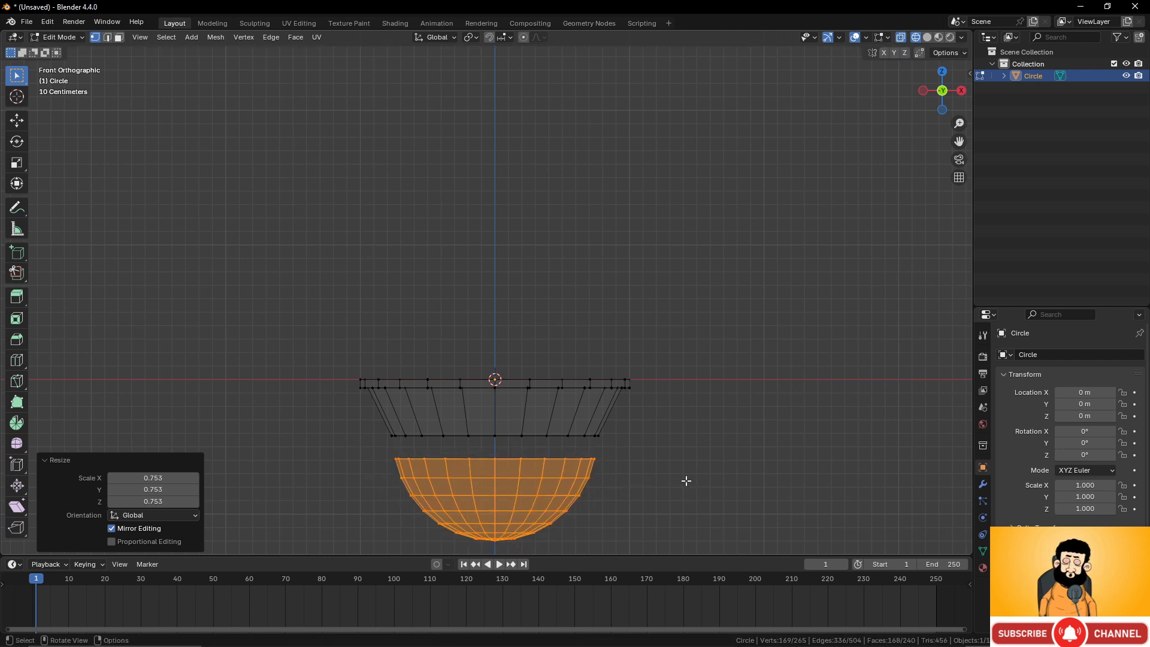
scroll(642, 493, "up", 1)
middle_click_drag(641, 493, 623, 370, "shift")
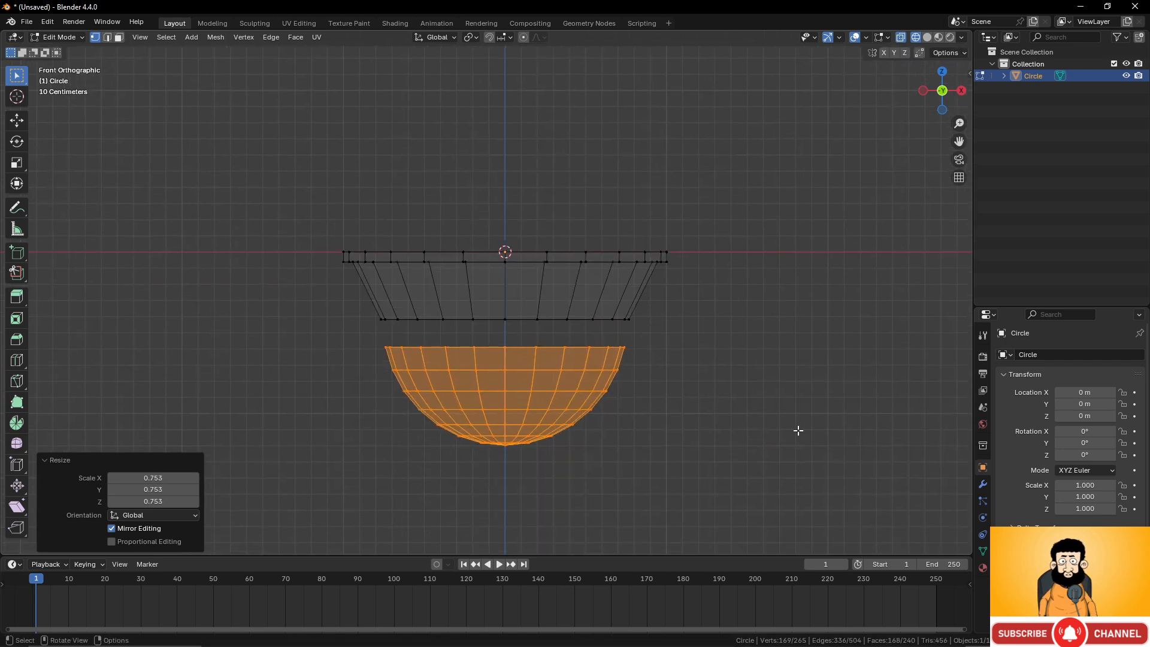
key("s")
key("z")
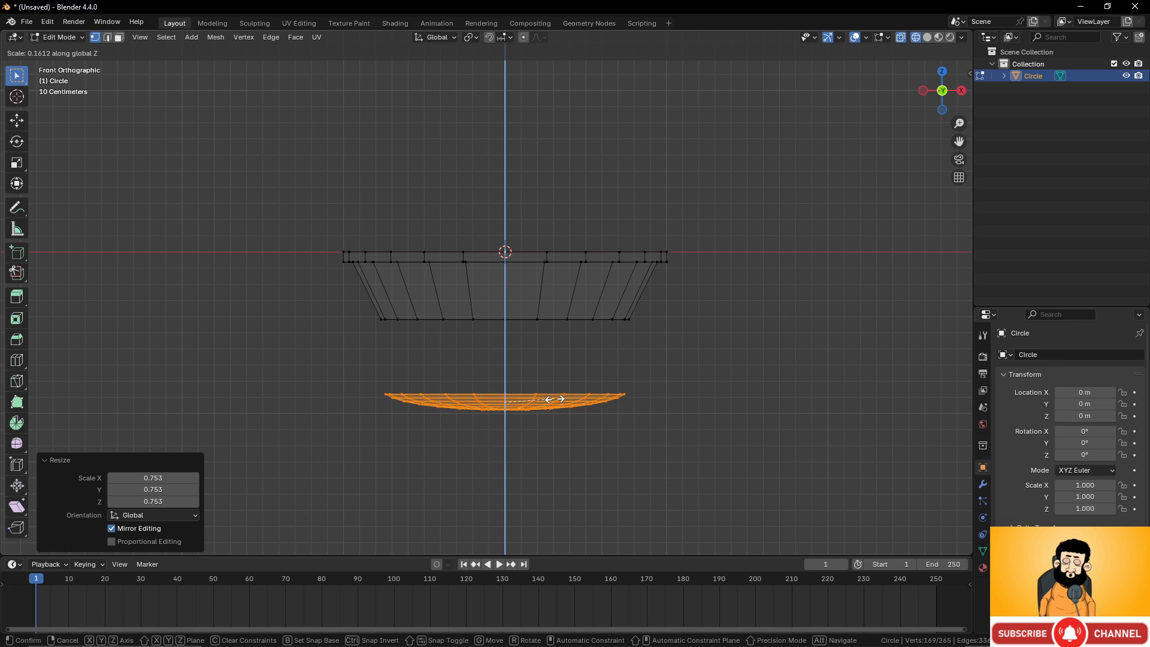
left_click(553, 398)
Move the flattened hemisphere up along Z by about 0.434 m, just below the vessel's bottom.
key("g")
key("z")
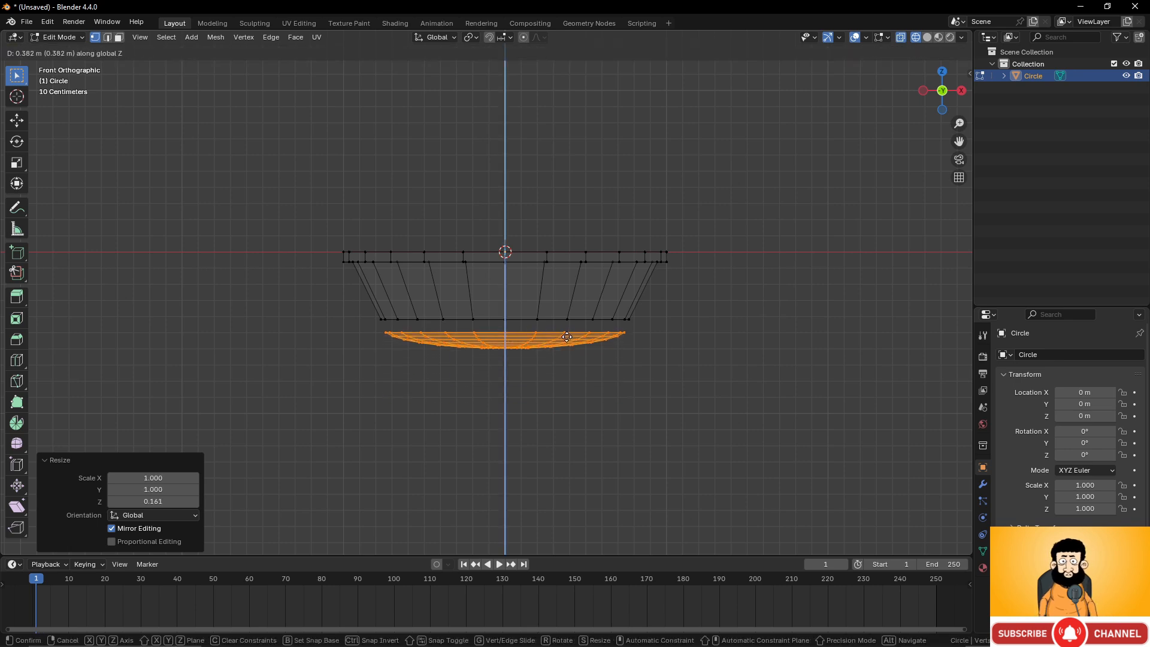
left_click(567, 330)
Select the vessel's bottom edge loop together with the hemisphere's rim edge loop.
scroll(642, 360, "up", 5)
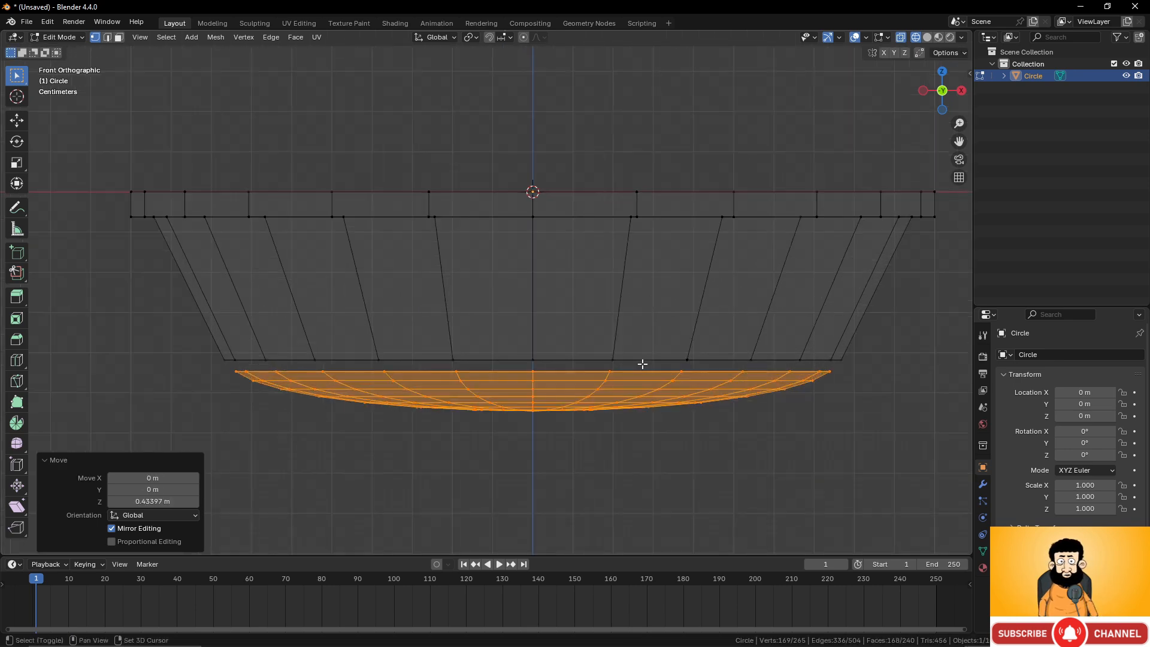
middle_click_drag(624, 357, 612, 218)
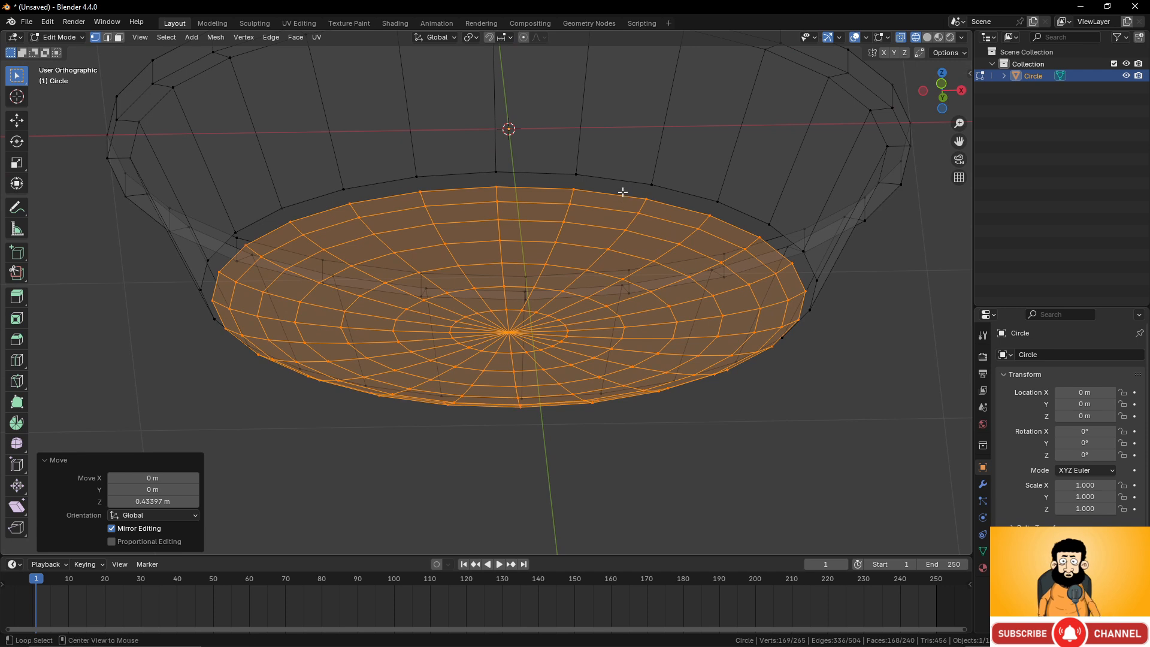
left_click(624, 195, "alt")
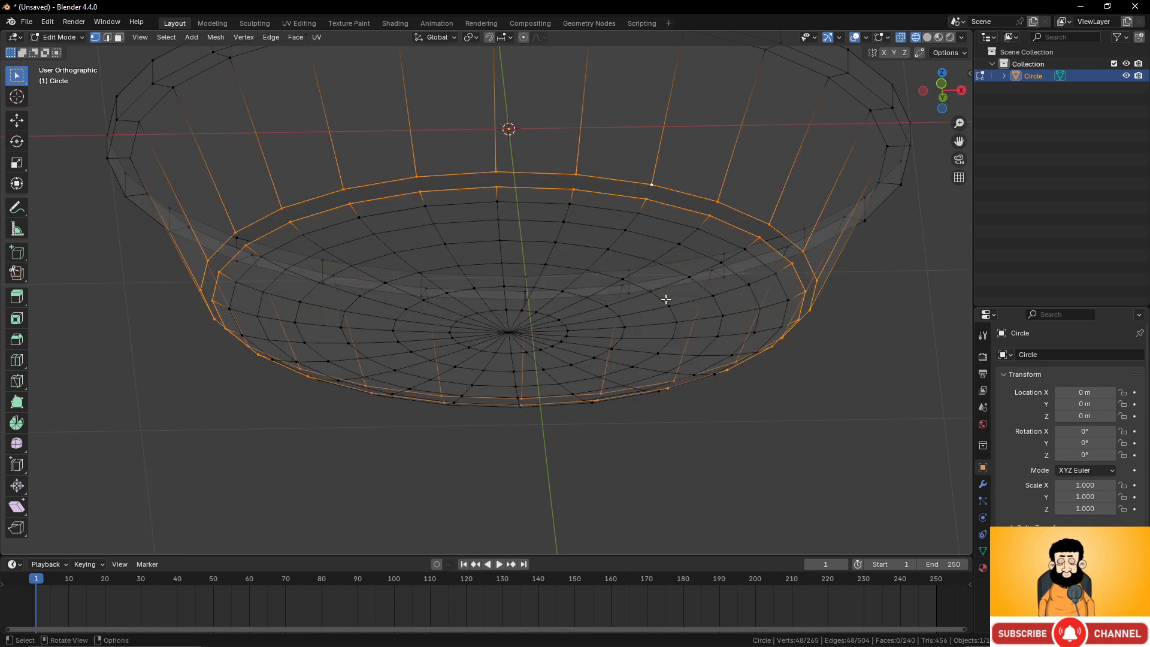
middle_click_drag(641, 248, 636, 295, "shift")
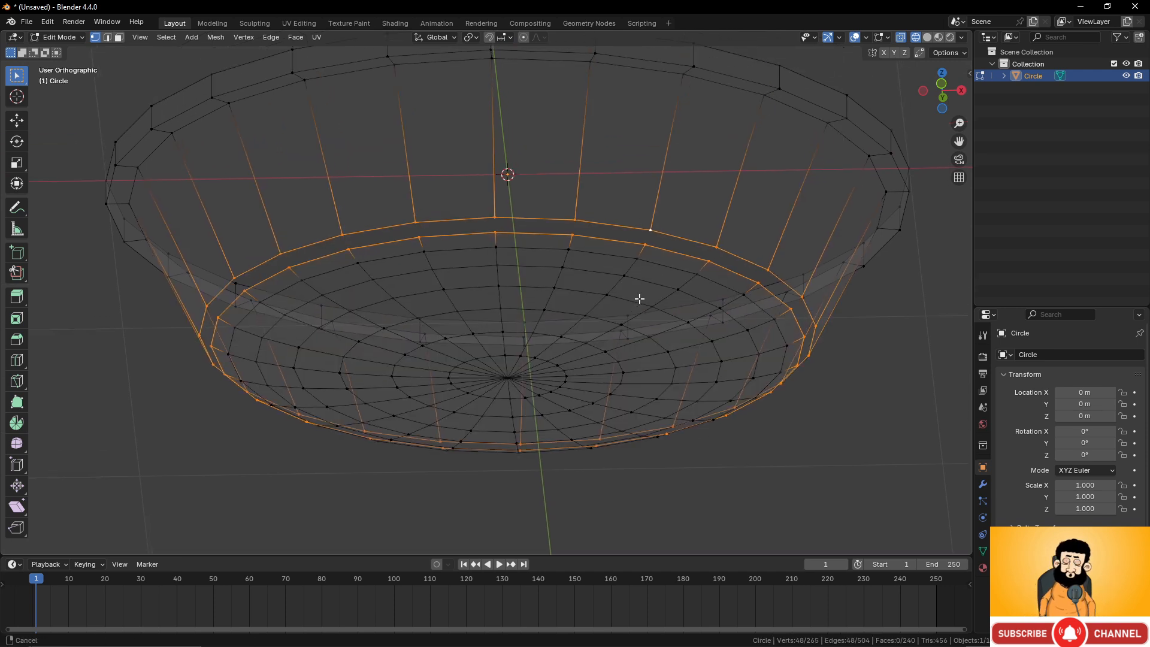
left_click(969, 73)
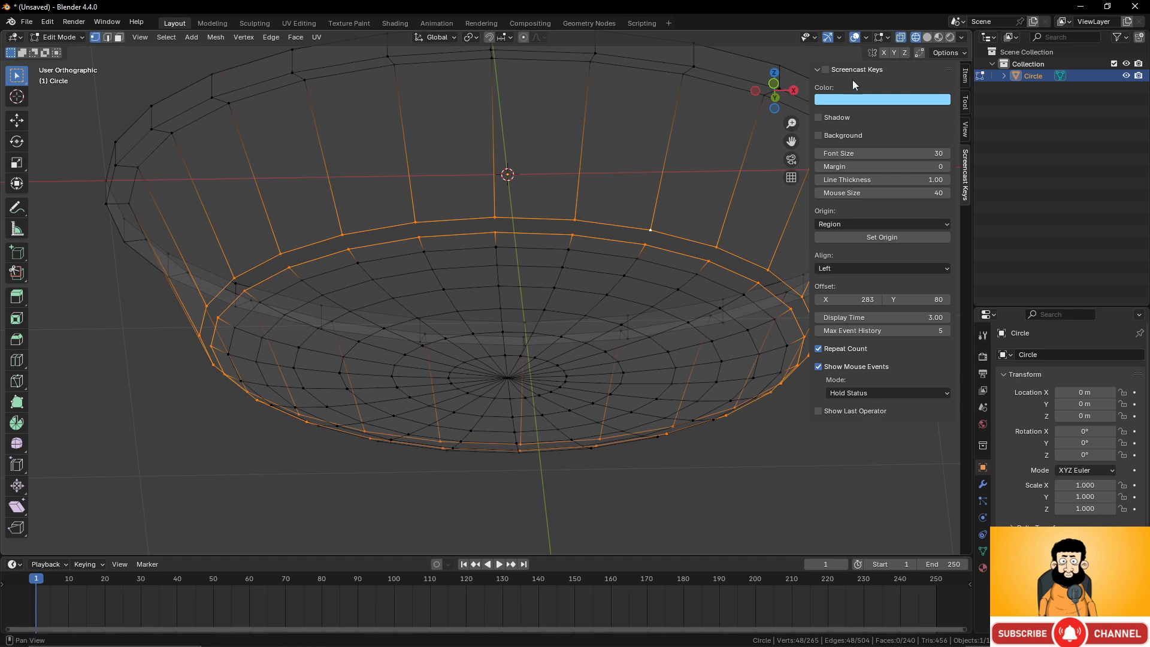
scroll(564, 249, "down", 4)
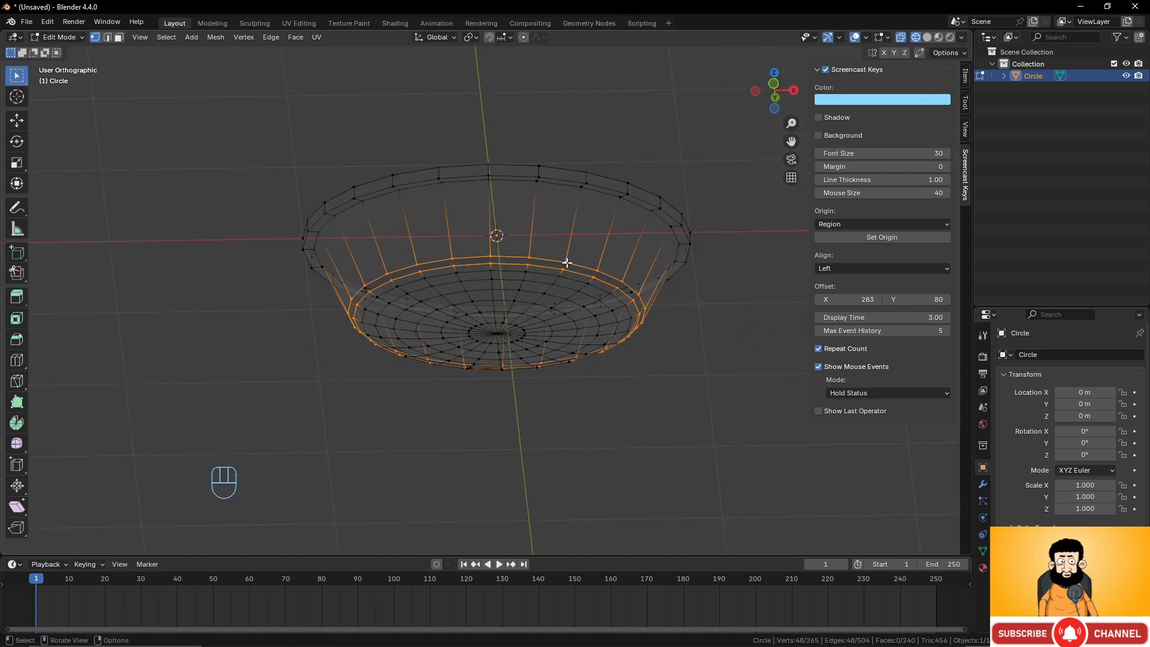
middle_click_drag(582, 284, 587, 313)
scroll(596, 313, "up", 2)
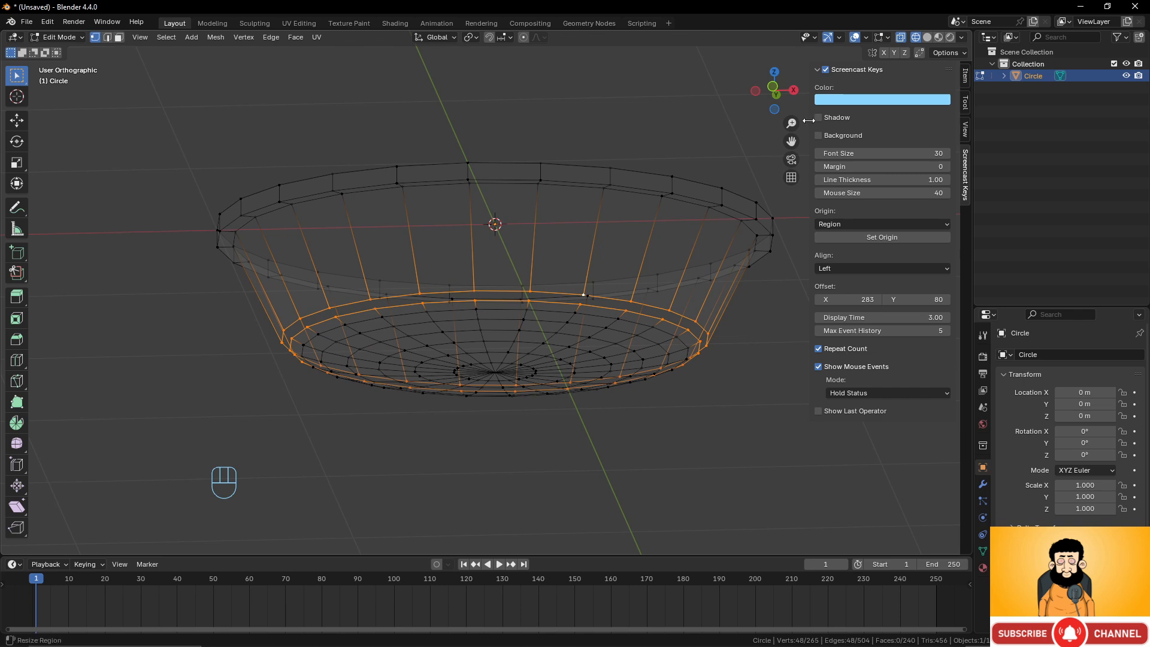
left_click_drag(808, 120, 934, 121)
Bridge the vessel's bottom edge loop to the hemisphere's rim loop.
key("ctrl+e")
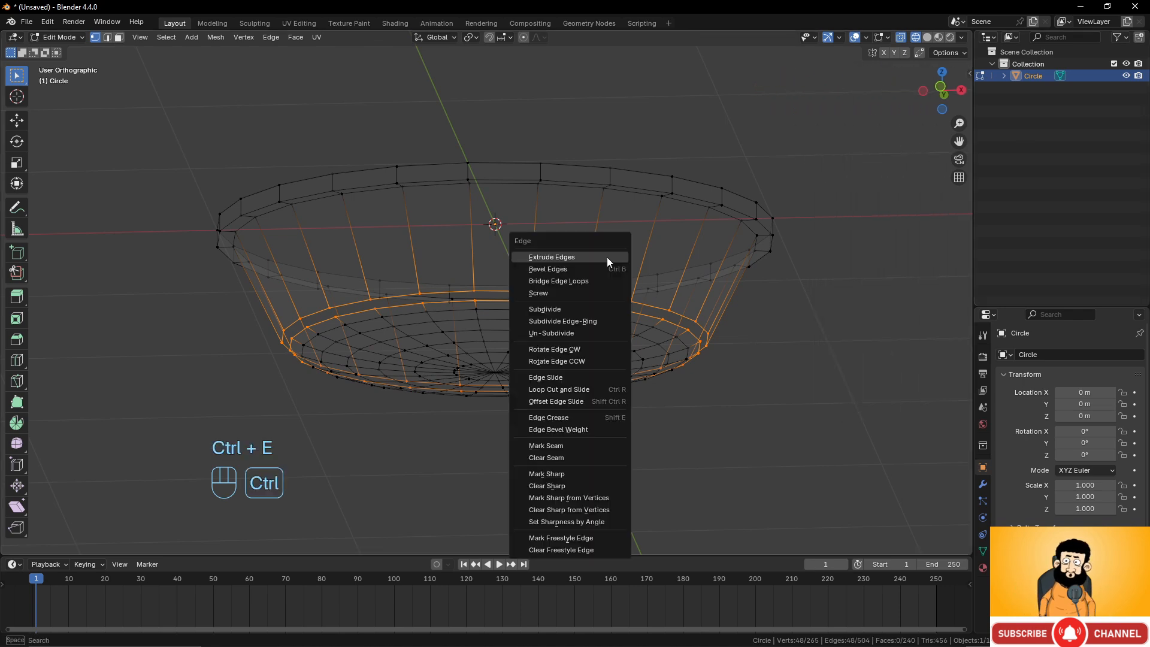
left_click(589, 279)
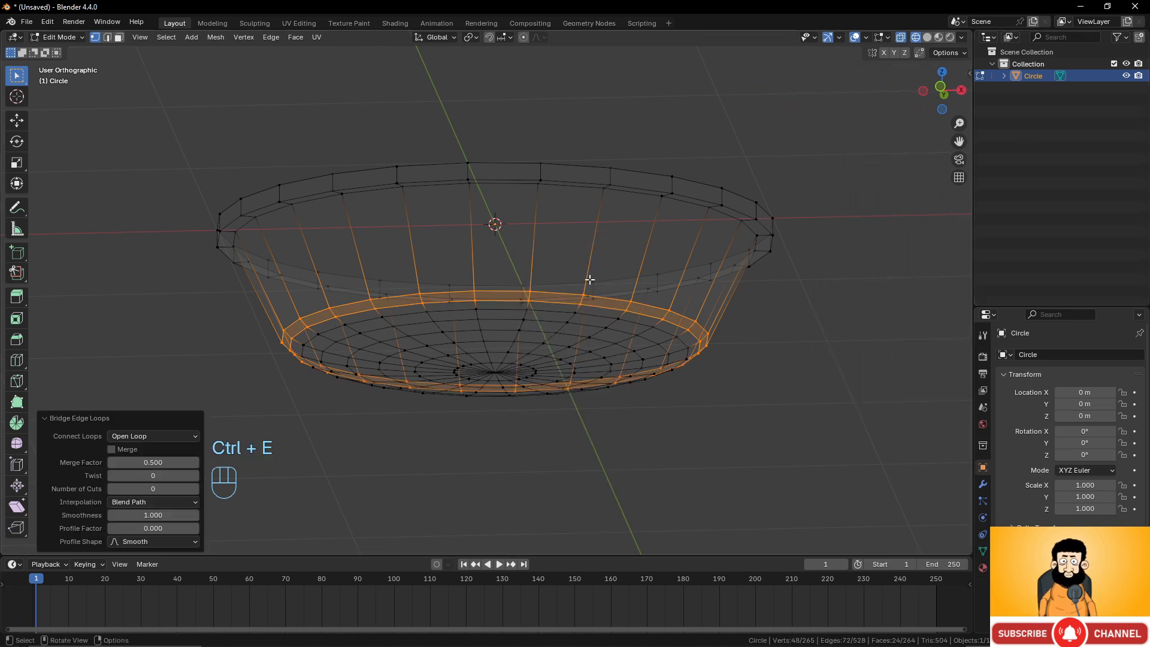
Select the hemisphere and raise it along Z by about 0.013 m.
middle_click_drag(587, 277, 559, 333)
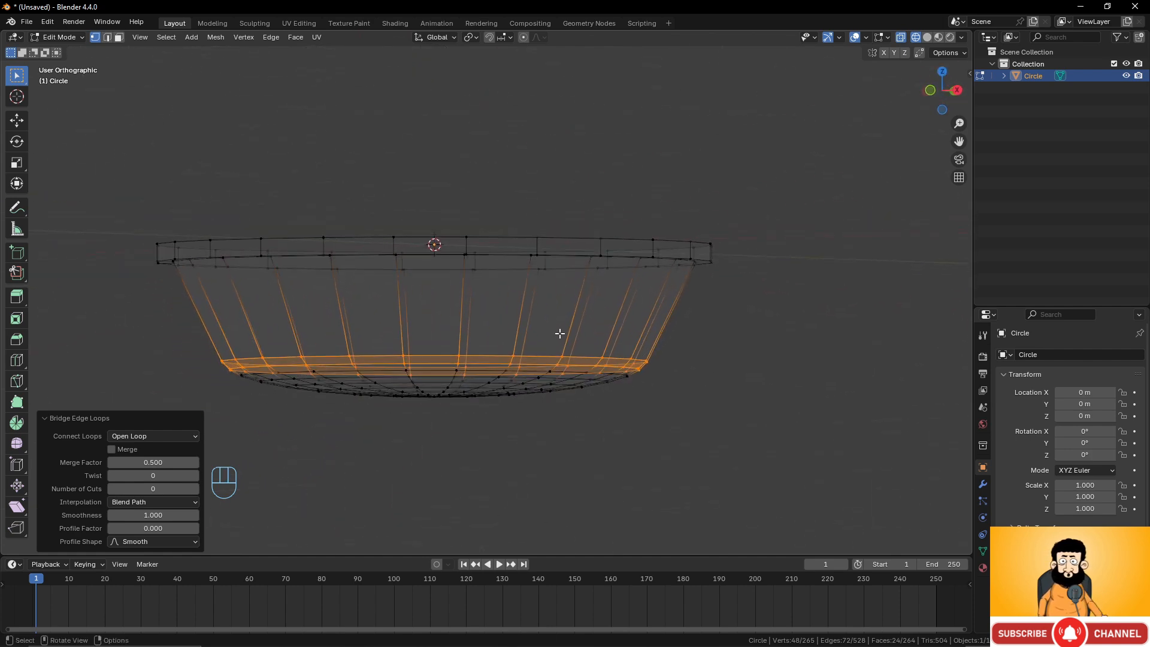
key("KP_7")
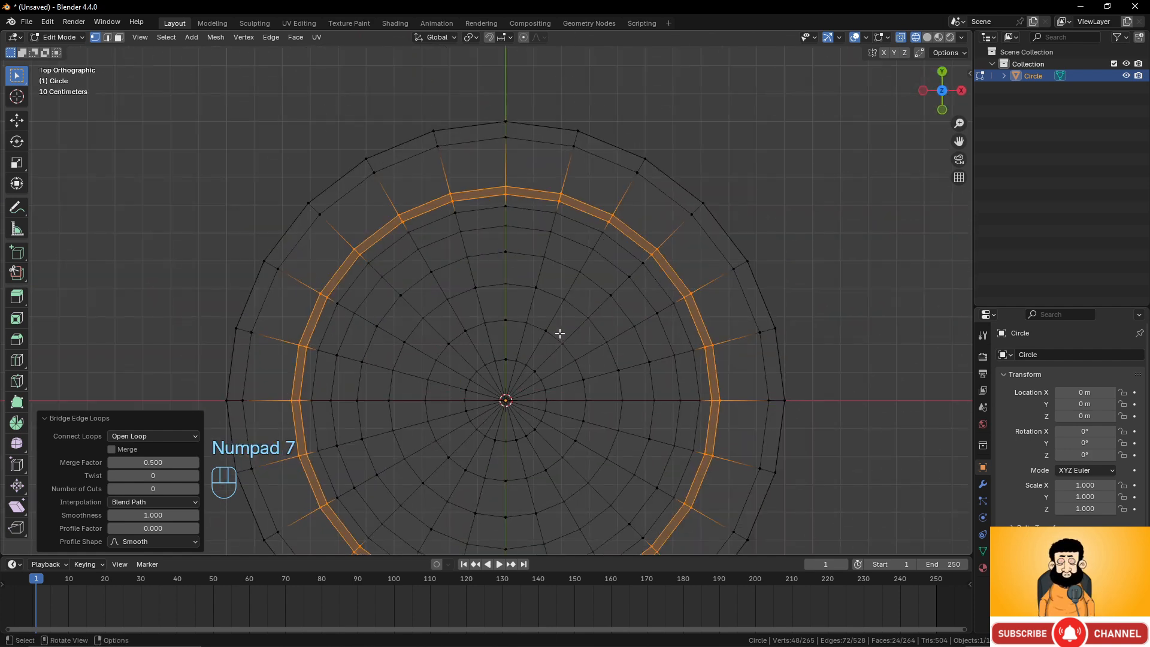
key("KP_1")
left_click_drag(291, 370, 735, 427)
key("g")
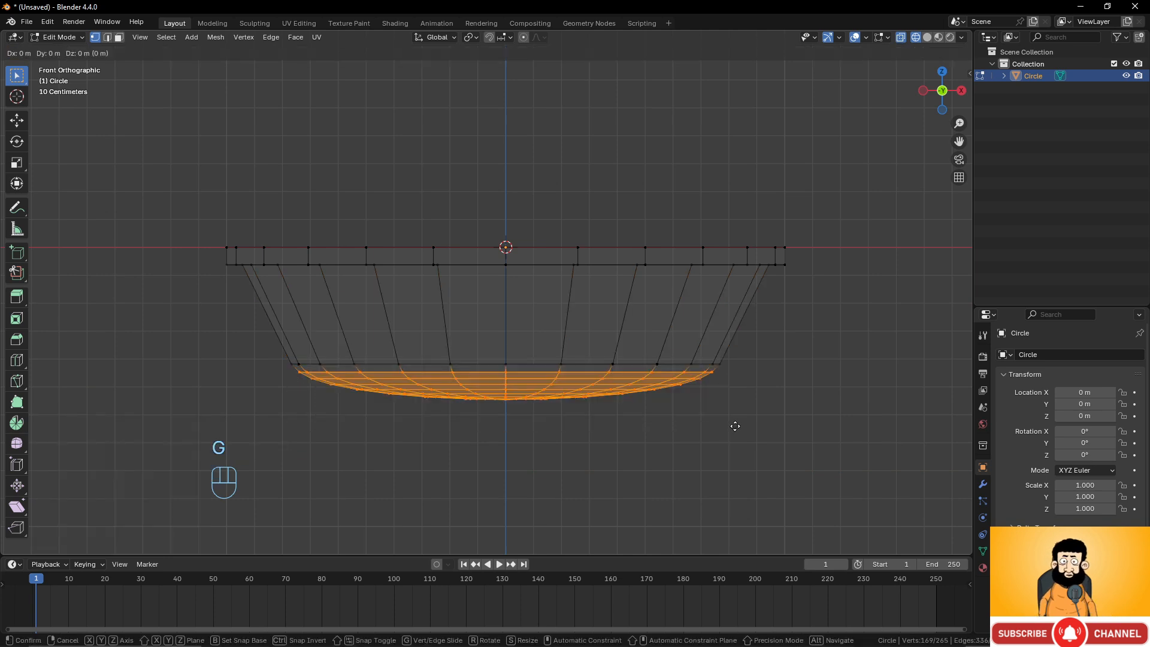
key("z")
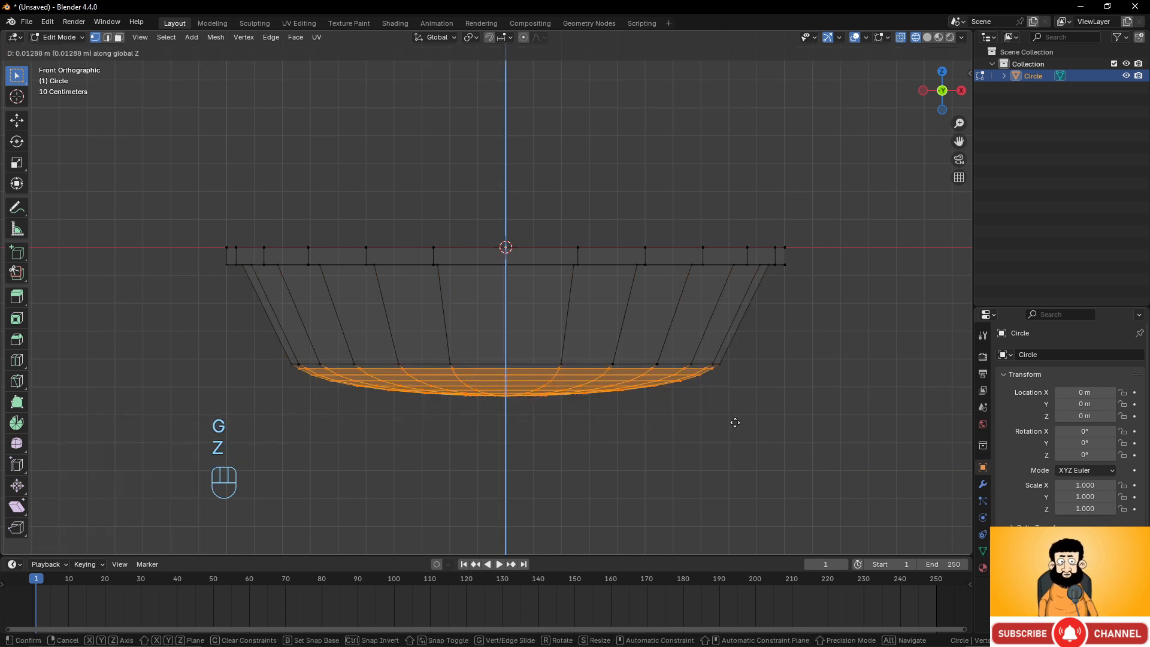
left_click(735, 423)
Select the vessel's top rim loop, extrude it and scale it inward to about 0.928.
key("Tab")
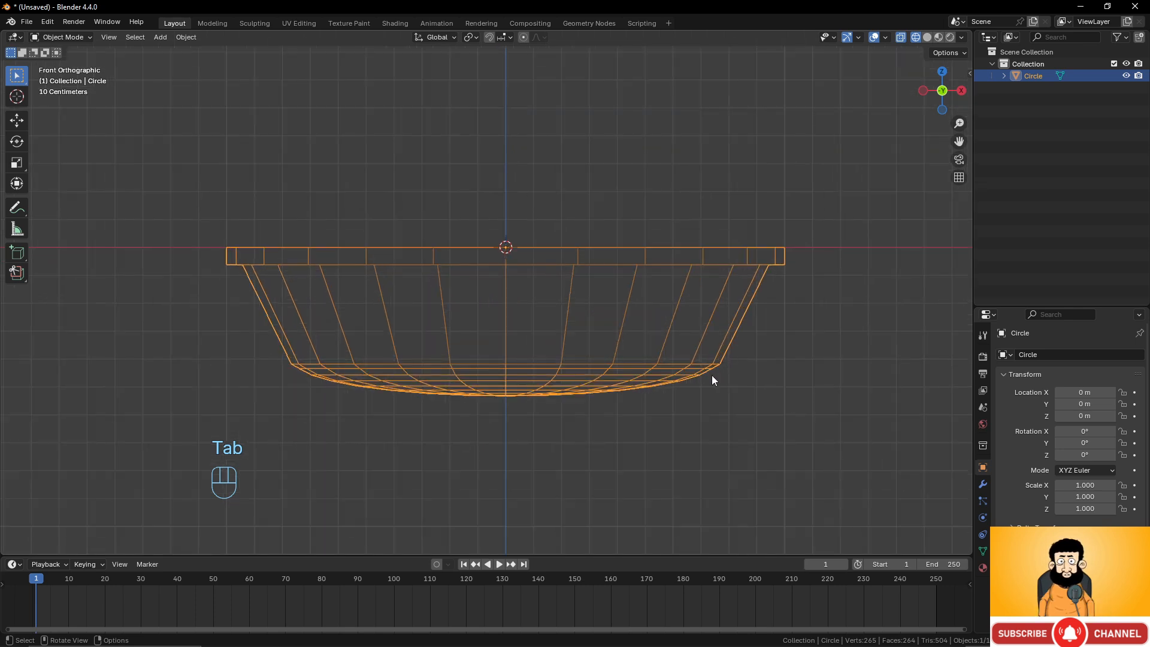
key("Tab")
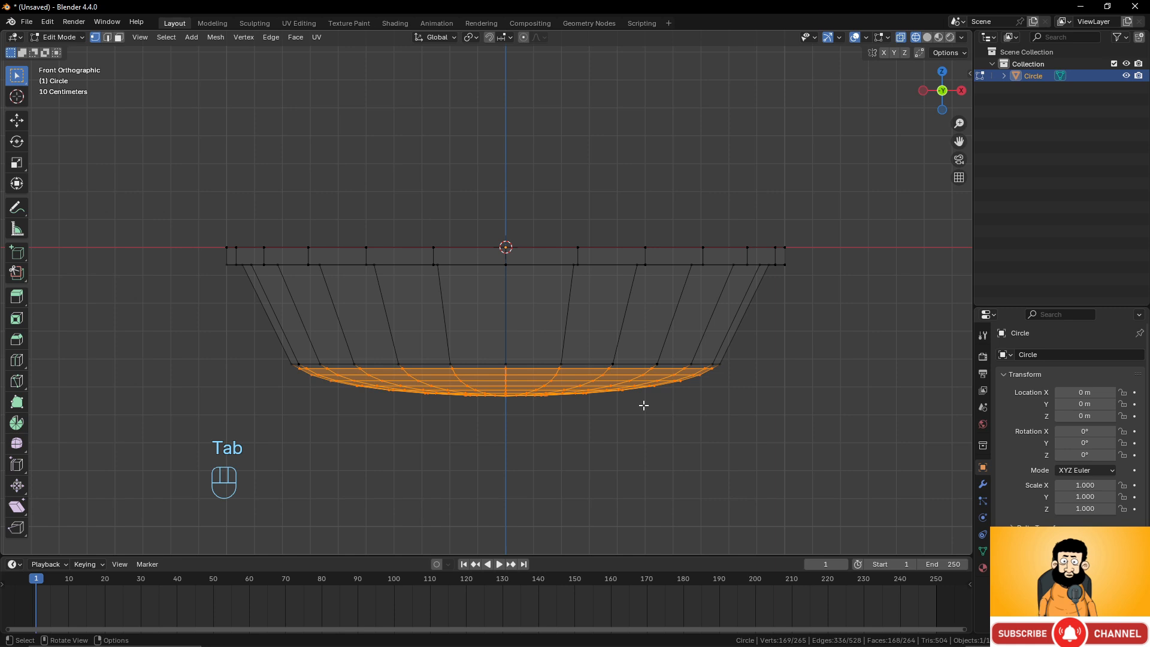
left_click(330, 365, "alt")
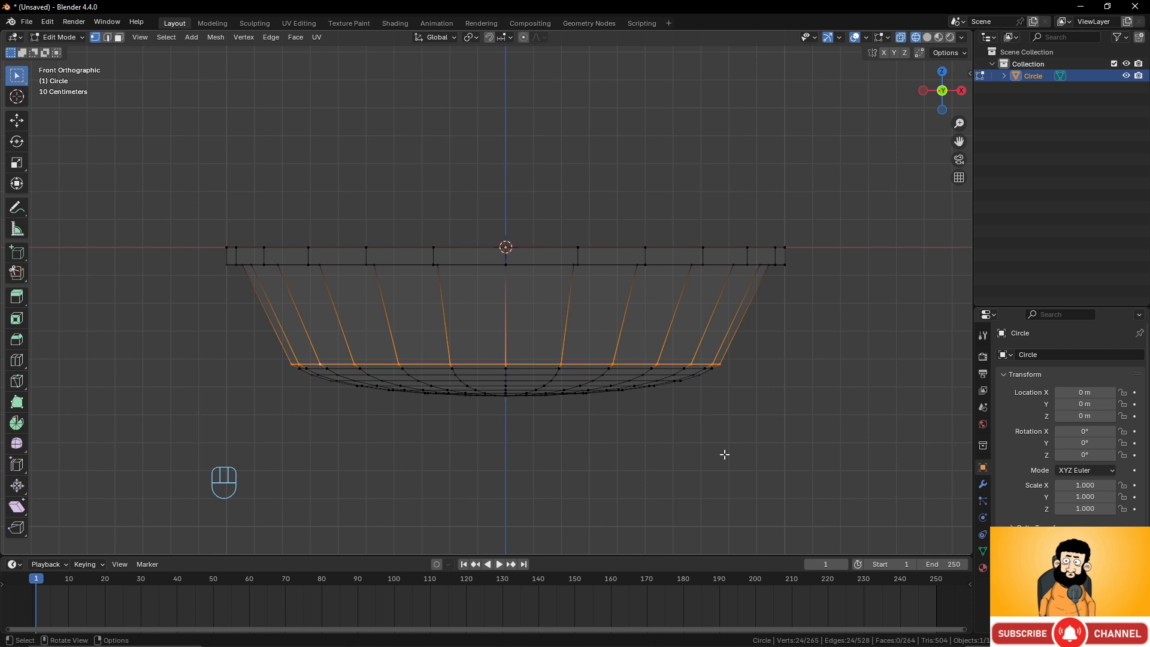
left_click(619, 249, "alt")
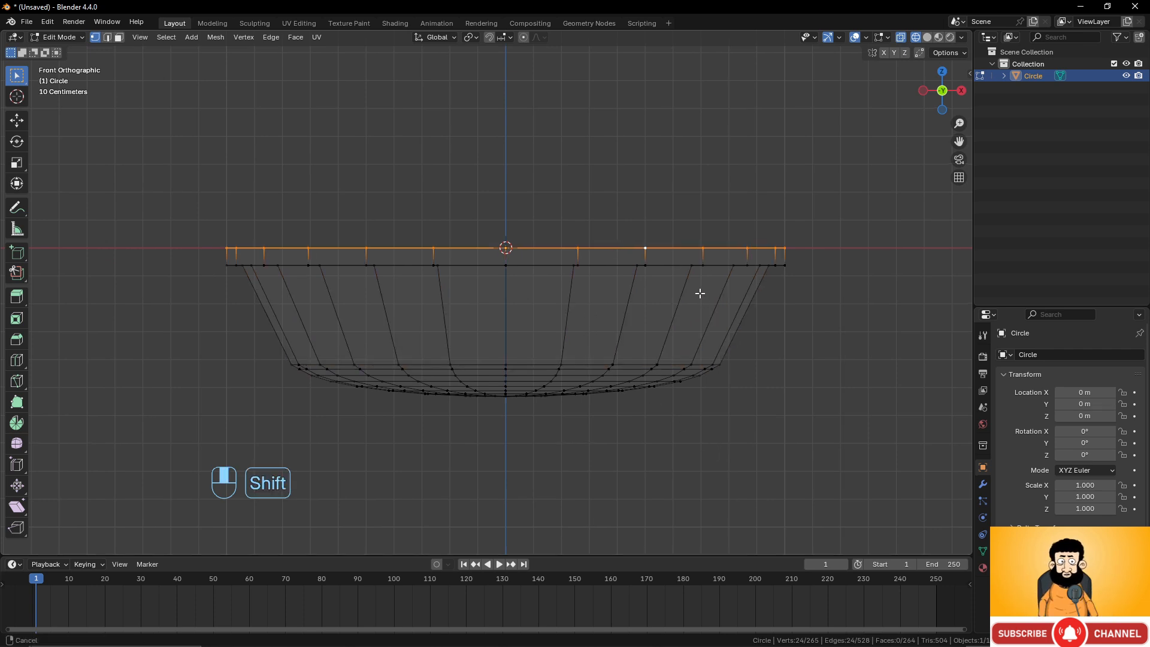
middle_click_drag(698, 293, 702, 339, "shift")
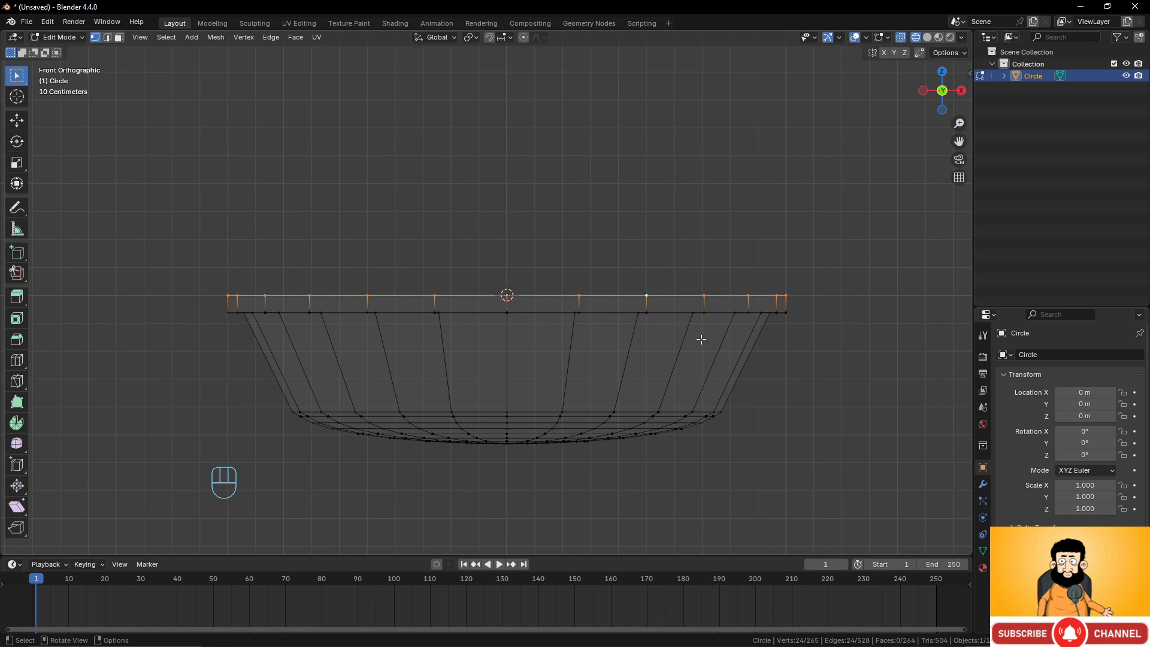
key("e")
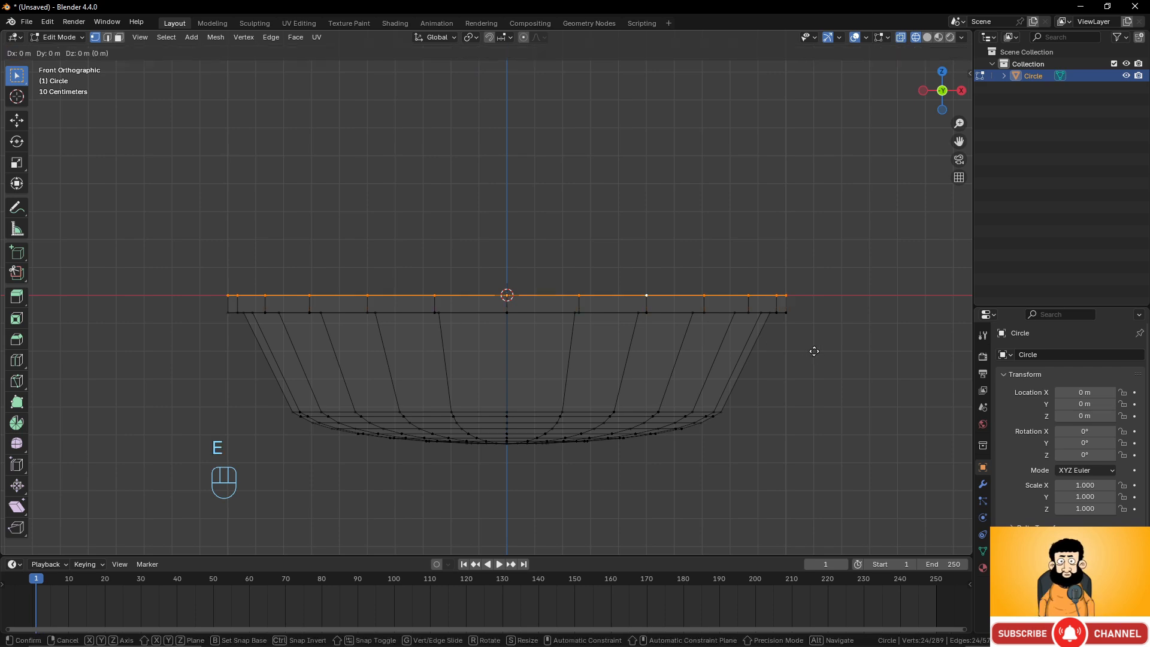
key("s")
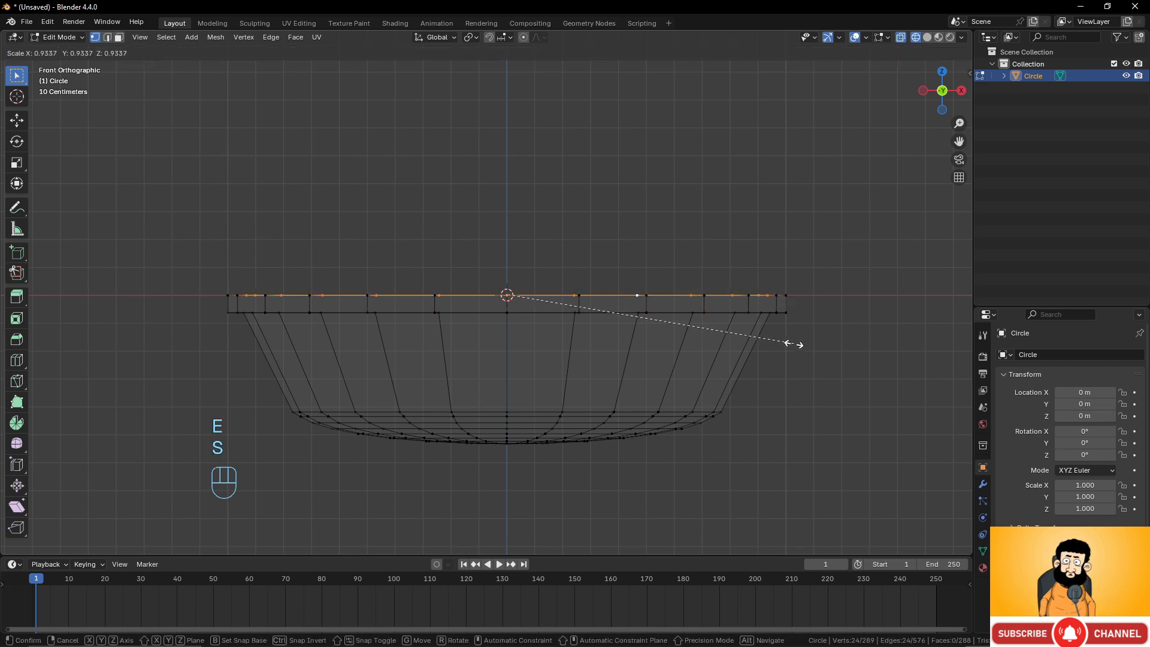
left_click(790, 345)
middle_click_drag(790, 345, 735, 379)
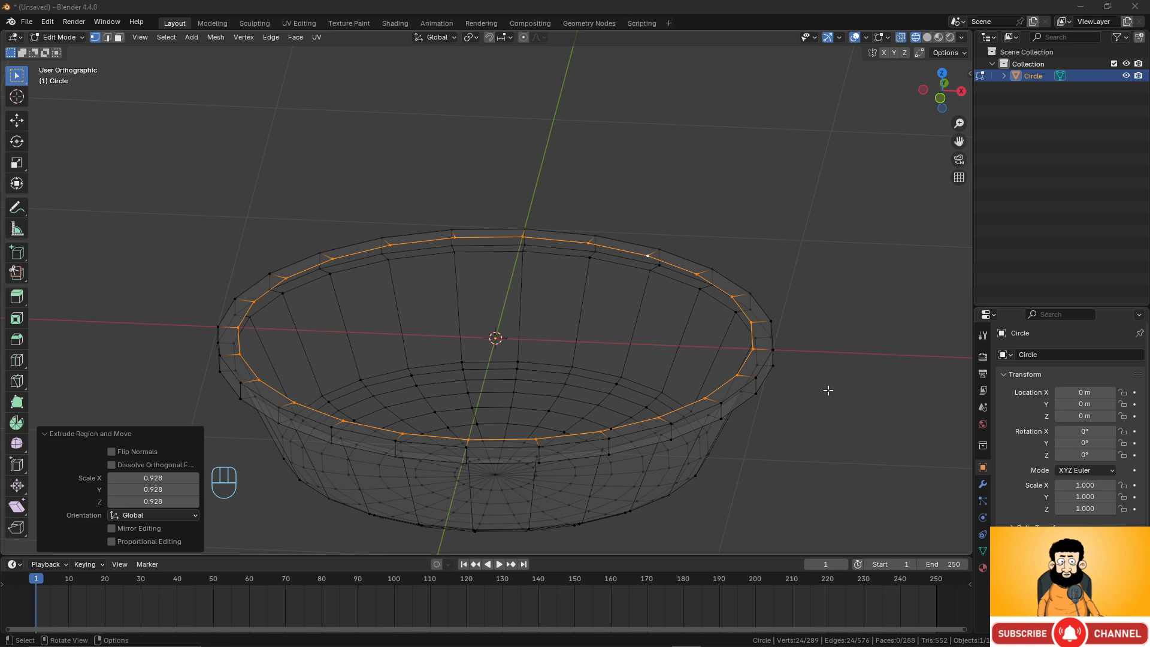
Extrude the inner rim loop up along Z about 0.043 m and scale it outward to about 1.12.
middle_click_drag(829, 387, 836, 352)
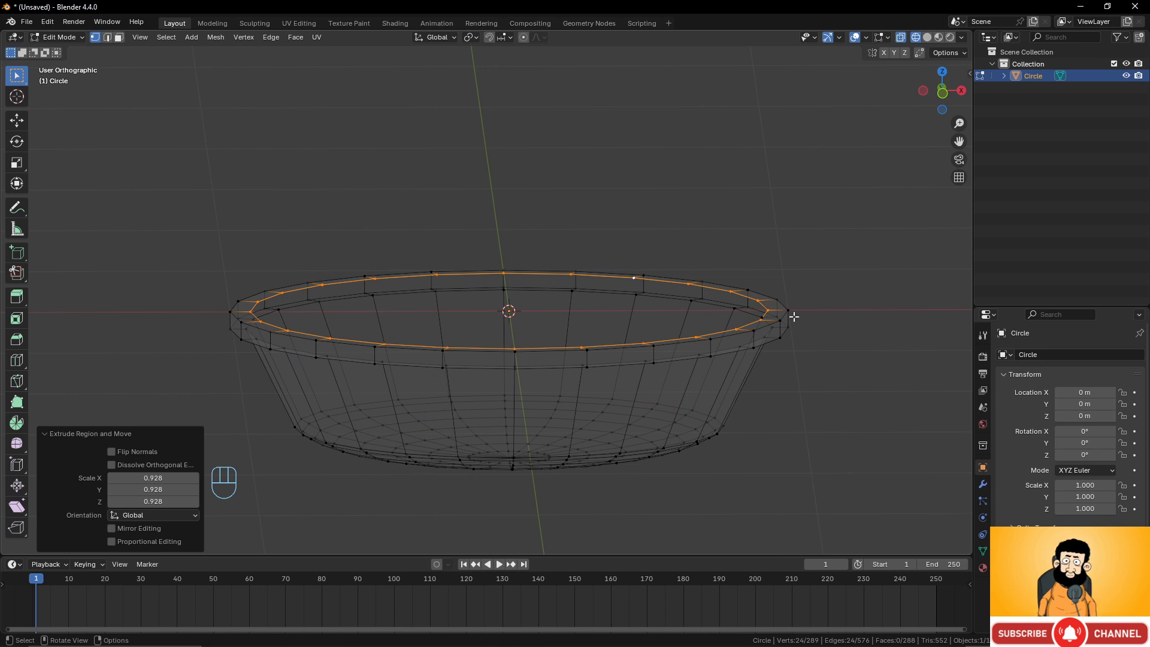
key("KP_1")
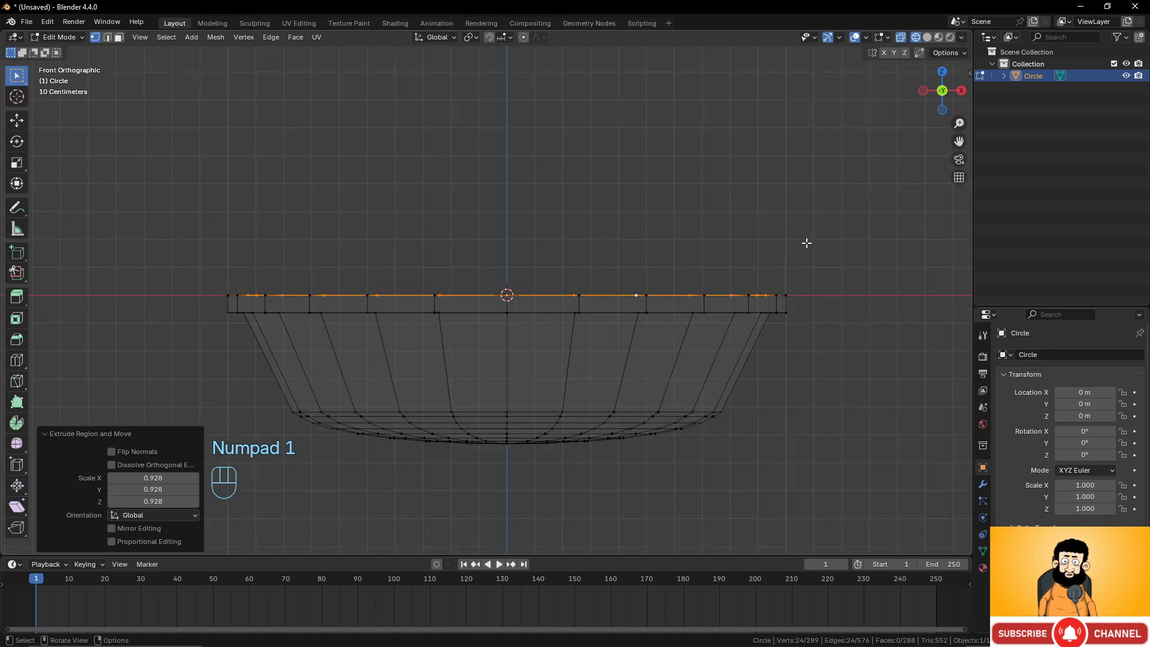
middle_click_drag(794, 278, 788, 303, "shift")
key("e")
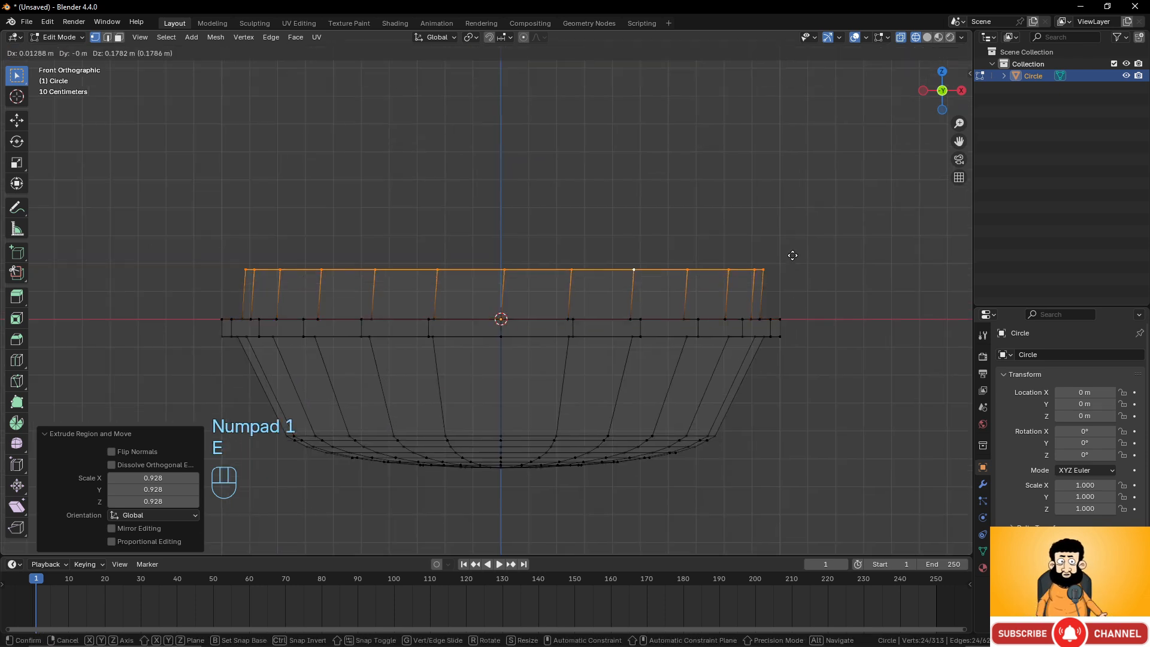
key("z")
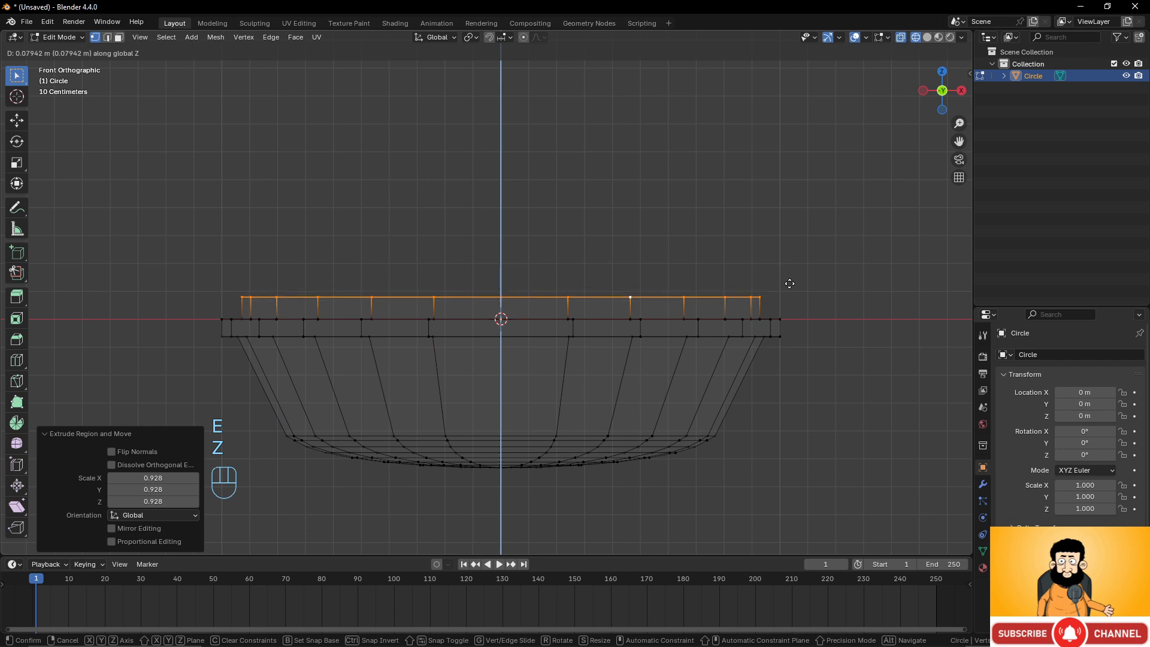
left_click(785, 289)
key("s")
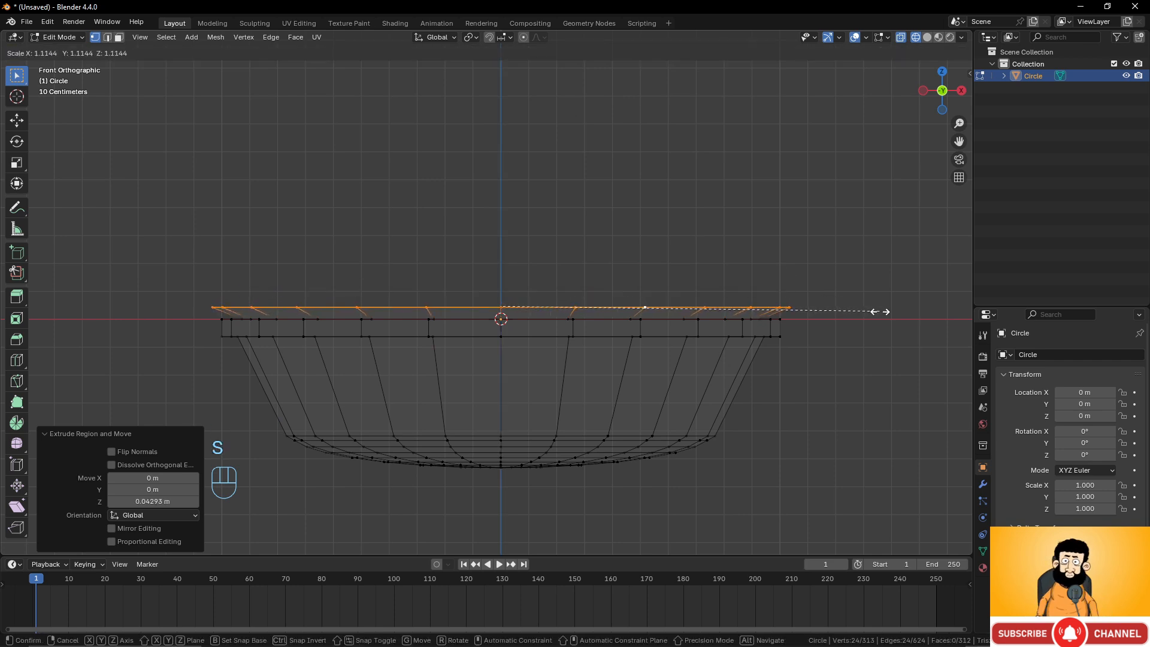
left_click(882, 312)
Extrude the top loop up along Z about 0.176 m and scale it to about 1.083.
key("e")
key("z")
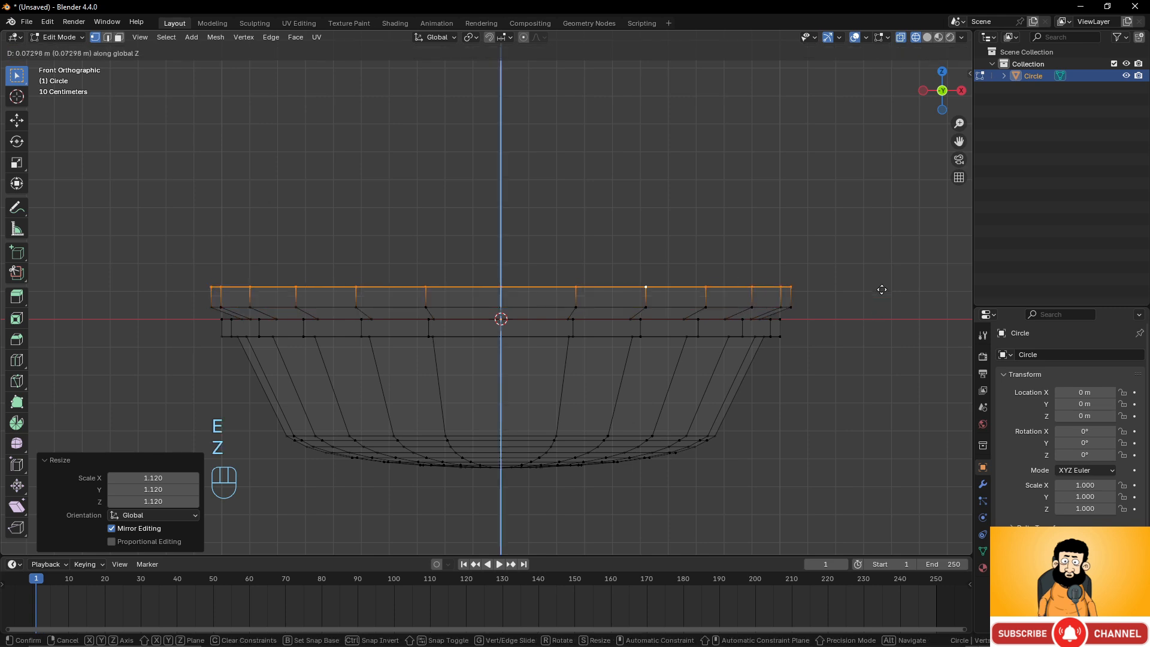
left_click(882, 264)
key("s")
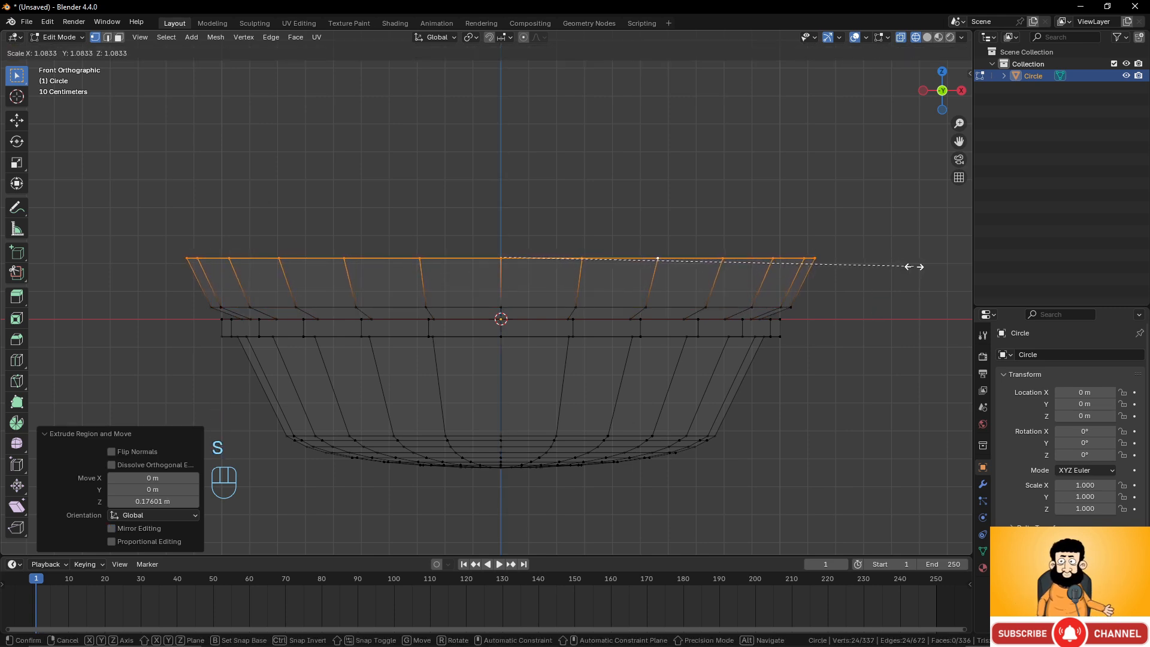
left_click(915, 265)
Extrude the top loop up along Z twice, by about 0.29 m and then about 0.118 m.
key("e")
key("z")
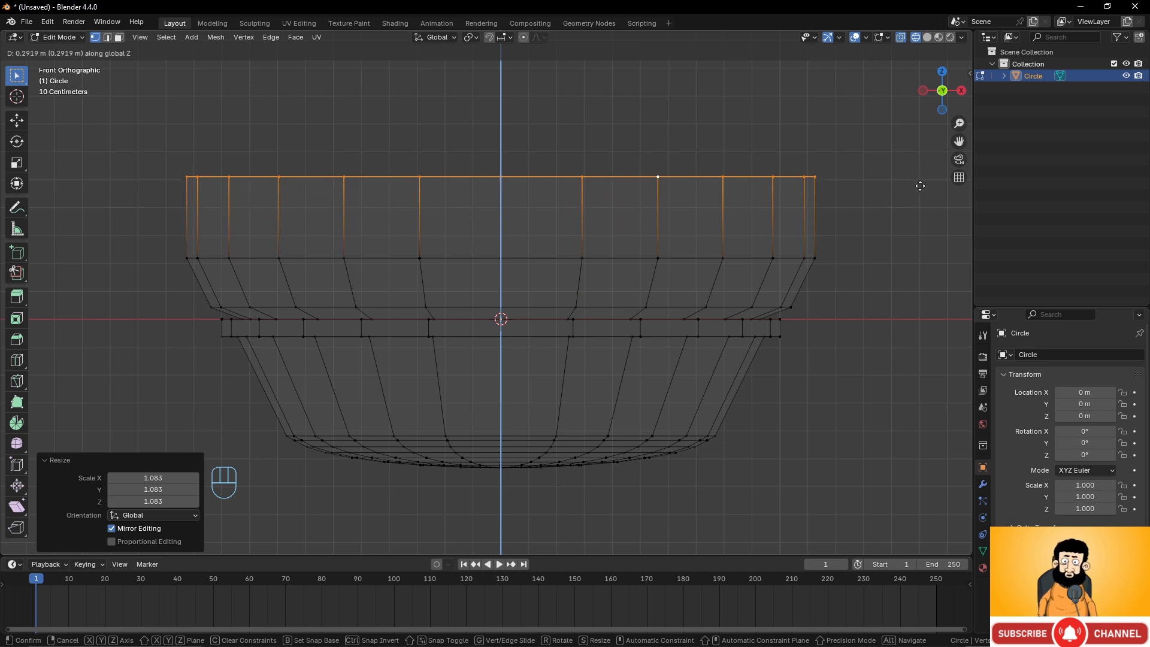
left_click(921, 191)
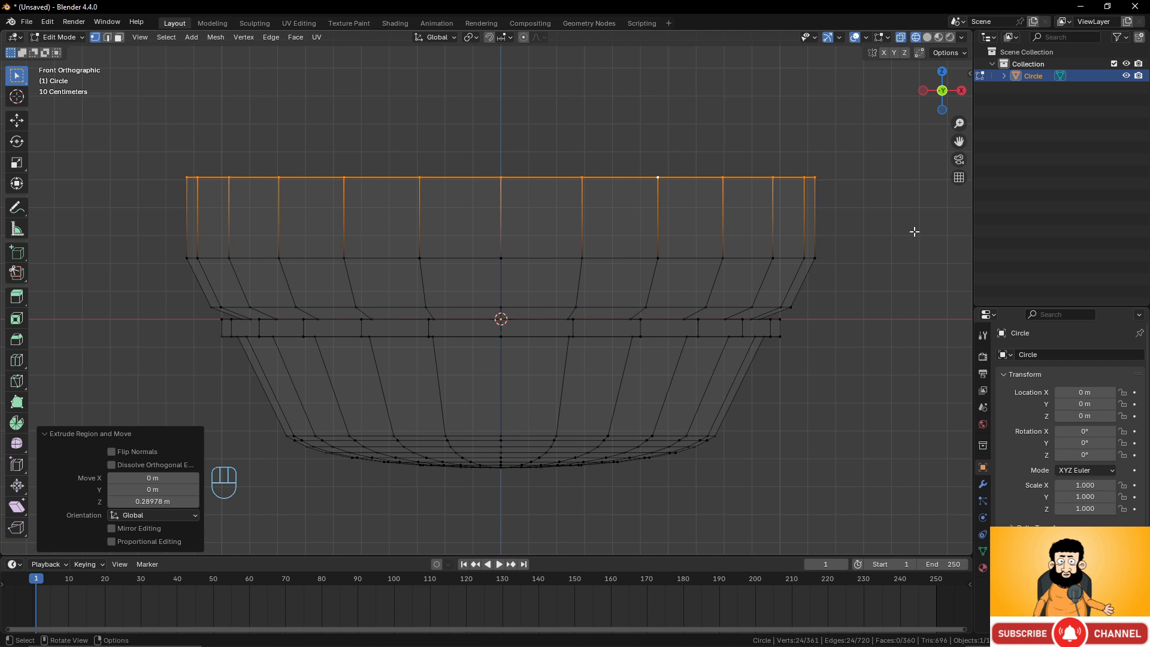
key("e")
key("z")
left_click(940, 210)
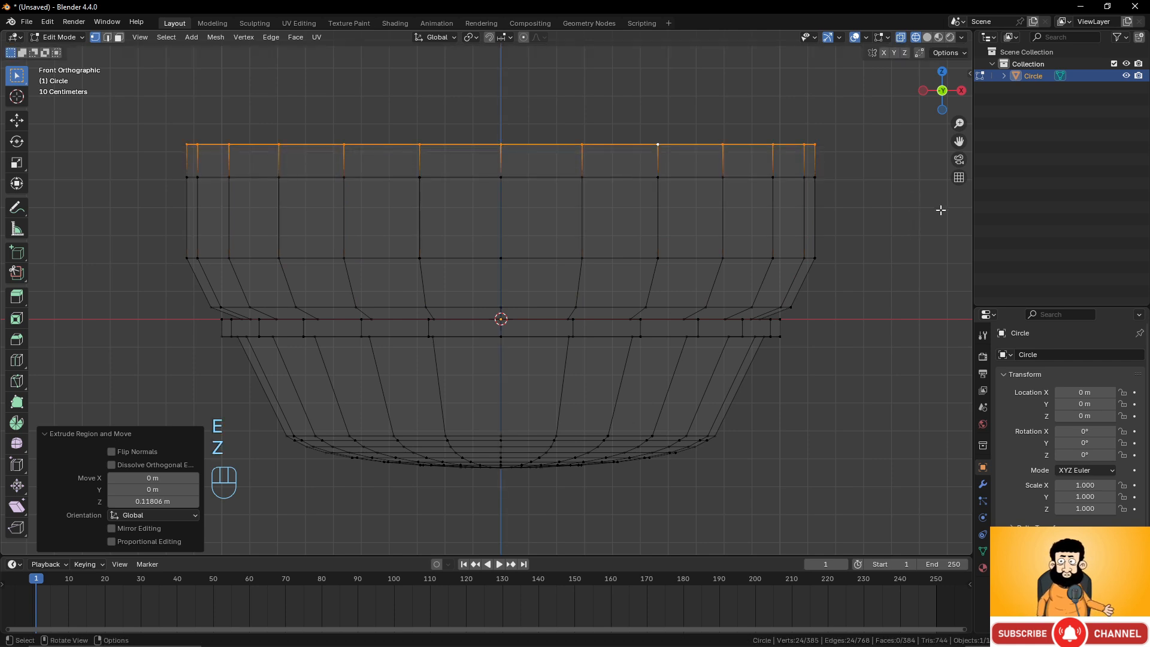
Scale the top loop inward to about 0.785, then rescale it by about 1.137.
key("s")
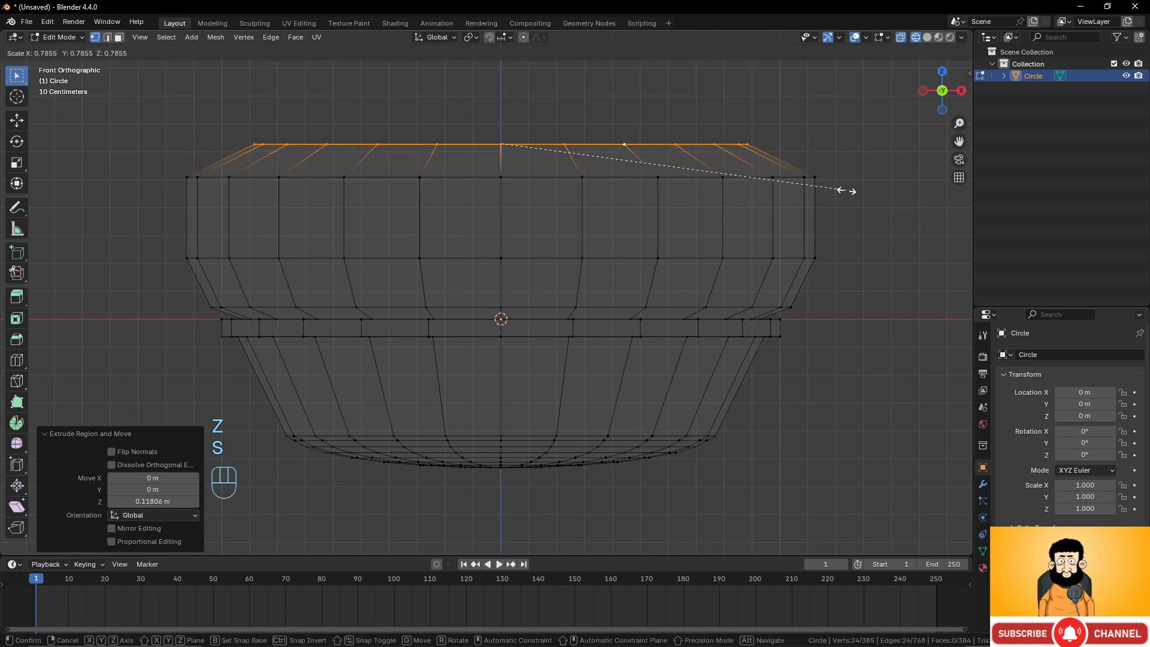
left_click(846, 191)
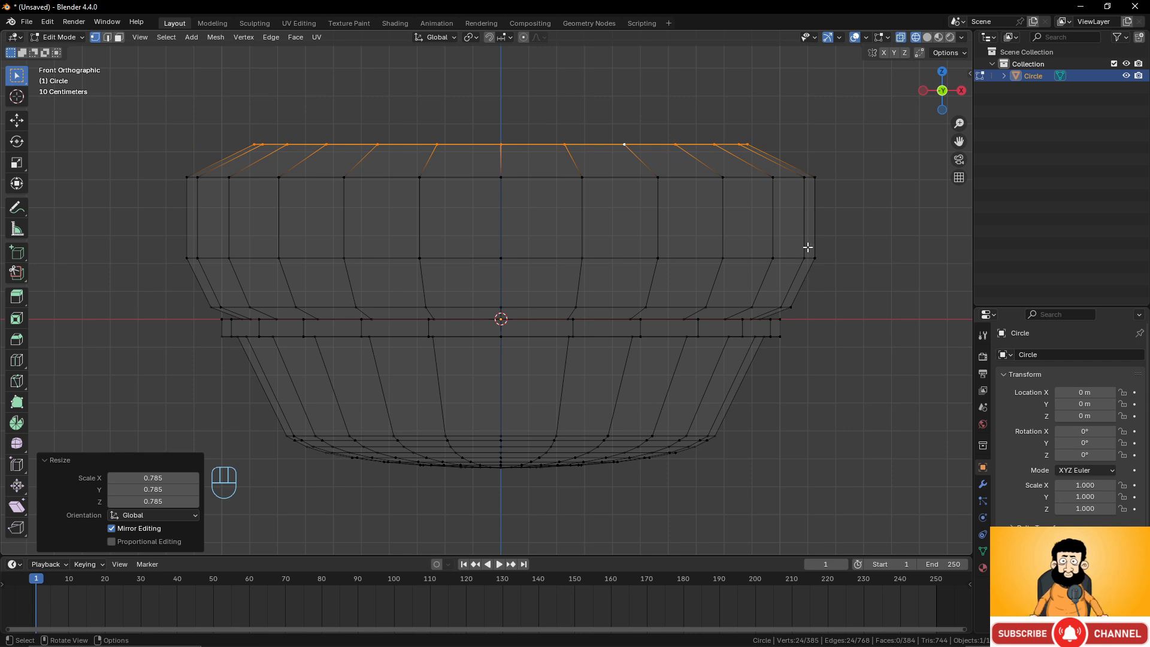
middle_click_drag(796, 233, 803, 255, "shift")
key("s")
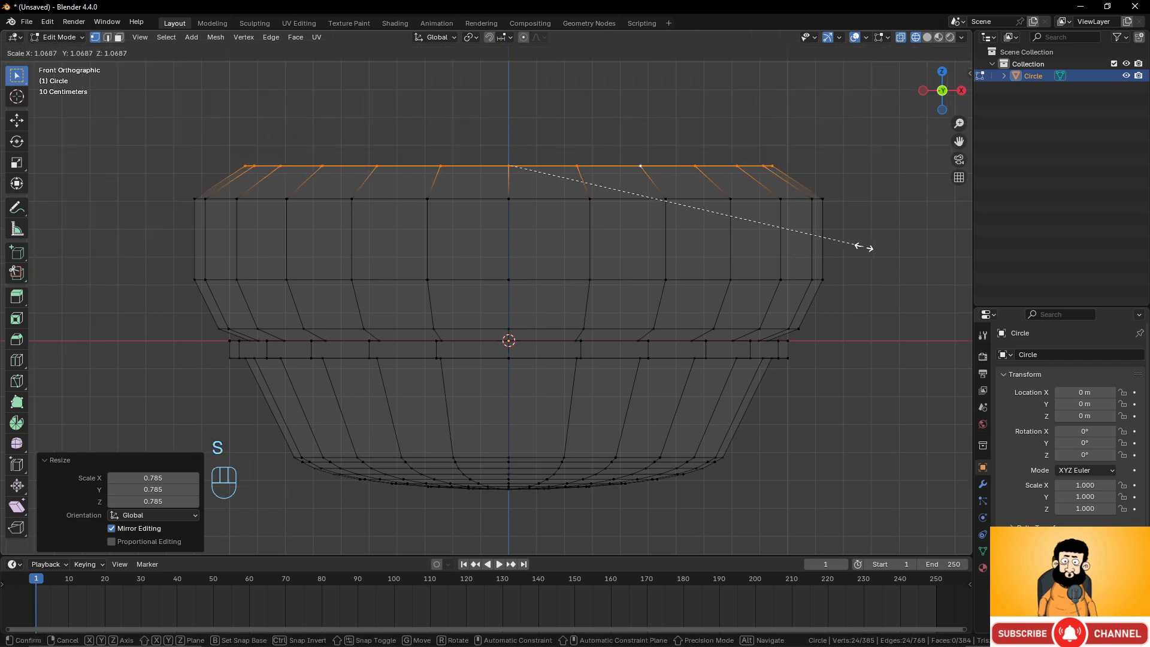
left_click(890, 251)
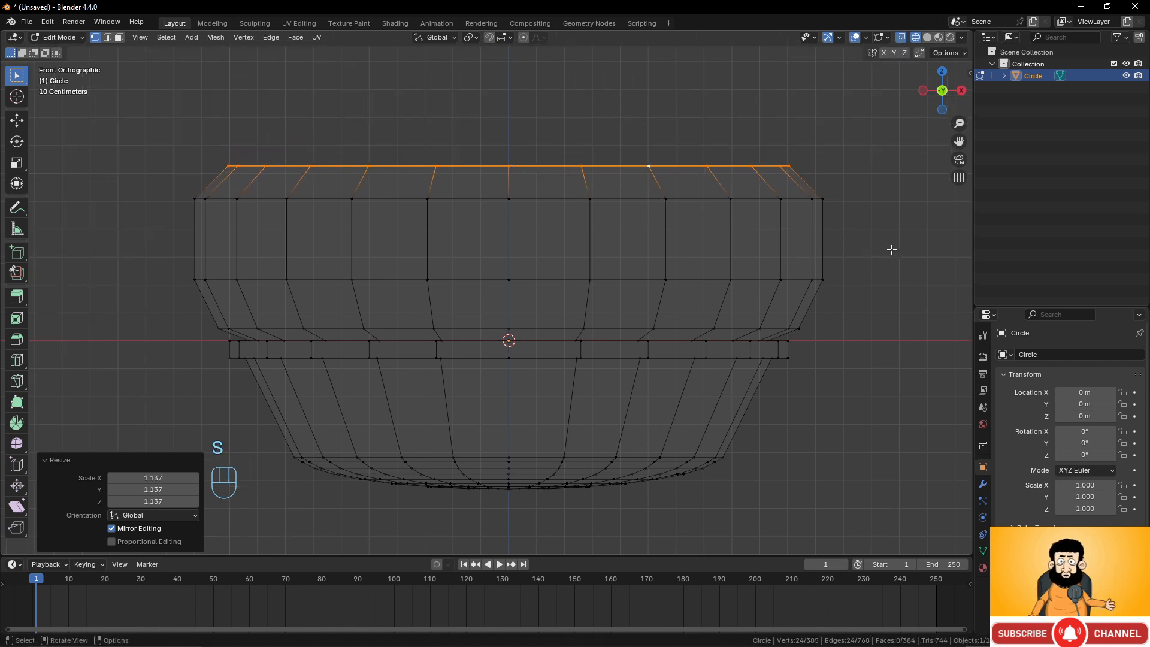
Extrude the top loop and scale it inward to about 0.78 to form a lip.
key("e")
key("s")
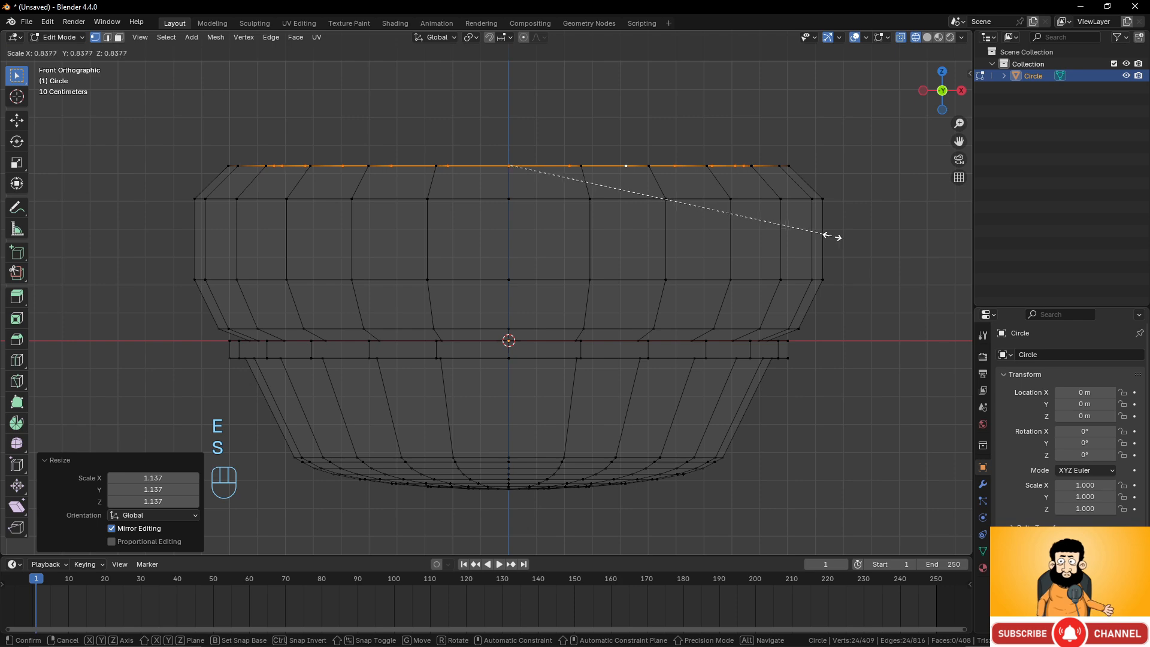
left_click(810, 232)
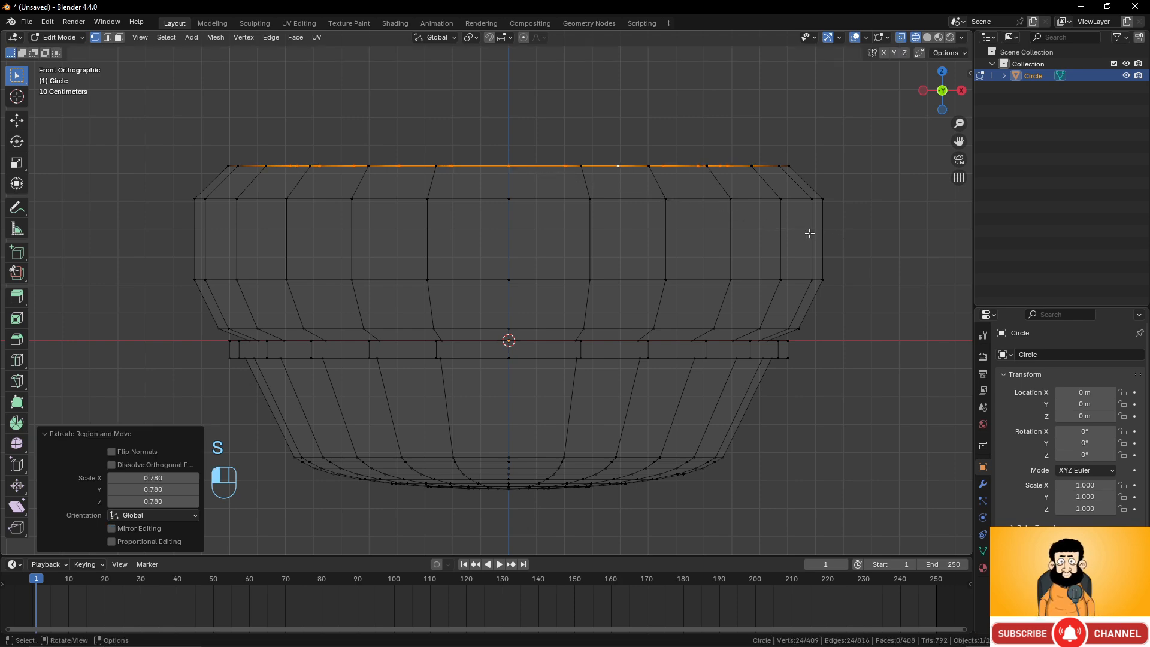
Extrude the inner lip loop down along Z about 0.212 m and scale it to about 0.908.
middle_click_drag(811, 232, 757, 275)
key("e")
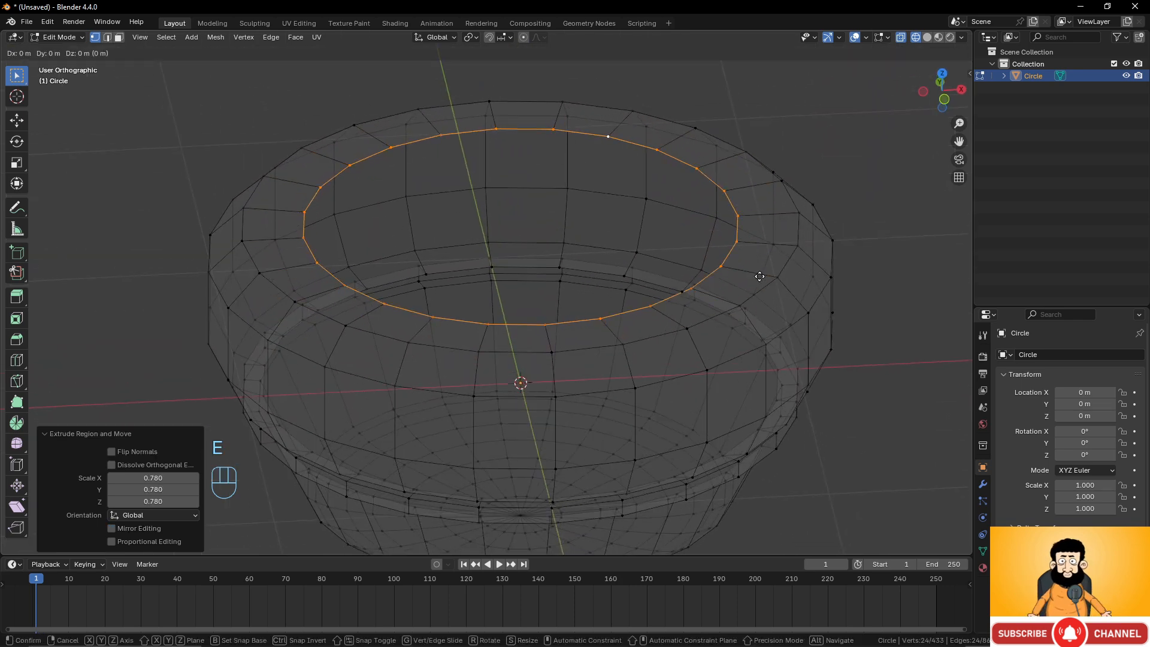
key("z")
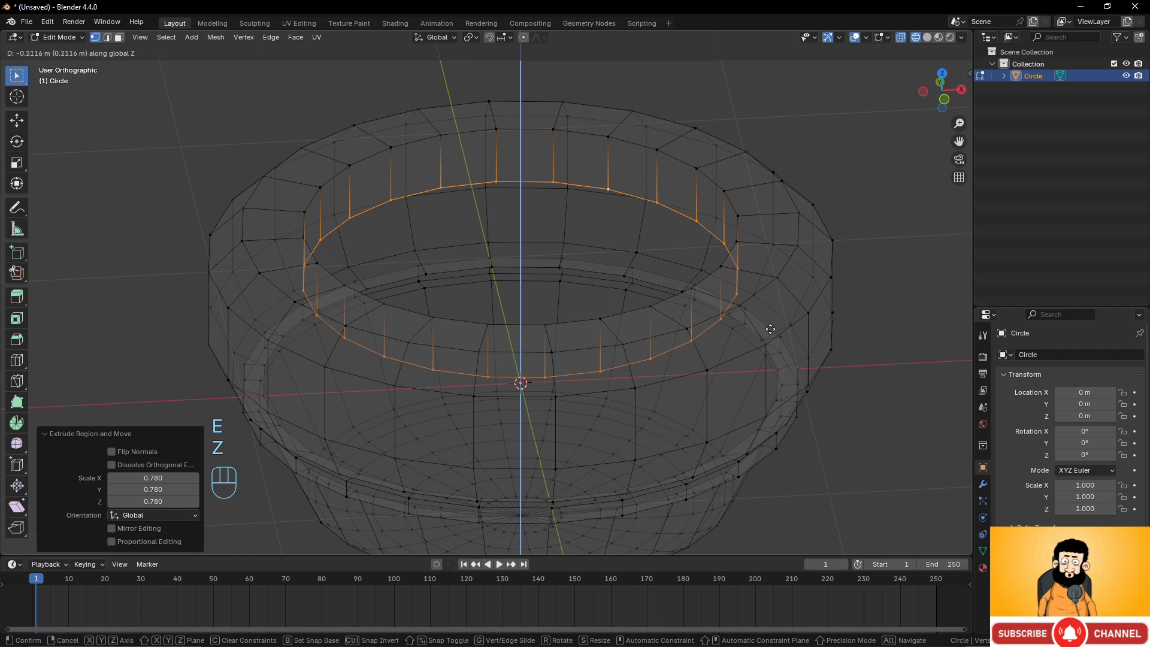
left_click(784, 327)
key("s")
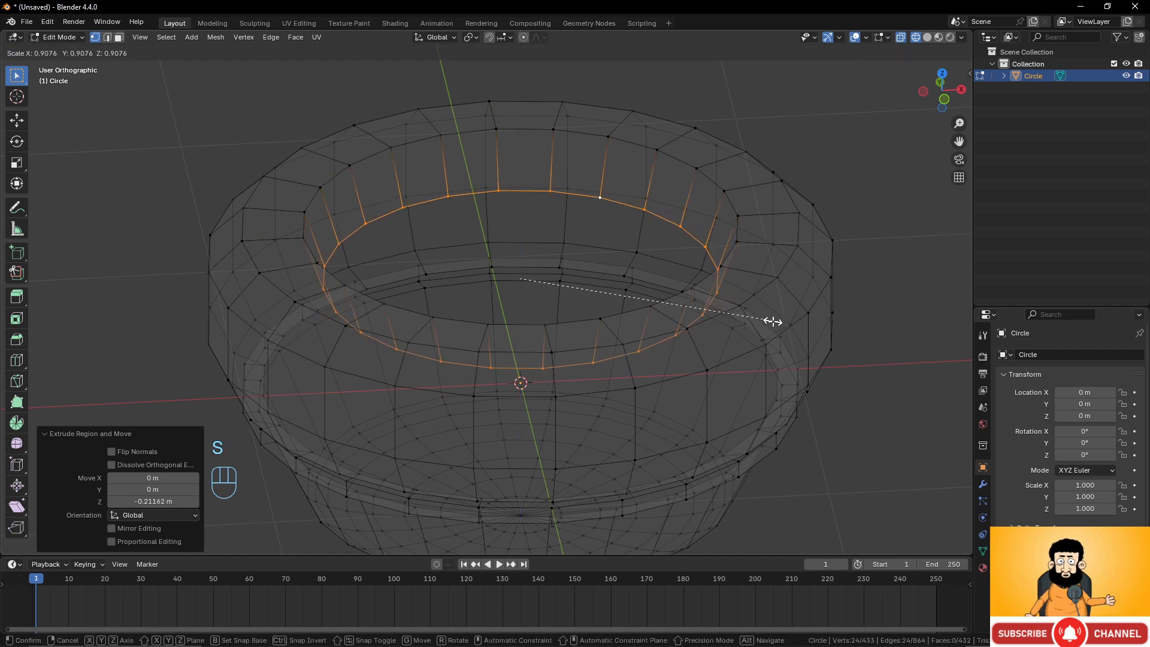
left_click(773, 322)
Extrude the inner lip loop down along Z by about 0.223 m.
middle_click_drag(772, 322, 743, 271)
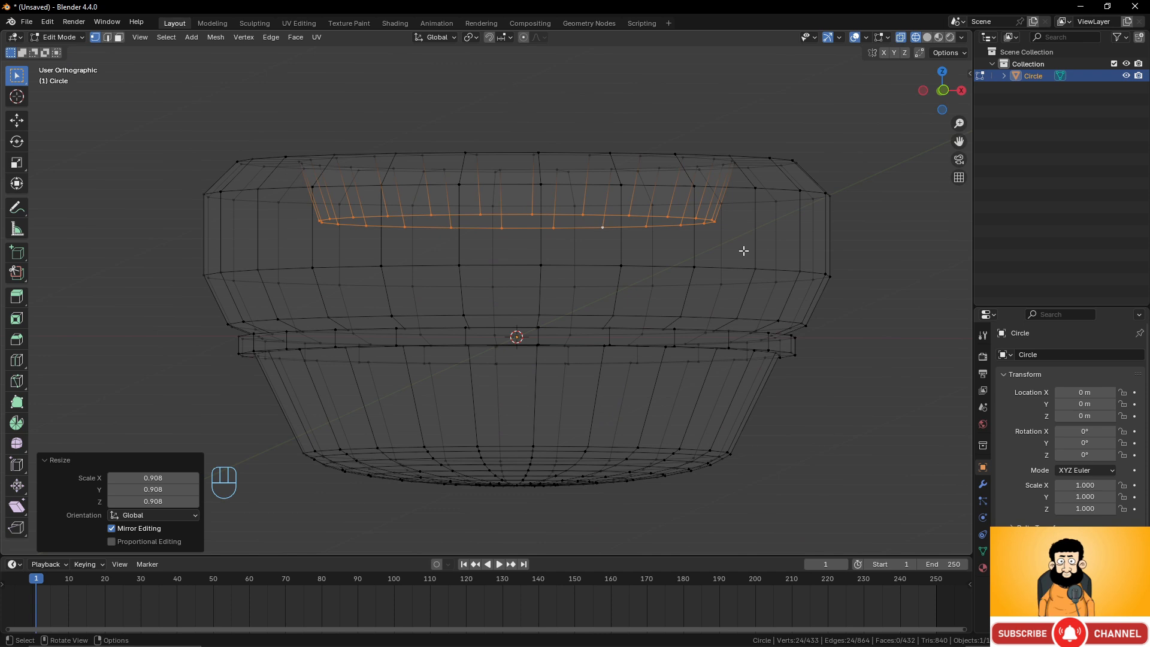
key("e")
key("z")
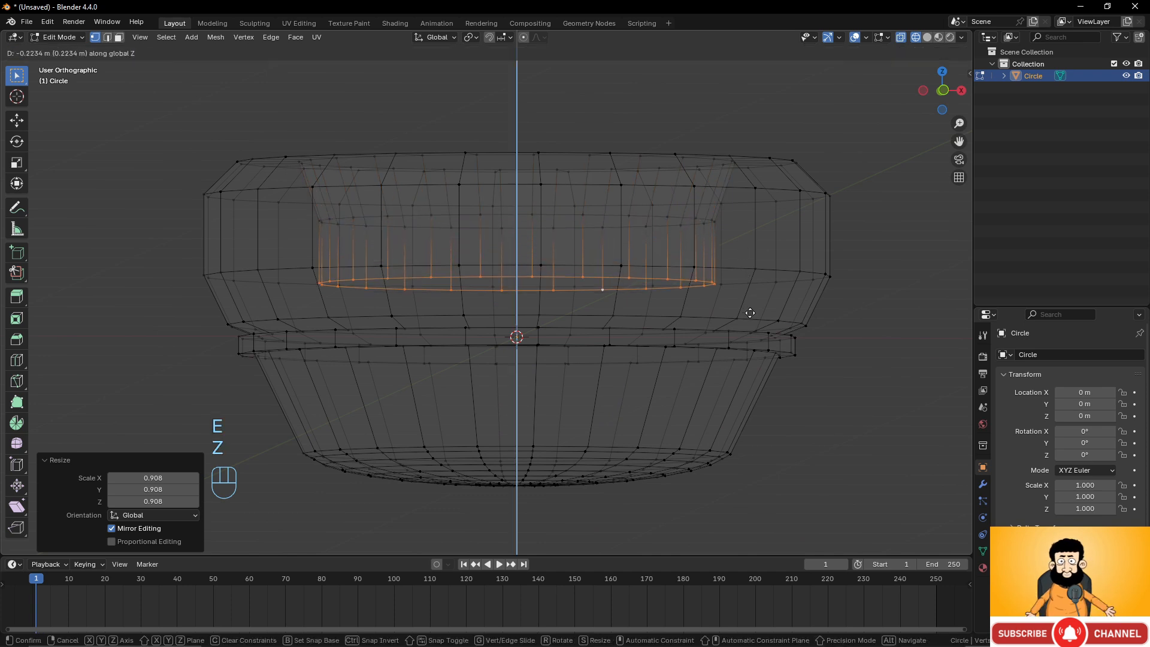
left_click(749, 312)
Extrude the loop down along Z by about 0.054 m and scale it outward to about 1.135.
key("KP_1")
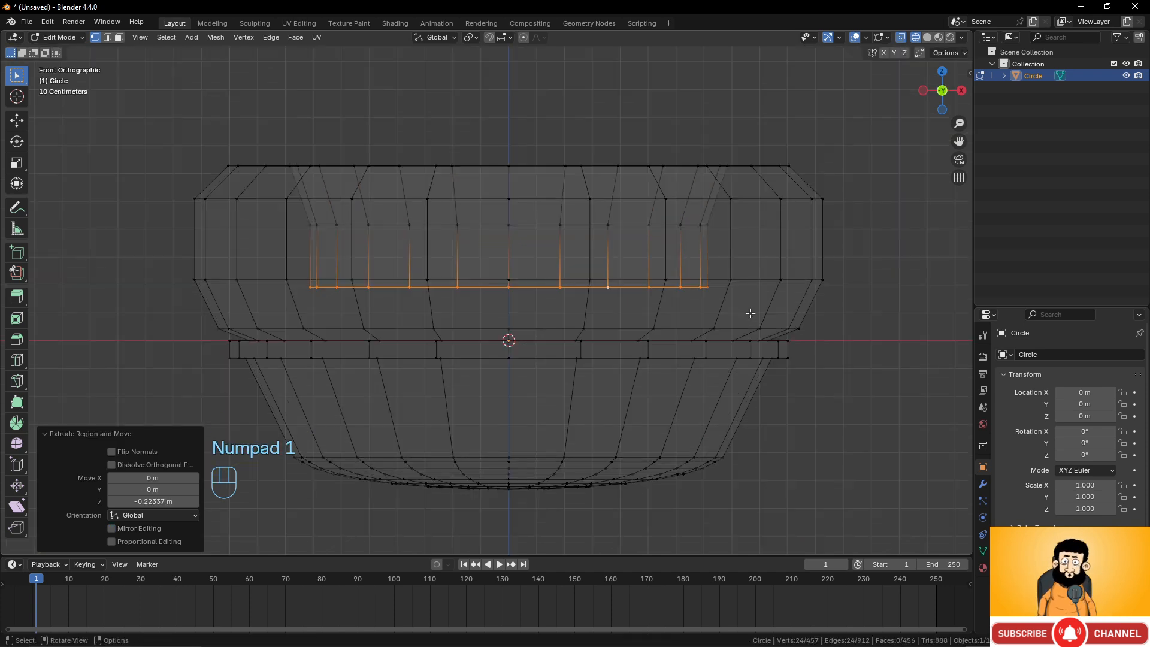
key("e")
key("z")
left_click(752, 321)
key("s")
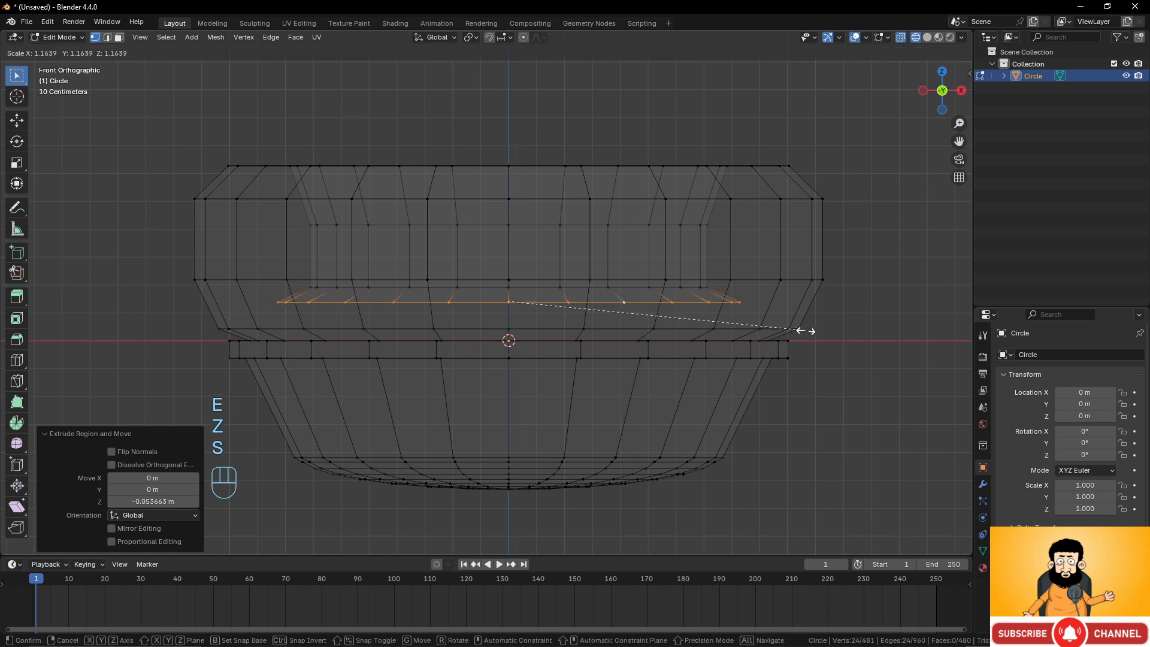
left_click(796, 333)
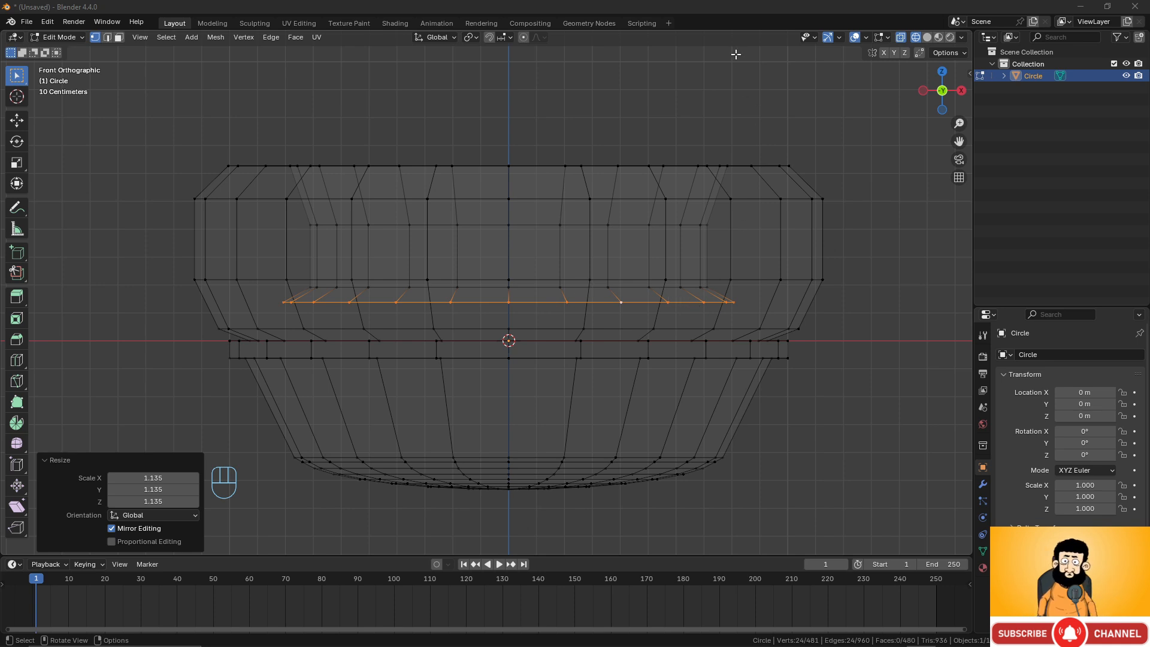
Extrude the loop down about 0.039 m, then extrude it again and scale it inward to about 0.709.
key("e")
key("z")
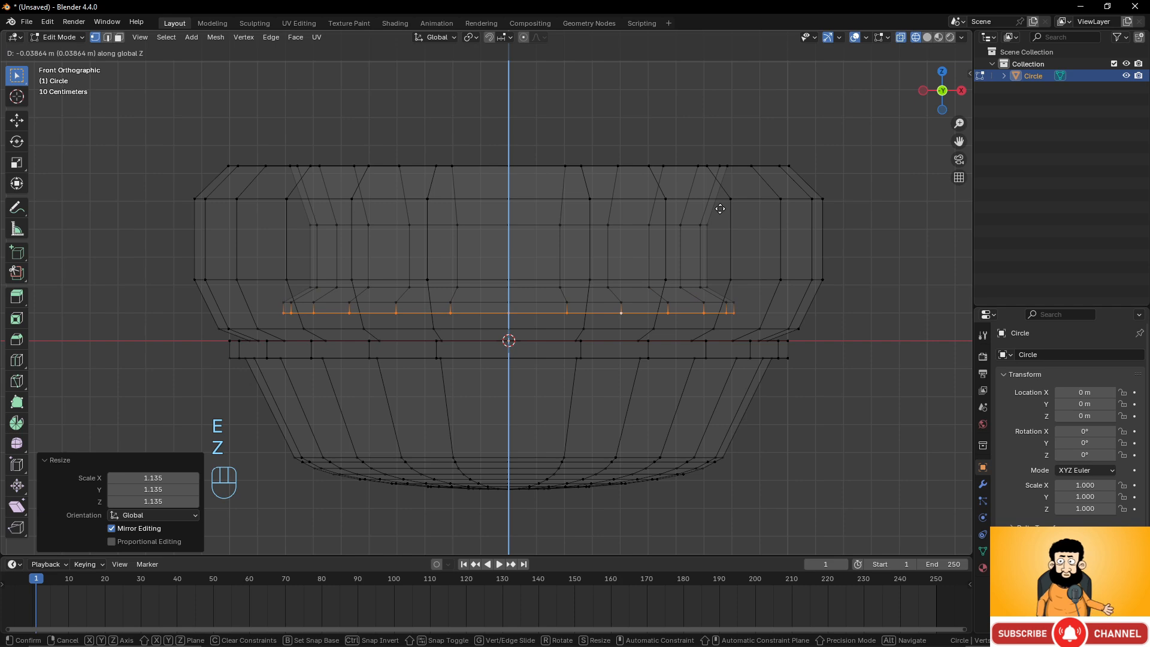
left_click(719, 208)
key("e")
key("s")
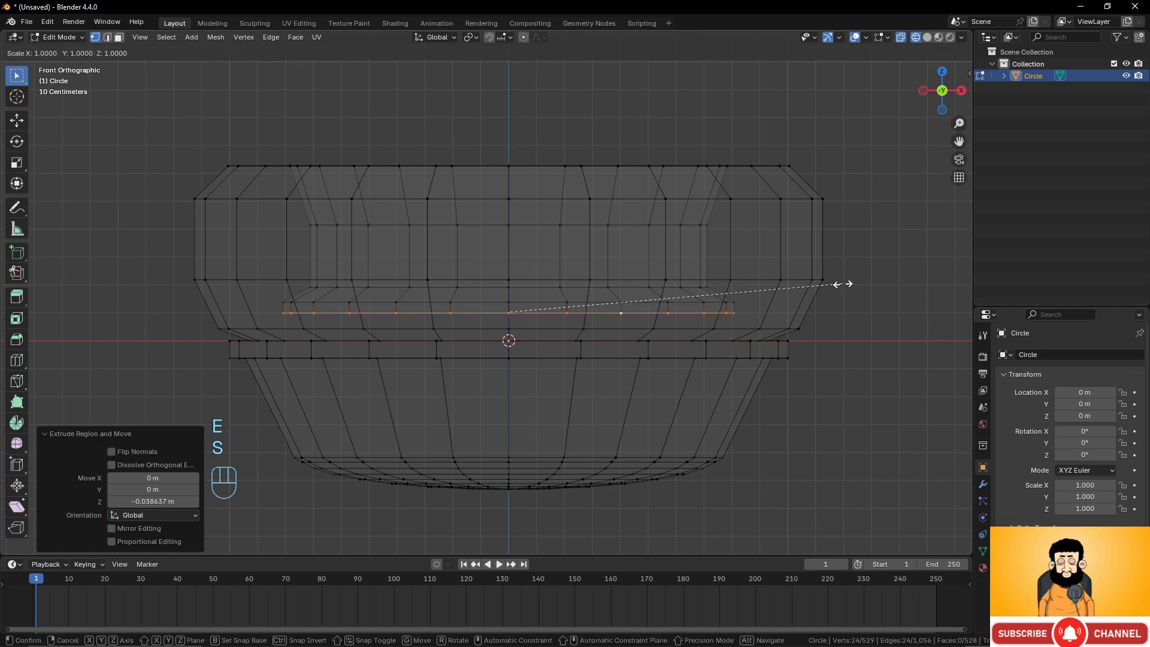
left_click(744, 288)
Extrude the inner floor loop once more and scale it inward to about 0.639.
middle_click_drag(744, 287, 677, 341)
key("e")
key("s")
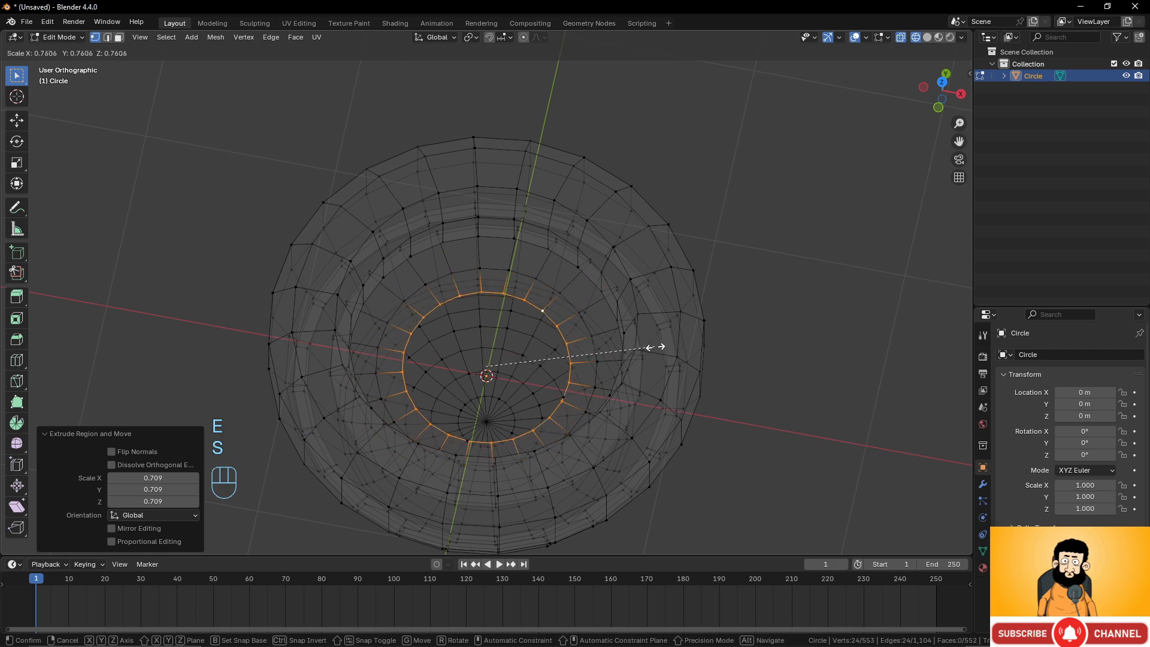
left_click(626, 341)
Close the inner floor opening with Grid Fill, setting the offset to 5.
scroll(576, 379, "up", 2)
middle_click_drag(576, 379, 567, 332)
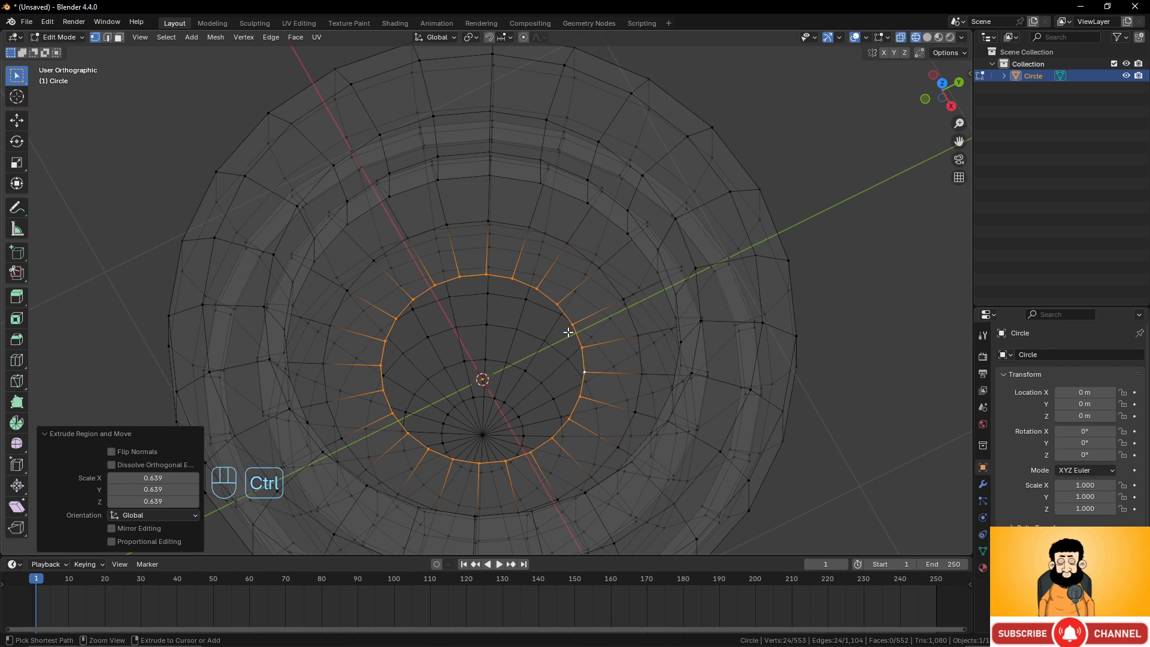
key("ctrl+f")
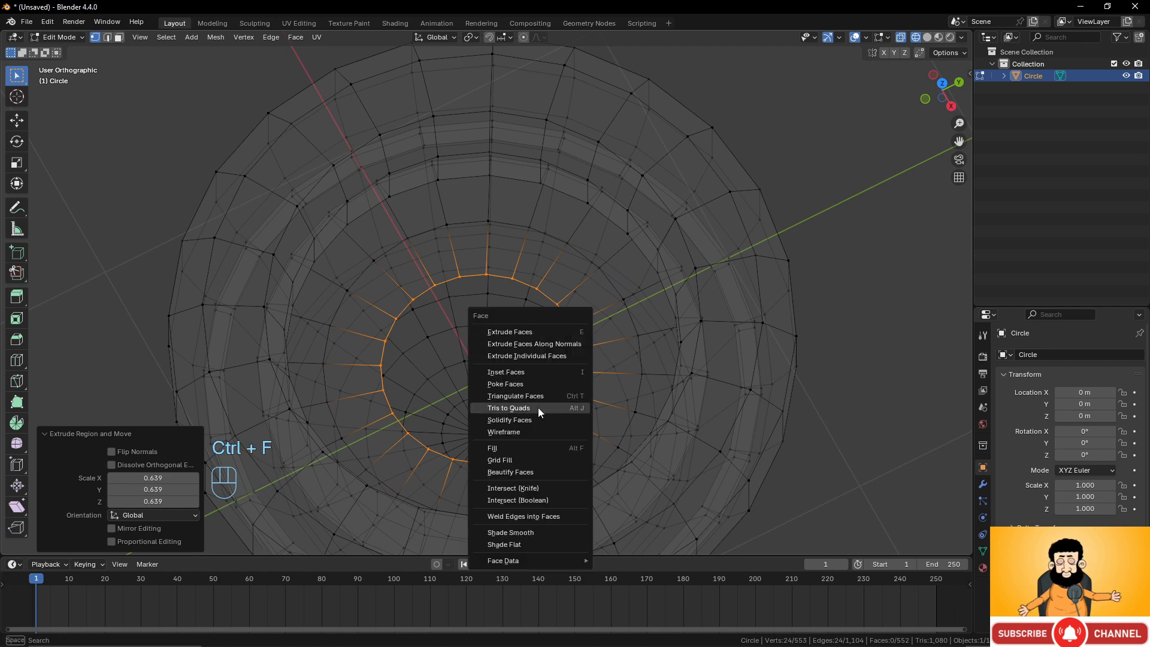
left_click(523, 460)
key("KP_7")
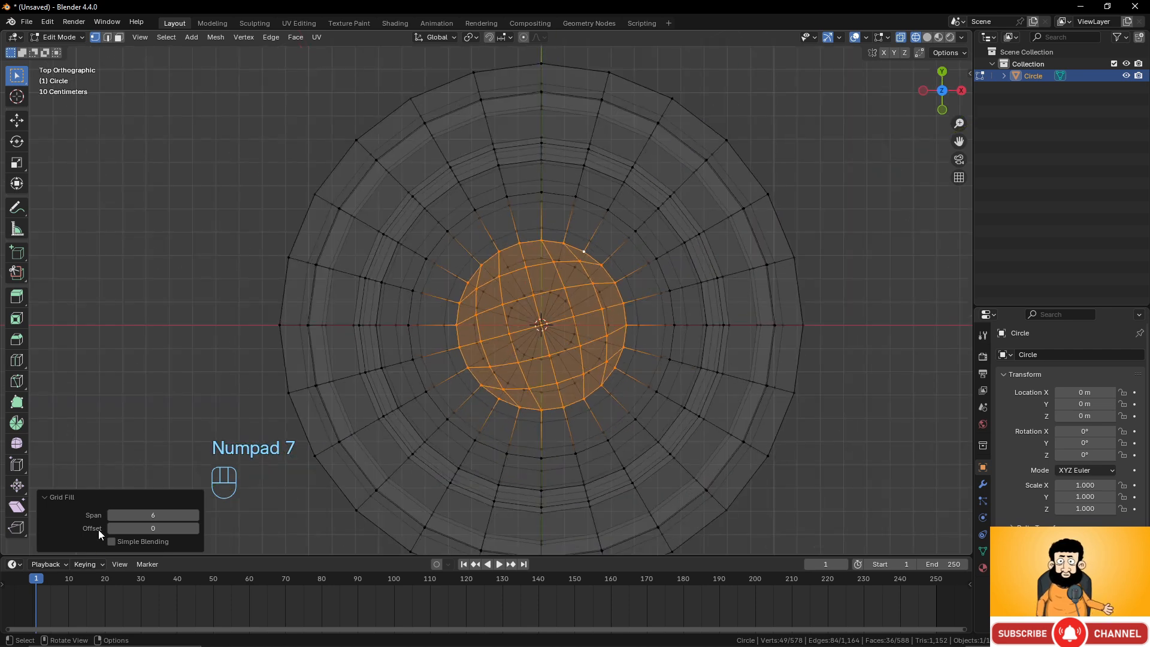
left_click(196, 527)
left_click(195, 527)
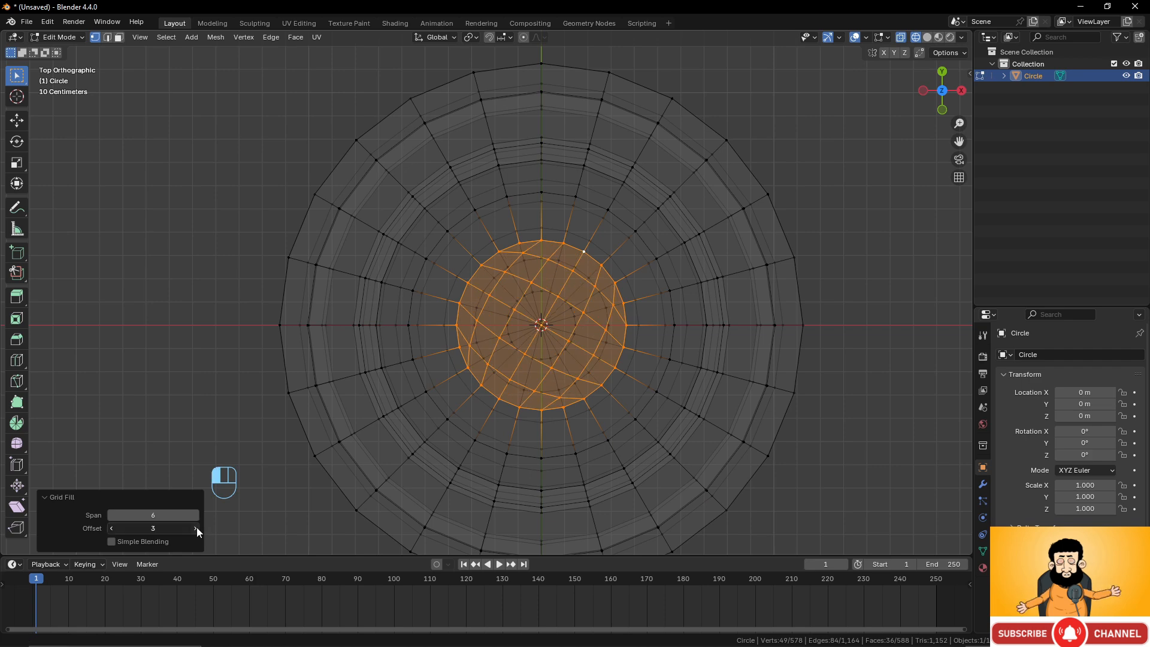
left_click(195, 527)
left_click(195, 527)
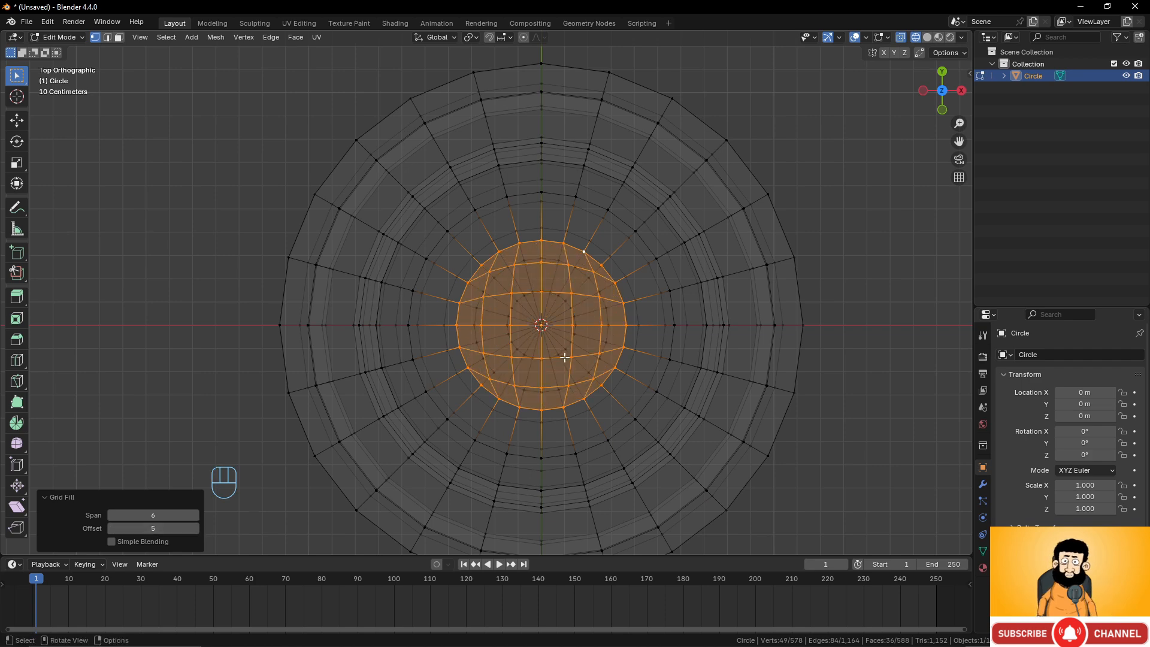
Switch the viewport to solid shading.
middle_click_drag(565, 357, 600, 252)
scroll(602, 256, "down", 2)
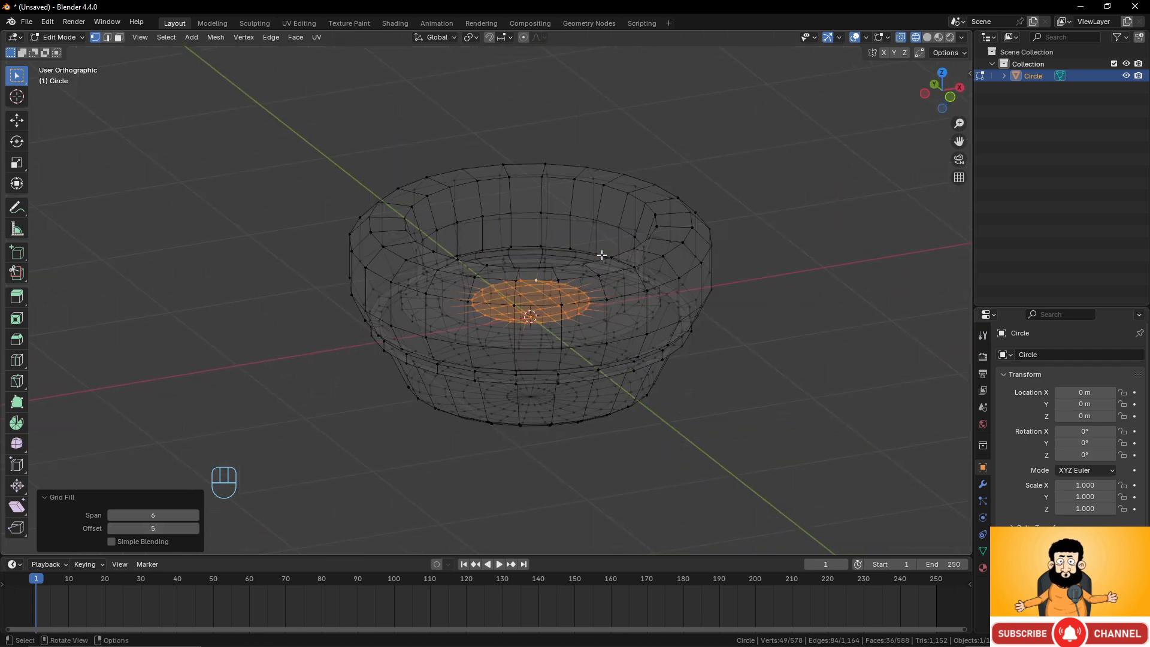
left_click(927, 38)
Add a Subdivision Surface modifier to the vessel.
middle_click_drag(675, 281, 662, 282)
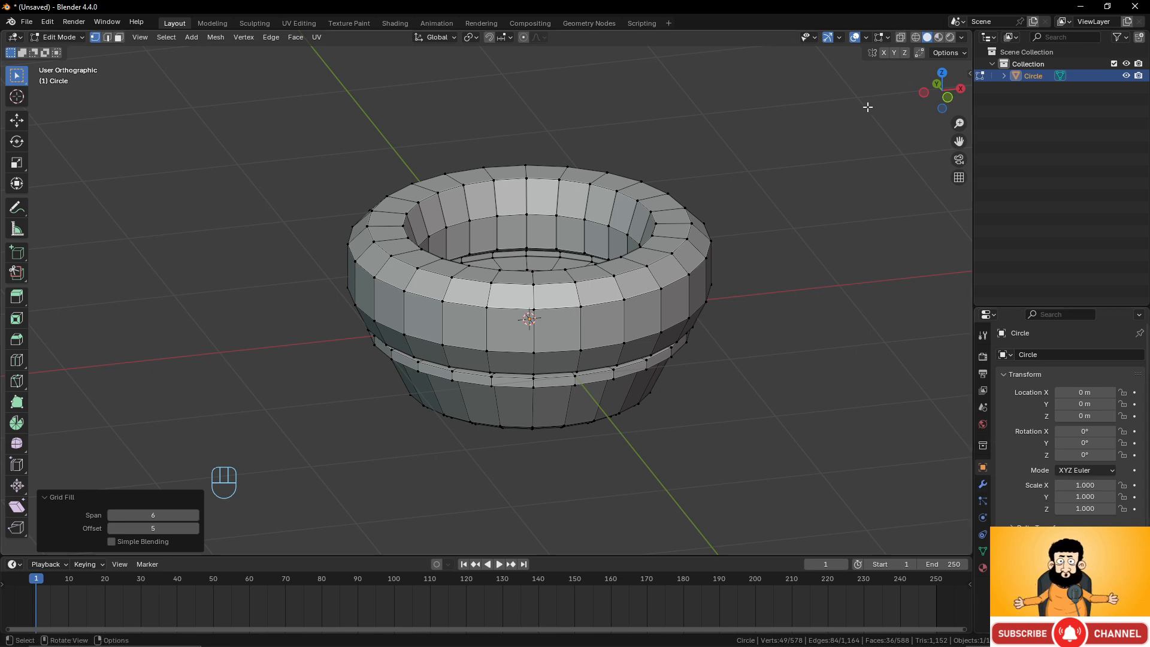
middle_click_drag(745, 267, 724, 260, "shift")
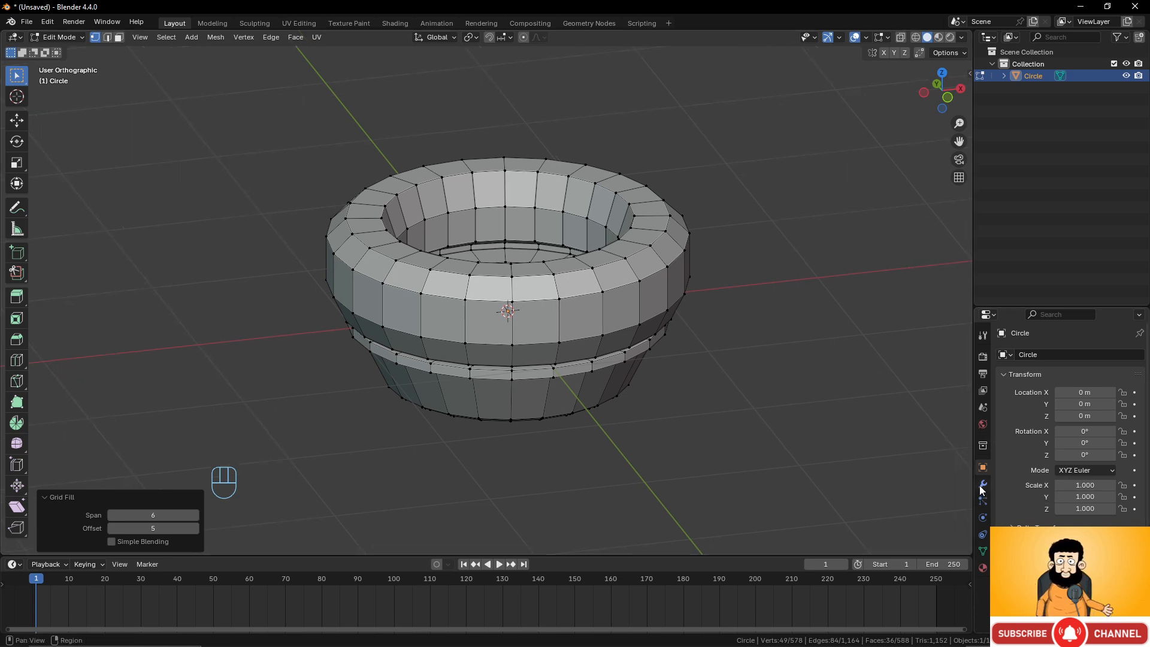
left_click(983, 484)
left_click(1083, 356)
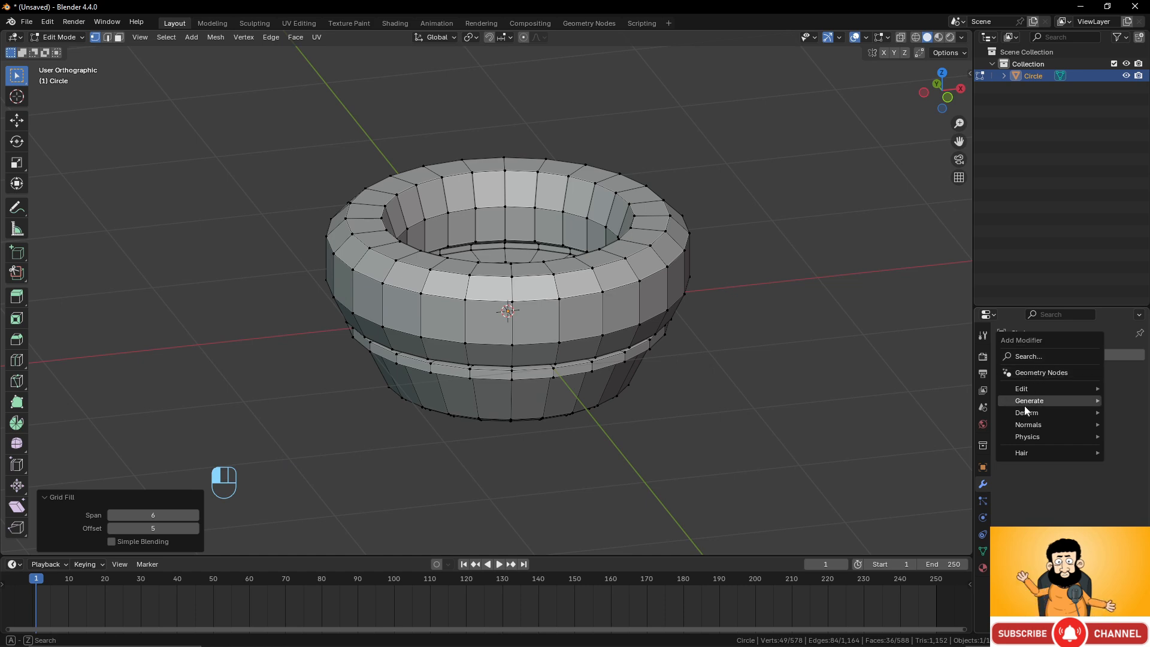
mouse_move(1025, 407)
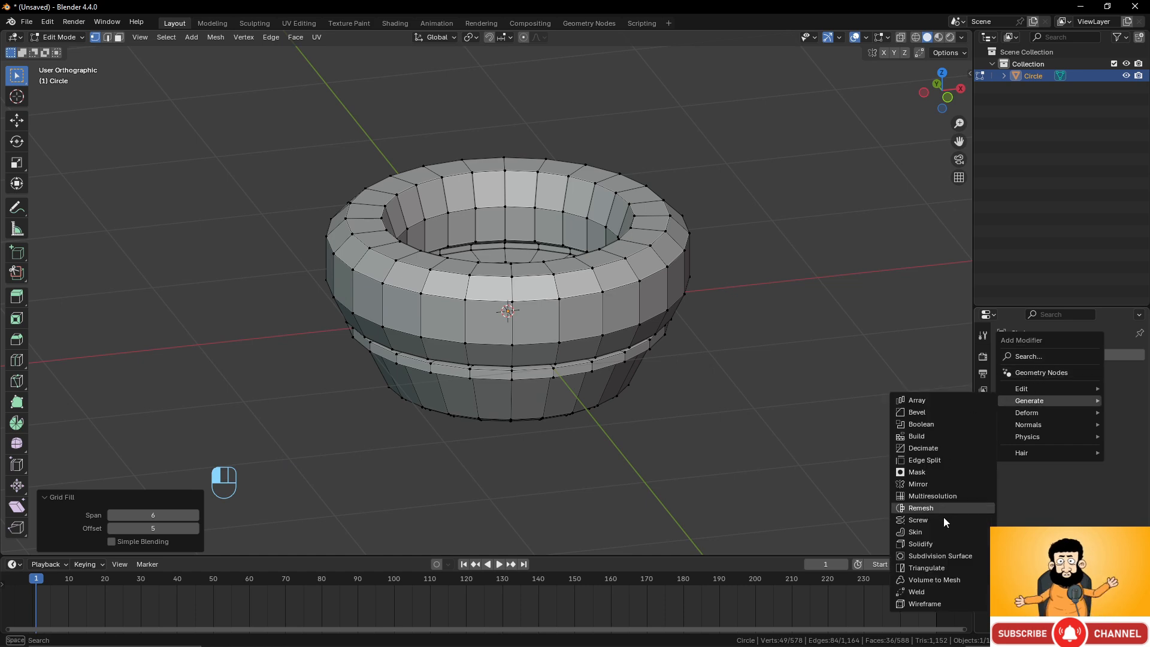
left_click(950, 557)
Set the subdivision modifier's viewport levels to 2.
scroll(608, 374, "down", 3)
middle_click_drag(608, 375, 655, 332)
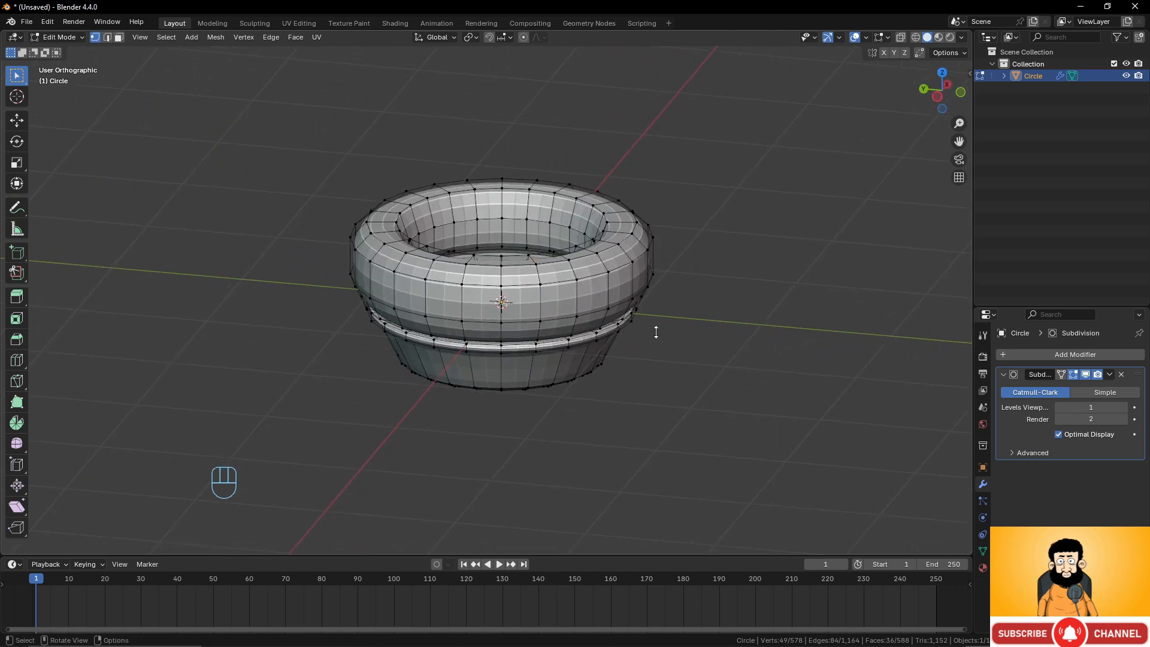
left_click(1122, 408)
Inspect the smoothed vessel from below, in and out of Edit Mode.
middle_click_drag(569, 311, 578, 264)
key("Tab")
scroll(628, 301, "up", 3)
key("Tab")
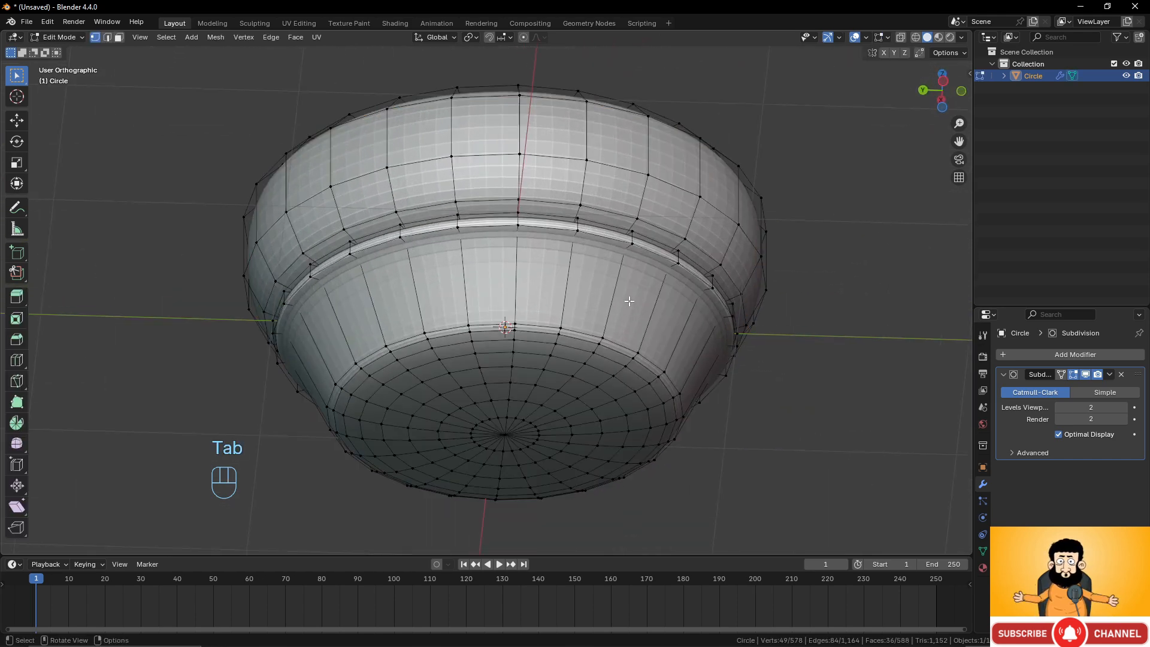
middle_click_drag(629, 301, 609, 324)
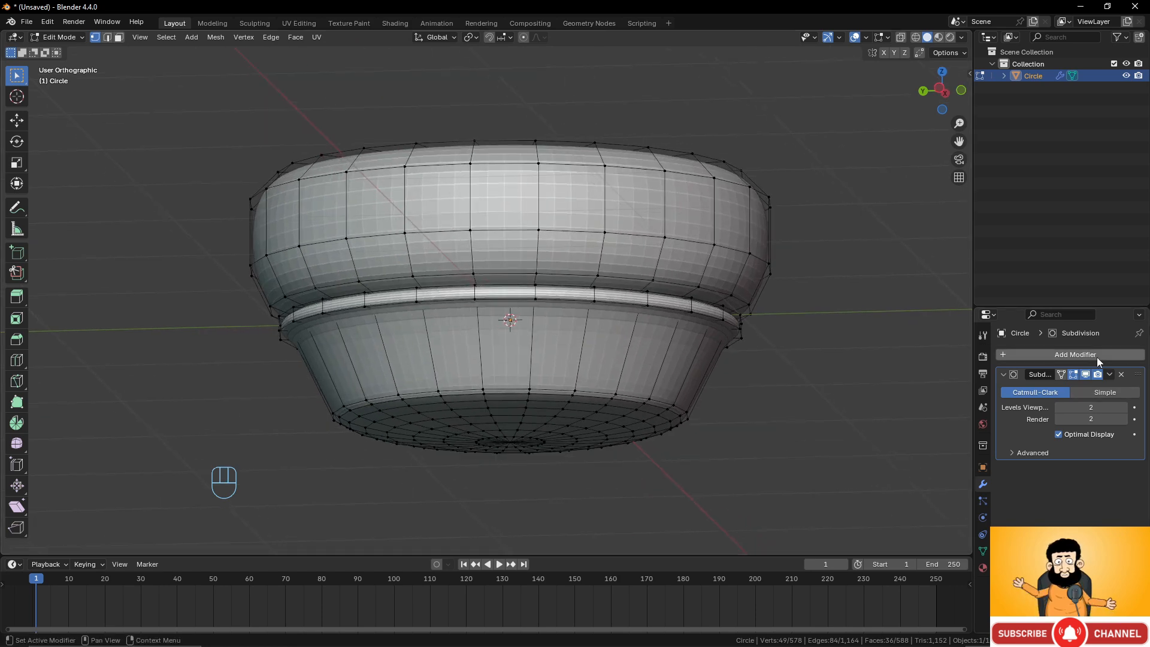
scroll(599, 349, "up", 4)
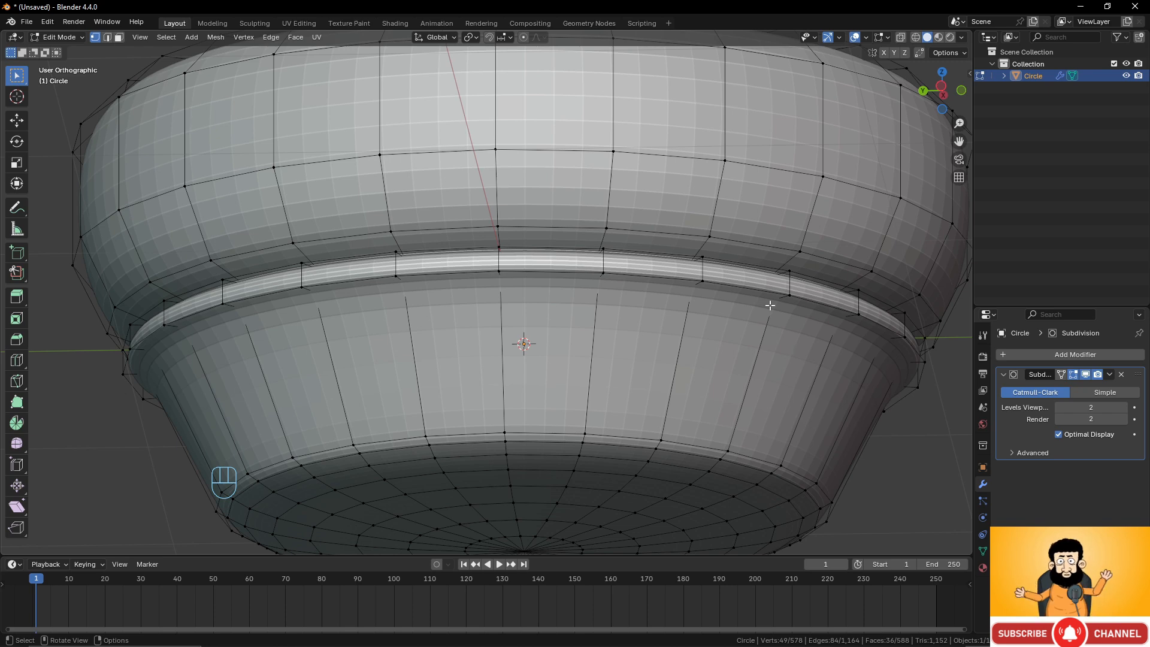
left_click(730, 293, "alt")
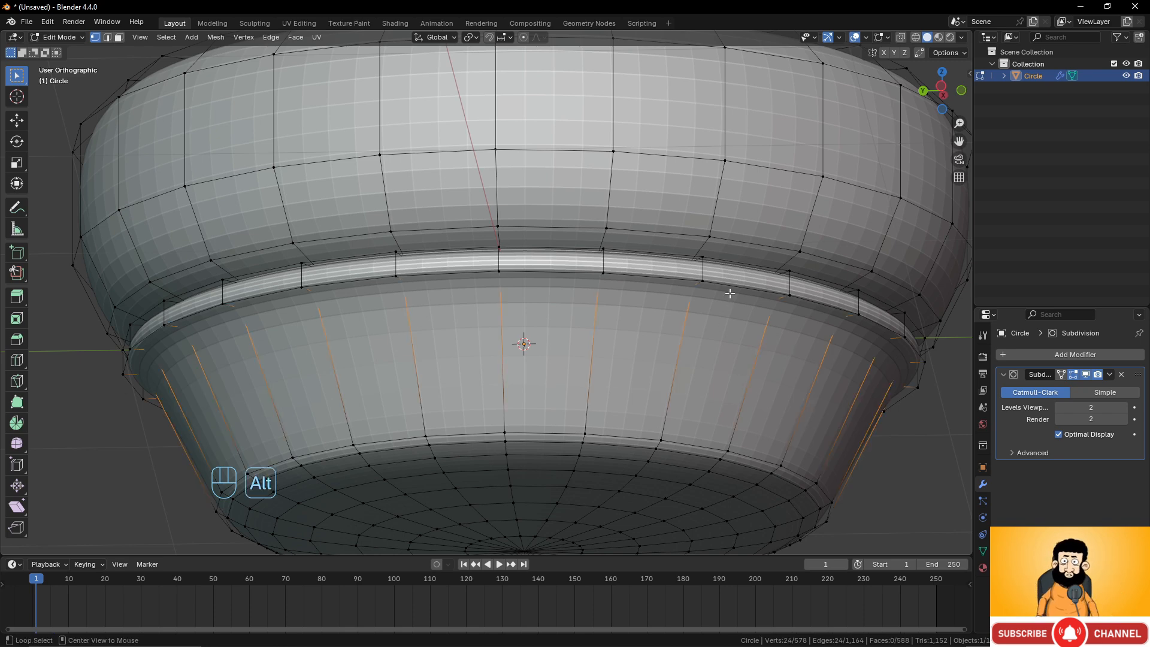
scroll(814, 316, "up", 3)
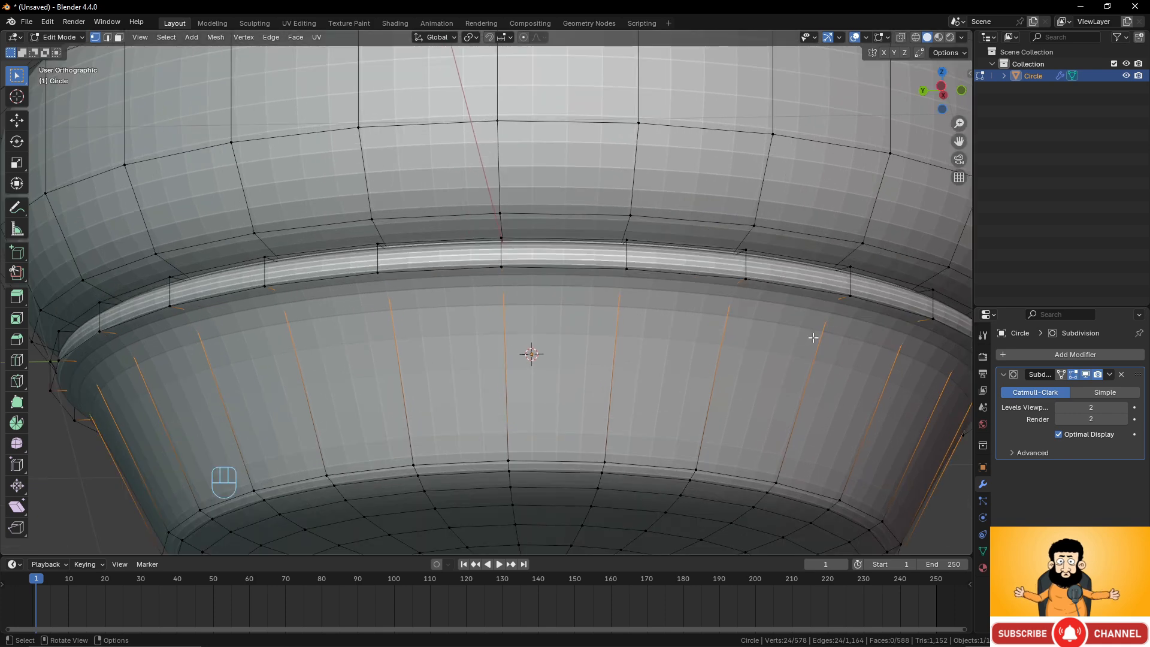
left_click(1073, 375)
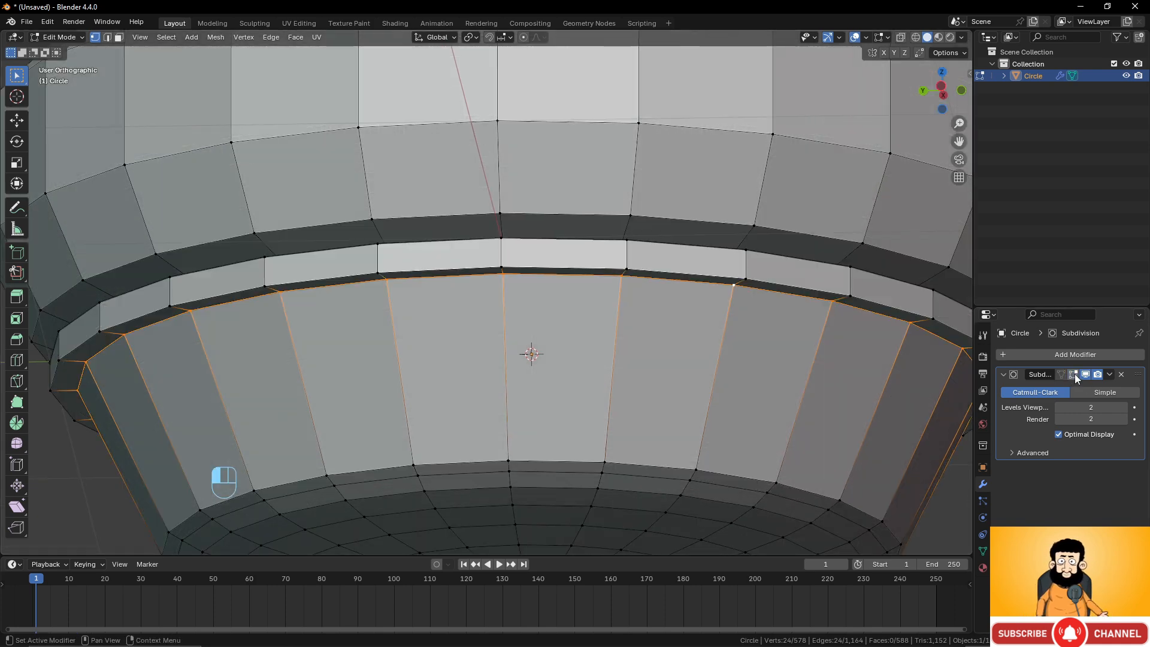
left_click(1074, 374)
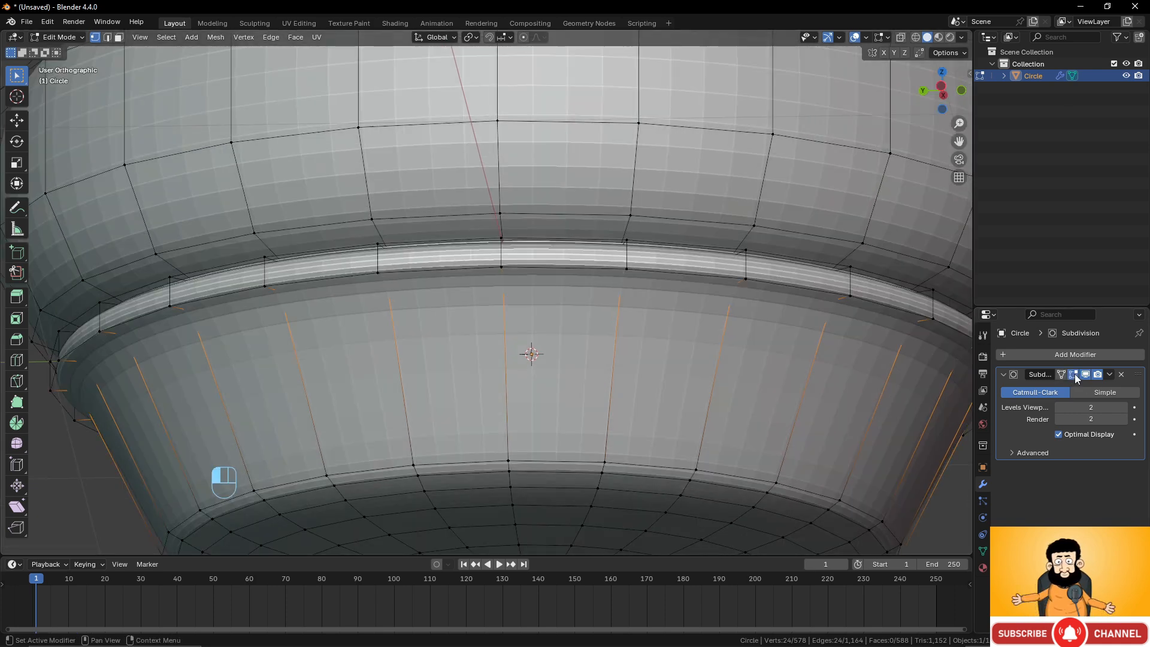
middle_click_drag(855, 342, 716, 313)
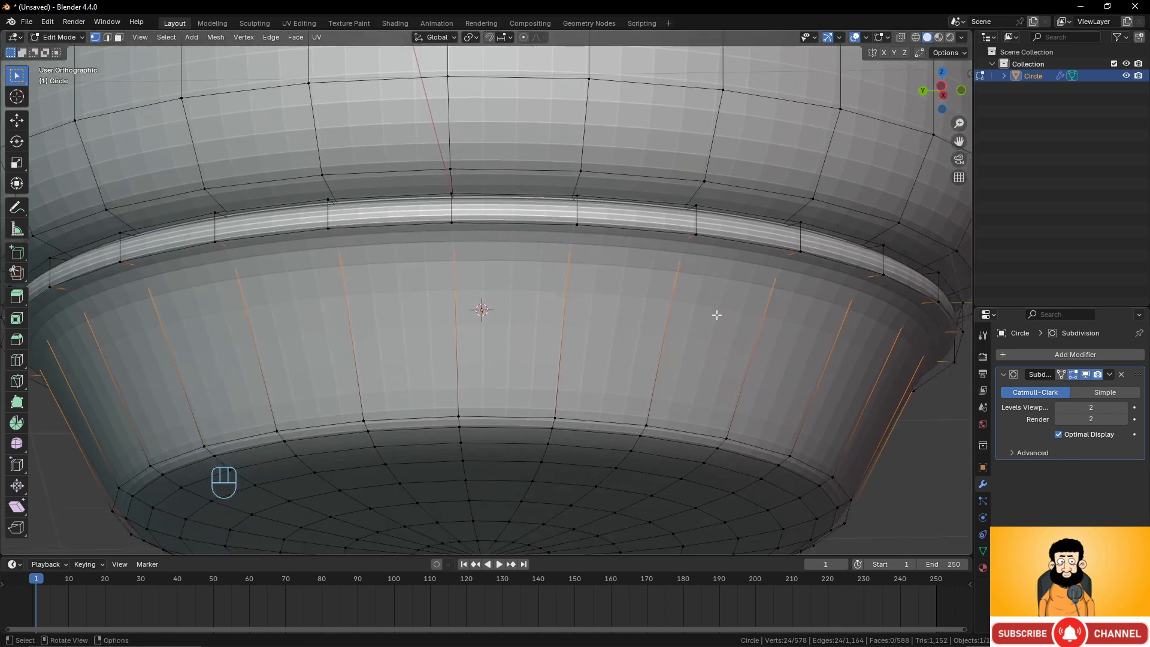
Select the edge loop along the bottom rim of the lower body.
left_click(698, 435, "alt")
middle_click_drag(698, 435, 750, 364)
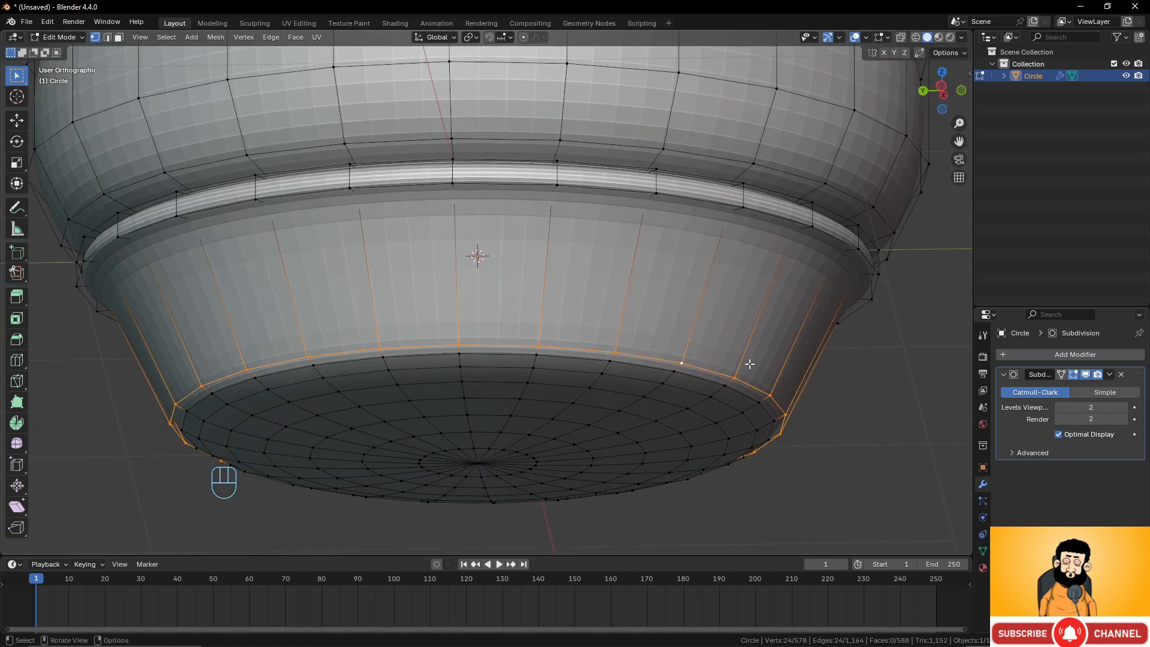
left_click(696, 210, "alt")
left_click(658, 359, "alt")
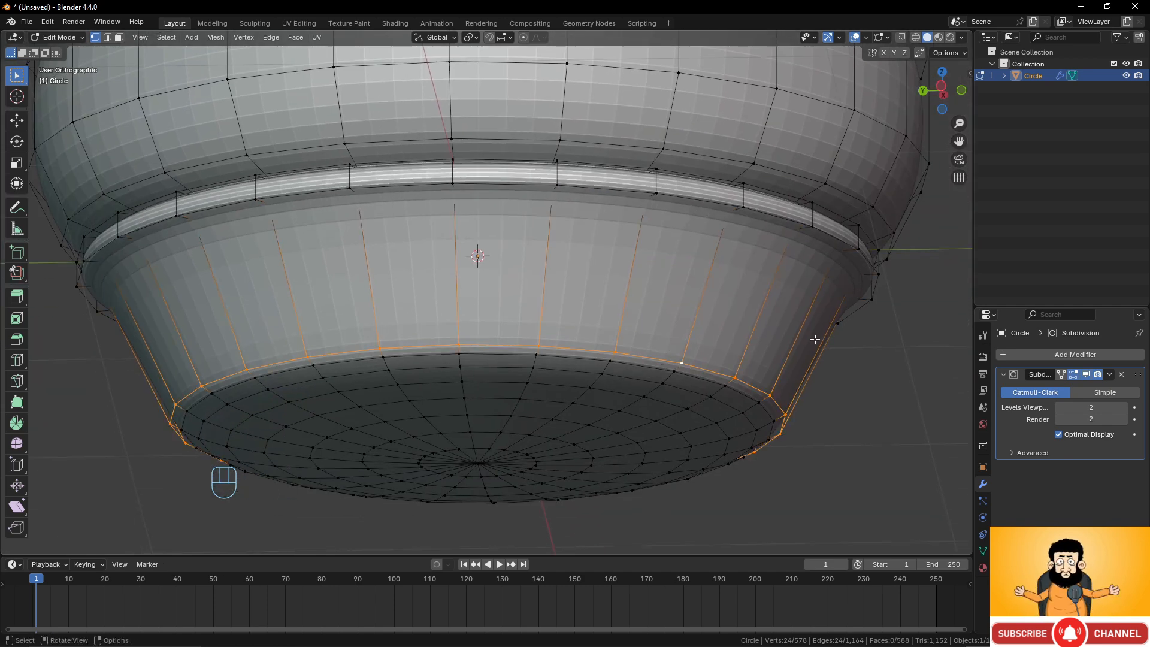
scroll(753, 318, "up", 2)
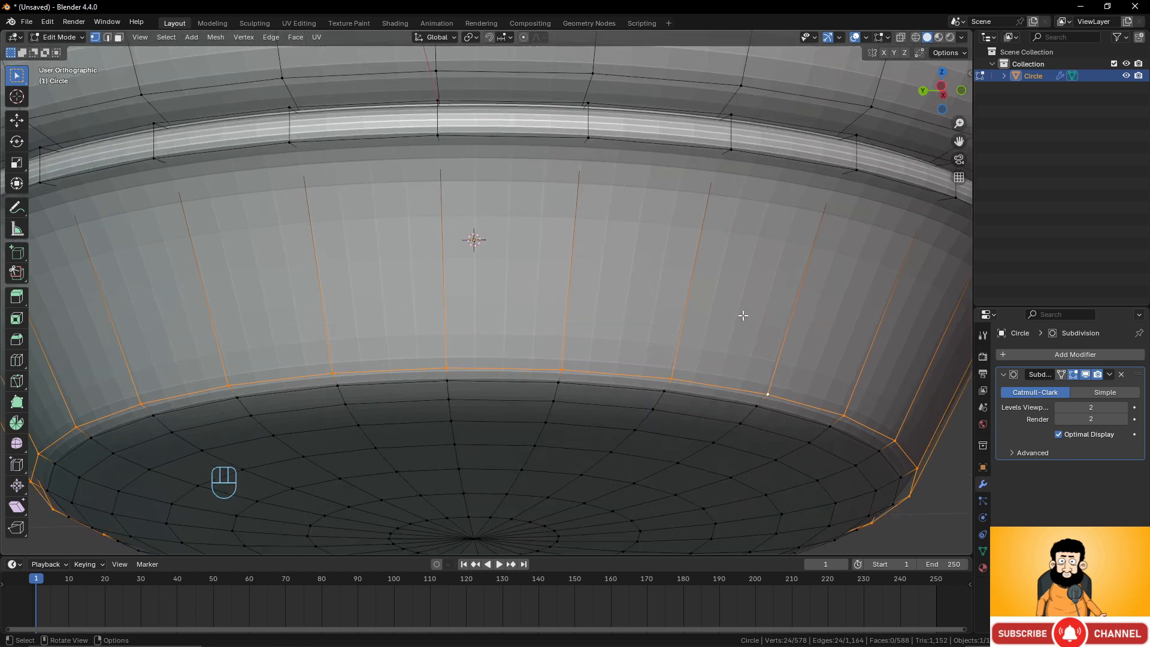
scroll(741, 315, "down", 1)
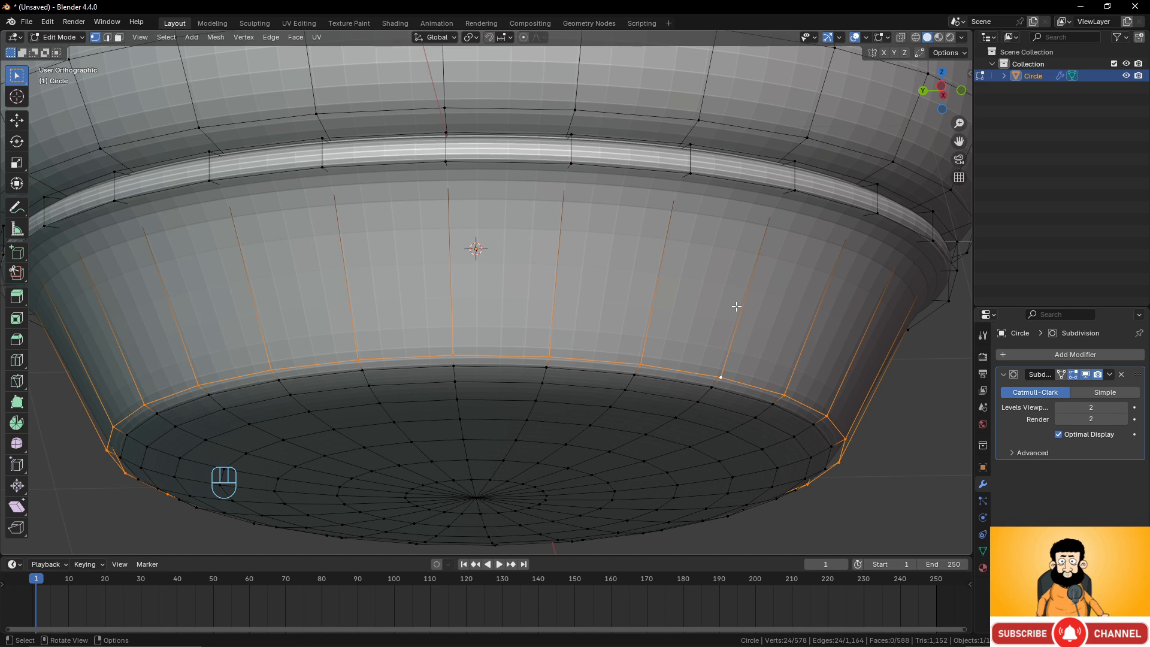
scroll(740, 323, "up", 1)
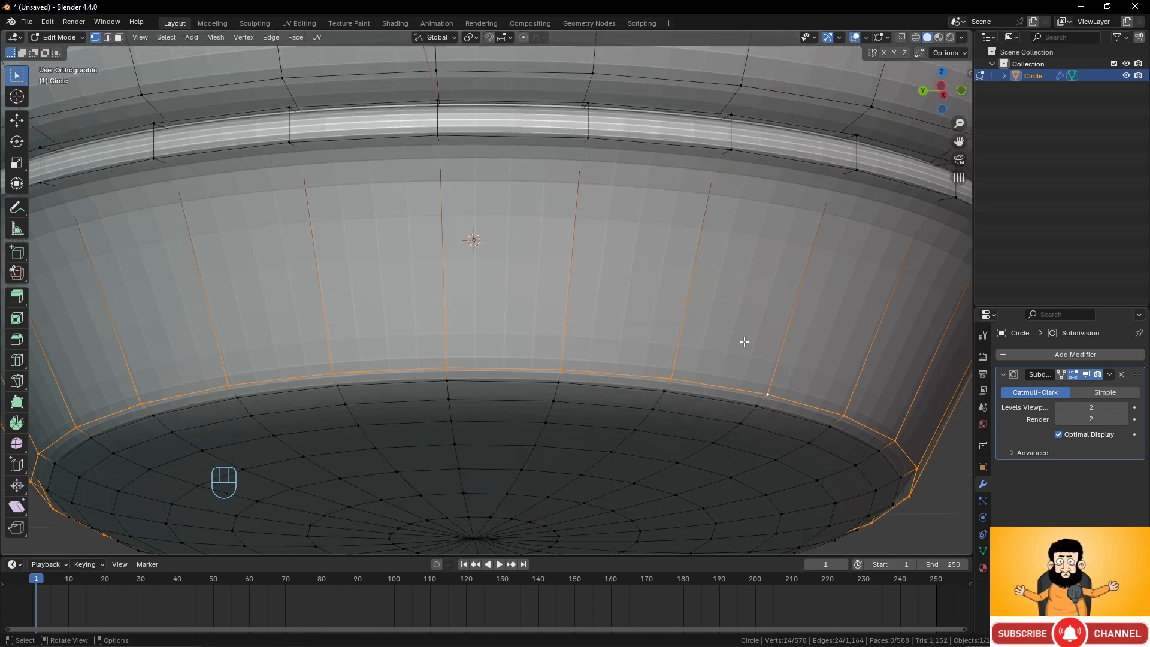
scroll(719, 317, "down", 1)
Insert a loop cut in the lower body and slide it close to its bottom edge, factor about -0.978.
key("ctrl+r")
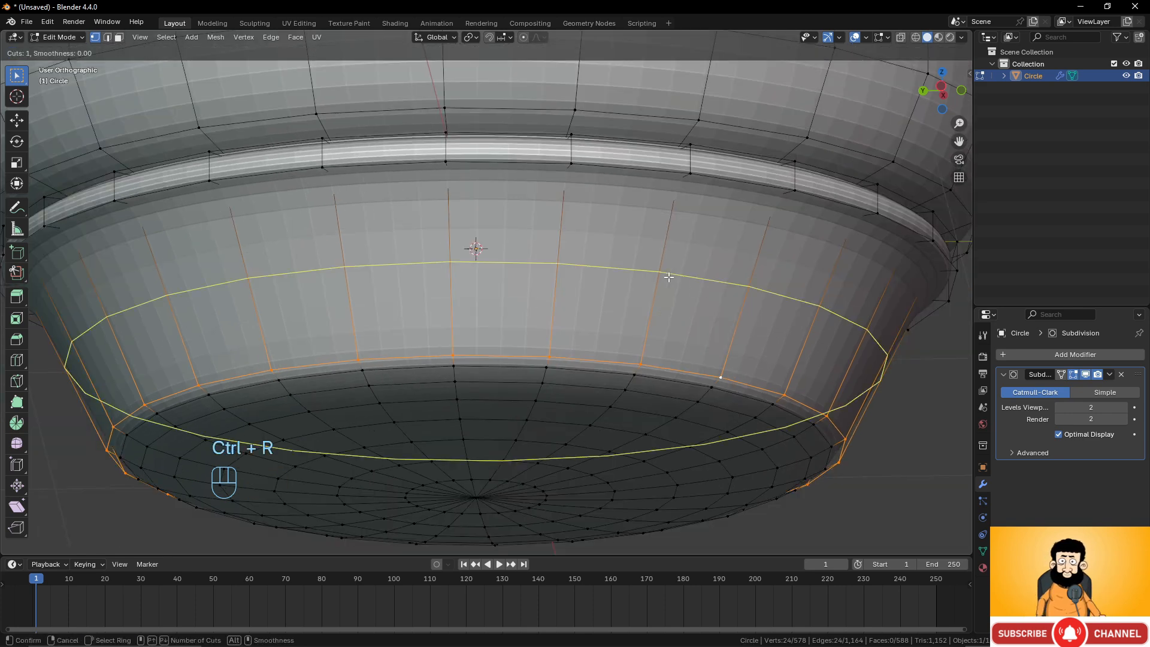
left_click(668, 281)
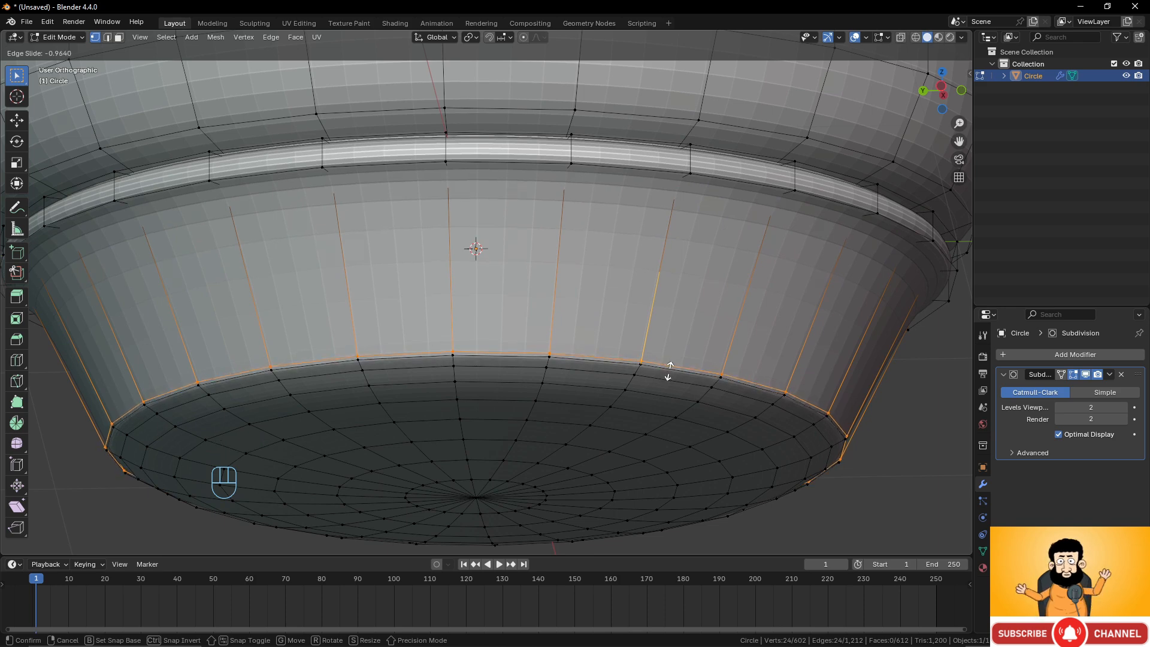
left_click(668, 372)
scroll(714, 399, "up", 4)
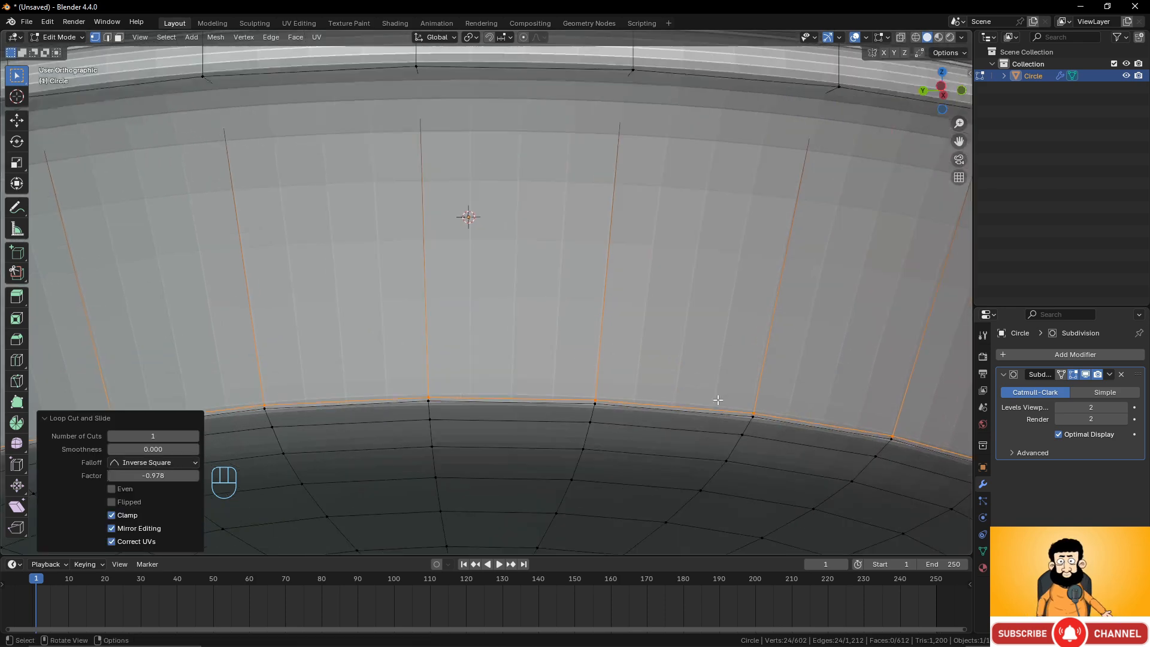
Insert a second loop cut in the lower body, sliding it close to the bottom edge.
middle_click_drag(737, 352, 683, 277, "shift")
key("ctrl+r")
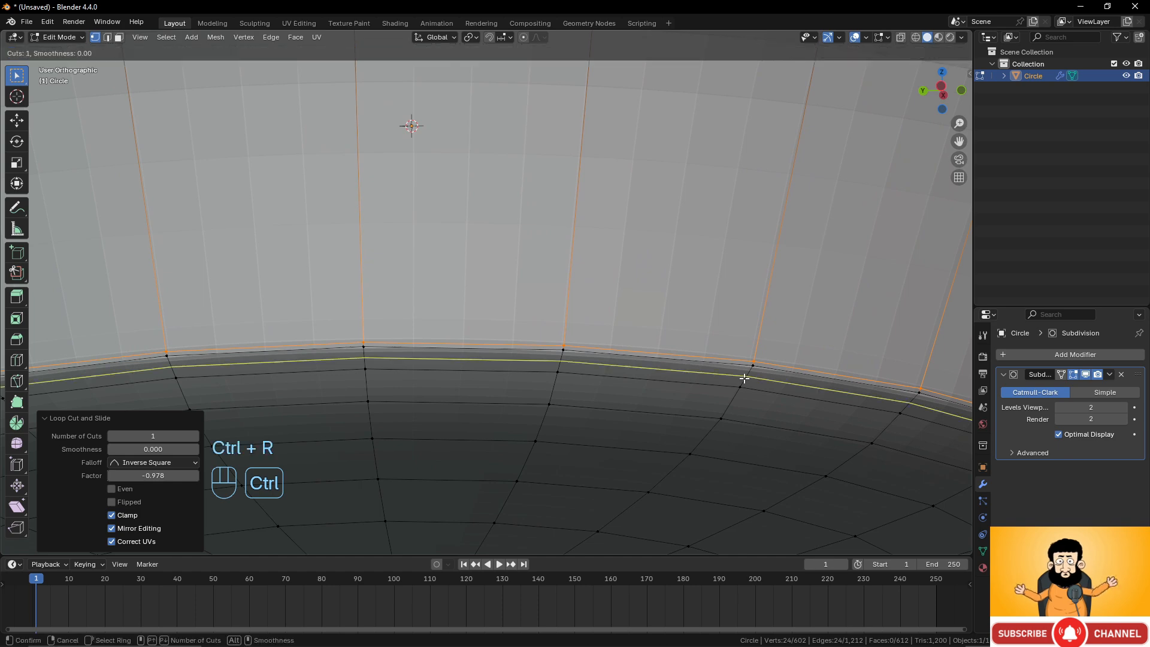
left_click(743, 379)
left_click(688, 291)
Inspect the smoothed lower body in Object Mode and return to Edit Mode.
key("Tab")
scroll(627, 317, "down", 3)
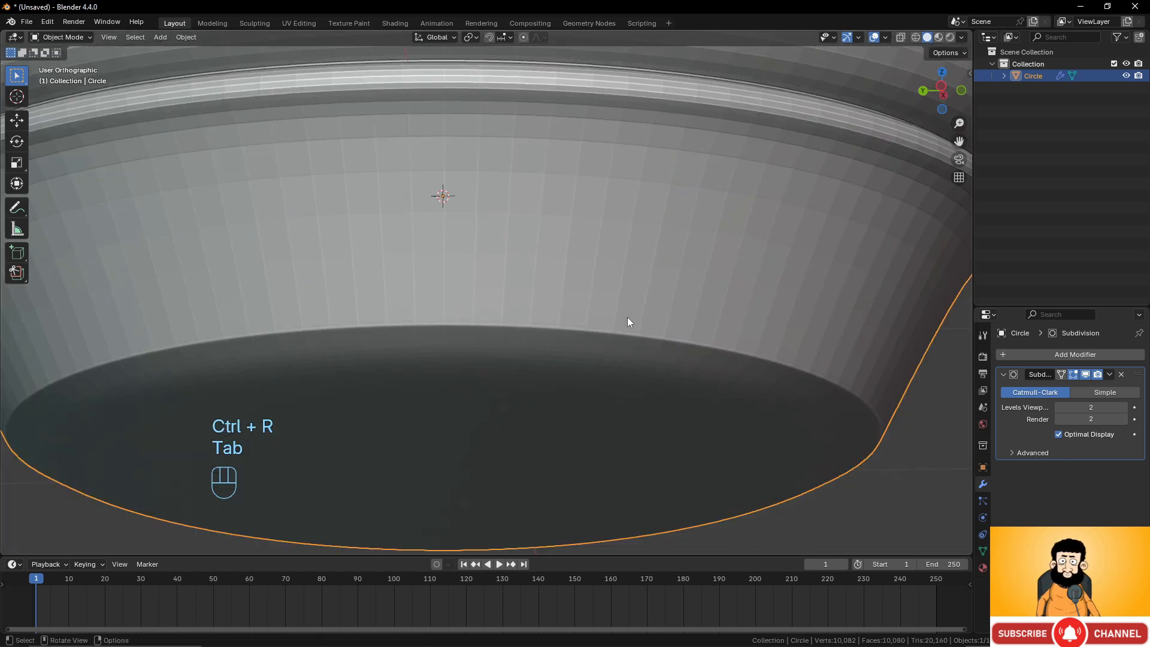
scroll(774, 358, "down", 4)
mouse_move(571, 356)
middle_mouse_down()
mouse_move(566, 374)
mouse_move(574, 353)
middle_mouse_up()
key("Tab")
scroll(662, 365, "up", 2)
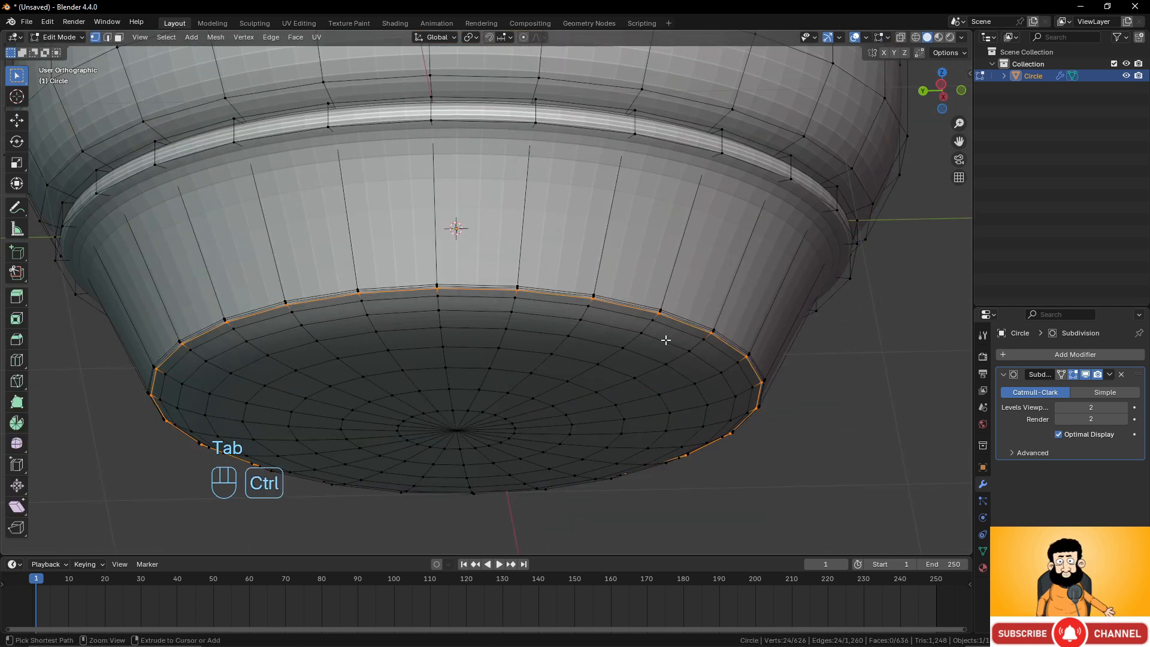
Undo both loop cuts added near the lower body's bottom edge.
key("ctrl+z")
key("ctrl+z")
key("ctrl+z")
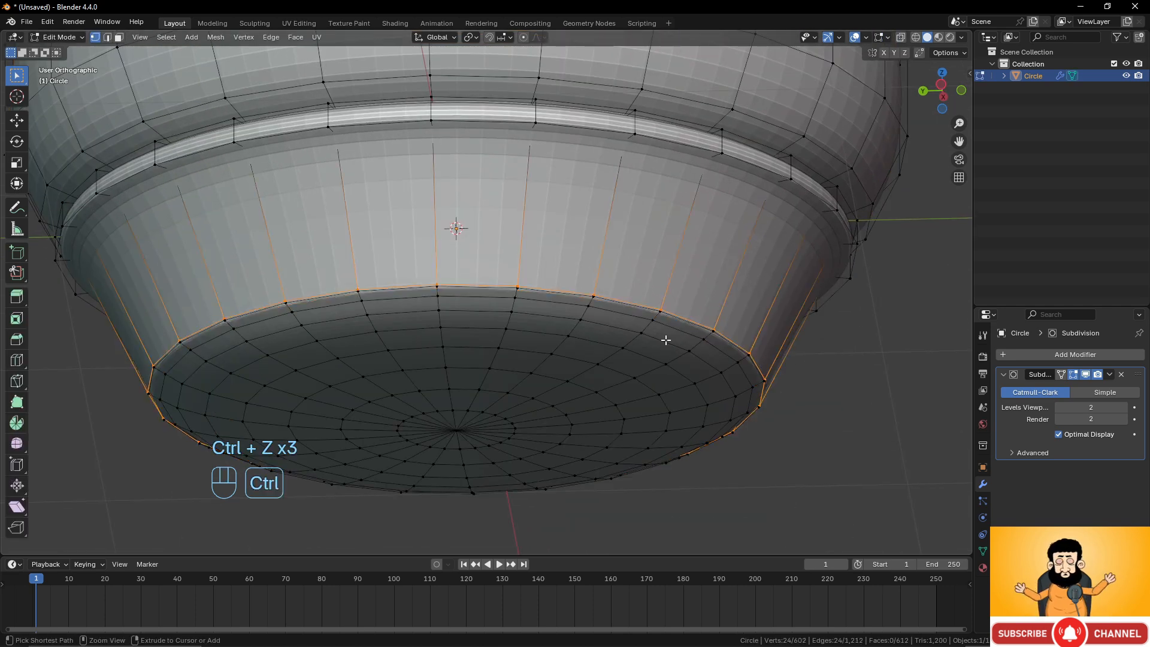
key("ctrl+z")
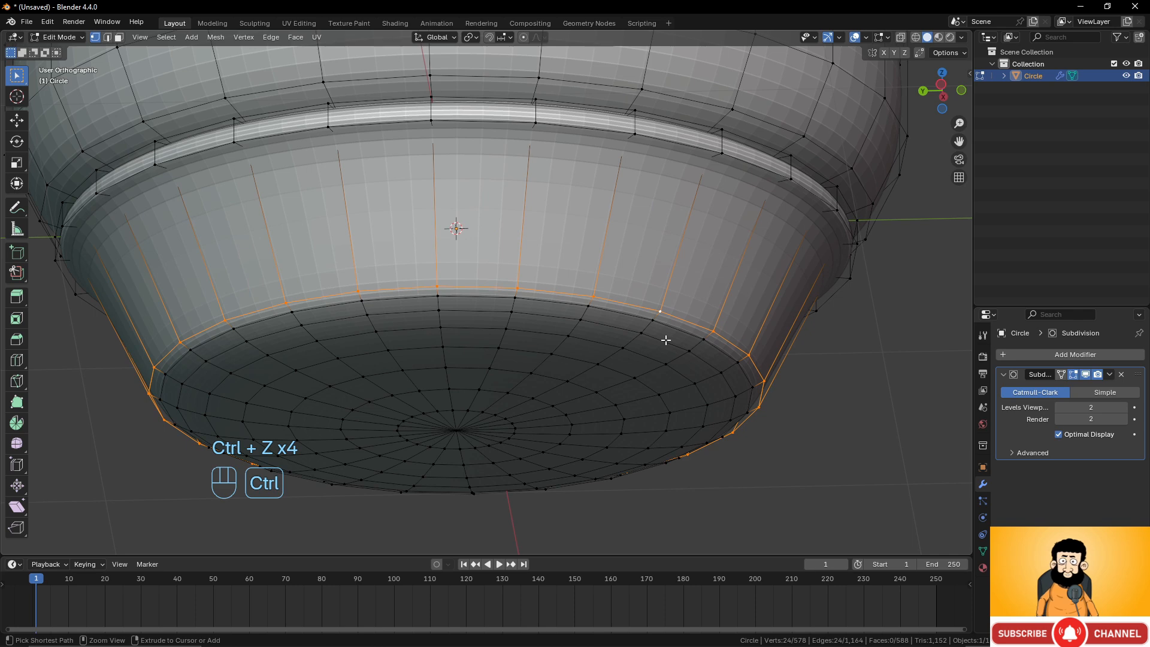
Crease the selected bottom rim edge loop of the lower body with a factor of about 0.589.
middle_click_drag(711, 210, 678, 252)
scroll(680, 278, "up", 1)
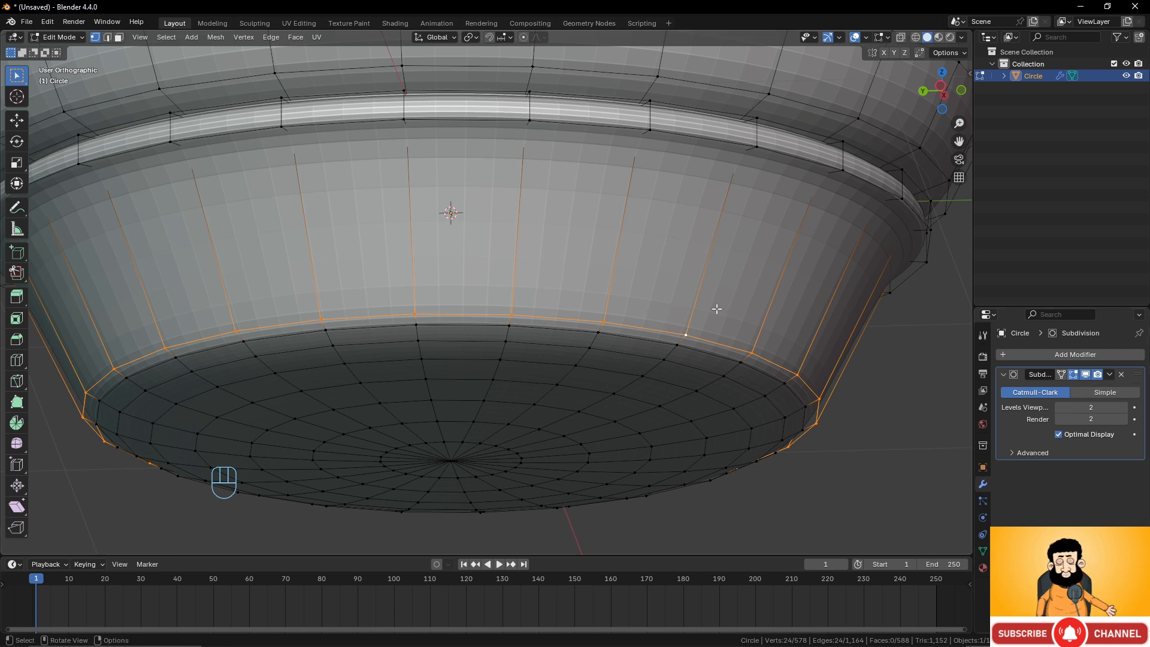
key("shift+e")
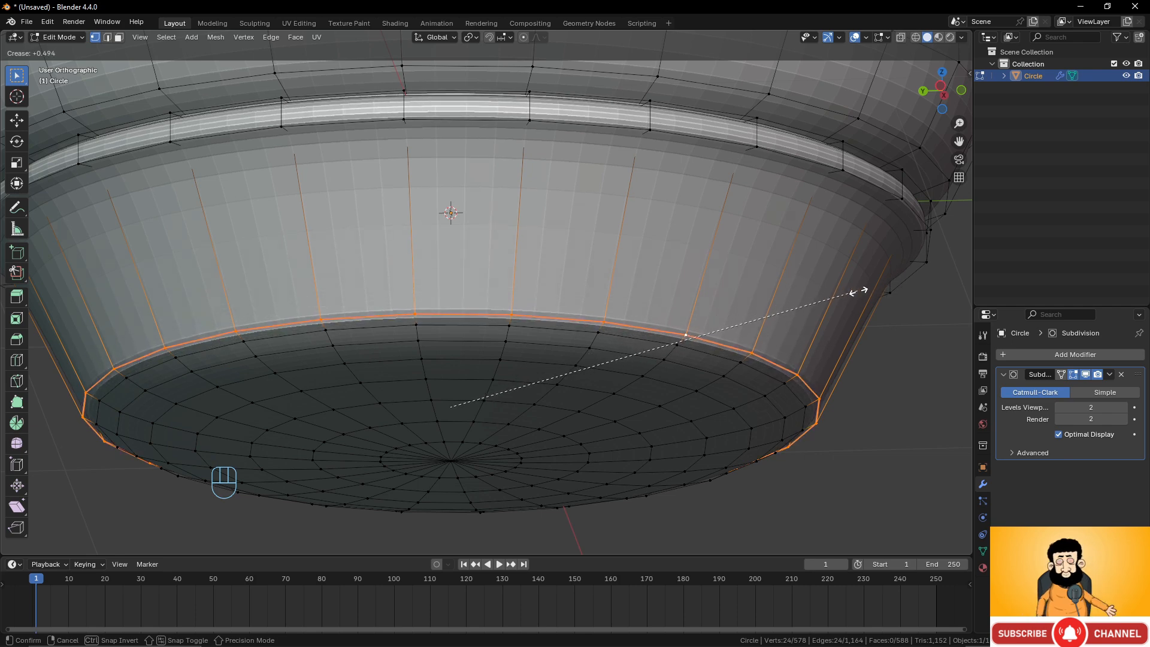
left_click(885, 290)
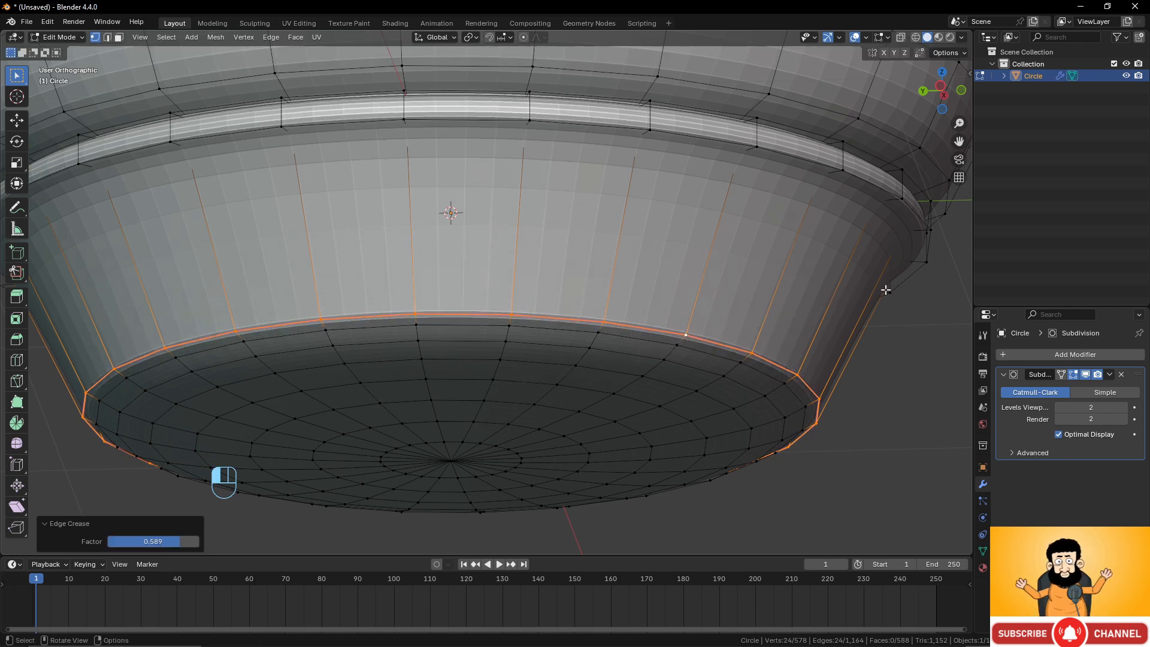
Select the edge loop at the top of the lower body just under the lip and crease it by about 0.38.
key("Tab")
key("Tab")
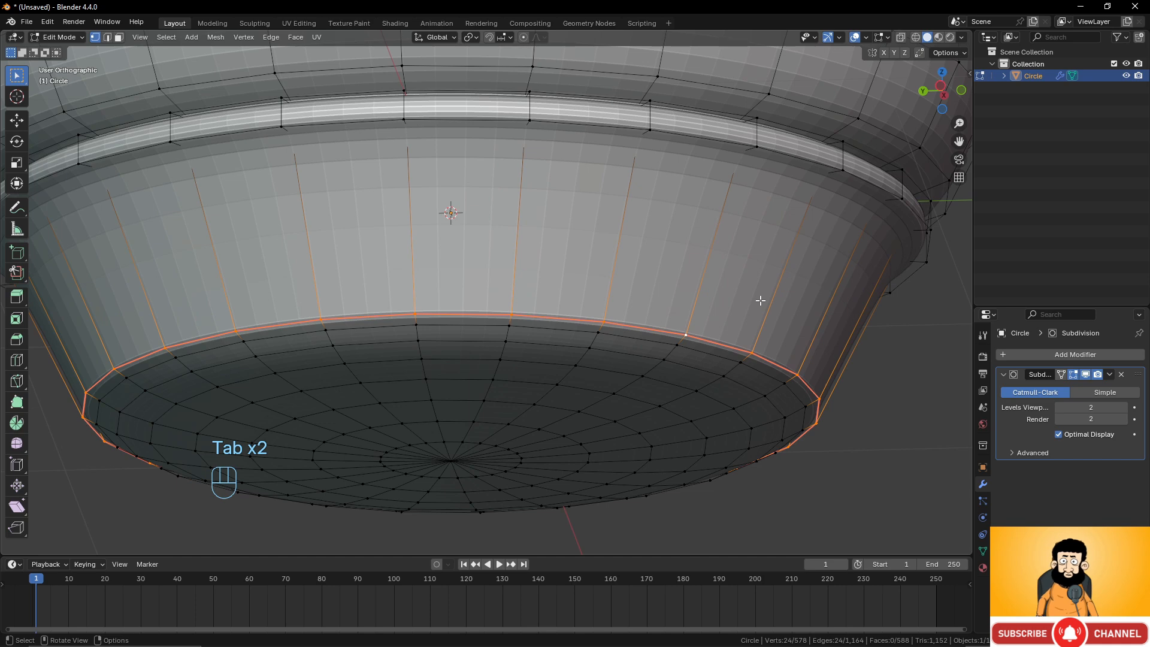
key("alt+a")
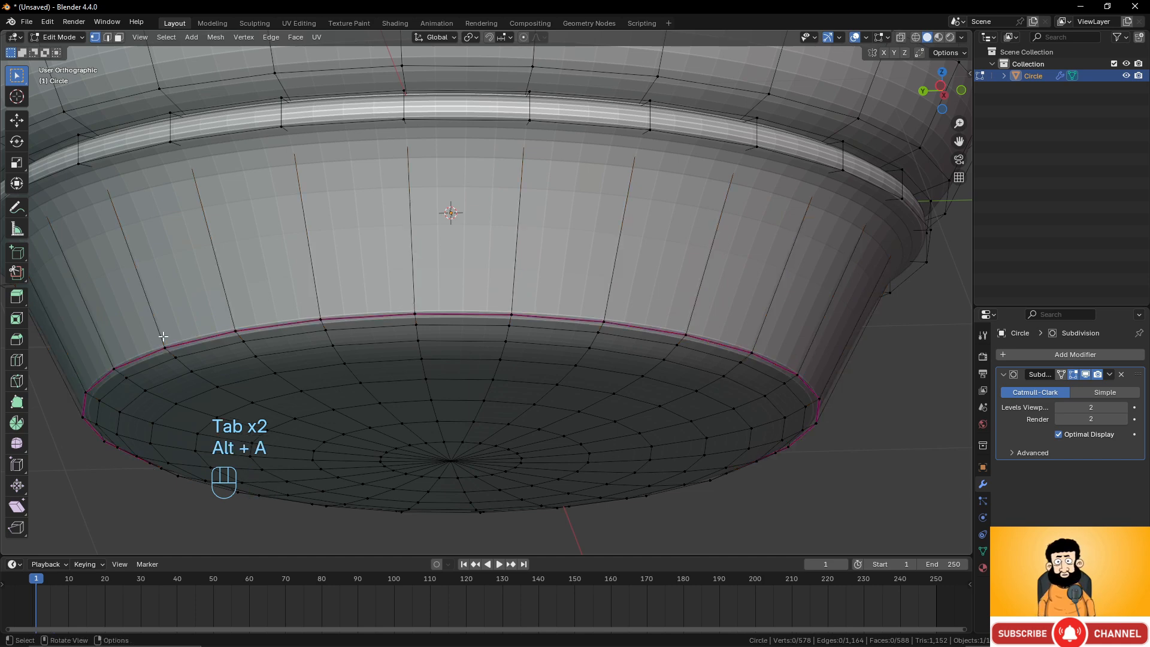
scroll(739, 316, "down", 2)
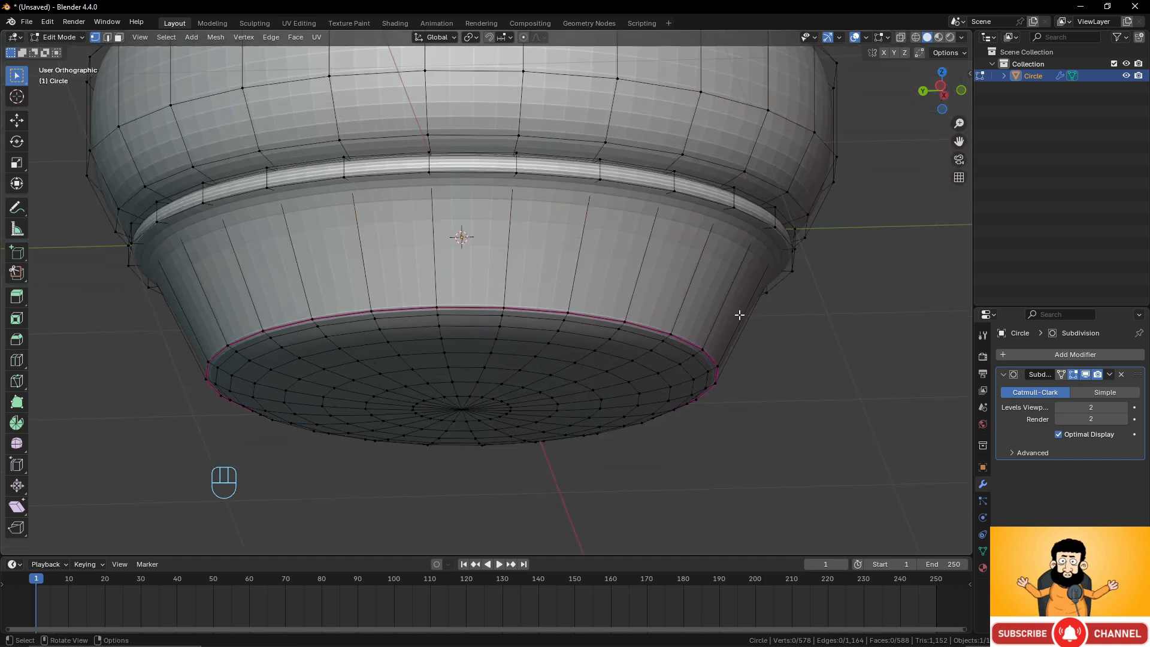
scroll(739, 316, "up", 2)
middle_click_drag(728, 297, 696, 313, "shift")
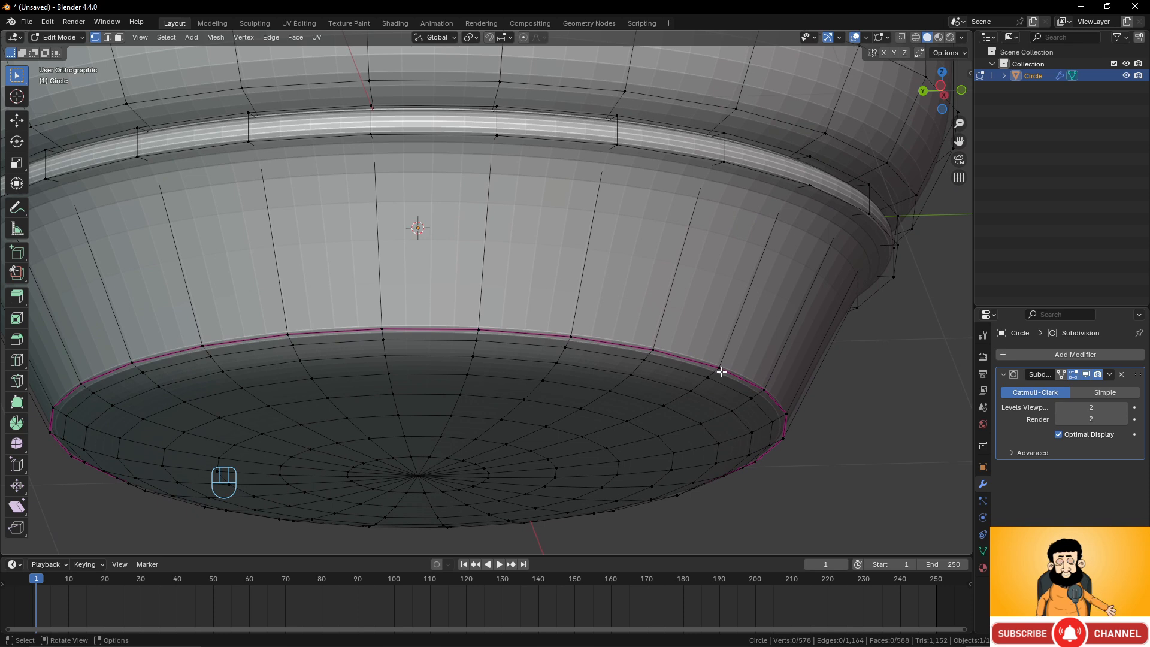
middle_click_drag(736, 262, 672, 257, "shift")
left_click(629, 201, "alt")
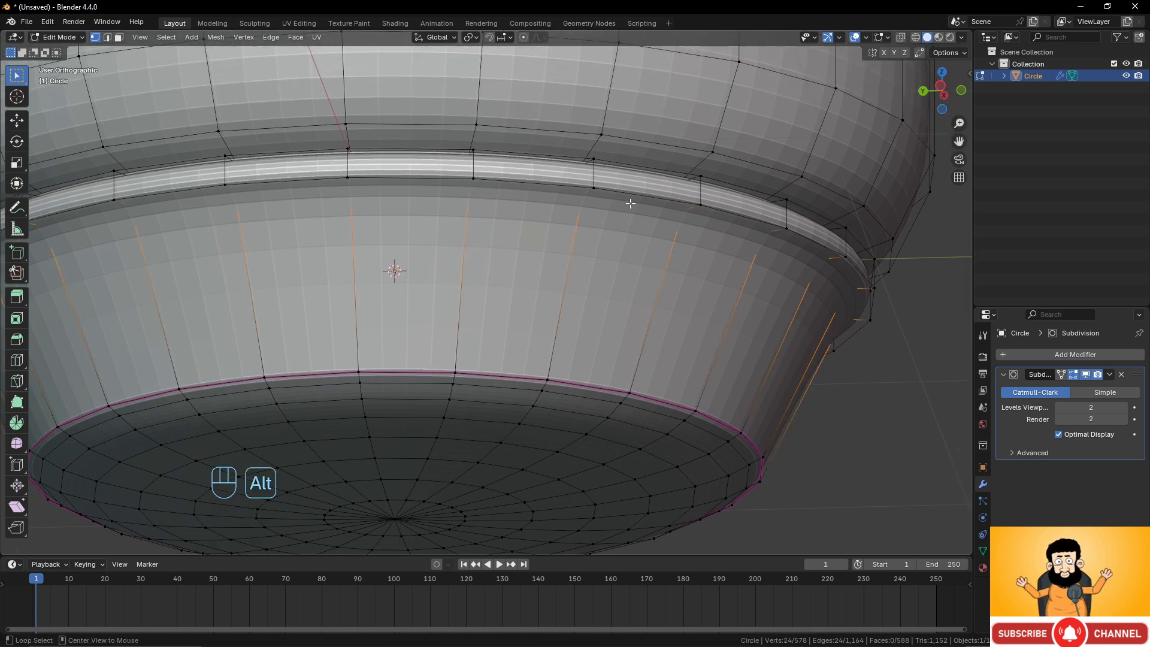
key("shift+e")
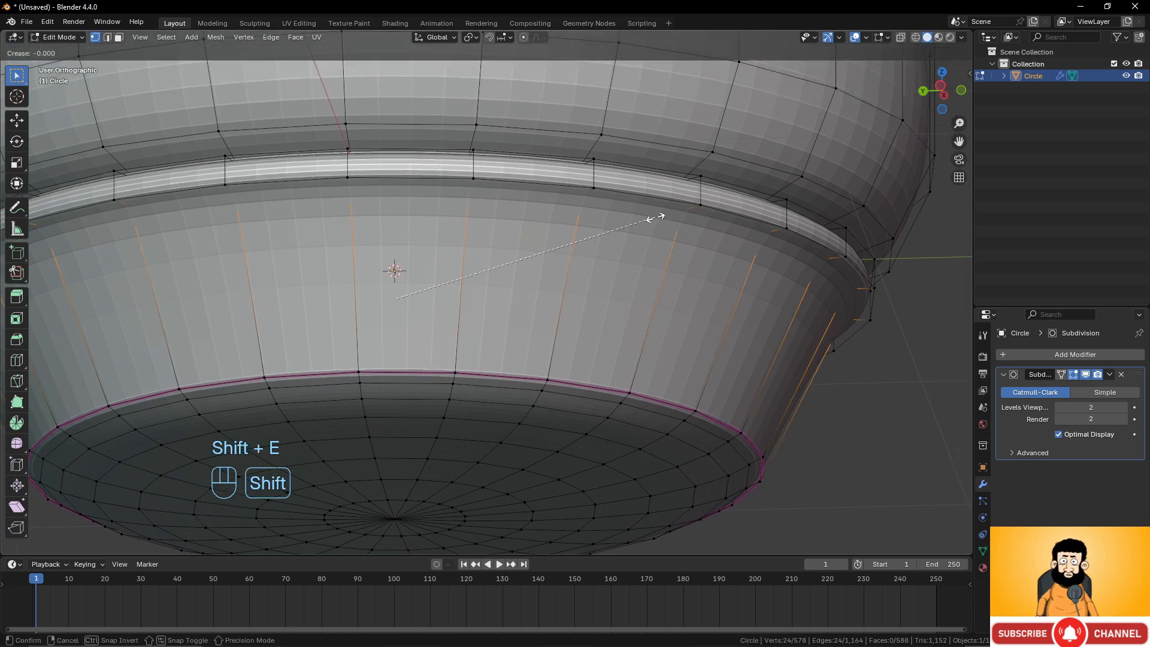
left_click(751, 174)
Inspect the creased vessel in Object Mode, including the front view, then re-enter Edit Mode.
scroll(633, 287, "down", 3)
key("Tab")
scroll(631, 287, "down", 3)
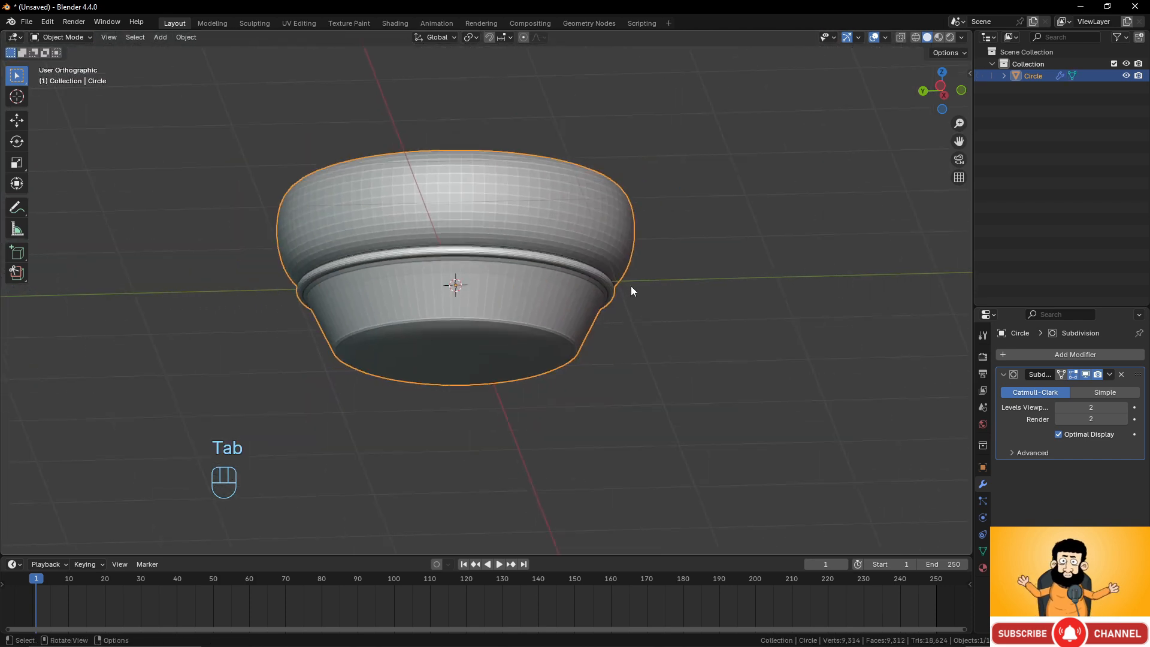
scroll(631, 286, "up", 2)
scroll(631, 285, "up", 2)
key("Tab")
key("Tab")
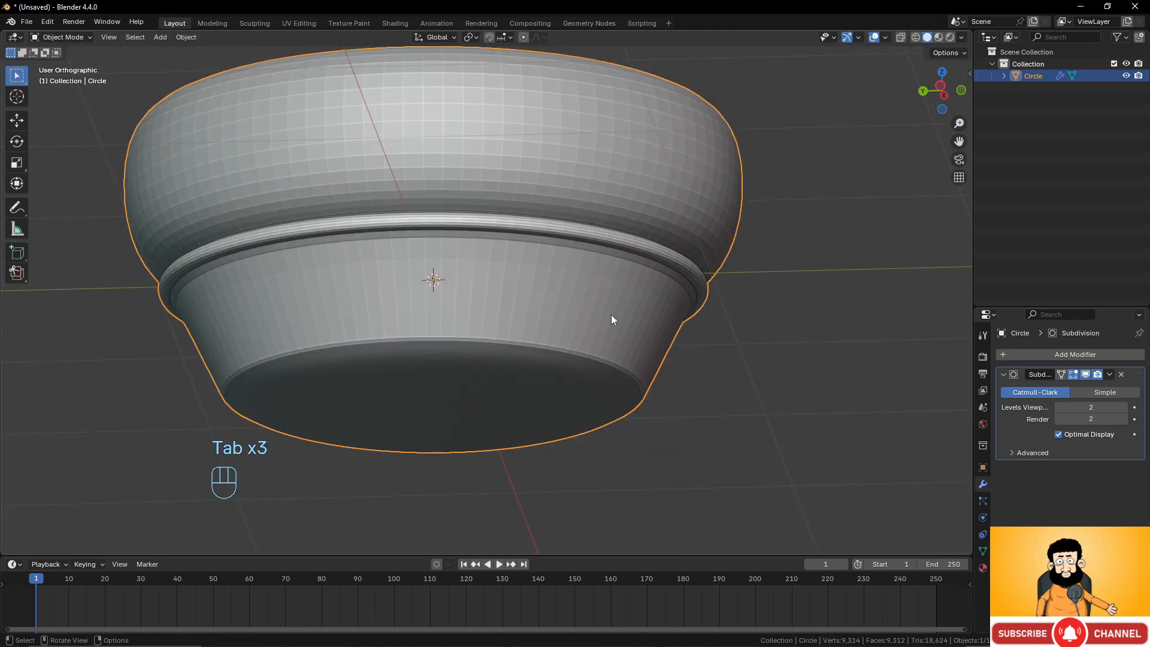
key("KP_1")
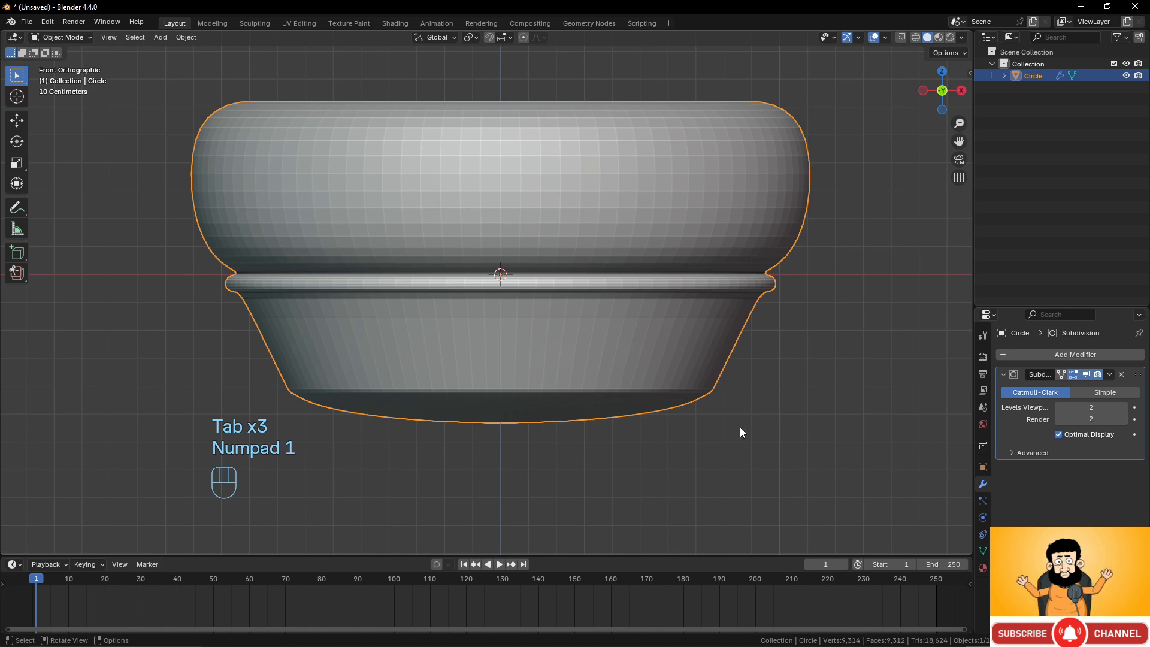
scroll(613, 321, "up", 2)
middle_click_drag(613, 321, 692, 303, "shift")
key("Tab")
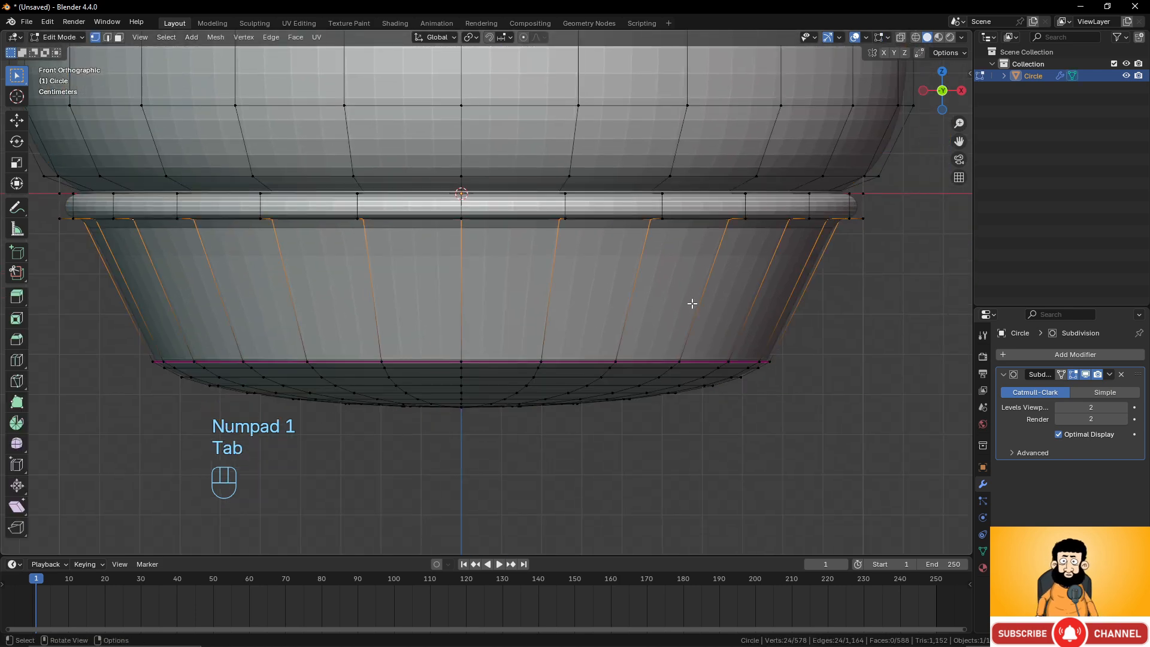
Try deleting the center vertex of the vessel's bottom and selecting the opening's boundary loop.
middle_click_drag(301, 415, 498, 372)
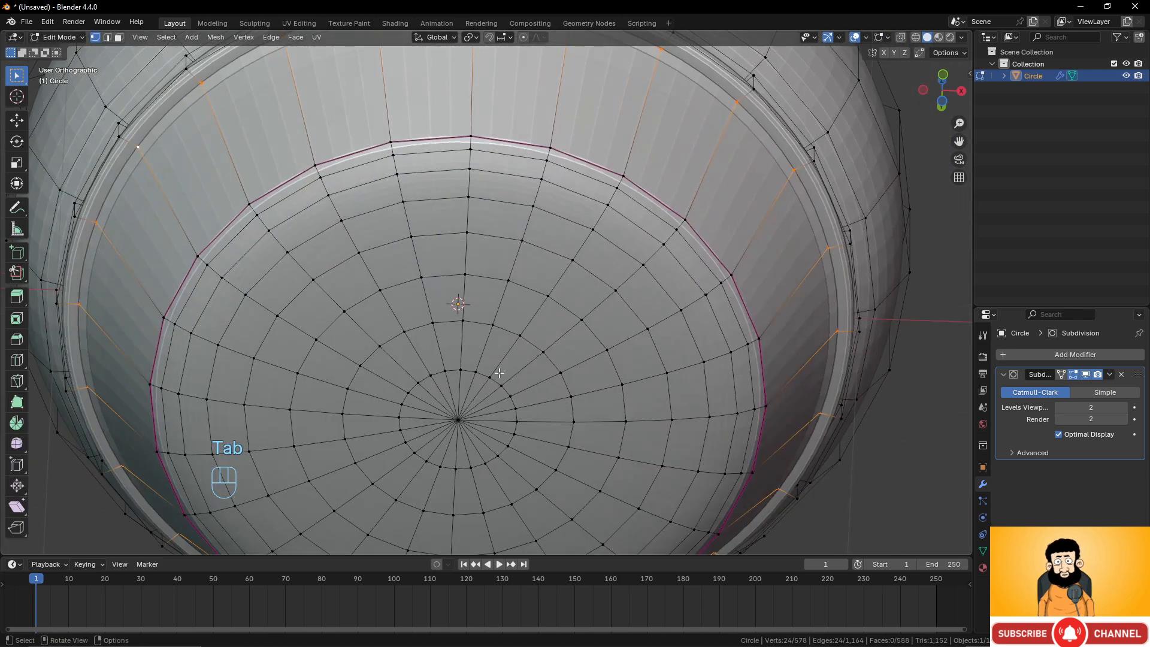
left_click(458, 420)
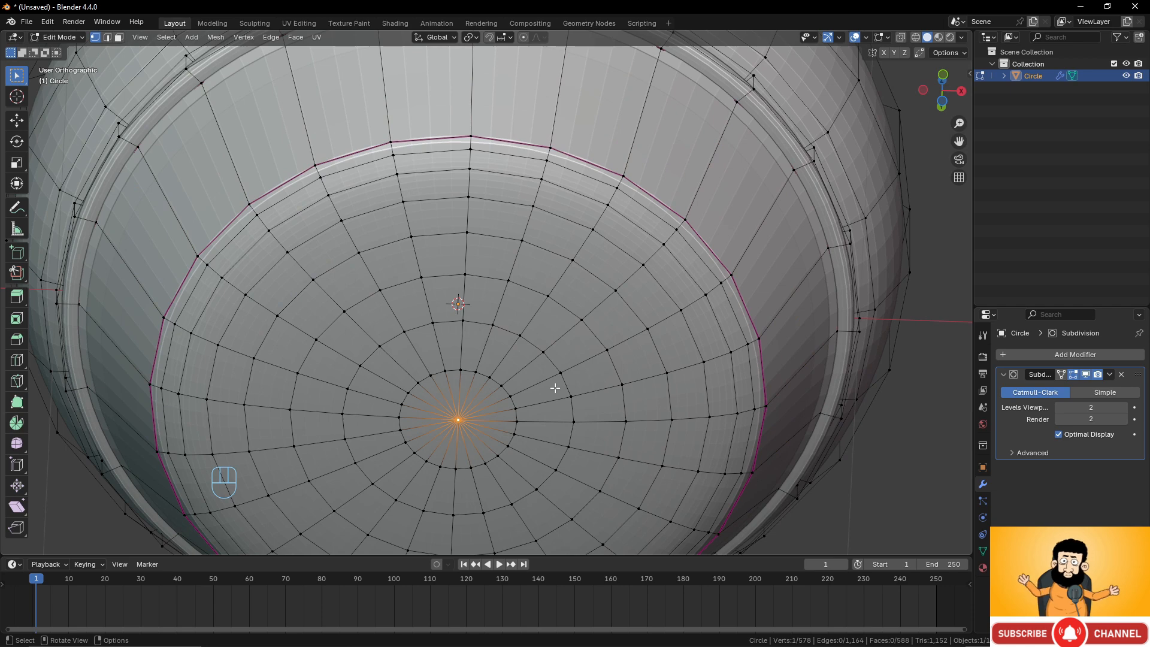
key("x")
left_click(556, 389)
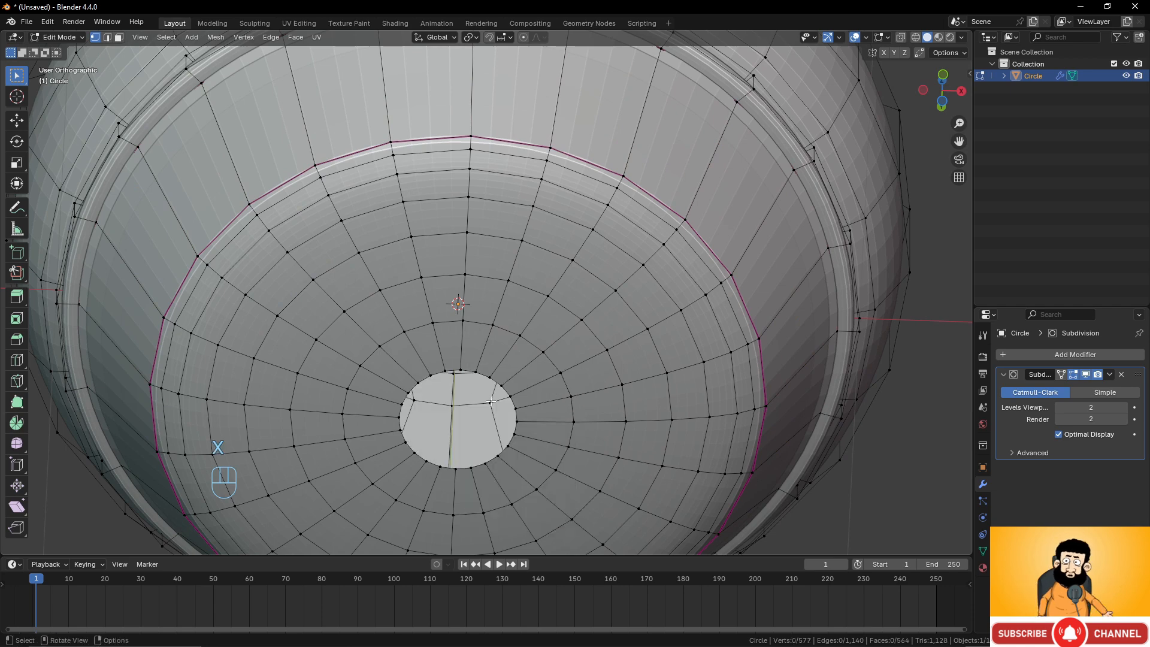
left_click(491, 370, "alt")
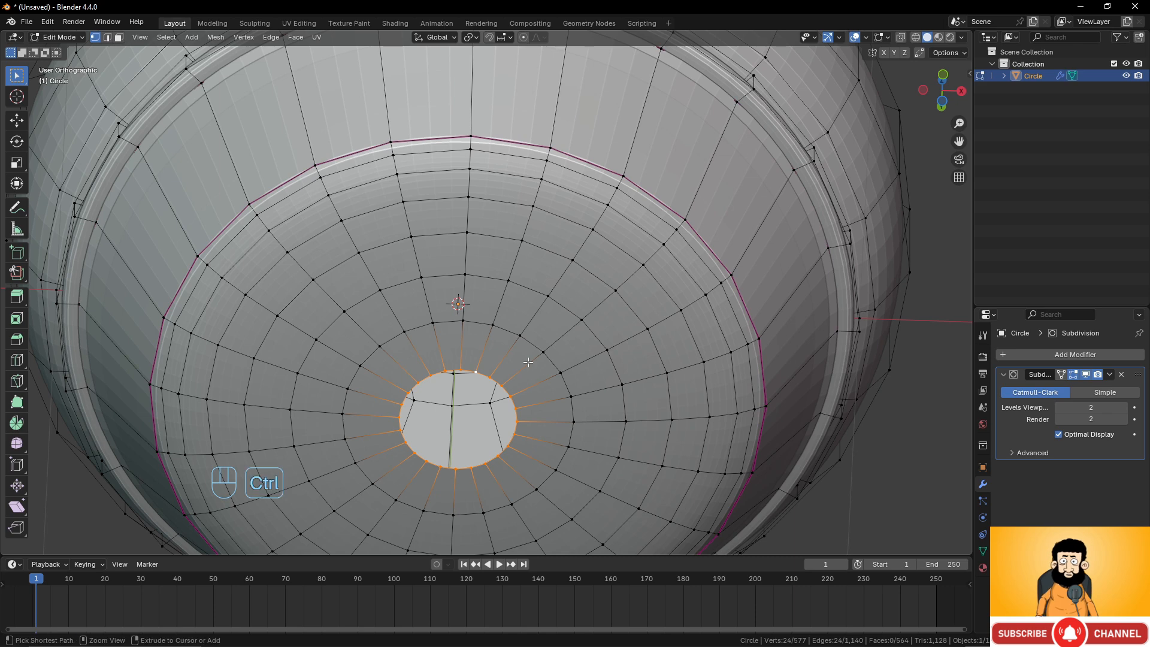
key("ctrl+z")
key("ctrl+z")
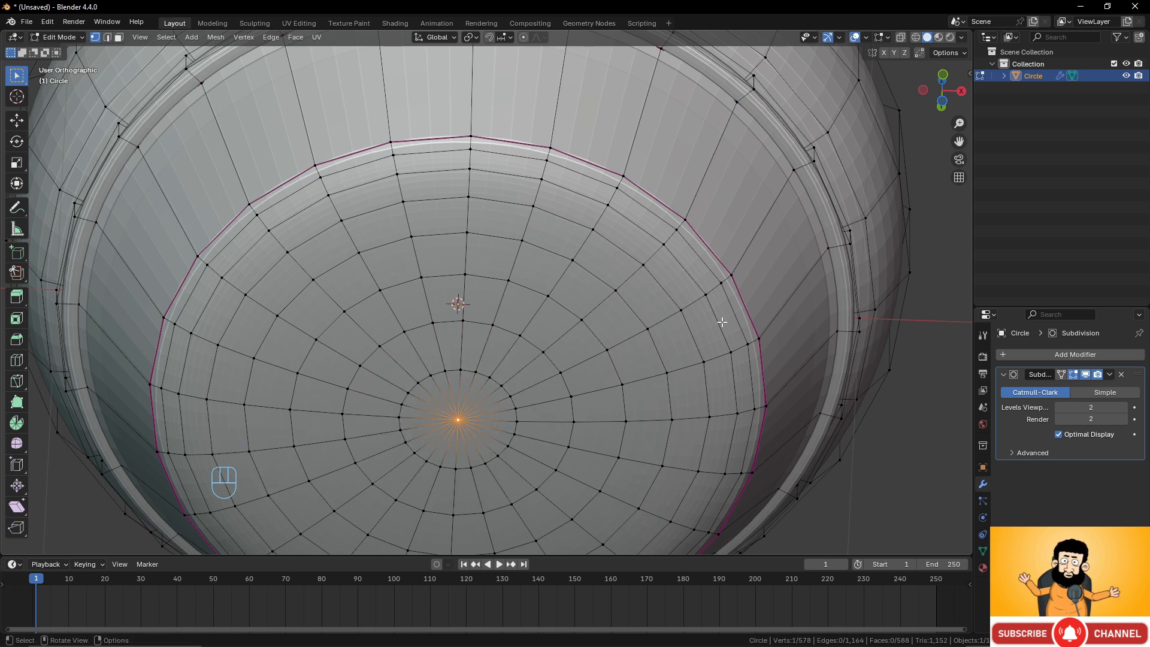
Select the inner floor's center vertex, grow the selection three times and hide it.
scroll(595, 390, "down", 3)
left_click(557, 367, "alt")
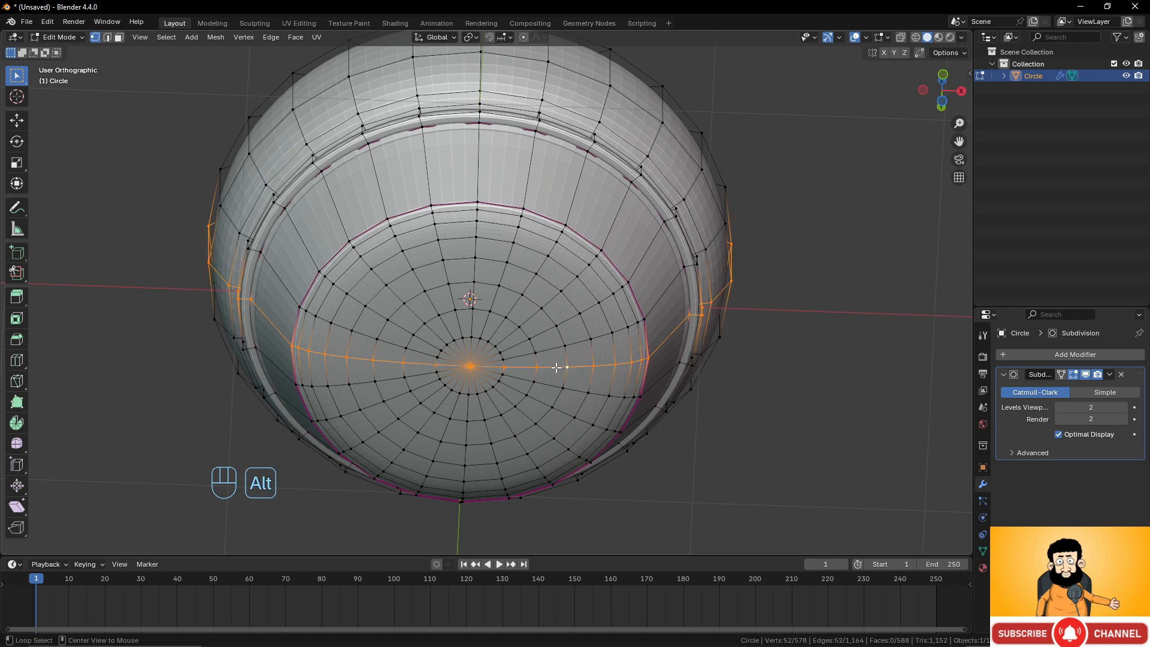
scroll(534, 385, "up", 3)
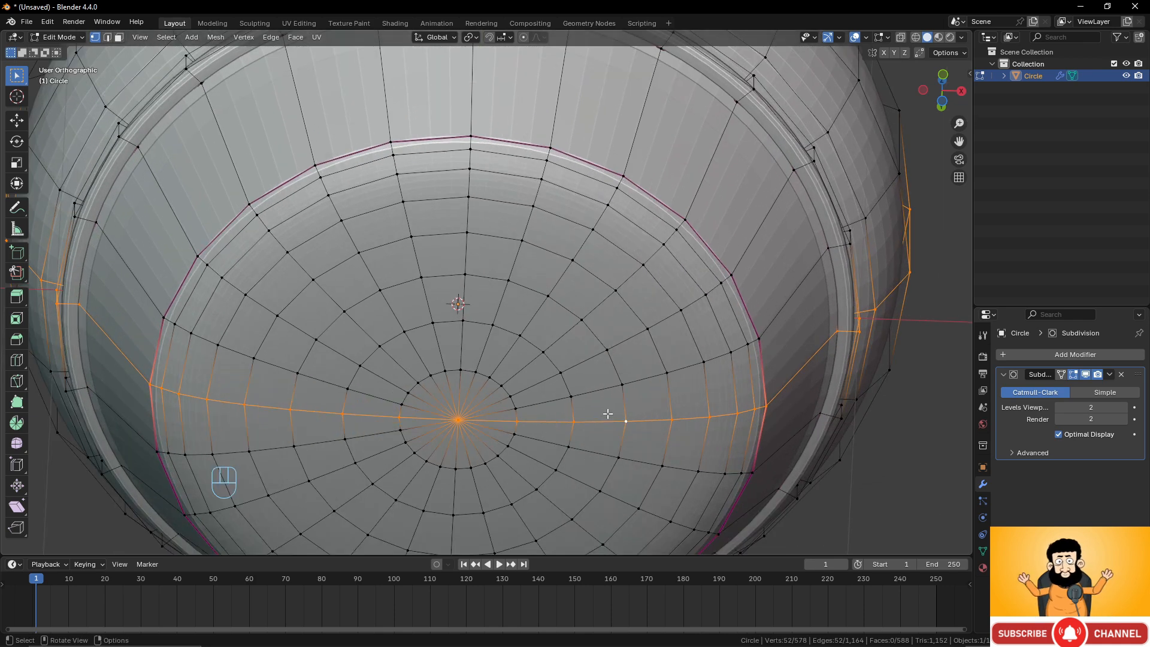
left_click(635, 421)
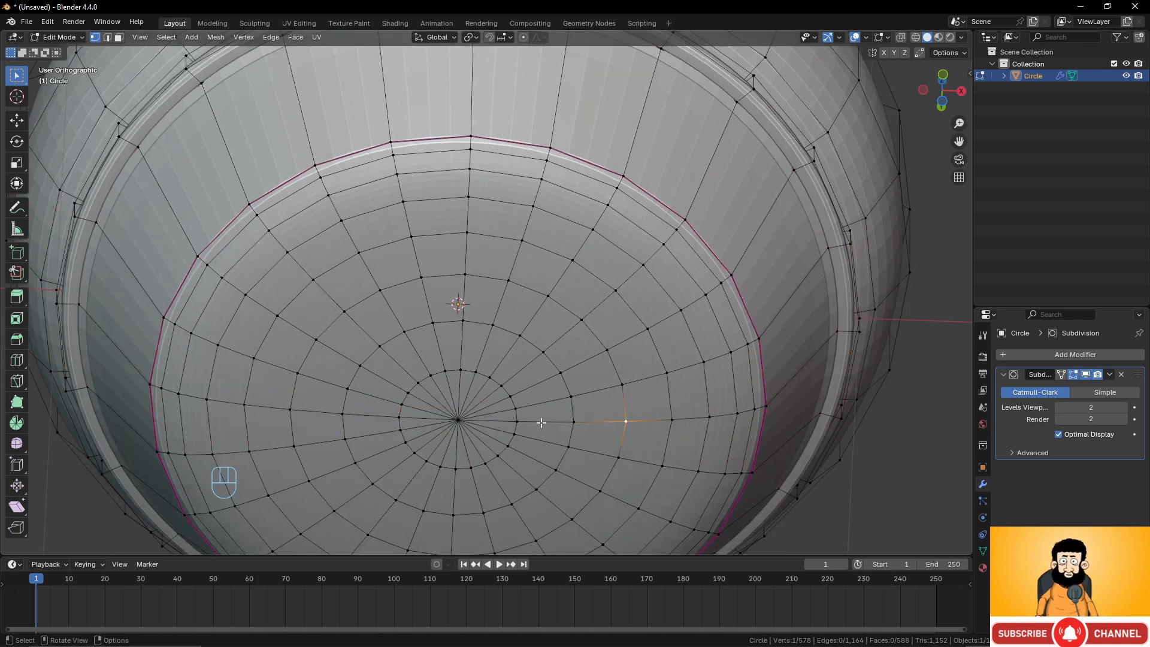
scroll(536, 422, "down", 5)
middle_click_drag(537, 422, 580, 372)
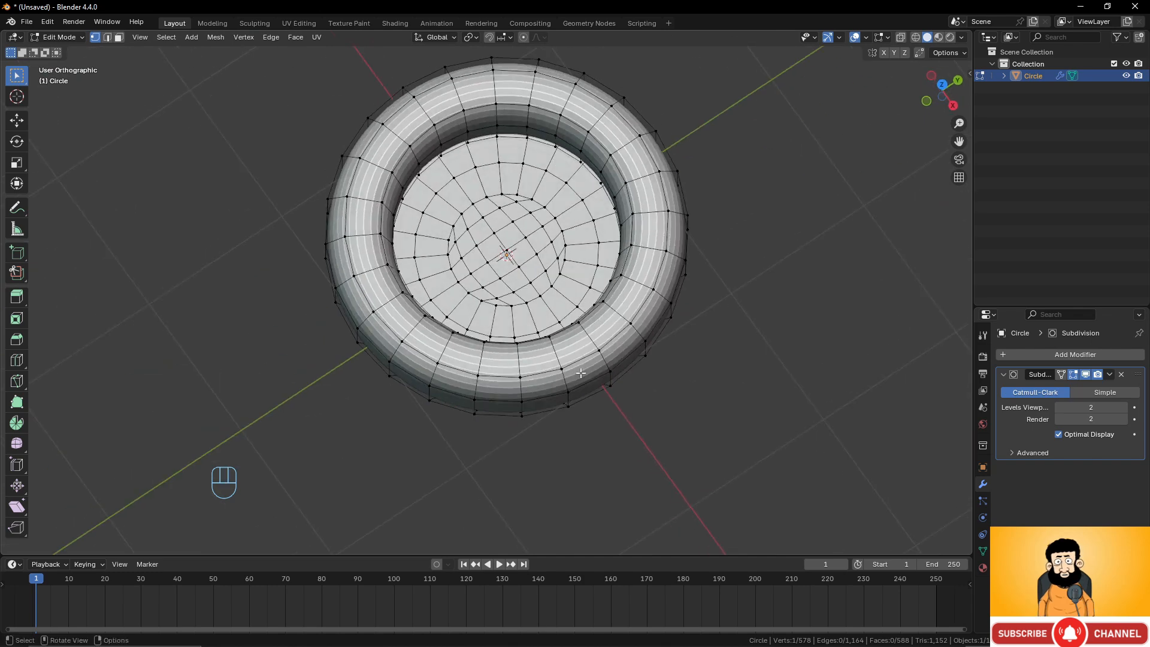
left_click(511, 252)
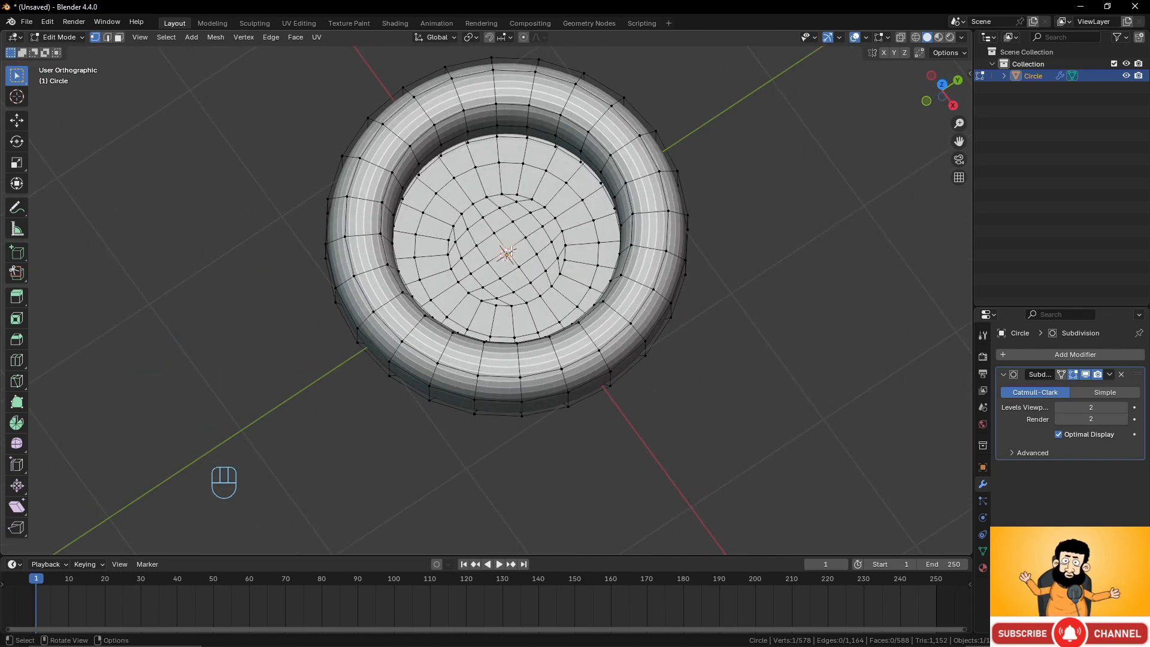
key("ctrl+KP_Add")
key("ctrl+KP_Add")
key("ctrl+KP_Add")
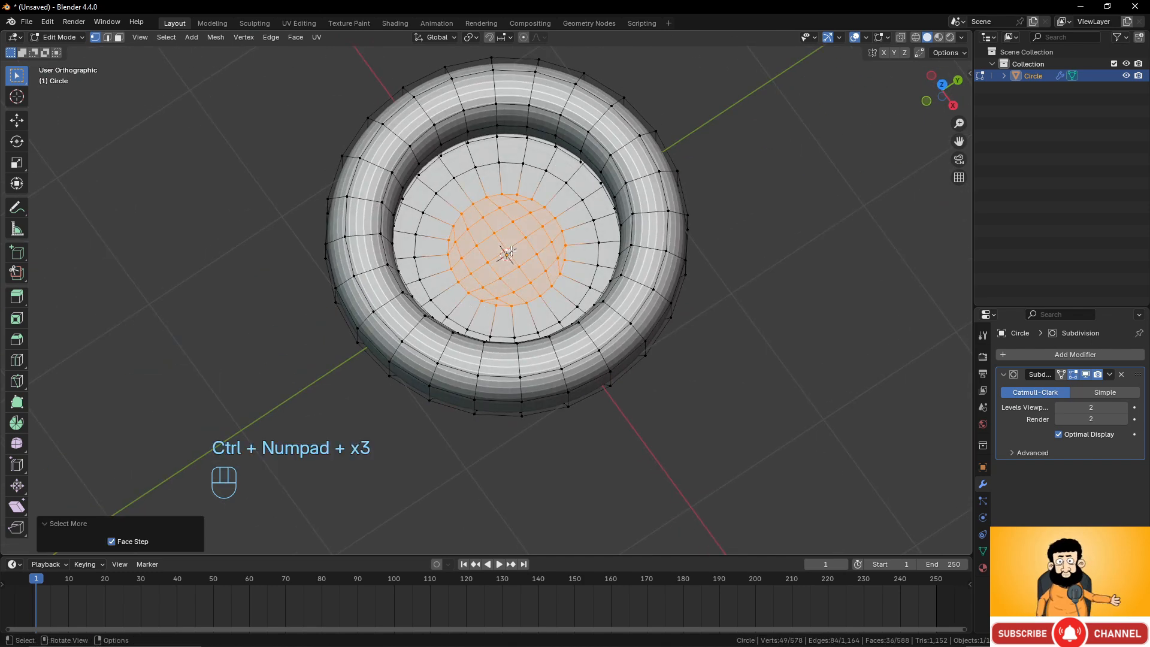
key("h")
Delete the center vertex of the vessel's bottom and select the edge loop around the resulting hole.
middle_click_drag(507, 252, 523, 367)
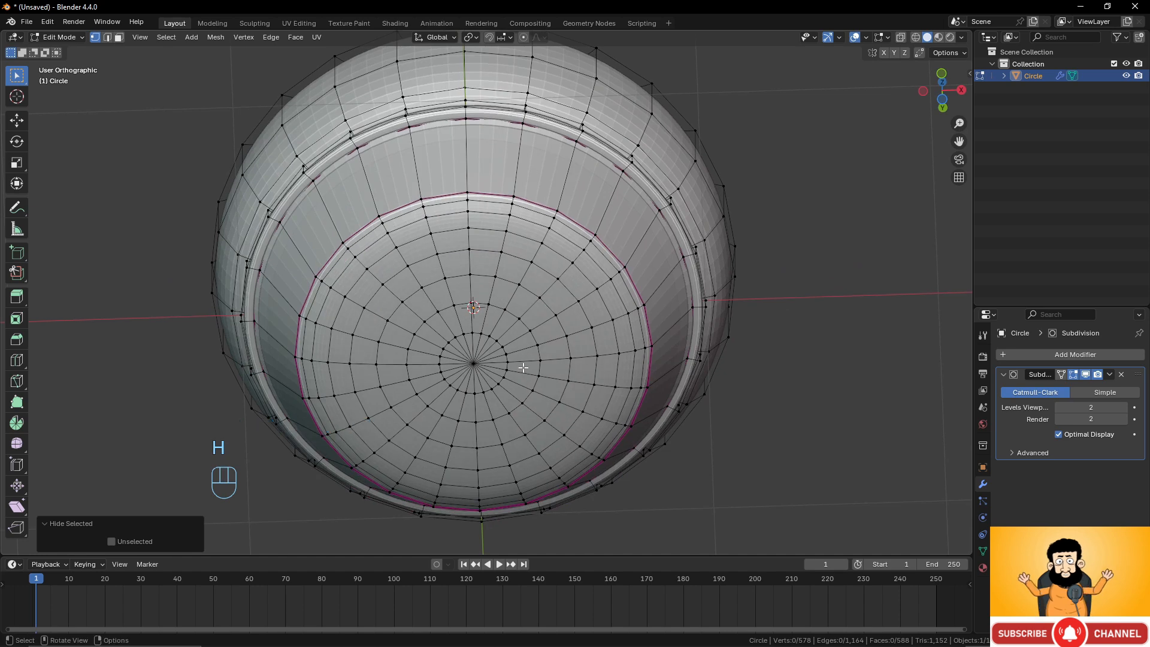
left_click(523, 366, "alt")
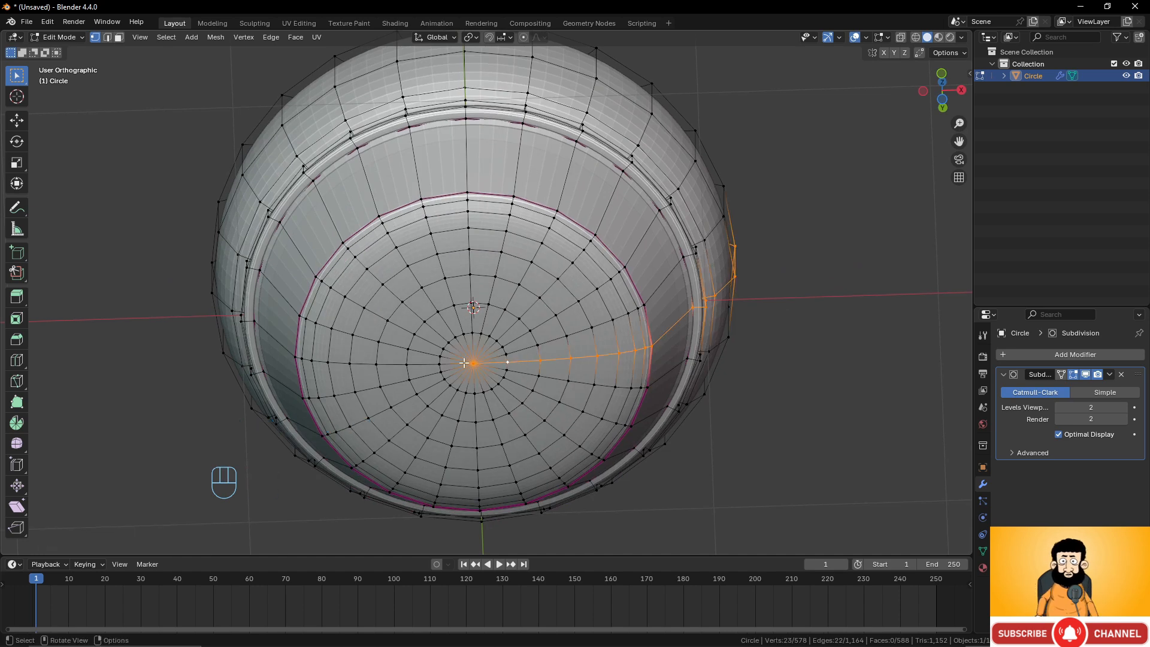
scroll(501, 384, "up", 2)
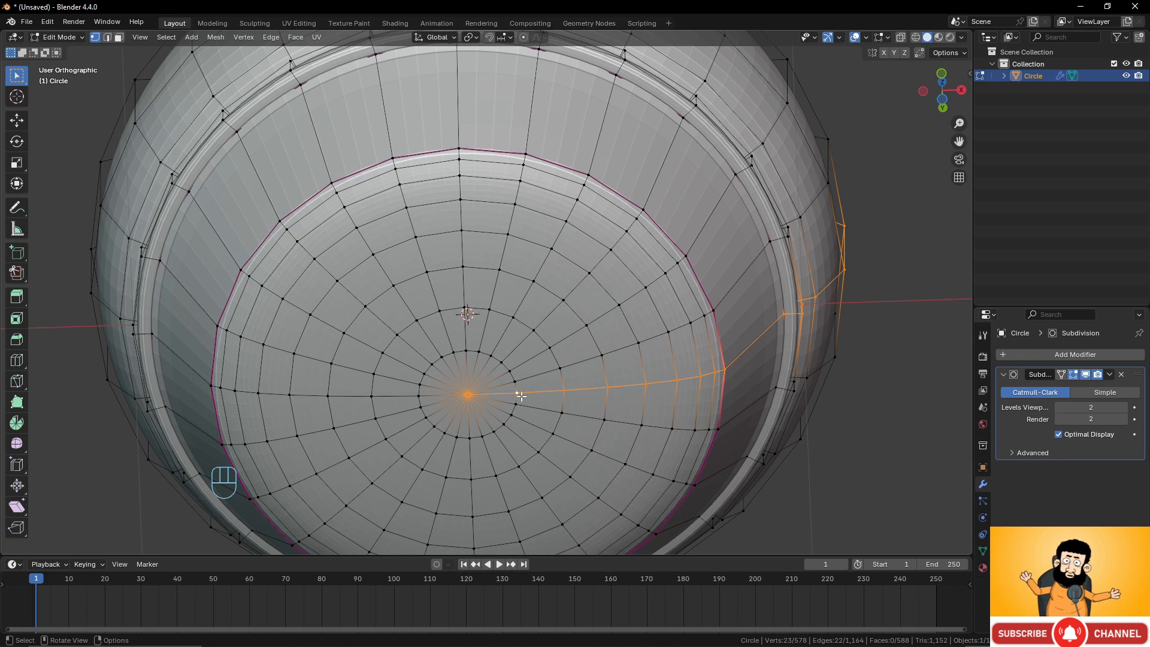
scroll(334, 393, "down", 3)
middle_click_drag(334, 393, 512, 354)
scroll(570, 324, "up", 3)
left_click(468, 365)
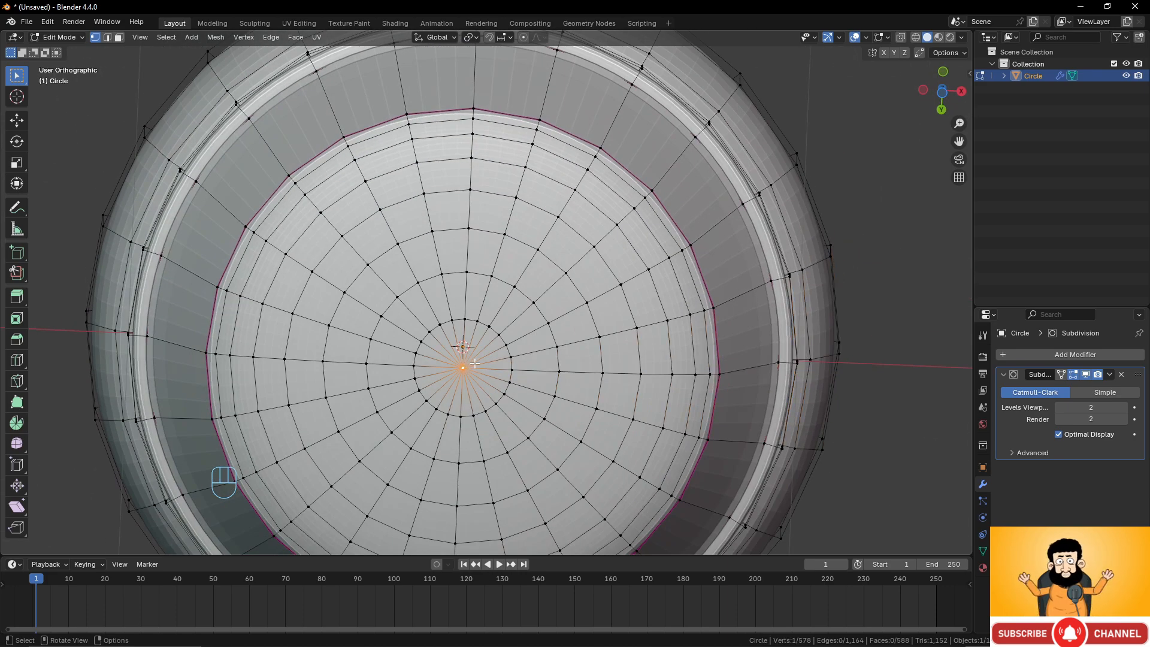
key("x")
left_click(475, 363)
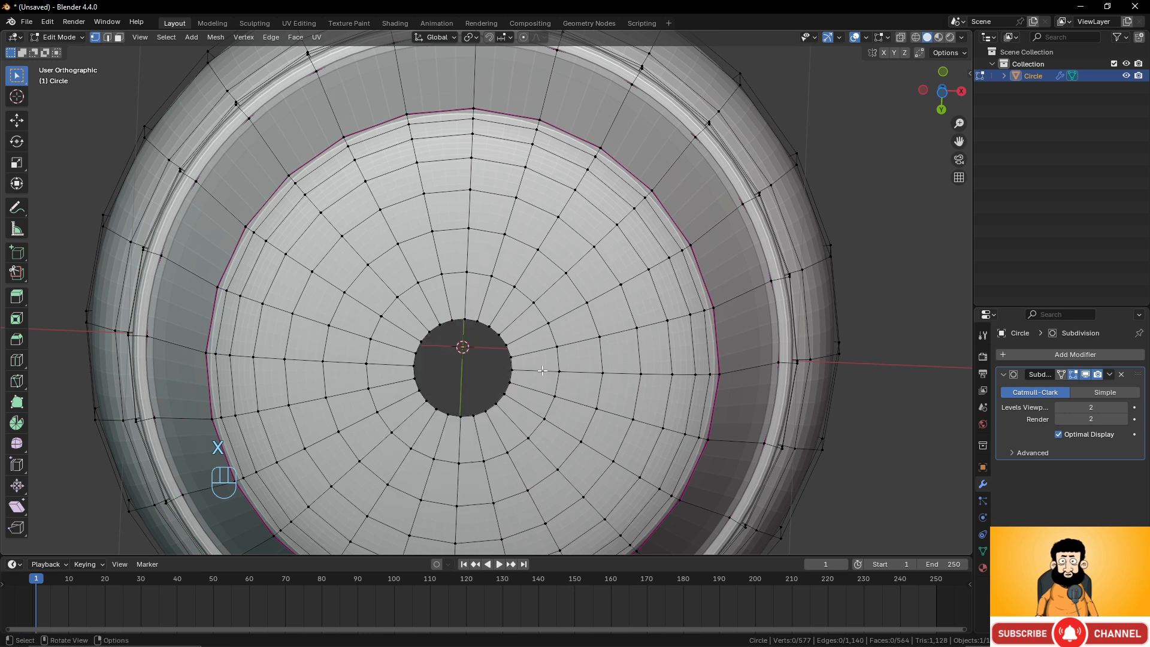
left_click(504, 339, "alt")
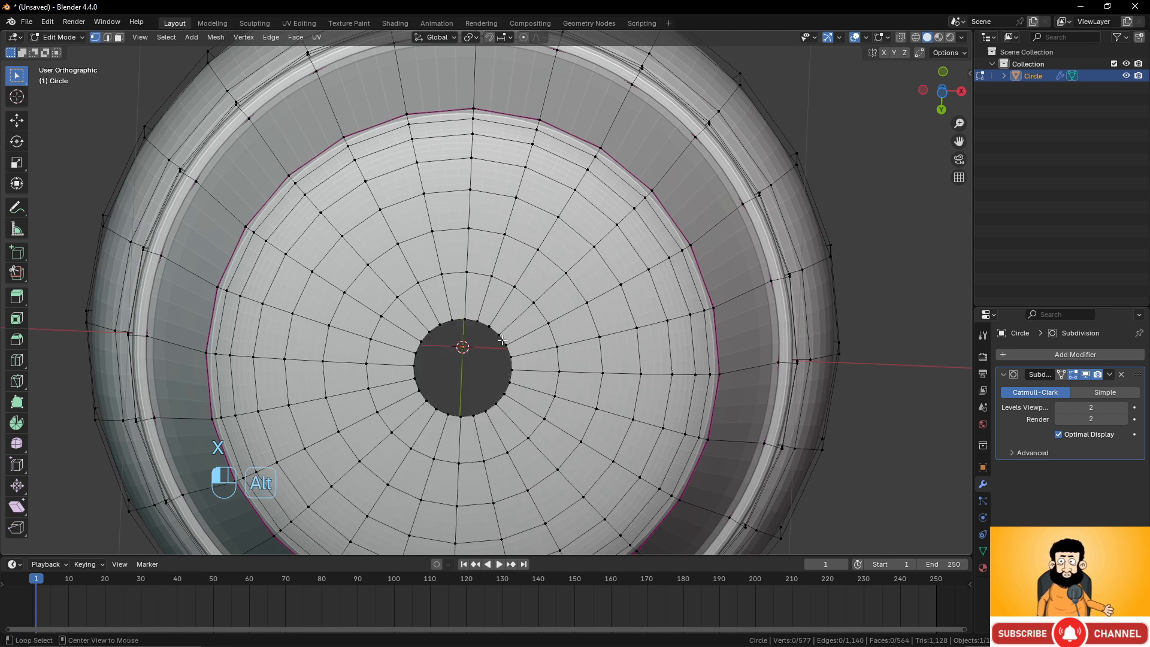
Grid fill the central hole of the vessel's floor with a span of 6.
key("ctrl+f")
left_click(544, 322)
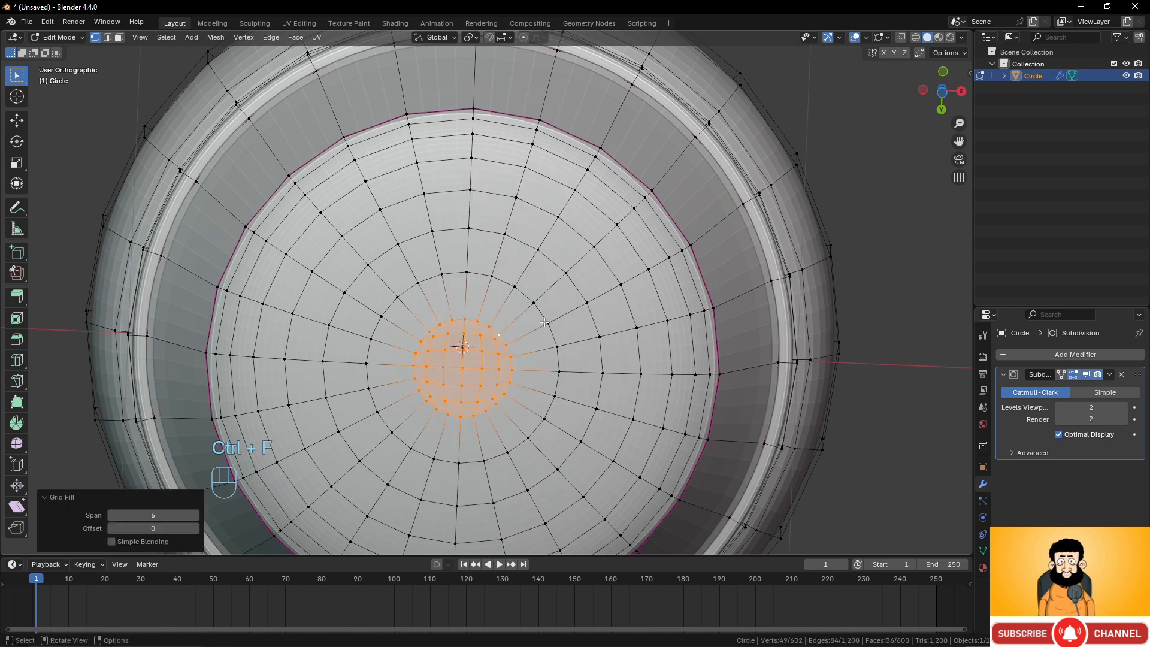
Reveal all hidden geometry of the floor and clear the selection.
left_click(586, 370, "alt")
scroll(537, 300, "down", 4)
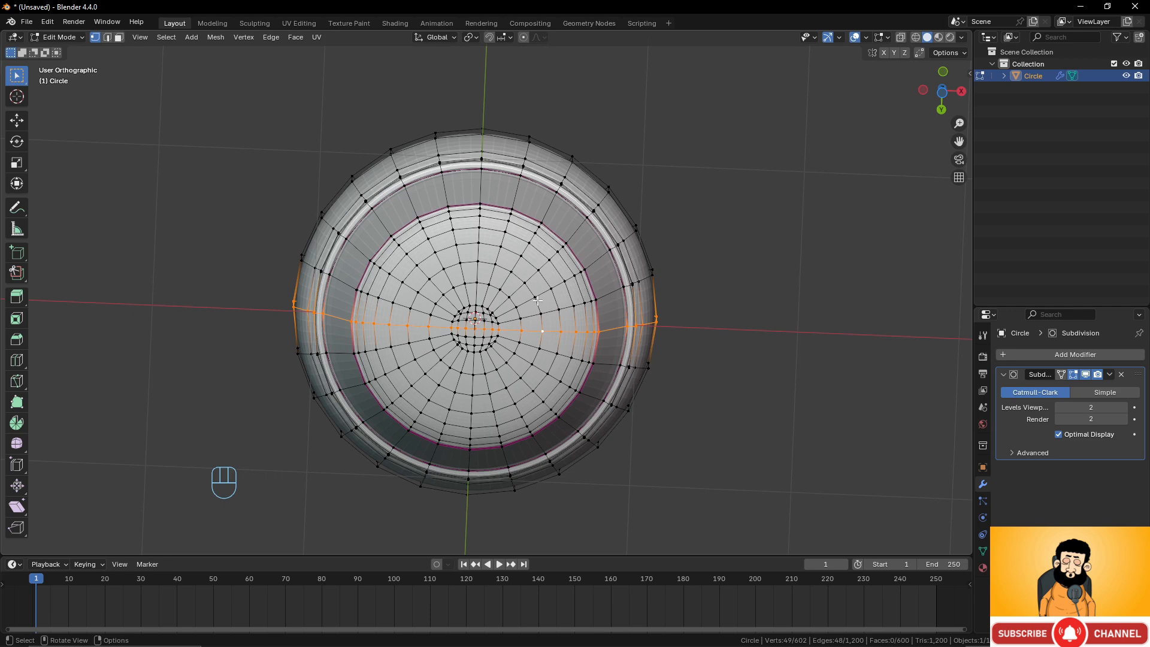
left_click(475, 296, "alt")
middle_click_drag(617, 345, 532, 363)
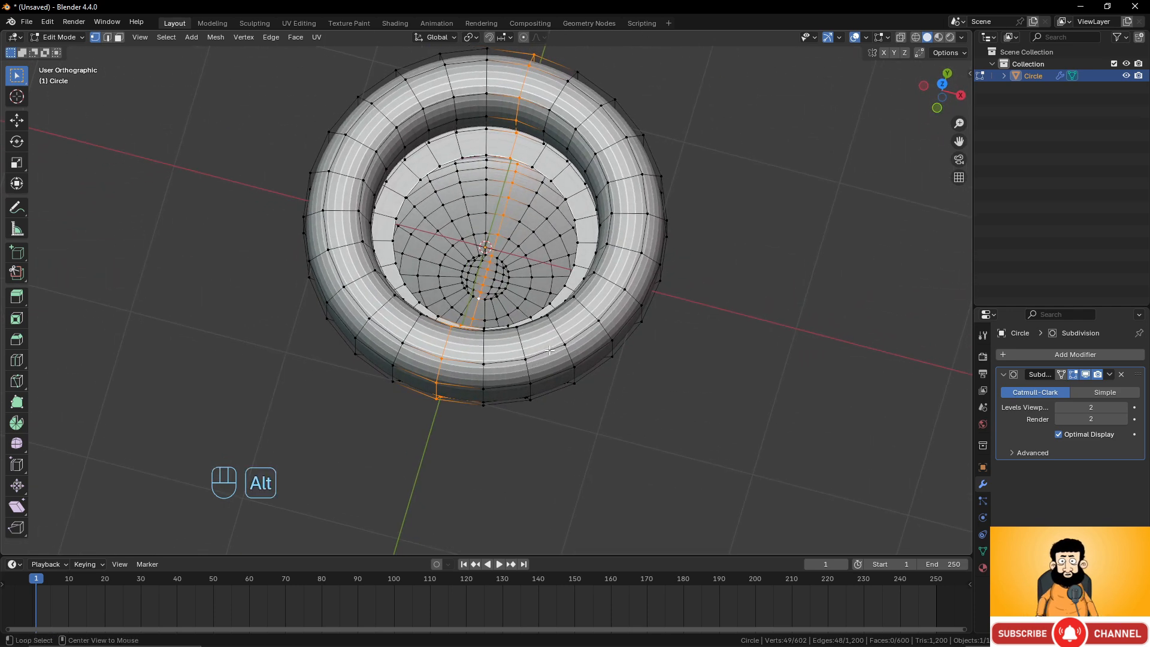
key("alt+h")
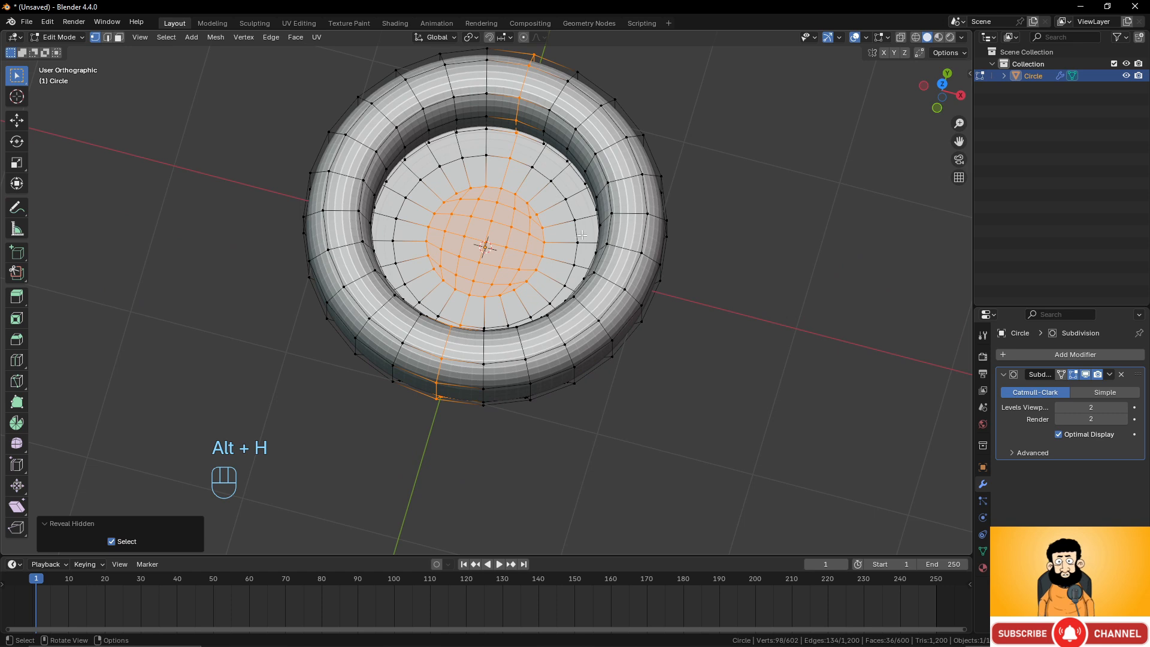
left_click(543, 230)
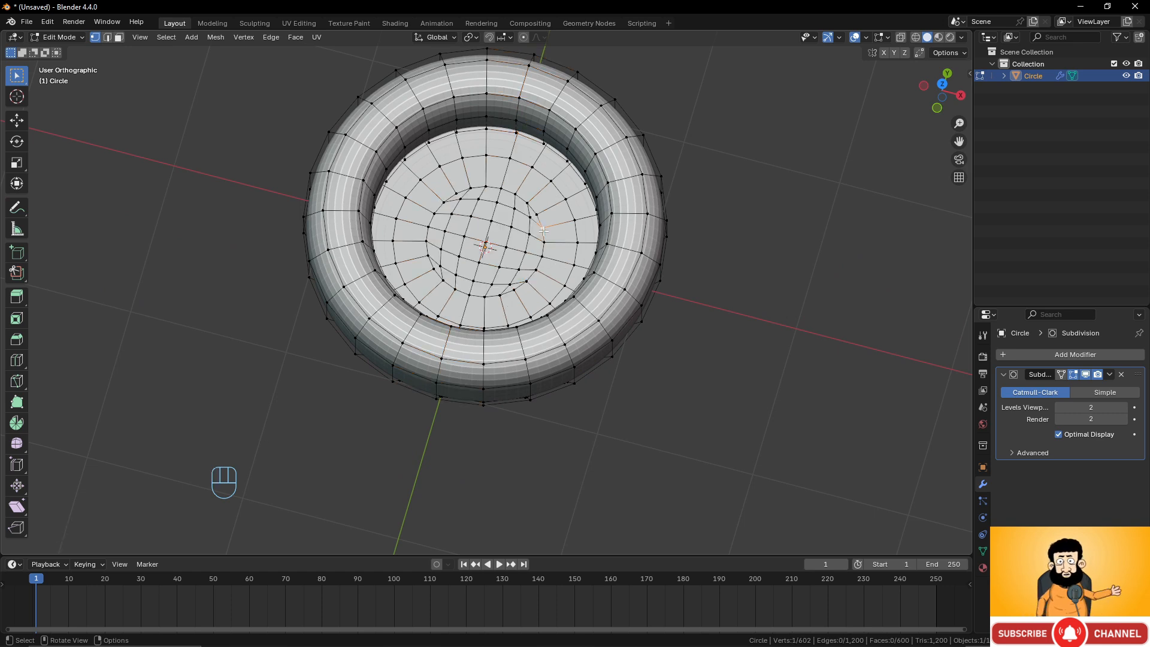
key("h")
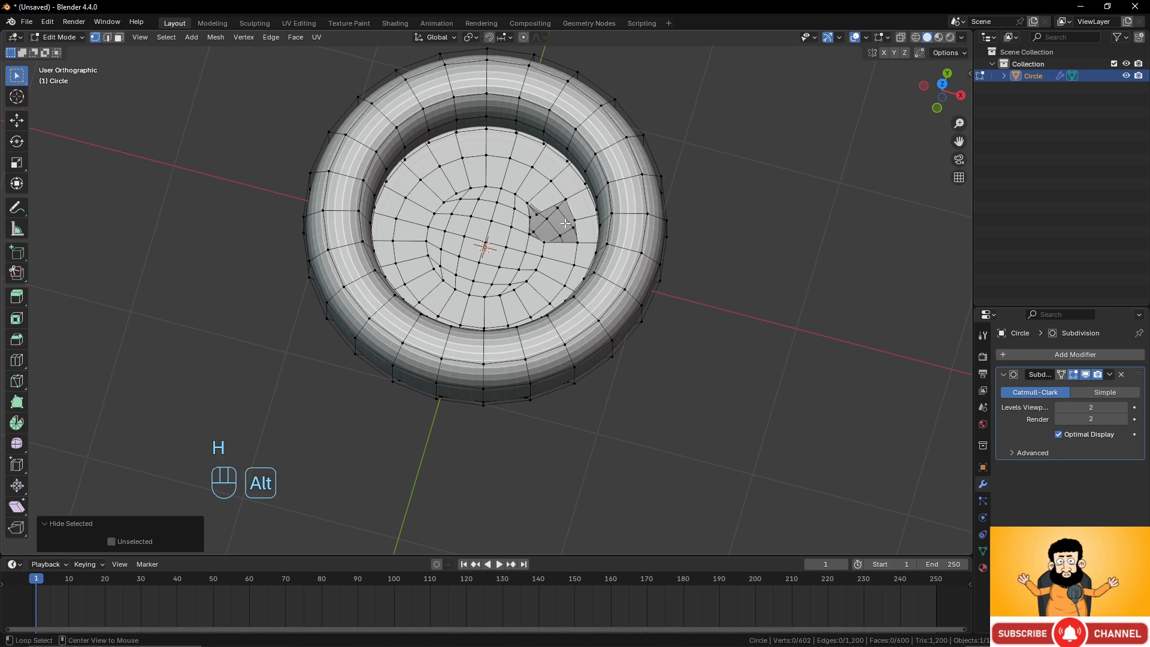
key("alt+h")
Delete the outermost edge loop on the vessel's underside as an edge loop.
middle_click_drag(565, 224, 542, 294)
middle_click_drag(579, 231, 568, 268)
scroll(568, 268, "up", 3)
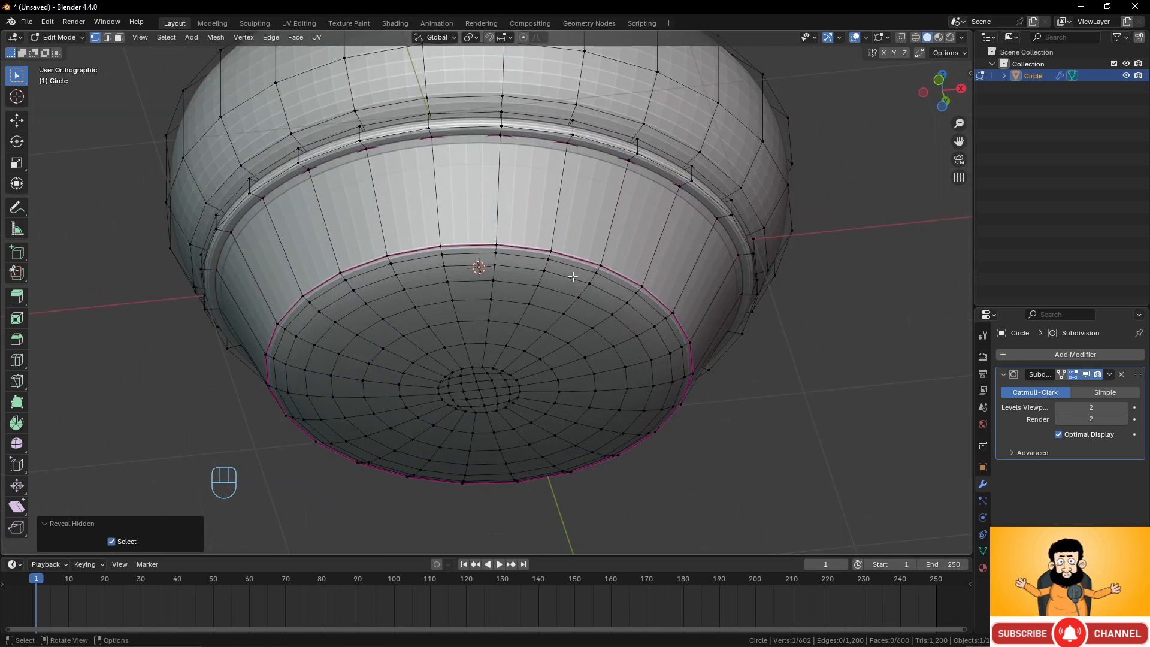
left_click(619, 304, "alt")
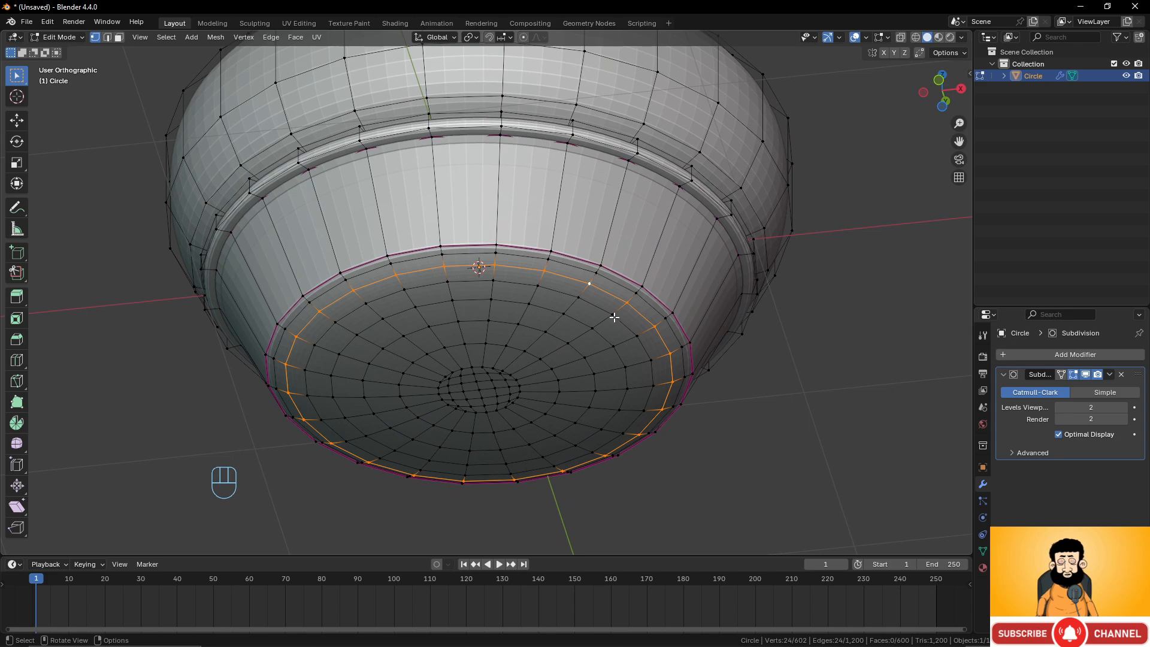
key("x")
left_click(584, 453)
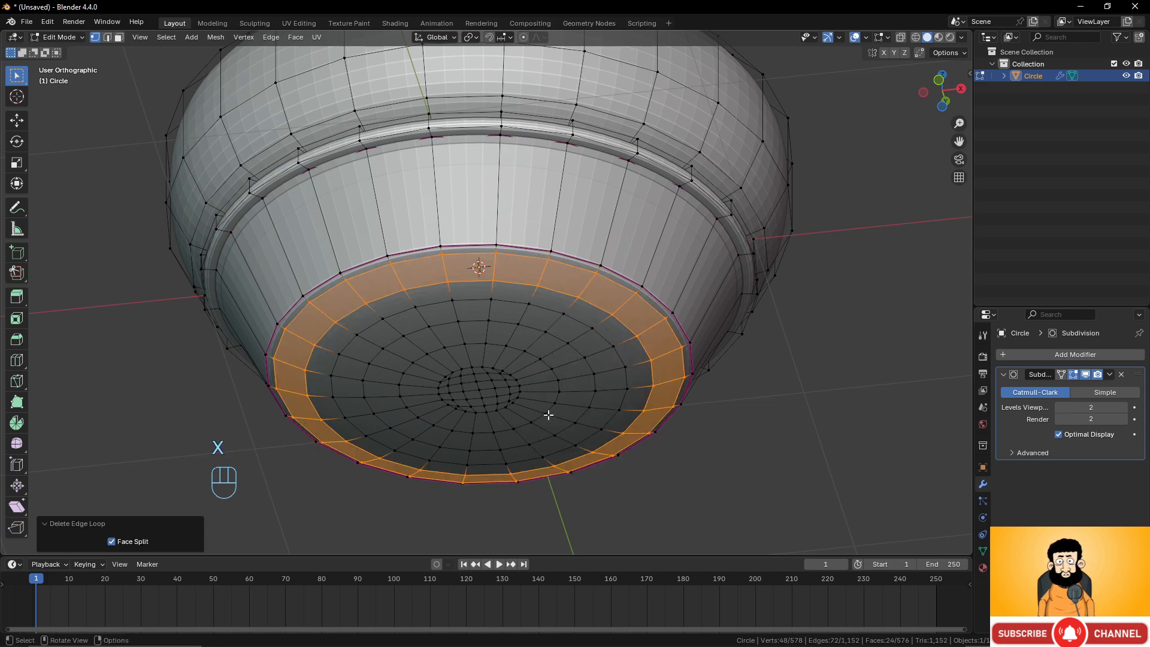
Select the central region of the vessel's underside by growing the selection outward from its inner loop.
mouse_move(549, 414)
middle_mouse_down()
mouse_move(539, 375)
mouse_move(562, 402)
middle_mouse_up()
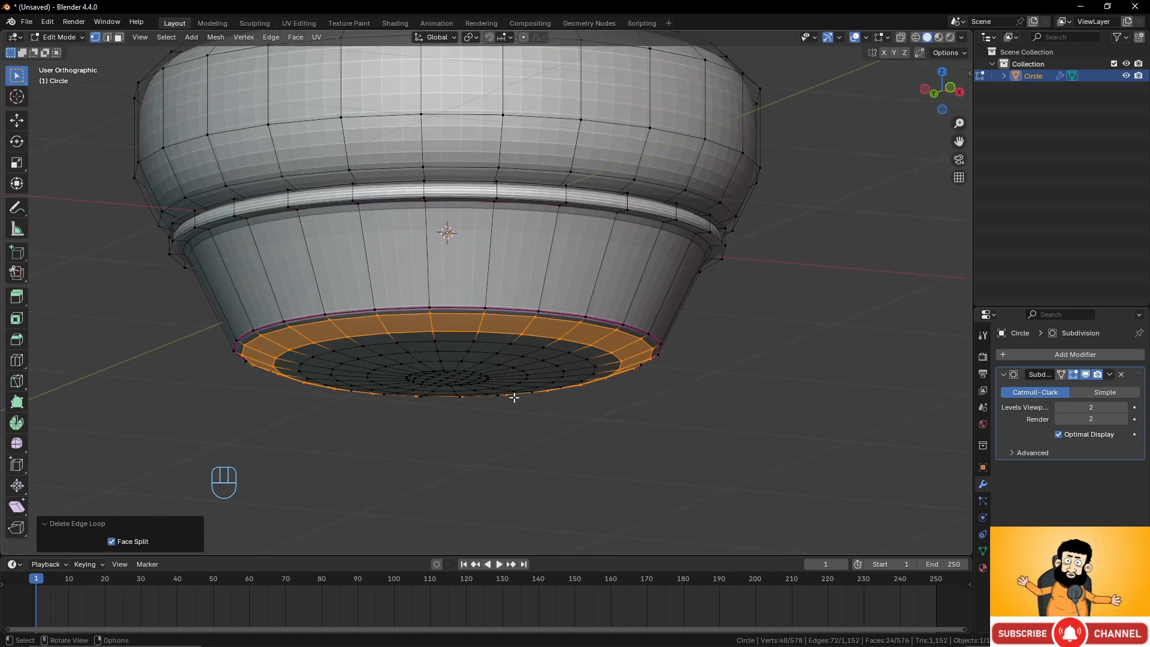
middle_click_drag(467, 382, 464, 332)
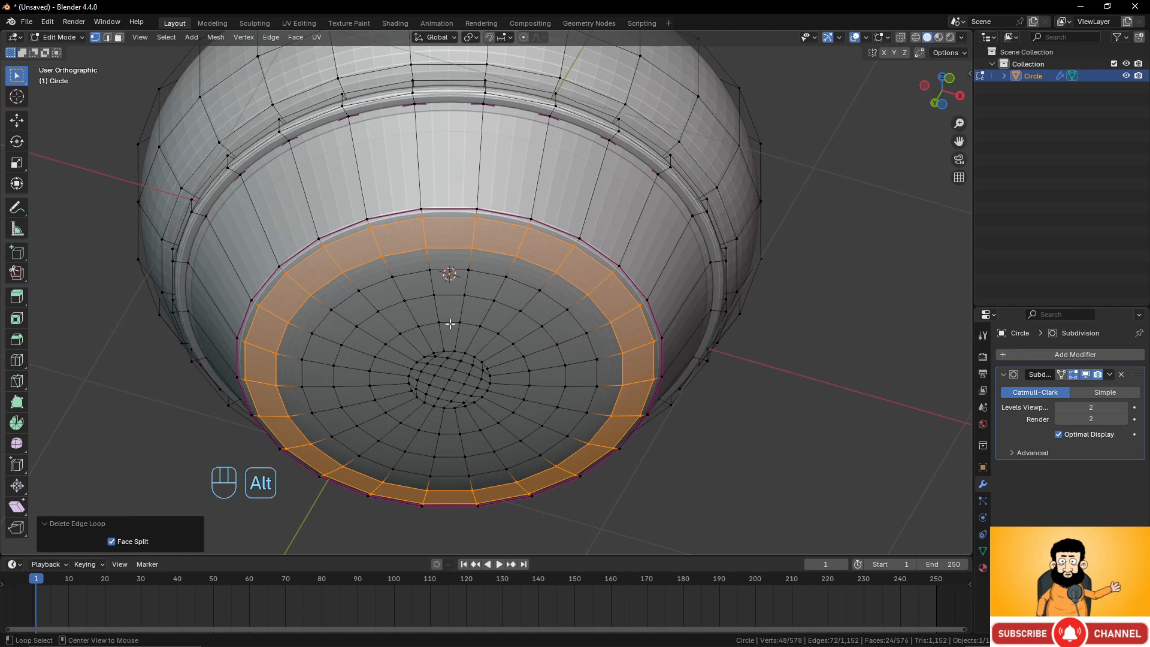
left_click(462, 323, "alt")
key("ctrl+KP_Add")
key("ctrl+KP_Add")
key("ctrl+KP_Add")
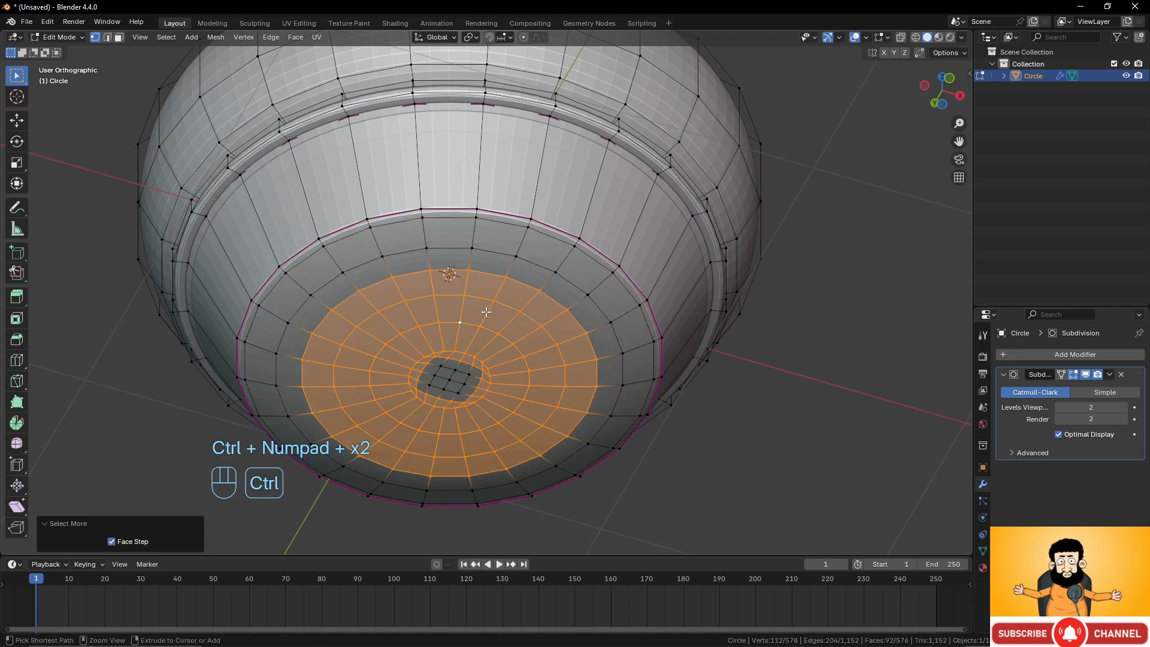
key("ctrl+KP_Add")
key("ctrl+KP_Subtract")
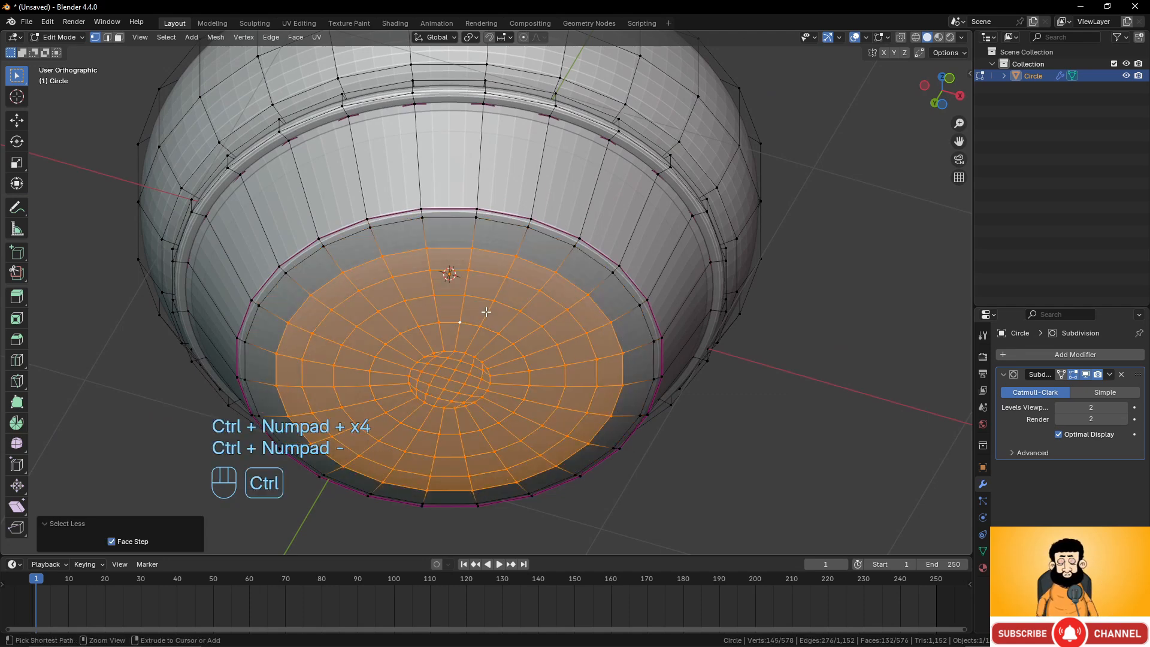
Flatten the selected underside by scaling it to 0.782 along Z and raise it about 0.03 m along Z.
key("KP_1")
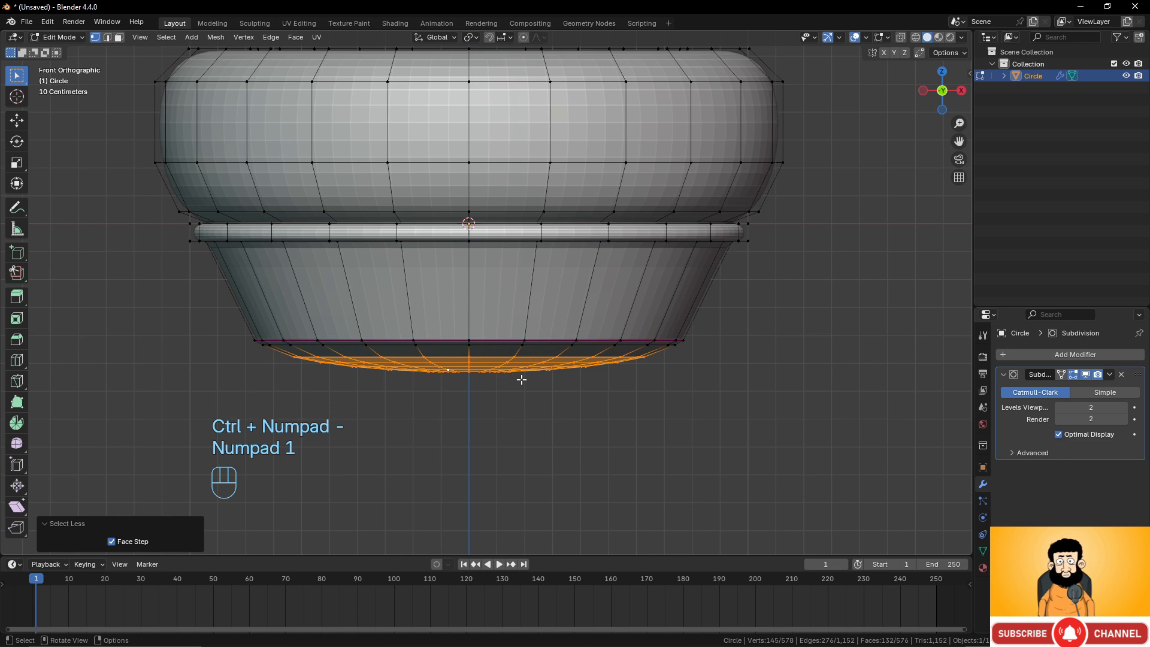
key("s")
key("z")
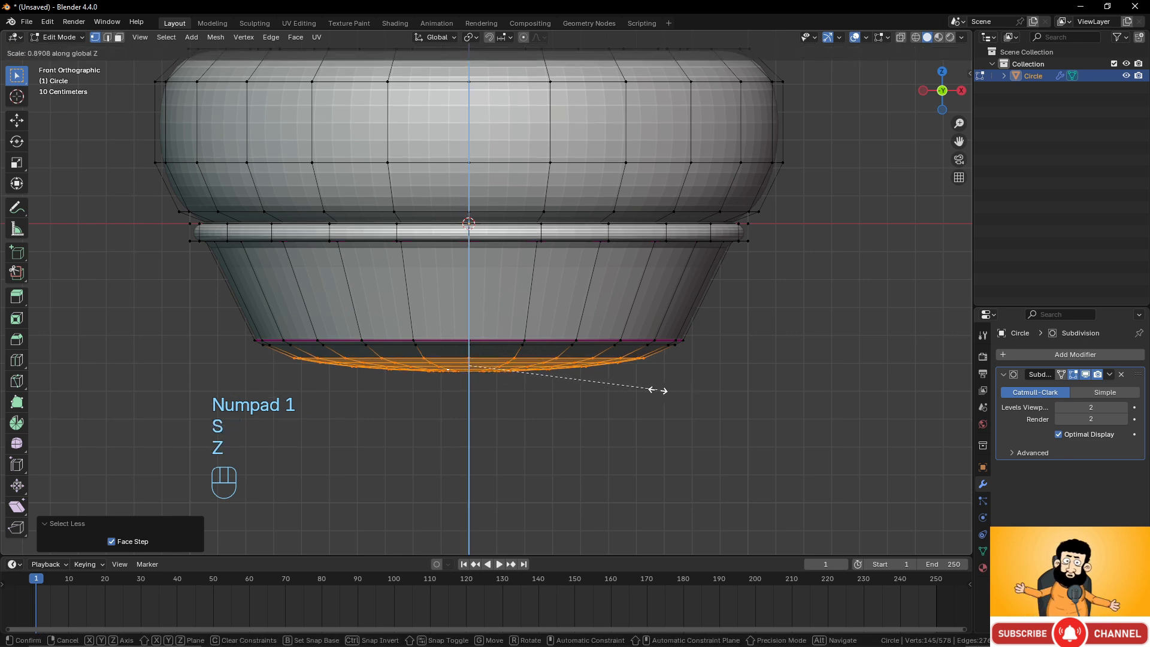
left_click(636, 390)
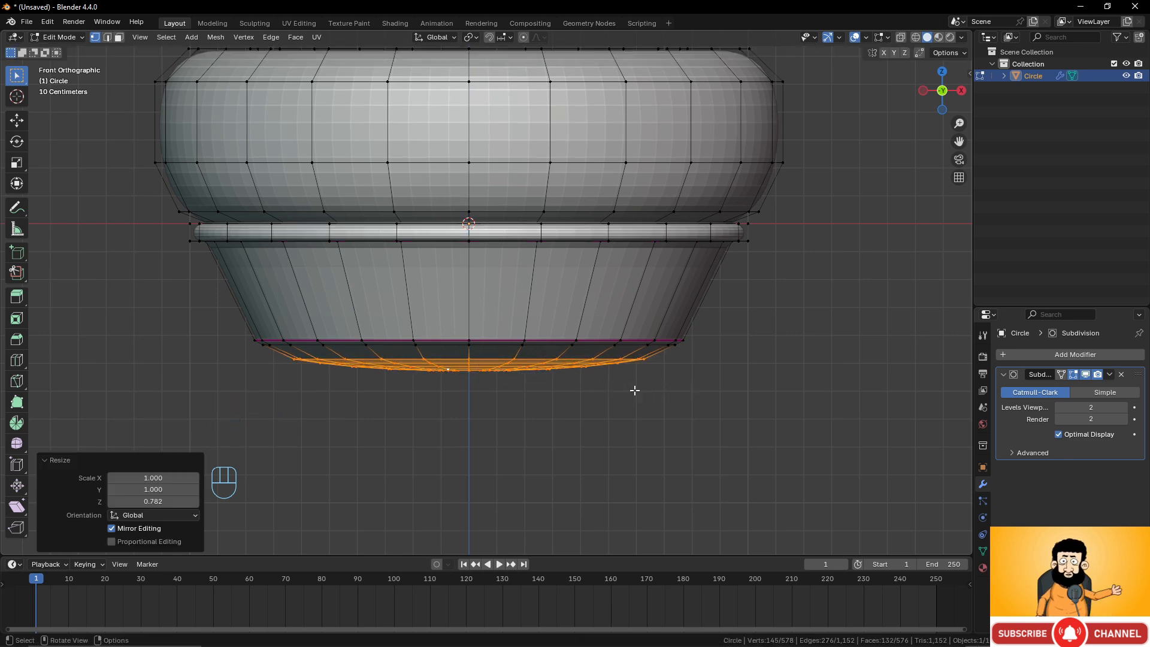
key("g")
key("z")
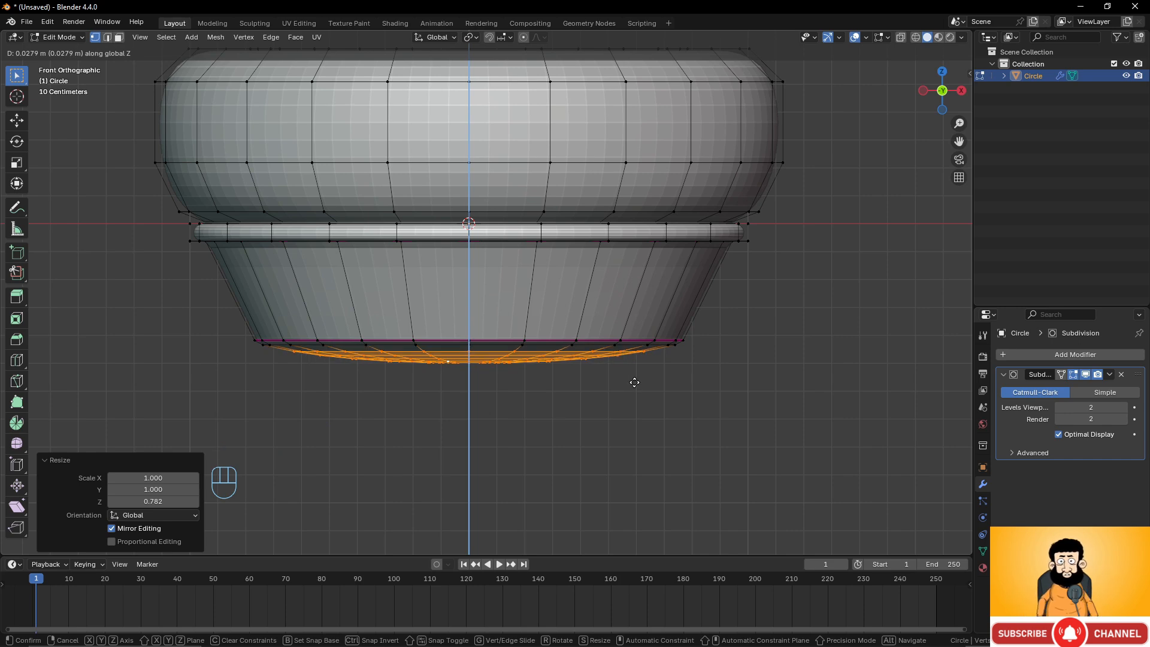
left_click(634, 382)
Inspect the reshaped underside in Object Mode from several angles, then return to Edit Mode.
scroll(457, 364, "down", 2)
key("Tab")
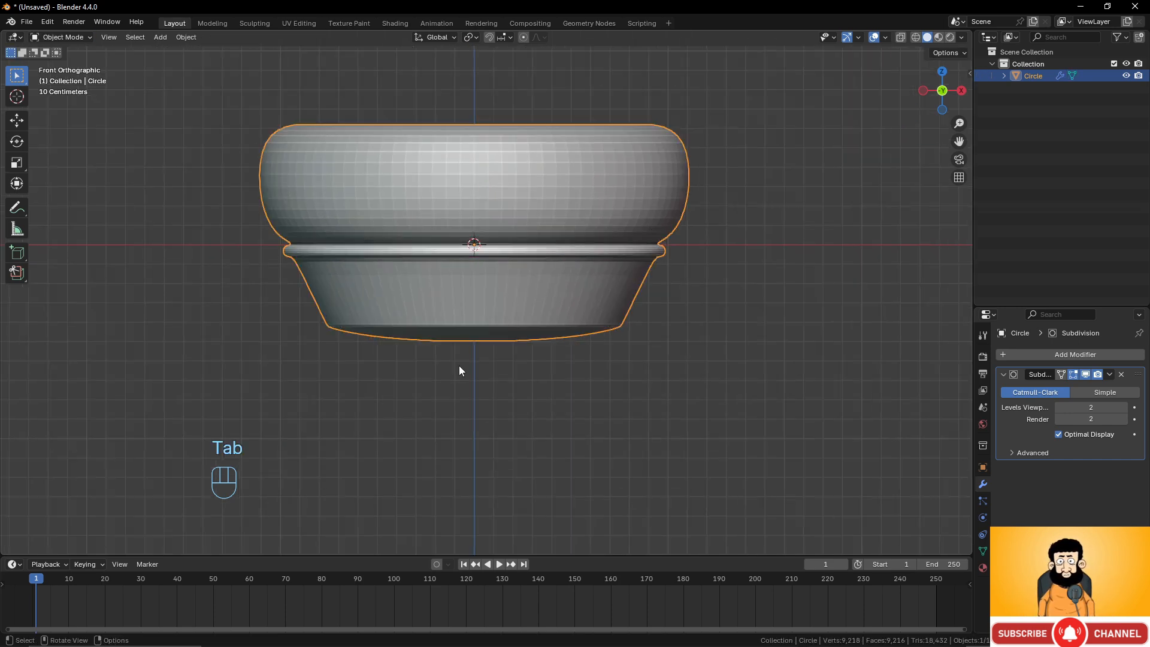
middle_click_drag(473, 355, 480, 246)
scroll(518, 369, "up", 3)
key("Tab")
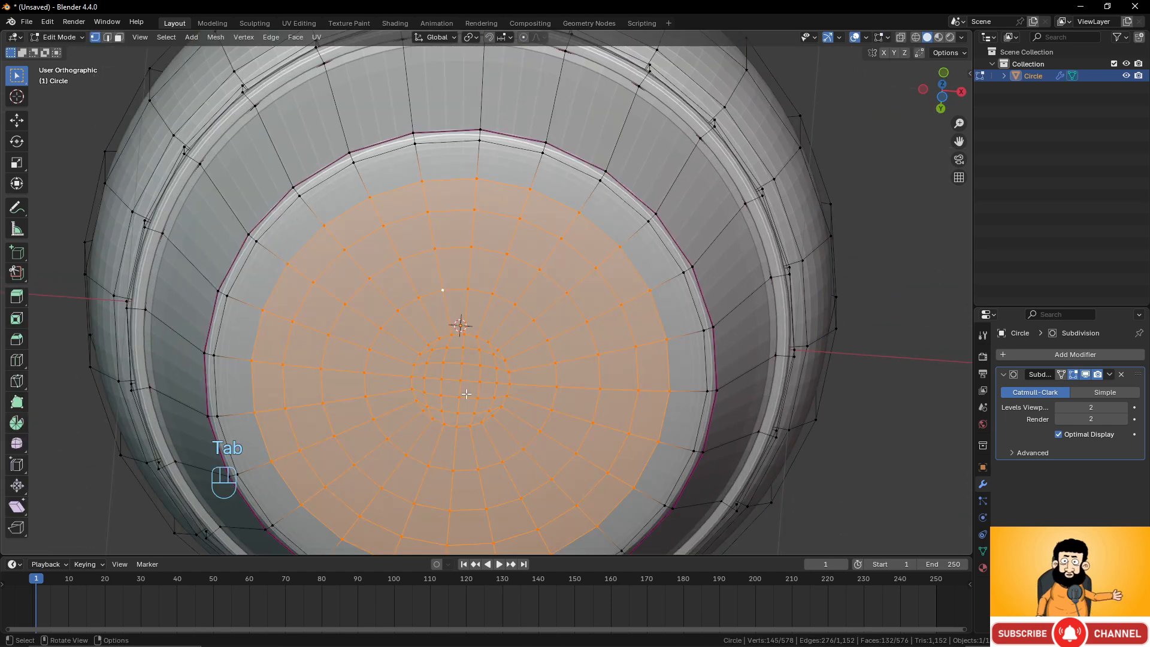
key("Tab")
scroll(469, 396, "up", 3)
middle_click_drag(469, 397, 468, 428)
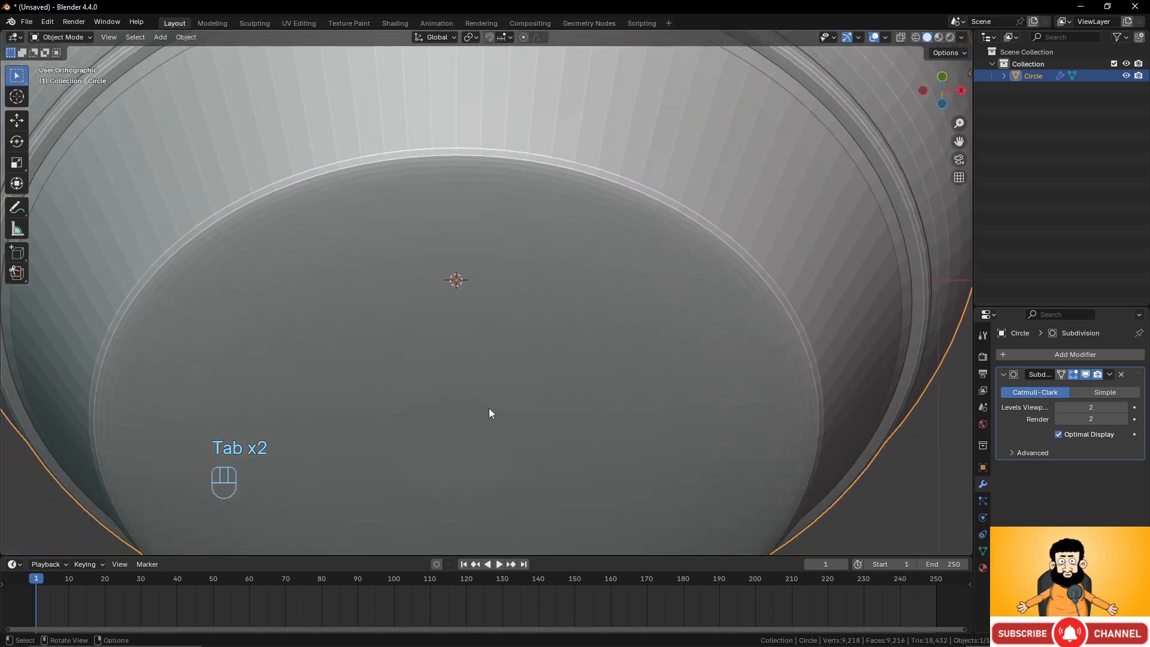
scroll(490, 412, "down", 4)
key("Tab")
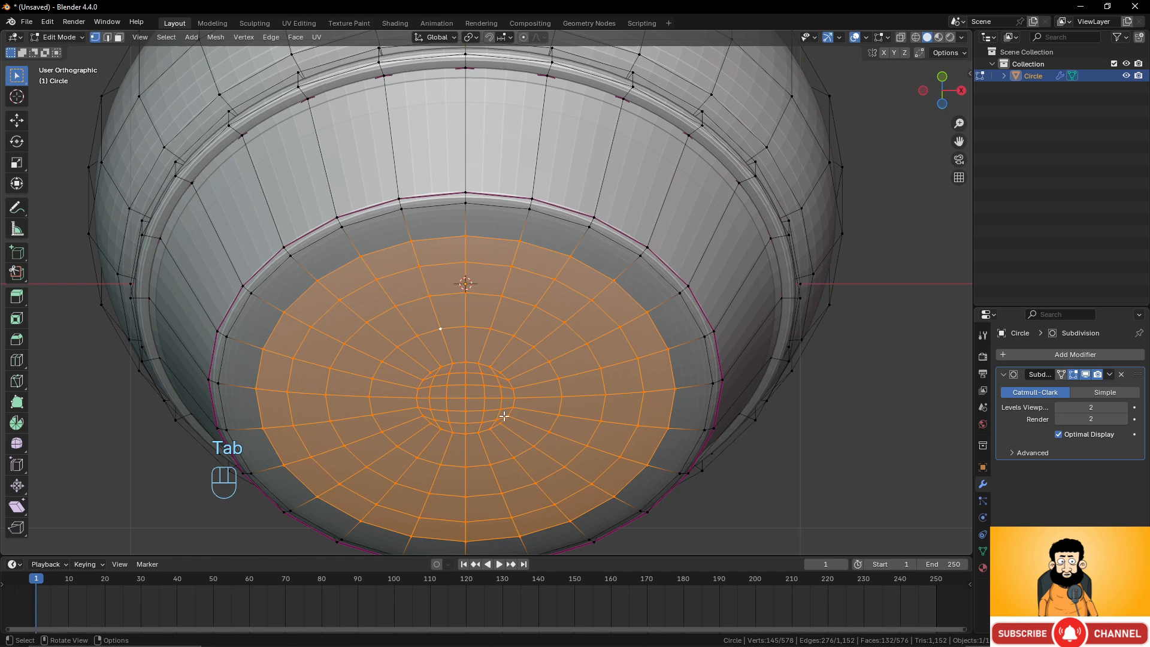
Select the grid-filled center patch of the inner floor and smooth its vertices with 3 repeats.
left_click(469, 396)
middle_click_drag(469, 395, 150, 156)
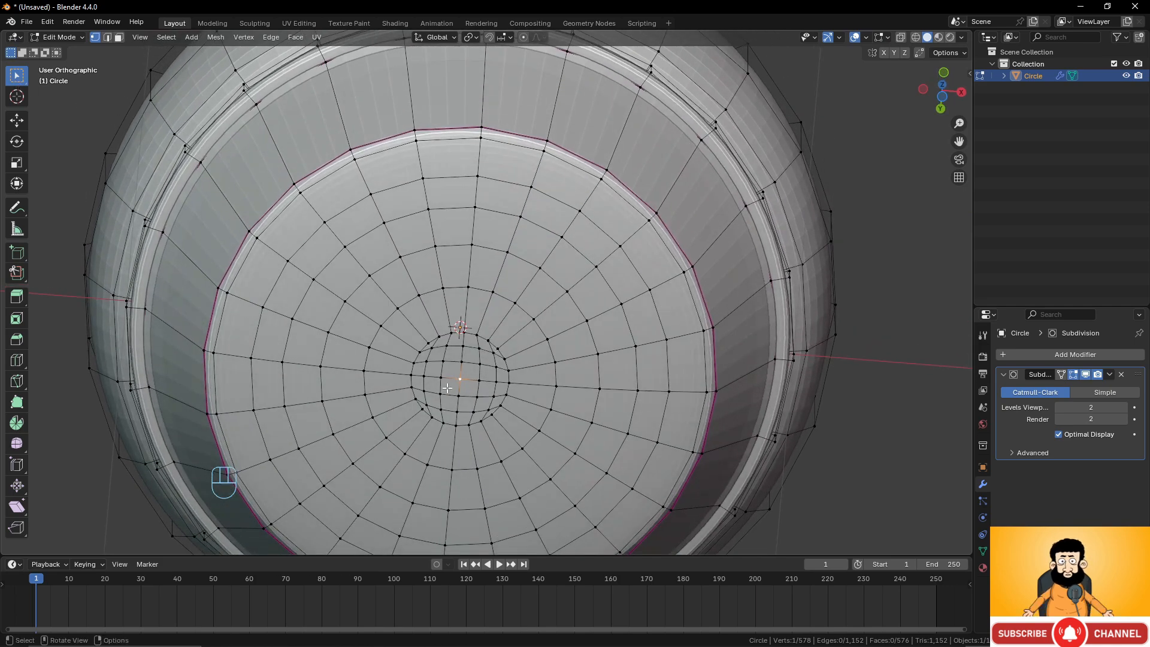
left_click_drag(401, 330, 461, 382)
left_click_drag(524, 429, 530, 426)
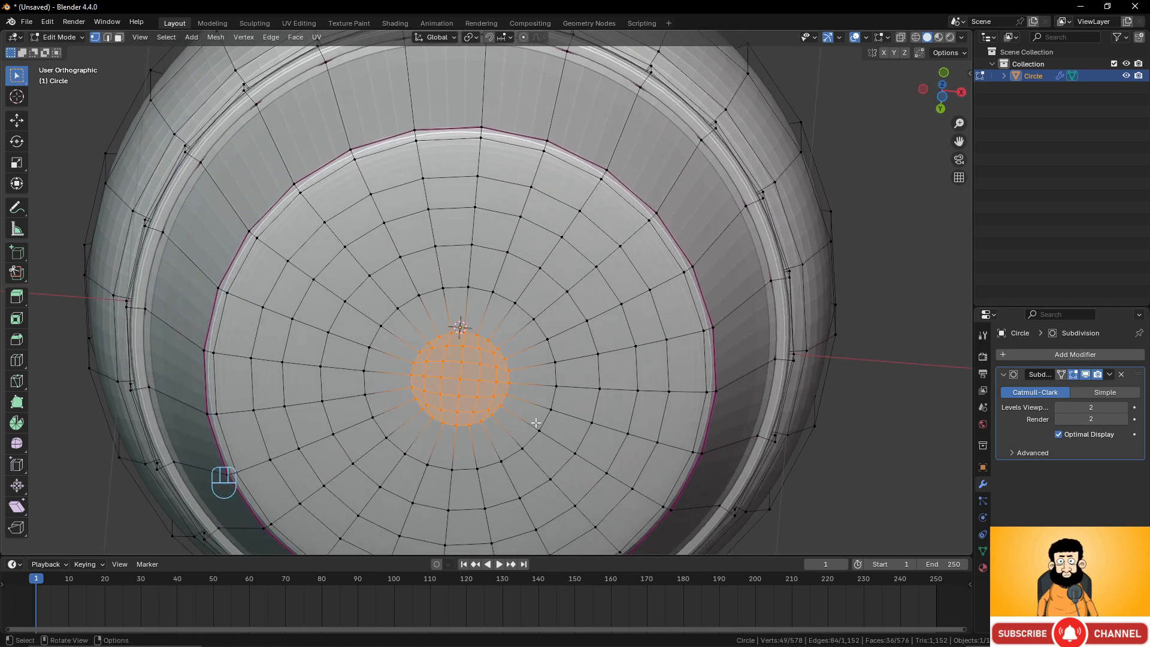
middle_click_drag(507, 363, 493, 374)
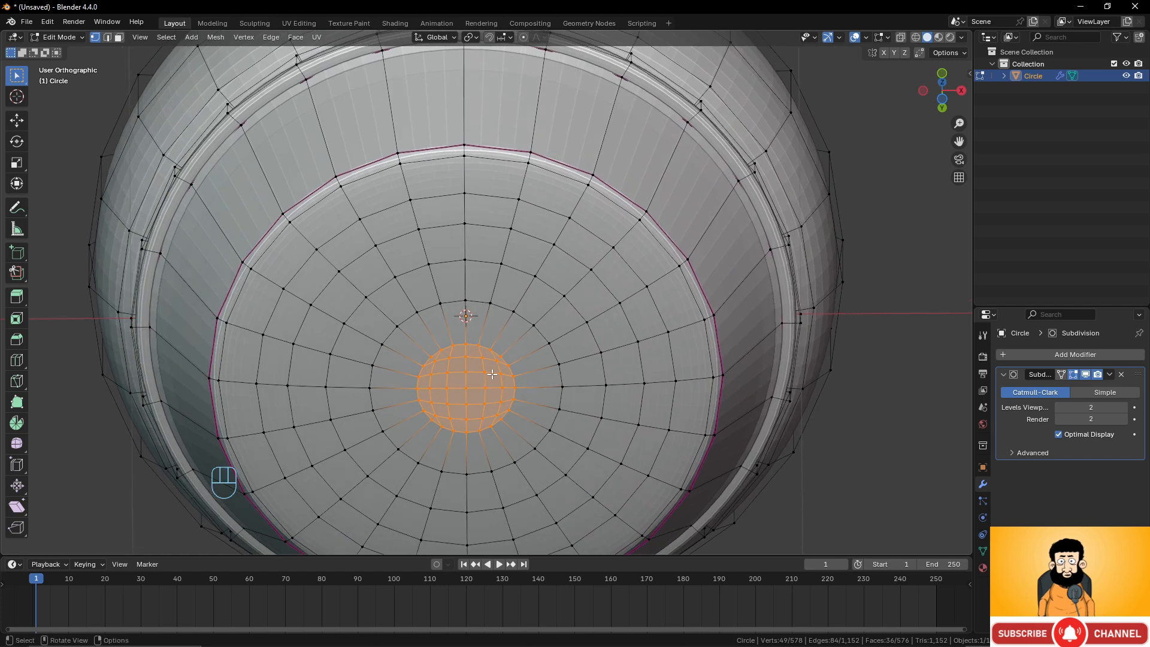
right_click(524, 358)
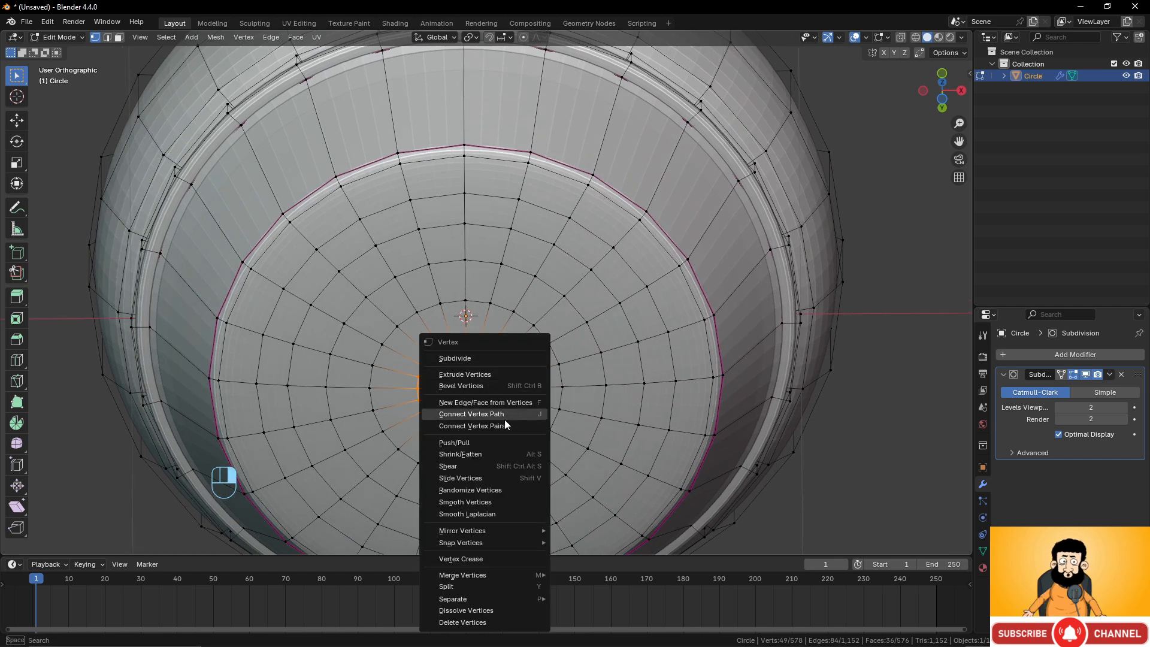
left_click(488, 503)
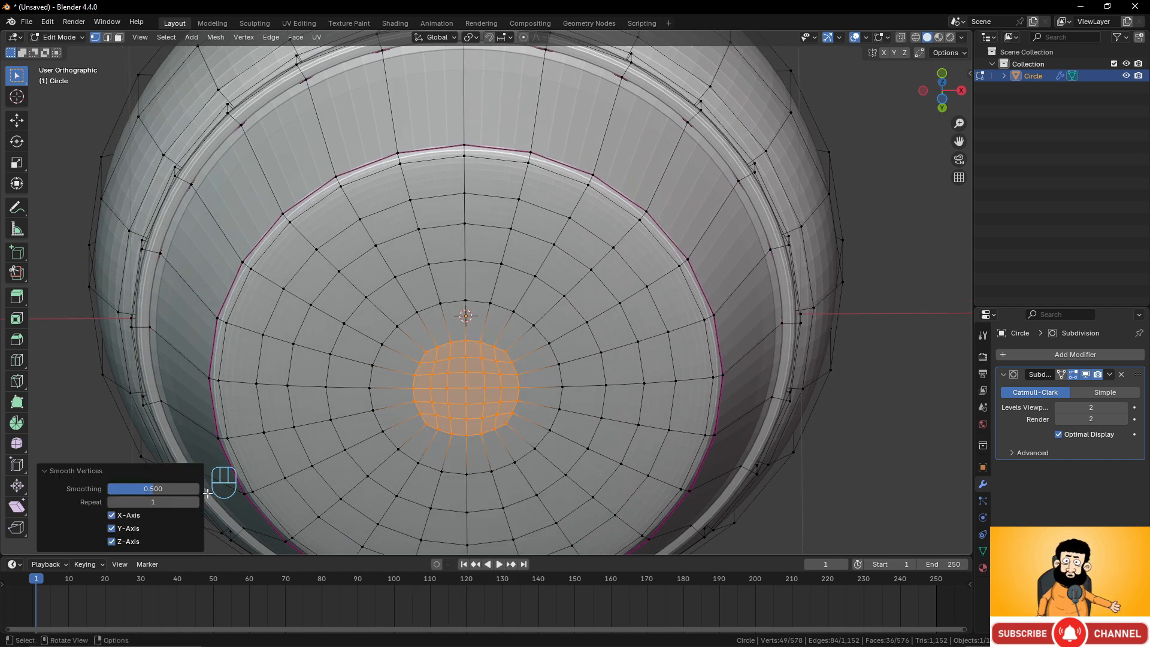
left_click(196, 501)
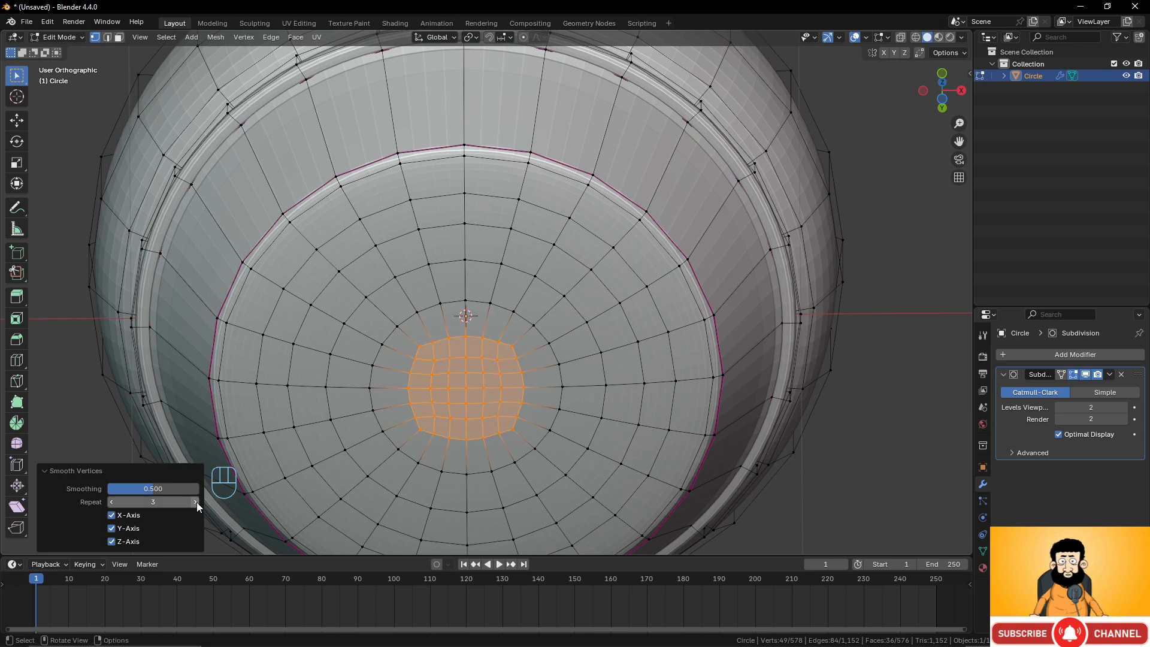
Check the smoothed floor patch in Object Mode and return to Edit Mode.
key("Tab")
scroll(485, 384, "down", 5)
mouse_move(485, 383)
middle_mouse_down()
mouse_move(510, 340)
mouse_move(512, 261)
mouse_move(494, 397)
mouse_move(523, 370)
mouse_move(557, 271)
mouse_move(539, 385)
mouse_move(475, 383)
middle_mouse_up()
scroll(495, 397, "down", 3)
key("Tab")
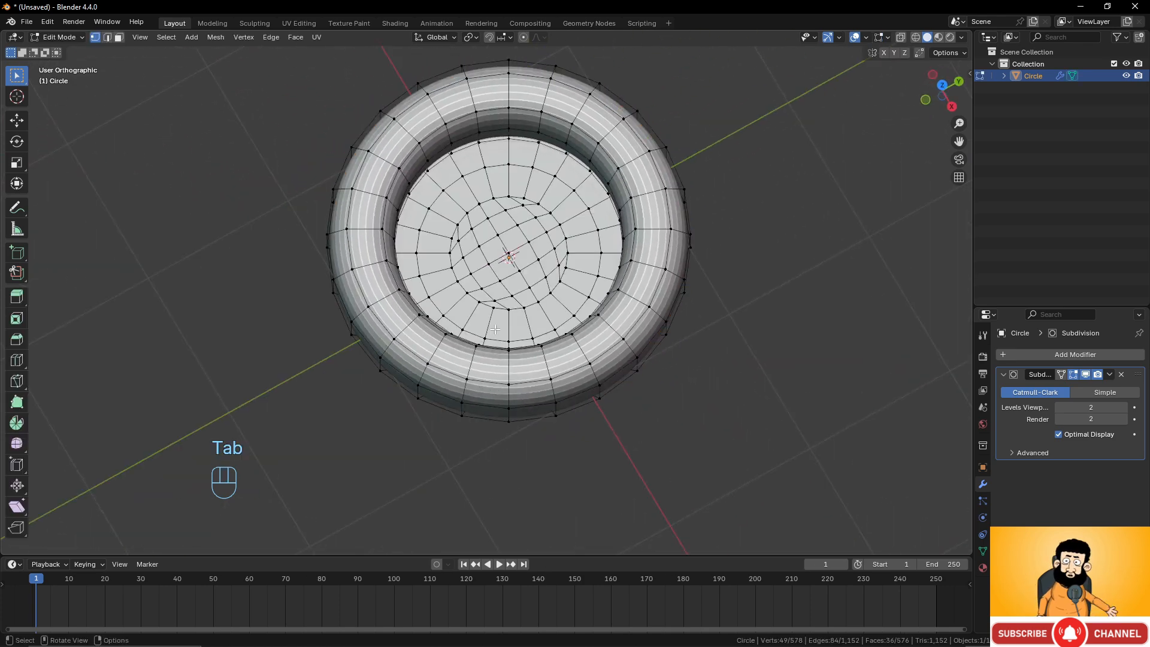
scroll(567, 221, "up", 1)
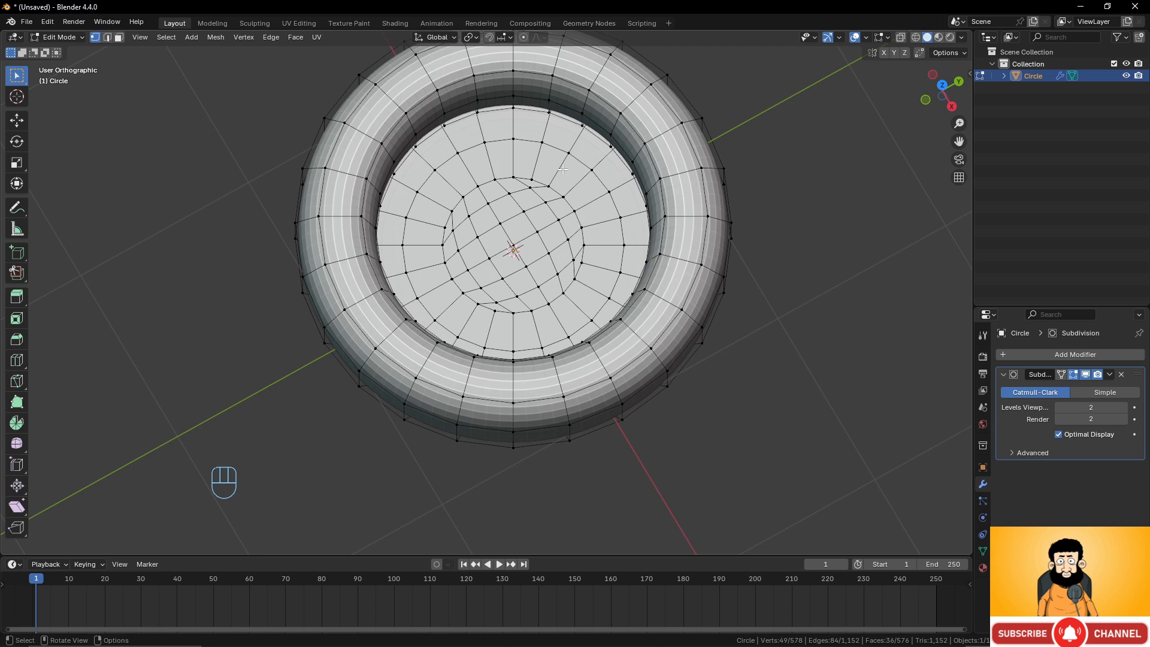
Insert a centered loop cut through the ring of faces around the floor's grid patch.
key("ctrl+r")
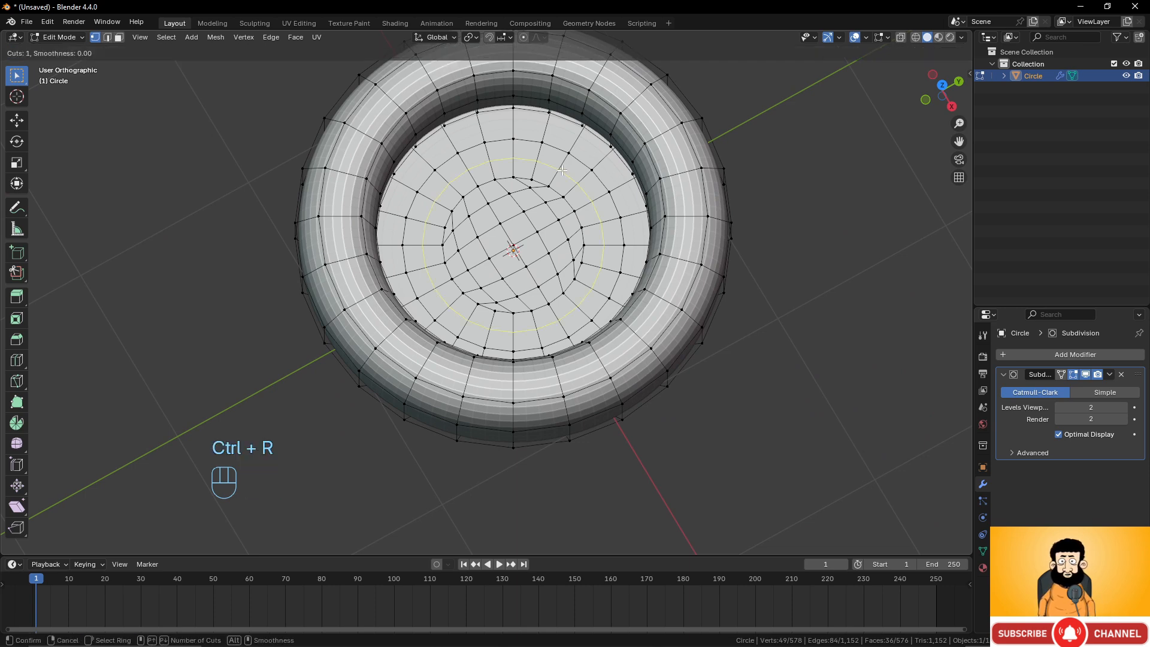
left_click(562, 171)
right_click(566, 228)
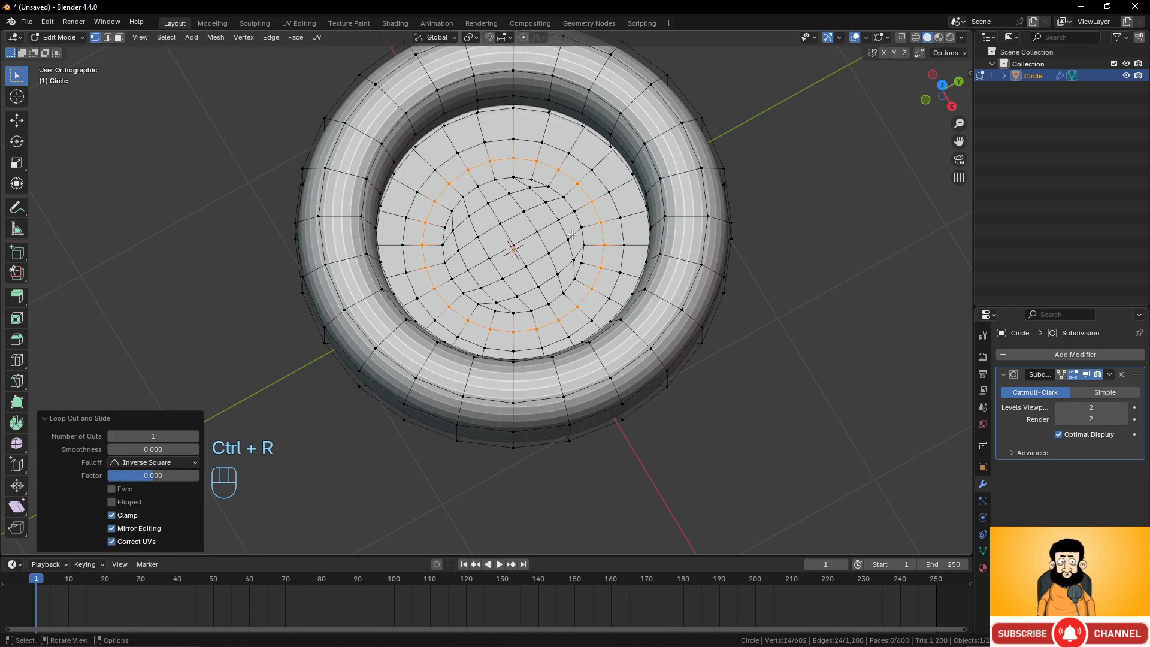
scroll(572, 234, "up", 2)
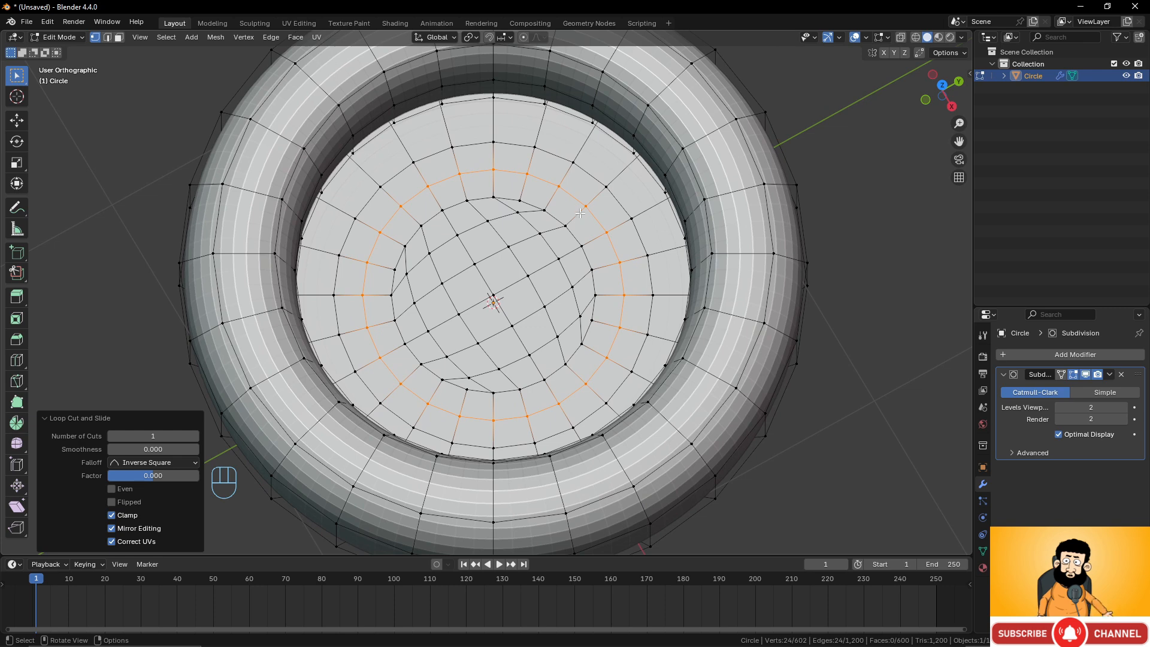
Add a second loop cut beside it slid to factor 0.431, and select both new loops.
key("ctrl+r")
left_click(580, 211)
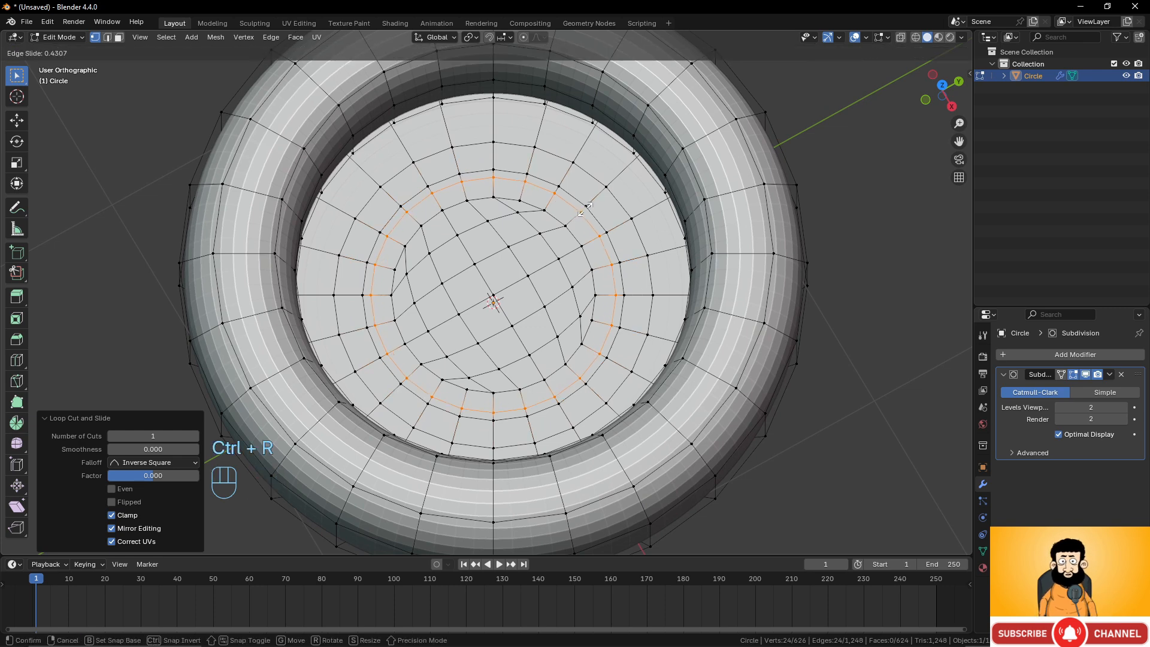
left_click(581, 211)
scroll(583, 213, "up", 2)
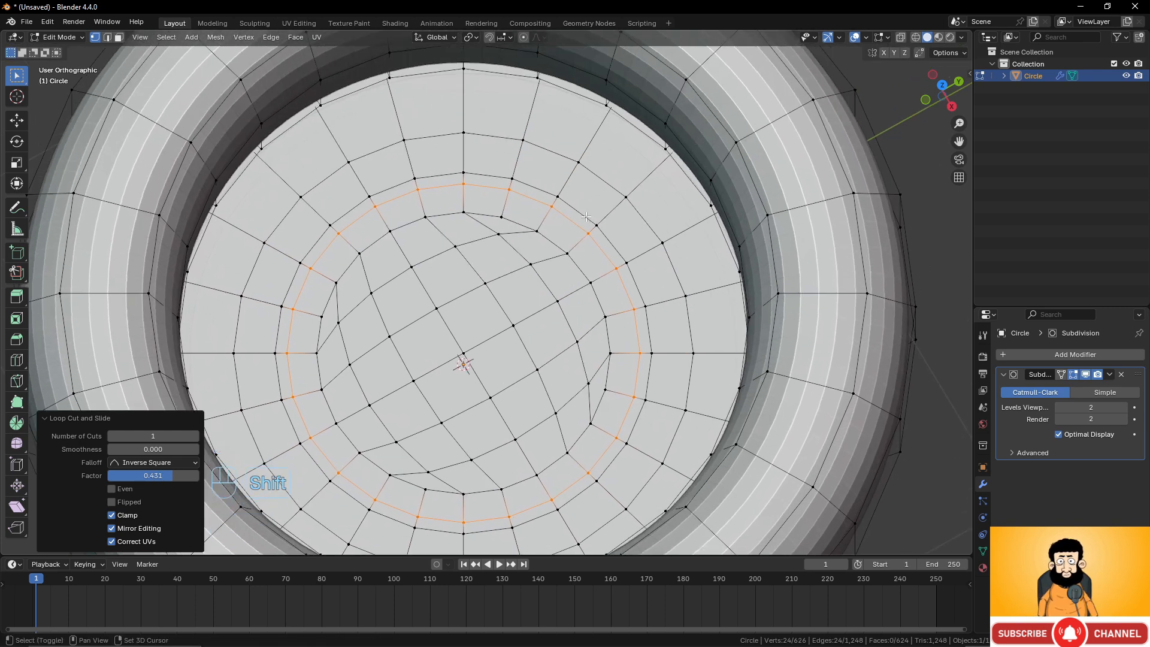
left_click(577, 213, "alt+shift")
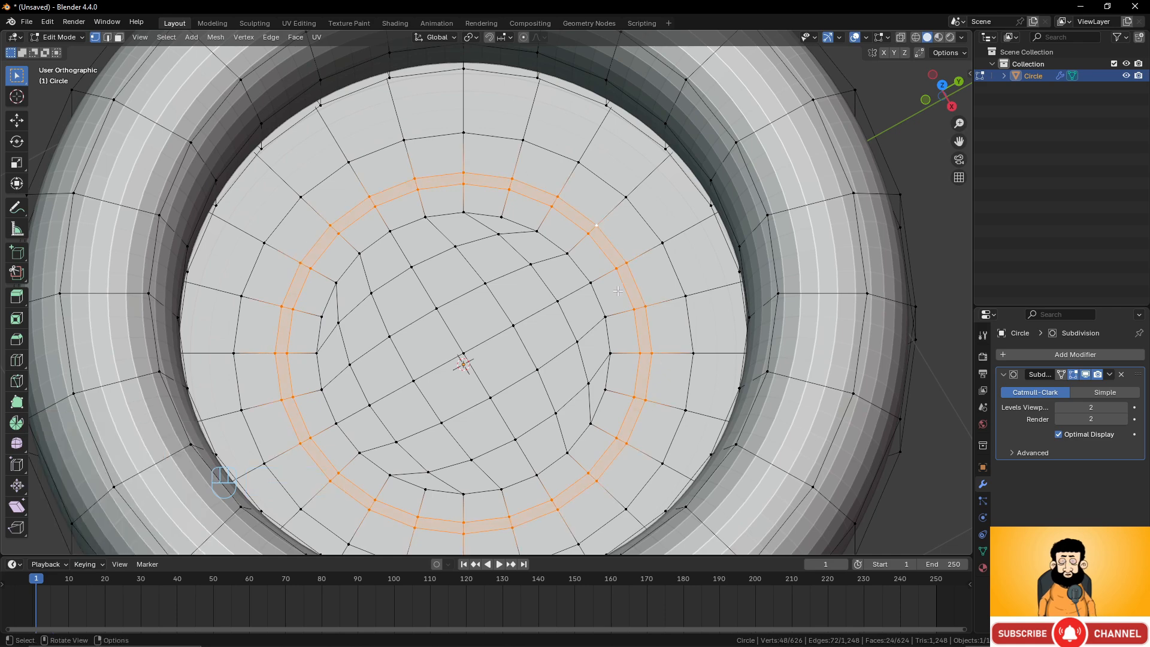
Extrude the two selected floor loops inward along their normals by about 0.025 m to form a groove.
middle_click_drag(578, 213, 657, 237)
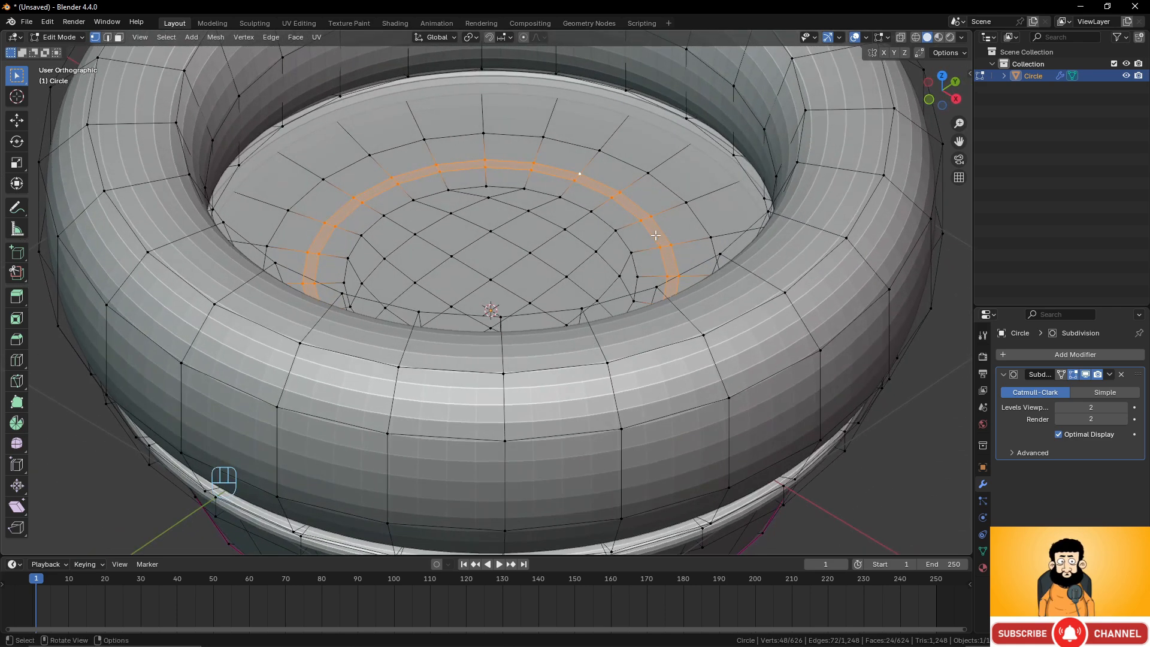
key("e")
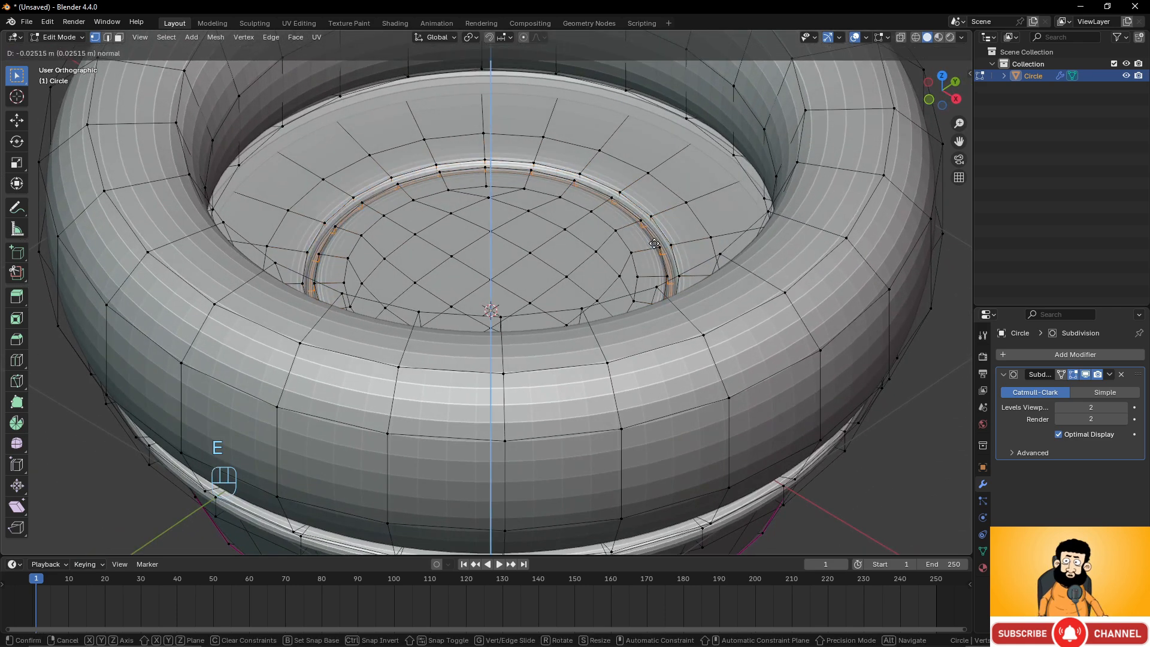
left_click(654, 244)
Inspect the grooved floor in Object Mode from a few angles and return to Edit Mode.
scroll(654, 244, "down", 1)
key("Tab")
scroll(635, 261, "down", 1)
middle_click_drag(593, 300, 552, 369)
scroll(569, 331, "down", 3)
scroll(569, 332, "up", 2)
key("Tab")
scroll(552, 368, "up", 1)
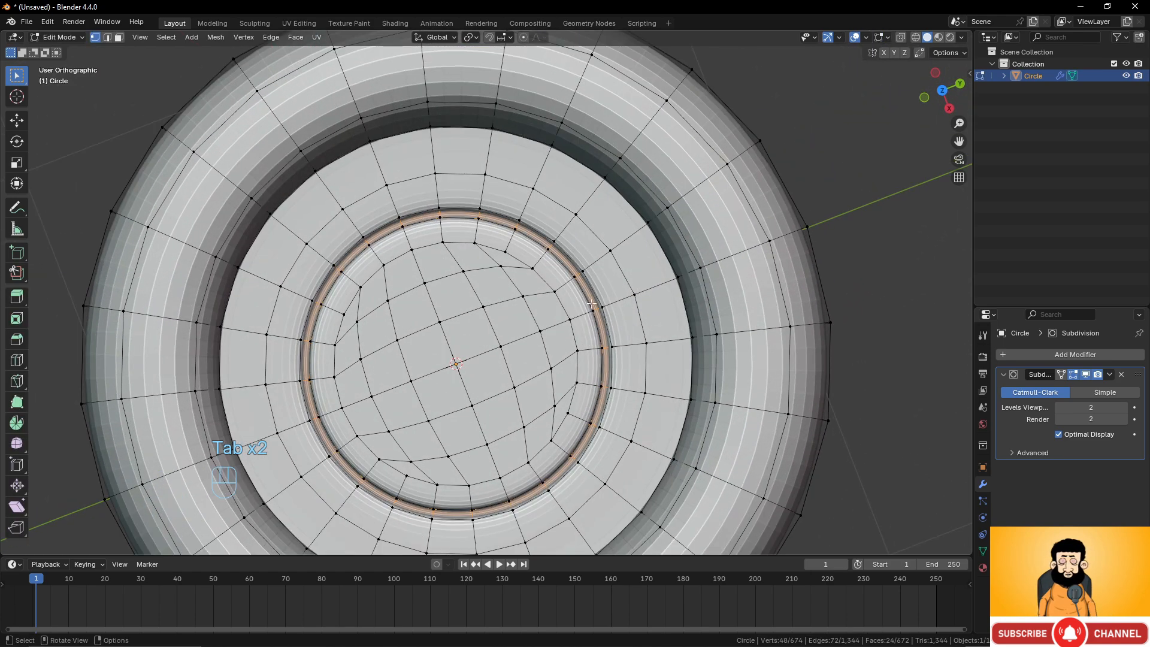
Add a loop cut in the ring of faces outside the groove, slid -0.7072, and extrude it about 0.016 m along the normal.
key("ctrl+r")
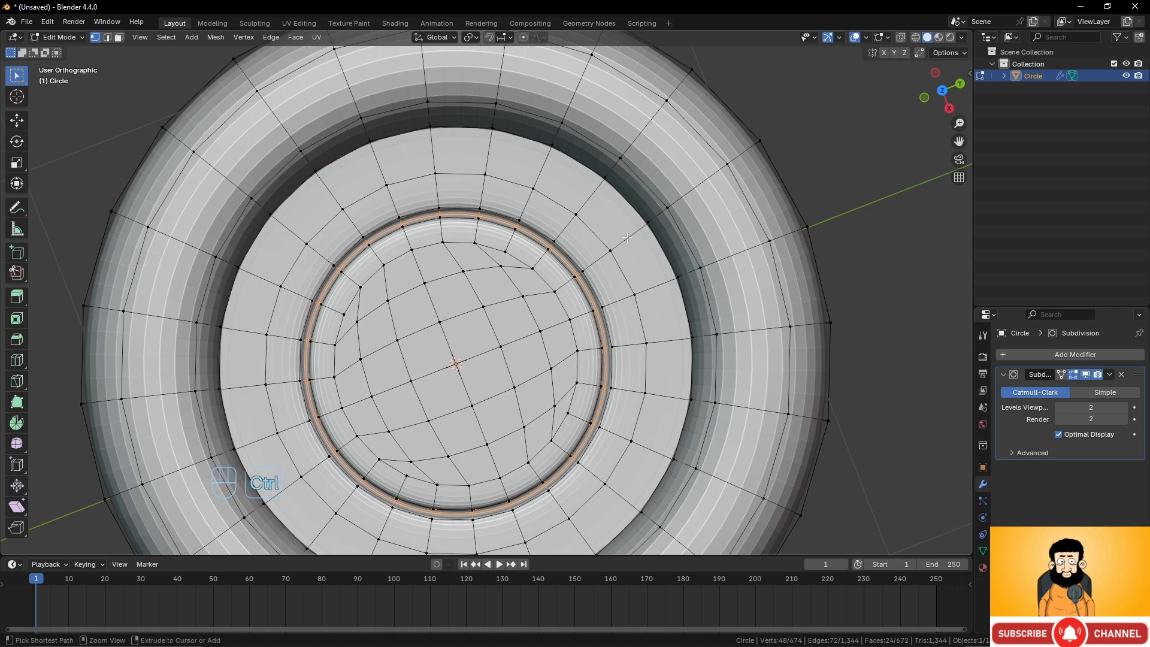
left_click(626, 240)
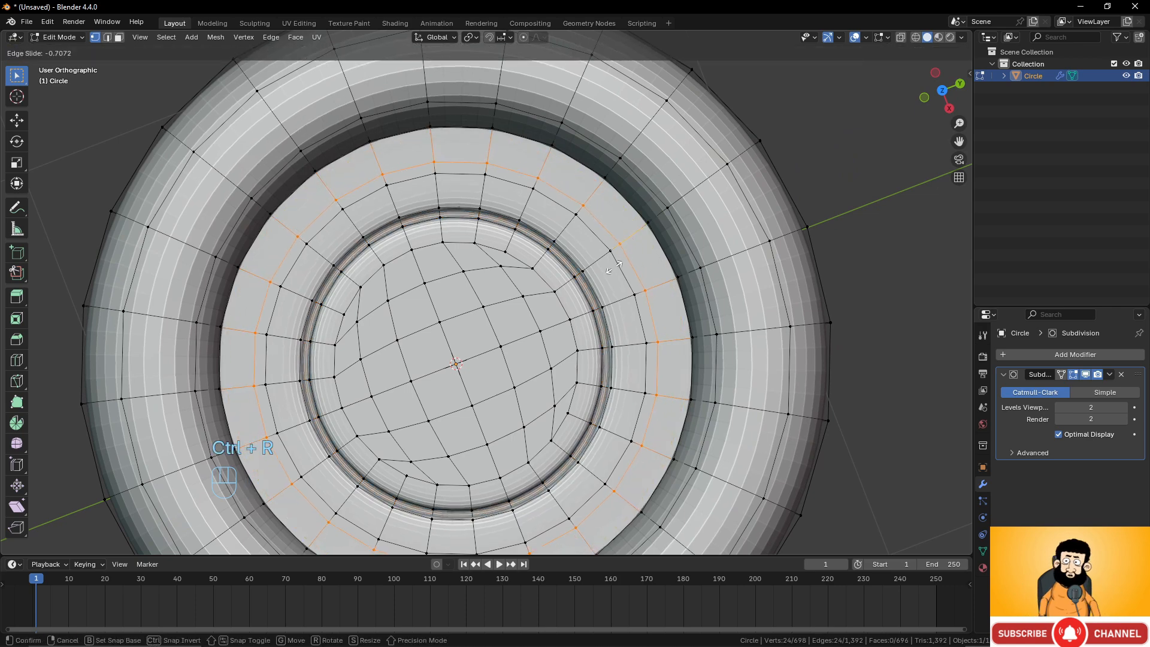
left_click(615, 271)
left_click(617, 271, "alt+shift")
middle_click_drag(616, 272, 643, 221)
middle_click_drag(651, 274, 644, 288, "shift")
key("e")
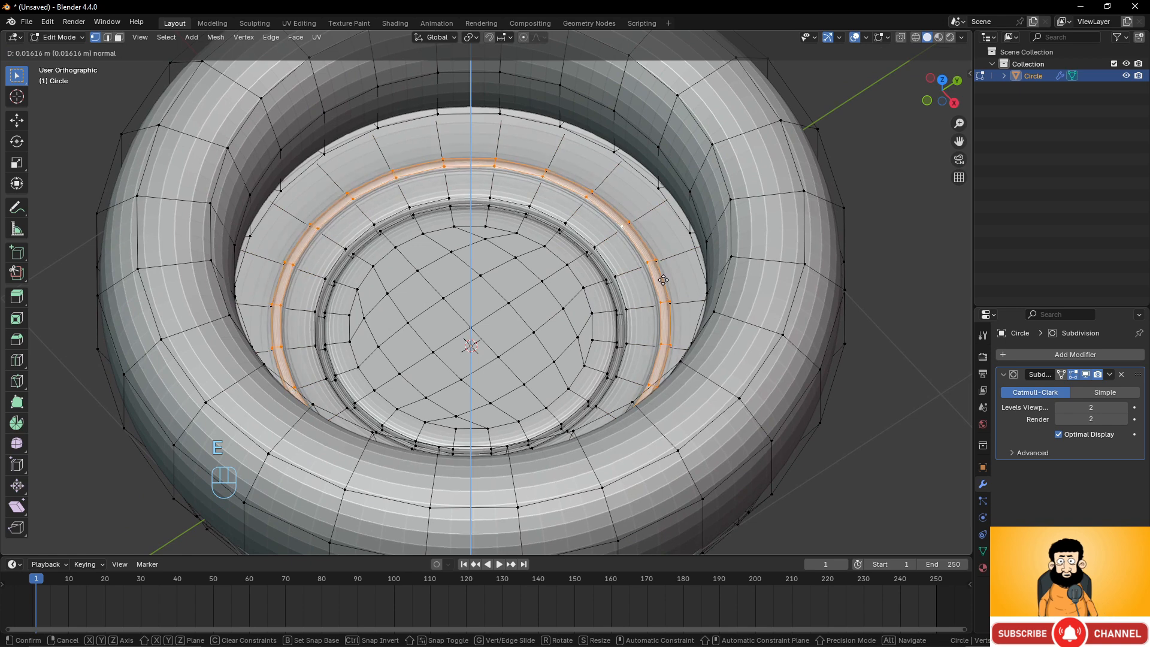
left_click(663, 278)
Inspect the smoothed vessel in Object Mode from several angles.
key("Tab")
scroll(659, 278, "down", 6)
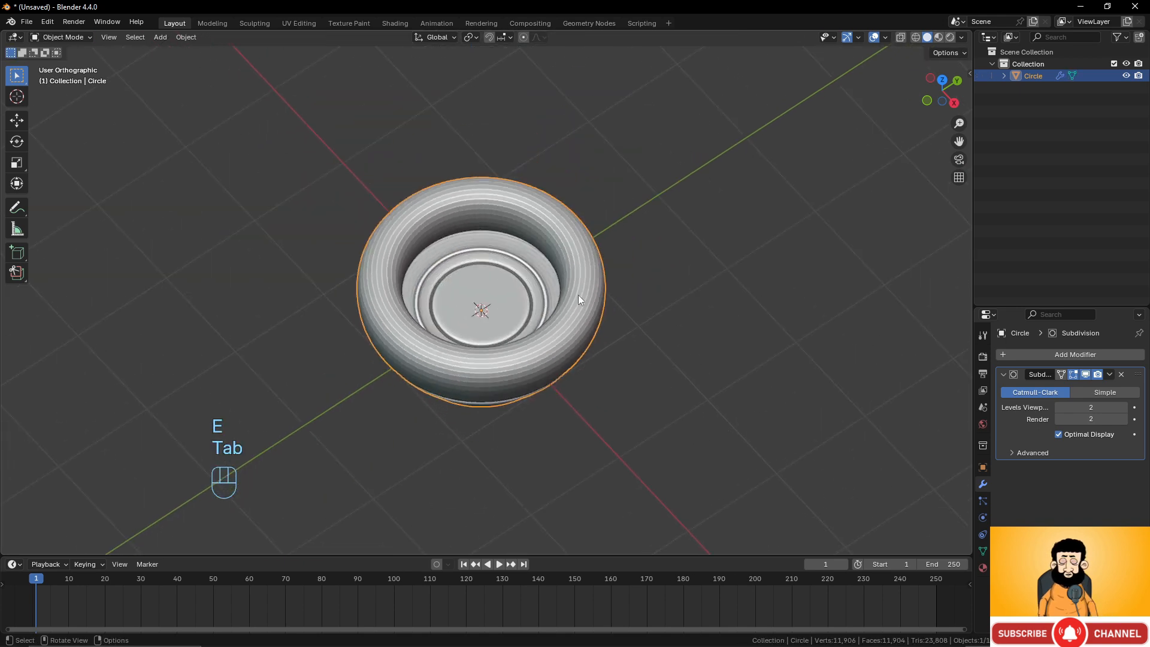
middle_click_drag(578, 296, 550, 371)
scroll(533, 353, "down", 4)
middle_click_drag(479, 300, 493, 251)
scroll(515, 329, "up", 3)
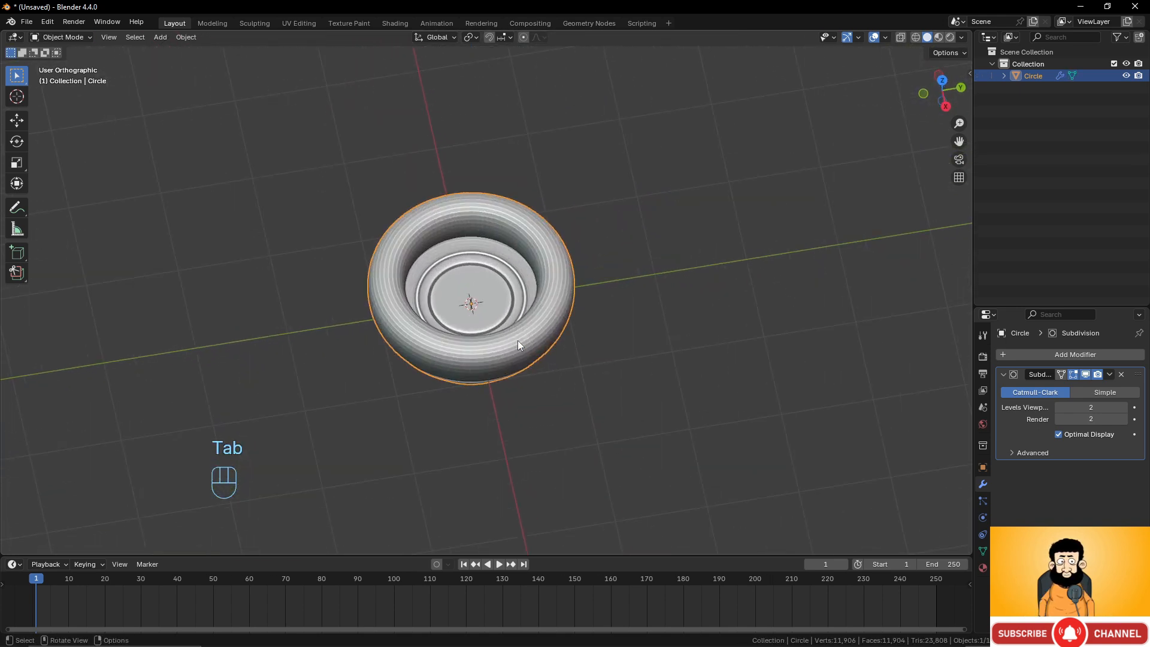
mouse_move(517, 340)
middle_mouse_down()
mouse_move(527, 211)
mouse_move(531, 344)
middle_mouse_up()
scroll(529, 372, "up", 4)
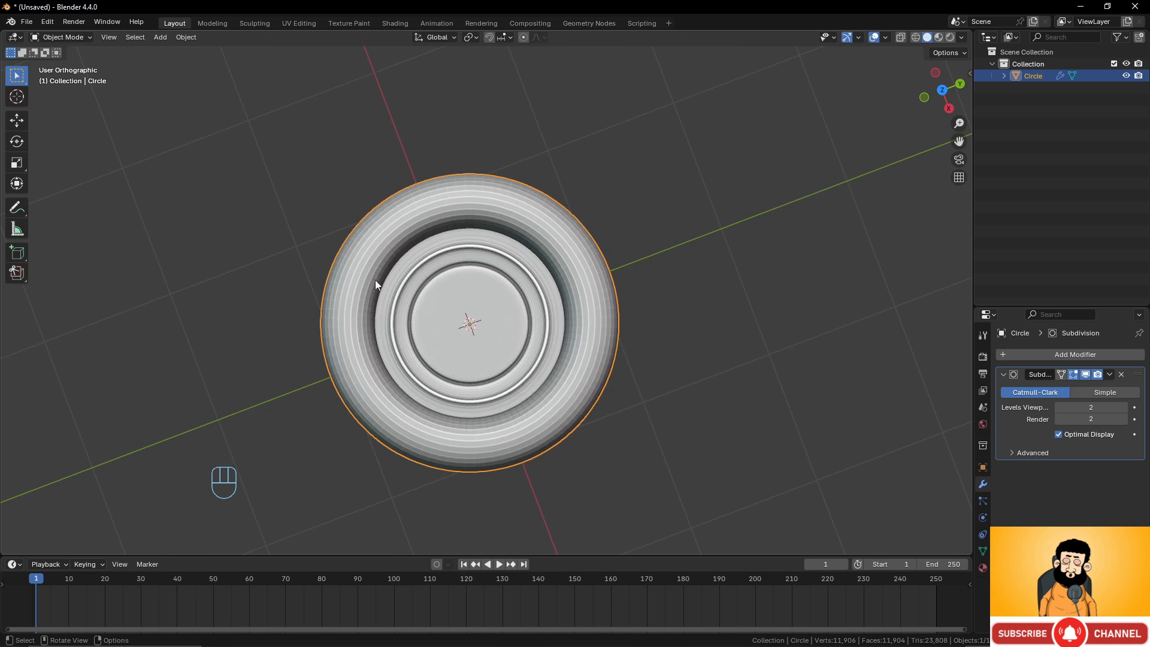
middle_click_drag(579, 203, 588, 170)
scroll(585, 197, "up", 2)
middle_click_drag(580, 221, 590, 253)
scroll(599, 206, "up", 2)
Select an edge loop on the upper inner wall and set its crease to 0.870.
key("Tab")
left_click(589, 253, "alt")
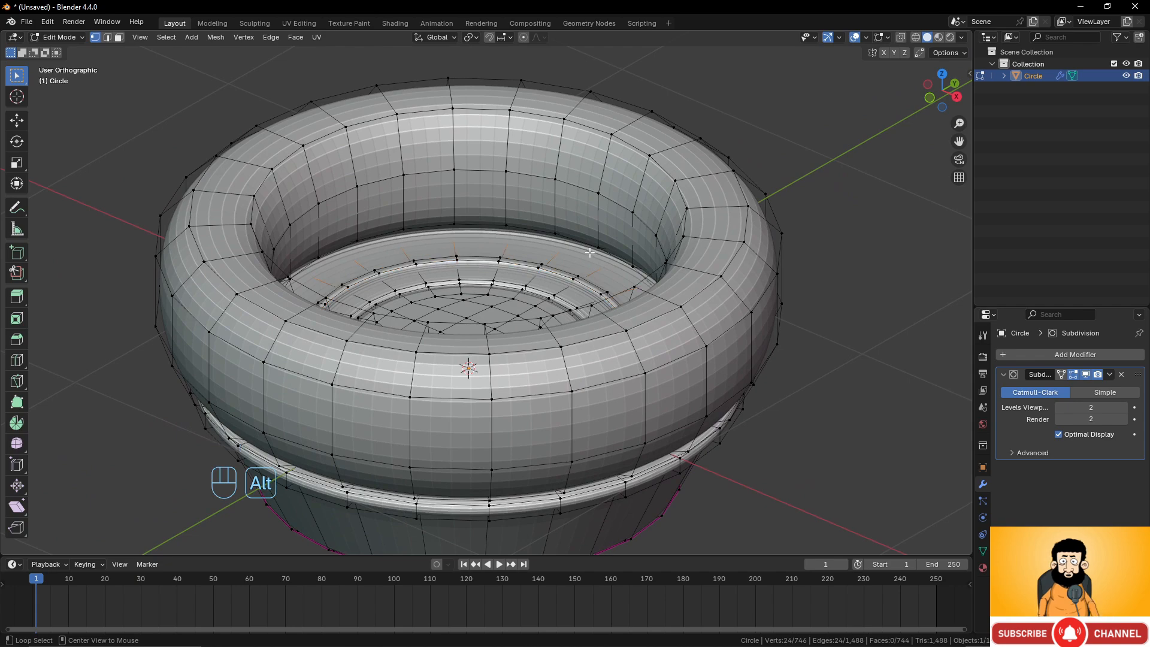
key("z")
left_click(430, 248)
middle_click_drag(629, 325, 599, 283)
key("z")
key("z")
key("shift+e")
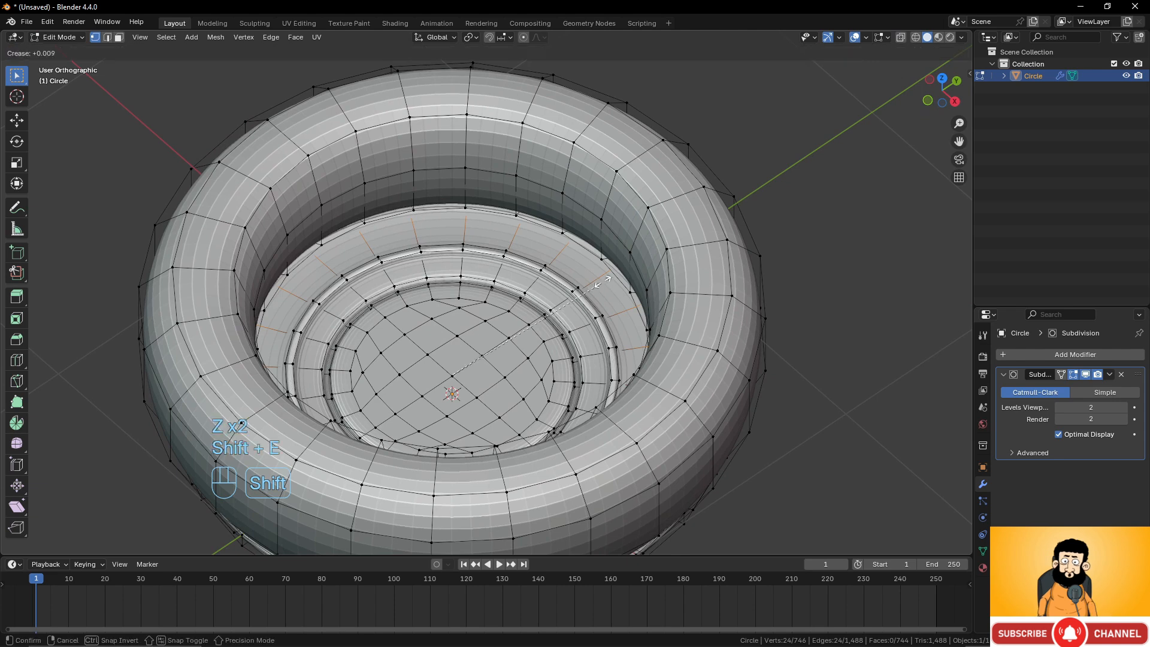
left_click(742, 224)
Switch to front view, select the whole mesh and rotate it 69.9°.
scroll(656, 306, "down", 3)
key("Tab")
middle_click_drag(652, 308, 529, 319)
key("Tab")
key("KP_1")
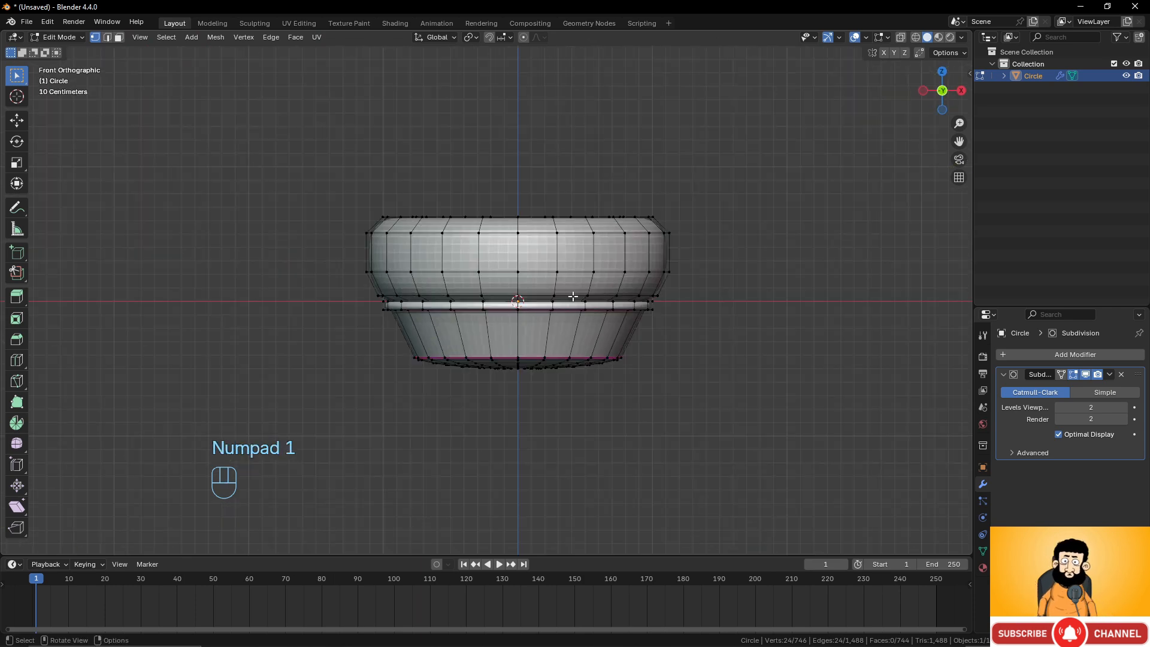
key("a")
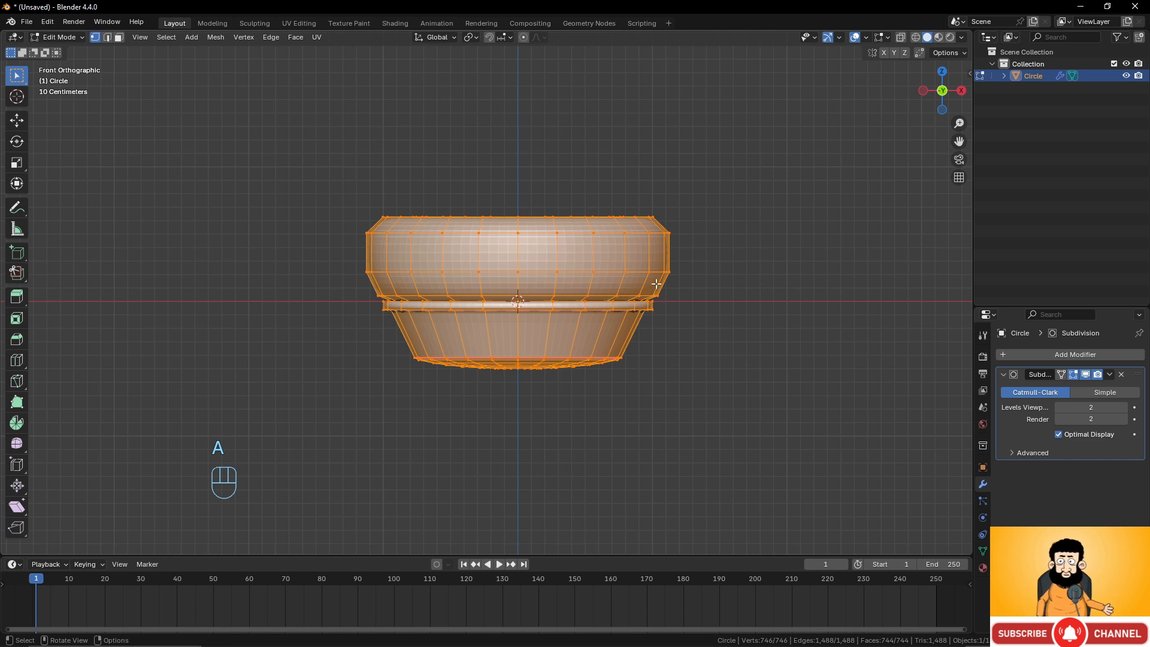
key("r")
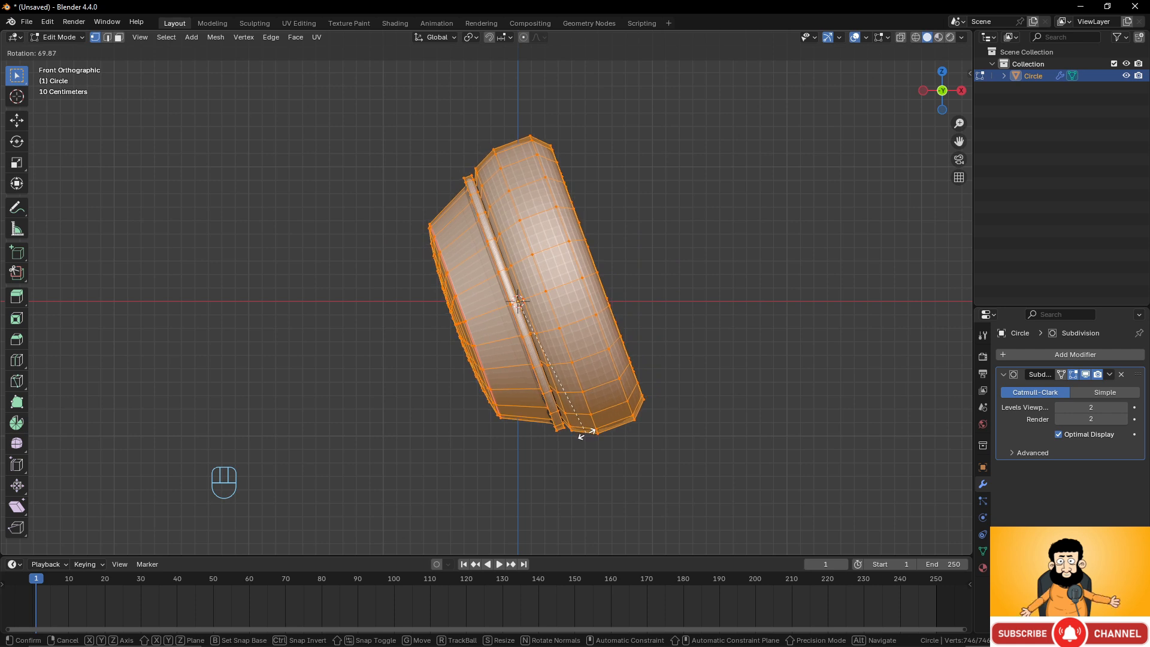
left_click(588, 428)
Move the mesh about 1.31 m left and 0.38 m down, tilt it 5.8° more and nudge it slightly.
key("g")
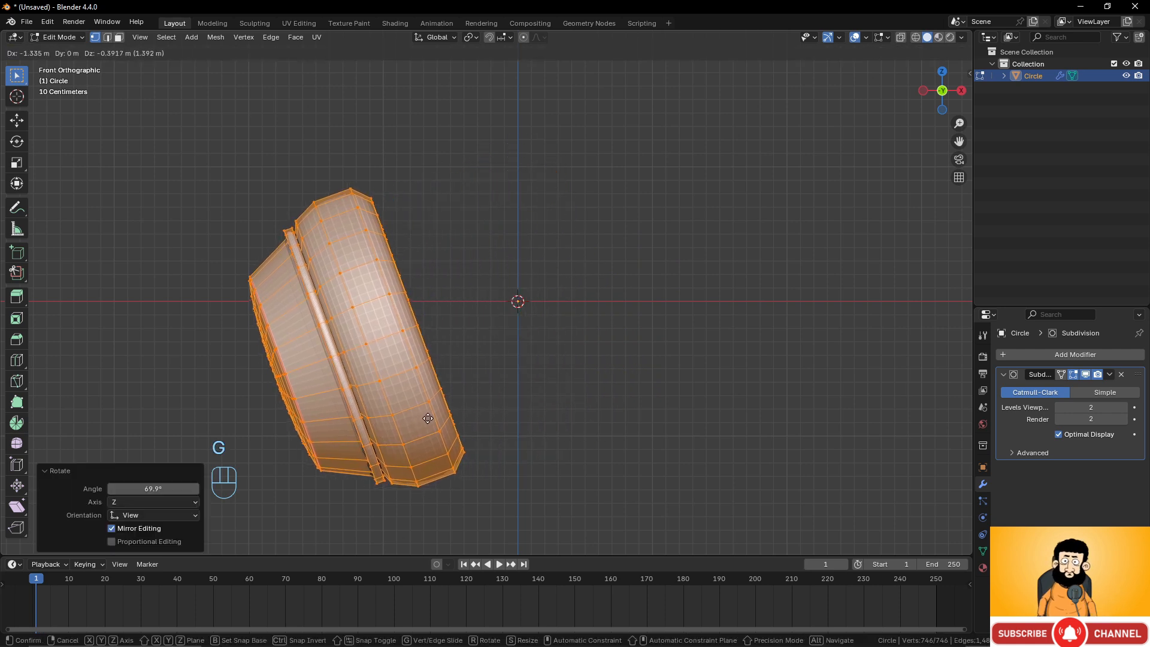
left_click(439, 413)
key("r")
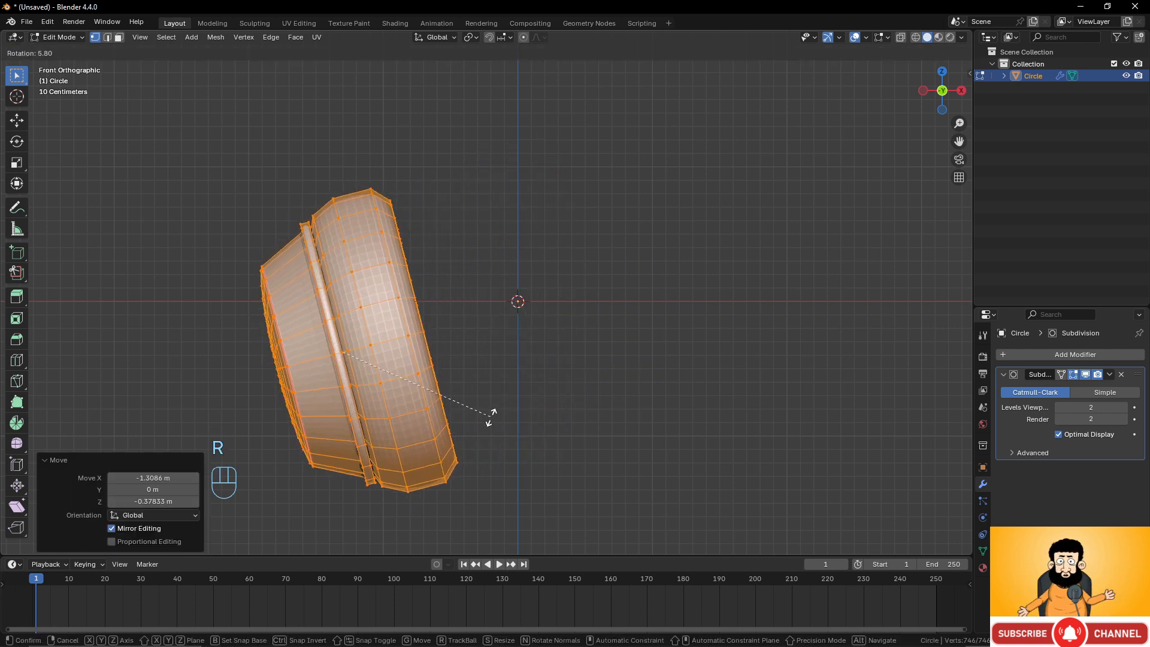
left_click(491, 417)
key("g")
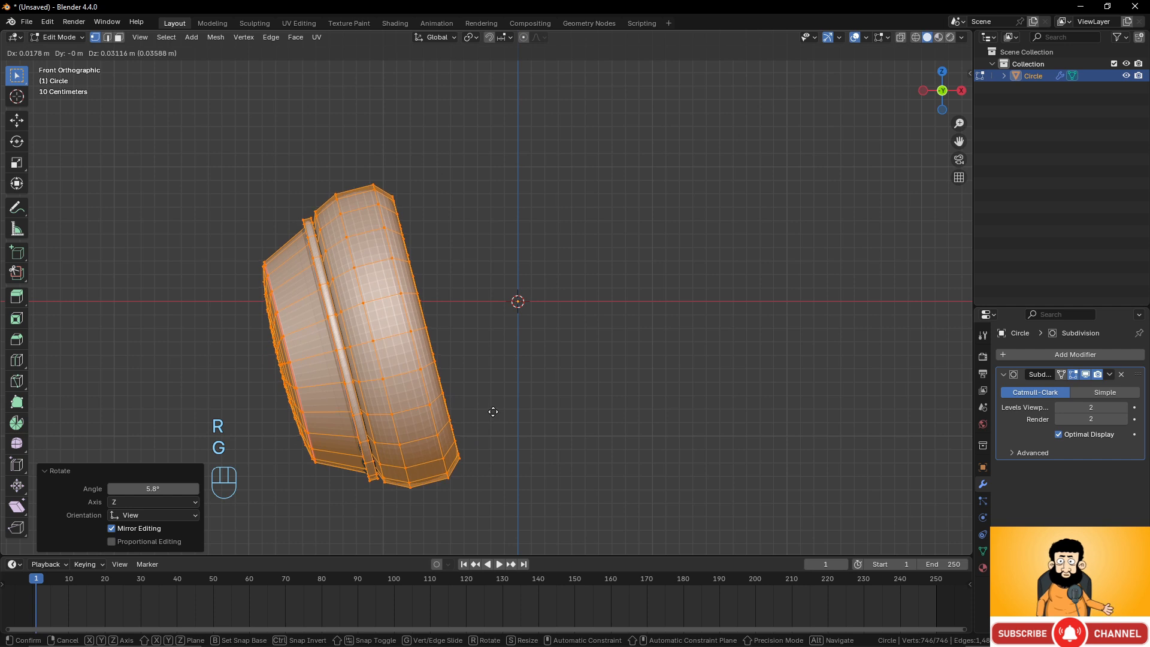
left_click(494, 412)
Add a Mirror modifier to the object.
left_click(1070, 354)
mouse_move(1069, 353)
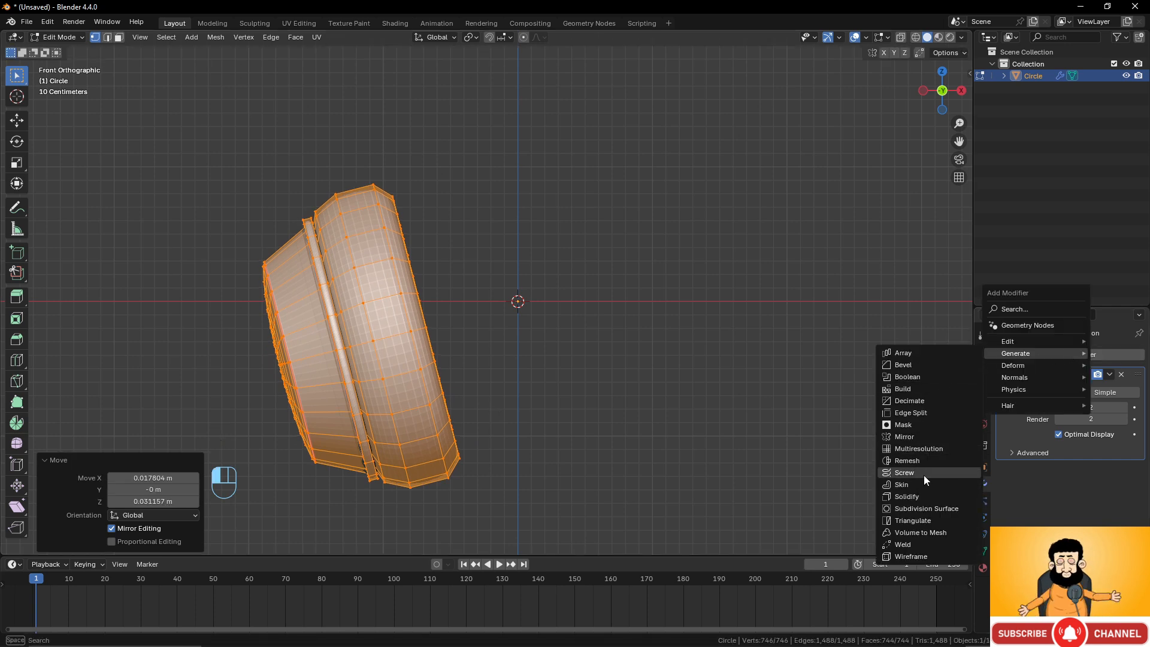
left_click(919, 436)
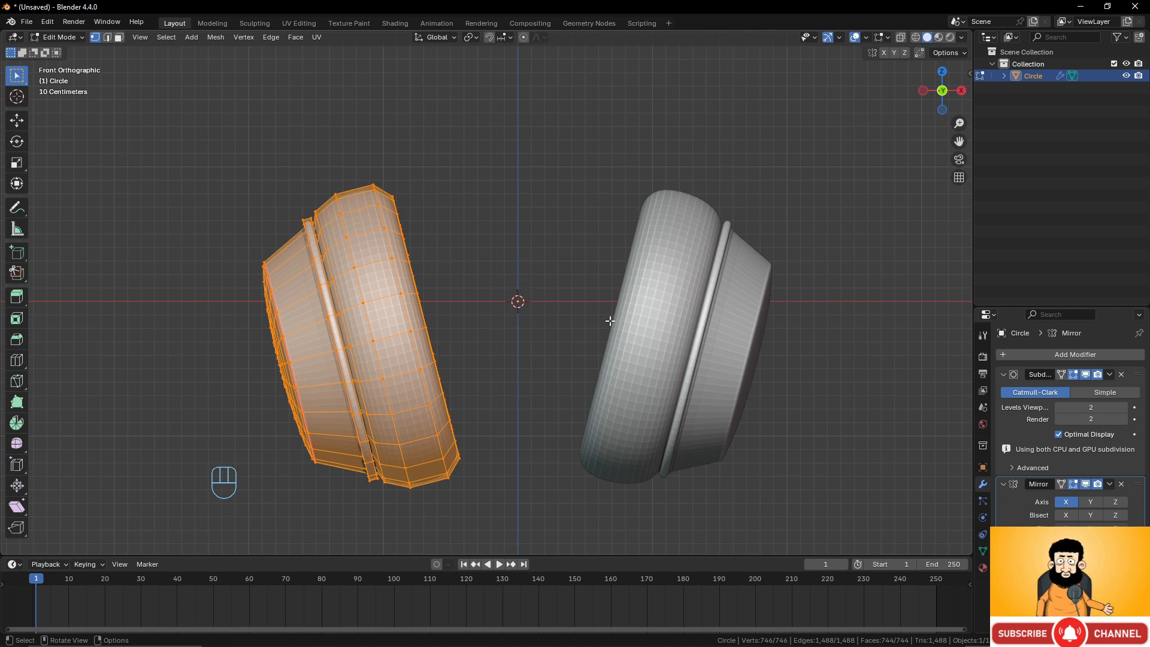
Try to drag a single vertex toward the mirror plane.
scroll(610, 321, "down", 4)
scroll(585, 257, "up", 2)
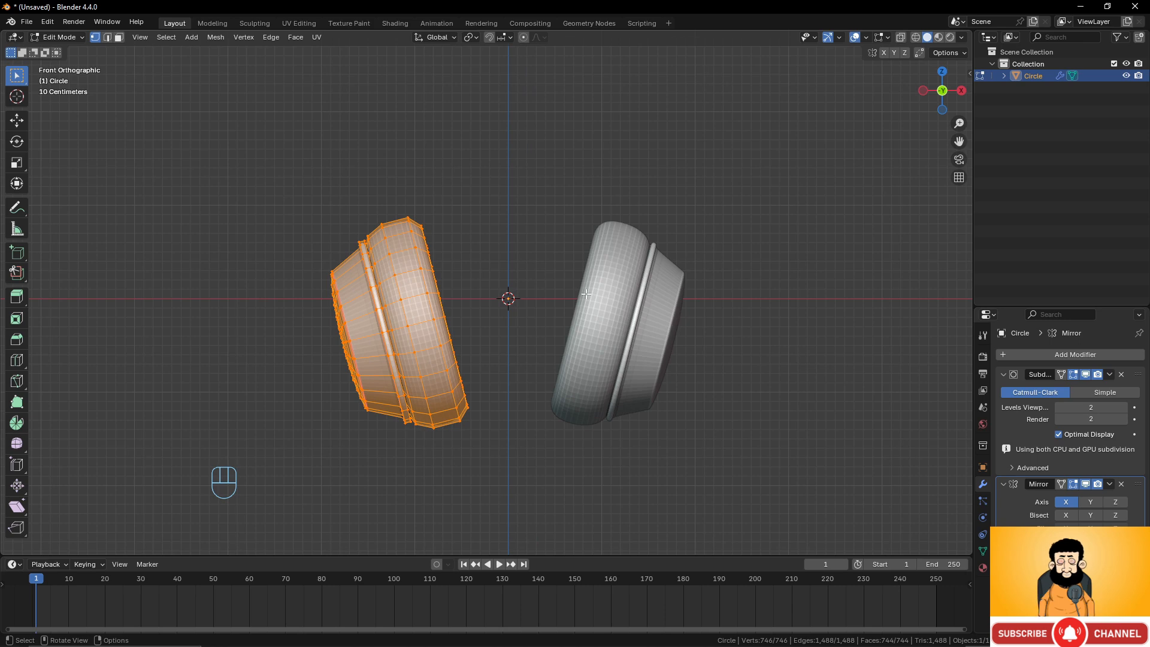
scroll(473, 309, "up", 1)
left_click(422, 294)
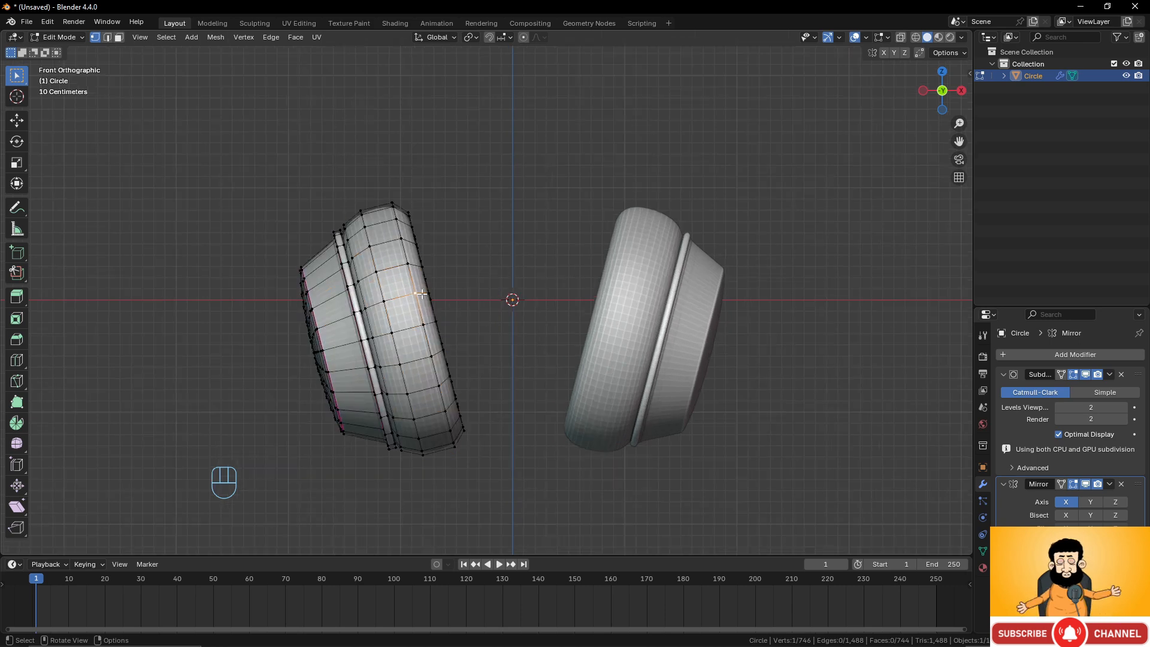
key("g")
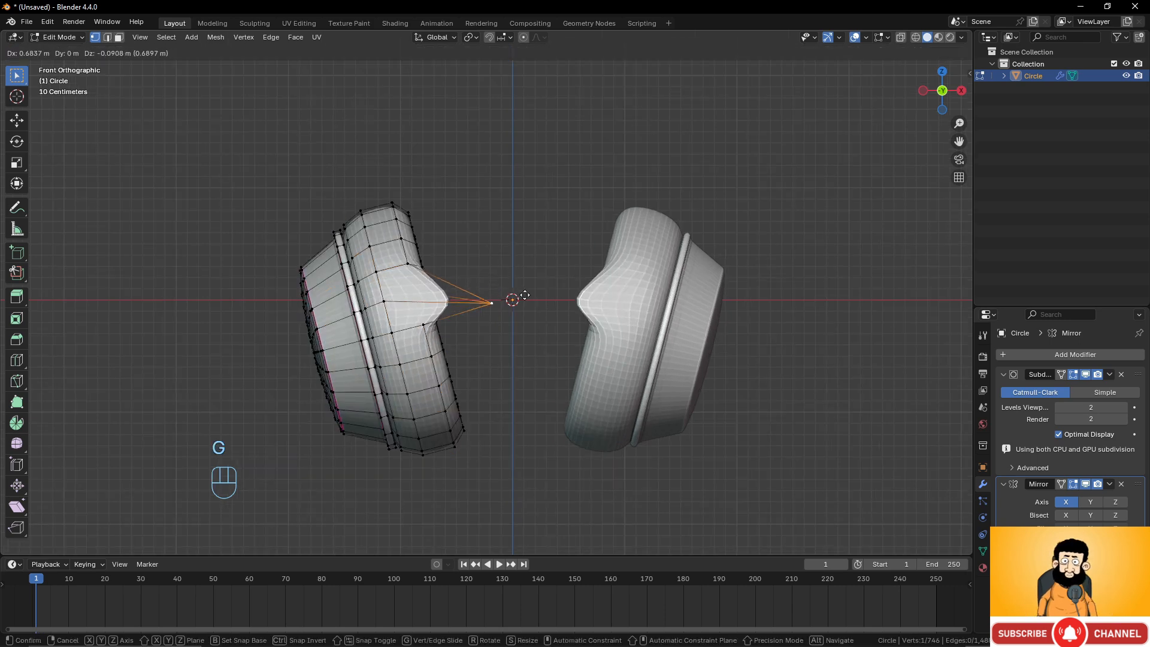
right_click(642, 253)
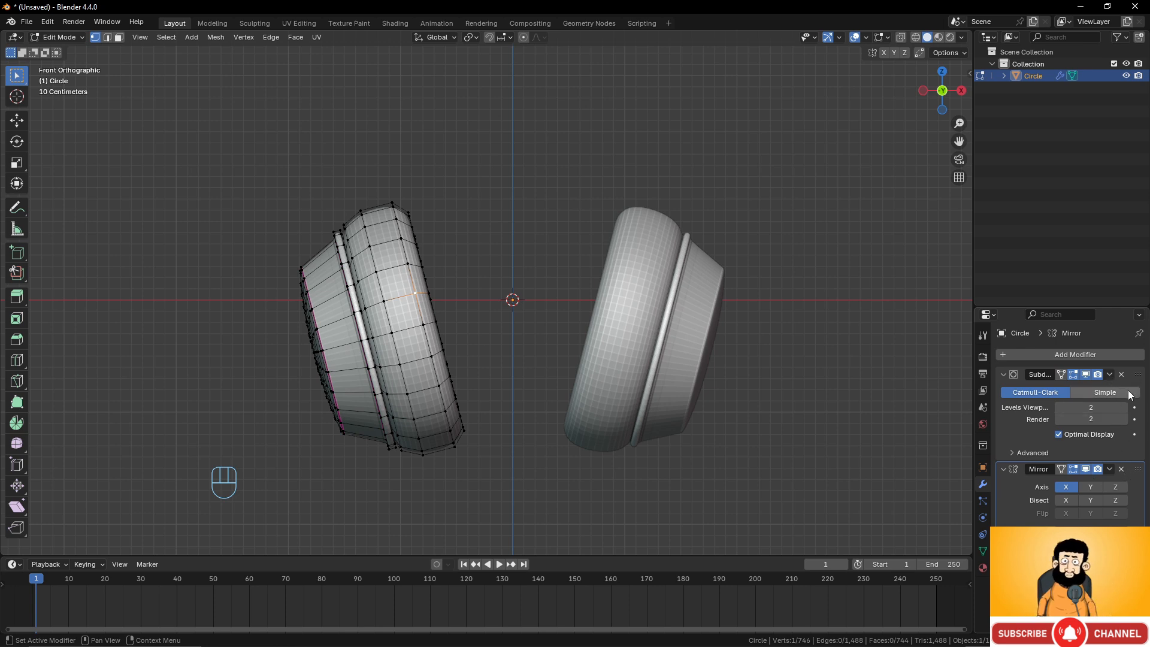
Move the Mirror modifier above the Subdivision modifier in the stack.
left_click_drag(1137, 468, 1139, 381)
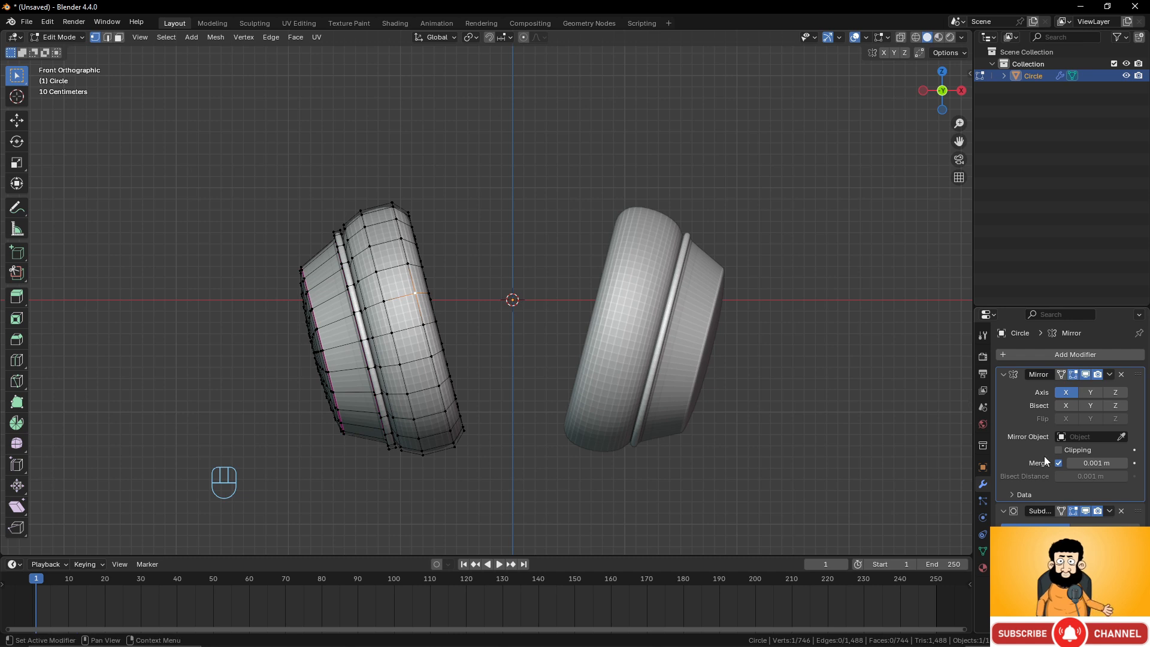
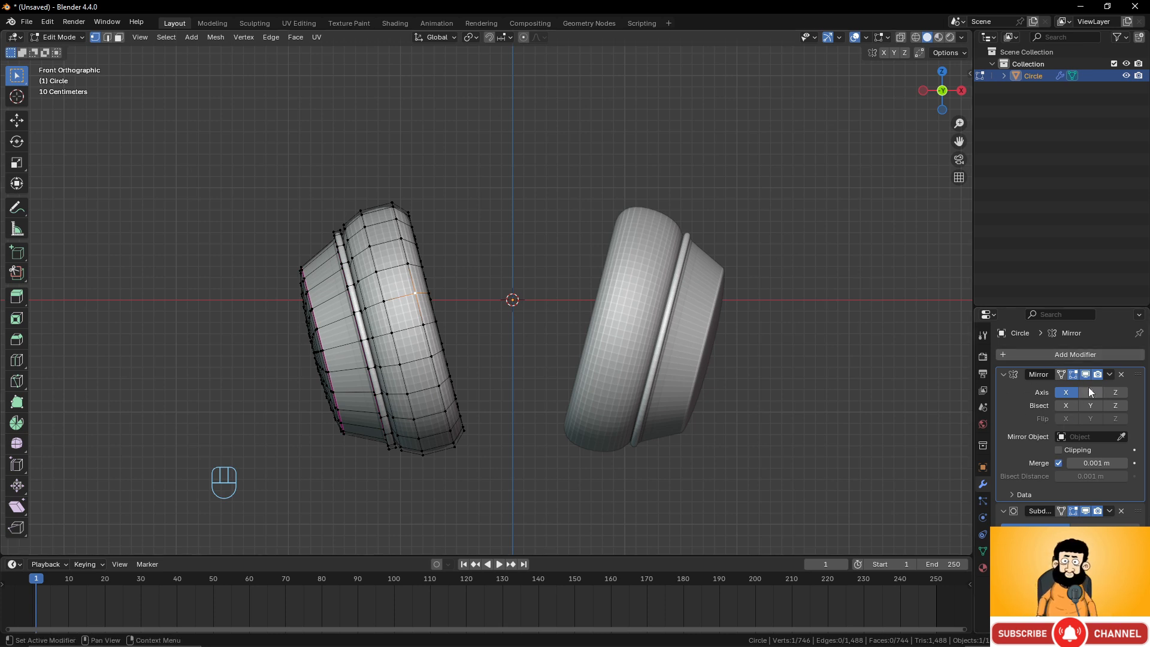
Move the Subdivision Surface modifier above the Mirror modifier in the modifier stack.
left_click_drag(1138, 375, 1138, 485)
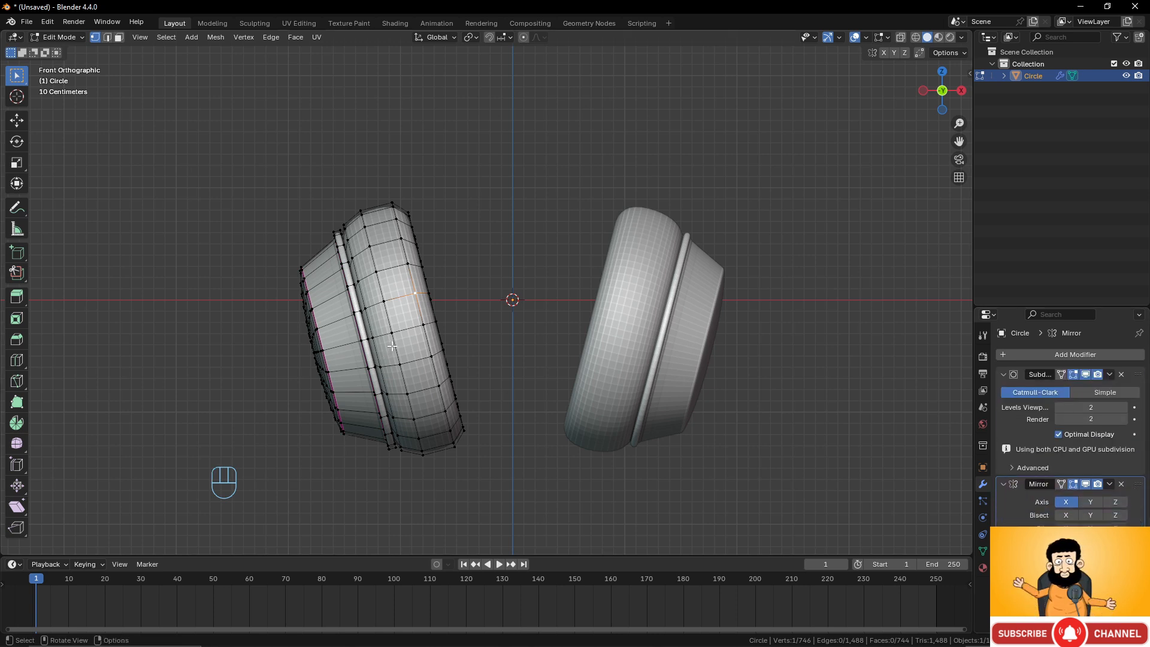
key("shift+a")
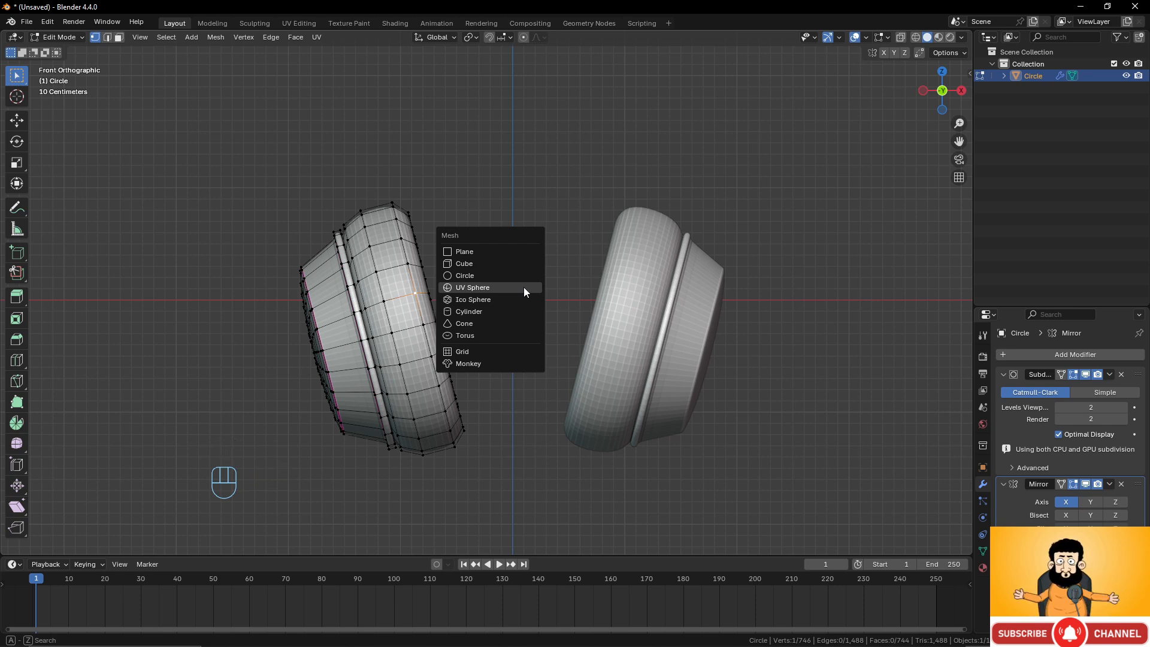
key("Escape")
Select the whole ear cup mesh as linked geometry and scale it along Y to 0.804.
middle_click_drag(475, 218, 542, 305)
left_click(469, 305)
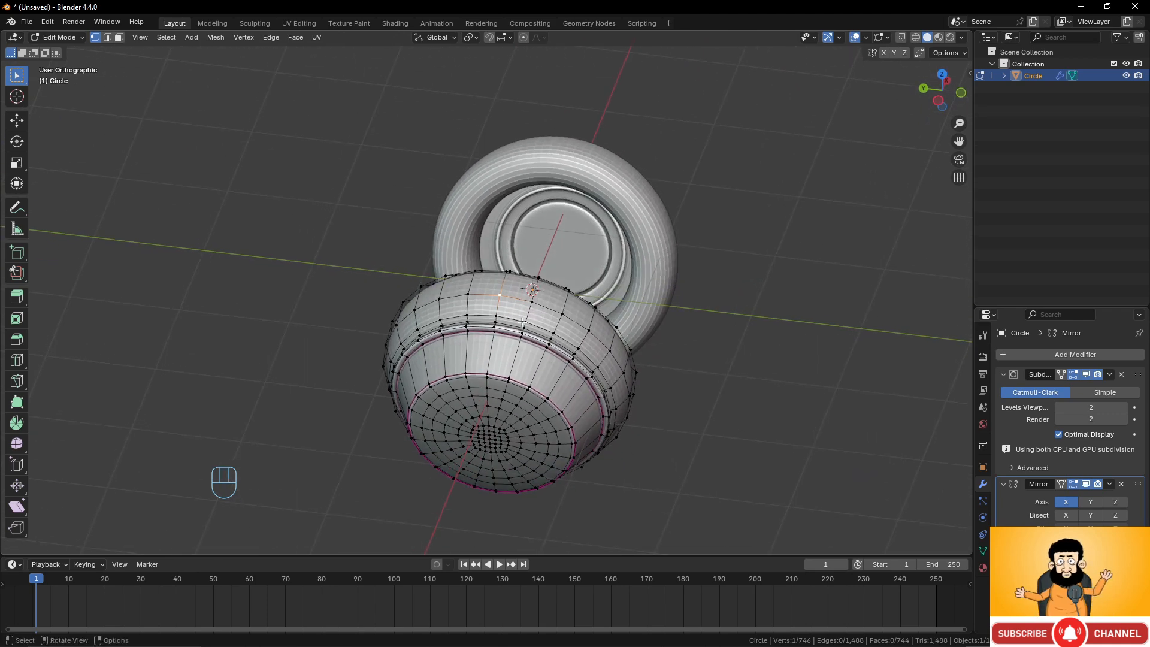
key("l")
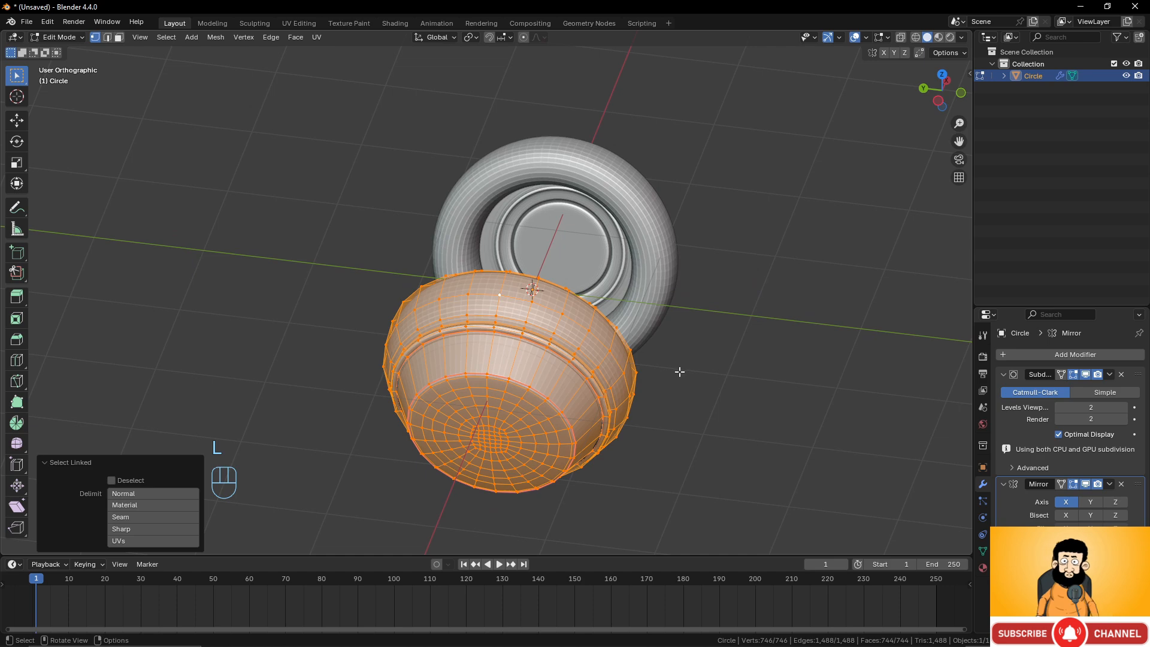
key("s")
key("y")
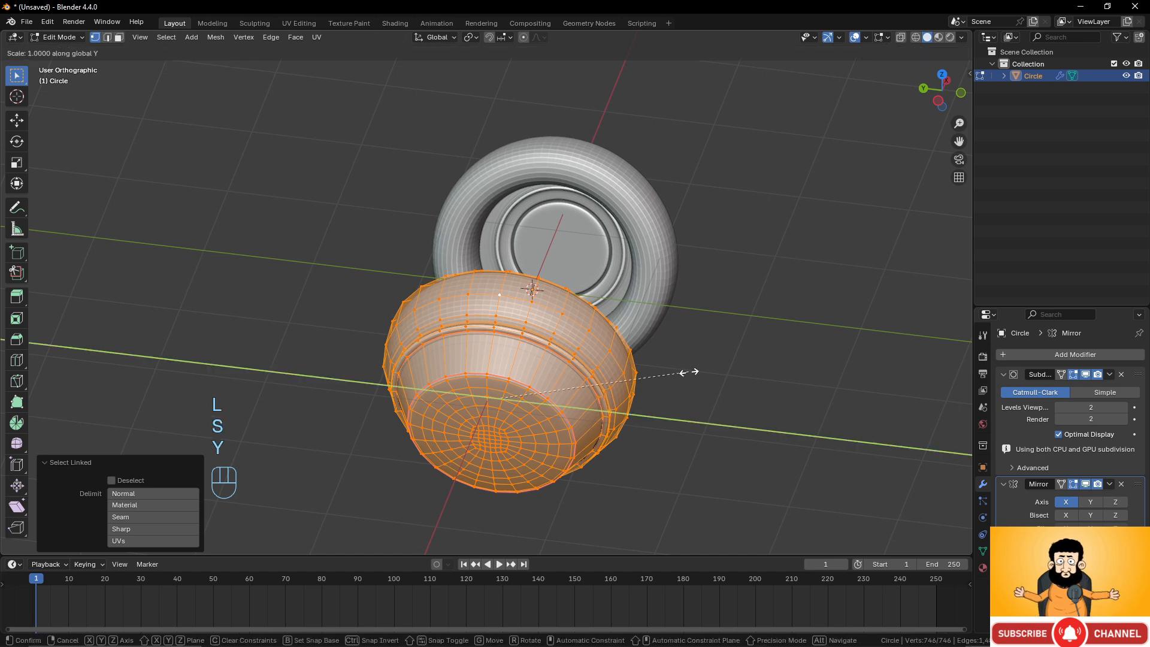
left_click(652, 374)
Add a mesh circle at the center and rotate it 90° about the X axis.
middle_click_drag(651, 374, 529, 325)
key("shift+a")
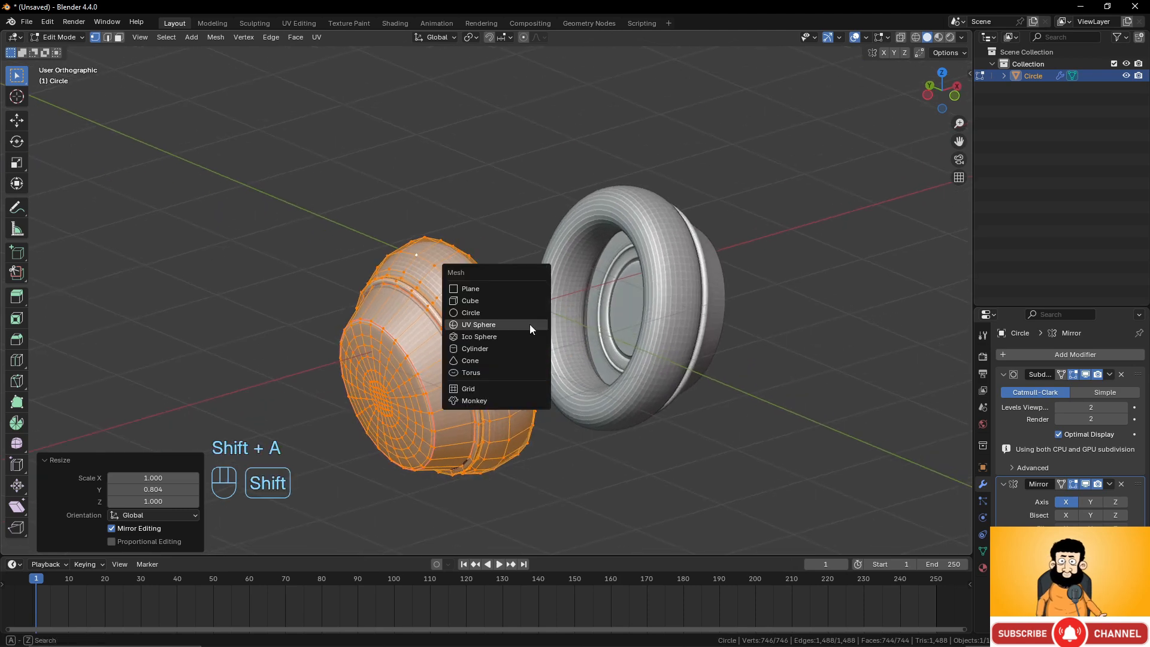
left_click(488, 312)
middle_click_drag(552, 362, 582, 357)
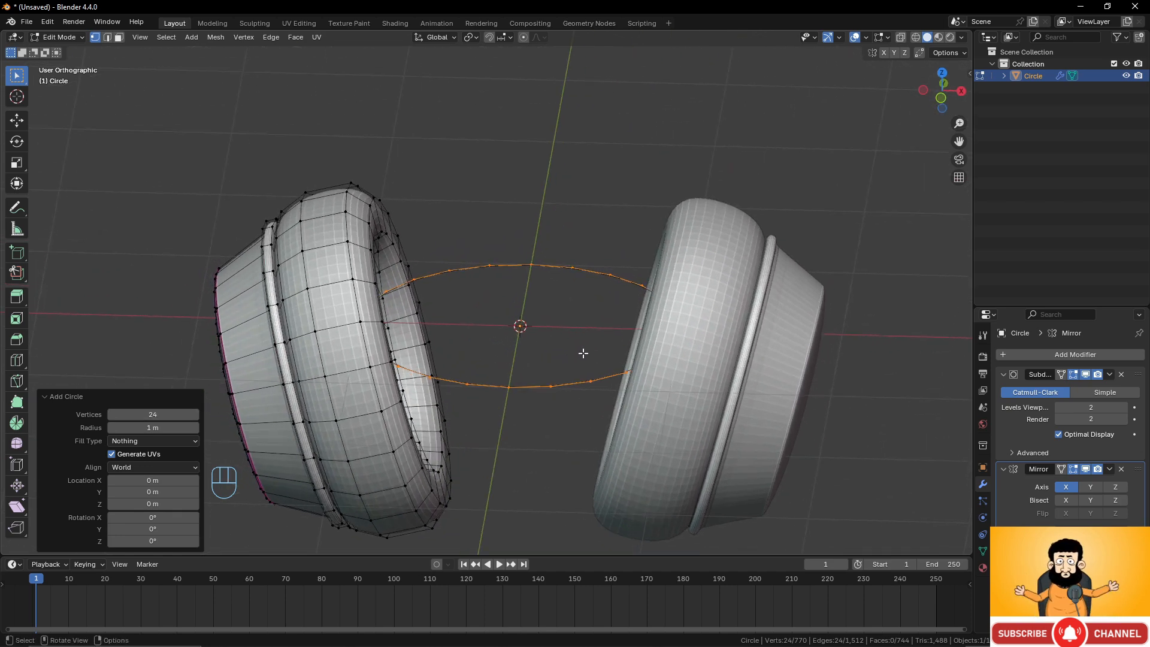
key("r")
key("x")
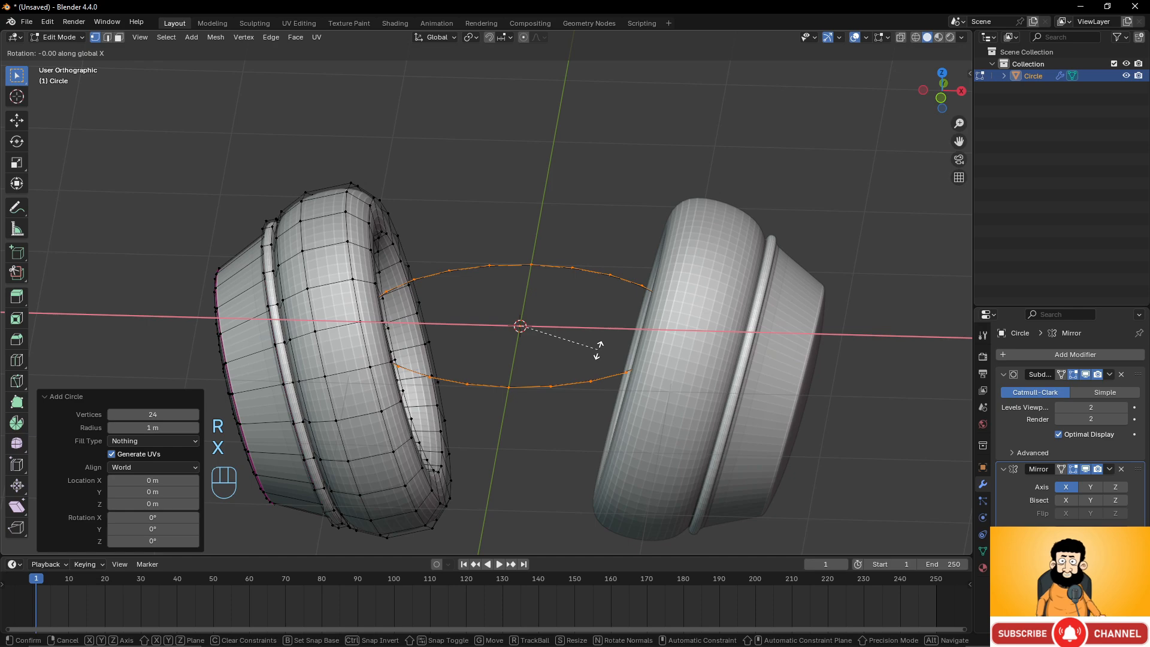
key("KP_9")
key("KP_0")
left_click(599, 350)
Scale the new circle down to 0.162.
middle_click_drag(598, 352, 725, 391)
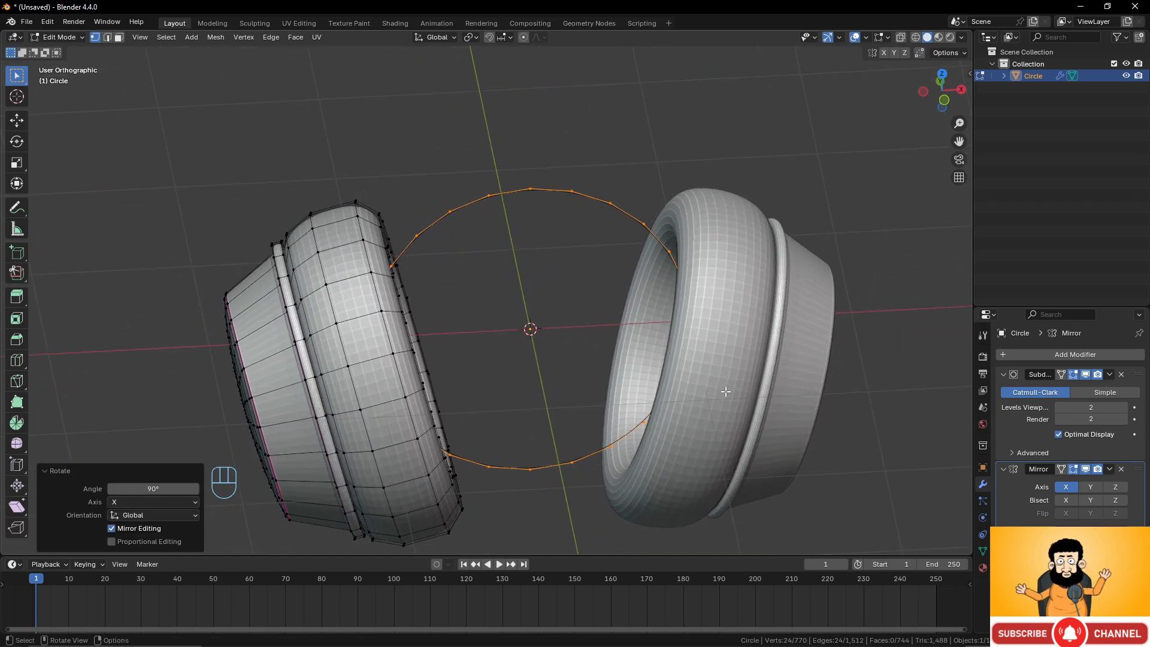
key("s")
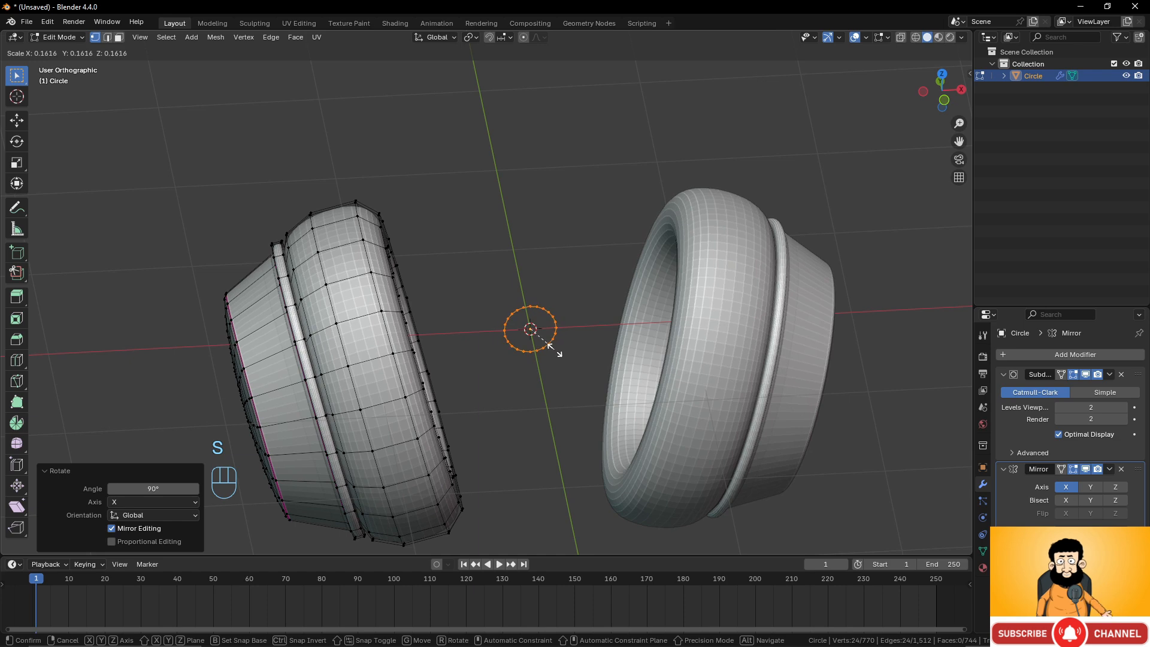
left_click(555, 350)
In top view, move the circle to about -1.6 m X and -0.72 m Y beside the ear cup.
key("KP_7")
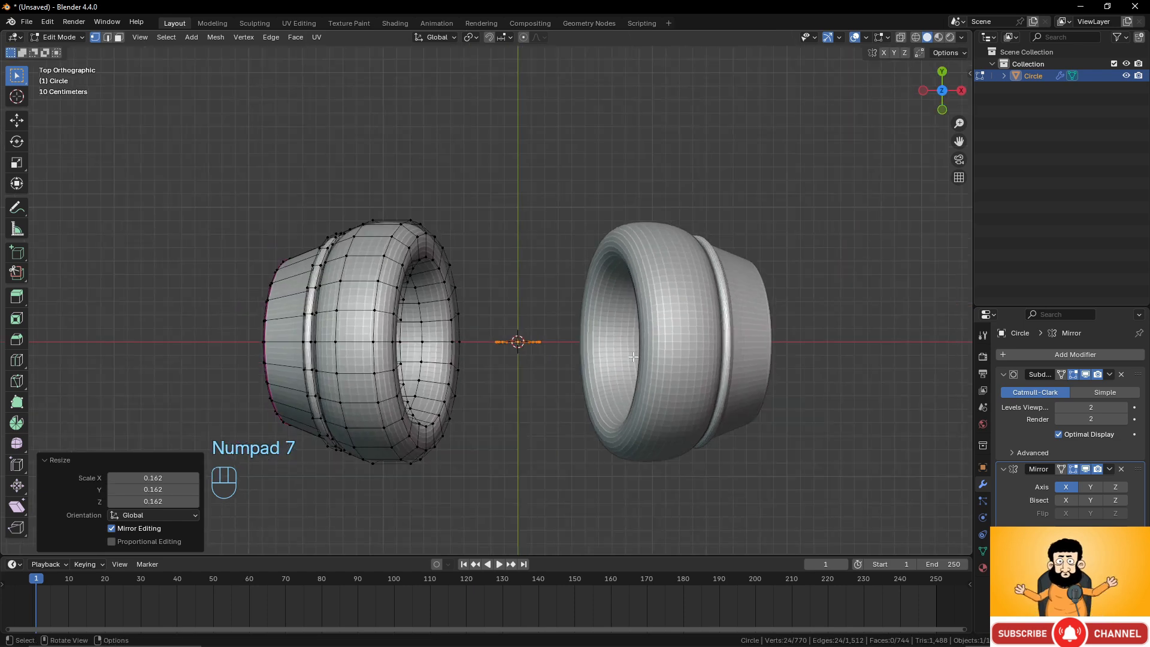
key("g")
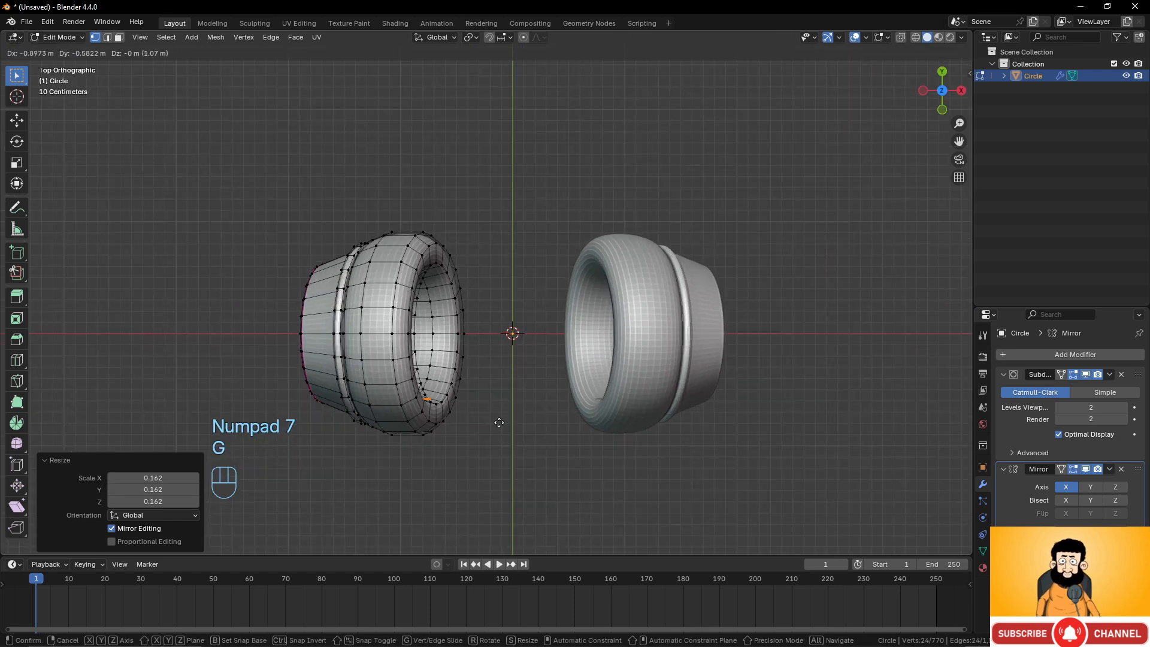
left_click(435, 432)
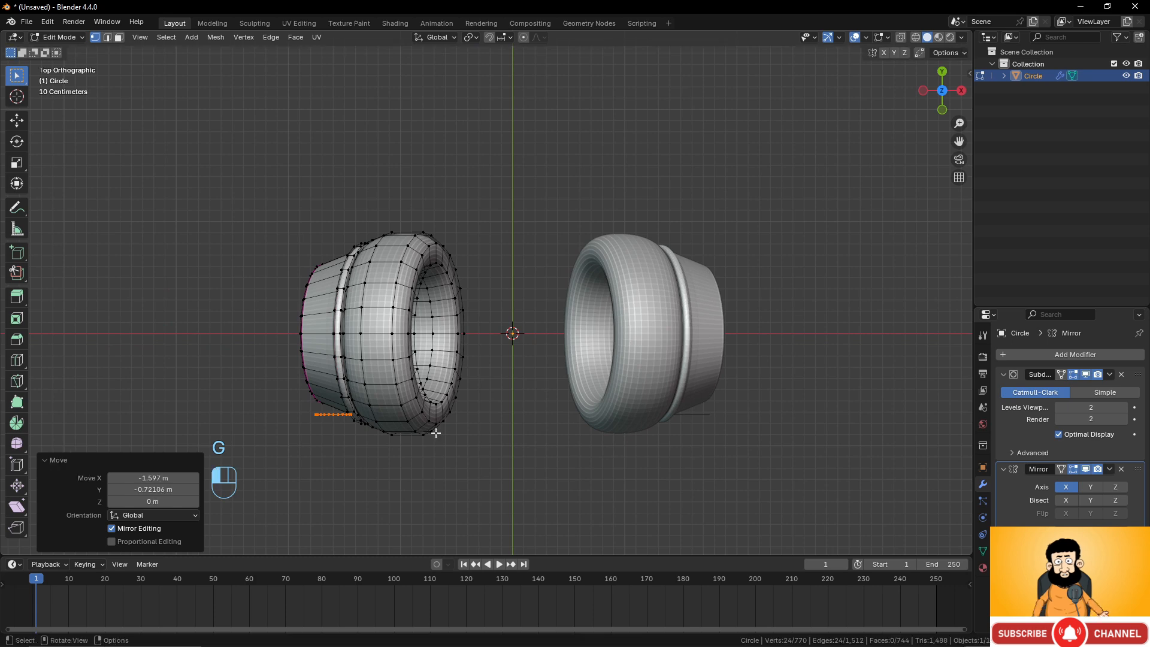
In front view, move the circle about 0.074 m in X and -0.411 m in Z onto the cup's lower side.
key("KP_1")
scroll(485, 406, "up", 4)
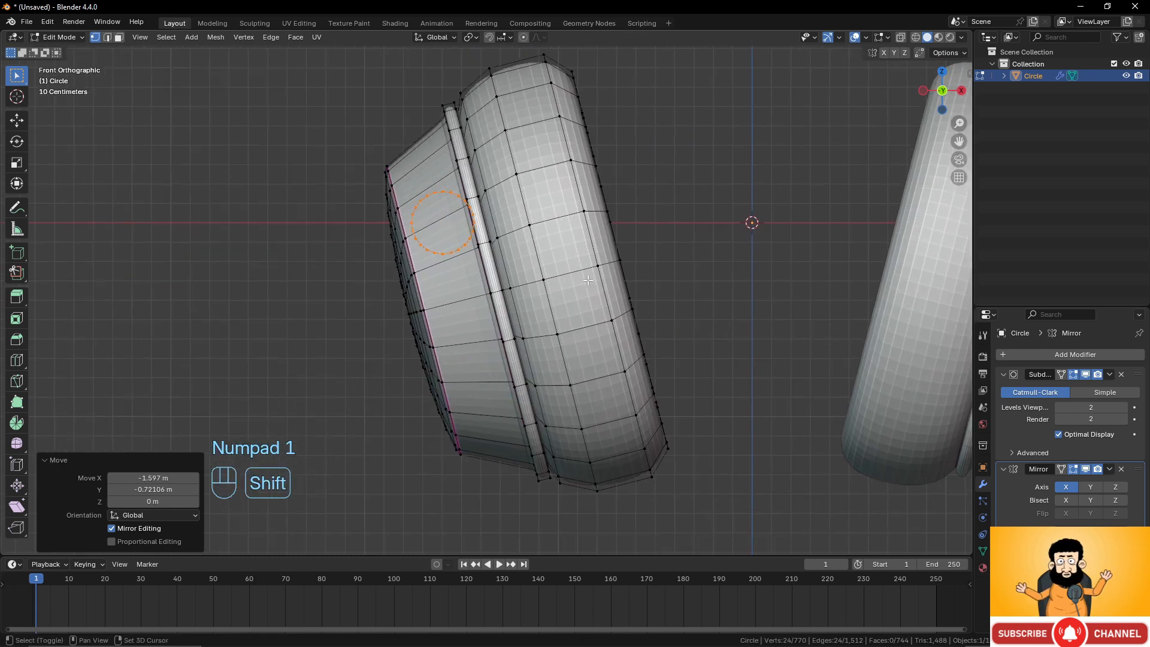
key("g")
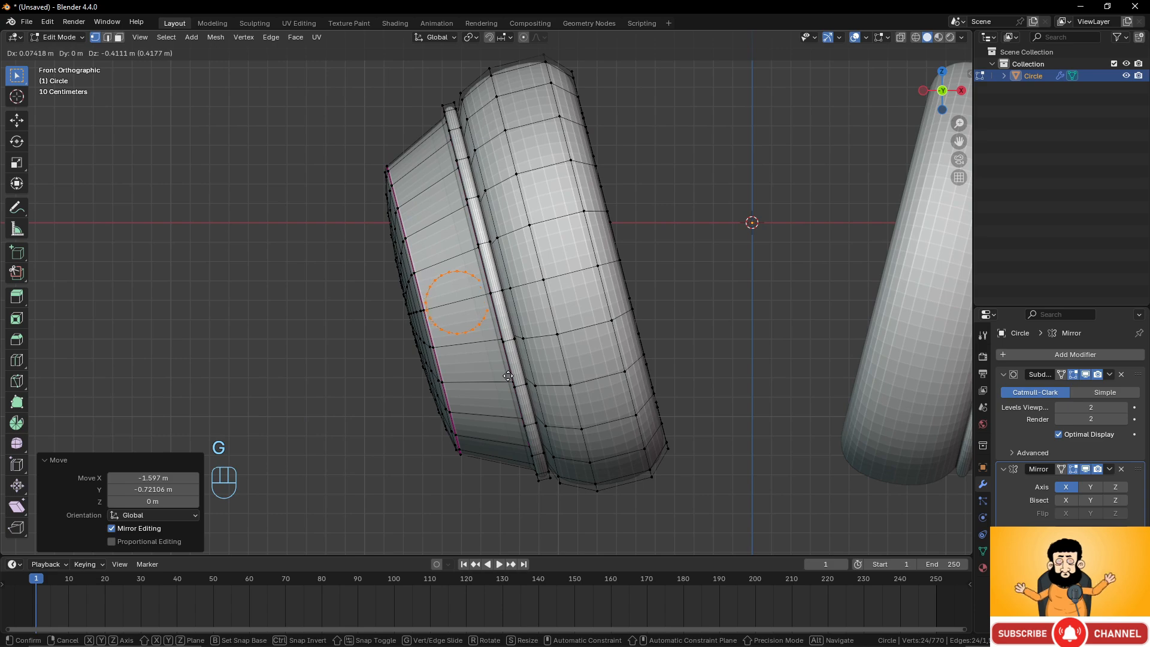
left_click(508, 376)
Move the circle along Y by about -0.058 m toward the ear cup surface.
scroll(500, 374, "up", 3)
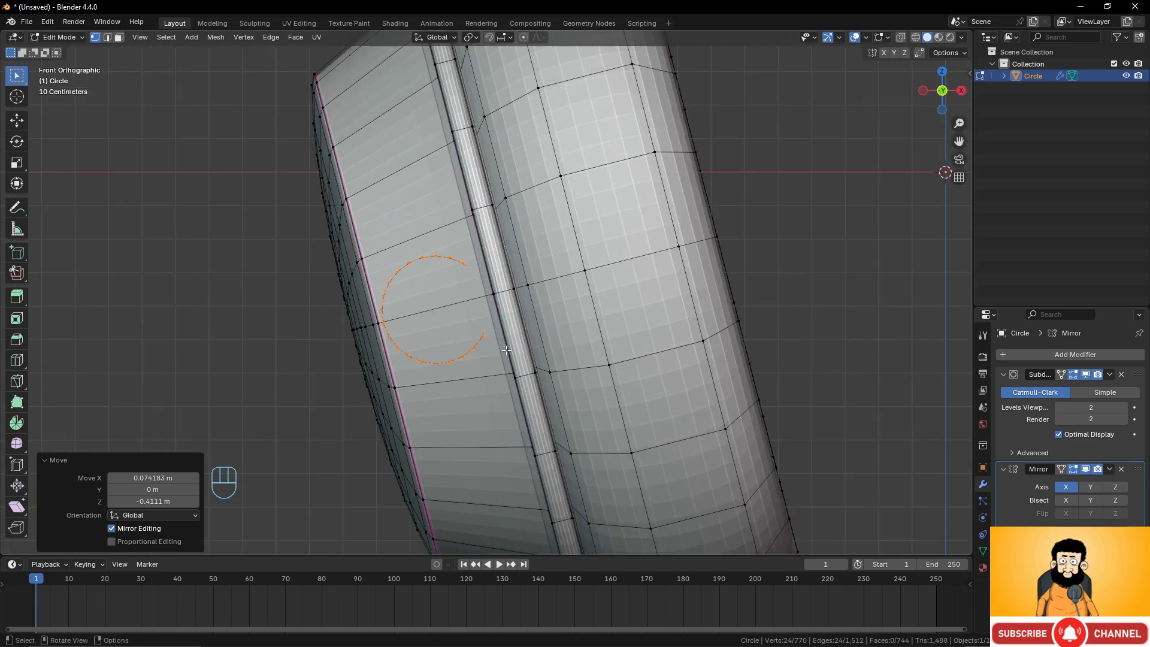
middle_click_drag(500, 375, 520, 360)
middle_click_drag(624, 364, 662, 392)
scroll(662, 391, "up", 2)
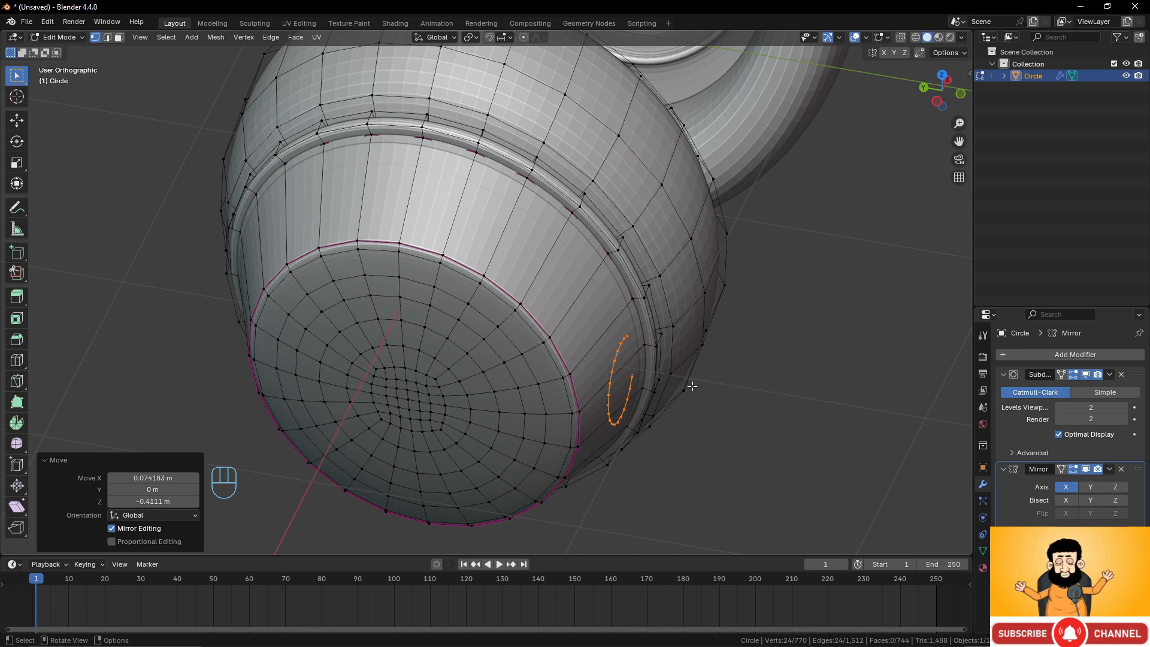
key("g")
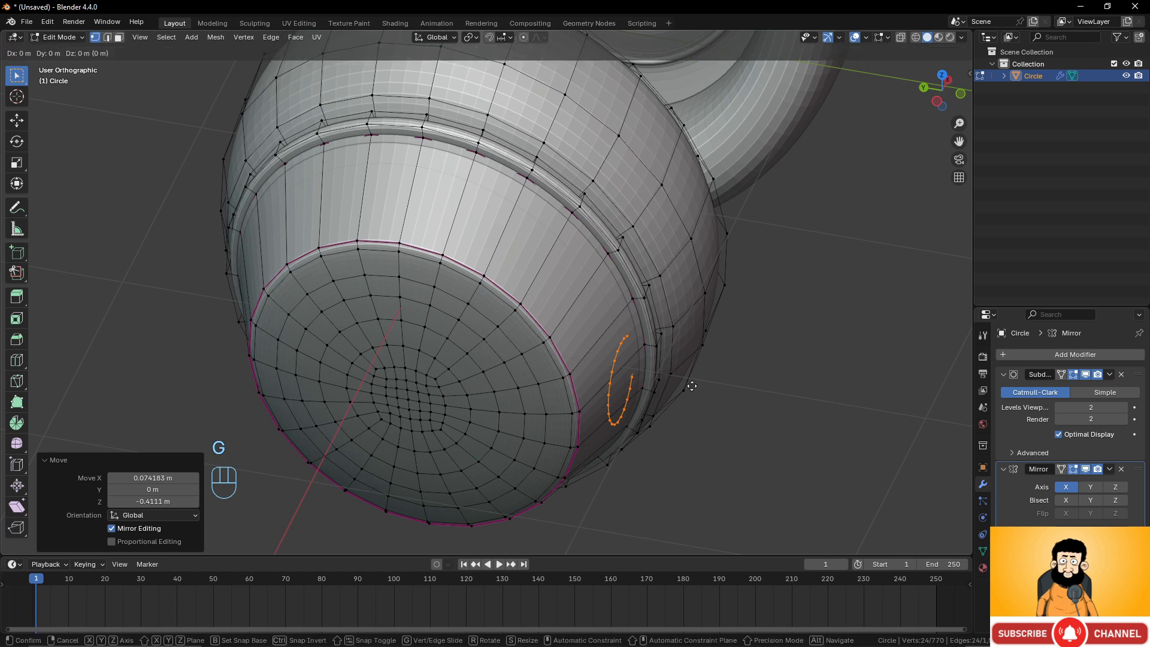
key("y")
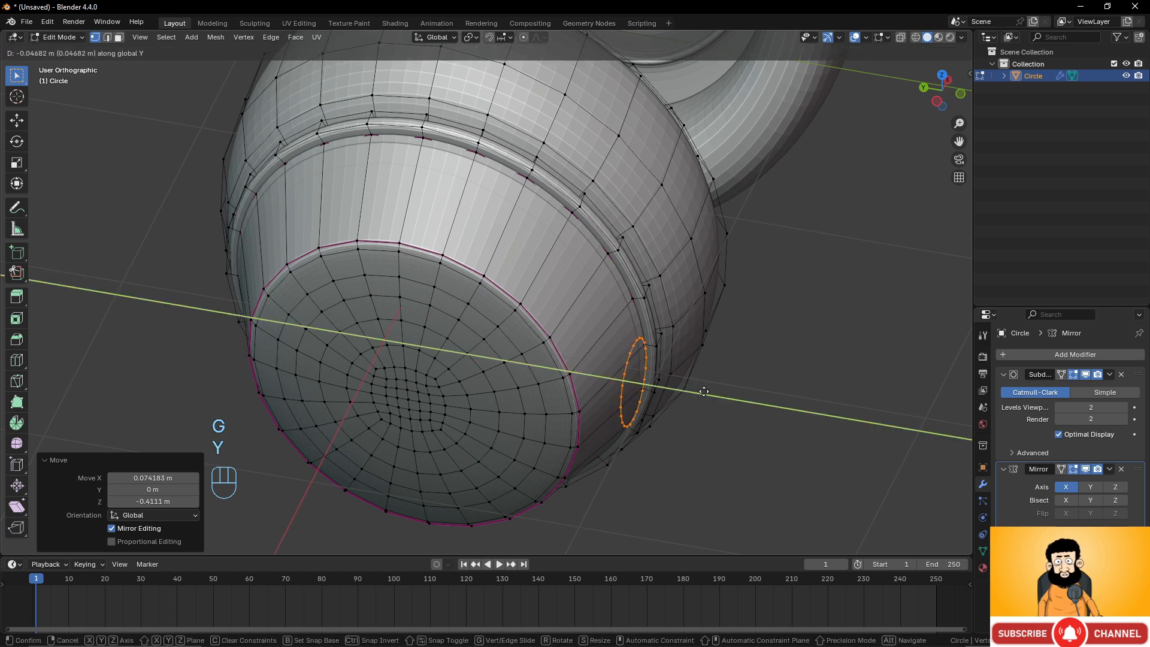
left_click(668, 361)
Move the circle back along Y by about 0.017 m.
middle_click_drag(667, 361, 613, 379)
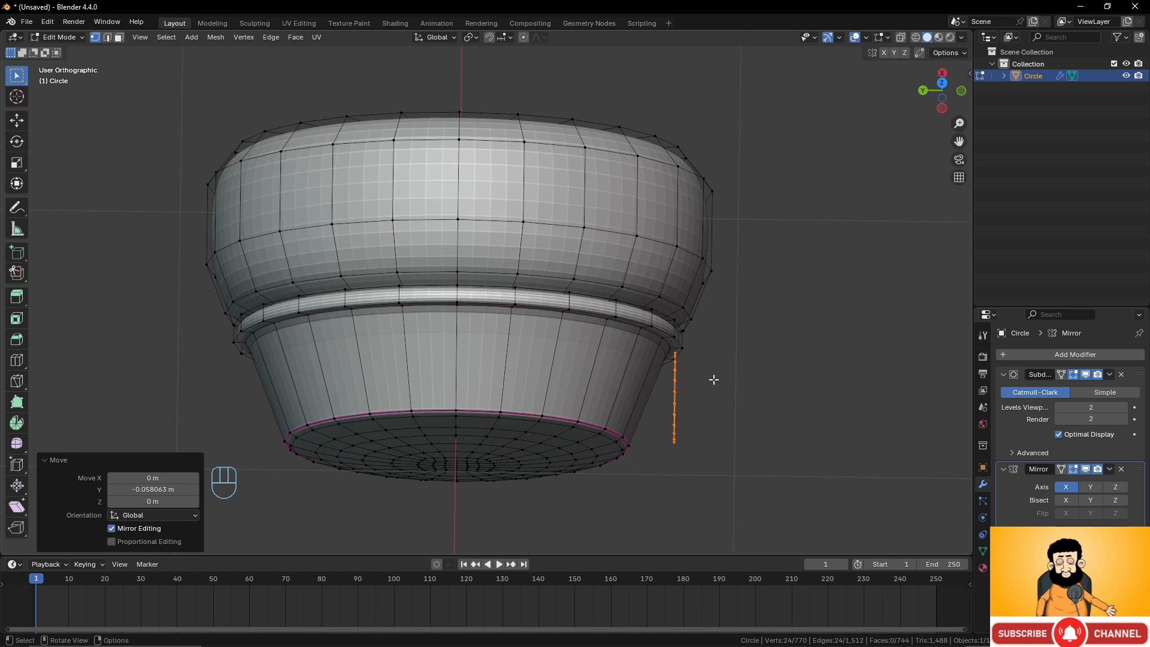
key("g")
key("y")
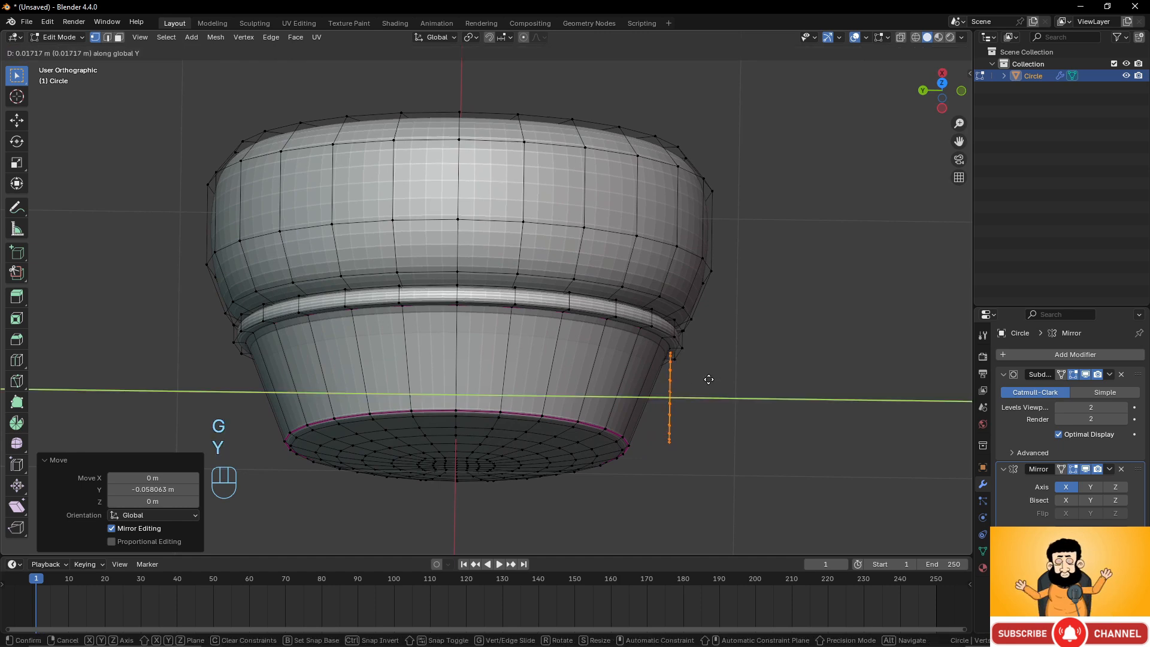
left_click(709, 379)
Extrude the circle along Y by about -0.062 m to form a short tube.
middle_click_drag(711, 336, 699, 359)
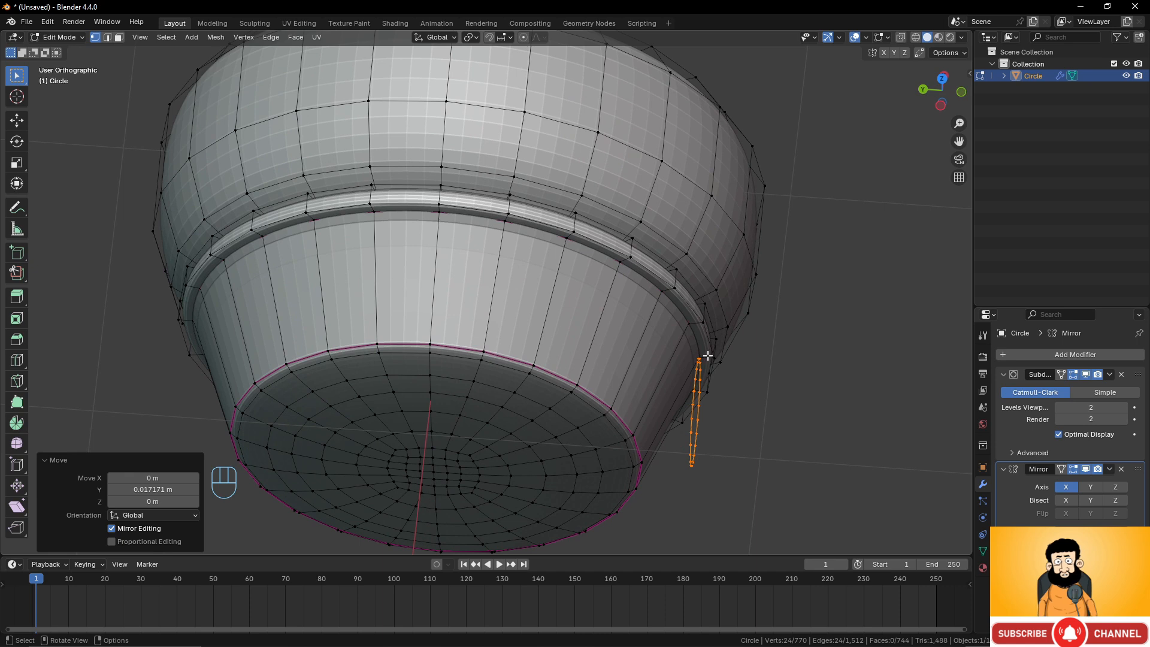
key("e")
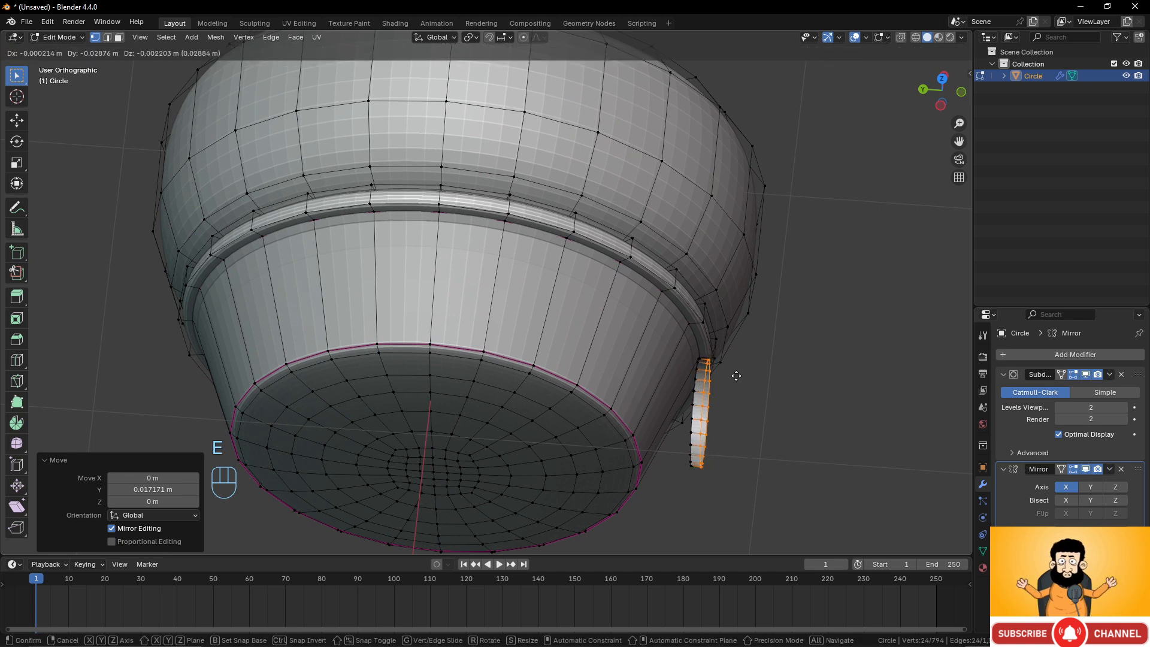
key("y")
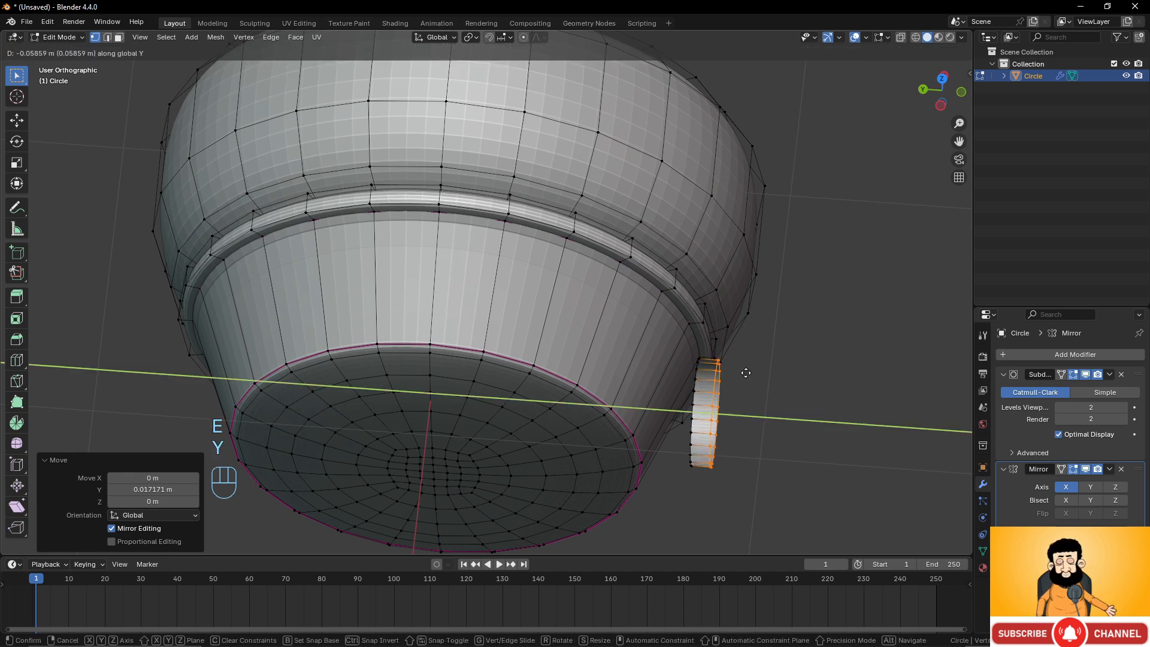
left_click(688, 377)
Extrude the tube's outer edge loop inward, scaling it to 0.652.
mouse_move(688, 377)
middle_mouse_down()
mouse_move(634, 306)
mouse_move(675, 363)
middle_mouse_up()
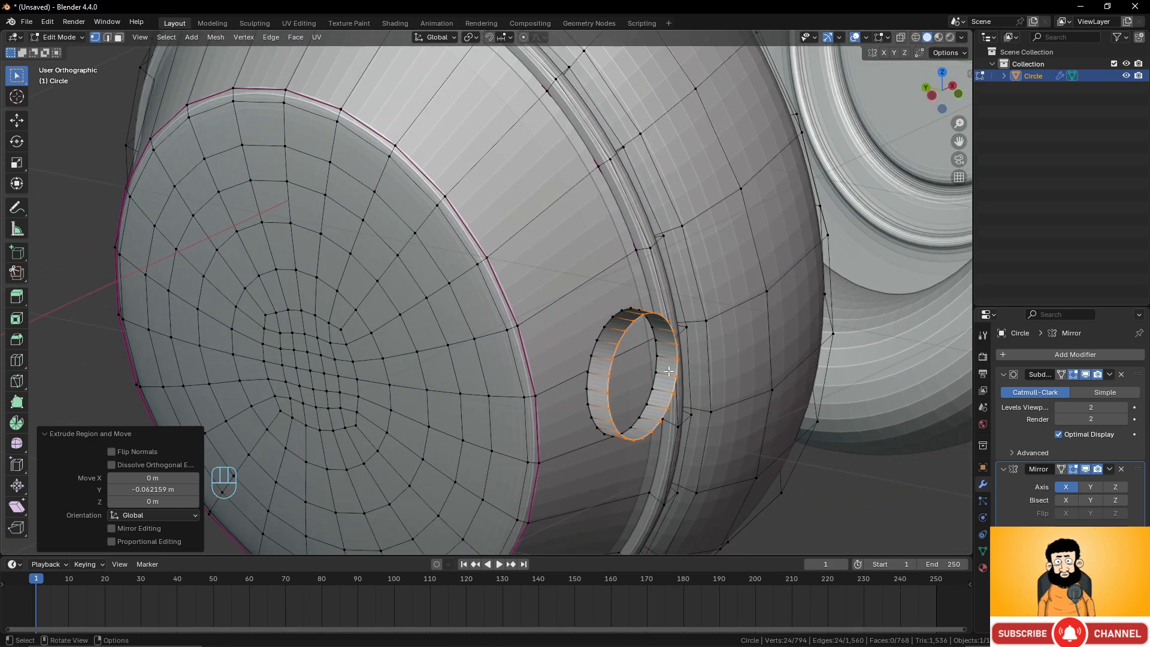
key("e")
key("s")
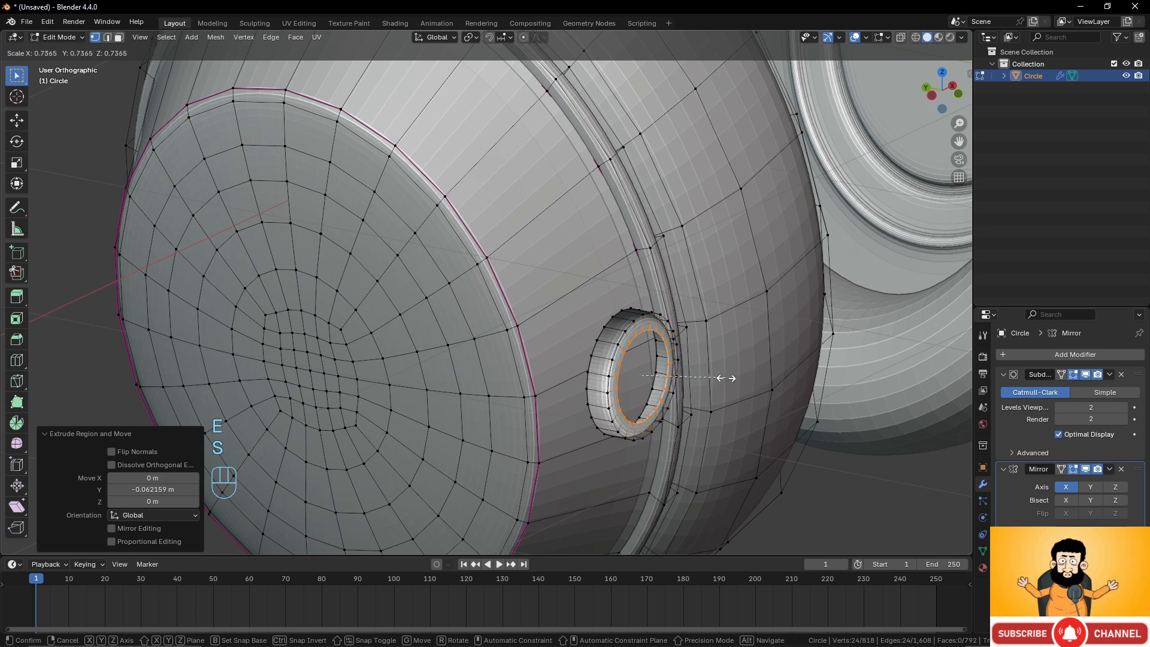
left_click(717, 375)
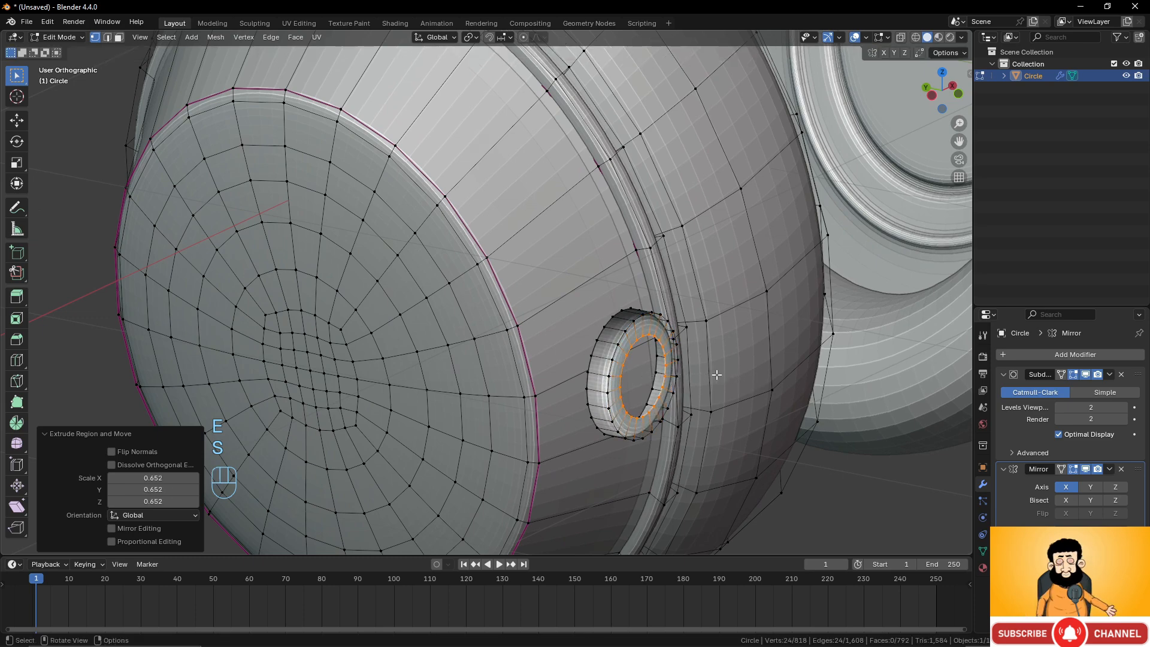
Extrude the inner loop again and scale it to 0.631.
scroll(717, 375, "up", 1)
middle_click_drag(717, 375, 614, 335)
key("e")
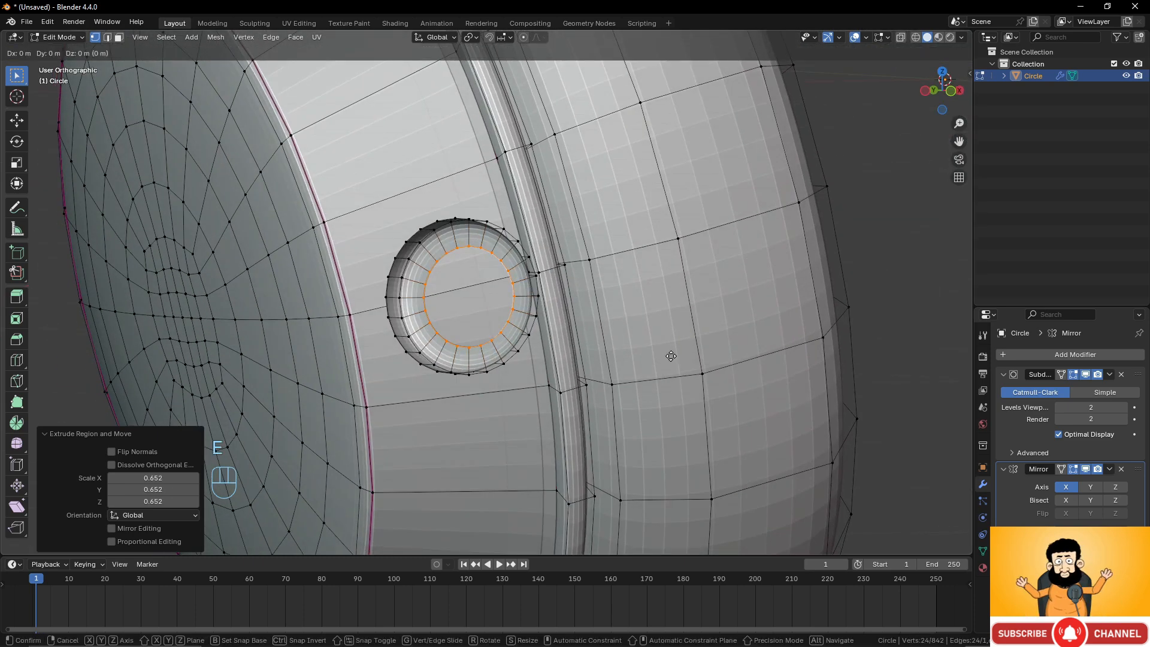
key("s")
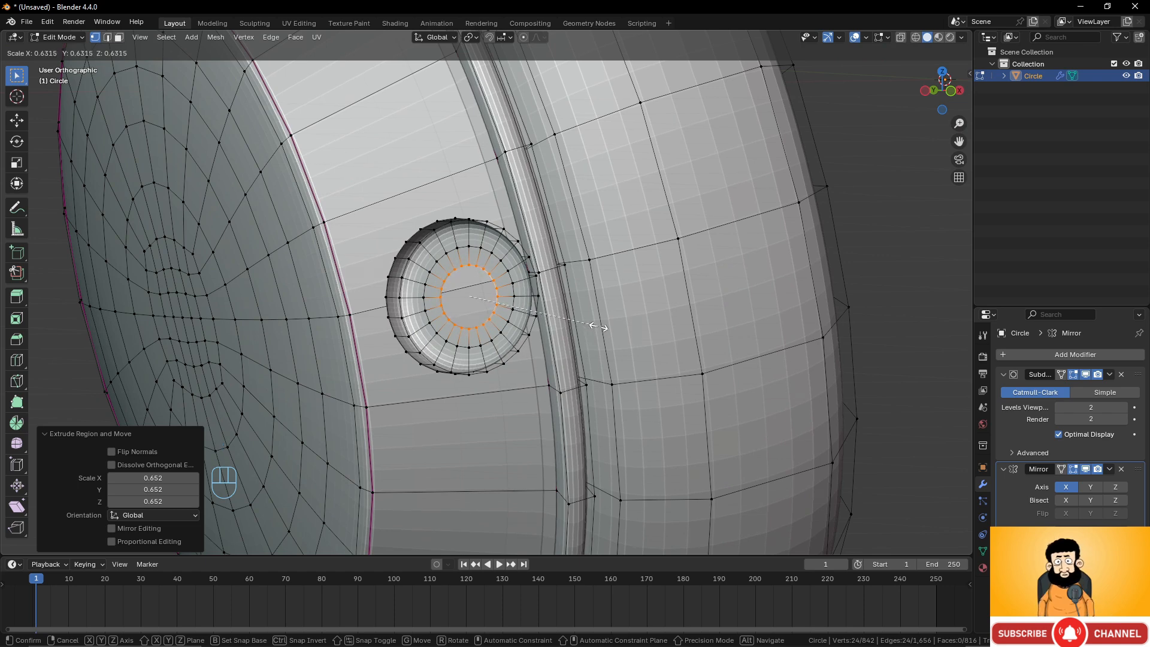
left_click(598, 326)
Grid Fill the inner opening with span 6 and offset 1.
key("ctrl+f")
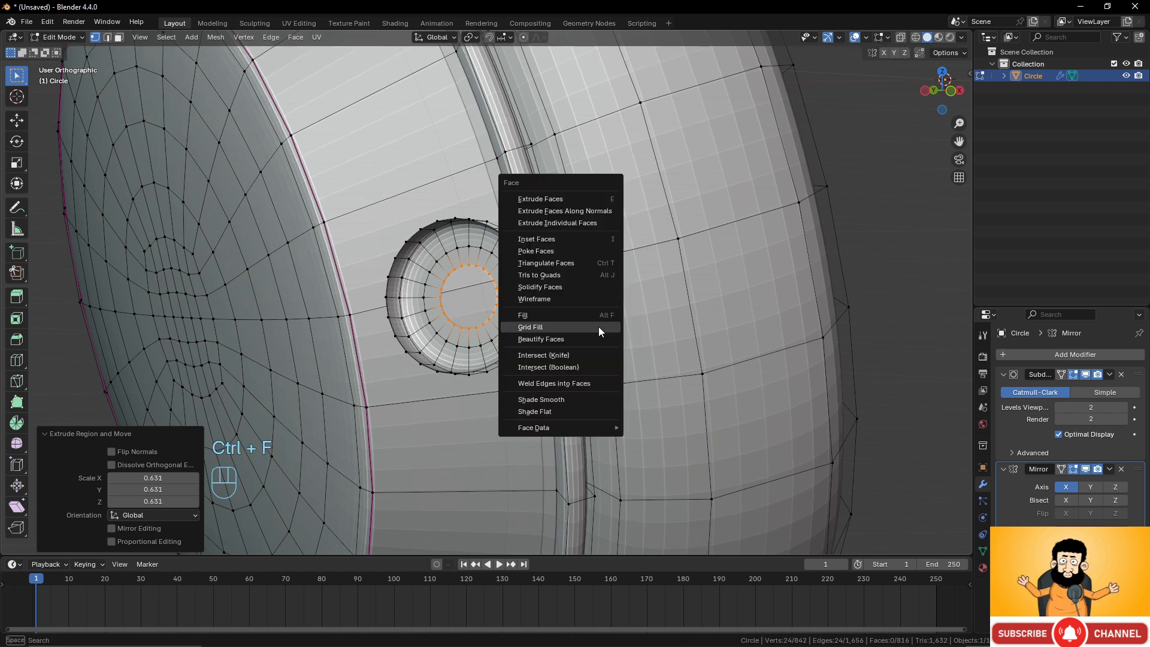
left_click(598, 326)
middle_click_drag(599, 325, 539, 336)
key("KP_1")
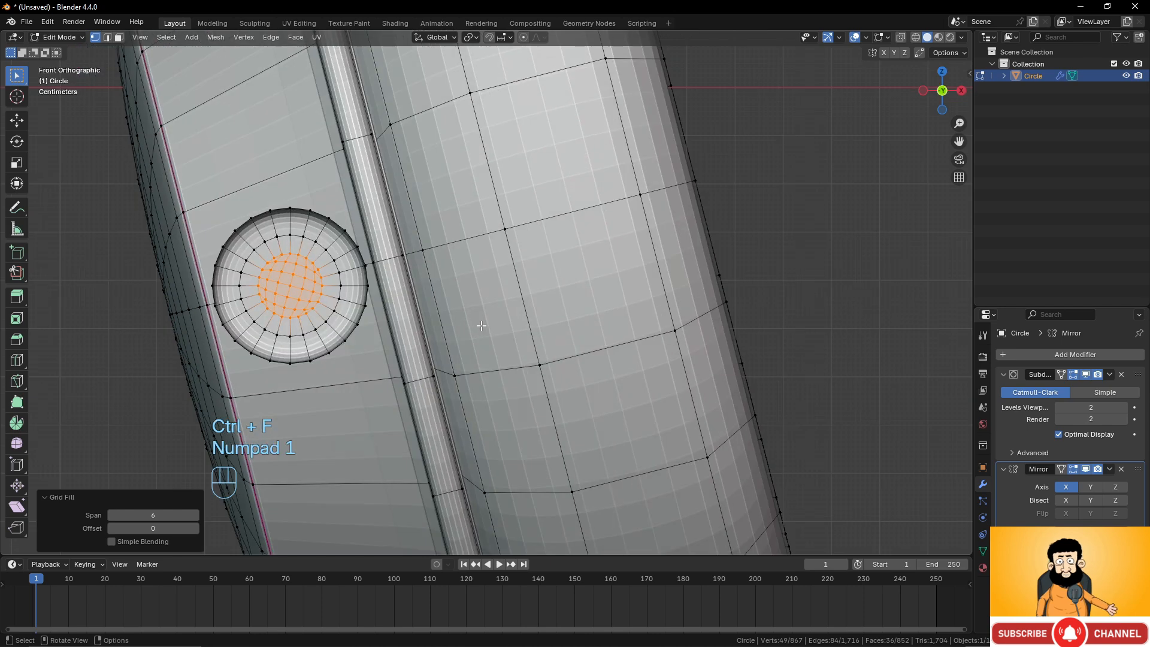
left_click(195, 528)
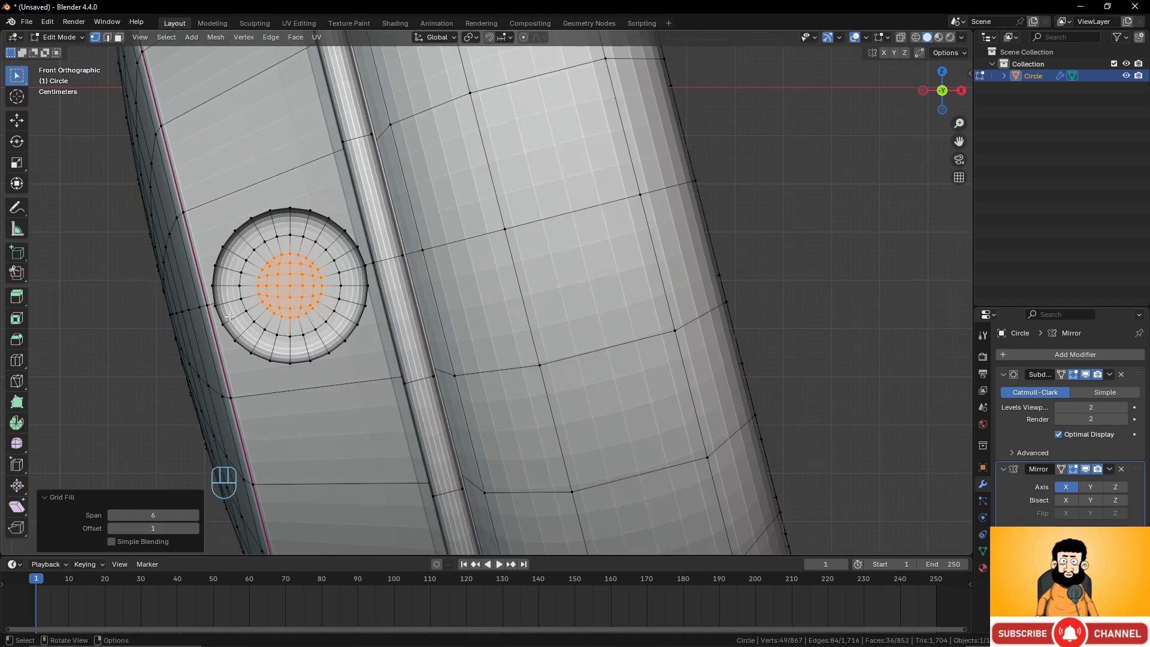
Select the tube's opposite edge loop, extrude it and scale it to 0.525.
scroll(444, 323, "down", 6)
middle_click_drag(444, 323, 758, 359)
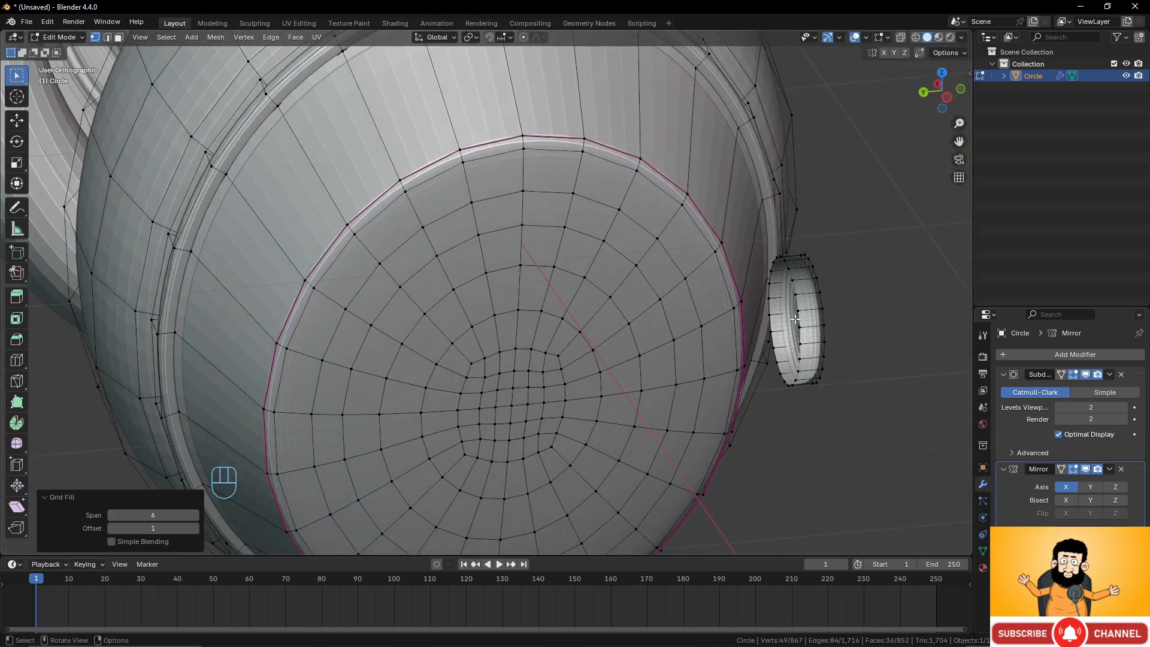
left_click(781, 316, "alt")
middle_click_drag(780, 316, 806, 355)
key("e")
key("s")
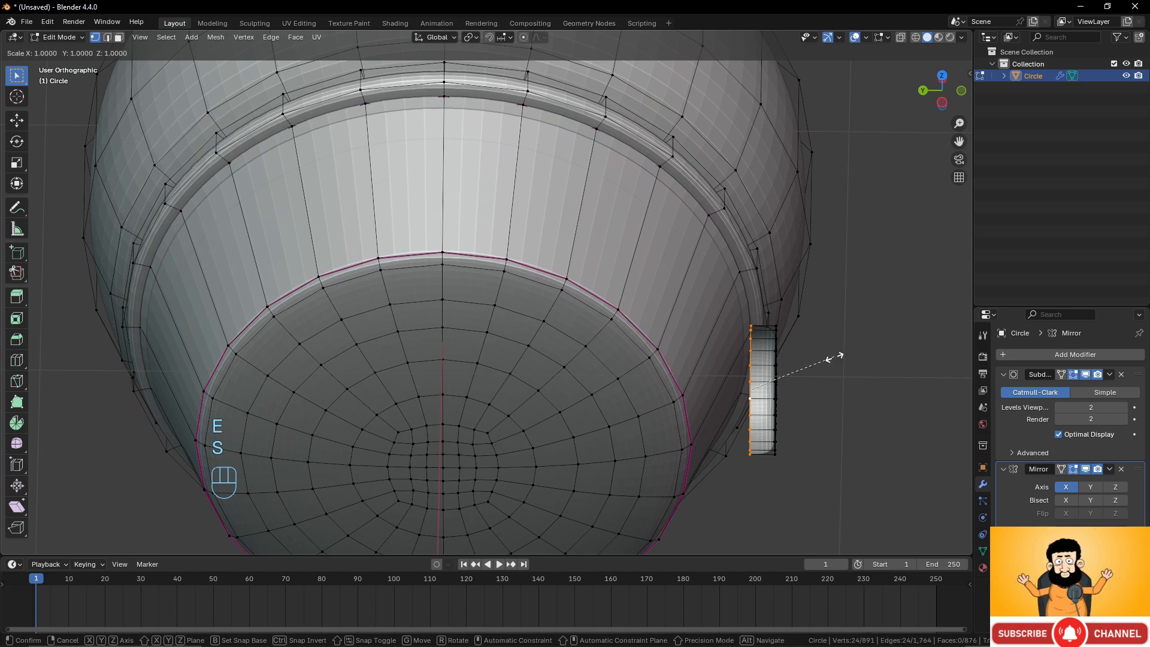
left_click(799, 369)
middle_click_drag(799, 368, 827, 331)
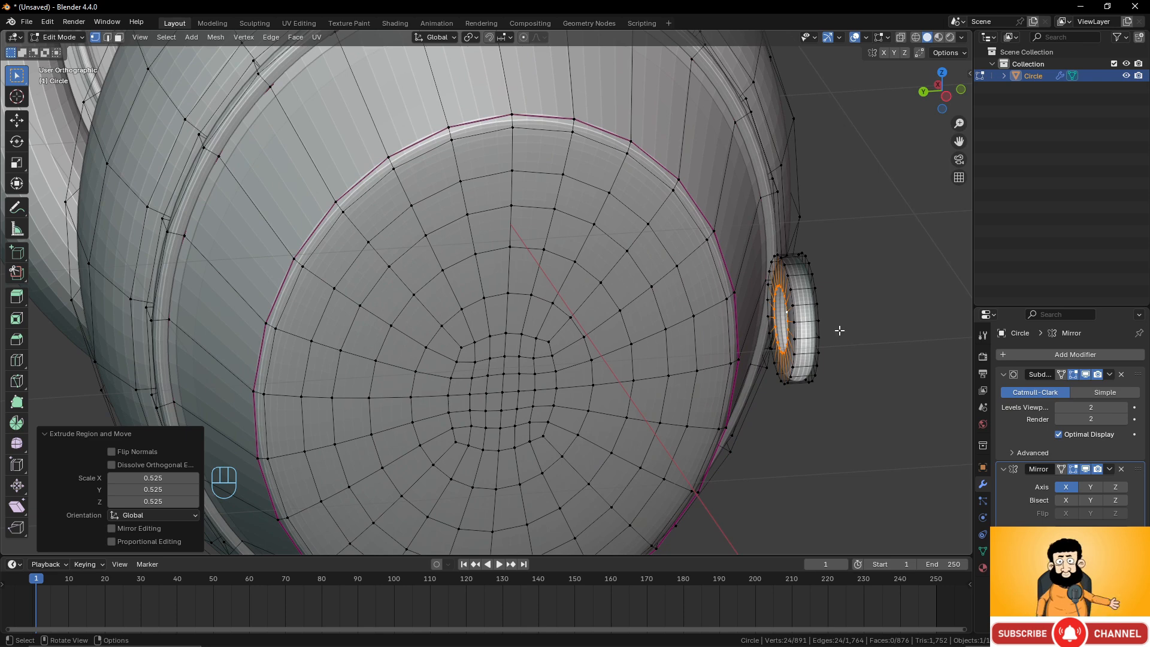
Extrude the scaled loop outward along the Y axis by about 0.155 m.
key("e")
key("y")
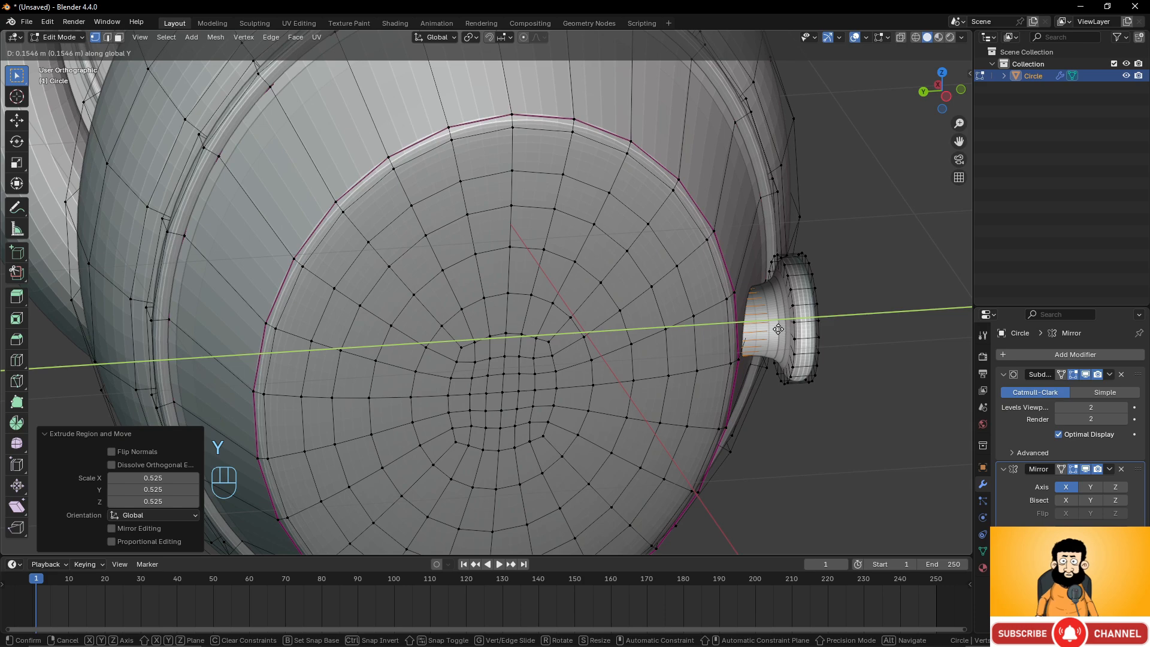
left_click(778, 329)
middle_click_drag(777, 329, 534, 282)
scroll(744, 332, "up", 2)
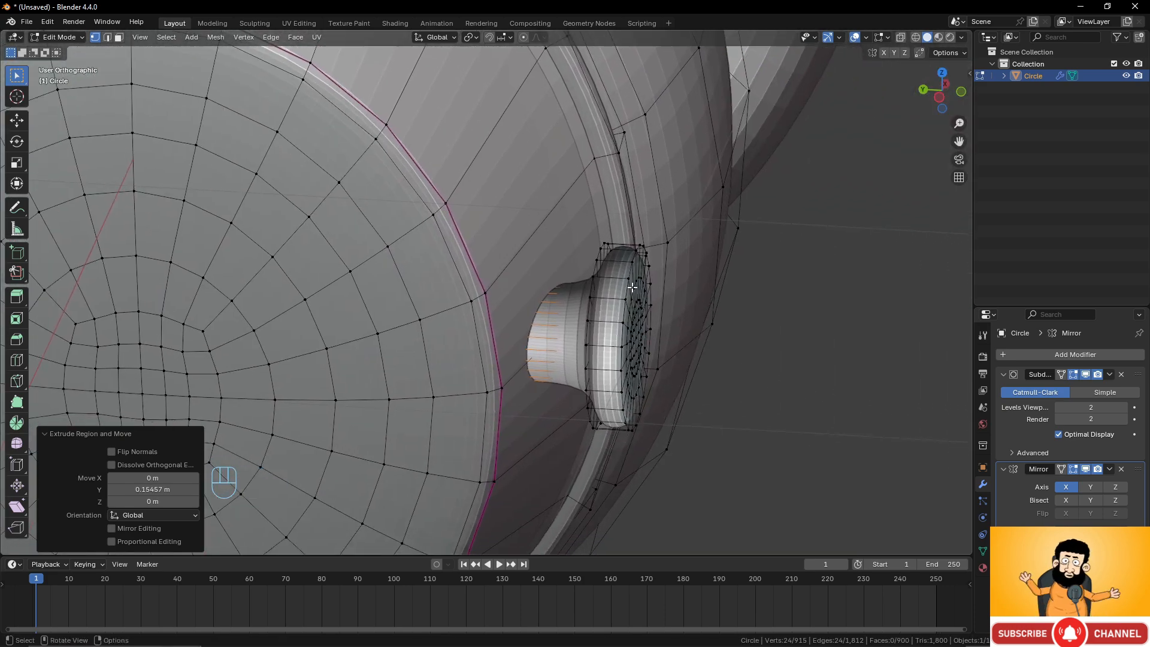
Turn on the face normals display in the mesh edit mode overlays.
middle_click_drag(632, 287, 538, 304)
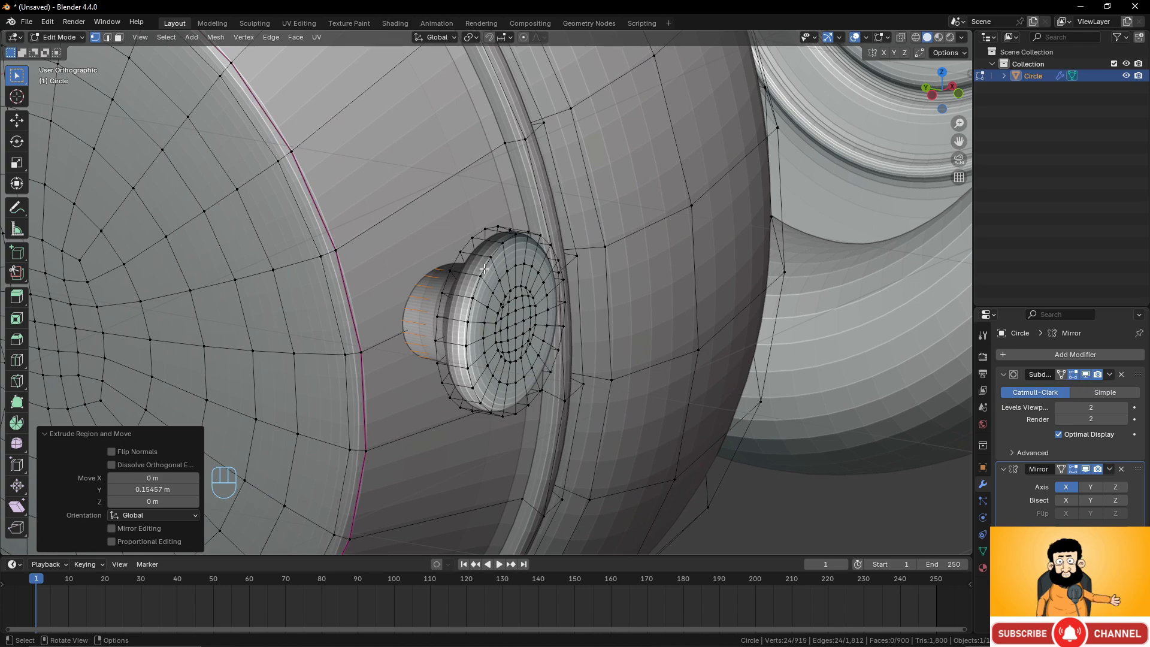
key("alt")
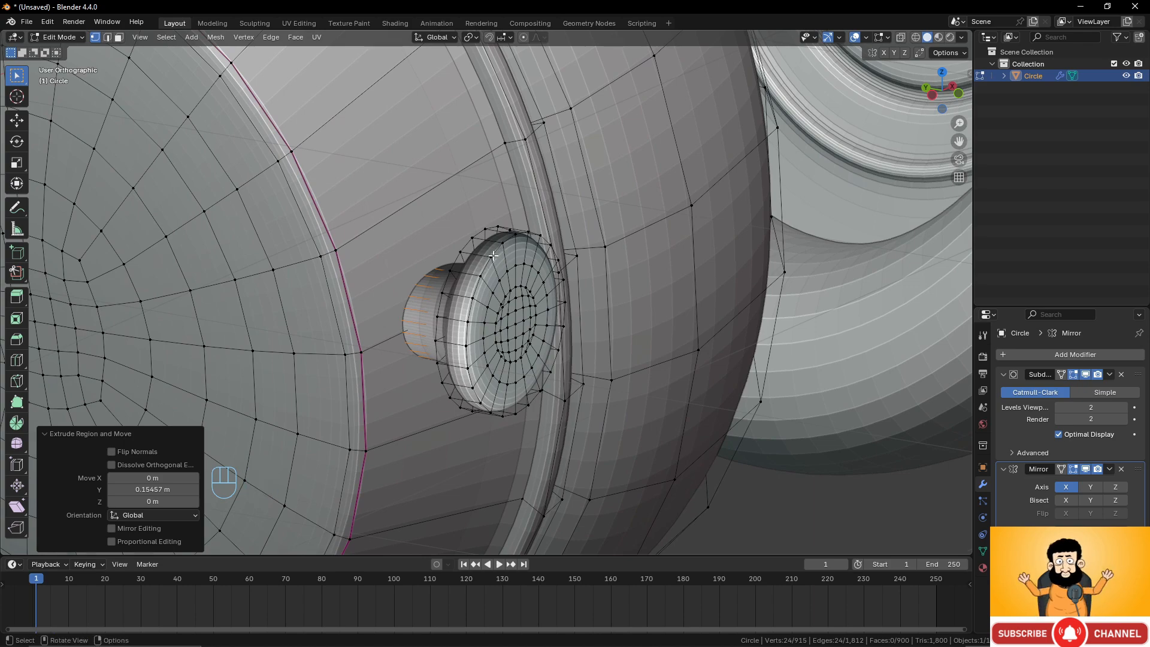
middle_click_drag(494, 257, 663, 328)
scroll(663, 328, "up", 1)
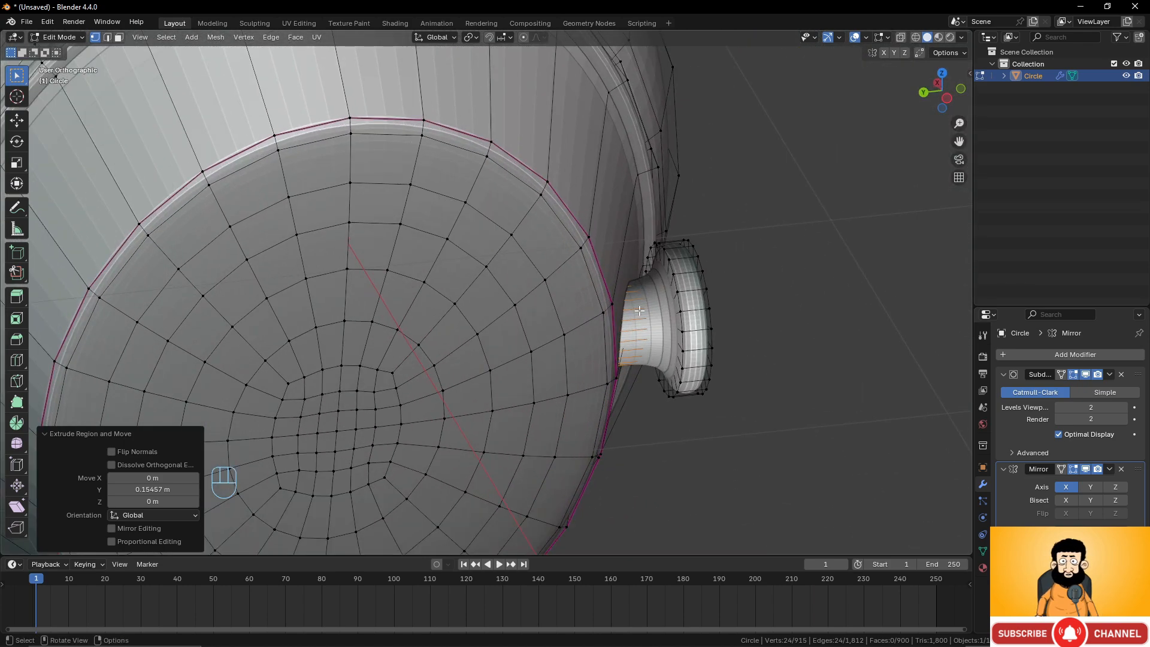
left_click(887, 37)
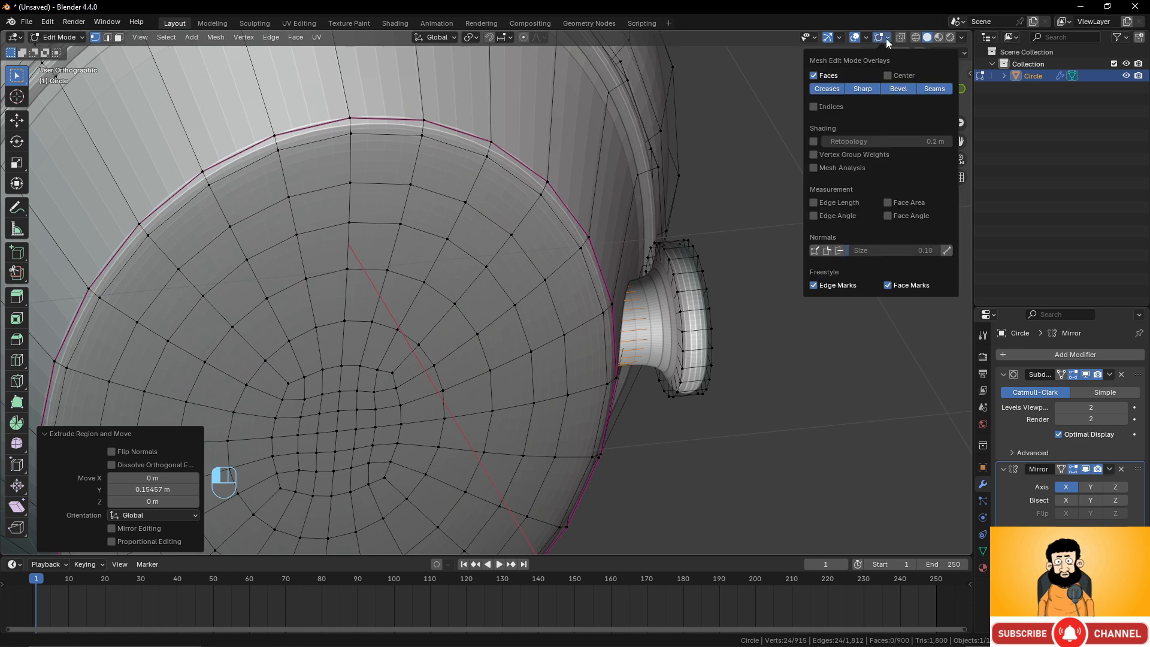
middle_click_drag(658, 287, 629, 287)
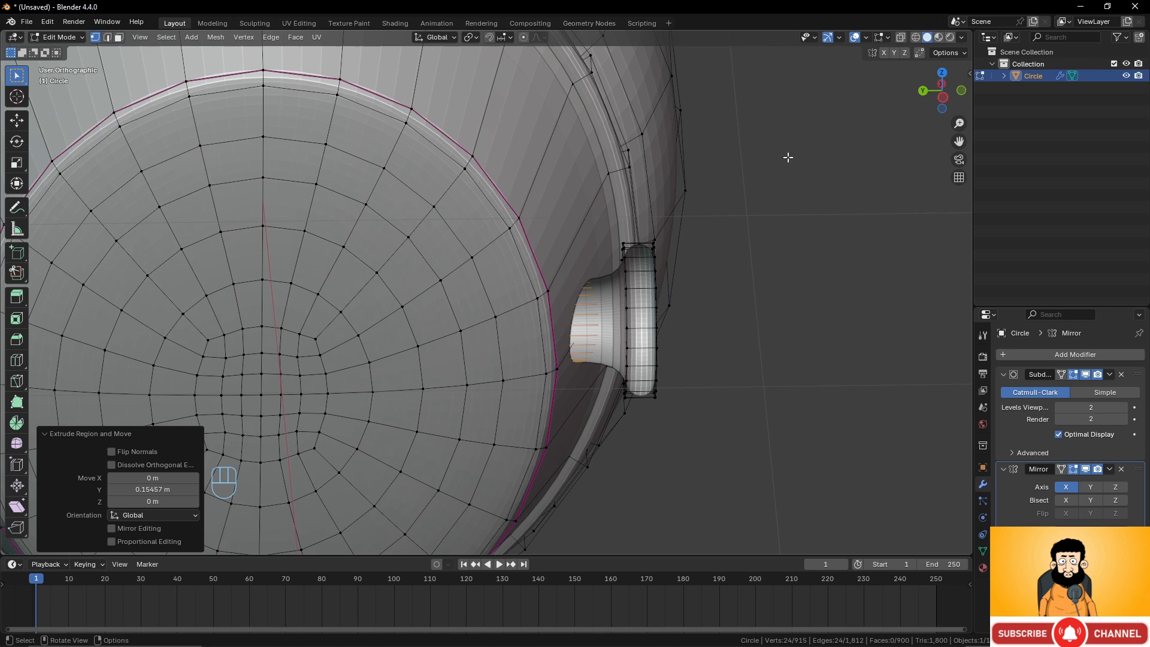
left_click(887, 38)
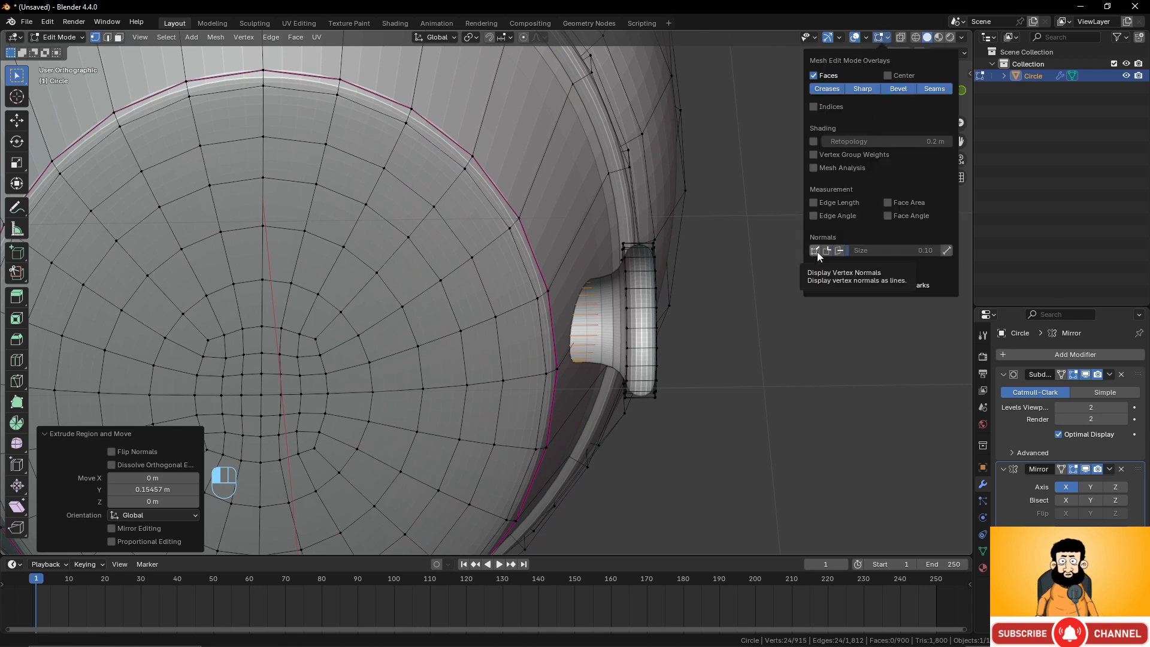
left_click(840, 250)
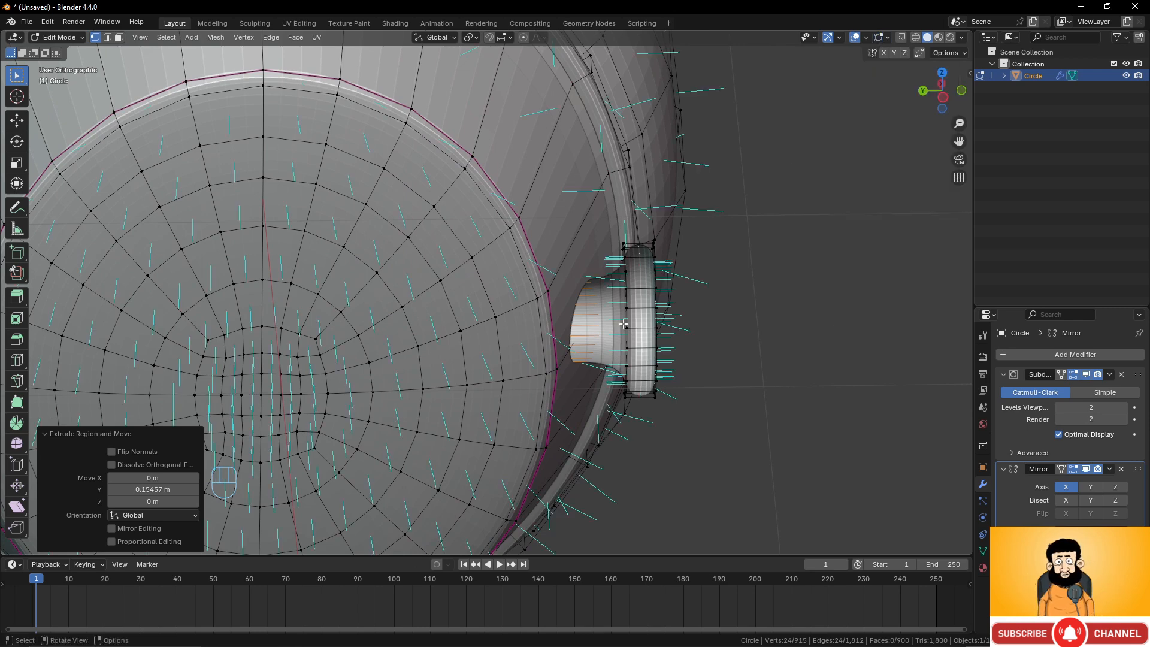
Select the whole connector mesh and recalculate its normals to face outward.
middle_click_drag(645, 326, 609, 316)
scroll(609, 317, "up", 3)
middle_click_drag(679, 252, 693, 249)
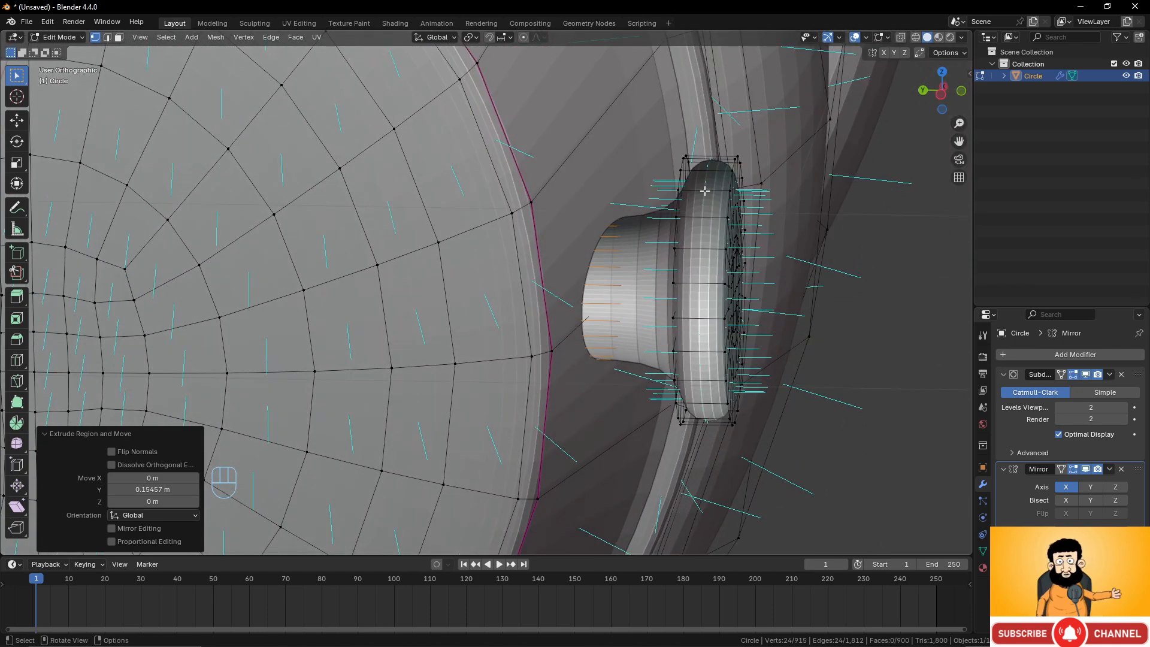
left_click(731, 214)
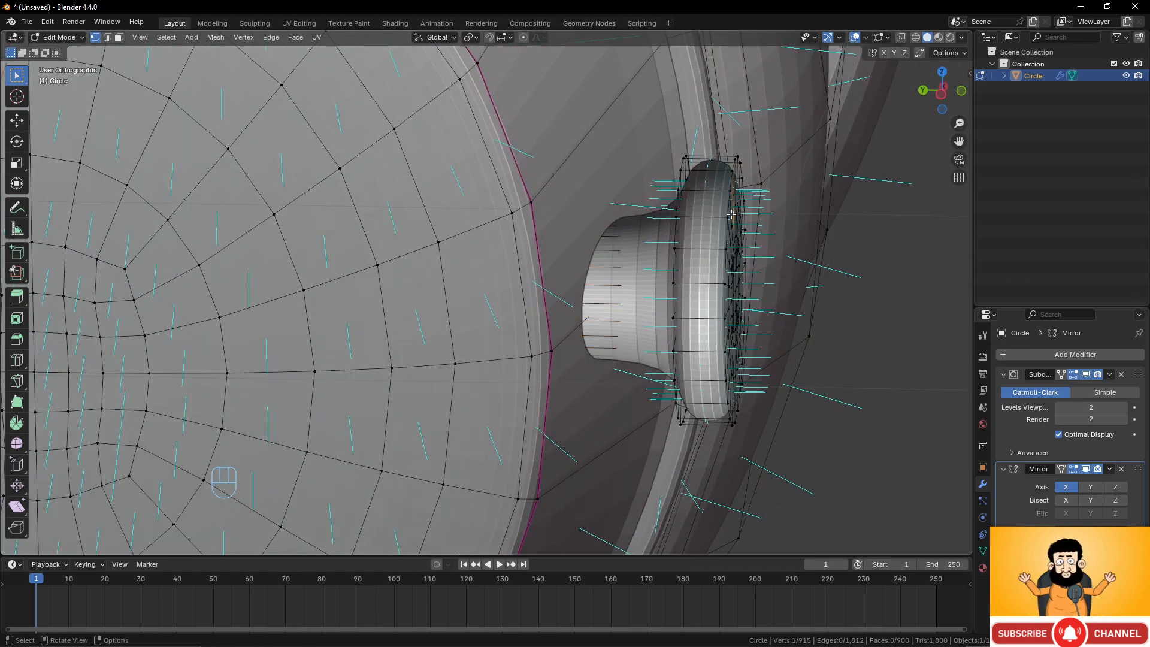
key("l")
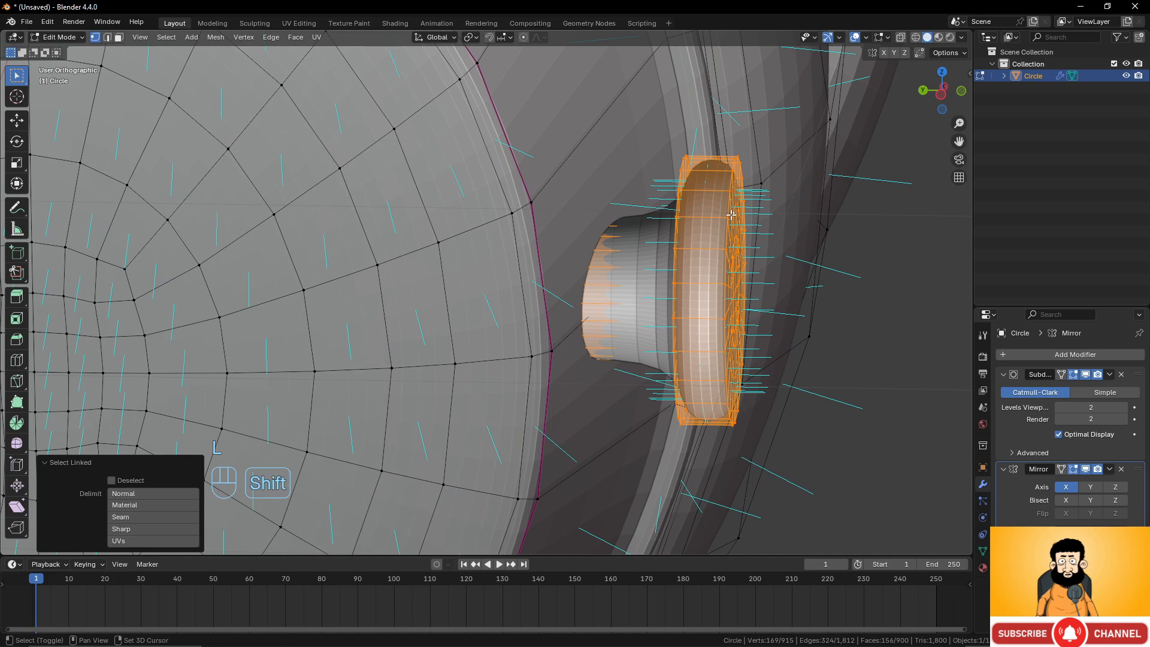
key("shift+n")
middle_click_drag(731, 213, 733, 254)
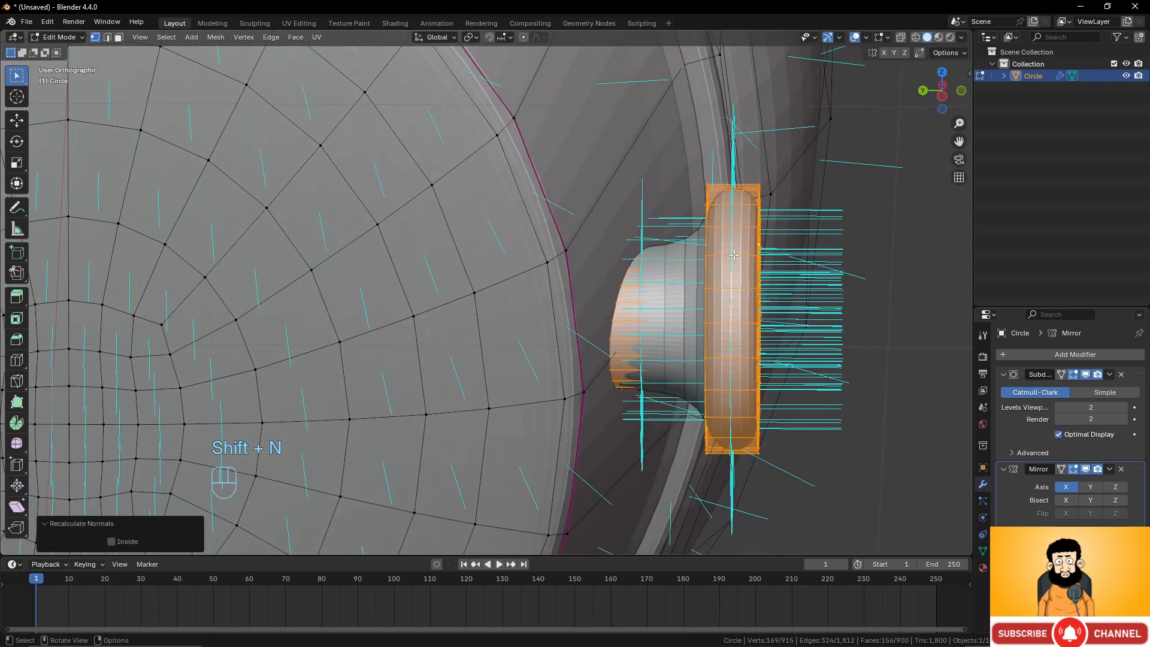
Turn off the face normals display in the overlays.
left_click(881, 37)
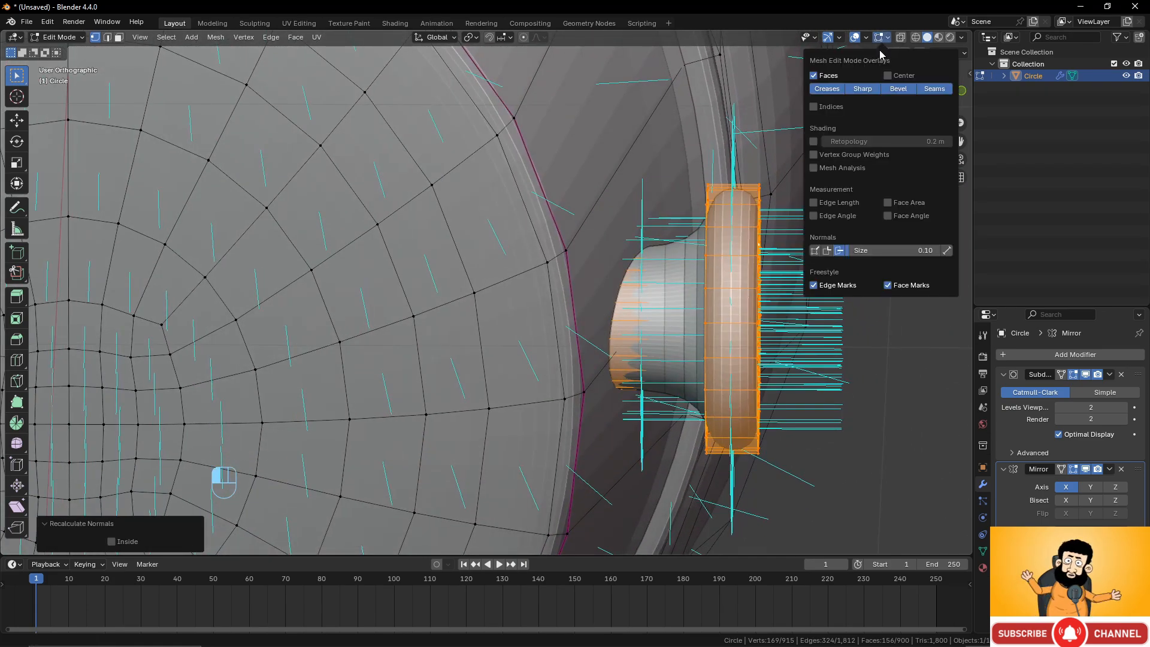
left_click(838, 251)
middle_click_drag(635, 329, 650, 284)
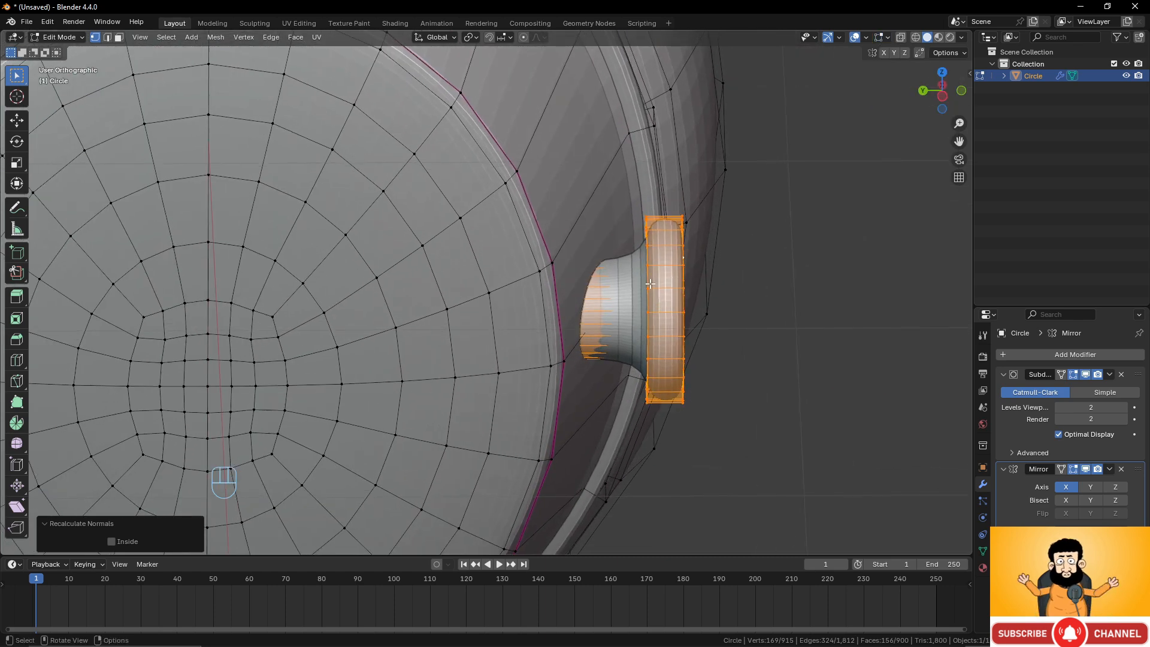
Select an edge loop on the connector's rim and apply an edge crease to it.
left_click(711, 285, "alt")
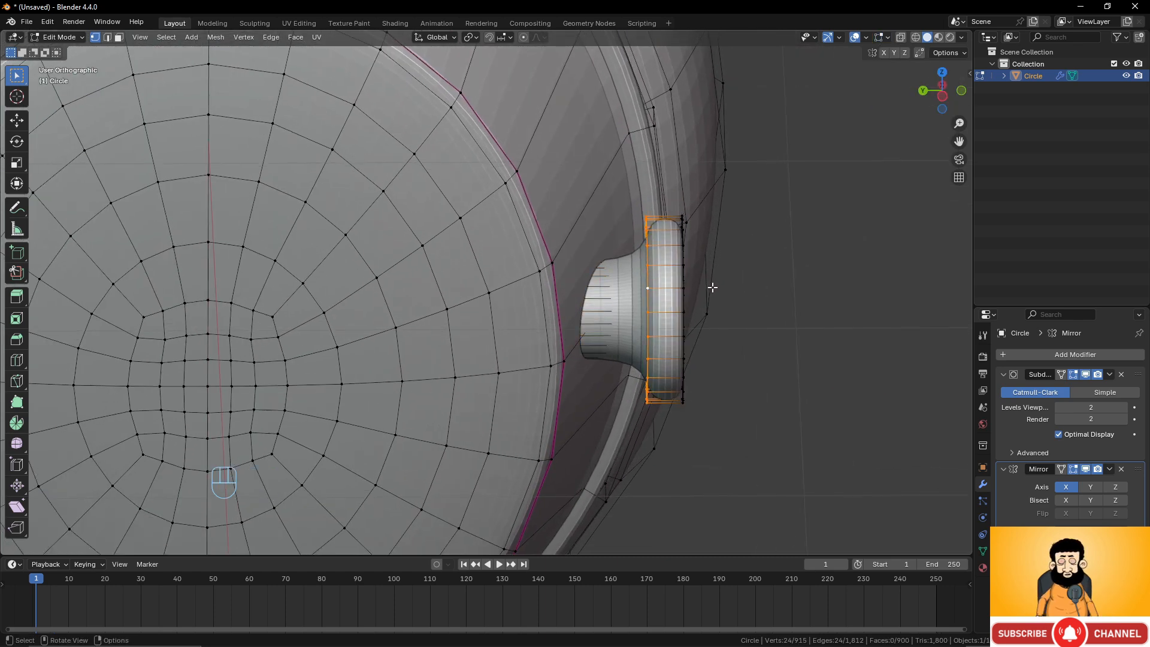
scroll(712, 287, "up", 2)
key("shift+e")
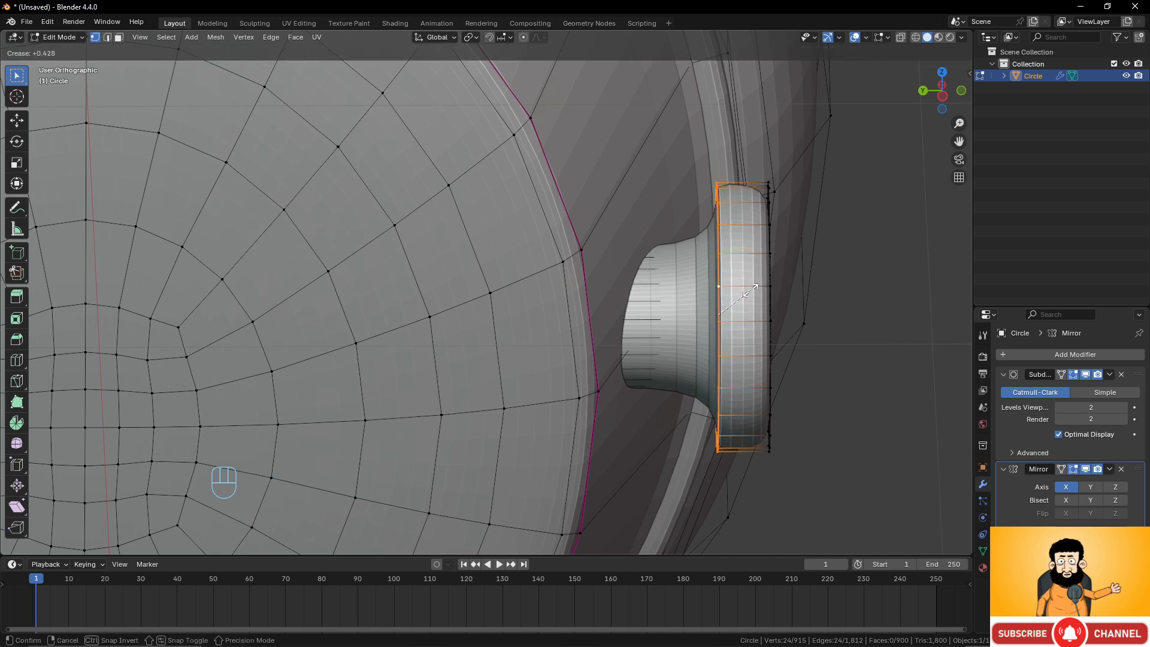
left_click(742, 294)
Select the rim's other edge loop and crease it with a factor of 0.415.
left_click(766, 220, "alt")
middle_click_drag(765, 220, 772, 217)
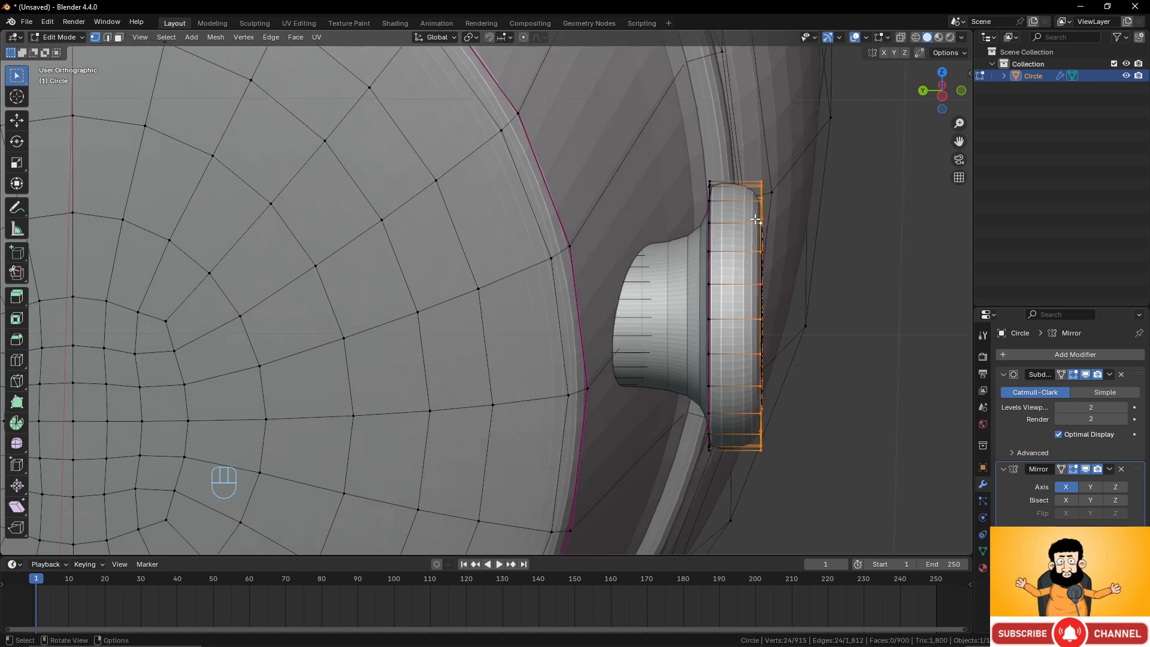
key("shift+e")
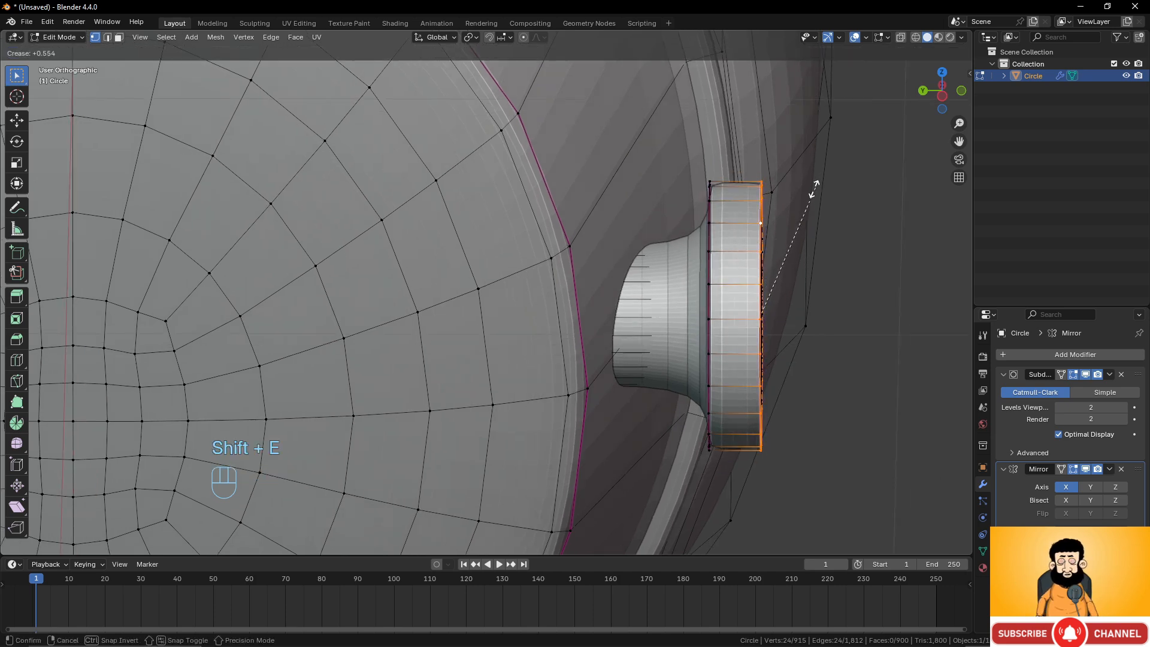
left_click(804, 192)
middle_click_drag(641, 311, 733, 277)
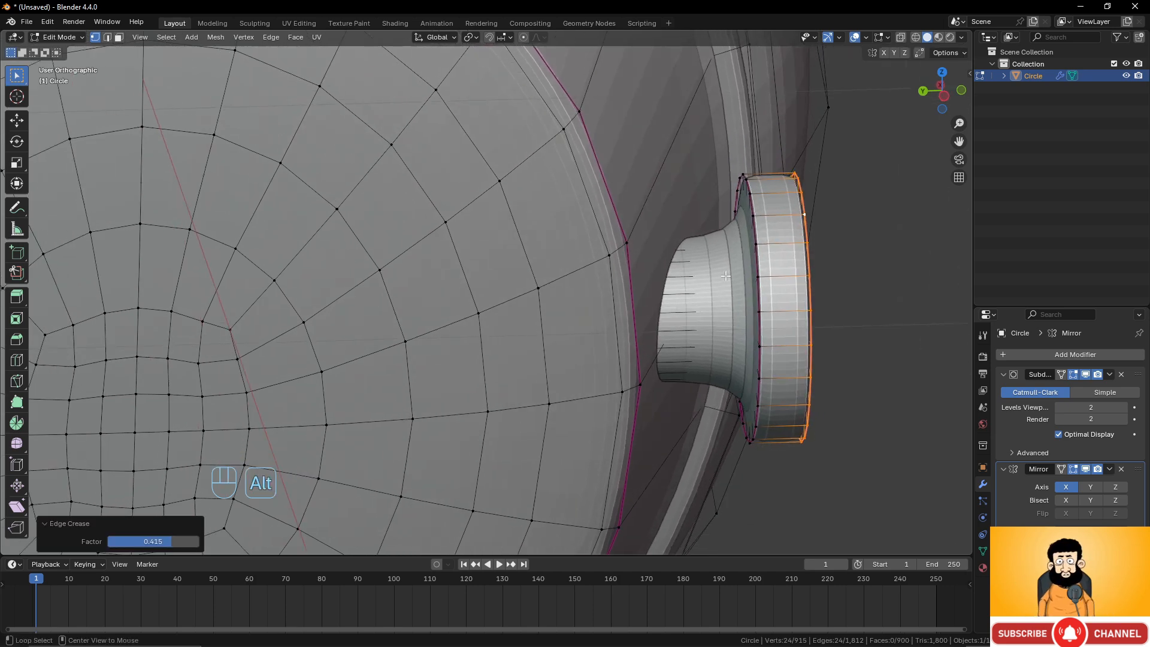
Select the edge loop where the connector's neck meets its rim, toggling the subdivision's edit-mode display off and on.
left_click(739, 282, "alt")
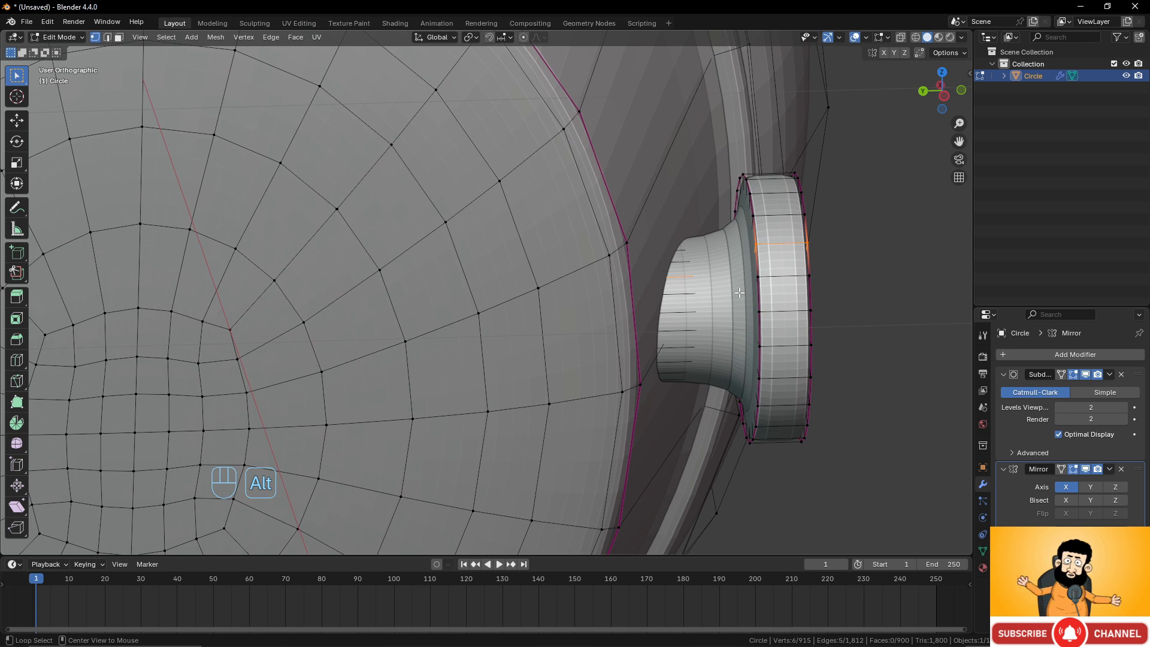
left_click(739, 285, "alt")
left_click(736, 280, "alt")
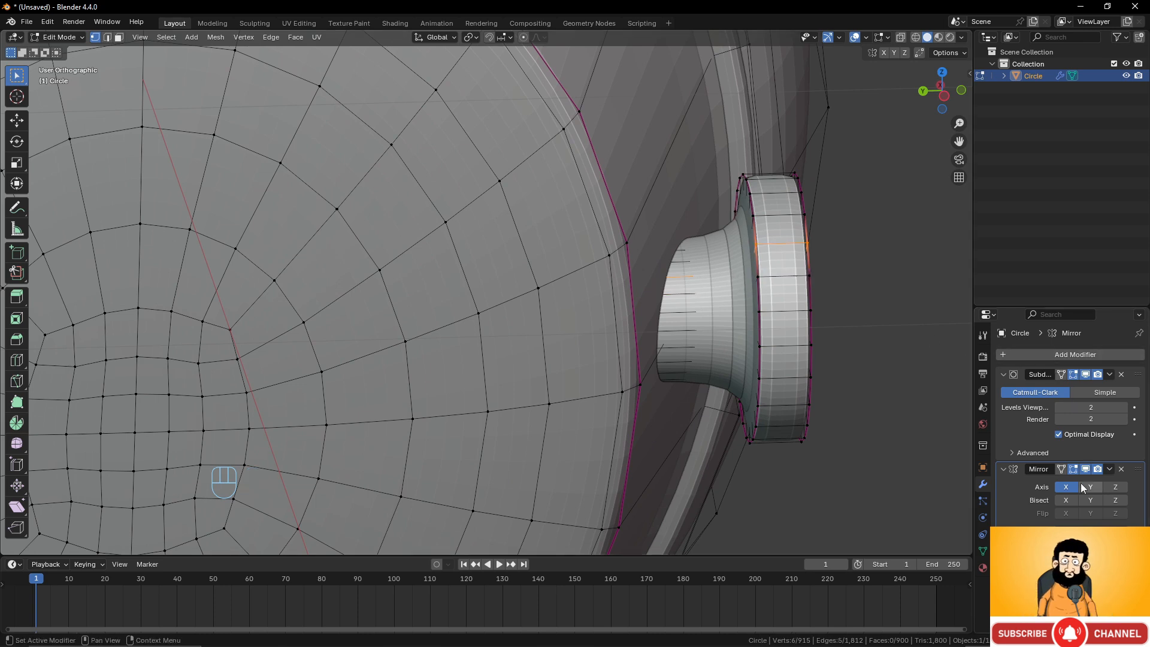
left_click(1073, 374)
left_click(752, 298, "alt")
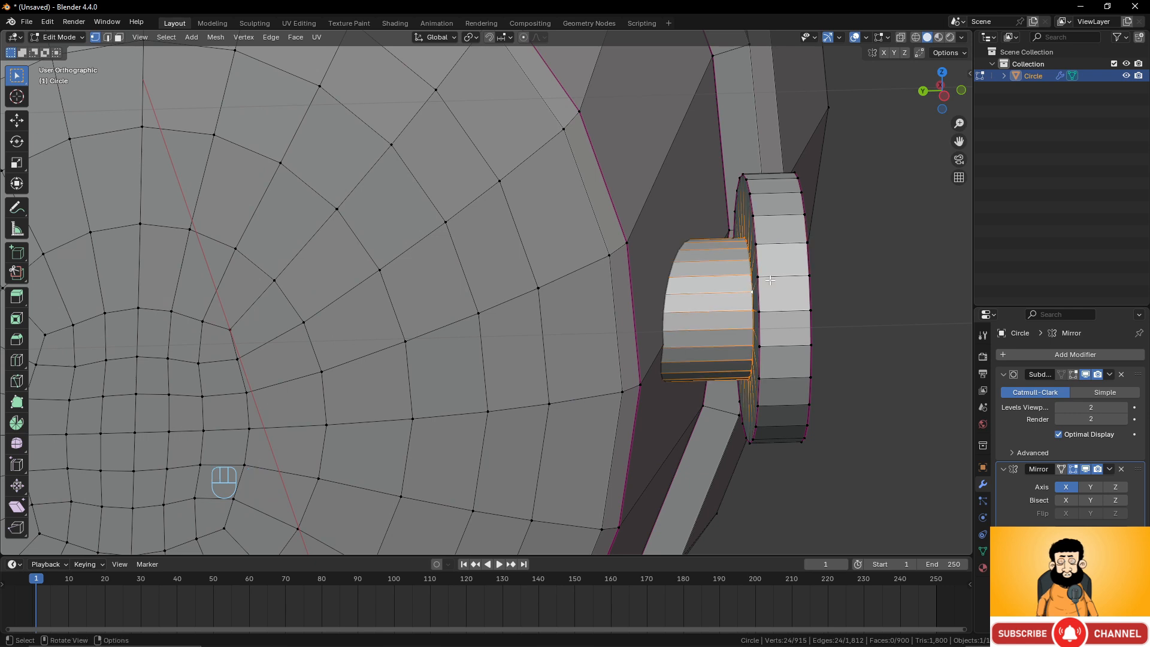
left_click(1073, 375)
Apply an edge crease to the selected neck loop.
key("shift+e")
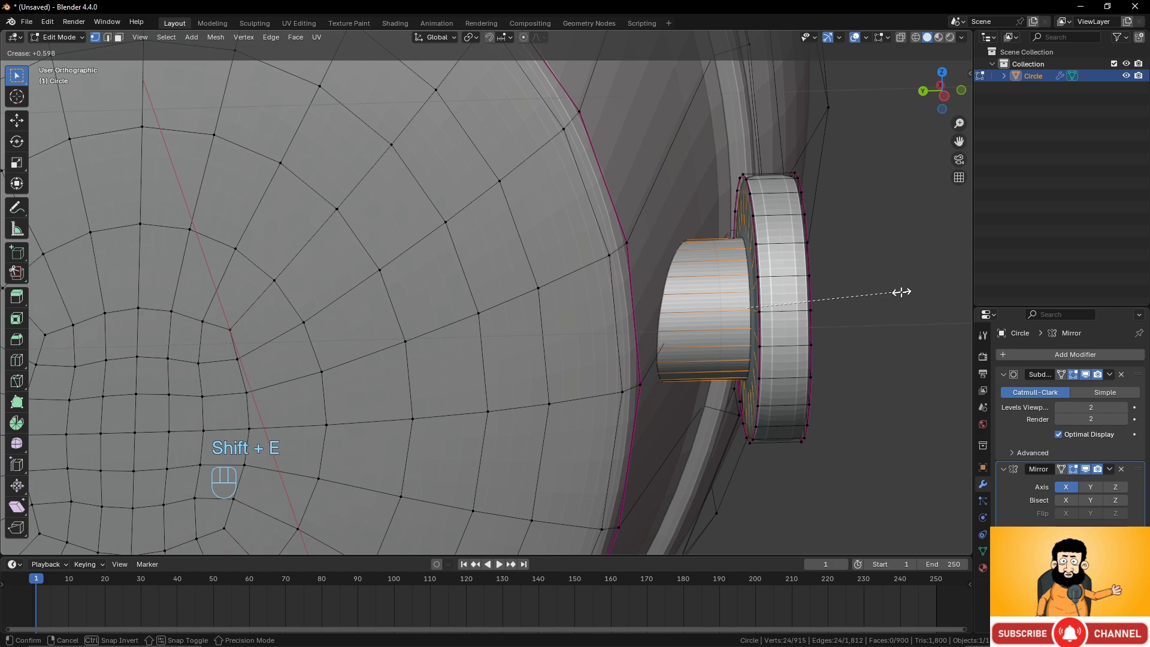
left_click(900, 291)
middle_click_drag(899, 291, 595, 330)
Switch to Object Mode and inspect the smoothed connector.
key("Tab")
scroll(577, 322, "up", 2)
scroll(577, 325, "down", 3)
middle_click_drag(650, 343, 579, 418)
scroll(581, 419, "up", 5)
scroll(627, 419, "up", 6)
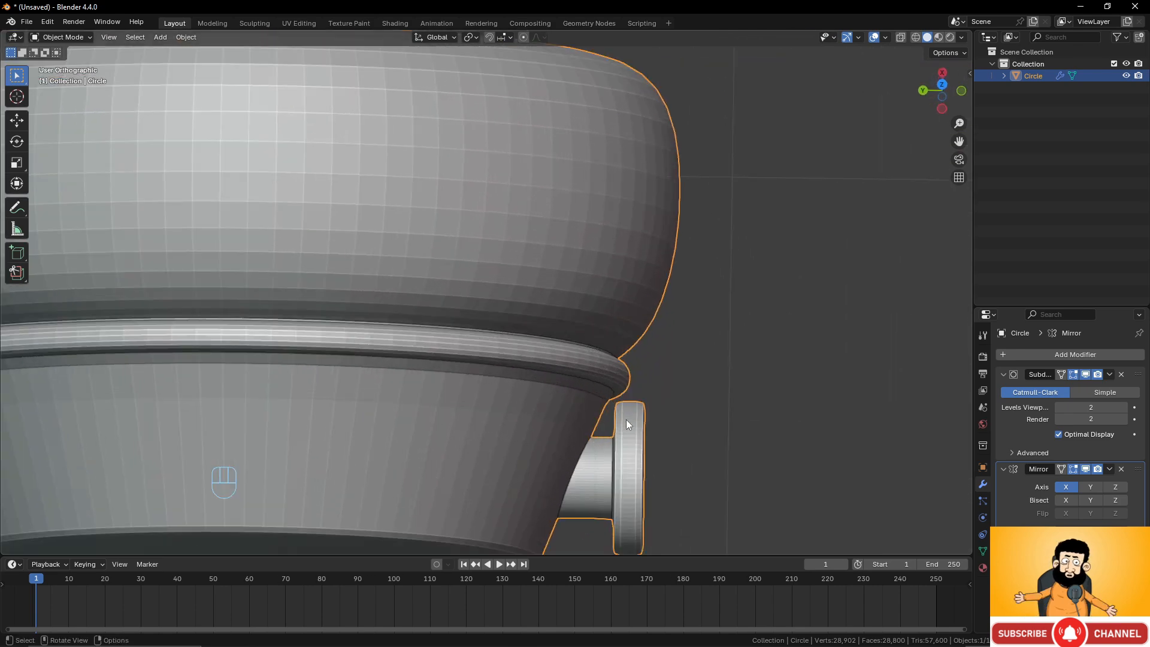
Back in Edit Mode, select the connector mesh and move it along Y by about 0.0137 m.
key("Tab")
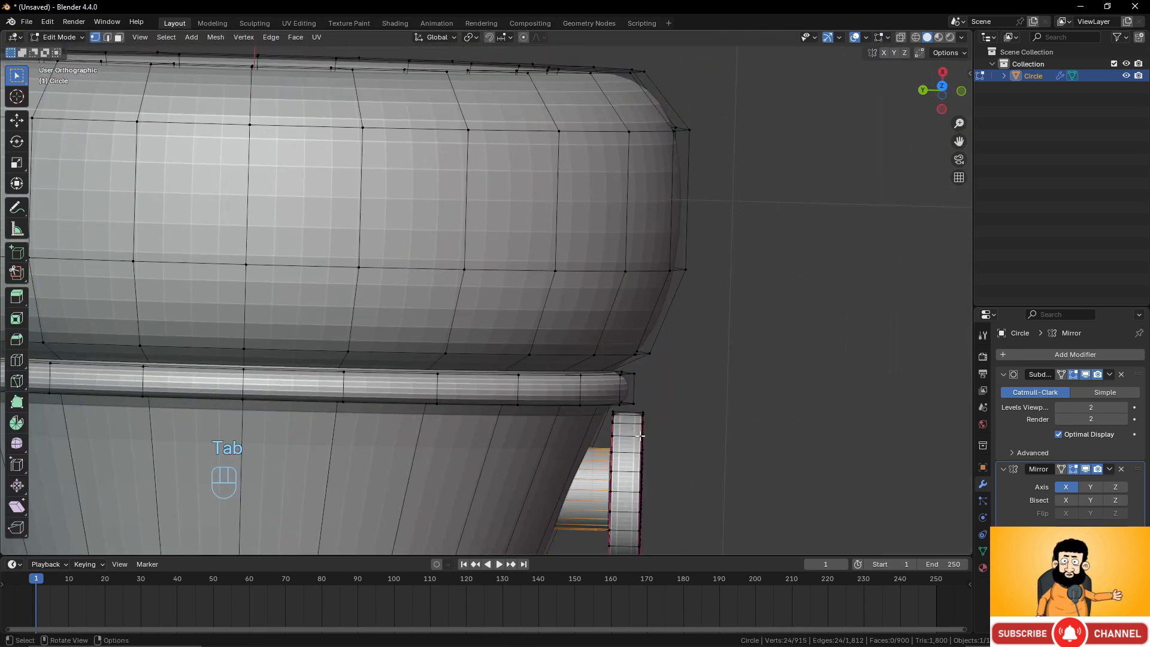
left_click(639, 435)
key("l")
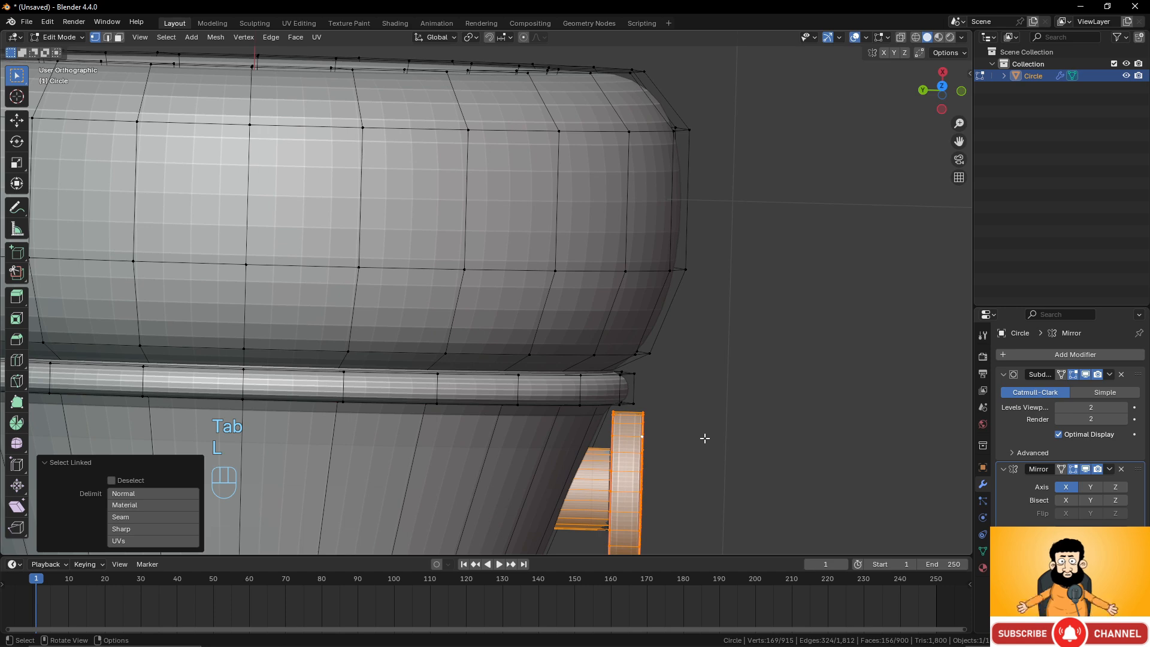
key("g")
key("y")
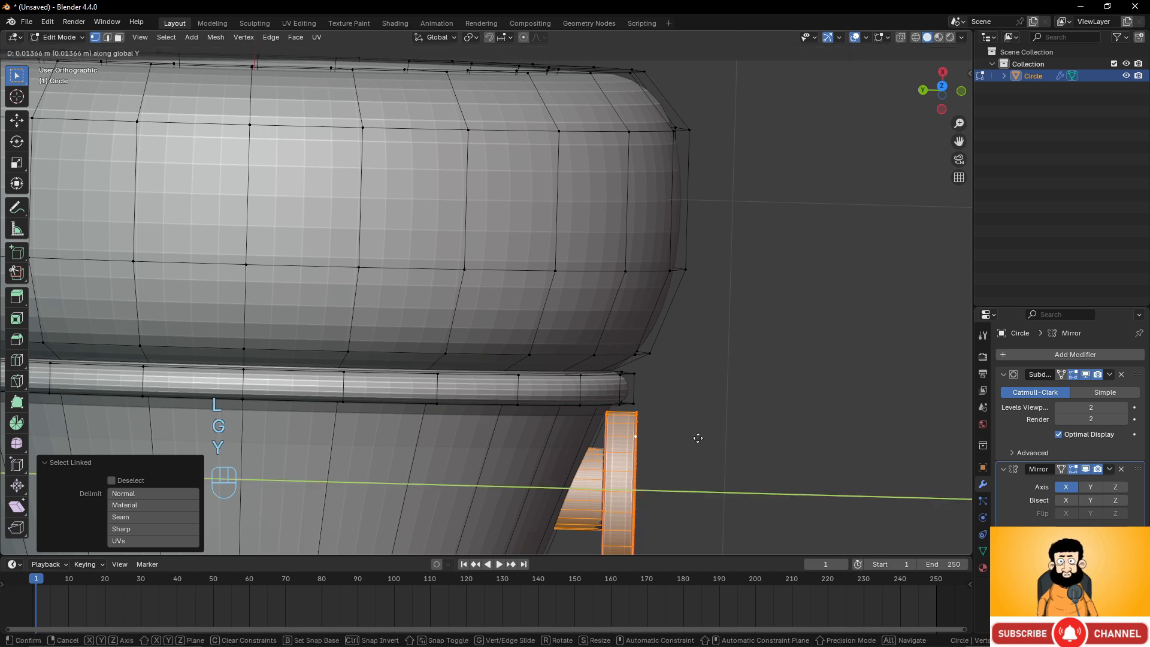
left_click(698, 438)
Examine the connector's placement from top and front views.
key("KP_7")
middle_click_drag(513, 424, 627, 352, "shift")
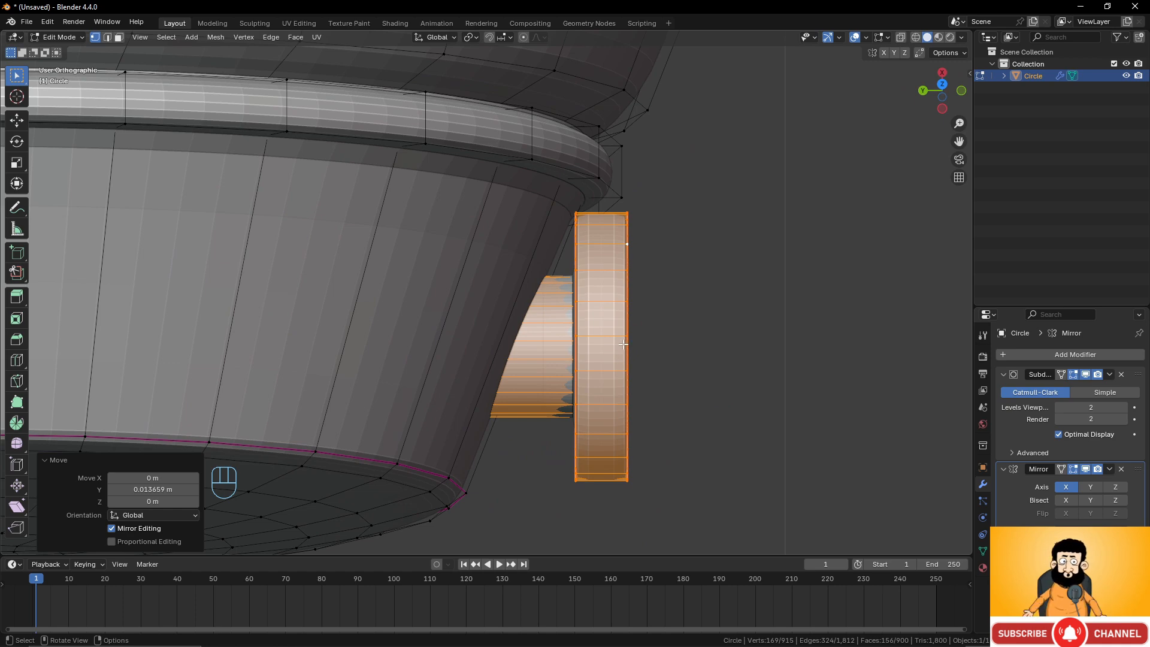
scroll(623, 344, "down", 4)
middle_click_drag(593, 336, 551, 244)
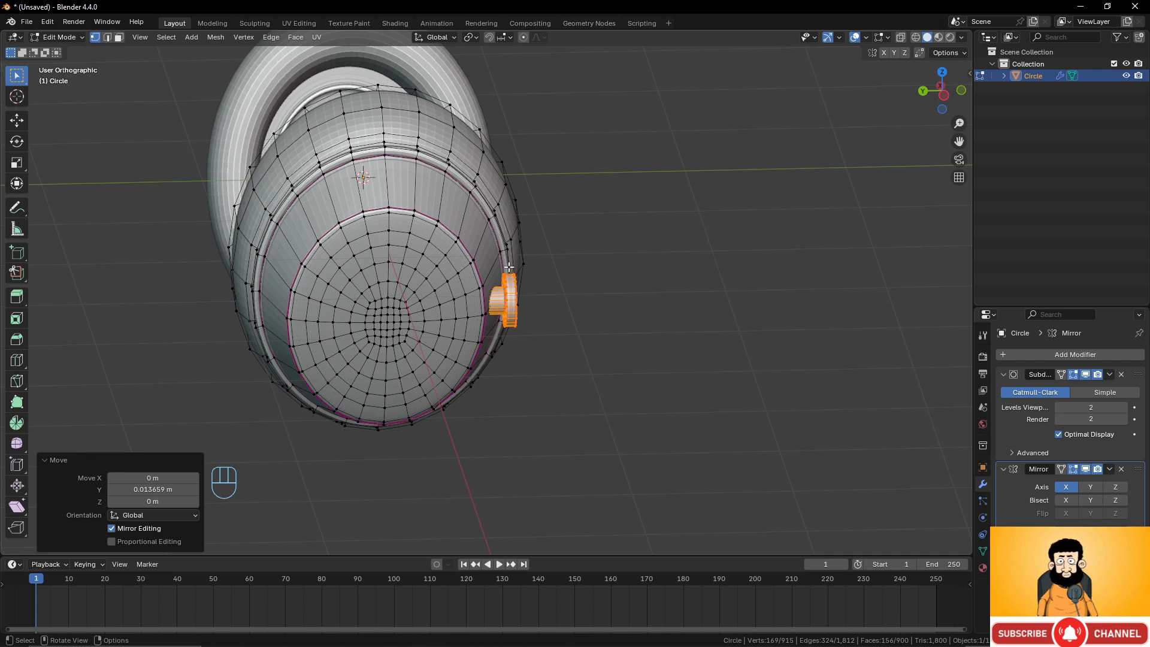
middle_click_drag(509, 266, 492, 304)
scroll(507, 357, "up", 2)
left_click(447, 284)
left_click(470, 297, "shift")
key("KP_1")
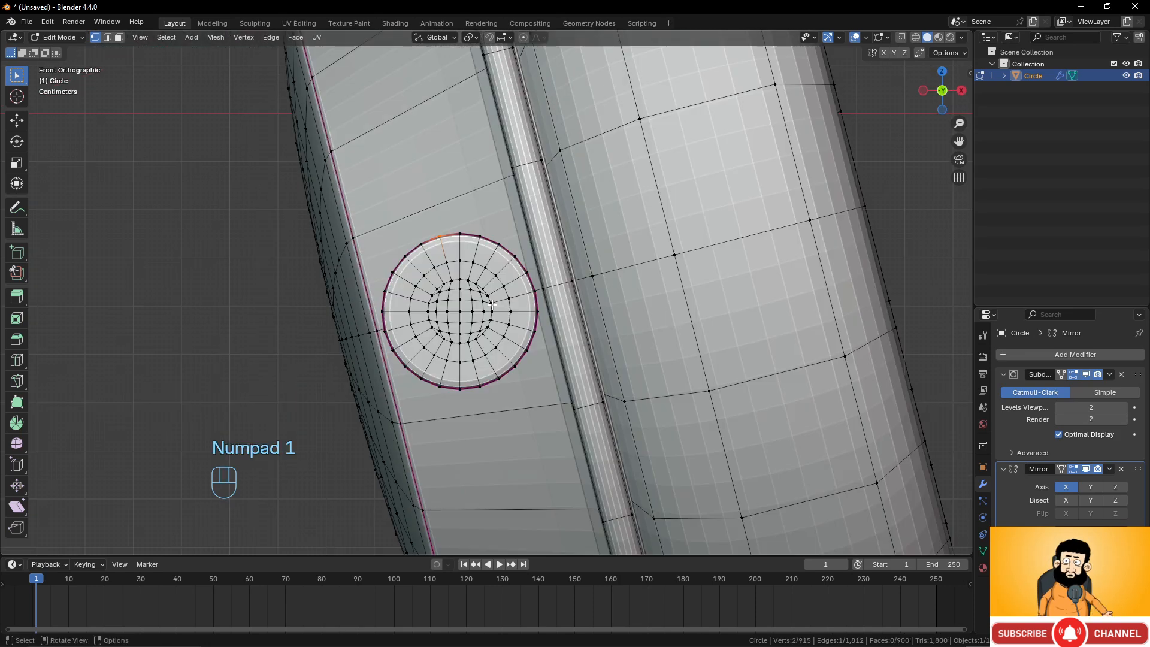
middle_click_drag(484, 249, 360, 203)
In face select mode, select the top faces of the connector's side wall and delete them.
left_click(119, 39)
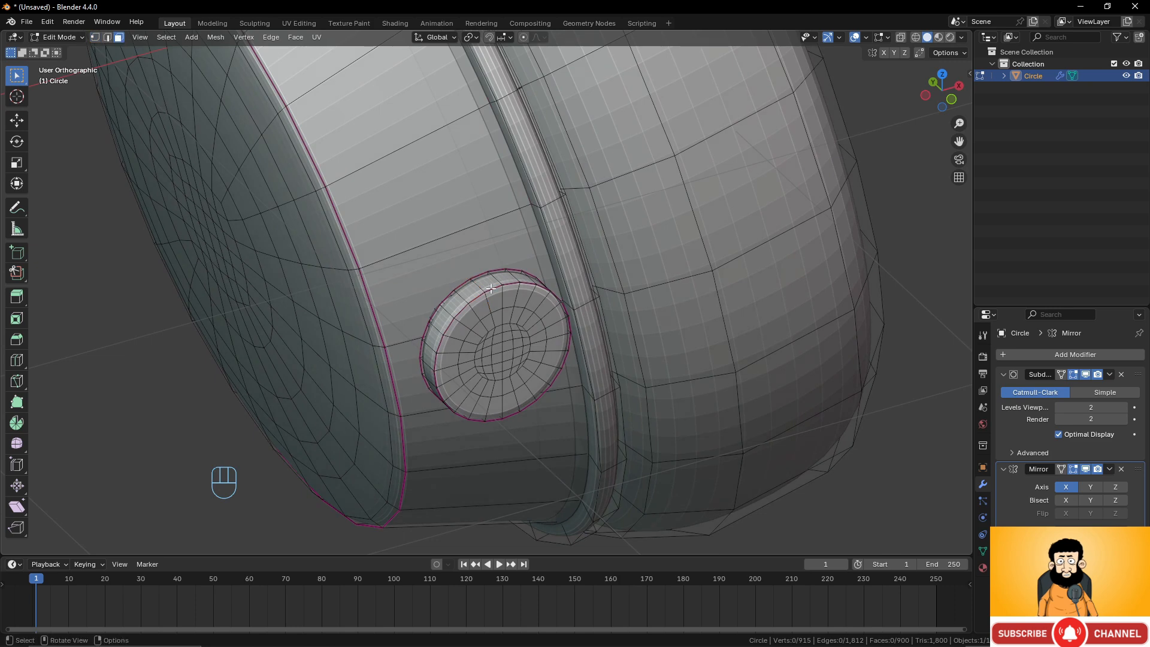
left_click(487, 286)
left_click(471, 291, "shift")
left_click(503, 279, "shift")
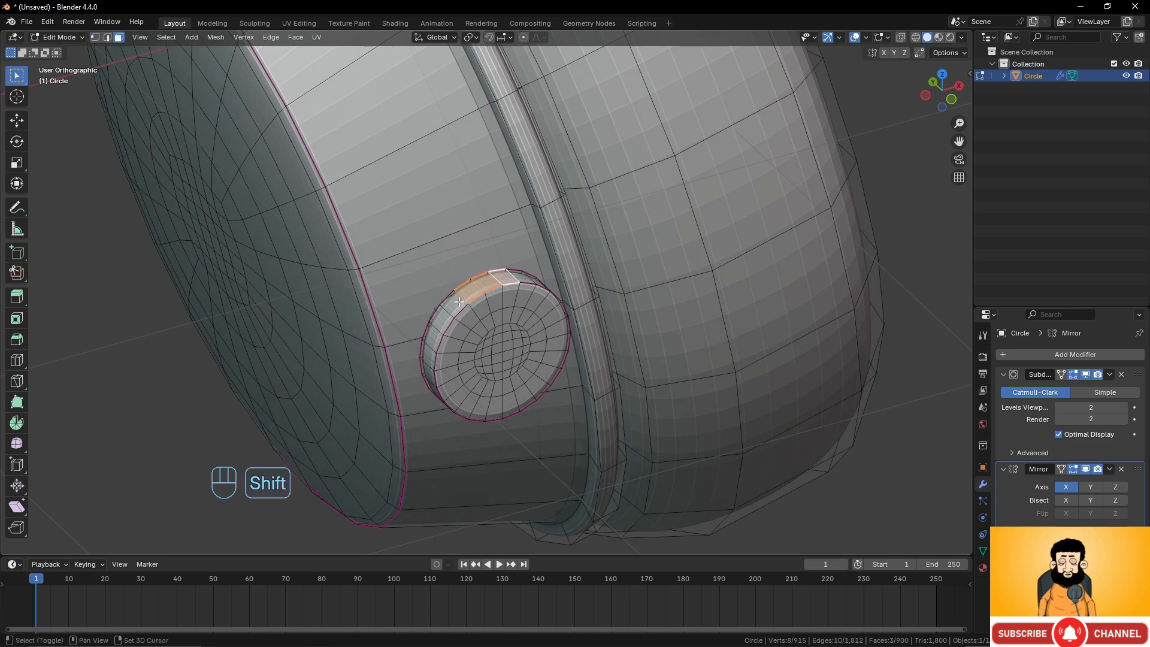
left_click(457, 303, "shift")
left_click(520, 274, "shift")
left_click(440, 318, "shift")
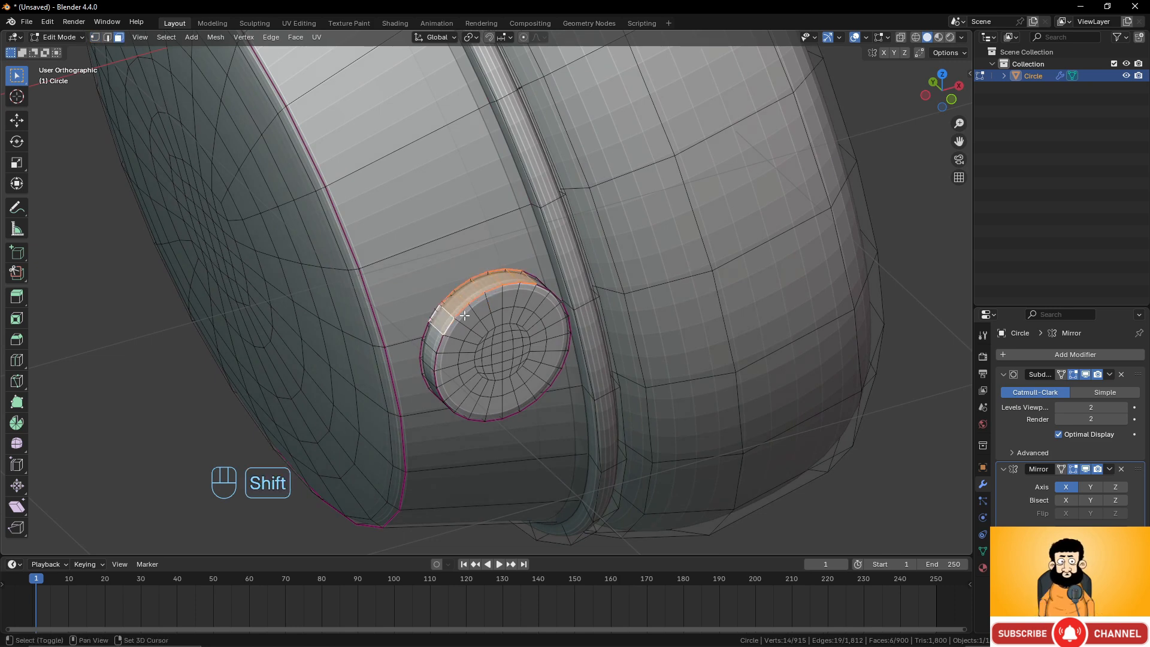
middle_click_drag(441, 317, 480, 287)
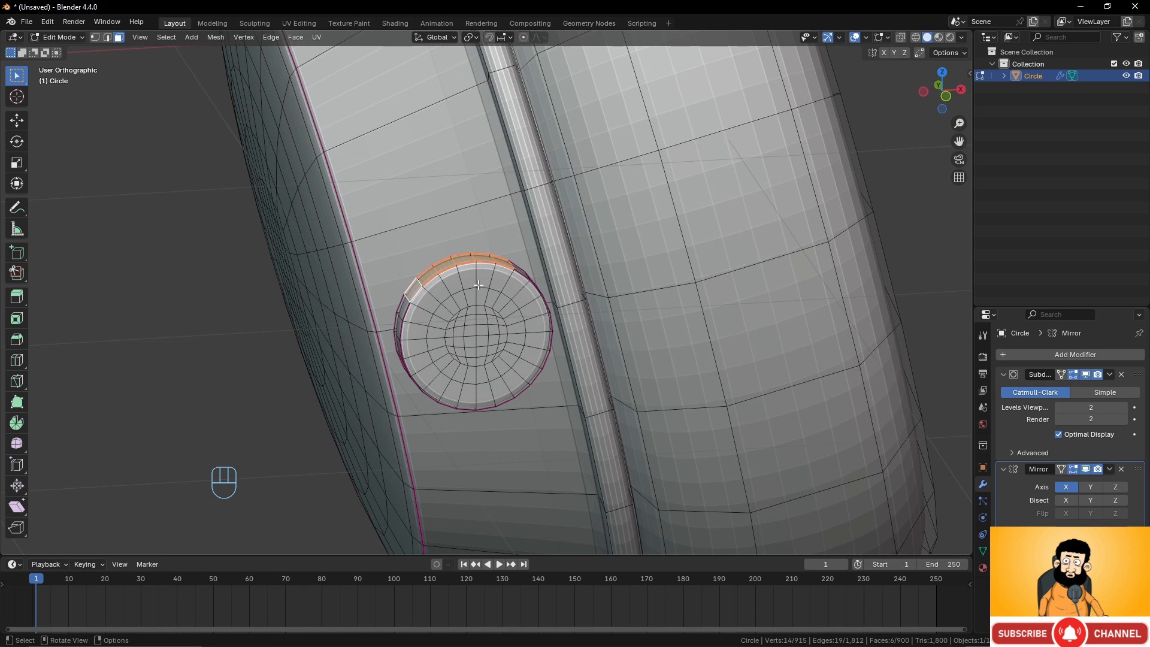
key("KP_1")
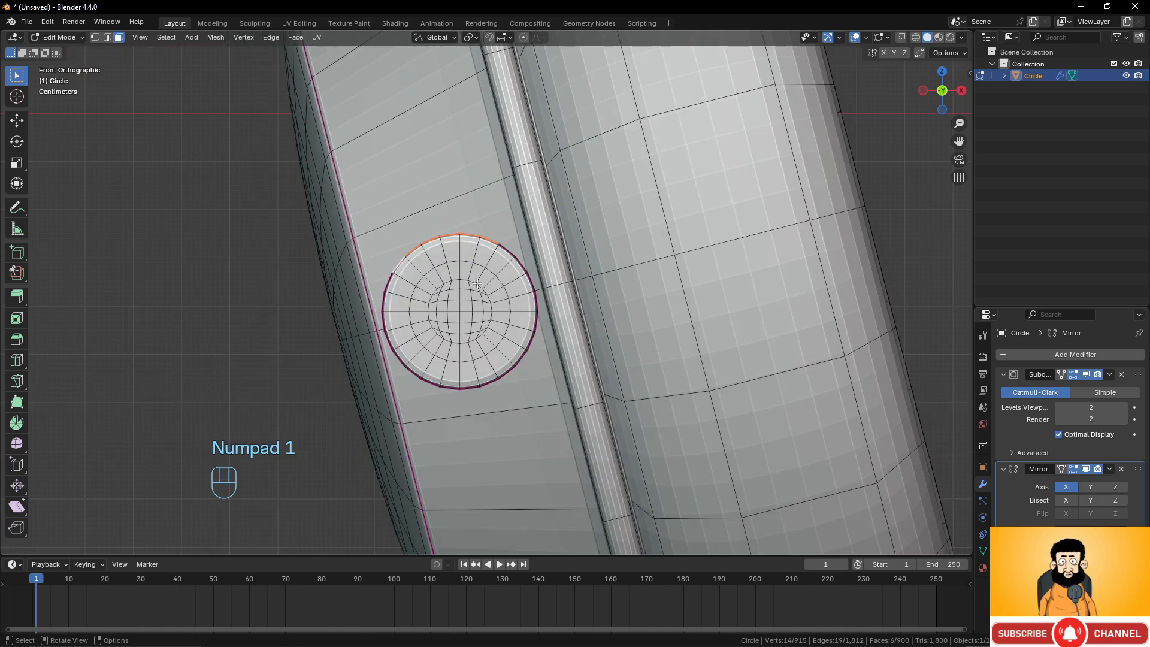
scroll(476, 284, "down", 5)
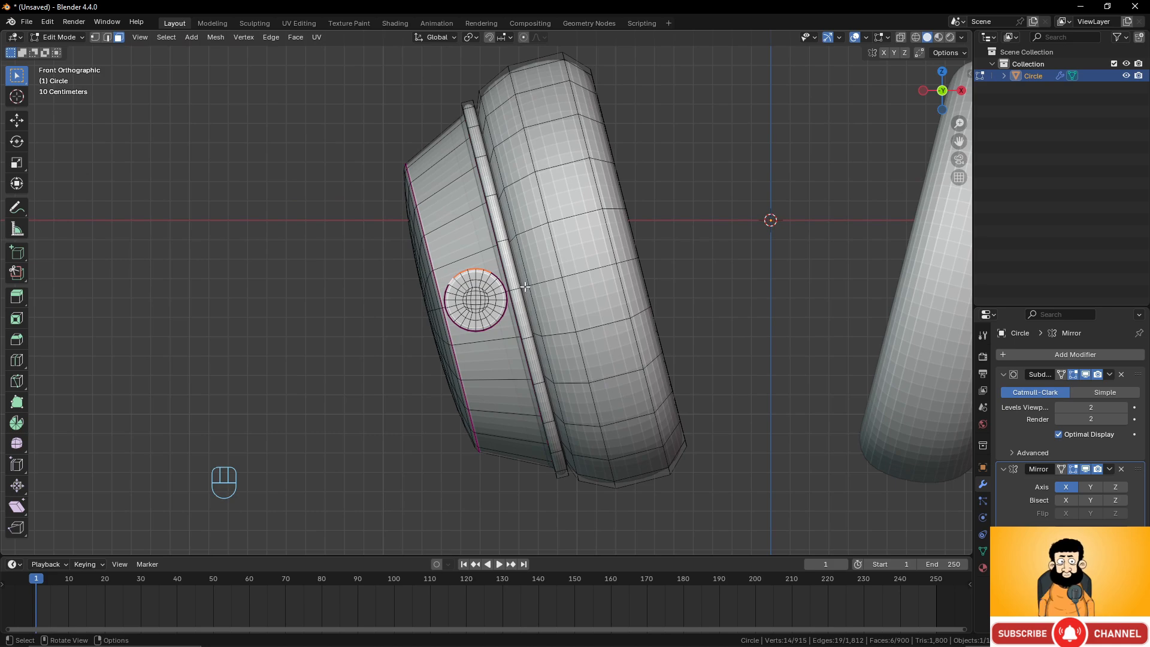
scroll(525, 287, "up", 5)
scroll(520, 284, "down", 4)
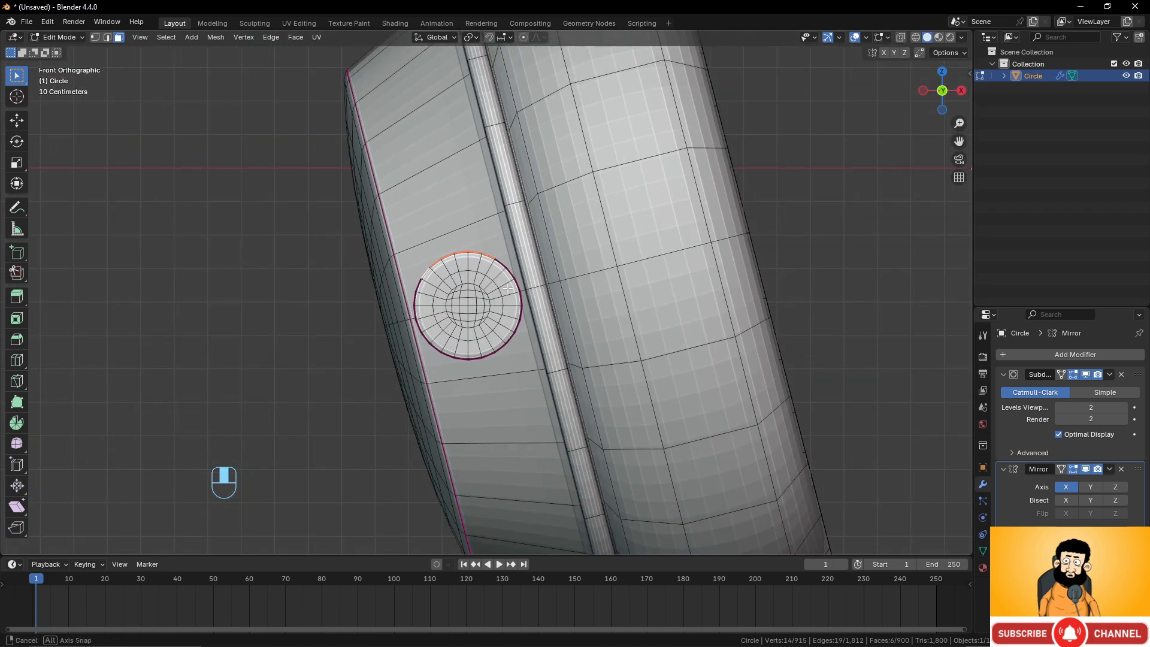
middle_click_drag(521, 284, 526, 337)
scroll(526, 337, "up", 4)
key("x")
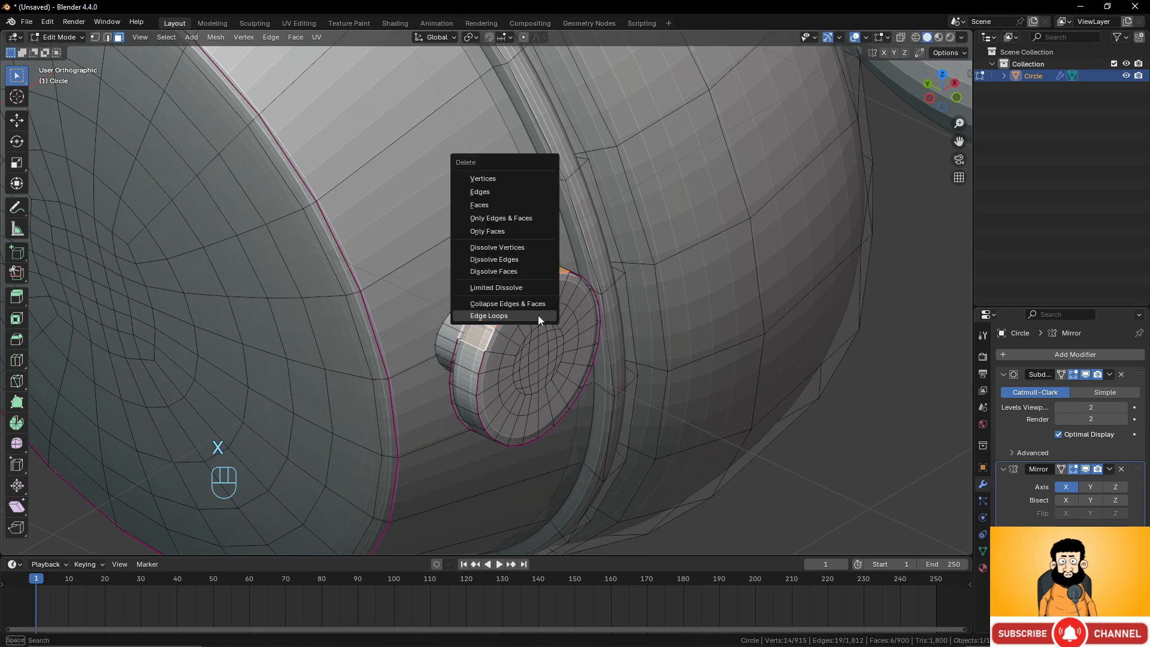
left_click(494, 205)
middle_click_drag(495, 205, 372, 164)
scroll(567, 264, "up", 2)
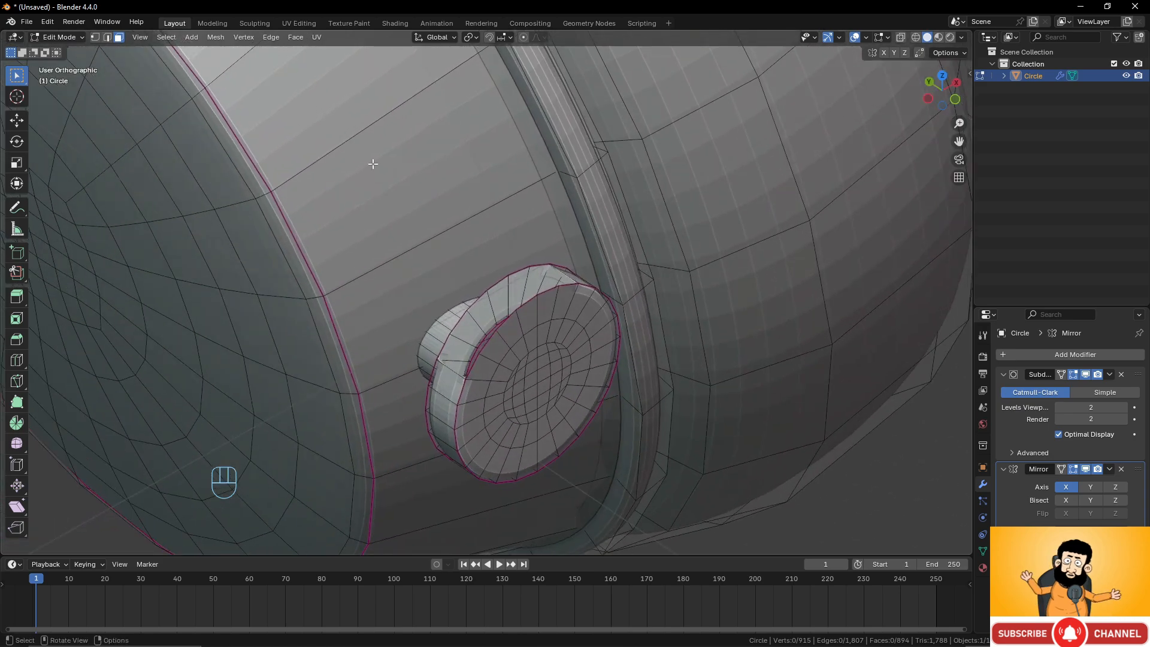
In vertex mode, select the connector's open edge loop and extrude it upward along the cup by about 0.014 m in Y and 0.138 m in Z.
left_click(97, 37)
left_click(528, 305, "alt")
scroll(564, 332, "down", 5)
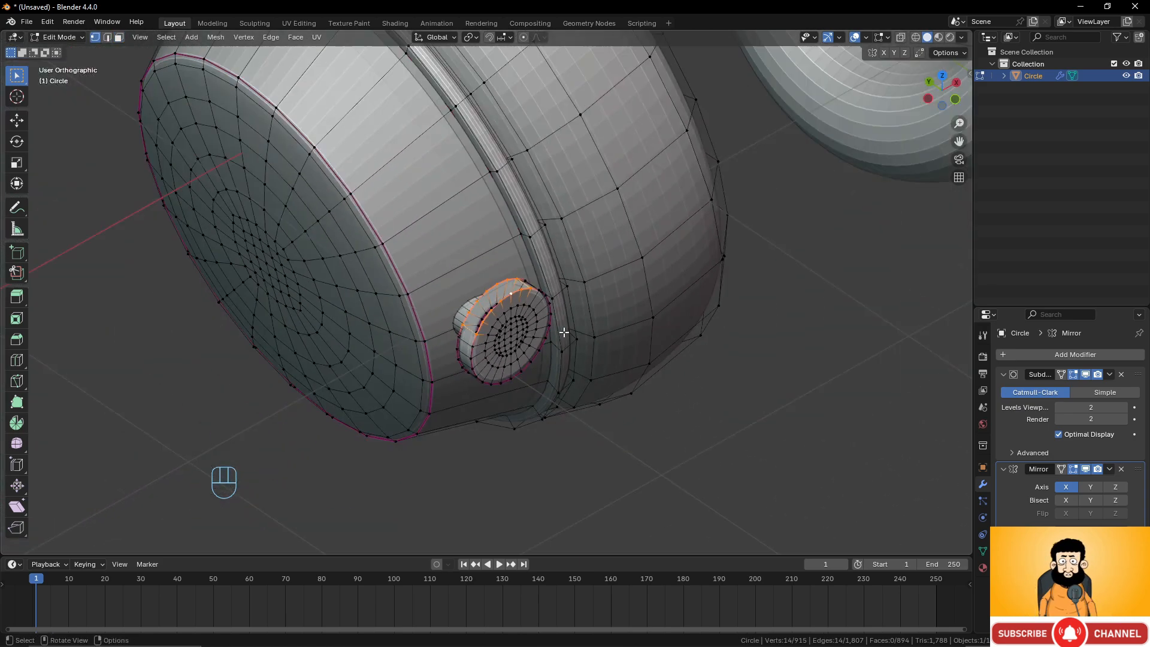
middle_click_drag(564, 331, 628, 298)
scroll(613, 298, "up", 3)
key("KP_3")
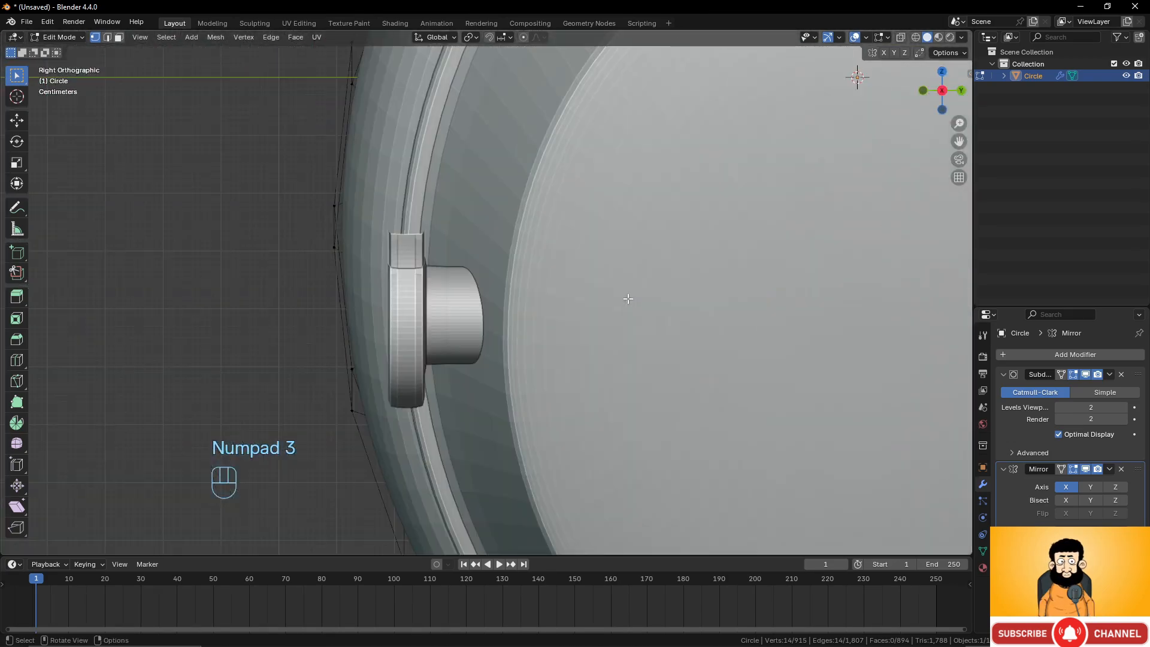
key("ctrl+KP_3")
scroll(597, 298, "down", 3)
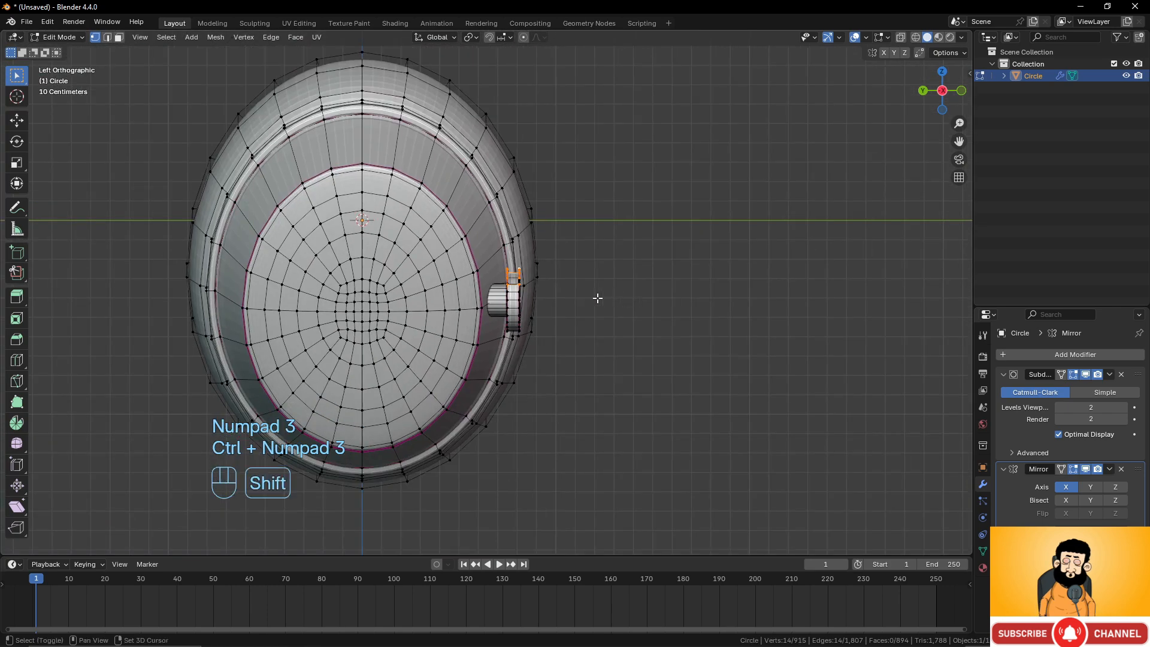
scroll(675, 311, "up", 3)
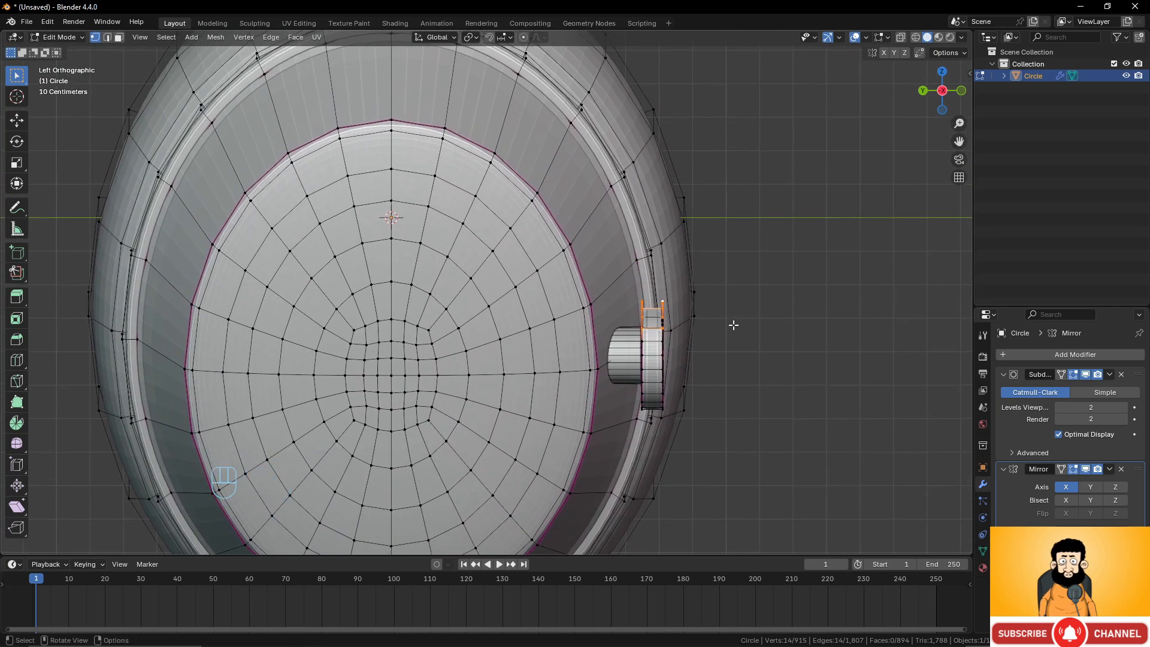
key("e")
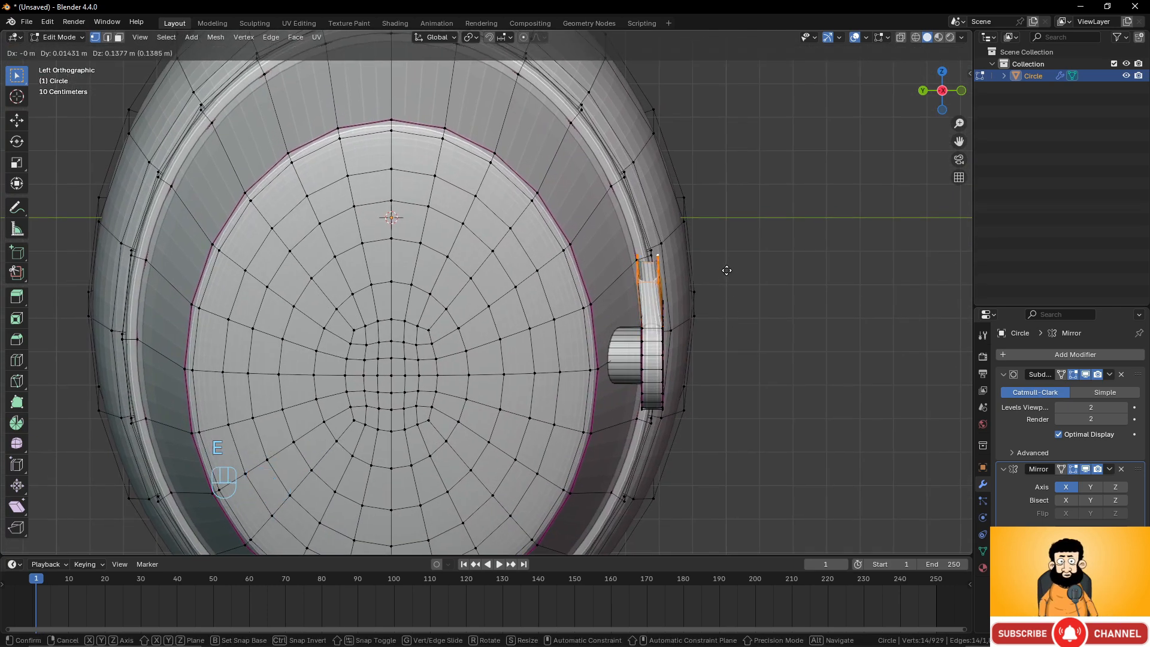
left_click(726, 270)
Flatten the extruded loop by scaling it to zero along Z.
key("r")
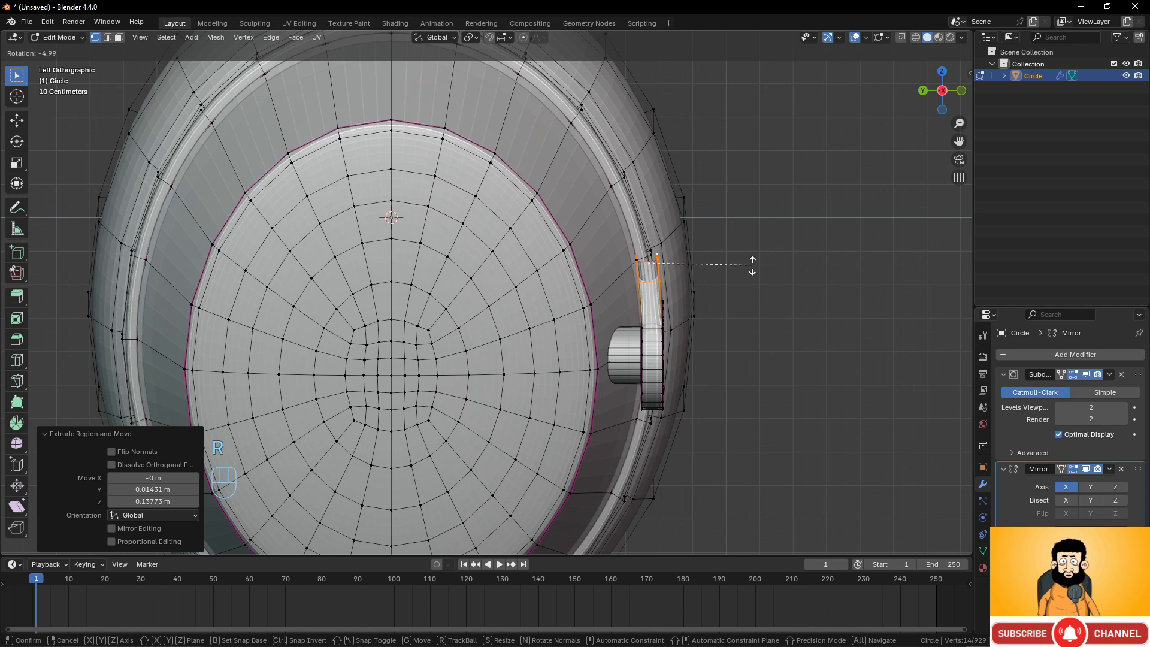
right_click(746, 269)
scroll(740, 308, "up", 6)
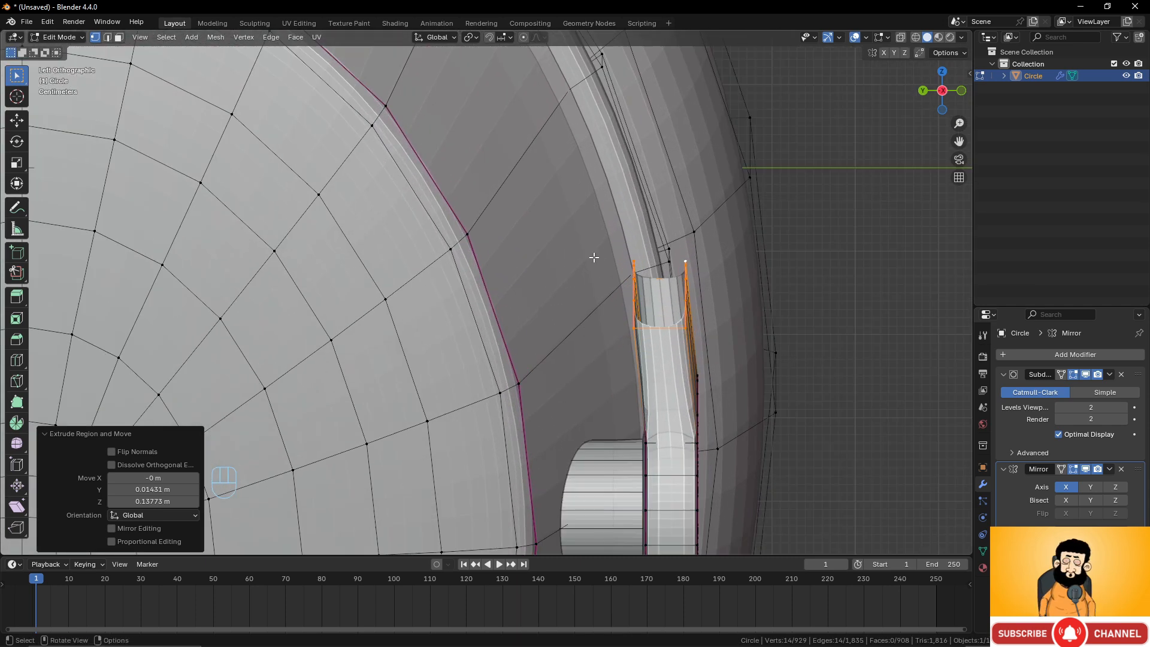
key("s")
key("z")
key("KP_0")
left_click(770, 353)
middle_click_drag(771, 353, 574, 354)
key("KP_1")
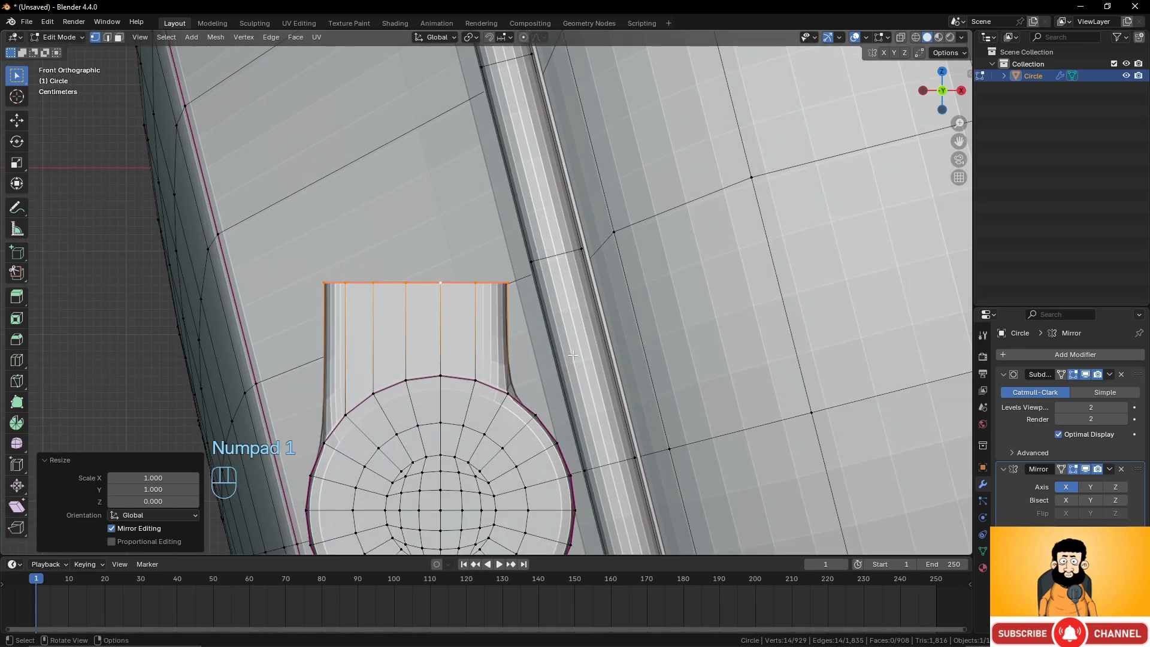
Rotate the end loop by about -17.4° and move it about -0.041 m in X and 0.005 m in Z.
key("r")
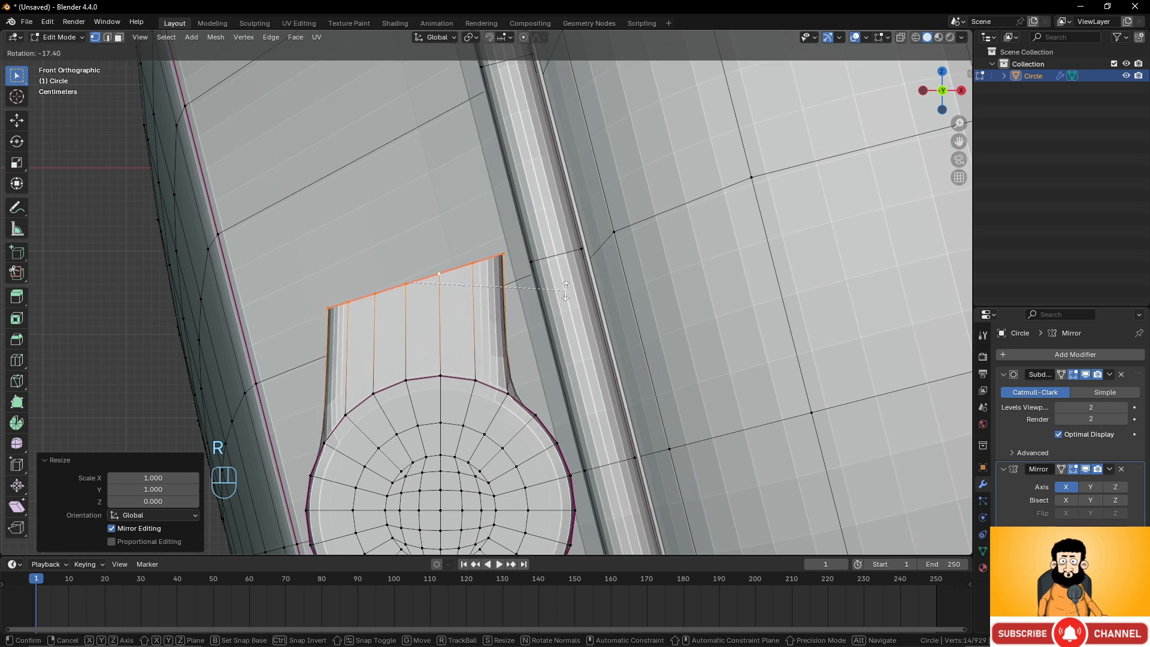
left_click(565, 290)
key("g")
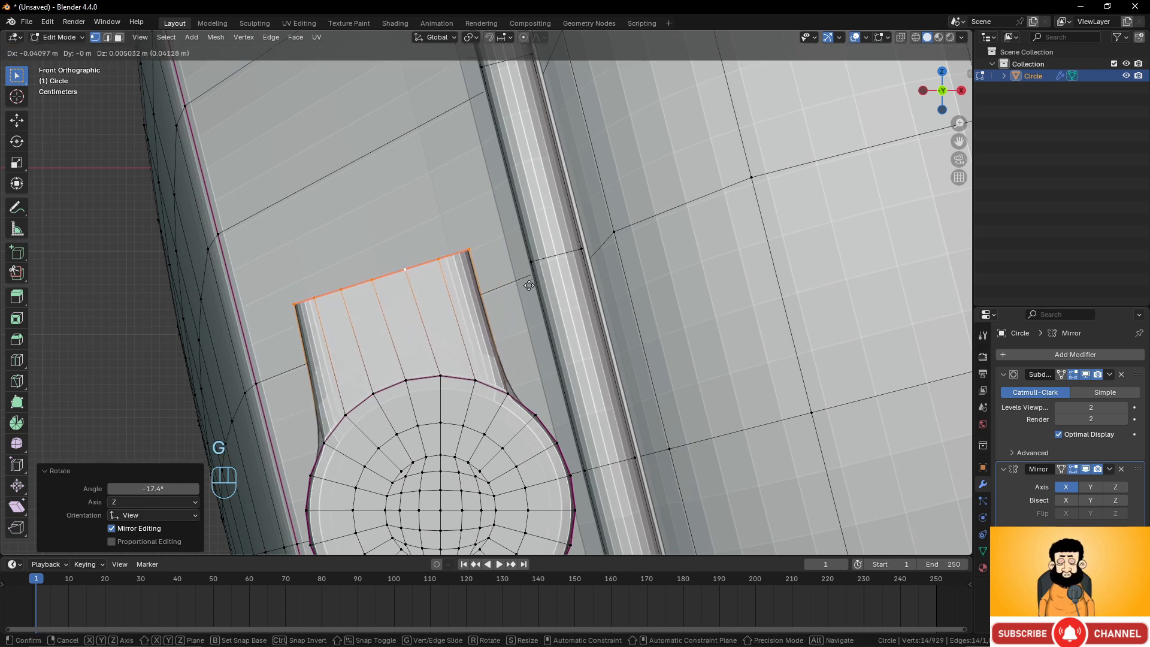
left_click(529, 286)
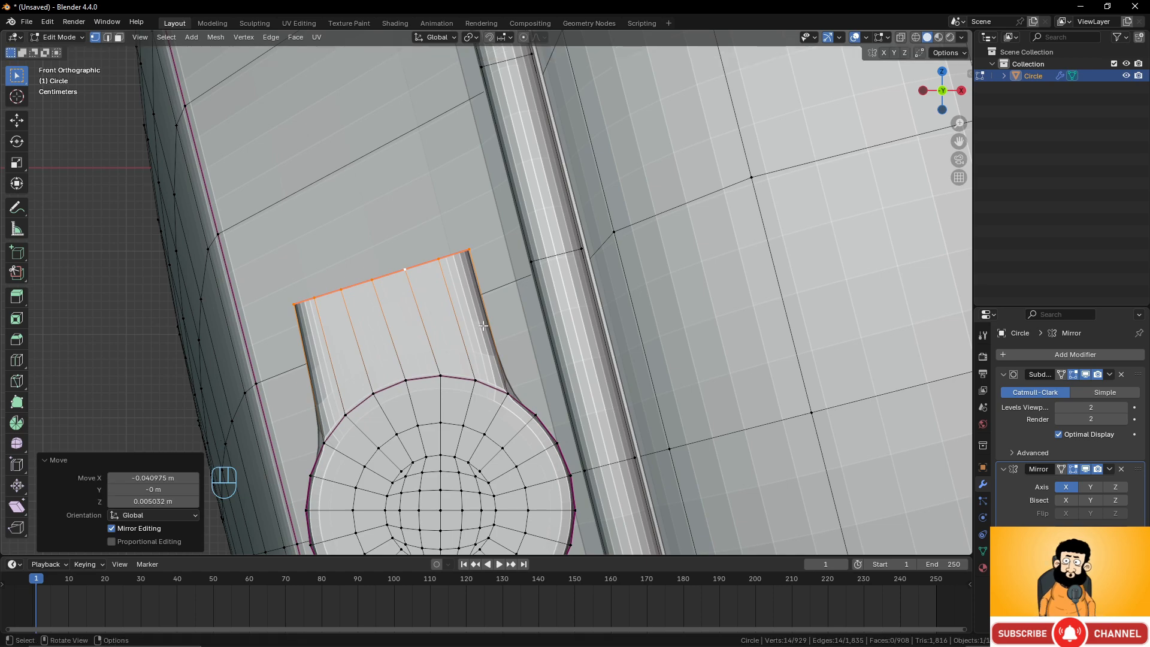
middle_click_drag(529, 285, 595, 389)
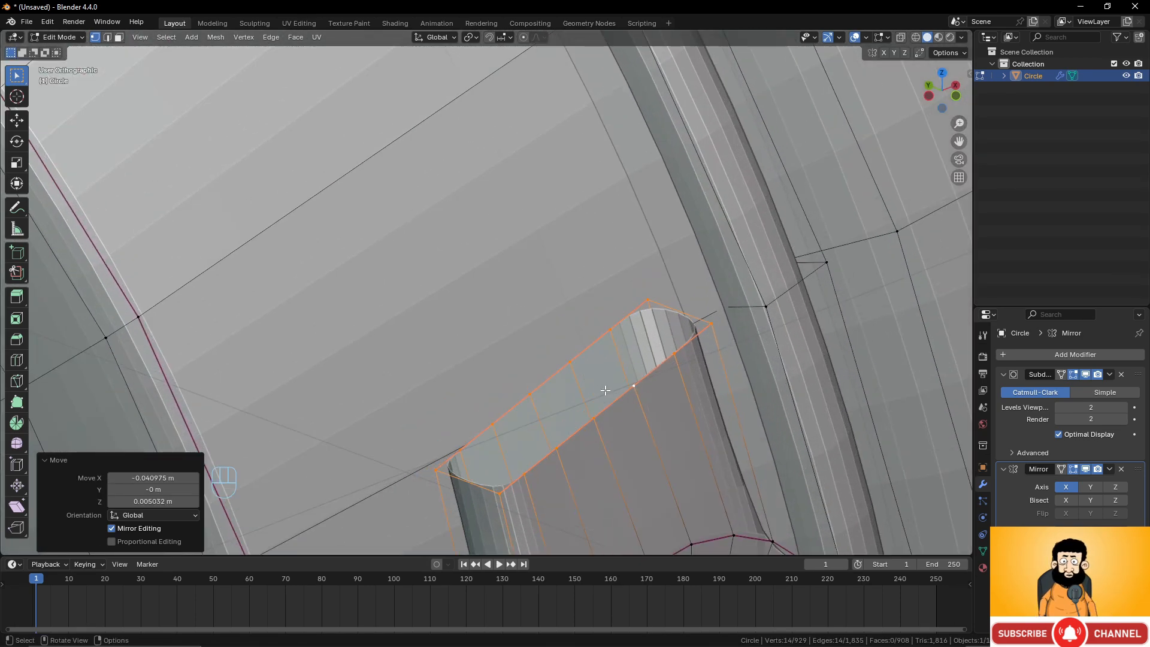
Set the edge crease of the end loop to -1.
key("shift+e")
type("-1")
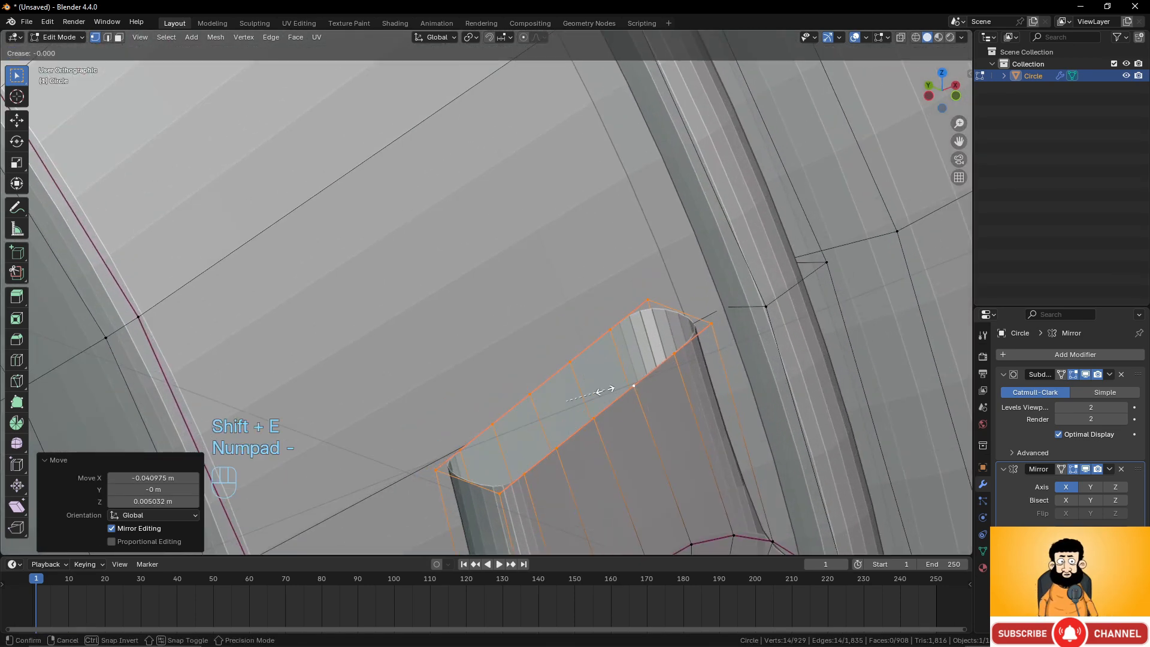
left_click(605, 391)
scroll(621, 411, "down", 3)
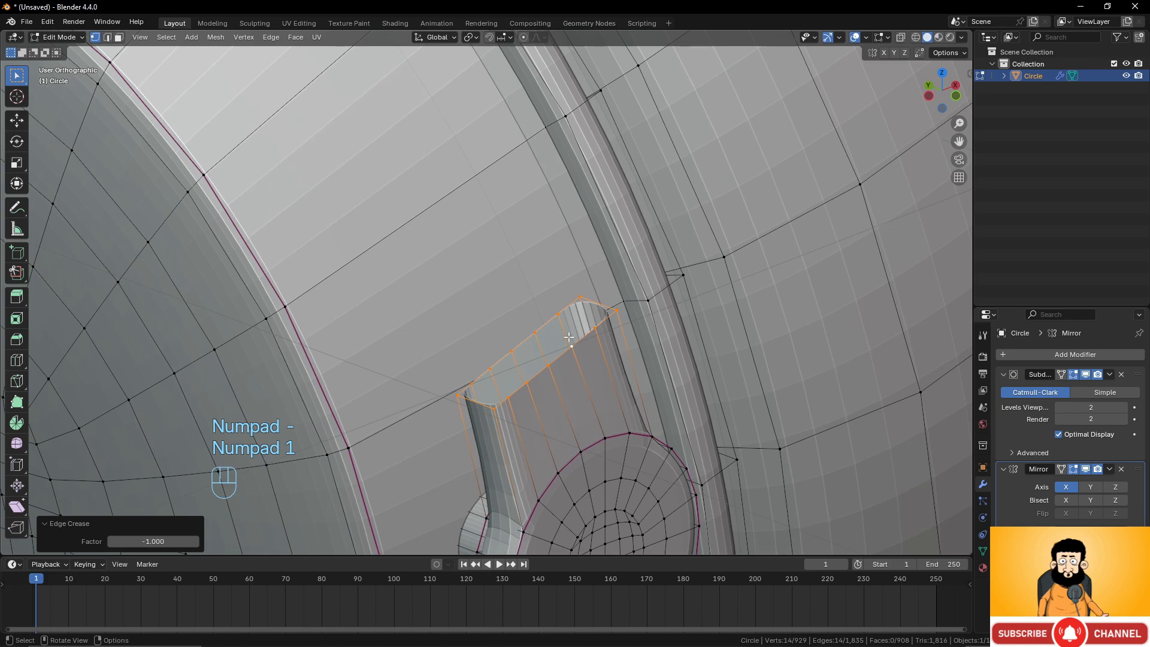
key("KP_1")
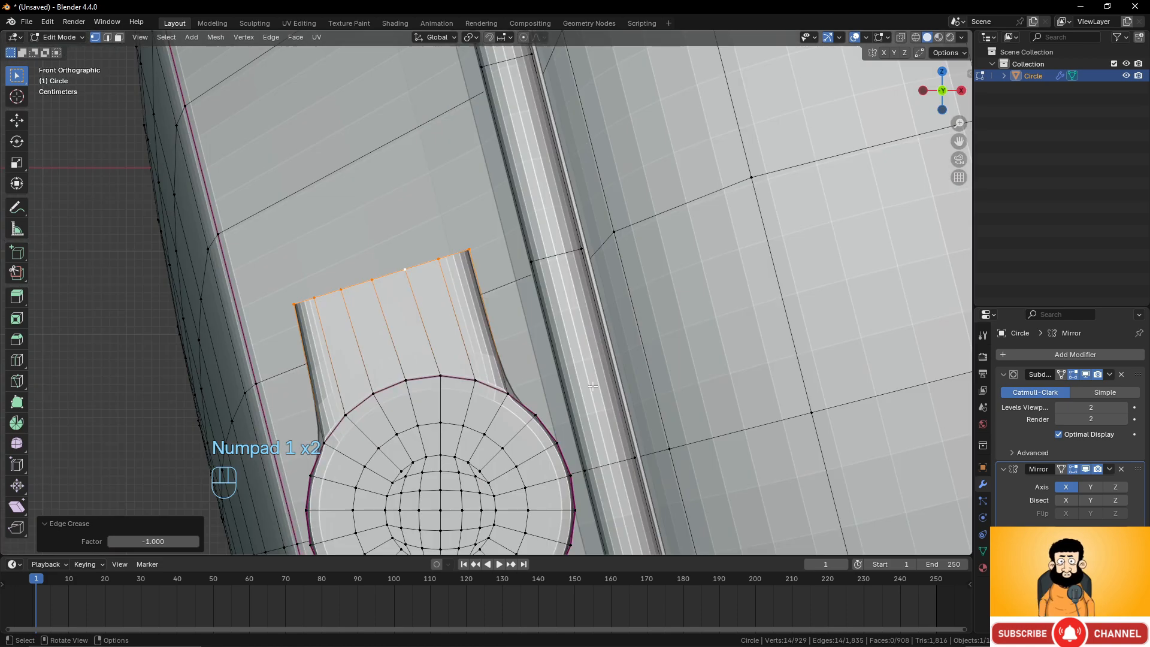
From the left view, extrude the loop along the cup's rim and rotate it by about -21.4°.
key("KP_3")
key("ctrl+KP_3")
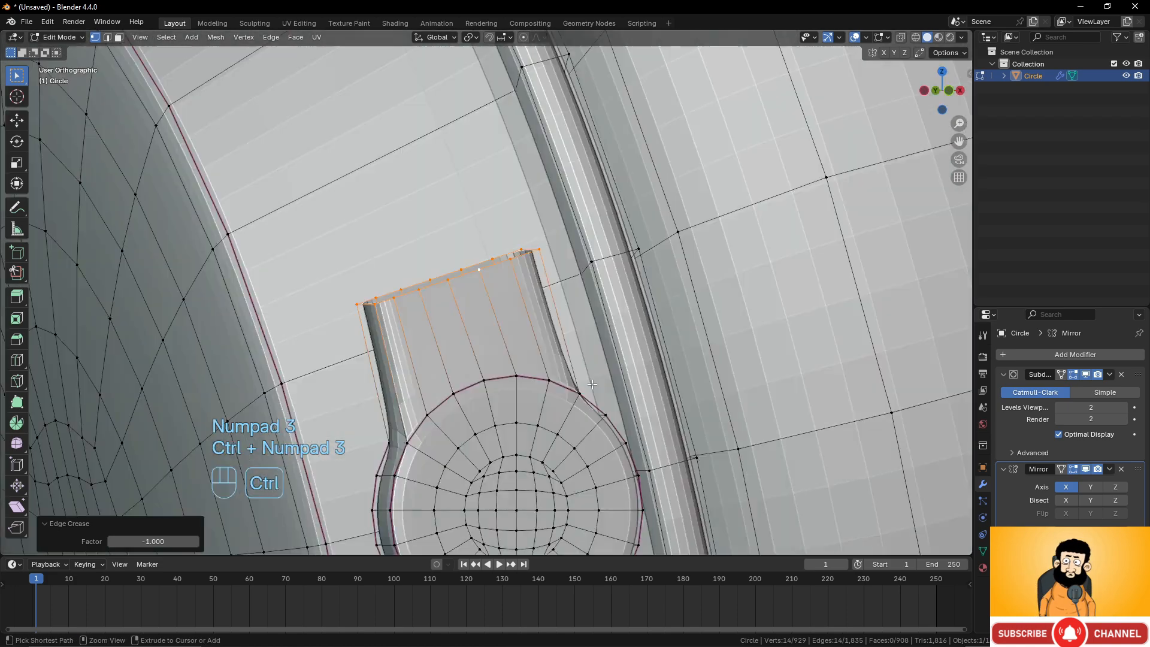
scroll(599, 371, "down", 3)
middle_click_drag(623, 347, 650, 376, "shift")
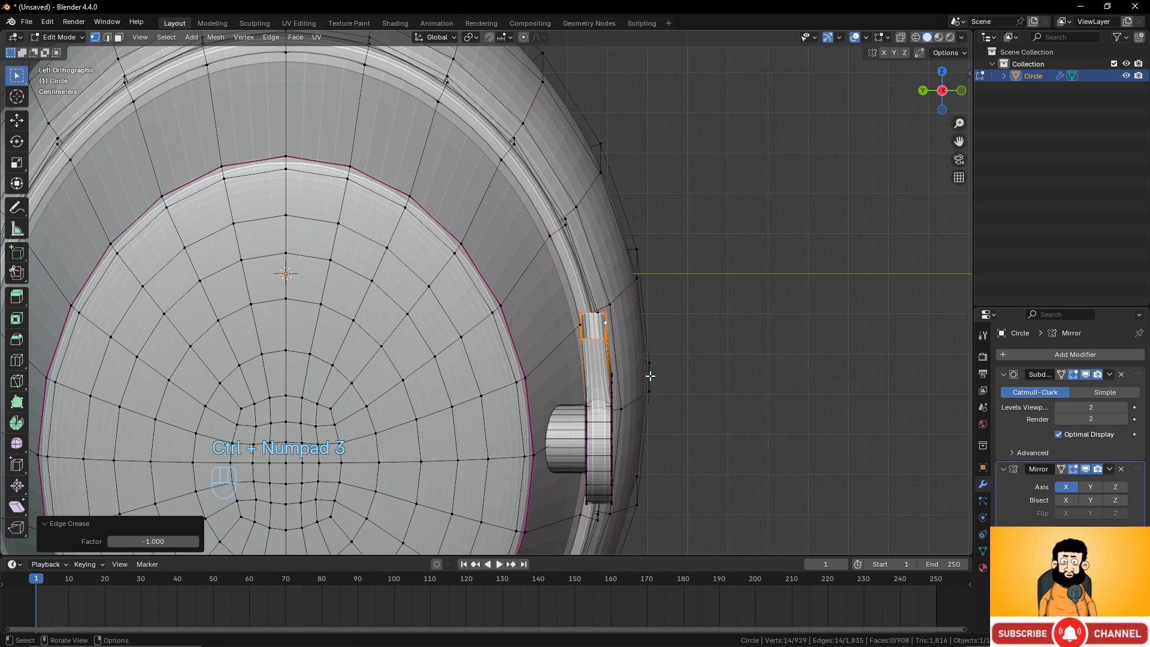
key("e")
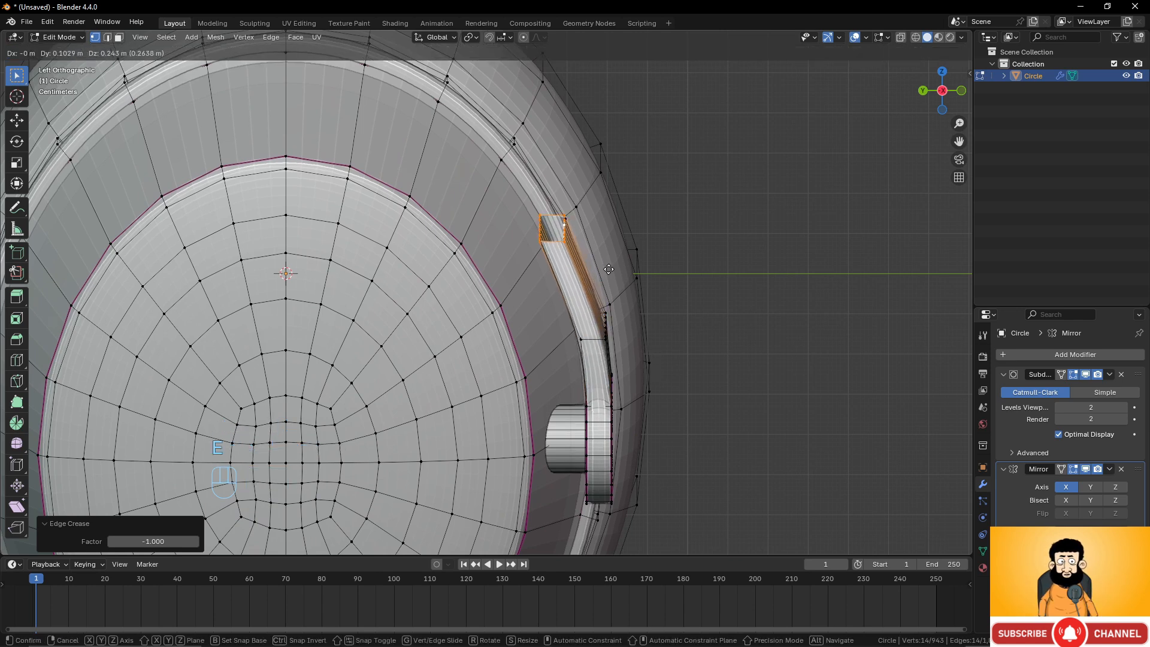
left_click(606, 256)
key("r")
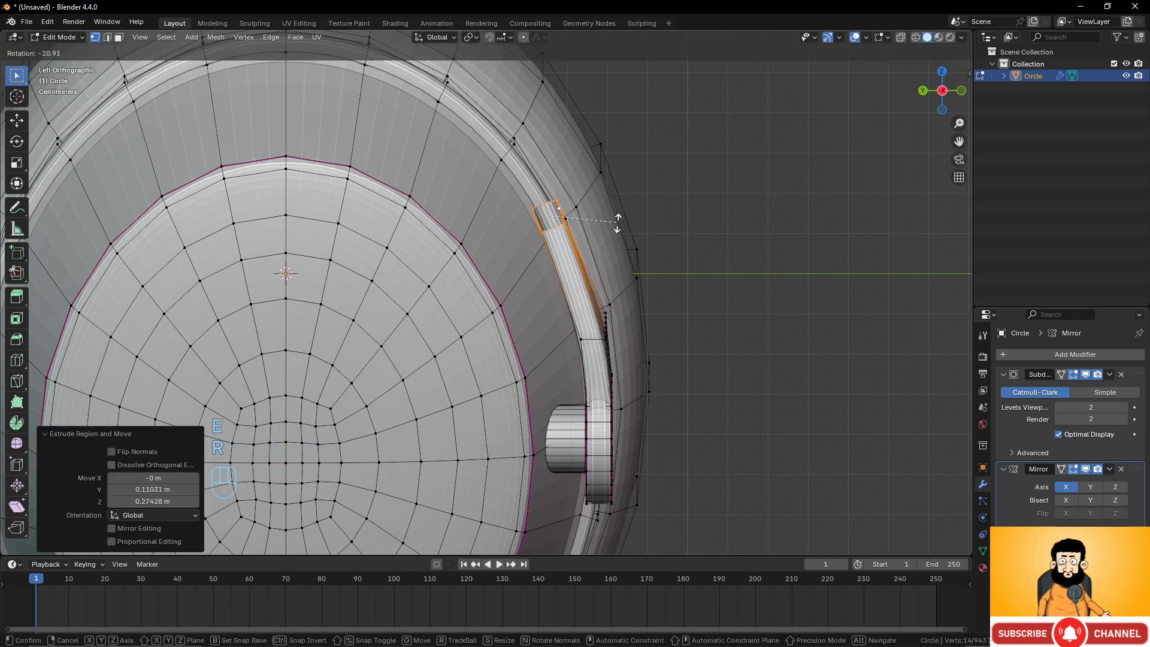
left_click(617, 222)
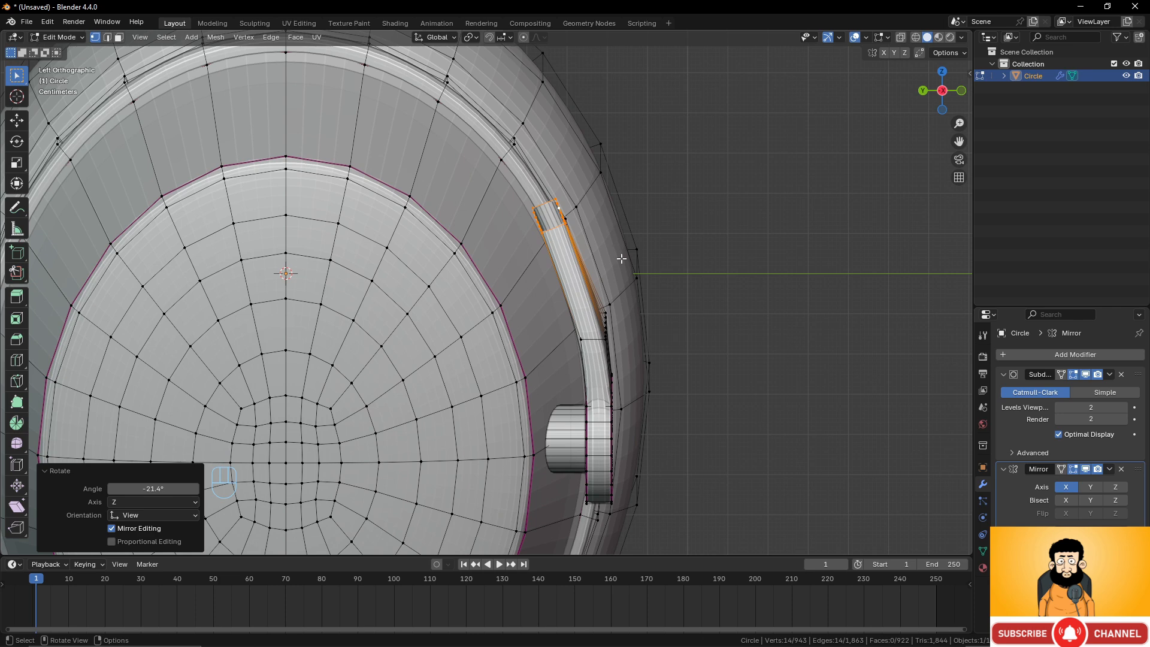
Extrude the loop further along the rim and rotate it by about -18.6° to follow the curve.
key("e")
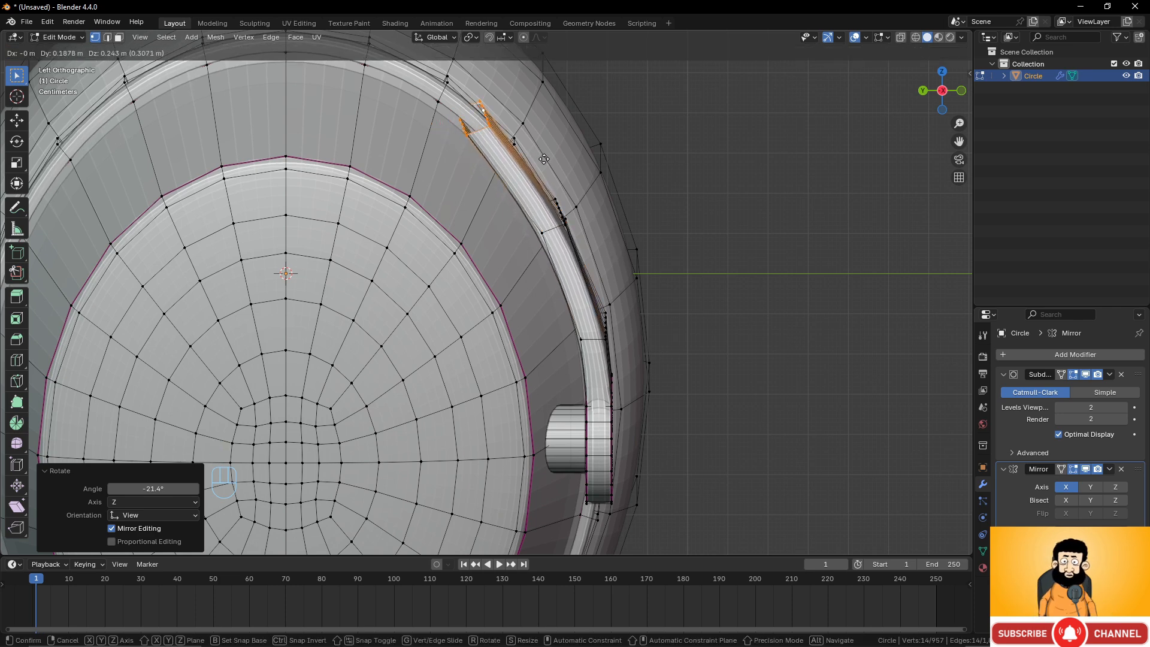
left_click(544, 159)
middle_click_drag(546, 160, 576, 251, "shift")
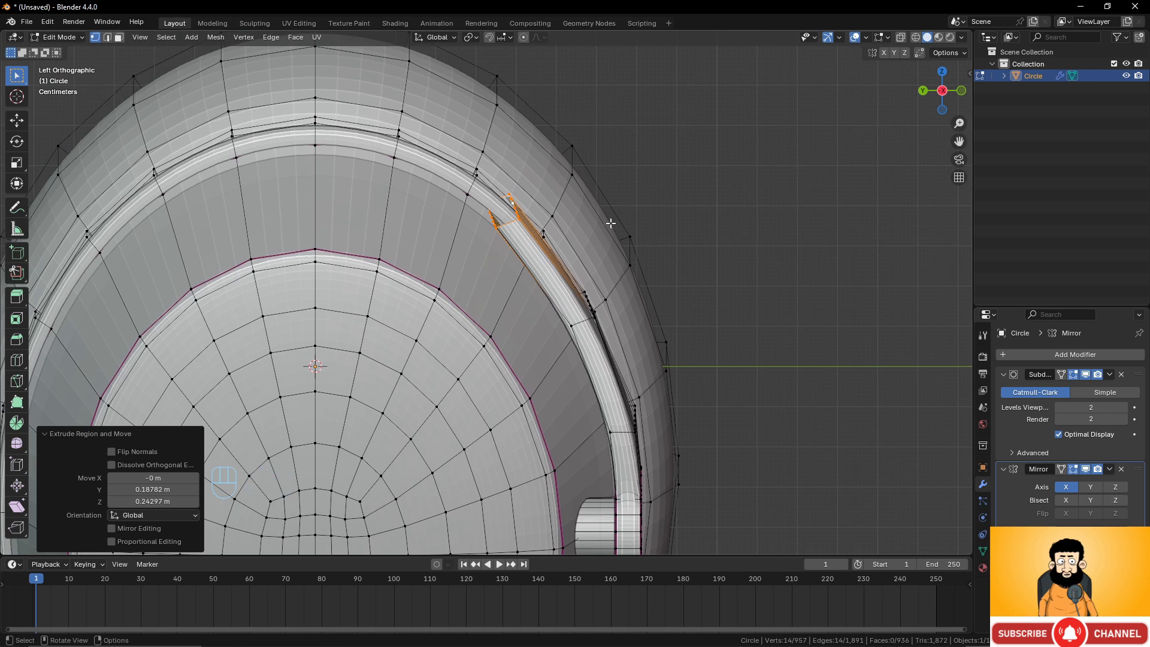
key("r")
left_click(596, 188)
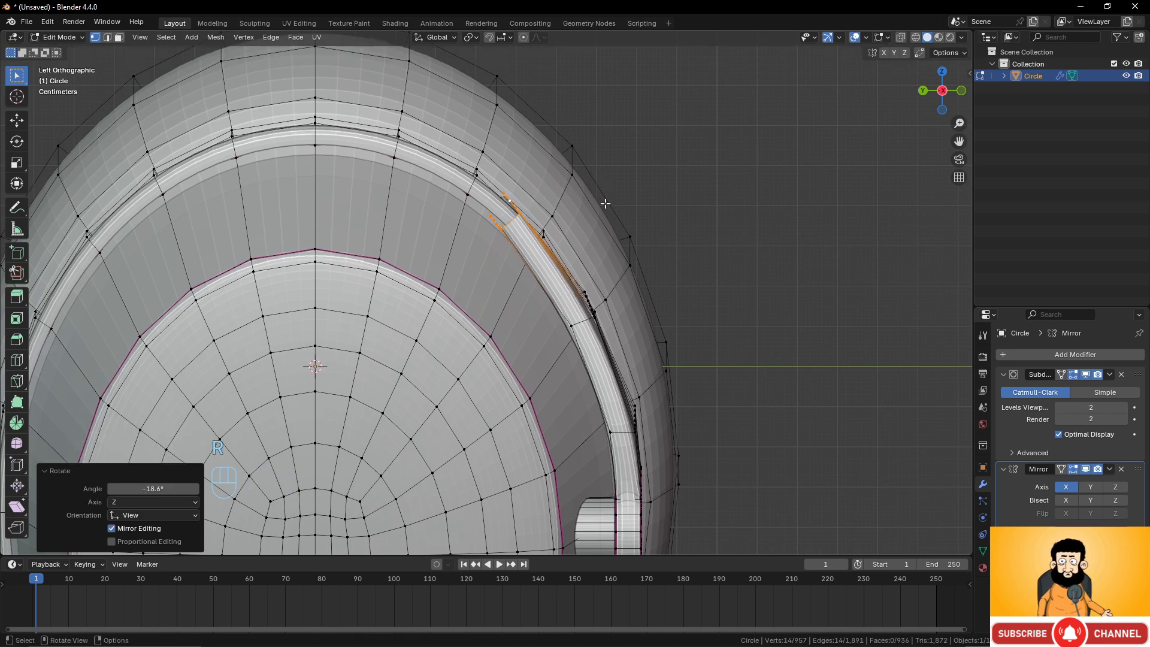
Extrude the loop once more toward the top of the cup and rotate it by about -20°.
key("e")
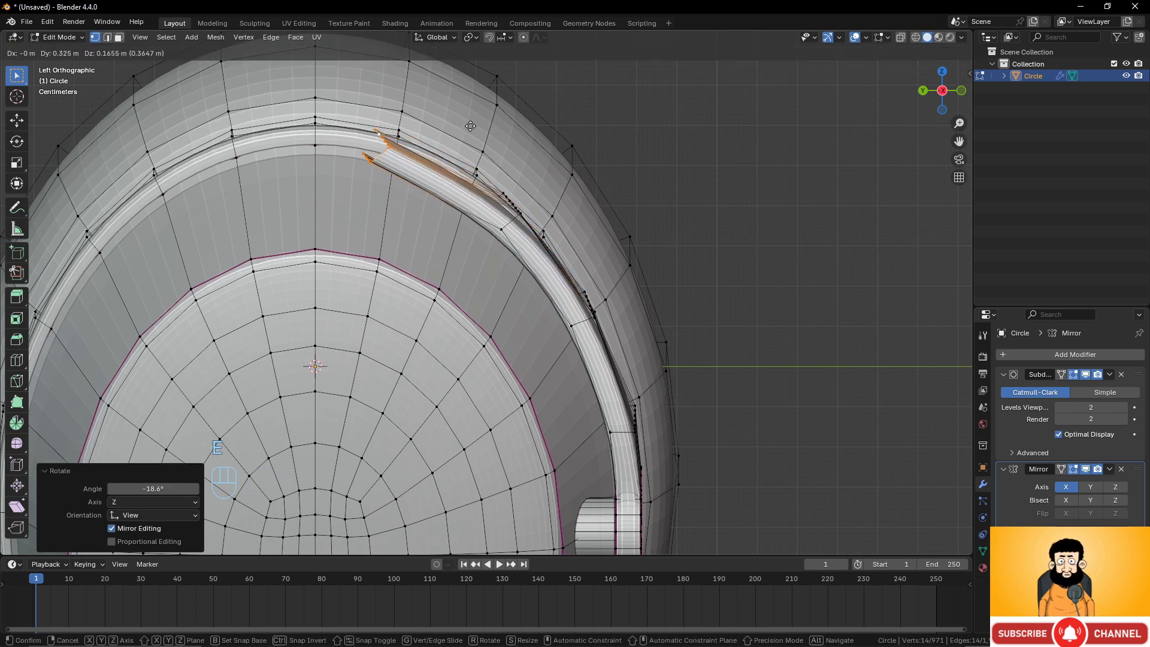
left_click(470, 126)
key("r")
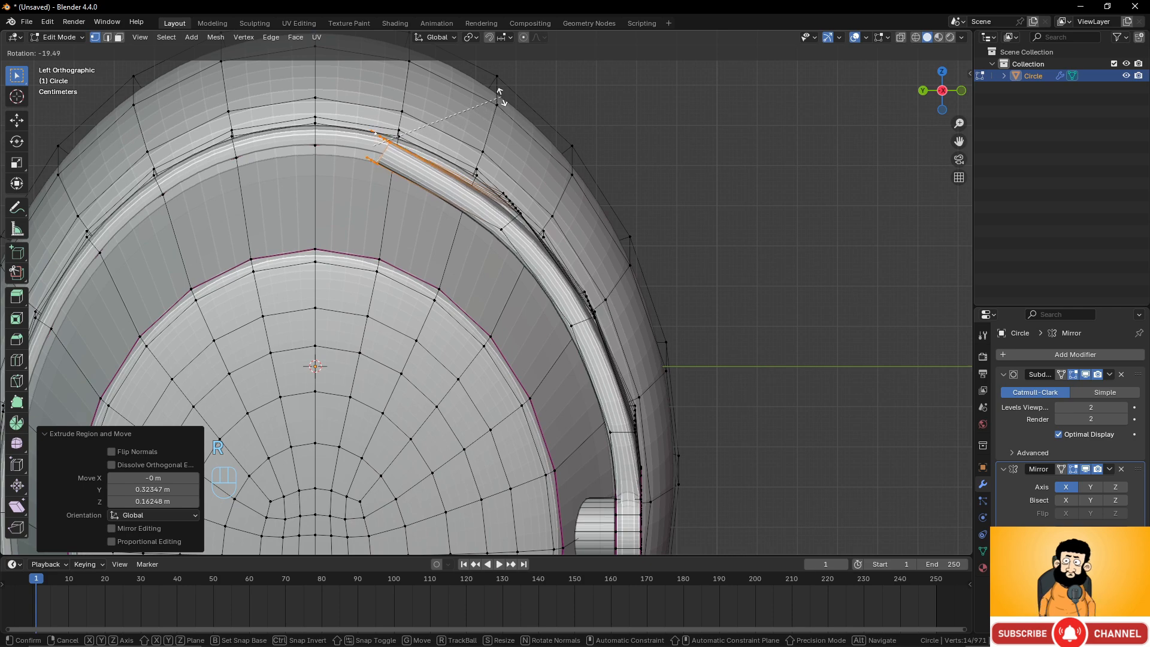
left_click(498, 93)
middle_click_drag(456, 179, 482, 362)
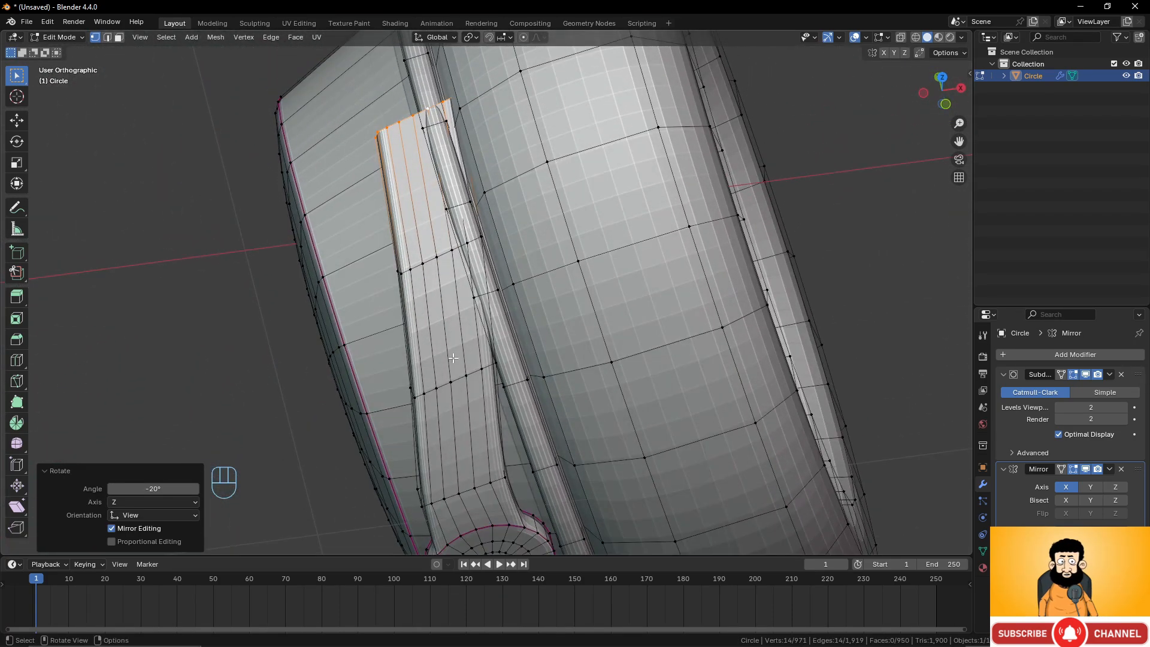
In front view, move a middle loop of the strip about -0.083 m in X and -0.012 m in Z.
left_click(484, 363, "alt")
key("KP_1")
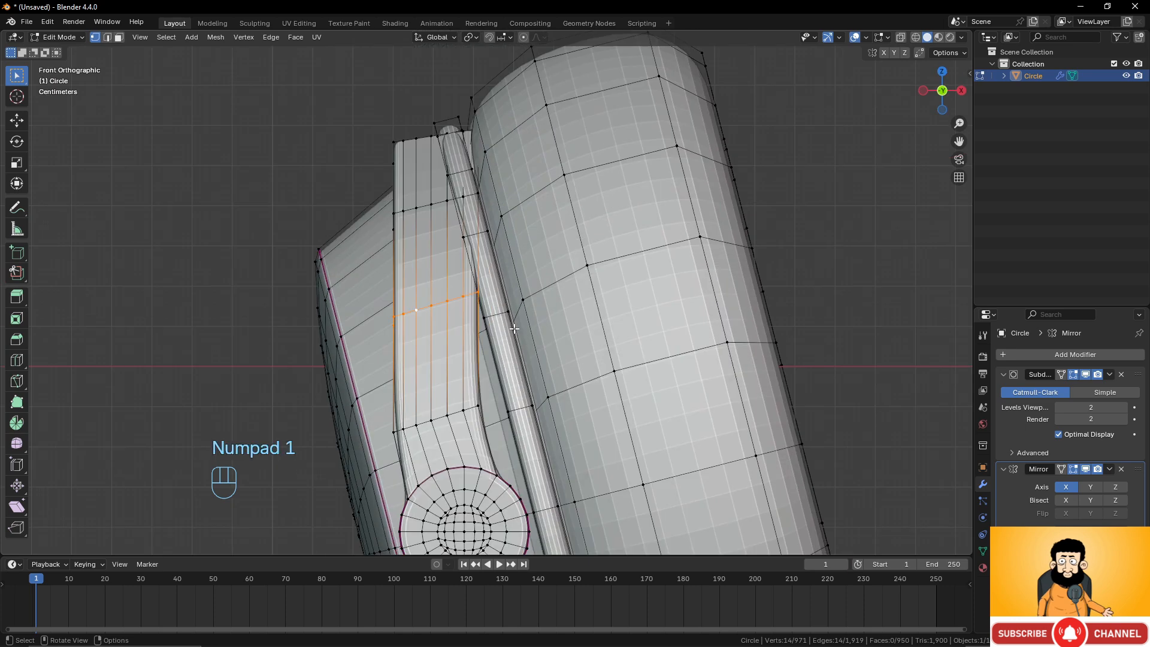
key("g")
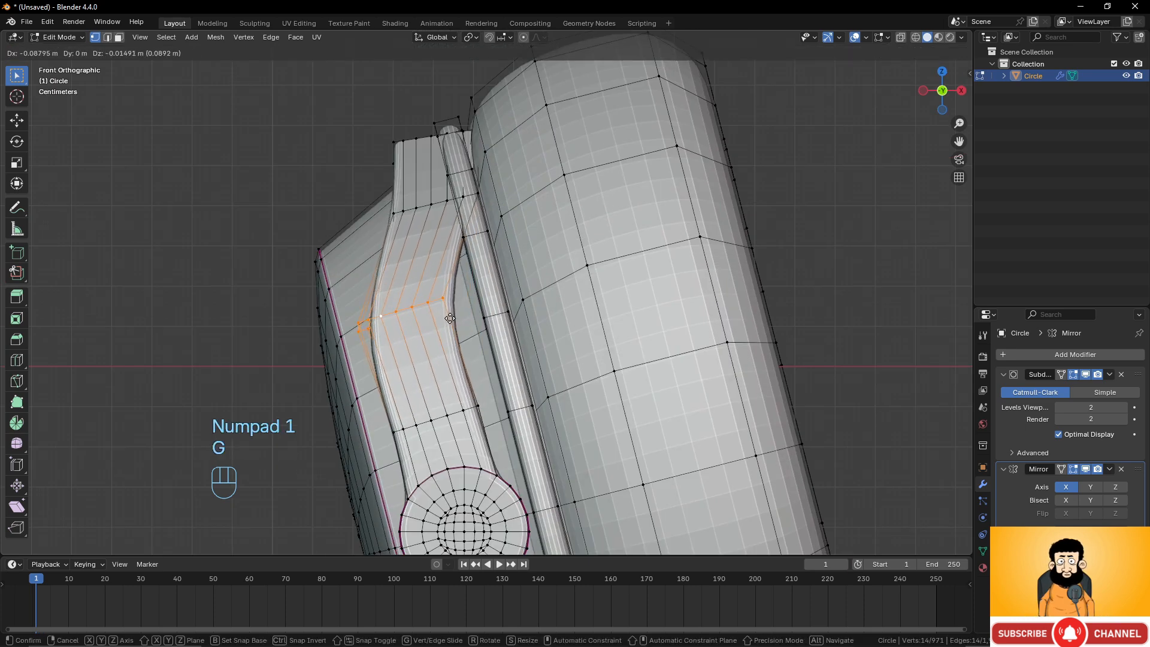
left_click(450, 316)
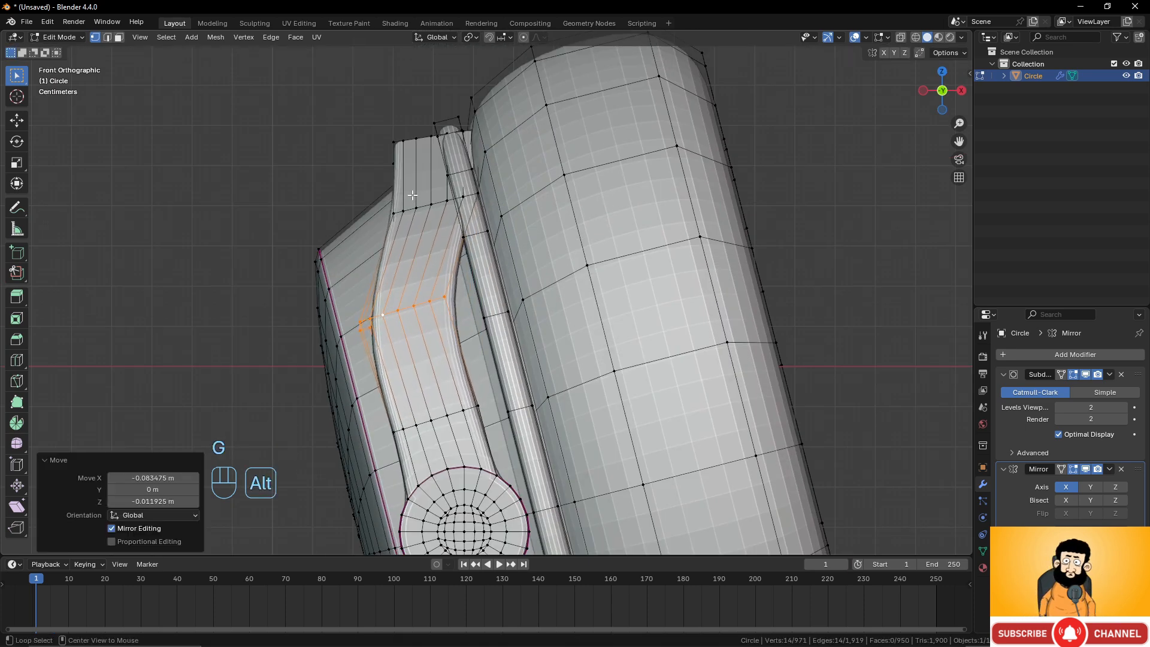
Move the next loop up the strip about -0.151 m in X and -0.018 m in Z.
left_click(421, 208, "alt")
key("g")
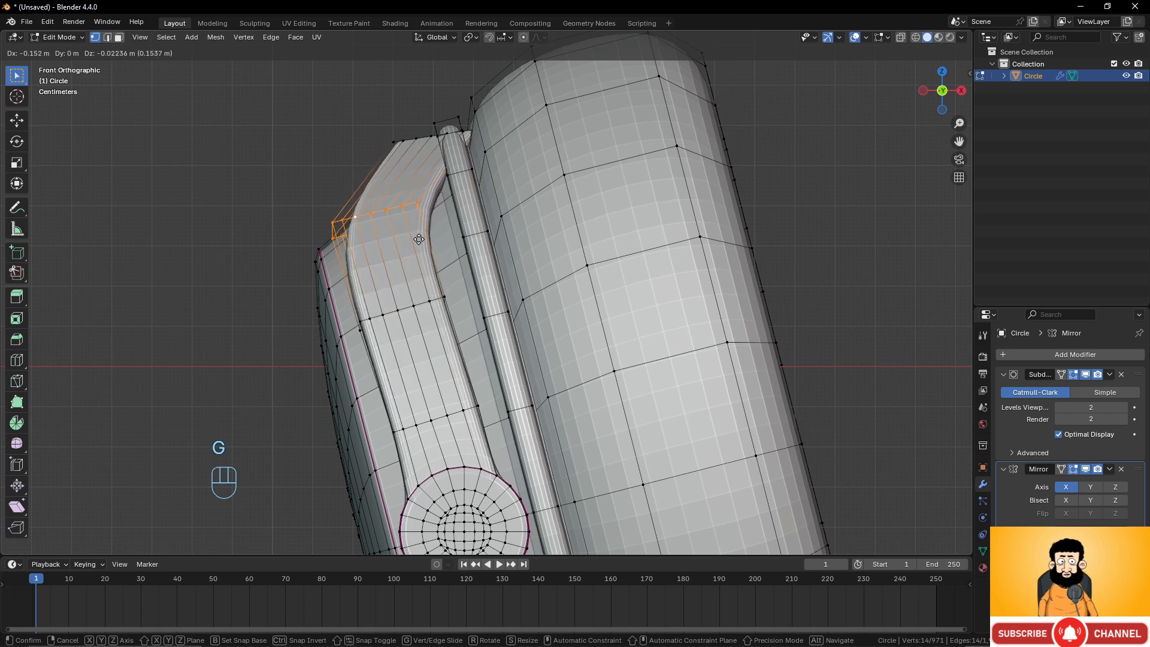
left_click(419, 237)
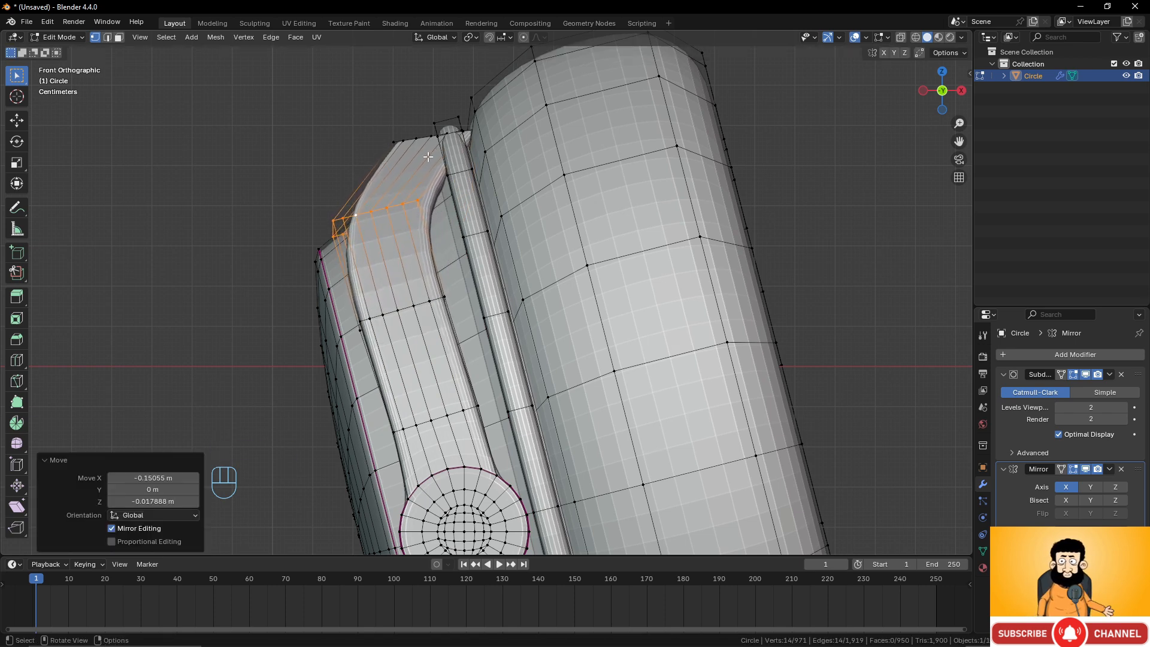
key("space")
key("space")
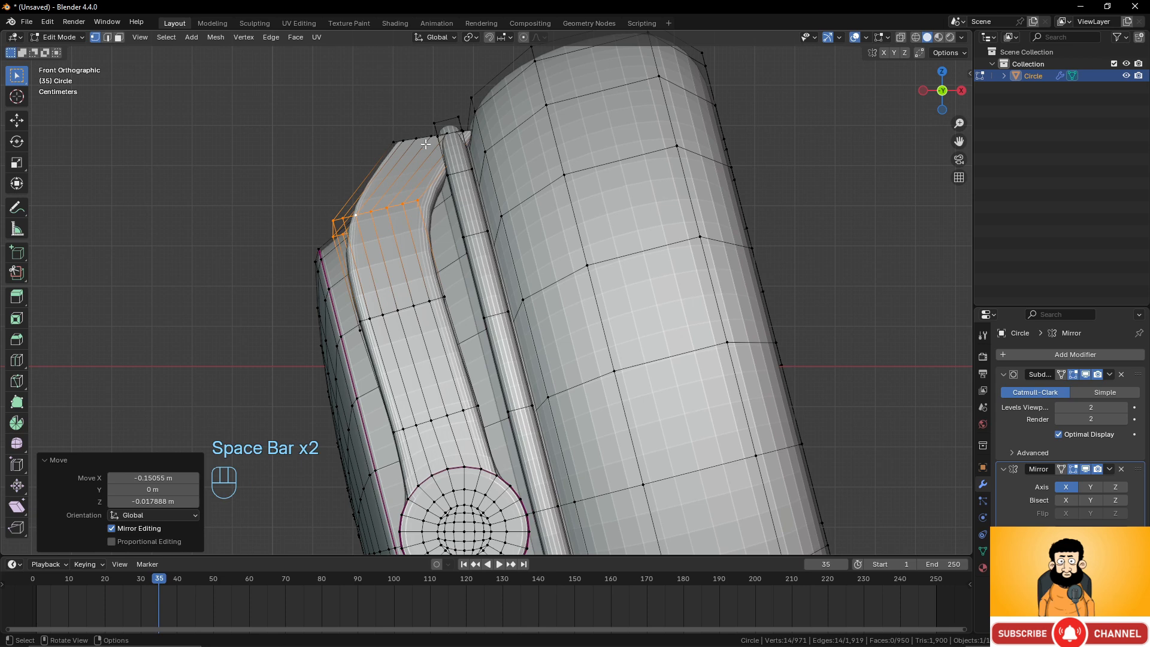
Move the strip's top end loop about -0.189 m in X and 0.019 m in Z.
left_click(423, 141, "alt")
key("g")
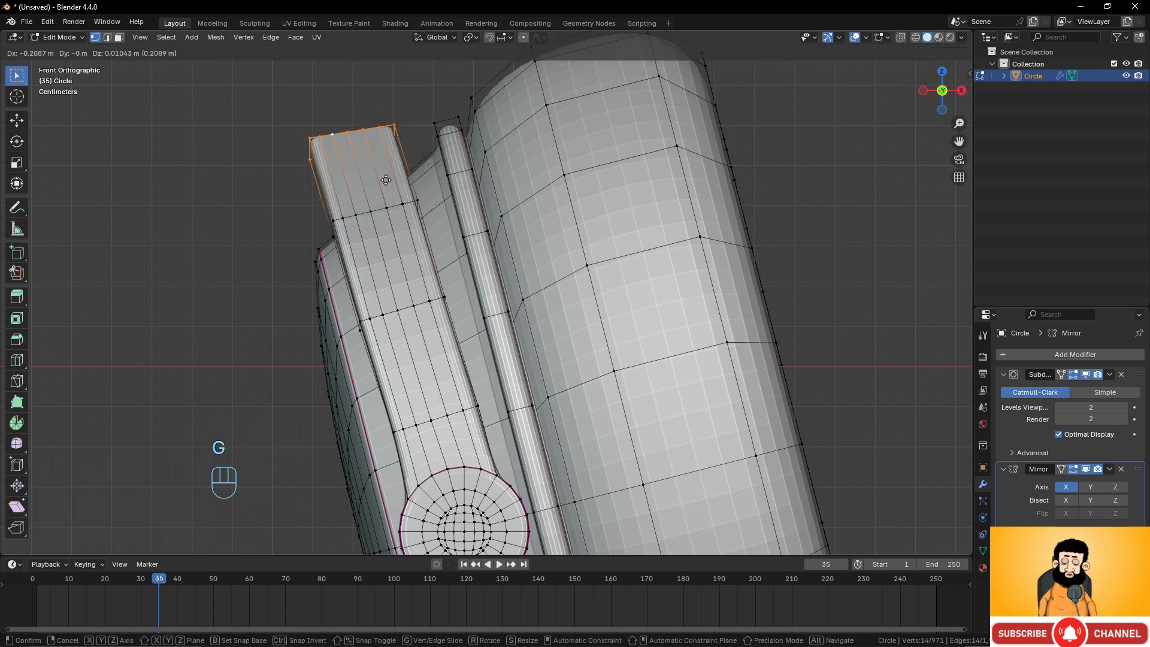
left_click(393, 176)
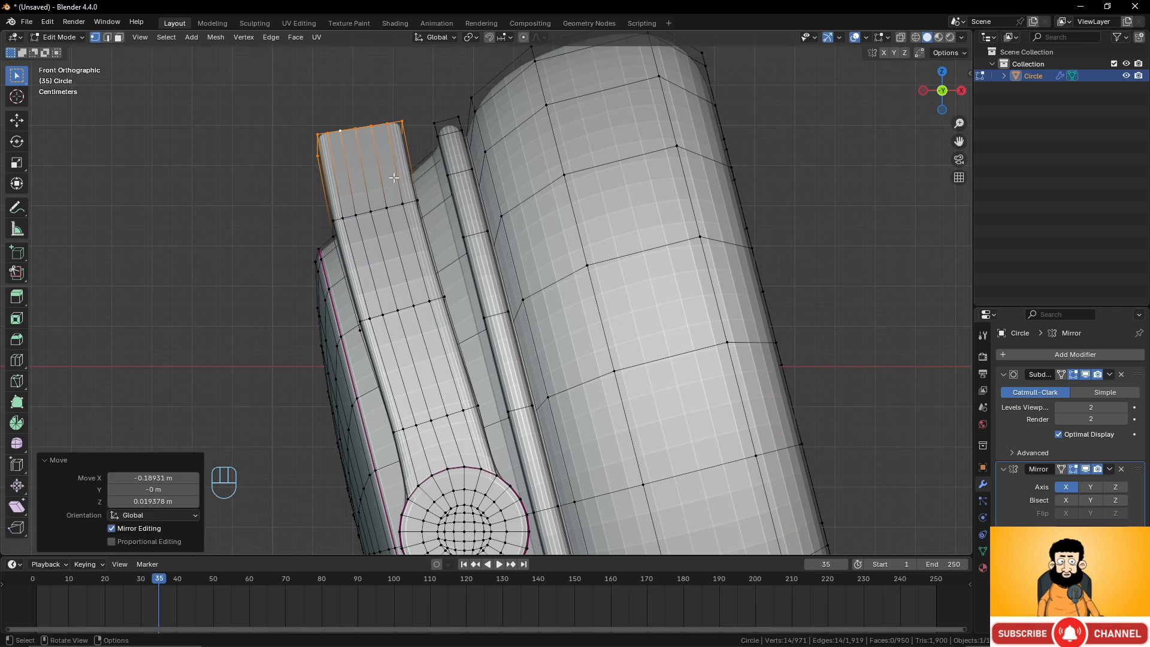
Nudge two intermediate loops of the strip about 0.013 m outward in X to smooth its curve.
left_click(399, 201, "alt")
key("g")
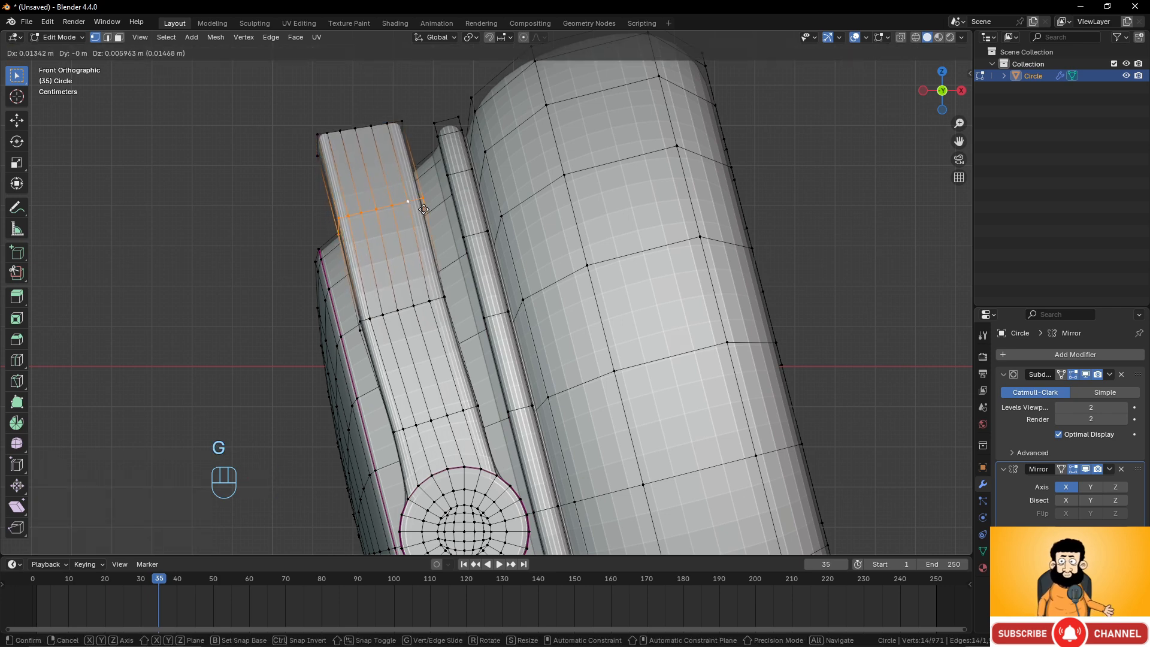
left_click(422, 211)
left_click(431, 305, "alt")
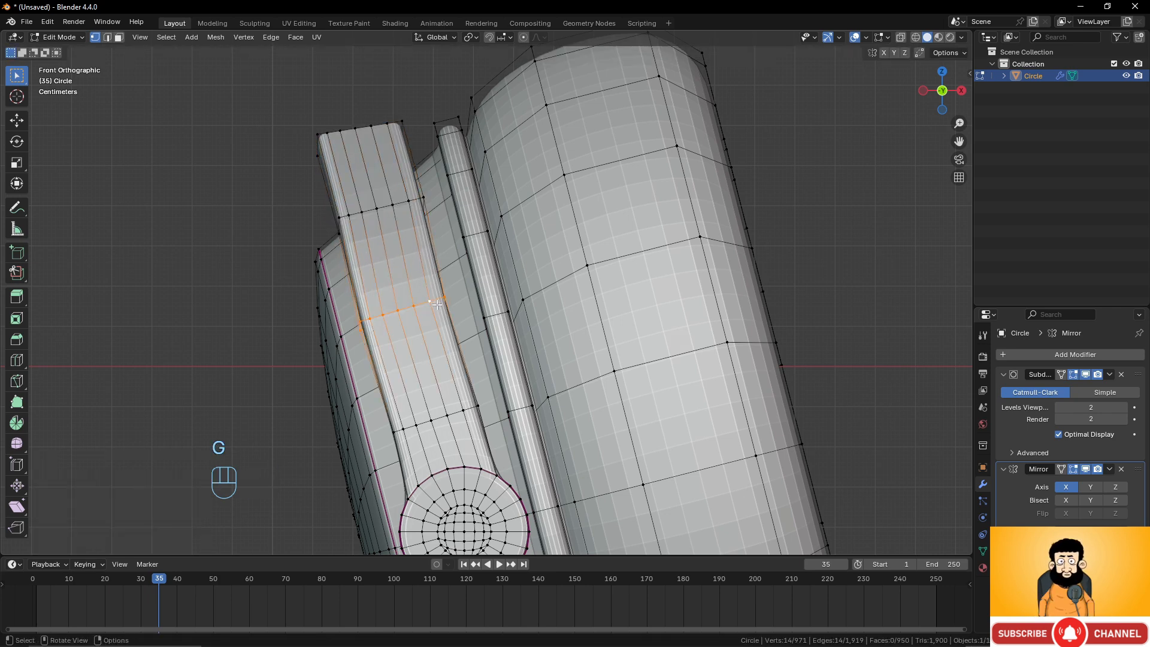
key("g")
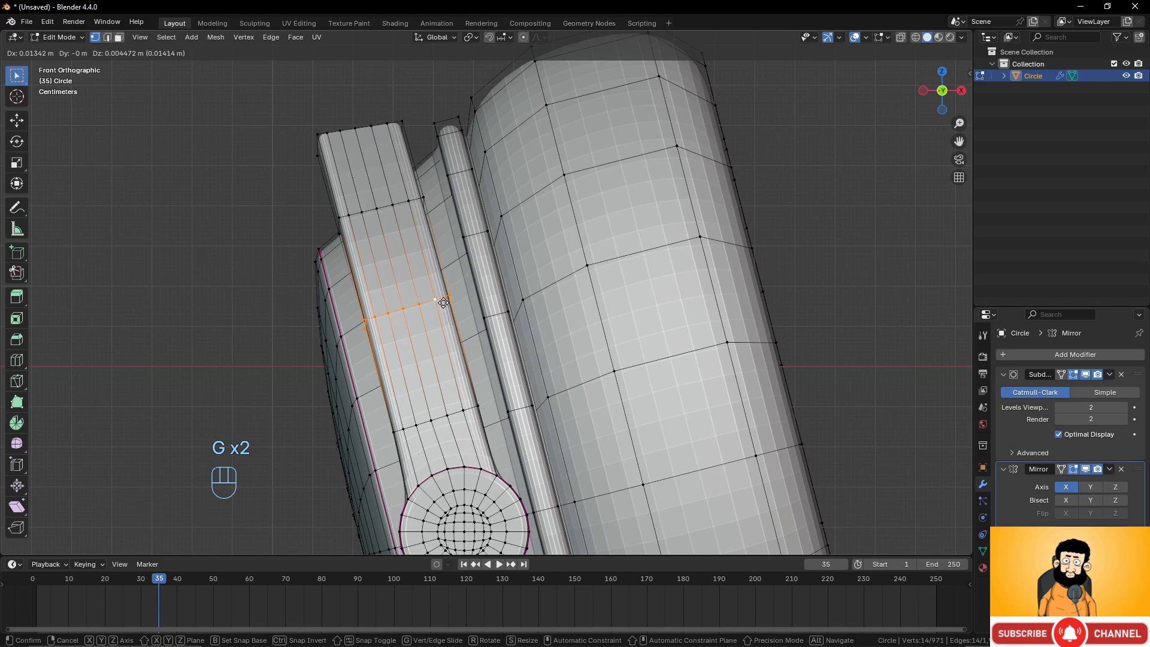
left_click(444, 302)
In front view, rotate the strip's top end loop by about -15.6°.
scroll(452, 267, "down", 6)
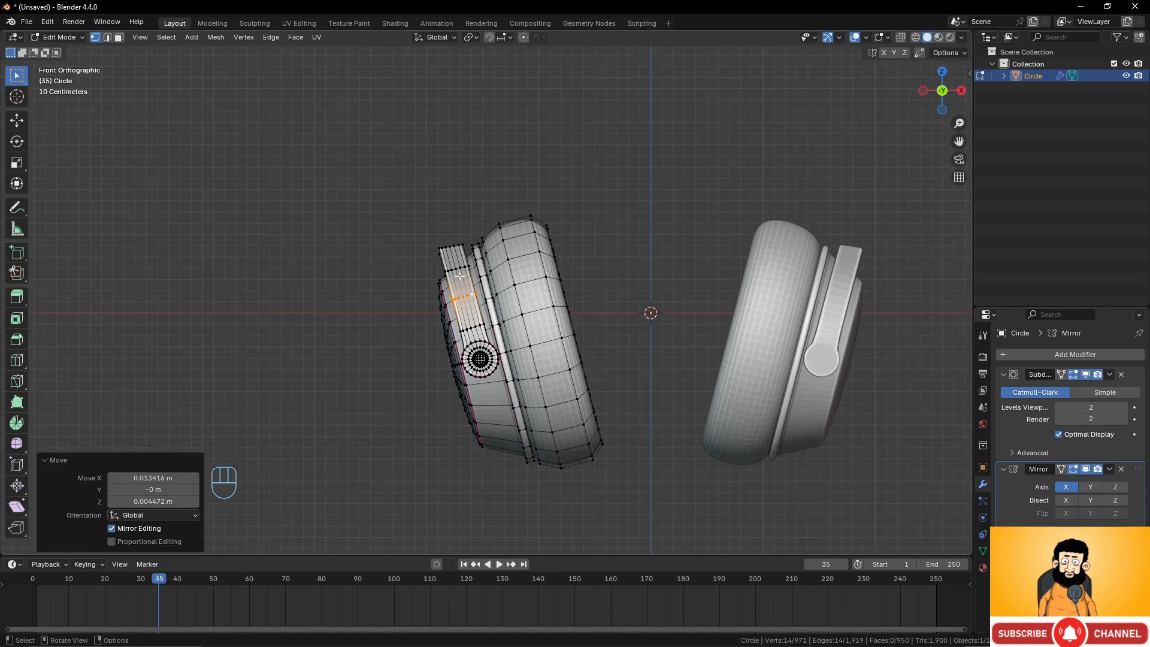
scroll(459, 276, "up", 4)
middle_click_drag(459, 275, 475, 316)
scroll(638, 332, "up", 3)
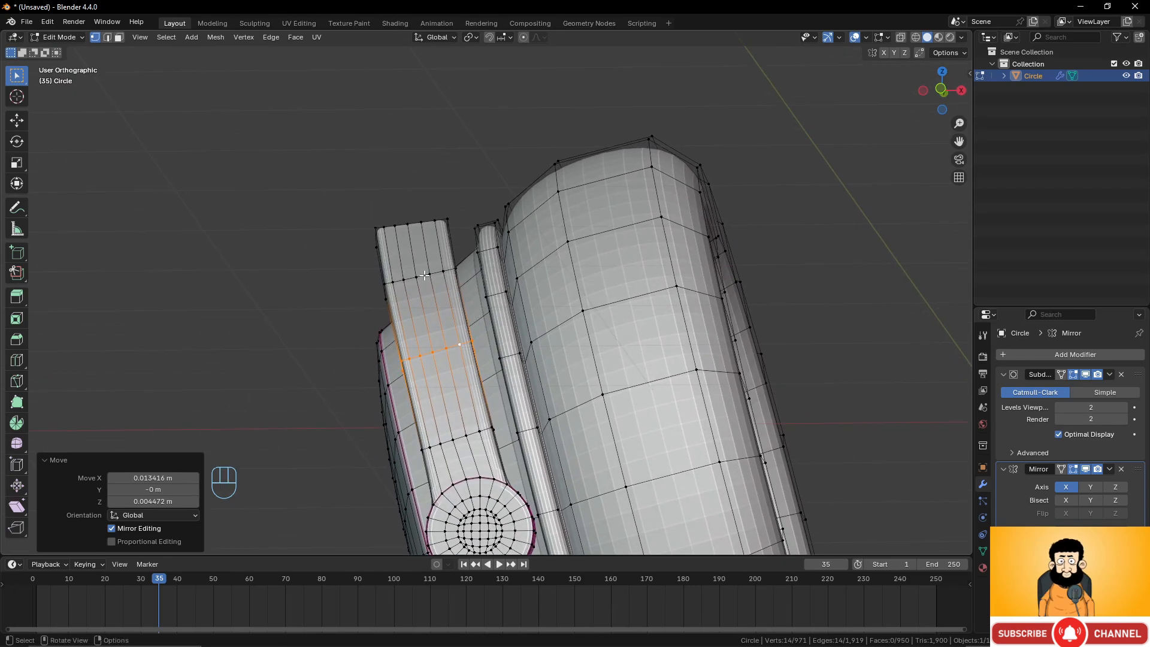
left_click(423, 223, "alt")
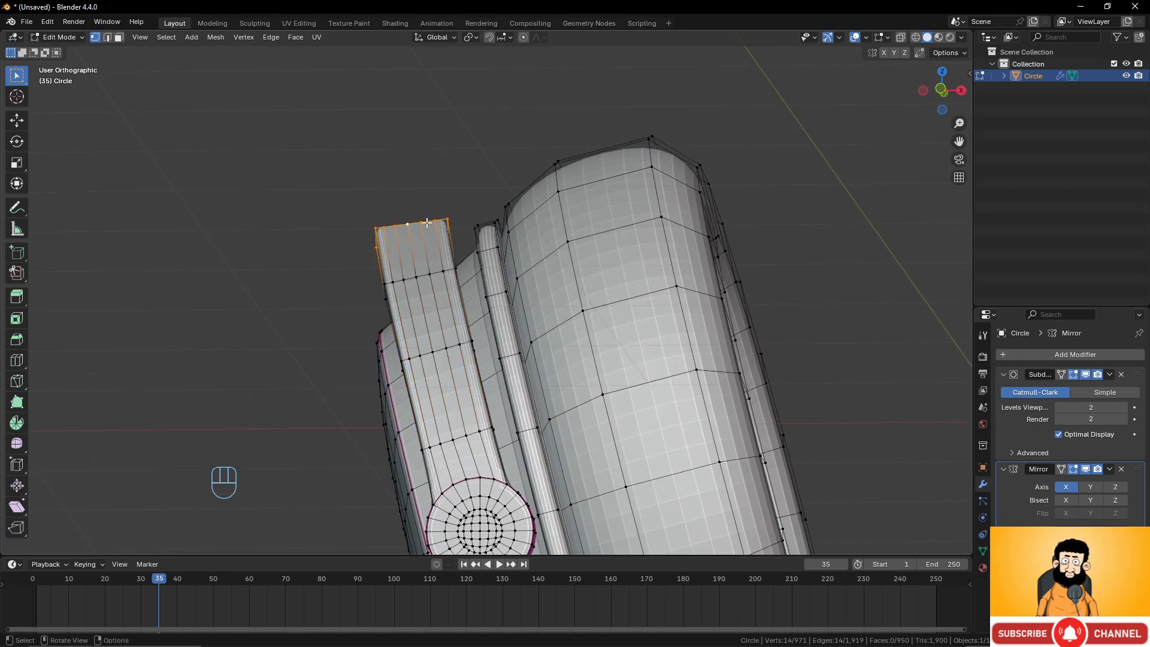
key("KP_1")
key("r")
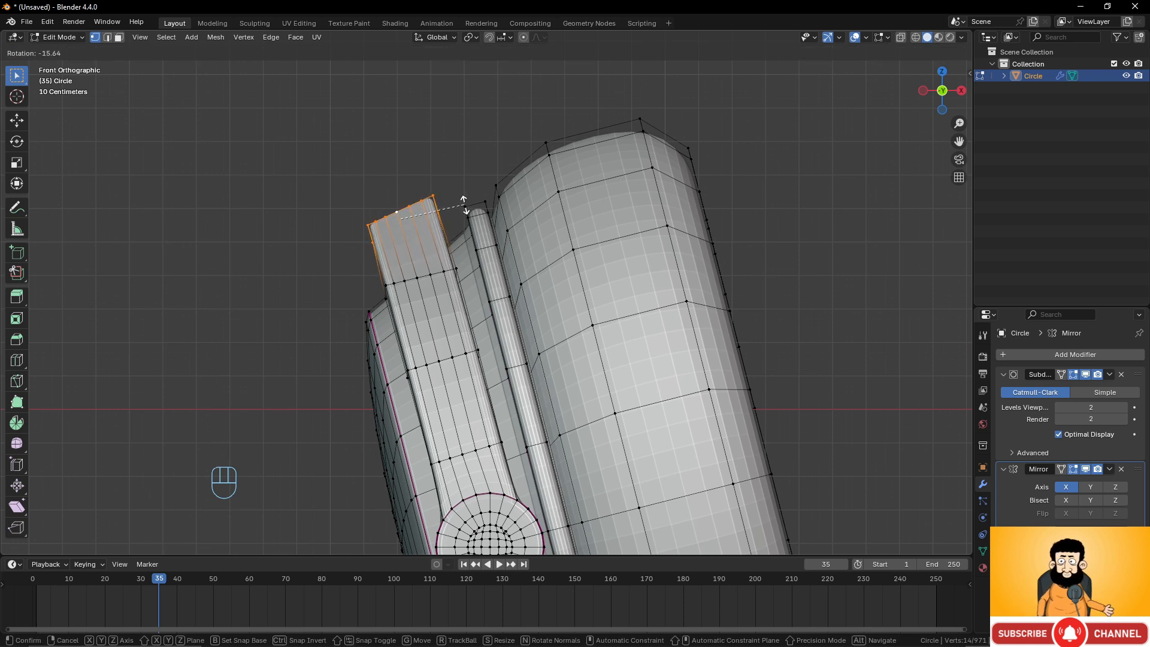
left_click(465, 205)
Rotate the loop below the top end by about -10°.
left_click(424, 276, "alt")
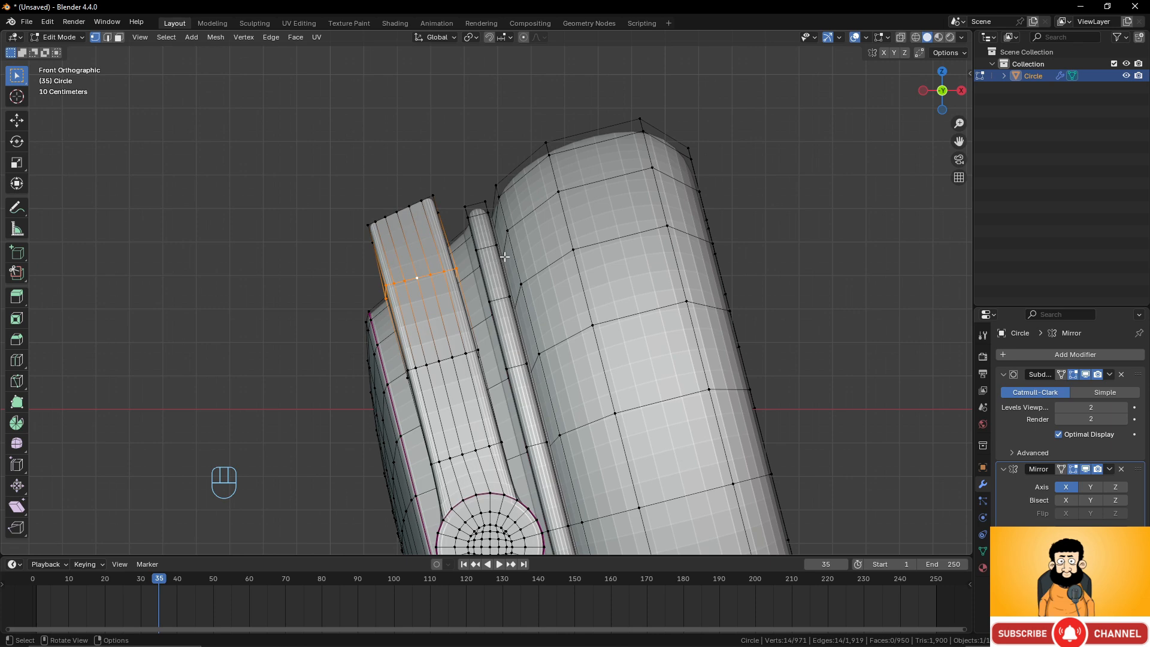
key("r")
left_click(497, 235)
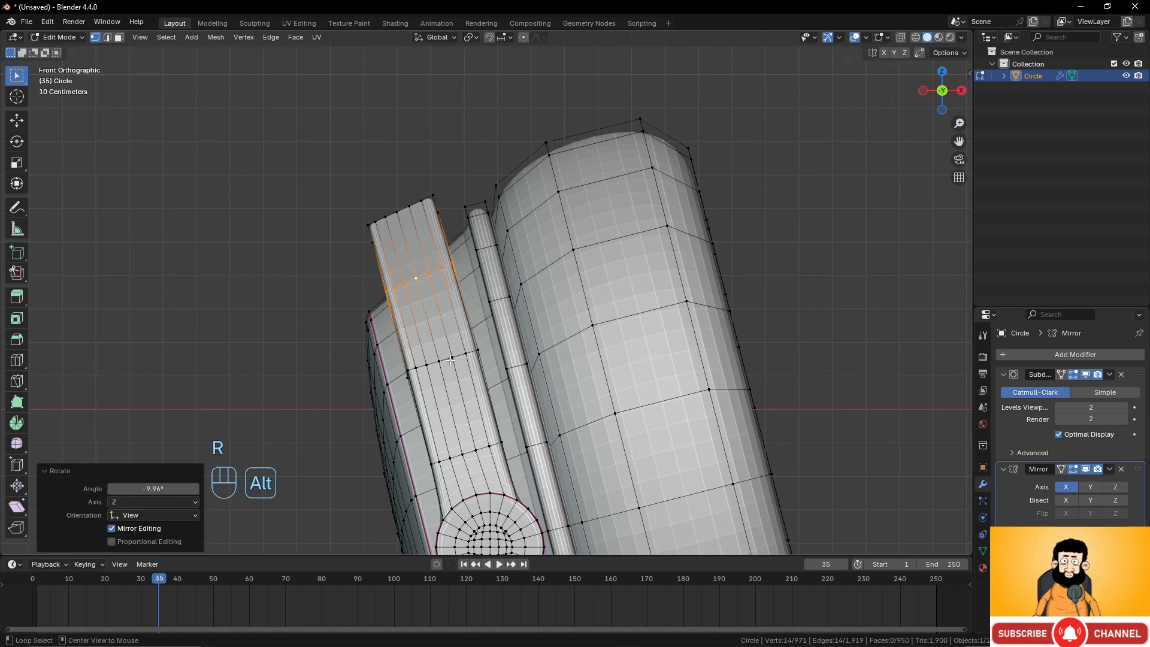
Rotate a lower loop of the strip by about -2.4°.
left_click(470, 351, "alt")
key("r")
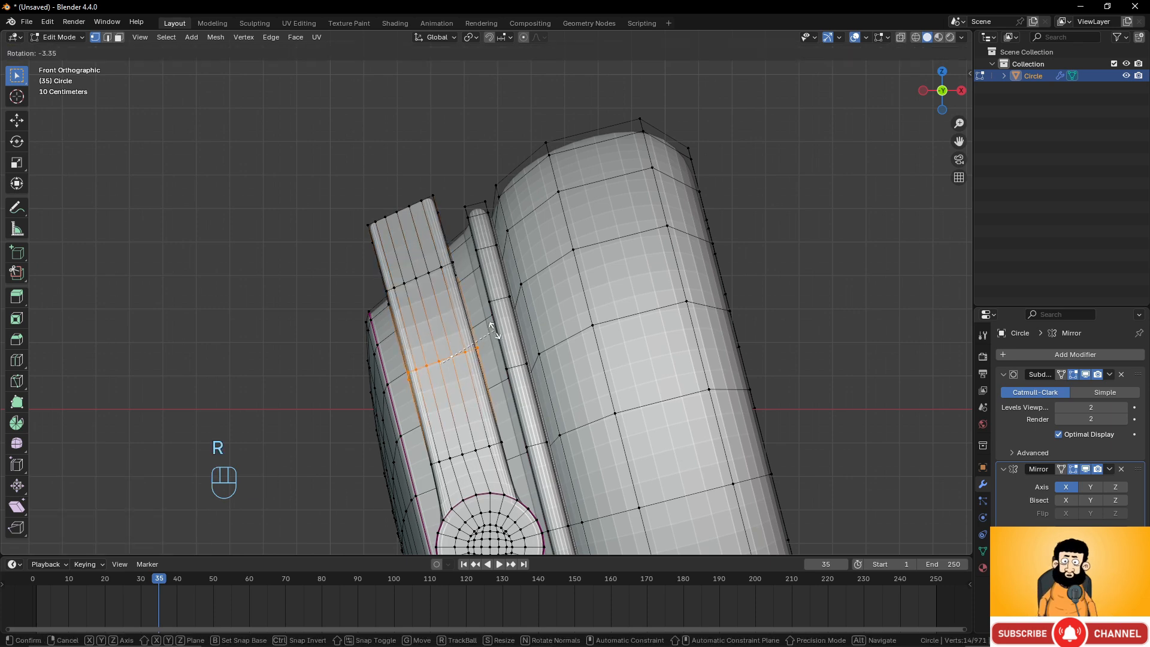
left_click(494, 332)
scroll(383, 275, "down", 3)
middle_click_drag(383, 276, 505, 315)
scroll(507, 337, "up", 3)
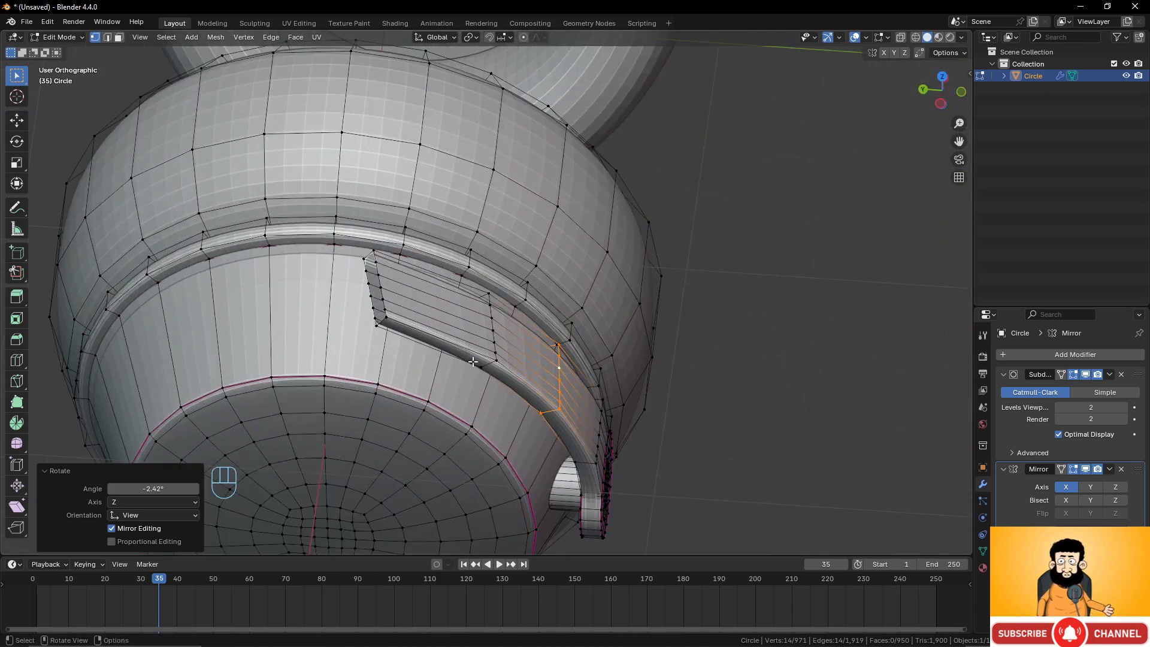
From the top view, rotate the strip's top end loop by about 13.1° to hug the cup.
key("KP_7")
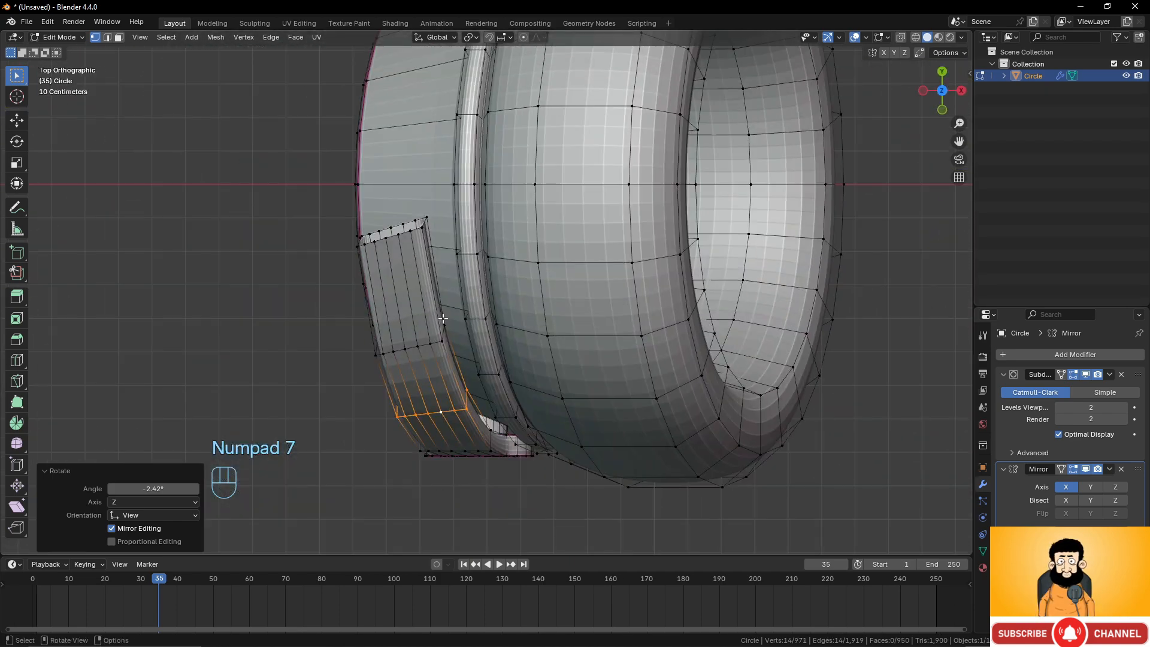
left_click(405, 236, "alt")
key("r")
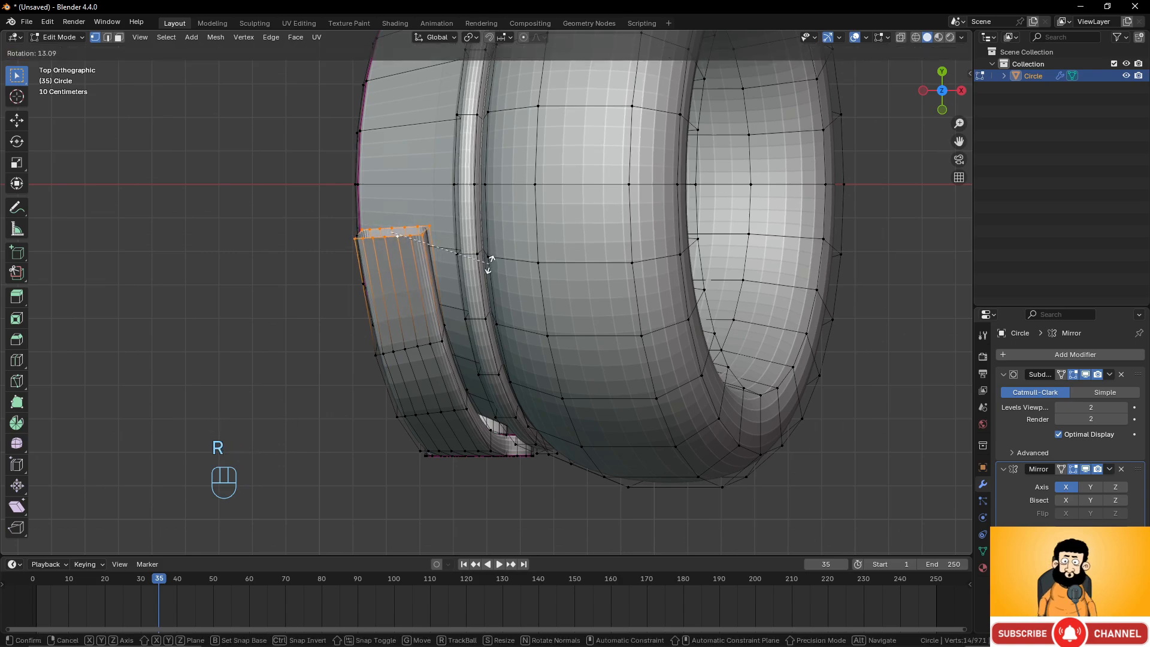
left_click(489, 264)
Select the whole linked connector strip and apply Symmetrize to it.
scroll(490, 264, "down", 5)
middle_click_drag(490, 264, 551, 210)
scroll(539, 270, "up", 3)
middle_click_drag(521, 288, 566, 277)
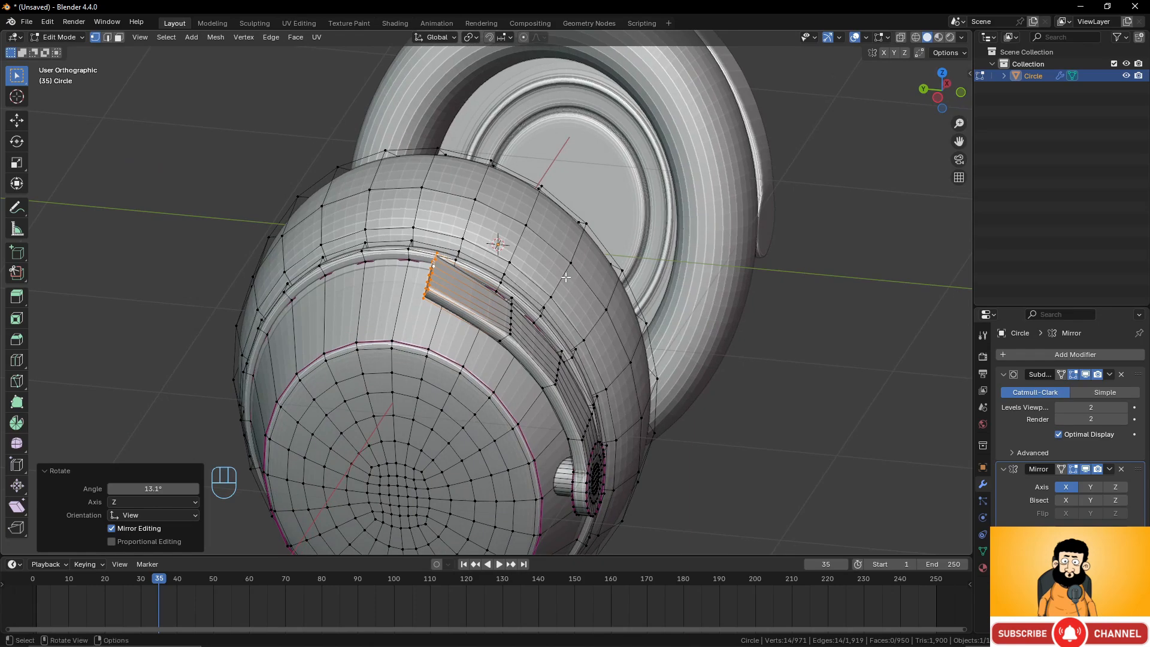
left_click(560, 380)
key("l")
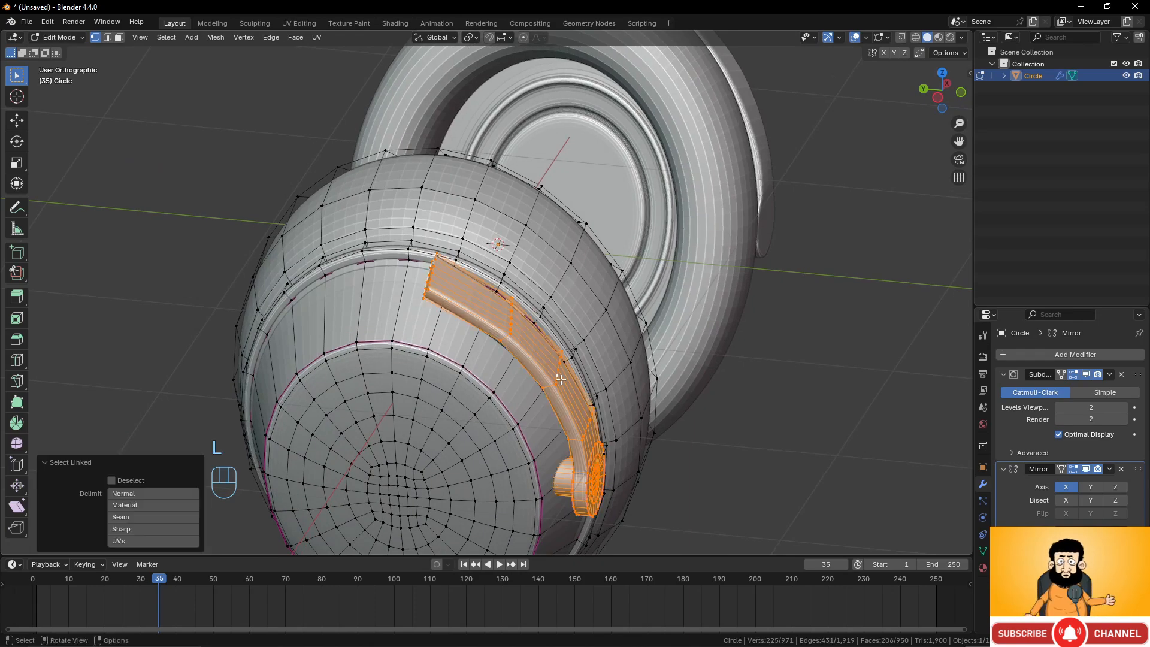
middle_click_drag(560, 380, 468, 299)
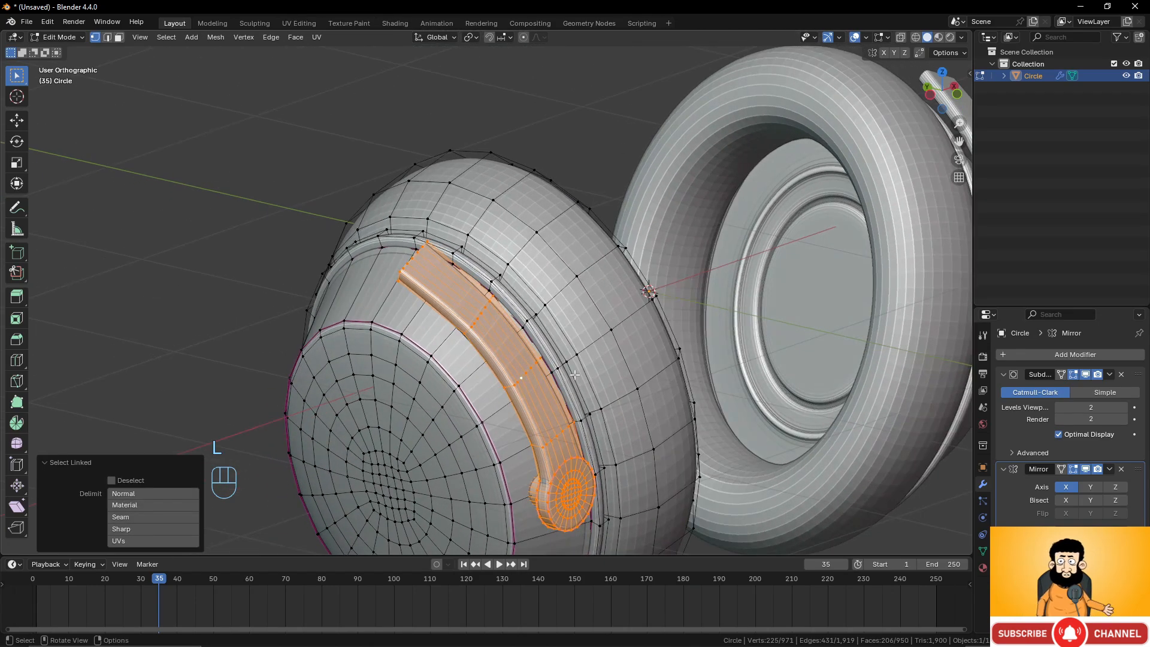
middle_click_drag(547, 362, 545, 313)
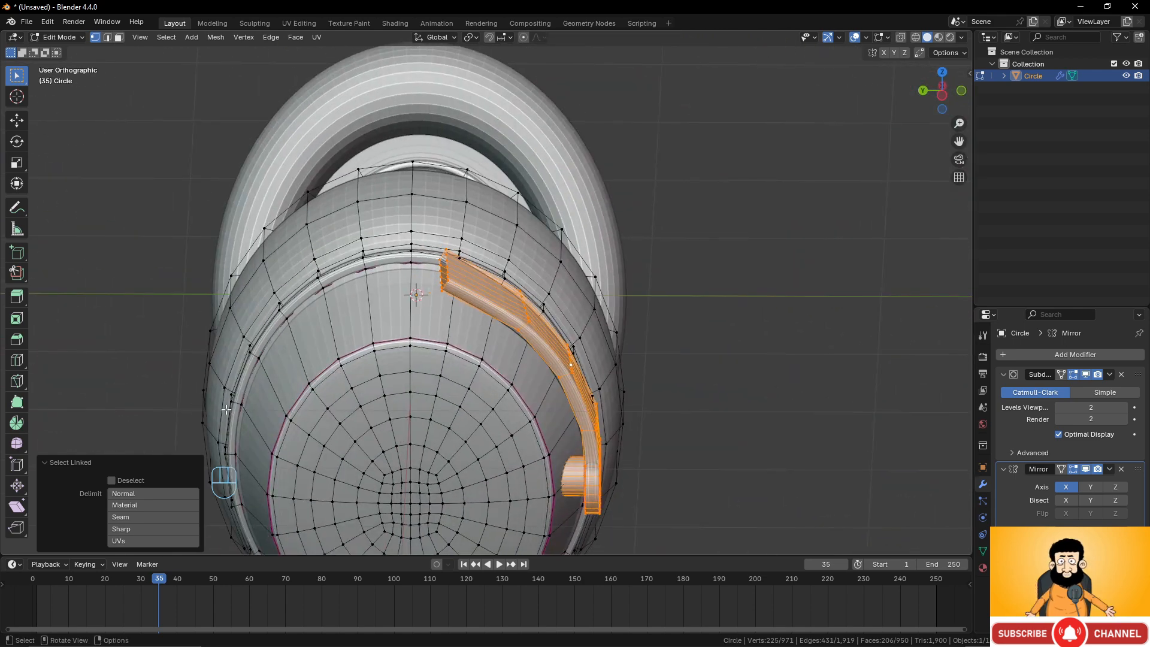
middle_click_drag(476, 318, 473, 320)
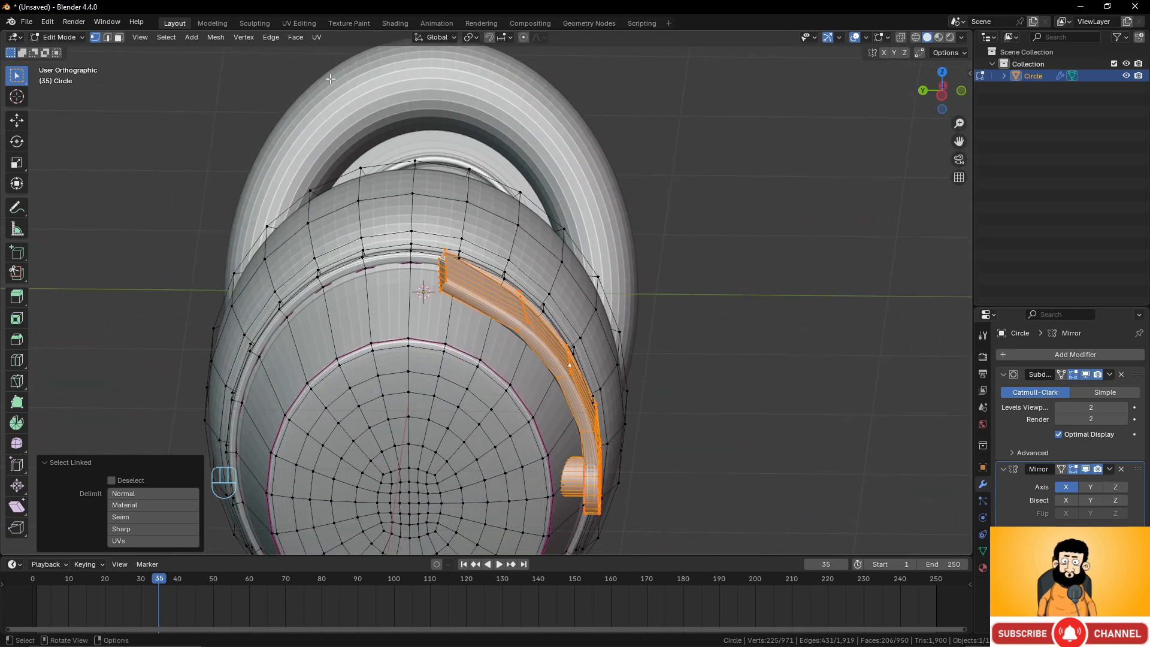
left_click(216, 37)
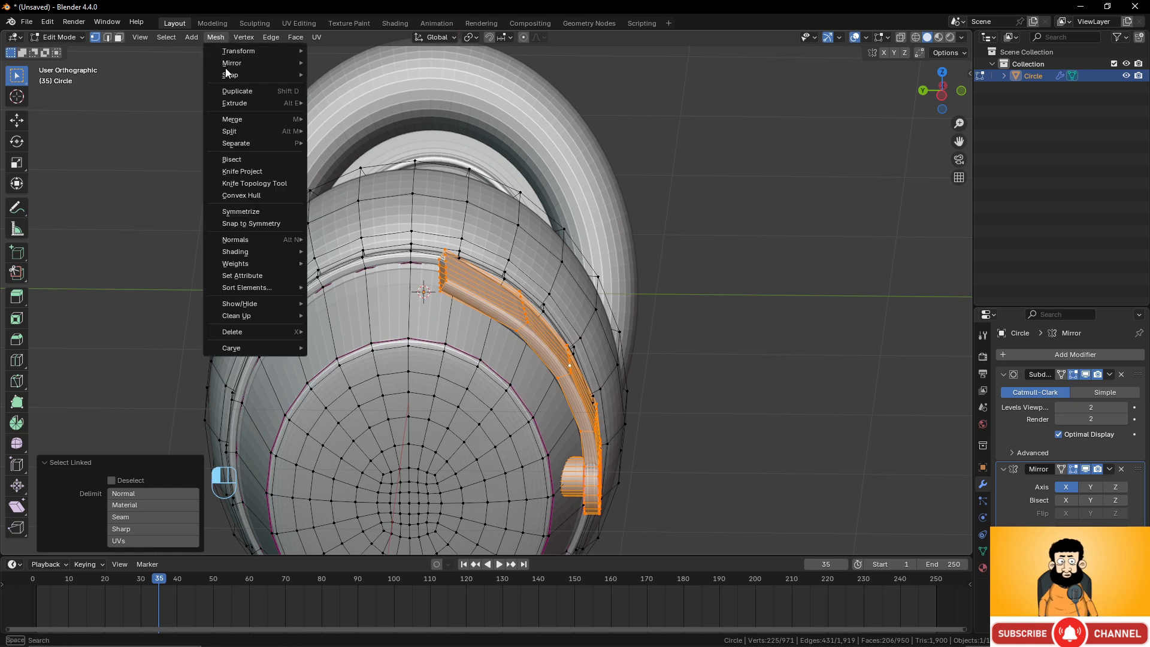
left_click(251, 212)
Change the symmetrize direction to +Y to -Y.
scroll(415, 262, "down", 5)
middle_click_drag(415, 263, 440, 328)
scroll(440, 328, "up", 3)
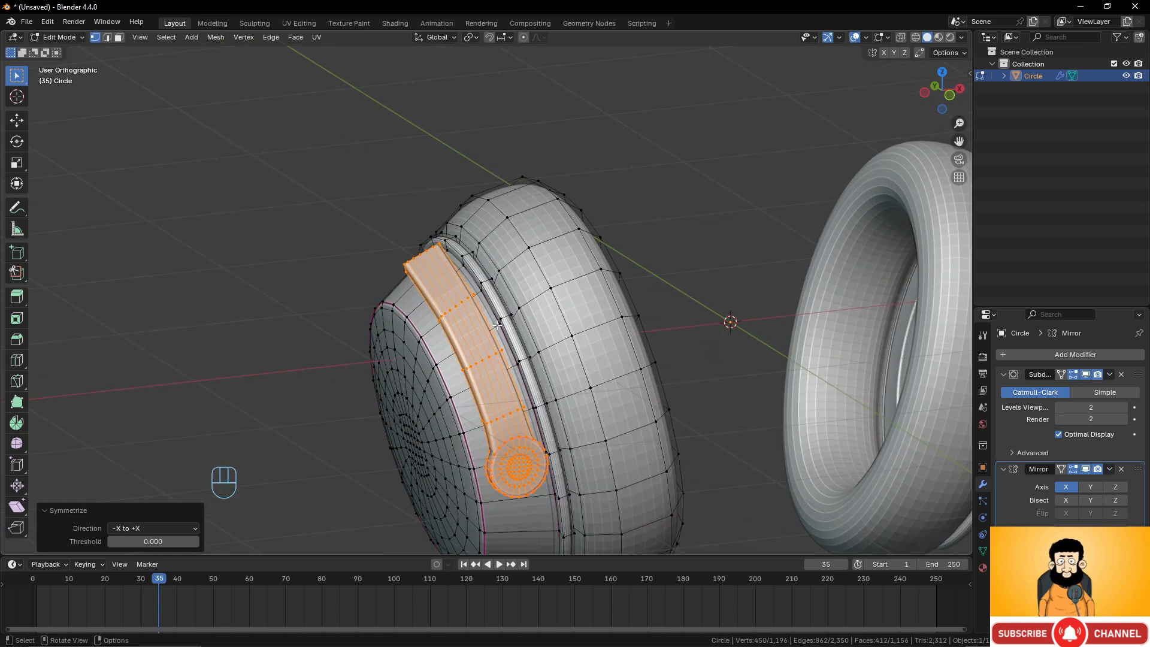
scroll(498, 325, "down", 4)
middle_click_drag(749, 295, 706, 291, "shift")
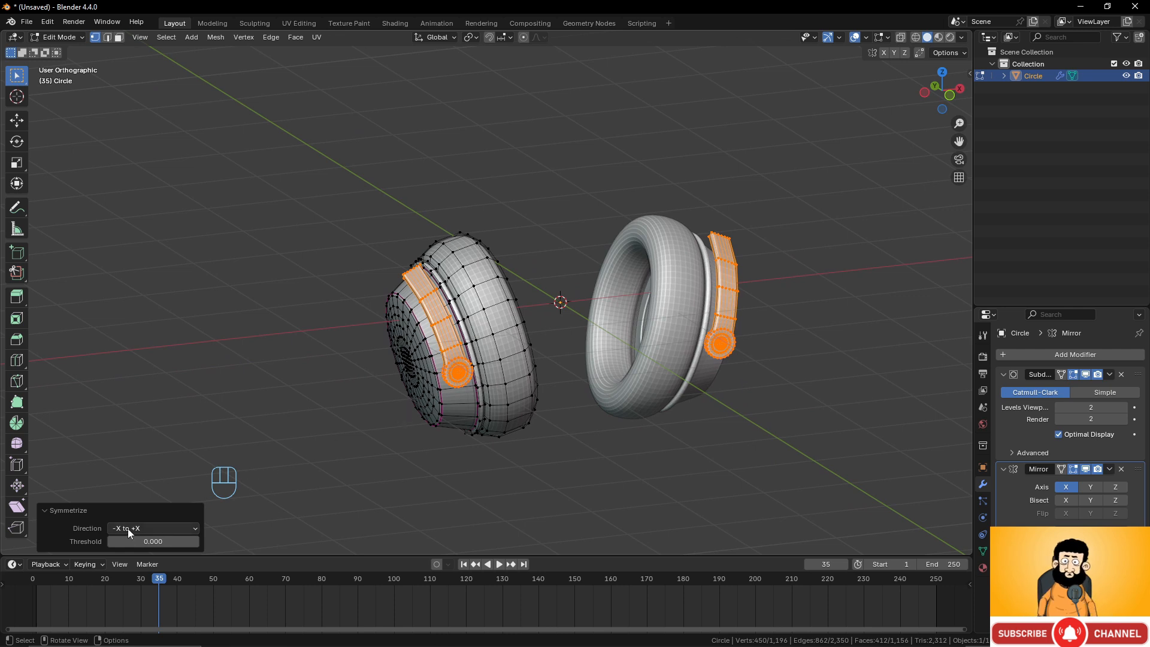
left_click(158, 529)
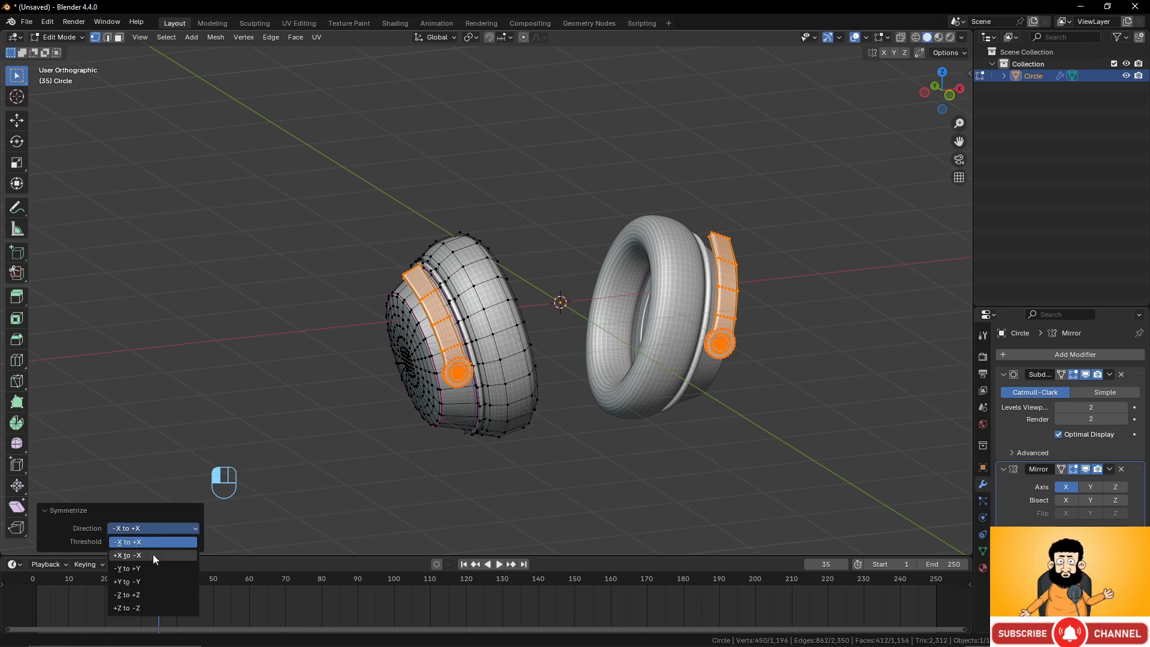
left_click(147, 581)
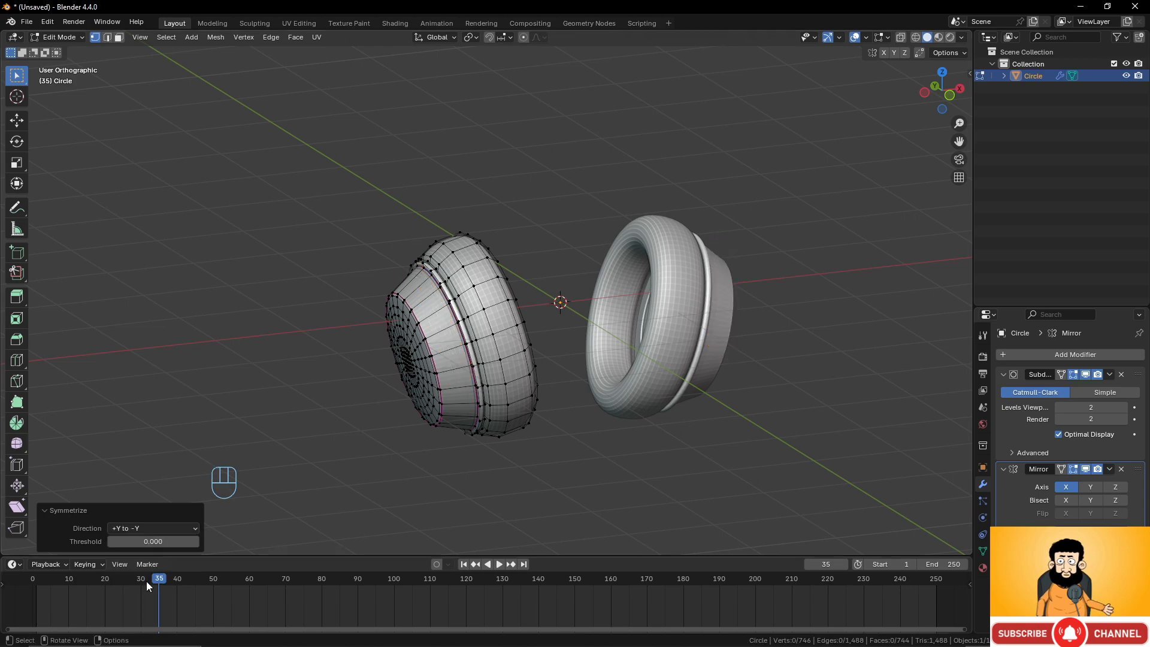
Set the symmetrize direction to -Y to +Y to mirror the strip onto the cup's other side.
middle_click_drag(303, 390, 419, 378)
scroll(420, 378, "up", 2)
left_click(181, 529)
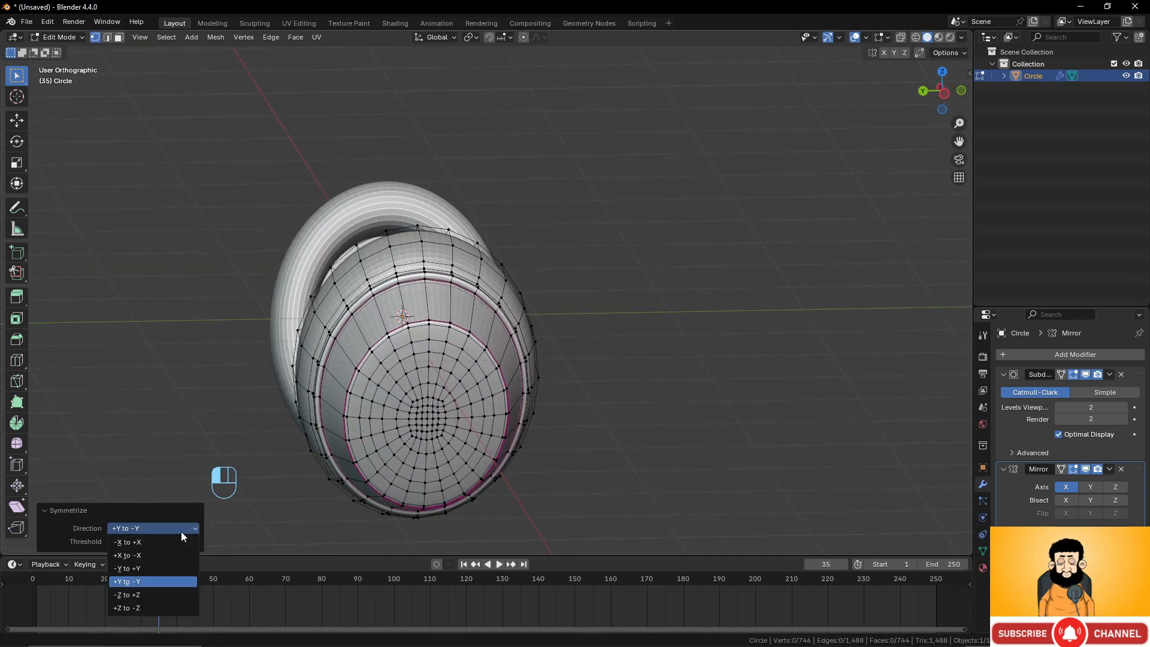
left_click(151, 568)
Select the facing end loops of the two strip halves and bridge them into one continuous strip over the cup.
middle_click_drag(473, 369, 446, 392)
scroll(443, 389, "up", 3)
scroll(443, 395, "up", 3)
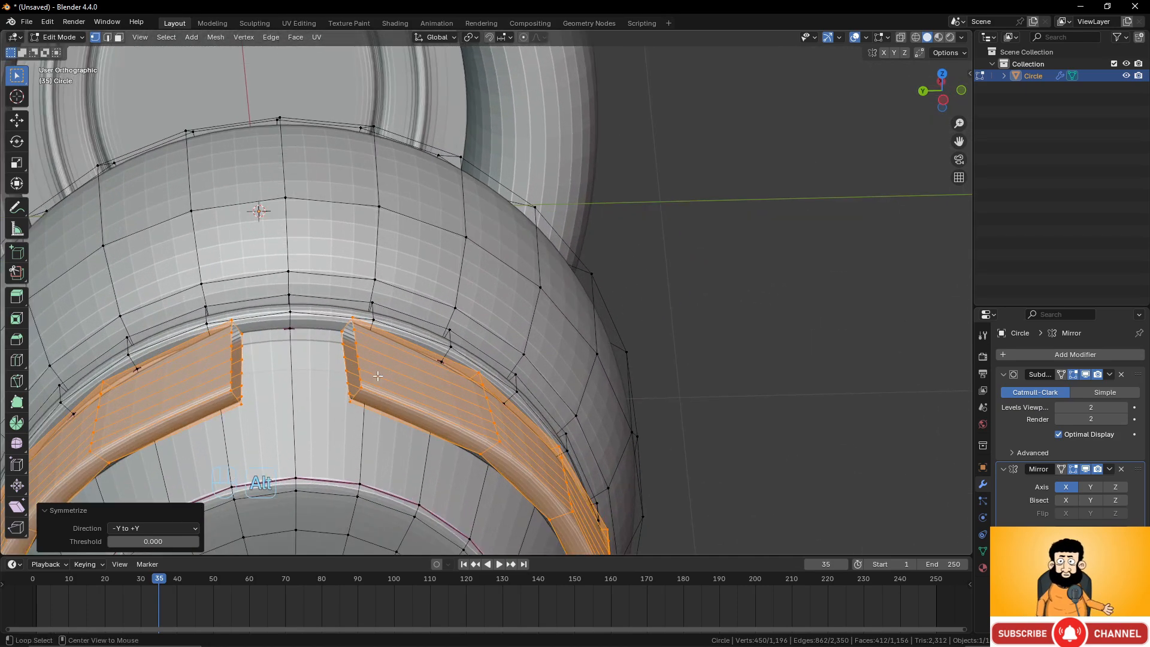
left_click(357, 351, "alt")
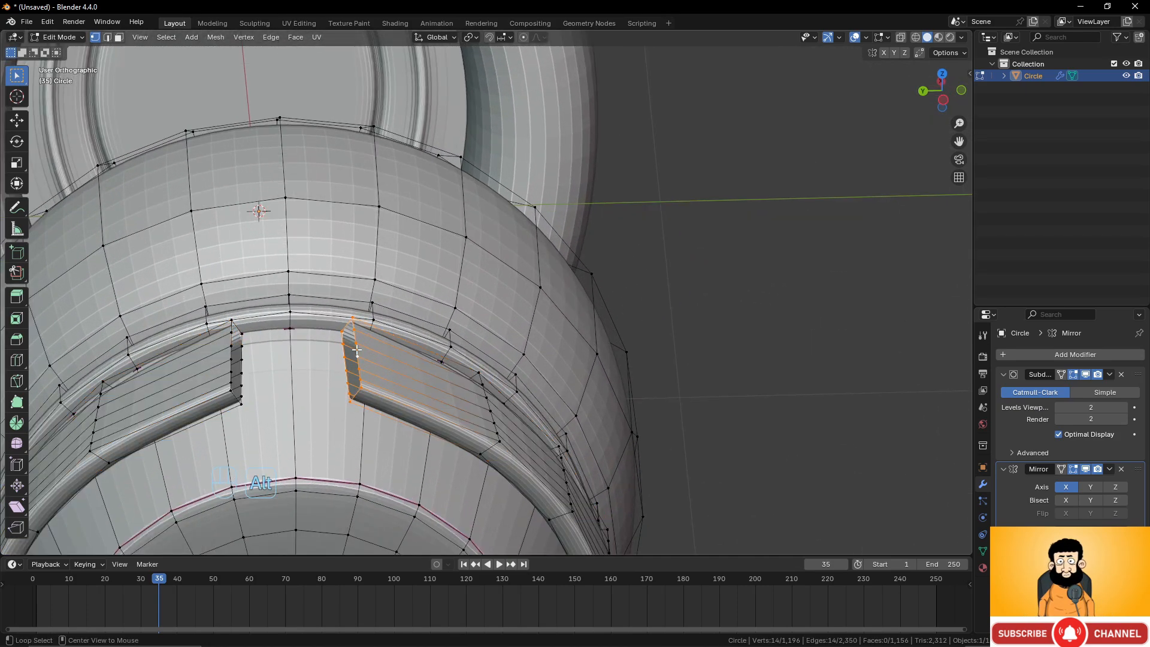
left_click(235, 359, "alt+shift")
scroll(389, 350, "down", 1)
scroll(449, 340, "down", 1)
scroll(458, 339, "up", 1)
middle_click_drag(465, 337, 561, 307, "shift")
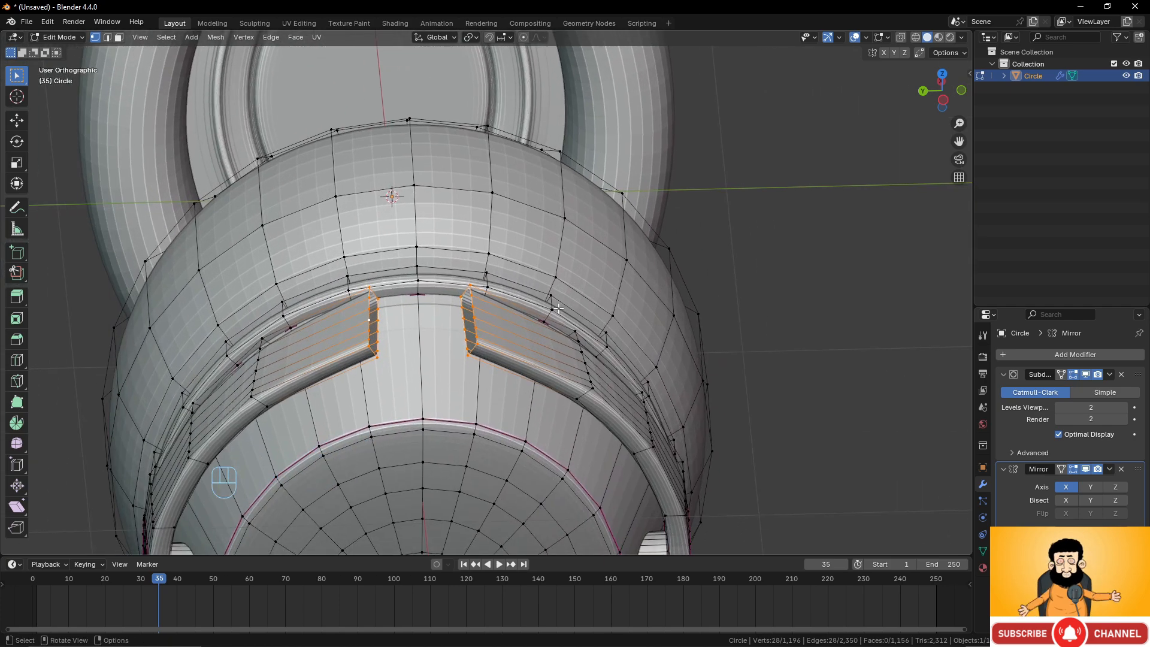
key("ctrl+e")
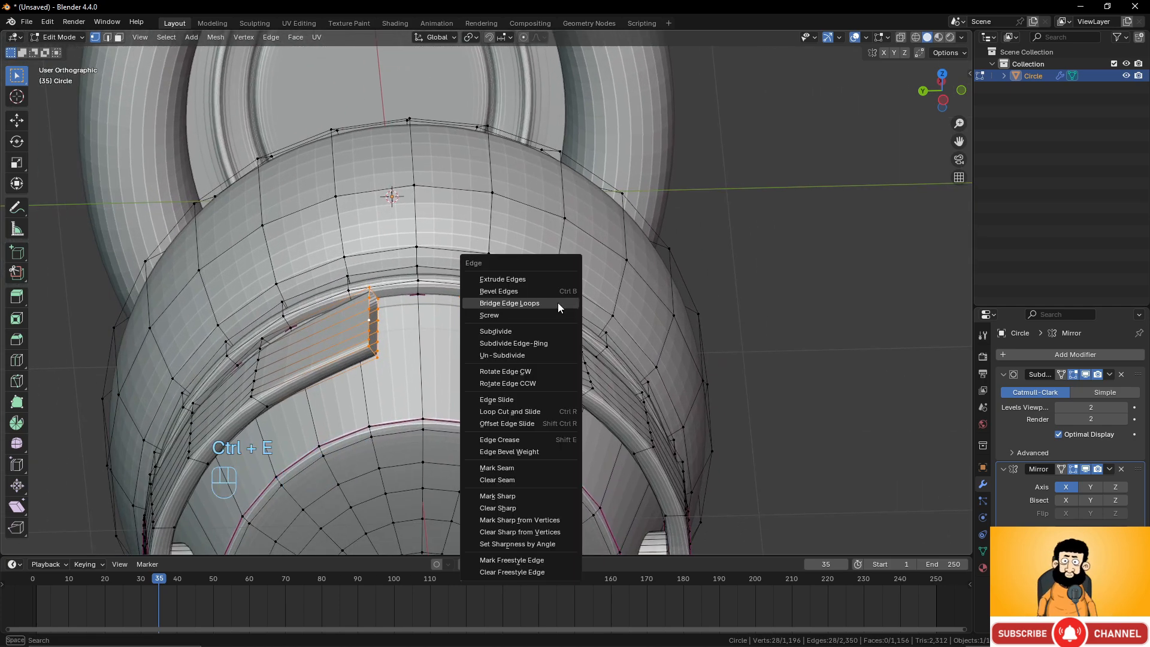
left_click(558, 303)
middle_click_drag(558, 303, 523, 348)
Add two loop cuts across the bridged strip section, one near each side of it.
scroll(482, 304, "down", 7)
scroll(547, 332, "up", 3)
scroll(522, 349, "up", 6)
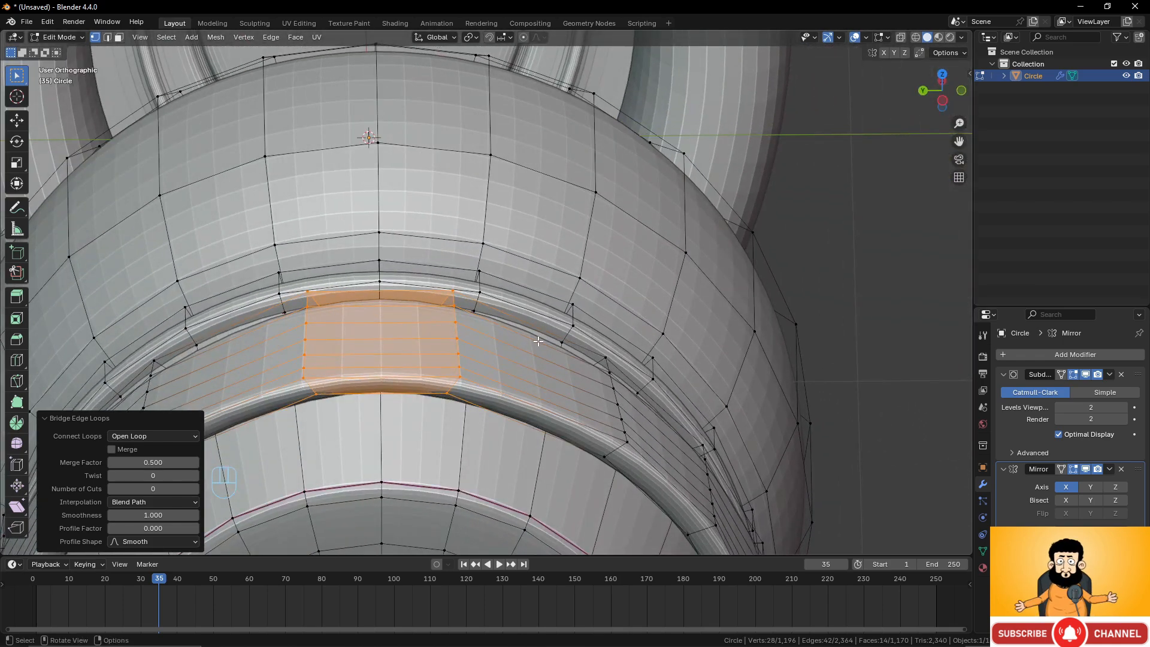
scroll(539, 340, "down", 3)
middle_click_drag(523, 350, 537, 284)
scroll(522, 277, "up", 3)
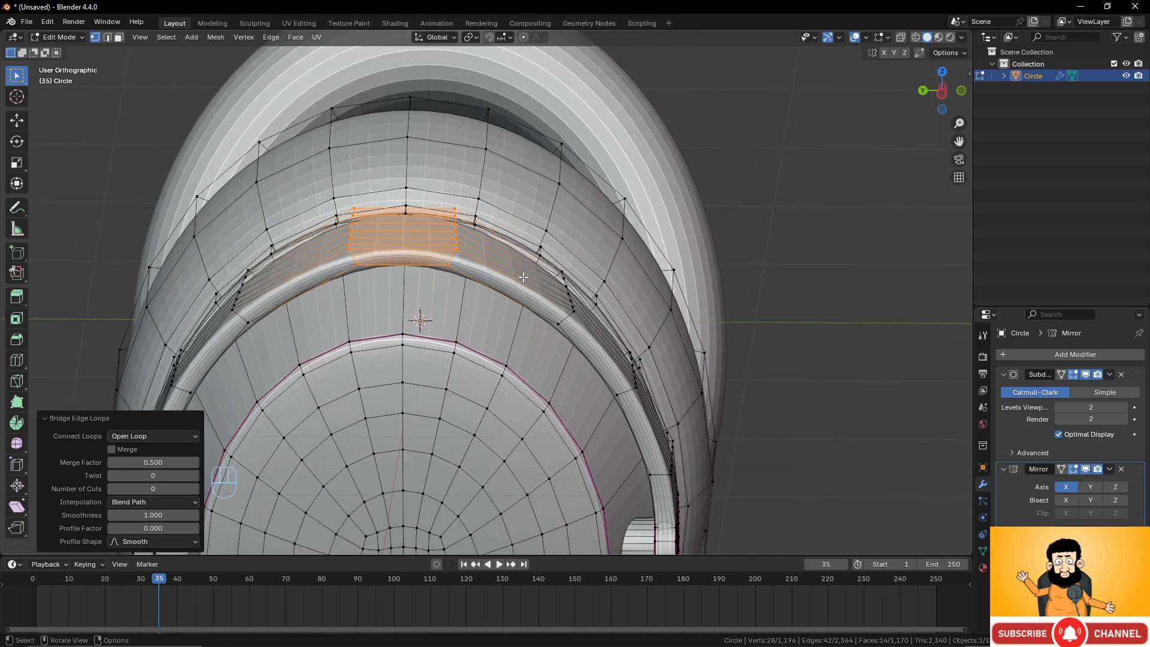
key("ctrl+r")
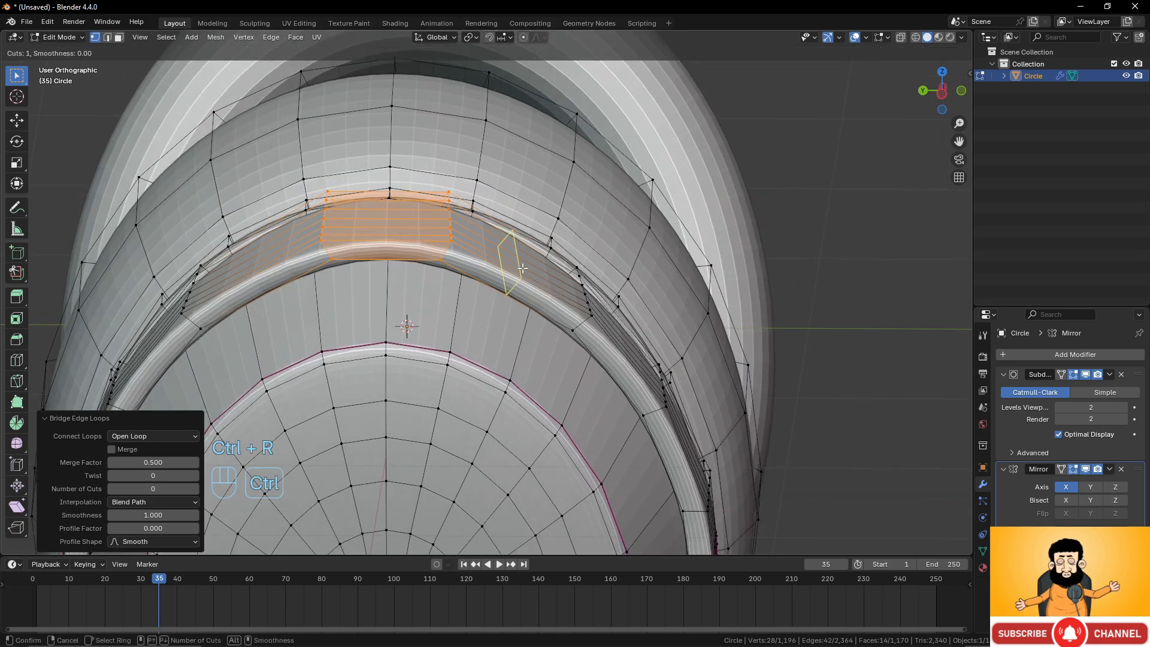
left_click(522, 268)
right_click(523, 269)
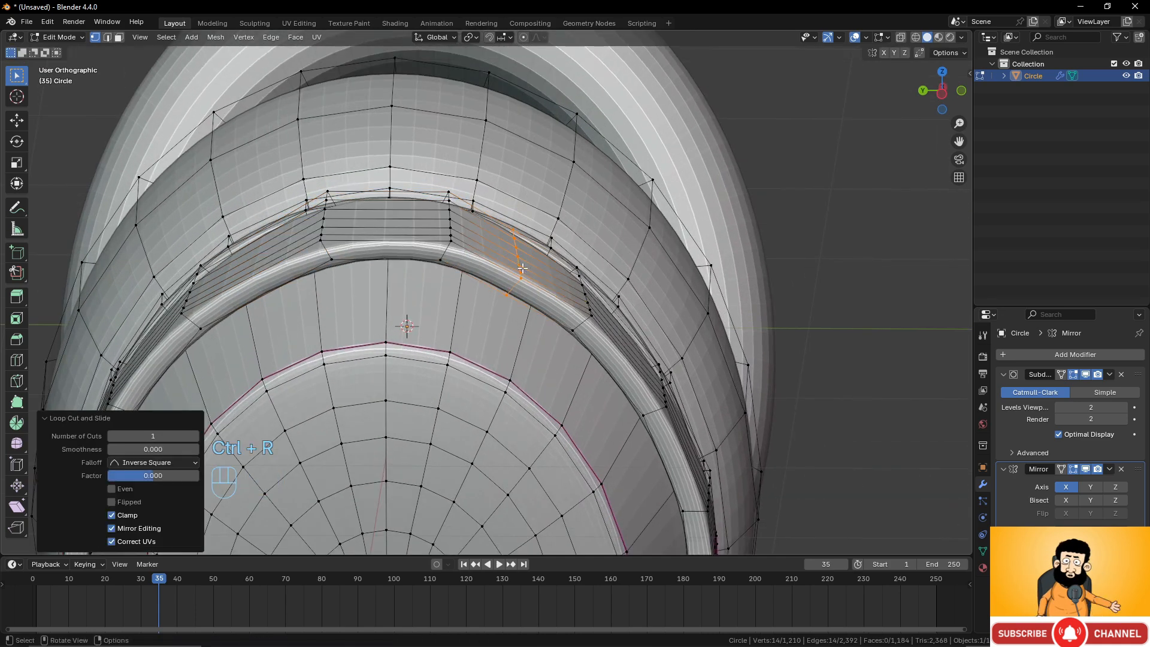
key("ctrl+r")
left_click(254, 273)
right_click(254, 273)
Select the two new edge loops and move them up 0.018 m along Z.
middle_click_drag(297, 270, 519, 299)
left_click(511, 310, "alt")
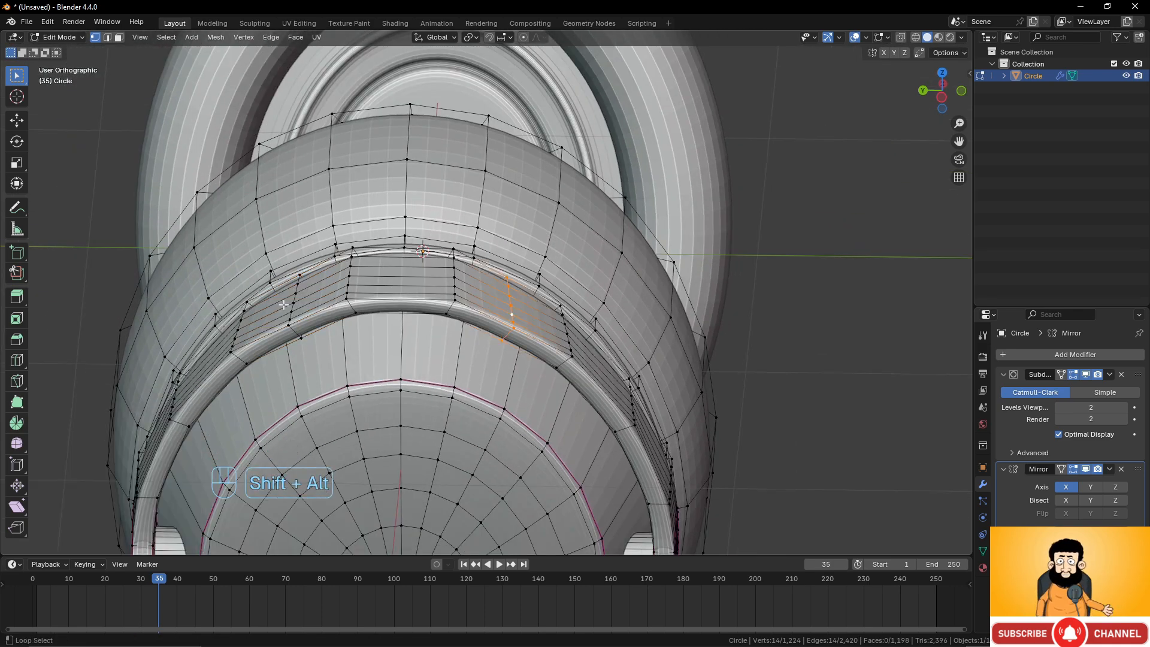
left_click(290, 307, "alt+shift")
middle_click_drag(290, 307, 367, 259)
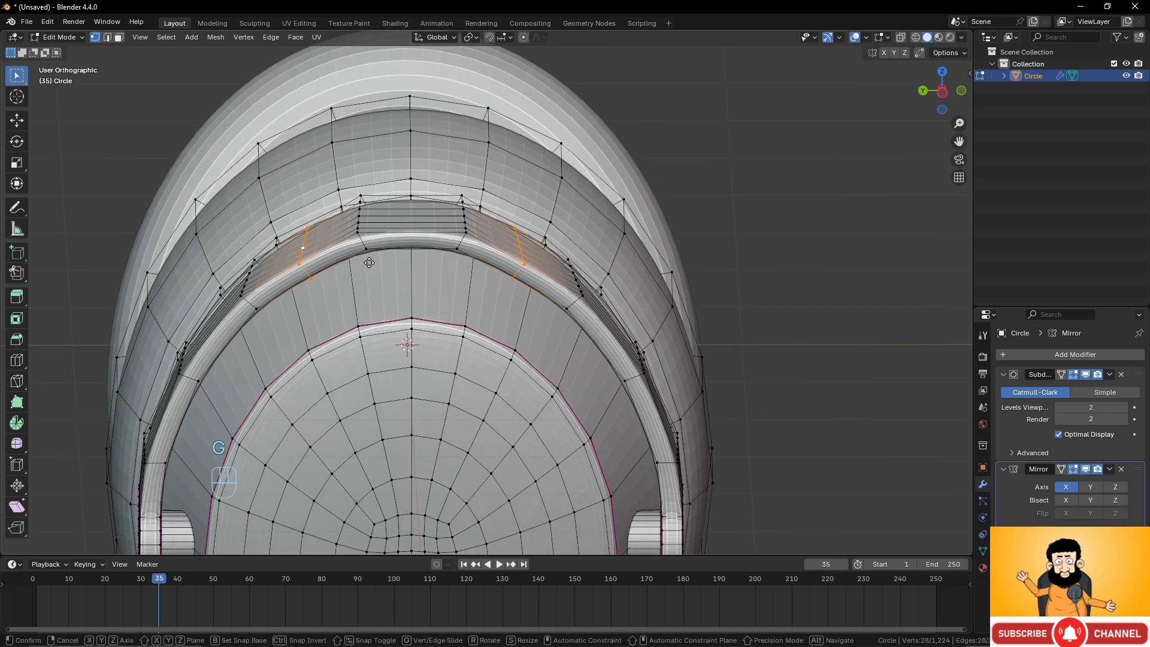
key("g")
key("z")
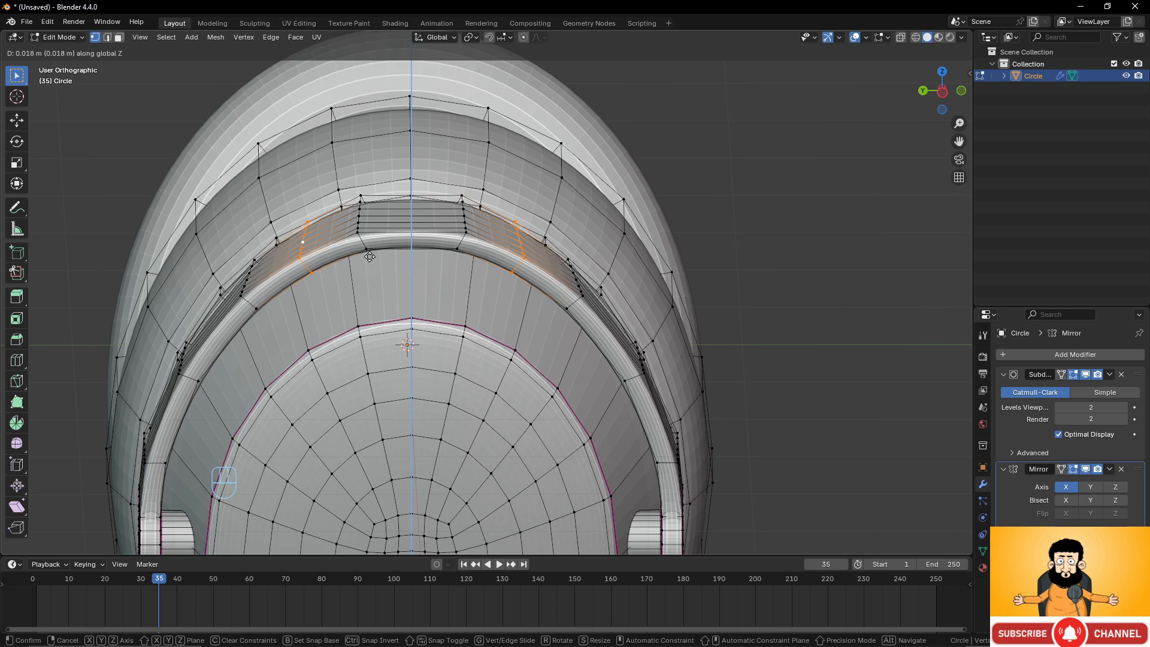
left_click(369, 257)
Nudge the two selected loops about -0.0087 m in X and 0.005 m in Z to refine the strip's curve.
middle_click_drag(369, 256, 534, 343)
scroll(359, 237, "up", 3)
scroll(547, 361, "up", 2)
key("g")
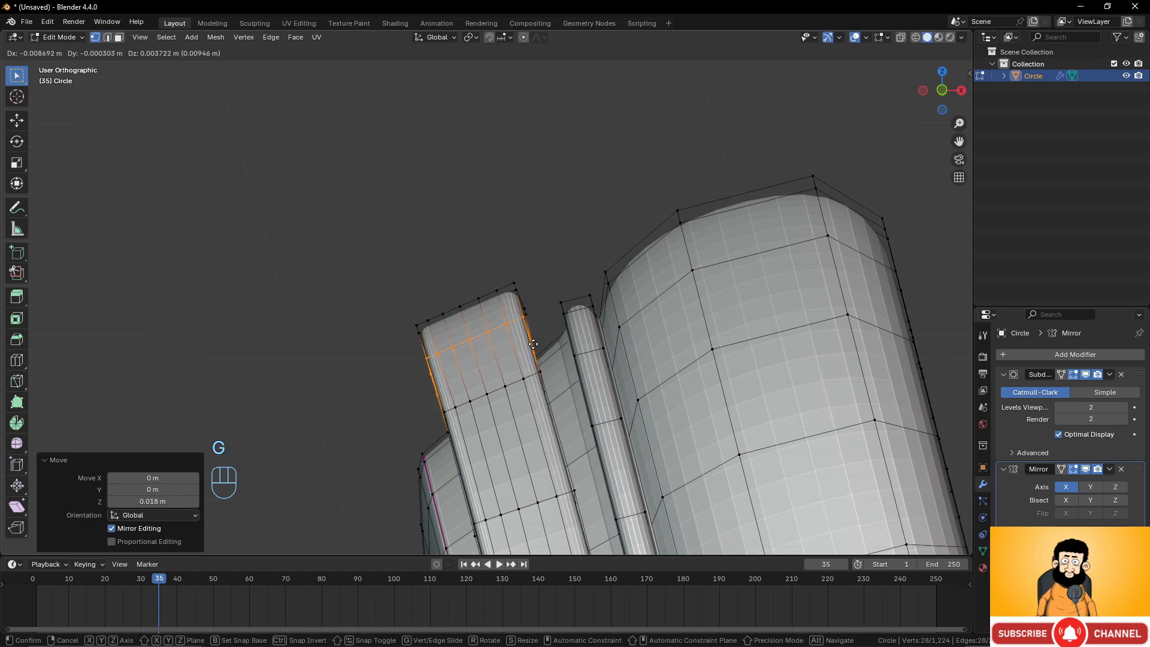
left_click(533, 344)
Select a row of faces along the middle of the strip and delete them to open a slot.
middle_click_drag(533, 343, 511, 389)
scroll(652, 392, "up", 3)
scroll(607, 390, "down", 4)
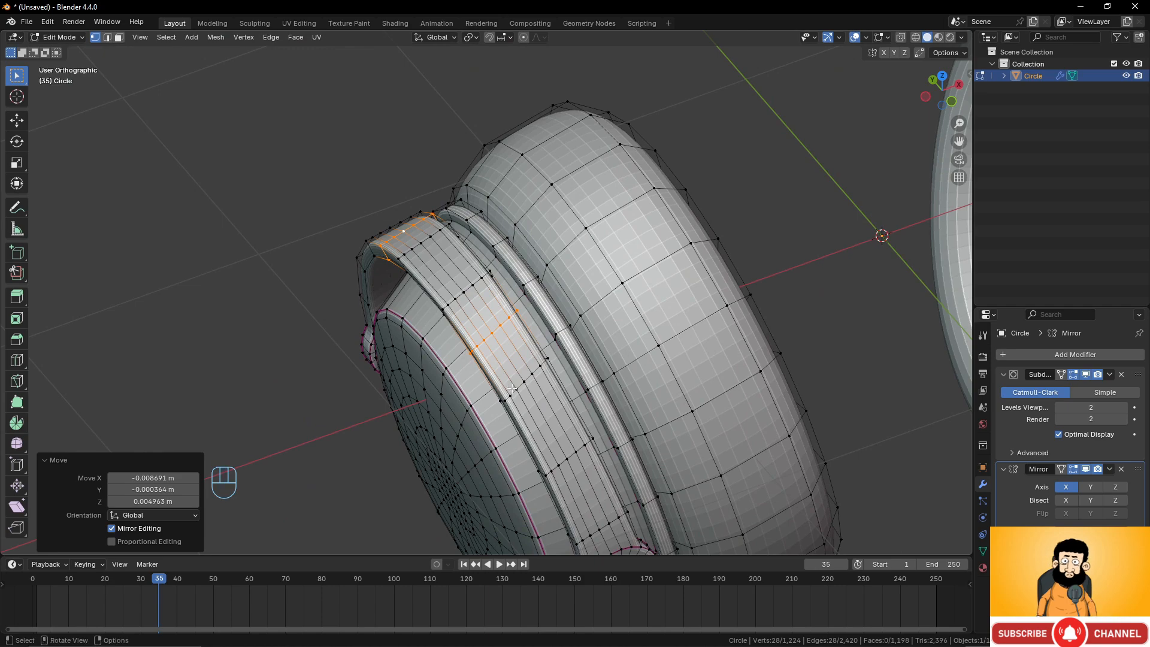
middle_click_drag(480, 320, 506, 323)
scroll(539, 372, "down", 2)
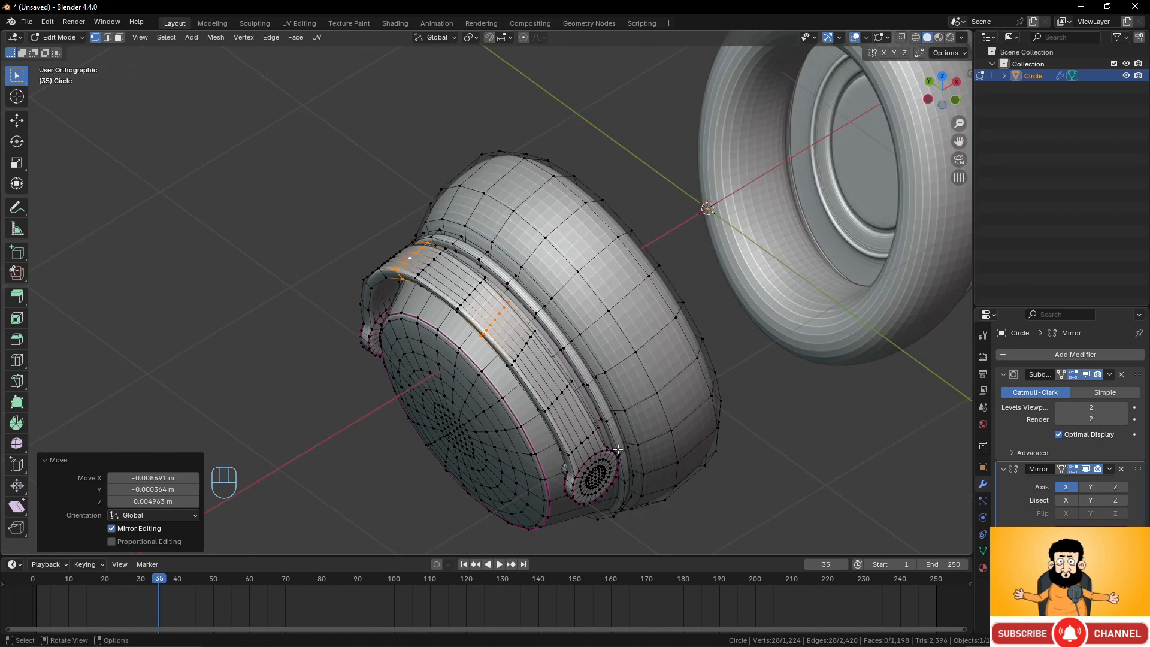
middle_click_drag(602, 462, 578, 396, "shift")
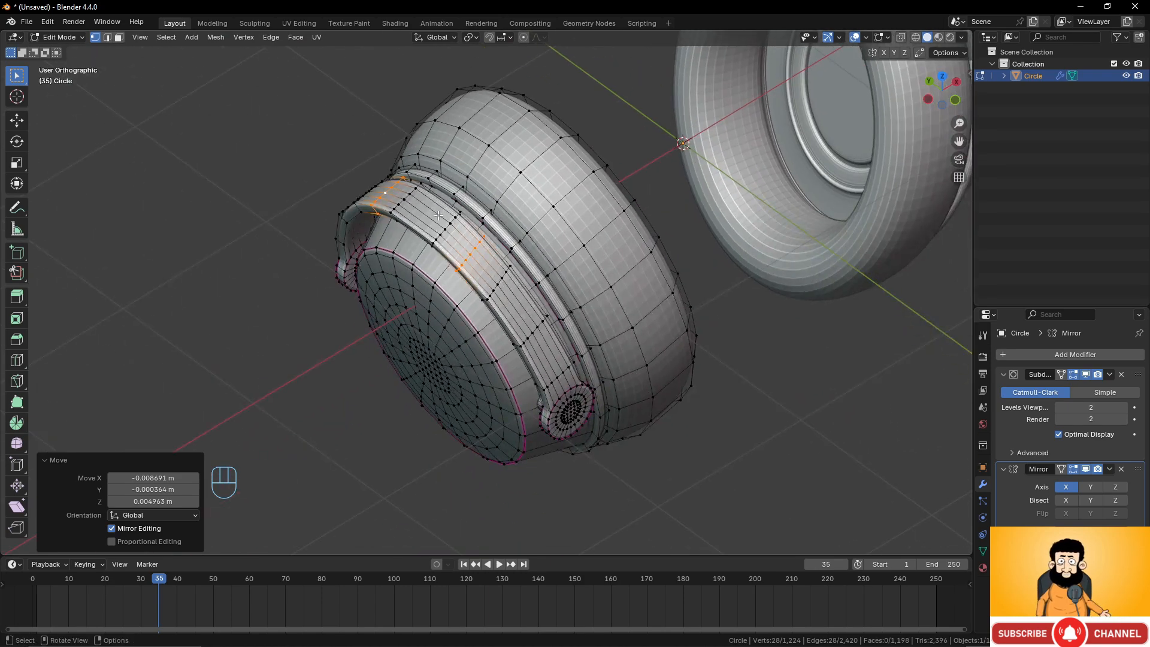
mouse_move(438, 216)
middle_mouse_down("shift")
mouse_move(533, 294)
mouse_move(631, 310)
middle_mouse_up("shift")
scroll(535, 295, "up", 2)
scroll(581, 299, "up", 2)
mouse_move(477, 269)
middle_mouse_down()
mouse_move(456, 288)
mouse_move(471, 258)
middle_mouse_up()
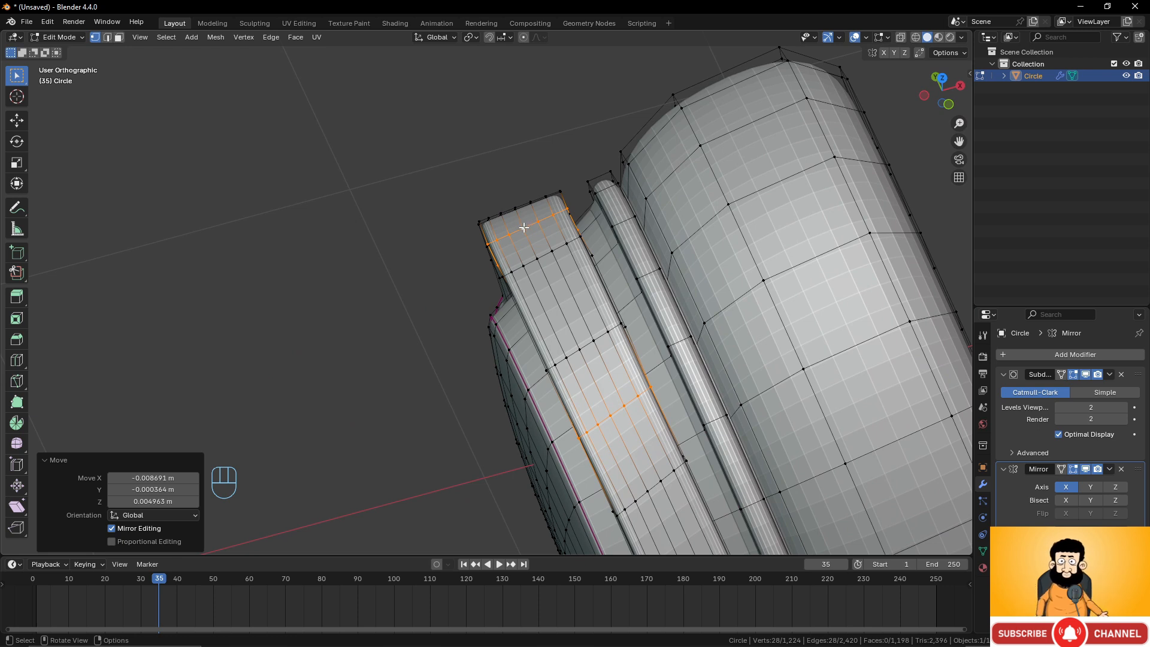
left_click(524, 228)
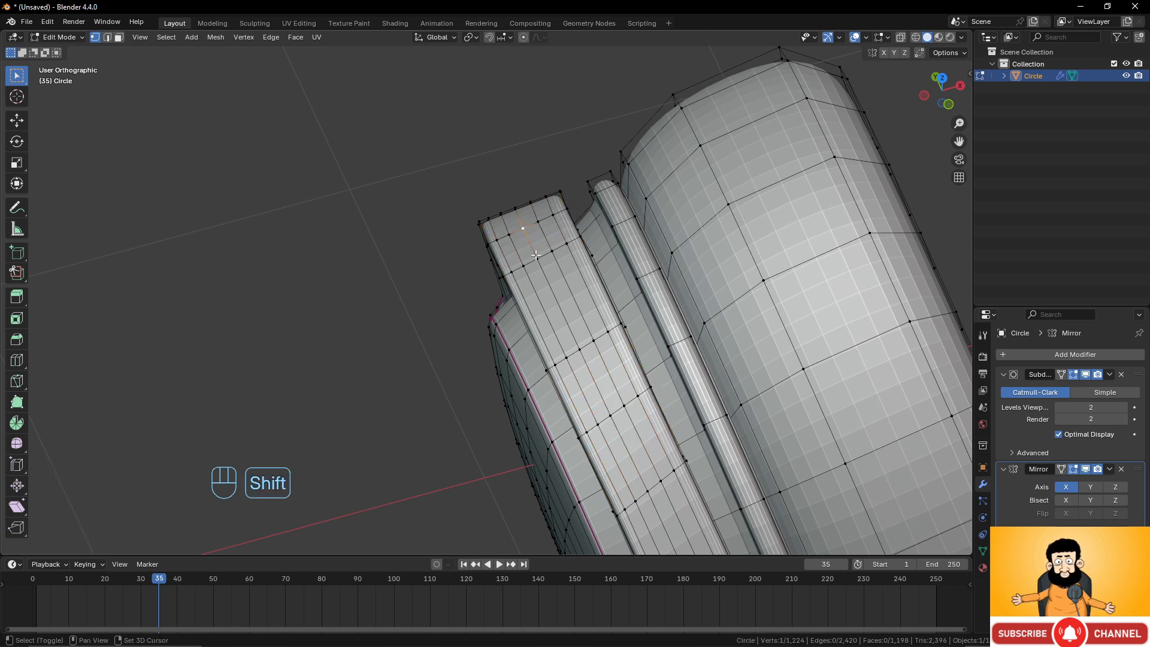
left_click(610, 413, "shift")
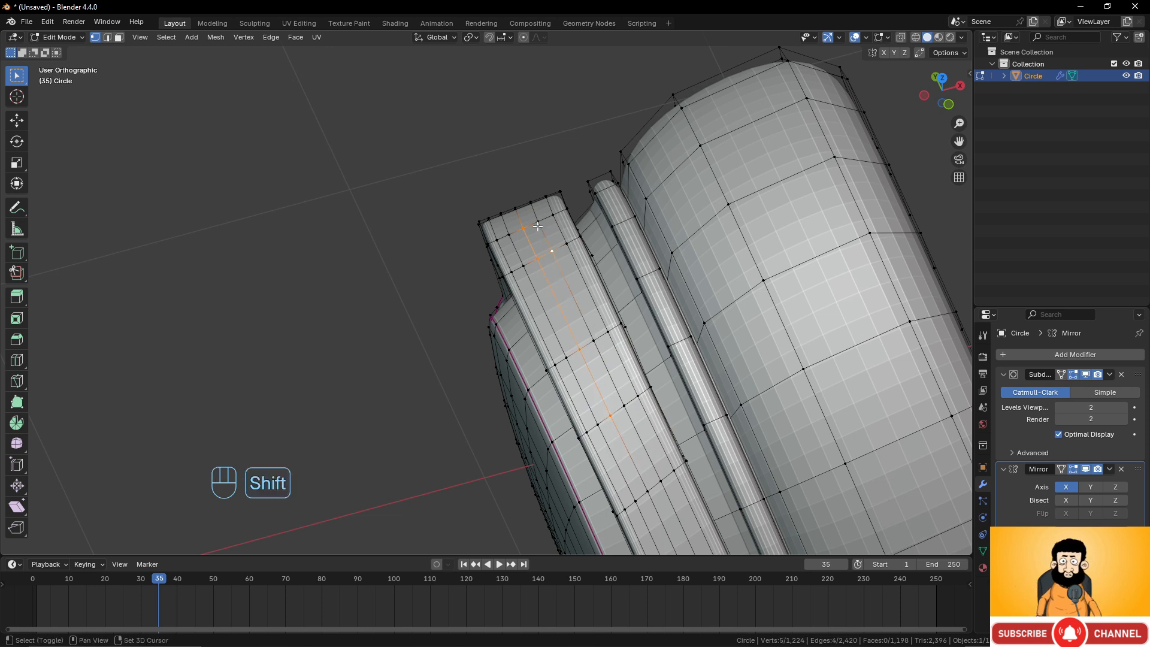
left_click(567, 357, "shift")
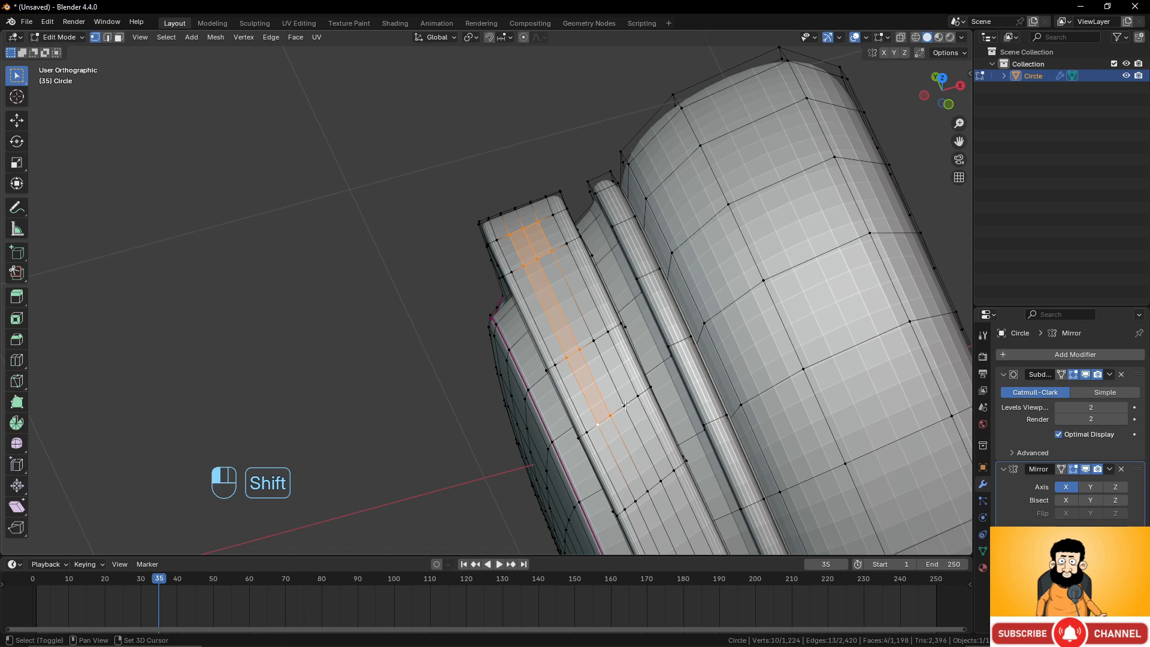
middle_click_drag(578, 396, 677, 405)
key("x")
left_click(576, 312)
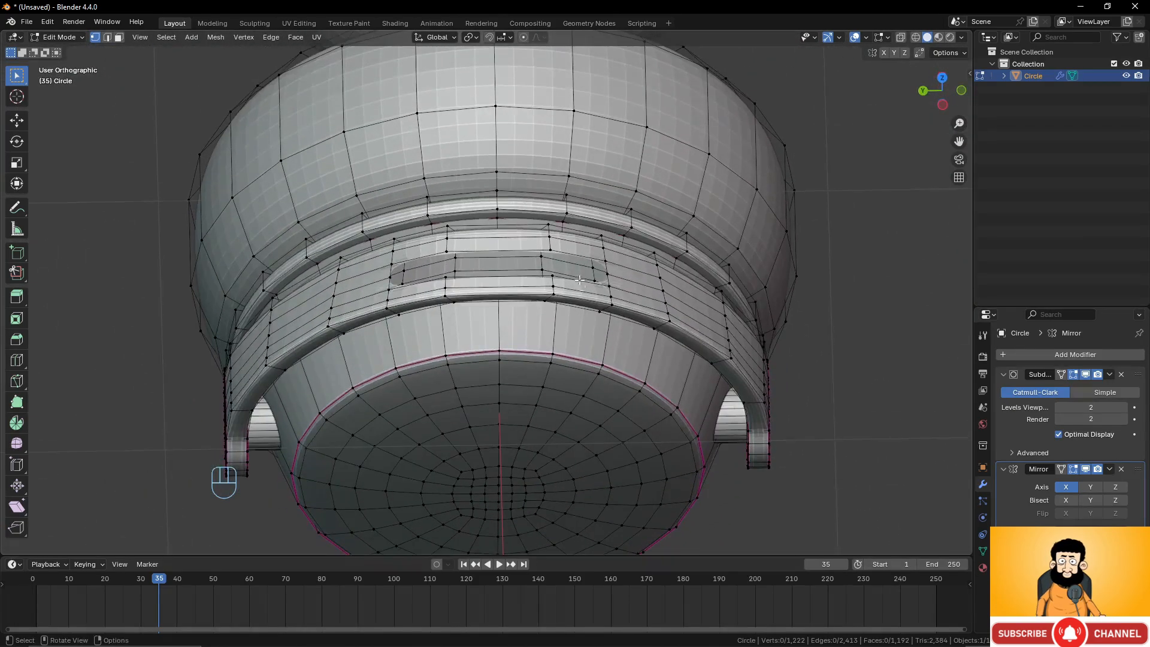
Select the top end loop of the side strip, extrude it upward and rotate it 17.5° in the front view.
left_click(588, 258, "alt")
middle_click_drag(587, 258, 567, 272)
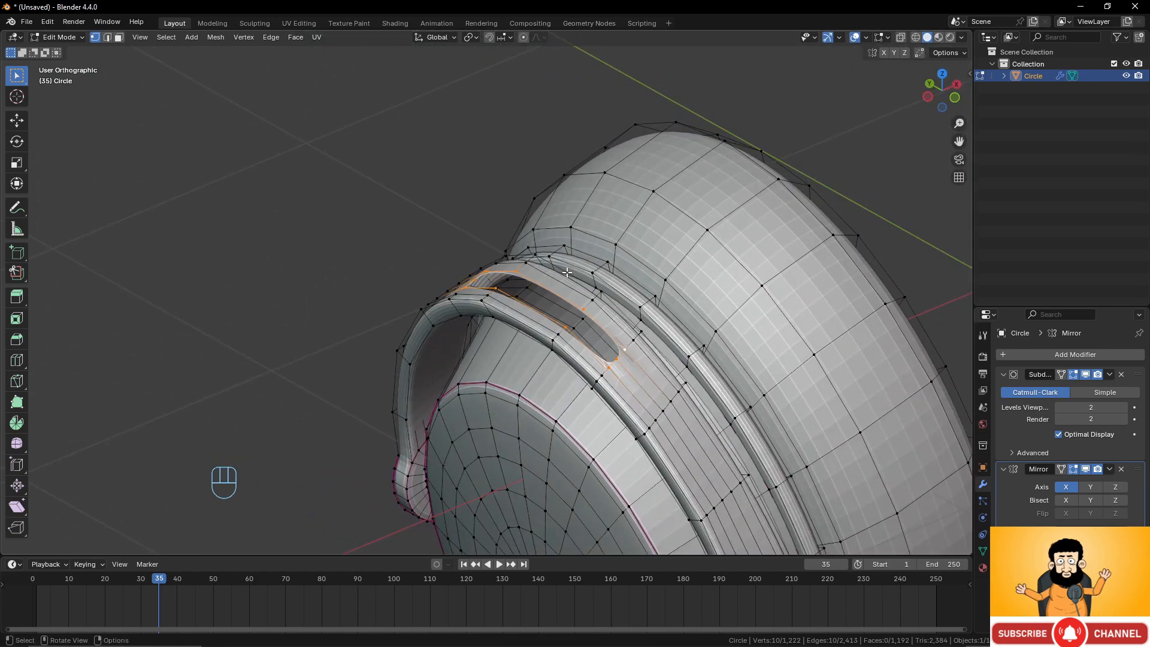
scroll(567, 273, "down", 3)
middle_click_drag(544, 327, 509, 309)
scroll(509, 309, "up", 1)
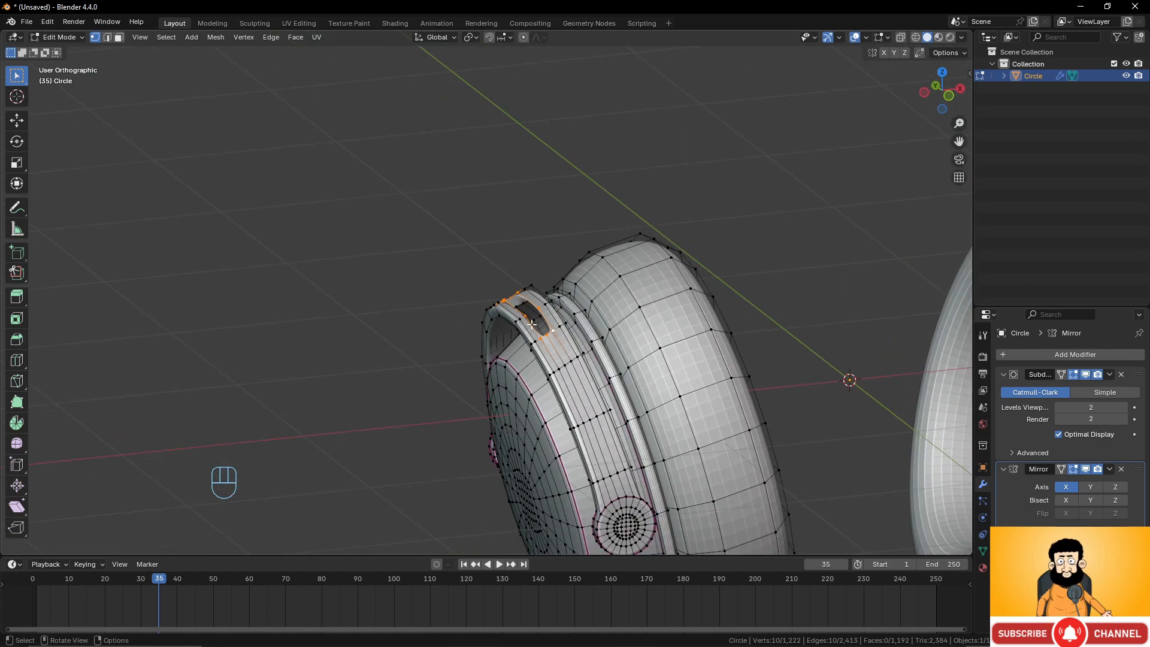
scroll(564, 217, "down", 4)
middle_click_drag(564, 217, 521, 300)
key("KP_1")
scroll(533, 252, "up", 2)
key("e")
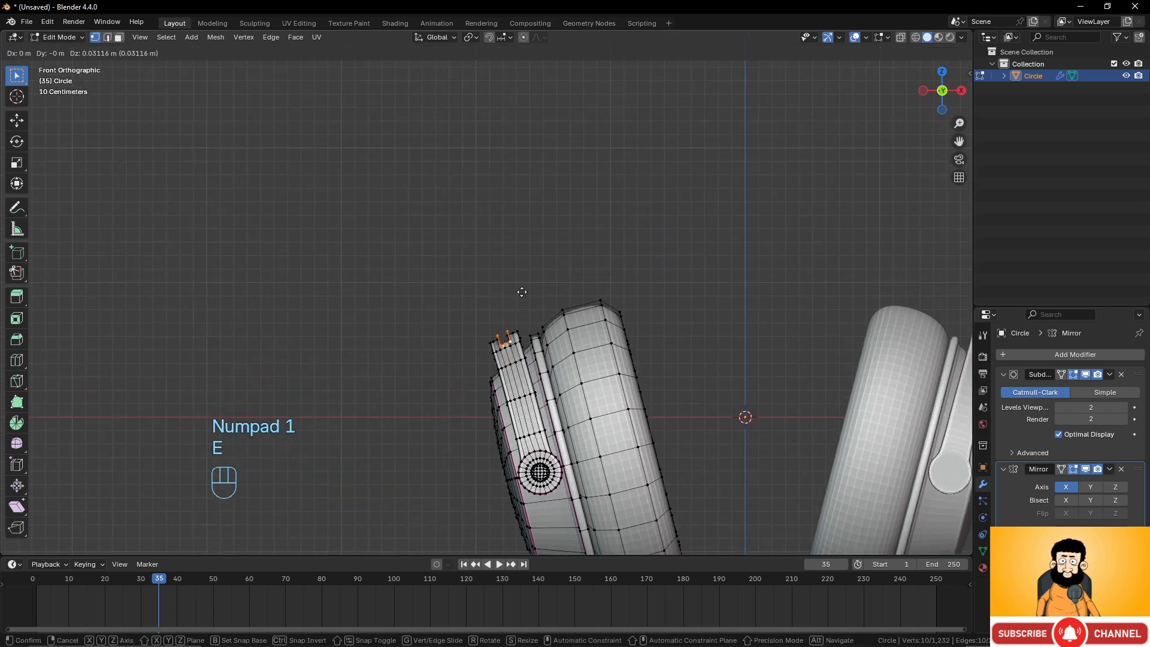
left_click(518, 239)
key("r")
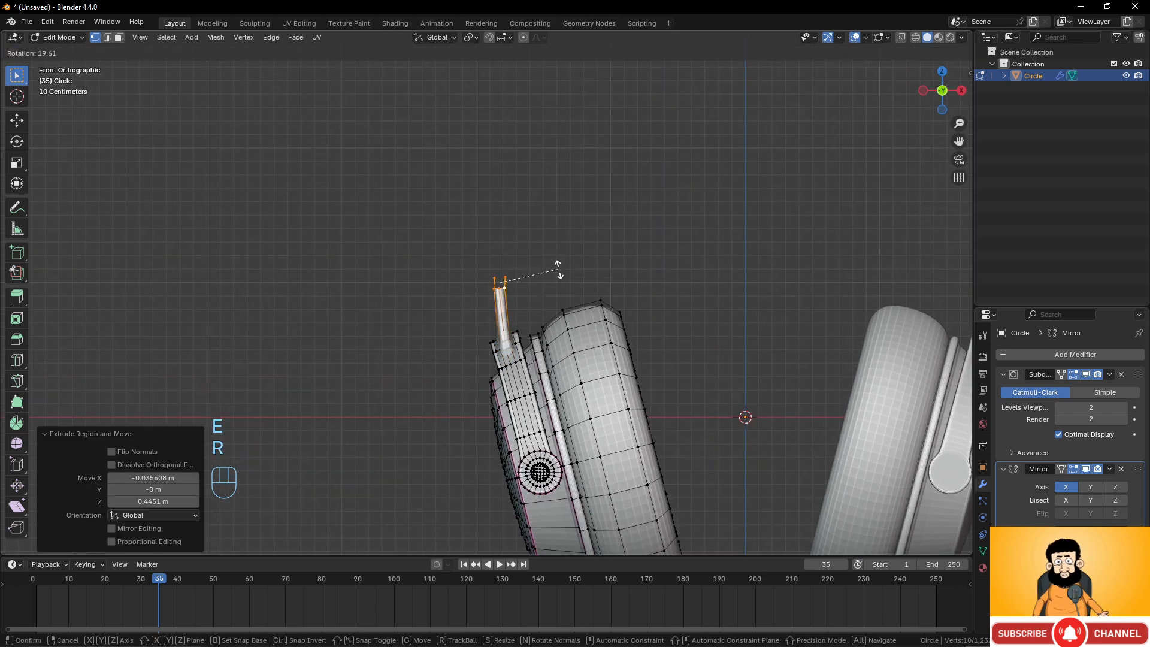
left_click(561, 267)
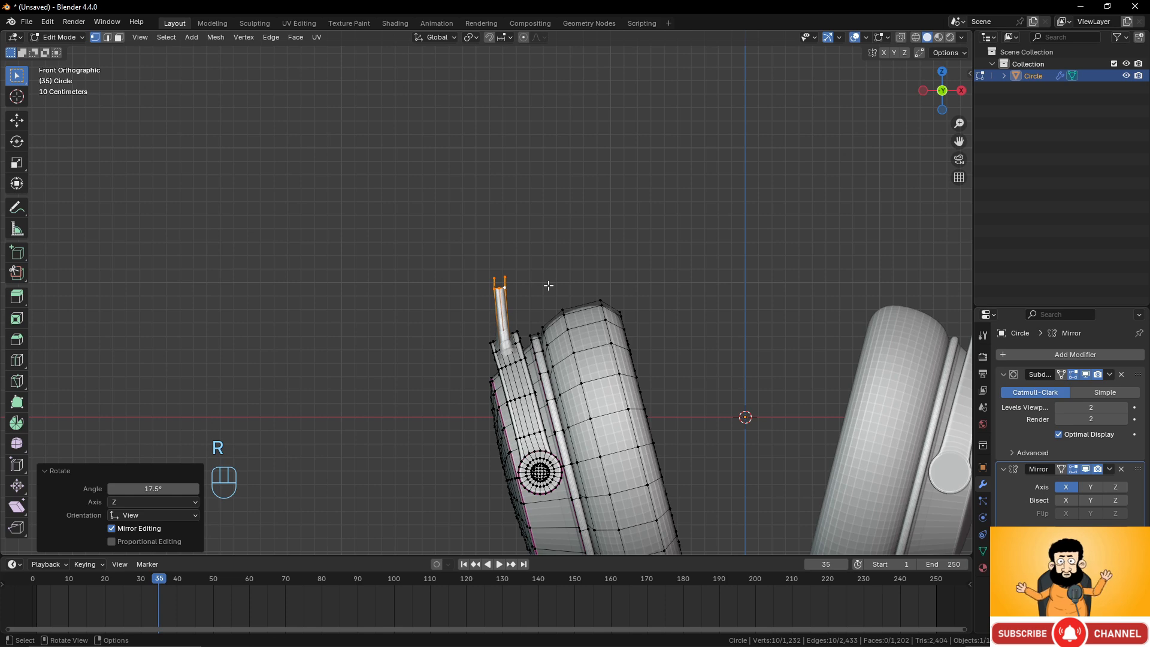
Try extending the strip upward with two more rotated extrusions and a move, then undo them.
scroll(550, 285, "down", 3)
key("e")
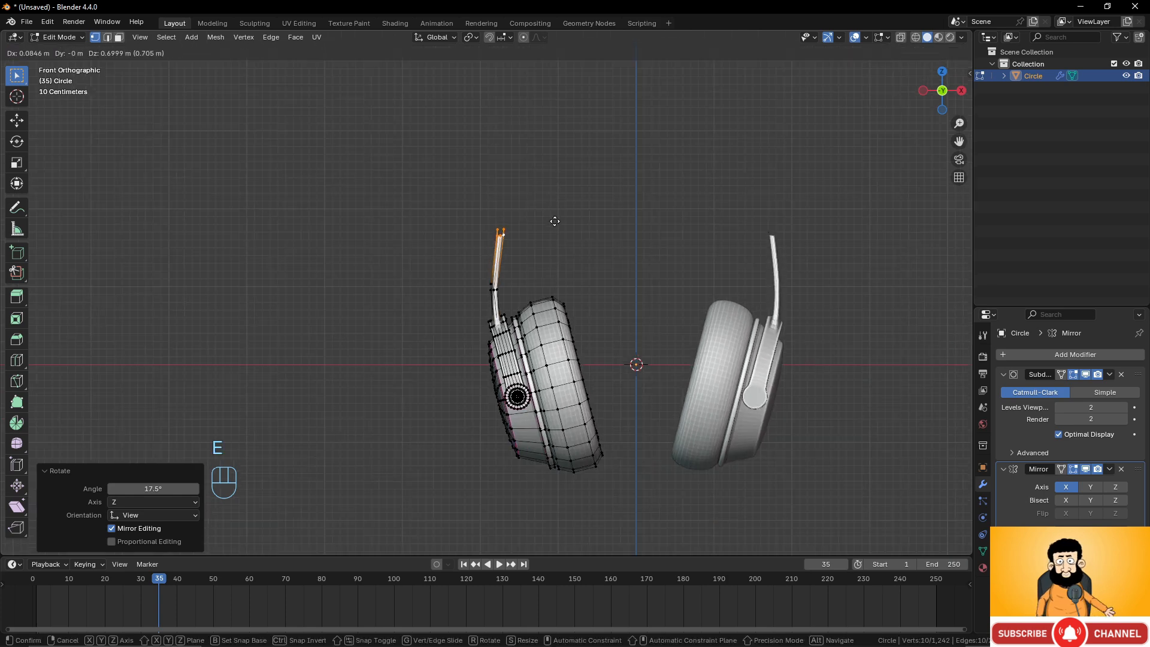
left_click(573, 204)
key("r")
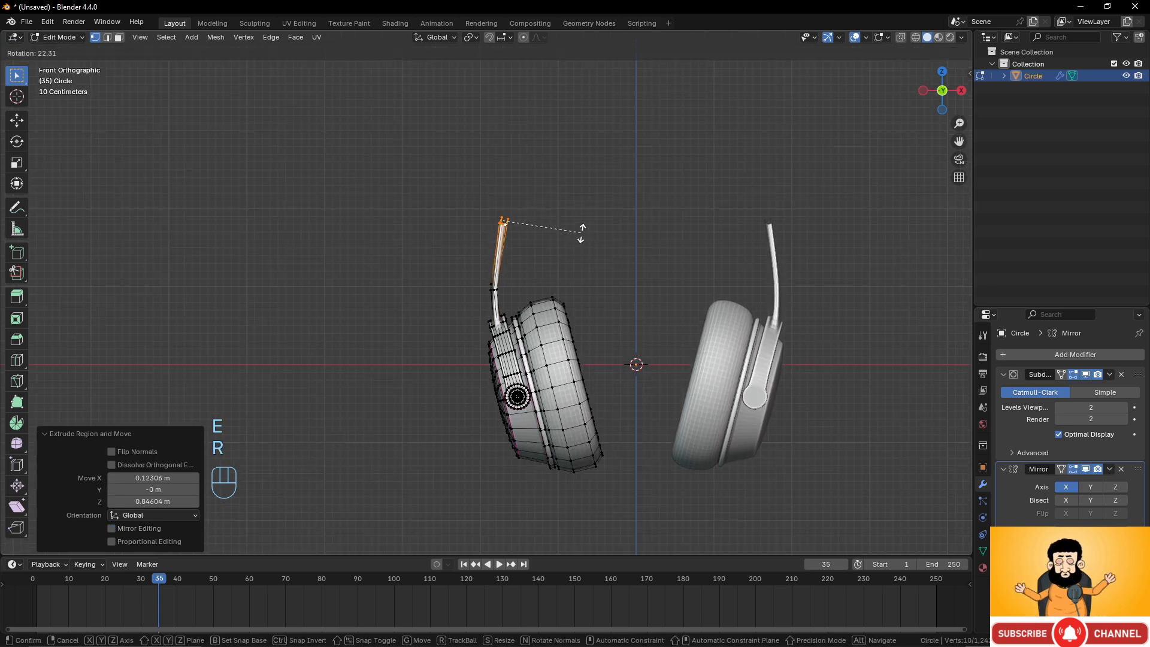
left_click(584, 238)
key("g")
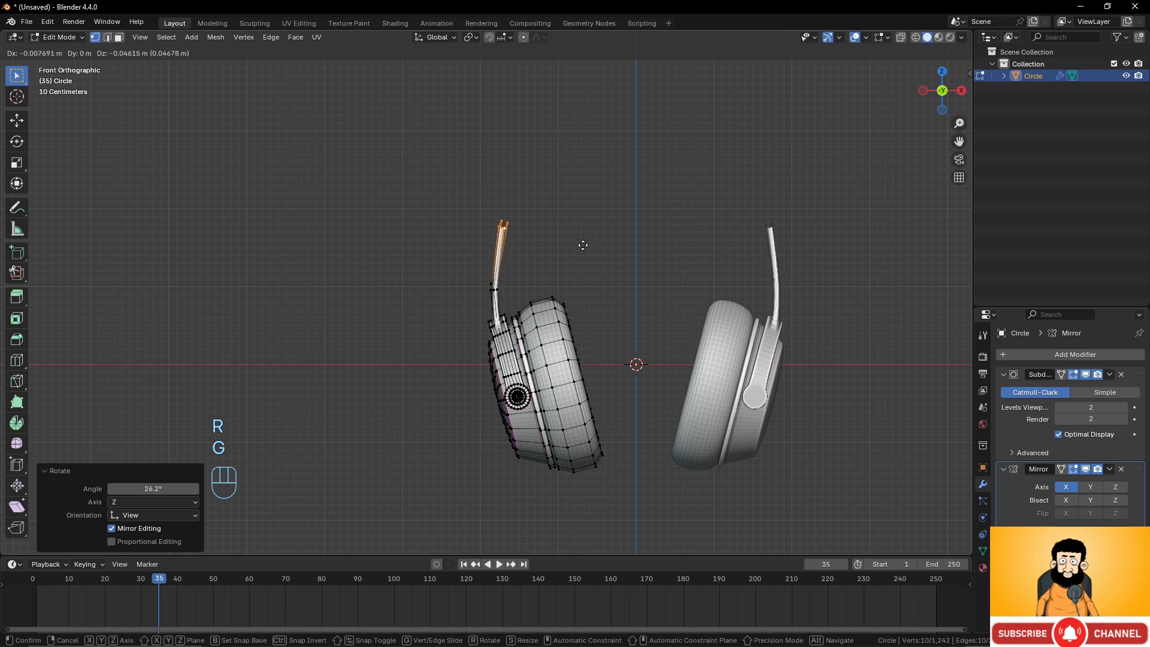
left_click(581, 250)
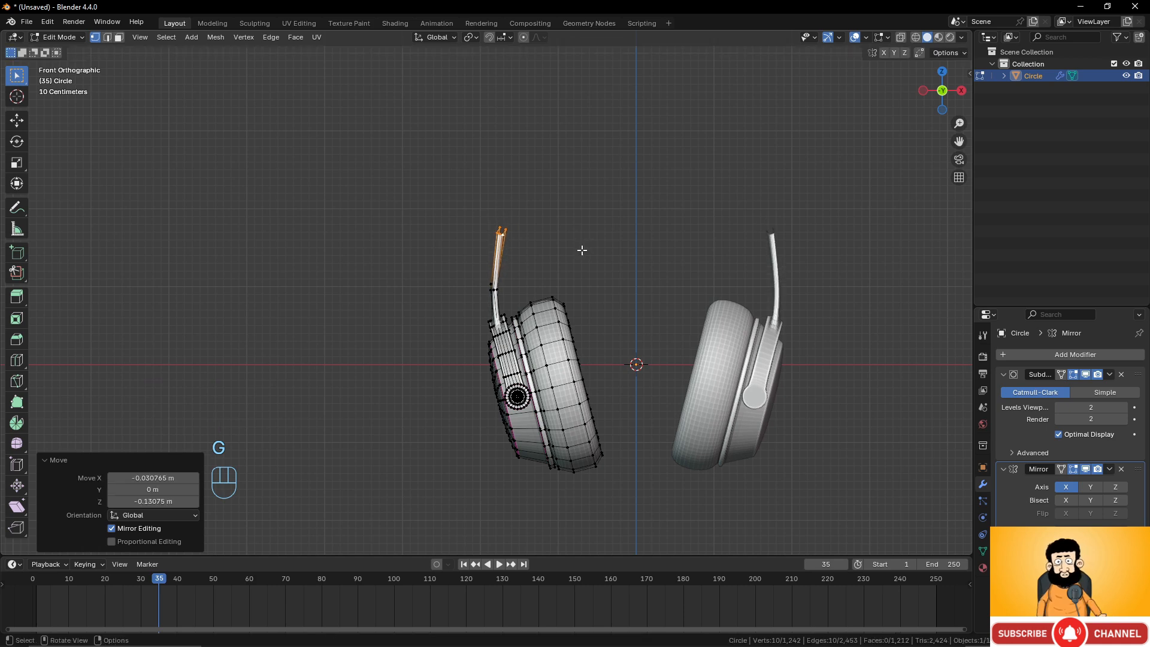
key("e")
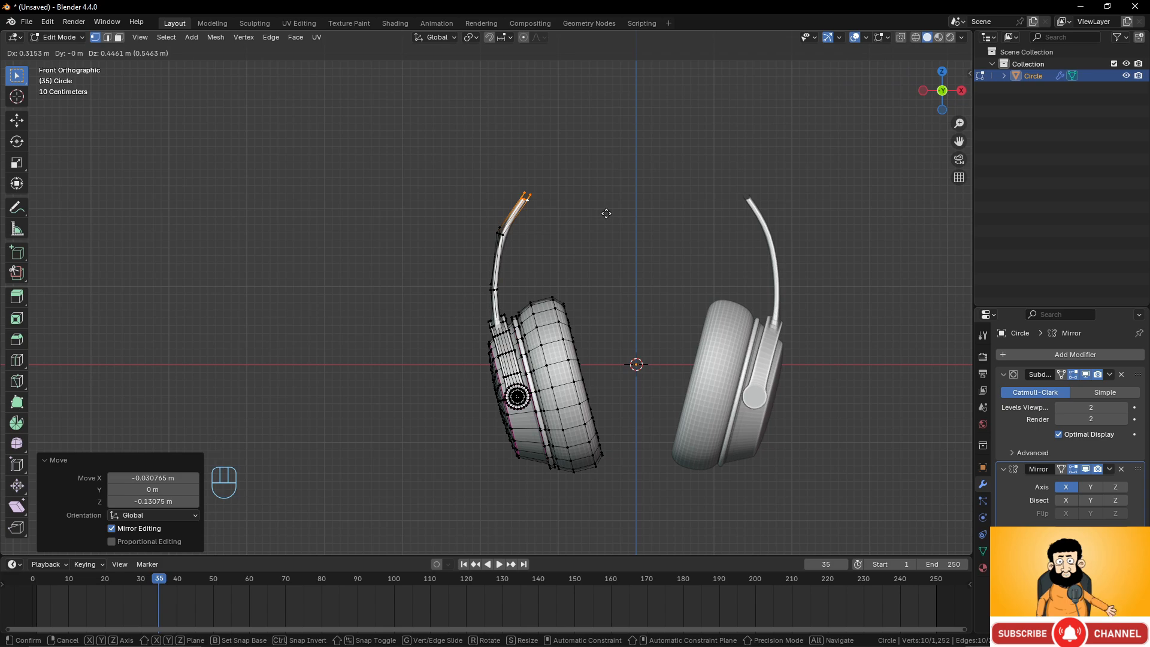
left_click(606, 214)
scroll(564, 255, "up", 3)
middle_click_drag(574, 157, 616, 273, "shift")
scroll(616, 272, "up", 2)
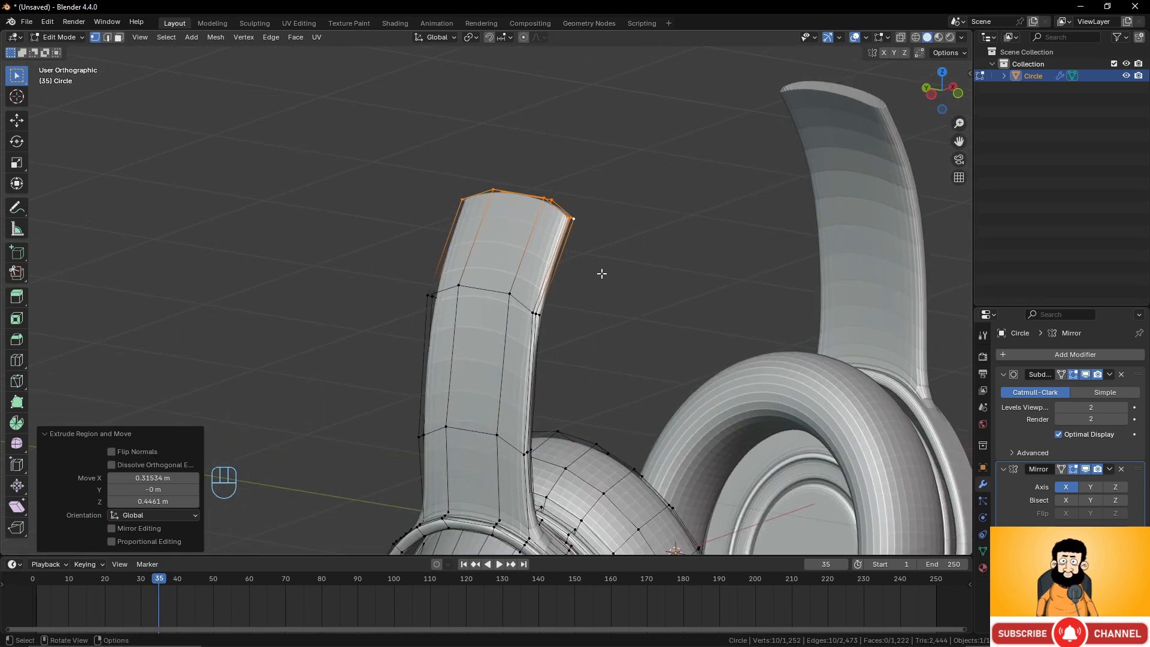
key("ctrl+z")
key("ctrl+z")
key("ctrl+z")
key("ctrl+z")
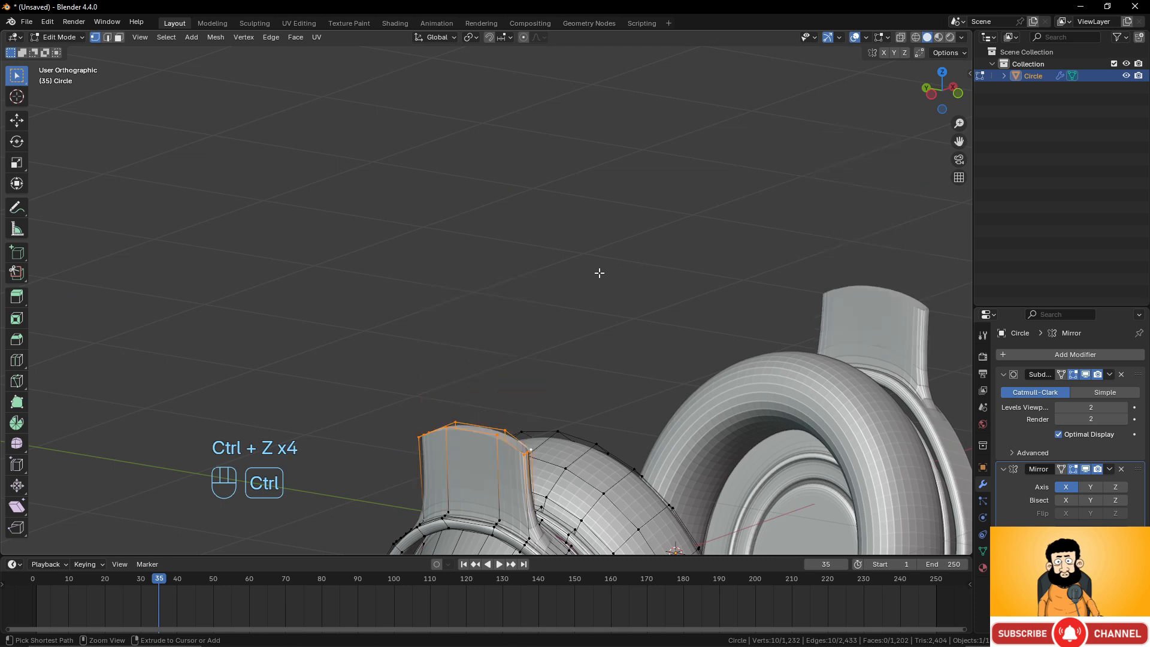
Flatten the strip's top loop by scaling it to 0 along Z.
middle_click_drag(562, 324, 547, 367)
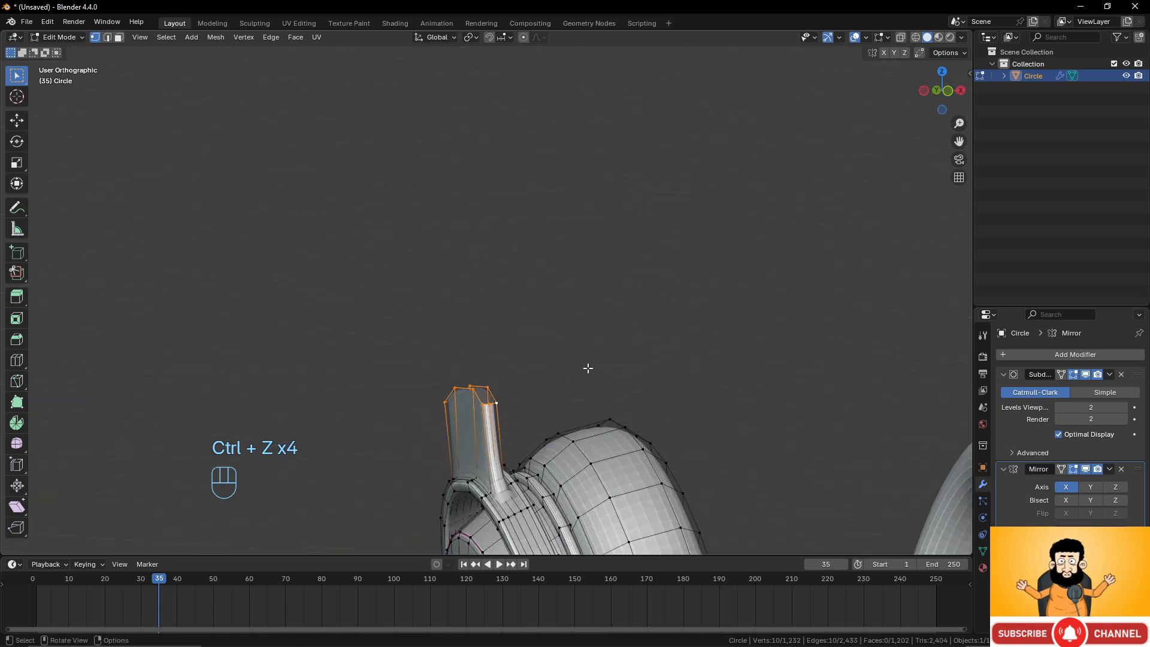
key("s")
key("z")
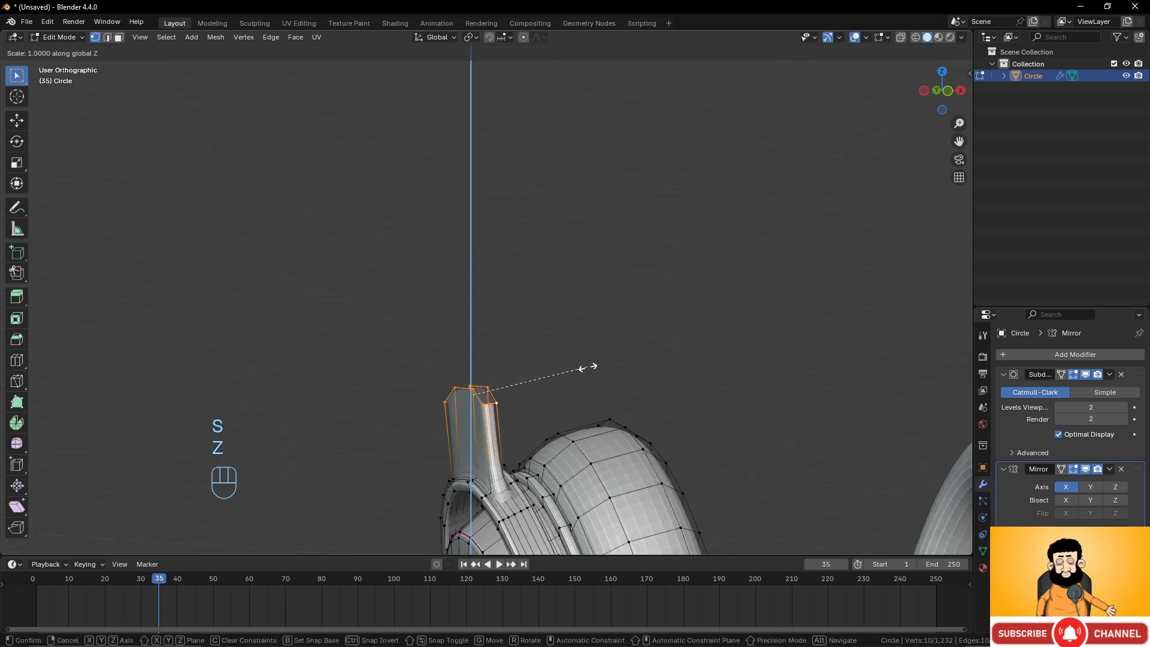
key("KP_0")
left_click(557, 395)
Extrude the strip's top loop upward in the front view and rotate it 15.3°.
middle_click_drag(557, 396, 534, 406)
key("KP_1")
key("e")
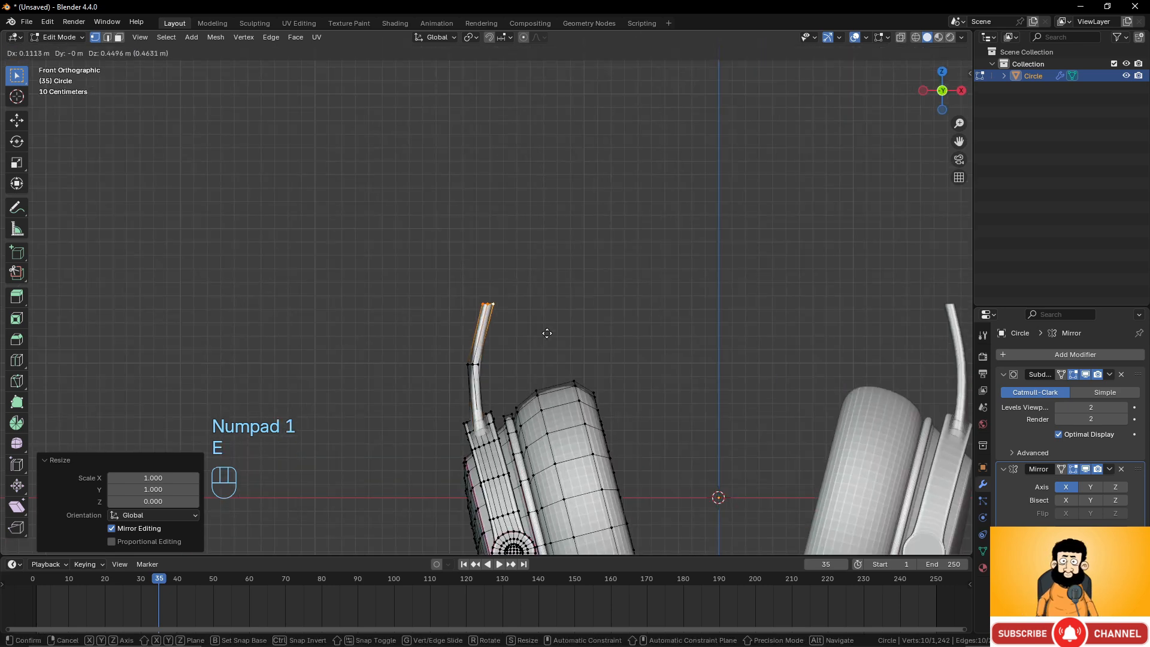
left_click(559, 309)
key("r")
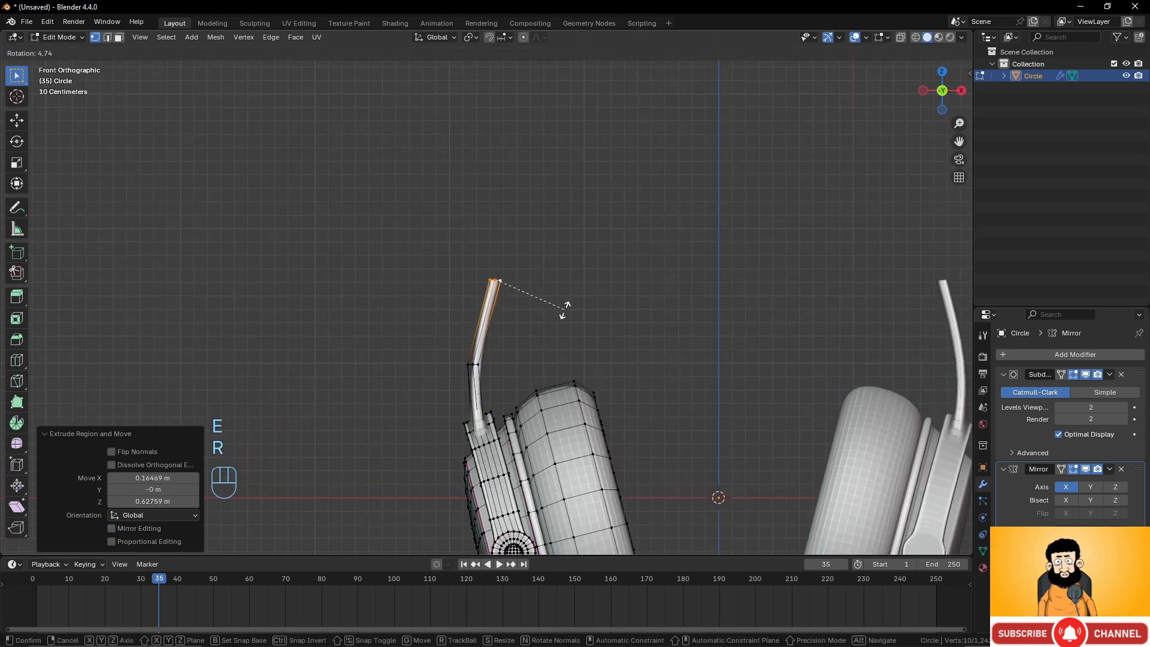
left_click(557, 322)
Extrude the top loop upward again and move it into place along the curve.
key("e")
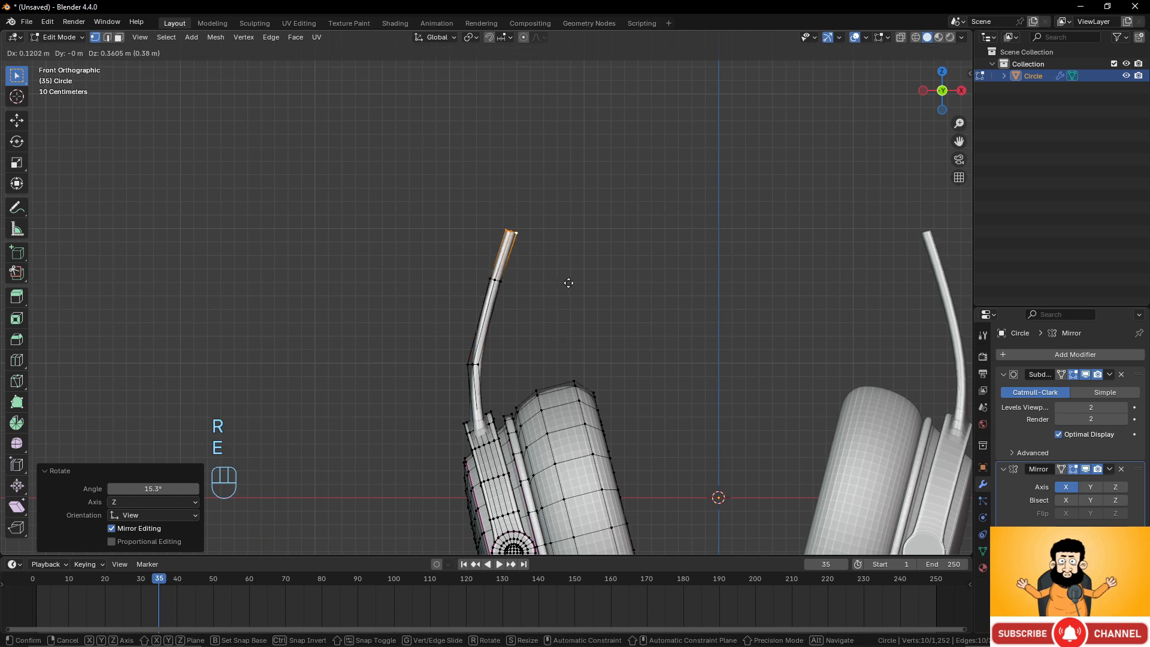
left_click(591, 262)
scroll(570, 322, "down", 1)
scroll(569, 325, "down", 5)
scroll(561, 333, "up", 5)
middle_click_drag(547, 324, 508, 380, "shift")
key("g")
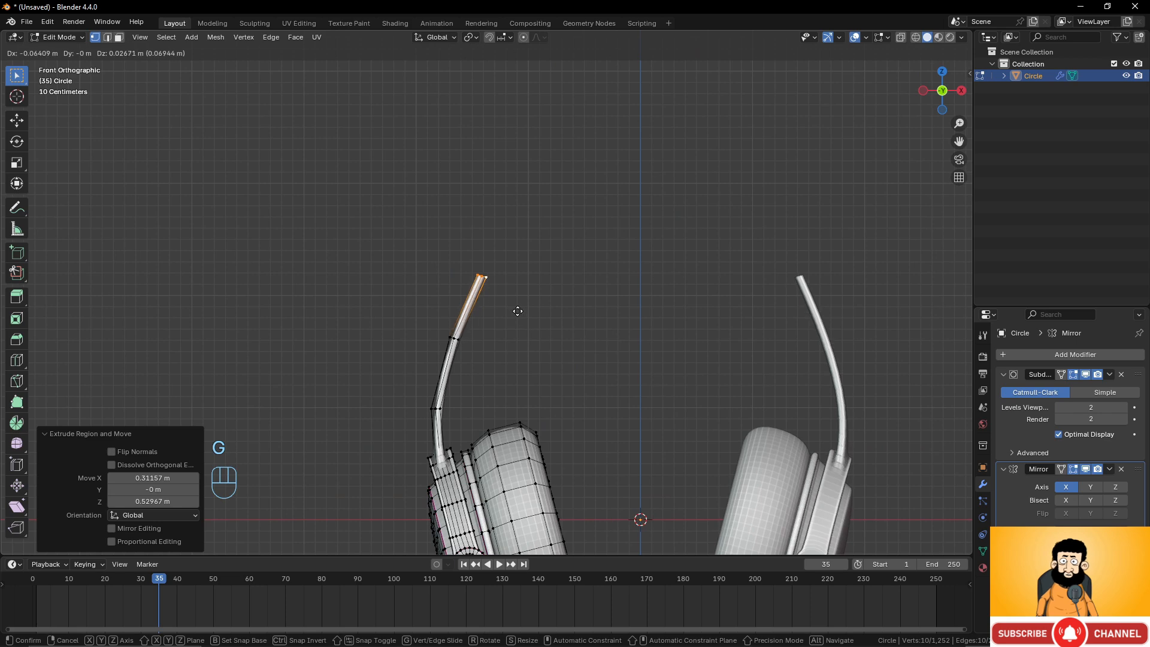
left_click(514, 311)
Select a loop midway along the new section and move it slightly to smooth the strip's curve.
left_click(456, 339, "alt")
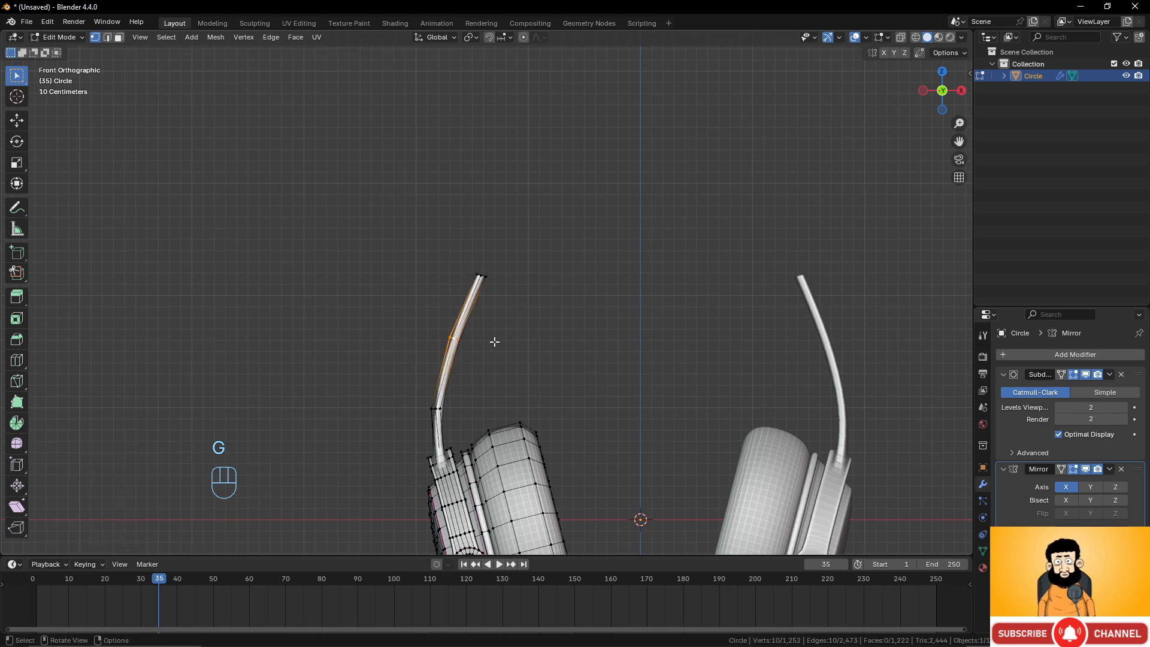
key("g")
left_click(486, 339)
Select the strip's top loop and rotate it 15.4° in the front view.
scroll(545, 339, "down", 4)
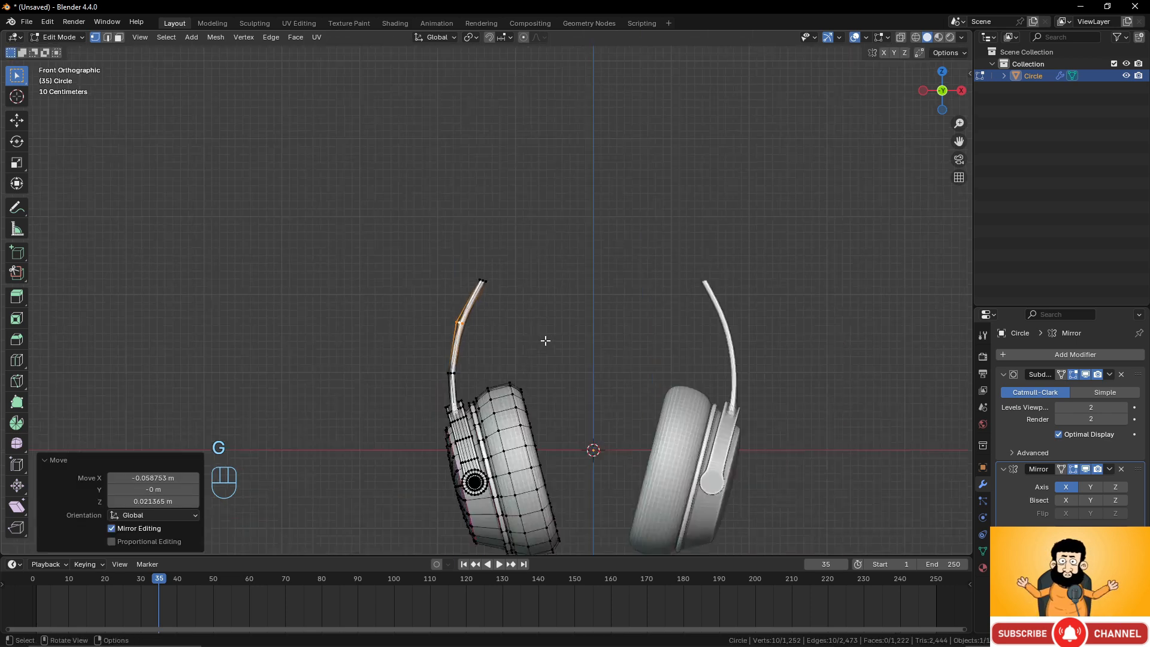
scroll(564, 362, "up", 4)
middle_click_drag(565, 362, 571, 427, "shift")
scroll(546, 396, "up", 4)
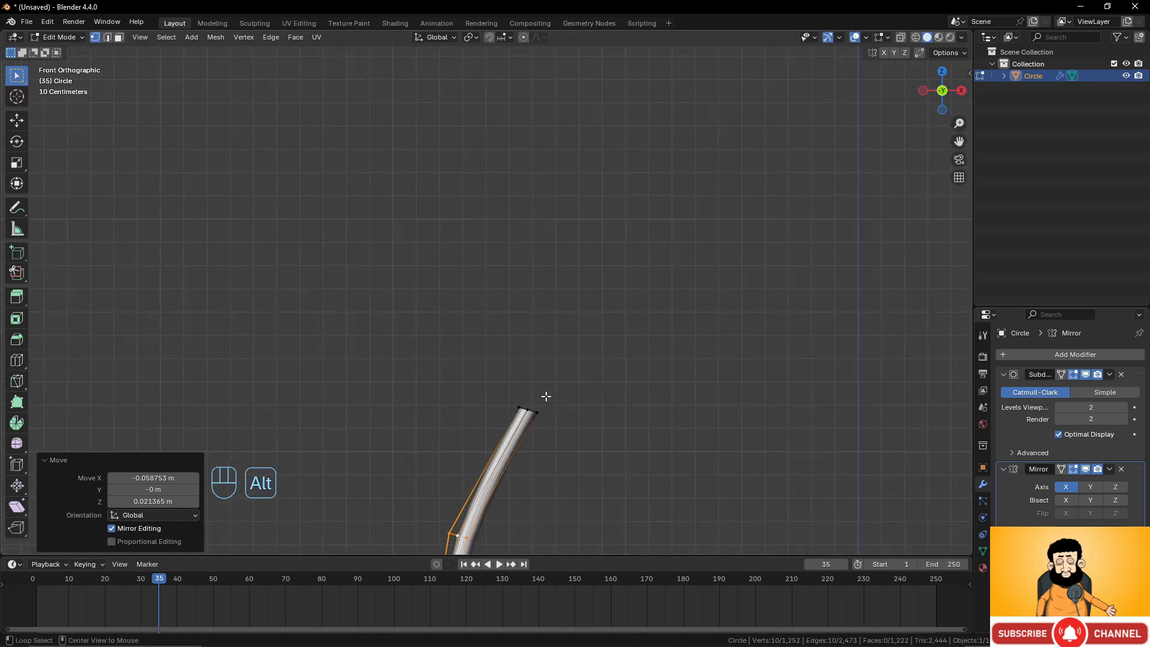
left_click(535, 410, "alt")
key("r")
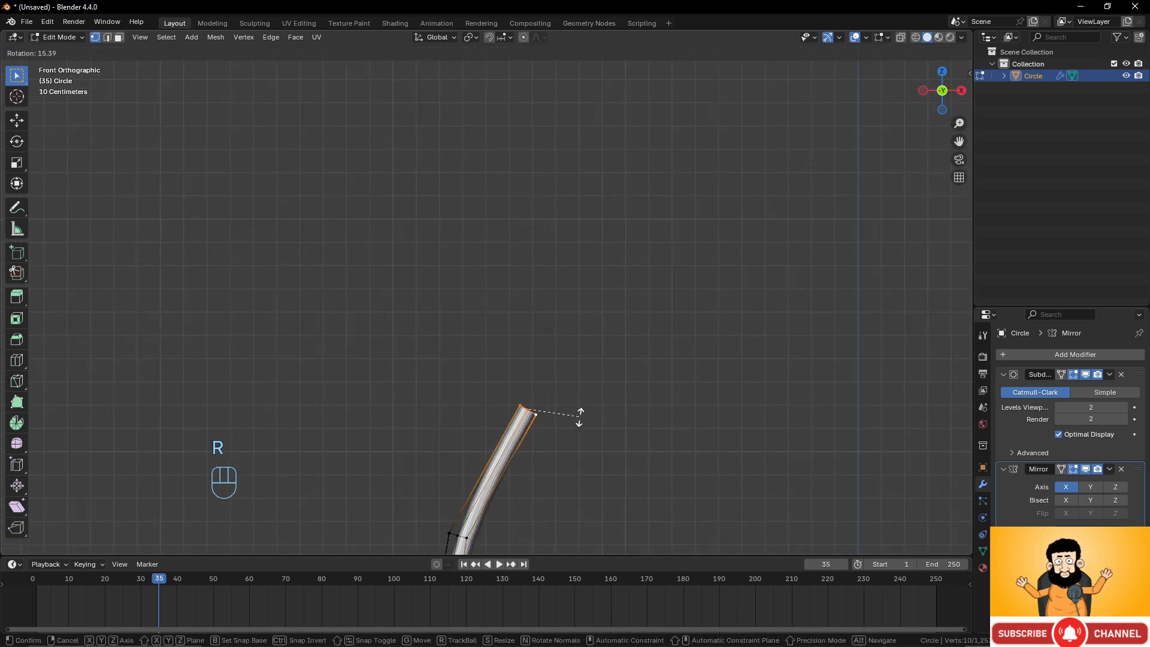
left_click(616, 390)
Extrude the top loop in place and scale it up by 1.712 to widen the band.
scroll(534, 333, "down", 6)
middle_click_drag(502, 373, 582, 381)
scroll(486, 396, "up", 3)
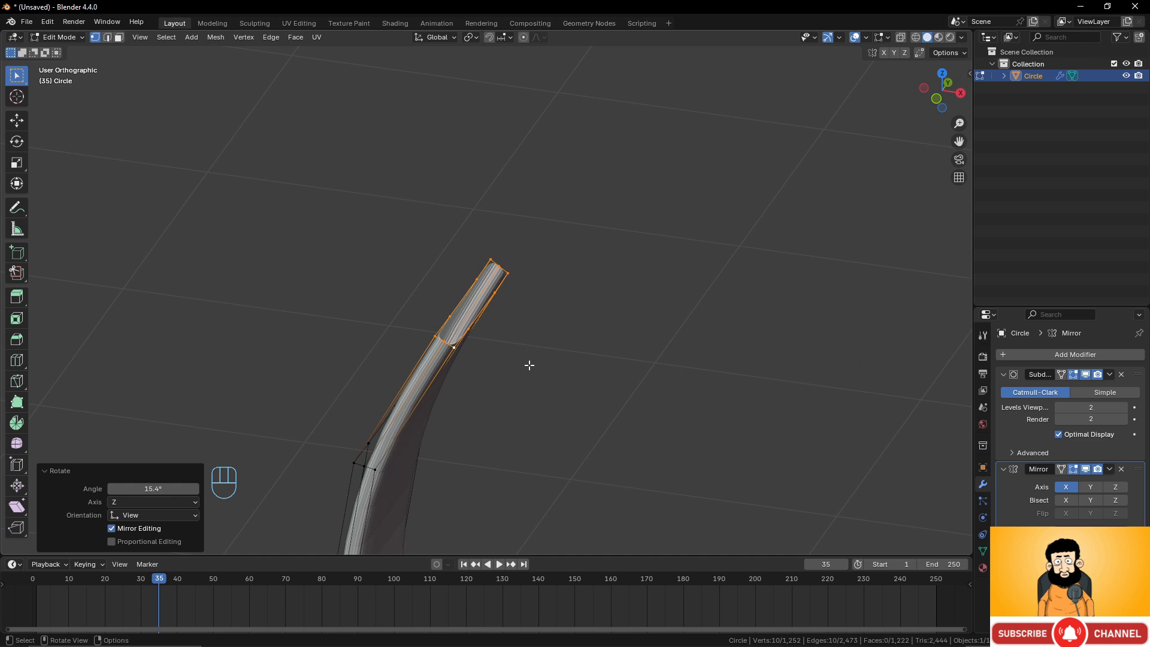
key("e")
key("s")
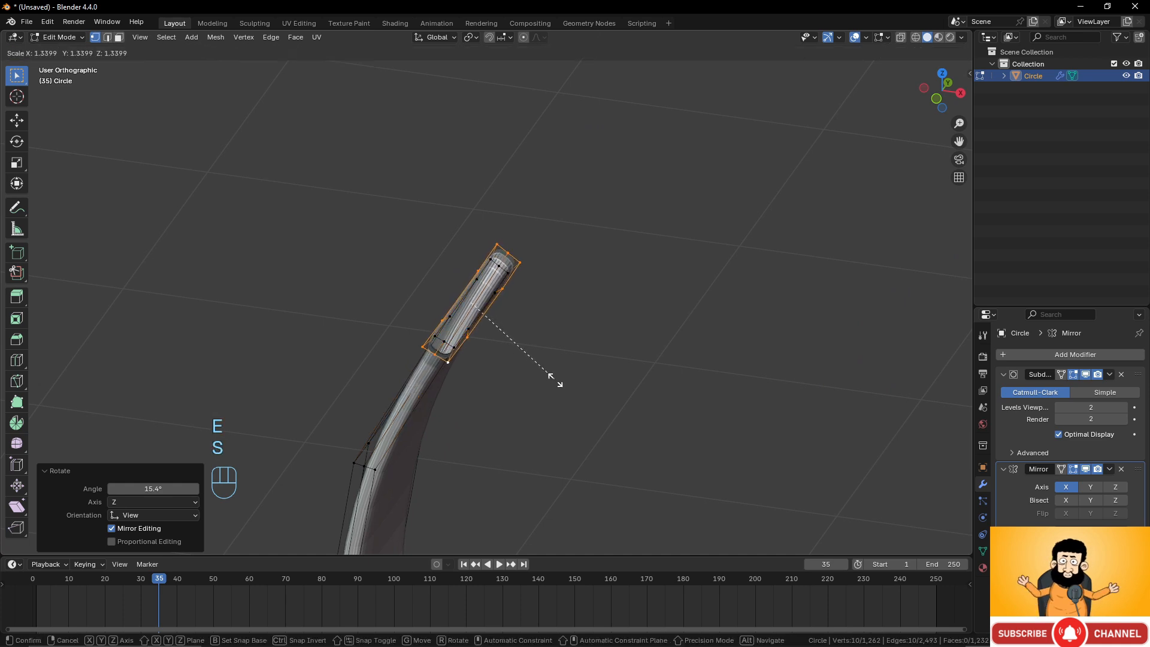
left_click(589, 389)
middle_click_drag(595, 385, 606, 321)
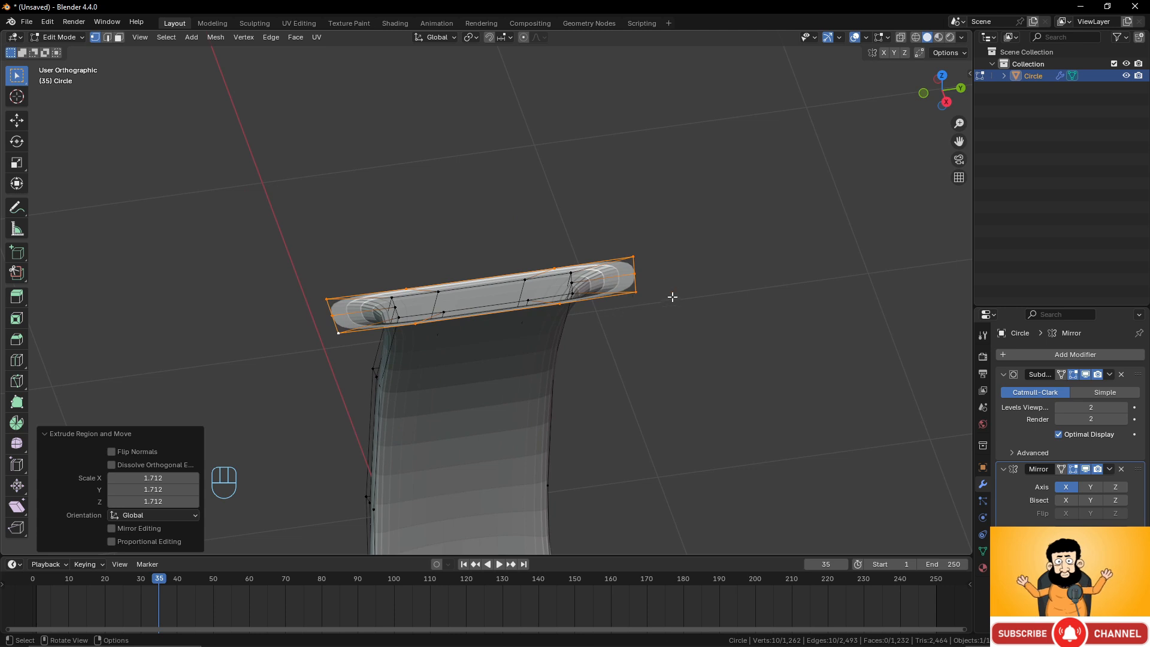
Reshape the widened loop by scaling it 0.665 along Y, 1.254 uniformly, then 0.802 along Y.
key("s")
key("y")
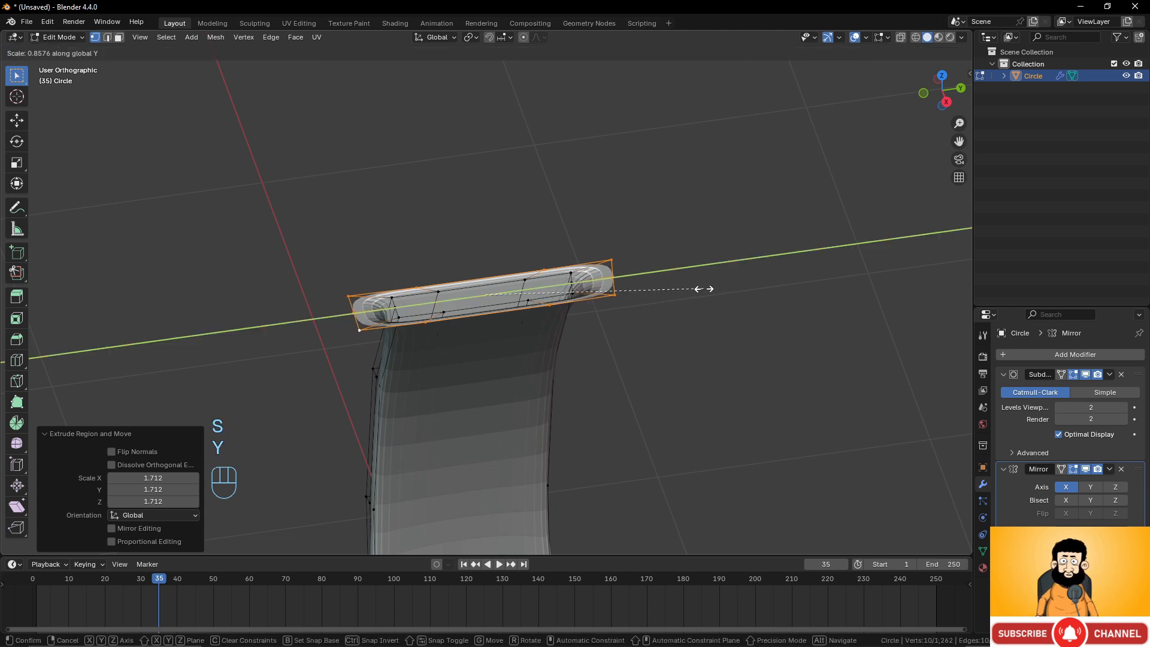
left_click(660, 292)
key("s")
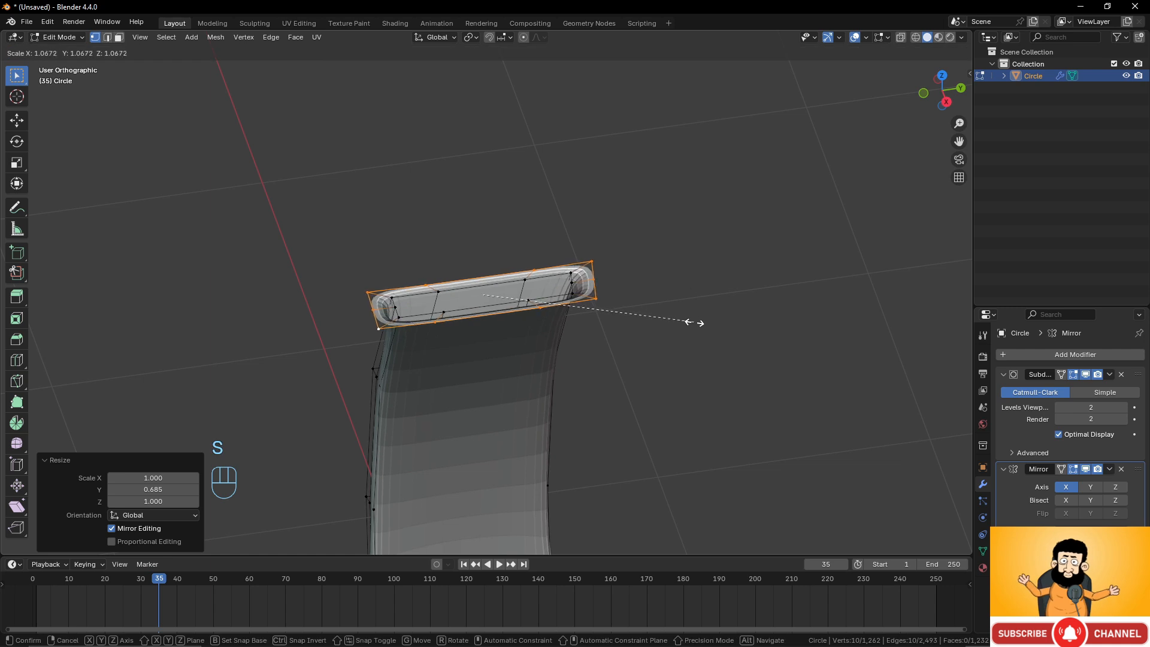
left_click(727, 340)
key("s")
key("y")
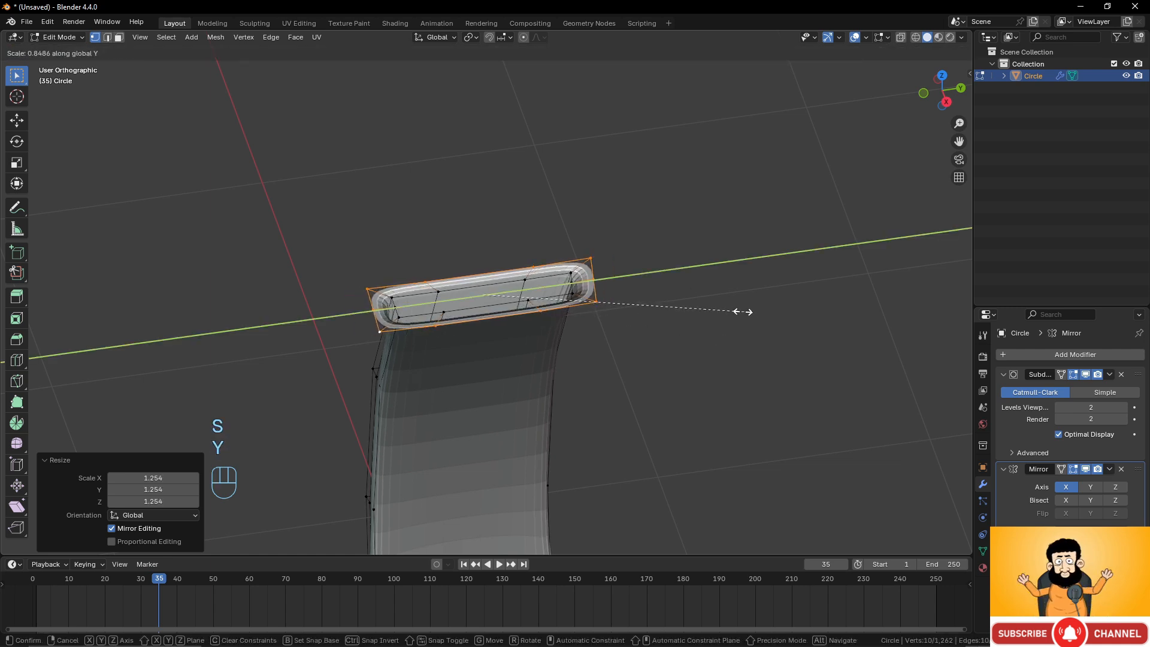
left_click(729, 311)
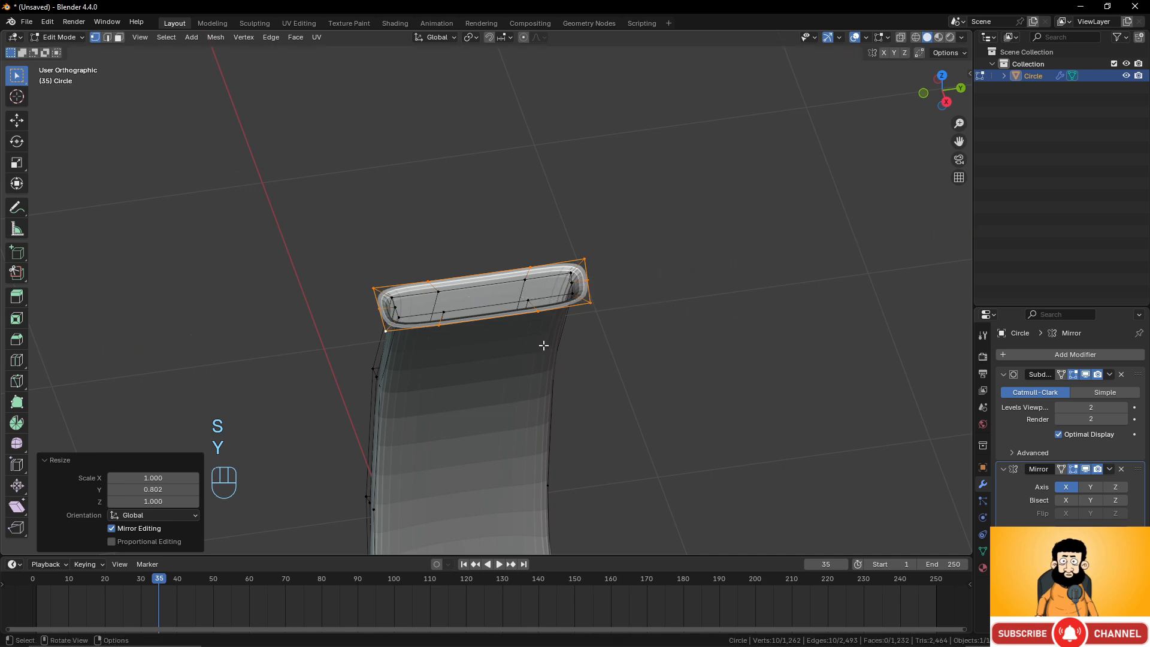
In the front view, extrude the top loop upward and rotate it 20.8° to curve the headband inward.
middle_click_drag(541, 341, 650, 300)
key("KP_1")
scroll(651, 297, "down", 3)
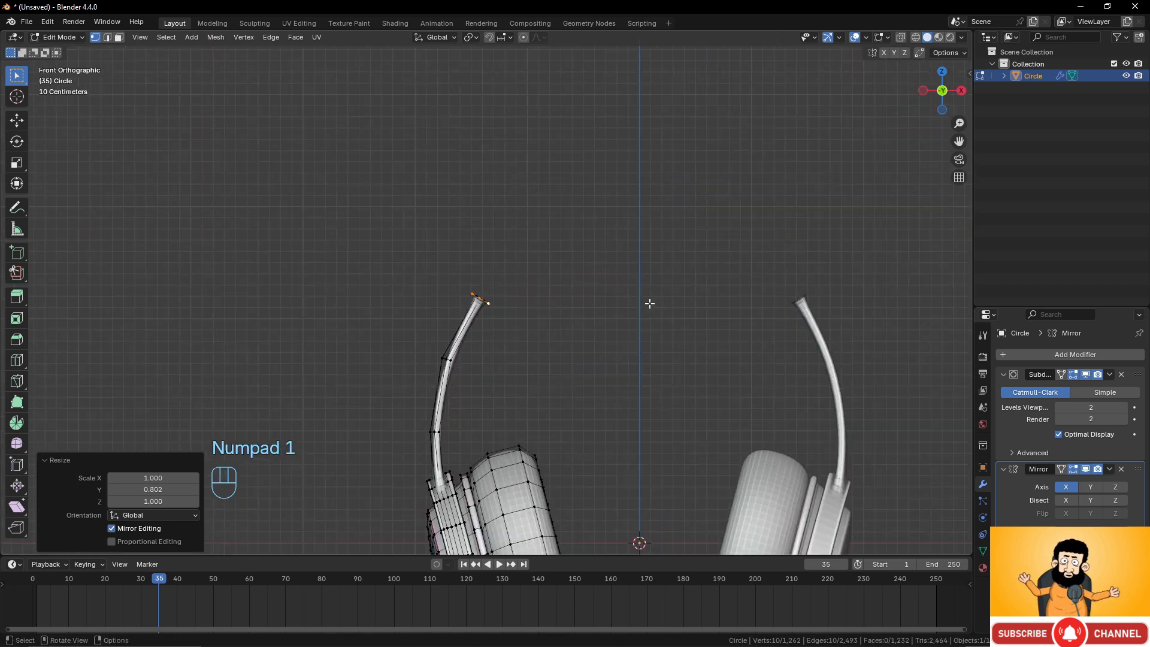
key("e")
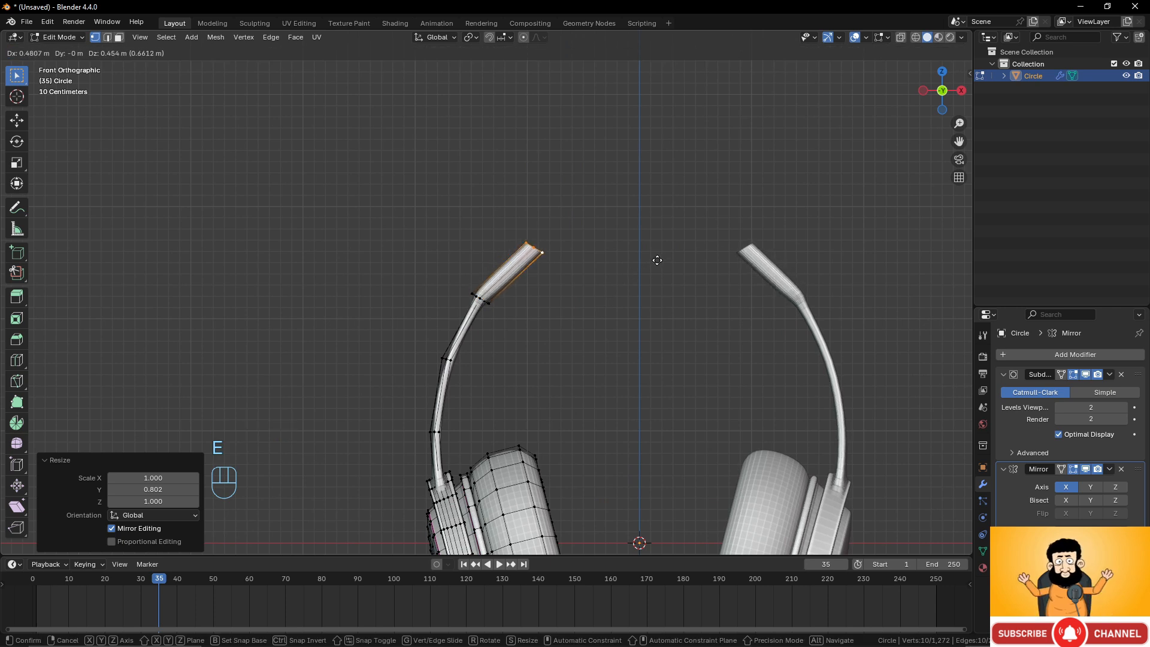
left_click(656, 260)
key("r")
left_click(678, 319)
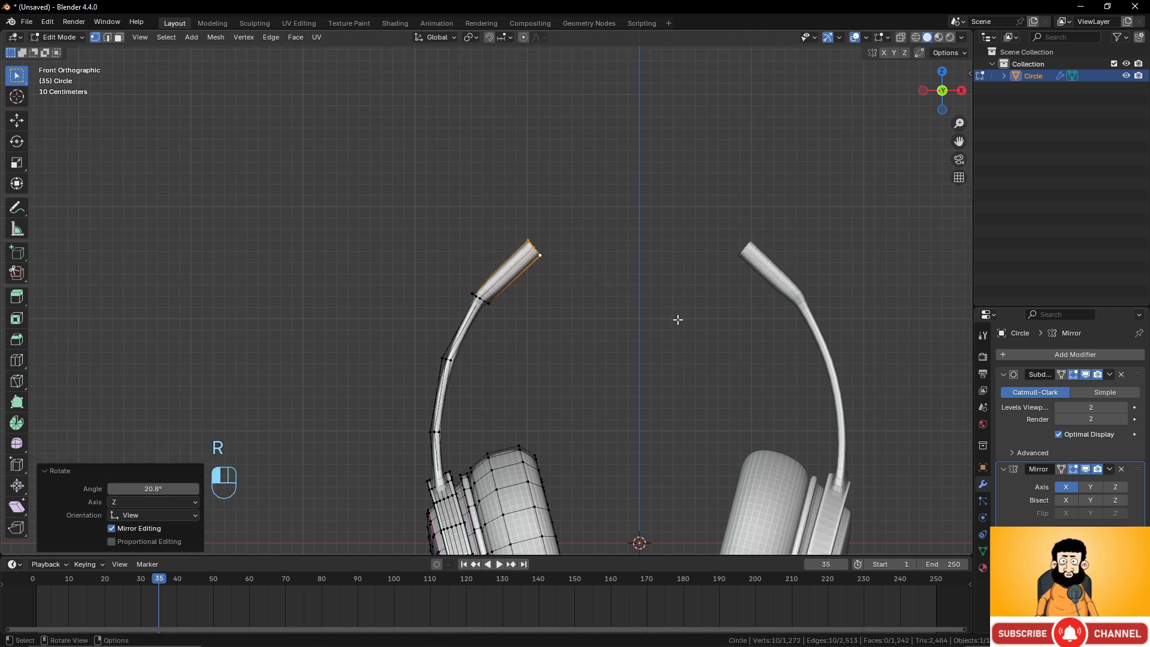
Extrude the headband loop again and rotate it 22.3°.
key("e")
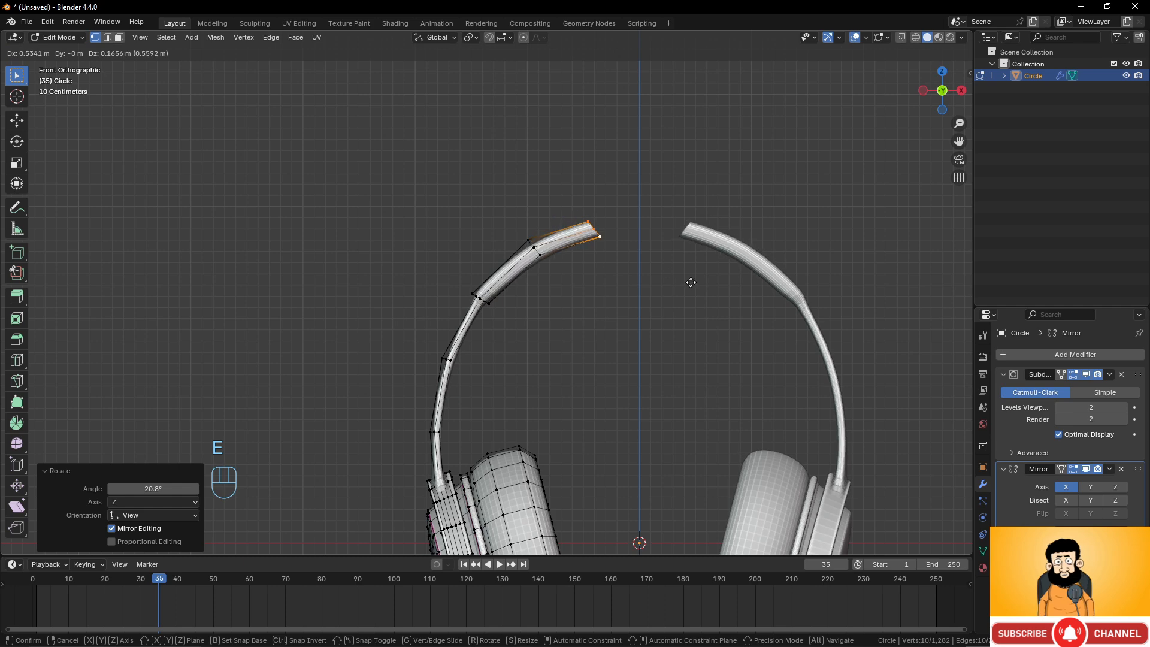
left_click(698, 276)
key("r")
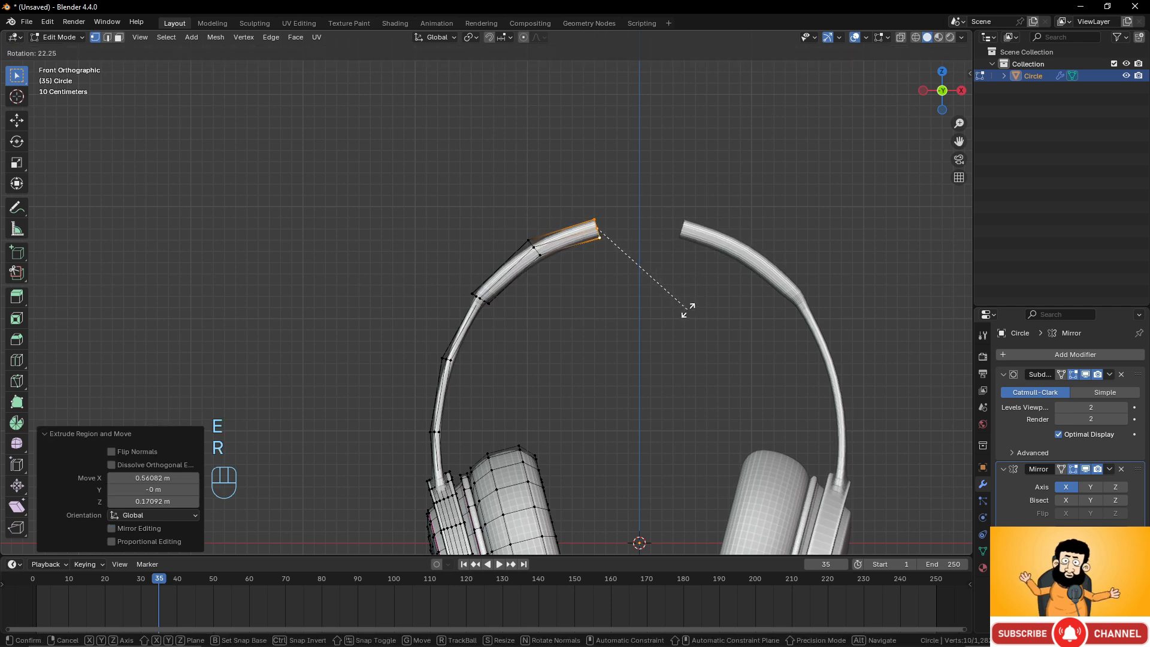
left_click(690, 311)
Extrude the headband's end loop toward the centre line.
scroll(689, 312, "down", 5)
scroll(688, 312, "up", 3)
middle_click_drag(685, 303, 642, 305, "shift")
scroll(640, 313, "up", 2)
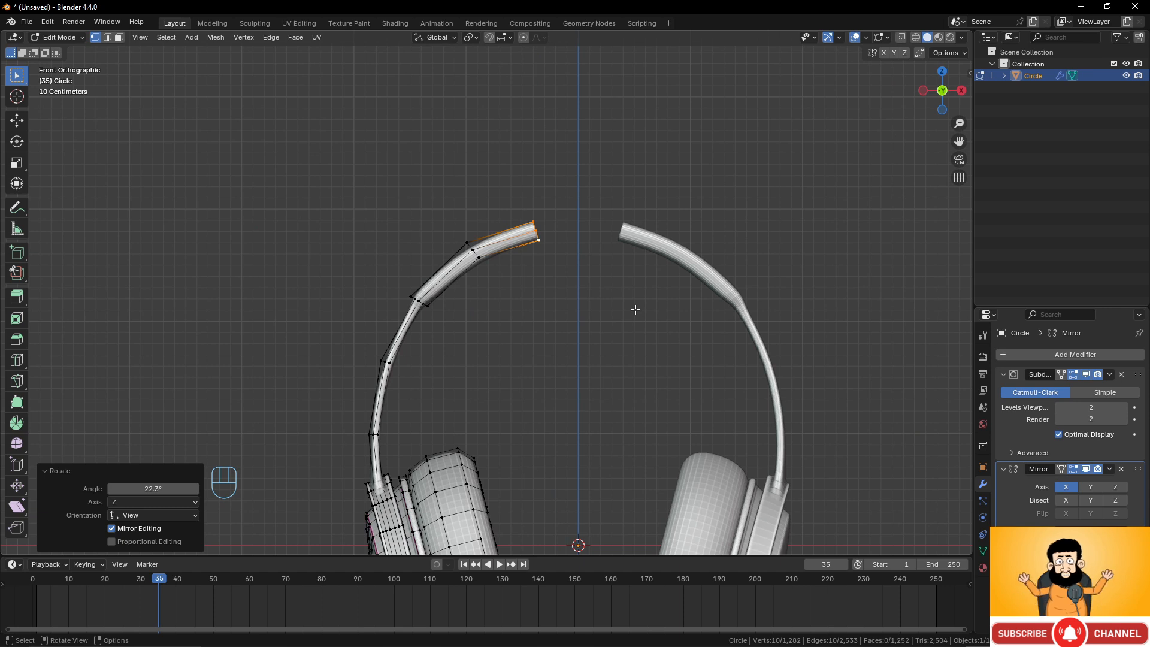
key("e")
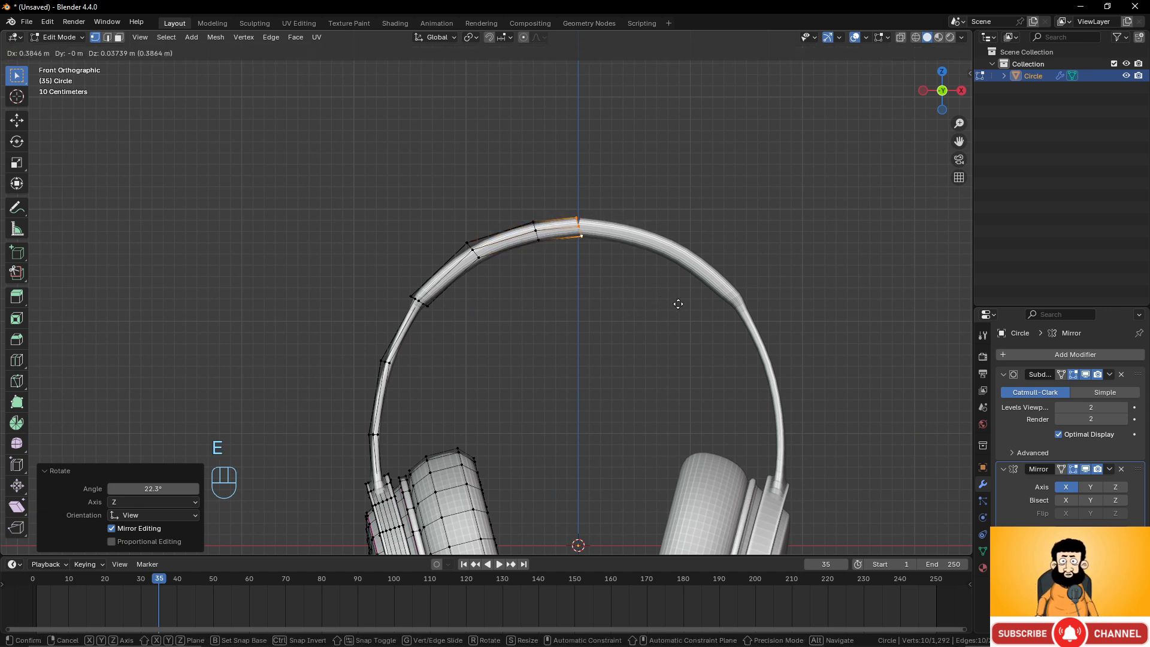
left_click(669, 303)
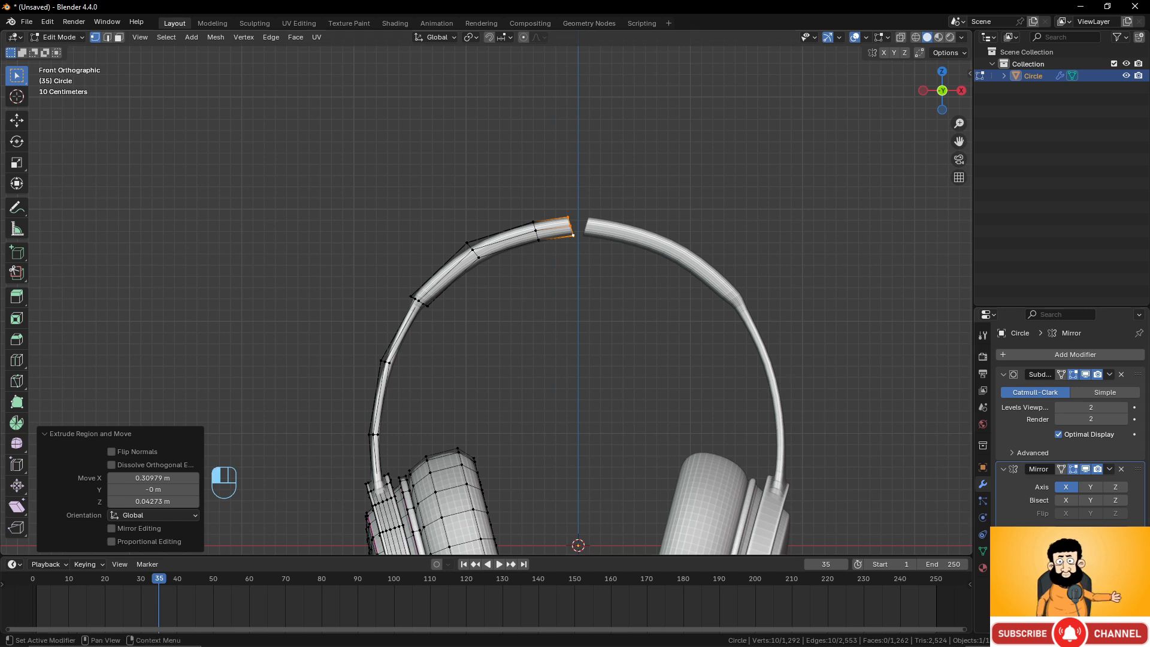
Move the end loop onto the mirror centre so both headband halves meet.
scroll(573, 282, "up", 2)
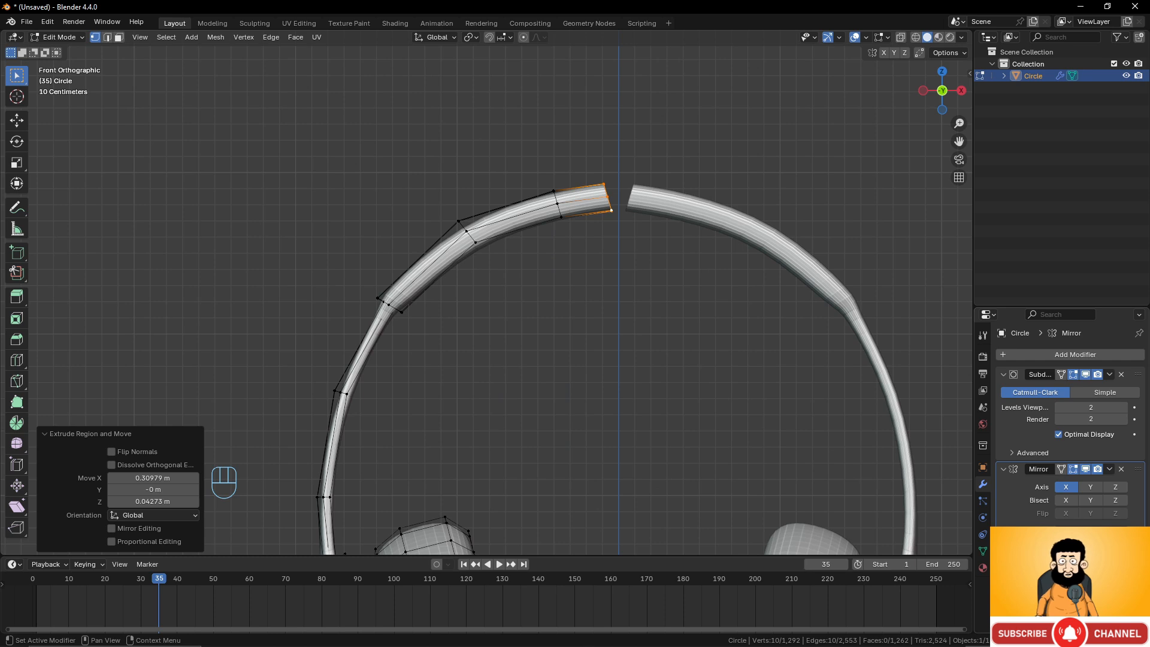
key("g")
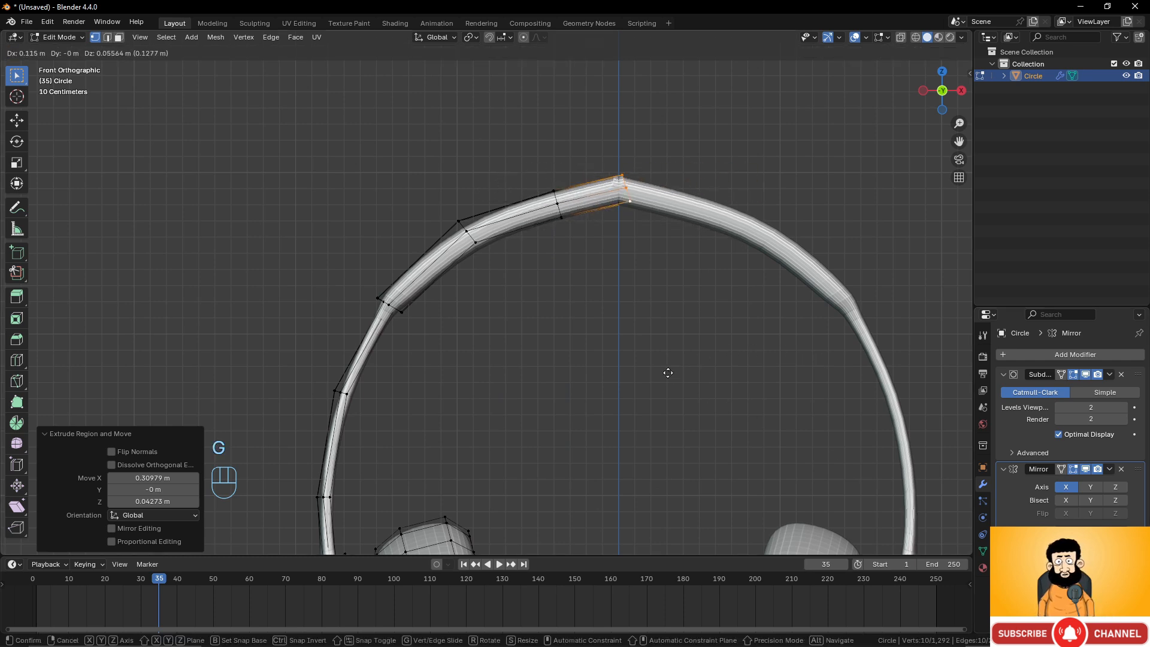
right_click(773, 359)
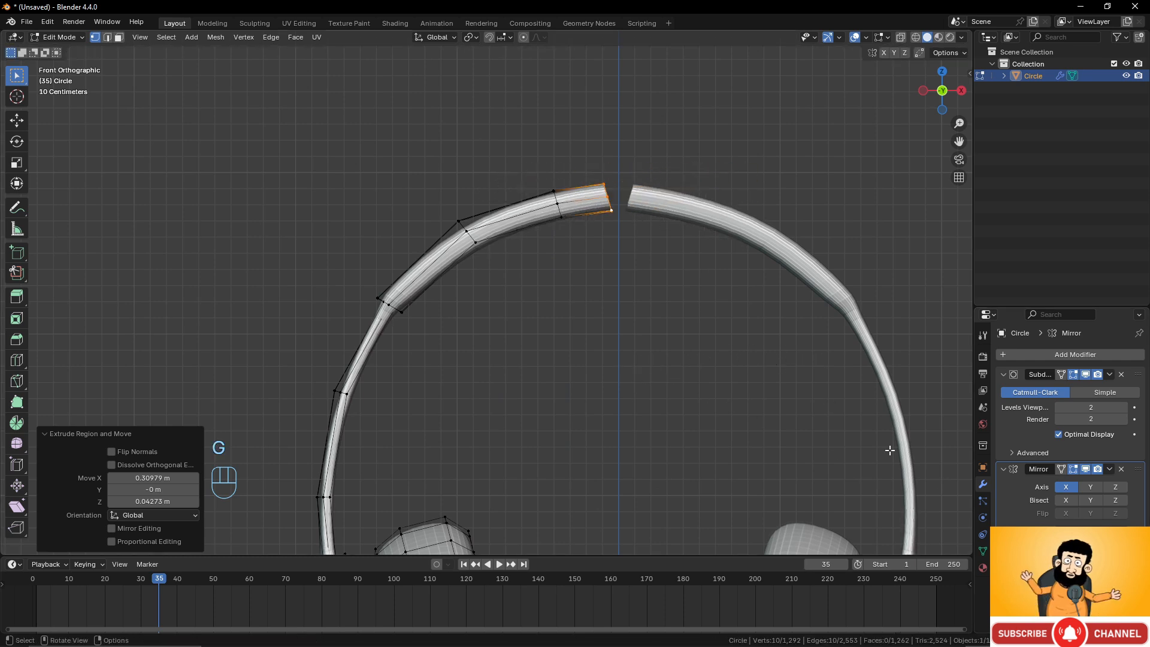
key("g")
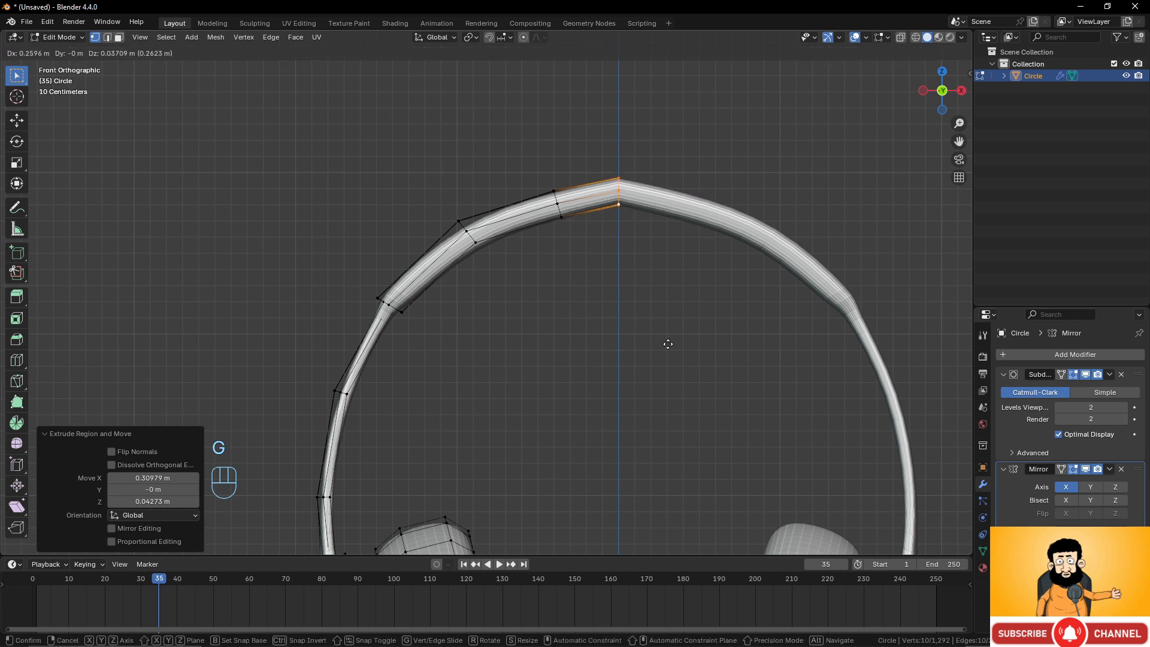
left_click(691, 351)
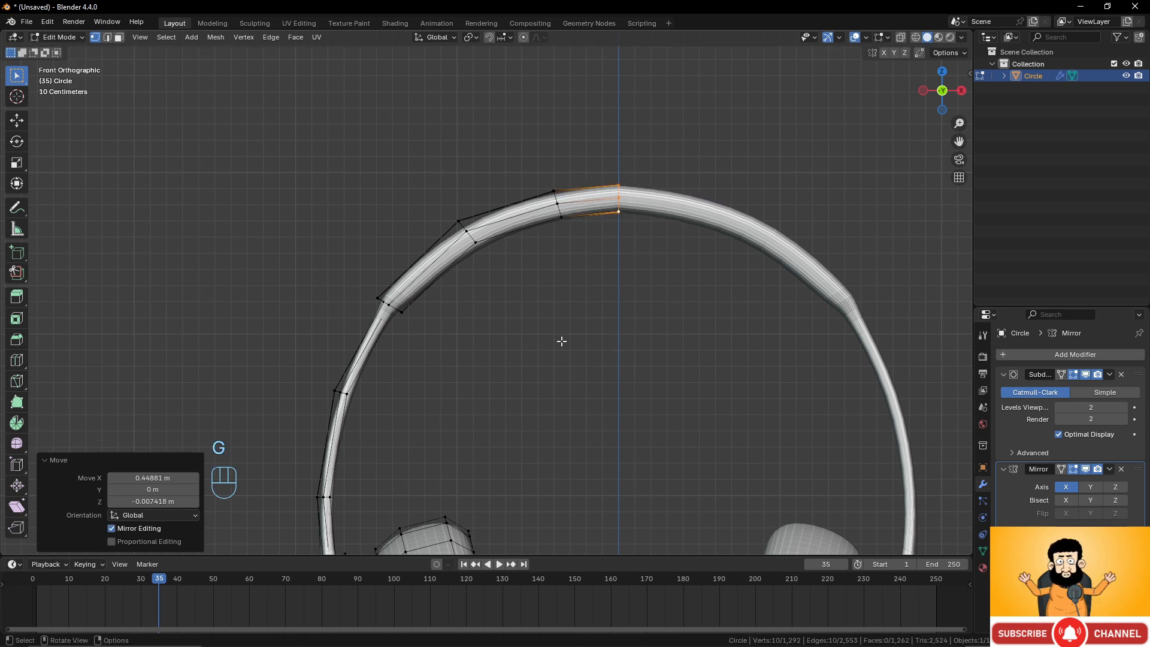
In Object Mode, move the Mirror modifier above the Subdivision Surface modifier, then return to Edit Mode.
scroll(562, 353, "down", 6)
scroll(563, 355, "up", 3)
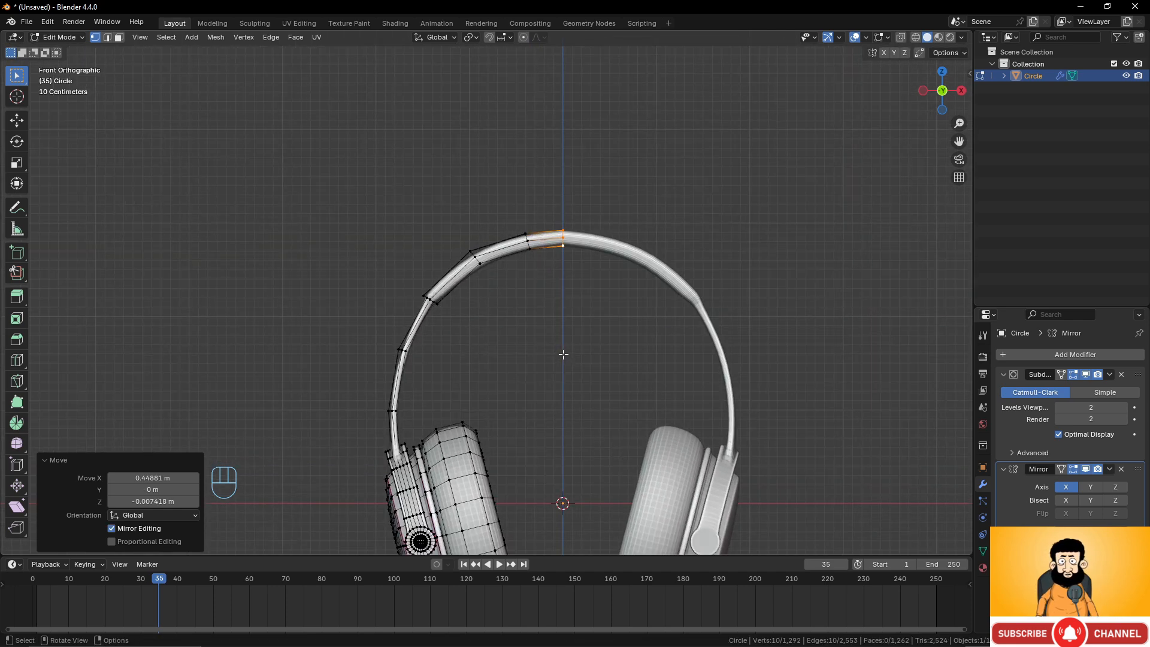
scroll(563, 354, "down", 3)
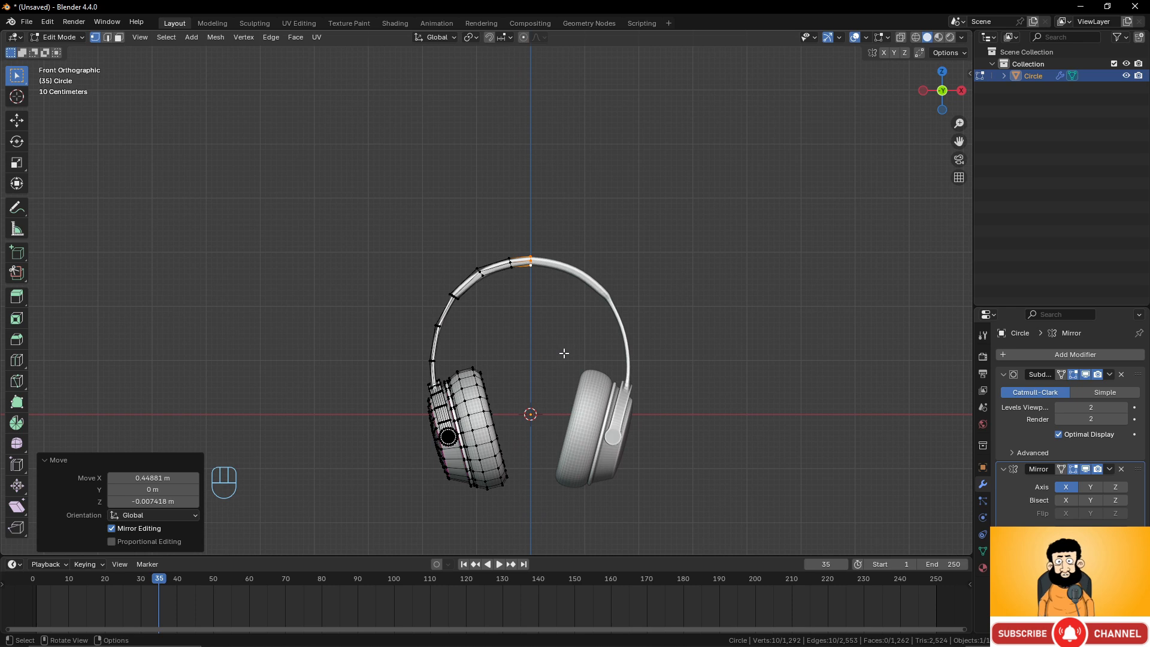
scroll(564, 353, "up", 6)
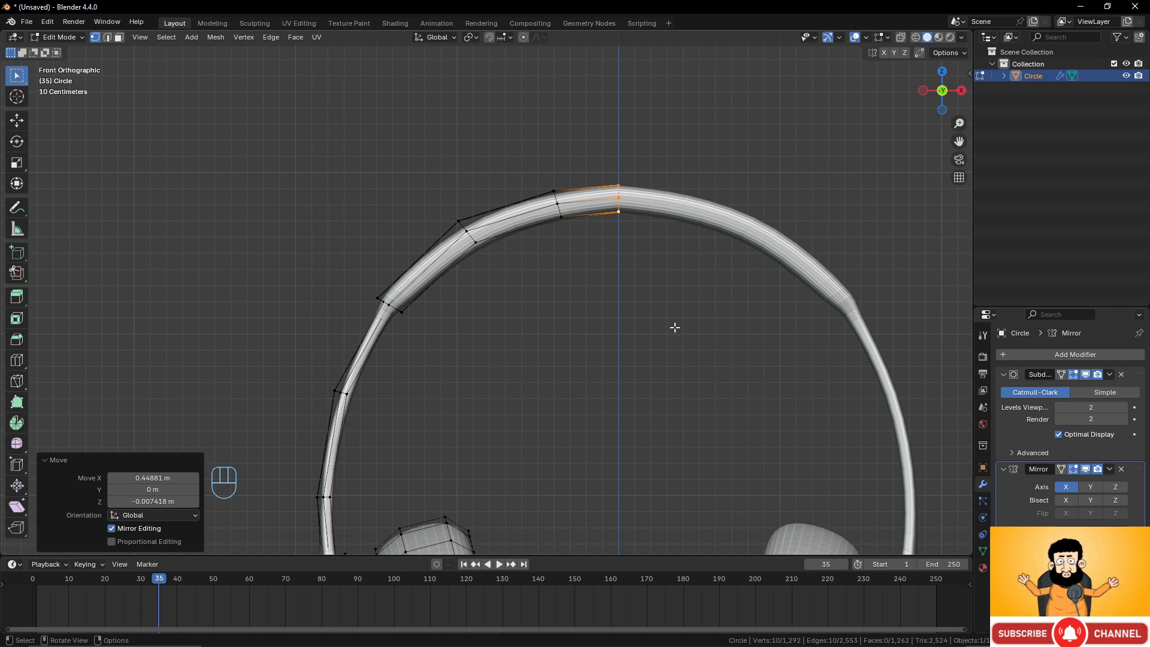
key("Tab")
mouse_move(647, 308)
middle_mouse_down()
mouse_move(654, 351)
mouse_move(648, 316)
middle_mouse_up()
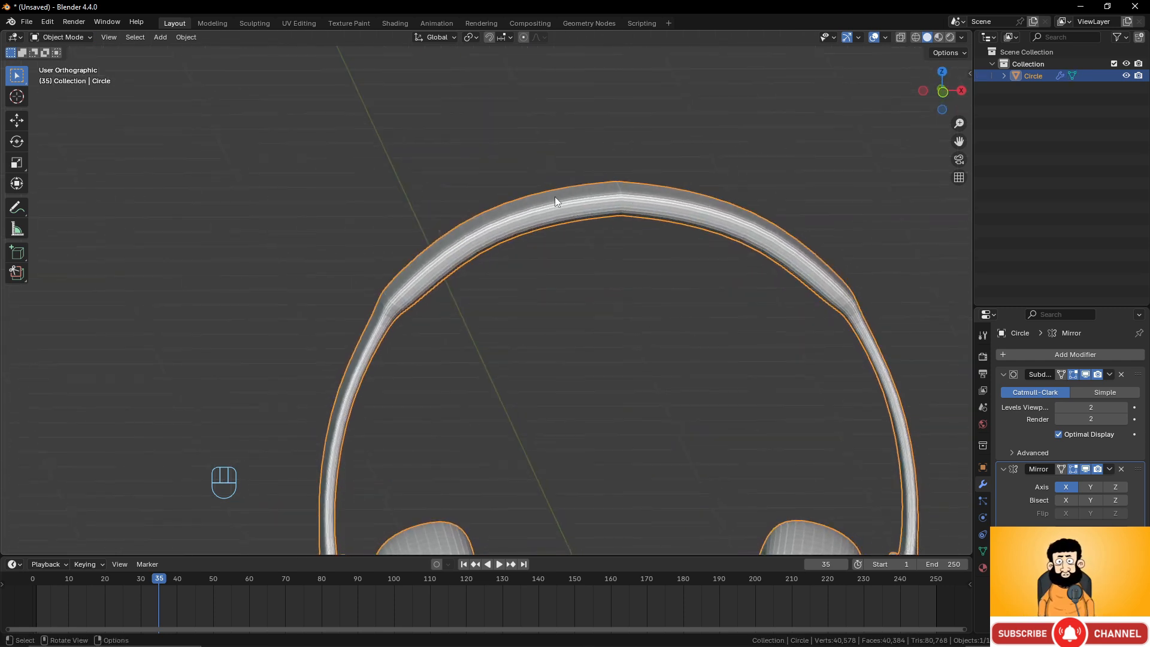
middle_click_drag(560, 197, 629, 224)
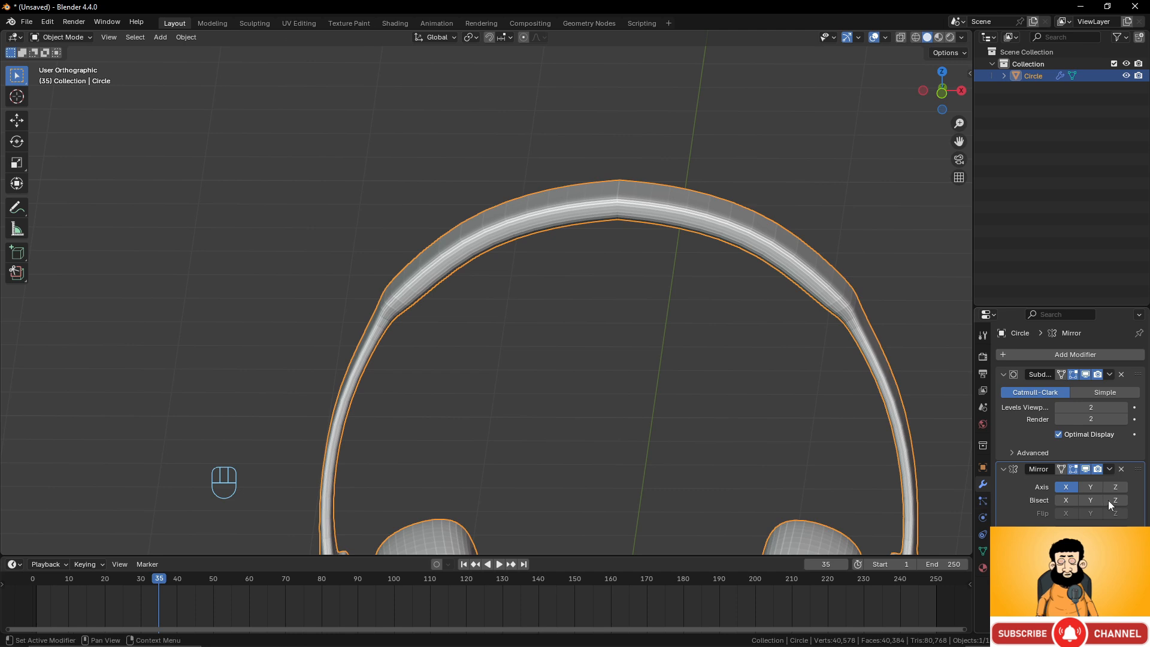
left_click_drag(1138, 469, 1130, 371)
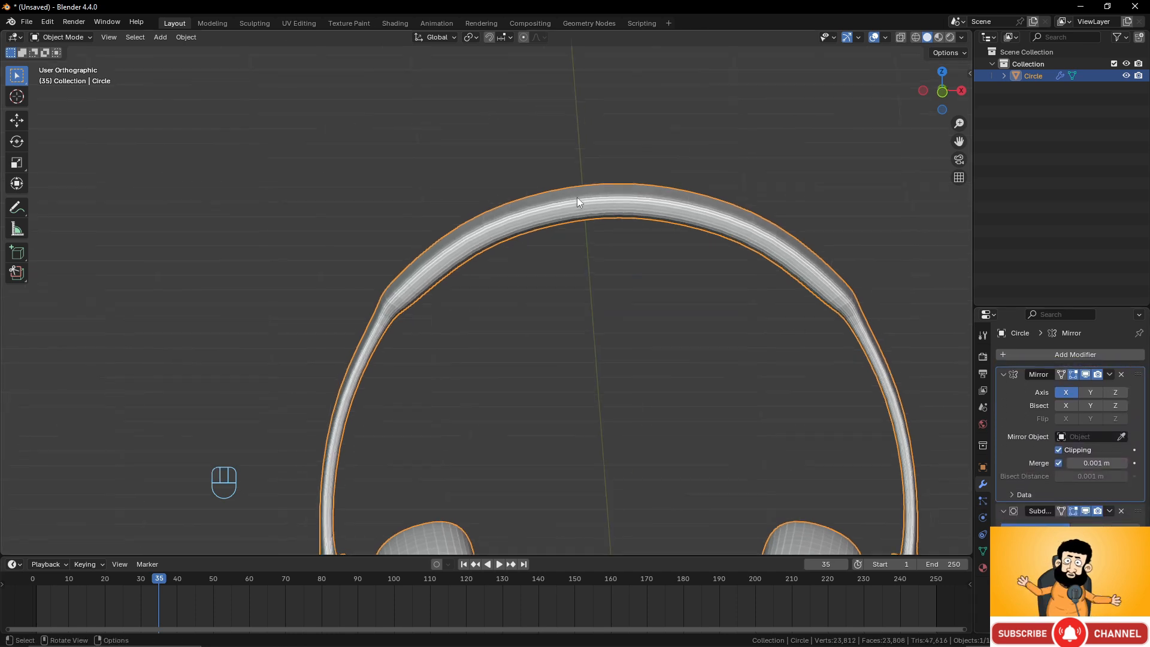
scroll(658, 251, "down", 5)
middle_click_drag(574, 295, 600, 298)
scroll(629, 326, "up", 4)
key("Tab")
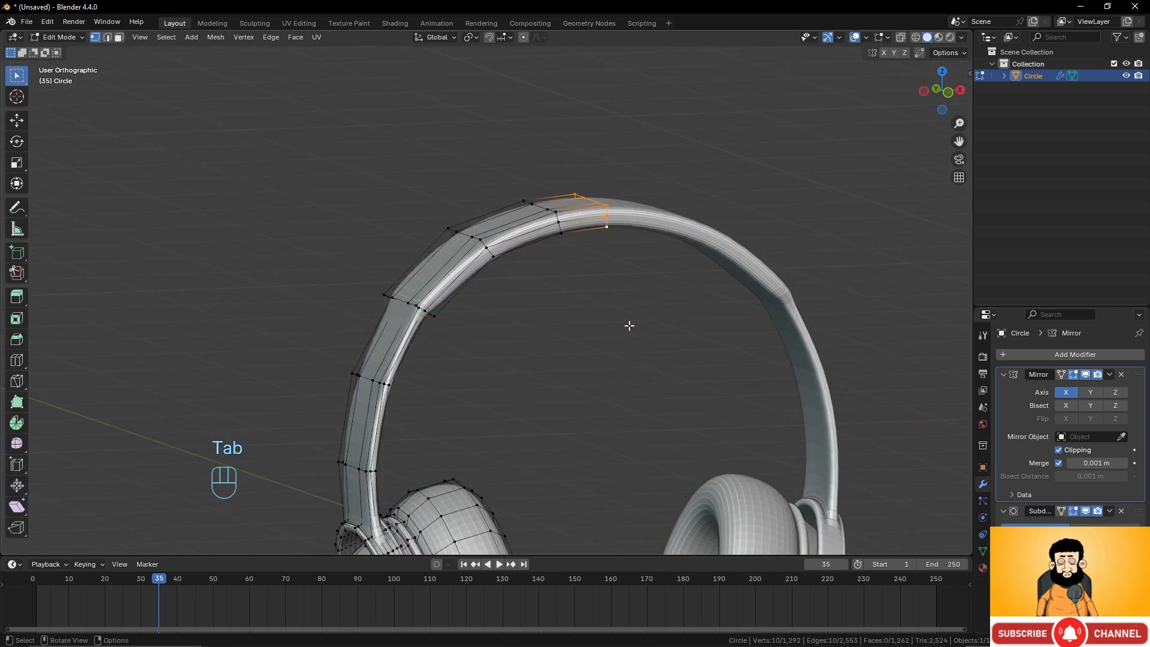
Add a loop cut along the headband just below its bend.
middle_click_drag(560, 344, 488, 298, "shift")
scroll(583, 353, "up", 2)
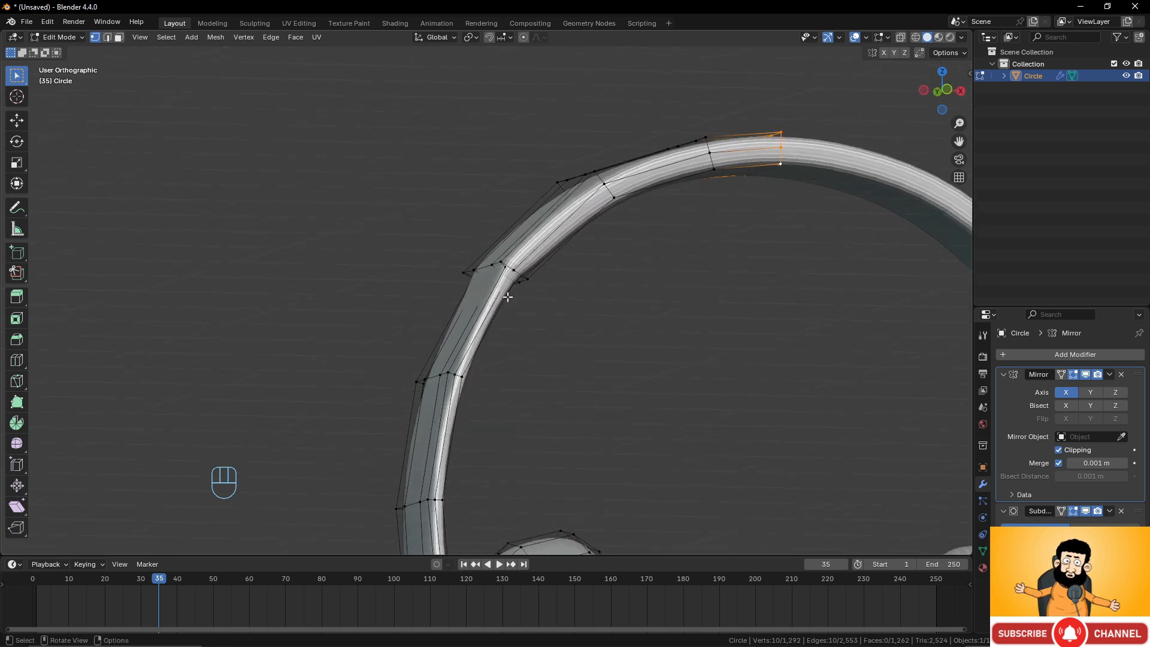
scroll(531, 310, "up", 1)
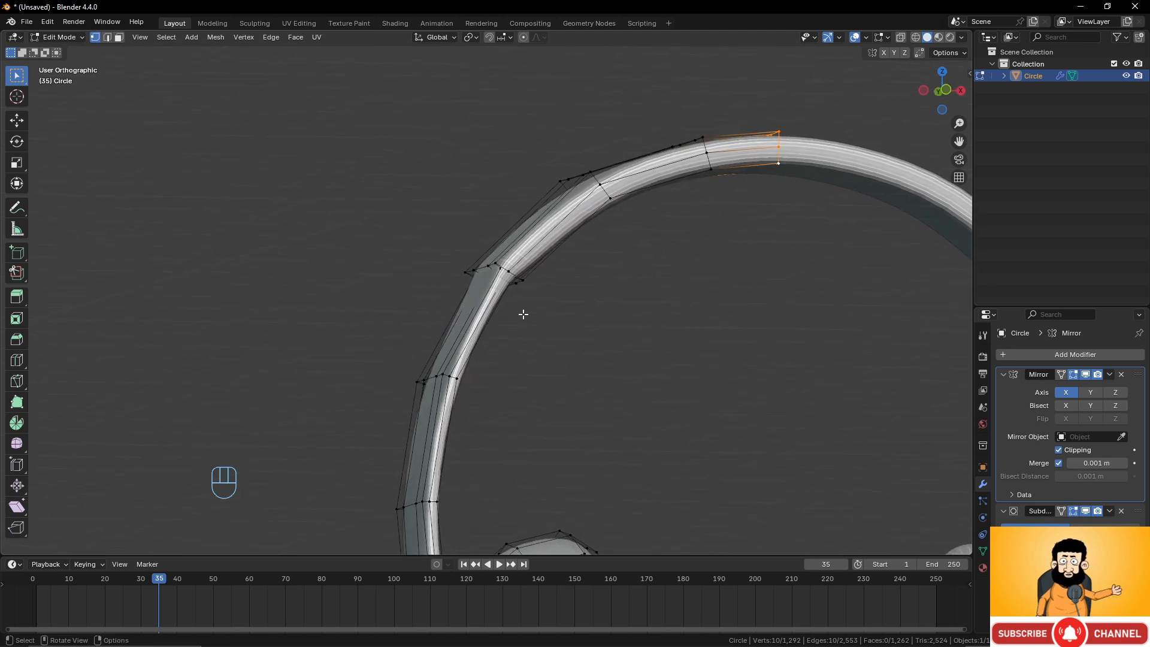
scroll(515, 317, "up", 2)
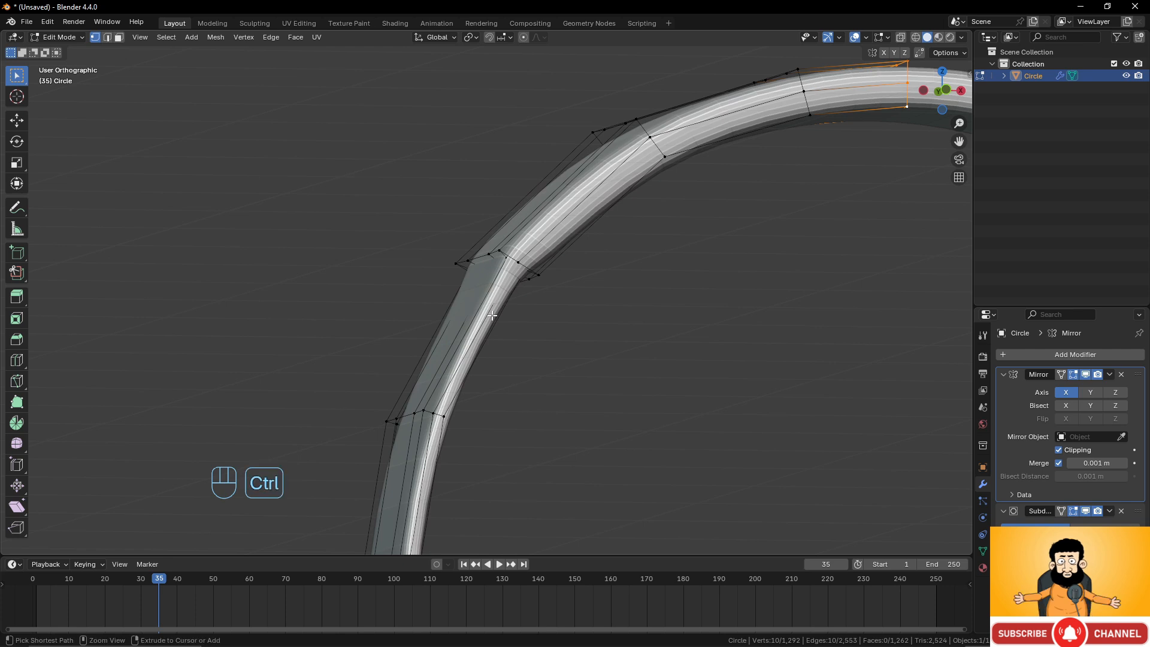
key("ctrl+e")
key("Escape")
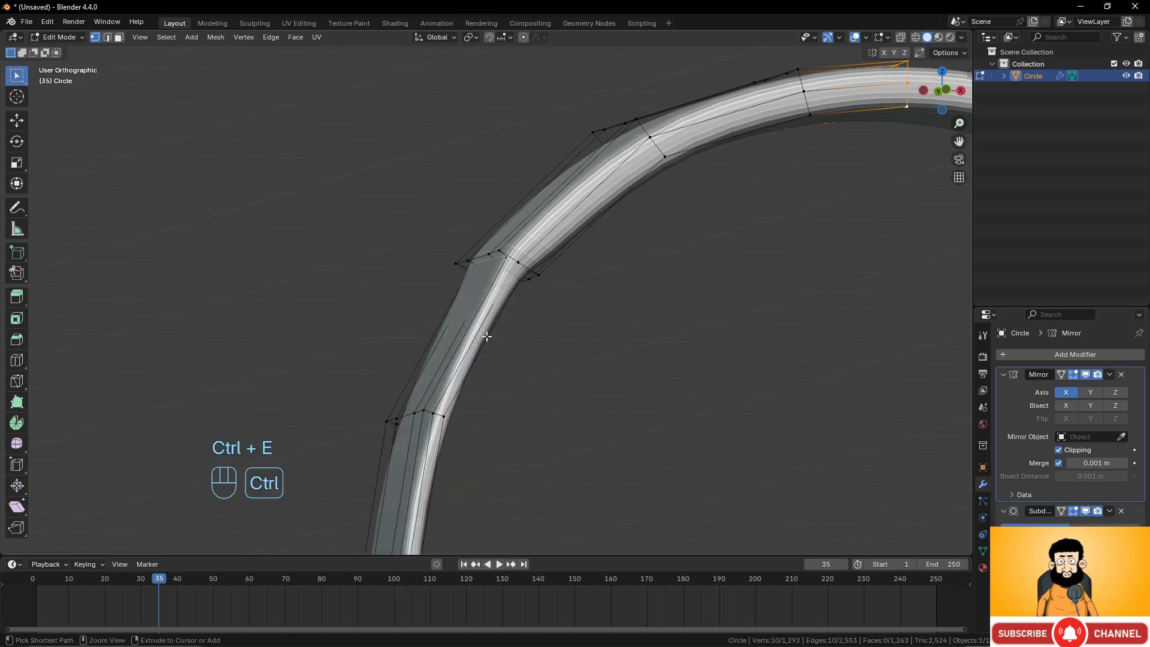
key("ctrl+r")
left_click(487, 334)
left_click(528, 289)
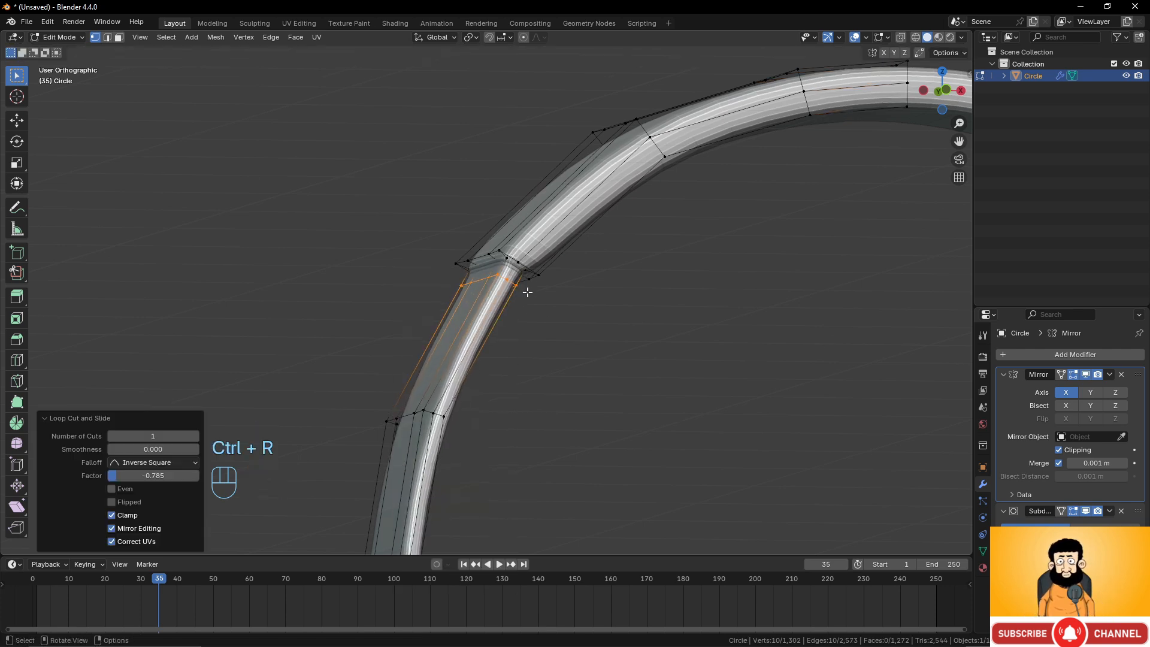
Select the edge loop at the headband bend and crease it fully with a factor of 1.000.
scroll(530, 291, "up", 3)
middle_click_drag(544, 296, 561, 373, "shift")
scroll(561, 365, "up", 2)
left_click(547, 333, "alt")
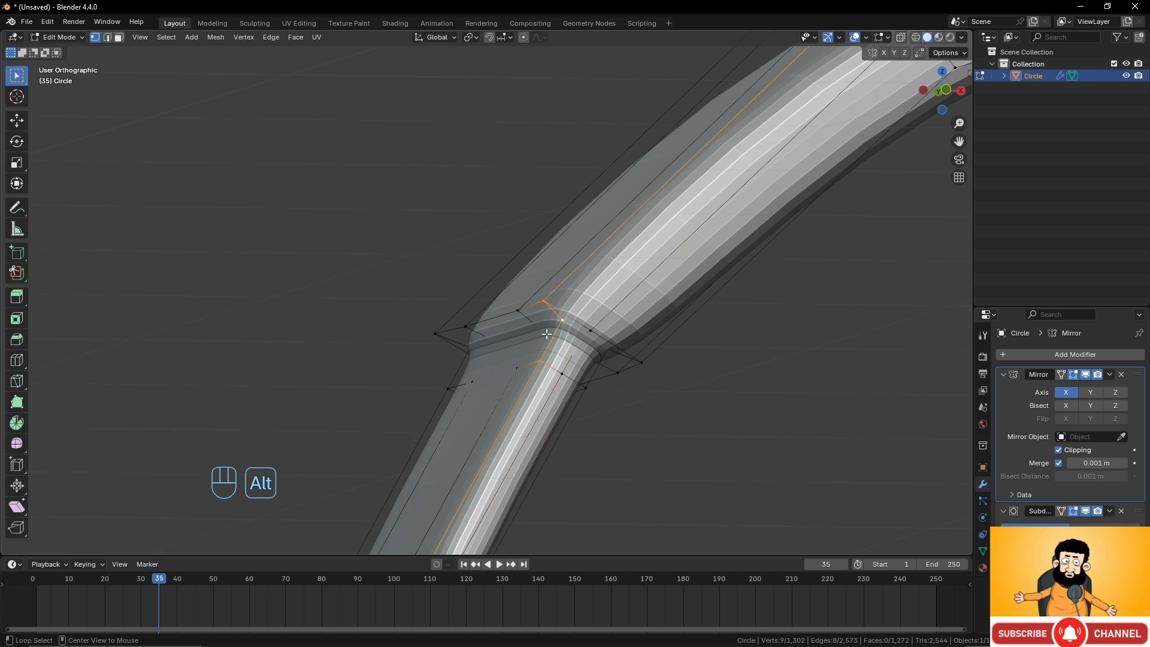
left_click(542, 330, "alt")
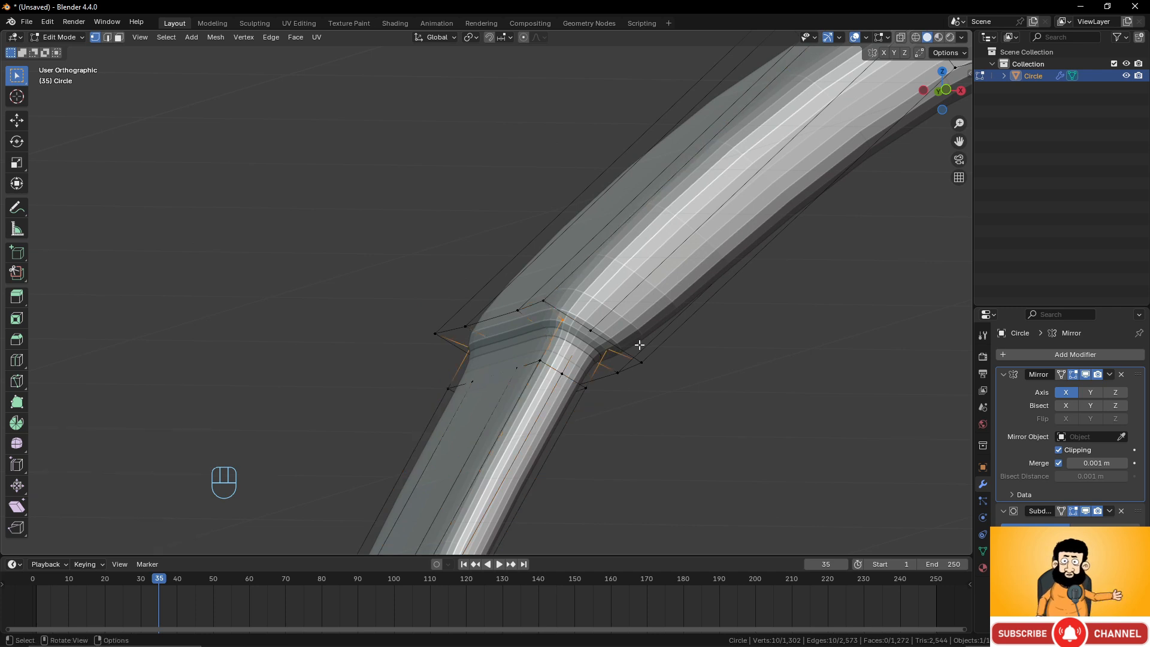
key("shift+e")
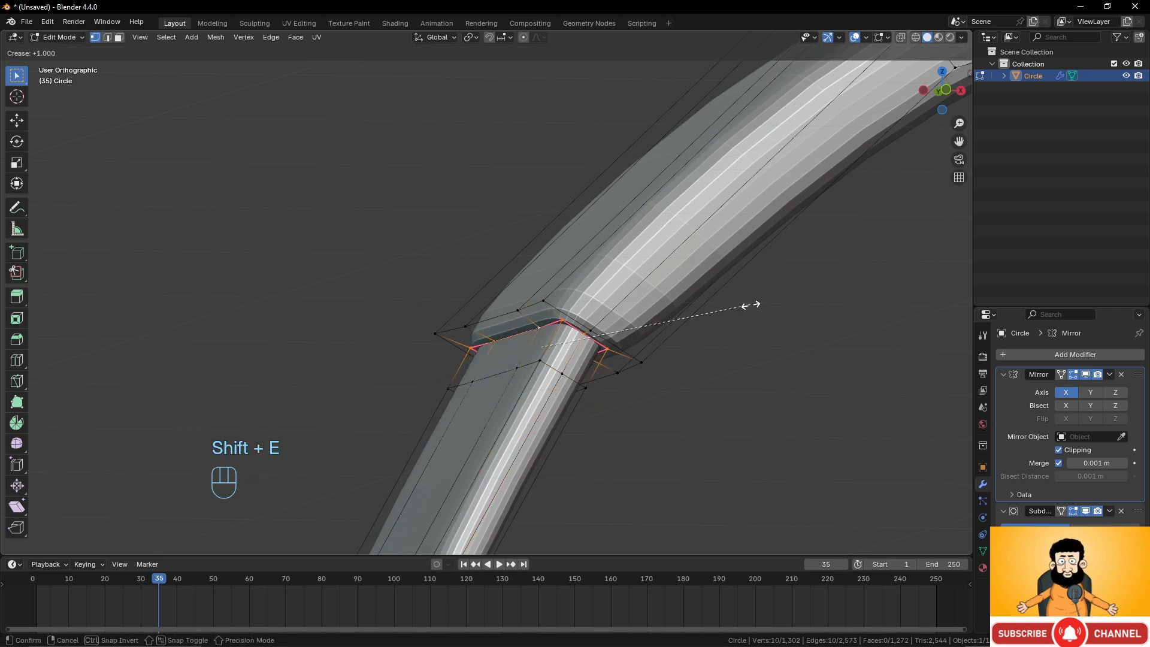
left_click(745, 306)
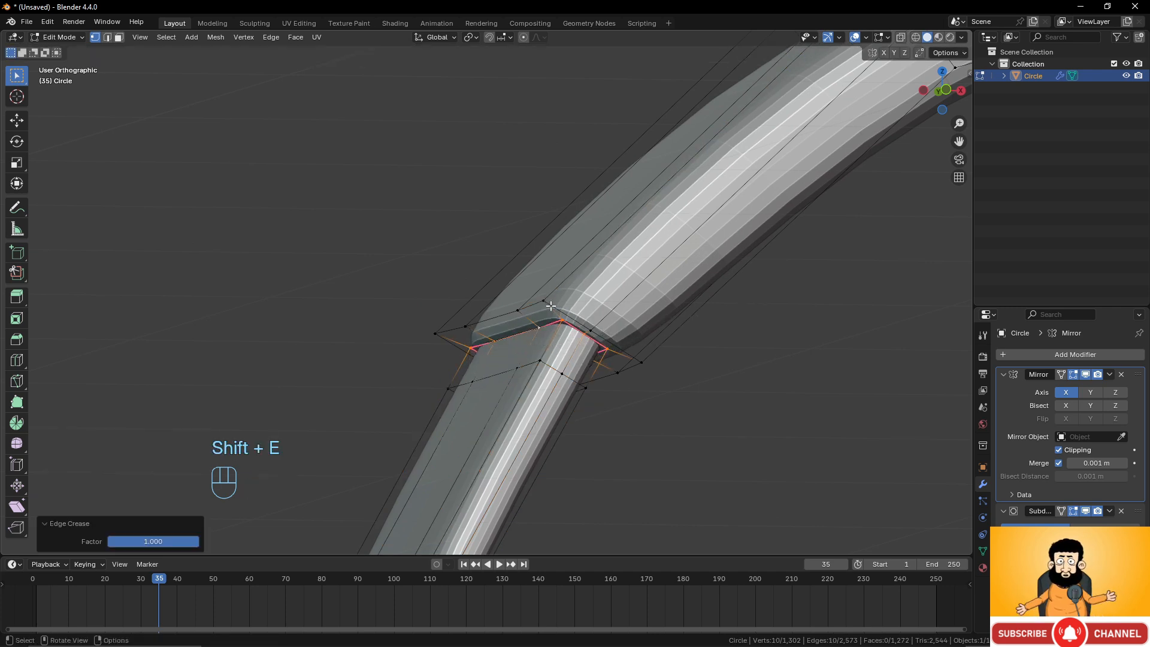
Add a supporting loop cut next to the creased loop on the headband.
key("ctrl+r")
left_click(585, 264)
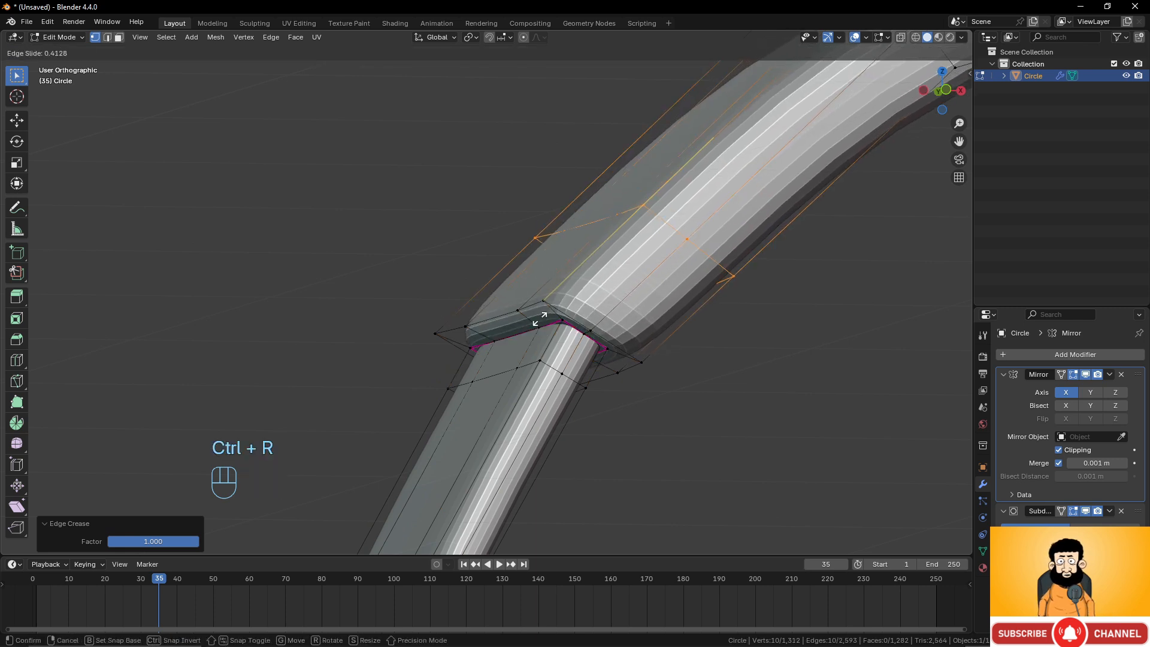
left_click(517, 342)
left_click(543, 304, "alt")
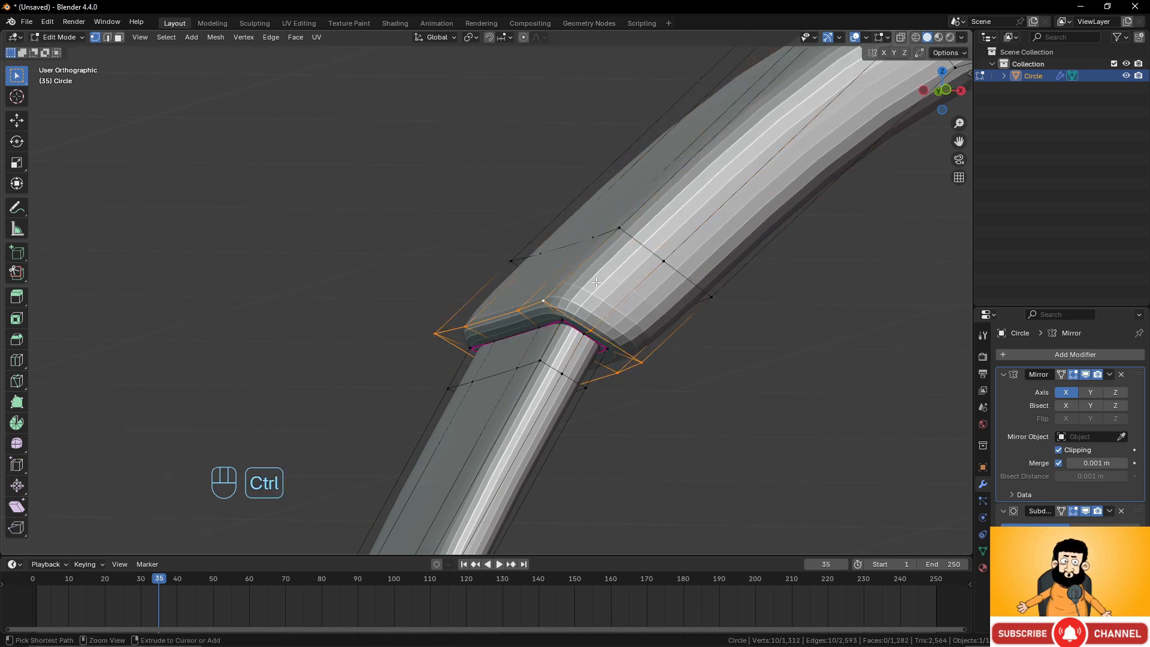
Give the new headband loop a partial edge crease.
key("ctrl+r")
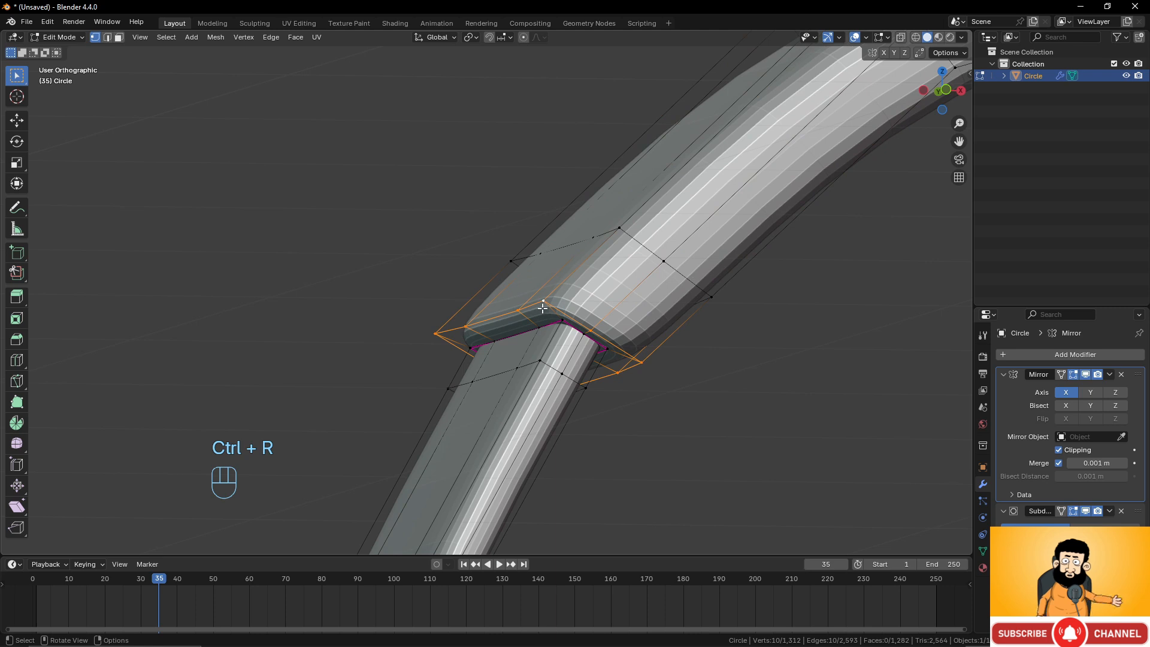
key("shift+e")
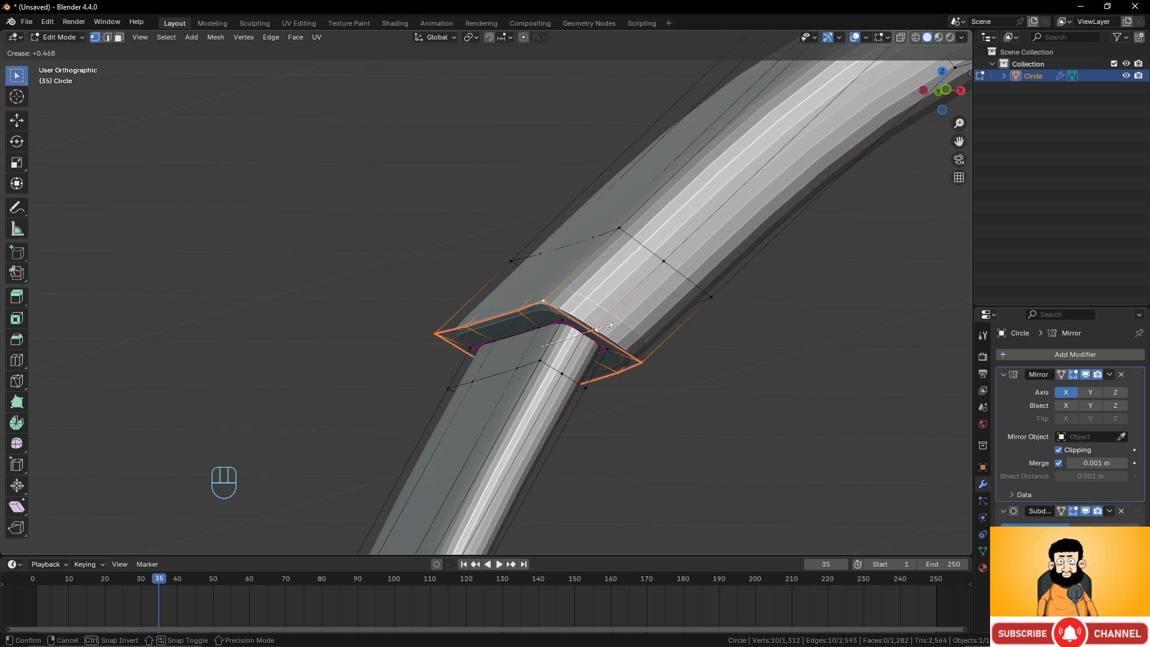
left_click(571, 417)
Inspect the whole headphone in Object Mode from several angles.
scroll(570, 417, "down", 4)
scroll(570, 417, "down", 8)
key("Tab")
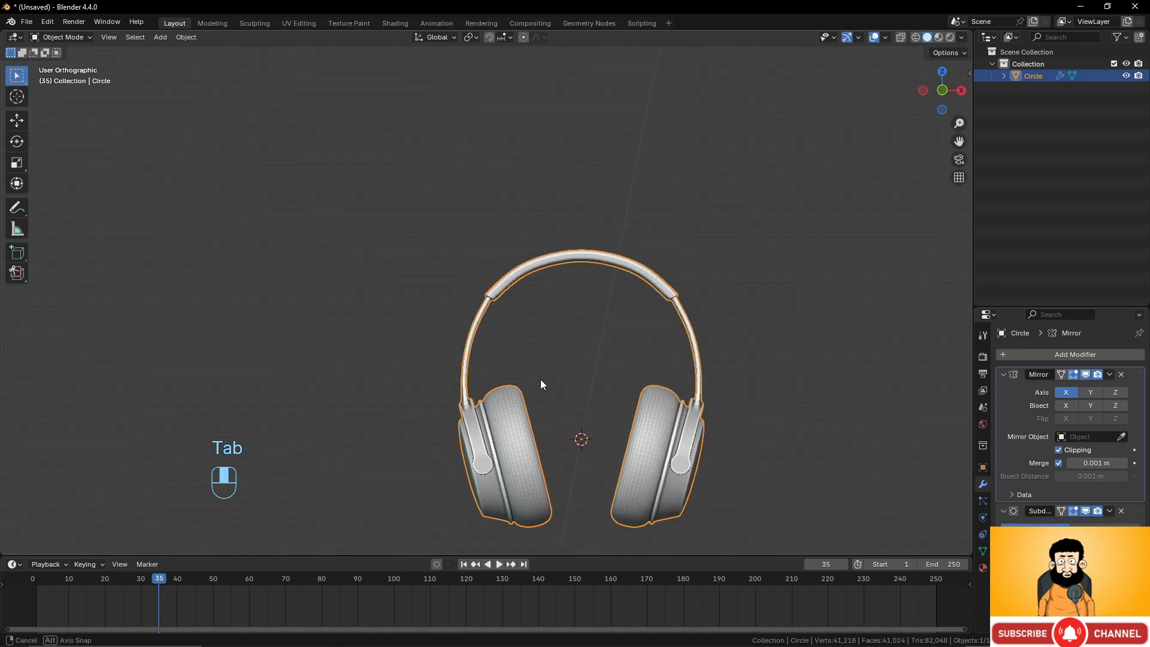
middle_click_drag(540, 379, 606, 438)
scroll(643, 359, "down", 1)
scroll(654, 414, "up", 4)
scroll(563, 431, "down", 2)
scroll(592, 389, "up", 1)
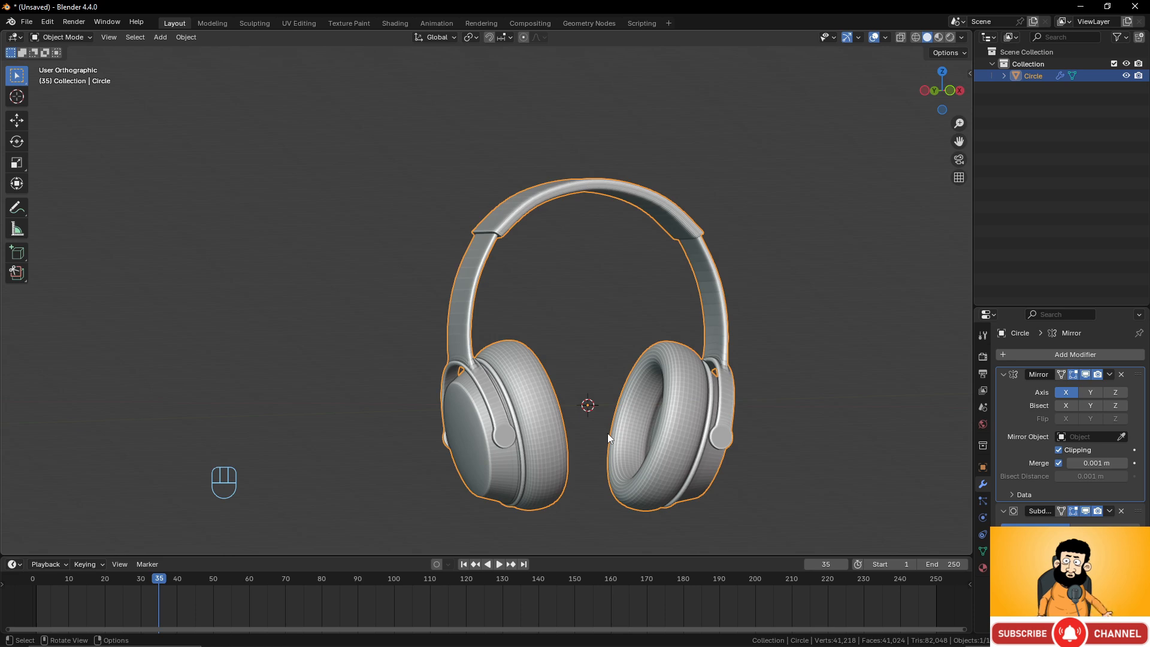
scroll(557, 434, "up", 3)
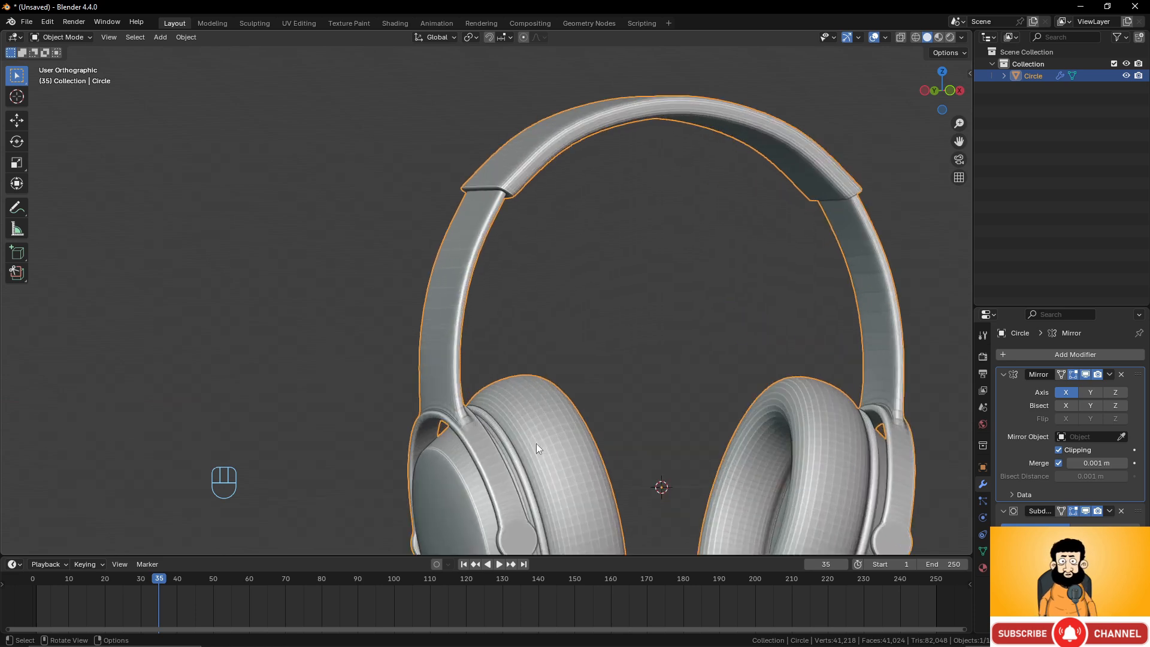
middle_click_drag(564, 516, 595, 273, "shift")
scroll(598, 412, "up", 2)
In Edit Mode, select an edge loop on the ear cup's hinge disc and scale it down slightly.
key("Tab")
scroll(595, 273, "up", 4)
middle_click_drag(650, 337, 534, 348, "shift")
scroll(534, 347, "up", 3)
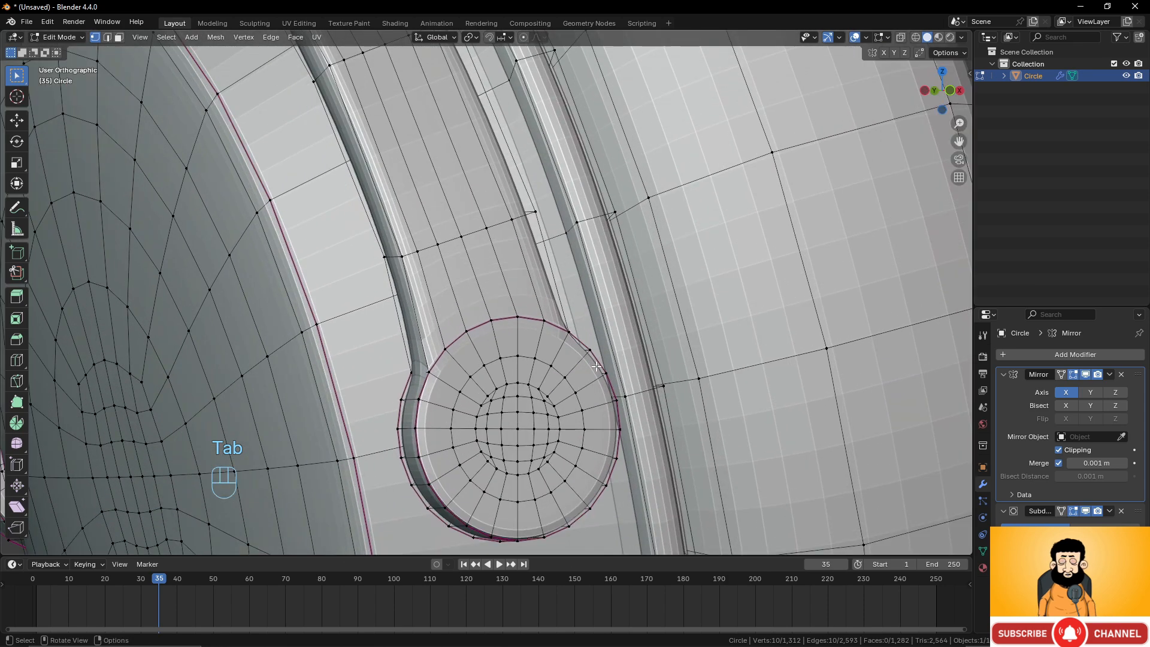
left_click(540, 364, "alt")
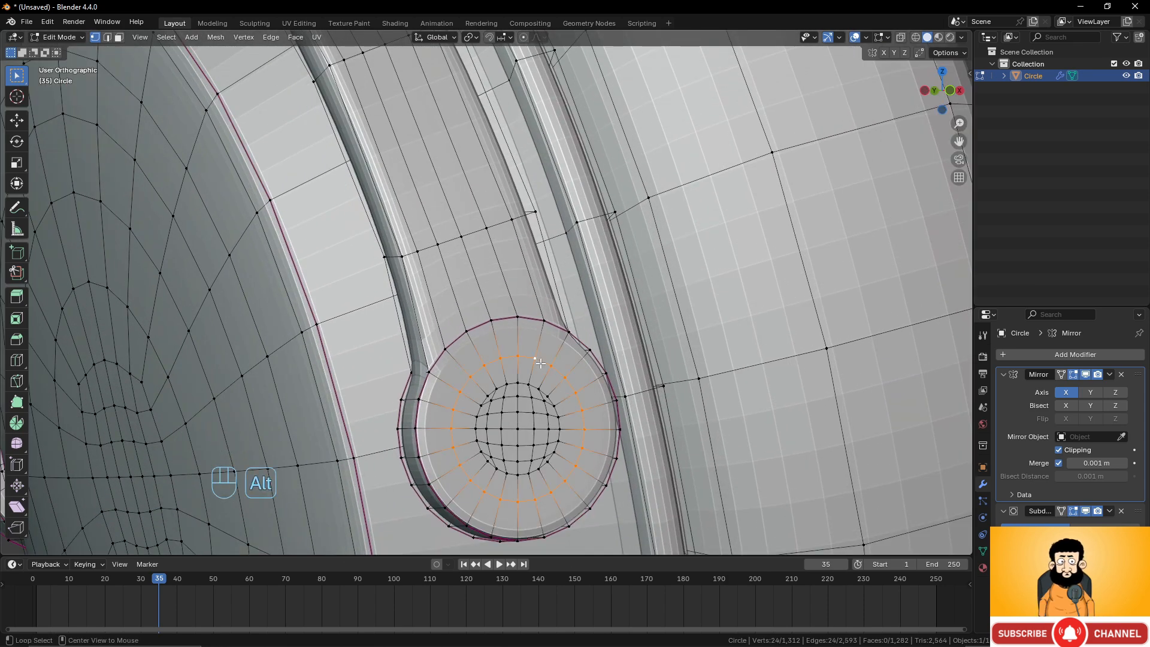
scroll(577, 379, "up", 2)
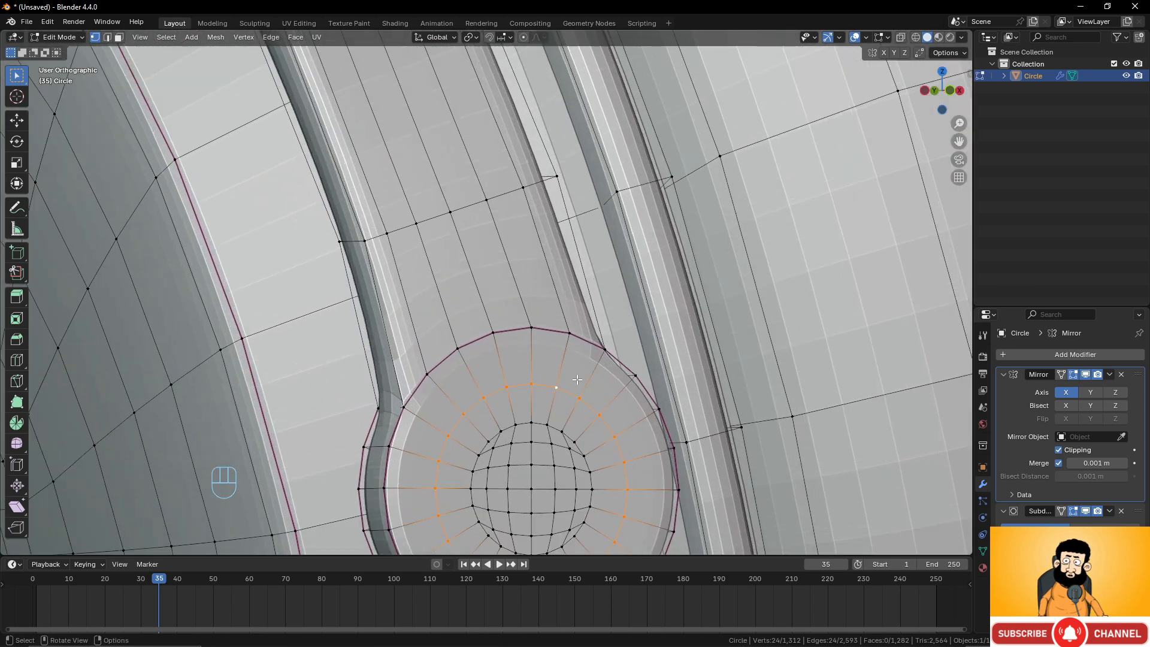
key("s")
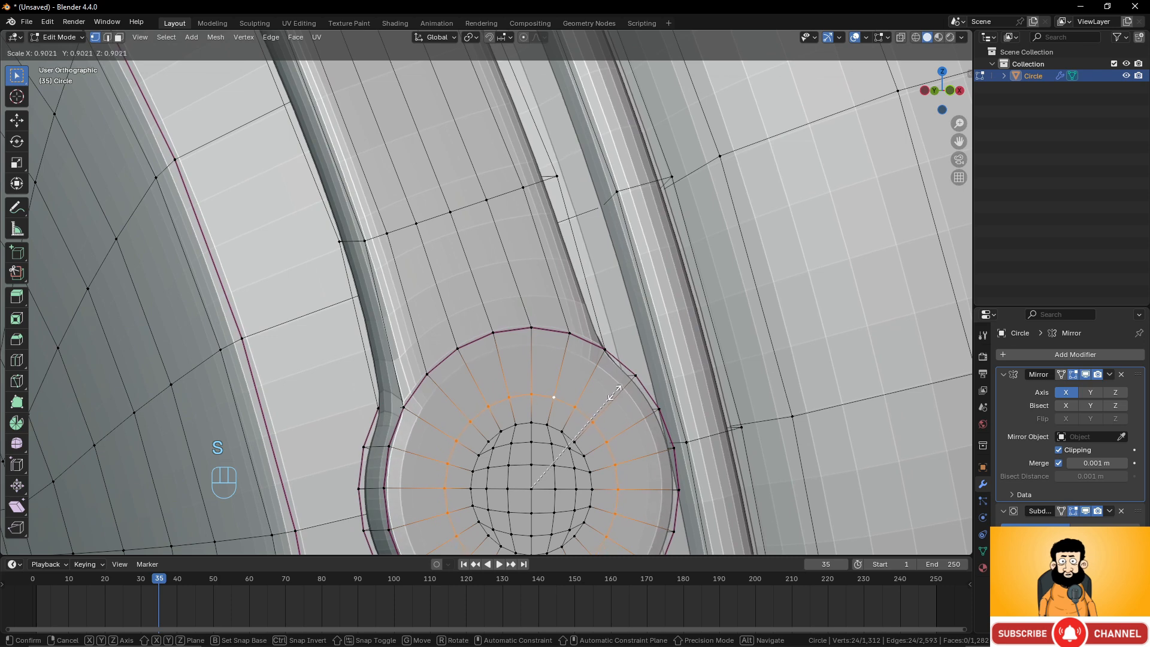
left_click(611, 395)
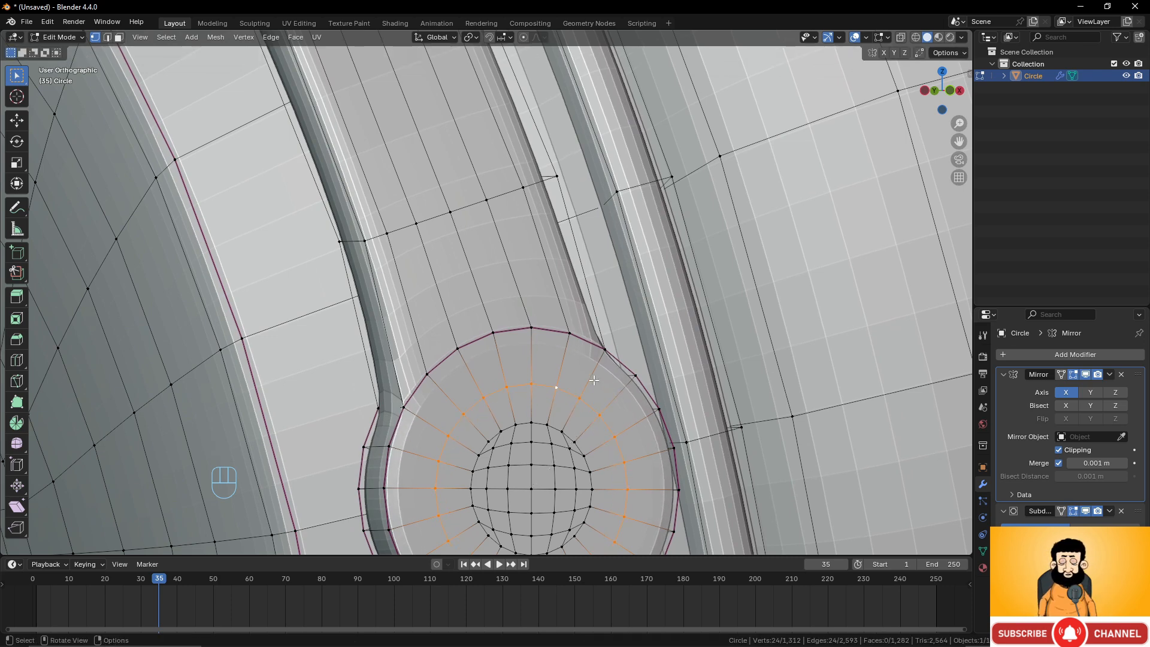
key("s")
left_click(594, 379)
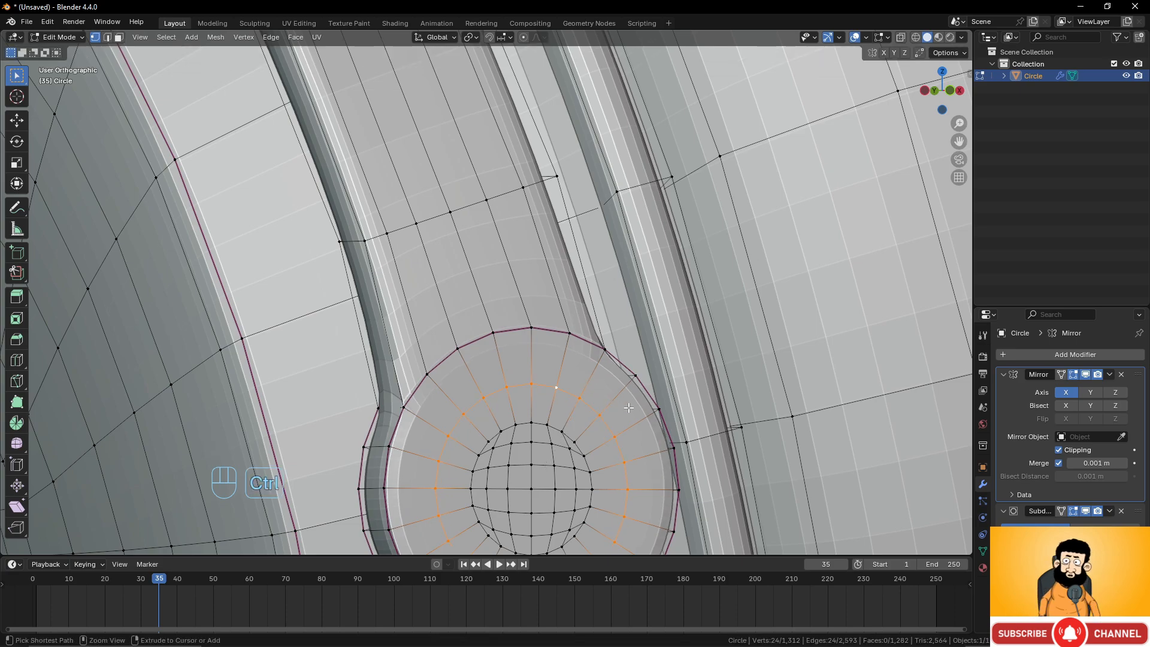
Bevel the selected hinge-disc loop with a width of 0.0141 m and one segment.
middle_click_drag(628, 407, 459, 356)
left_click(442, 359, "alt+shift")
key("ctrl+b")
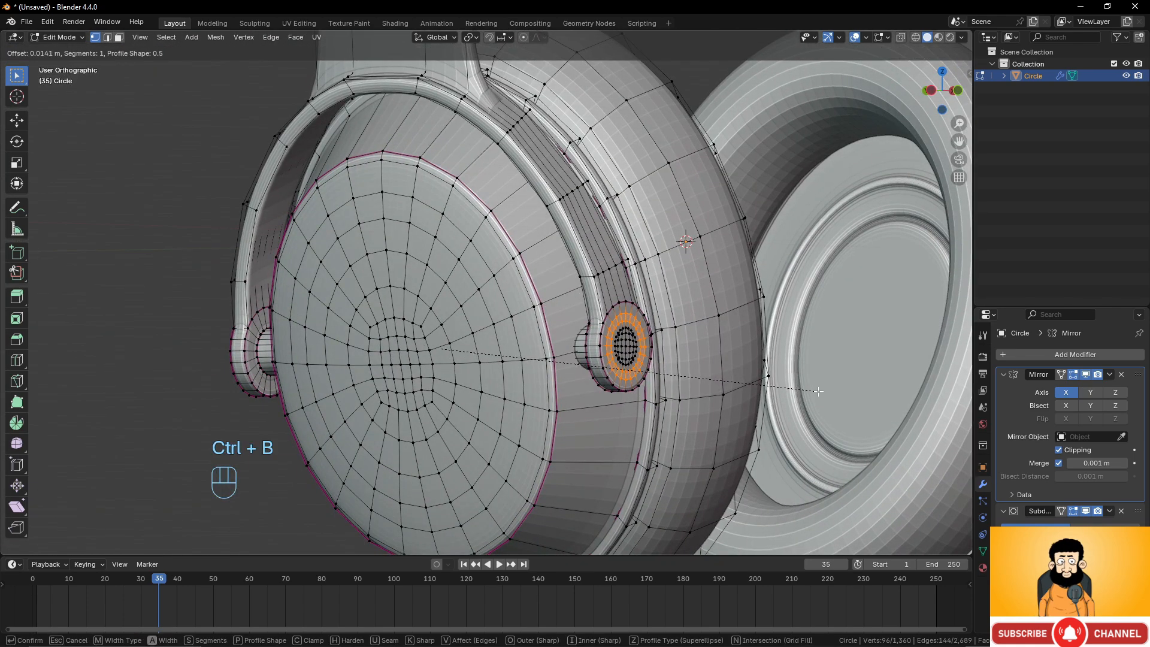
left_click(817, 391)
Extrude the bevelled hinge faces in place and shrink them inward with Shrink/Fatten.
key("e")
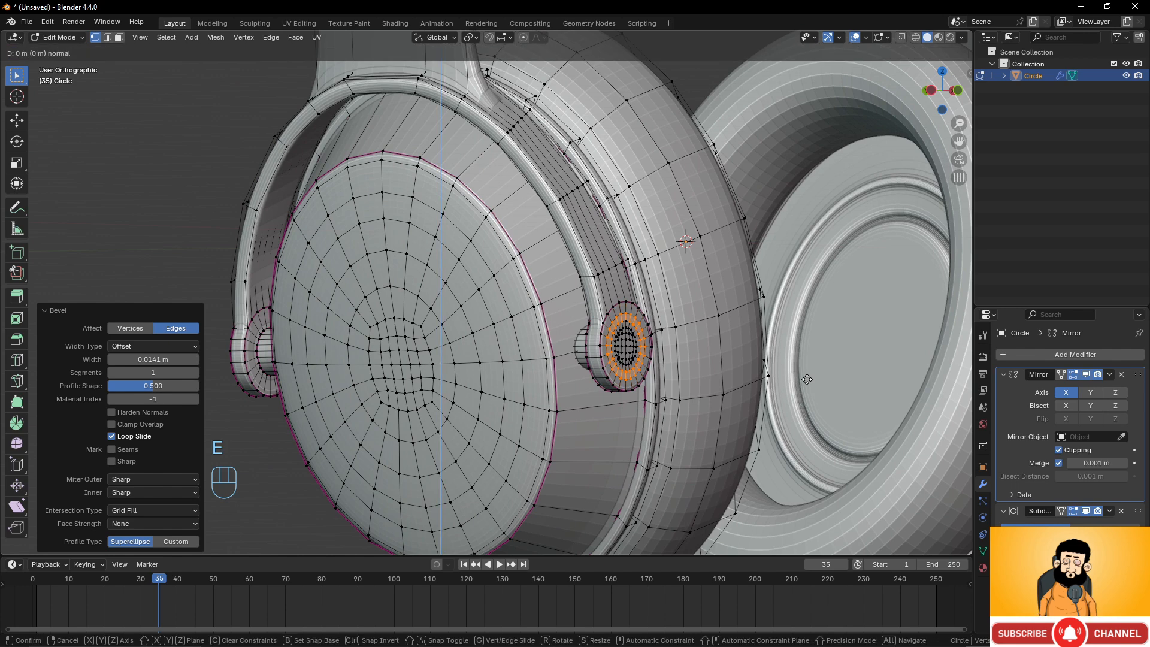
right_click(807, 379)
scroll(714, 380, "up", 3)
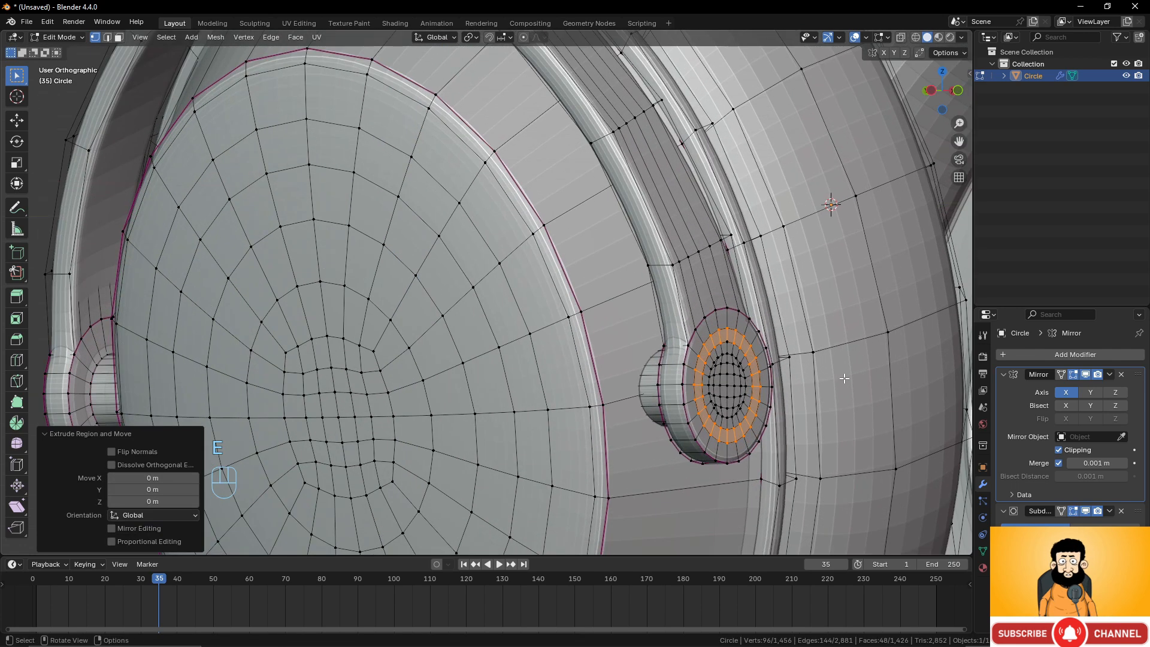
middle_click_drag(799, 388, 704, 374, "shift")
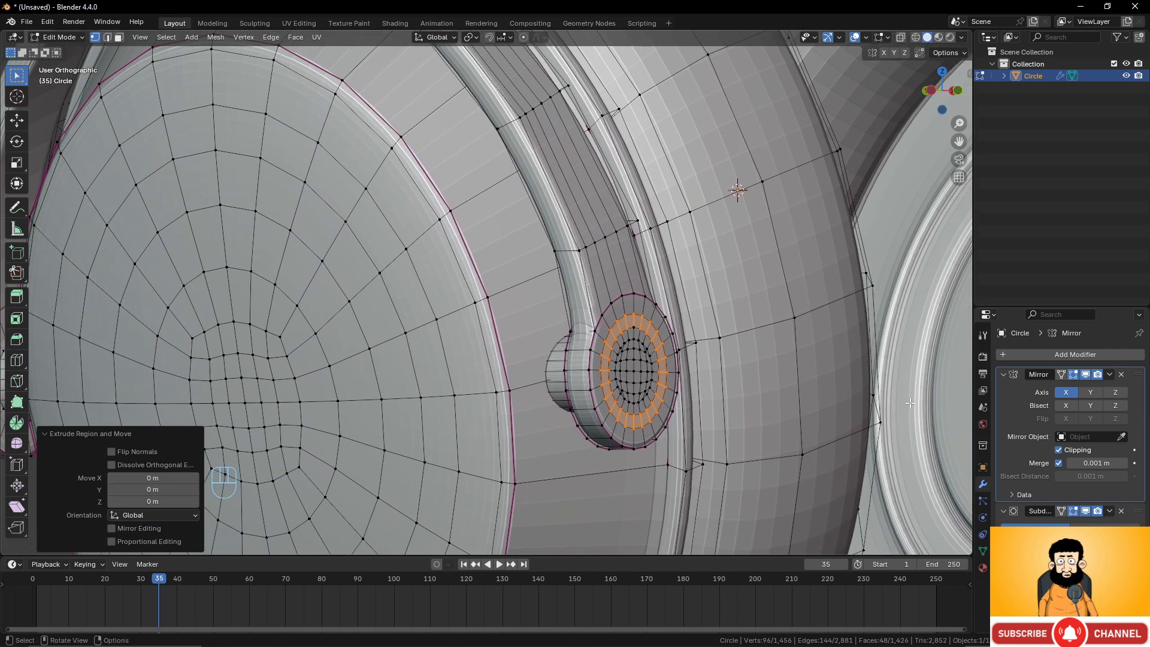
key("alt+s")
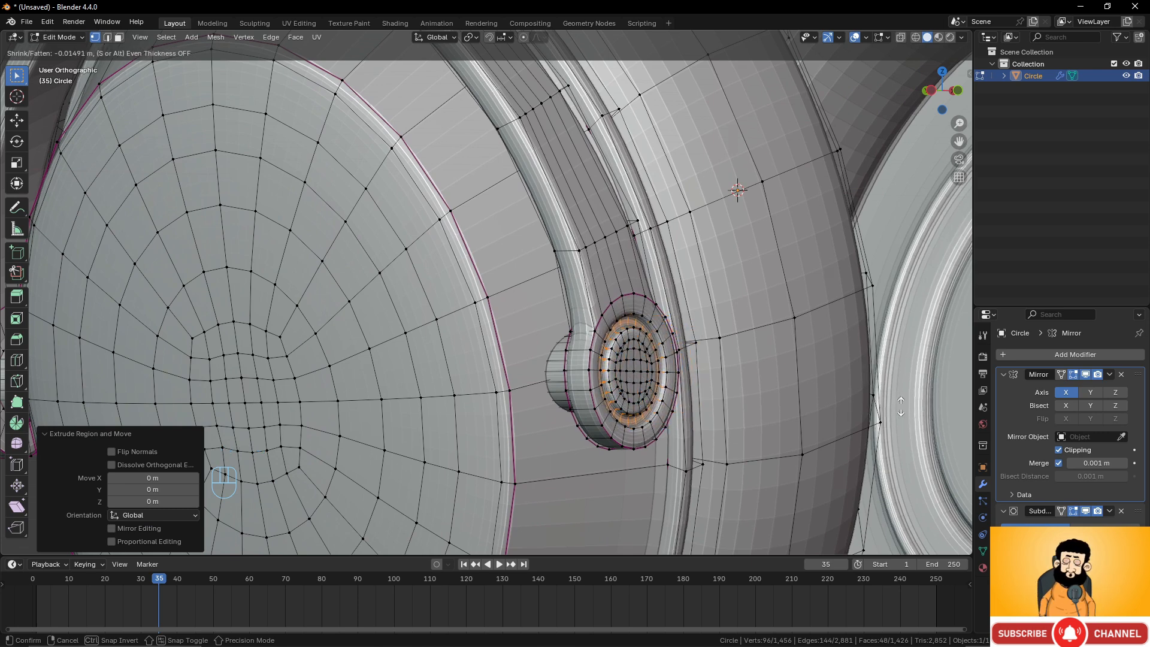
left_click(901, 406)
Crease the outer edge loop of the hinge ring with a factor of 0.320.
key("Tab")
scroll(682, 370, "down", 4)
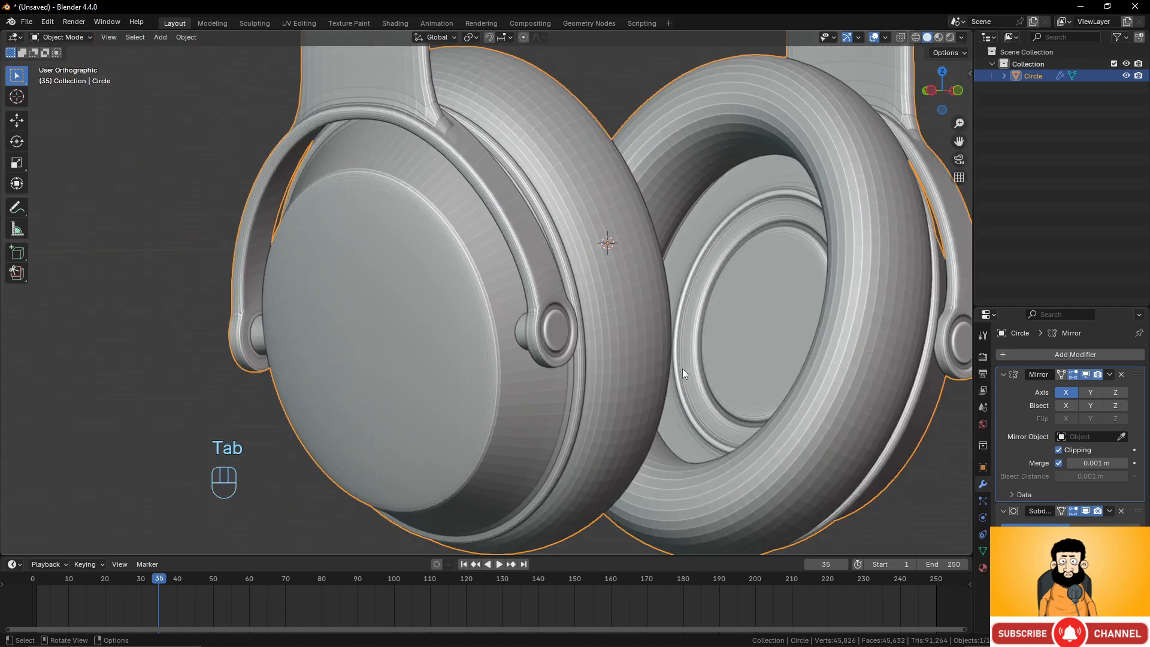
middle_click_drag(681, 368, 609, 404)
scroll(608, 405, "up", 6)
key("Tab")
scroll(607, 404, "up", 3)
left_click(515, 359, "alt")
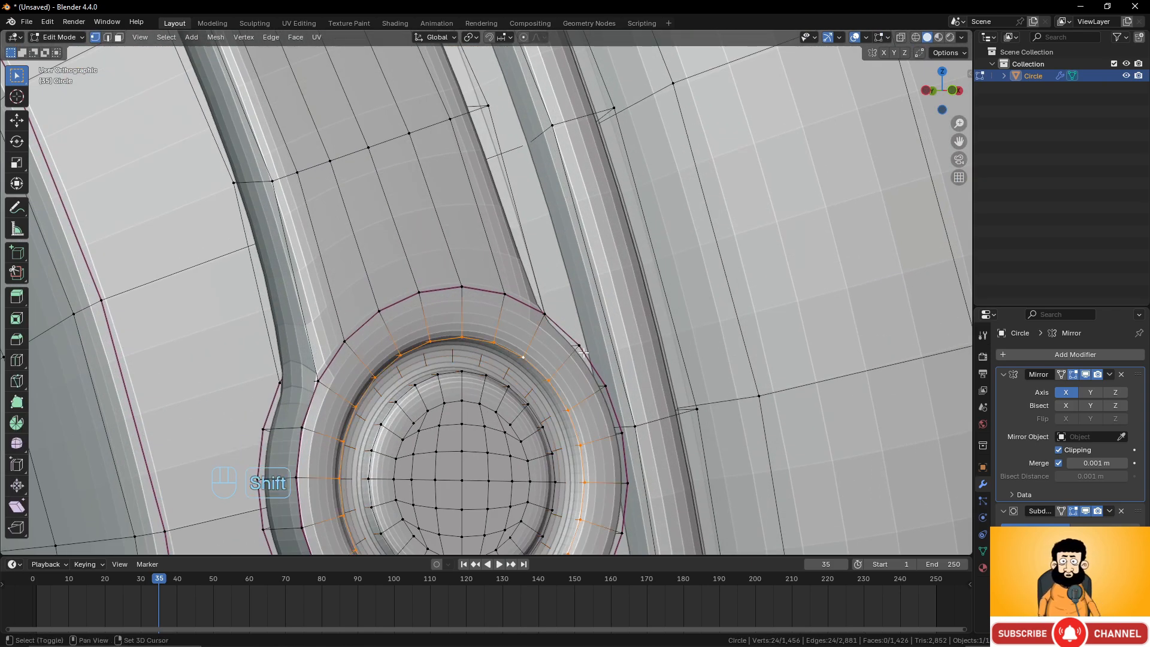
key("shift+e")
left_click(664, 337)
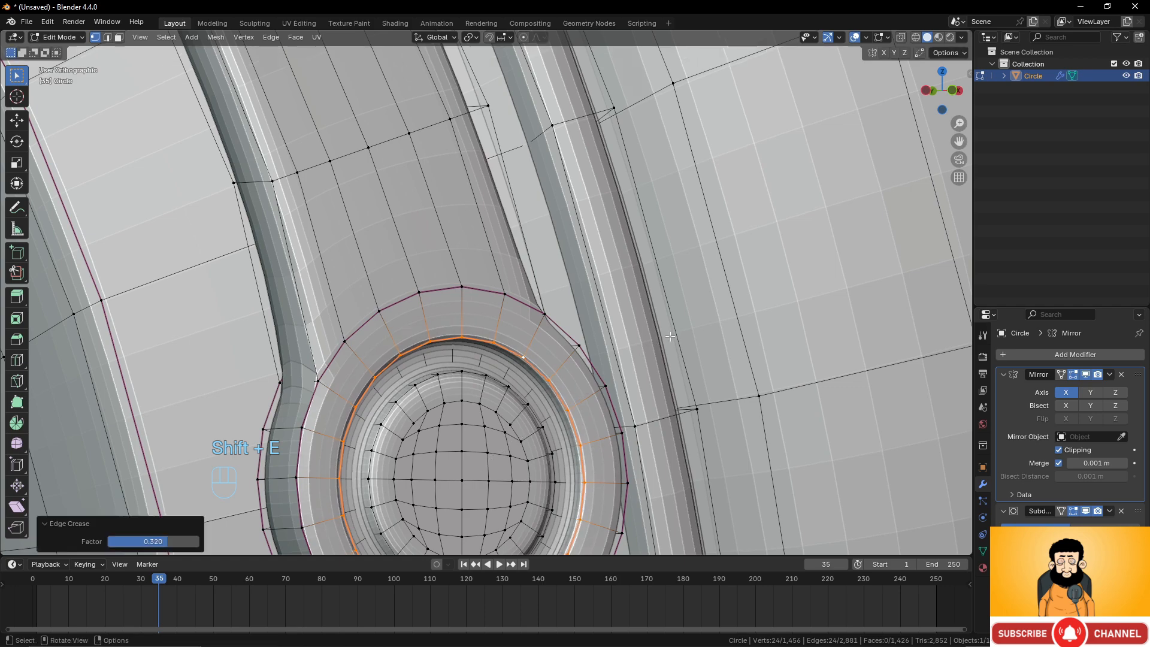
Crease the inner edge loop of the hinge ring with a factor of 0.418.
left_click(518, 376, "alt")
key("shift+e")
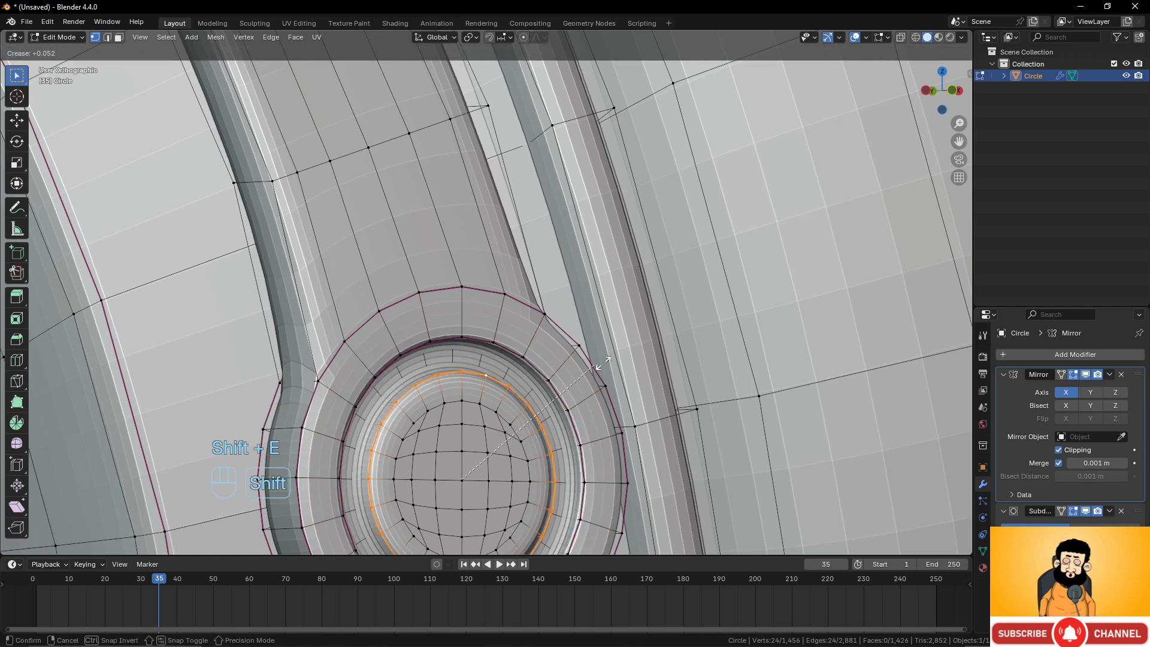
left_click(662, 345)
Inspect the ear cup hinge from the side in Object and Edit Mode.
scroll(599, 359, "down", 6)
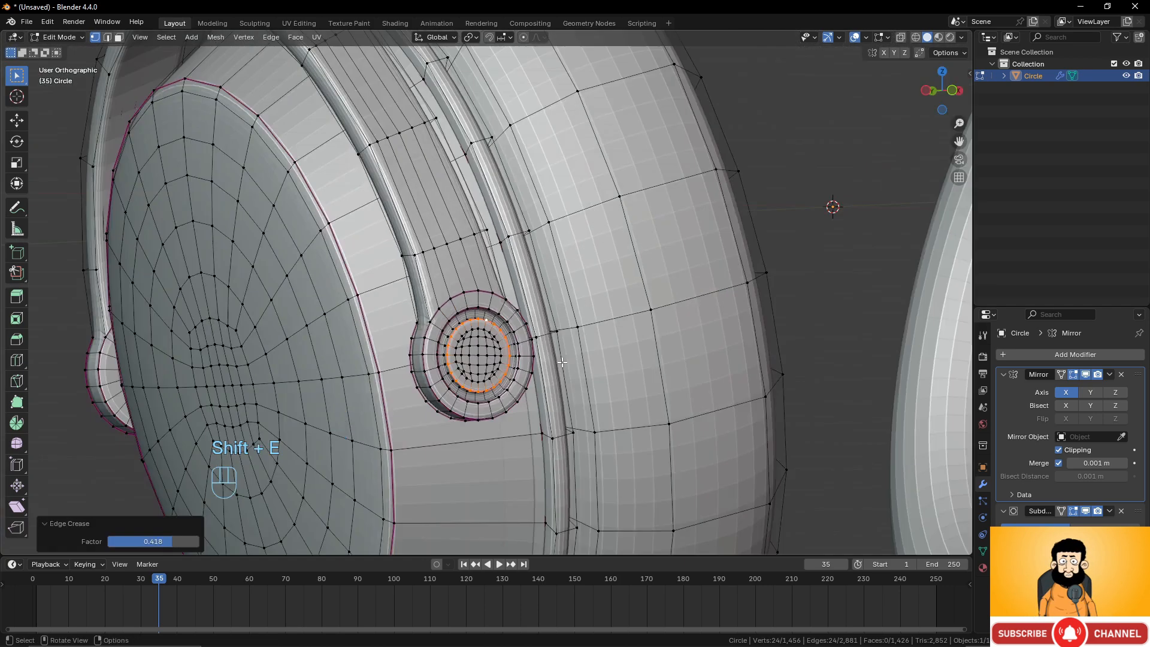
key("Tab")
middle_click_drag(562, 365, 615, 353)
scroll(561, 379, "up", 2)
middle_click_drag(564, 380, 616, 383)
scroll(682, 401, "up", 2)
key("Tab")
scroll(773, 406, "up", 2)
middle_click_drag(841, 385, 591, 352, "shift")
scroll(591, 352, "up", 3)
Add a loop cut around the middle of the hinge cylinder and bevel it to a width of 0.0145 m.
key("ctrl+r")
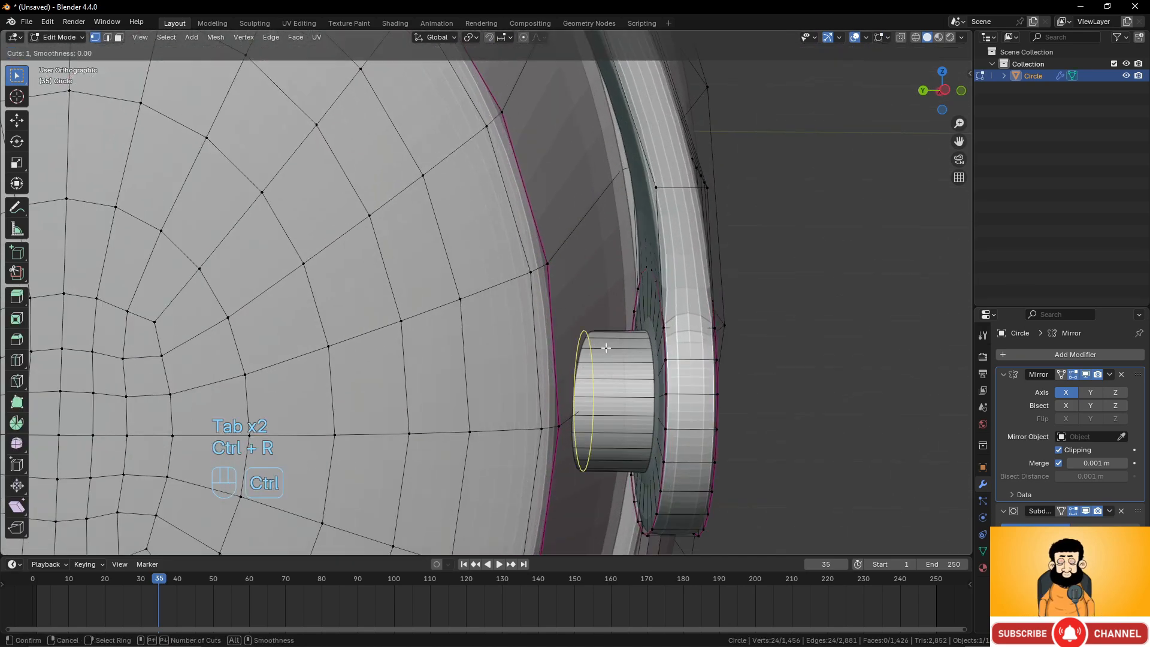
left_click(625, 347)
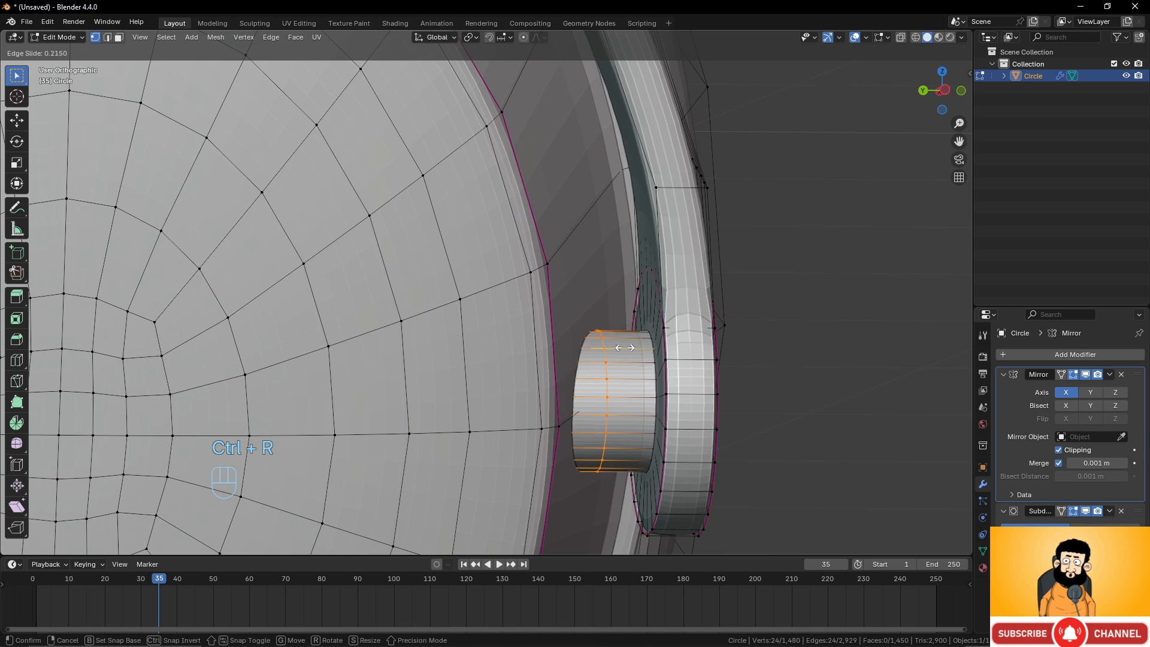
left_click(628, 348)
key("ctrl+b")
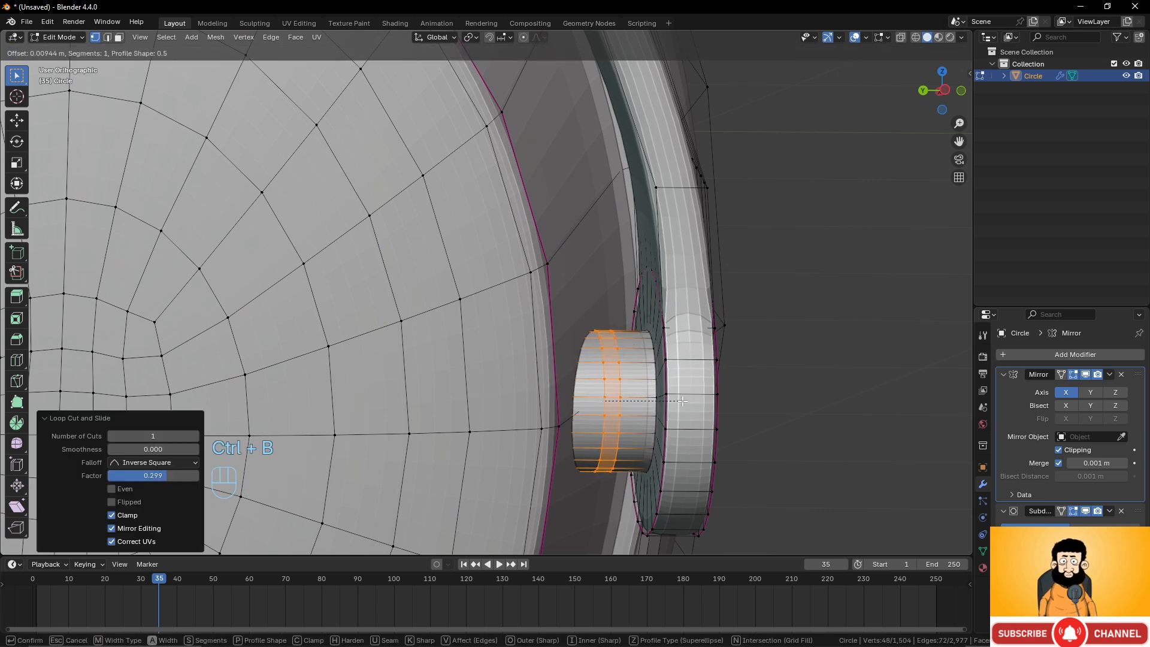
left_click(686, 403)
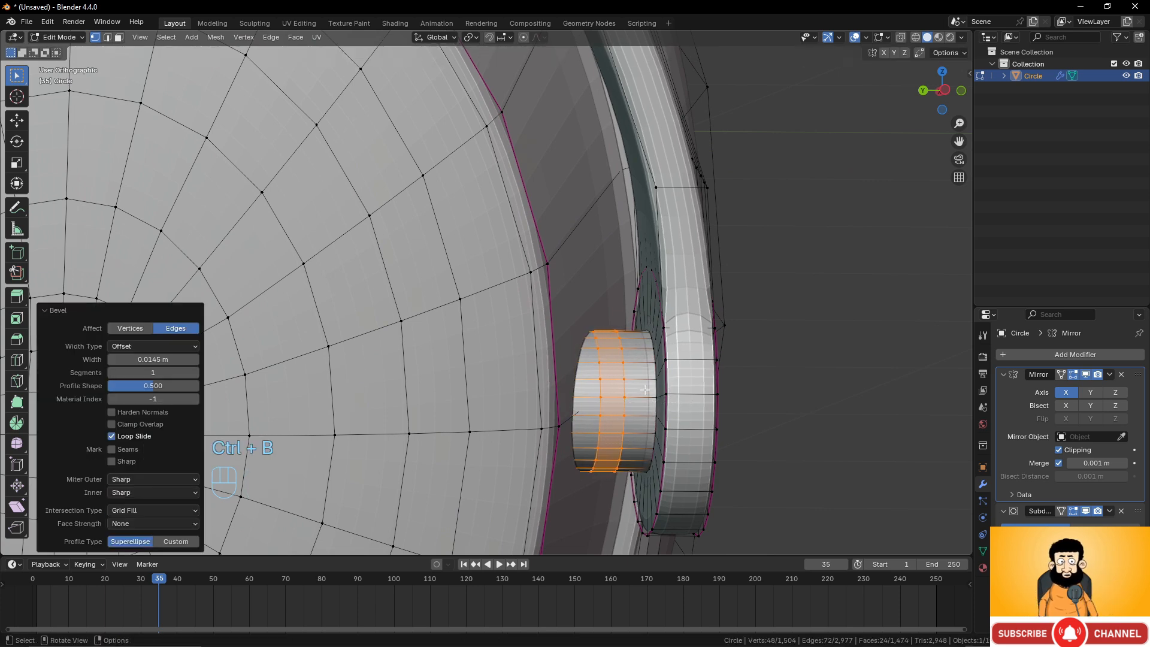
Extrude the bevelled hinge cylinder faces in place and shrink them inward by -0.0144 m.
key("e")
right_click(764, 397)
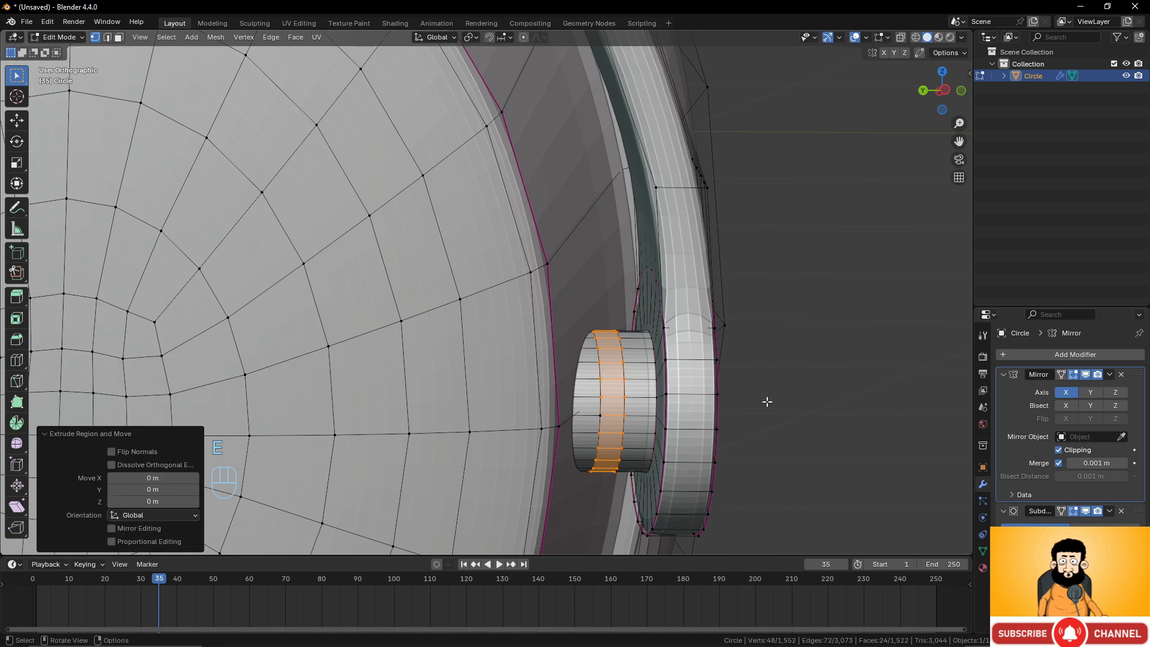
key("alt+s")
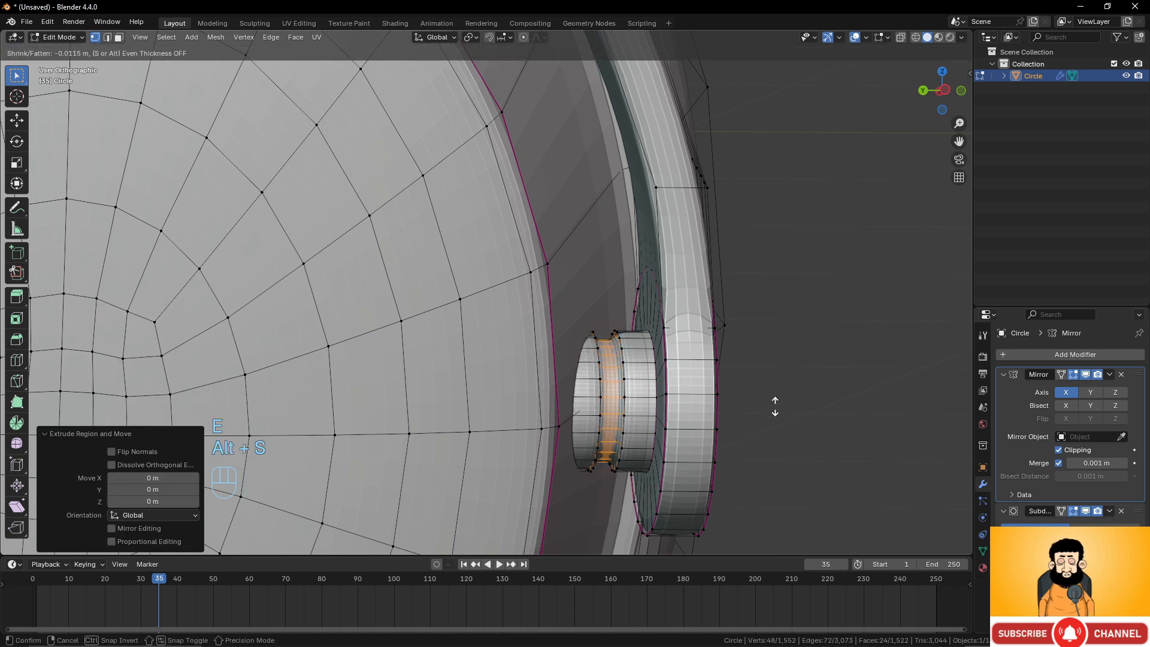
left_click(776, 407)
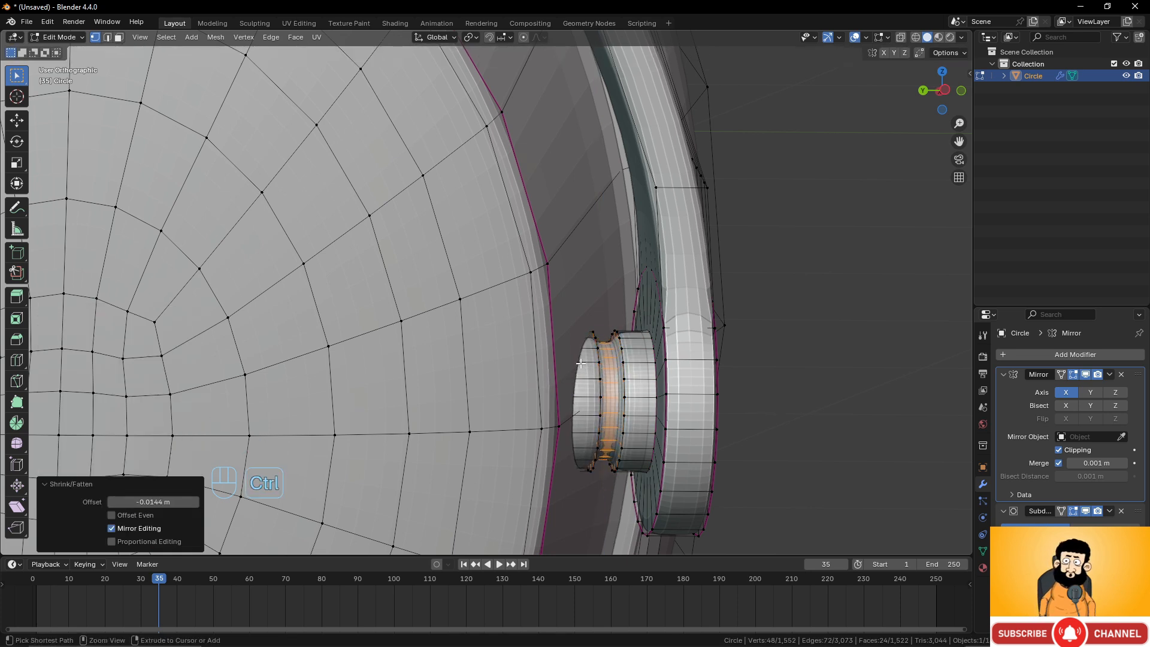
Select the groove's edge loops on the hinge cylinder and crease them with a factor of about 0.406.
scroll(671, 382, "up", 2)
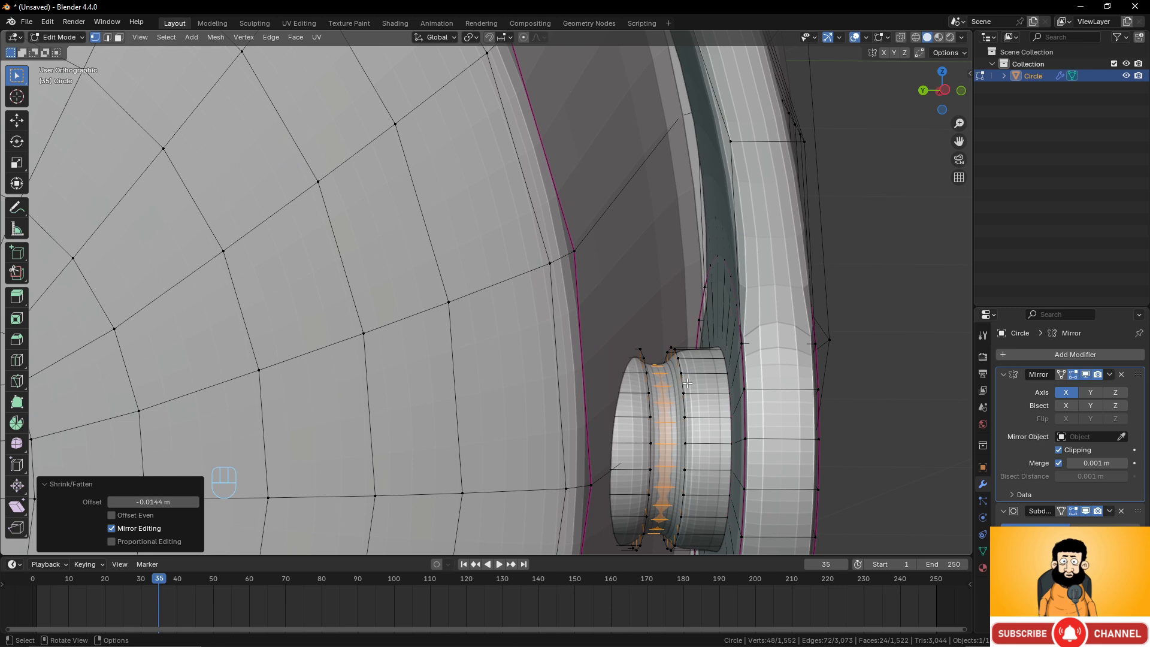
left_click(685, 383, "alt")
left_click(637, 382, "alt+shift")
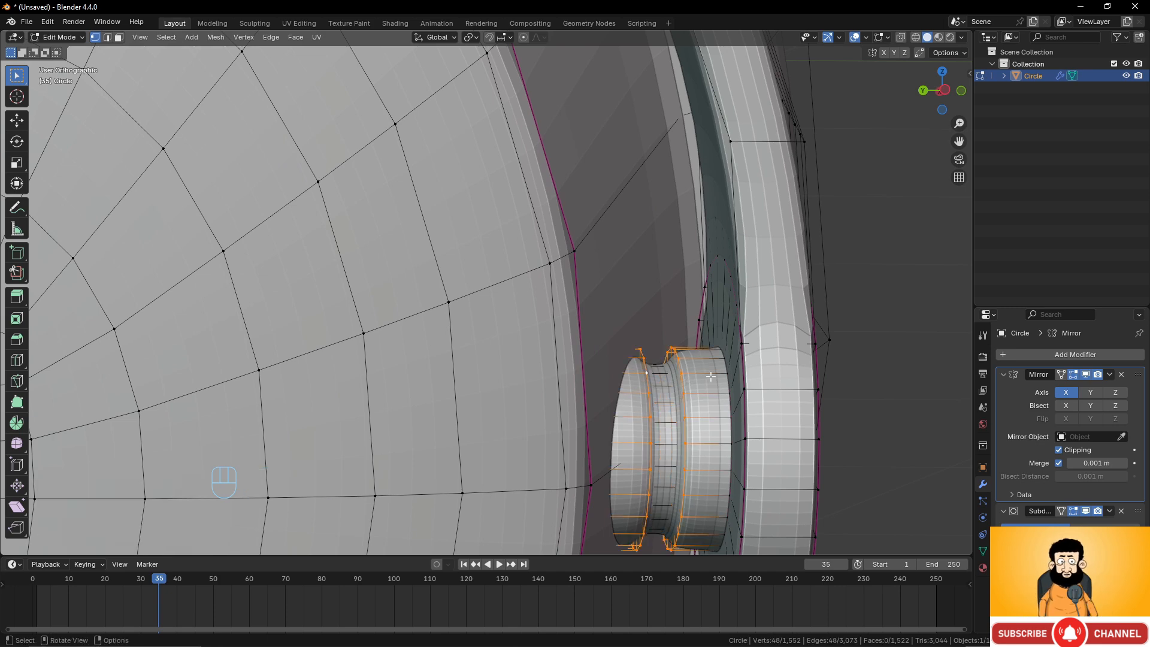
key("shift+e")
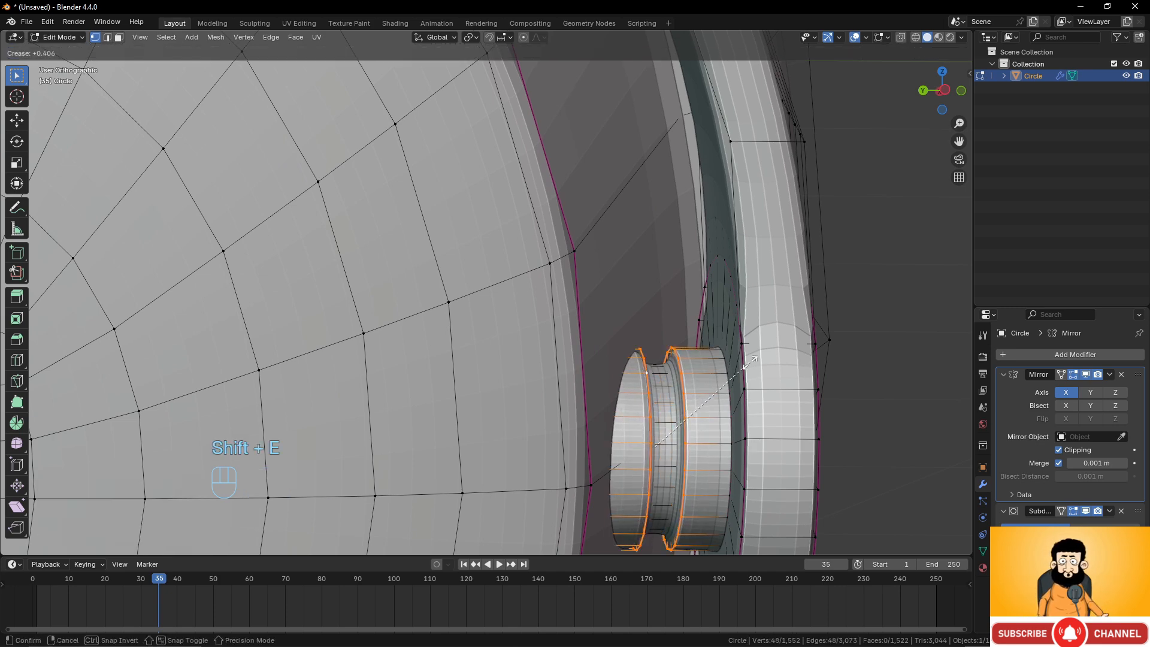
left_click(752, 361)
Inspect the finished hinge on the ear cup from the front in Object Mode.
scroll(639, 370, "down", 6)
key("Tab")
scroll(614, 372, "down", 4)
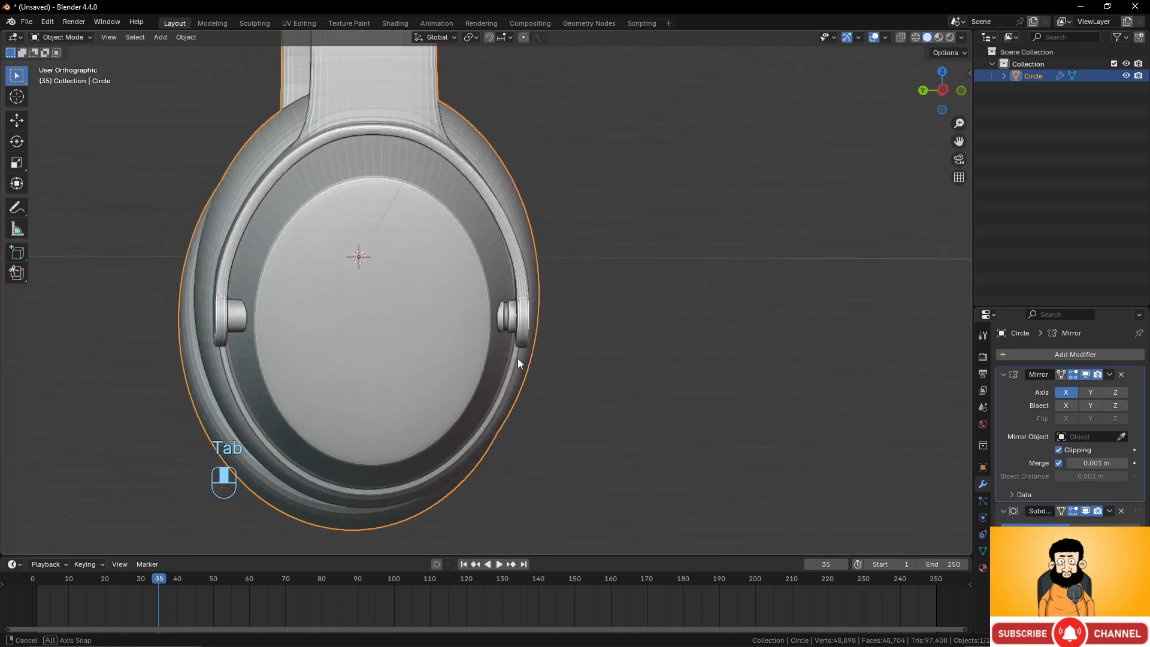
mouse_move(521, 363)
middle_mouse_down()
mouse_move(539, 367)
mouse_move(526, 364)
middle_mouse_up()
scroll(519, 368, "up", 3)
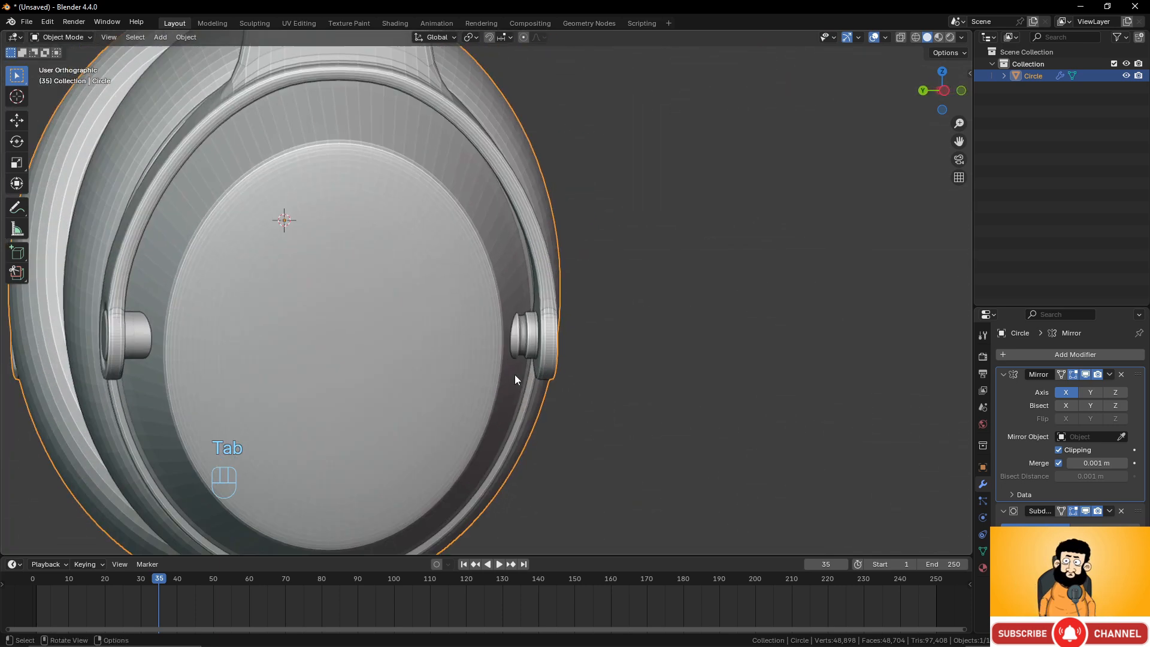
scroll(372, 374, "down", 3)
middle_click_drag(353, 372, 439, 369)
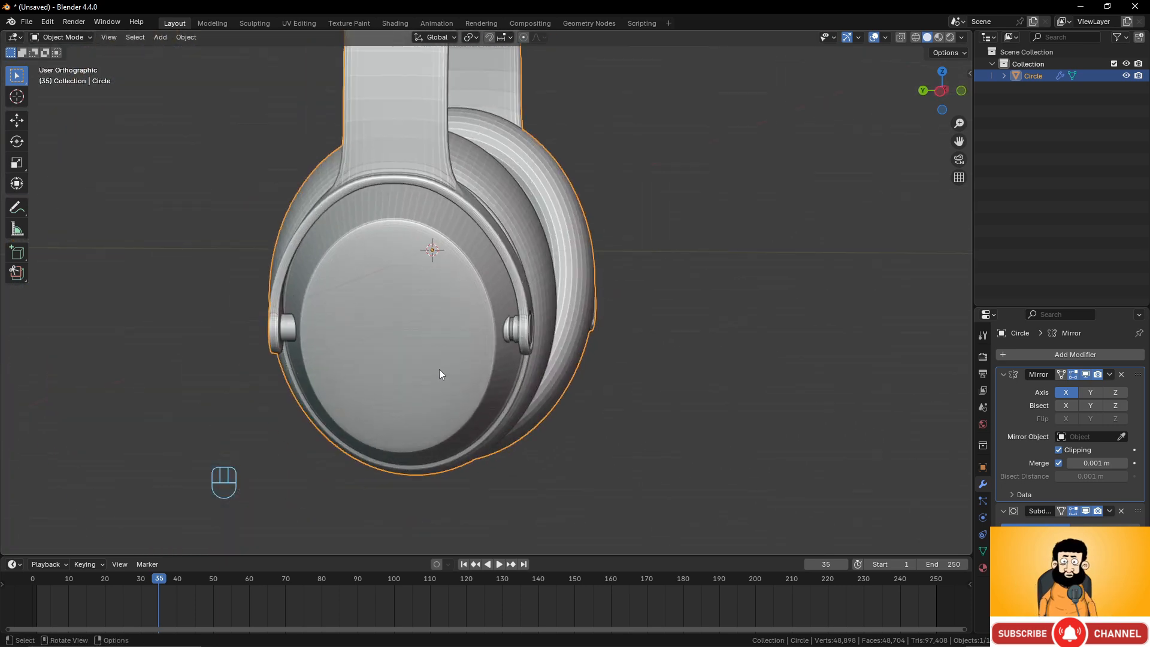
key("Tab")
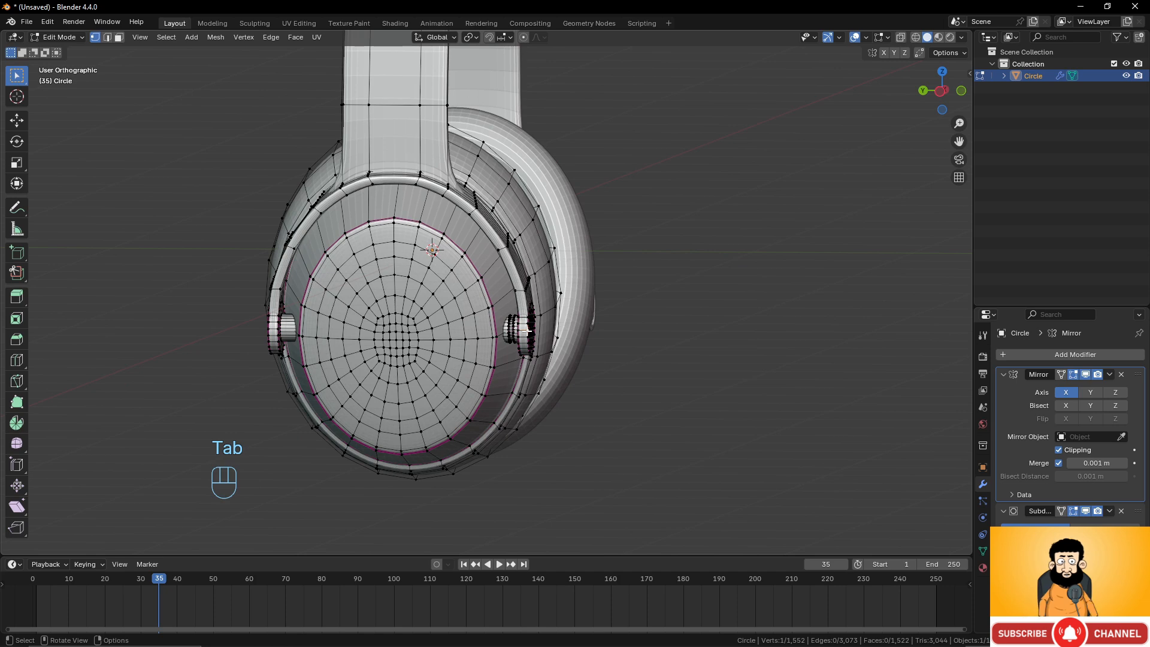
Select the linked headband and hinge geometry and symmetrize it.
key("l")
scroll(525, 332, "down", 4)
middle_click_drag(524, 332, 557, 376)
scroll(523, 337, "up", 2)
scroll(546, 392, "up", 1)
scroll(530, 378, "up", 3)
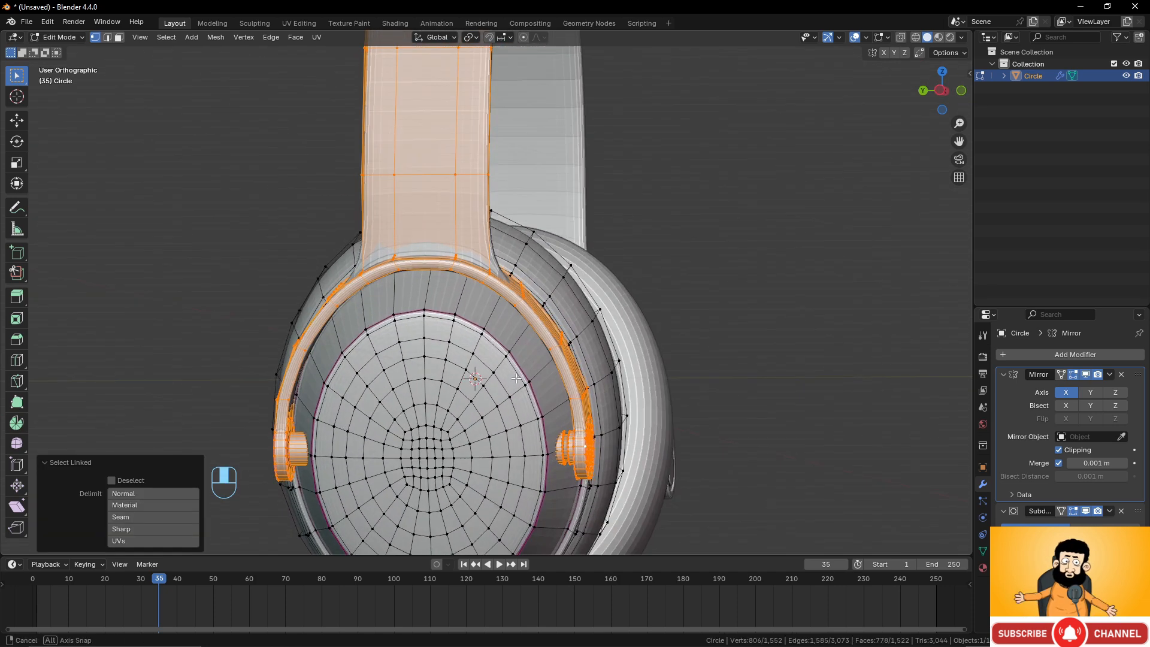
left_click(216, 37)
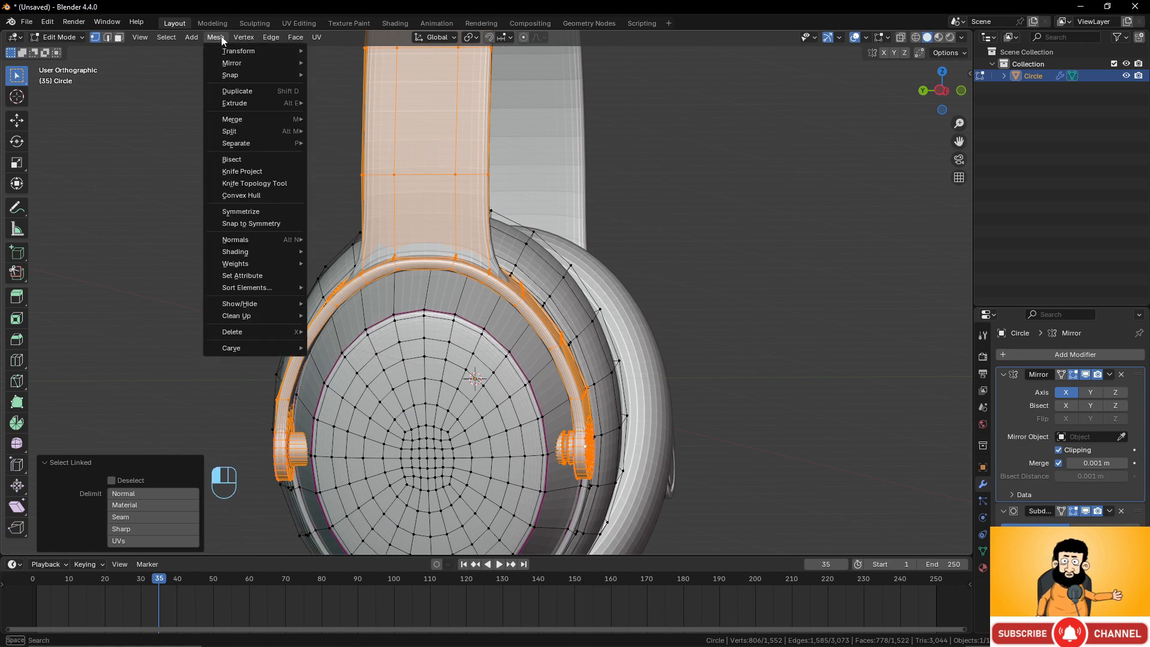
left_click(250, 212)
Check the symmetrized headband and hinges by toggling between Object and Edit Mode.
middle_click_drag(368, 356, 395, 318)
scroll(419, 352, "down", 3)
key("Tab")
scroll(437, 347, "up", 3)
key("Tab")
key("Tab")
key("Tab")
key("Tab")
key("Tab")
Hide the selected headband and hinge geometry to isolate the ear cup.
key("h")
scroll(444, 313, "up", 1)
scroll(359, 325, "up", 2)
Add two loop cuts around the ear cup's outer band.
key("ctrl+r")
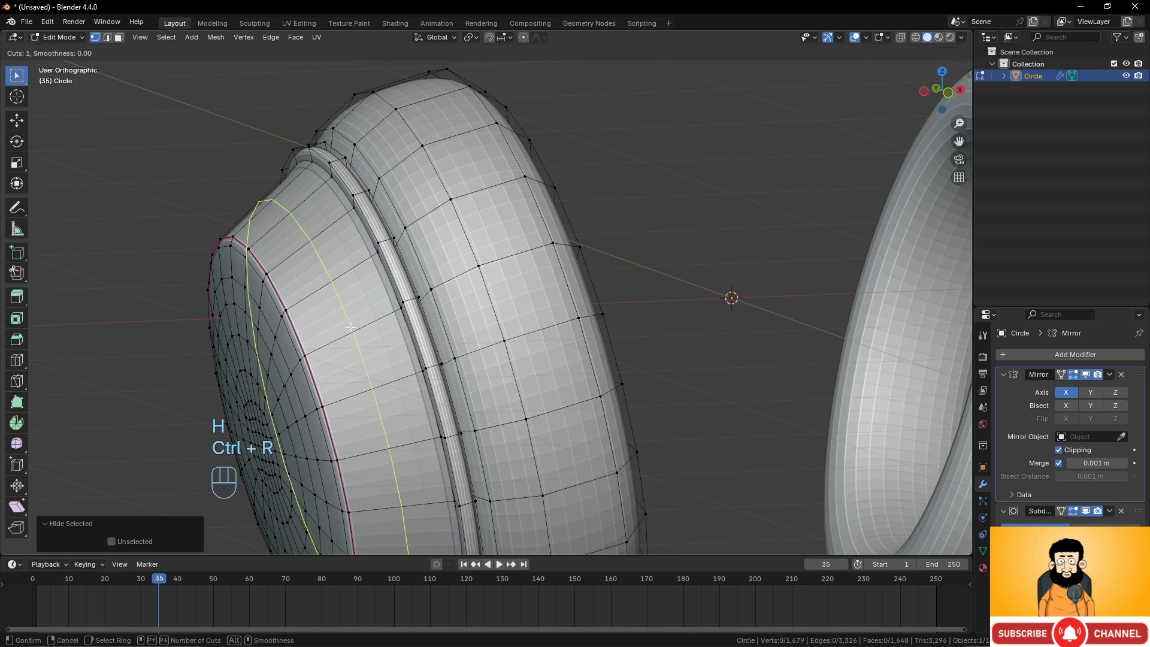
scroll(351, 327, "up", 1)
left_click(350, 327)
right_click(350, 326)
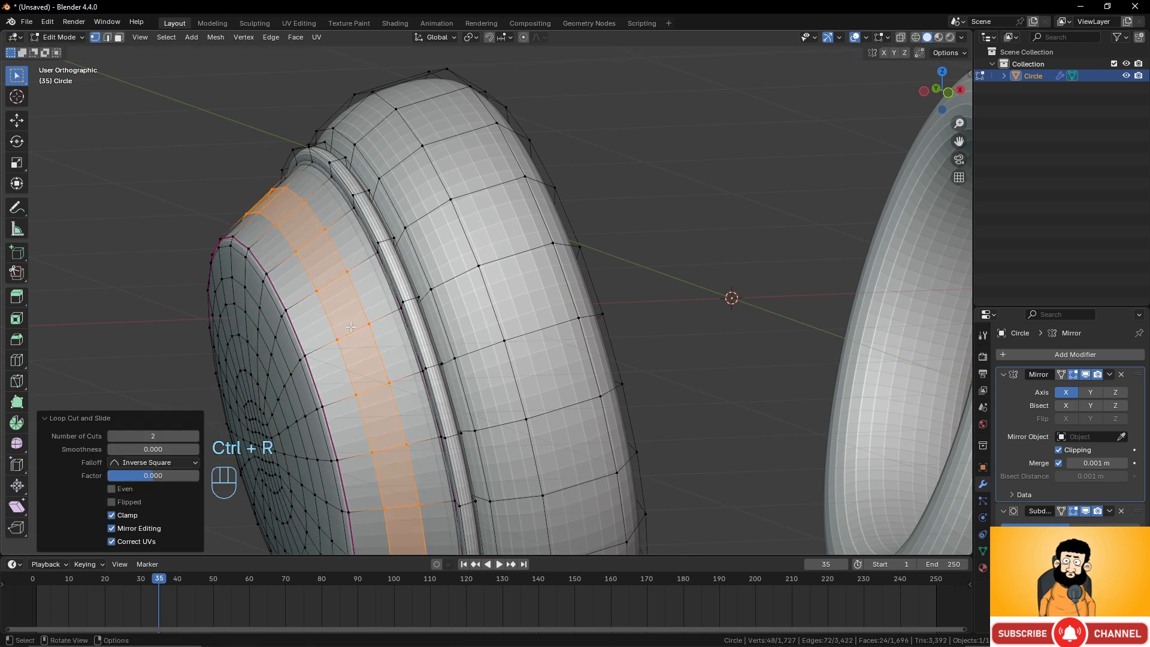
Select the two new edge loops on the ear cup band and bevel them by about 0.012 m.
left_click(108, 40)
left_click(332, 303, "alt")
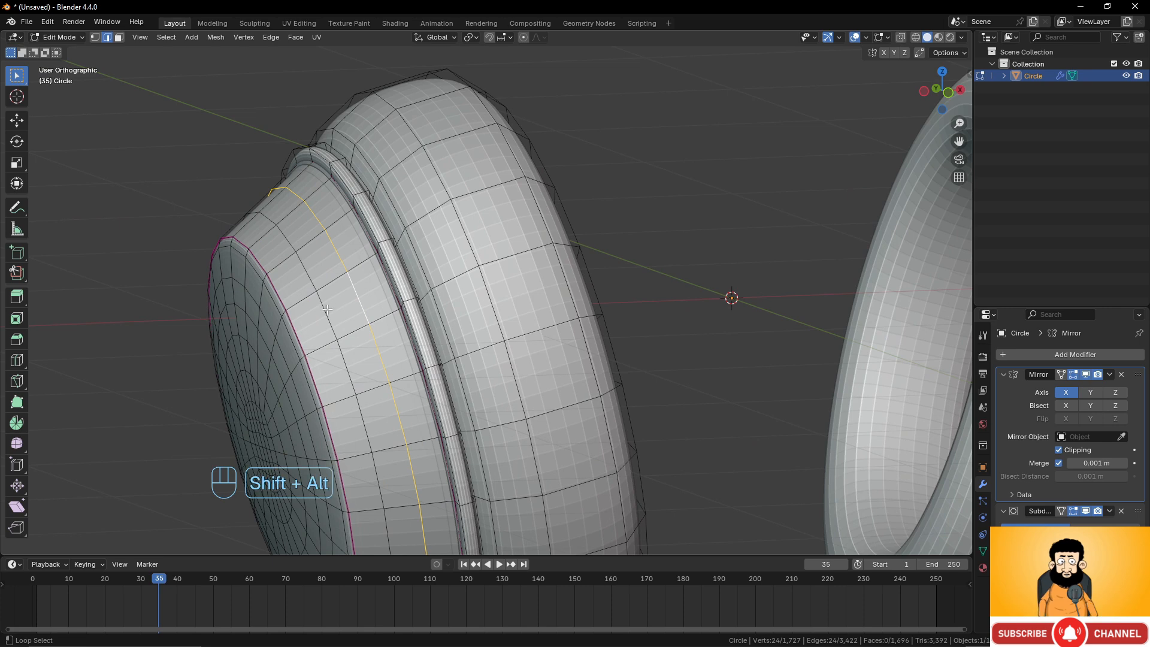
left_click(357, 296, "alt+shift")
middle_click_drag(358, 297, 438, 295, "shift")
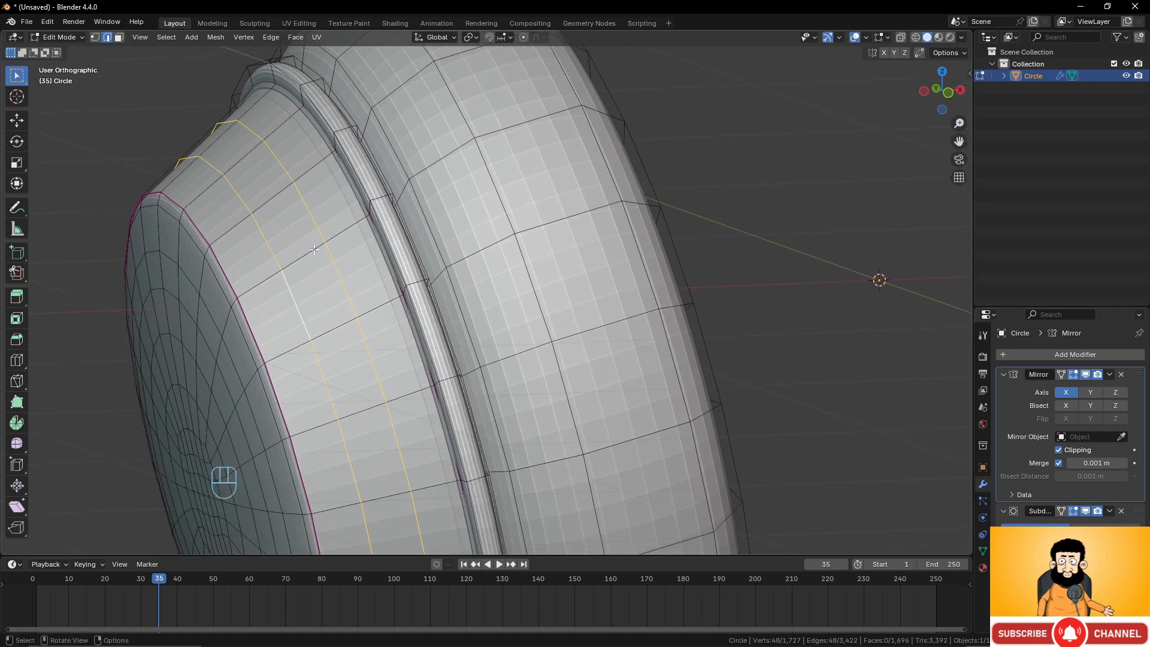
key("ctrl+b")
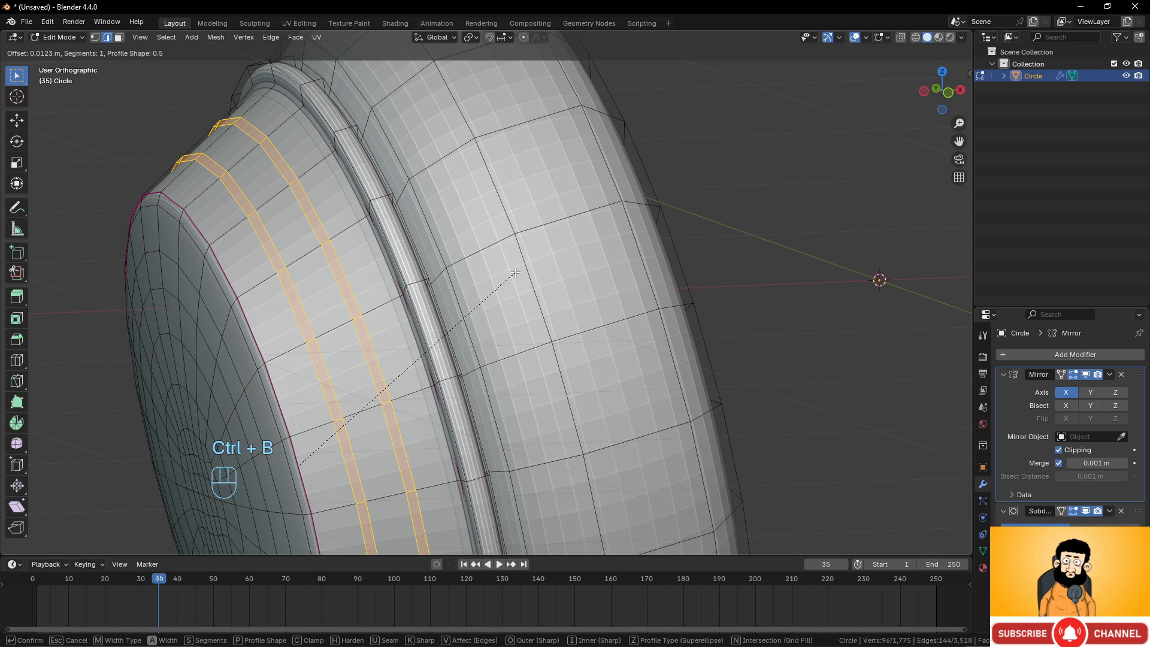
left_click(515, 273)
Extrude the bevelled ear cup band faces in place and shrink them inward by -0.0179 m.
key("e")
right_click(606, 298)
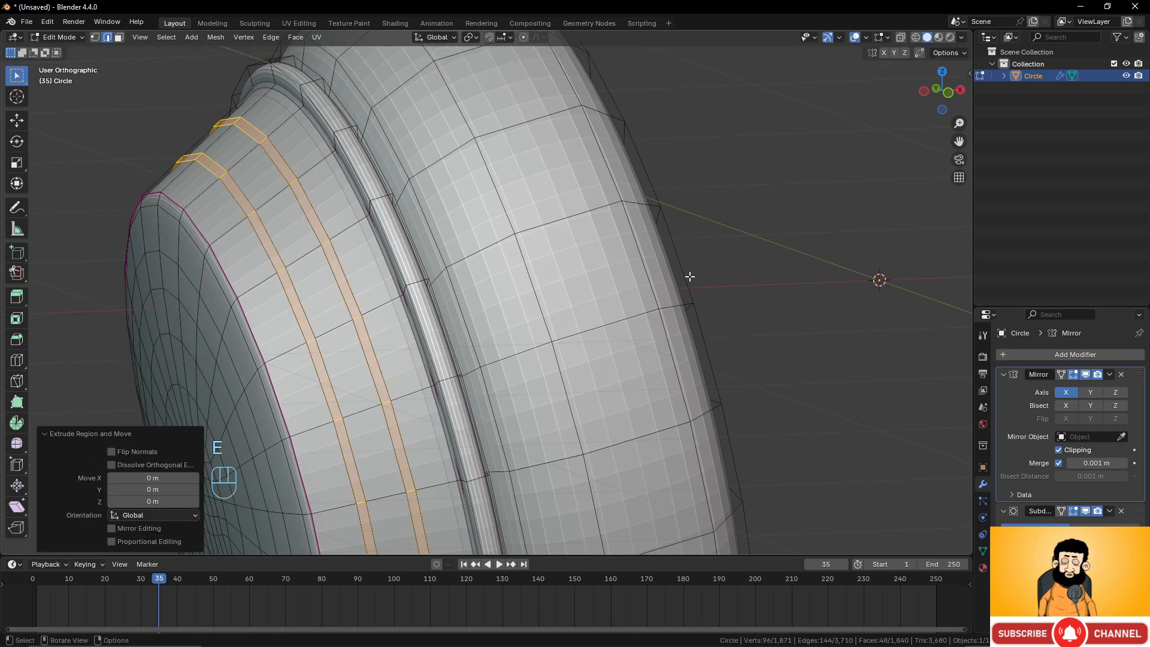
key("alt+s")
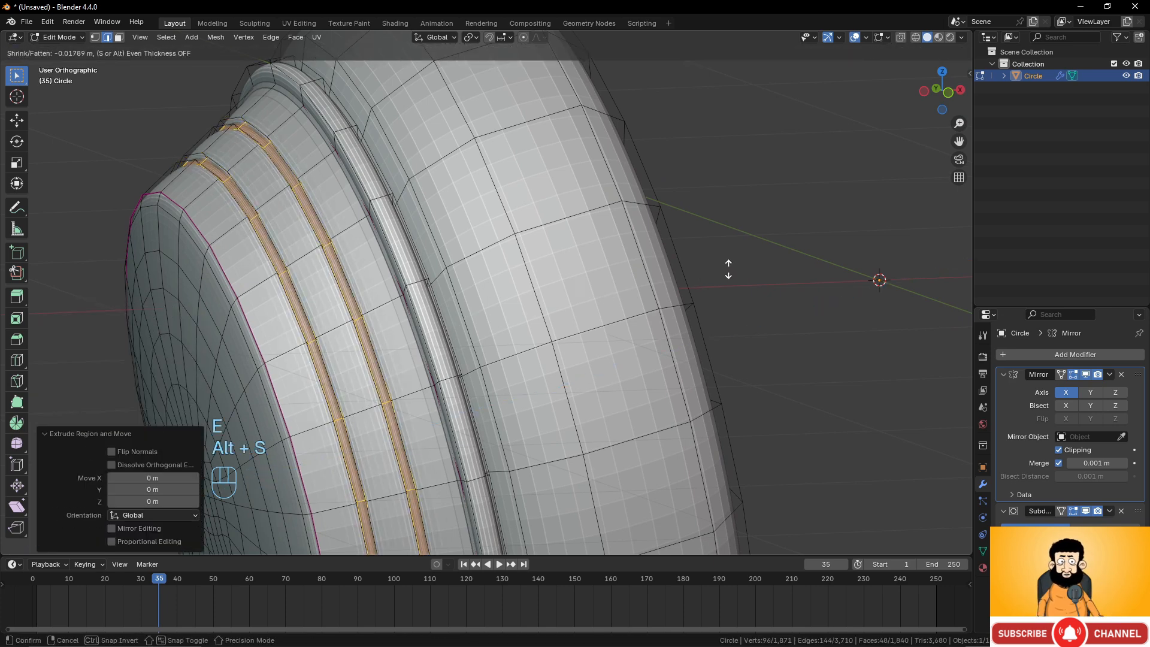
left_click(728, 269)
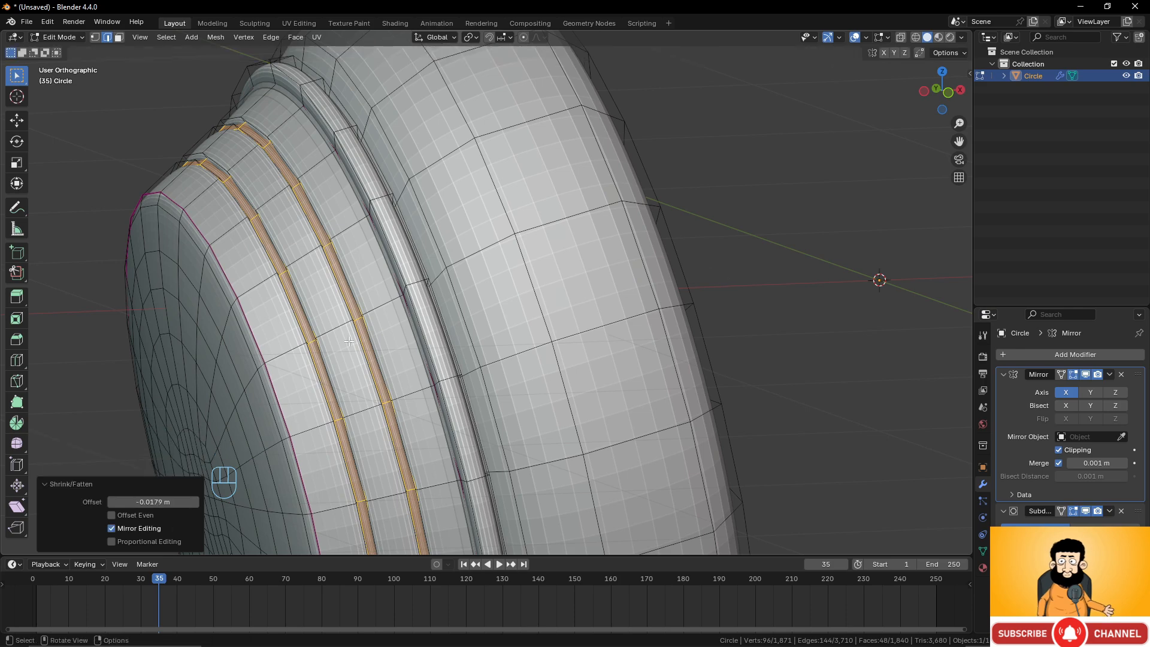
Inspect the new grooves around the ear cup from several angles.
key("Tab")
scroll(407, 322, "down", 8)
middle_click_drag(412, 322, 523, 354)
key("Tab")
scroll(510, 364, "up", 4)
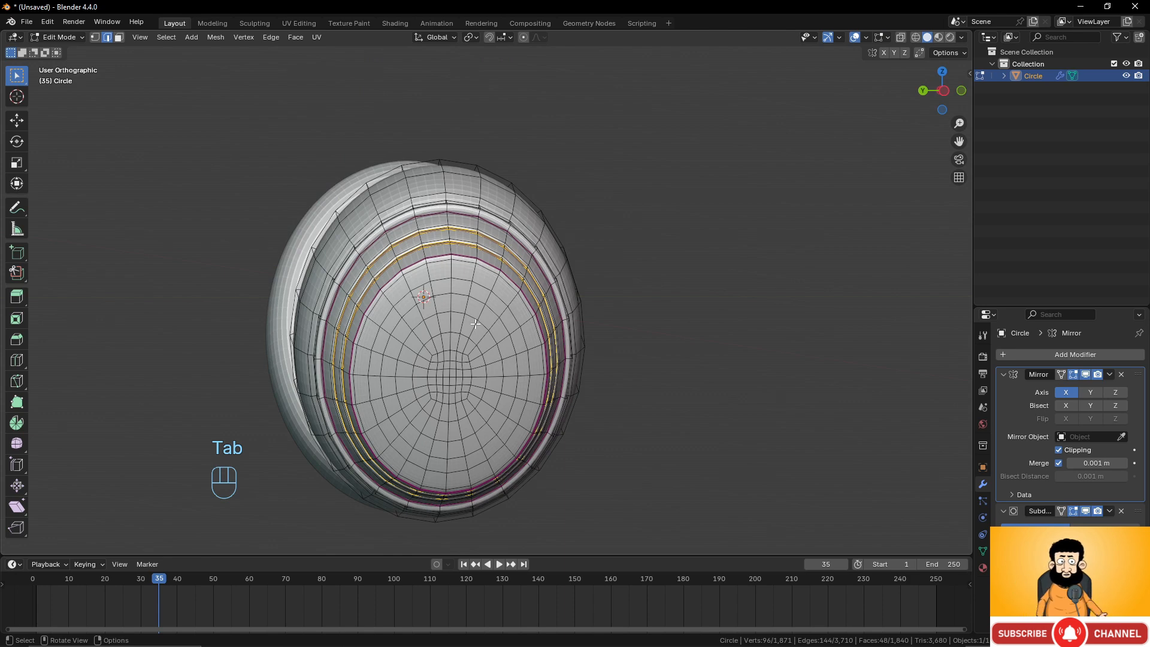
middle_click_drag(475, 324, 476, 316)
scroll(489, 327, "up", 2)
left_click(464, 300)
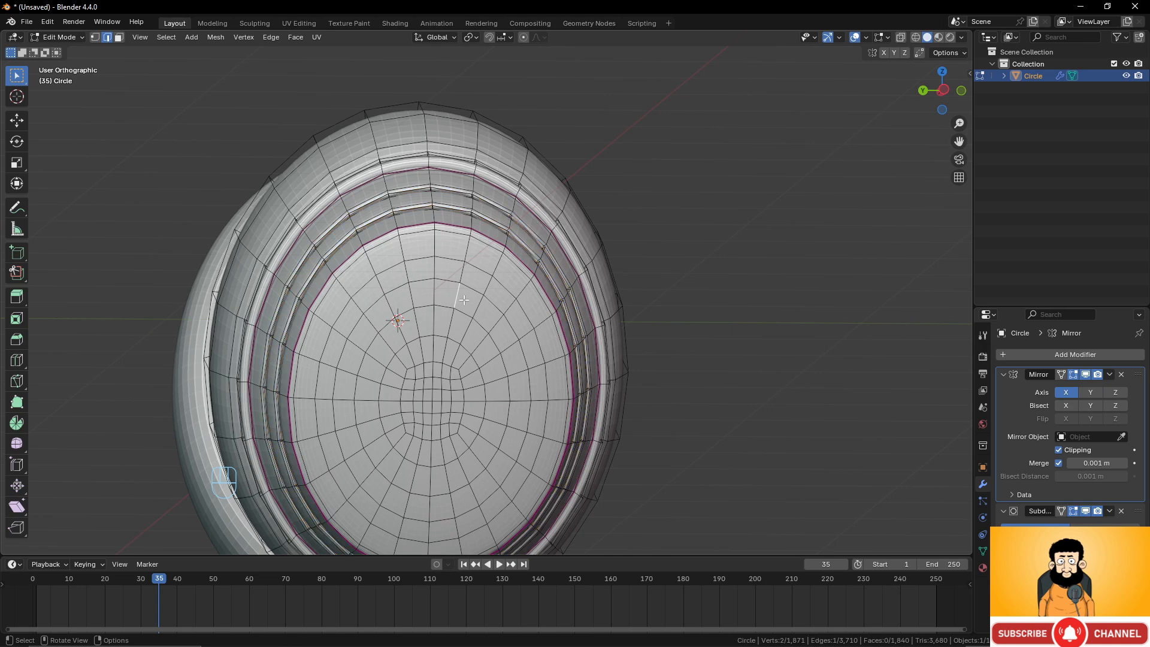
Circle-select four wedge-shaped patches of faces on the ear cup's inner face with a radius of 25.
left_click(119, 37)
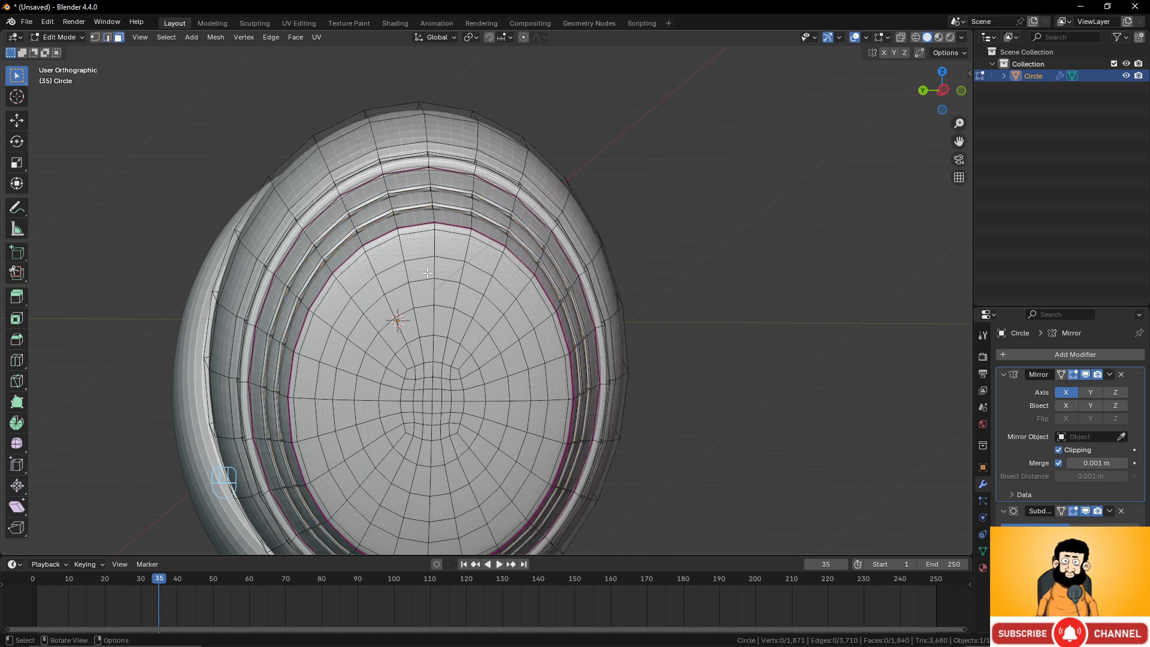
middle_click_drag(461, 305, 441, 303)
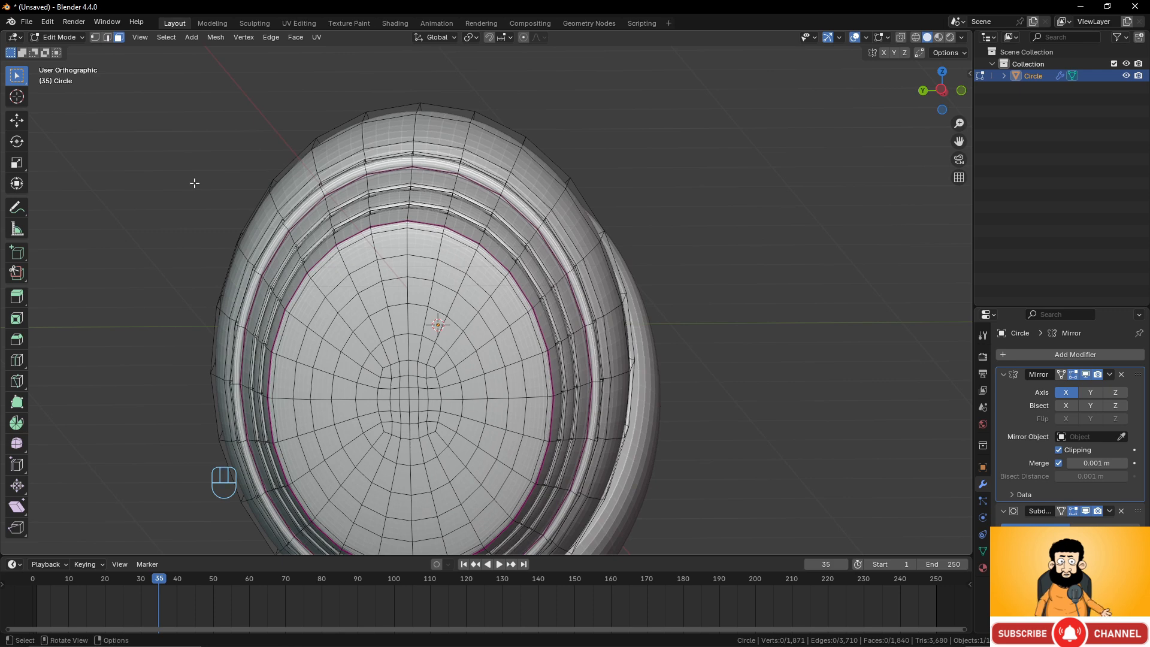
left_click_drag(17, 75, 60, 125)
middle_click_drag(440, 307, 464, 313)
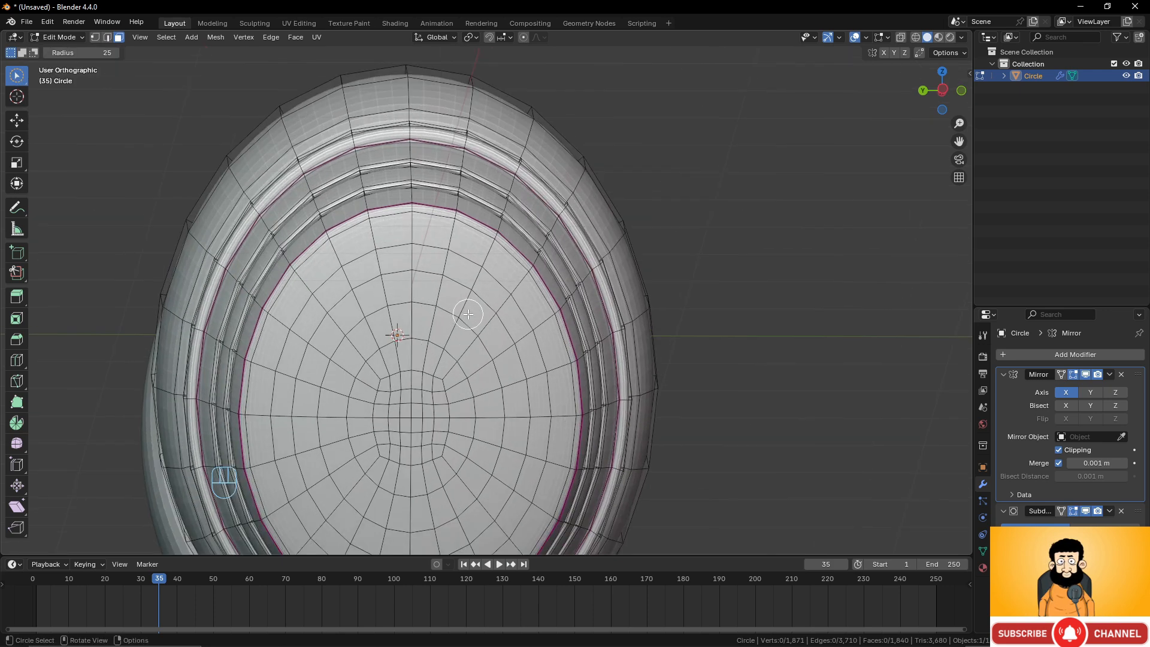
mouse_move(464, 314)
left_mouse_down()
mouse_move(465, 330)
mouse_move(480, 309)
mouse_move(461, 293)
left_mouse_up()
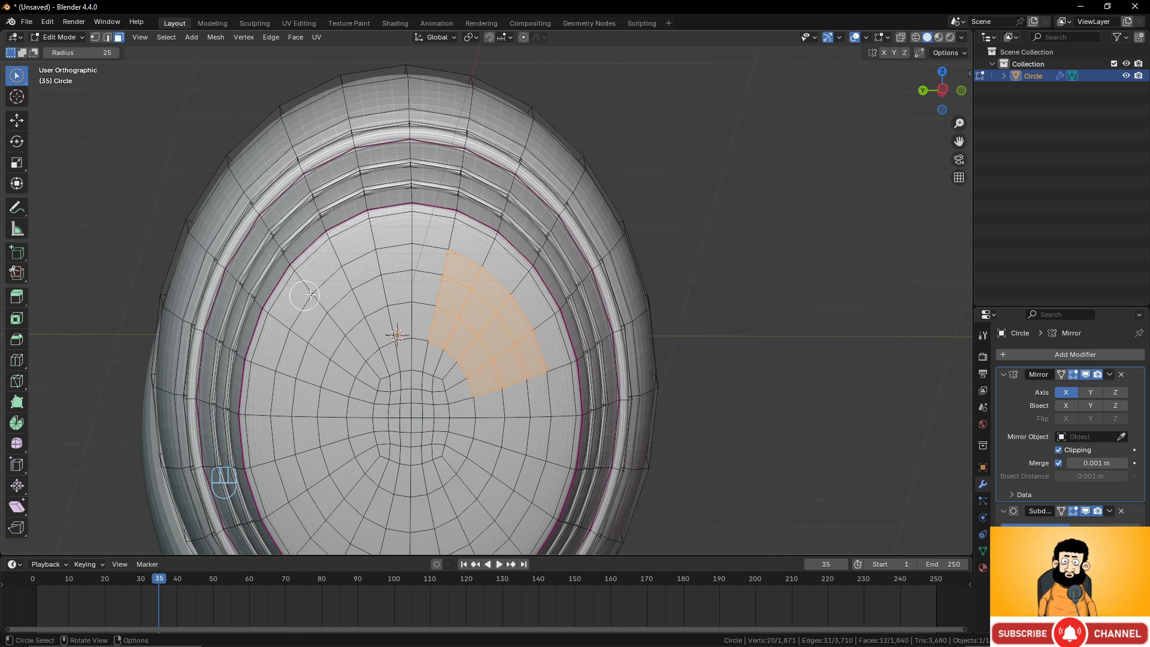
mouse_move(354, 294)
left_mouse_down()
mouse_move(327, 320)
mouse_move(365, 324)
left_mouse_up()
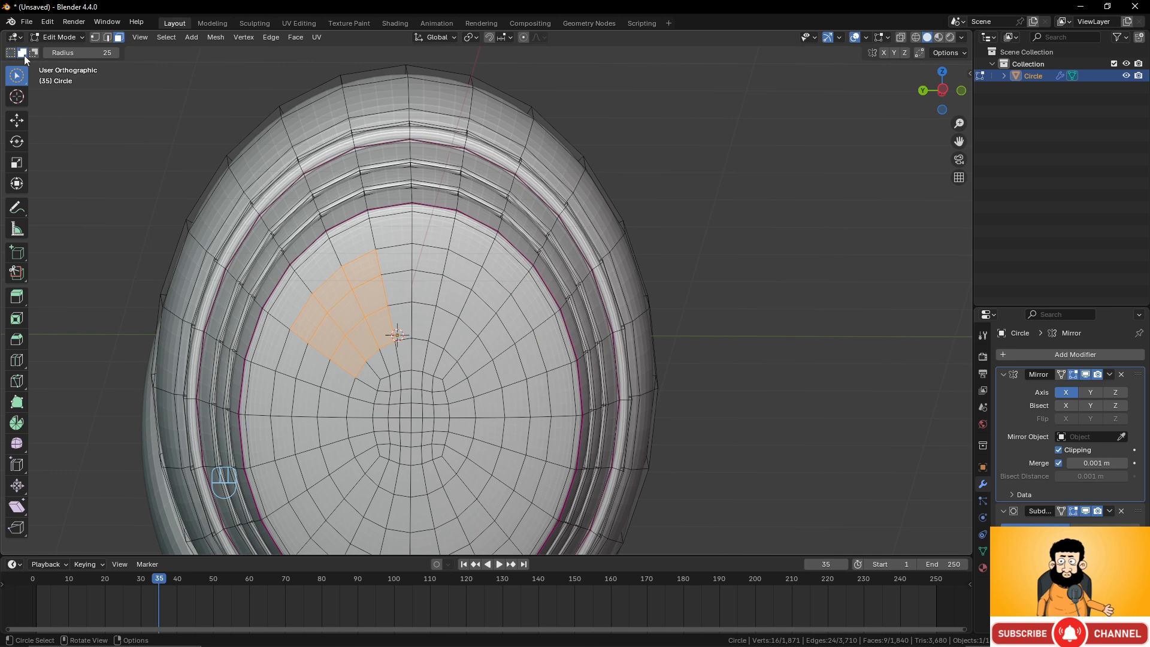
mouse_move(471, 286)
left_mouse_down()
mouse_move(460, 312)
mouse_move(488, 321)
left_mouse_up()
mouse_move(487, 457)
left_mouse_down()
mouse_move(507, 449)
mouse_move(505, 481)
mouse_move(495, 477)
left_mouse_up()
scroll(457, 474, "down", 2)
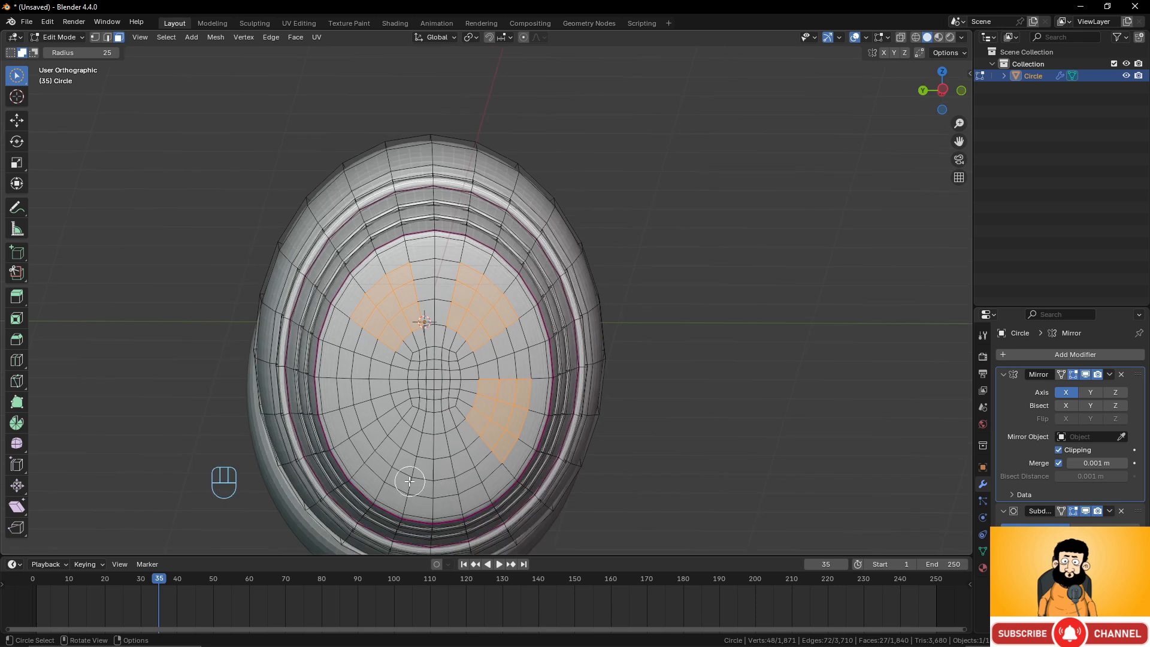
left_click_drag(386, 445, 390, 451)
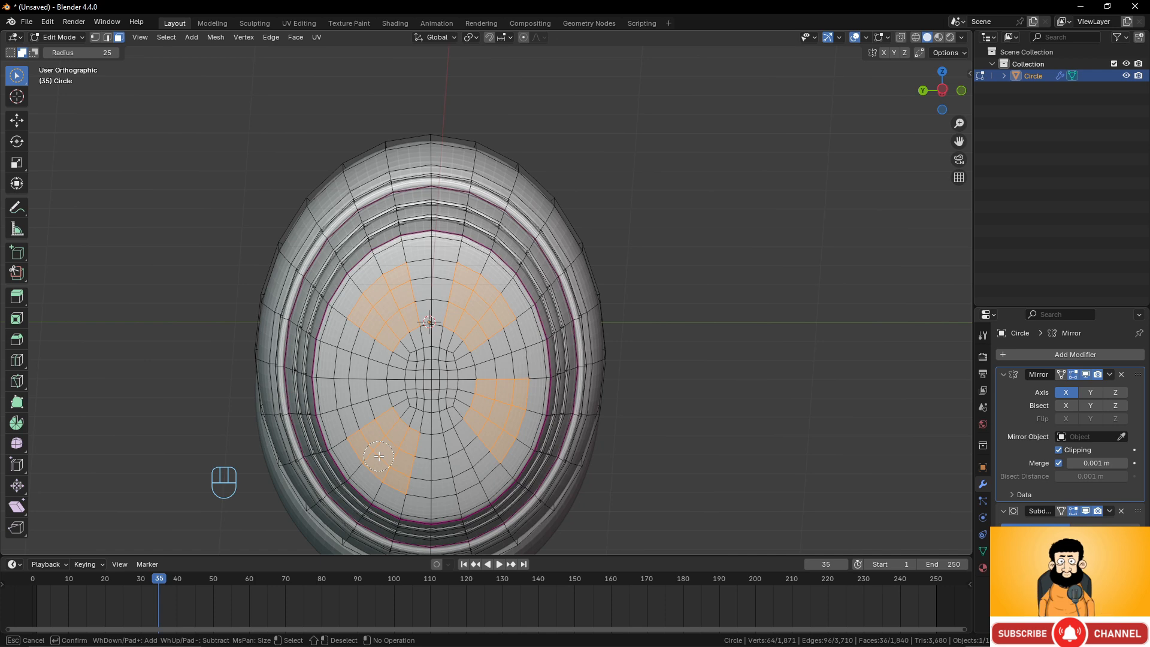
left_click_drag(378, 456, 380, 456)
mouse_move(485, 411)
middle_mouse_down()
mouse_move(496, 411)
mouse_move(482, 405)
middle_mouse_up()
left_click_drag(484, 407, 483, 407)
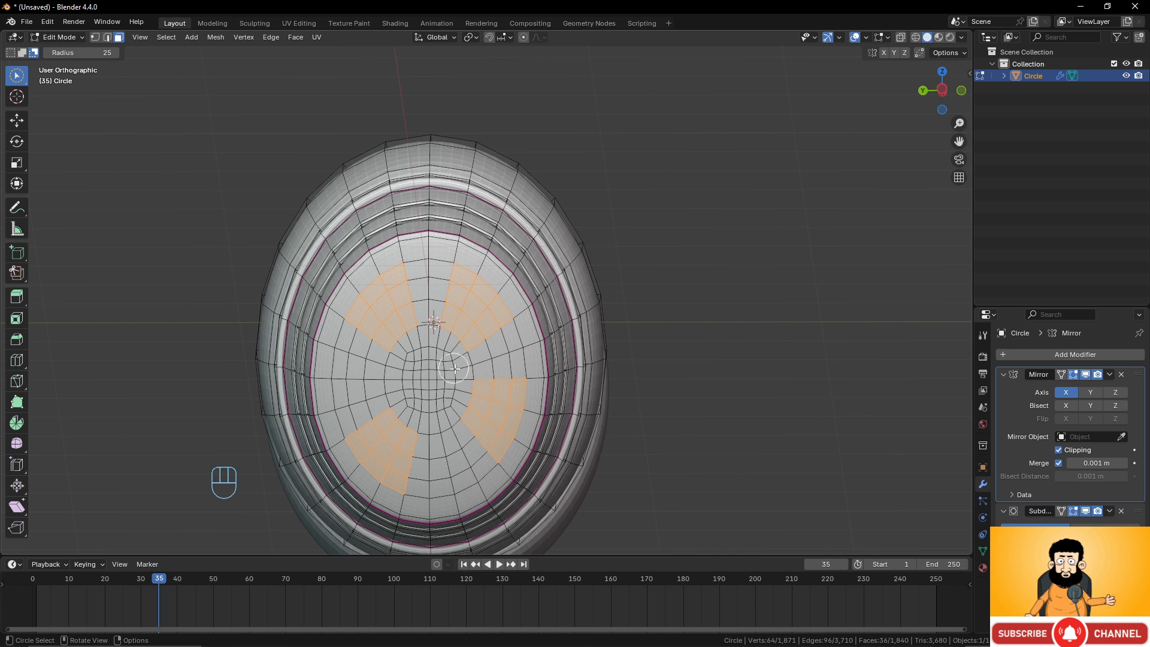
left_click_drag(475, 385, 534, 413, "ctrl")
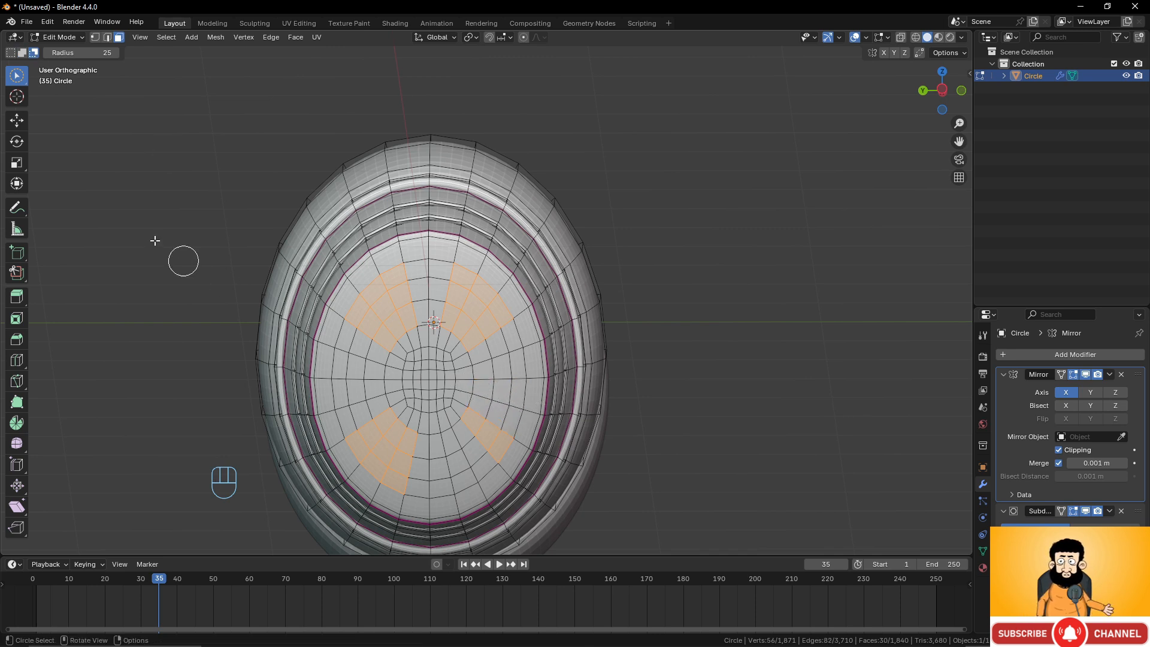
Extend the circle selection with four more wedge-shaped face patches, giving eight evenly spaced wedges around the ear cup's inner face.
left_click(22, 52)
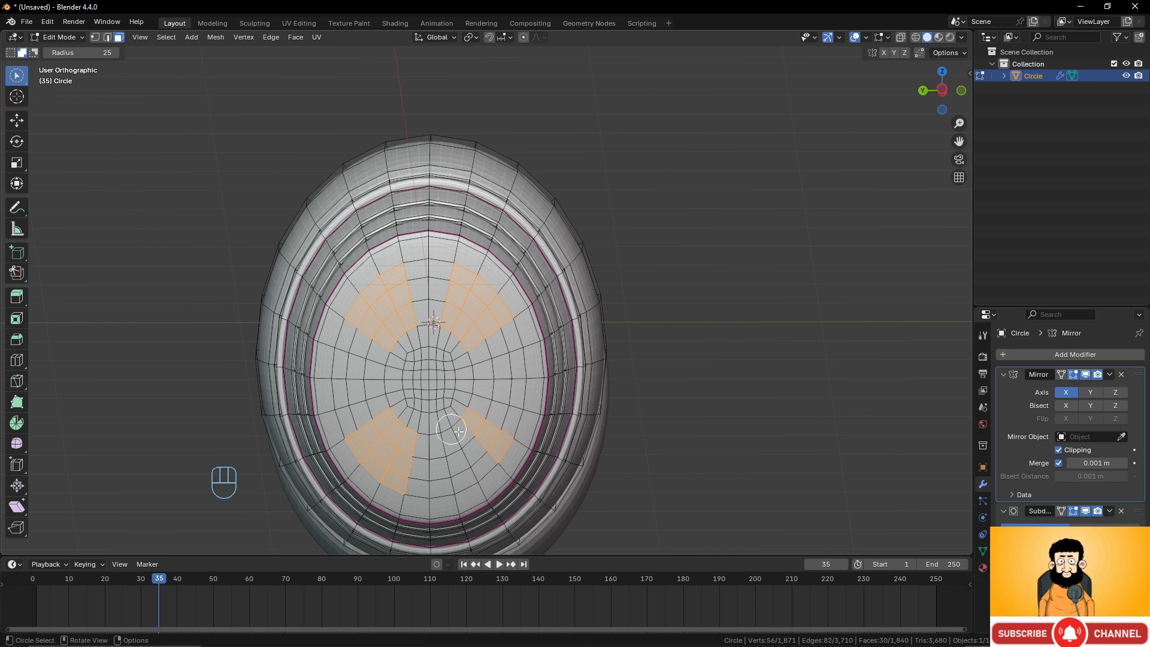
left_click_drag(472, 443, 474, 457)
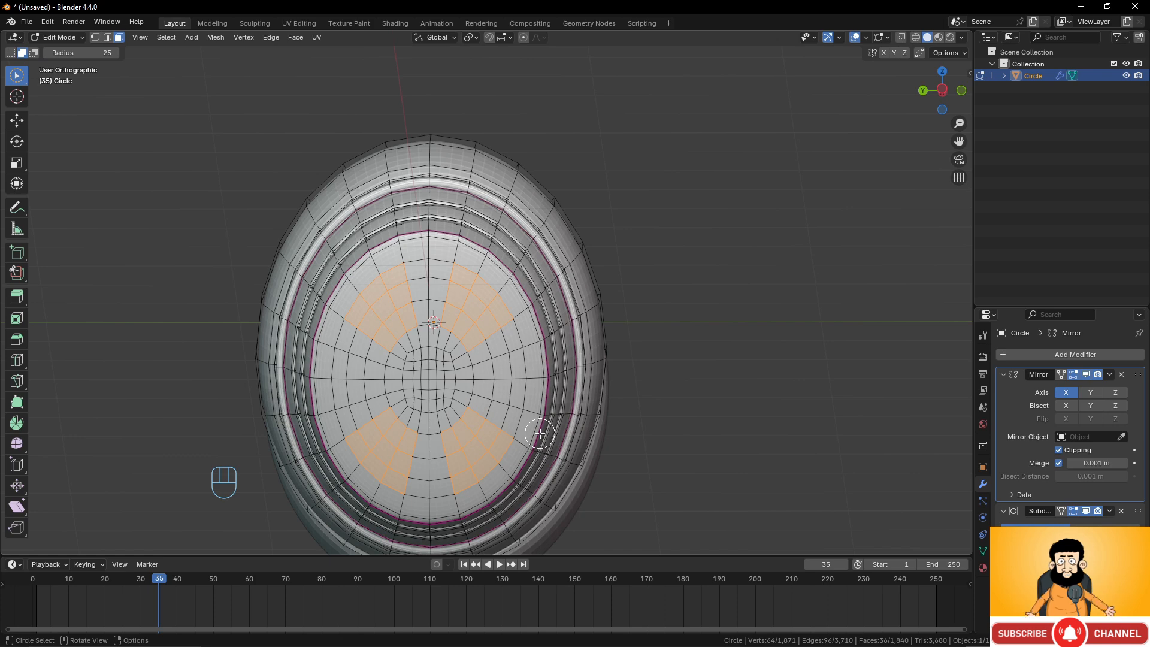
scroll(539, 433, "up", 2)
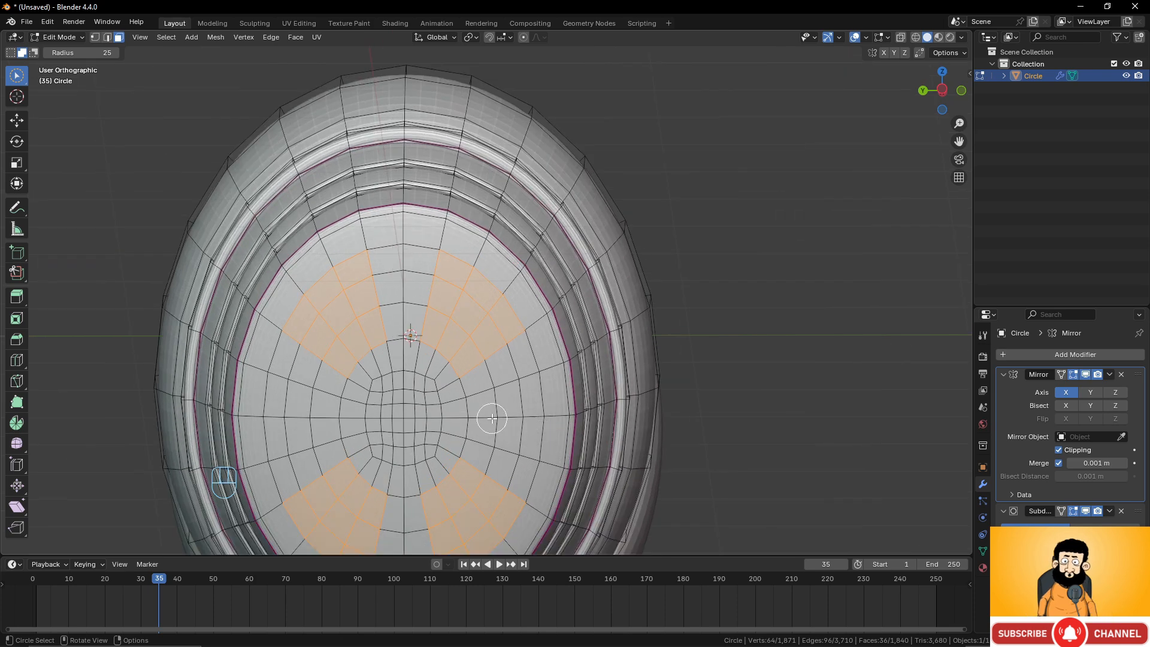
left_click_drag(491, 418, 520, 418)
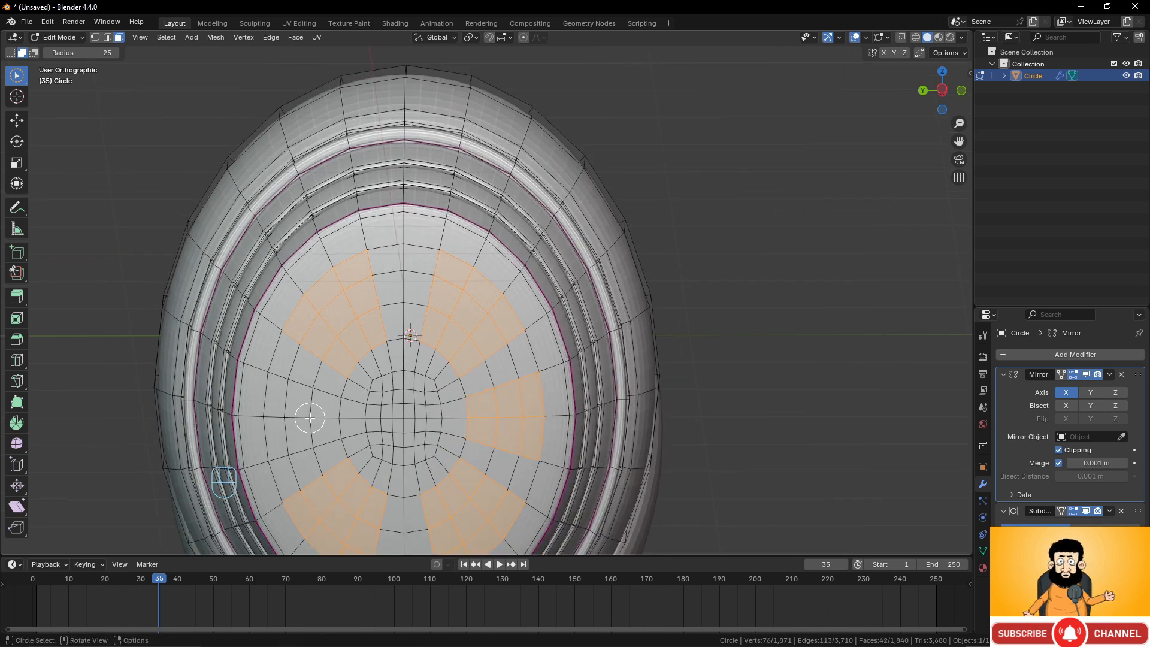
left_click_drag(309, 417, 278, 416)
scroll(440, 373, "down", 3)
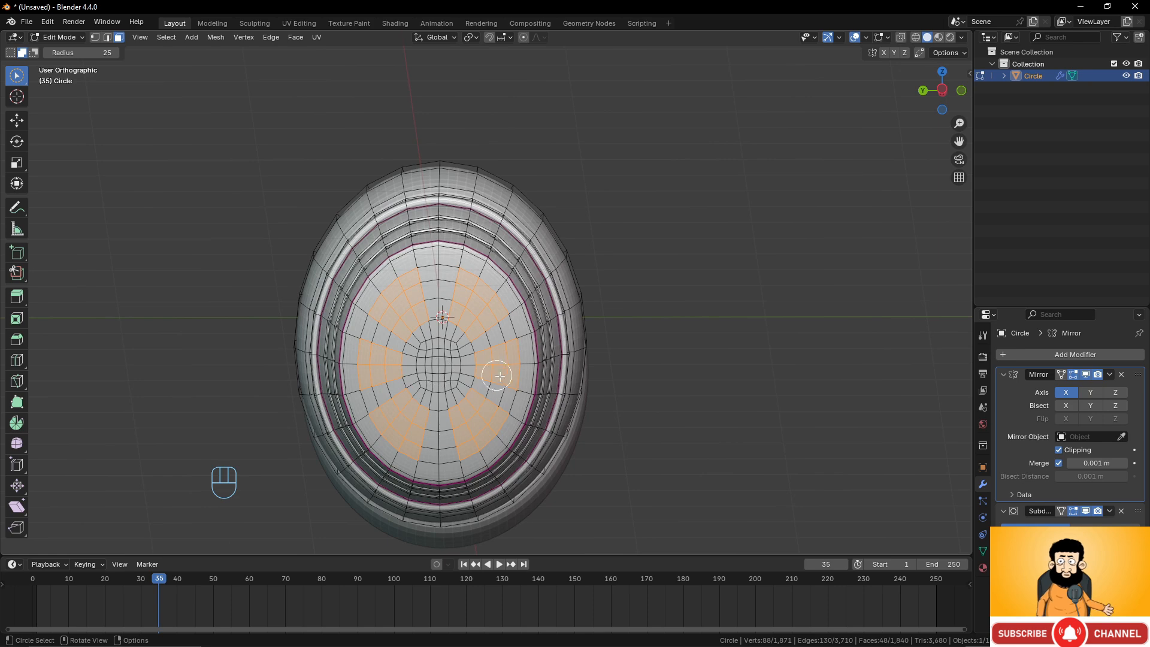
mouse_move(430, 352)
middle_mouse_down()
mouse_move(392, 354)
mouse_move(408, 354)
middle_mouse_up()
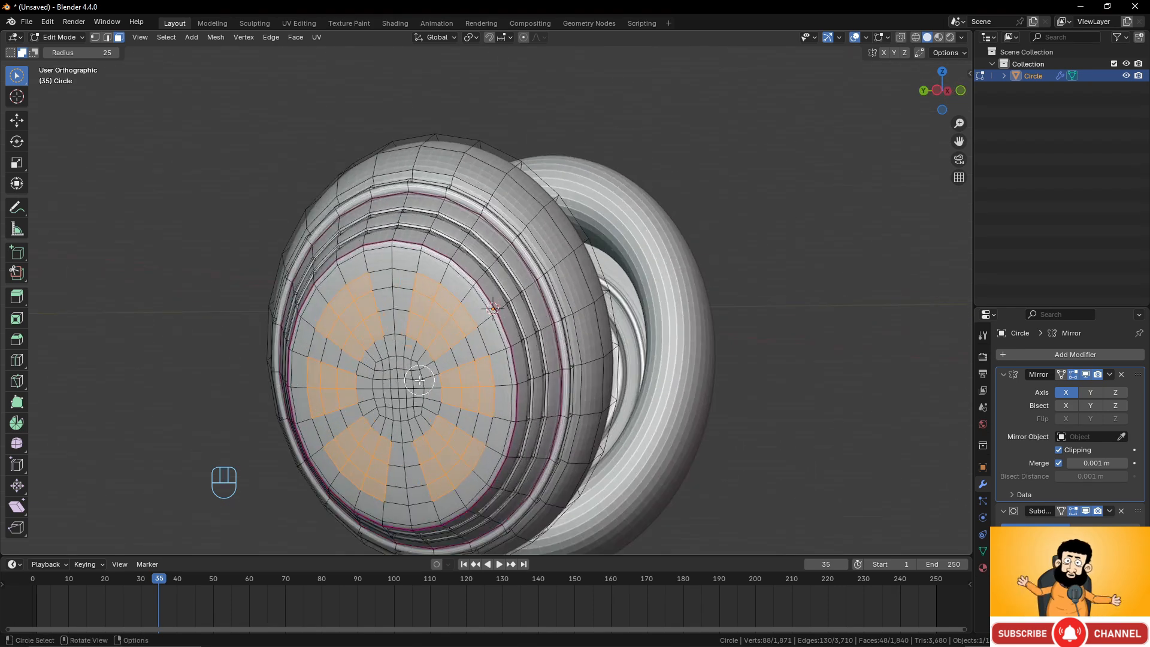
Extrude the eight selected wedge patches along their normals to start recessing them into the ear cup.
left_click(73, 38)
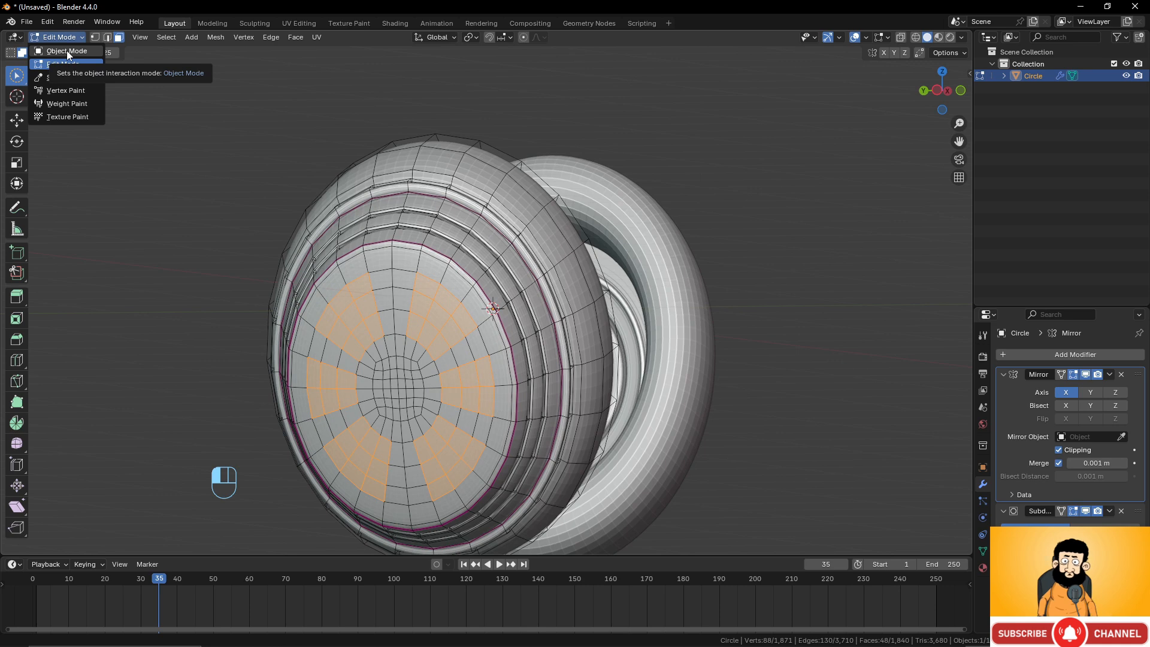
scroll(555, 342, "up", 3)
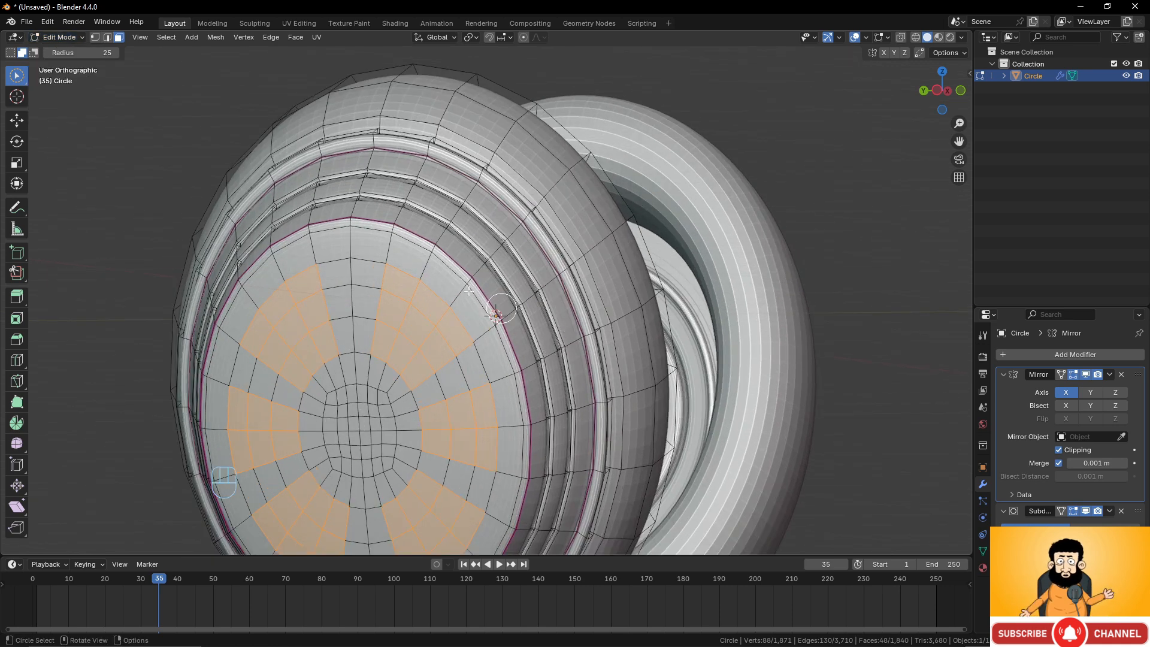
left_click_drag(17, 75, 68, 105)
scroll(411, 289, "down", 3)
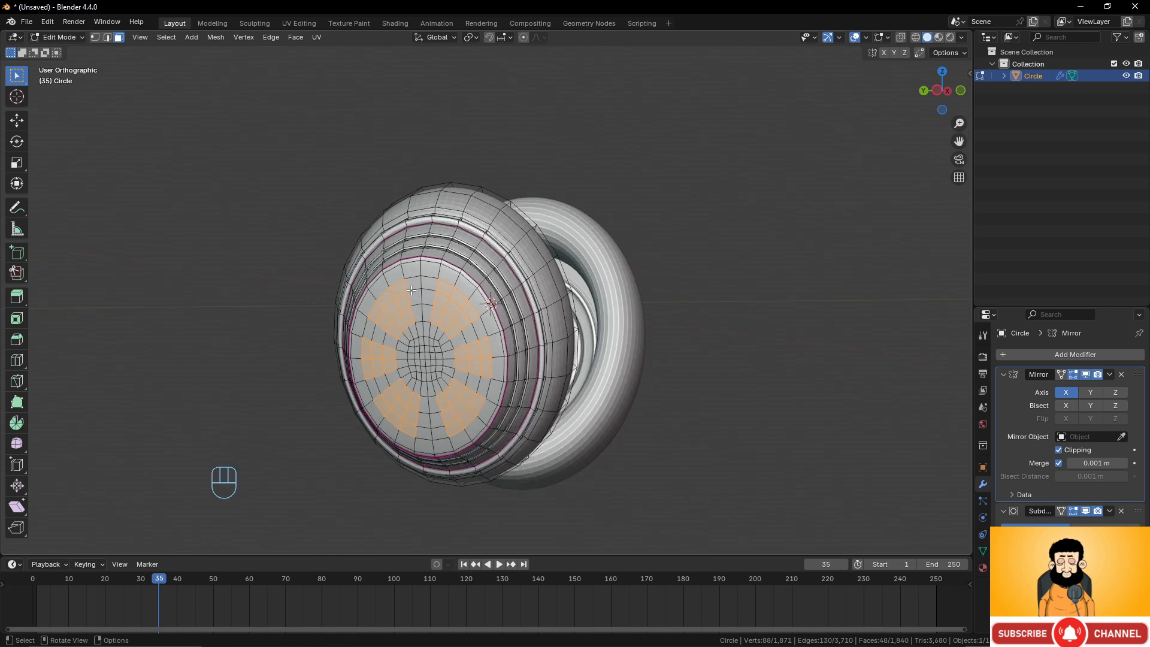
scroll(453, 343, "down", 1)
middle_click_drag(411, 289, 423, 374)
scroll(458, 351, "up", 3)
scroll(431, 370, "up", 2)
key("e")
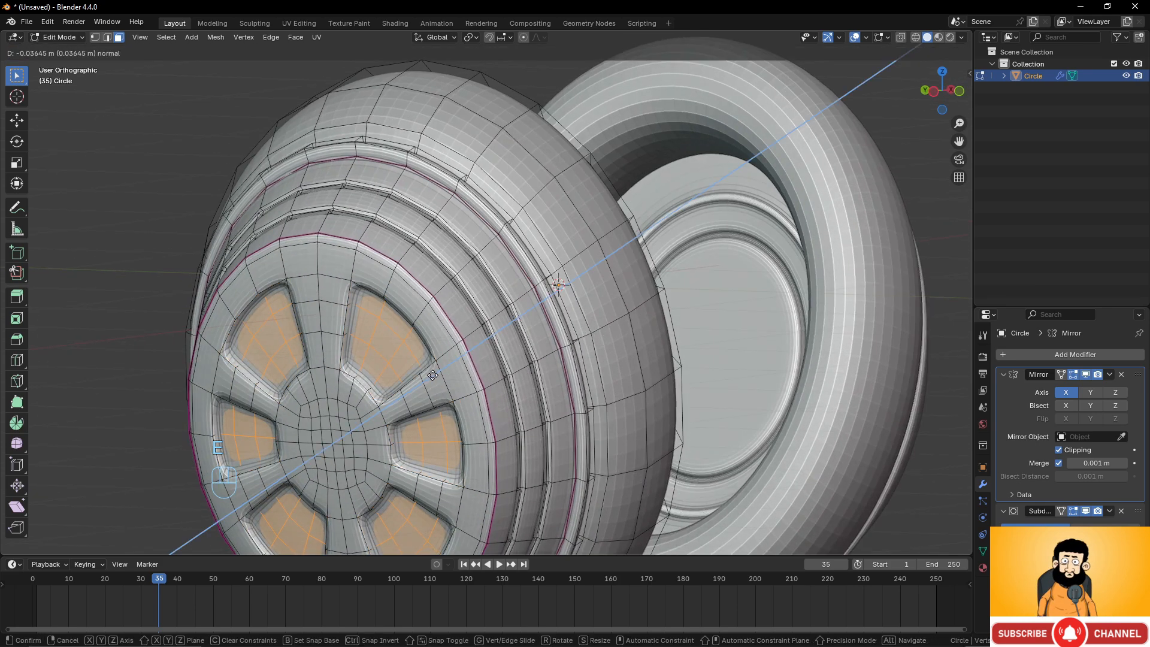
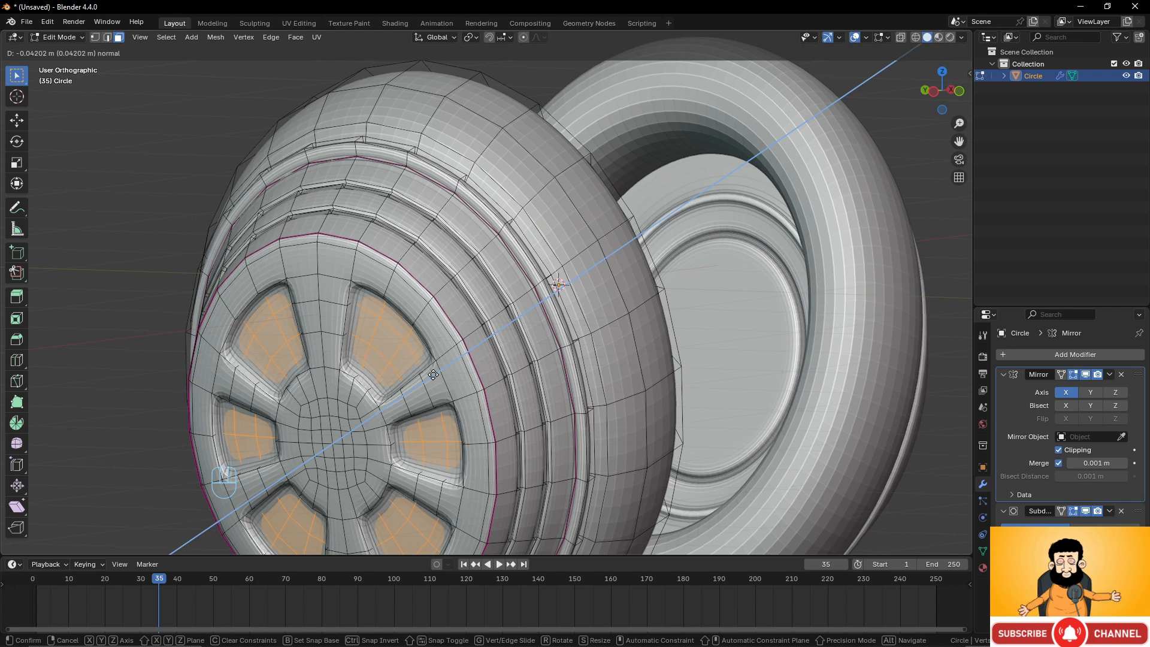
Confirm the extrusion of the eight wedge patches into the ear cup's inner face.
left_click(433, 374)
scroll(433, 374, "down", 5)
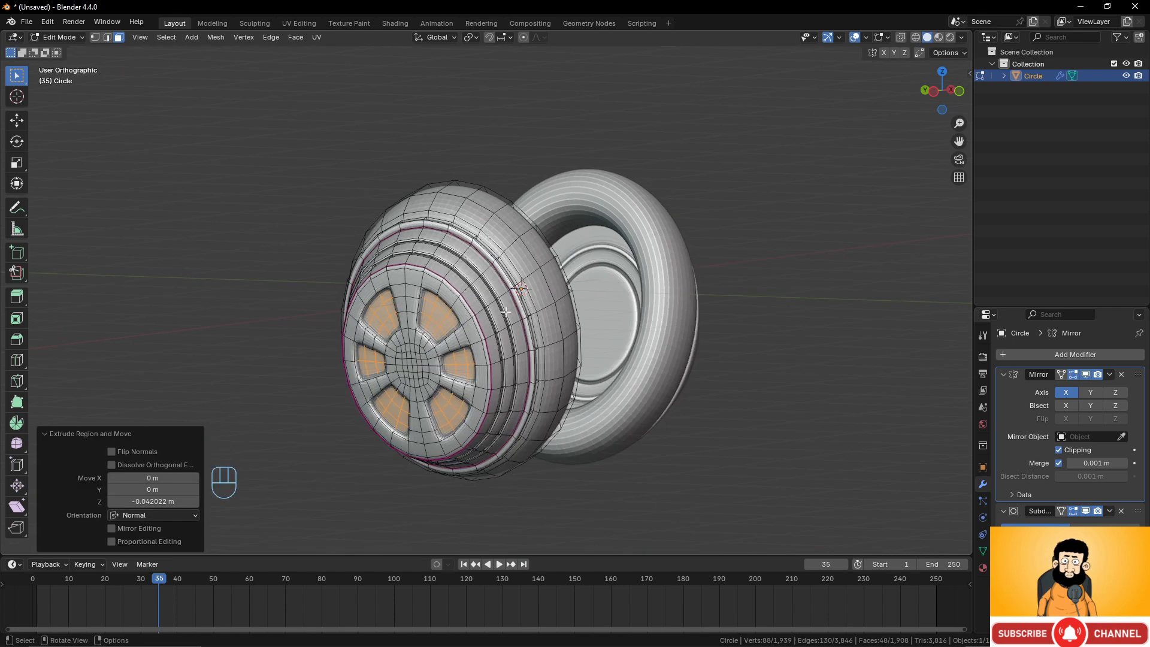
scroll(509, 385, "up", 7)
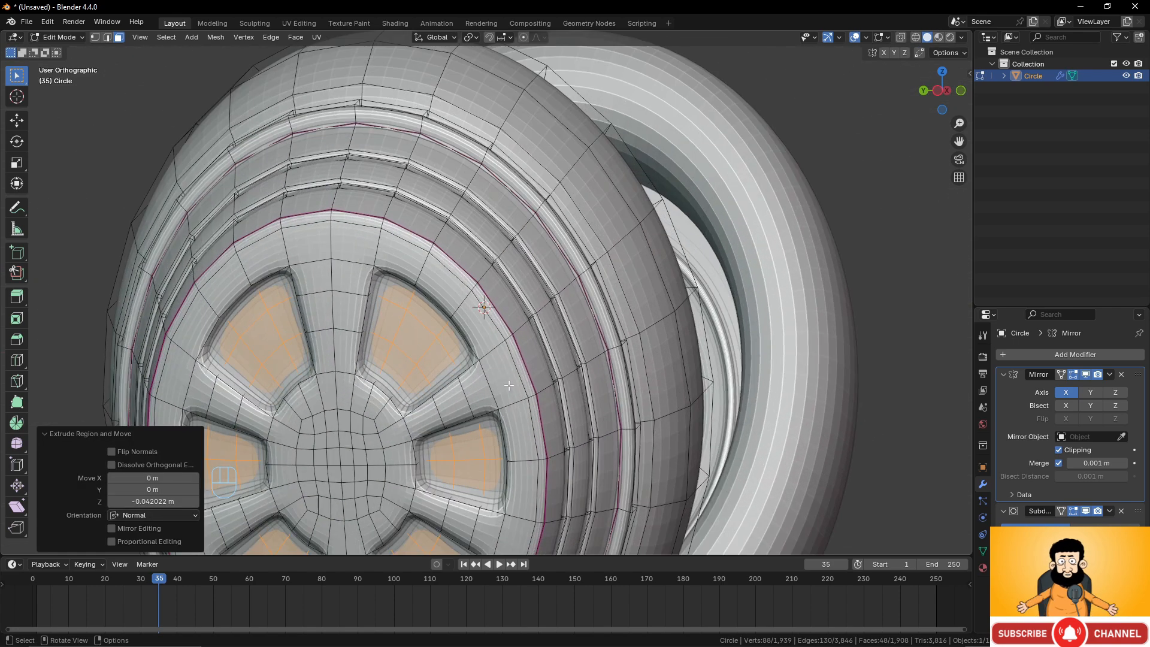
Add a loop cut around the ear cup's inner face between the wedge recesses and the outer rim.
key("ctrl+r")
left_click(492, 351)
left_click(490, 355)
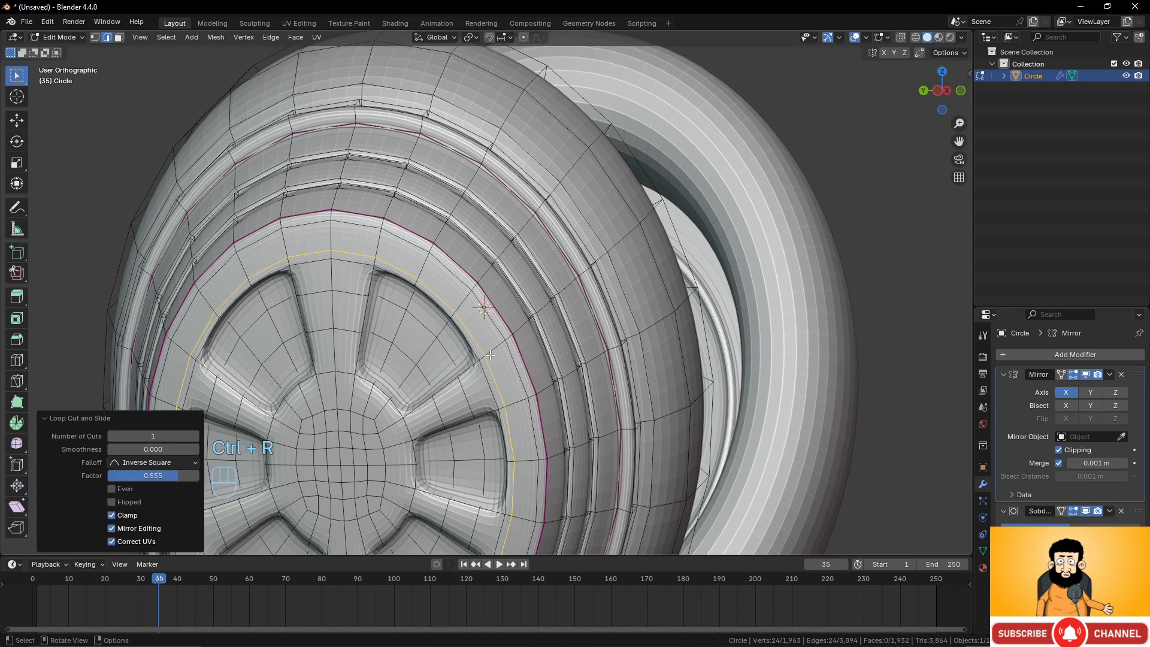
Add a loop cut around the central hub of the ear cup's inner face.
key("ctrl+r")
left_click(379, 414)
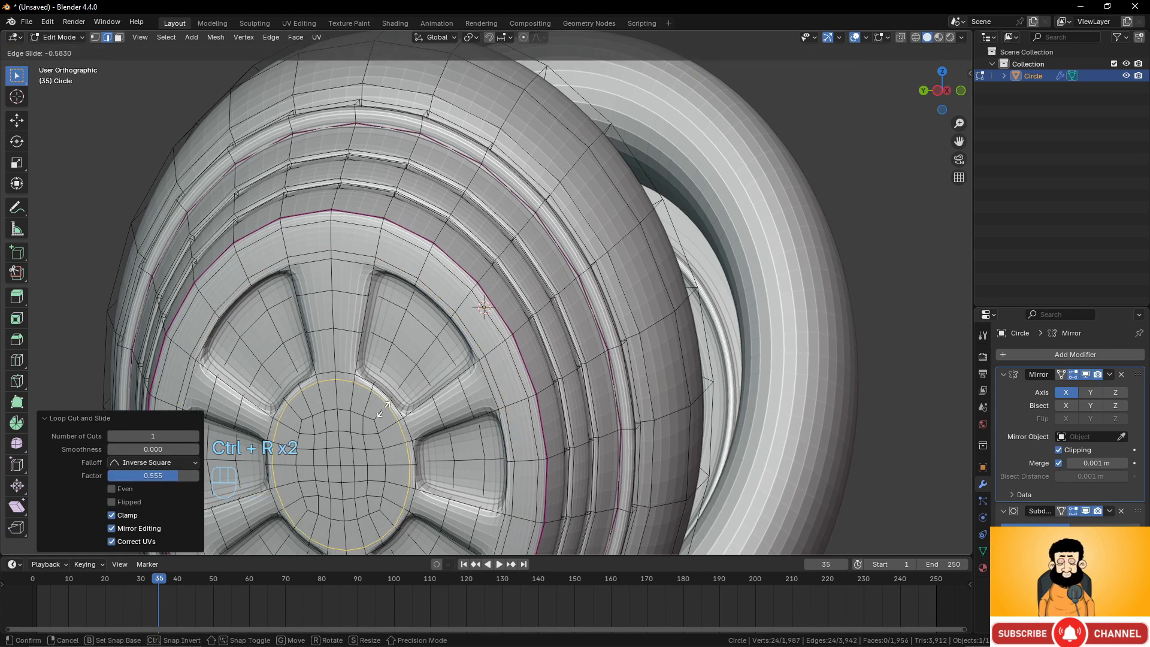
left_click(383, 410)
Inspect the ear cup's smoothed shading in object mode from several angles.
scroll(429, 351, "down", 4)
key("Tab")
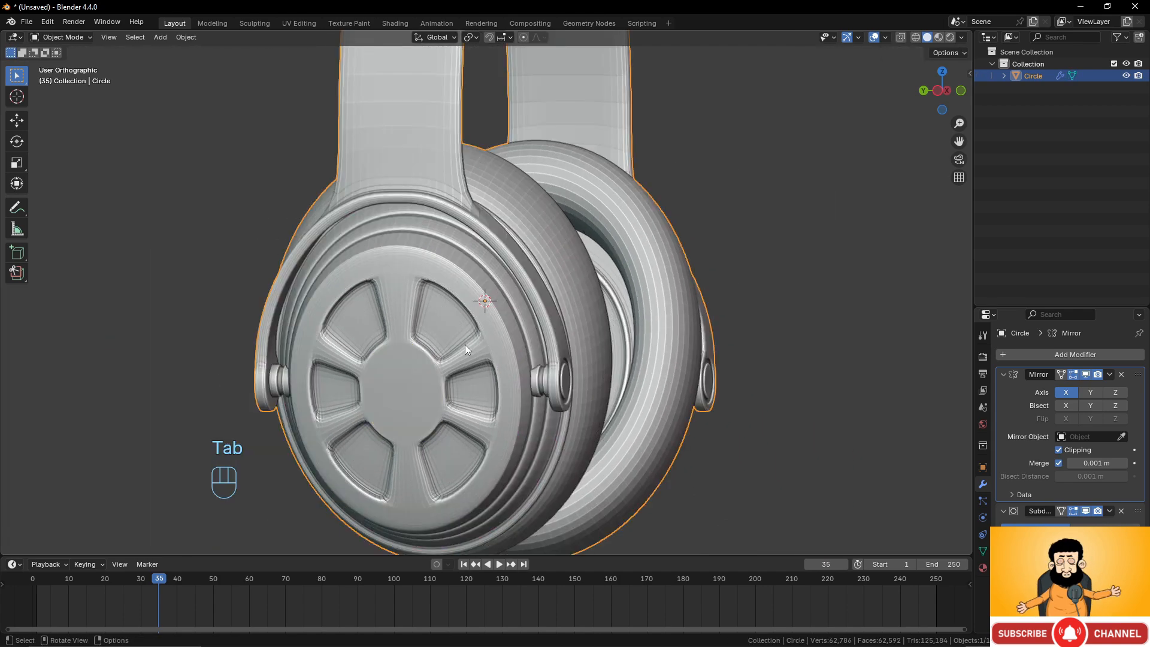
middle_click_drag(465, 344, 542, 363)
scroll(487, 358, "up", 3)
scroll(545, 364, "up", 2)
key("Tab")
middle_click_drag(611, 363, 650, 378)
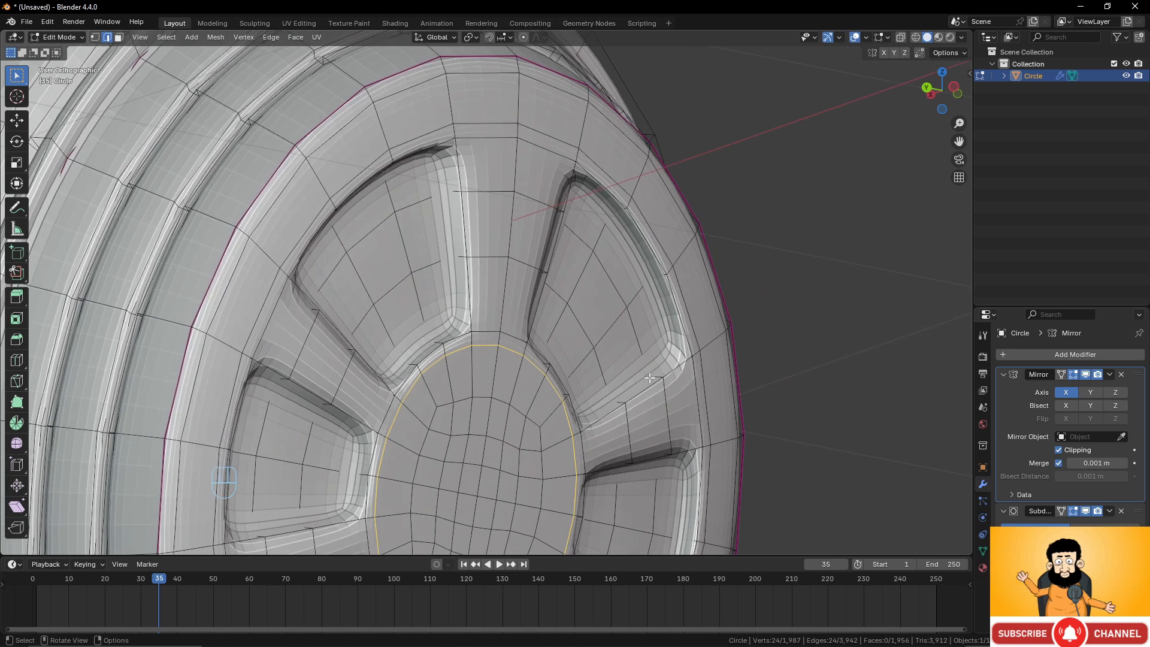
Add supporting loop cuts along the edges of two wedge recesses, keeping each loop unslid.
key("ctrl")
key("ctrl+r")
left_click(656, 376)
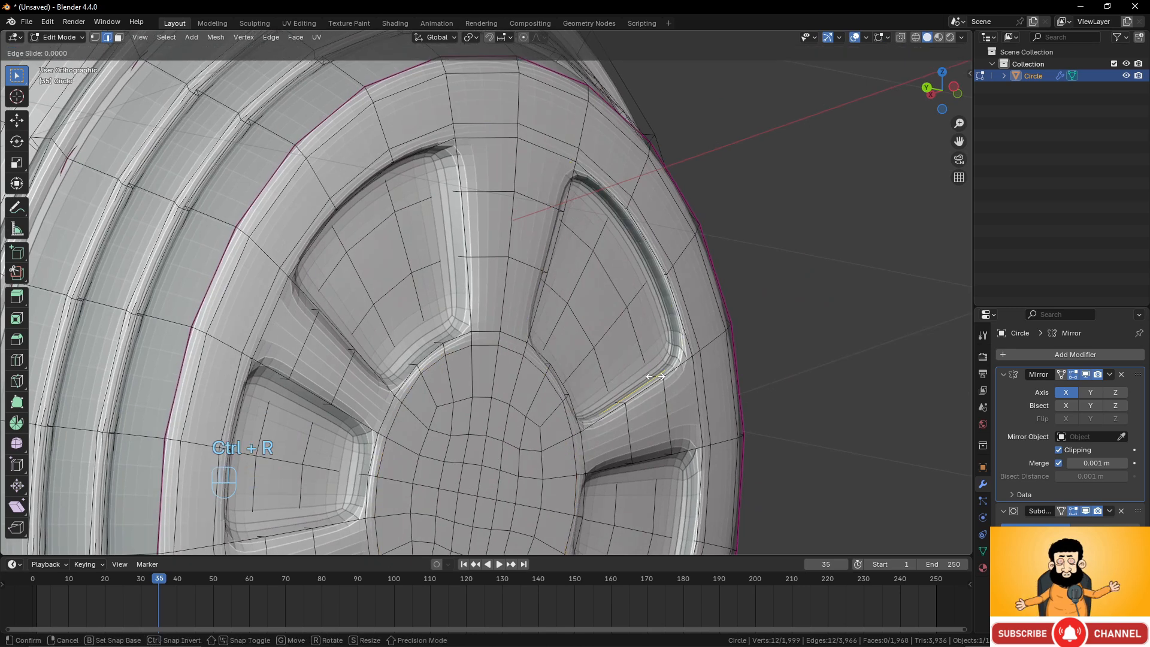
right_click(656, 376)
key("ctrl+r")
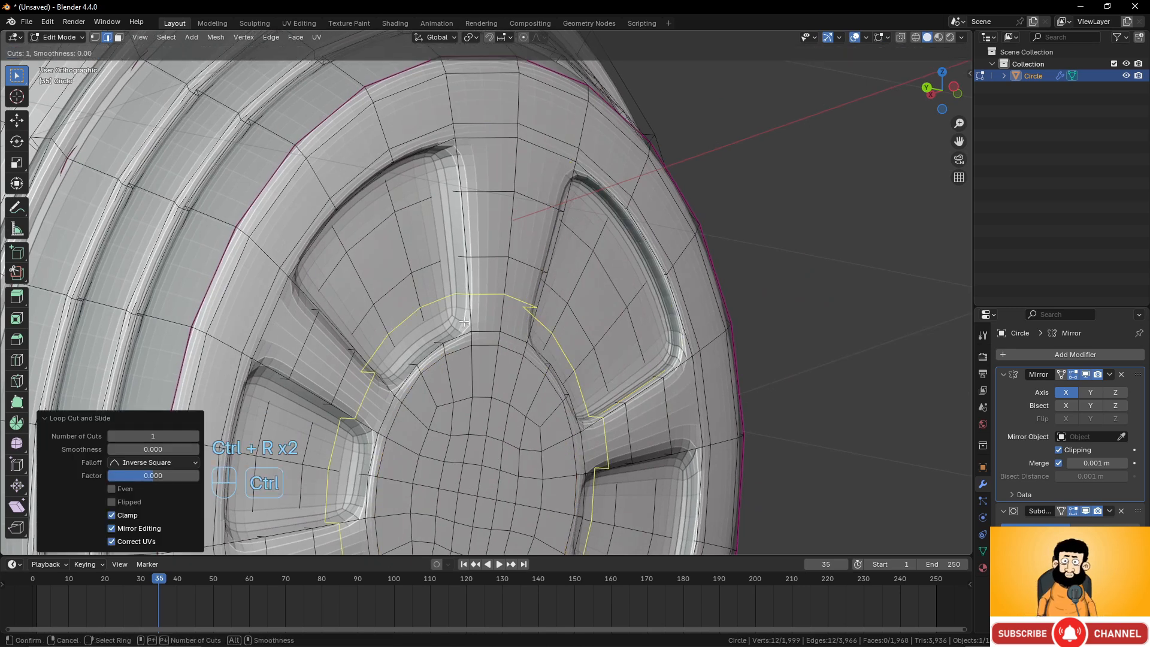
left_click(463, 325)
right_click(463, 325)
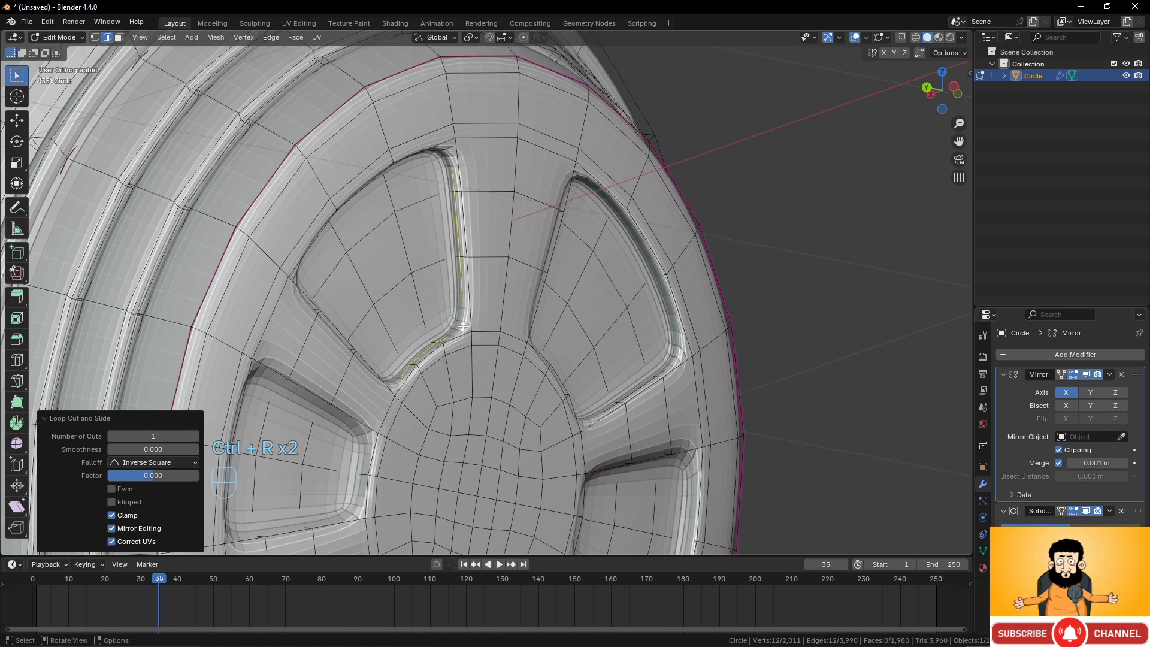
Add supporting loop cuts along the edges of two more wedge recesses on the left side.
middle_click_drag(382, 467, 408, 357, "shift")
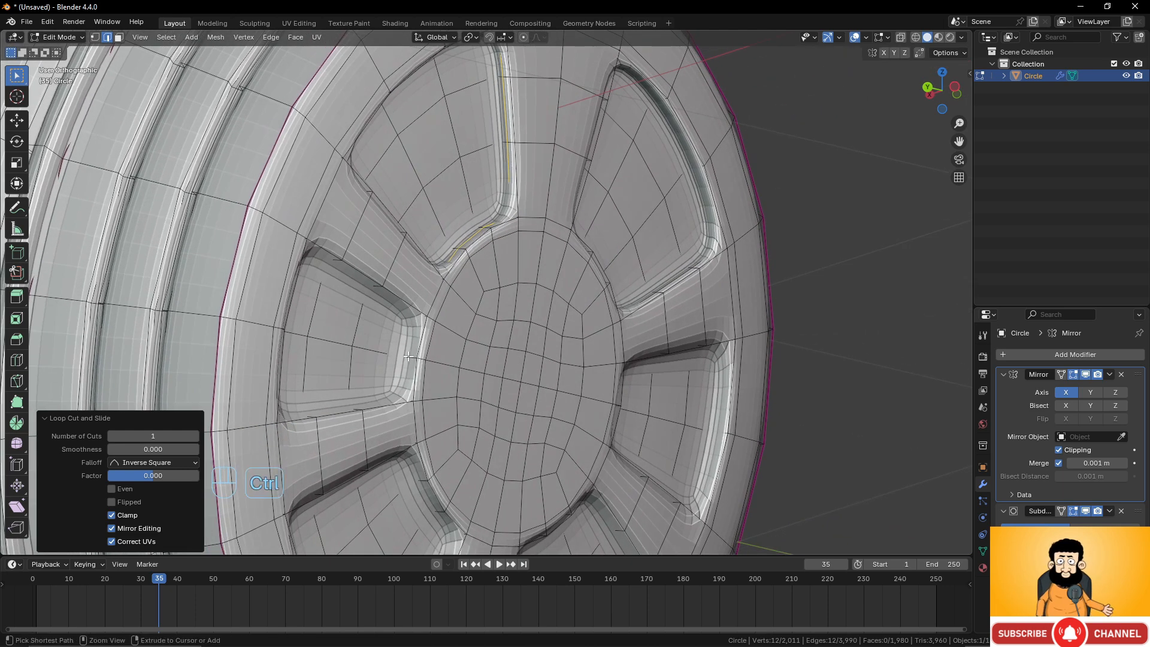
key("ctrl+r")
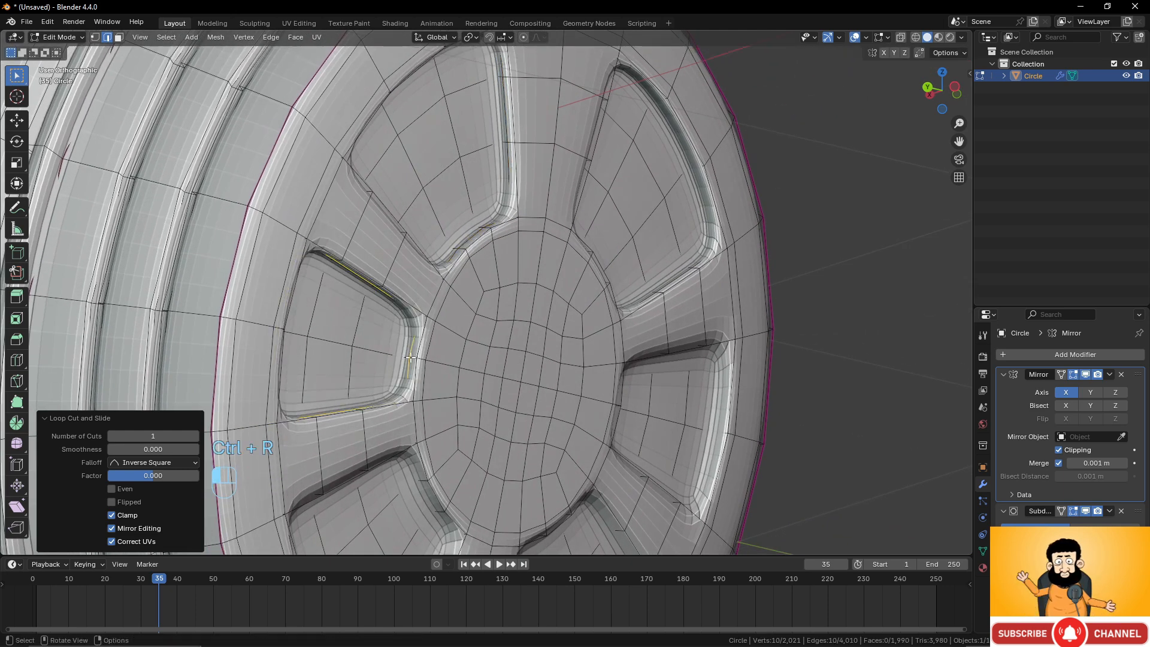
key("ctrl")
key("ctrl+r")
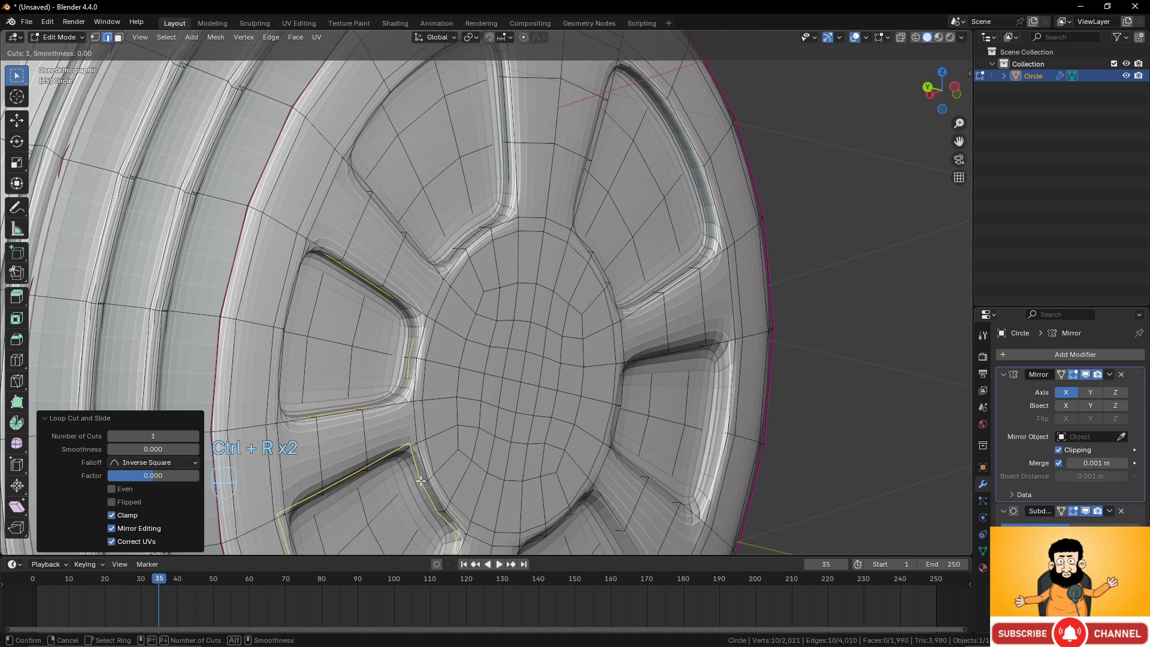
left_click(424, 482)
scroll(565, 505, "down", 3)
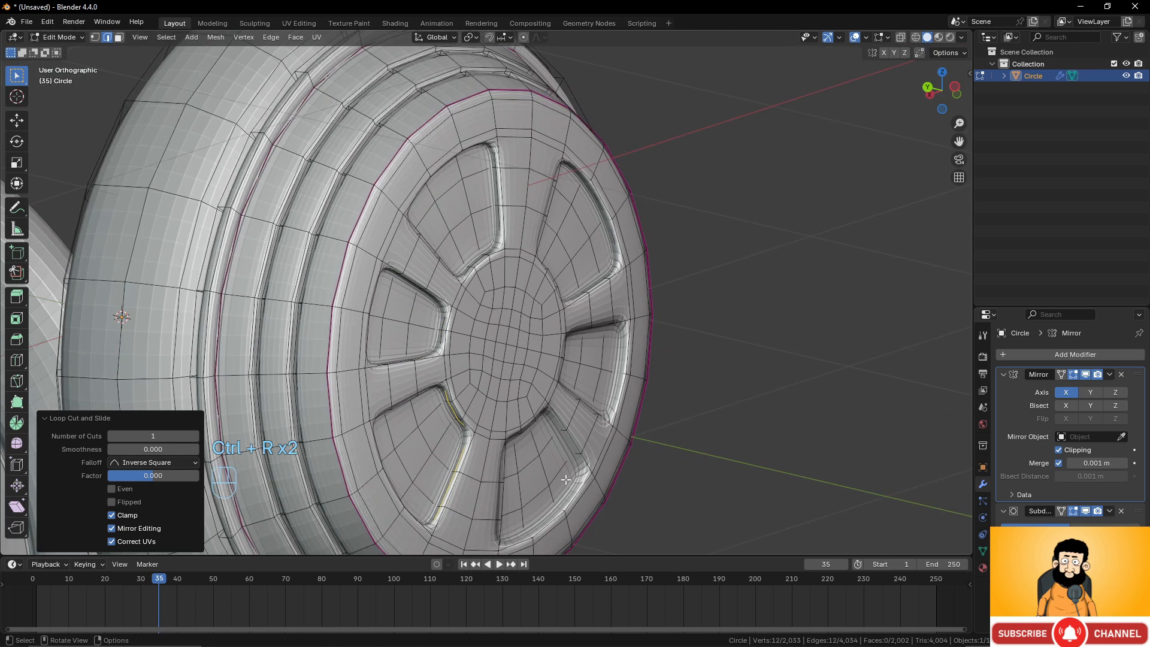
key("ctrl")
key("ctrl+r")
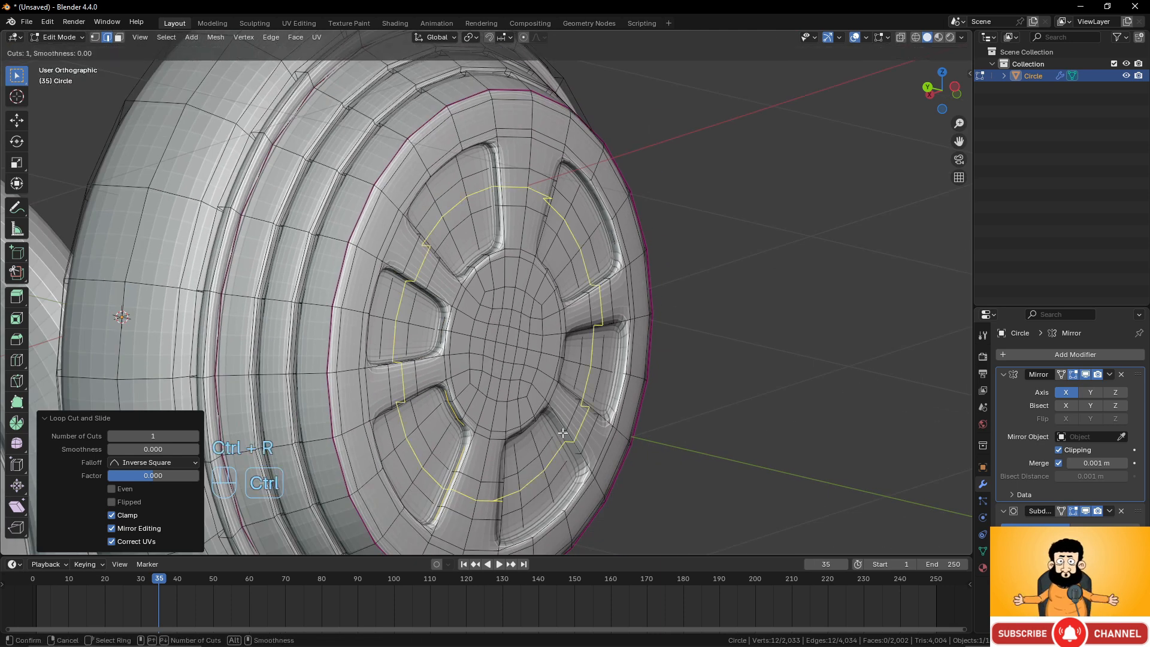
double_click(561, 431)
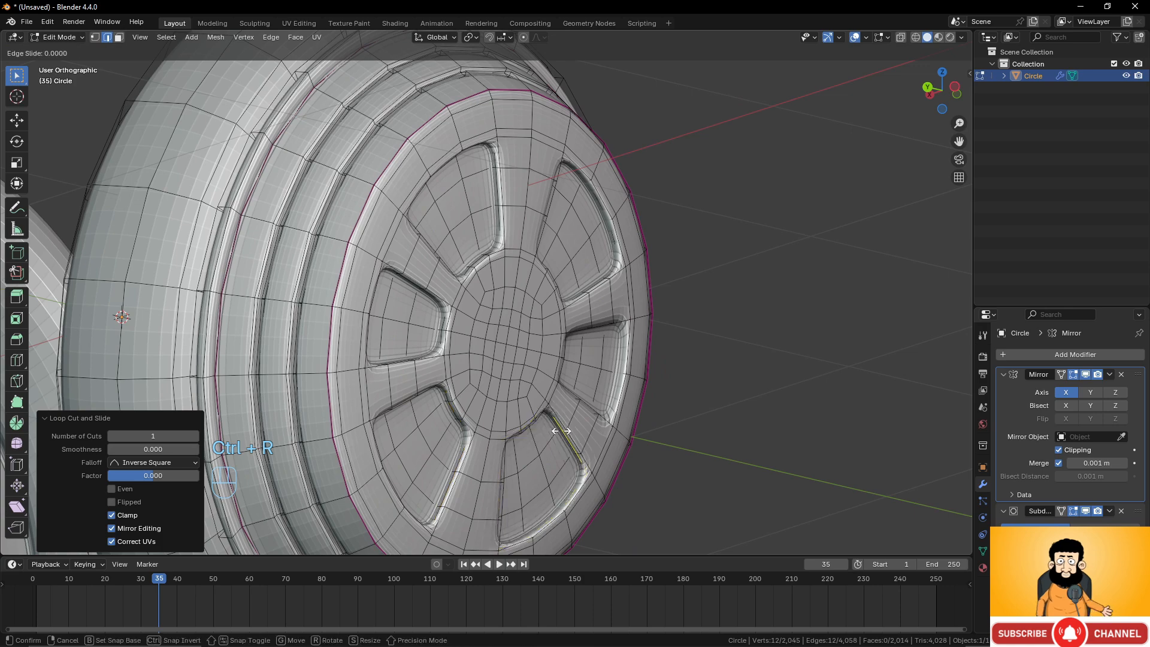
Add a supporting loop cut along the edge of the right-hand wedge recess.
scroll(616, 373, "up", 4)
scroll(604, 355, "down", 3)
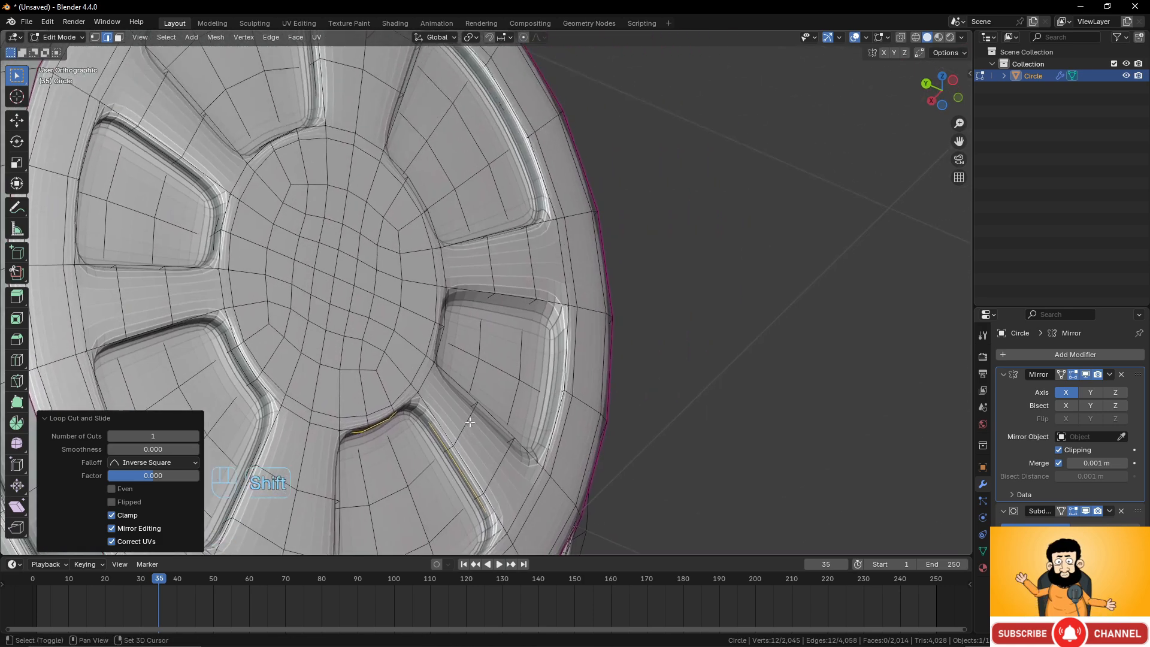
scroll(533, 347, "up", 3)
key("ctrl")
key("ctrl+r")
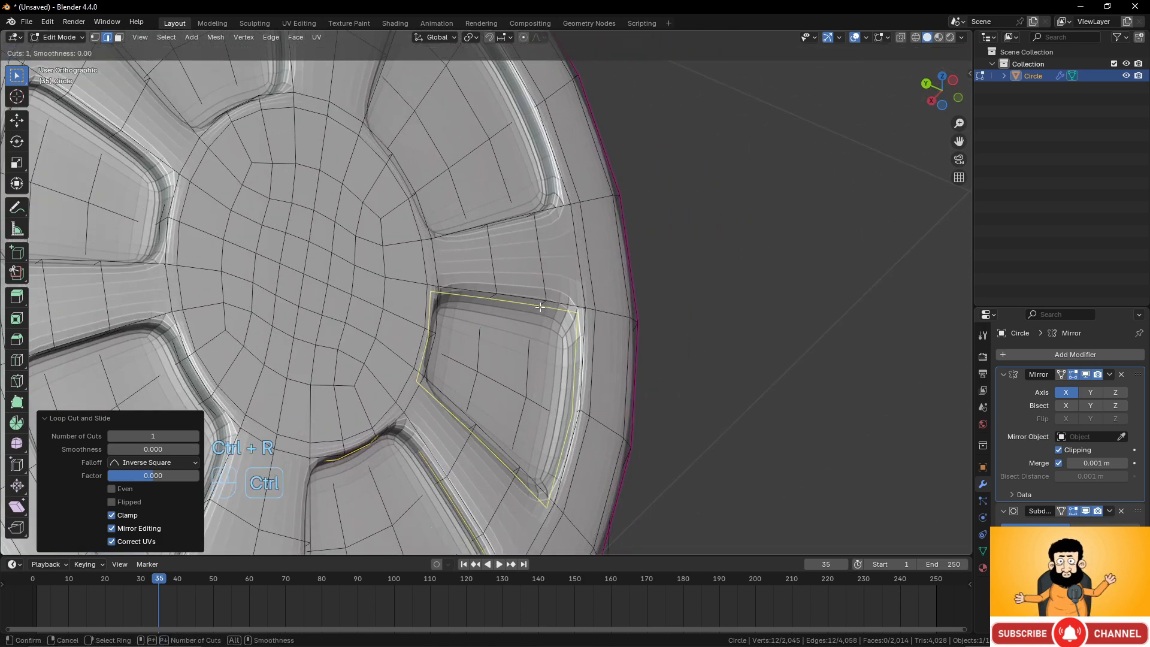
left_click(540, 307)
left_click(540, 308)
Inspect the supported wedge recesses in object and edit mode.
scroll(491, 295, "down", 5)
middle_click_drag(440, 309, 260, 371)
key("Tab")
middle_click_drag(307, 375, 414, 339)
scroll(432, 400, "up", 3)
key("Tab")
scroll(398, 417, "up", 2)
Add a loop cut around the central hub with an edge slide factor of -0.714.
key("ctrl+r")
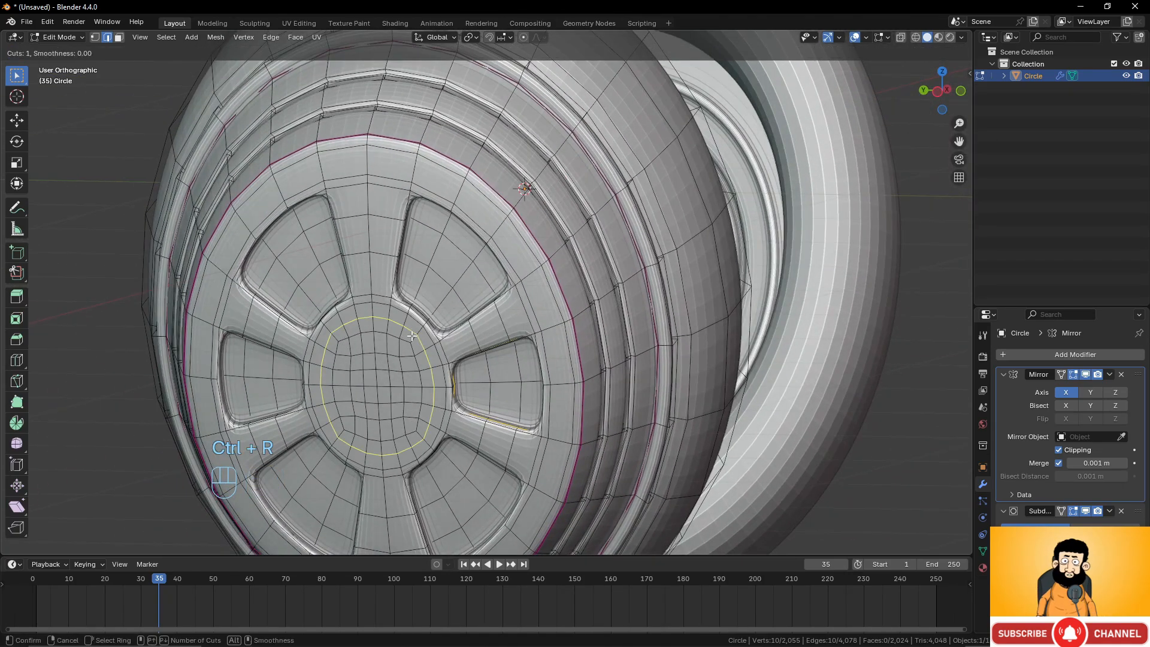
left_click(414, 336)
left_click(419, 332)
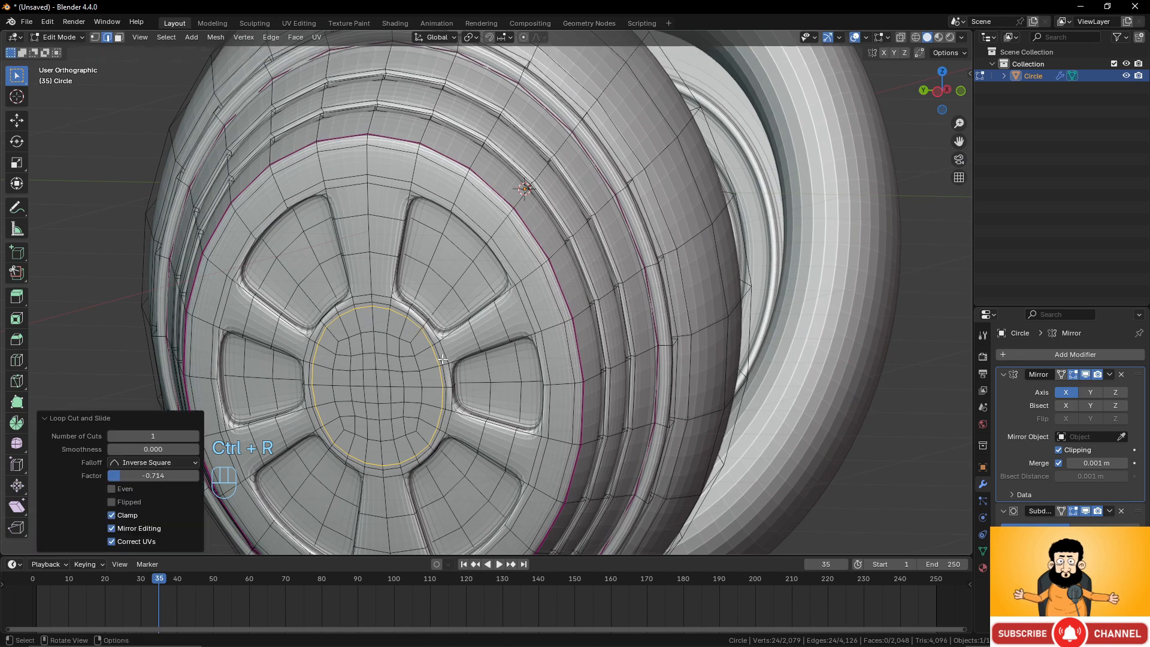
scroll(553, 289, "up", 4)
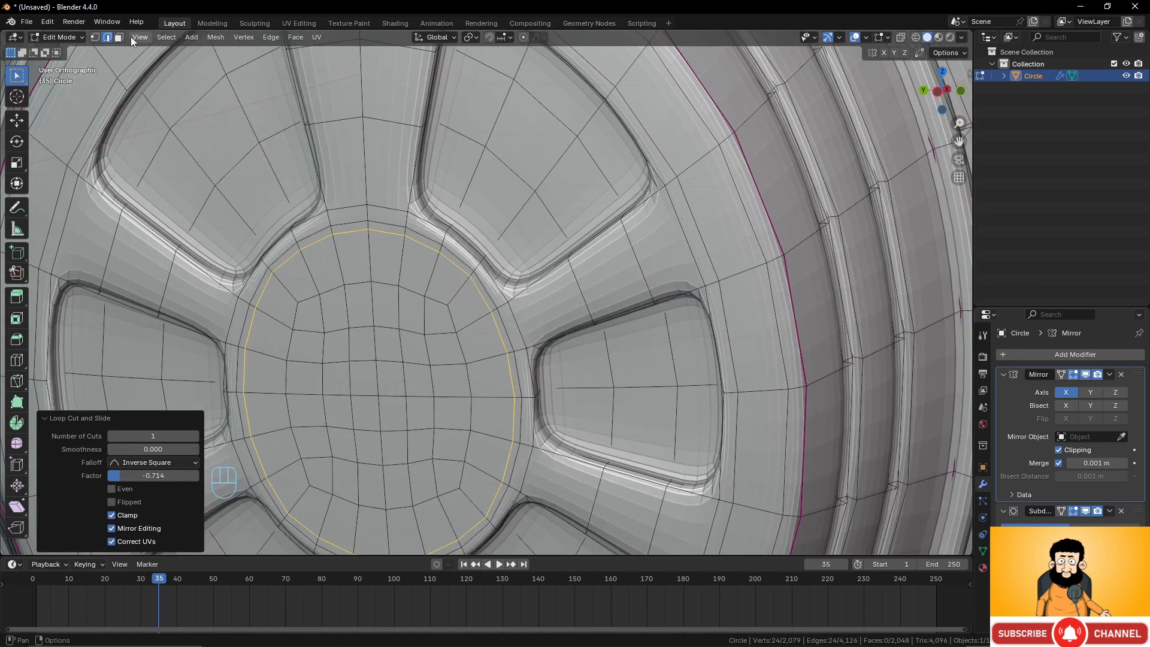
Select the ring of faces around the central hub and extrude it inward along its normals.
left_click(119, 37)
left_click(471, 273, "alt")
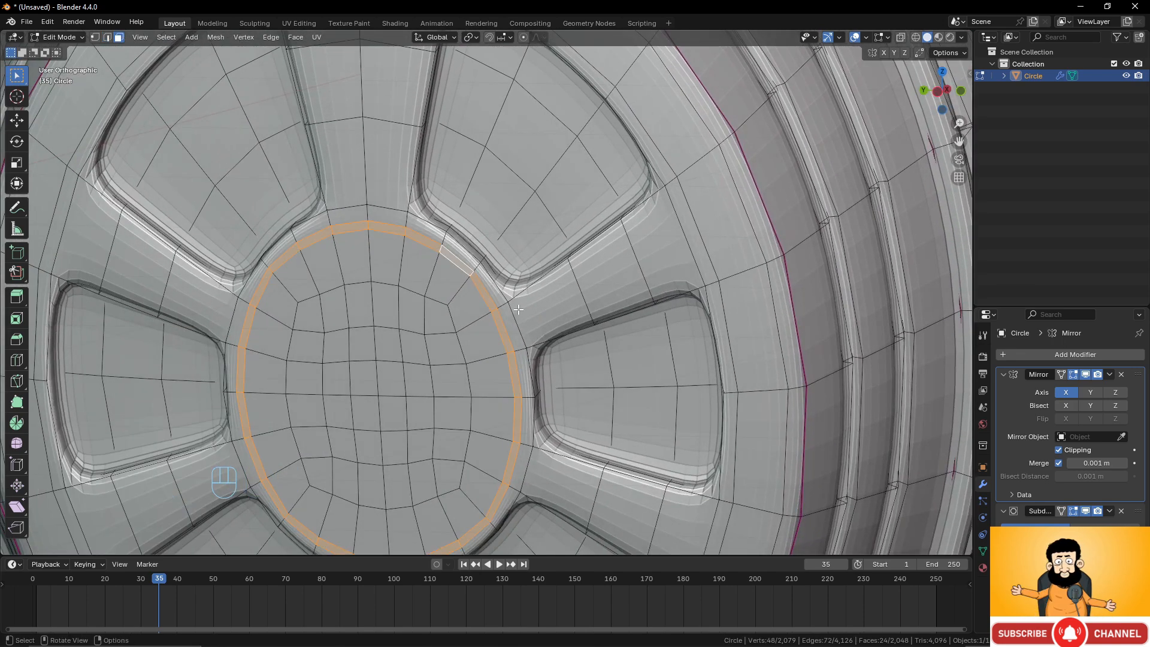
key("e")
left_click(529, 304)
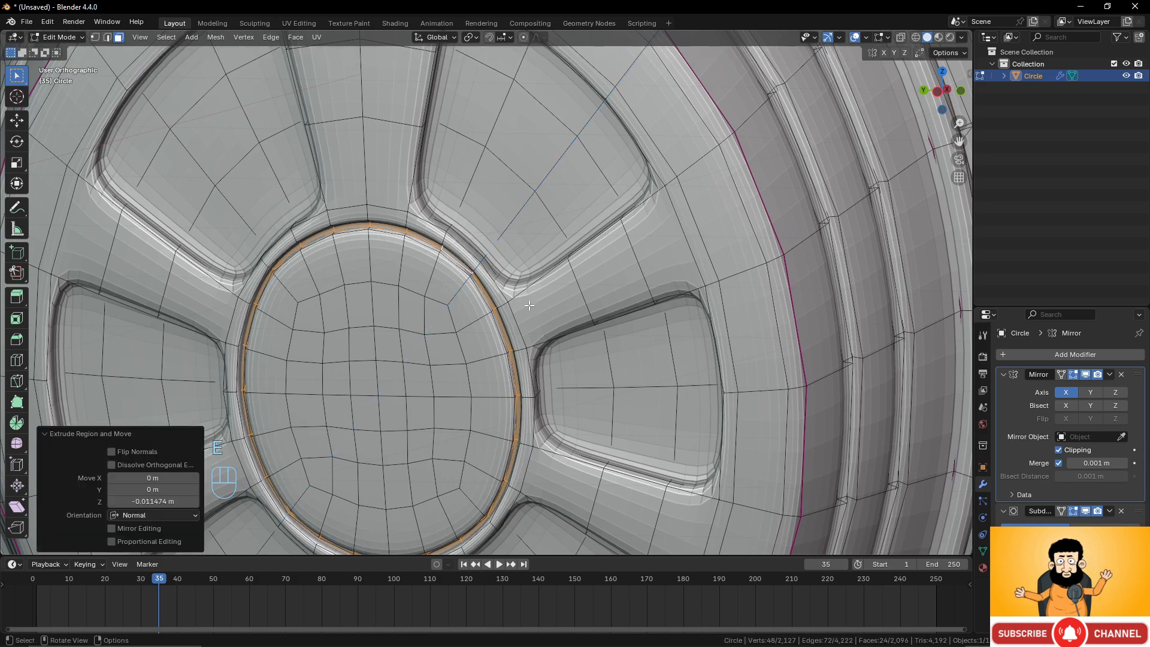
Inspect the ear cup detailing from several angles, toggling between object and edit mode.
key("Tab")
scroll(557, 317, "down", 8)
middle_click_drag(557, 315, 534, 303)
scroll(540, 317, "down", 5)
scroll(533, 303, "up", 5)
scroll(534, 303, "up", 2)
middle_click_drag(502, 263, 497, 397, "shift")
scroll(500, 350, "up", 3)
scroll(518, 338, "down", 1)
key("Tab")
middle_click_drag(501, 350, 596, 346)
key("Tab")
scroll(504, 310, "down", 4)
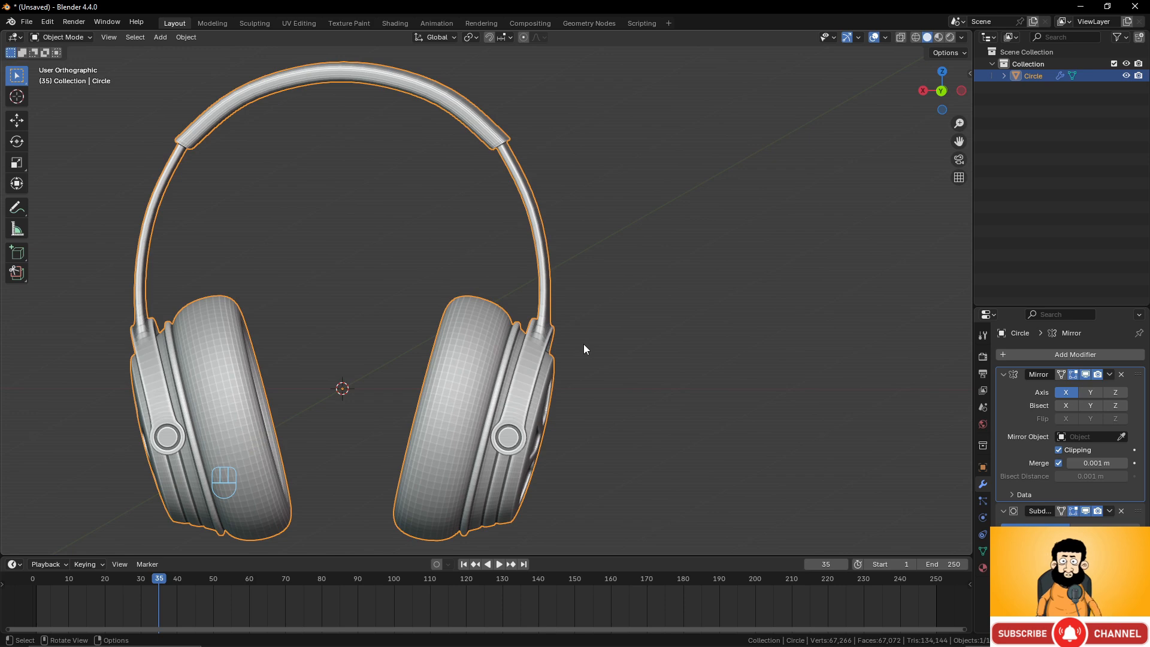
scroll(473, 289, "down", 2)
middle_click_drag(462, 287, 646, 253)
scroll(720, 272, "up", 2)
scroll(721, 278, "up", 1)
key("Tab")
key("Tab")
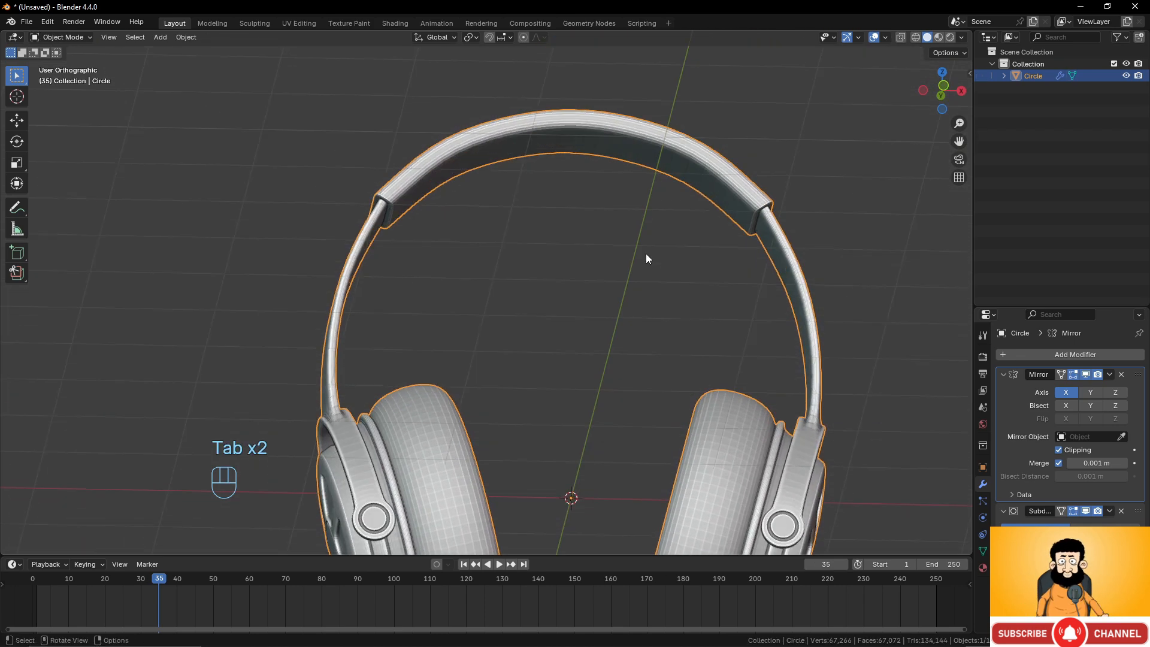
key("Tab")
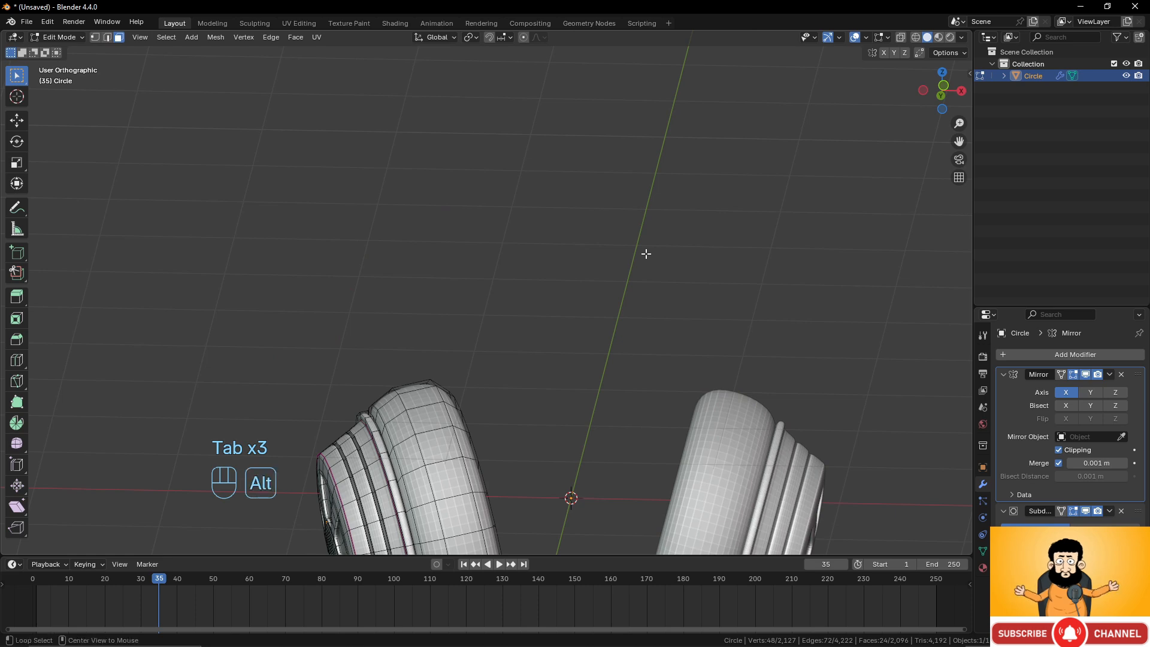
Reveal the hidden headband geometry in edit mode.
key("alt+h")
middle_click_drag(645, 253, 655, 231)
scroll(538, 230, "up", 2)
middle_click_drag(538, 230, 523, 315, "shift")
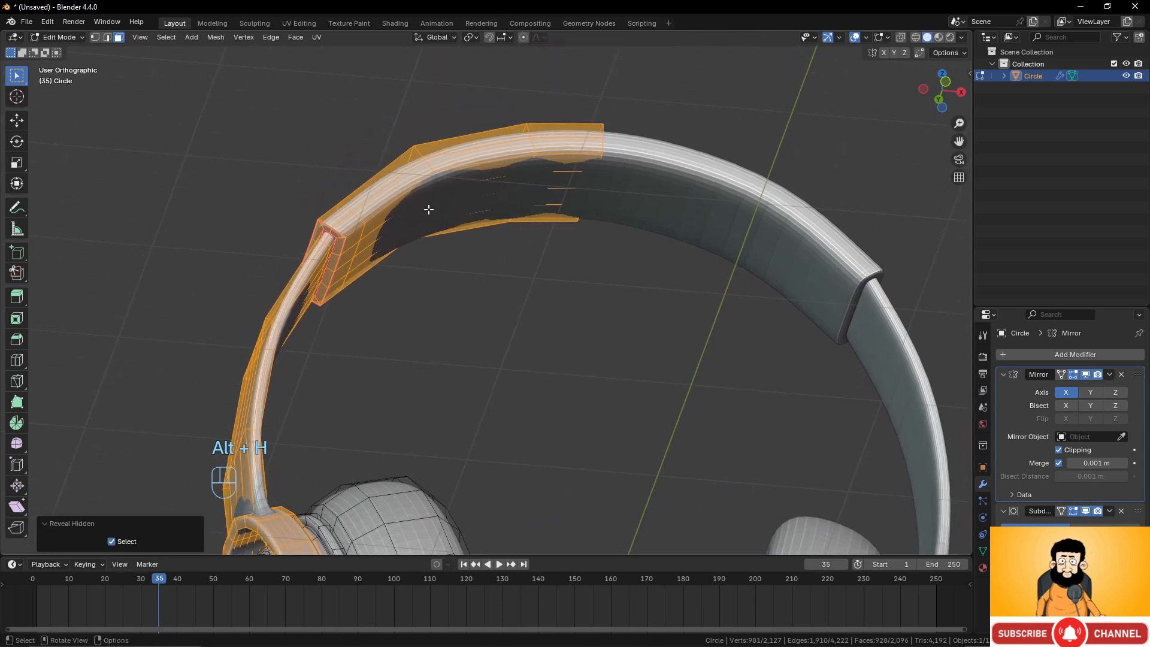
middle_click_drag(582, 196, 530, 228)
scroll(450, 274, "up", 1)
scroll(450, 274, "up", 1)
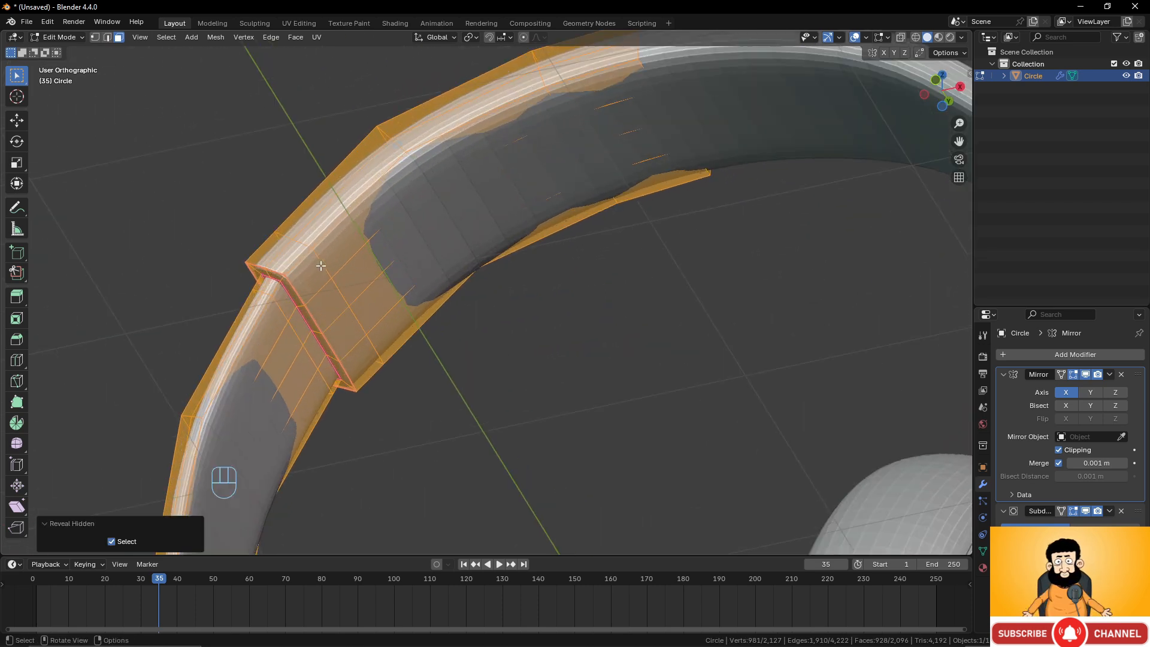
Select faces along the inner side of the headband's left half, extending the selection with circle select.
left_click(315, 277)
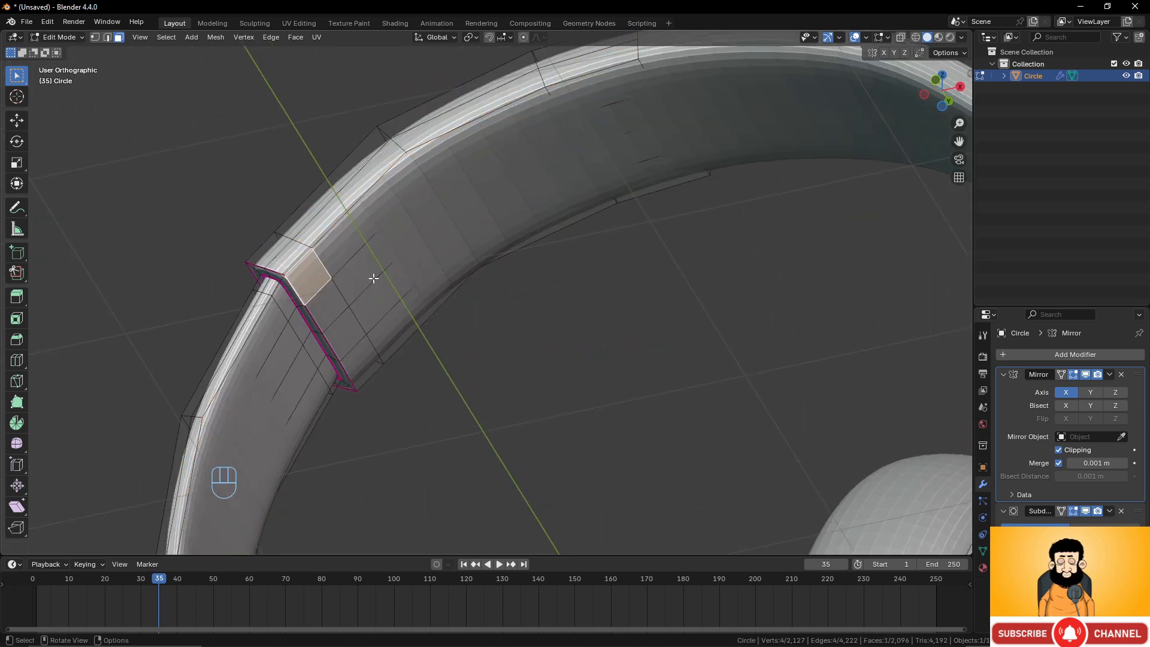
left_click(327, 305, "shift")
left_click(343, 333, "shift")
left_click(362, 361, "shift")
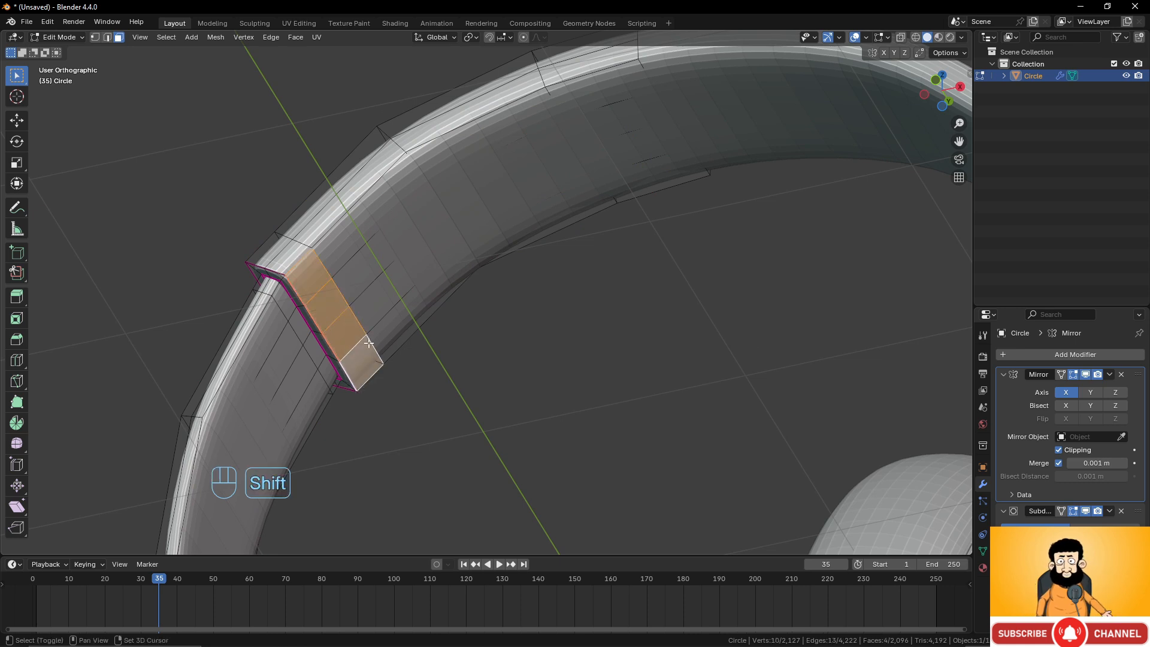
key("c")
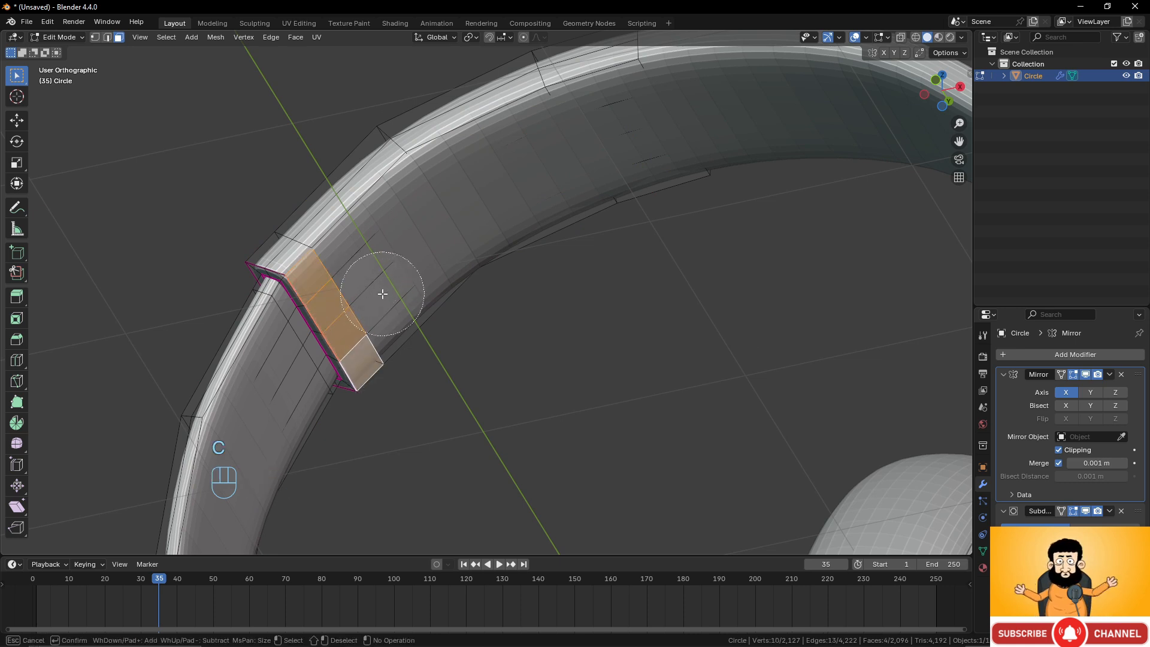
mouse_move(380, 290)
left_mouse_down()
mouse_move(385, 264)
mouse_move(457, 199)
mouse_move(579, 142)
left_mouse_up()
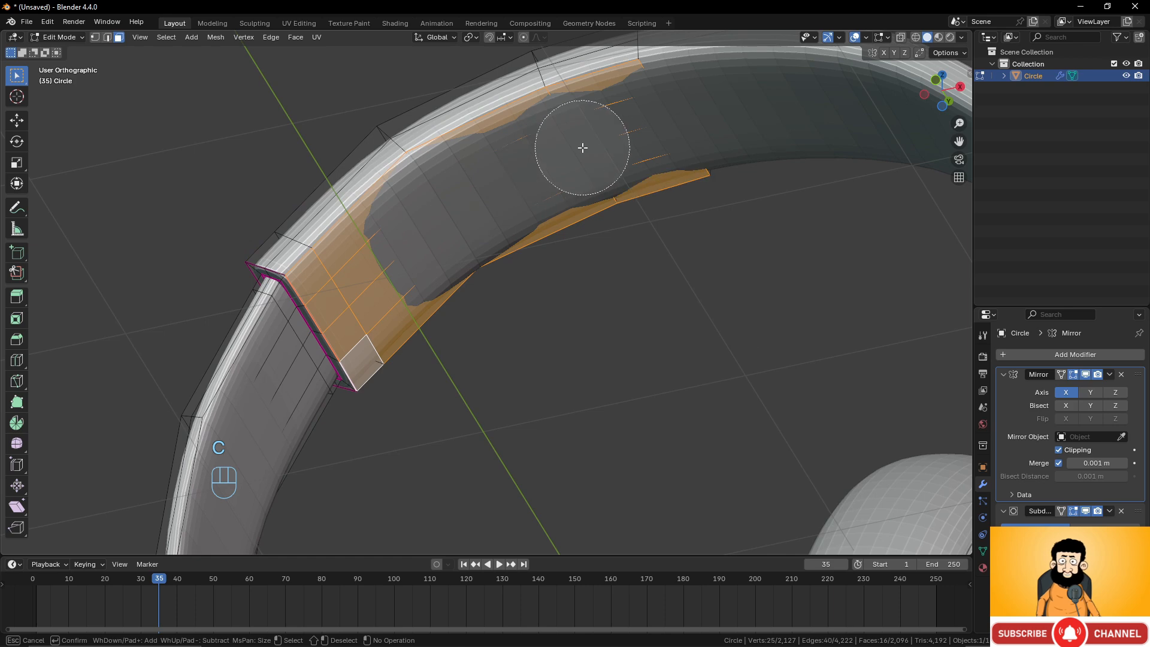
key("Escape")
Move the selected headband faces slightly in front view.
middle_click_drag(580, 141, 560, 277)
scroll(560, 271, "down", 3)
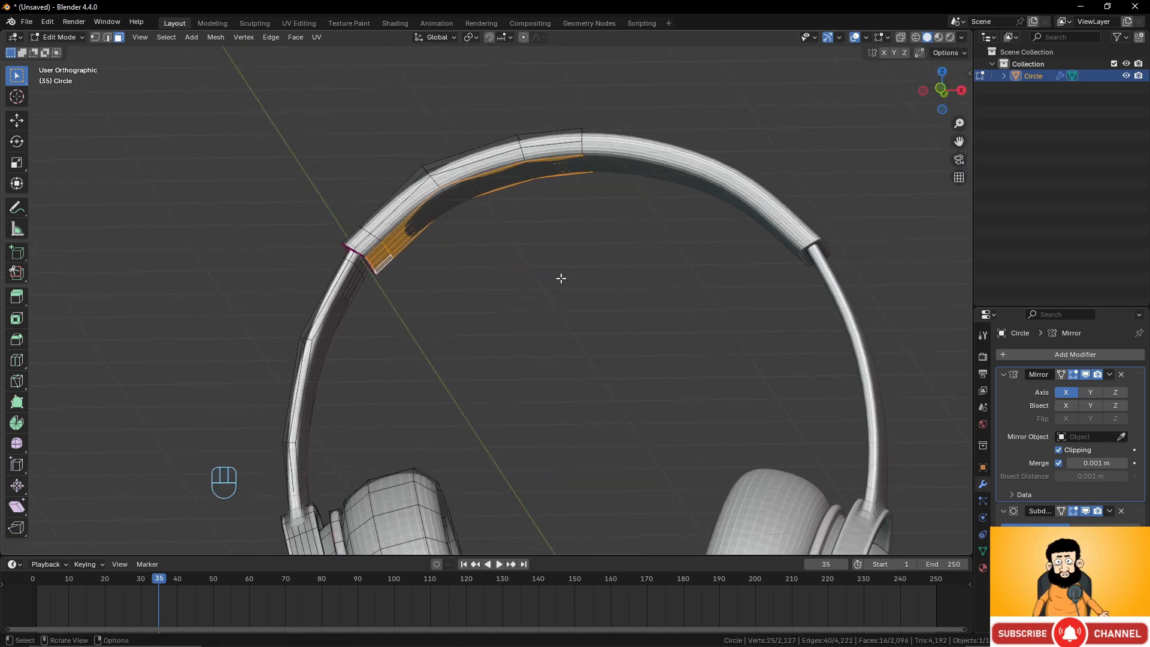
key("KP_1")
key("g")
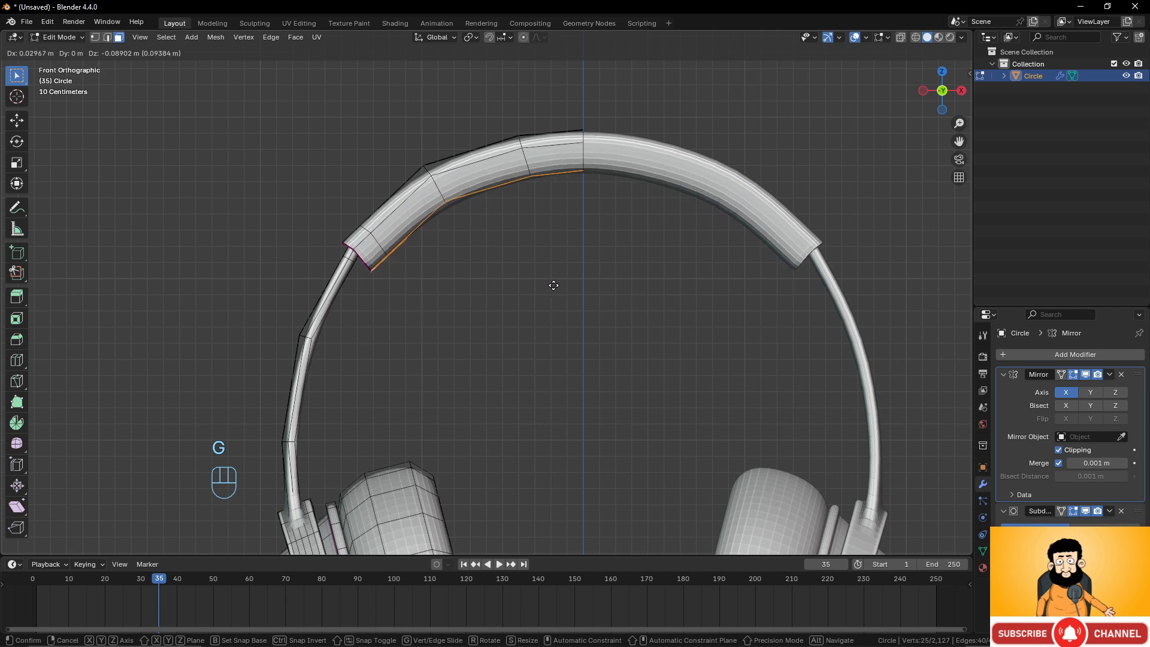
left_click(551, 282)
middle_click_drag(552, 283, 483, 235)
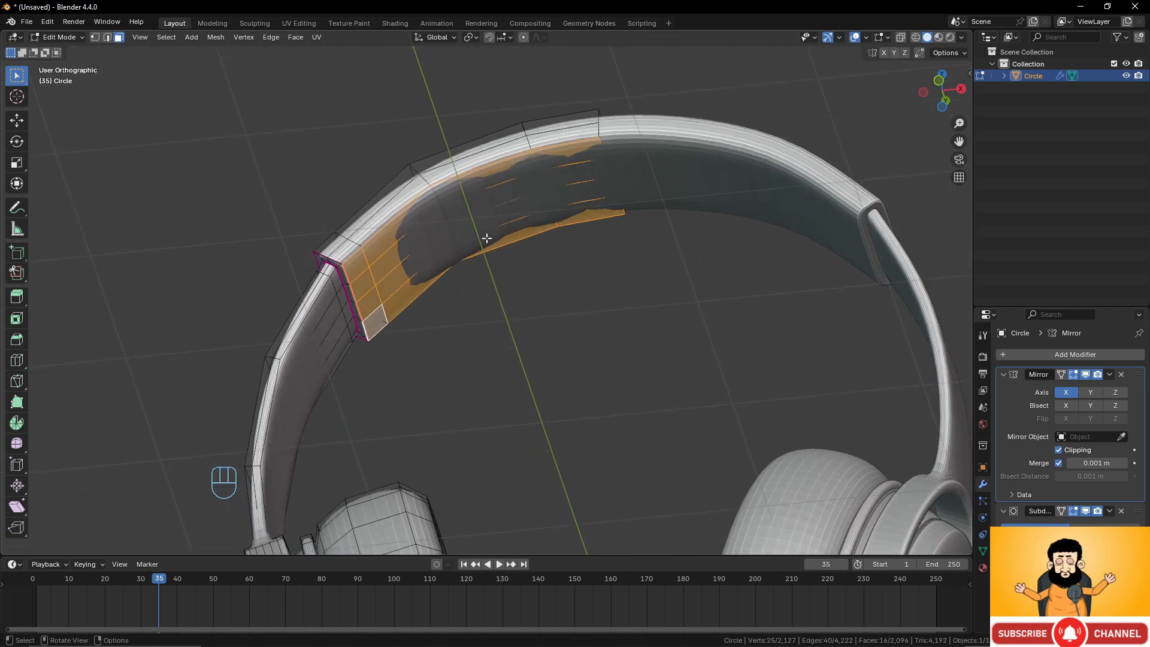
scroll(476, 284, "up", 3)
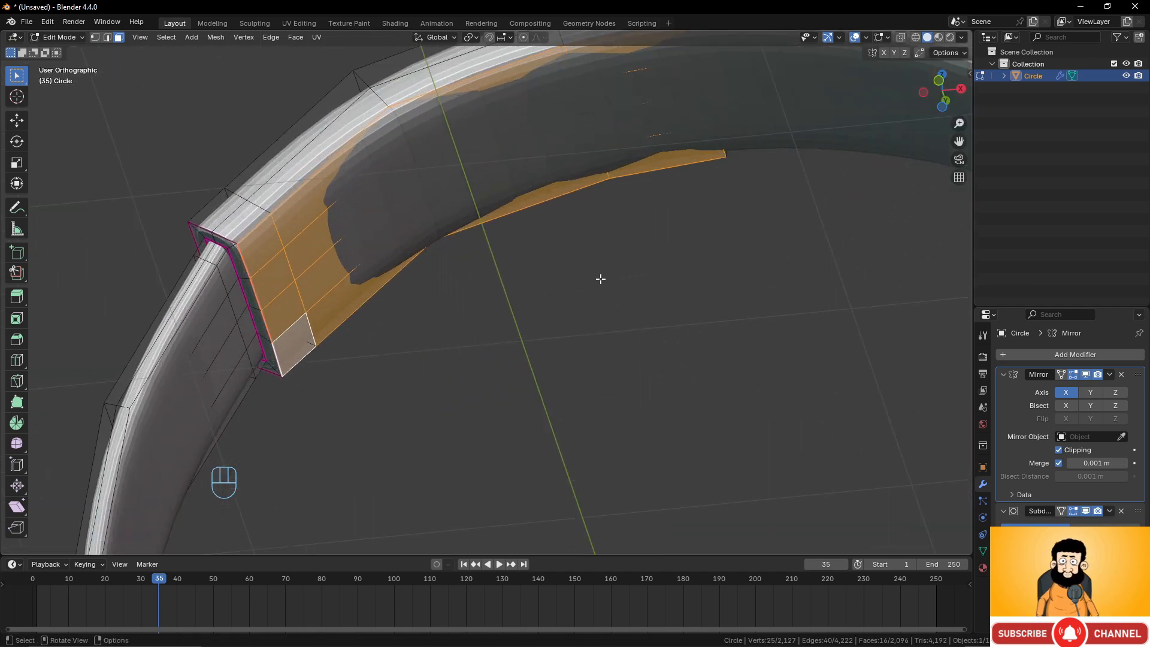
Inset the selected inner headband faces by about 0.03 m.
key("i")
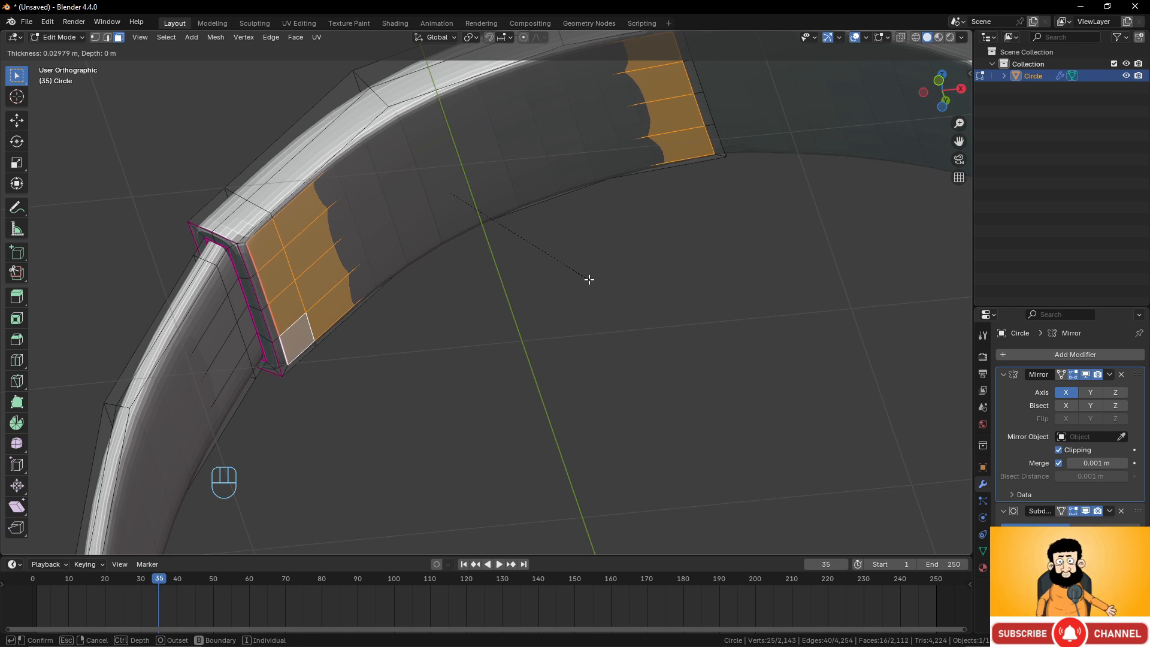
left_click(589, 280)
scroll(313, 349, "up", 2)
middle_click_drag(242, 325, 381, 323, "shift")
scroll(382, 321, "up", 1)
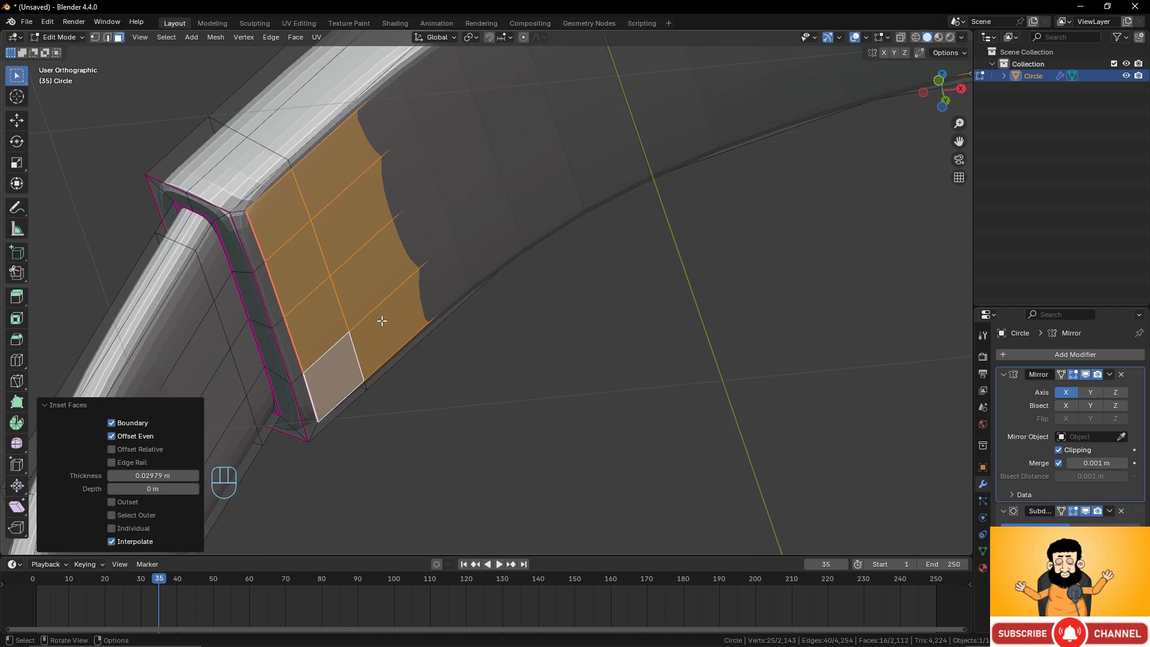
scroll(382, 321, "down", 2)
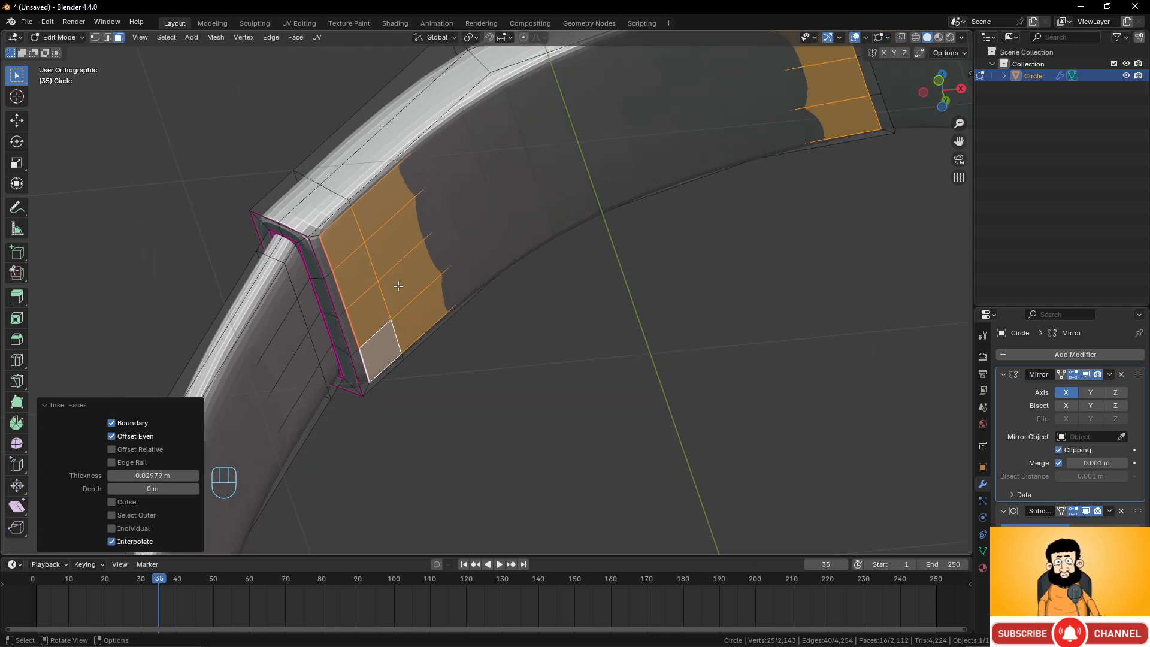
Set the edge crease of the inset faces to -1.
key("shift+e")
key("KP_Subtract")
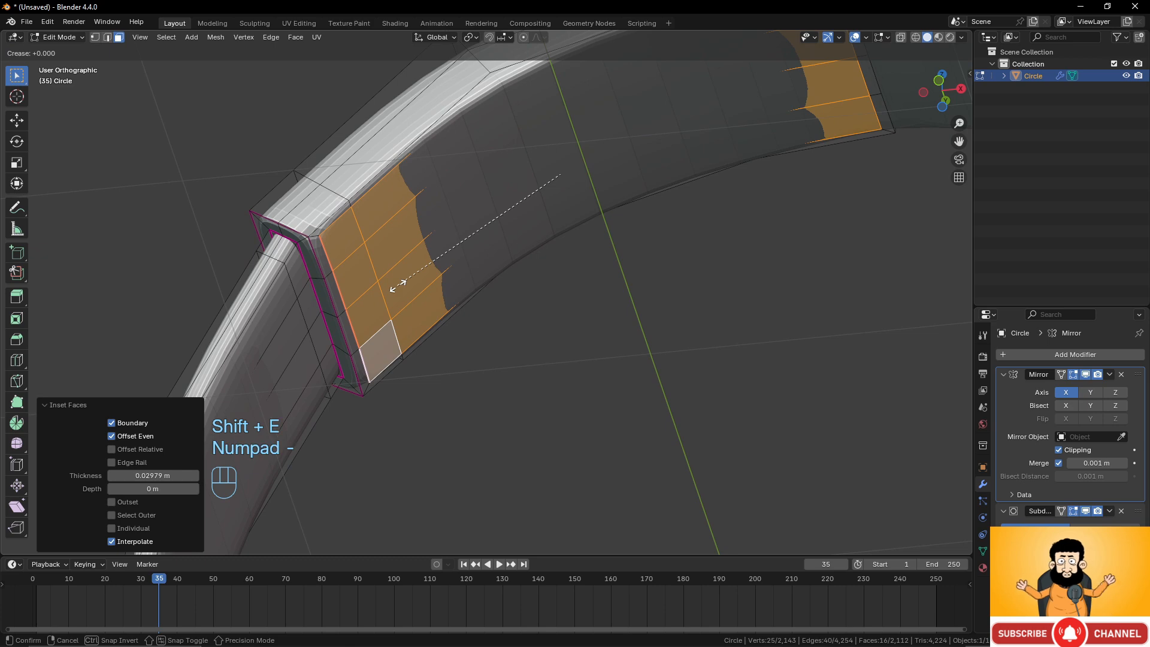
key("KP_1")
left_click(398, 283)
scroll(478, 331, "down", 2)
scroll(478, 332, "down", 3)
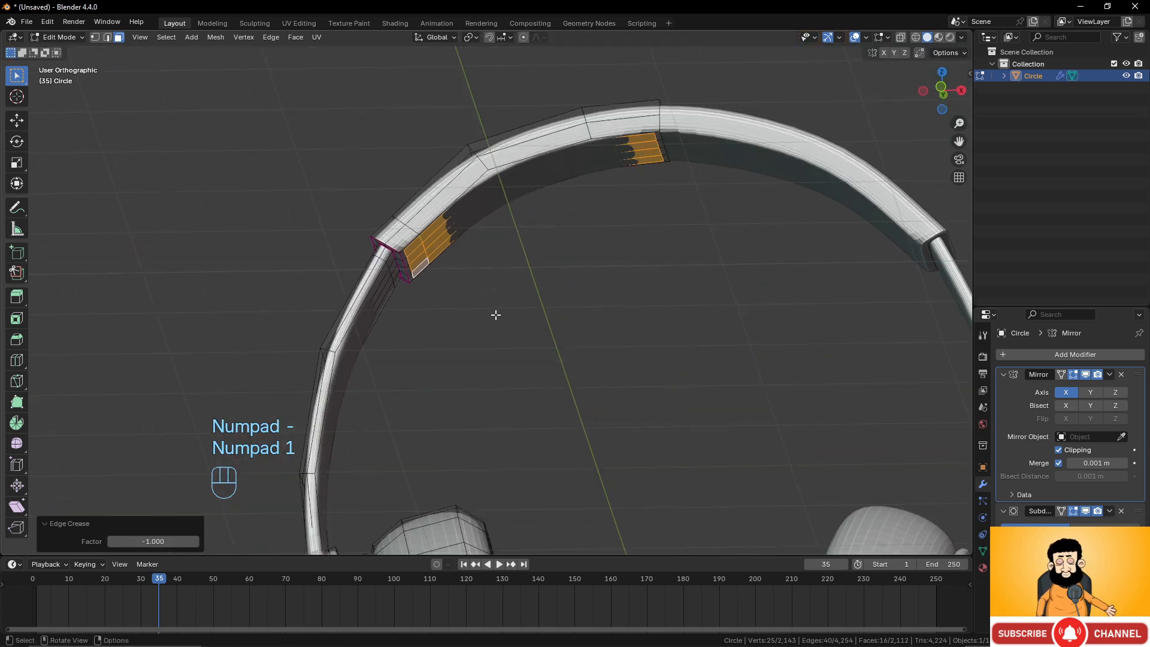
scroll(512, 310, "up", 2)
Try extruding the faces, then undo the extrusion, the crease and the inset.
key("e")
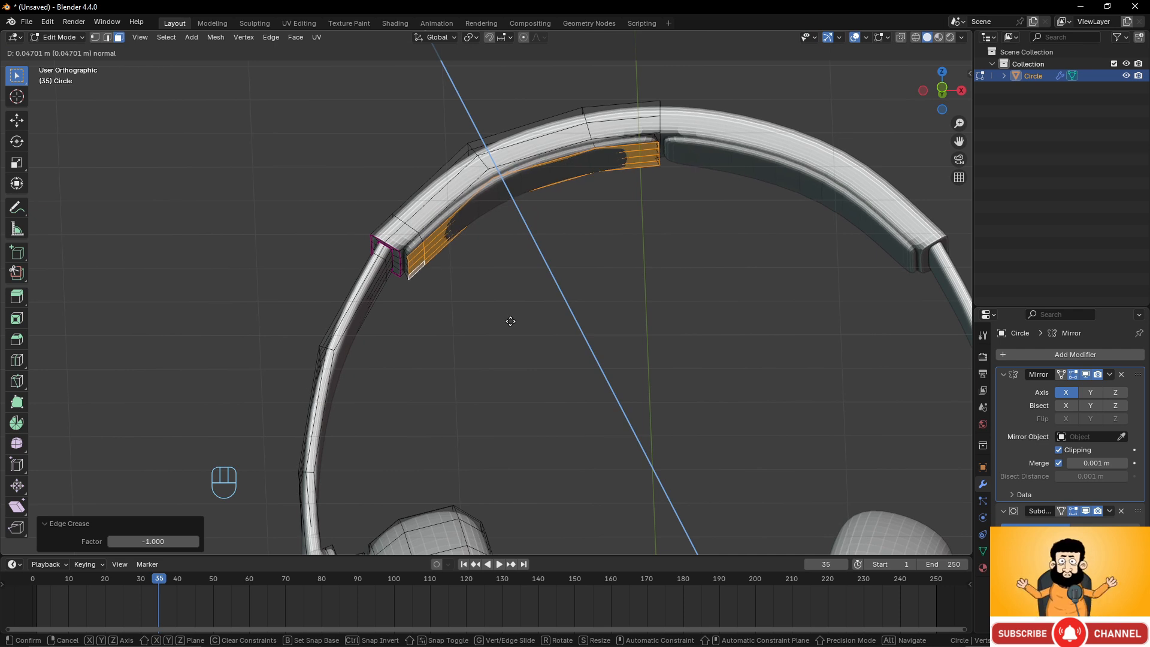
left_click(510, 320)
key("ctrl+z")
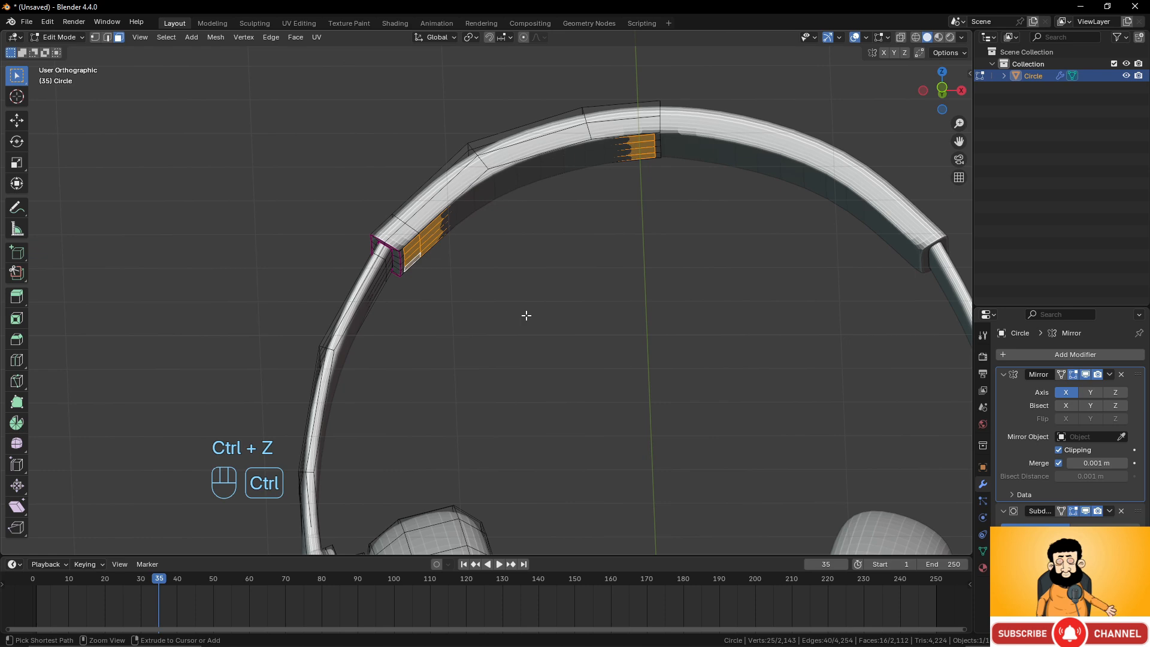
key("ctrl+z")
key("ctrl+z")
Extrude the selected inner headband faces in place and scale them to about 0.919.
middle_click_drag(526, 316, 492, 342)
scroll(609, 269, "up", 2)
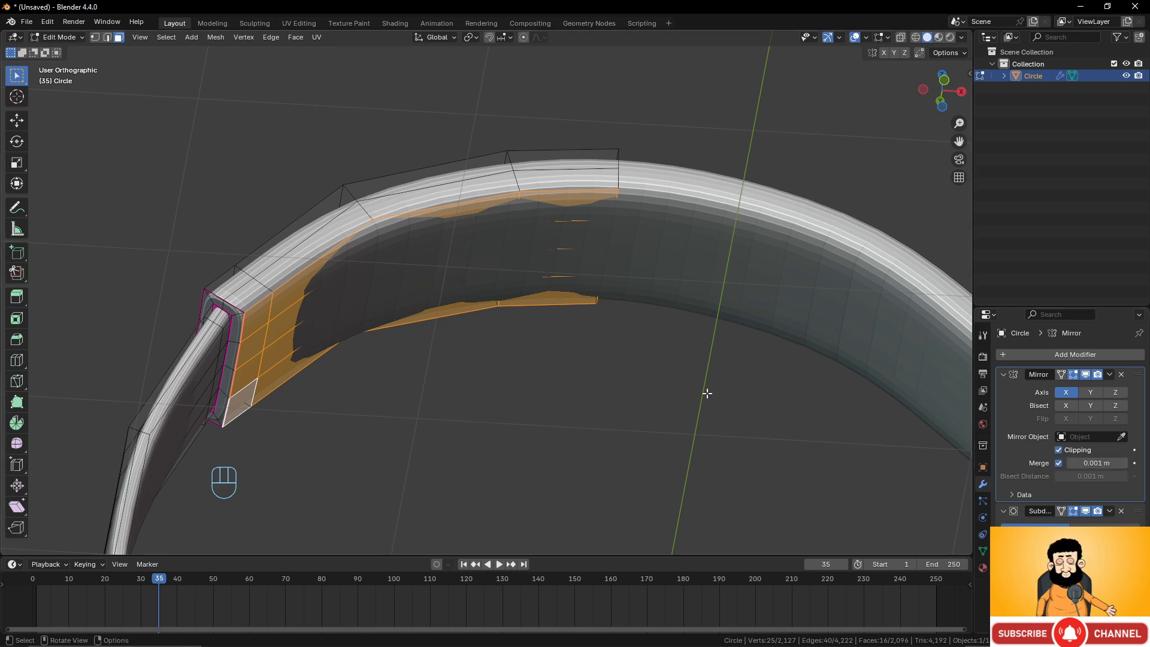
key("e")
key("s")
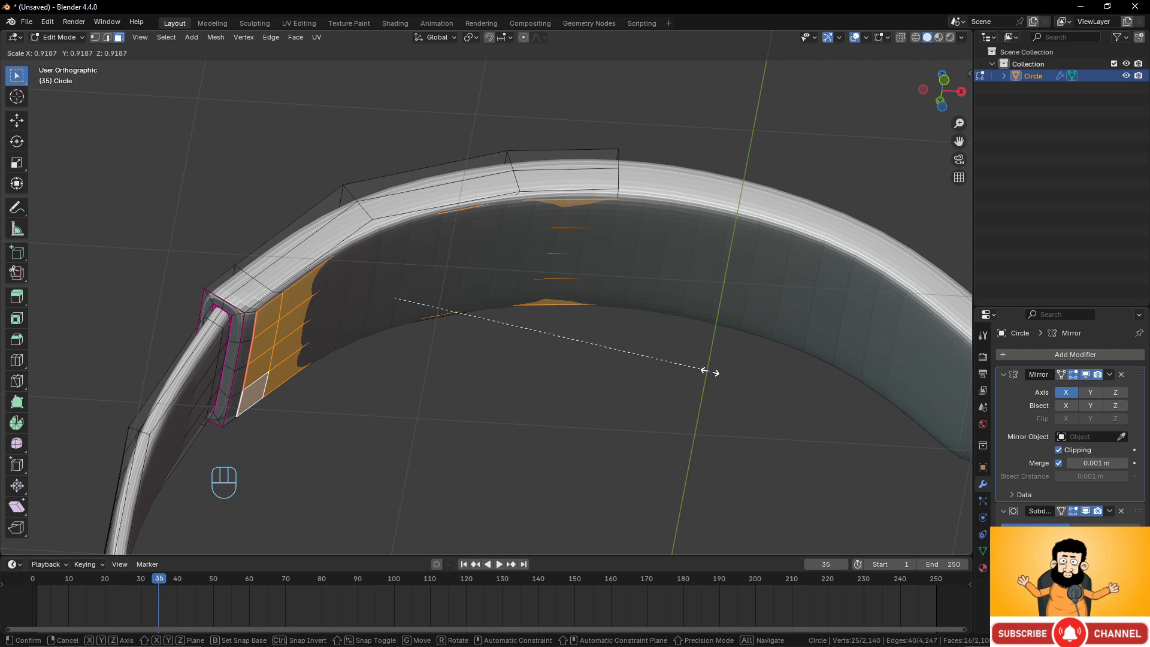
left_click(704, 371)
Set the edge crease of the extruded headband faces to -1.
middle_click_drag(527, 367, 476, 364)
key("shift+e")
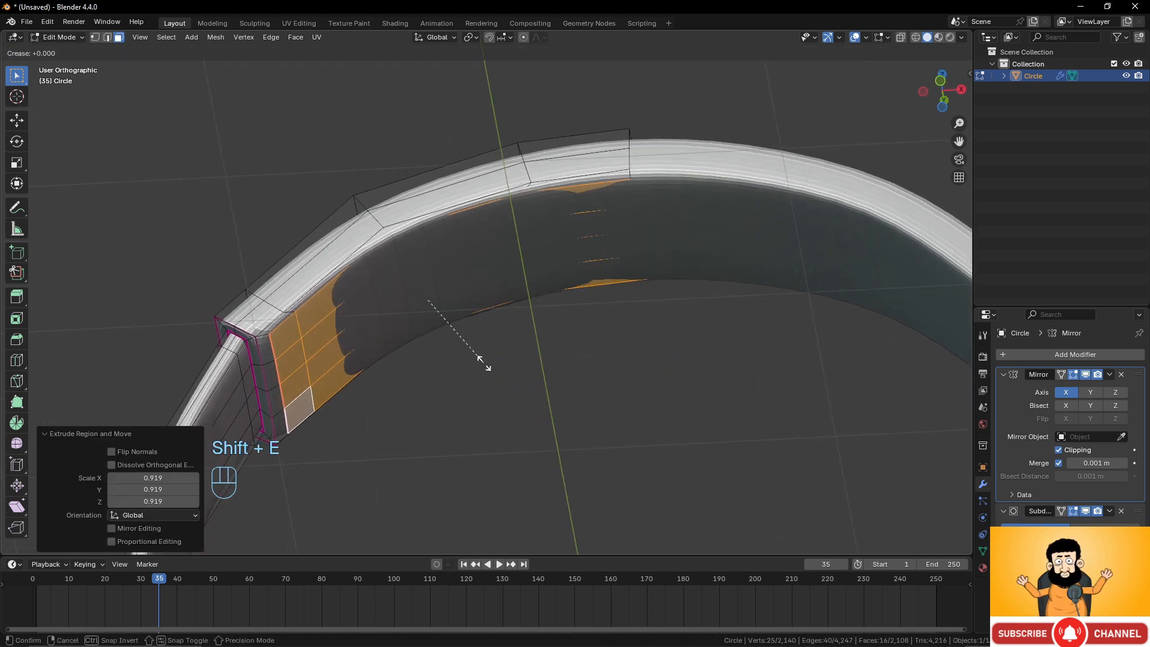
key("KP_Subtract")
key("KP_1")
left_click(482, 361)
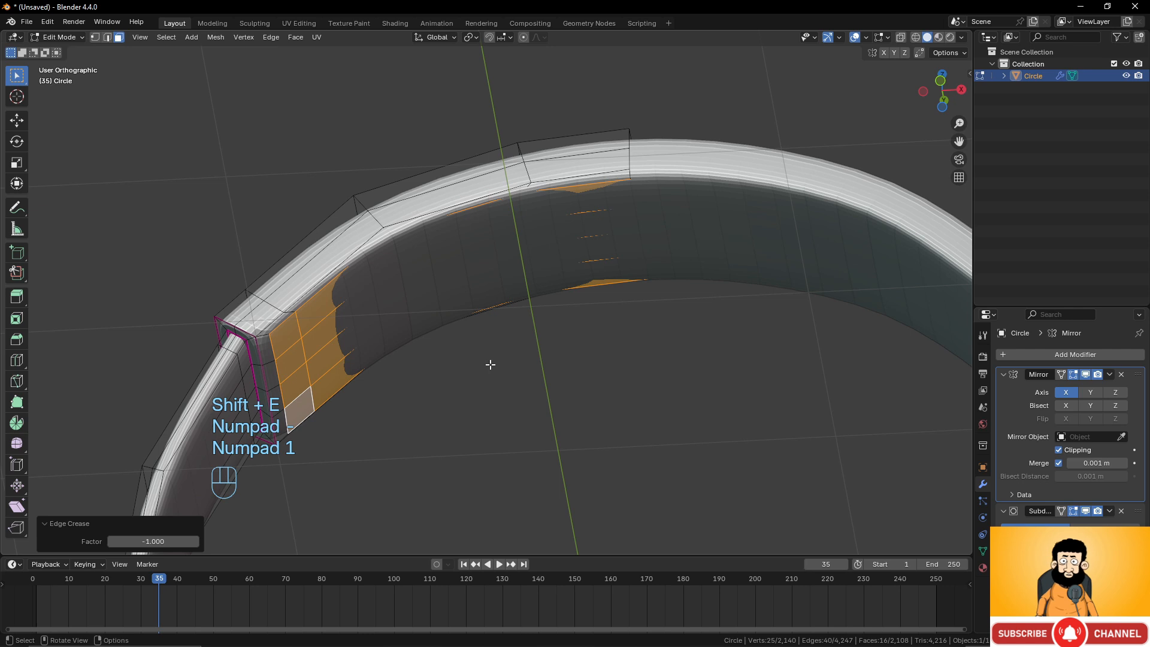
Extrude the faces about 0.111 m along their normal and move them about 0.026 m along X and Z.
key("e")
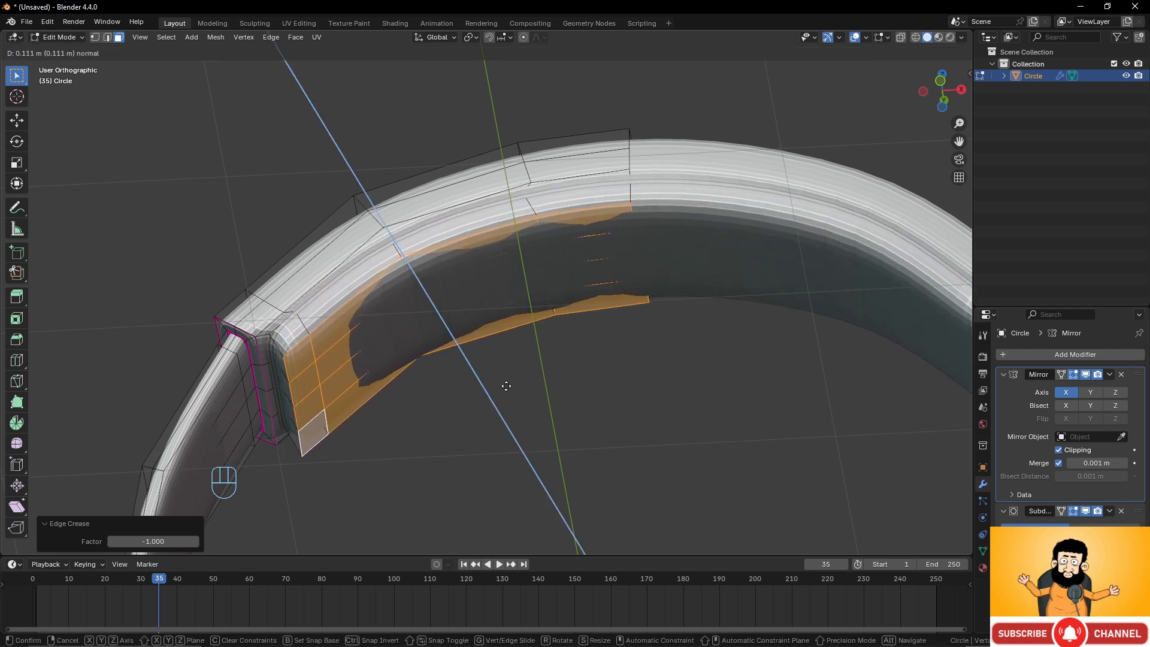
left_click(506, 385)
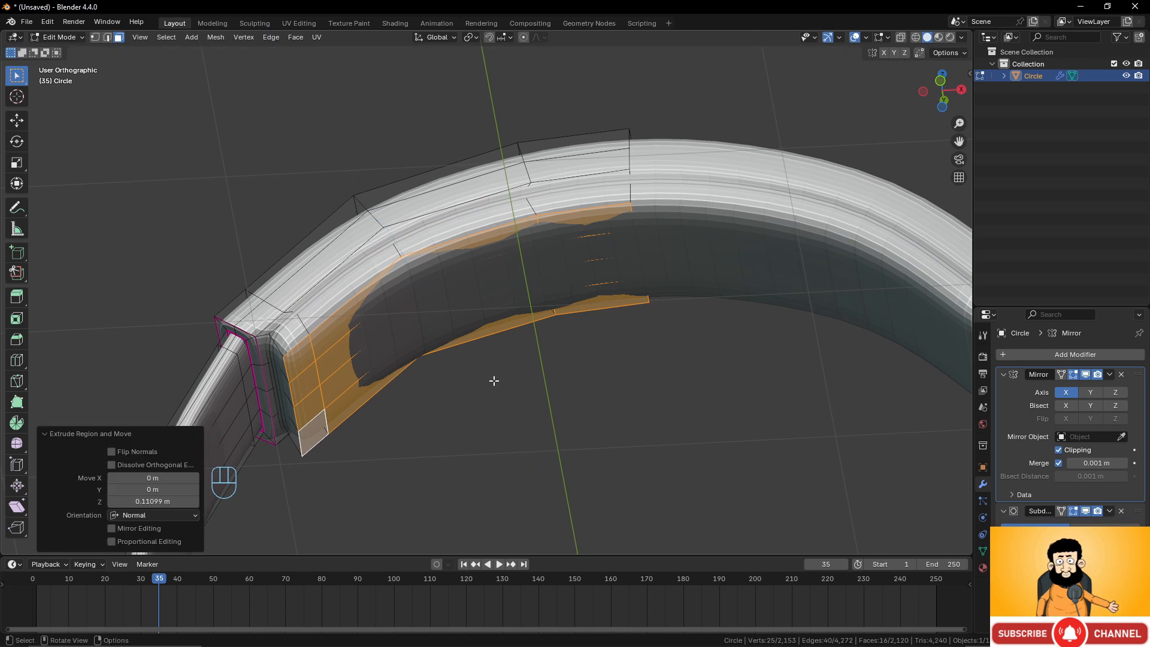
middle_click_drag(494, 381, 491, 417)
key("KP_1")
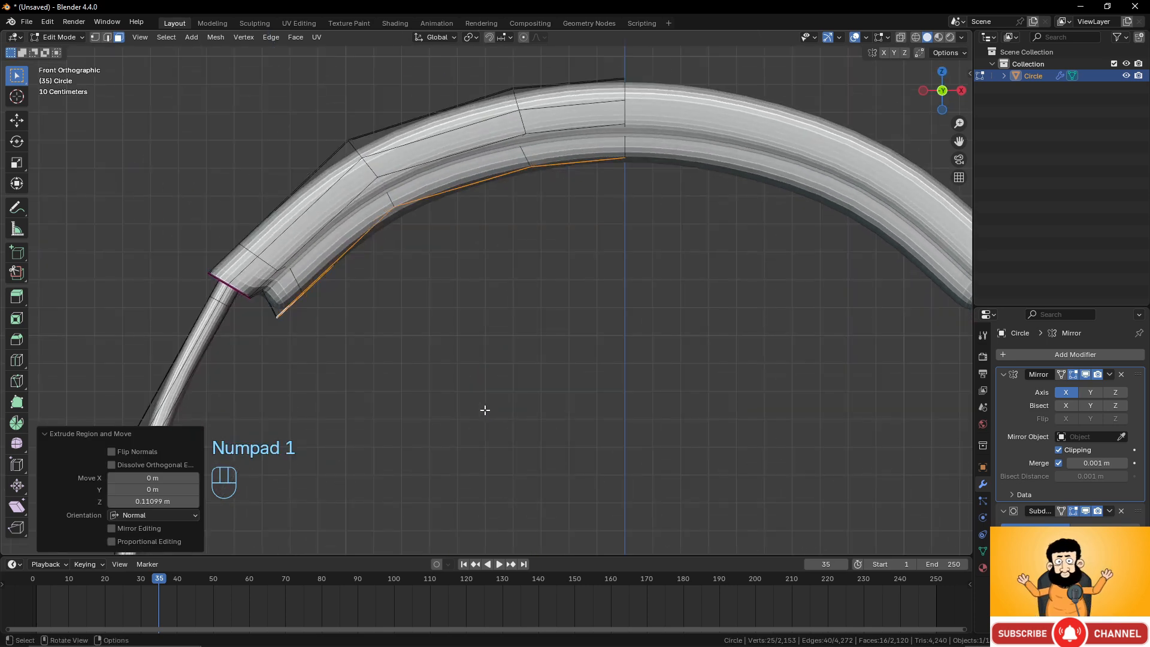
key("g")
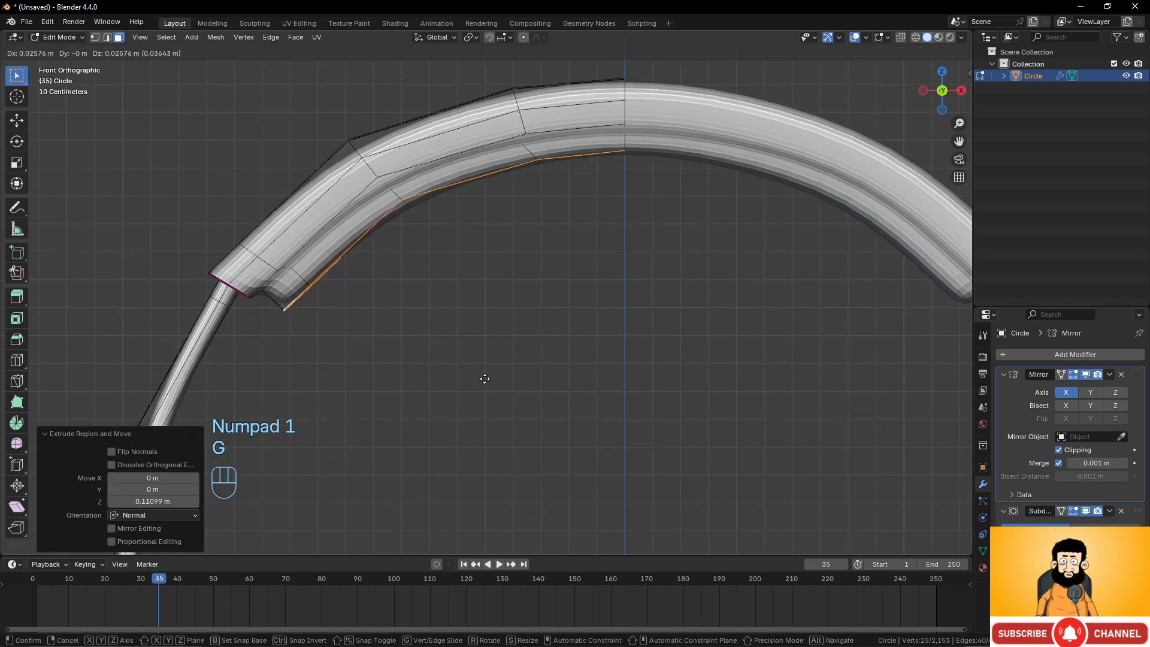
left_click(485, 379)
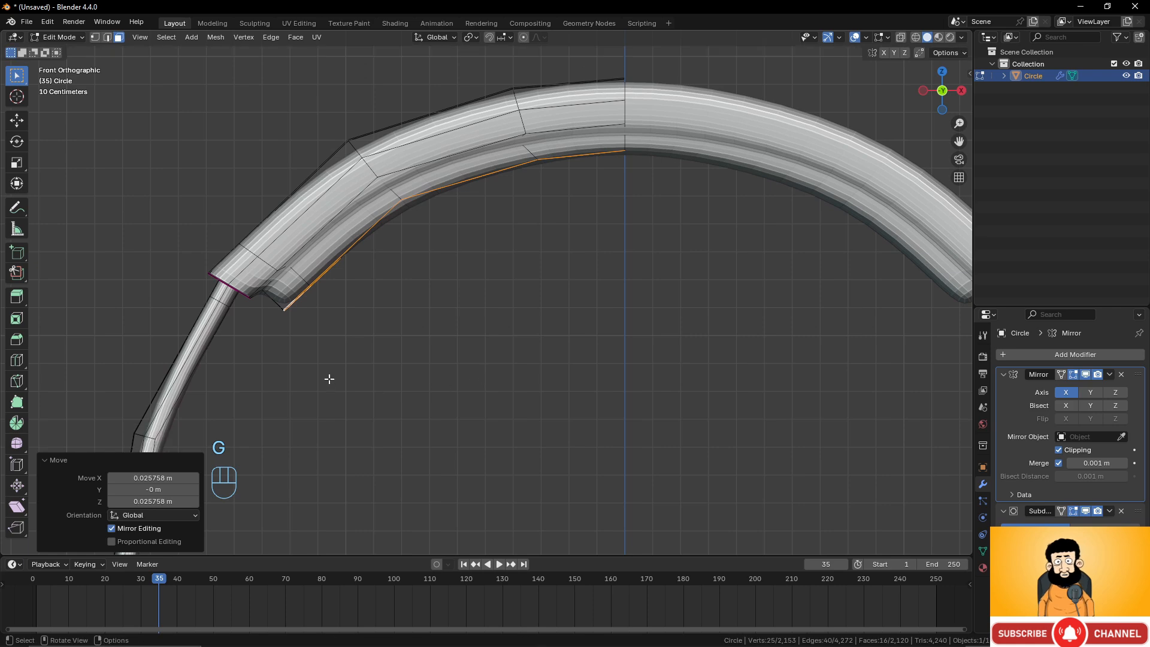
Select the edge loop at the headband's lower end and rotate it about 7.75 degrees.
middle_click_drag(353, 362, 620, 374, "shift")
scroll(544, 393, "up", 3)
scroll(537, 353, "up", 2)
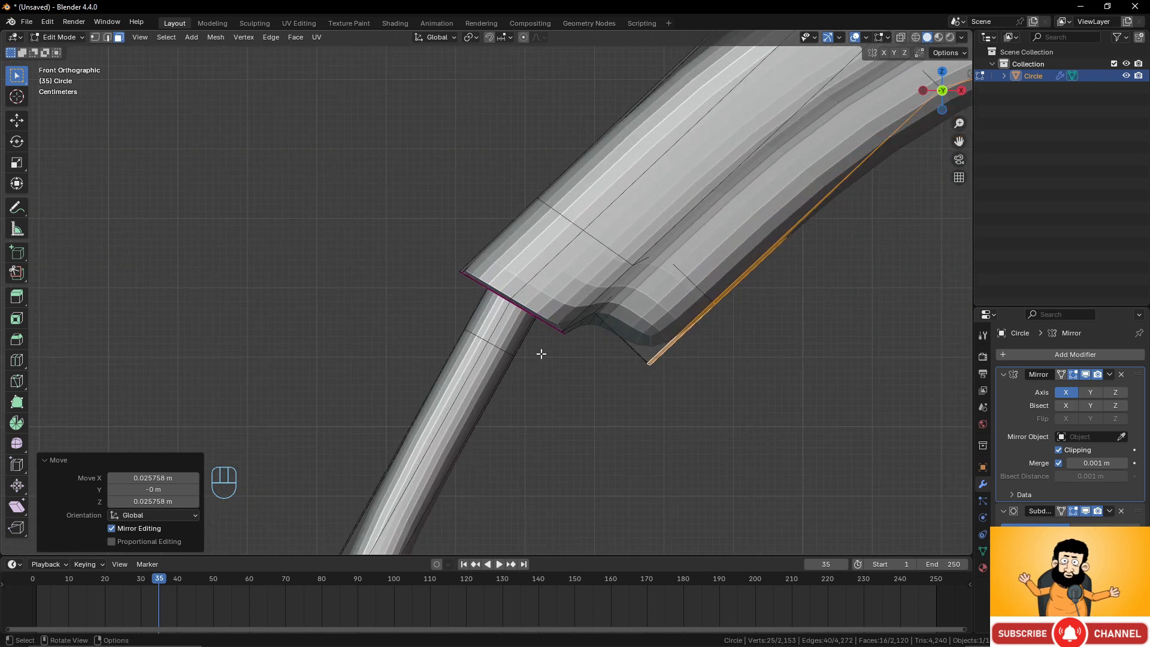
left_click(108, 37)
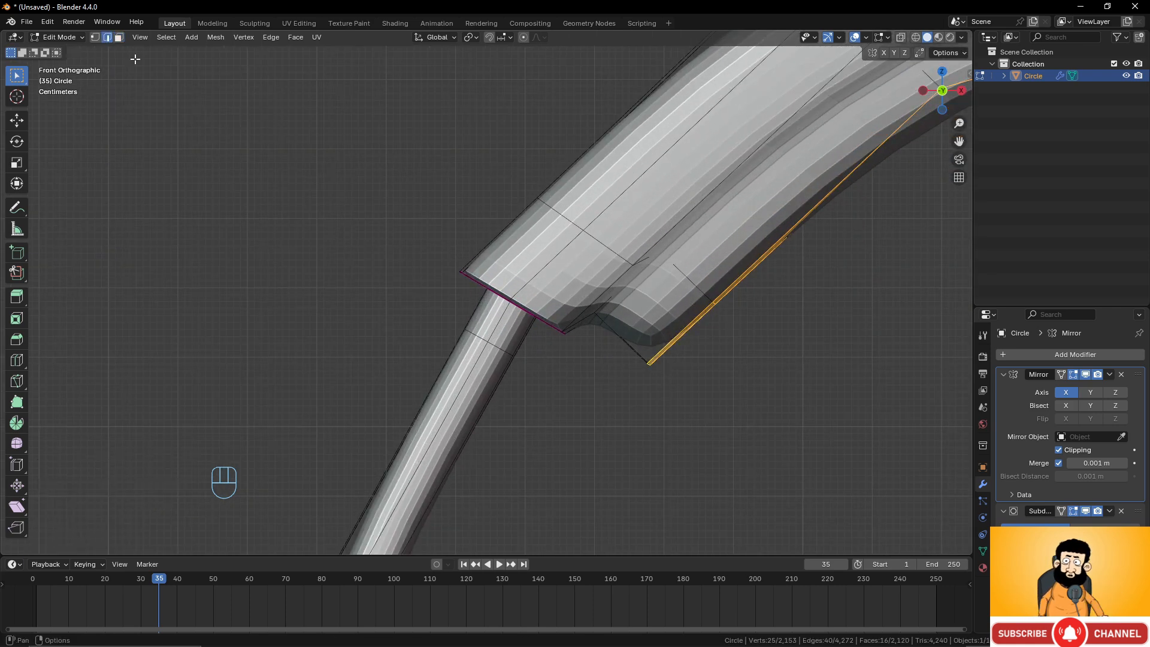
left_click(534, 318, "alt")
scroll(601, 329, "down", 3)
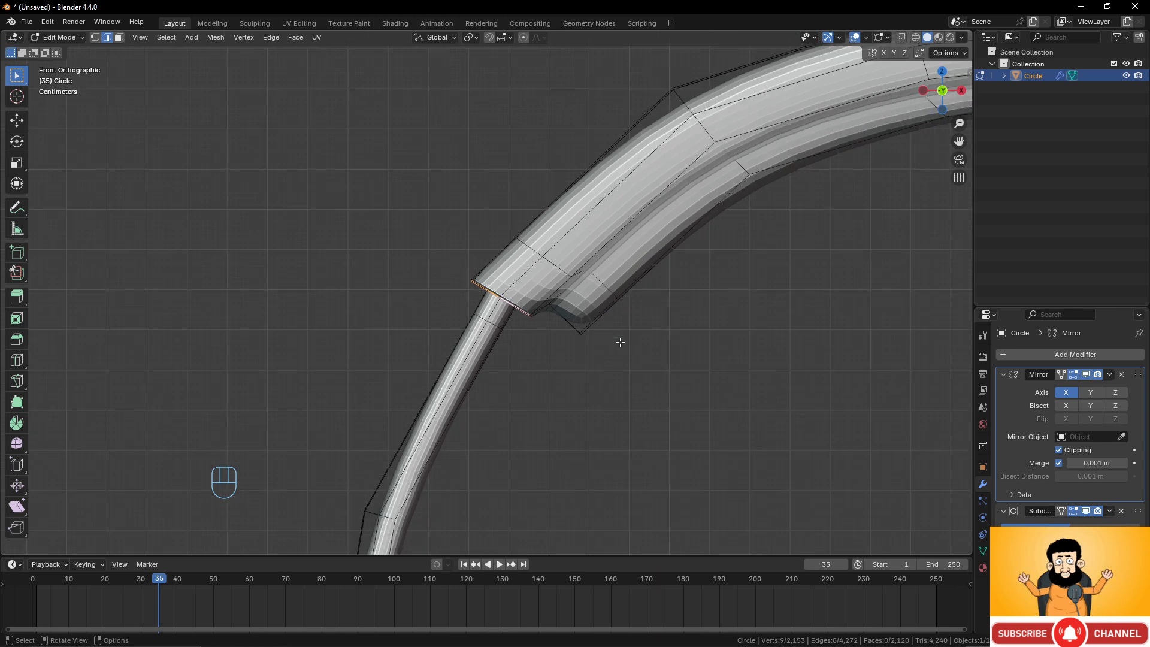
key("r")
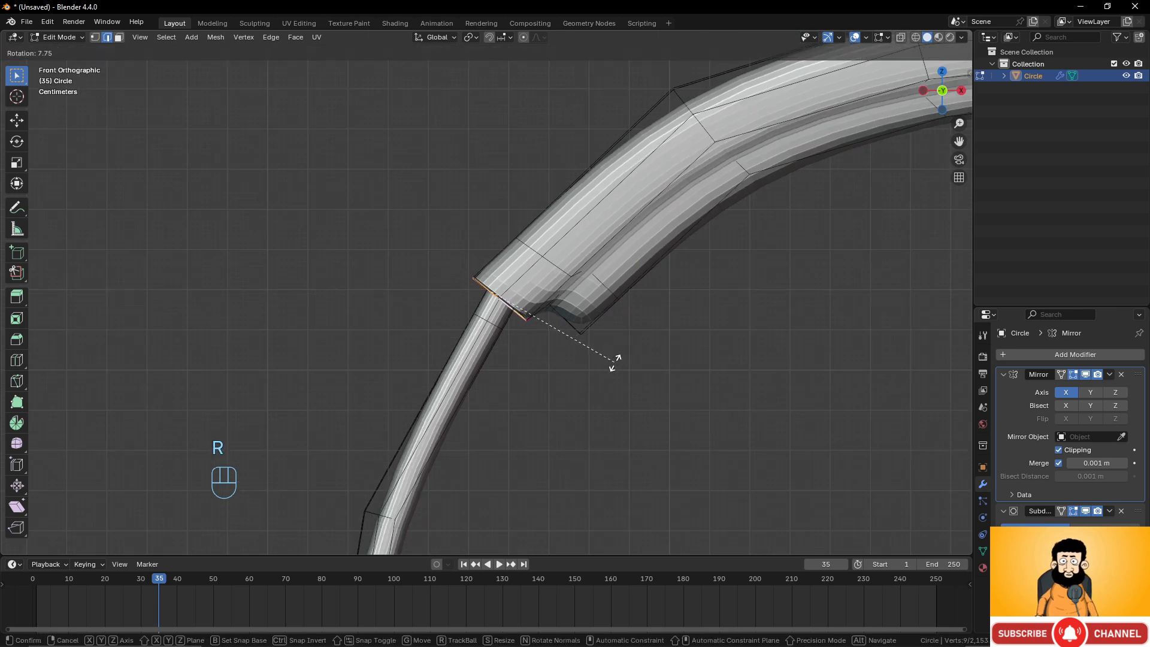
left_click(615, 362)
Select the next edge loop up the headband, move it about 0.015 m upward, and leave edit mode.
left_click(529, 249, "alt")
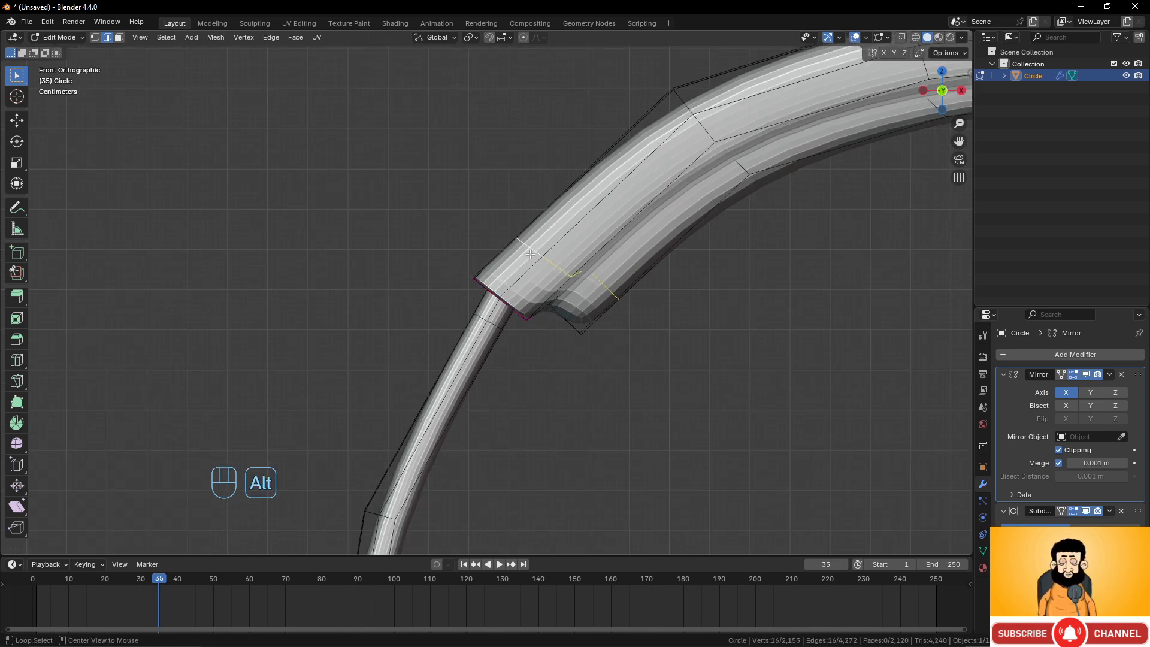
key("g")
scroll(560, 251, "down", 3, "alt")
left_click(560, 248)
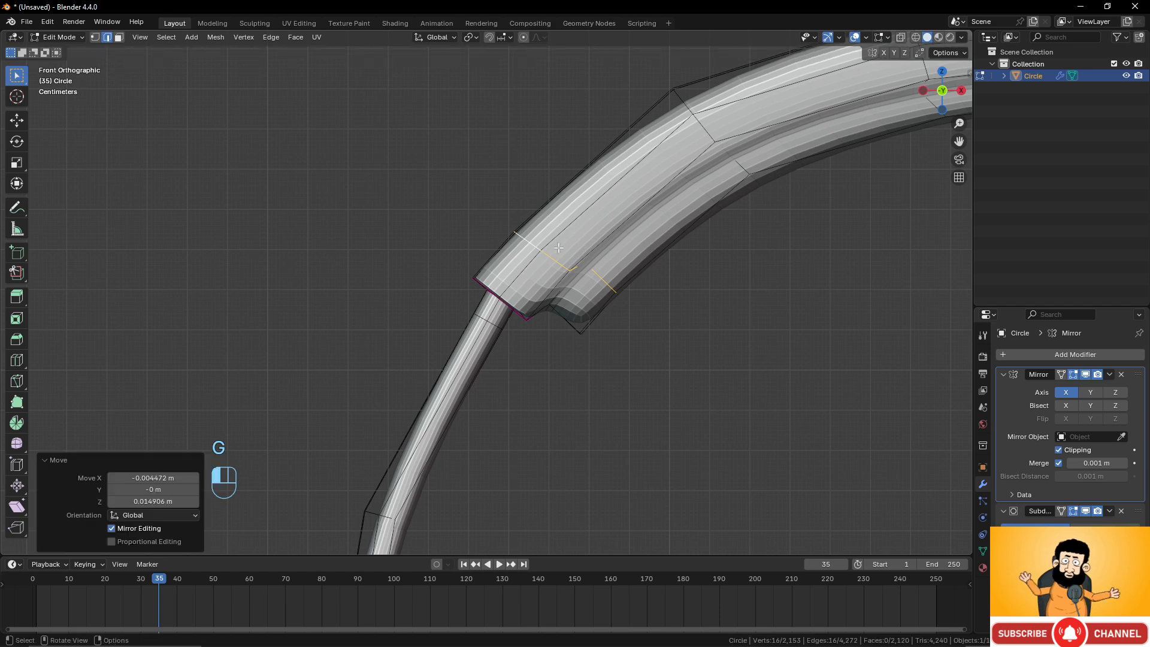
scroll(604, 248, "down", 3)
key("Tab")
Rename the object as headphones.
scroll(634, 290, "down", 8)
middle_click_drag(629, 303, 473, 354)
scroll(524, 398, "up", 2)
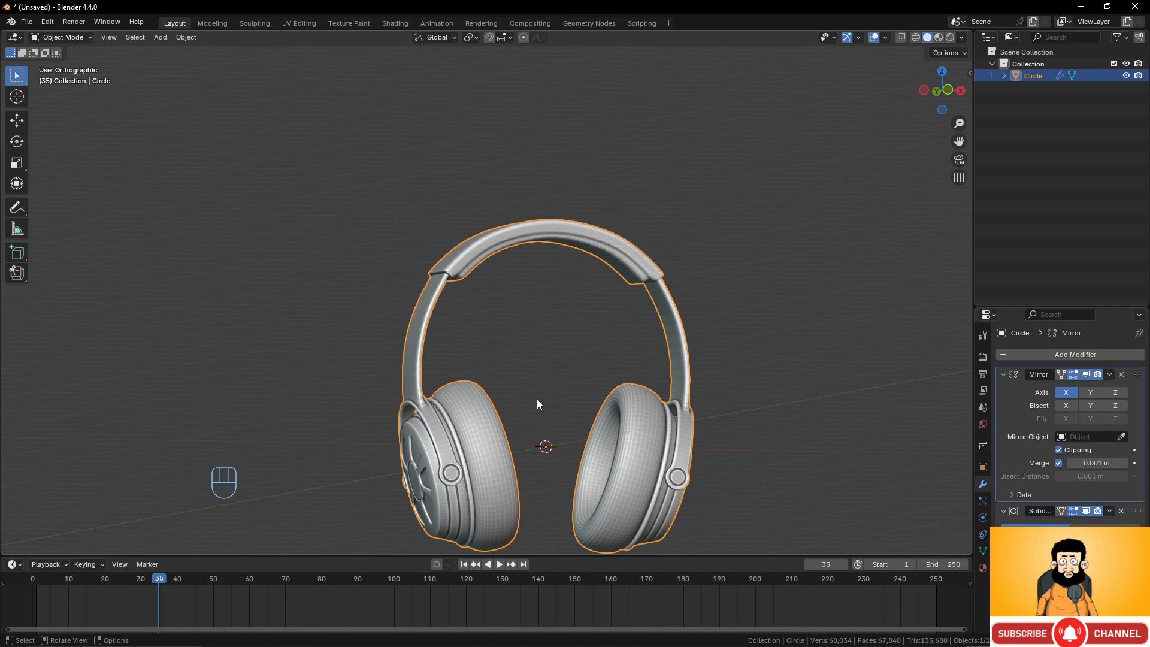
middle_click_drag(536, 399, 515, 375, "shift")
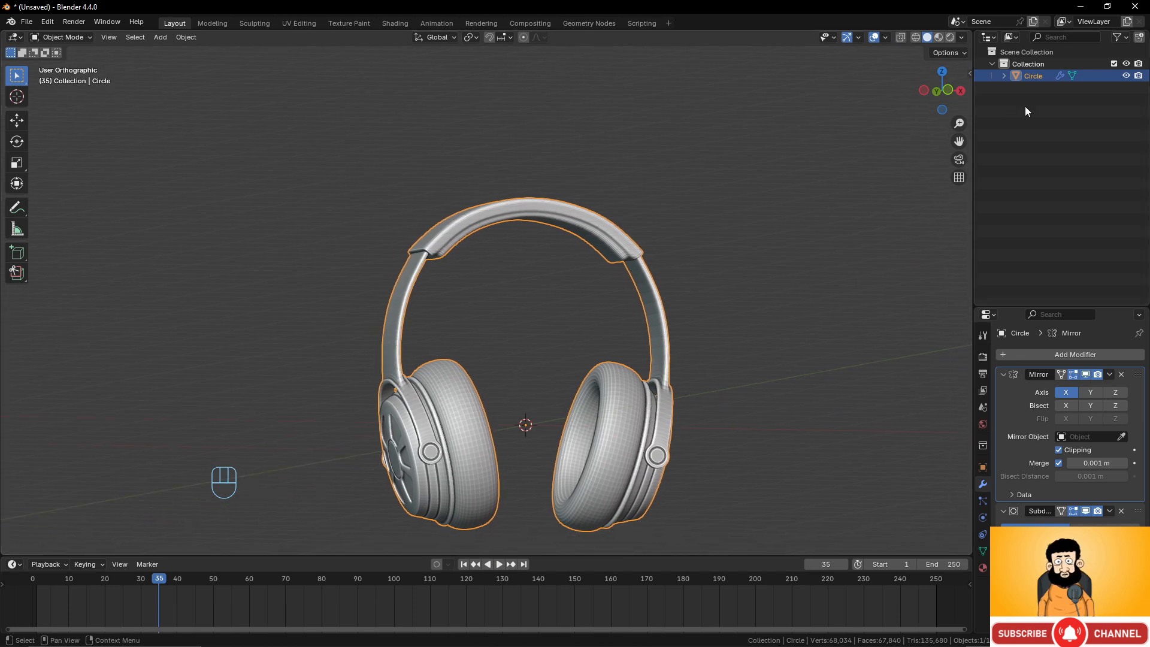
double_click(1045, 76)
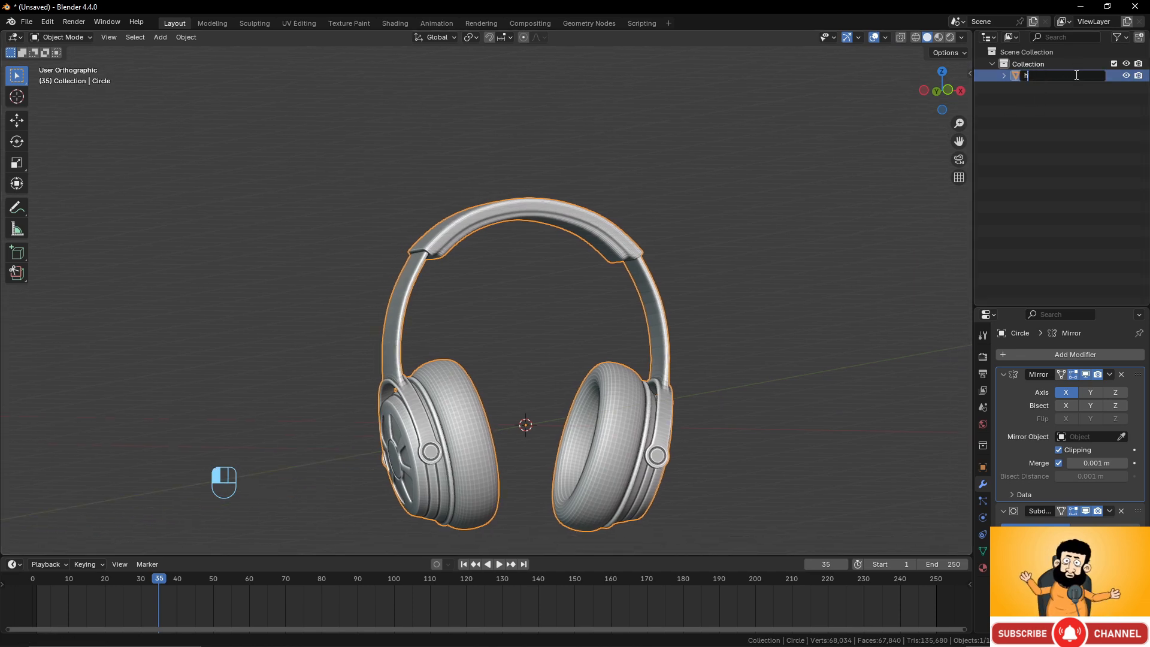
type("headphone")
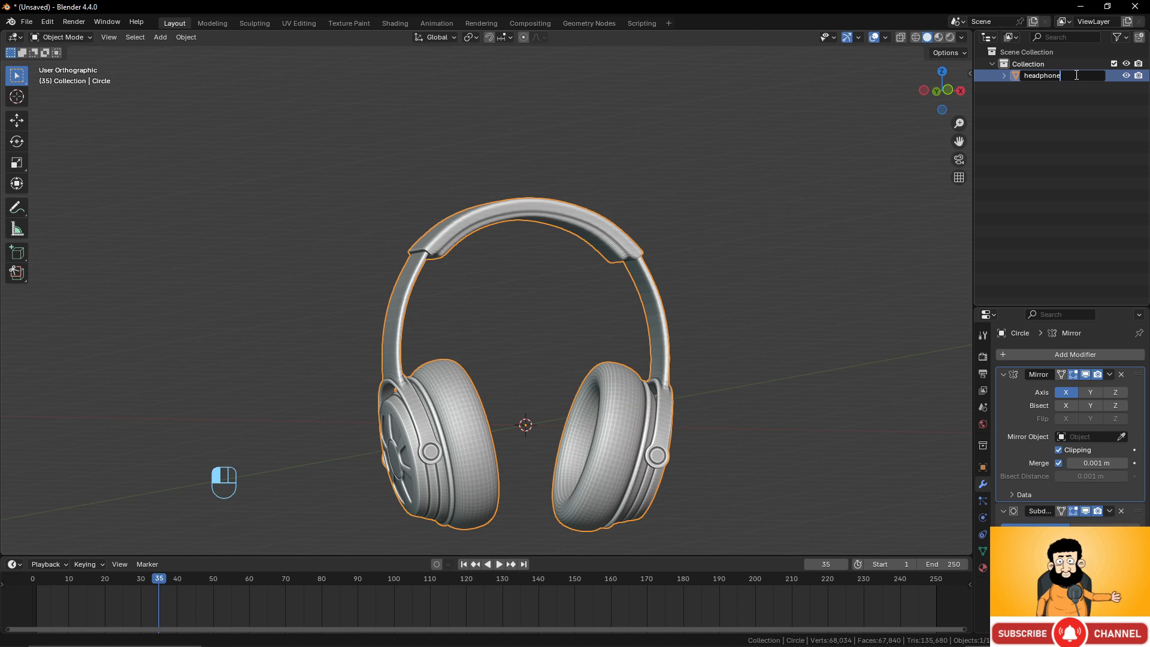
type("s")
key("Return")
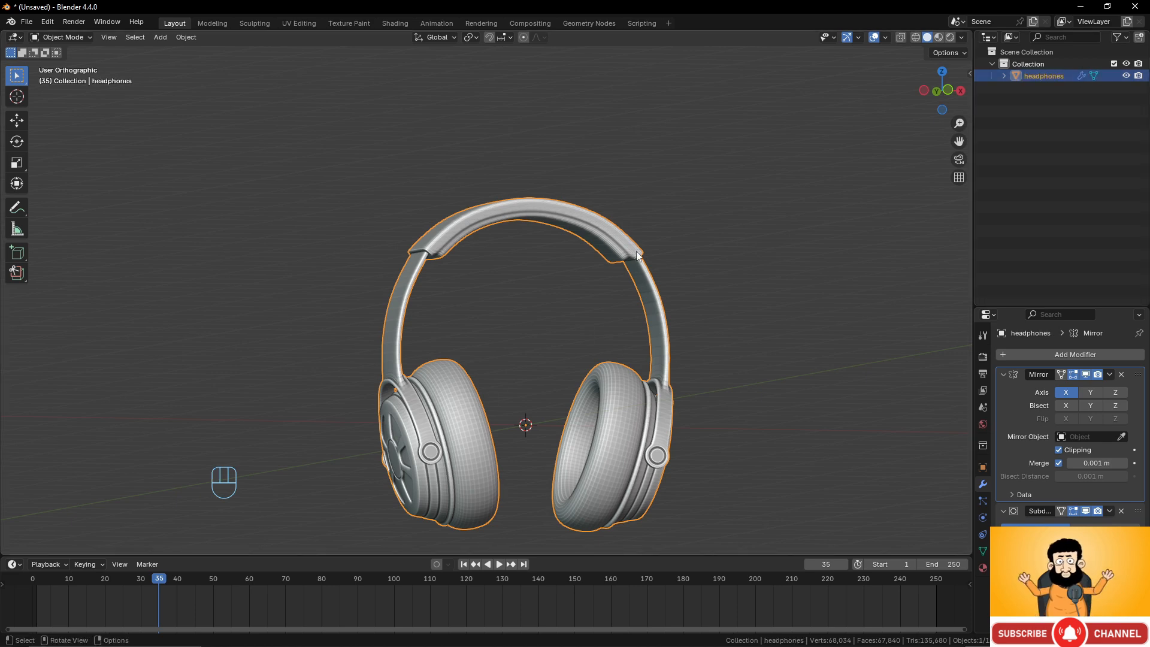
Select all geometry in edit mode and recalculate the normals outside.
key("Tab")
key("a")
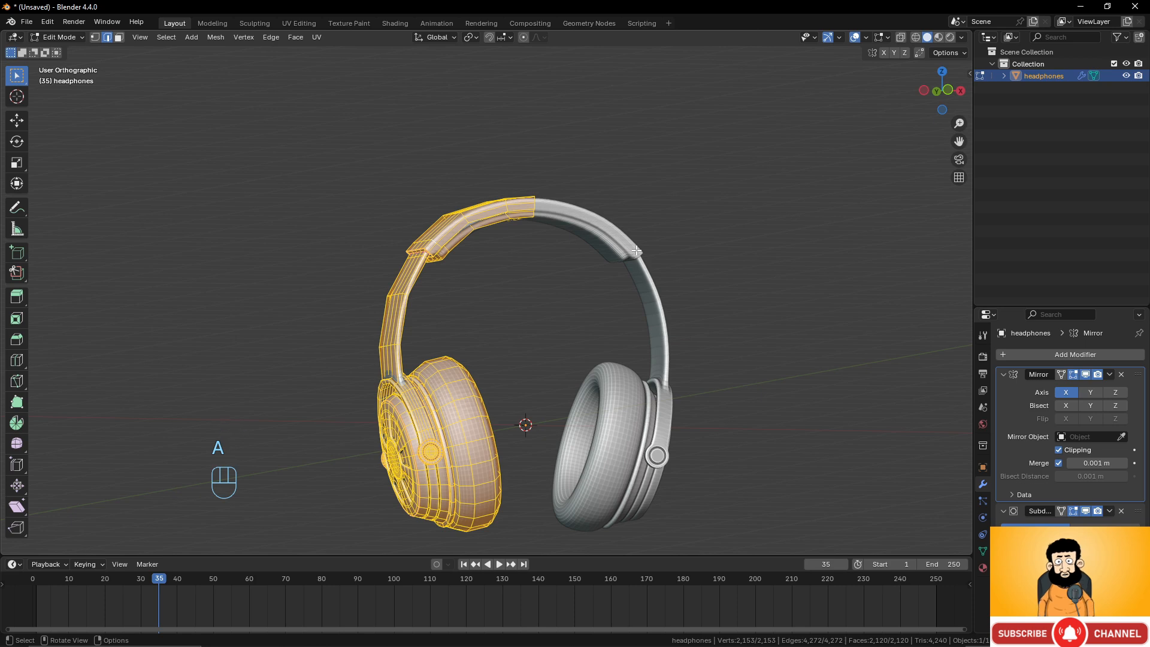
key("shift+n")
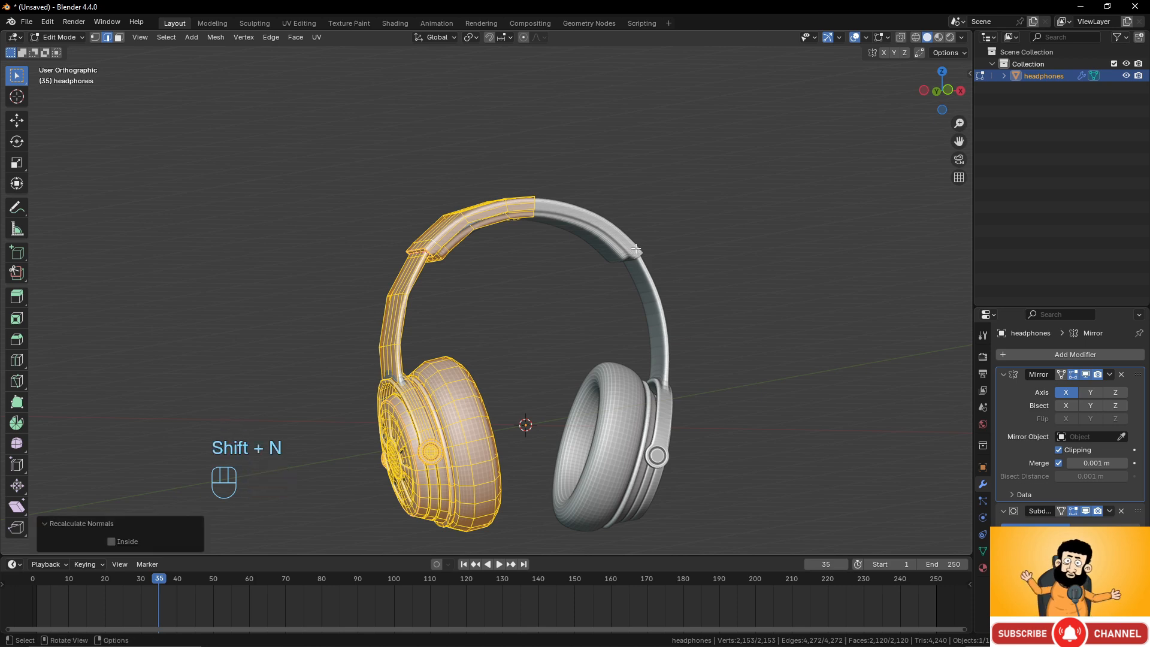
Merge vertices by distance across the whole mesh.
middle_click_drag(633, 233, 617, 232)
key("m")
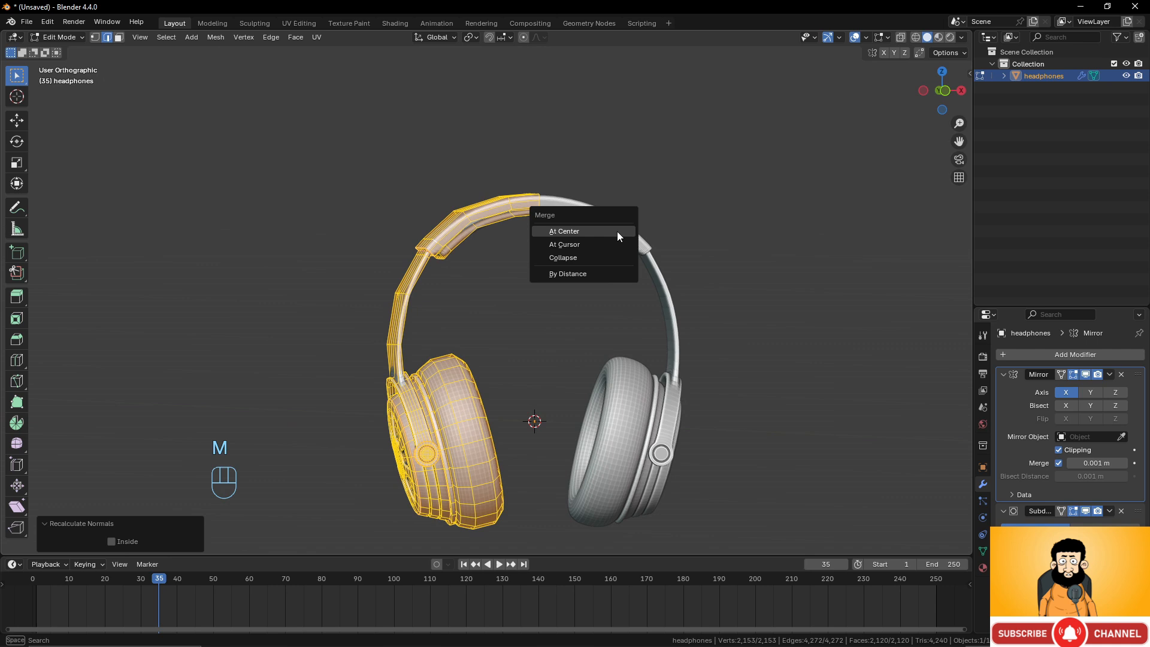
left_click(606, 273)
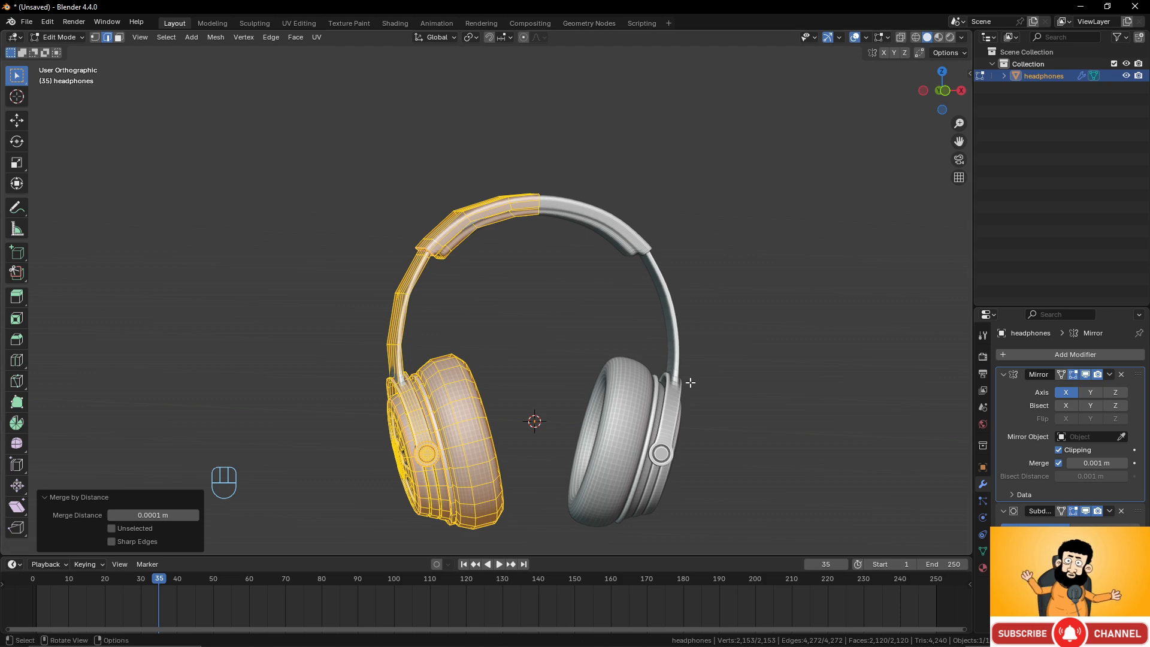
Return to object mode and apply Shade Smooth to the headphones.
middle_click_drag(688, 379, 530, 287)
key("Tab")
right_click(580, 218)
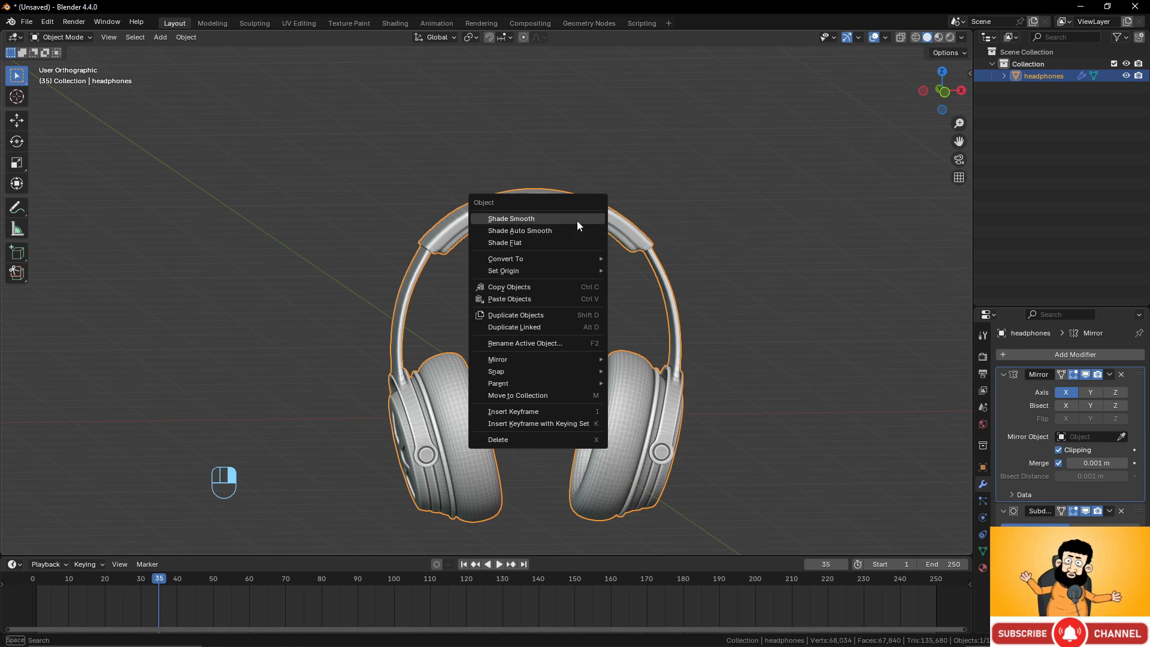
left_click(577, 220)
Apply Shade Auto Smooth to the headphones with a 30° angle.
middle_click_drag(577, 221, 553, 289)
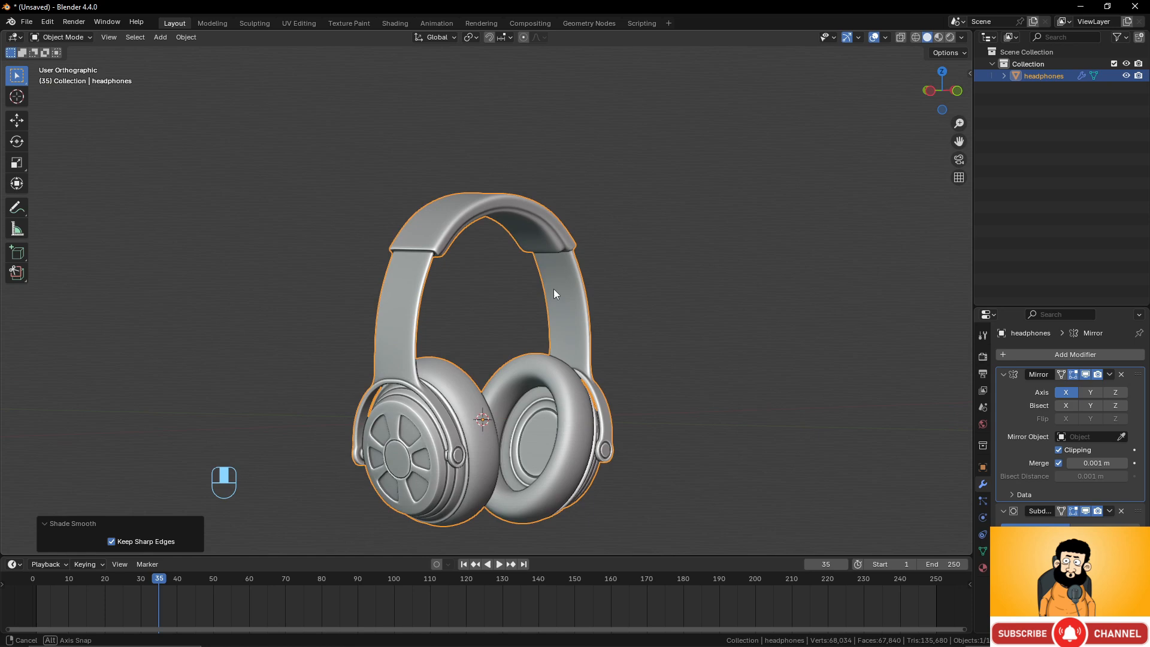
right_click(495, 214)
left_click(485, 227)
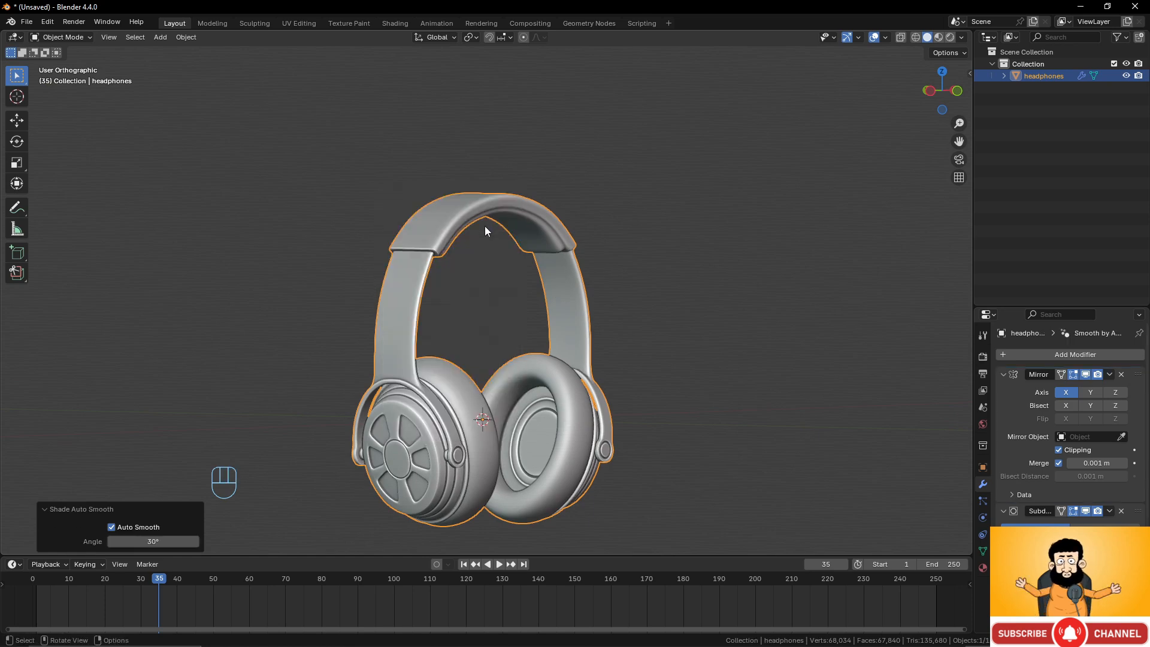
middle_click_drag(485, 226, 552, 323)
right_click(504, 217)
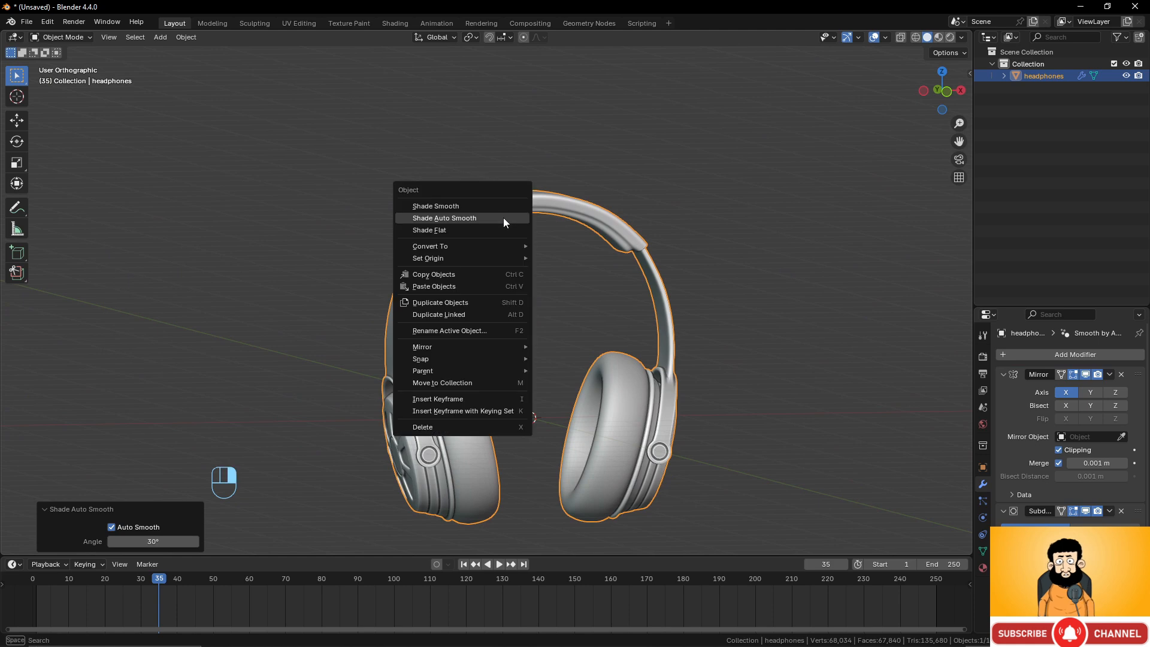
scroll(1082, 513, "down", 3)
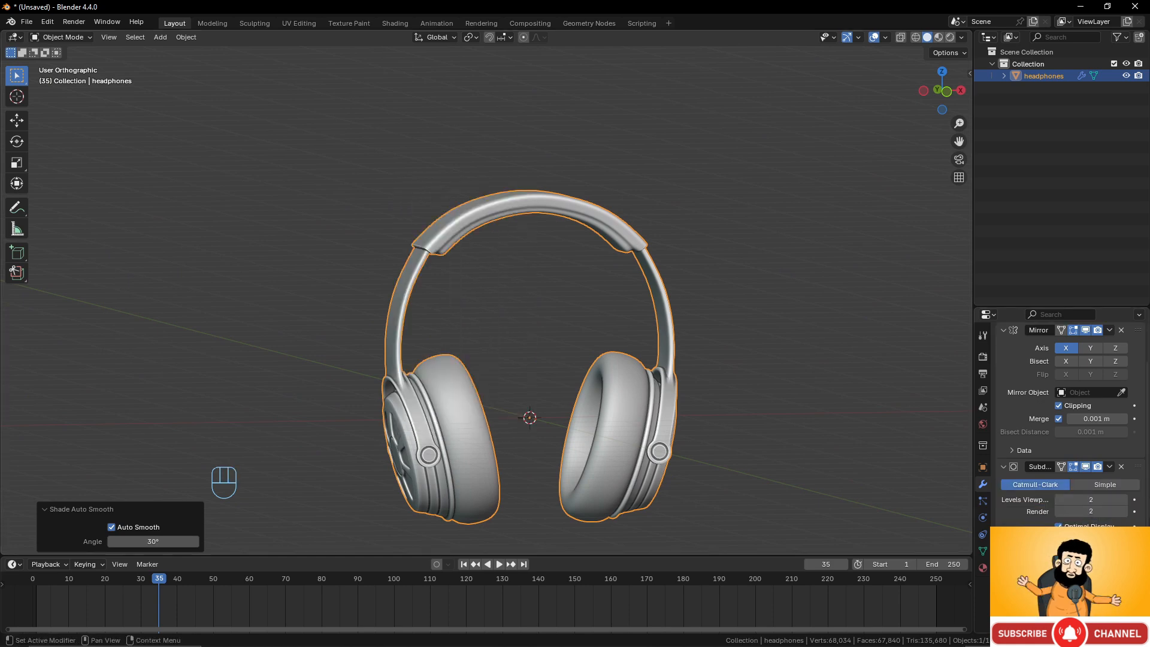
left_click(1121, 556)
middle_click_drag(607, 363, 461, 413)
scroll(468, 421, "down", 2)
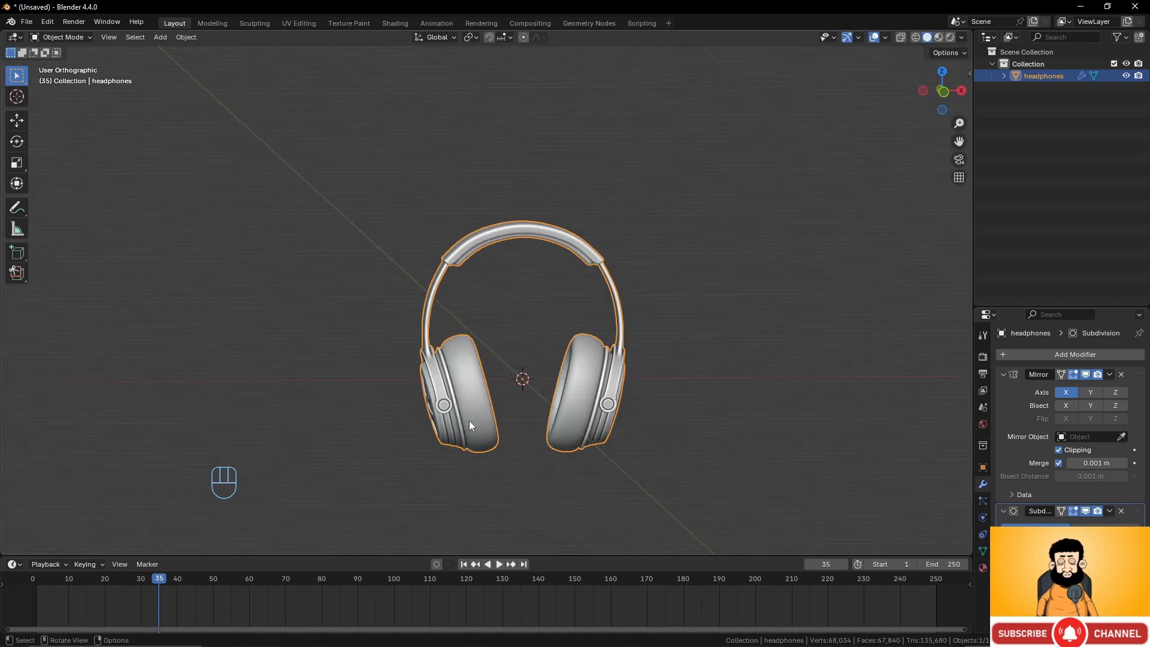